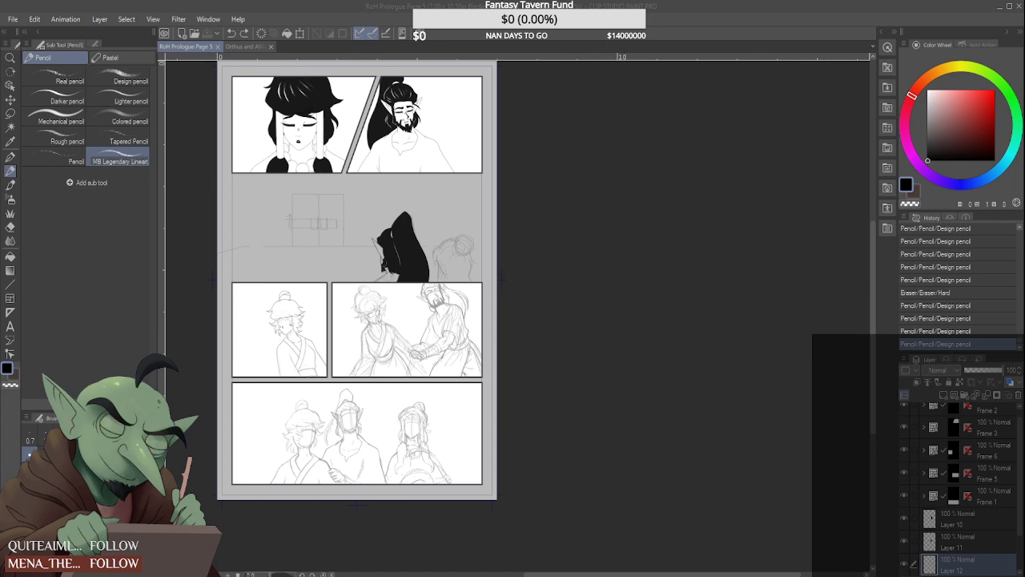
Check which parts of the page are drawn on Layer 10 and Layer 11 by toggling each layer's visibility
click(385, 286)
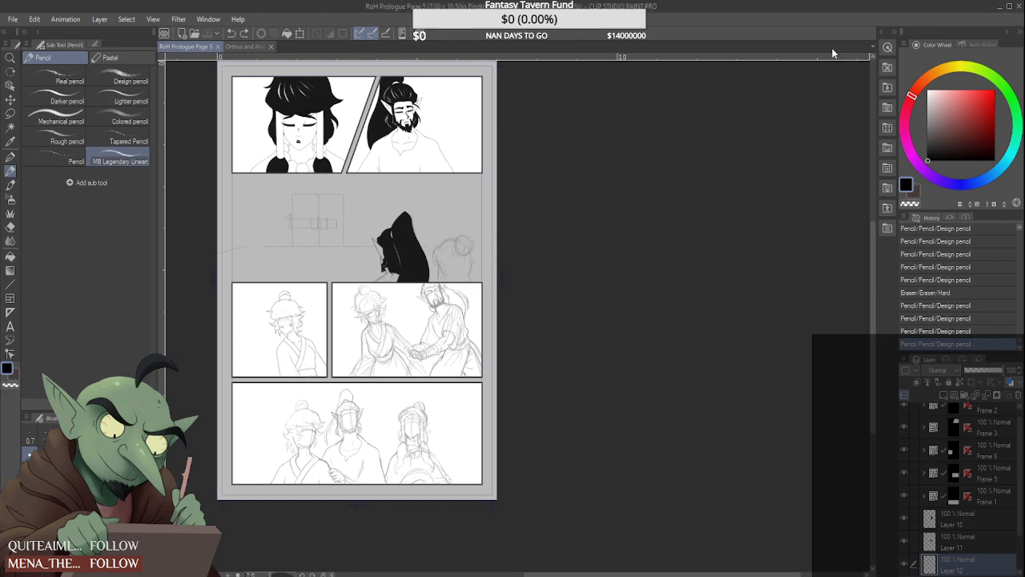
scroll(385, 281, up, 2)
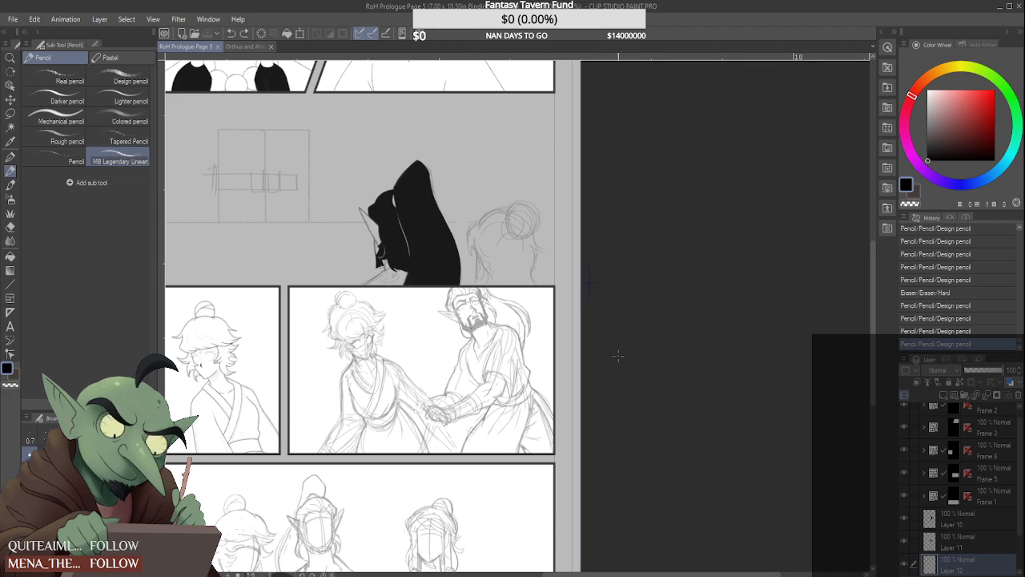
scroll(904, 511, down, 1)
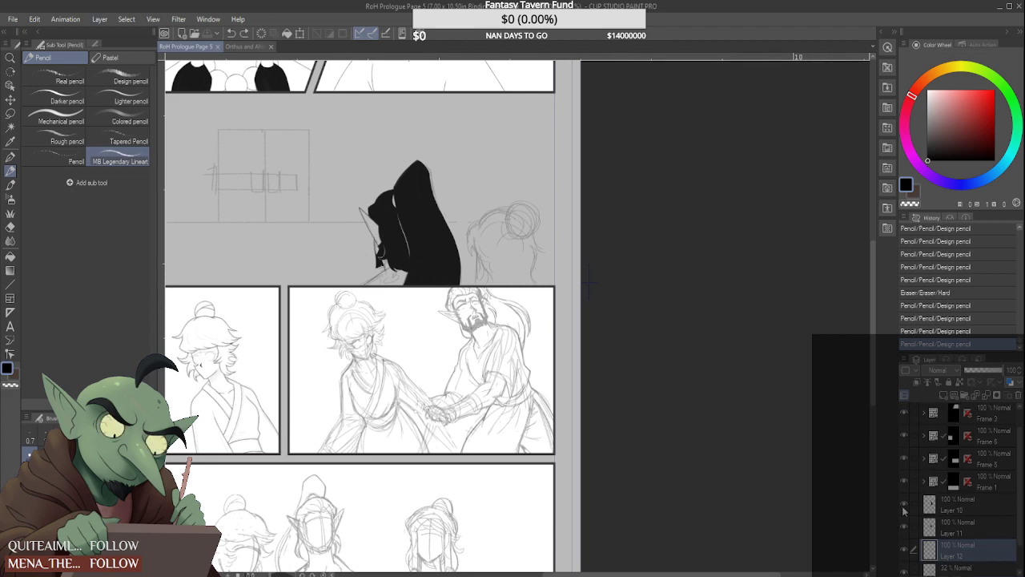
click(904, 511)
click(903, 511)
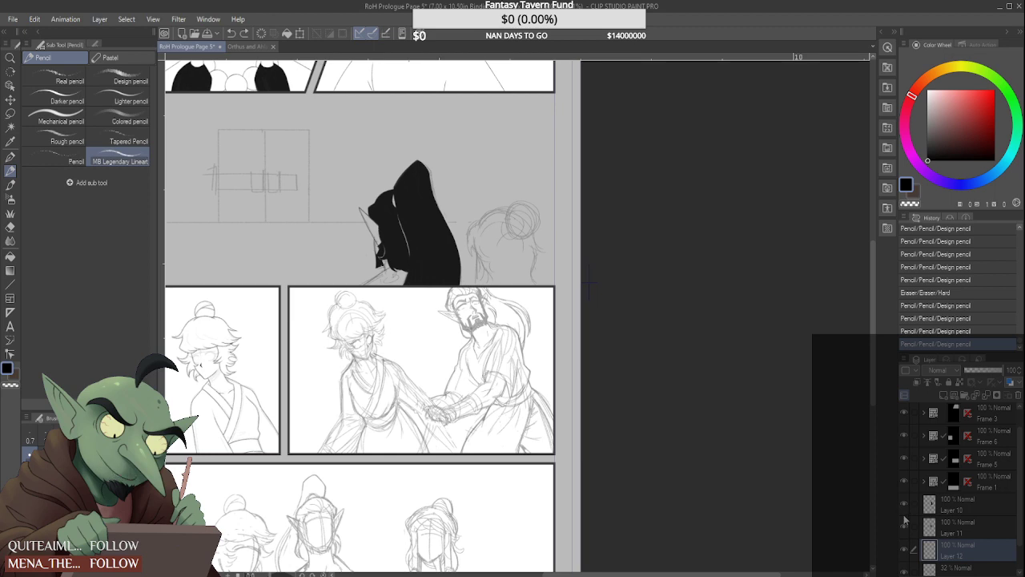
click(905, 527)
click(905, 528)
scroll(546, 378, down, 5)
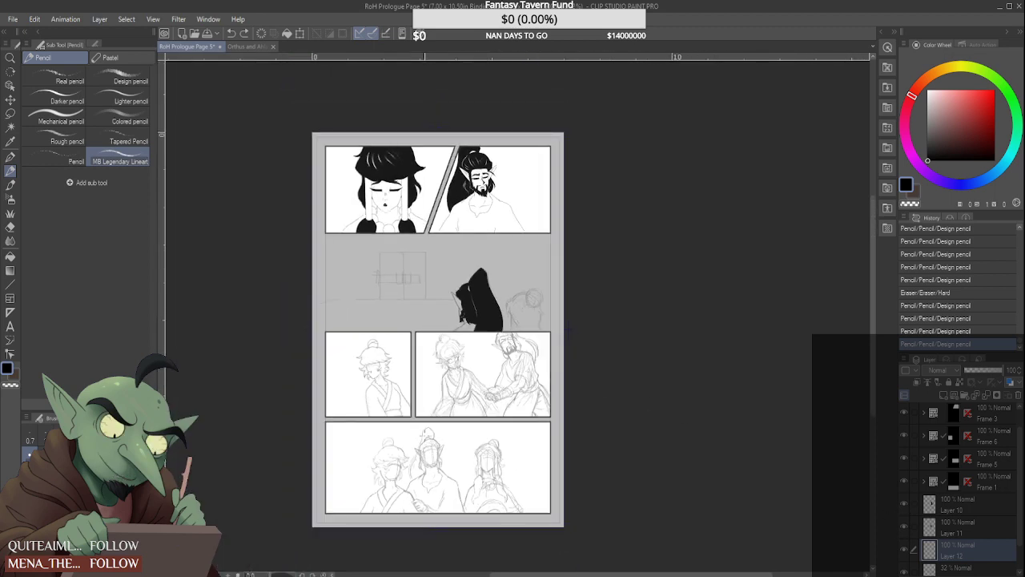
scroll(425, 431, up, 2)
scroll(578, 294, up, 5)
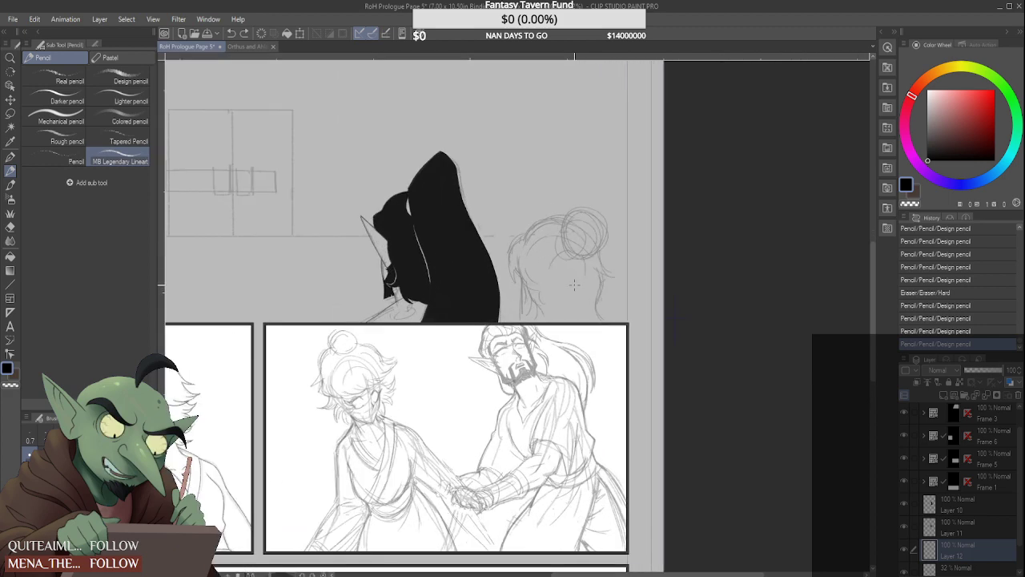
On Layer 10, draw the bun-haired figure's long side lock with the Design pencil, using the near-black of the ponytailed figure's hair
click(996, 504)
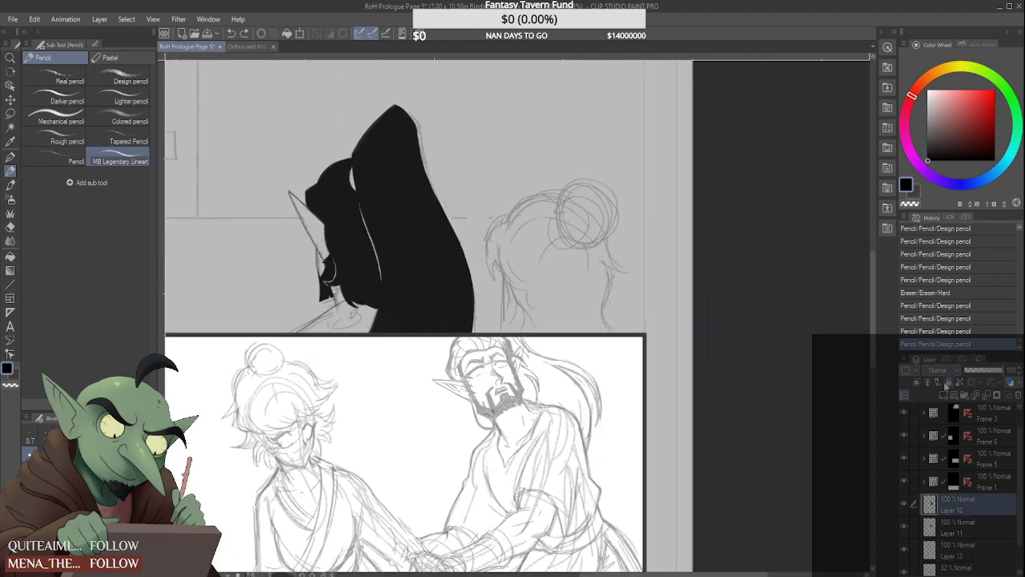
click(944, 395)
key(ctrl+z)
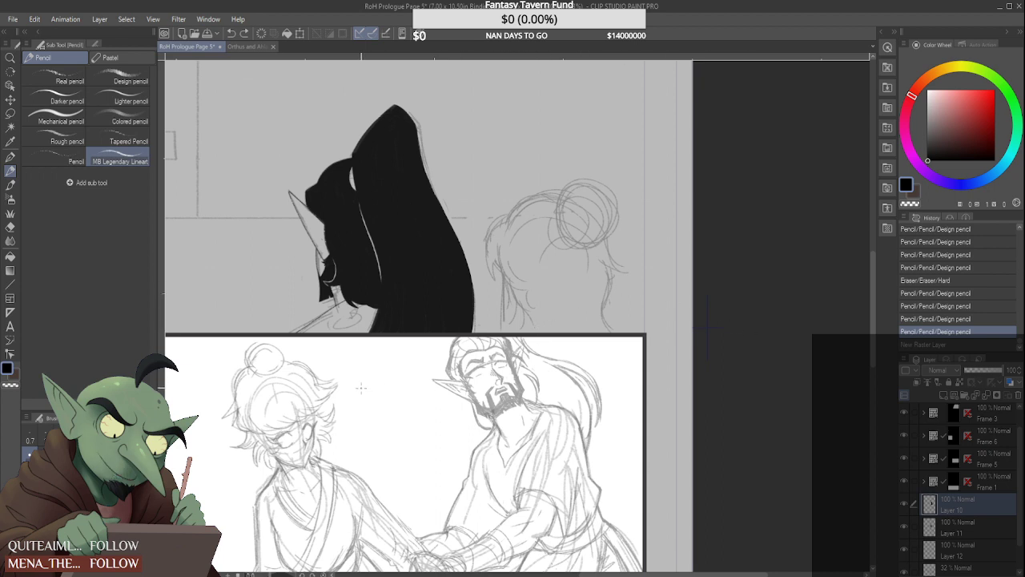
alt+click(411, 247)
click(118, 80)
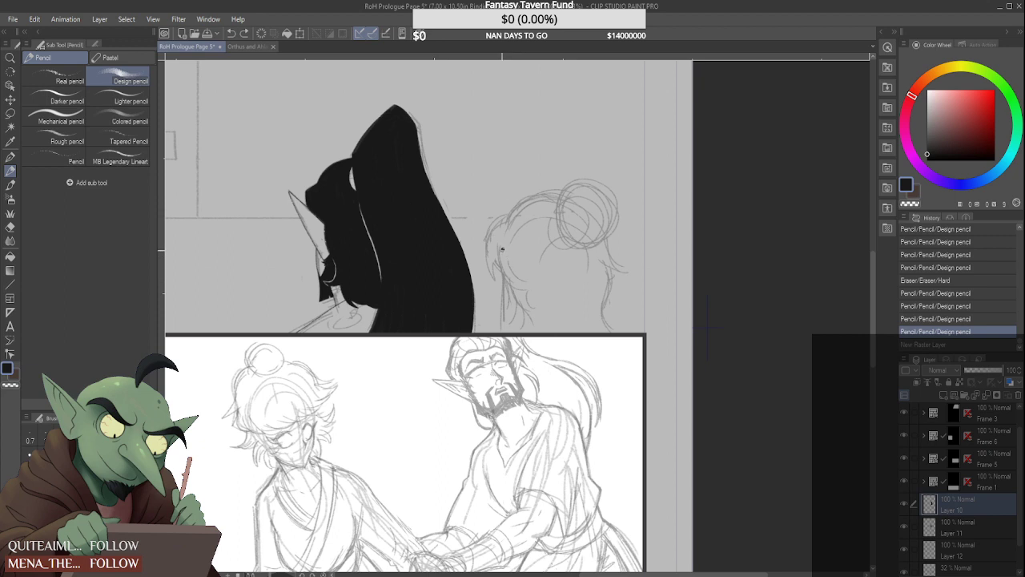
drag(502, 249, 527, 302)
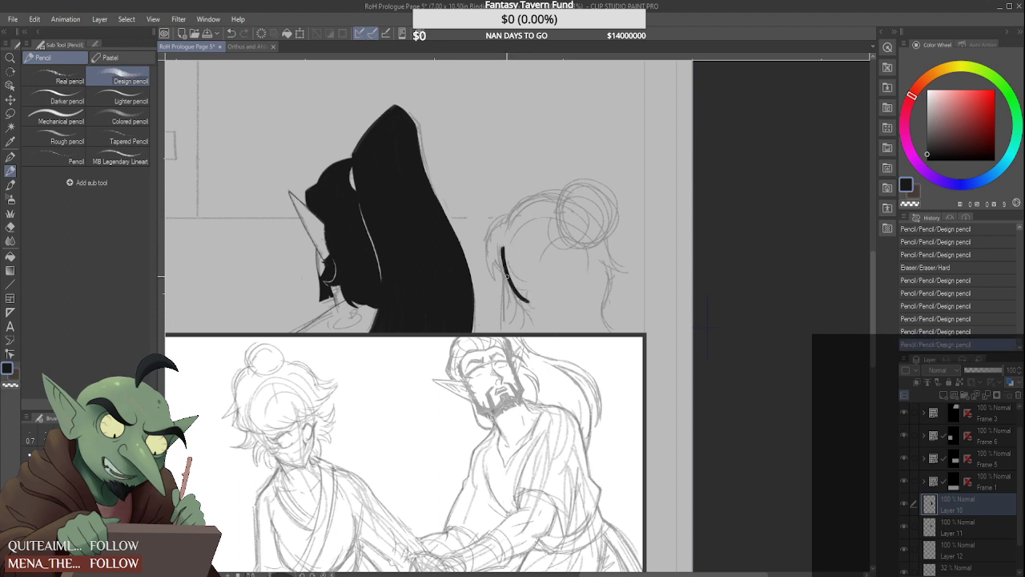
drag(502, 249, 528, 302)
drag(502, 248, 529, 303)
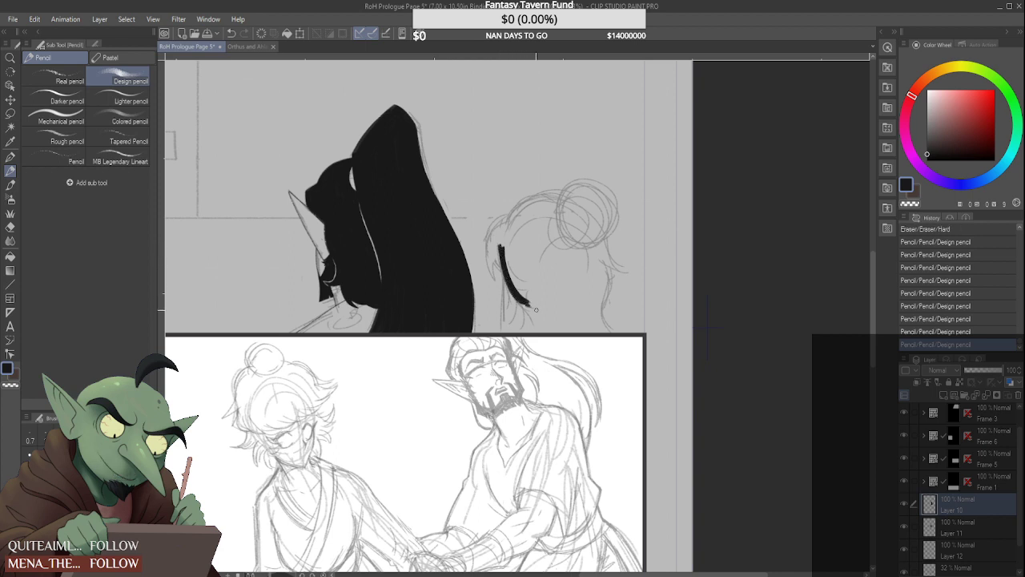
drag(502, 248, 541, 320)
Draw four short curved hair strands below the bun at the back of the head
drag(567, 255, 558, 300)
drag(580, 257, 571, 296)
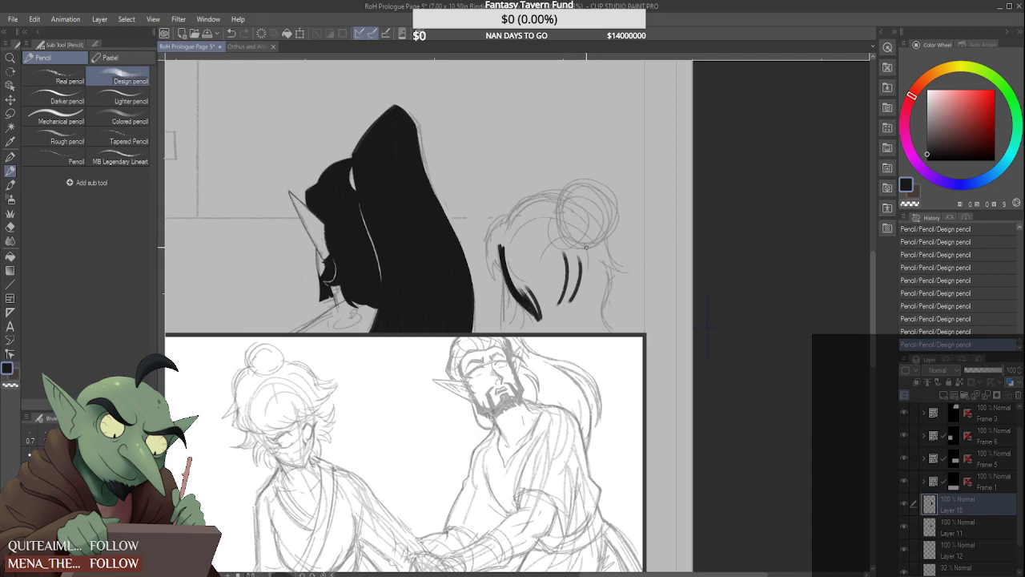
mouse_move(592, 248)
mouse_down()
mouse_move(582, 296)
mouse_move(591, 306)
mouse_up()
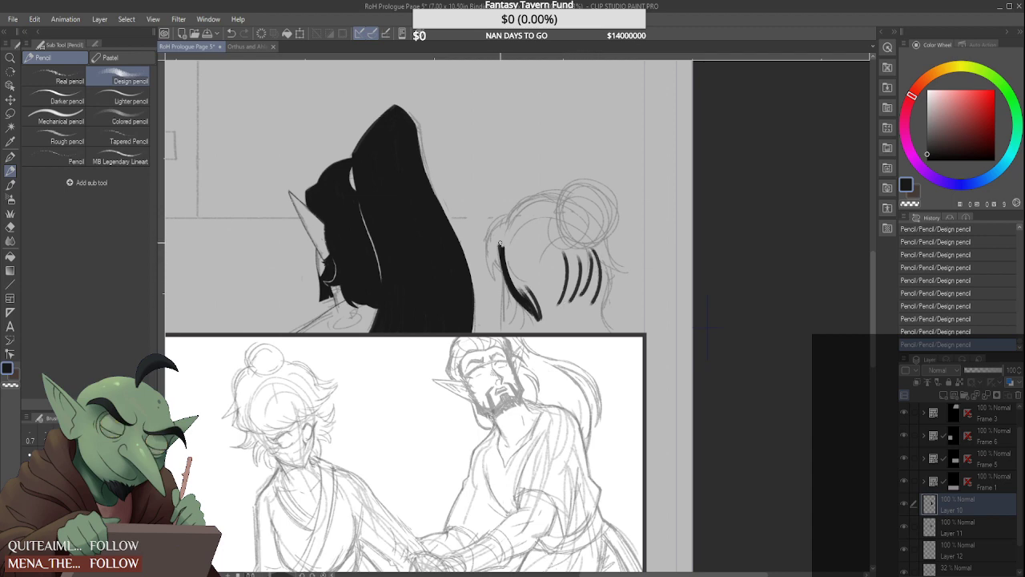
Outline the front lock at the face side of the head and trim its lower end to a point with the hard eraser
scroll(492, 235, up, 2)
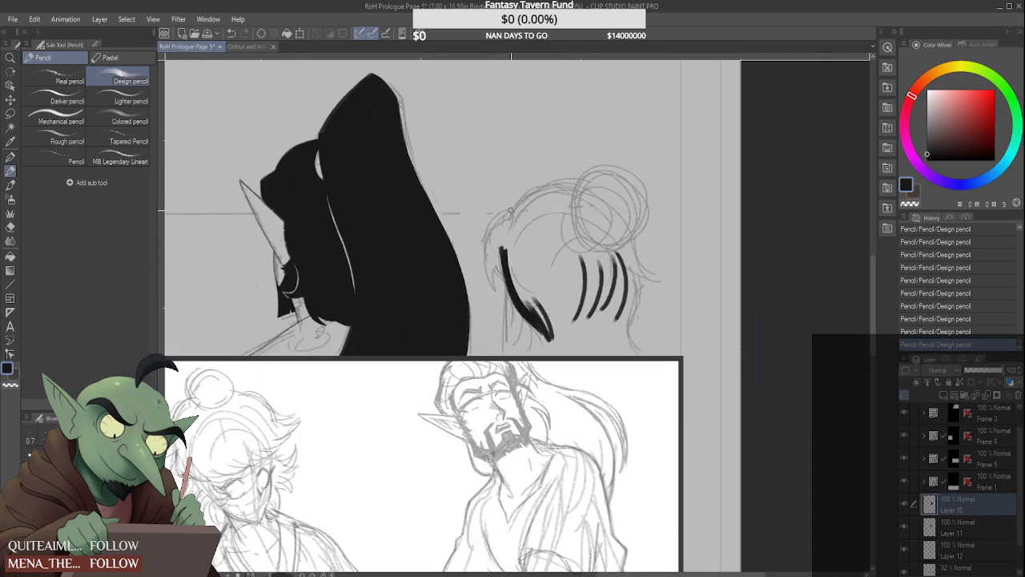
drag(511, 209, 505, 292)
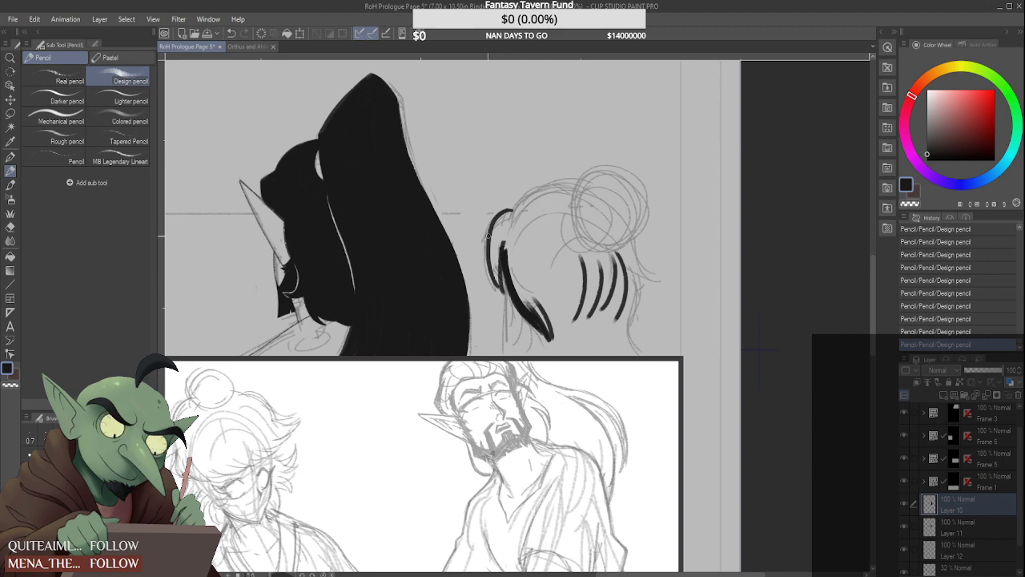
key(ctrl+z)
drag(499, 246, 502, 299)
drag(474, 255, 467, 263)
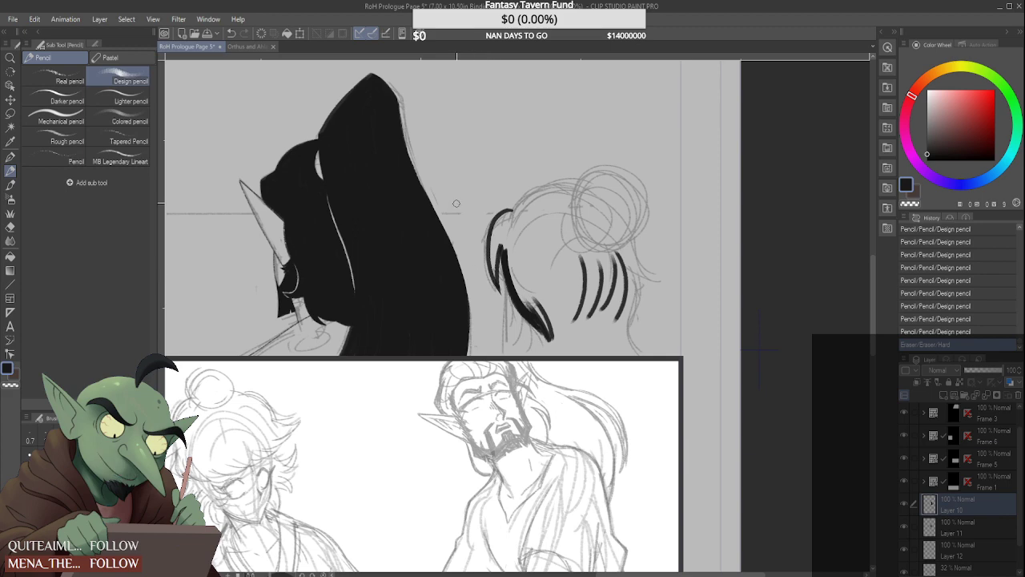
scroll(492, 282, up, 2)
drag(510, 303, 501, 302)
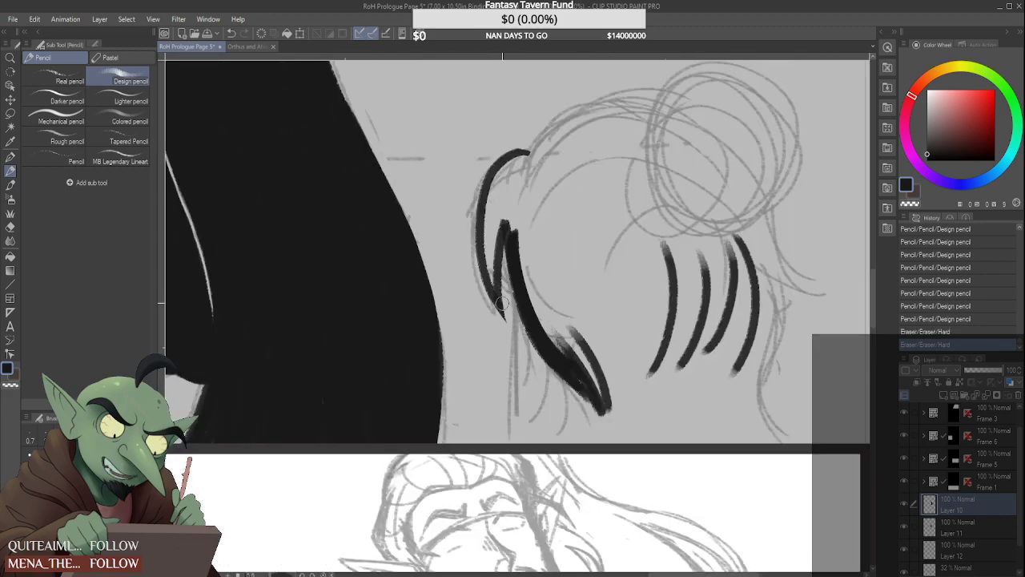
Fill the front lock with dark strokes and thicken its rounded top edge toward the crown
drag(501, 194, 491, 285)
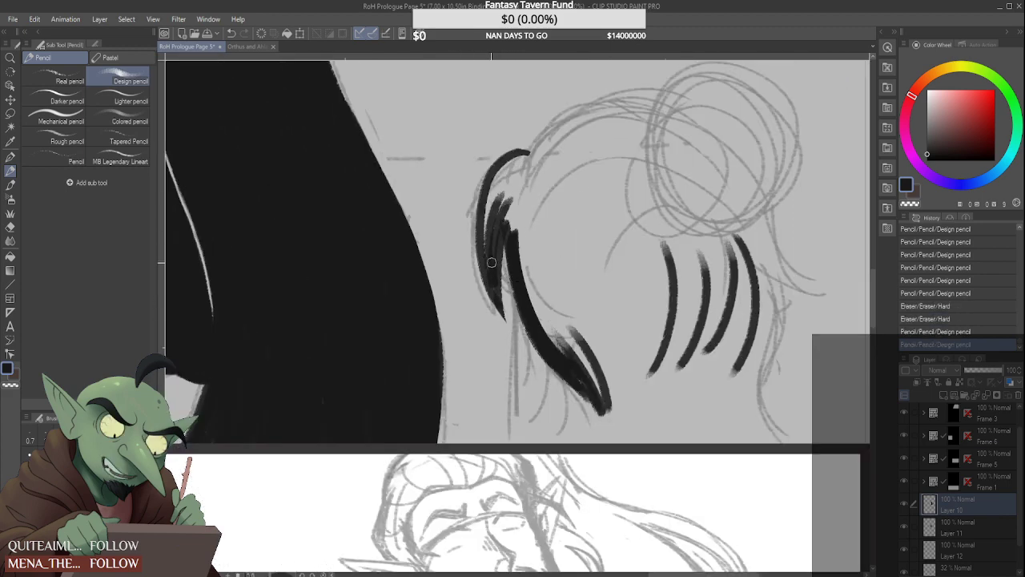
mouse_move(504, 176)
mouse_down()
mouse_move(490, 273)
mouse_move(503, 175)
mouse_up()
mouse_move(486, 225)
mouse_down()
mouse_move(498, 177)
mouse_move(530, 154)
mouse_up()
mouse_move(492, 186)
mouse_down()
mouse_move(556, 156)
mouse_move(517, 153)
mouse_move(554, 152)
mouse_up()
drag(498, 167, 545, 151)
scroll(495, 173, up, 1)
mouse_move(485, 187)
mouse_down()
mouse_move(530, 135)
mouse_move(565, 146)
mouse_up()
mouse_move(494, 167)
mouse_down()
mouse_move(527, 143)
mouse_move(518, 137)
mouse_move(568, 144)
mouse_up()
drag(517, 170, 495, 224)
Fill the gap between the front lock and the upper side lock so they join into one solid dark shape
mouse_move(521, 190)
mouse_down()
mouse_move(495, 281)
mouse_move(511, 236)
mouse_move(522, 282)
mouse_up()
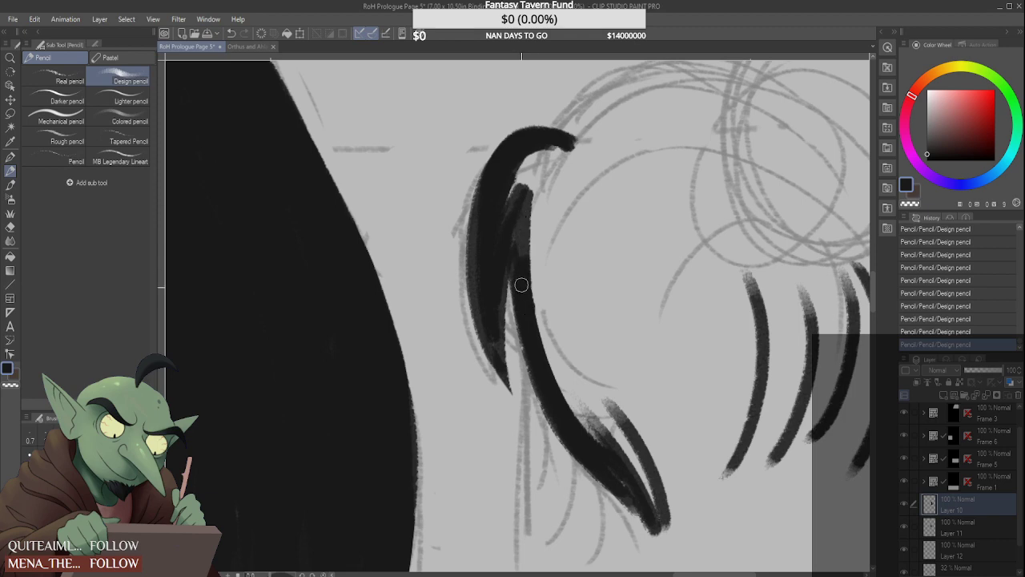
drag(516, 215, 524, 254)
drag(525, 186, 526, 289)
mouse_move(535, 160)
mouse_down()
mouse_move(503, 211)
mouse_move(514, 209)
mouse_up()
mouse_move(547, 157)
mouse_down()
mouse_move(526, 197)
mouse_move(531, 239)
mouse_up()
mouse_move(559, 146)
mouse_down()
mouse_move(537, 258)
mouse_move(538, 328)
mouse_move(524, 277)
mouse_up()
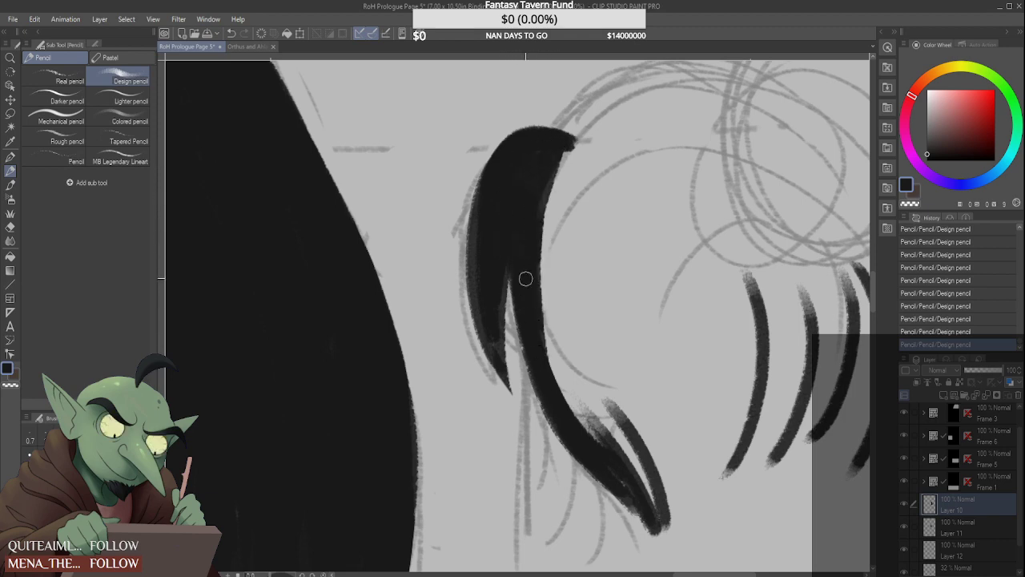
mouse_move(481, 218)
mouse_down()
mouse_move(486, 321)
mouse_move(481, 190)
mouse_up()
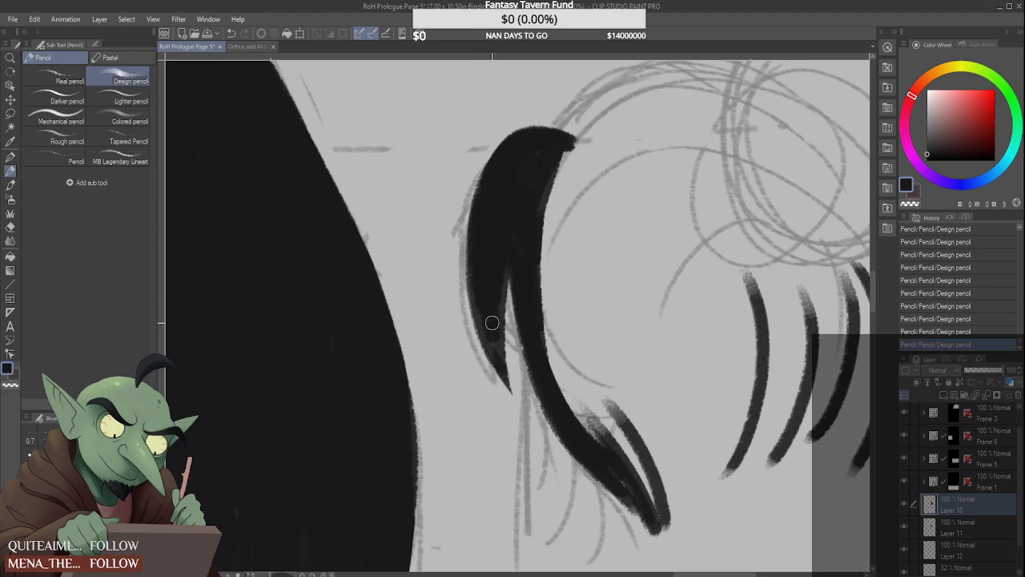
drag(497, 353, 504, 242)
drag(489, 335, 501, 200)
Thicken the side lock along its inner edge and fill it solid down toward its tip
scroll(517, 271, down, 2)
drag(526, 268, 571, 382)
drag(532, 314, 585, 397)
drag(530, 280, 567, 367)
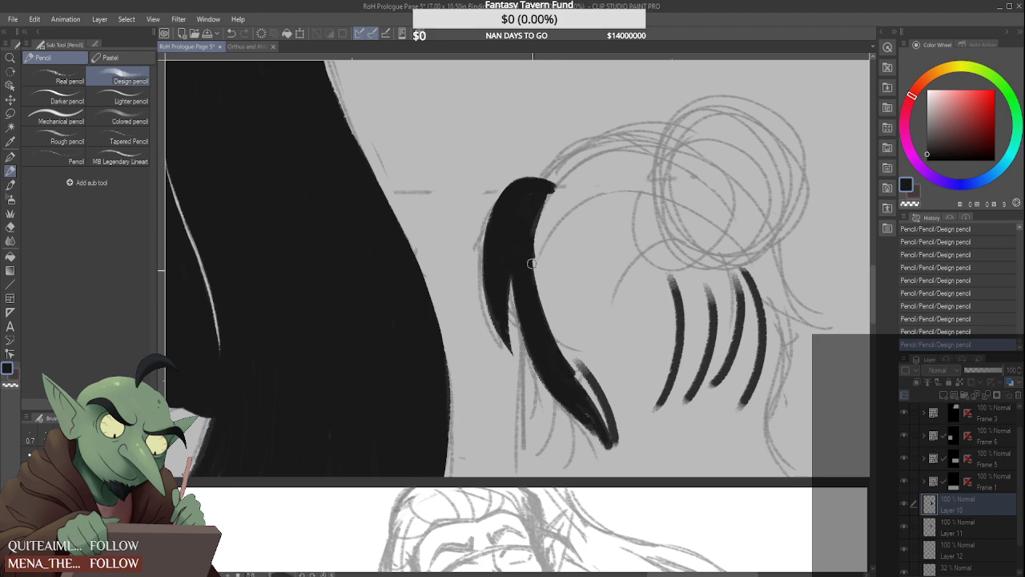
drag(528, 260, 583, 375)
drag(539, 300, 593, 400)
drag(551, 336, 606, 432)
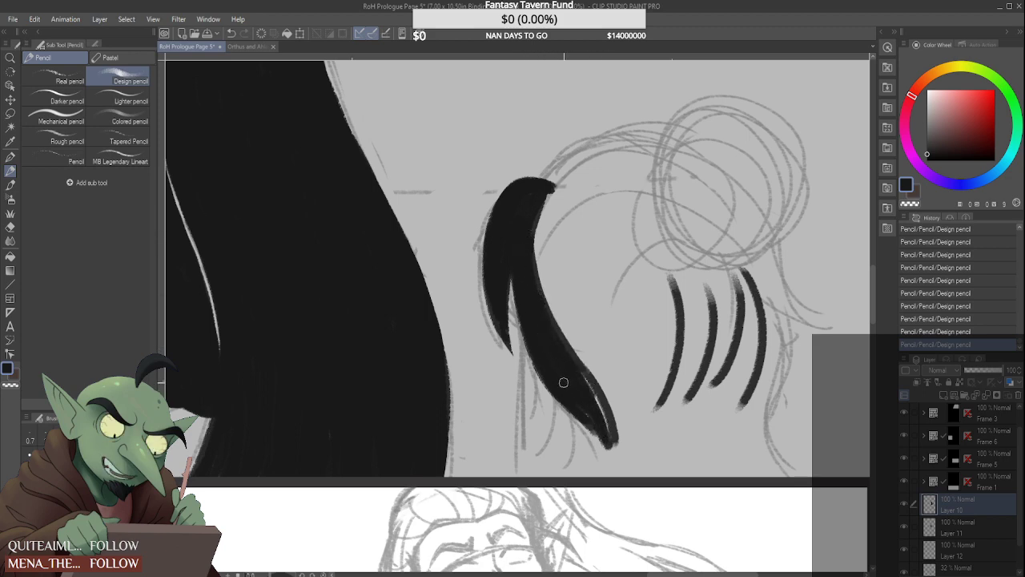
Extend the side lock into a forked end reaching the panel's lower border, cleaning its outer edge with the hard eraser
mouse_move(554, 392)
mouse_down()
mouse_move(575, 461)
mouse_move(564, 472)
mouse_up()
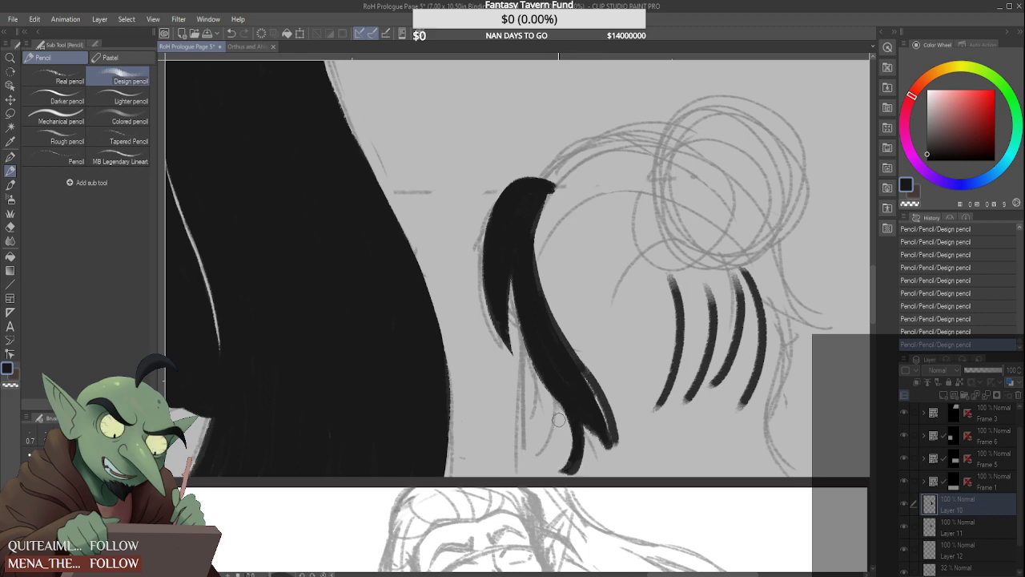
drag(563, 414, 564, 468)
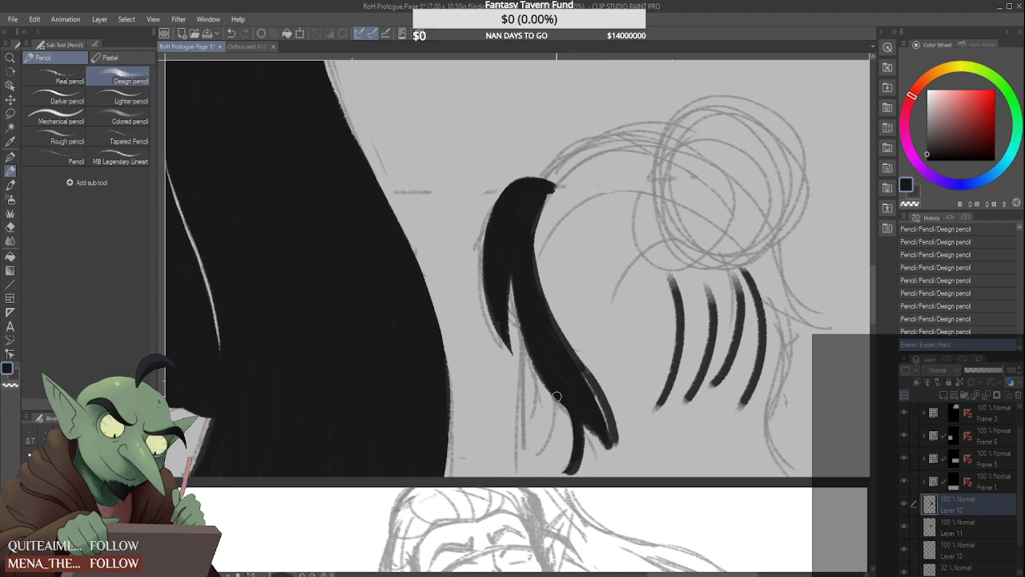
drag(556, 392, 580, 442)
mouse_move(556, 391)
mouse_down()
mouse_move(577, 435)
mouse_move(551, 449)
mouse_up()
mouse_move(589, 417)
mouse_down()
mouse_move(578, 472)
mouse_move(583, 419)
mouse_move(572, 474)
mouse_move(579, 443)
mouse_move(554, 480)
mouse_up()
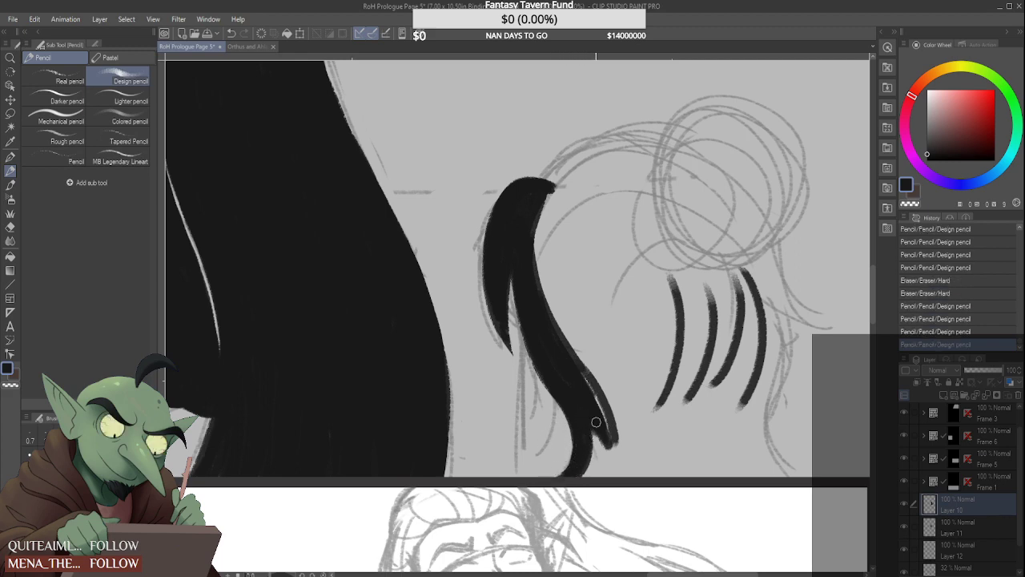
mouse_move(595, 424)
mouse_down()
mouse_move(618, 481)
mouse_move(606, 479)
mouse_move(626, 482)
mouse_up()
drag(580, 381, 625, 477)
drag(595, 401, 621, 474)
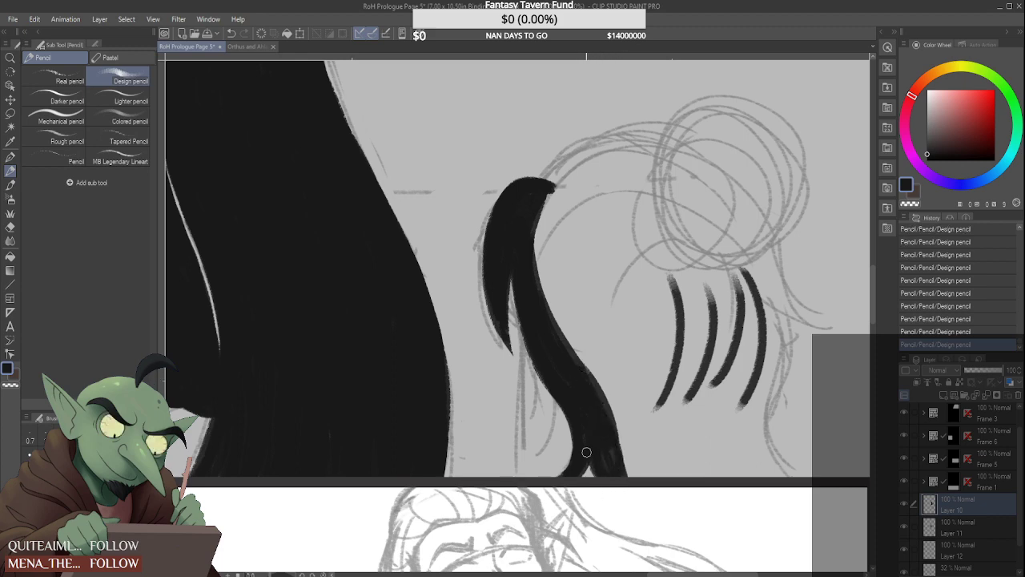
Draw four curved hair strands sweeping from the bun over the crown toward the front and side locks
drag(657, 238, 601, 394)
mouse_move(657, 201)
mouse_down()
mouse_move(559, 336)
mouse_move(573, 171)
mouse_move(552, 192)
mouse_move(680, 152)
mouse_up()
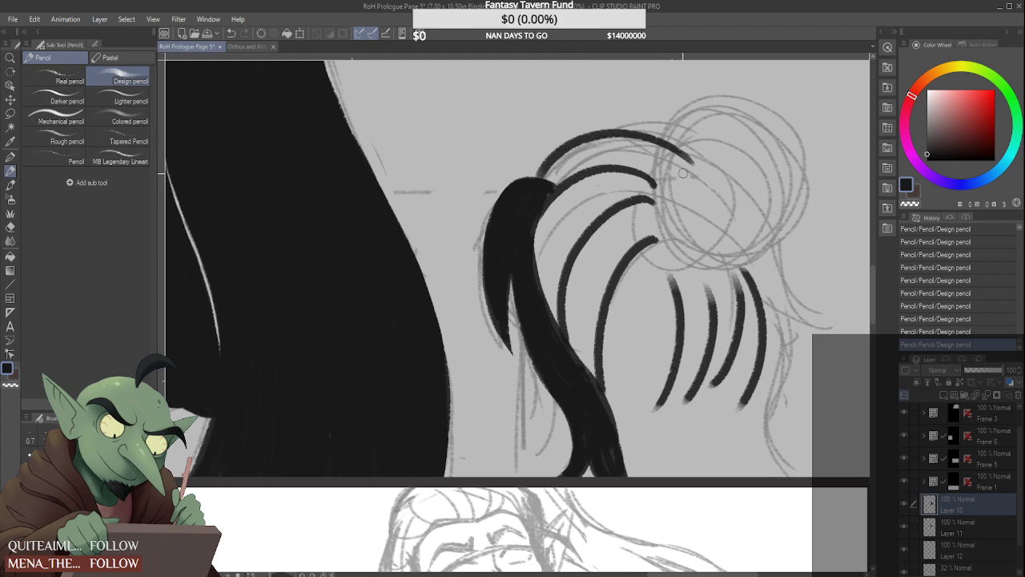
scroll(582, 193, down, 3)
scroll(624, 189, up, 1)
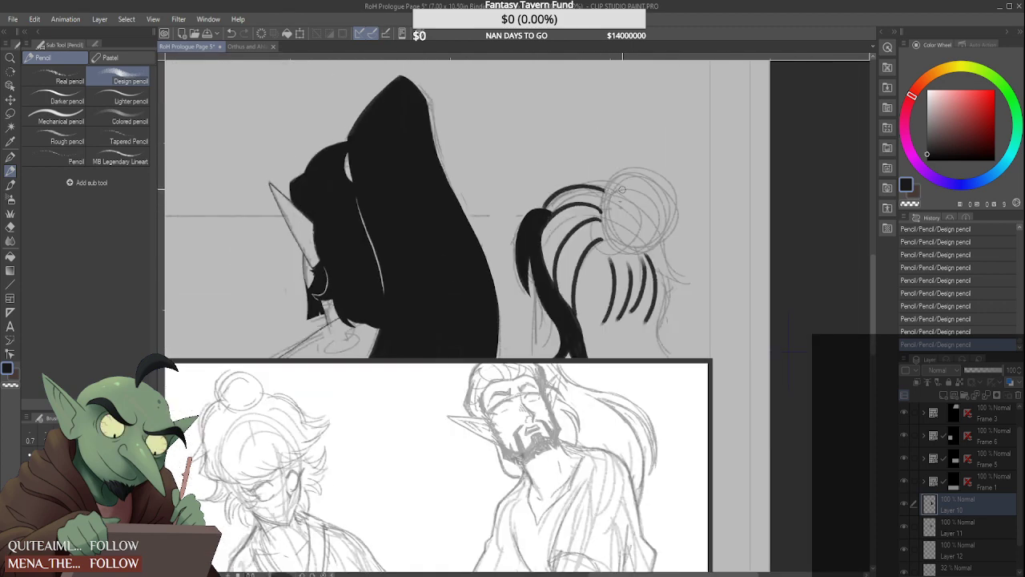
Fill the uppermost hair section between the front lock and the bun with thick dark strokes
mouse_move(622, 190)
mouse_down()
mouse_move(619, 203)
mouse_move(680, 189)
mouse_move(656, 178)
mouse_move(681, 190)
mouse_move(615, 180)
mouse_move(548, 217)
mouse_move(615, 184)
mouse_up()
scroll(548, 187, up, 2)
mouse_move(524, 232)
mouse_down()
mouse_move(574, 193)
mouse_move(628, 186)
mouse_move(594, 197)
mouse_up()
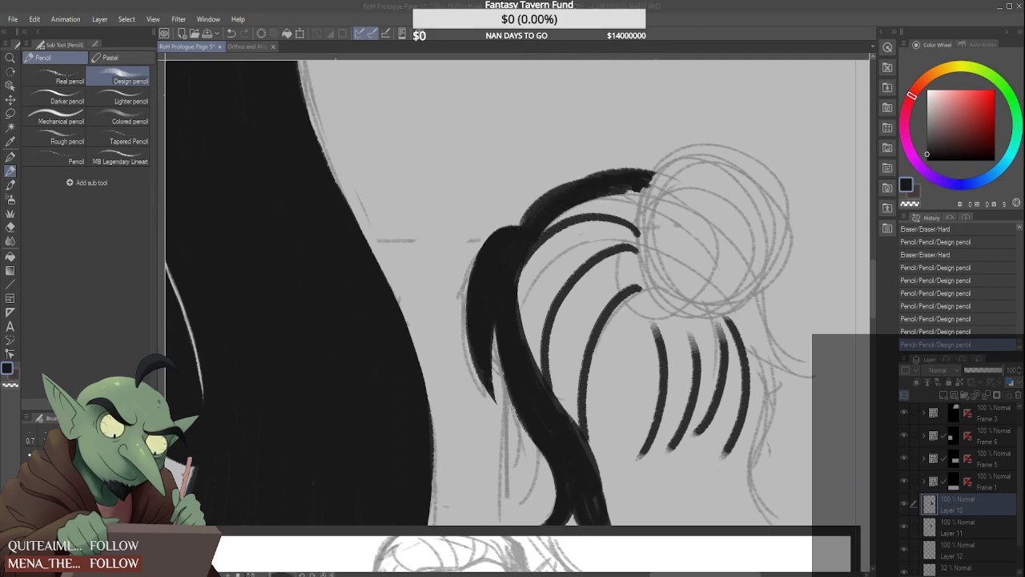
drag(527, 250, 617, 217)
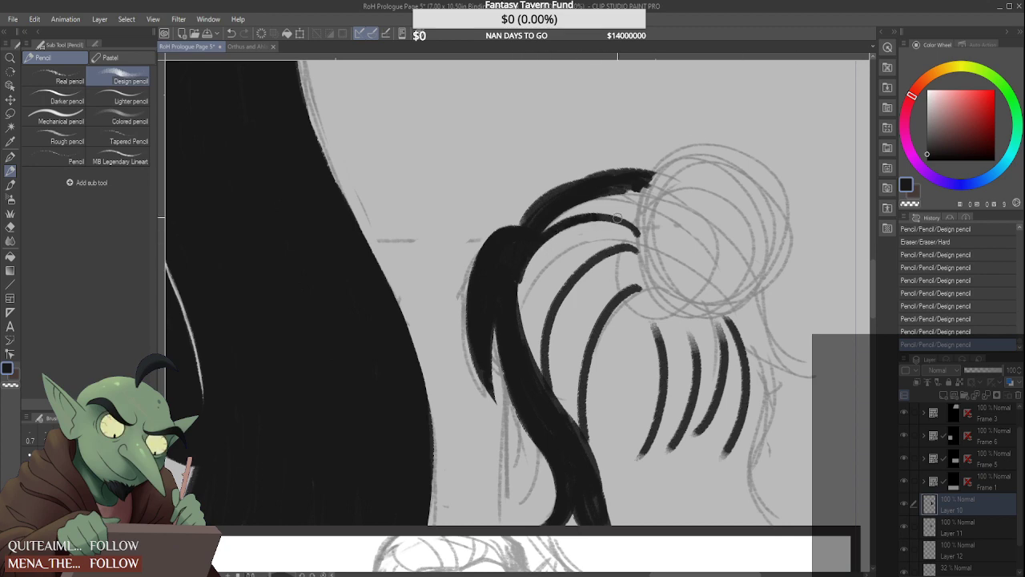
mouse_move(518, 259)
mouse_down()
mouse_move(619, 197)
mouse_move(677, 207)
mouse_up()
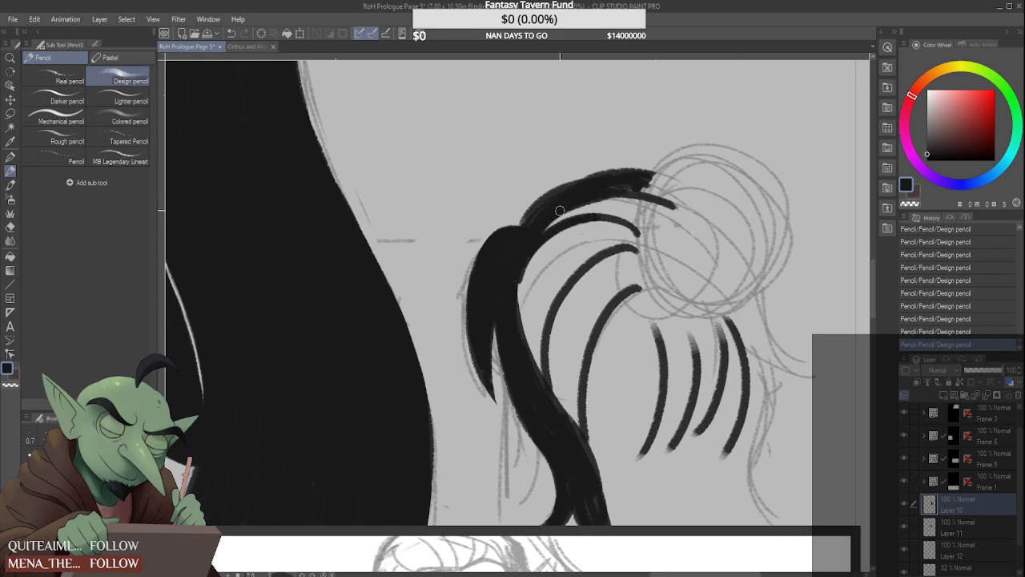
drag(575, 199, 661, 221)
mouse_move(552, 220)
mouse_down()
mouse_move(612, 207)
mouse_move(653, 230)
mouse_up()
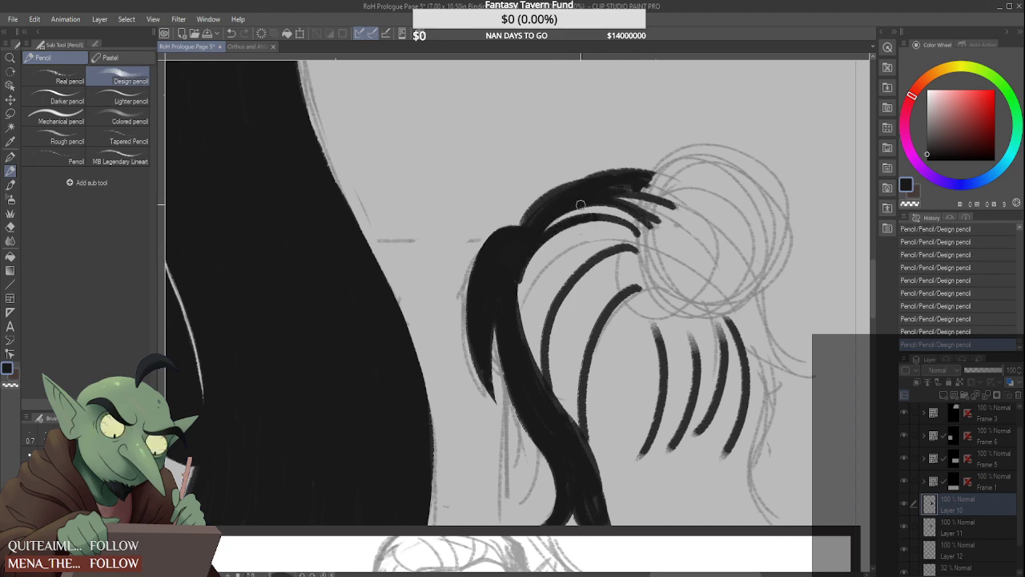
drag(579, 204, 650, 226)
mouse_move(603, 197)
mouse_down()
mouse_move(647, 213)
mouse_move(662, 181)
mouse_move(664, 207)
mouse_up()
Erase the stroke ends that spill into the bun so the crown hair stops along the bun's outline
mouse_move(663, 171)
mouse_down()
mouse_move(644, 229)
mouse_move(651, 192)
mouse_up()
drag(668, 226, 650, 225)
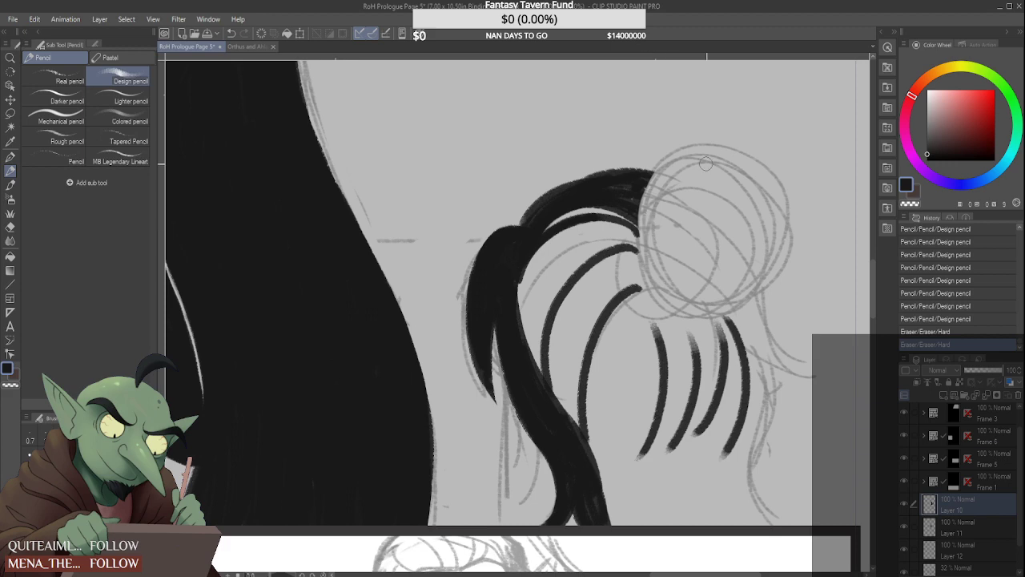
drag(698, 170, 676, 191)
mouse_move(649, 224)
mouse_down()
mouse_move(643, 239)
mouse_move(650, 172)
mouse_up()
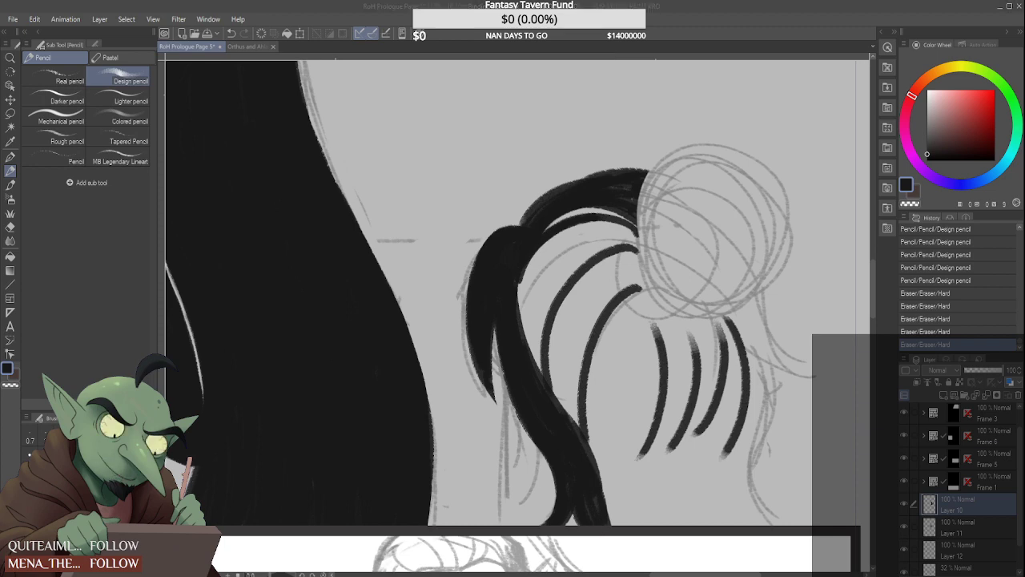
Fill the hair between the top crown section and the next curved strand with dark strokes, leaving thin light gaps as highlights
mouse_move(519, 321)
mouse_down()
mouse_move(591, 235)
mouse_move(539, 260)
mouse_move(618, 225)
mouse_up()
mouse_move(513, 295)
mouse_down()
mouse_move(525, 265)
mouse_move(521, 274)
mouse_move(640, 240)
mouse_up()
drag(522, 291, 645, 230)
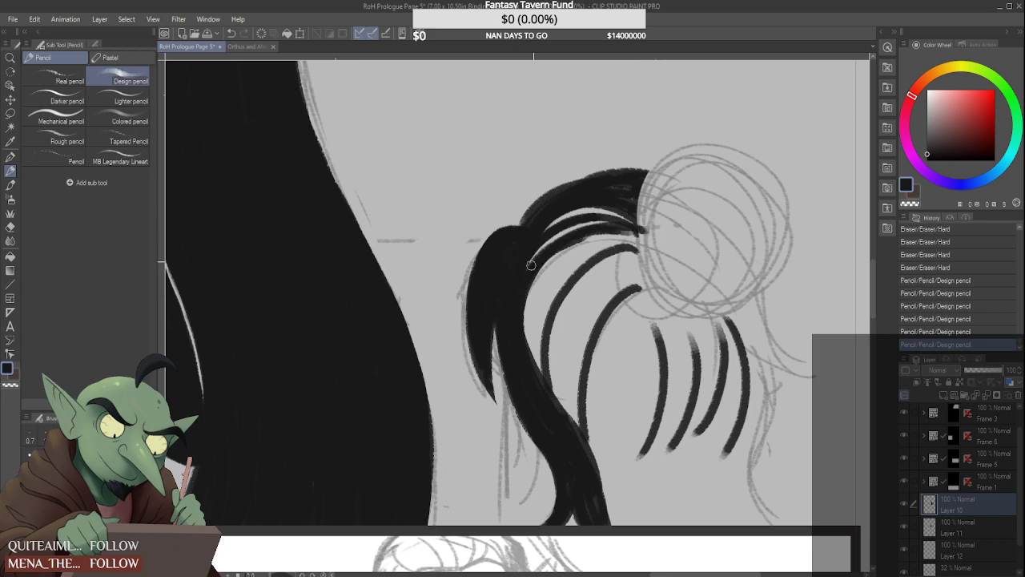
drag(530, 264, 569, 233)
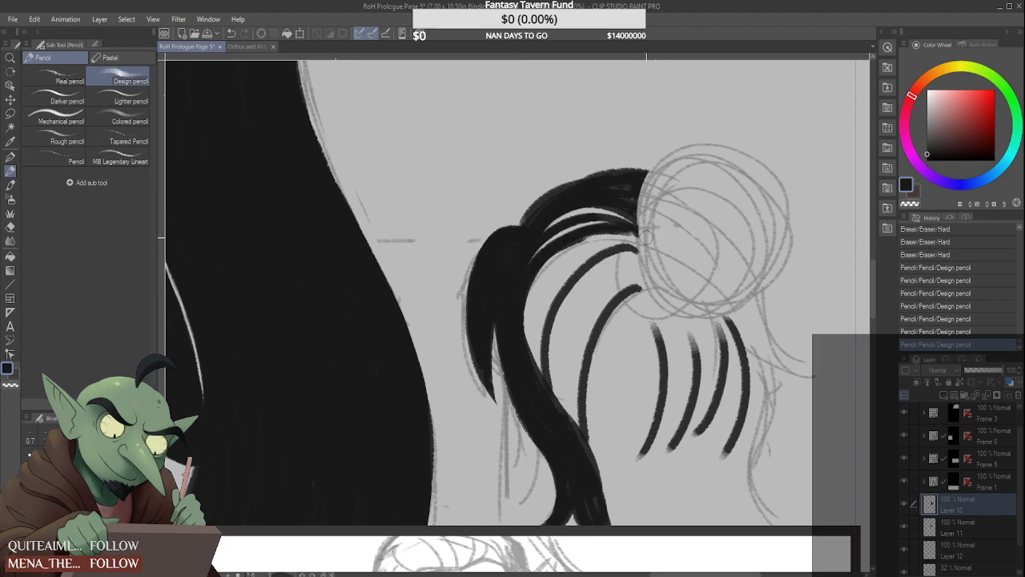
mouse_move(644, 227)
mouse_down()
mouse_move(529, 312)
mouse_move(612, 229)
mouse_move(524, 321)
mouse_move(595, 229)
mouse_move(529, 344)
mouse_up()
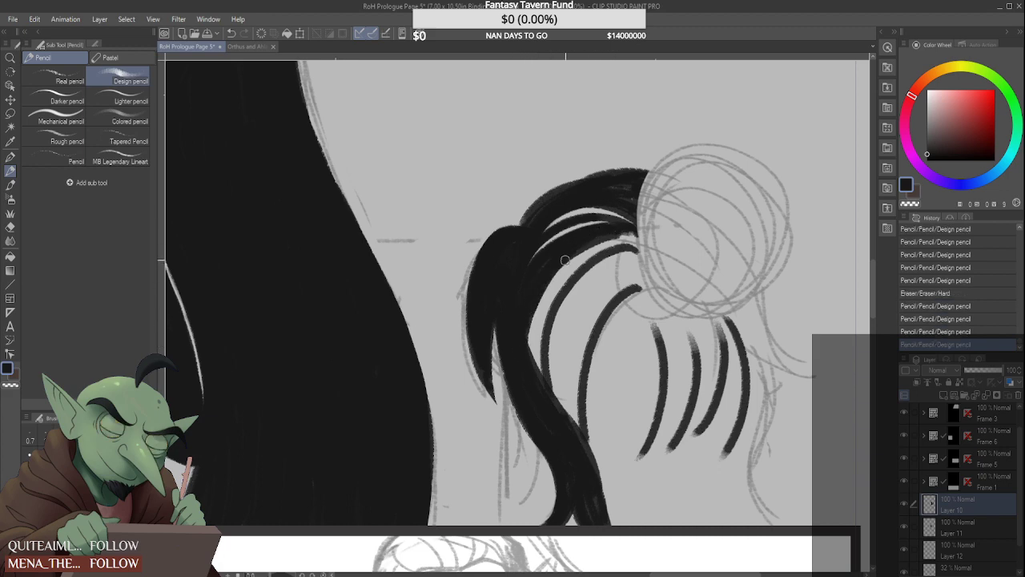
mouse_move(569, 261)
mouse_down()
mouse_move(542, 382)
mouse_move(532, 286)
mouse_up()
mouse_move(525, 359)
mouse_down()
mouse_move(533, 312)
mouse_move(598, 239)
mouse_move(541, 367)
mouse_move(578, 255)
mouse_move(631, 234)
mouse_up()
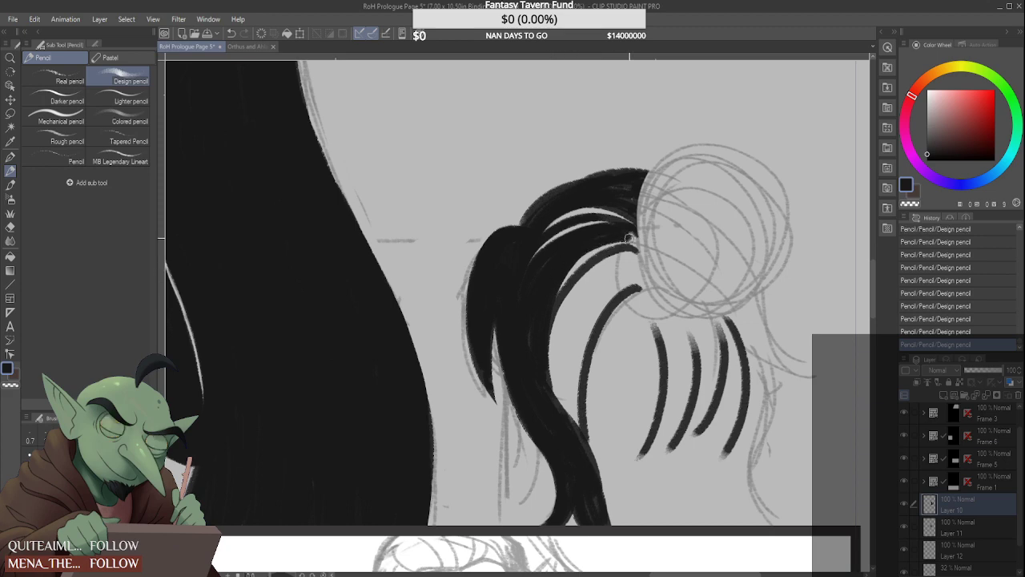
mouse_move(558, 281)
mouse_down()
mouse_move(633, 243)
mouse_move(541, 331)
mouse_up()
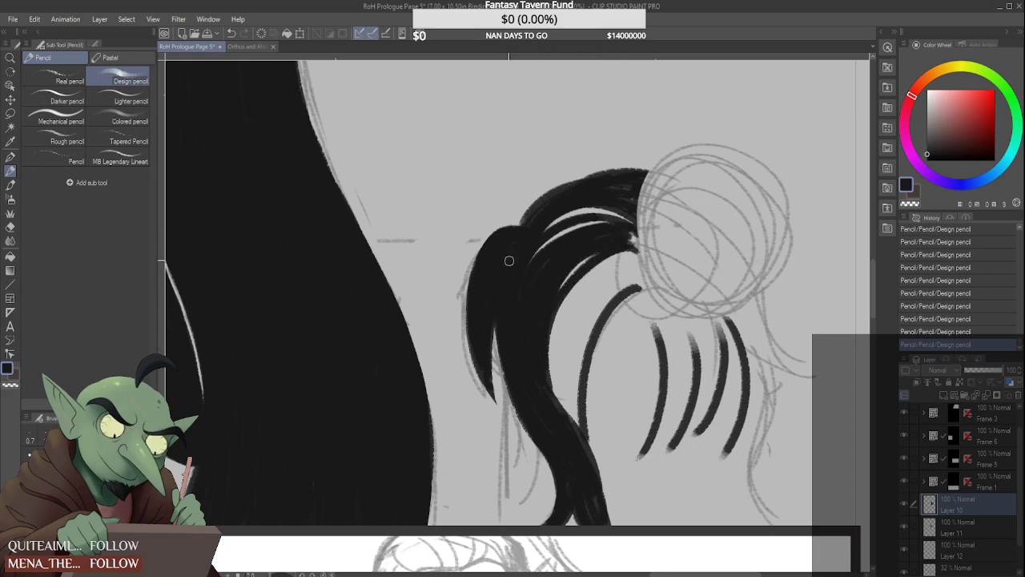
scroll(521, 325, down, 8)
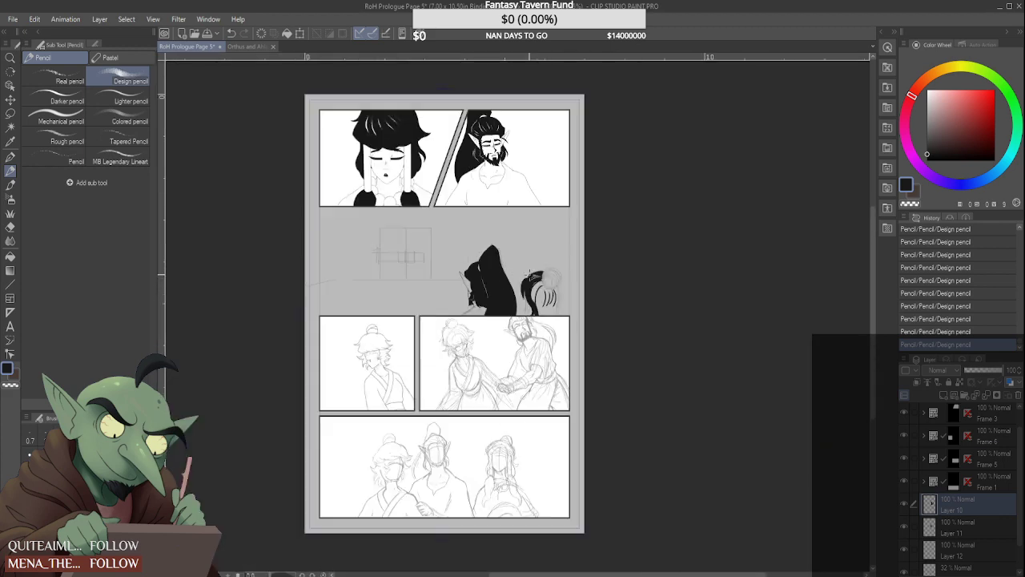
scroll(531, 279, up, 2)
scroll(352, 284, up, 2)
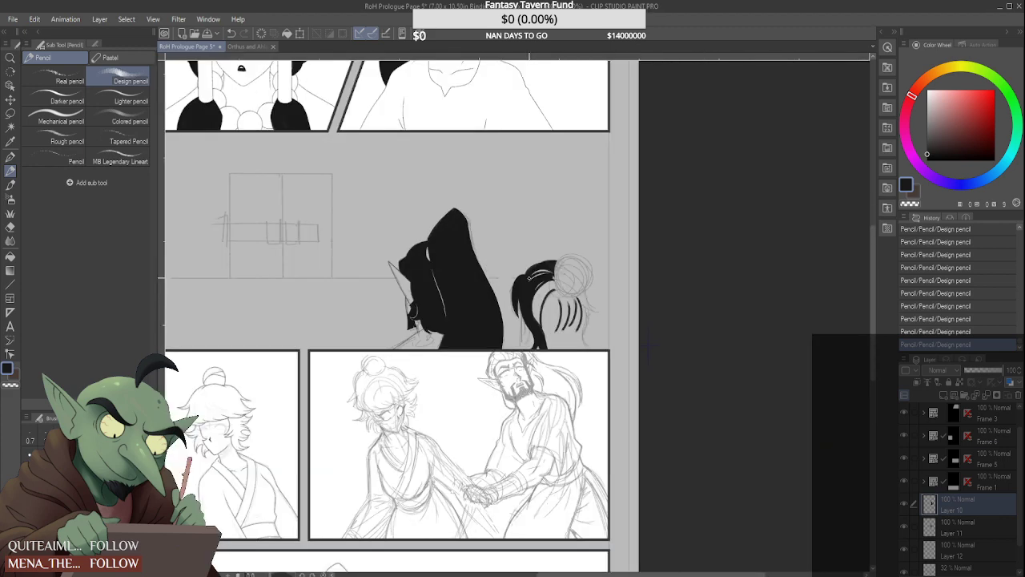
drag(360, 197, 358, 196)
mouse_move(383, 259)
mouse_down()
mouse_move(367, 250)
mouse_move(370, 210)
mouse_move(383, 241)
mouse_move(370, 210)
mouse_move(381, 241)
mouse_move(366, 303)
mouse_up()
key(ctrl+z)
key(ctrl+z)
key(ctrl+z)
key(ctrl+z)
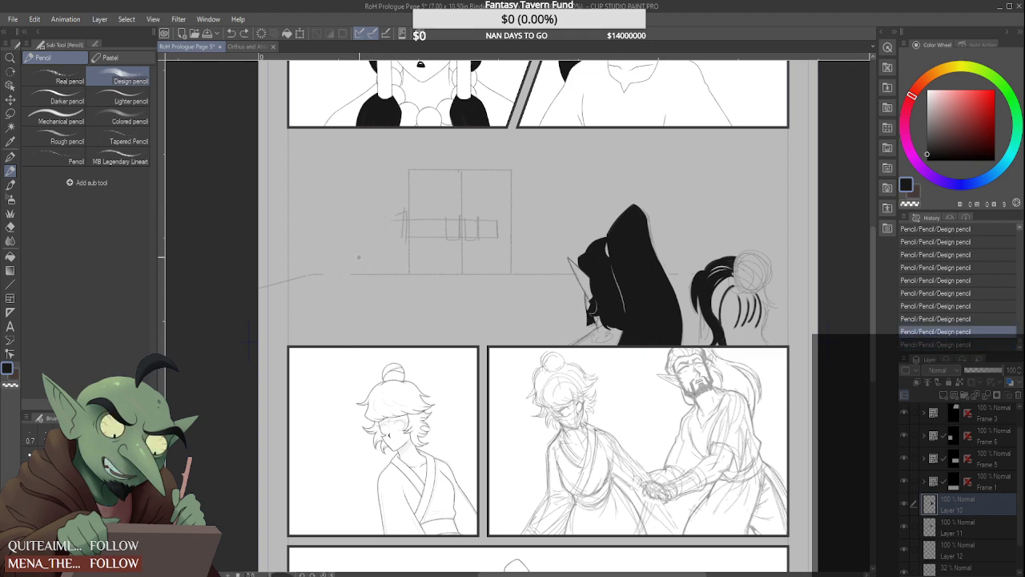
mouse_move(360, 254)
mouse_down()
mouse_move(387, 232)
mouse_move(372, 207)
mouse_move(364, 225)
mouse_up()
key(ctrl+z)
drag(376, 244, 374, 333)
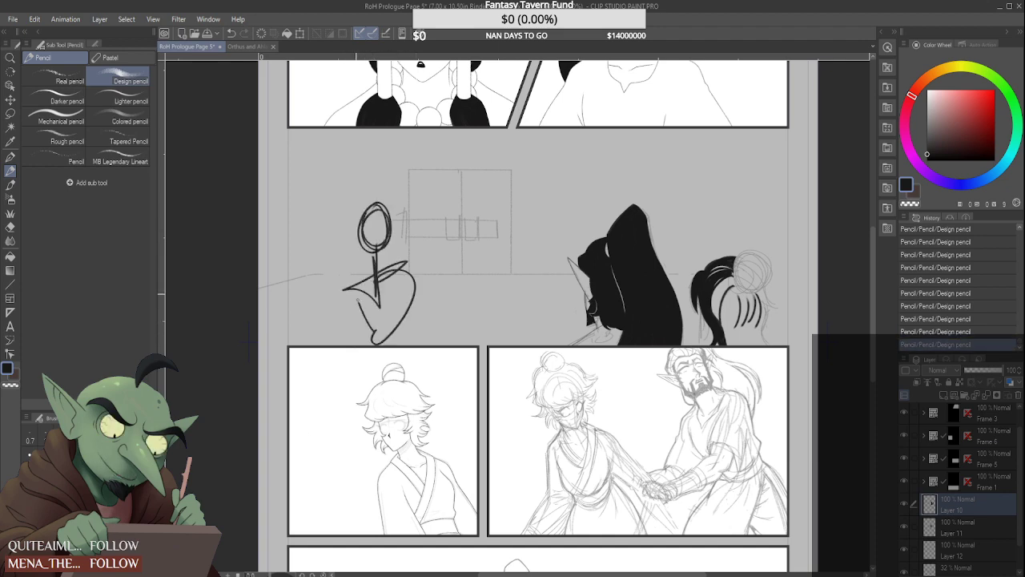
mouse_move(370, 290)
mouse_down()
mouse_move(331, 329)
mouse_move(381, 292)
mouse_up()
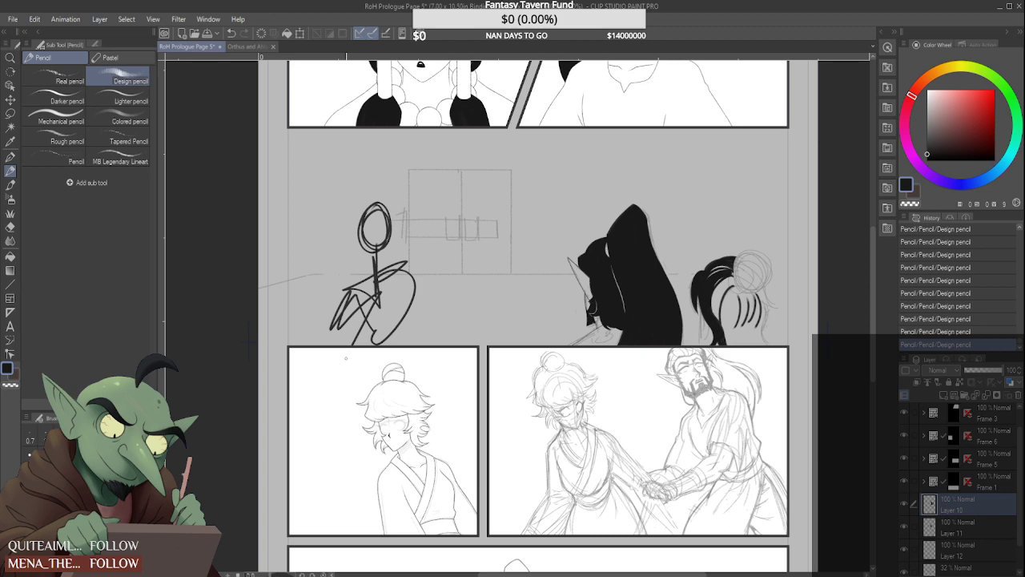
key(ctrl+z)
key(ctrl+z)
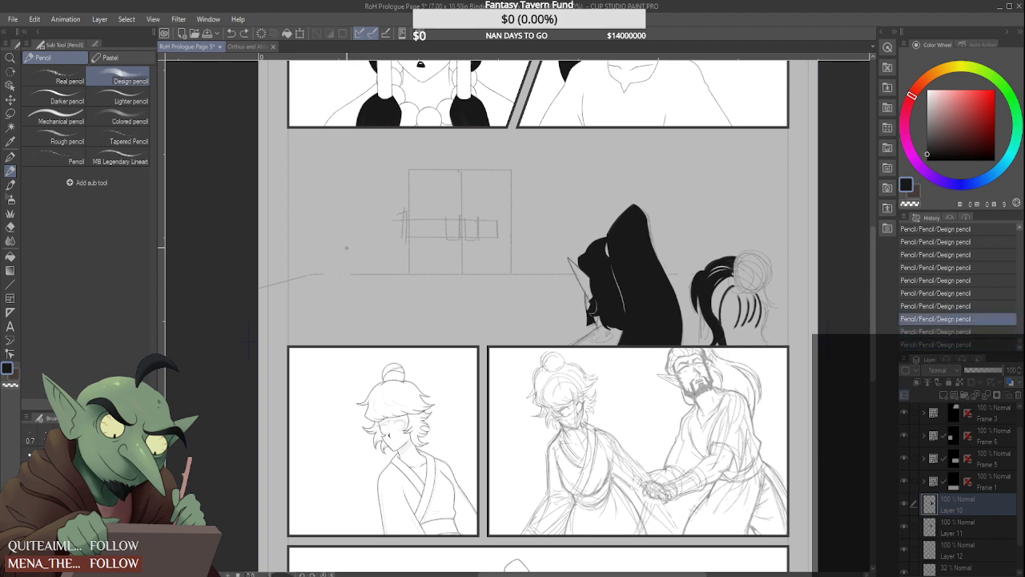
mouse_move(345, 208)
mouse_down()
mouse_move(320, 255)
mouse_move(340, 228)
mouse_up()
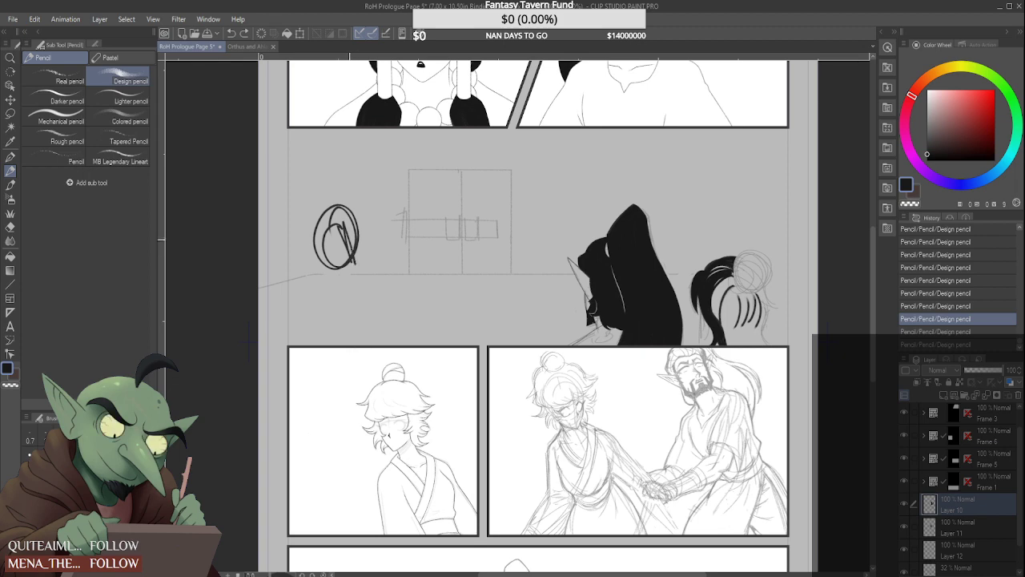
mouse_move(346, 298)
mouse_down()
mouse_move(346, 317)
mouse_move(322, 301)
mouse_move(295, 343)
mouse_move(343, 300)
mouse_up()
drag(351, 344, 375, 313)
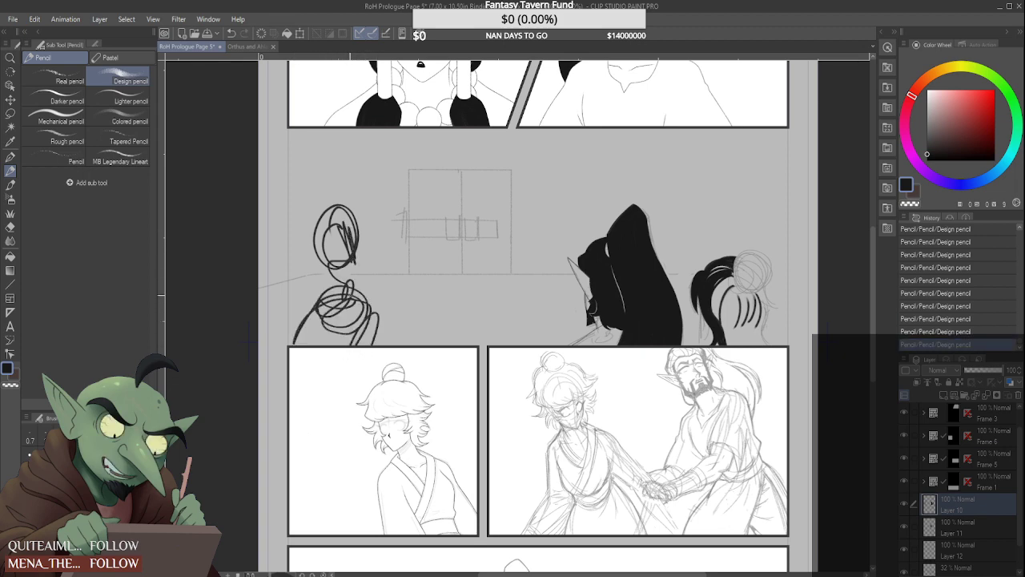
key(ctrl+z)
Darken the hair sweeping from the bun's front edge down into the side lock, keeping a slim curved highlight
scroll(720, 289, up, 3)
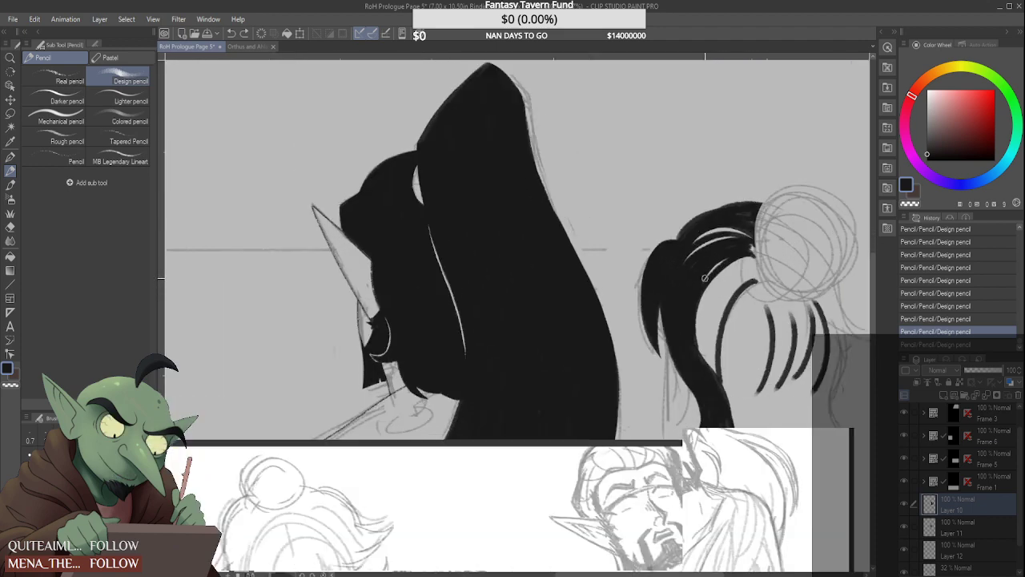
drag(753, 245, 706, 344)
drag(738, 260, 700, 364)
drag(718, 278, 701, 357)
mouse_move(738, 261)
mouse_down()
mouse_move(694, 340)
mouse_move(747, 251)
mouse_move(701, 308)
mouse_move(700, 360)
mouse_move(713, 285)
mouse_move(732, 265)
mouse_move(697, 329)
mouse_move(700, 342)
mouse_move(708, 291)
mouse_move(707, 359)
mouse_up()
drag(709, 309, 713, 376)
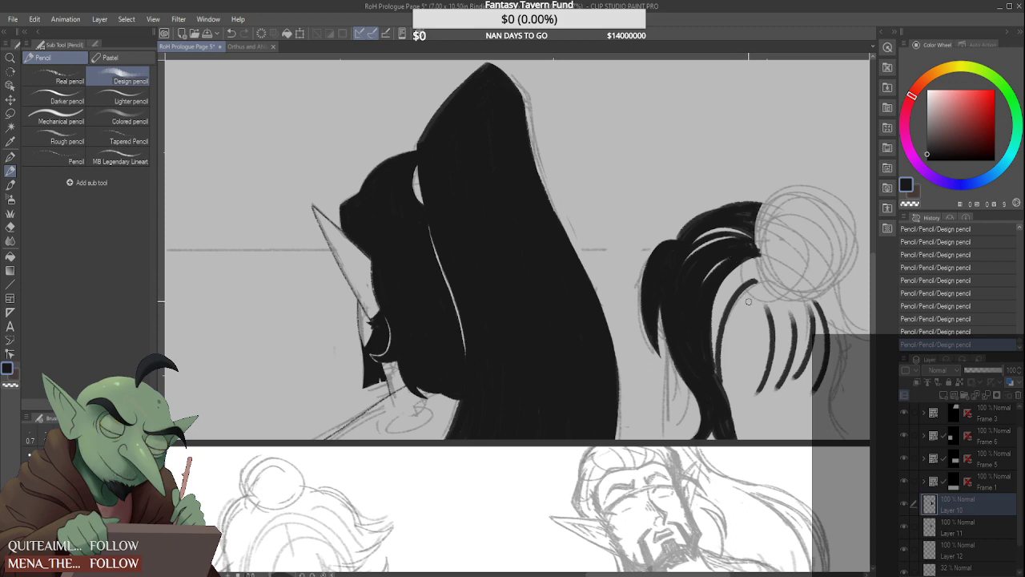
mouse_move(705, 316)
mouse_down()
mouse_move(776, 261)
mouse_move(726, 282)
mouse_move(741, 264)
mouse_move(759, 255)
mouse_move(711, 297)
mouse_move(754, 261)
mouse_move(726, 282)
mouse_move(709, 324)
mouse_move(757, 255)
mouse_move(720, 311)
mouse_up()
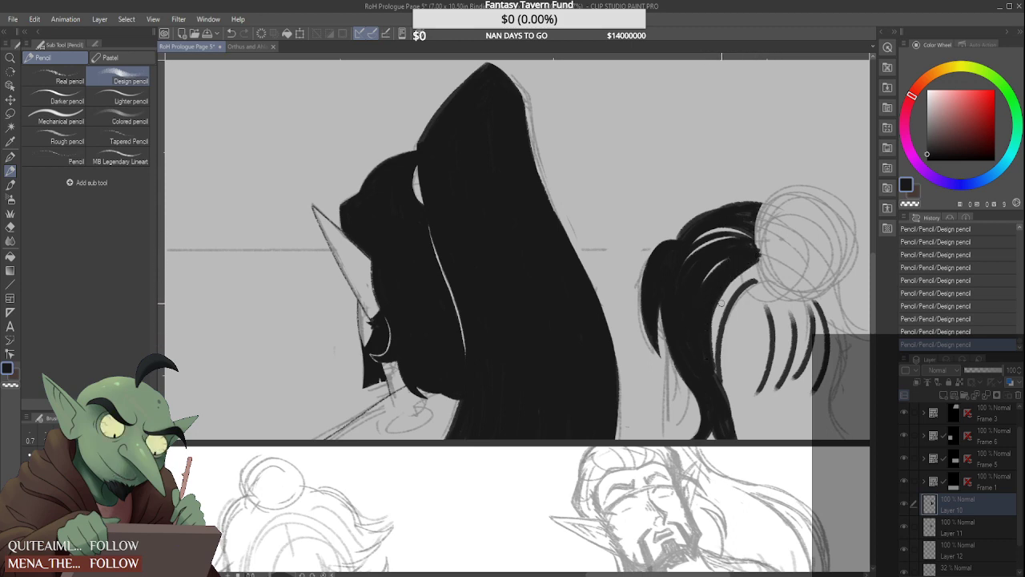
Extend the innermost curved strand up to the bun and fill the space between it and the side lock
drag(737, 273, 714, 367)
drag(715, 313, 716, 380)
drag(716, 380, 766, 266)
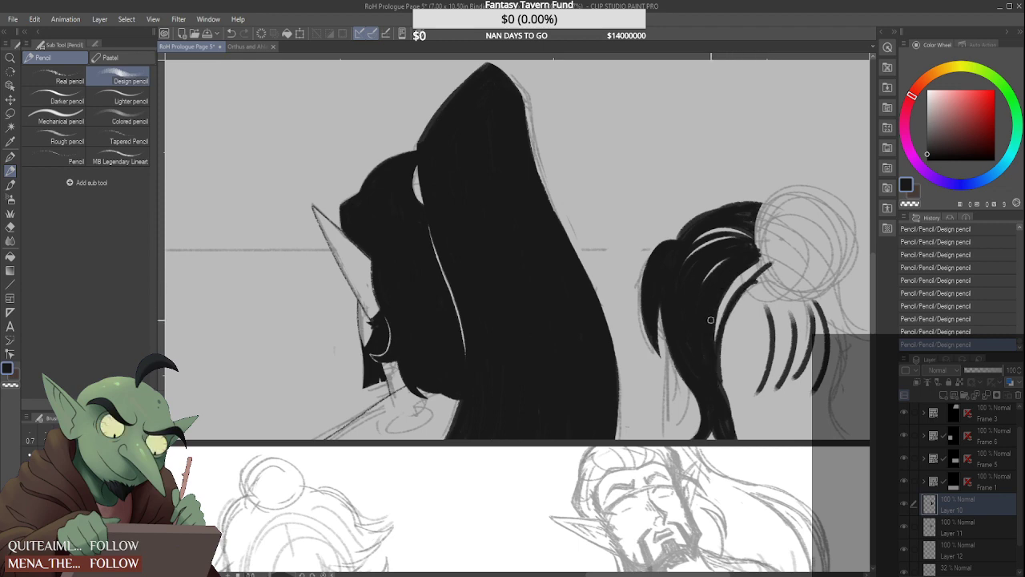
drag(711, 320, 738, 283)
drag(708, 320, 707, 340)
drag(720, 298, 714, 368)
mouse_move(761, 258)
mouse_down()
mouse_move(732, 326)
mouse_move(758, 271)
mouse_move(729, 312)
mouse_move(757, 265)
mouse_move(715, 386)
mouse_move(724, 316)
mouse_move(739, 294)
mouse_move(719, 392)
mouse_up()
drag(731, 314, 721, 400)
mouse_move(729, 362)
mouse_down()
mouse_move(739, 451)
mouse_move(737, 341)
mouse_up()
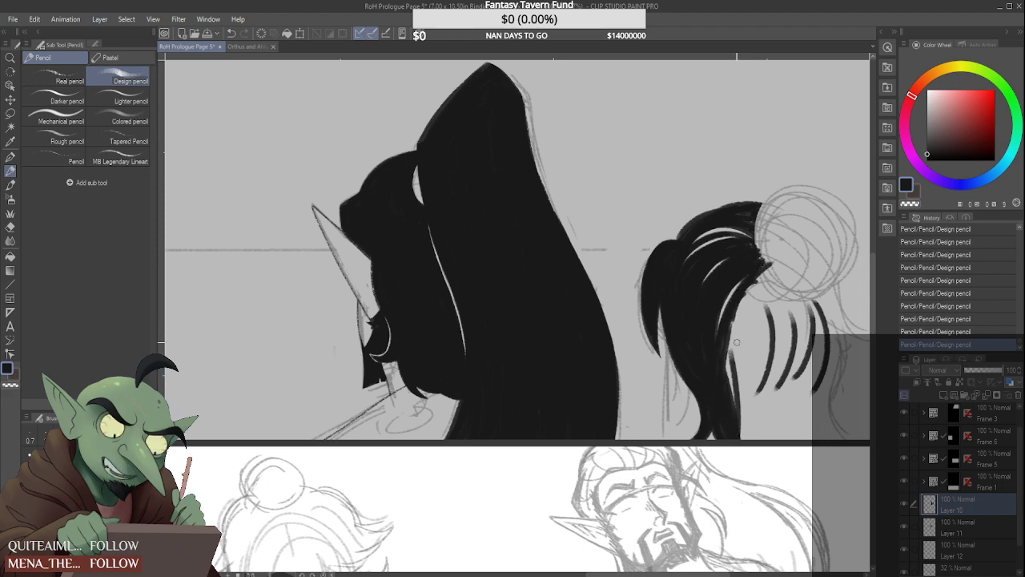
Fill the open area at the middle of the head with long strokes running down from the bun's lower edge
mouse_move(761, 276)
mouse_down()
mouse_move(737, 409)
mouse_move(770, 353)
mouse_move(737, 417)
mouse_move(741, 400)
mouse_up()
mouse_move(762, 293)
mouse_down()
mouse_move(762, 333)
mouse_move(766, 292)
mouse_move(738, 412)
mouse_move(756, 291)
mouse_move(761, 350)
mouse_move(746, 381)
mouse_move(763, 299)
mouse_move(740, 402)
mouse_move(765, 278)
mouse_move(729, 411)
mouse_up()
drag(765, 274, 727, 383)
drag(740, 330, 733, 373)
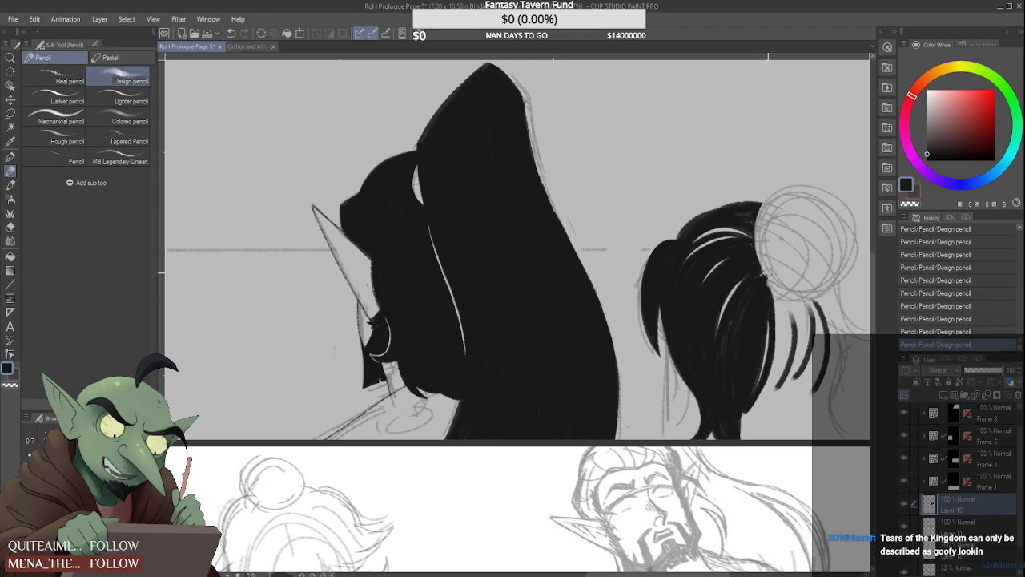
Fill between the hanging strands beneath the bun with downward strokes, leaving narrow light slivers between the hair sections
mouse_move(759, 267)
mouse_down()
mouse_move(783, 294)
mouse_move(771, 384)
mouse_up()
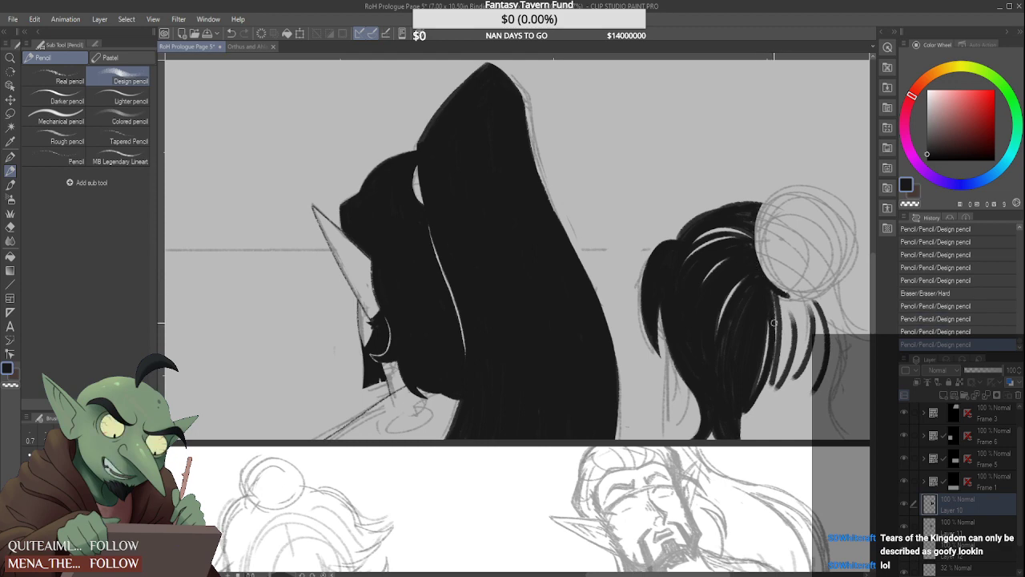
drag(779, 293, 764, 388)
mouse_move(777, 303)
mouse_down()
mouse_move(769, 392)
mouse_move(779, 319)
mouse_move(752, 395)
mouse_move(770, 386)
mouse_move(787, 307)
mouse_move(777, 290)
mouse_move(793, 352)
mouse_up()
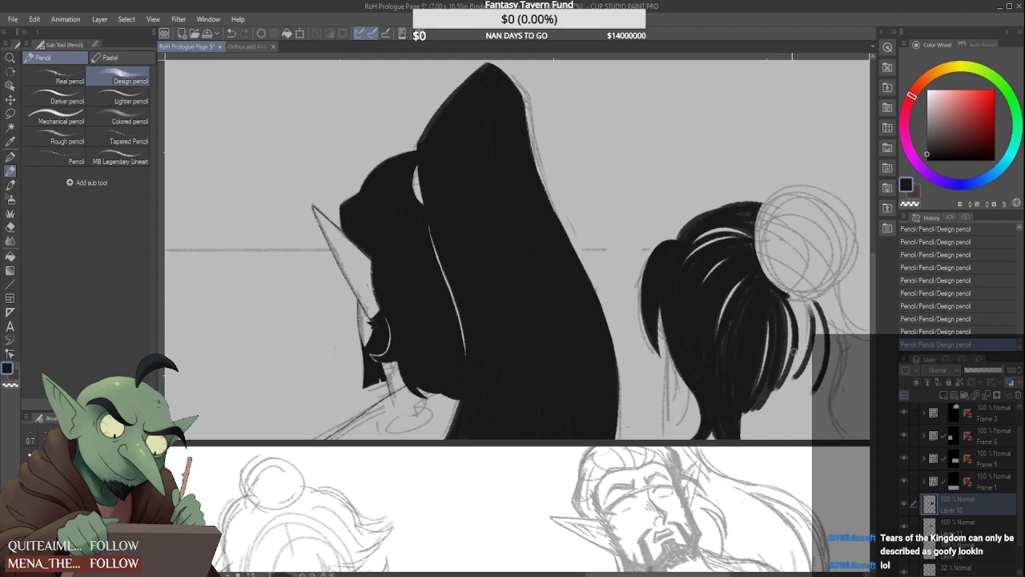
drag(778, 296, 782, 394)
drag(794, 351, 775, 403)
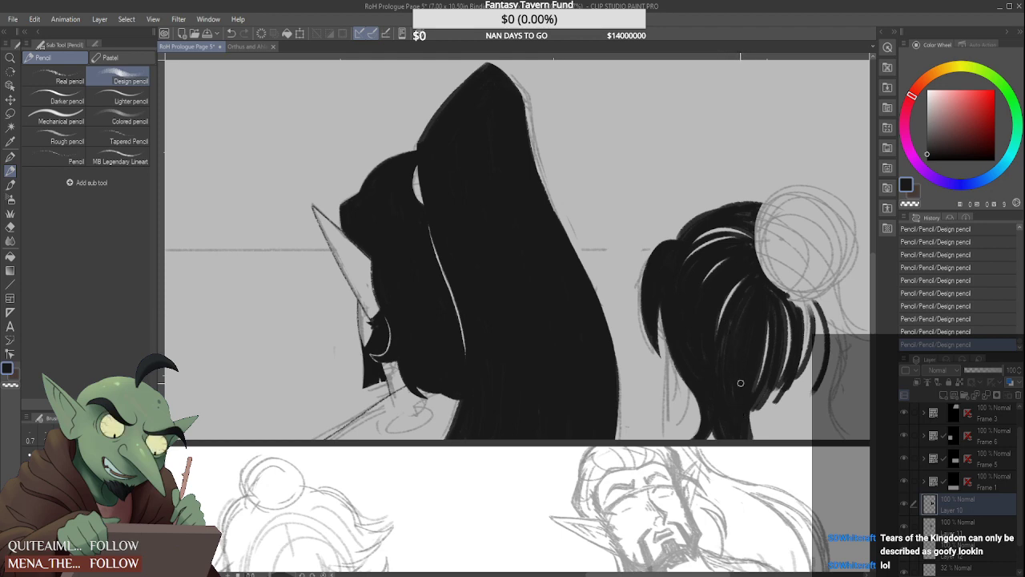
Join the outermost hanging strand to the bun's underside and fill the nape hair down to the panel's lower border
mouse_move(747, 401)
mouse_down()
mouse_move(751, 425)
mouse_move(758, 418)
mouse_move(762, 445)
mouse_move(782, 384)
mouse_move(763, 435)
mouse_move(777, 343)
mouse_up()
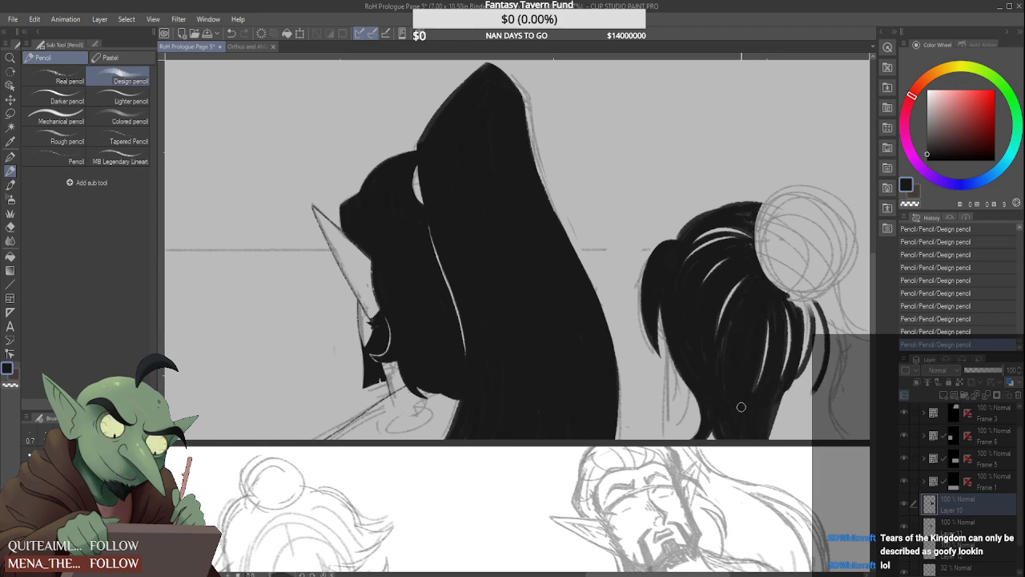
mouse_move(781, 313)
mouse_down()
mouse_move(796, 305)
mouse_move(797, 393)
mouse_up()
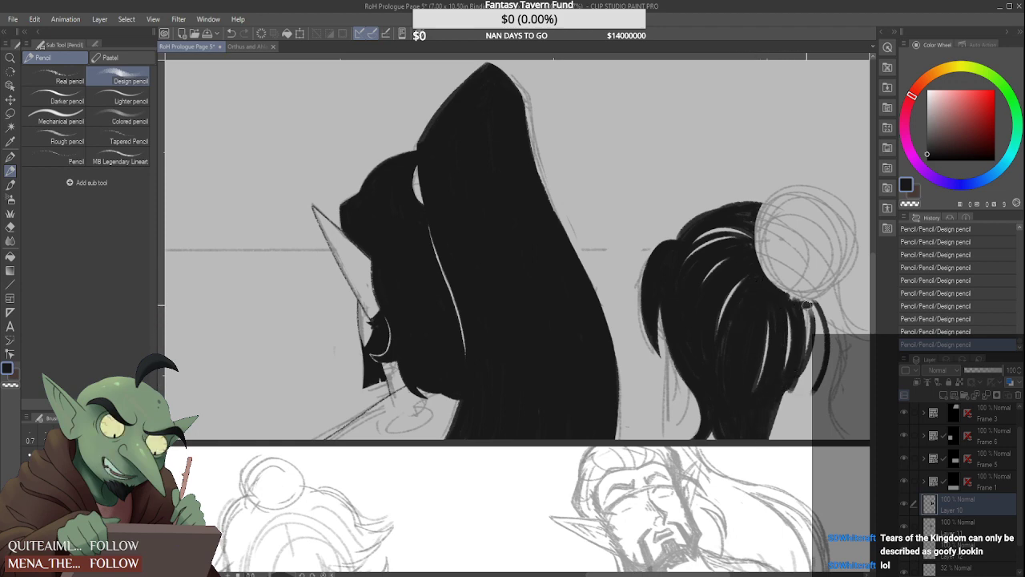
mouse_move(782, 294)
mouse_down()
mouse_move(821, 295)
mouse_move(806, 301)
mouse_move(798, 358)
mouse_move(801, 305)
mouse_move(803, 396)
mouse_up()
mouse_move(807, 338)
mouse_down()
mouse_move(792, 414)
mouse_move(795, 404)
mouse_up()
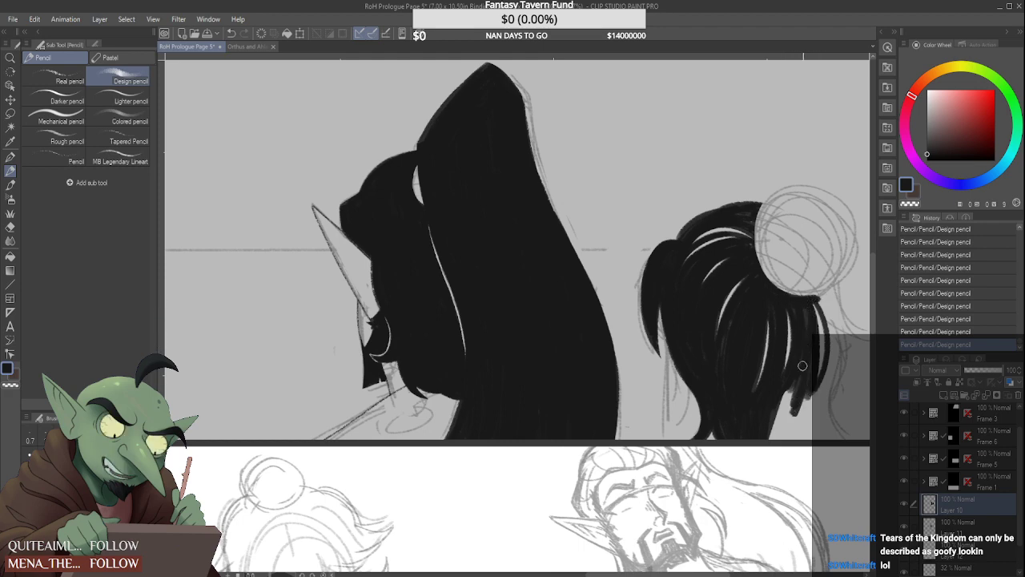
drag(804, 364, 783, 437)
mouse_move(796, 385)
mouse_down()
mouse_move(772, 446)
mouse_move(799, 379)
mouse_move(789, 439)
mouse_up()
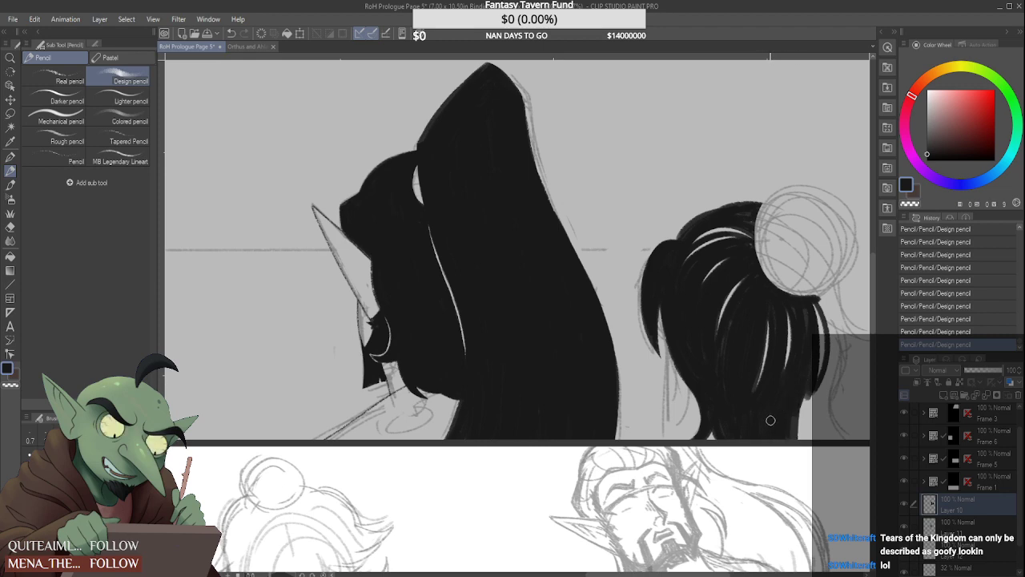
Add thick strokes outside the last hanging strand to widen the back of the hair beneath the bun
drag(682, 573, 729, 573)
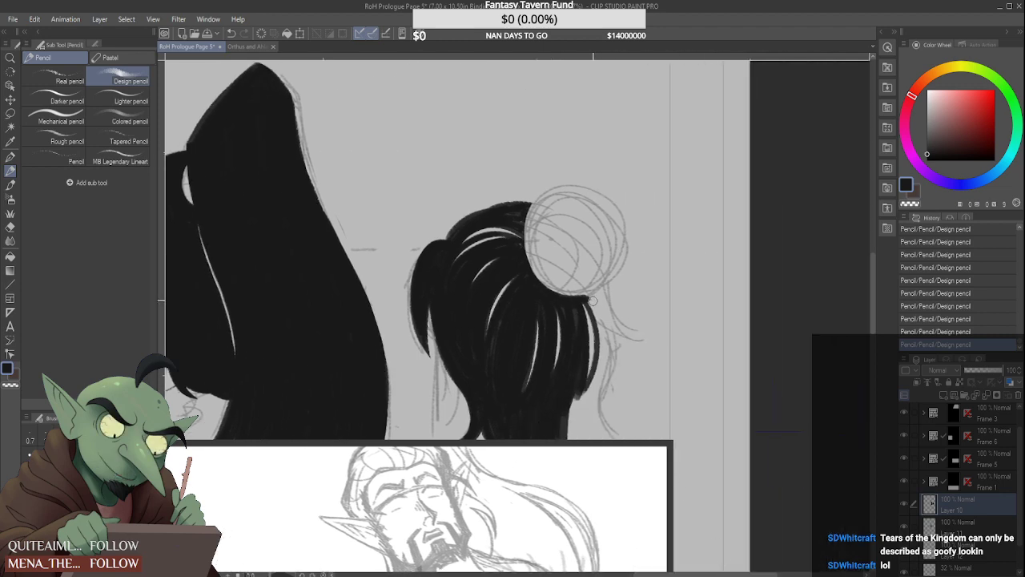
mouse_move(591, 299)
mouse_down()
mouse_move(604, 347)
mouse_move(590, 295)
mouse_move(593, 352)
mouse_move(593, 293)
mouse_move(608, 380)
mouse_up()
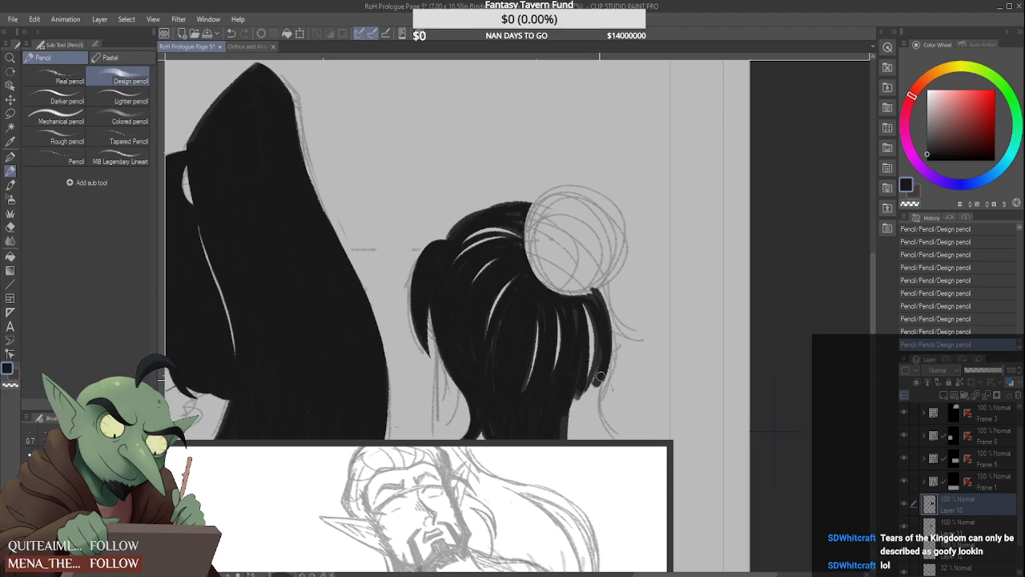
mouse_move(598, 296)
mouse_down()
mouse_move(612, 386)
mouse_move(606, 304)
mouse_move(612, 354)
mouse_up()
Draw a pointed tuft flicking outward from beside the bun and clean its edges with the hard eraser
mouse_move(599, 278)
mouse_down()
mouse_move(617, 370)
mouse_move(641, 337)
mouse_up()
mouse_move(615, 299)
mouse_down()
mouse_move(645, 329)
mouse_move(615, 279)
mouse_up()
drag(632, 330, 641, 319)
mouse_move(601, 276)
mouse_down()
mouse_move(620, 322)
mouse_move(613, 295)
mouse_move(639, 340)
mouse_move(637, 324)
mouse_move(649, 338)
mouse_up()
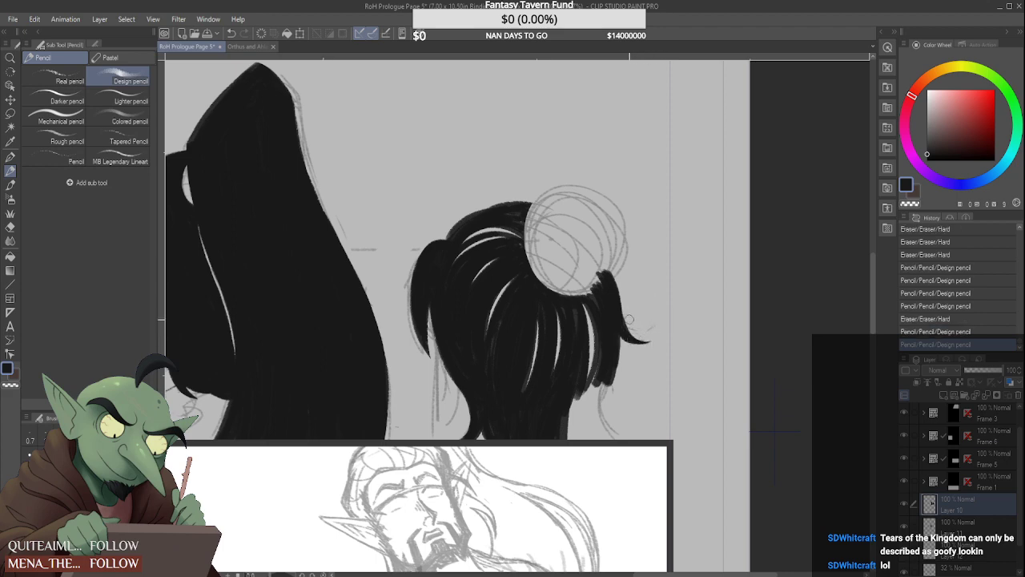
drag(653, 332, 640, 328)
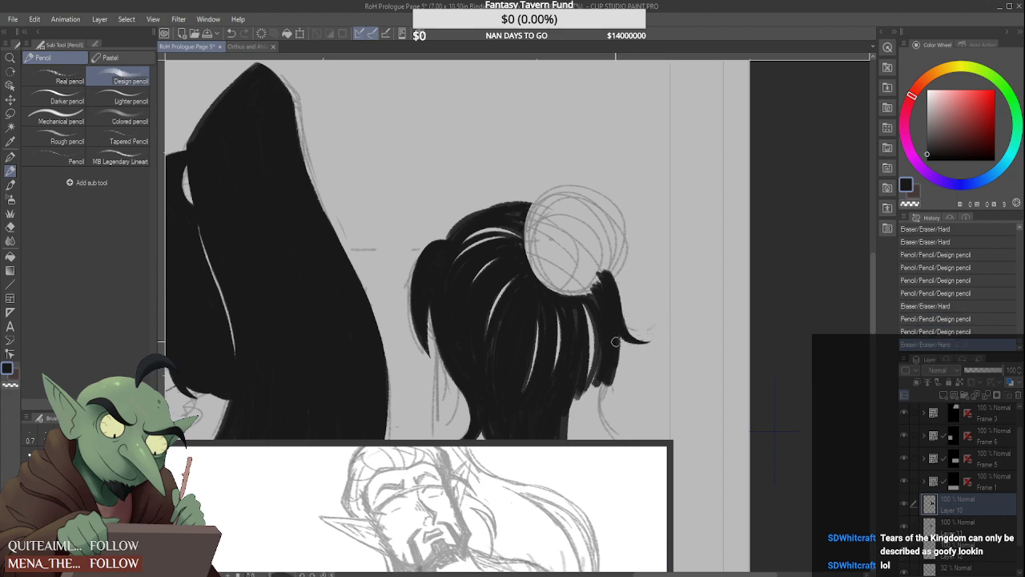
Taper the rear hair from below the flicked tuft inward to the nape with overlapping downward strokes
drag(610, 371, 597, 402)
mouse_move(618, 338)
mouse_down()
mouse_move(600, 375)
mouse_move(609, 329)
mouse_move(586, 408)
mouse_up()
drag(596, 396, 580, 417)
drag(603, 351, 582, 412)
drag(600, 322, 573, 437)
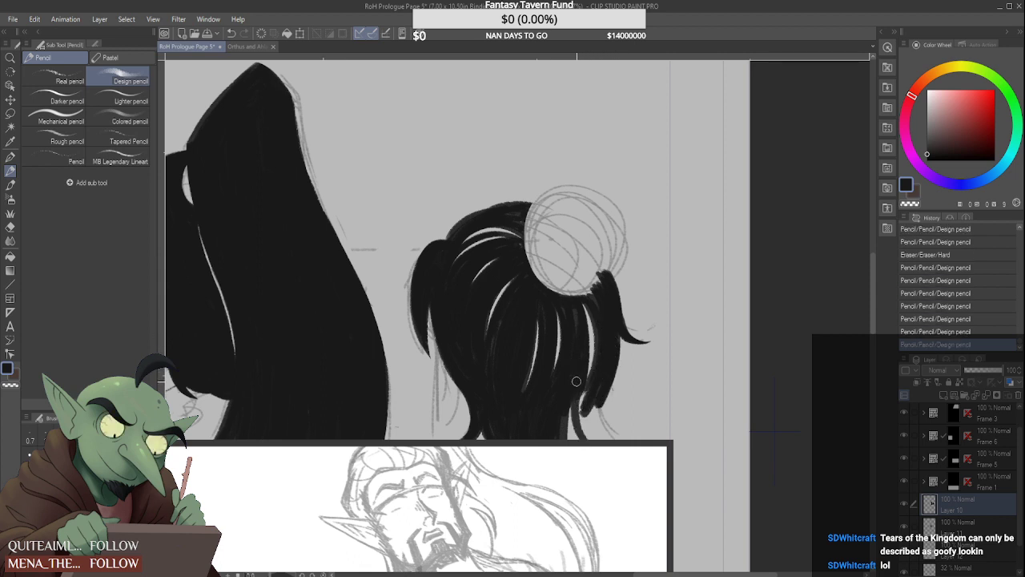
Fill the remaining nape hair to the panel's lower border, flaring its outer edge outward
drag(577, 382, 568, 440)
drag(569, 399, 573, 441)
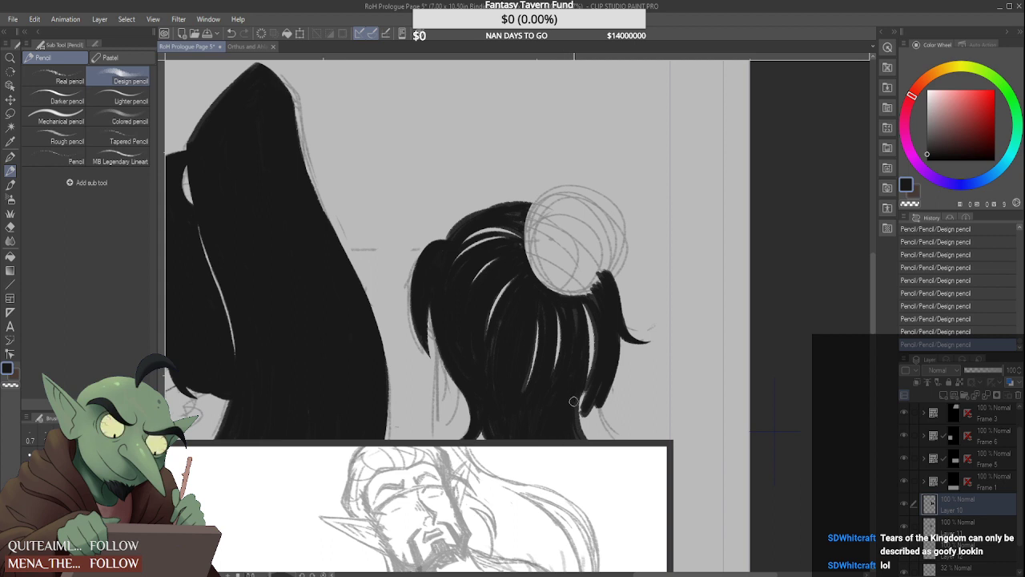
mouse_move(576, 396)
mouse_down()
mouse_move(582, 439)
mouse_move(607, 441)
mouse_move(614, 423)
mouse_move(613, 441)
mouse_up()
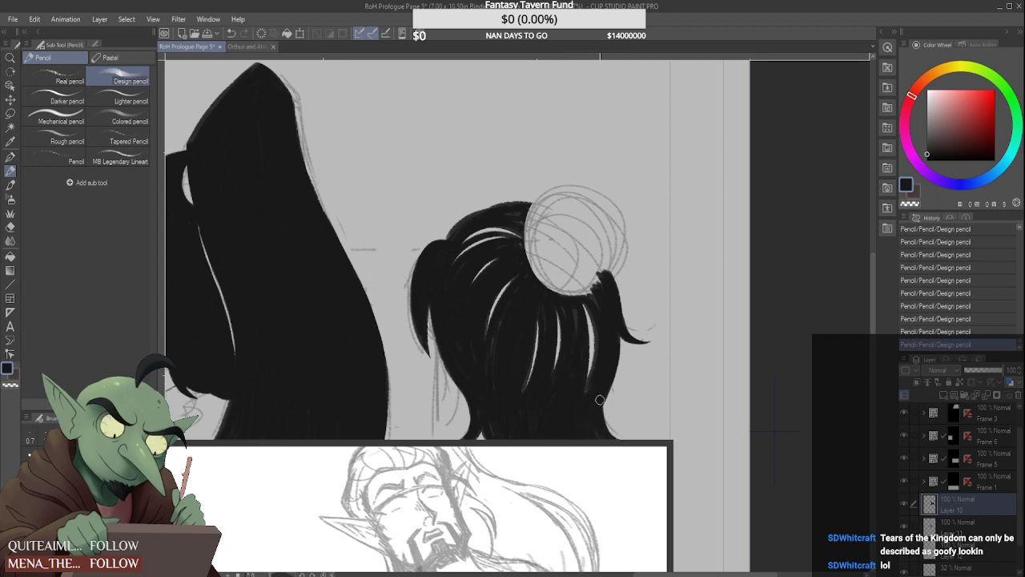
drag(600, 400, 610, 441)
drag(609, 379, 608, 394)
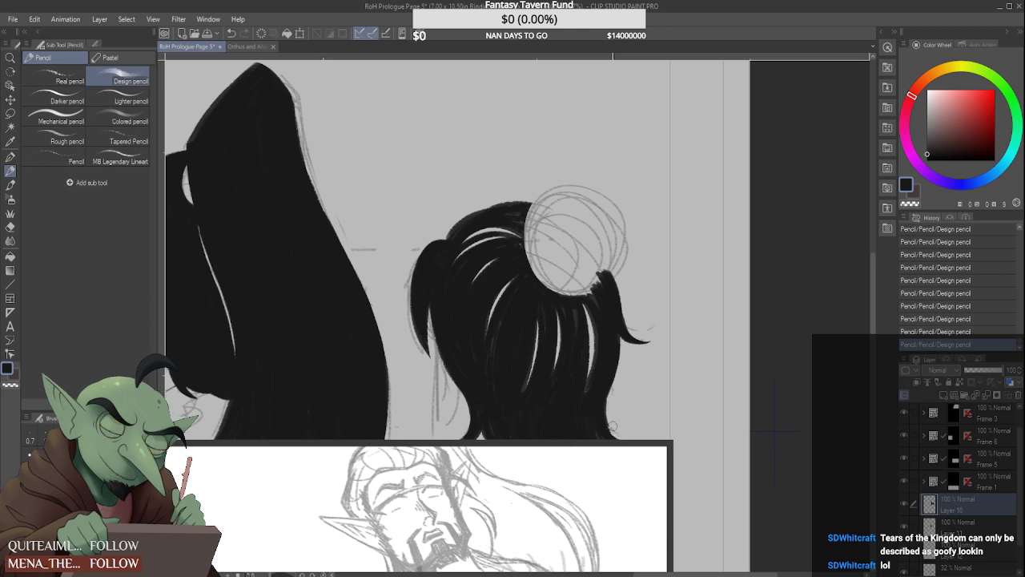
mouse_move(610, 403)
mouse_down()
mouse_move(614, 445)
mouse_move(609, 431)
mouse_up()
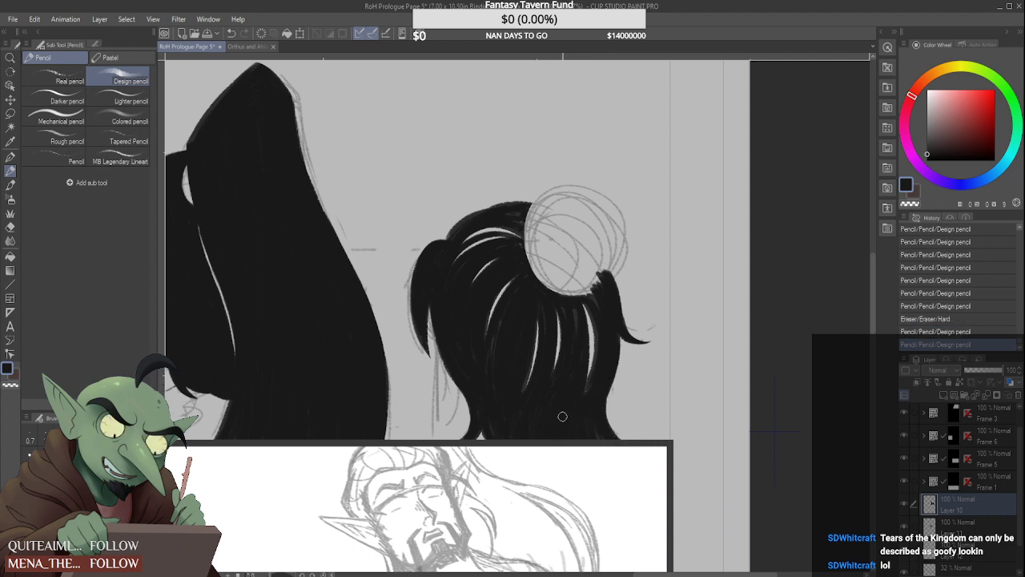
Darken the hair beneath the bun with overlapping pencil strokes, narrowing the highlight gaps and filling up to the bun's lower edge
drag(493, 401, 509, 299)
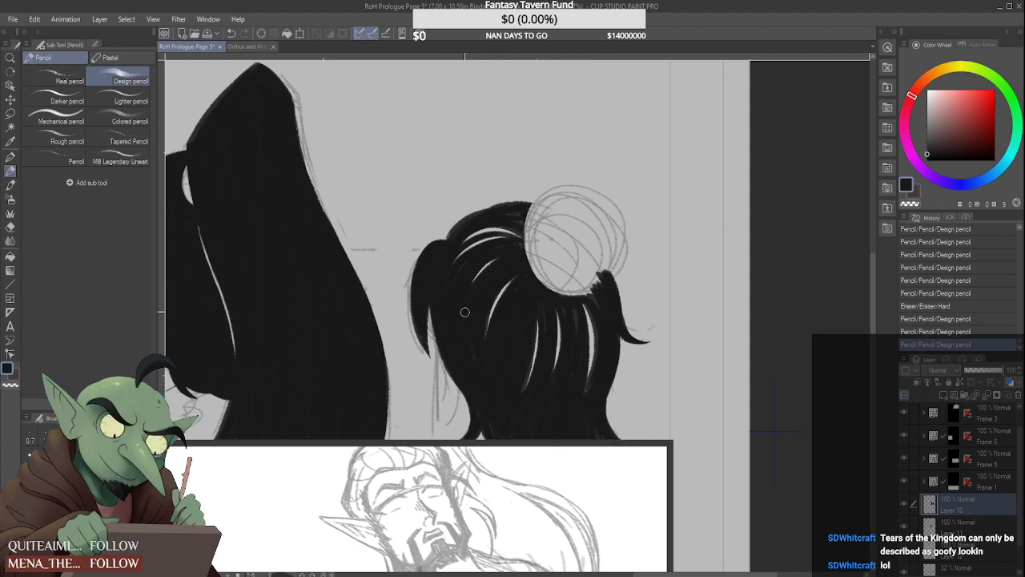
mouse_move(486, 388)
mouse_down()
mouse_move(529, 308)
mouse_move(549, 362)
mouse_up()
drag(568, 313, 575, 350)
drag(594, 296, 599, 328)
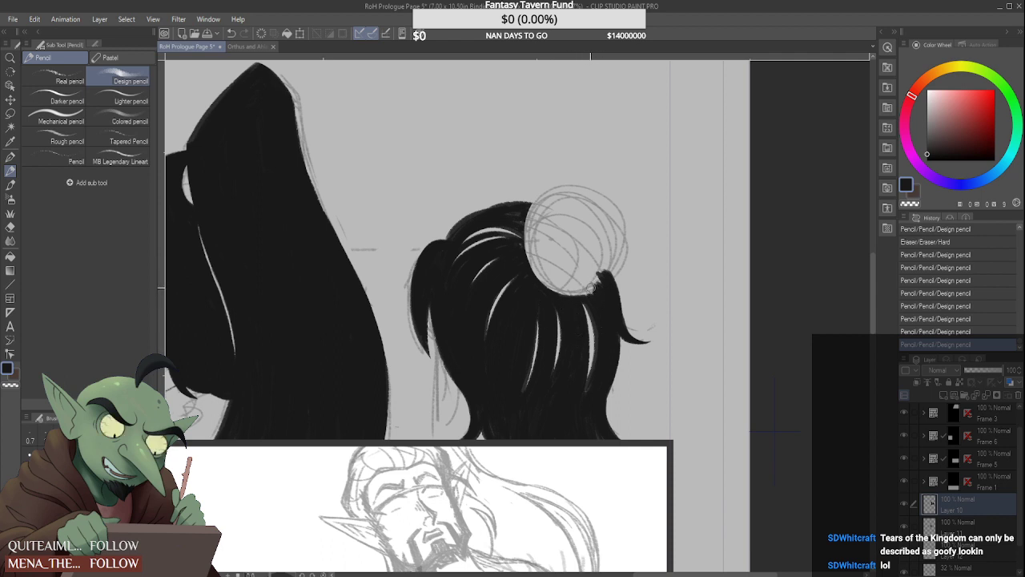
mouse_move(592, 288)
mouse_down()
mouse_move(615, 265)
mouse_move(595, 278)
mouse_up()
Reshape the curved hair edge where it meets the sketched bun, using design pencil strokes and the hard eraser
drag(536, 207, 530, 274)
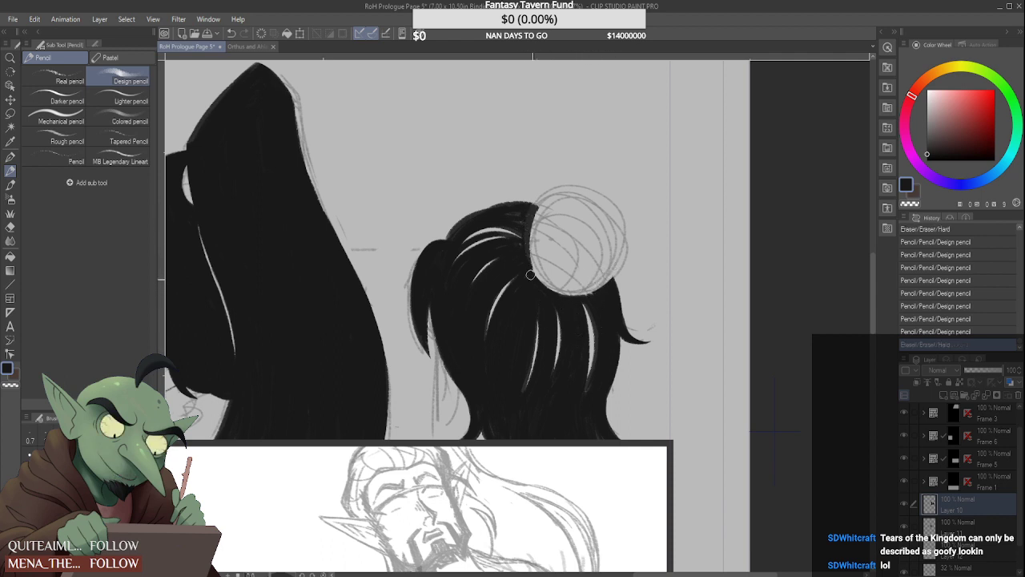
mouse_move(532, 212)
mouse_down()
mouse_move(549, 287)
mouse_move(566, 294)
mouse_up()
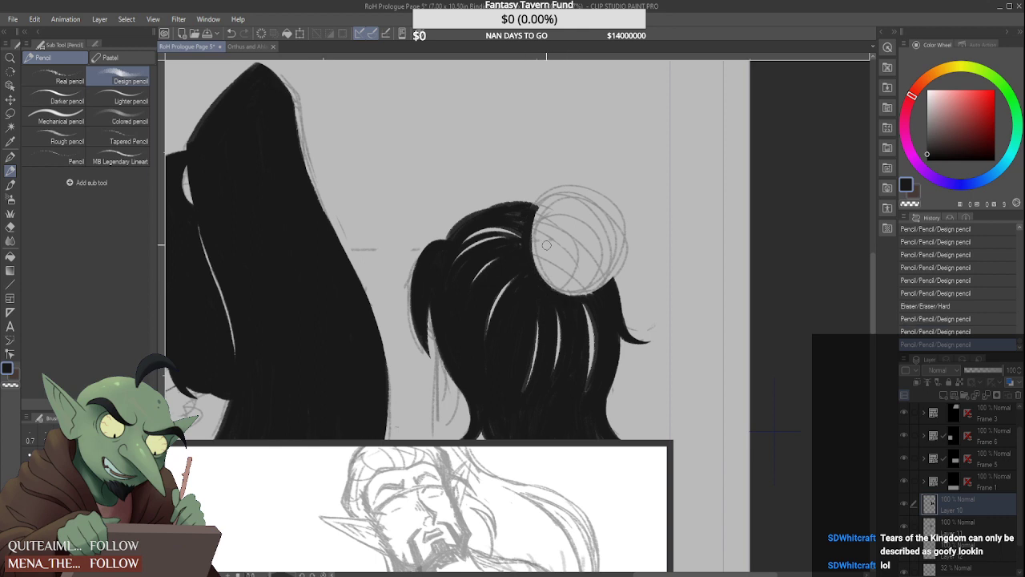
mouse_move(488, 201)
mouse_down()
mouse_move(542, 200)
mouse_move(538, 232)
mouse_move(549, 202)
mouse_move(537, 218)
mouse_move(538, 266)
mouse_up()
mouse_move(538, 218)
mouse_down()
mouse_move(545, 275)
mouse_move(571, 294)
mouse_move(617, 286)
mouse_up()
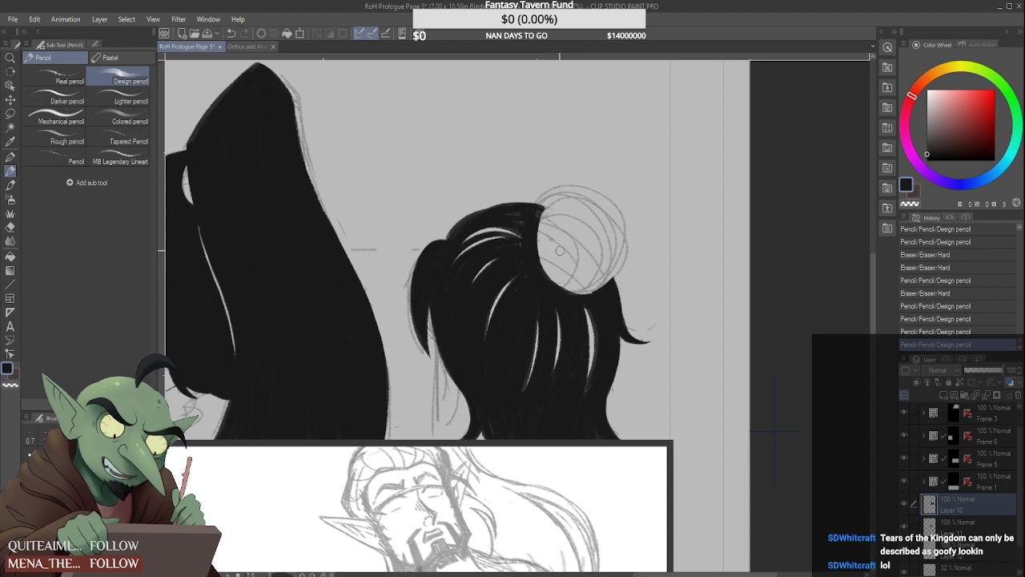
mouse_move(545, 254)
mouse_down()
mouse_move(601, 295)
mouse_move(560, 290)
mouse_move(605, 282)
mouse_move(593, 290)
mouse_up()
drag(595, 290, 573, 293)
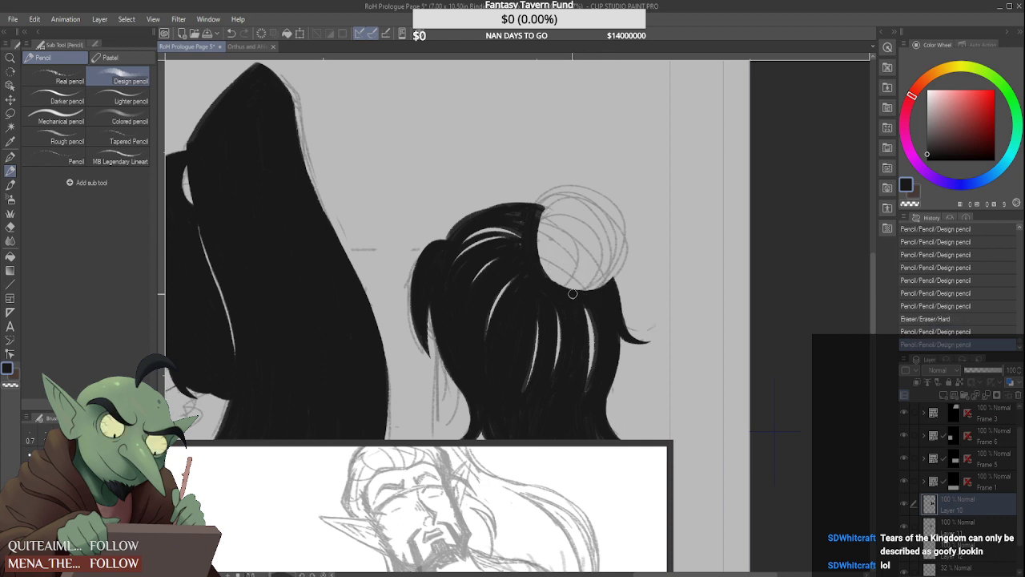
Ink the bun's inner side and base with thick curved strokes, leaving a thin crescent gap against the head hair
drag(538, 232, 567, 200)
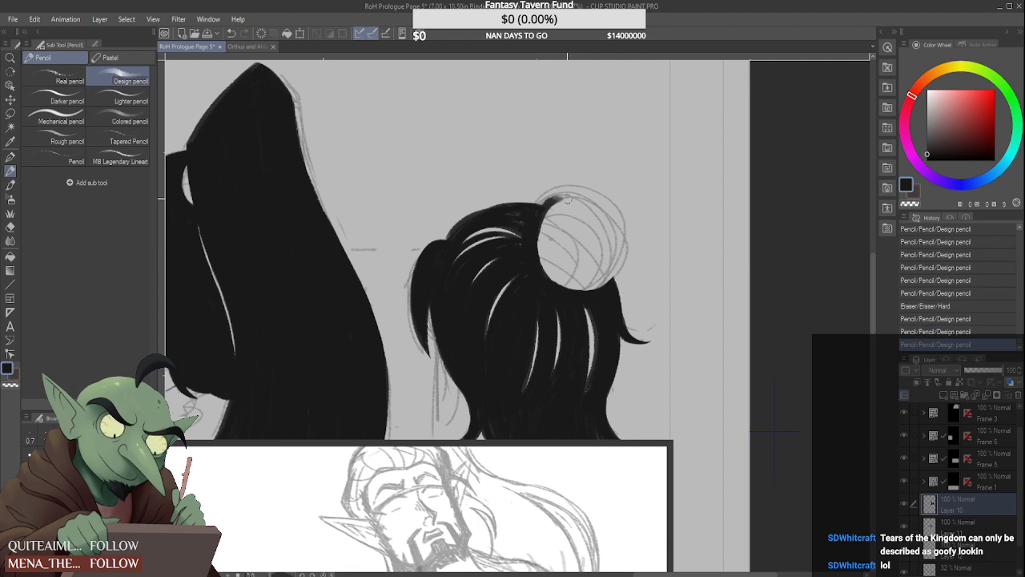
drag(536, 243, 574, 187)
mouse_move(548, 247)
mouse_down()
mouse_move(542, 217)
mouse_move(568, 279)
mouse_move(545, 260)
mouse_move(573, 278)
mouse_move(612, 264)
mouse_up()
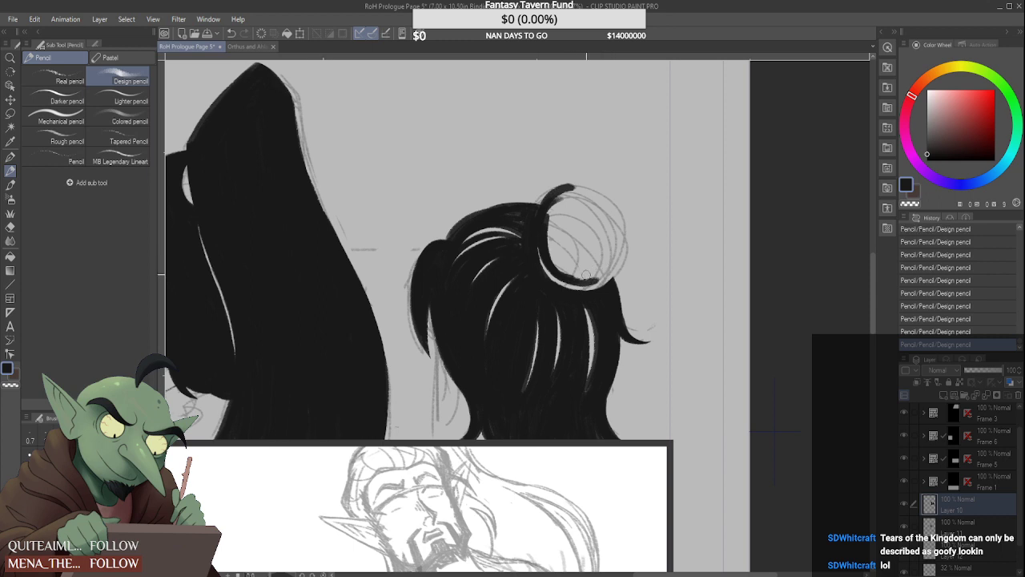
drag(544, 251, 601, 280)
drag(543, 249, 603, 280)
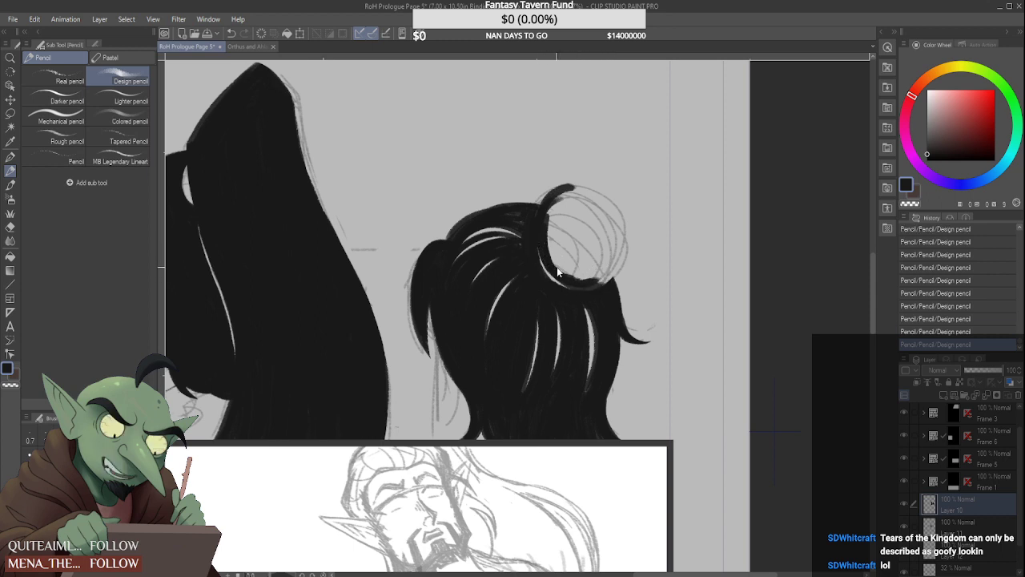
key(ctrl+z)
key(ctrl+y)
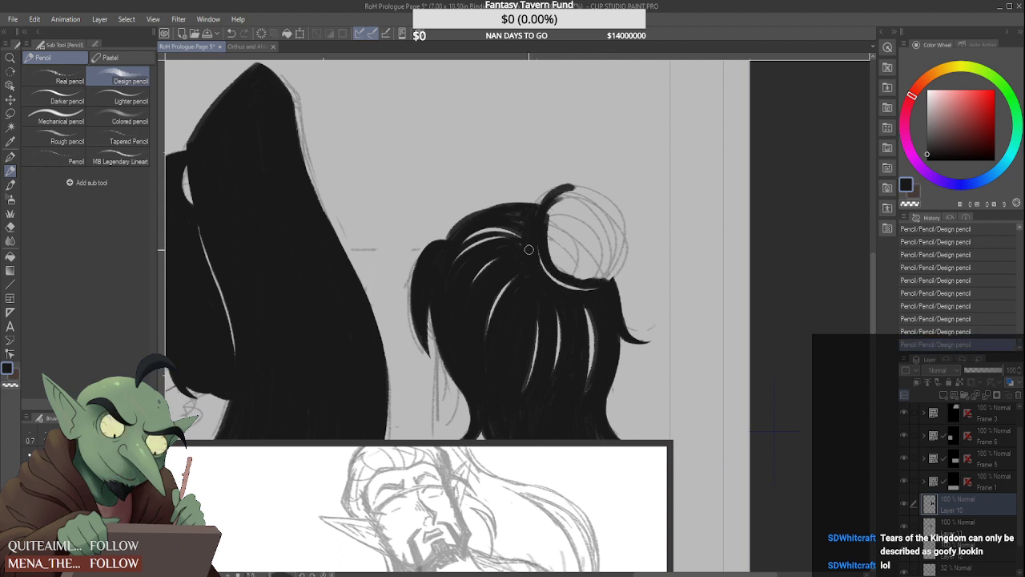
drag(557, 270, 579, 284)
drag(543, 250, 582, 277)
Close the bun's outline over its top and down the outer side, trimming the outer contour with the hard eraser
mouse_move(542, 231)
mouse_down()
mouse_move(584, 182)
mouse_move(615, 184)
mouse_move(627, 234)
mouse_up()
drag(605, 176, 631, 241)
mouse_move(617, 200)
mouse_down()
mouse_move(633, 253)
mouse_move(604, 279)
mouse_up()
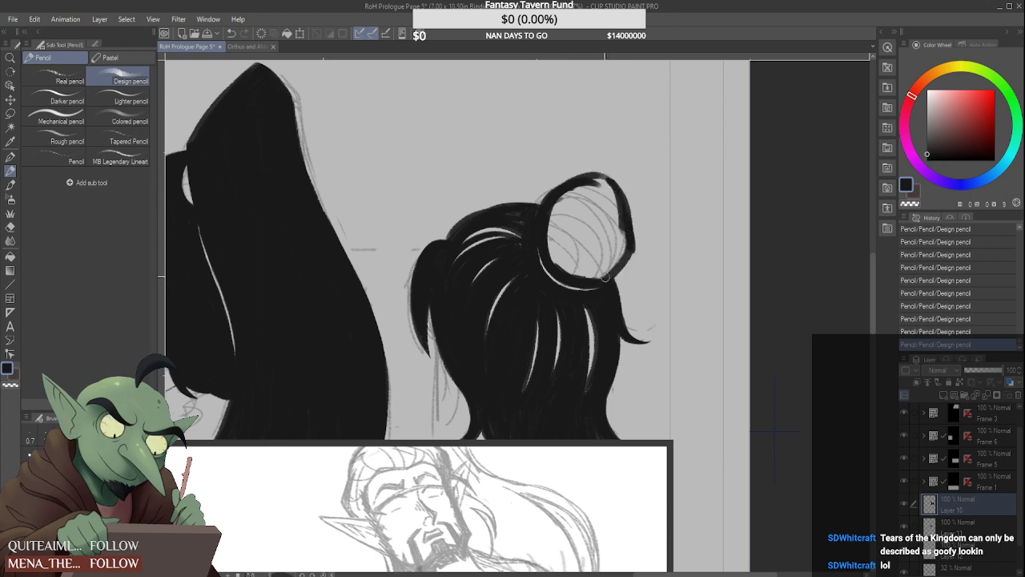
drag(630, 246, 606, 274)
drag(629, 193, 633, 242)
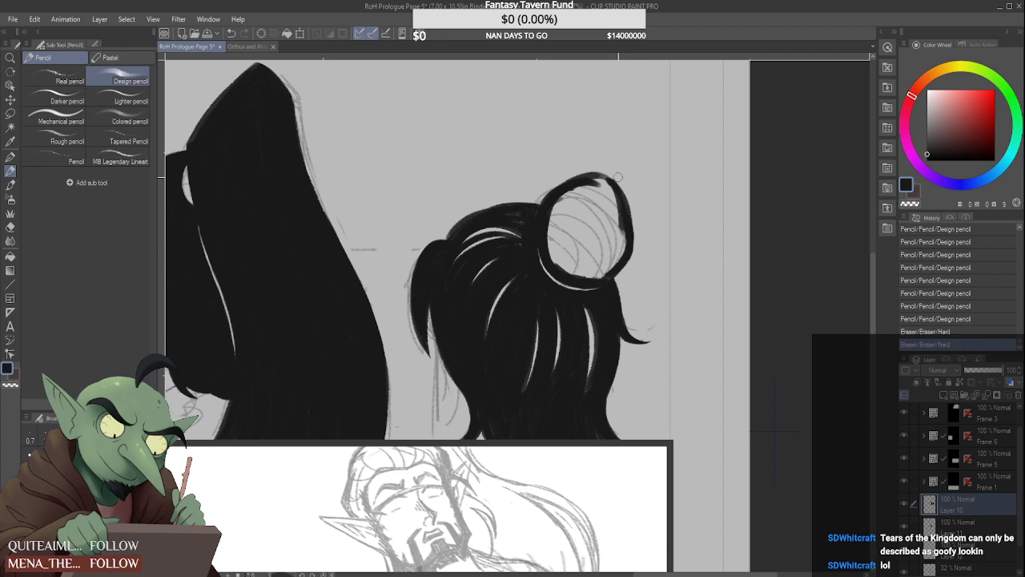
drag(623, 176, 632, 251)
mouse_move(597, 175)
mouse_down()
mouse_move(619, 201)
mouse_move(626, 249)
mouse_up()
Fill the inner half of the bun with curved downward strand strokes, leaving thin highlight gaps between them
mouse_move(561, 194)
mouse_down()
mouse_move(599, 277)
mouse_move(601, 234)
mouse_move(599, 277)
mouse_move(591, 264)
mouse_up()
mouse_move(553, 213)
mouse_down()
mouse_move(591, 272)
mouse_move(594, 260)
mouse_up()
drag(552, 194, 582, 256)
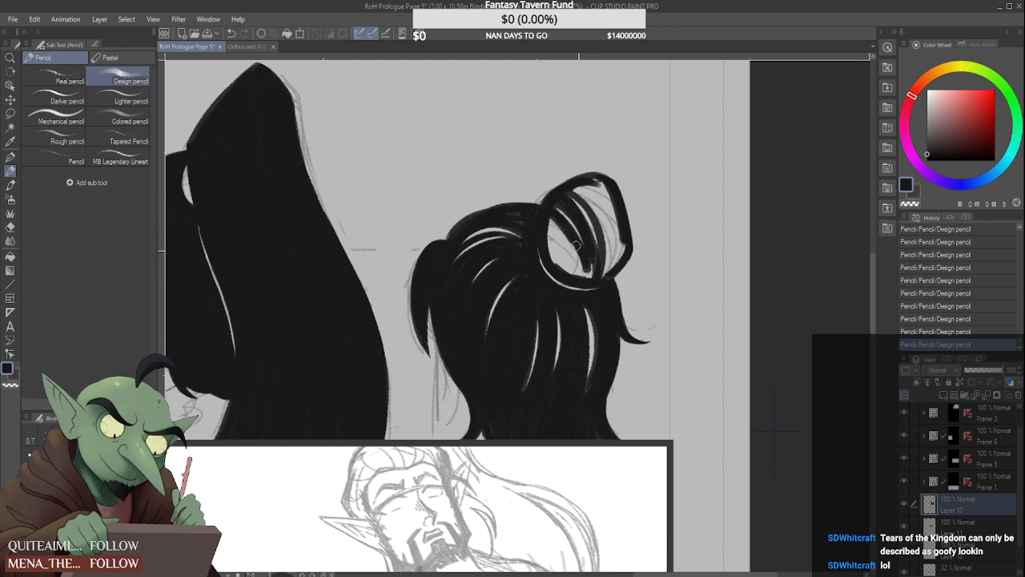
mouse_move(559, 223)
mouse_down()
mouse_move(588, 274)
mouse_move(572, 272)
mouse_move(583, 278)
mouse_move(588, 267)
mouse_up()
drag(559, 236, 583, 276)
drag(547, 217, 588, 277)
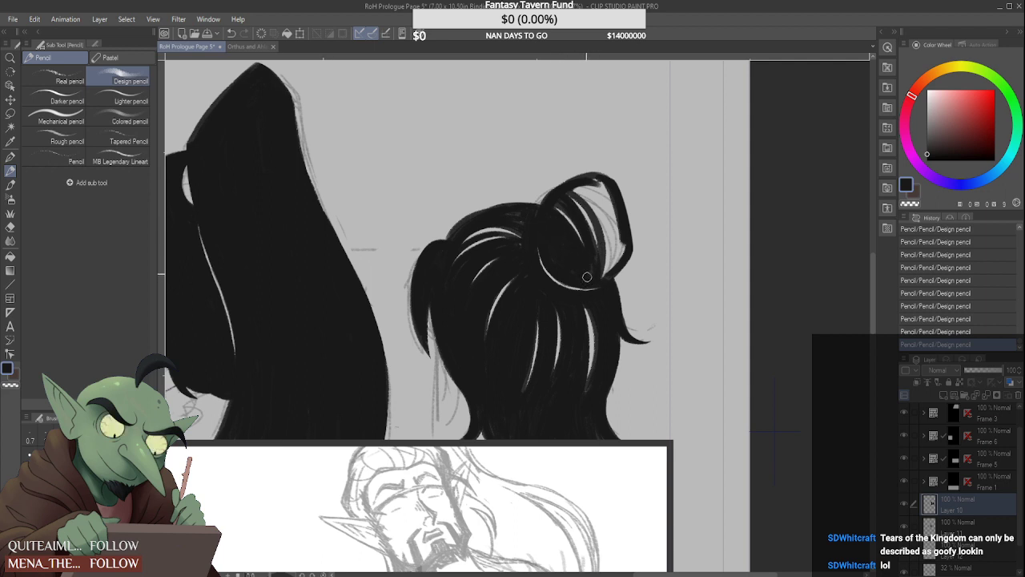
Fill the remaining top and outer half of the bun in black, keeping two slim highlight gaps
drag(571, 210, 601, 275)
mouse_move(571, 194)
mouse_down()
mouse_move(608, 264)
mouse_move(591, 188)
mouse_up()
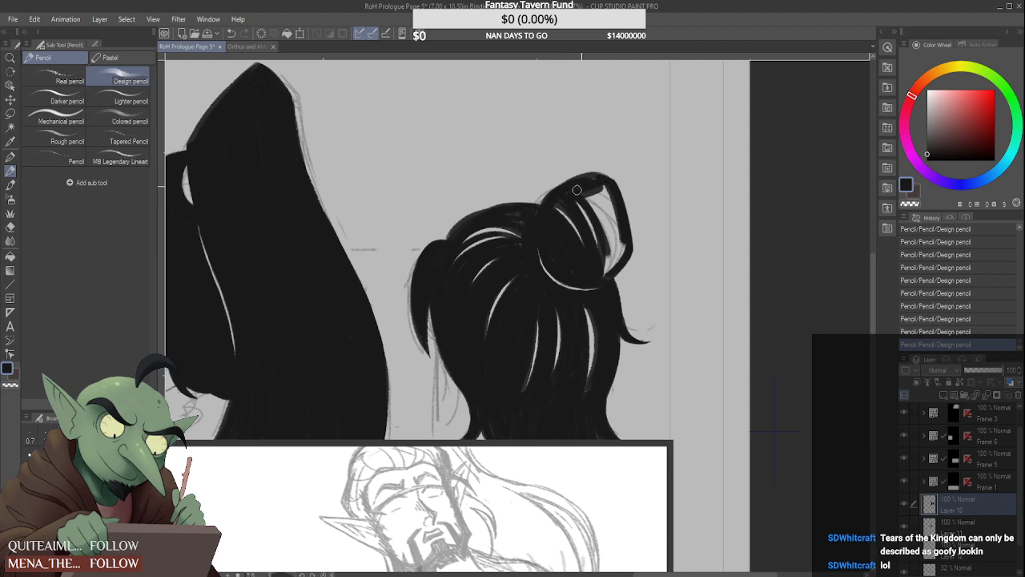
mouse_move(592, 184)
mouse_down()
mouse_move(608, 241)
mouse_move(585, 189)
mouse_move(613, 244)
mouse_move(597, 186)
mouse_move(617, 250)
mouse_up()
mouse_move(617, 207)
mouse_down()
mouse_move(601, 269)
mouse_move(620, 267)
mouse_up()
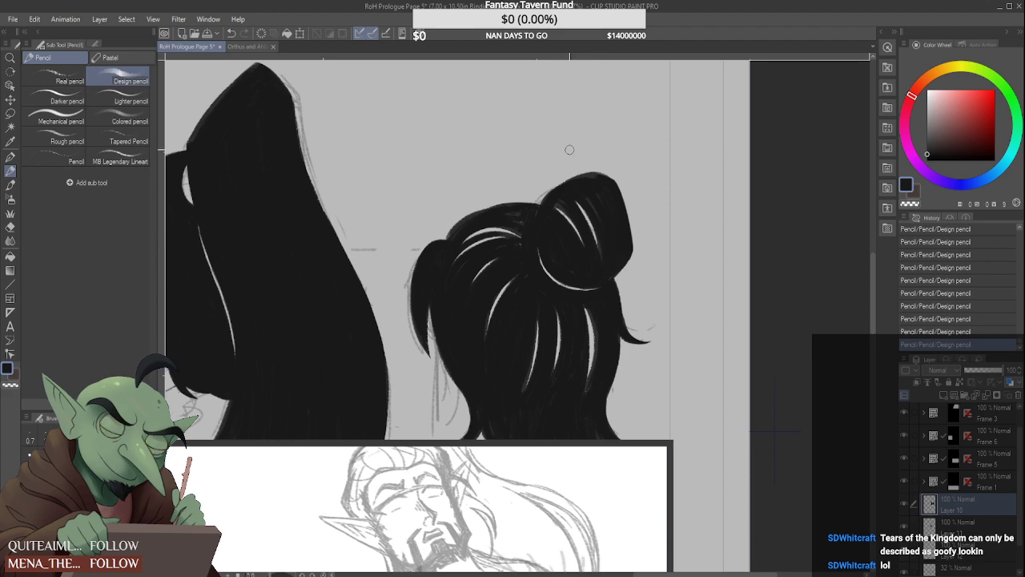
Smooth the bun's upper contour with the hard eraser, clearing the rough bumps along its top
scroll(564, 165, up, 2)
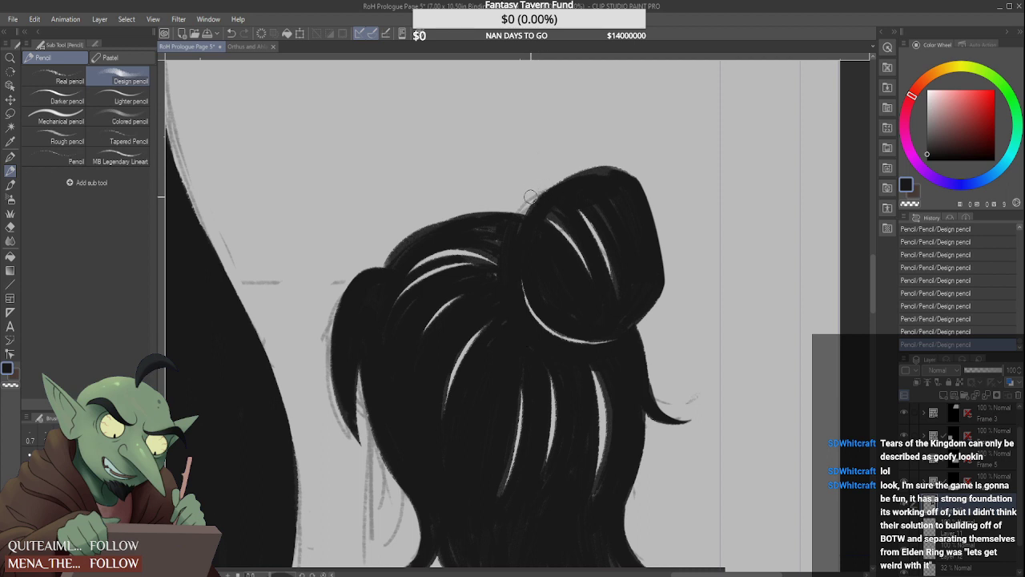
drag(527, 197, 588, 169)
mouse_move(519, 207)
mouse_down()
mouse_move(617, 166)
mouse_move(660, 199)
mouse_up()
mouse_move(612, 159)
mouse_down()
mouse_move(658, 199)
mouse_move(641, 169)
mouse_up()
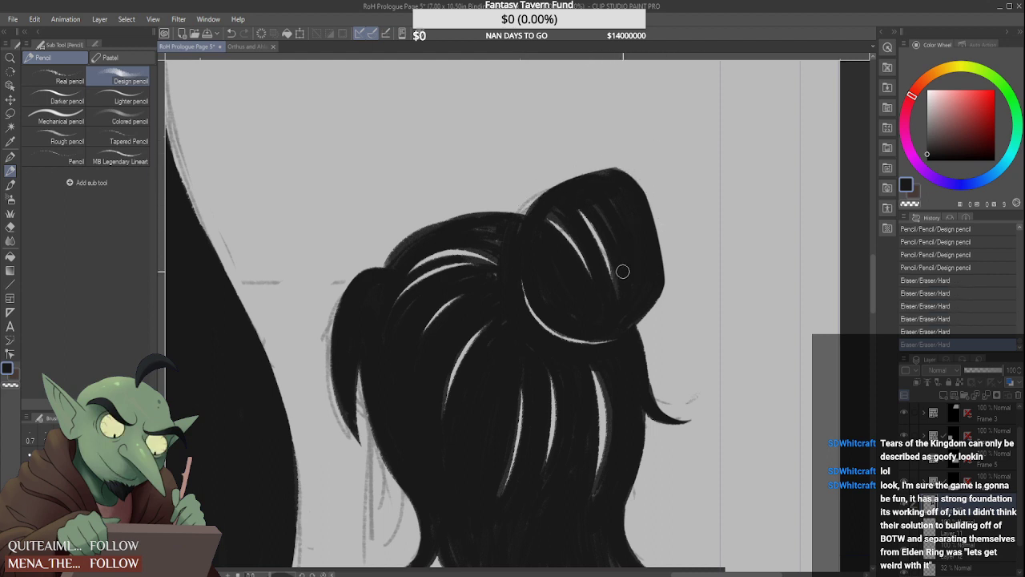
Refine the highlight gaps inside and beneath the bun with pencil touches and trim the bun's peak with the hard eraser
drag(620, 280, 616, 243)
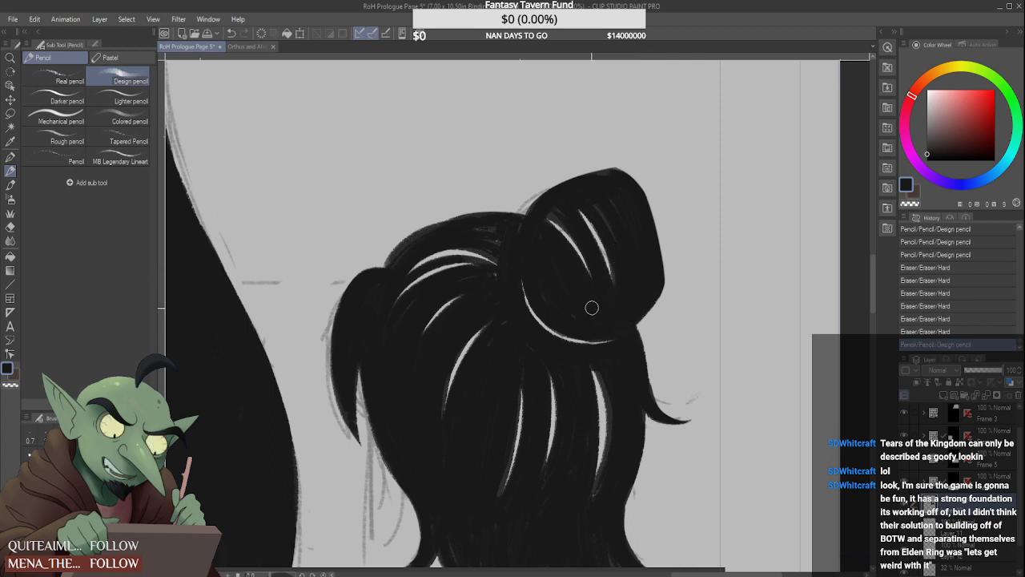
mouse_move(591, 307)
mouse_down()
mouse_move(553, 299)
mouse_move(546, 280)
mouse_move(611, 312)
mouse_move(598, 324)
mouse_move(587, 273)
mouse_up()
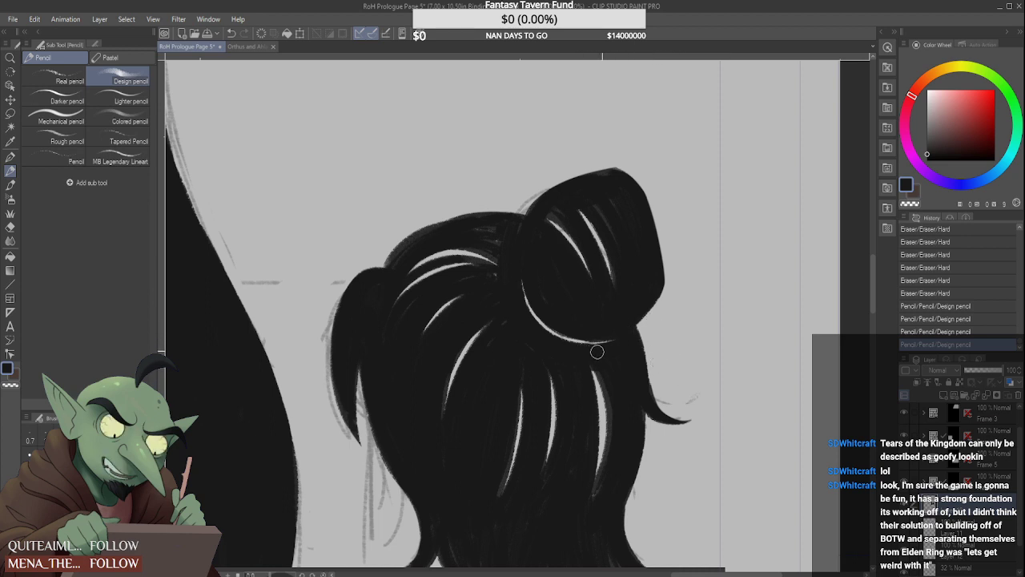
mouse_move(593, 350)
mouse_down()
mouse_move(623, 345)
mouse_move(616, 326)
mouse_up()
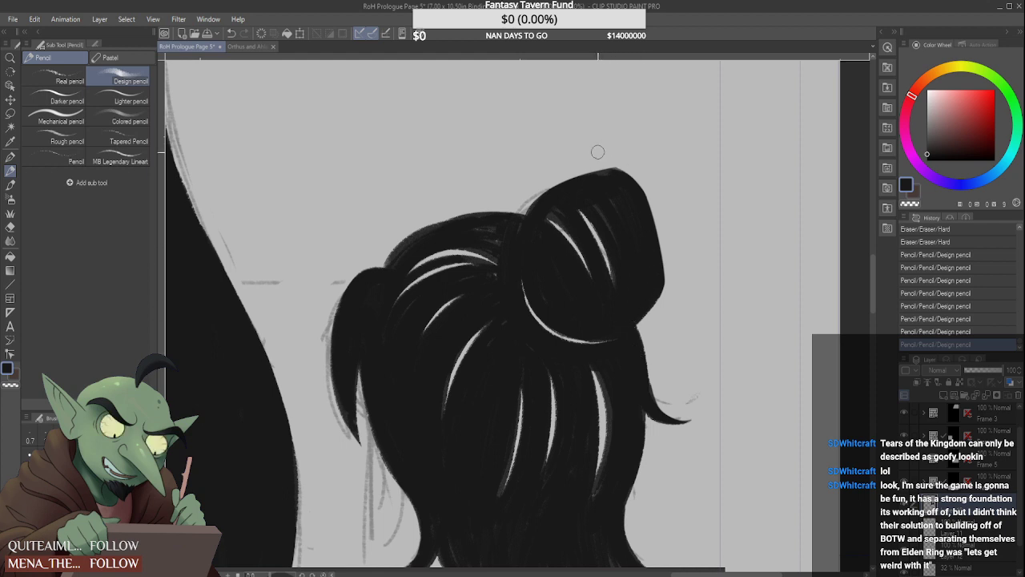
drag(597, 170, 620, 159)
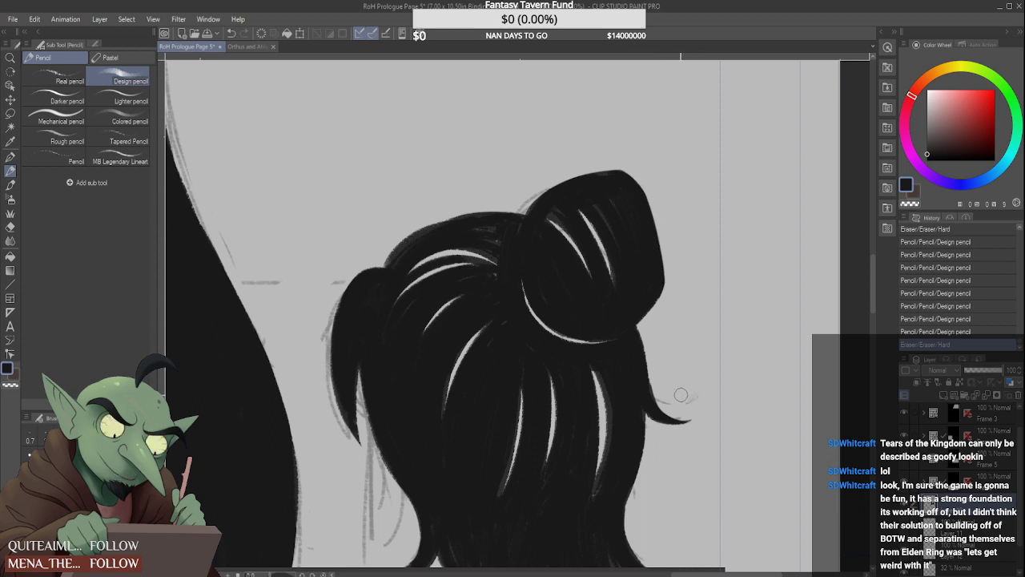
Thin and taper the long highlight gaps in the back hair below the bun with pencil strokes
mouse_move(635, 394)
mouse_down()
mouse_move(626, 476)
mouse_move(598, 490)
mouse_up()
mouse_move(602, 371)
mouse_down()
mouse_move(611, 405)
mouse_move(596, 479)
mouse_up()
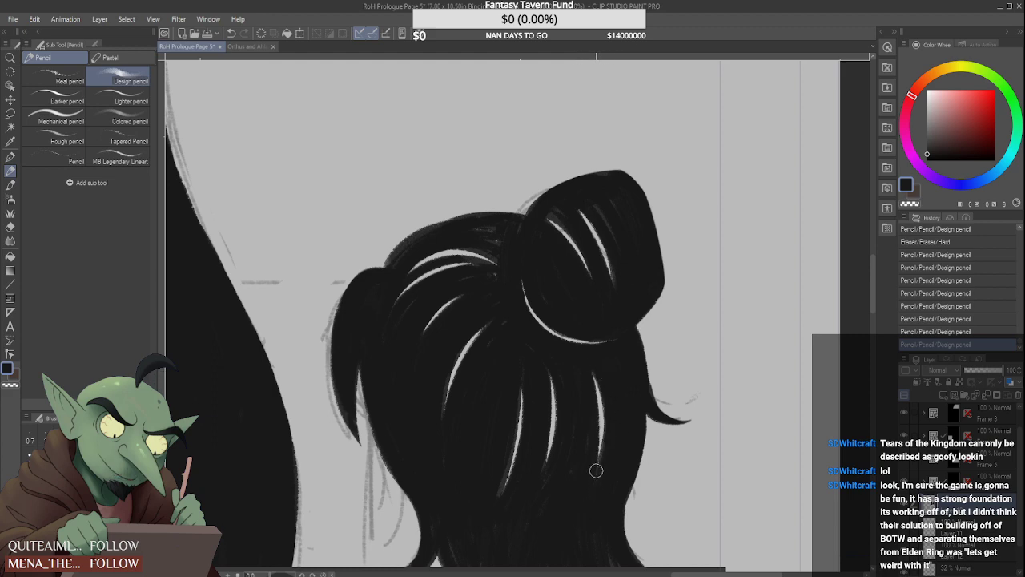
drag(507, 455, 495, 503)
scroll(499, 411, down, 2)
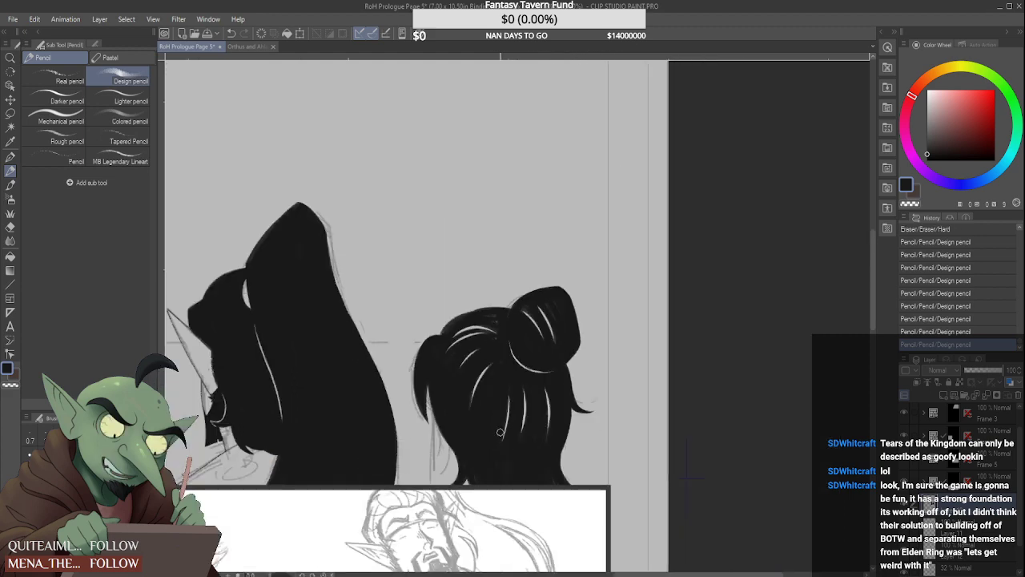
scroll(501, 432, up, 1)
drag(494, 394, 507, 336)
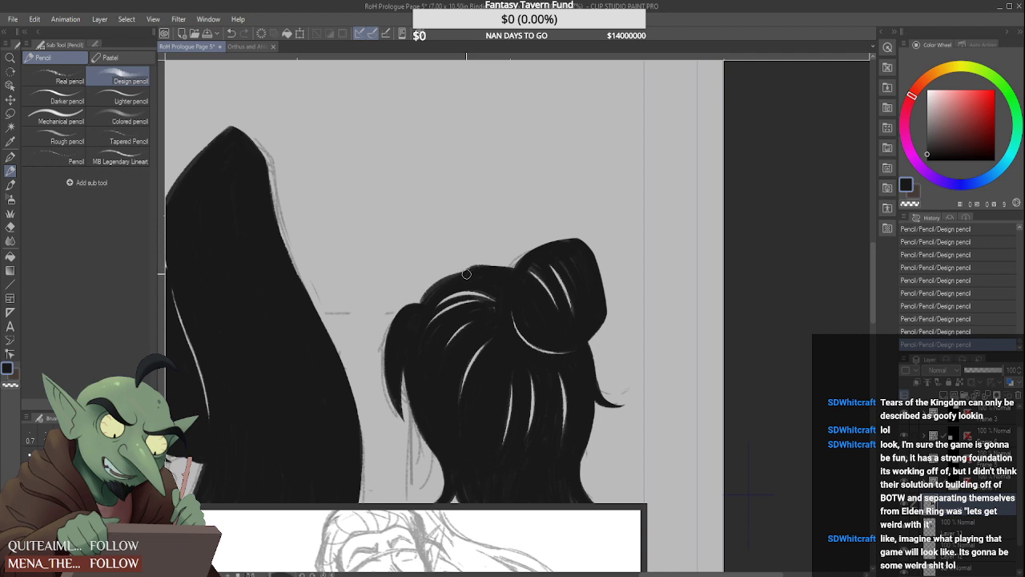
Round out the crown contour between the front lock and the bun with long curved strokes, comparing with and without them
key(ctrl+z)
drag(465, 277, 524, 283)
drag(416, 312, 472, 278)
mouse_move(417, 310)
mouse_down()
mouse_move(461, 270)
mouse_move(487, 270)
mouse_up()
key(ctrl+z)
key(ctrl+z)
key(ctrl+z)
key(ctrl+z)
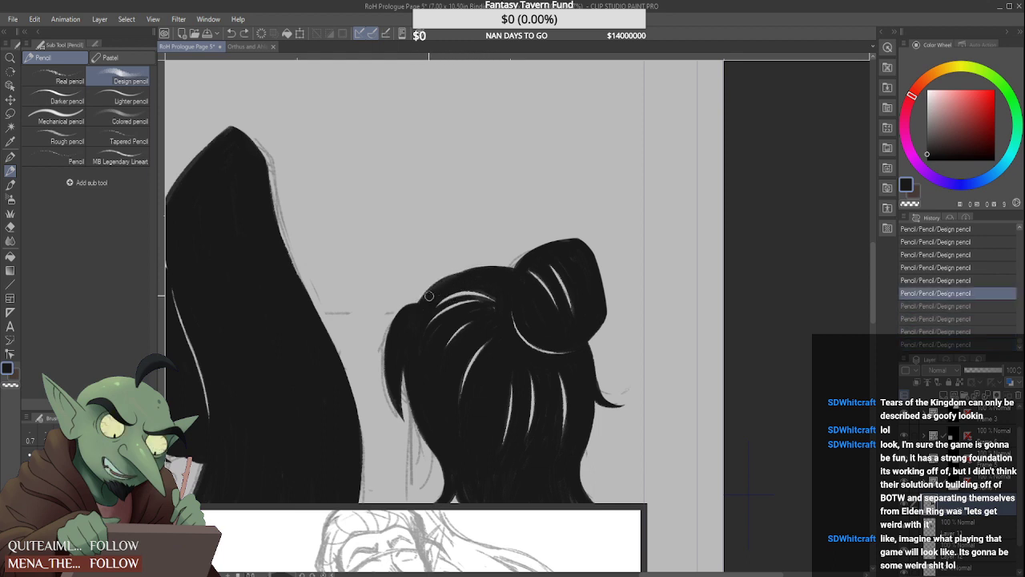
key(ctrl+y)
key(ctrl+y)
key(ctrl+y)
key(ctrl+y)
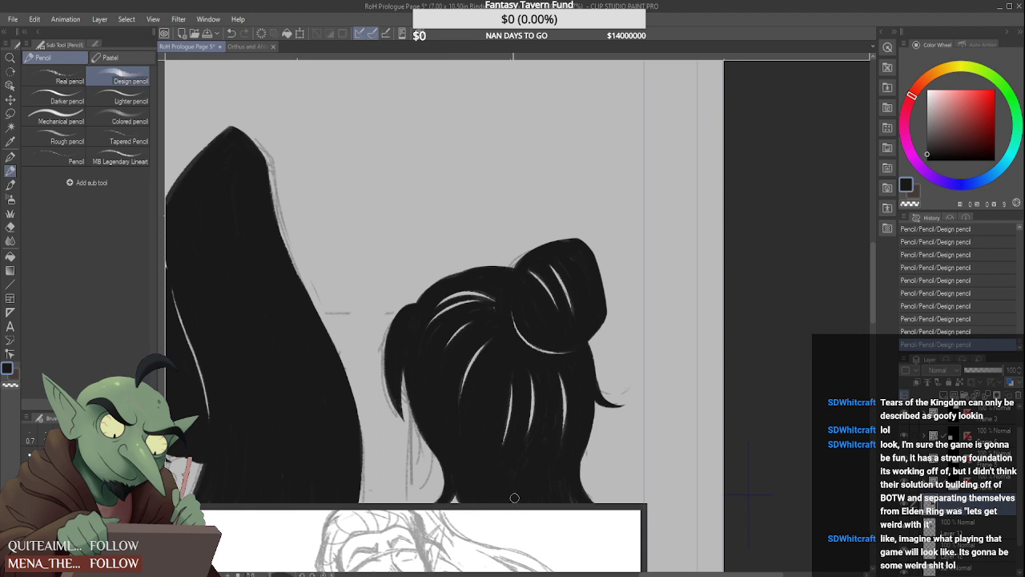
Touch up the nape hair, trim its outer edge with the hard eraser, and darken the hair beside the front lock
drag(505, 452, 512, 423)
mouse_move(585, 464)
mouse_down()
mouse_move(594, 489)
mouse_move(582, 455)
mouse_up()
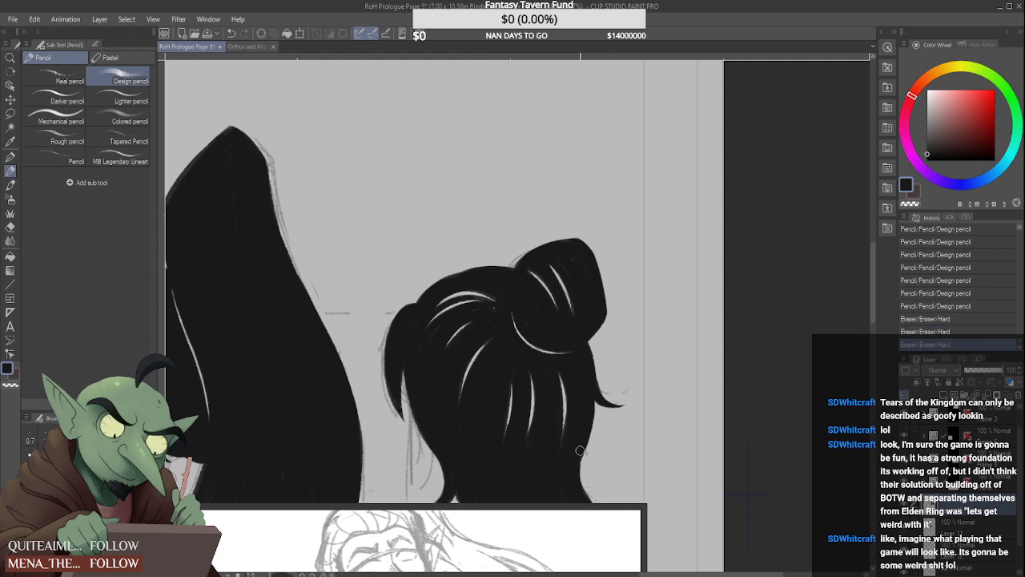
drag(406, 370, 401, 404)
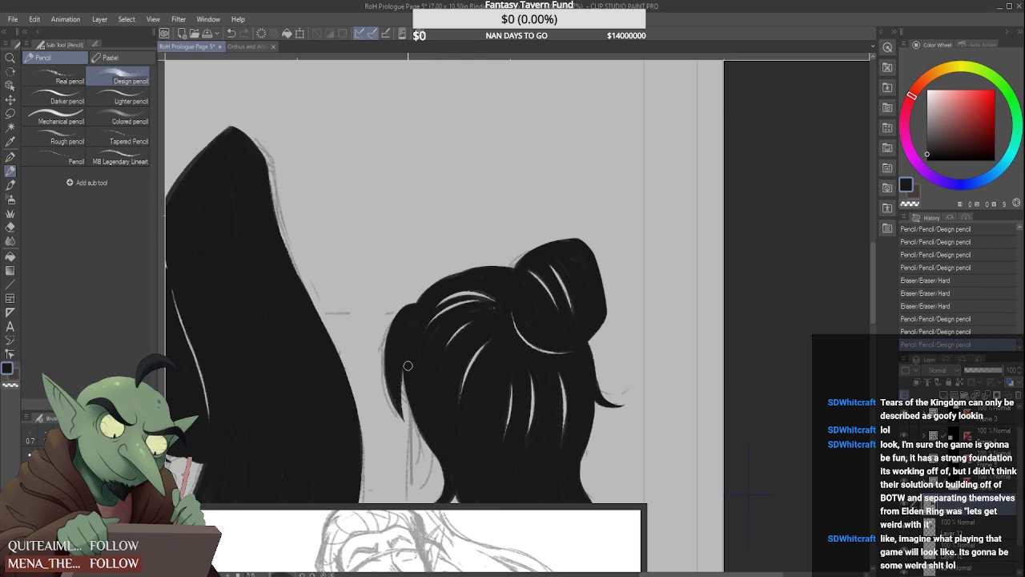
mouse_move(408, 365)
mouse_down()
mouse_move(404, 408)
mouse_move(415, 424)
mouse_up()
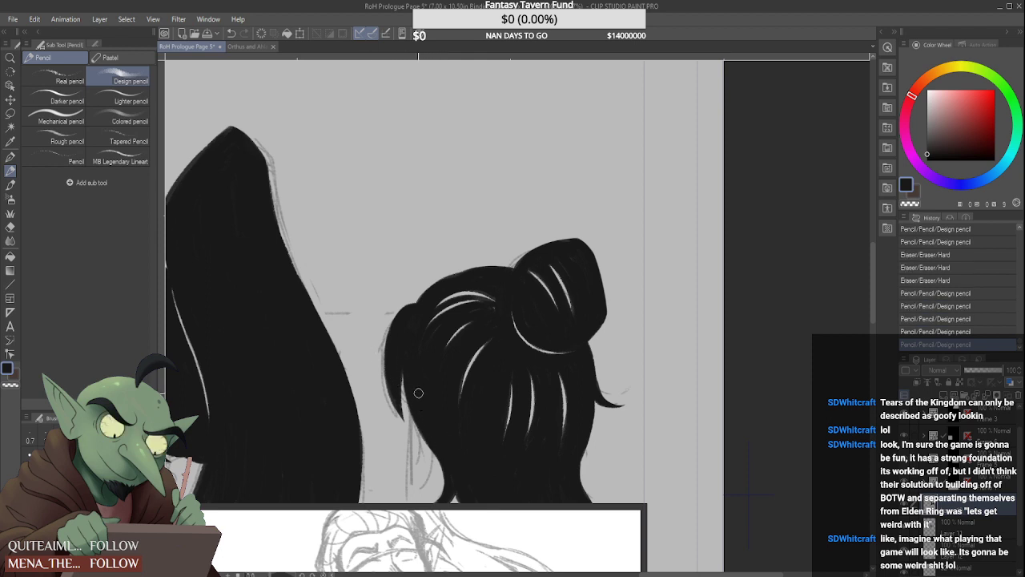
Shave the bun's outer side into a smoother curve from its peak downward with repeated hard eraser strokes
mouse_move(515, 250)
mouse_down()
mouse_move(627, 246)
mouse_move(544, 240)
mouse_move(601, 215)
mouse_move(591, 233)
mouse_move(575, 232)
mouse_move(589, 237)
mouse_move(573, 232)
mouse_move(609, 277)
mouse_move(584, 236)
mouse_move(592, 243)
mouse_move(609, 285)
mouse_up()
key(ctrl+z)
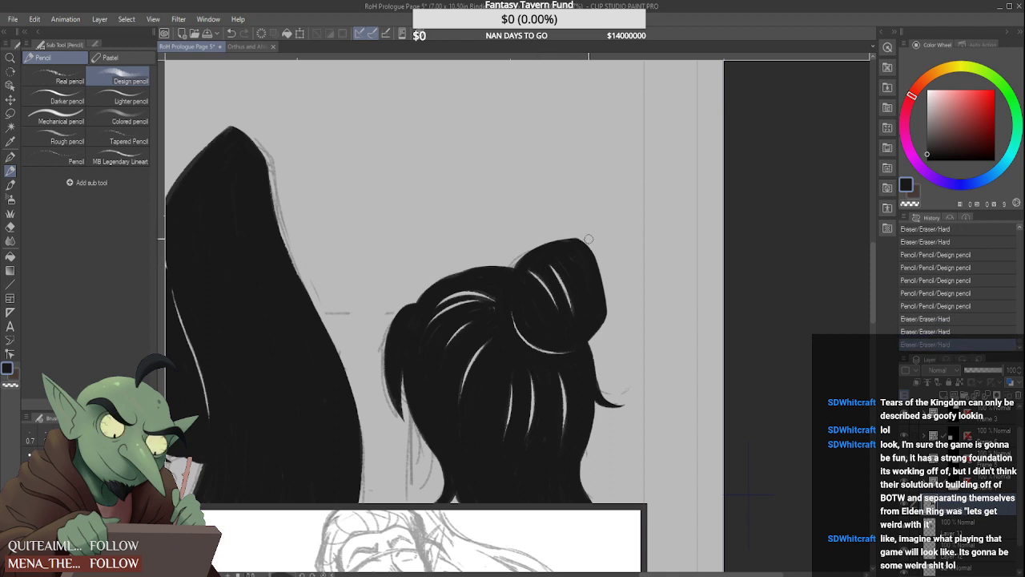
drag(588, 239, 613, 293)
drag(586, 238, 613, 298)
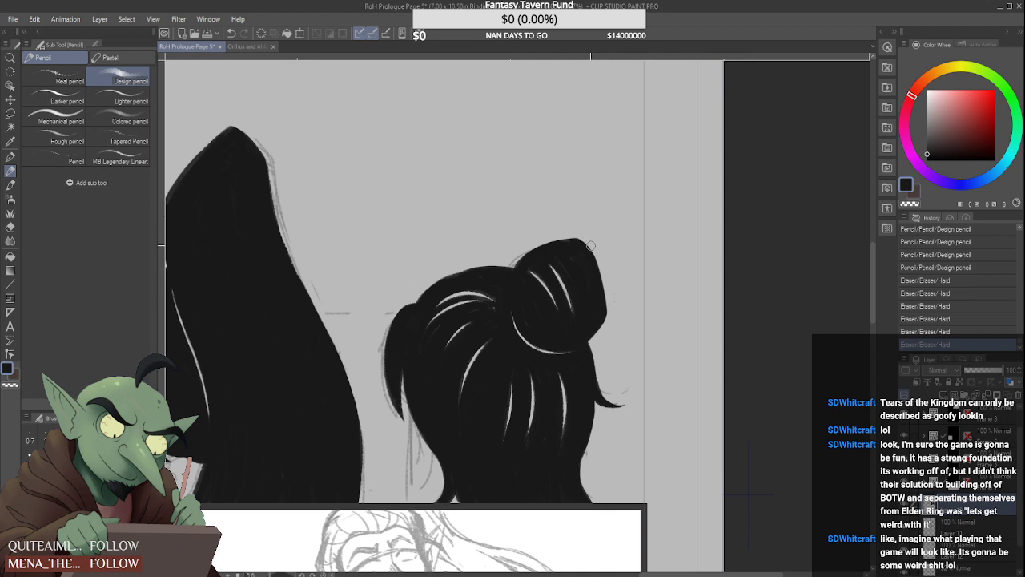
drag(589, 241, 613, 296)
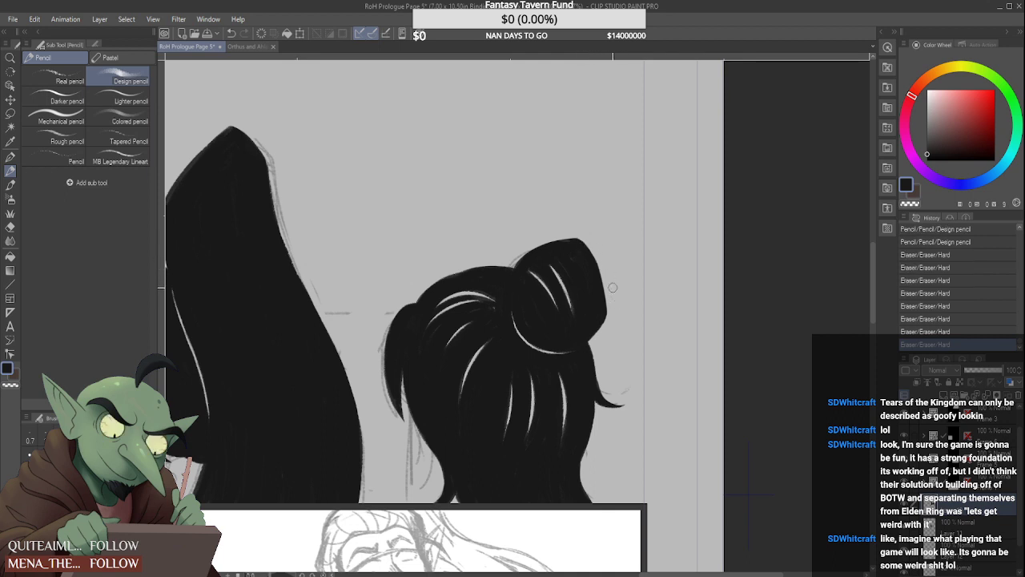
drag(592, 243, 614, 298)
drag(596, 249, 611, 289)
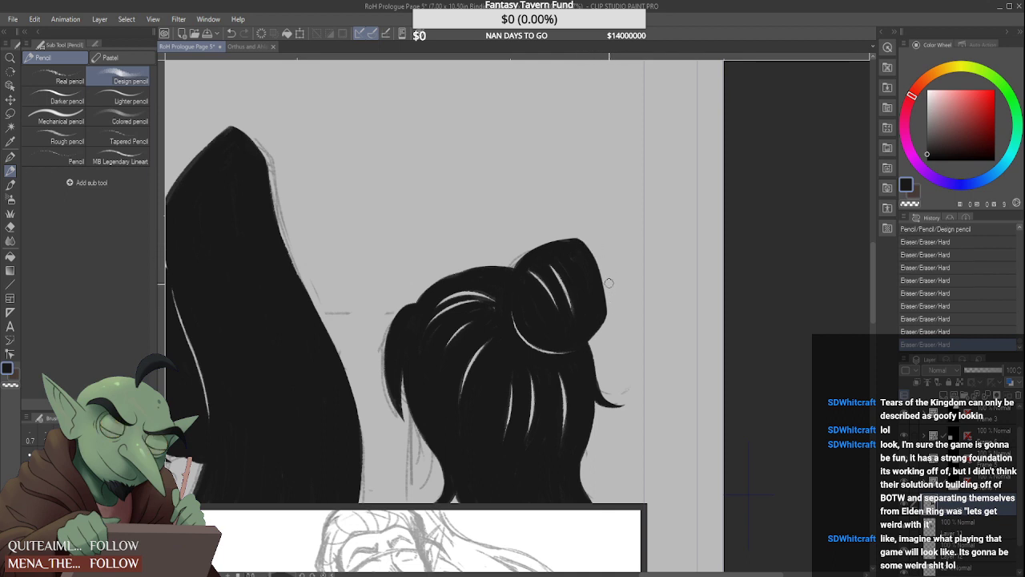
scroll(558, 281, down, 3)
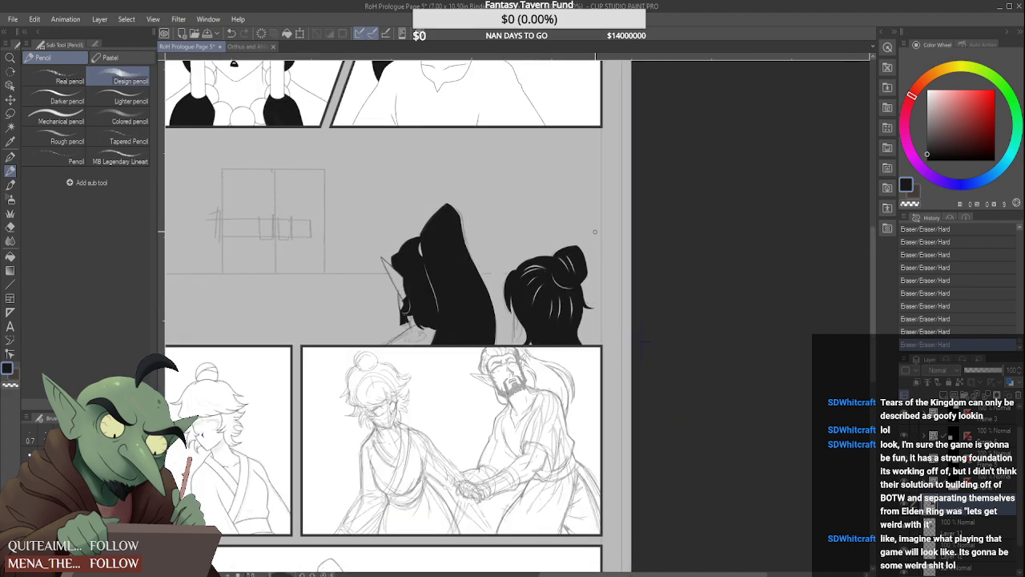
Thin and shorten the two highlight gaps in the bun with Design pencil strokes along their edges
scroll(560, 259, up, 6)
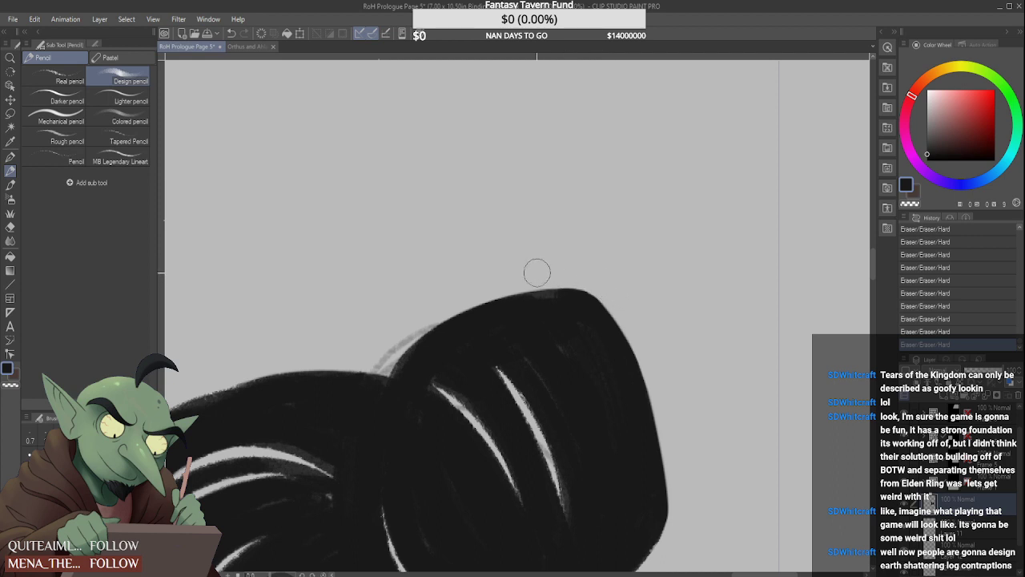
scroll(461, 314, down, 1)
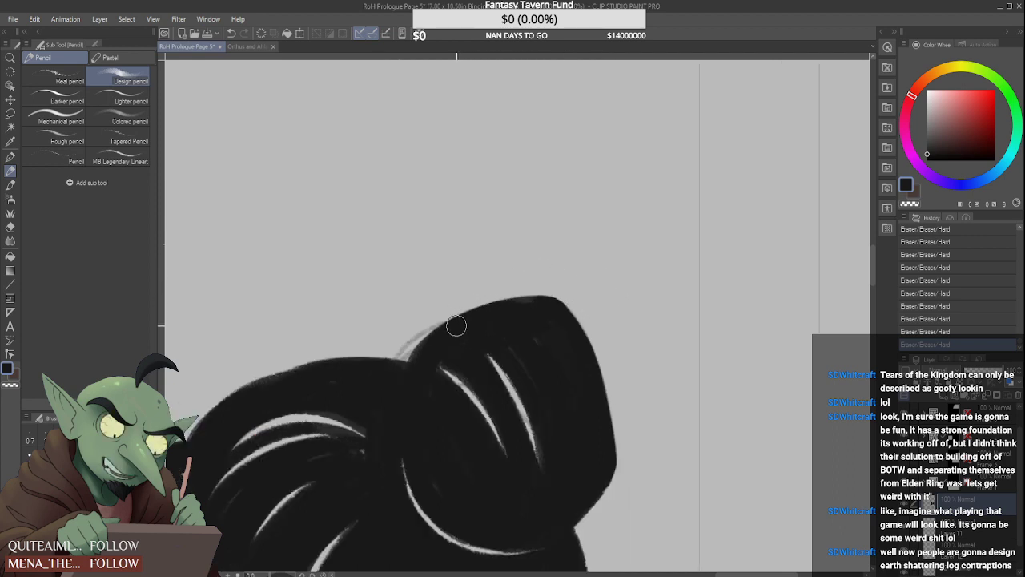
scroll(499, 291, down, 1)
mouse_move(526, 339)
mouse_down()
mouse_move(522, 349)
mouse_move(530, 324)
mouse_move(553, 389)
mouse_up()
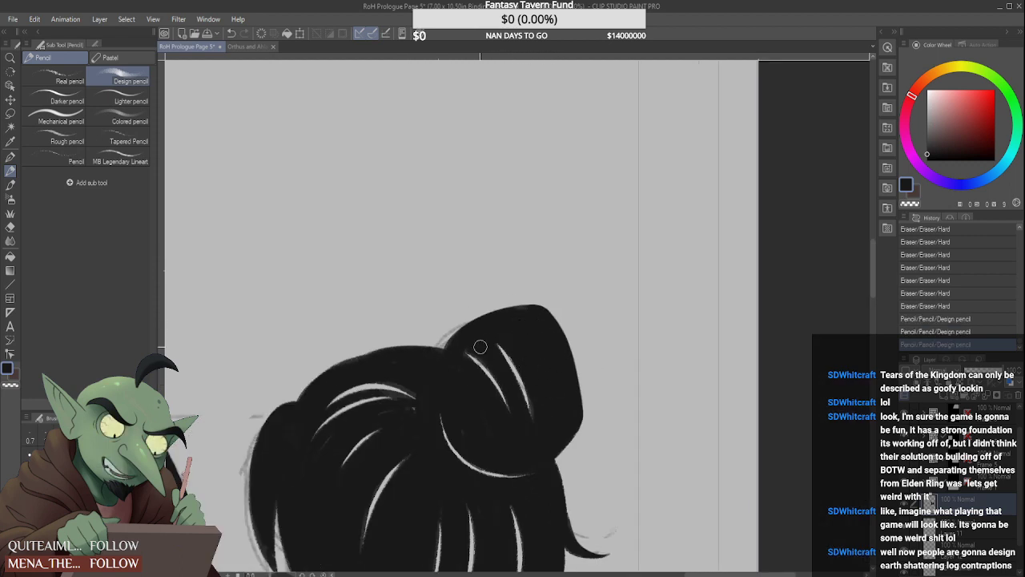
scroll(481, 347, up, 1)
mouse_move(456, 341)
mouse_down()
mouse_move(494, 373)
mouse_move(459, 345)
mouse_move(504, 354)
mouse_move(549, 400)
mouse_move(535, 353)
mouse_move(563, 455)
mouse_up()
drag(530, 352, 560, 459)
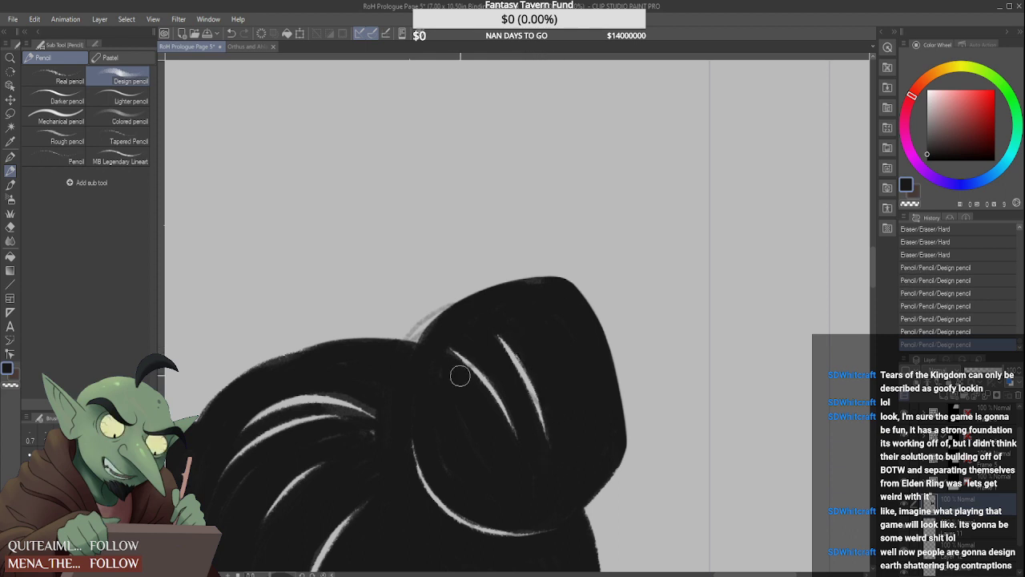
drag(438, 351, 490, 409)
drag(482, 350, 524, 447)
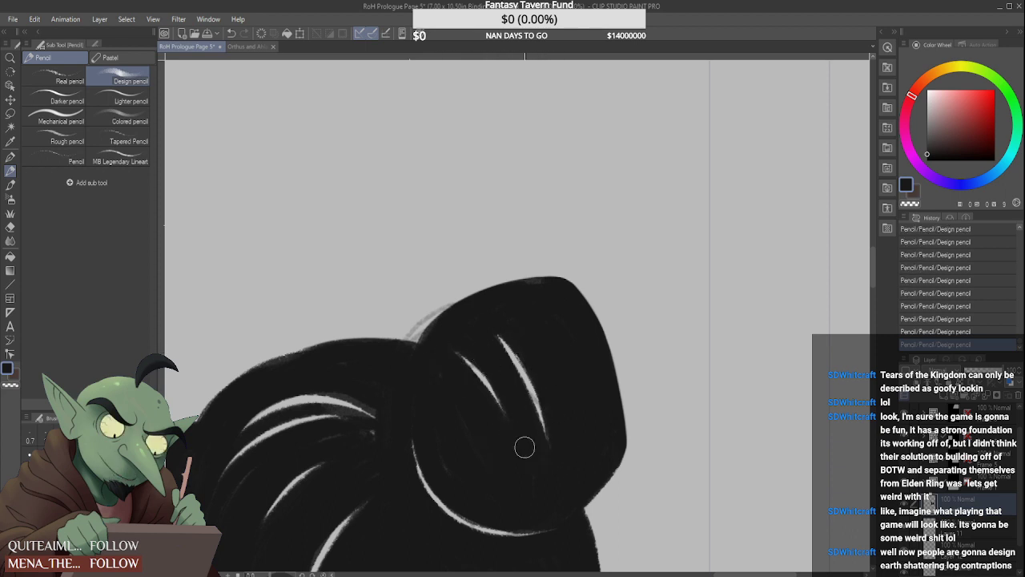
Narrow and taper the upper highlight gaps in the crown hair beside the bun with curved pencil strokes
scroll(524, 447, down, 3)
scroll(452, 399, up, 3)
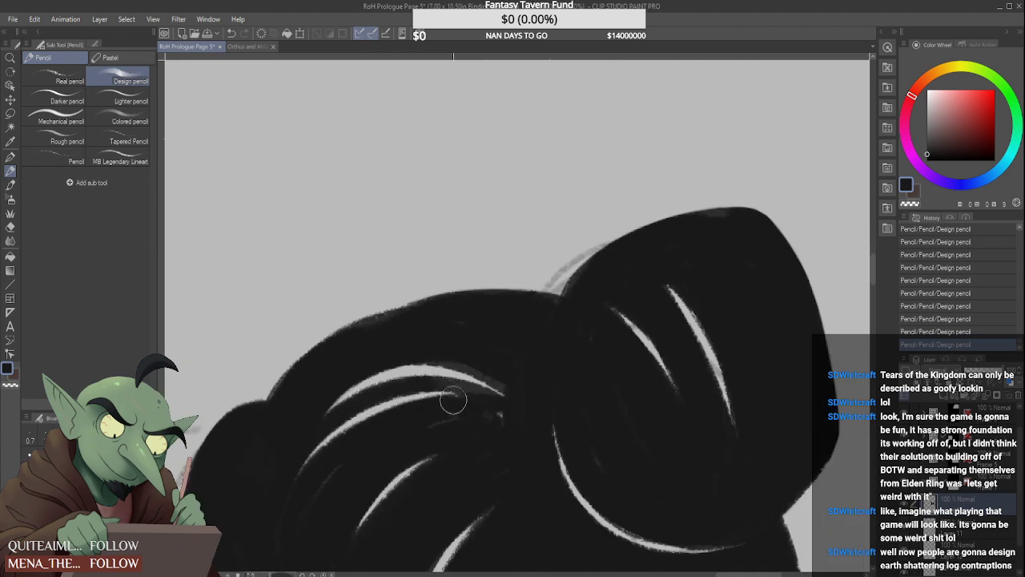
mouse_move(507, 406)
mouse_down()
mouse_move(371, 444)
mouse_move(300, 512)
mouse_up()
scroll(362, 360, down, 3)
scroll(515, 461, up, 3)
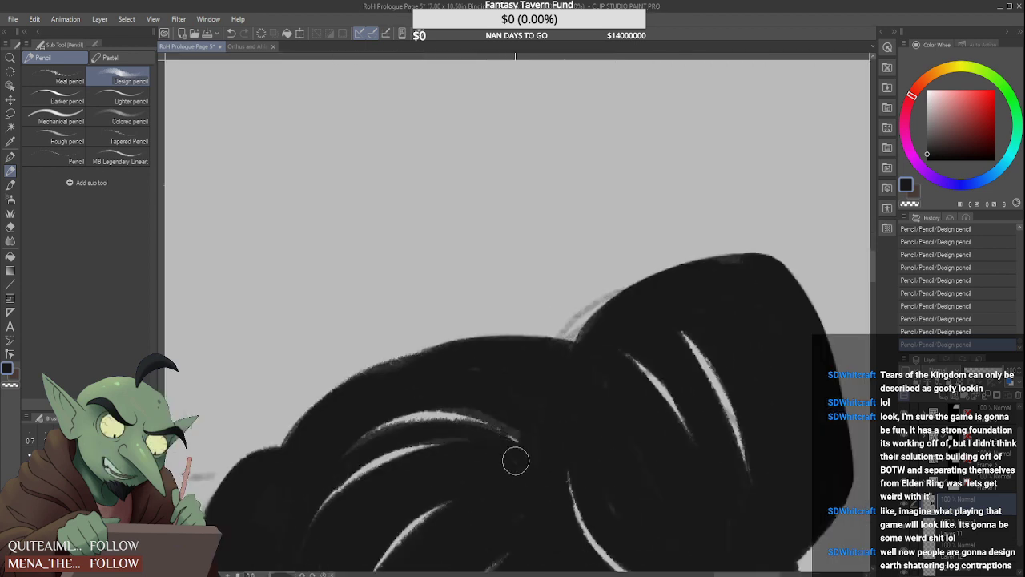
drag(362, 453, 511, 437)
drag(450, 402, 529, 426)
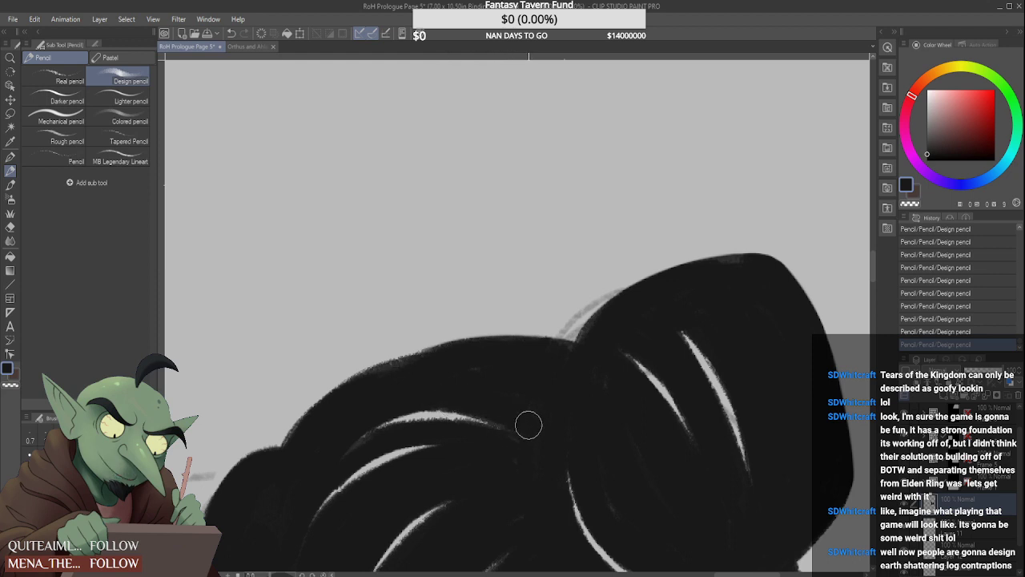
scroll(474, 451, down, 2)
scroll(427, 456, up, 2)
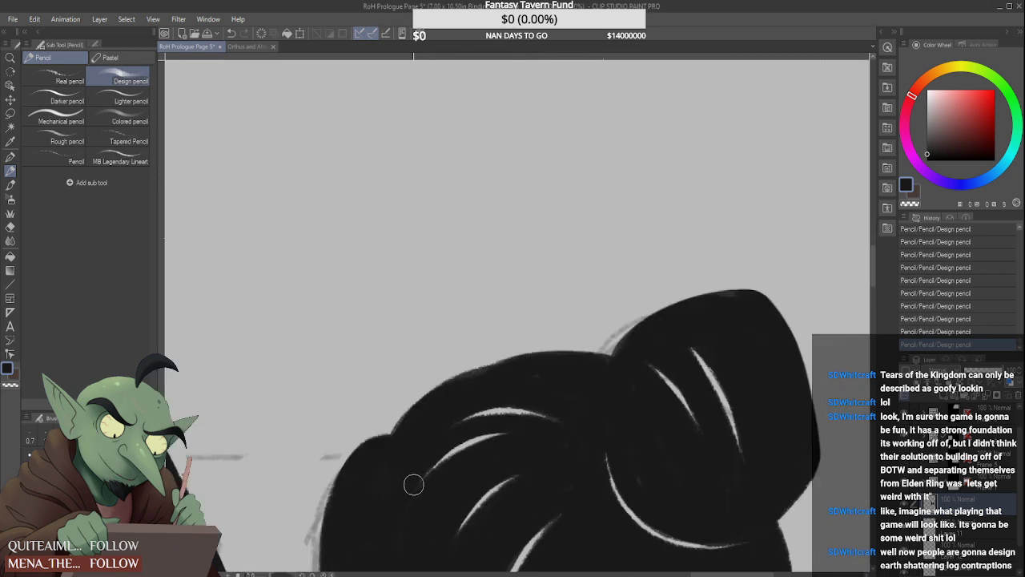
Fill in the middle highlight gap in the back hair below the bun, checking the balance against the whole page
scroll(411, 483, down, 4)
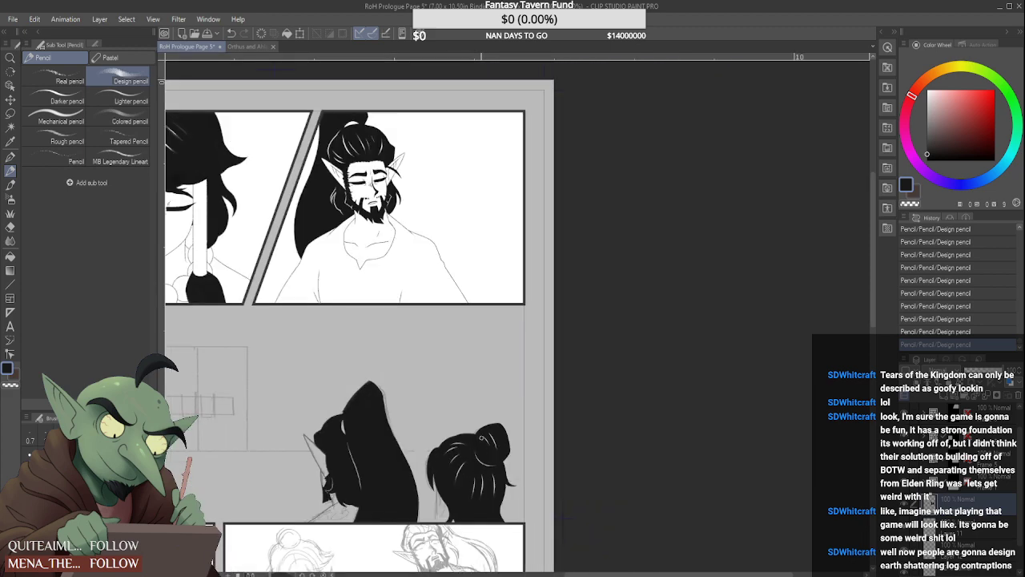
scroll(475, 438, down, 1)
scroll(475, 437, up, 3)
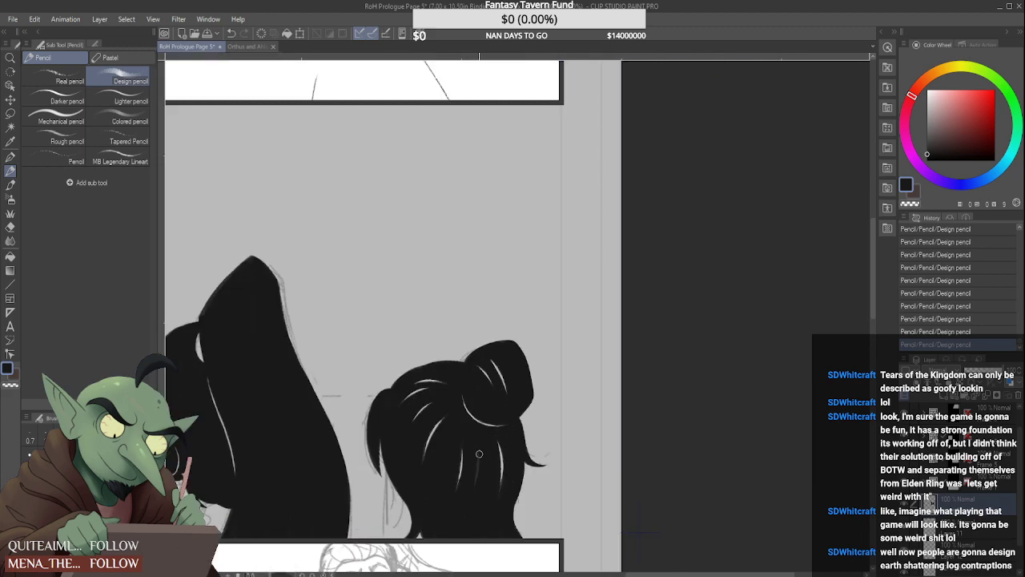
scroll(469, 498, down, 4)
scroll(479, 446, up, 3)
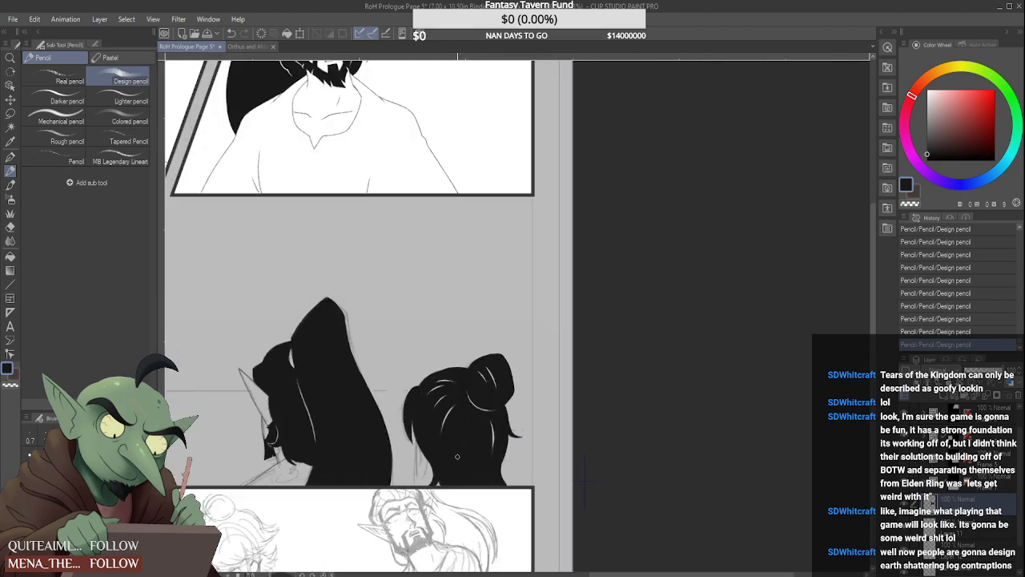
scroll(458, 457, down, 4)
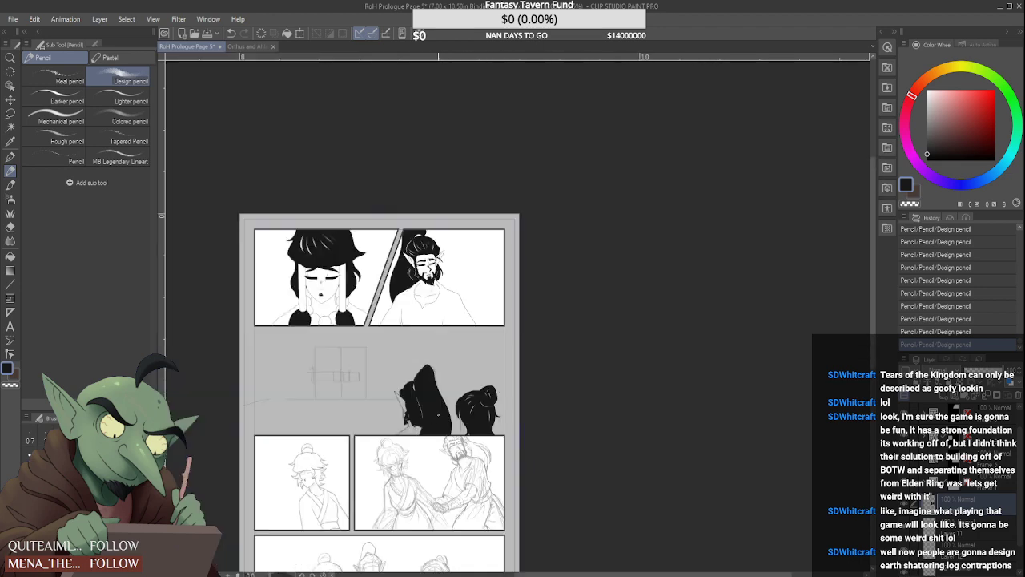
scroll(449, 407, up, 3)
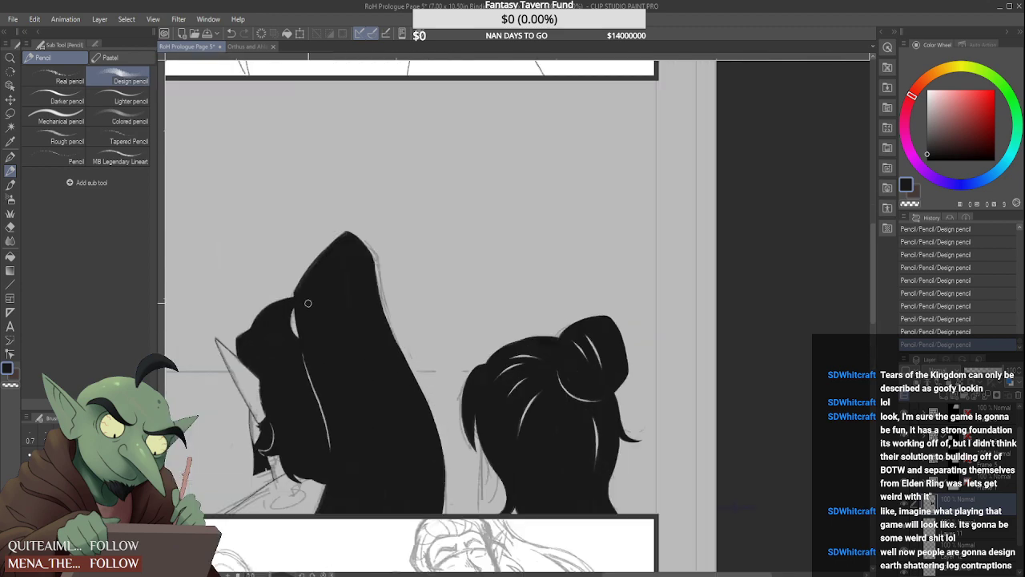
Draw two thin vertical lines for the bun-haired figure's front neck edge below the hair with the Real pencil
click(56, 76)
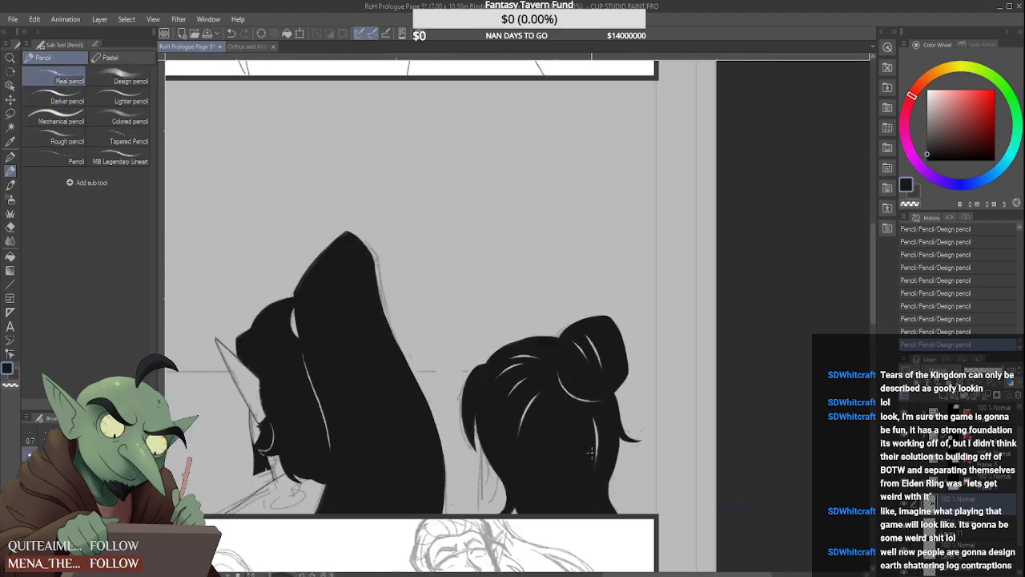
scroll(591, 452, down, 2)
scroll(618, 404, down, 2)
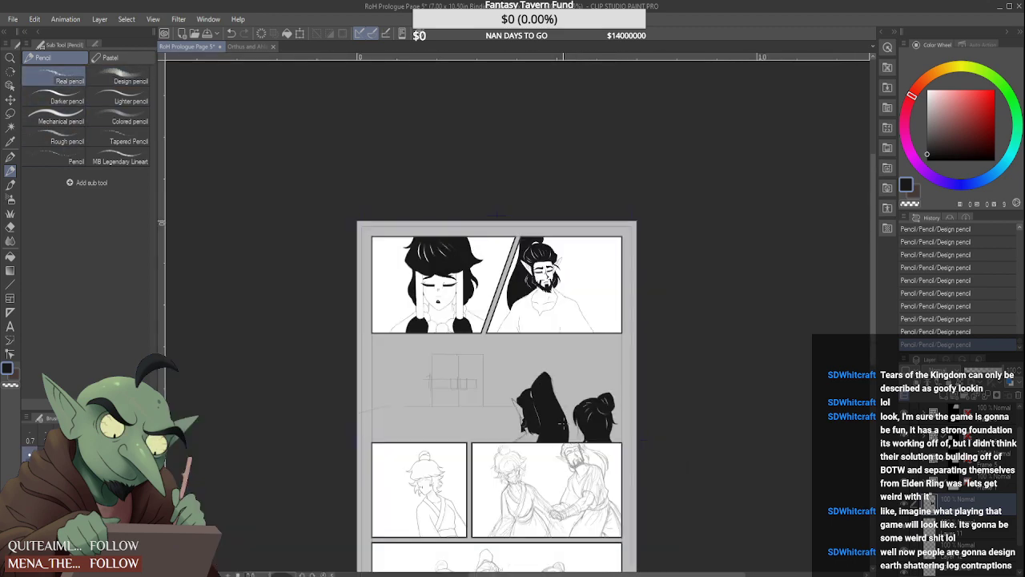
scroll(563, 427, up, 4)
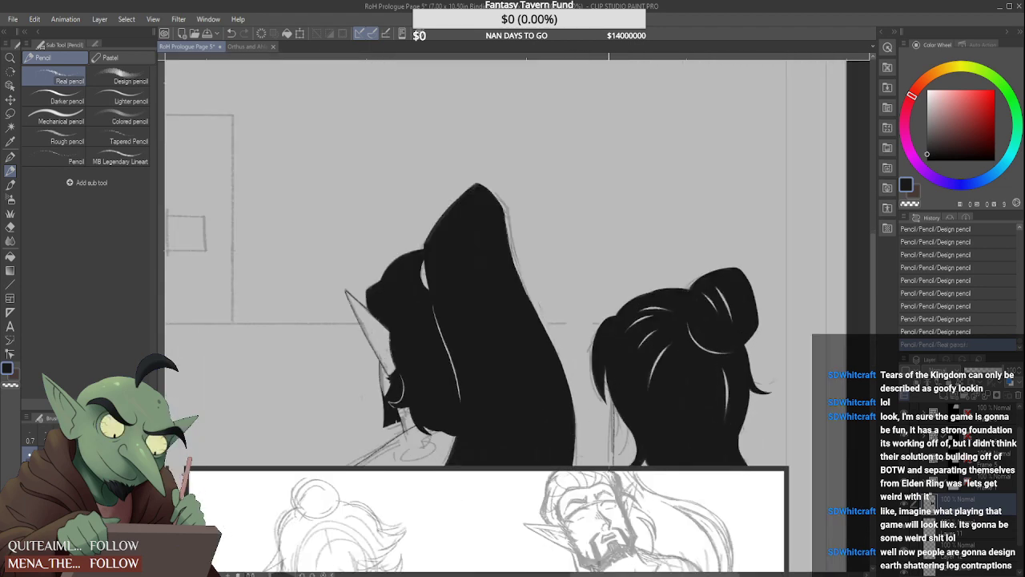
scroll(608, 448, up, 2)
drag(639, 476, 640, 489)
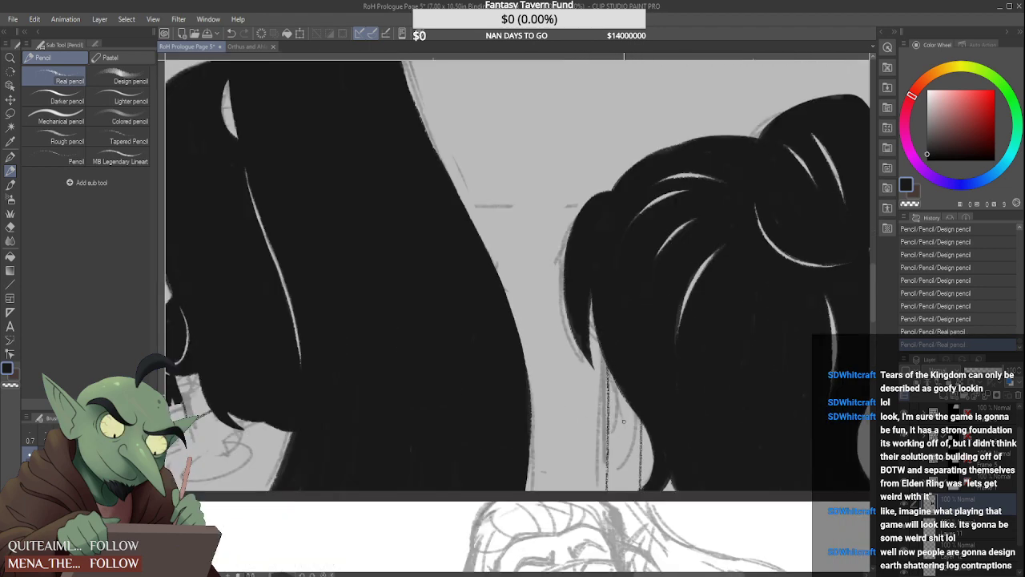
Examine the inked heads against the whole page and the sketched panels beneath them
scroll(623, 421, down, 4)
scroll(635, 391, down, 2)
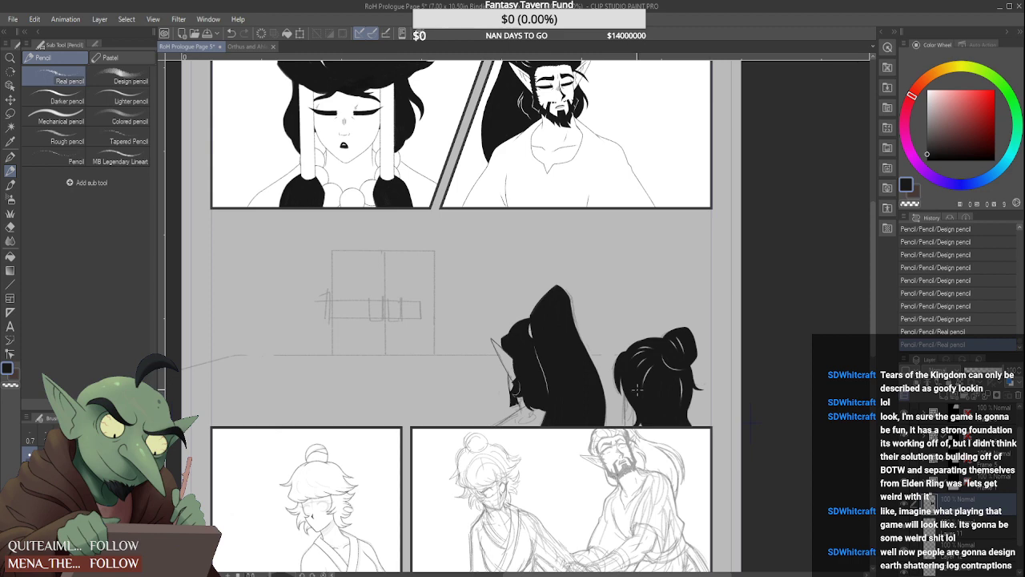
scroll(636, 390, down, 3)
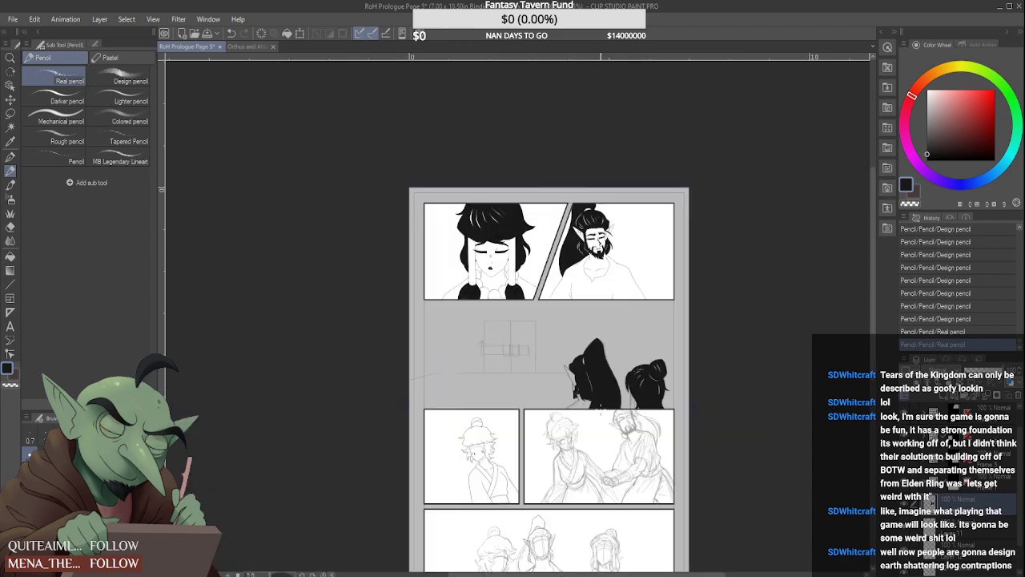
scroll(600, 422, up, 3)
scroll(601, 422, down, 3)
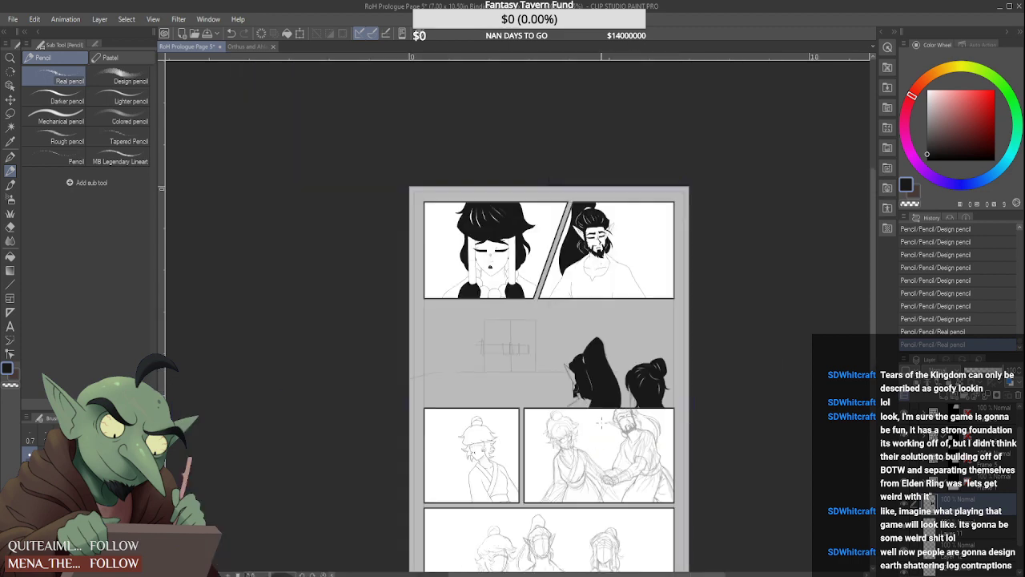
scroll(600, 422, up, 3)
scroll(600, 422, down, 3)
scroll(685, 465, up, 3)
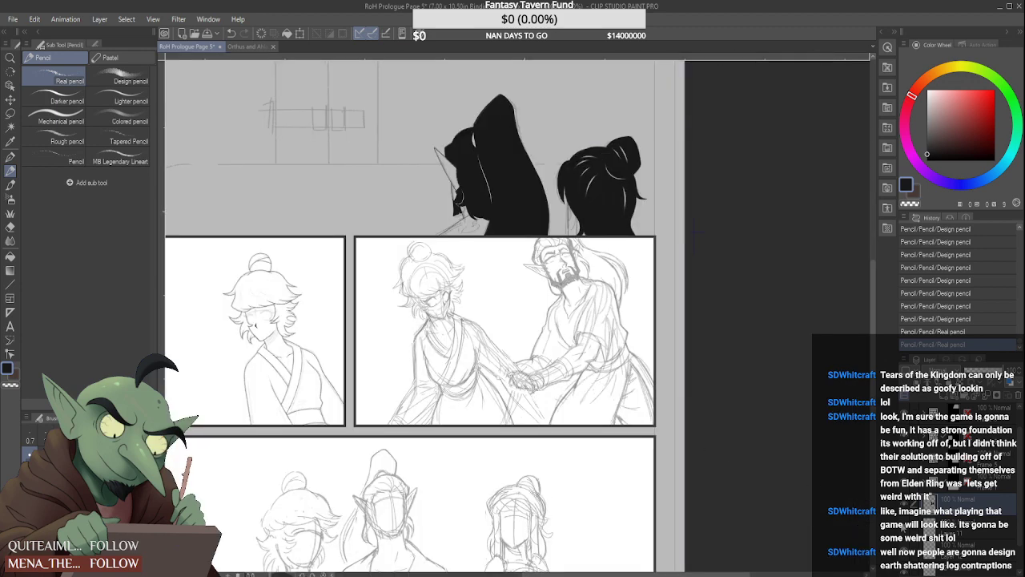
Open the frame folder of the panel with the two figures clasping hands and select its upper sketch layer
click(956, 462)
click(932, 464)
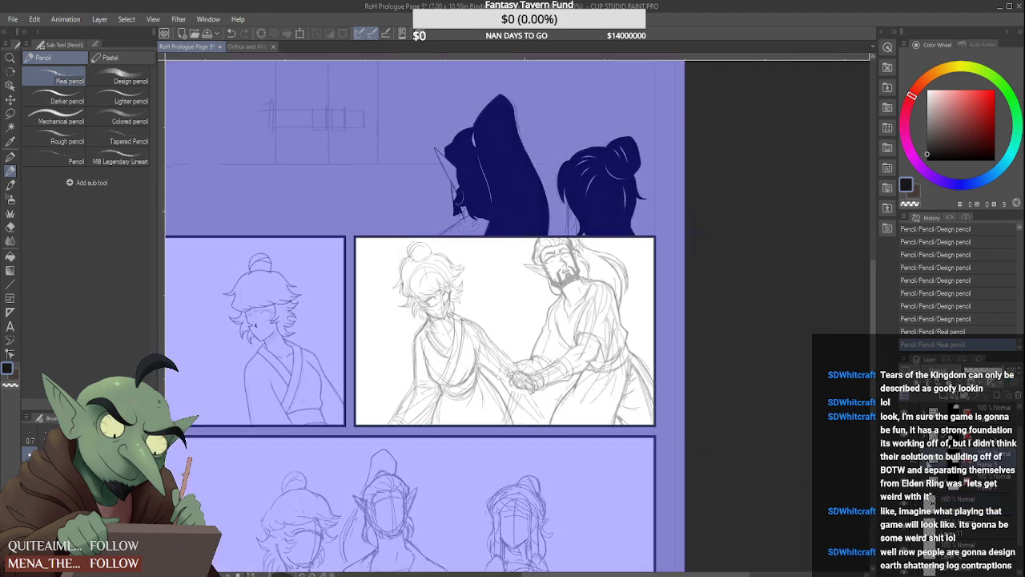
click(933, 465)
click(967, 498)
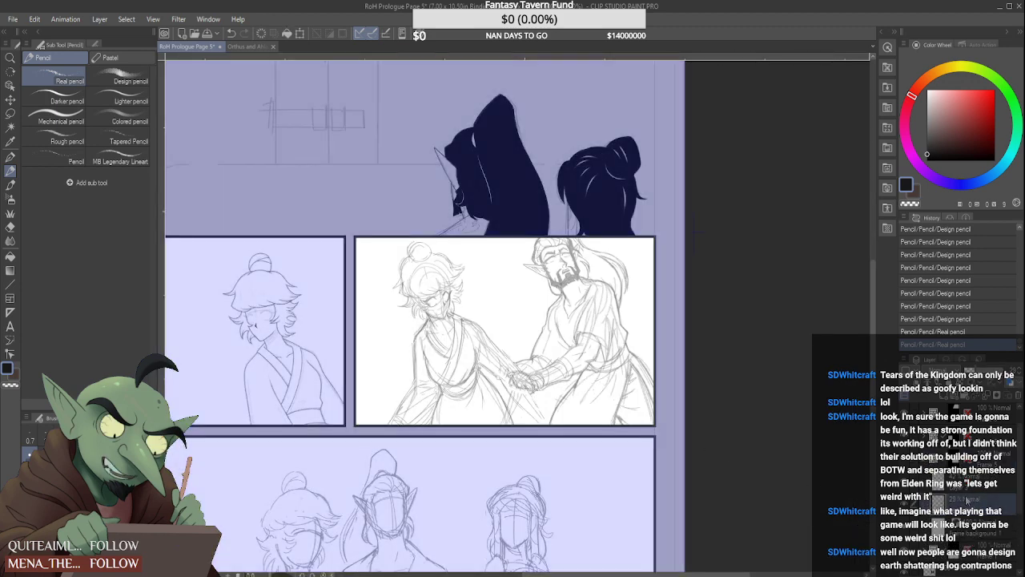
click(967, 483)
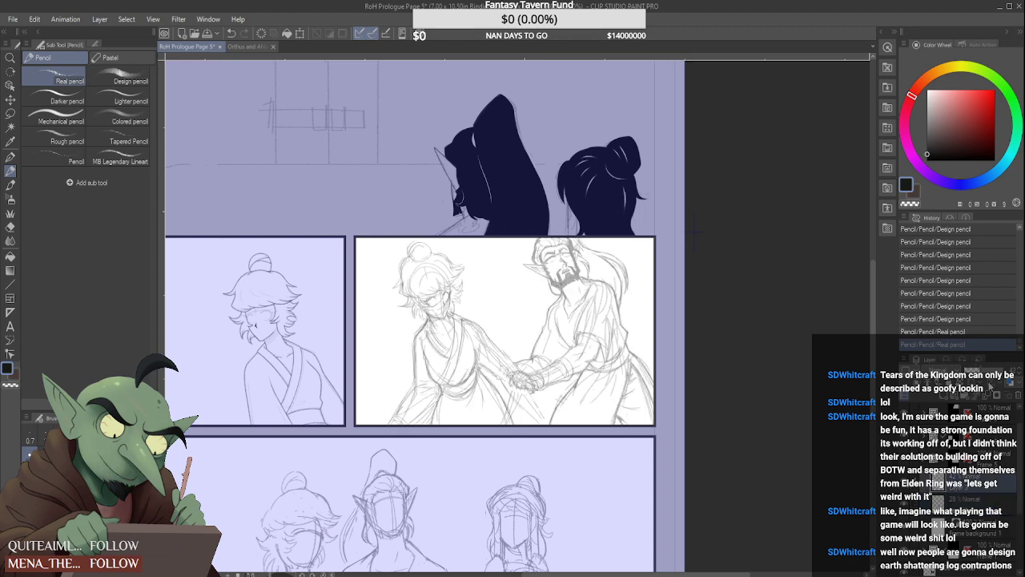
Adjust the opacity of the hand-clasp panel's two sketch layers, ending with both at full strength
click(980, 370)
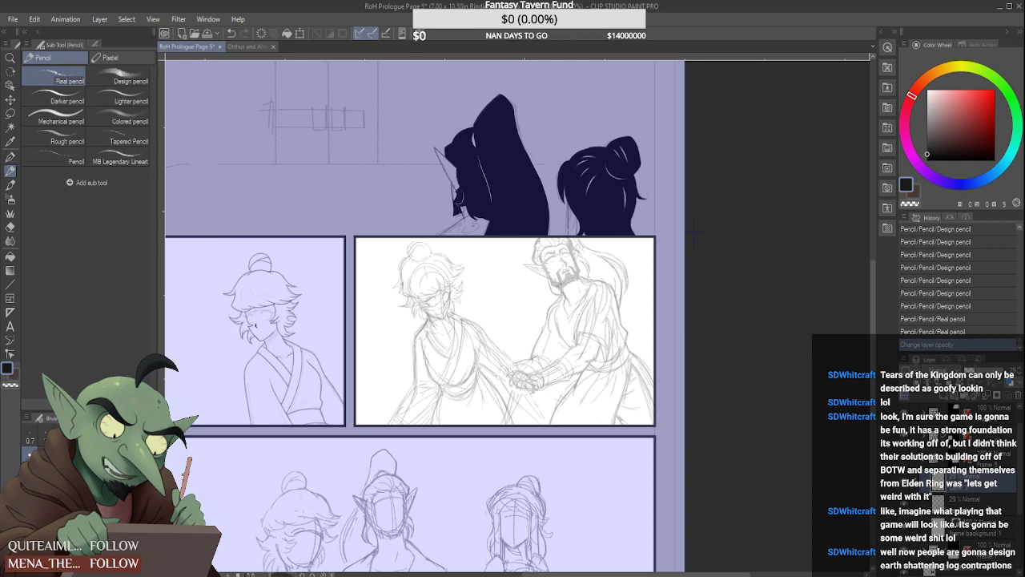
click(989, 505)
click(984, 370)
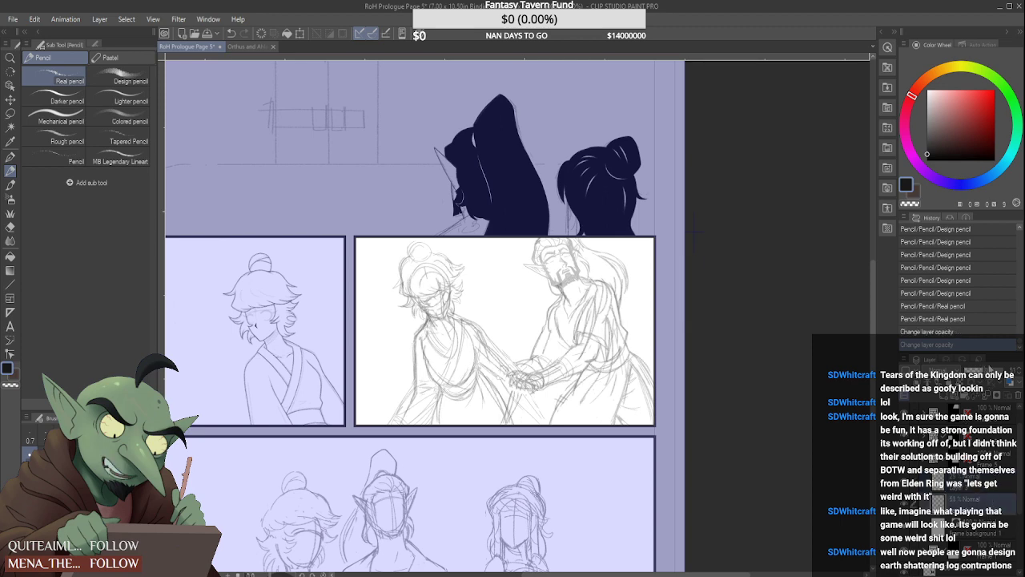
click(1004, 370)
click(999, 485)
click(1004, 370)
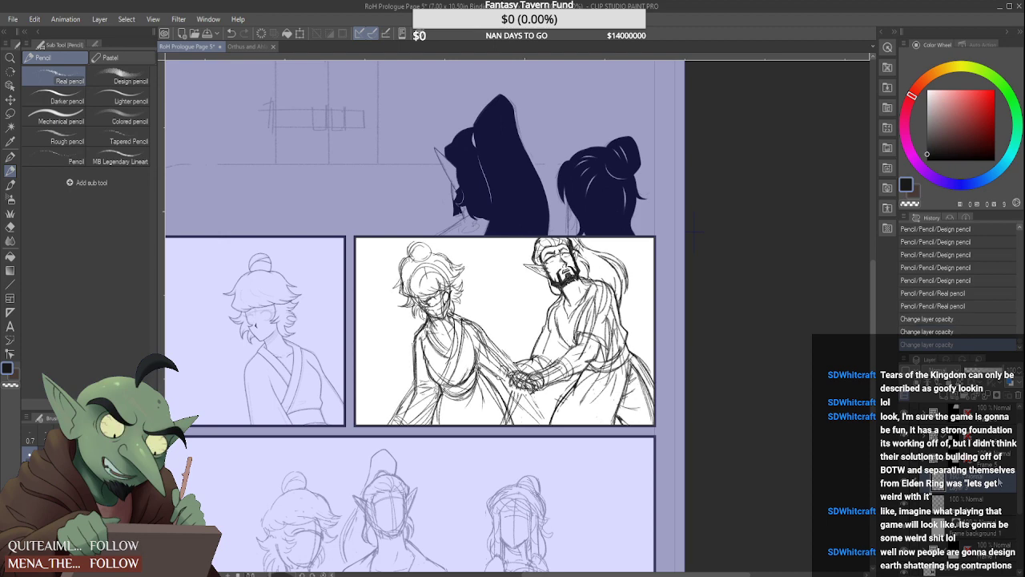
Merge the two sketch layers into one and lower the merged layer's opacity to a faint guide
click(986, 396)
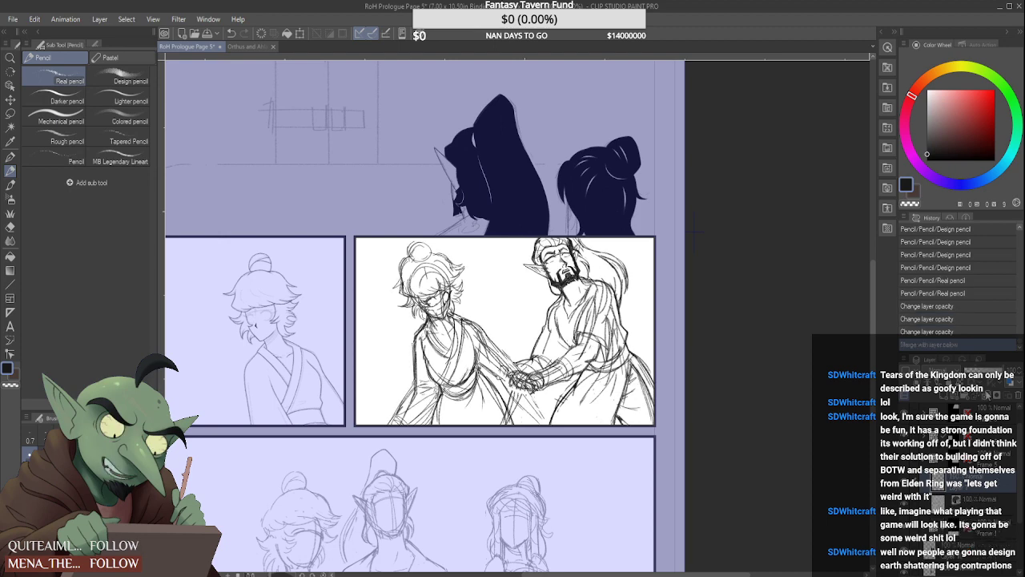
drag(987, 371, 971, 371)
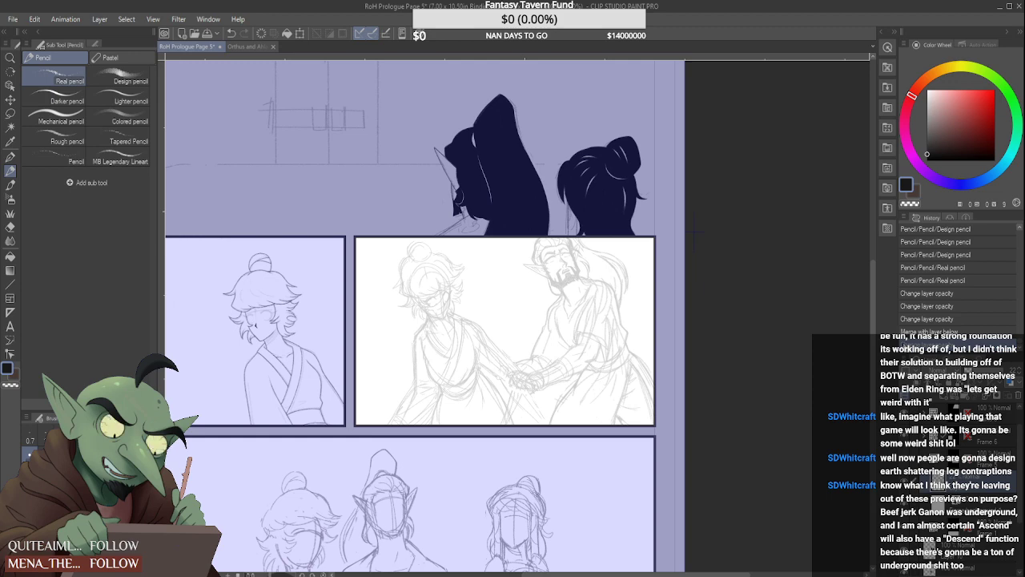
Add a new raster layer and draw both sides of the bearded man's neck with the Real pencil, trimming the first line's ends
click(945, 396)
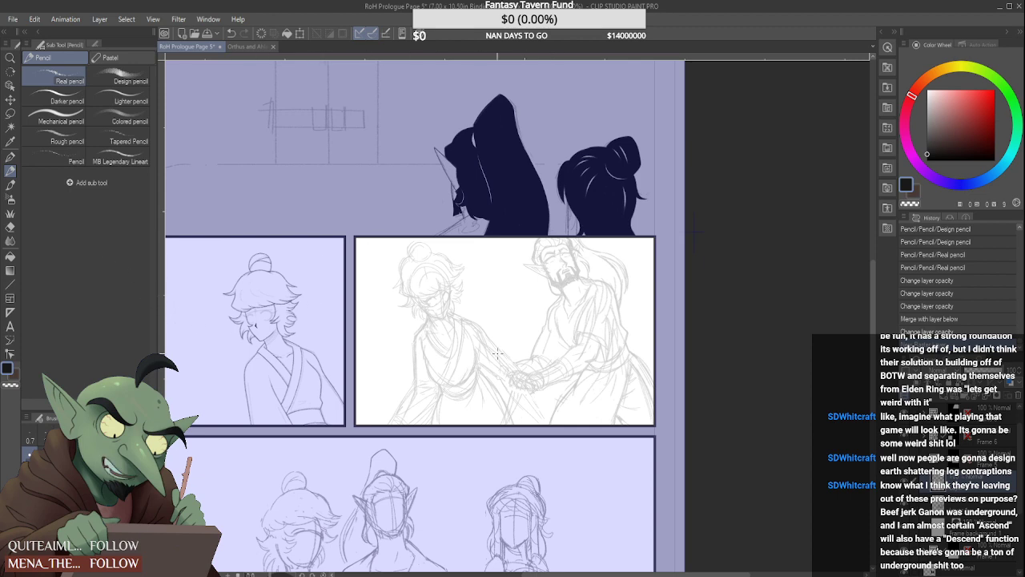
scroll(513, 371, up, 3)
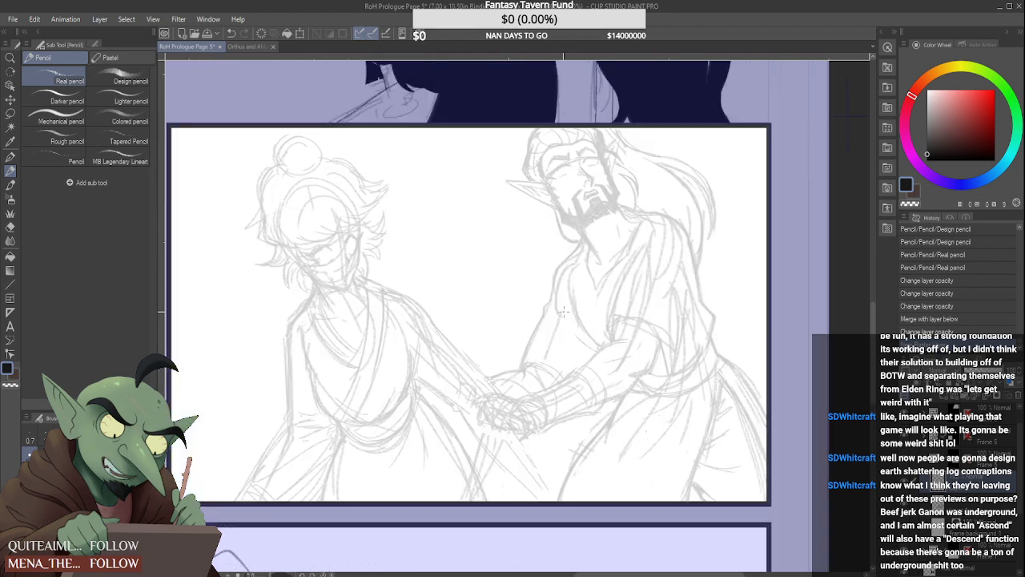
scroll(587, 260, up, 3)
mouse_move(565, 201)
mouse_down()
mouse_move(633, 311)
mouse_move(617, 289)
mouse_move(620, 306)
mouse_up()
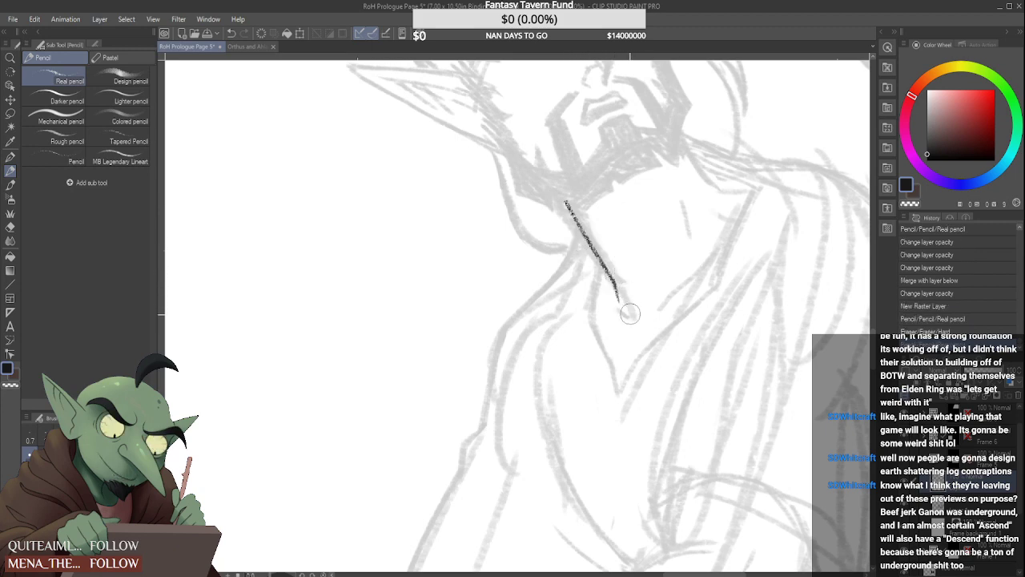
mouse_move(571, 205)
mouse_down()
mouse_move(564, 195)
mouse_move(569, 206)
mouse_up()
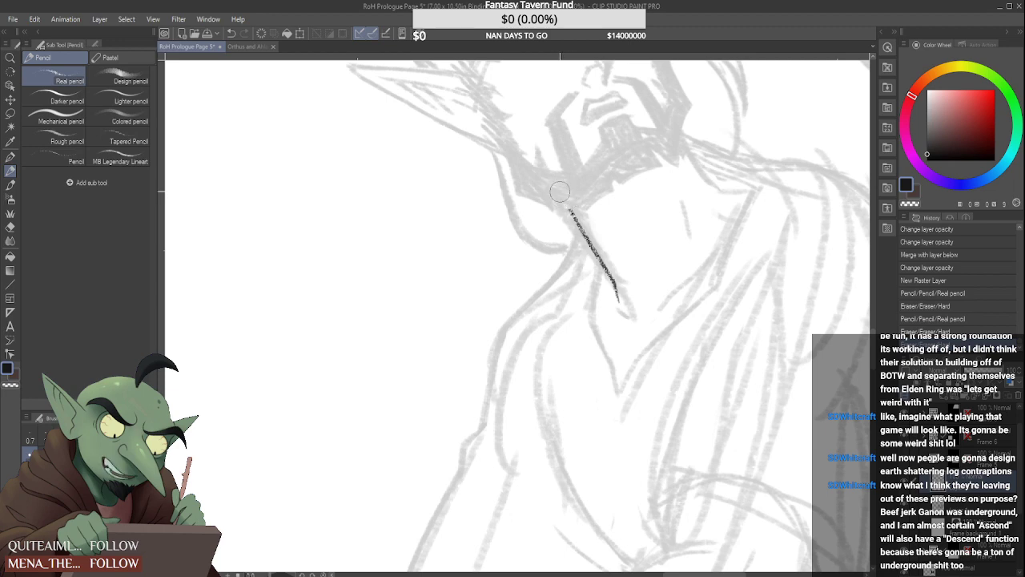
drag(678, 133, 721, 190)
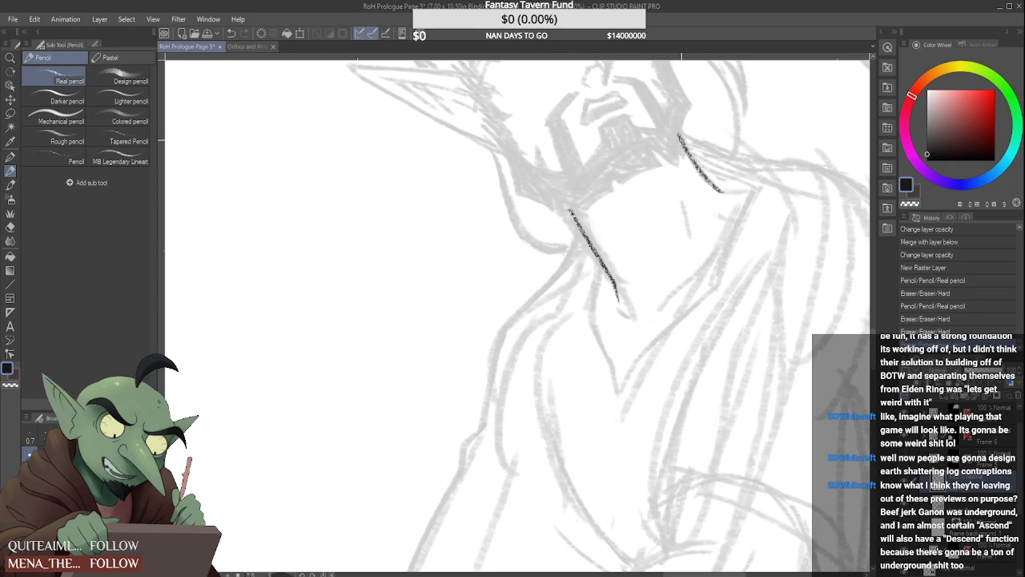
Trim the upper end of the bearded man's second neck line and draw the short collar edge running from it toward the shoulder
drag(679, 136, 668, 115)
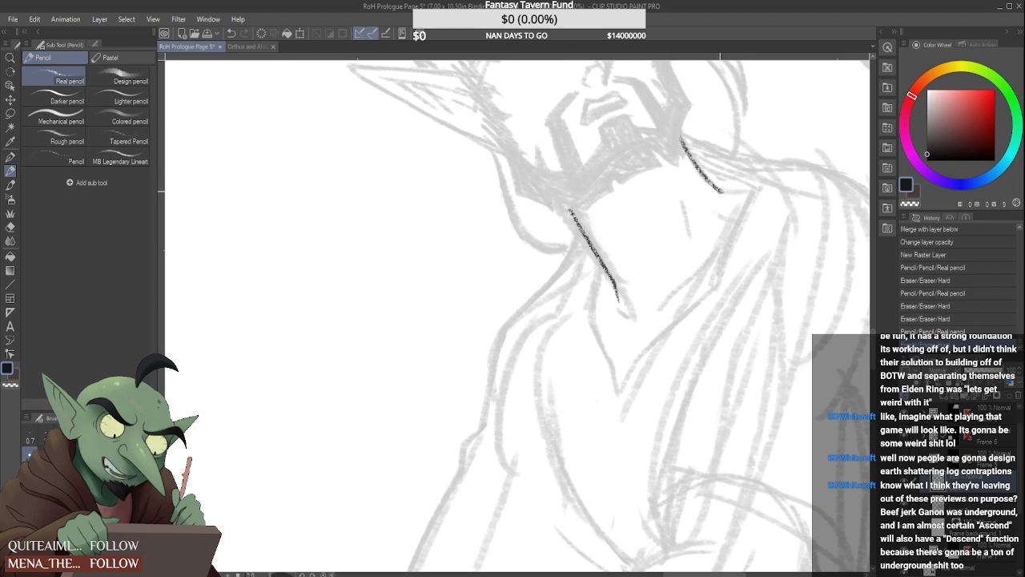
mouse_move(720, 192)
mouse_down()
mouse_move(735, 194)
mouse_move(714, 165)
mouse_move(758, 182)
mouse_move(752, 171)
mouse_up()
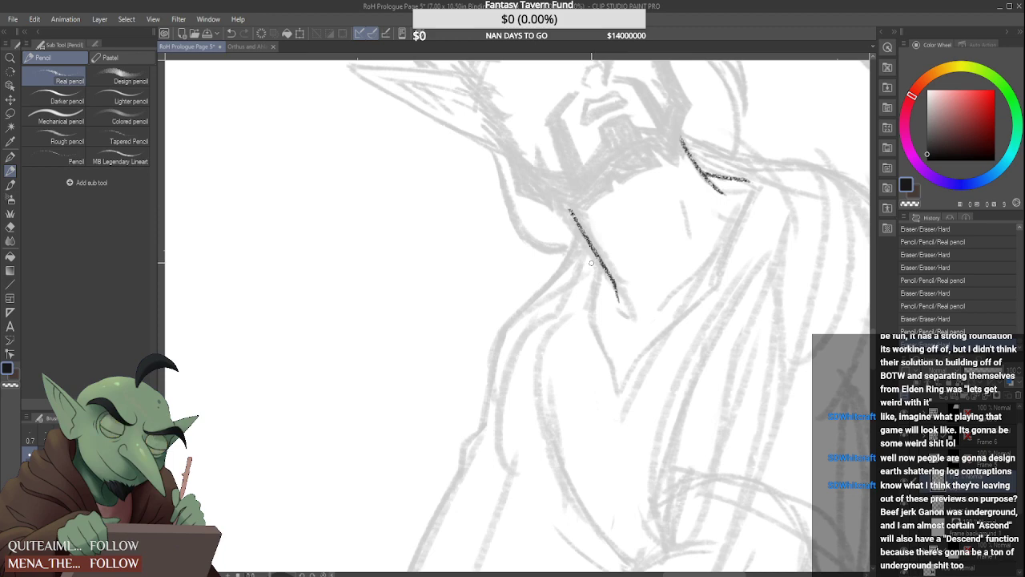
scroll(591, 265, down, 1)
scroll(596, 278, up, 1)
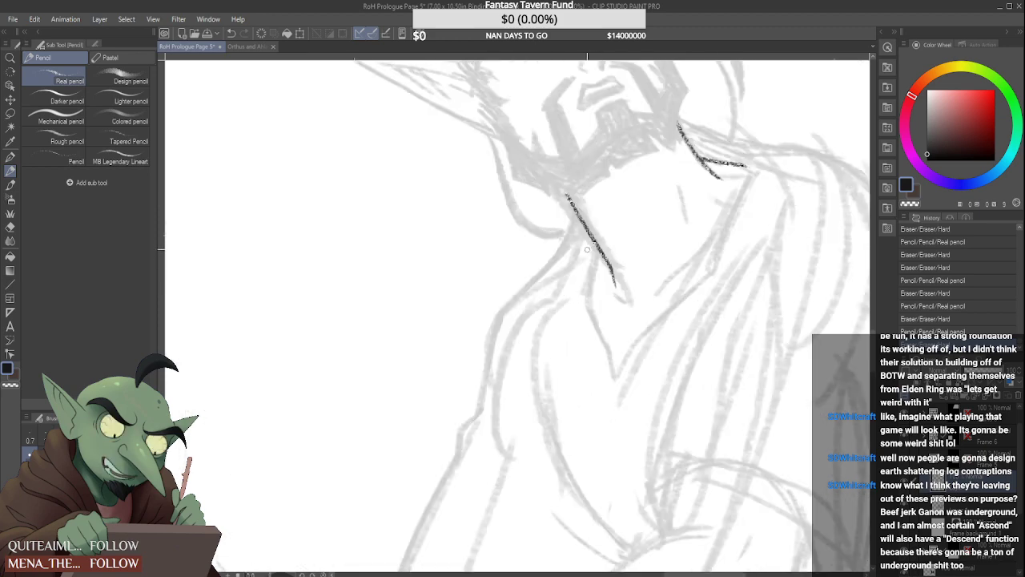
Draw the robe's V-shaped neckline from the neck down to its point and back up to the collar edge, cleaning up the join
mouse_move(595, 243)
mouse_down()
mouse_move(582, 295)
mouse_move(618, 381)
mouse_move(637, 344)
mouse_move(730, 268)
mouse_up()
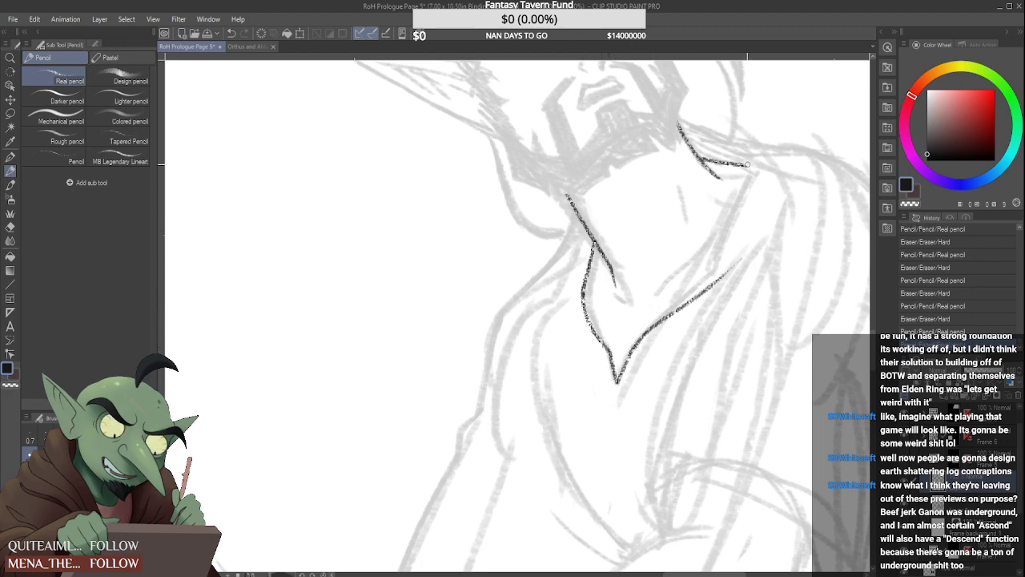
drag(748, 164, 726, 263)
mouse_move(739, 203)
mouse_down()
mouse_move(737, 229)
mouse_move(751, 182)
mouse_move(725, 245)
mouse_up()
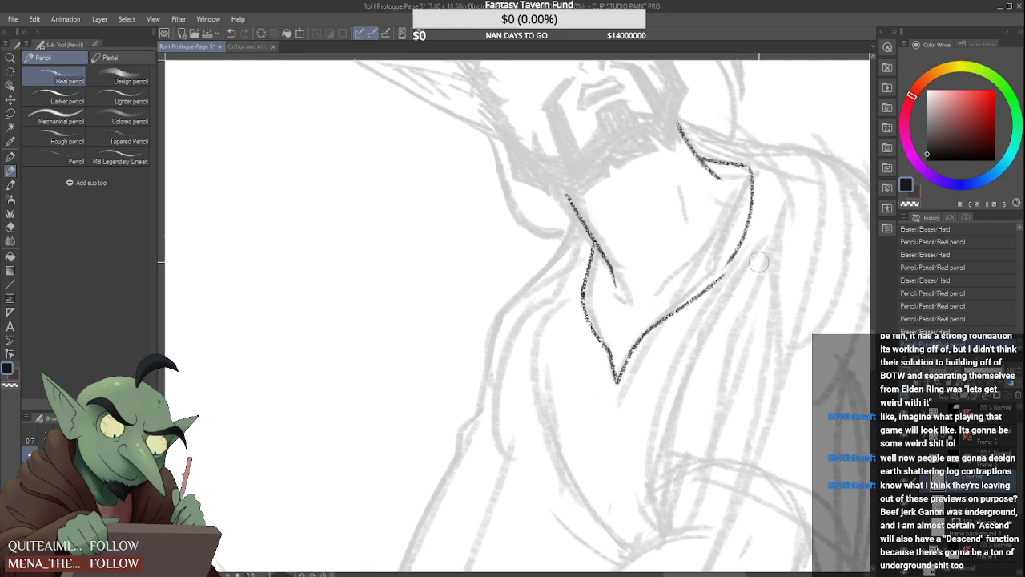
mouse_move(726, 271)
mouse_down()
mouse_move(758, 224)
mouse_move(759, 173)
mouse_move(741, 249)
mouse_move(753, 168)
mouse_up()
key(ctrl+z)
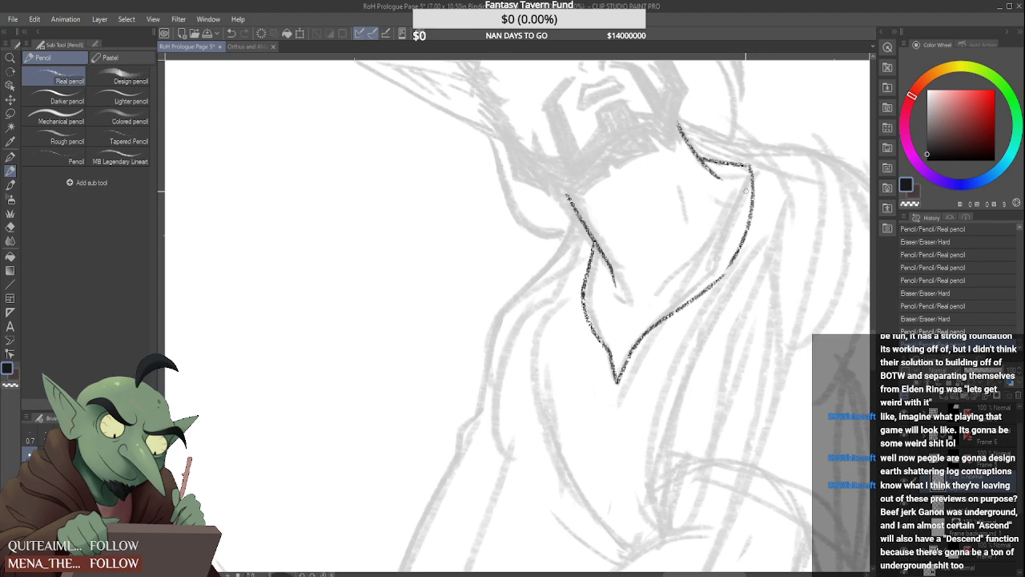
drag(721, 277, 727, 271)
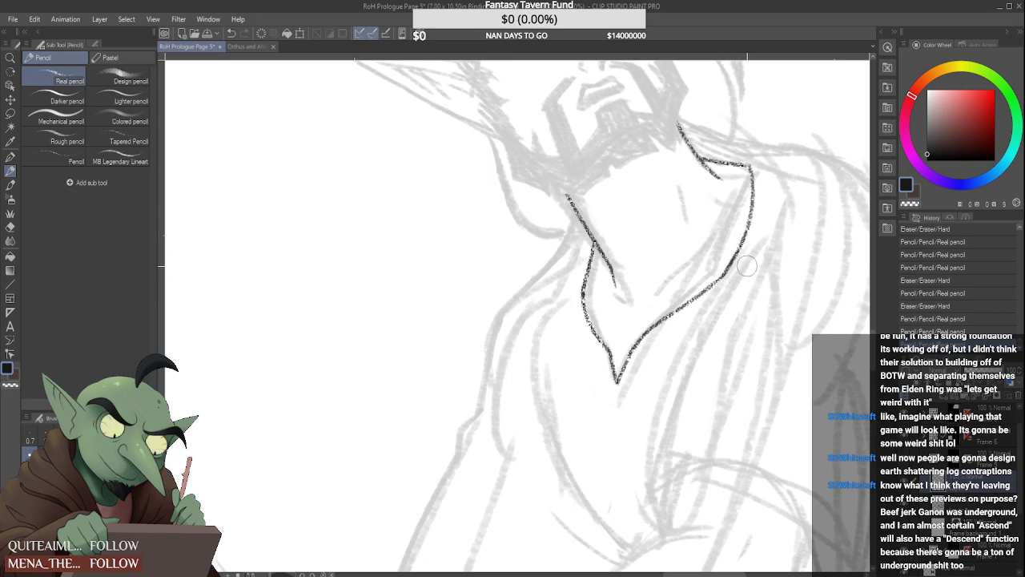
drag(746, 266, 740, 258)
Draw the short collar fold beside the neck and the outline of the near shoulder and upper sleeve down to the elbow bend
mouse_move(577, 219)
mouse_down()
mouse_move(527, 322)
mouse_move(567, 232)
mouse_move(546, 297)
mouse_up()
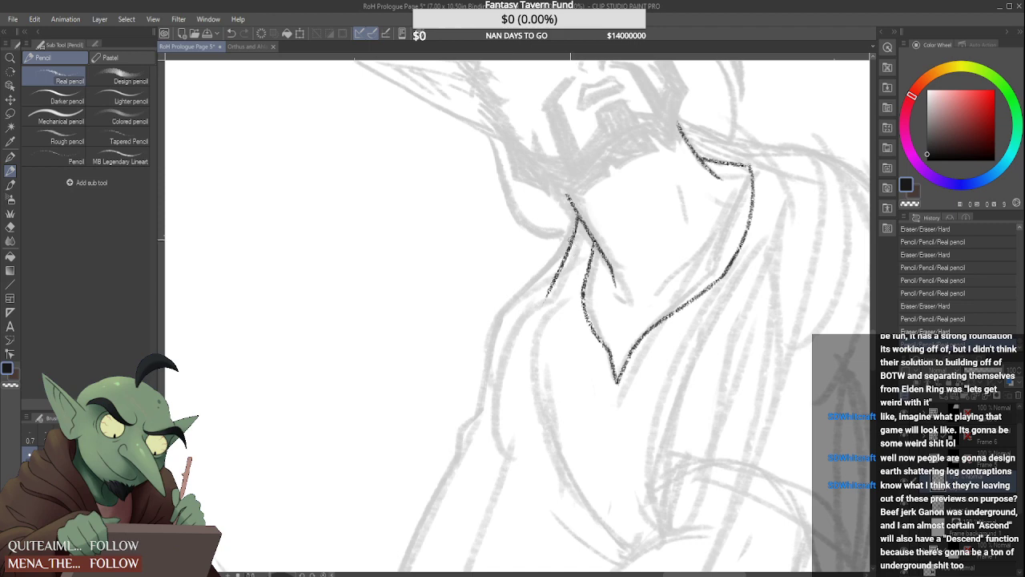
mouse_move(574, 237)
mouse_down()
mouse_move(507, 314)
mouse_move(465, 429)
mouse_up()
scroll(638, 287, down, 3)
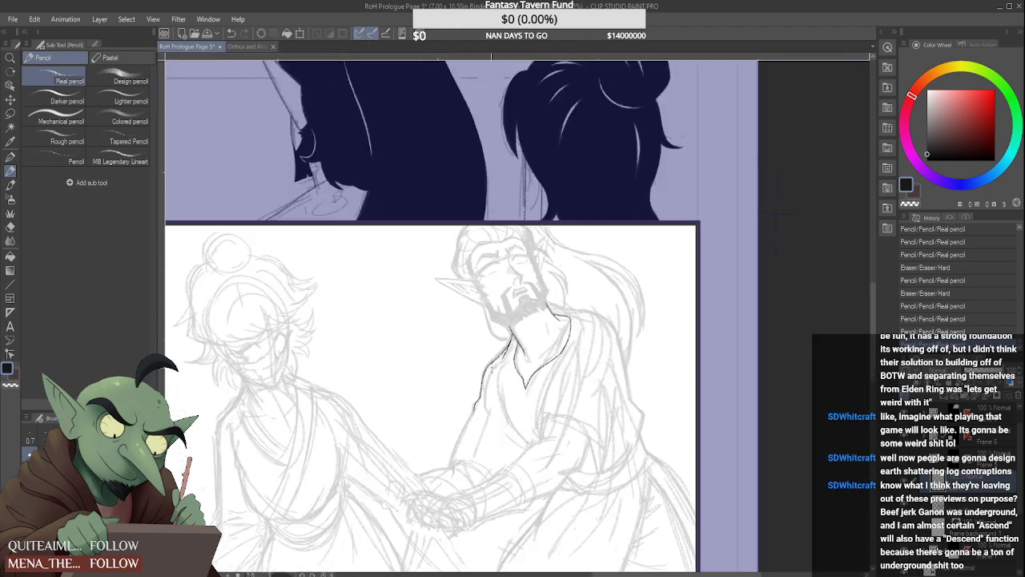
scroll(479, 346, up, 5)
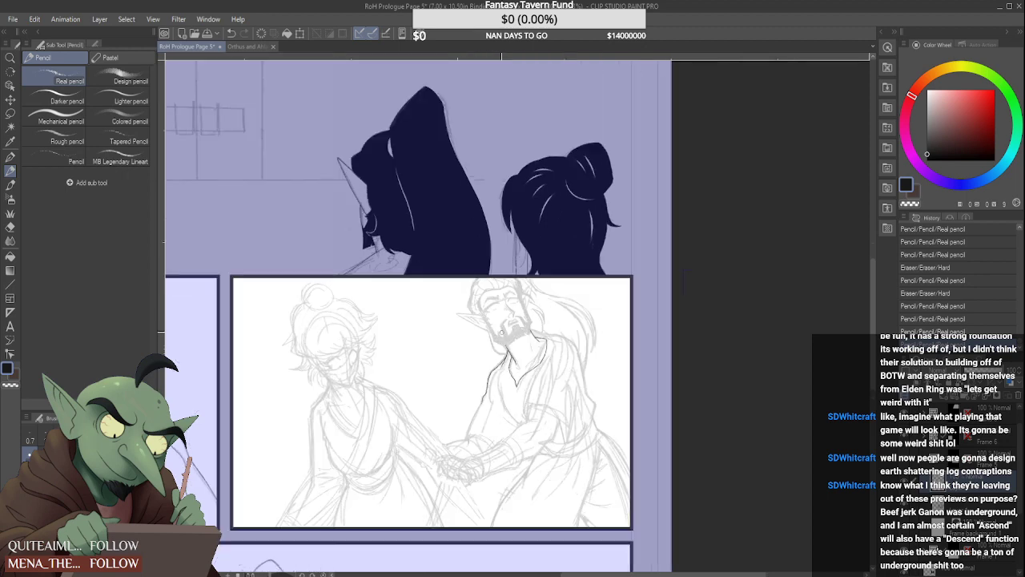
scroll(478, 379, up, 3)
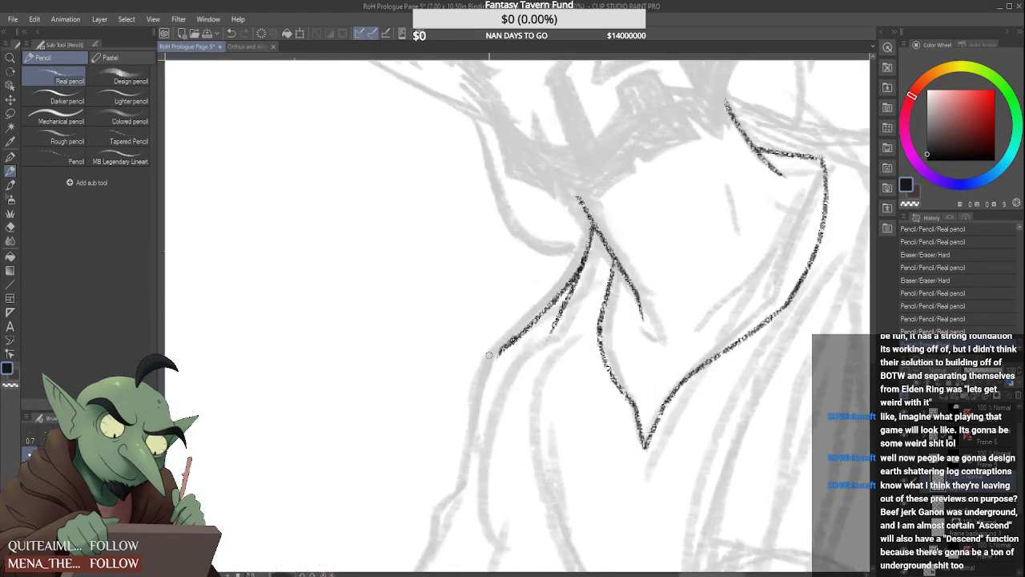
mouse_move(497, 351)
mouse_down()
mouse_move(455, 474)
mouse_move(453, 464)
mouse_move(432, 492)
mouse_move(427, 526)
mouse_up()
scroll(454, 450, down, 3)
scroll(454, 465, up, 3)
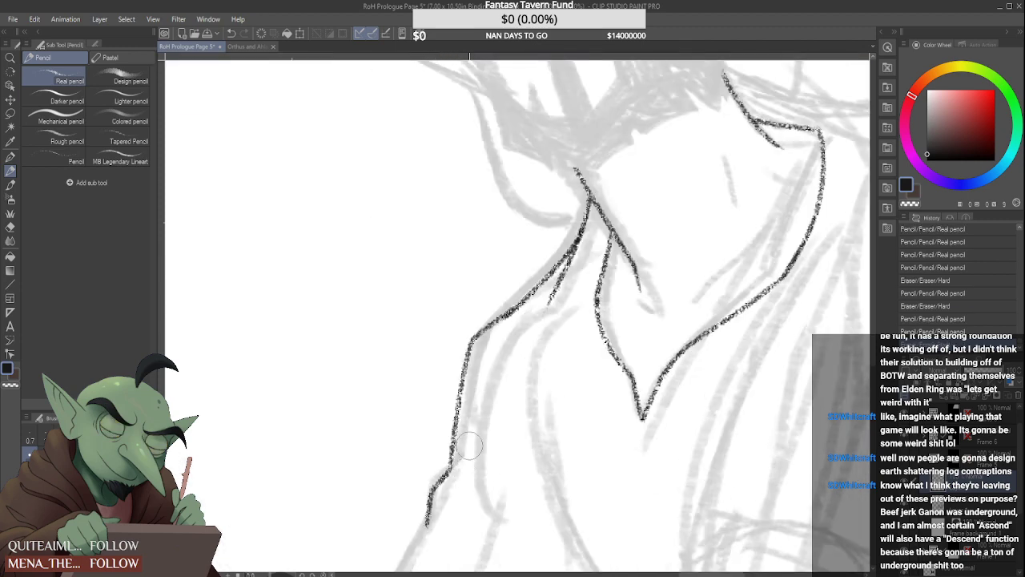
scroll(469, 446, down, 5)
scroll(461, 454, up, 4)
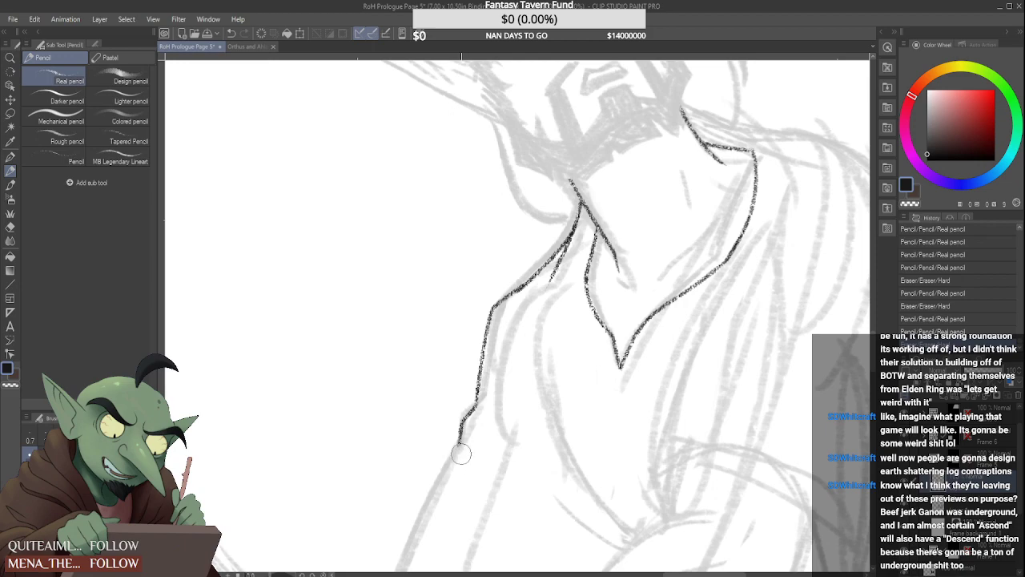
Extend the sleeve's outer edge from the elbow bend to the wrist and draw the curved sleeve opening across the forearm
scroll(461, 454, down, 5)
scroll(479, 353, up, 6)
drag(494, 277, 413, 463)
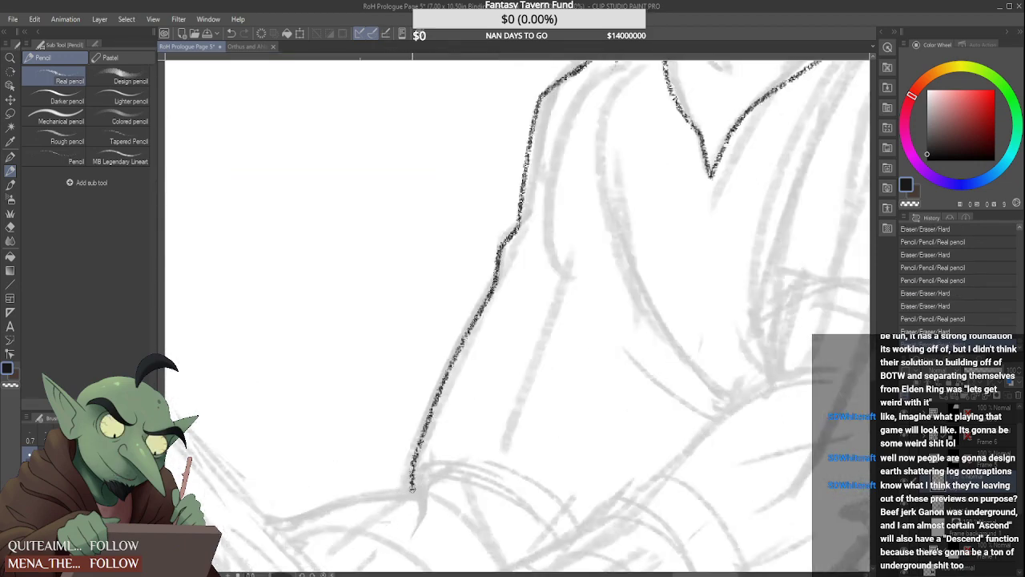
scroll(413, 465, down, 5)
scroll(334, 414, up, 4)
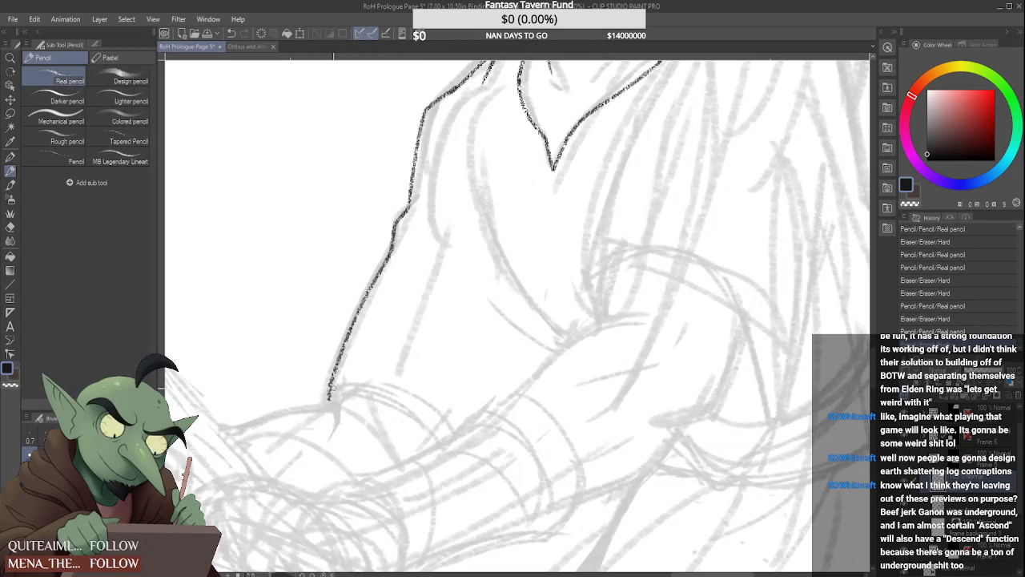
mouse_move(331, 397)
mouse_down()
mouse_move(349, 379)
mouse_move(460, 441)
mouse_move(451, 451)
mouse_up()
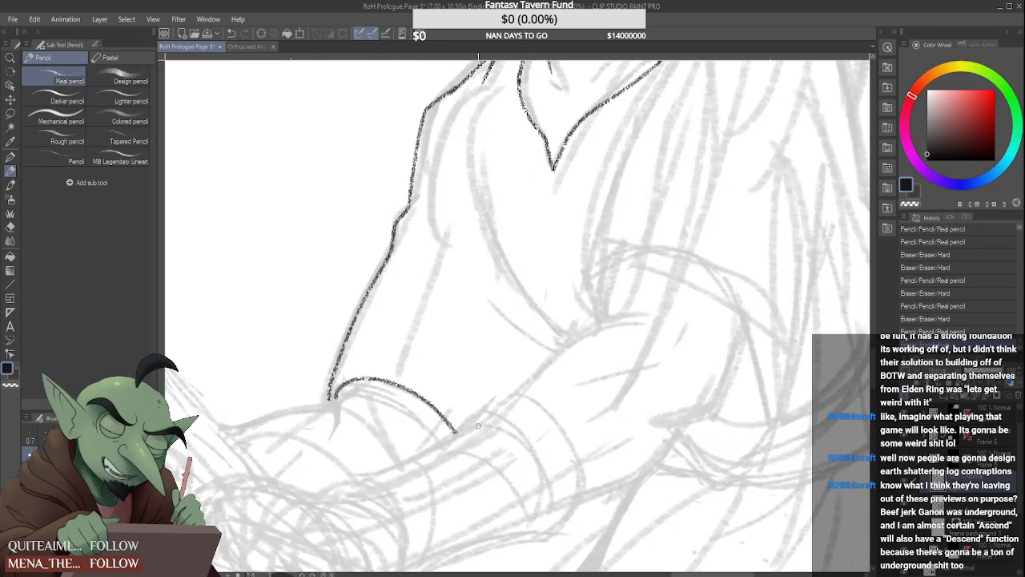
scroll(458, 437, down, 1)
scroll(459, 435, down, 2)
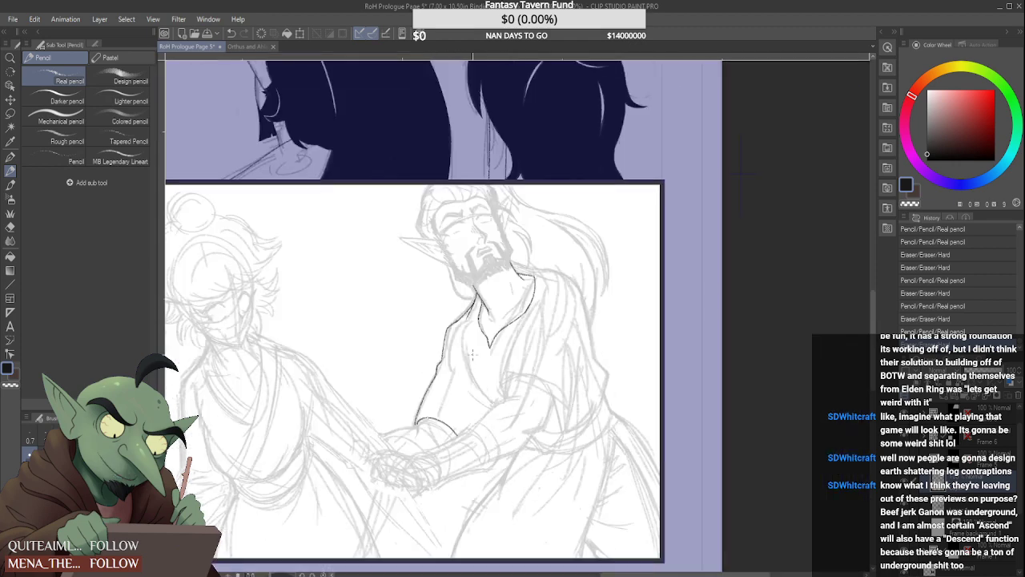
Draw the lower part of the robe's chest overlap line and a short fold line beneath it, redoing the fold once
scroll(473, 352, up, 2)
drag(463, 410, 523, 478)
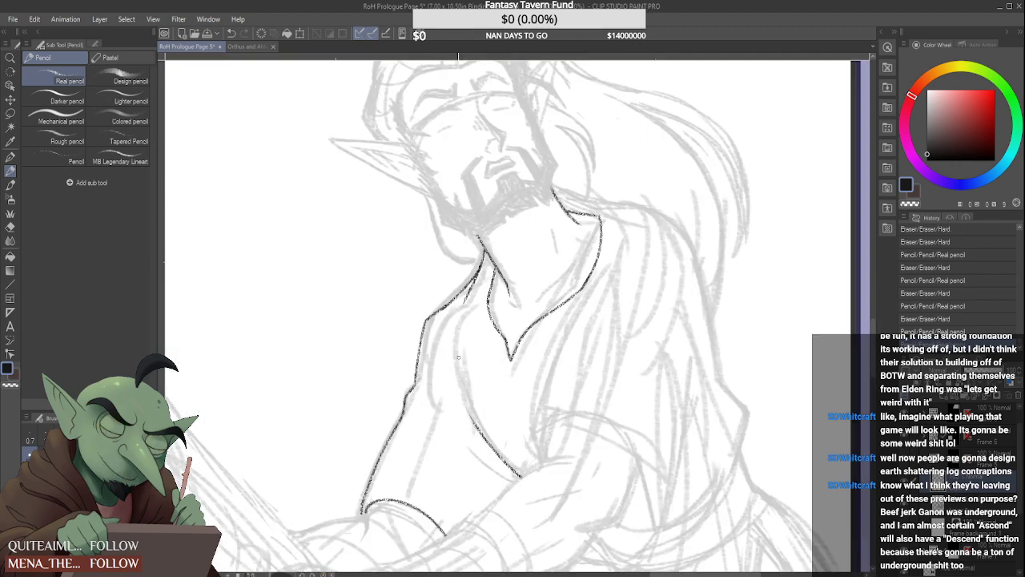
key(ctrl+z)
key(ctrl+y)
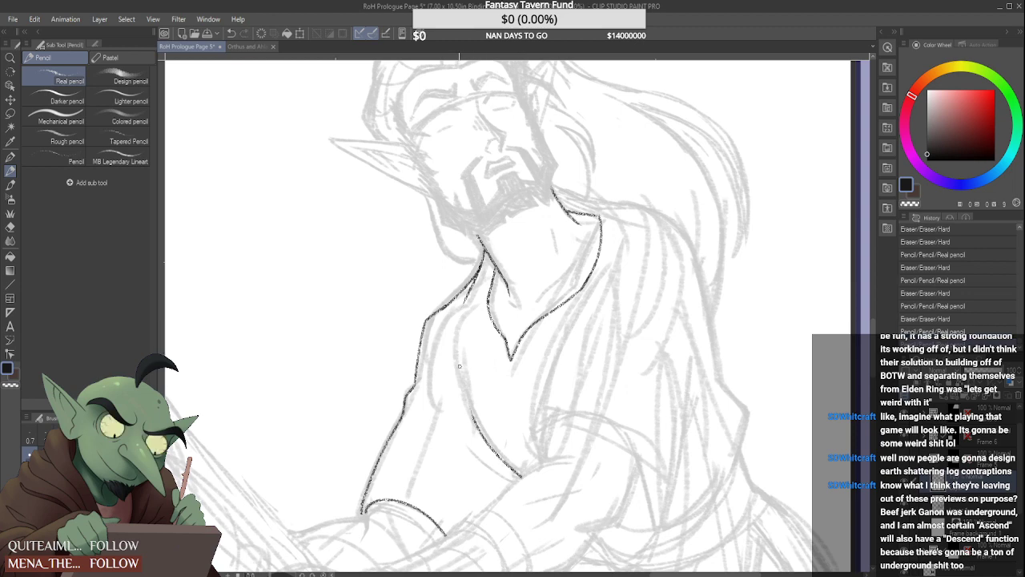
drag(513, 484, 479, 457)
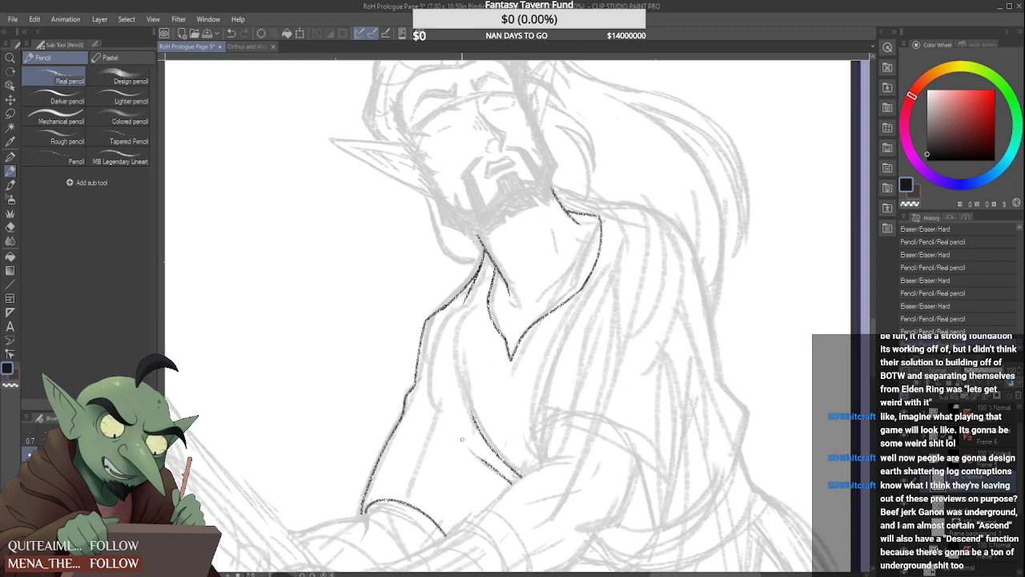
key(ctrl+z)
mouse_move(516, 486)
mouse_down()
mouse_move(462, 434)
mouse_move(483, 477)
mouse_move(524, 492)
mouse_up()
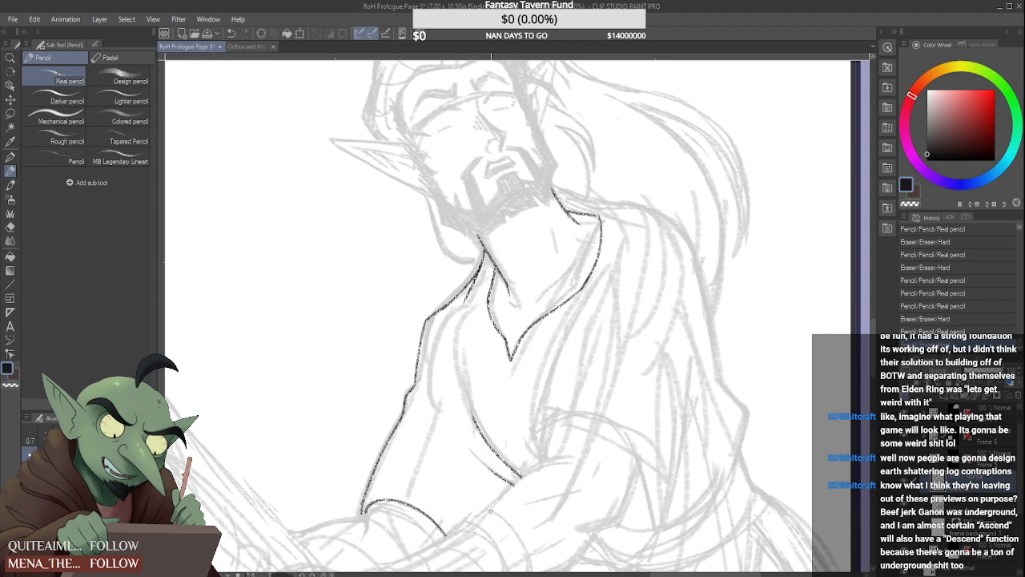
Draw the upper edge of the man's other forearm below the chest overlap and a short upright robe fold meeting it
scroll(491, 511, up, 2)
mouse_move(454, 527)
mouse_down()
mouse_move(595, 422)
mouse_move(659, 409)
mouse_move(573, 437)
mouse_move(650, 403)
mouse_up()
scroll(653, 399, down, 5)
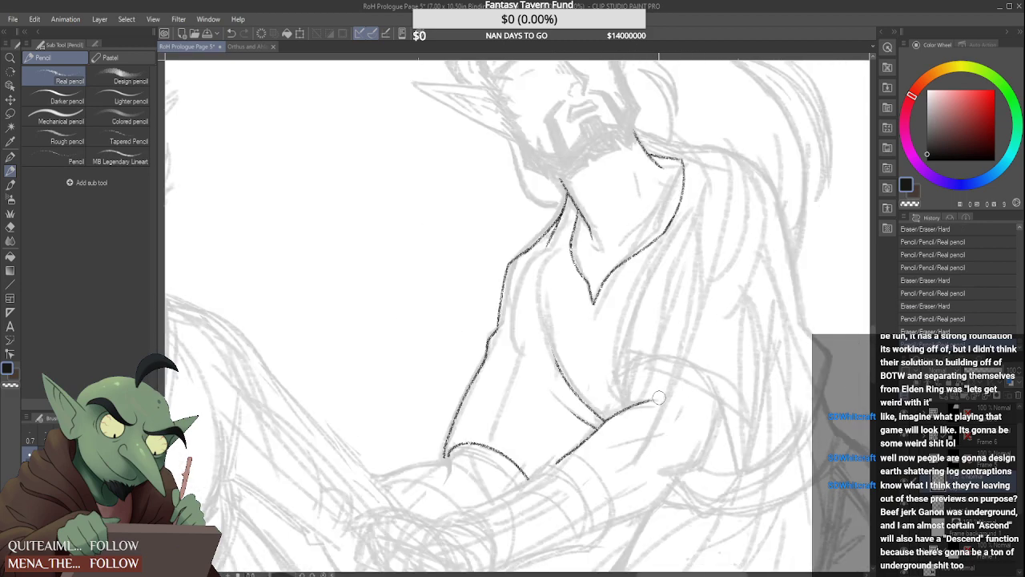
scroll(651, 400, up, 4)
scroll(651, 400, up, 1)
drag(641, 417, 660, 409)
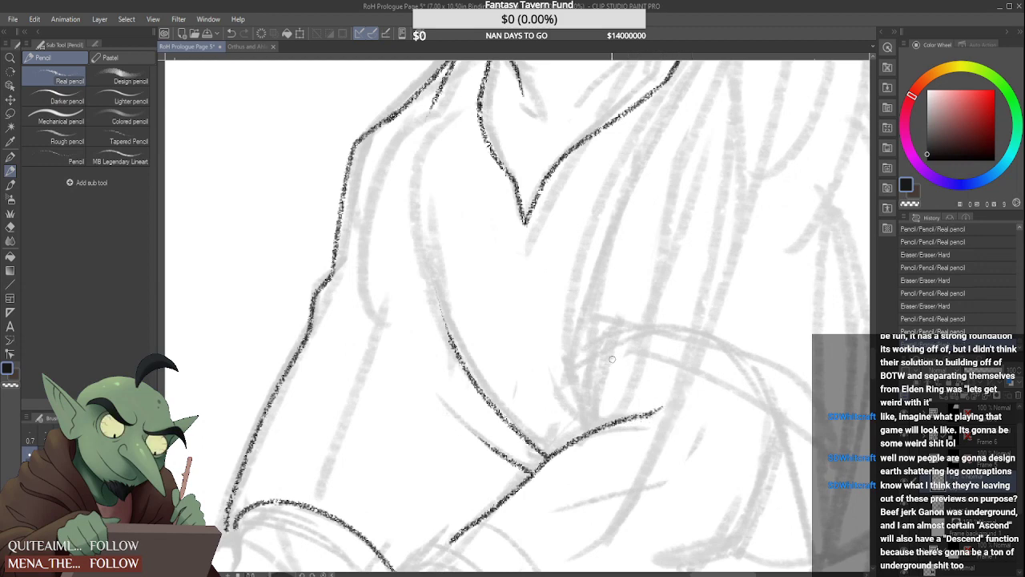
drag(601, 347, 595, 430)
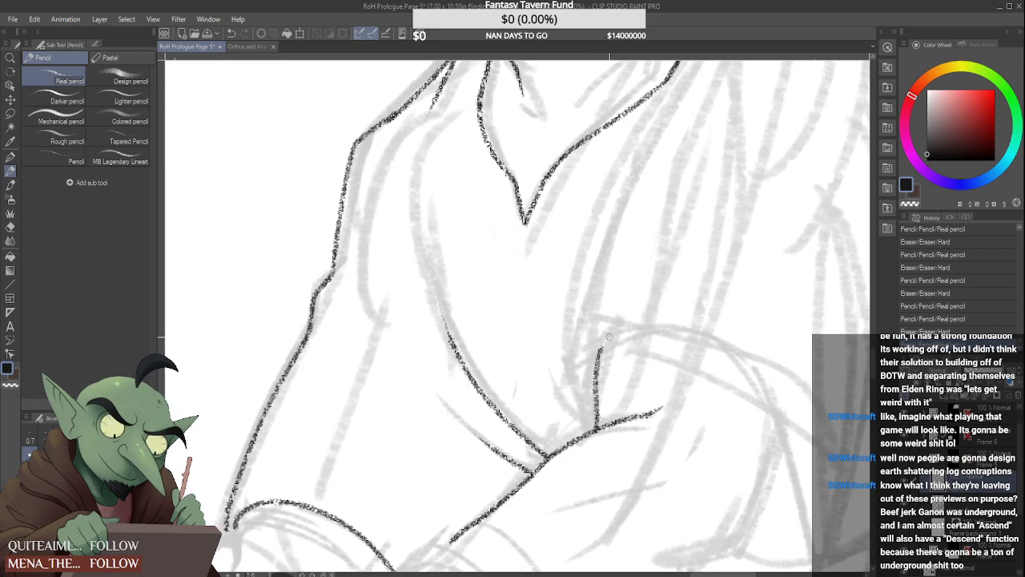
Draw the muscle contour inside the man's forearm, curving it upward at the elbow end
scroll(600, 345, down, 4)
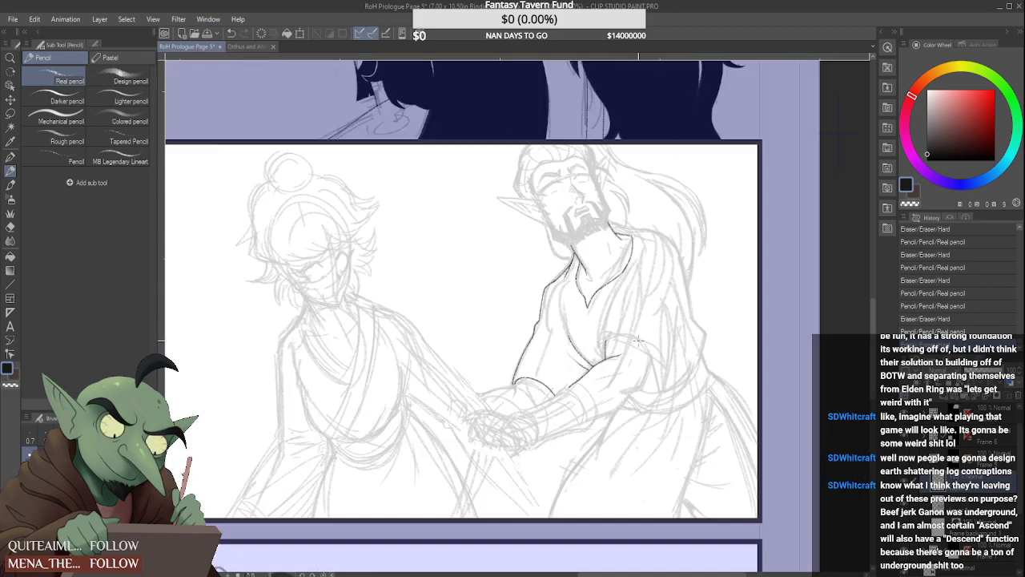
scroll(590, 386, up, 3)
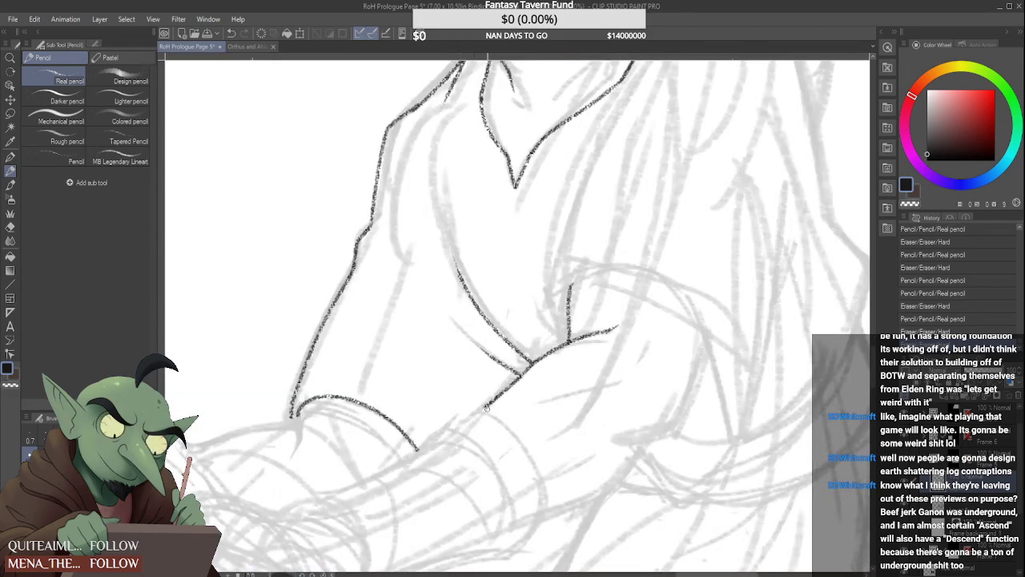
mouse_move(529, 401)
mouse_down()
mouse_move(622, 383)
mouse_move(638, 359)
mouse_up()
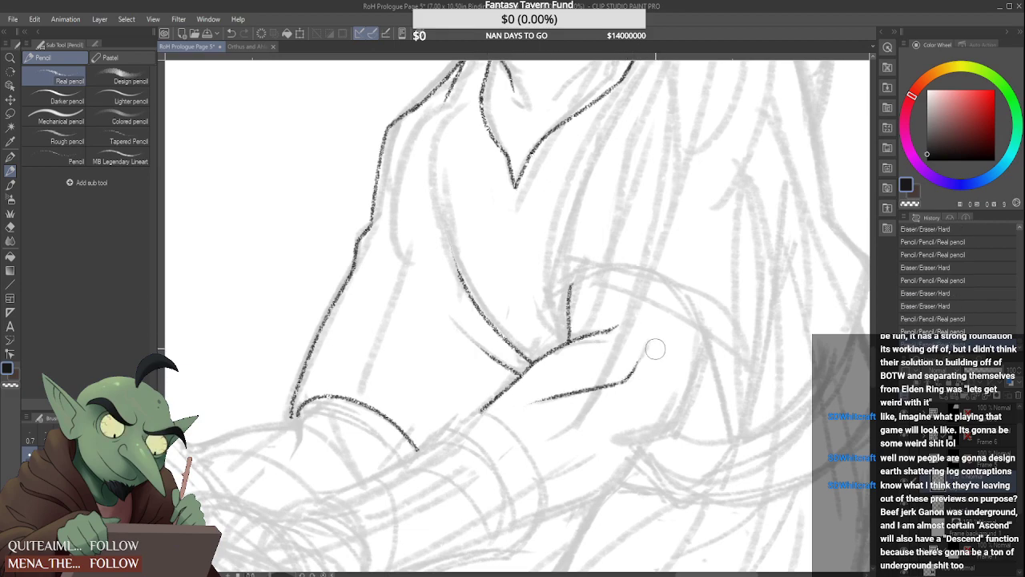
scroll(655, 348, down, 4)
scroll(635, 365, up, 4)
scroll(641, 363, down, 2)
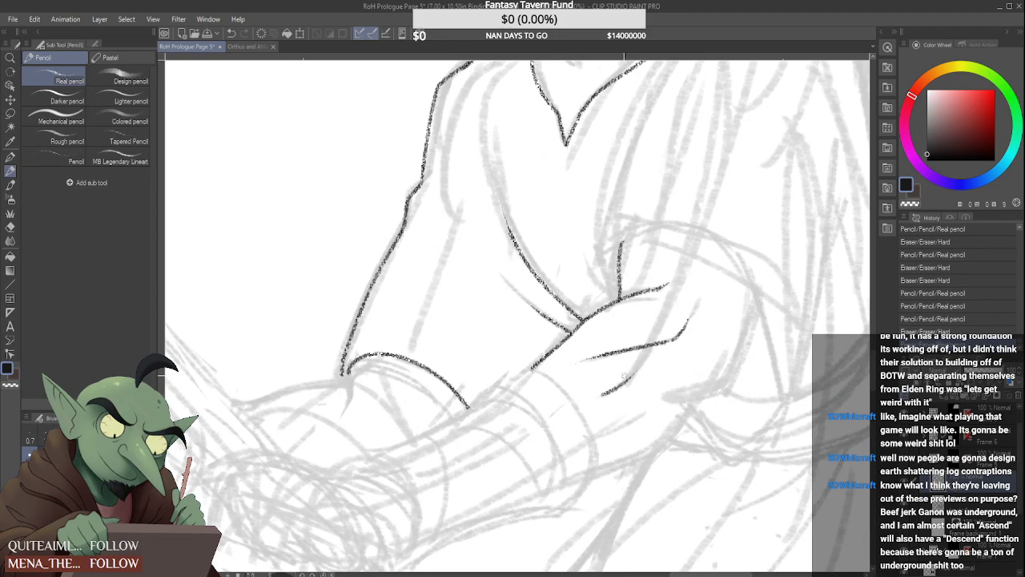
scroll(670, 358, down, 3)
scroll(670, 358, down, 2)
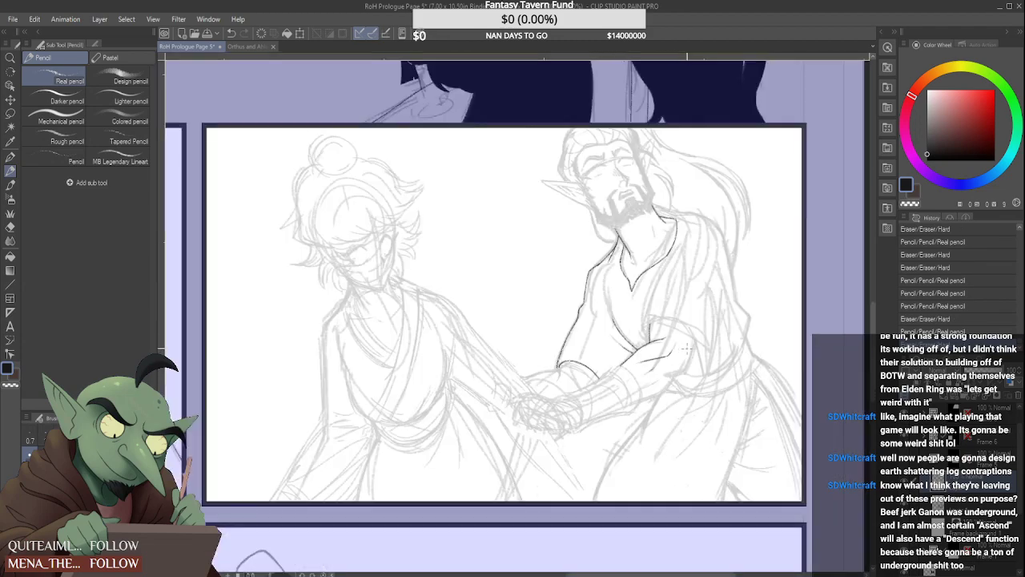
scroll(640, 373, up, 4)
scroll(656, 355, down, 3)
scroll(658, 358, up, 4)
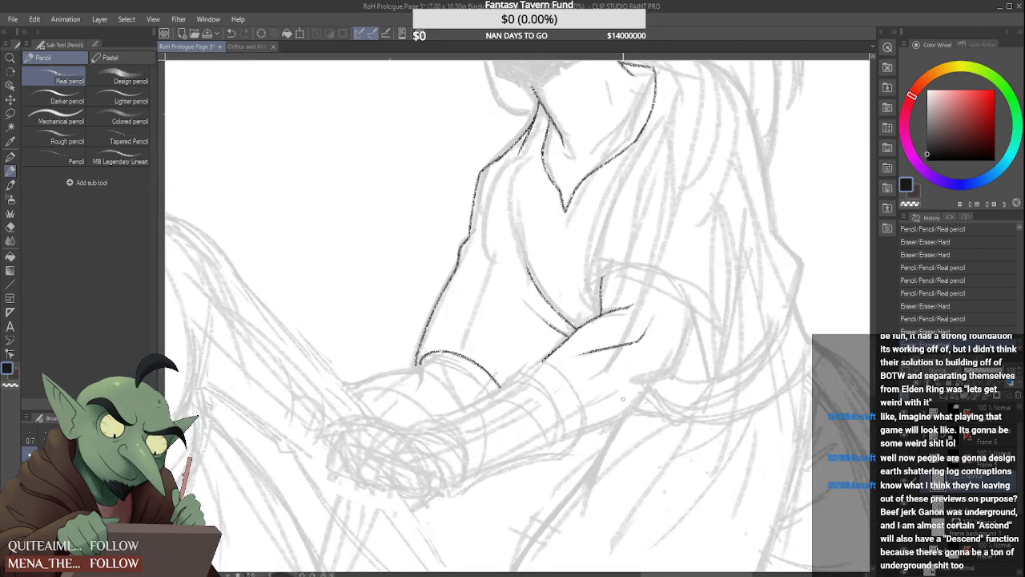
Draw a short muscle line near the forearm's underside beside the arm wrap and trim its lower end
drag(568, 414, 613, 392)
scroll(614, 396, up, 2)
scroll(637, 376, down, 3)
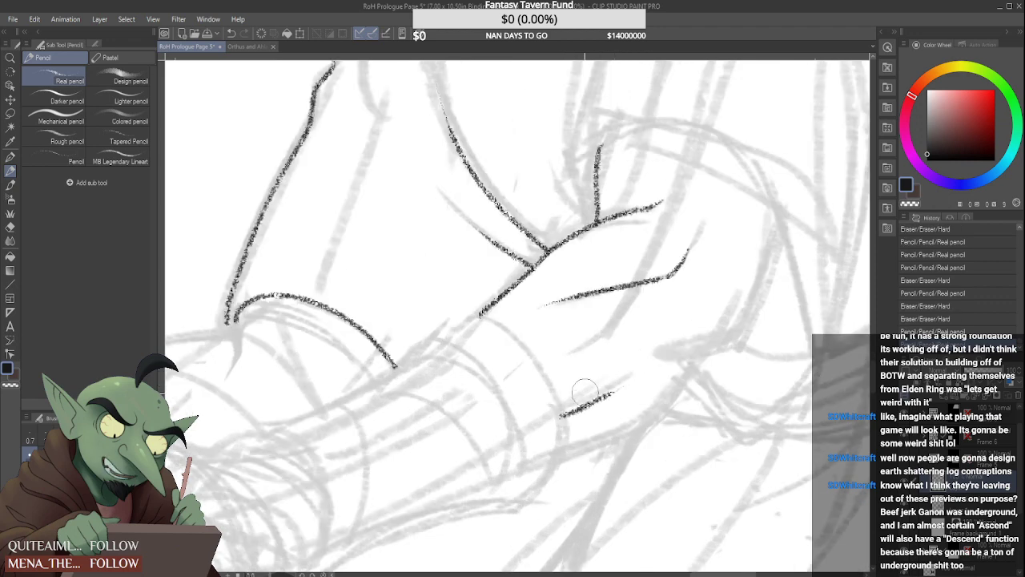
scroll(572, 390, up, 3)
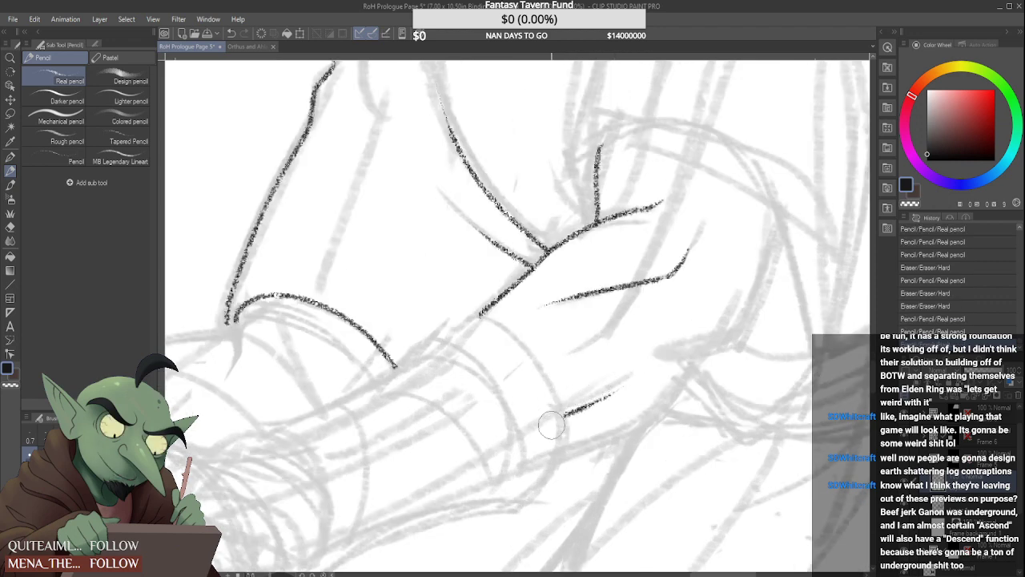
drag(560, 413, 548, 429)
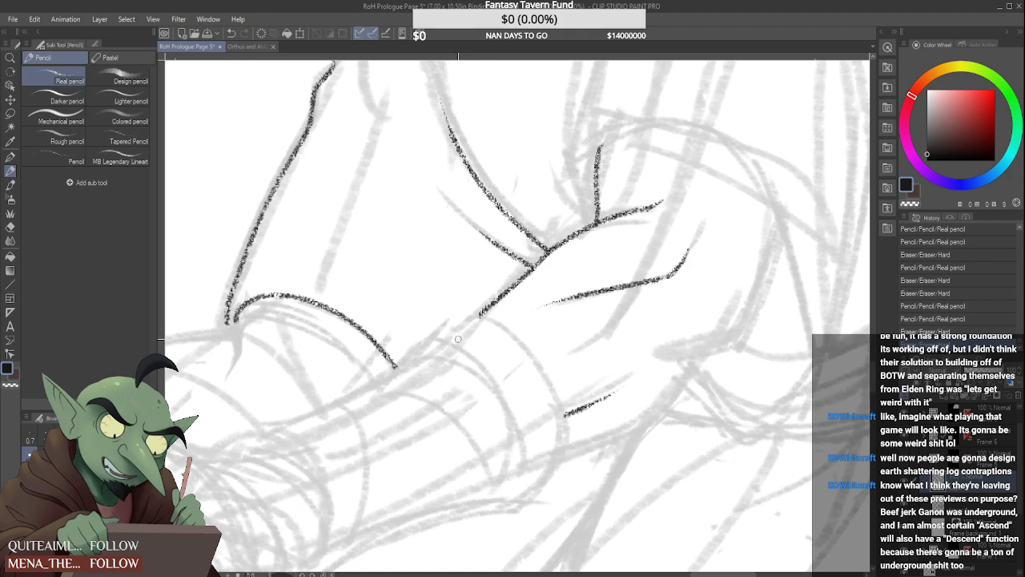
Draw the curved edge of the wrist wrap and the forearm's upper contour from the wrist past the sleeve opening
drag(400, 380, 423, 369)
drag(246, 452, 322, 561)
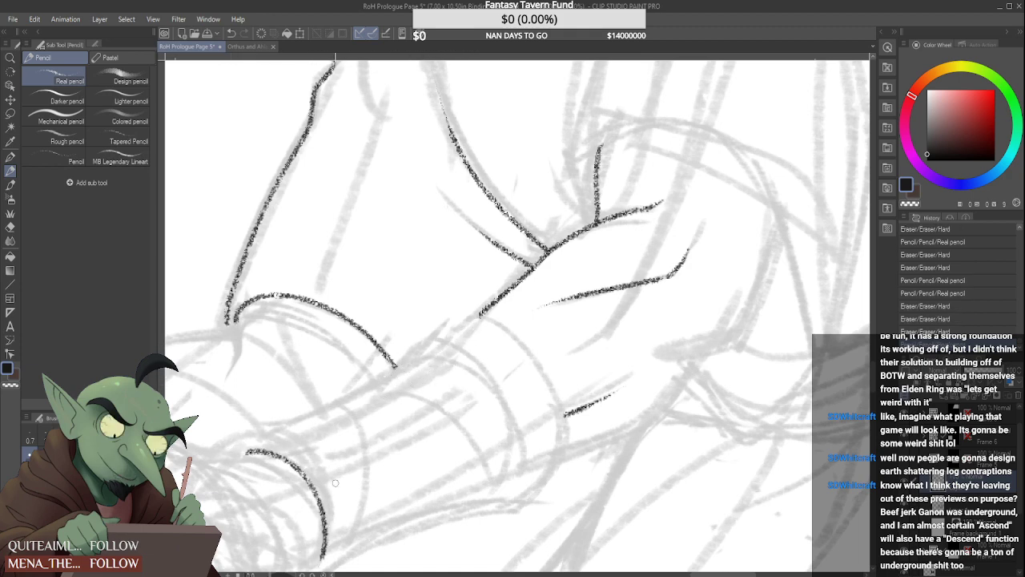
mouse_move(225, 454)
mouse_down()
mouse_move(320, 407)
mouse_move(472, 314)
mouse_up()
scroll(442, 335, up, 2)
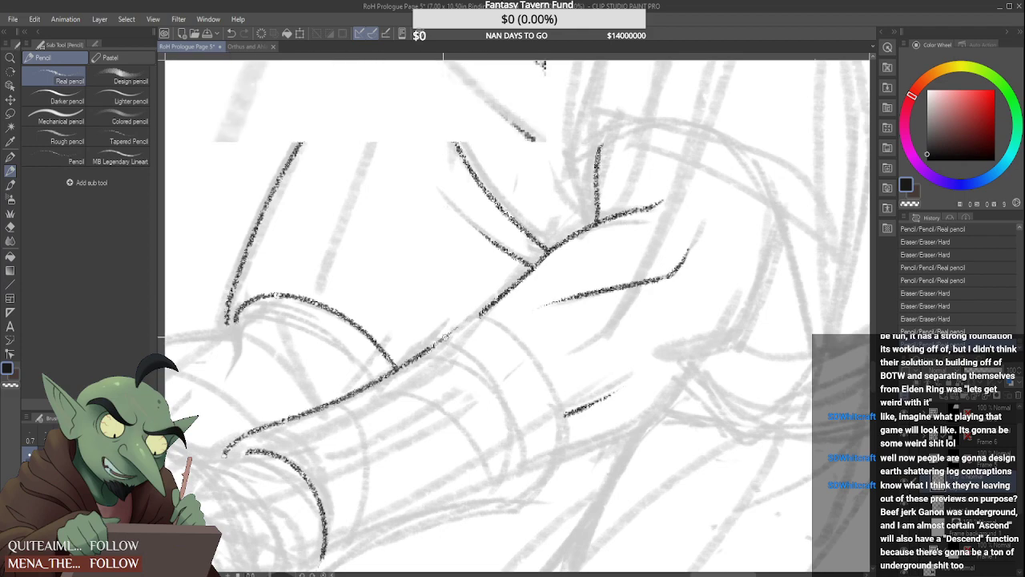
Fill the gap in the forearm's upper contour between the sleeve opening and the robe folds at the chest
drag(405, 363, 512, 293)
scroll(513, 296, down, 4)
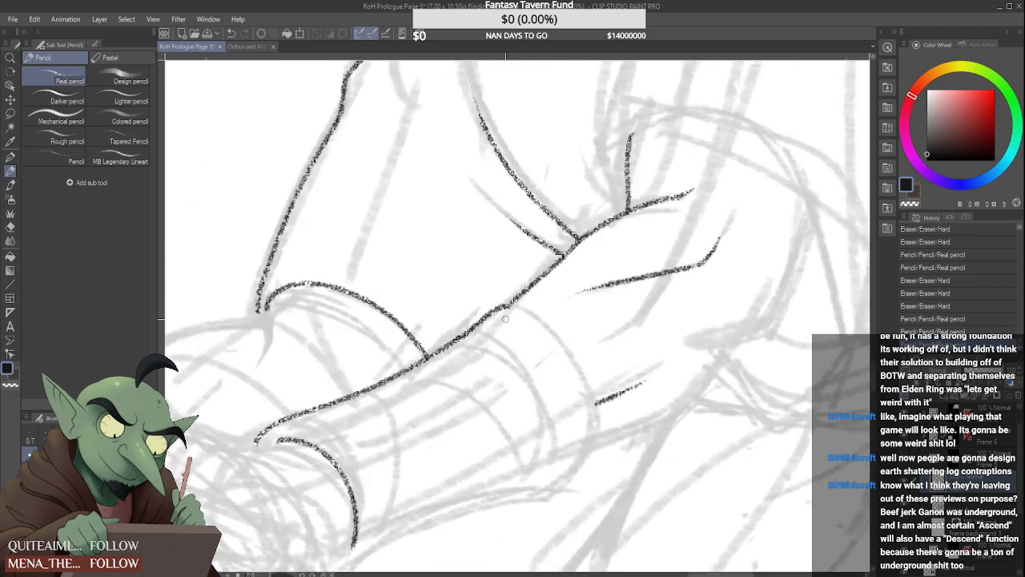
scroll(457, 384, up, 3)
scroll(452, 365, up, 2)
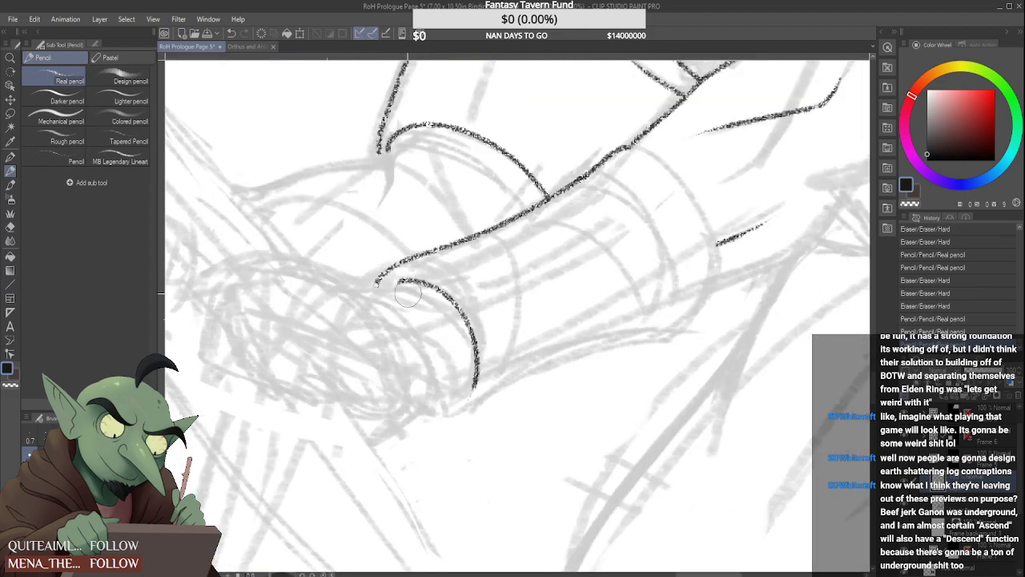
Clean up both ends of the wrist wrap's curved edge and reshape its lower tip so it hooks inward
mouse_move(407, 288)
mouse_down()
mouse_move(389, 281)
mouse_move(424, 312)
mouse_up()
scroll(406, 278, up, 2)
scroll(413, 325, down, 3)
scroll(443, 410, up, 1)
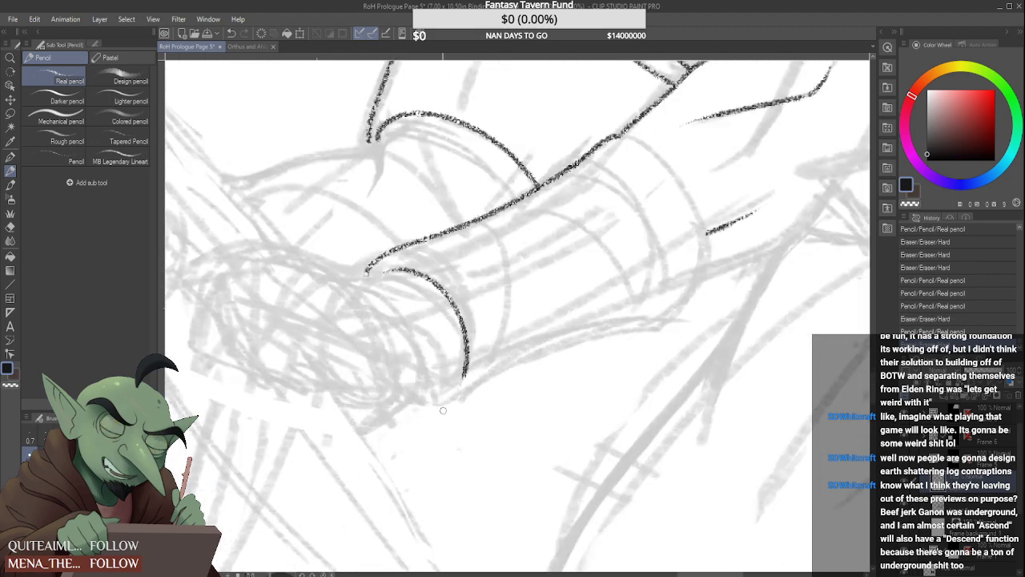
scroll(465, 373, up, 2)
drag(492, 351, 479, 396)
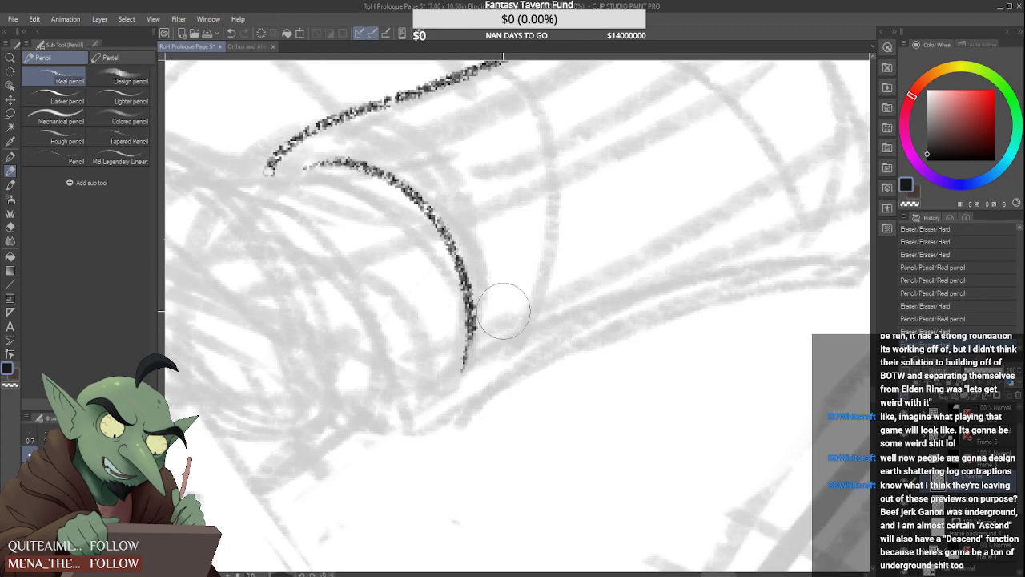
drag(504, 311, 480, 388)
drag(471, 323, 455, 375)
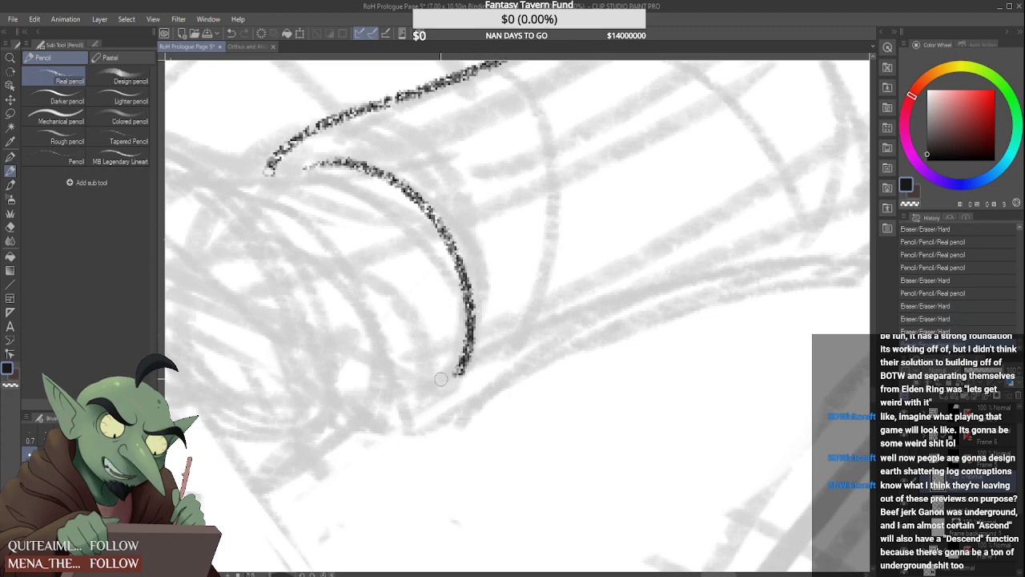
drag(505, 342, 470, 403)
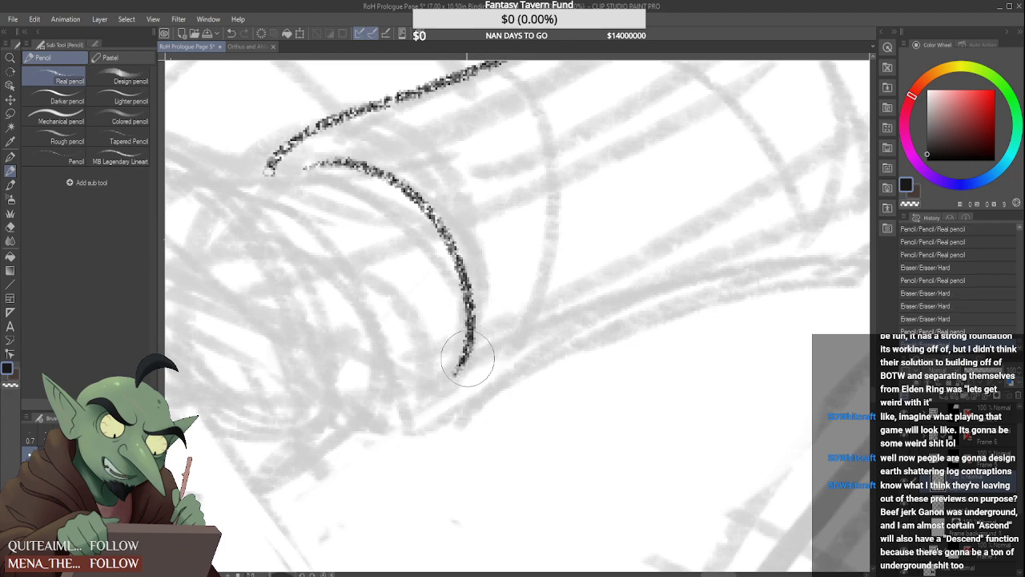
Draw the underside contour of the arm wrap from a short hook under the wrist toward the elbow side
drag(373, 420, 576, 348)
scroll(541, 401, down, 3)
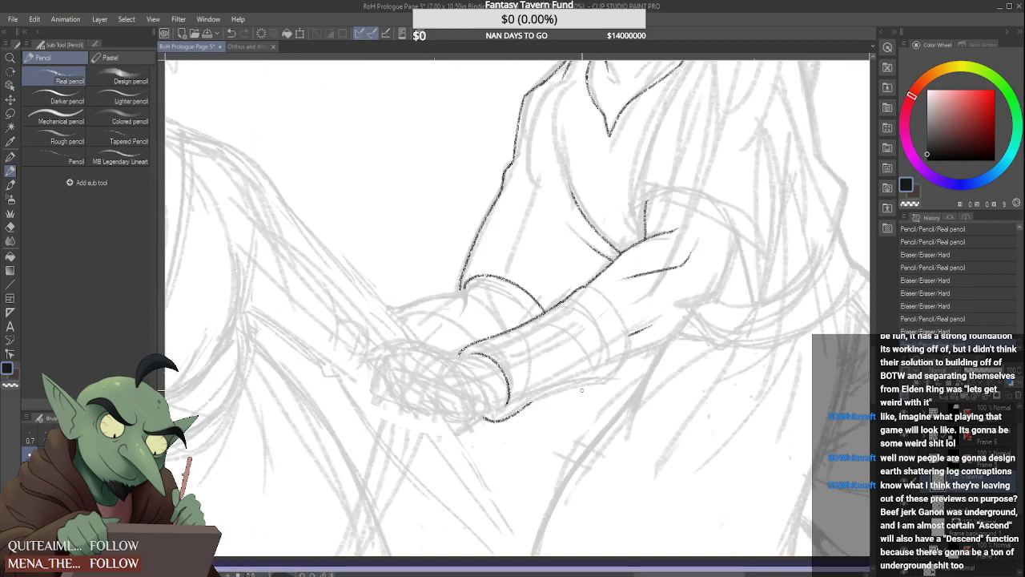
scroll(606, 385, up, 3)
mouse_move(344, 433)
mouse_down()
mouse_move(486, 358)
mouse_move(717, 303)
mouse_up()
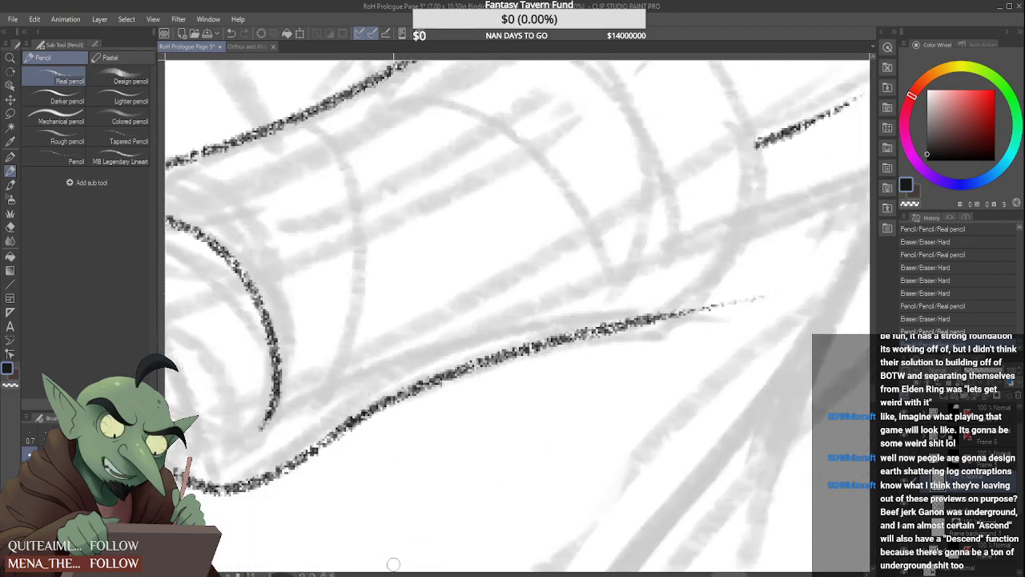
scroll(522, 407, up, 2)
scroll(505, 371, down, 4)
scroll(505, 371, up, 1)
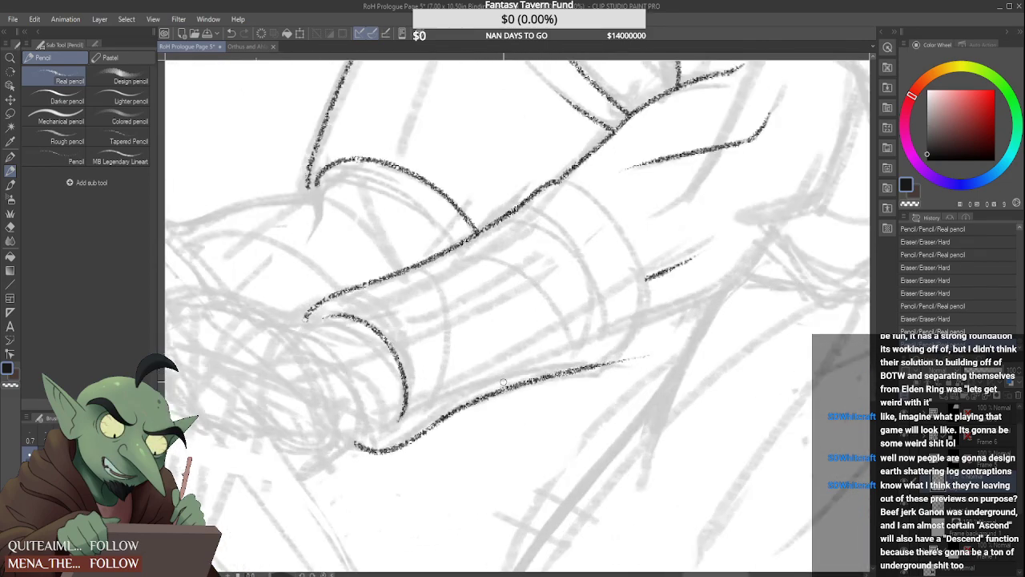
key(ctrl+z)
drag(437, 423, 614, 359)
key(ctrl+z)
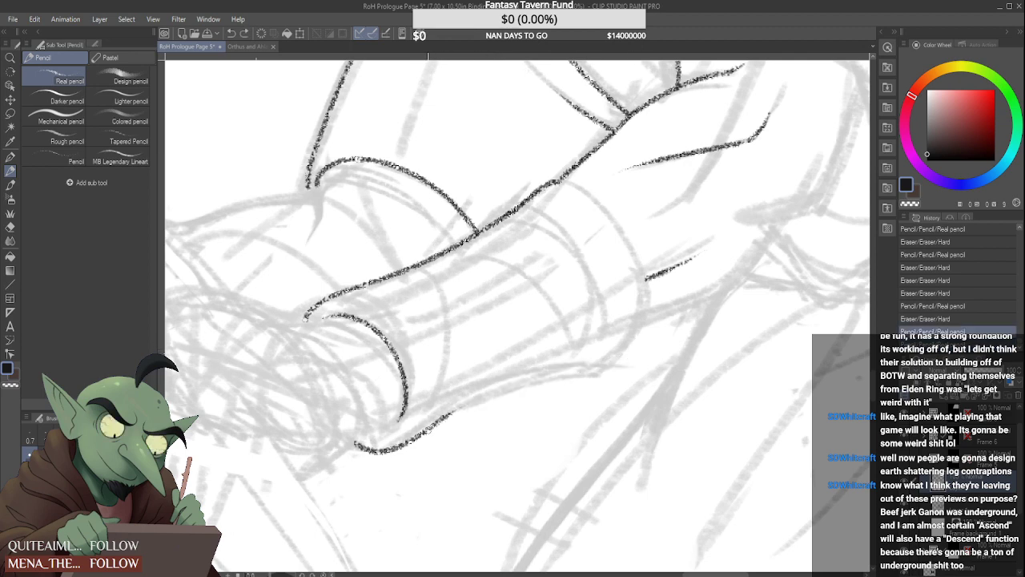
drag(436, 423, 625, 364)
drag(583, 191, 618, 389)
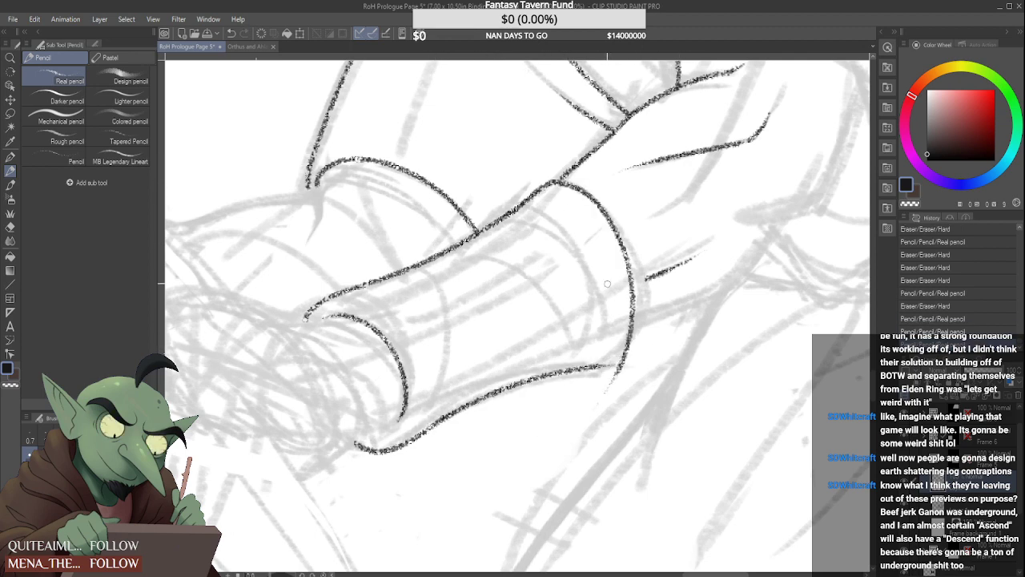
key(ctrl+z)
drag(561, 183, 623, 400)
key(ctrl+z)
mouse_move(563, 191)
mouse_down()
mouse_move(635, 276)
mouse_move(617, 383)
mouse_move(602, 204)
mouse_move(602, 415)
mouse_up()
key(ctrl+z)
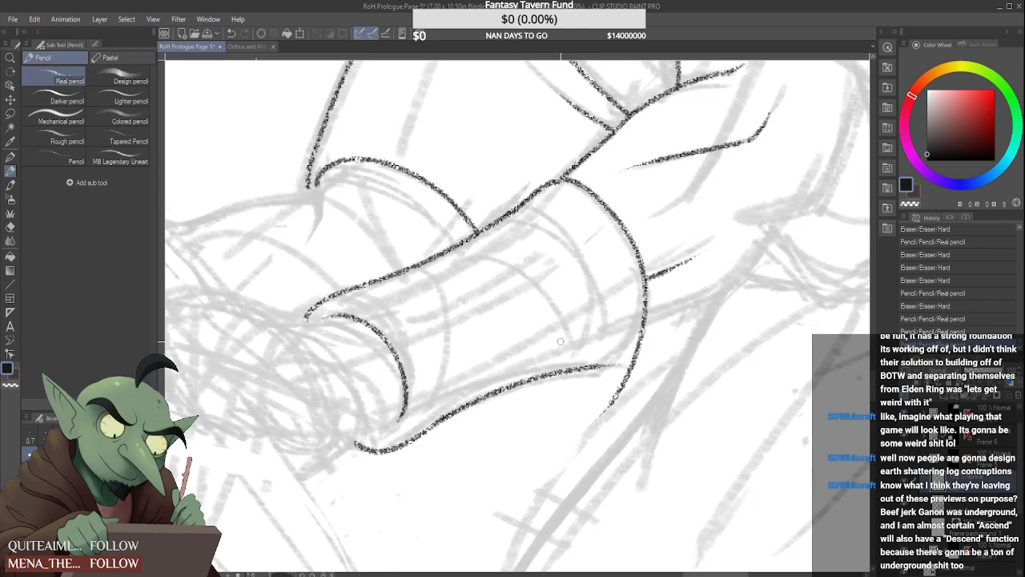
key(ctrl+z)
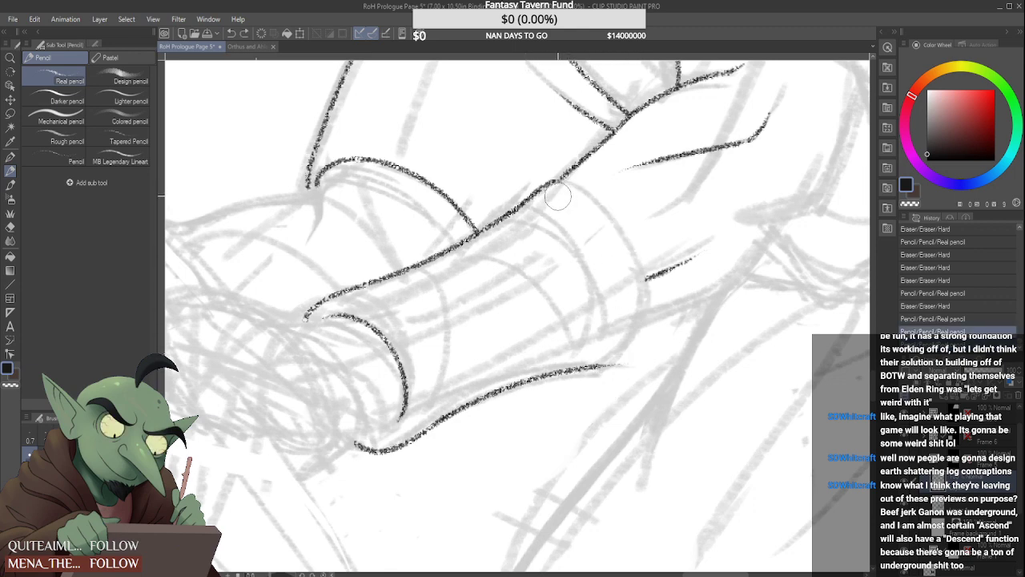
mouse_move(558, 197)
mouse_down()
mouse_move(642, 311)
mouse_move(620, 362)
mouse_up()
key(ctrl+z)
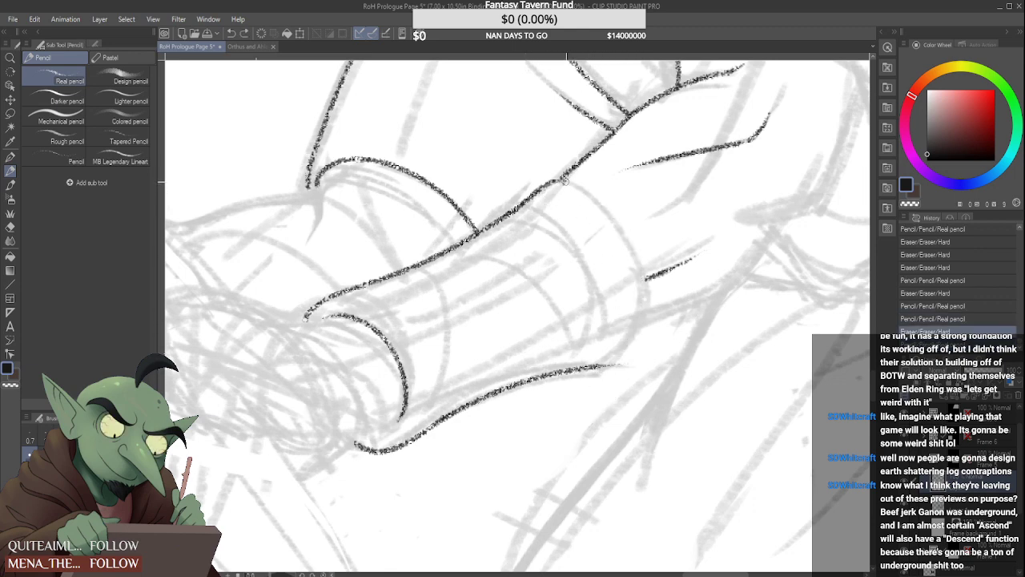
Draw the curved elbow-side edge of the arm wrap, trim its lower end and join it to the underside contour
drag(564, 181, 607, 392)
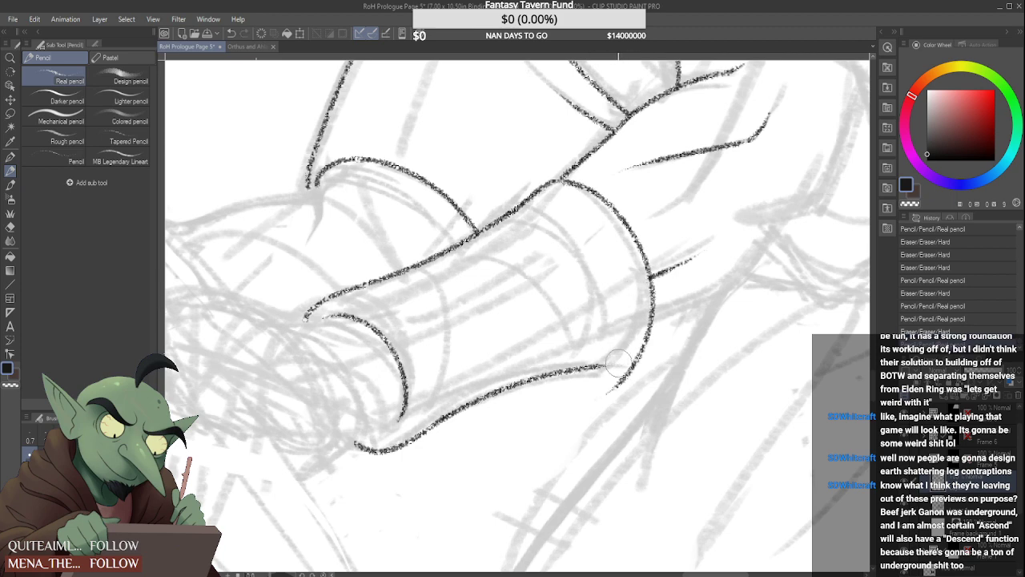
key(ctrl+z)
drag(636, 378, 628, 380)
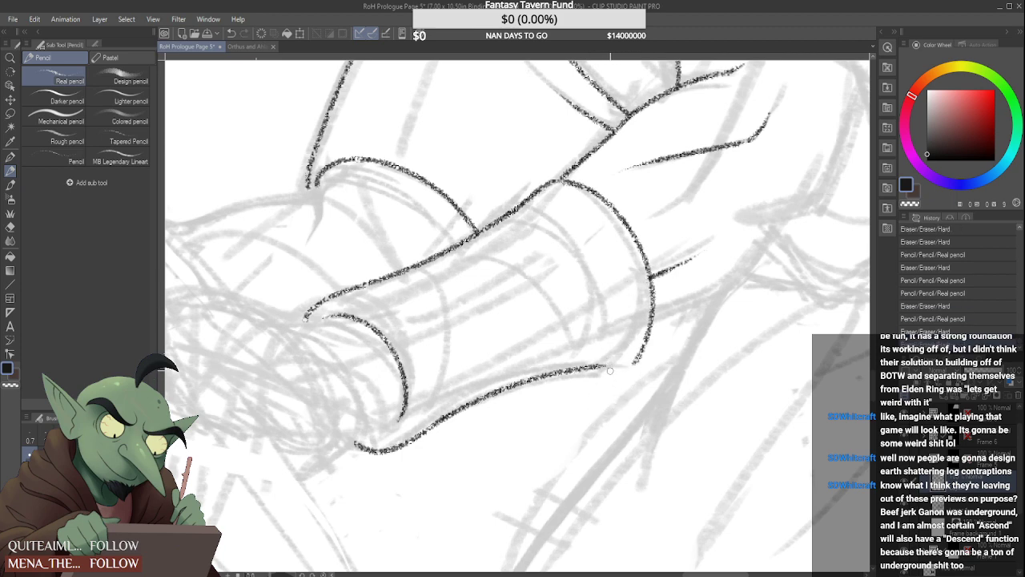
scroll(610, 371, up, 5)
drag(561, 346, 689, 326)
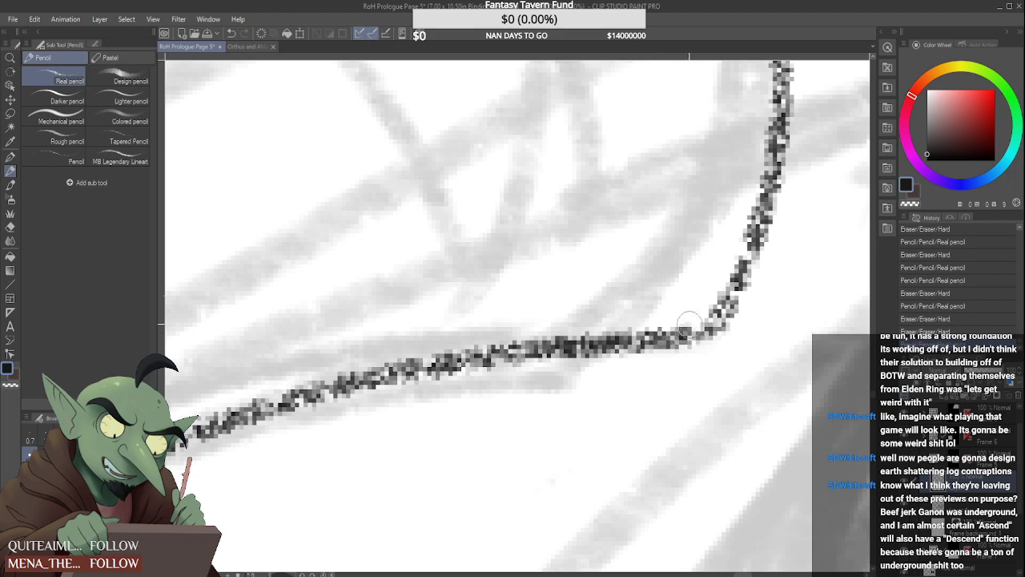
scroll(624, 338, down, 5)
scroll(433, 385, down, 1)
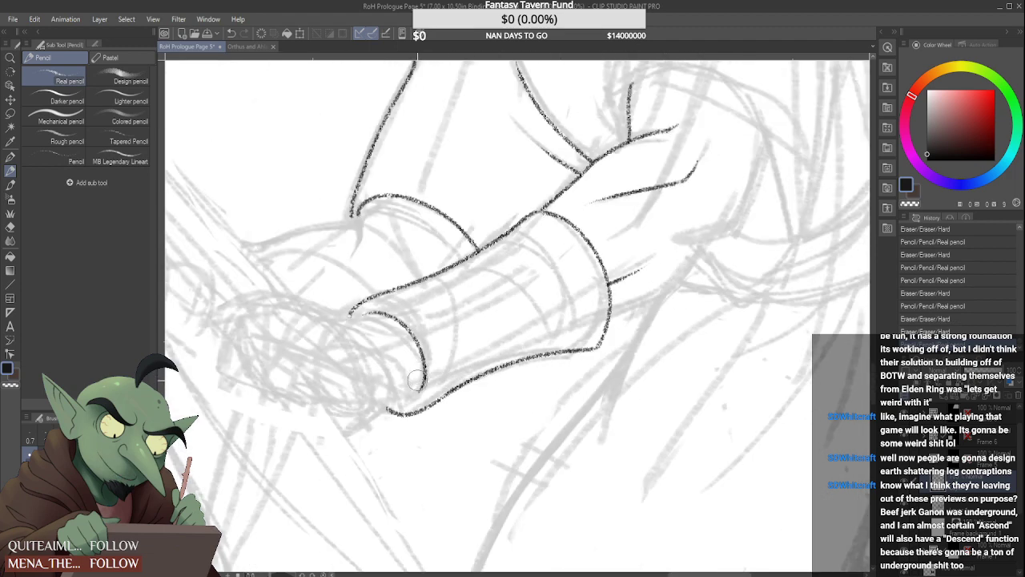
Draw two curved band lines across the arm wrap, one near the wrist and one closer to the elbow-side edge
scroll(416, 380, up, 2)
mouse_move(425, 400)
mouse_down()
mouse_move(386, 422)
mouse_move(401, 370)
mouse_up()
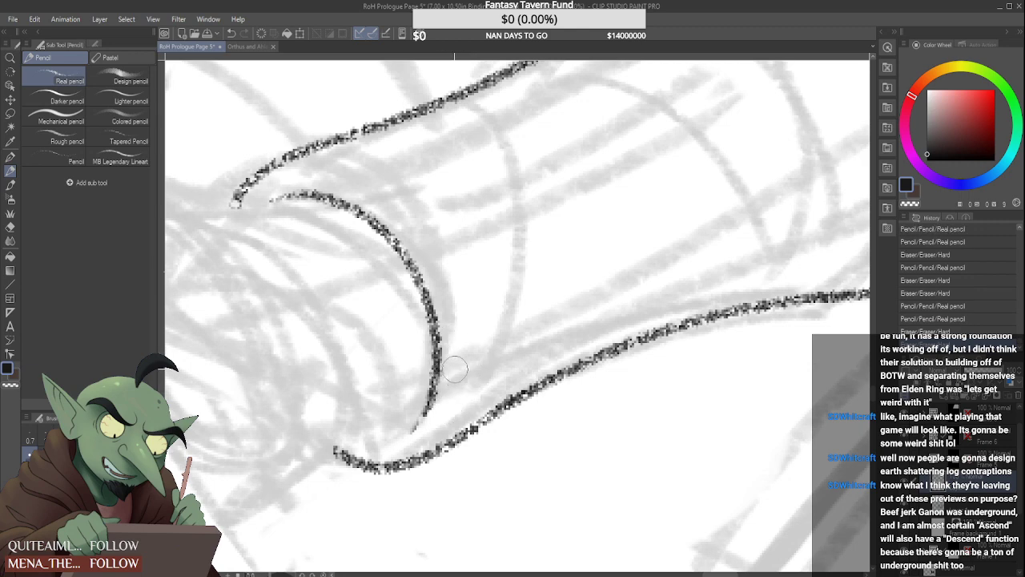
mouse_move(473, 95)
mouse_down()
mouse_move(472, 443)
mouse_move(522, 425)
mouse_move(502, 435)
mouse_up()
scroll(513, 425, down, 4)
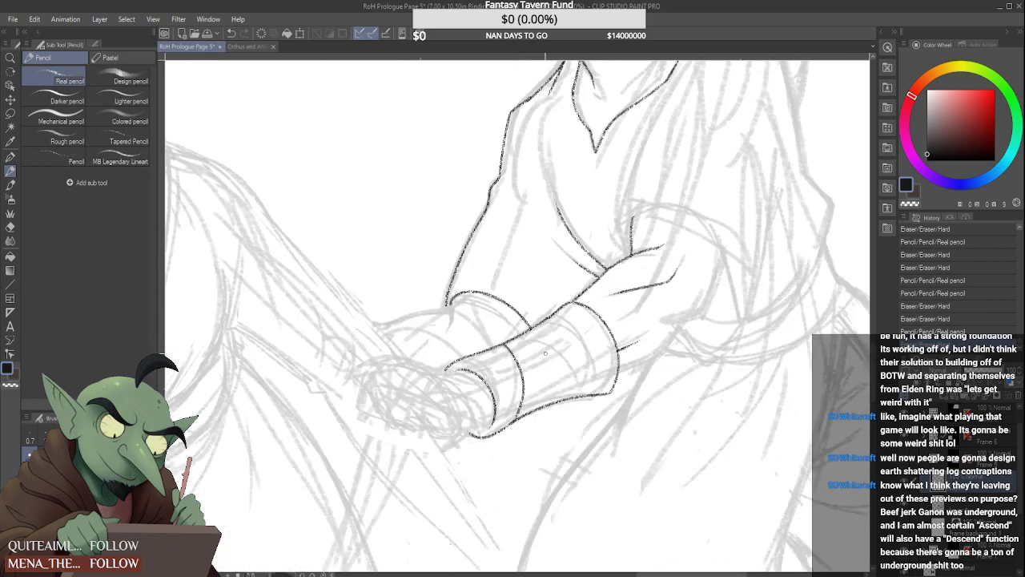
scroll(545, 352, up, 2)
mouse_move(514, 346)
mouse_down()
mouse_move(599, 396)
mouse_move(619, 439)
mouse_up()
scroll(617, 438, up, 3)
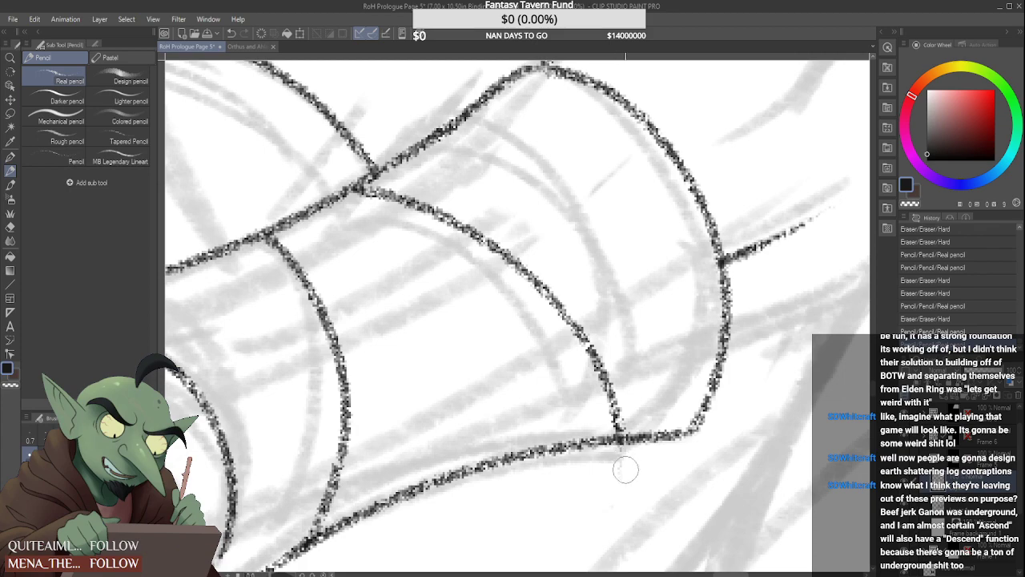
scroll(616, 486, down, 5)
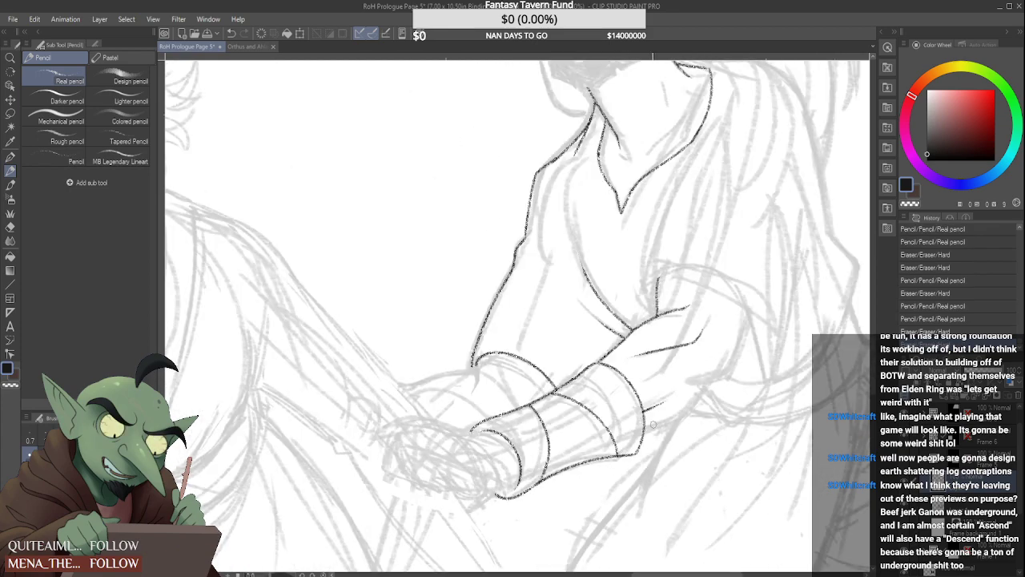
scroll(686, 411, up, 3)
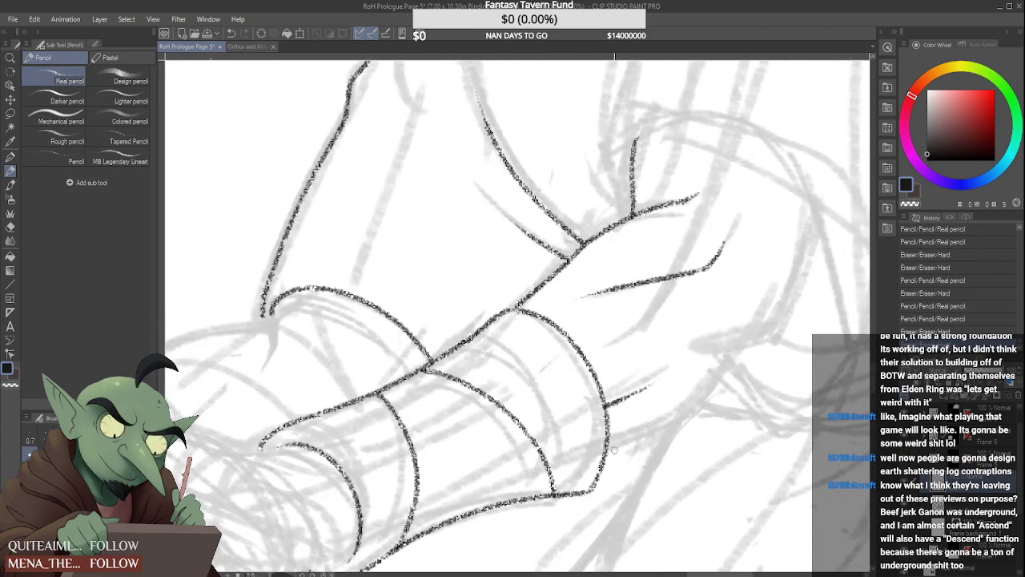
mouse_move(607, 452)
mouse_down()
mouse_move(703, 407)
mouse_move(754, 327)
mouse_up()
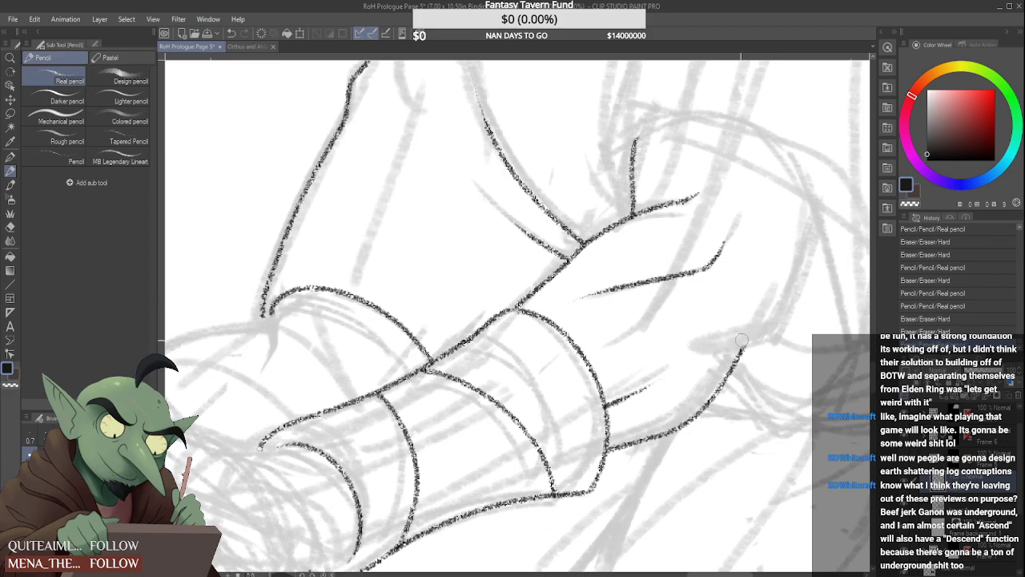
scroll(759, 305, down, 4)
scroll(717, 355, up, 3)
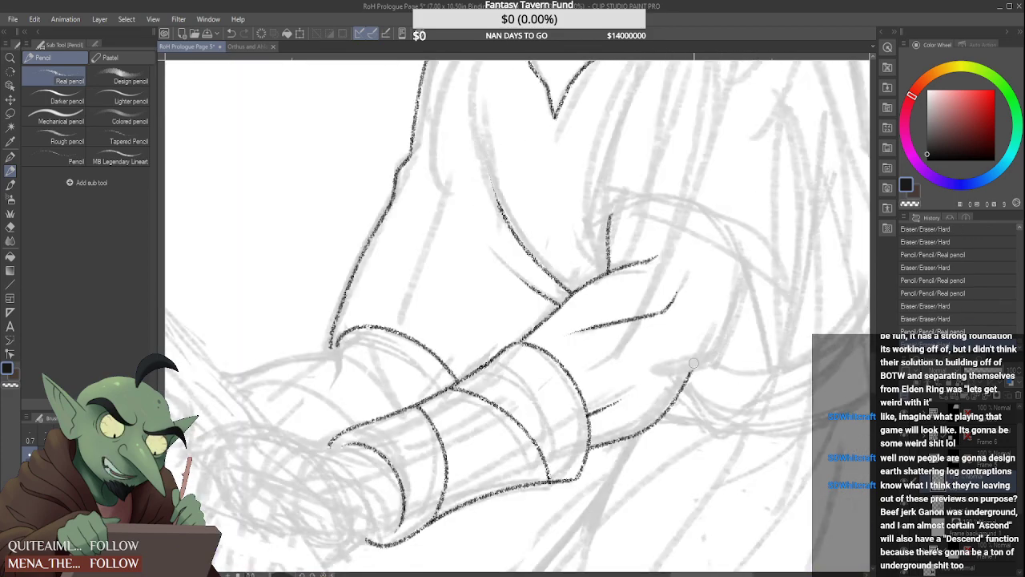
mouse_move(694, 362)
mouse_down()
mouse_move(660, 428)
mouse_move(614, 440)
mouse_up()
scroll(636, 430, up, 2)
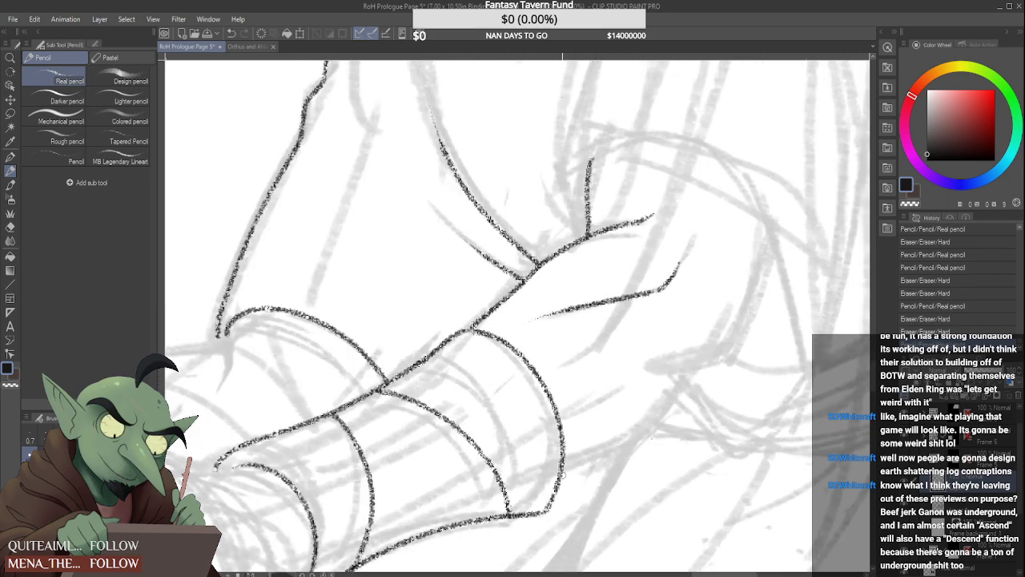
Draw the forearm's underside contour from the arm wrap curving up to the elbow
mouse_move(565, 474)
mouse_down()
mouse_move(645, 443)
mouse_move(703, 367)
mouse_up()
scroll(688, 368, down, 1)
scroll(619, 442, up, 3)
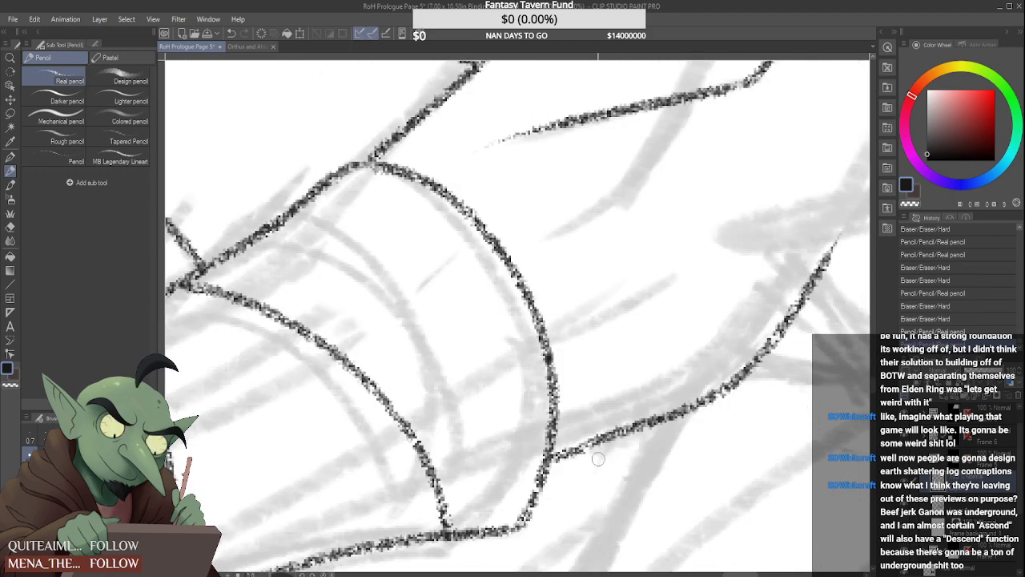
scroll(551, 460, down, 6)
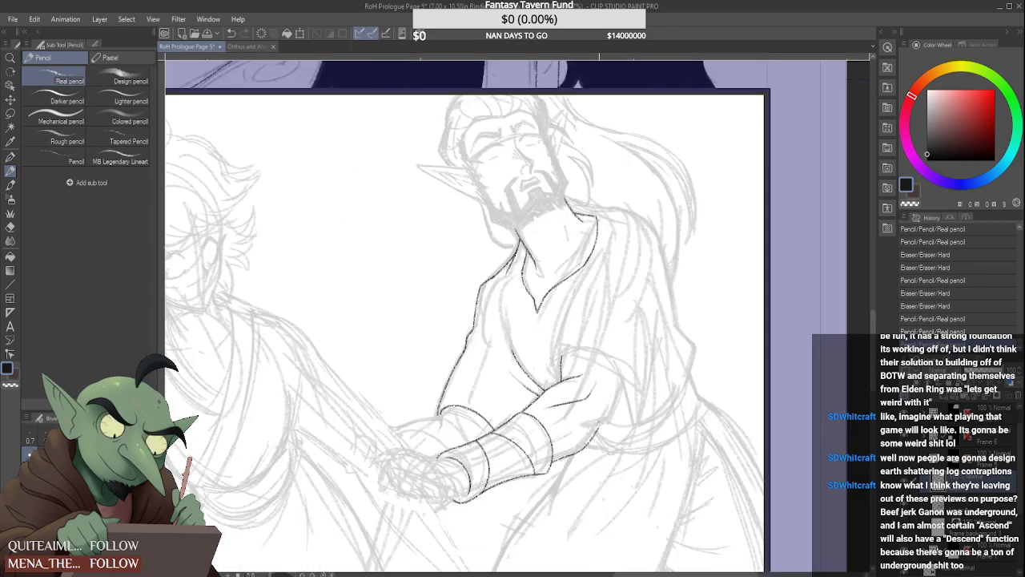
Draw the short elbow crease and continue the back of the upper arm upward to the sketched sleeve hem
scroll(552, 448, up, 4)
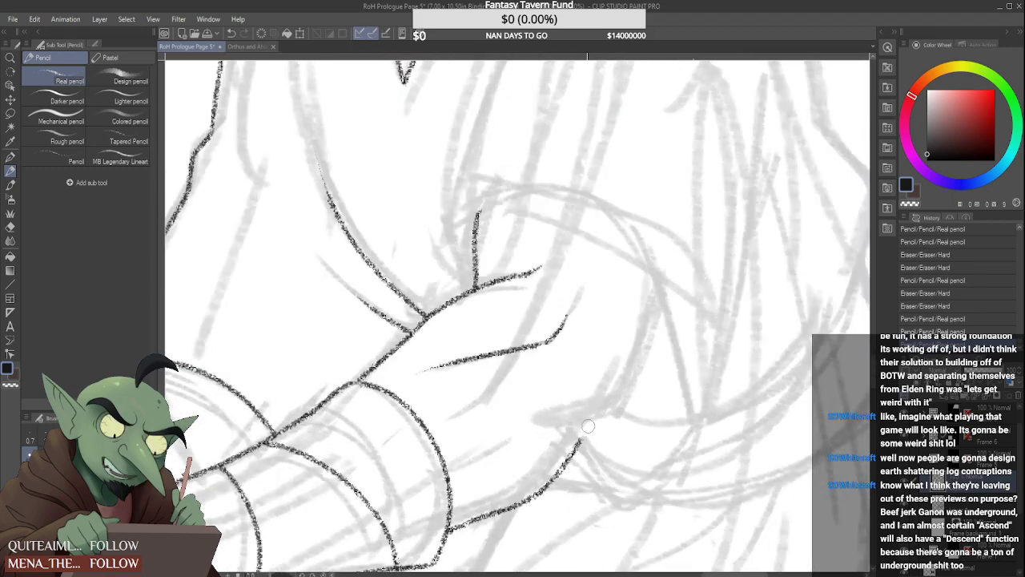
drag(554, 444, 619, 393)
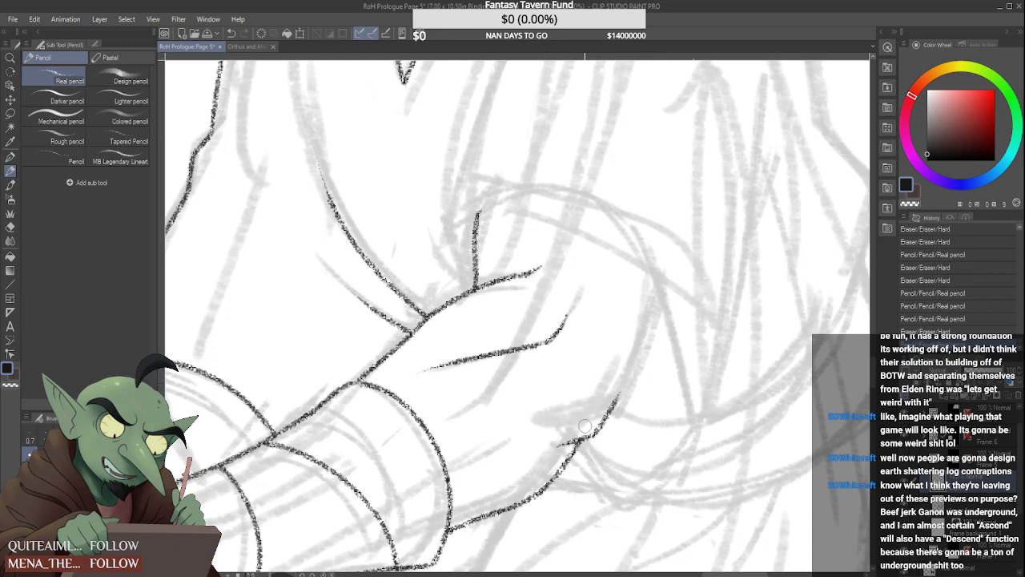
drag(560, 440, 592, 437)
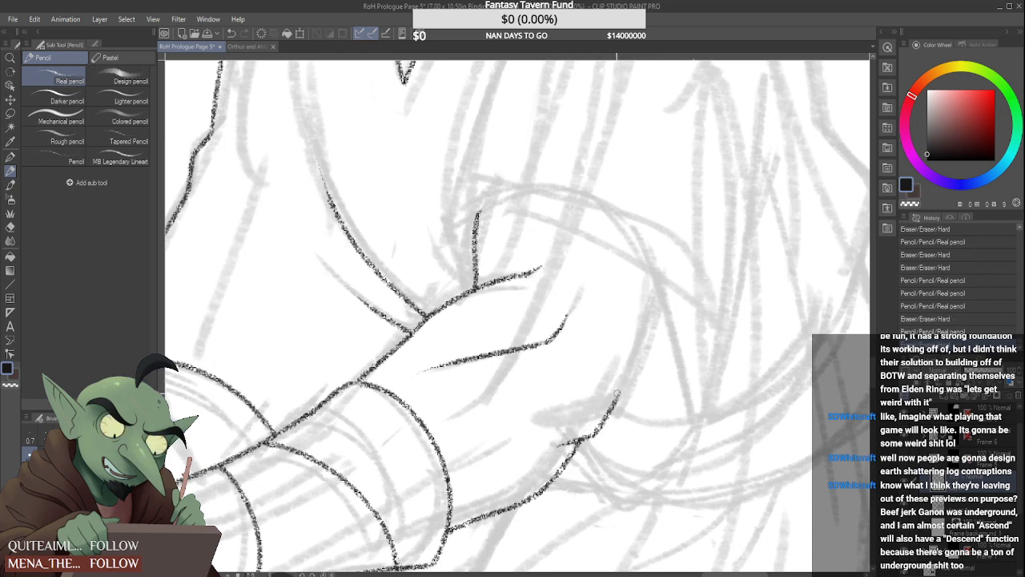
mouse_move(619, 394)
mouse_down()
mouse_move(658, 340)
mouse_move(667, 290)
mouse_move(649, 353)
mouse_move(630, 377)
mouse_move(667, 266)
mouse_up()
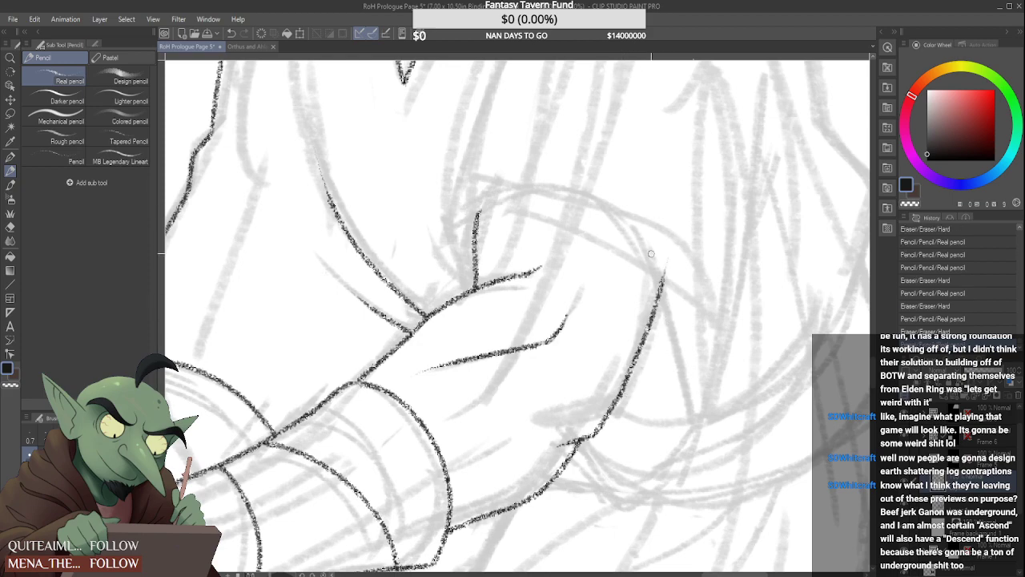
Erase the piece of line joining the elbow crease to the back of the upper arm
scroll(651, 254, down, 2)
scroll(658, 270, down, 3)
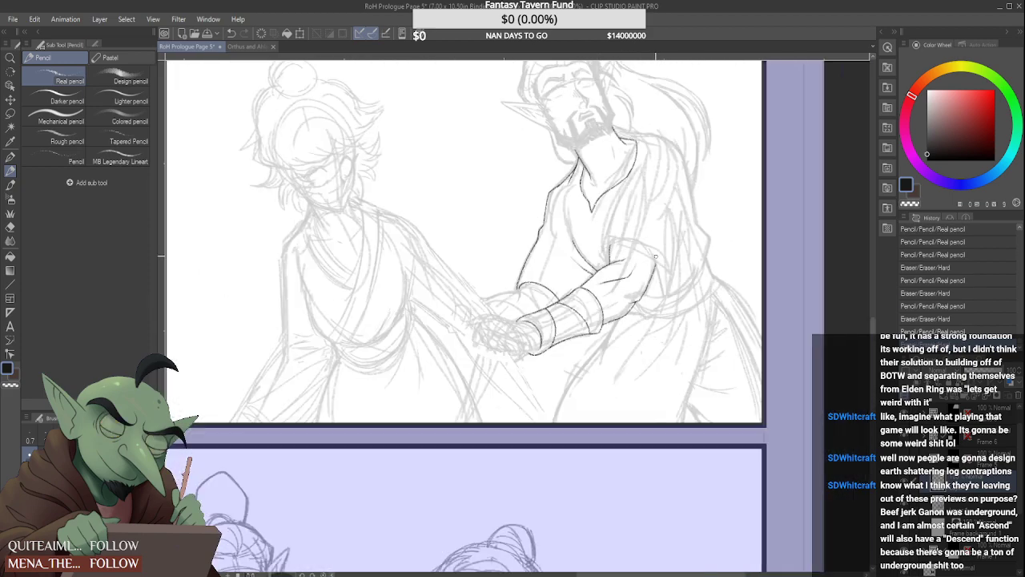
scroll(657, 253, down, 1)
scroll(665, 239, up, 4)
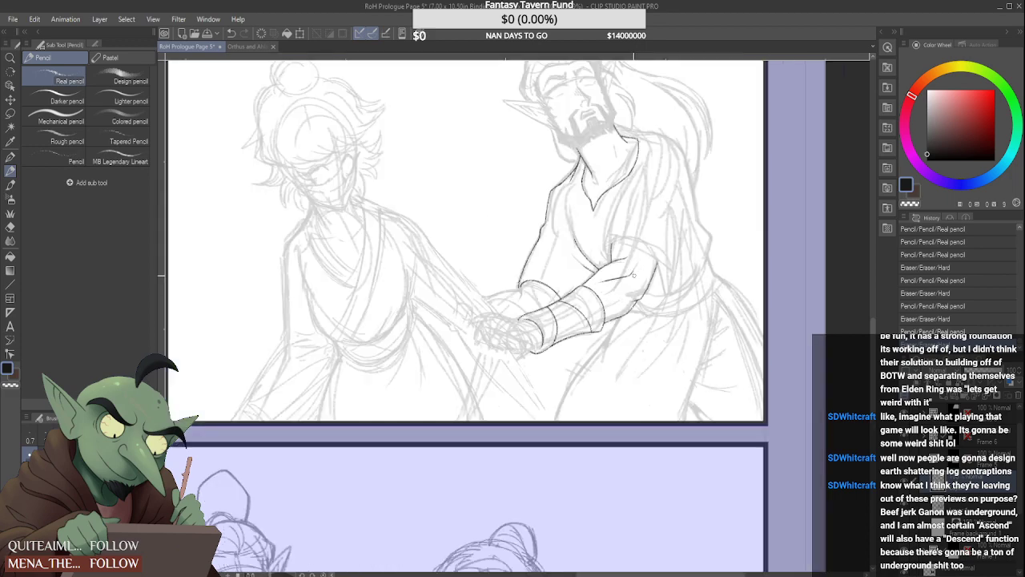
mouse_move(682, 331)
mouse_down()
mouse_move(706, 298)
mouse_move(678, 337)
mouse_move(655, 346)
mouse_up()
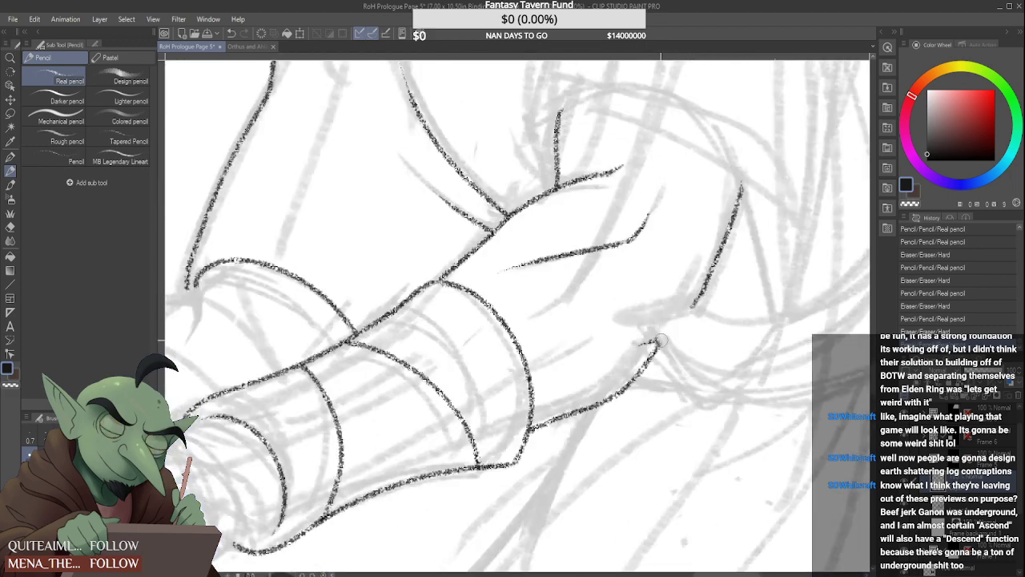
Draw the rounded elbow contour joining the end of the forearm's underside to the lower end of the back of the upper arm
scroll(684, 313, up, 3)
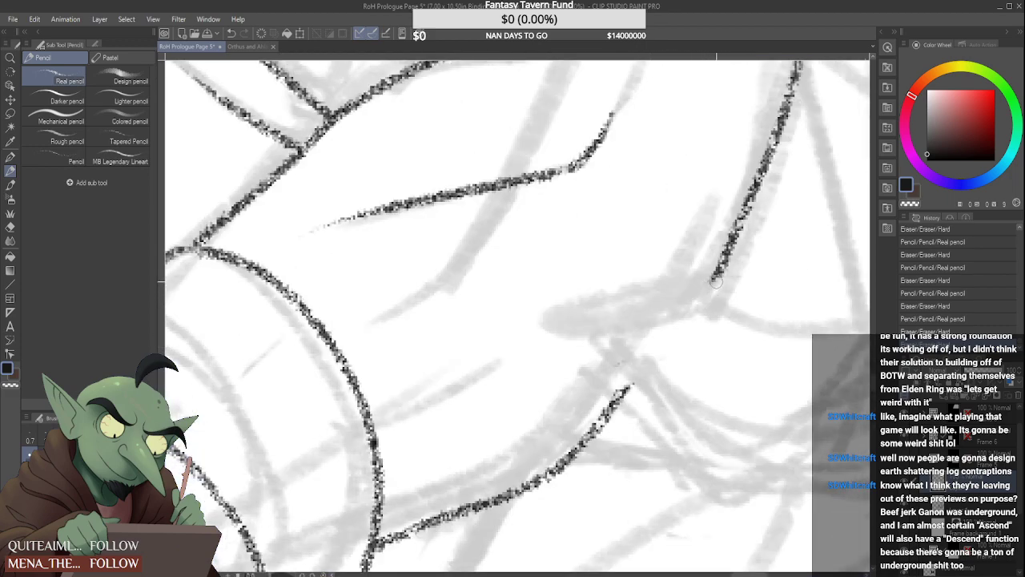
mouse_move(717, 272)
mouse_down()
mouse_move(688, 317)
mouse_move(584, 404)
mouse_move(628, 356)
mouse_move(661, 348)
mouse_move(701, 268)
mouse_up()
drag(666, 365, 717, 277)
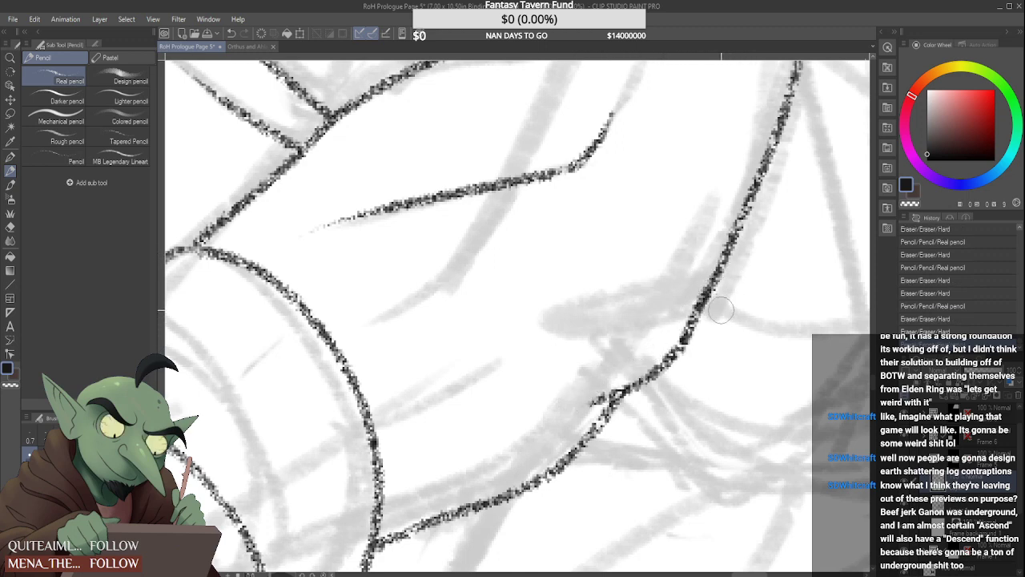
scroll(721, 308, down, 4)
scroll(714, 281, up, 3)
scroll(713, 281, up, 2)
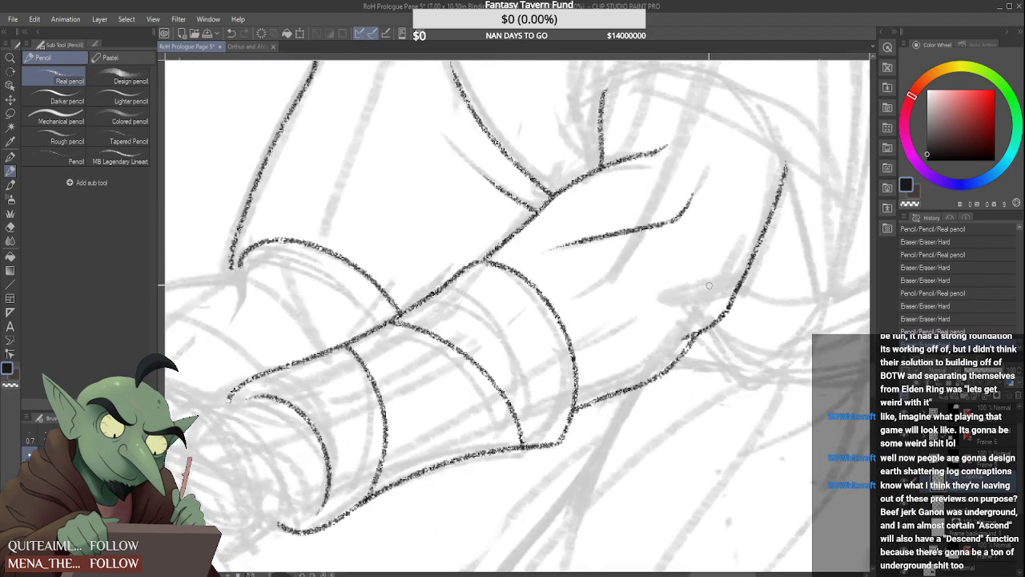
drag(575, 375, 633, 343)
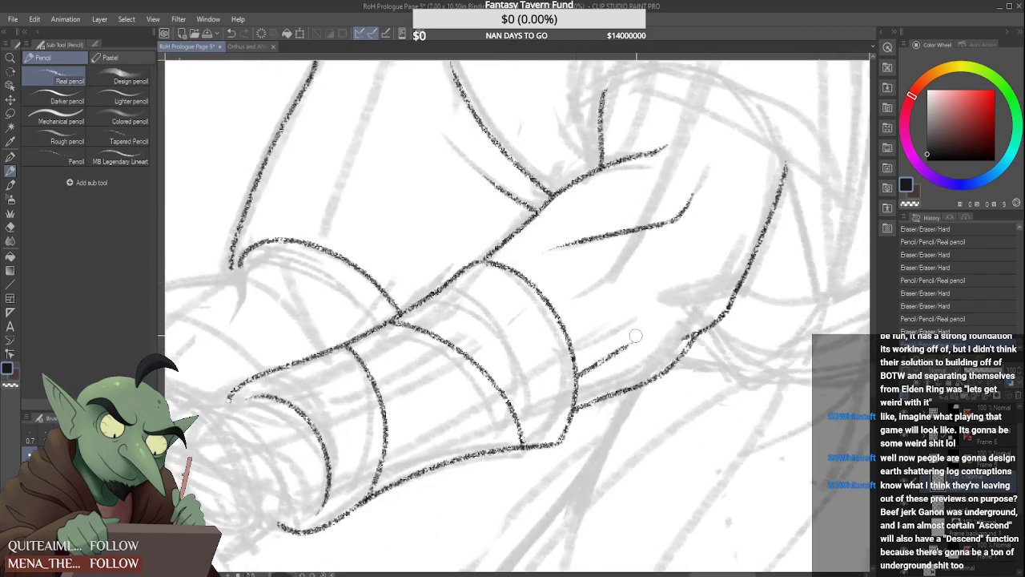
key(ctrl+z)
key(ctrl+z)
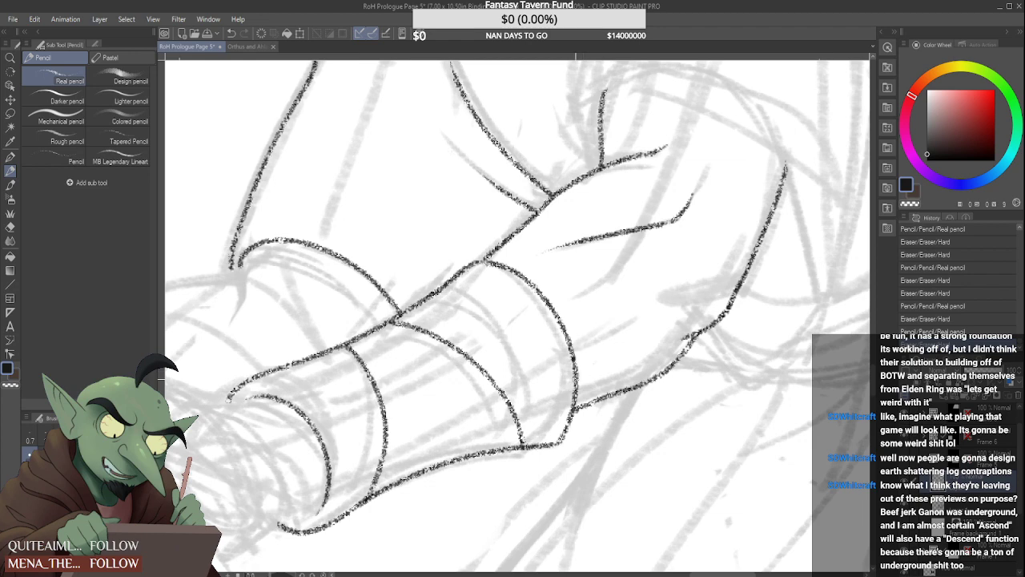
Draw a short muscle line from the arm wrap's edge into the forearm and go over the underside contour just below it
drag(579, 377, 629, 356)
mouse_move(596, 399)
mouse_down()
mouse_move(579, 410)
mouse_move(634, 390)
mouse_up()
scroll(588, 397, up, 3)
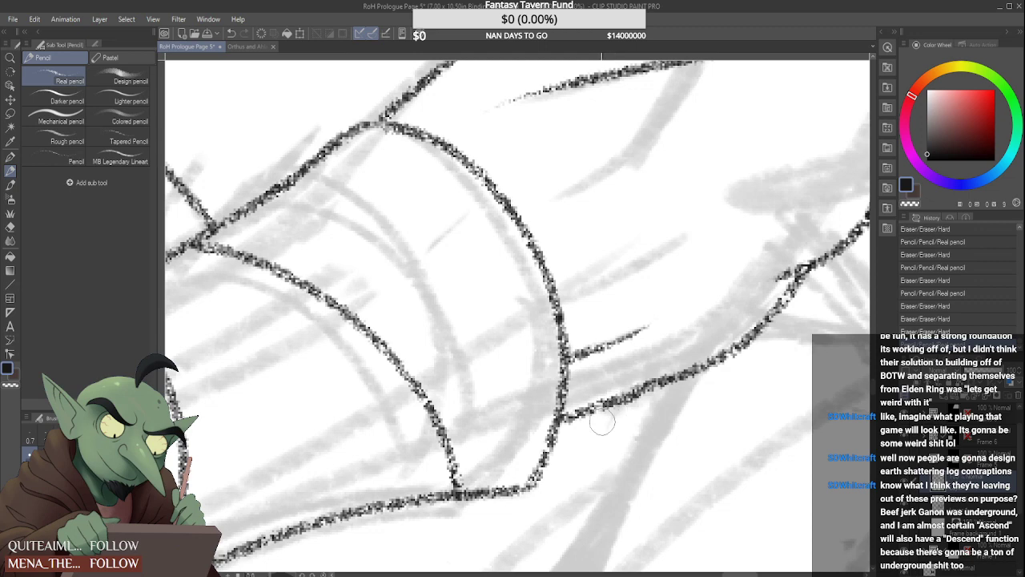
drag(614, 400, 670, 378)
scroll(596, 405, down, 3)
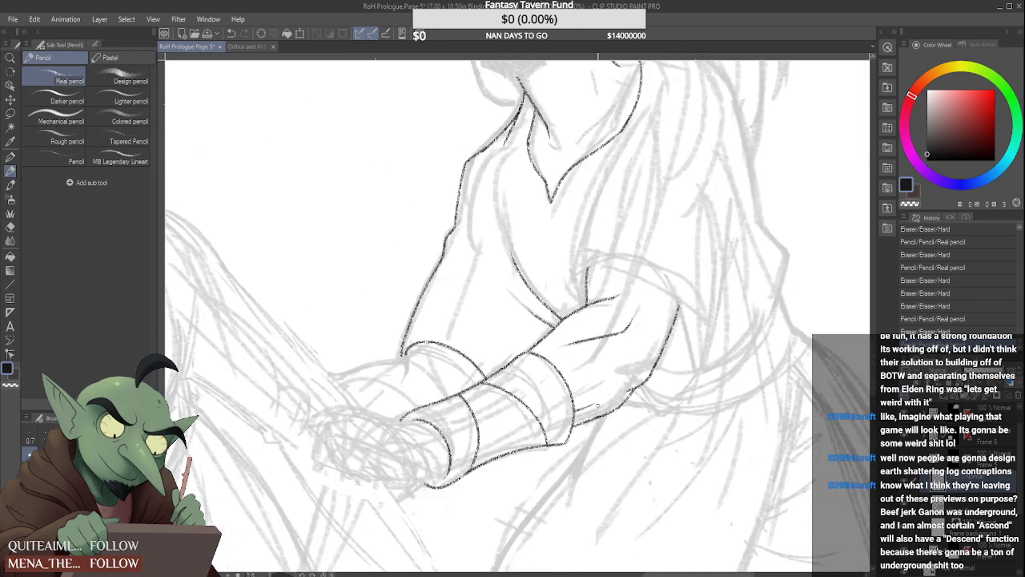
scroll(596, 404, up, 2)
scroll(593, 405, down, 6)
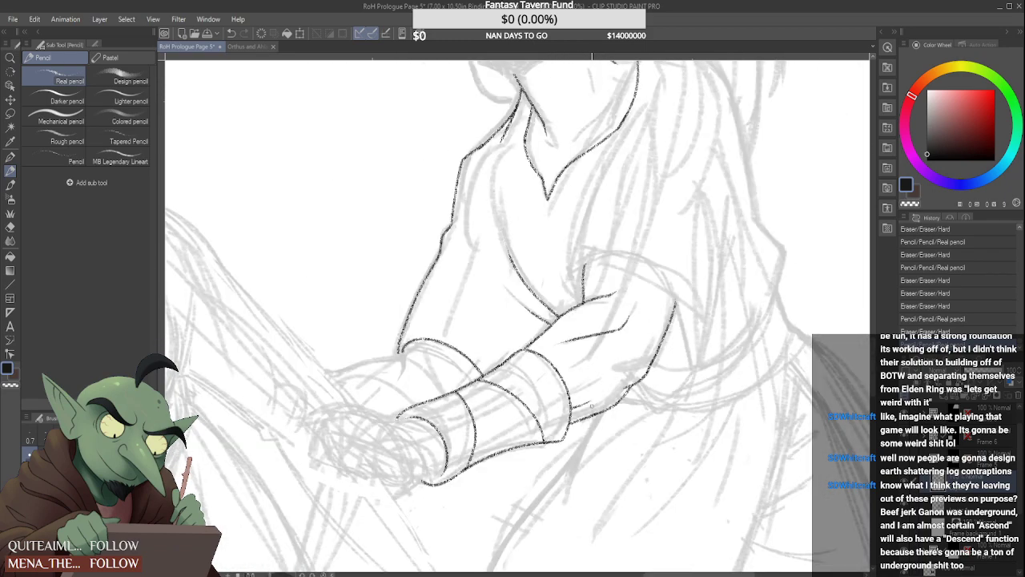
scroll(593, 405, up, 6)
scroll(604, 399, up, 5)
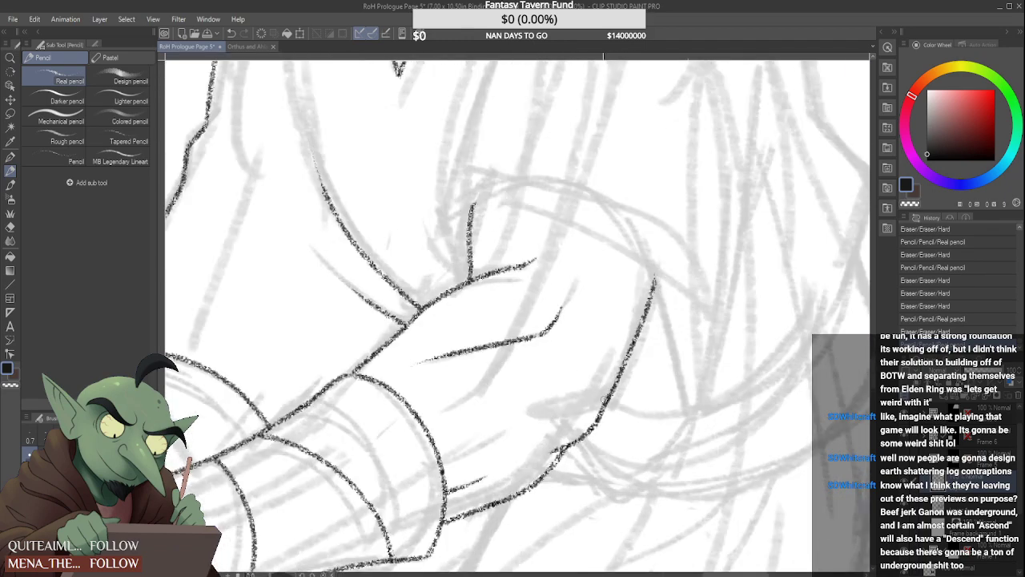
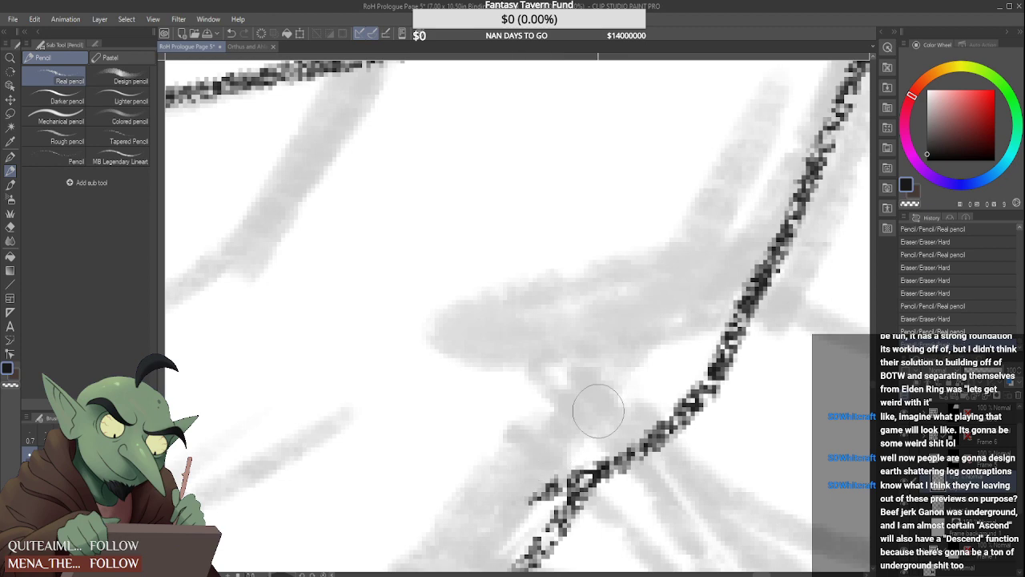
Draw the sleeve hem arching from the armpit crease over the upper arm to the top of its back contour
scroll(599, 407, down, 5)
scroll(551, 432, down, 3)
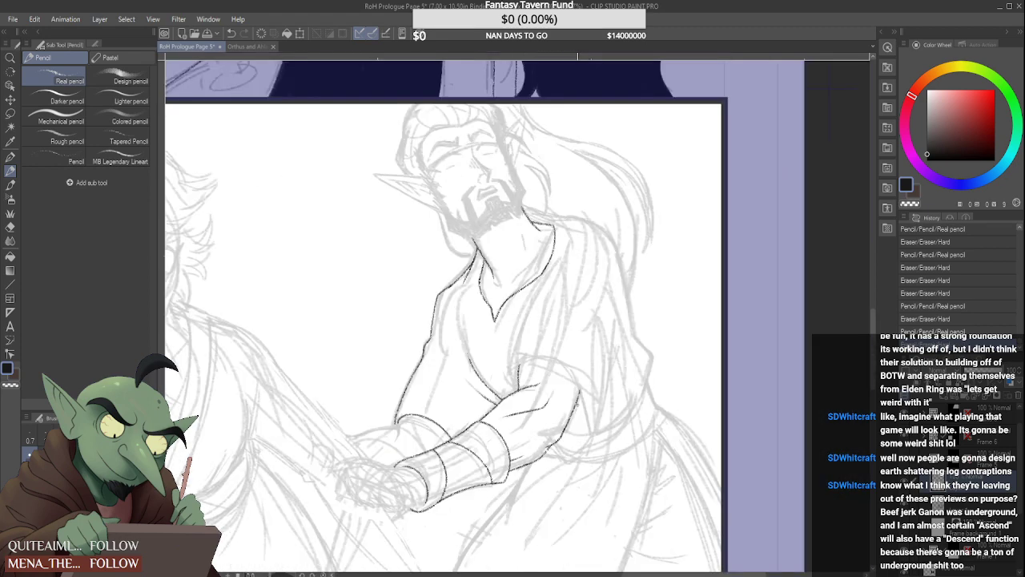
scroll(505, 376, up, 4)
mouse_move(502, 378)
mouse_down()
mouse_move(496, 348)
mouse_move(556, 323)
mouse_move(636, 342)
mouse_move(672, 439)
mouse_up()
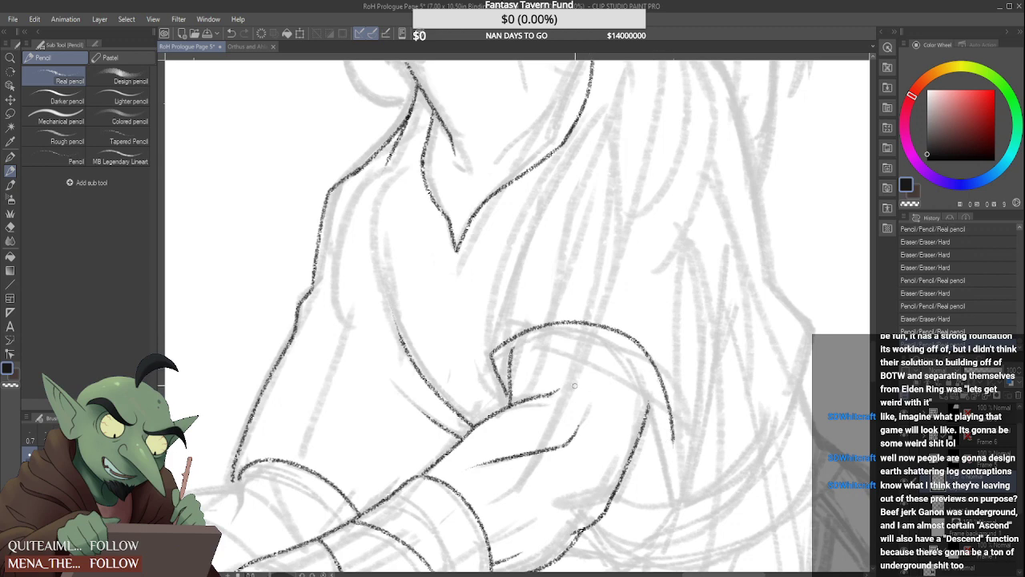
key(ctrl+z)
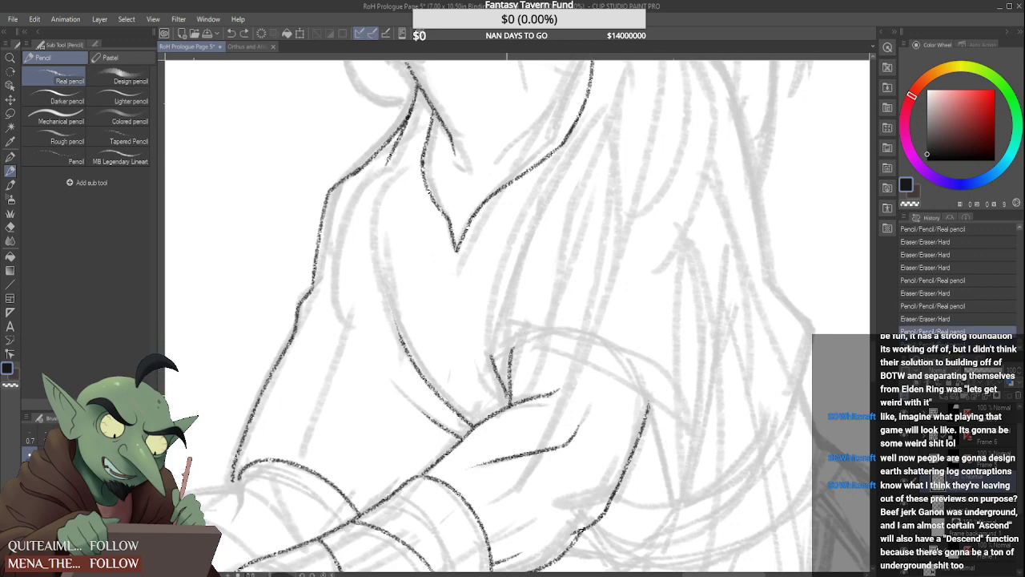
drag(490, 355, 690, 434)
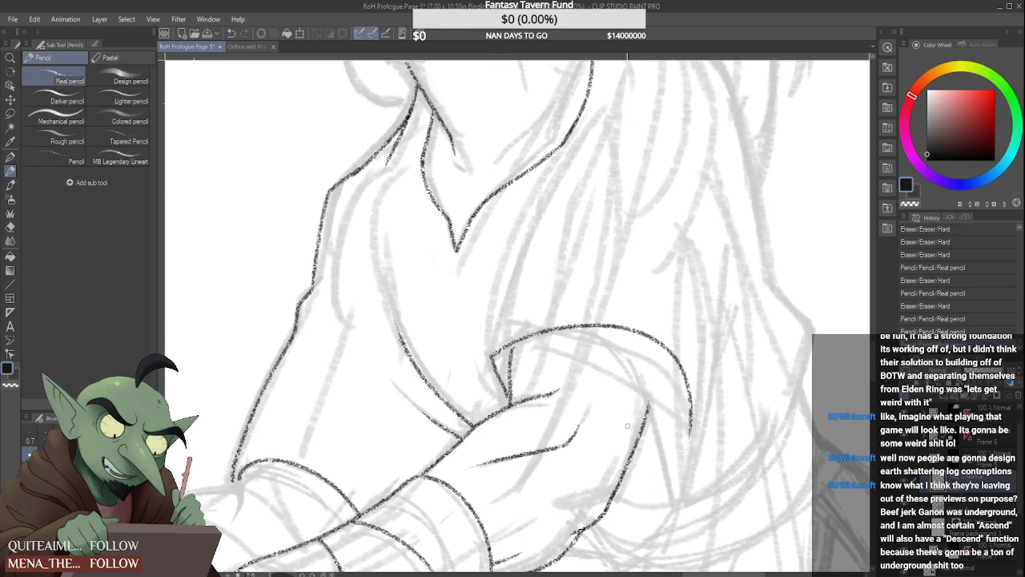
key(ctrl+z)
mouse_move(490, 355)
mouse_down()
mouse_move(609, 354)
mouse_move(669, 429)
mouse_up()
key(ctrl+z)
mouse_move(570, 325)
mouse_down()
mouse_move(653, 404)
mouse_move(664, 429)
mouse_up()
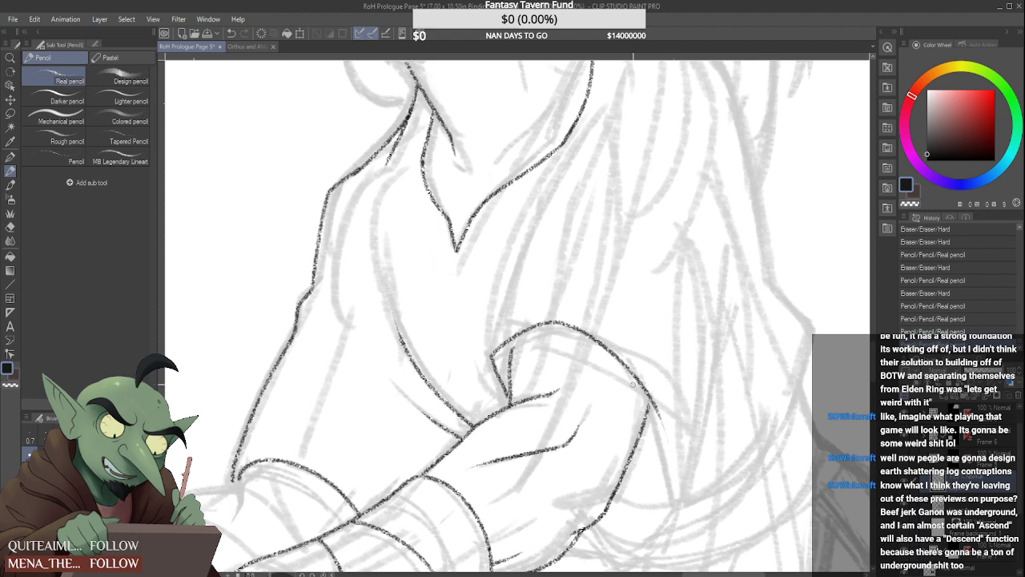
Draw the robe's curved front edge rising from the inner corner of the sleeve hem toward the collar
drag(491, 356, 566, 178)
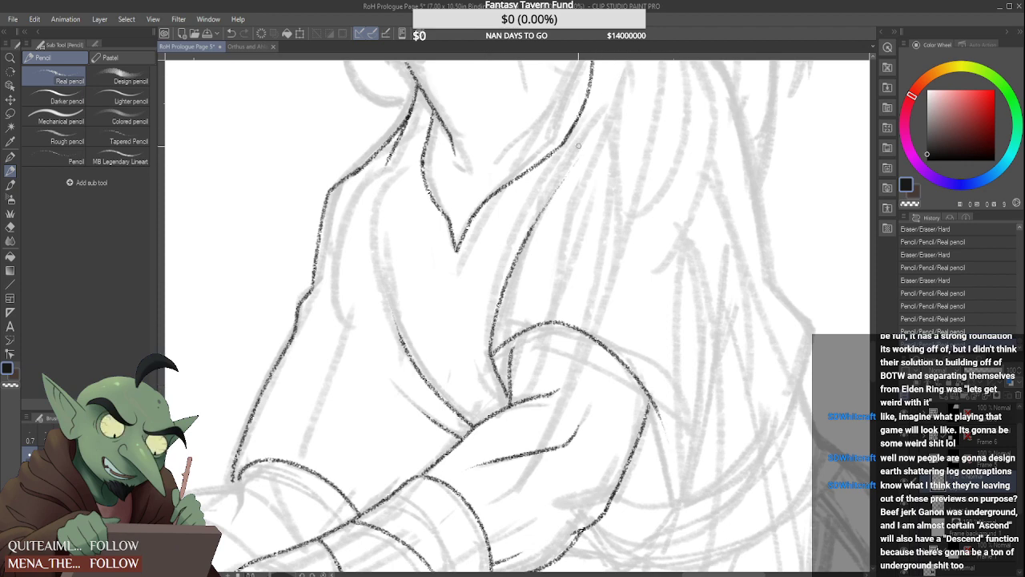
key(ctrl+z)
drag(490, 356, 543, 221)
key(ctrl+z)
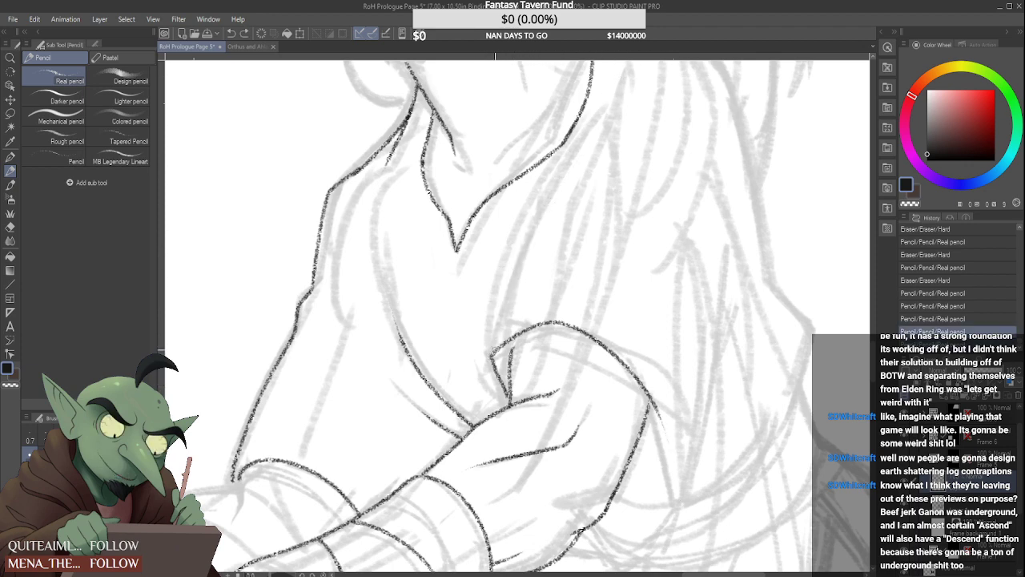
drag(490, 356, 574, 178)
key(ctrl+z)
mouse_move(491, 357)
mouse_down()
mouse_move(498, 303)
mouse_move(544, 213)
mouse_up()
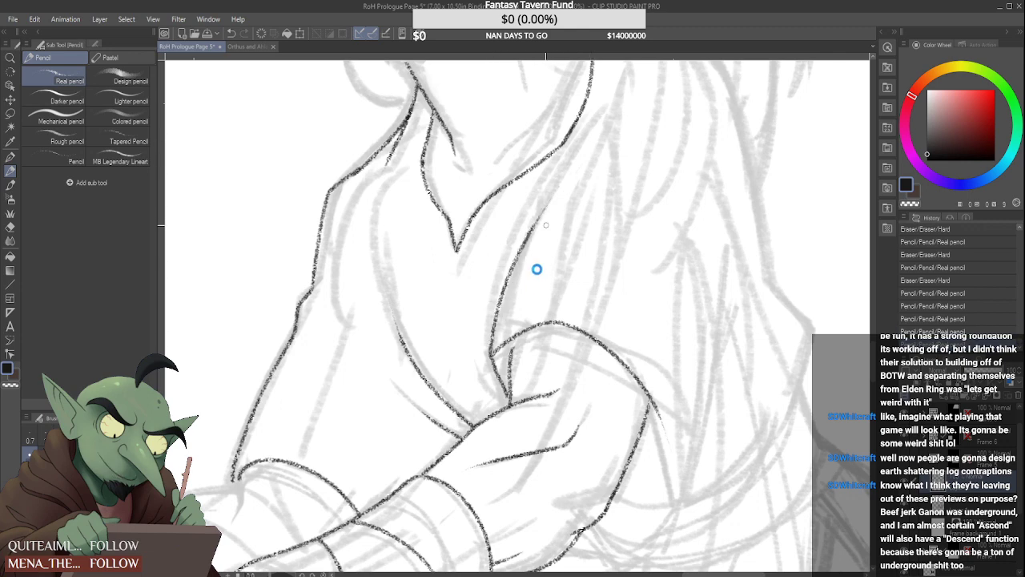
Extend the inner crease at the armpit upward until it joins the sleeve hem
scroll(535, 273, down, 4)
scroll(530, 293, up, 4)
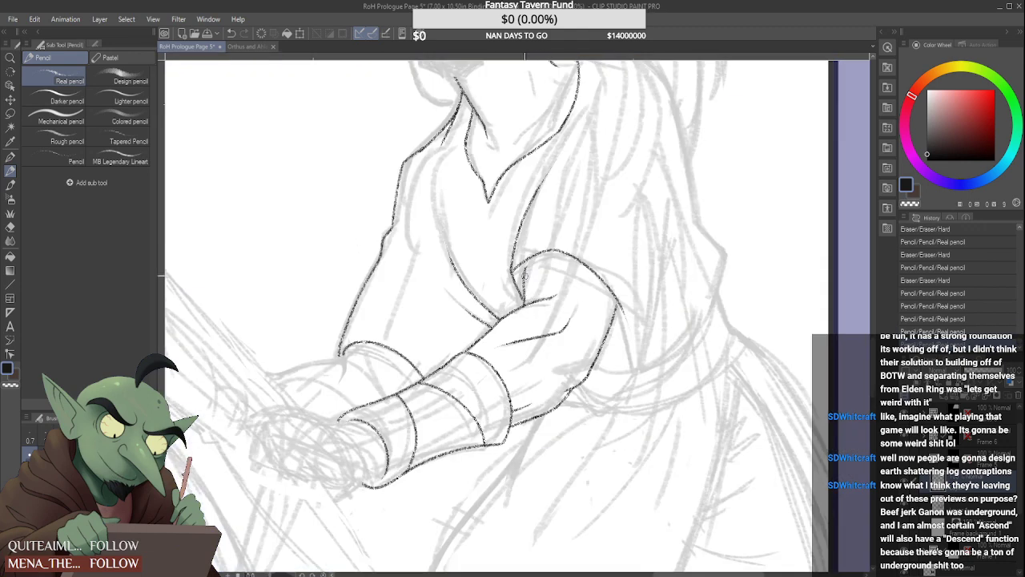
drag(524, 277, 524, 284)
scroll(524, 277, up, 2)
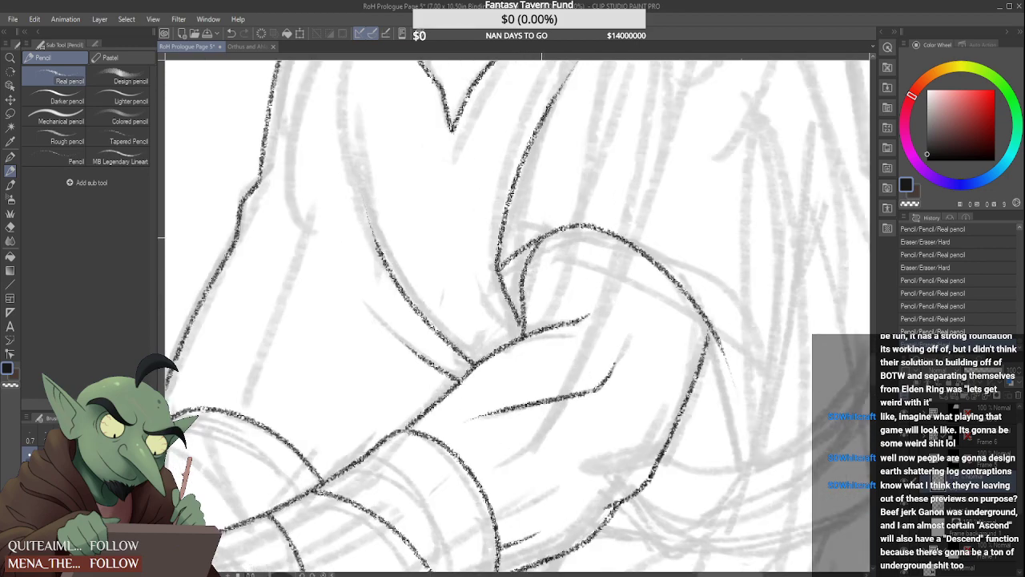
Touch up the end of the sleeve hem where it meets the back of the upper arm
scroll(520, 312, down, 5)
scroll(533, 277, up, 6)
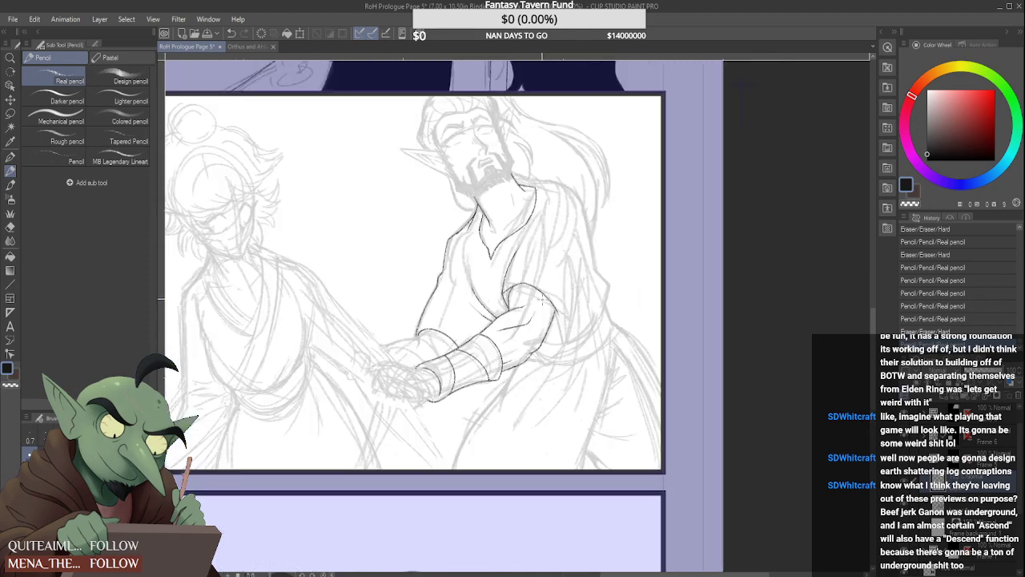
mouse_move(568, 296)
mouse_down()
mouse_move(570, 308)
mouse_move(595, 262)
mouse_up()
scroll(570, 309, up, 3)
scroll(597, 261, down, 4)
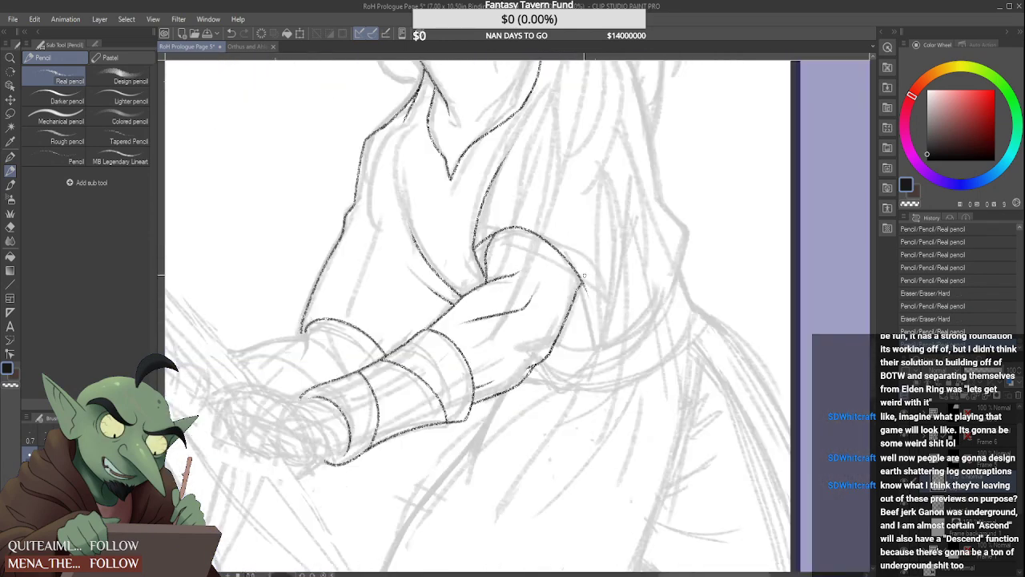
scroll(576, 208, down, 2)
scroll(569, 184, up, 2)
scroll(570, 184, up, 1)
scroll(517, 197, down, 3)
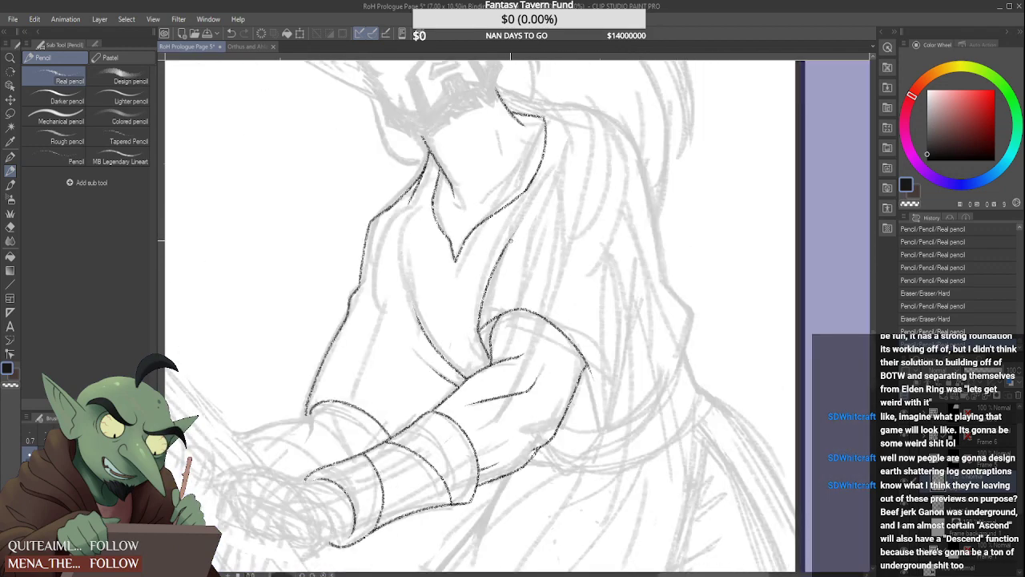
Extend the robe's front edge further up along the sketch to just below the collar
scroll(500, 184, up, 3)
drag(502, 296, 568, 200)
scroll(544, 238, down, 3)
scroll(564, 174, up, 3)
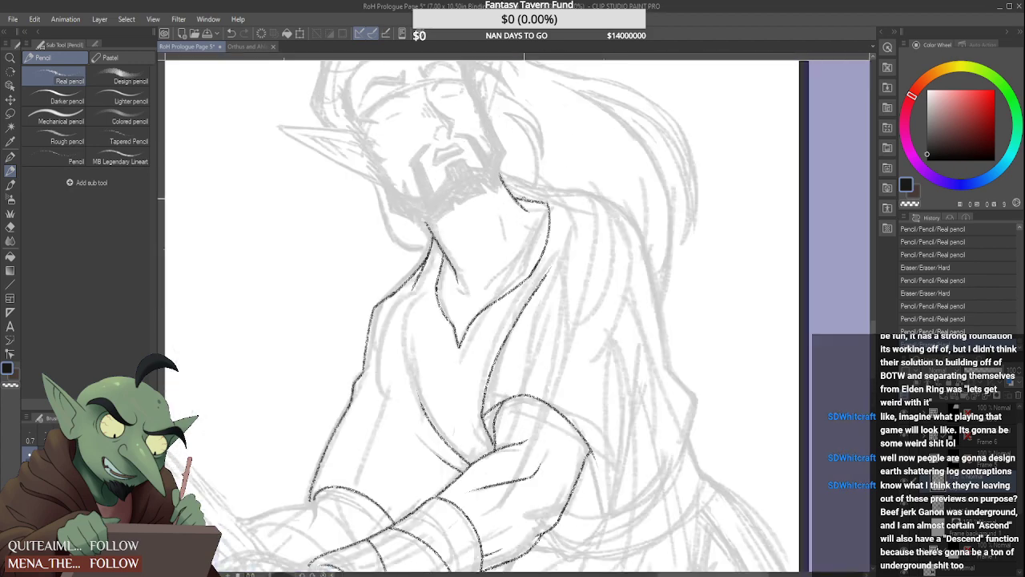
Draw the shoulder line outward from the base of the neck and close the gap at the collar's corner
drag(505, 178, 564, 199)
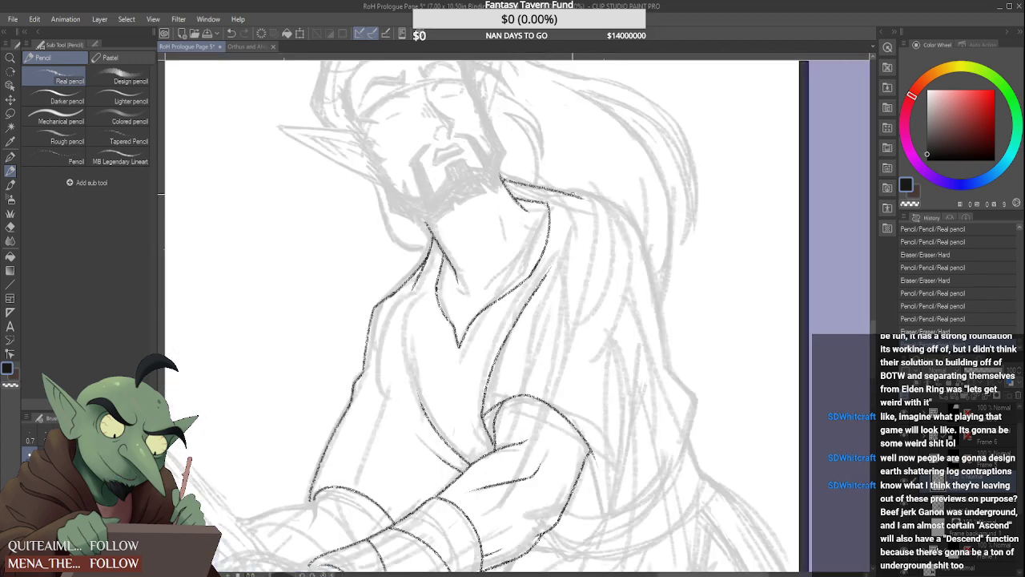
scroll(565, 199, down, 2)
scroll(549, 204, up, 3)
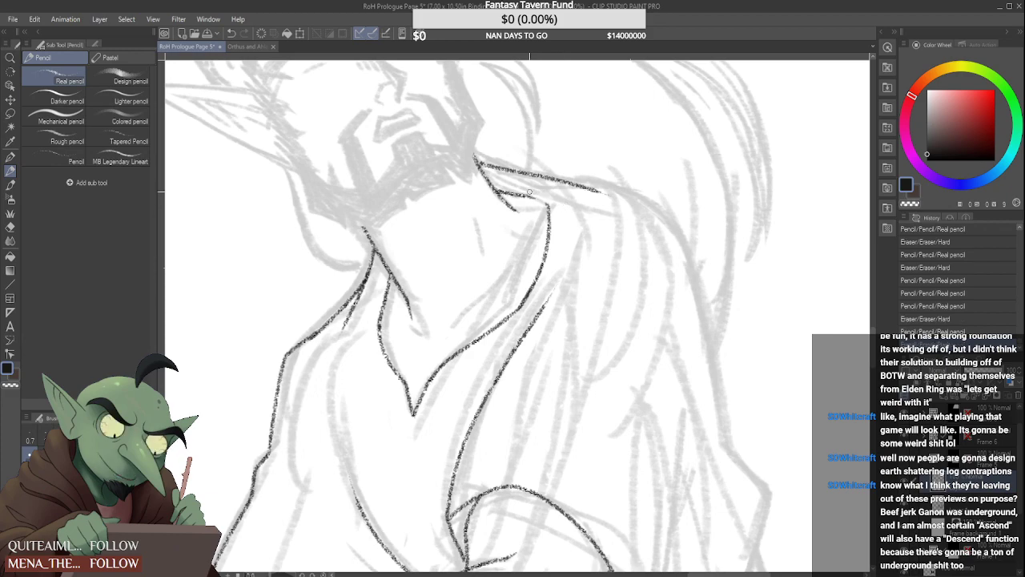
scroll(541, 197, up, 2)
drag(527, 197, 548, 206)
scroll(544, 194, down, 3)
scroll(556, 192, down, 4)
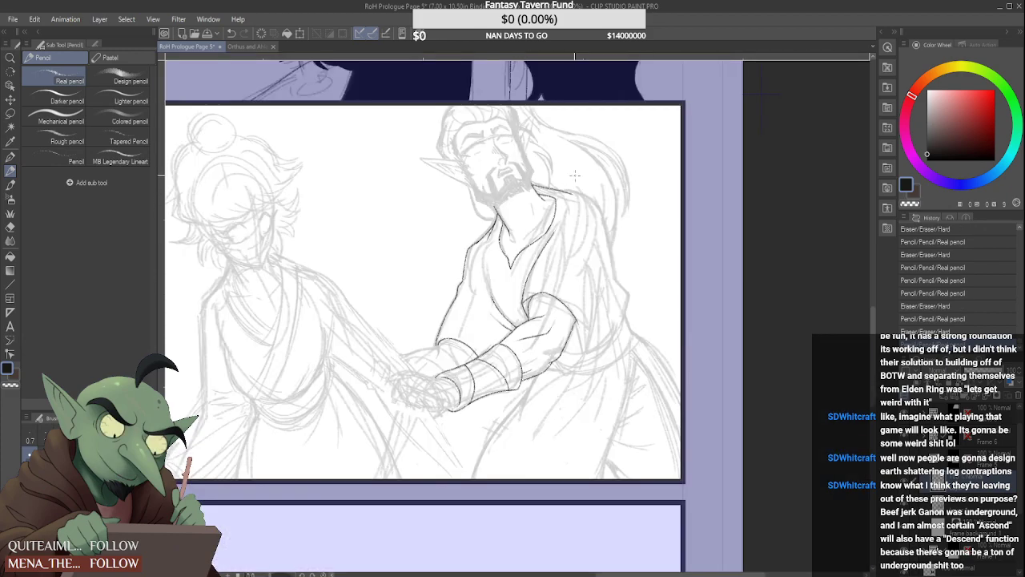
Continue the sleeve opening down behind the elbow and draw its rounded lower edge from the elbow to that line
scroll(559, 258, up, 4)
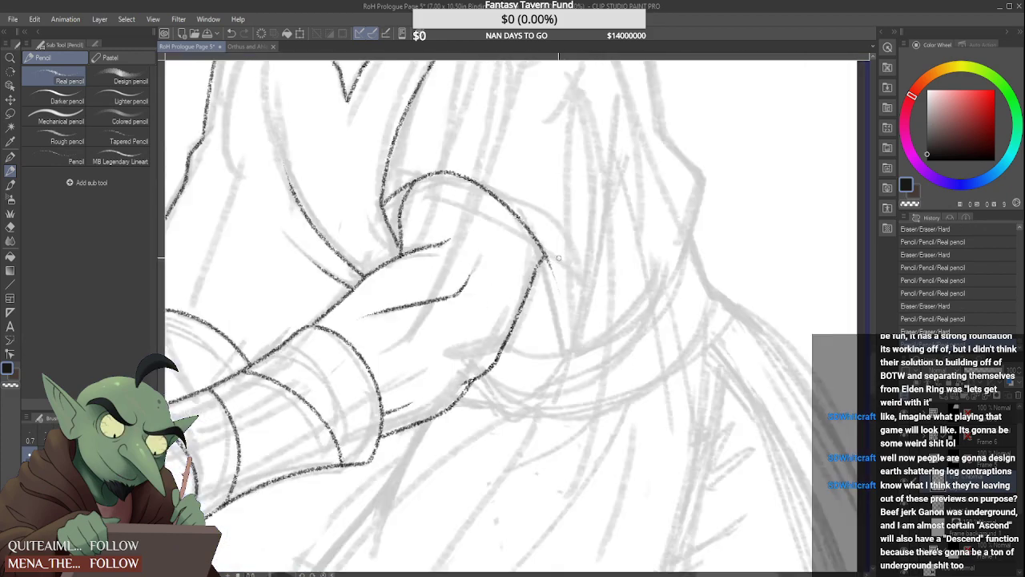
drag(553, 282, 542, 467)
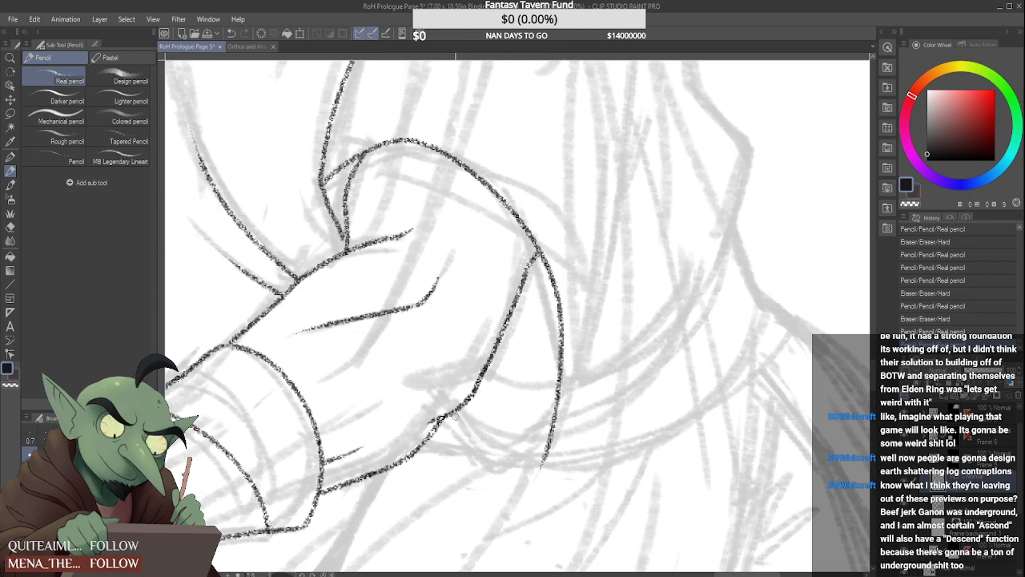
drag(471, 433, 558, 415)
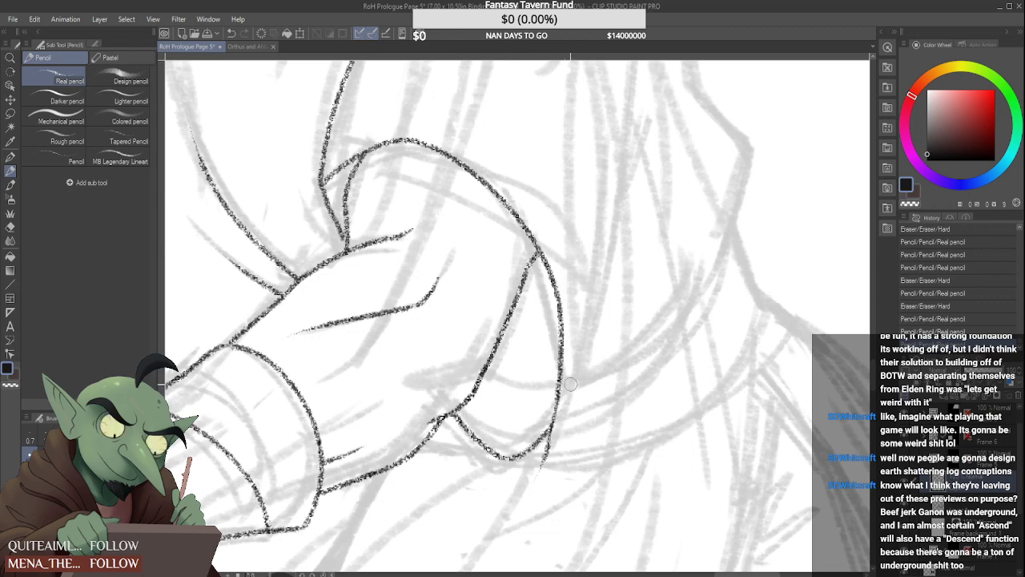
Clean up the overshooting line ends and round off the lower corner of the sleeve opening
scroll(572, 412, up, 2)
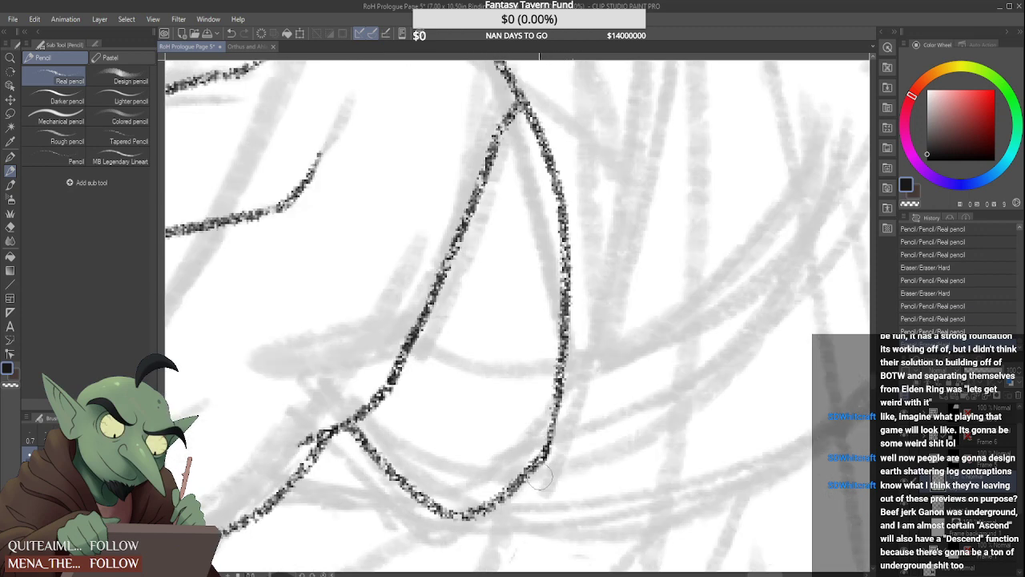
mouse_move(539, 478)
mouse_down()
mouse_move(576, 422)
mouse_move(563, 414)
mouse_up()
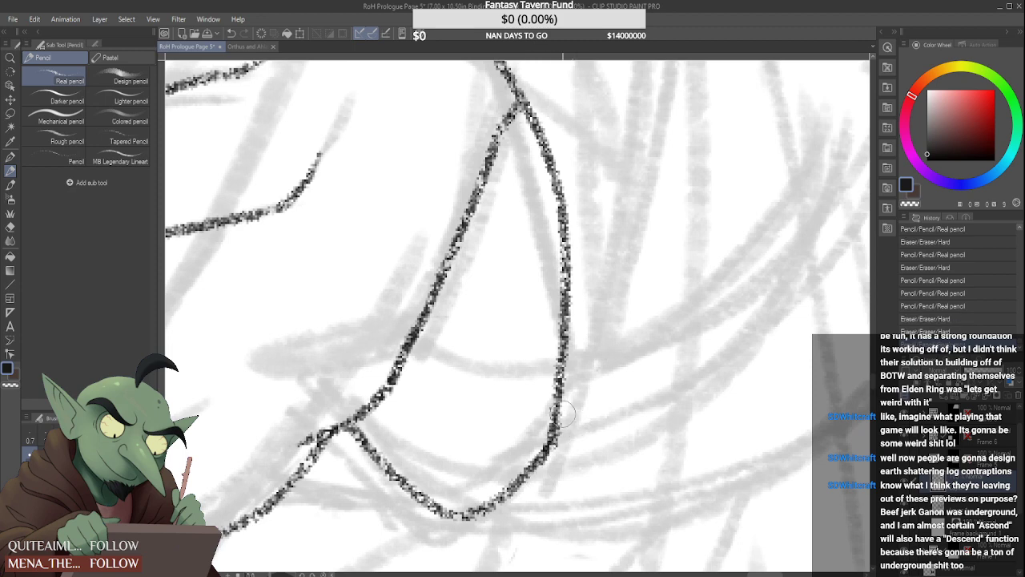
drag(568, 455, 576, 404)
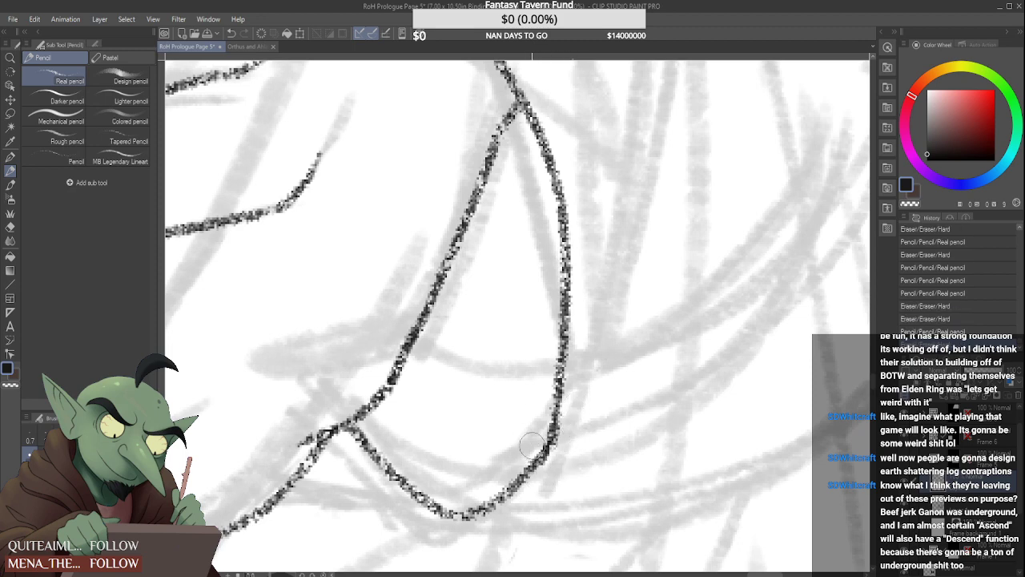
drag(539, 436, 534, 394)
scroll(525, 415, down, 3)
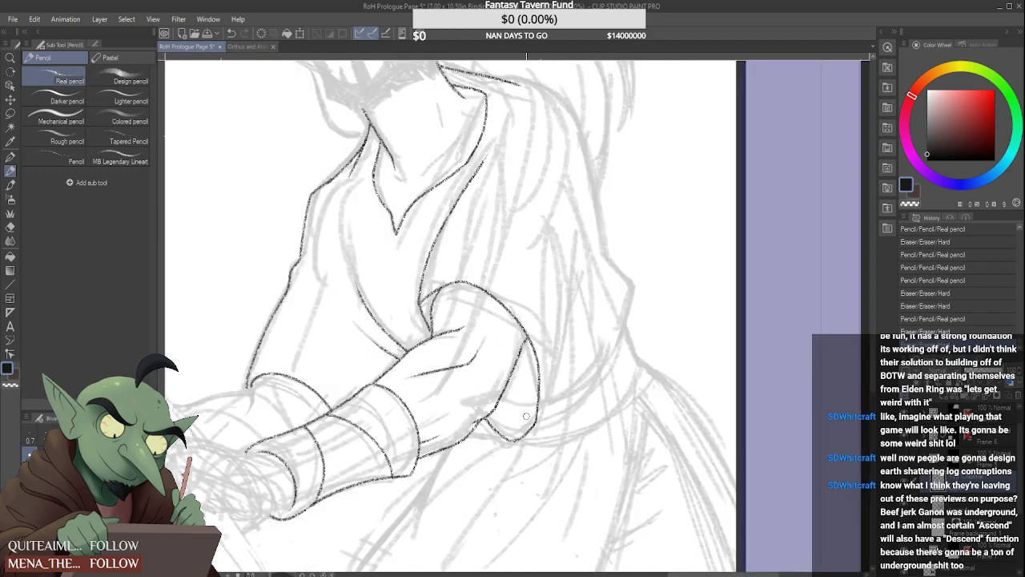
Draw the sleeve's back edge from the opening's lower corner up along the sketch and tidy where the lines meet
scroll(525, 416, down, 2)
scroll(524, 417, up, 3)
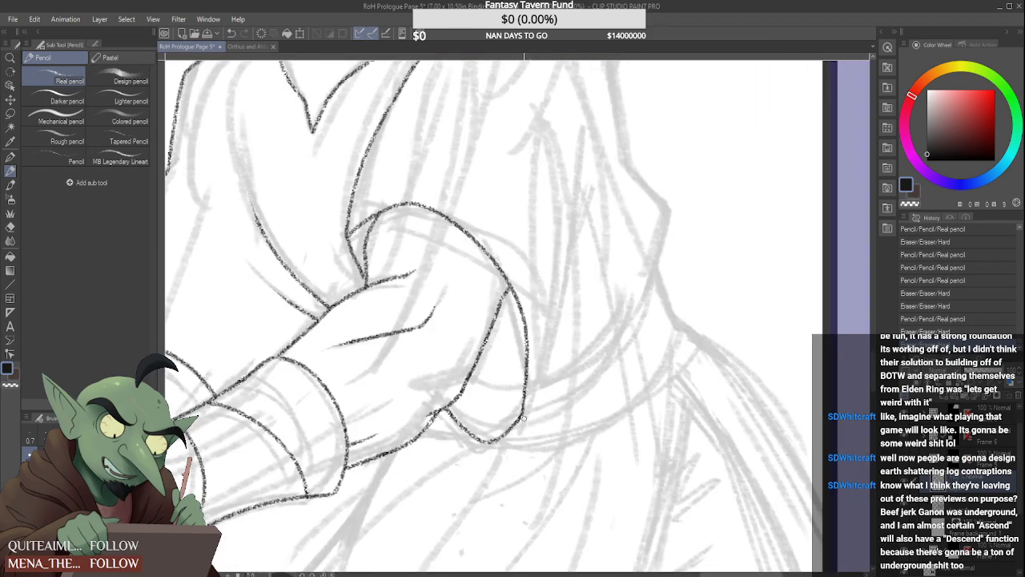
drag(525, 415, 578, 186)
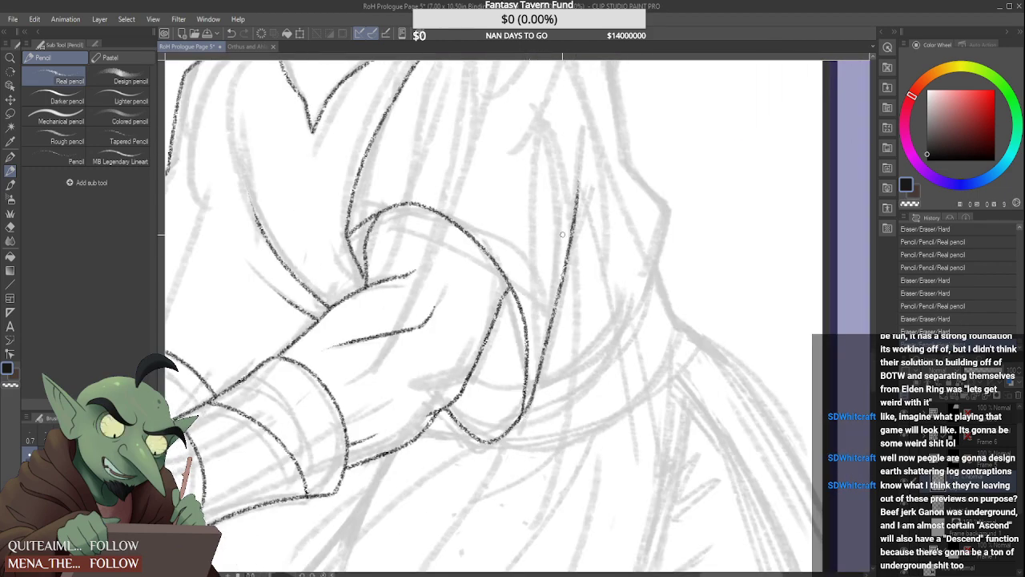
scroll(535, 348, up, 2)
scroll(525, 417, up, 2)
drag(511, 451, 517, 397)
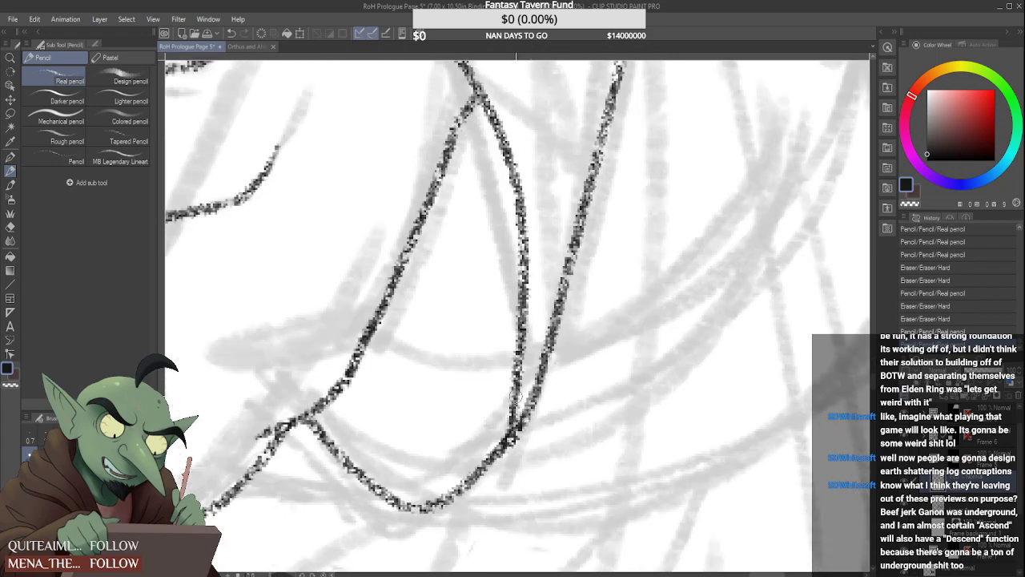
scroll(517, 397, down, 3)
drag(544, 299, 551, 221)
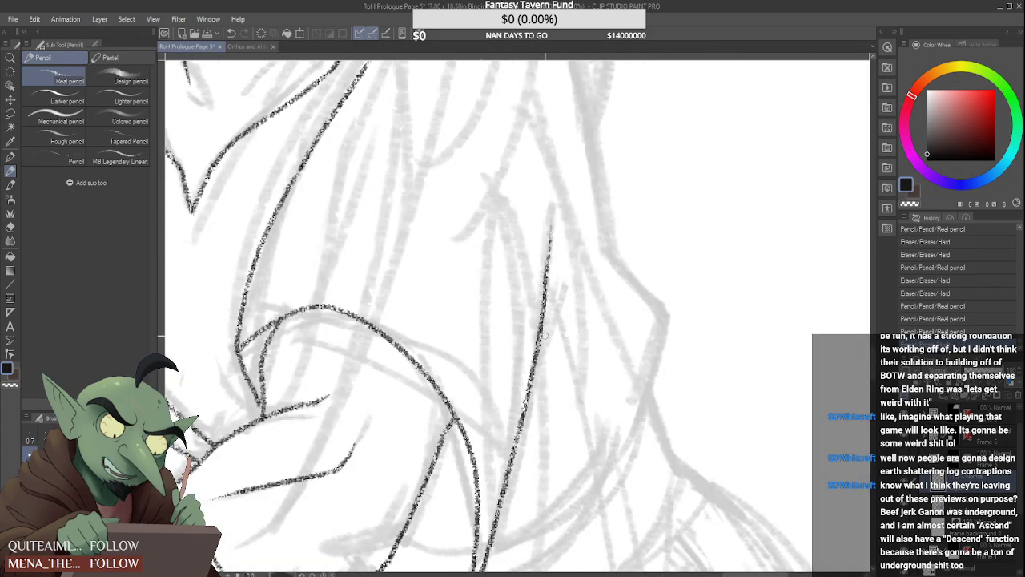
Draw a short fold line branching outward from the upper part of the sleeve's back edge
drag(532, 378, 566, 284)
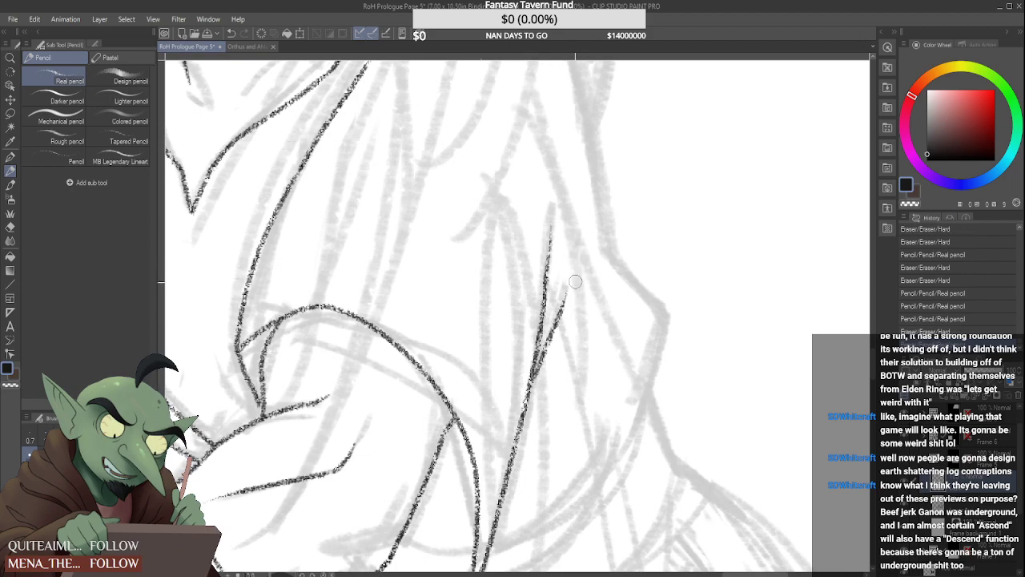
scroll(547, 366, down, 4)
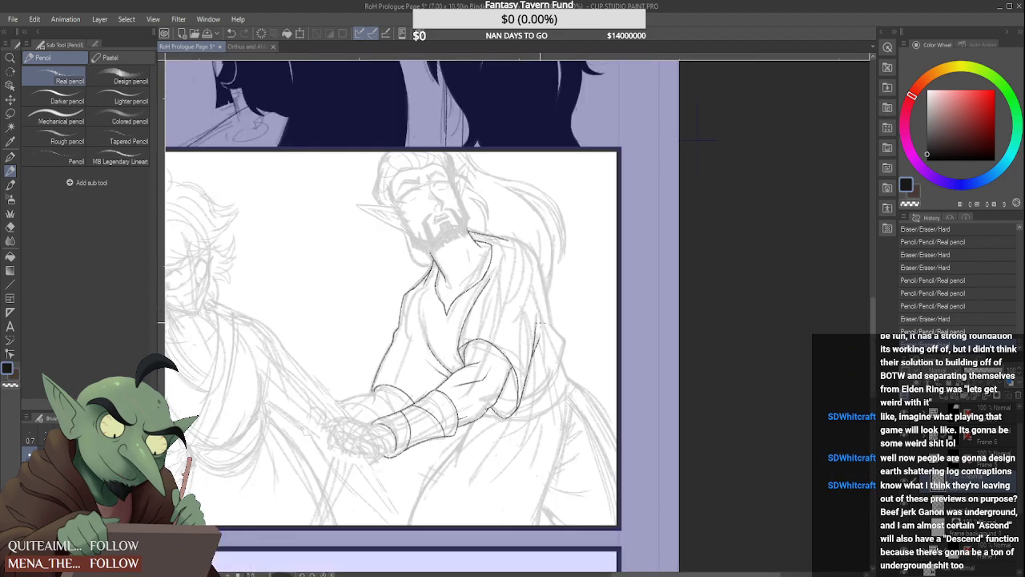
scroll(536, 342, up, 4)
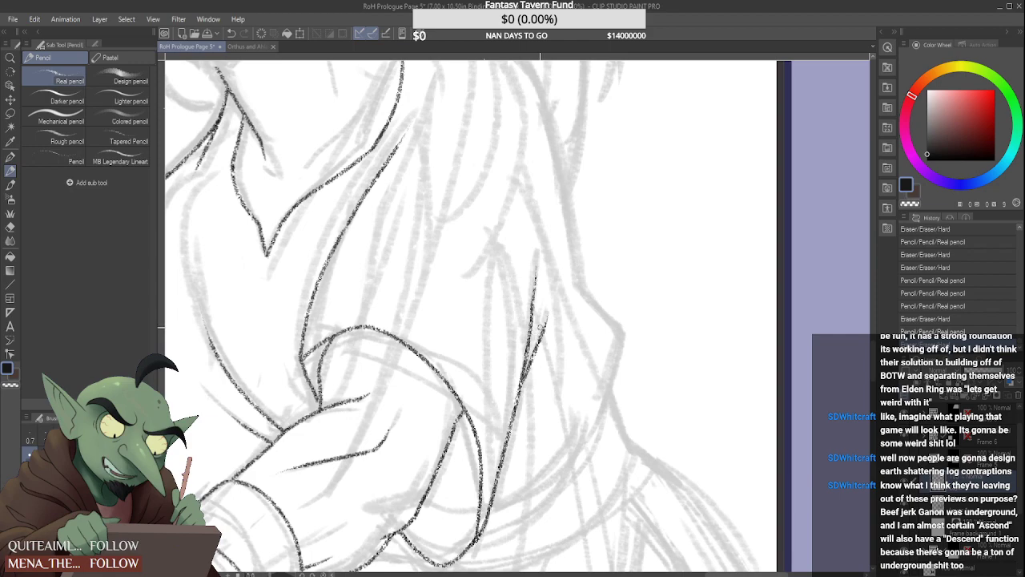
Redraw the inner end of the shoulder line so that it meets the base of the neck
scroll(541, 234, down, 4)
scroll(469, 92, down, 2)
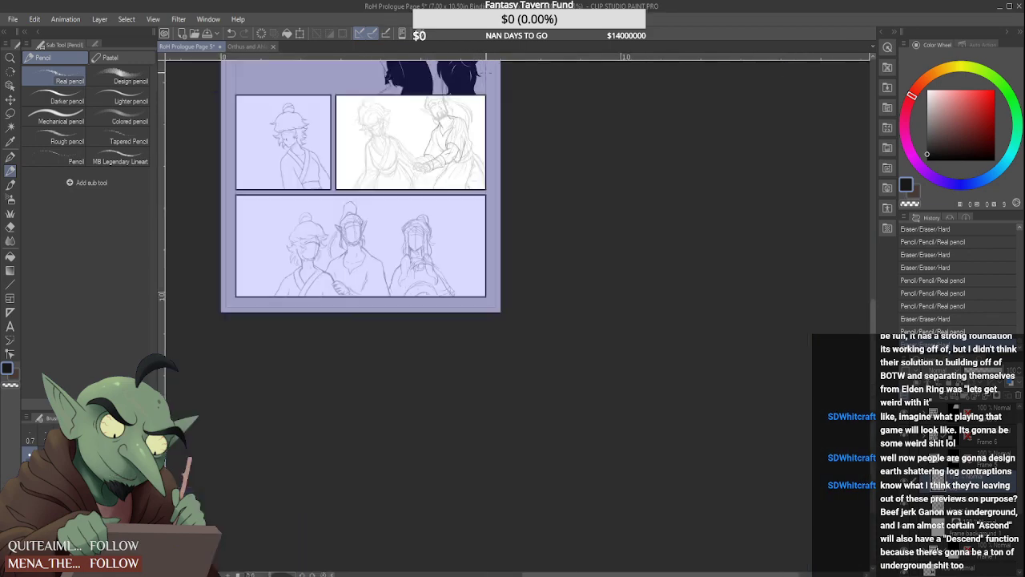
scroll(333, 248, up, 6)
scroll(333, 248, up, 3)
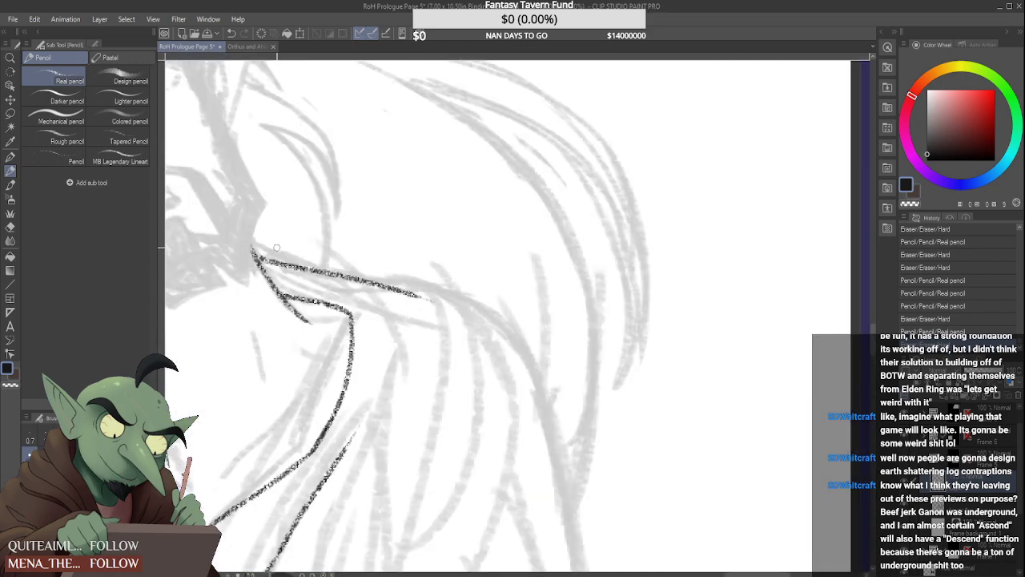
scroll(258, 260, up, 2)
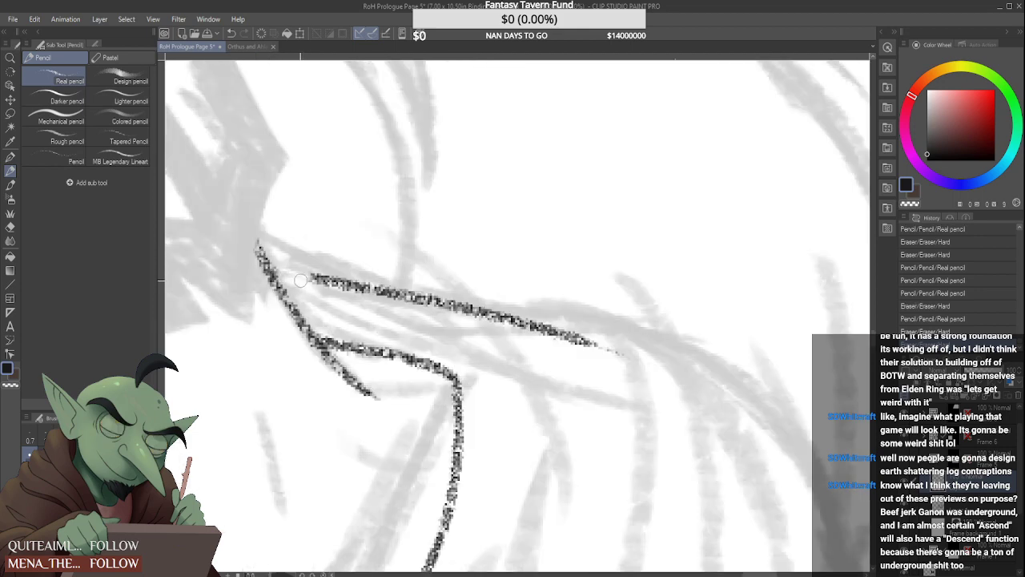
drag(317, 279, 269, 267)
scroll(290, 235, down, 2)
scroll(289, 236, down, 3)
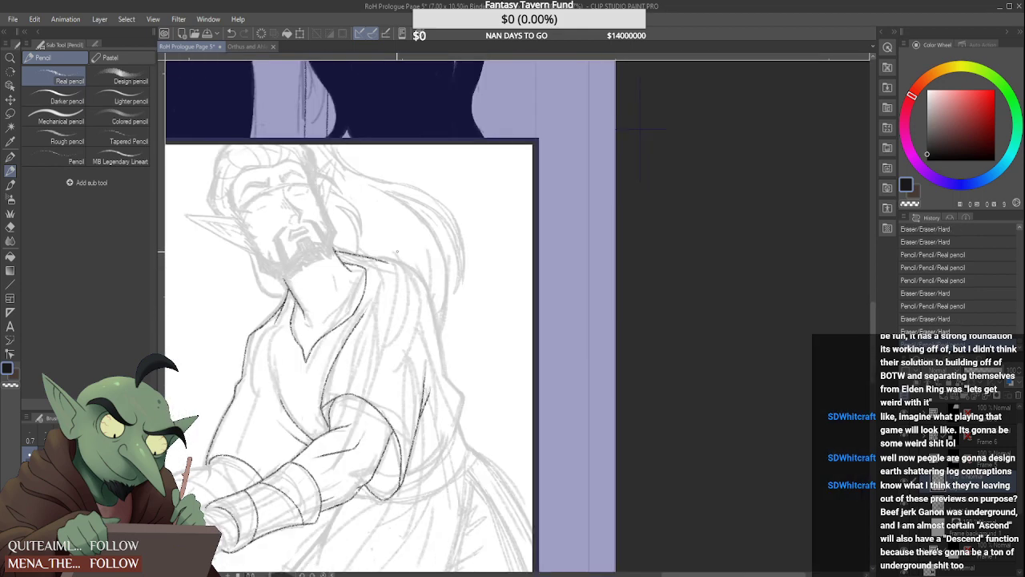
Draw a short, slightly curved tendon line inside the bearded man's neck, just in from the collar
scroll(350, 268, up, 3)
drag(340, 265, 337, 324)
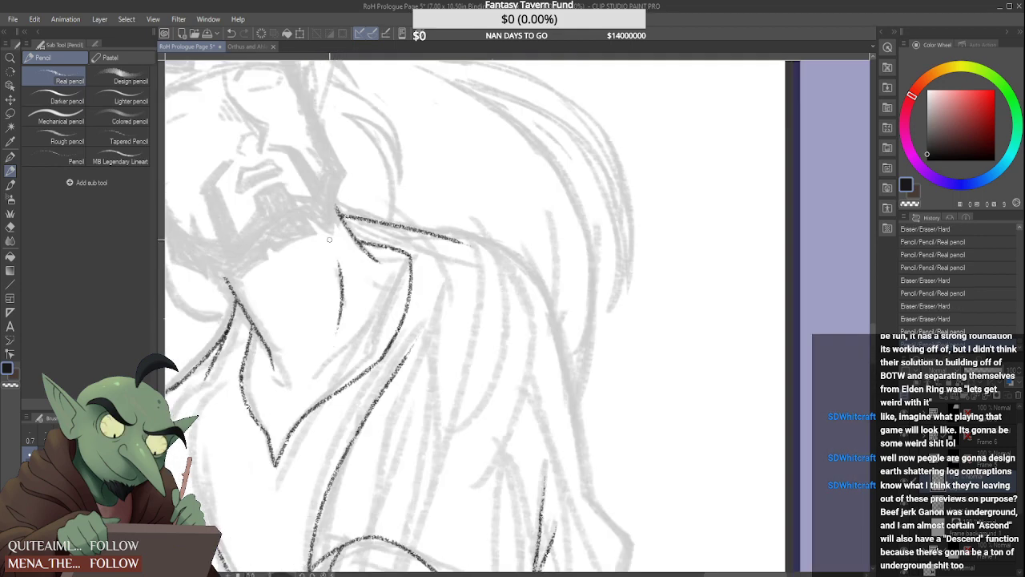
scroll(344, 282, down, 5)
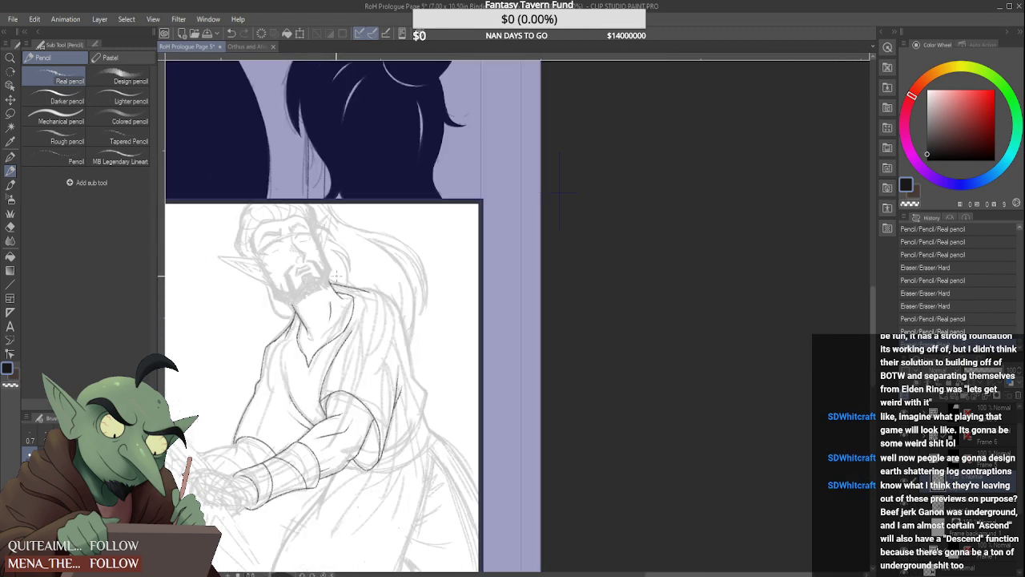
scroll(560, 192, down, 2)
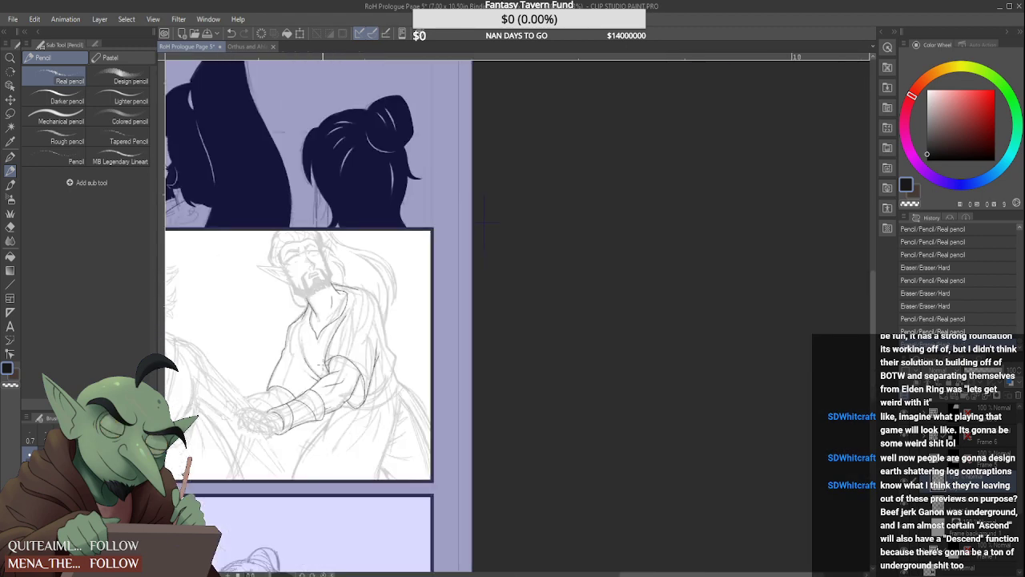
Draw the belt's upper edge as a curve from the sleeve's back edge up towards the robe's back outline
scroll(382, 392, up, 4)
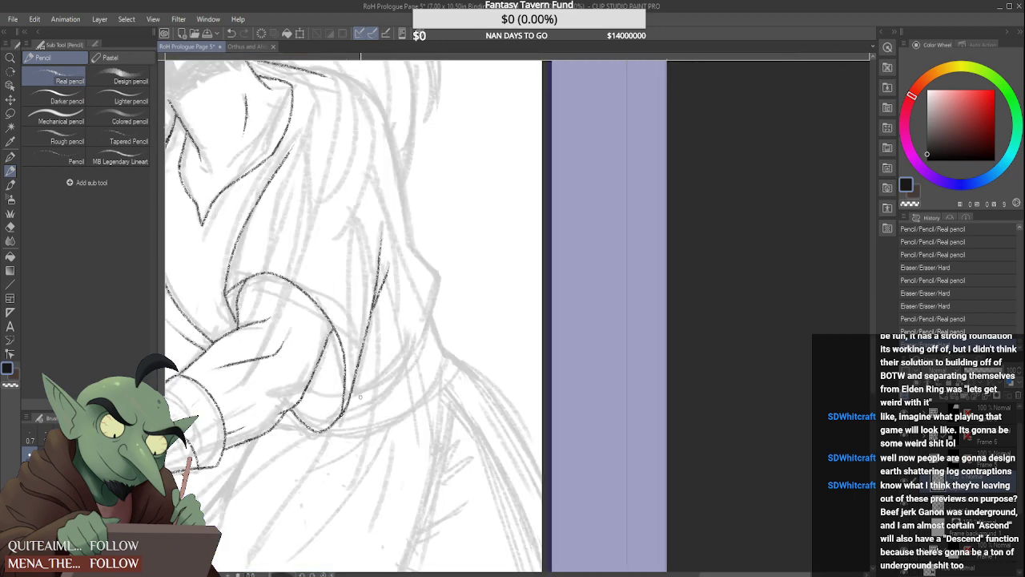
drag(354, 393, 443, 306)
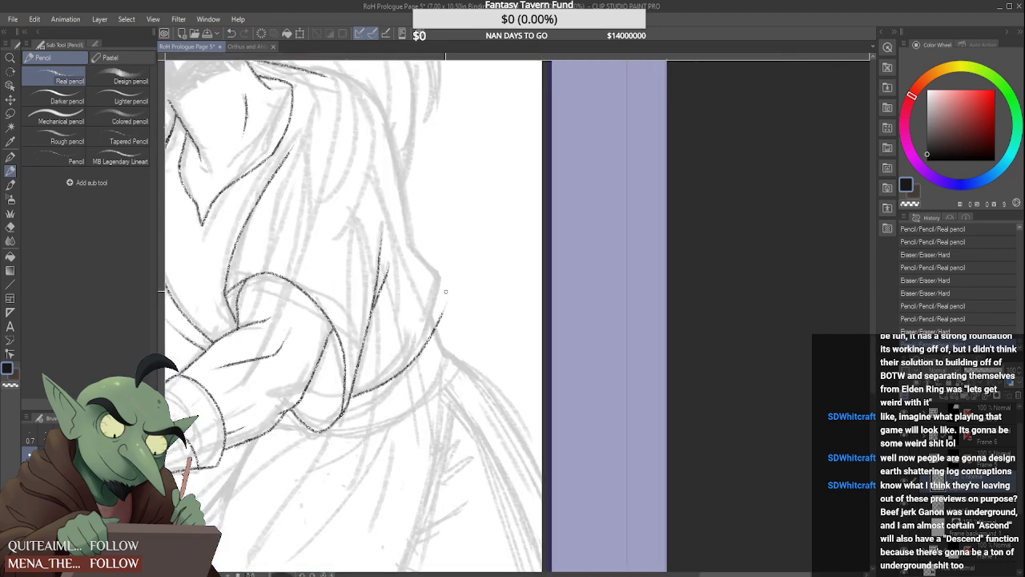
key(ctrl+z)
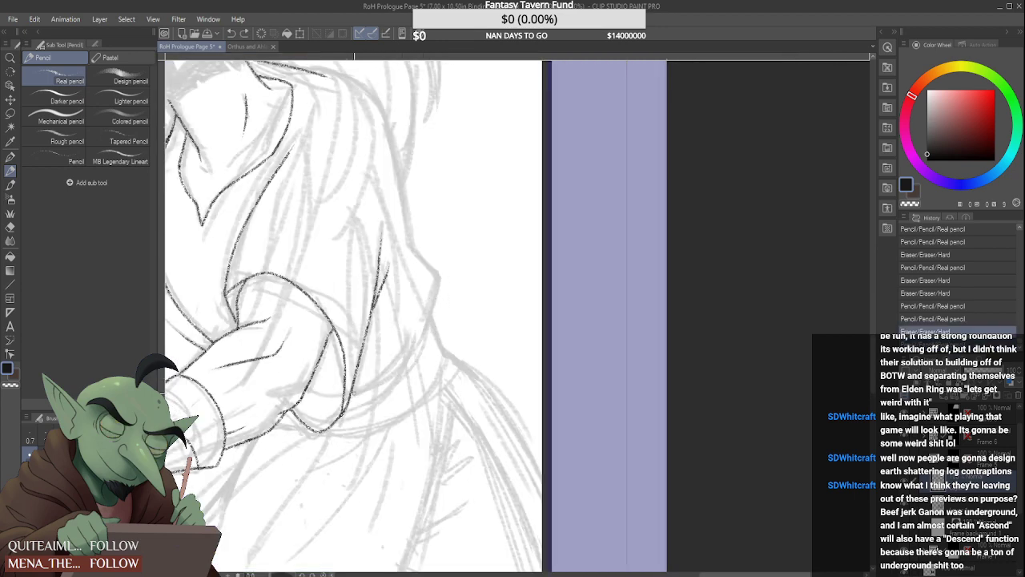
drag(356, 394, 439, 321)
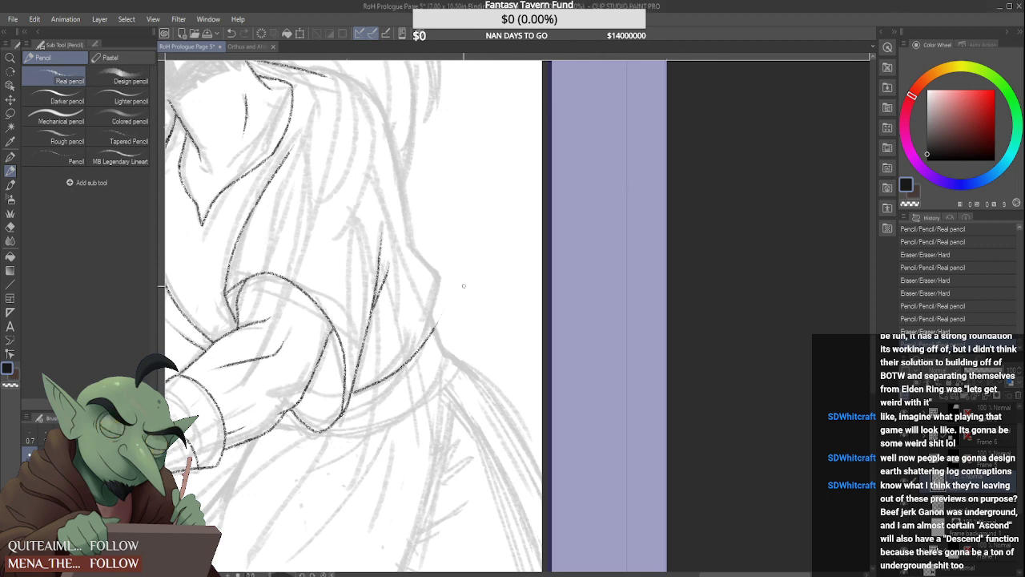
scroll(438, 319, up, 5)
mouse_move(446, 330)
mouse_down()
mouse_move(372, 439)
mouse_move(291, 521)
mouse_move(394, 340)
mouse_move(379, 338)
mouse_move(373, 352)
mouse_move(431, 320)
mouse_up()
Redraw the inner end of the belt's upper edge so that it joins the sleeve's back edge cleanly
scroll(403, 312, down, 5)
scroll(349, 365, up, 5)
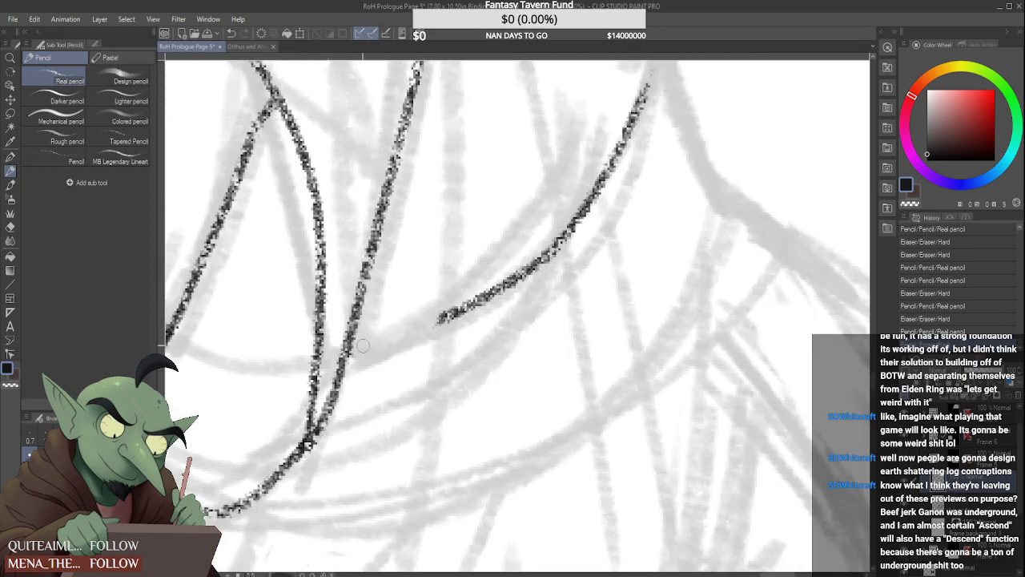
drag(350, 350, 457, 311)
key(ctrl+z)
key(ctrl+z)
drag(352, 338, 458, 310)
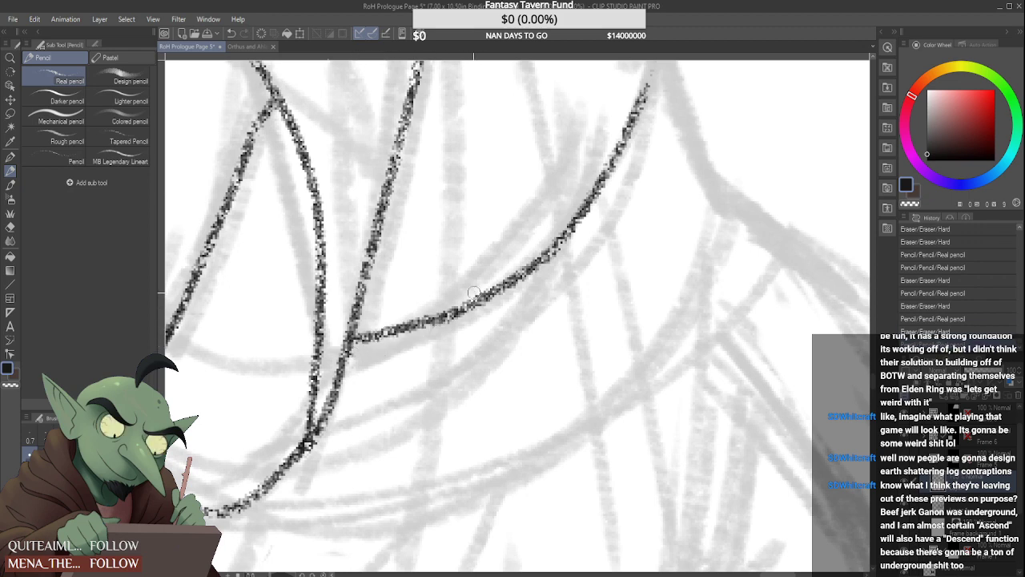
key(ctrl+z)
drag(355, 341, 481, 300)
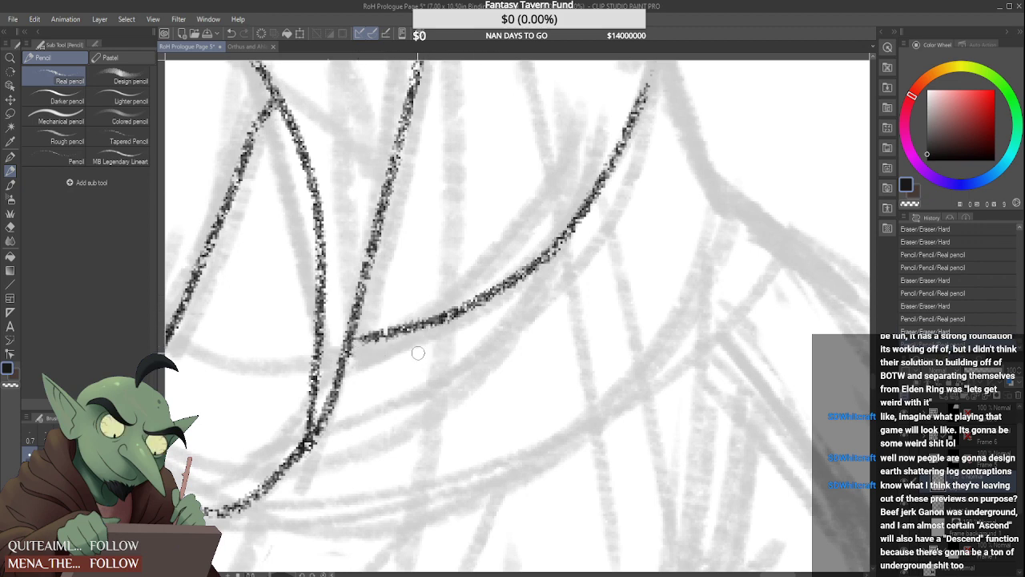
drag(381, 336, 351, 341)
scroll(379, 334, down, 5)
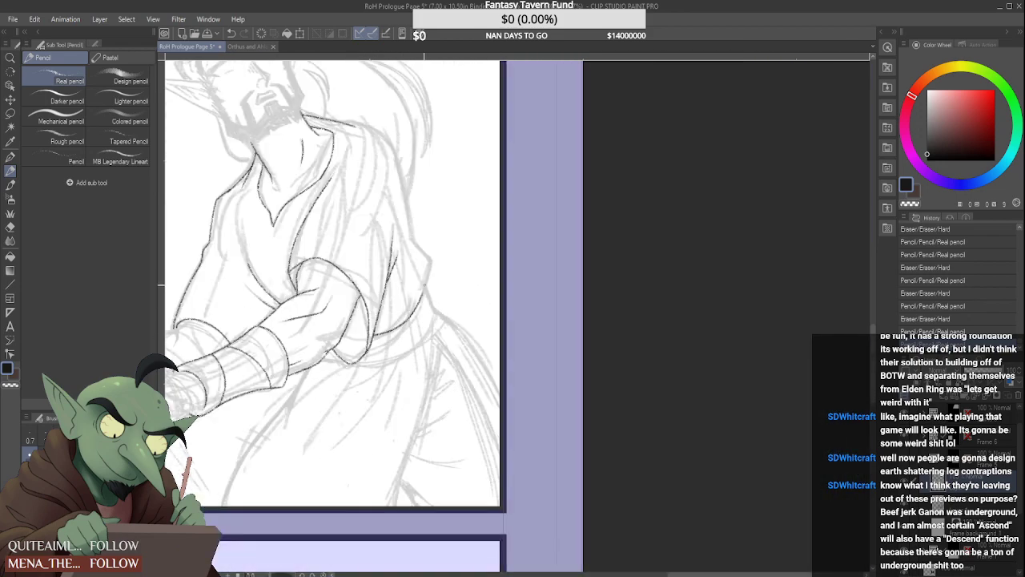
Extend the belt's upper line up along the robe's back and draw the belt's short outer edge down to the hip
scroll(423, 277, up, 3)
drag(422, 307, 447, 218)
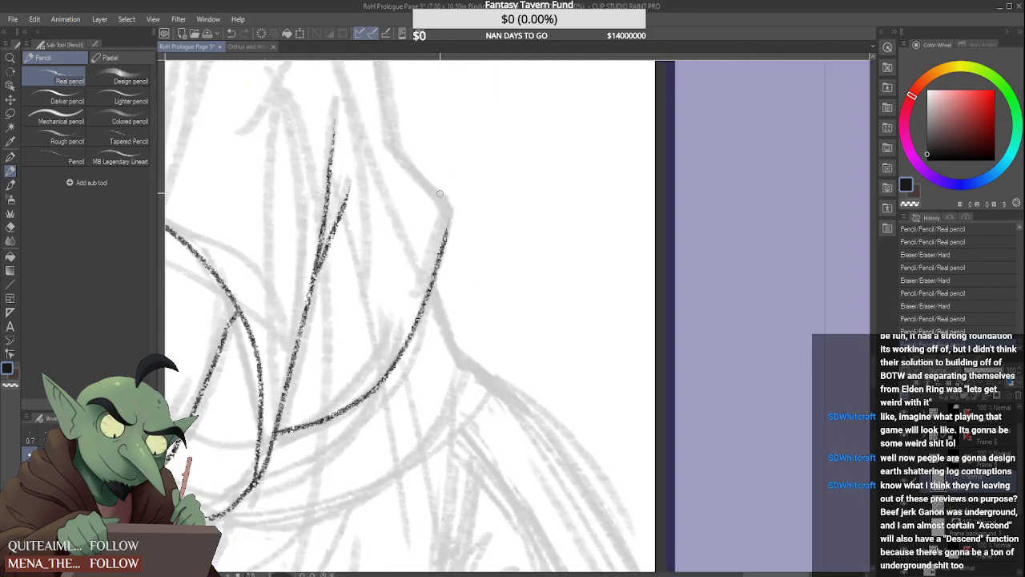
drag(430, 294, 462, 360)
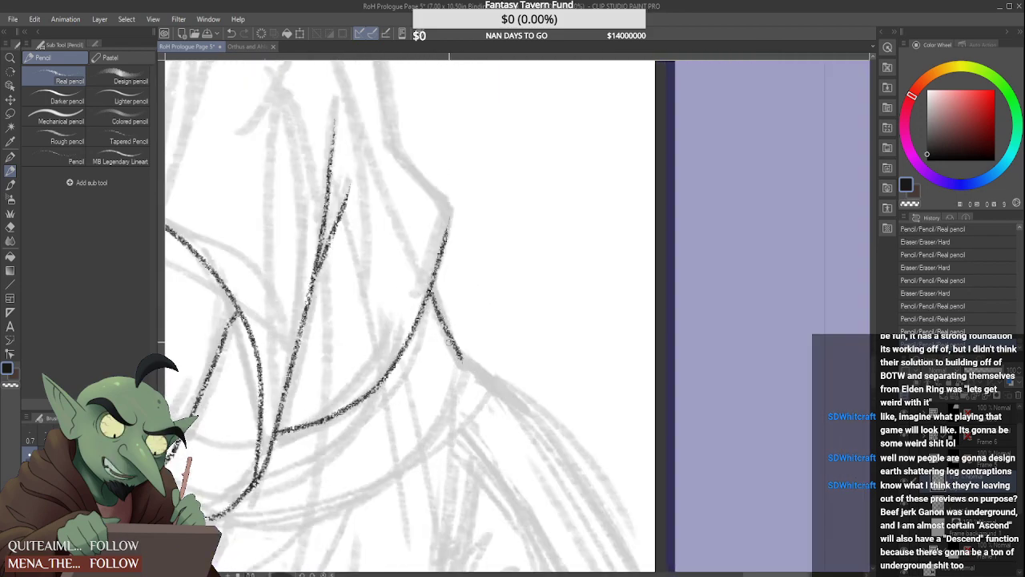
key(ctrl+z)
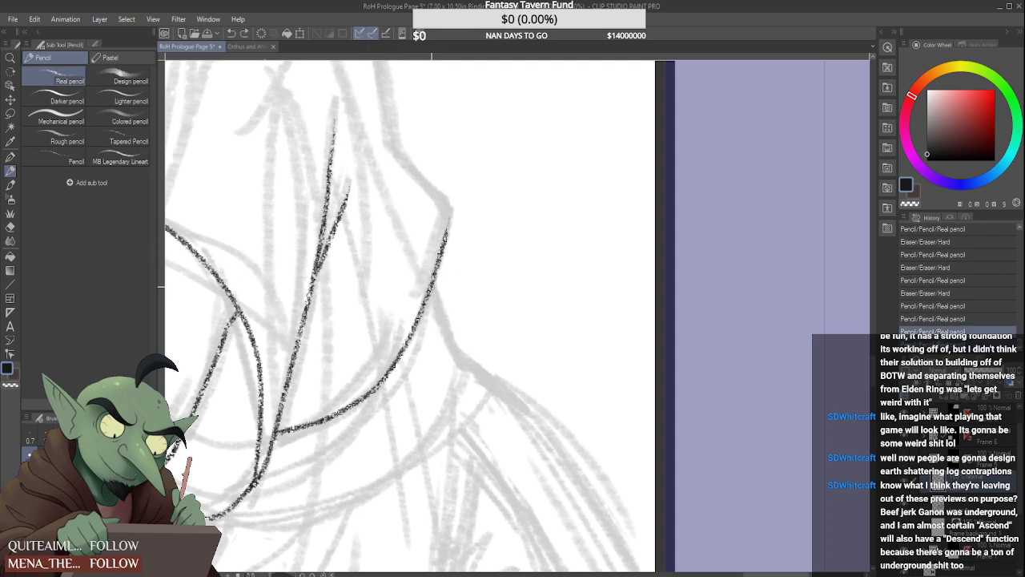
key(ctrl+y)
key(ctrl+z)
drag(430, 288, 462, 360)
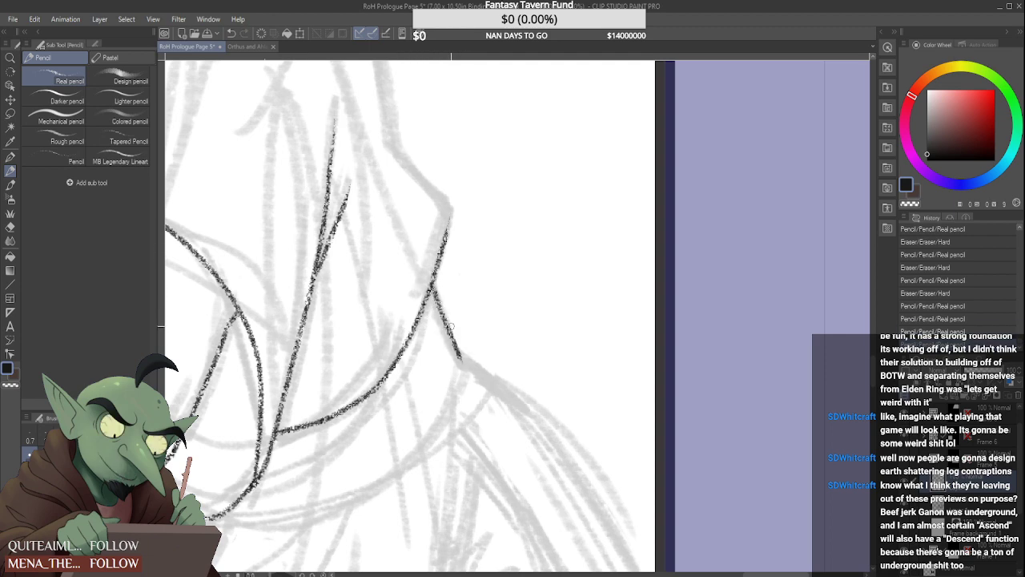
Draw the belt's lower edge as a curve from the bottom of the sleeve opening up to the hip corner
scroll(448, 349, down, 4)
scroll(398, 373, up, 3)
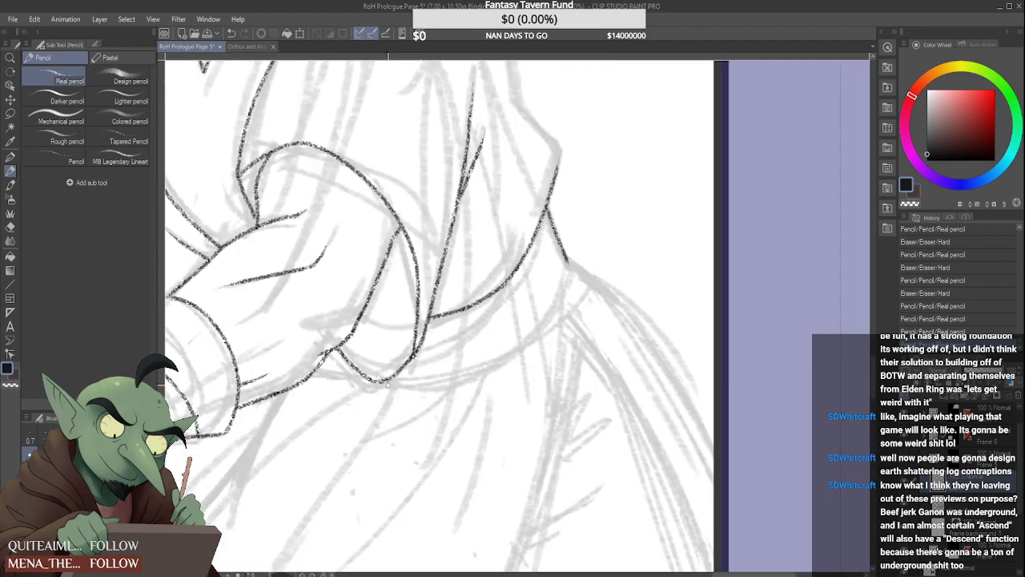
drag(396, 375, 599, 222)
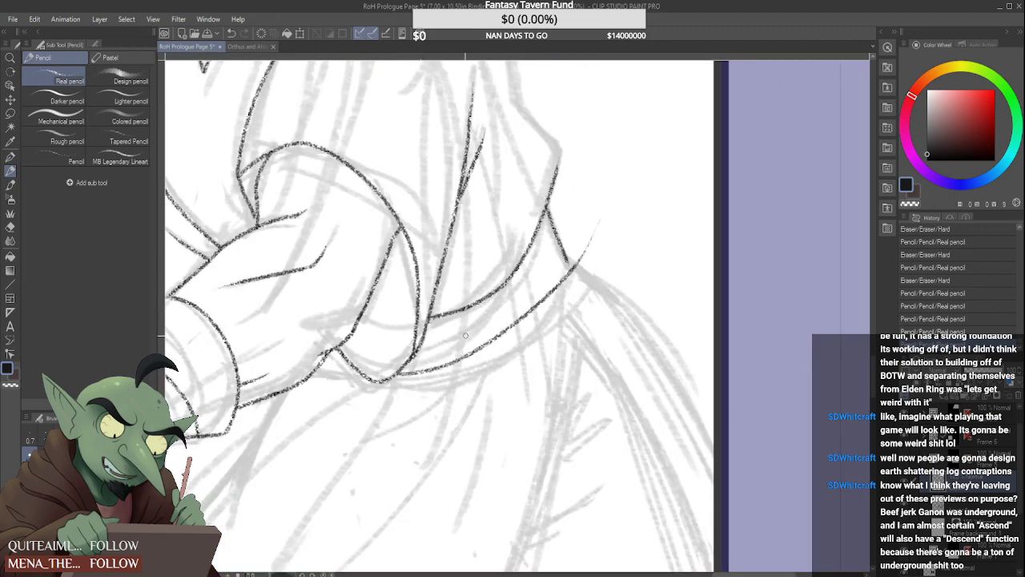
key(ctrl+z)
key(ctrl+y)
key(ctrl+z)
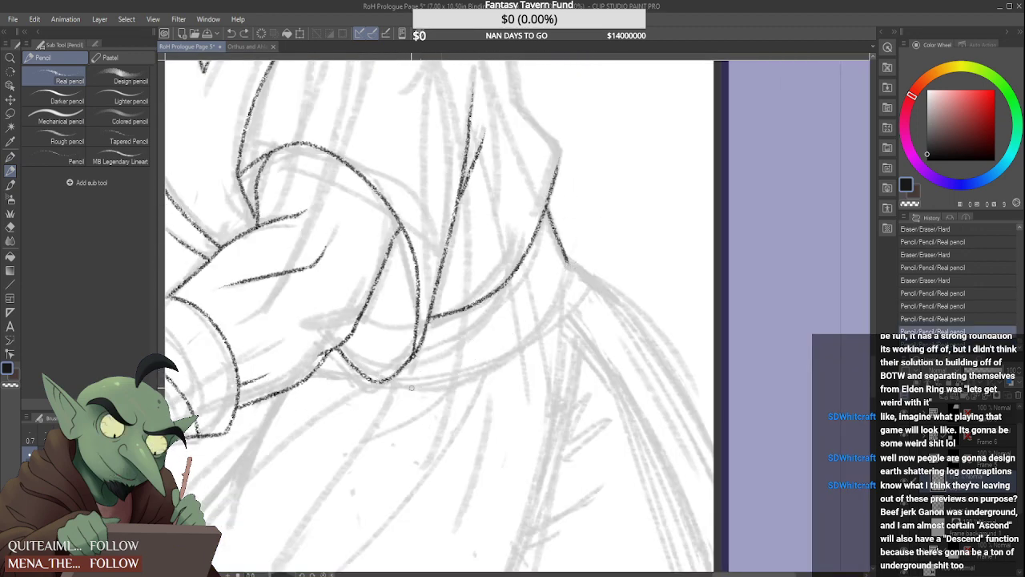
mouse_move(398, 374)
mouse_down()
mouse_move(450, 373)
mouse_move(578, 236)
mouse_move(578, 263)
mouse_move(569, 263)
mouse_up()
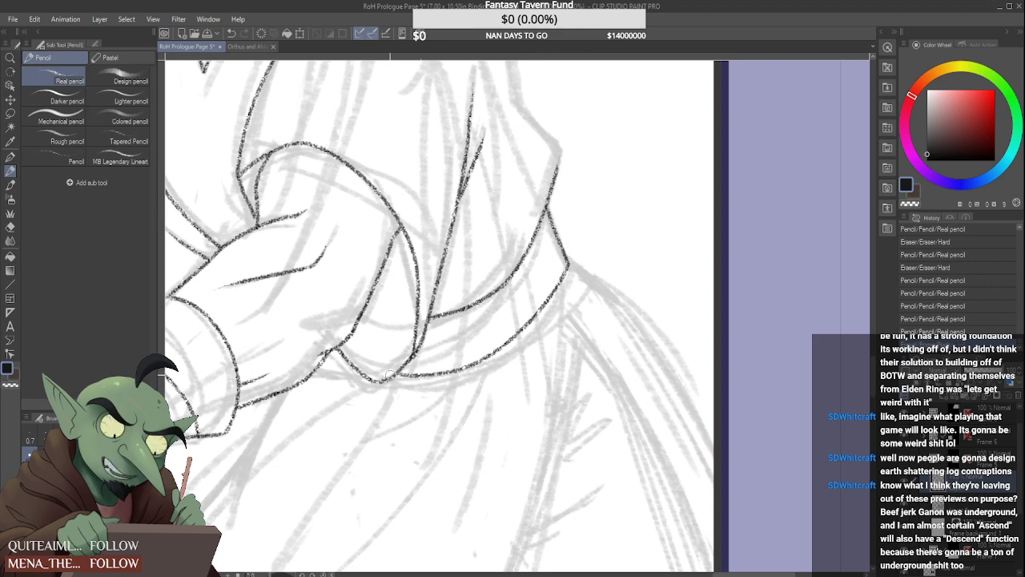
Tidy the joint of the belt's lower edge with the sleeve and reshape the corner where the sleeve opening meets the forearm
scroll(330, 368, up, 1)
scroll(398, 374, up, 2)
mouse_move(477, 374)
mouse_down()
mouse_move(453, 387)
mouse_move(456, 374)
mouse_move(440, 379)
mouse_move(471, 376)
mouse_move(438, 354)
mouse_move(444, 374)
mouse_move(497, 378)
mouse_up()
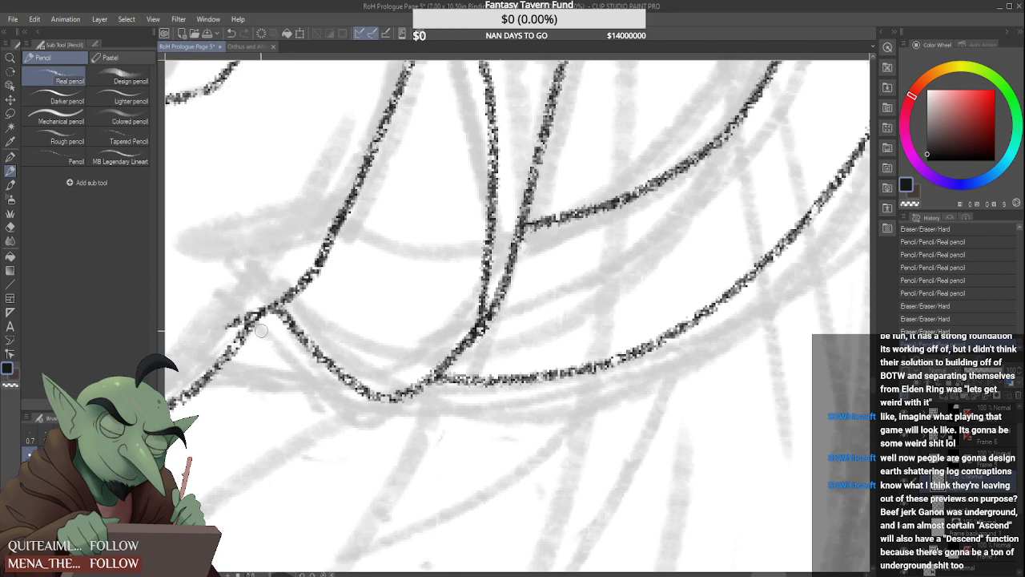
drag(298, 351, 245, 319)
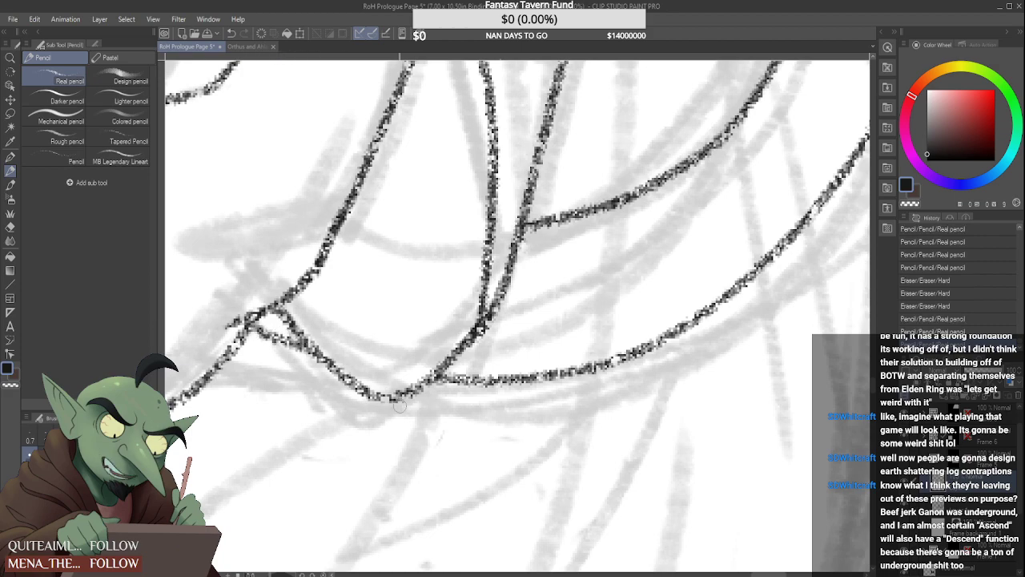
scroll(436, 385, down, 5)
scroll(458, 340, up, 3)
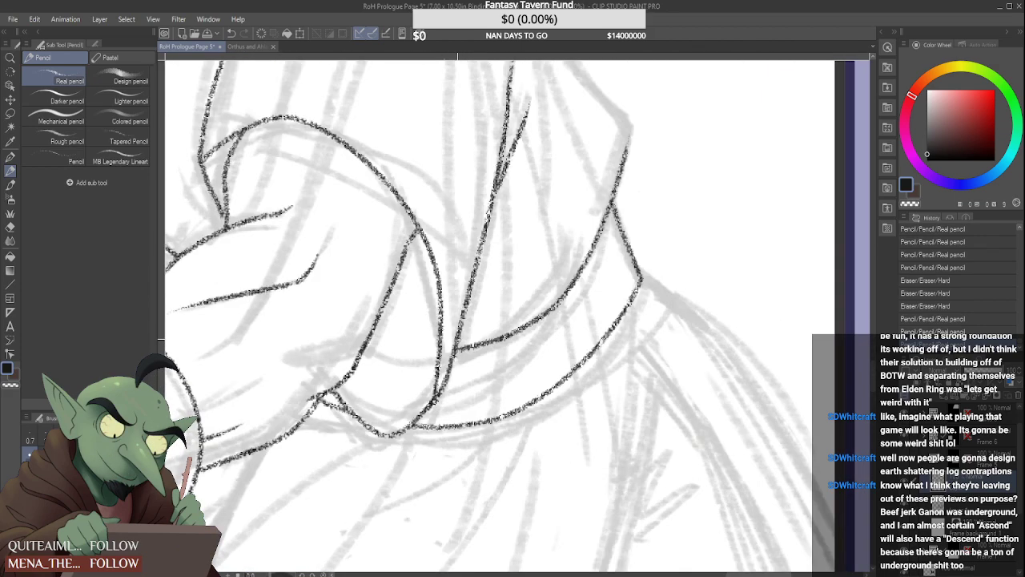
mouse_move(315, 398)
mouse_down()
mouse_move(349, 411)
mouse_move(320, 393)
mouse_move(332, 390)
mouse_up()
scroll(428, 320, down, 4)
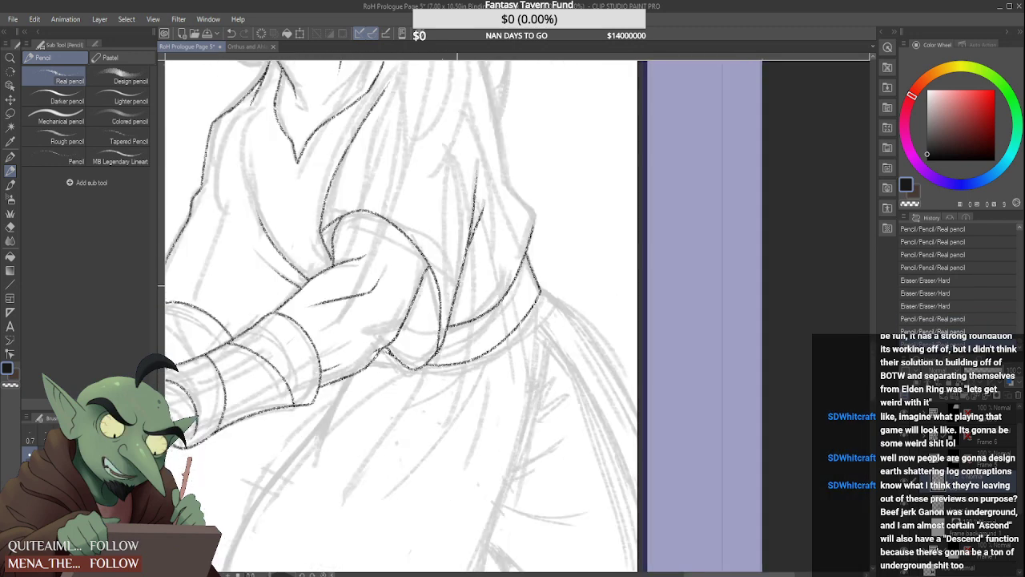
Draw a fold line down from the forearm's underside and trim its lower end to a short tapered stroke
scroll(507, 295, up, 2)
scroll(507, 295, down, 3)
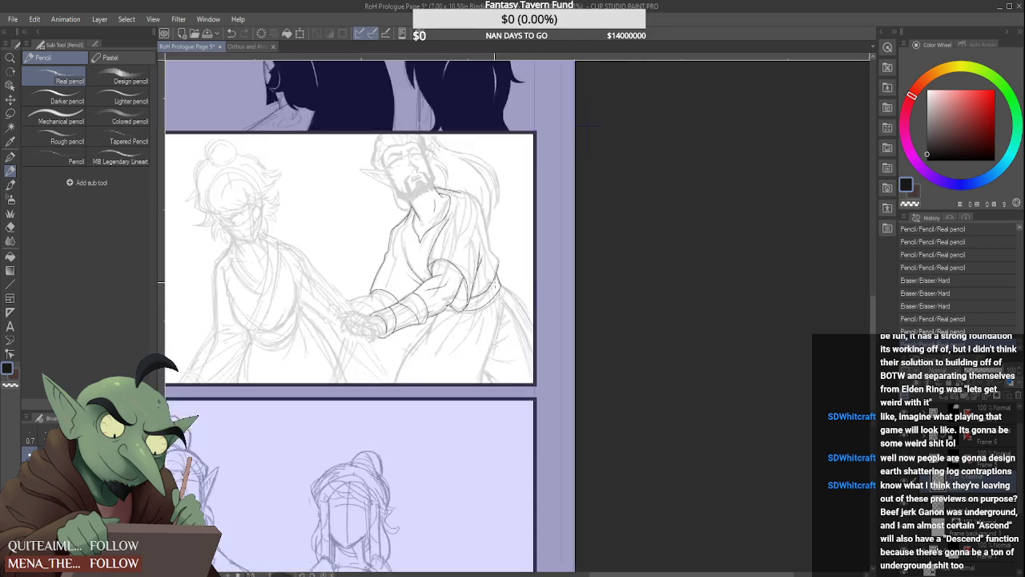
scroll(461, 321, up, 8)
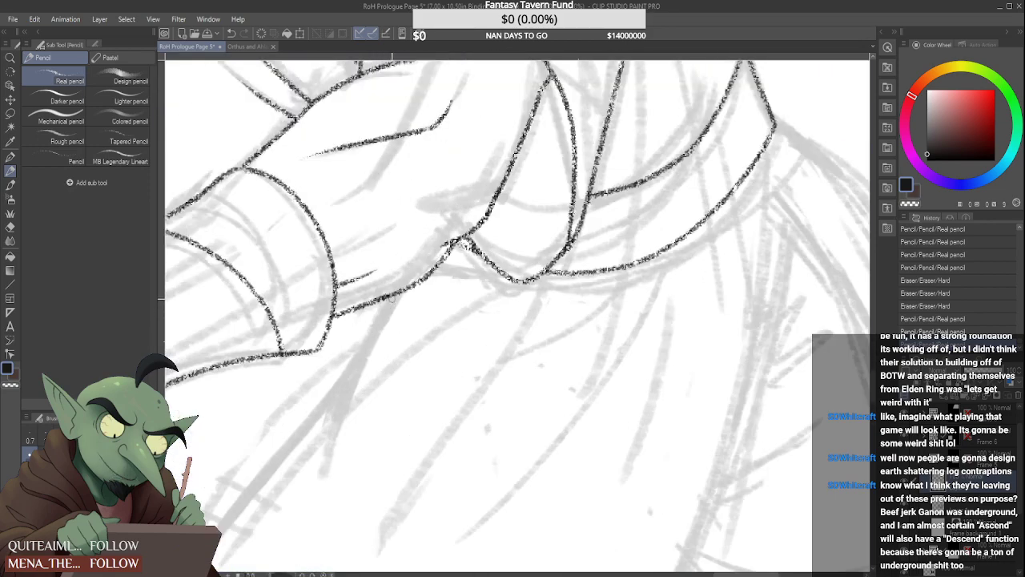
drag(387, 303, 332, 493)
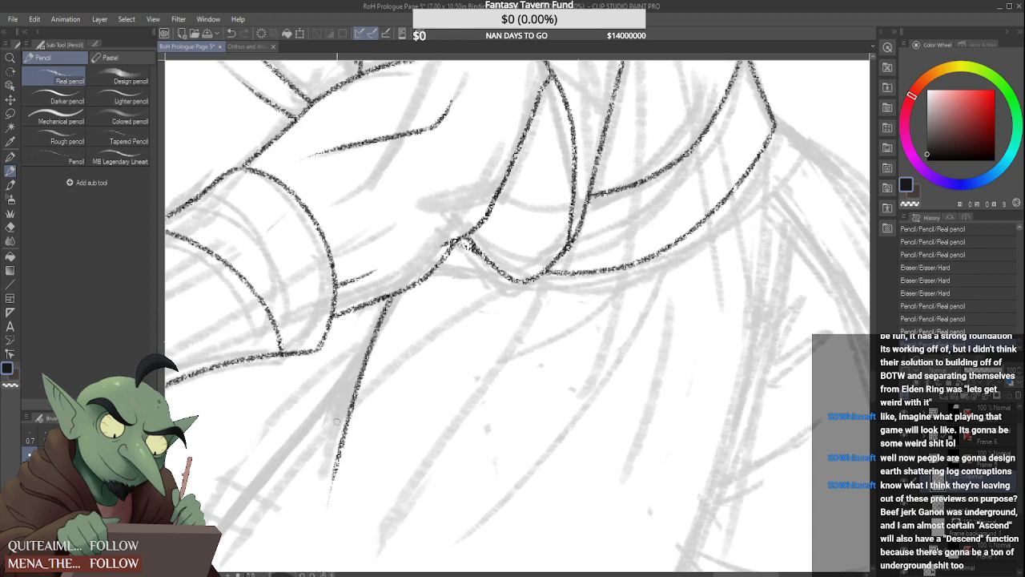
drag(364, 409, 328, 521)
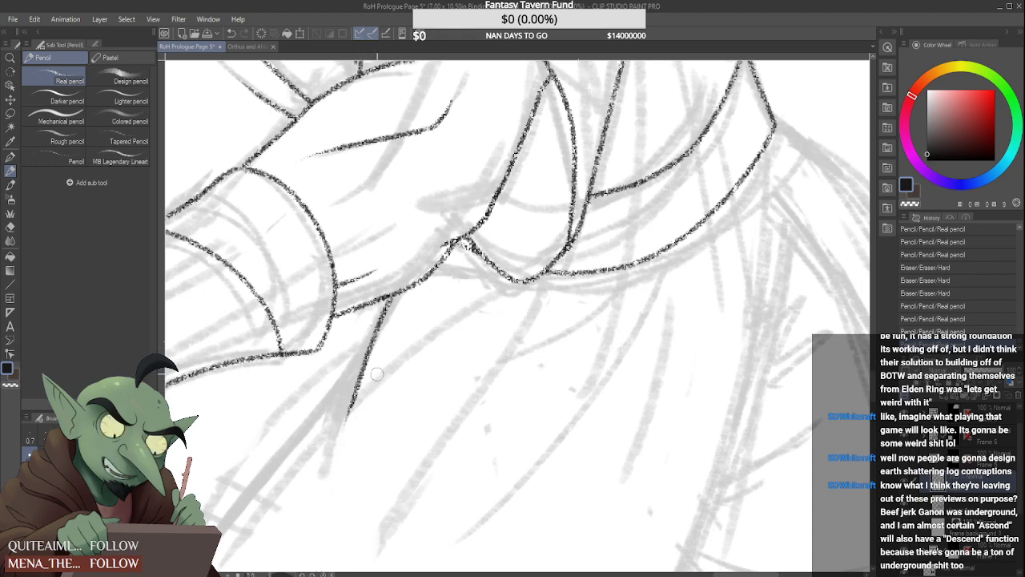
drag(374, 377, 354, 425)
scroll(383, 350, down, 5)
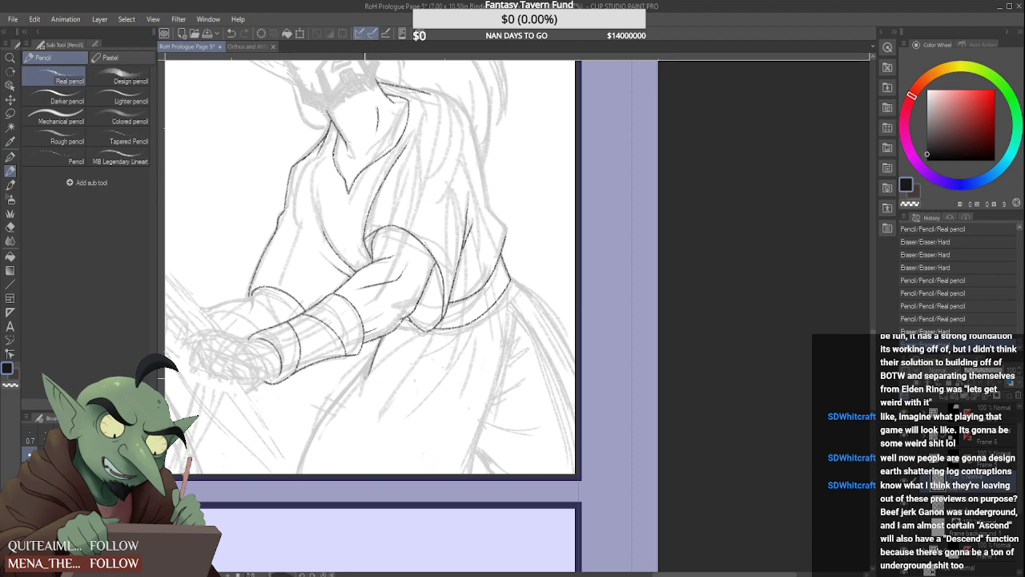
Draw the robe skirt's long front edge from the short fold under the forearm down to the panel's bottom border
scroll(366, 362, up, 1)
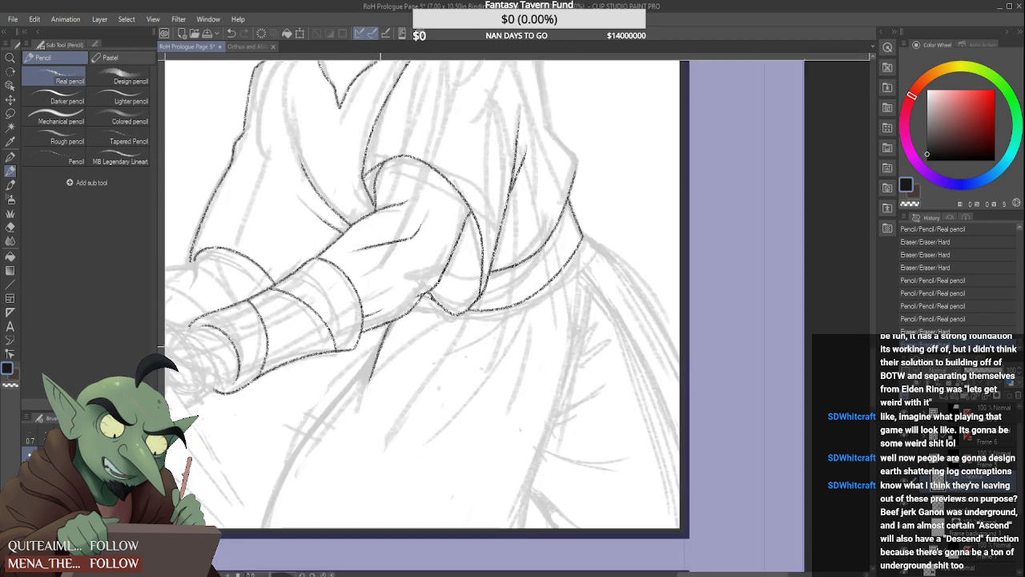
drag(379, 351, 271, 528)
key(ctrl+z)
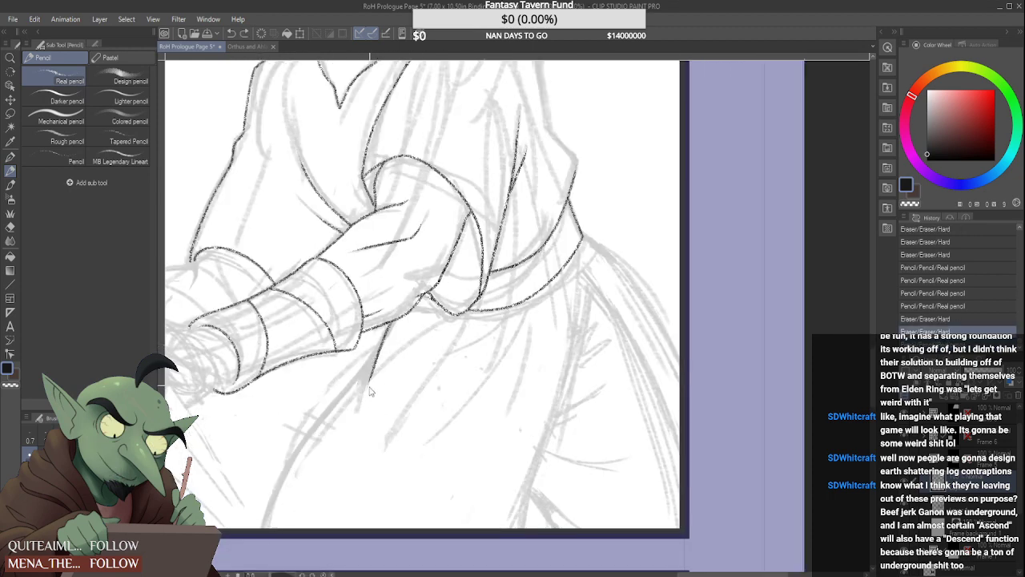
drag(382, 344, 266, 529)
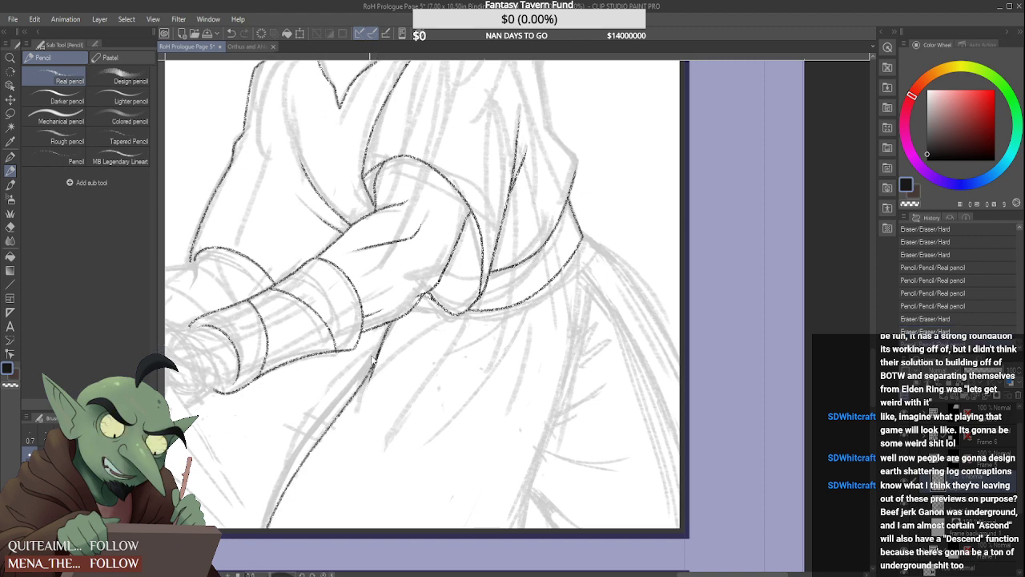
key(ctrl+z)
mouse_move(381, 345)
mouse_down()
mouse_move(315, 420)
mouse_move(258, 527)
mouse_up()
key(ctrl+z)
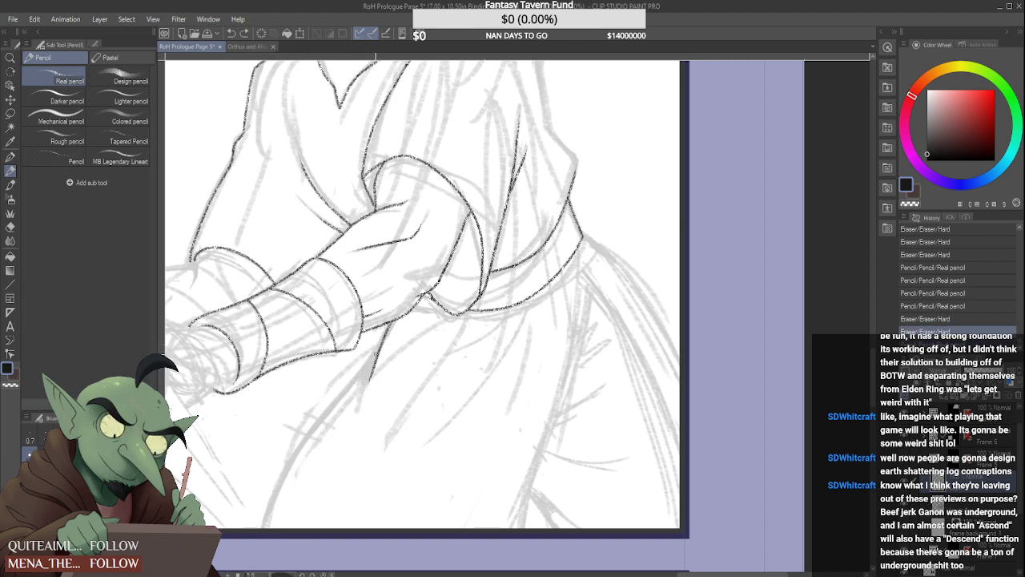
drag(376, 351, 257, 527)
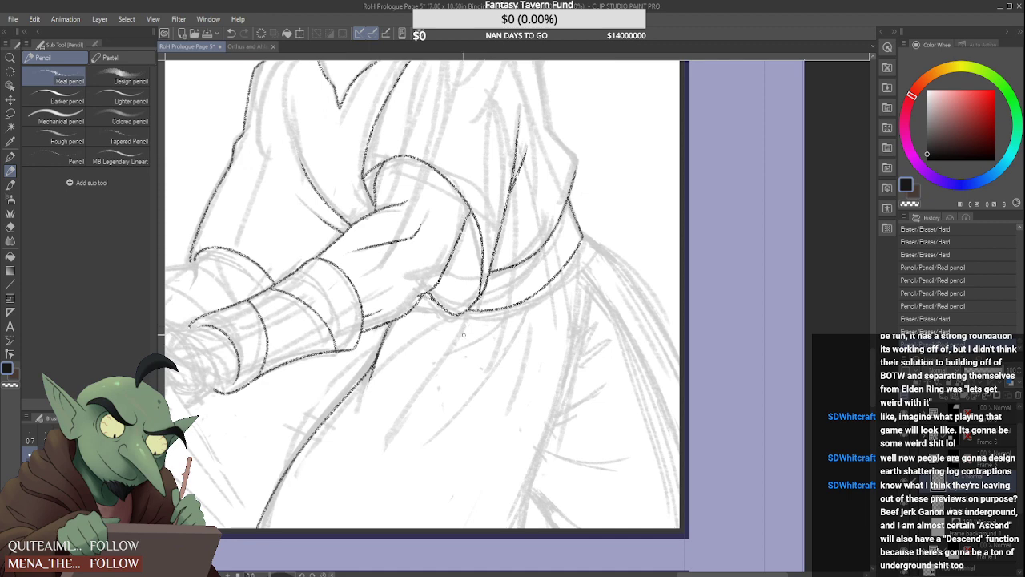
Draw one long and one short fold line on the robe's skirt, both sweeping down towards the front from the belt's lower edge
drag(518, 326, 425, 433)
scroll(513, 325, up, 2)
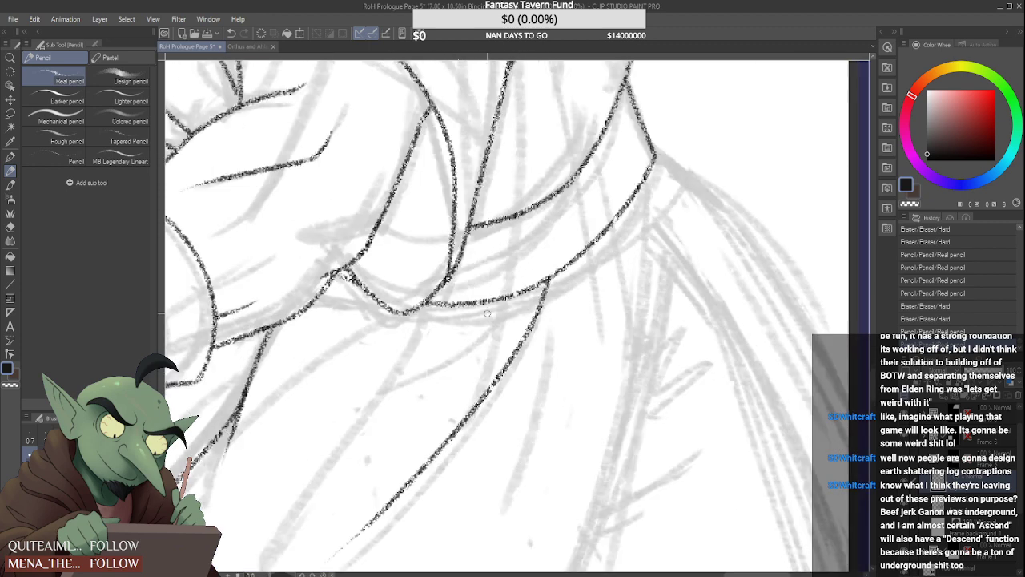
drag(486, 304, 396, 376)
scroll(479, 343, down, 5)
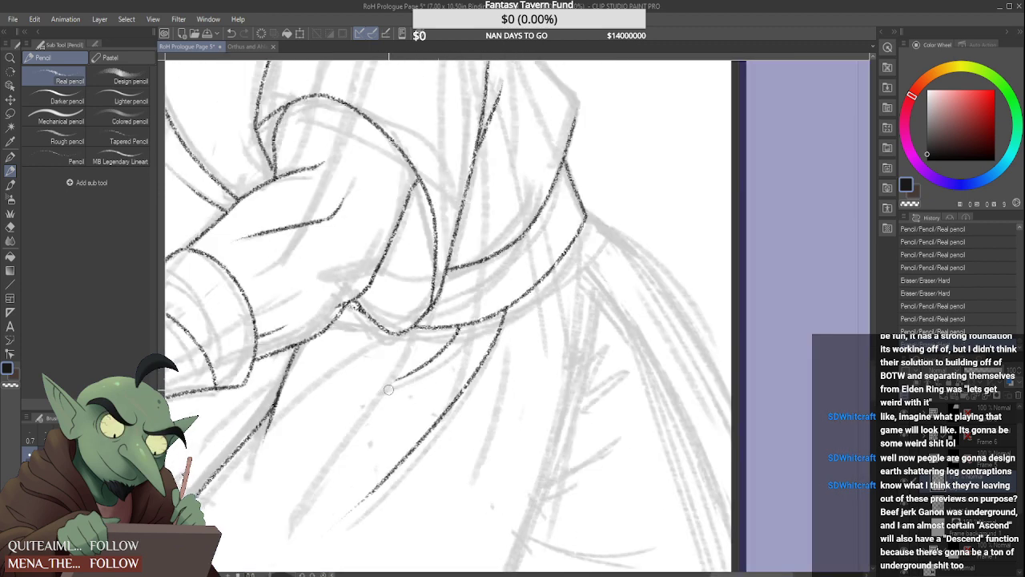
Draw the long edge of the skirt's front section from the belt's back end down to the panel's bottom border
scroll(482, 340, down, 2)
scroll(481, 340, up, 4)
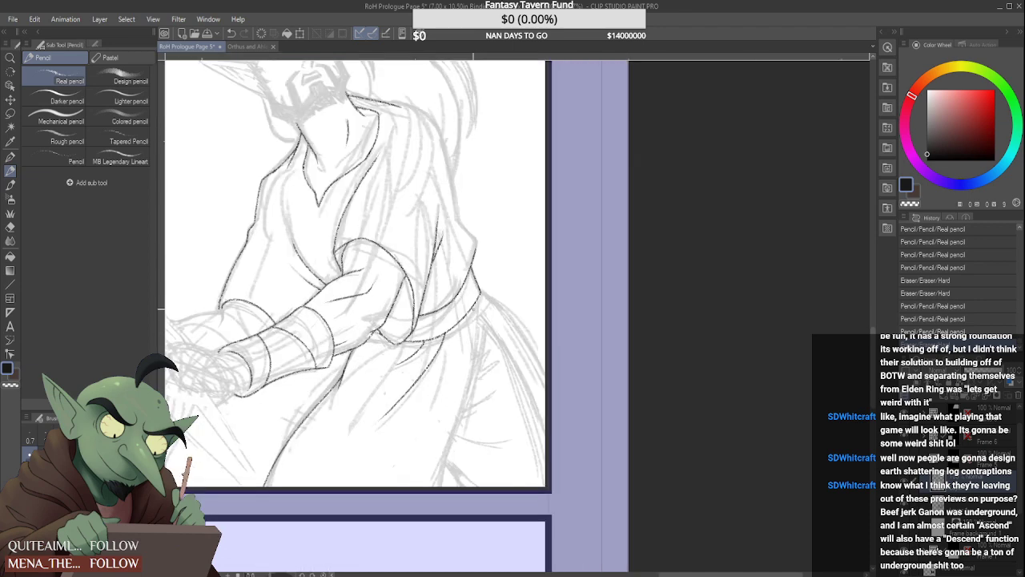
drag(478, 298, 438, 485)
scroll(461, 391, down, 2)
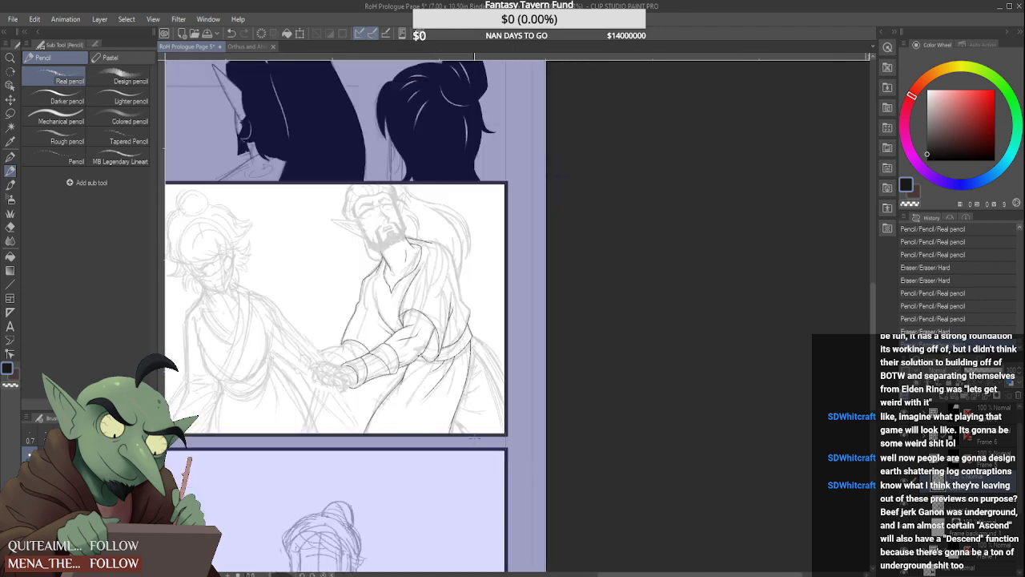
scroll(469, 417, up, 4)
Draw two short diverging fold strokes branching off the lower end of the skirt's long edge
drag(470, 424, 471, 426)
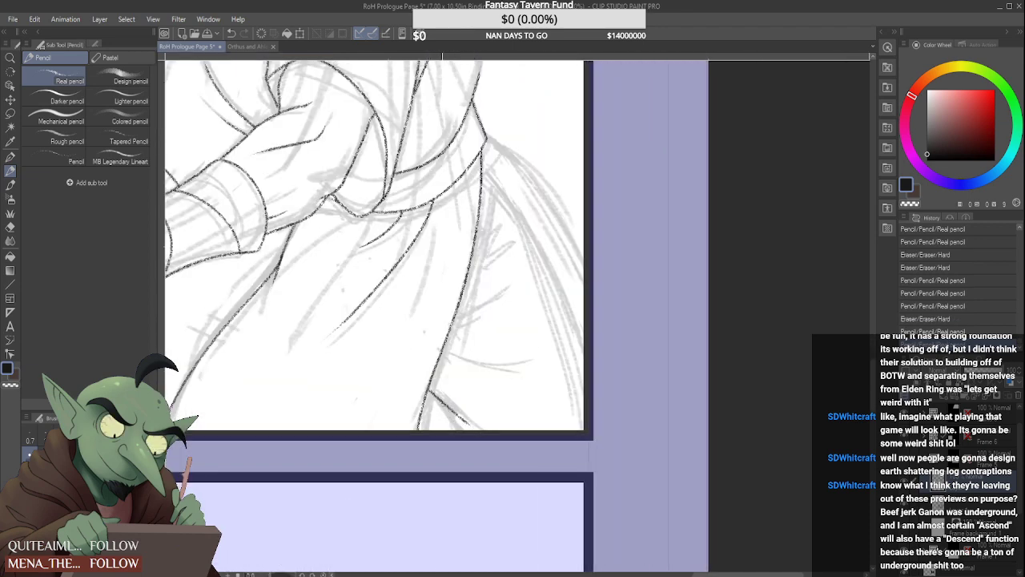
drag(430, 392, 461, 432)
scroll(444, 408, up, 3)
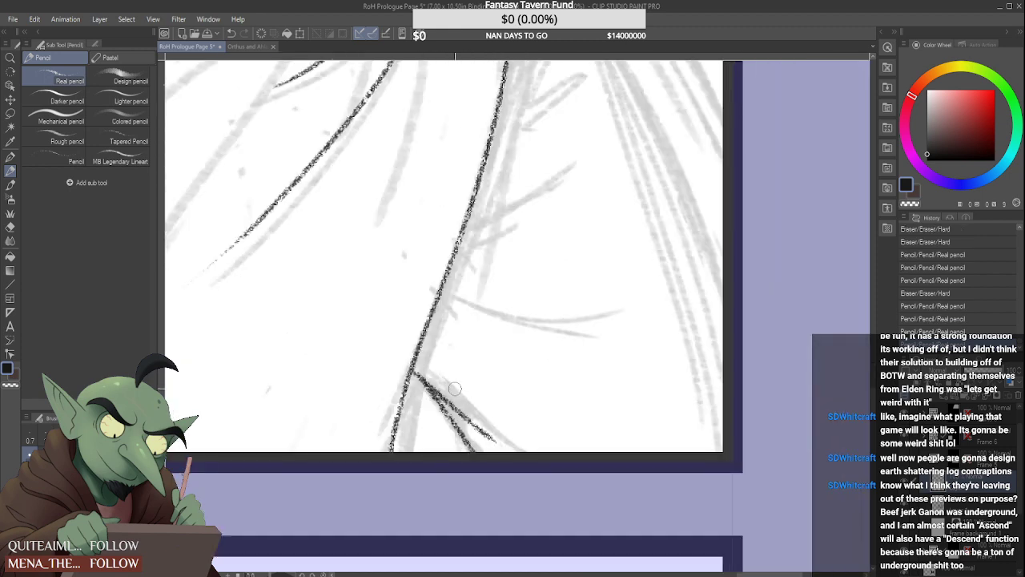
drag(432, 384, 496, 440)
scroll(456, 393, down, 1)
scroll(456, 390, down, 2)
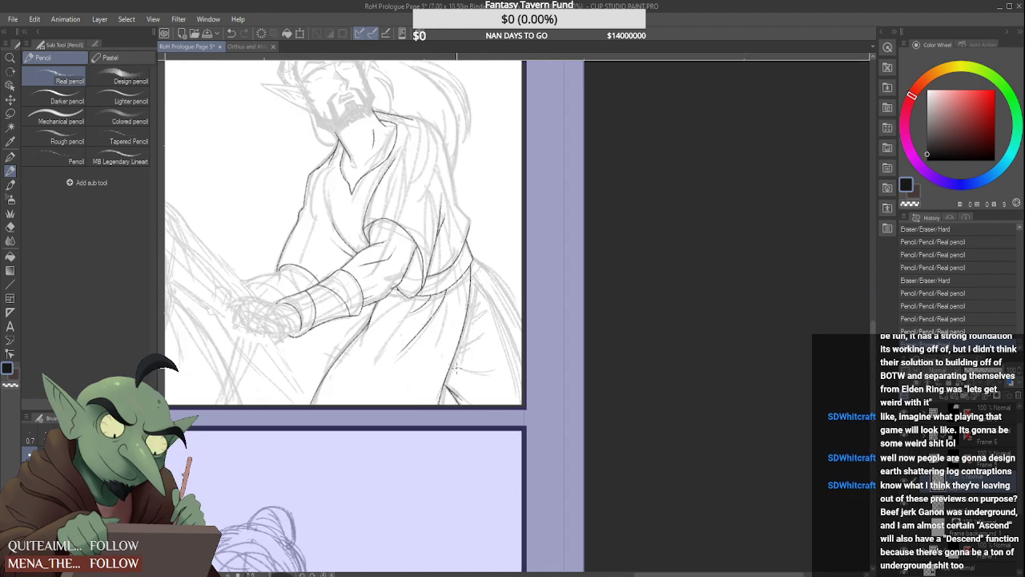
Clean up the outer of the two short fold strokes and extend it to the panel's bottom border
scroll(461, 401, up, 2)
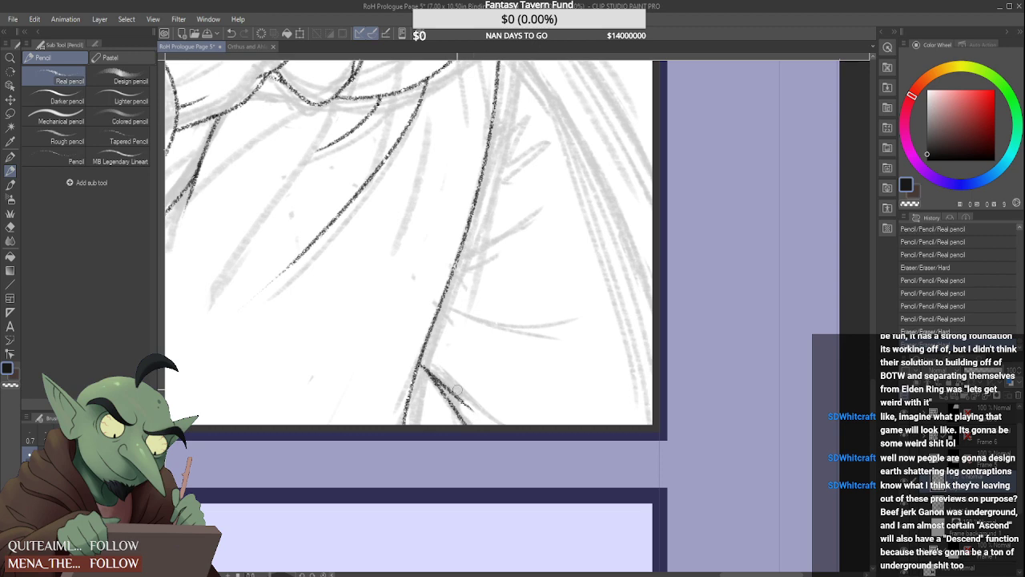
drag(454, 387, 474, 411)
scroll(480, 417, down, 2)
scroll(460, 356, down, 1)
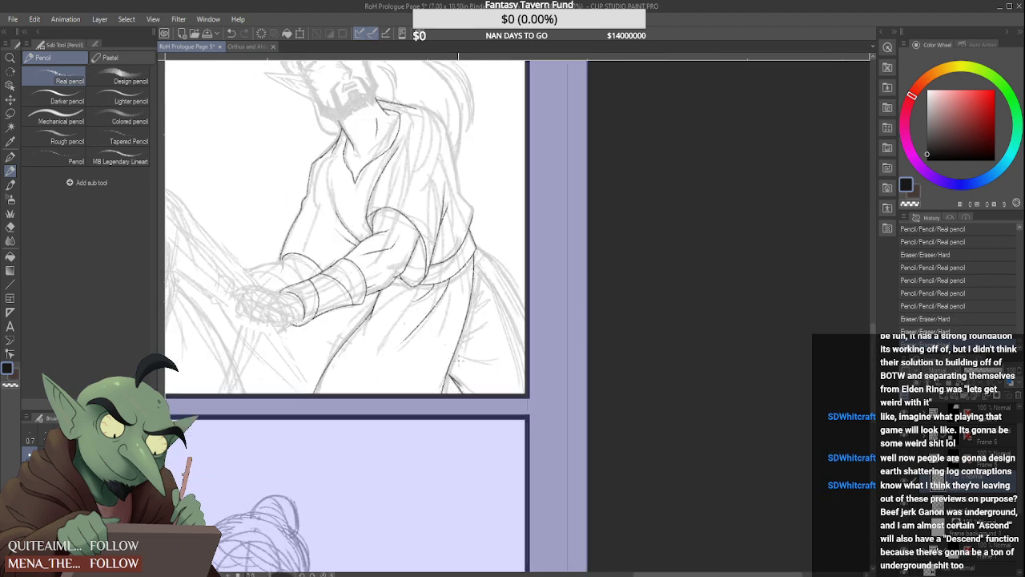
scroll(460, 356, up, 4)
drag(441, 359, 526, 427)
scroll(527, 427, down, 4)
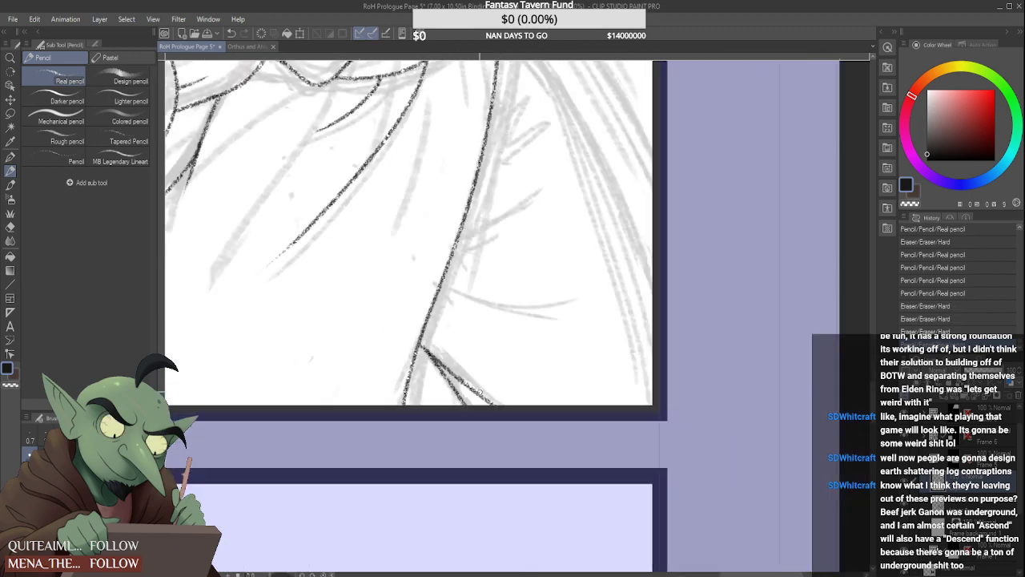
scroll(472, 326, down, 1)
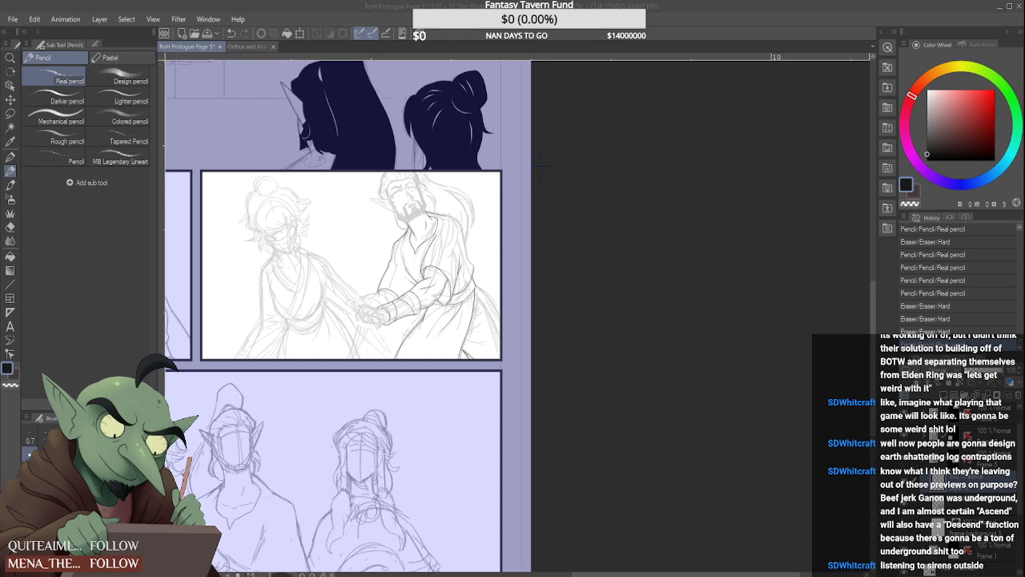
Draw the inner and outer edges of the skirt's trailing back section, sweeping from the belt's back end to the panel's right border
scroll(464, 294, up, 3)
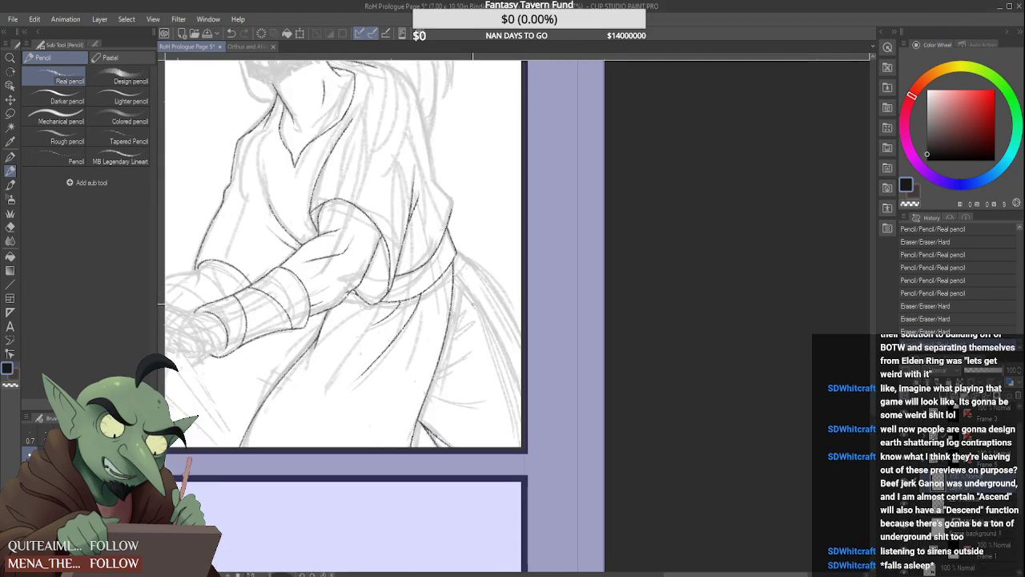
drag(455, 276, 520, 411)
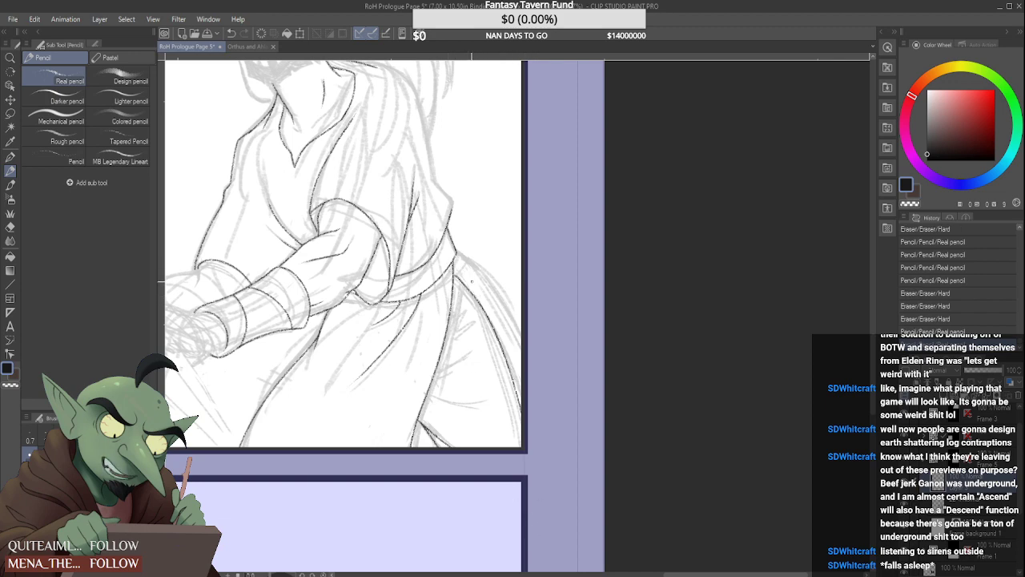
drag(470, 258, 520, 340)
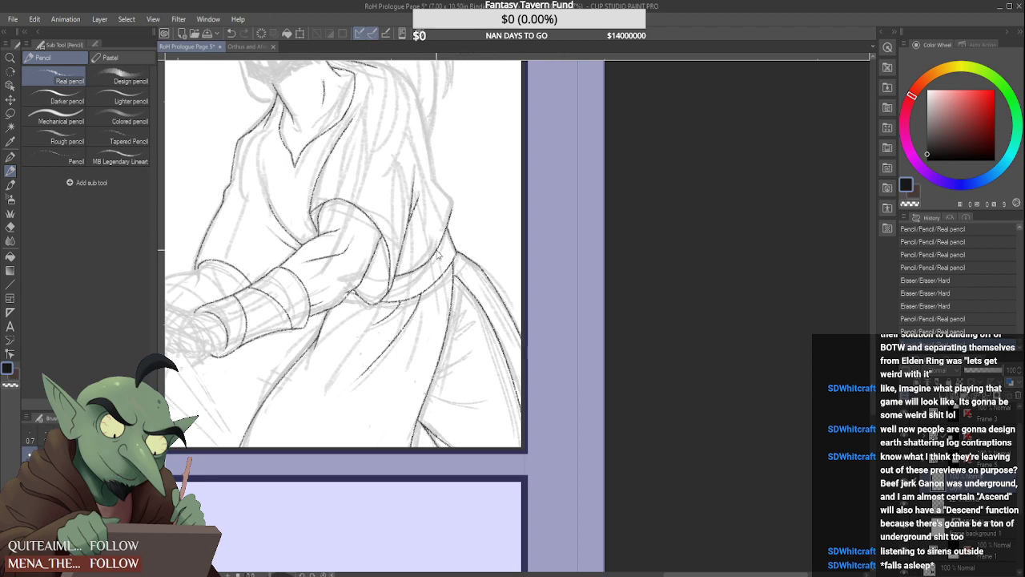
key(ctrl+z)
drag(471, 260, 522, 332)
Draw a shallow curved fold across the lower skirt behind its long edge and clean up both of its ends
drag(426, 398, 479, 403)
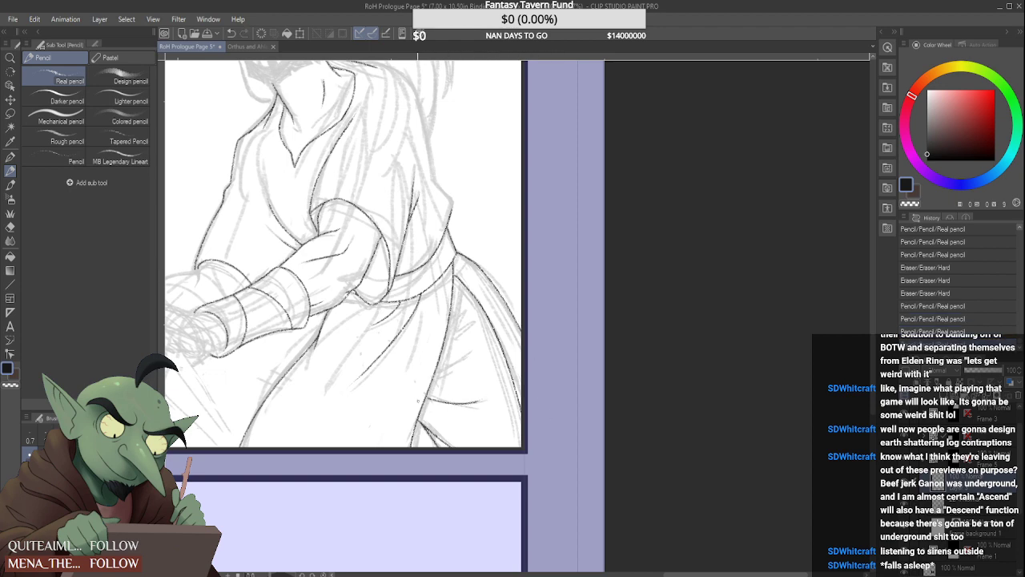
scroll(418, 400, up, 3)
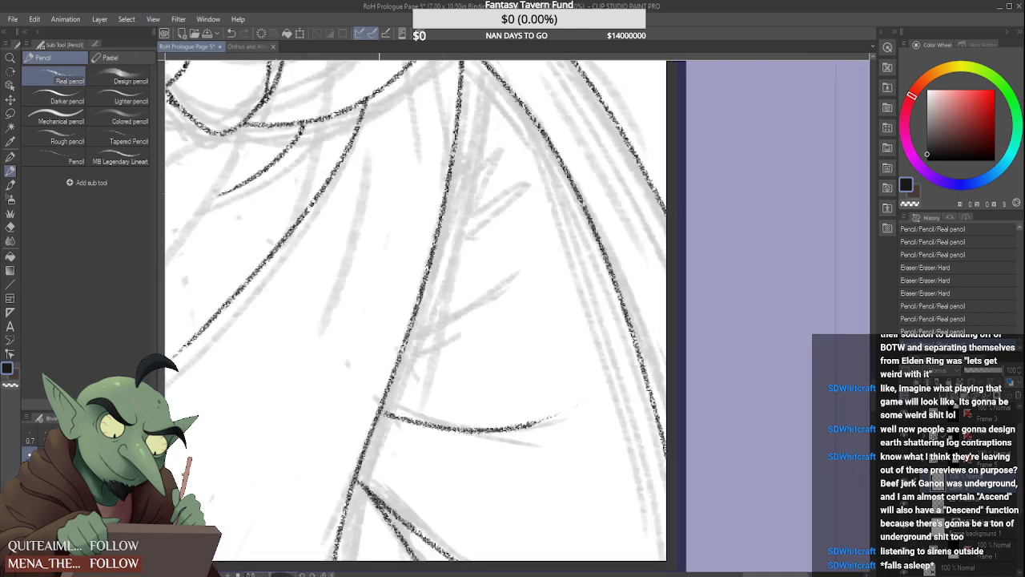
drag(379, 412, 396, 419)
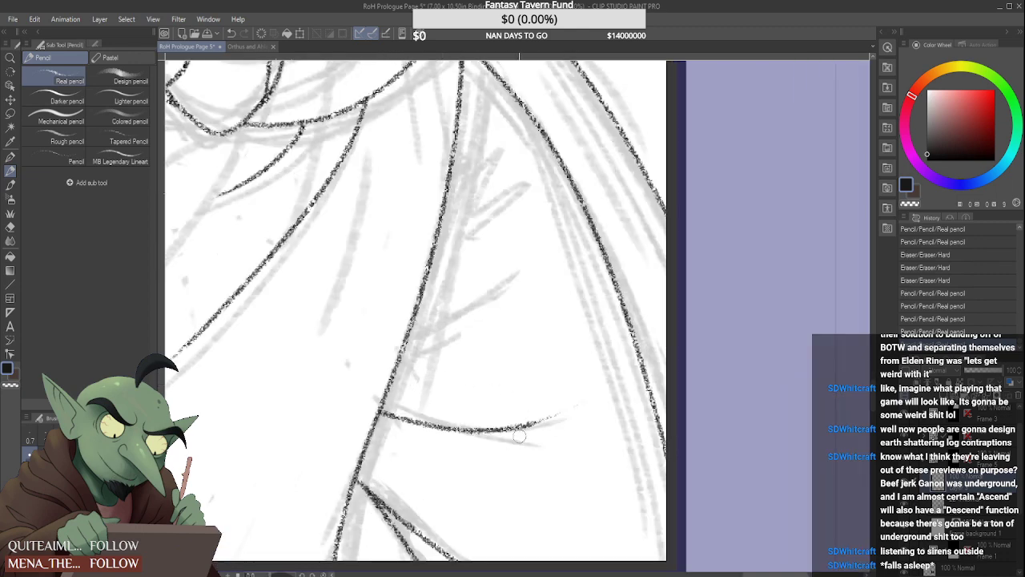
drag(577, 405, 562, 413)
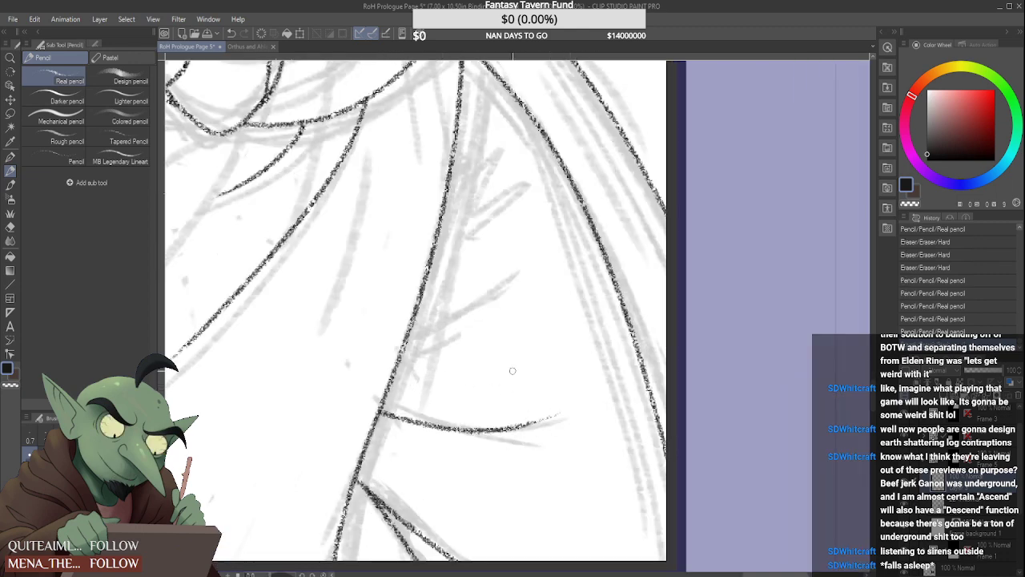
scroll(440, 339, down, 4)
scroll(453, 323, down, 2)
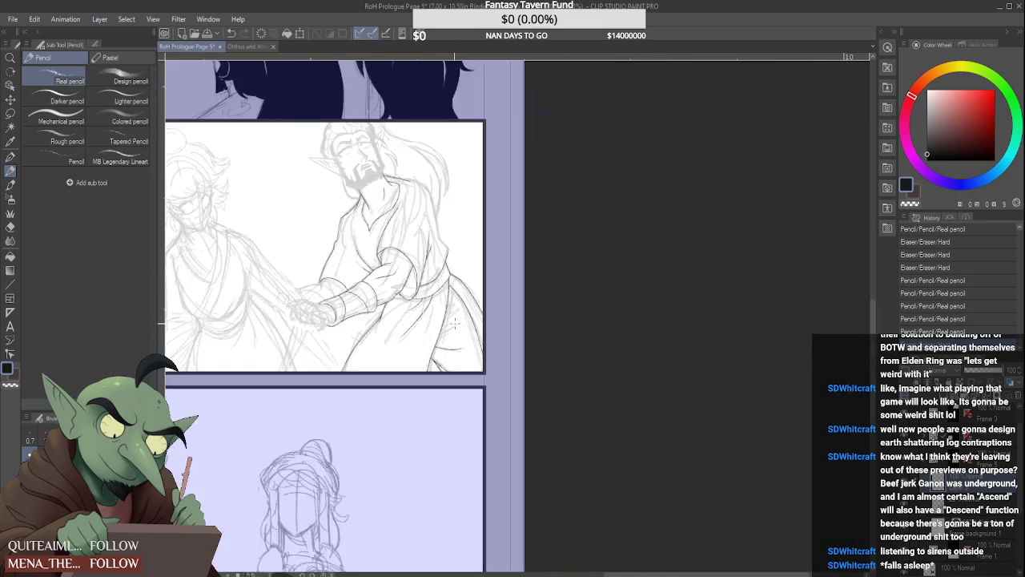
scroll(455, 327, down, 1)
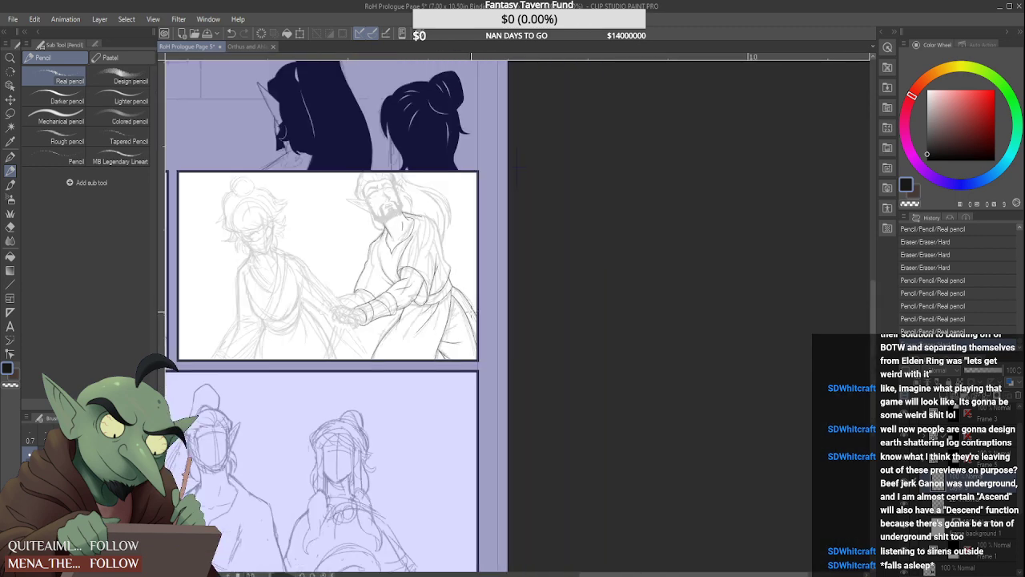
Draw a hooked fold above the shallow curved one, plus a shorter straight fold above it, both rising from the skirt's long edge
scroll(455, 326, up, 4)
scroll(460, 323, up, 2)
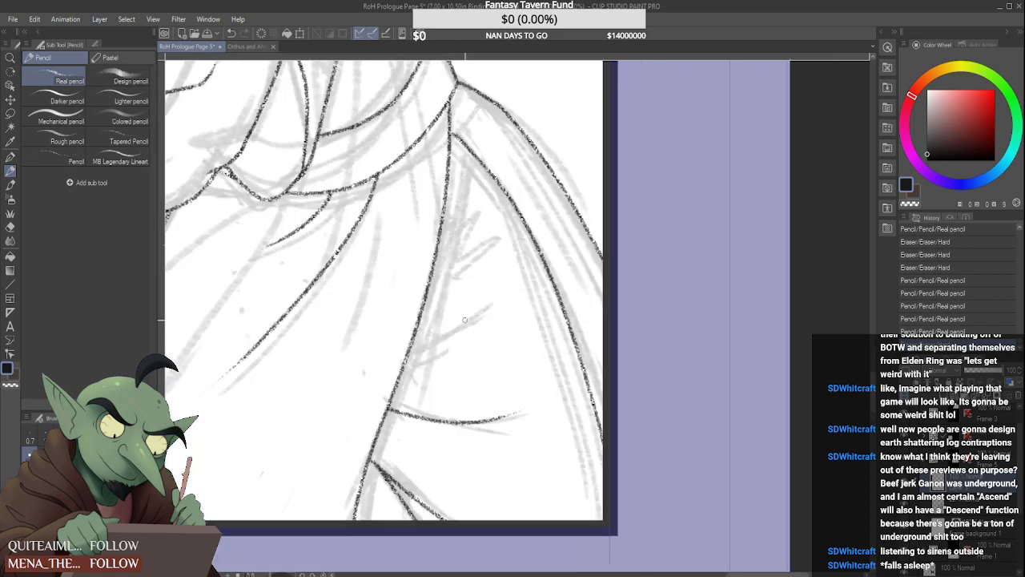
drag(408, 354, 522, 311)
scroll(535, 302, up, 1)
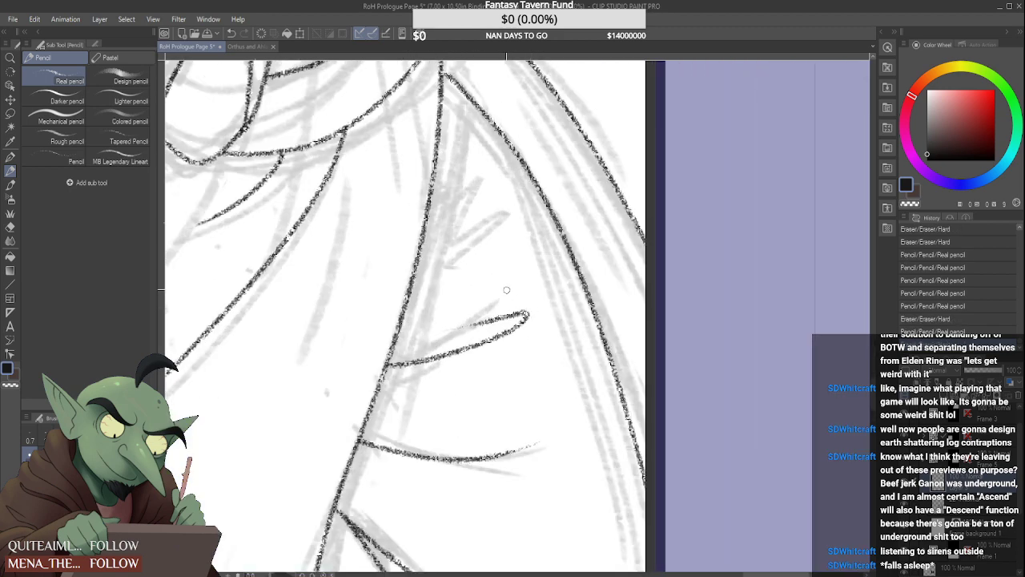
drag(406, 305, 516, 269)
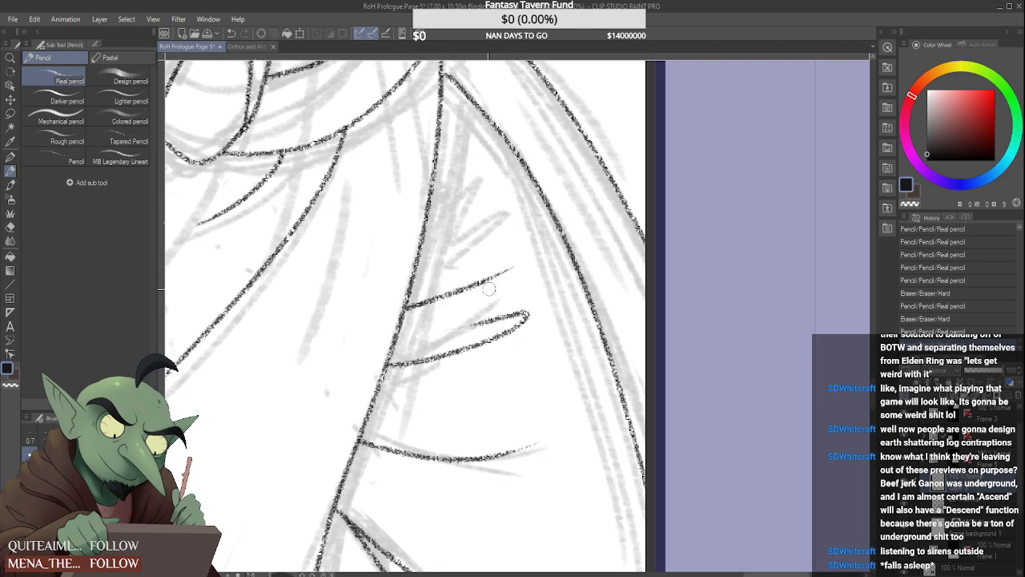
scroll(516, 276, down, 5)
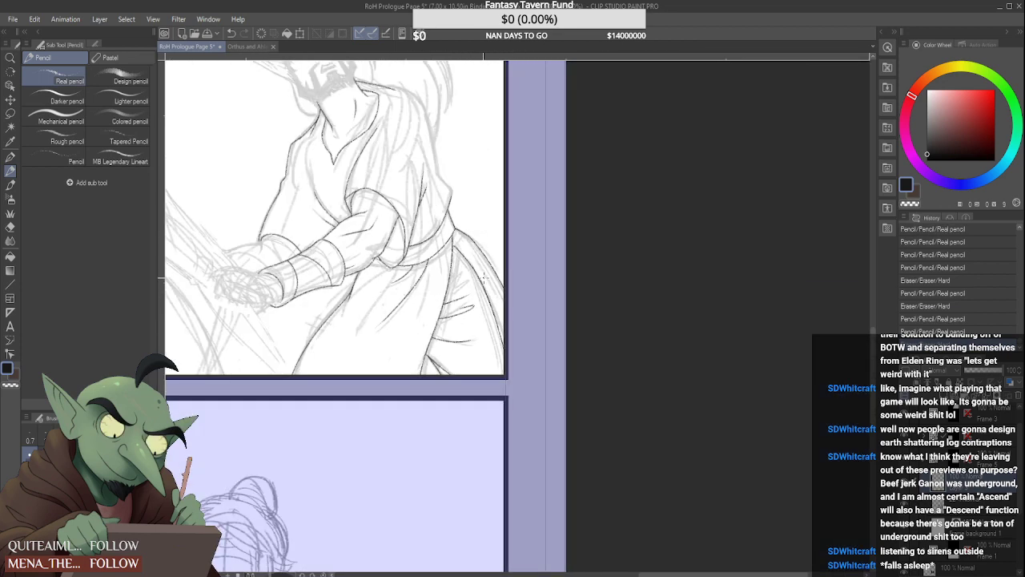
Lengthen the returning upper stroke of the hooked fold back towards the skirt's long edge
scroll(471, 290, up, 5)
drag(448, 345, 385, 362)
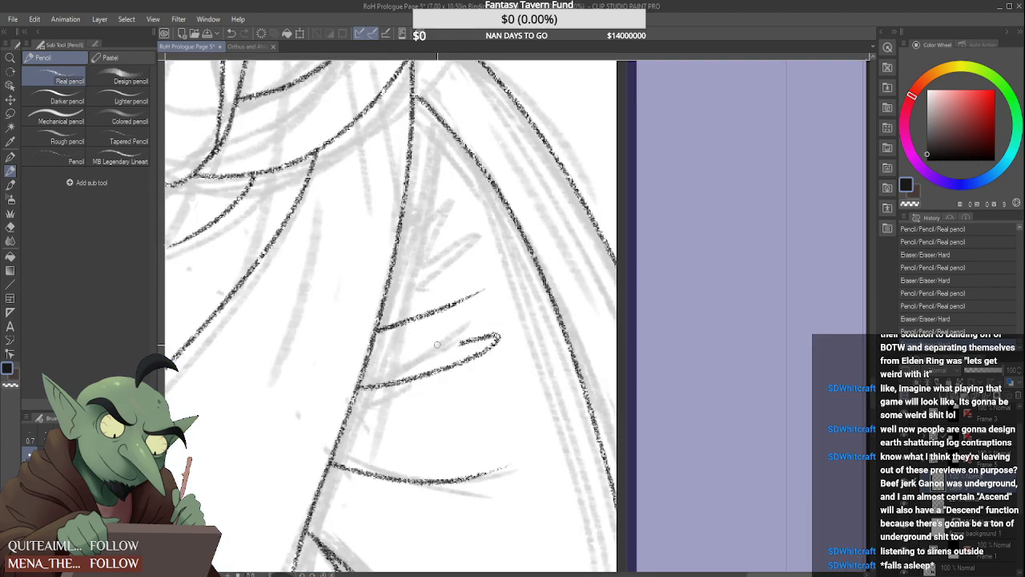
mouse_move(463, 340)
mouse_down()
mouse_move(488, 338)
mouse_move(405, 361)
mouse_up()
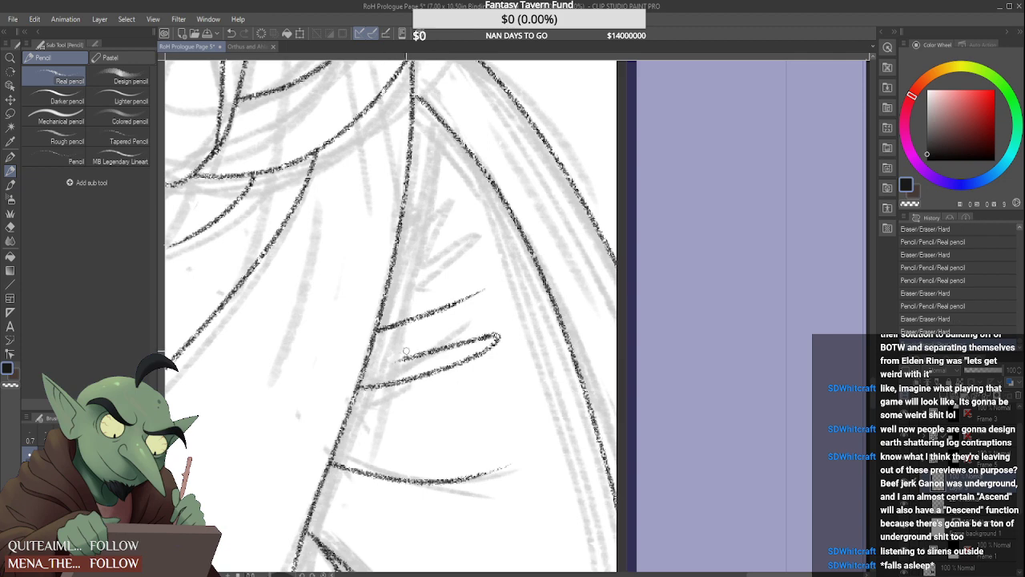
scroll(392, 356, down, 5)
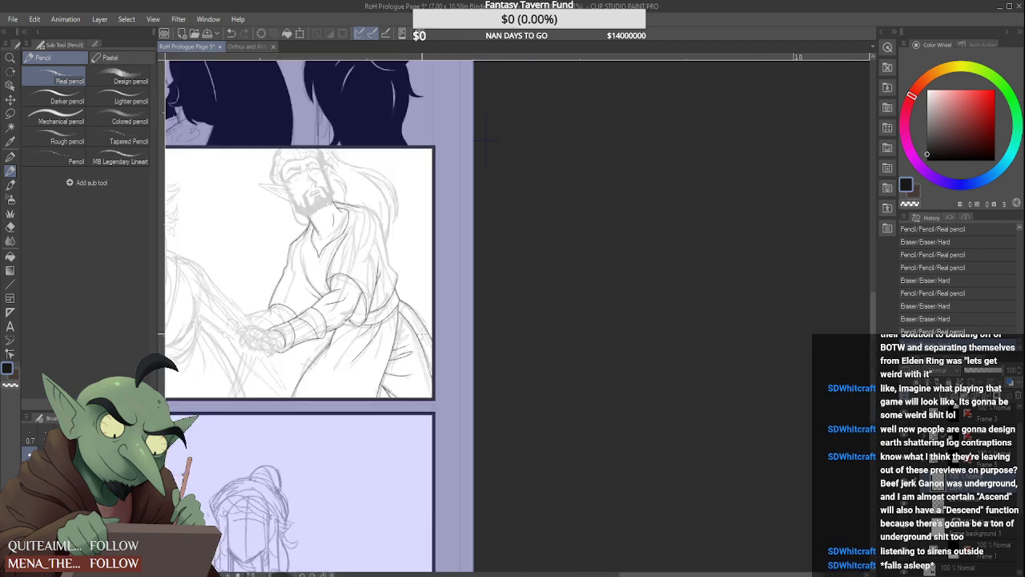
Draw a short fold rising from the skirt's long edge above the other folds, over the rough sketch
scroll(410, 341, up, 5)
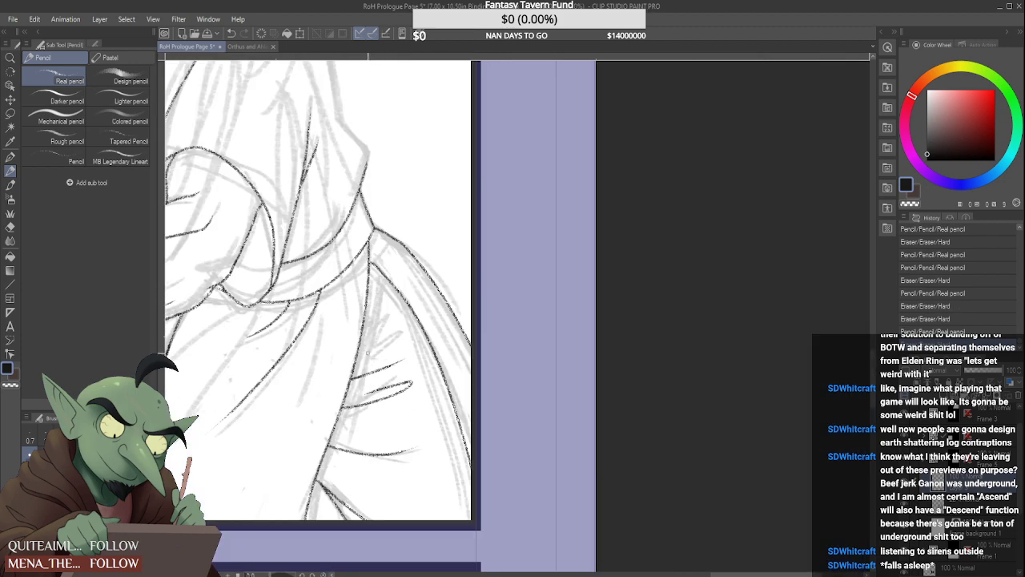
mouse_move(358, 353)
mouse_down()
mouse_move(388, 326)
mouse_move(378, 336)
mouse_up()
scroll(365, 351, up, 2)
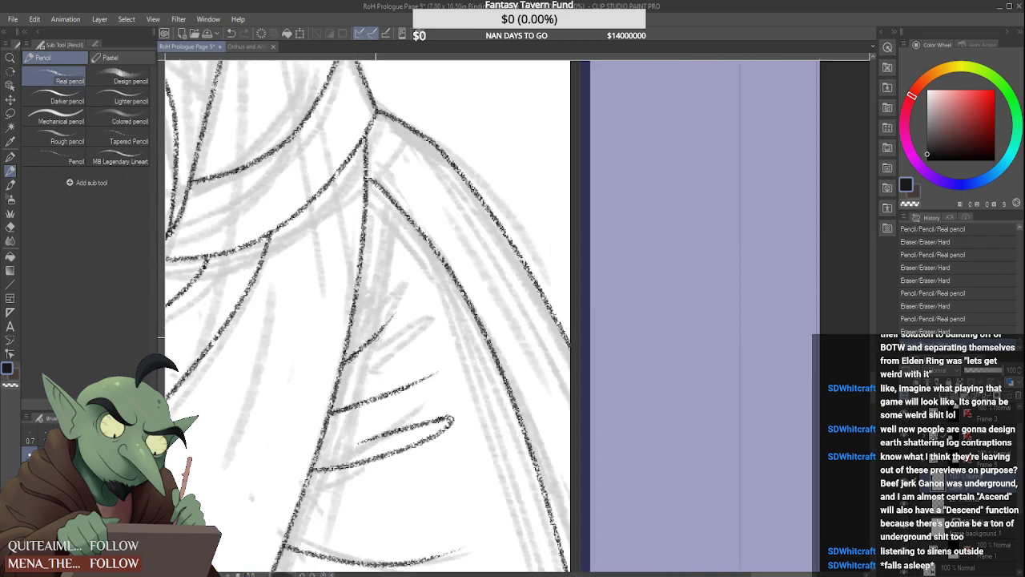
scroll(392, 322, down, 6)
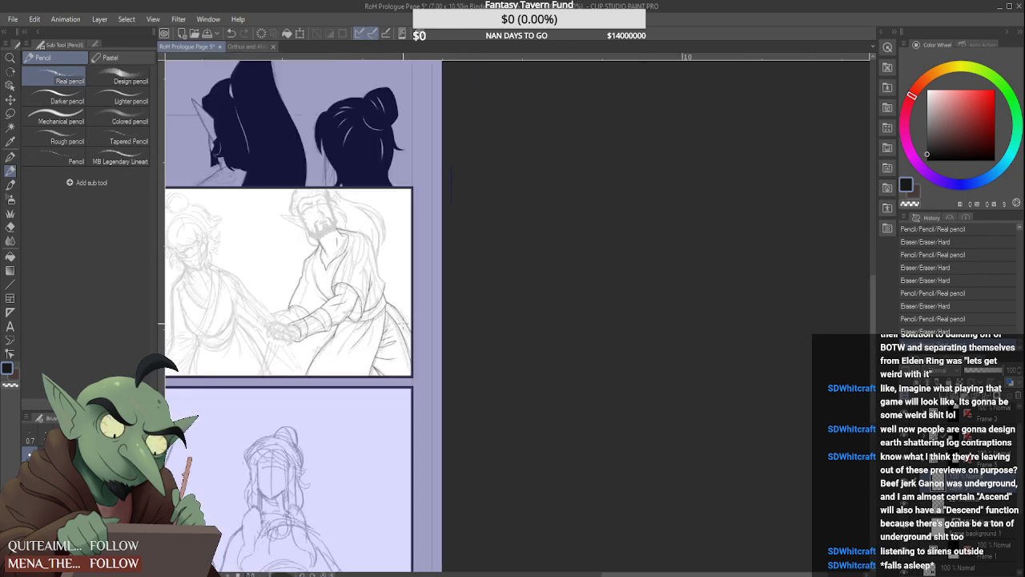
scroll(451, 184, down, 2)
scroll(451, 184, up, 3)
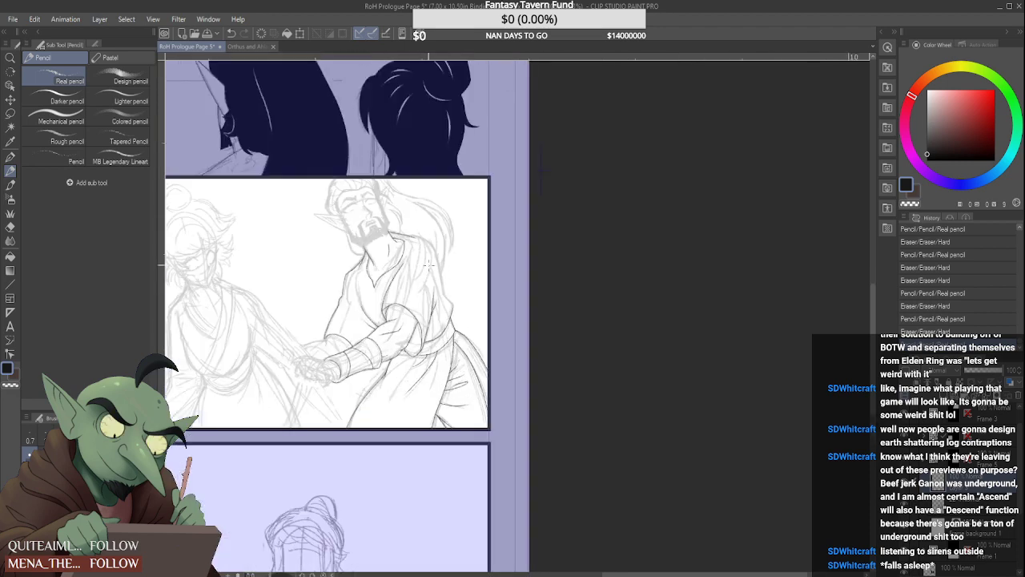
Draw the robe's back outline from the collar over the shoulder and down around the angular bulge to the belt
scroll(428, 265, up, 3)
mouse_move(387, 271)
mouse_down()
mouse_move(412, 280)
mouse_move(472, 463)
mouse_up()
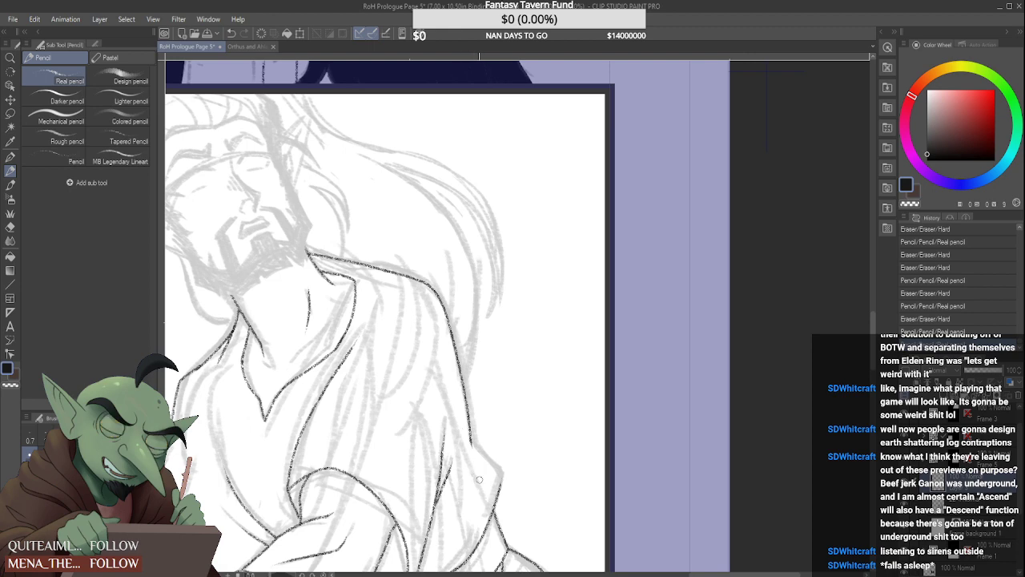
scroll(468, 445, up, 1)
mouse_move(475, 473)
mouse_down()
mouse_move(475, 447)
mouse_move(510, 482)
mouse_move(509, 534)
mouse_up()
scroll(507, 481, up, 2)
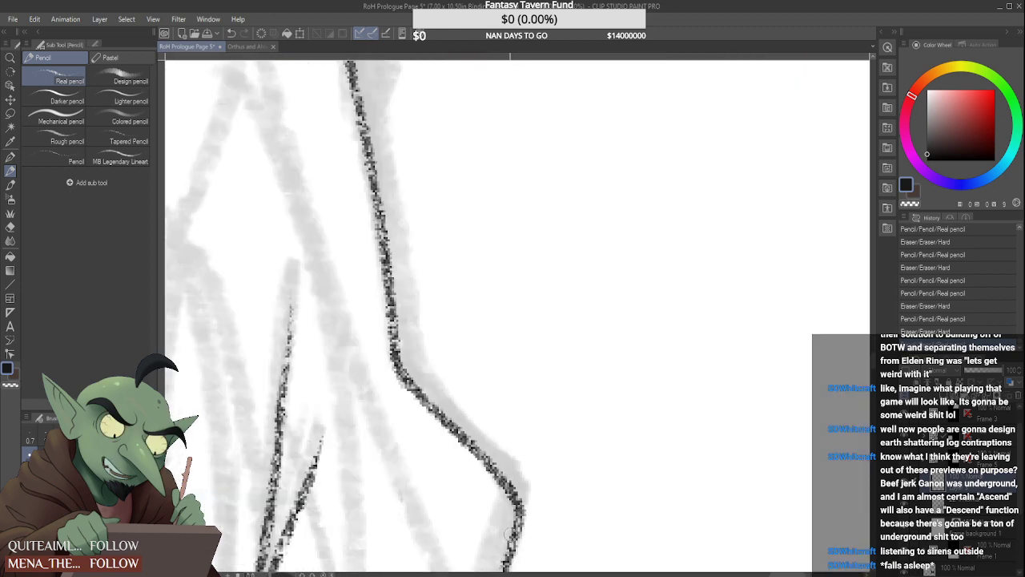
scroll(501, 397, down, 2)
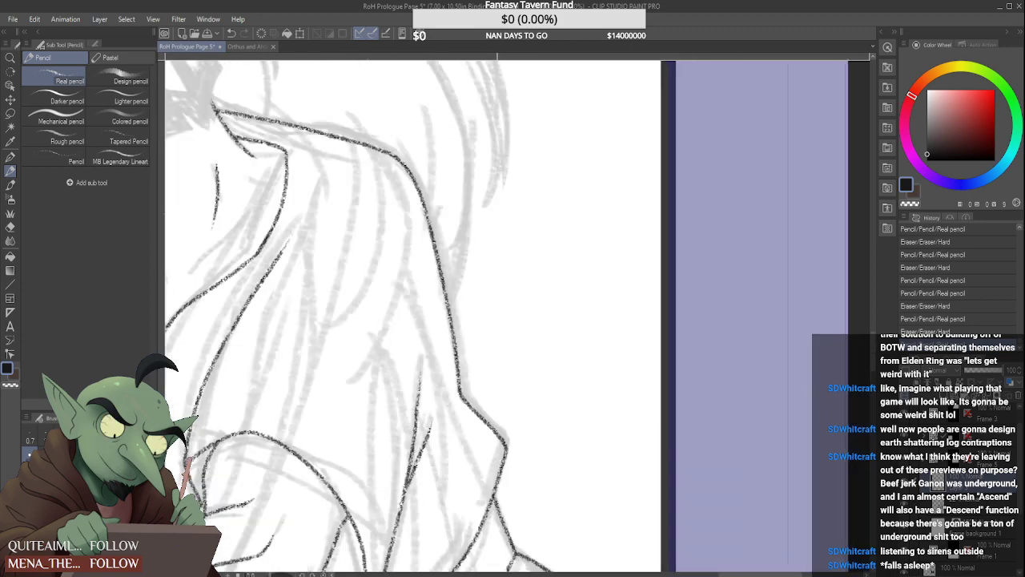
scroll(503, 394, down, 1)
Thin out the upper tip of the longer fold line on the robe's side above the belt
scroll(502, 396, up, 3)
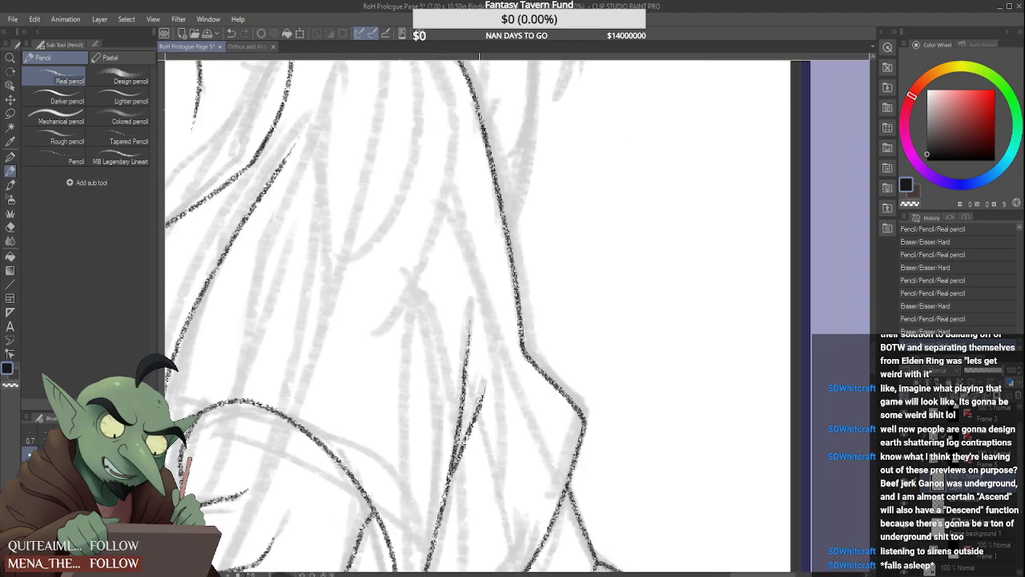
mouse_move(475, 435)
mouse_down()
mouse_move(488, 379)
mouse_move(471, 298)
mouse_up()
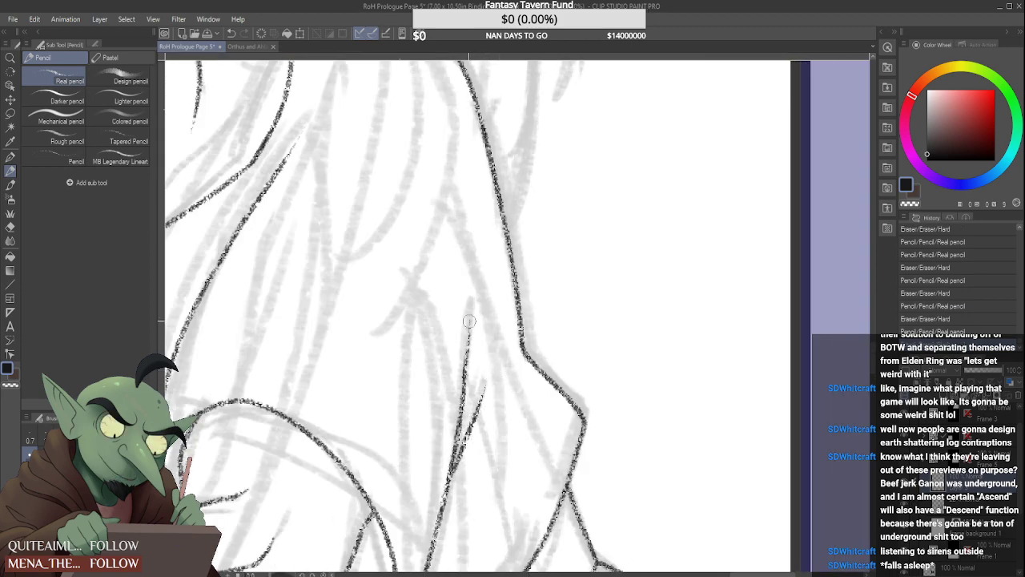
scroll(450, 344, down, 3)
scroll(448, 392, up, 1)
scroll(427, 453, up, 2)
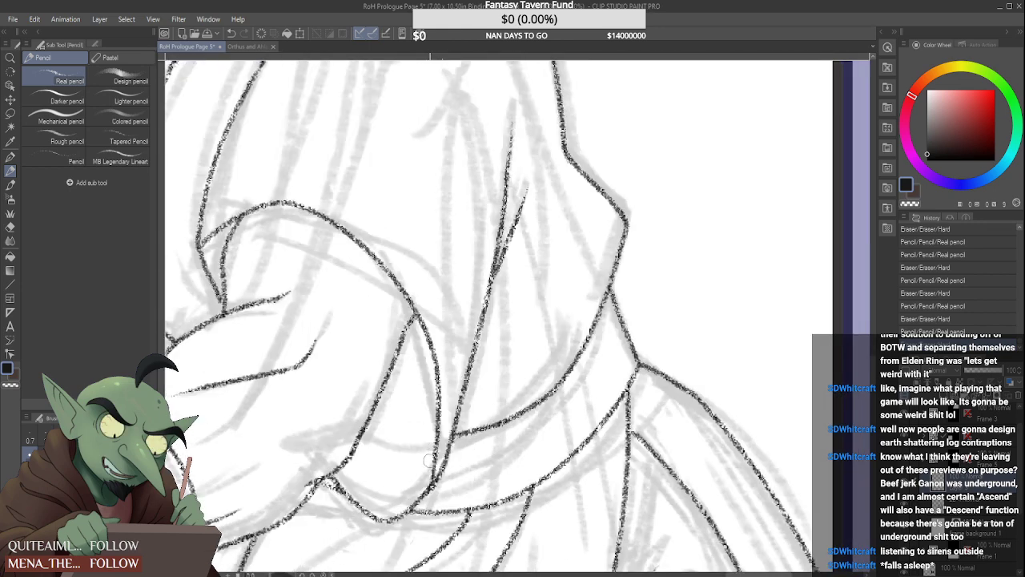
Trim the lower end of the sleeve opening's curve where it runs into the robe's long fold line above the belt
mouse_move(431, 474)
mouse_down()
mouse_move(426, 451)
mouse_move(451, 439)
mouse_up()
scroll(445, 452, up, 2)
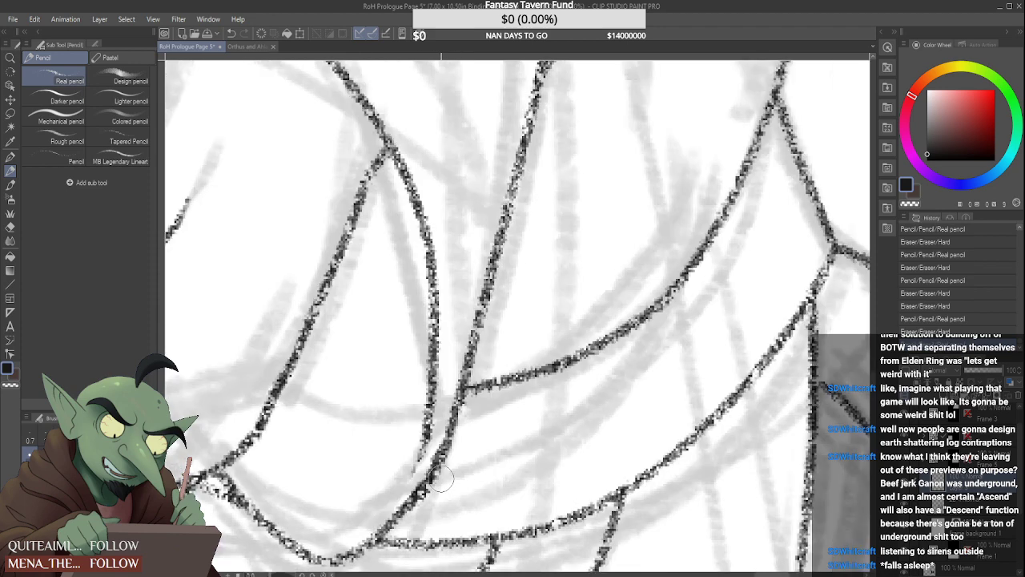
drag(431, 484, 451, 433)
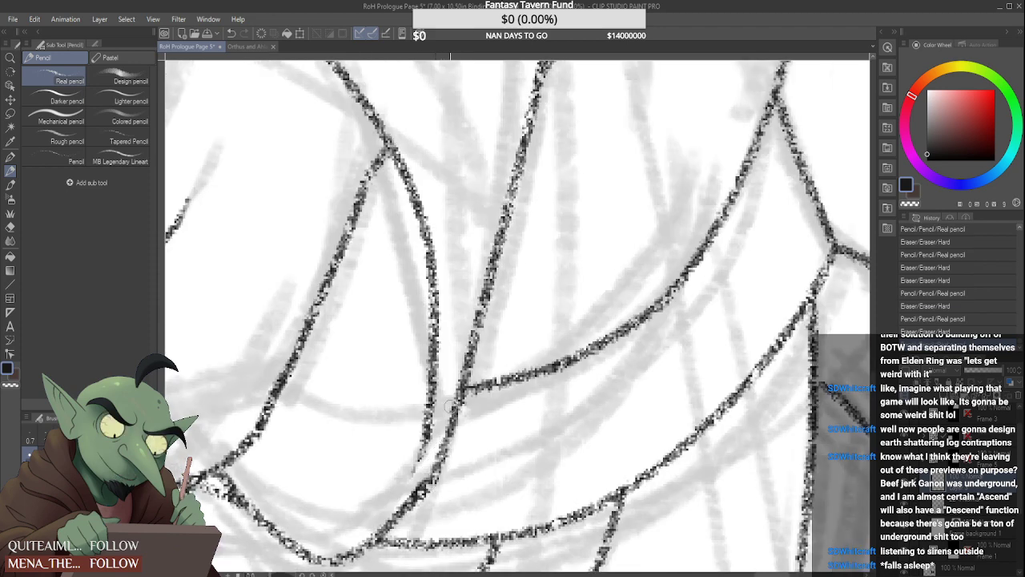
mouse_move(437, 486)
mouse_down()
mouse_move(459, 434)
mouse_move(435, 479)
mouse_up()
scroll(463, 445, down, 4)
scroll(459, 454, up, 4)
scroll(472, 413, down, 5)
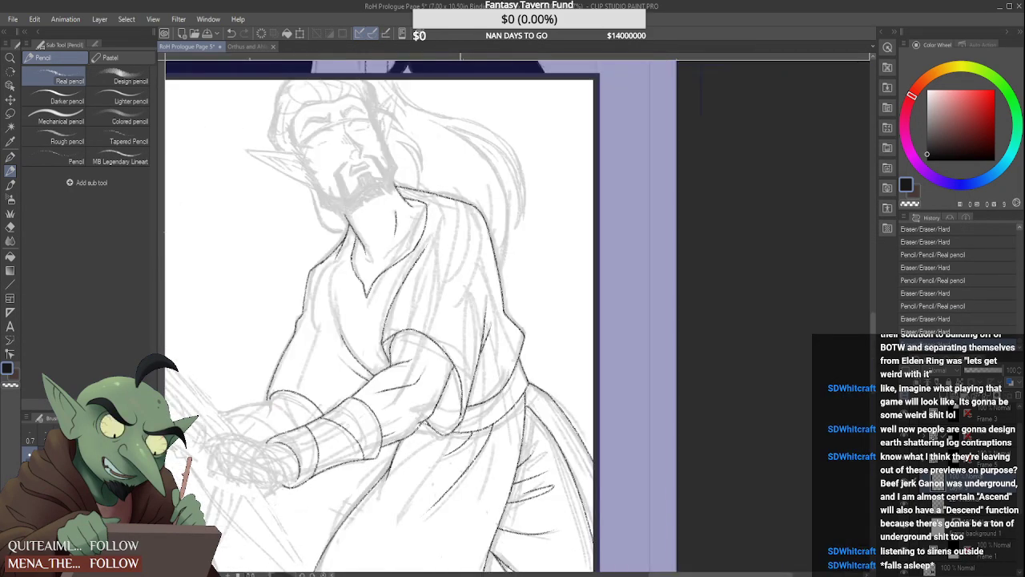
Redraw the lower end of the sleeve opening's curve down beside the long fold line and taper its tip
scroll(458, 416, up, 5)
drag(462, 404, 441, 433)
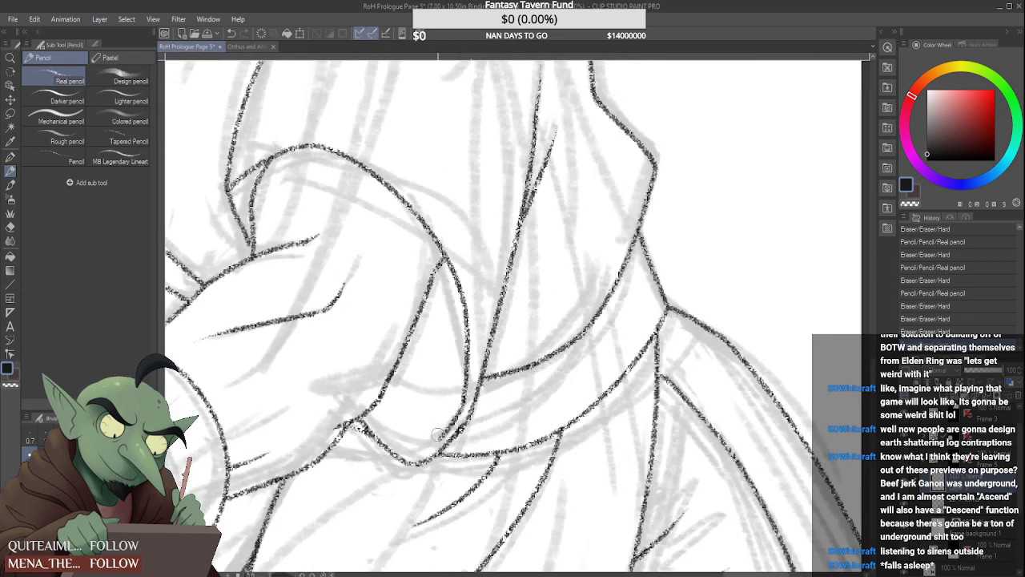
drag(455, 399, 446, 420)
scroll(449, 402, up, 2)
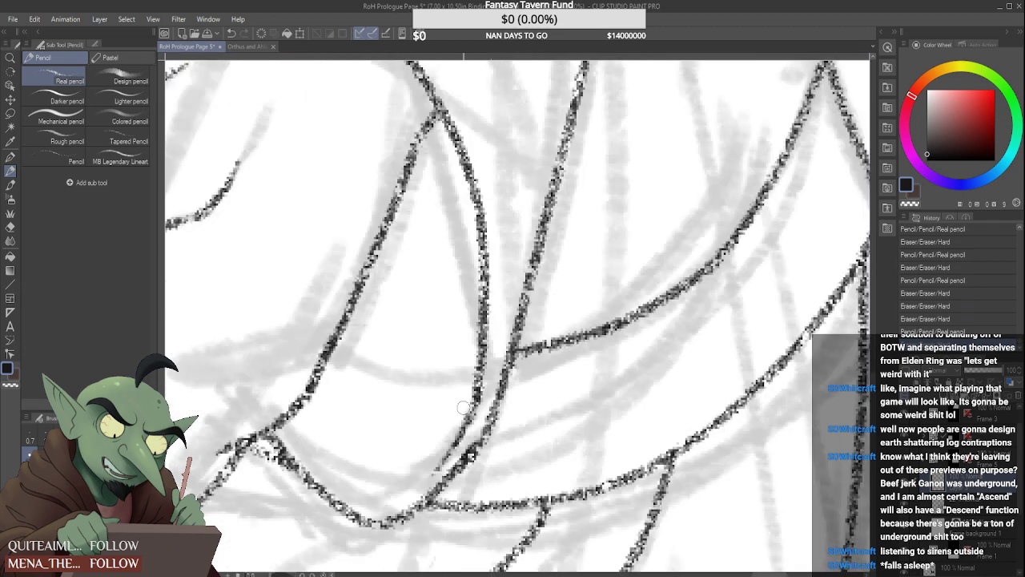
mouse_move(467, 386)
mouse_down()
mouse_move(433, 468)
mouse_move(463, 433)
mouse_move(433, 463)
mouse_move(454, 400)
mouse_move(451, 417)
mouse_up()
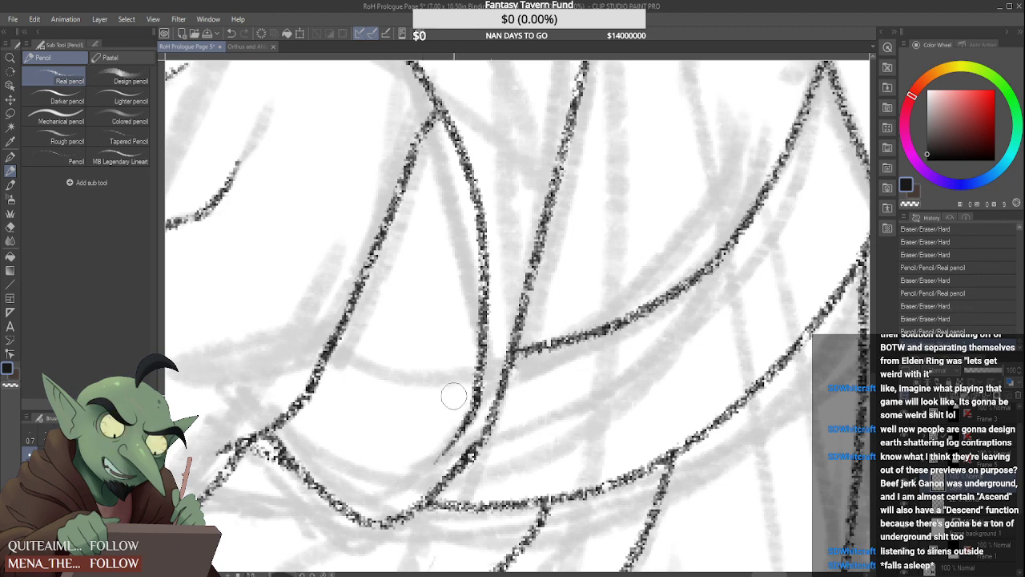
scroll(454, 396, down, 3)
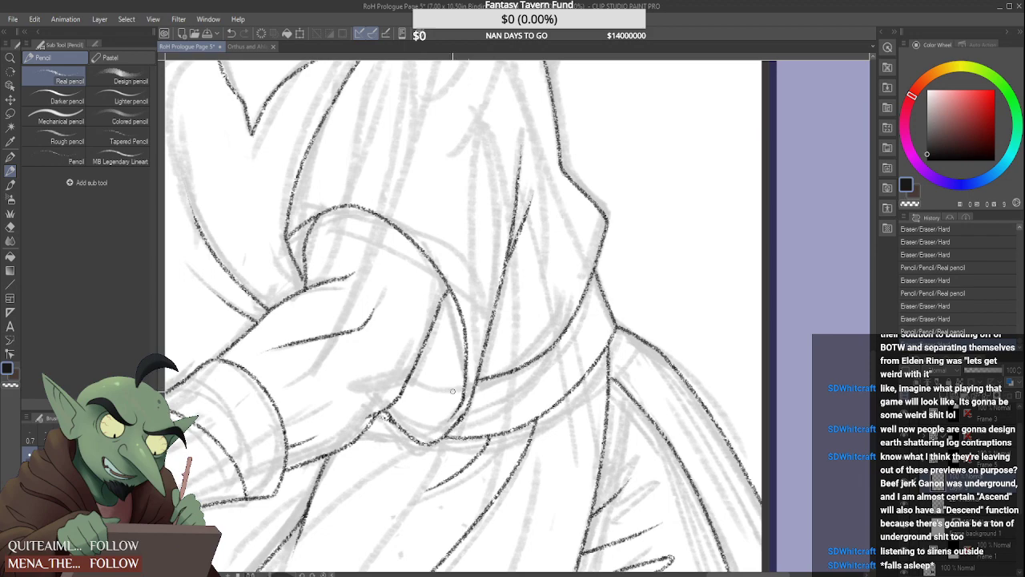
scroll(496, 238, down, 3)
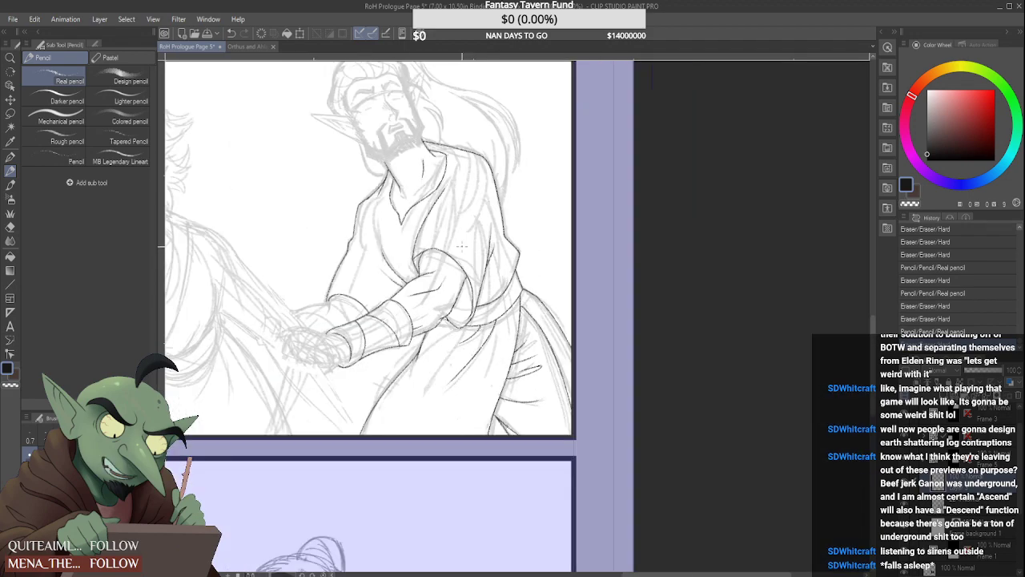
Touch up the short inner fold of the near sleeve and the corner where the sleeve meets the robe's front edge
scroll(383, 298, up, 5)
drag(370, 312, 371, 345)
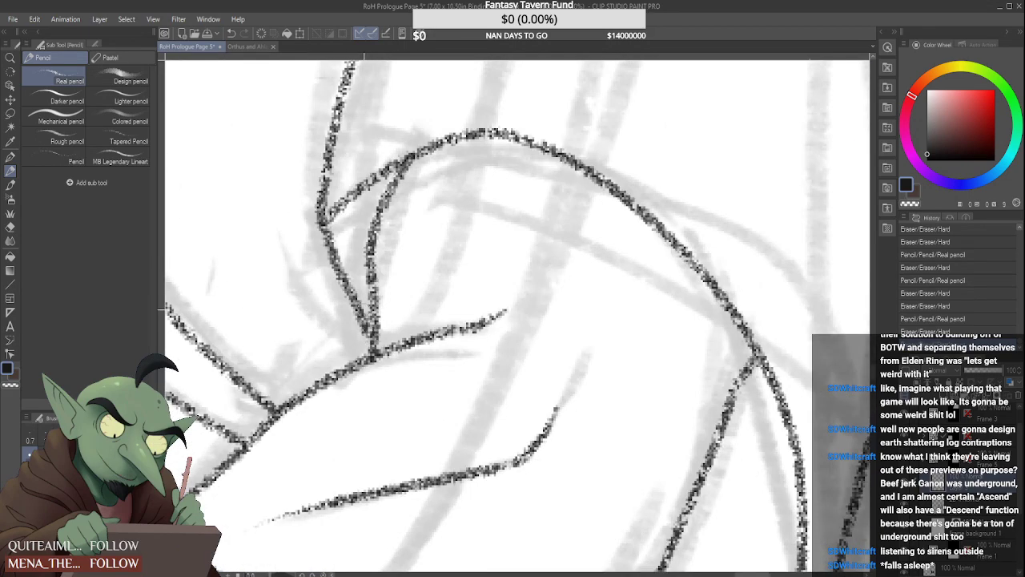
mouse_move(339, 222)
mouse_down()
mouse_move(337, 214)
mouse_move(326, 220)
mouse_up()
scroll(327, 220, down, 5)
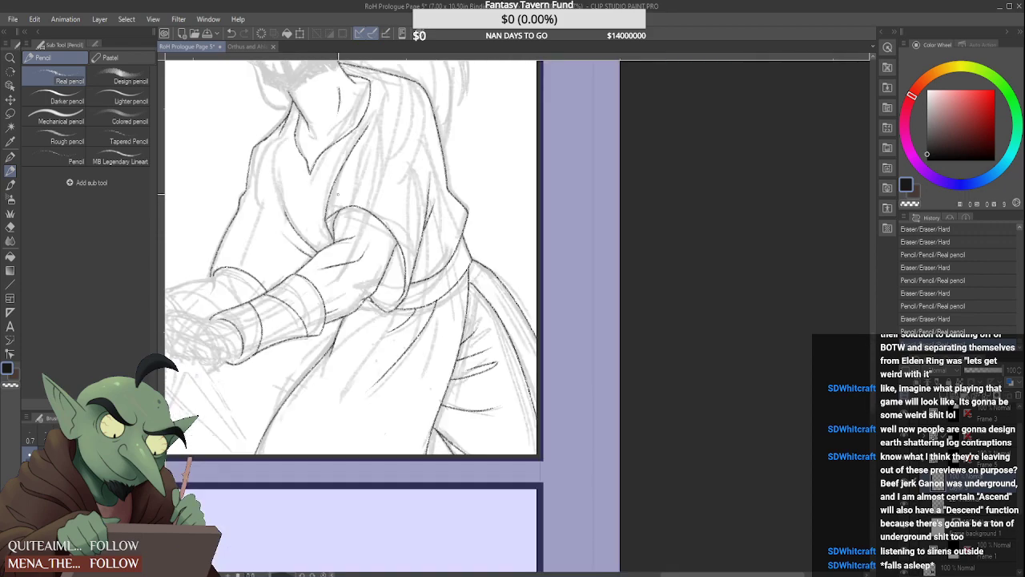
scroll(336, 206, down, 3)
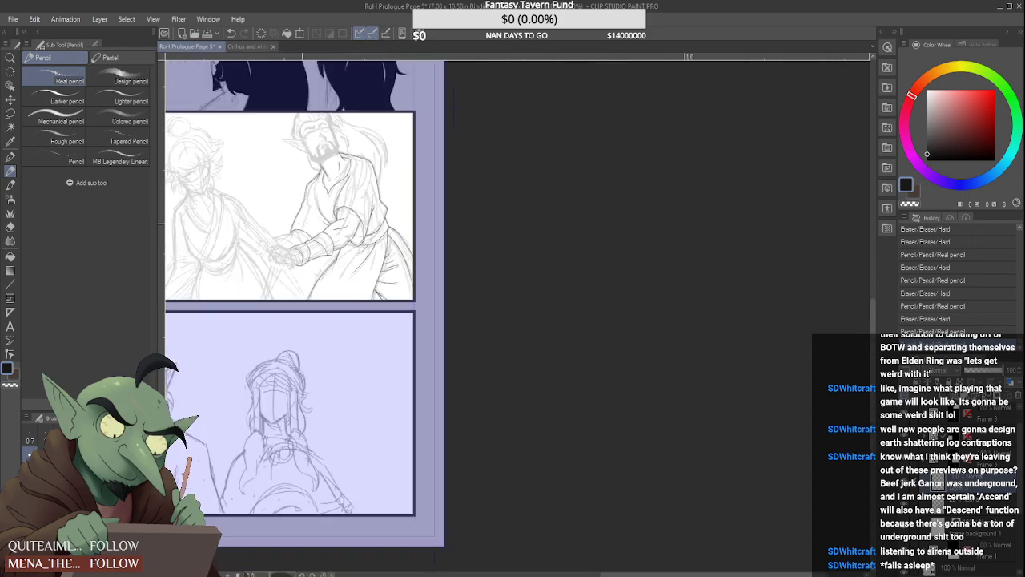
Draw a short line down from the outer corner of the far arm's cuff towards the hand and taper its end
scroll(304, 223, up, 8)
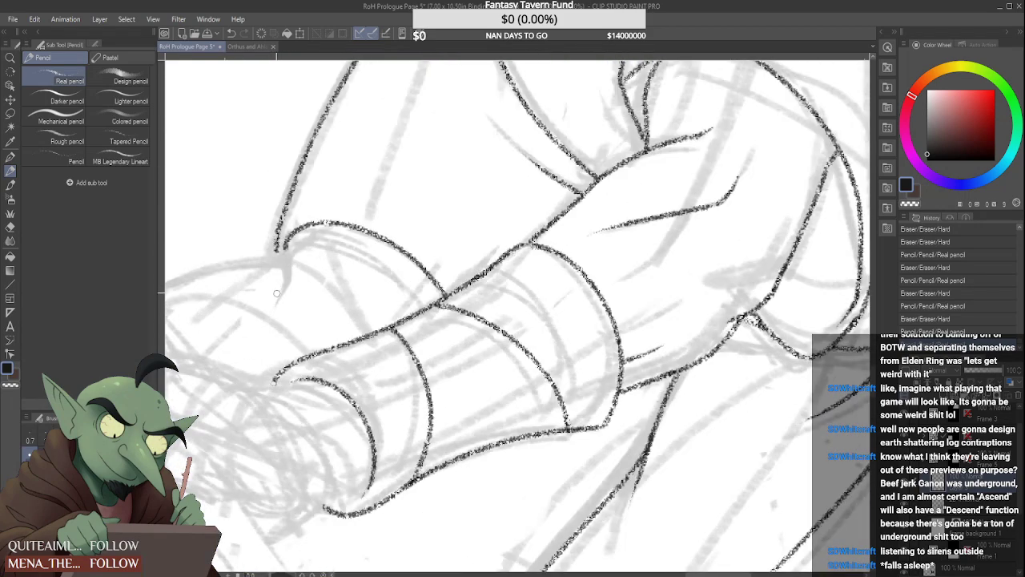
drag(276, 293, 294, 232)
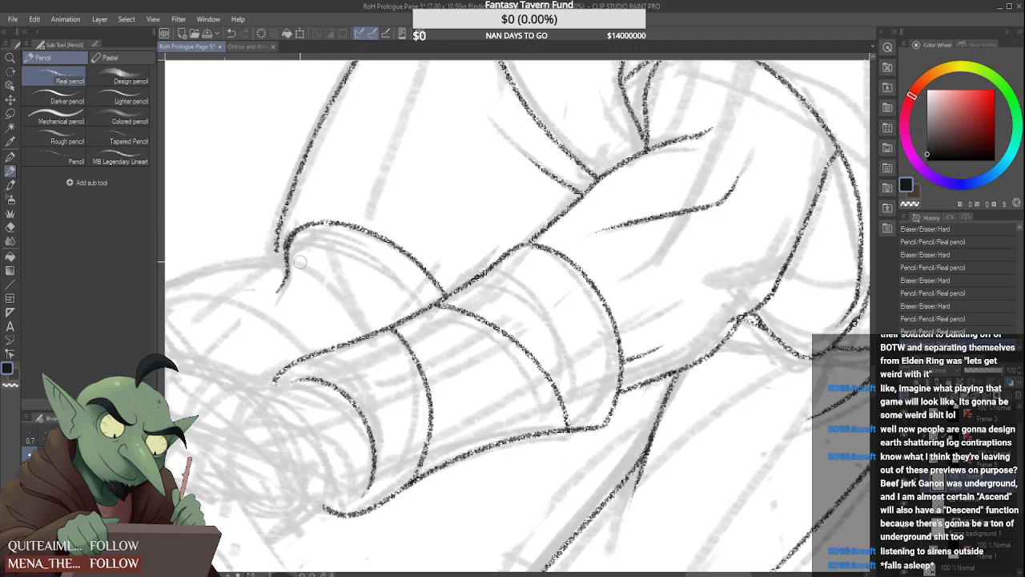
drag(296, 279, 269, 303)
scroll(268, 270, down, 2)
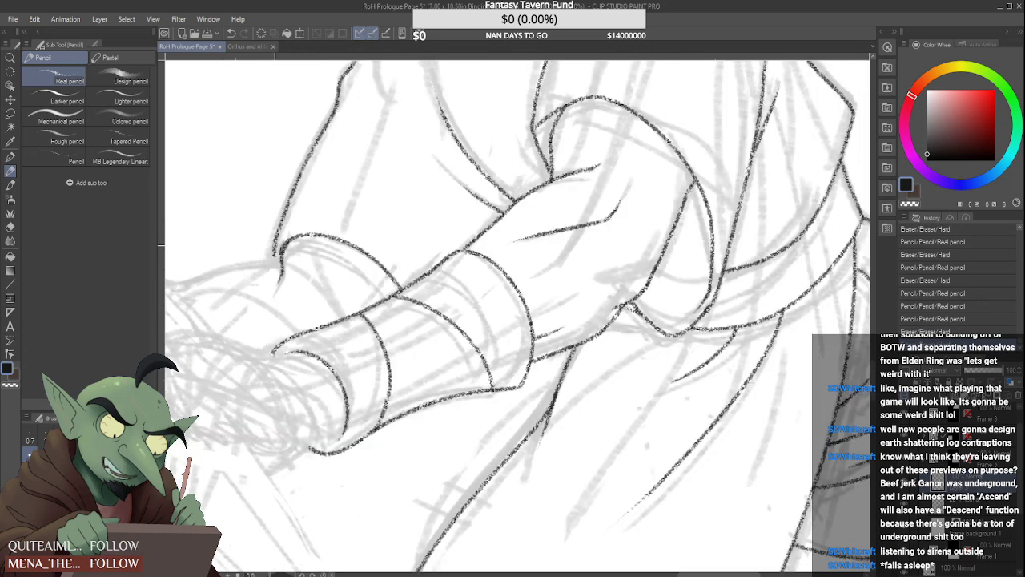
scroll(318, 242, down, 4)
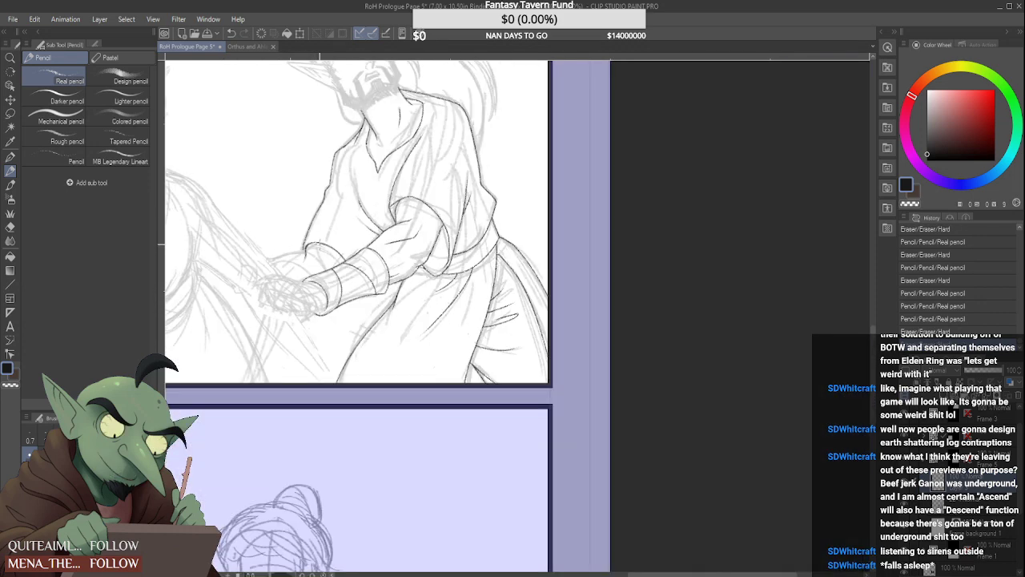
Touch up the outline of the robe's far shoulder just below the collar
scroll(319, 245, down, 1)
scroll(315, 247, up, 5)
scroll(300, 287, up, 2)
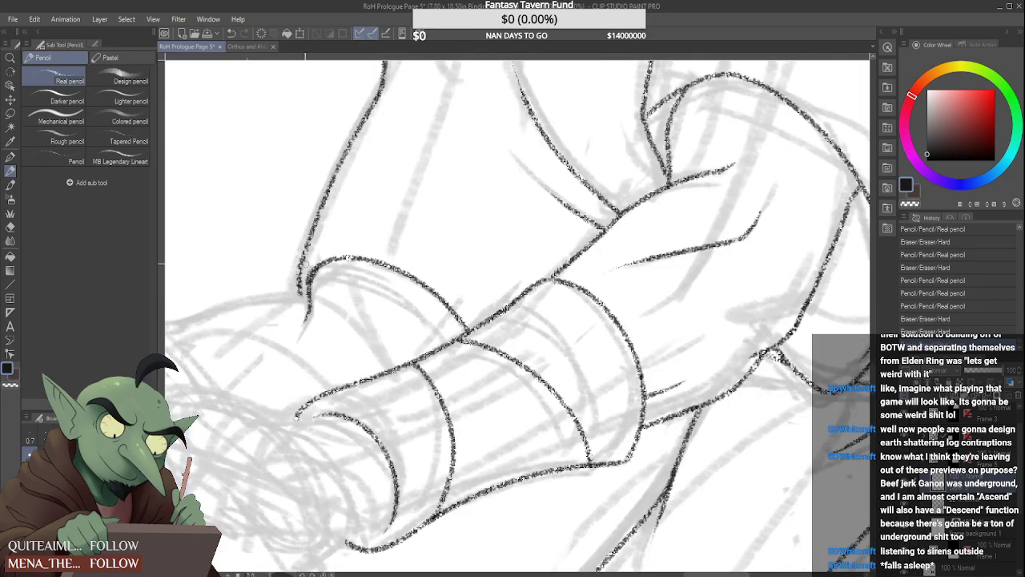
scroll(464, 237, down, 2)
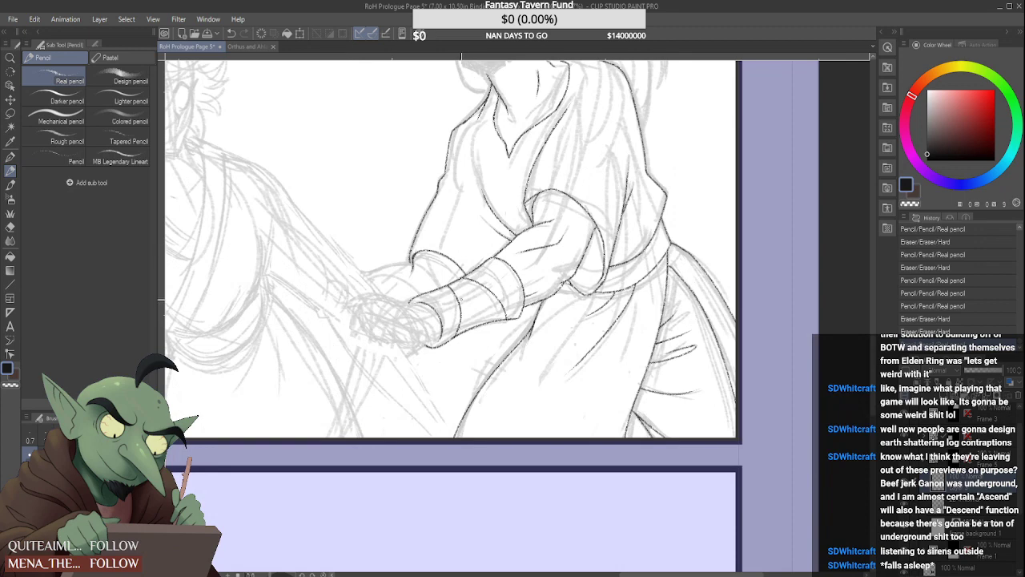
scroll(461, 300, down, 2)
scroll(473, 200, up, 5)
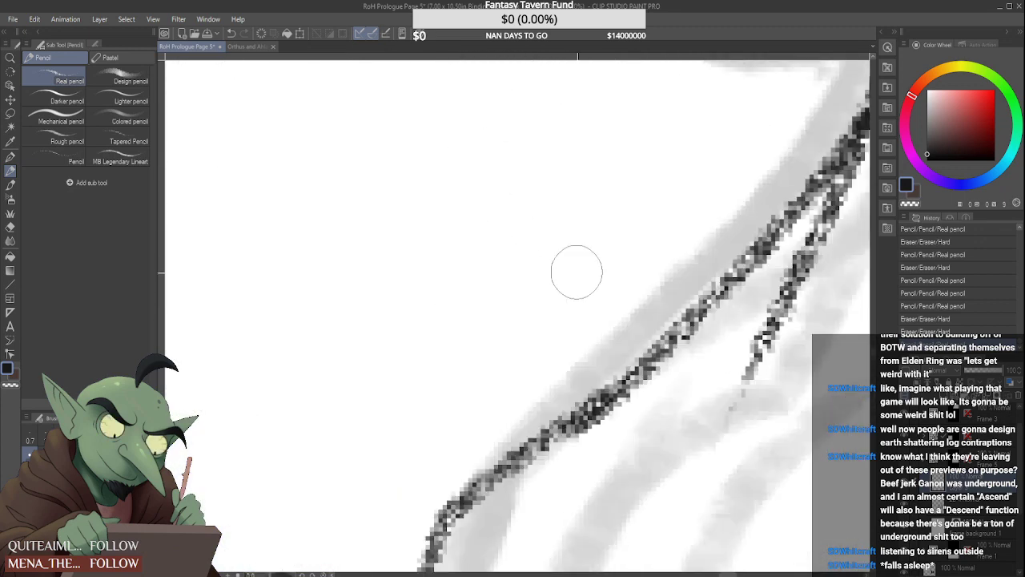
mouse_move(668, 396)
mouse_down()
mouse_move(633, 382)
mouse_move(568, 383)
mouse_up()
scroll(568, 384, down, 8)
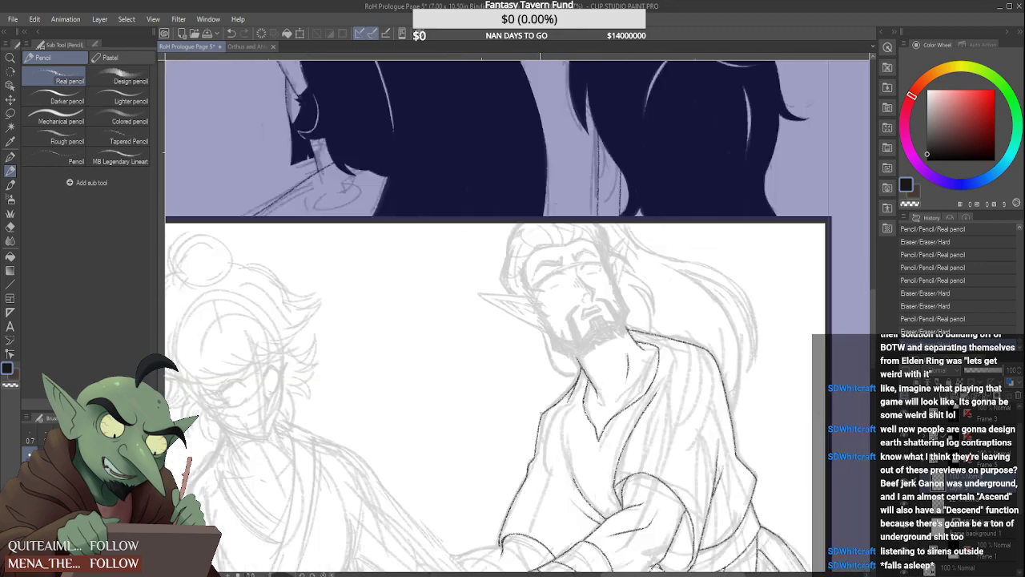
scroll(604, 388, up, 5)
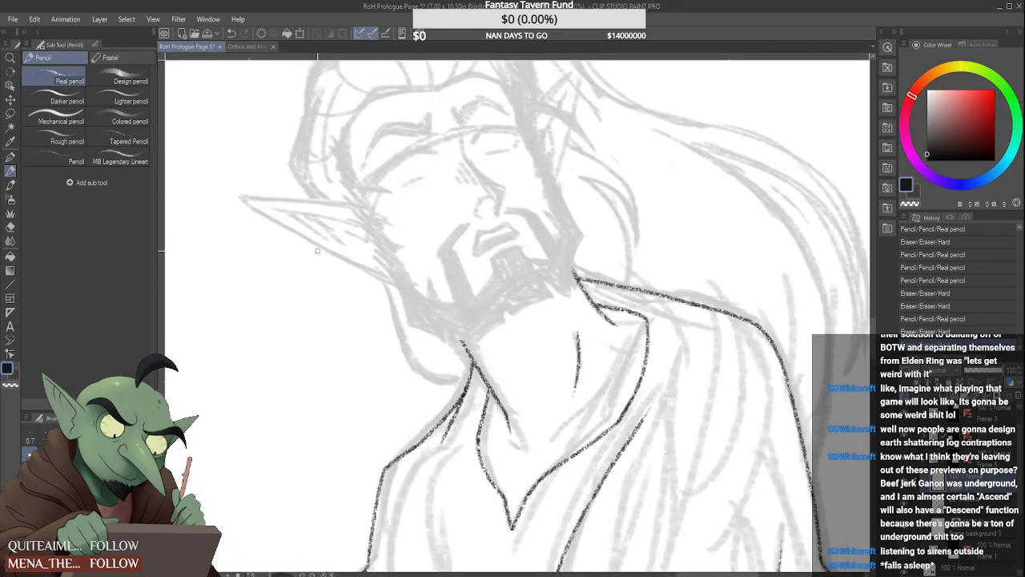
drag(243, 198, 365, 198)
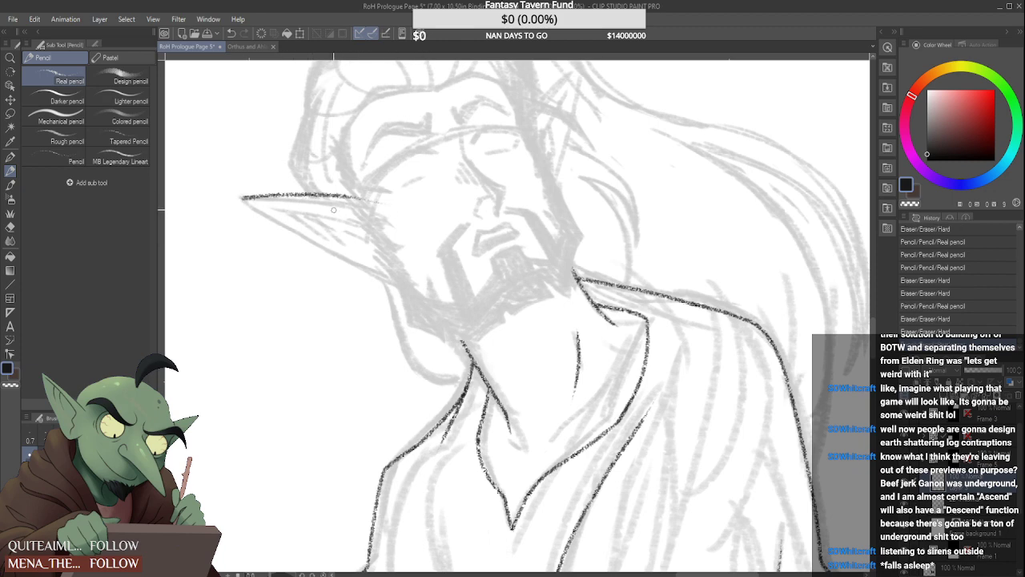
key(ctrl+z)
drag(242, 197, 380, 210)
key(ctrl+z)
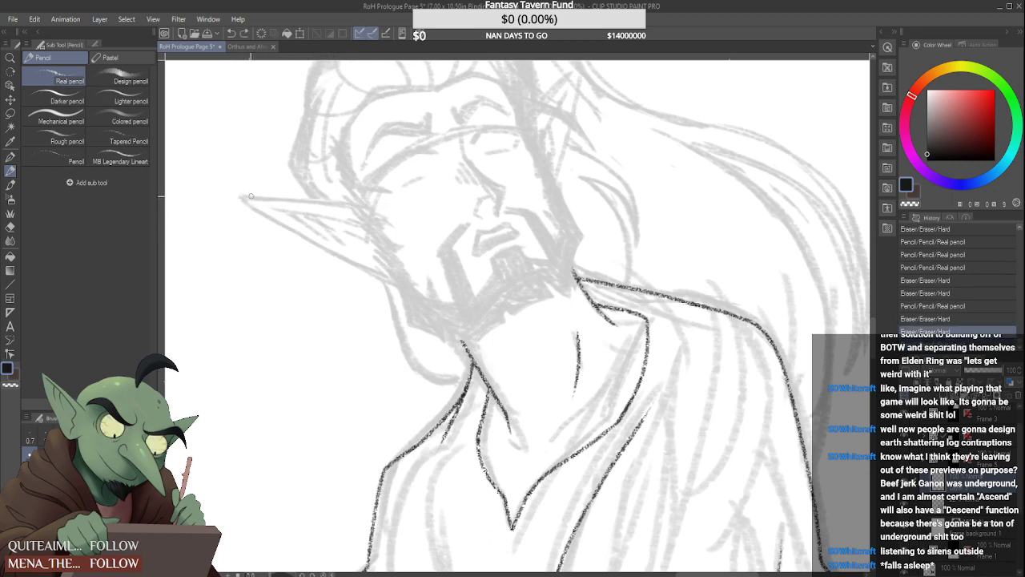
Draw the upper and lower edges of the bearded man's outstretched pointed ear, meeting at the sketched tip
drag(241, 198, 368, 203)
drag(240, 198, 410, 283)
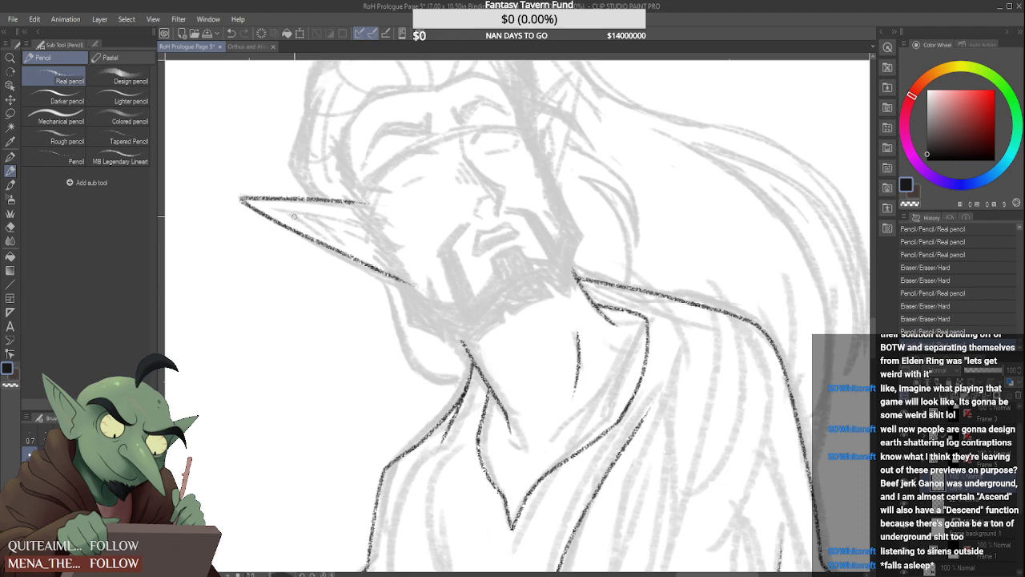
key(ctrl+z)
mouse_move(241, 197)
mouse_down()
mouse_move(410, 284)
mouse_move(383, 251)
mouse_up()
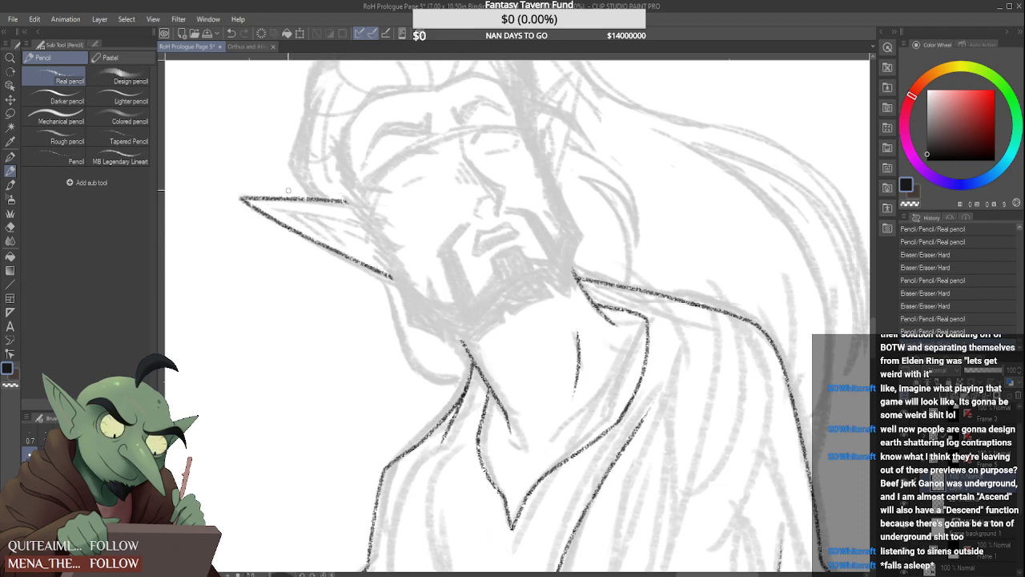
Draw the inner rim line and short shading strokes inside the outstretched pointed ear, over the sketch
drag(269, 208, 376, 226)
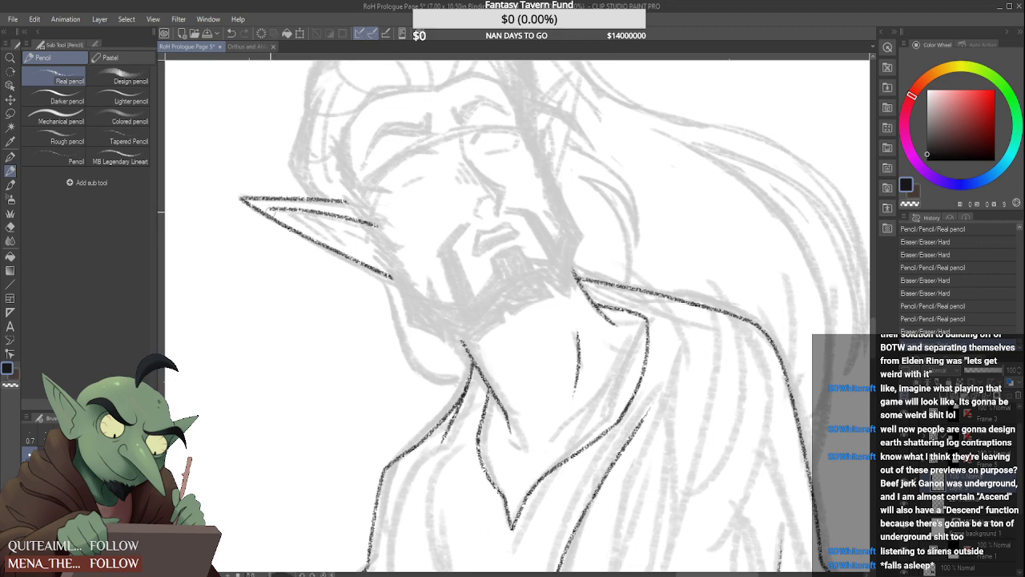
mouse_move(272, 211)
mouse_down()
mouse_move(343, 230)
mouse_move(351, 207)
mouse_move(336, 237)
mouse_up()
mouse_move(297, 208)
mouse_down()
mouse_move(341, 240)
mouse_move(359, 226)
mouse_move(375, 258)
mouse_move(361, 225)
mouse_move(376, 257)
mouse_move(363, 241)
mouse_move(362, 253)
mouse_move(393, 278)
mouse_up()
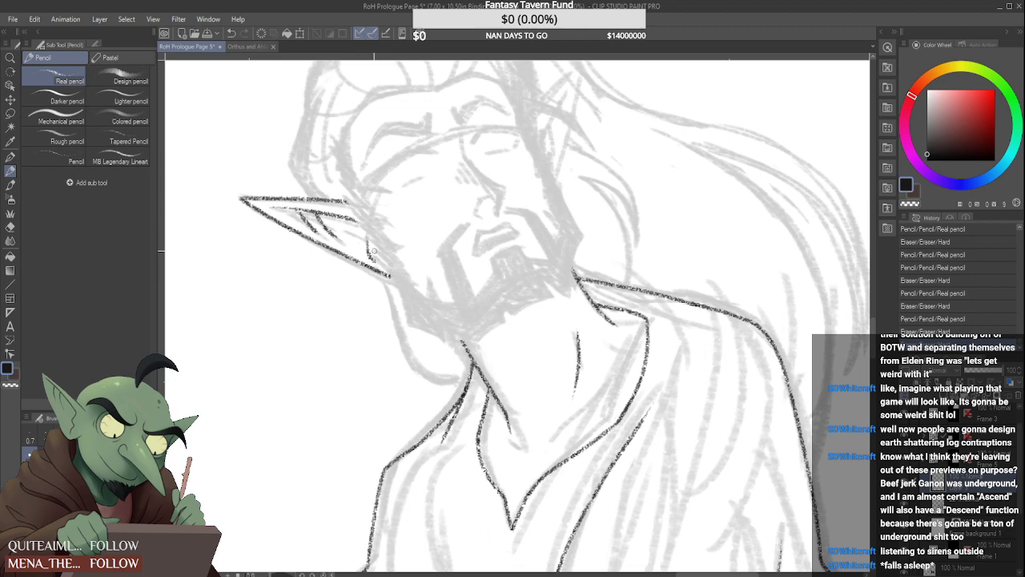
scroll(473, 176, down, 3)
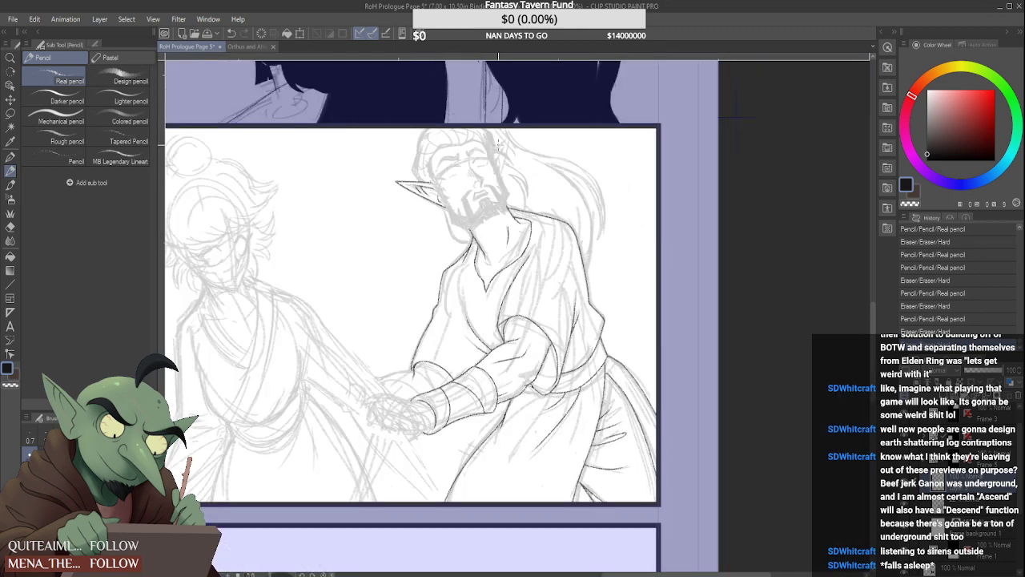
scroll(498, 144, up, 3)
mouse_move(488, 179)
mouse_down()
mouse_move(528, 122)
mouse_move(508, 239)
mouse_up()
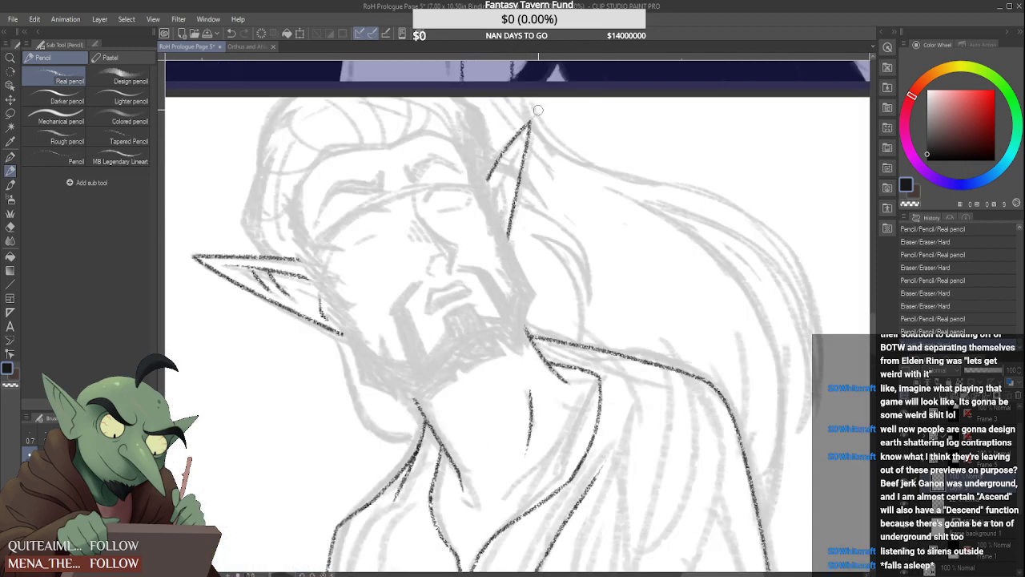
scroll(534, 116, down, 4)
scroll(533, 124, up, 4)
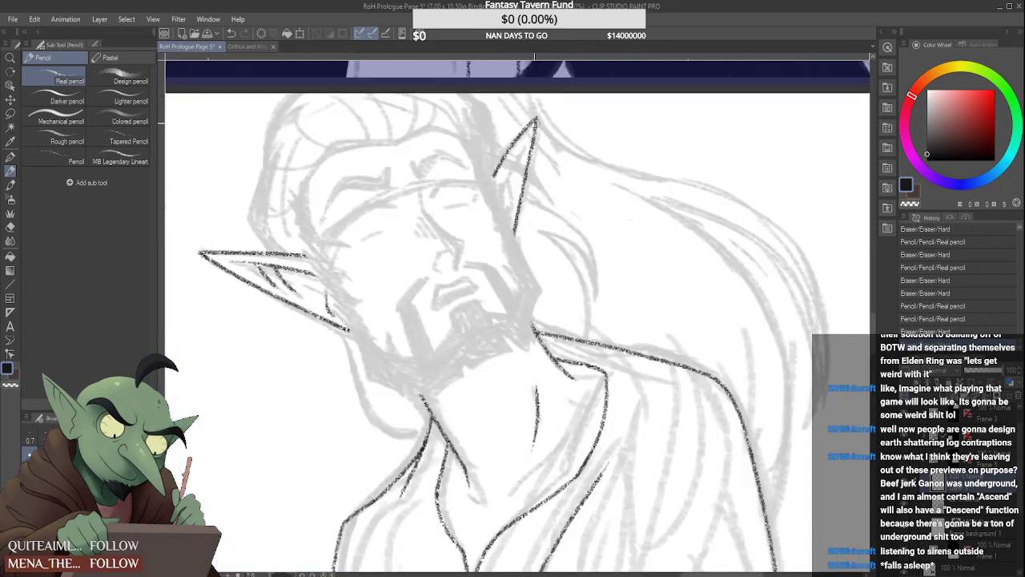
mouse_move(538, 136)
mouse_down()
mouse_move(515, 237)
mouse_move(502, 165)
mouse_move(534, 116)
mouse_up()
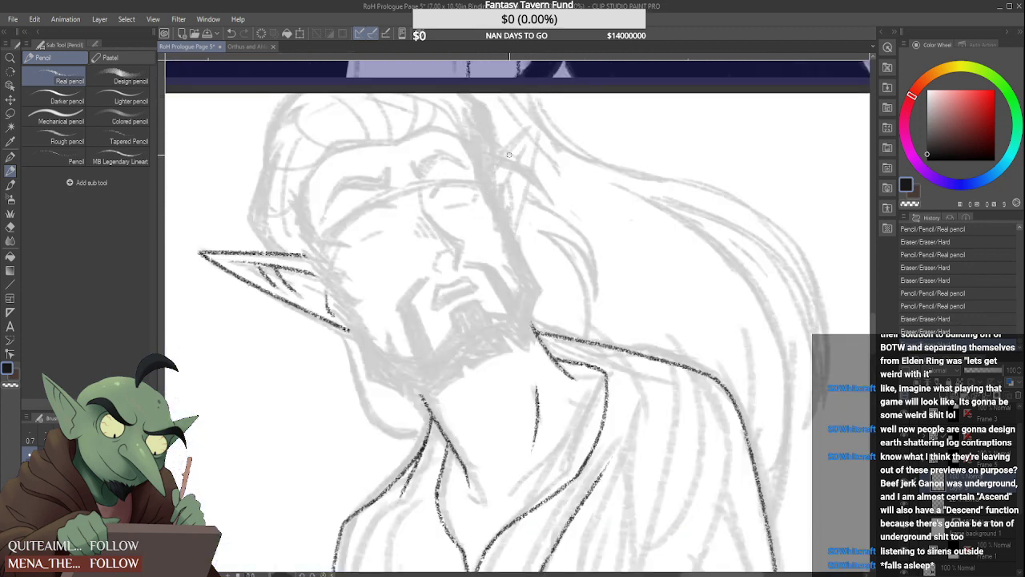
Draw the raised ear's two outline edges behind the head, join them at the tip and firm up the lower end
mouse_move(489, 179)
mouse_down()
mouse_move(538, 149)
mouse_move(513, 239)
mouse_up()
scroll(549, 106, up, 1)
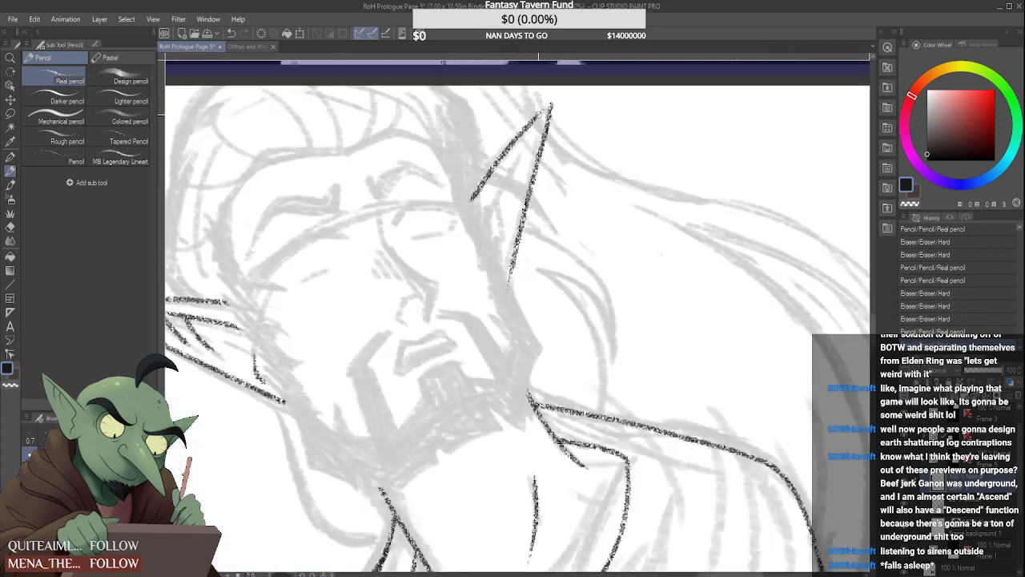
drag(534, 119, 552, 102)
scroll(551, 102, up, 2)
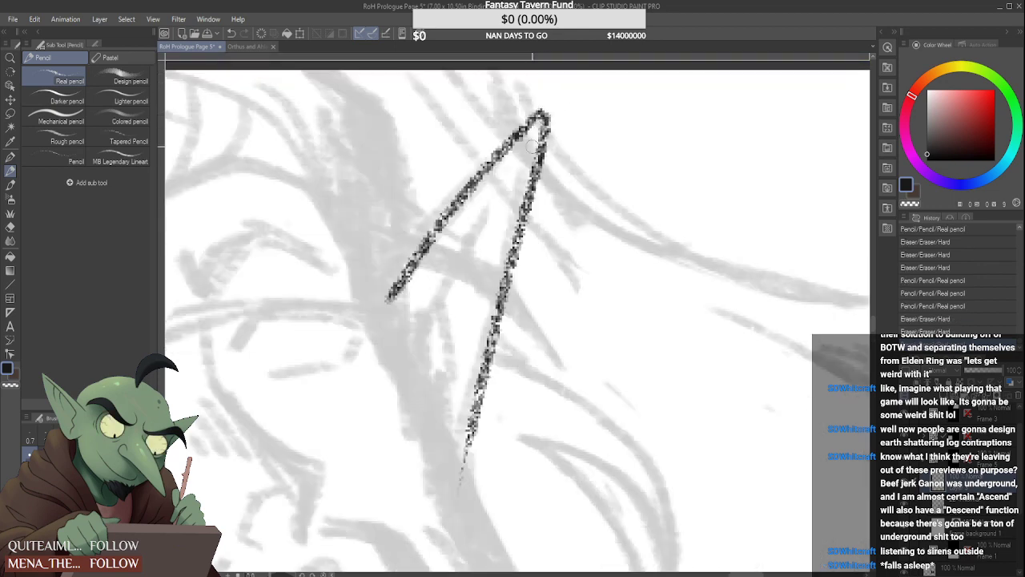
scroll(523, 233, down, 2)
mouse_move(499, 330)
mouse_down()
mouse_move(494, 378)
mouse_move(485, 377)
mouse_up()
scroll(493, 330, up, 2)
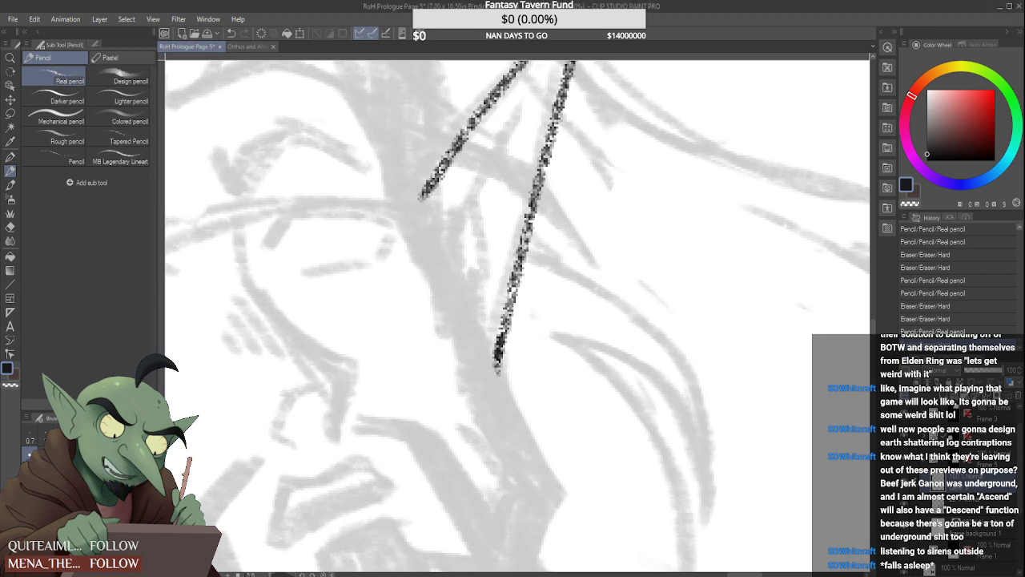
Draw an inner rim line inside the raised ear, running alongside its front edge towards the tip
scroll(406, 208, down, 3)
scroll(423, 188, up, 5)
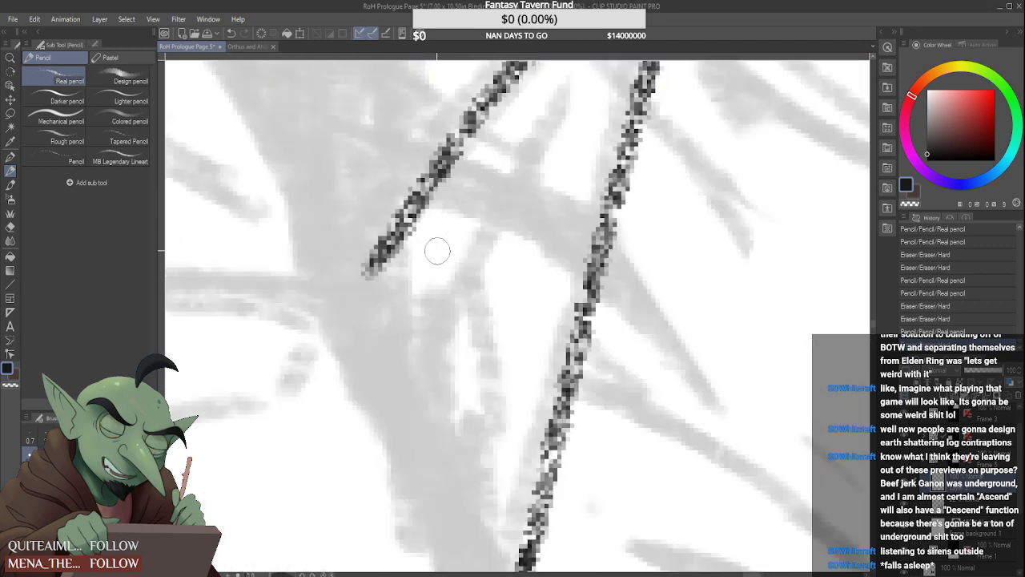
scroll(417, 325, down, 2)
drag(414, 337, 519, 129)
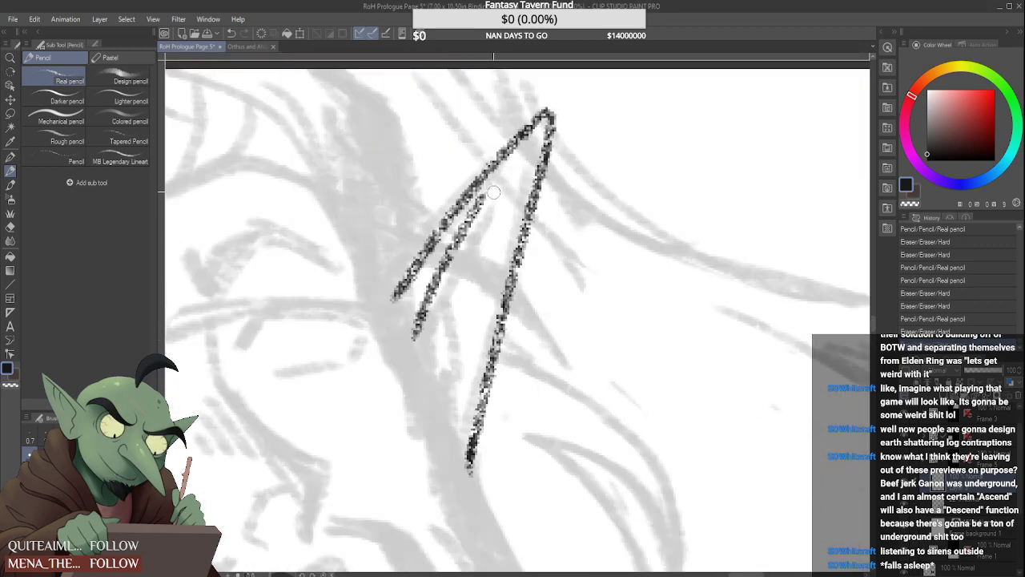
Undo the inner rim line in the raised ear and redraw it slightly farther from the front edge
key(ctrl+z)
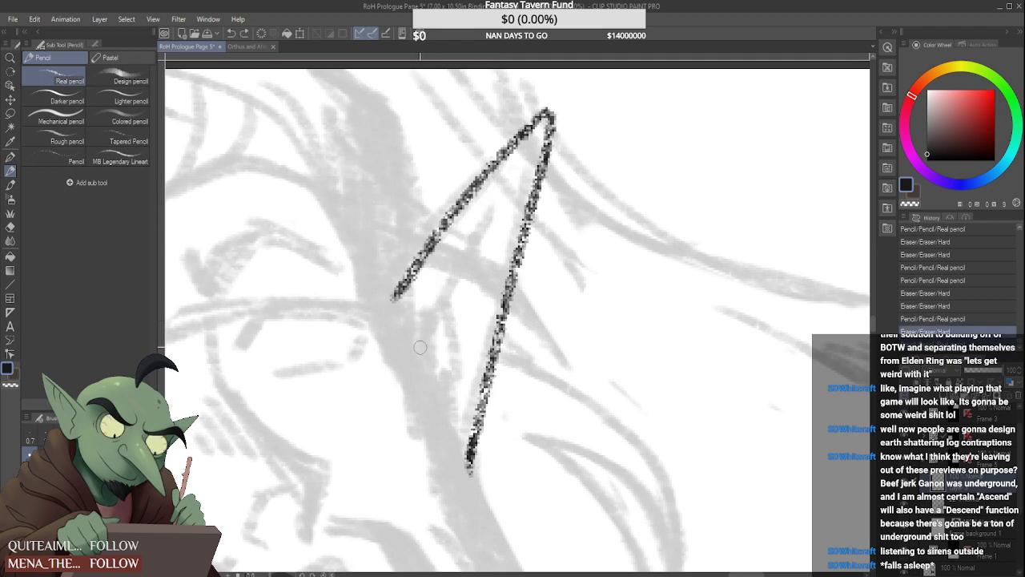
drag(420, 347, 486, 211)
key(ctrl+z)
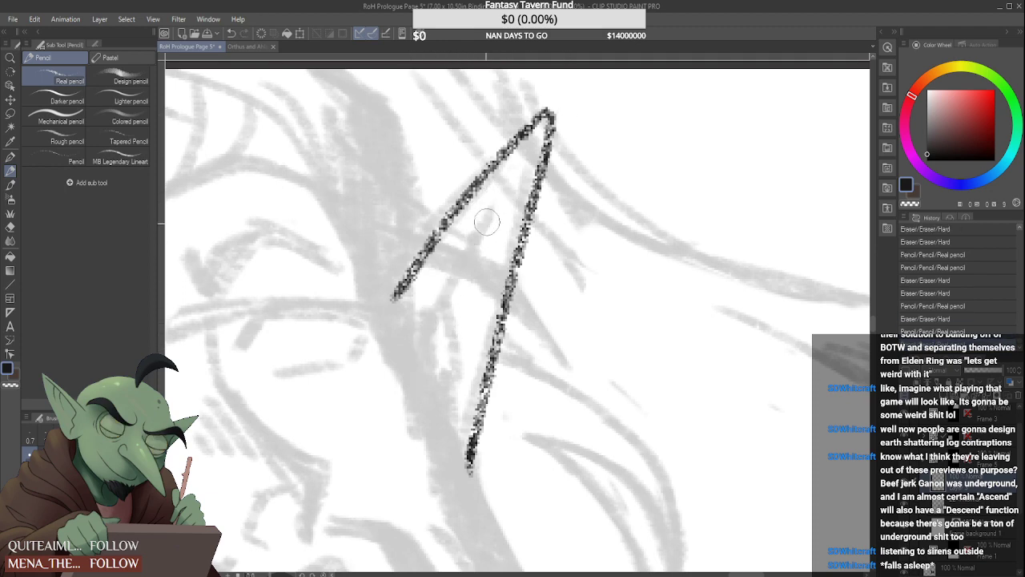
drag(412, 347, 490, 202)
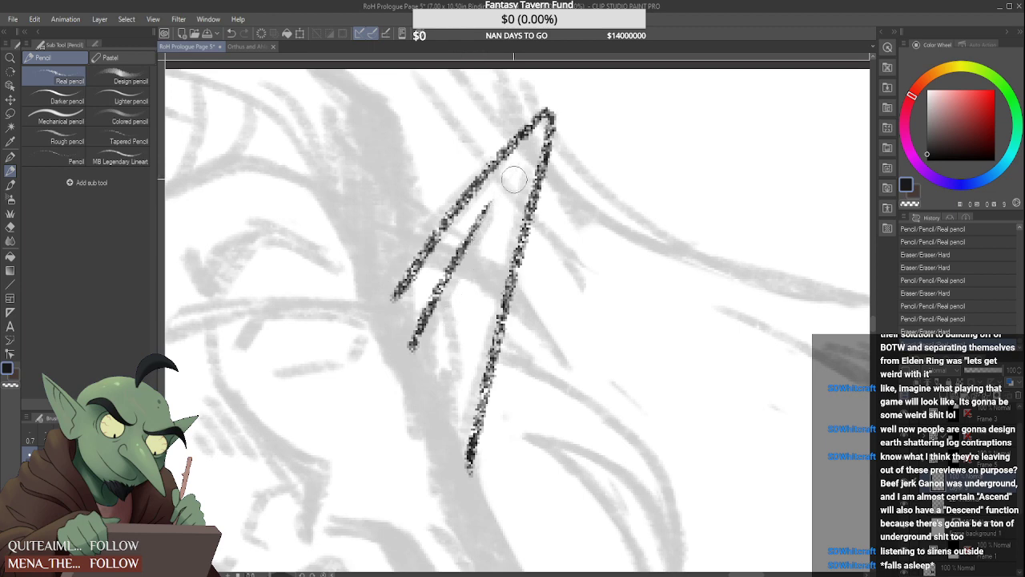
Draw a short fold stroke branching down from the raised ear's inner rim and erase the excess line around it
drag(452, 266, 449, 354)
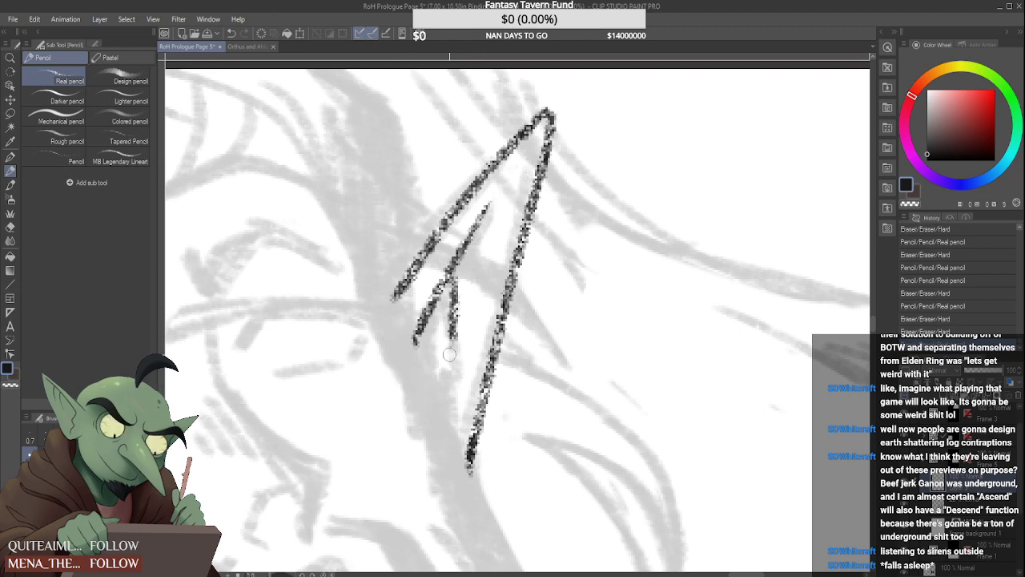
key(e)
mouse_move(469, 234)
mouse_down()
mouse_move(463, 338)
mouse_move(465, 323)
mouse_up()
key(p)
scroll(465, 280, down, 6)
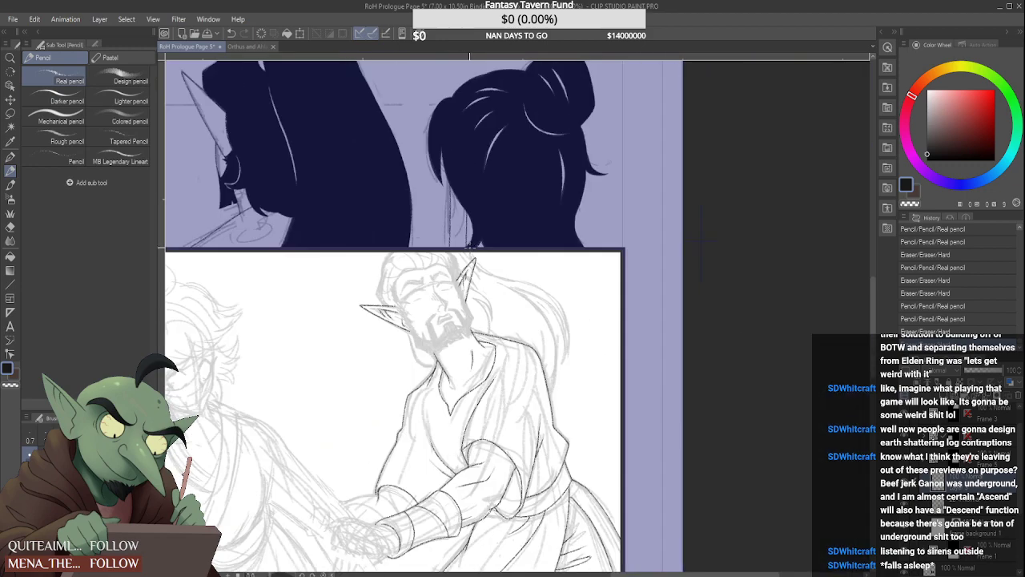
scroll(465, 282, up, 6)
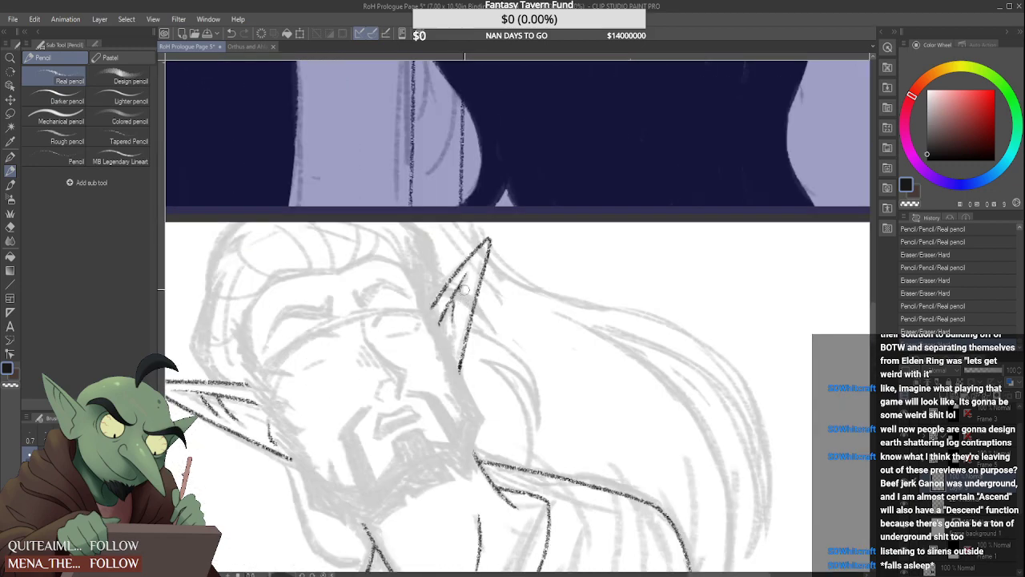
mouse_move(464, 287)
mouse_down()
mouse_move(464, 275)
mouse_move(467, 330)
mouse_move(478, 302)
mouse_move(471, 339)
mouse_move(489, 297)
mouse_move(484, 316)
mouse_up()
Examine the inked ears, head and robed figure, comparing the whole panel with close views of the arms and clasped hands
scroll(464, 280, down, 5)
scroll(469, 305, up, 8)
scroll(475, 306, down, 5)
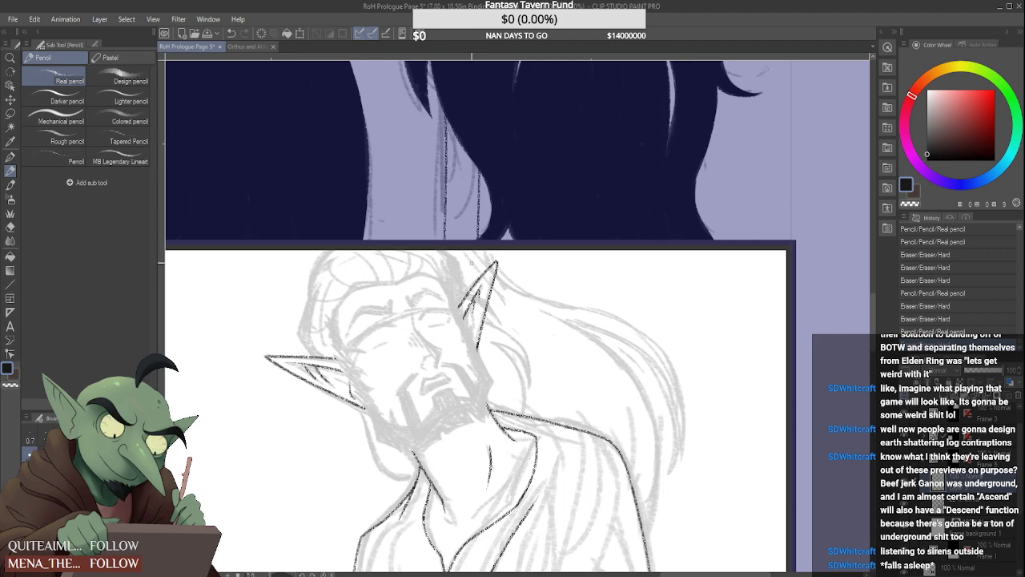
scroll(468, 273, down, 4)
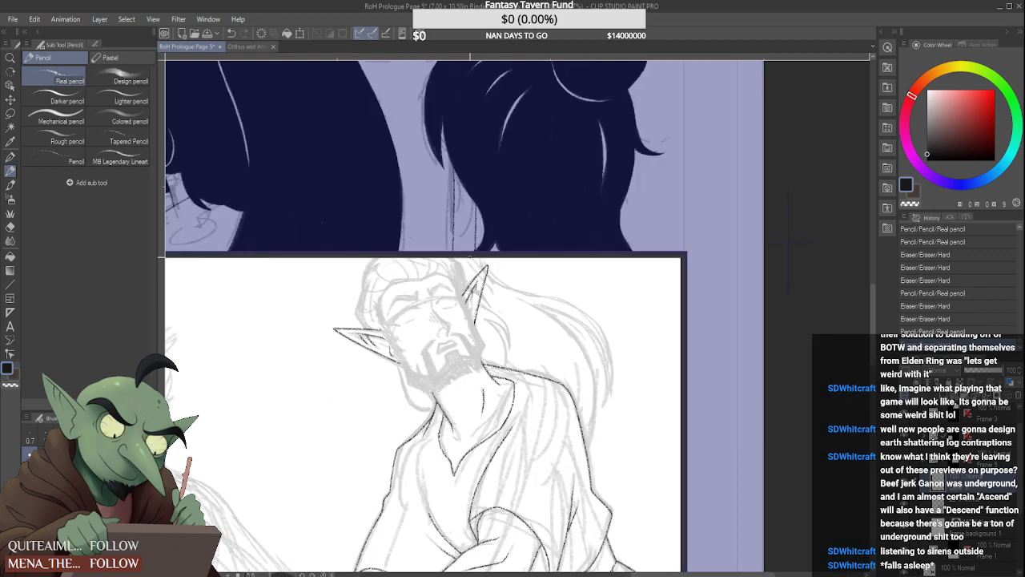
scroll(424, 293, up, 4)
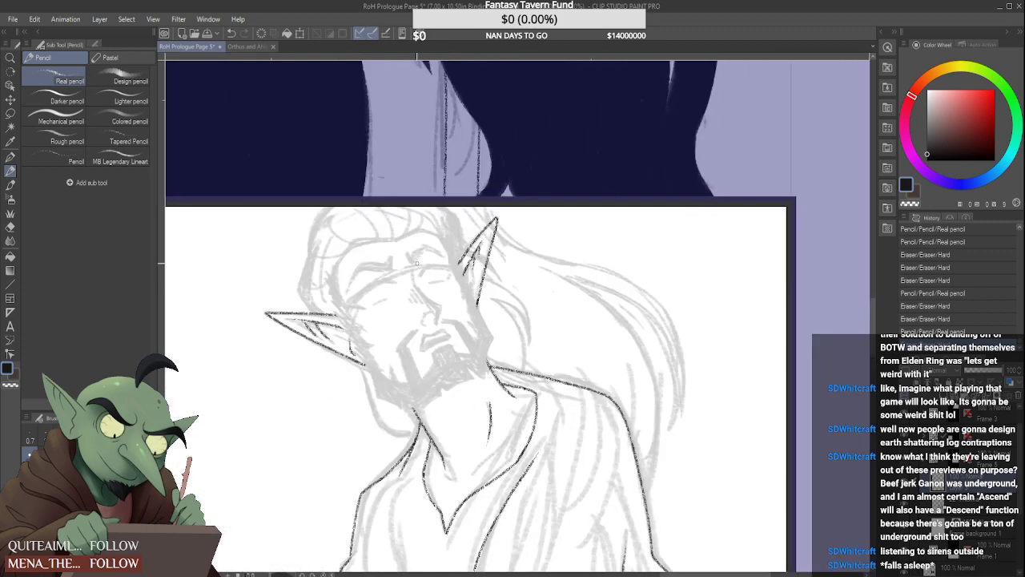
scroll(417, 262, down, 3)
scroll(426, 252, down, 4)
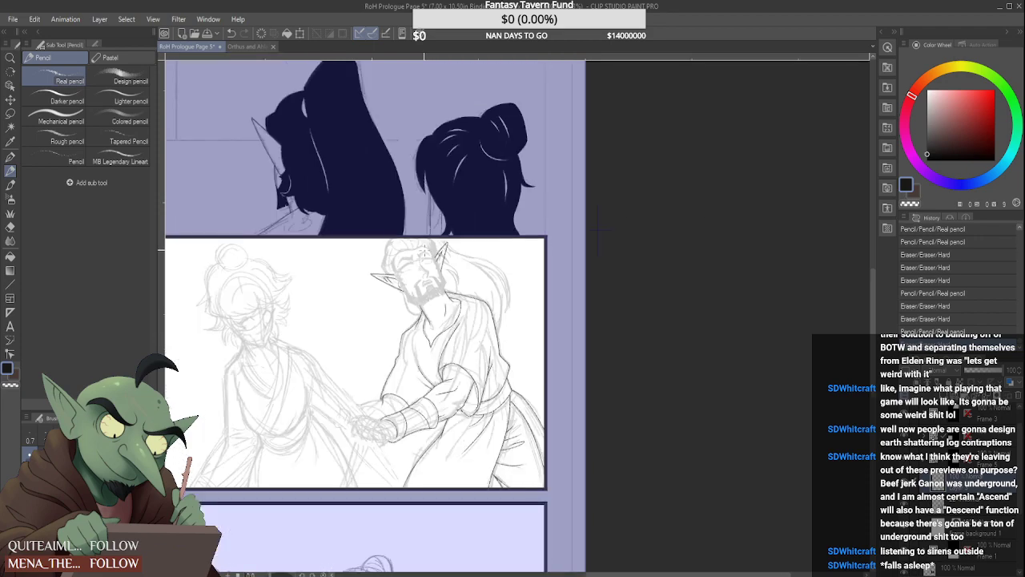
scroll(356, 393, up, 4)
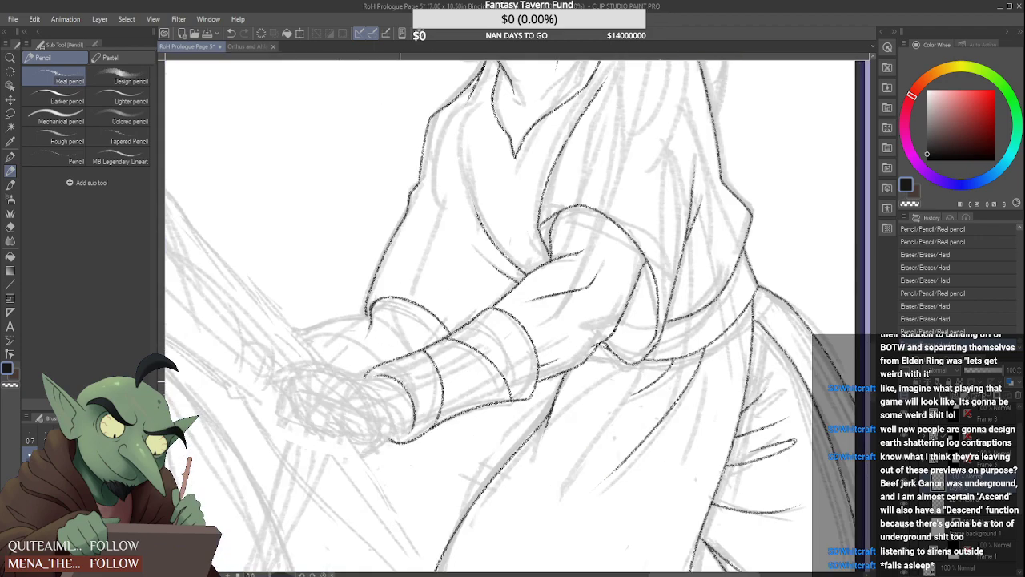
scroll(357, 392, down, 4)
scroll(356, 393, up, 4)
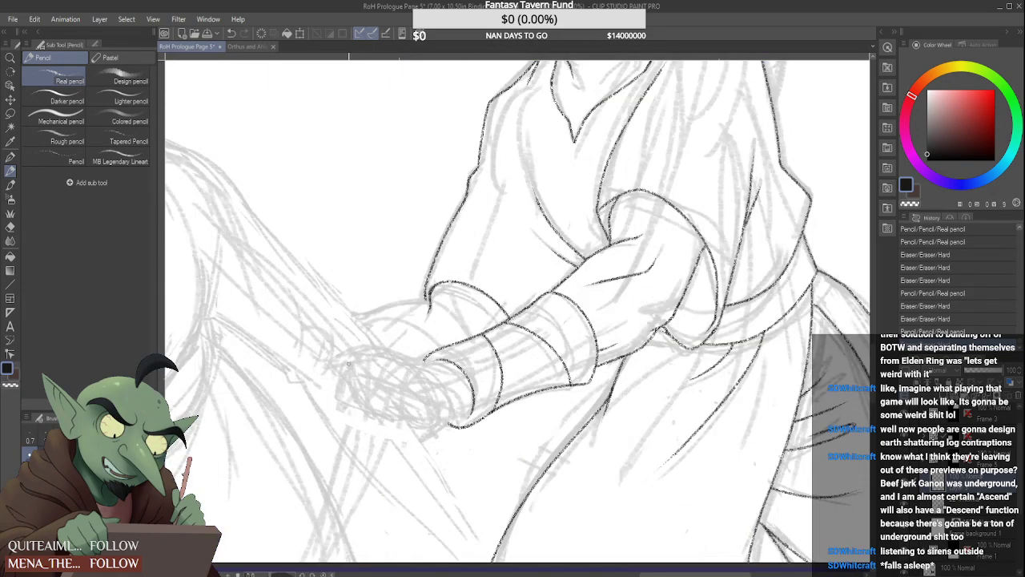
mouse_move(361, 346)
mouse_down()
mouse_move(332, 380)
mouse_move(332, 428)
mouse_up()
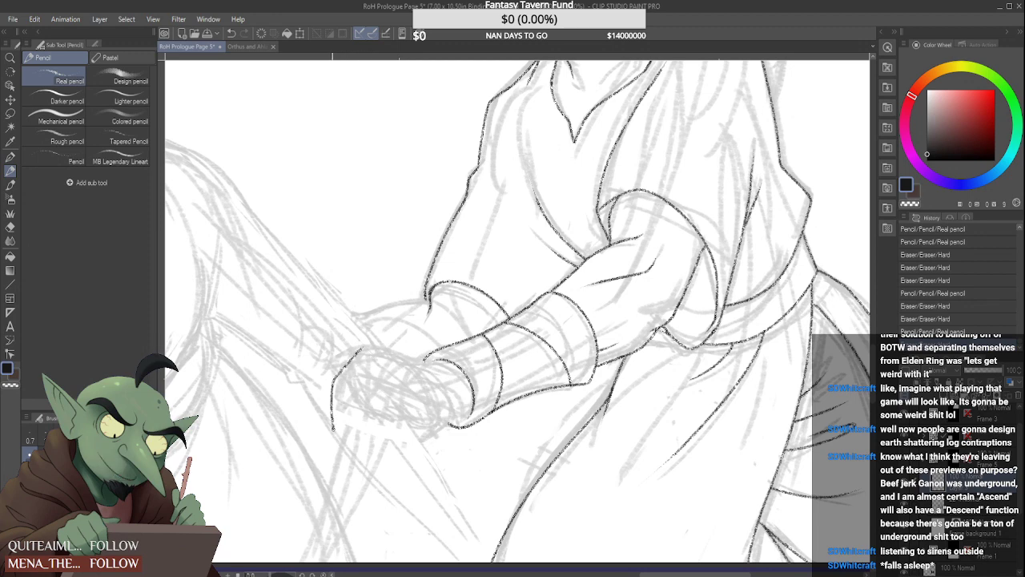
mouse_move(333, 467)
mouse_down()
mouse_move(343, 383)
mouse_move(359, 386)
mouse_move(356, 437)
mouse_move(376, 490)
mouse_up()
drag(365, 416, 373, 455)
mouse_move(370, 375)
mouse_down()
mouse_move(390, 399)
mouse_move(396, 432)
mouse_up()
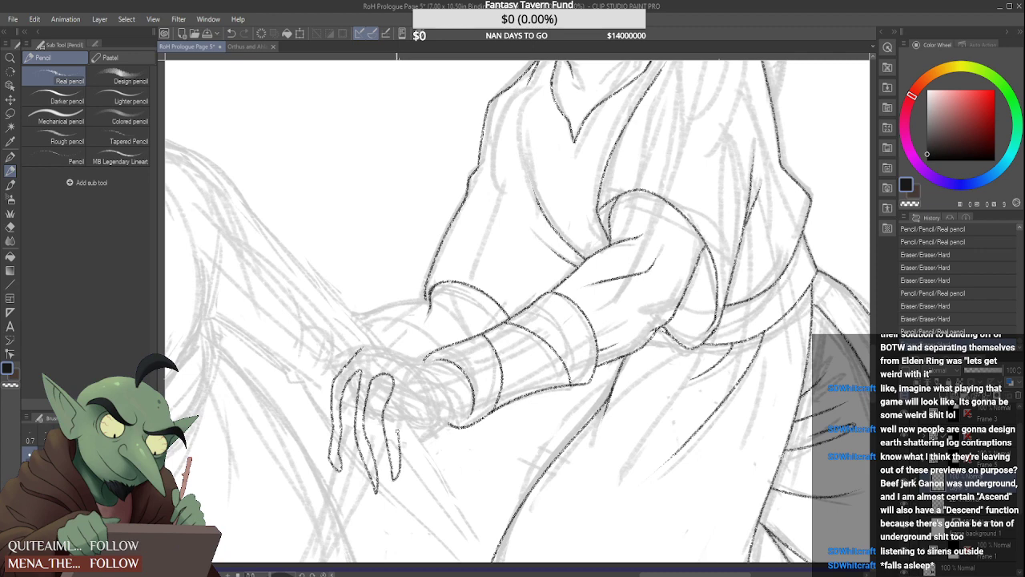
drag(410, 396, 418, 460)
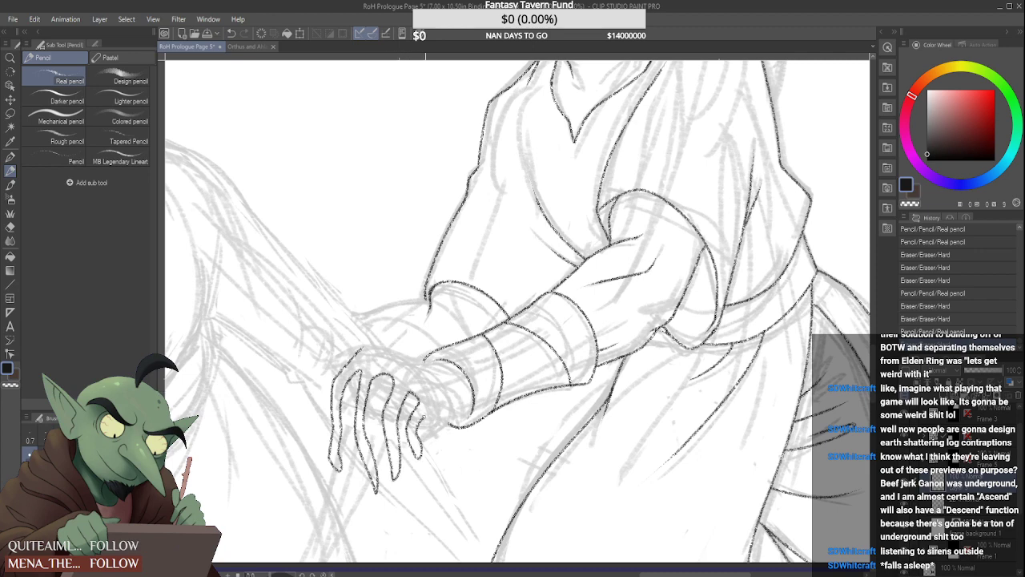
mouse_move(421, 412)
mouse_down()
mouse_move(455, 419)
mouse_move(470, 395)
mouse_up()
drag(380, 347, 452, 368)
scroll(455, 337, down, 4)
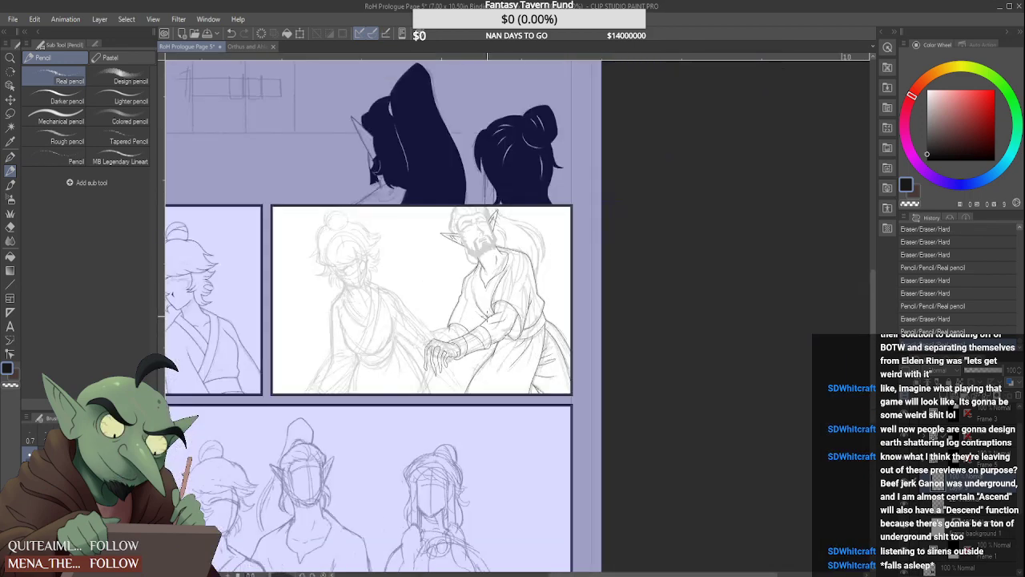
scroll(486, 316, up, 3)
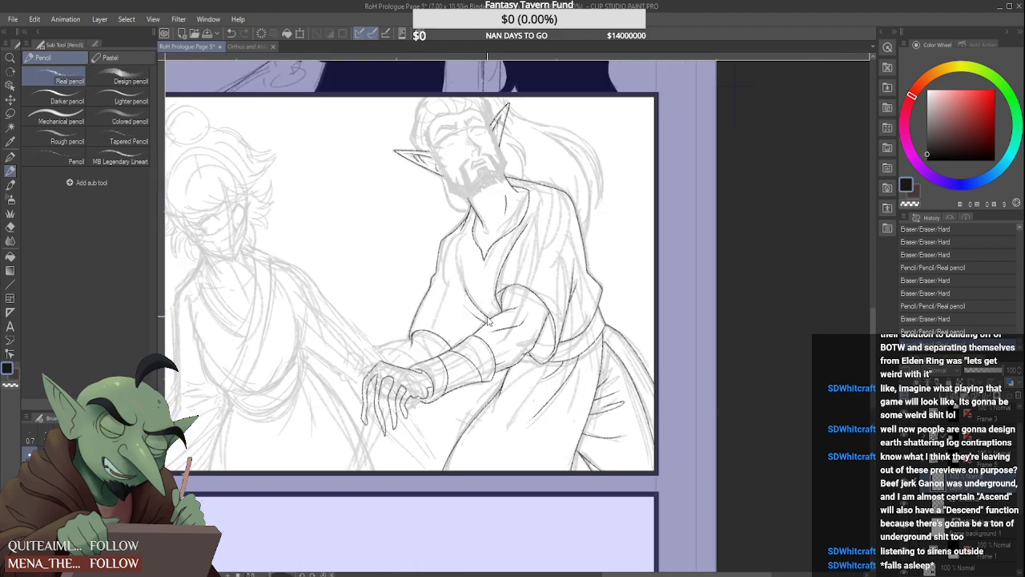
key(ctrl+z)
key(ctrl+z)
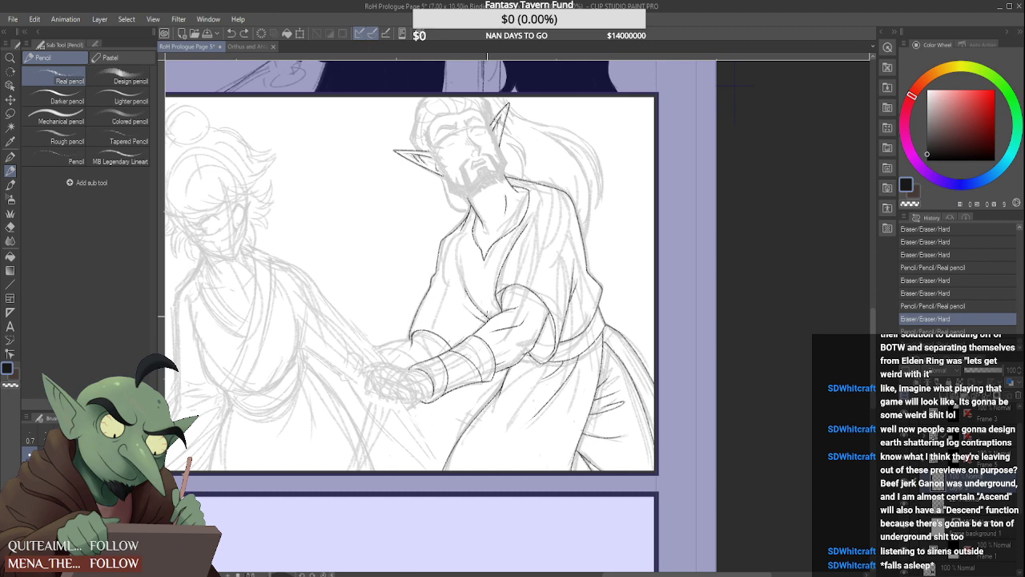
Draw the back of the bearded man's hand from the cuff to the knuckle and outline the first bent finger
scroll(371, 363, up, 3)
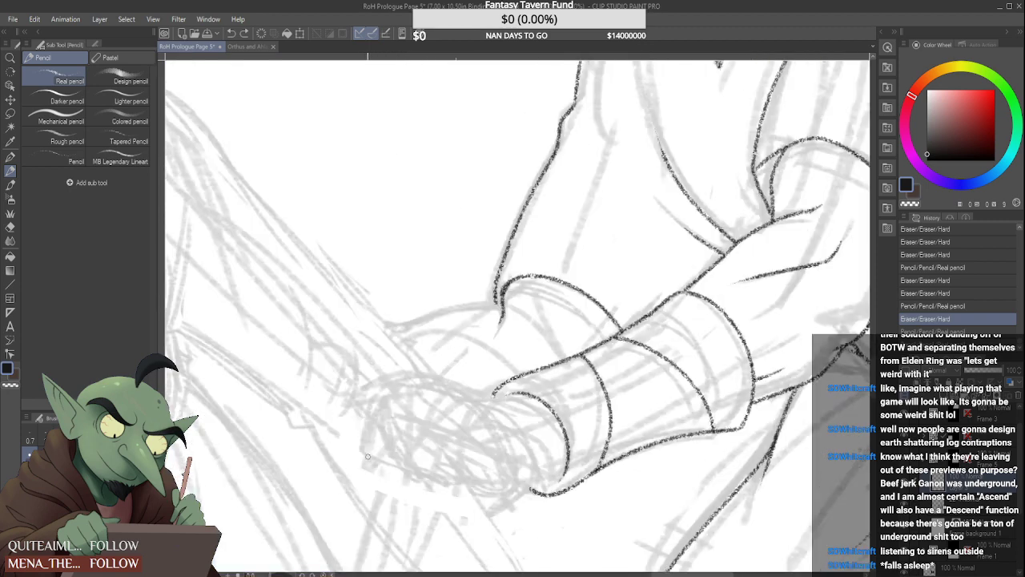
mouse_move(367, 456)
mouse_down()
mouse_move(383, 398)
mouse_move(425, 385)
mouse_move(498, 394)
mouse_up()
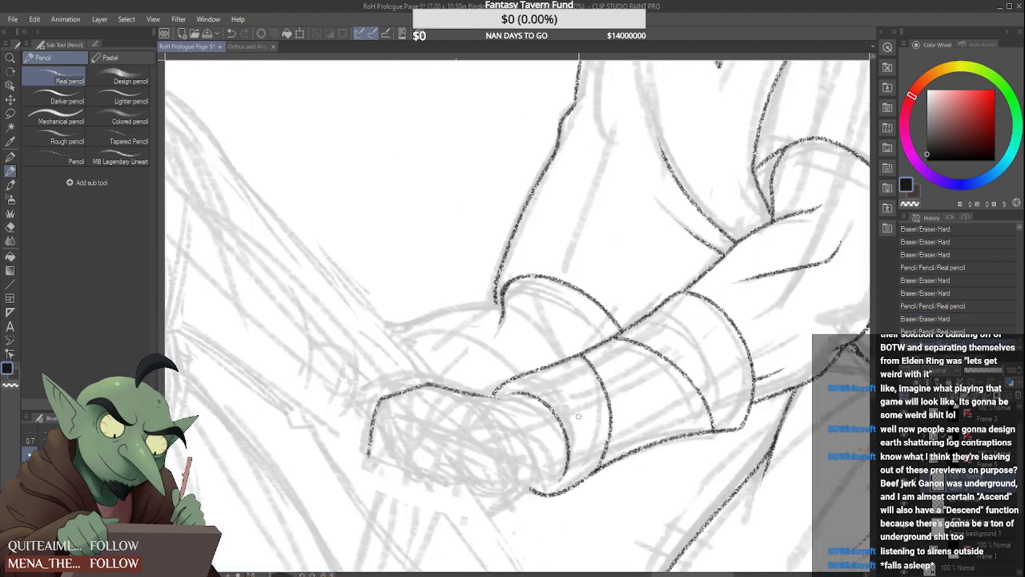
scroll(515, 415, up, 1)
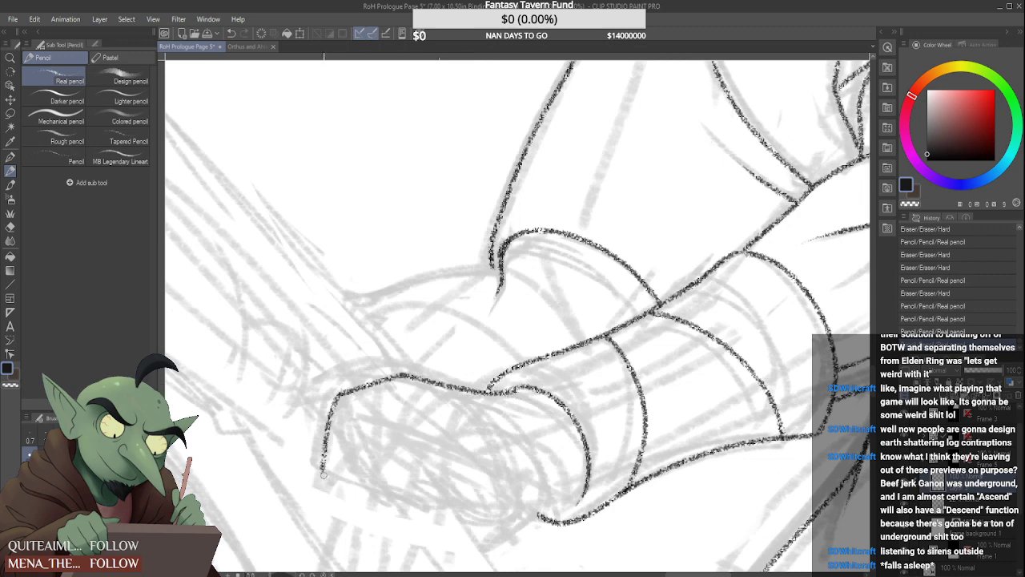
mouse_move(325, 479)
mouse_down()
mouse_move(352, 428)
mouse_move(380, 413)
mouse_up()
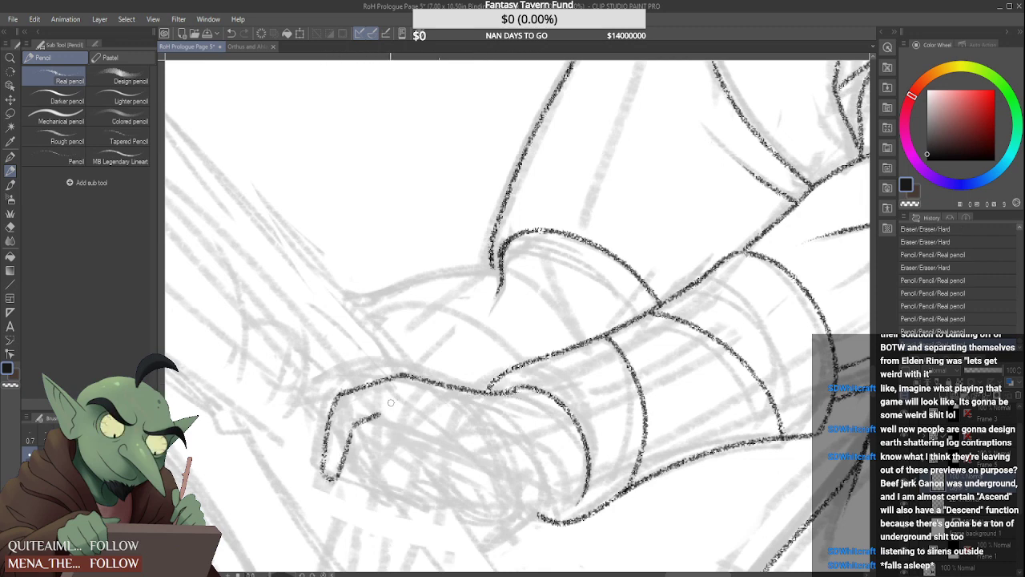
scroll(351, 426, up, 2)
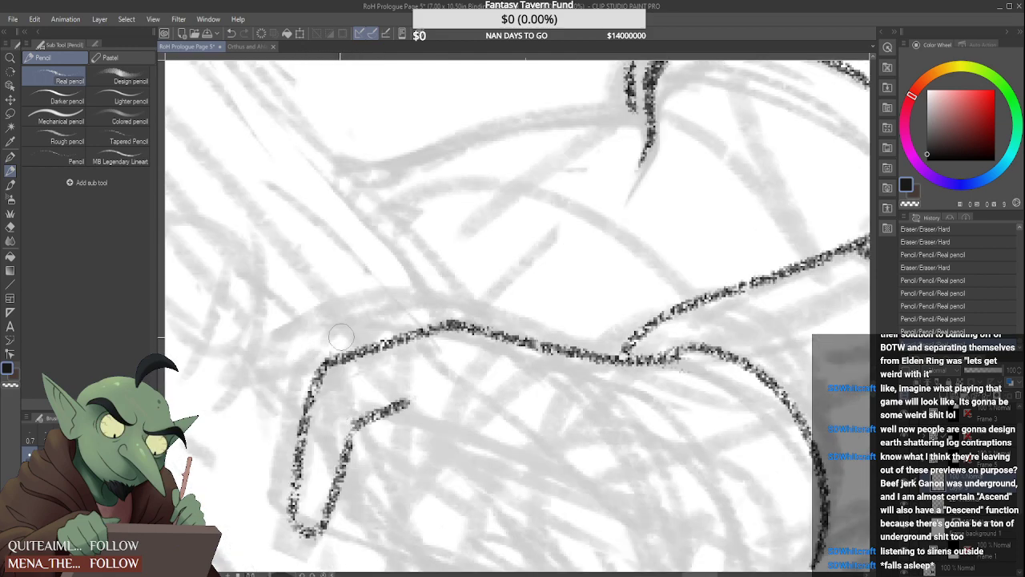
drag(363, 405, 398, 393)
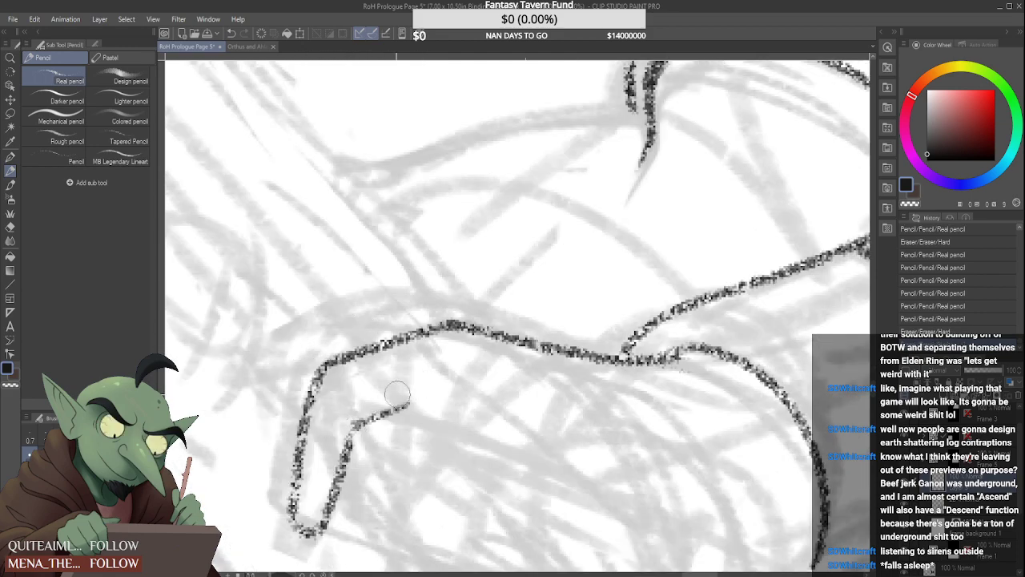
drag(353, 427, 418, 402)
Redraw the first finger's inner edge and outline the second finger beside it, with a rounded tip and an upper knuckle line
scroll(422, 397, down, 5)
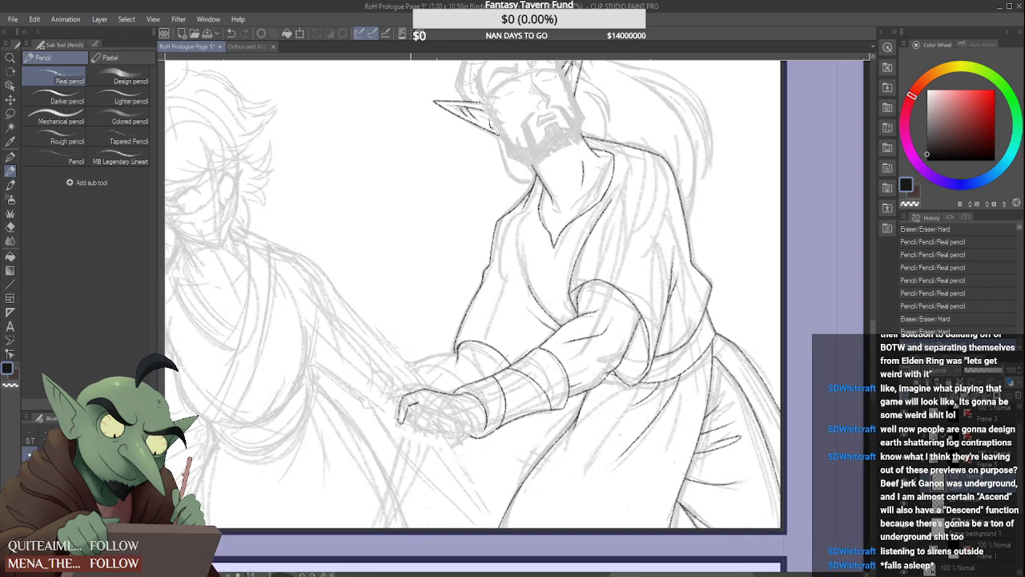
scroll(411, 414, up, 3)
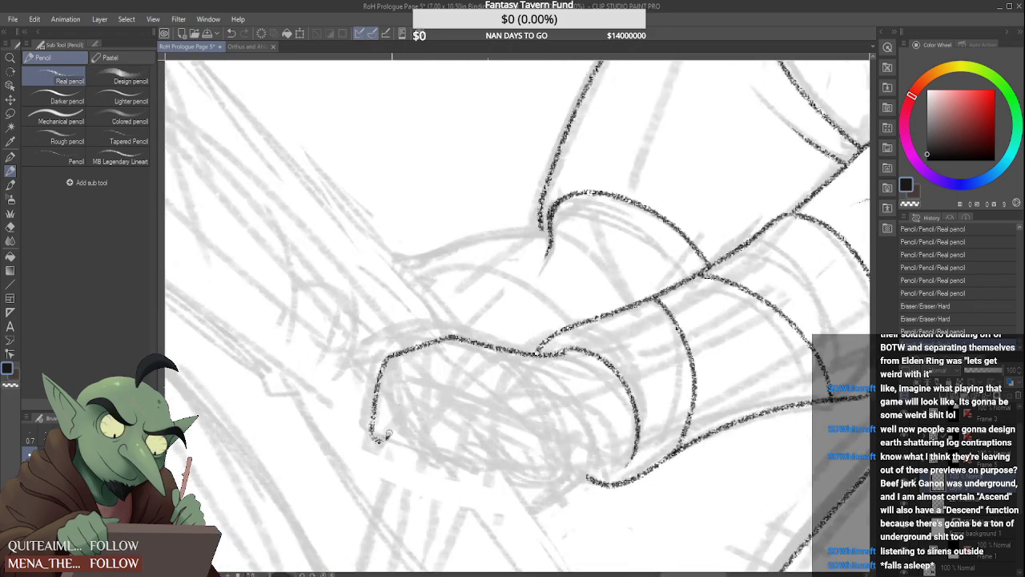
drag(373, 438, 454, 360)
mouse_move(410, 384)
mouse_down()
mouse_move(401, 466)
mouse_move(434, 415)
mouse_up()
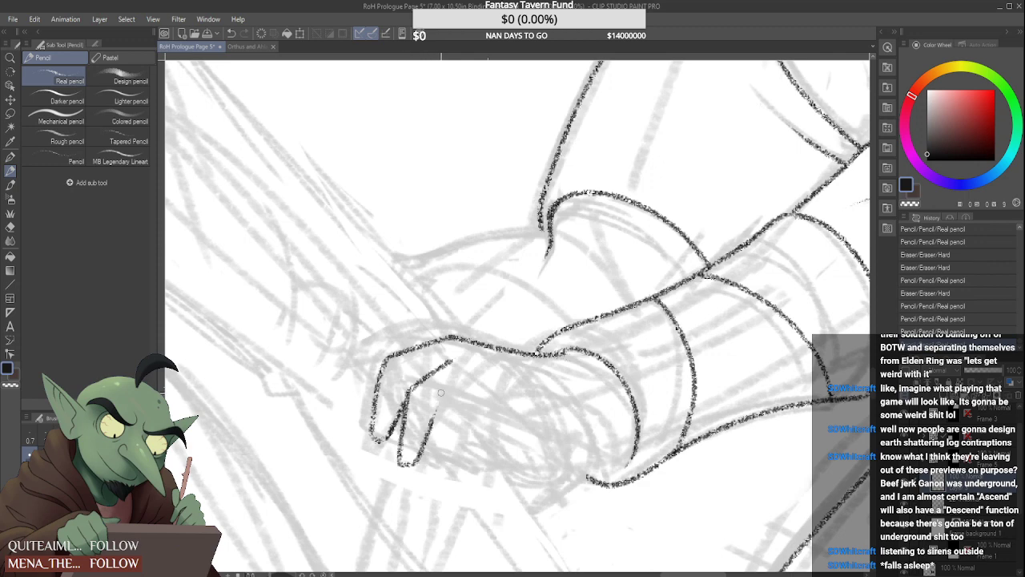
mouse_move(402, 457)
mouse_down()
mouse_move(411, 466)
mouse_move(401, 468)
mouse_up()
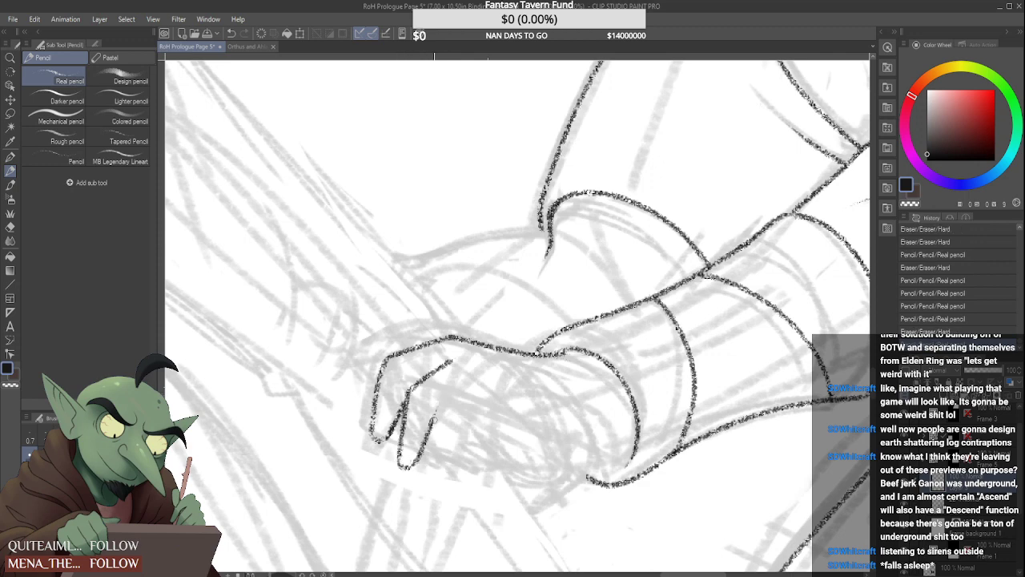
drag(433, 420, 465, 391)
Shorten the first finger with a new rounded tip, then erase and redraw its outer edge slightly inward
scroll(474, 382, down, 3)
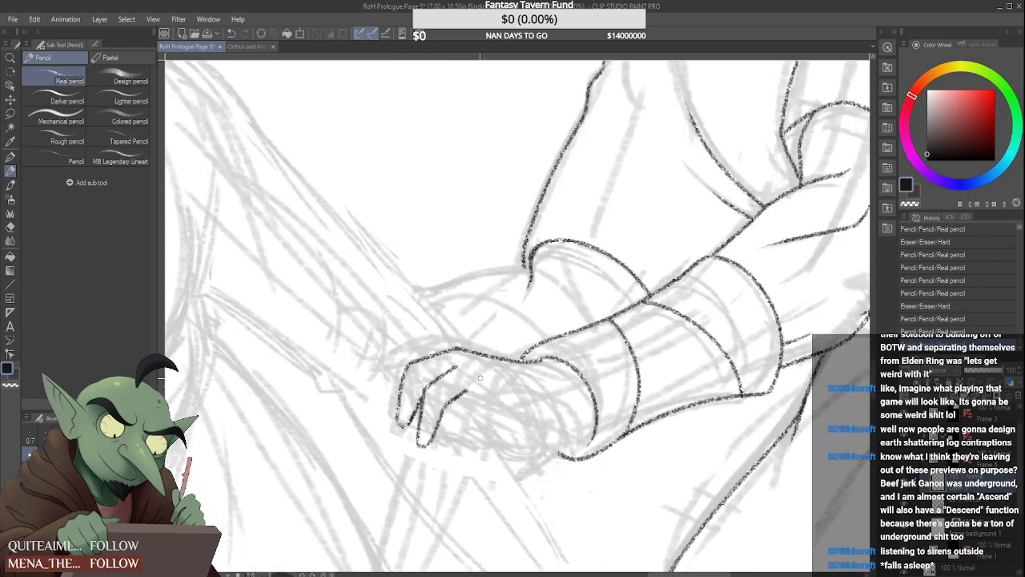
scroll(465, 389, down, 1)
scroll(464, 389, up, 5)
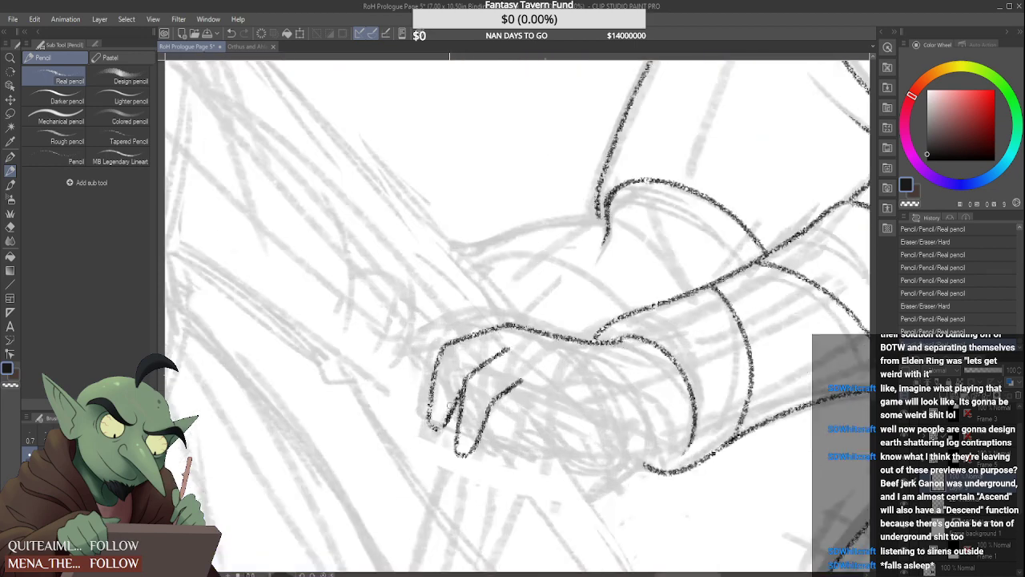
drag(433, 434, 461, 382)
drag(443, 418, 463, 379)
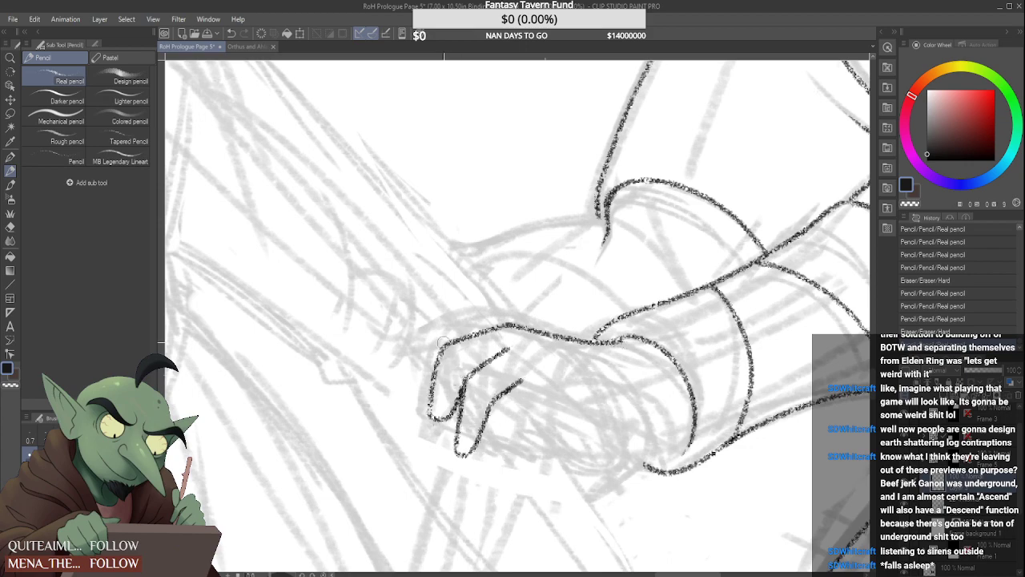
drag(443, 342, 426, 407)
drag(440, 363, 430, 413)
drag(447, 344, 431, 417)
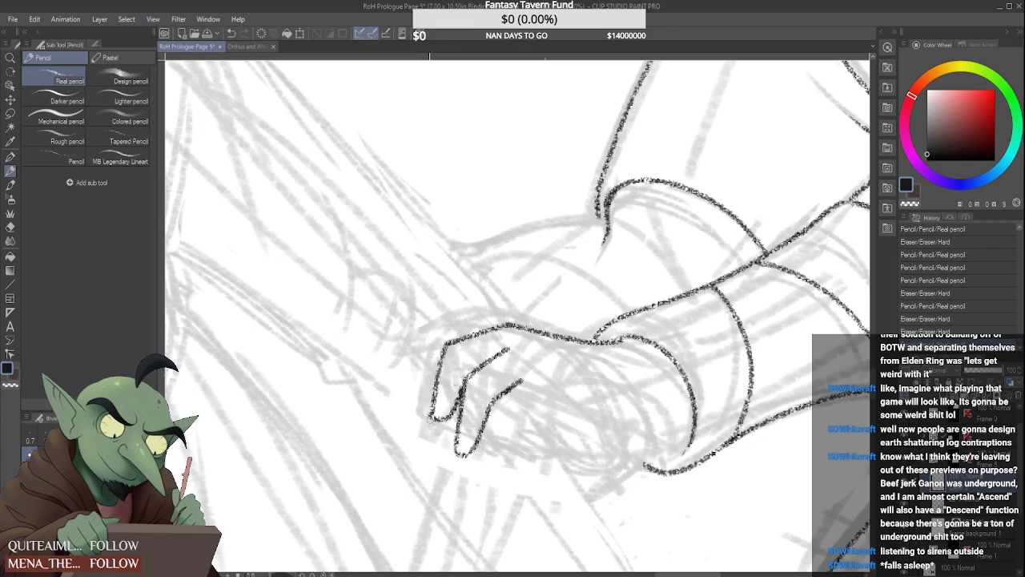
Clean up and redraw the second finger's outer edge from the first finger down to the tip
scroll(451, 371, down, 5)
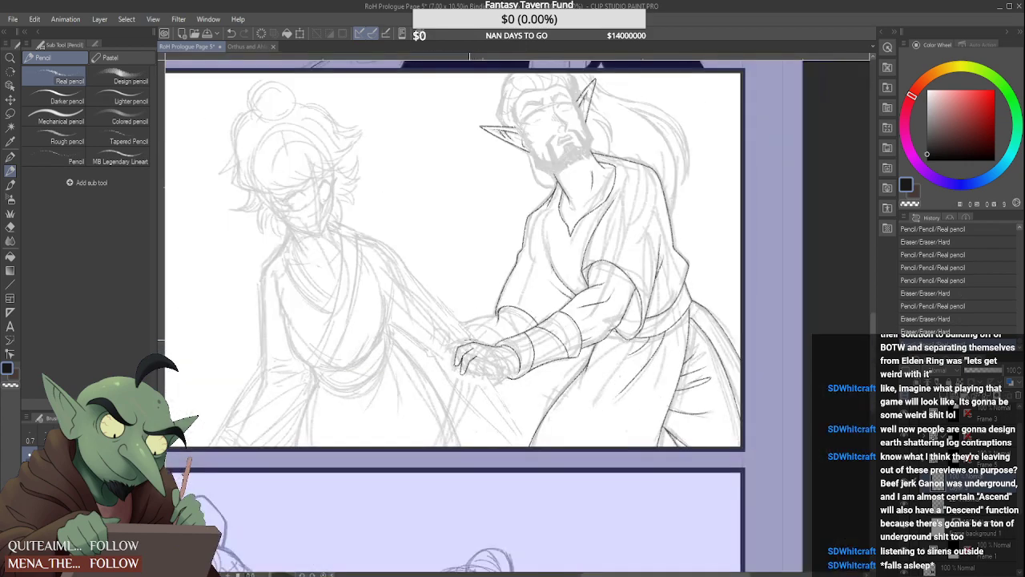
scroll(461, 364, up, 5)
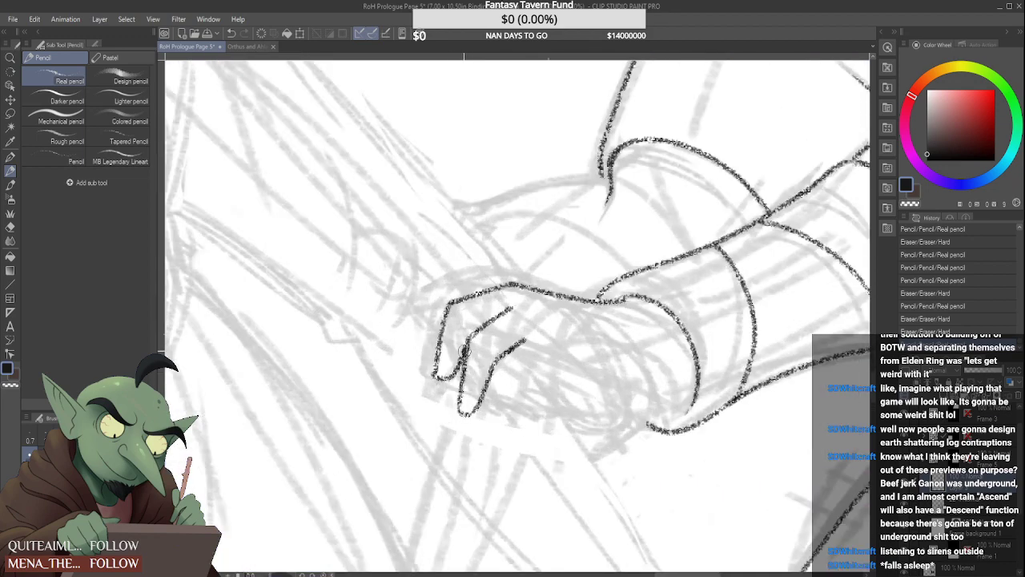
drag(464, 377, 460, 410)
drag(467, 343, 459, 412)
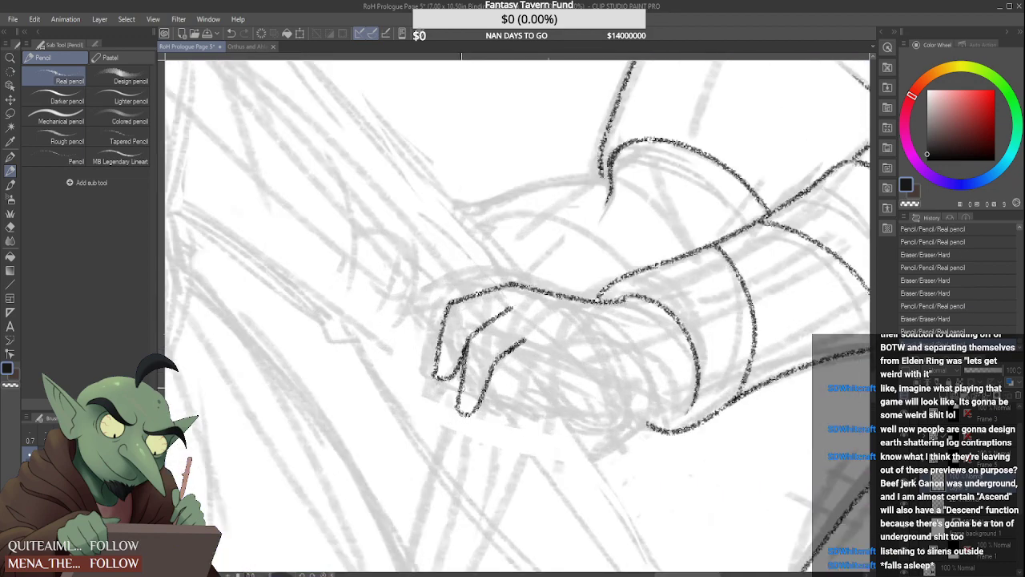
Outline a third bent finger beside the second one, with a rounded tip and a short knuckle line above it
scroll(469, 368, down, 5)
scroll(495, 354, up, 5)
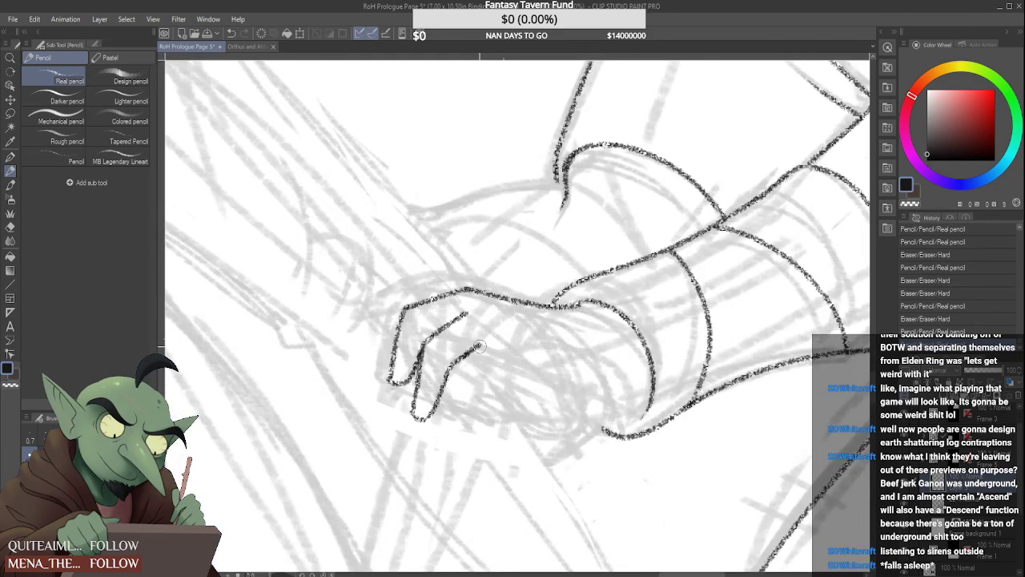
mouse_move(487, 339)
mouse_down()
mouse_move(462, 368)
mouse_move(484, 340)
mouse_move(447, 398)
mouse_move(443, 430)
mouse_move(495, 367)
mouse_up()
scroll(525, 346, down, 5)
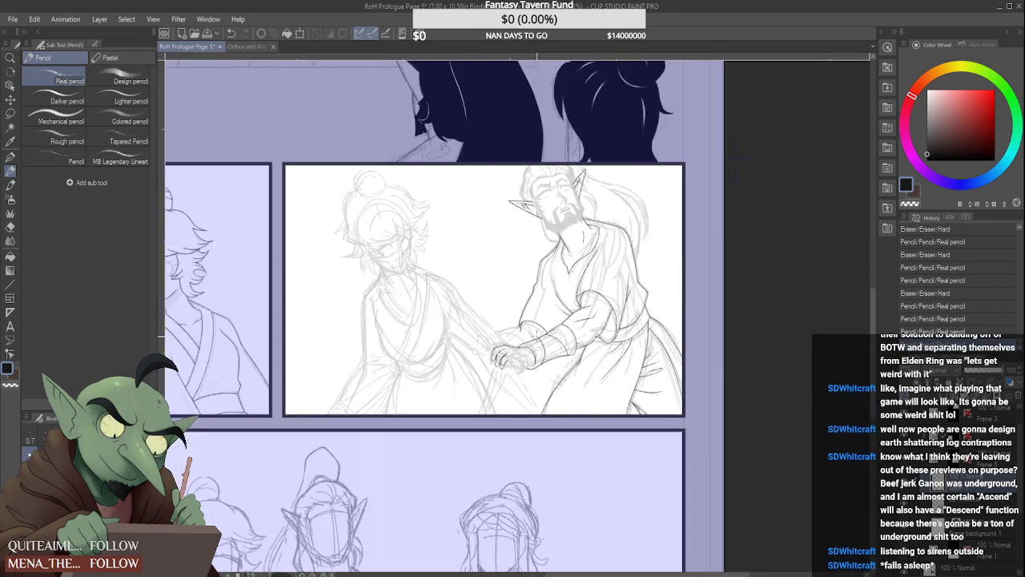
scroll(525, 347, up, 5)
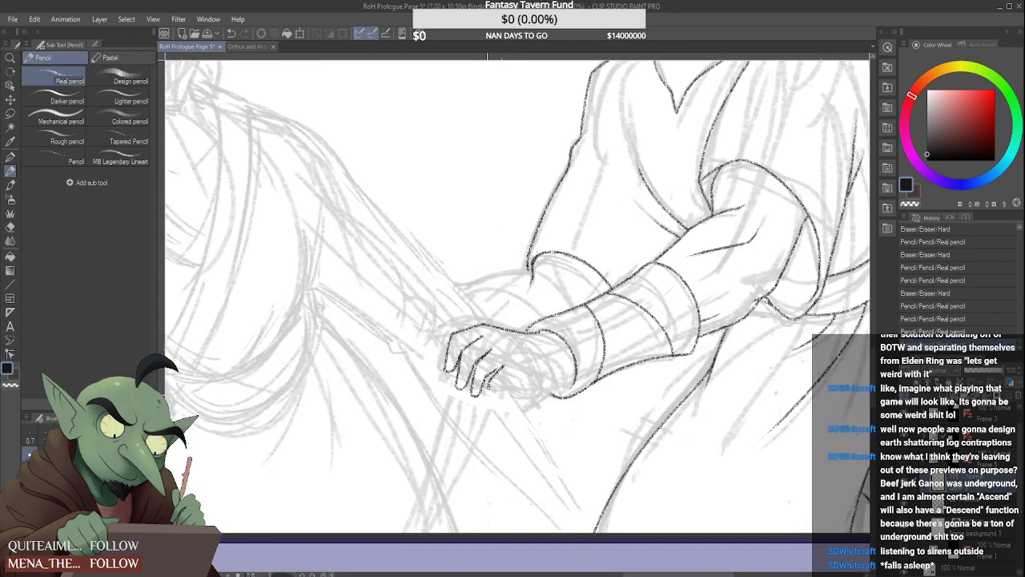
drag(492, 406, 502, 387)
scroll(502, 387, down, 4)
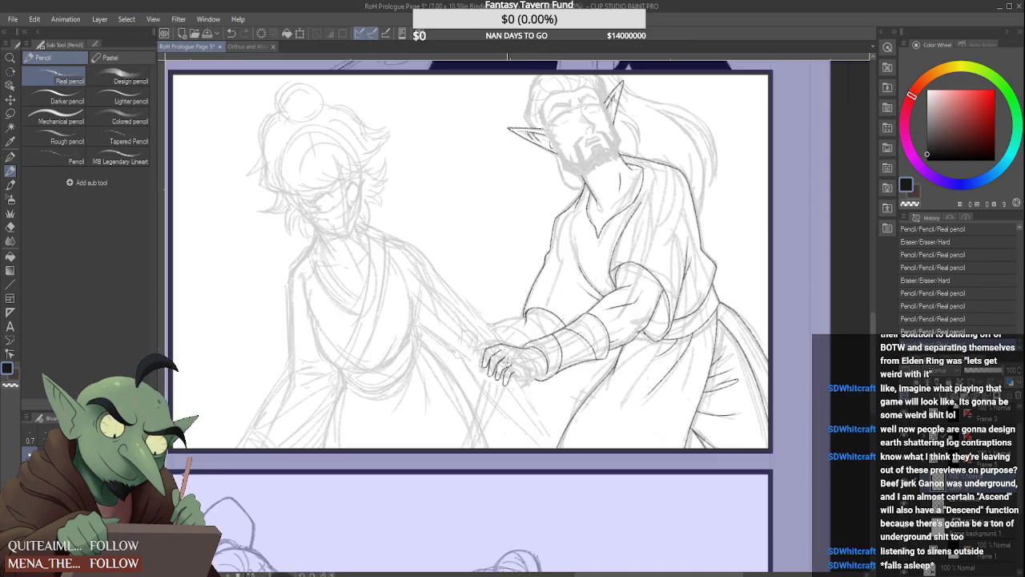
Erase the second finger's tip and redraw the finger longer, with a rounded tip and new edges running up to the knuckles
scroll(501, 384, up, 5)
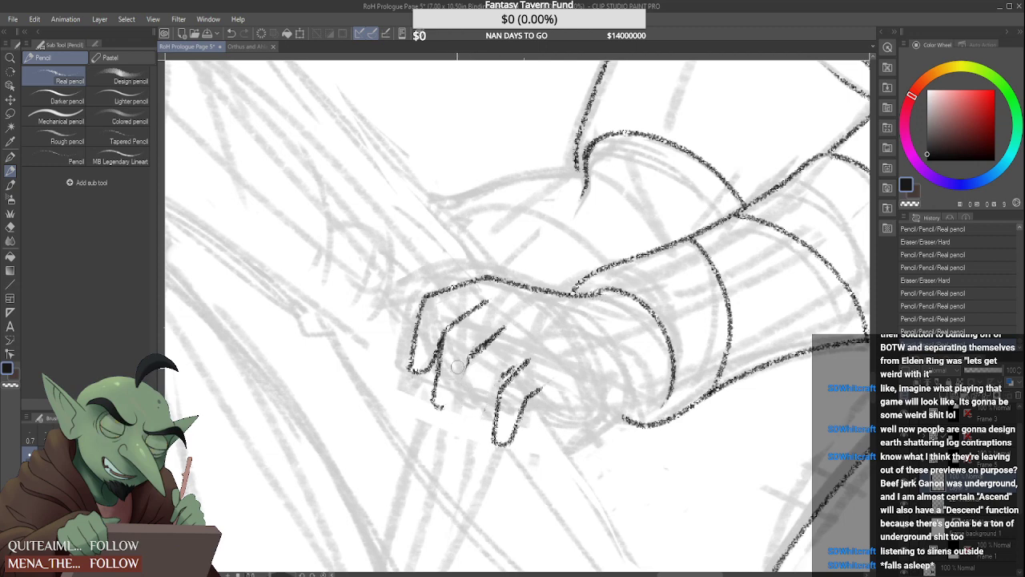
mouse_move(439, 409)
mouse_down()
mouse_move(444, 357)
mouse_move(425, 438)
mouse_up()
mouse_move(486, 303)
mouse_down()
mouse_move(437, 347)
mouse_move(448, 330)
mouse_move(438, 338)
mouse_move(471, 320)
mouse_move(488, 329)
mouse_move(504, 321)
mouse_move(457, 379)
mouse_up()
mouse_move(502, 327)
mouse_down()
mouse_move(455, 387)
mouse_move(458, 451)
mouse_move(422, 454)
mouse_move(463, 399)
mouse_up()
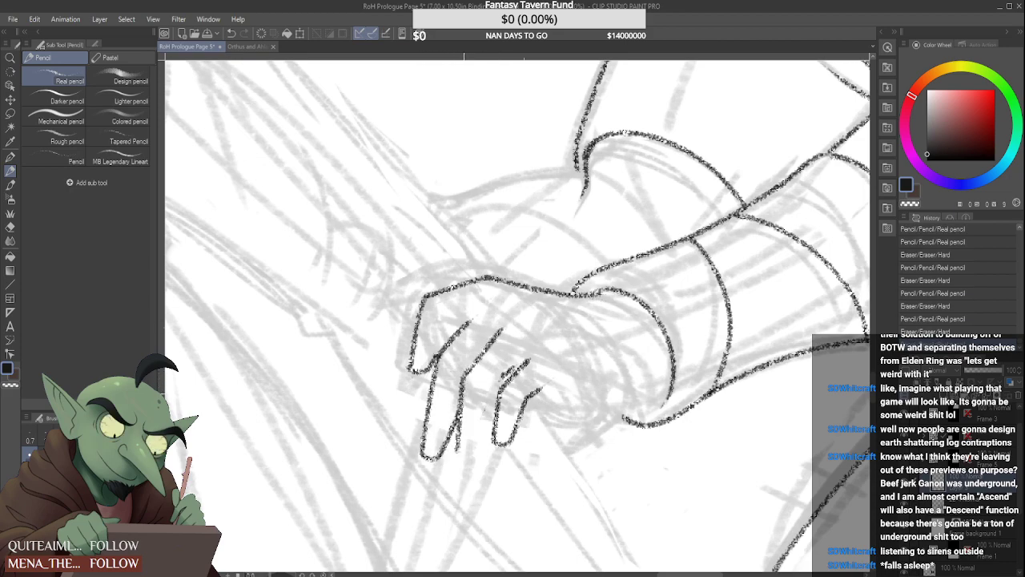
scroll(462, 393, down, 3)
scroll(462, 369, up, 2)
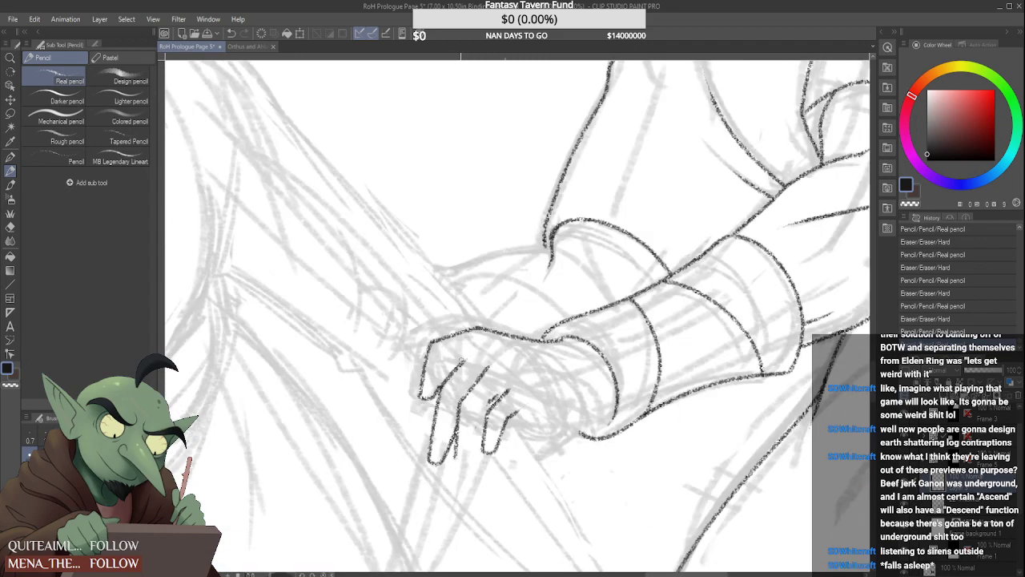
Rework the first finger's tip and inner edge so it tapers beside the lengthened second finger
scroll(463, 360, down, 4)
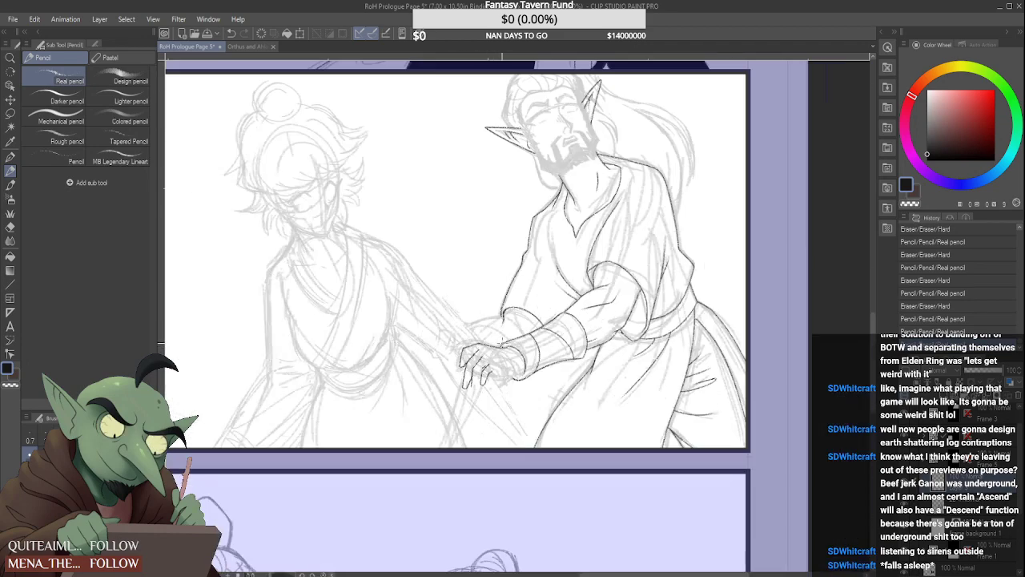
scroll(501, 342, down, 3)
scroll(471, 379, up, 6)
mouse_move(414, 352)
mouse_down()
mouse_move(419, 369)
mouse_move(408, 361)
mouse_move(423, 318)
mouse_move(390, 389)
mouse_move(437, 345)
mouse_up()
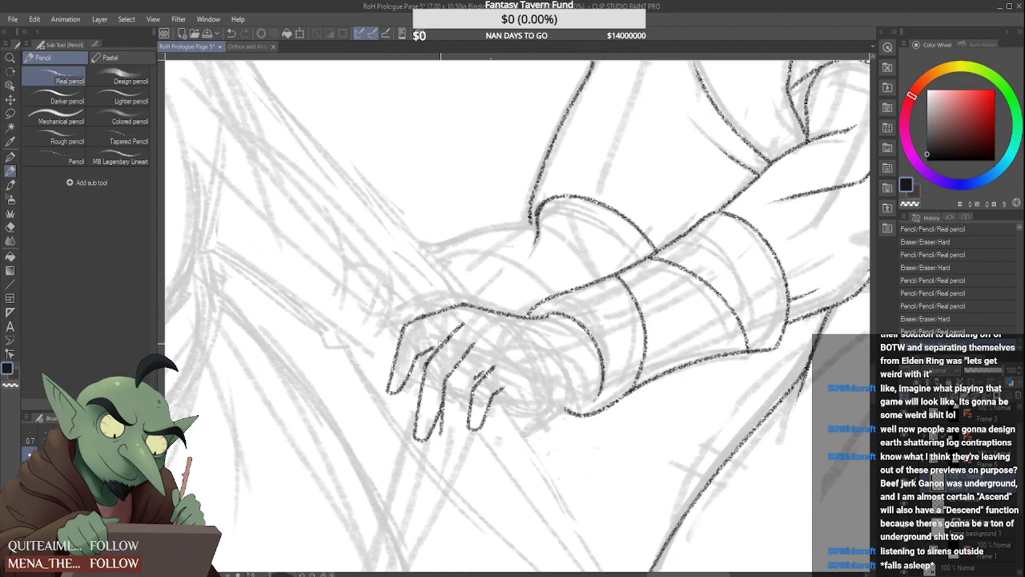
scroll(445, 340, down, 6)
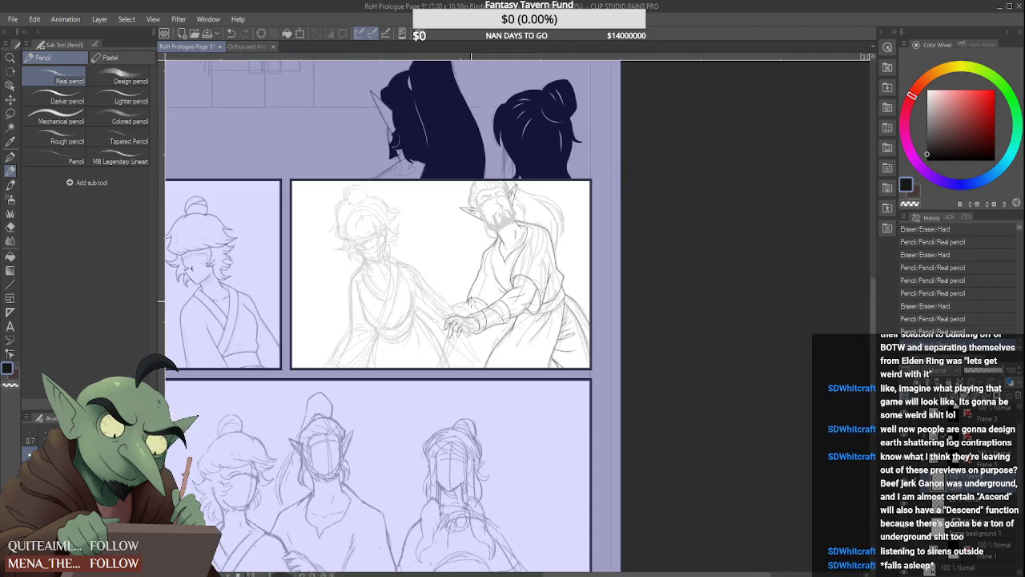
scroll(455, 314, up, 6)
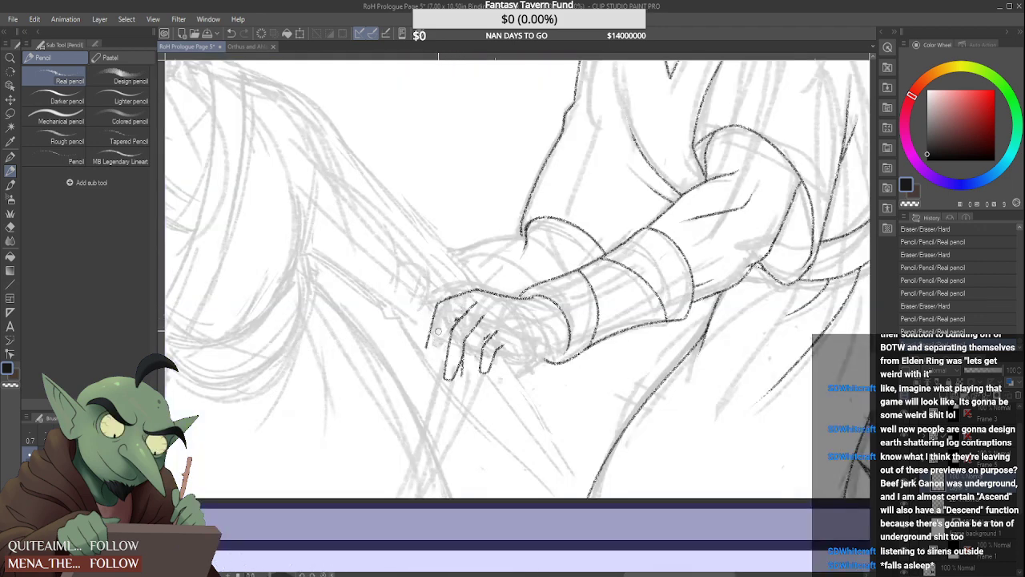
Erase the first finger and the back-of-hand line, then redraw both with a lower knuckle and a flatter line toward the wrist
drag(429, 347, 433, 316)
scroll(426, 343, up, 2)
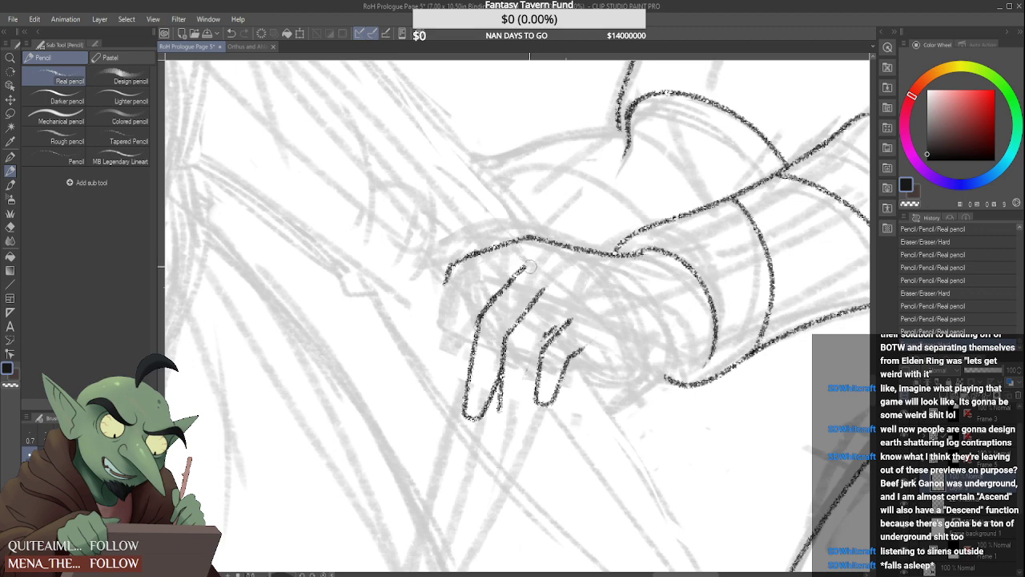
mouse_move(529, 267)
mouse_down()
mouse_move(434, 290)
mouse_move(503, 239)
mouse_move(511, 245)
mouse_move(467, 261)
mouse_move(540, 240)
mouse_move(510, 246)
mouse_move(641, 255)
mouse_up()
mouse_move(488, 259)
mouse_down()
mouse_move(439, 292)
mouse_move(438, 381)
mouse_move(468, 324)
mouse_up()
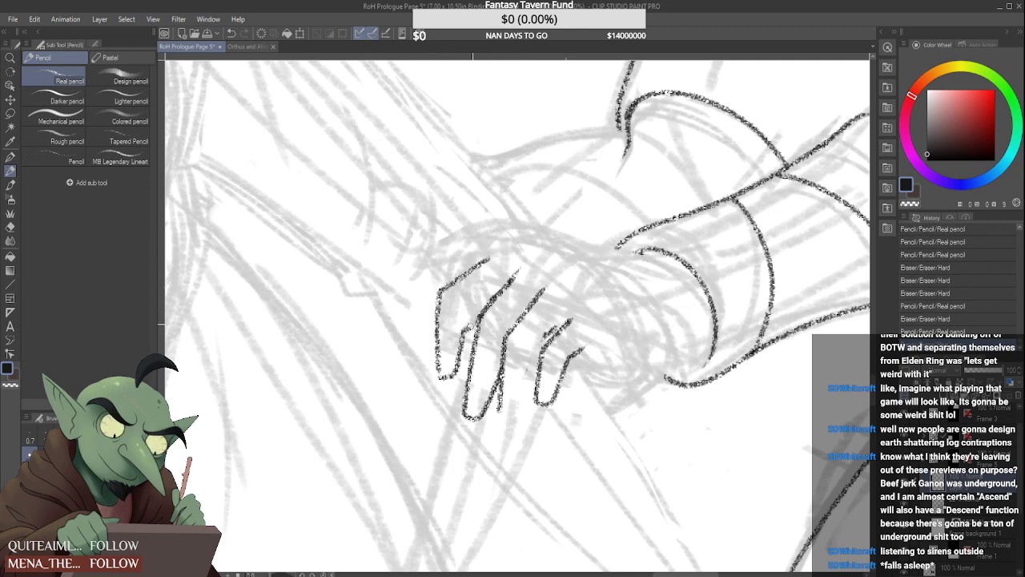
drag(501, 249, 572, 245)
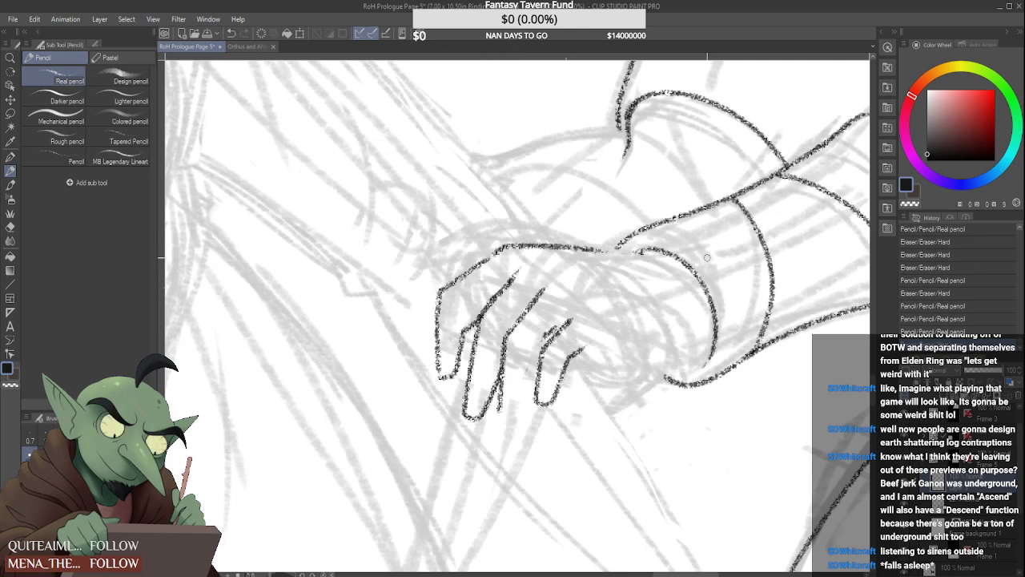
Erase the first finger's outer edge below the knuckle and redraw it down to the fingertip
scroll(613, 268, down, 4)
scroll(609, 270, down, 4)
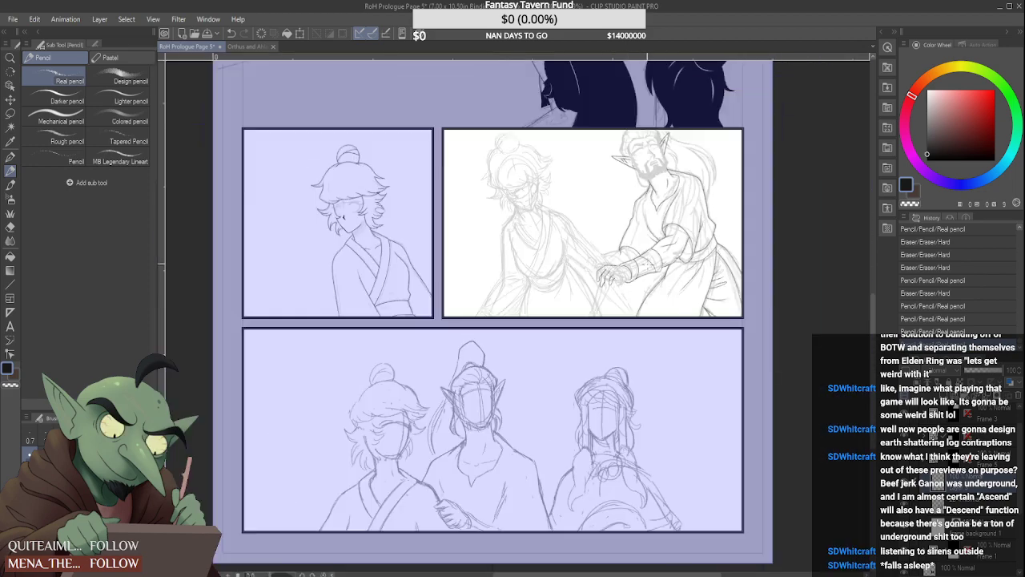
scroll(604, 276, up, 8)
mouse_move(567, 319)
mouse_down()
mouse_move(581, 248)
mouse_move(568, 329)
mouse_move(545, 332)
mouse_move(567, 330)
mouse_move(570, 315)
mouse_up()
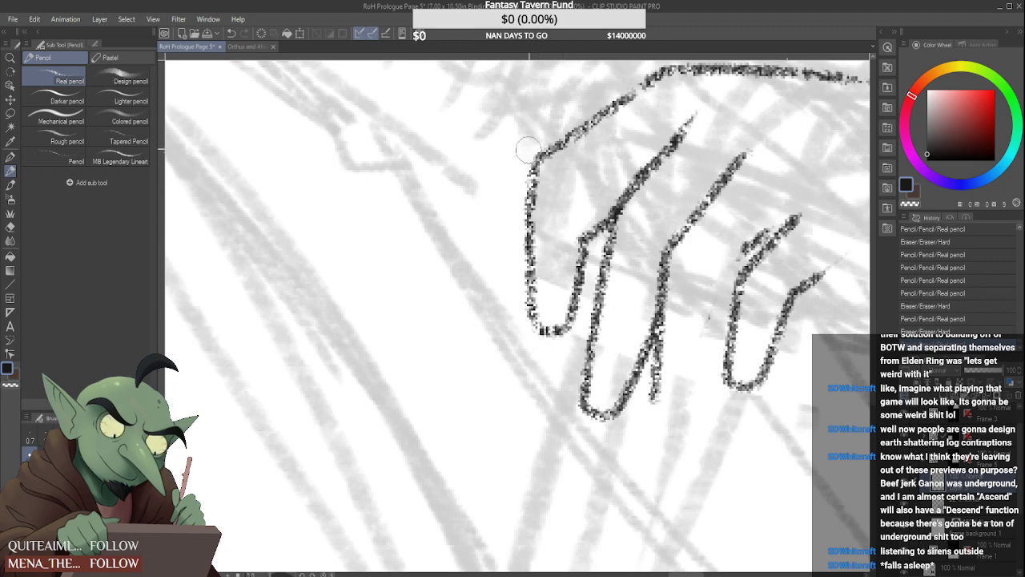
mouse_move(529, 151)
mouse_down()
mouse_move(521, 165)
mouse_move(535, 337)
mouse_up()
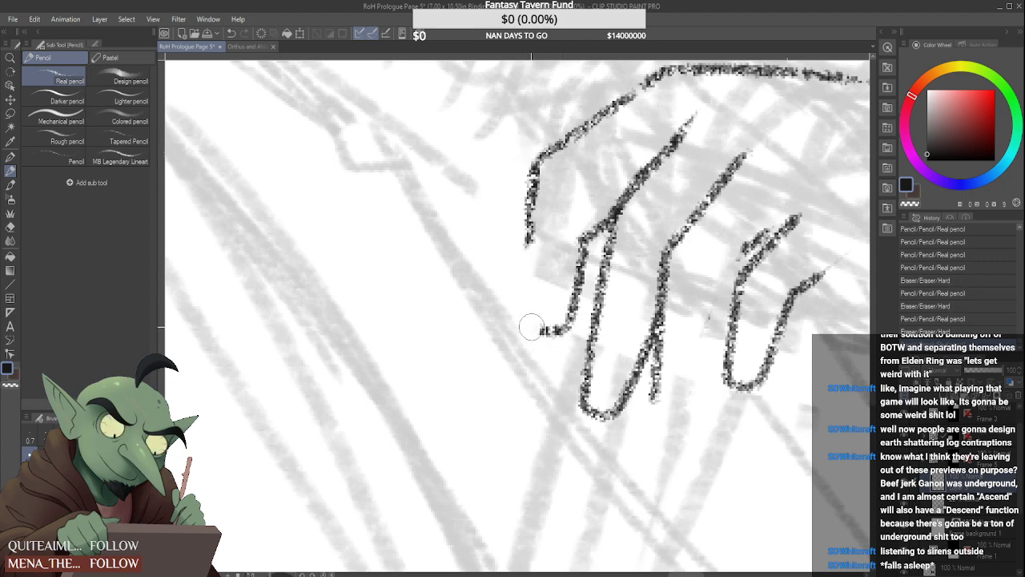
mouse_move(530, 196)
mouse_down()
mouse_move(527, 323)
mouse_move(560, 334)
mouse_move(551, 331)
mouse_move(573, 304)
mouse_move(546, 324)
mouse_move(553, 335)
mouse_up()
scroll(564, 309, down, 4)
scroll(564, 309, down, 2)
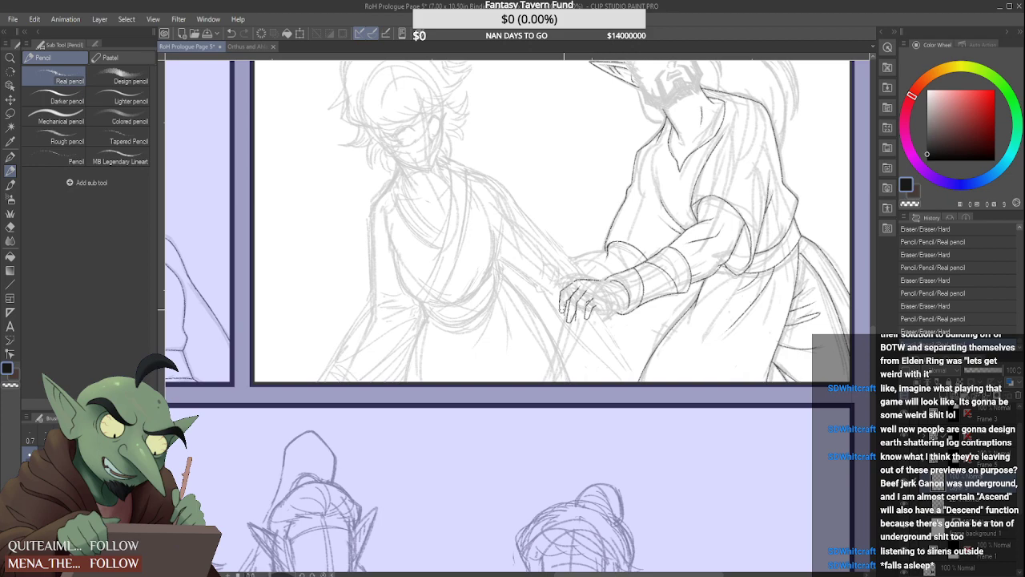
Erase the third finger and redraw it directly against the second one, with its outer edge rising to the knuckle
scroll(613, 305, up, 3)
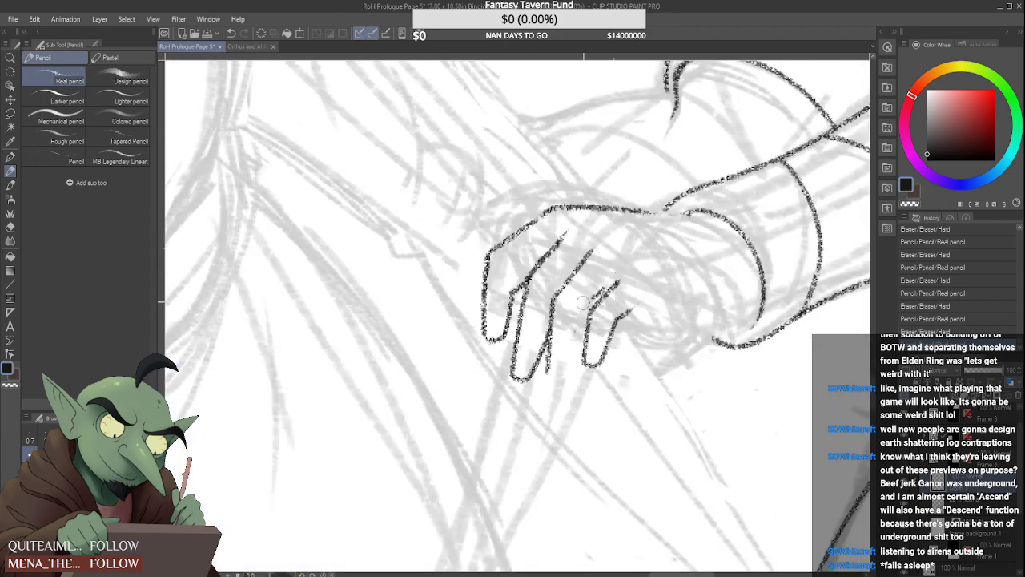
mouse_move(583, 303)
mouse_down()
mouse_move(570, 353)
mouse_move(588, 340)
mouse_move(584, 374)
mouse_move(595, 364)
mouse_move(587, 318)
mouse_move(597, 306)
mouse_move(574, 325)
mouse_move(554, 381)
mouse_move(569, 377)
mouse_move(594, 309)
mouse_move(567, 382)
mouse_move(575, 372)
mouse_move(587, 315)
mouse_up()
key(ctrl+z)
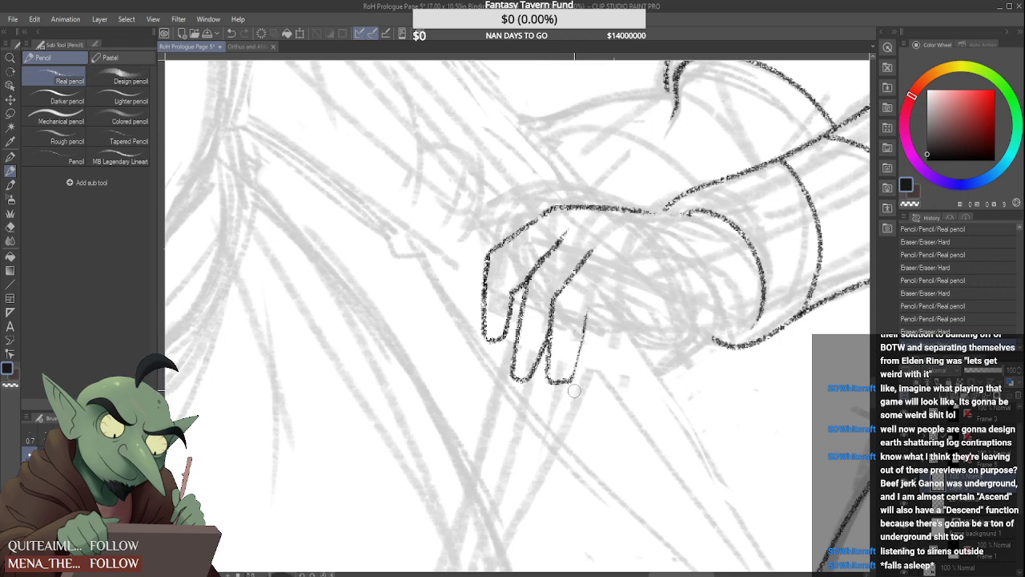
mouse_move(570, 382)
mouse_down()
mouse_move(585, 313)
mouse_move(621, 289)
mouse_up()
scroll(592, 298, down, 2)
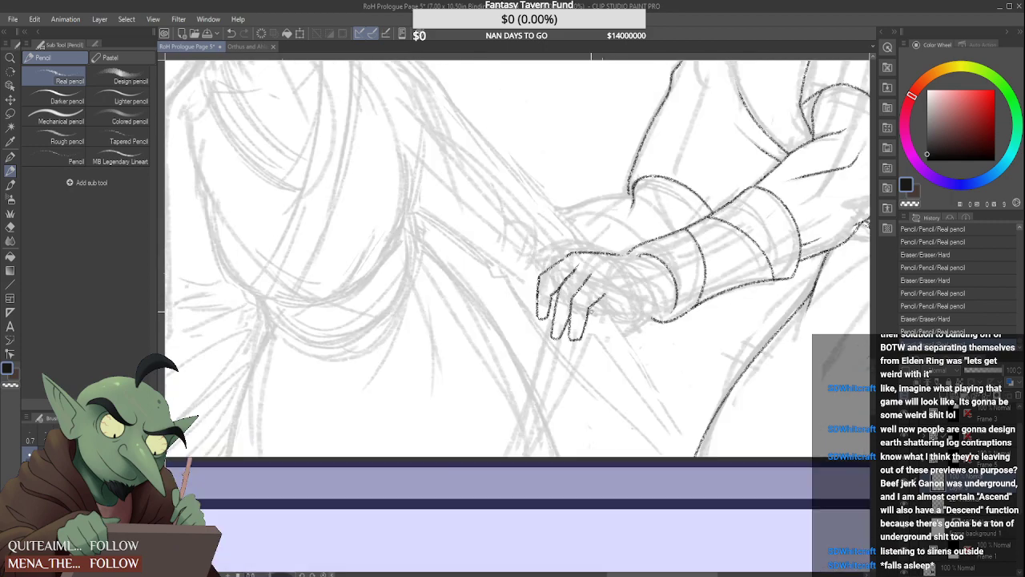
scroll(581, 349, up, 2)
mouse_move(553, 364)
mouse_down()
mouse_move(578, 358)
mouse_move(587, 342)
mouse_up()
scroll(553, 360, up, 2)
scroll(578, 336, down, 2)
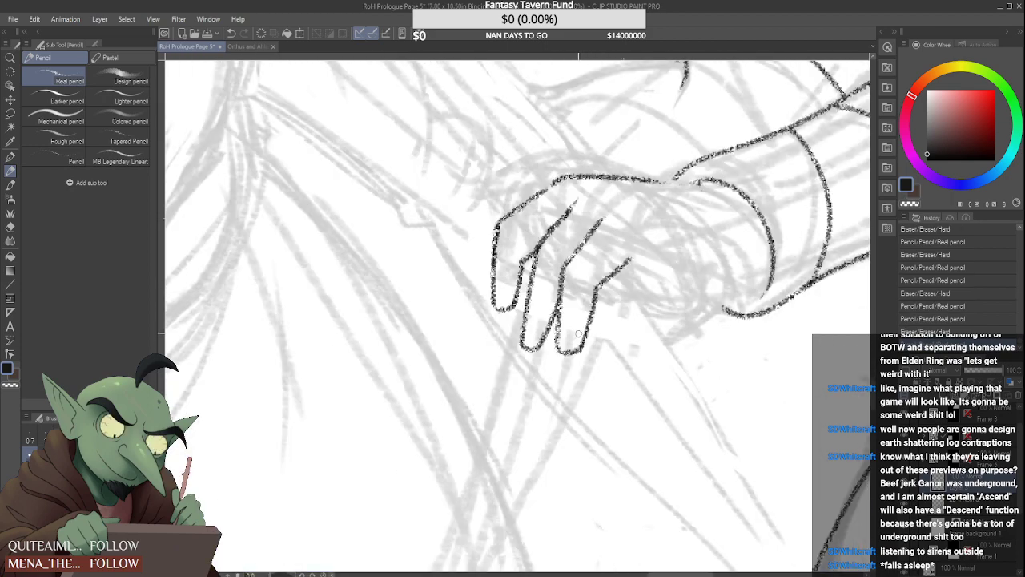
Refine the third finger's outer edge below the knuckle and round off its fingertip
scroll(577, 331, down, 3)
scroll(600, 311, down, 2)
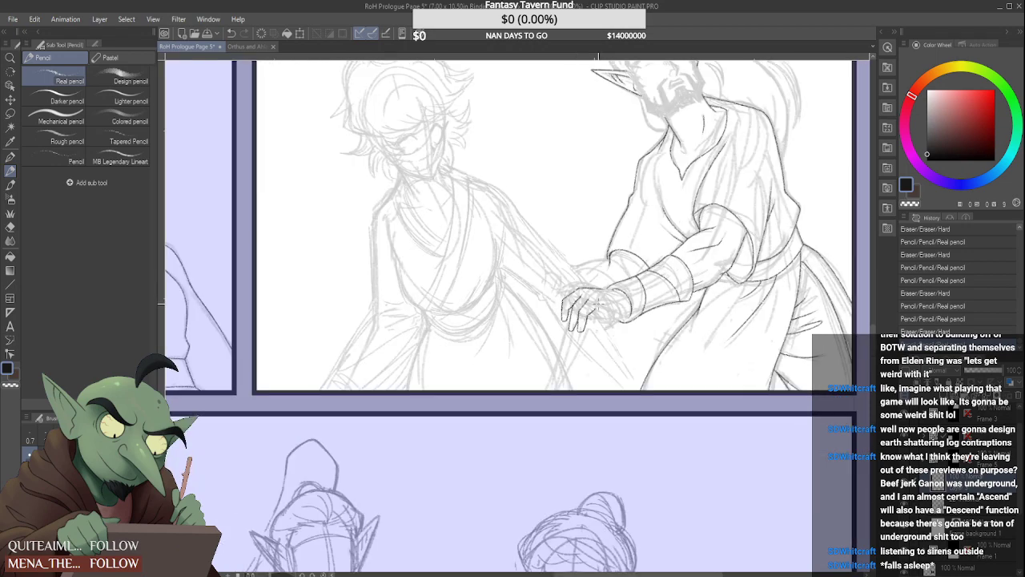
scroll(553, 353, up, 6)
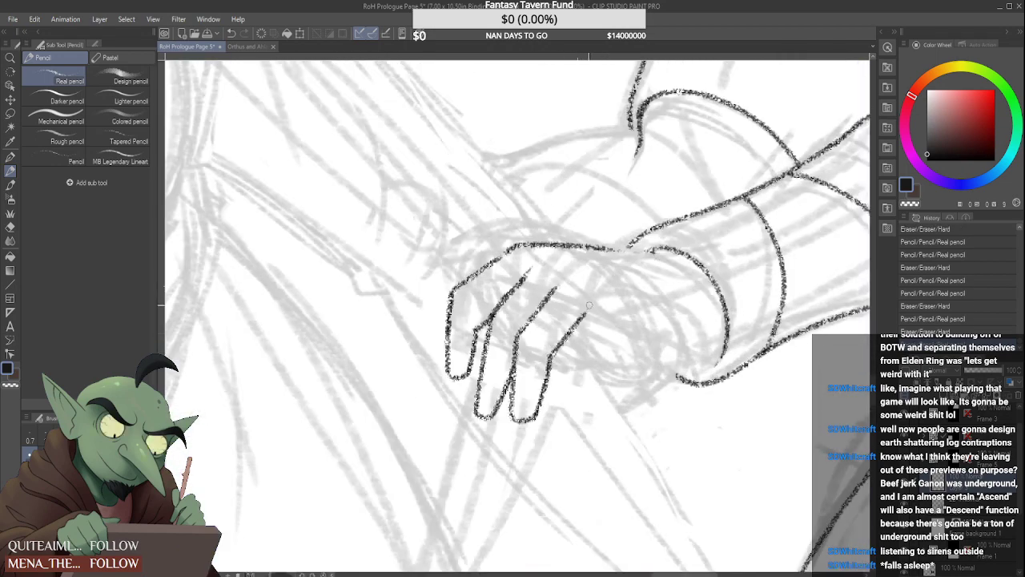
scroll(589, 307, down, 4)
scroll(580, 327, up, 5)
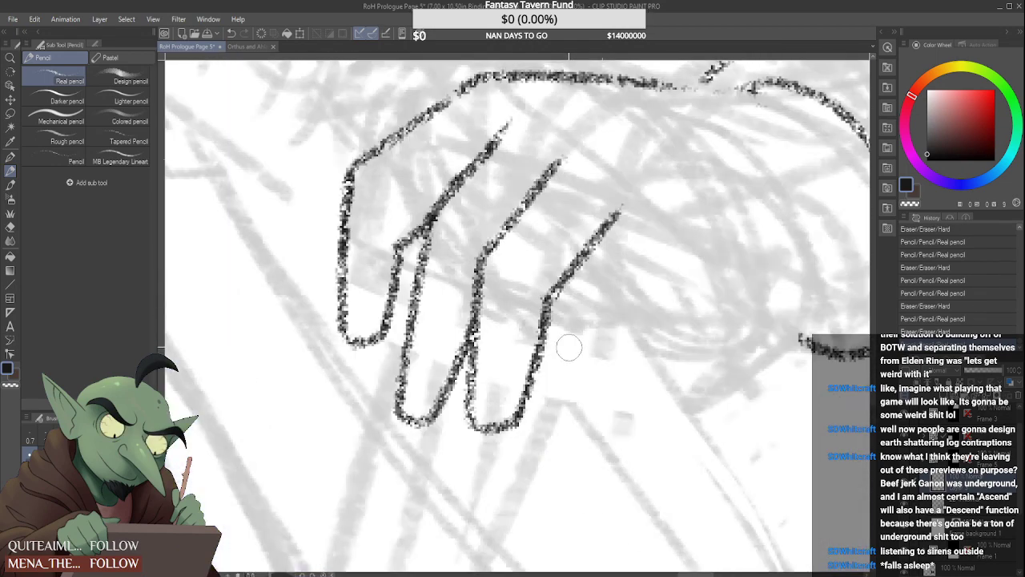
drag(547, 320, 523, 401)
drag(549, 300, 512, 405)
mouse_move(550, 300)
mouse_down()
mouse_move(502, 428)
mouse_move(542, 340)
mouse_up()
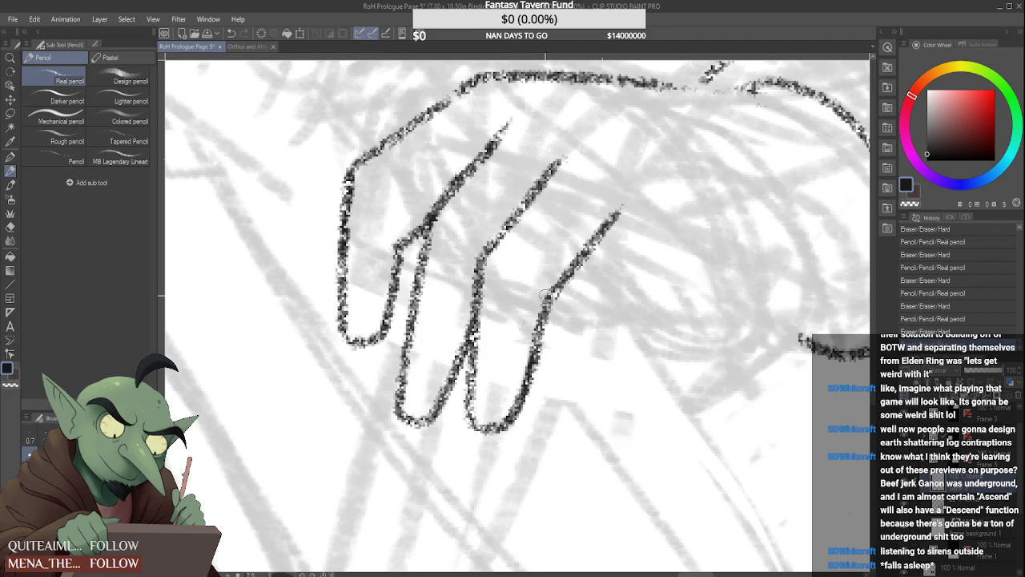
Erase the first finger below its knuckle and clean up the second finger's exposed outer edge
scroll(559, 329, down, 3)
scroll(559, 329, down, 4)
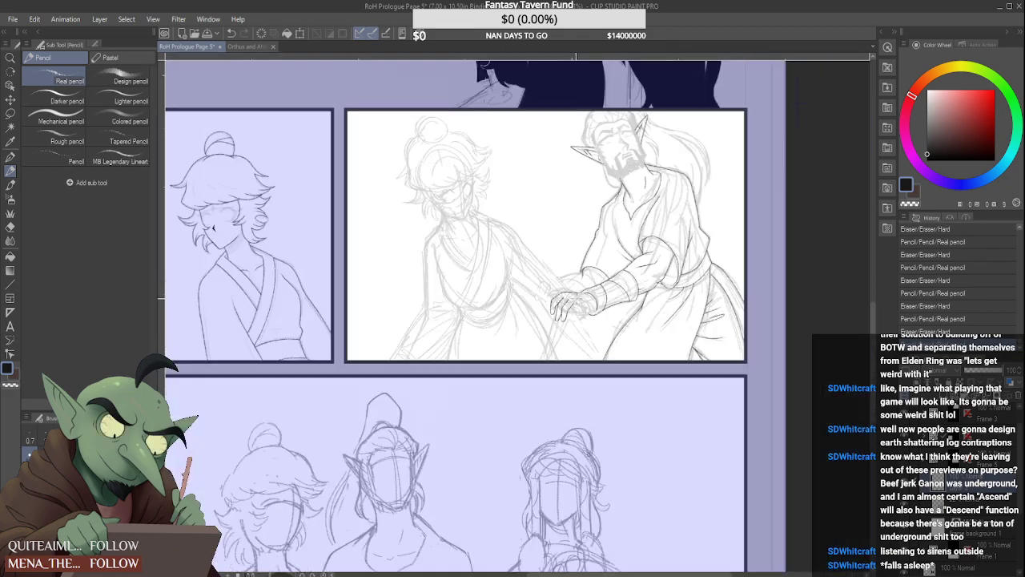
scroll(553, 304, up, 7)
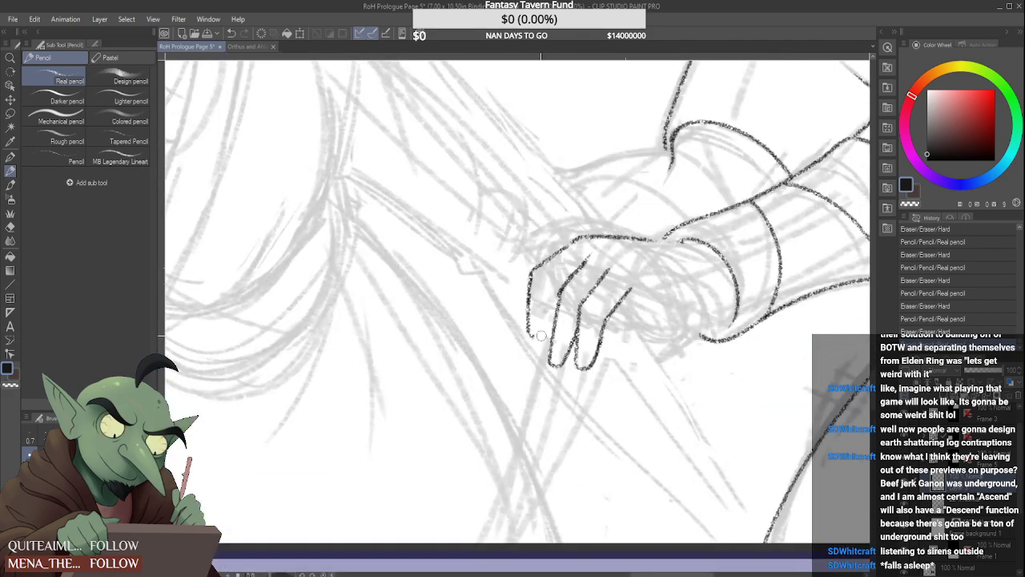
scroll(545, 309, up, 4)
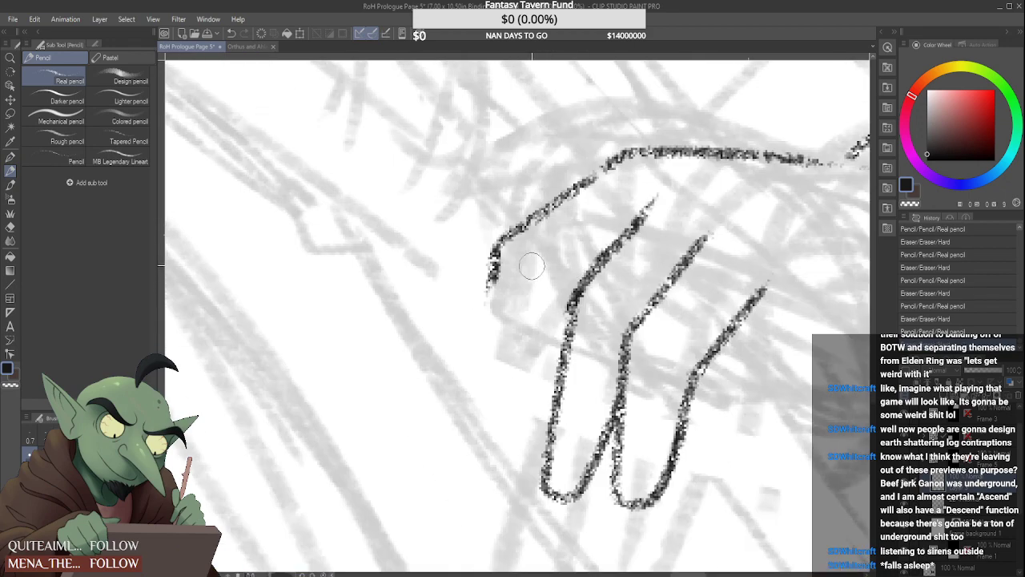
drag(579, 303, 568, 330)
scroll(560, 350, down, 4)
scroll(601, 320, up, 2)
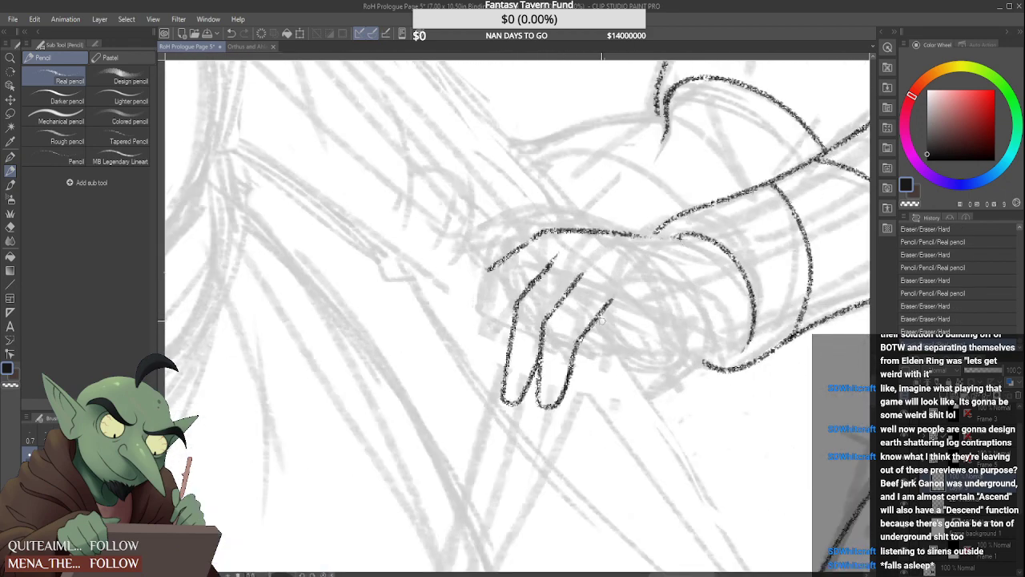
Outline the fourth finger beside the third and draw the hand's lower edge from it back to the cuff
mouse_move(615, 295)
mouse_down()
mouse_move(574, 359)
mouse_move(579, 411)
mouse_move(617, 342)
mouse_move(609, 349)
mouse_move(636, 327)
mouse_move(629, 348)
mouse_move(642, 313)
mouse_up()
key(ctrl+z)
scroll(633, 324, down, 5)
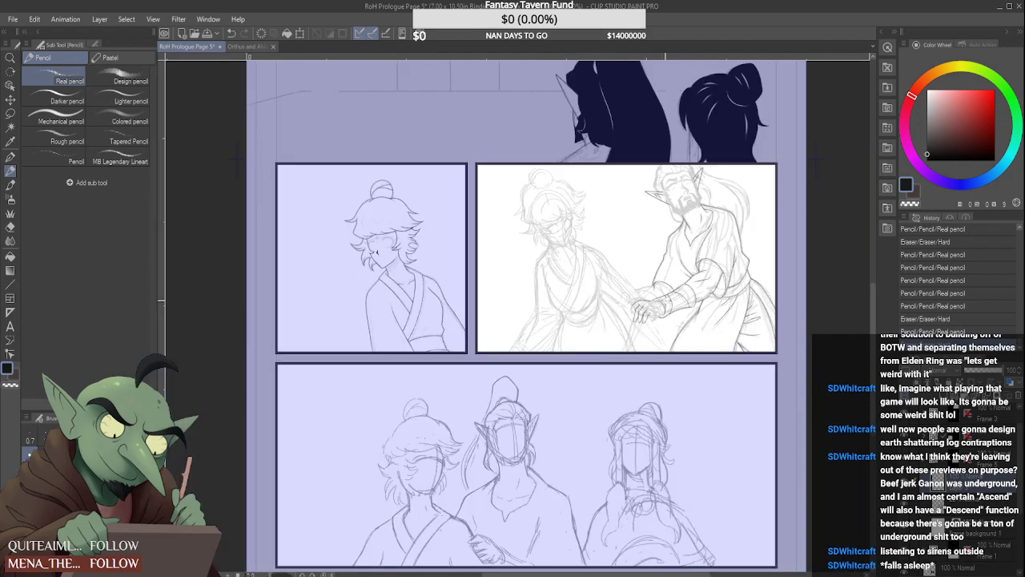
scroll(563, 367, up, 5)
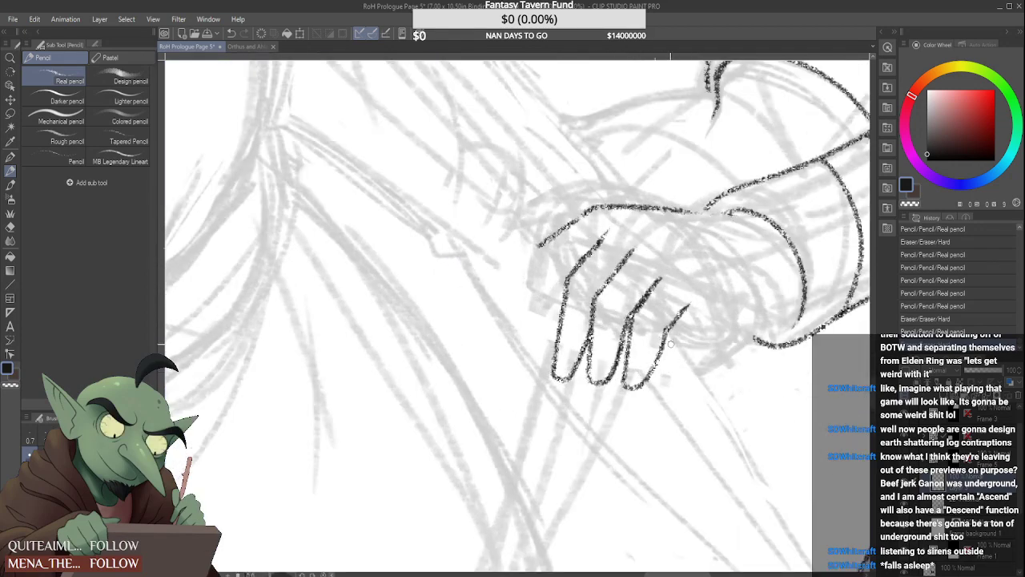
mouse_move(671, 323)
mouse_down()
mouse_move(764, 326)
mouse_move(802, 302)
mouse_up()
scroll(608, 361, down, 5)
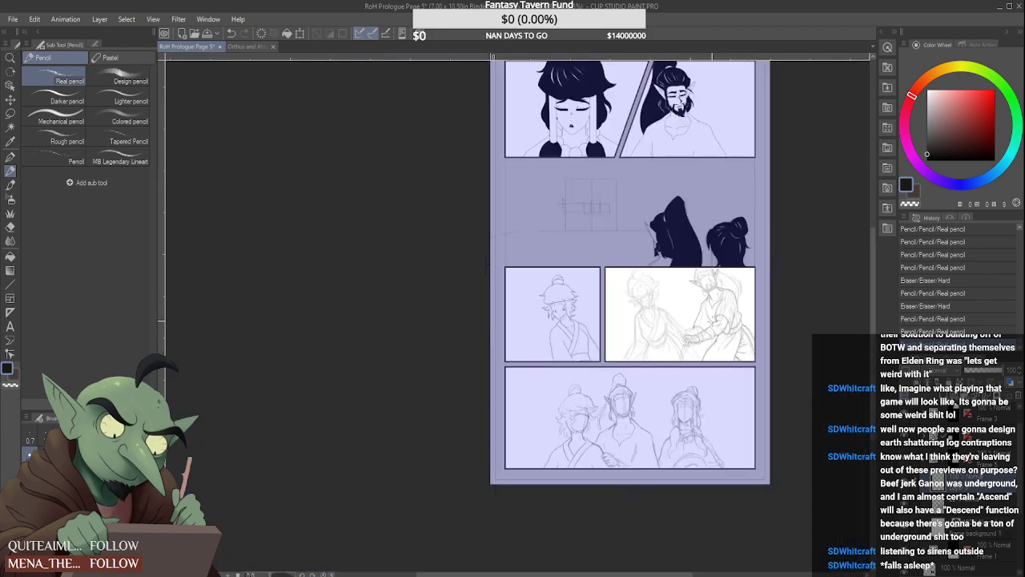
Close the bearded man's first finger with a rounded fingertip and an inner edge running up toward the second finger
scroll(609, 361, up, 4)
scroll(614, 367, up, 2)
mouse_move(568, 392)
mouse_down()
mouse_move(532, 439)
mouse_move(554, 439)
mouse_move(571, 418)
mouse_up()
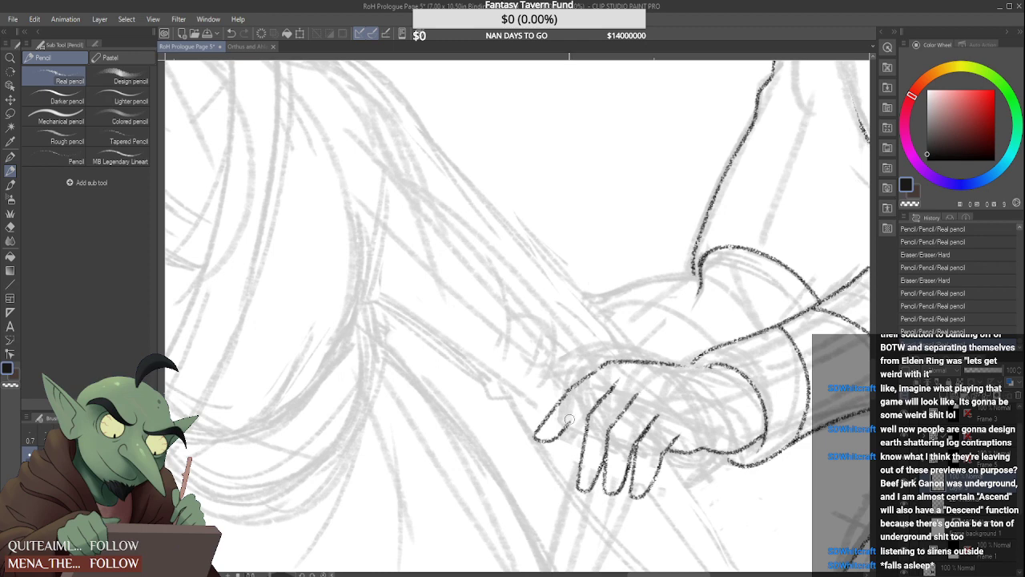
scroll(541, 440, up, 1)
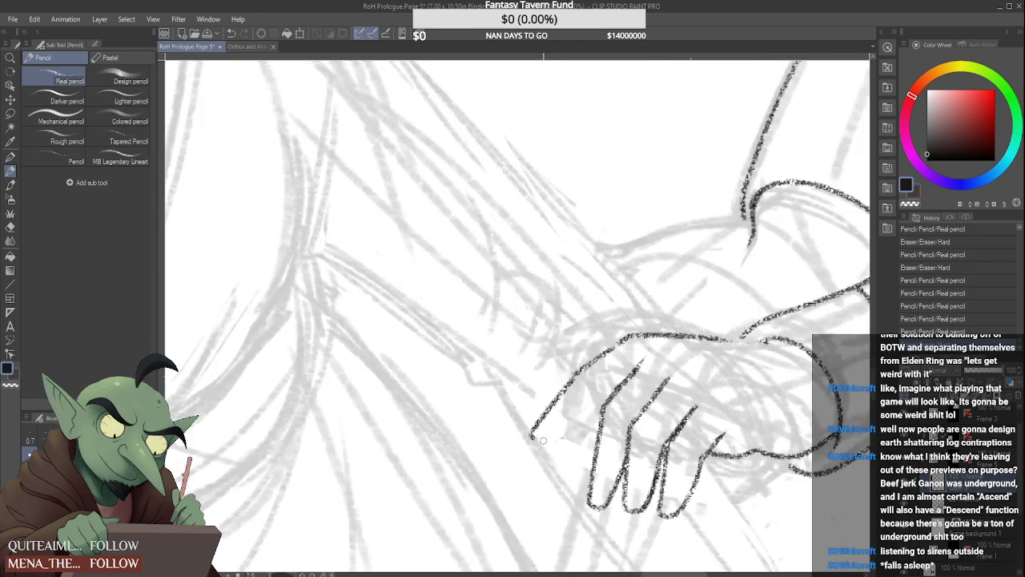
mouse_move(532, 437)
mouse_down()
mouse_move(546, 443)
mouse_move(583, 407)
mouse_up()
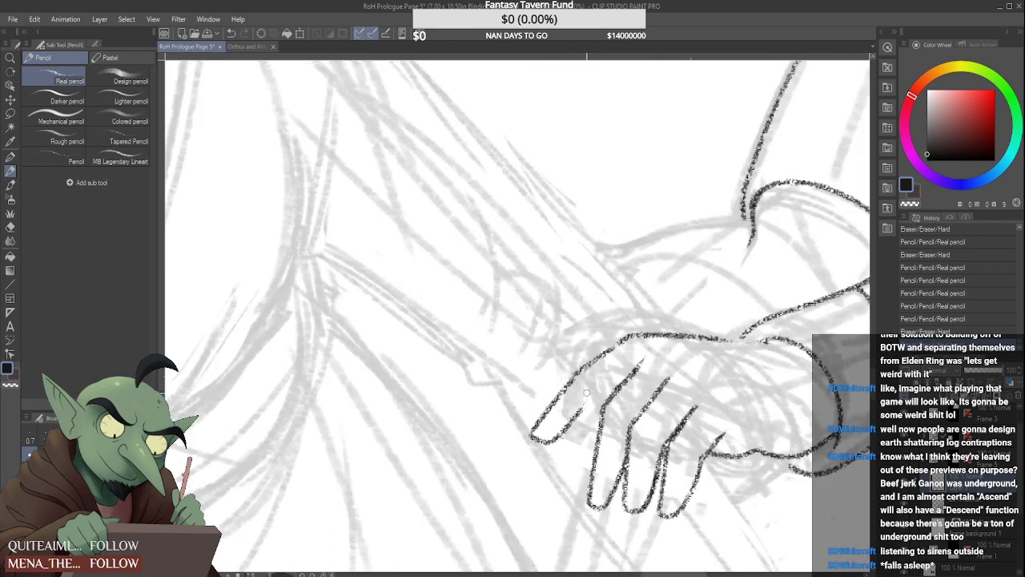
mouse_move(545, 435)
mouse_down()
mouse_move(536, 436)
mouse_move(545, 442)
mouse_up()
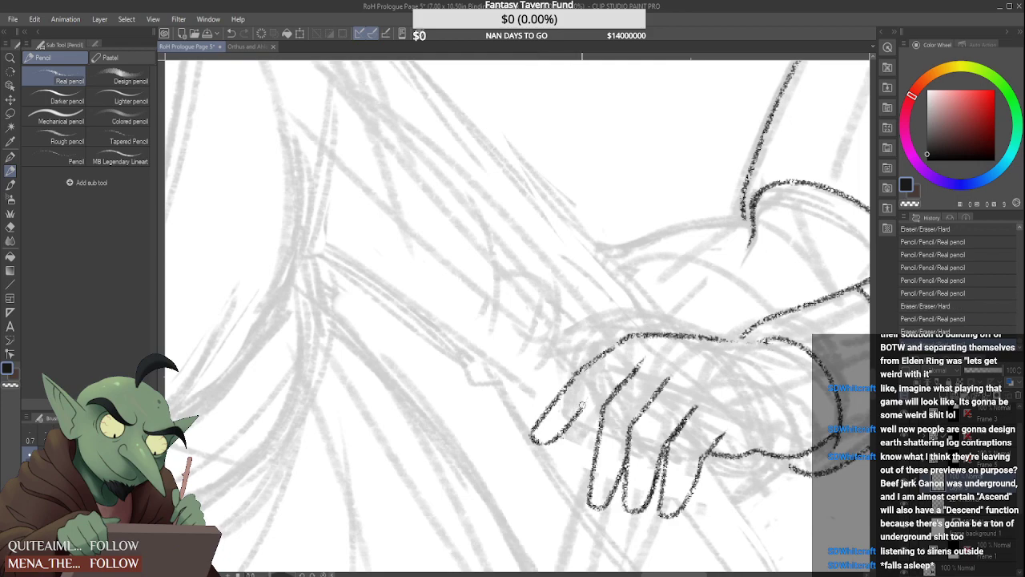
drag(594, 397, 625, 377)
scroll(629, 373, down, 3)
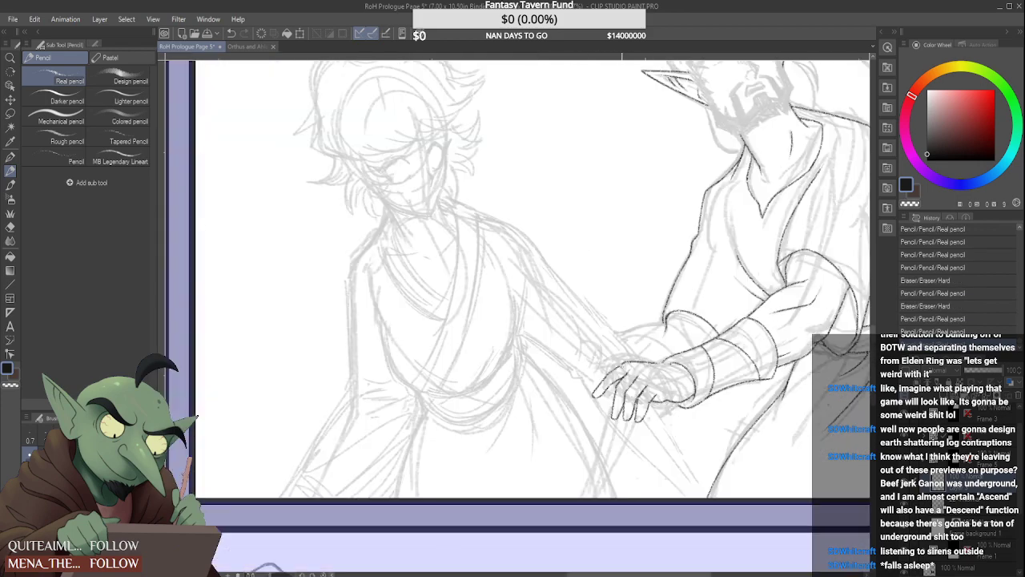
scroll(633, 376, down, 4)
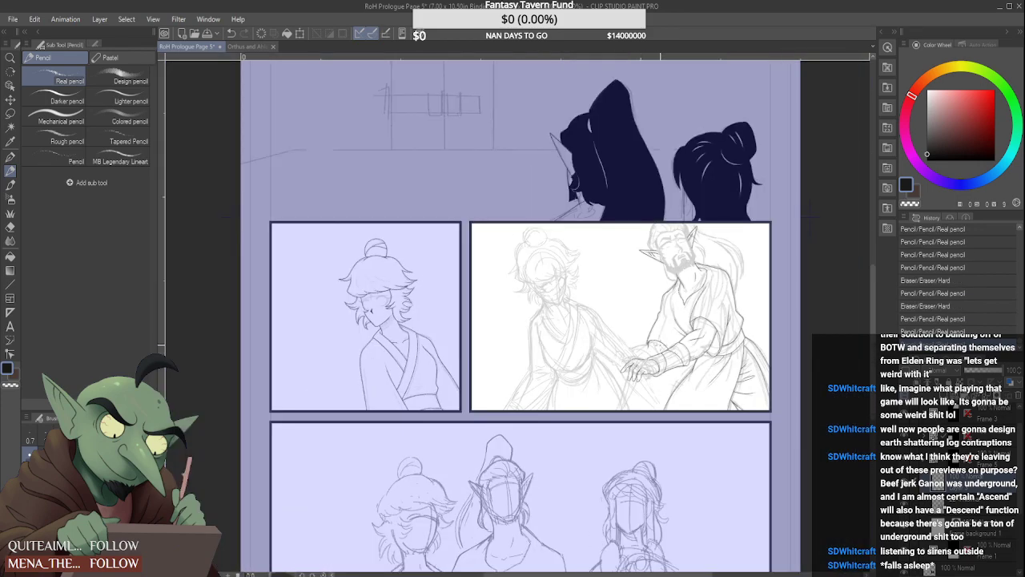
Redraw the first finger with a bent knuckle and a more downward tip, its inner edge meeting the second finger
scroll(635, 359, up, 7)
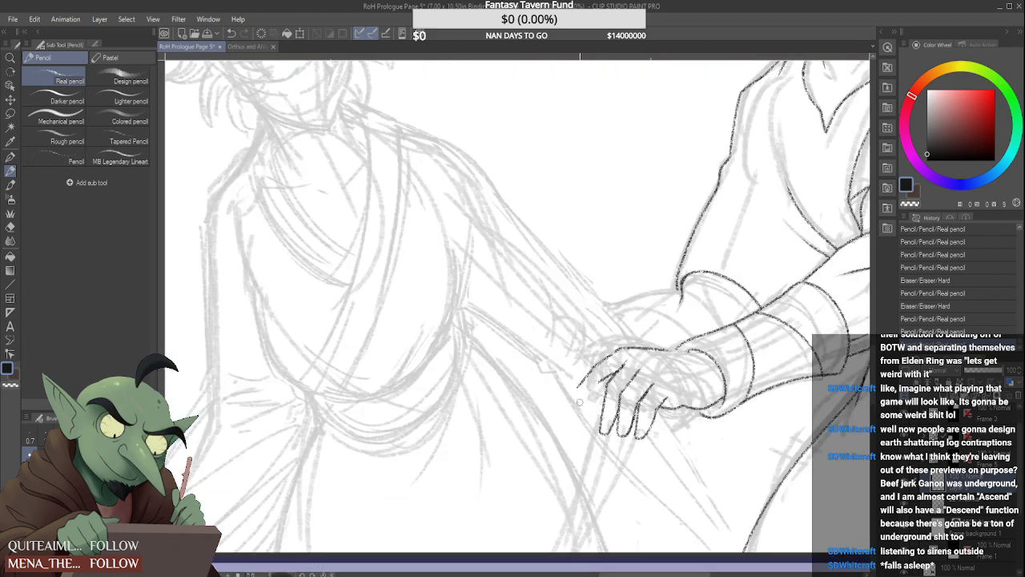
mouse_move(583, 381)
mouse_down()
mouse_move(614, 376)
mouse_move(559, 425)
mouse_move(616, 375)
mouse_move(598, 408)
mouse_move(623, 374)
mouse_up()
scroll(602, 375, up, 3)
scroll(616, 367, down, 8)
scroll(616, 367, up, 7)
scroll(616, 367, up, 1)
scroll(619, 360, down, 8)
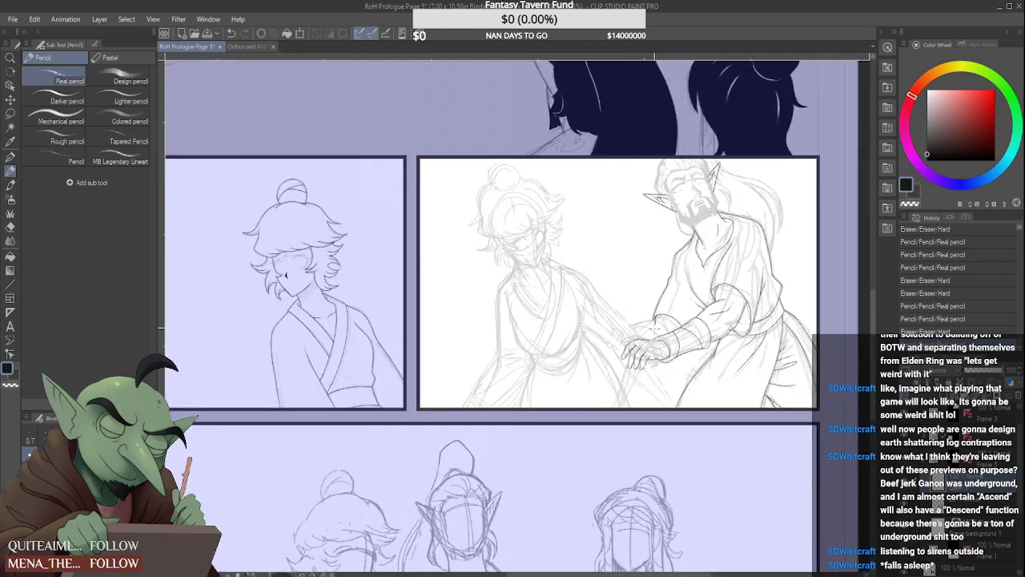
Join the hand's upper edge to the wrist just below the point where the forearm line begins
scroll(679, 347, up, 8)
scroll(655, 348, up, 2)
drag(619, 345, 714, 347)
drag(629, 349, 650, 350)
drag(650, 350, 663, 347)
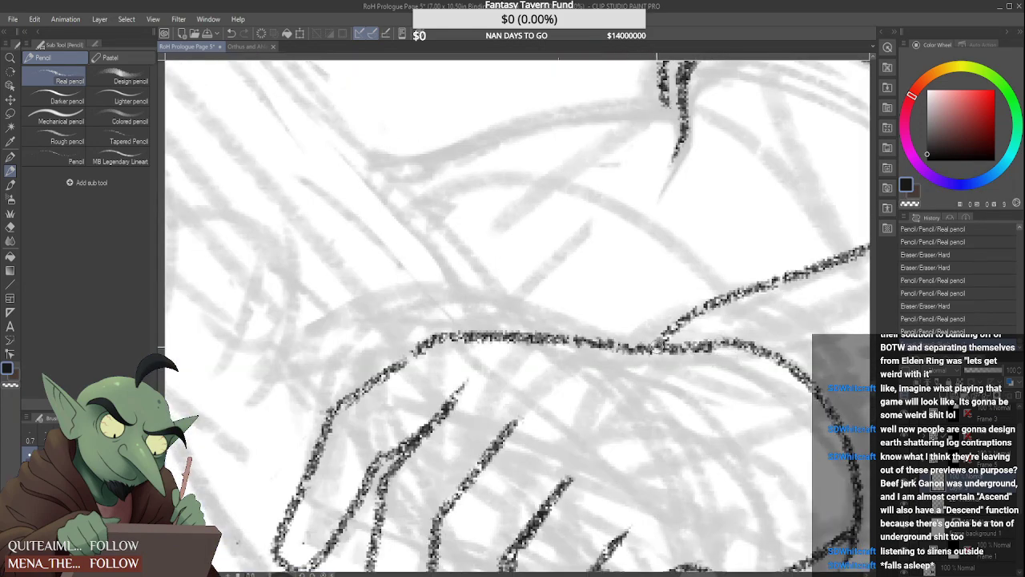
scroll(608, 378, down, 6)
scroll(608, 378, down, 2)
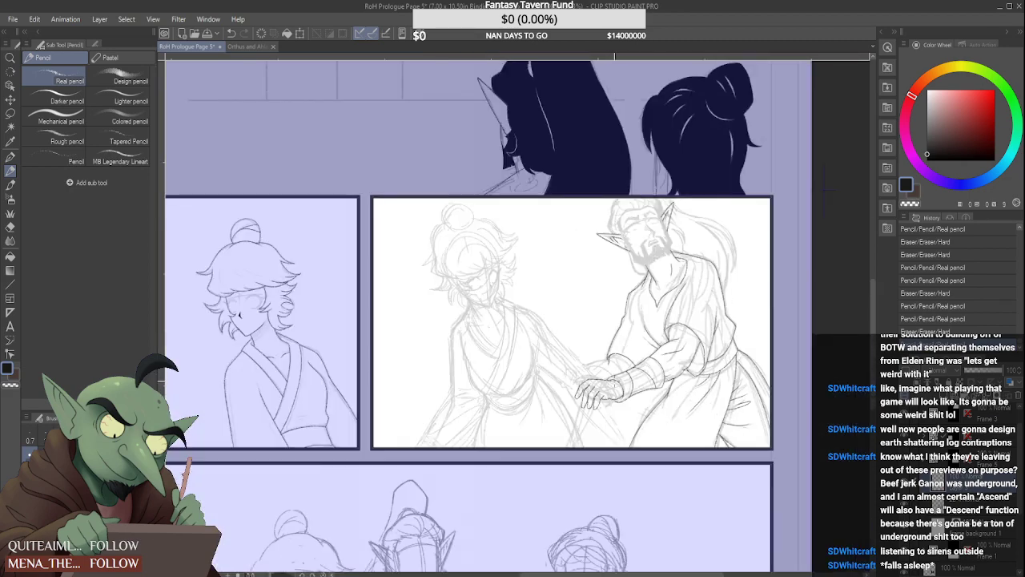
Try interior contour lines on the back of the hand, curving from the knuckles to the wrist crease
scroll(594, 408, up, 7)
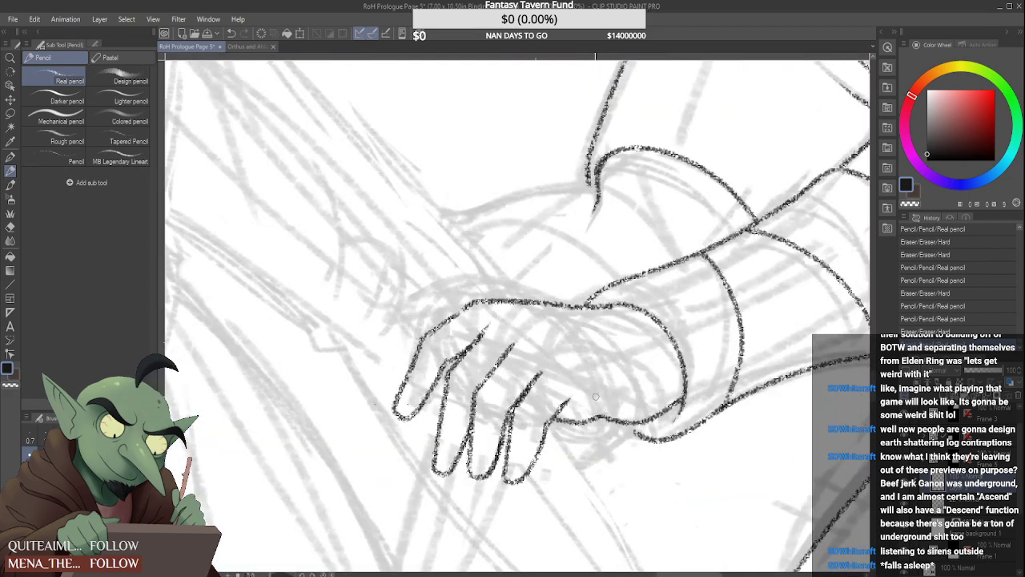
mouse_move(590, 381)
mouse_down()
mouse_move(591, 409)
mouse_move(669, 370)
mouse_up()
scroll(671, 362, down, 3)
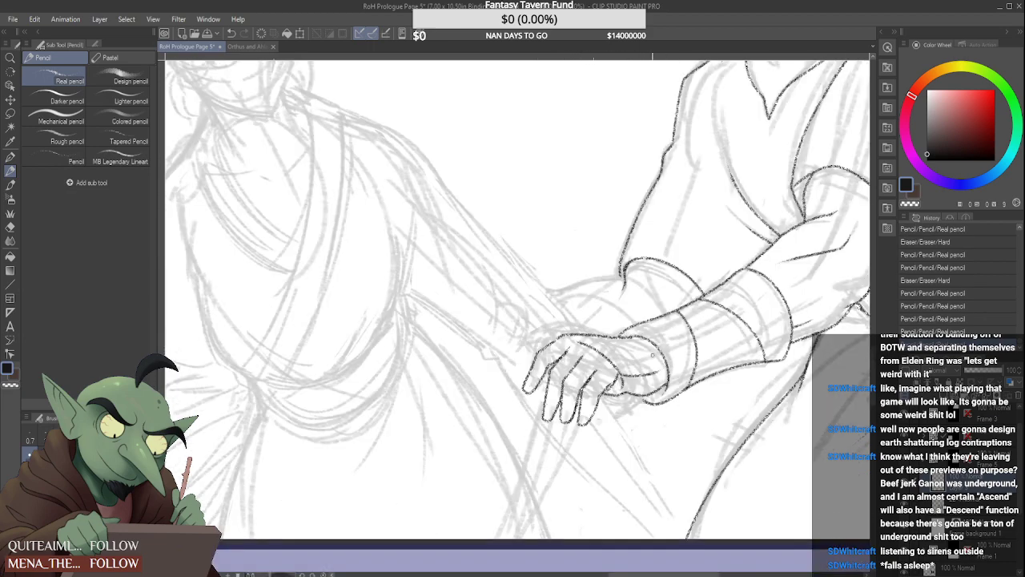
scroll(553, 327, up, 3)
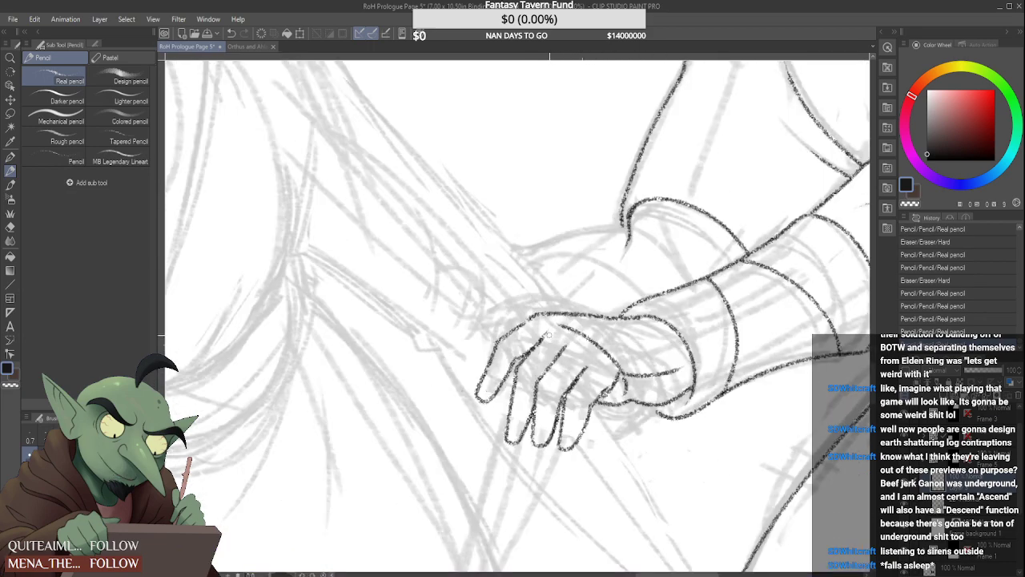
scroll(553, 327, up, 2)
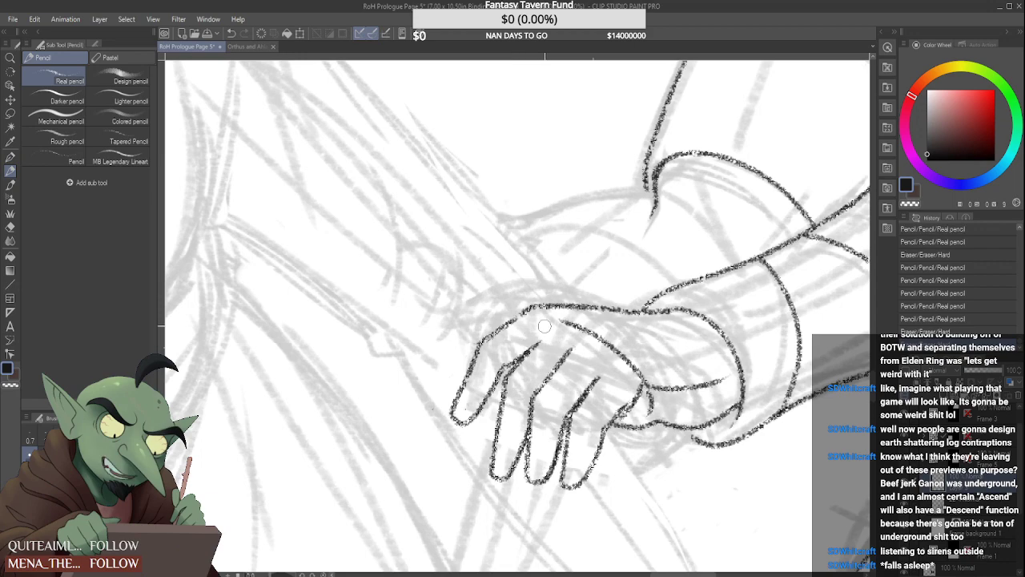
scroll(553, 328, up, 3)
scroll(560, 325, down, 4)
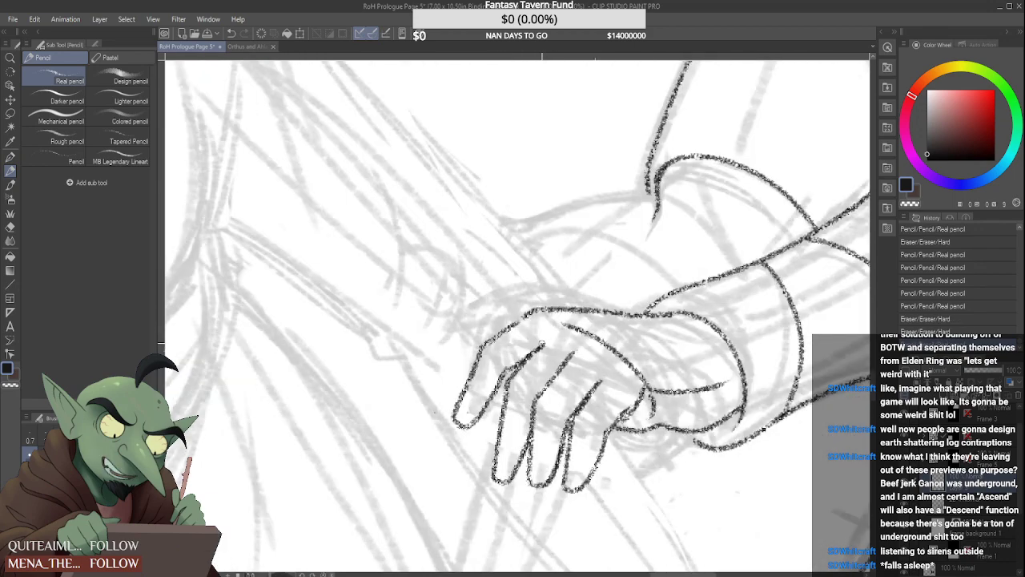
scroll(560, 325, up, 2)
scroll(608, 319, down, 1)
mouse_move(609, 334)
mouse_down()
mouse_move(563, 322)
mouse_move(641, 382)
mouse_move(646, 403)
mouse_move(631, 415)
mouse_move(644, 393)
mouse_move(651, 410)
mouse_move(702, 378)
mouse_move(725, 383)
mouse_move(705, 384)
mouse_up()
scroll(683, 357, down, 3)
scroll(682, 352, down, 3)
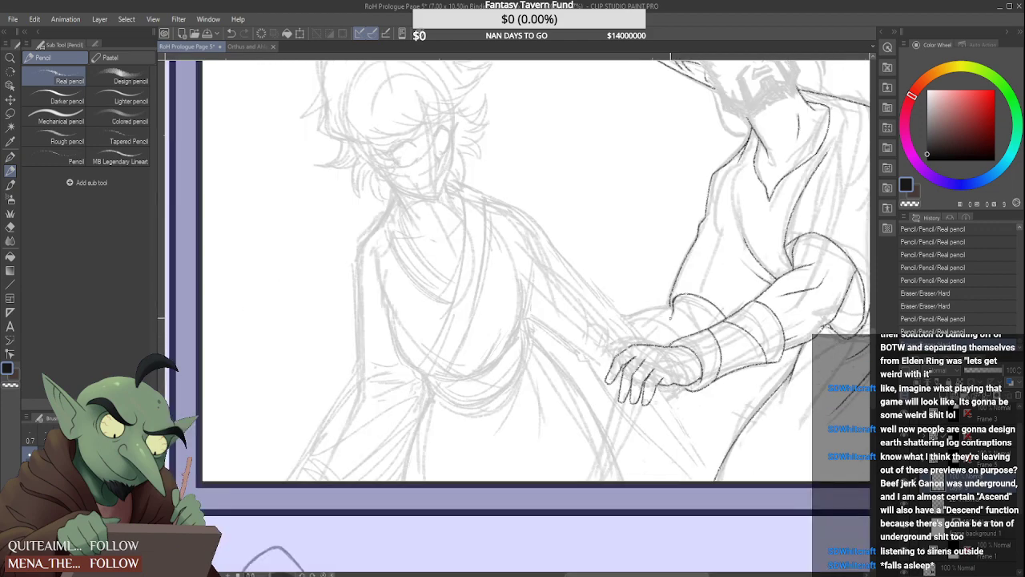
Clean up the gap in the hand's upper edge and redraw it as one smooth line from the knuckles into the wrist
scroll(664, 400, up, 5)
scroll(650, 403, up, 3)
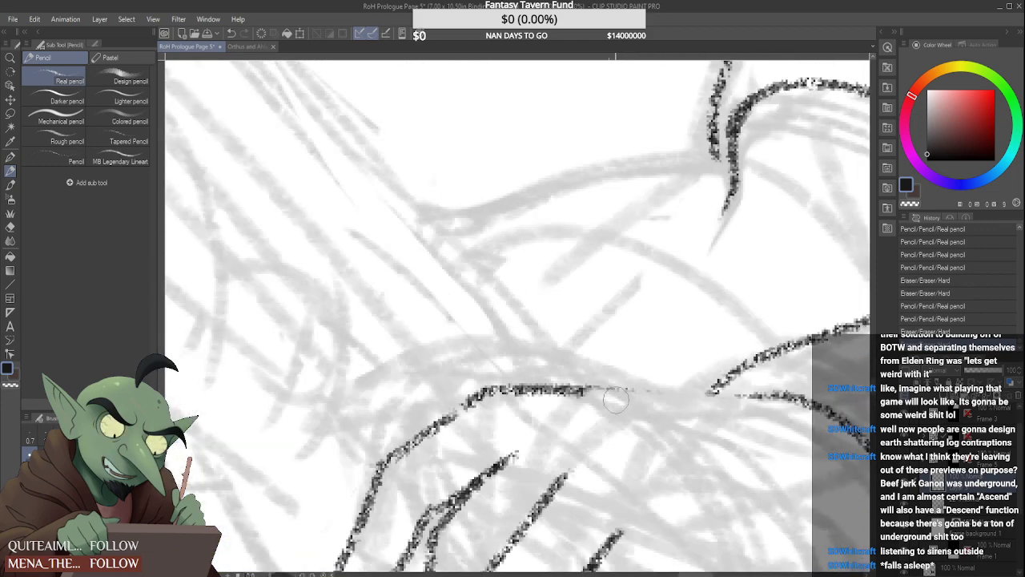
drag(616, 396, 601, 391)
drag(718, 406, 729, 400)
drag(587, 392, 775, 400)
scroll(683, 417, down, 3)
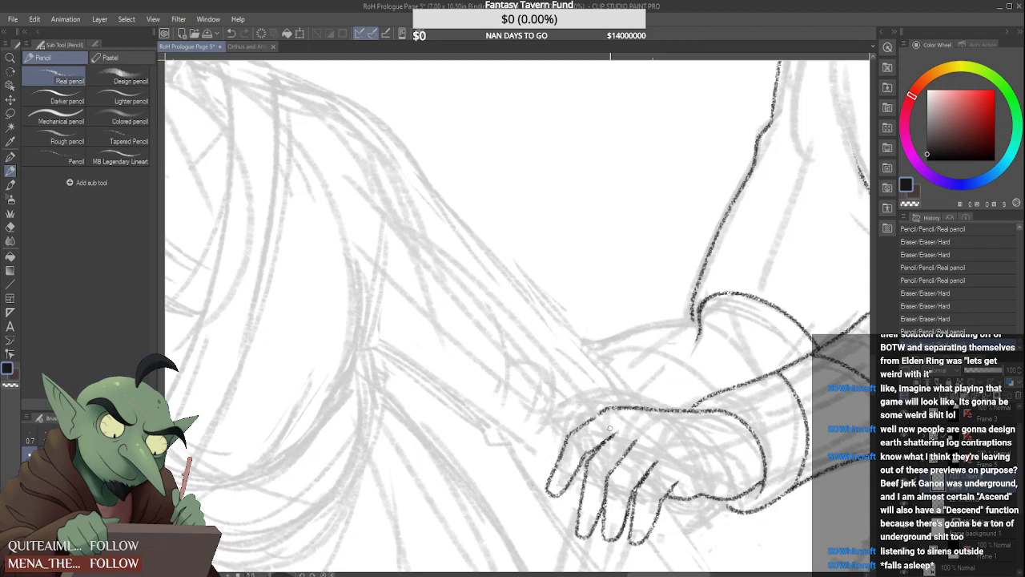
scroll(583, 338, down, 3)
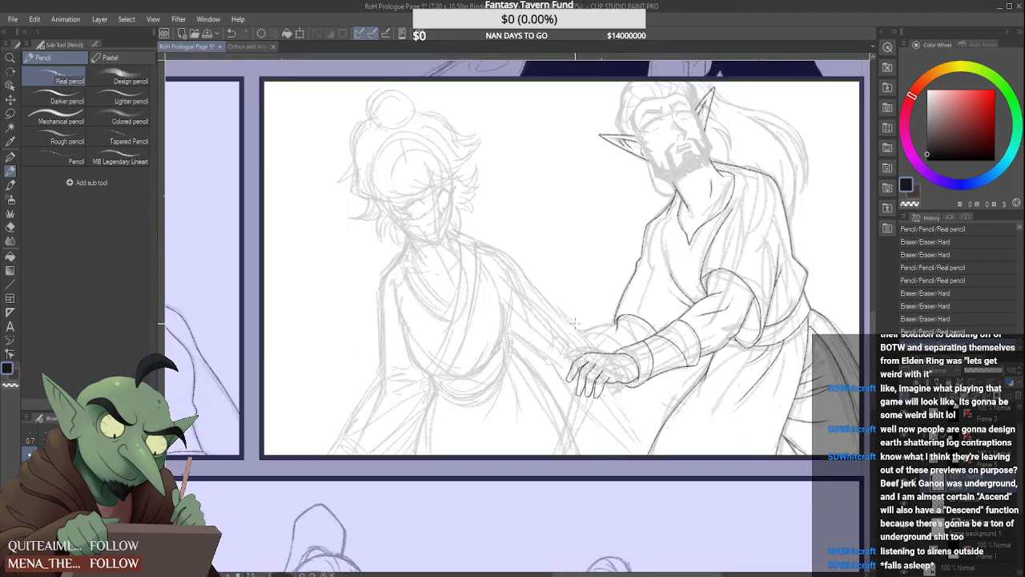
Ink the upper edge of the man's far forearm, from the sleeve opening out toward the other figure's arm
scroll(561, 400, up, 4)
drag(572, 398, 426, 433)
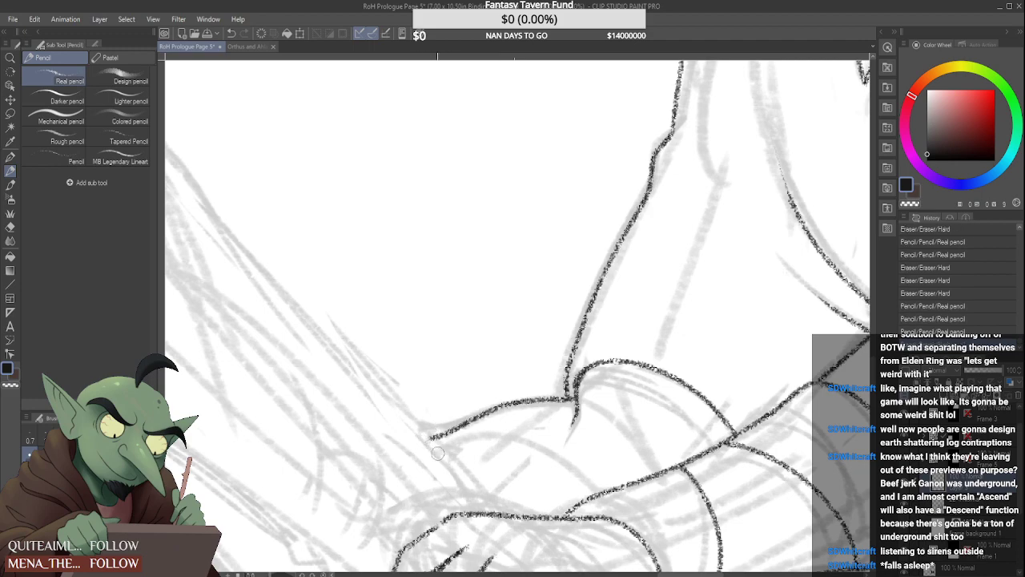
scroll(480, 409, down, 5)
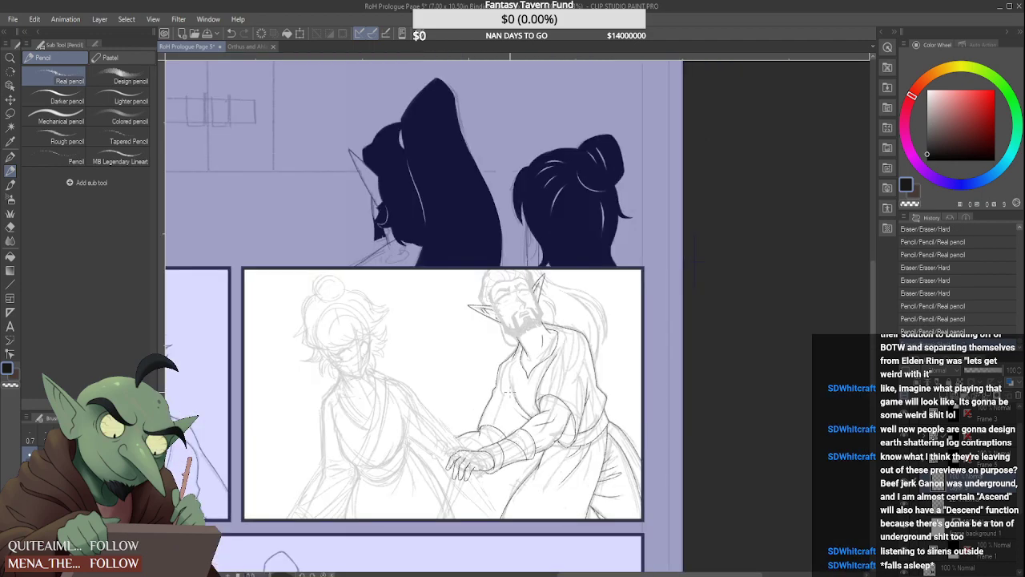
scroll(517, 398, down, 5)
scroll(500, 430, up, 6)
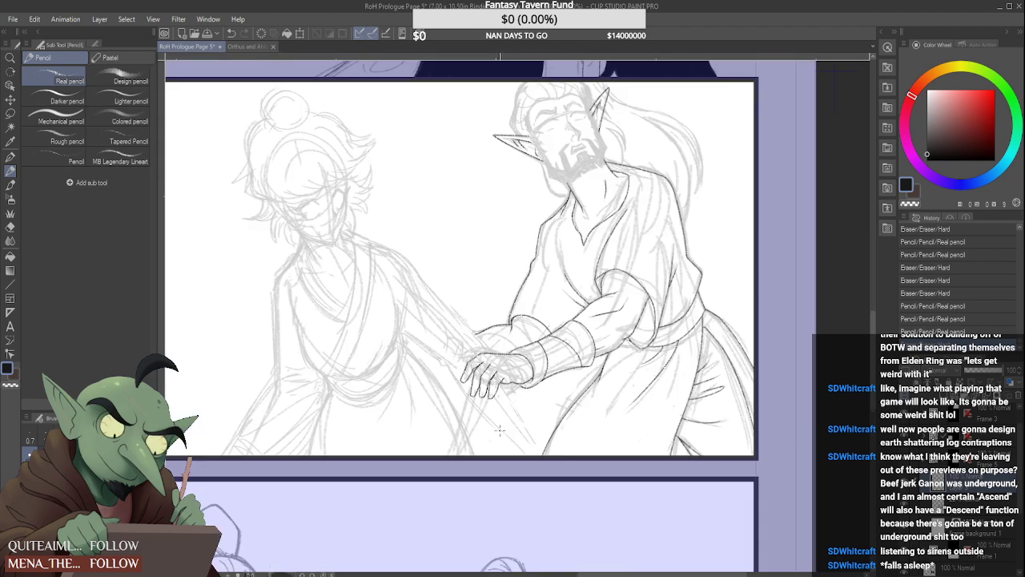
Shorten the far forearm's edge and draw a curved wrist line from its end down to the near hand
scroll(483, 322, up, 5)
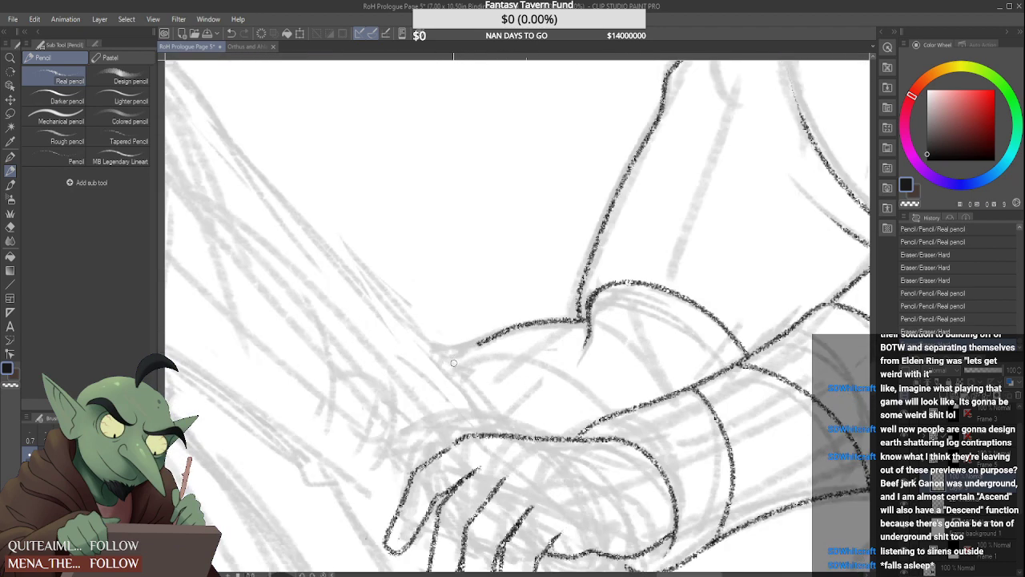
mouse_move(470, 342)
mouse_down()
mouse_move(515, 398)
mouse_move(523, 436)
mouse_up()
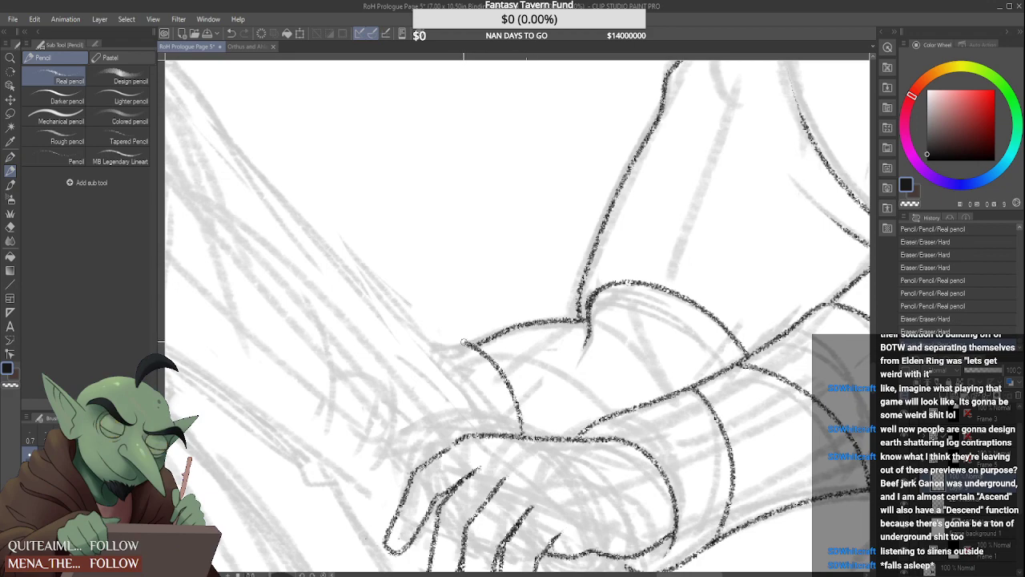
mouse_move(471, 343)
mouse_down()
mouse_move(419, 350)
mouse_move(434, 363)
mouse_up()
scroll(422, 412, down, 5)
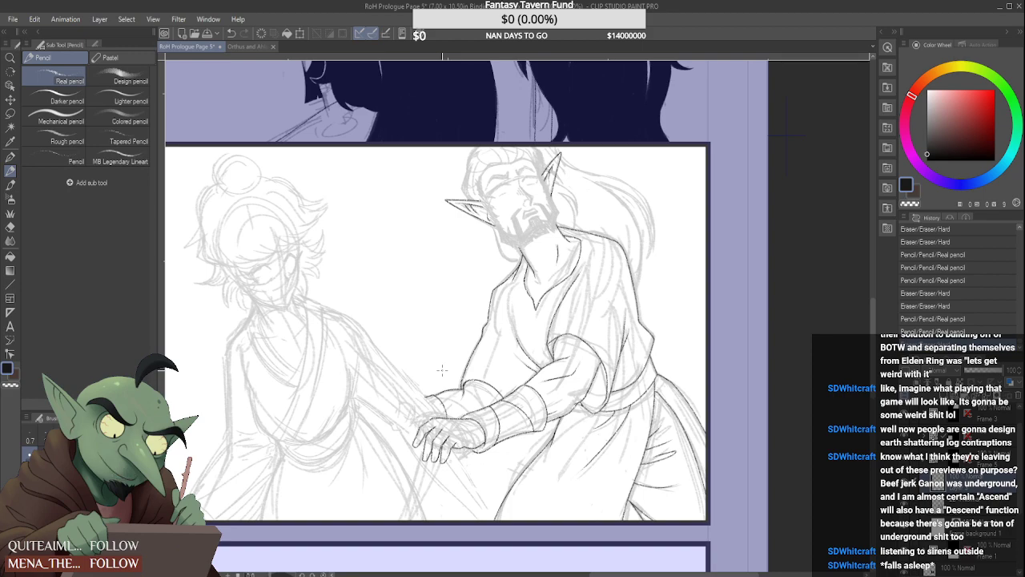
Redraw the short upper edge of the far hand, extending from the wrist line to the other figure's arm
scroll(442, 406, up, 3)
scroll(391, 449, down, 3)
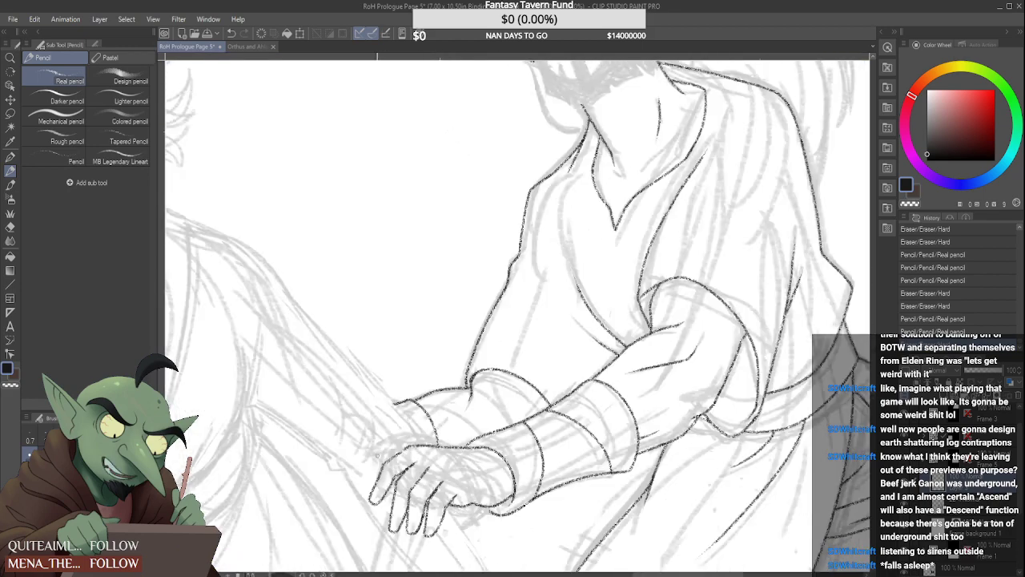
scroll(417, 396, up, 5)
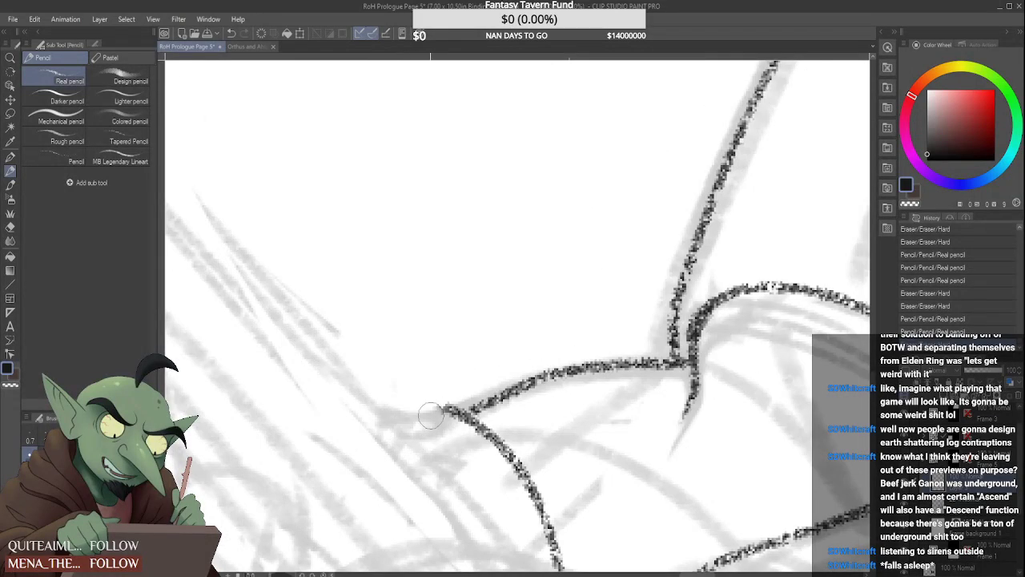
drag(447, 409, 357, 422)
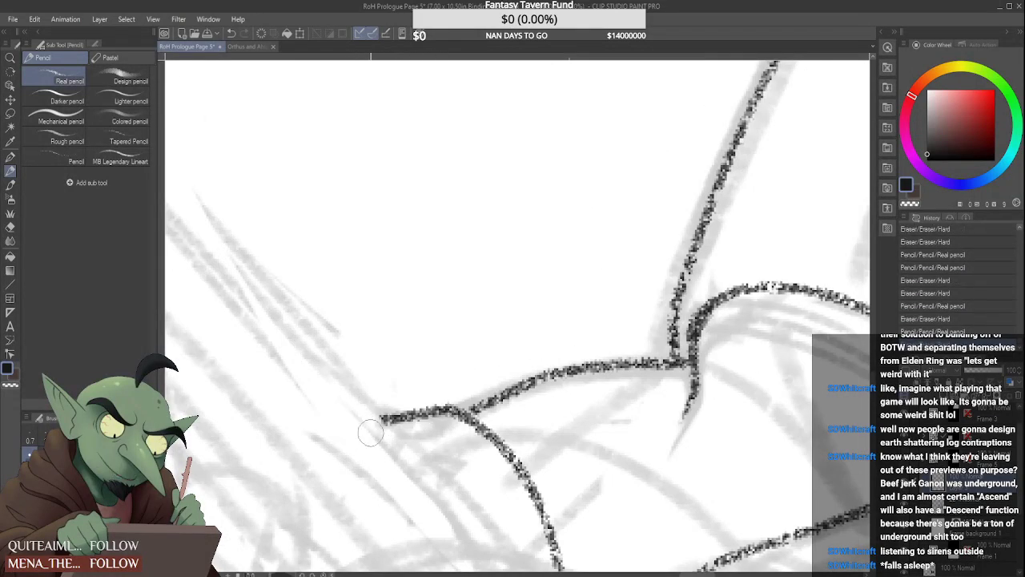
scroll(377, 424, down, 5)
scroll(394, 425, down, 3)
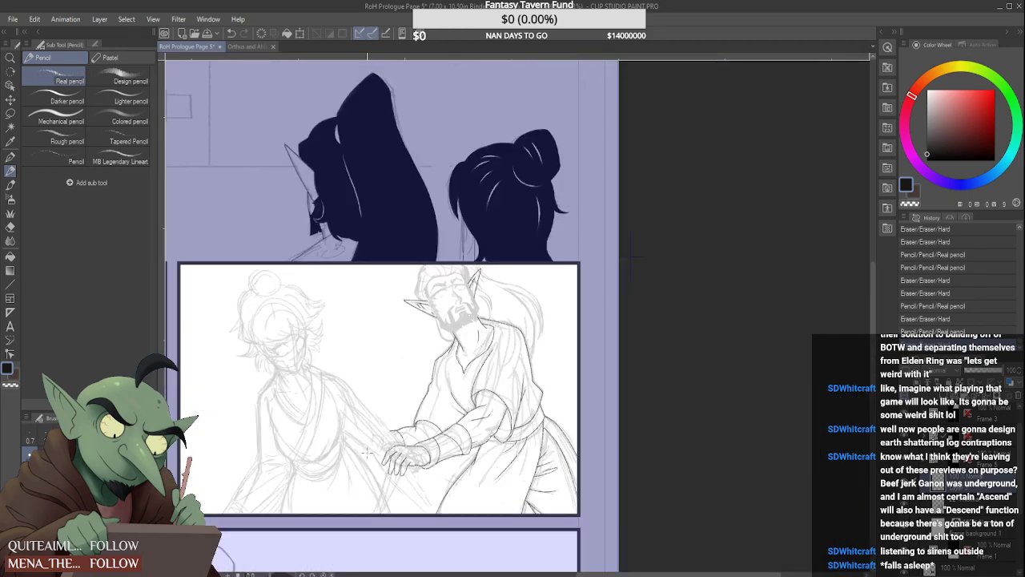
Ink the lower edge of the bun-haired figure's outstretched arm and add short curved strokes across the forearm beside the far hand
scroll(366, 452, up, 5)
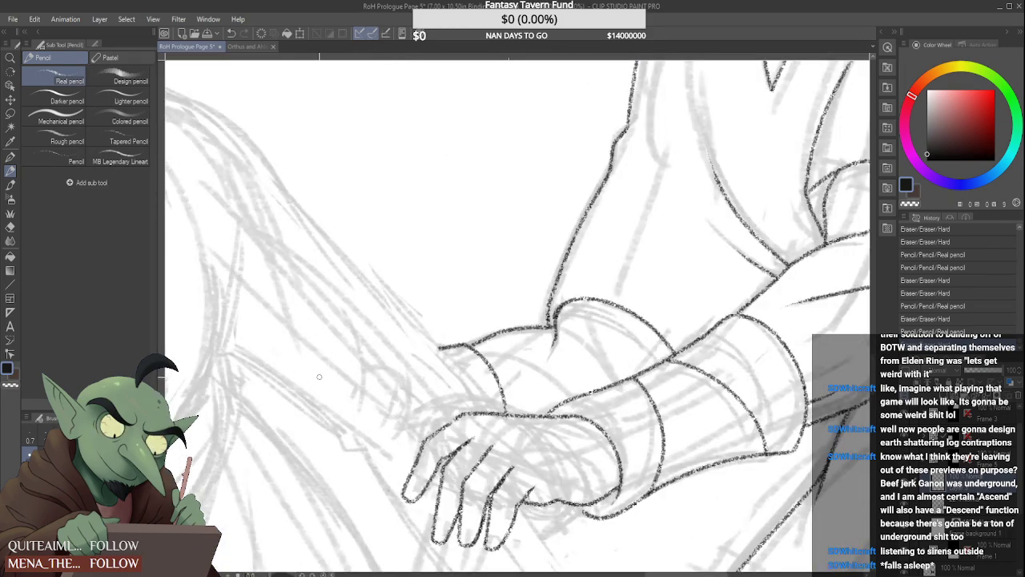
scroll(444, 395, down, 5)
scroll(369, 426, up, 2)
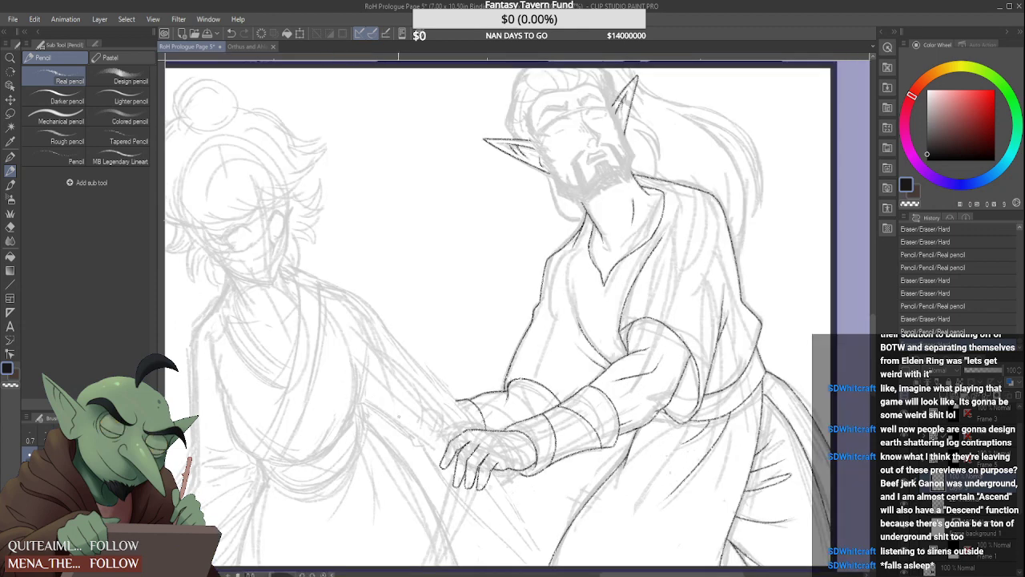
scroll(368, 409, up, 2)
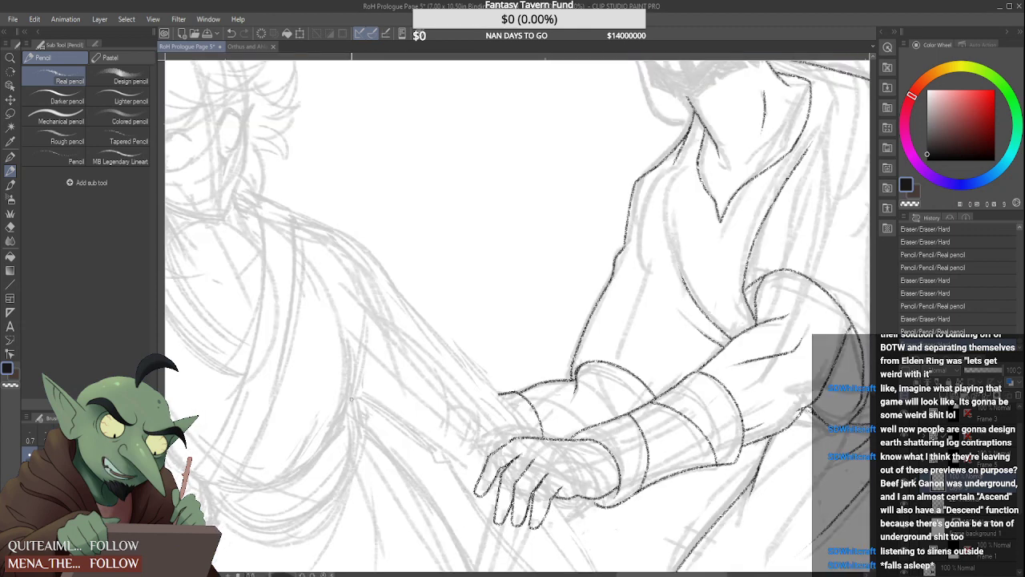
mouse_move(350, 398)
mouse_down()
mouse_move(441, 464)
mouse_move(454, 453)
mouse_move(460, 484)
mouse_move(474, 492)
mouse_move(491, 479)
mouse_up()
scroll(459, 432, up, 2)
drag(458, 333, 415, 455)
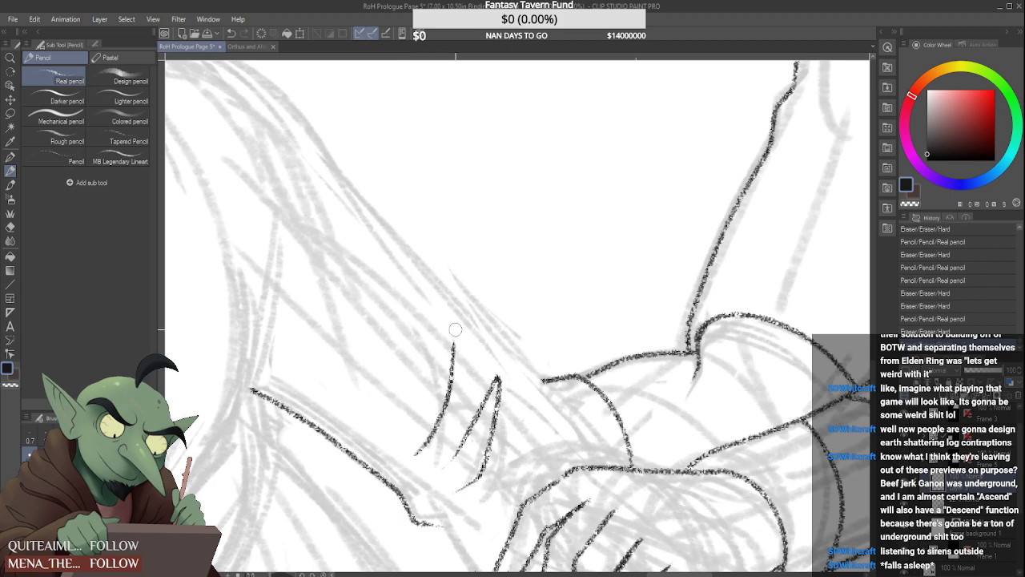
scroll(462, 472, down, 2)
scroll(461, 473, down, 1)
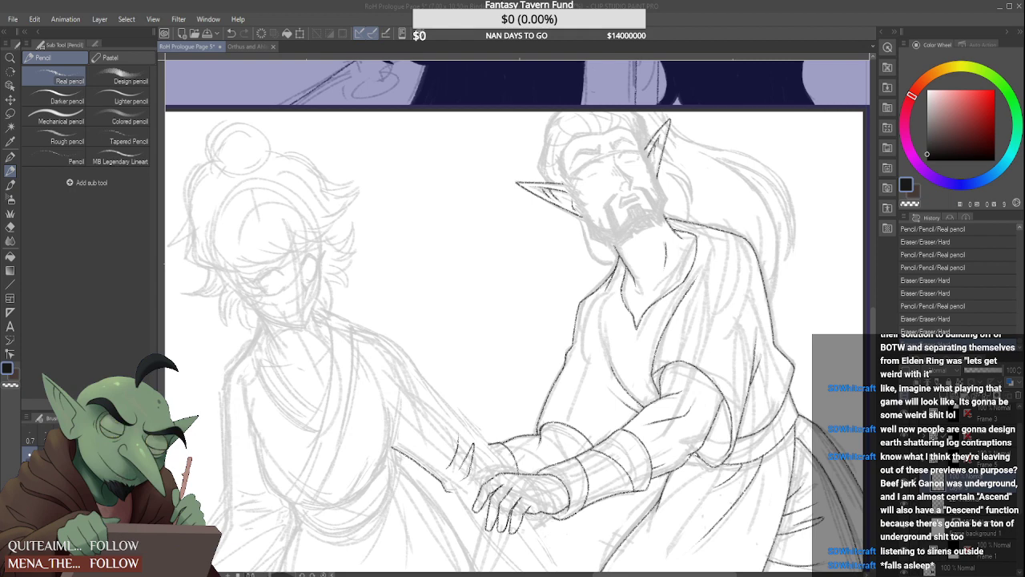
Ink the long diagonal robe edge from the end of the bun-haired figure's forearm line down to the panel's lower border
click(537, 403)
scroll(537, 403, down, 3)
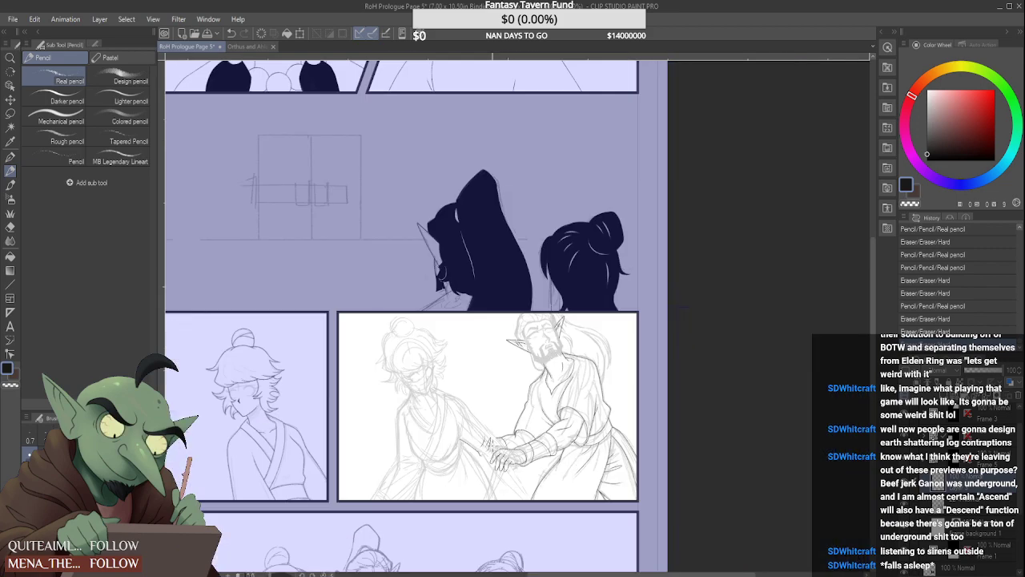
scroll(535, 436, up, 4)
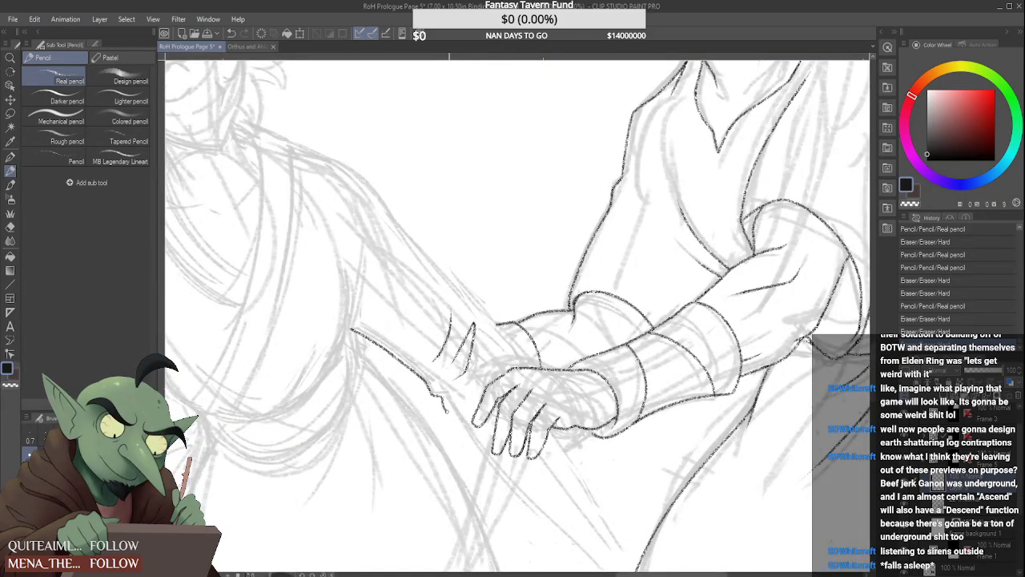
scroll(451, 415, down, 2)
scroll(540, 423, down, 3)
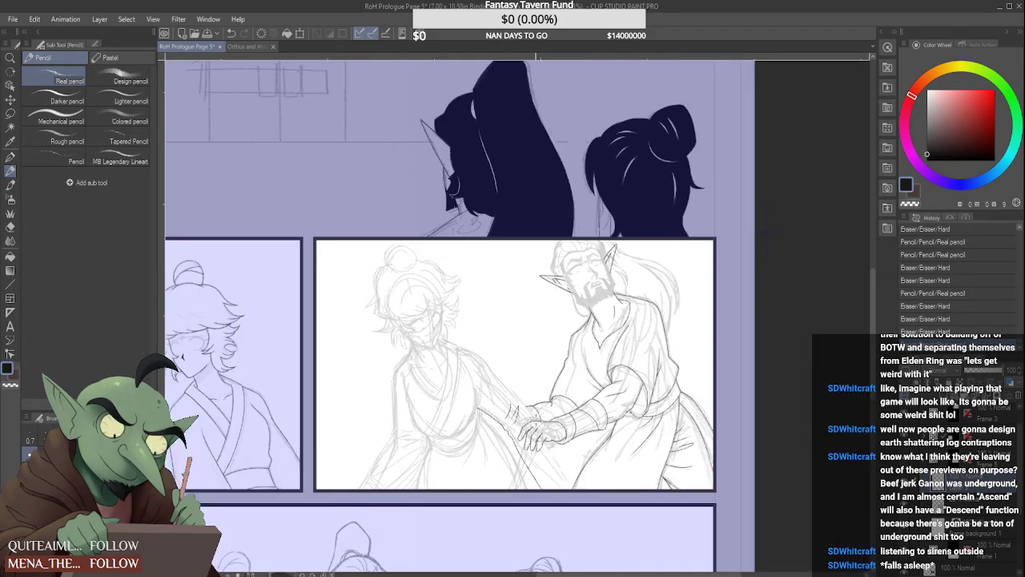
scroll(542, 460, up, 4)
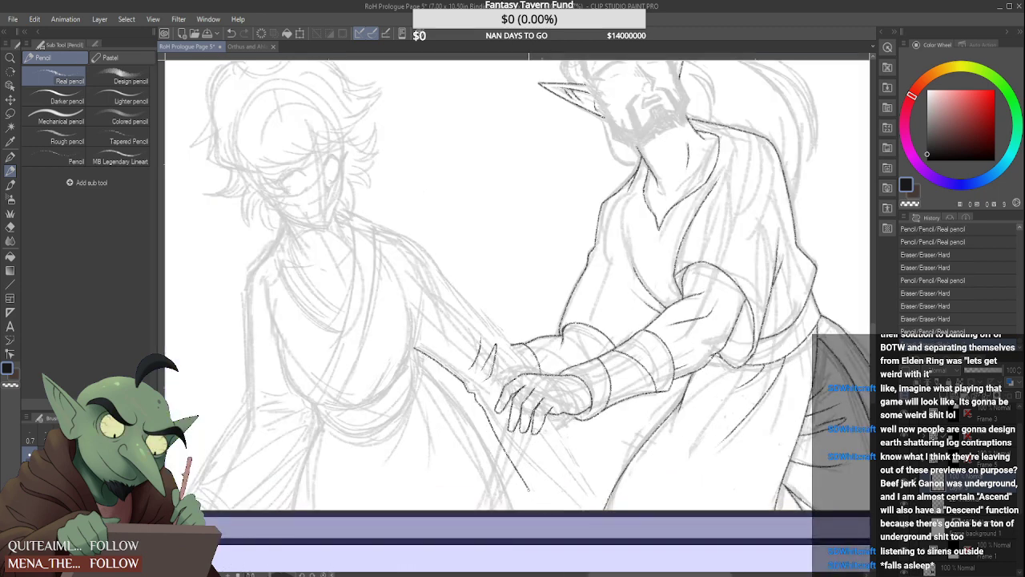
mouse_move(484, 409)
mouse_down()
mouse_move(528, 490)
mouse_move(509, 457)
mouse_up()
drag(483, 407, 538, 508)
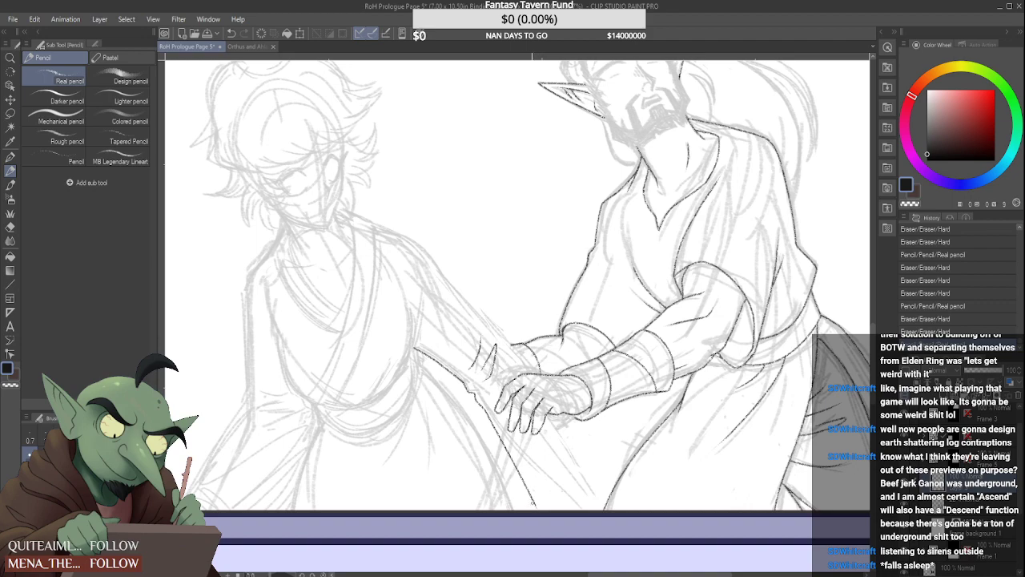
key(ctrl+z)
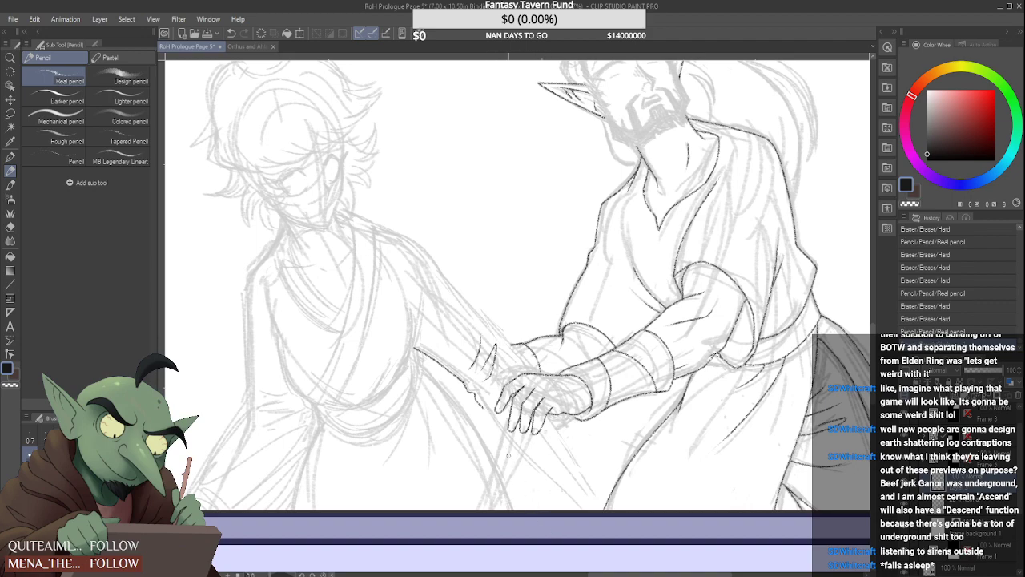
drag(483, 408, 536, 511)
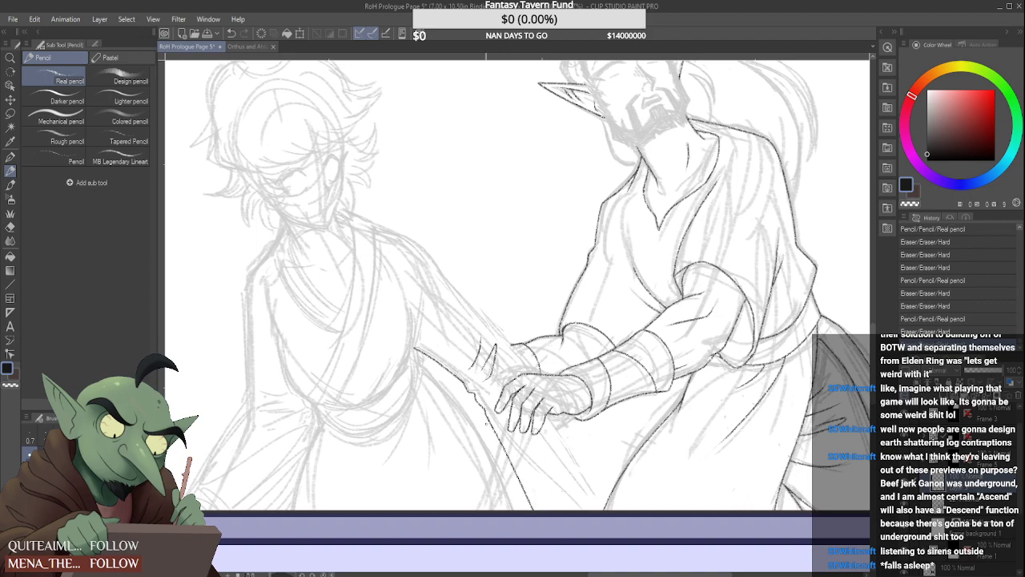
Ink the short lower wrist edge from the sleeve's corner toward the bearded man's near hand
scroll(484, 405, up, 3)
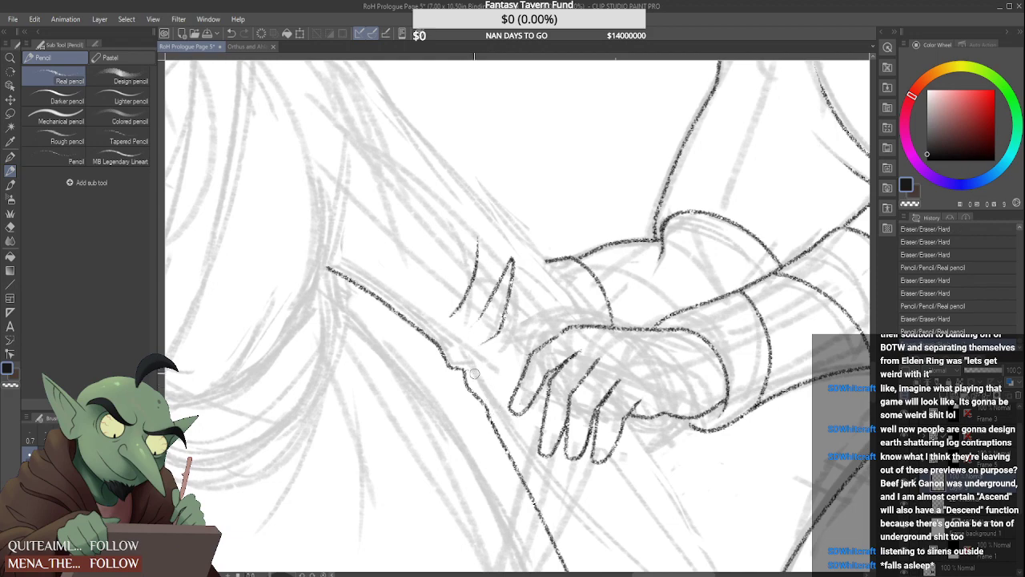
mouse_move(485, 371)
mouse_down()
mouse_move(544, 330)
mouse_move(518, 339)
mouse_move(527, 365)
mouse_up()
scroll(516, 340, down, 5)
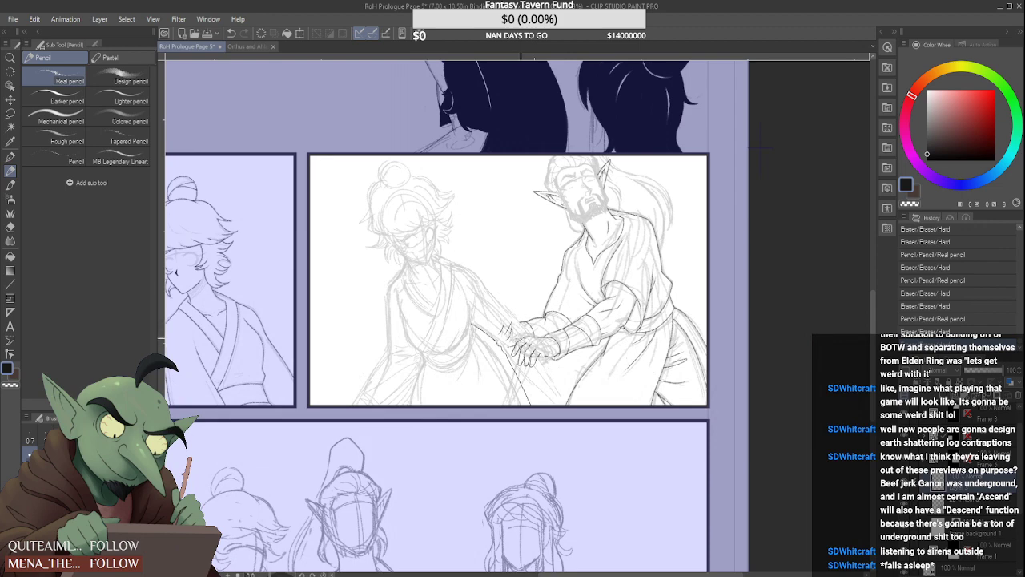
scroll(525, 344, down, 2)
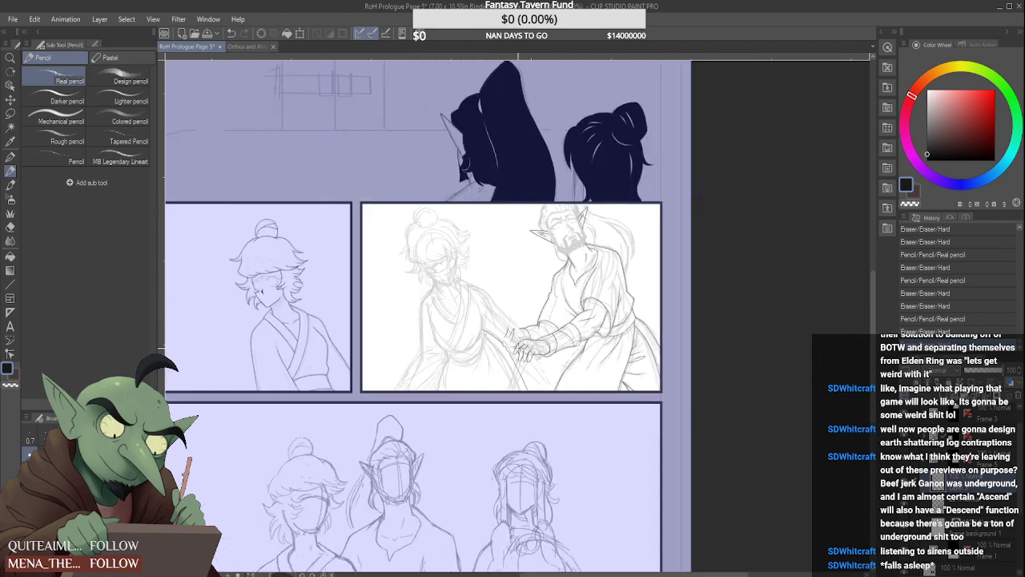
scroll(520, 344, down, 3)
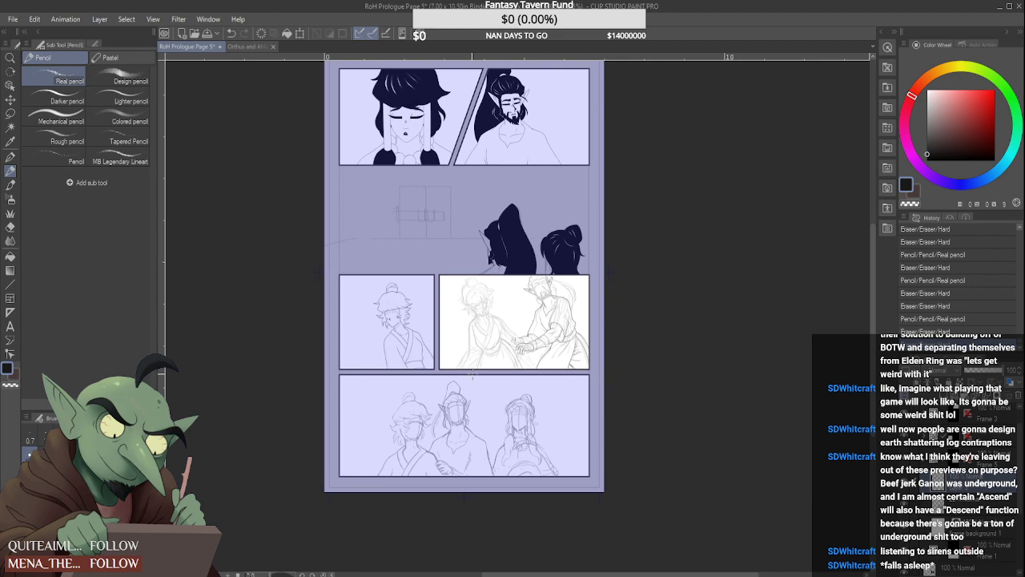
Ink the bun-haired figure's torso contour beside the hanging arm, curving from below the armpit down to the waist
scroll(503, 343, up, 5)
scroll(450, 322, up, 1)
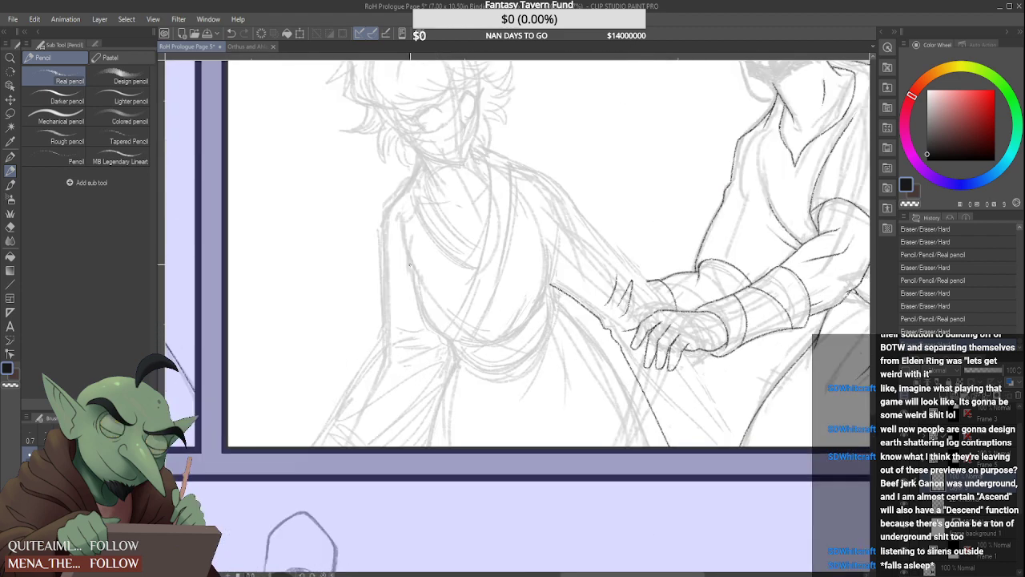
drag(414, 292, 439, 335)
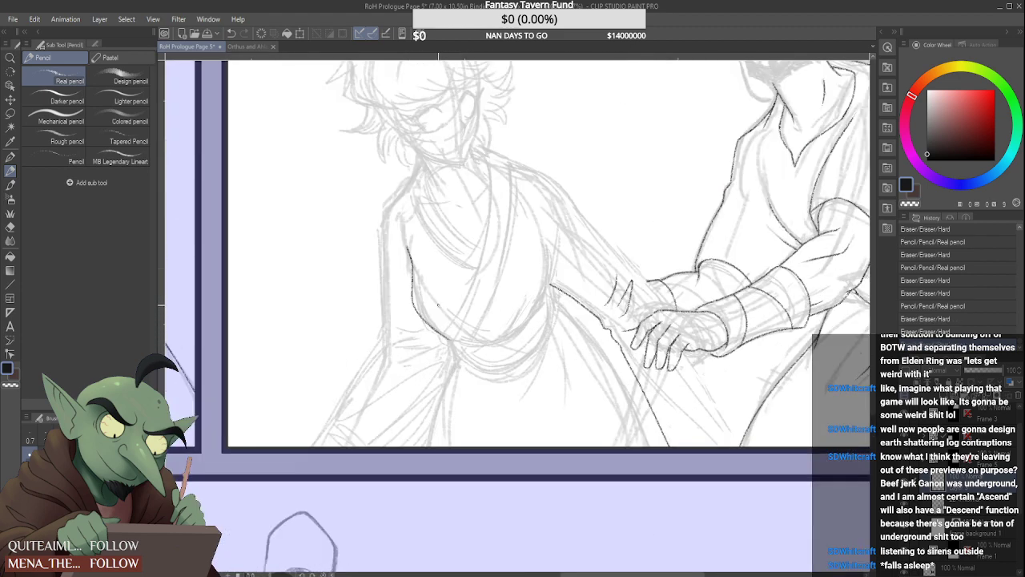
scroll(423, 279, up, 1)
mouse_move(411, 262)
mouse_down()
mouse_move(406, 325)
mouse_move(419, 335)
mouse_up()
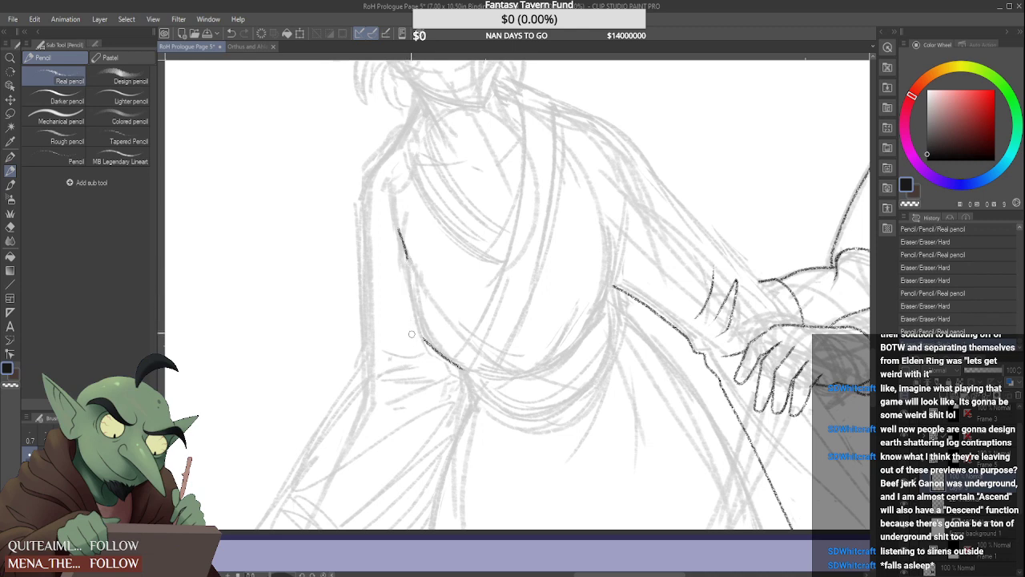
mouse_move(407, 257)
mouse_down()
mouse_move(415, 314)
mouse_move(428, 345)
mouse_up()
drag(399, 239, 403, 250)
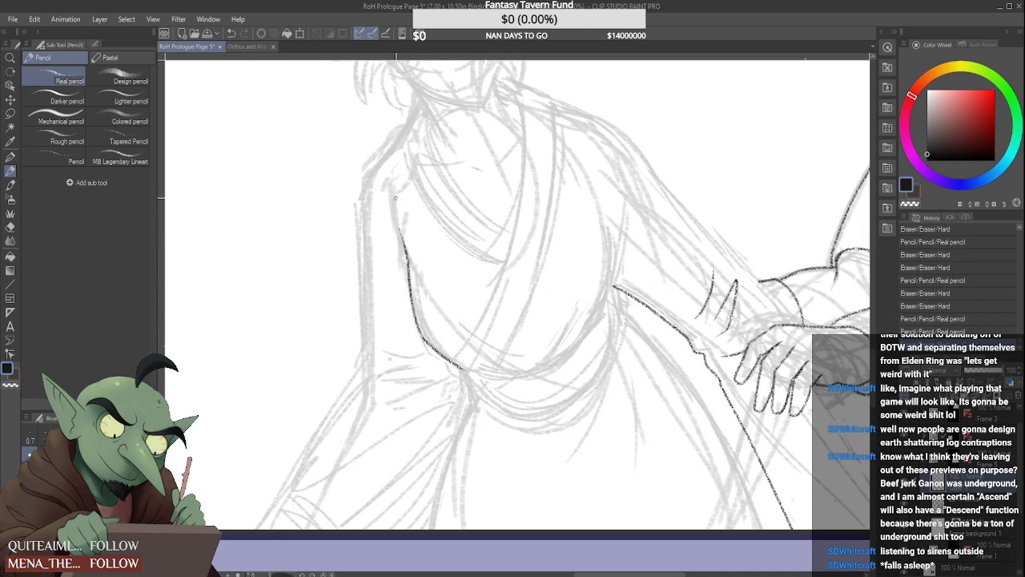
Ink the bun-haired figure's neck-to-shoulder line and the inner collar edge curving down across the chest
mouse_move(415, 95)
mouse_down()
mouse_move(396, 141)
mouse_move(502, 222)
mouse_up()
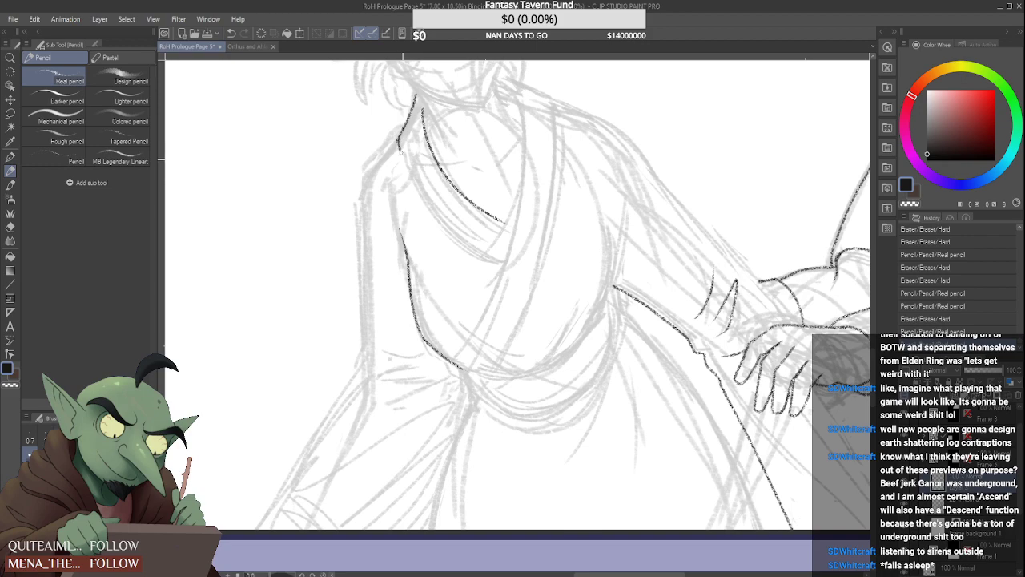
drag(400, 146, 411, 177)
scroll(415, 107, down, 3)
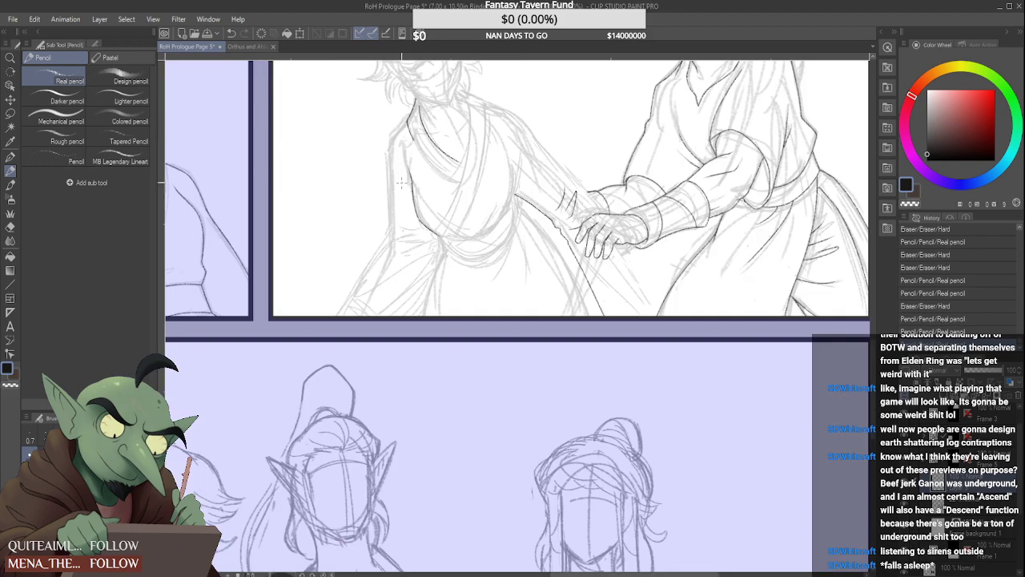
Test the Tapered and Rough pencils with scribbles beside the figure, return to the Real pencil and undo the scribbles
scroll(397, 126, up, 3)
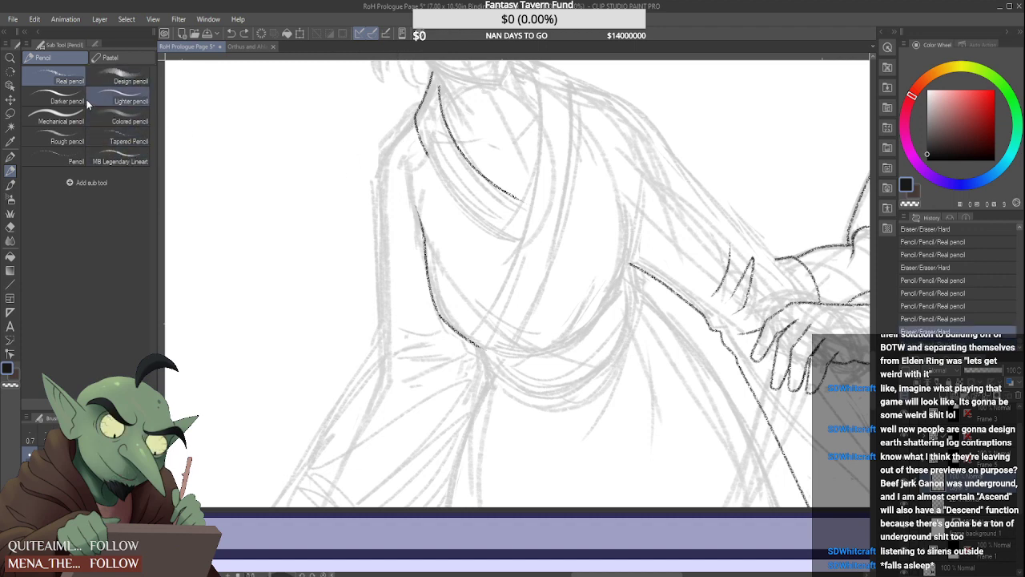
click(76, 161)
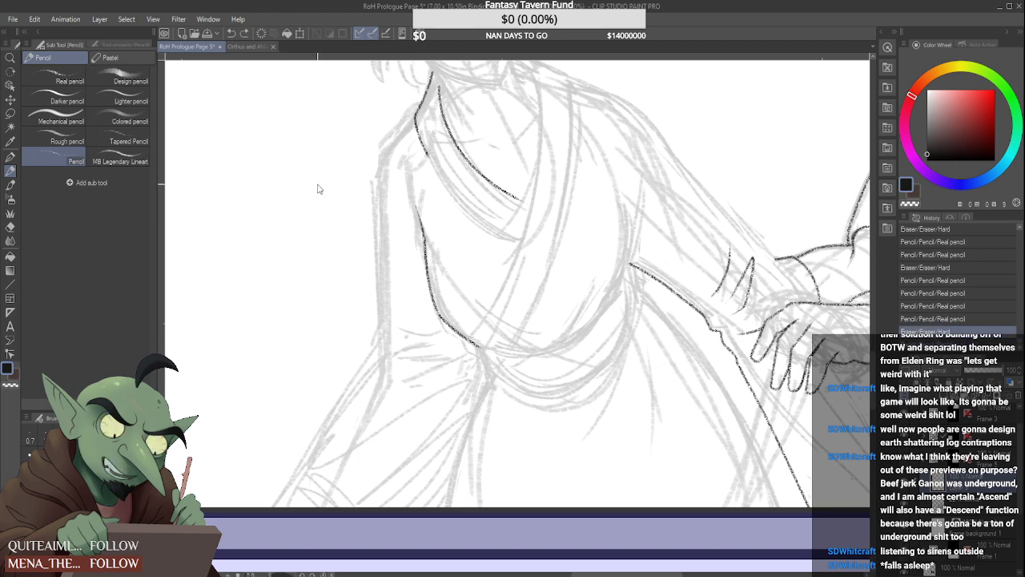
click(59, 77)
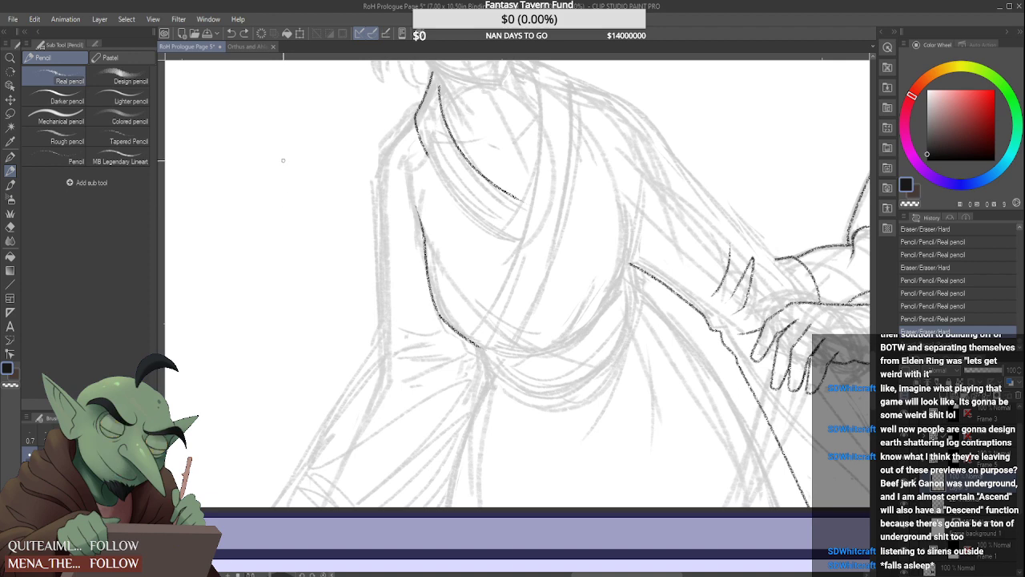
click(120, 141)
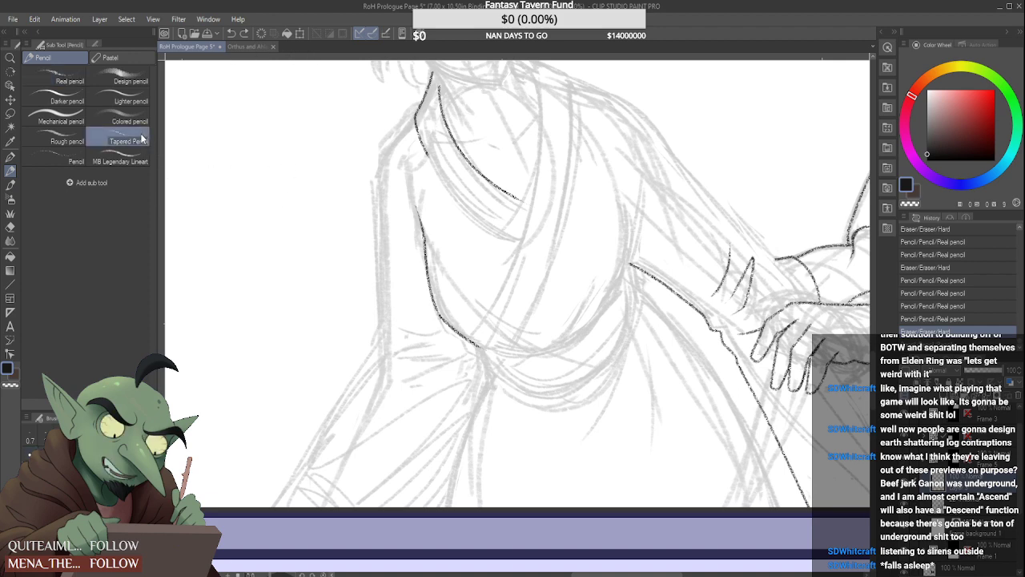
mouse_move(274, 148)
mouse_down()
mouse_move(285, 242)
mouse_move(306, 178)
mouse_move(308, 224)
mouse_move(353, 280)
mouse_move(286, 278)
mouse_move(237, 345)
mouse_move(207, 232)
mouse_move(244, 282)
mouse_move(282, 248)
mouse_move(333, 231)
mouse_move(350, 144)
mouse_move(276, 164)
mouse_move(322, 115)
mouse_move(328, 84)
mouse_up()
click(60, 141)
key(ctrl+z)
key(ctrl+z)
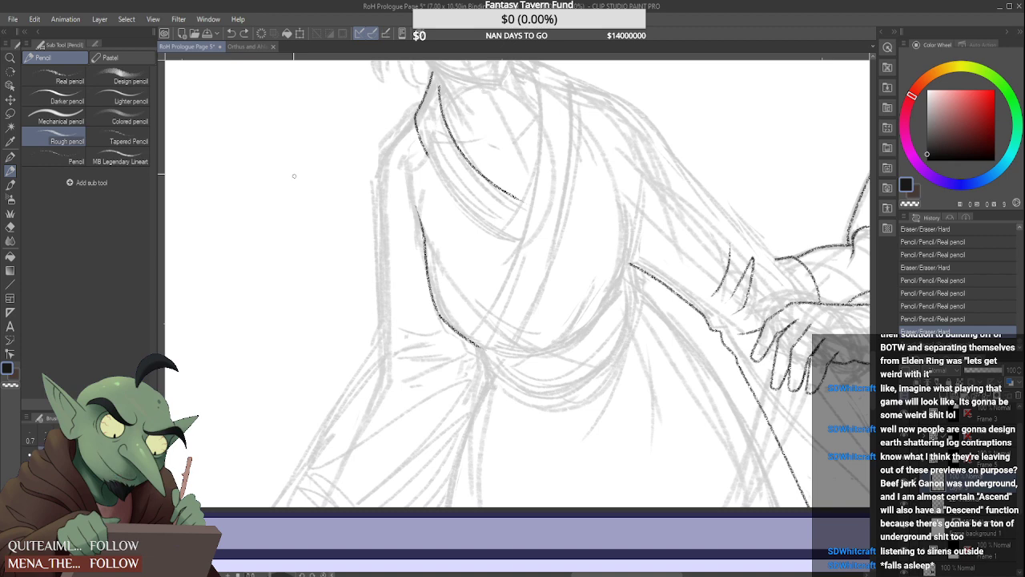
mouse_move(273, 290)
mouse_down()
mouse_move(303, 377)
mouse_move(329, 350)
mouse_move(310, 292)
mouse_move(327, 381)
mouse_move(356, 296)
mouse_move(312, 302)
mouse_move(305, 344)
mouse_move(328, 238)
mouse_move(380, 264)
mouse_move(395, 228)
mouse_move(419, 313)
mouse_move(461, 358)
mouse_move(436, 332)
mouse_up()
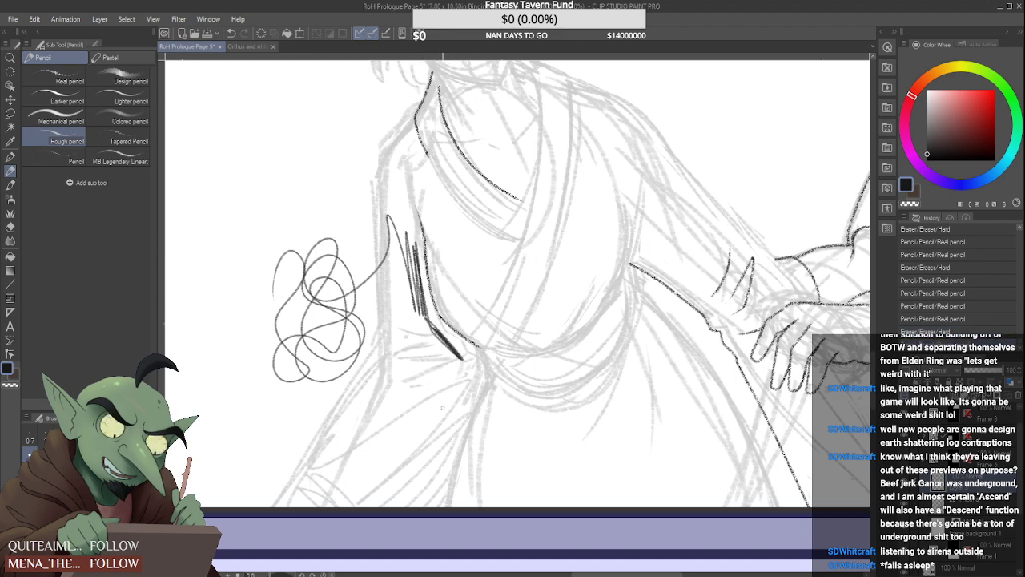
click(64, 77)
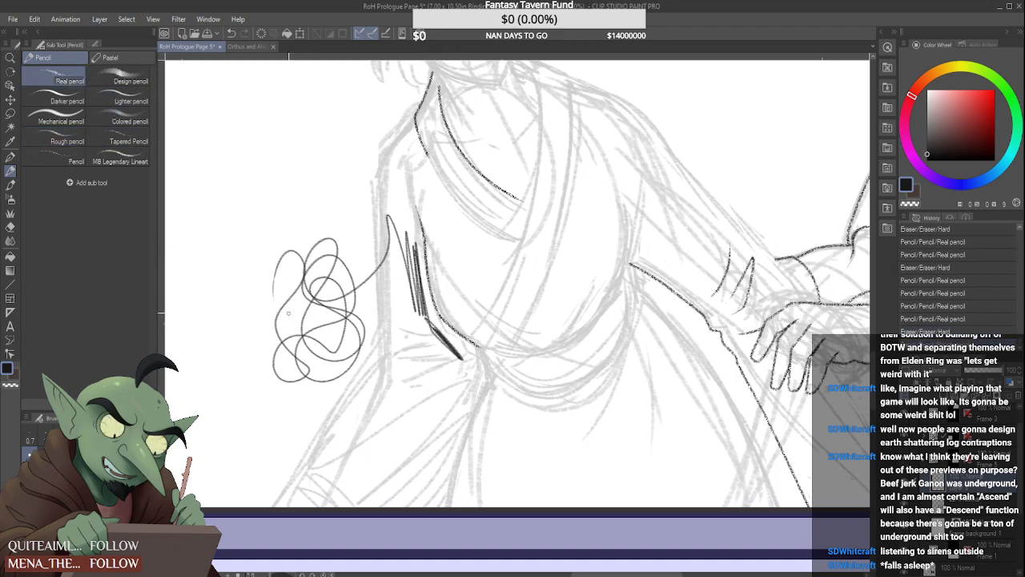
key(ctrl+z)
key(ctrl+z)
key(ctrl+z)
key(ctrl+z)
key(ctrl+z)
Ink the hanging arm's outer sleeve from the shoulder past the elbow to the panel's lower border, adding a curved elbow fold
mouse_move(417, 118)
mouse_down()
mouse_move(383, 156)
mouse_move(384, 342)
mouse_move(384, 330)
mouse_up()
key(ctrl+z)
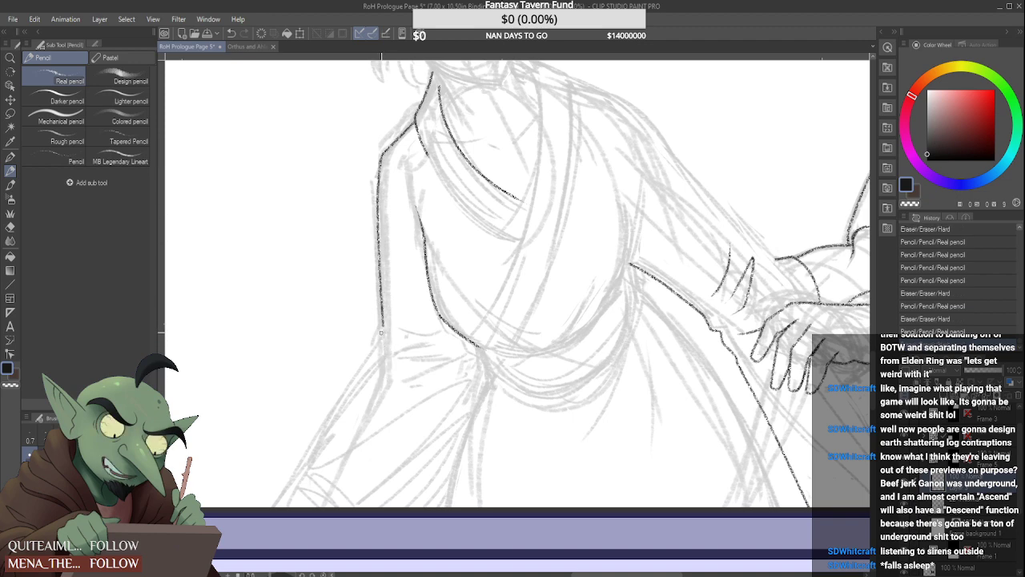
drag(452, 328, 394, 340)
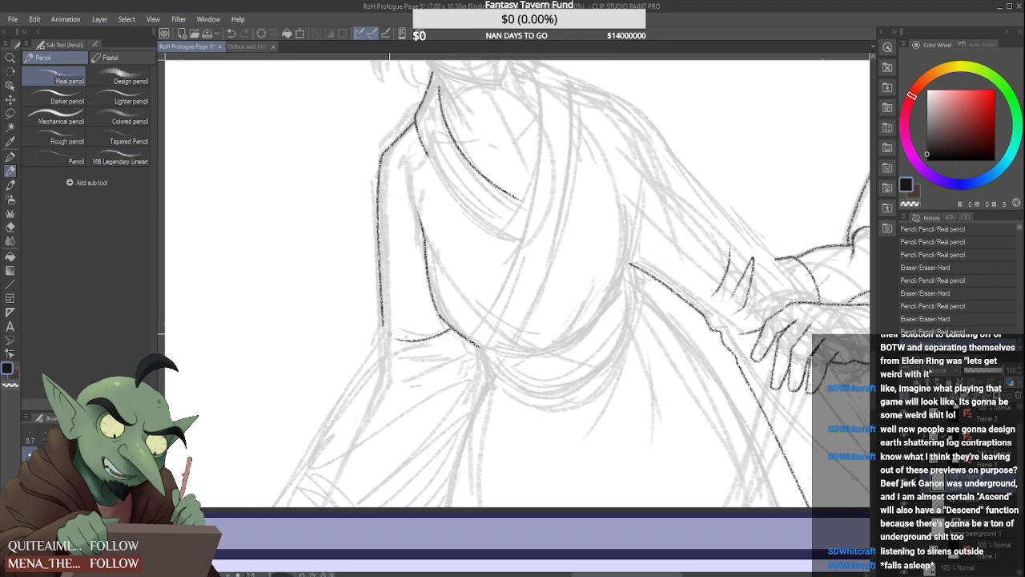
drag(382, 322, 377, 350)
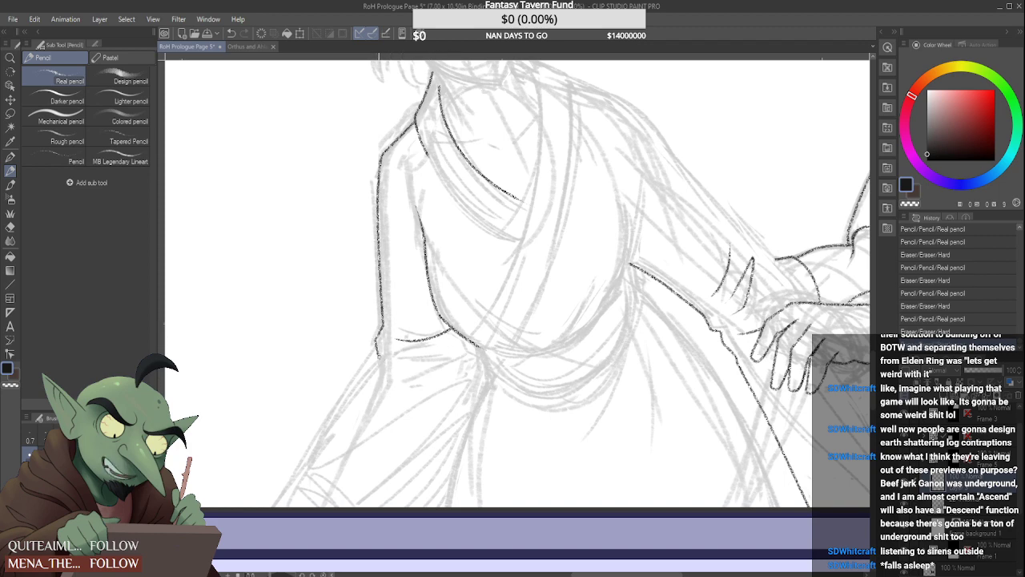
drag(377, 350, 277, 506)
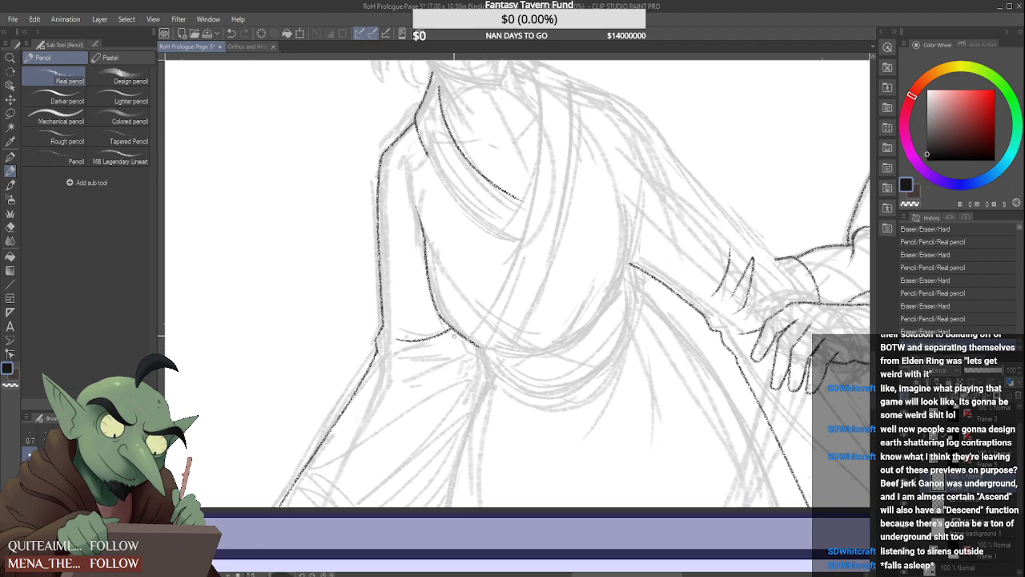
drag(441, 319, 435, 304)
scroll(441, 318, up, 2)
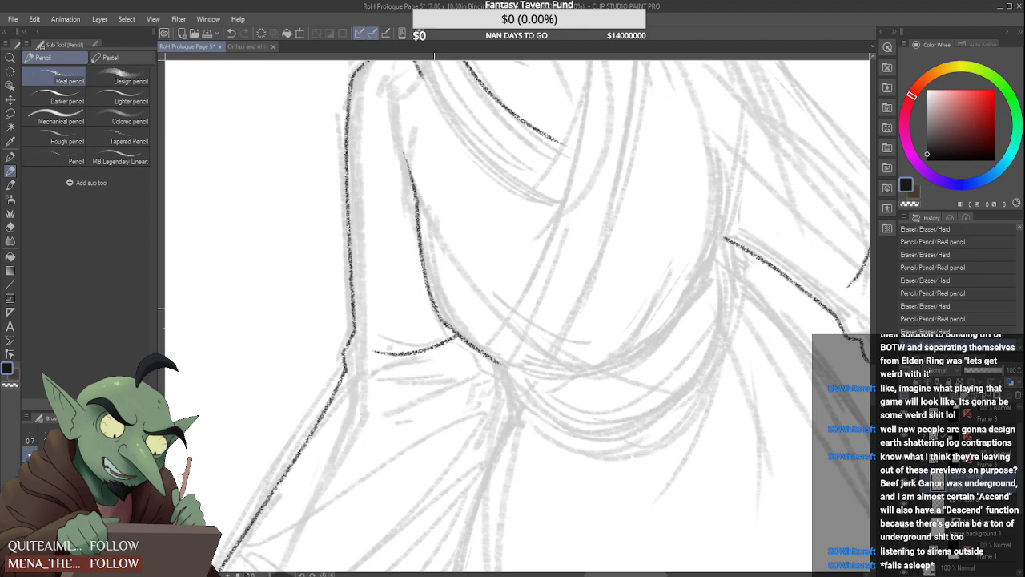
key(ctrl+z)
drag(437, 310, 446, 322)
key(ctrl+z)
key(ctrl+z)
scroll(488, 315, down, 6)
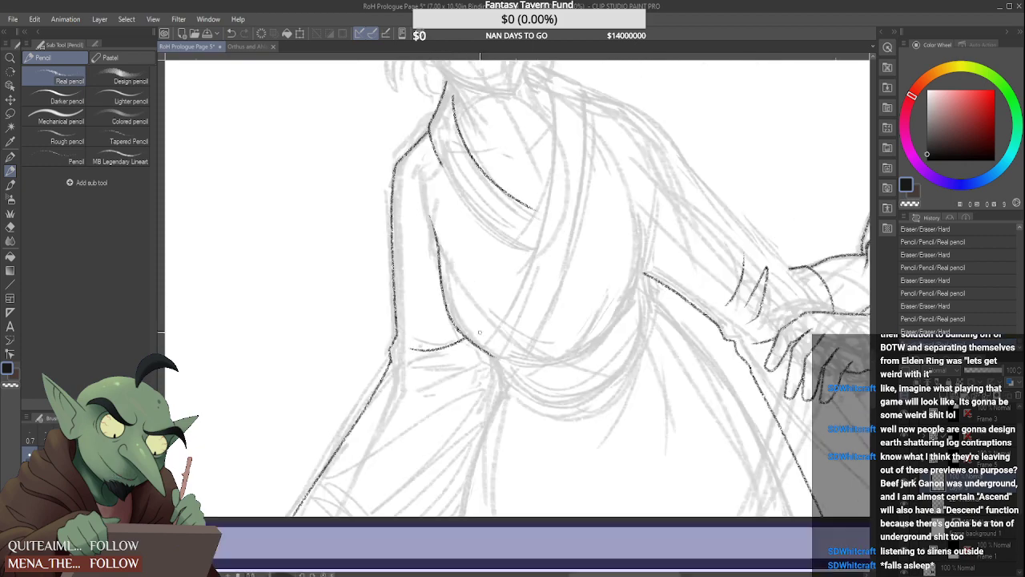
Ink the outer edge of the bun-haired figure's collar band across the chest and extend the inner edge slightly toward the centre
scroll(532, 279, up, 6)
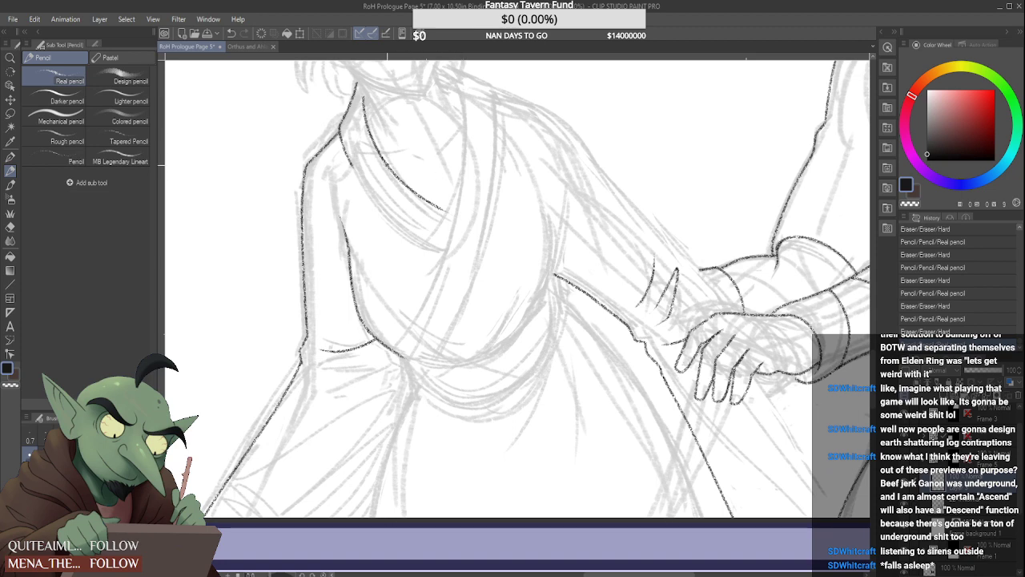
drag(378, 199, 444, 249)
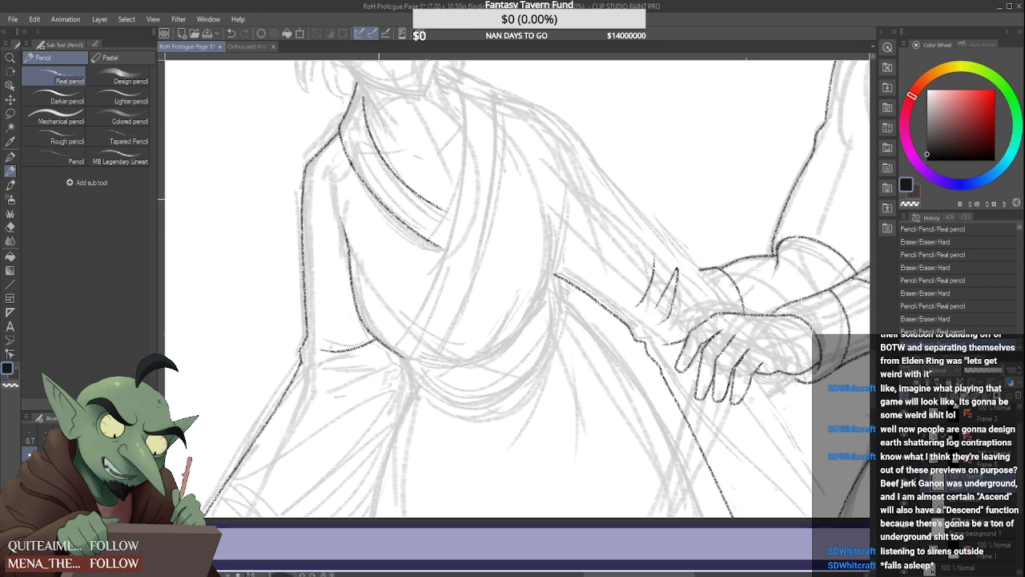
key(ctrl+z)
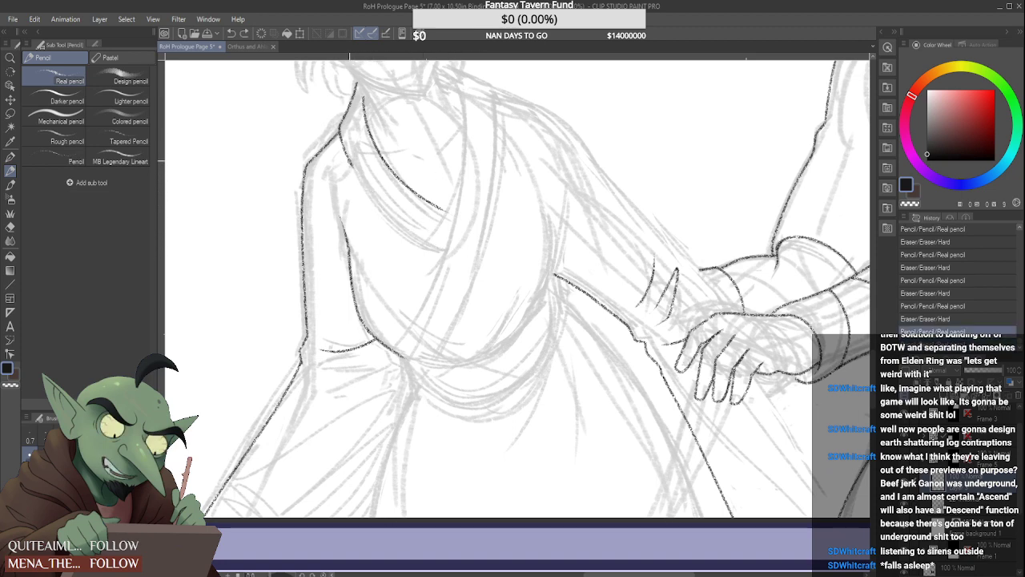
drag(349, 161, 441, 250)
key(ctrl+z)
drag(353, 169, 444, 245)
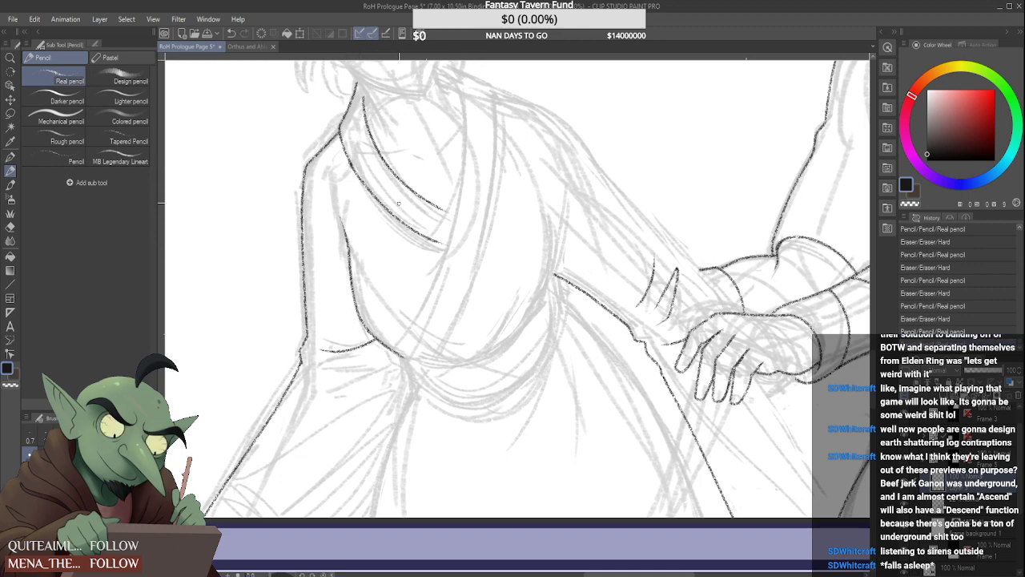
key(ctrl+z)
drag(349, 162, 453, 247)
key(ctrl+z)
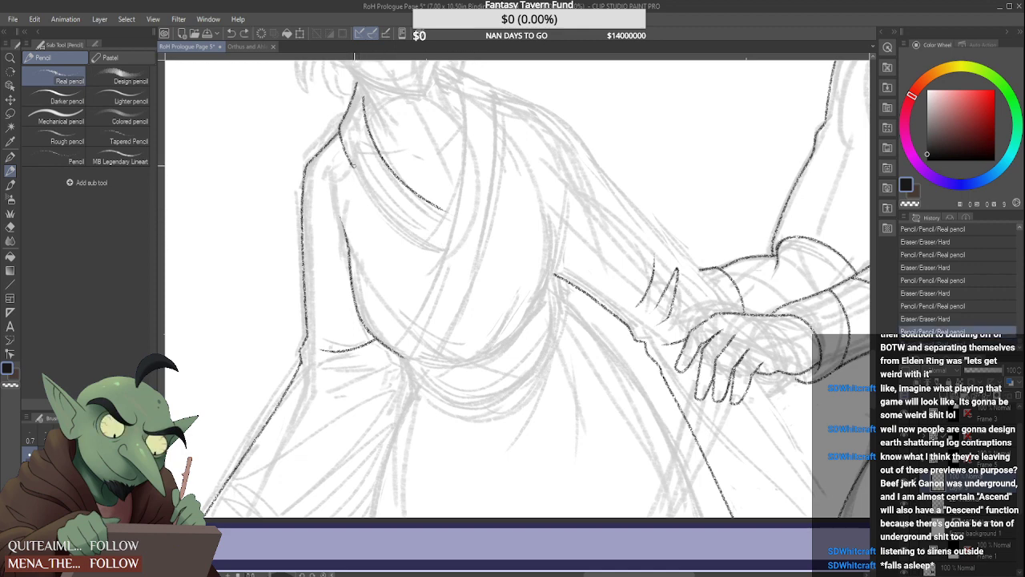
drag(350, 160, 454, 247)
mouse_move(439, 206)
mouse_down()
mouse_move(470, 221)
mouse_move(461, 219)
mouse_move(452, 239)
mouse_up()
key(ctrl+z)
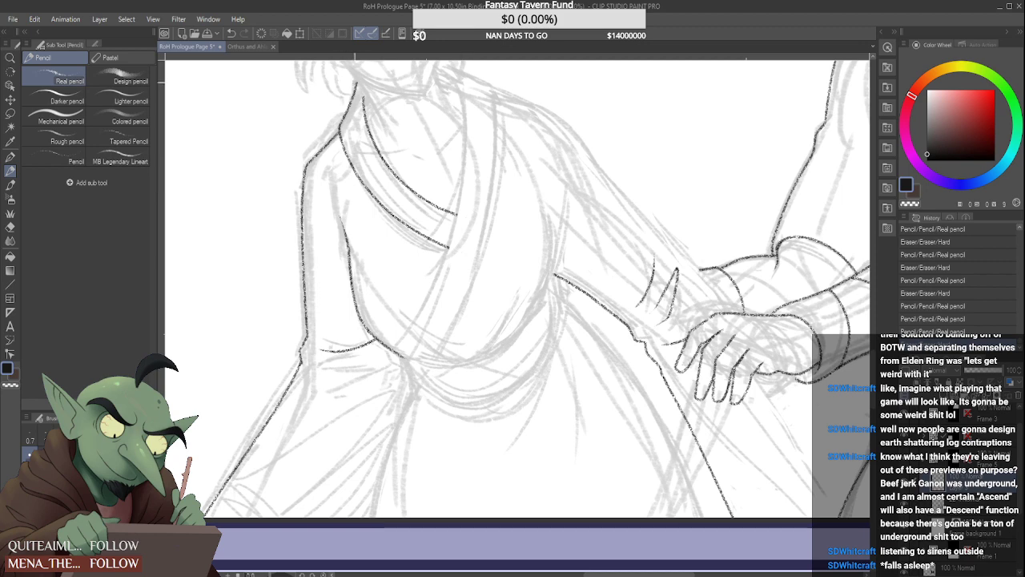
Ink the short slope from the neck onto the shoulder of the outstretched arm and trim both ends of the line
scroll(380, 115, down, 2)
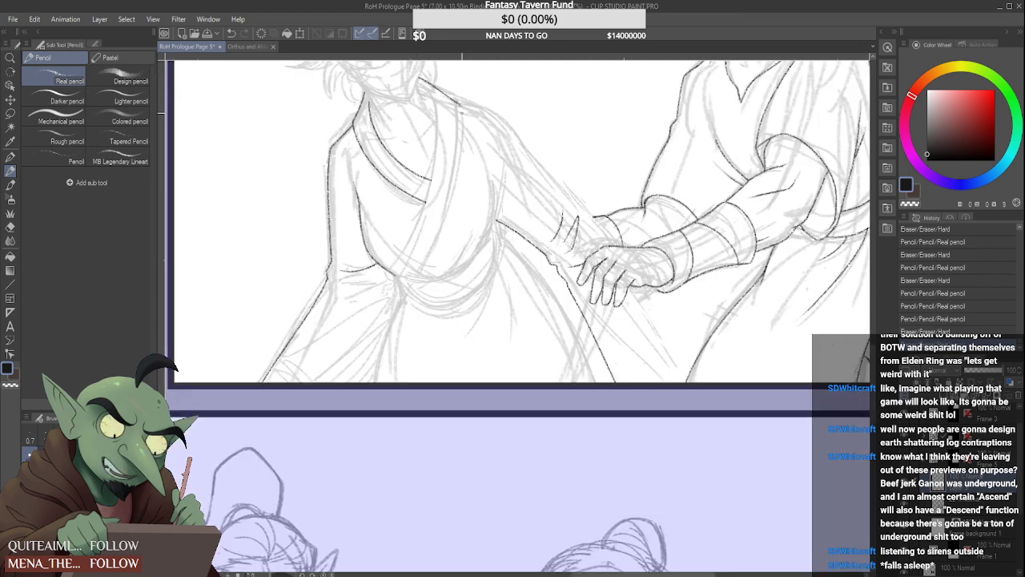
drag(433, 80, 442, 108)
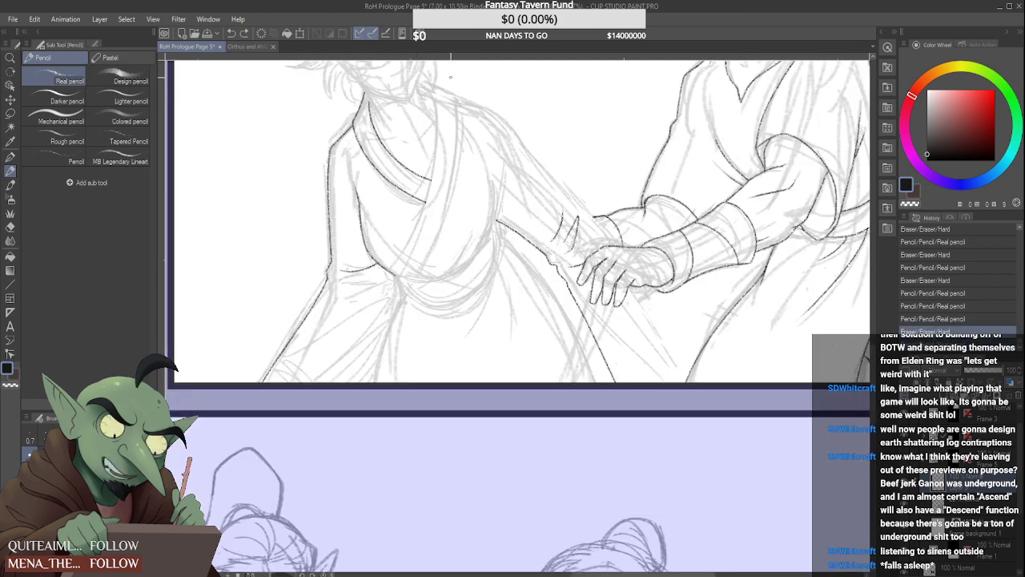
scroll(451, 77, down, 3)
scroll(447, 101, up, 5)
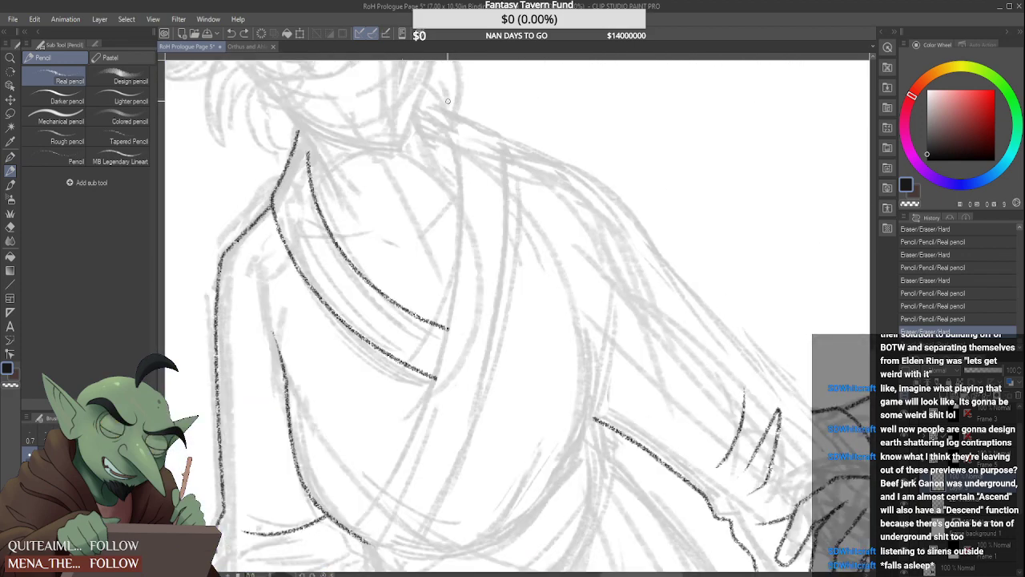
drag(417, 96, 521, 146)
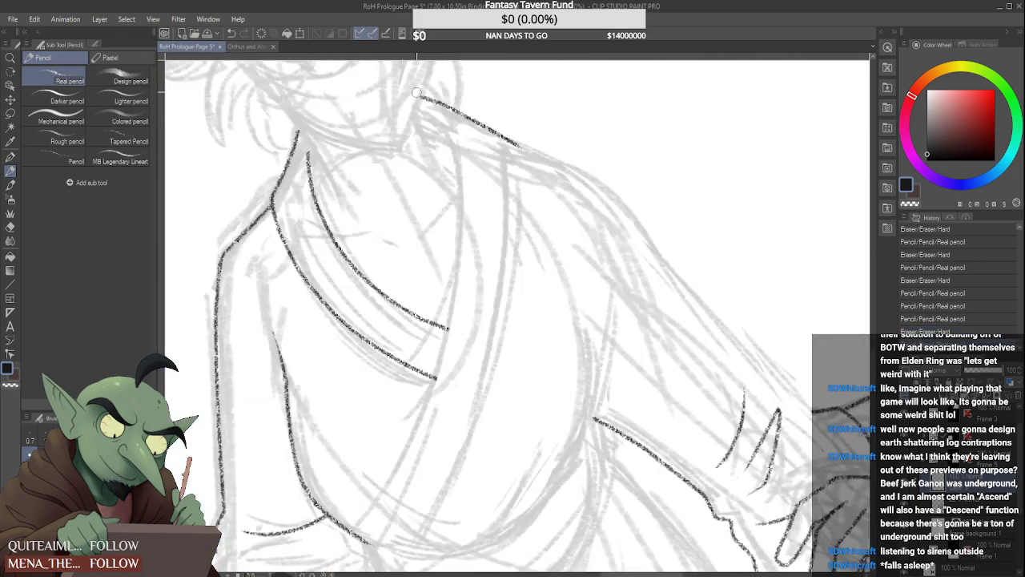
drag(417, 92, 415, 101)
drag(511, 130, 519, 155)
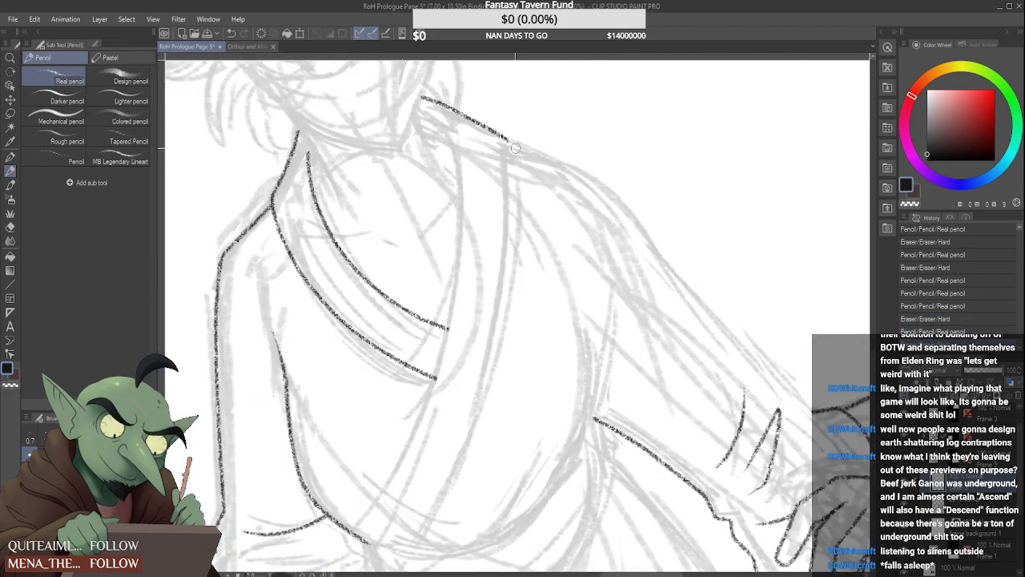
Ink the overlapping collar band's inner edge from the neck down across the chest to the waist, trimming the lines that overrun it
scroll(463, 127, down, 4)
scroll(466, 140, up, 3)
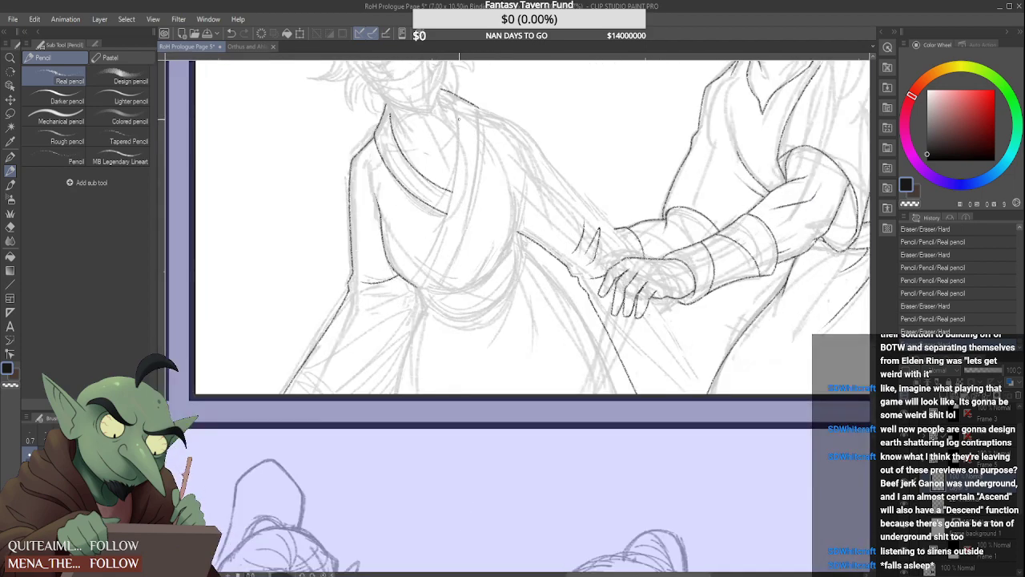
drag(456, 117, 411, 377)
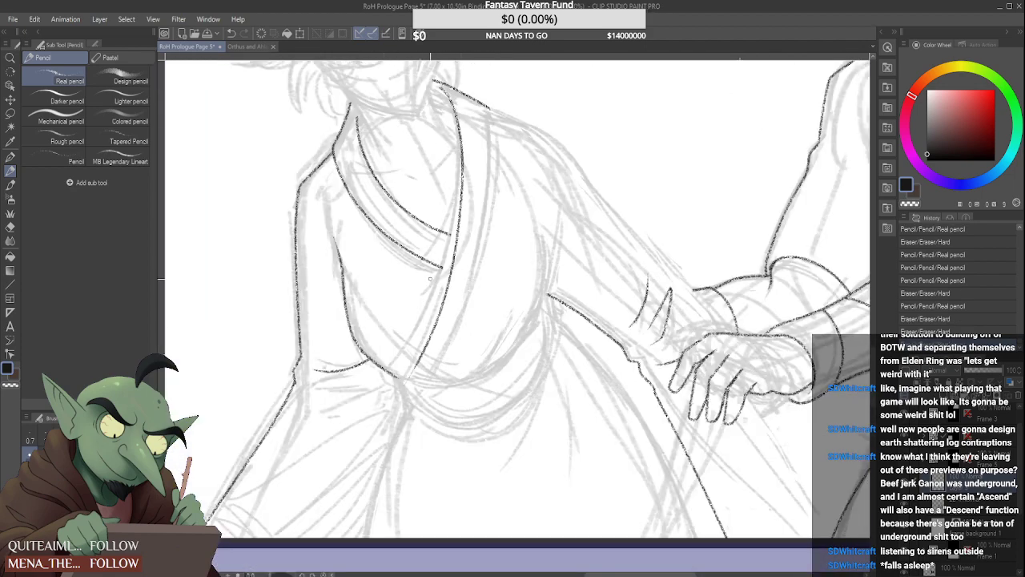
key(ctrl+z)
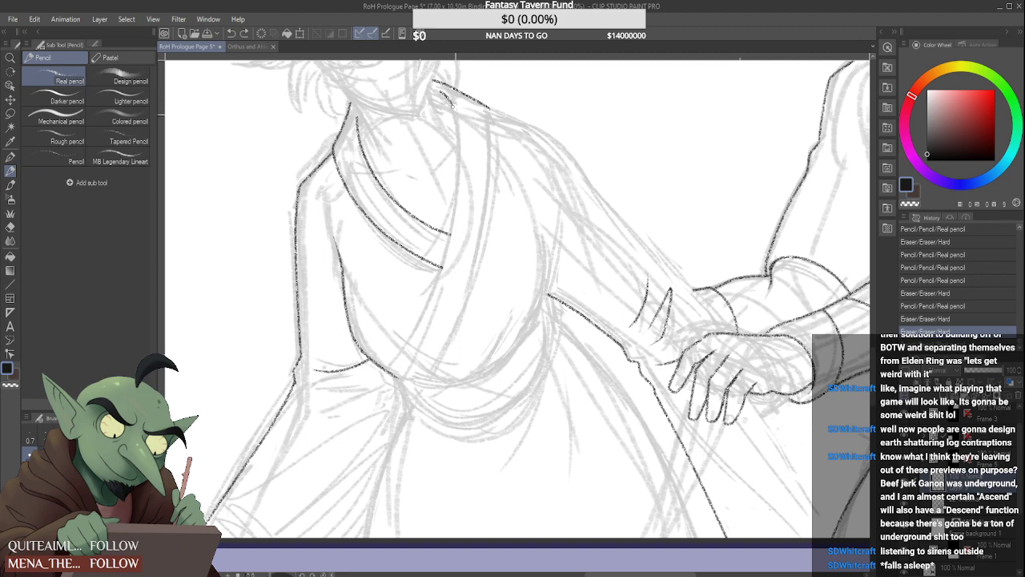
drag(452, 104, 400, 388)
key(ctrl+z)
drag(446, 85, 410, 377)
key(ctrl+z)
mouse_move(445, 86)
mouse_down()
mouse_move(456, 149)
mouse_move(405, 392)
mouse_up()
key(ctrl+z)
mouse_move(452, 101)
mouse_down()
mouse_move(385, 393)
mouse_move(399, 378)
mouse_up()
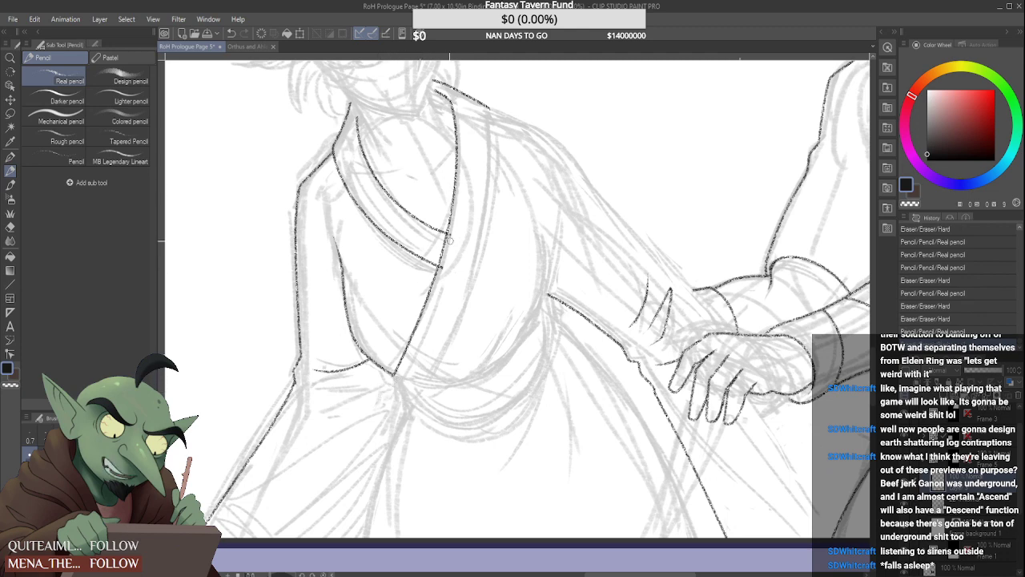
drag(440, 268, 455, 210)
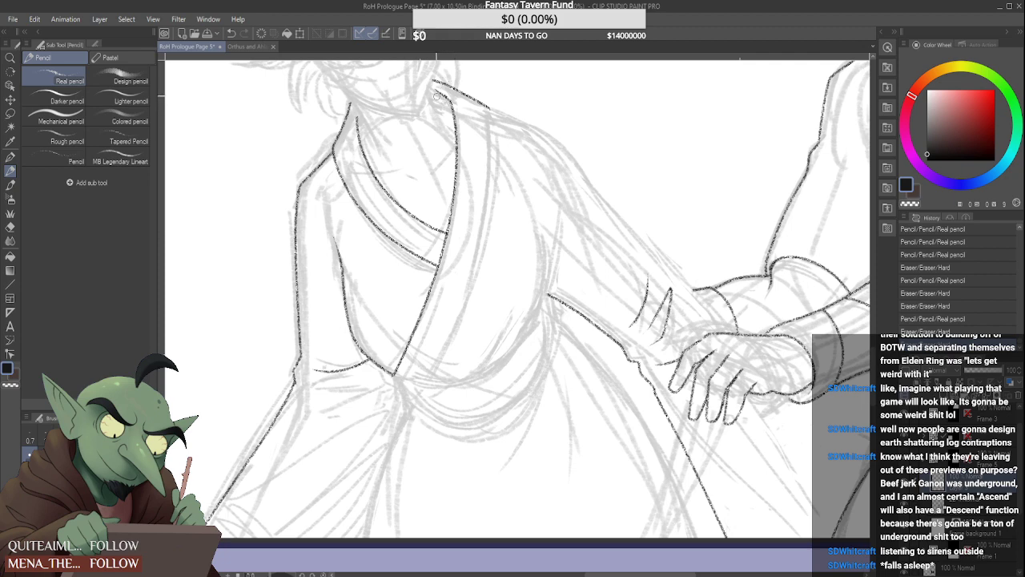
drag(436, 95, 450, 99)
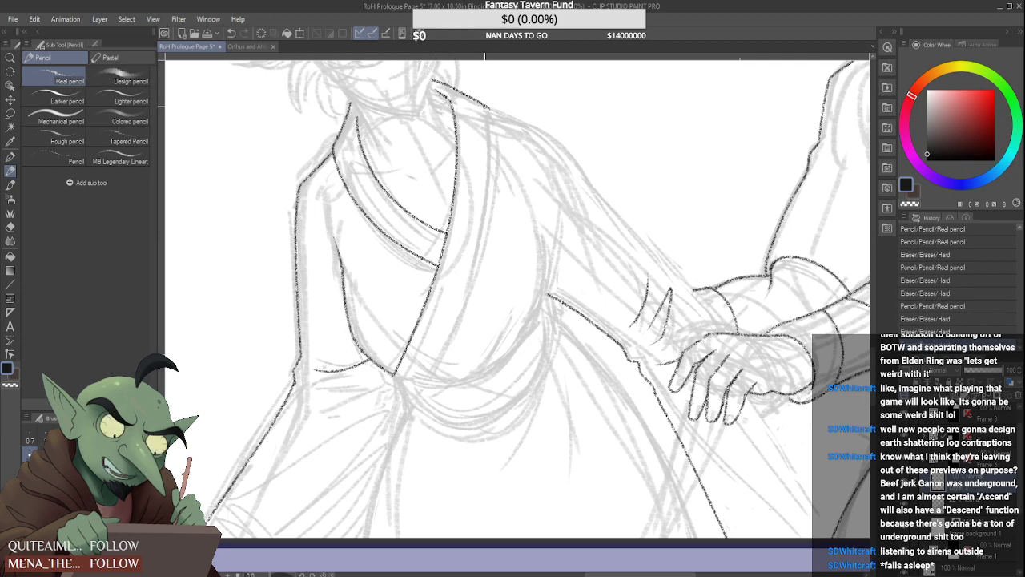
Ink the overlapping collar band's outer edge from the shoulder to the waist, trim its ends and close the band's lower end
drag(489, 134, 403, 422)
key(ctrl+z)
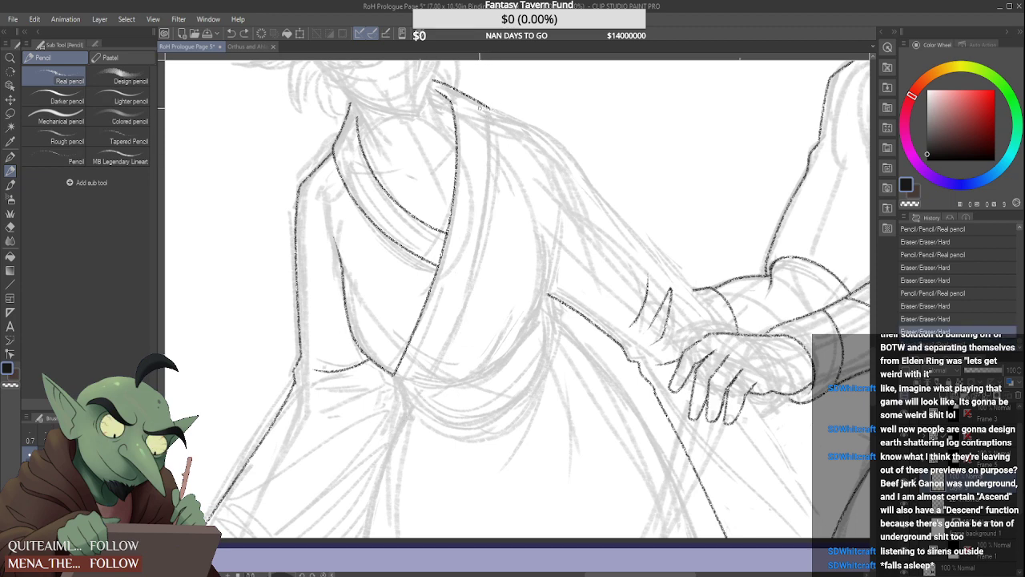
drag(487, 108, 425, 350)
key(ctrl+z)
mouse_move(488, 105)
mouse_down()
mouse_move(482, 176)
mouse_move(425, 384)
mouse_up()
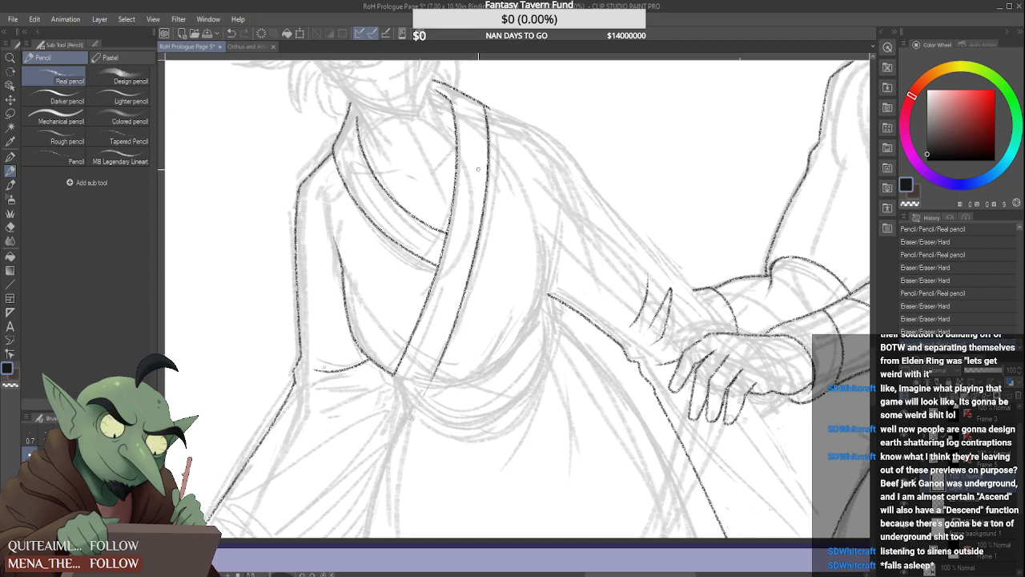
drag(483, 94, 490, 111)
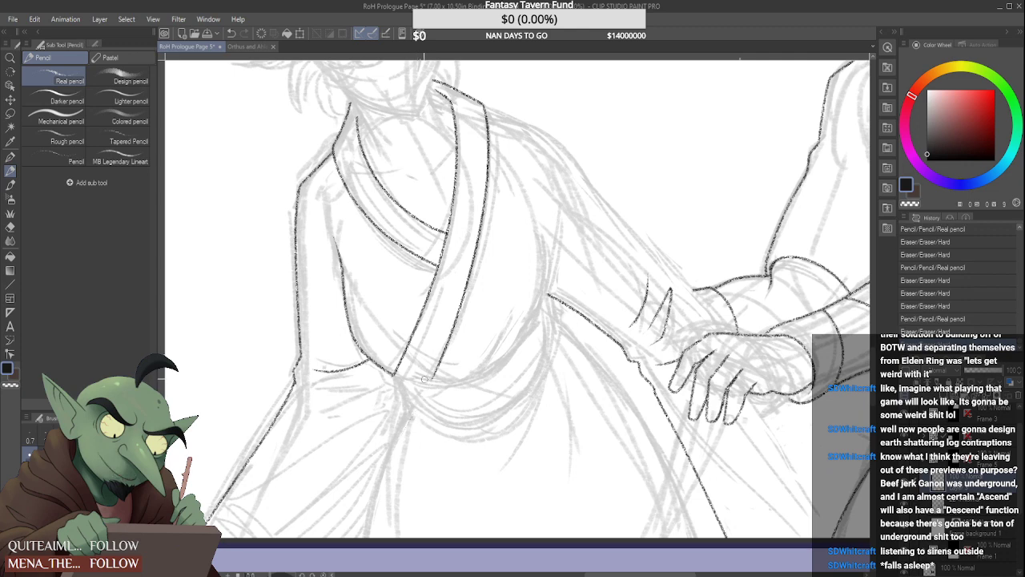
scroll(385, 373, up, 3)
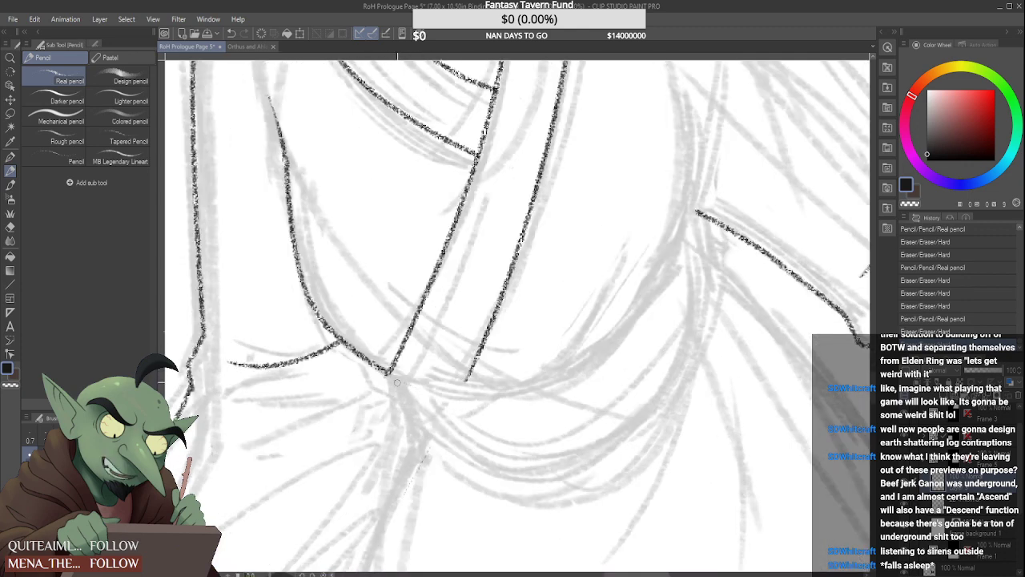
mouse_move(445, 390)
mouse_down()
mouse_move(413, 383)
mouse_move(498, 395)
mouse_move(477, 351)
mouse_up()
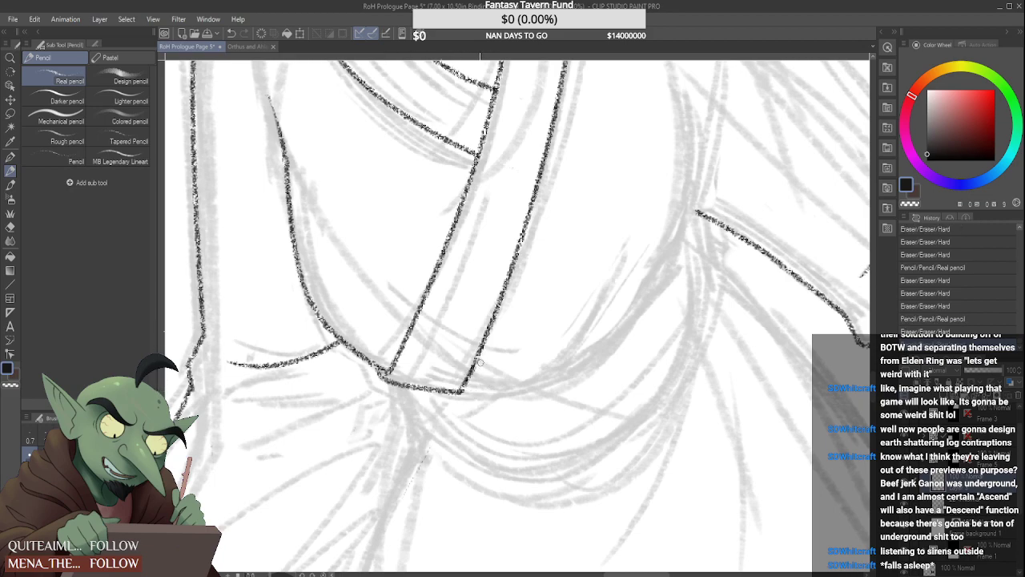
Ink the bodice's waist curve from the collar band toward the outstretched arm's armpit, and erase its rising part back to a short stub
scroll(476, 378, down, 3)
scroll(481, 379, up, 2)
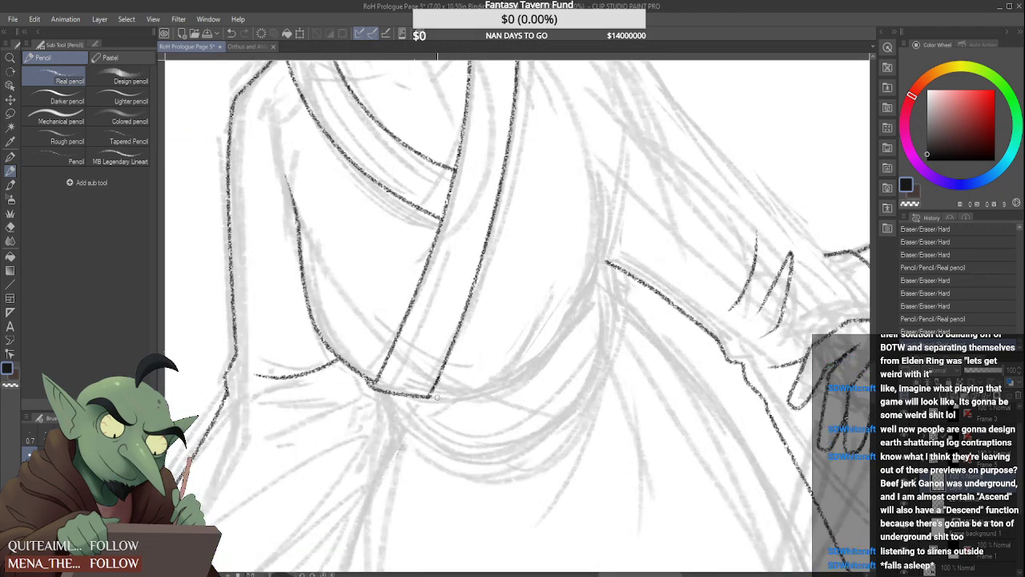
drag(452, 395, 550, 322)
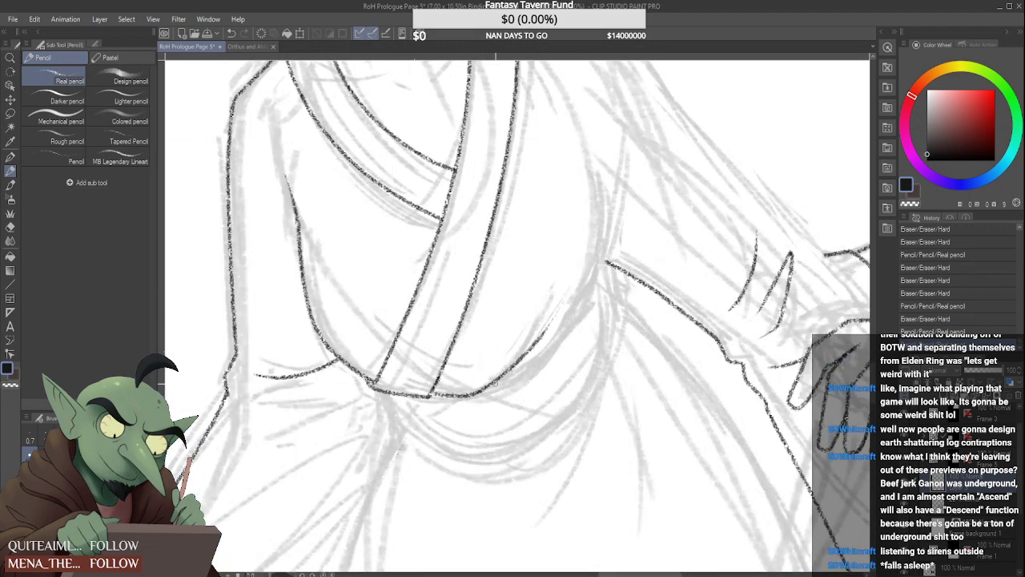
mouse_move(488, 388)
mouse_down()
mouse_move(532, 369)
mouse_move(599, 269)
mouse_up()
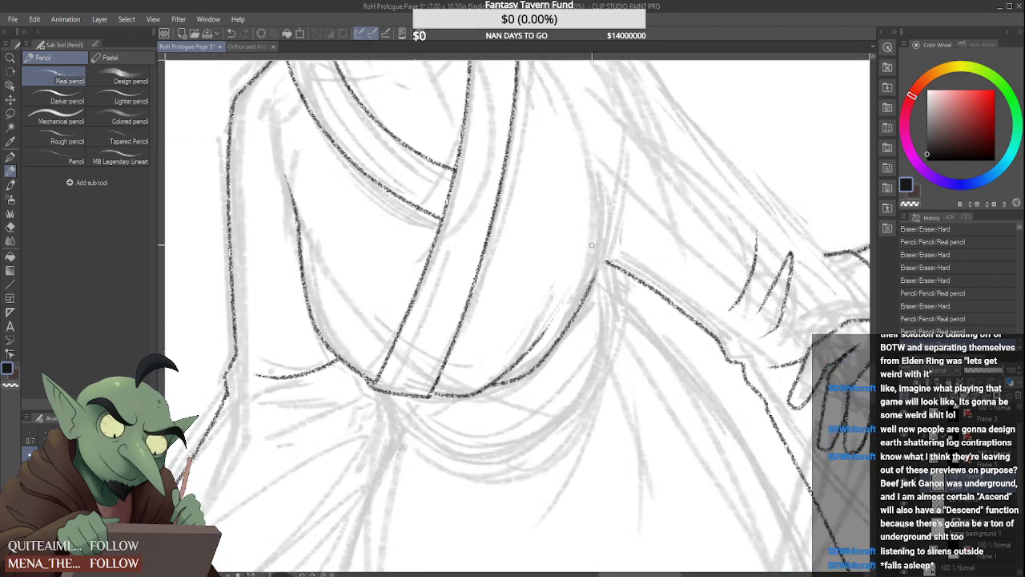
scroll(590, 251, down, 5)
scroll(579, 270, up, 3)
drag(565, 295, 589, 253)
scroll(582, 263, down, 3)
scroll(585, 256, up, 2)
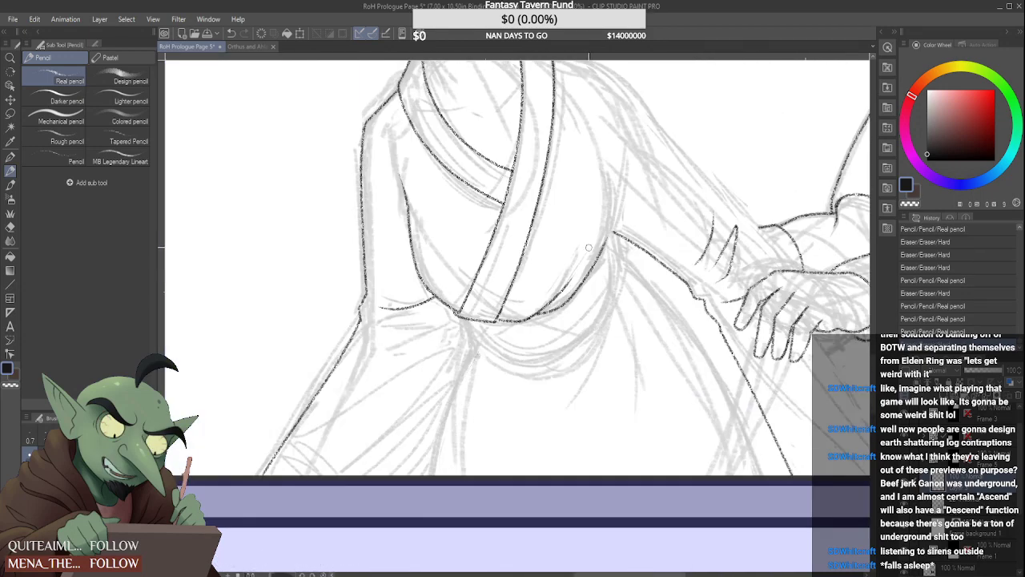
scroll(600, 241, up, 2)
mouse_move(589, 282)
mouse_down()
mouse_move(531, 351)
mouse_move(550, 320)
mouse_move(496, 362)
mouse_up()
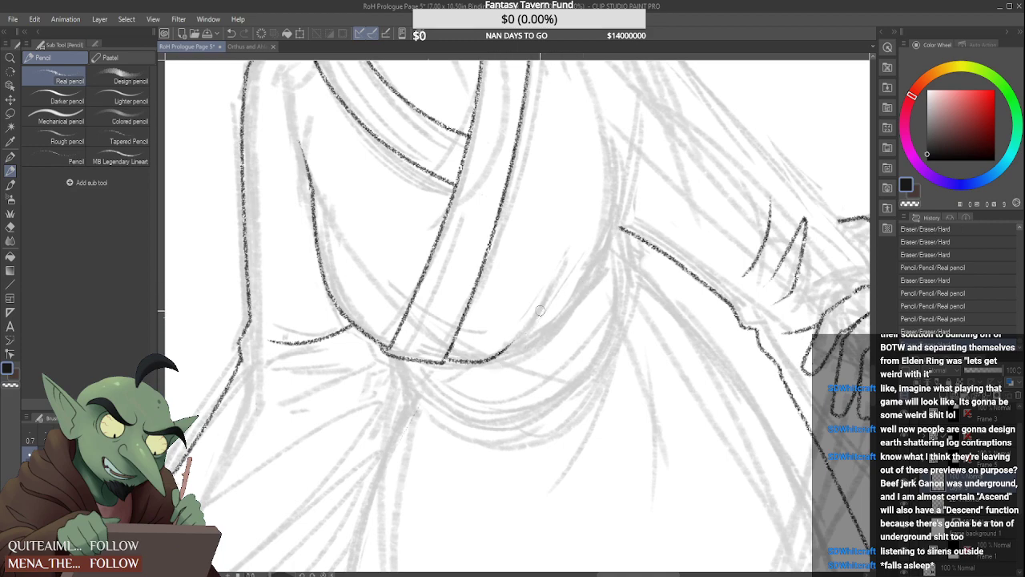
Extend the waist curve's stub upward as a fold line across the bodice beside the collar band
scroll(451, 360, down, 1)
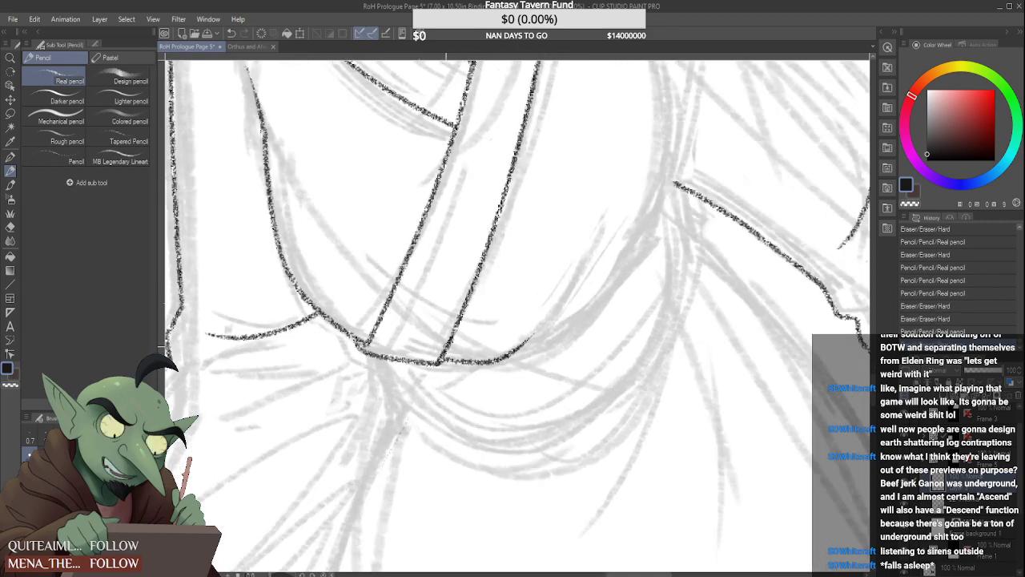
scroll(481, 322, down, 3)
scroll(480, 323, up, 4)
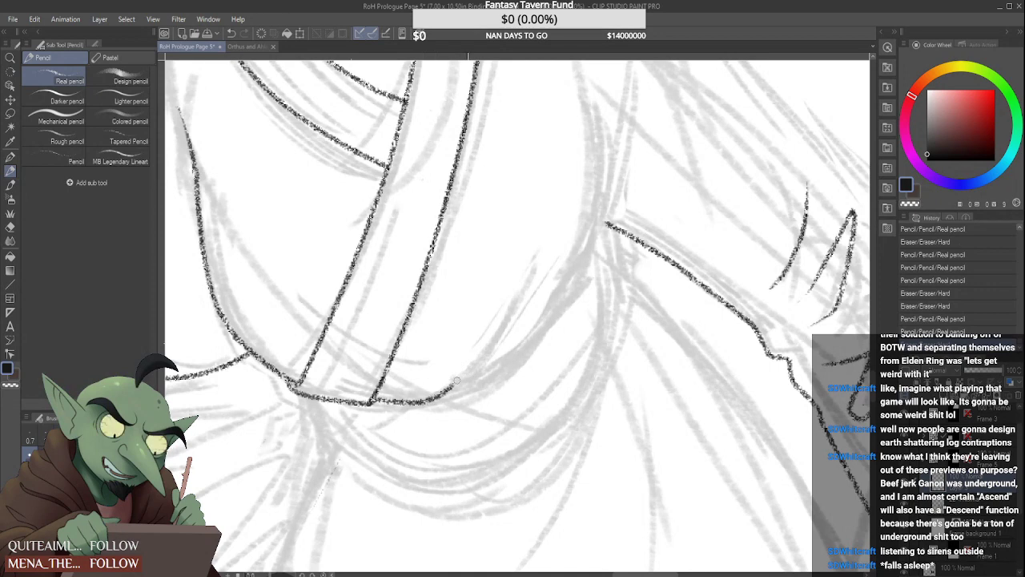
drag(457, 383, 530, 261)
key(ctrl+z)
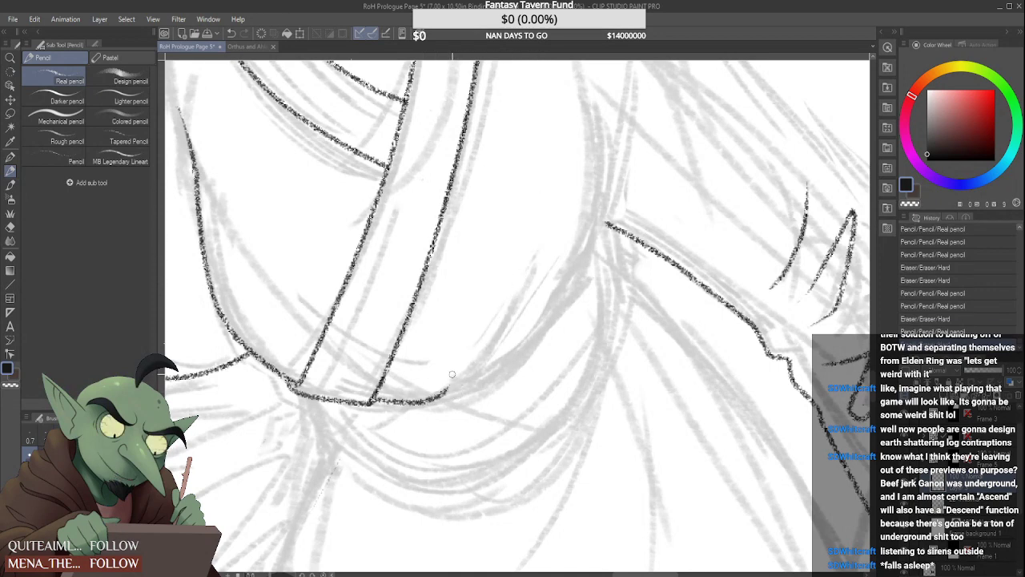
drag(441, 398, 541, 270)
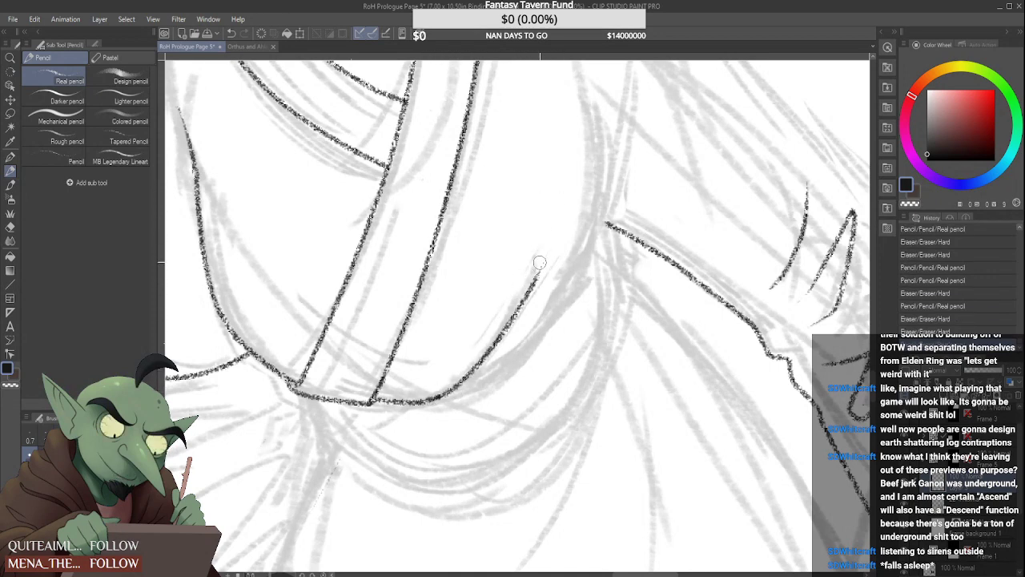
key(ctrl+z)
drag(514, 311, 538, 257)
key(ctrl+z)
key(ctrl+z)
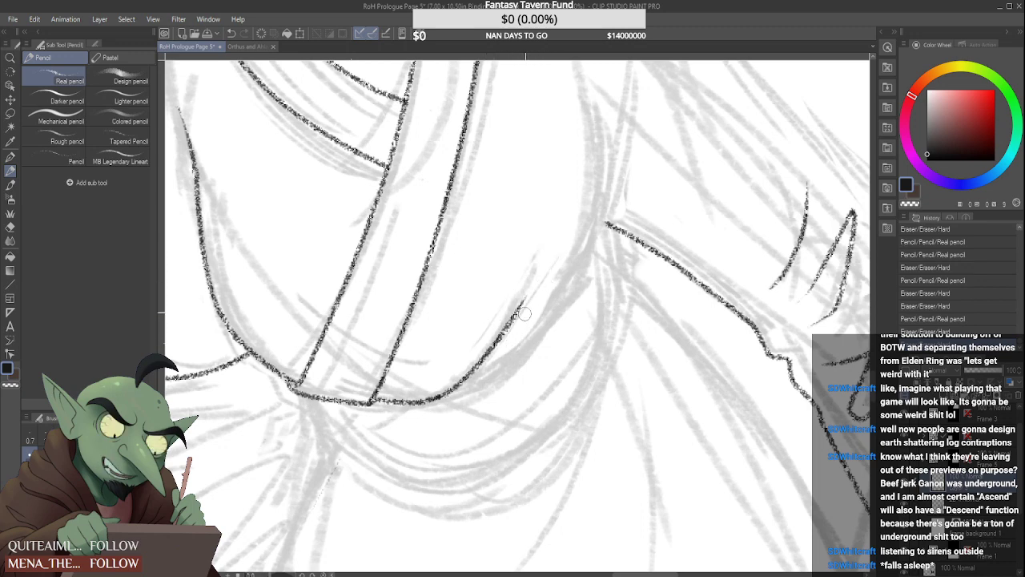
Erase the fold line's upper end back and thin it to a tapered tip
drag(532, 293, 519, 333)
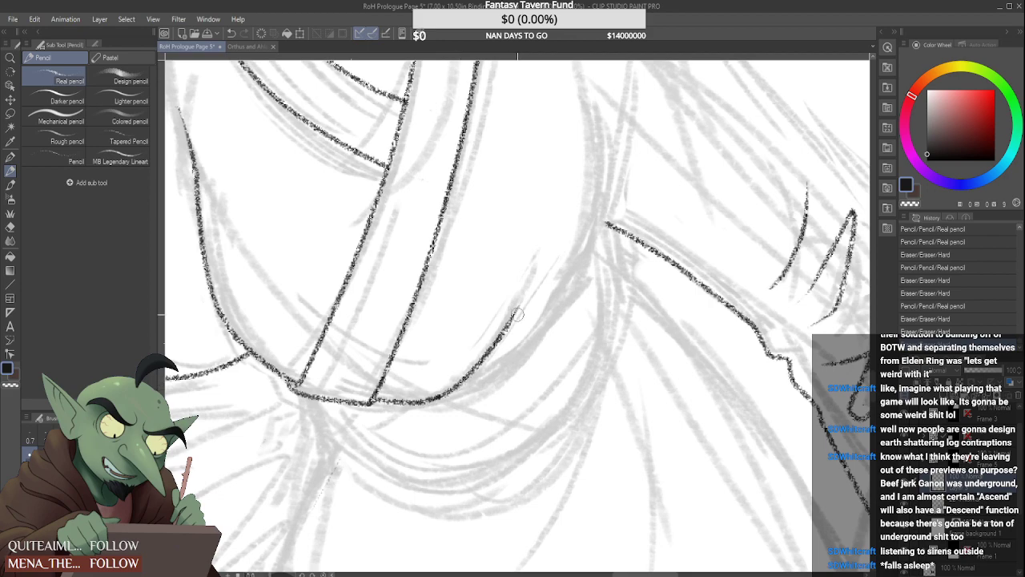
scroll(519, 318, up, 2)
drag(505, 351, 536, 291)
scroll(479, 380, down, 4)
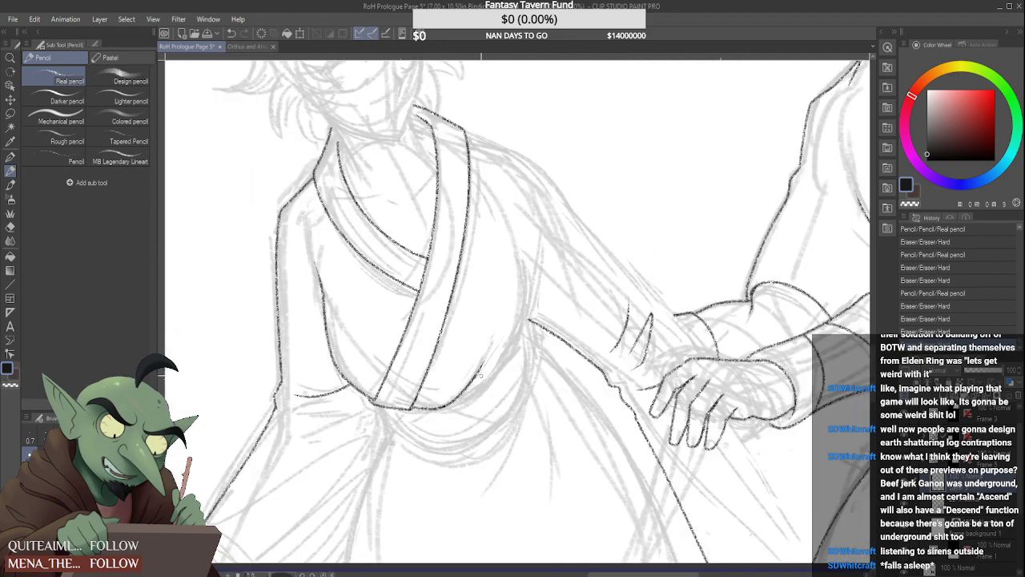
scroll(480, 374, down, 2)
scroll(456, 409, up, 4)
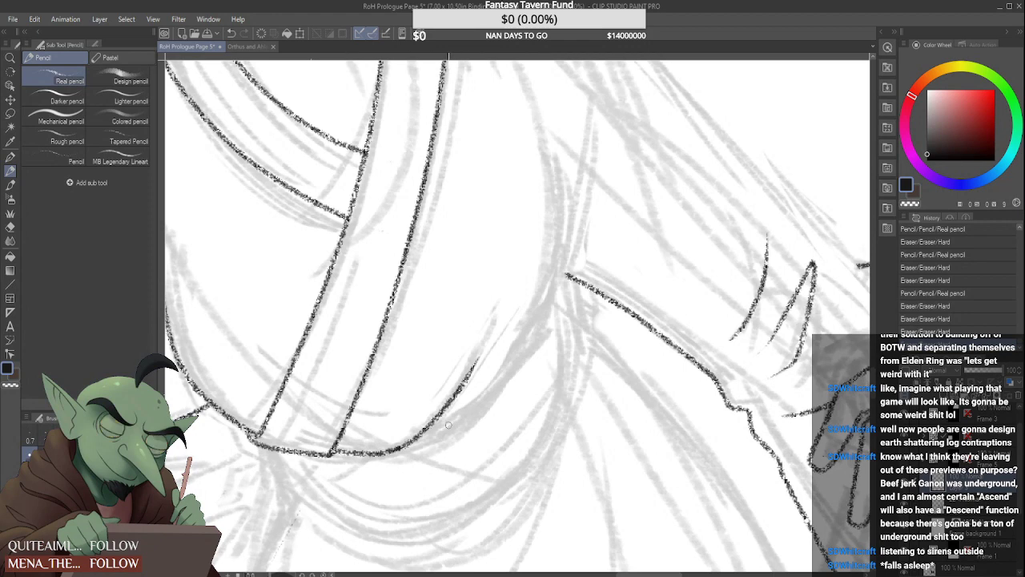
Ink the bodice's waist curve from the base of the fold line up toward the armpit, and trim its upper end
drag(431, 433, 580, 210)
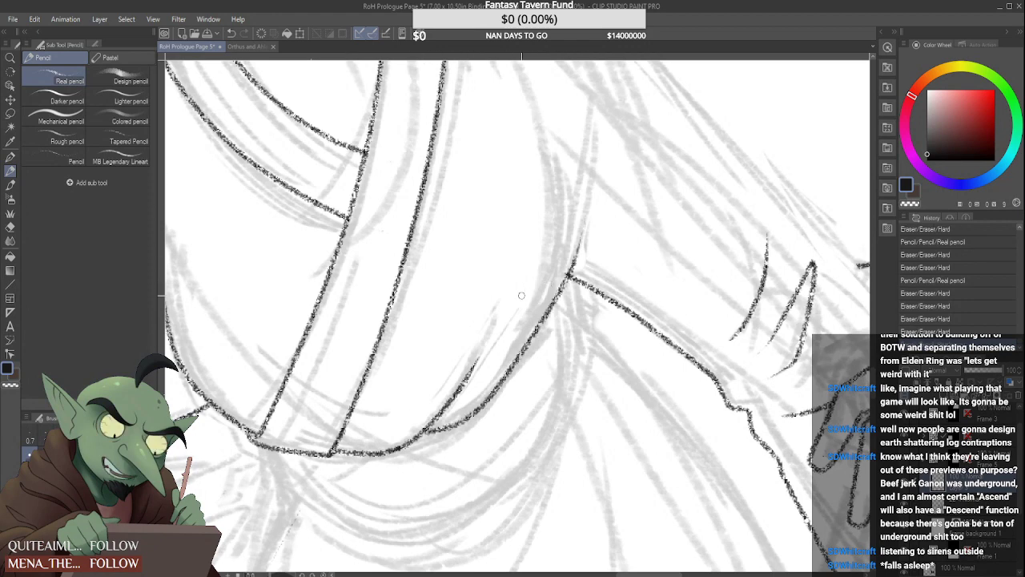
key(ctrl+z)
mouse_move(422, 441)
mouse_down()
mouse_move(533, 322)
mouse_move(565, 254)
mouse_up()
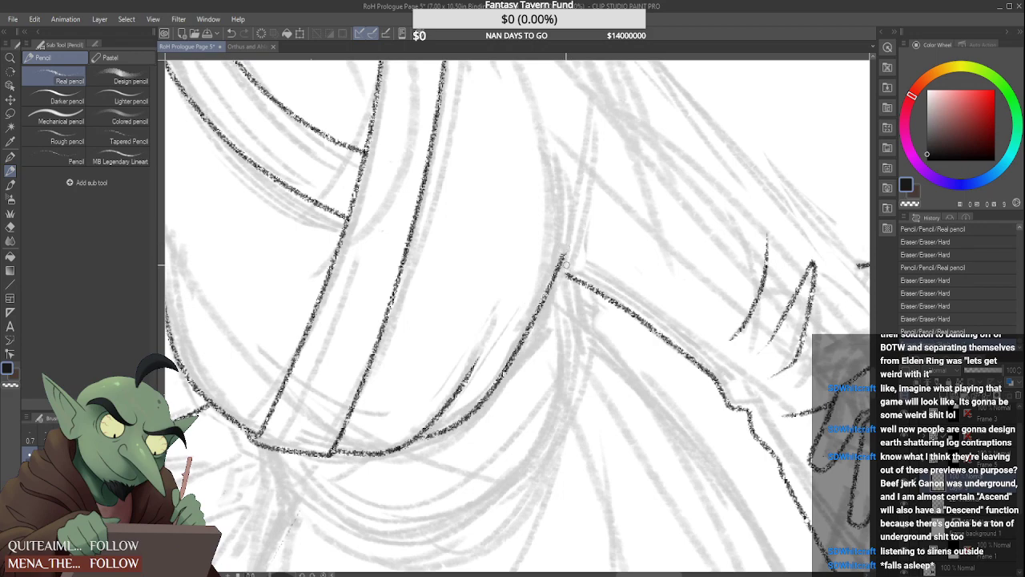
drag(569, 276, 559, 271)
scroll(563, 273, down, 5)
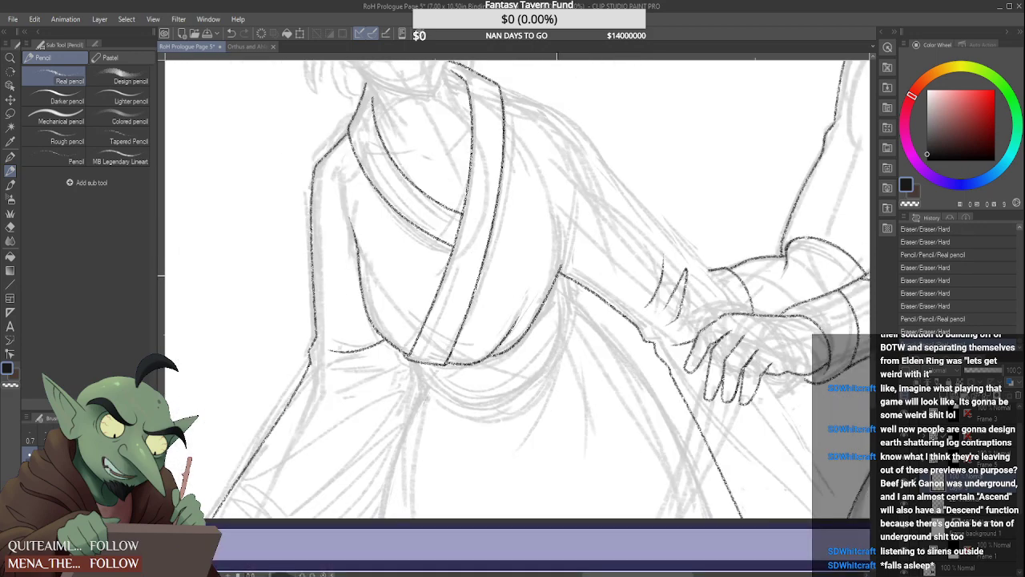
scroll(559, 272, up, 4)
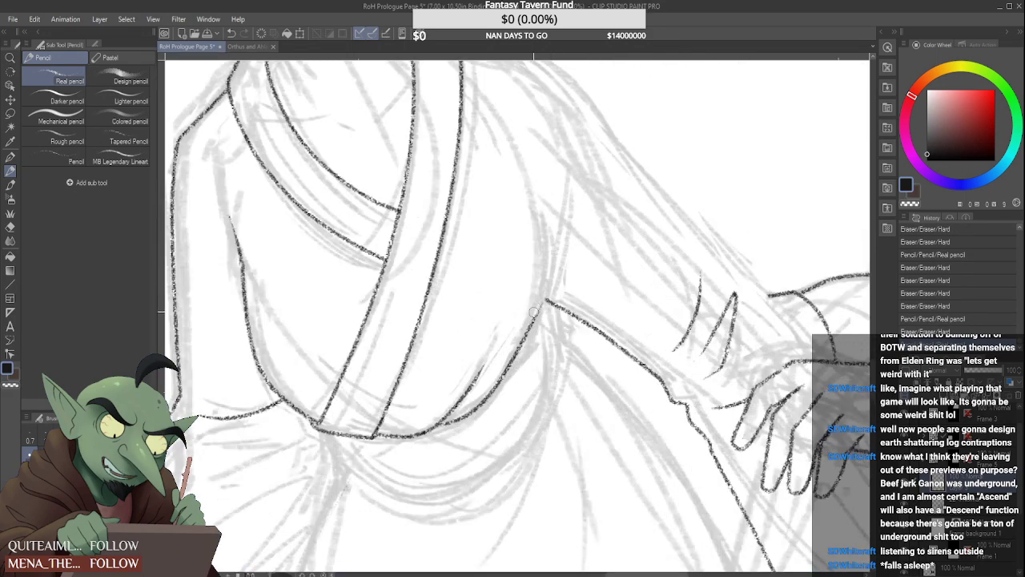
scroll(534, 313, down, 2)
scroll(534, 311, up, 3)
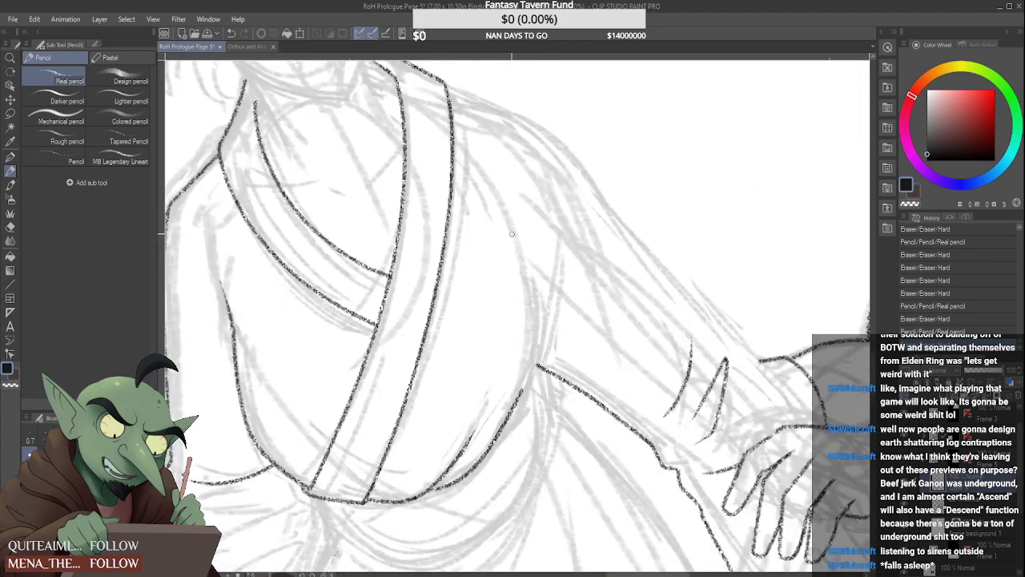
Try several versions of the bodice's side curve running from below the shoulder past the armpit into the waist curve
mouse_move(488, 183)
mouse_down()
mouse_move(505, 213)
mouse_move(517, 410)
mouse_up()
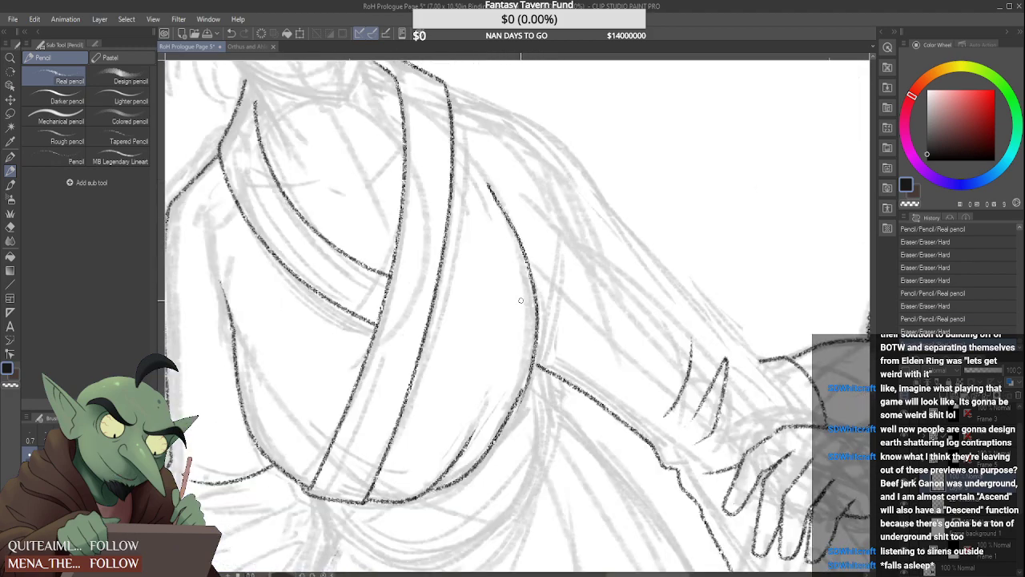
key(ctrl+z)
mouse_move(481, 183)
mouse_down()
mouse_move(502, 221)
mouse_move(529, 375)
mouse_up()
key(ctrl+z)
drag(481, 179, 525, 391)
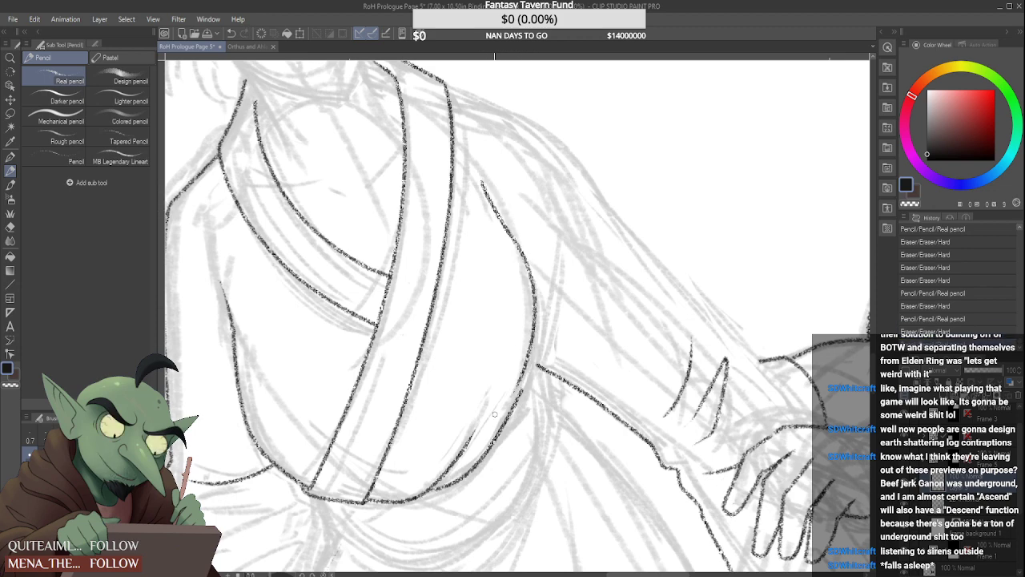
key(ctrl+z)
mouse_move(494, 194)
mouse_down()
mouse_move(514, 241)
mouse_move(514, 408)
mouse_up()
key(ctrl+z)
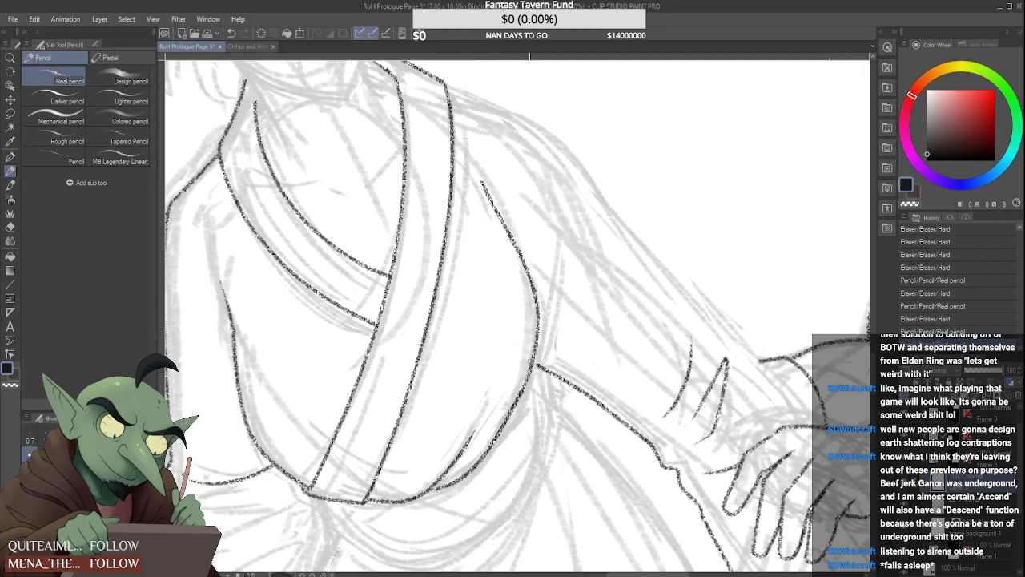
Darken the join between the side curve and the waist curve, and erase the side curve back to the lower waist
drag(531, 362, 487, 426)
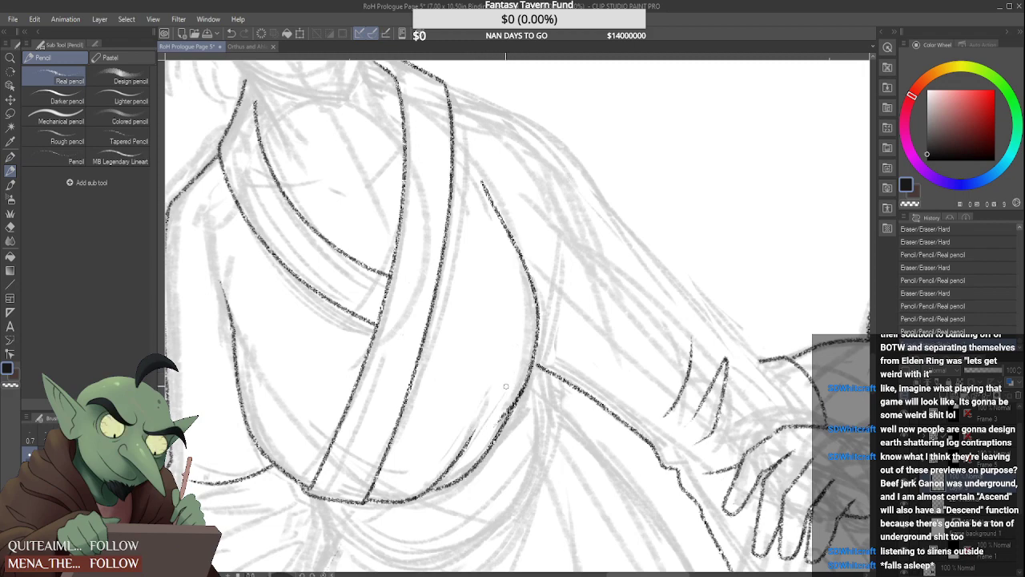
scroll(508, 367, down, 3)
scroll(508, 367, up, 5)
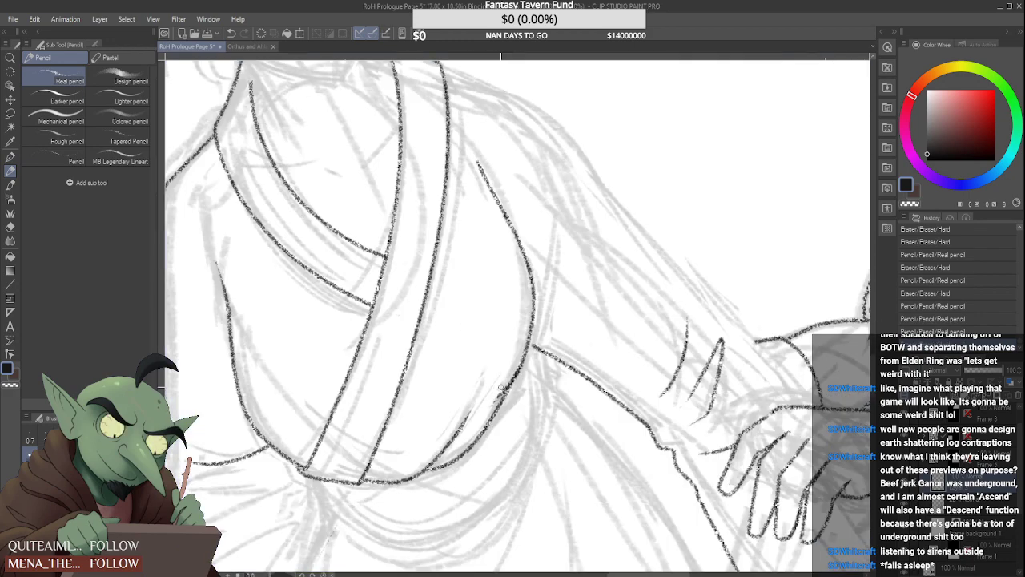
scroll(505, 368, down, 2)
scroll(504, 368, down, 3)
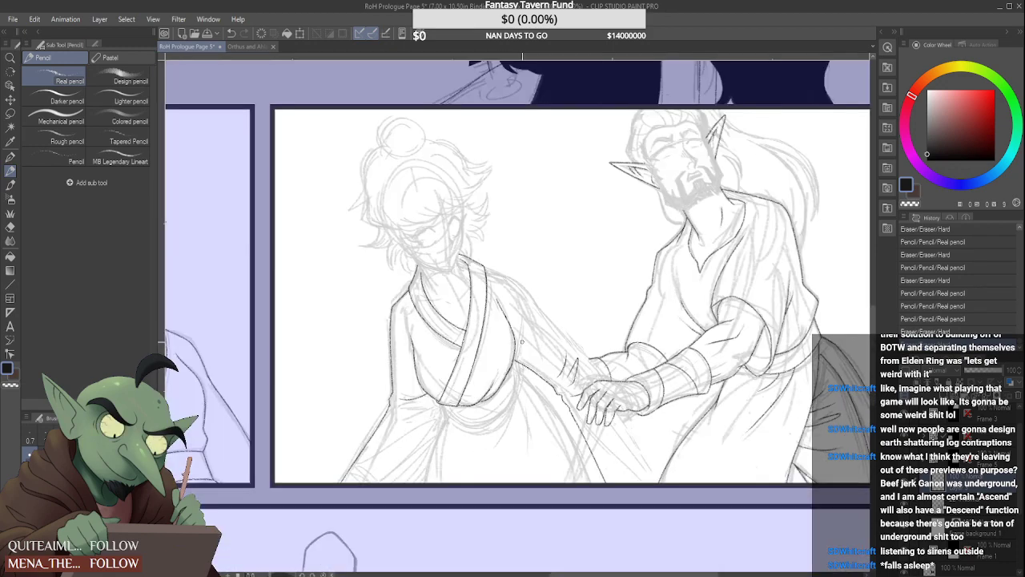
scroll(502, 304, up, 4)
mouse_move(466, 281)
mouse_down()
mouse_move(518, 392)
mouse_move(489, 324)
mouse_move(522, 443)
mouse_move(516, 431)
mouse_move(495, 509)
mouse_up()
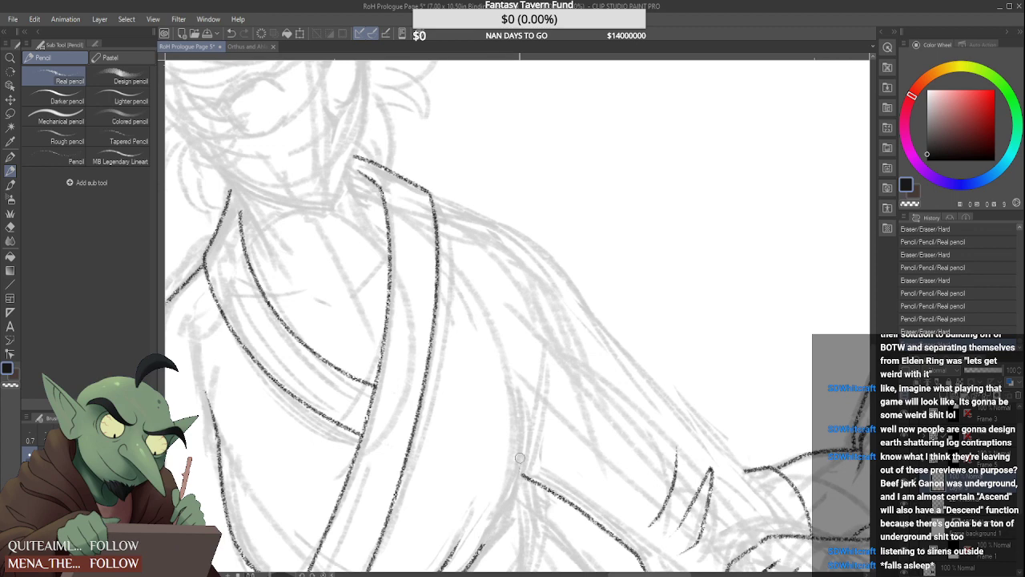
scroll(520, 458, down, 3)
scroll(491, 491, up, 3)
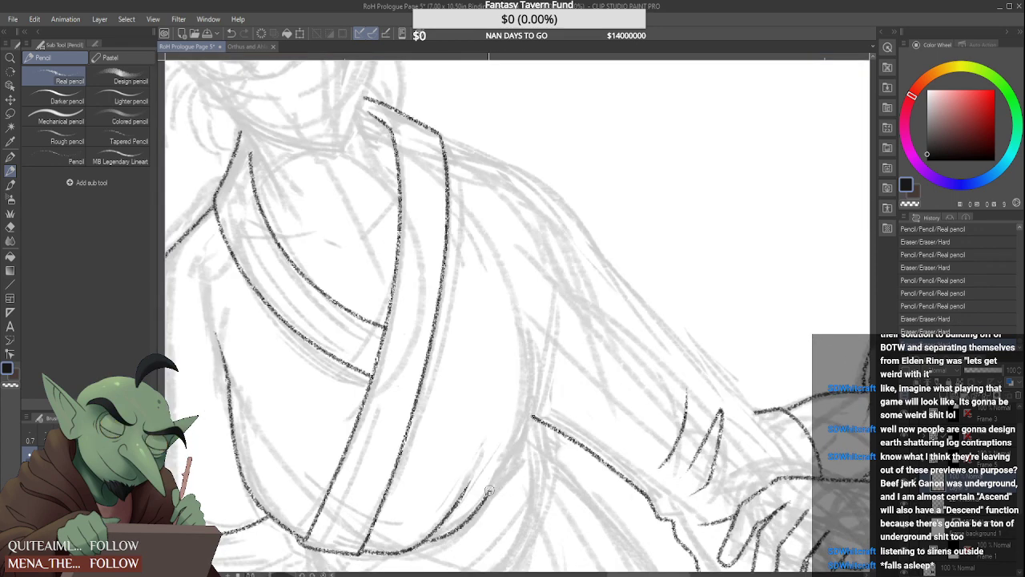
Try extending the waist curve to the armpit and redrawing the bodice's side curve above it
mouse_move(489, 491)
mouse_down()
mouse_move(529, 442)
mouse_move(520, 453)
mouse_up()
mouse_move(474, 228)
mouse_down()
mouse_move(494, 256)
mouse_move(527, 423)
mouse_move(429, 546)
mouse_move(527, 425)
mouse_up()
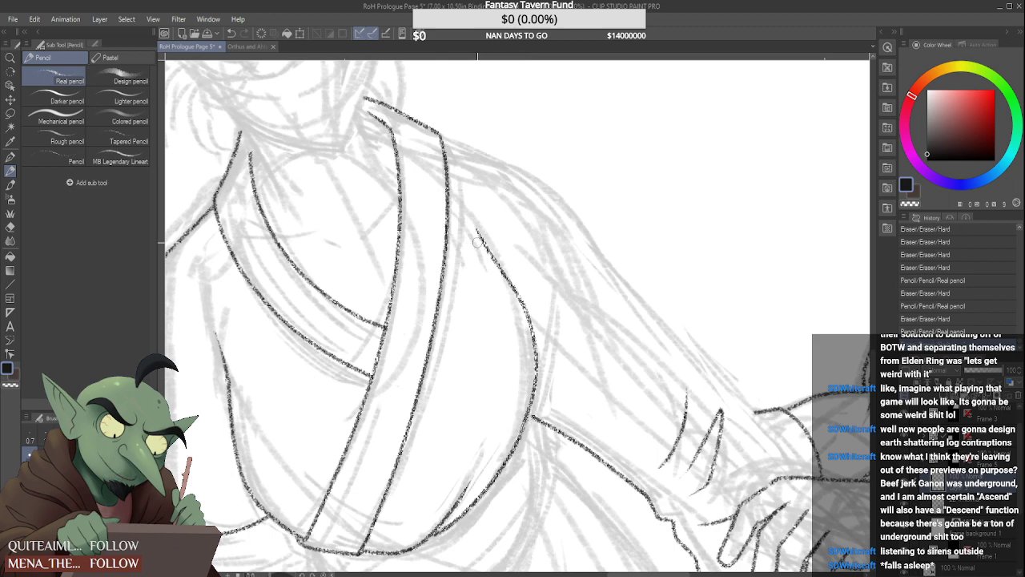
scroll(473, 240, down, 3)
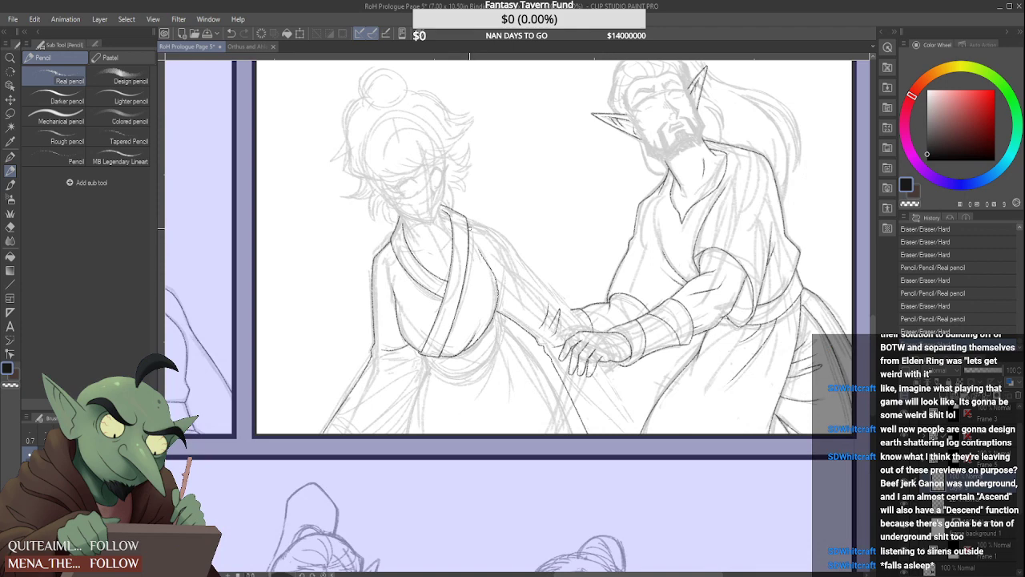
scroll(470, 228, up, 3)
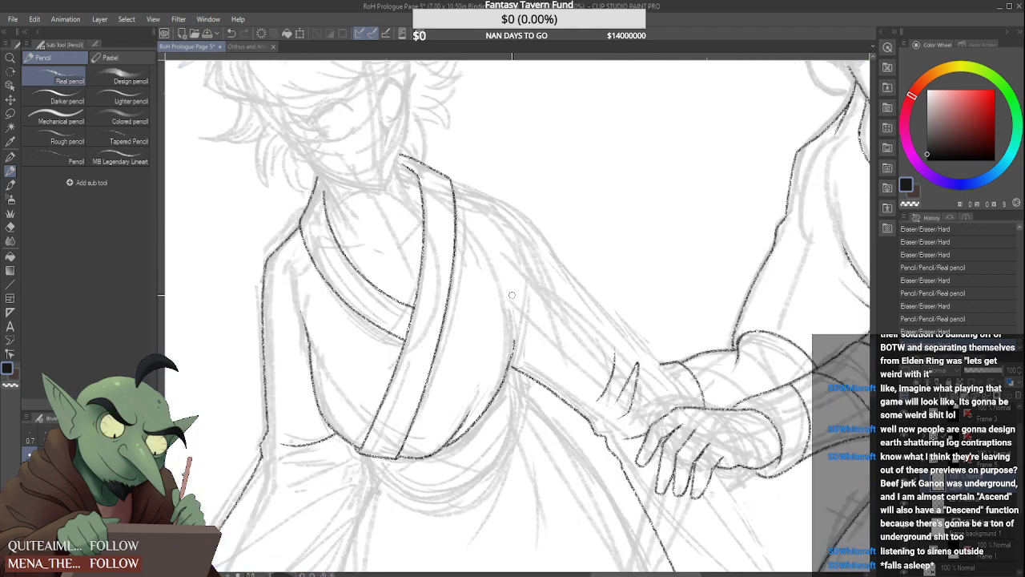
mouse_move(512, 295)
mouse_down()
mouse_move(515, 335)
mouse_move(491, 345)
mouse_up()
drag(477, 247, 505, 375)
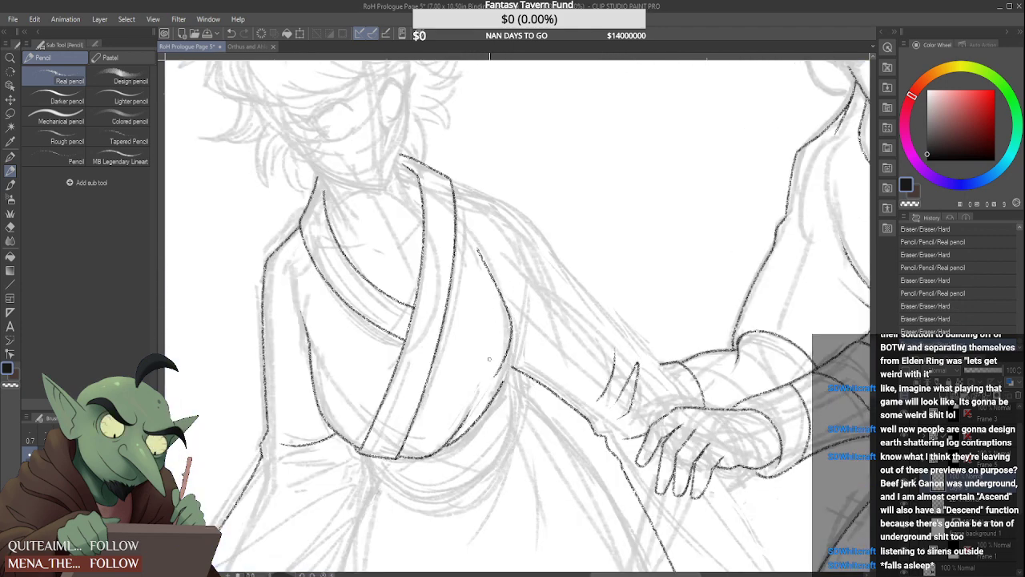
key(ctrl+z)
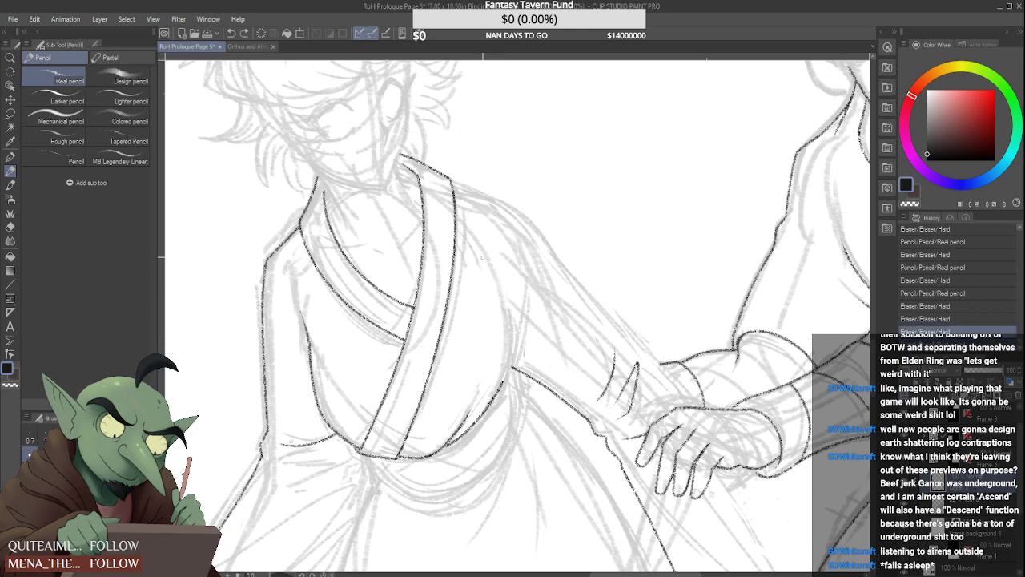
Ink the side curve from below the shoulder to the armpit, with the waist curve erased back to the fold line and its tip tapered
mouse_move(476, 246)
mouse_down()
mouse_move(510, 354)
mouse_move(455, 448)
mouse_up()
scroll(467, 412, up, 3)
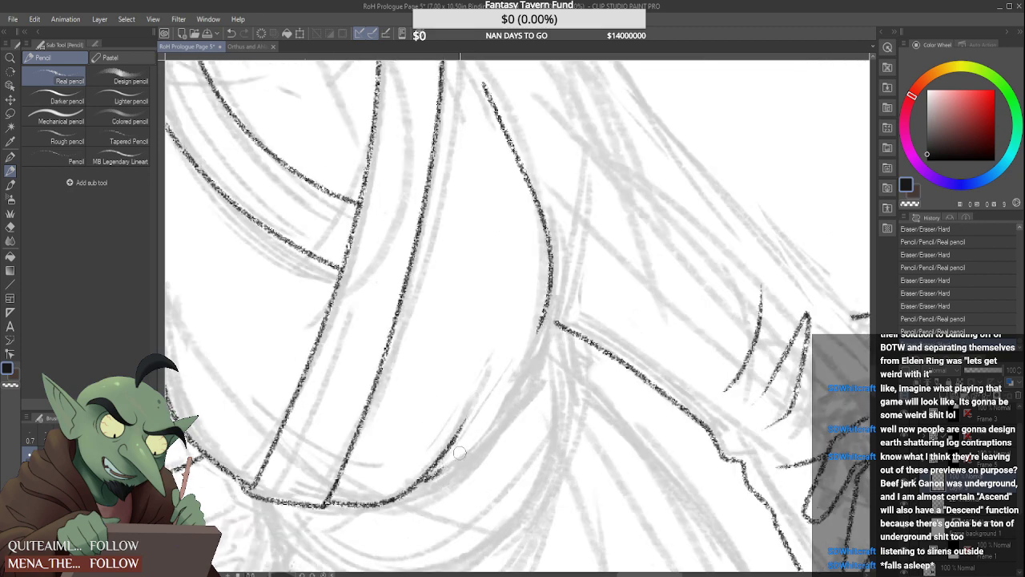
drag(466, 434, 461, 419)
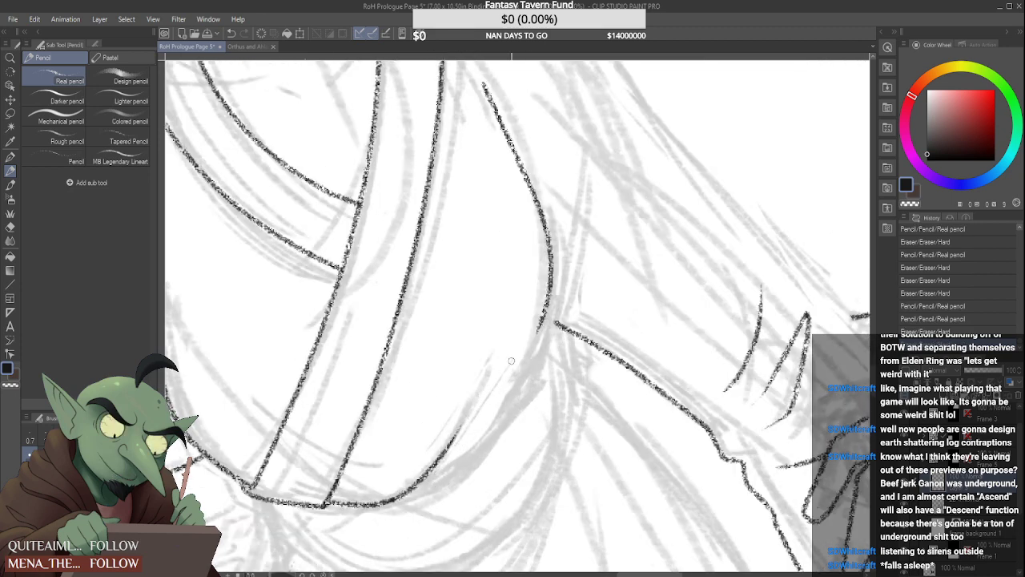
Extend the side curve's lower end inward across the bodice as a short fold, and thin it to a taper
mouse_move(543, 312)
mouse_down()
mouse_move(495, 378)
mouse_move(520, 362)
mouse_move(533, 323)
mouse_move(498, 373)
mouse_up()
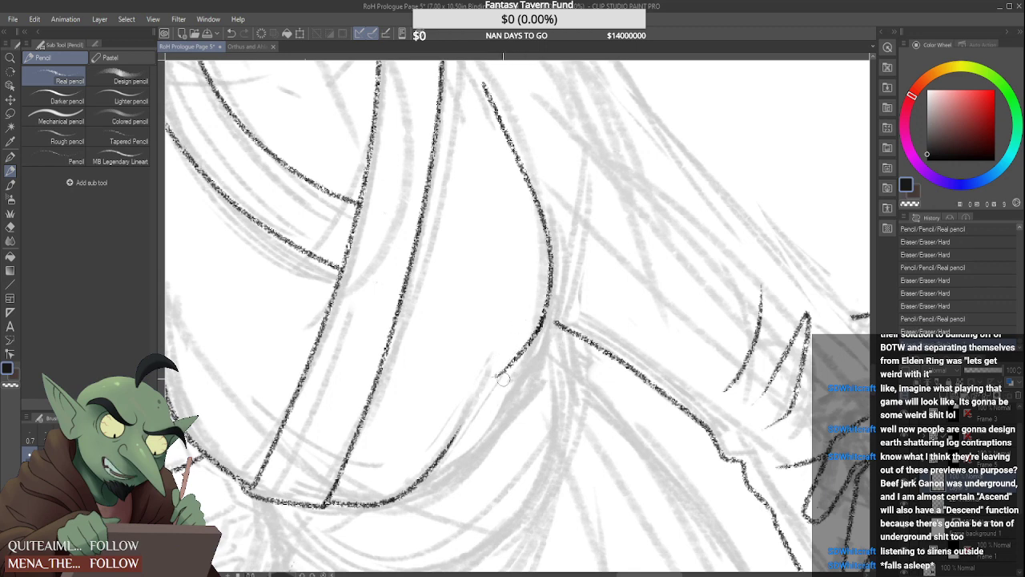
drag(541, 336, 505, 372)
scroll(548, 332, up, 2)
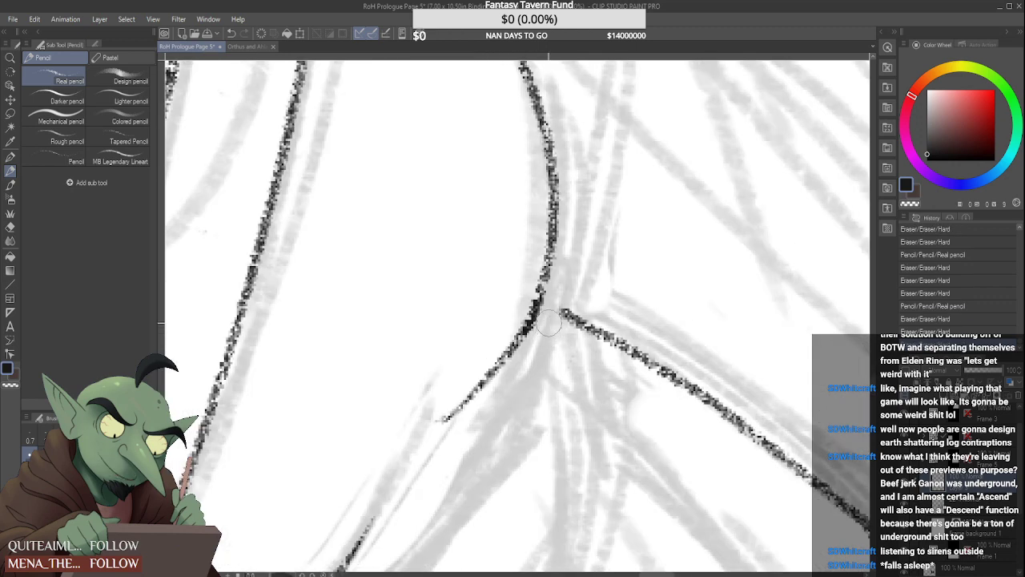
drag(550, 314, 532, 346)
Extend the outstretched arm's underside line to meet the bodice's side curve, and clean up the short inward fold below the join
drag(546, 302, 585, 325)
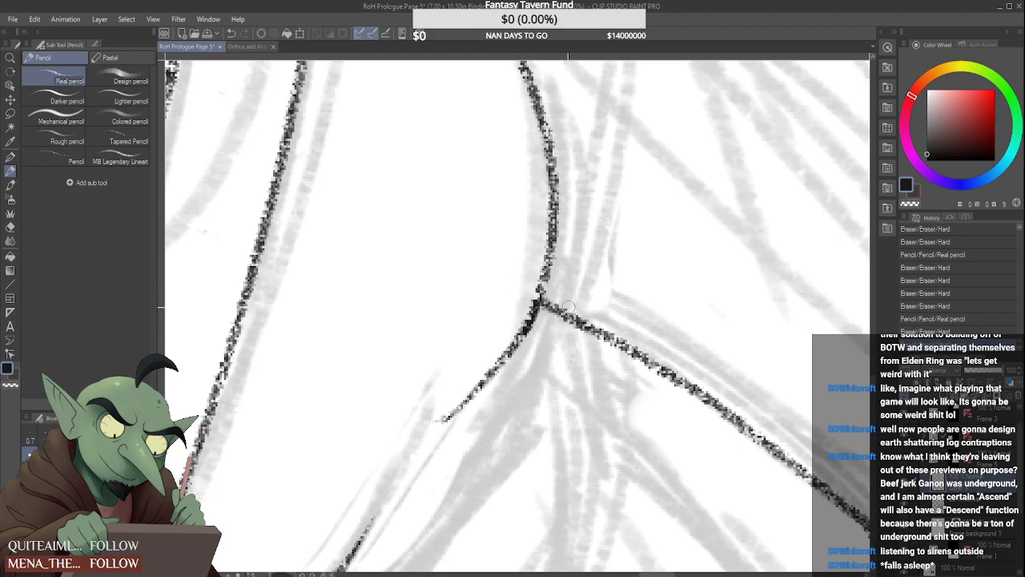
scroll(529, 297, down, 4)
drag(547, 311, 525, 346)
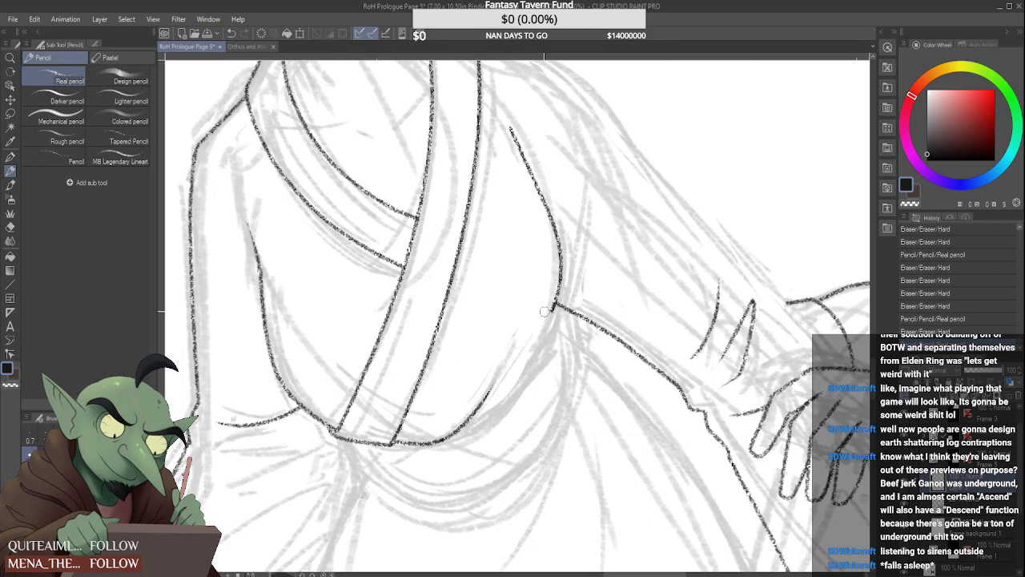
drag(551, 292, 550, 311)
drag(551, 261, 540, 316)
Ink the bodice contour from the armpit down to the waist beside the collar band, and strengthen its lower end
mouse_move(560, 277)
mouse_down()
mouse_move(507, 368)
mouse_move(549, 324)
mouse_move(499, 412)
mouse_move(469, 442)
mouse_up()
scroll(505, 363, up, 2)
scroll(465, 442, up, 2)
drag(511, 405, 441, 457)
scroll(517, 322, down, 2)
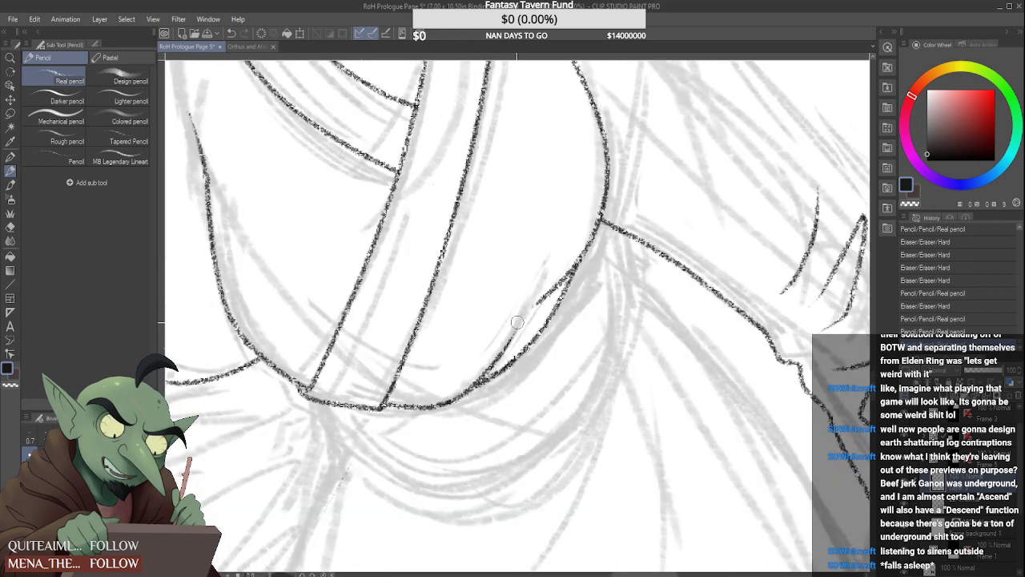
Erase the contour between the waist and armpit, along with the side curve rising toward the shoulder
scroll(517, 322, up, 2)
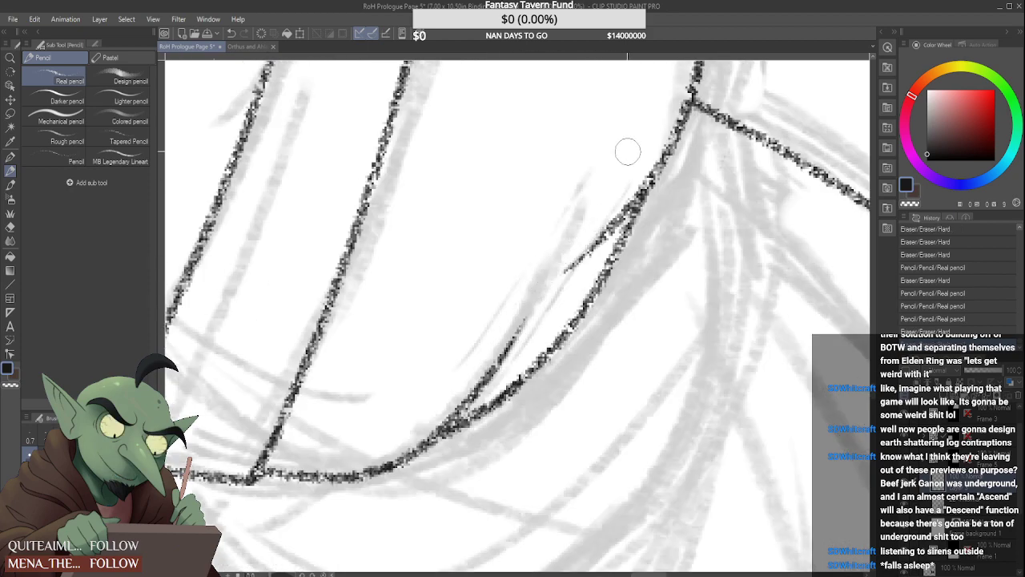
scroll(573, 242, down, 4)
scroll(547, 310, up, 4)
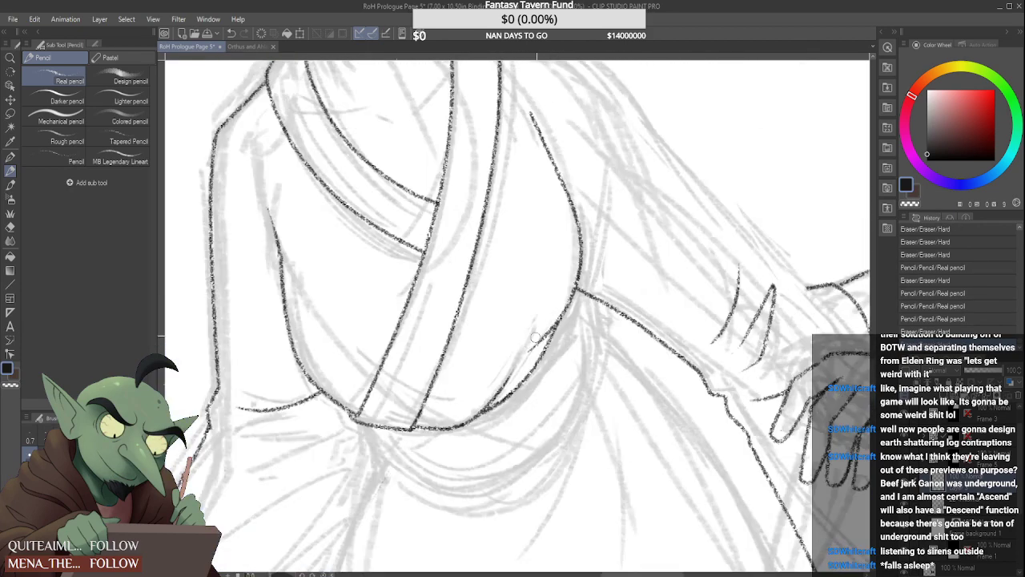
mouse_move(535, 338)
mouse_down()
mouse_move(544, 352)
mouse_move(549, 341)
mouse_move(544, 363)
mouse_move(567, 300)
mouse_up()
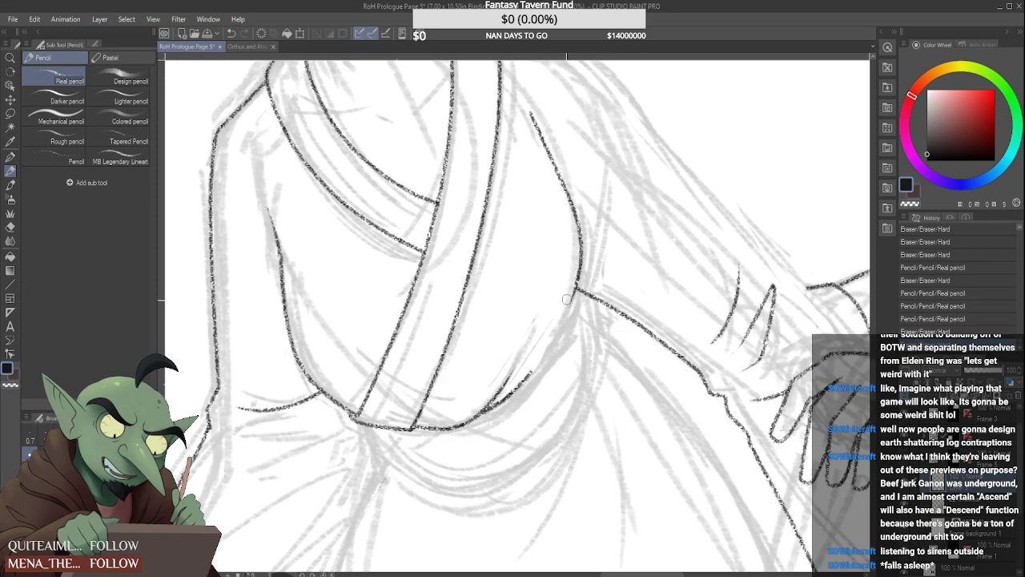
drag(531, 112, 579, 253)
scroll(520, 338, down, 4)
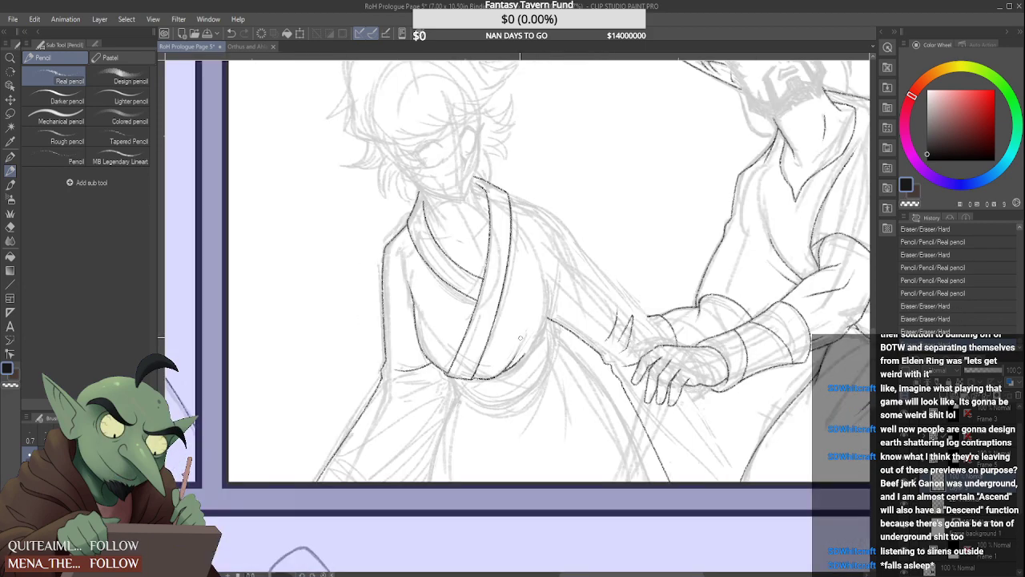
Redraw the waist curve from the fold line up to just short of the armpit, undoing the unsatisfactory strokes
scroll(520, 338, up, 3)
drag(524, 344, 561, 280)
key(ctrl+z)
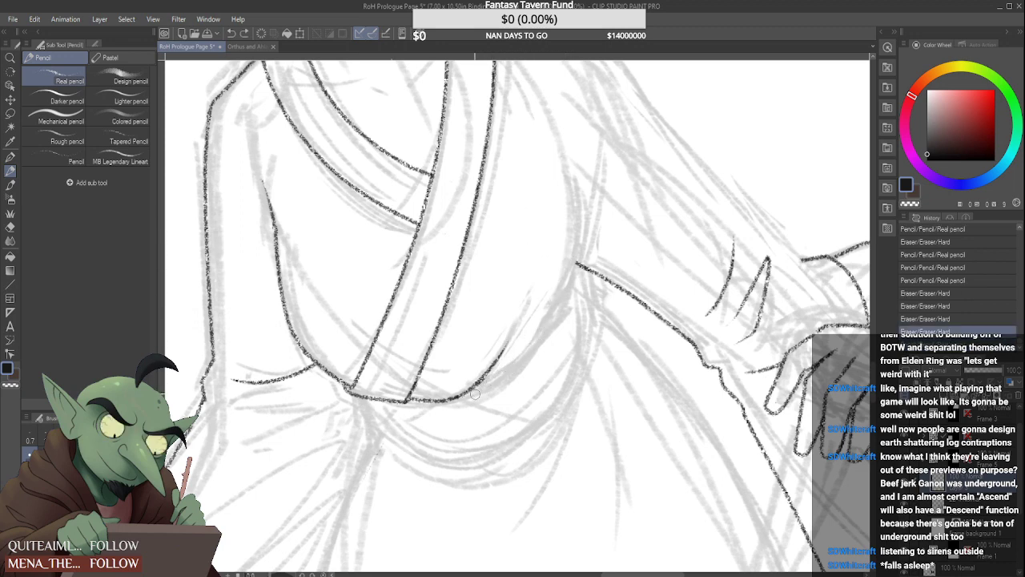
drag(501, 364, 564, 317)
key(ctrl+z)
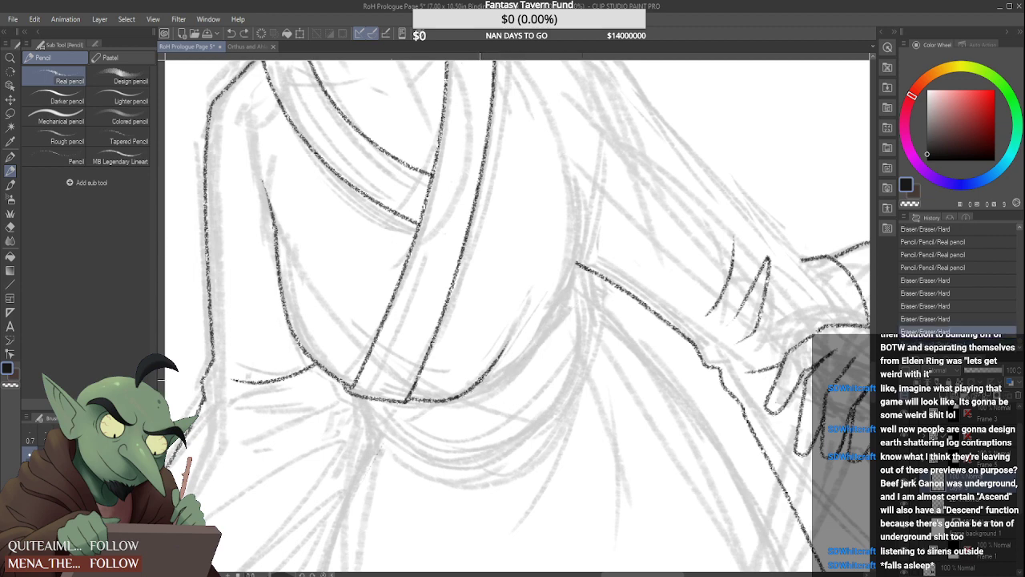
mouse_move(501, 365)
mouse_down()
mouse_move(572, 276)
mouse_move(566, 270)
mouse_up()
scroll(546, 289, down, 1)
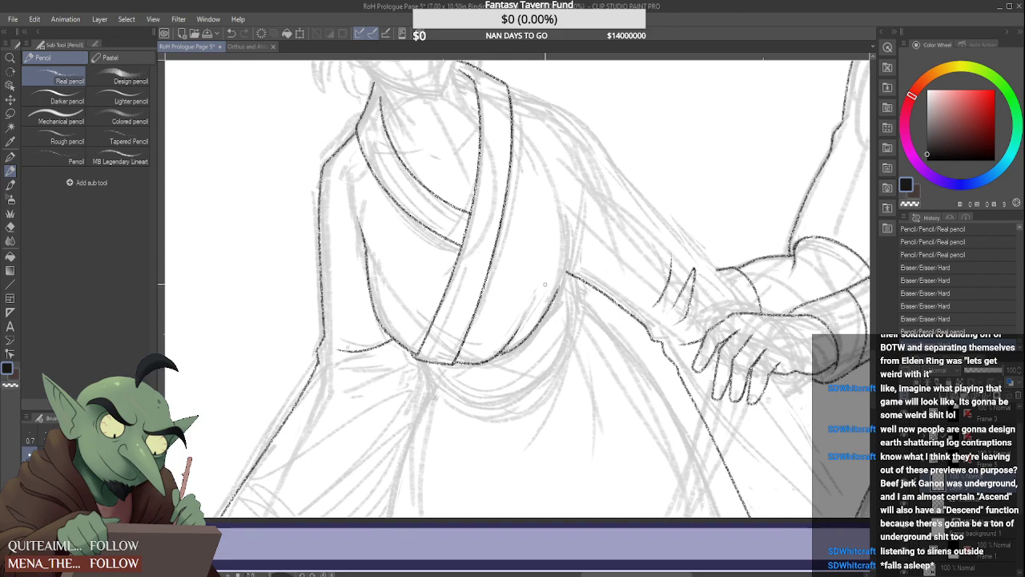
scroll(551, 237, down, 2)
scroll(554, 229, up, 3)
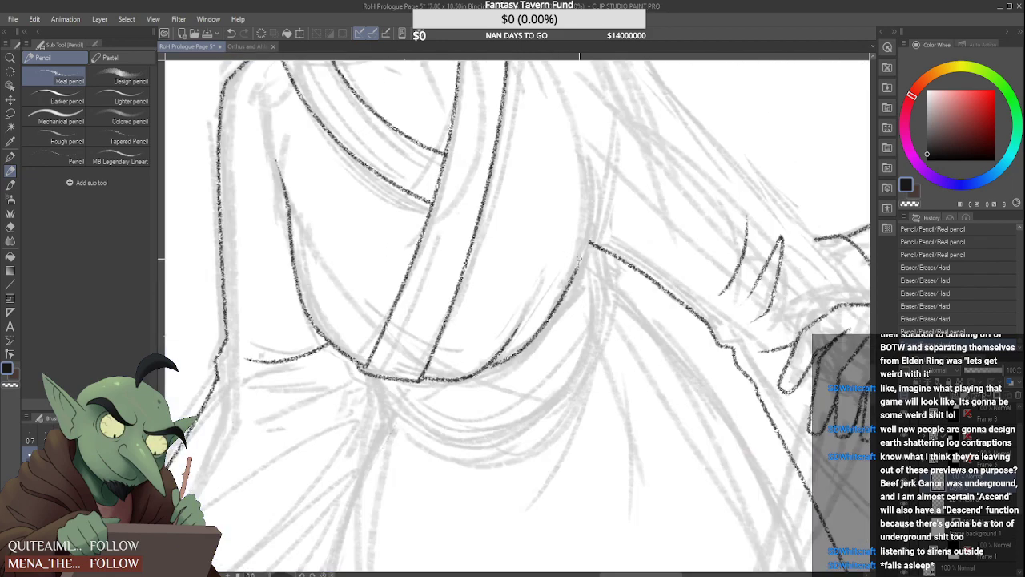
Erase the waist curve and its fold line from the armpit back to the collar band's lower end
mouse_move(576, 272)
mouse_down()
mouse_move(590, 223)
mouse_move(577, 279)
mouse_move(548, 319)
mouse_move(481, 377)
mouse_up()
mouse_move(513, 328)
mouse_down()
mouse_move(490, 366)
mouse_move(526, 319)
mouse_move(486, 364)
mouse_move(425, 383)
mouse_up()
scroll(447, 355, down, 5)
scroll(513, 281, up, 4)
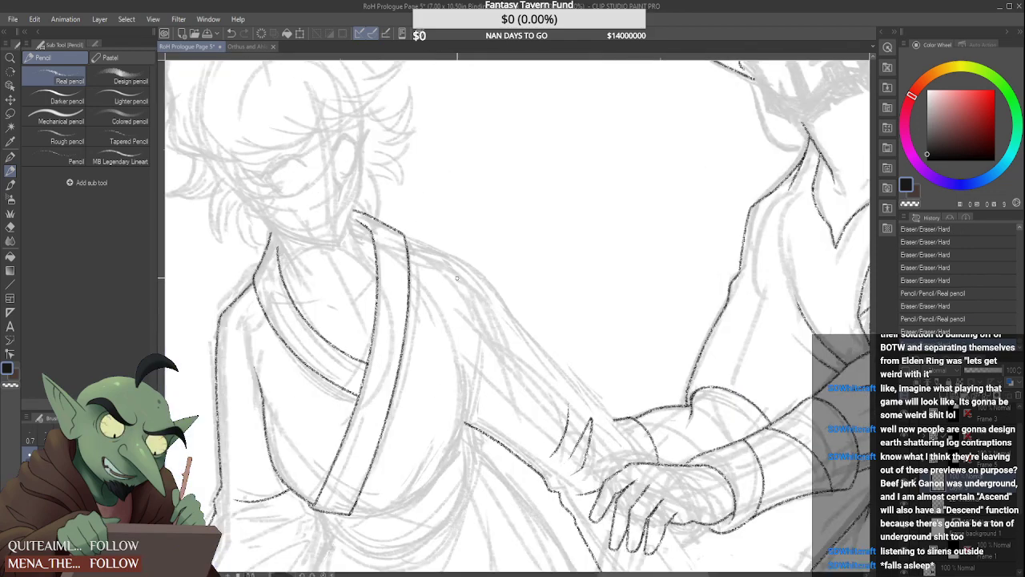
Ink the bodice's side contour from beside the armpit down toward the waist
scroll(442, 280, down, 1)
drag(445, 330, 428, 406)
scroll(481, 321, down, 3)
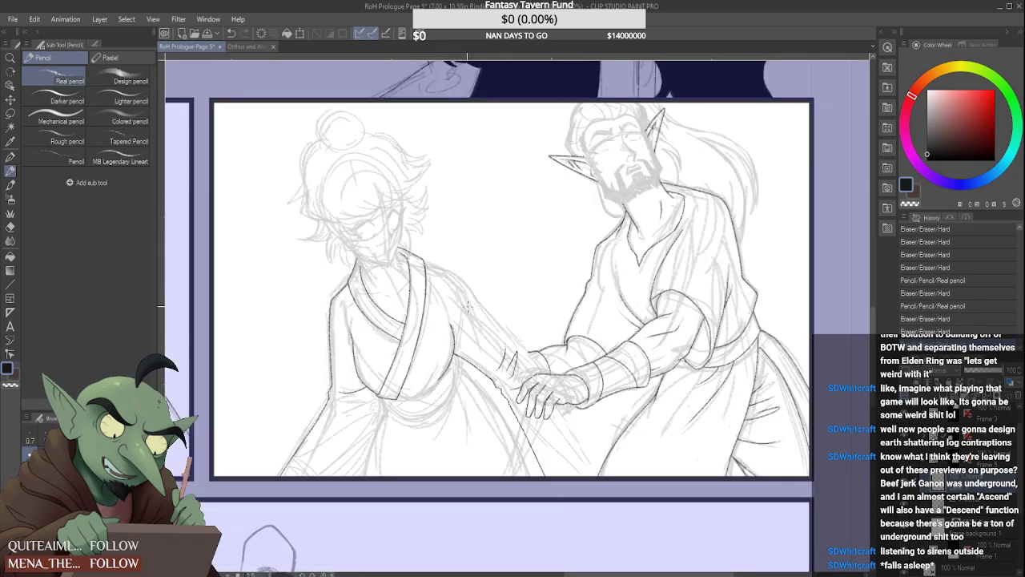
Ink the short side edge of the bun-haired figure's sash, running down from the collar band's lower end
scroll(492, 353, up, 3)
key(ctrl+z)
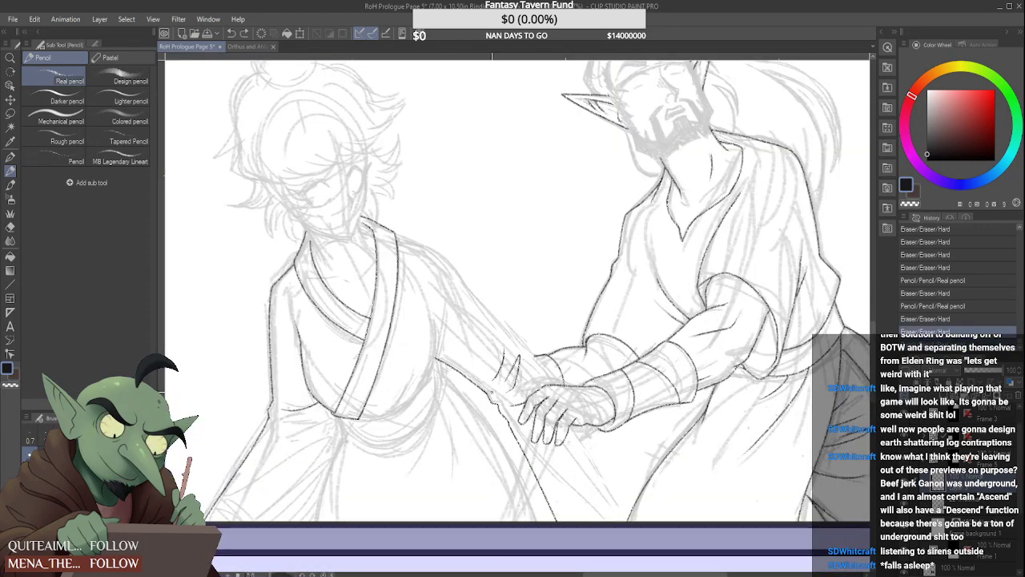
scroll(416, 415, up, 4)
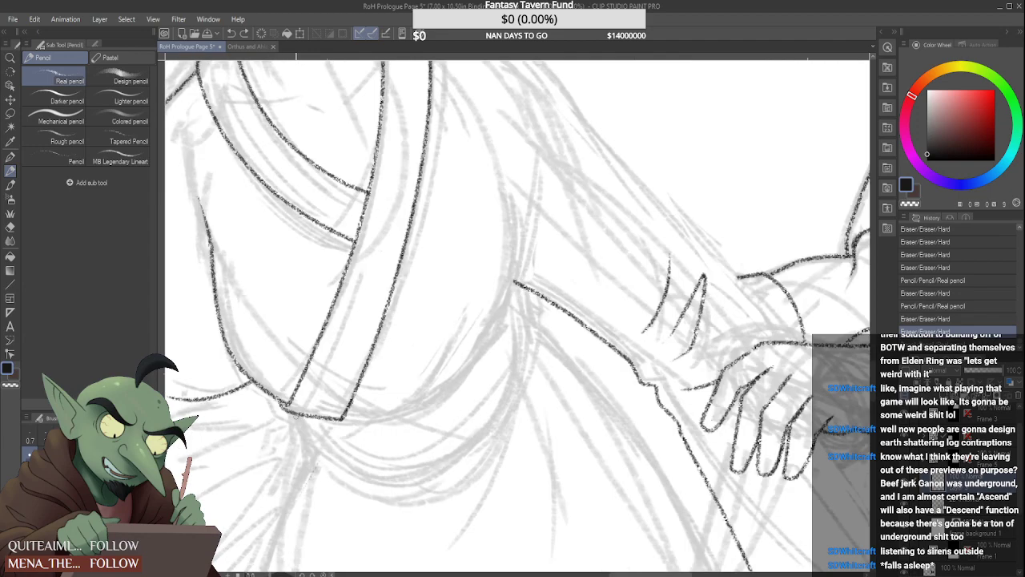
scroll(312, 453, down, 4)
scroll(314, 447, up, 3)
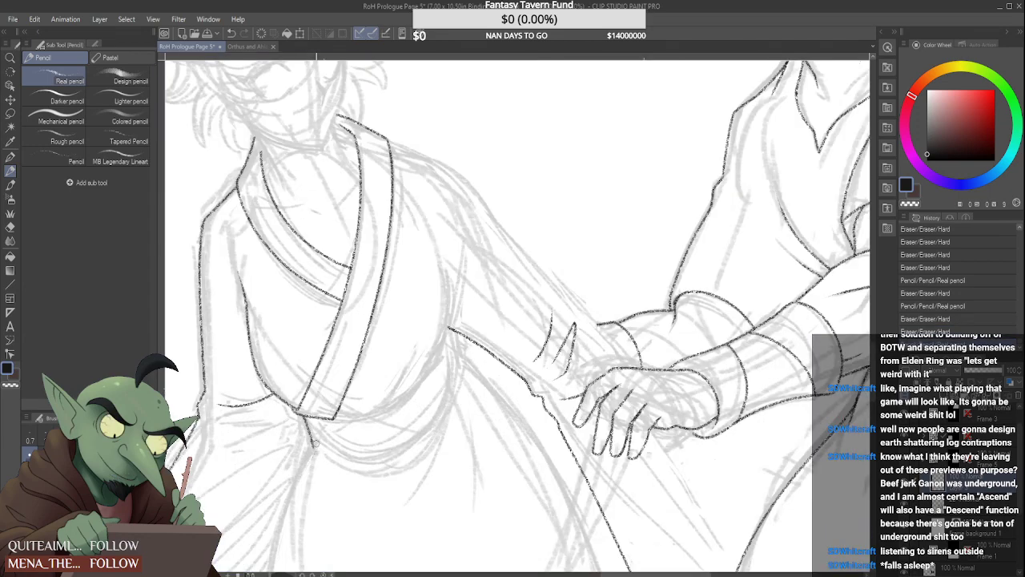
key(ctrl+z)
scroll(313, 451, up, 3)
mouse_move(302, 410)
mouse_down()
mouse_move(296, 399)
mouse_move(314, 449)
mouse_up()
scroll(314, 447, down, 5)
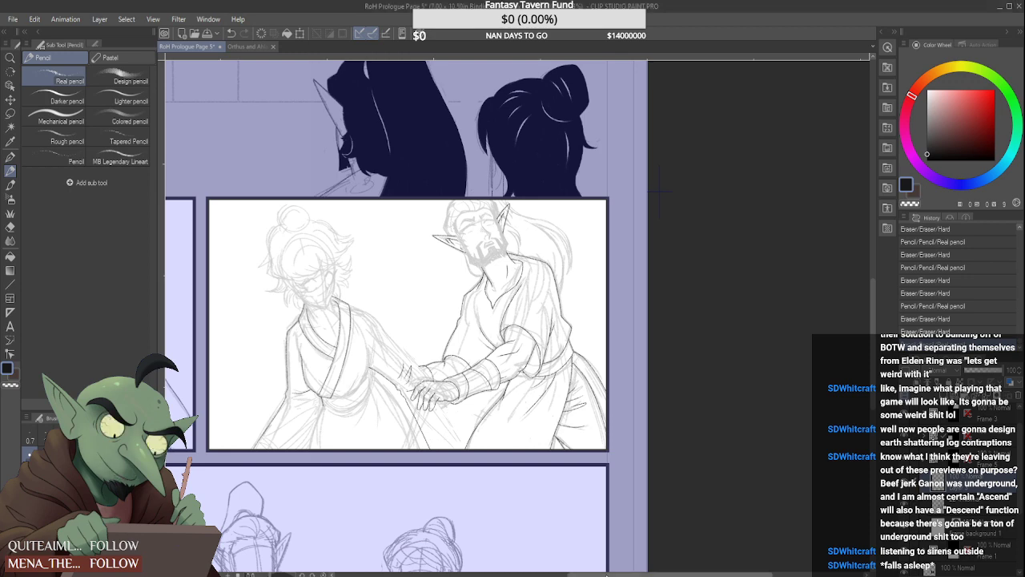
Ink the sash's lower curve from its short side edge up toward the armpit, undoing the unsatisfactory strokes
scroll(319, 404, up, 5)
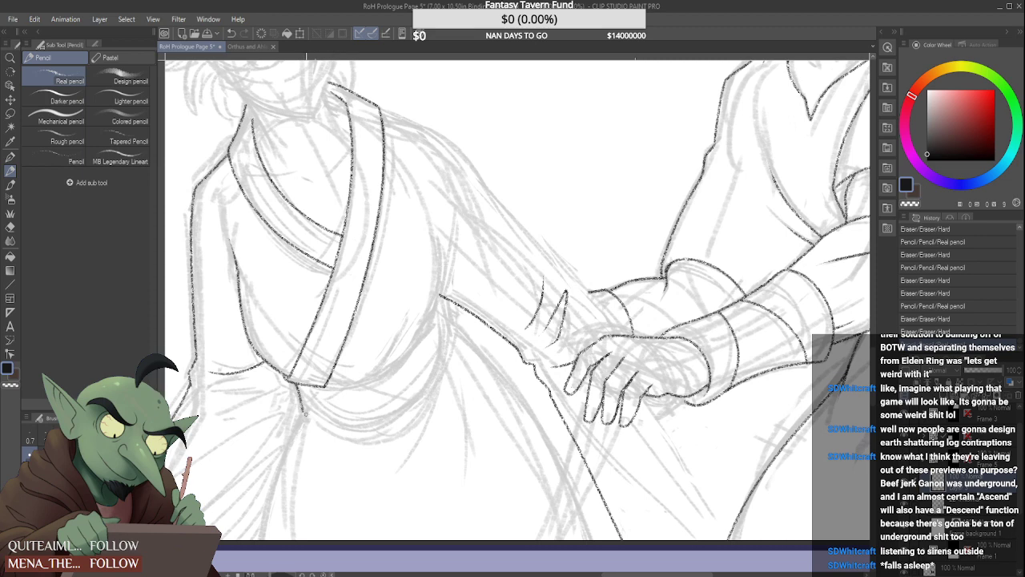
drag(304, 413, 458, 333)
key(ctrl+z)
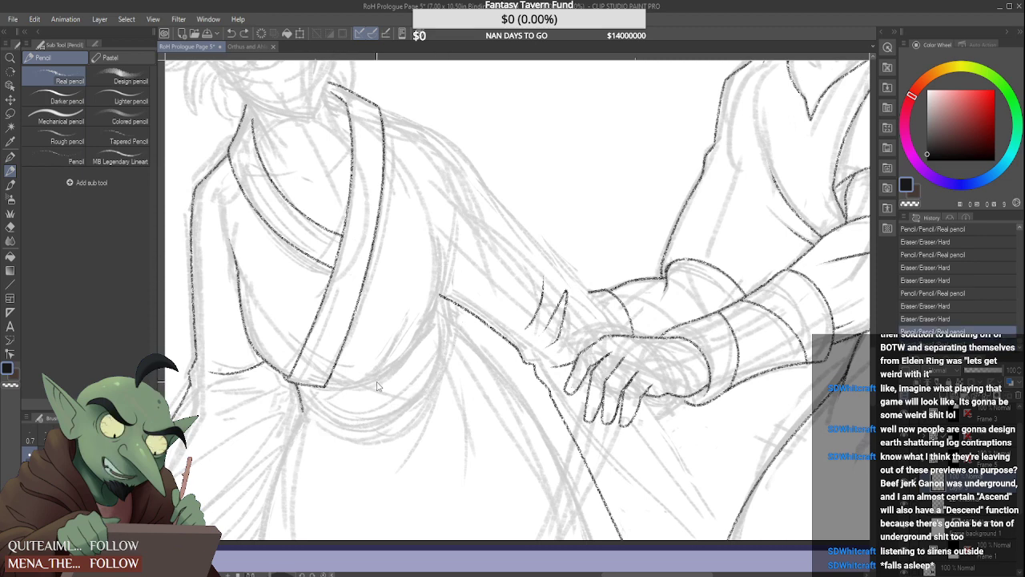
drag(302, 410, 452, 332)
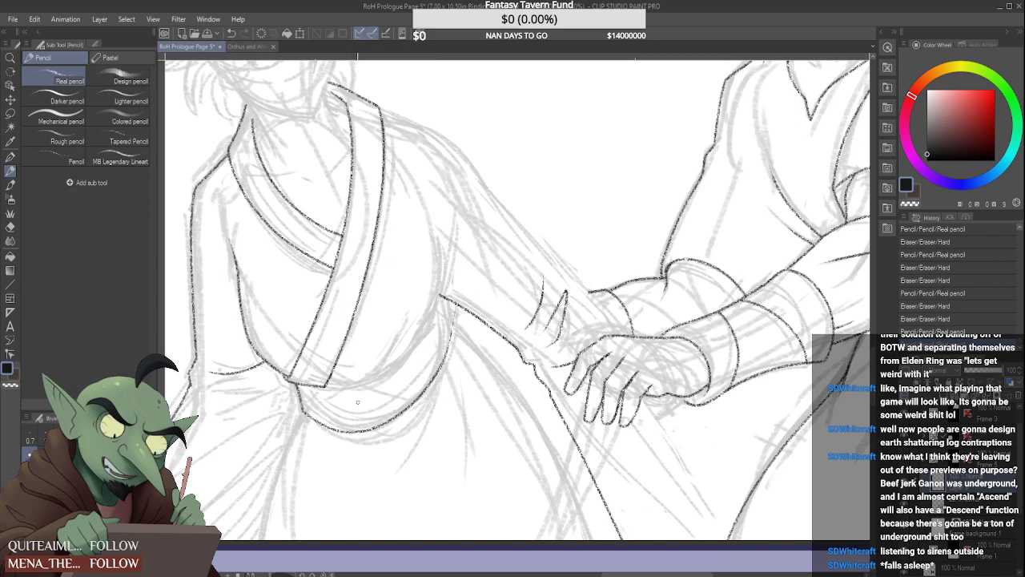
key(ctrl+z)
drag(304, 411, 429, 358)
key(ctrl+z)
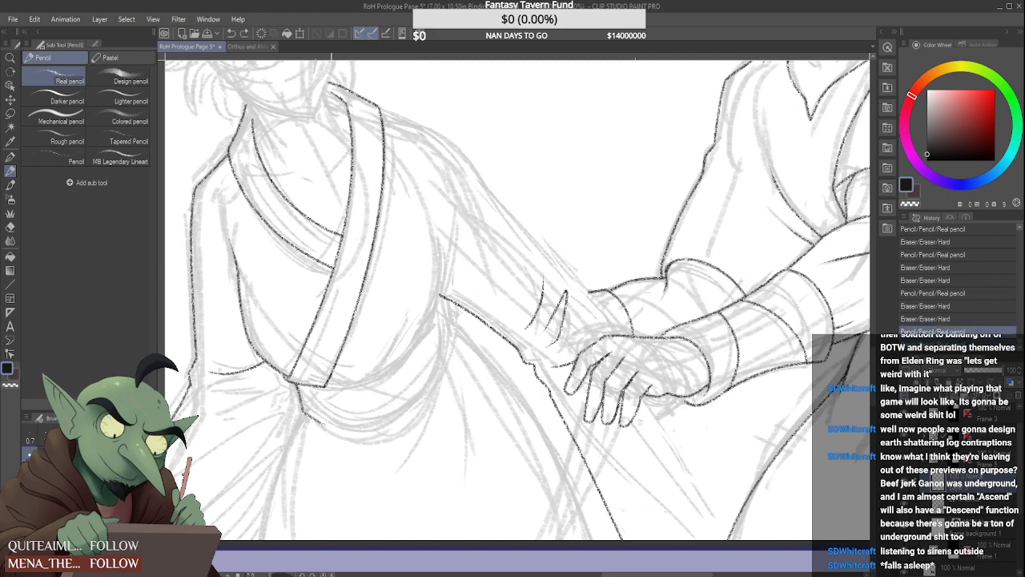
drag(320, 431, 450, 357)
key(ctrl+z)
mouse_move(304, 412)
mouse_down()
mouse_move(362, 428)
mouse_move(449, 354)
mouse_up()
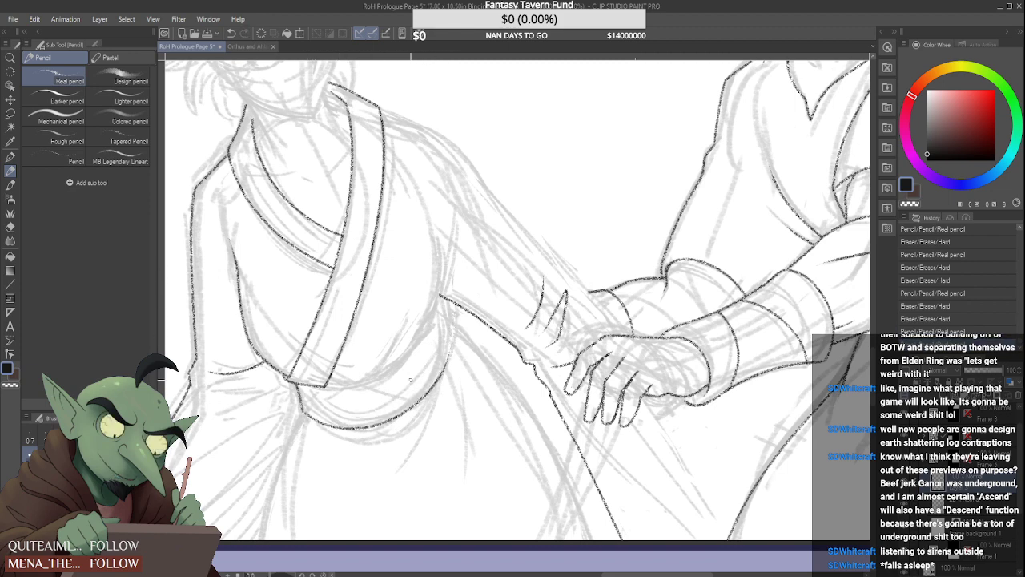
Ink the skirt's contour from the sash's lower corner down to the panel's bottom border
scroll(439, 276, down, 8)
scroll(427, 348, up, 4)
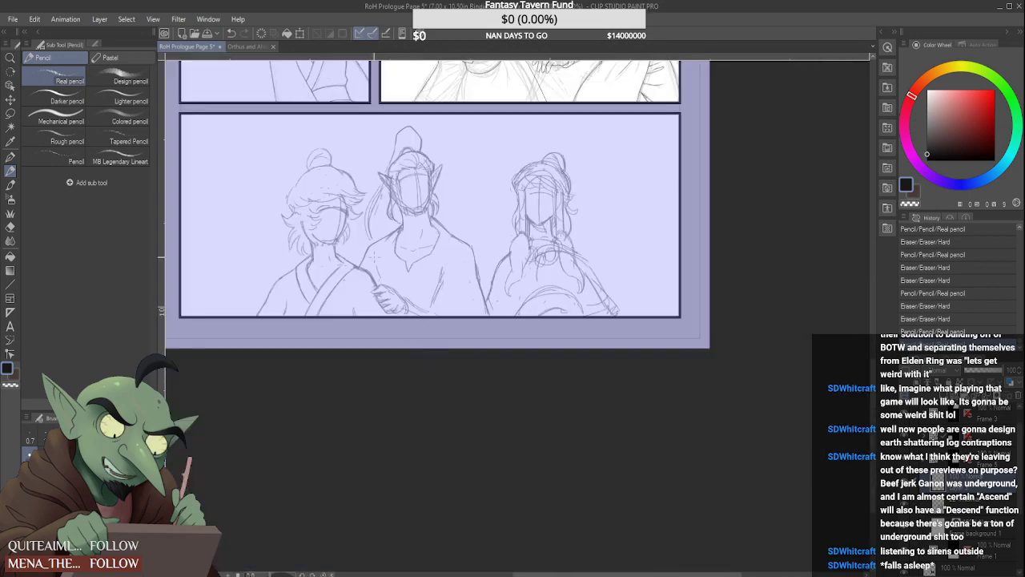
scroll(408, 228, down, 5)
scroll(413, 271, up, 8)
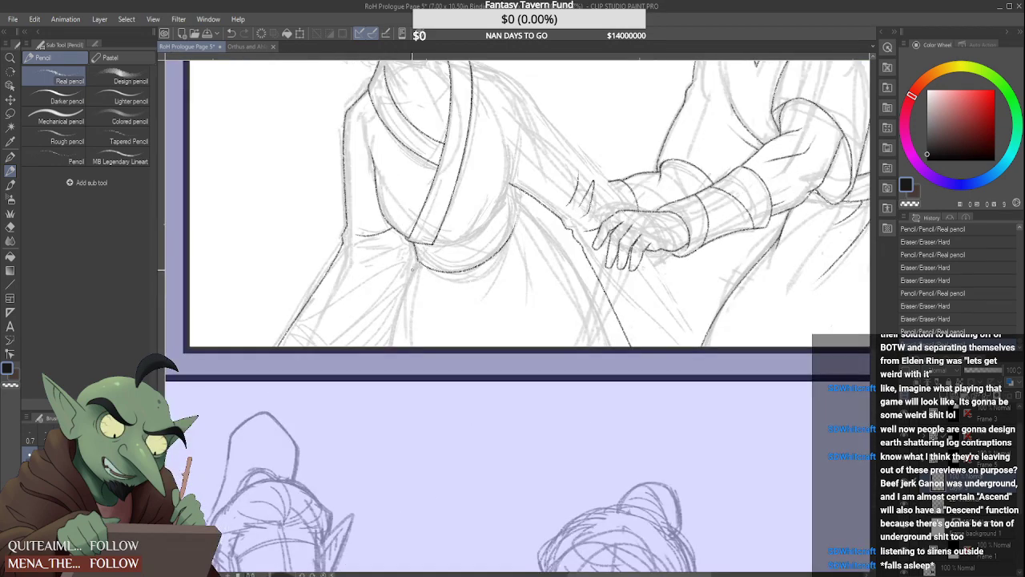
scroll(412, 270, up, 1)
drag(419, 257, 370, 383)
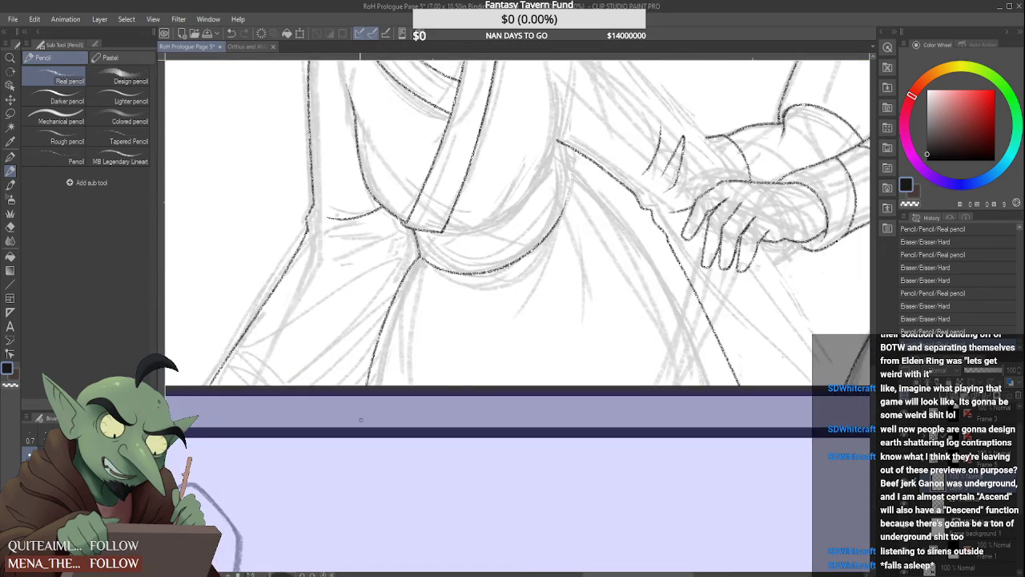
Ink the bodice's lower edge from the collar band's end up to the armpit, and touch up where its short fold meets the curve
scroll(409, 337, down, 3)
scroll(414, 304, up, 4)
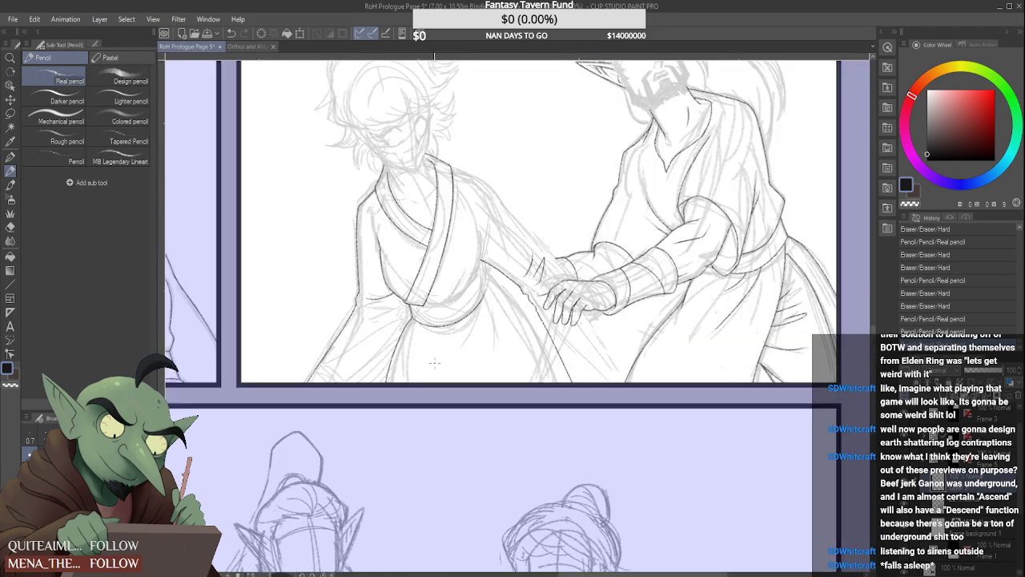
scroll(440, 283, up, 3)
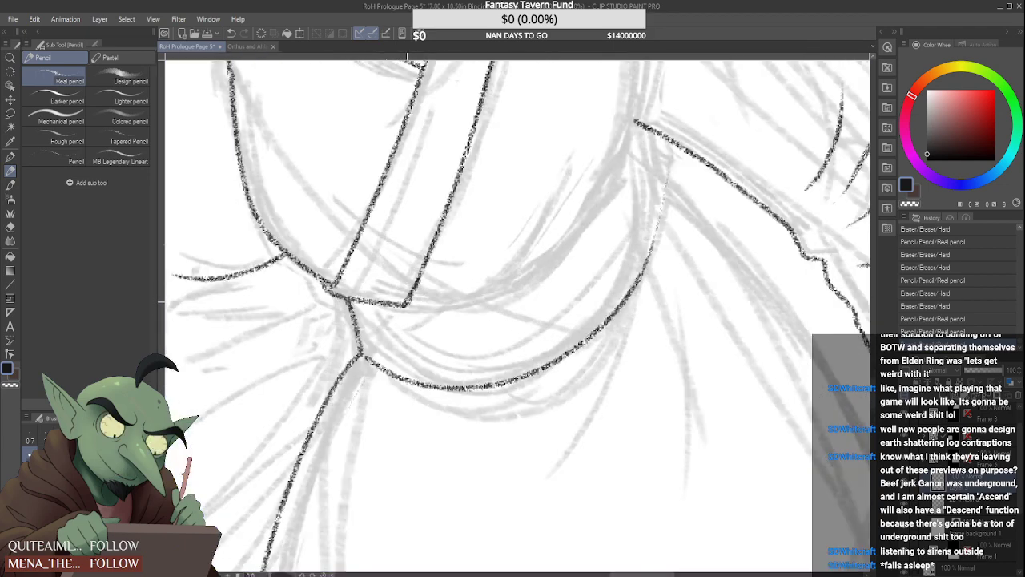
drag(404, 304, 565, 210)
scroll(553, 232, down, 3)
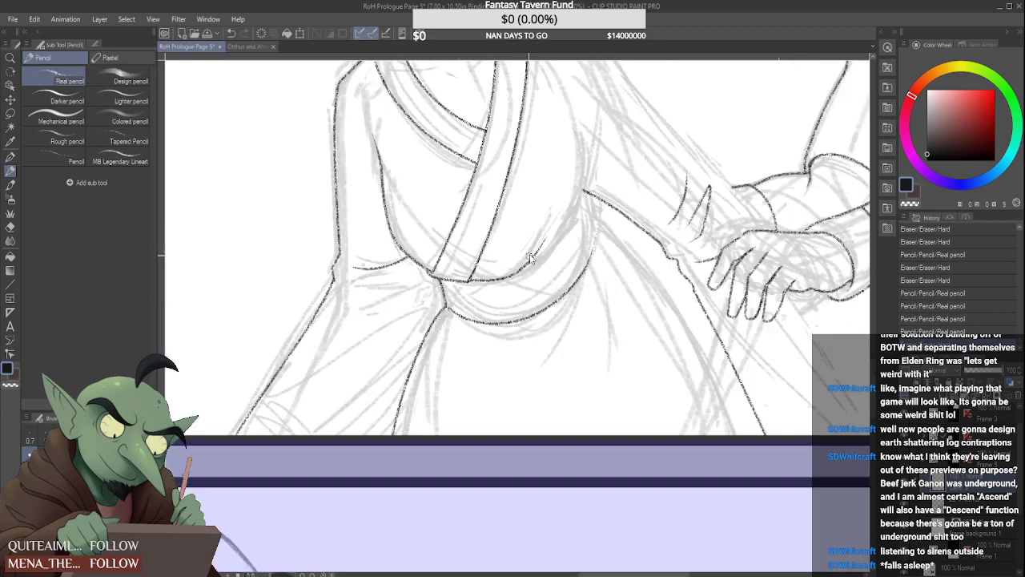
scroll(544, 241, up, 3)
drag(459, 319, 544, 197)
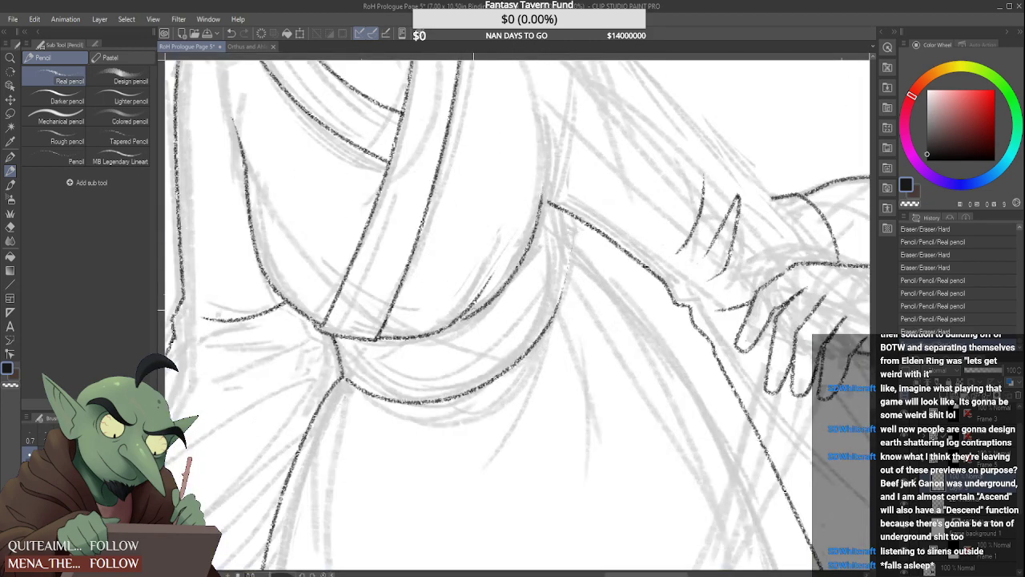
scroll(458, 321, up, 1)
scroll(440, 324, up, 2)
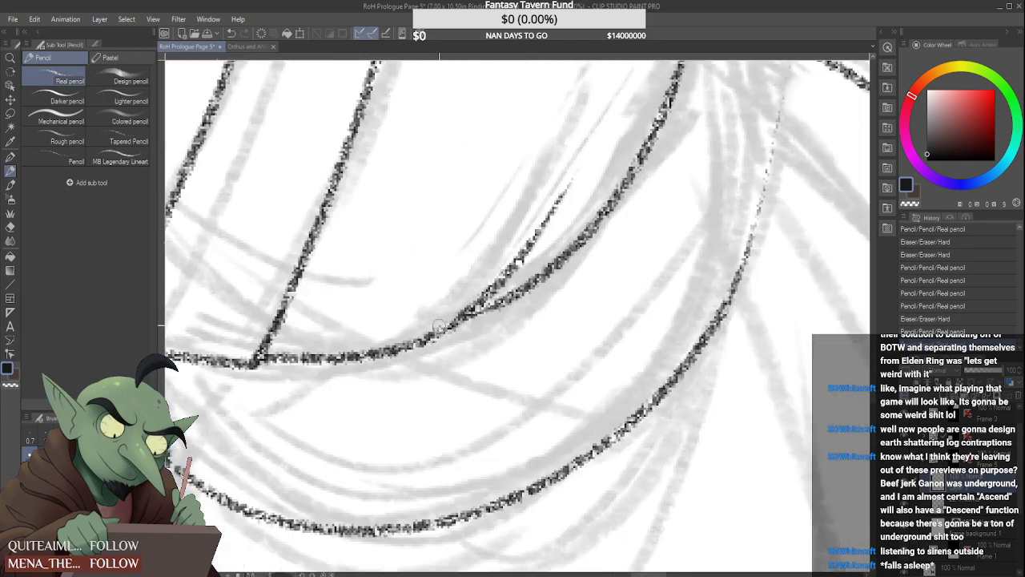
mouse_move(437, 335)
mouse_down()
mouse_move(474, 306)
mouse_move(470, 270)
mouse_up()
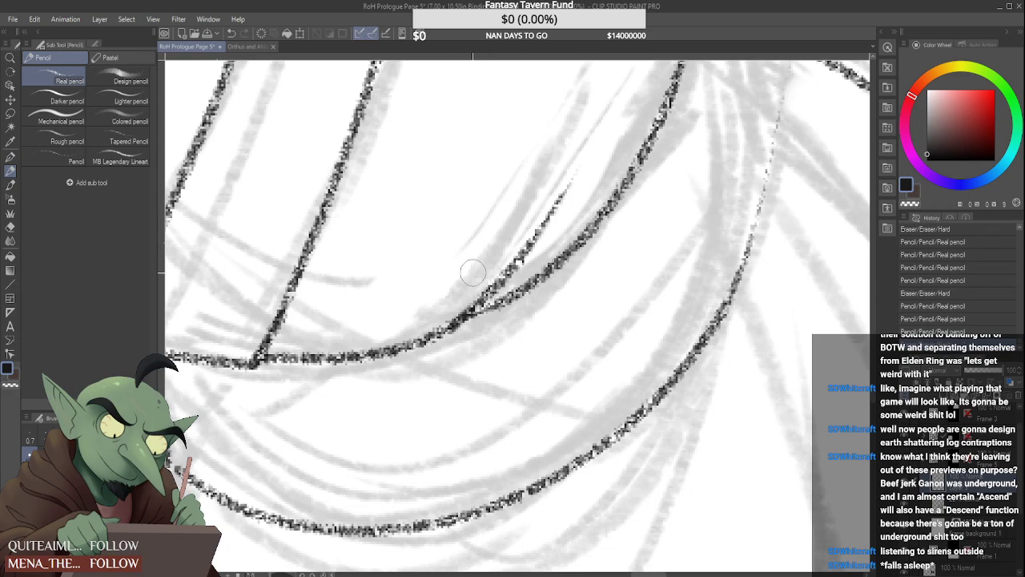
scroll(469, 270, down, 3)
scroll(449, 273, up, 4)
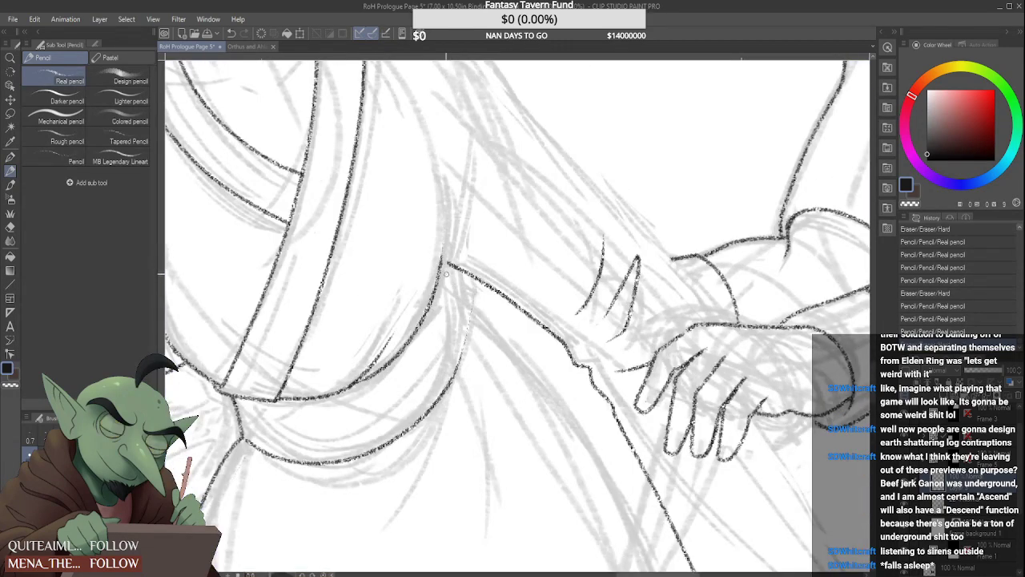
Ink the sash's far side edge from the armpit down to its lower curve
mouse_move(445, 264)
mouse_down()
mouse_move(469, 326)
mouse_move(473, 296)
mouse_move(474, 328)
mouse_move(468, 335)
mouse_move(464, 327)
mouse_move(425, 482)
mouse_move(450, 380)
mouse_move(435, 444)
mouse_move(423, 474)
mouse_up()
scroll(470, 298, up, 1)
scroll(469, 317, up, 3)
scroll(418, 432, down, 3)
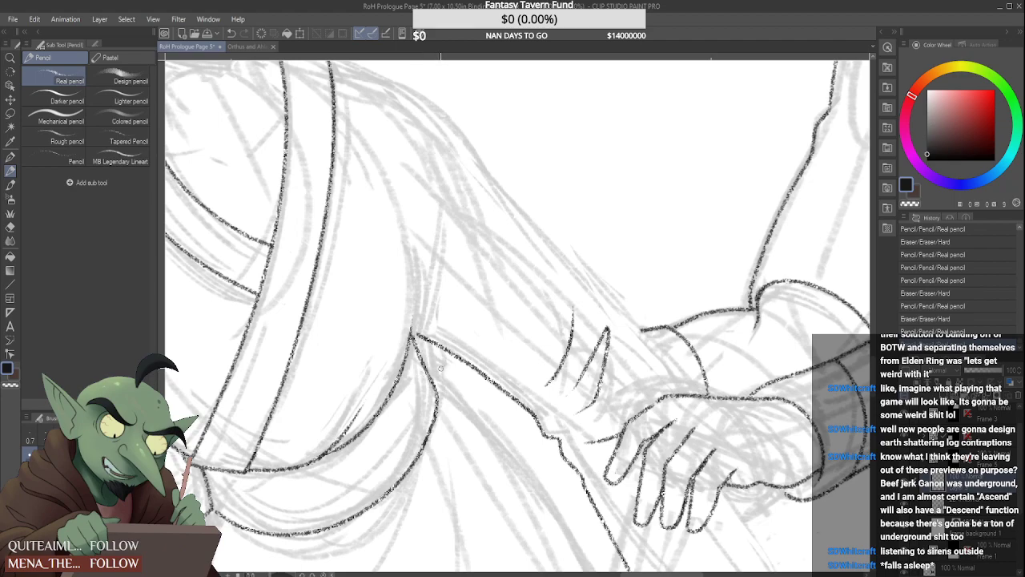
Redraw the bend where the sash's far side edge runs into its lower curve, closing the erased gap
scroll(422, 371, down, 4)
scroll(423, 371, up, 4)
scroll(424, 370, down, 2)
scroll(432, 370, up, 7)
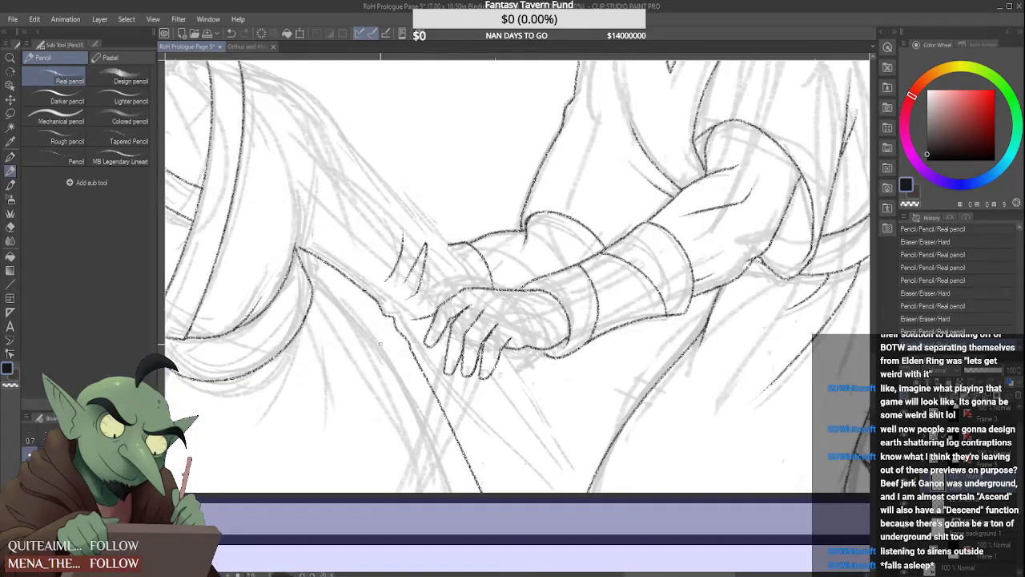
scroll(300, 311, up, 3)
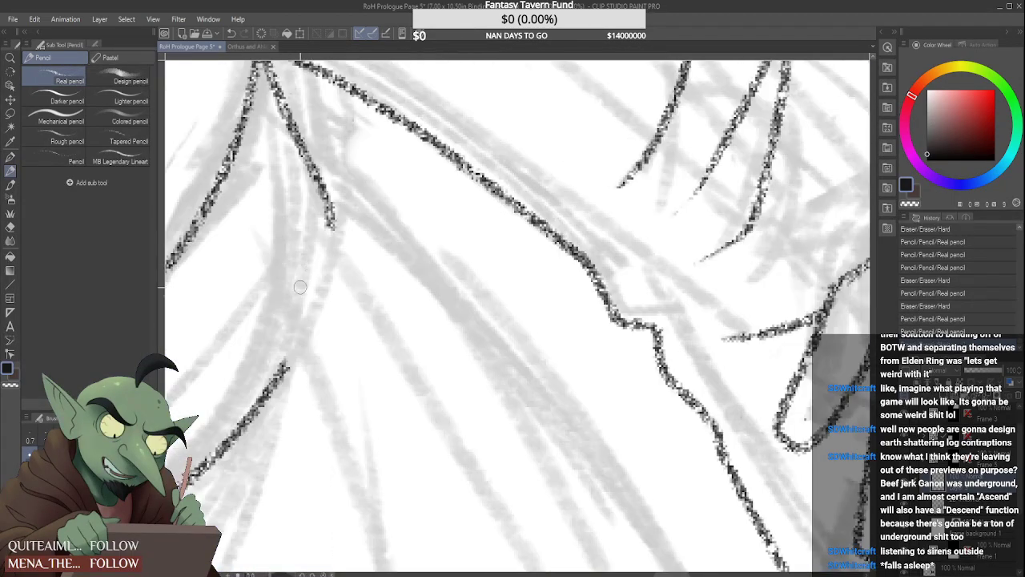
mouse_move(328, 216)
mouse_down()
mouse_move(321, 281)
mouse_move(276, 365)
mouse_up()
scroll(321, 261, down, 3)
scroll(322, 261, down, 4)
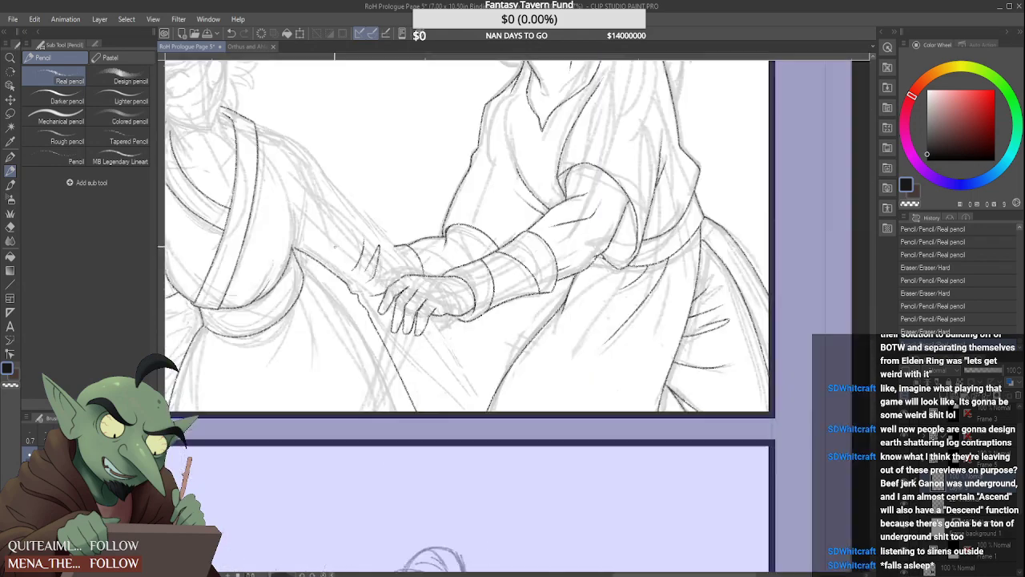
Ink the skirt's far contour from beneath the extended arm down to the panel's bottom border
scroll(324, 260, up, 3)
scroll(308, 276, down, 5)
scroll(294, 293, up, 3)
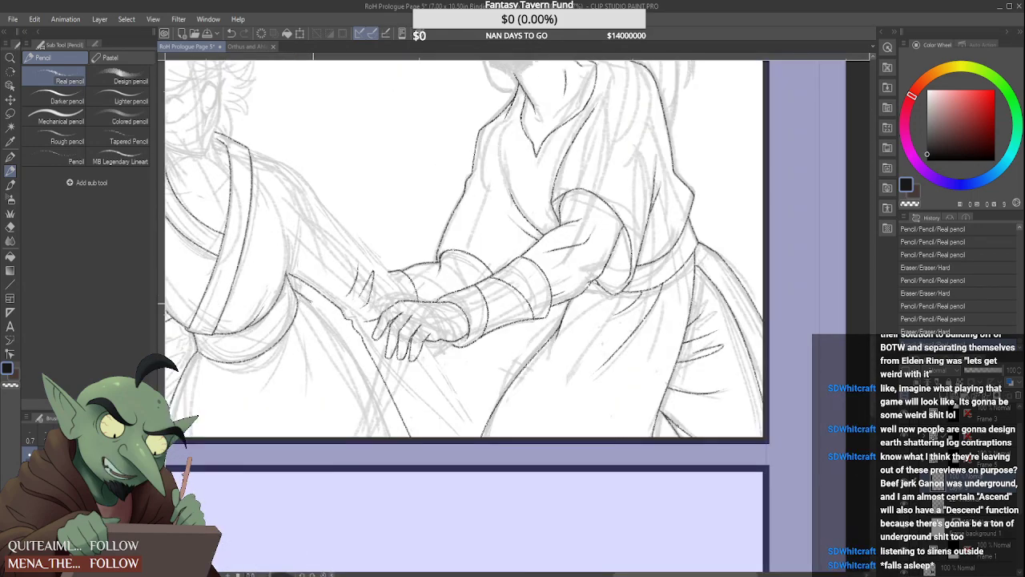
drag(311, 302, 384, 436)
scroll(351, 397, down, 3)
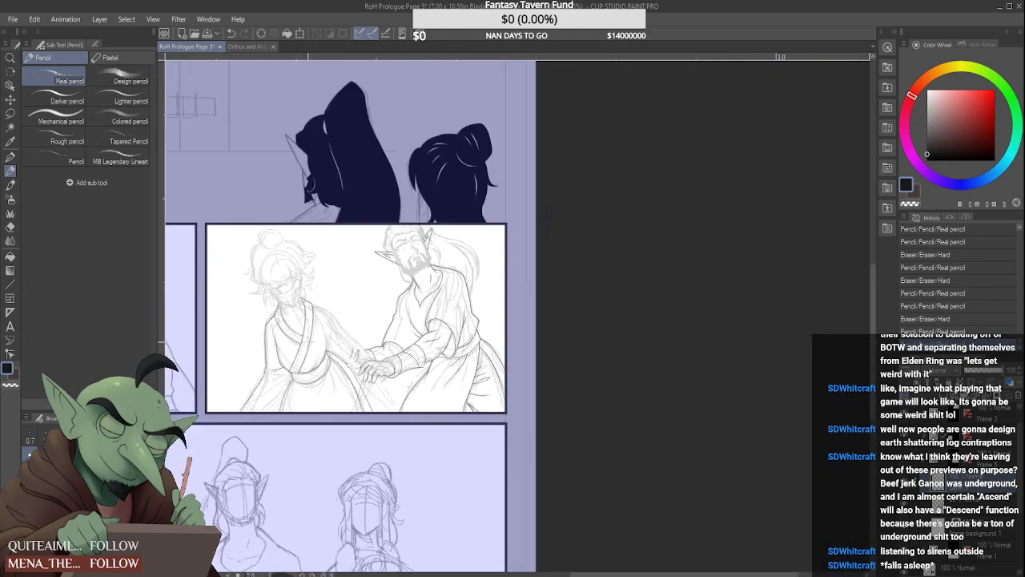
Ink two fold lines hanging down the skirt from the far end of the sash
scroll(336, 401, up, 5)
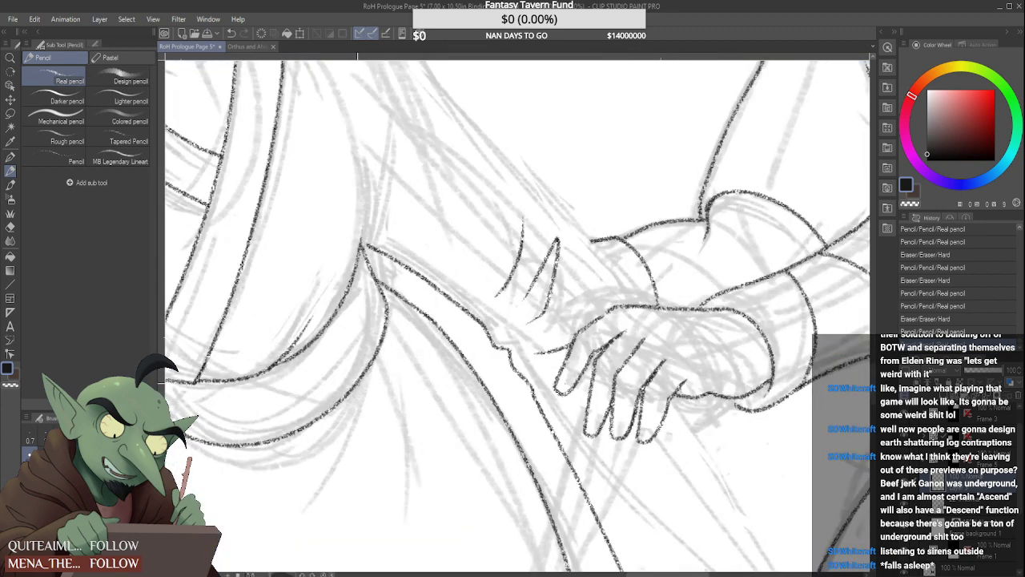
mouse_move(357, 383)
mouse_down()
mouse_move(310, 491)
mouse_move(329, 469)
mouse_up()
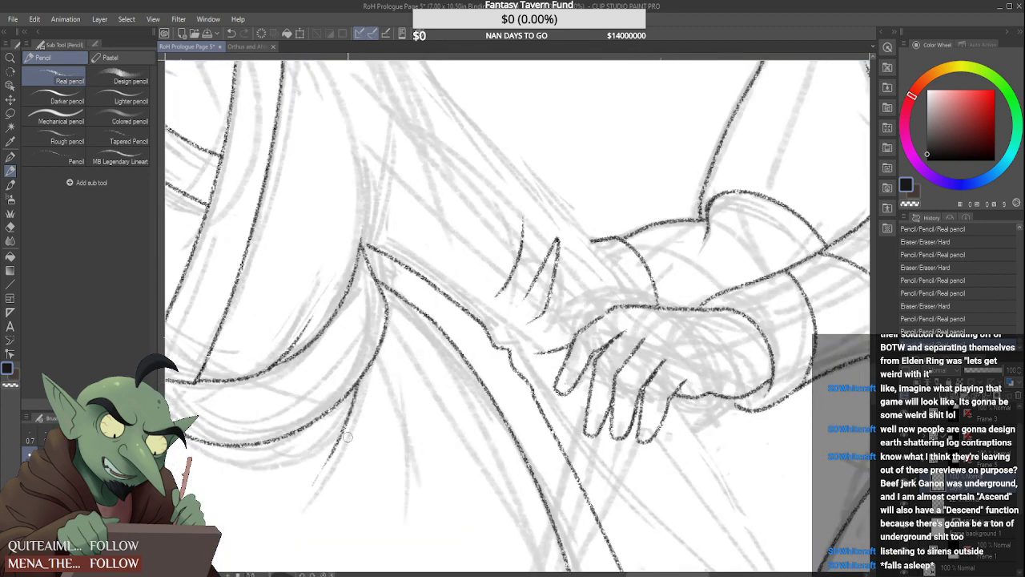
mouse_move(389, 343)
mouse_down()
mouse_move(370, 565)
mouse_move(392, 486)
mouse_up()
scroll(370, 561, down, 4)
scroll(391, 477, up, 4)
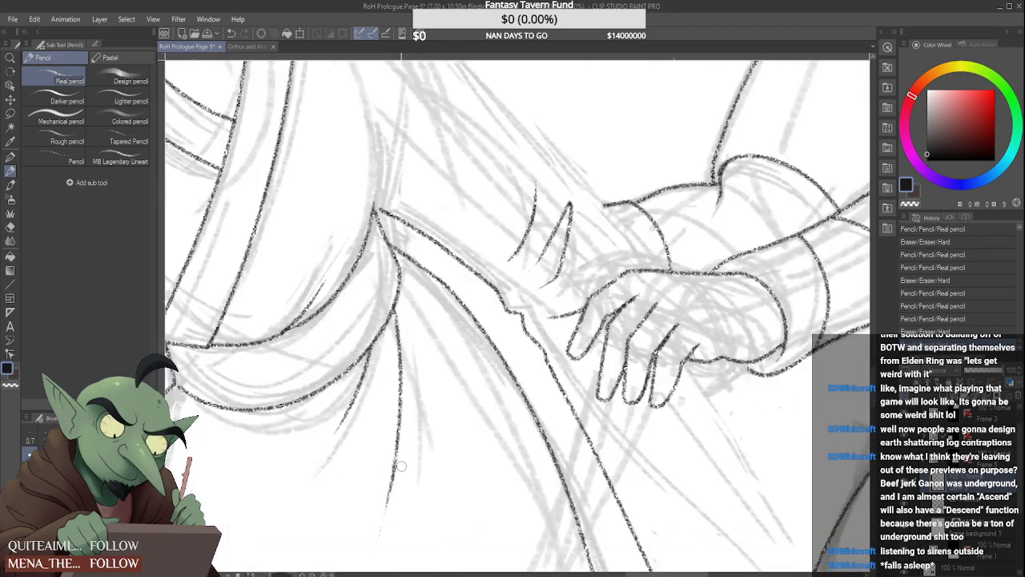
Bridge the gap in the skirt's far contour just below the armpit, redoing the first connecting stroke
scroll(381, 542, down, 5)
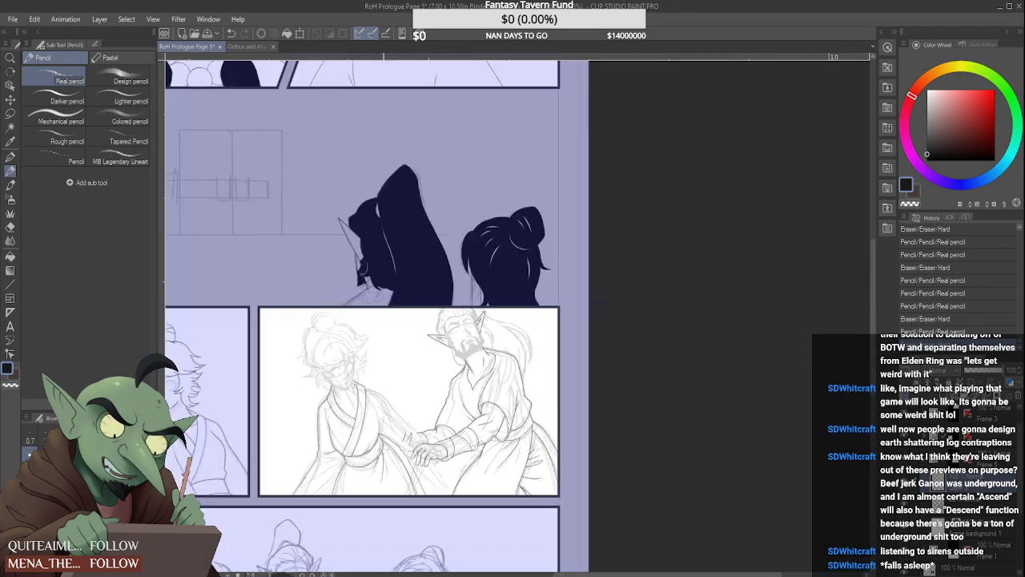
scroll(393, 460, up, 6)
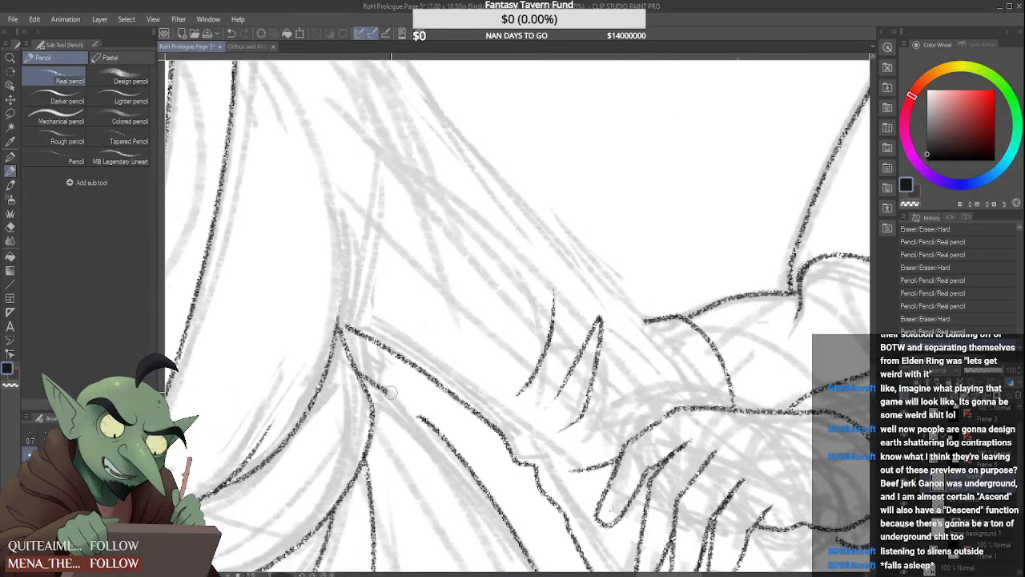
drag(389, 394, 427, 422)
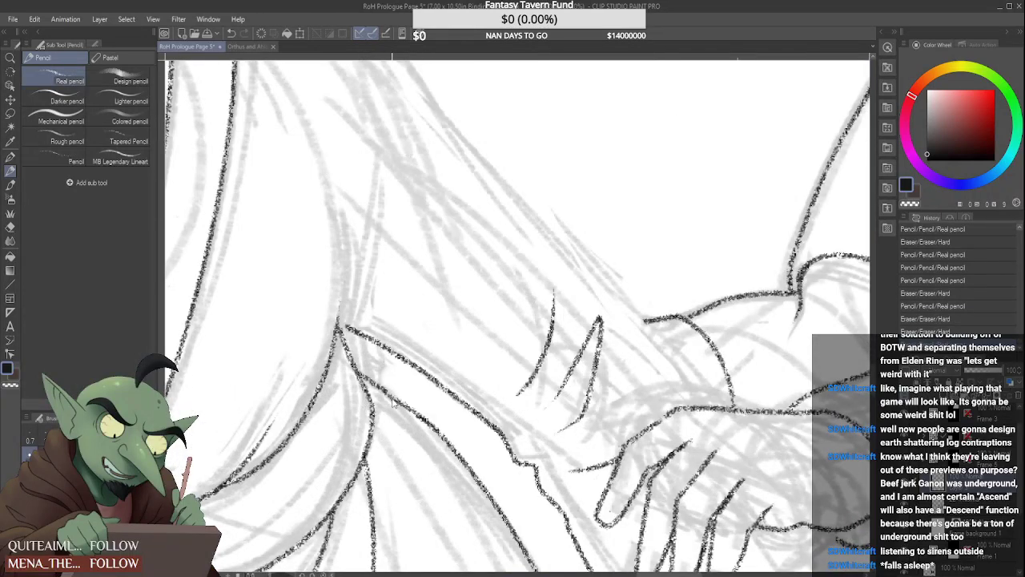
key(ctrl+z)
drag(385, 391, 430, 422)
scroll(402, 383, down, 6)
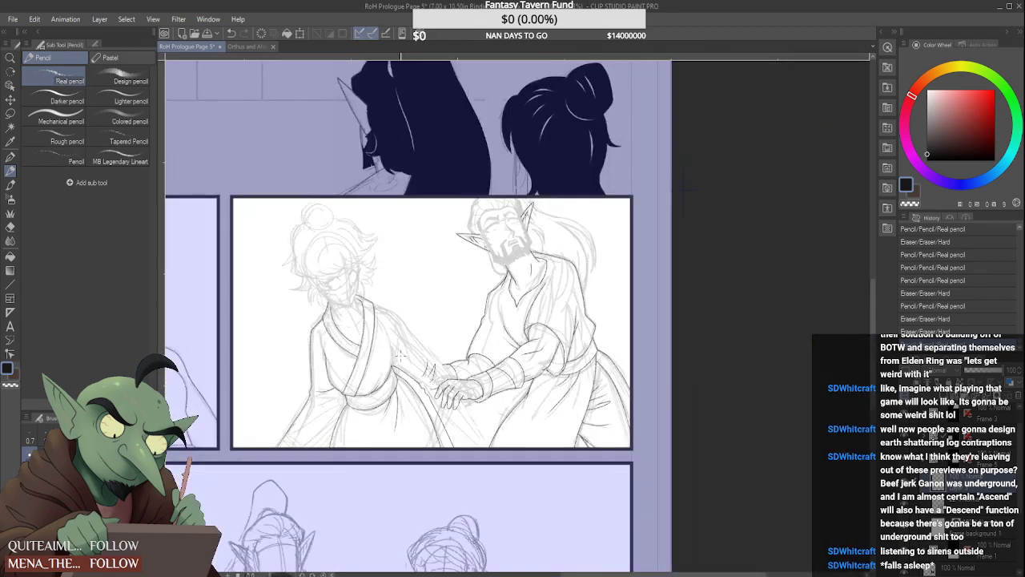
Ink narrow fold lines across the hanging sleeve below the existing elbow crease and tidy their outer ends
scroll(399, 357, down, 2)
scroll(295, 401, up, 8)
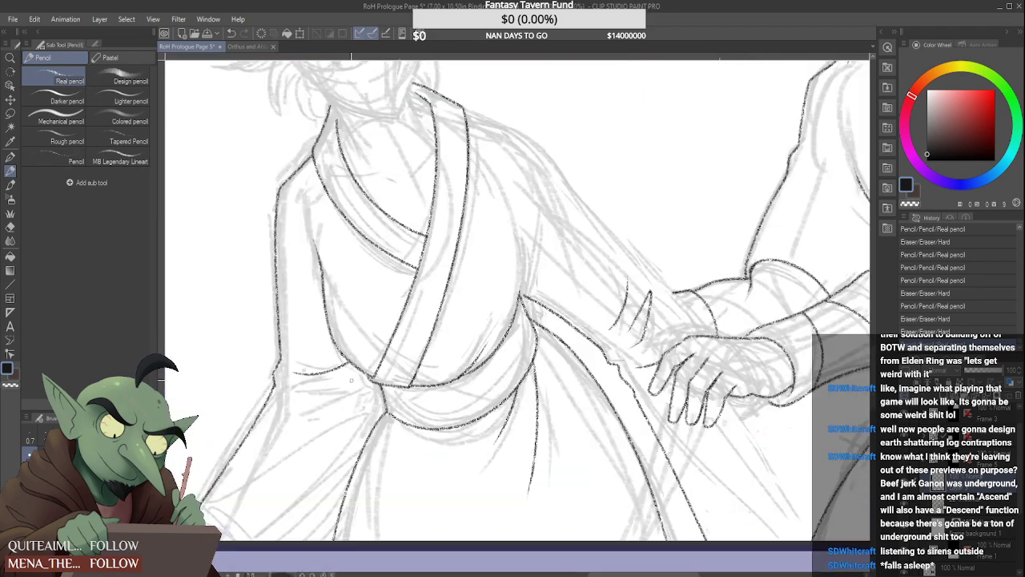
mouse_move(267, 392)
mouse_down()
mouse_move(350, 381)
mouse_move(325, 395)
mouse_move(360, 367)
mouse_move(338, 378)
mouse_up()
scroll(330, 381, up, 3)
scroll(330, 382, down, 3)
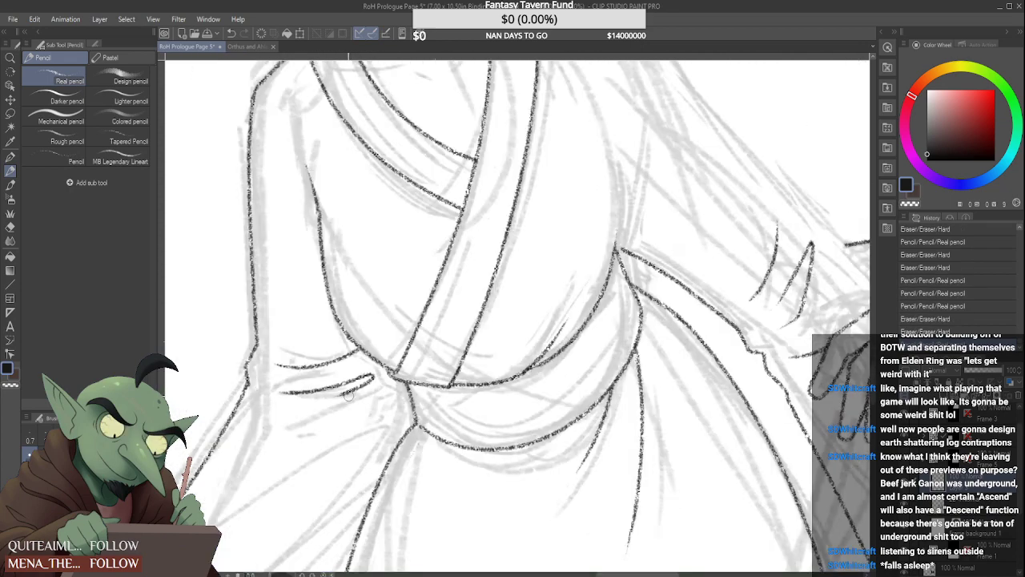
drag(264, 388, 320, 391)
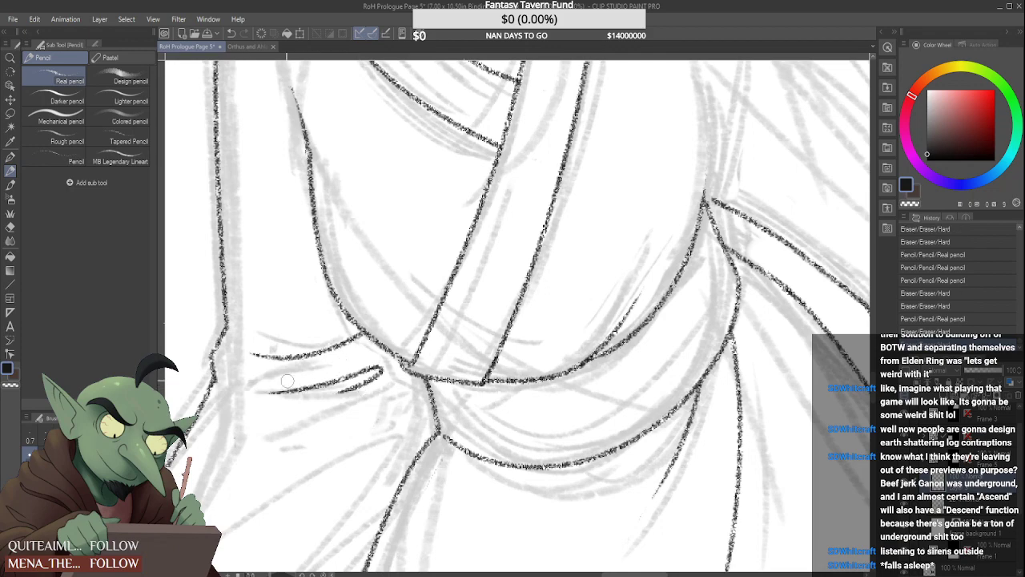
scroll(319, 394, down, 6)
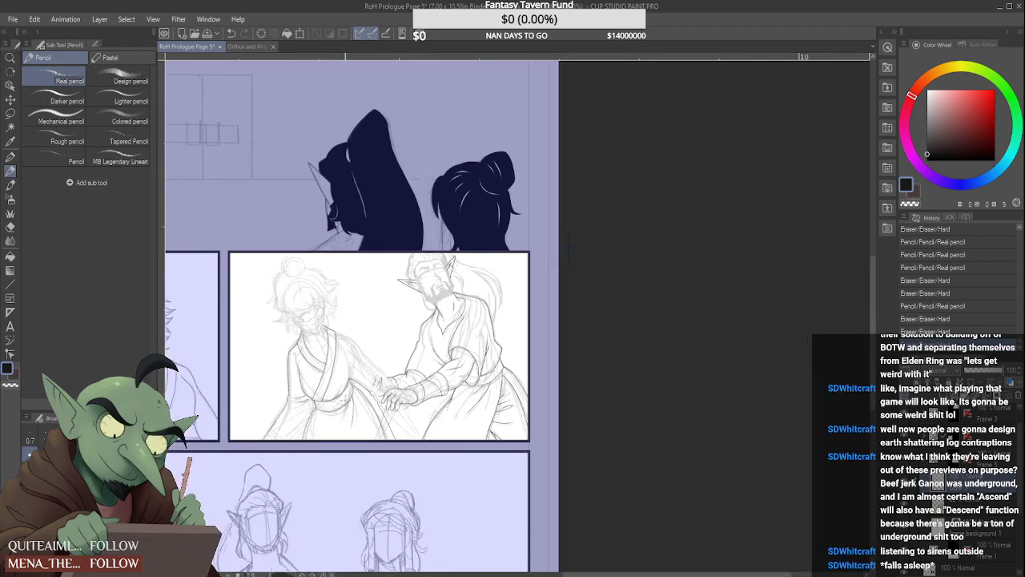
Ink a fold line from the near end of the sash across the hanging sleeve and an angled crease above the elbow folds
scroll(317, 394, up, 6)
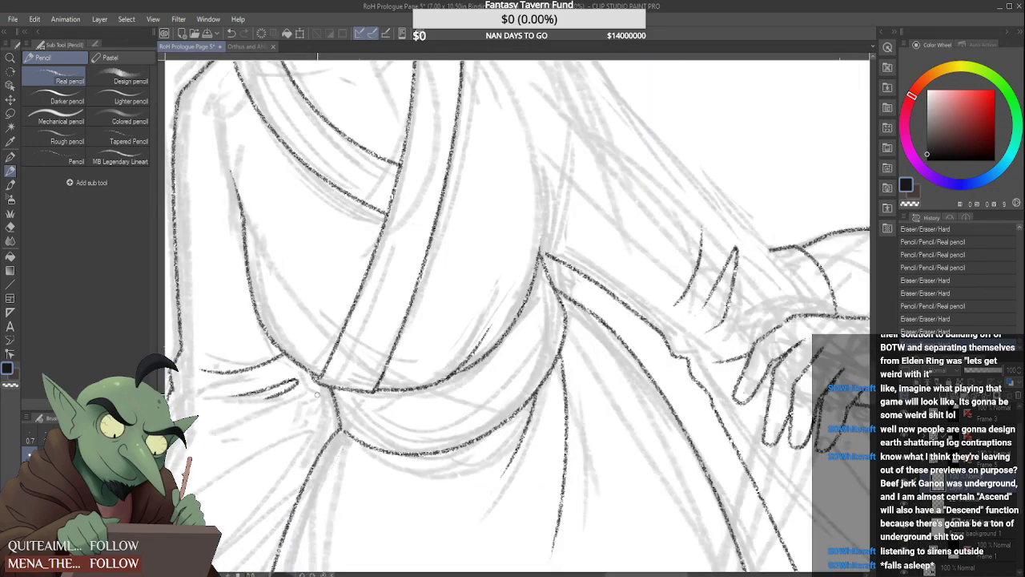
drag(324, 386, 255, 439)
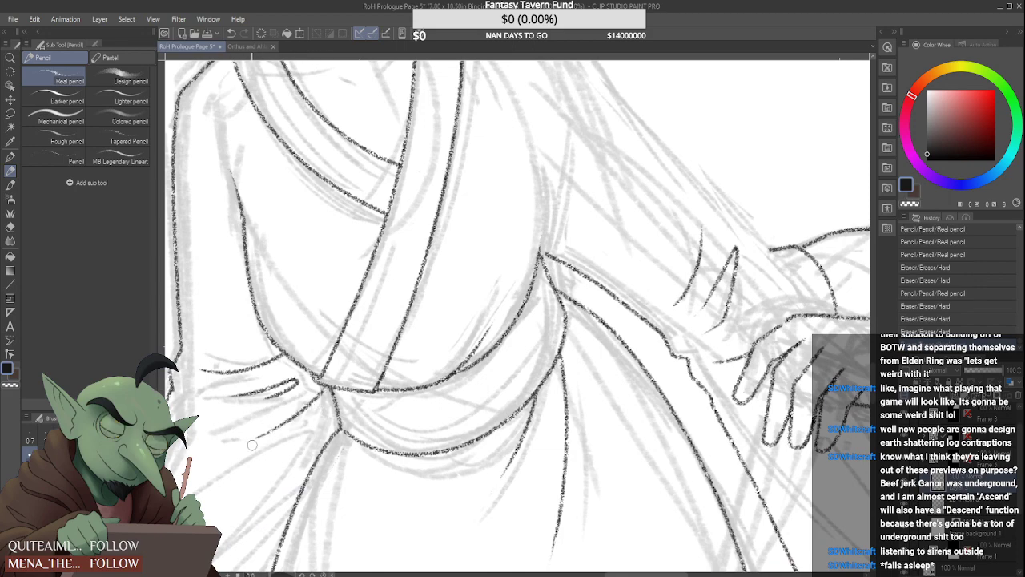
scroll(269, 414, down, 4)
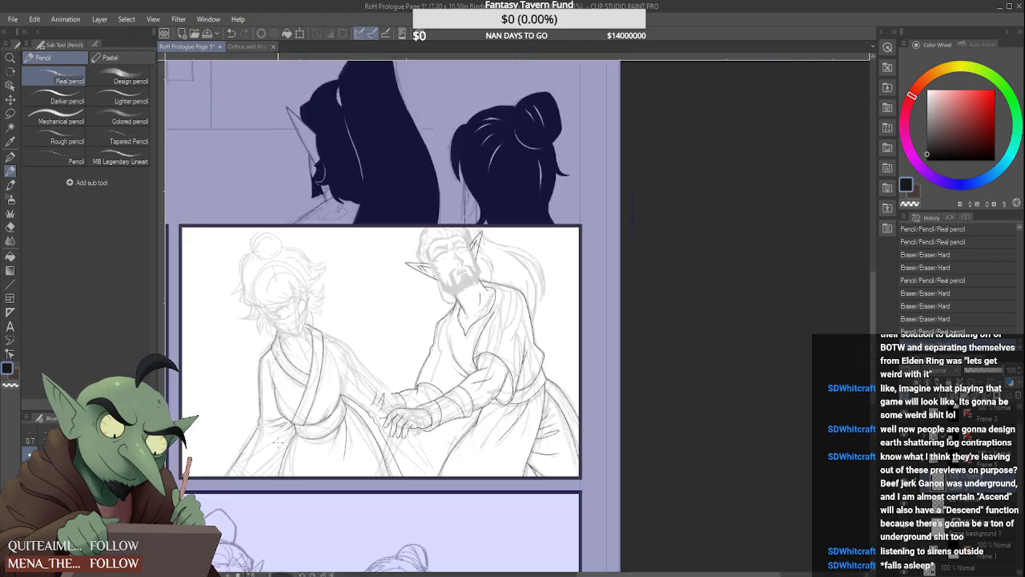
scroll(269, 414, up, 1)
scroll(269, 414, up, 2)
drag(255, 426, 295, 406)
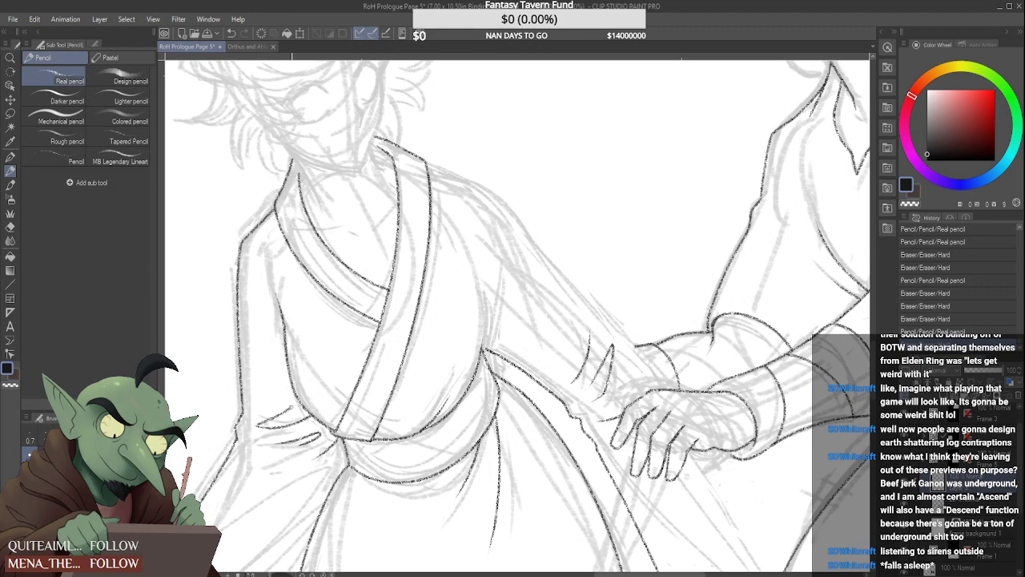
scroll(272, 412, up, 2)
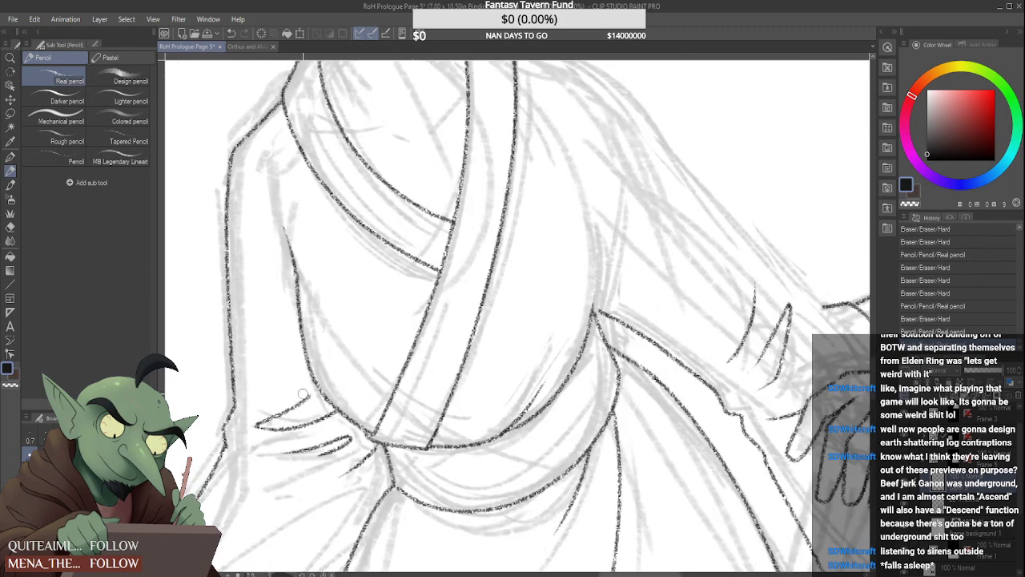
drag(309, 393, 285, 406)
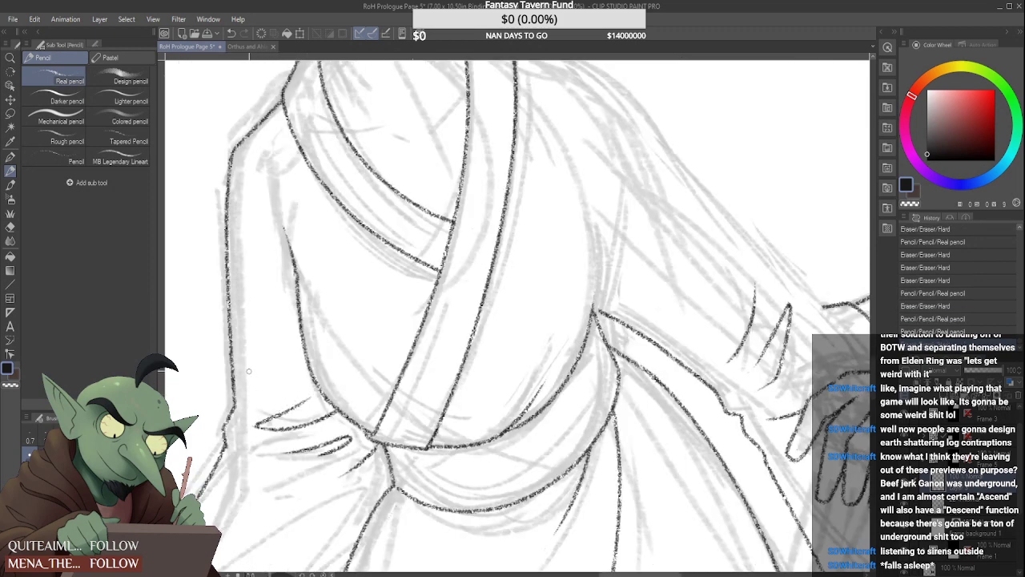
Add a short crease stroke on the hanging sleeve just above the existing elbow folds, redoing the first mark
mouse_move(248, 371)
mouse_down()
mouse_move(297, 388)
mouse_move(282, 379)
mouse_move(277, 389)
mouse_up()
scroll(258, 362, down, 4)
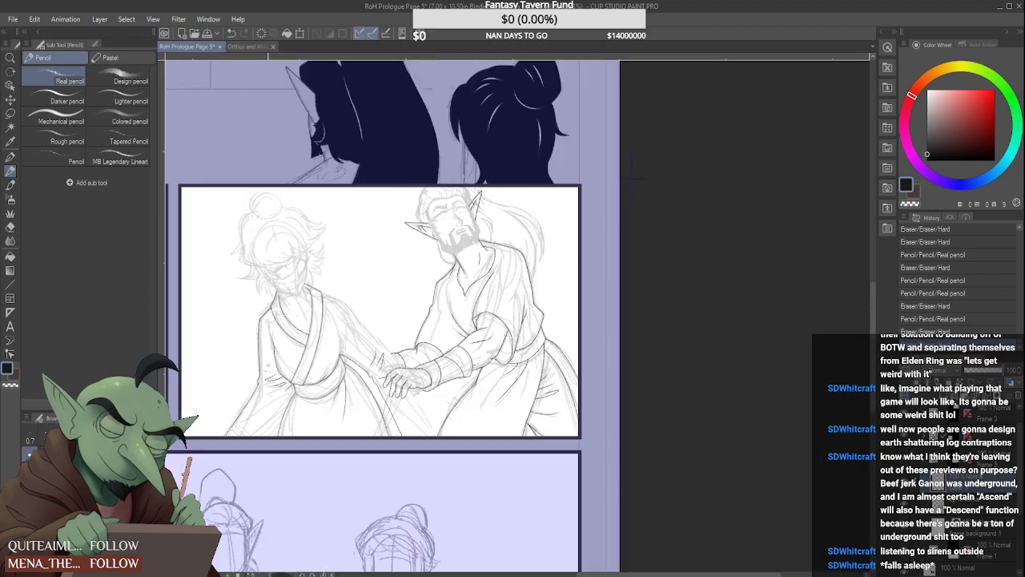
scroll(262, 366, up, 3)
scroll(269, 375, up, 2)
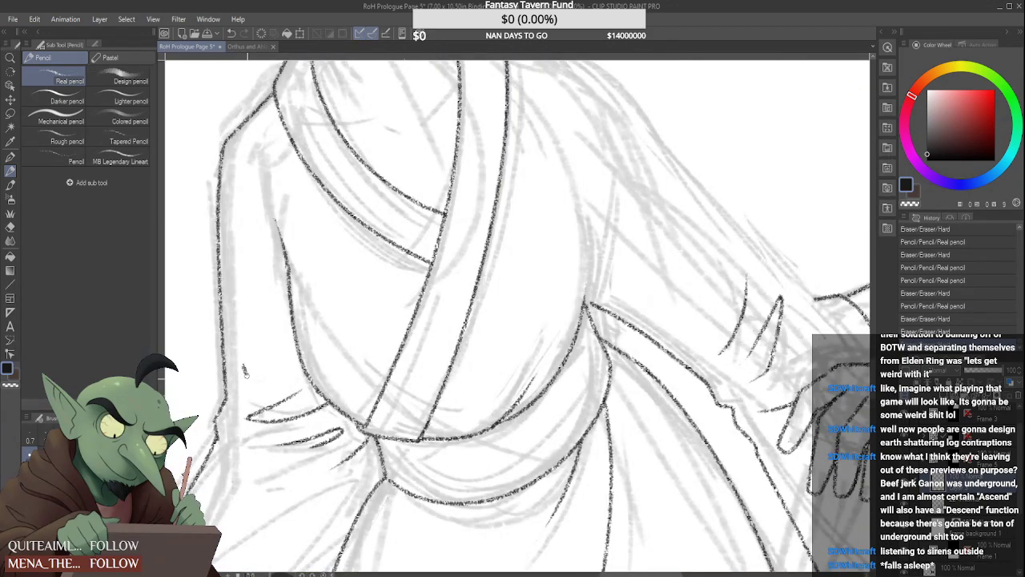
mouse_move(243, 365)
mouse_down()
mouse_move(276, 388)
mouse_move(253, 383)
mouse_move(276, 387)
mouse_up()
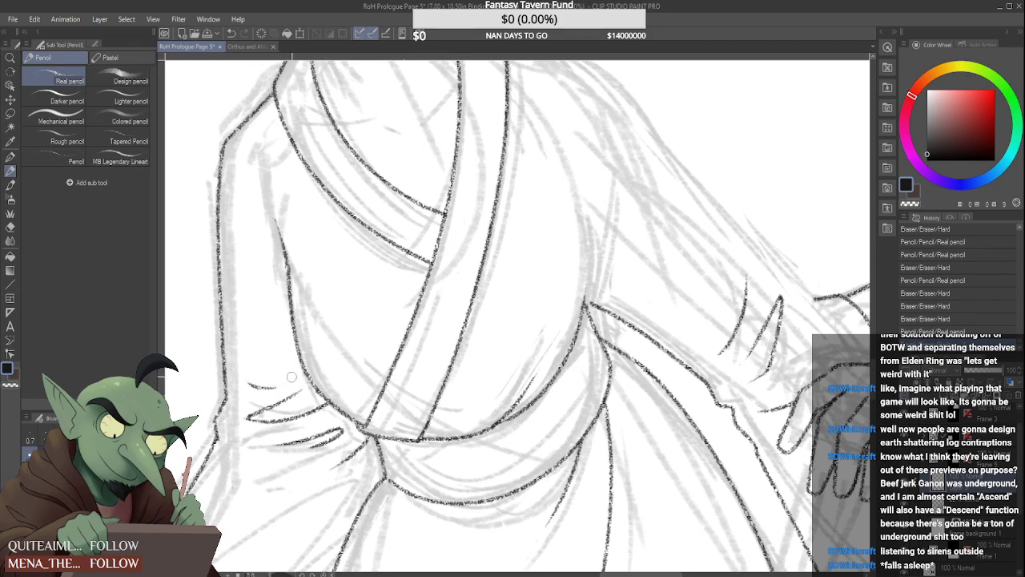
scroll(277, 372, down, 1)
scroll(277, 372, down, 5)
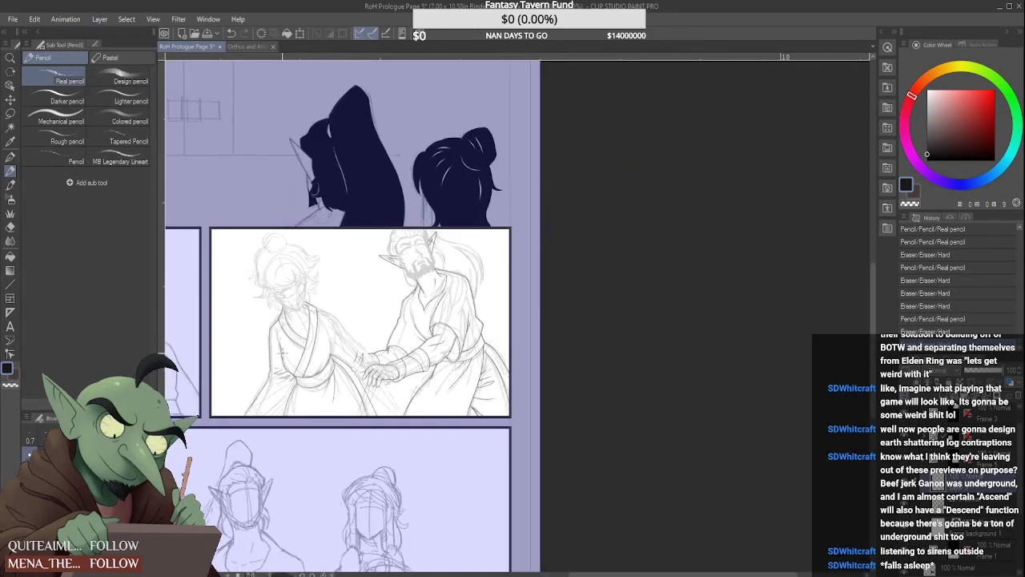
scroll(281, 354, up, 5)
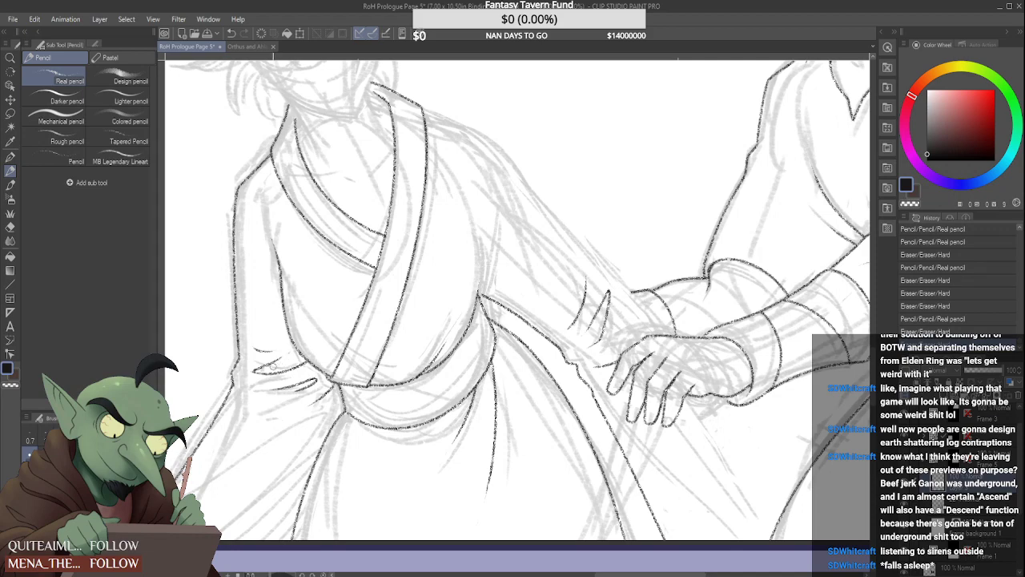
scroll(280, 352, down, 5)
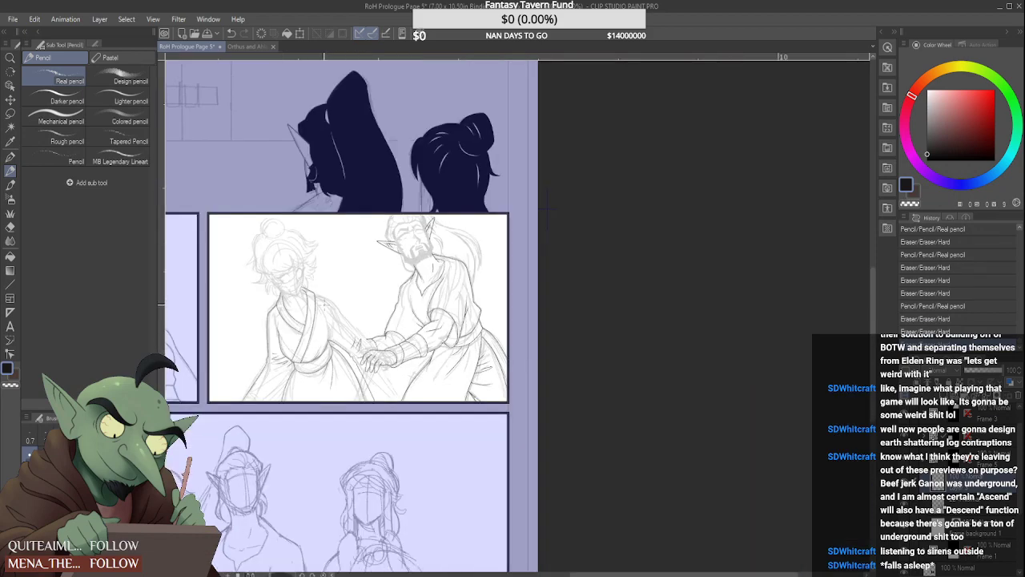
scroll(298, 282, up, 5)
scroll(312, 298, up, 3)
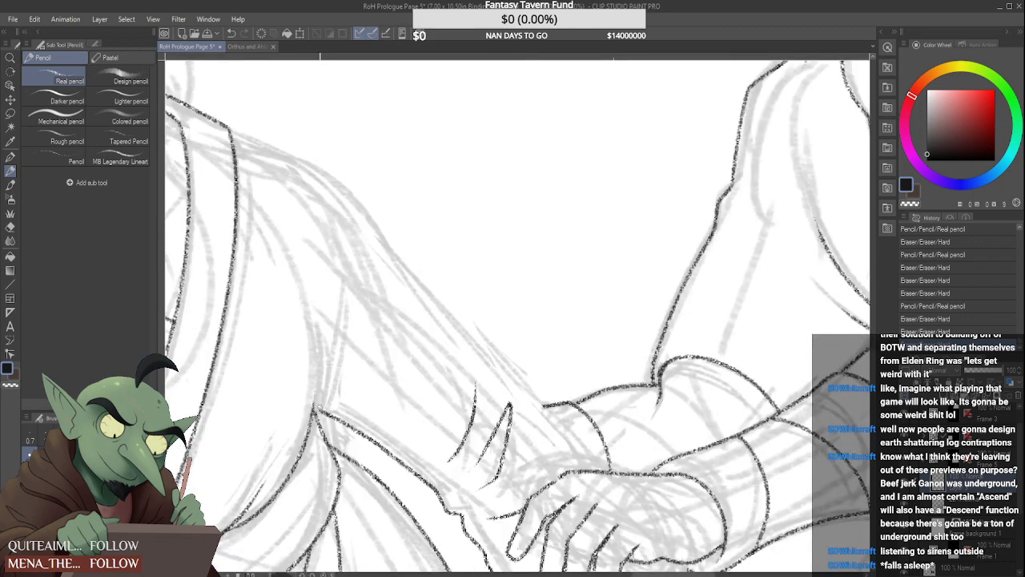
drag(315, 410, 329, 415)
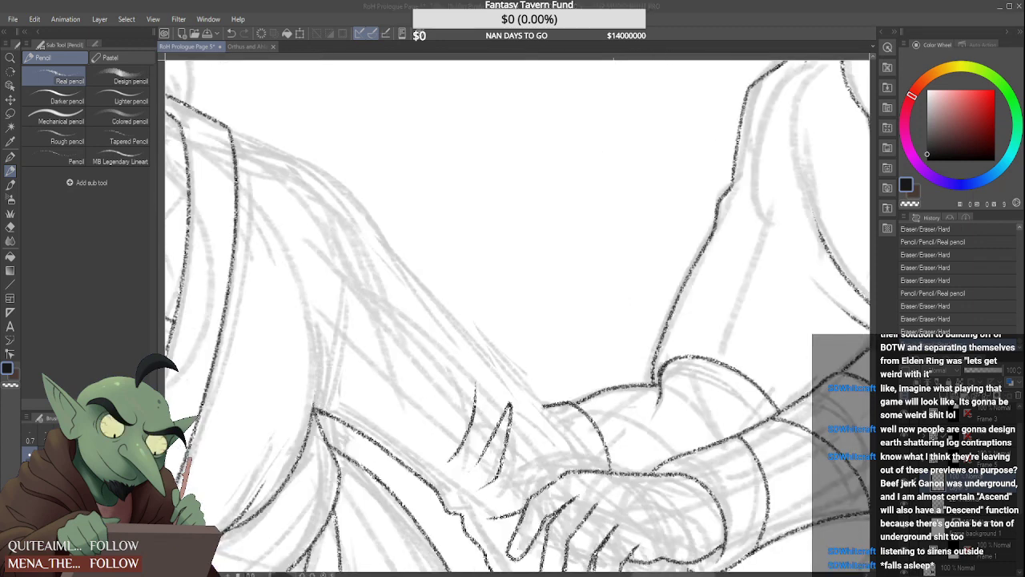
scroll(319, 397, up, 4)
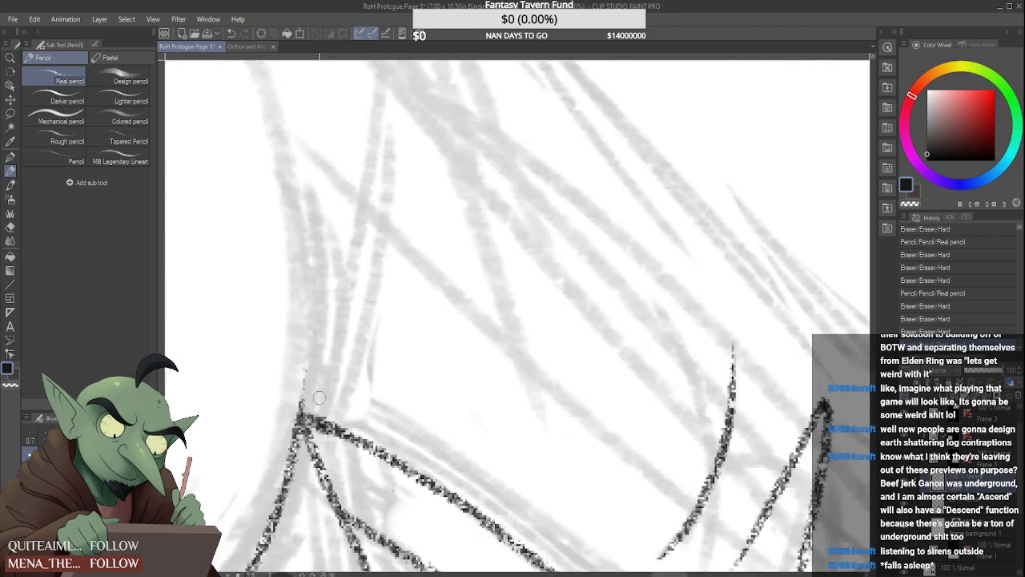
scroll(301, 397, down, 4)
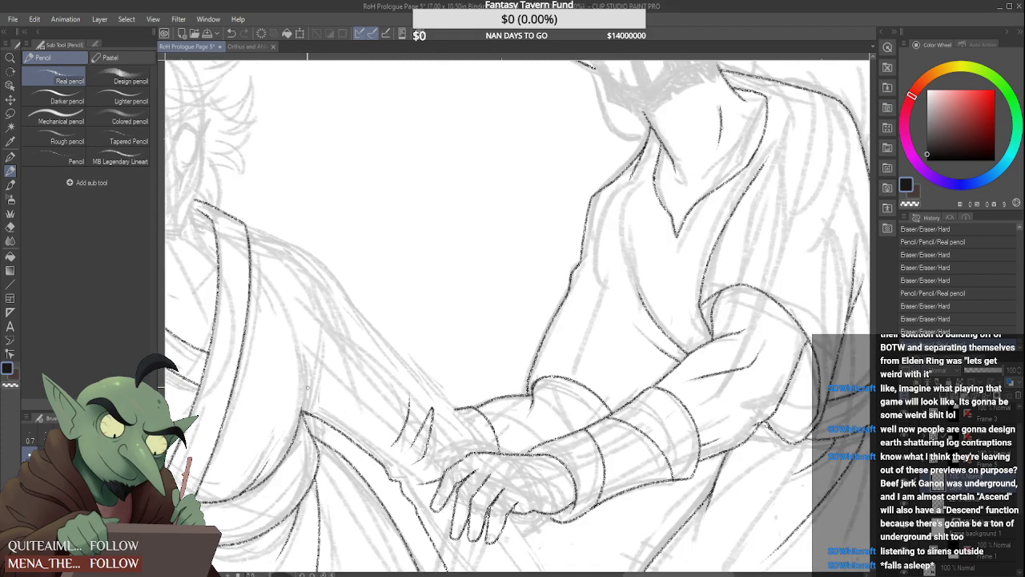
scroll(306, 388, up, 1)
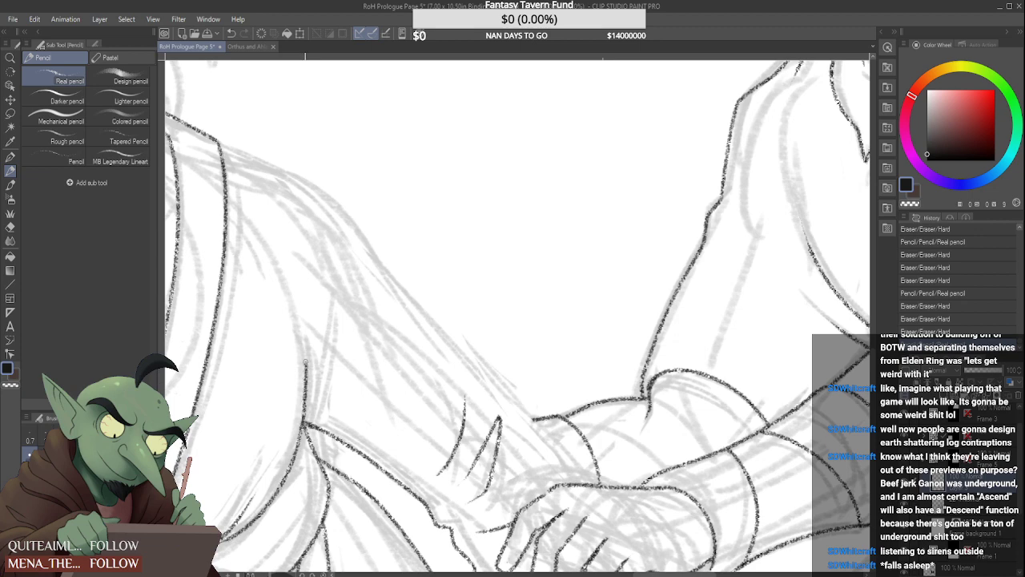
drag(306, 362, 290, 316)
key(ctrl+z)
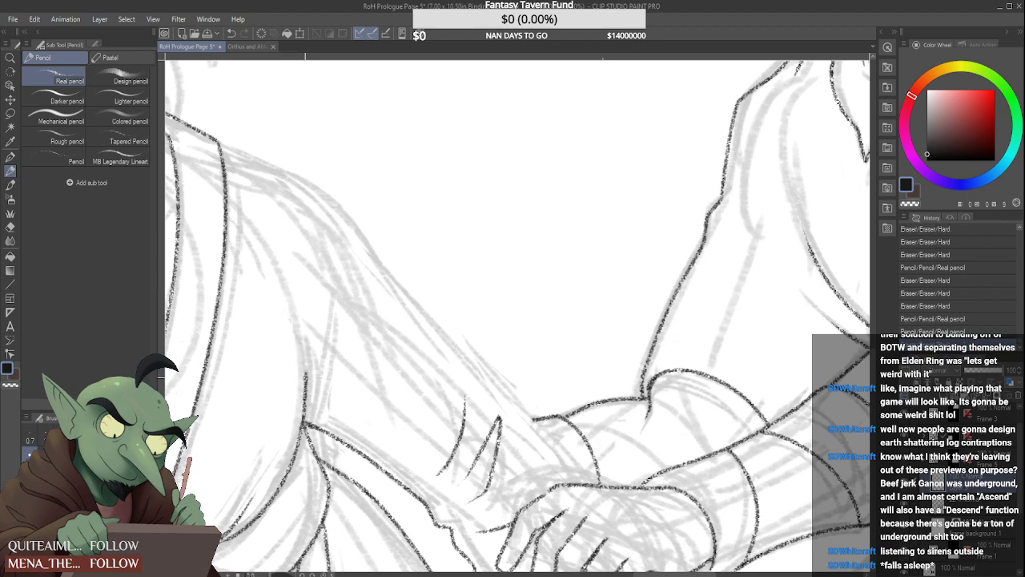
mouse_move(305, 381)
mouse_down()
mouse_move(287, 316)
mouse_move(310, 367)
mouse_move(339, 302)
mouse_move(330, 358)
mouse_move(343, 302)
mouse_up()
scroll(308, 339, down, 4)
scroll(307, 351, up, 4)
scroll(343, 294, down, 4)
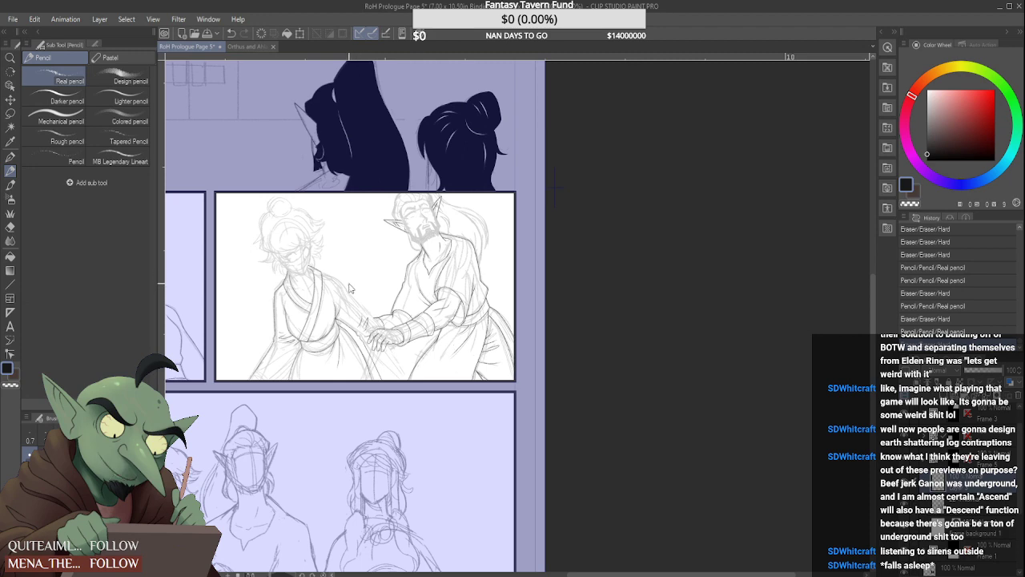
key(ctrl+z)
key(ctrl+z)
Ink the curved chest contour rising from the armpit of the extended arm and tidy its upper end
scroll(325, 330, up, 5)
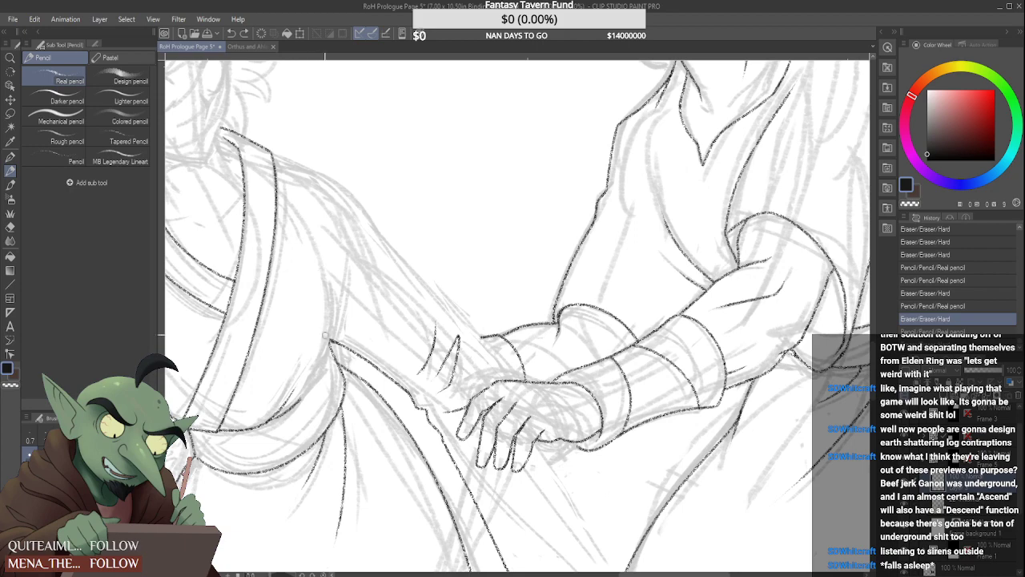
mouse_move(331, 339)
mouse_down()
mouse_move(336, 276)
mouse_move(324, 208)
mouse_up()
scroll(340, 320, down, 4)
scroll(335, 342, up, 4)
scroll(340, 294, down, 4)
scroll(347, 266, up, 5)
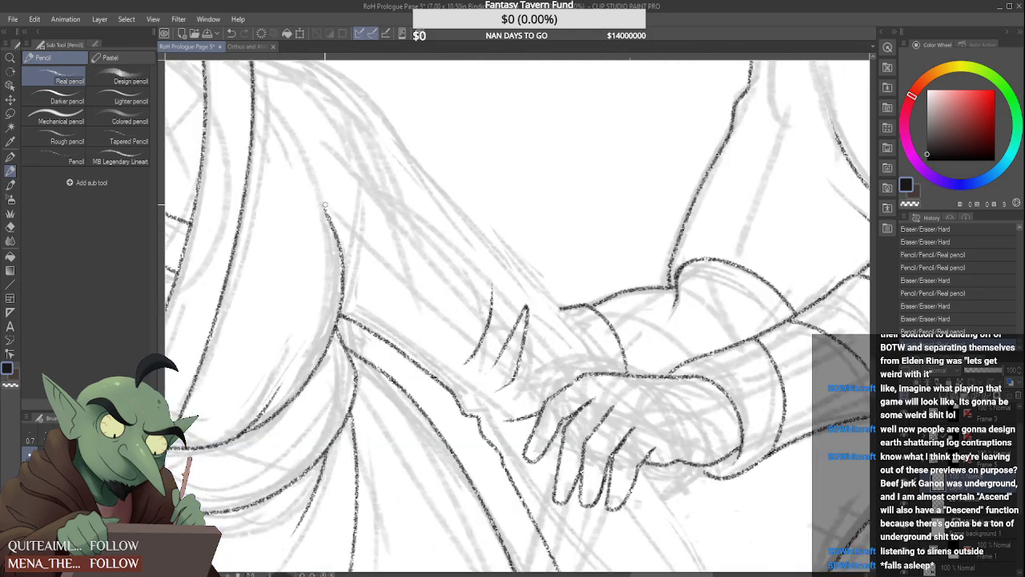
scroll(345, 296, down, 4)
scroll(341, 273, up, 4)
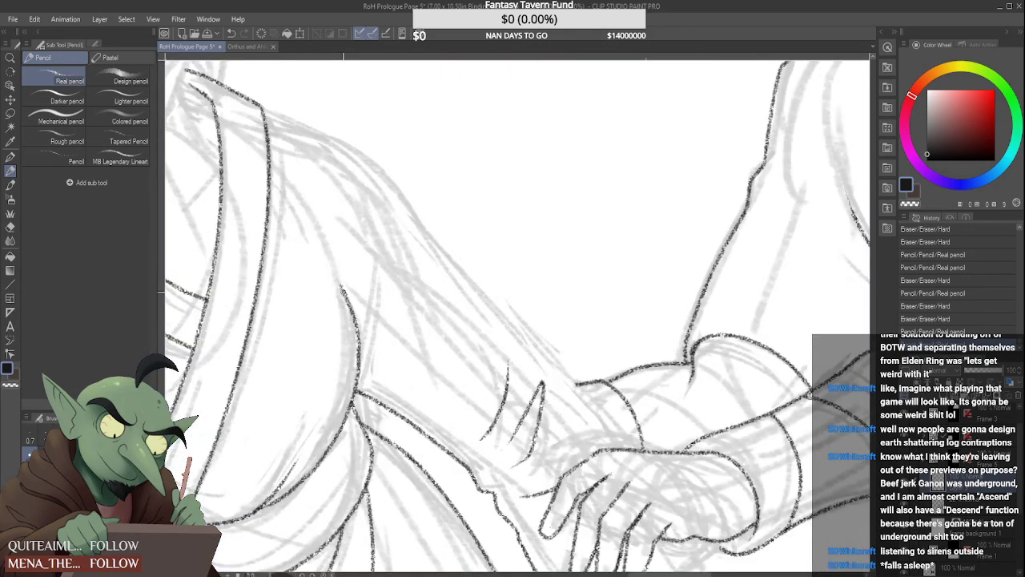
mouse_move(342, 287)
mouse_down()
mouse_move(324, 251)
mouse_move(358, 313)
mouse_up()
scroll(337, 248, down, 4)
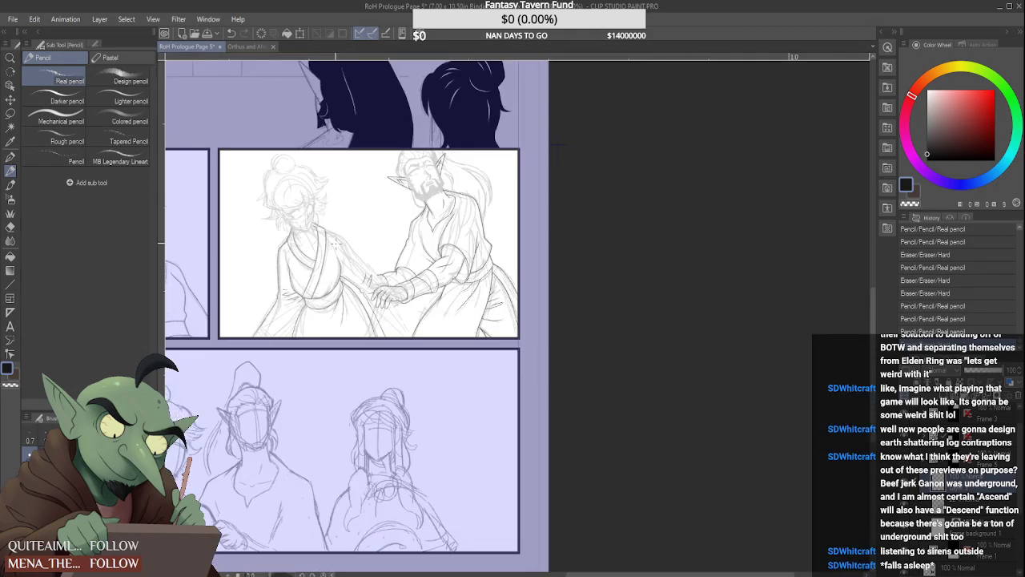
Ink two skirt folds from the underside of the sash to the panel's bottom border, redoing the one nearer the hanging sleeve
scroll(336, 251, up, 4)
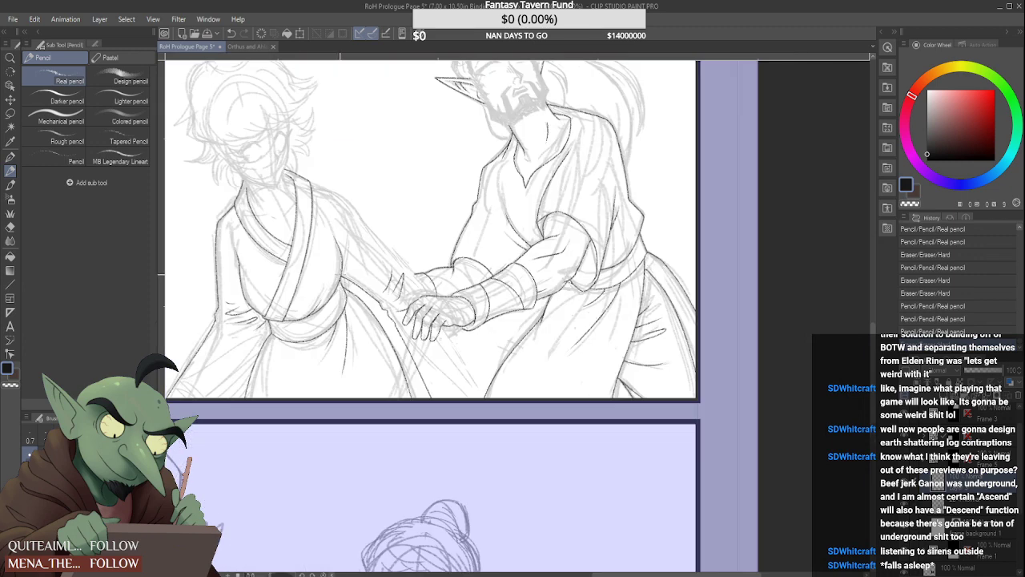
scroll(348, 271, down, 2)
scroll(309, 313, up, 2)
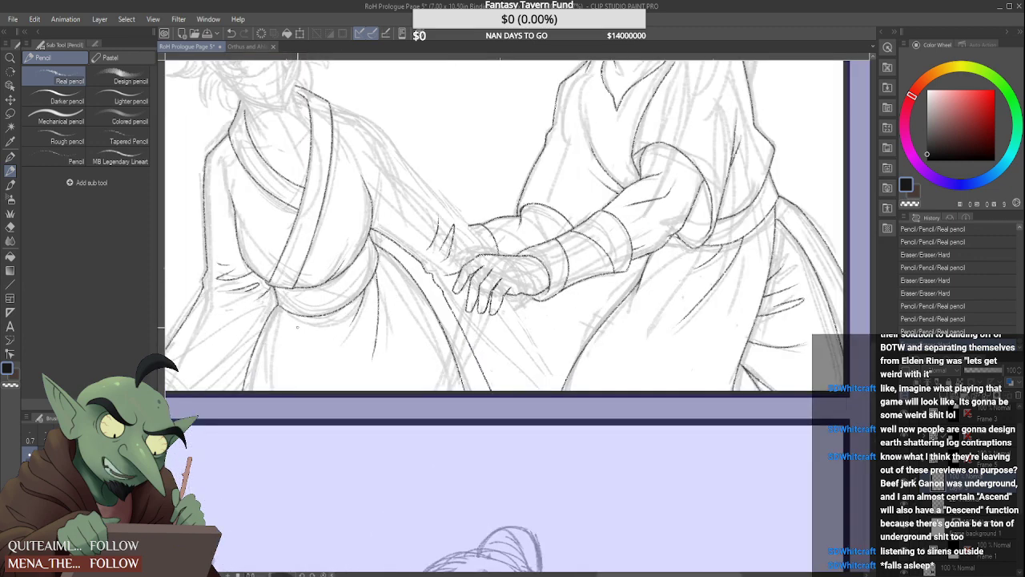
scroll(309, 313, up, 2)
mouse_move(270, 303)
mouse_down()
mouse_move(252, 329)
mouse_move(252, 420)
mouse_up()
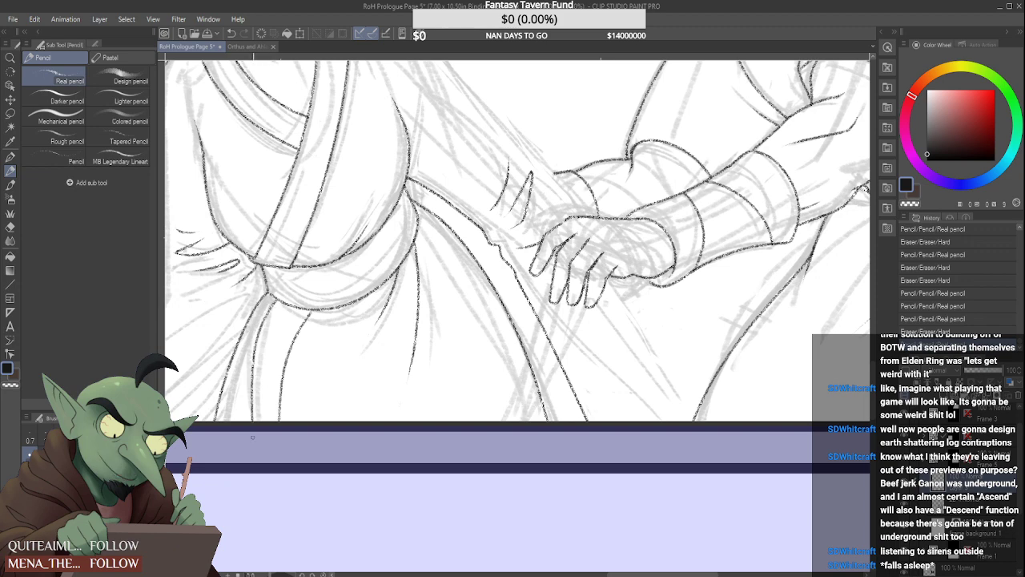
key(ctrl+z)
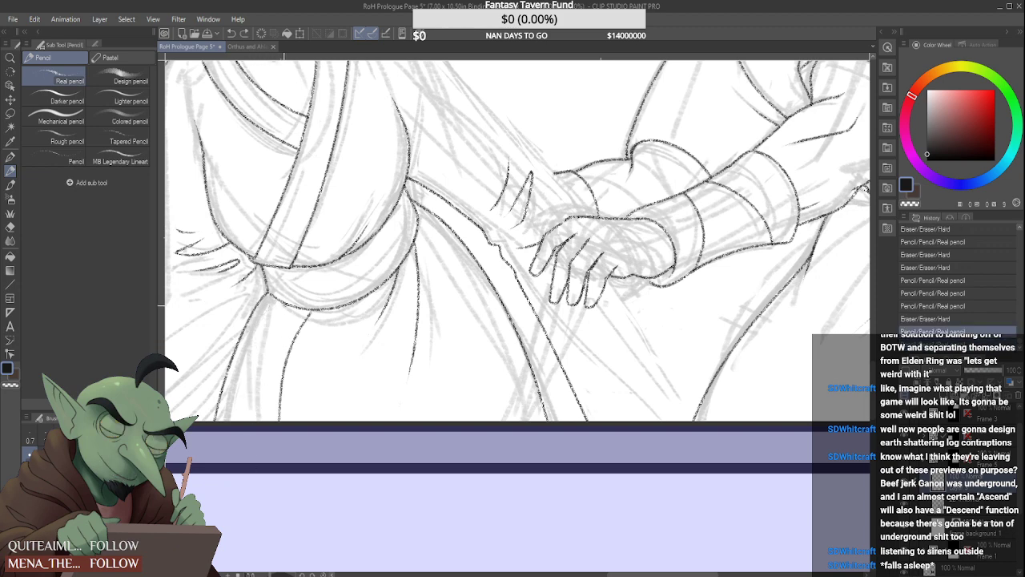
drag(285, 305, 252, 423)
drag(308, 317, 312, 312)
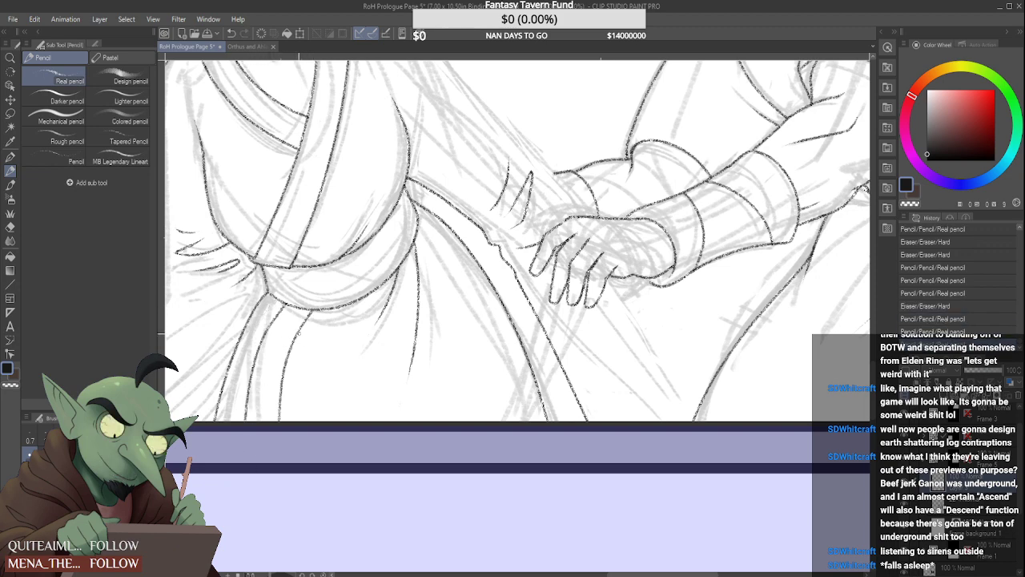
scroll(299, 333, down, 4)
scroll(285, 286, down, 2)
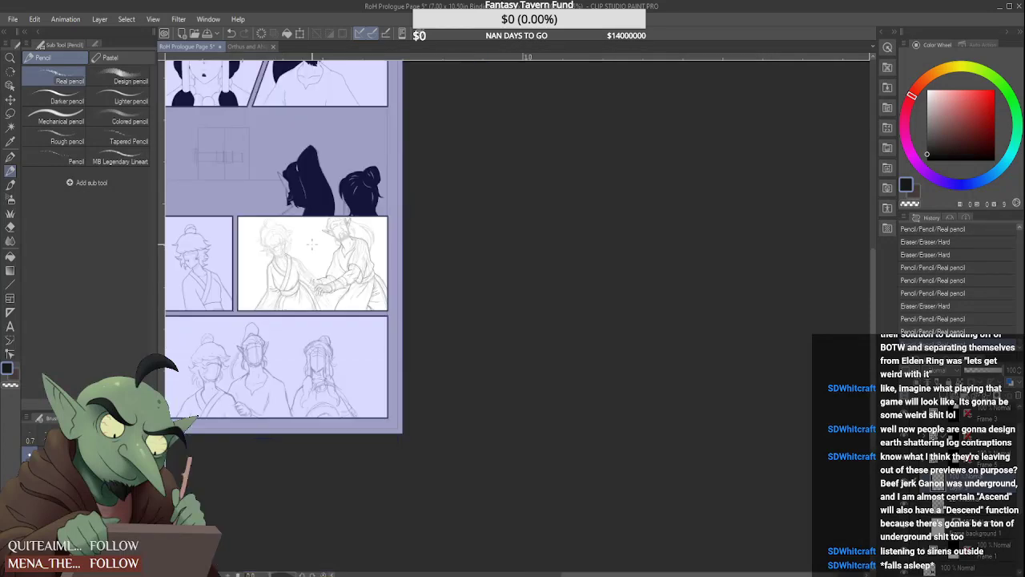
Ink the shoulder's upper contour from the collar edge to the start of the extended arm and clean up its end
scroll(294, 258, up, 6)
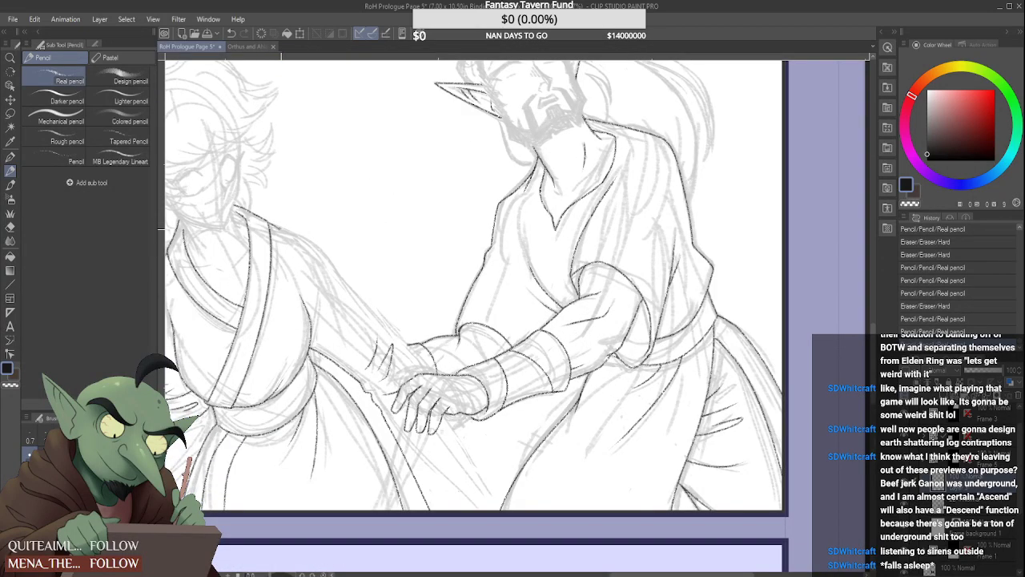
drag(312, 238, 331, 258)
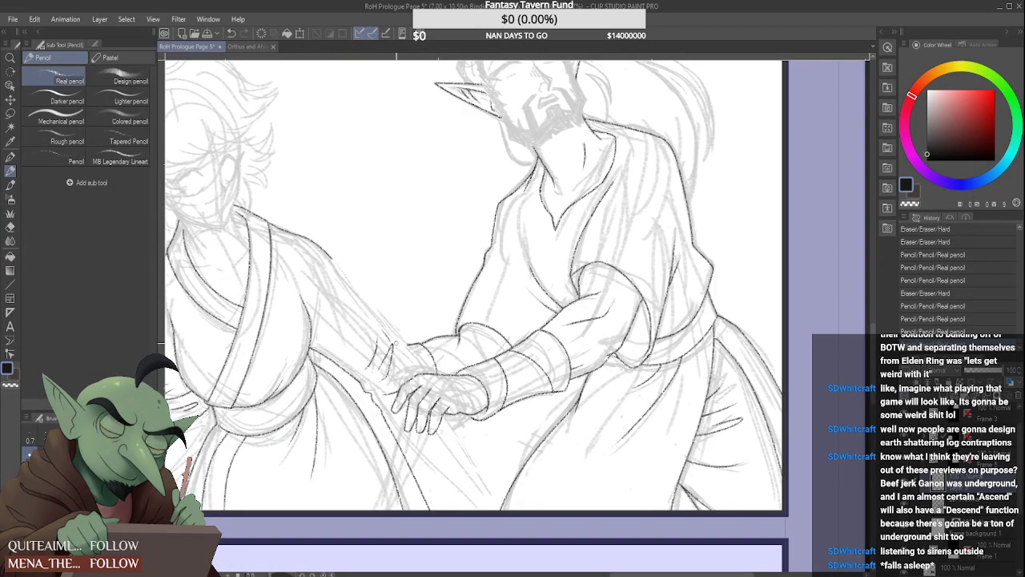
drag(389, 337, 393, 348)
drag(343, 290, 343, 280)
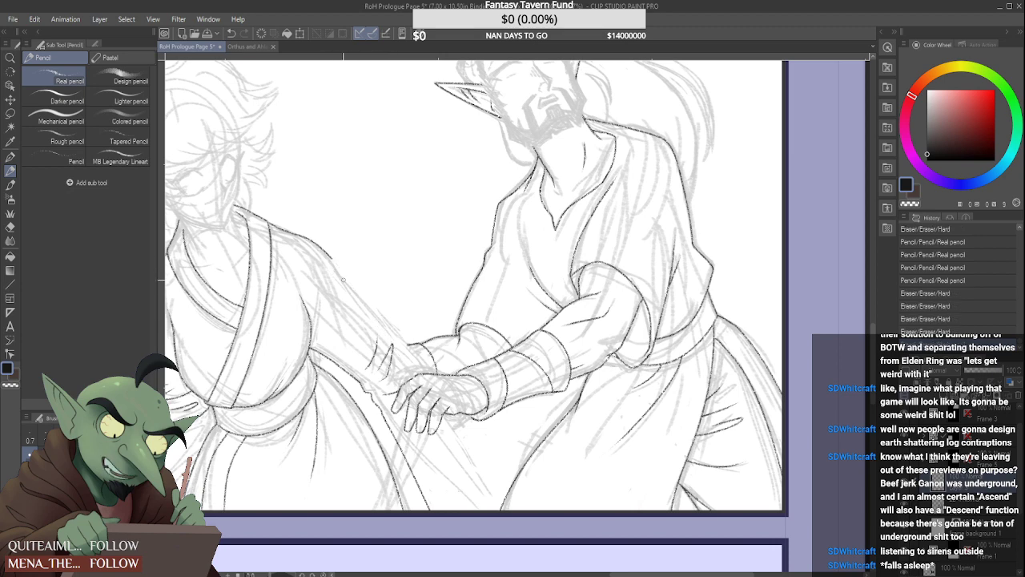
scroll(334, 261, up, 2)
click(335, 262)
scroll(314, 187, down, 2)
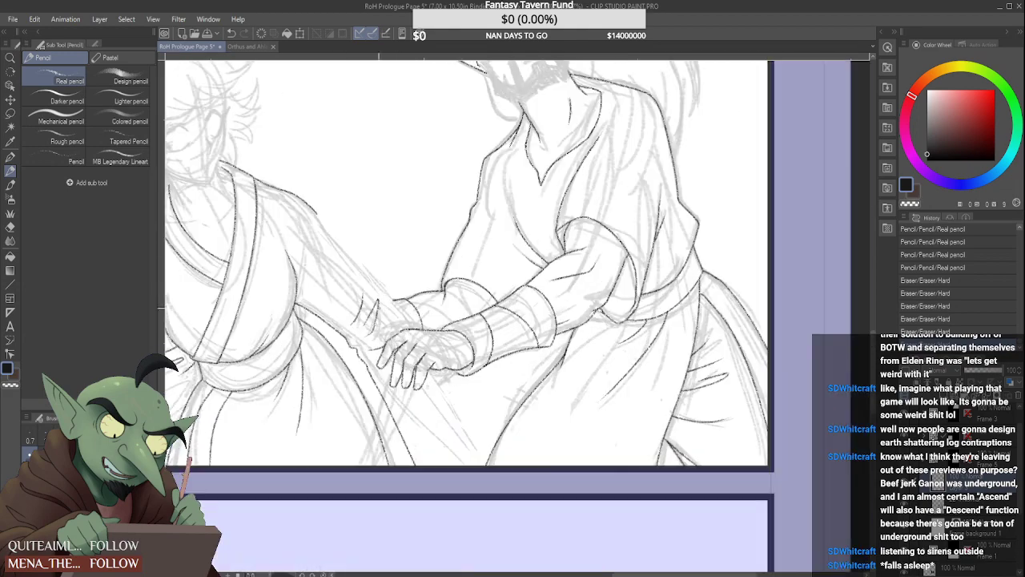
Ink the extended sleeve's upper edge from the shoulder to the wrist and add its short cuff edge above the clasped hands
scroll(320, 221, up, 1)
drag(317, 211, 436, 346)
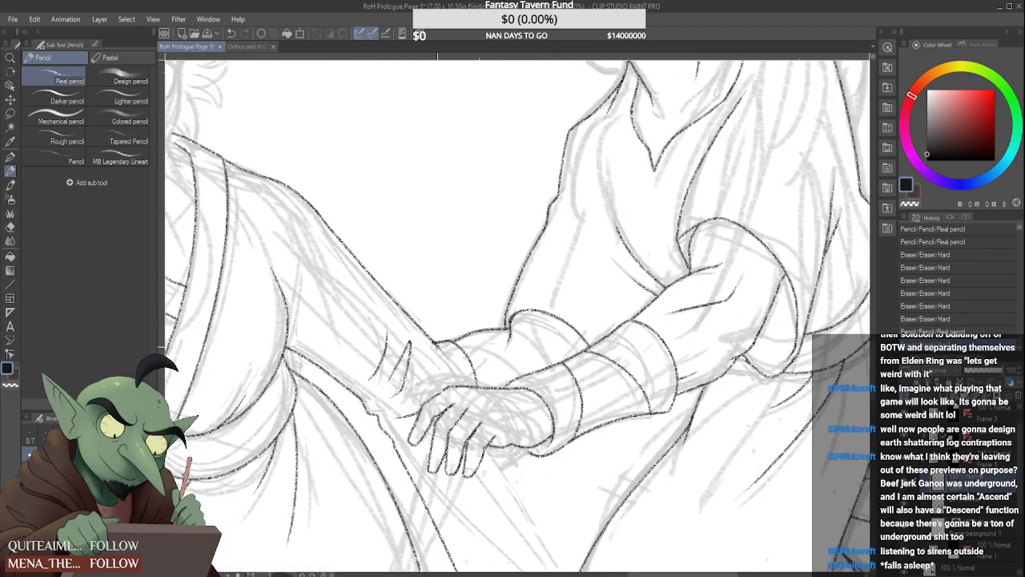
drag(462, 386, 464, 388)
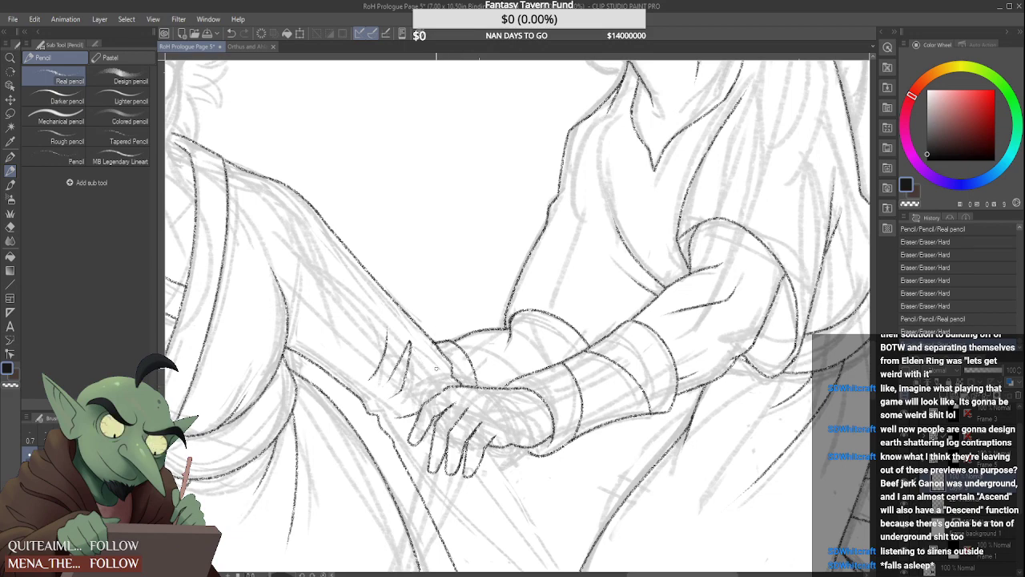
Extend the sleeve's cuff edge down to the back of the clasped hand and tidy where the lines meet
scroll(436, 368, down, 4)
scroll(433, 373, up, 5)
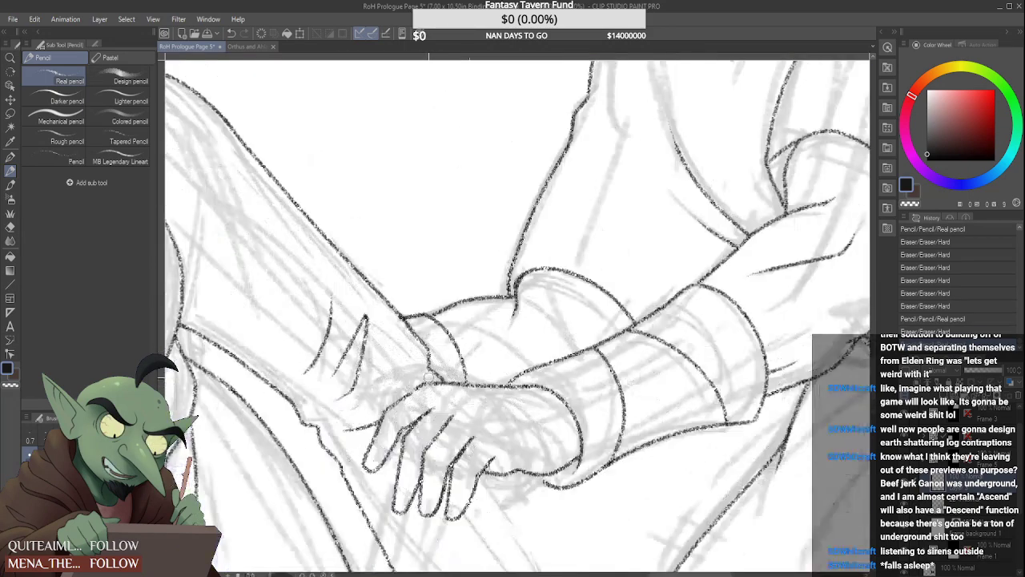
scroll(432, 375, up, 4)
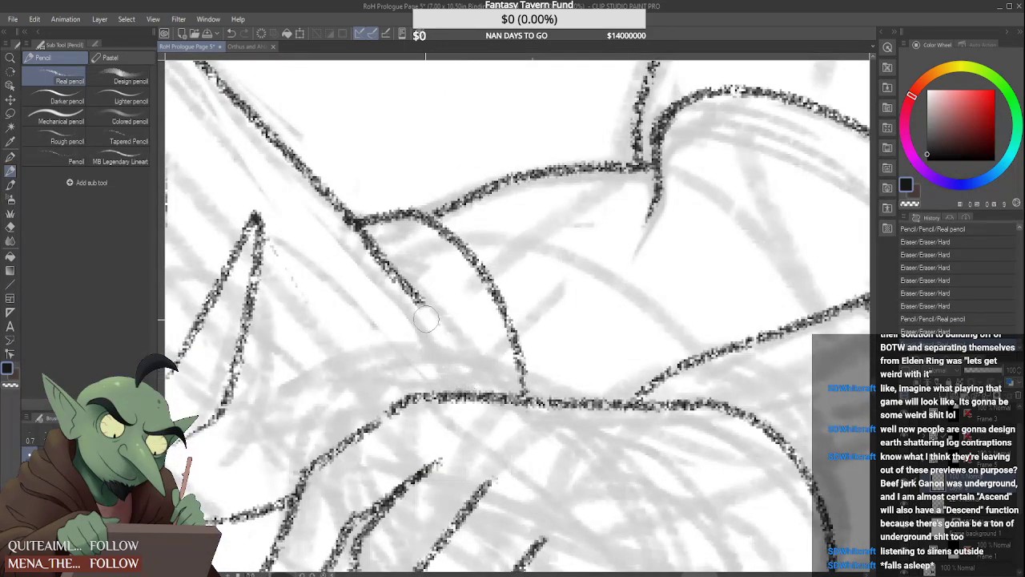
drag(424, 305, 479, 395)
scroll(469, 366, down, 4)
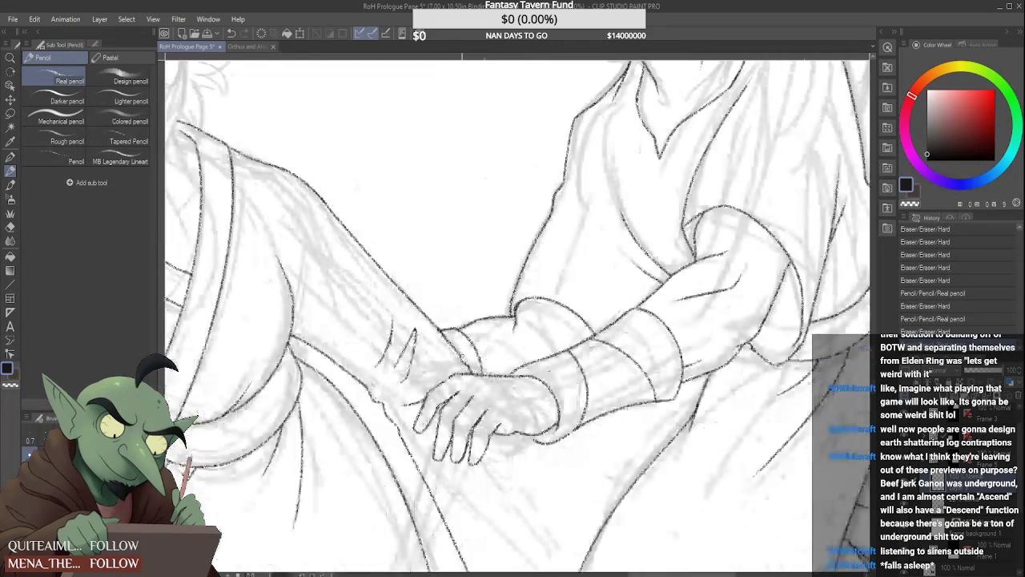
scroll(467, 364, down, 3)
scroll(468, 363, up, 5)
drag(459, 360, 476, 383)
scroll(463, 370, down, 5)
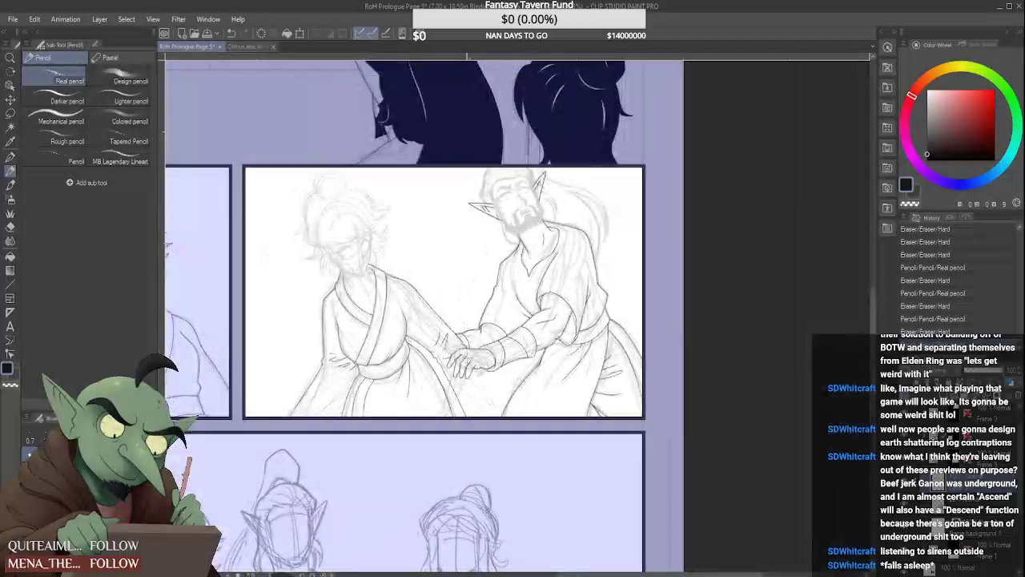
Redo the hanging sleeve's near edge from the underside of the forearm toward the panel's bottom border
scroll(454, 373, up, 4)
scroll(432, 352, down, 3)
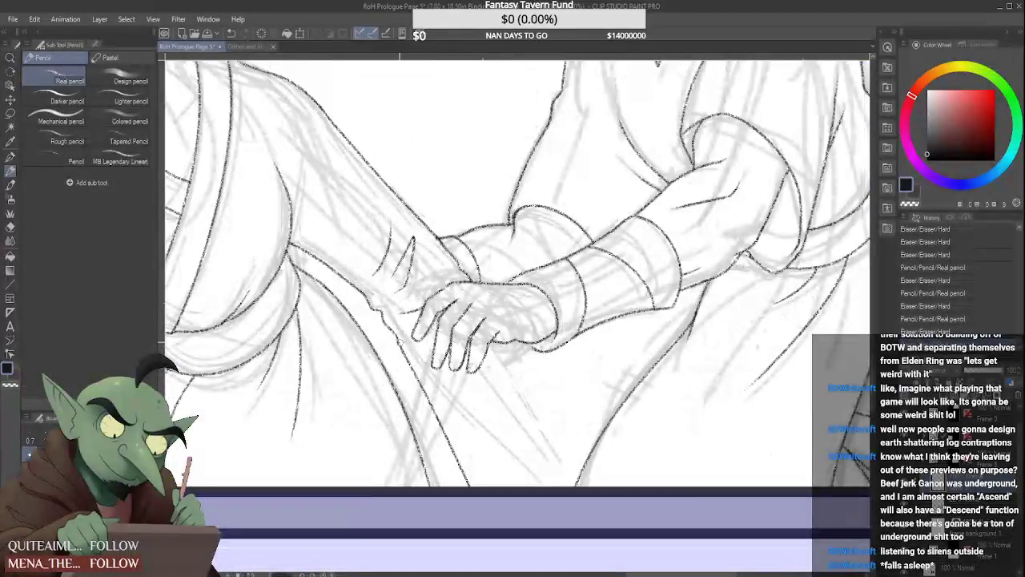
mouse_move(398, 342)
mouse_down()
mouse_move(472, 497)
mouse_move(406, 365)
mouse_move(472, 486)
mouse_up()
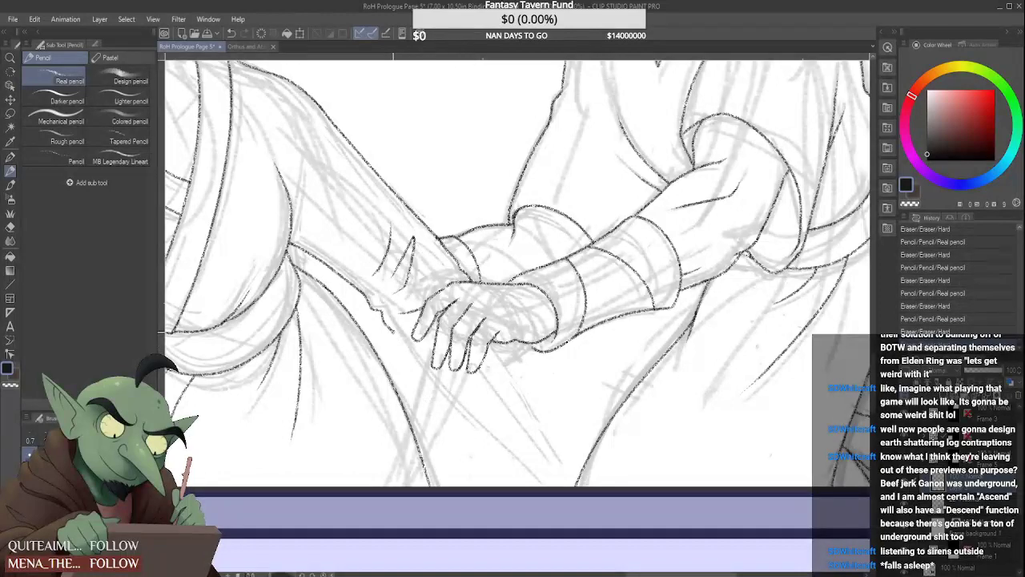
scroll(464, 454, down, 5)
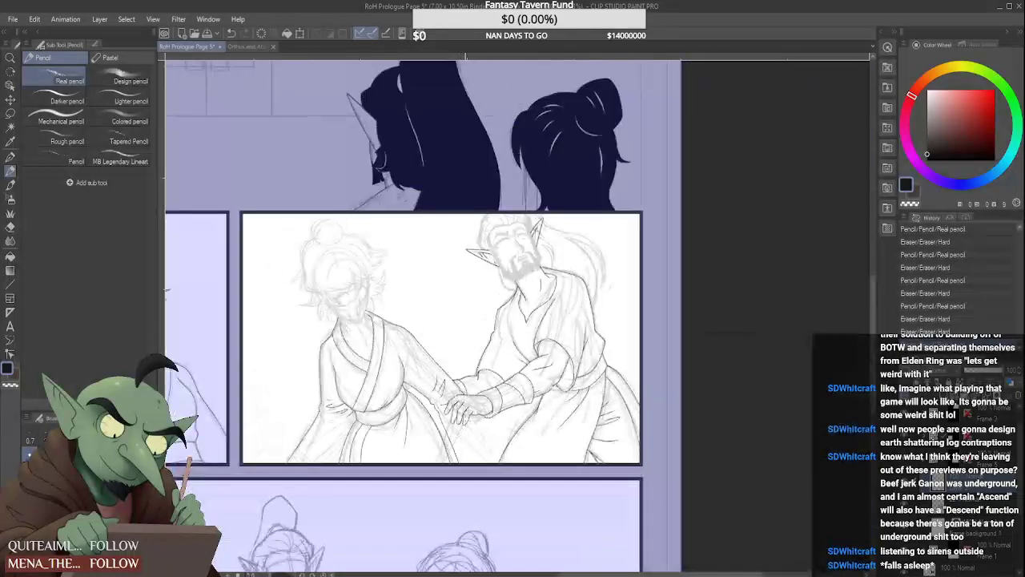
scroll(456, 412, up, 4)
scroll(393, 392, down, 3)
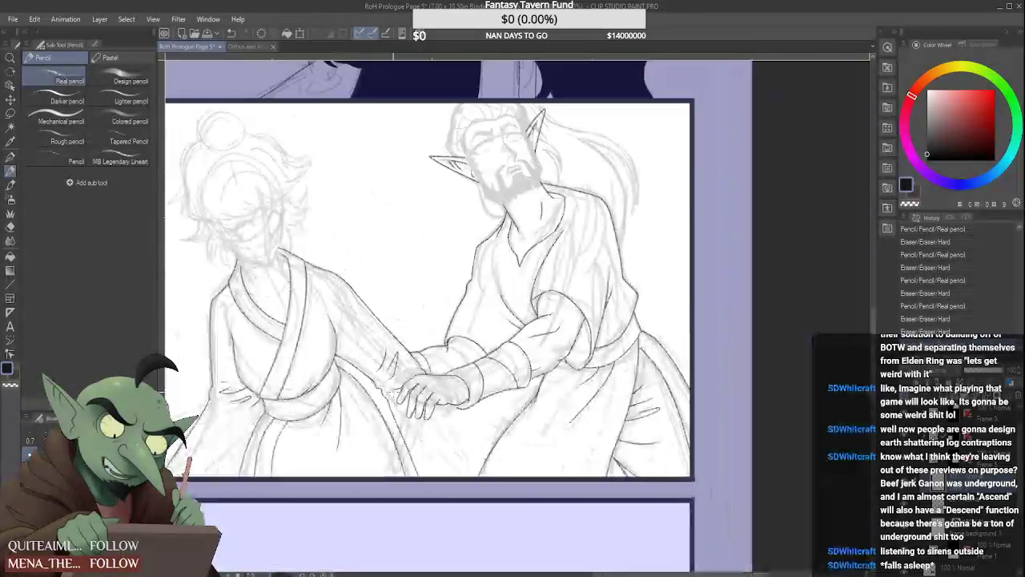
scroll(444, 396, up, 4)
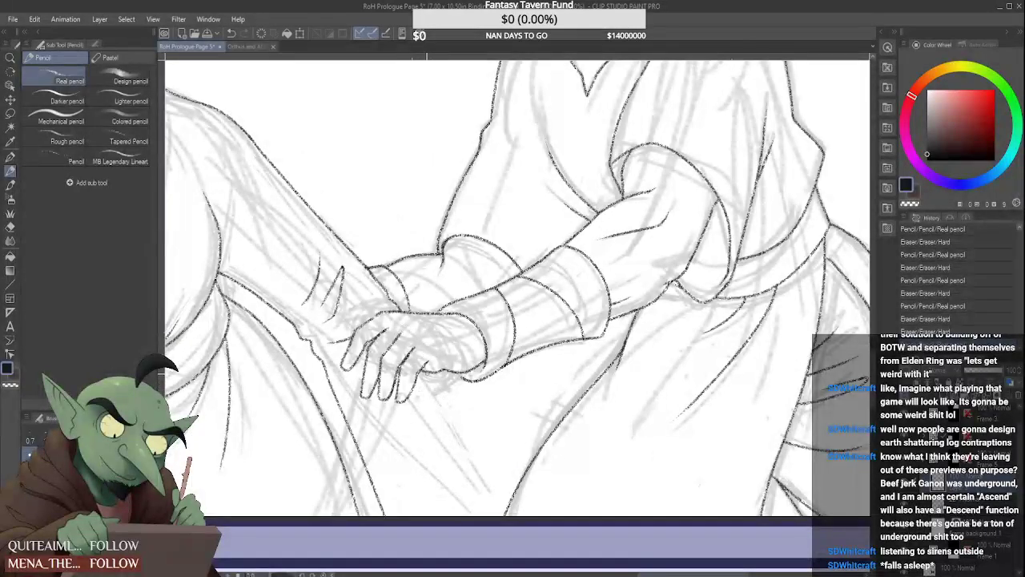
Ink the hanging sleeve's far edge diagonally down from beneath the clasped hand and shorten its end above the panel border
drag(433, 375, 509, 516)
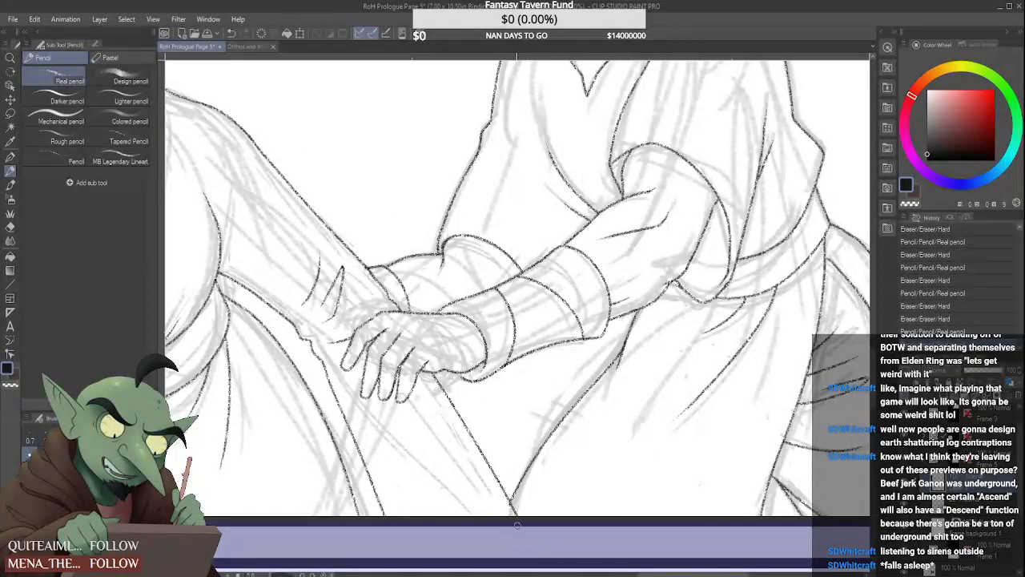
scroll(503, 496, down, 5)
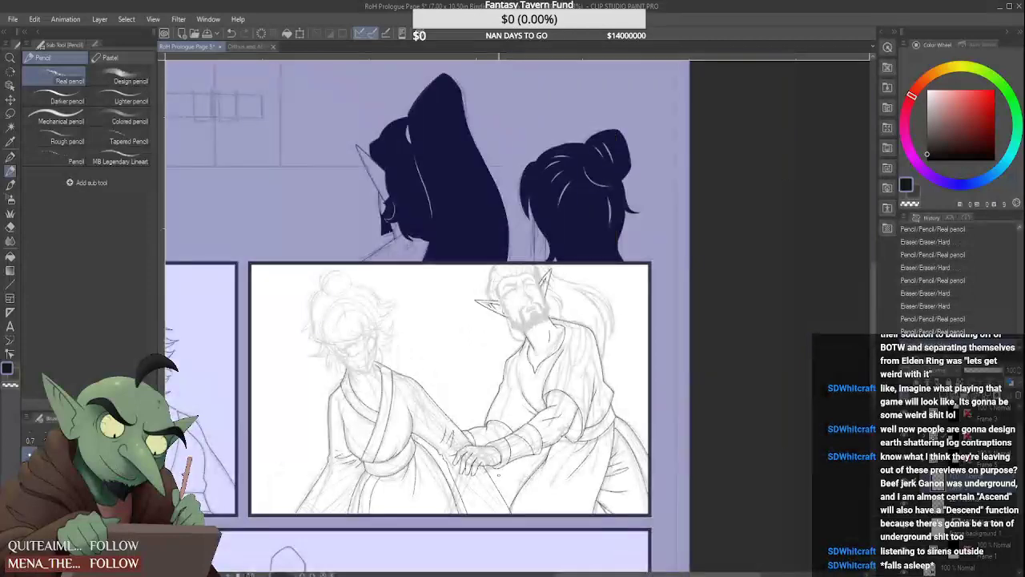
scroll(494, 478, up, 2)
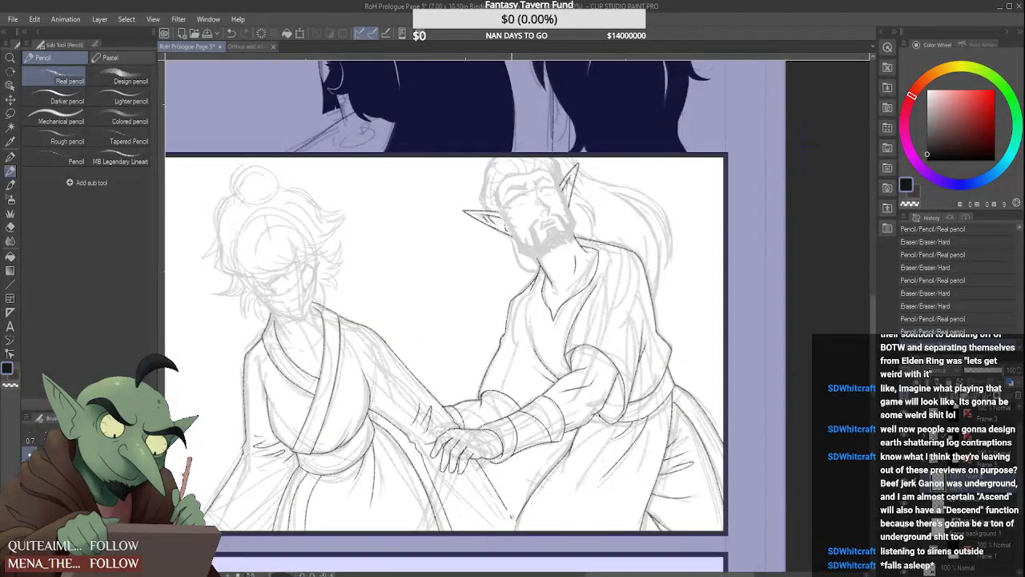
scroll(511, 526, down, 3)
scroll(481, 521, up, 3)
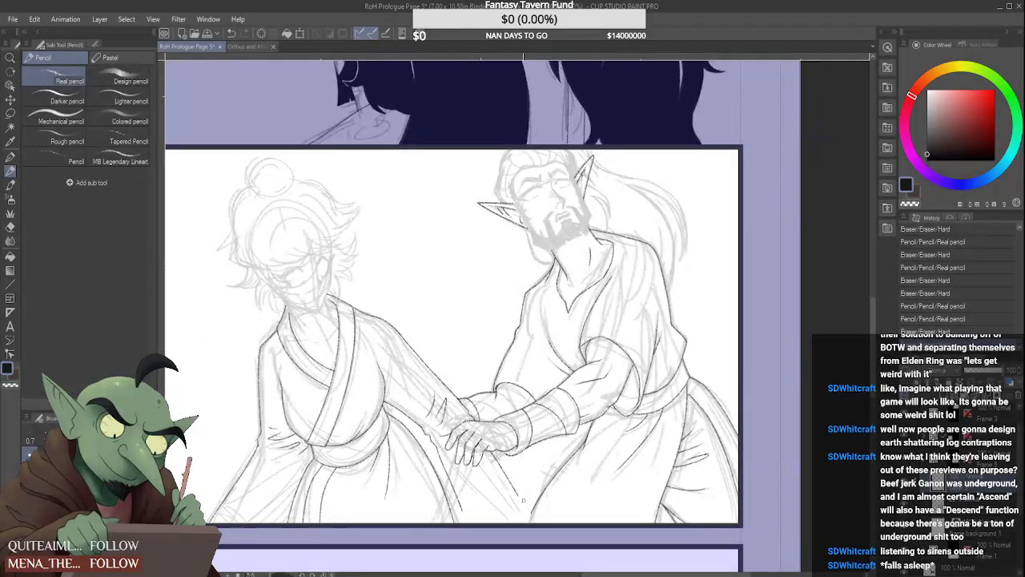
drag(519, 491, 523, 498)
scroll(478, 504, down, 2)
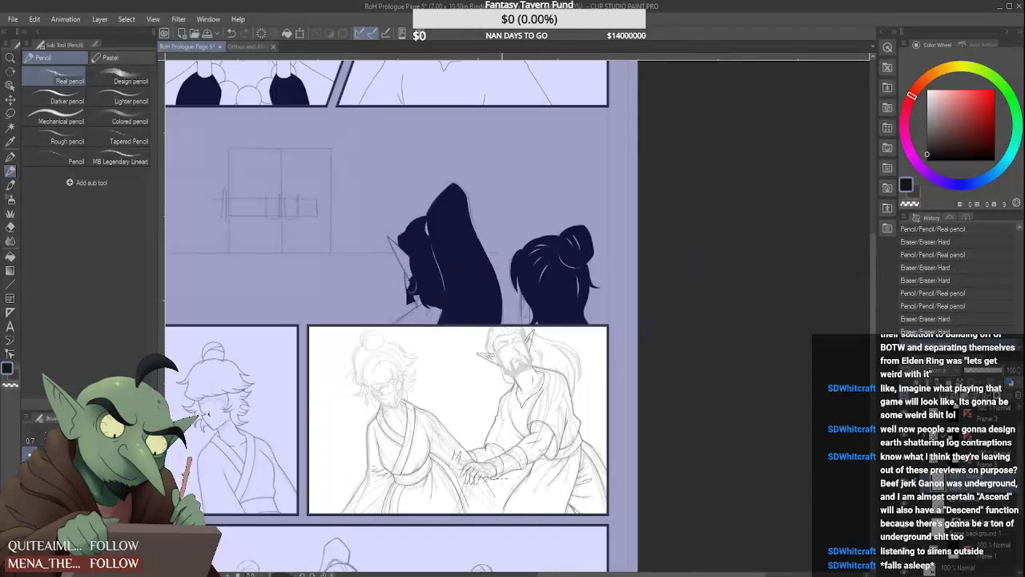
Ink a folded crease across the extended sleeve just behind the wrist, with a short return stroke at its upper tip
scroll(462, 466, up, 4)
scroll(447, 464, up, 2)
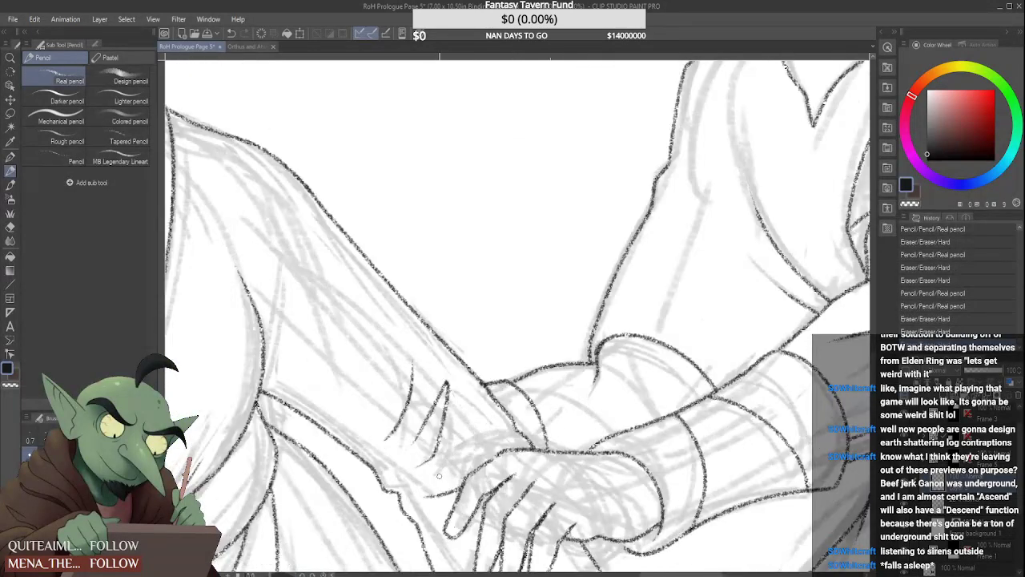
drag(425, 478, 484, 429)
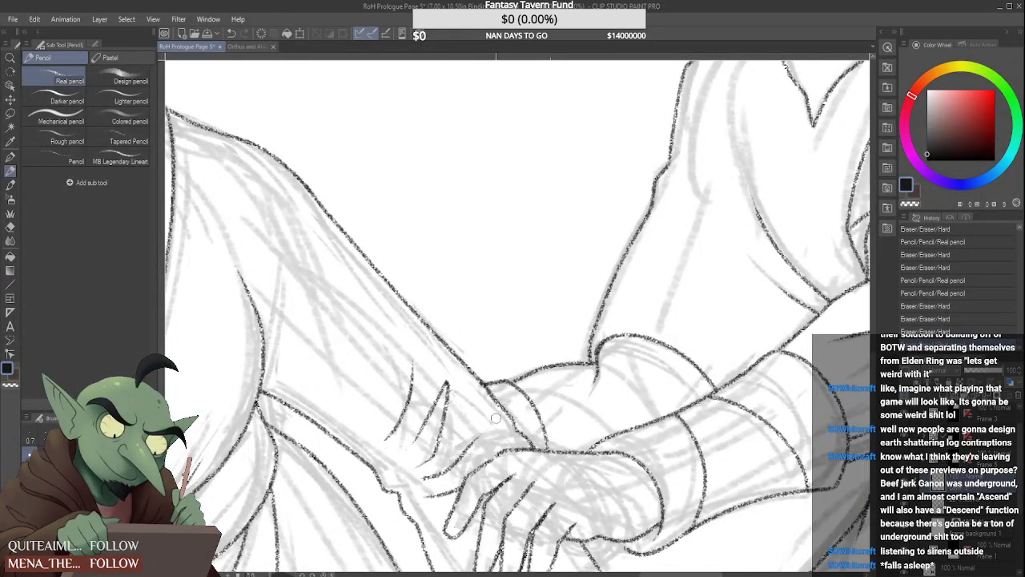
scroll(458, 449, down, 4)
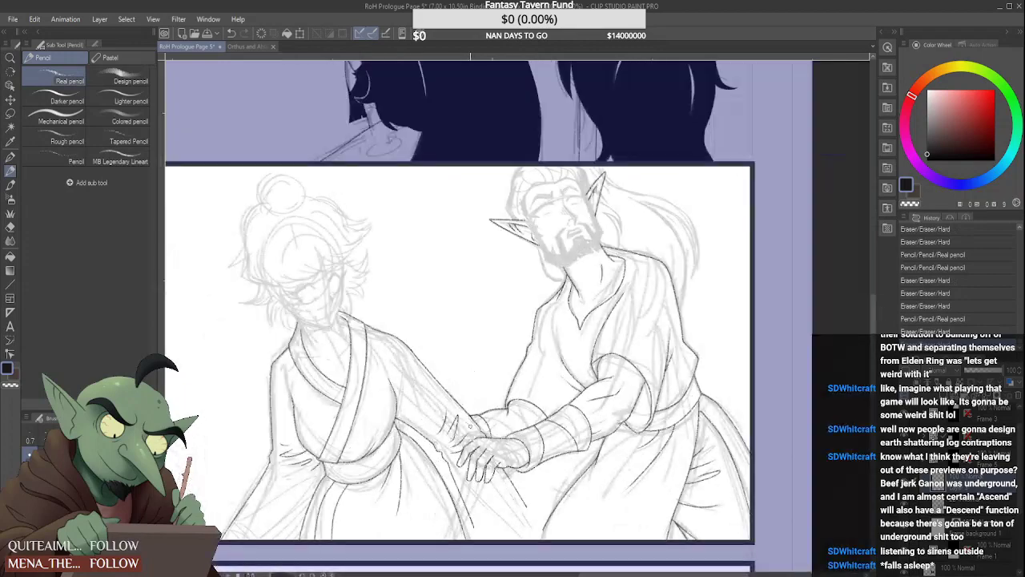
scroll(479, 430, up, 4)
drag(479, 429, 457, 453)
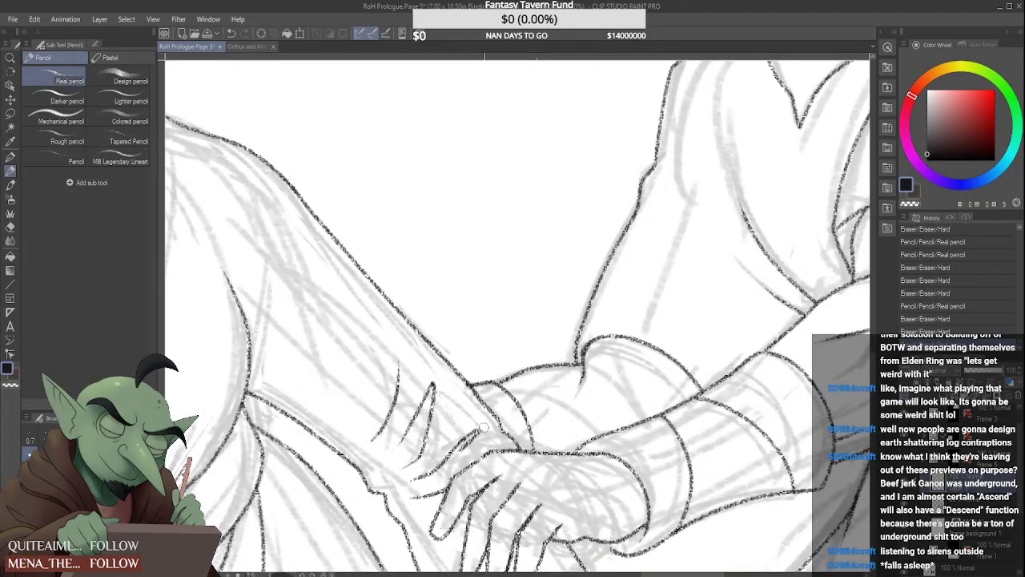
scroll(488, 437, down, 1)
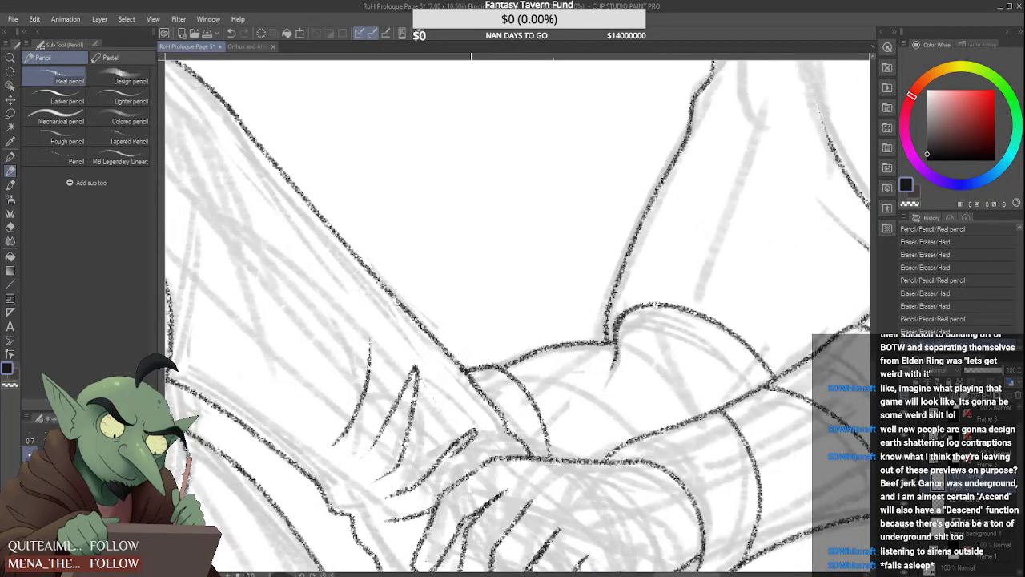
scroll(479, 425, down, 2)
scroll(500, 409, up, 3)
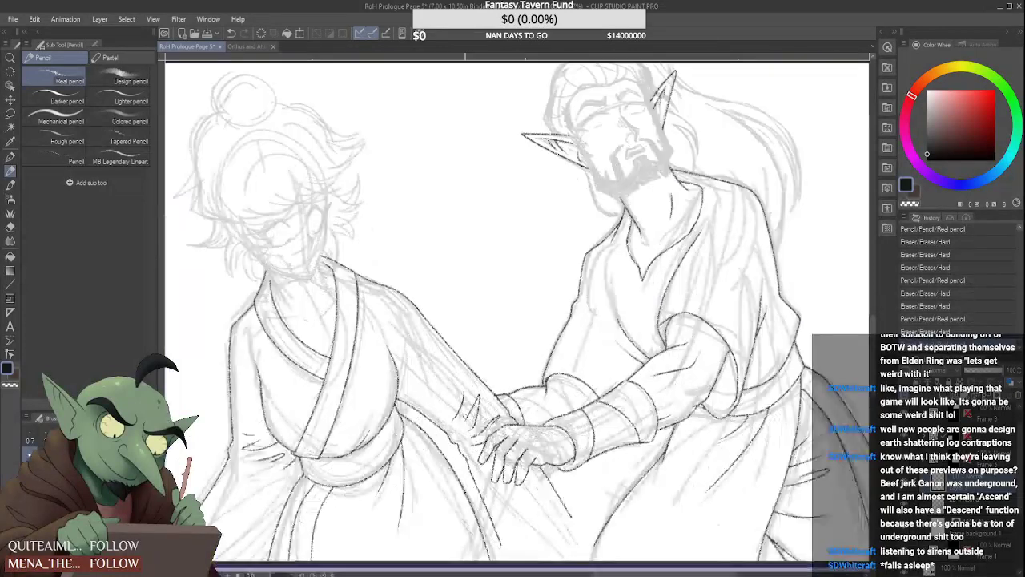
mouse_move(561, 416)
mouse_down()
mouse_move(535, 374)
mouse_move(553, 386)
mouse_up()
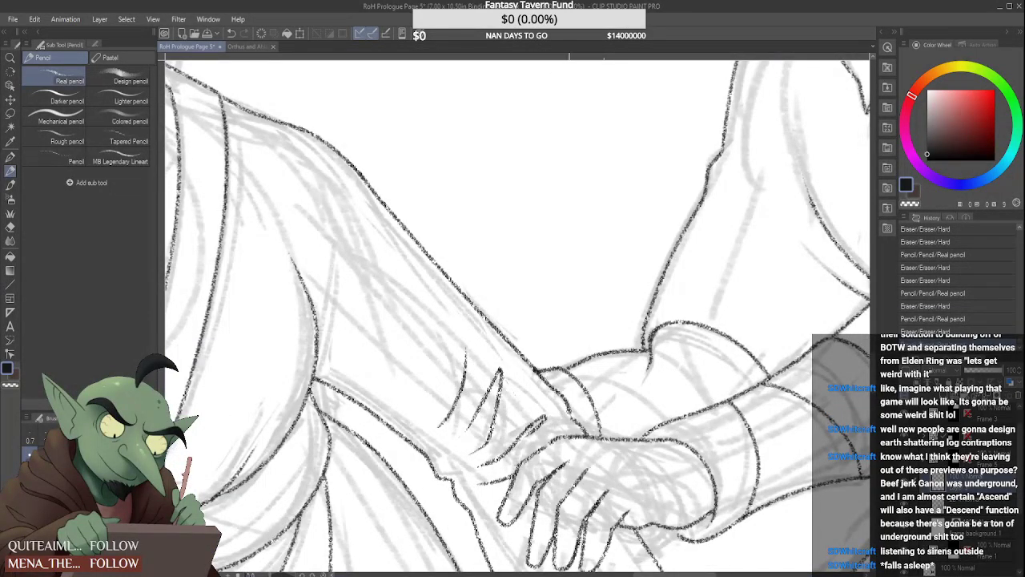
Extend the lower tails of the two sleeve creases nearest the wrist toward the sleeve's underside
scroll(570, 410, down, 4)
scroll(556, 420, up, 4)
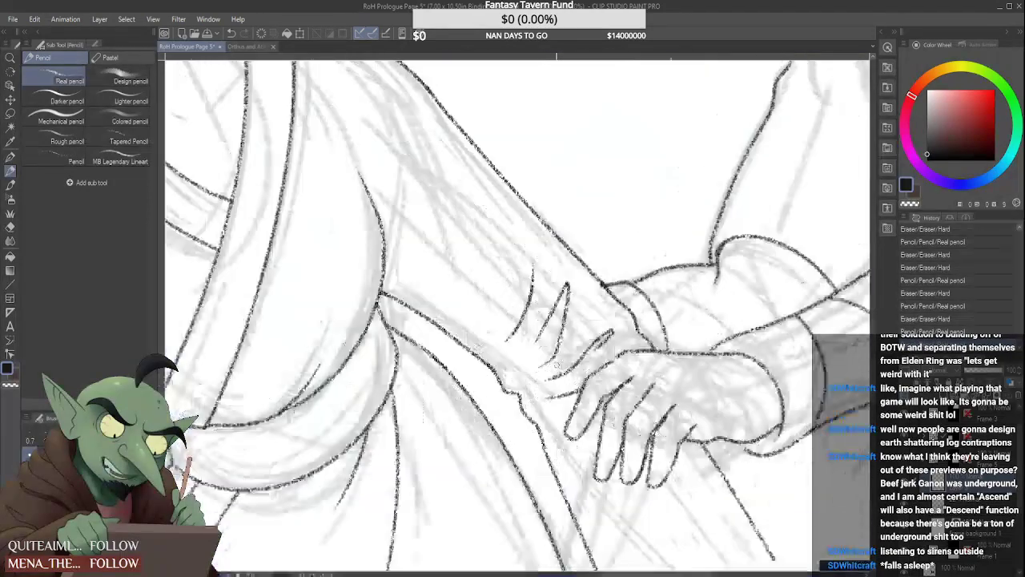
scroll(557, 367, up, 1)
drag(547, 383, 522, 396)
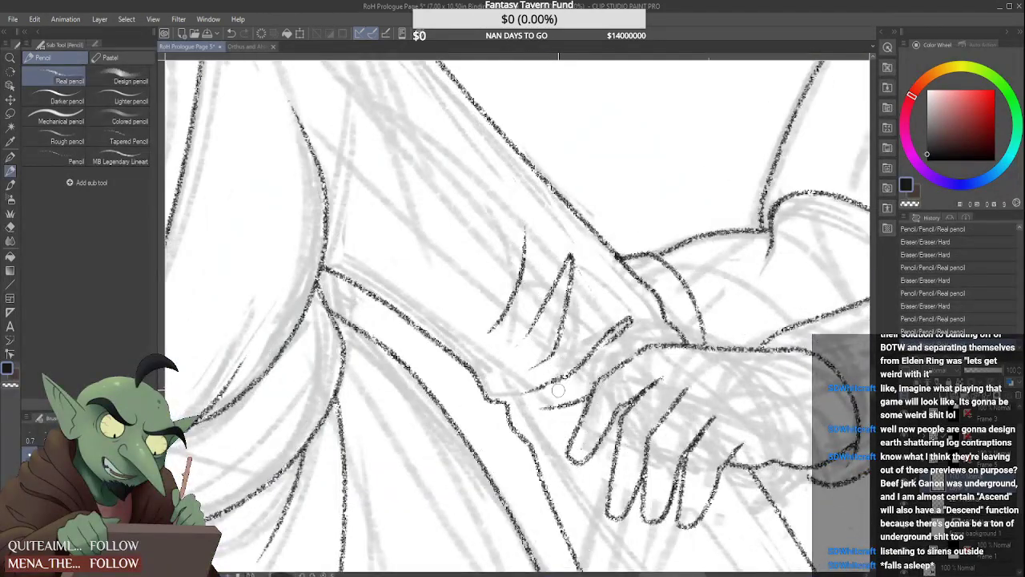
scroll(535, 366, up, 2)
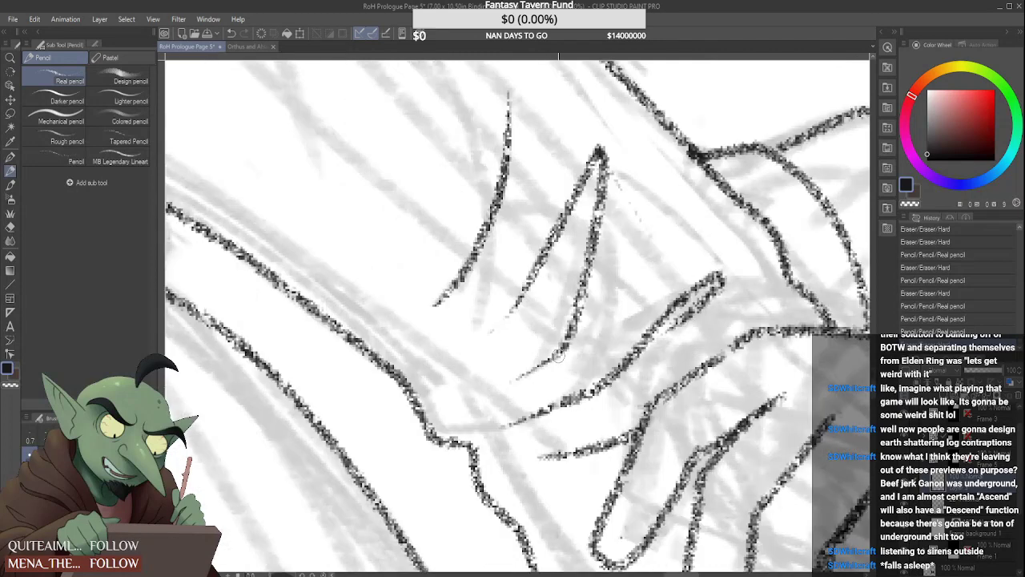
drag(562, 349, 484, 395)
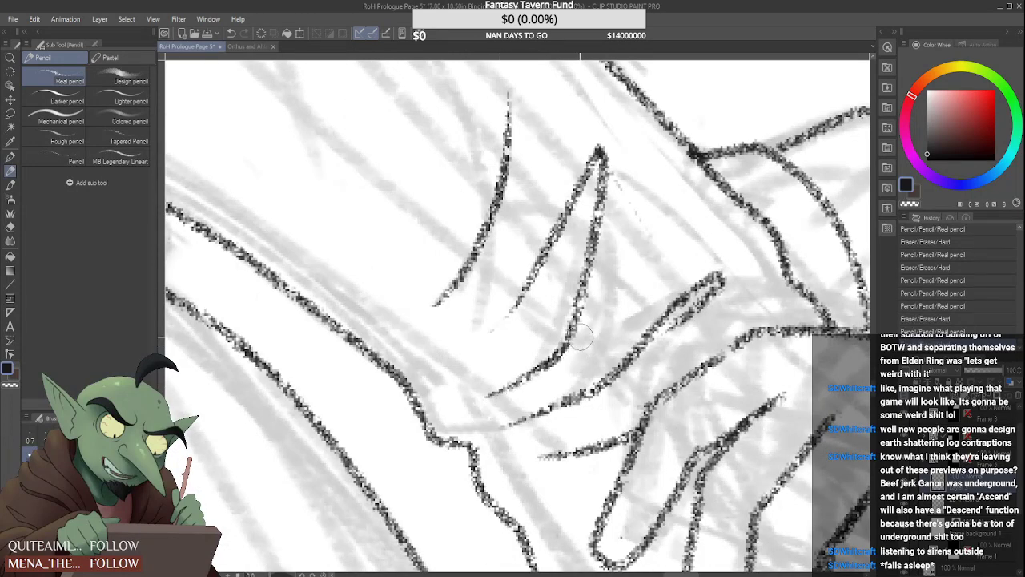
mouse_move(554, 409)
mouse_down()
mouse_move(610, 369)
mouse_move(551, 400)
mouse_up()
Clean up the wrist crease's lower end and refine the small step where the sleeve's underside turns down
scroll(582, 383, down, 2)
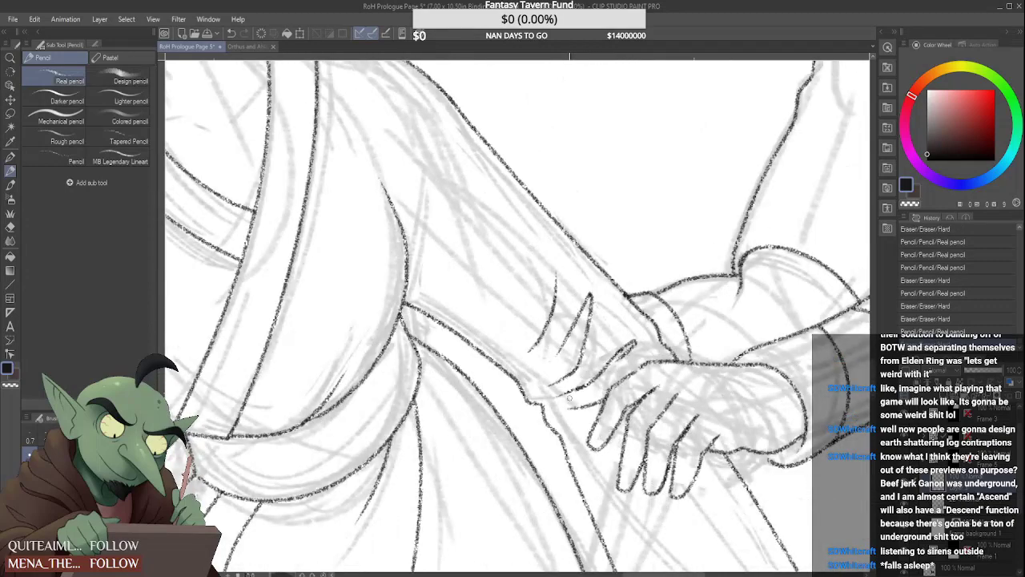
scroll(570, 398, down, 5)
scroll(574, 391, up, 6)
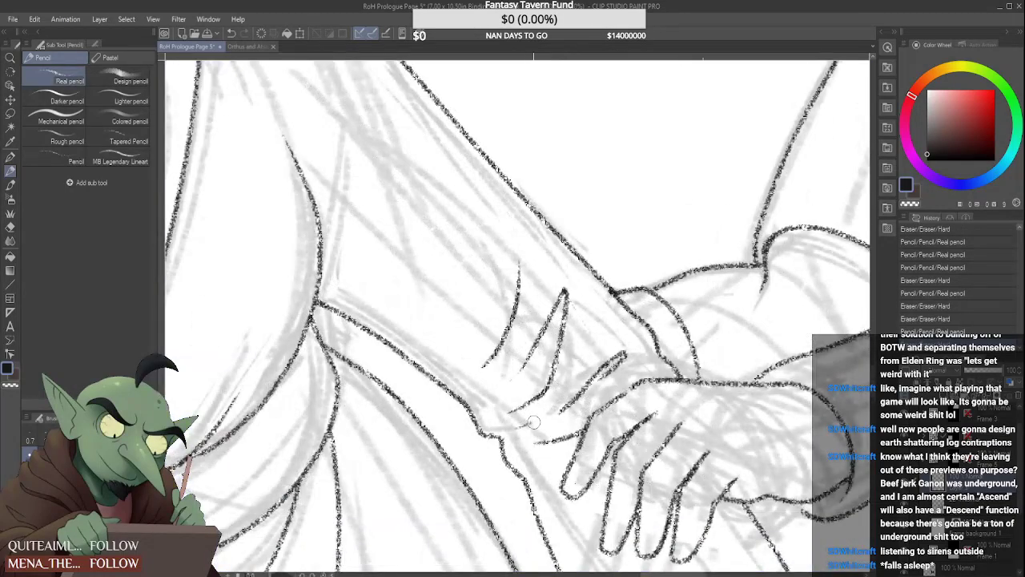
scroll(535, 422, up, 3)
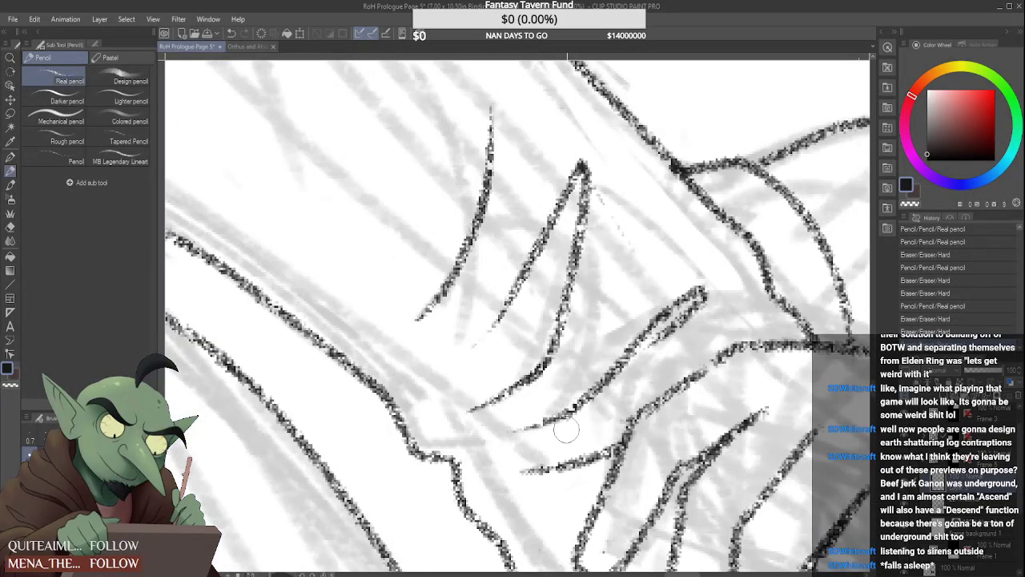
drag(565, 430, 553, 425)
mouse_move(474, 469)
mouse_down()
mouse_move(429, 455)
mouse_move(454, 475)
mouse_up()
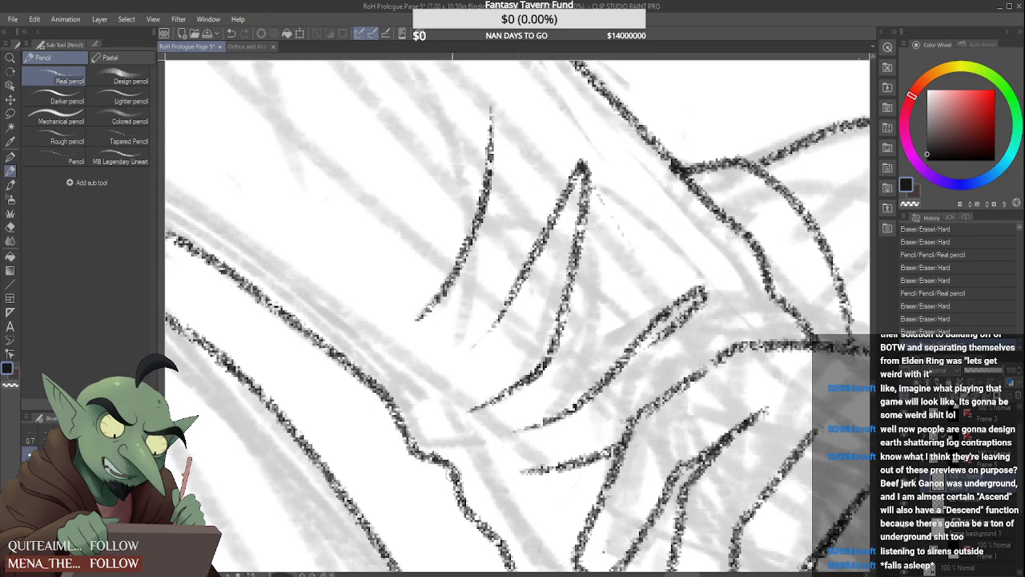
mouse_move(431, 442)
mouse_down()
mouse_move(446, 445)
mouse_move(452, 463)
mouse_up()
Ink the hanging sleeve's curved bottom hem between its two side edges, redrawing it until it joins them cleanly
scroll(467, 417, down, 6)
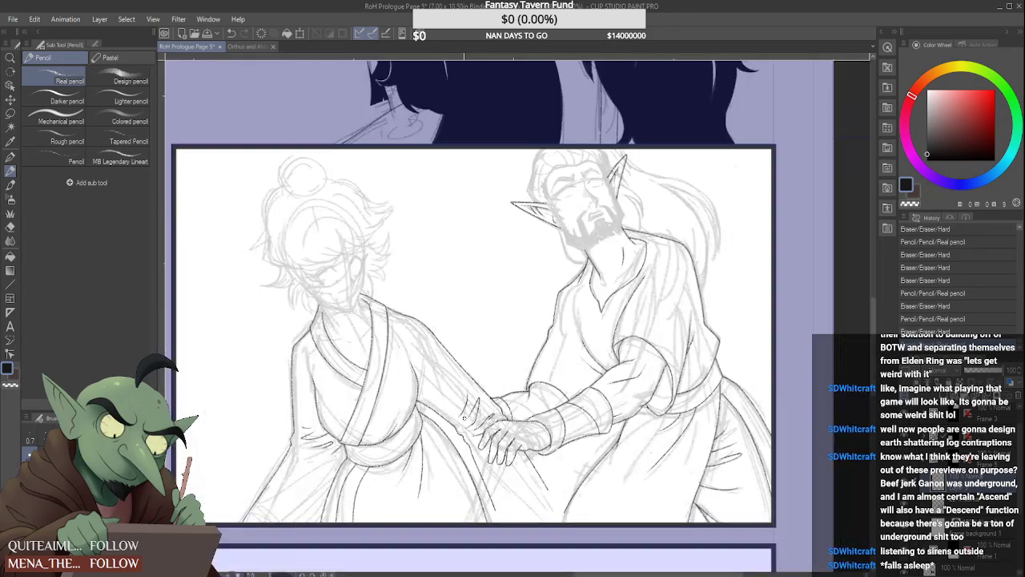
scroll(509, 475, up, 2)
drag(464, 486, 542, 453)
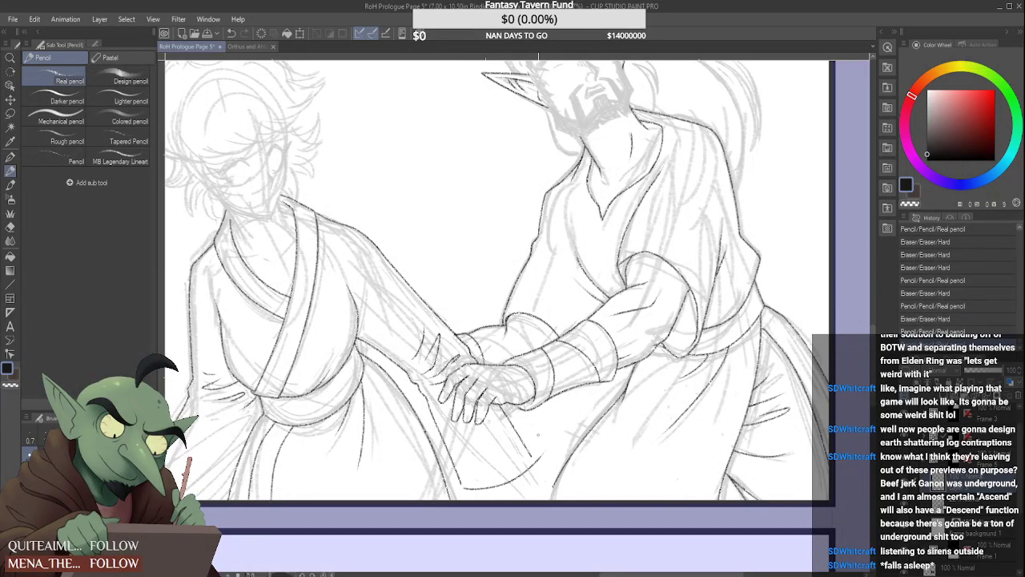
scroll(524, 459, down, 4)
scroll(525, 459, up, 5)
key(ctrl+z)
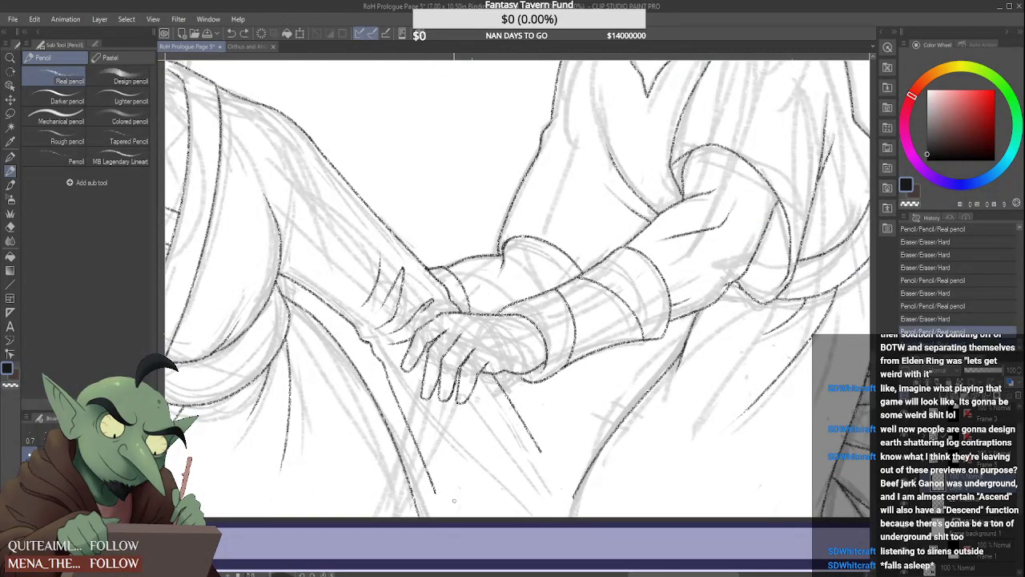
drag(439, 502, 532, 451)
key(ctrl+z)
mouse_move(440, 496)
mouse_down()
mouse_move(527, 478)
mouse_move(542, 453)
mouse_up()
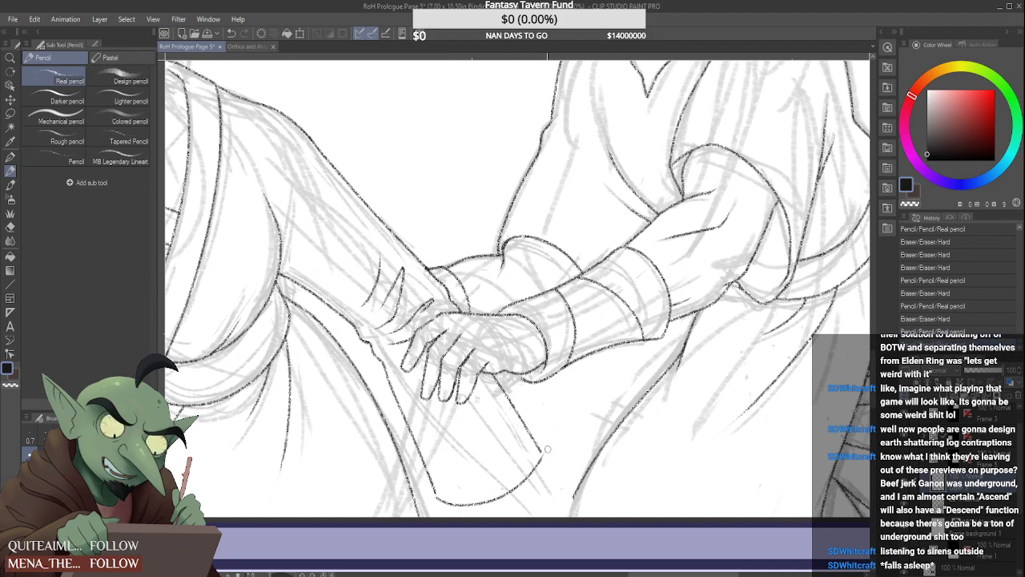
Round off the corner where the hanging sleeve's far edge meets the curved hem
scroll(547, 453, up, 3)
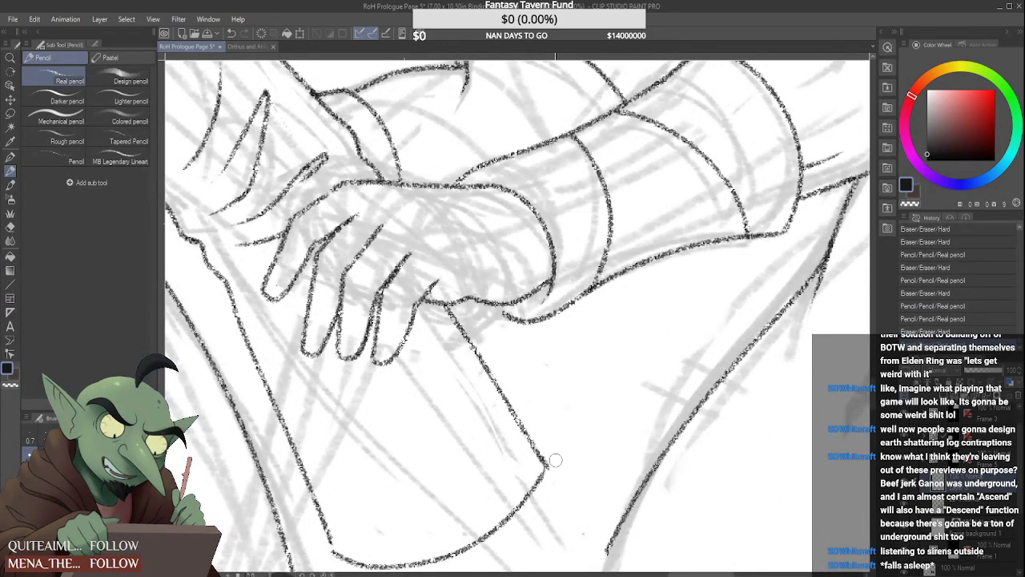
scroll(553, 458, up, 3)
drag(551, 468, 524, 499)
scroll(446, 503, down, 4)
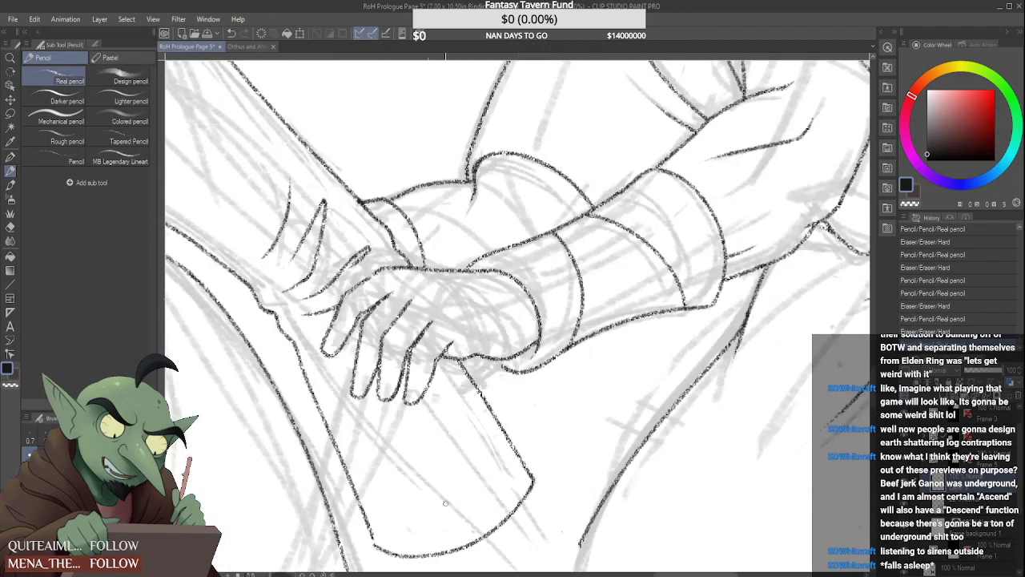
Ink the short creases running outward from the outer edge of the clasping hand's first finger
scroll(377, 529, up, 1)
scroll(371, 548, down, 5)
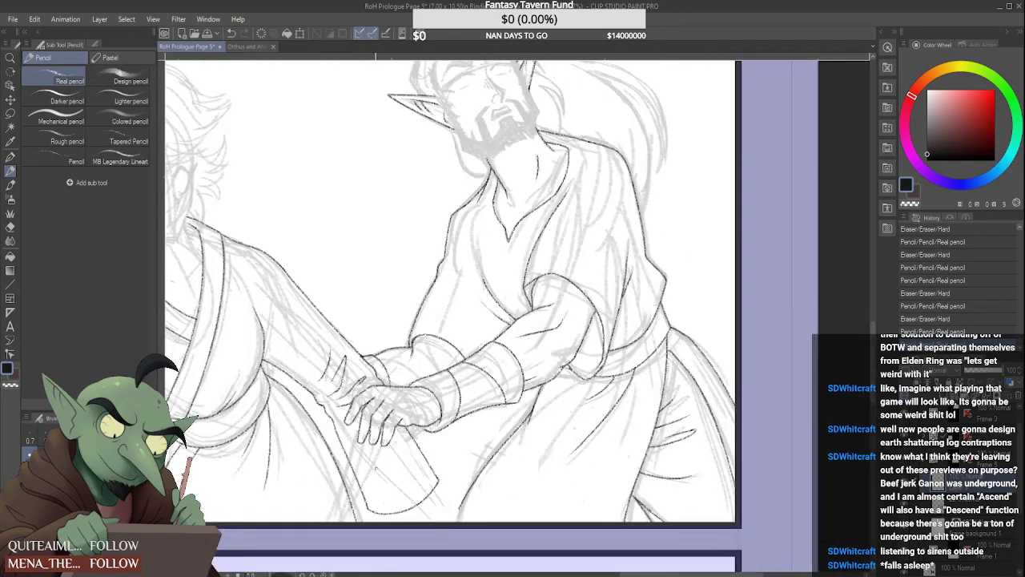
scroll(368, 436, up, 5)
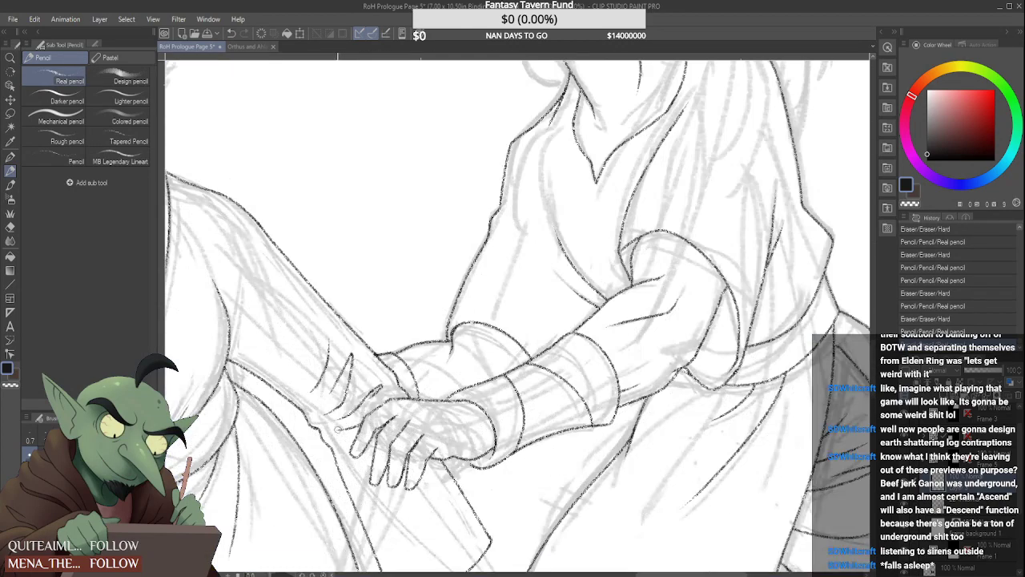
drag(375, 433, 340, 447)
scroll(354, 436, up, 3)
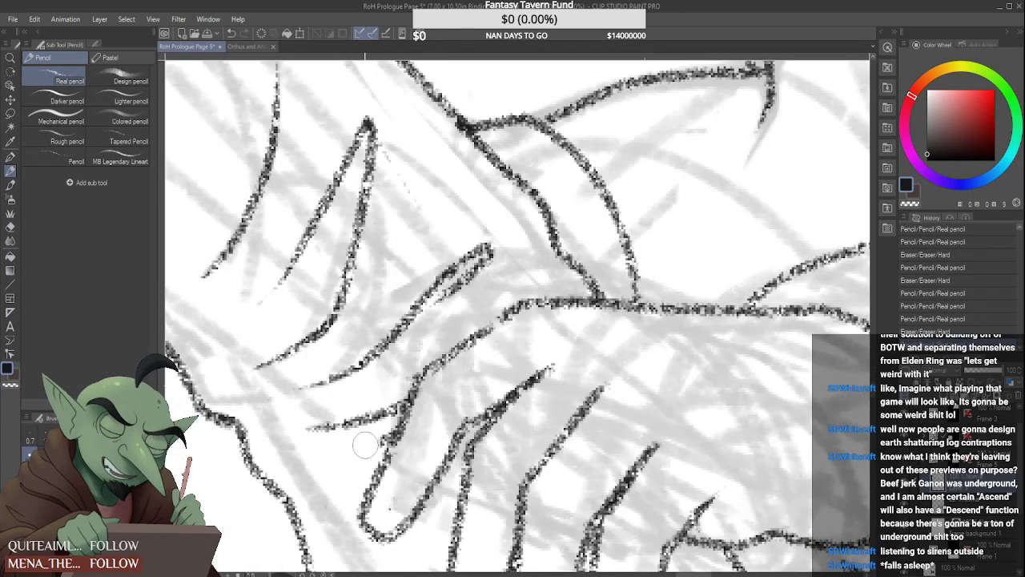
click(387, 510)
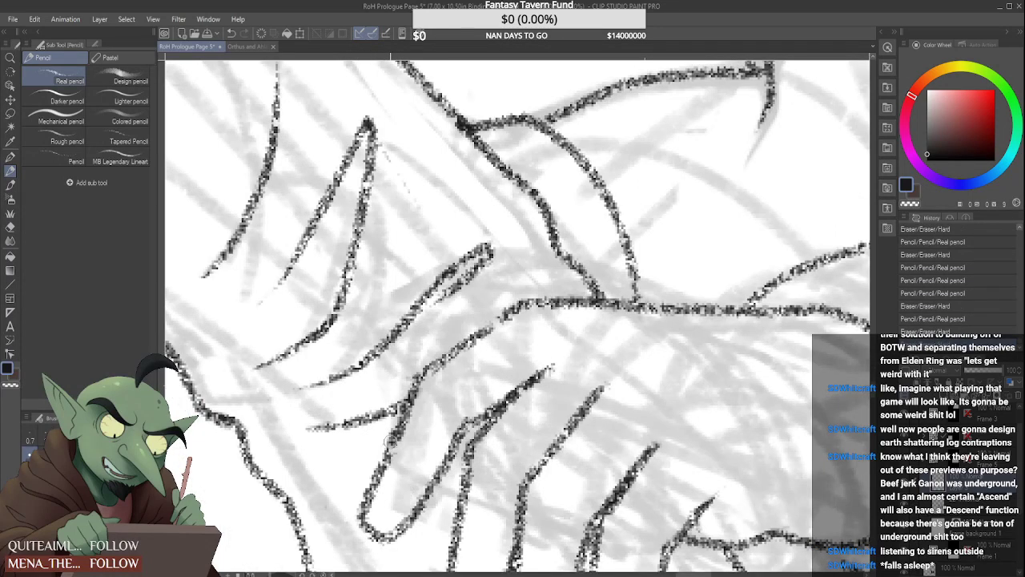
mouse_move(391, 442)
mouse_down()
mouse_move(327, 456)
mouse_move(350, 464)
mouse_move(327, 474)
mouse_move(337, 458)
mouse_move(326, 470)
mouse_up()
scroll(326, 474, down, 3)
scroll(360, 445, up, 5)
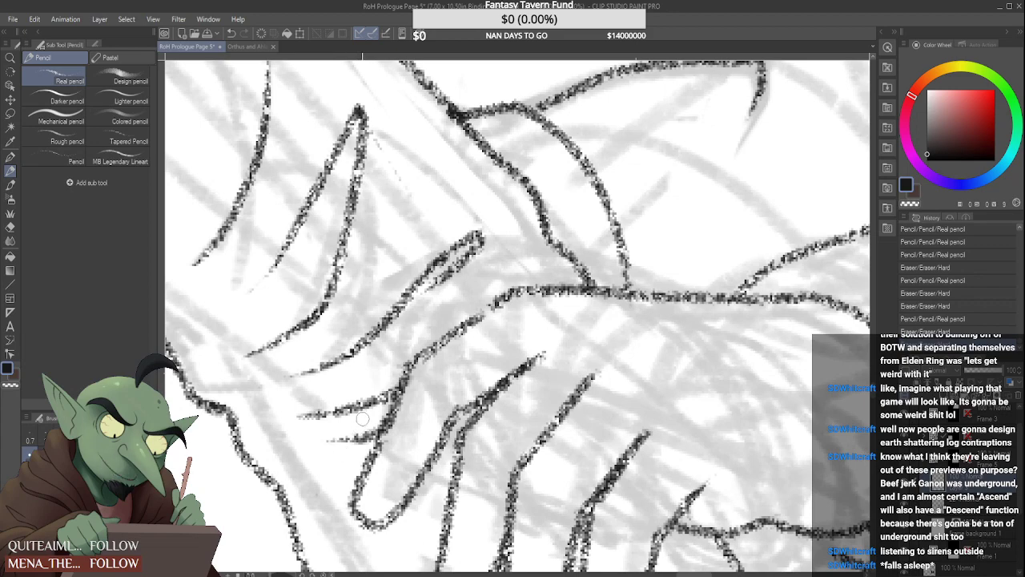
scroll(352, 436, down, 5)
scroll(383, 377, up, 6)
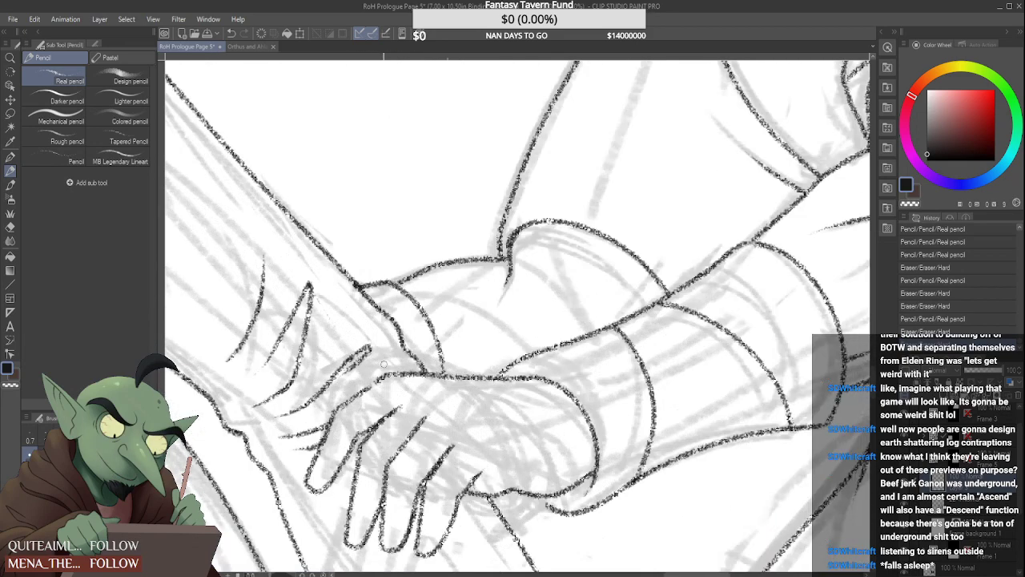
Trim and clean up the tip of the narrow looped crease just above the clasping hand's knuckles
drag(353, 346, 361, 370)
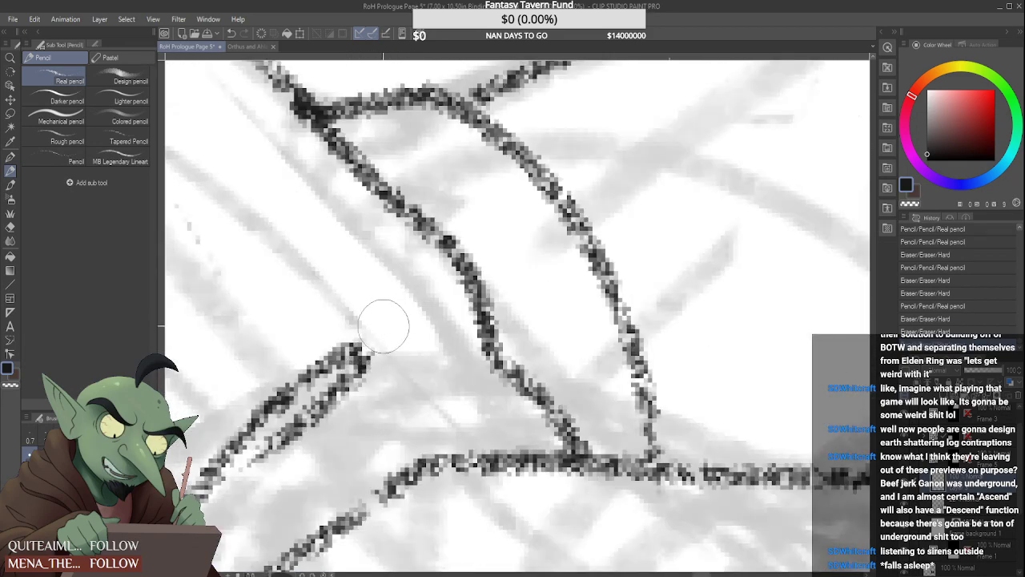
drag(382, 332, 378, 334)
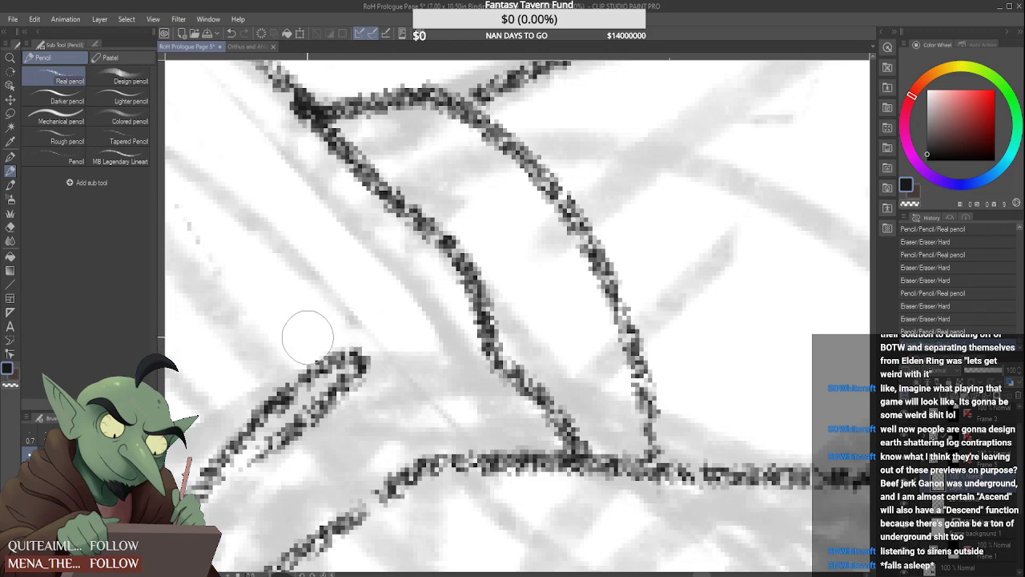
scroll(344, 353, down, 10)
mouse_move(304, 338)
mouse_down()
mouse_move(345, 352)
mouse_move(258, 413)
mouse_up()
scroll(342, 343, up, 8)
mouse_move(296, 365)
mouse_down()
mouse_move(246, 409)
mouse_move(275, 382)
mouse_move(279, 371)
mouse_move(251, 386)
mouse_move(269, 345)
mouse_move(256, 374)
mouse_up()
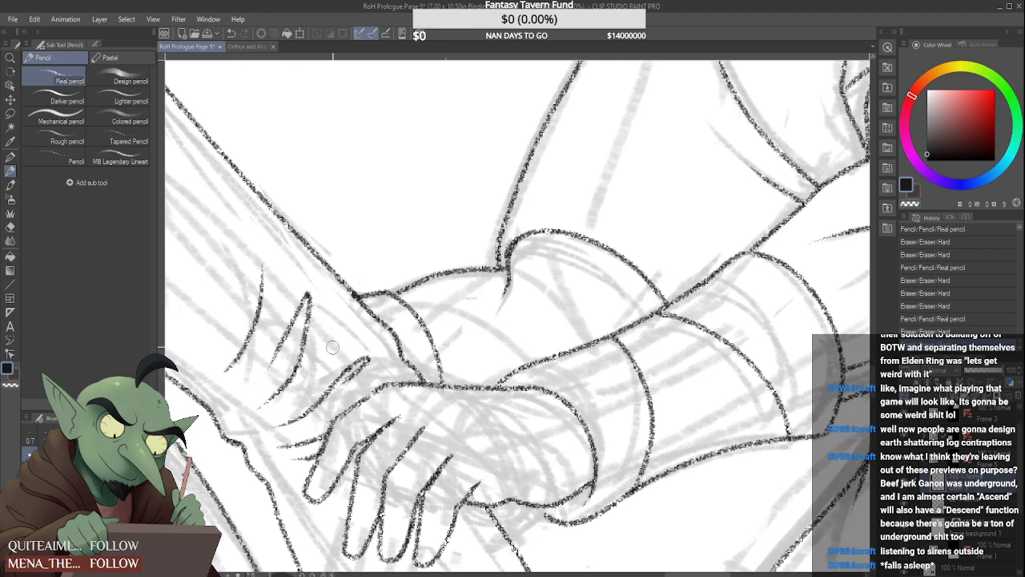
Redraw the upper end of the crease above the knuckles as a wider hooked shape bending back toward the hand
scroll(338, 351, down, 8)
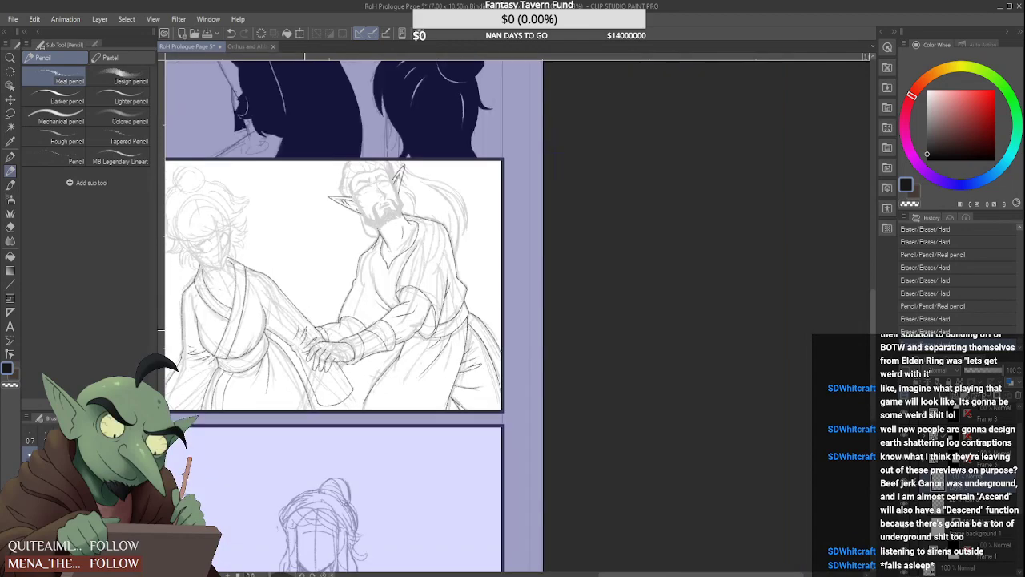
scroll(304, 333, up, 3)
drag(320, 325, 315, 336)
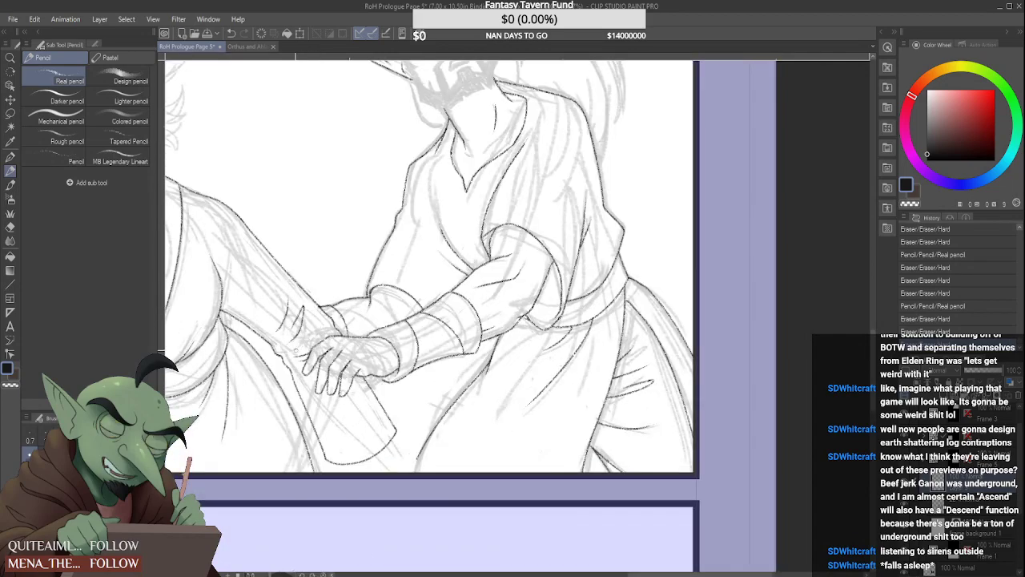
scroll(293, 346, down, 3)
scroll(296, 346, up, 4)
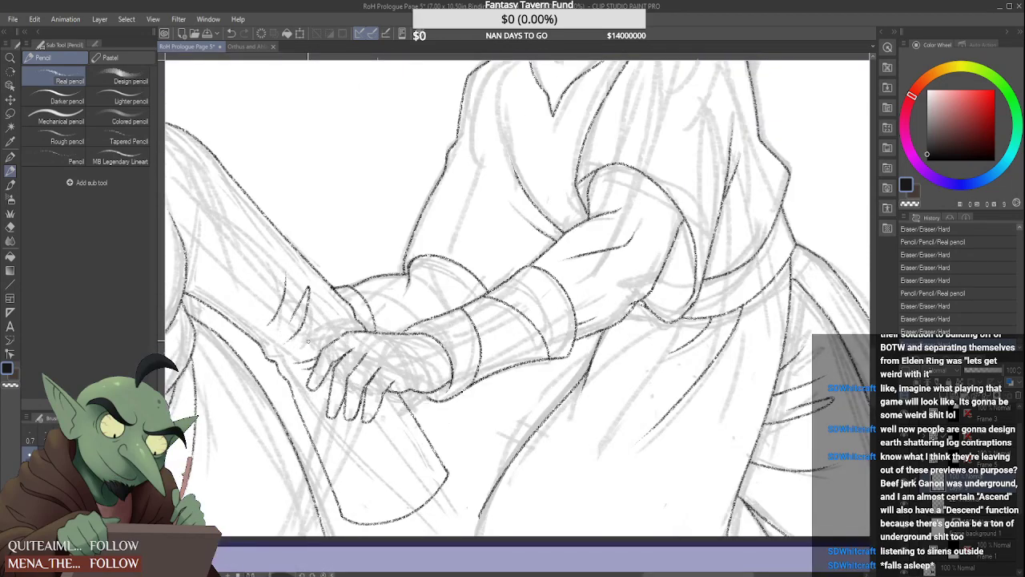
mouse_move(341, 313)
mouse_down()
mouse_move(275, 388)
mouse_move(366, 320)
mouse_move(341, 325)
mouse_up()
scroll(326, 322, down, 4)
scroll(325, 322, up, 4)
scroll(327, 321, up, 3)
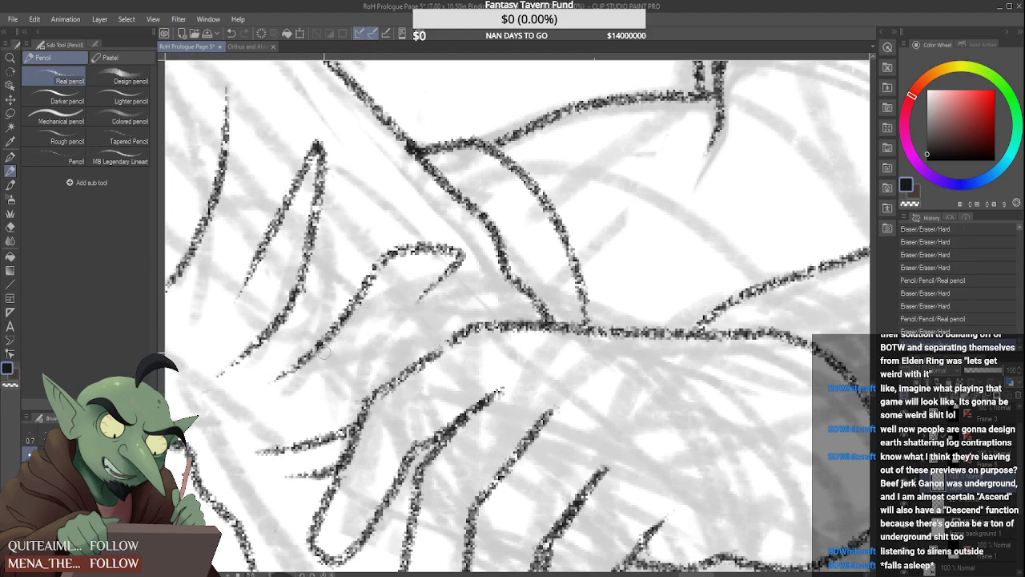
Rework the corner where the hanging sleeve's near edge meets the curved hem, rounding it off
scroll(324, 362, down, 5)
scroll(371, 437, up, 2)
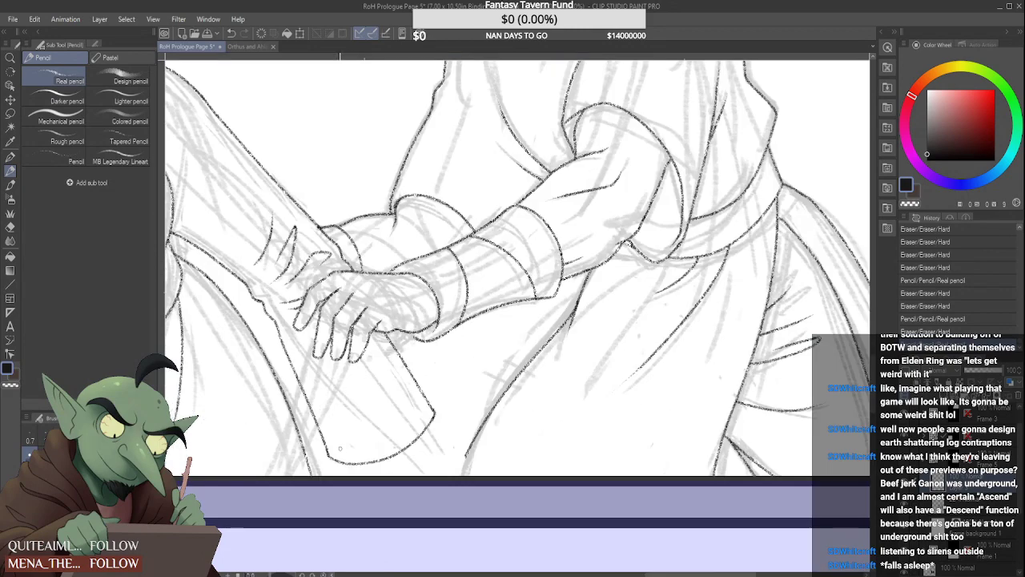
drag(309, 443, 318, 472)
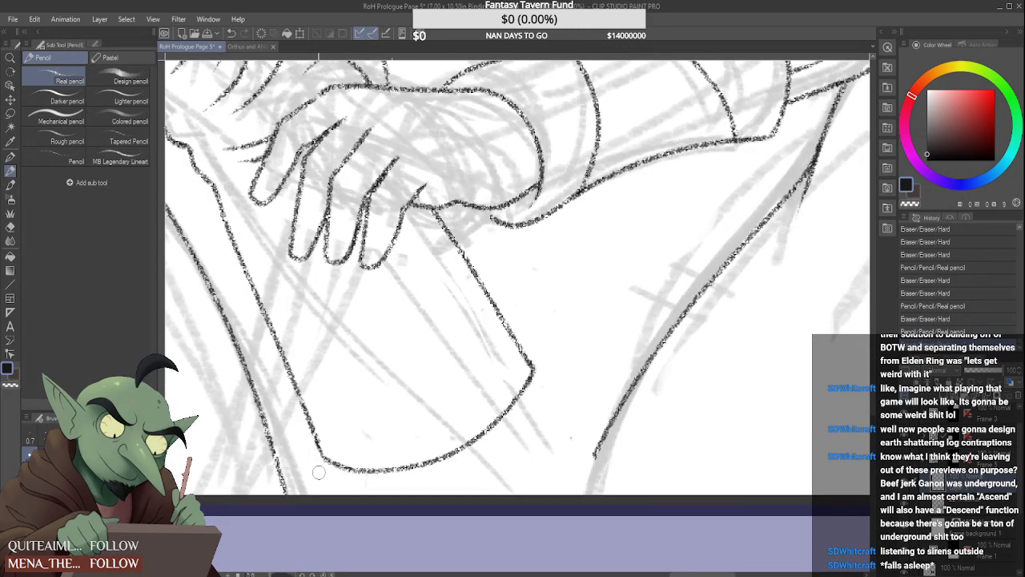
drag(313, 436, 325, 463)
scroll(523, 230, down, 3)
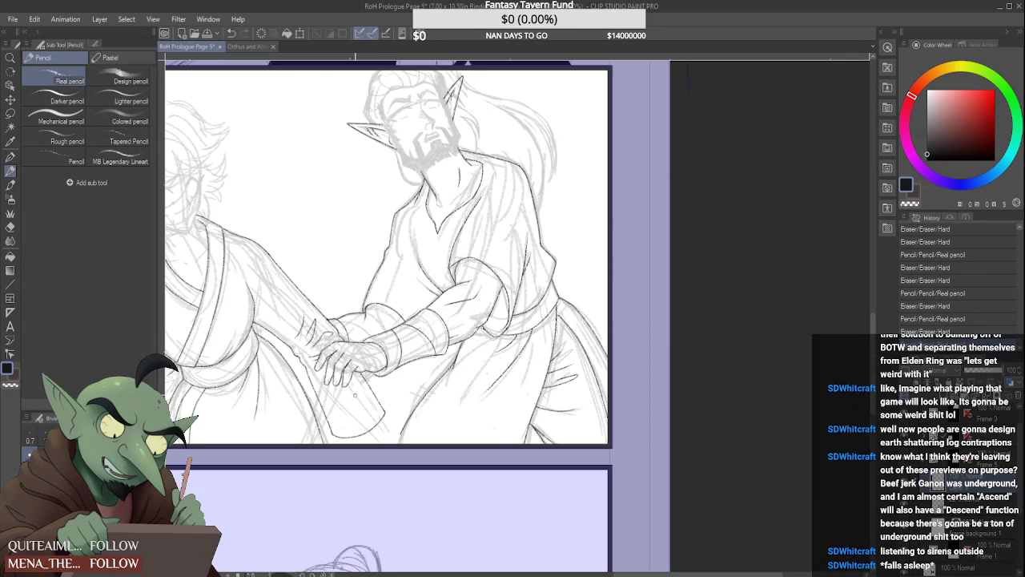
Erase the hanging sleeve's near edge and redraw it from below the wrist, curving smoothly into the bottom hem
scroll(524, 228, down, 2)
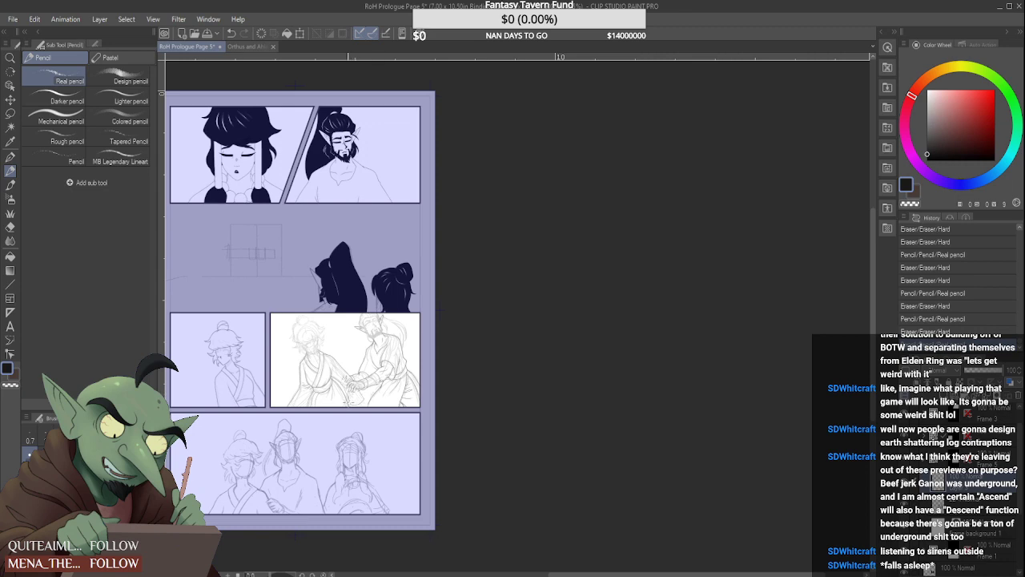
scroll(346, 398, up, 5)
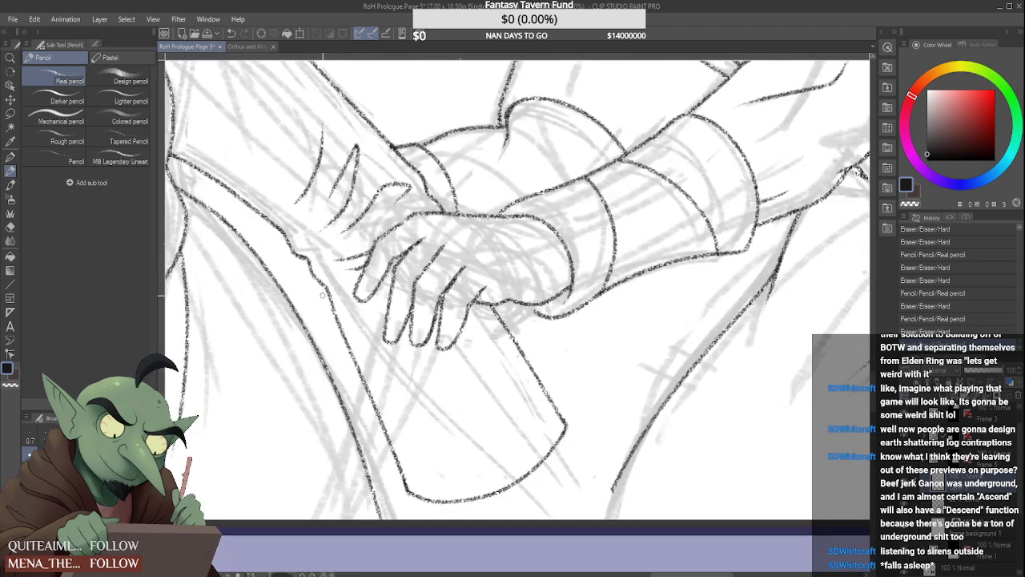
mouse_move(323, 295)
mouse_down()
mouse_move(391, 454)
mouse_move(357, 361)
mouse_up()
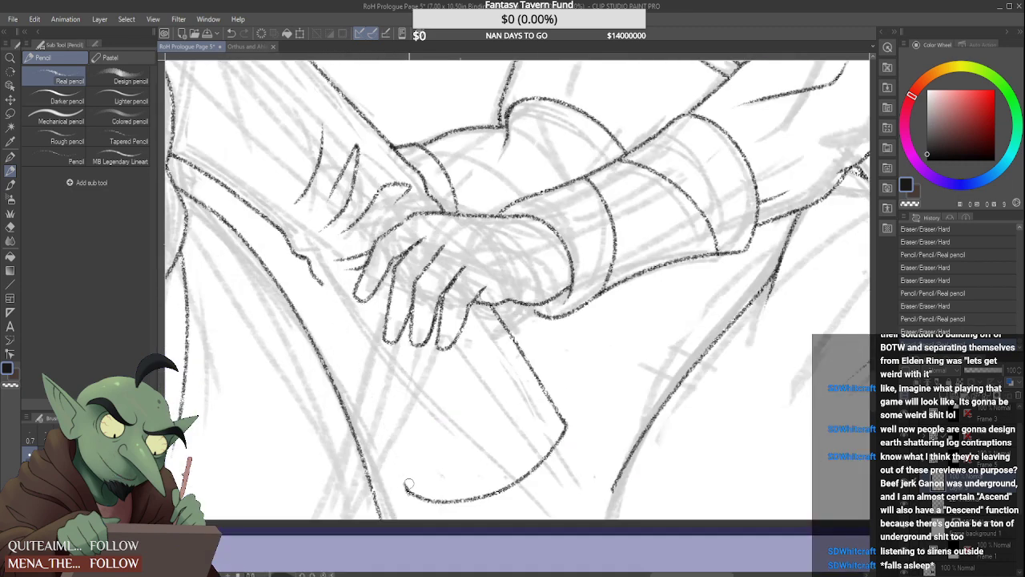
drag(408, 484, 344, 340)
drag(324, 287, 406, 487)
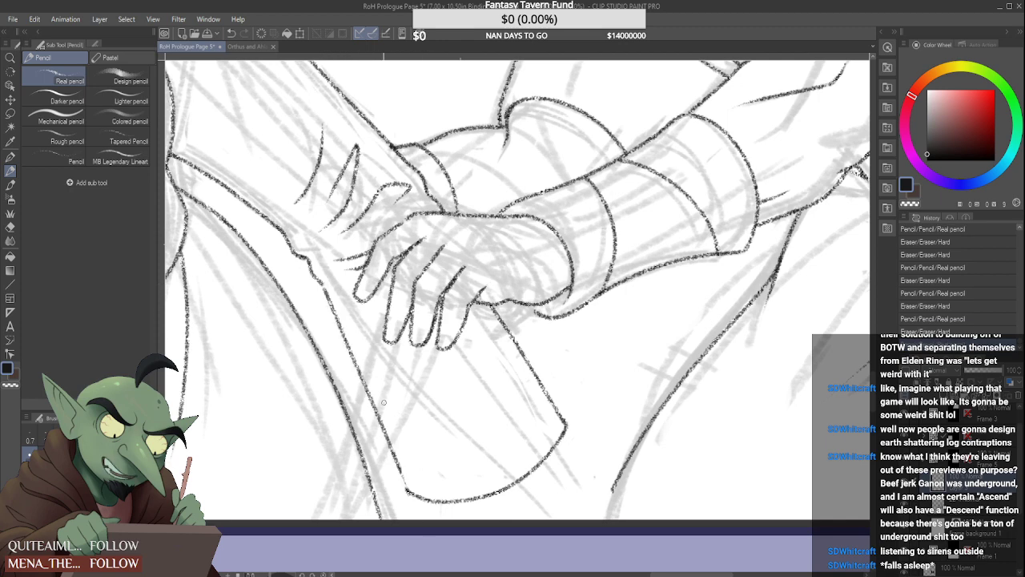
key(ctrl+z)
mouse_move(319, 278)
mouse_down()
mouse_move(407, 513)
mouse_move(394, 485)
mouse_move(410, 495)
mouse_up()
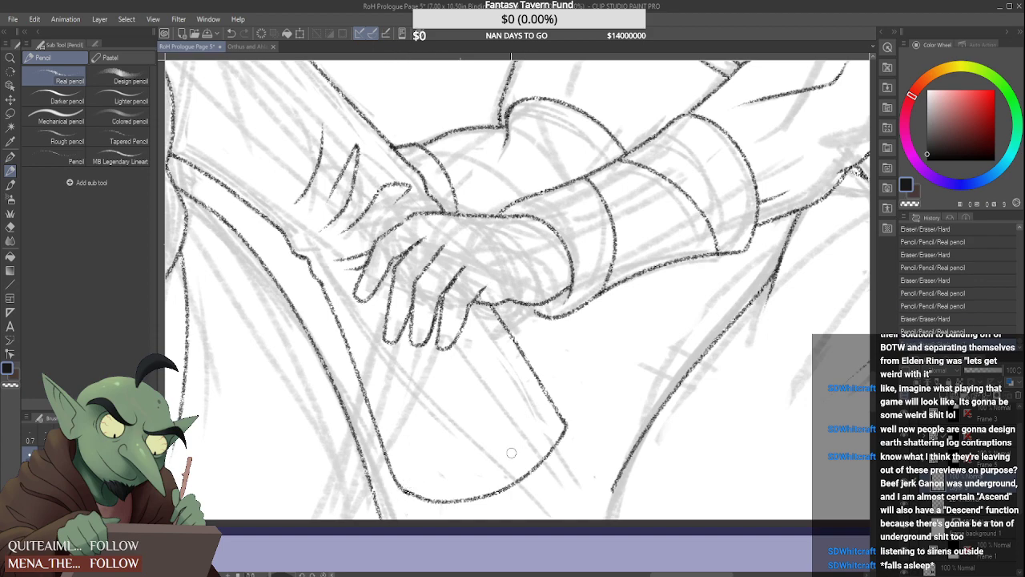
scroll(511, 453, down, 4)
scroll(511, 450, up, 3)
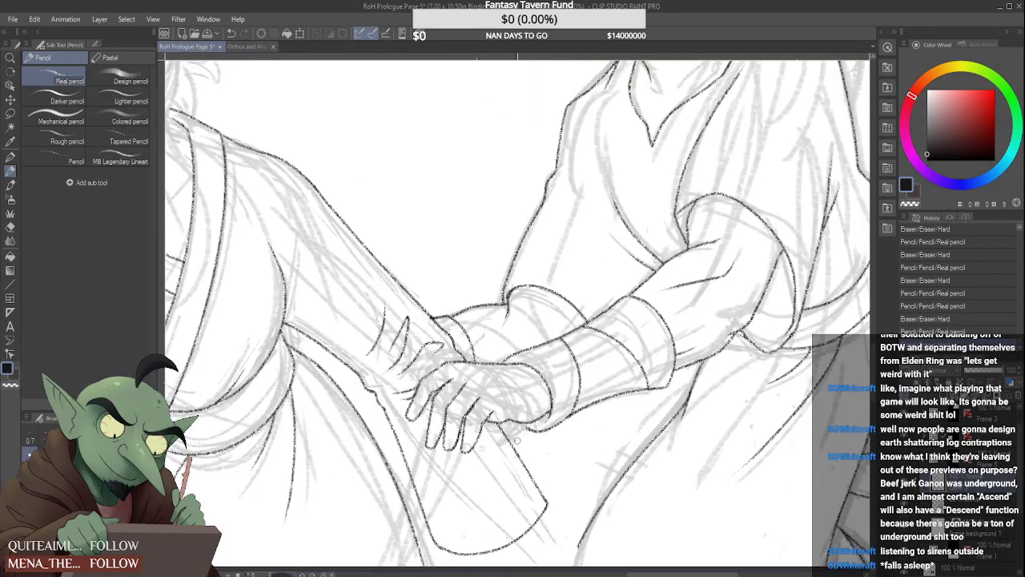
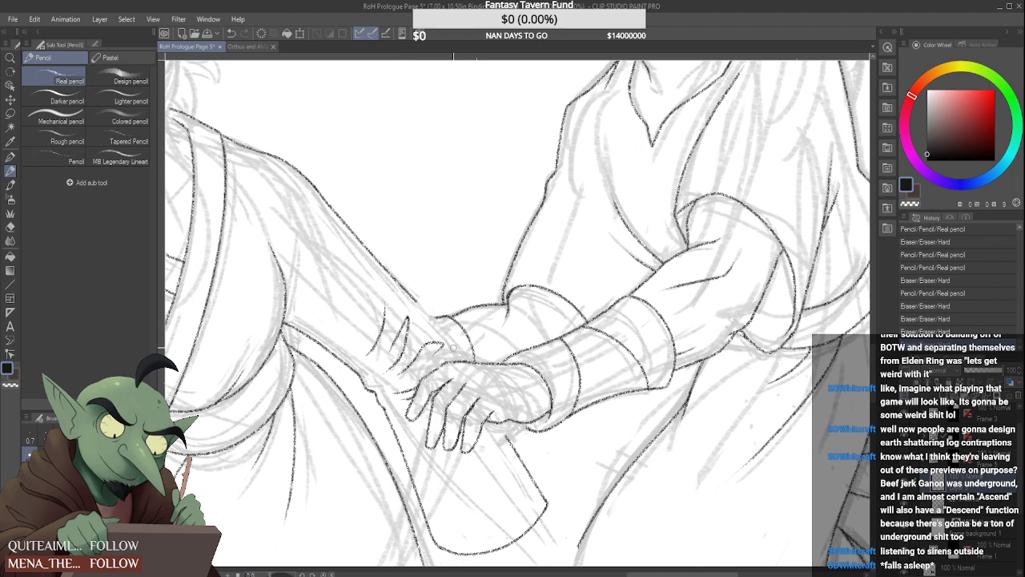
Try to extend the outstretched arm's upper edge down past the wrist cuff, then undo the strokes
scroll(463, 356, down, 1)
scroll(373, 276, up, 1)
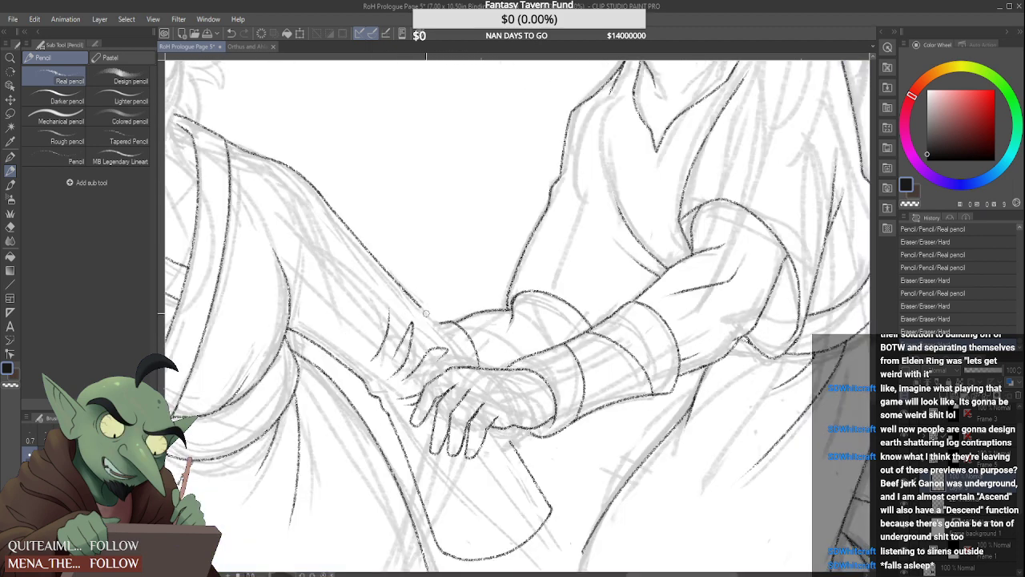
mouse_move(426, 314)
mouse_down()
mouse_move(336, 214)
mouse_move(442, 322)
mouse_up()
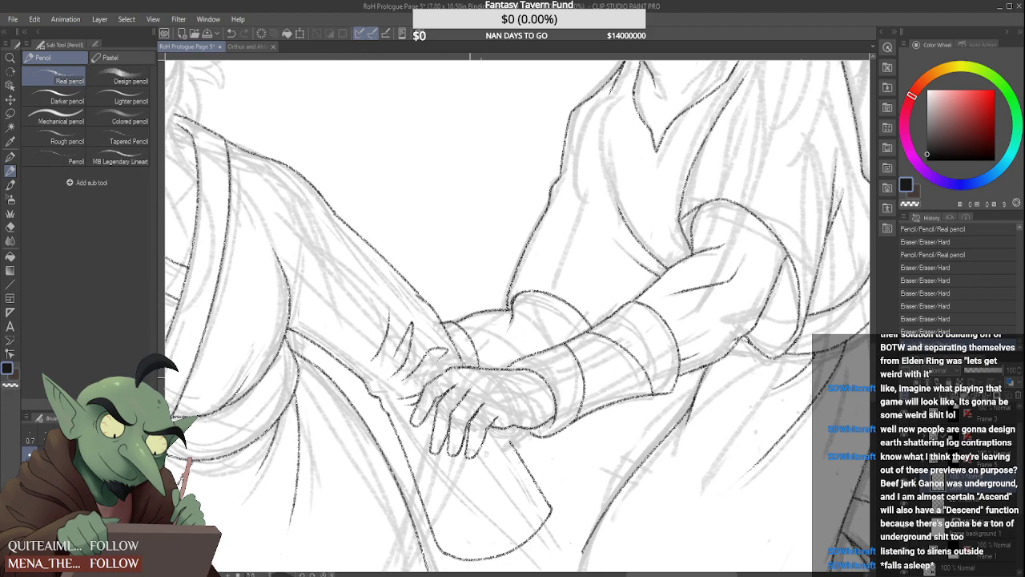
scroll(440, 314, down, 4)
scroll(433, 289, up, 2)
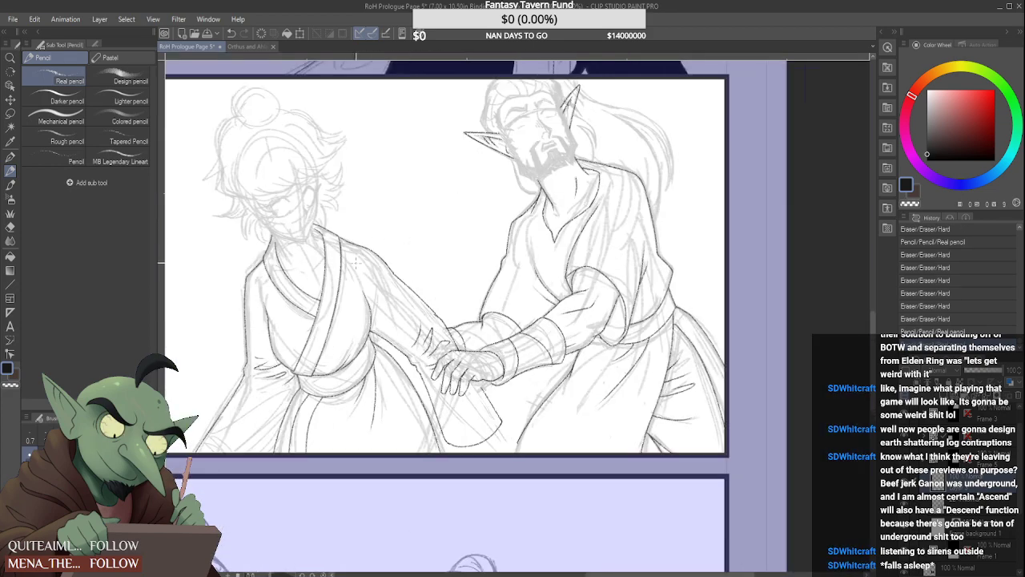
mouse_move(453, 349)
mouse_down()
mouse_move(440, 315)
mouse_move(456, 349)
mouse_move(445, 335)
mouse_up()
key(ctrl+z)
key(ctrl+z)
key(ctrl+z)
scroll(473, 352, up, 4)
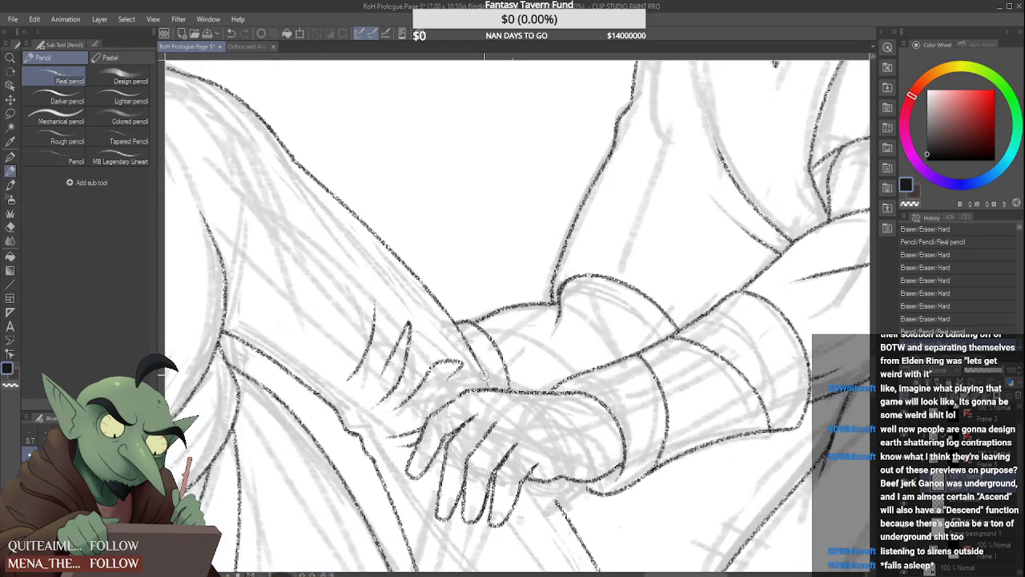
Erase the lower end of the outstretched arm's upper edge and redraw it to run just past the wrist cuff
drag(484, 374, 421, 283)
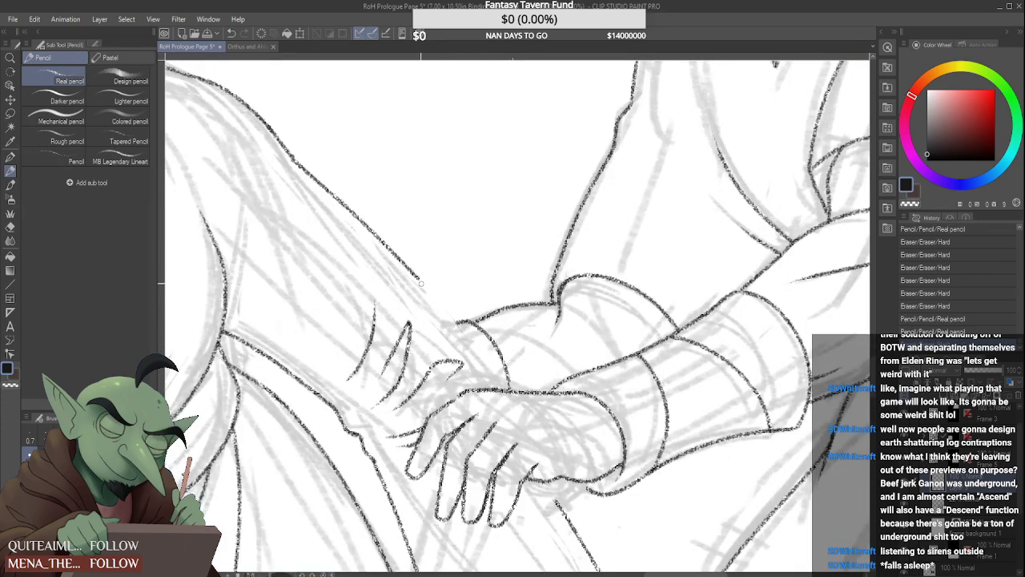
scroll(477, 352, down, 4)
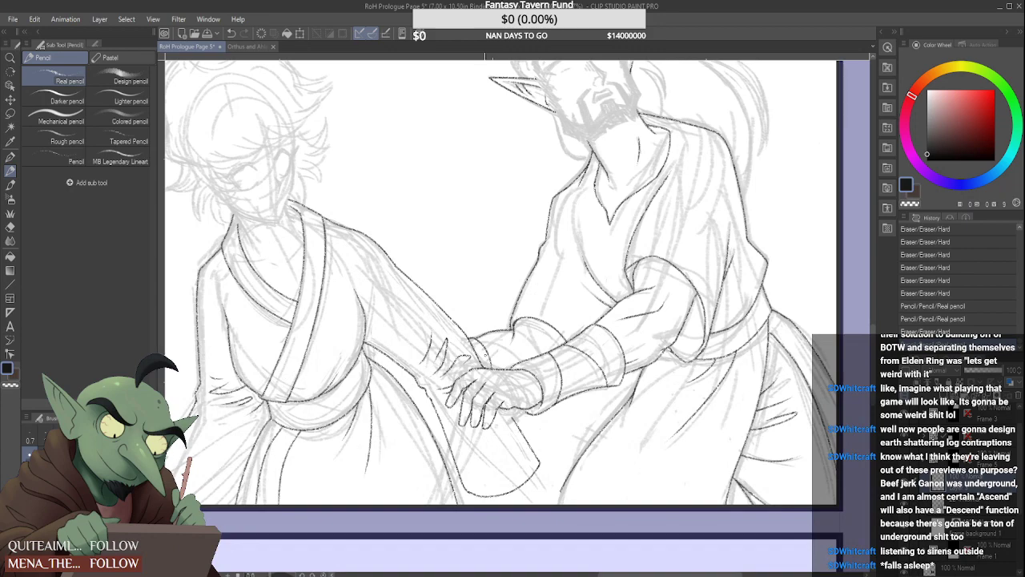
scroll(488, 361, down, 3)
scroll(472, 370, down, 2)
scroll(464, 364, up, 8)
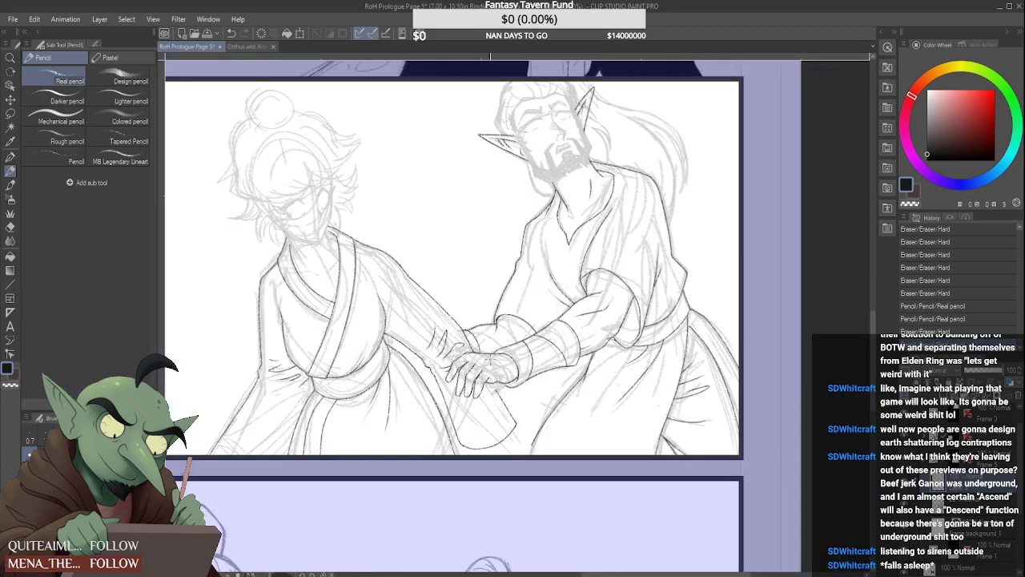
key(ctrl+z)
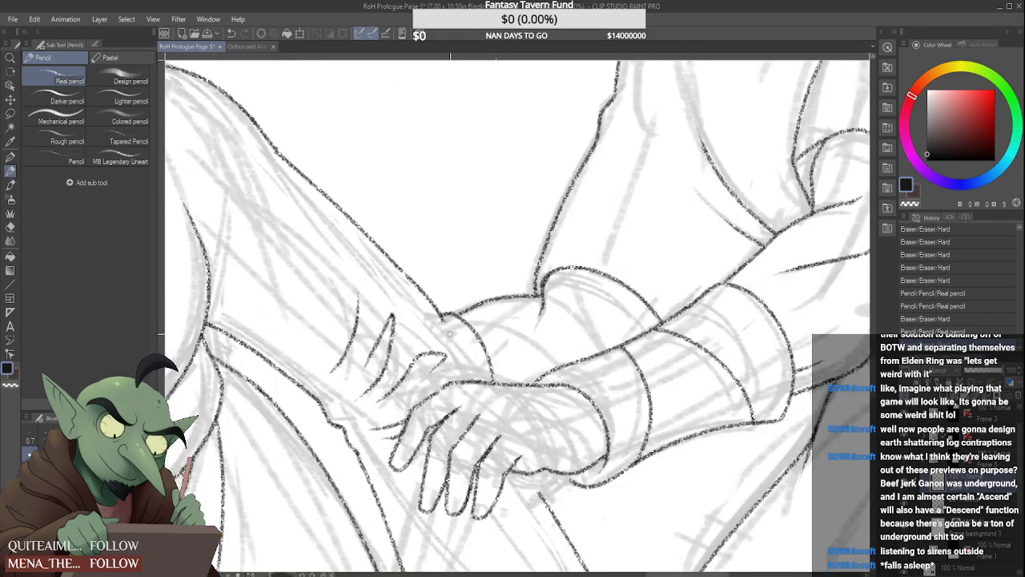
drag(439, 314, 450, 329)
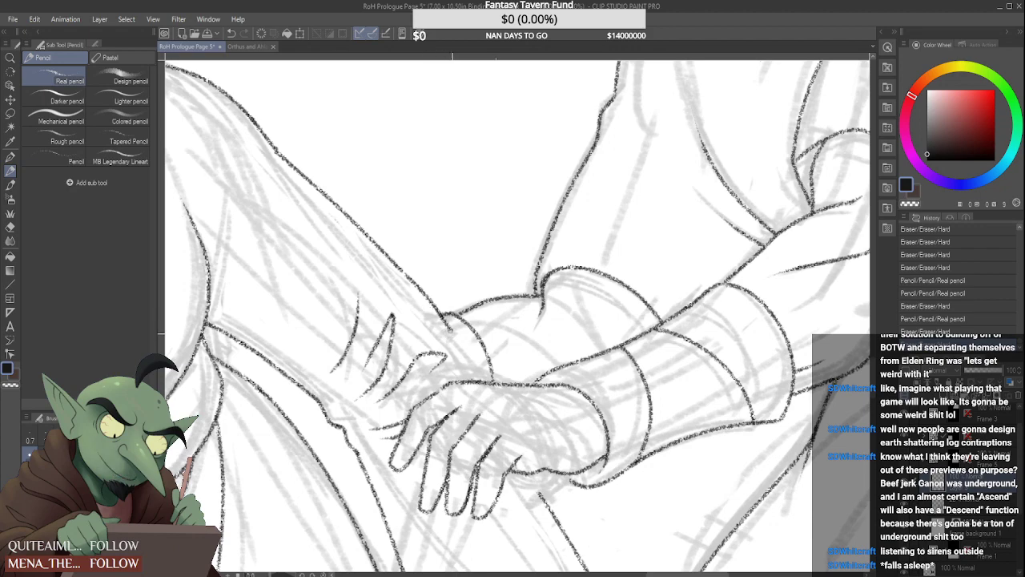
scroll(454, 301, down, 4)
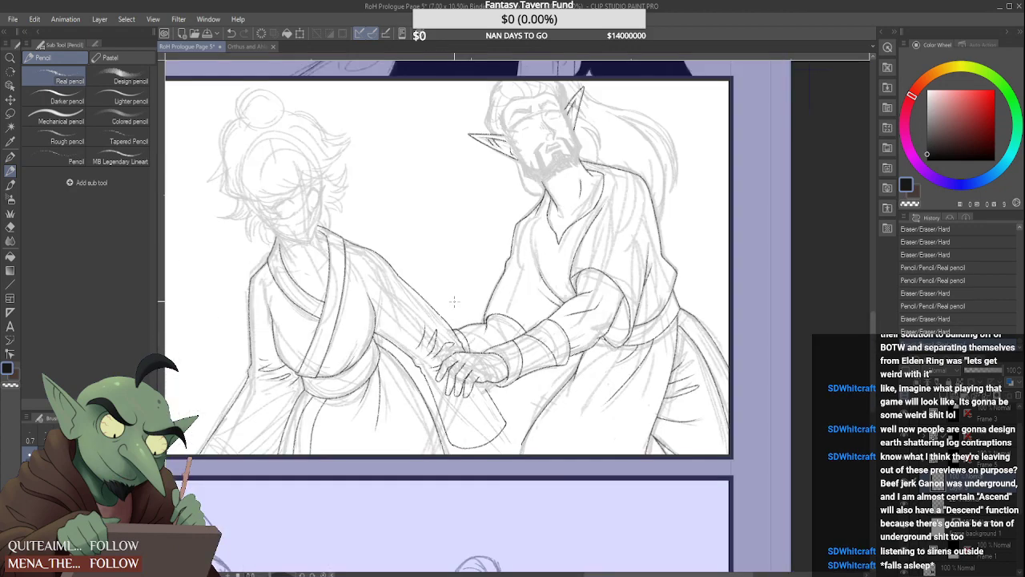
Try several strokes continuing the arm's upper edge across the wrist to the back of the clasping hand
scroll(453, 326, up, 4)
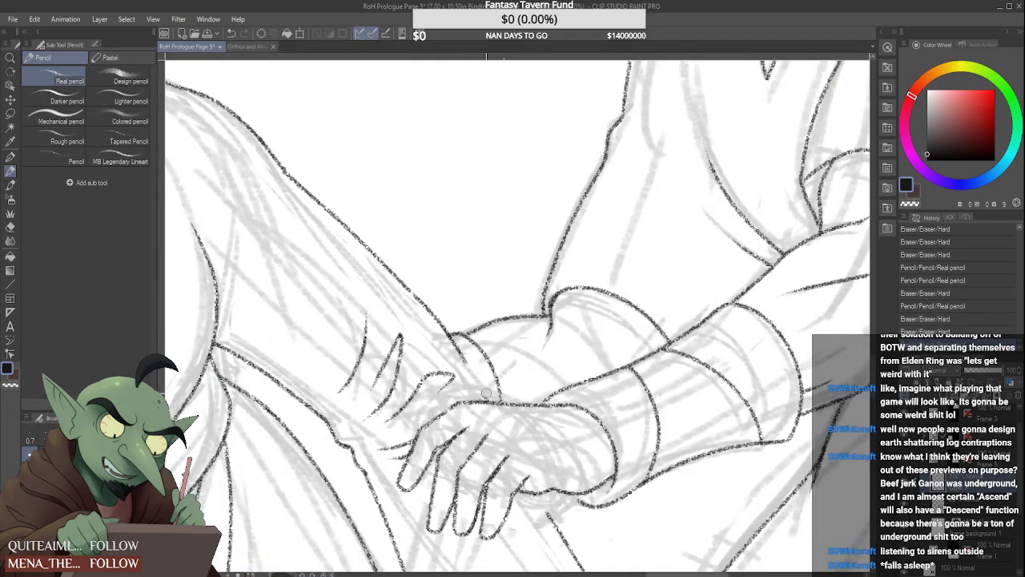
mouse_move(485, 394)
mouse_down()
mouse_move(461, 358)
mouse_move(488, 406)
mouse_up()
key(ctrl+z)
key(ctrl+z)
drag(461, 357, 485, 394)
key(ctrl+z)
drag(462, 358, 486, 399)
key(ctrl+z)
key(ctrl+z)
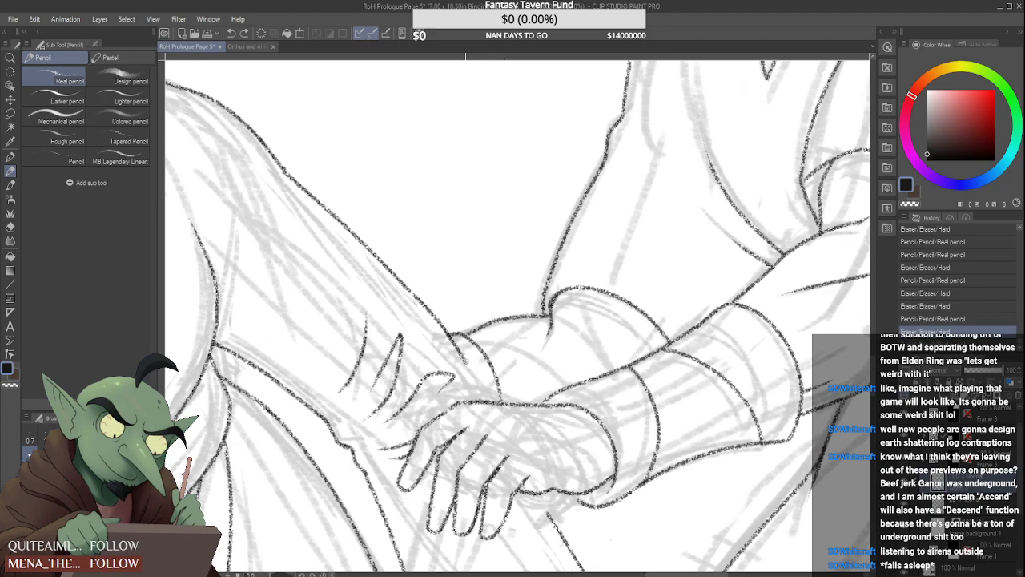
drag(463, 359, 485, 398)
scroll(474, 376, down, 4)
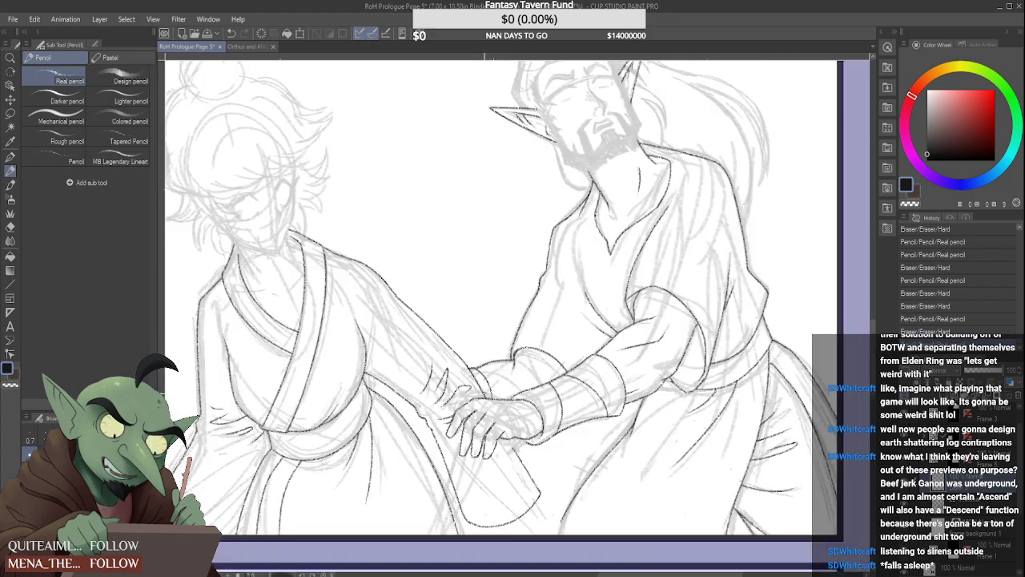
Redraw the hanging sleeve's near edge as a smooth line from beneath the clasped hands to the bottom hem
scroll(493, 407, up, 4)
drag(498, 412, 560, 517)
drag(497, 400, 563, 523)
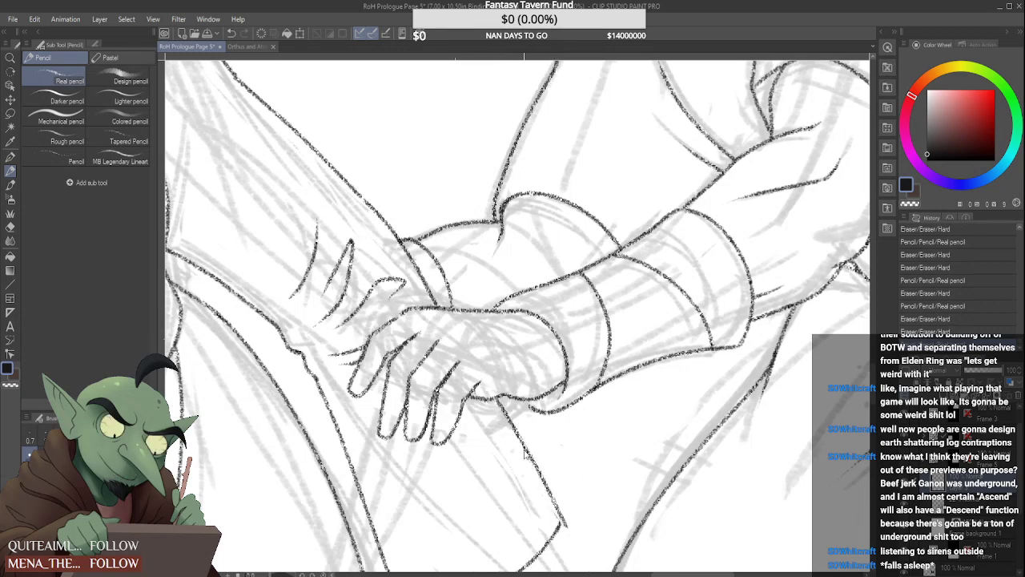
key(ctrl+z)
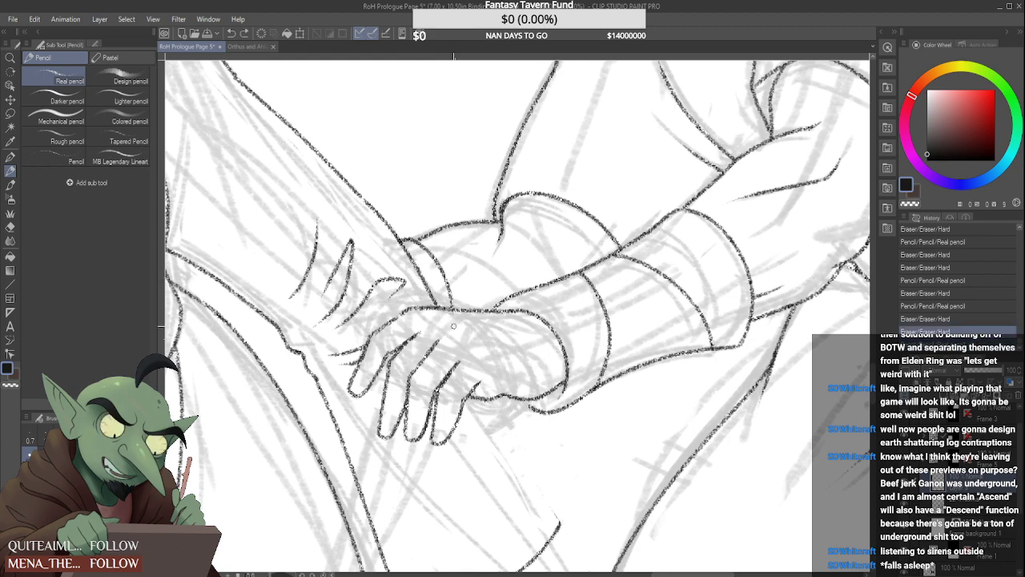
drag(492, 401, 593, 564)
key(ctrl+z)
drag(487, 400, 561, 532)
key(ctrl+z)
drag(489, 400, 576, 556)
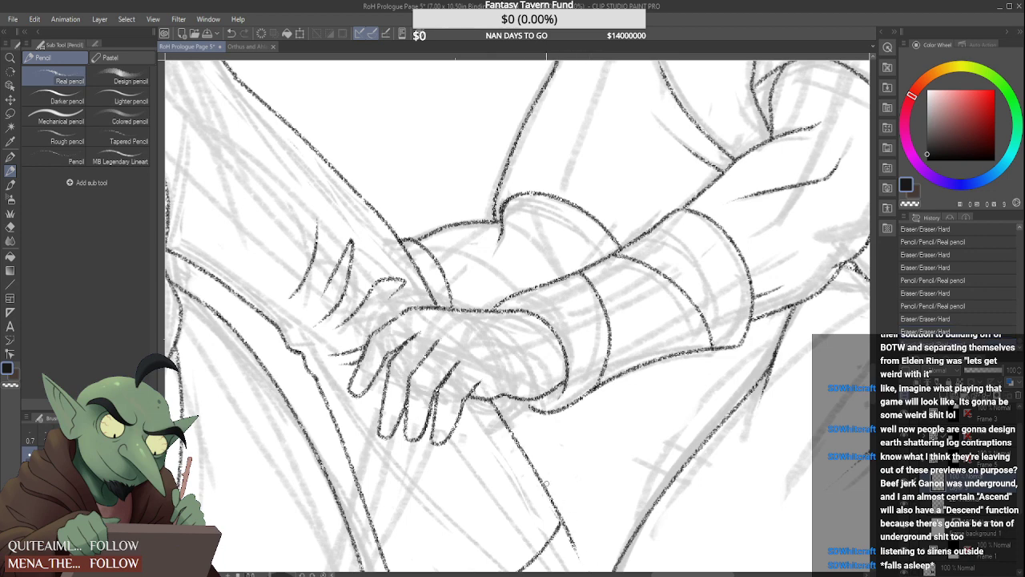
key(ctrl+z)
drag(492, 401, 573, 551)
key(ctrl+z)
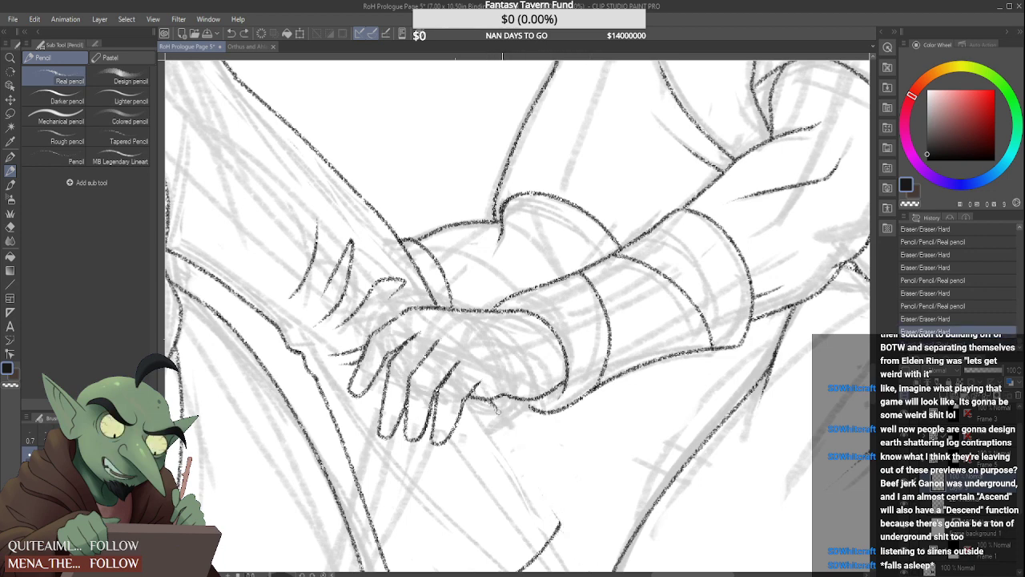
drag(495, 409, 570, 541)
key(ctrl+z)
drag(492, 401, 565, 546)
key(ctrl+z)
drag(497, 406, 558, 521)
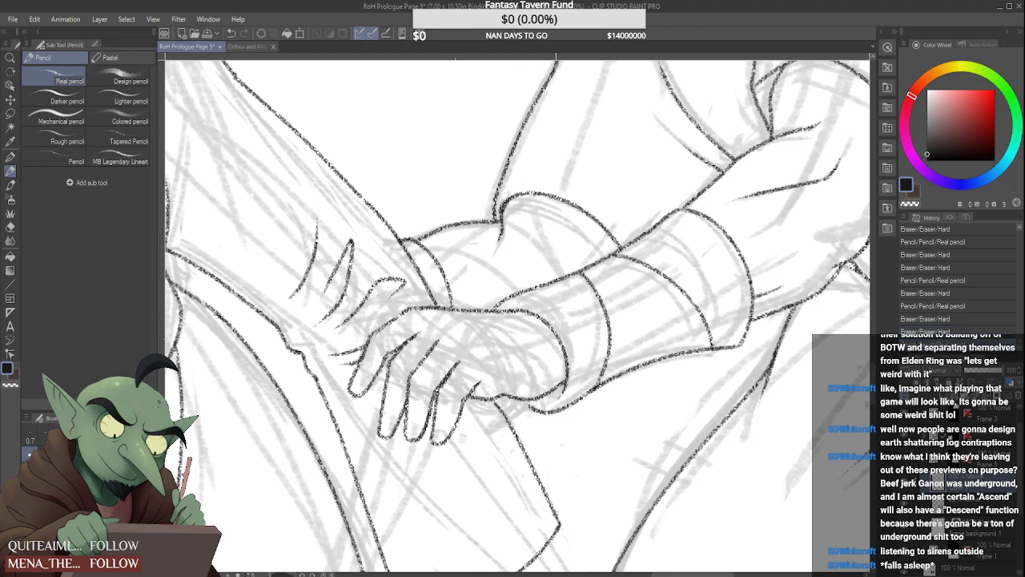
key(ctrl+z)
mouse_move(493, 403)
mouse_down()
mouse_move(572, 520)
mouse_move(562, 538)
mouse_move(577, 556)
mouse_up()
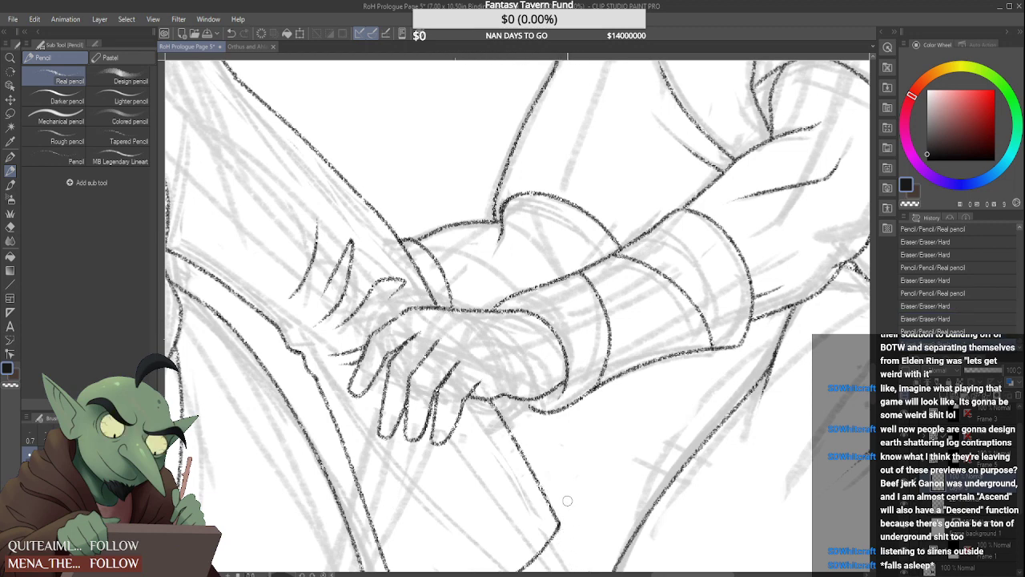
Erase the upper end of the hanging sleeve's near edge and the line crossing the wrist above the hand
scroll(566, 479, down, 4)
scroll(548, 458, up, 4)
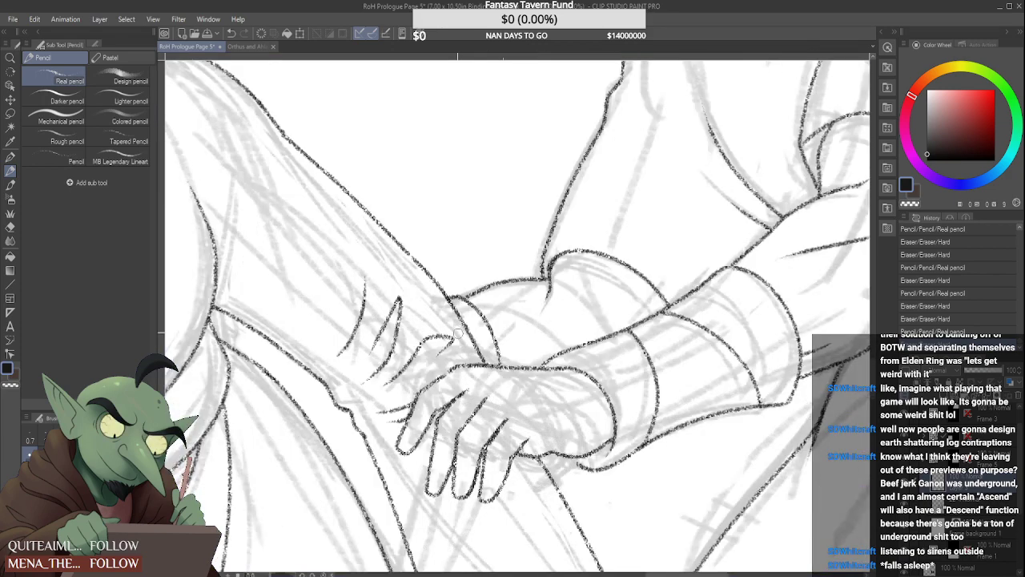
drag(528, 459, 617, 467)
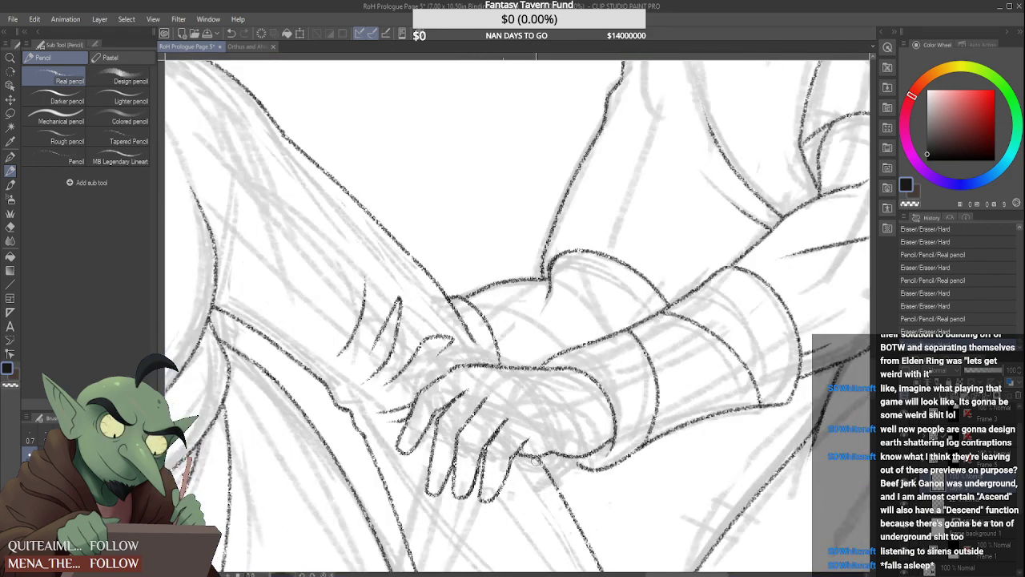
drag(537, 460, 557, 487)
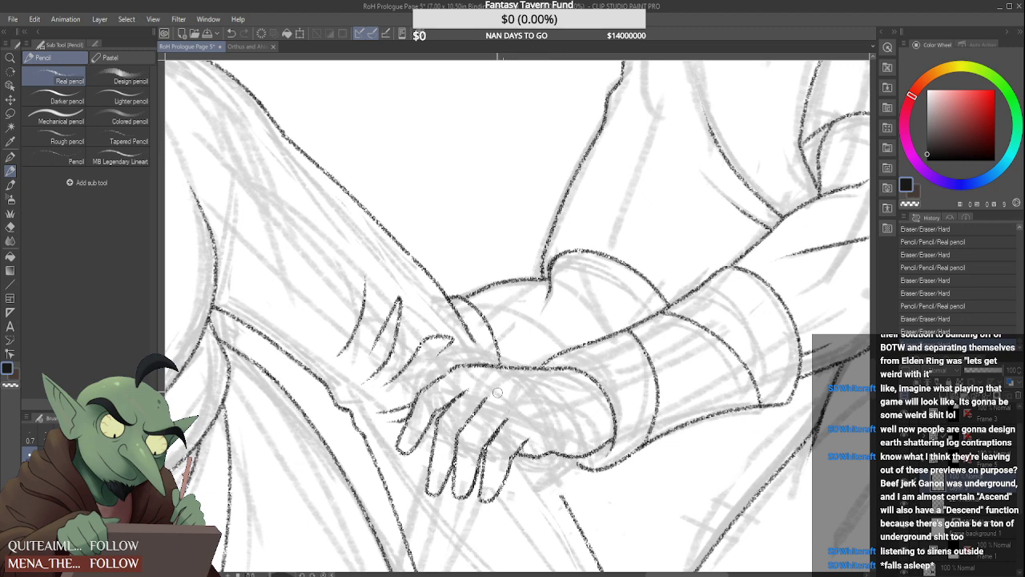
mouse_move(480, 346)
mouse_down()
mouse_move(433, 285)
mouse_move(446, 294)
mouse_up()
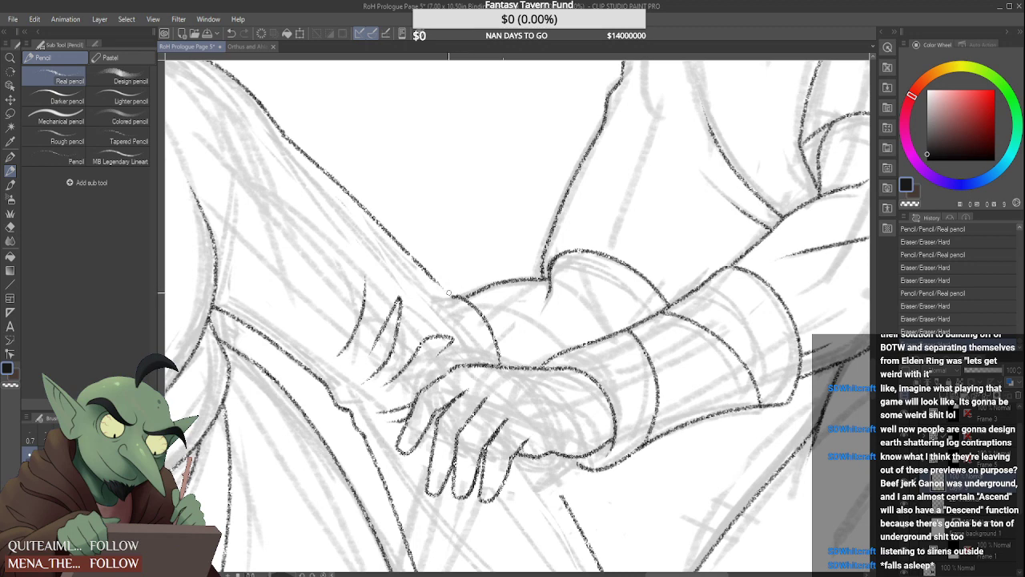
Redraw the arm's edge across the wrist so it runs in one smooth line down to the clasping hand
drag(440, 288, 486, 363)
key(ctrl+z)
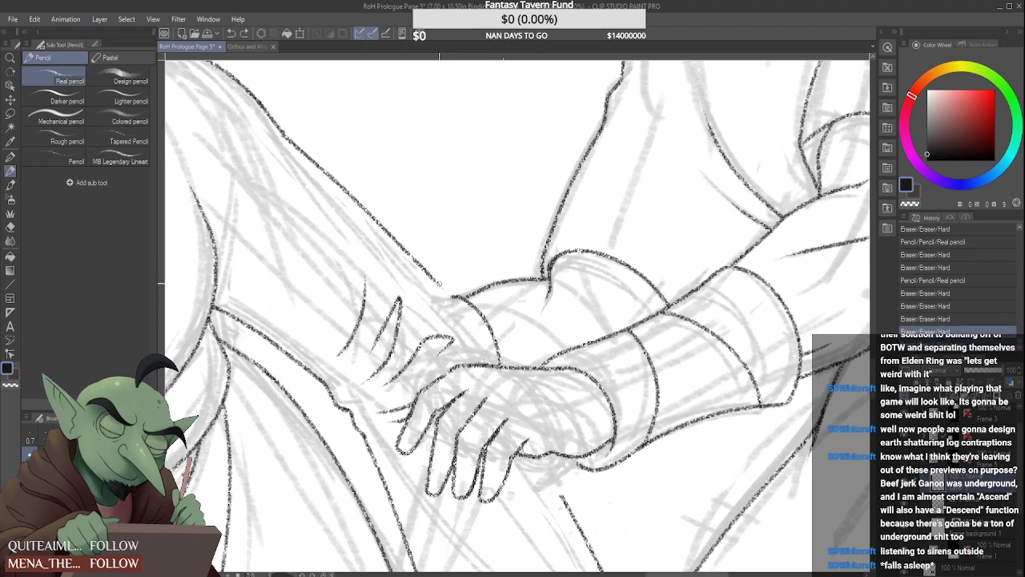
drag(436, 282, 488, 363)
key(ctrl+z)
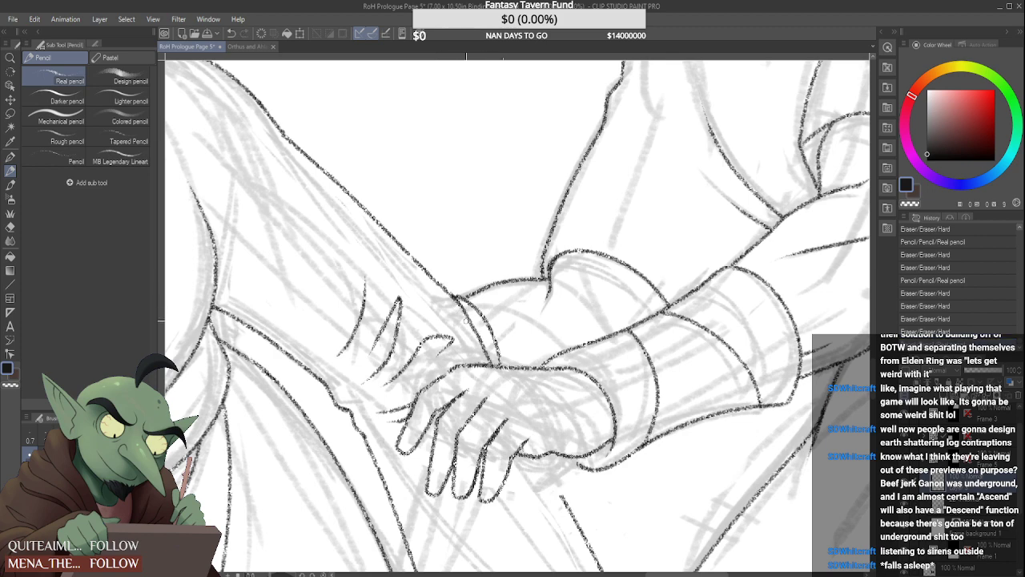
key(ctrl+z)
drag(436, 282, 494, 365)
scroll(475, 292, down, 5)
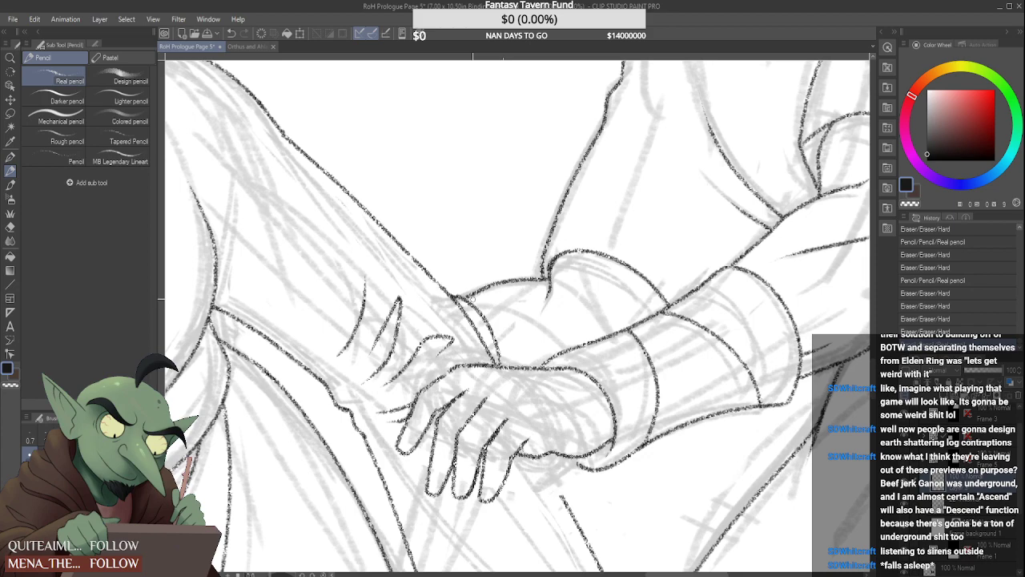
Erase the lower part of the curved wrist cuff line and redraw it to meet the hand beside the arm's edge
scroll(467, 274, up, 5)
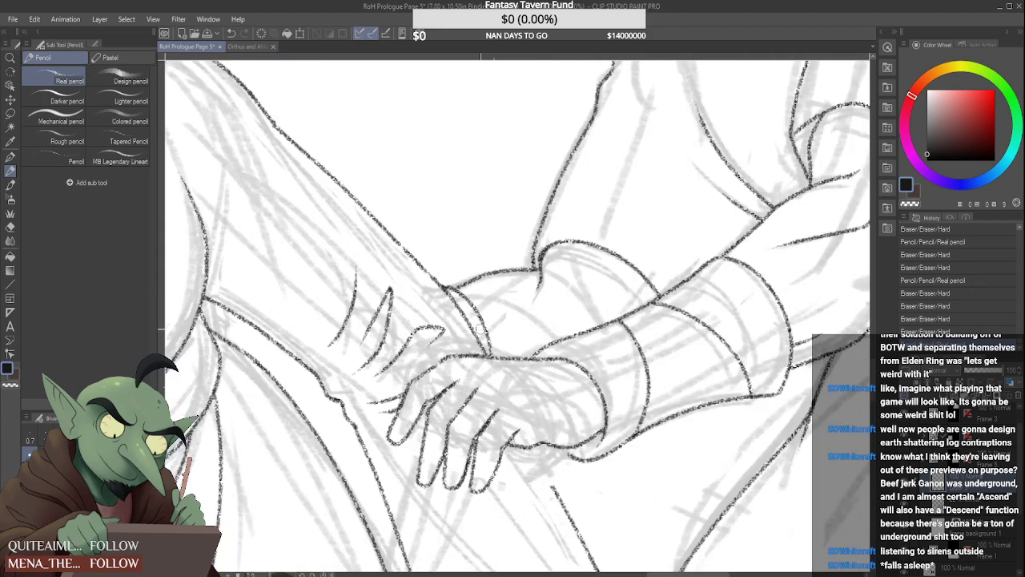
drag(491, 350, 481, 320)
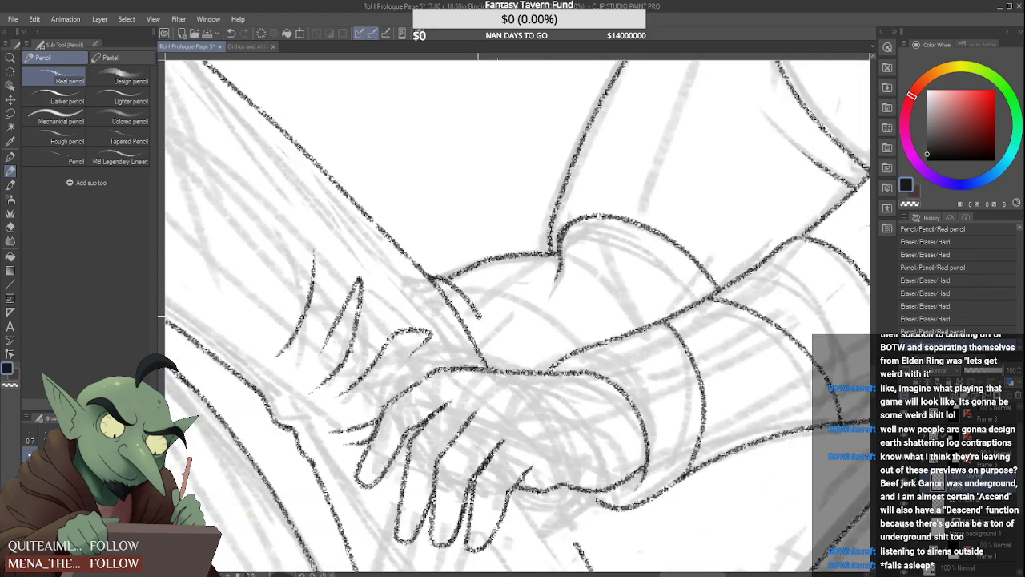
drag(503, 366, 481, 314)
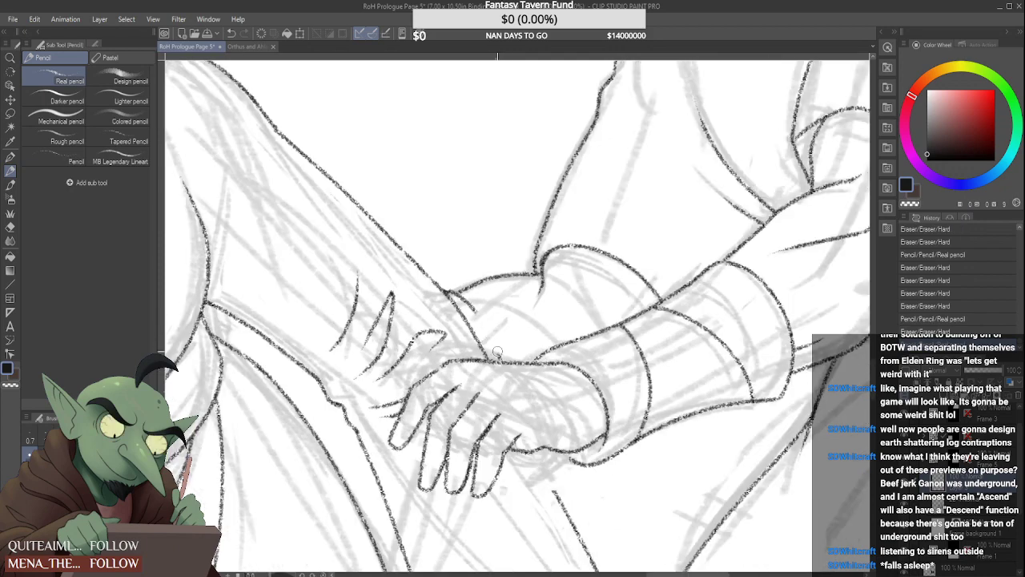
mouse_move(499, 354)
mouse_down()
mouse_move(480, 316)
mouse_move(509, 373)
mouse_up()
scroll(480, 316, up, 2)
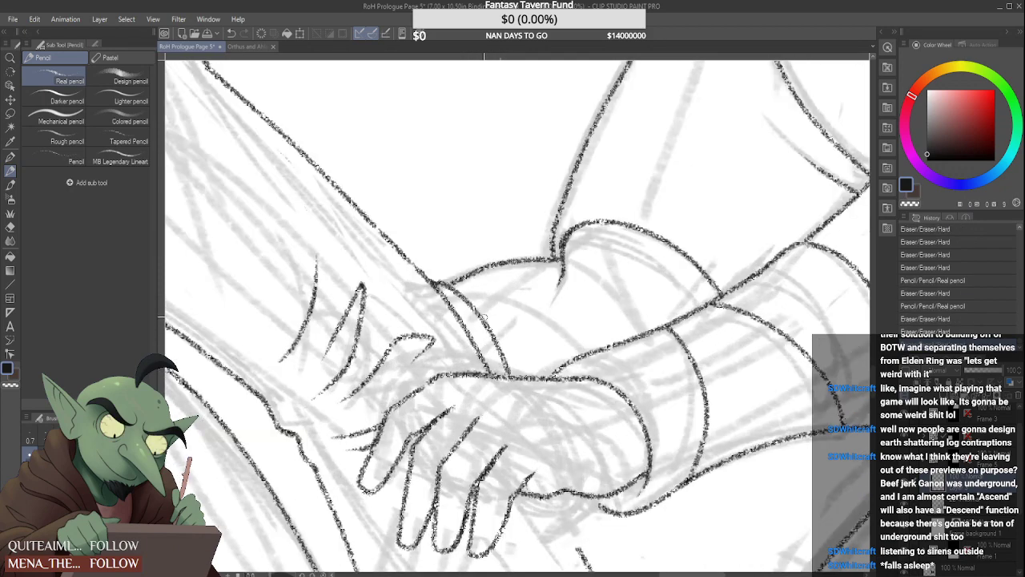
Extend the hanging sleeve's near edge upward to join the underside of the clasping hand
scroll(480, 312, down, 4)
scroll(495, 355, up, 3)
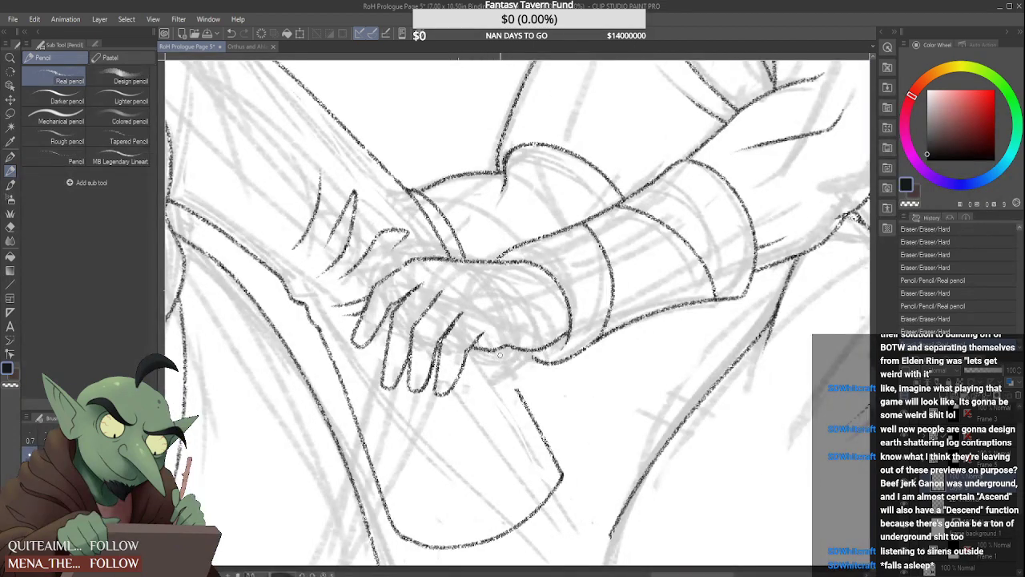
drag(513, 383, 520, 393)
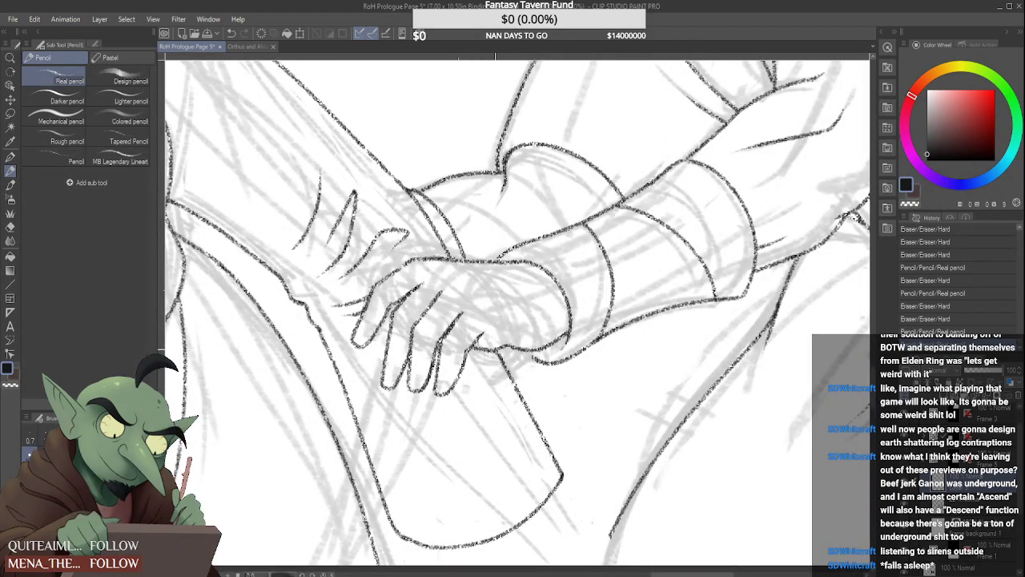
scroll(497, 379, down, 2)
scroll(463, 424, down, 3)
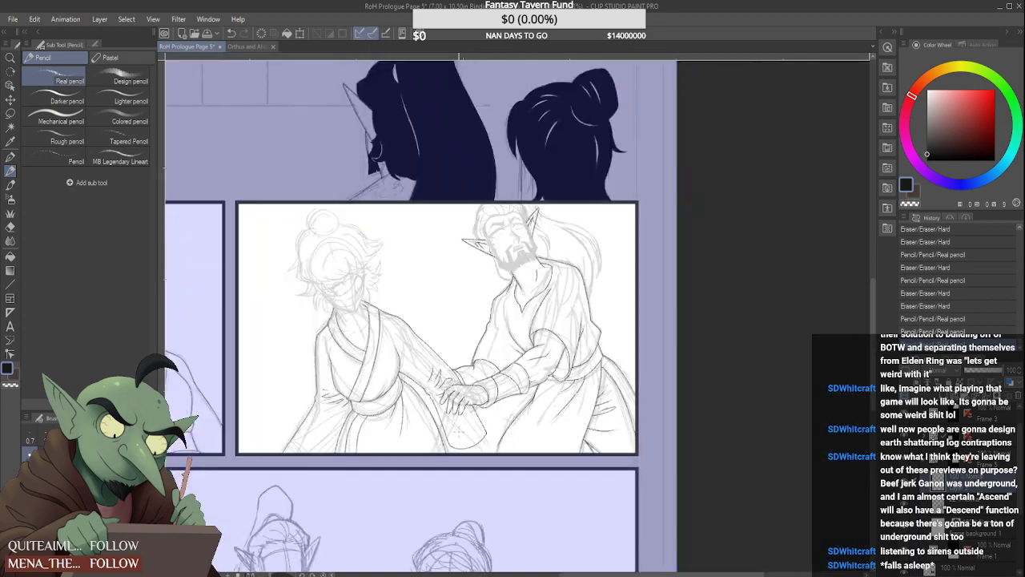
Ink the second side of the narrow sleeve crease near the wrist and round the tip where its two lines meet
scroll(463, 393, up, 5)
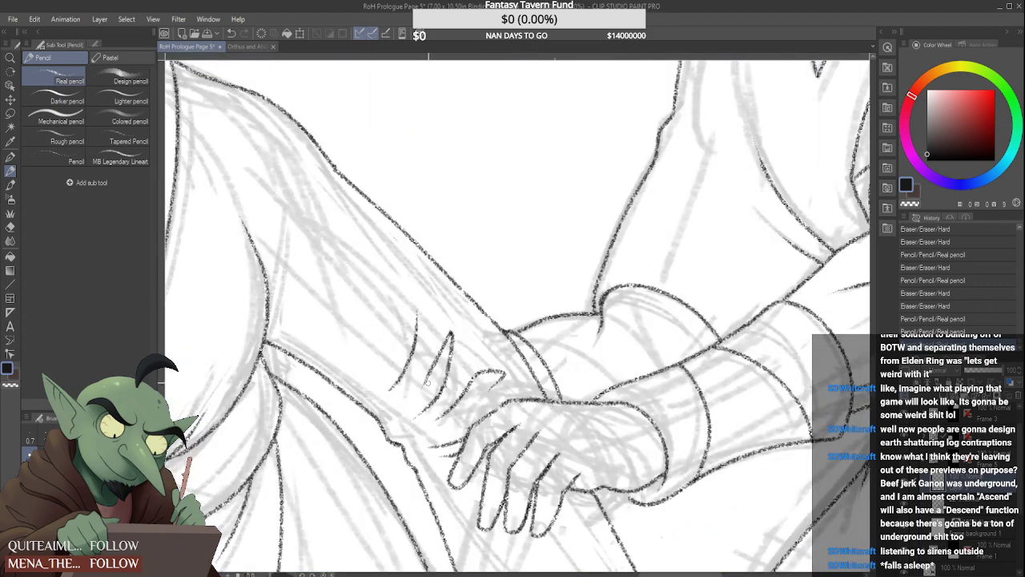
scroll(427, 382, up, 3)
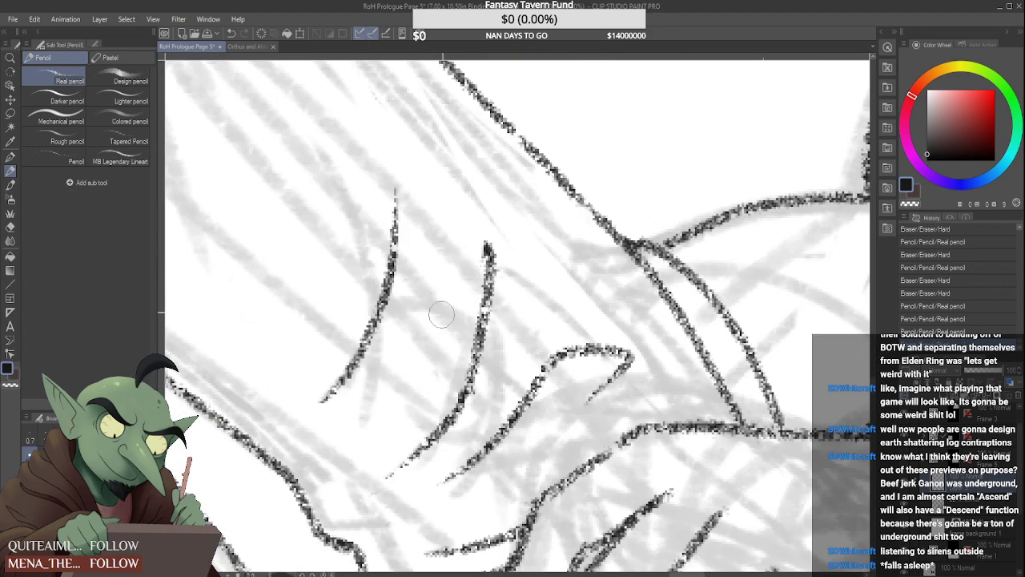
drag(484, 247, 419, 383)
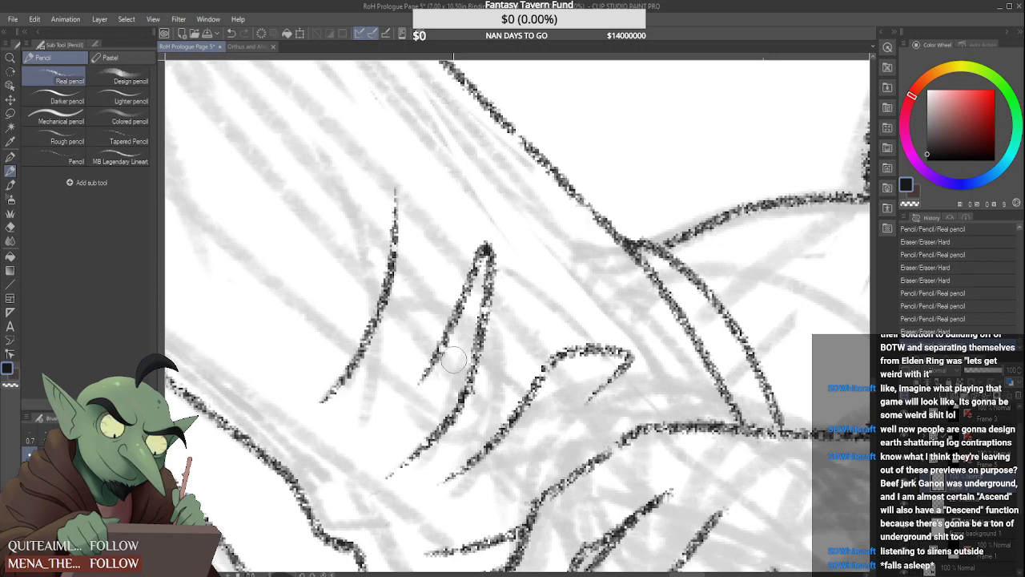
drag(458, 320, 420, 384)
scroll(431, 368, down, 4)
scroll(448, 327, up, 2)
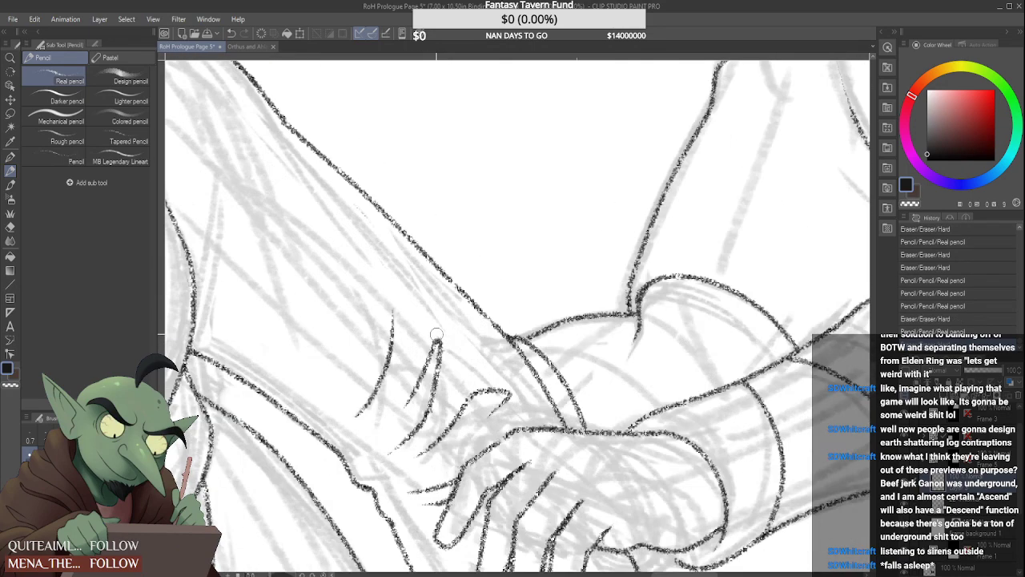
drag(436, 334, 459, 352)
scroll(441, 333, up, 2)
scroll(461, 330, down, 3)
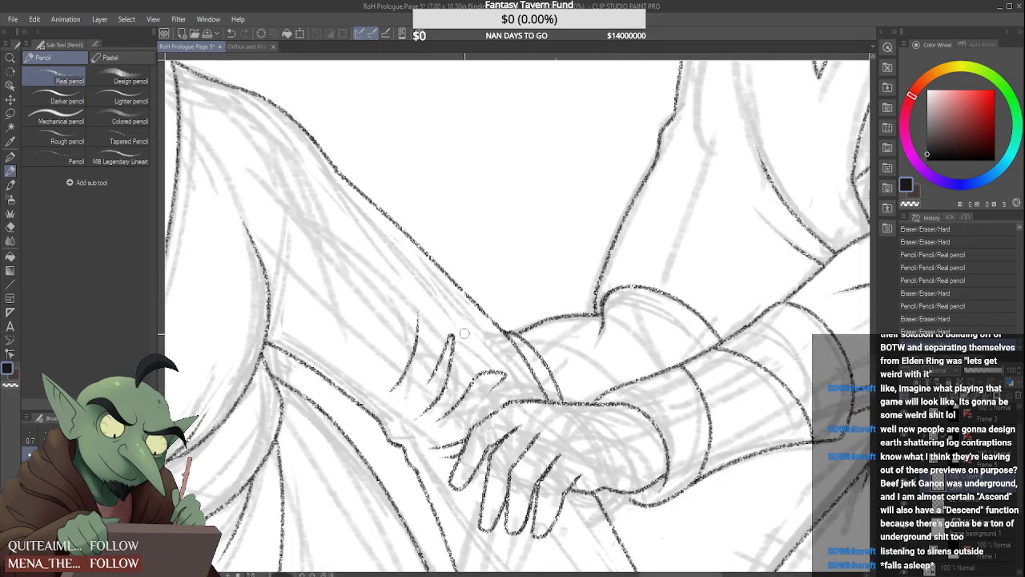
Clean up the lower parts of the sleeve creases and the short crease lines beside the nearest finger
scroll(461, 387, up, 3)
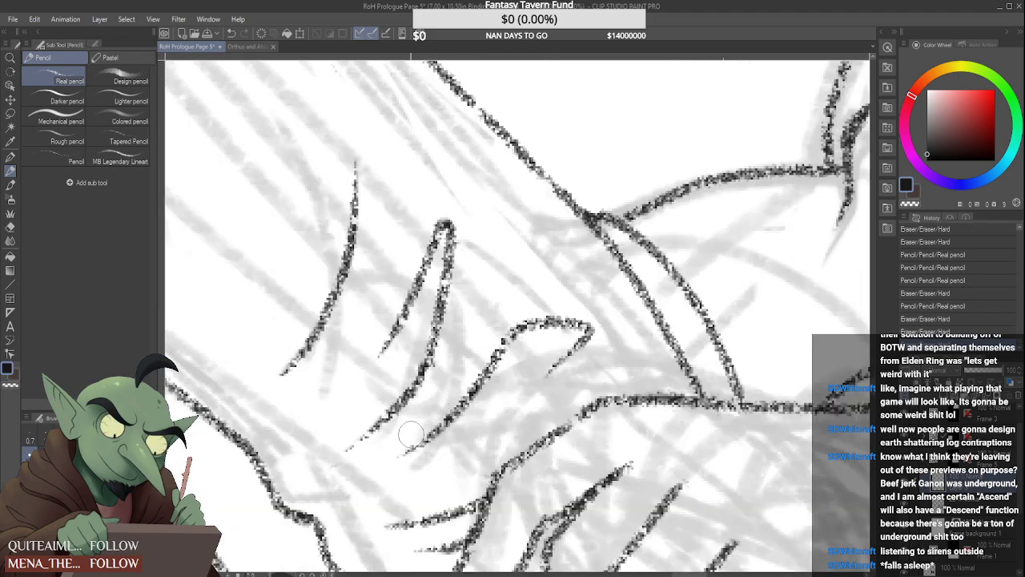
click(424, 311)
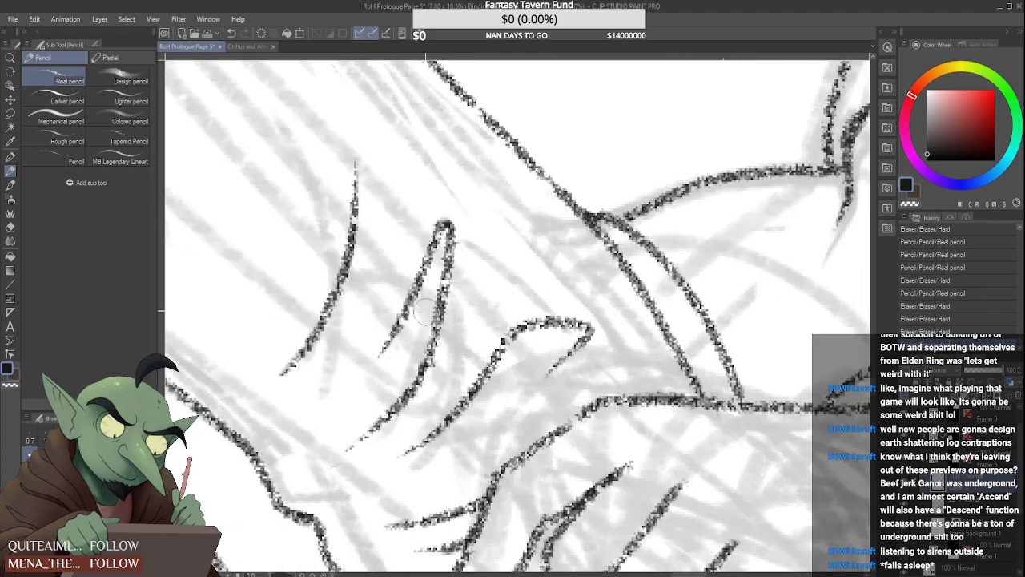
click(323, 363)
scroll(329, 353, down, 5)
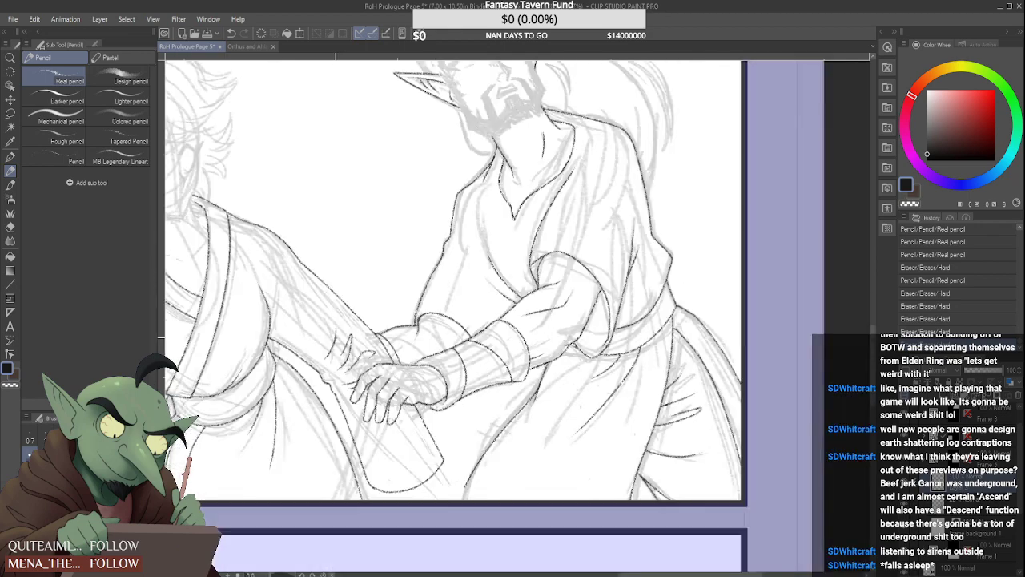
scroll(340, 353, up, 5)
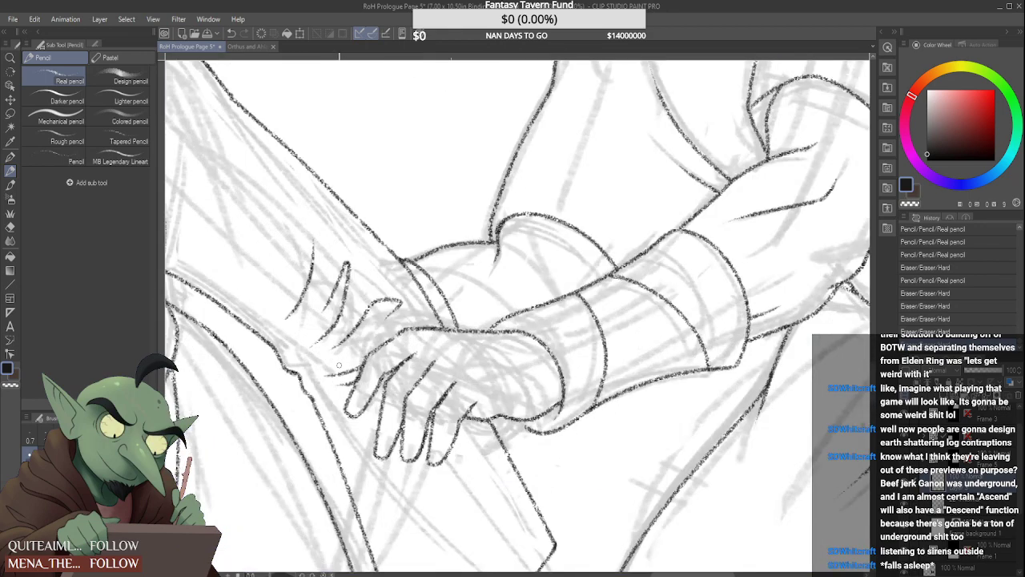
scroll(336, 388, up, 3)
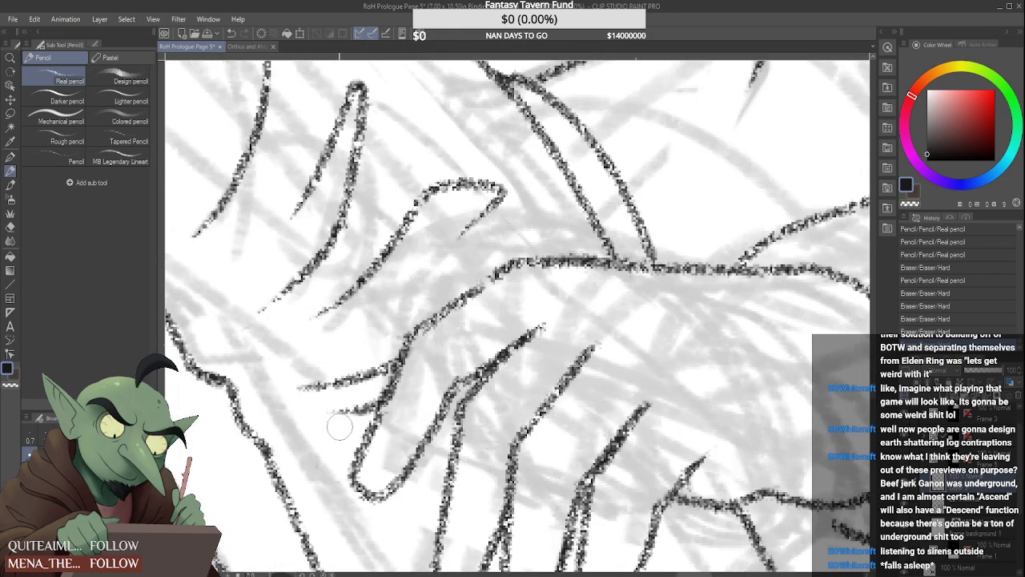
click(320, 419)
Erase the tip and the lower inner edge of the clasping hand's finger nearest the sleeve creases
scroll(321, 415, down, 3)
scroll(321, 411, down, 4)
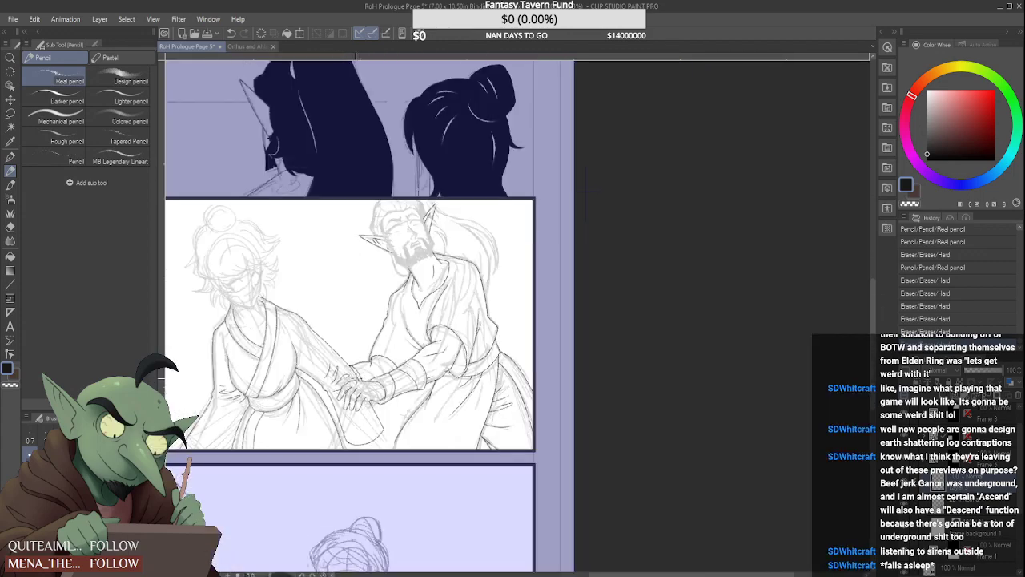
scroll(345, 393, up, 6)
drag(313, 432, 353, 370)
drag(332, 407, 305, 439)
key(ctrl+z)
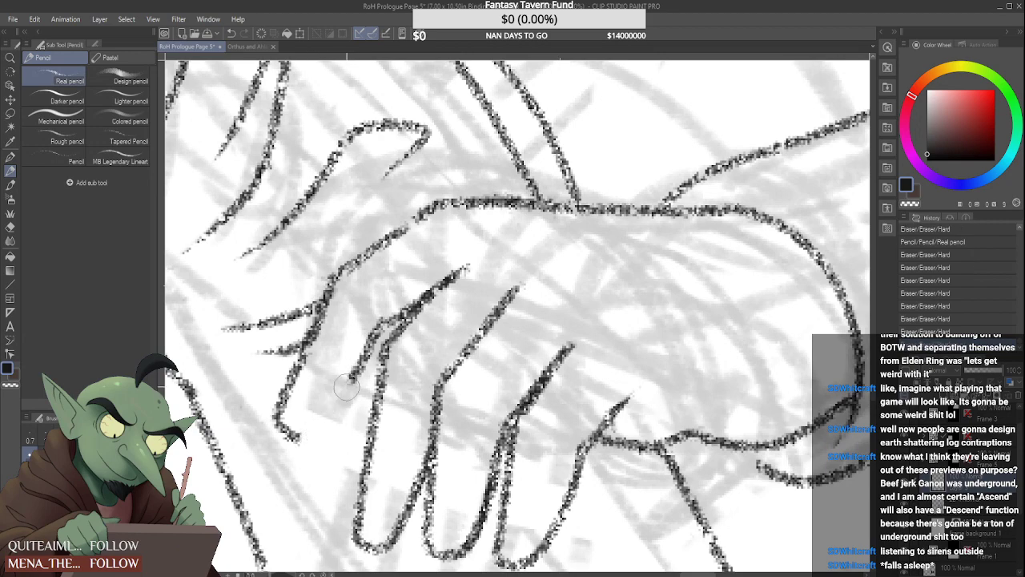
Redraw the nearest finger's inner edge and close it with a narrow rounded fingertip
drag(332, 398, 311, 419)
scroll(317, 413, down, 4)
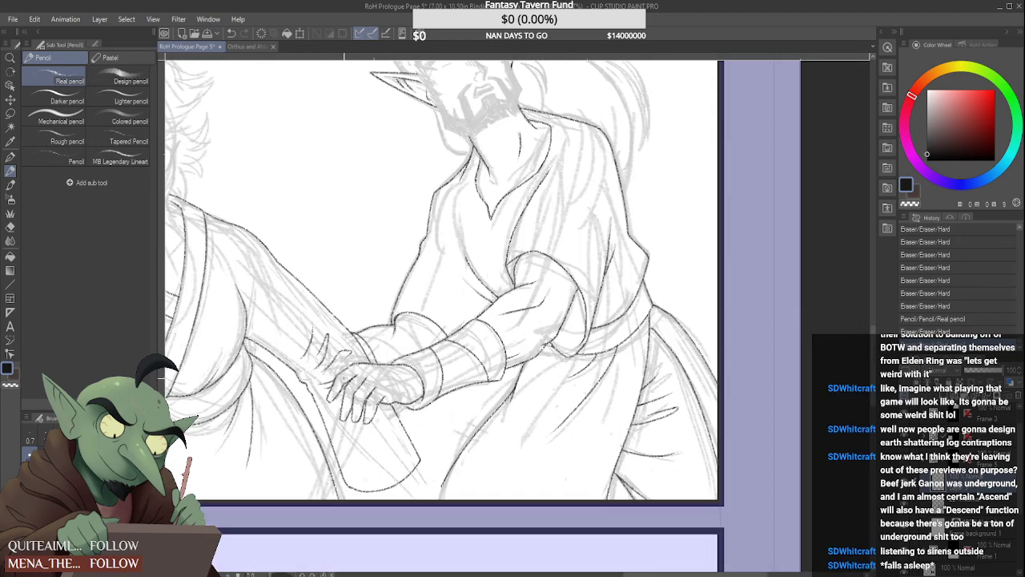
scroll(317, 412, up, 2)
scroll(316, 412, down, 3)
scroll(344, 376, up, 5)
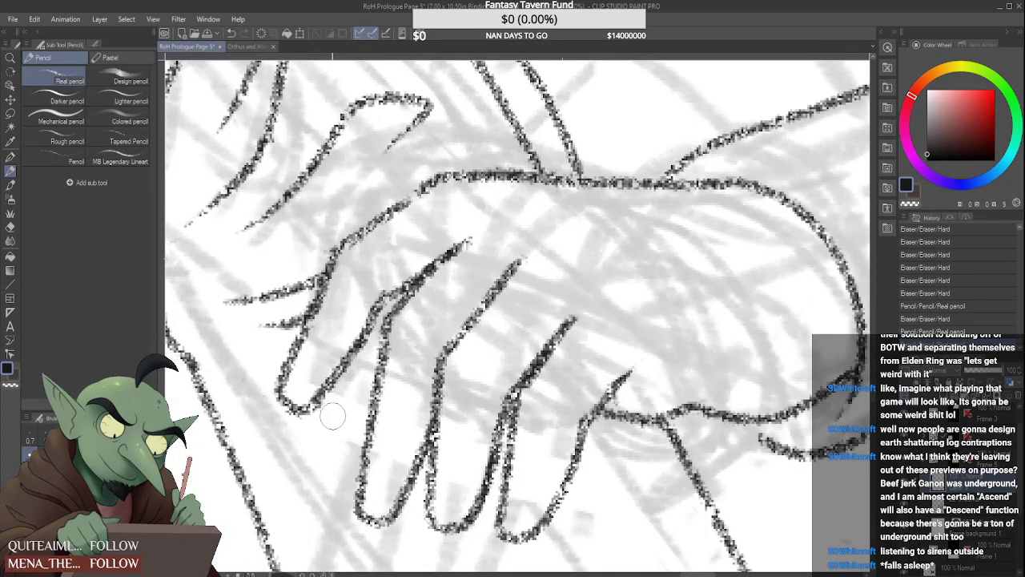
drag(343, 399, 309, 437)
scroll(320, 425, down, 5)
scroll(320, 424, down, 3)
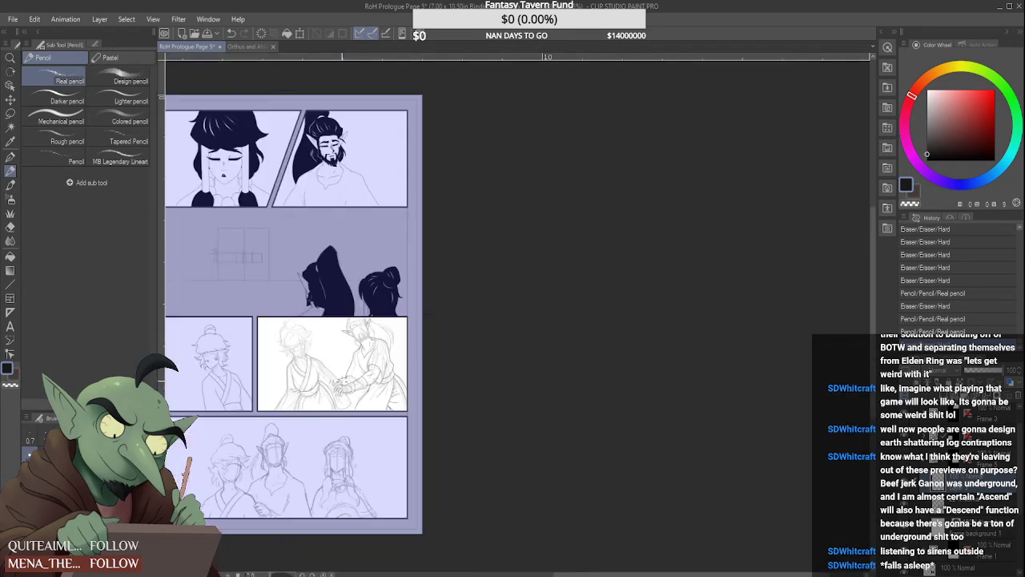
scroll(320, 424, up, 4)
drag(320, 420, 341, 454)
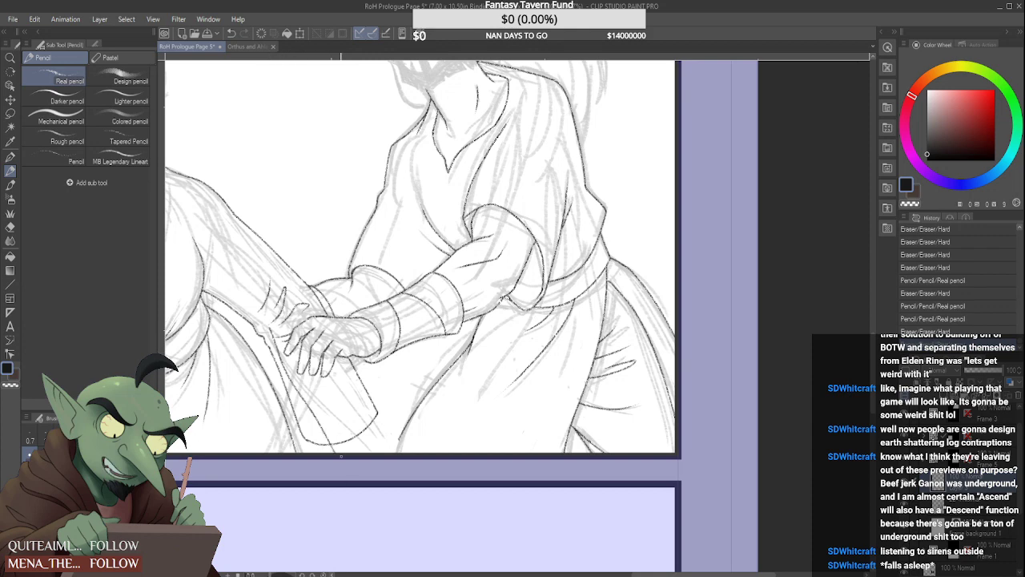
drag(335, 381, 359, 452)
scroll(331, 426, down, 3)
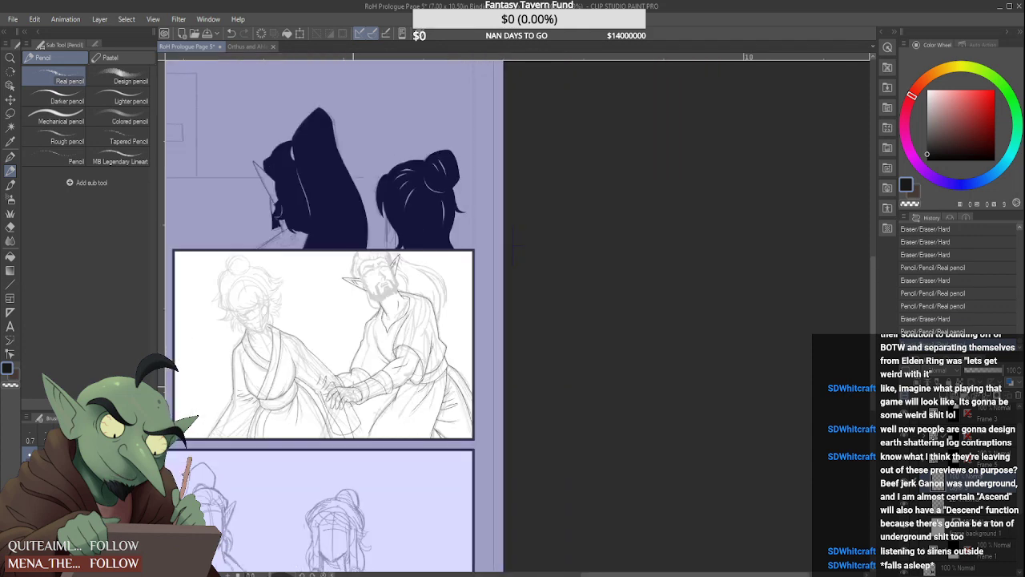
scroll(344, 402, up, 3)
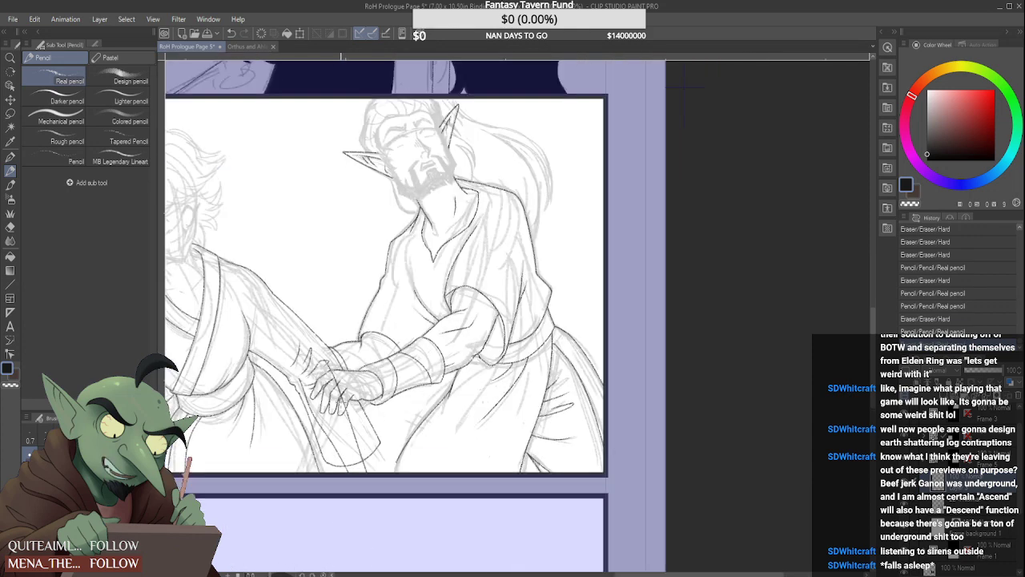
key(ctrl+z)
key(ctrl+z)
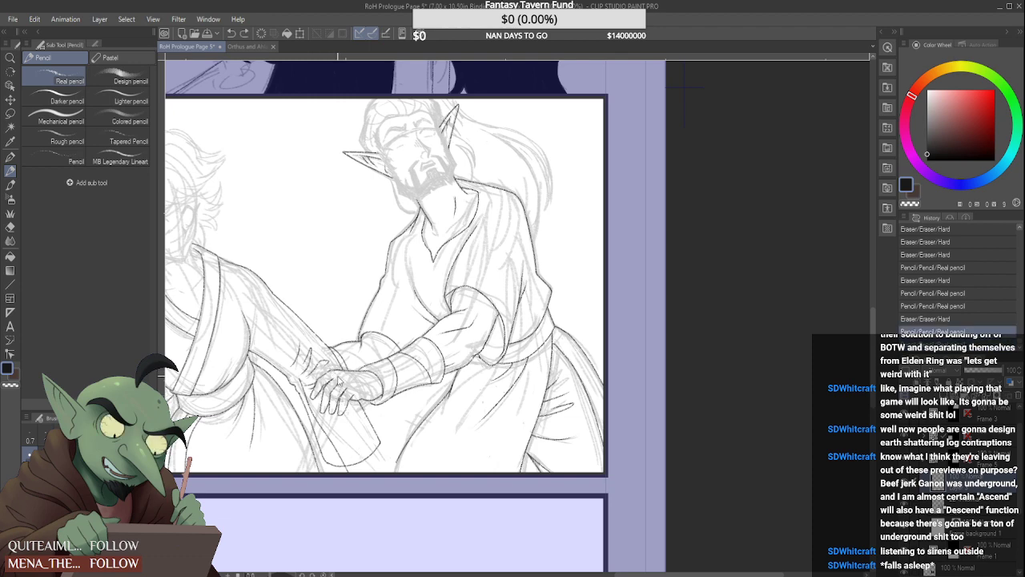
Erase the upper end of the hanging sleeve's near edge and the stretch of the arm's edge approaching the wrist
scroll(320, 384, up, 2)
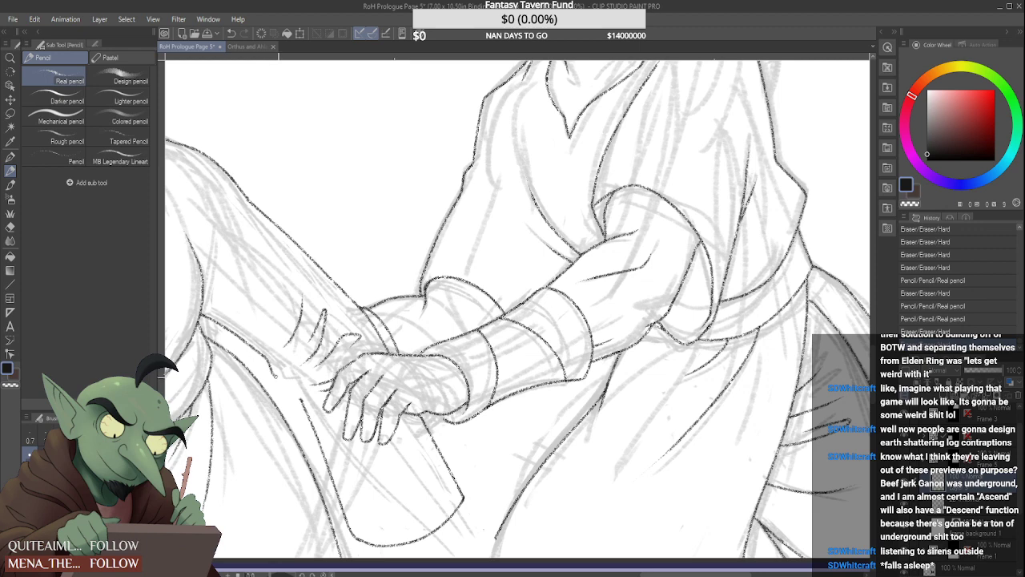
drag(286, 386, 295, 394)
scroll(292, 387, down, 3)
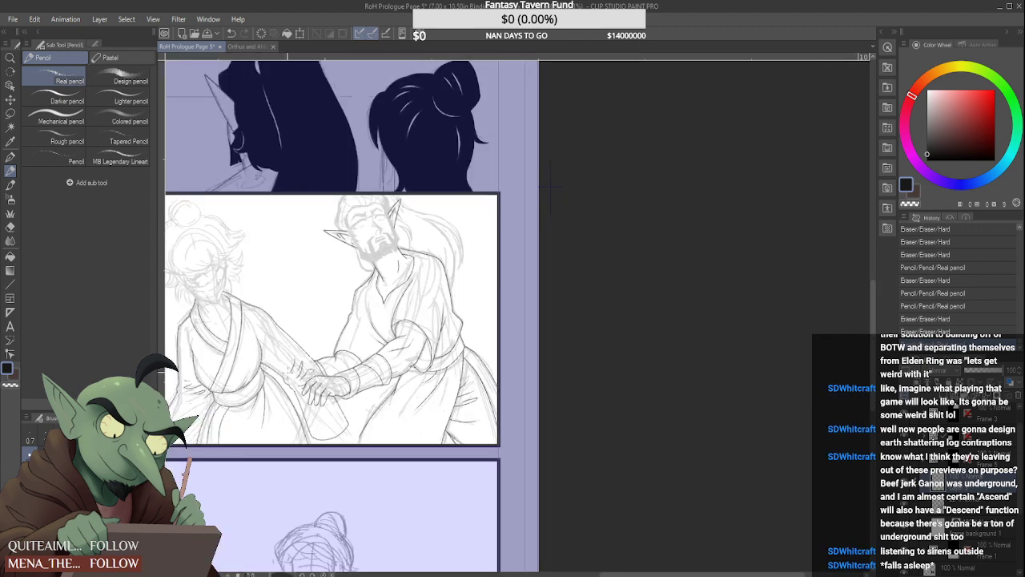
scroll(288, 376, up, 1)
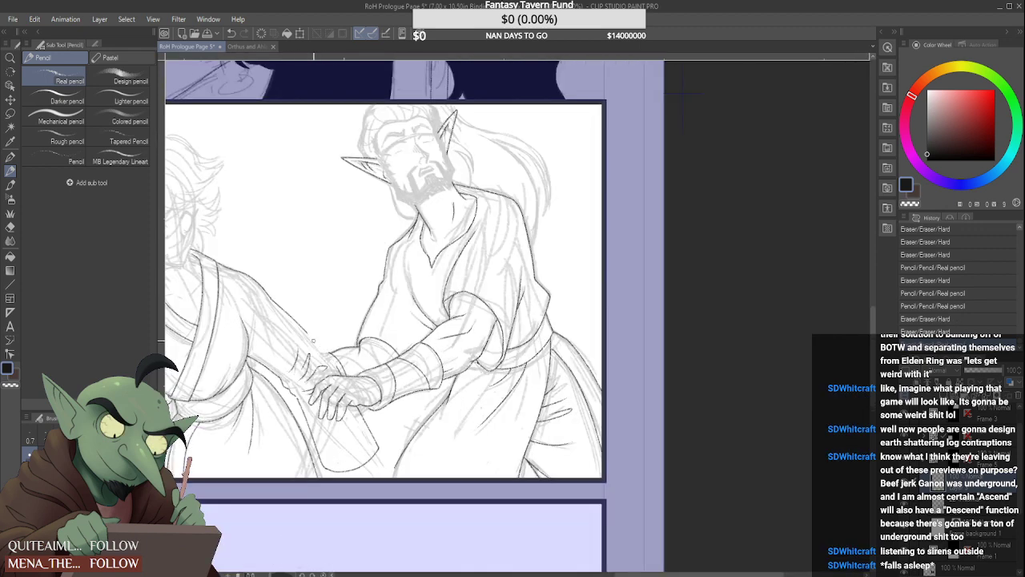
drag(312, 340, 344, 376)
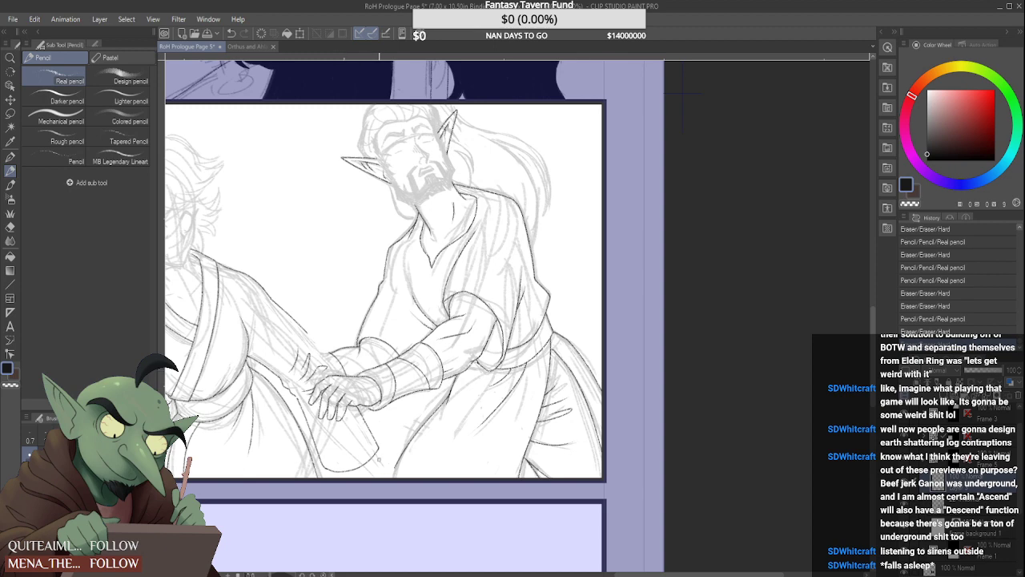
Erase the hanging sleeve's far edge and its curved bottom hem below the clasped hands
mouse_move(380, 446)
mouse_down()
mouse_move(373, 458)
mouse_move(366, 425)
mouse_up()
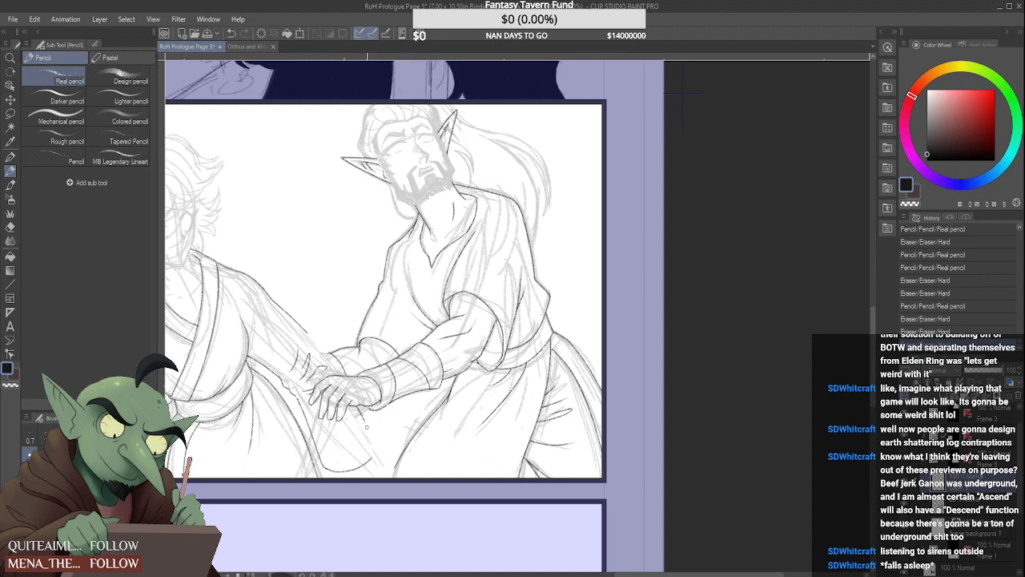
scroll(362, 417, up, 2)
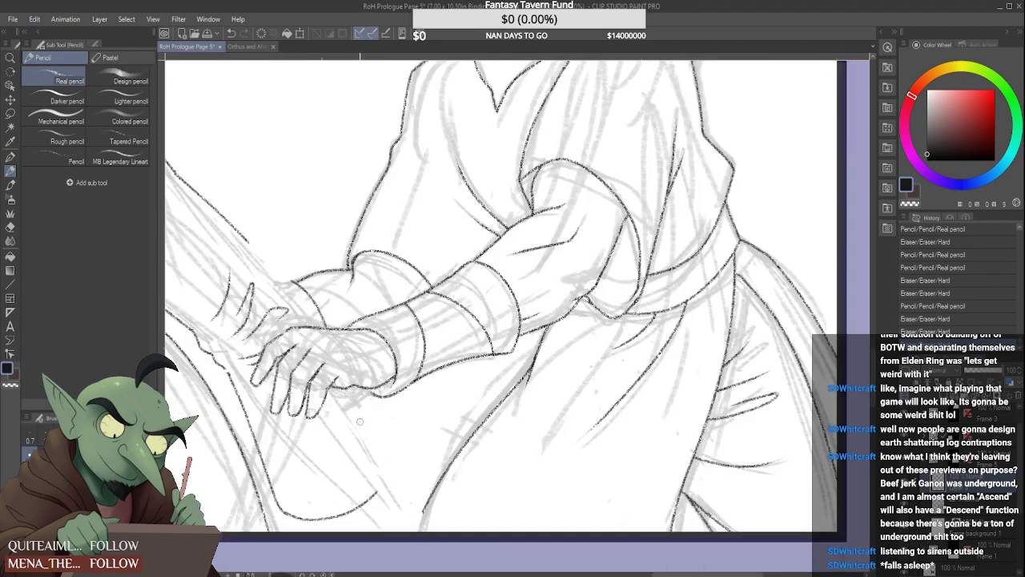
mouse_move(381, 481)
mouse_down()
mouse_move(364, 501)
mouse_move(328, 513)
mouse_up()
scroll(324, 514, down, 3)
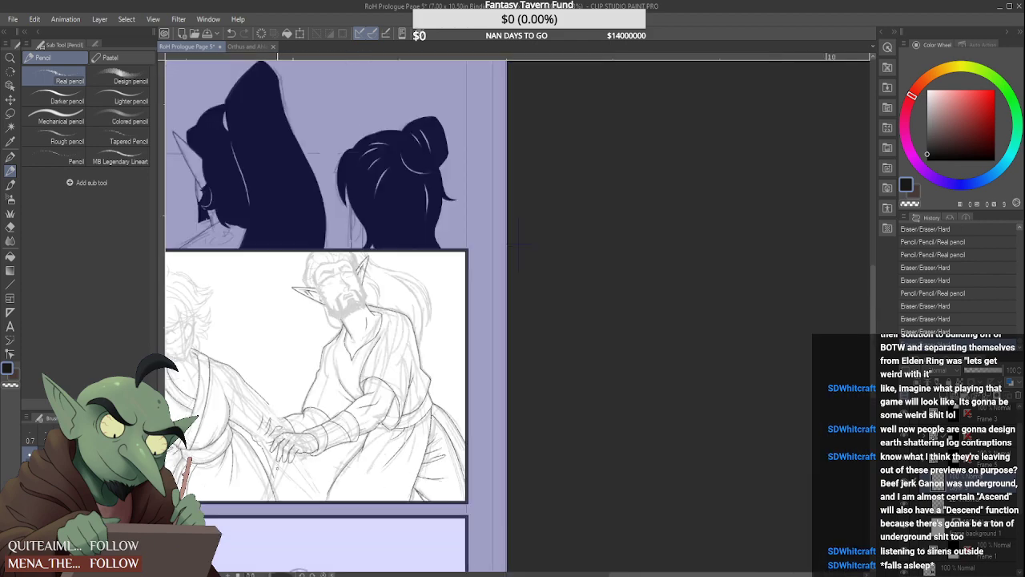
Erase the rest of the hanging sleeve's near edge and ink a small jagged fold where the forearm's lower edge ends
scroll(260, 430, up, 3)
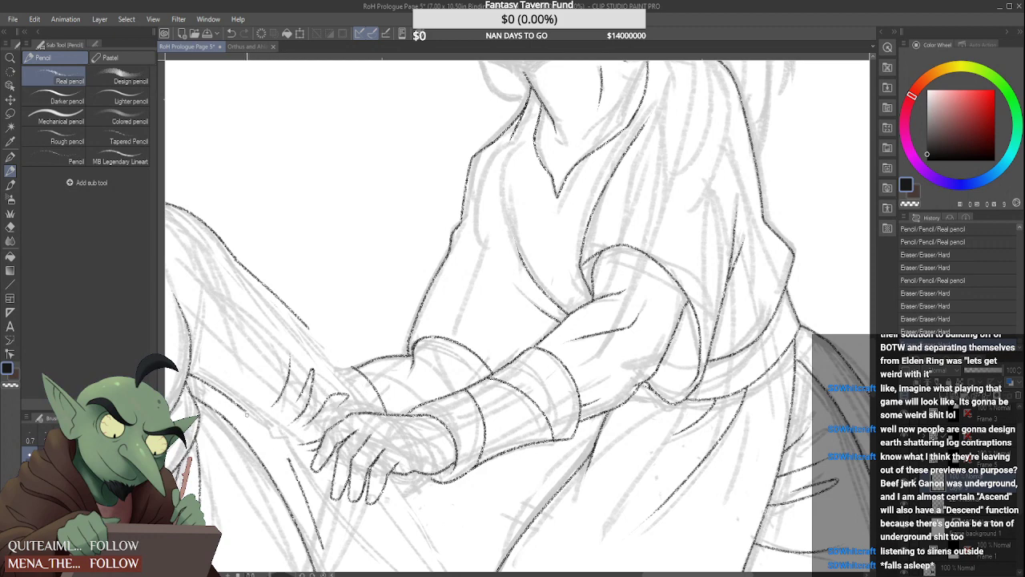
drag(259, 428, 275, 430)
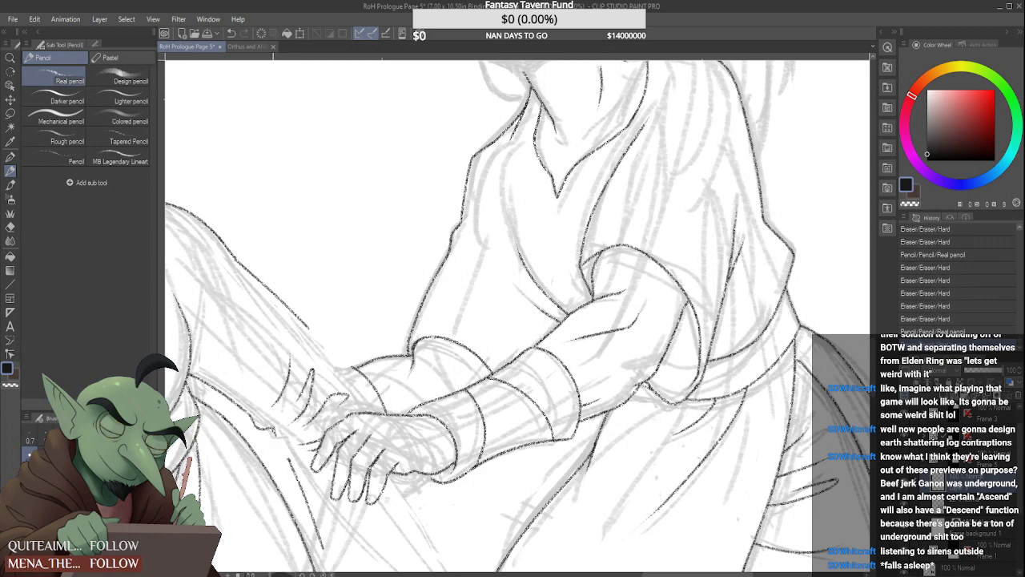
scroll(285, 453, down, 2)
scroll(285, 454, down, 3)
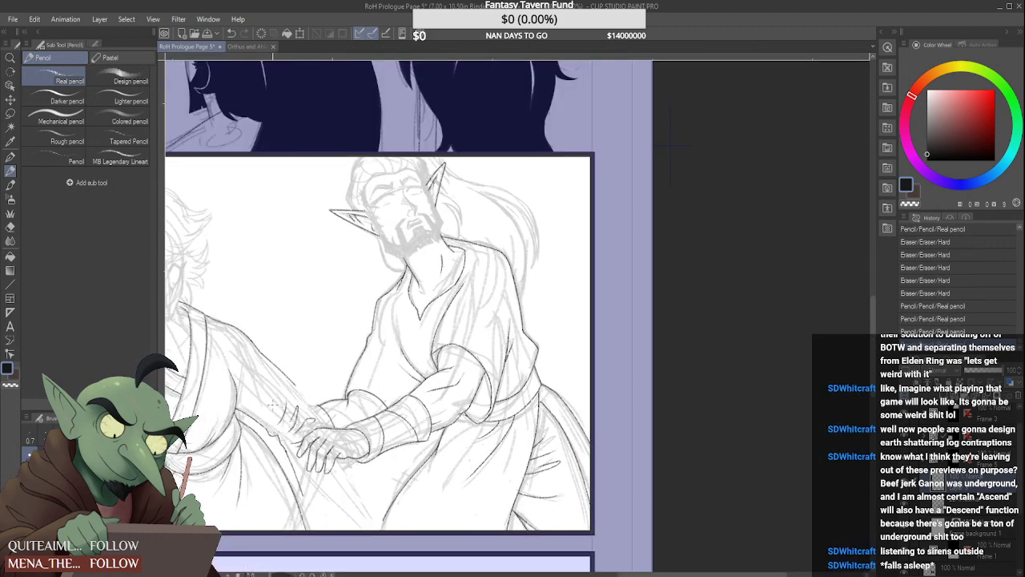
scroll(285, 454, up, 2)
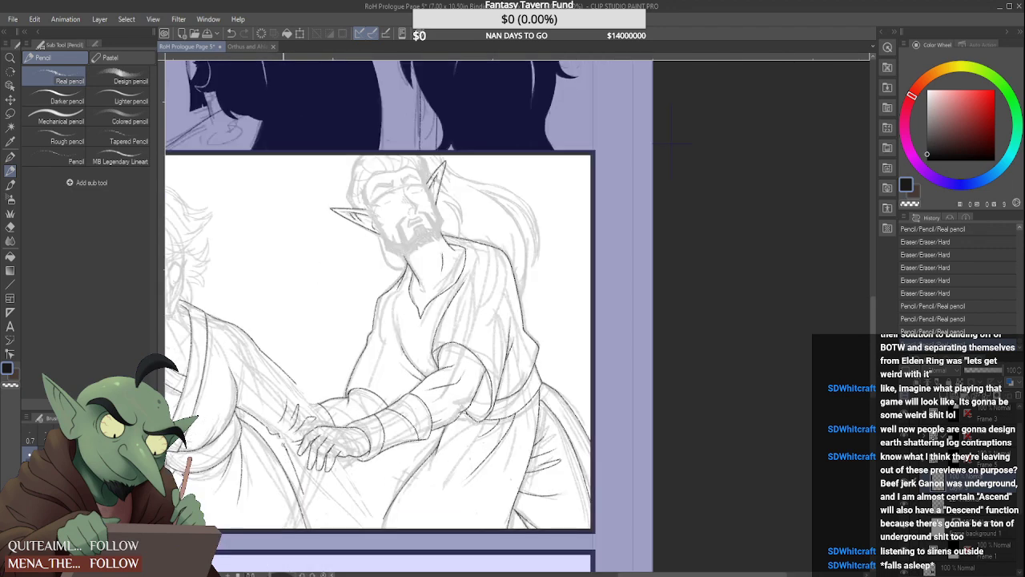
drag(287, 453, 283, 445)
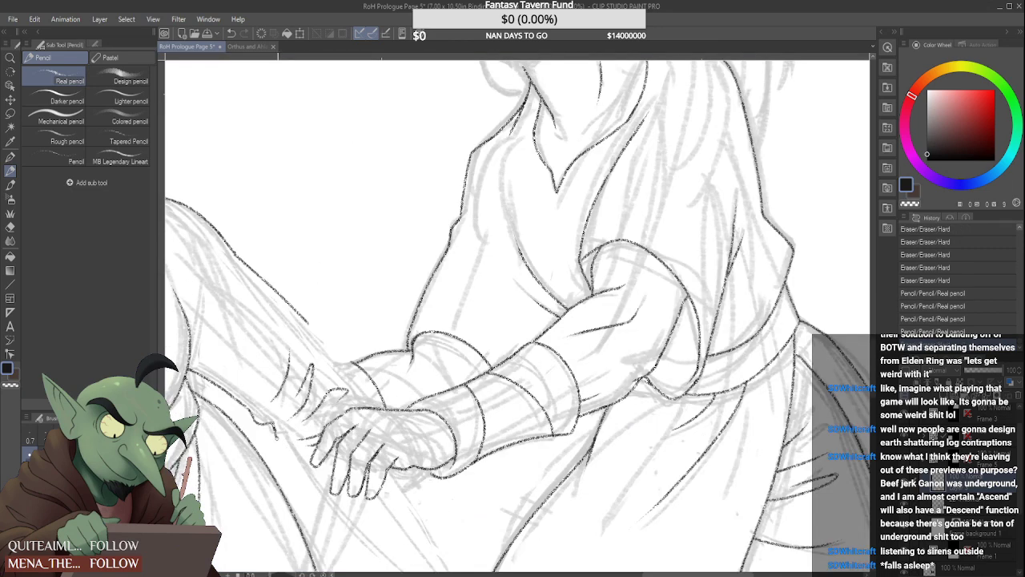
drag(277, 436, 288, 451)
Try roughing in construction lines on the outstretched arm and a sleeve edge hanging below the clasped hands
scroll(325, 469, down, 3)
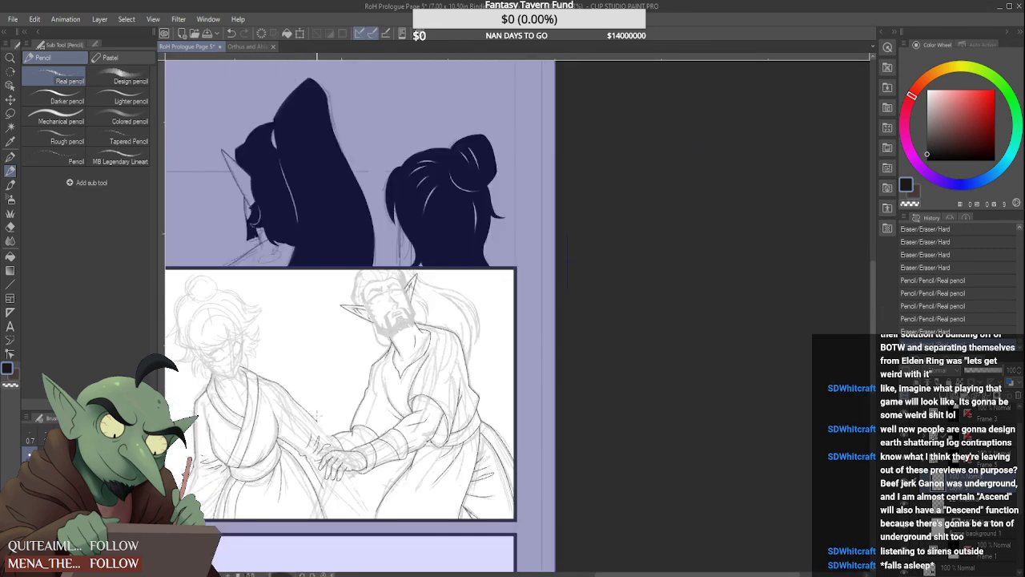
scroll(317, 415, up, 1)
scroll(317, 415, down, 3)
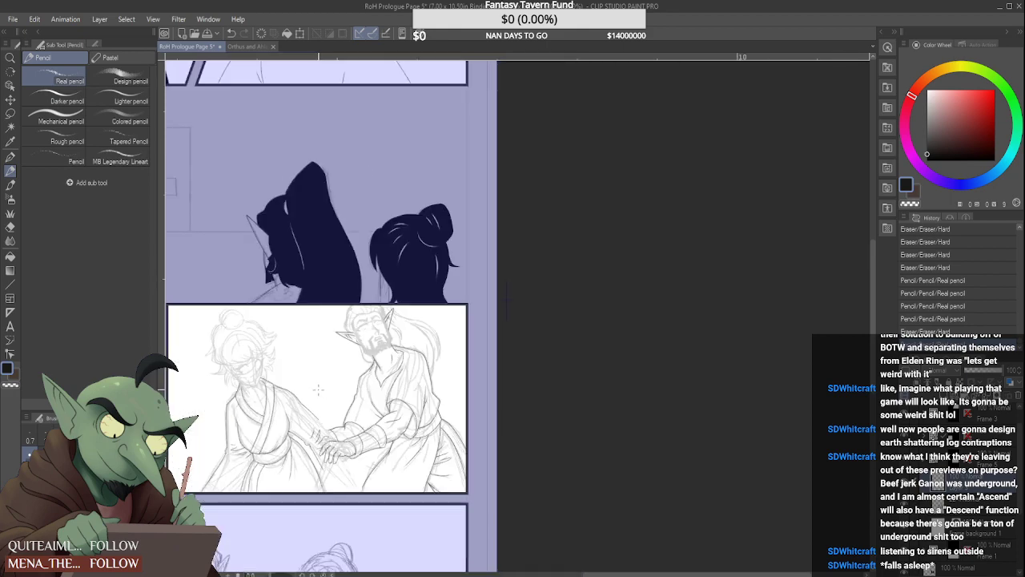
scroll(318, 396, up, 5)
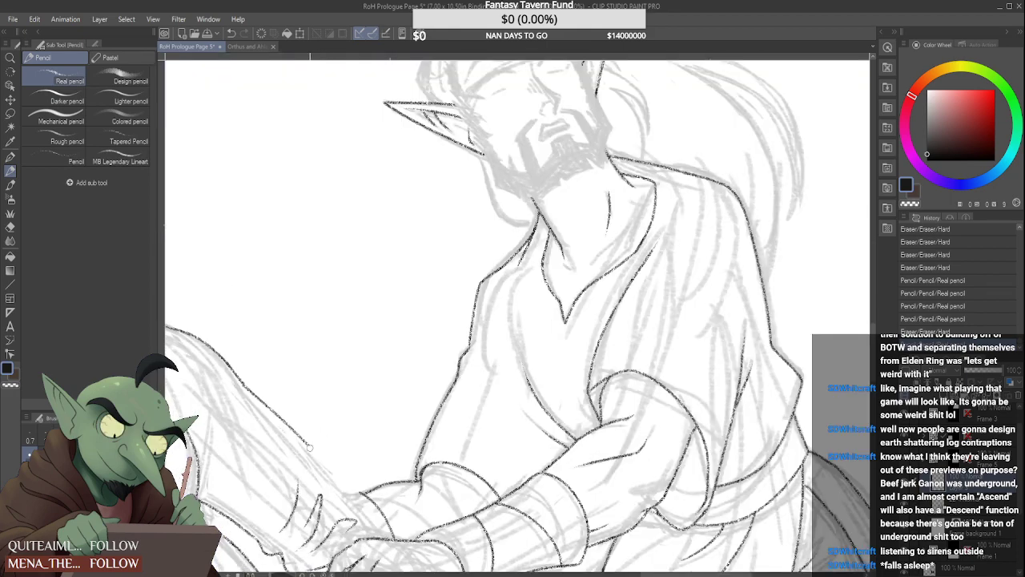
scroll(327, 468, down, 4)
scroll(328, 467, up, 2)
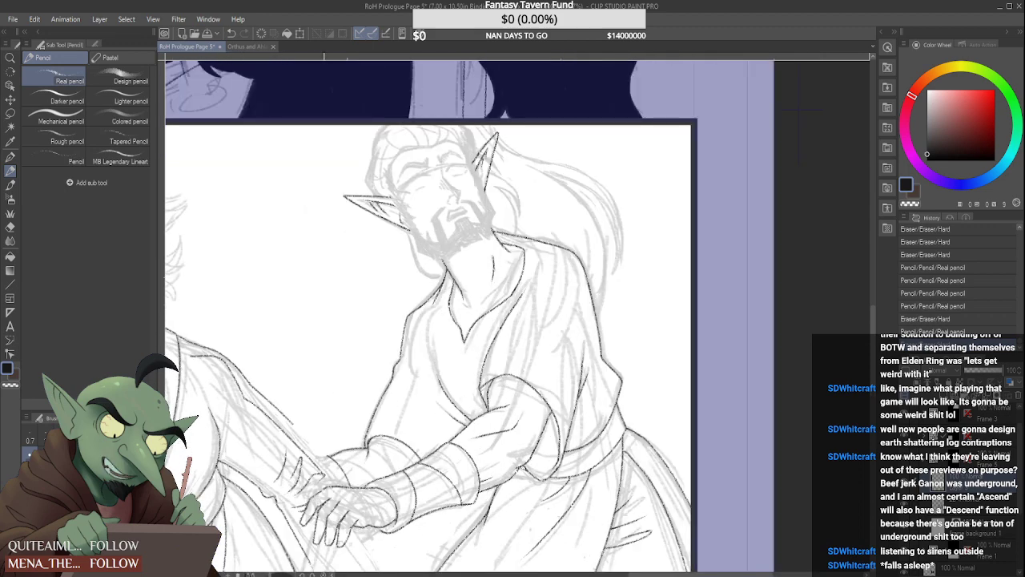
mouse_move(299, 497)
mouse_down()
mouse_move(232, 443)
mouse_move(191, 428)
mouse_move(222, 444)
mouse_up()
mouse_move(188, 398)
mouse_down()
mouse_move(245, 403)
mouse_move(203, 416)
mouse_move(250, 457)
mouse_up()
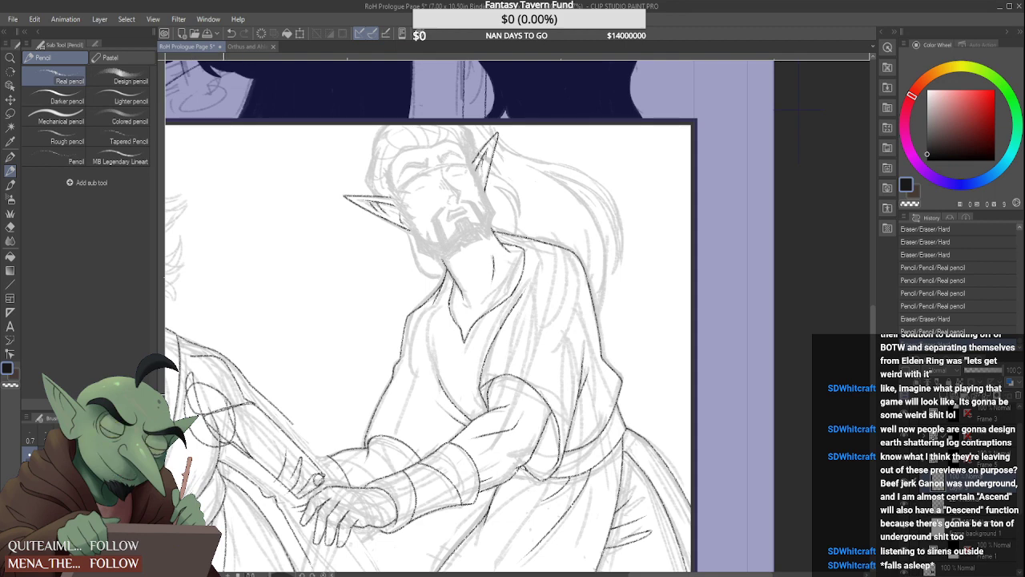
mouse_move(265, 417)
mouse_down()
mouse_move(337, 475)
mouse_move(342, 490)
mouse_move(324, 467)
mouse_move(349, 536)
mouse_up()
Try adding loose fold lines down the kneeling figure's skirt and beside the sleeve hanging under the hands
scroll(323, 462, down, 2)
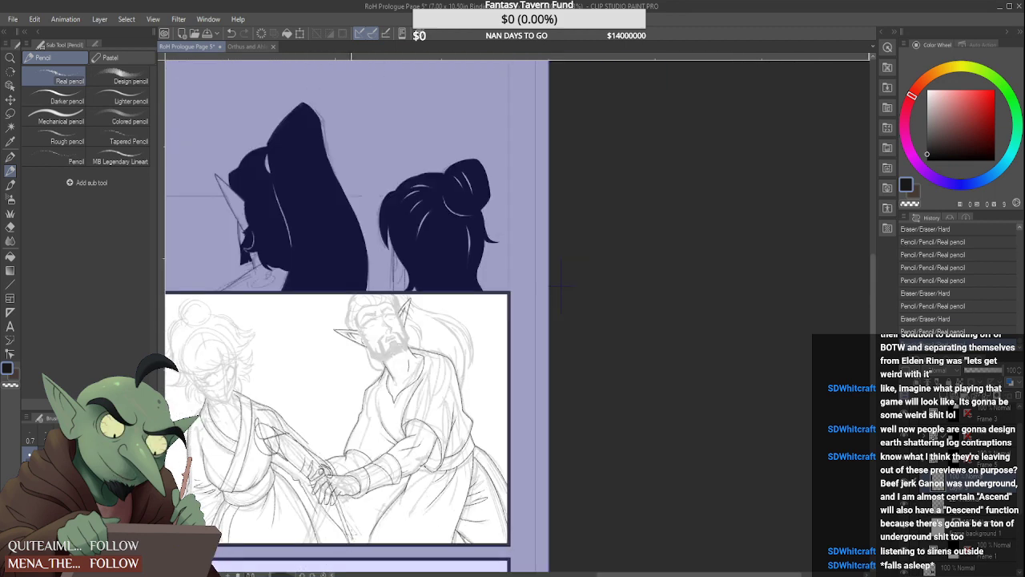
scroll(329, 487, down, 1)
scroll(327, 519, up, 1)
drag(291, 490, 309, 533)
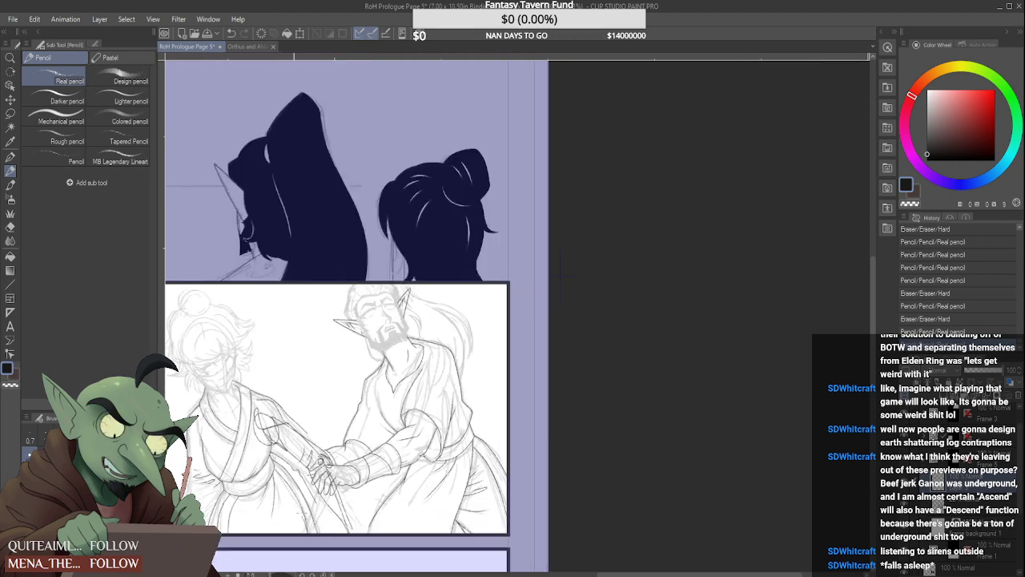
drag(273, 467, 308, 531)
mouse_move(256, 482)
mouse_down()
mouse_move(286, 541)
mouse_move(275, 532)
mouse_up()
drag(245, 488, 273, 532)
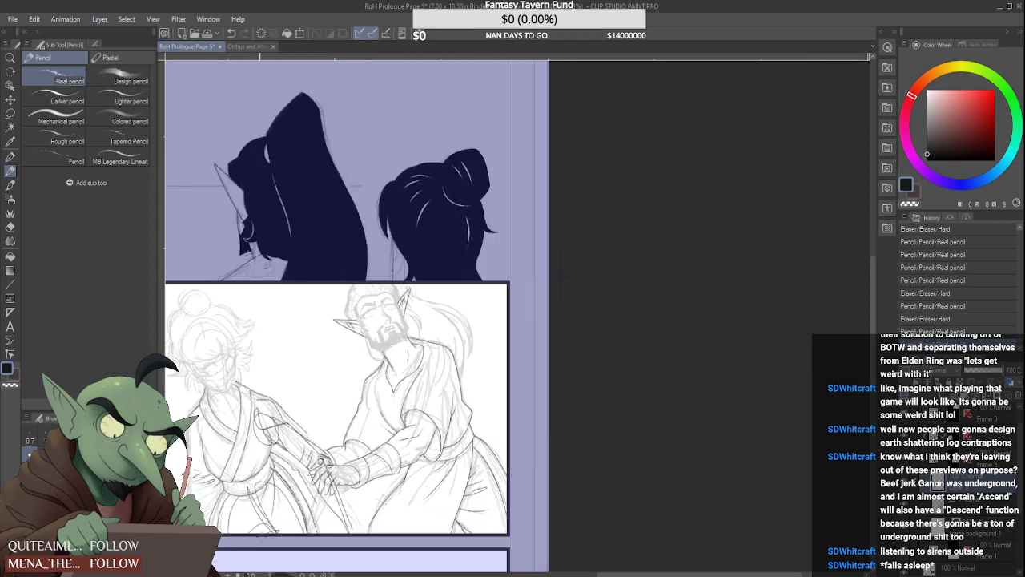
drag(330, 517, 348, 534)
Undo the rough arm, hanging sleeve and skirt fold lines
scroll(338, 475, down, 1)
scroll(319, 464, up, 1)
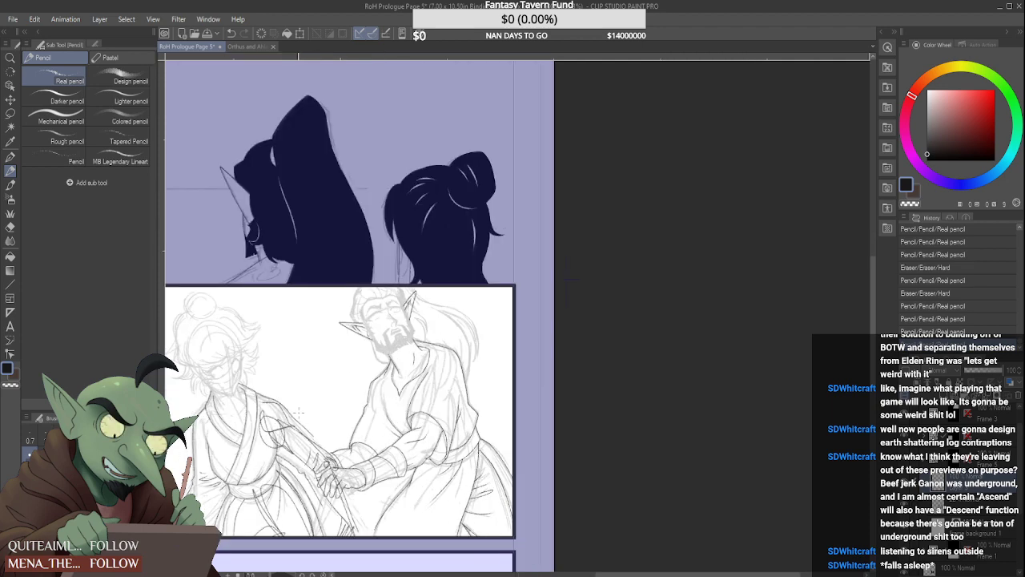
key(ctrl+z)
key(ctrl+z)
key(ctrl+z)
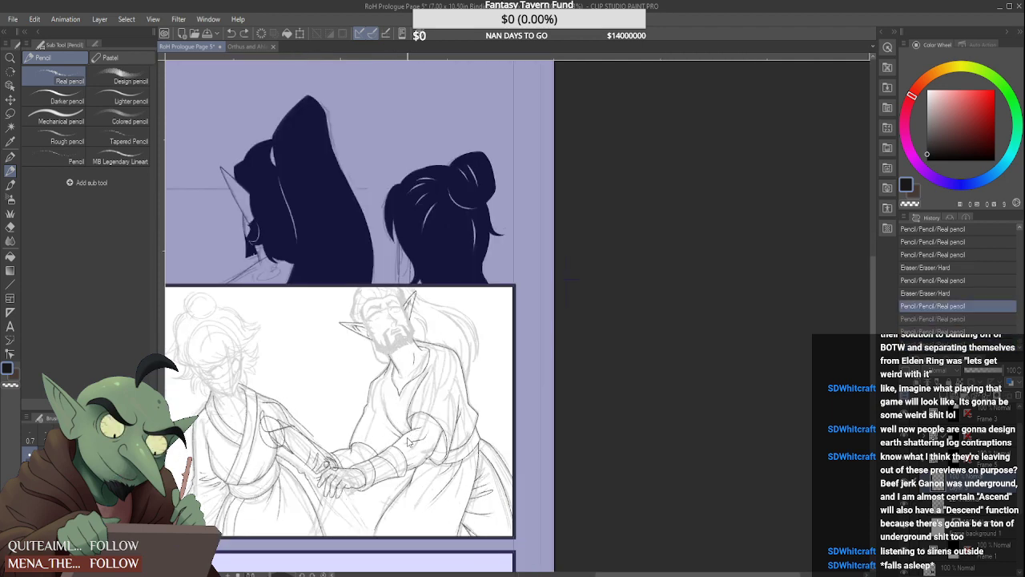
Sketch the sleeve hanging below the clasped hands on the faint 22% opacity rough layer
click(978, 502)
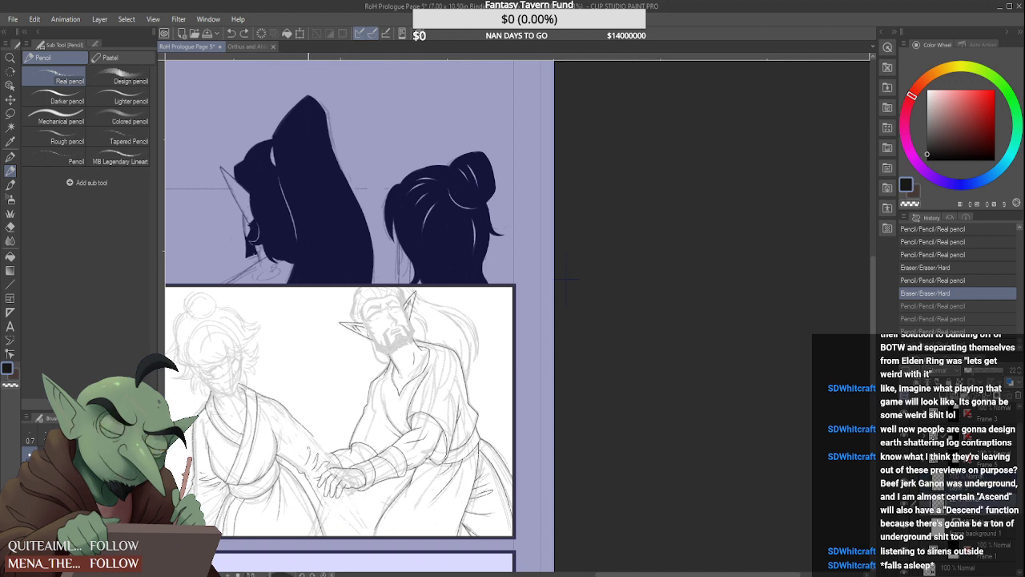
mouse_move(304, 432)
mouse_down()
mouse_move(277, 406)
mouse_move(268, 444)
mouse_move(311, 443)
mouse_move(320, 480)
mouse_move(349, 514)
mouse_up()
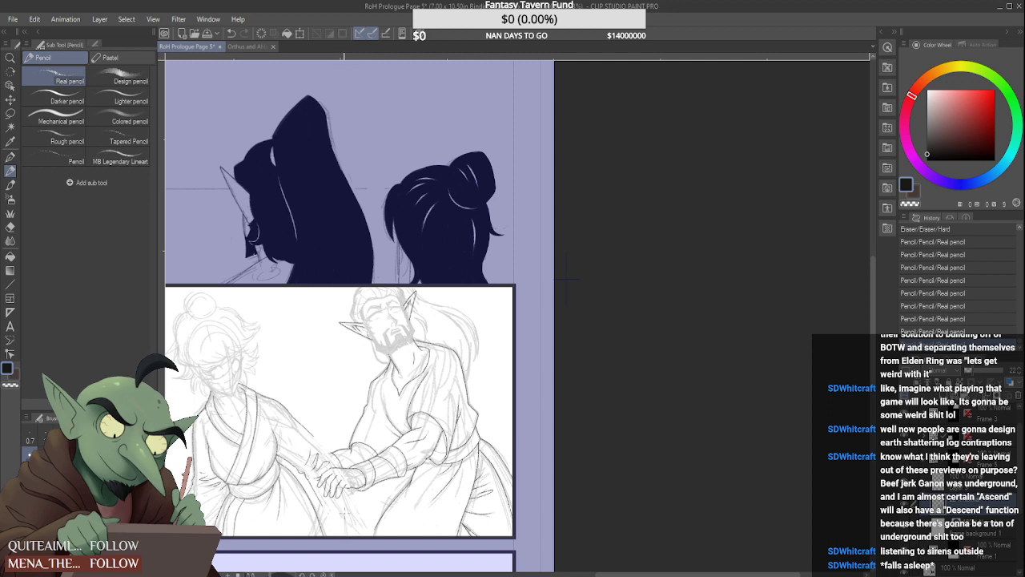
drag(353, 512, 355, 523)
scroll(285, 421, down, 1)
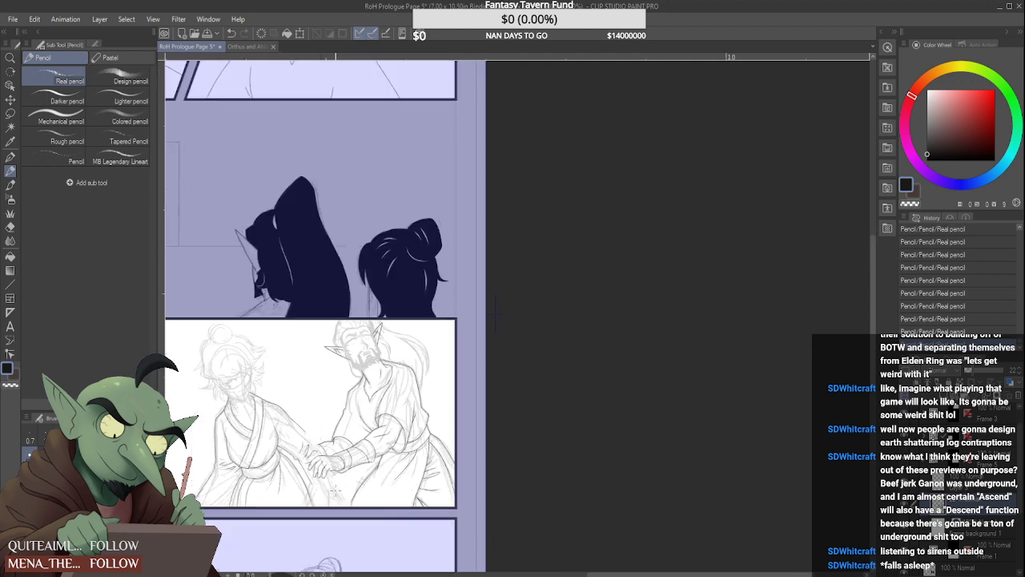
scroll(495, 316, up, 1)
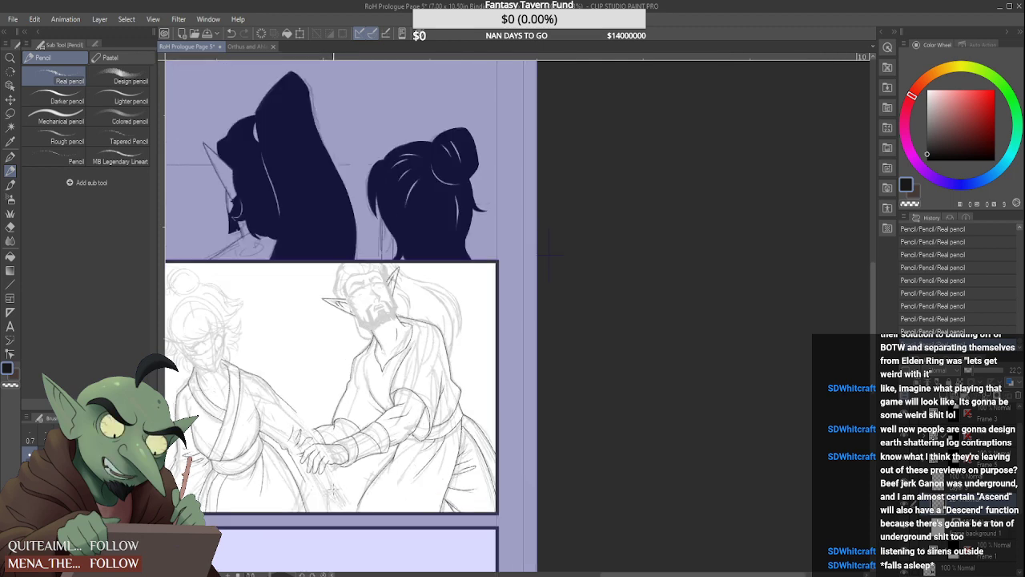
Erase stray rough lines just below the clasped hands on the sketch layer
scroll(329, 477, up, 1)
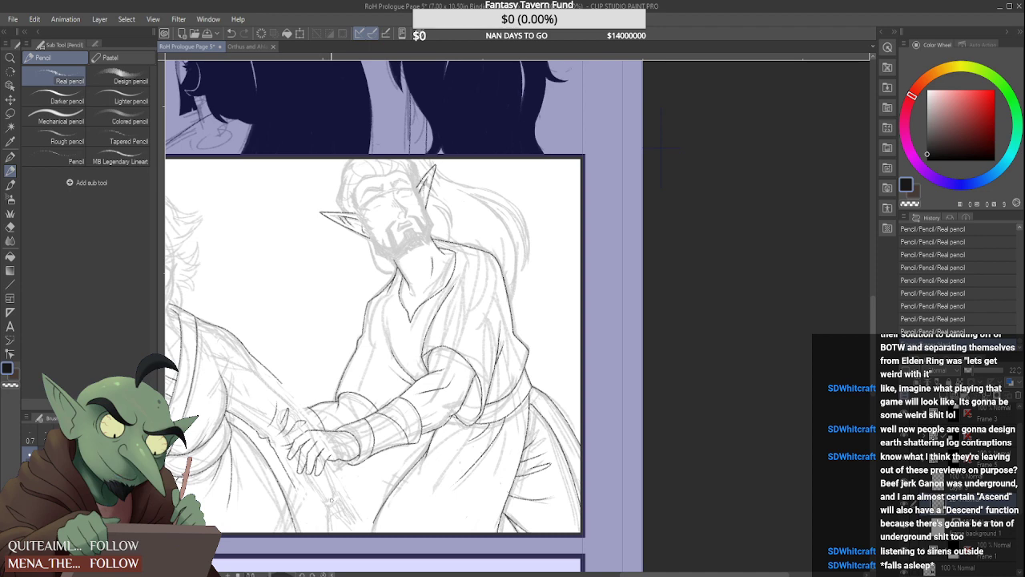
scroll(331, 489, down, 2)
scroll(330, 472, up, 2)
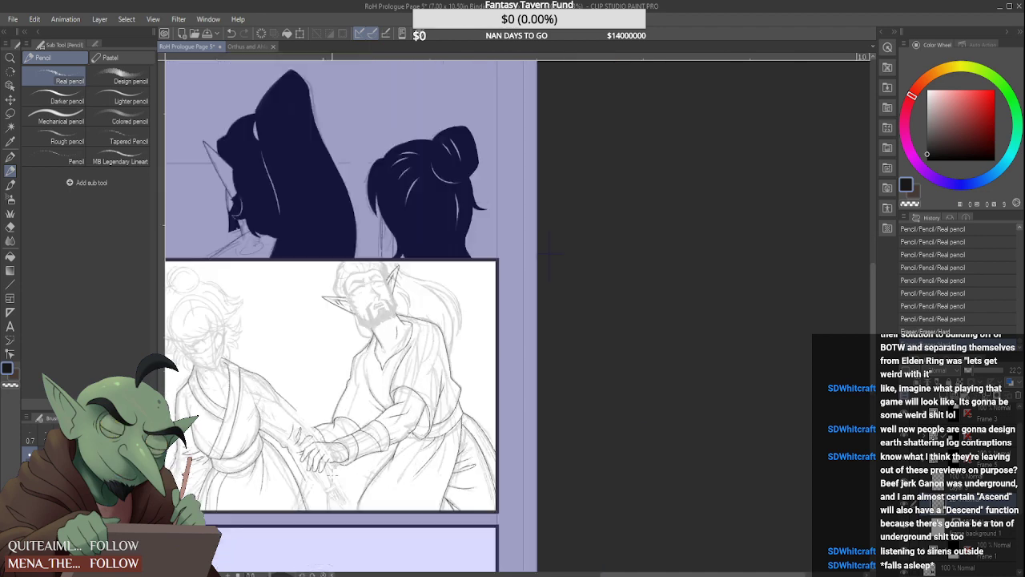
drag(328, 471, 322, 458)
scroll(325, 459, down, 2)
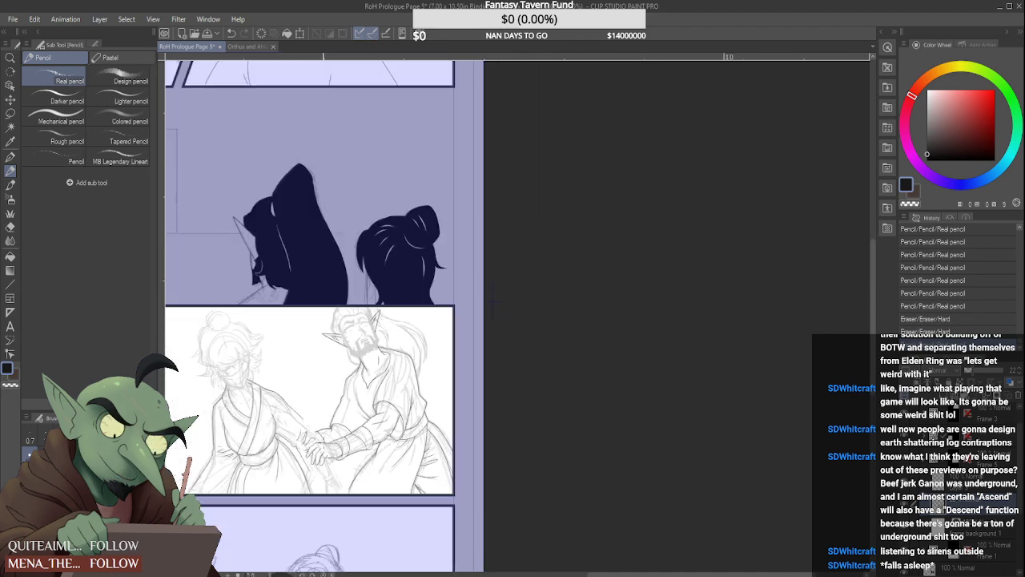
scroll(324, 443, up, 2)
drag(331, 492, 321, 475)
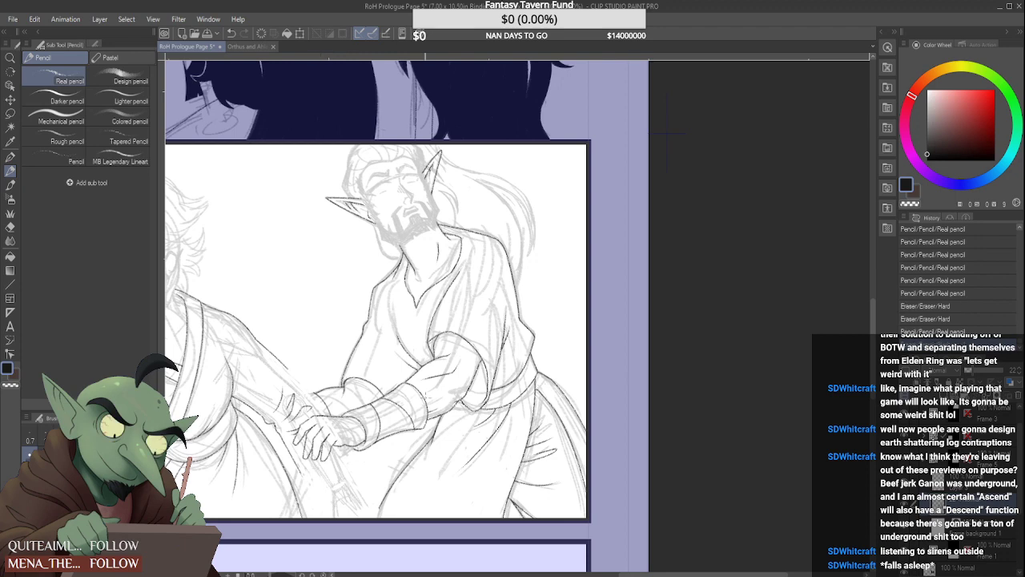
Return to the line art layer and ink the hanging sleeve's near edge and curved hem below the hands
scroll(328, 465, down, 6)
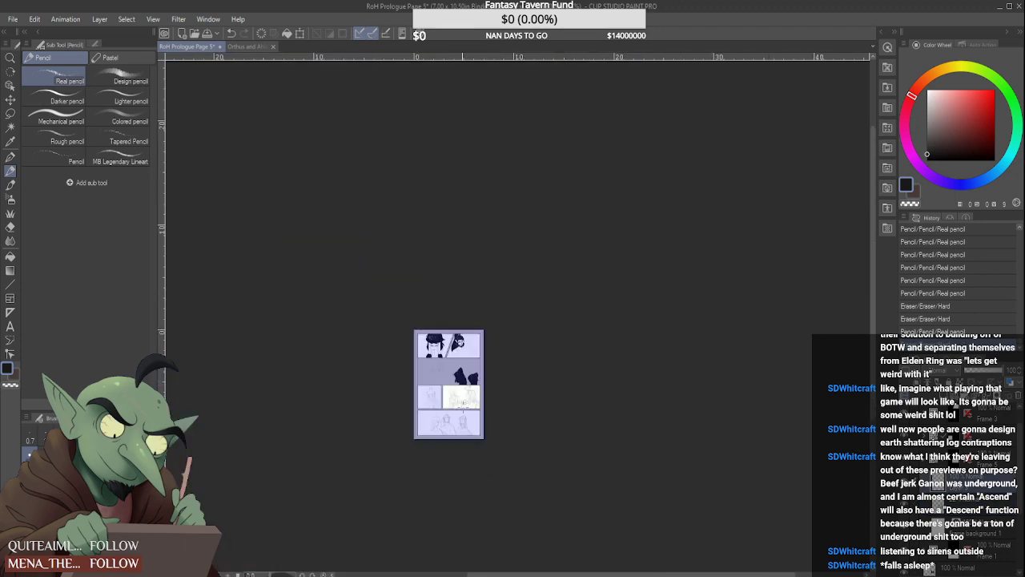
scroll(459, 407, up, 5)
scroll(459, 406, up, 2)
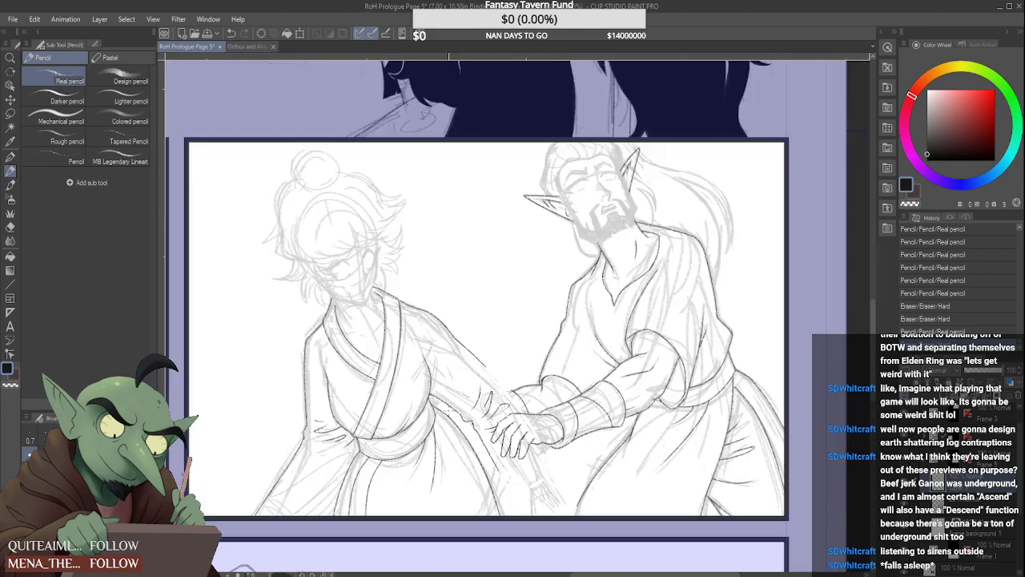
scroll(502, 479, up, 3)
key(ctrl+z)
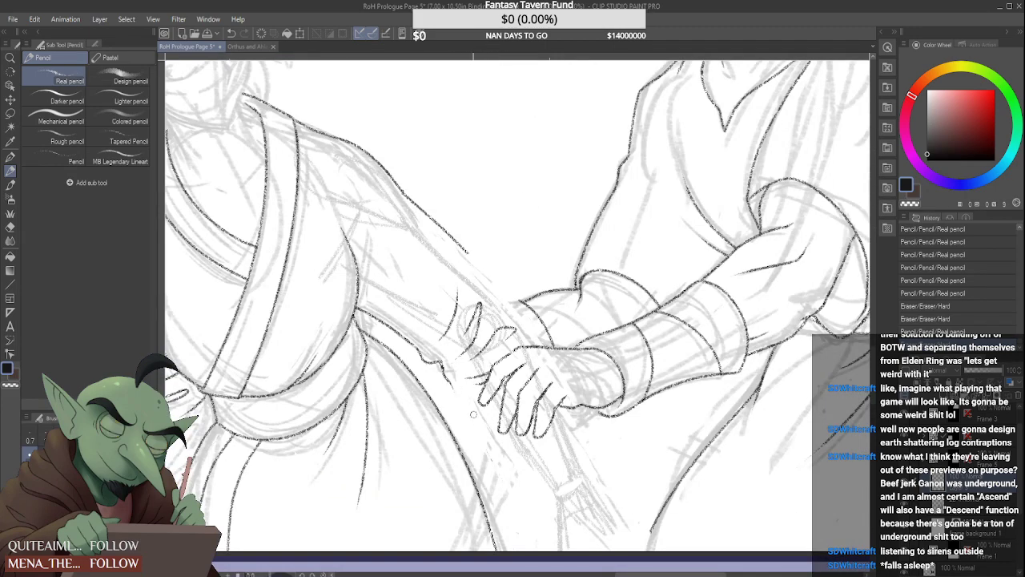
mouse_move(452, 384)
mouse_down()
mouse_move(525, 530)
mouse_move(606, 475)
mouse_up()
Try extending the outstretched arm's upper edge toward the wrist
drag(466, 251, 519, 315)
drag(492, 278, 535, 345)
key(ctrl+z)
key(ctrl+z)
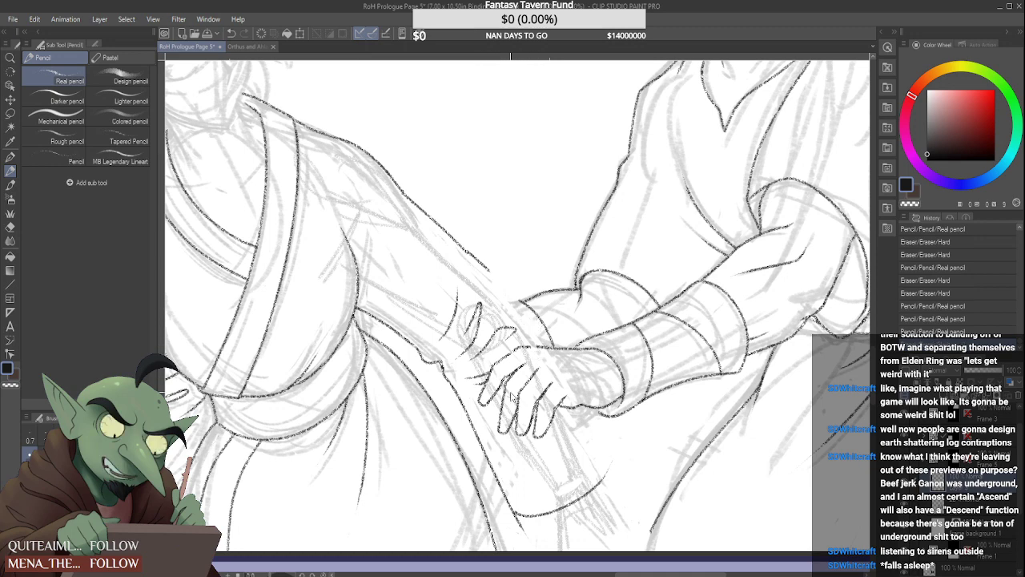
key(ctrl+z)
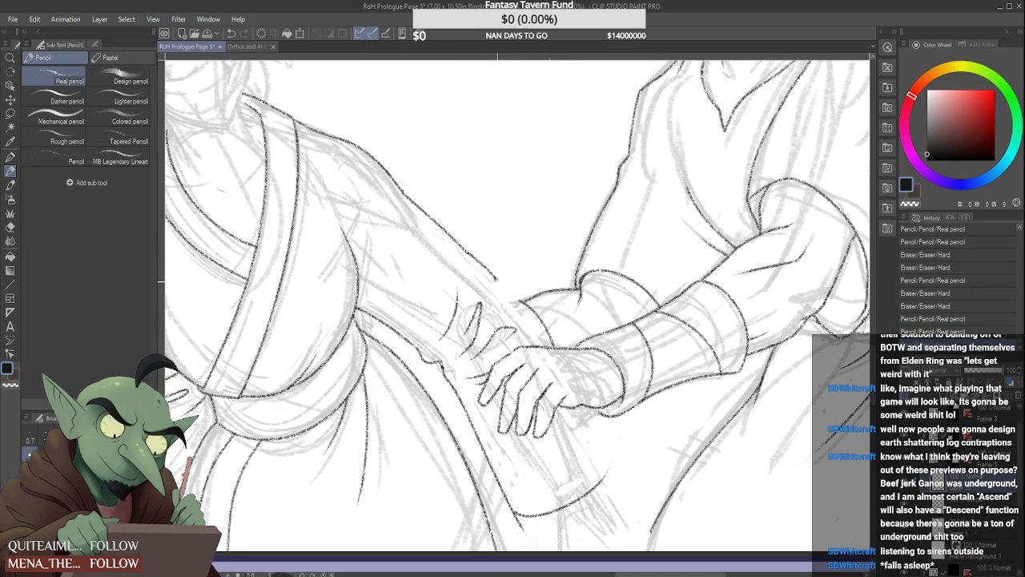
key(ctrl+z)
On a new raster layer, ink the sleeve's far edge from the forearm across the clasped hand past the hem
mouse_move(479, 261)
mouse_down()
mouse_move(499, 279)
mouse_move(601, 504)
mouse_up()
key(ctrl+z)
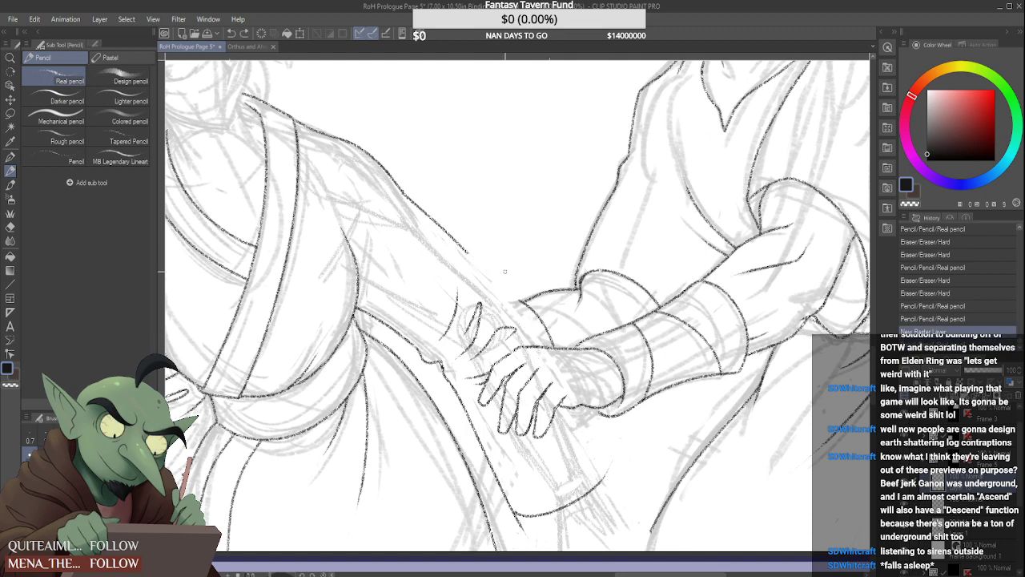
mouse_move(469, 253)
mouse_down()
mouse_move(528, 320)
mouse_move(624, 517)
mouse_up()
key(ctrl+z)
drag(472, 255, 623, 521)
key(ctrl+z)
mouse_move(464, 252)
mouse_down()
mouse_move(519, 303)
mouse_move(621, 485)
mouse_up()
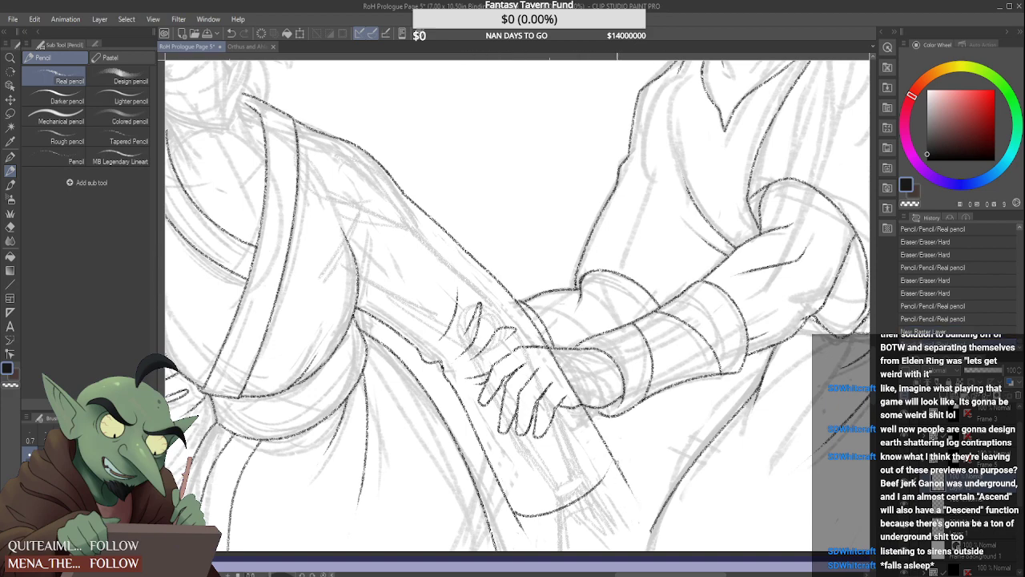
Erase the far sleeve edge's overshoot beyond the hem corner and the stretch crossing the clasped hand
scroll(615, 472, up, 4)
mouse_move(642, 386)
mouse_down()
mouse_move(631, 413)
mouse_move(570, 487)
mouse_up()
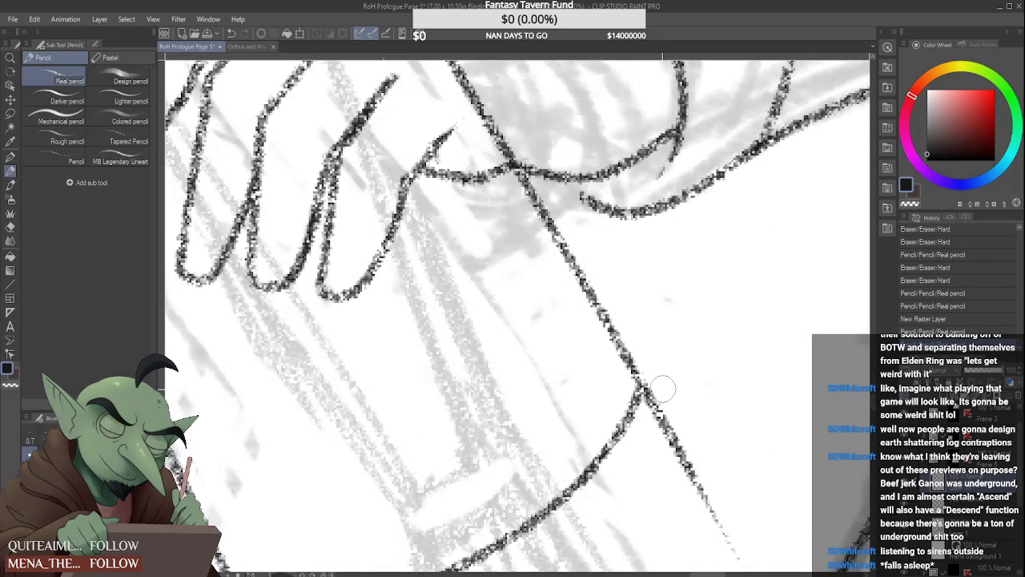
mouse_move(662, 390)
mouse_down()
mouse_move(653, 439)
mouse_move(657, 400)
mouse_move(710, 490)
mouse_move(685, 456)
mouse_up()
scroll(697, 481, down, 2)
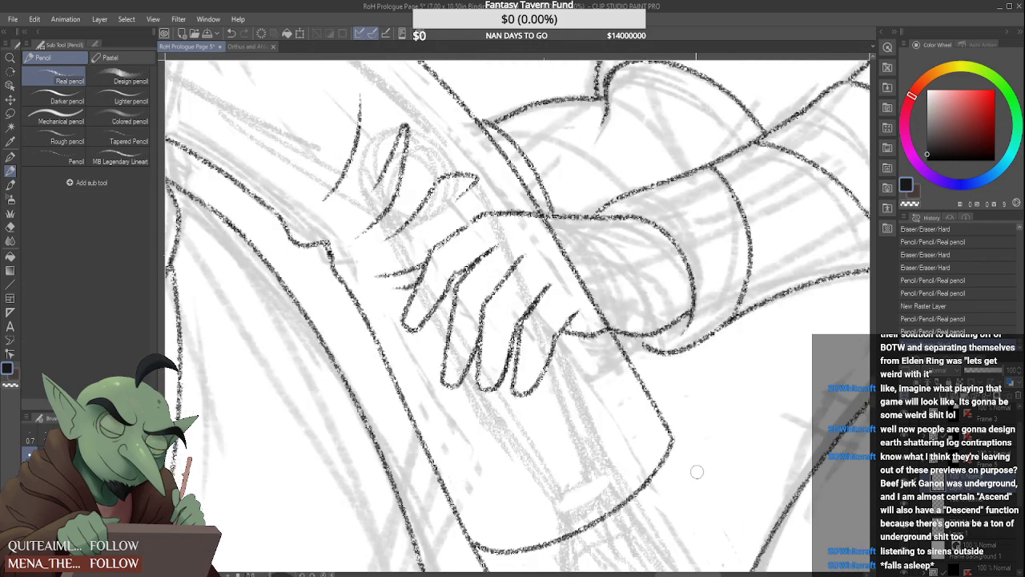
scroll(697, 471, down, 1)
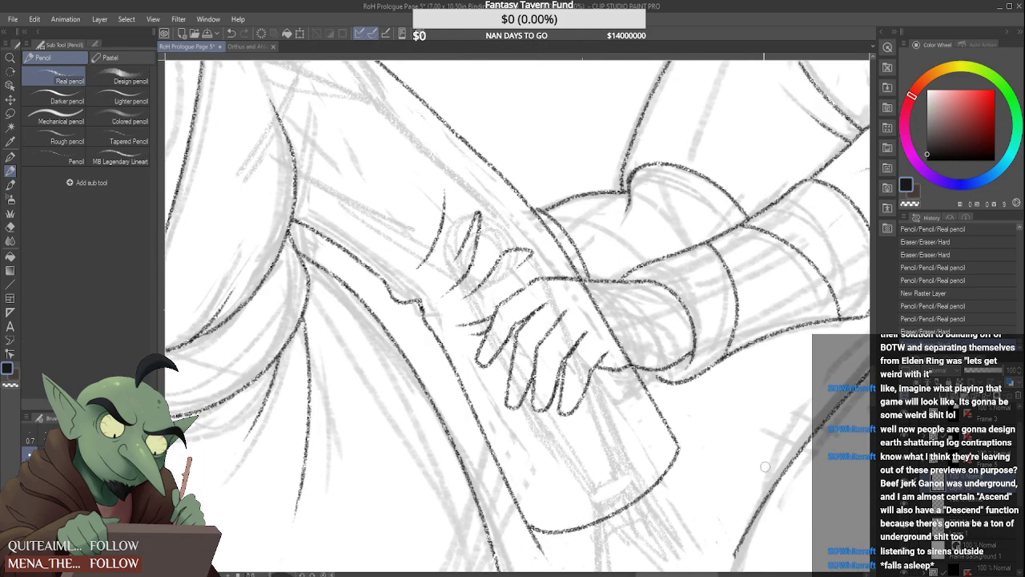
scroll(646, 360, up, 1)
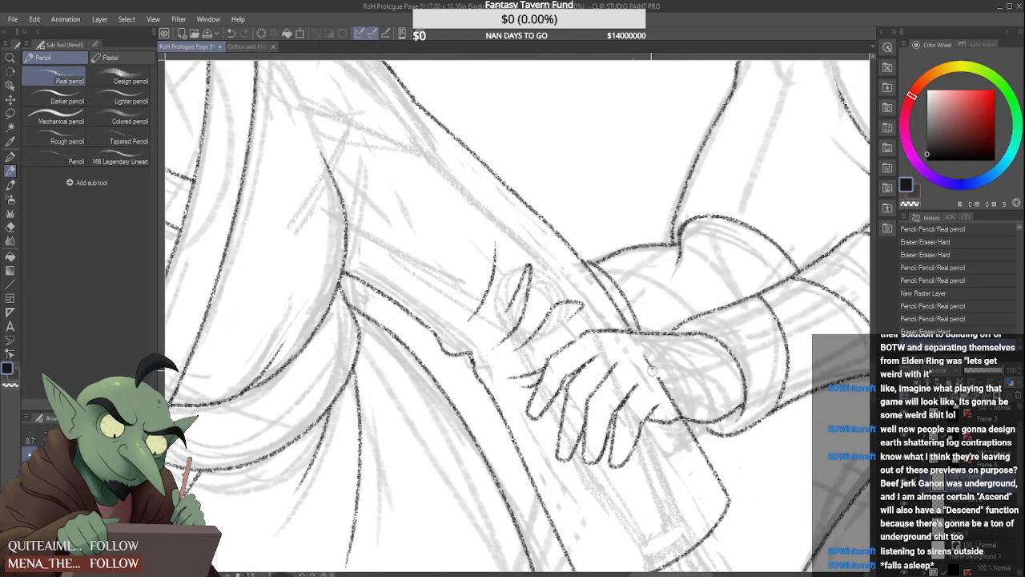
drag(652, 371, 684, 409)
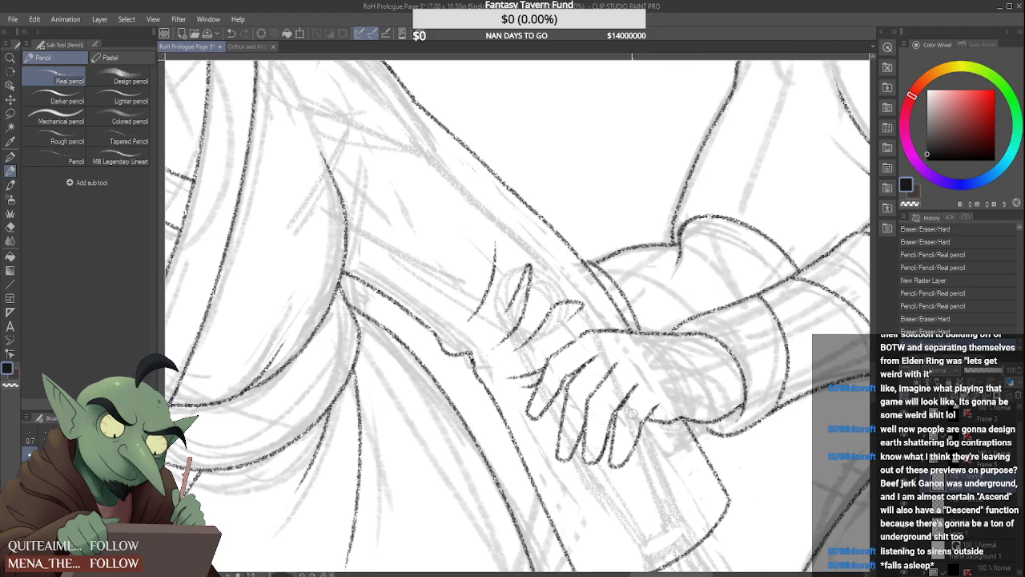
Undo the trimming and the inked far edge of the hanging sleeve
scroll(632, 413, down, 5)
scroll(632, 413, down, 1)
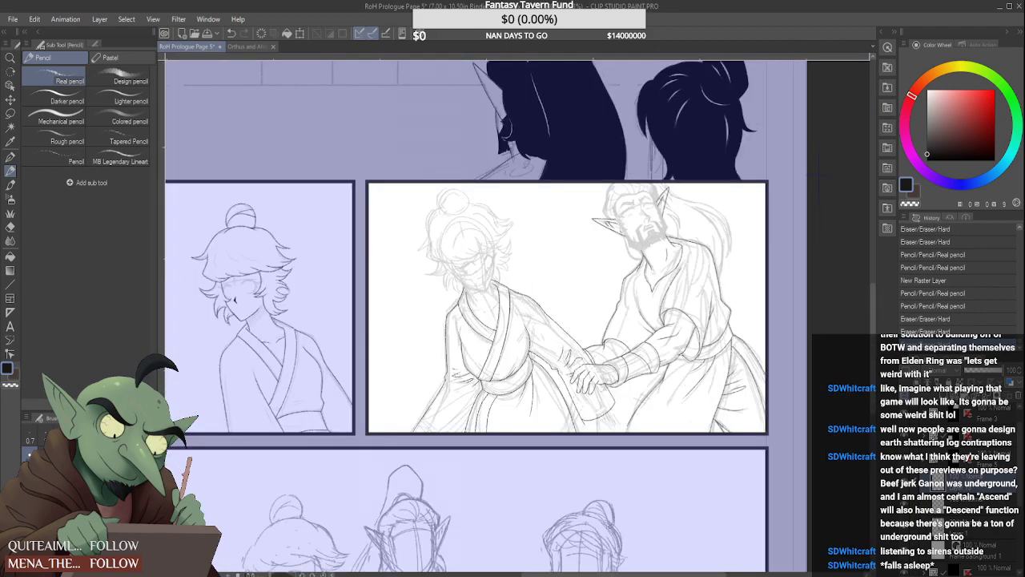
scroll(507, 317, up, 2)
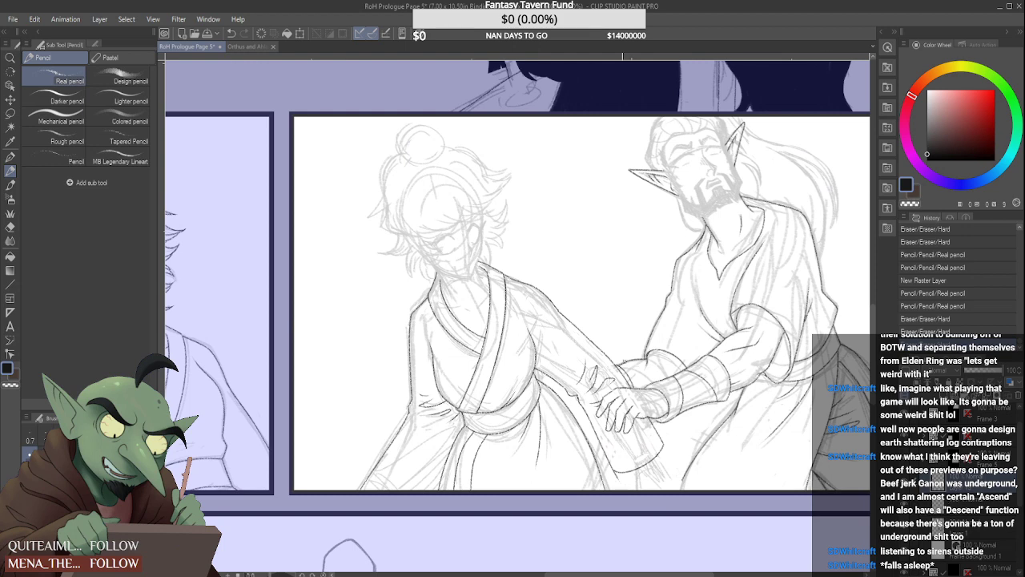
key(ctrl+z)
key(ctrl+z)
key(ctrl+z)
key(ctrl+z)
key(ctrl+z)
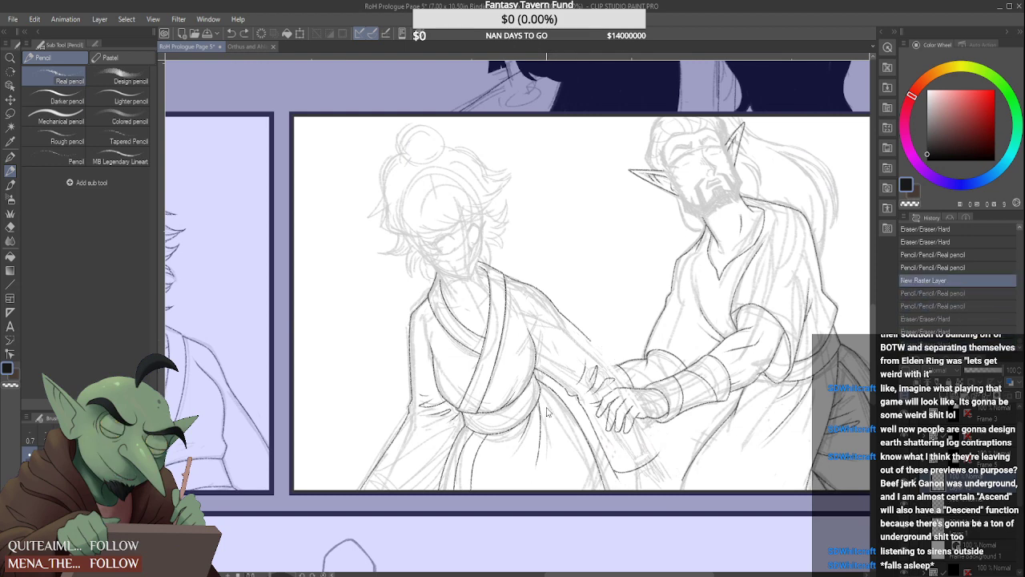
Erase the loose lower end of the outstretched arm's inked upper edge at mid-forearm
scroll(577, 325, up, 2)
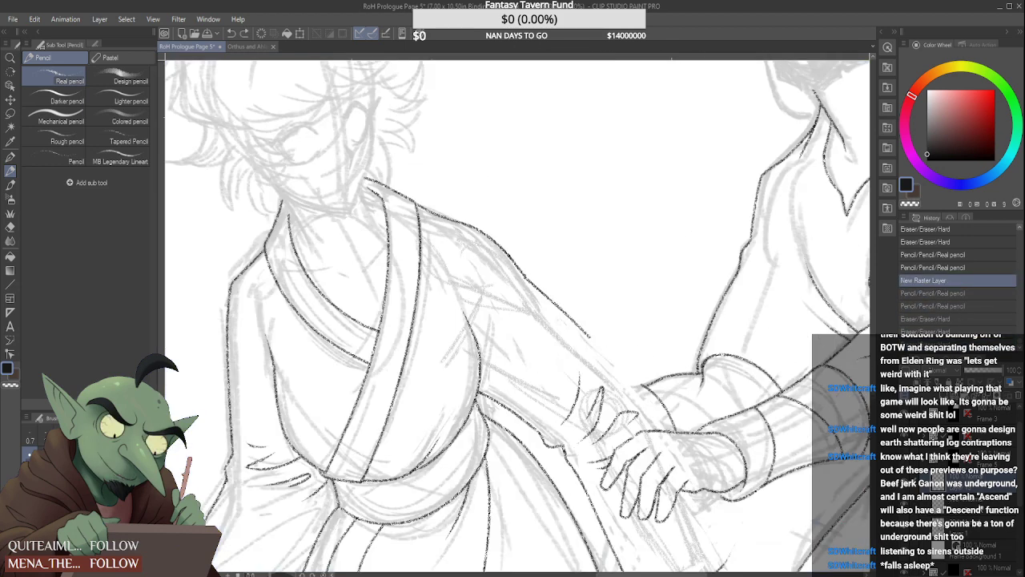
drag(588, 336, 585, 335)
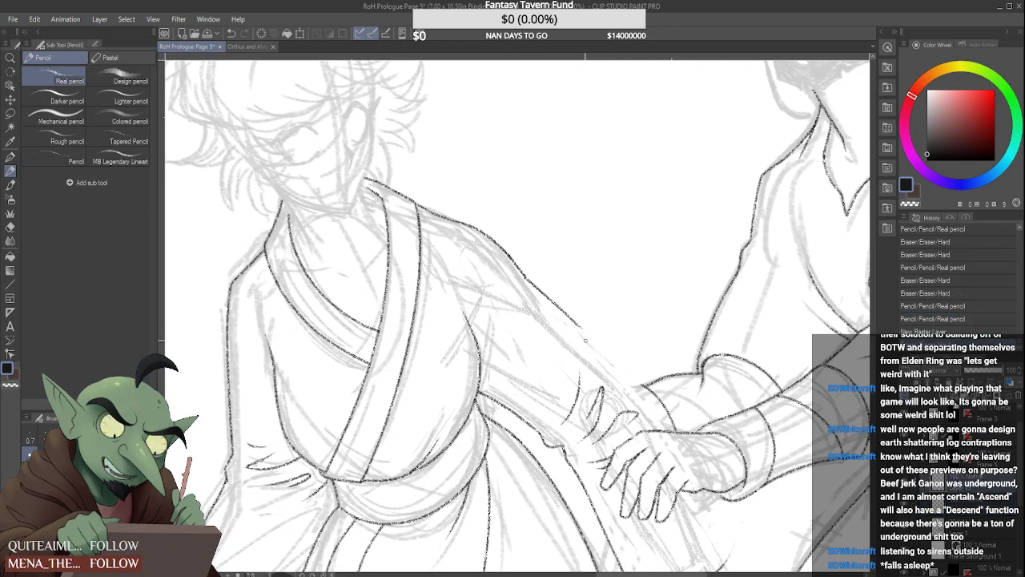
scroll(604, 342, down, 6)
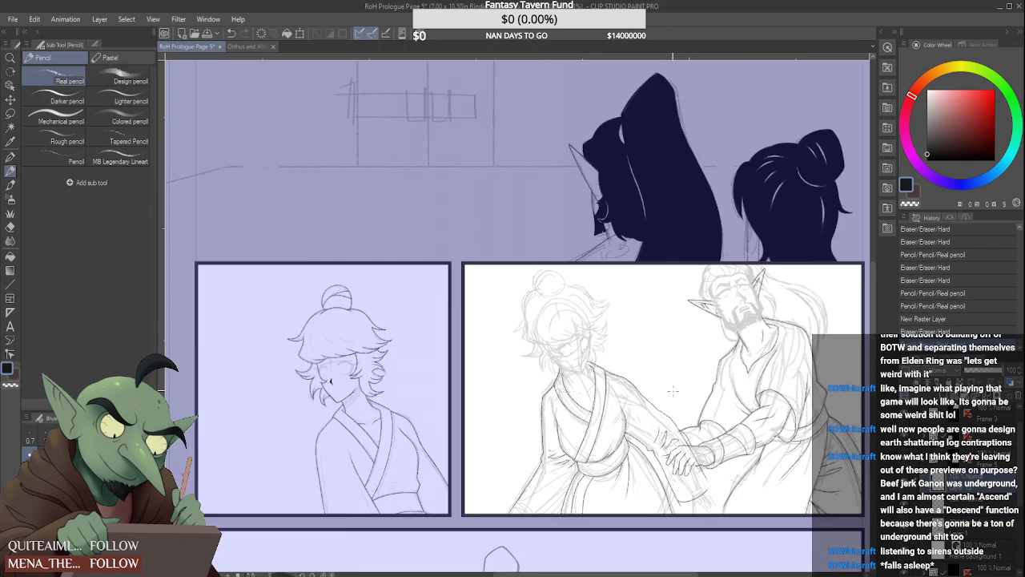
scroll(669, 388, down, 5)
scroll(670, 388, up, 6)
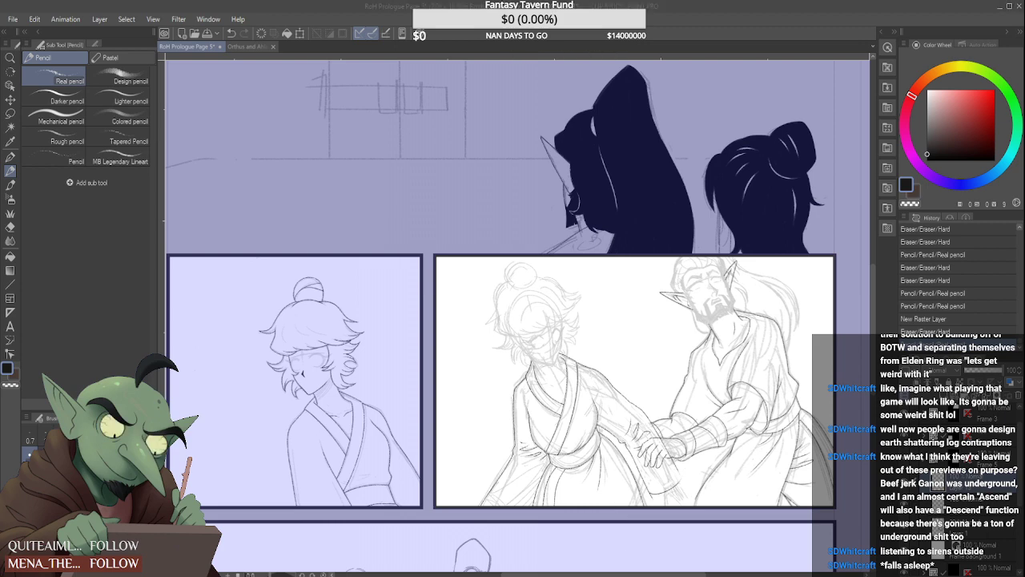
scroll(571, 350, up, 5)
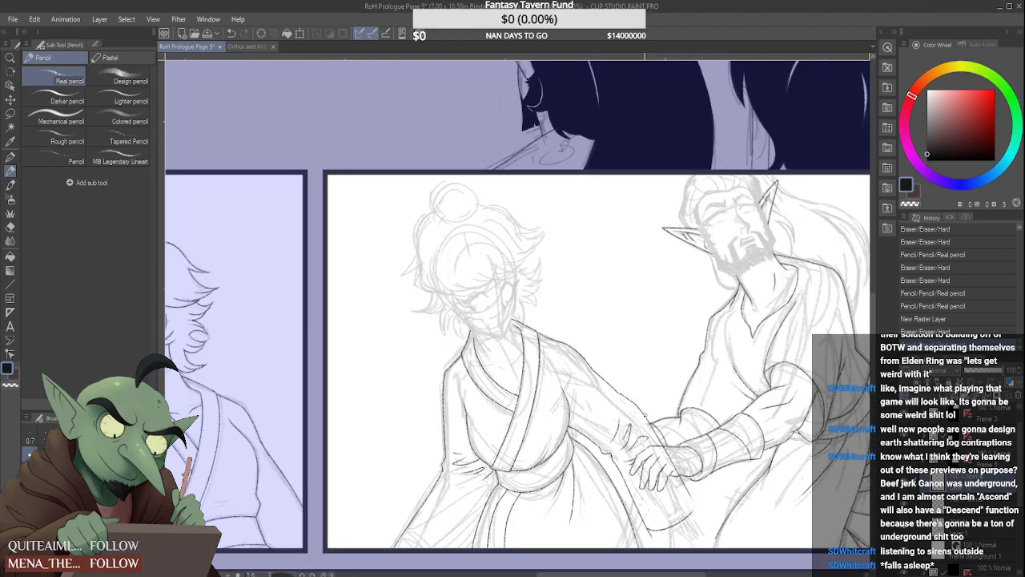
Try several pencil strokes continuing the outstretched arm's upper edge from mid-forearm past the wrist, undoing each one
drag(571, 349, 596, 370)
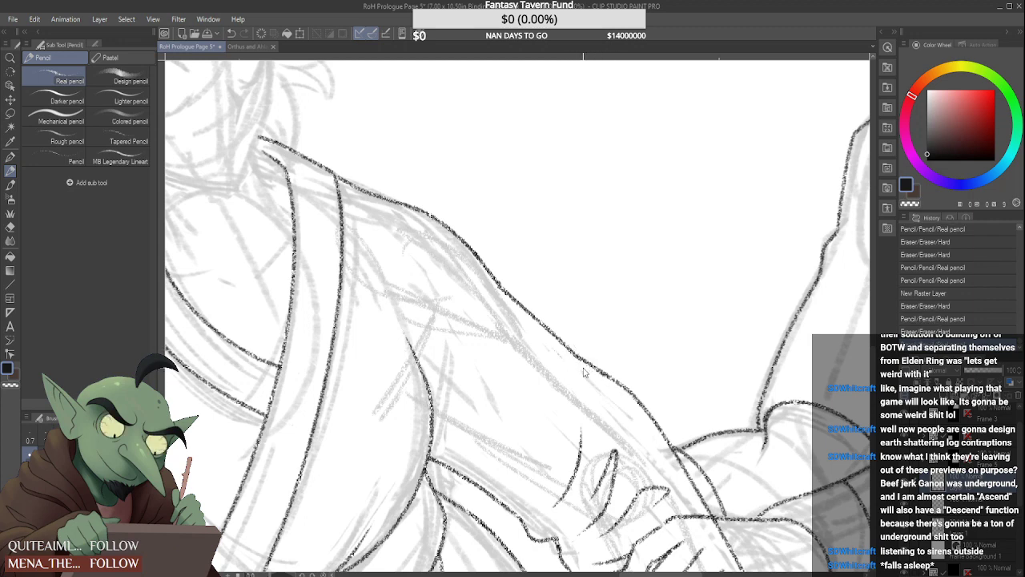
key(ctrl+z)
key(ctrl+z)
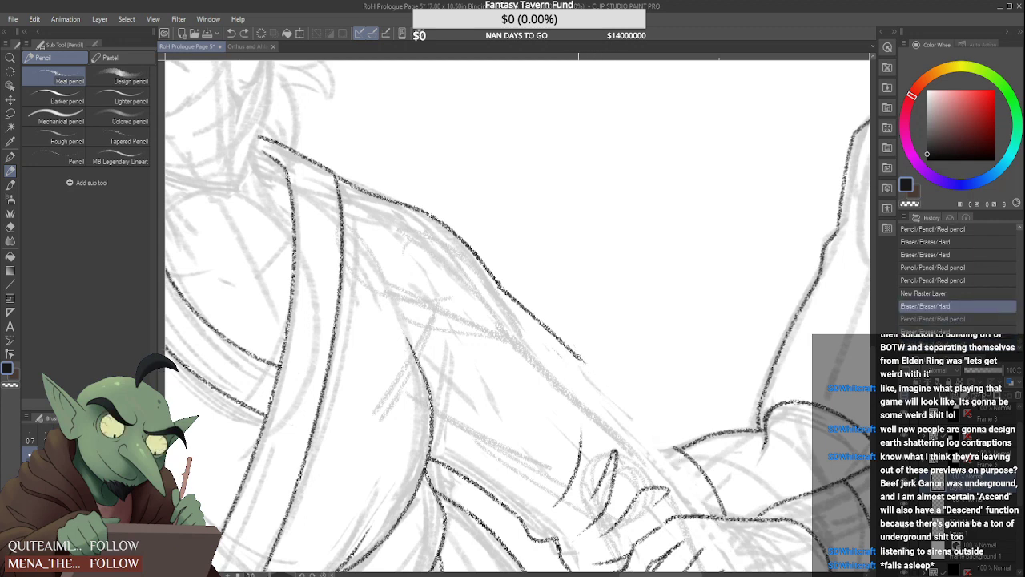
mouse_move(580, 358)
mouse_down()
mouse_move(620, 390)
mouse_move(715, 528)
mouse_up()
key(ctrl+z)
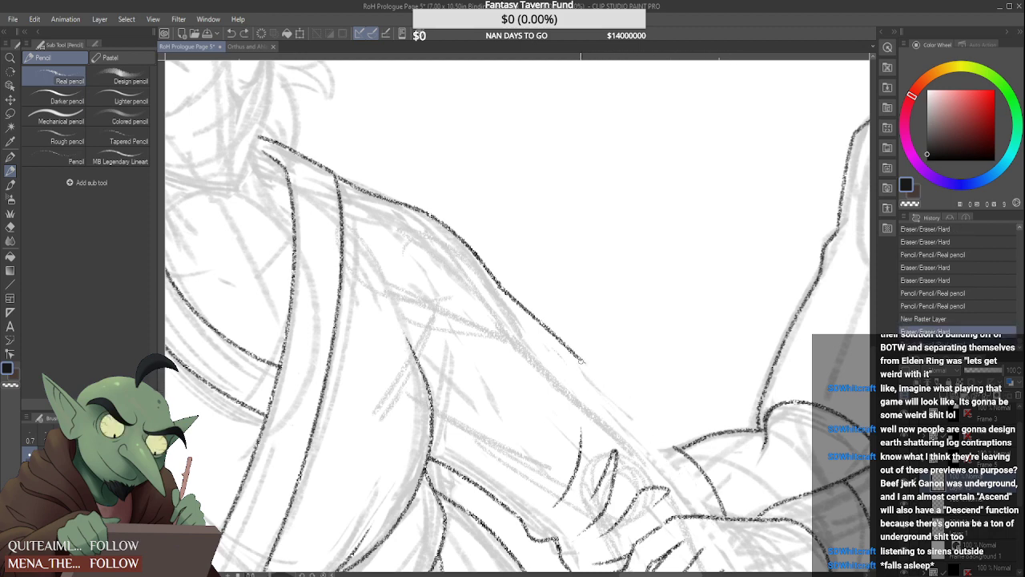
mouse_move(580, 359)
mouse_down()
mouse_move(633, 409)
mouse_move(700, 513)
mouse_up()
key(ctrl+z)
Ink the outstretched arm's upper edge from mid-forearm down to the top of the clasping hand
drag(582, 360, 704, 515)
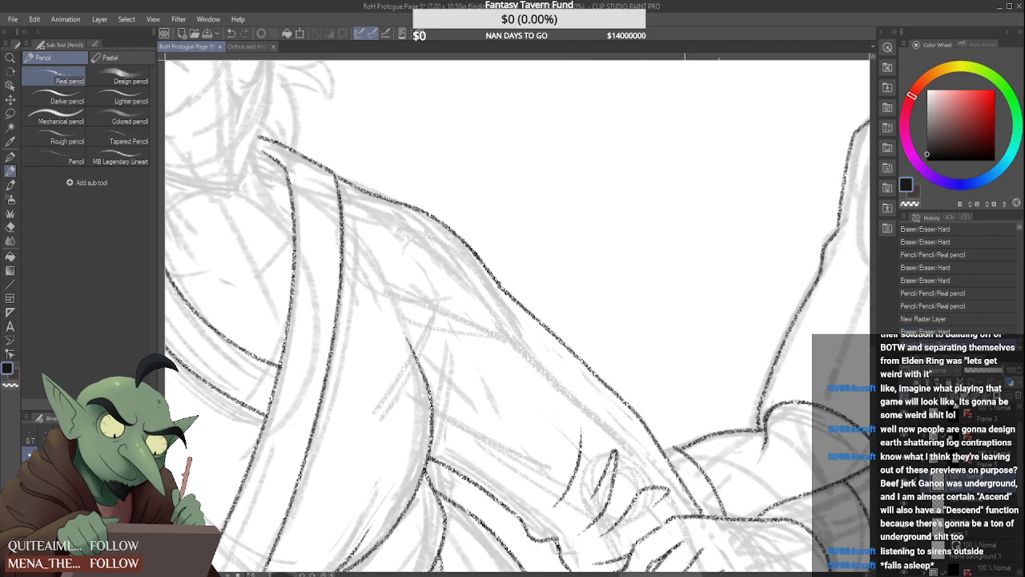
scroll(679, 421, down, 5)
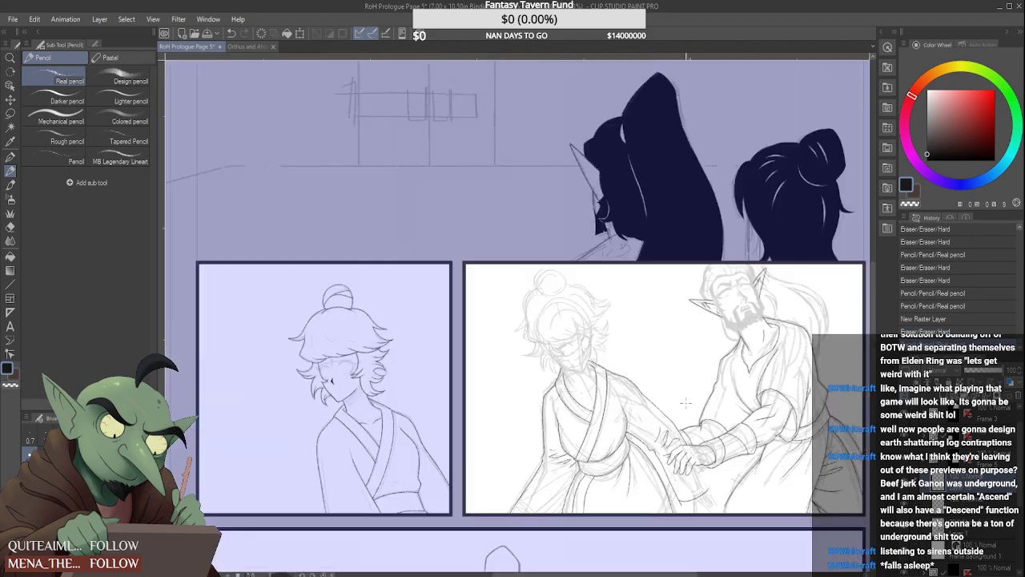
scroll(649, 394, up, 4)
scroll(649, 394, down, 2)
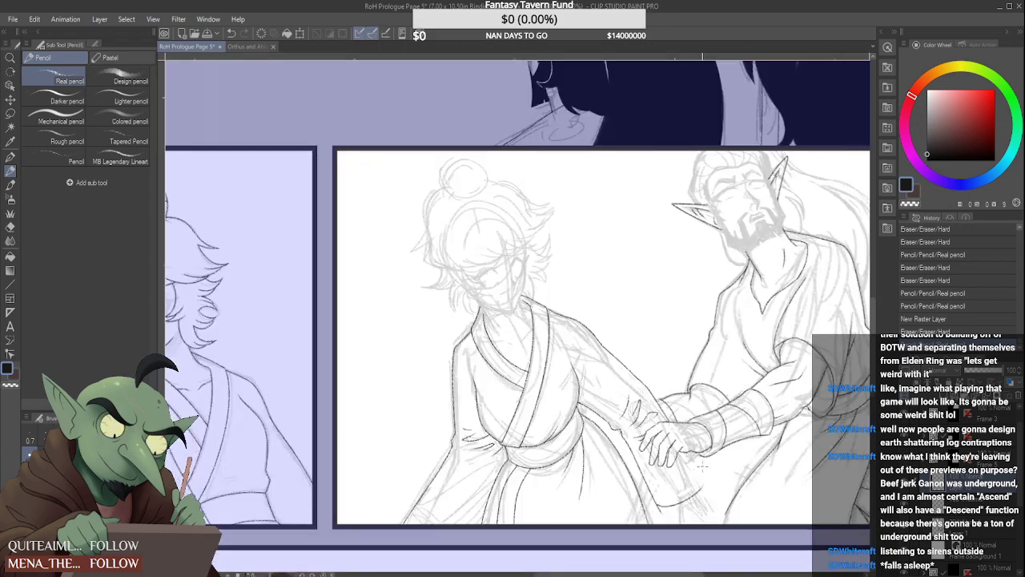
Ink the hanging sleeve's far edge below the clasped hands and erase the overshoots where it meets the hem
scroll(649, 394, up, 4)
drag(643, 393, 733, 529)
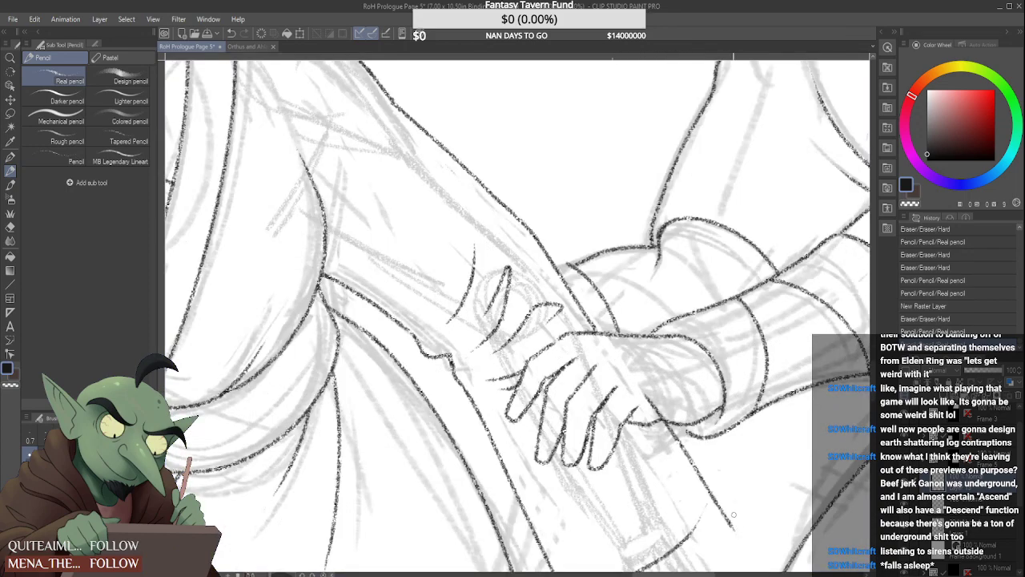
scroll(721, 513, up, 1)
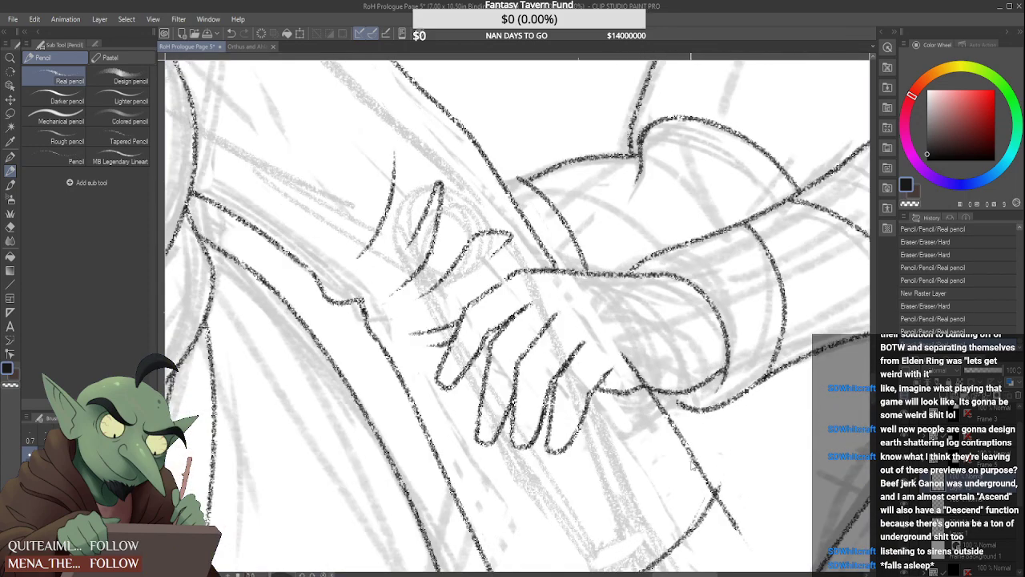
key(ctrl+z)
drag(705, 496, 677, 541)
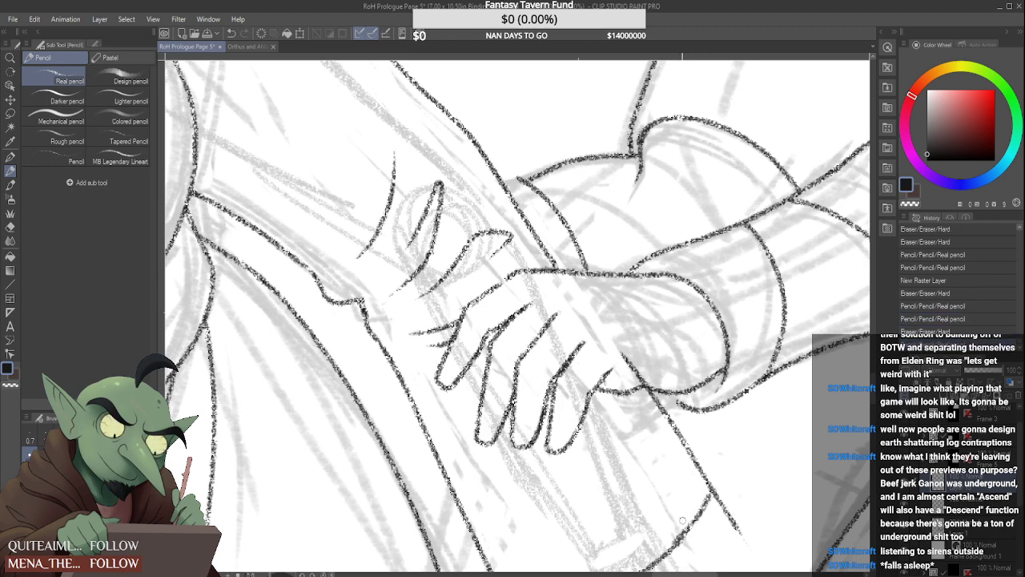
mouse_move(731, 508)
mouse_down()
mouse_move(719, 513)
mouse_move(719, 492)
mouse_move(733, 525)
mouse_up()
scroll(596, 440, down, 4)
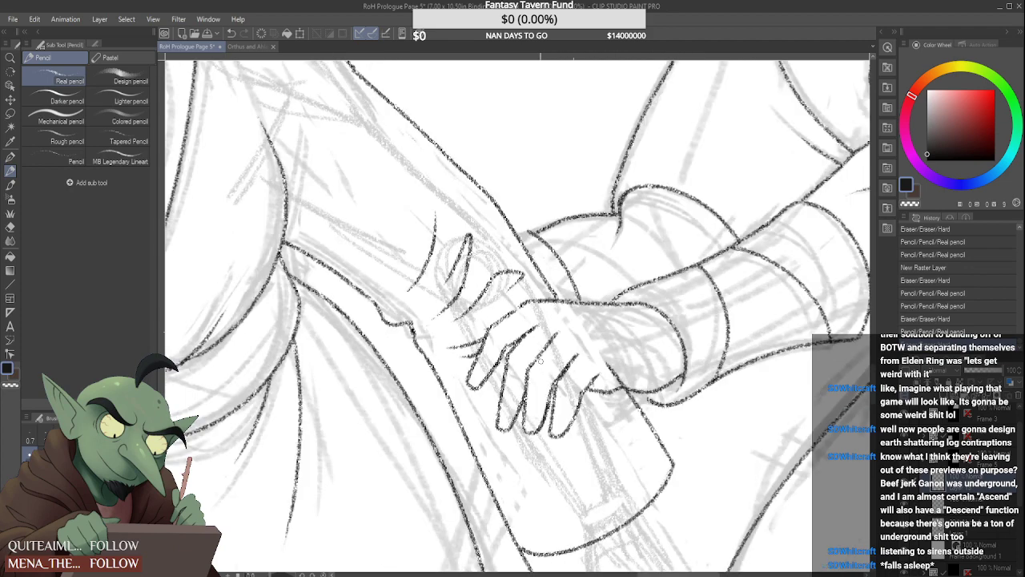
scroll(574, 367, up, 3)
scroll(556, 350, down, 2)
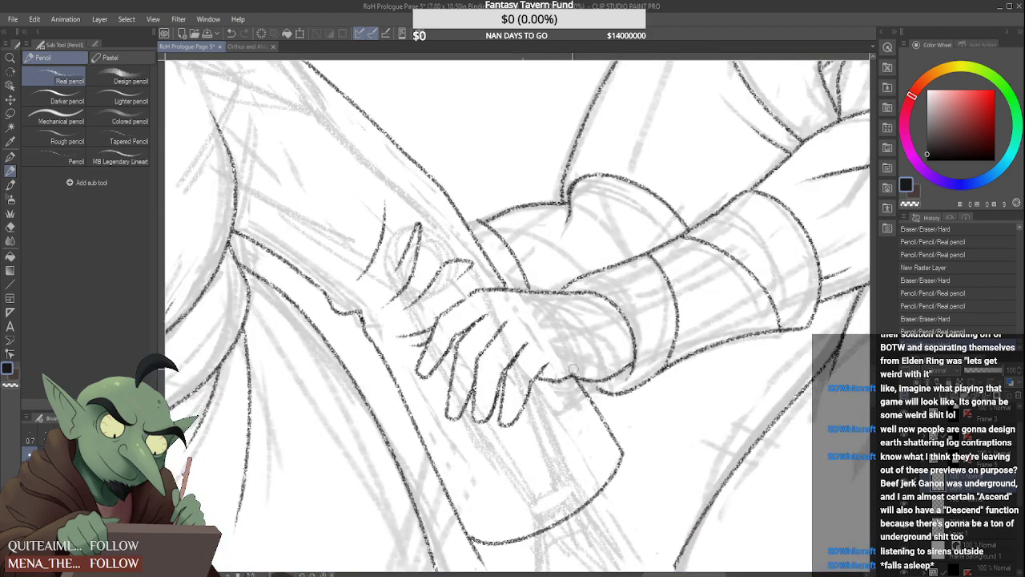
Redraw the sleeve's far edge from beneath the clasped hands to the hem corner and erase its overlap with the hand
scroll(574, 357, down, 3)
scroll(571, 320, down, 1)
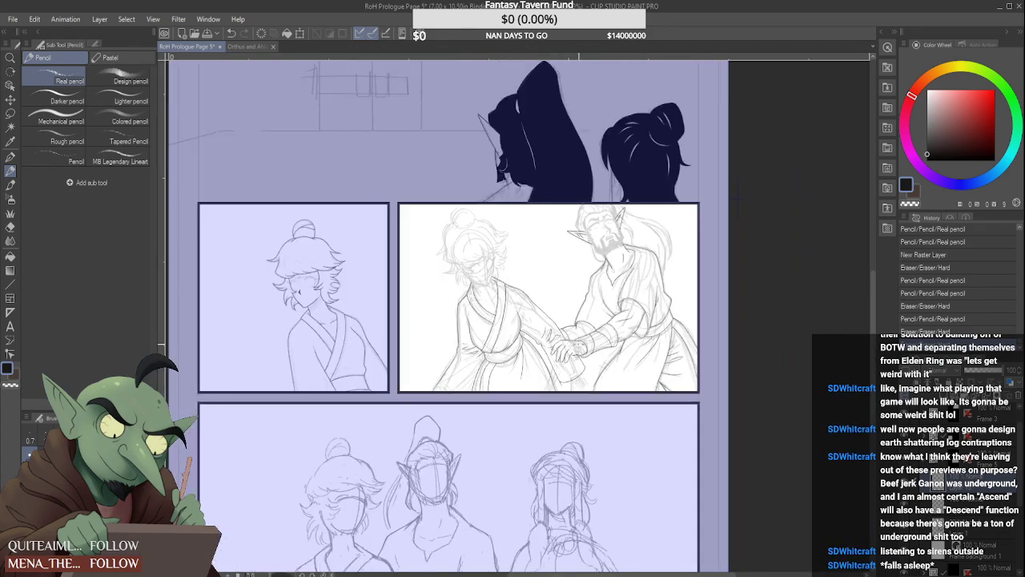
scroll(552, 304, up, 3)
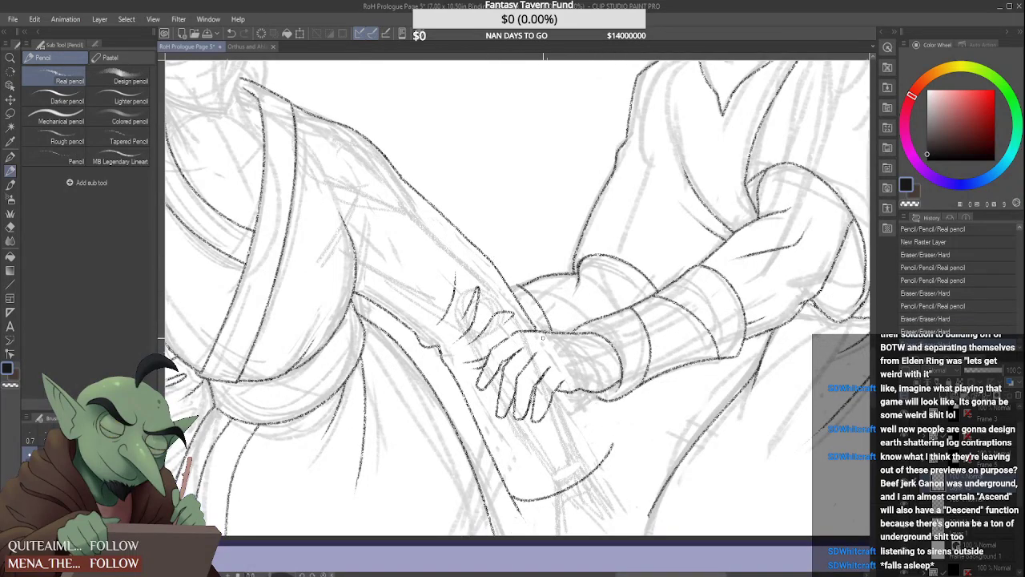
drag(571, 391, 614, 445)
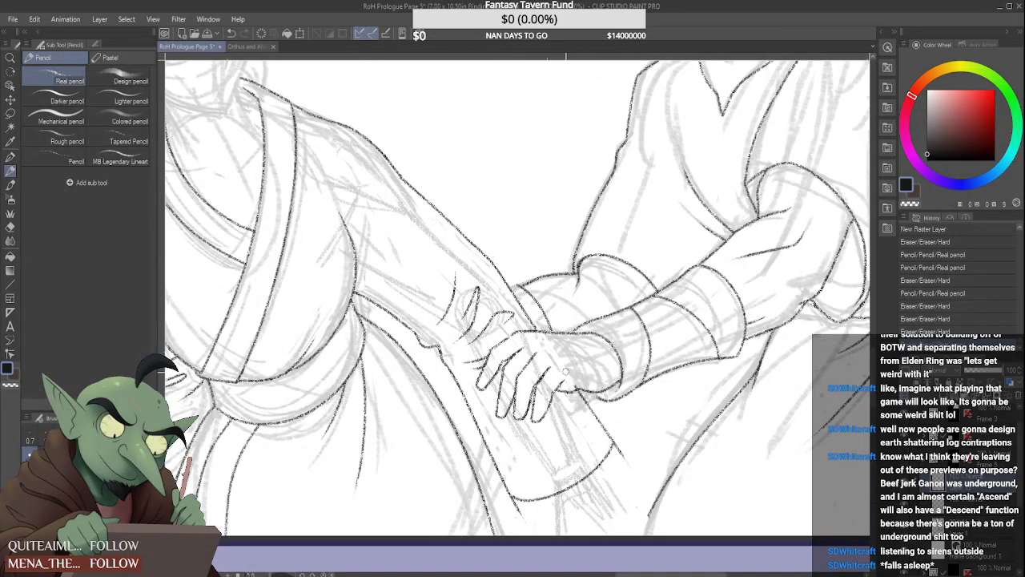
drag(565, 372, 577, 388)
scroll(618, 451, down, 3)
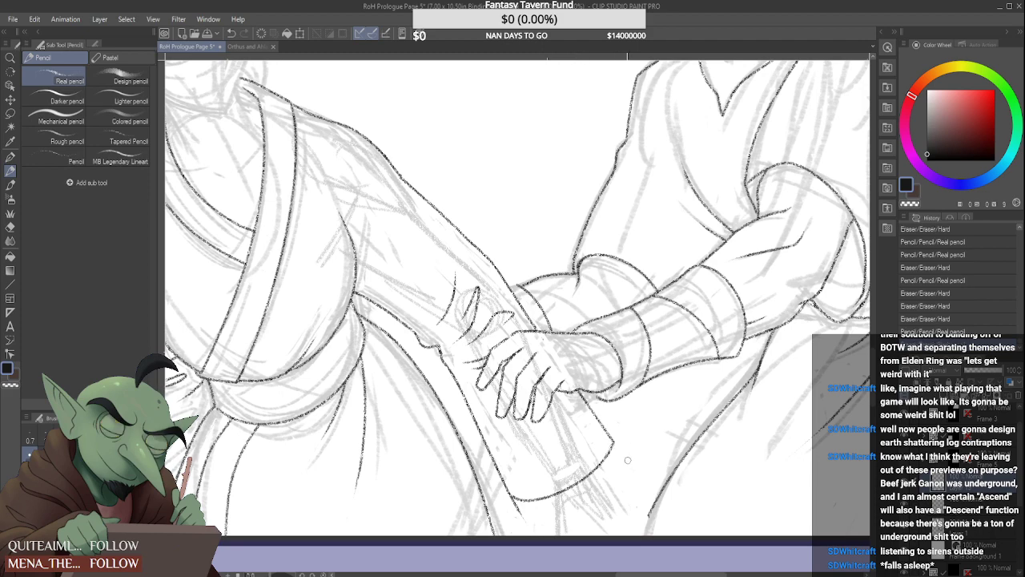
scroll(600, 448, down, 5)
scroll(597, 393, up, 6)
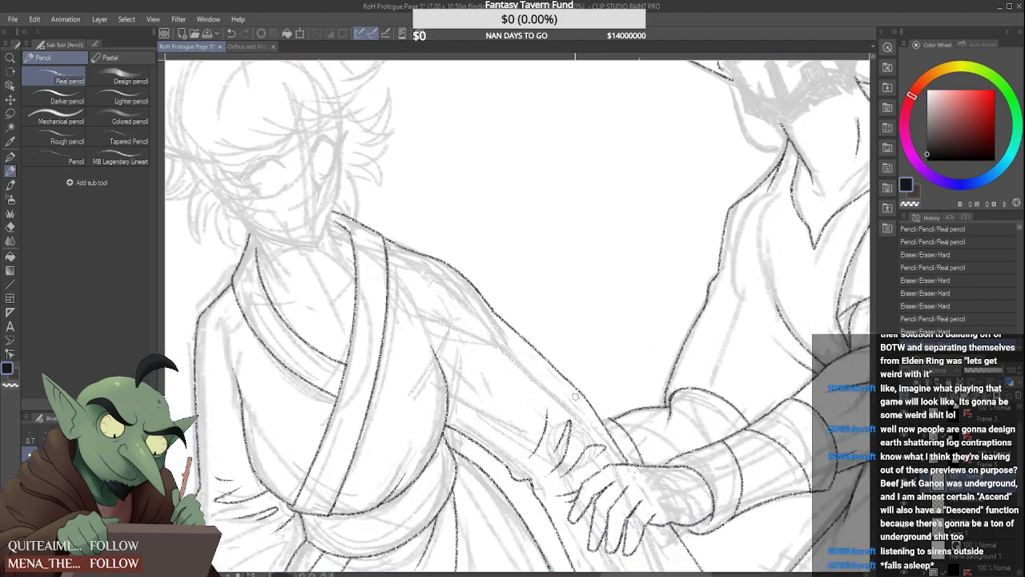
scroll(596, 393, down, 2)
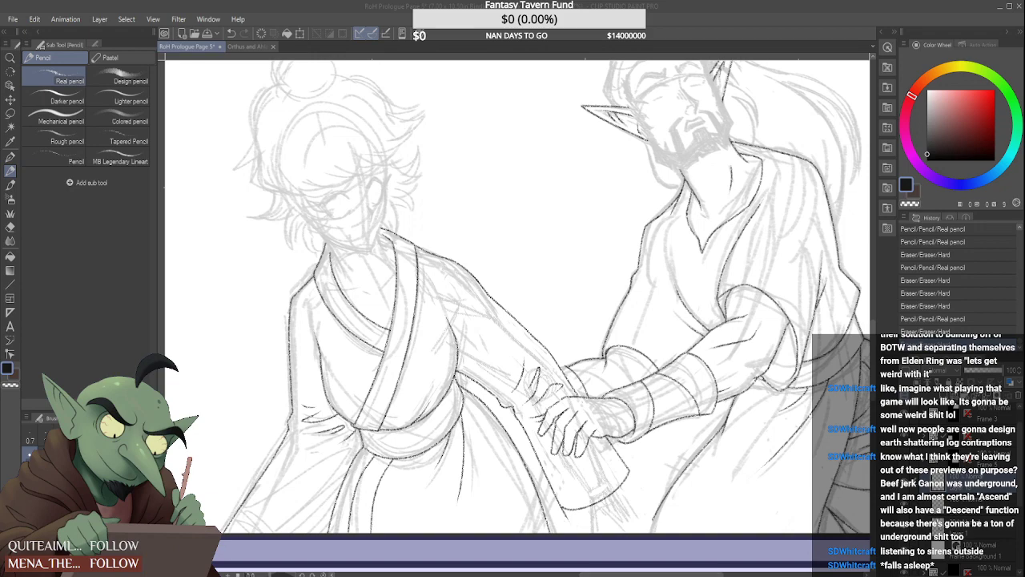
Add a short return stroke to the curved sleeve fold on the forearm, forming a pointed crease
scroll(582, 407, up, 3)
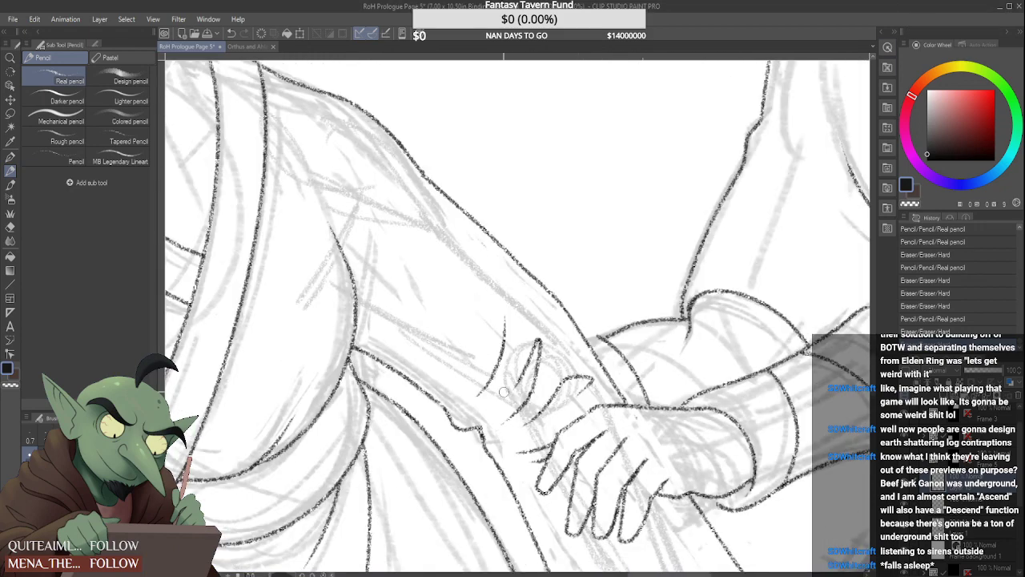
drag(479, 393, 472, 365)
scroll(486, 345, down, 3)
scroll(491, 329, down, 2)
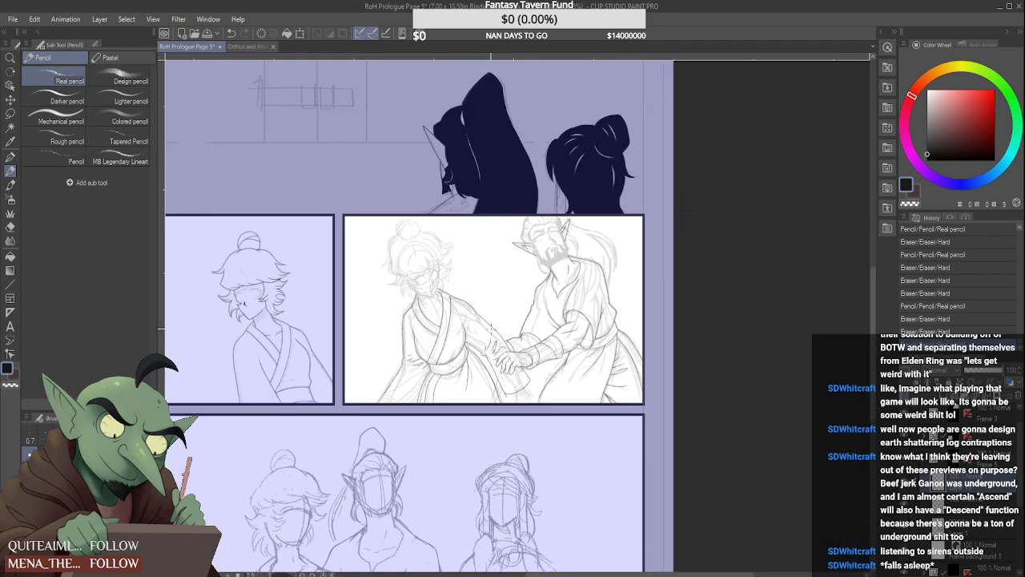
Thin and clean up the lower edge of the sleeve fold closest to the clasping hand
scroll(492, 352, up, 6)
drag(491, 349, 428, 399)
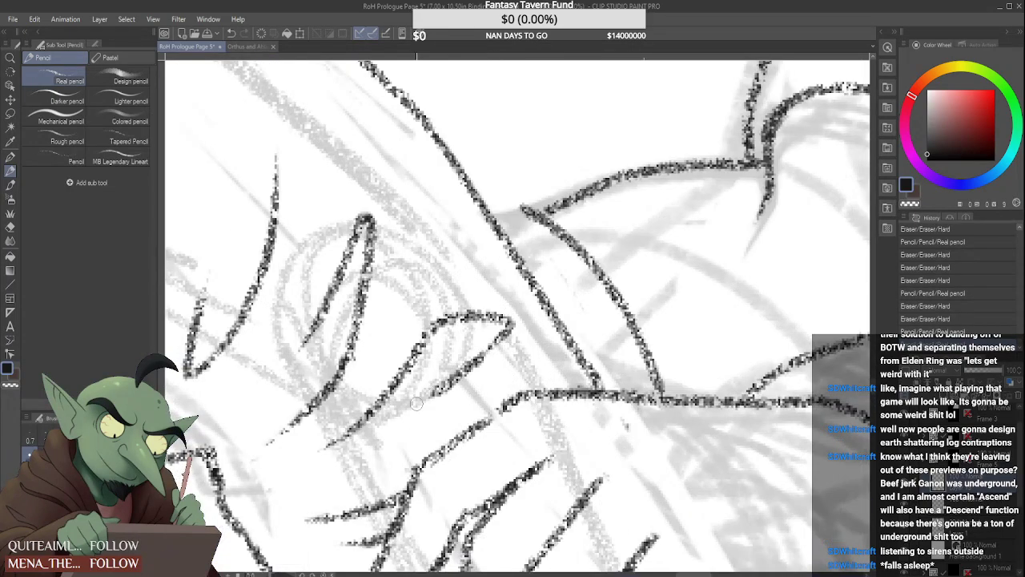
drag(503, 356, 462, 391)
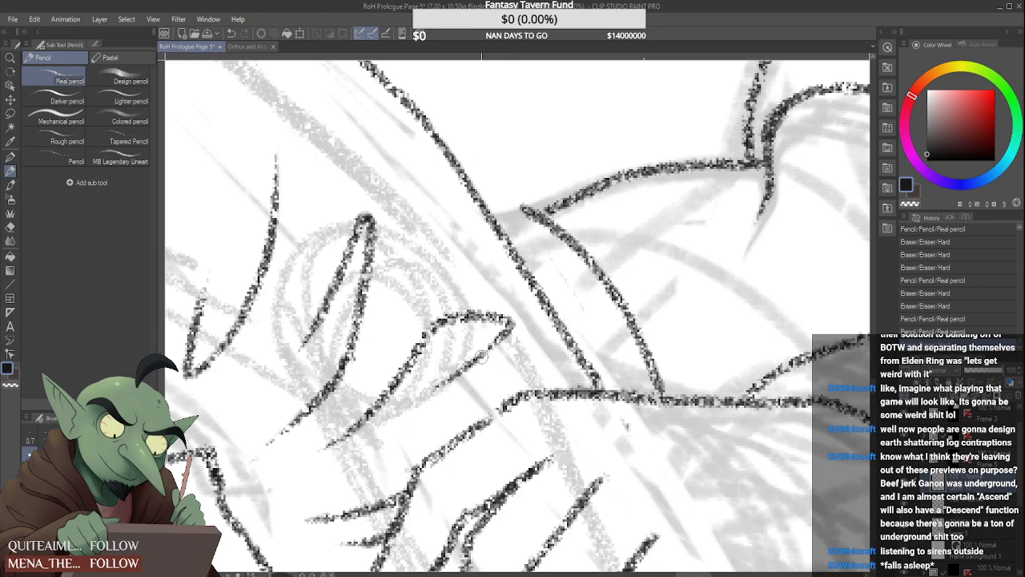
drag(485, 359, 499, 341)
scroll(492, 353, down, 6)
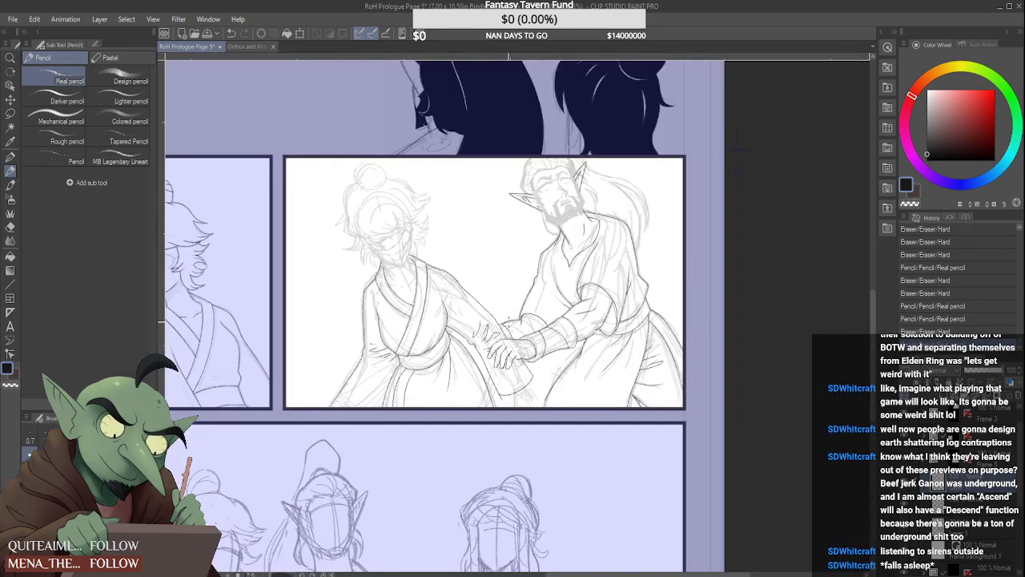
scroll(502, 348, down, 2)
Add another short curved fold farther up the forearm and trim its upper tip
scroll(502, 327, up, 4)
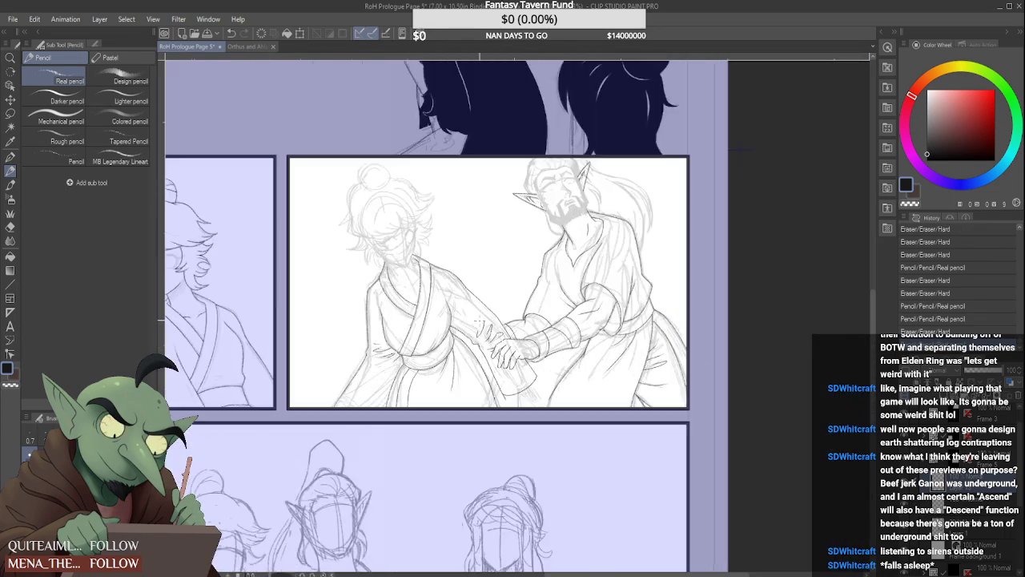
scroll(475, 323, up, 3)
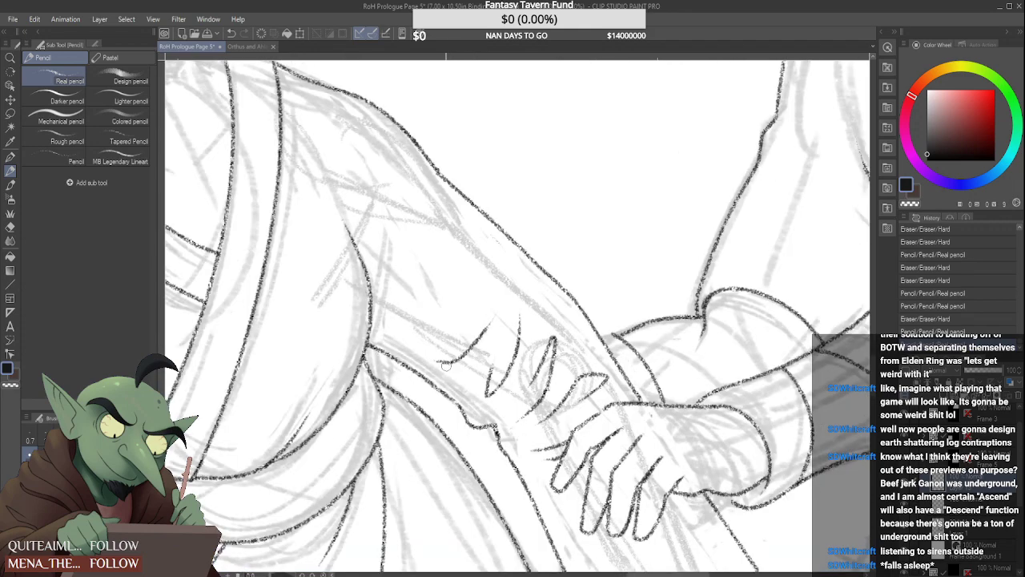
click(487, 322)
scroll(486, 322, down, 4)
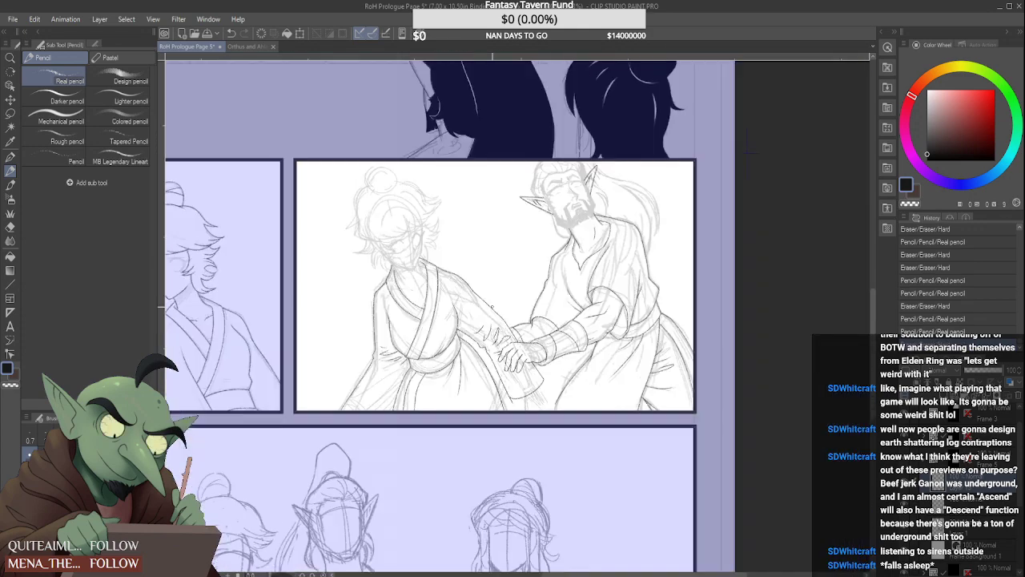
Refine the inner stroke of the pointed forearm crease so that it tapers toward its upper end
scroll(473, 362, up, 4)
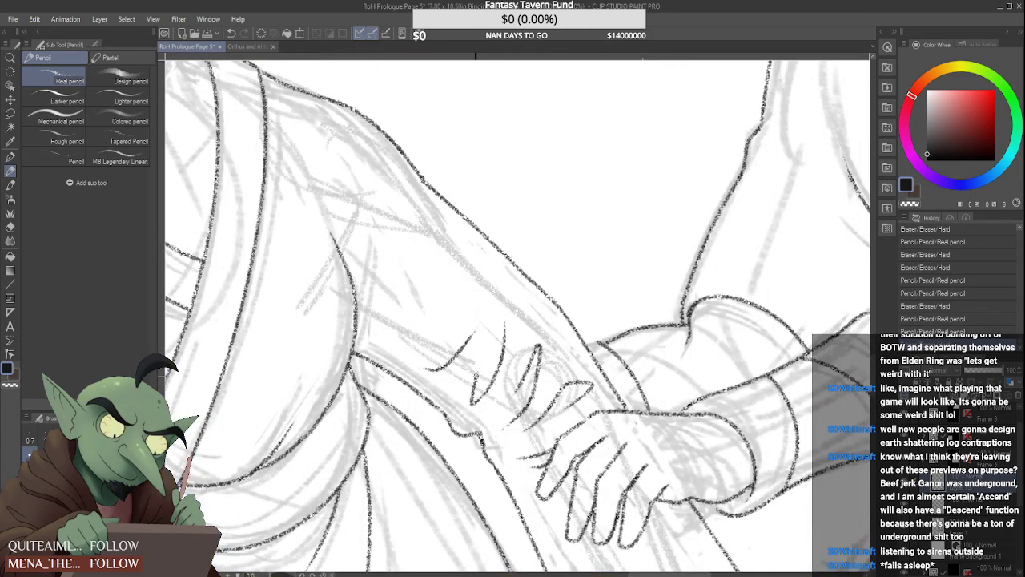
drag(475, 375, 494, 340)
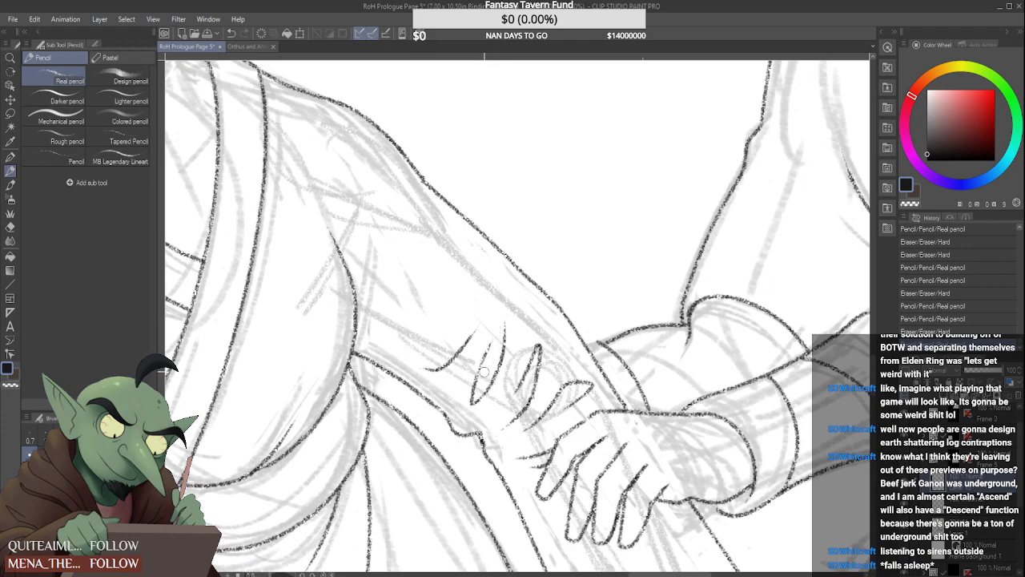
scroll(485, 372, down, 5)
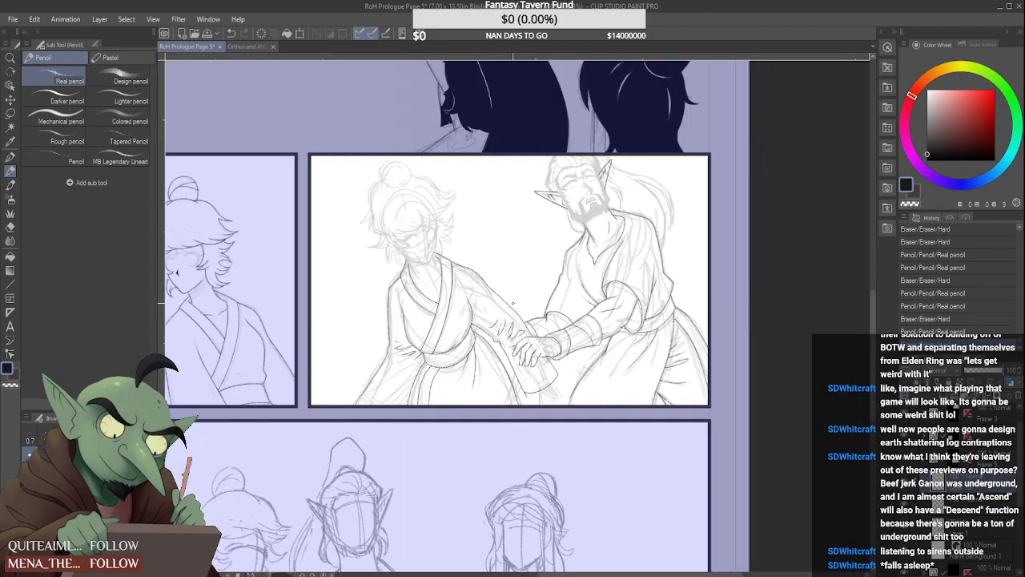
scroll(481, 349, up, 6)
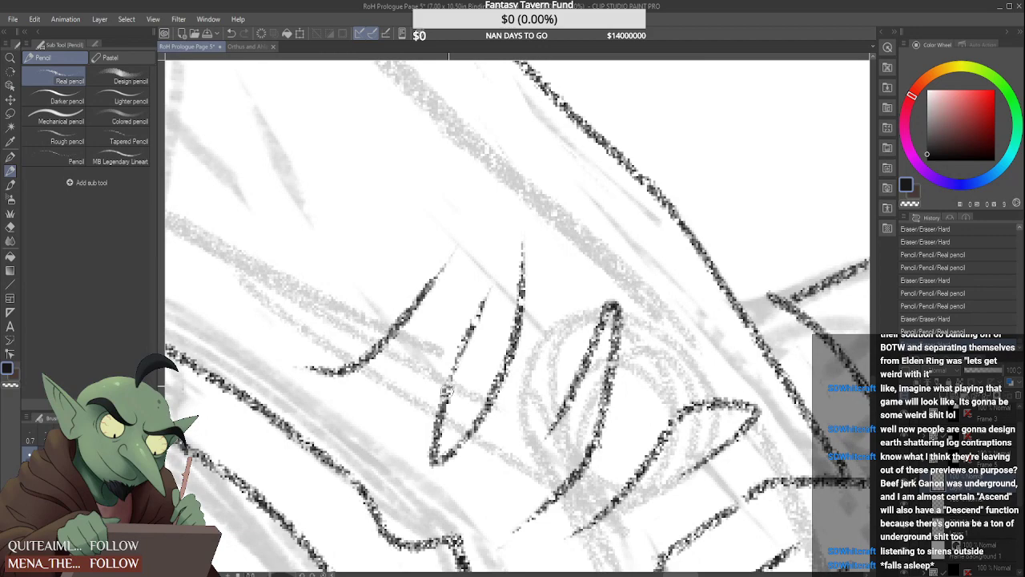
drag(454, 393, 490, 302)
scroll(486, 331, down, 3)
scroll(473, 346, down, 4)
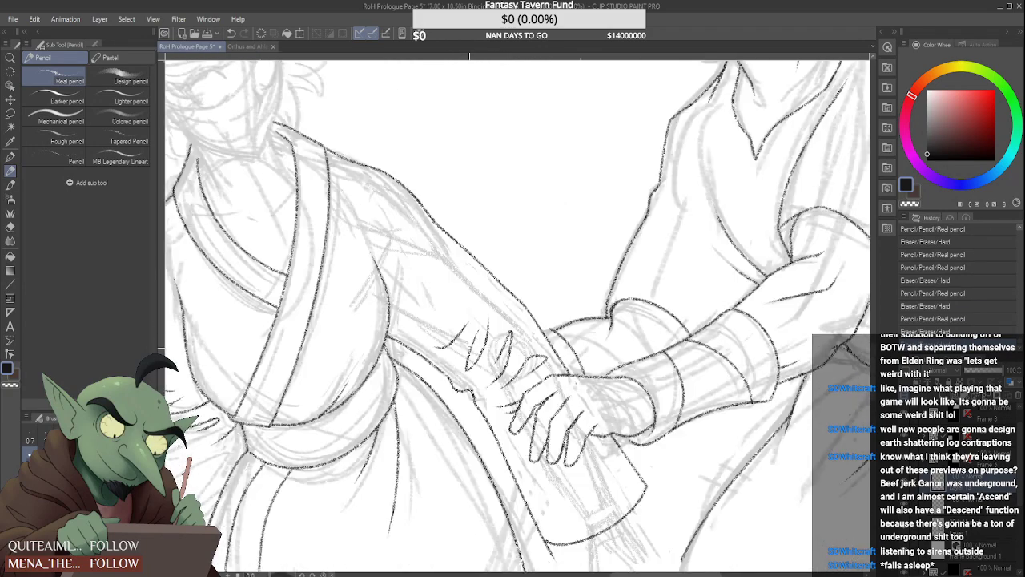
Try two lines running from the underside of the sleeve cuff toward the panel's lower border
scroll(503, 302, down, 1)
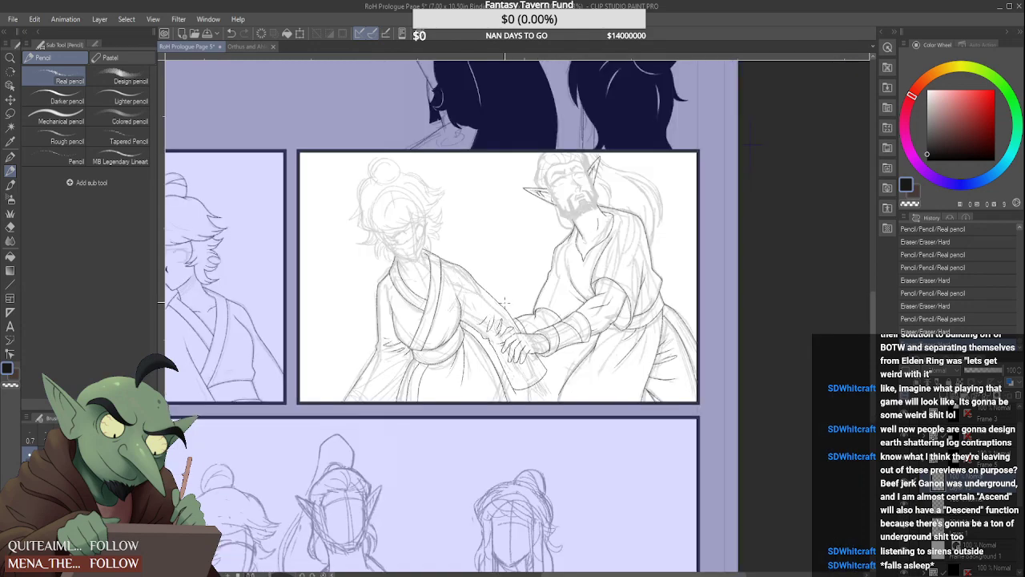
scroll(521, 380, up, 4)
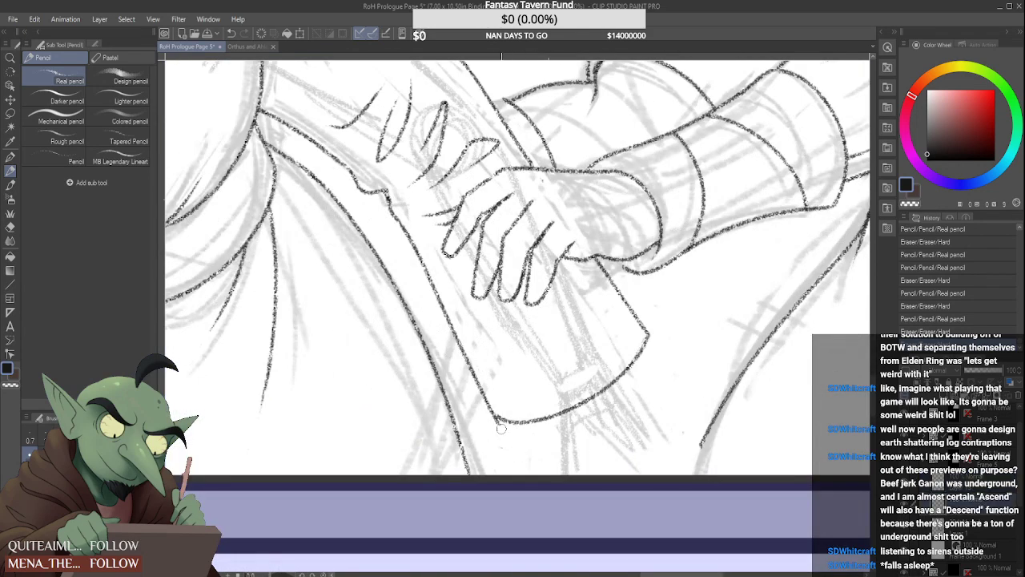
mouse_move(490, 422)
mouse_down()
mouse_move(558, 429)
mouse_move(558, 457)
mouse_move(559, 425)
mouse_move(558, 471)
mouse_up()
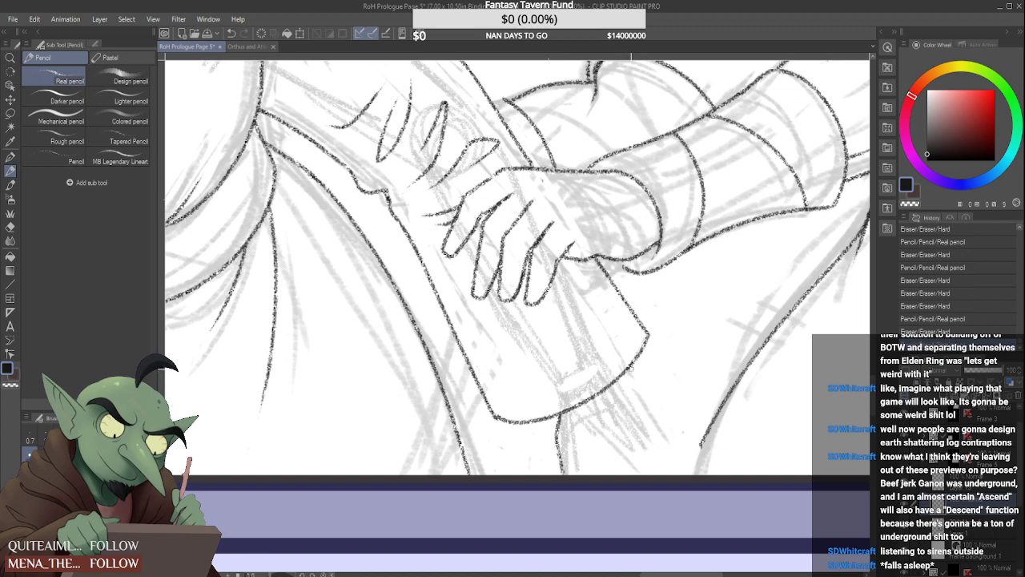
mouse_move(559, 423)
mouse_down()
mouse_move(558, 453)
mouse_move(561, 421)
mouse_up()
drag(624, 372, 672, 450)
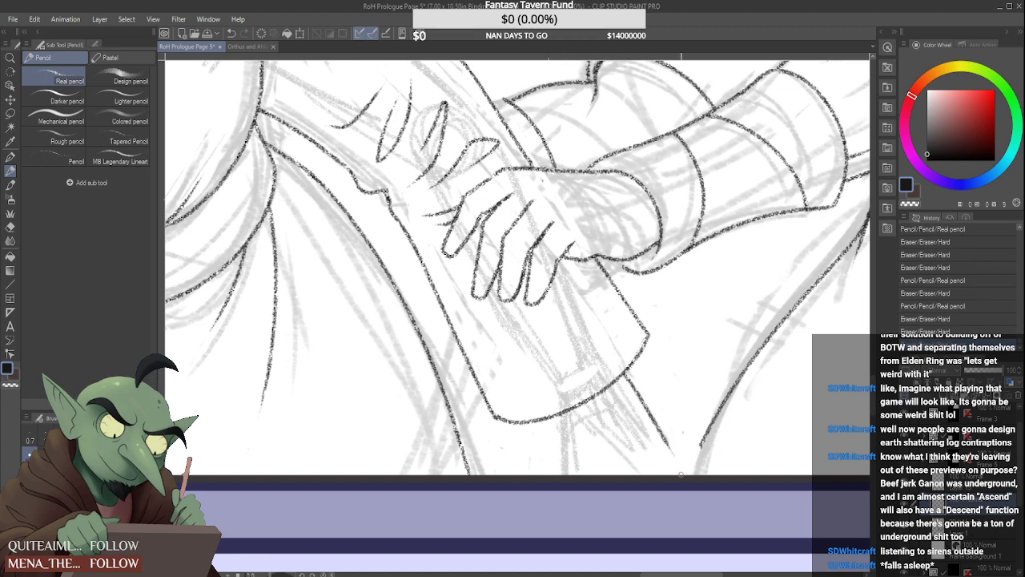
mouse_move(556, 425)
mouse_down()
mouse_move(564, 482)
mouse_move(572, 454)
mouse_move(584, 478)
mouse_move(574, 479)
mouse_move(576, 479)
mouse_up()
scroll(576, 471, down, 5)
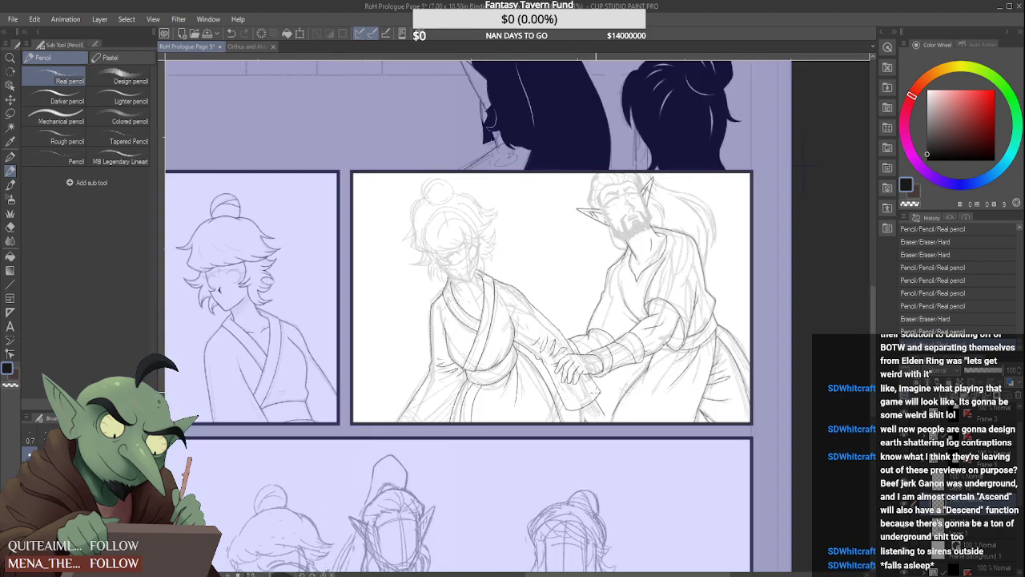
Try redrawing the inner line below the cuff, with a small peaked mark beside it at the panel border
scroll(584, 417, up, 2)
scroll(586, 418, up, 3)
drag(564, 387, 556, 389)
drag(555, 386, 560, 434)
drag(555, 380, 552, 459)
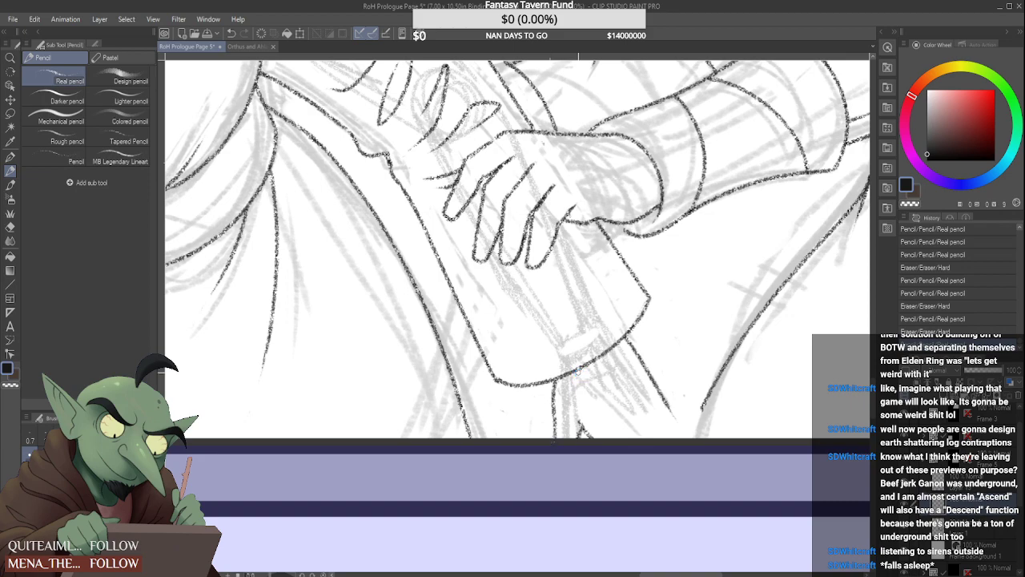
scroll(553, 444, down, 4)
scroll(598, 353, up, 4)
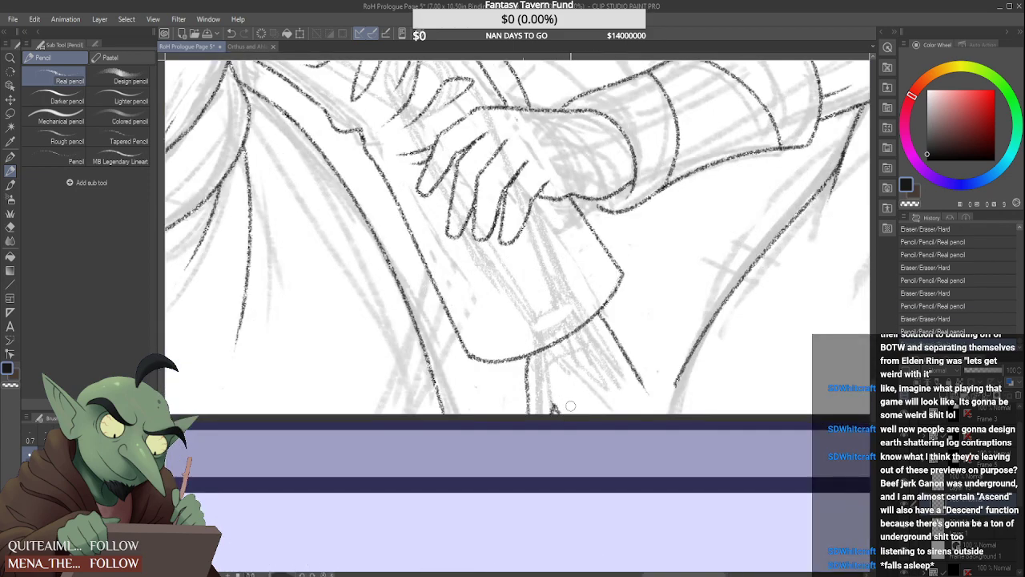
Try extending the outer slanted line below the cuff down to the panel's lower border
scroll(561, 396, down, 3)
scroll(616, 394, up, 3)
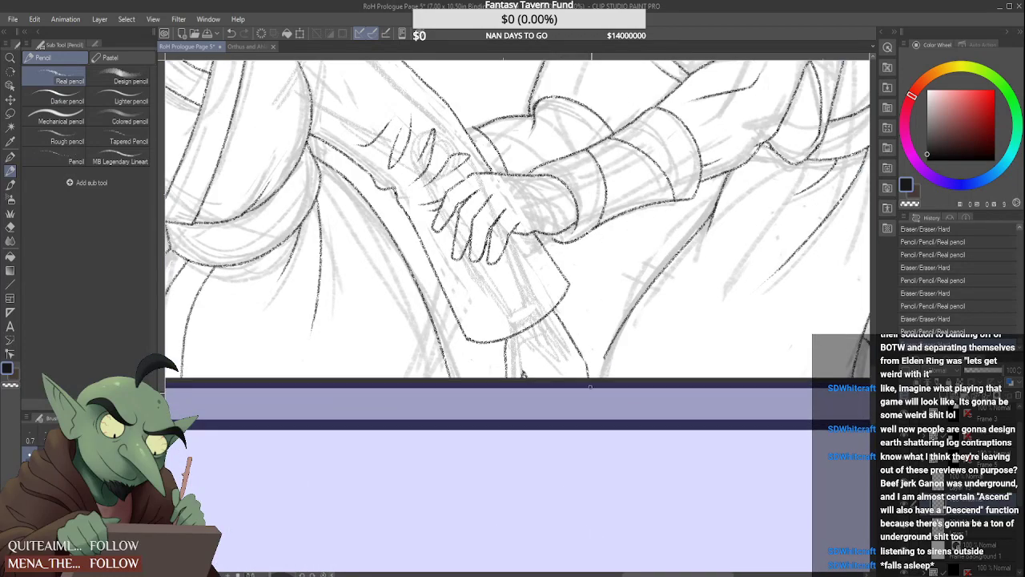
scroll(589, 387, down, 4)
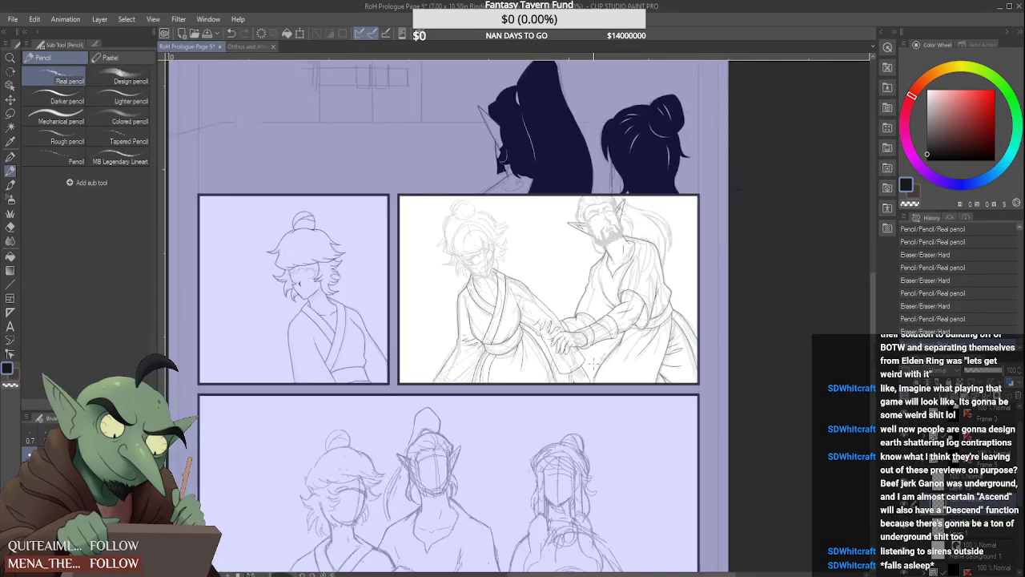
scroll(592, 364, up, 3)
scroll(581, 388, up, 1)
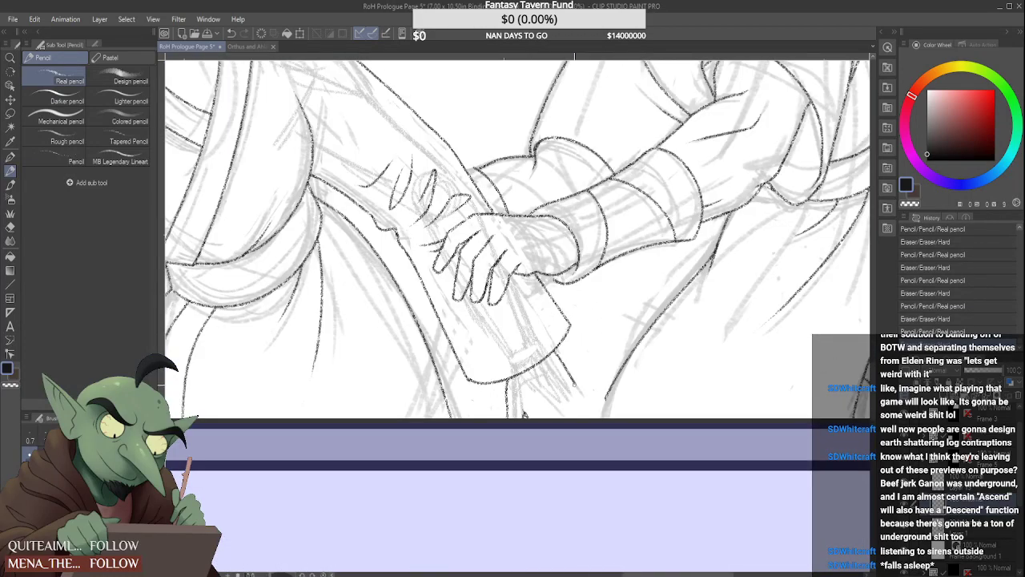
scroll(602, 426, down, 3)
scroll(585, 381, up, 2)
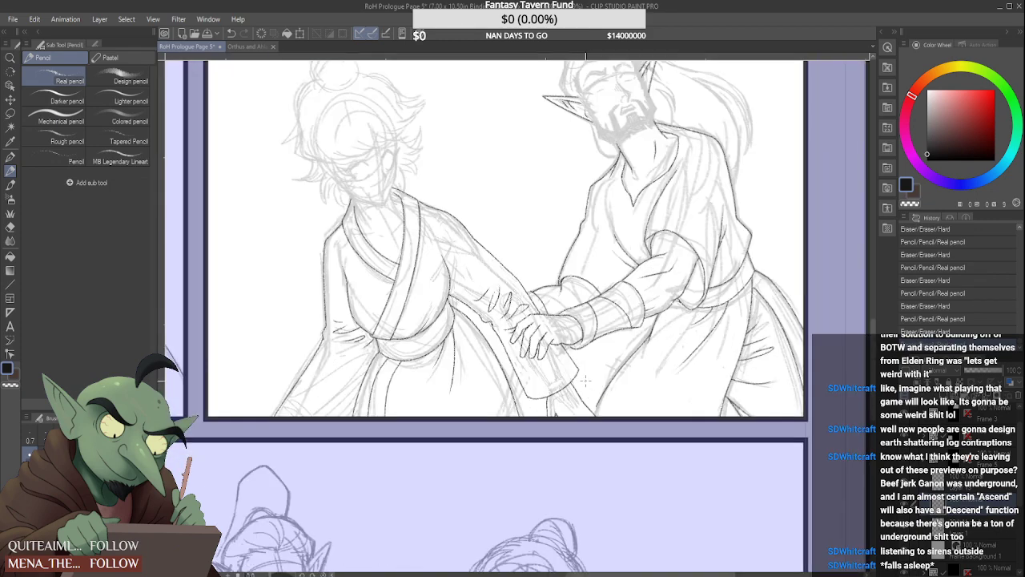
Remove the trial lines between the sleeve cuff and the panel's lower border
key(ctrl+z)
key(ctrl+z)
key(ctrl+z)
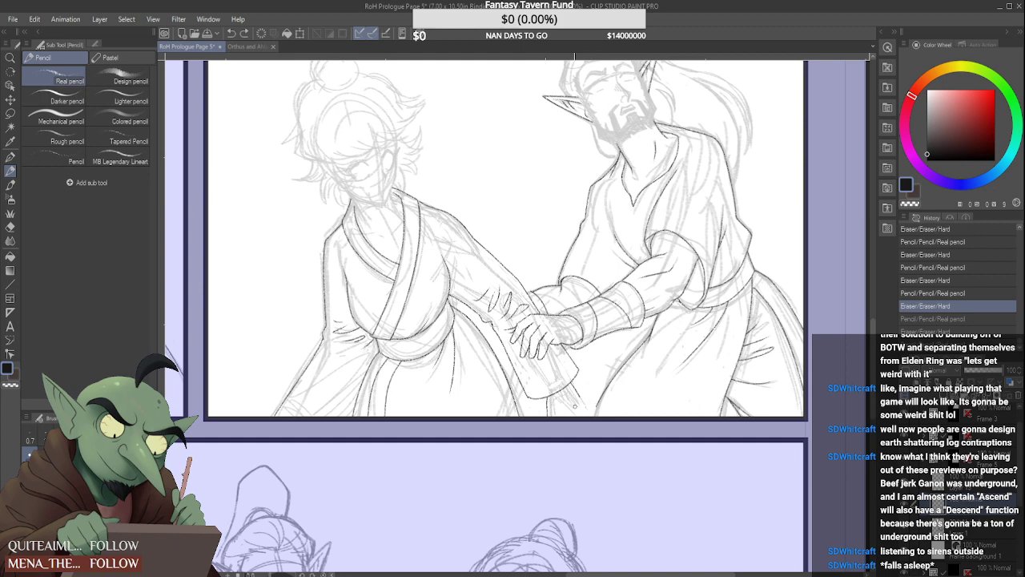
key(ctrl+y)
key(ctrl+y)
key(ctrl+y)
scroll(529, 392, up, 3)
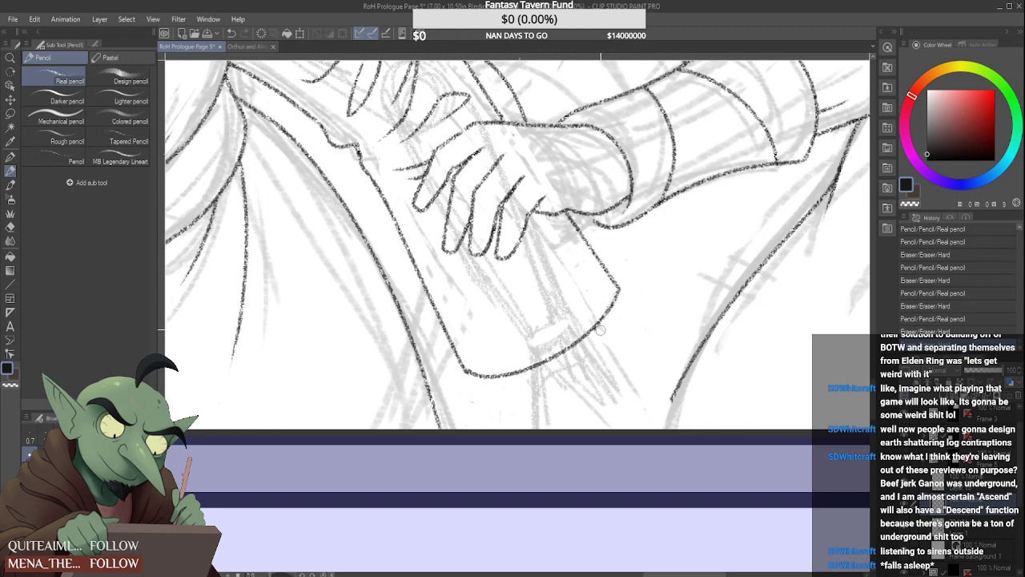
Clean up the cuff's hem and extend the bearded man's front robe edge down to the panel's lower border
drag(601, 329, 598, 333)
mouse_move(675, 398)
mouse_down()
mouse_move(642, 466)
mouse_move(656, 435)
mouse_up()
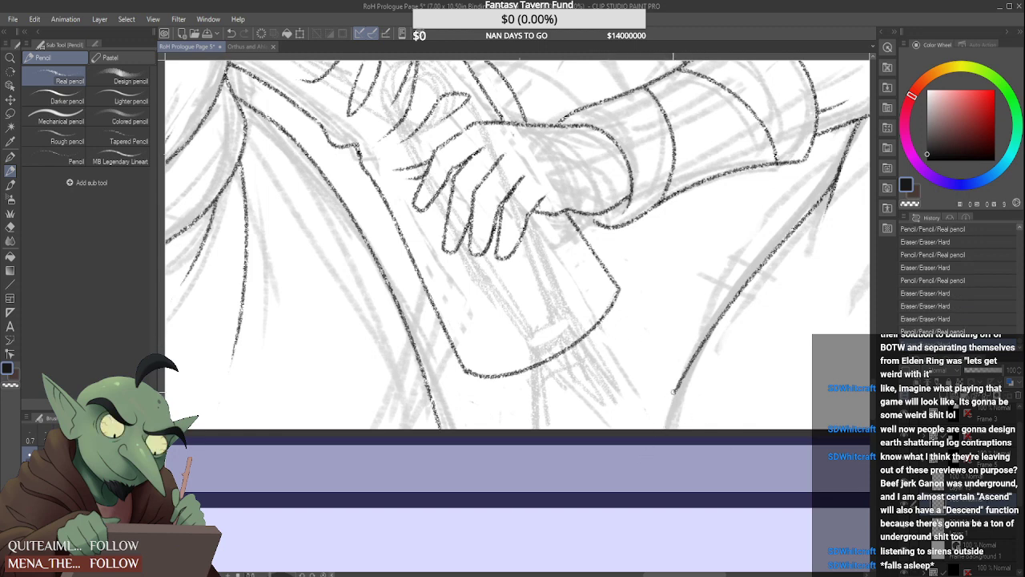
drag(676, 391, 661, 430)
scroll(651, 443, down, 4)
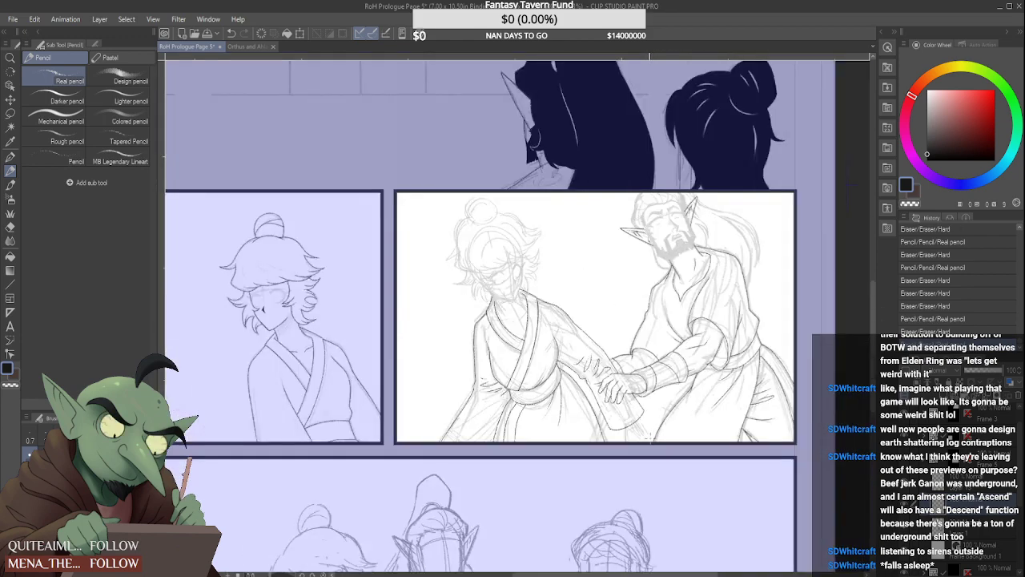
scroll(653, 440, down, 1)
Try a curved outer contour over the bearded man's hip, just outside the existing robe edge
scroll(741, 358, up, 5)
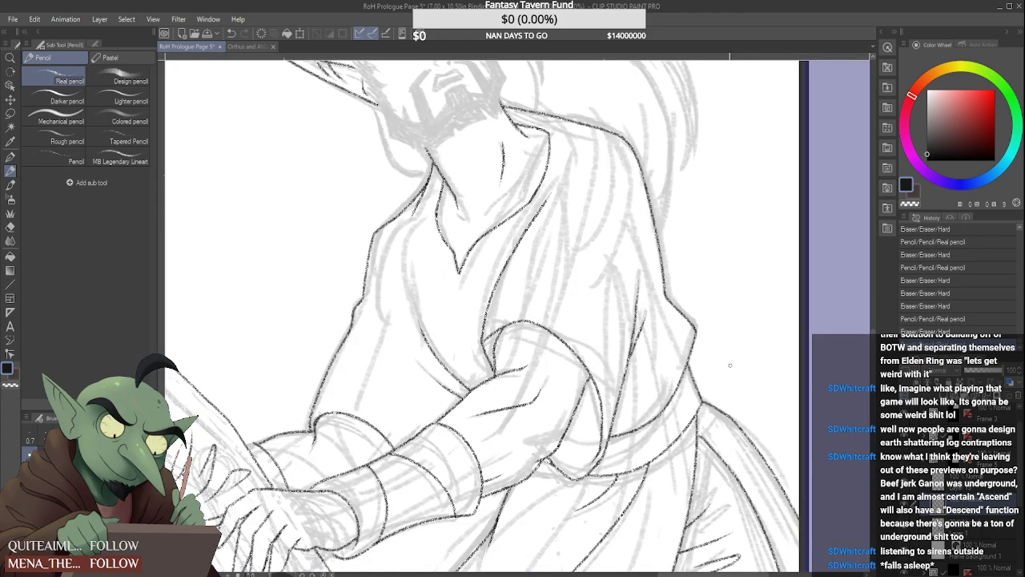
drag(699, 385, 761, 440)
scroll(578, 259, down, 5)
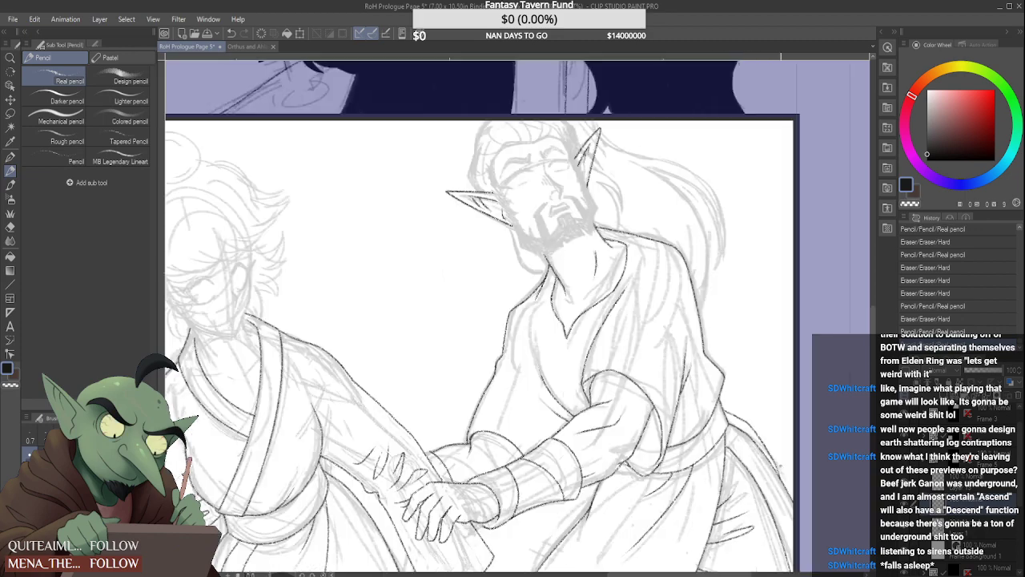
scroll(578, 258, up, 5)
scroll(790, 473, up, 3)
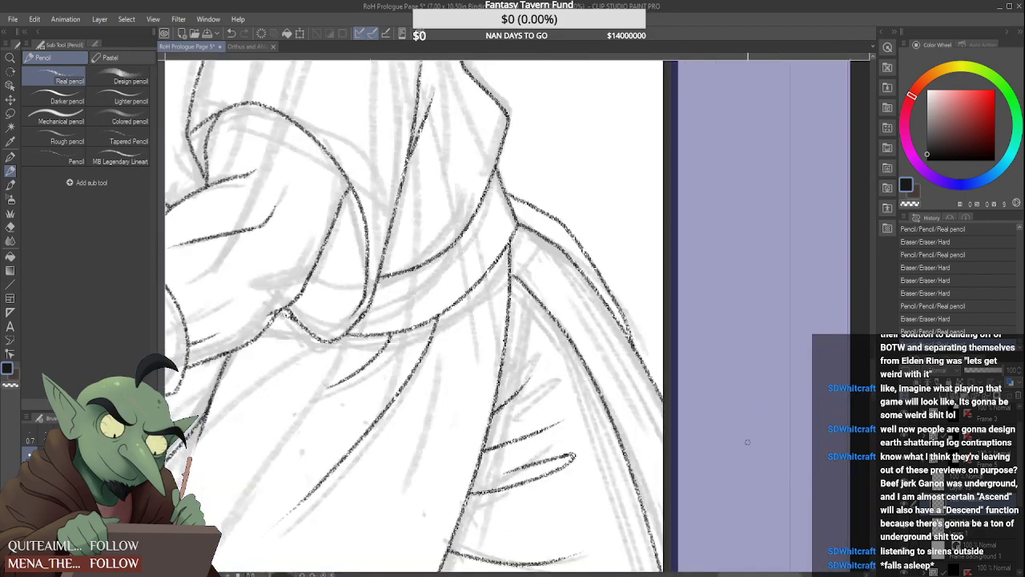
key(ctrl+z)
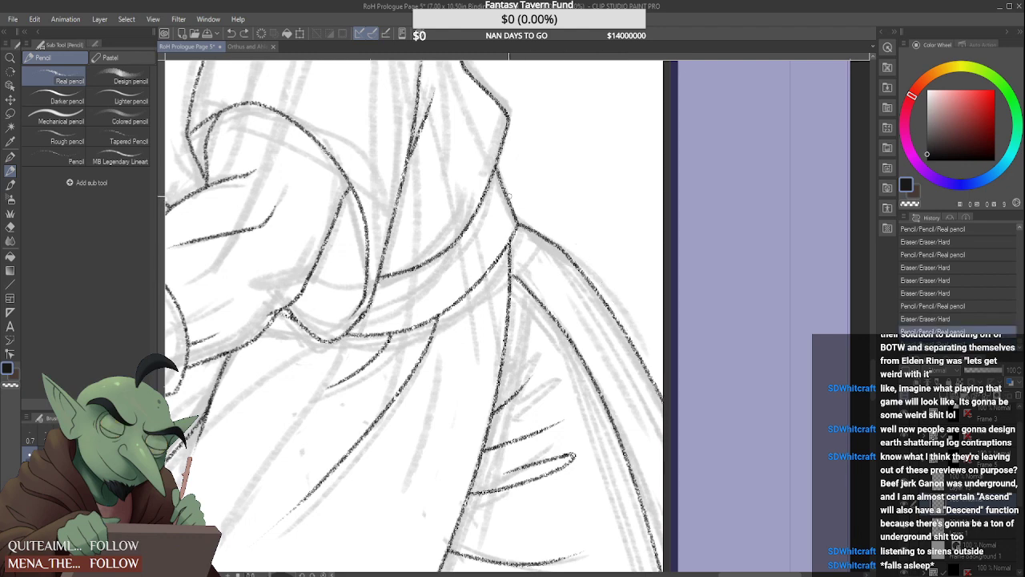
Draw an angular outer fold over the bearded man's hip and join its upper end to the waist
mouse_move(522, 200)
mouse_down()
mouse_move(582, 239)
mouse_move(641, 356)
mouse_up()
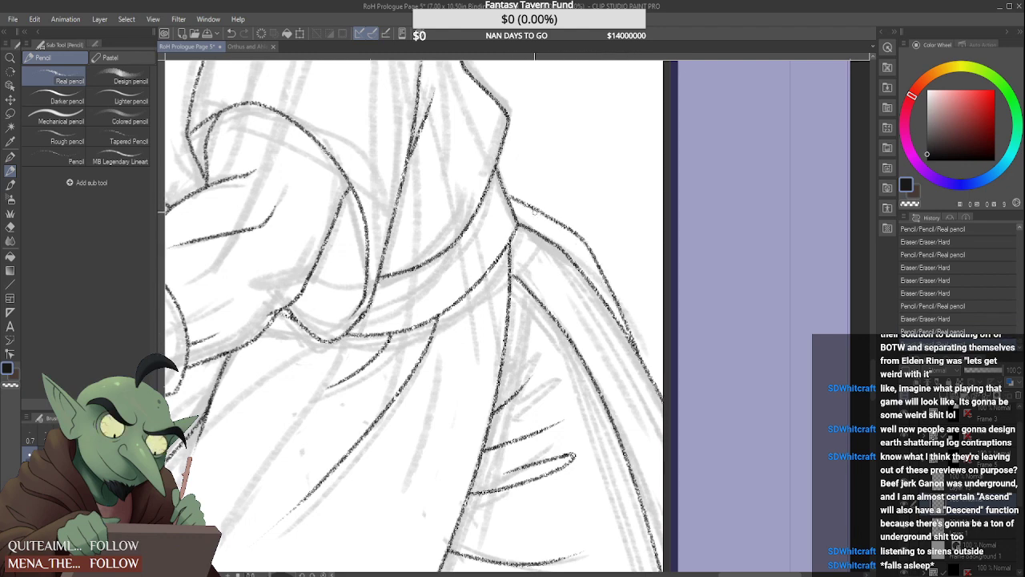
drag(514, 197, 508, 194)
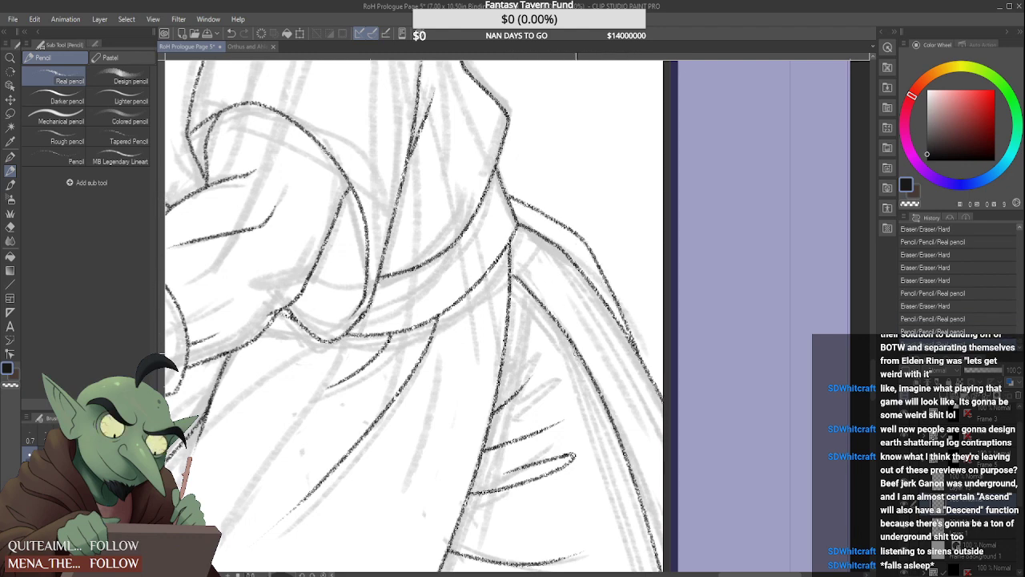
scroll(578, 347, down, 5)
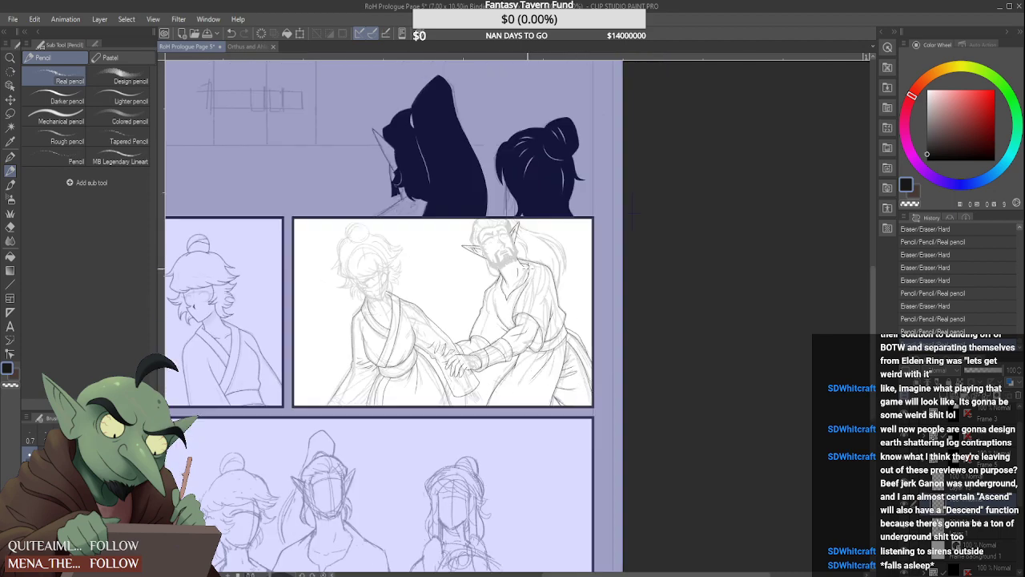
scroll(500, 256, up, 5)
scroll(500, 256, down, 5)
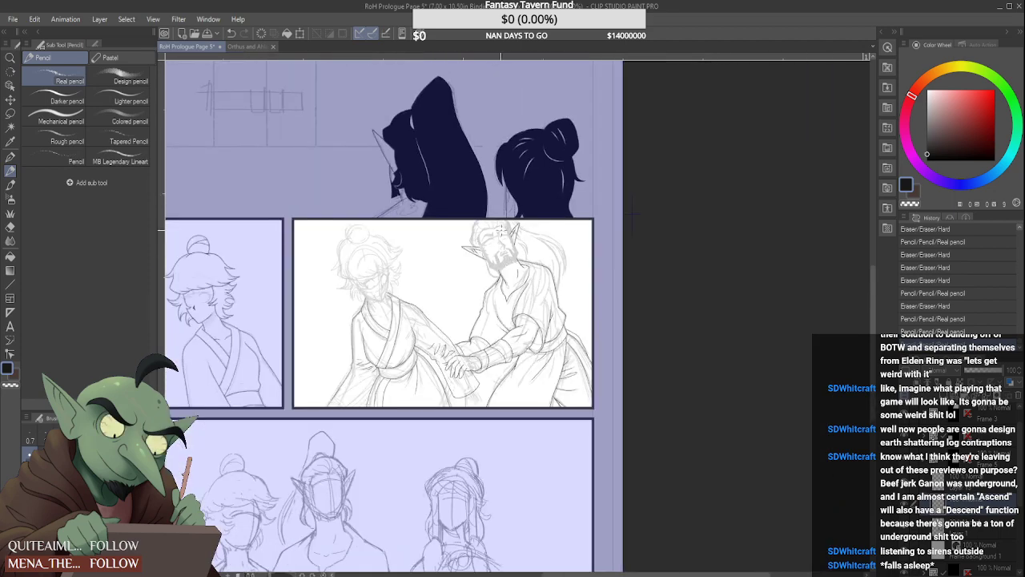
Hide and reshow the rough sketch layer to check the panel's clean linework on its own
click(905, 527)
key(ctrl+minus)
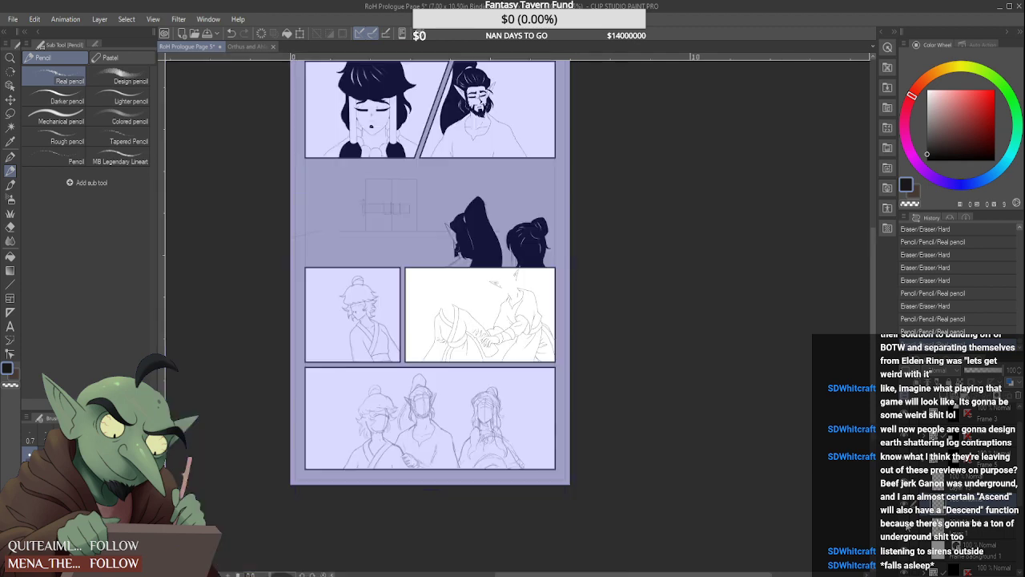
key(ctrl+plus)
click(907, 527)
click(907, 526)
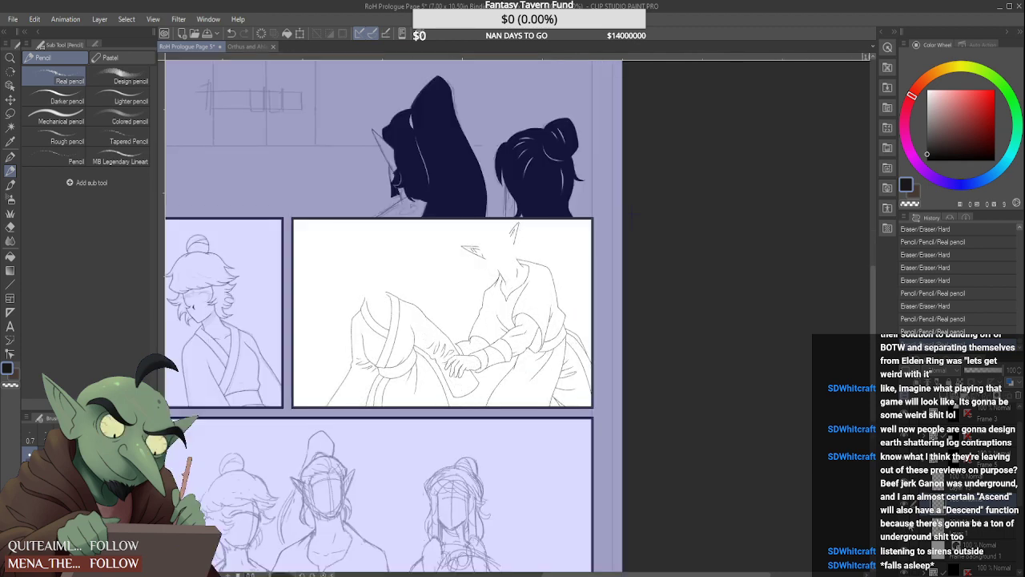
click(907, 527)
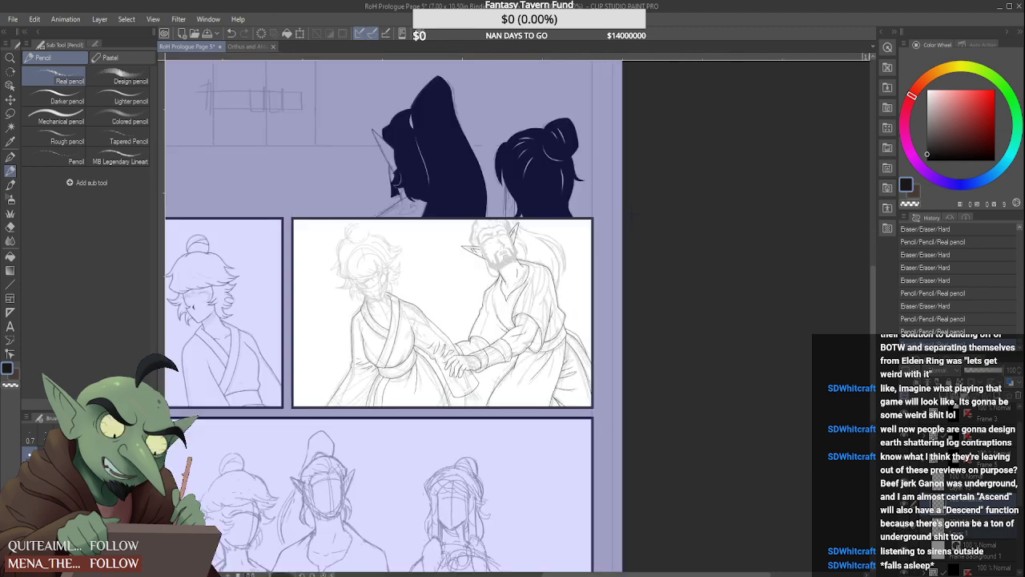
Redraw the outstretched sleeve's upper contour from the collar over the shoulder and down toward the forearm
scroll(401, 308, up, 5)
drag(394, 243, 450, 269)
mouse_move(387, 242)
mouse_down()
mouse_move(454, 271)
mouse_move(449, 264)
mouse_move(494, 309)
mouse_up()
drag(437, 257, 502, 319)
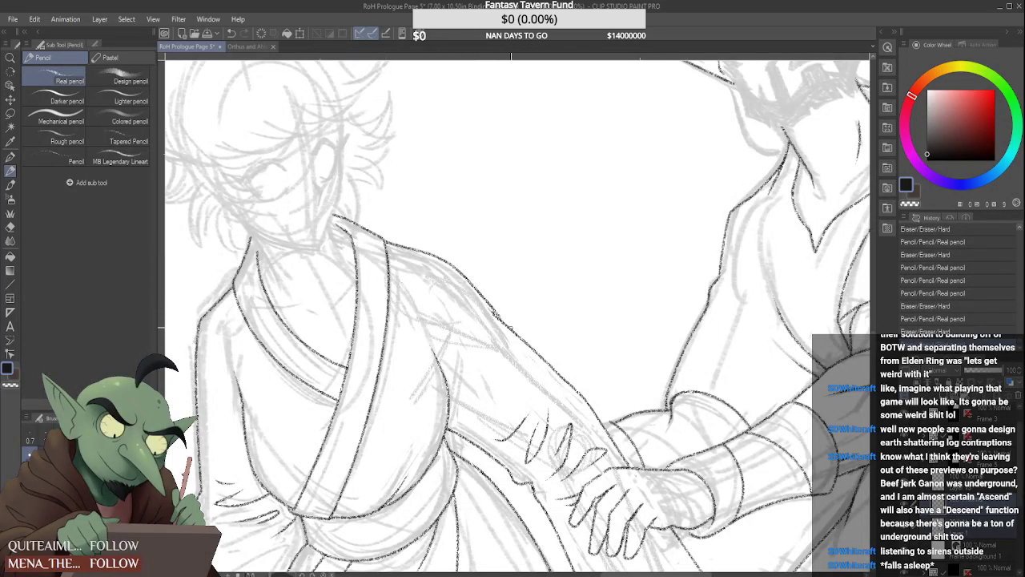
drag(460, 267, 512, 331)
drag(463, 275, 517, 337)
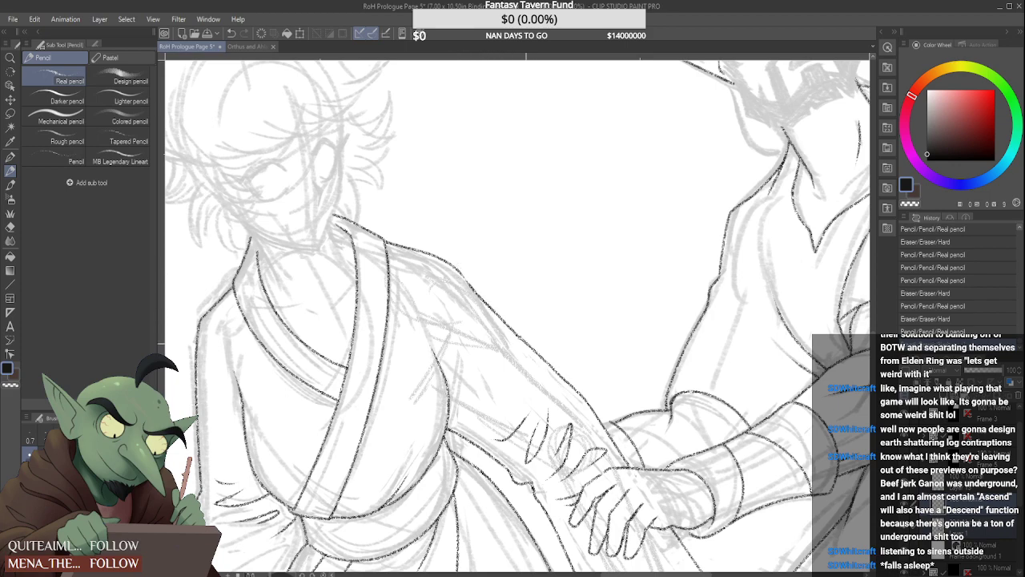
scroll(487, 289, down, 3)
scroll(482, 282, up, 4)
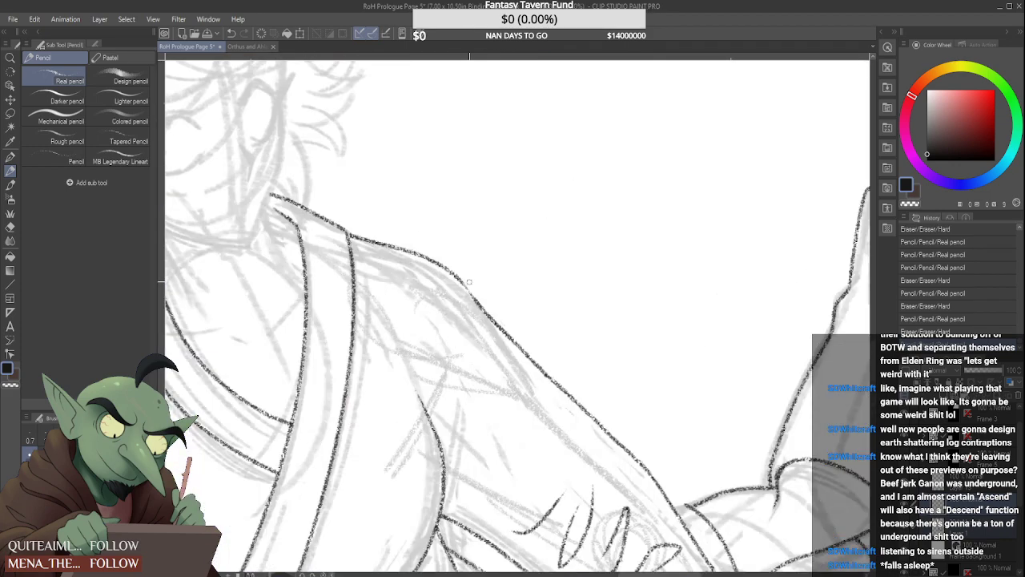
scroll(479, 285, down, 4)
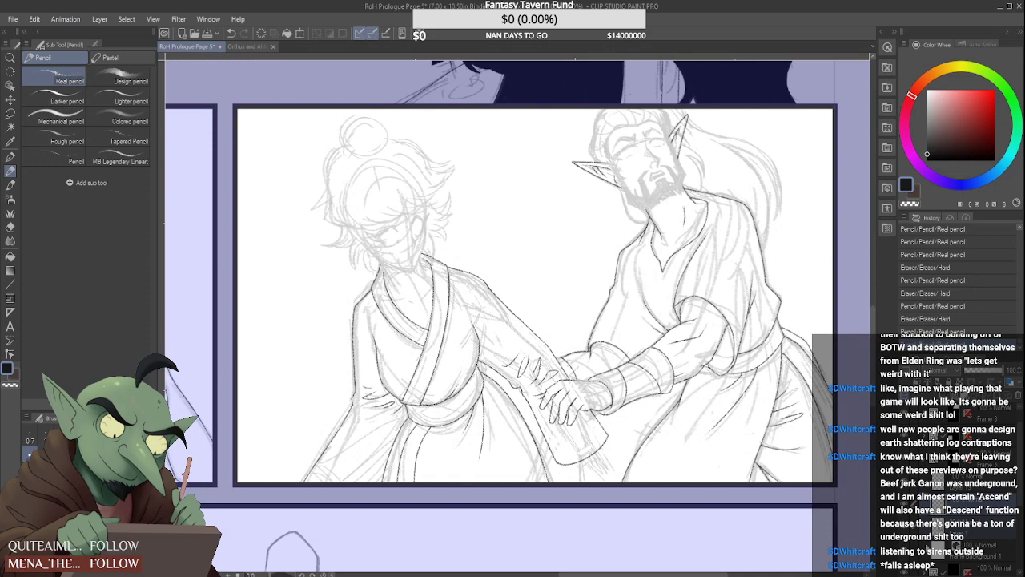
scroll(518, 315, down, 2)
scroll(518, 314, down, 2)
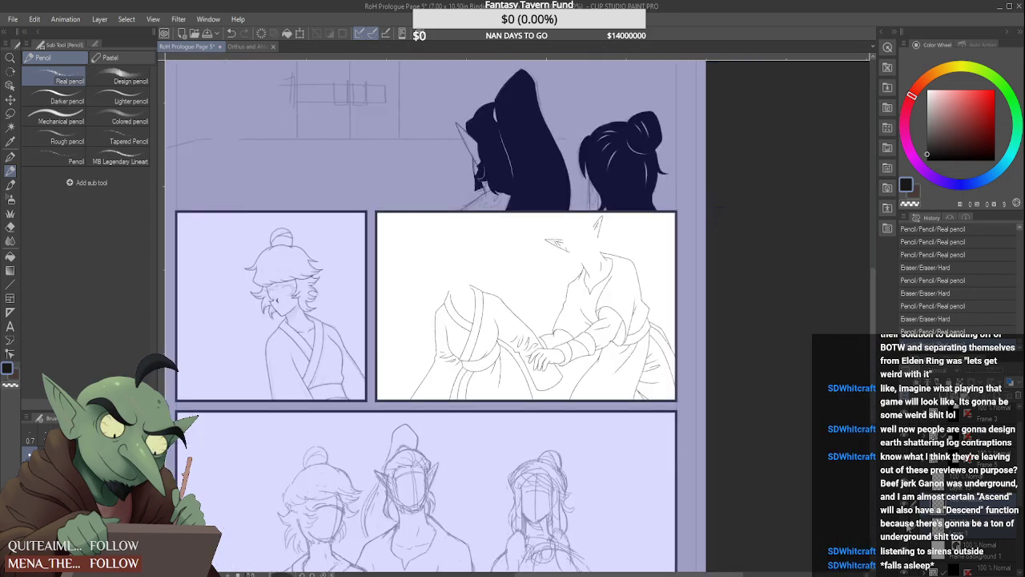
Shorten the upper end of the chest contour beside the arm and draw a short crease rising from the armpit onto the sleeve
scroll(376, 333, up, 5)
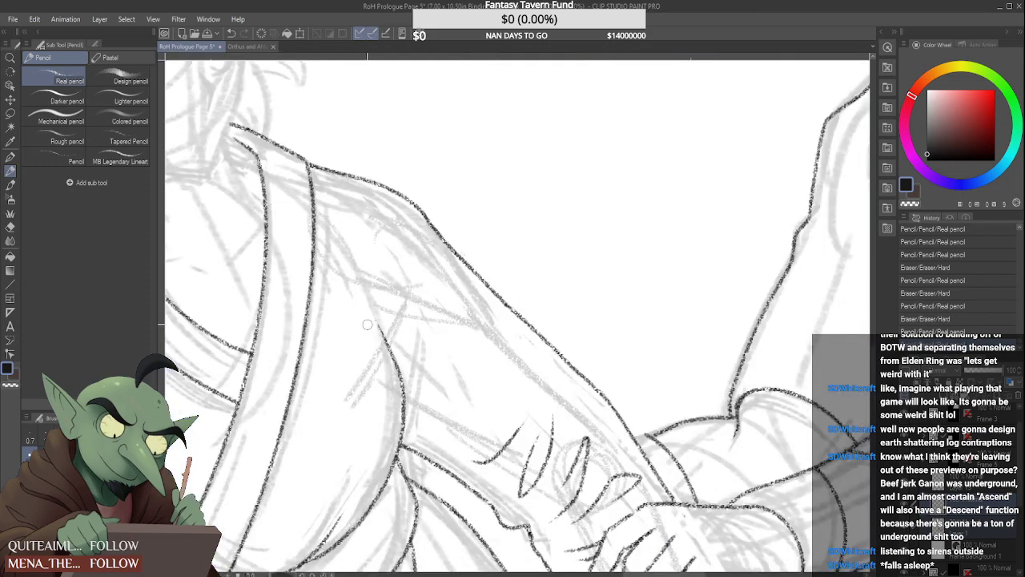
key(ctrl+z)
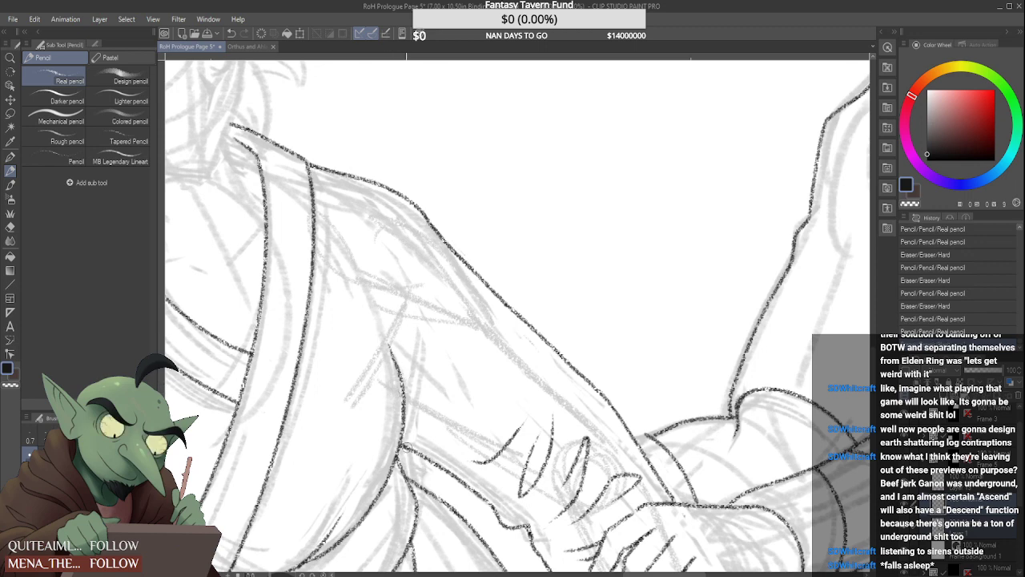
mouse_move(403, 440)
mouse_down()
mouse_move(397, 455)
mouse_move(431, 363)
mouse_up()
drag(414, 403, 432, 361)
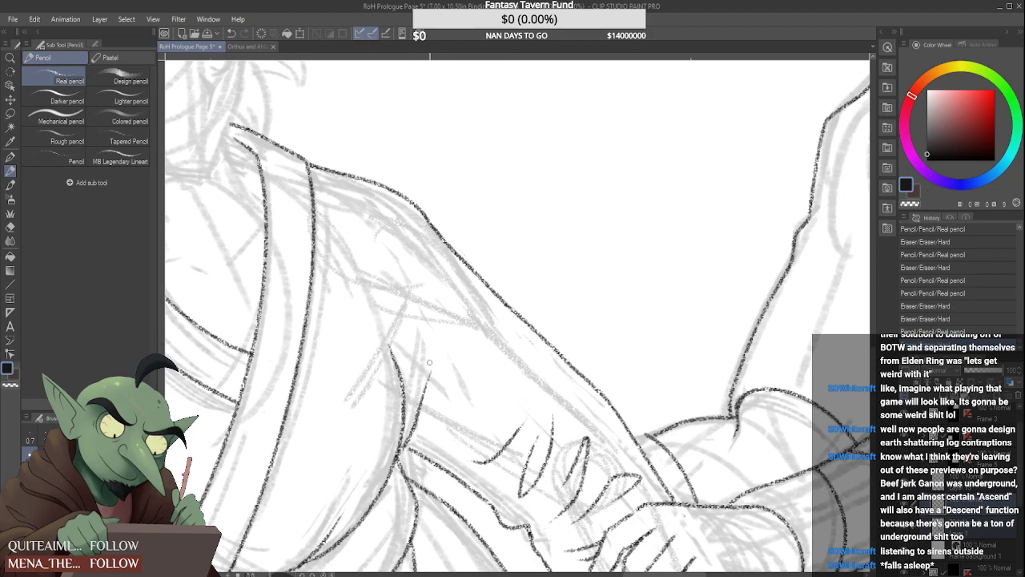
scroll(435, 340, down, 5)
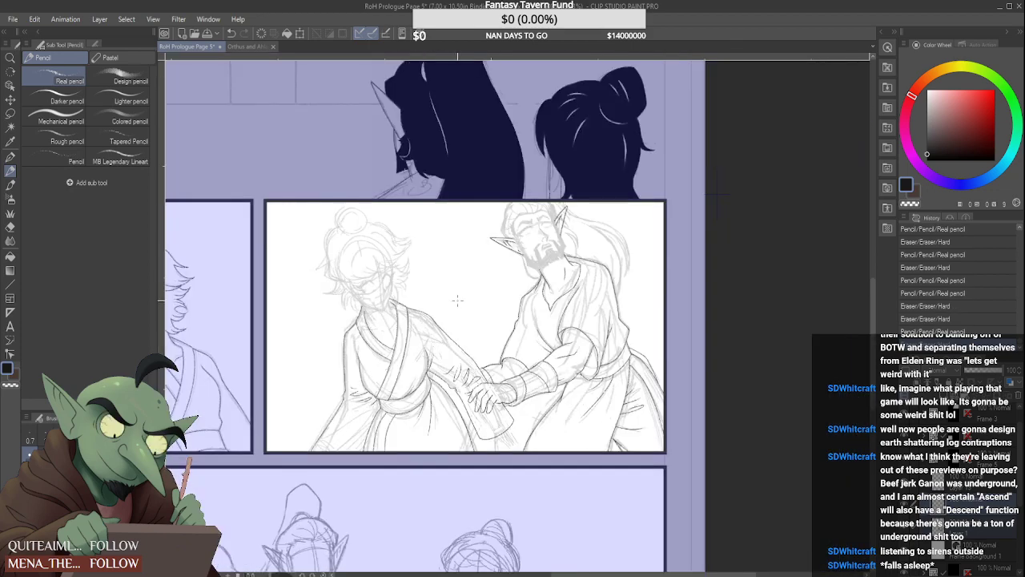
Hide the rough sketch layer and redraw the hanging sleeve's inner edge from the wrist opening down to its lower corner
click(906, 530)
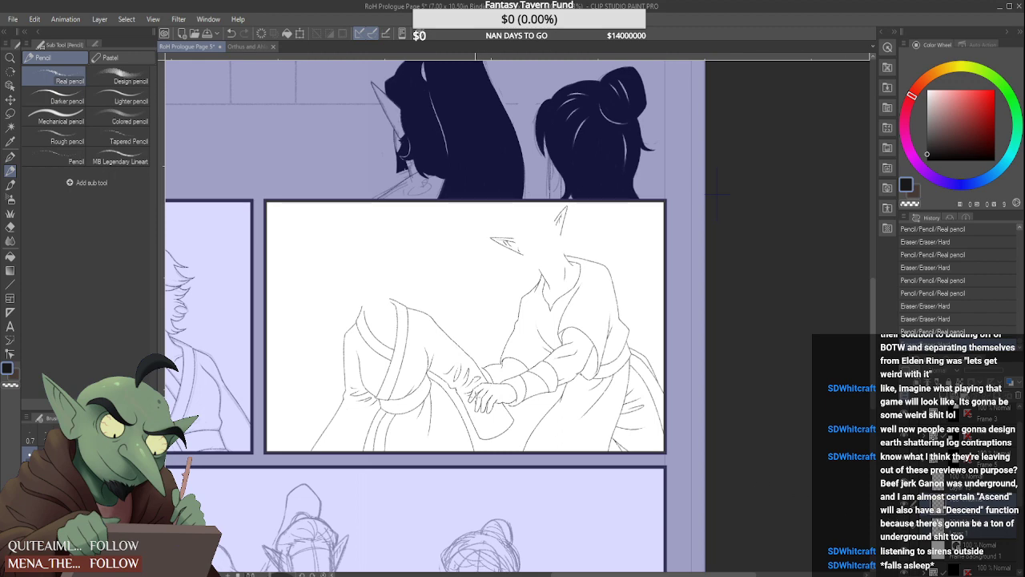
scroll(475, 383, up, 5)
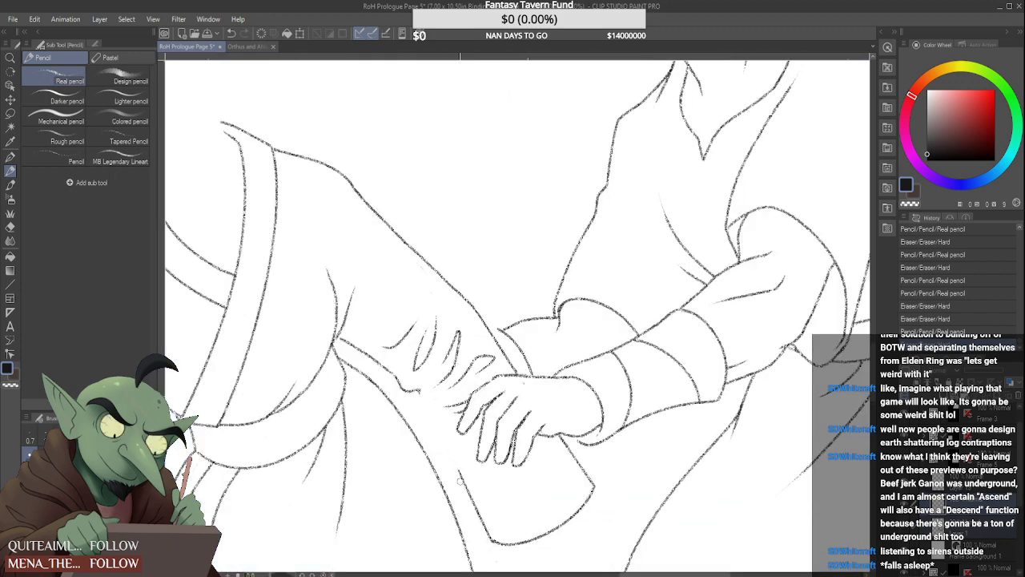
drag(459, 480, 473, 506)
click(418, 391)
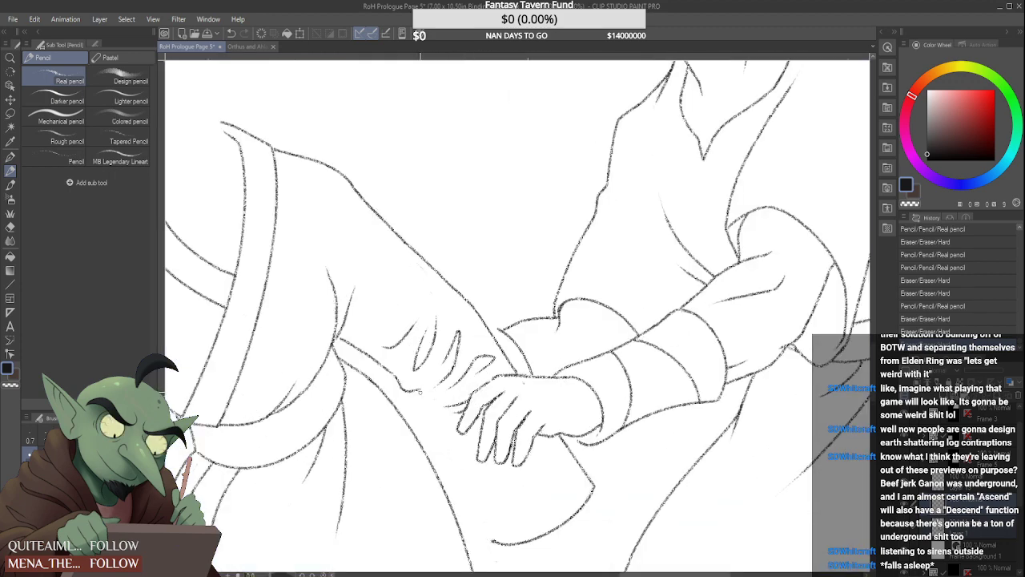
drag(417, 400, 492, 541)
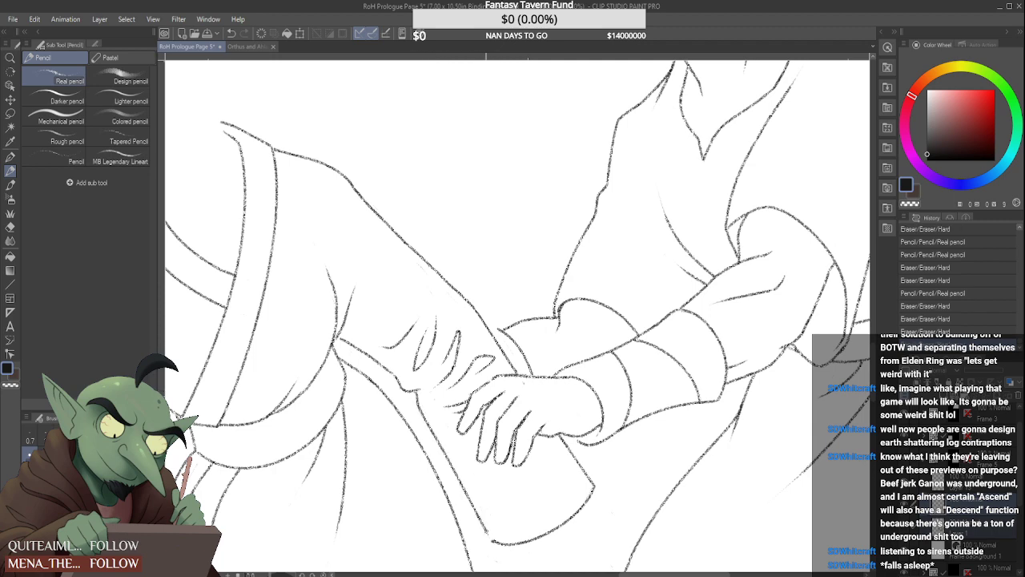
scroll(483, 484, down, 3)
scroll(485, 451, down, 1)
scroll(484, 448, up, 3)
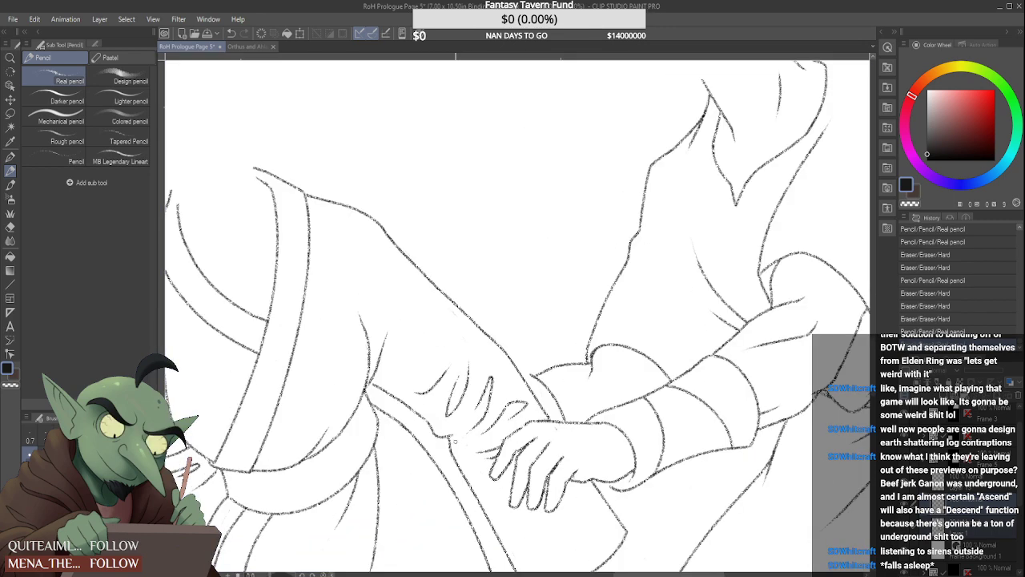
Add a small hooked end to the outstretched sleeve's lower contour where it meets the hanging sleeve edge
drag(454, 439, 464, 430)
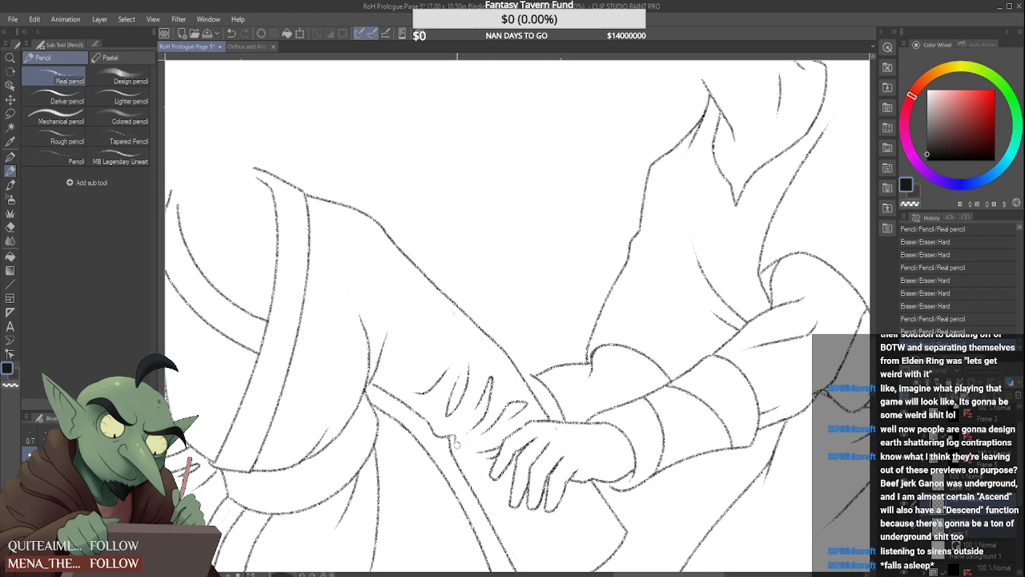
click(458, 442)
scroll(461, 441, down, 4)
scroll(470, 380, up, 4)
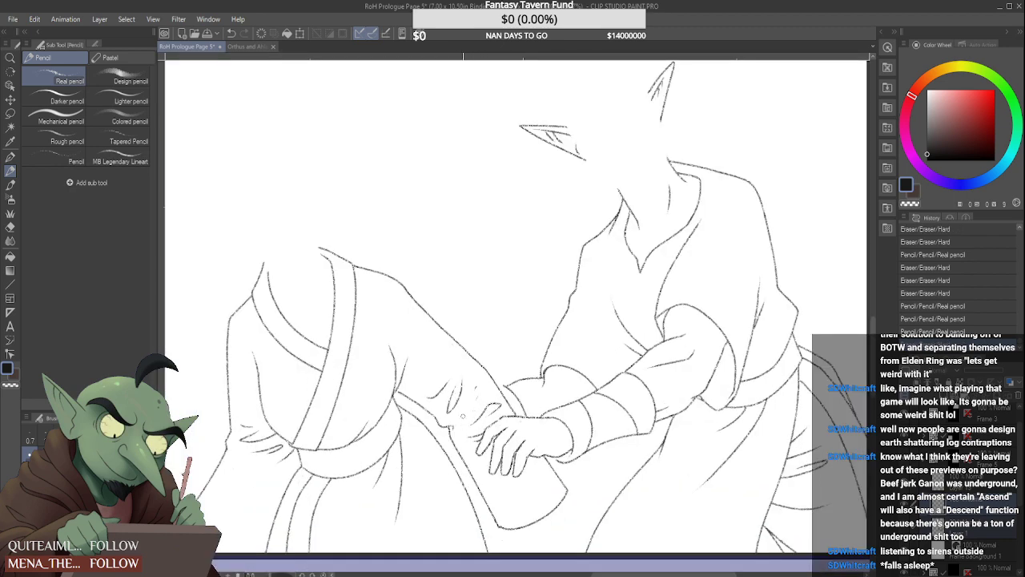
Erase the narrow looped fold near the wrist of the outstretched sleeve and redraw it as a smaller, lighter crease
mouse_move(476, 387)
mouse_down()
mouse_move(463, 419)
mouse_move(481, 377)
mouse_move(474, 415)
mouse_up()
scroll(478, 387, down, 2)
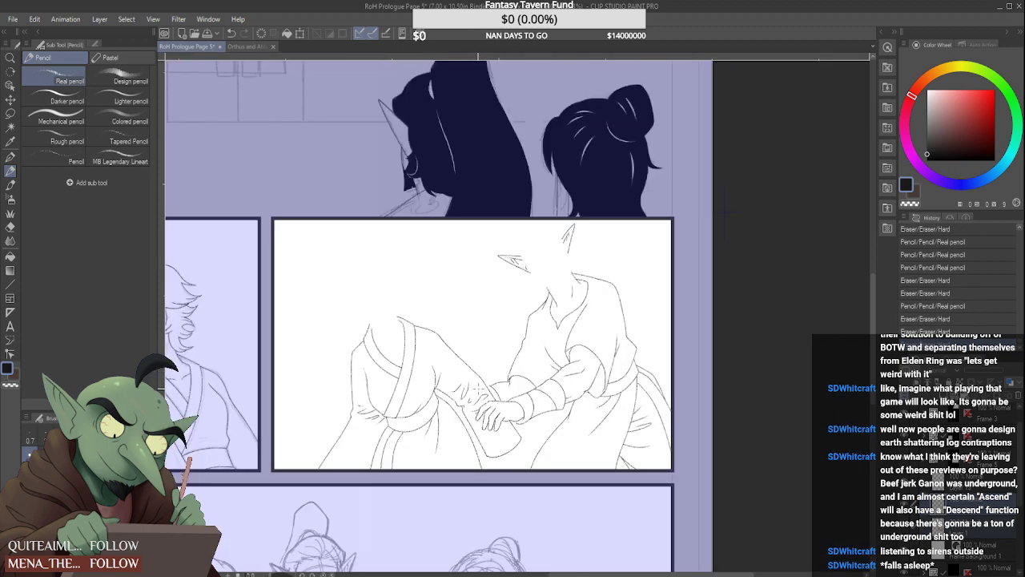
scroll(477, 388, up, 3)
drag(448, 431, 465, 408)
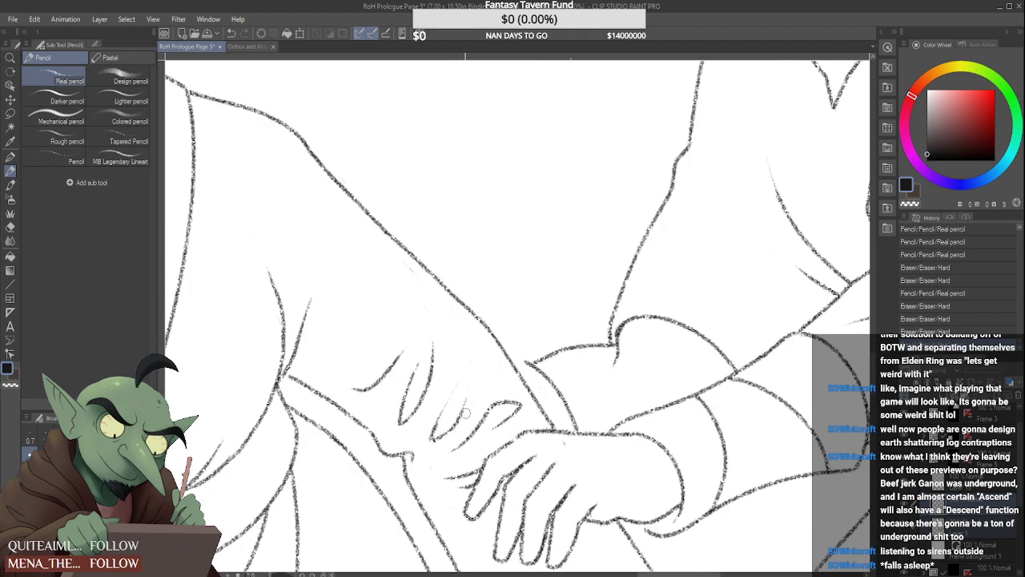
scroll(463, 418, down, 3)
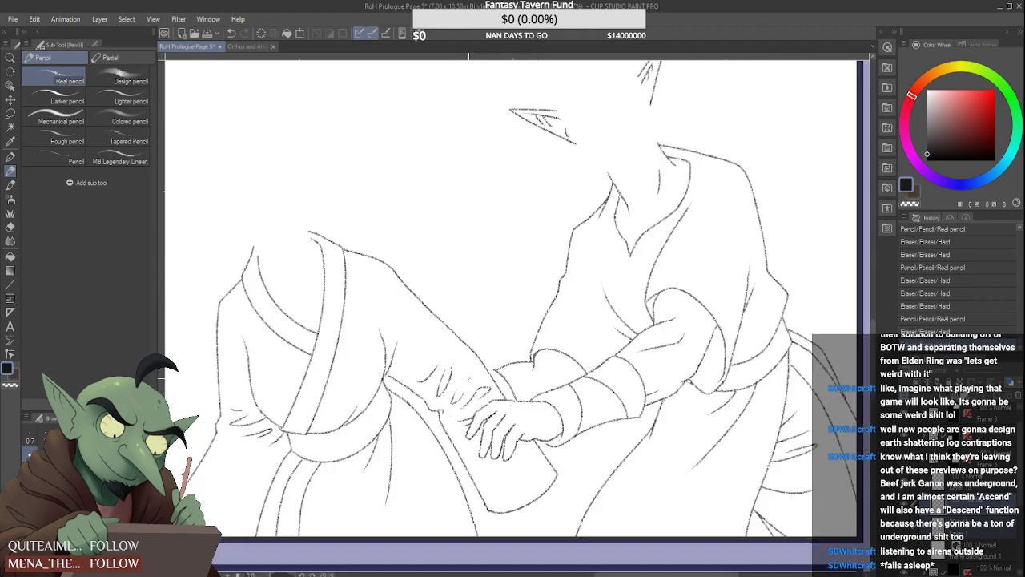
scroll(466, 375, down, 3)
scroll(475, 364, up, 5)
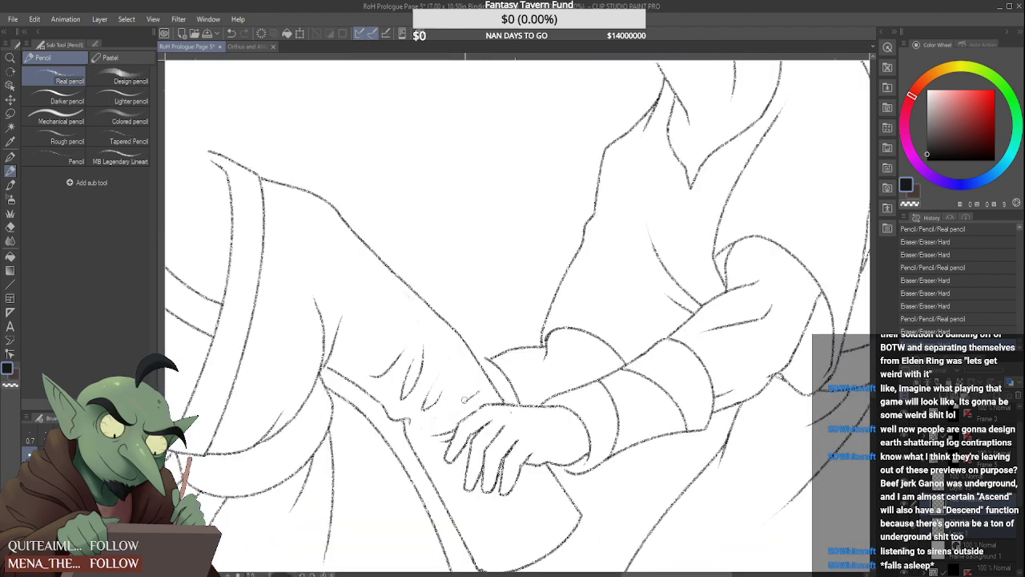
Redraw the crease closest to the clasped hand as a squared hooked fold and complete the small fold beside it
click(470, 398)
drag(473, 382, 444, 412)
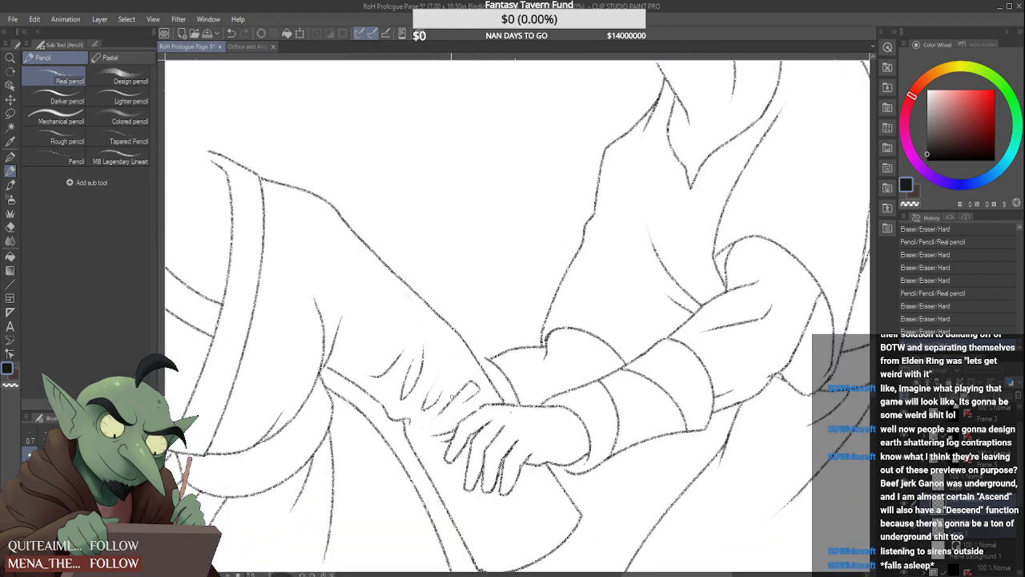
scroll(472, 375, down, 5)
scroll(467, 382, up, 5)
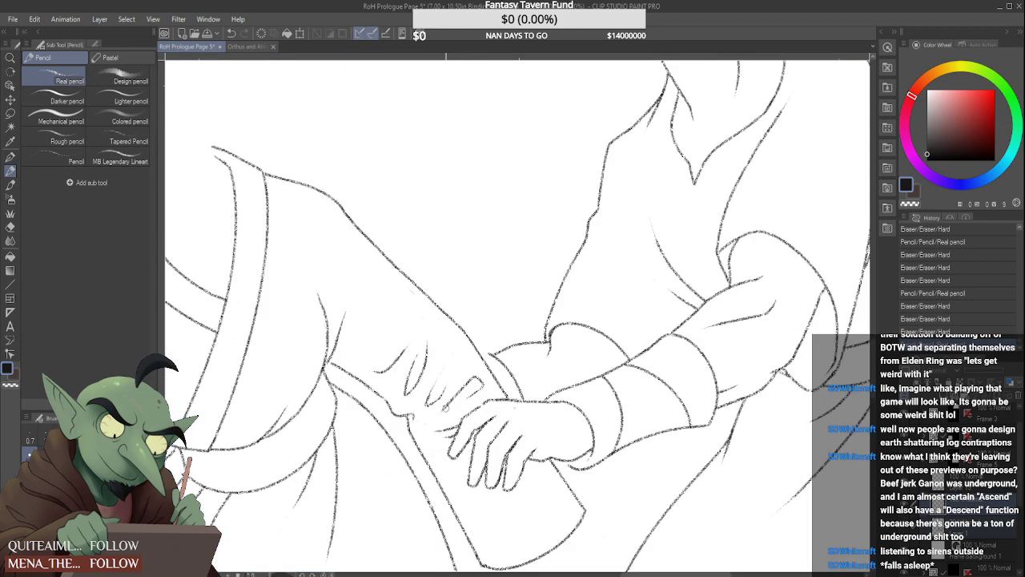
drag(468, 391, 460, 399)
scroll(460, 399, down, 5)
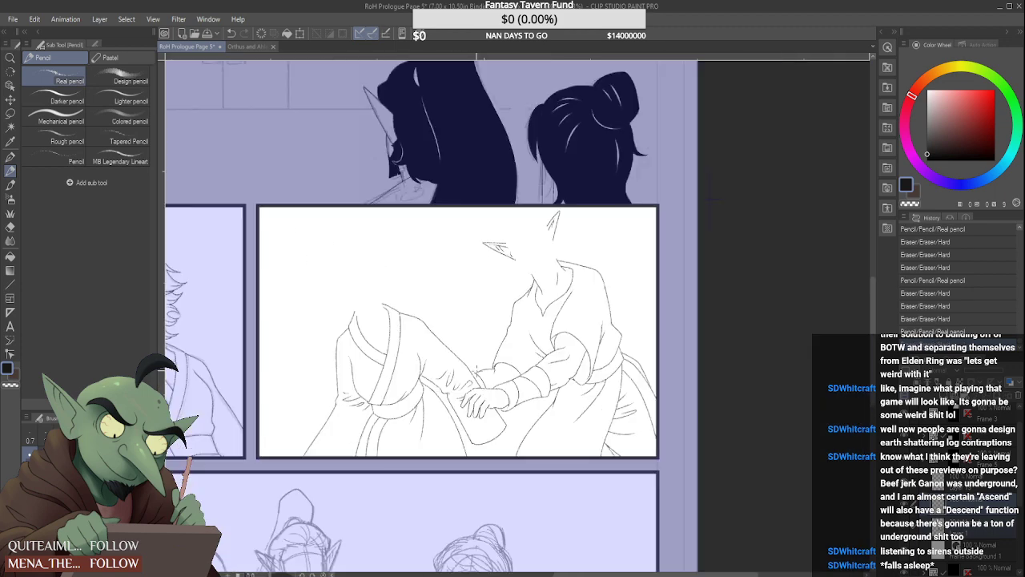
Try a short curved crease between the forearm folds and the sleeve's upper contour
scroll(476, 371, up, 5)
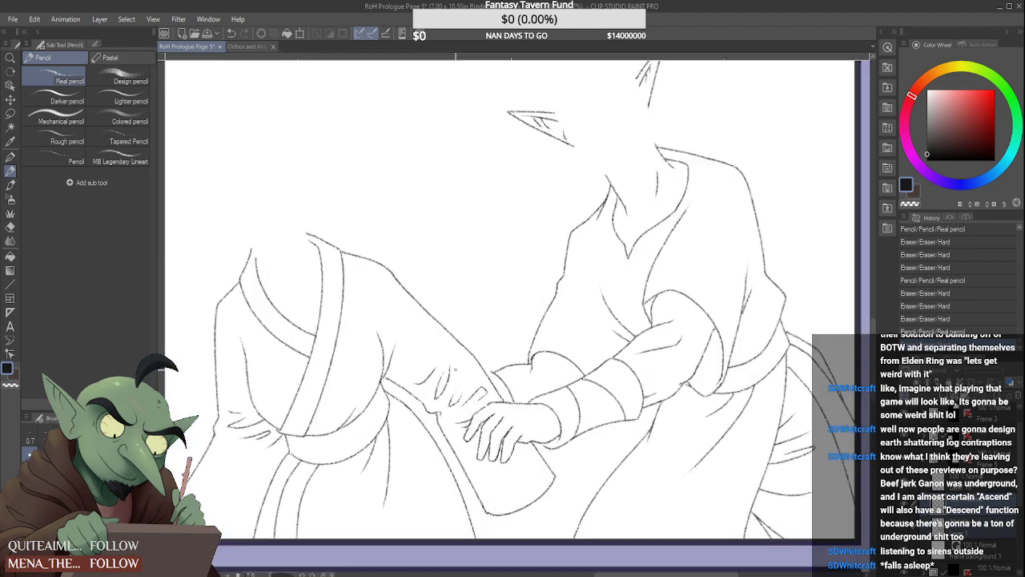
drag(459, 352, 469, 375)
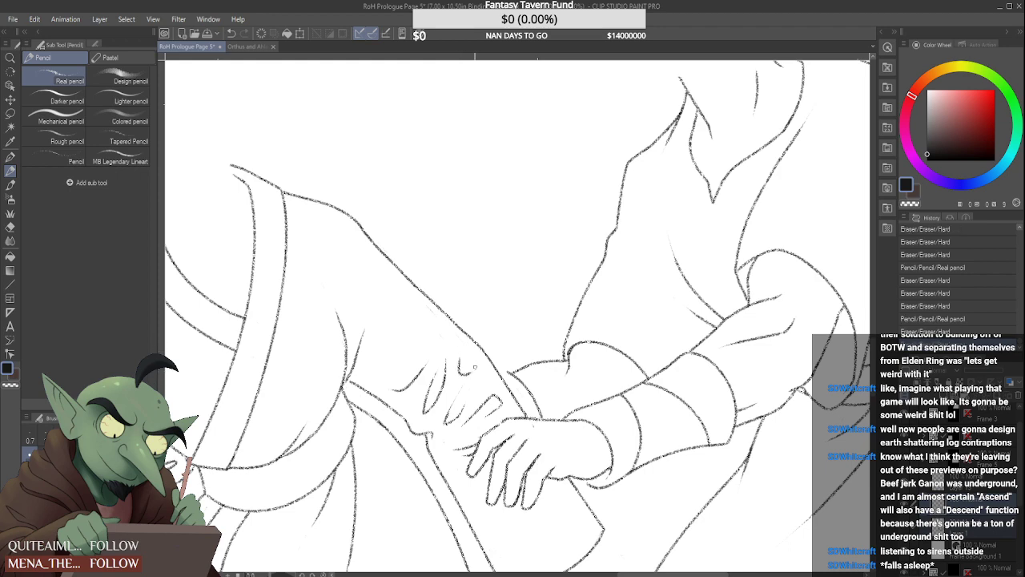
scroll(475, 366, down, 5)
scroll(475, 366, up, 5)
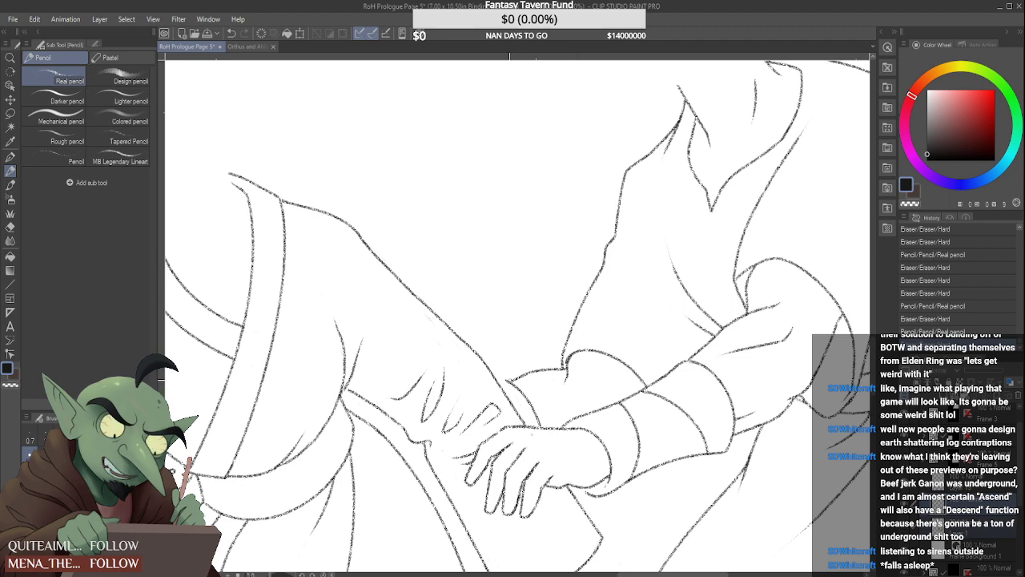
scroll(511, 382, up, 4)
scroll(435, 364, down, 4)
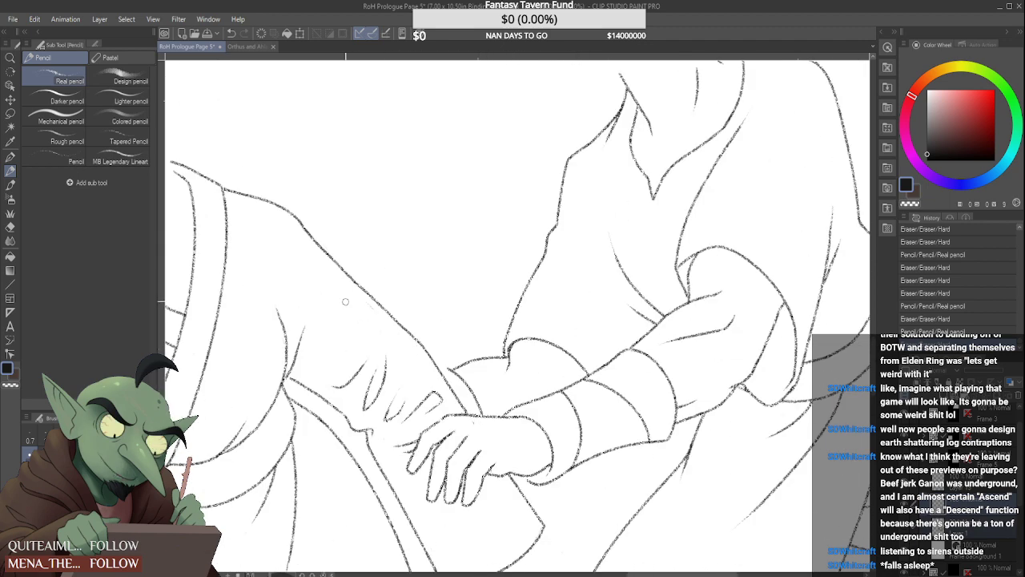
Clean stray marks off the outstretched sleeve and rework the junction of its hooked end with the hanging sleeve edge
drag(343, 309, 352, 325)
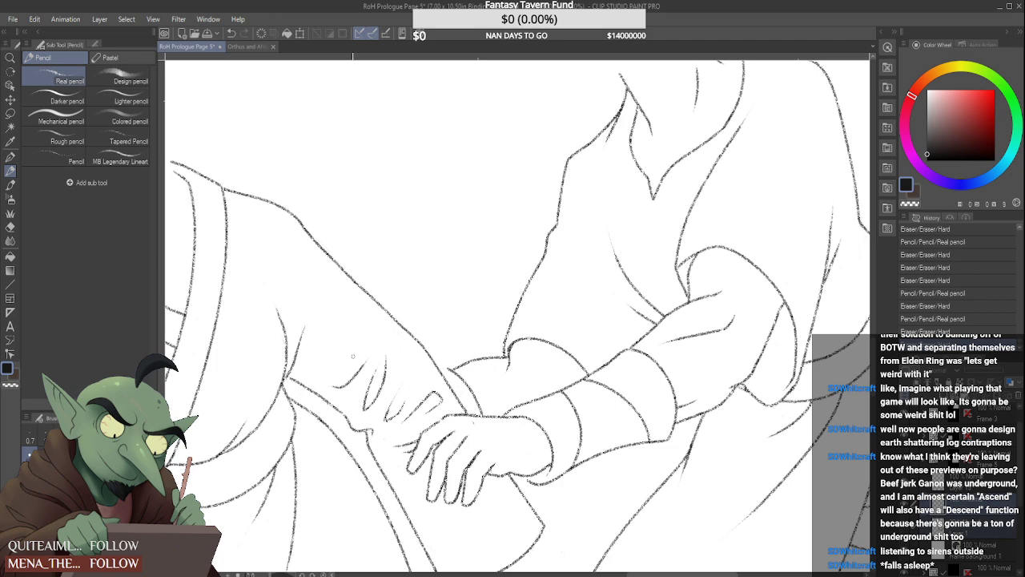
scroll(353, 356, down, 3)
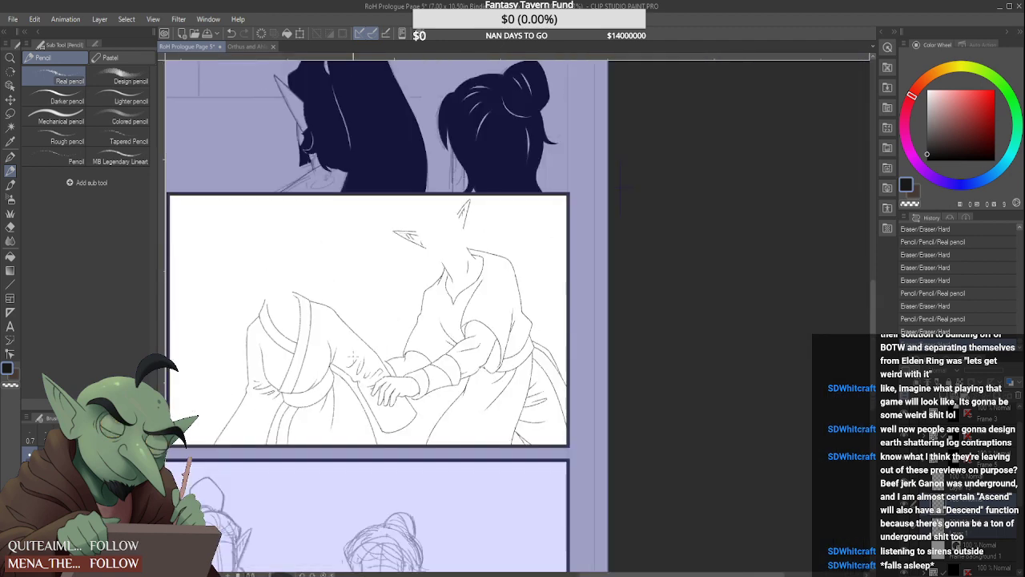
scroll(331, 401, up, 4)
scroll(330, 402, up, 4)
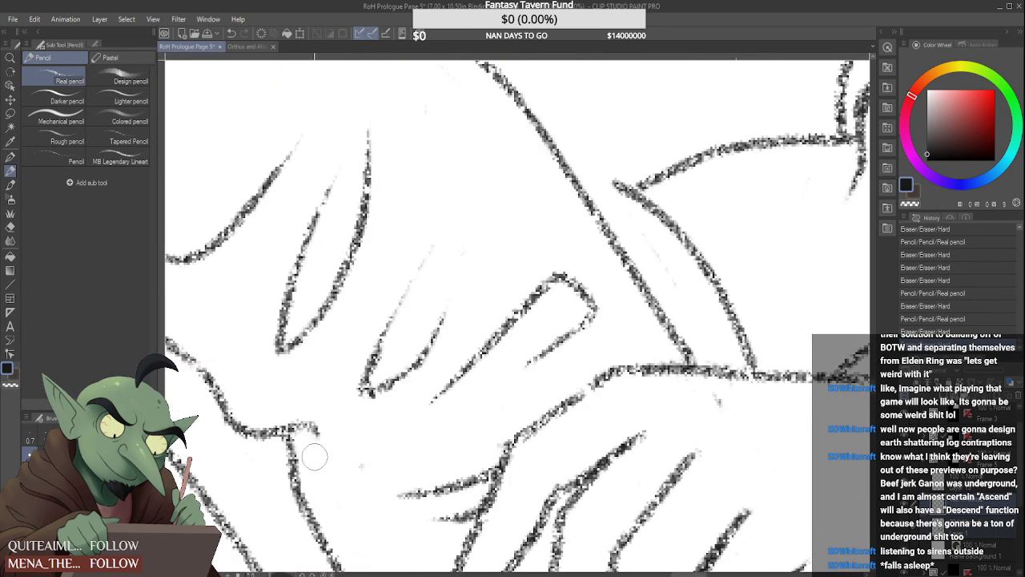
mouse_move(313, 451)
mouse_down()
mouse_move(304, 426)
mouse_move(327, 465)
mouse_move(315, 449)
mouse_move(336, 421)
mouse_move(338, 456)
mouse_move(332, 415)
mouse_move(334, 474)
mouse_move(325, 446)
mouse_up()
scroll(324, 446, down, 3)
scroll(316, 424, up, 2)
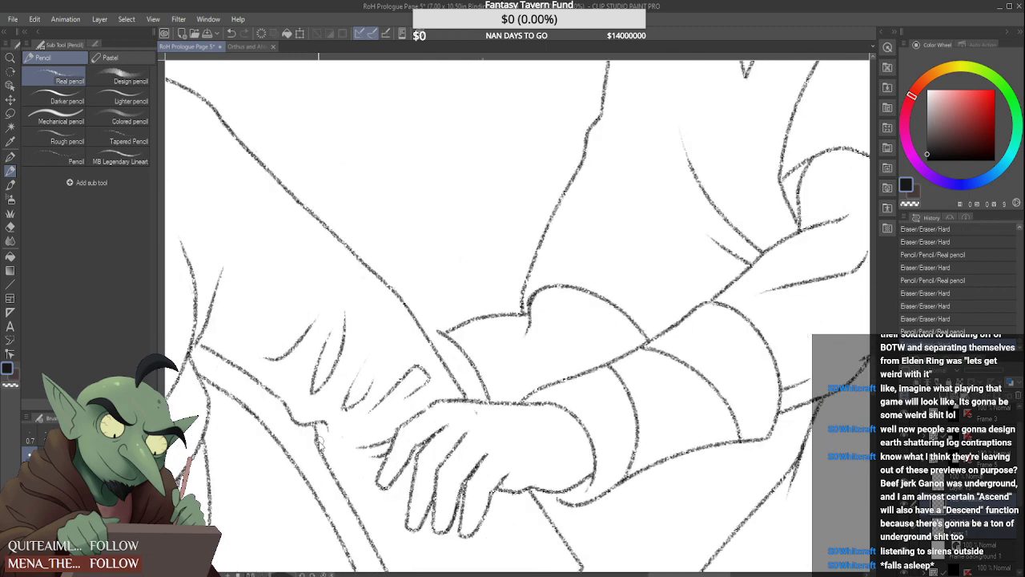
scroll(314, 413, up, 2)
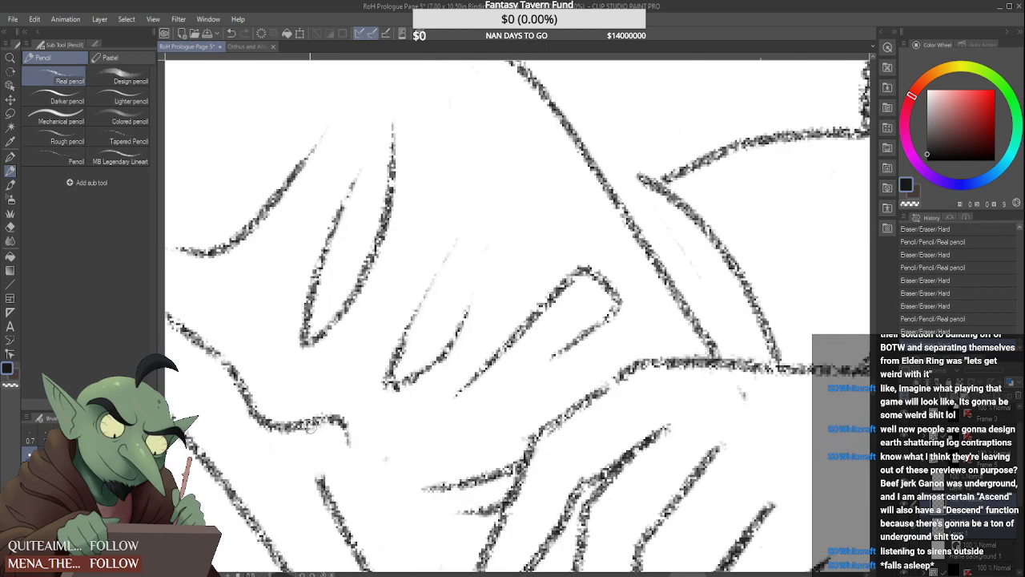
drag(311, 427, 320, 490)
scroll(314, 437, down, 2)
scroll(314, 437, down, 5)
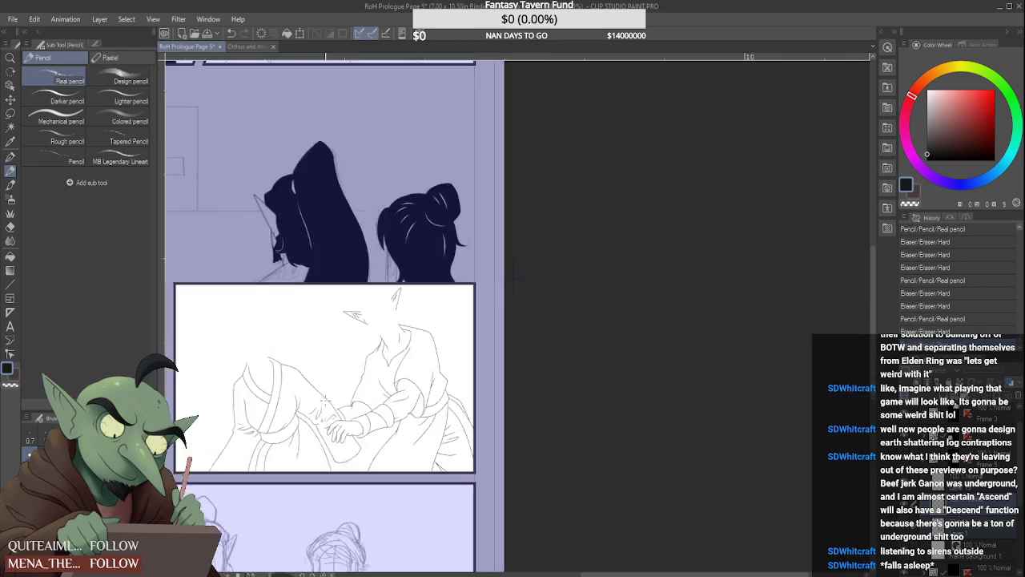
Shorten the inner collar line on the bun-haired figure's far shoulder and redraw the outer collar tip at a flatter slant
scroll(394, 301, up, 8)
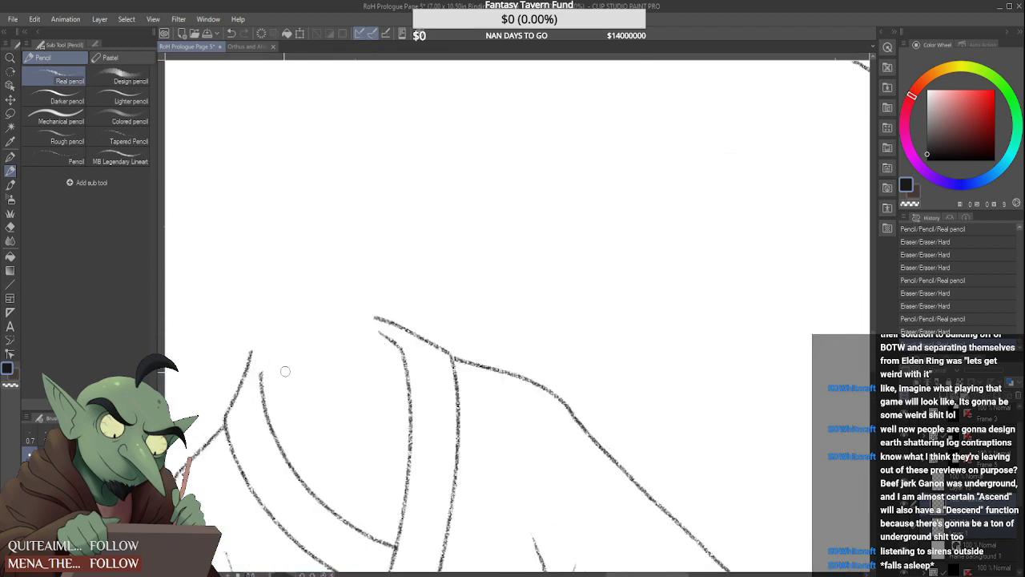
drag(263, 371, 259, 388)
mouse_move(251, 350)
mouse_down()
mouse_move(239, 395)
mouse_move(252, 375)
mouse_move(229, 415)
mouse_move(263, 373)
mouse_up()
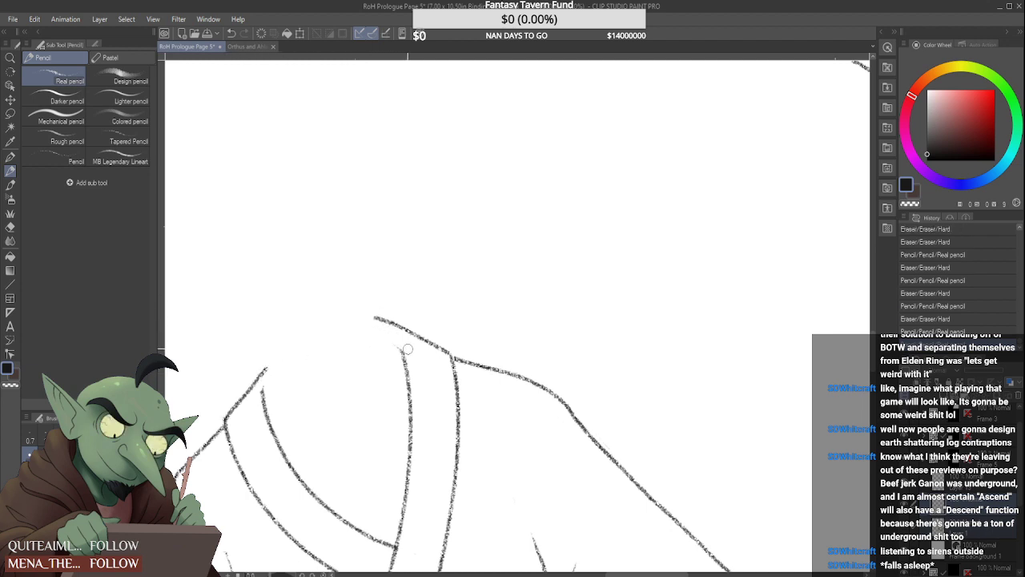
Redraw the bun-haired figure's nape line down to the shoulder seam and give the near lapel's inner edge a curved tip
drag(371, 318, 445, 350)
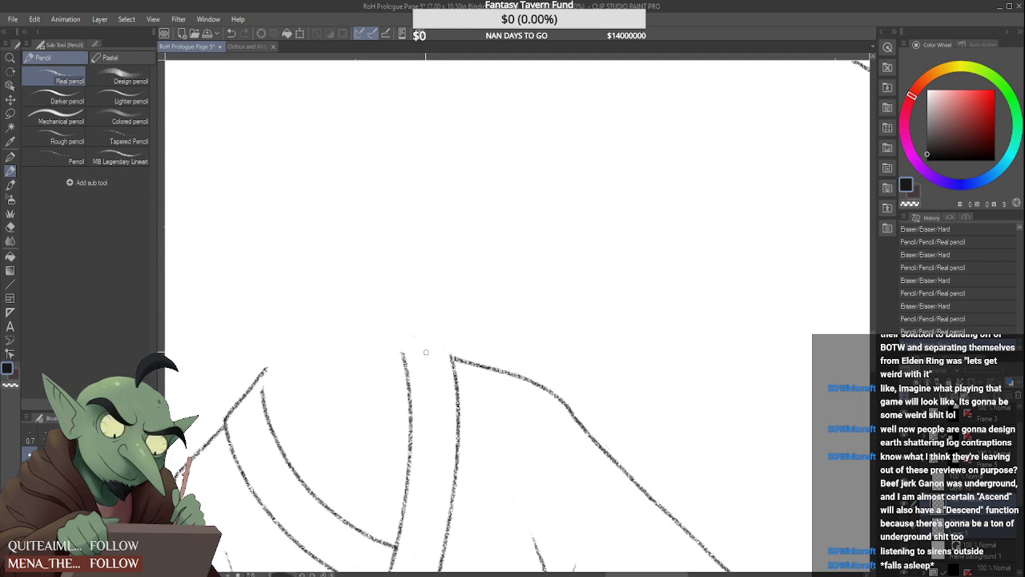
drag(383, 322, 453, 356)
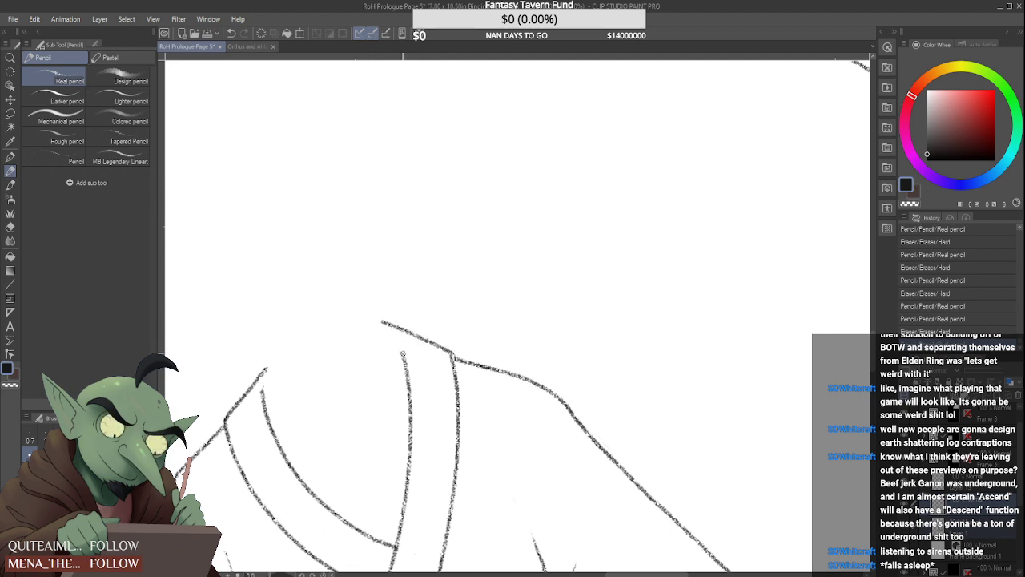
mouse_move(395, 336)
mouse_down()
mouse_move(412, 359)
mouse_move(394, 340)
mouse_up()
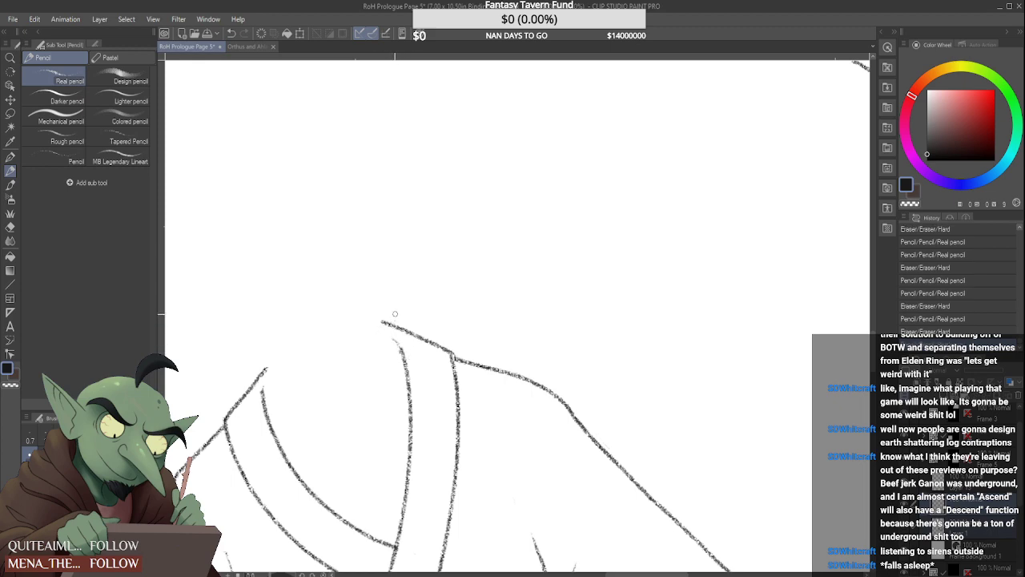
Refine the upper tip of the near lapel's inner edge and tidy the nape line above it
scroll(395, 313, down, 7)
scroll(399, 308, up, 9)
mouse_move(392, 334)
mouse_down()
mouse_move(352, 300)
mouse_move(373, 339)
mouse_up()
scroll(371, 302, down, 5)
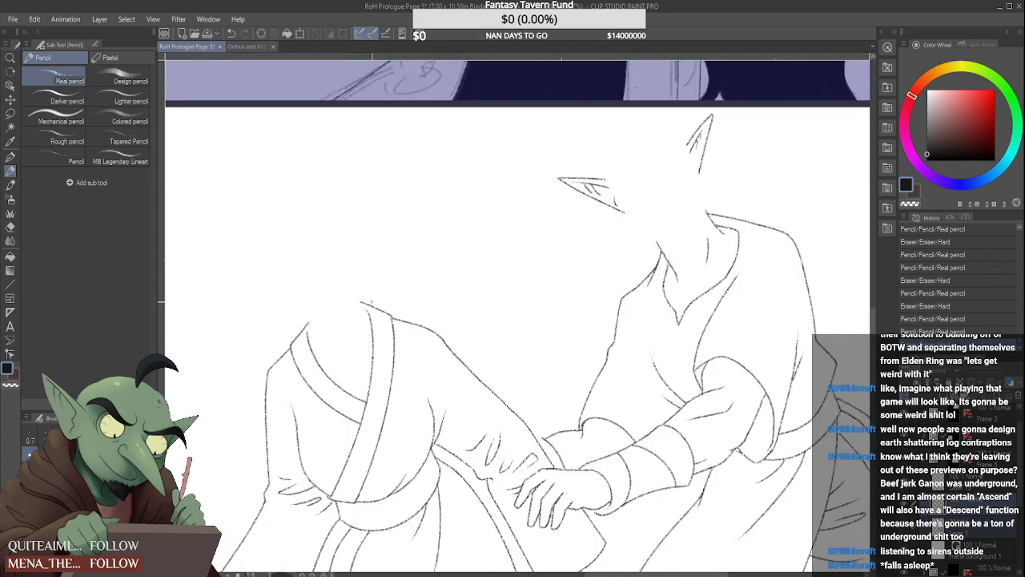
scroll(370, 302, up, 5)
drag(406, 310, 397, 304)
scroll(394, 302, down, 5)
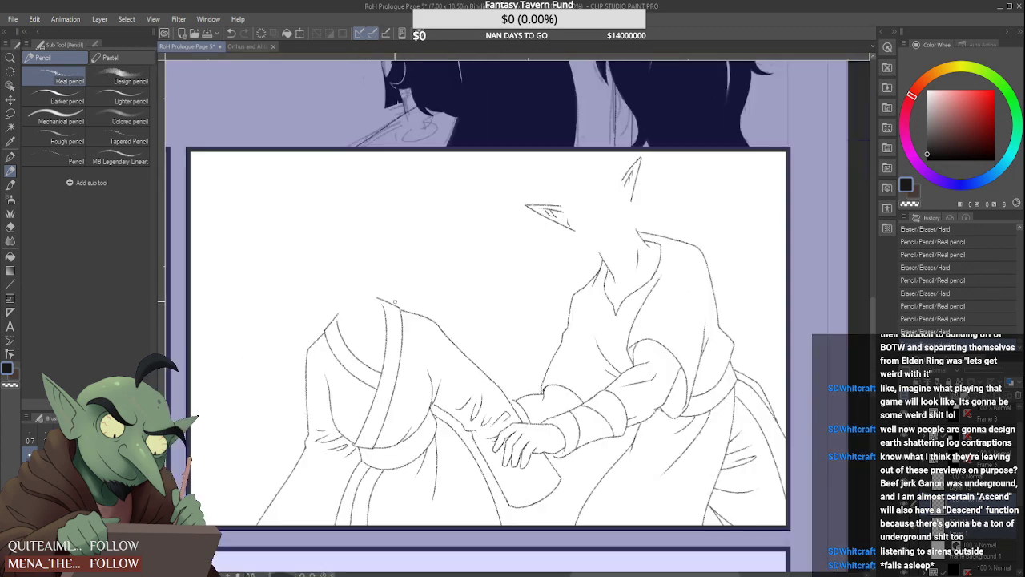
Review the panel's clean linework at page scale and show the rough sketch layer again over the bun-haired figure's head
scroll(393, 301, down, 8)
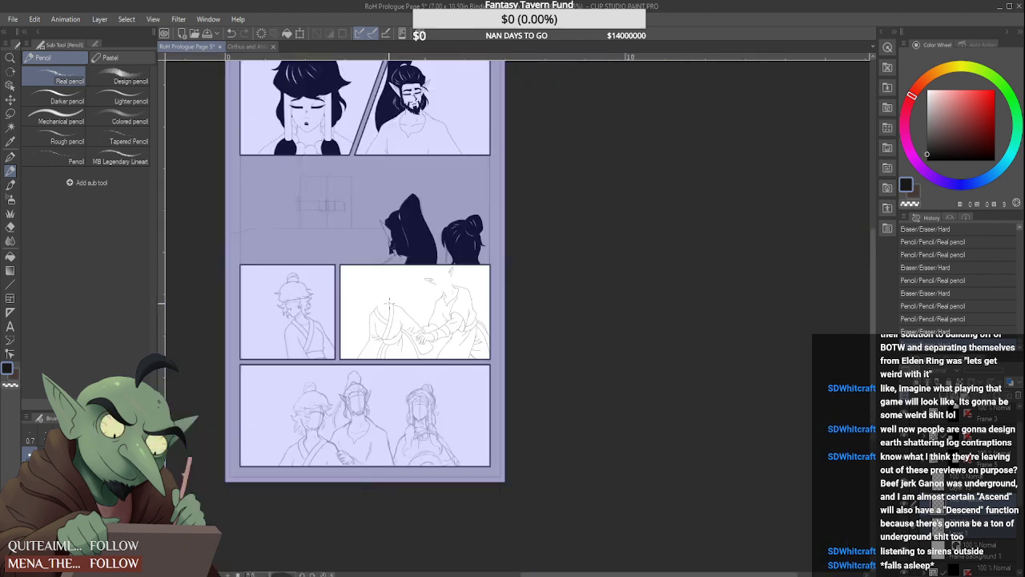
scroll(376, 296, up, 4)
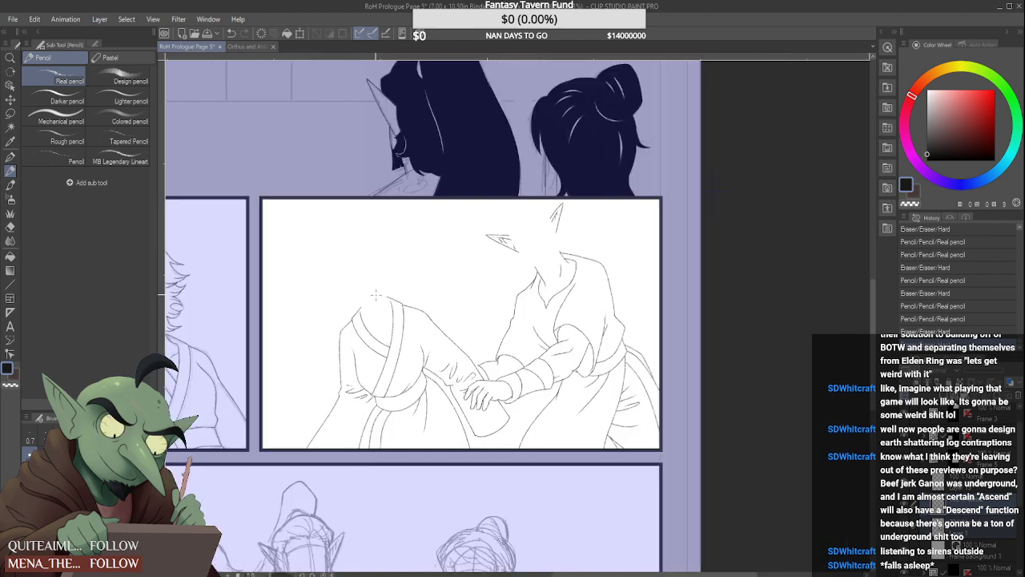
click(894, 517)
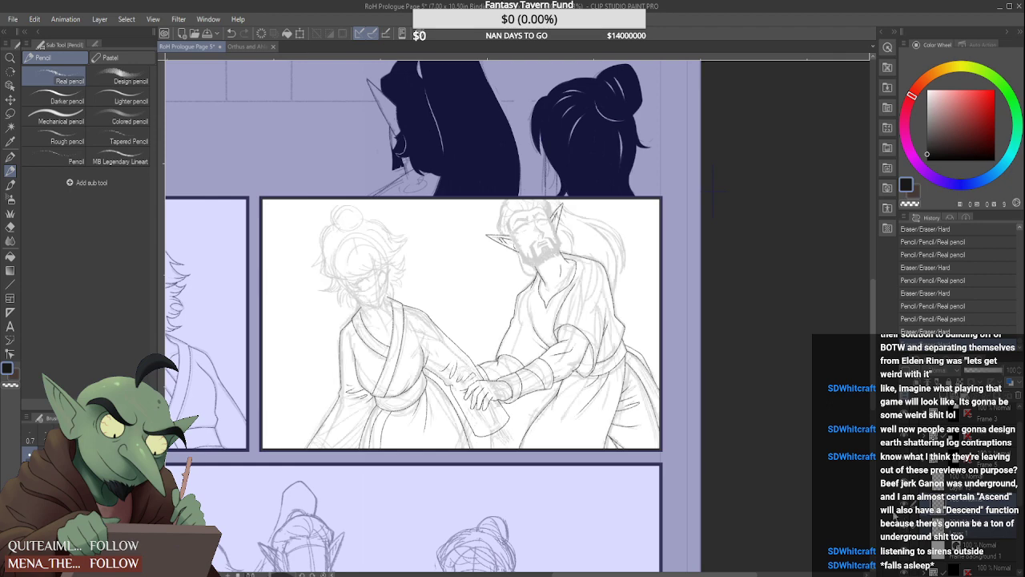
scroll(362, 294, up, 4)
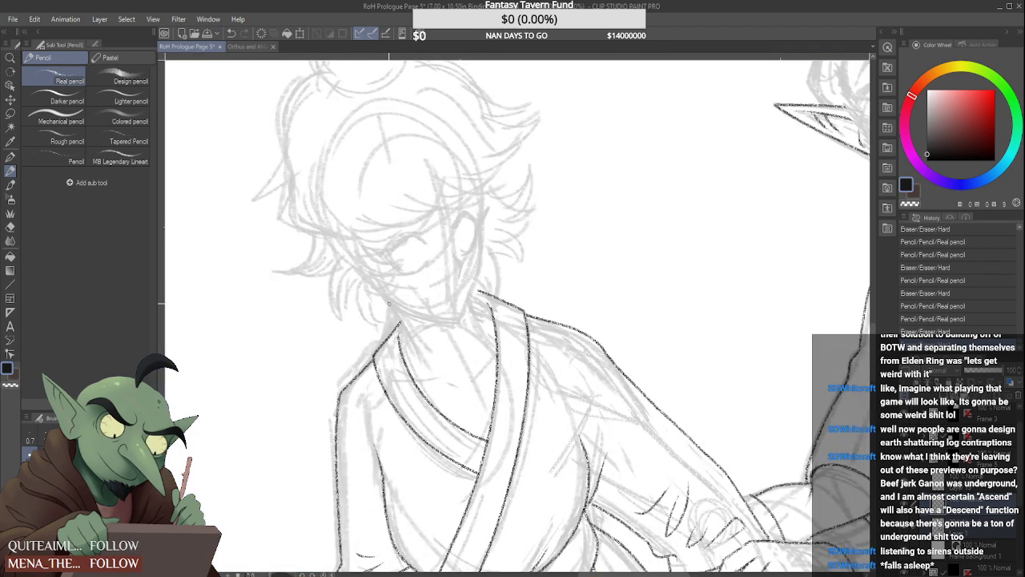
Ink the bun-haired figure's far neck line down into the collar, with a short stroke joining it to the far lapel's inner edge
scroll(388, 304, up, 2)
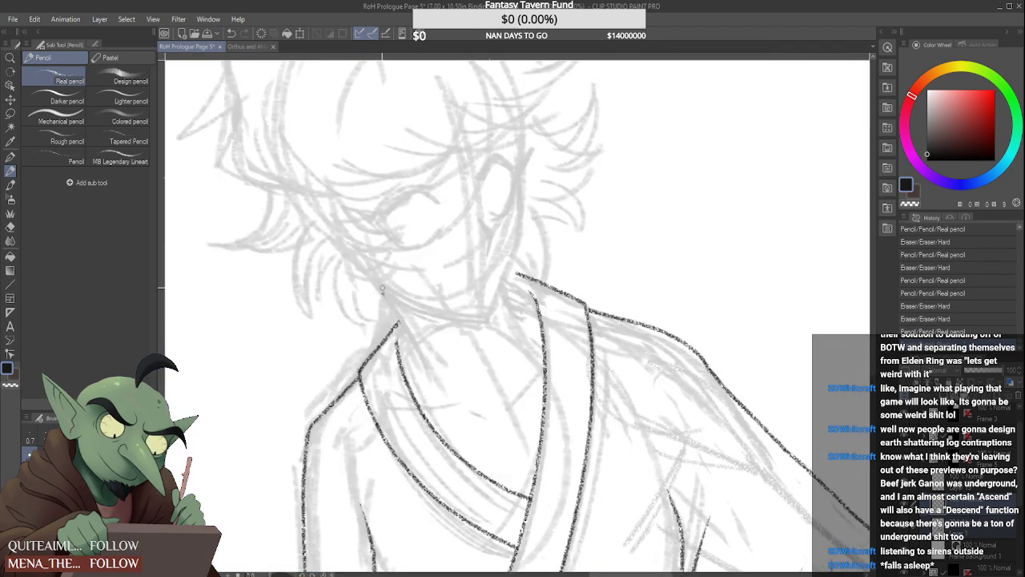
drag(382, 290, 423, 378)
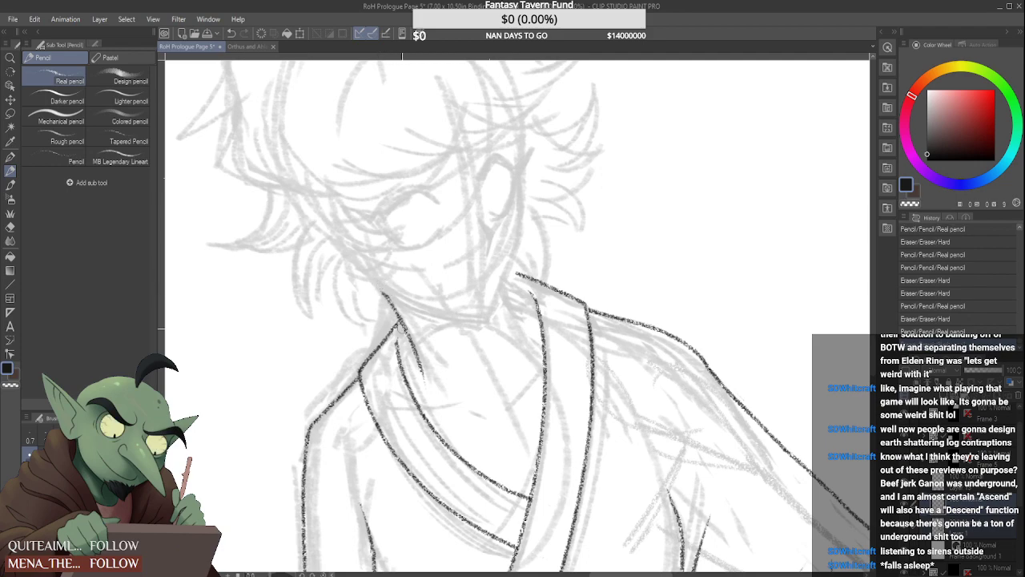
drag(403, 327, 398, 352)
scroll(408, 322, down, 3)
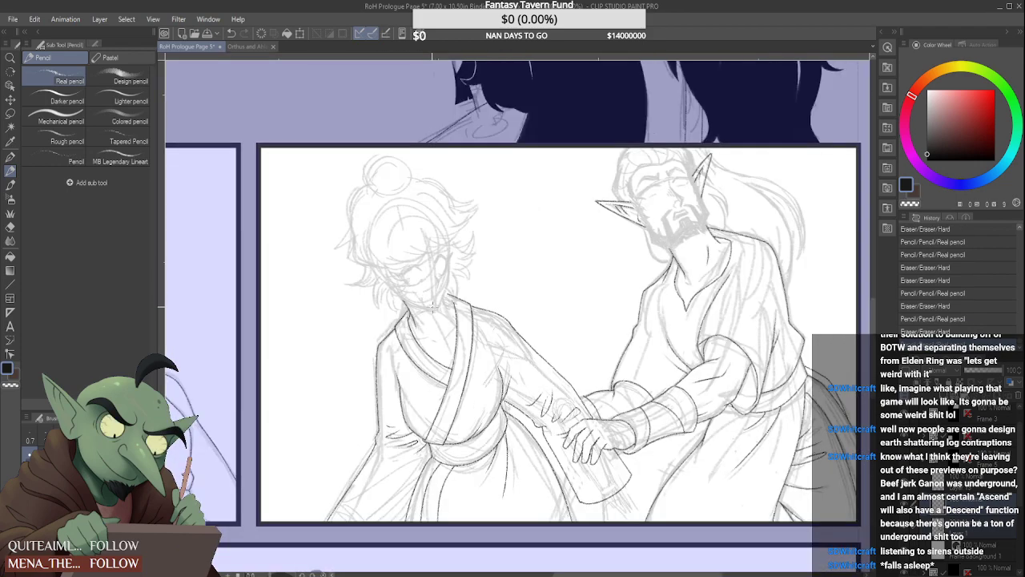
Ink the near side of the bun-haired figure's neck and redraw the short back-collar line joining it to the near lapel
scroll(440, 311, up, 3)
drag(452, 293, 475, 340)
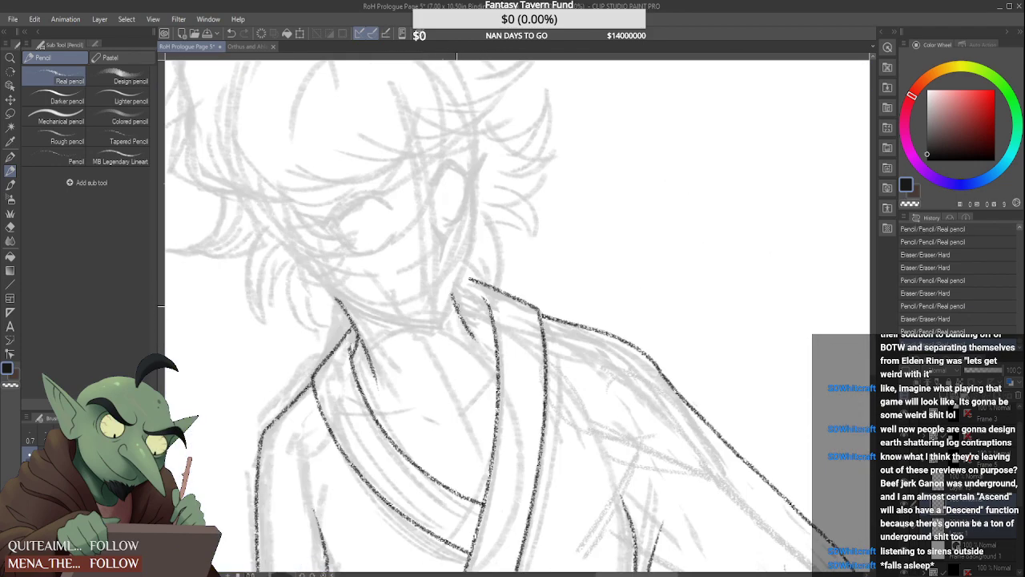
drag(457, 306, 485, 316)
scroll(481, 307, down, 4)
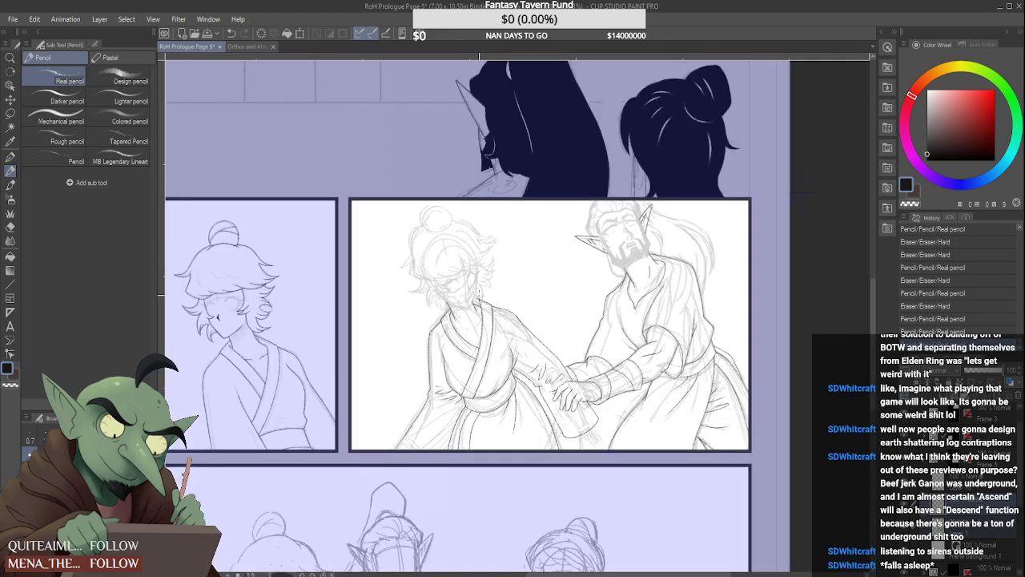
scroll(479, 298, up, 4)
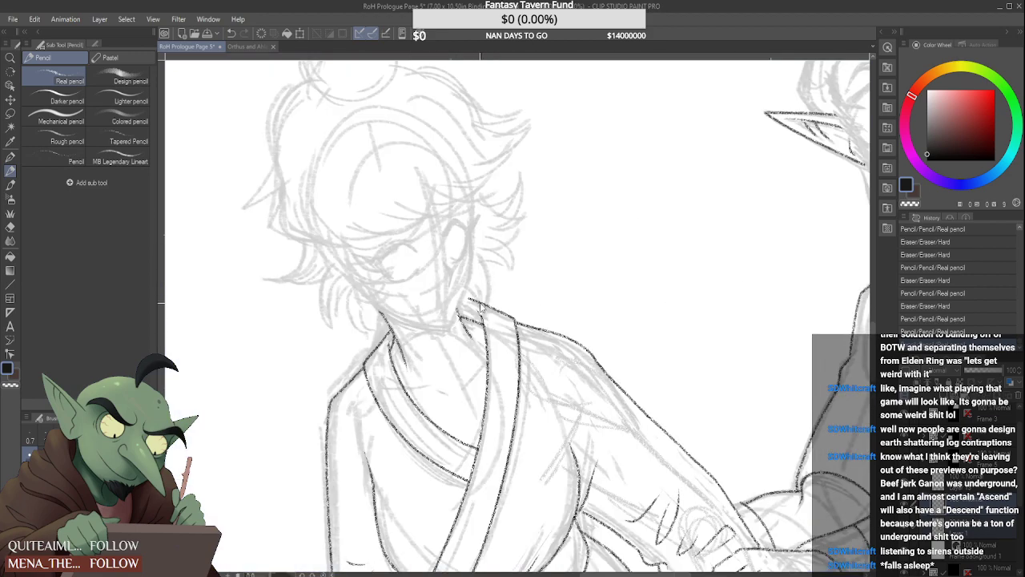
key(ctrl+z)
mouse_move(464, 314)
mouse_down()
mouse_move(483, 322)
mouse_move(482, 311)
mouse_up()
scroll(480, 308, down, 1)
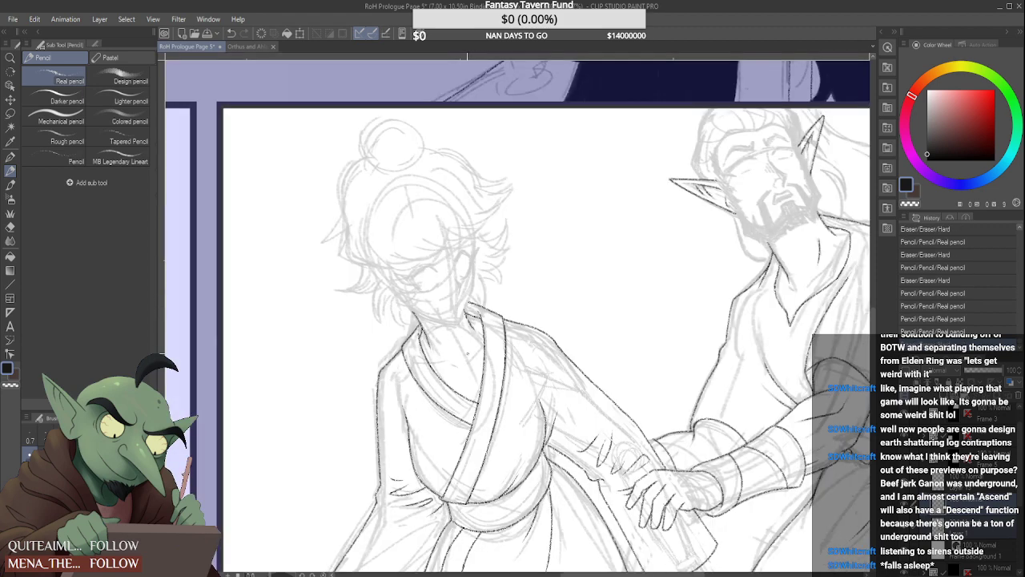
Ink both collarbones between the bun-haired figure's lapels and trim the inner tip of the near one
scroll(480, 357, up, 2)
drag(457, 376, 484, 337)
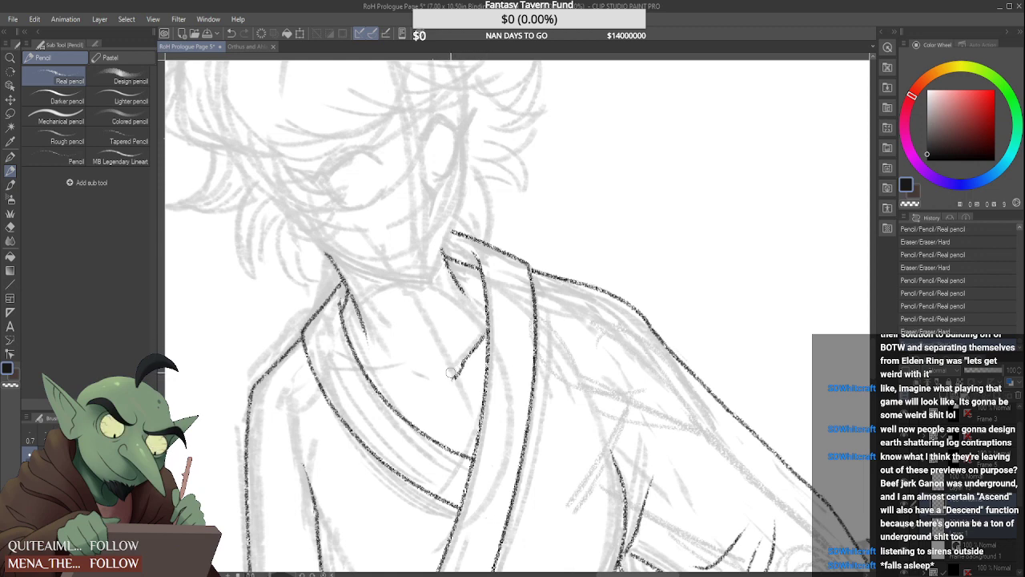
drag(441, 379, 363, 373)
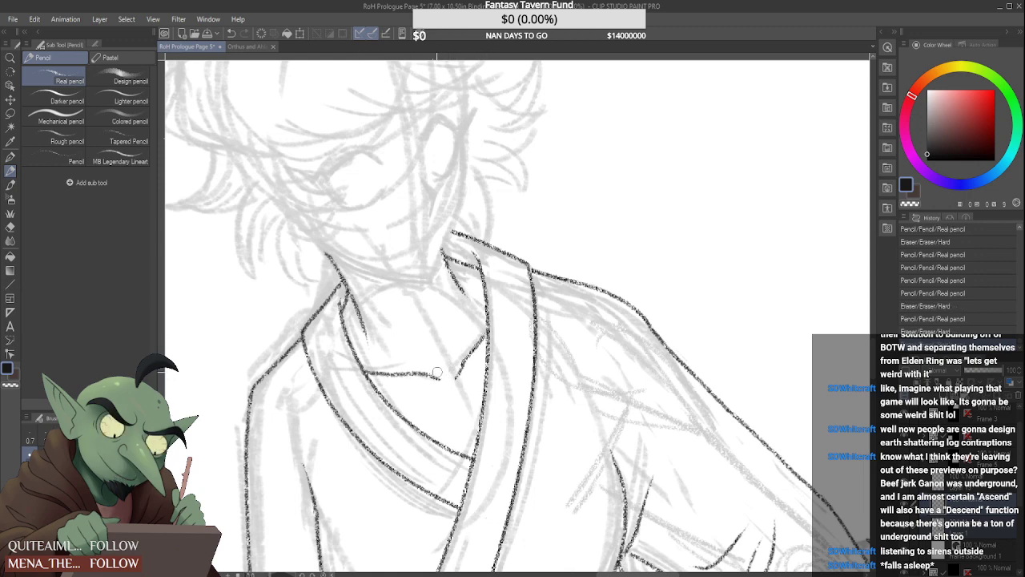
mouse_move(457, 354)
mouse_down()
mouse_move(455, 370)
mouse_move(468, 368)
mouse_up()
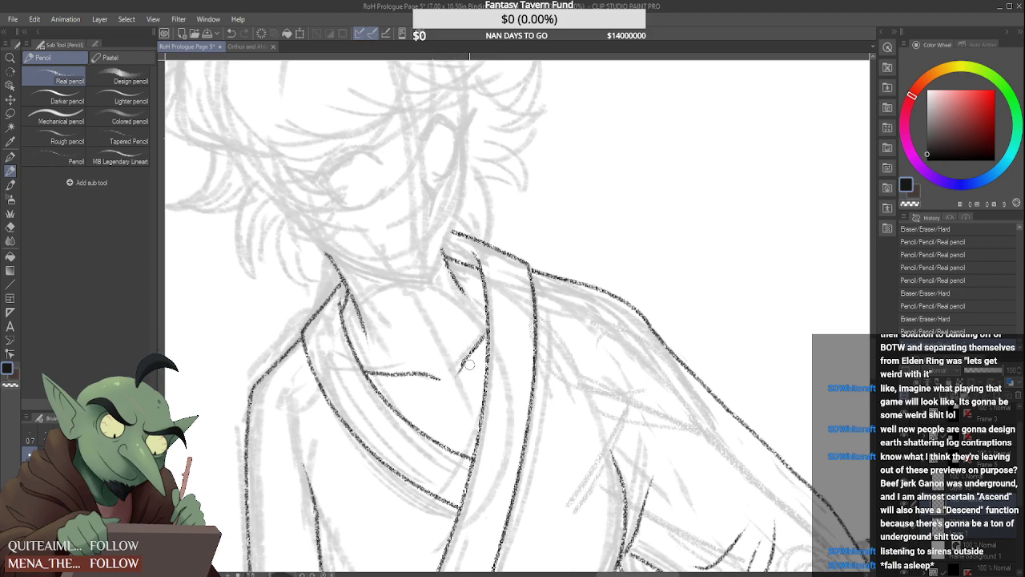
scroll(459, 370, down, 3)
scroll(484, 318, down, 3)
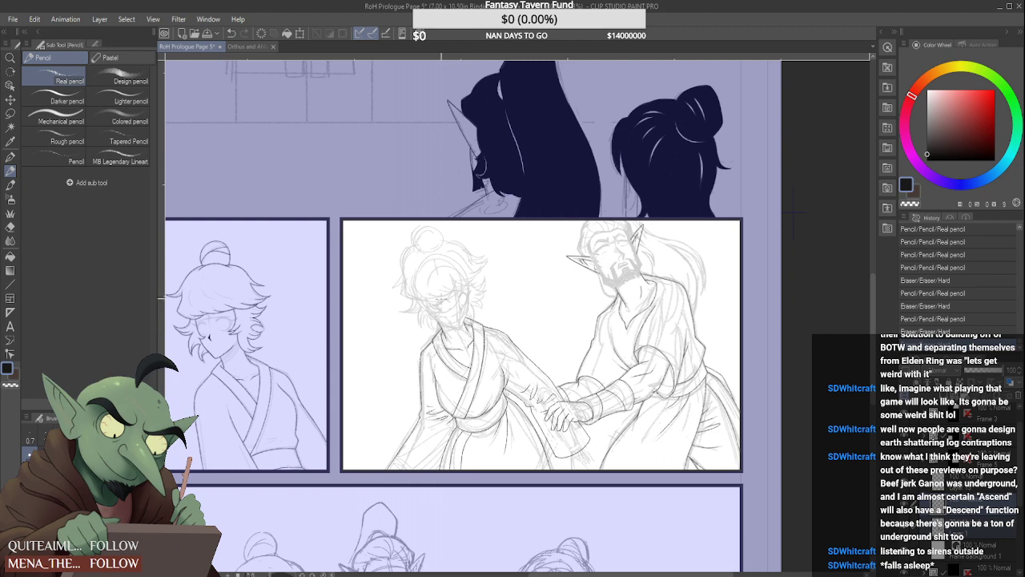
Ink the bun-haired figure's jawline from the far cheek around a pointed chin and up past the near collar, following the sketch
scroll(459, 315, up, 5)
drag(332, 323, 491, 365)
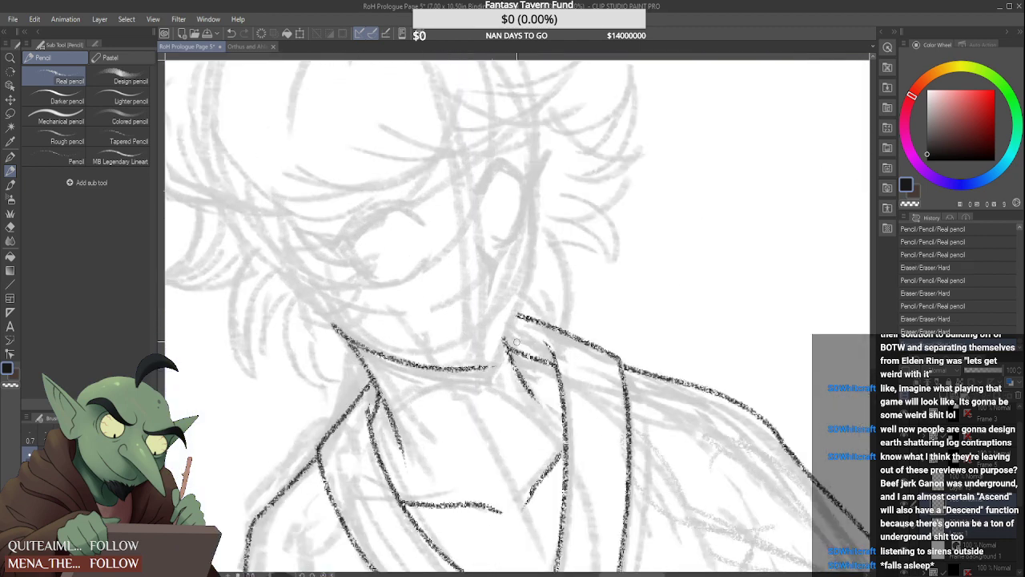
key(ctrl+z)
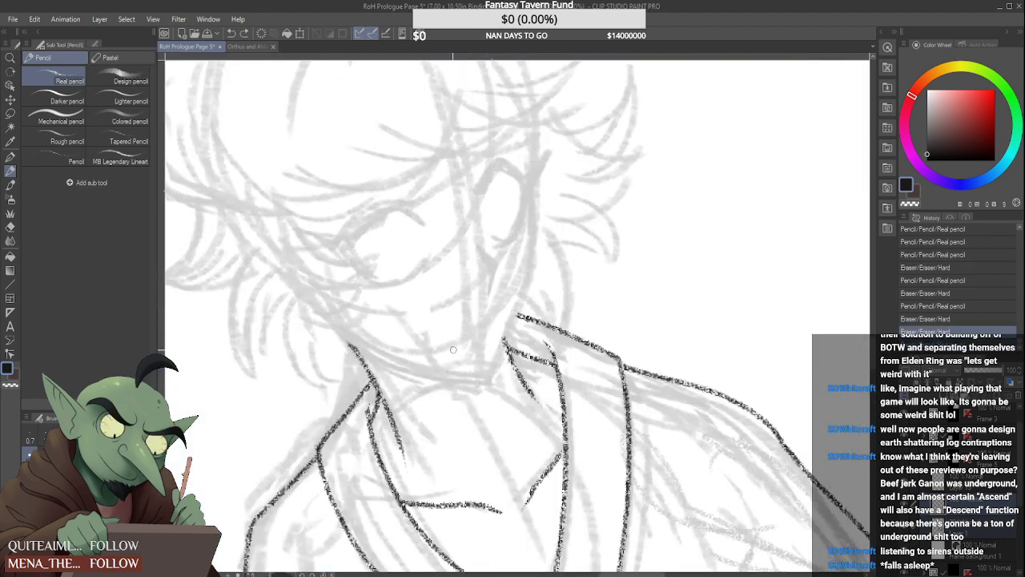
mouse_move(333, 331)
mouse_down()
mouse_move(431, 378)
mouse_move(505, 387)
mouse_move(492, 388)
mouse_move(494, 367)
mouse_move(533, 237)
mouse_up()
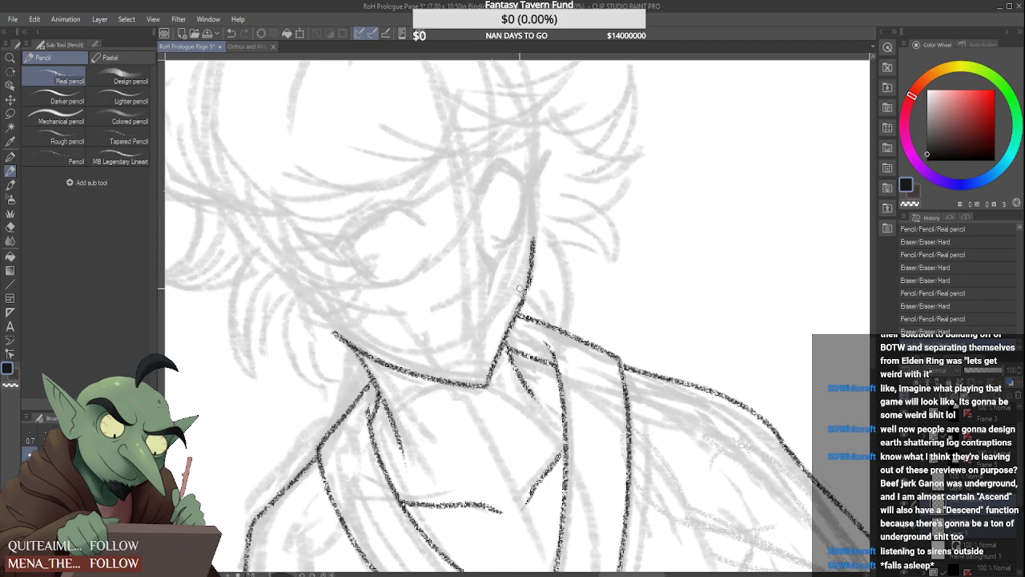
key(ctrl+z)
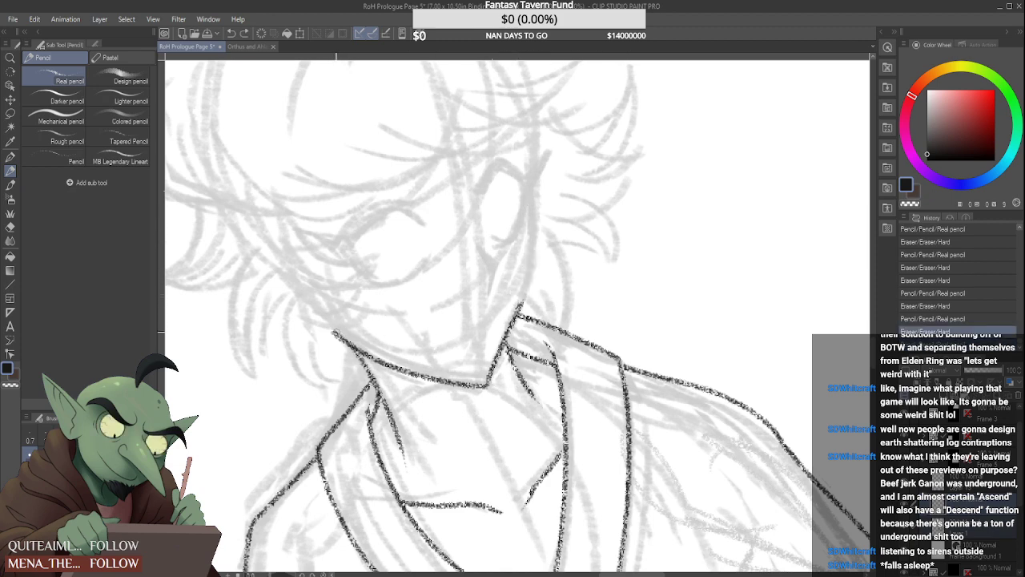
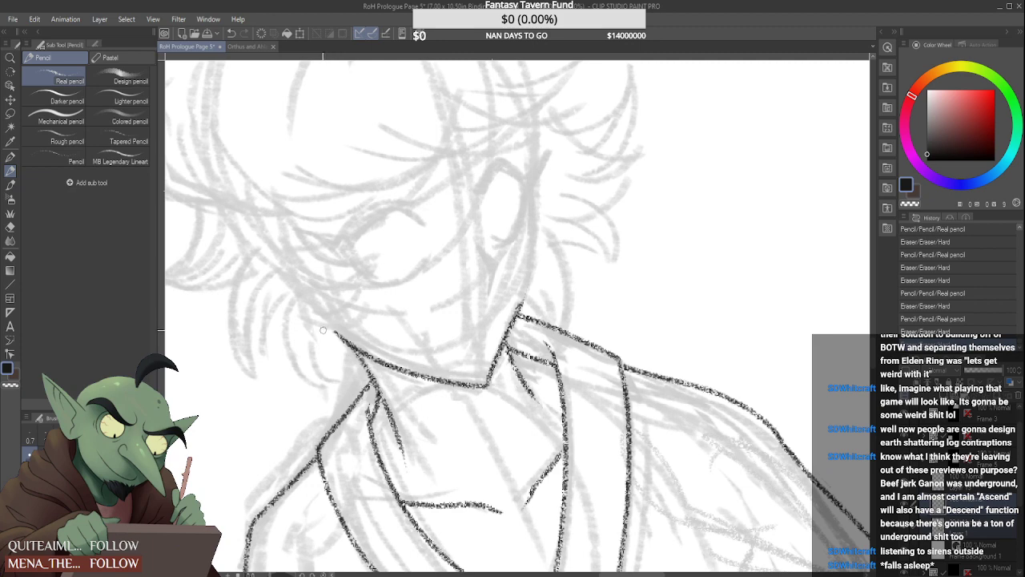
Extend the jawline's outer end on the bun-haired character and pencil the opposite edge of the face from temple to collar
drag(328, 328, 335, 333)
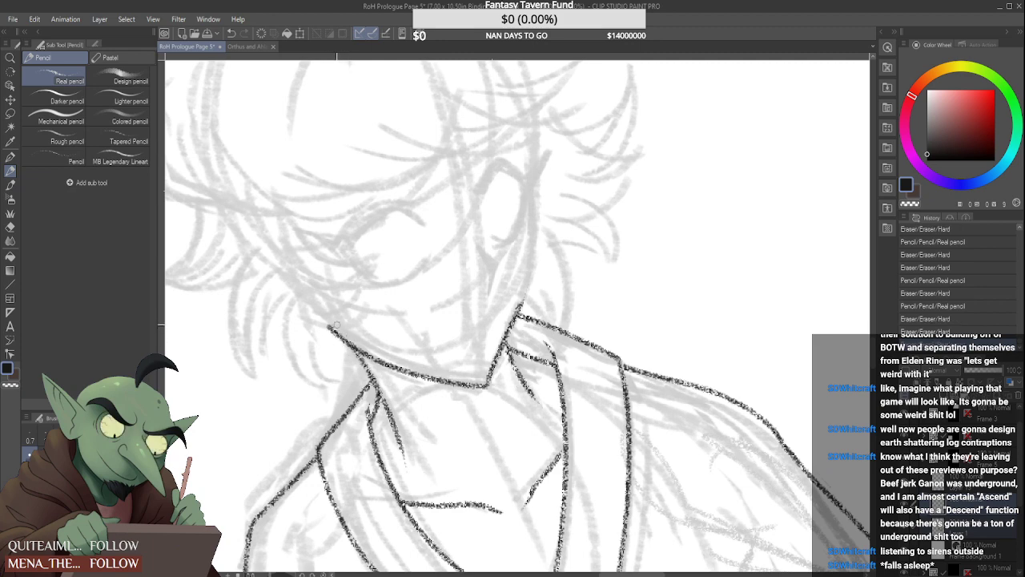
mouse_move(528, 138)
mouse_down()
mouse_move(535, 241)
mouse_move(518, 317)
mouse_up()
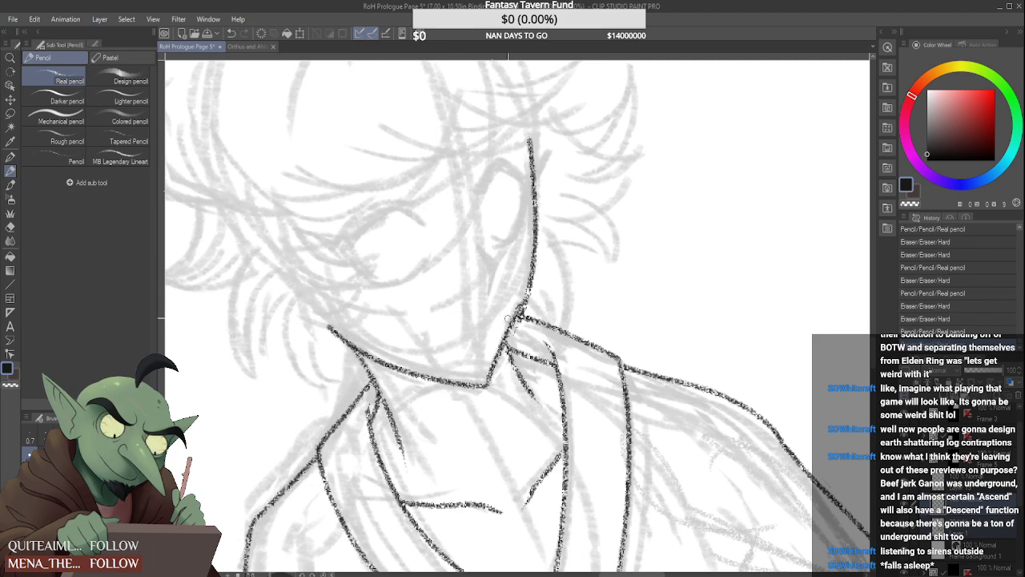
key(ctrl+z)
drag(528, 138, 523, 271)
key(ctrl+z)
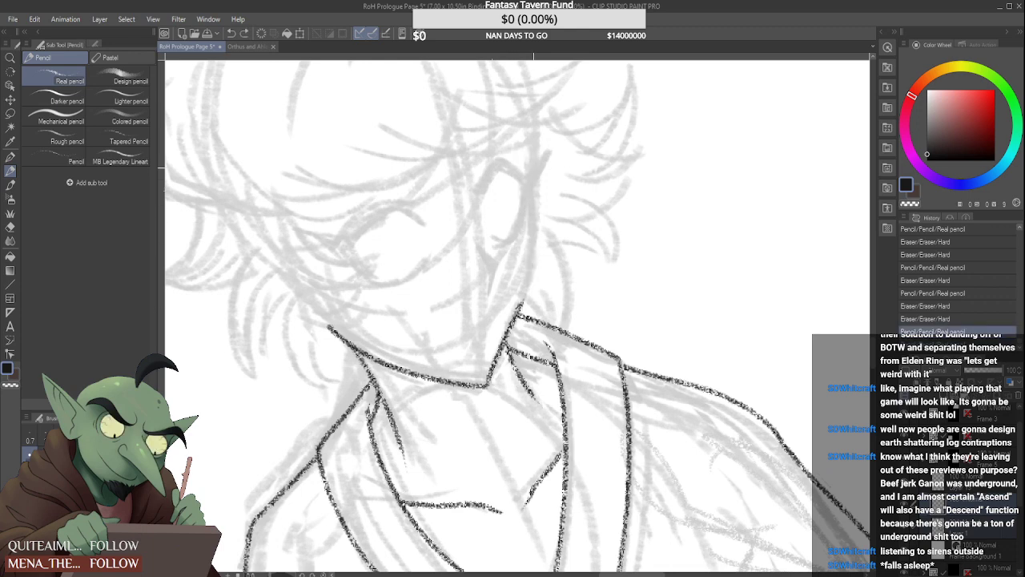
drag(527, 140, 521, 308)
key(ctrl+z)
drag(525, 141, 519, 309)
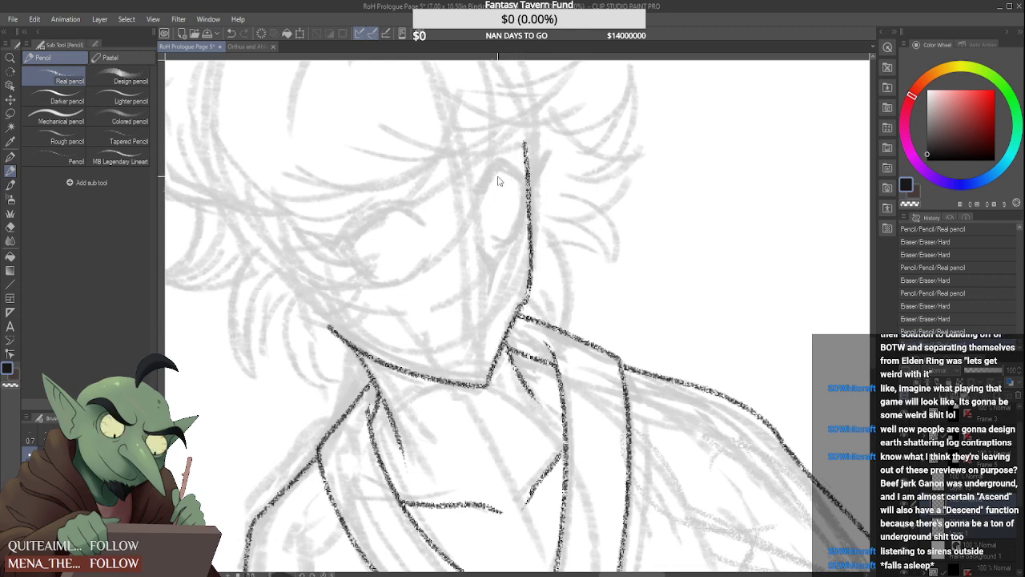
key(ctrl+z)
drag(527, 135, 518, 310)
key(ctrl+z)
key(ctrl+z)
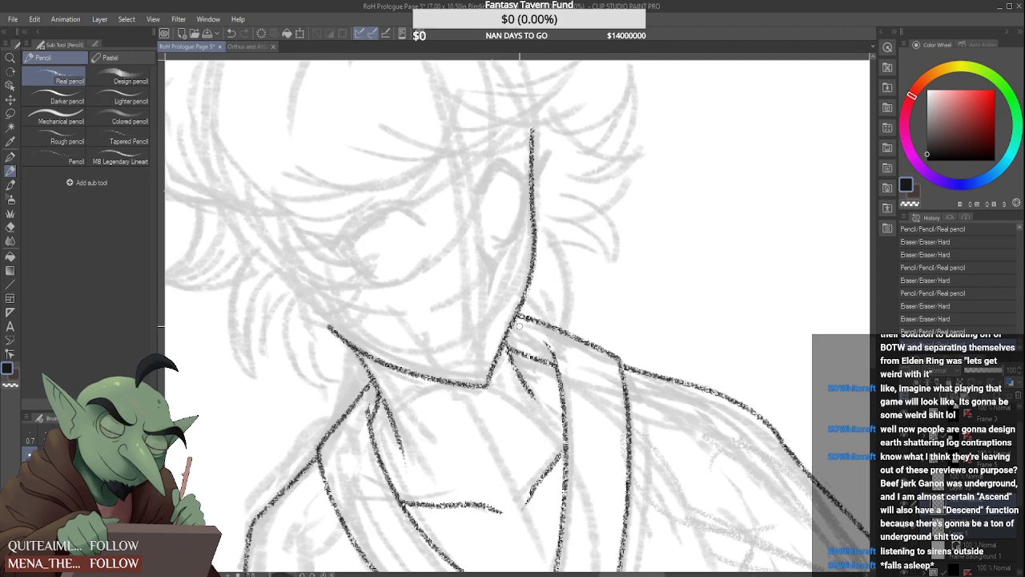
scroll(519, 324, down, 3)
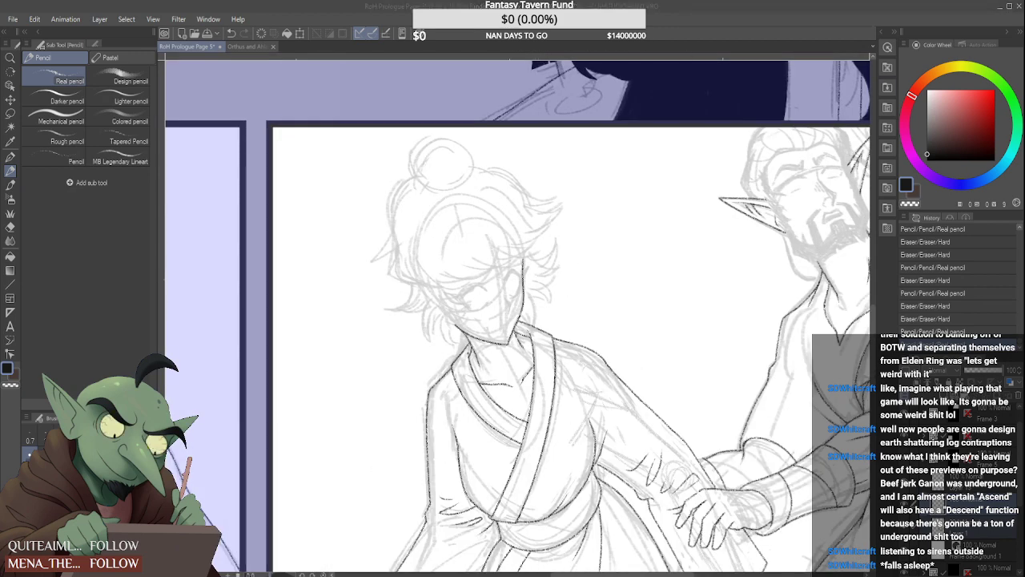
Pencil the swept-out pointed hair lock on the left side of the head, following the rough sketch
scroll(468, 362, up, 2)
scroll(468, 362, up, 2)
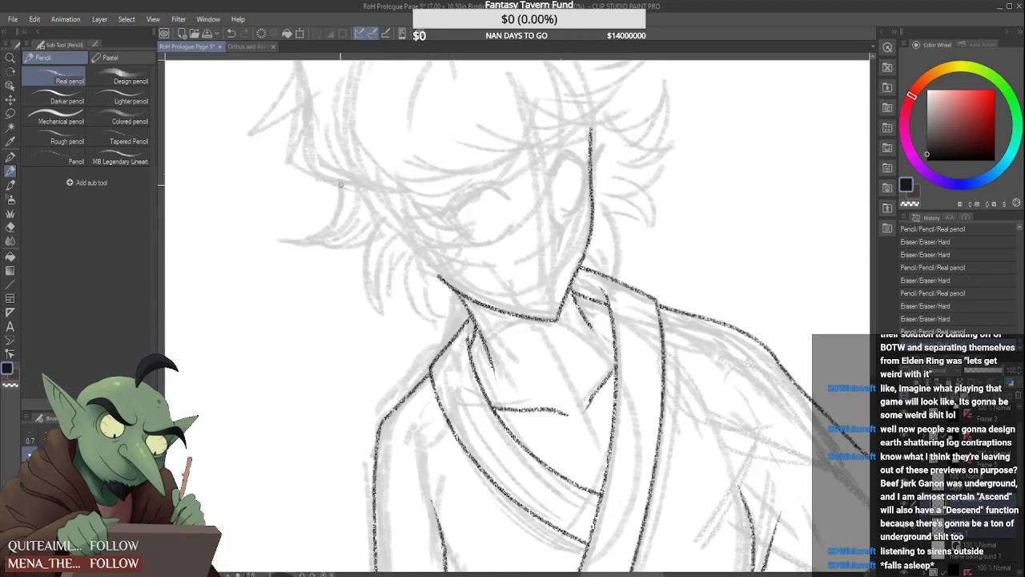
drag(340, 184, 291, 247)
key(ctrl+z)
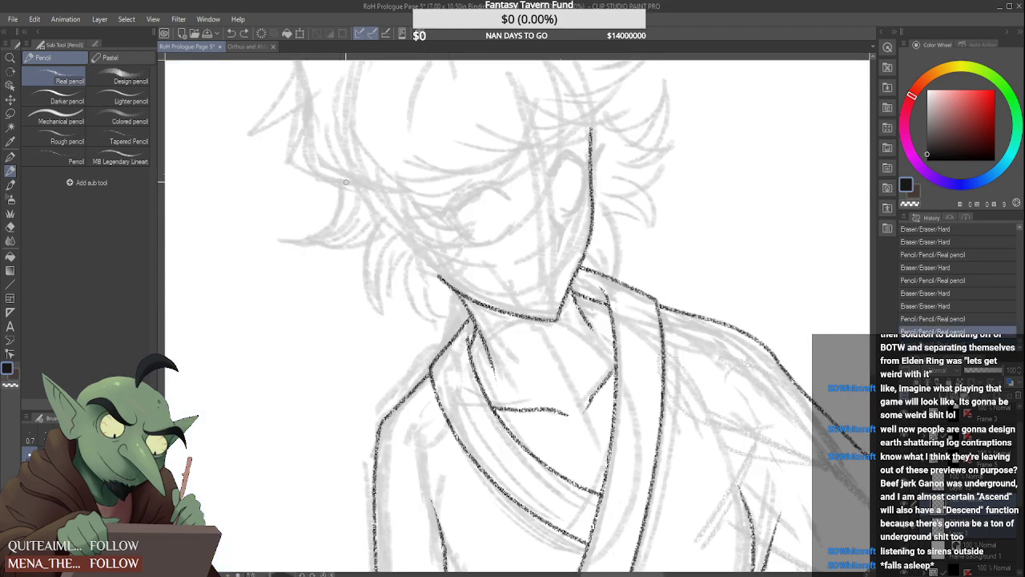
key(ctrl+y)
key(ctrl+z)
mouse_move(280, 243)
mouse_down()
mouse_move(345, 186)
mouse_move(326, 218)
mouse_move(356, 227)
mouse_up()
key(ctrl+z)
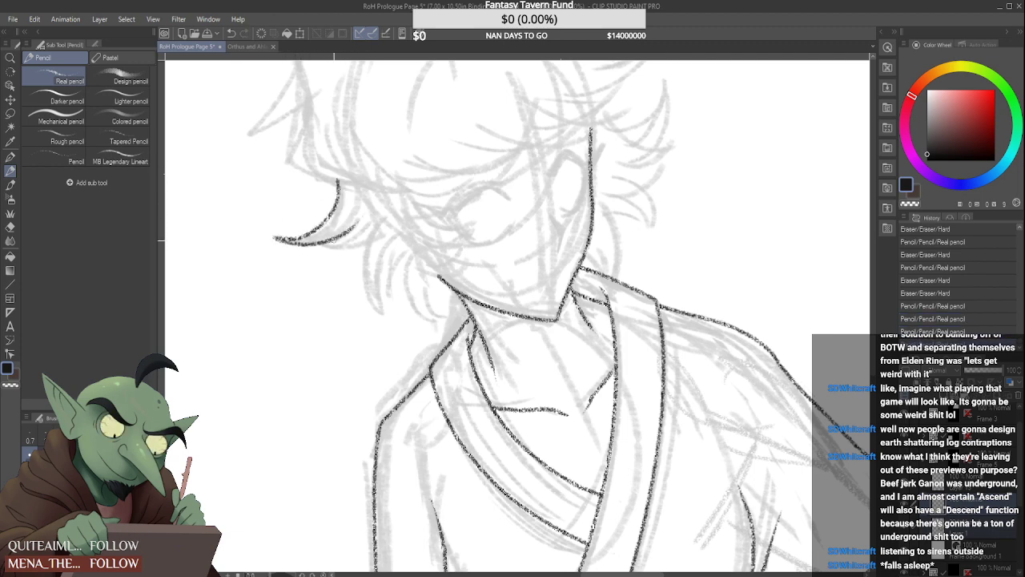
key(ctrl+z)
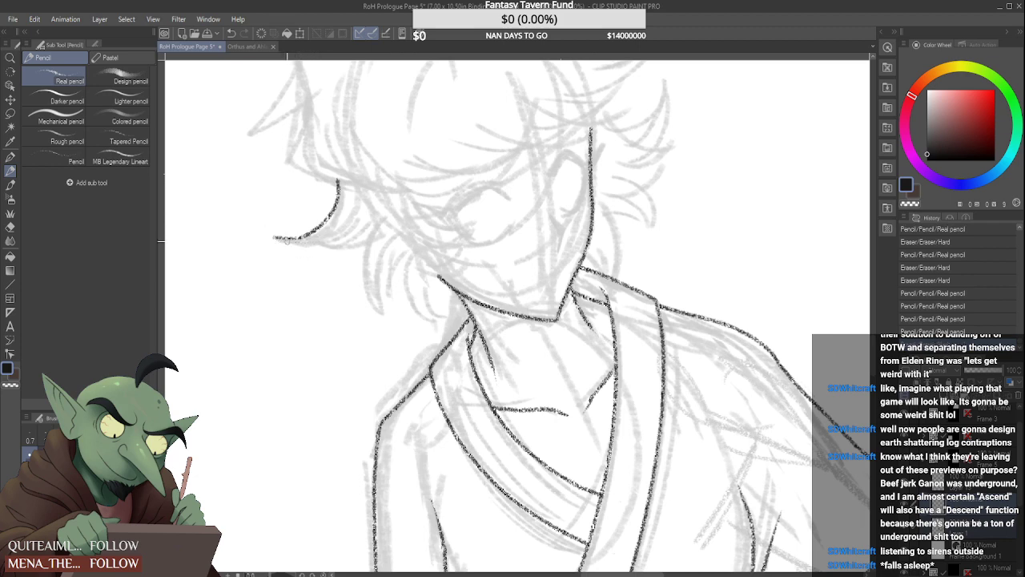
key(ctrl+y)
mouse_move(360, 218)
mouse_down()
mouse_move(291, 247)
mouse_move(370, 225)
mouse_up()
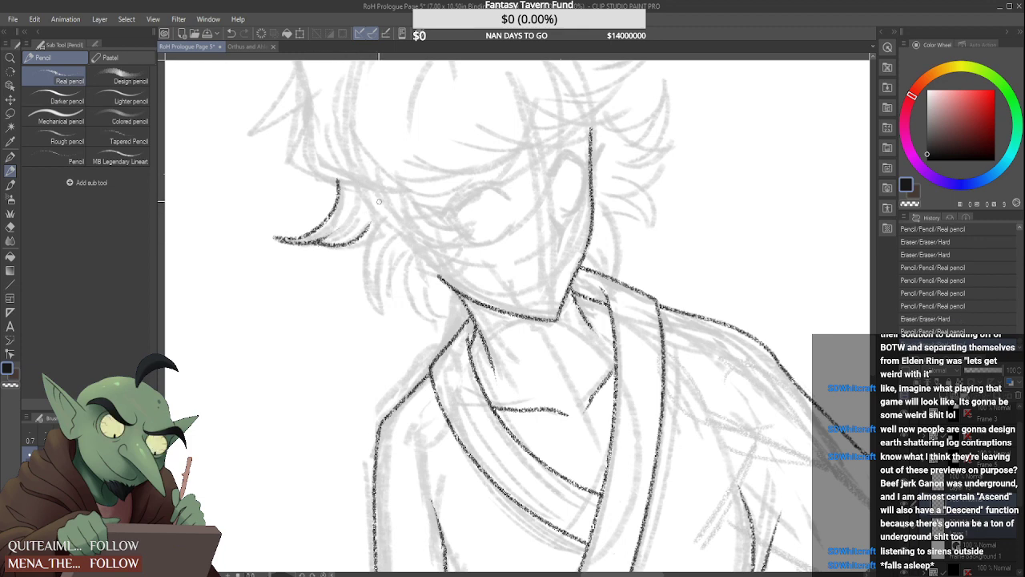
key(ctrl+z)
Continue the left side hair with curved, pointed locks hanging down to the neck beside the jaw
mouse_move(309, 242)
mouse_down()
mouse_move(346, 219)
mouse_move(318, 242)
mouse_move(370, 225)
mouse_move(370, 309)
mouse_up()
drag(383, 232, 378, 312)
mouse_move(417, 245)
mouse_down()
mouse_move(397, 268)
mouse_move(384, 319)
mouse_up()
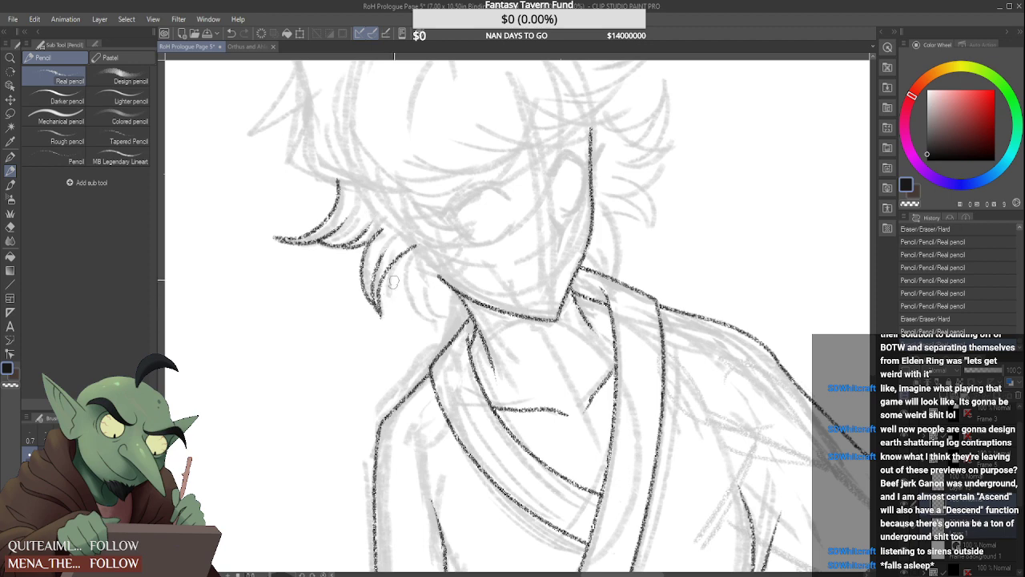
mouse_move(372, 267)
mouse_down()
mouse_move(409, 237)
mouse_move(420, 241)
mouse_move(394, 254)
mouse_move(423, 243)
mouse_move(403, 257)
mouse_move(451, 282)
mouse_up()
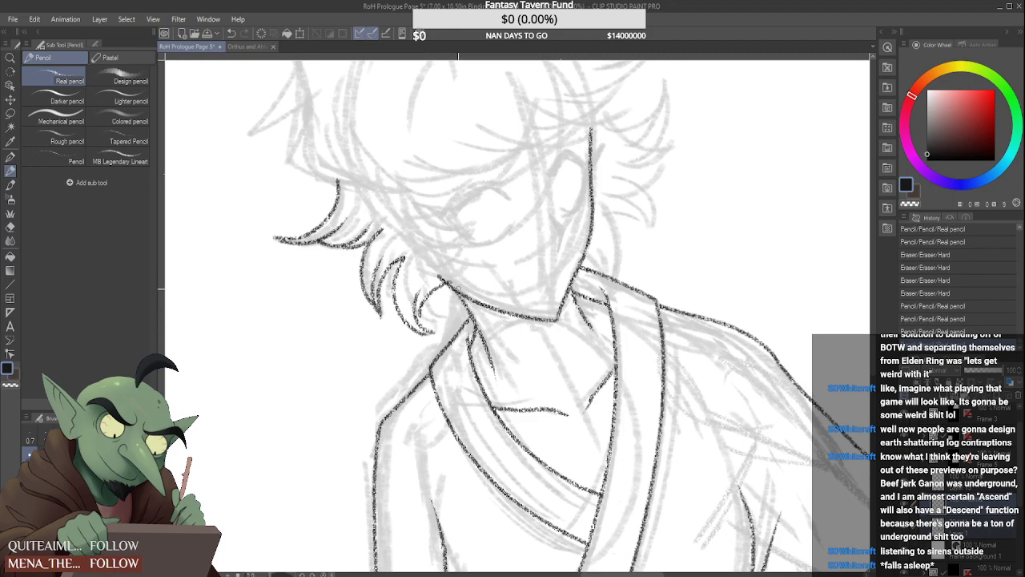
key(ctrl+z)
drag(418, 320, 456, 287)
scroll(447, 303, down, 5)
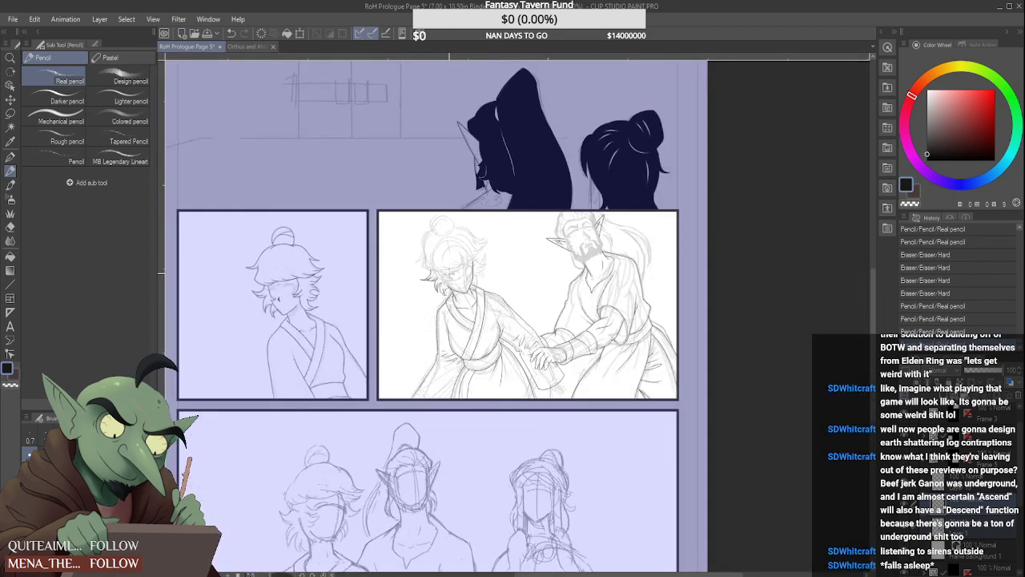
Pencil the jagged inner hair strands that fall over the left cheek to the jawline
scroll(431, 279, up, 5)
mouse_move(417, 248)
mouse_down()
mouse_move(467, 266)
mouse_move(441, 290)
mouse_move(460, 279)
mouse_move(476, 331)
mouse_up()
scroll(495, 259, down, 5)
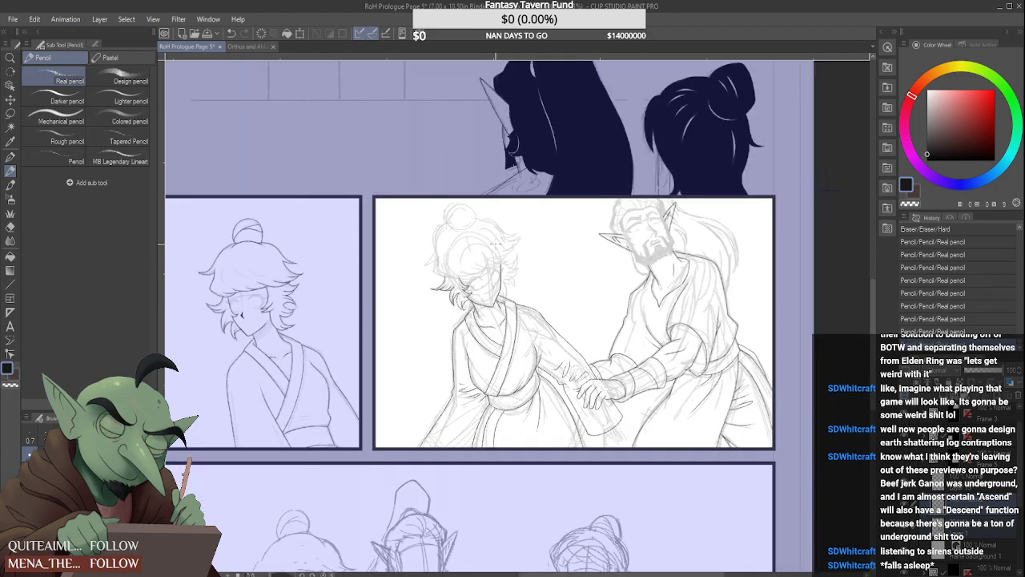
Draw the short hair locks behind the right side of the jaw, reaching down to the collar
scroll(516, 256, up, 5)
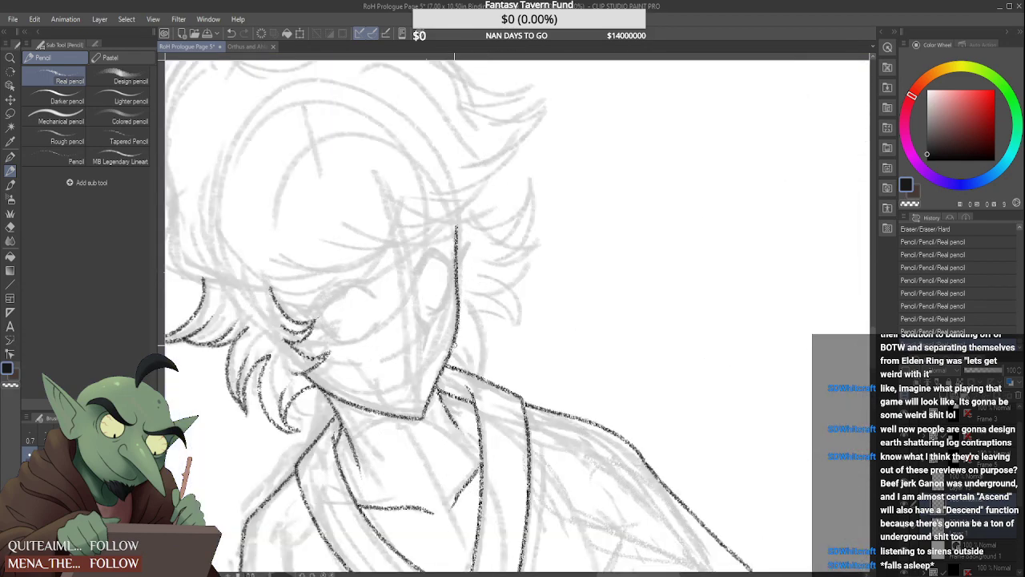
mouse_move(453, 355)
mouse_down()
mouse_move(474, 389)
mouse_move(468, 299)
mouse_move(476, 391)
mouse_up()
key(ctrl+z)
drag(465, 345, 473, 393)
drag(465, 339, 468, 379)
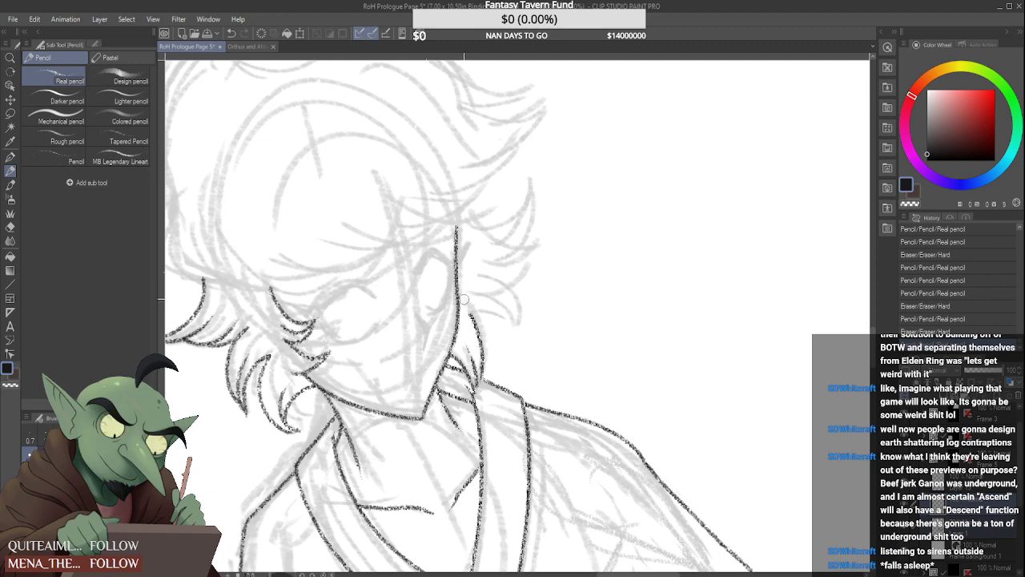
Pencil the downward-curving pointed tuft on the right side of the head, just above the neck locks
mouse_move(464, 295)
mouse_down()
mouse_move(473, 314)
mouse_move(506, 326)
mouse_up()
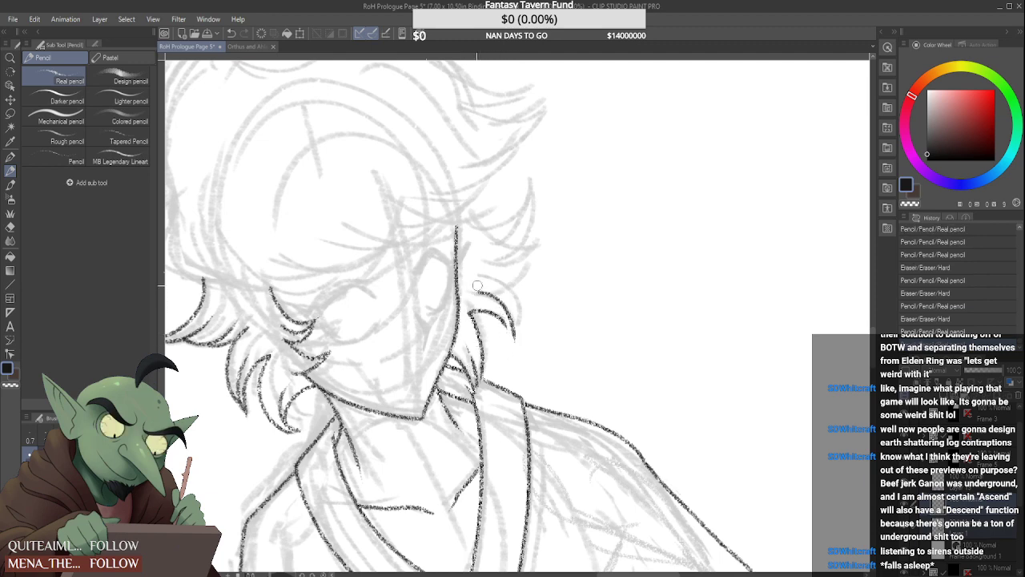
mouse_move(475, 291)
mouse_down()
mouse_move(514, 337)
mouse_move(472, 311)
mouse_move(508, 337)
mouse_up()
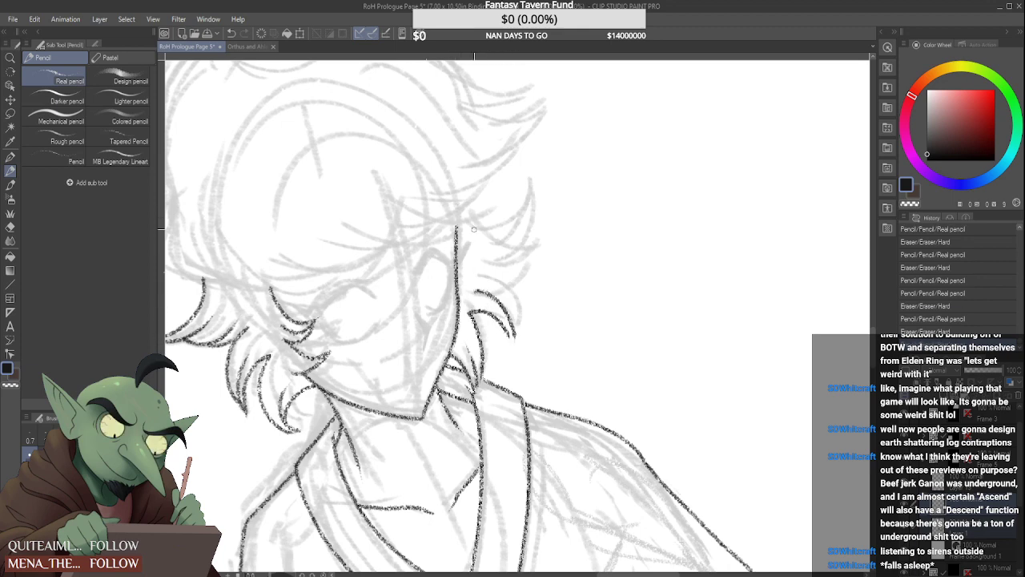
key(ctrl+z)
drag(472, 311, 514, 338)
drag(474, 295, 497, 310)
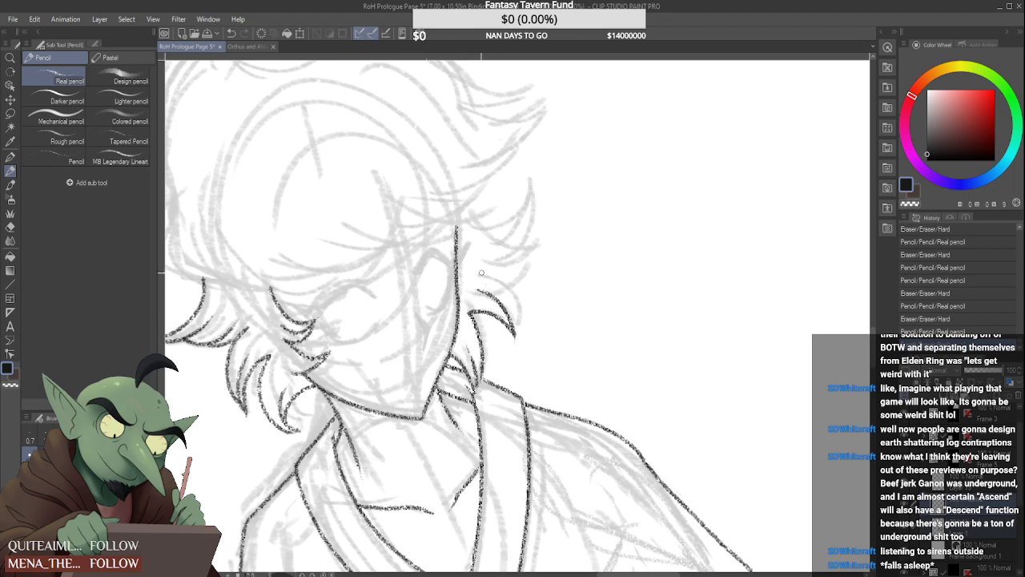
drag(481, 274, 505, 309)
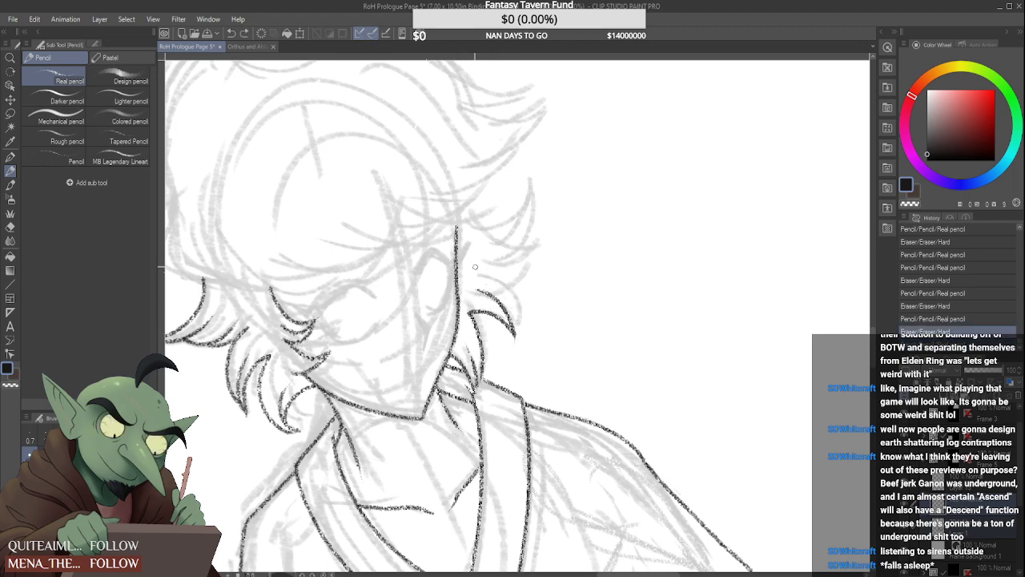
mouse_move(475, 266)
mouse_down()
mouse_move(512, 322)
mouse_move(519, 353)
mouse_up()
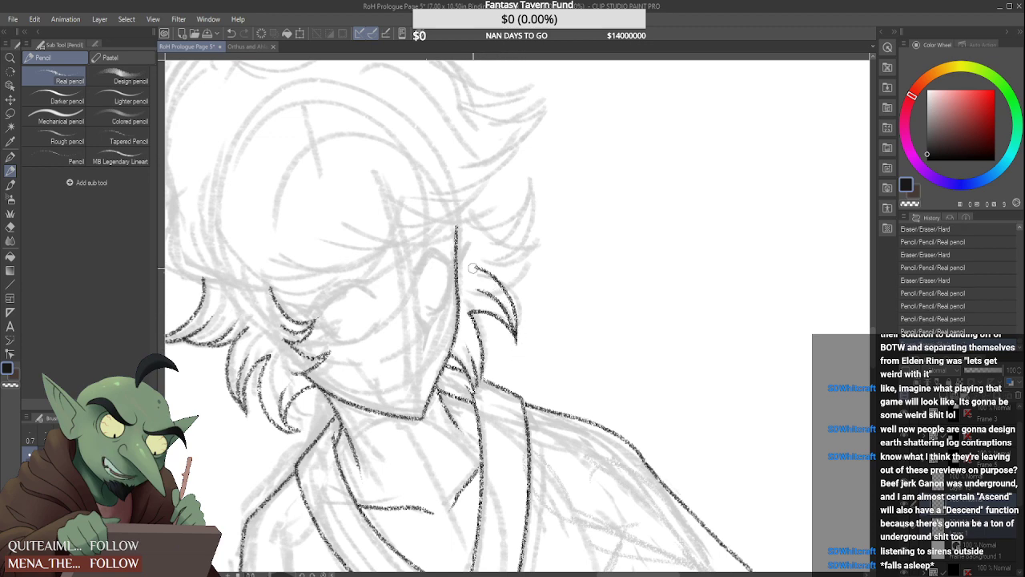
mouse_move(490, 275)
mouse_down()
mouse_move(506, 293)
mouse_move(484, 275)
mouse_move(534, 241)
mouse_up()
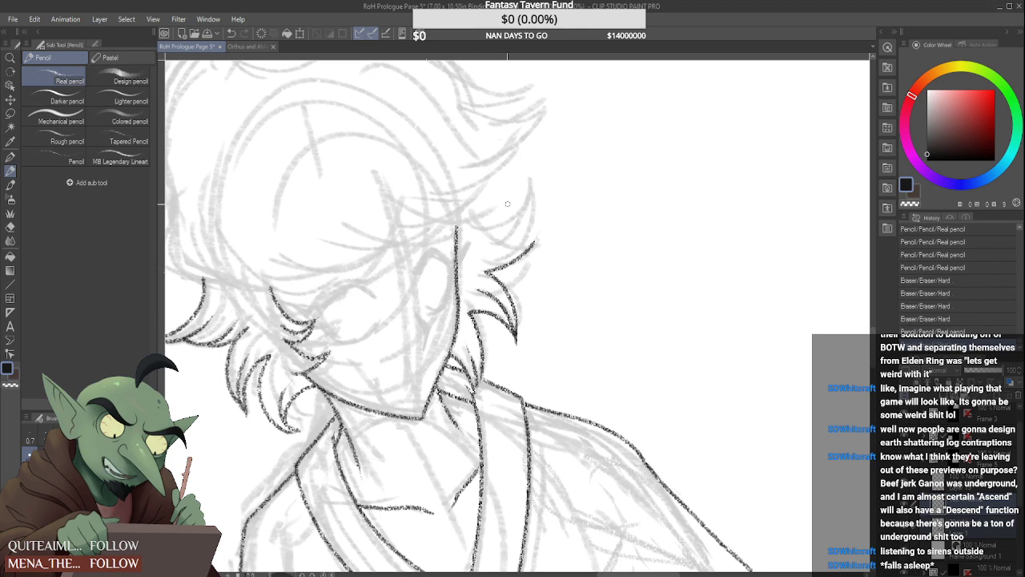
key(ctrl+z)
drag(478, 194, 542, 175)
key(ctrl+z)
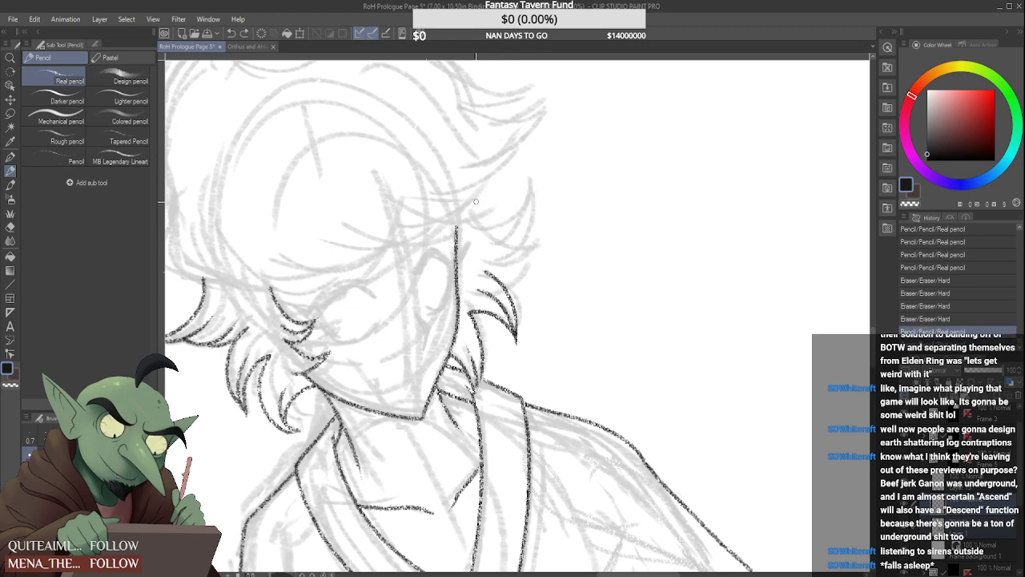
Draw the upturned pointed lock beside the right temple and the smaller flicks linking it to the tuft below
mouse_move(469, 200)
mouse_down()
mouse_move(526, 185)
mouse_move(499, 242)
mouse_move(533, 229)
mouse_up()
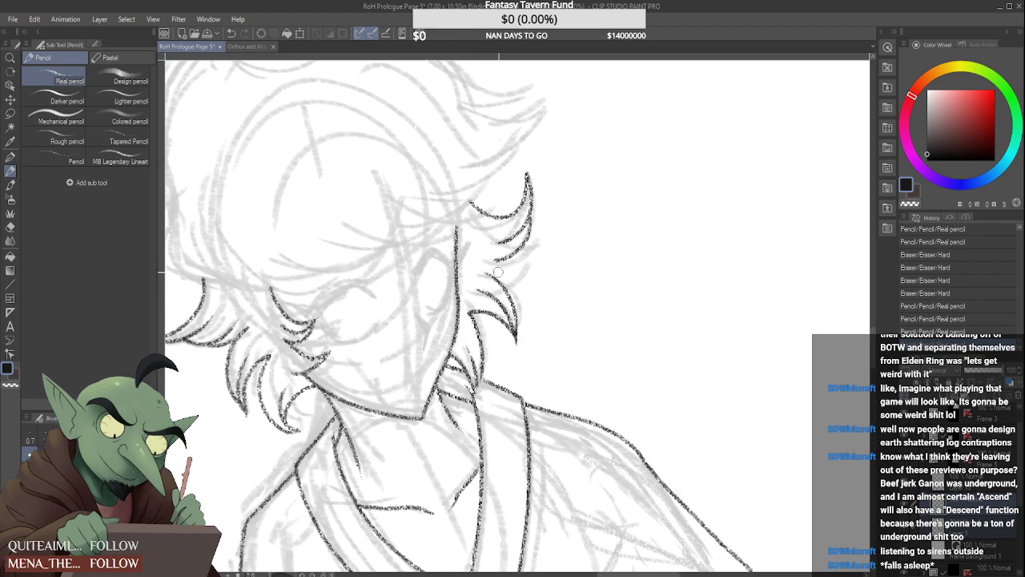
drag(486, 273, 517, 308)
mouse_move(506, 265)
mouse_down()
mouse_move(539, 243)
mouse_move(510, 286)
mouse_up()
key(ctrl+z)
key(ctrl+z)
key(ctrl+z)
key(ctrl+z)
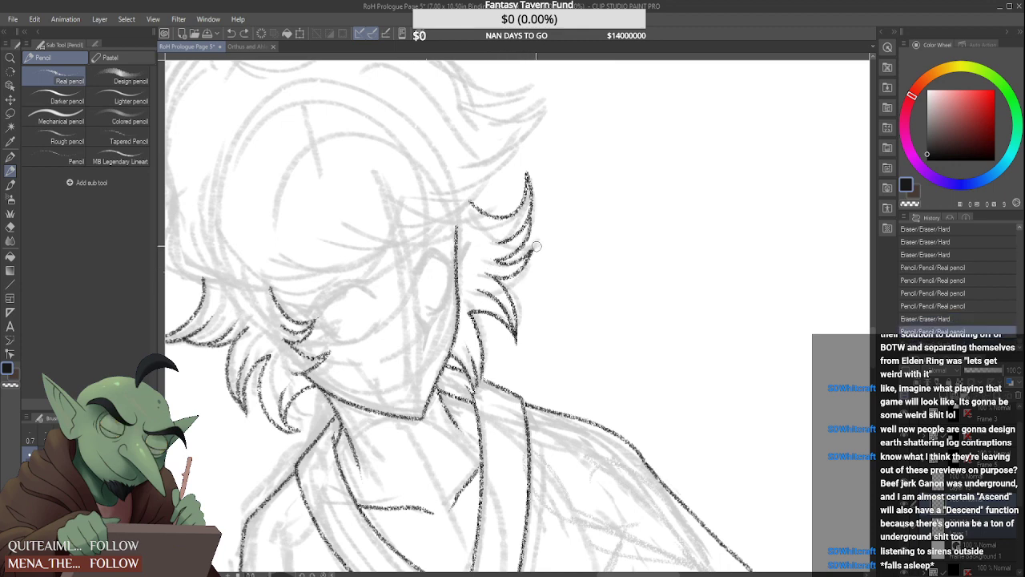
drag(536, 247, 527, 263)
scroll(494, 238, down, 4)
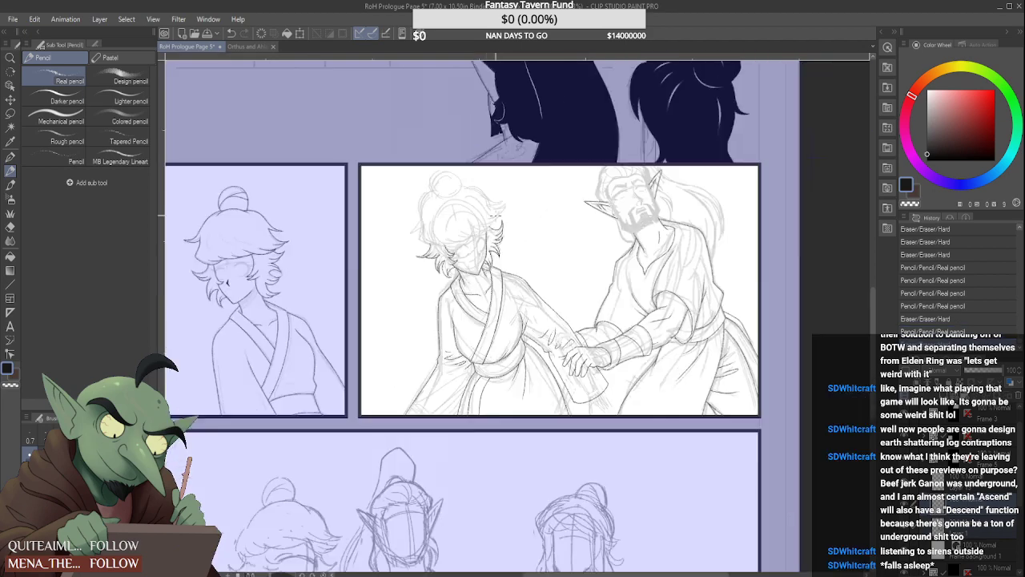
scroll(482, 235, up, 3)
scroll(481, 234, down, 3)
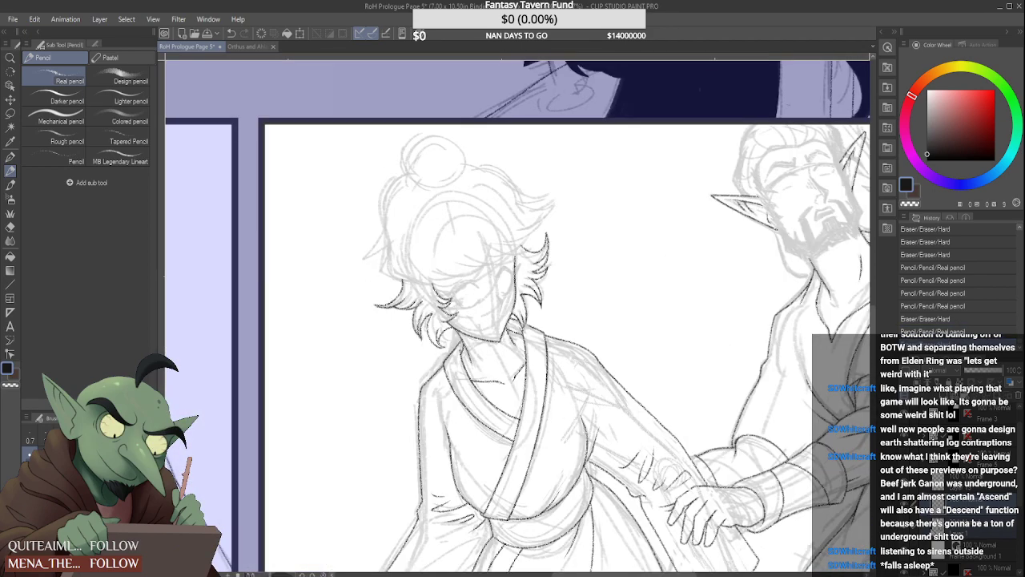
Pencil the outer hair contour from beneath the bun down the left side, ending in a flared pointed tip
scroll(482, 234, up, 1)
click(904, 526)
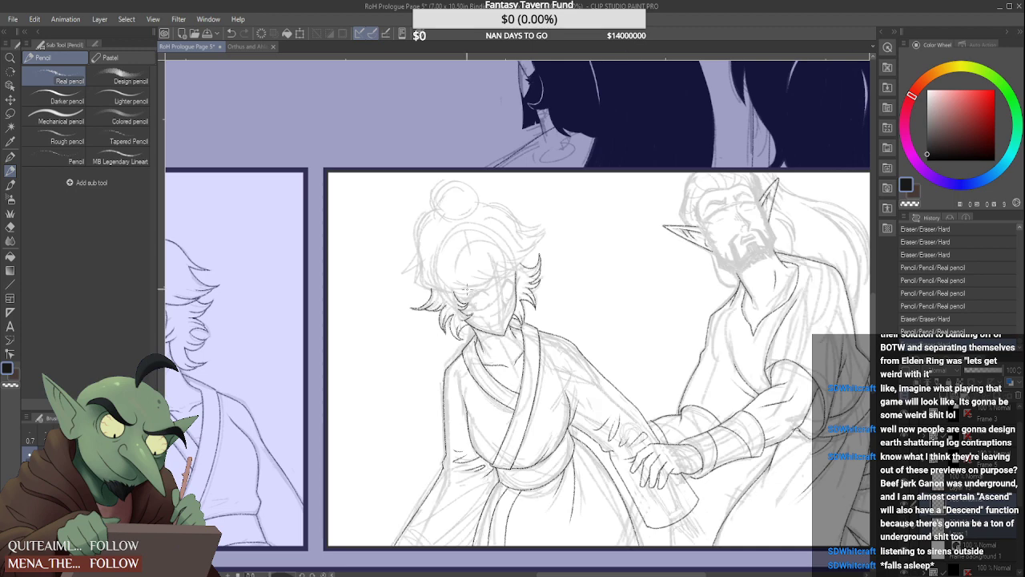
scroll(429, 269, up, 4)
mouse_move(440, 94)
mouse_down()
mouse_move(398, 130)
mouse_move(383, 229)
mouse_move(321, 303)
mouse_up()
drag(399, 238, 337, 294)
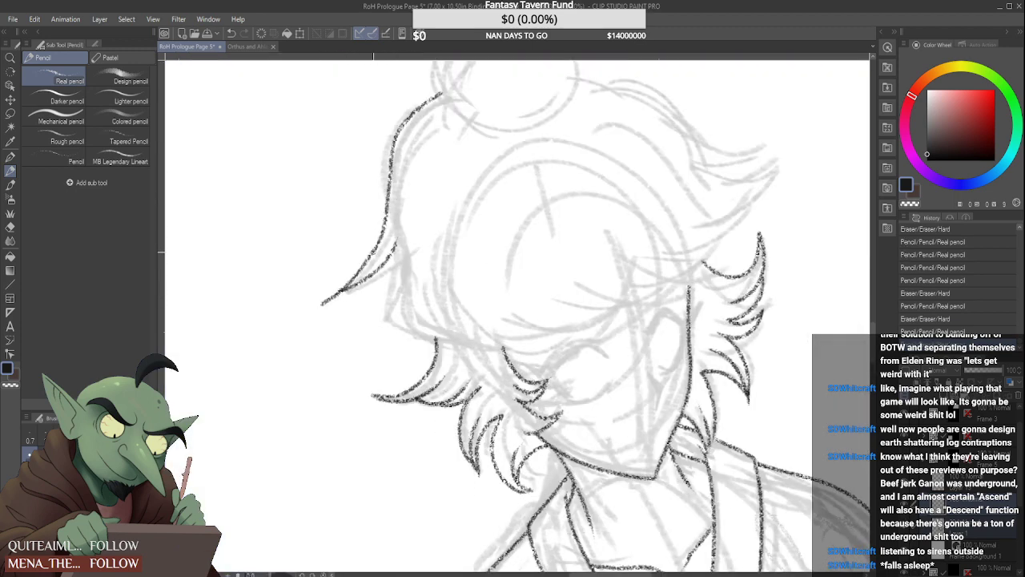
Draw the fringe's lower edge across the forehead with overlapping strand lines, curving it upward past the right temple
mouse_move(386, 255)
mouse_down()
mouse_move(321, 305)
mouse_move(398, 237)
mouse_move(394, 300)
mouse_move(551, 309)
mouse_move(486, 329)
mouse_move(657, 293)
mouse_up()
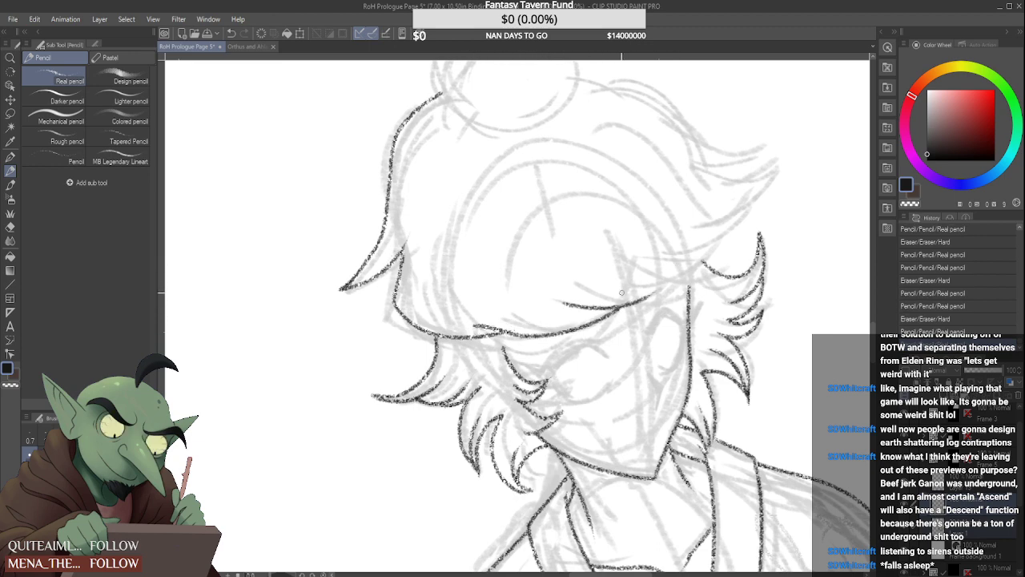
mouse_move(575, 282)
mouse_down()
mouse_move(687, 276)
mouse_move(668, 281)
mouse_up()
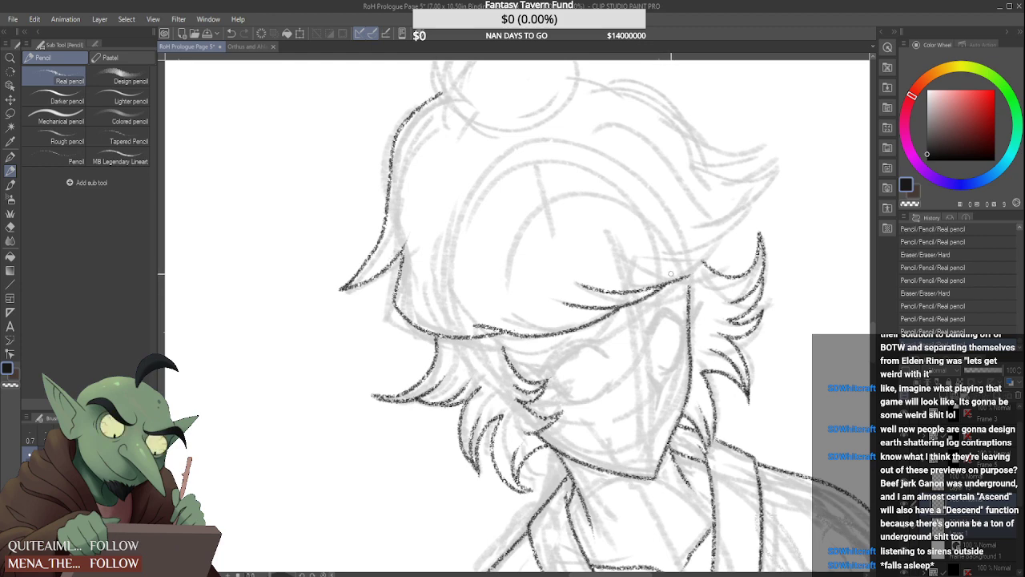
mouse_move(478, 327)
mouse_down()
mouse_move(497, 325)
mouse_move(468, 310)
mouse_move(517, 328)
mouse_up()
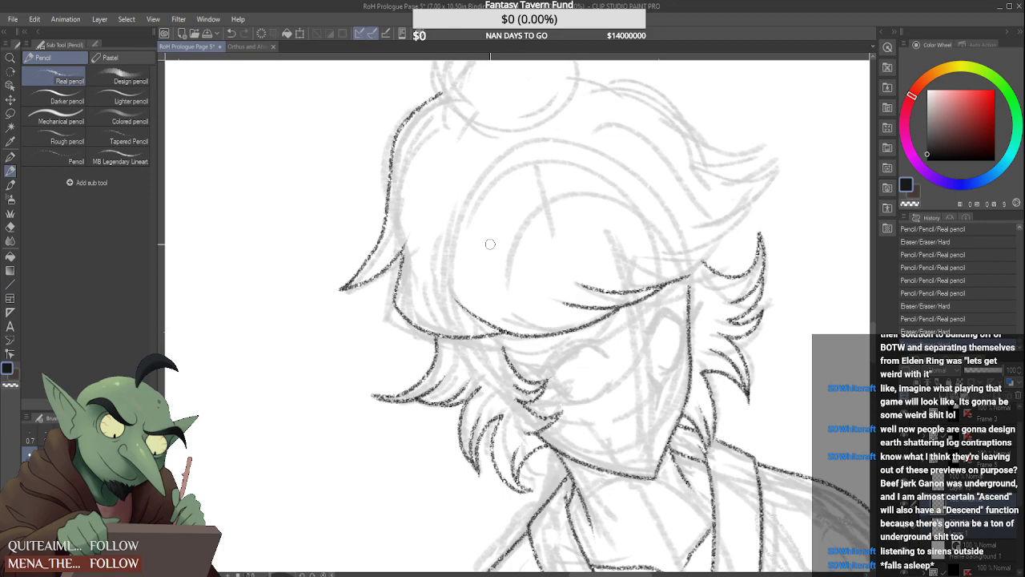
scroll(490, 243, down, 5)
scroll(568, 230, up, 5)
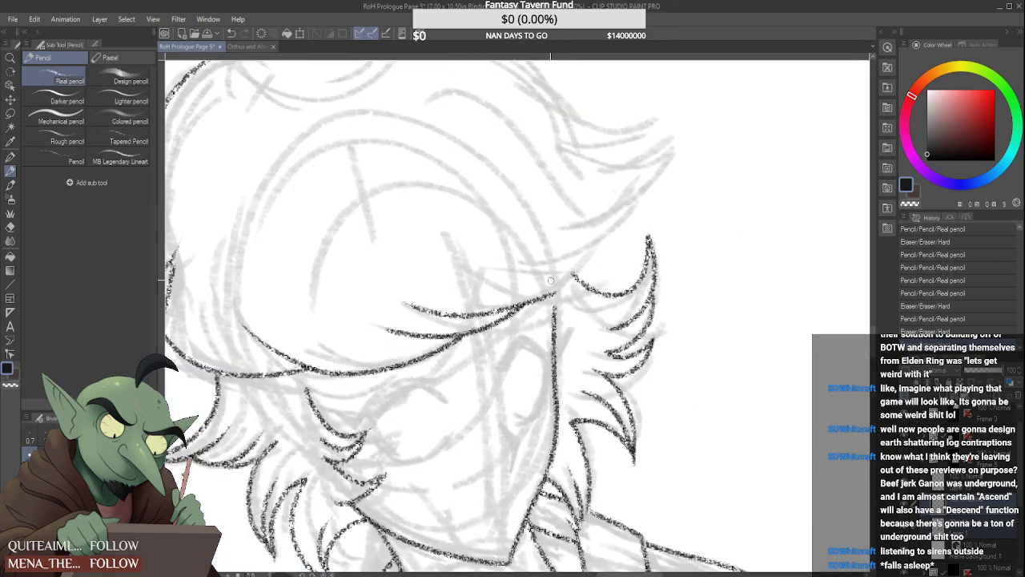
drag(547, 298, 598, 235)
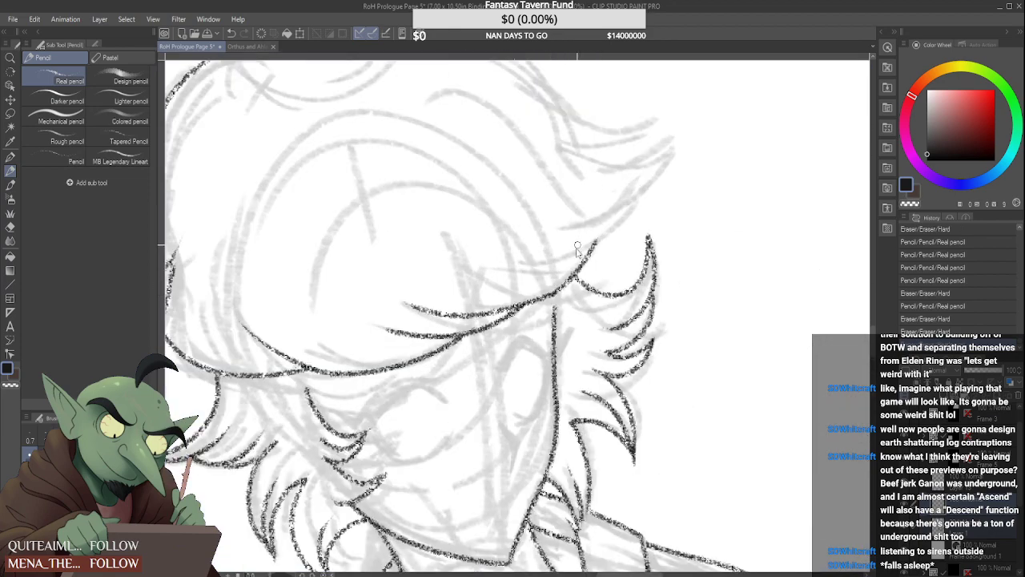
Draw the large upswept pointed lock on the right side of the head, with its upper edge and the strands joining the fringe
key(ctrl+z)
drag(542, 297, 590, 247)
key(ctrl+z)
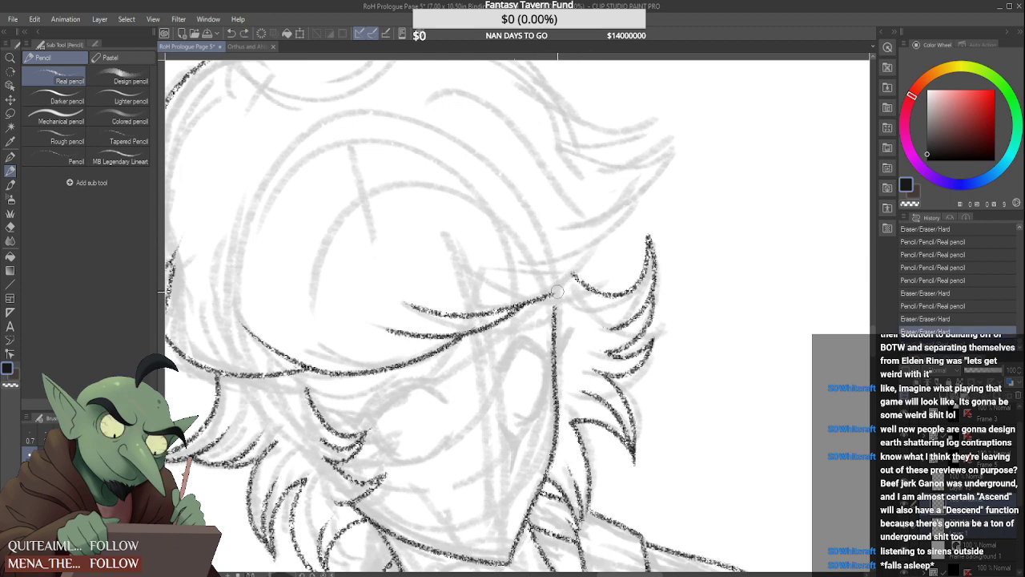
drag(556, 292, 588, 243)
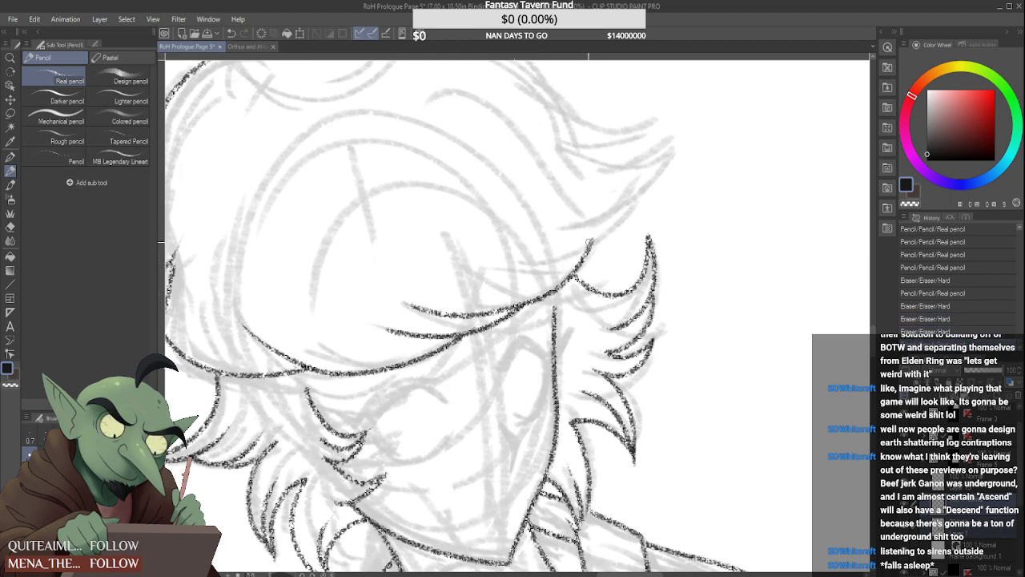
key(ctrl+z)
drag(524, 266, 638, 195)
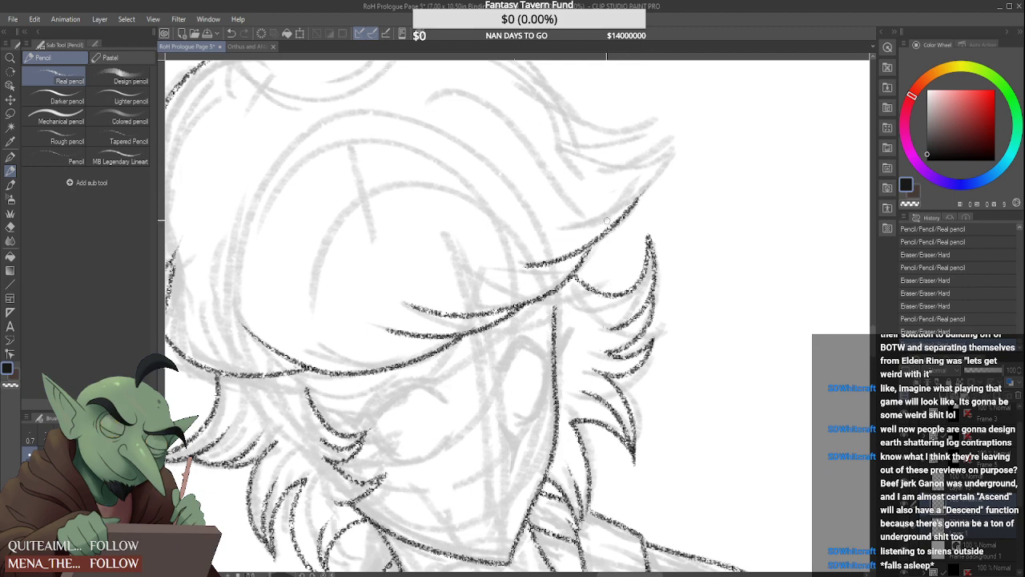
mouse_move(554, 226)
mouse_down()
mouse_move(633, 197)
mouse_move(687, 139)
mouse_up()
drag(567, 141, 688, 138)
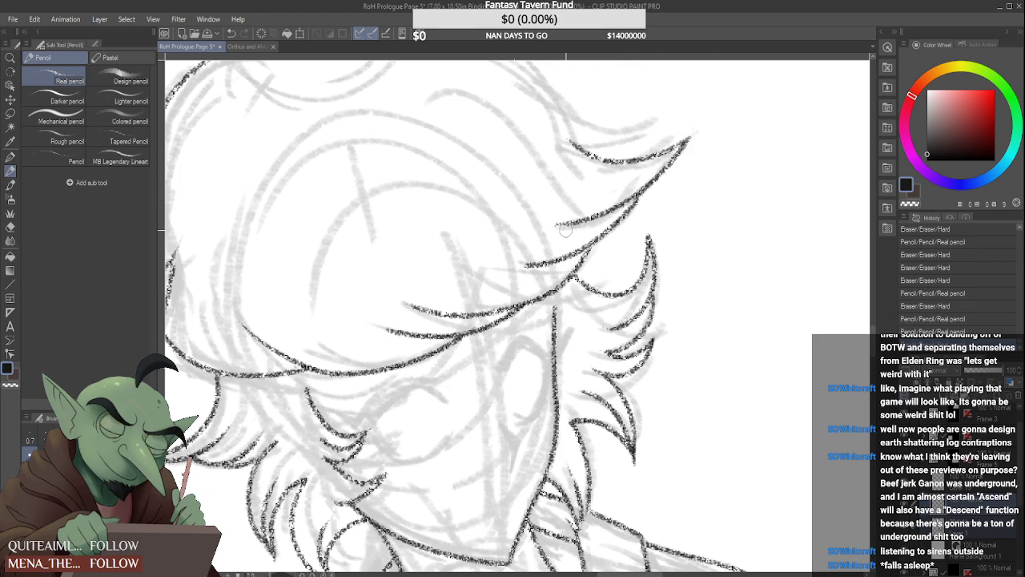
mouse_move(570, 233)
mouse_down()
mouse_move(539, 232)
mouse_move(520, 262)
mouse_up()
scroll(547, 240, down, 5)
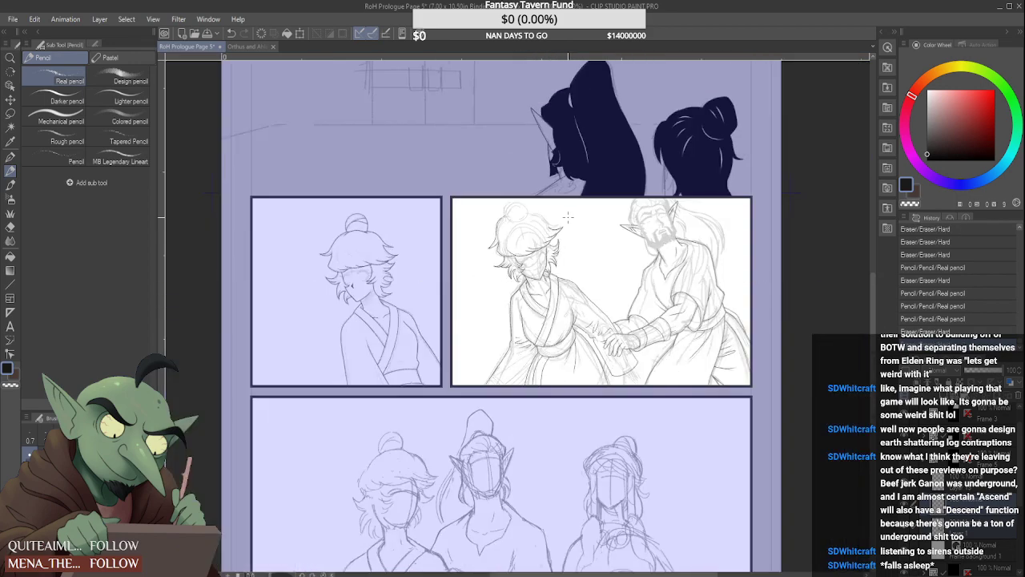
Extend the left outer hair contour upward and curve it in to the base of the bun
scroll(504, 211, up, 6)
scroll(486, 232, up, 4)
key(ctrl+z)
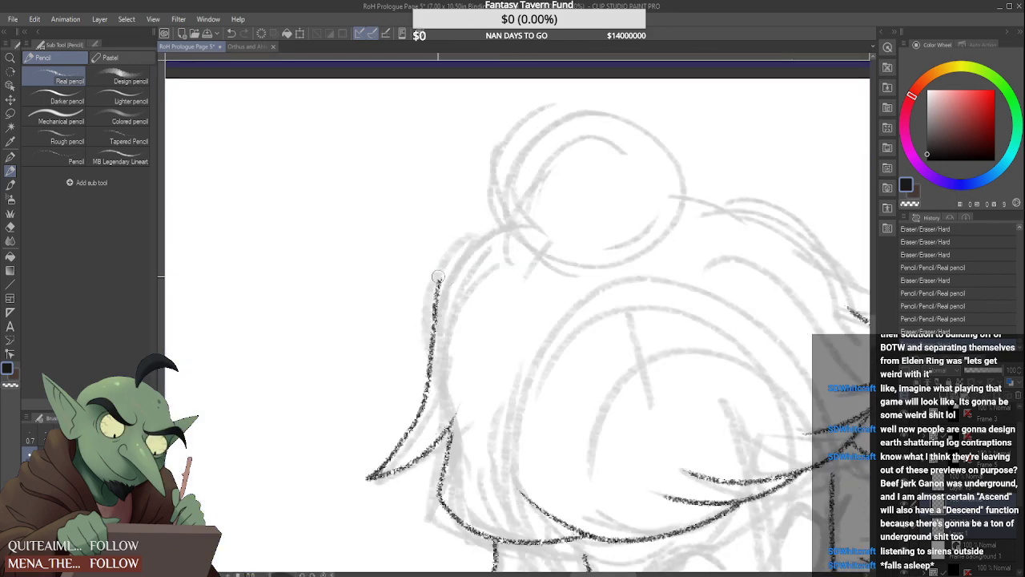
mouse_move(437, 299)
mouse_down()
mouse_move(449, 264)
mouse_move(524, 201)
mouse_up()
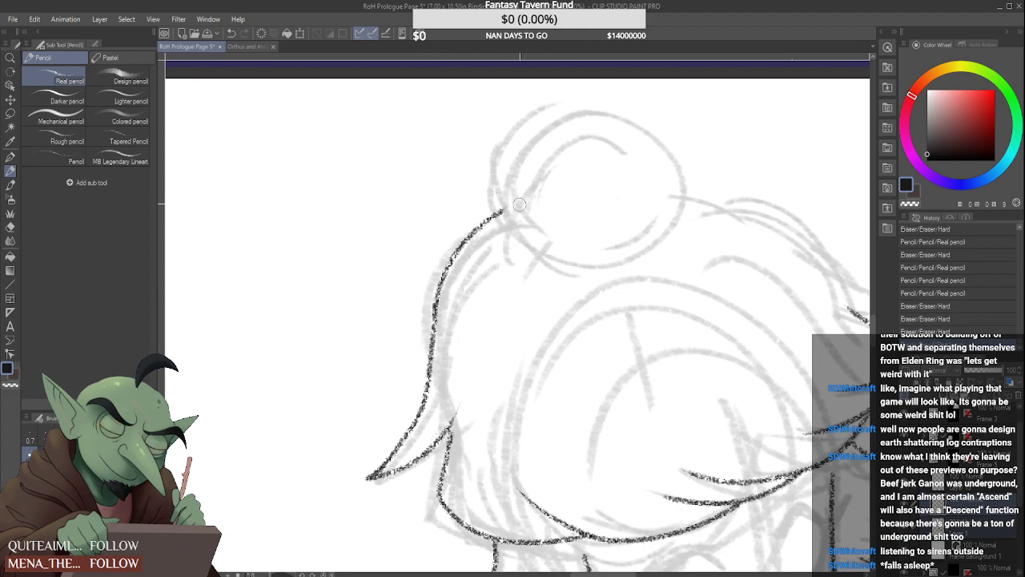
scroll(517, 206, down, 5)
scroll(525, 196, down, 2)
Pencil the crown contour from the bun's right side into a smaller pointed tuft, linked by short strands to the large lock below
scroll(529, 188, up, 8)
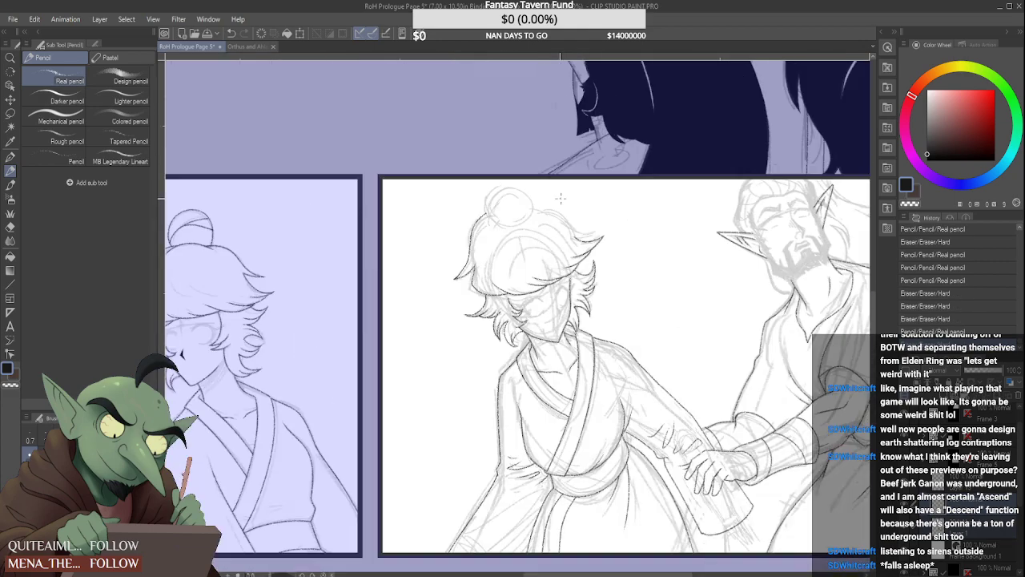
mouse_move(530, 187)
mouse_down()
mouse_move(607, 215)
mouse_move(686, 221)
mouse_move(637, 258)
mouse_move(678, 322)
mouse_up()
scroll(656, 272, up, 2)
scroll(654, 297, up, 2)
mouse_move(645, 285)
mouse_down()
mouse_move(679, 329)
mouse_move(615, 299)
mouse_move(690, 335)
mouse_up()
scroll(670, 304, down, 4)
scroll(650, 263, up, 3)
scroll(656, 306, up, 1)
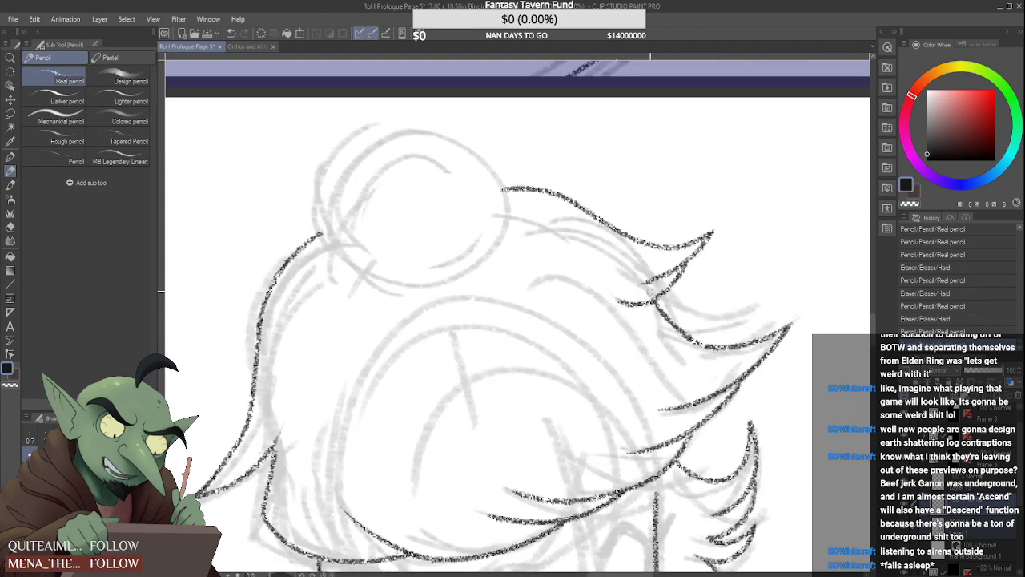
key(ctrl+z)
drag(652, 302, 690, 342)
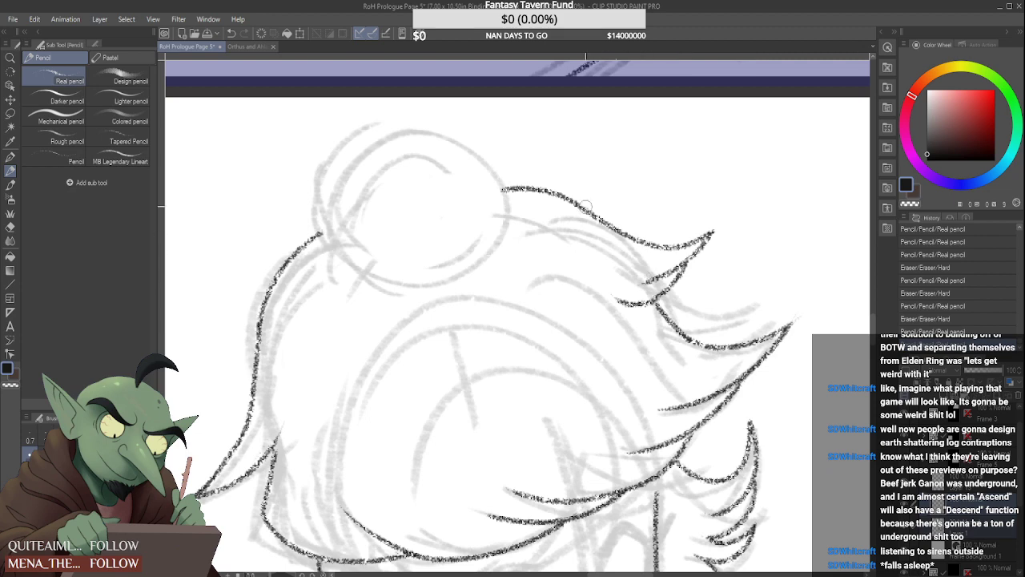
Redraw the upper edge of the small right tuft with a deeper curve and refine its pointed tip
mouse_move(587, 206)
mouse_down()
mouse_move(668, 245)
mouse_move(607, 222)
mouse_move(614, 234)
mouse_move(706, 237)
mouse_move(680, 240)
mouse_move(706, 227)
mouse_up()
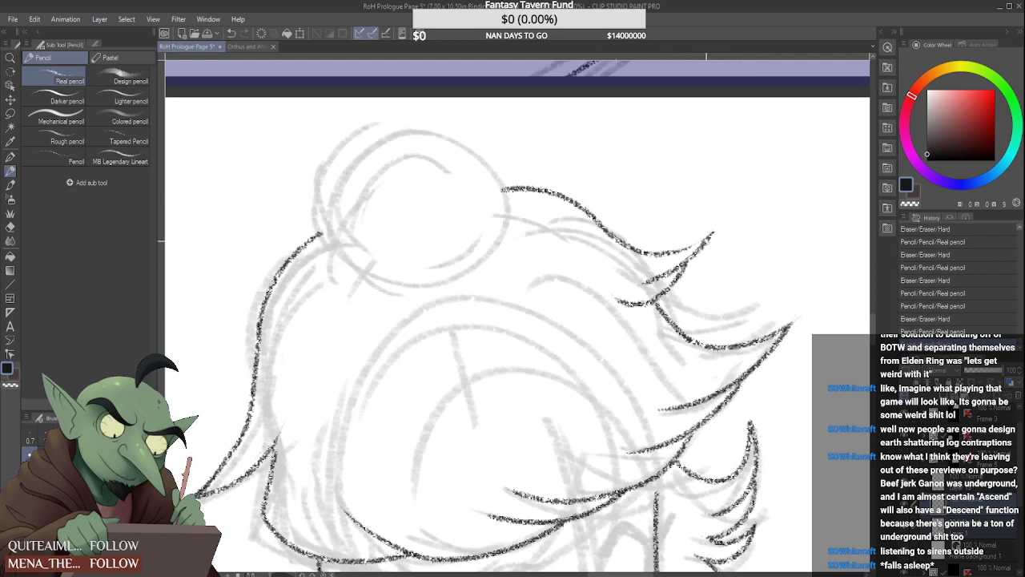
scroll(690, 242, down, 1)
scroll(695, 243, up, 1)
drag(676, 250, 700, 240)
drag(664, 253, 707, 232)
drag(710, 222, 716, 231)
mouse_move(641, 278)
mouse_down()
mouse_move(672, 261)
mouse_move(648, 276)
mouse_up()
scroll(651, 267, down, 2)
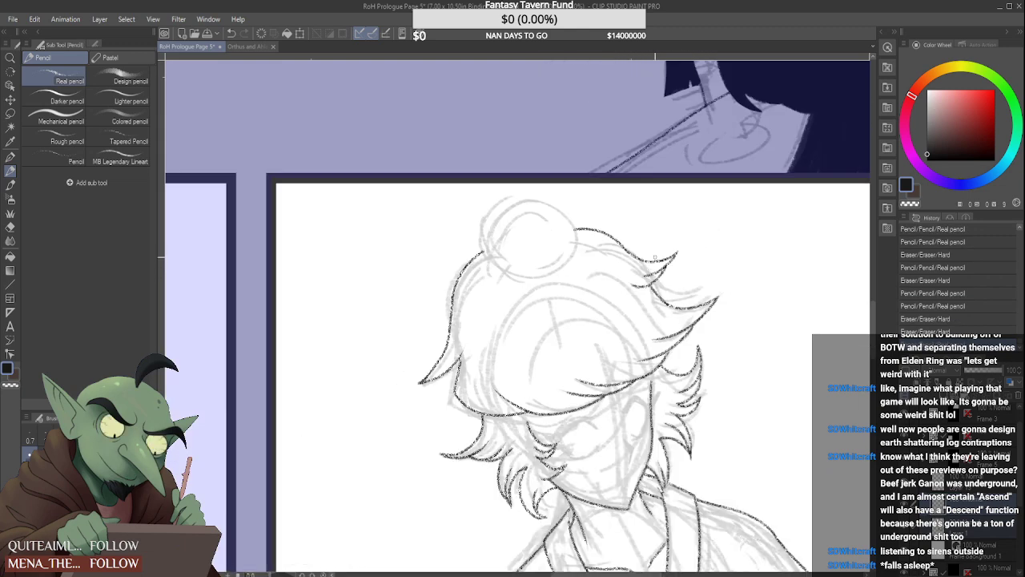
scroll(661, 255, down, 4)
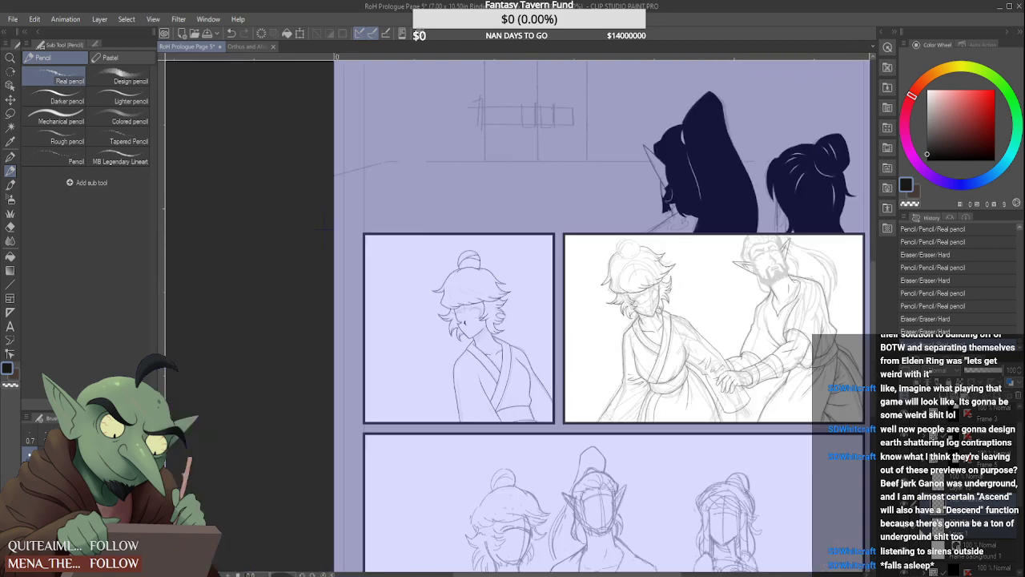
Redraw the rounded left corner of the fringe's lower edge, joining it to the underside of the flared tip
click(906, 527)
click(906, 527)
scroll(450, 310, up, 6)
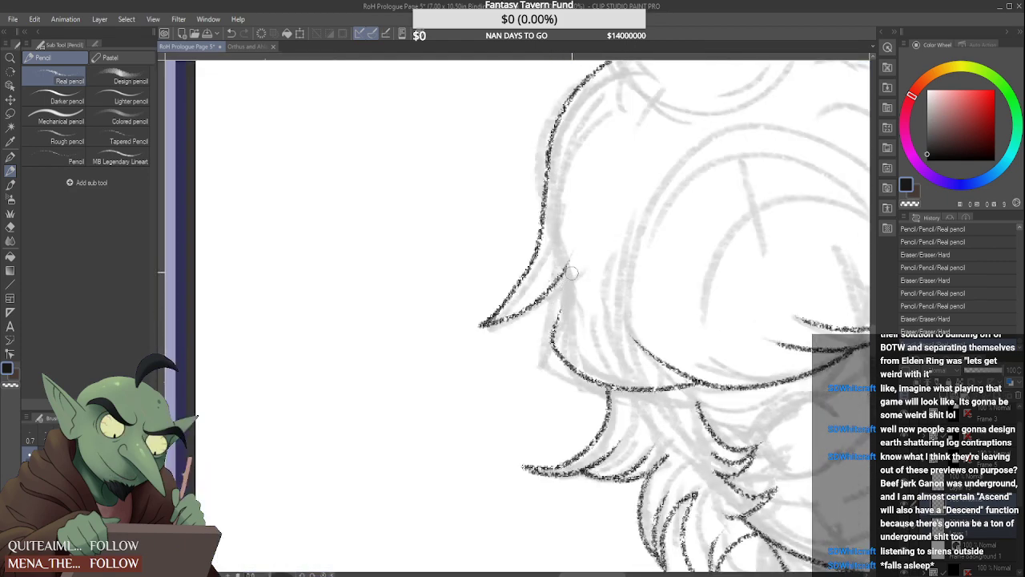
mouse_move(554, 318)
mouse_down()
mouse_move(555, 367)
mouse_move(595, 379)
mouse_up()
mouse_move(547, 296)
mouse_down()
mouse_move(533, 342)
mouse_move(564, 380)
mouse_move(683, 369)
mouse_move(595, 380)
mouse_move(626, 382)
mouse_move(624, 370)
mouse_move(626, 390)
mouse_up()
drag(621, 390, 637, 389)
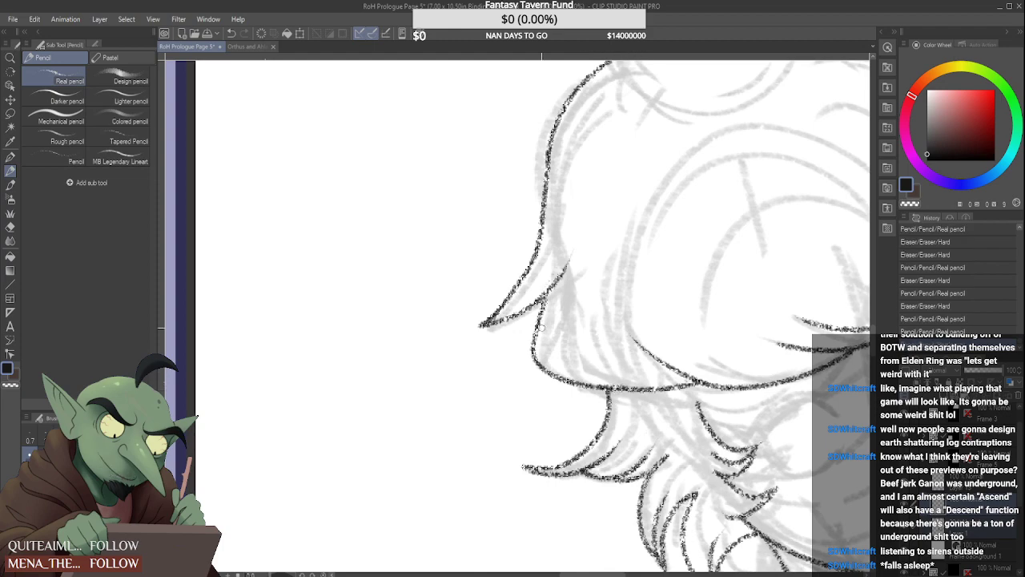
scroll(542, 327, down, 5)
scroll(656, 193, up, 5)
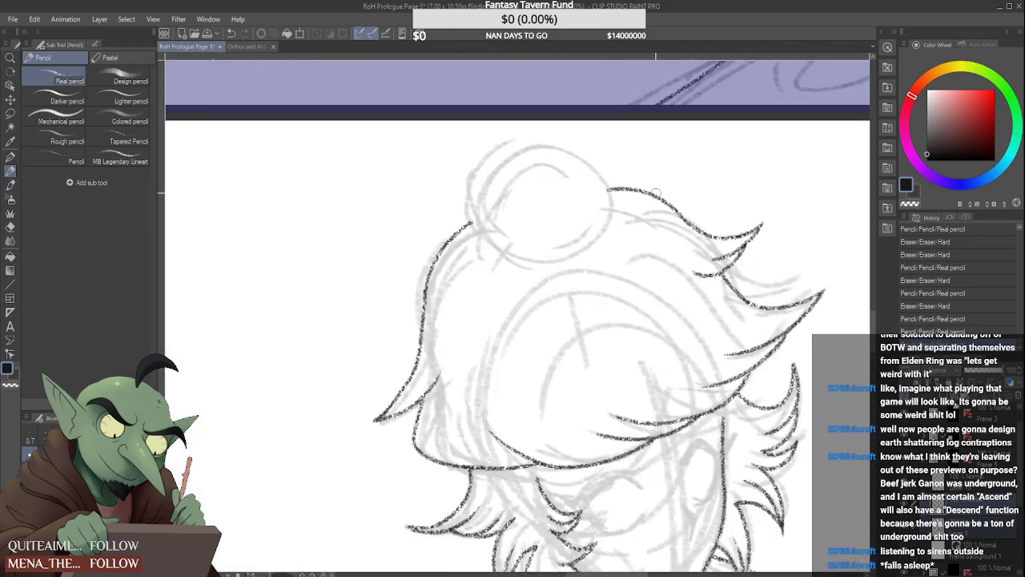
Redraw the crown contour right of the bun slightly higher, ending in a sharper upturned tuft with inner strand lines
mouse_move(610, 190)
mouse_down()
mouse_move(652, 188)
mouse_move(630, 197)
mouse_move(712, 232)
mouse_move(690, 228)
mouse_up()
drag(612, 183, 761, 226)
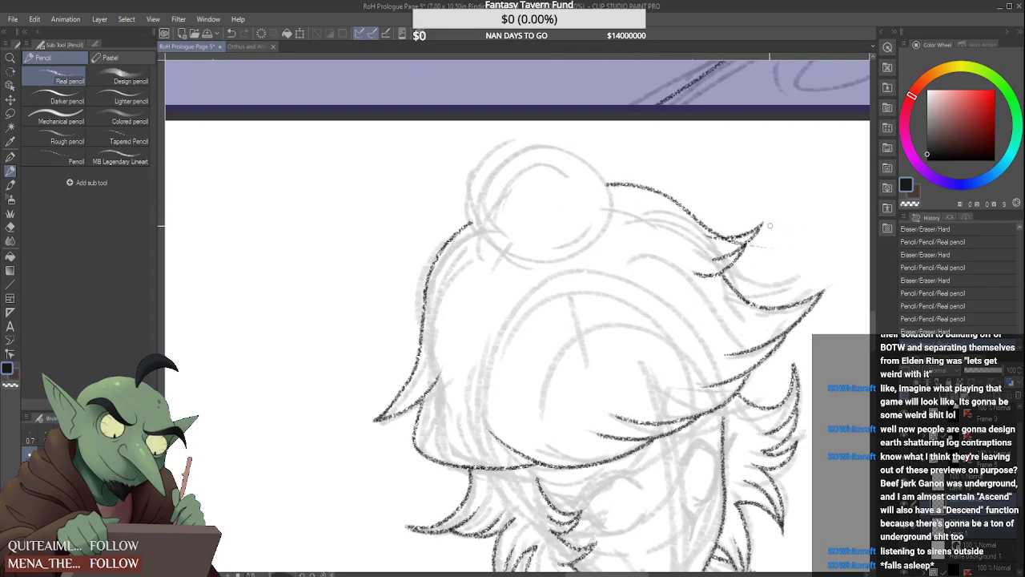
mouse_move(701, 250)
mouse_down()
mouse_move(769, 239)
mouse_move(748, 238)
mouse_move(776, 225)
mouse_move(706, 257)
mouse_move(738, 246)
mouse_move(735, 225)
mouse_move(715, 233)
mouse_move(766, 209)
mouse_up()
mouse_move(767, 209)
mouse_down()
mouse_move(740, 243)
mouse_move(705, 259)
mouse_move(763, 227)
mouse_move(721, 271)
mouse_up()
key(ctrl+z)
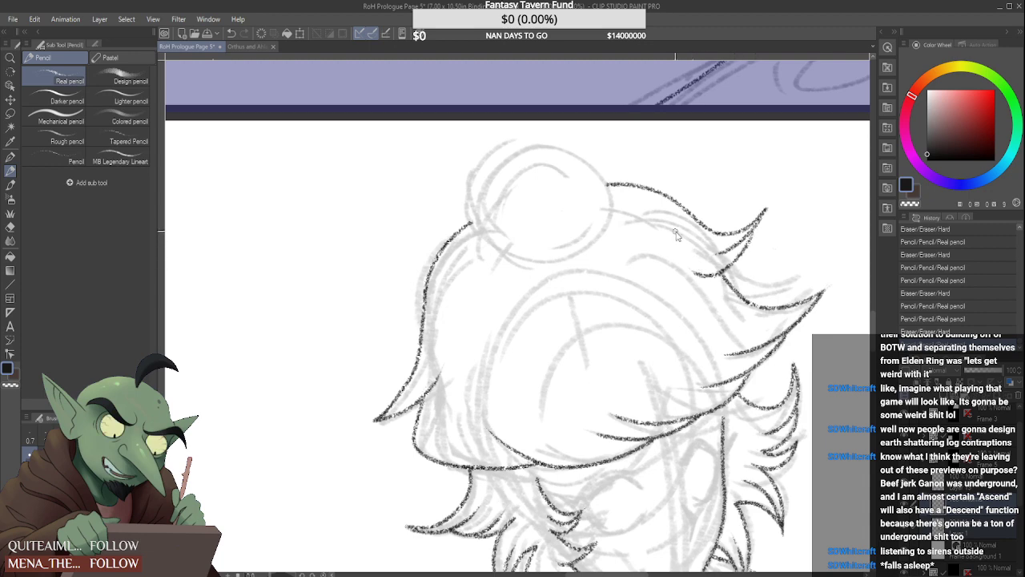
scroll(675, 234, down, 4)
scroll(627, 224, down, 2)
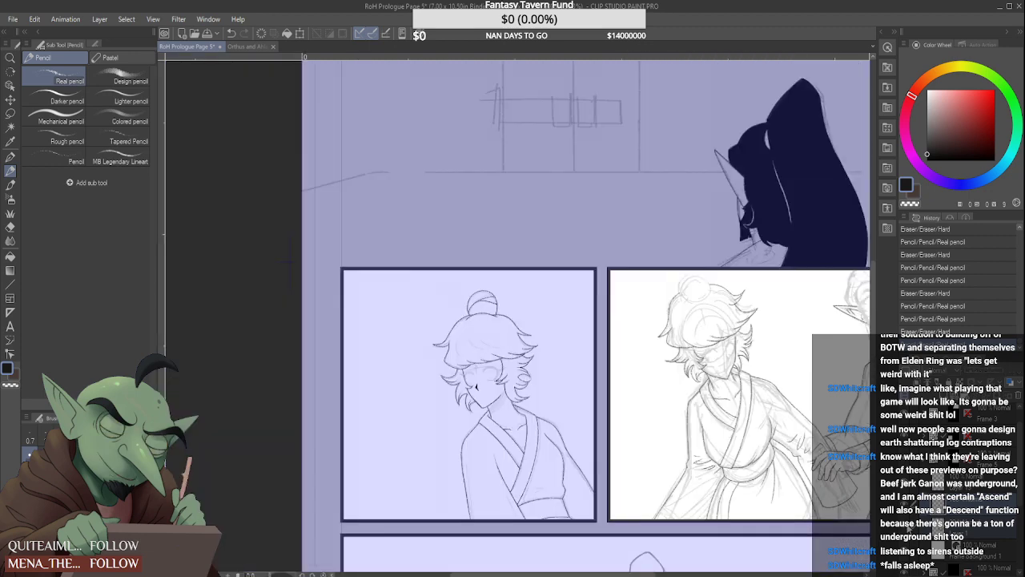
Touch up the fringe's left corner and add a curved strand line in the middle of the hair above the fringe
scroll(648, 319, up, 4)
scroll(649, 319, up, 5)
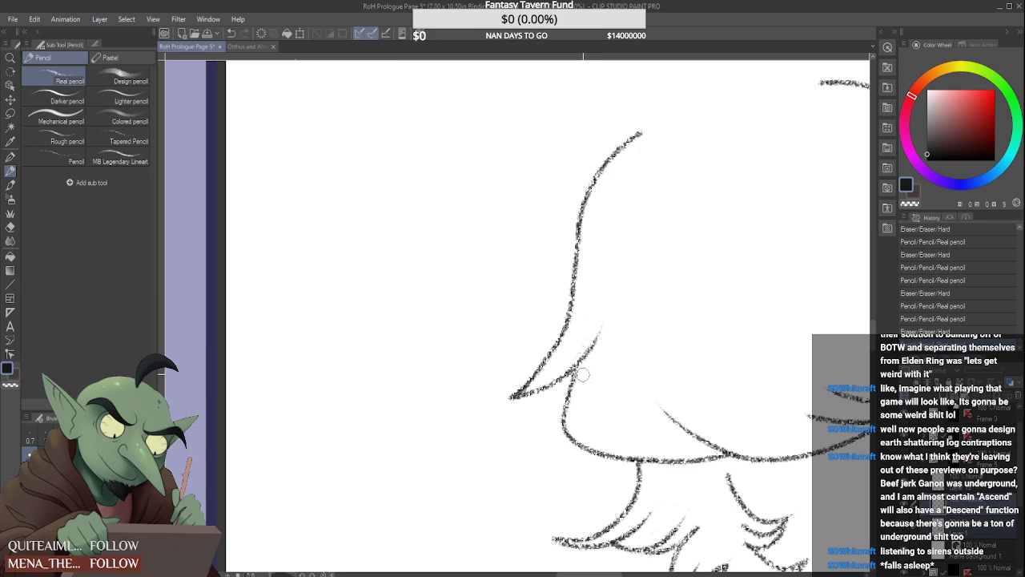
drag(581, 394, 588, 355)
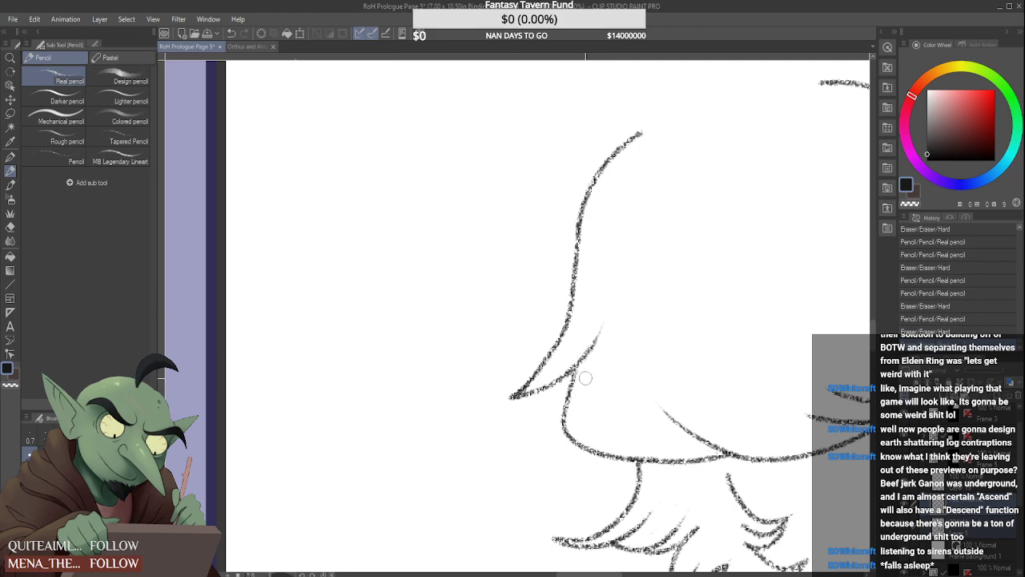
scroll(588, 384, down, 4)
scroll(658, 324, up, 4)
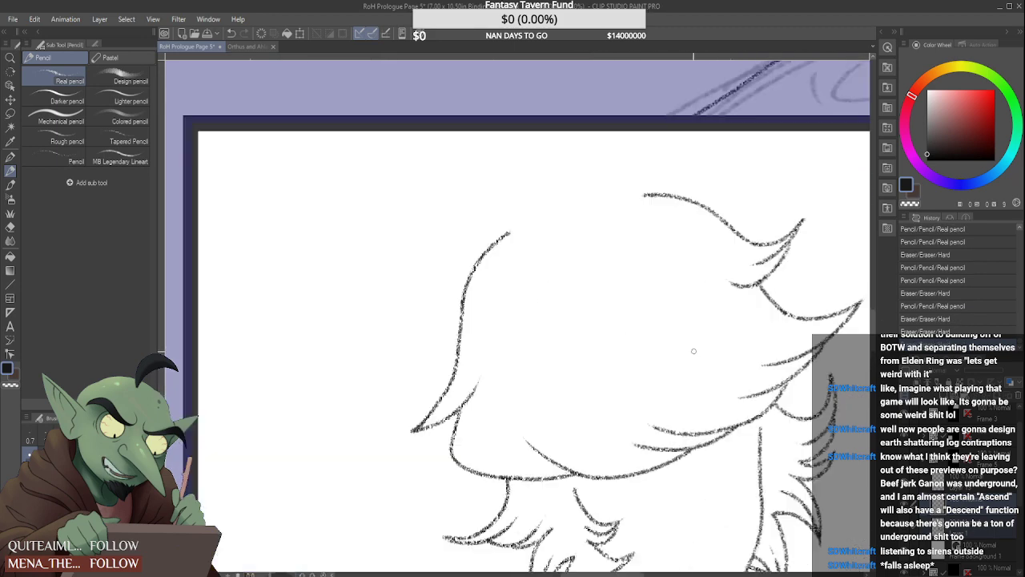
drag(607, 320, 683, 364)
scroll(504, 267, down, 3)
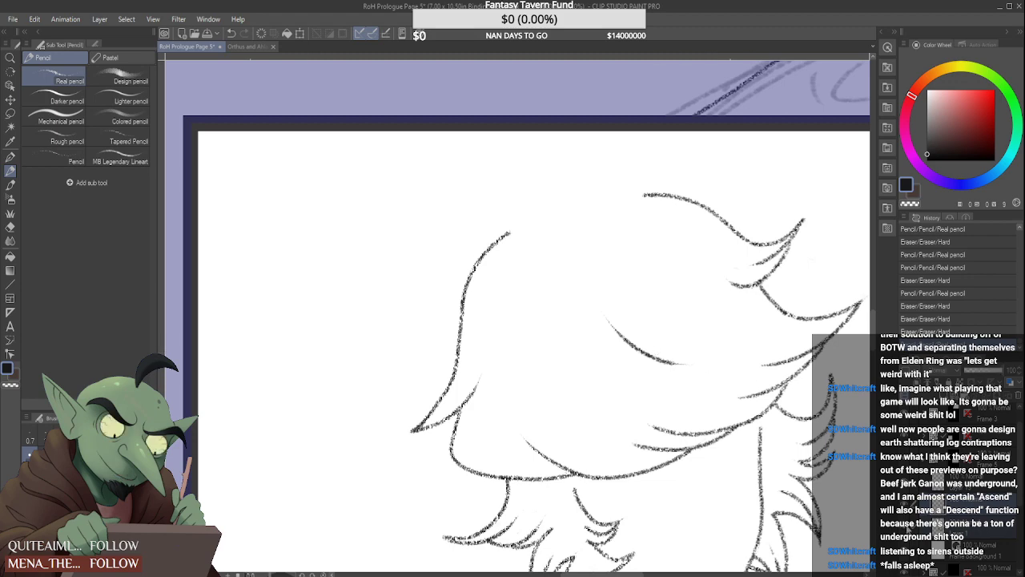
scroll(504, 268, up, 3)
mouse_move(432, 258)
mouse_down()
mouse_move(479, 276)
mouse_move(553, 280)
mouse_up()
key(ctrl+z)
key(ctrl+z)
mouse_move(431, 268)
mouse_down()
mouse_move(566, 200)
mouse_move(550, 282)
mouse_move(423, 257)
mouse_move(544, 251)
mouse_up()
key(ctrl+z)
key(ctrl+z)
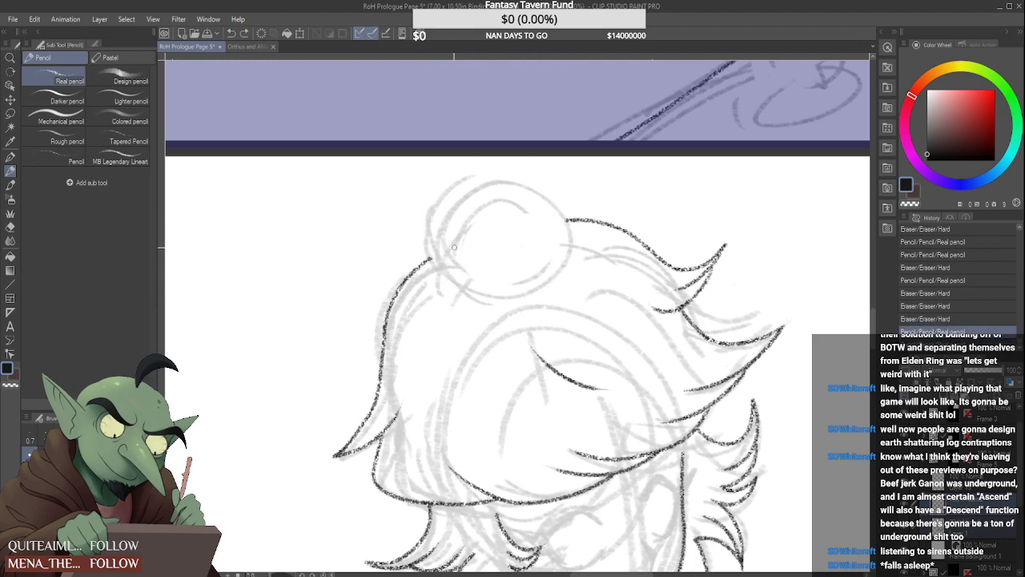
mouse_move(453, 274)
mouse_down()
mouse_move(484, 147)
mouse_move(548, 286)
mouse_move(426, 248)
mouse_move(536, 267)
mouse_up()
key(ctrl+z)
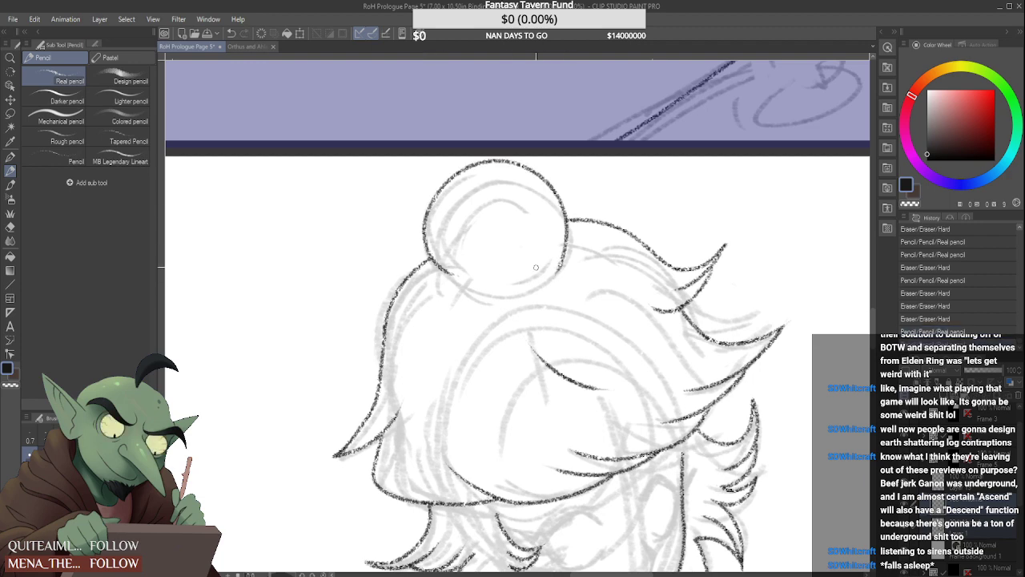
key(ctrl+z)
mouse_move(429, 262)
mouse_down()
mouse_move(445, 166)
mouse_move(544, 276)
mouse_up()
key(ctrl+z)
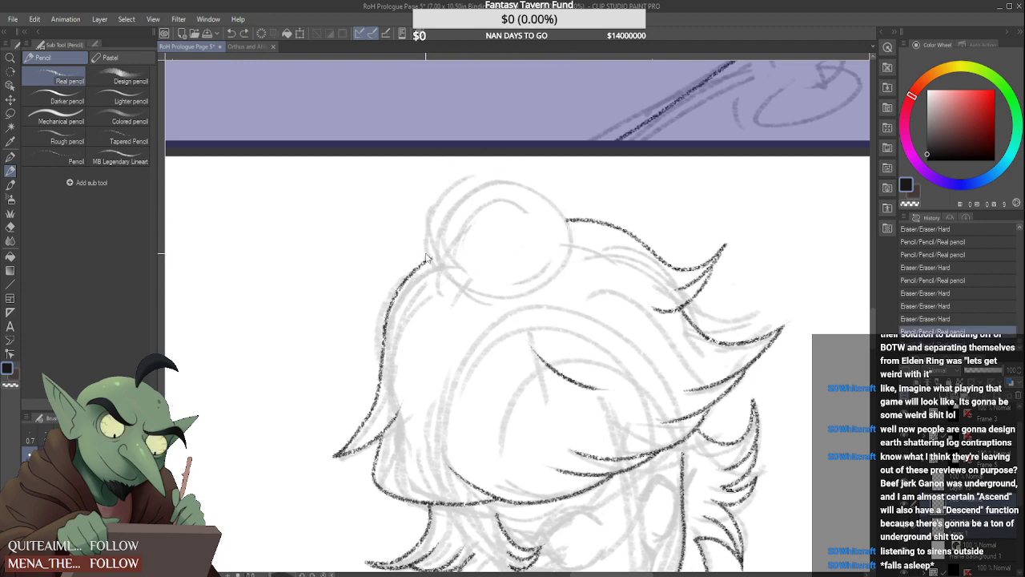
Draw the bun's large round outline from the left hair contour, over the panel's upper edge and down past the crown contour
mouse_move(430, 264)
mouse_down()
mouse_move(418, 207)
mouse_move(541, 248)
mouse_up()
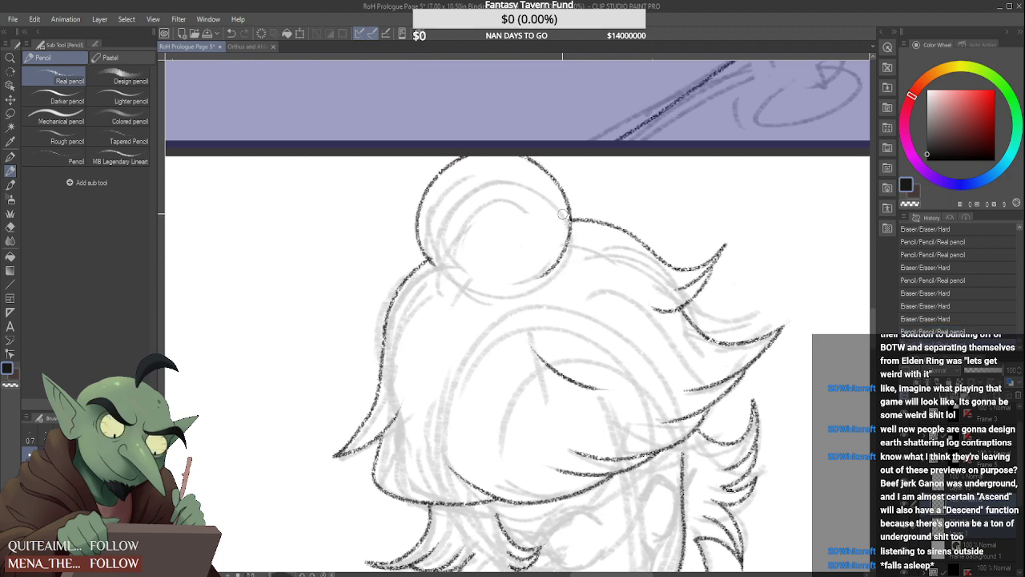
drag(563, 214, 563, 214)
scroll(535, 254, down, 5)
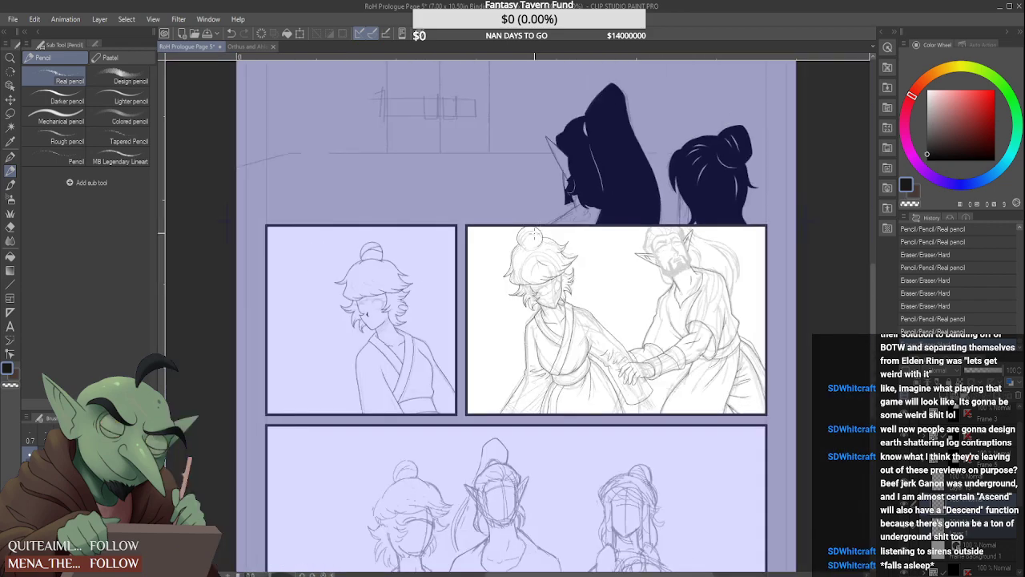
scroll(532, 244, up, 6)
mouse_move(492, 246)
mouse_down()
mouse_move(488, 215)
mouse_move(495, 246)
mouse_up()
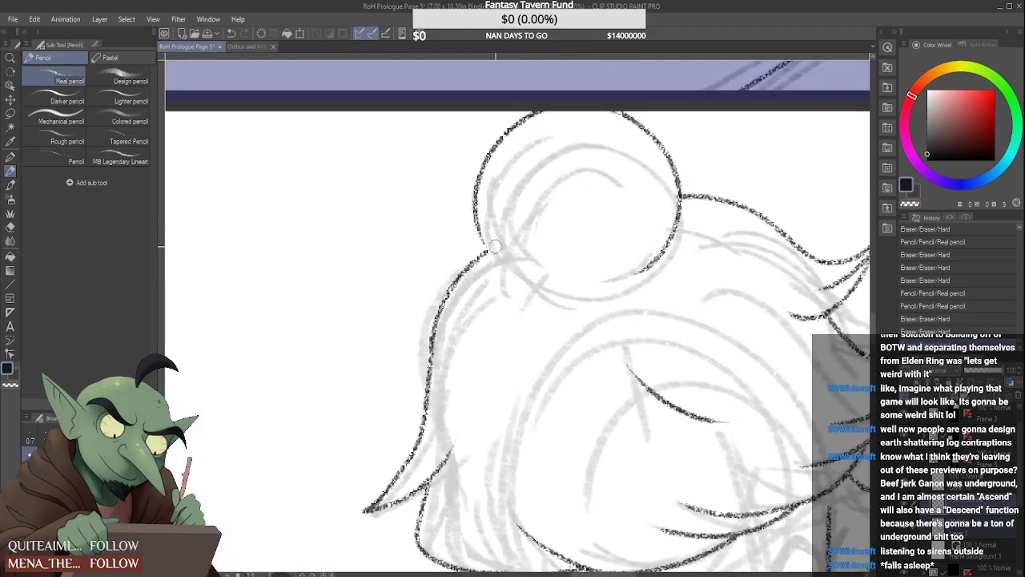
Close the lower edge of the bun with a smooth curve joining its left and right sides
drag(477, 211, 567, 289)
mouse_move(653, 251)
mouse_down()
mouse_move(669, 226)
mouse_move(666, 243)
mouse_up()
drag(679, 199, 638, 282)
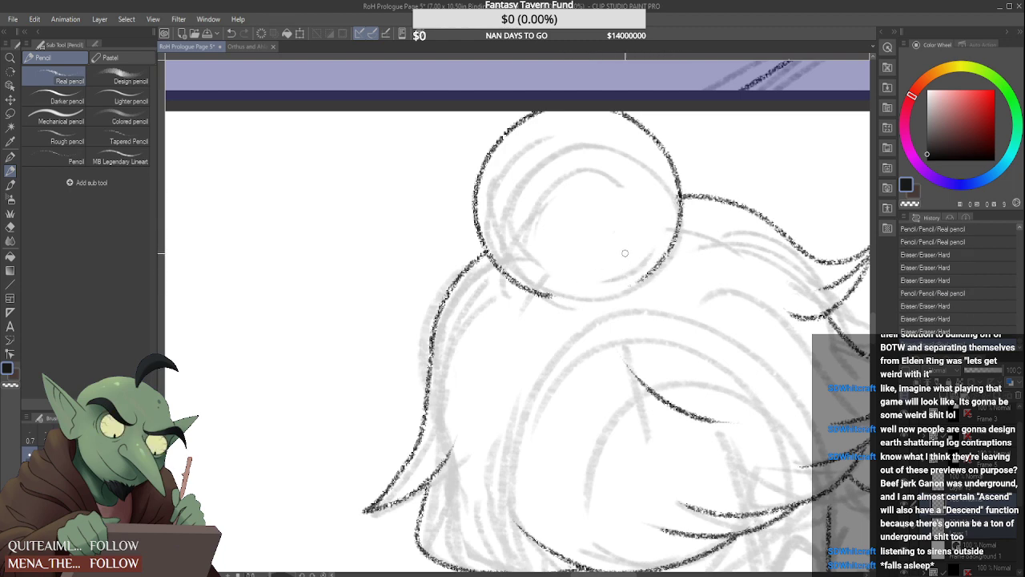
drag(559, 298, 641, 281)
key(ctrl+z)
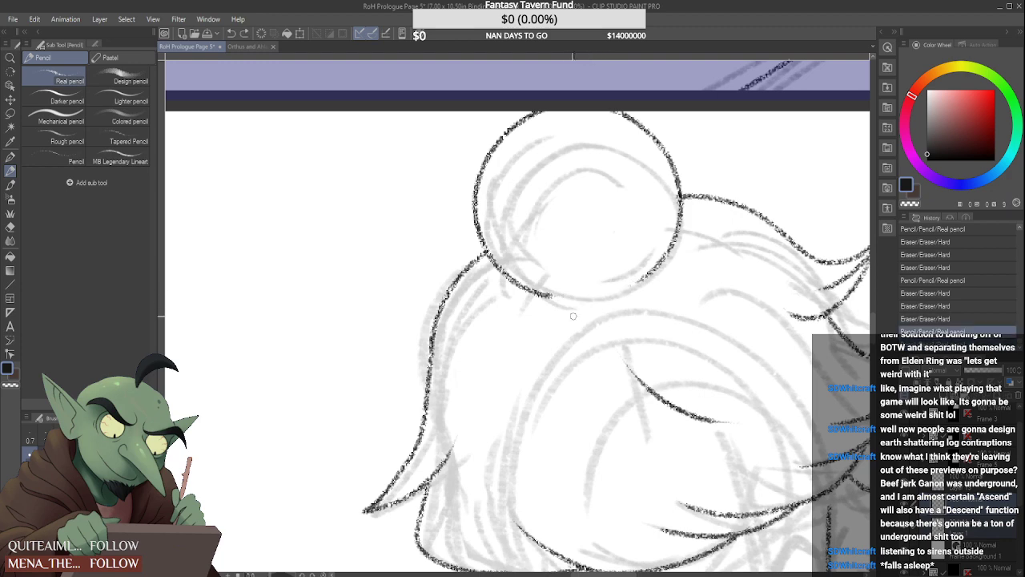
drag(557, 297, 641, 280)
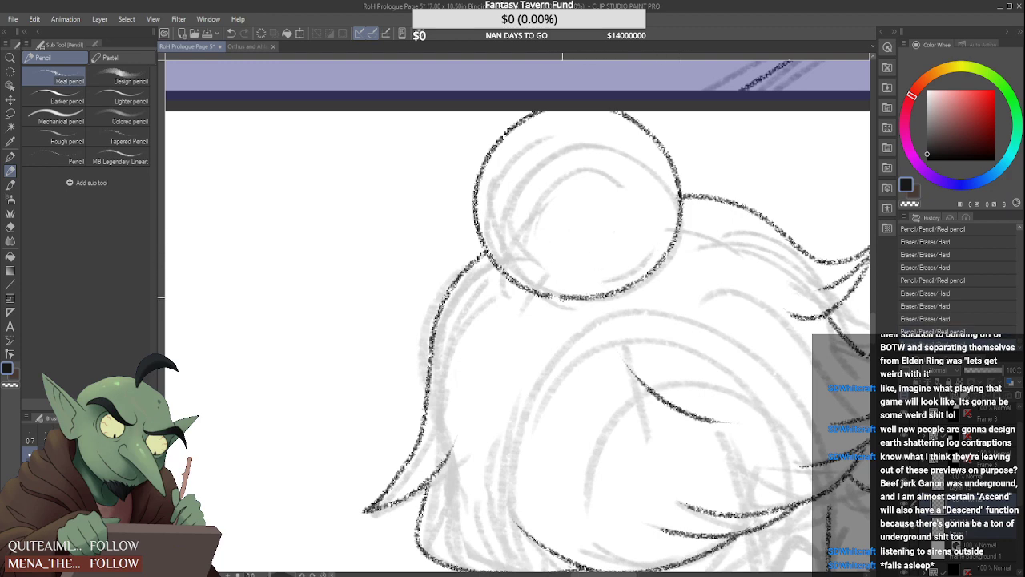
Draw two curved strand lines across the bun, one from its lower edge and one branching to its right side
mouse_move(532, 293)
mouse_down()
mouse_move(561, 197)
mouse_move(640, 129)
mouse_up()
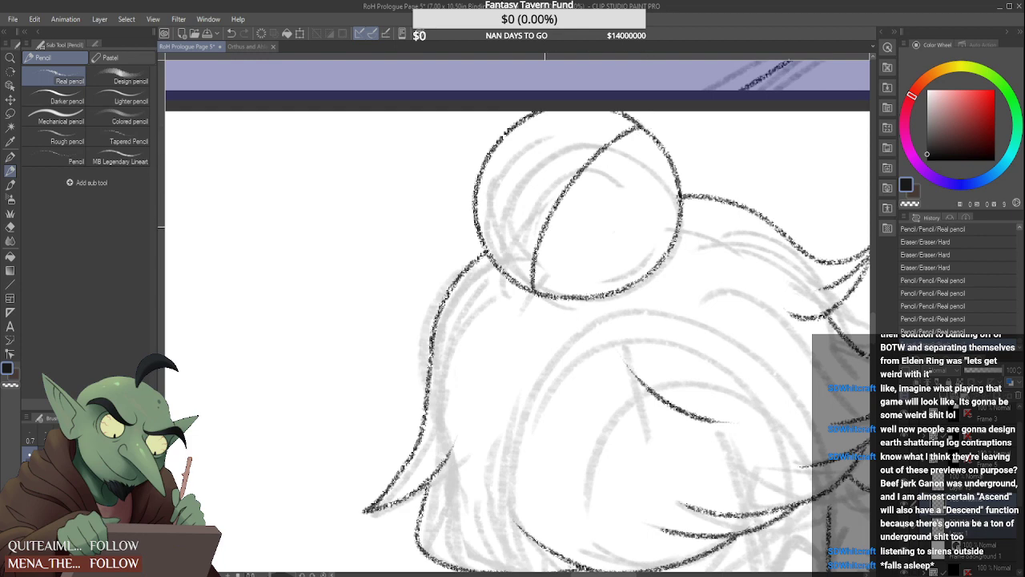
drag(542, 233, 677, 168)
scroll(574, 263, down, 5)
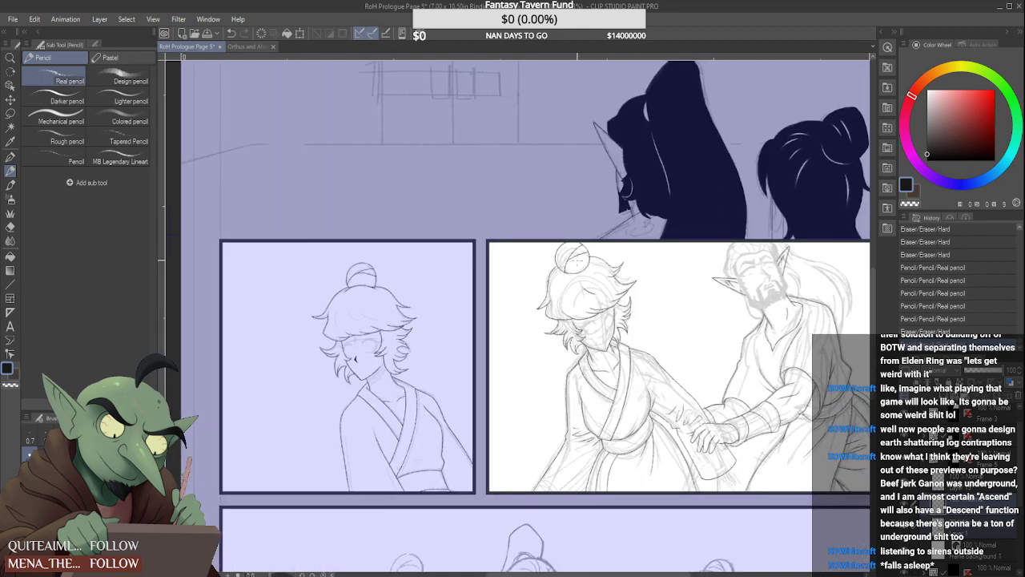
scroll(594, 236, down, 1)
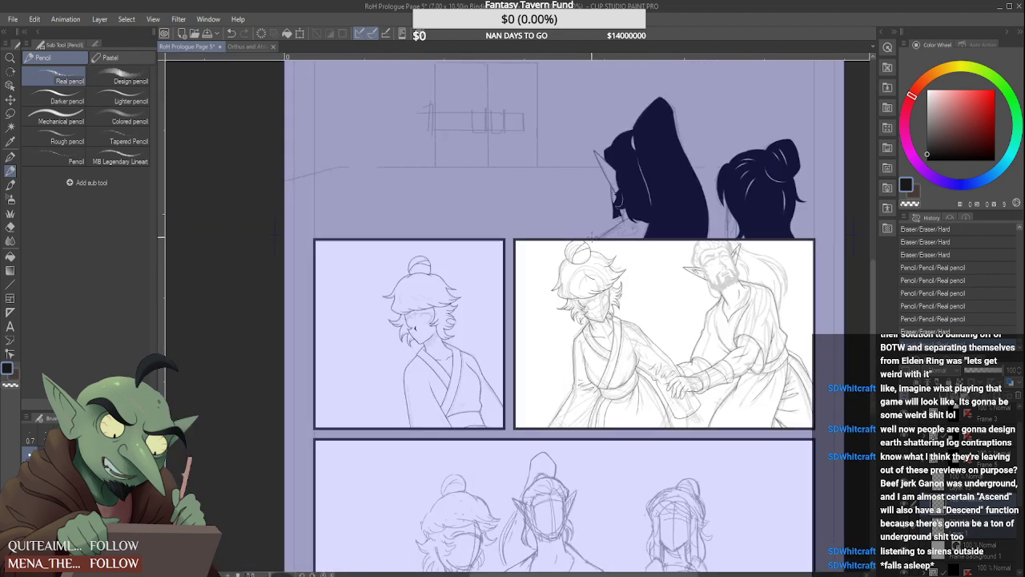
Lasso the bun's line art and, in a Scale/Rotate transform, nudge it slightly up and to the left
scroll(585, 241, up, 6)
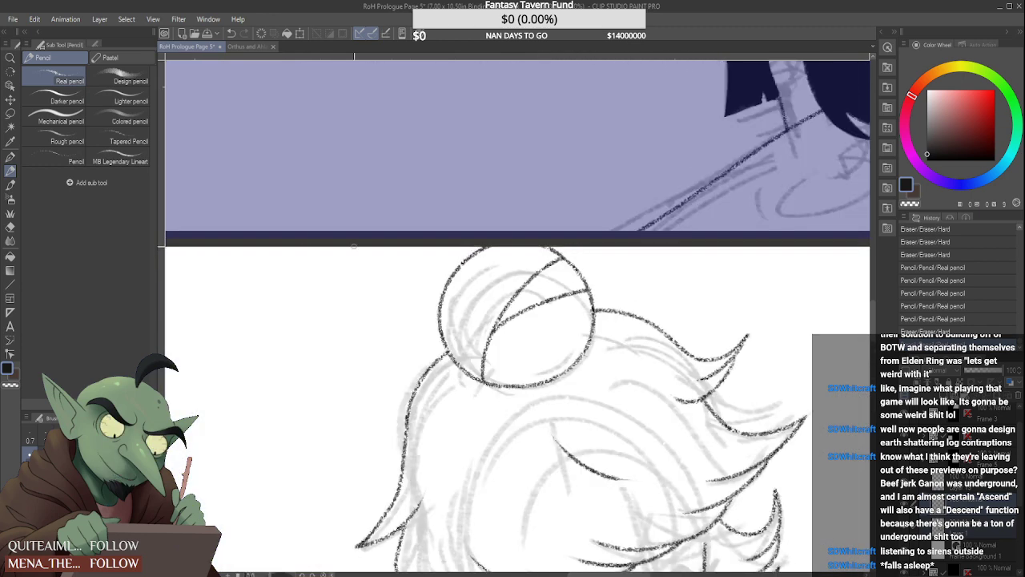
click(10, 113)
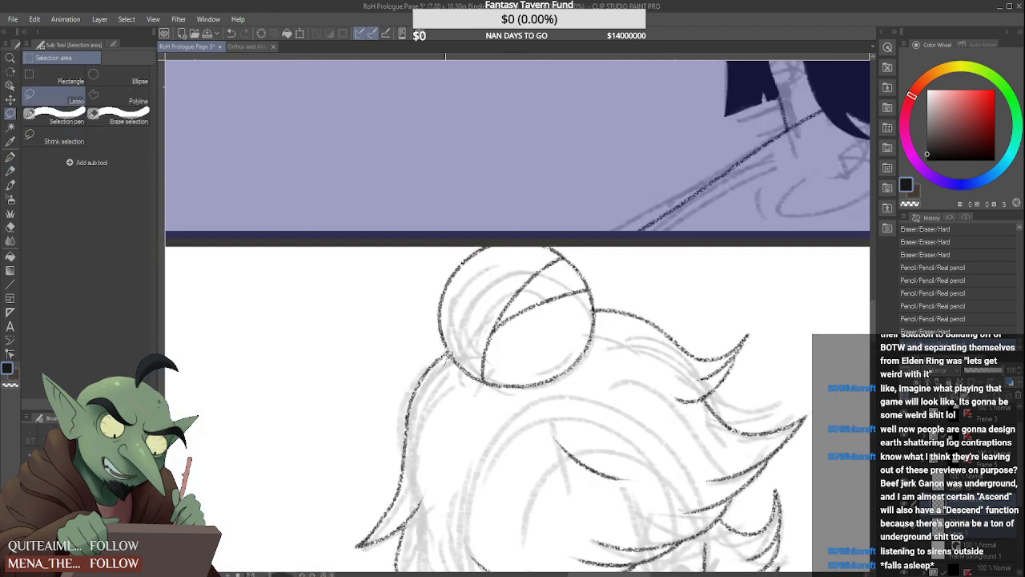
drag(425, 307, 582, 241)
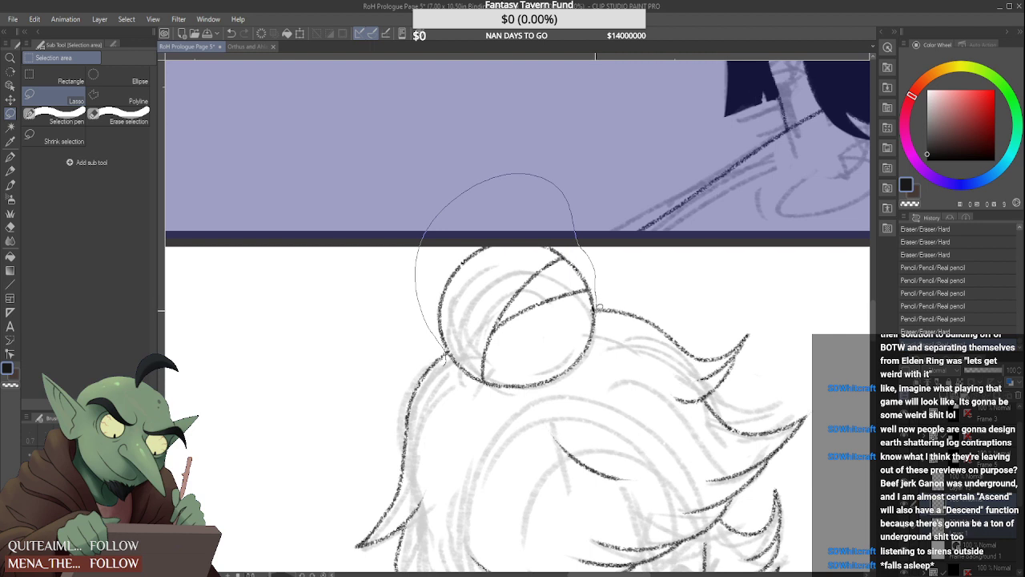
mouse_move(596, 307)
mouse_down()
mouse_move(568, 409)
mouse_move(465, 418)
mouse_up()
click(451, 440)
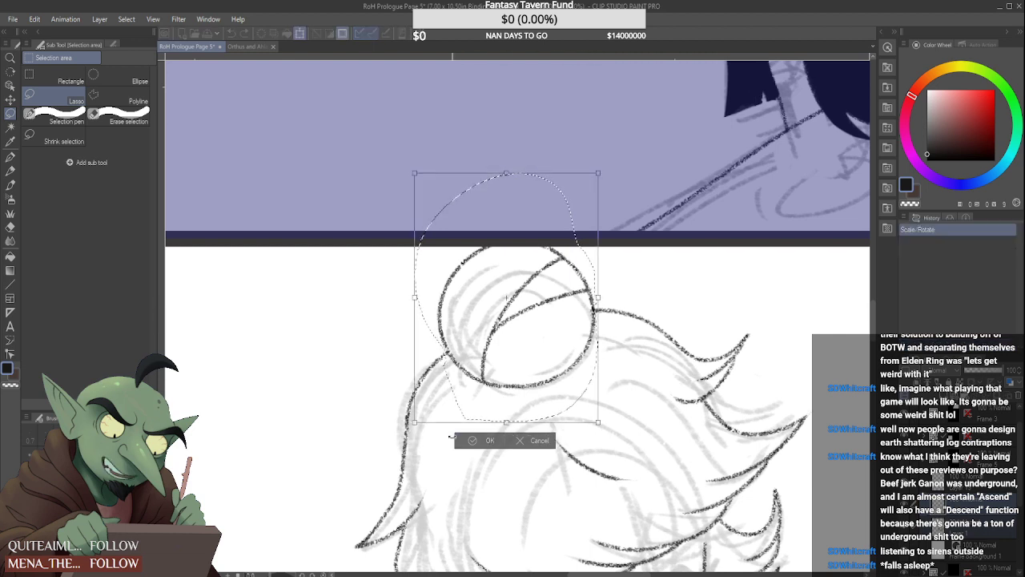
key(Up)
key(Up)
key(Up)
key(Up)
key(Up)
key(Up)
key(Up)
key(Up)
key(Up)
key(Up)
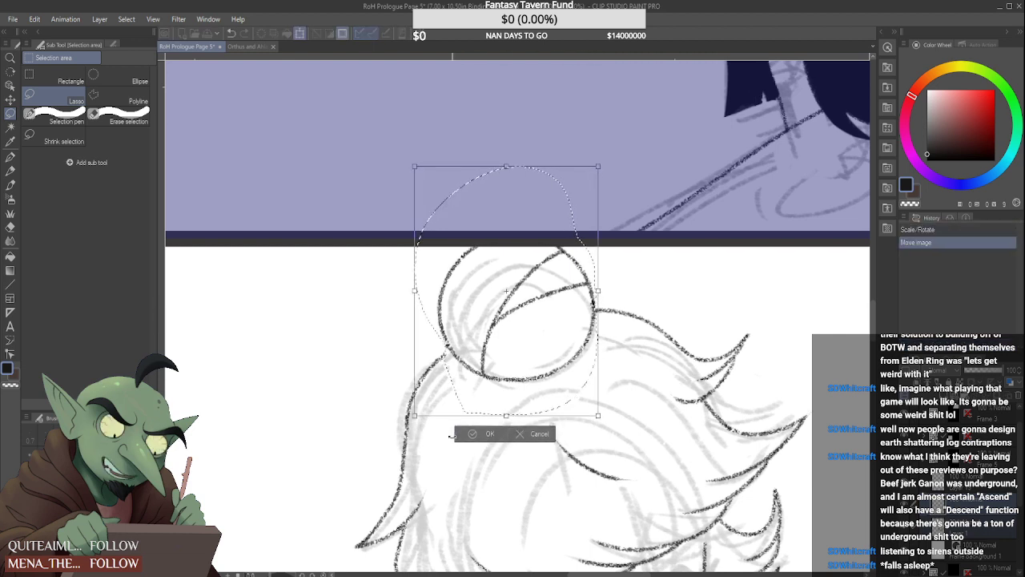
key(Left)
key(Left)
key(Left)
key(Left)
key(Left)
key(Left)
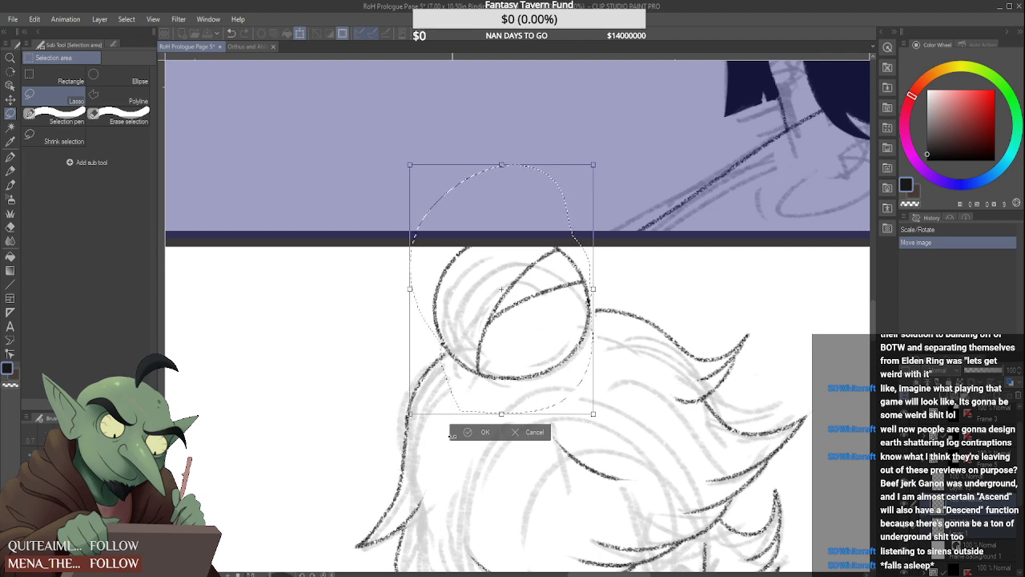
Scale the bun down slightly, reposition it over the crown, apply the transform and deselect it
drag(595, 414, 631, 344)
mouse_move(526, 352)
mouse_down()
mouse_move(543, 361)
mouse_move(526, 413)
mouse_up()
click(498, 436)
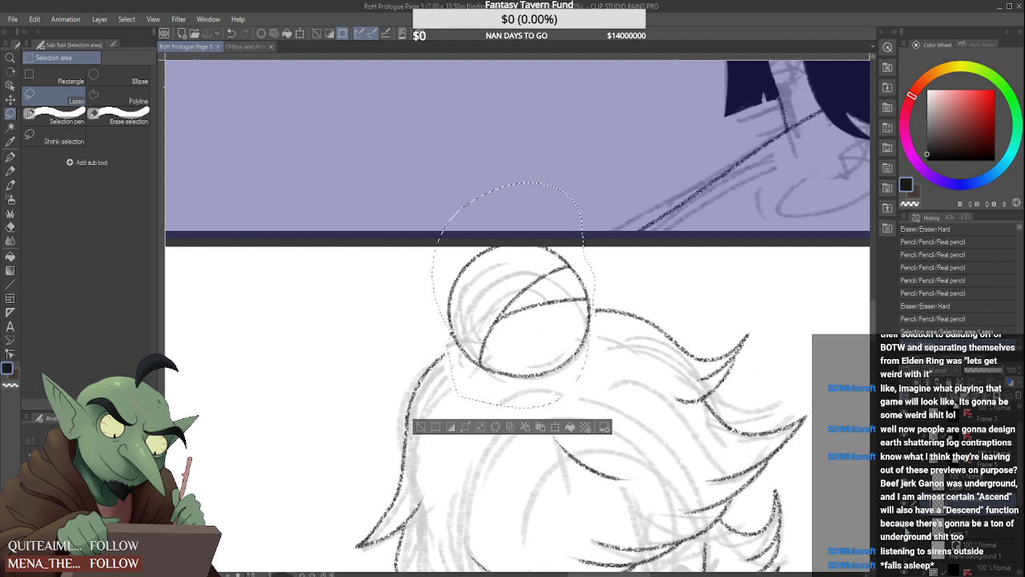
key(ctrl+d)
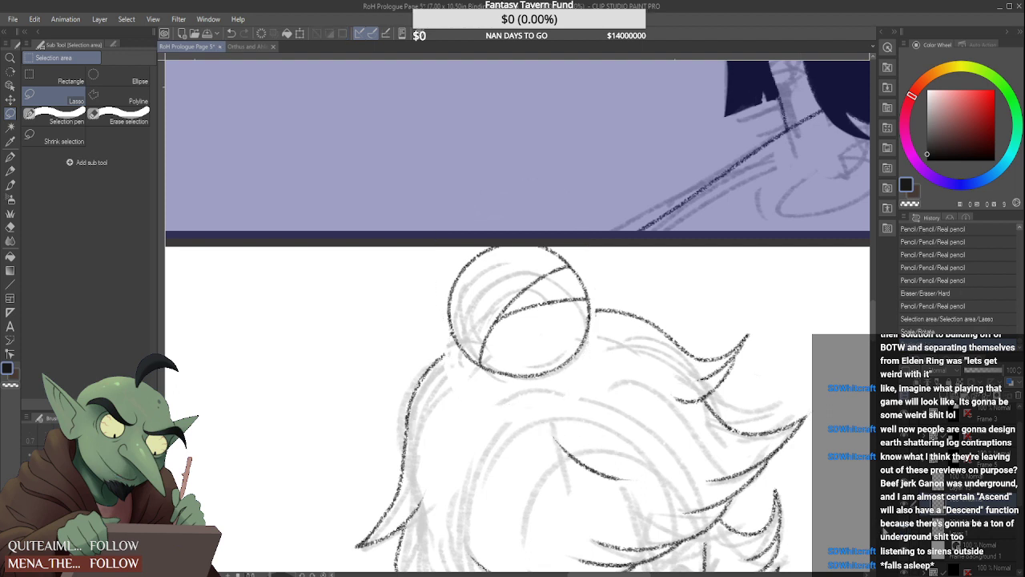
Return to the line art layer, erase the bun's lower-left outline and redraw it as a smooth Real pencil curve
scroll(553, 344, down, 6)
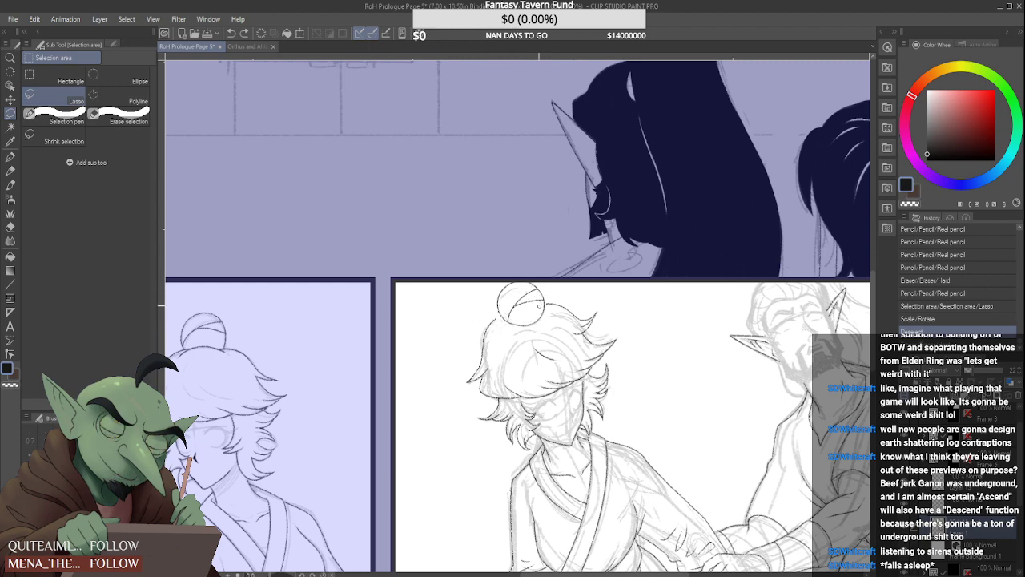
key(ctrl+y)
click(988, 502)
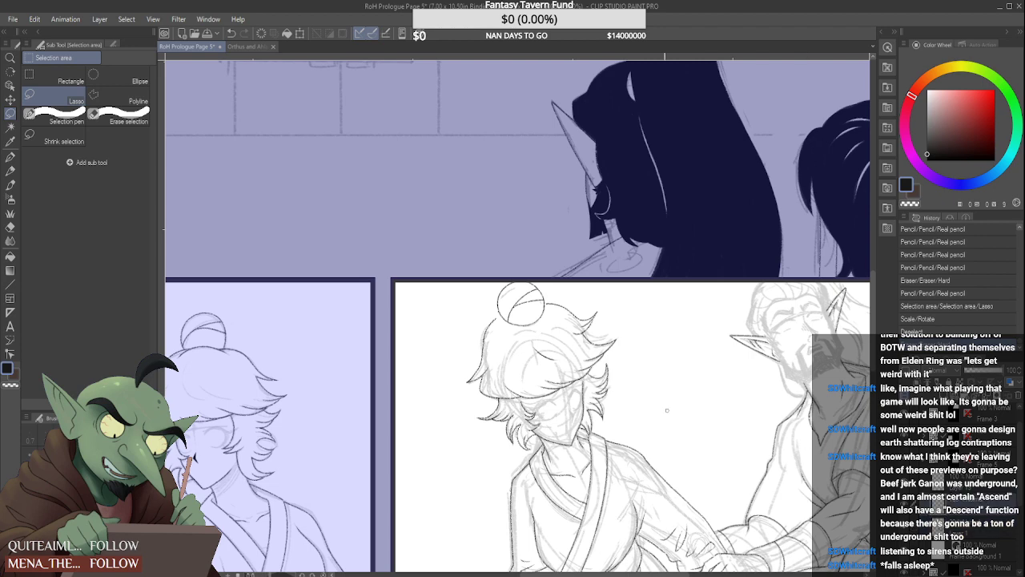
key(p)
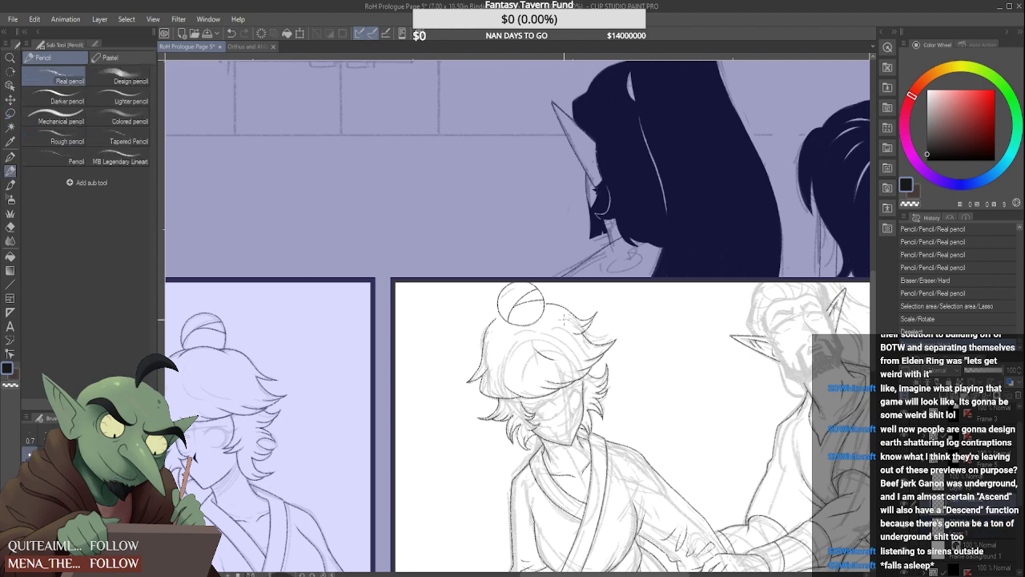
scroll(553, 328, up, 1)
scroll(554, 328, up, 5)
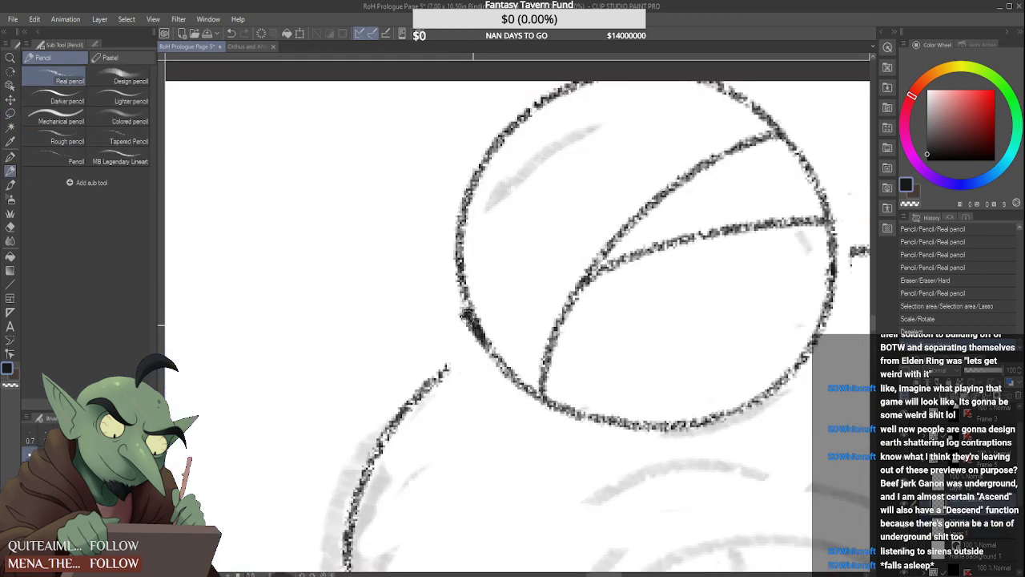
mouse_move(472, 309)
mouse_down()
mouse_move(497, 367)
mouse_move(617, 417)
mouse_move(677, 423)
mouse_up()
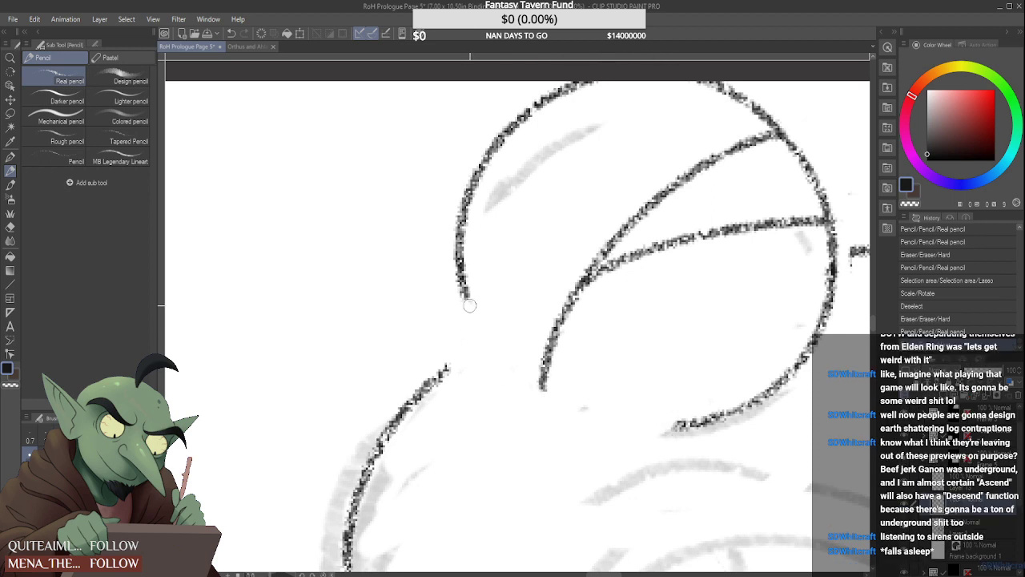
drag(465, 296, 572, 412)
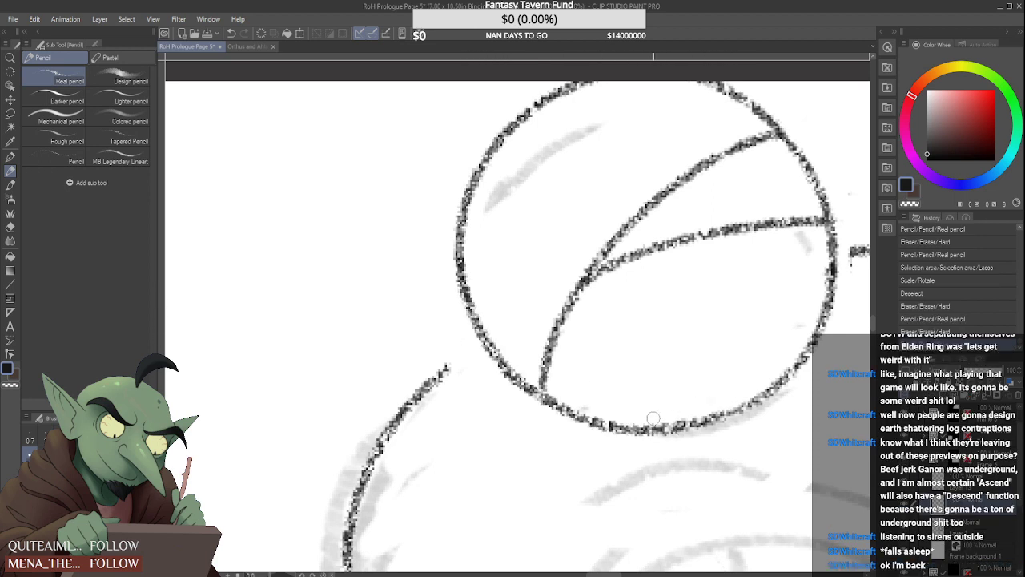
mouse_move(563, 389)
mouse_down()
mouse_move(572, 419)
mouse_move(549, 407)
mouse_move(584, 385)
mouse_move(597, 417)
mouse_up()
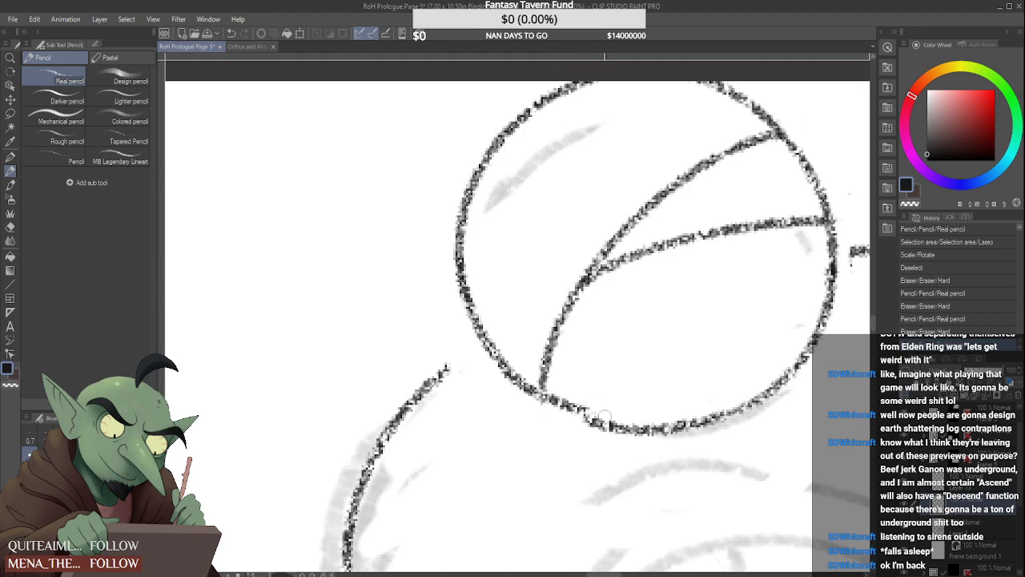
key(ctrl+z)
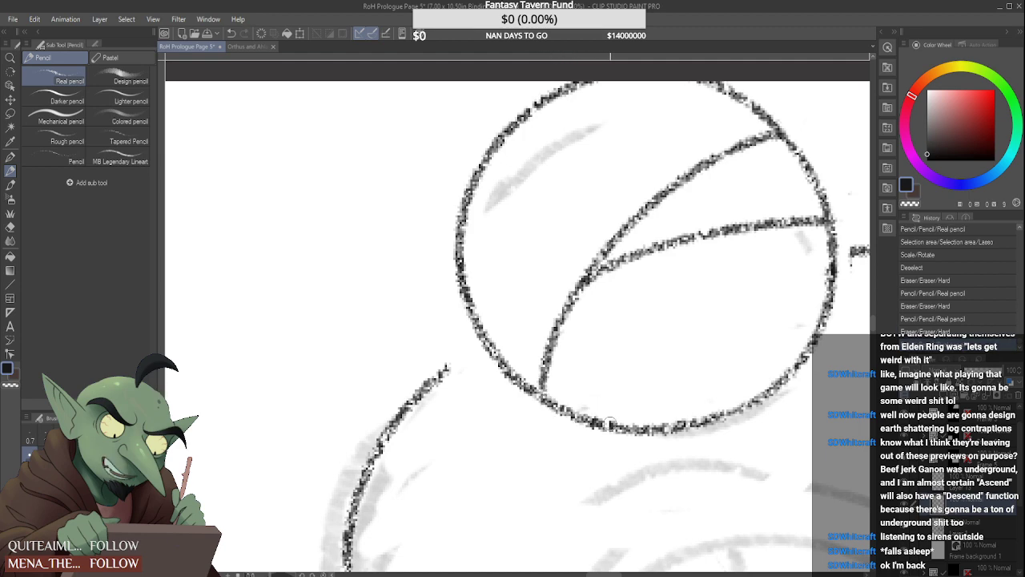
Clean up the crown contour's start beside the bun and extend the left hair contour up to the bun's outline
scroll(584, 359, down, 5)
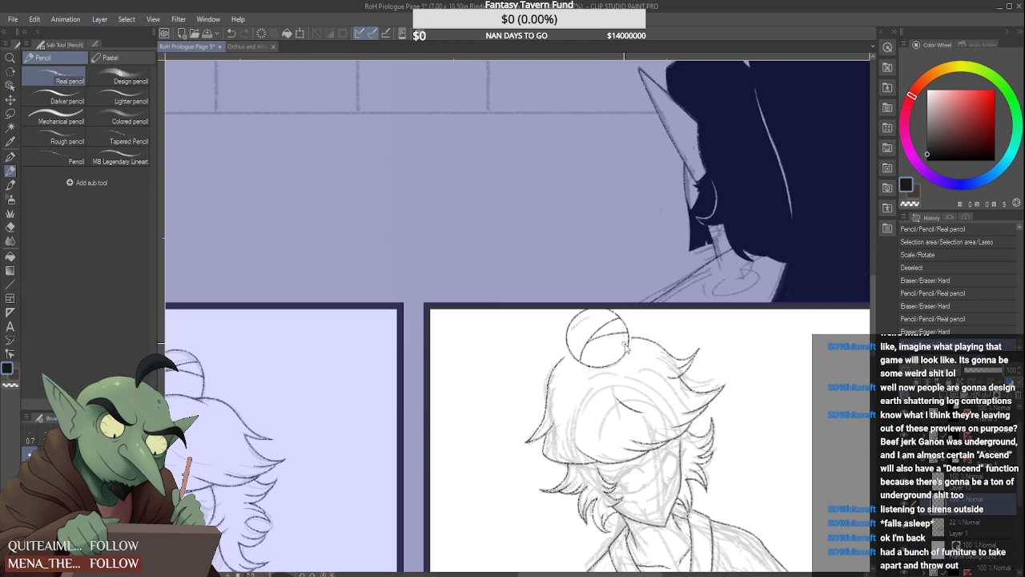
scroll(617, 352, up, 4)
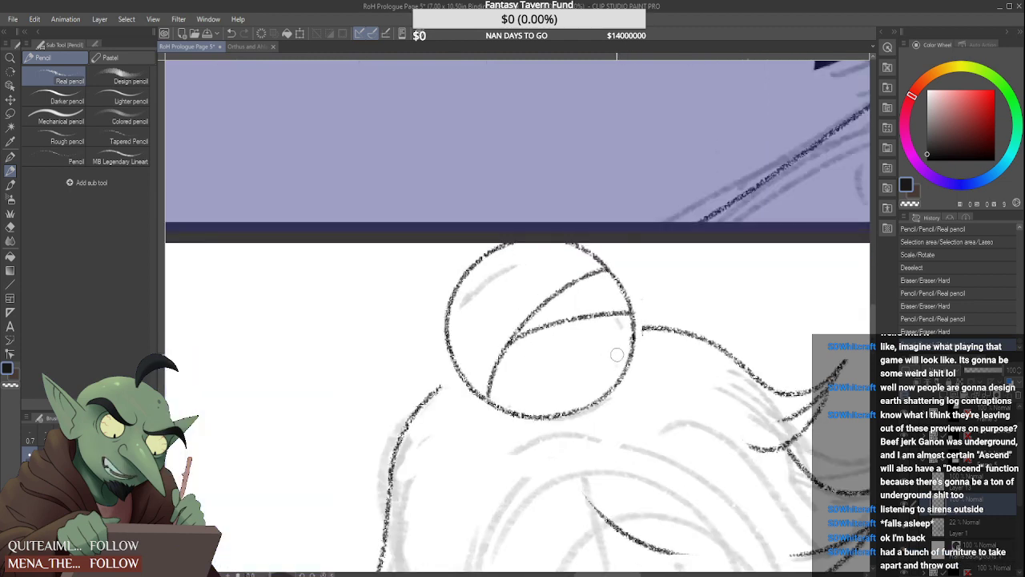
scroll(649, 330, up, 2)
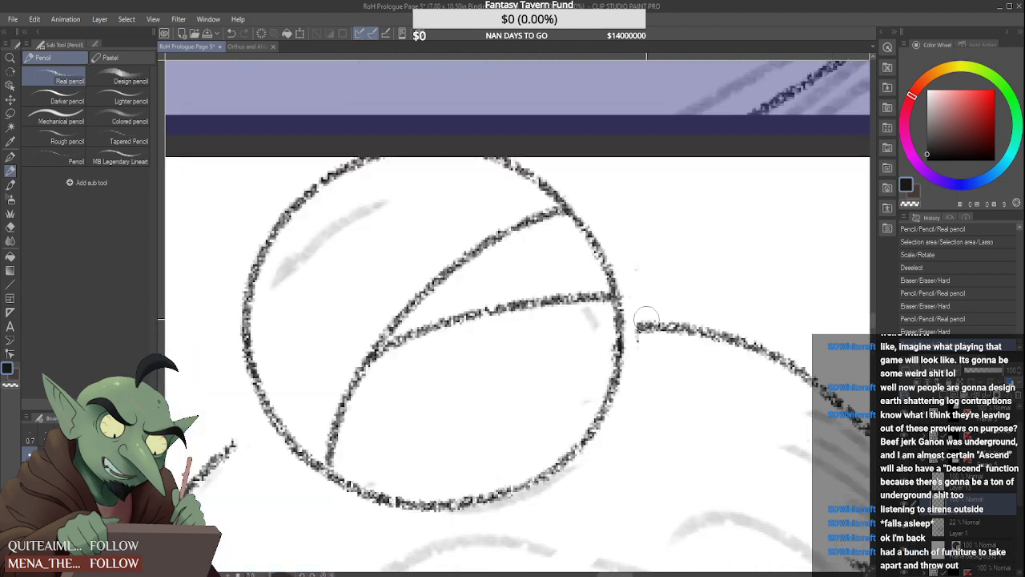
mouse_move(640, 320)
mouse_down()
mouse_move(639, 330)
mouse_move(656, 328)
mouse_move(640, 323)
mouse_up()
drag(628, 323, 658, 327)
scroll(659, 328, down, 3)
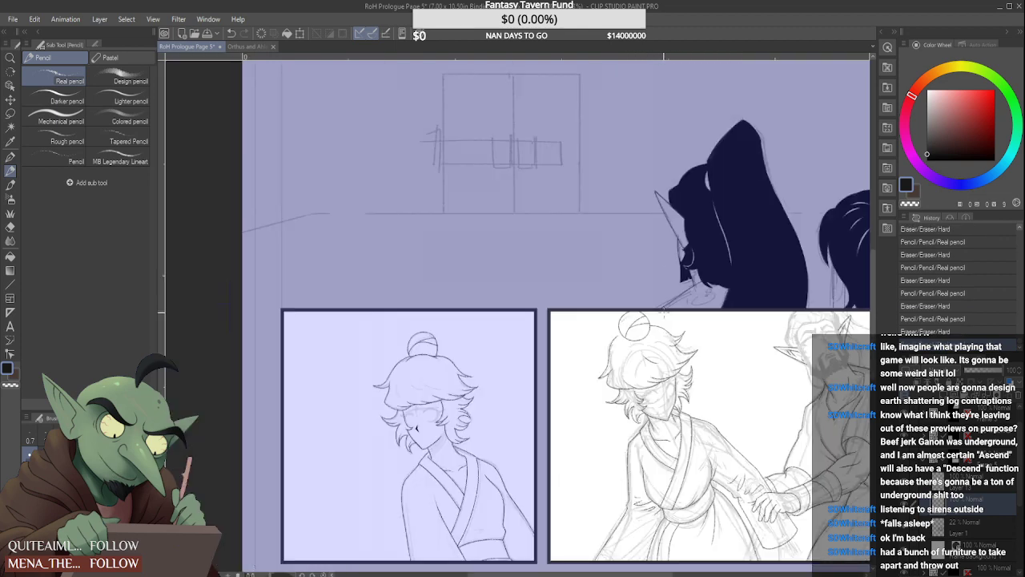
scroll(613, 332, up, 4)
drag(564, 362, 607, 330)
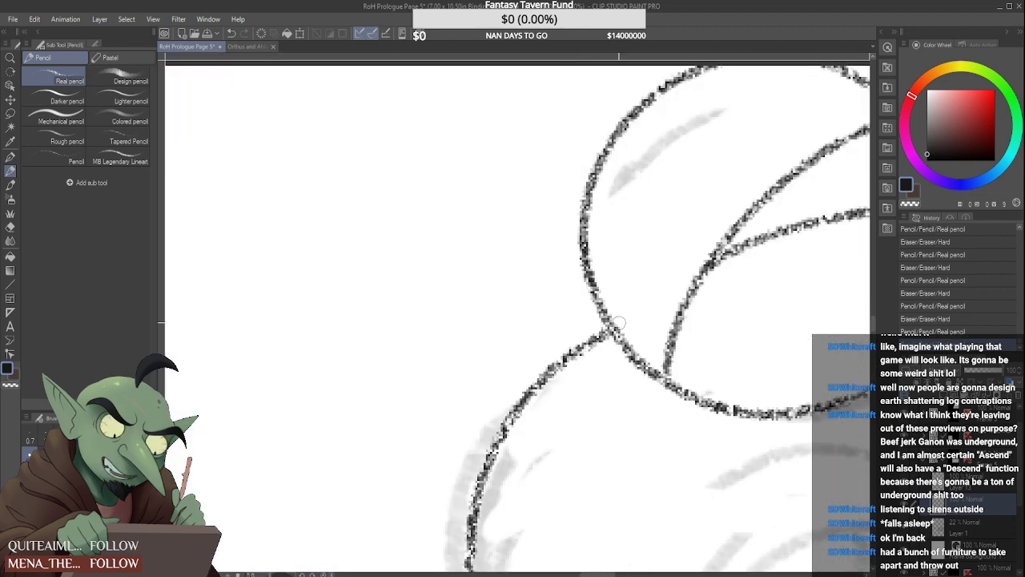
scroll(560, 361, down, 3)
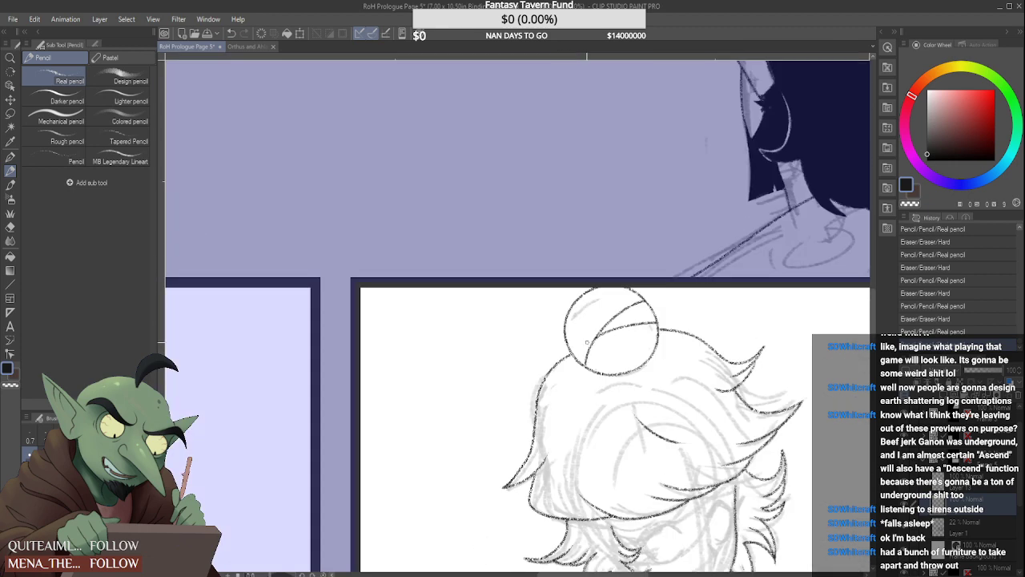
Erase the crown contour's start and redraw it as a smooth line joining the bun's right edge
scroll(677, 311, up, 2)
scroll(659, 342, up, 2)
mouse_move(661, 349)
mouse_down()
mouse_move(638, 369)
mouse_move(686, 354)
mouse_move(740, 363)
mouse_up()
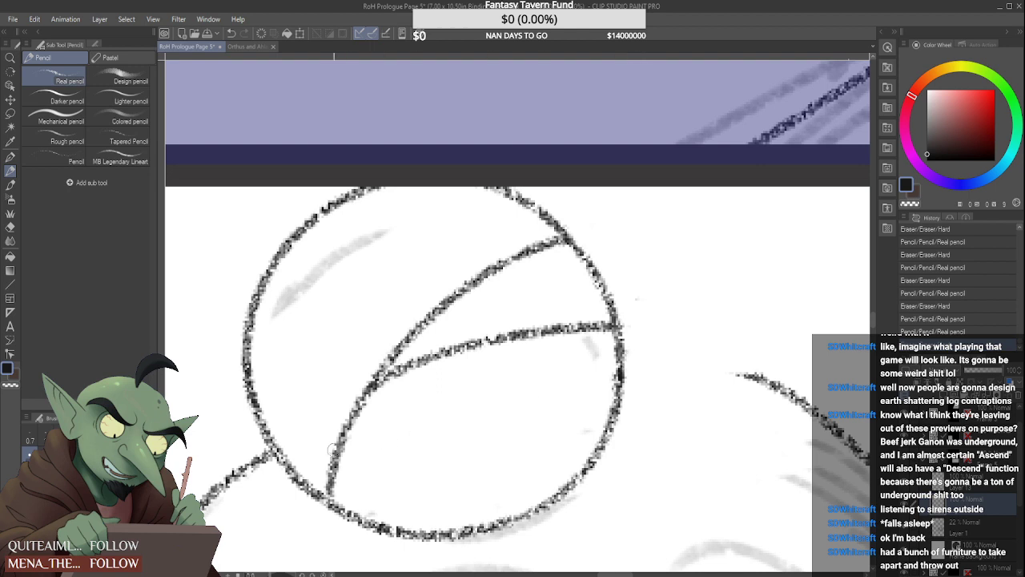
drag(627, 368, 775, 376)
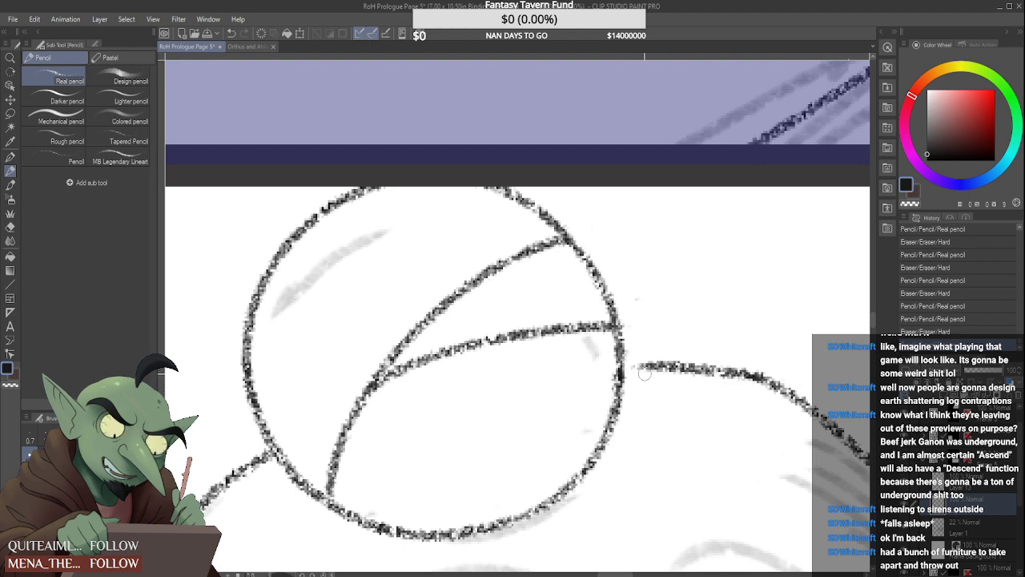
mouse_move(624, 369)
mouse_down()
mouse_move(680, 360)
mouse_move(752, 374)
mouse_up()
drag(642, 364, 623, 365)
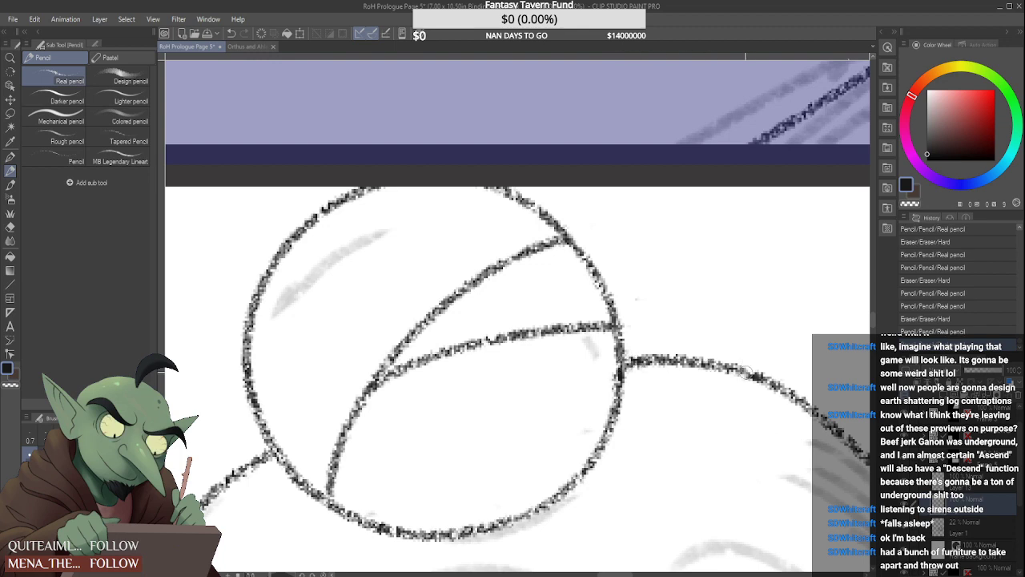
drag(741, 371, 757, 379)
scroll(735, 373, down, 5)
scroll(711, 376, up, 5)
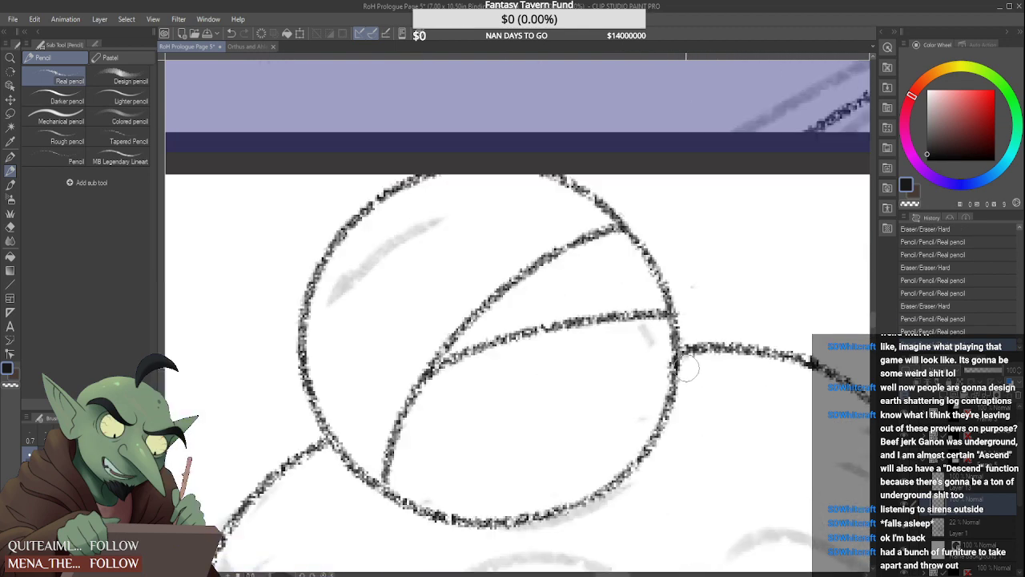
mouse_move(688, 358)
mouse_down()
mouse_move(694, 346)
mouse_move(723, 351)
mouse_move(692, 345)
mouse_move(728, 351)
mouse_move(729, 364)
mouse_move(703, 358)
mouse_move(737, 350)
mouse_up()
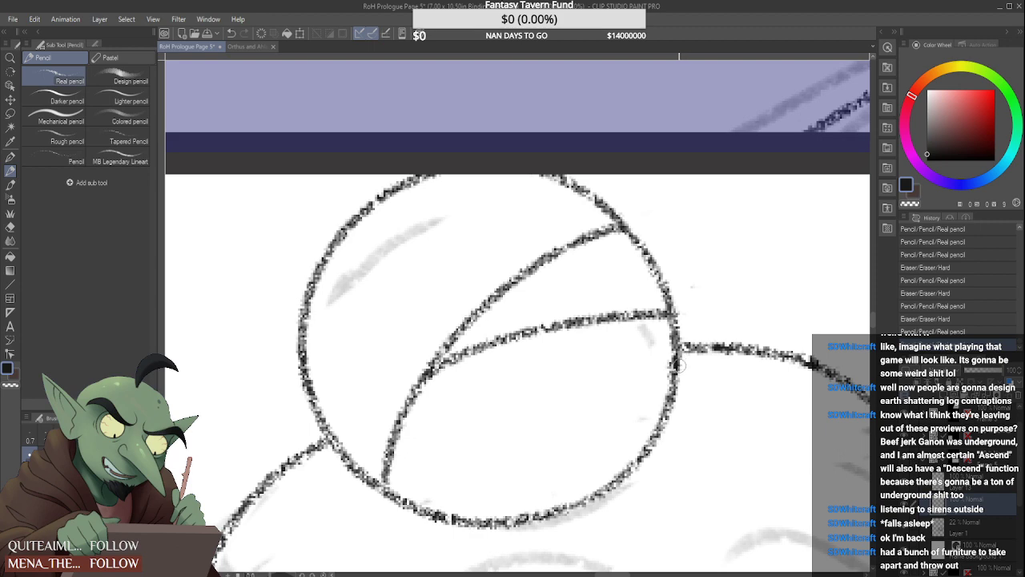
Touch up the bun outline's right edge between the ends of its two strand lines
scroll(624, 334, down, 3)
scroll(624, 331, down, 3)
scroll(619, 298, up, 3)
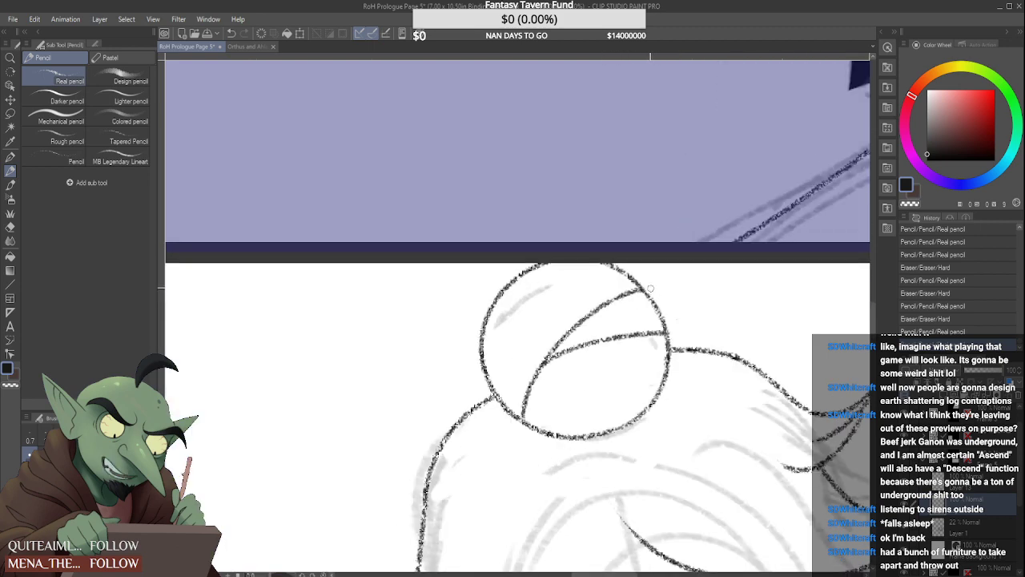
scroll(648, 282, up, 2)
drag(643, 282, 666, 323)
drag(635, 286, 674, 333)
scroll(647, 277, down, 4)
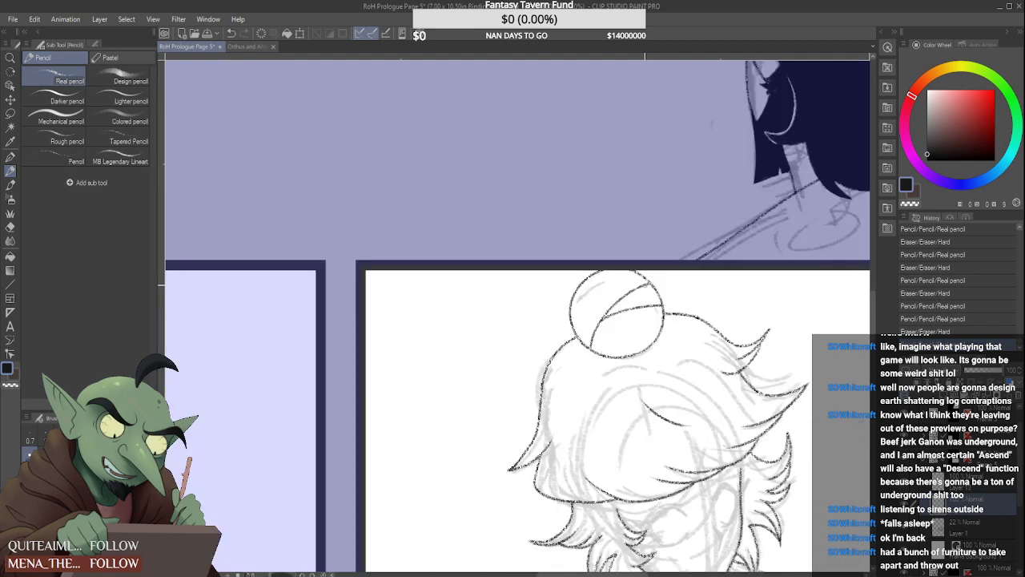
Draw a short curved strand line running down into the hair from the bun's lower-left edge
scroll(662, 300, down, 3)
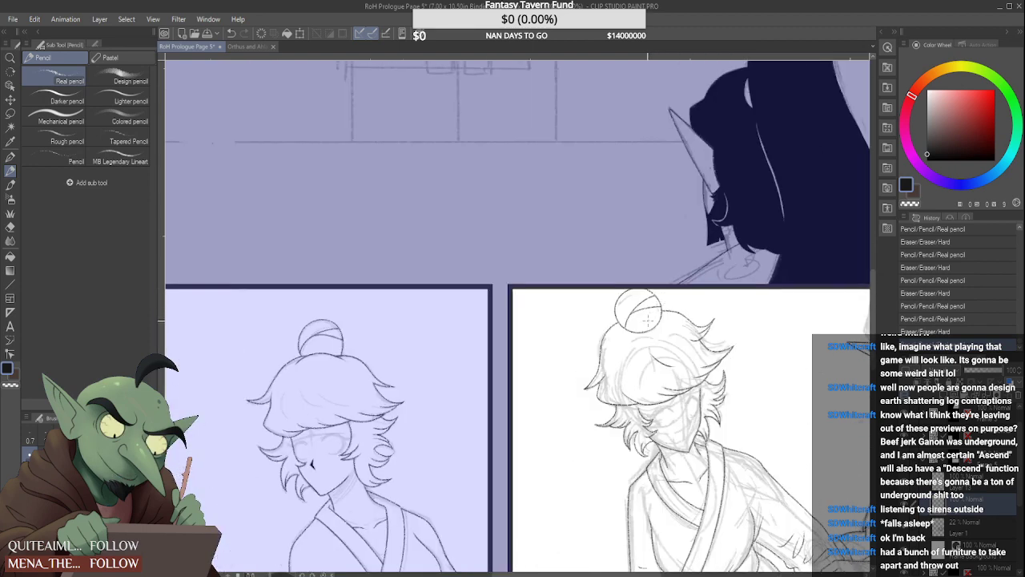
scroll(648, 318, up, 4)
drag(603, 340, 594, 392)
mouse_move(591, 354)
mouse_down()
mouse_move(598, 400)
mouse_move(591, 349)
mouse_move(594, 381)
mouse_up()
scroll(616, 348, down, 3)
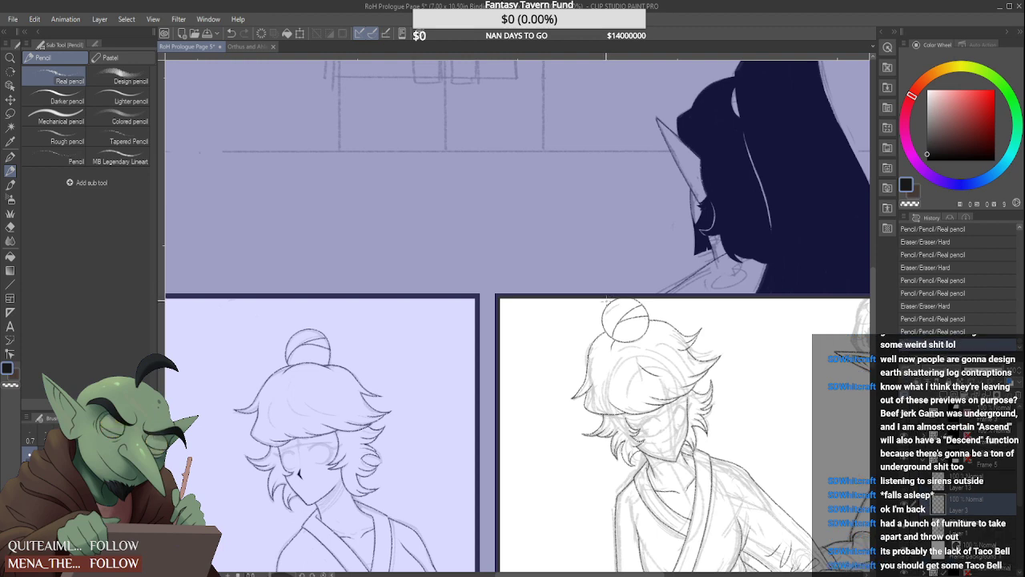
Trim the inner end of the strand line at the hair's left spike with the eraser
scroll(617, 320, down, 5)
scroll(636, 321, up, 5)
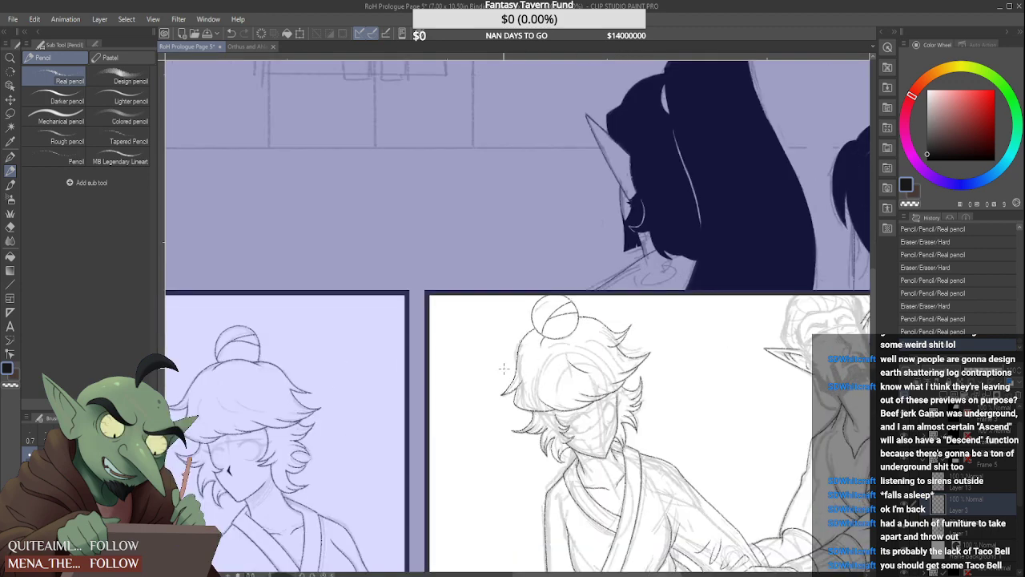
scroll(503, 370, up, 2)
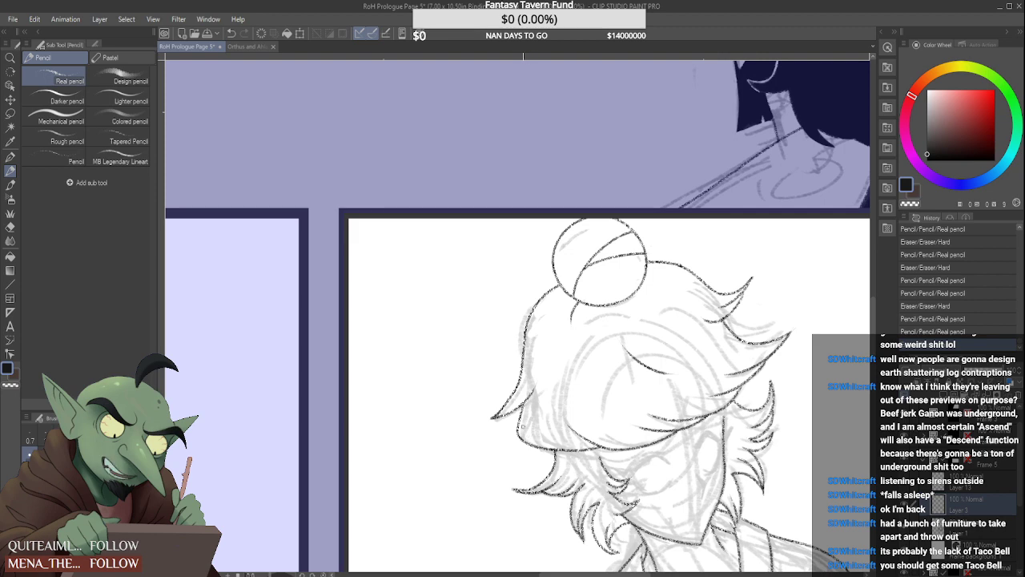
scroll(520, 323, up, 3)
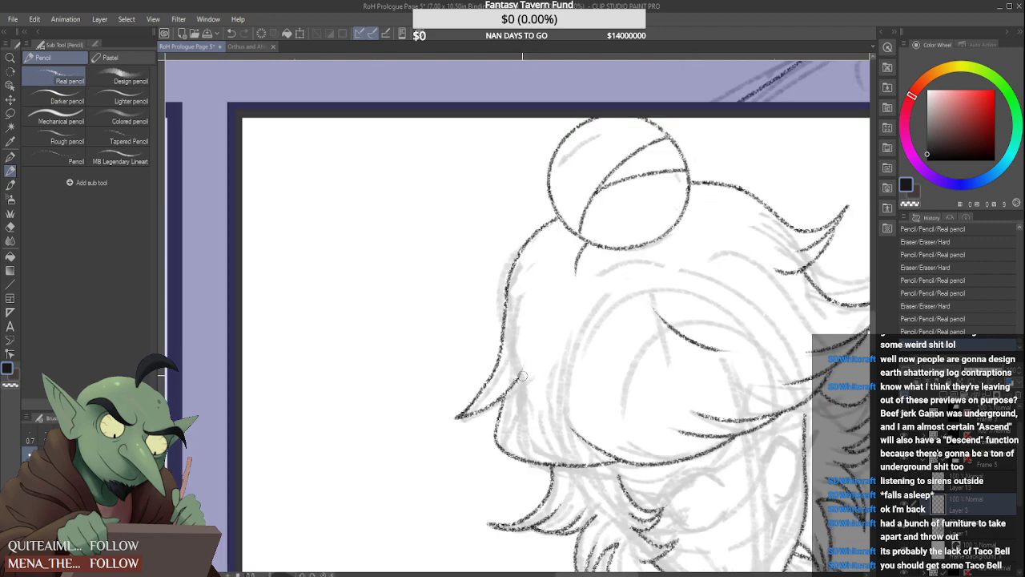
drag(533, 360, 534, 384)
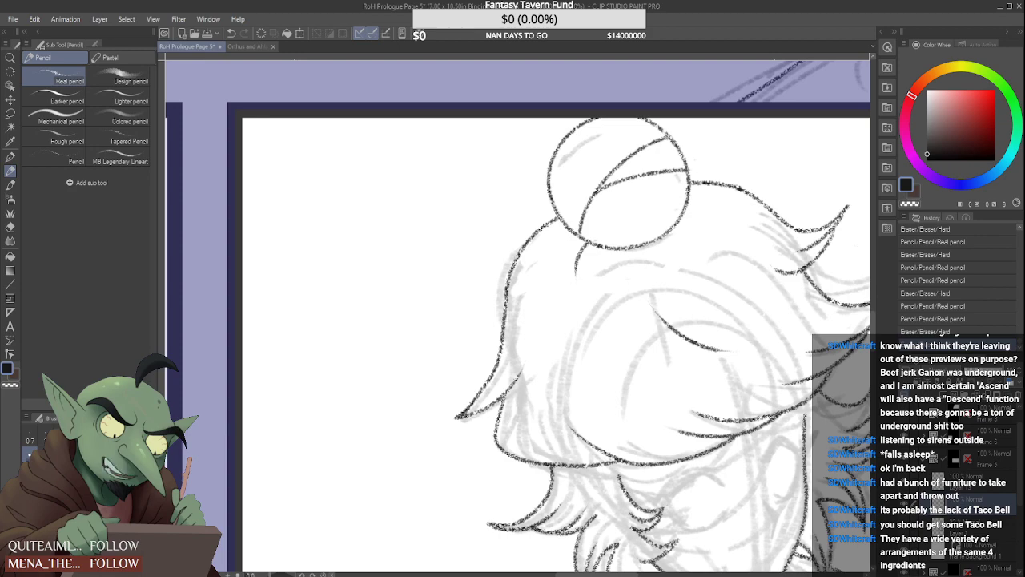
Erase the crown contour beside the bun and redraw it as a smoother curve sweeping down and up into the hair spike's tip
scroll(545, 298, down, 4)
scroll(603, 258, up, 4)
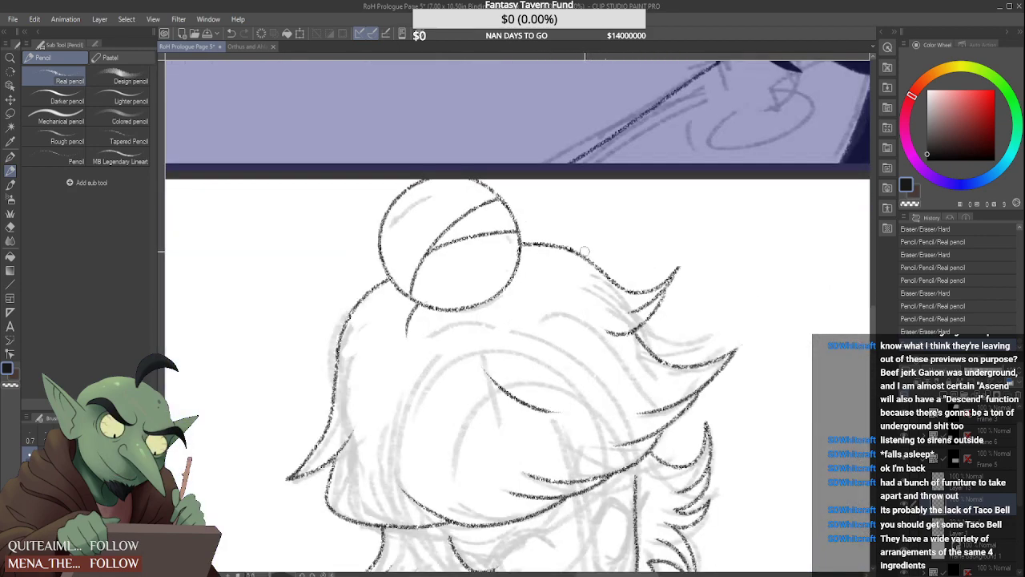
mouse_move(569, 245)
mouse_down()
mouse_move(527, 246)
mouse_move(577, 245)
mouse_move(630, 281)
mouse_up()
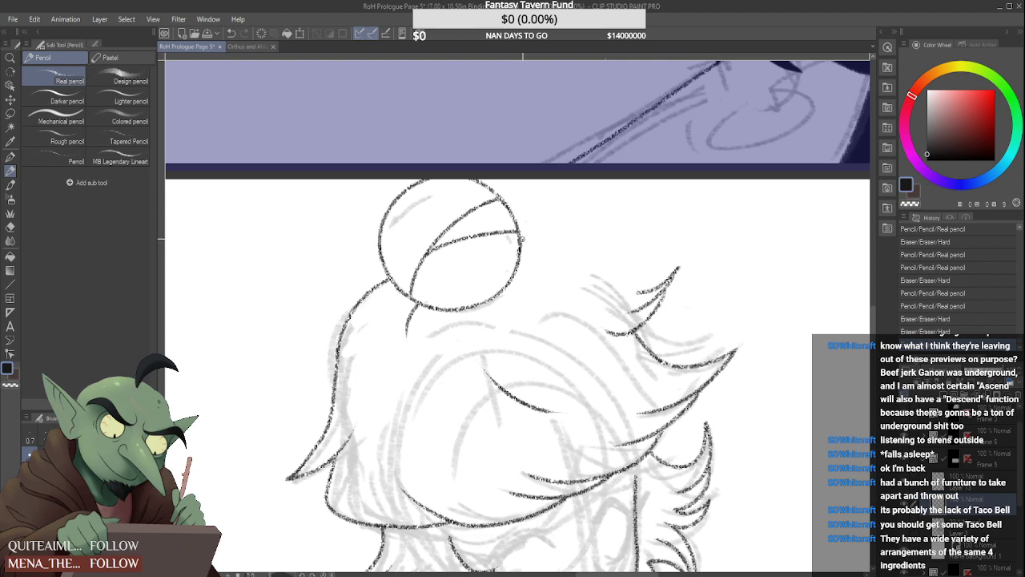
mouse_move(521, 238)
mouse_down()
mouse_move(560, 244)
mouse_move(606, 281)
mouse_move(677, 267)
mouse_up()
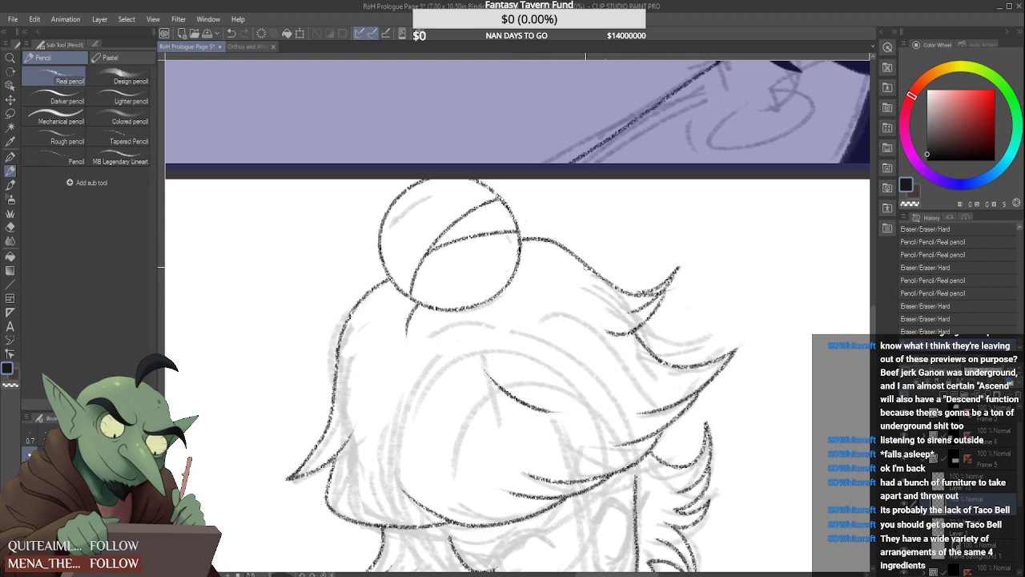
key(ctrl+z)
mouse_move(520, 238)
mouse_down()
mouse_move(607, 285)
mouse_move(658, 290)
mouse_move(530, 239)
mouse_move(633, 290)
mouse_move(658, 290)
mouse_move(685, 261)
mouse_move(656, 288)
mouse_up()
key(ctrl+z)
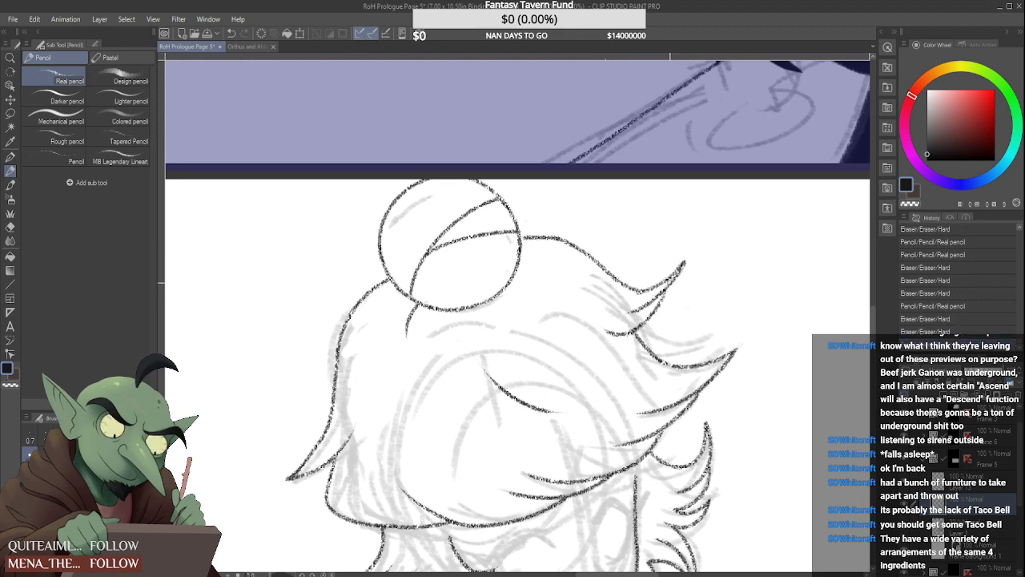
scroll(543, 243, up, 1)
mouse_move(548, 240)
mouse_down()
mouse_move(521, 230)
mouse_move(571, 240)
mouse_up()
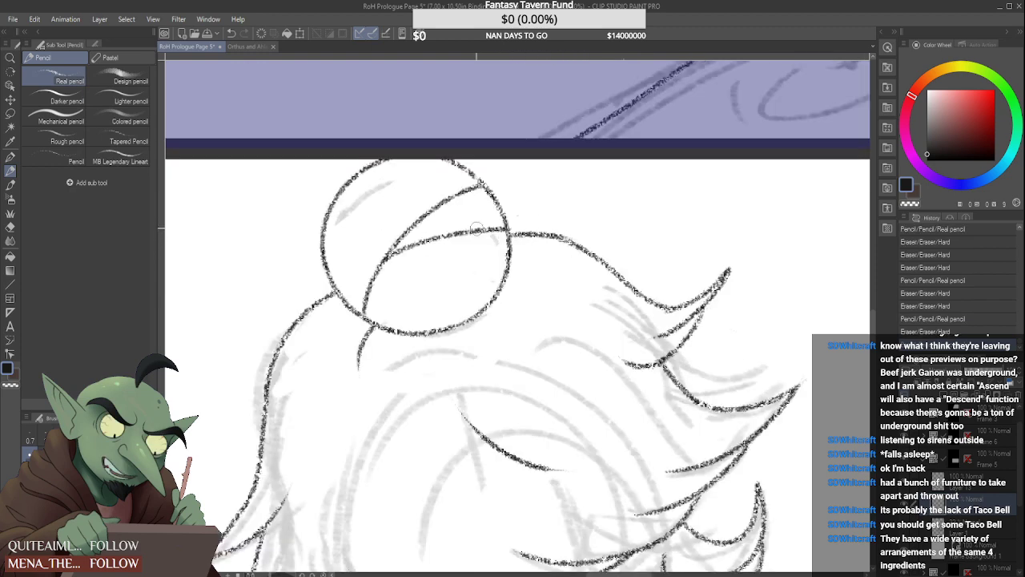
Erase the bun's lower strand line and draw a new one curving up to the bun's upper edge
mouse_move(498, 236)
mouse_down()
mouse_move(430, 234)
mouse_move(390, 264)
mouse_move(385, 249)
mouse_move(381, 257)
mouse_move(453, 162)
mouse_up()
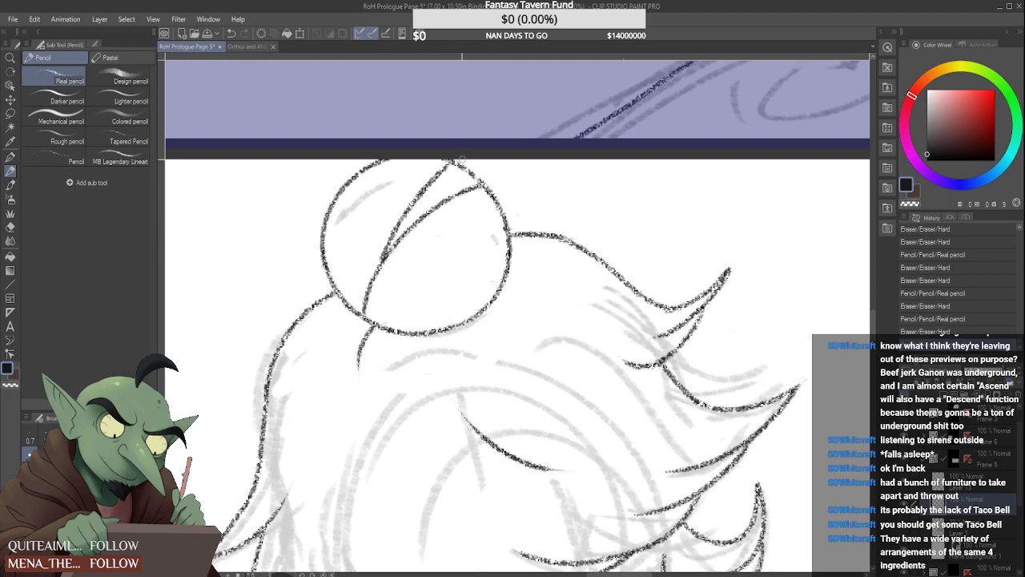
scroll(460, 164, down, 3)
scroll(519, 166, down, 1)
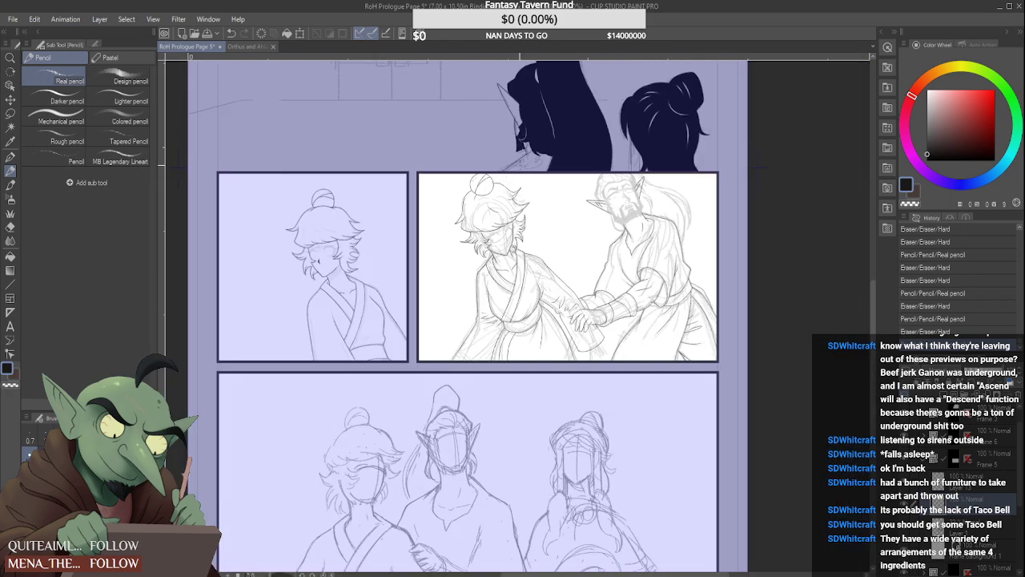
scroll(519, 190, up, 4)
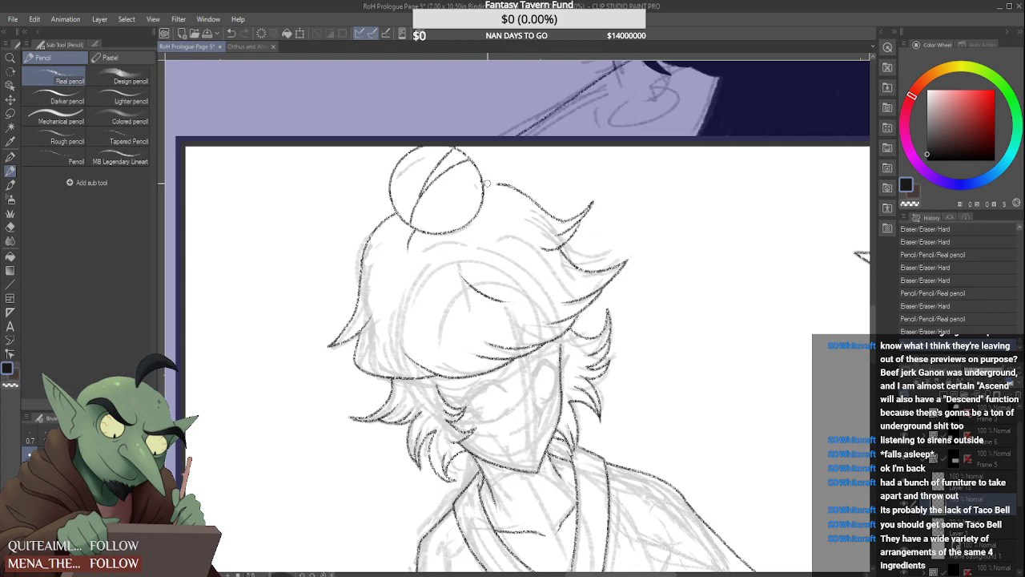
Rework the crown contour as a rounder bump beside the bun, erasing its lower end near the hair spike
mouse_move(519, 195)
mouse_down()
mouse_move(528, 198)
mouse_move(505, 182)
mouse_move(543, 210)
mouse_up()
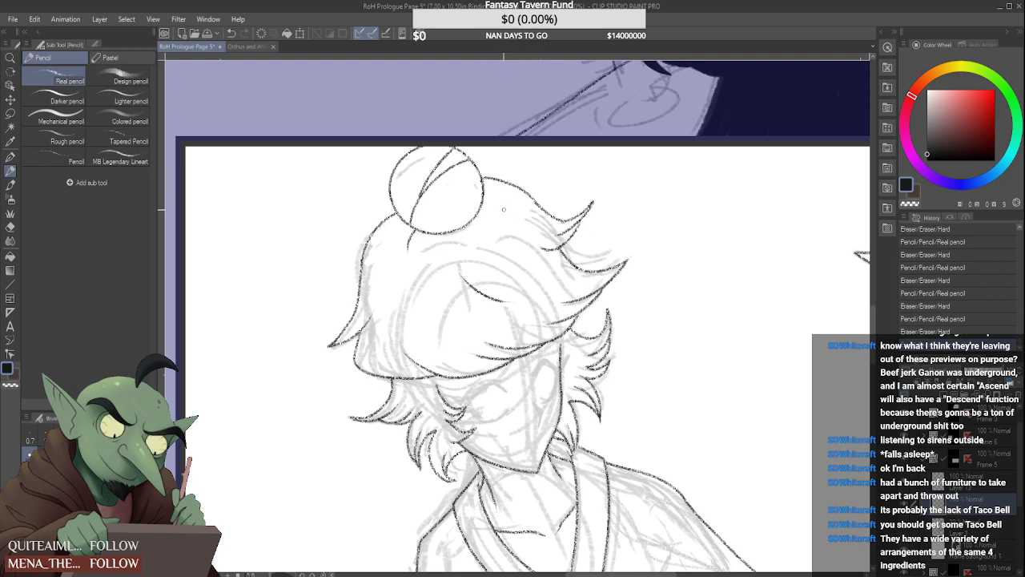
key(ctrl+z)
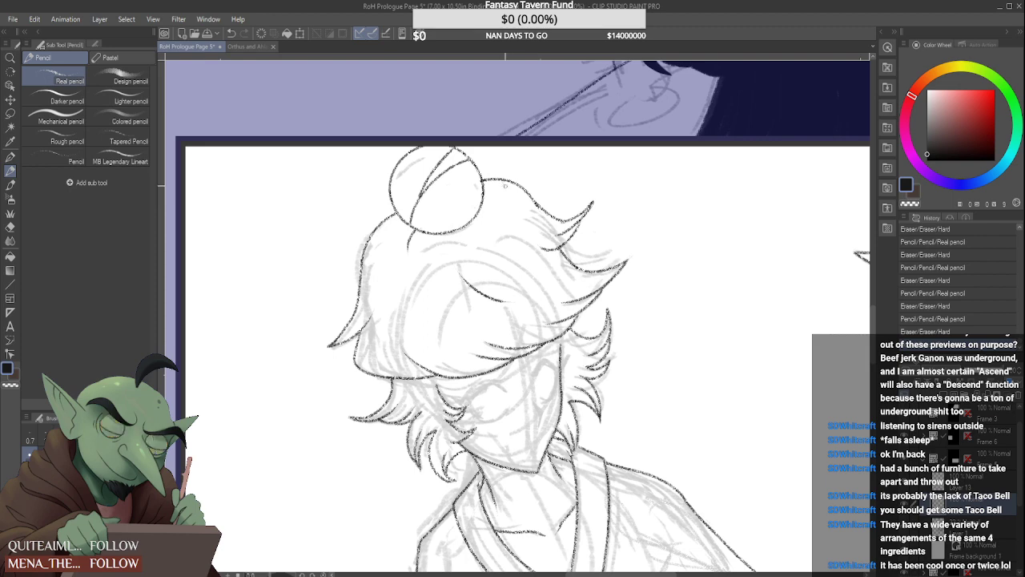
drag(527, 200, 588, 245)
scroll(530, 195, up, 2)
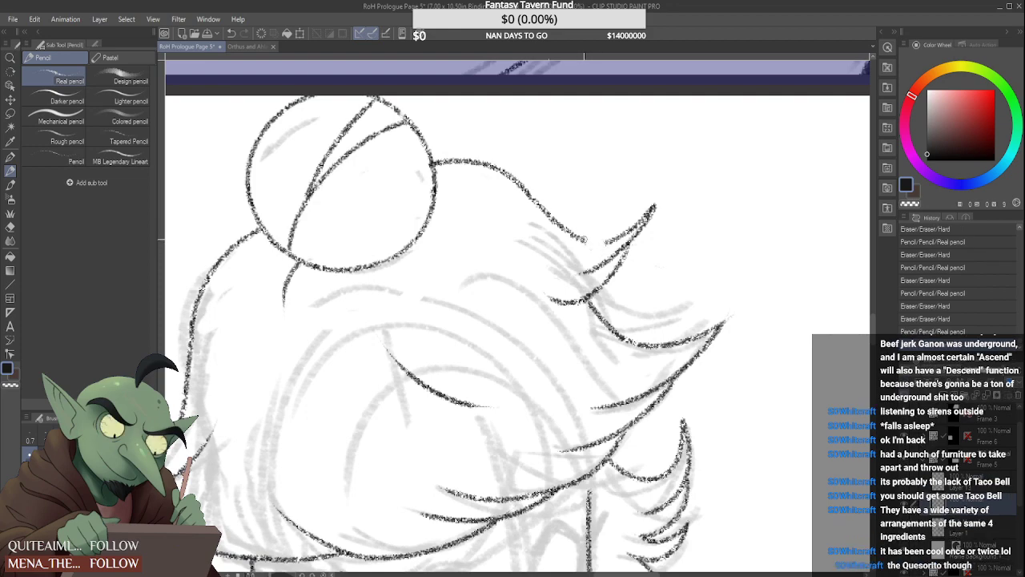
scroll(602, 181, down, 1)
scroll(601, 181, down, 4)
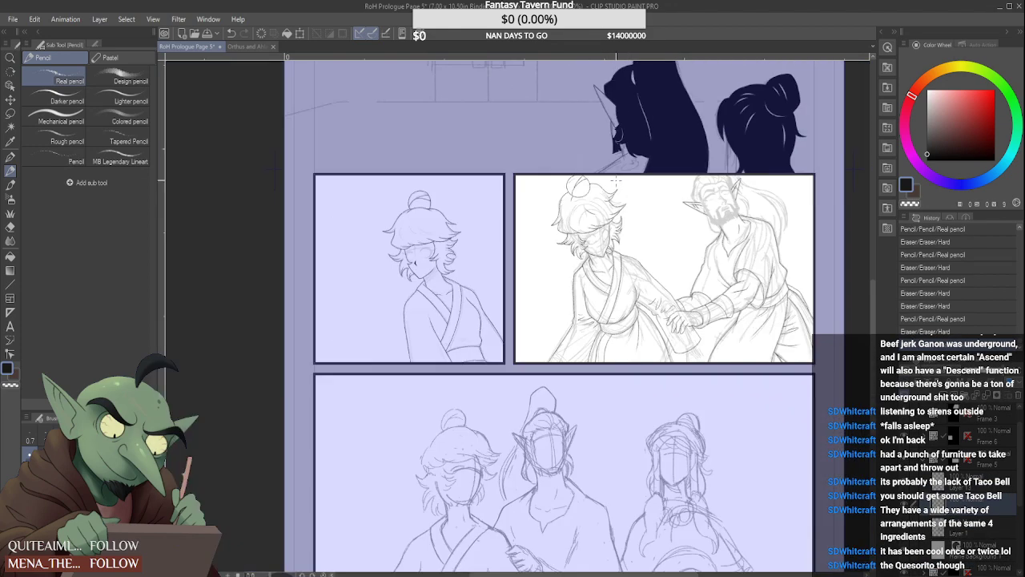
Erase the whole crown contour with its upper hair spike and clean up the bun outline where they joined
scroll(619, 217, up, 3)
mouse_move(609, 231)
mouse_down()
mouse_move(577, 273)
mouse_move(619, 277)
mouse_move(606, 287)
mouse_move(648, 271)
mouse_up()
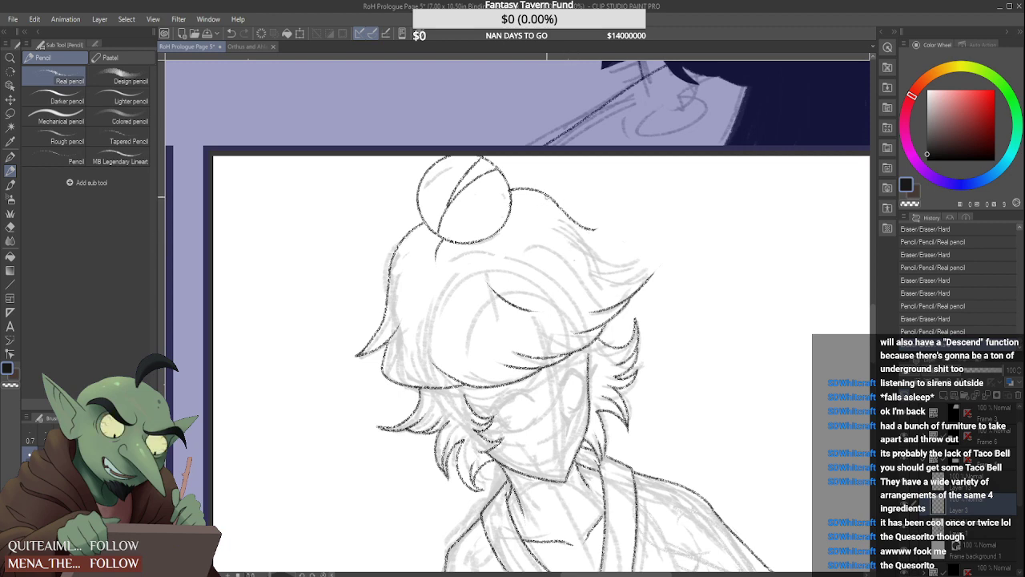
mouse_move(547, 197)
mouse_down()
mouse_move(586, 236)
mouse_move(597, 228)
mouse_up()
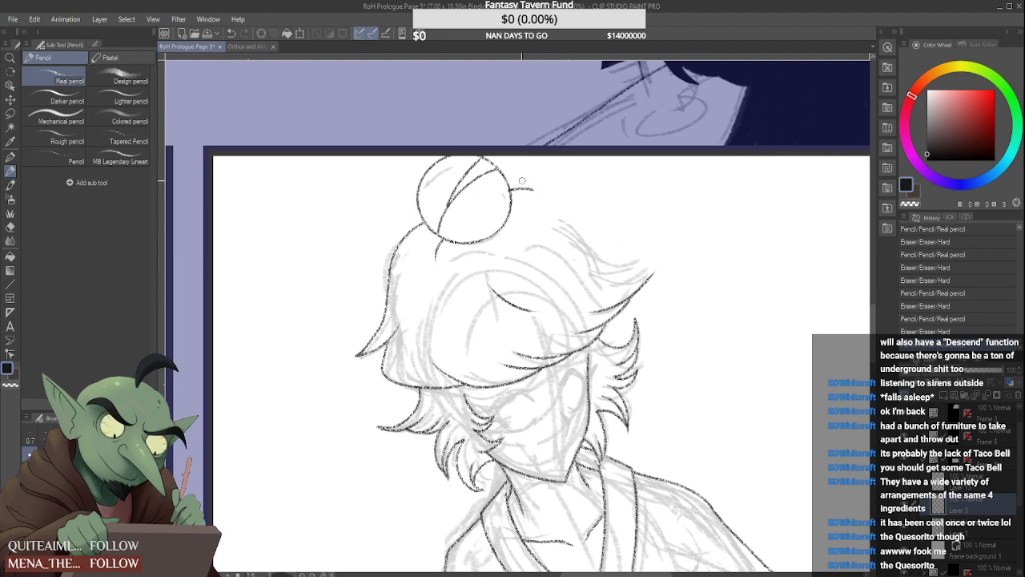
mouse_move(522, 184)
mouse_down()
mouse_move(508, 194)
mouse_move(535, 197)
mouse_up()
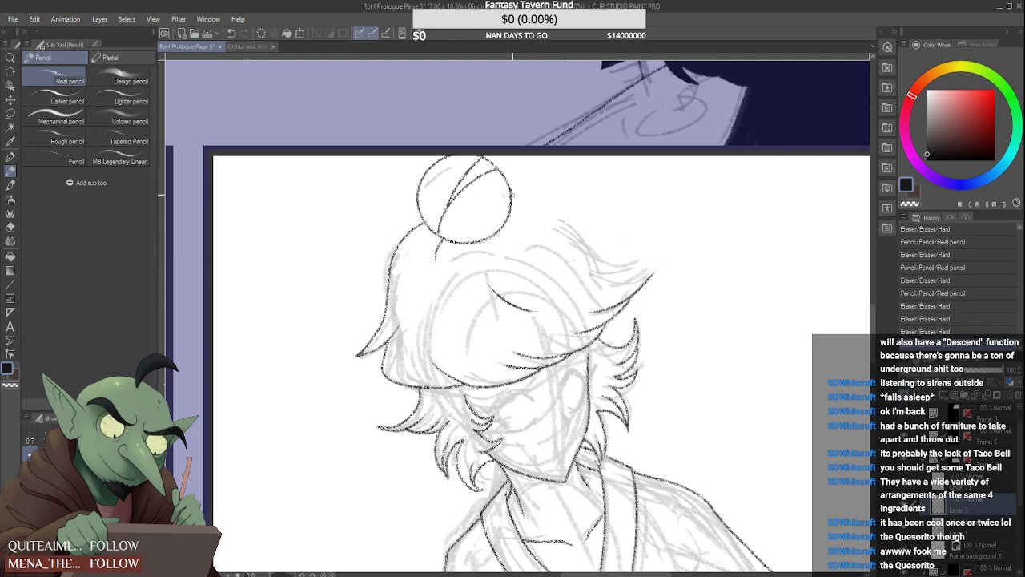
scroll(511, 193, up, 2)
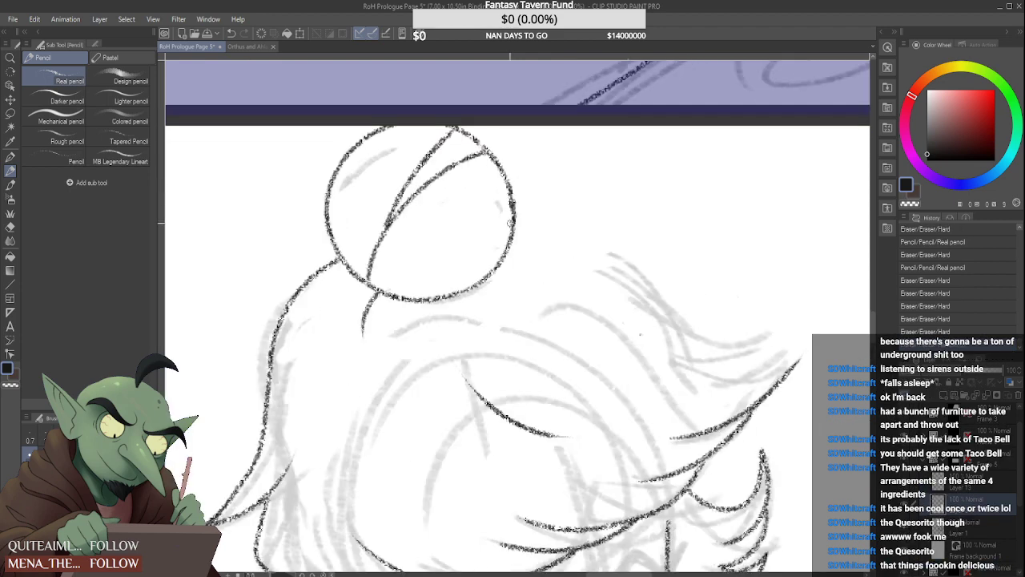
drag(512, 189, 505, 222)
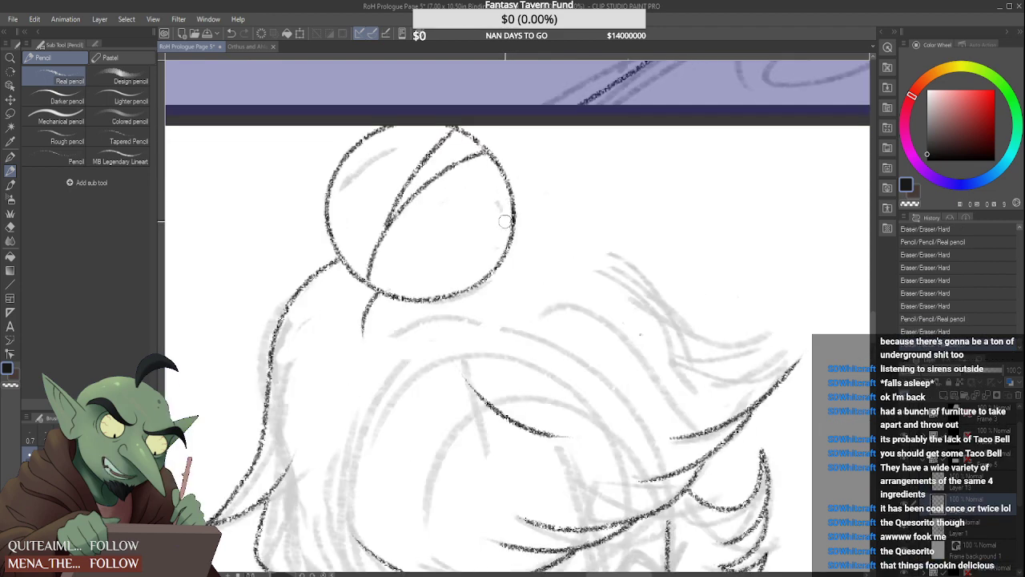
Try a short arched crown contour starting from the bun's right edge
scroll(503, 206, down, 3)
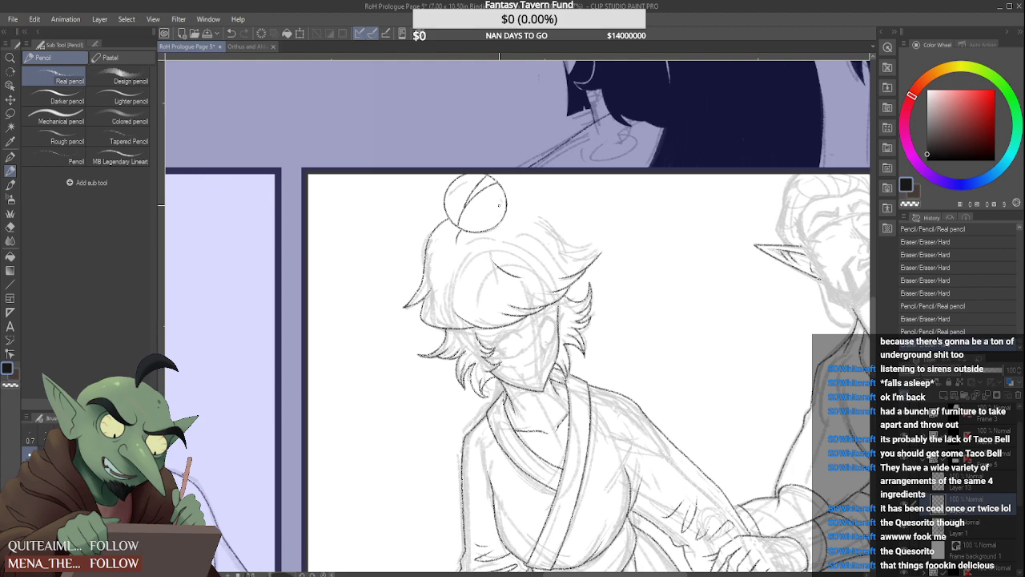
scroll(495, 211, down, 1)
scroll(465, 200, up, 2)
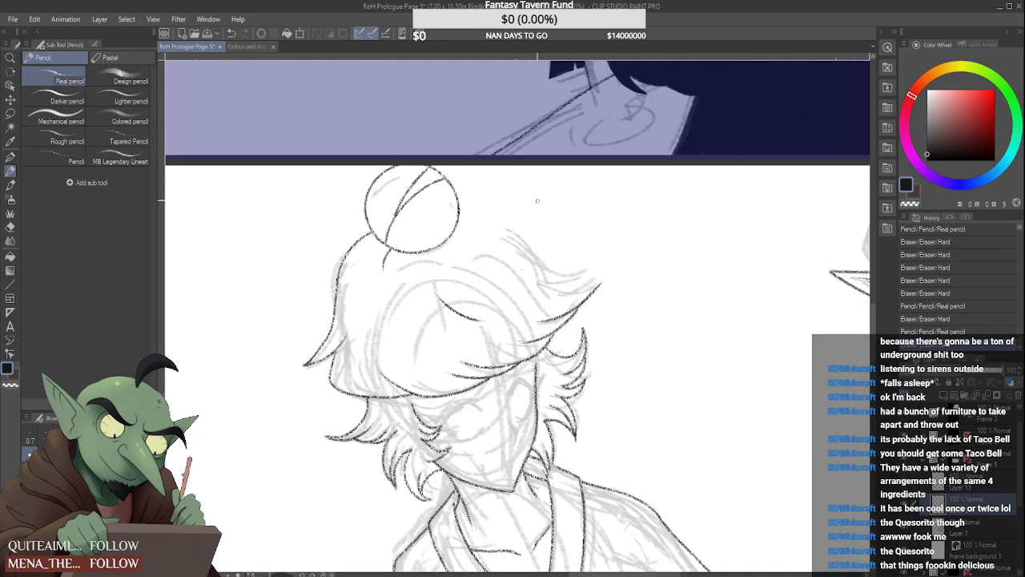
drag(460, 196, 513, 222)
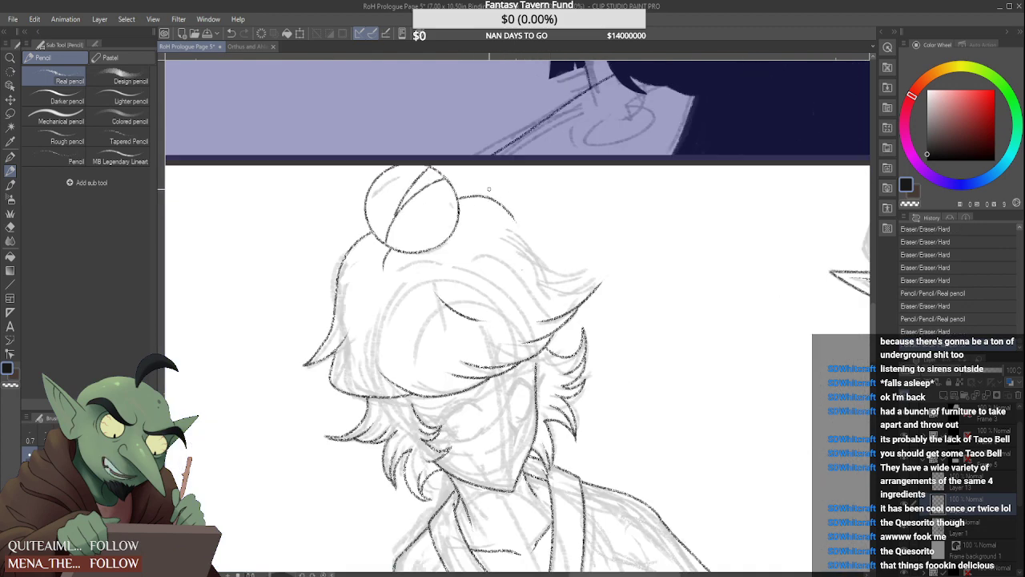
key(ctrl+z)
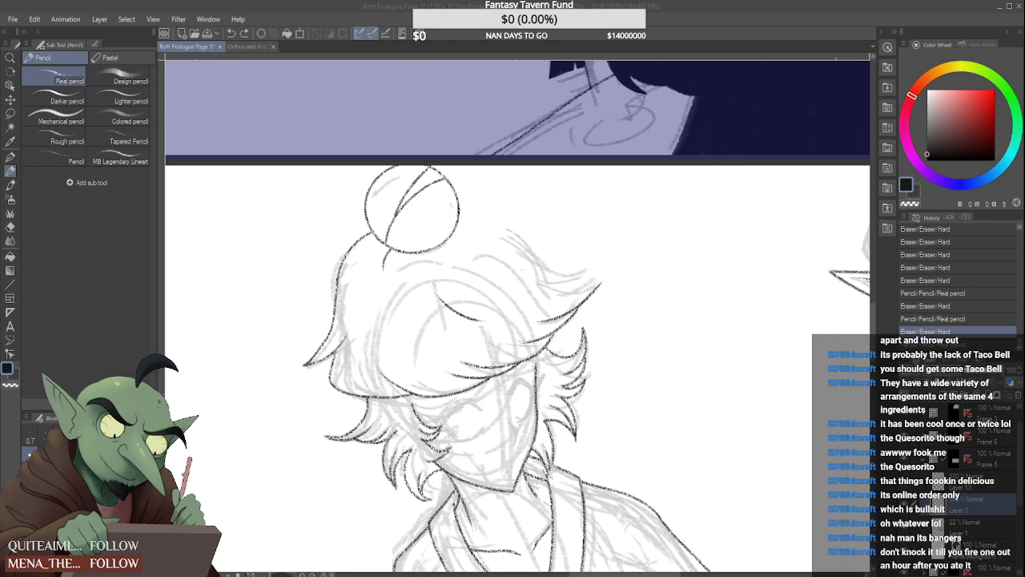
Extend the upper end of the face's right side line to meet the fringe edge
click(965, 10)
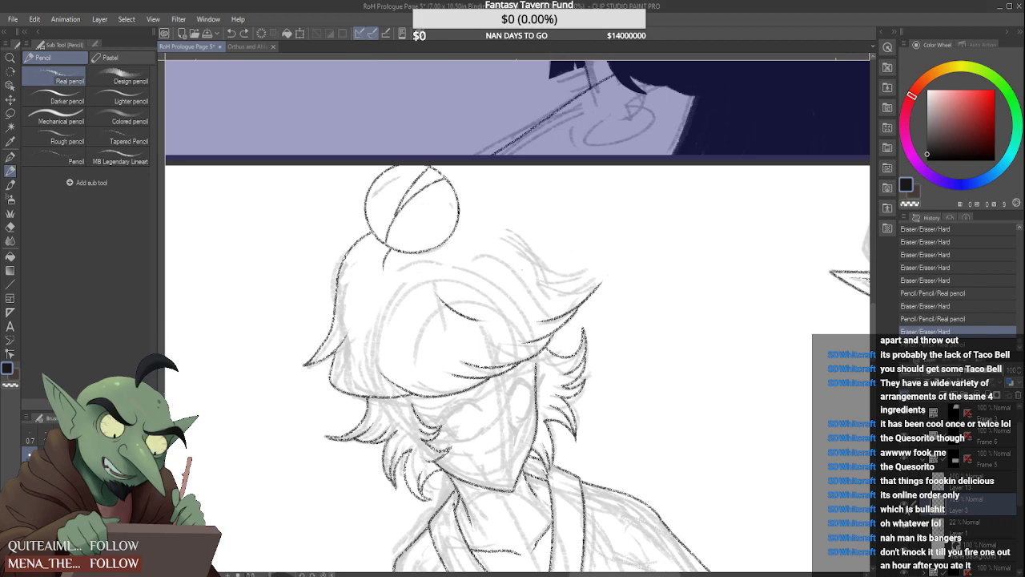
scroll(560, 365, down, 1)
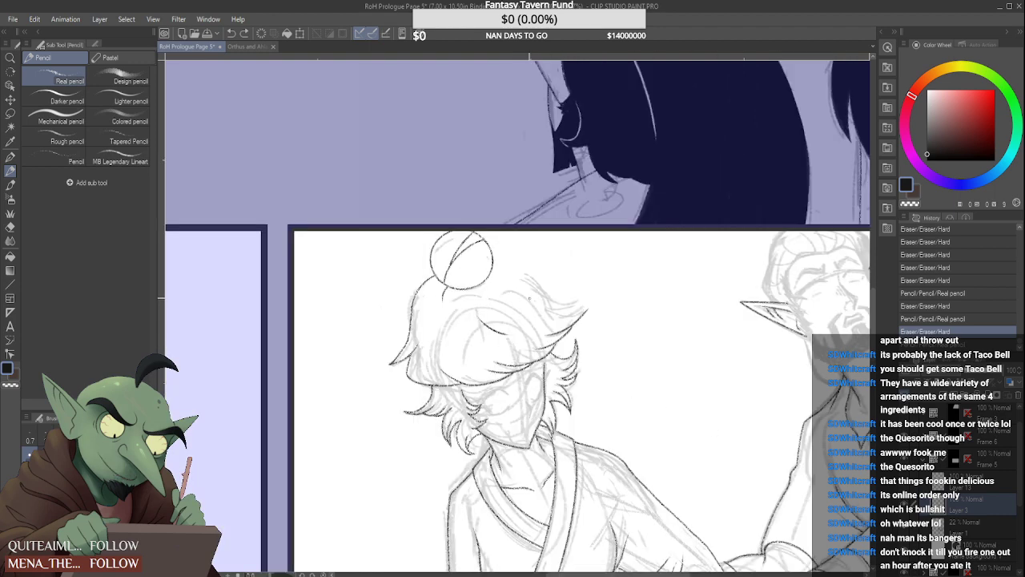
scroll(520, 316, down, 2)
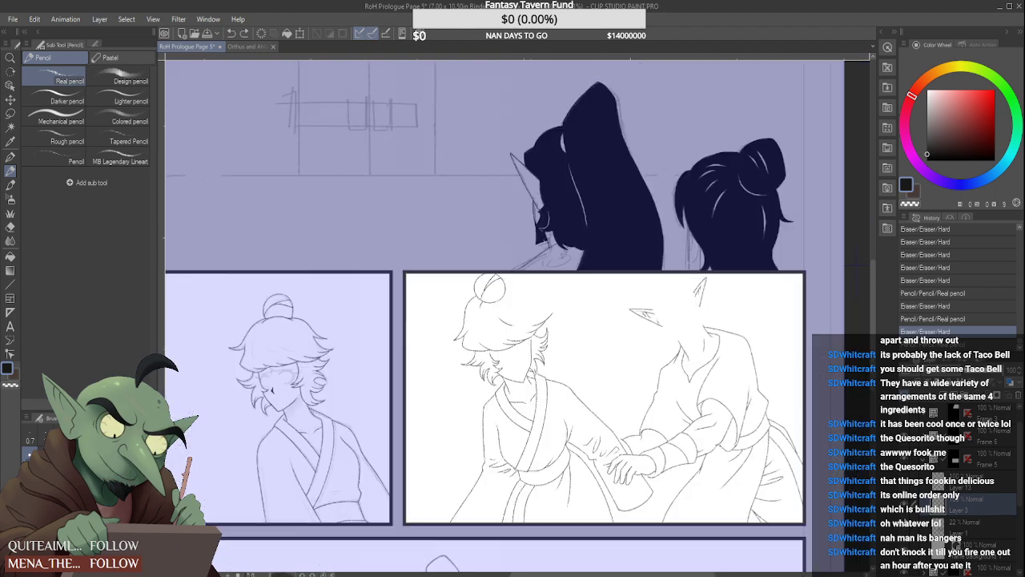
scroll(473, 295, up, 5)
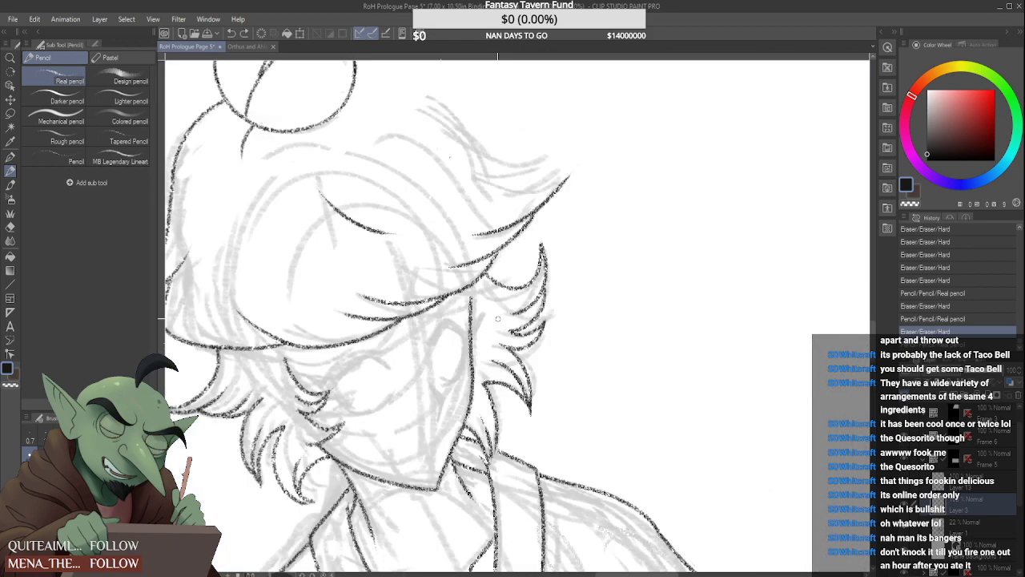
mouse_move(474, 294)
mouse_down()
mouse_move(479, 329)
mouse_move(469, 307)
mouse_up()
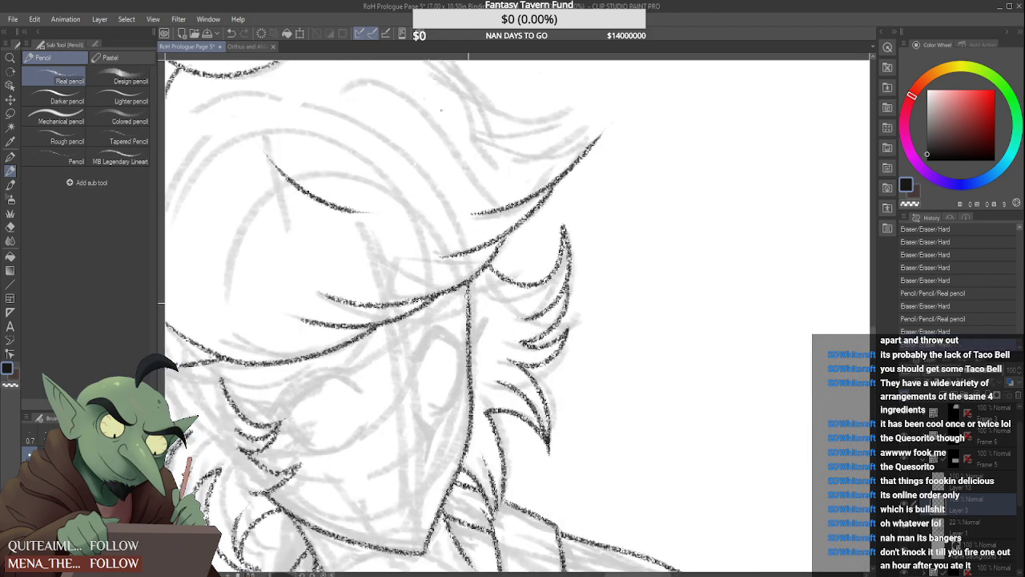
Hide the rough sketch layer and examine the clean line art across the page and on the bun-haired character
scroll(469, 296, down, 5)
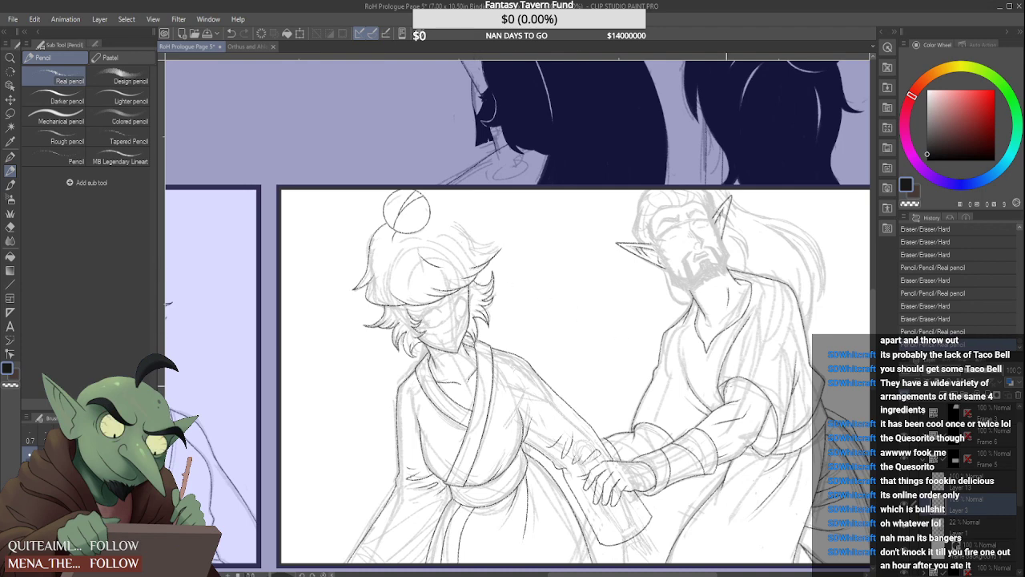
click(906, 528)
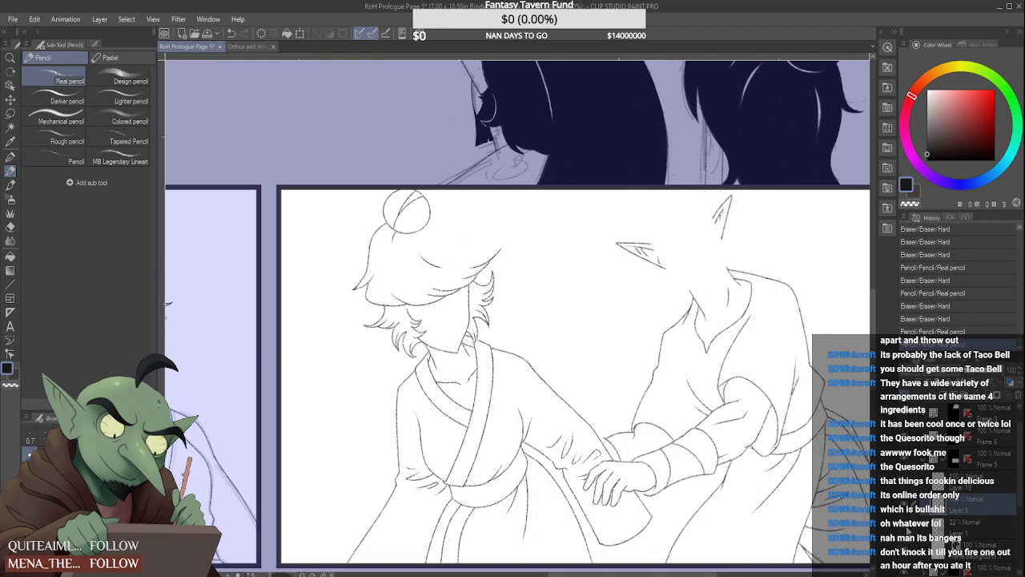
click(908, 531)
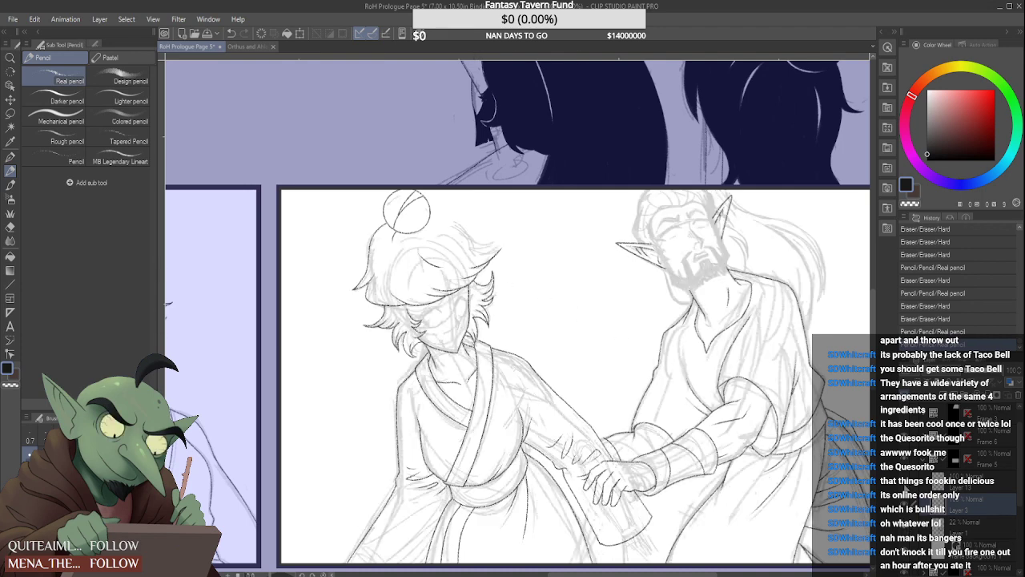
click(906, 529)
key(ctrl+minus)
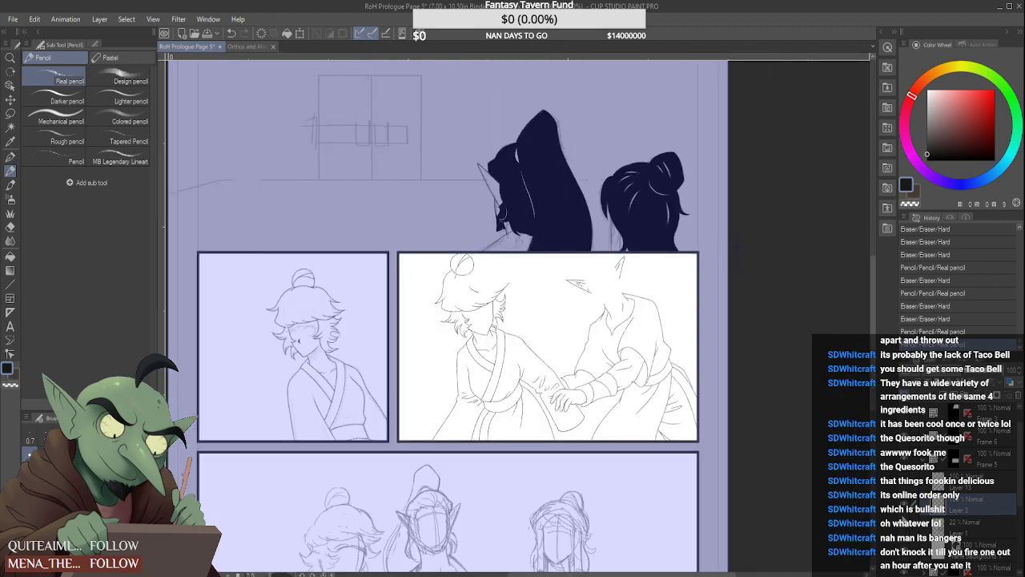
key(ctrl+minus)
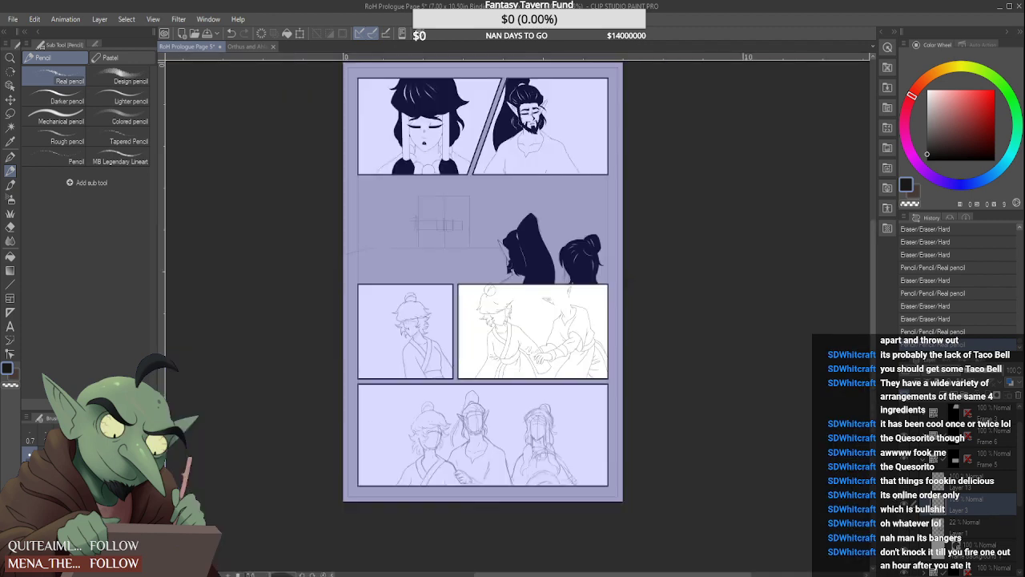
key(ctrl+plus)
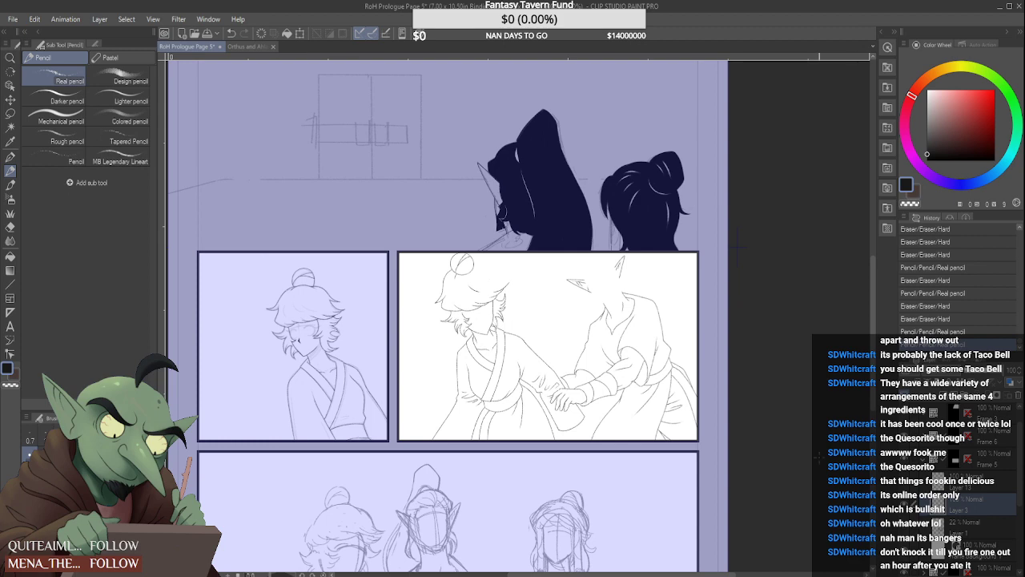
scroll(450, 310, up, 6)
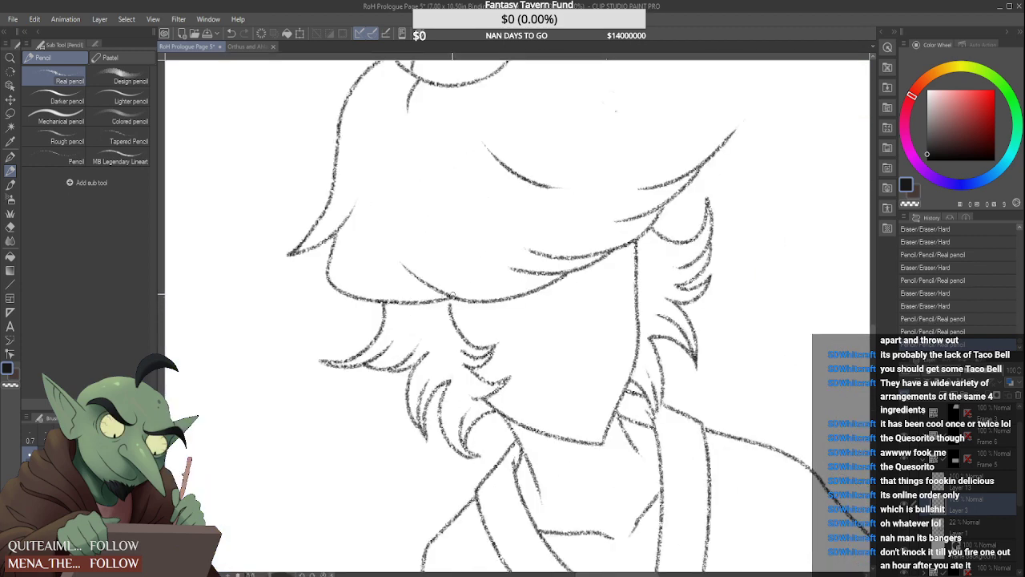
scroll(453, 278, down, 6)
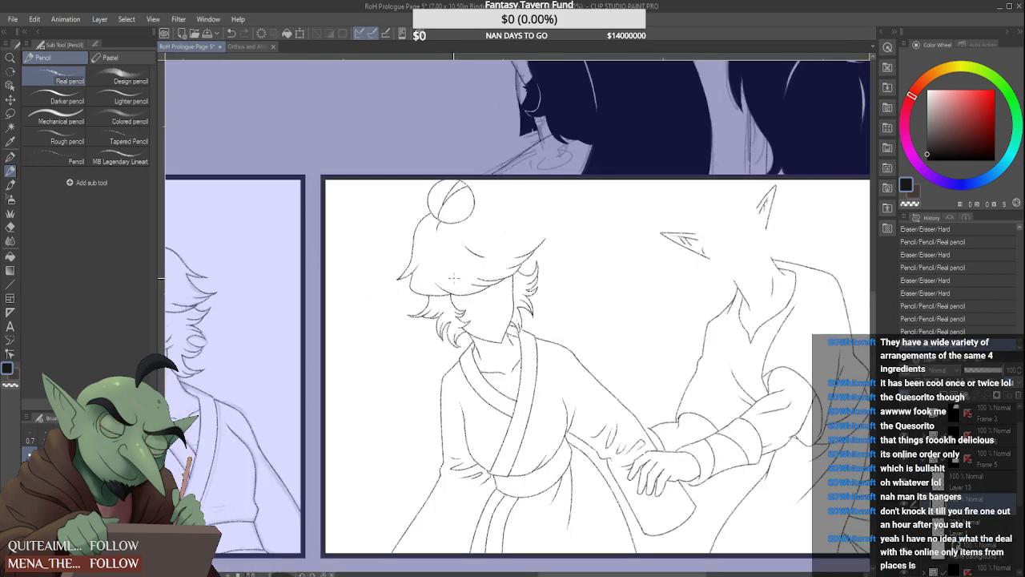
scroll(453, 278, up, 1)
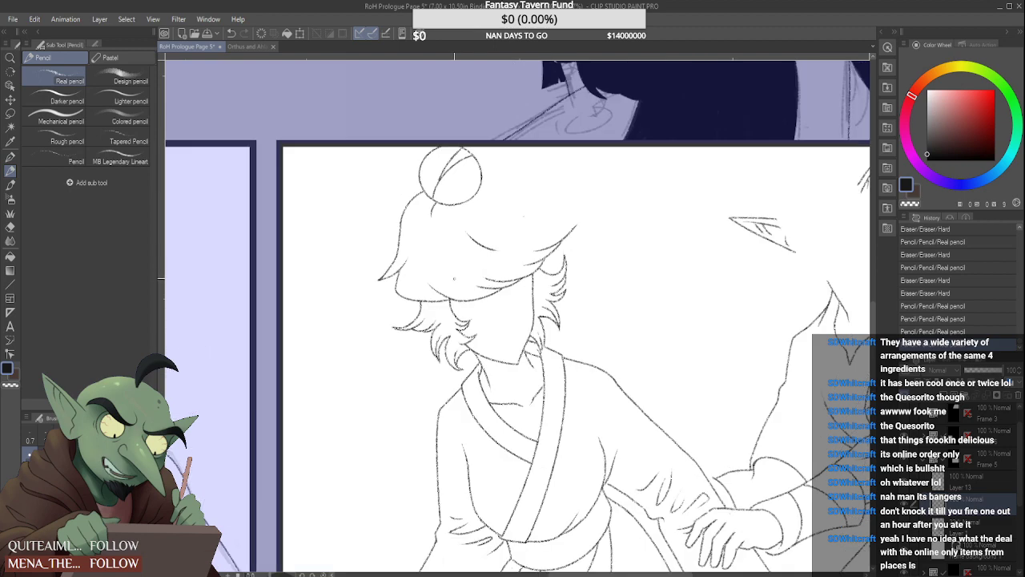
Redraw the outer line of the bun-haired character's left side lock so it starts farther out along the fringe
scroll(412, 316, up, 2)
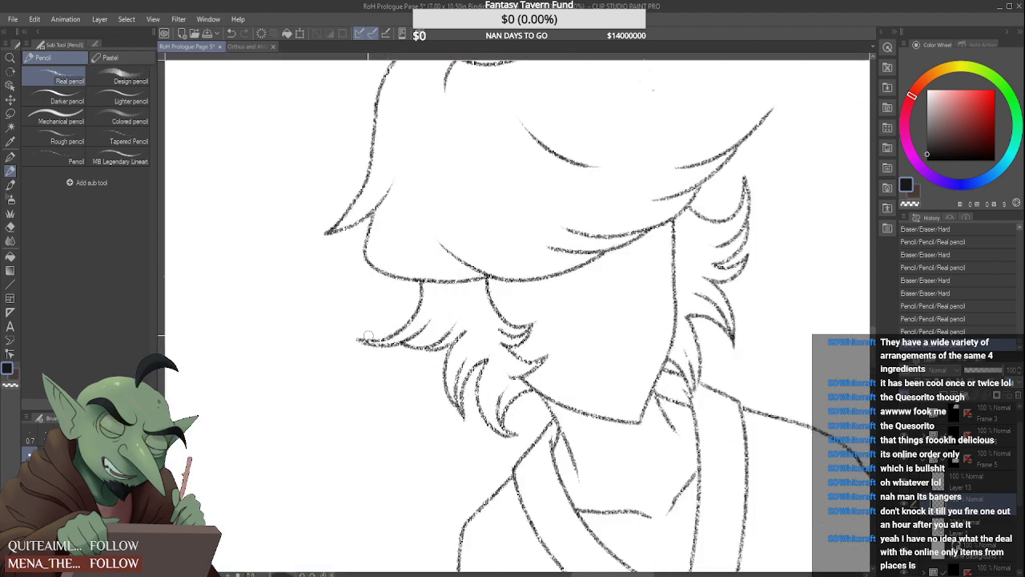
drag(417, 322, 422, 282)
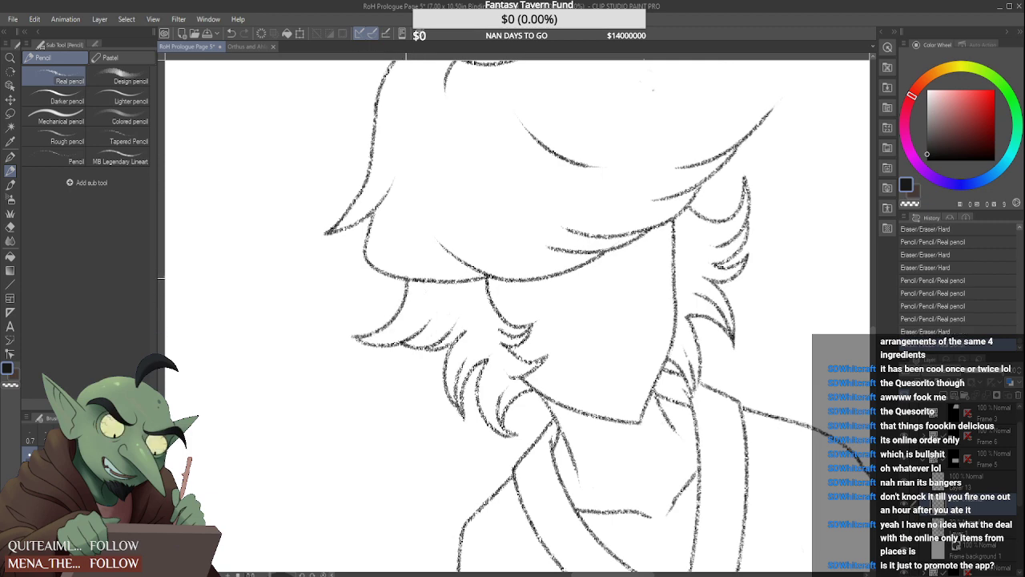
scroll(447, 269, down, 2)
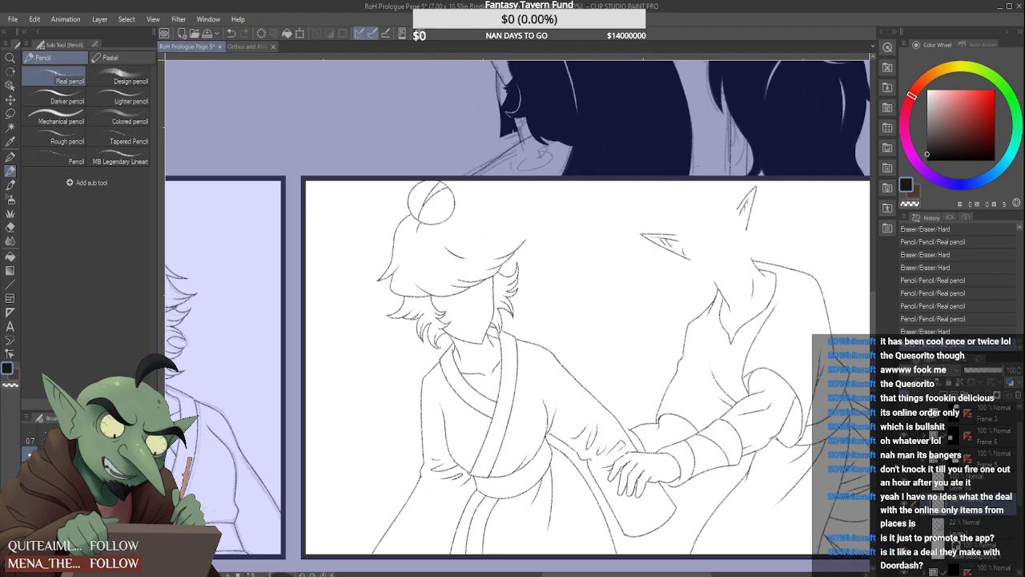
Show the rough sketch layer, change its opacity, and make the line art layer Layer 3 active
click(905, 528)
click(977, 524)
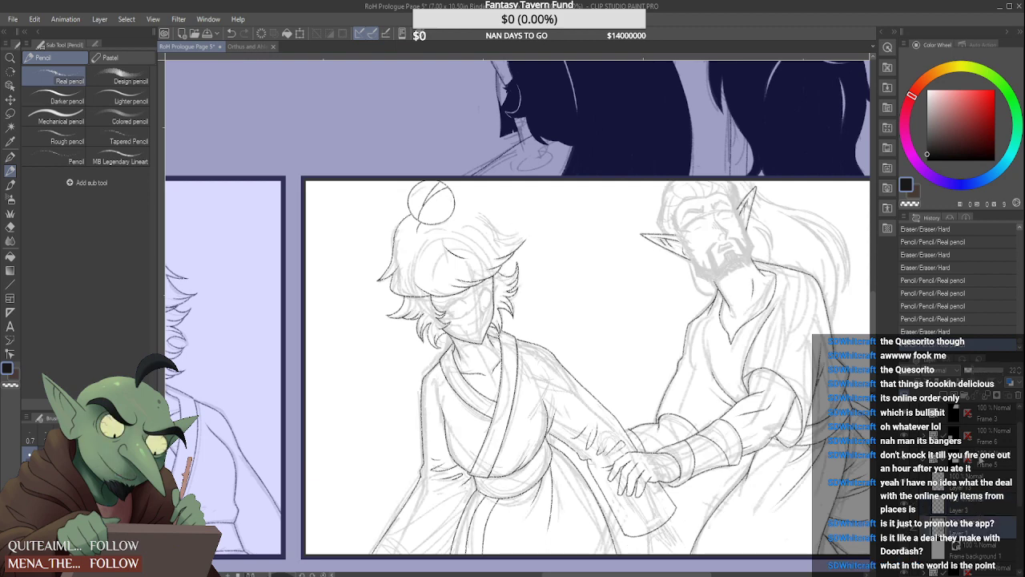
click(970, 372)
click(968, 486)
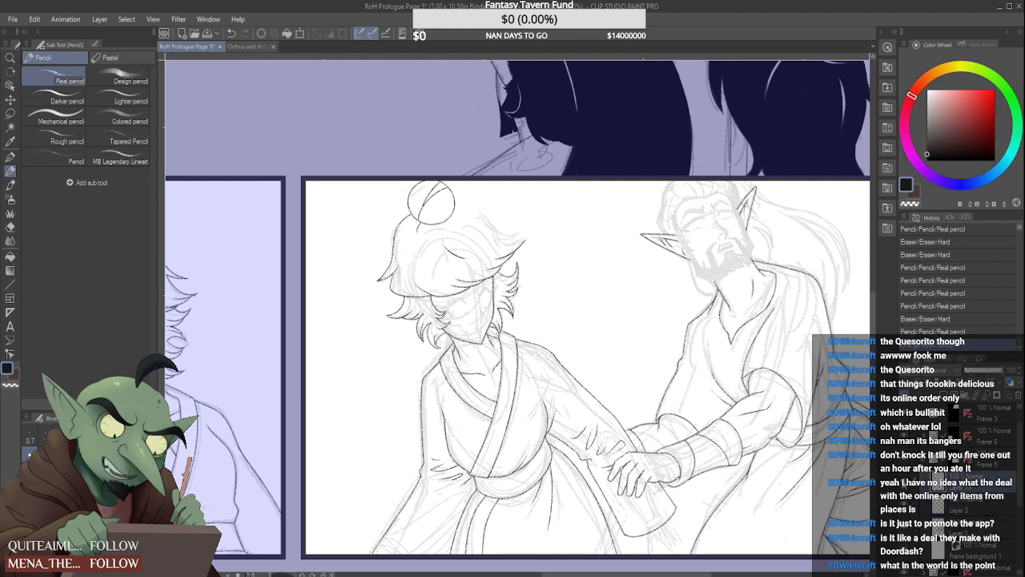
click(905, 483)
click(905, 483)
click(906, 504)
click(906, 504)
Draw the crown contour from the bun's right edge, sweeping down and out into a pointed upper hair spike
scroll(463, 185, up, 4)
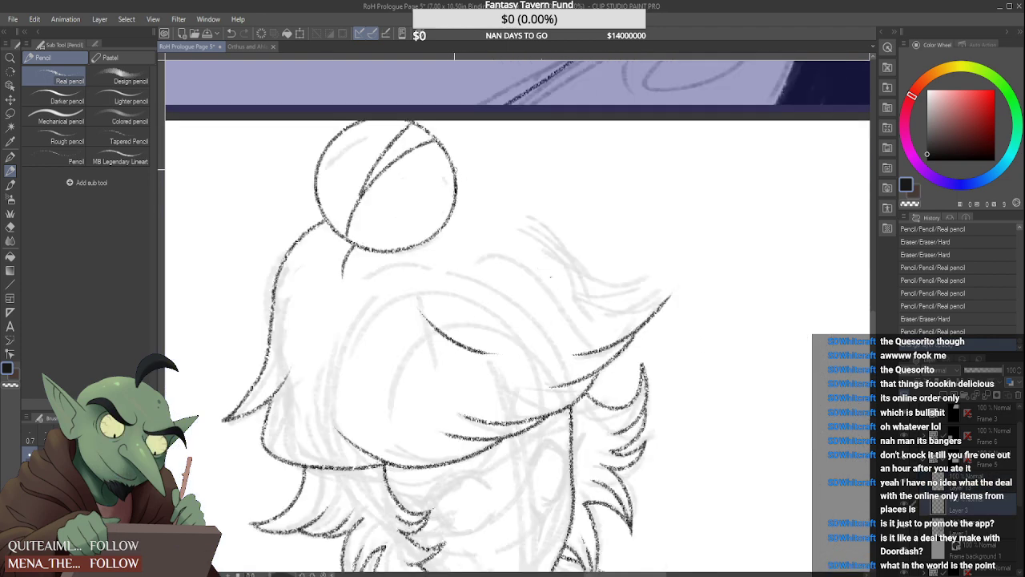
mouse_move(454, 168)
mouse_down()
mouse_move(486, 169)
mouse_move(539, 210)
mouse_up()
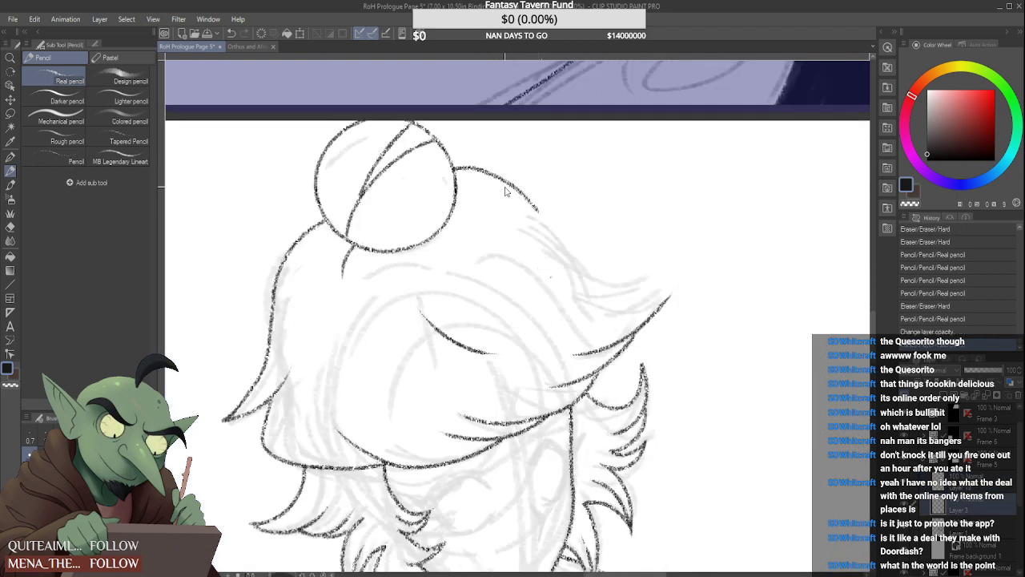
key(ctrl+z)
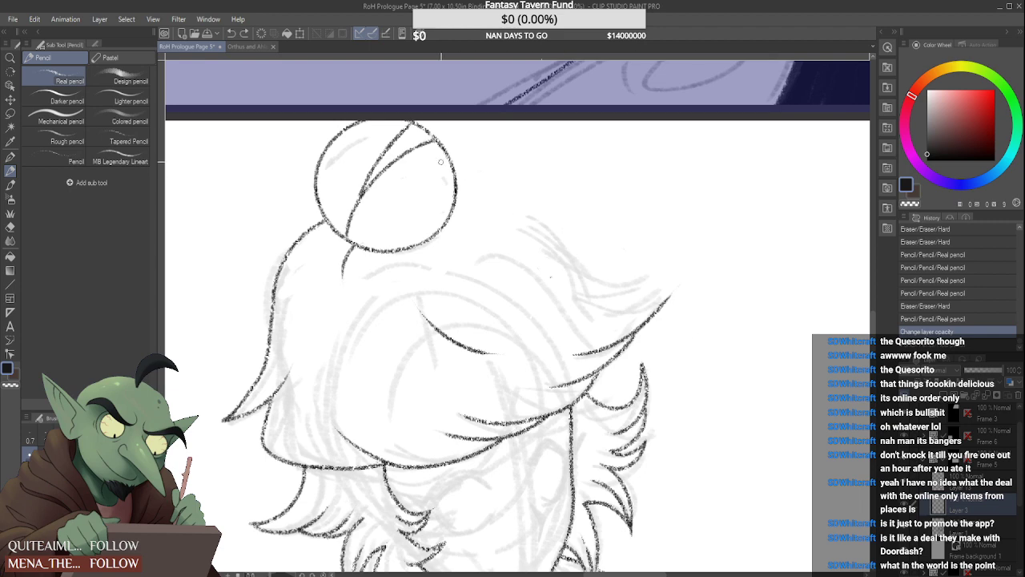
mouse_move(454, 168)
mouse_down()
mouse_move(531, 194)
mouse_move(578, 242)
mouse_move(665, 238)
mouse_move(620, 280)
mouse_up()
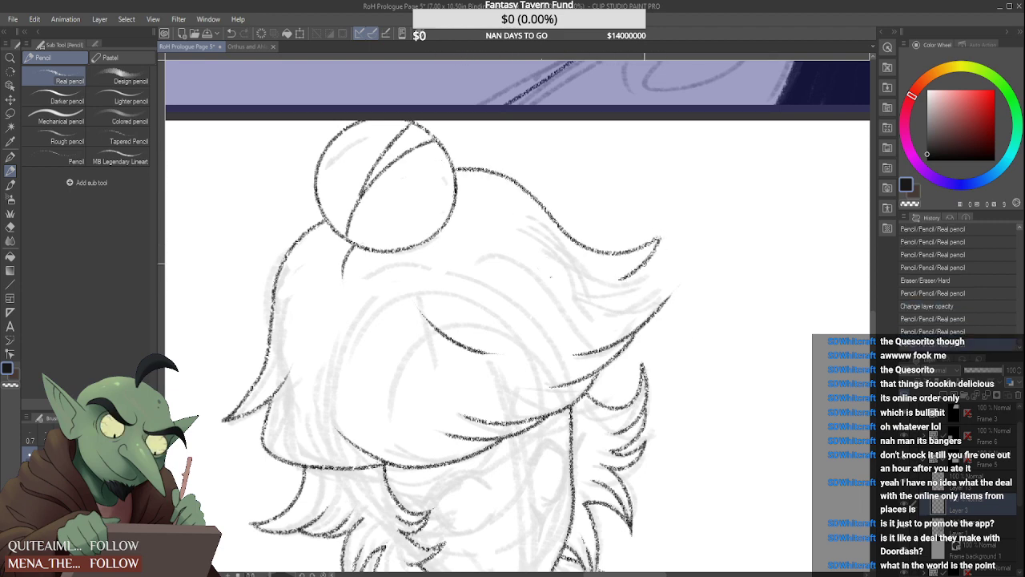
Draw the underside of the upper hair spike and the top edge of the second spike below it
key(ctrl+z)
mouse_move(658, 239)
mouse_down()
mouse_move(567, 286)
mouse_move(685, 298)
mouse_up()
key(ctrl+z)
mouse_move(594, 290)
mouse_down()
mouse_move(687, 281)
mouse_move(654, 301)
mouse_up()
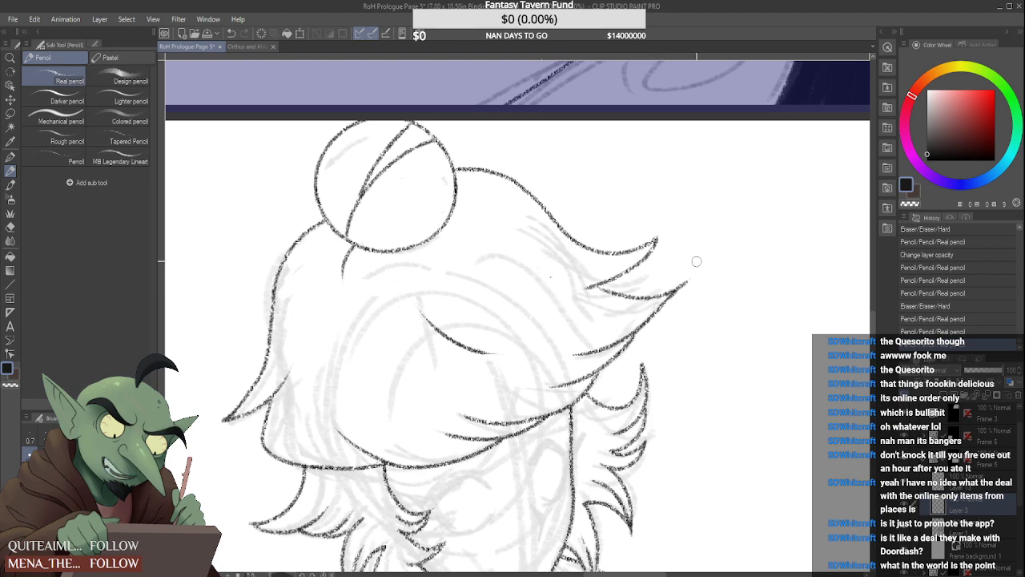
Thicken and sharpen the second spike's tip where its upper and lower lines meet
scroll(685, 289, up, 5)
key(ctrl+z)
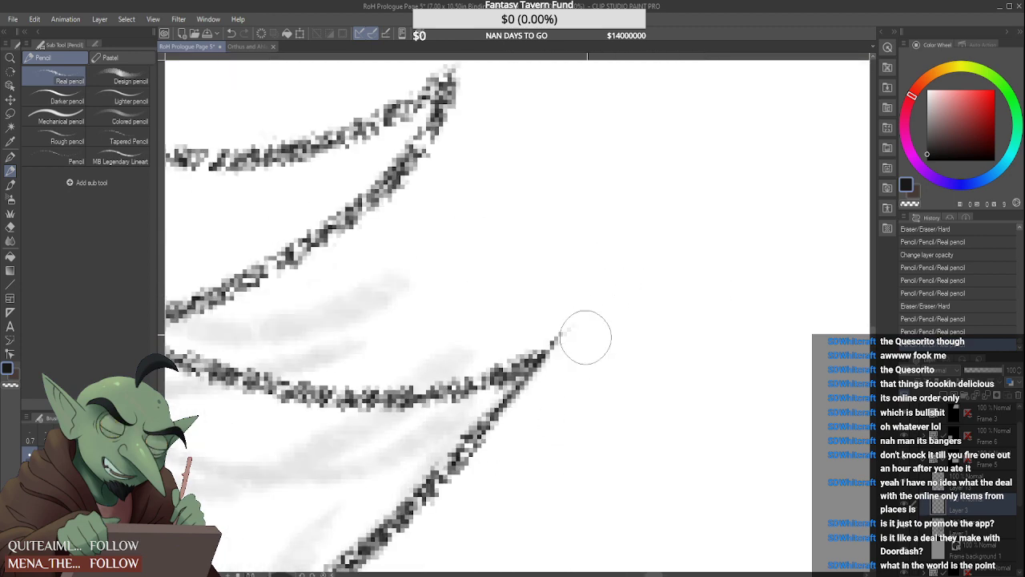
drag(484, 430, 554, 343)
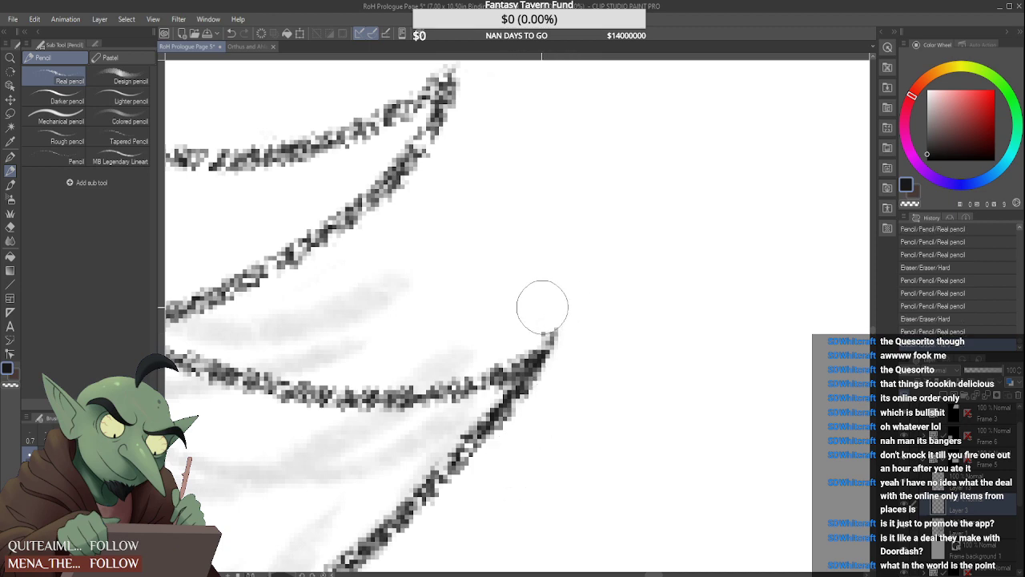
scroll(593, 290, down, 6)
Extend the upper spike's underside line inward over the hair with a tapered end
scroll(536, 324, up, 2)
mouse_move(515, 274)
mouse_down()
mouse_move(518, 286)
mouse_move(586, 243)
mouse_move(608, 212)
mouse_move(500, 273)
mouse_up()
key(ctrl+z)
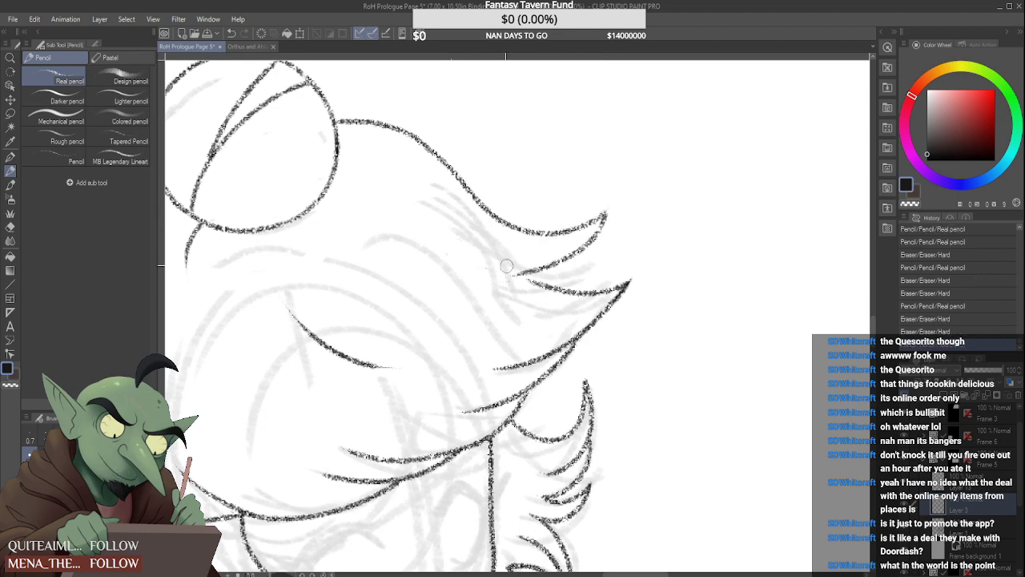
scroll(497, 268, up, 2)
mouse_move(514, 271)
mouse_down()
mouse_move(616, 243)
mouse_move(697, 172)
mouse_move(697, 154)
mouse_move(432, 285)
mouse_up()
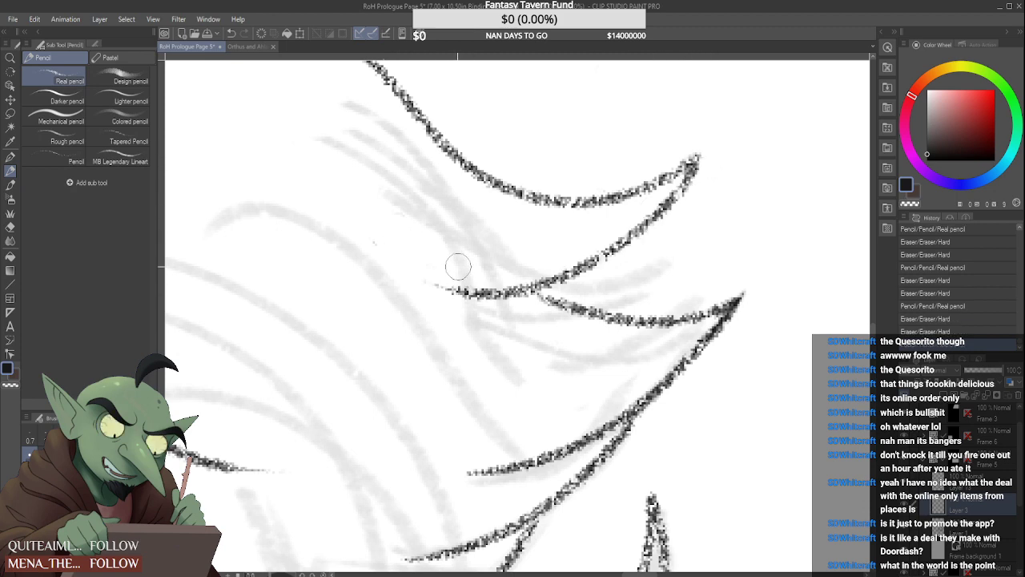
scroll(424, 256, down, 5)
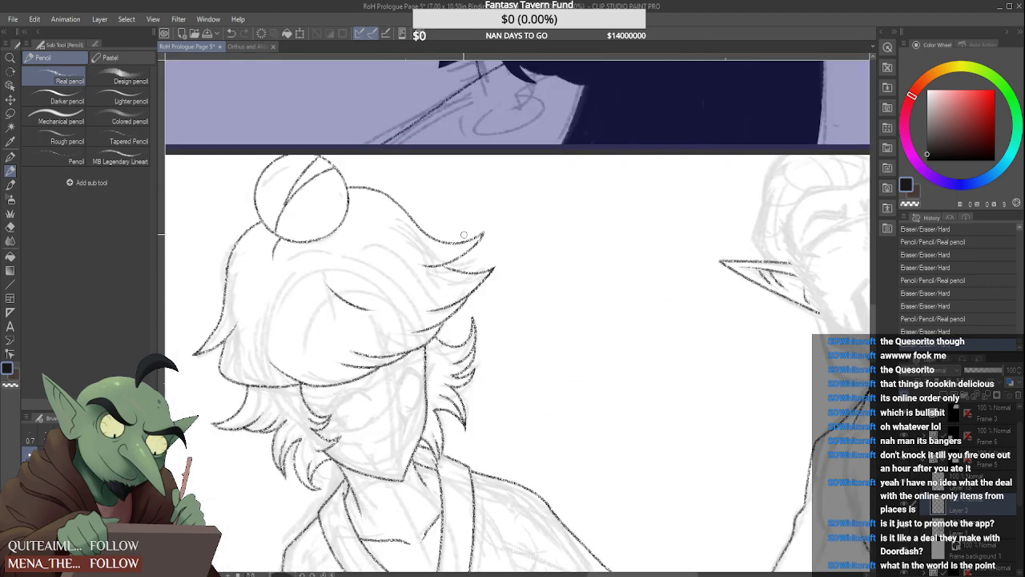
Extend the second spike's top edge inward so it joins the upper spike's underside
scroll(456, 253, up, 1)
scroll(454, 254, up, 2)
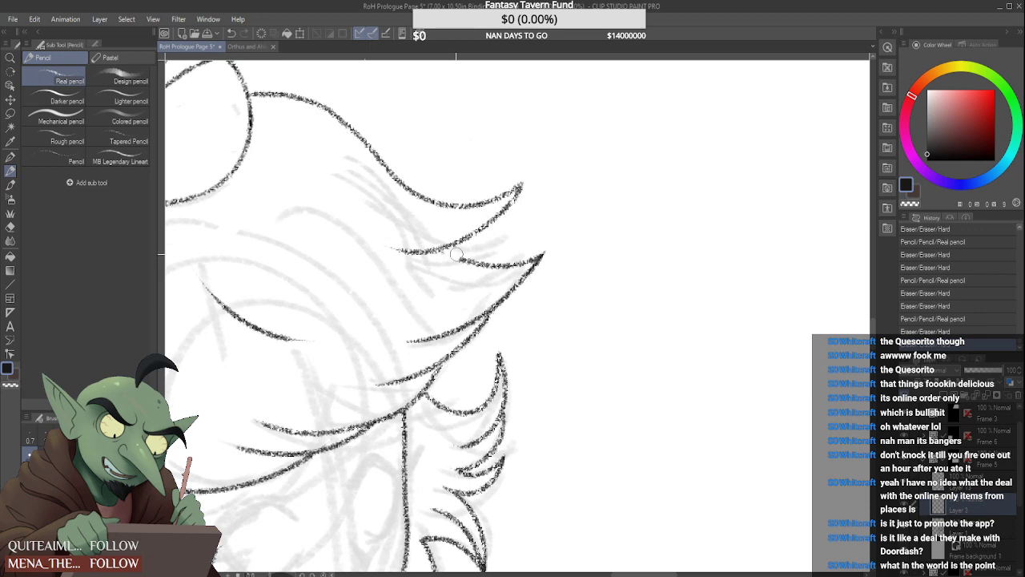
scroll(436, 253, up, 1)
drag(434, 250, 468, 272)
key(ctrl+z)
key(ctrl+z)
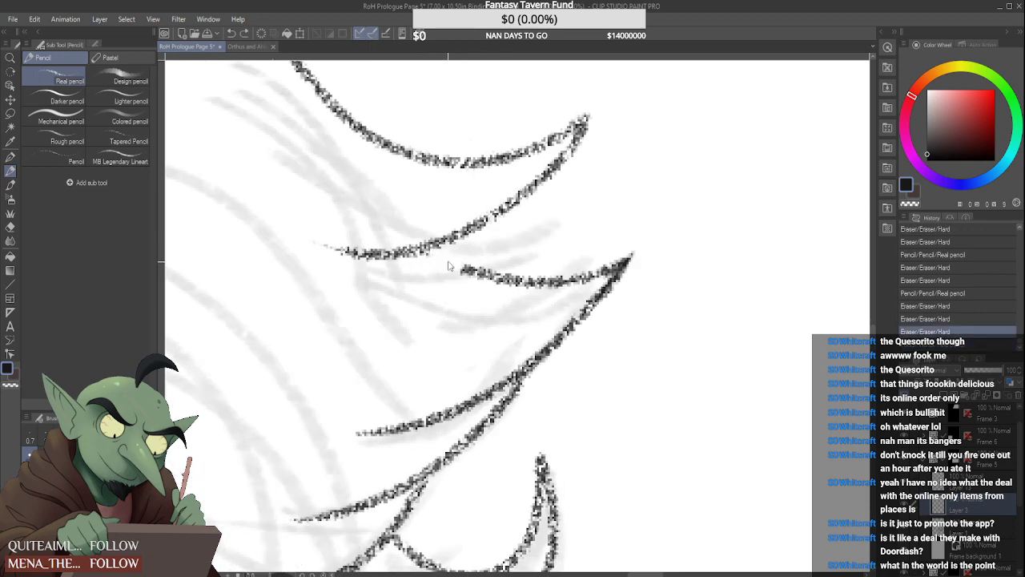
drag(424, 245, 484, 273)
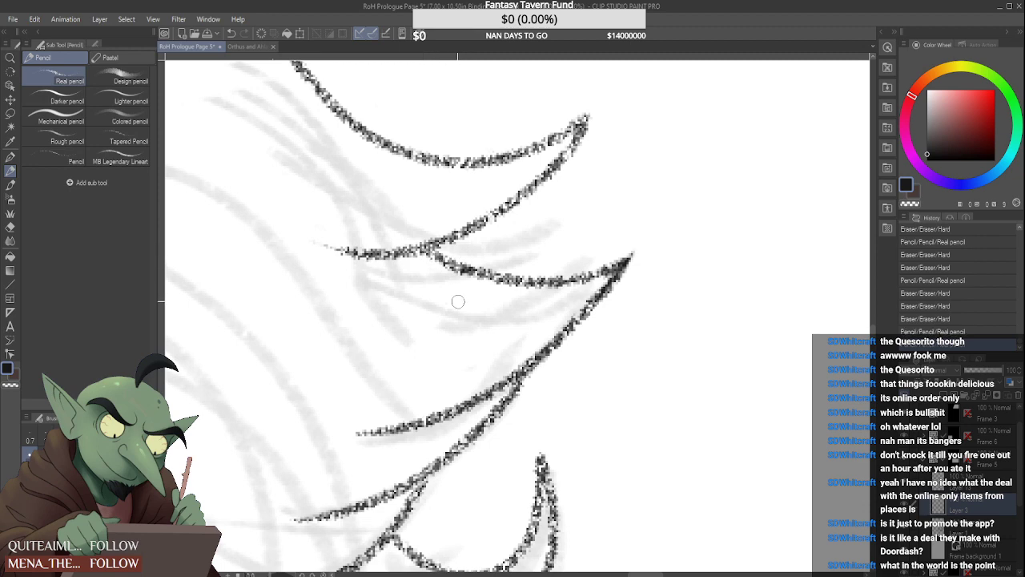
Touch up the thin spot in the bun outline's upper right edge
scroll(446, 300, down, 2)
scroll(473, 264, down, 2)
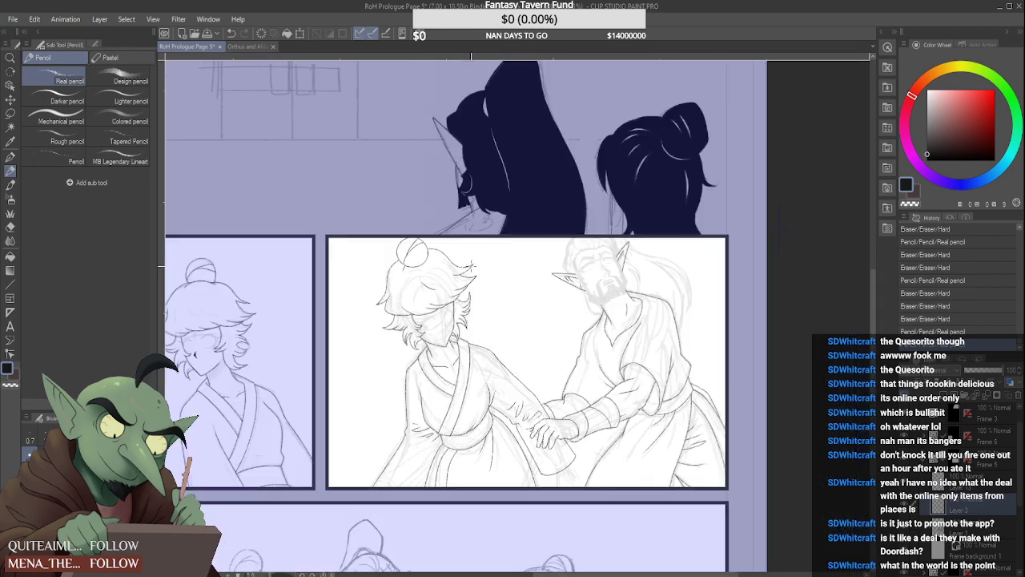
scroll(473, 255, up, 2)
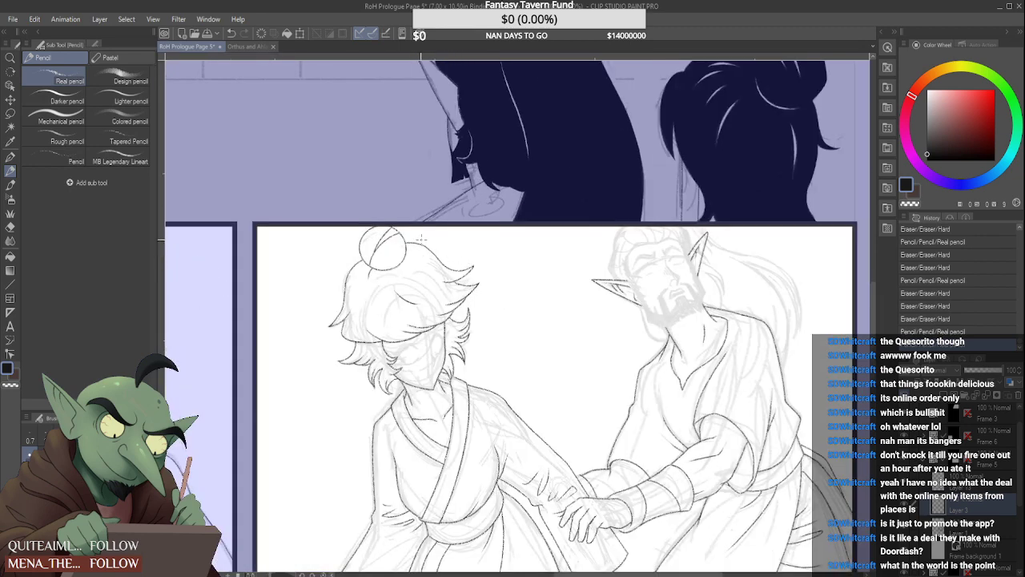
scroll(419, 238, up, 3)
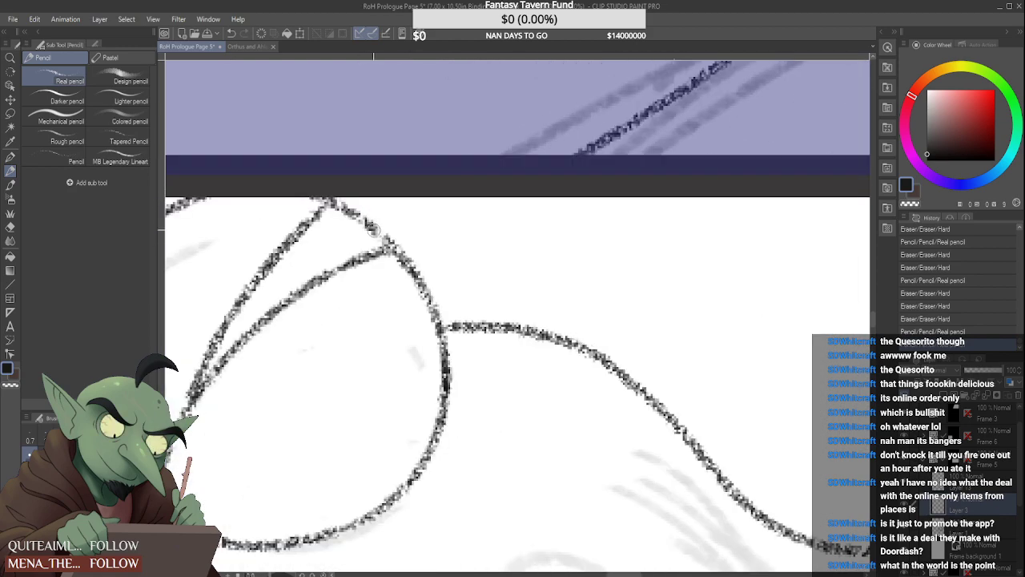
scroll(378, 234, down, 3)
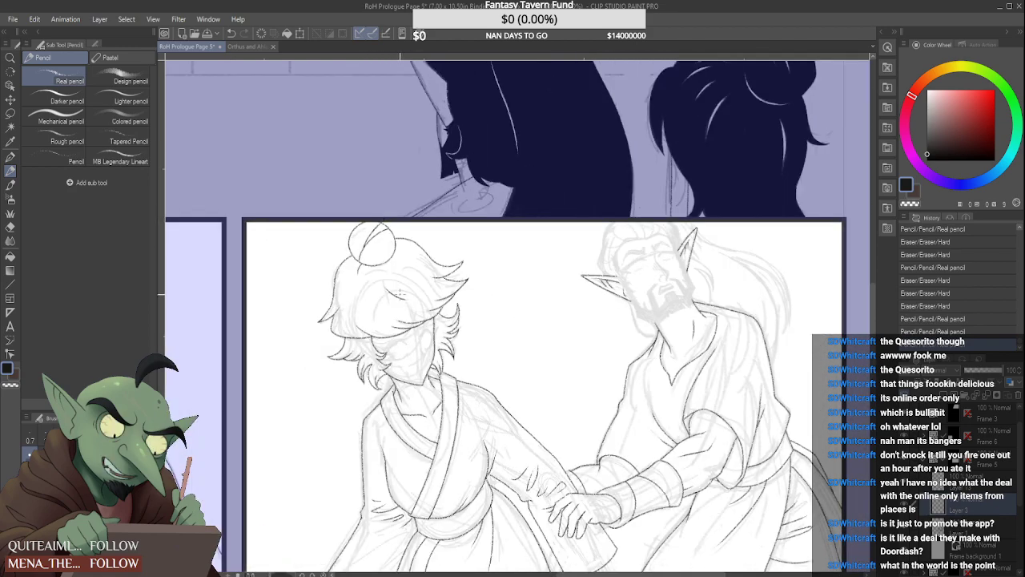
Erase the upper spike's tip and redraw it shorter with a sharper point
scroll(449, 284, up, 3)
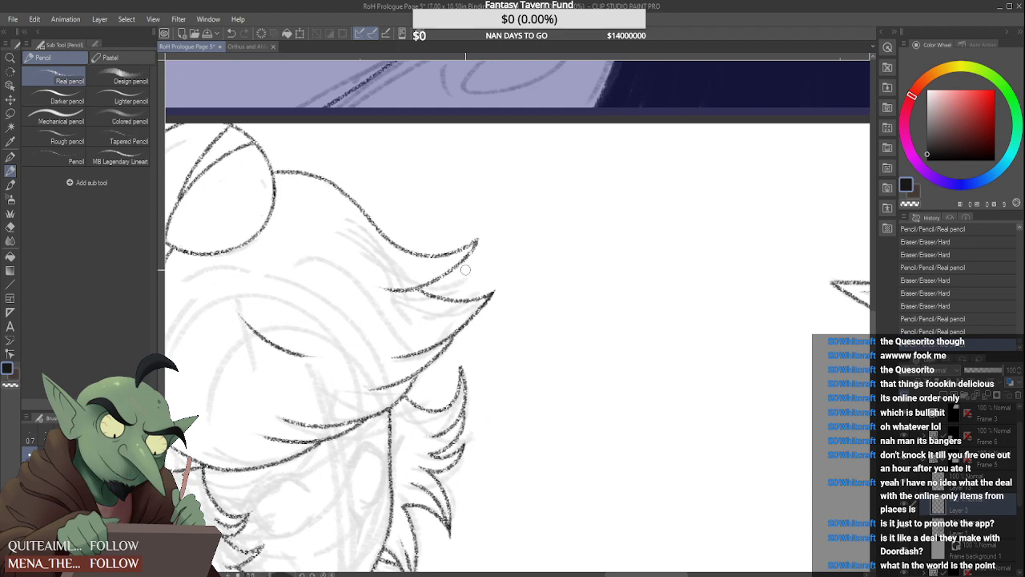
scroll(466, 270, up, 1)
drag(456, 266, 483, 232)
scroll(467, 247, up, 2)
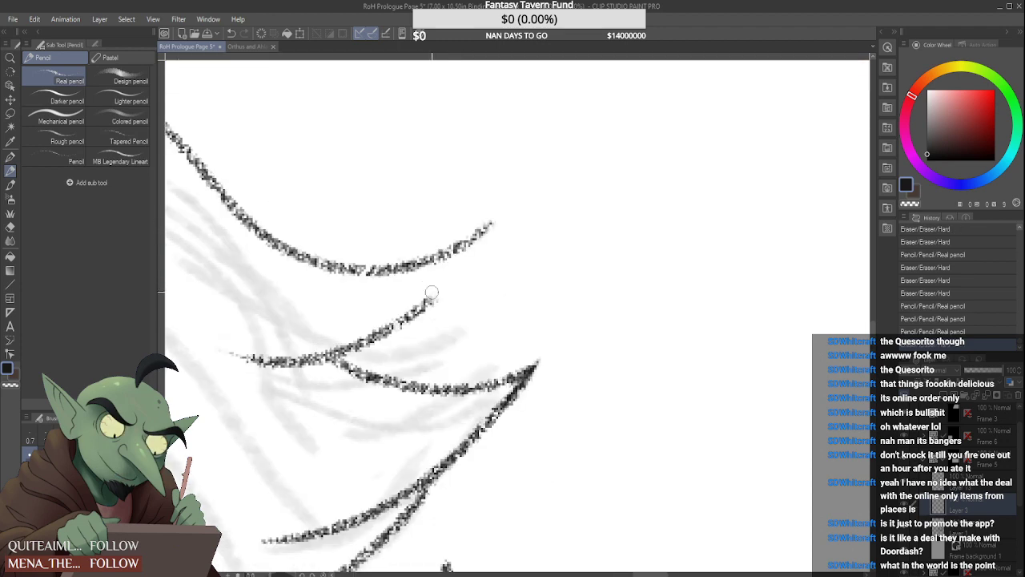
drag(430, 295, 483, 230)
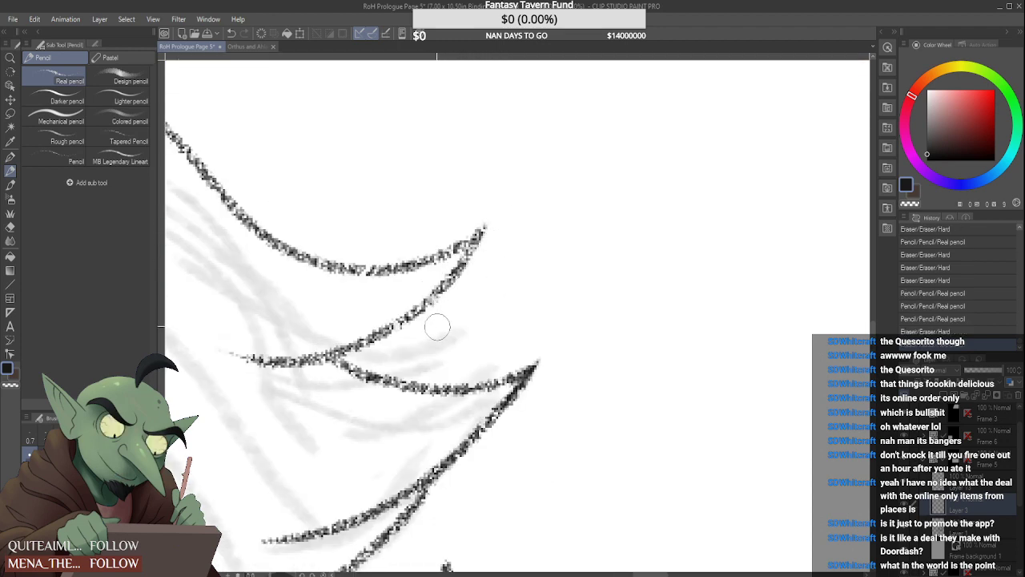
scroll(437, 326, down, 6)
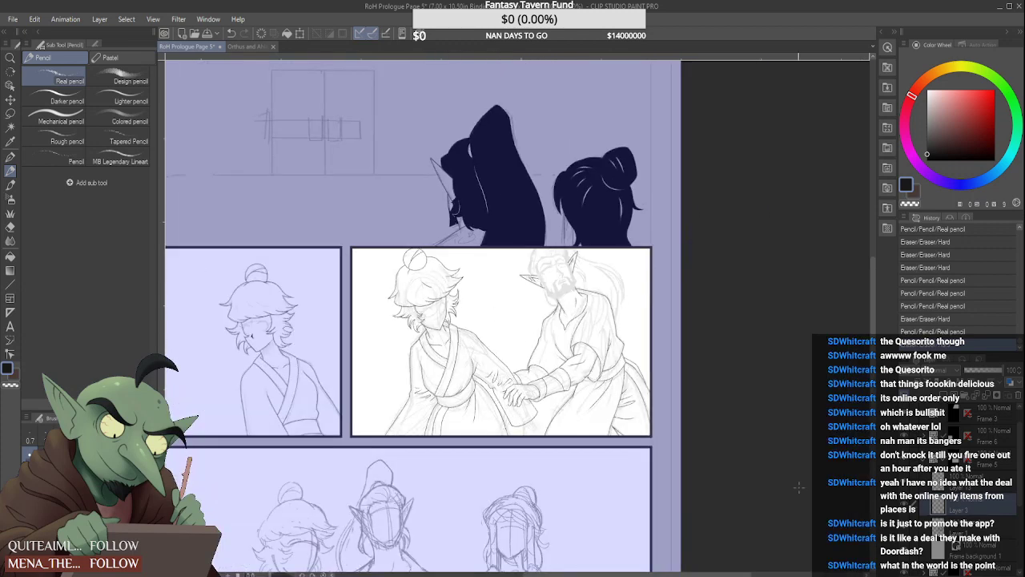
Hide the rough sketch layer and flip the canvas horizontally to check the line art across the page
click(908, 529)
key(ctrl+minus)
key(ctrl+plus)
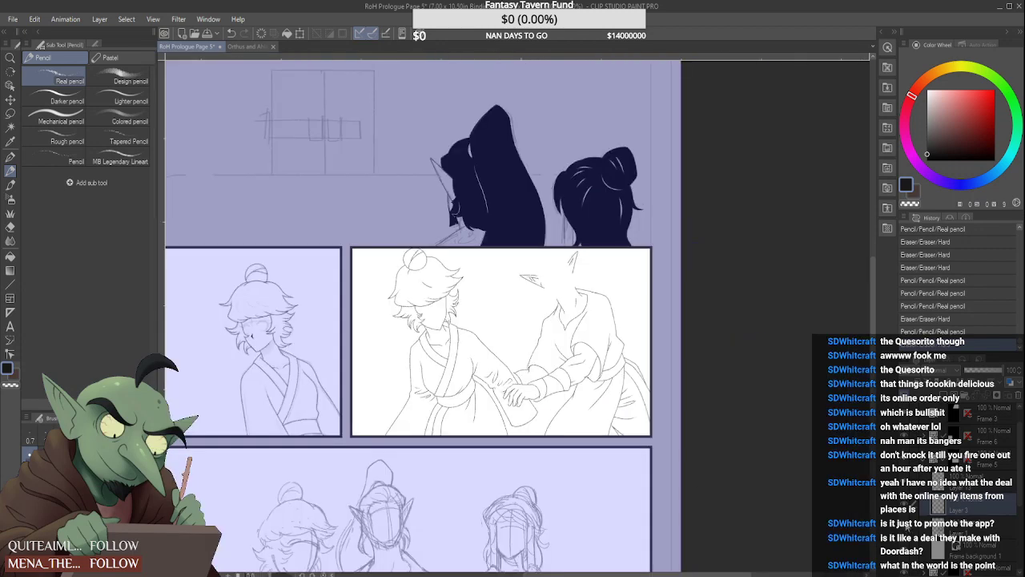
key(ctrl+minus)
click(35, 19)
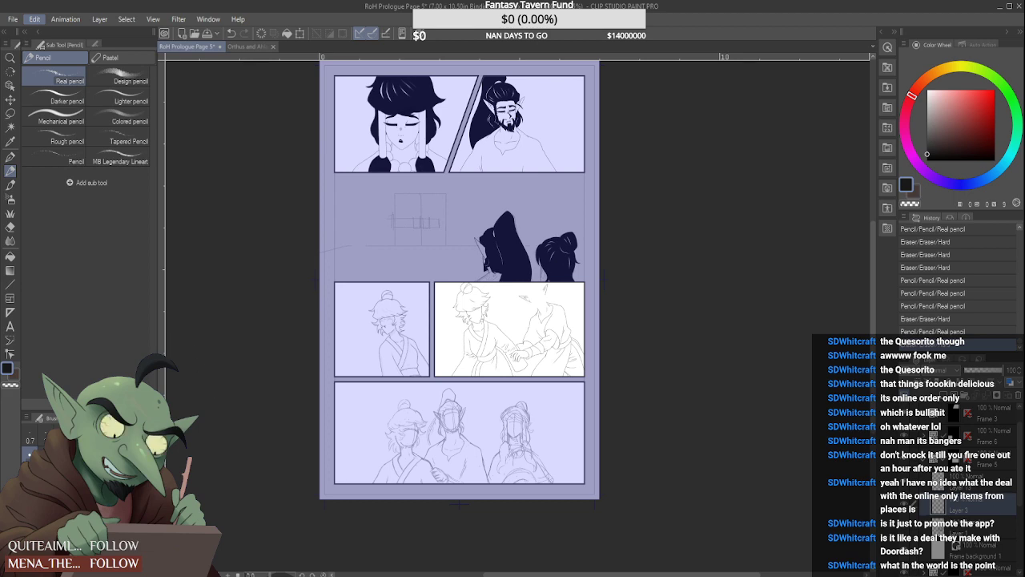
key(h)
scroll(509, 352, up, 3)
scroll(517, 280, down, 3)
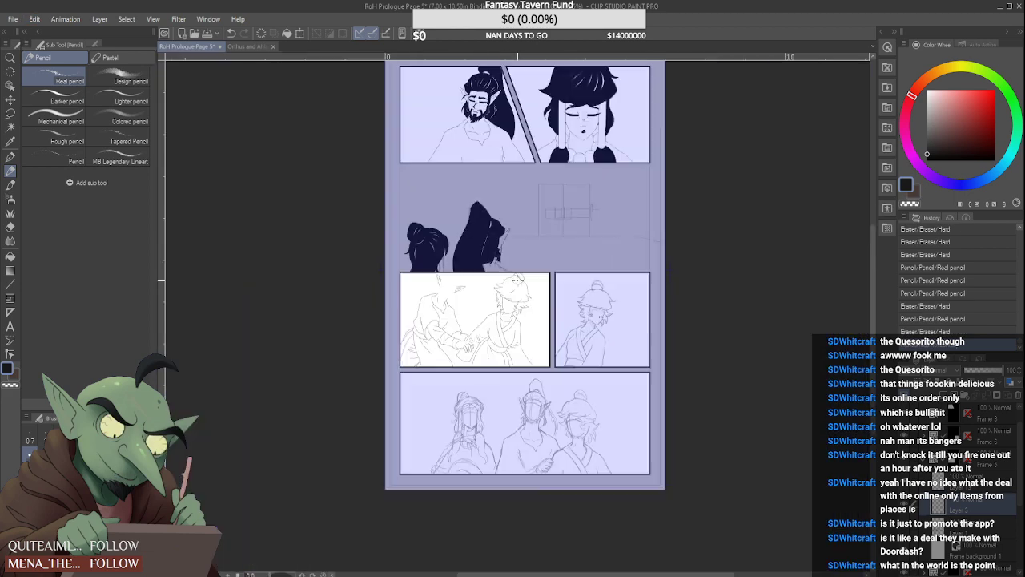
scroll(513, 281, up, 3)
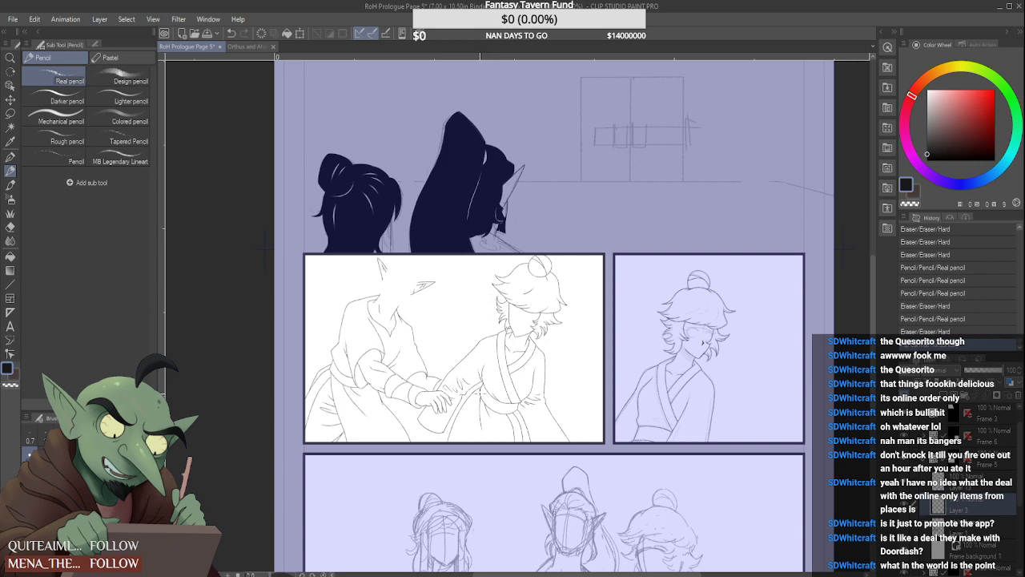
Erase the hanging sleeve's bottom edge below the clasped hands and trim its side line on Layer 13
scroll(443, 432, up, 5)
mouse_move(447, 423)
mouse_down()
mouse_move(420, 426)
mouse_move(363, 393)
mouse_up()
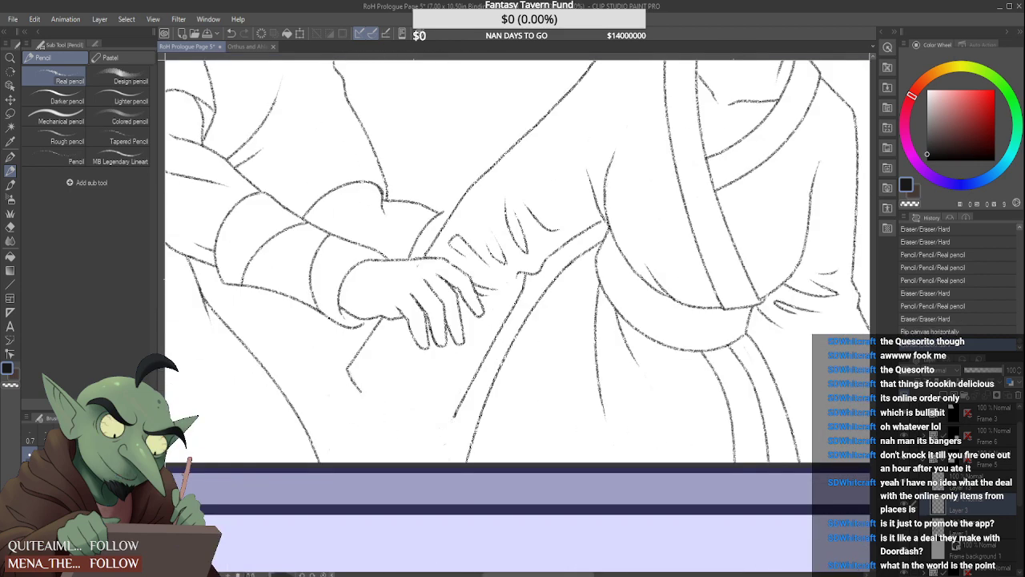
drag(337, 365, 354, 377)
click(970, 506)
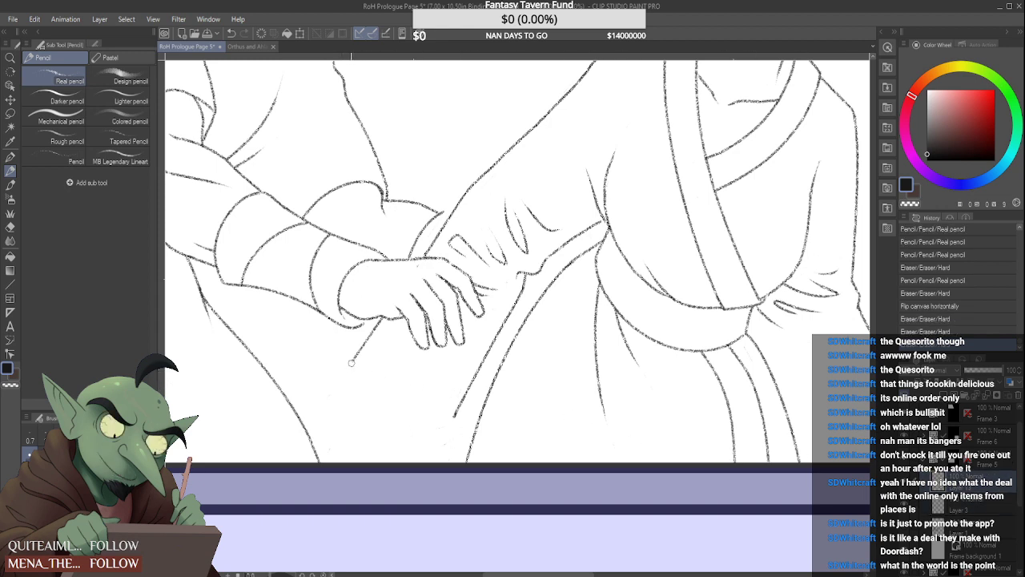
drag(351, 362, 354, 367)
drag(446, 411, 451, 414)
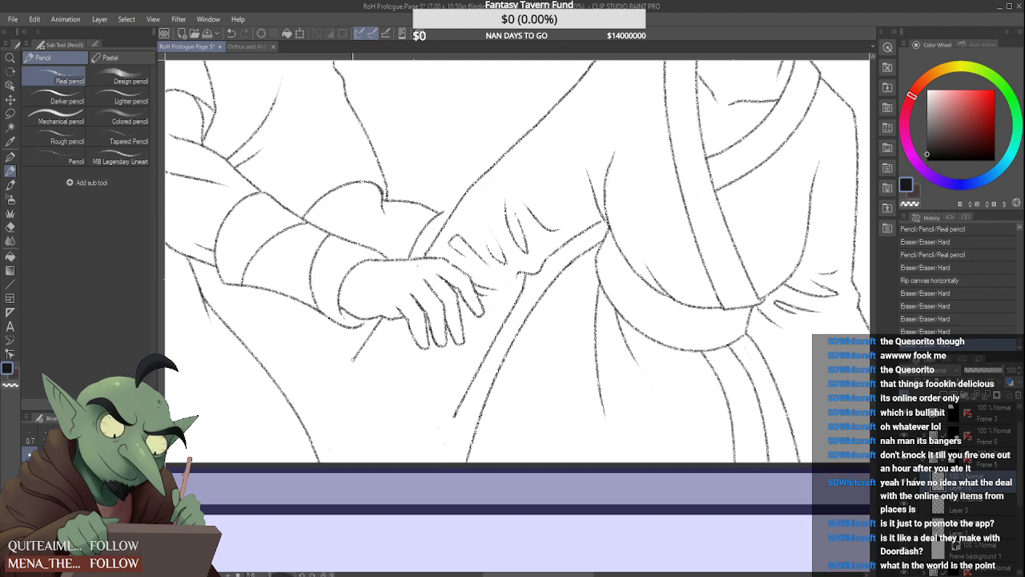
Redraw the hanging sleeve's bottom edge below the clasped hands as a shallow curve joining its two side lines
mouse_move(352, 361)
mouse_down()
mouse_move(413, 437)
mouse_move(450, 437)
mouse_up()
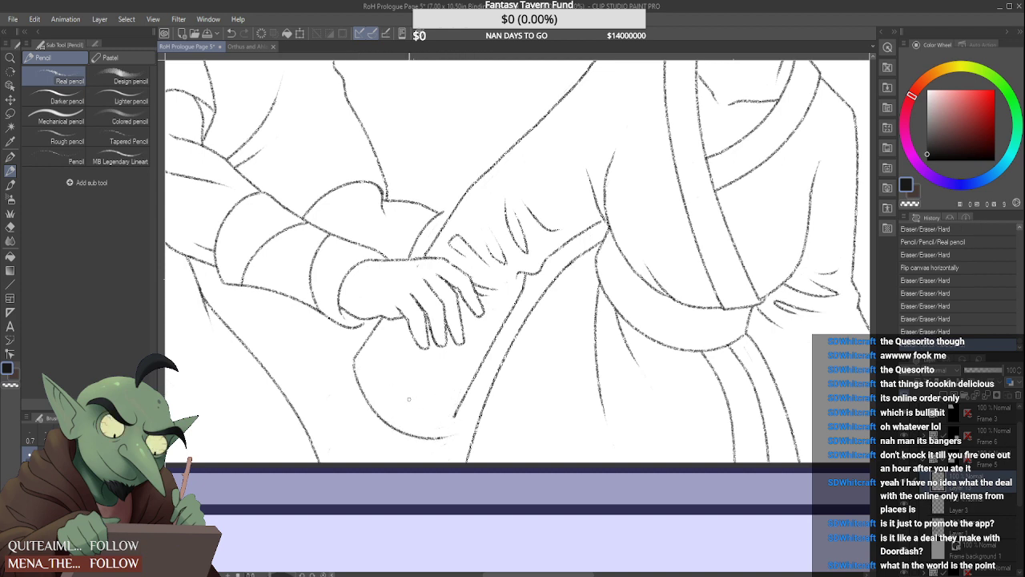
key(ctrl+z)
drag(354, 361, 454, 415)
key(ctrl+z)
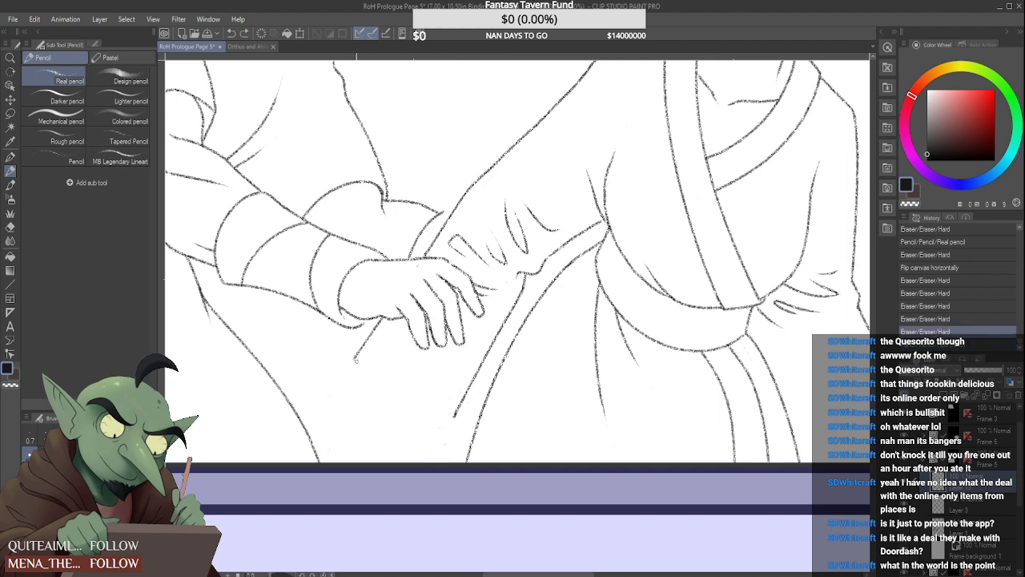
mouse_move(355, 361)
mouse_down()
mouse_move(439, 422)
mouse_move(450, 418)
mouse_up()
key(ctrl+z)
drag(355, 361, 457, 415)
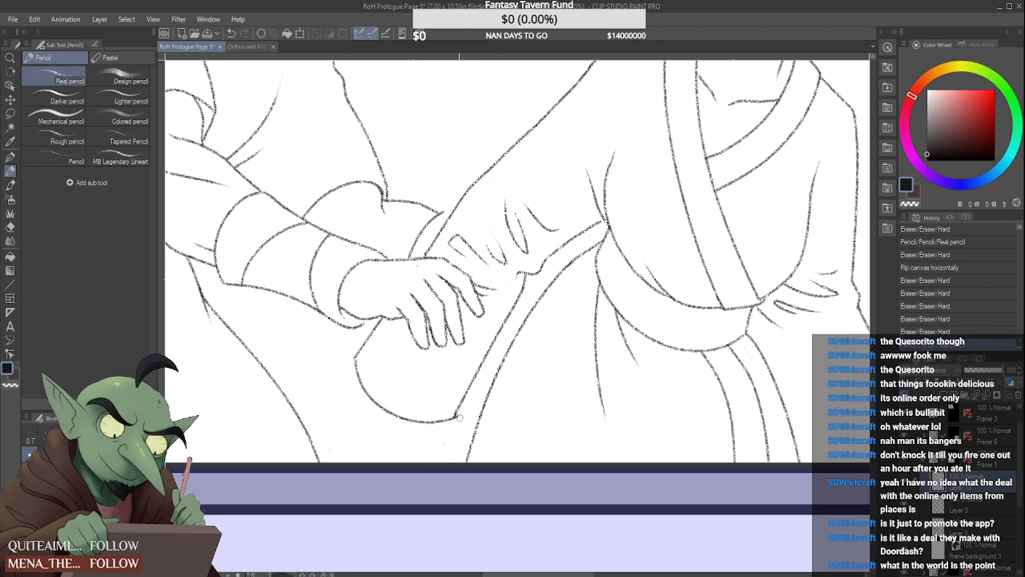
scroll(459, 417, down, 2)
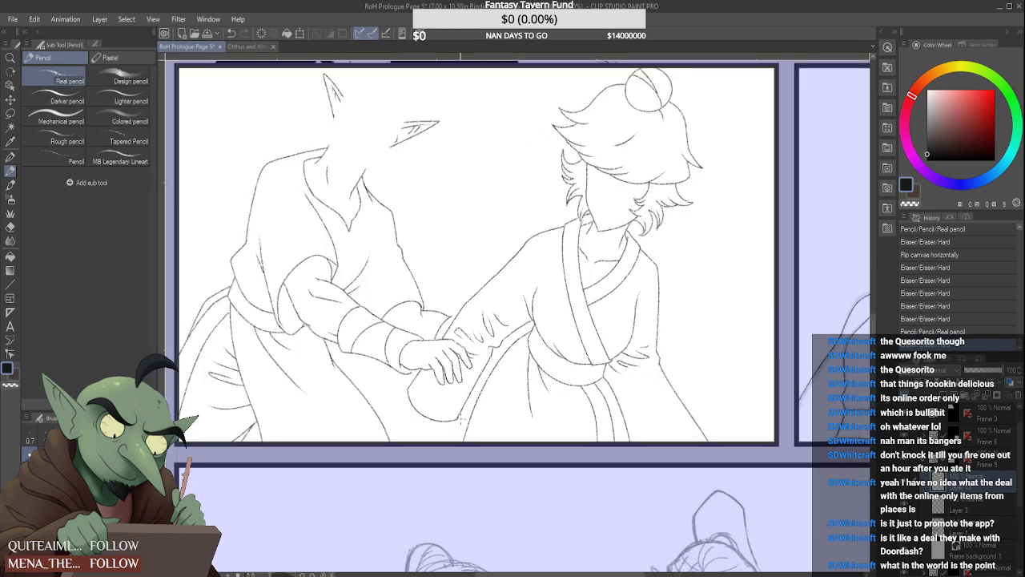
scroll(461, 417, down, 4)
Erase a section of the bun-haired character's outstretched arm outline above the wrist and redraw it as a smooth connecting line
scroll(439, 355, up, 5)
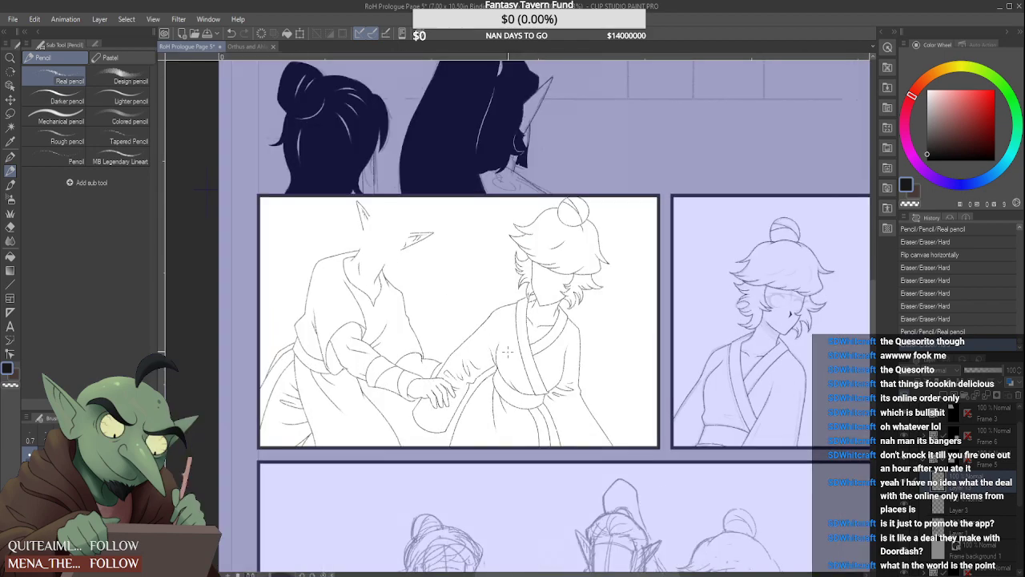
drag(446, 351, 456, 336)
scroll(445, 350, up, 2)
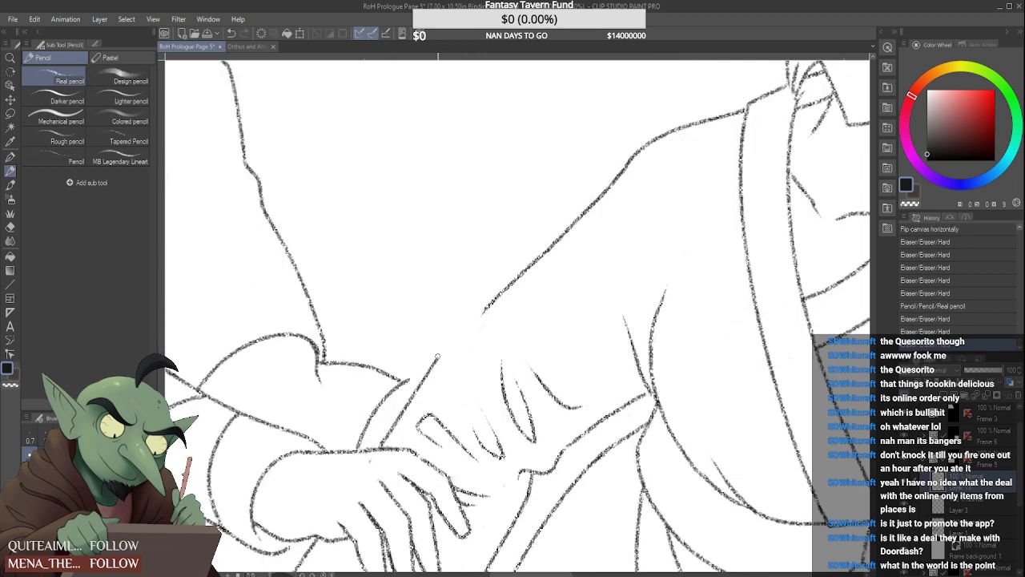
mouse_move(492, 305)
mouse_down()
mouse_move(464, 325)
mouse_move(522, 274)
mouse_up()
scroll(479, 307, up, 1)
scroll(511, 282, down, 5)
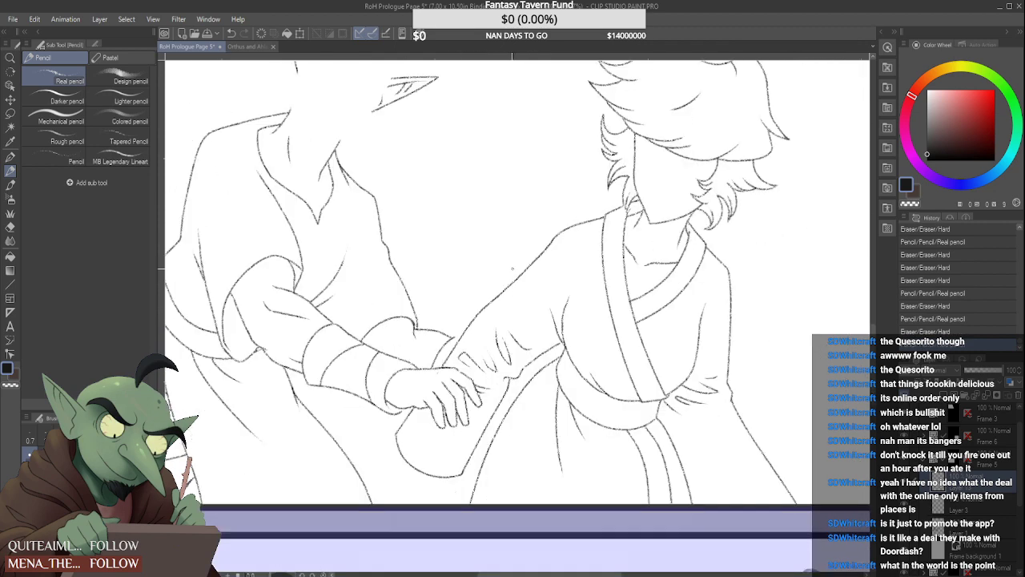
scroll(527, 251, down, 2)
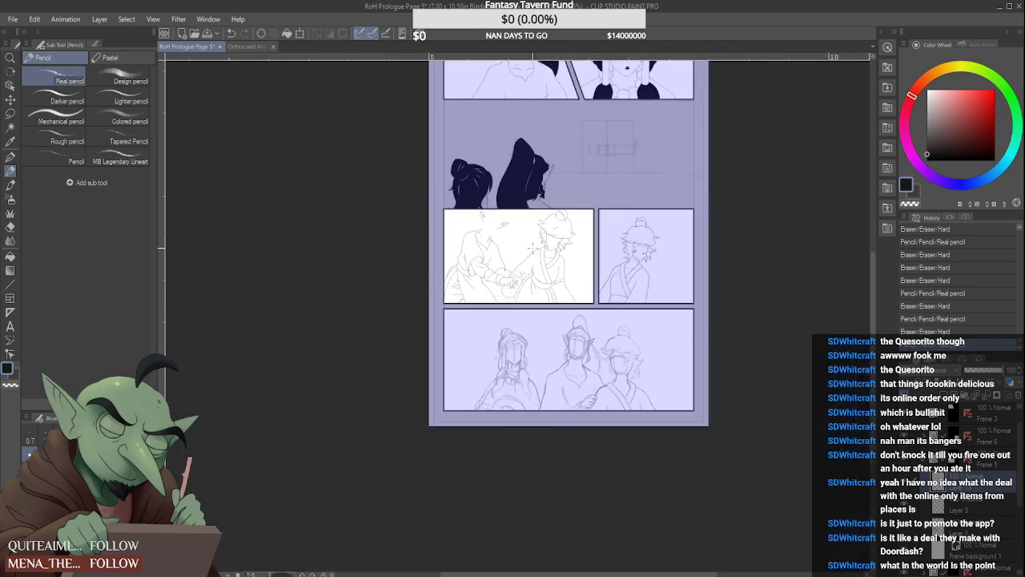
Try to draw a short line from the end of the waist sash down to the hanging tie's outer edge
scroll(485, 244, up, 6)
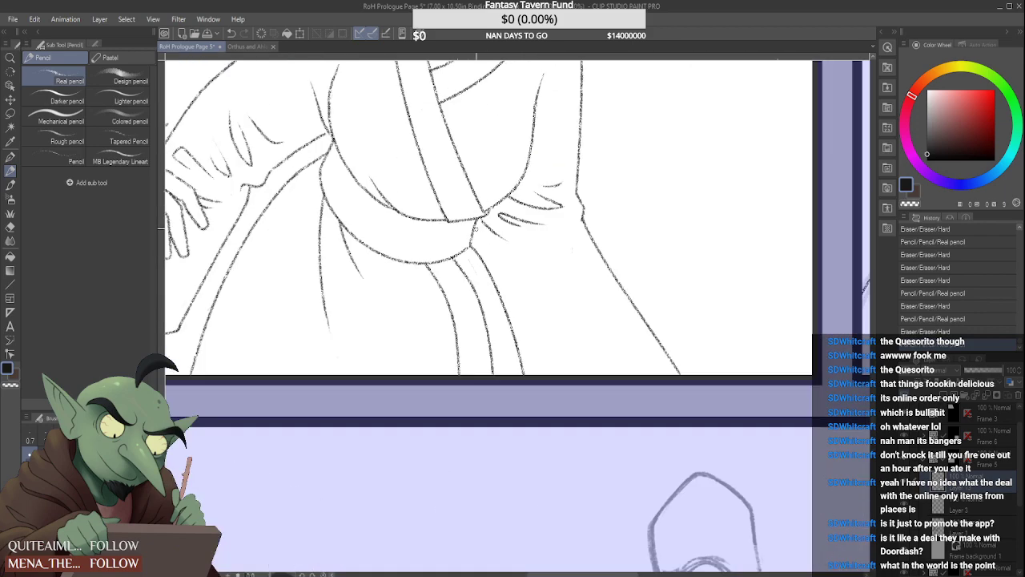
scroll(482, 214, down, 1)
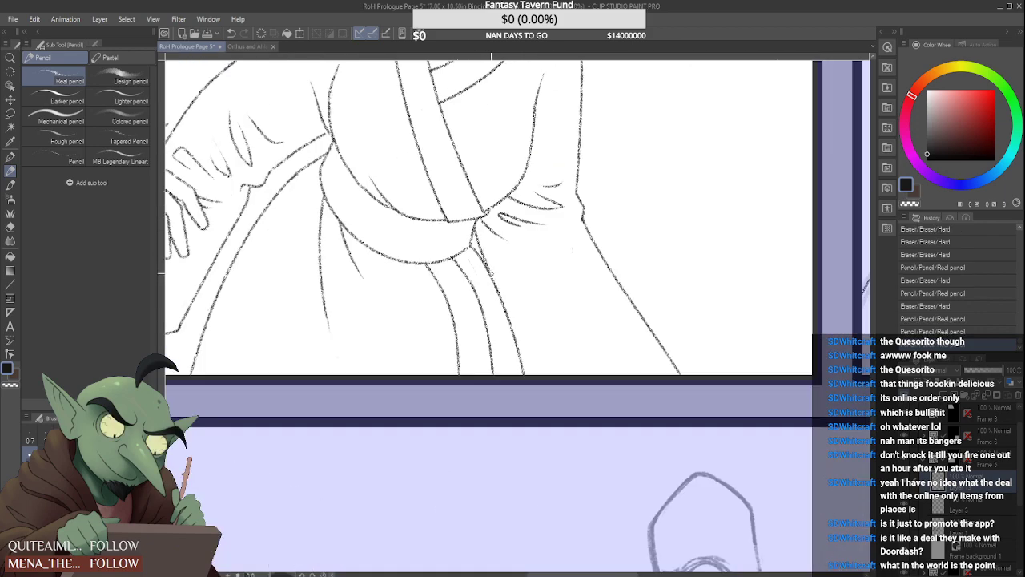
scroll(481, 211, down, 3)
scroll(488, 244, up, 5)
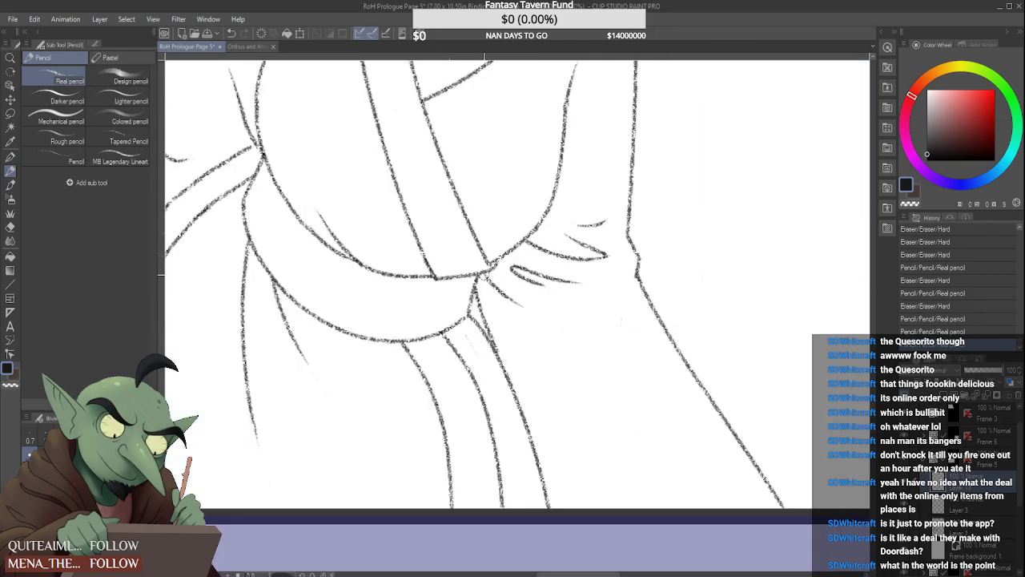
mouse_move(485, 313)
mouse_down()
mouse_move(501, 351)
mouse_move(481, 311)
mouse_move(493, 343)
mouse_up()
scroll(490, 338, down, 4)
scroll(480, 301, up, 5)
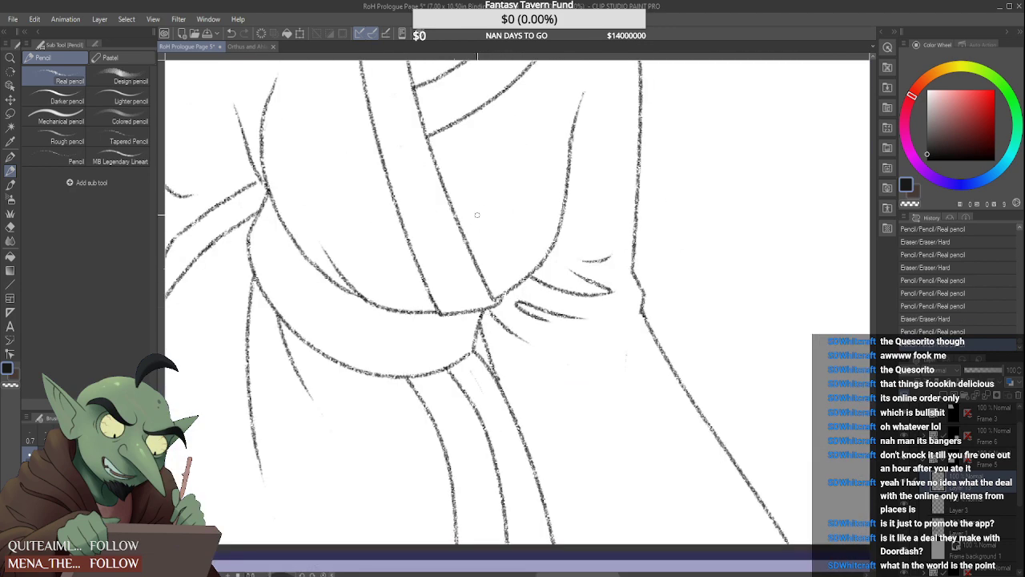
key(ctrl+z)
key(ctrl+z)
key(ctrl+z)
key(ctrl+z)
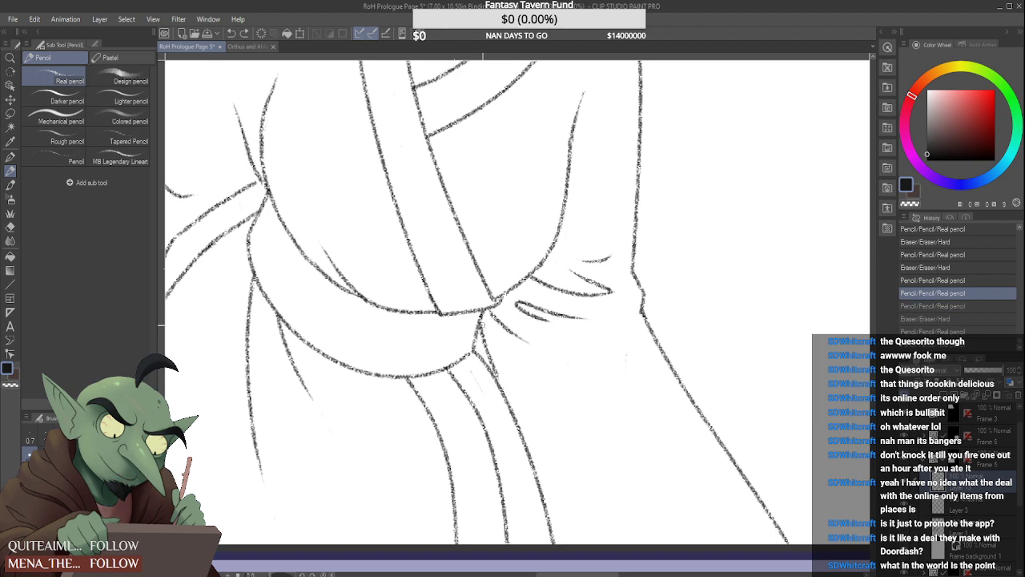
key(ctrl+z)
Pencil a short, steep line from the sash's end down to the top of the hanging tie
drag(483, 313, 490, 370)
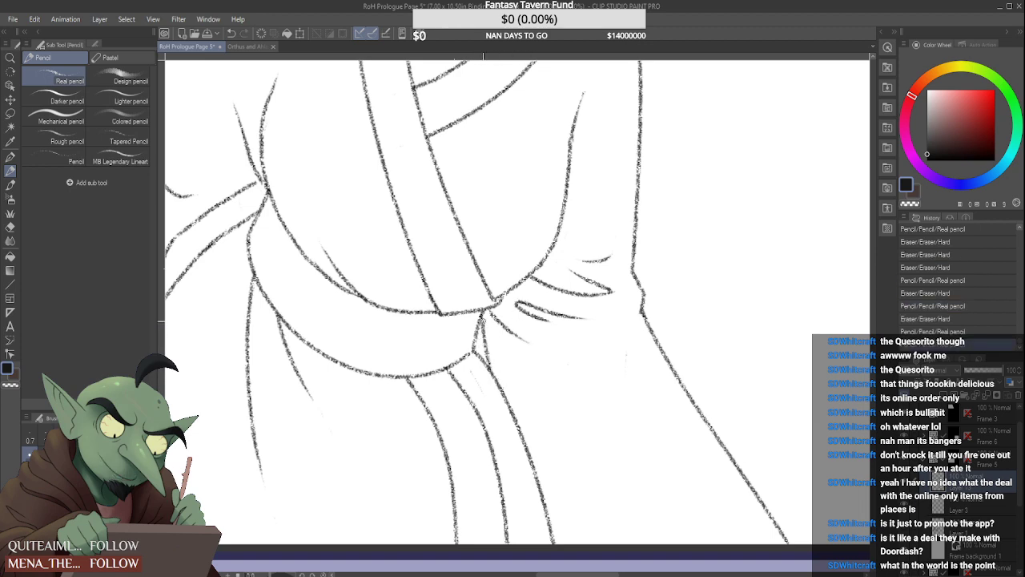
scroll(492, 297, down, 6)
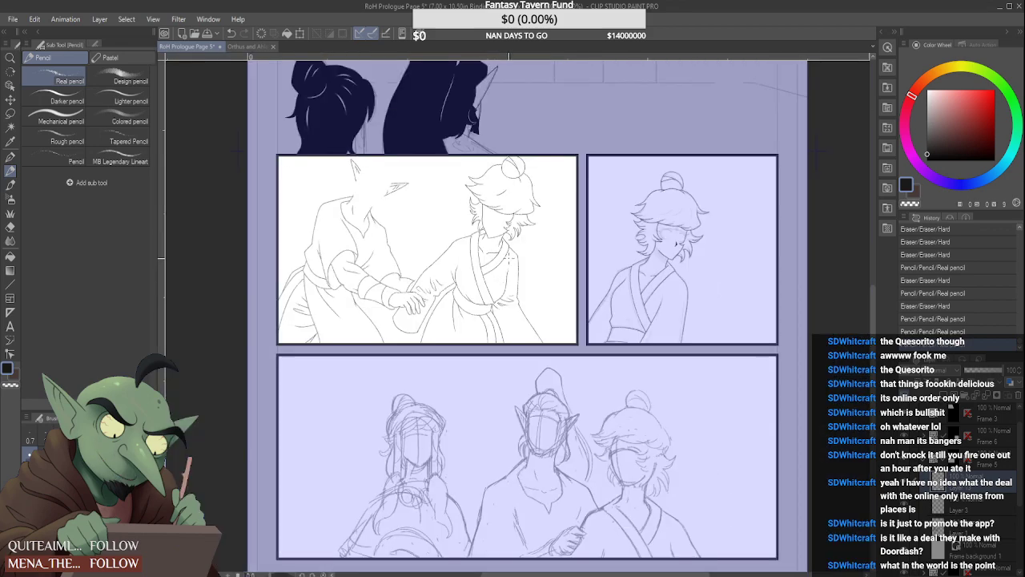
scroll(510, 258, down, 2)
scroll(510, 258, up, 6)
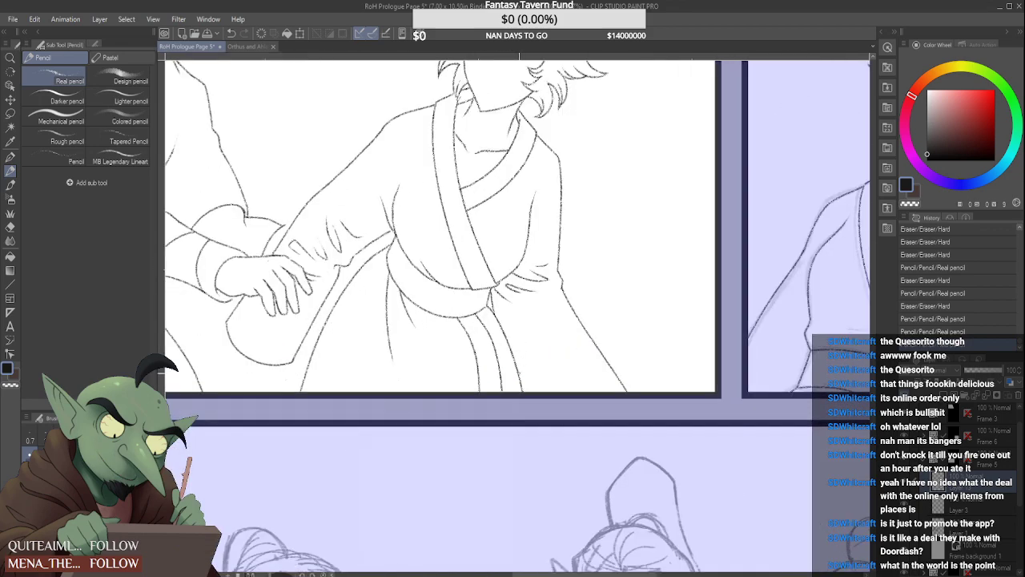
scroll(496, 320, down, 4)
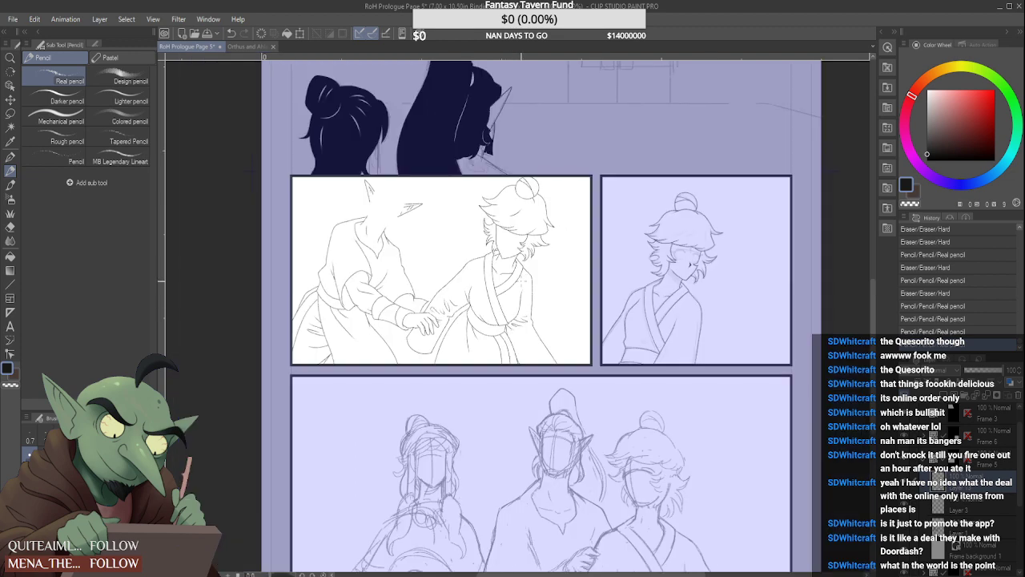
Pencil a curved crease rising toward the elbow beneath the existing folds of the bun-haired character's far sleeve
scroll(497, 320, up, 5)
drag(503, 355, 559, 327)
mouse_move(500, 353)
mouse_down()
mouse_move(565, 316)
mouse_move(535, 326)
mouse_move(570, 323)
mouse_up()
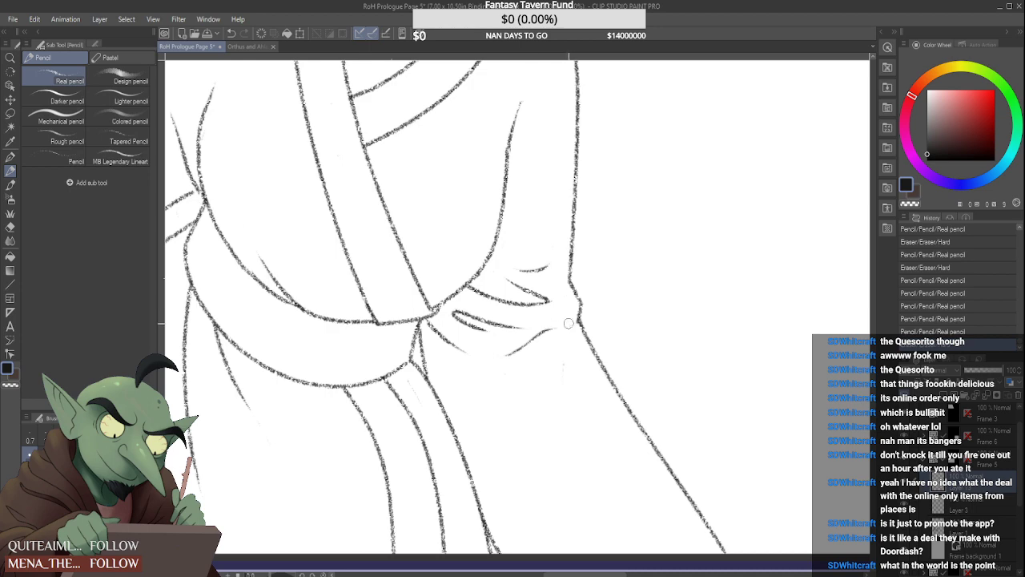
scroll(565, 322, down, 4)
scroll(529, 323, up, 4)
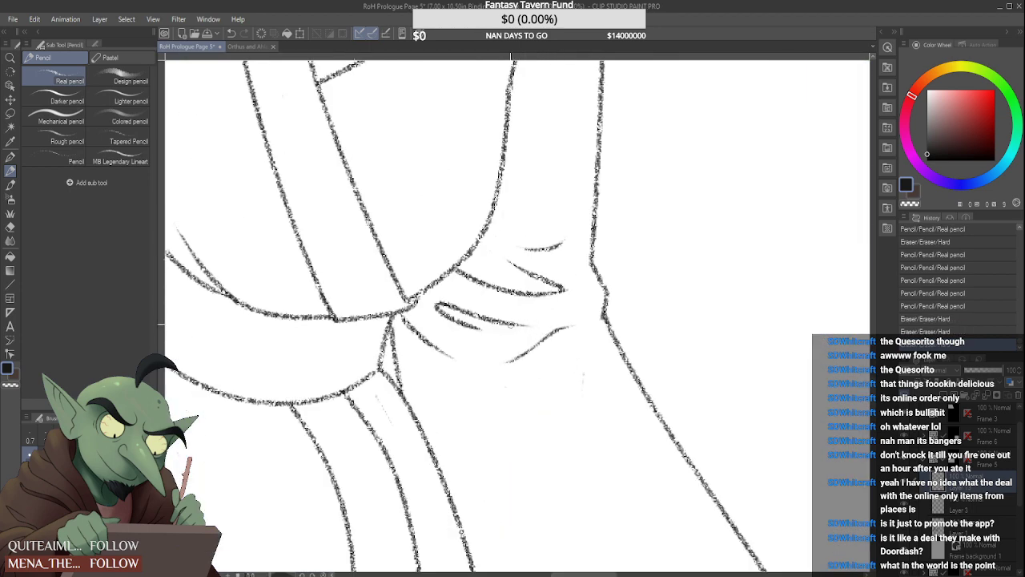
Extend the middle sleeve crease toward the elbow and reshape the curved crease beneath it
drag(512, 324, 575, 305)
scroll(537, 312, down, 3)
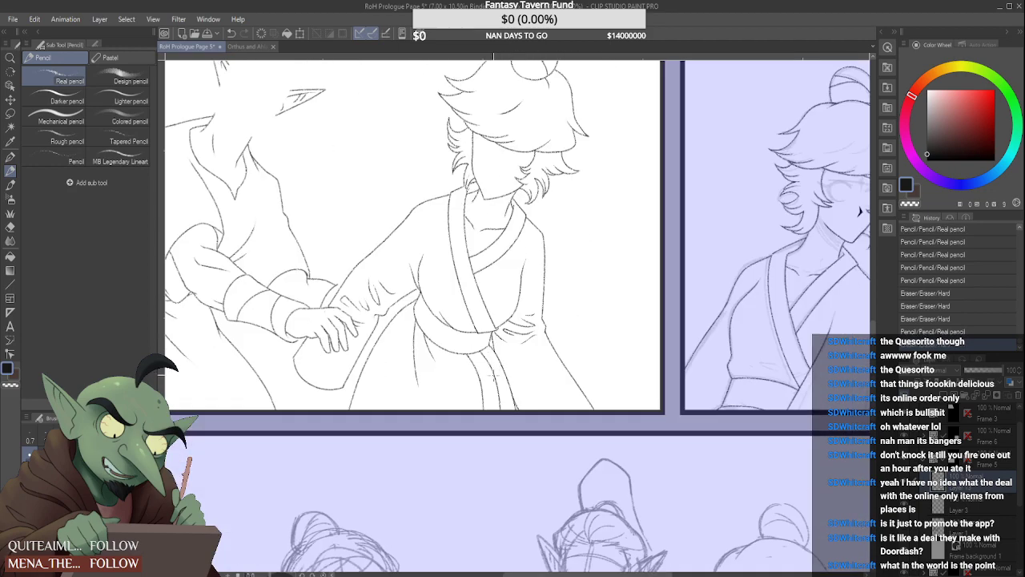
scroll(542, 321, up, 3)
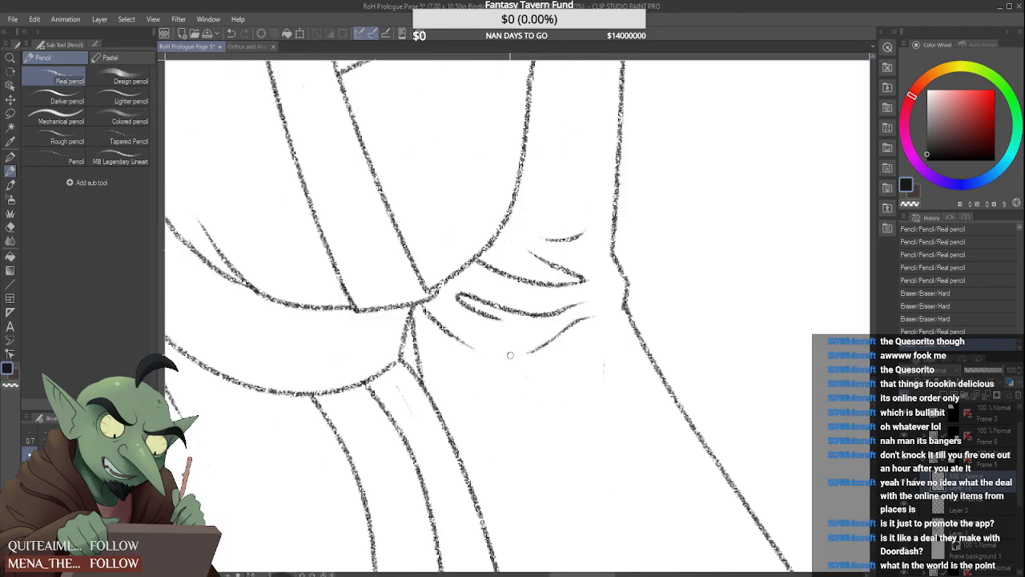
mouse_move(508, 354)
mouse_down()
mouse_move(564, 334)
mouse_move(522, 367)
mouse_move(539, 333)
mouse_move(531, 335)
mouse_up()
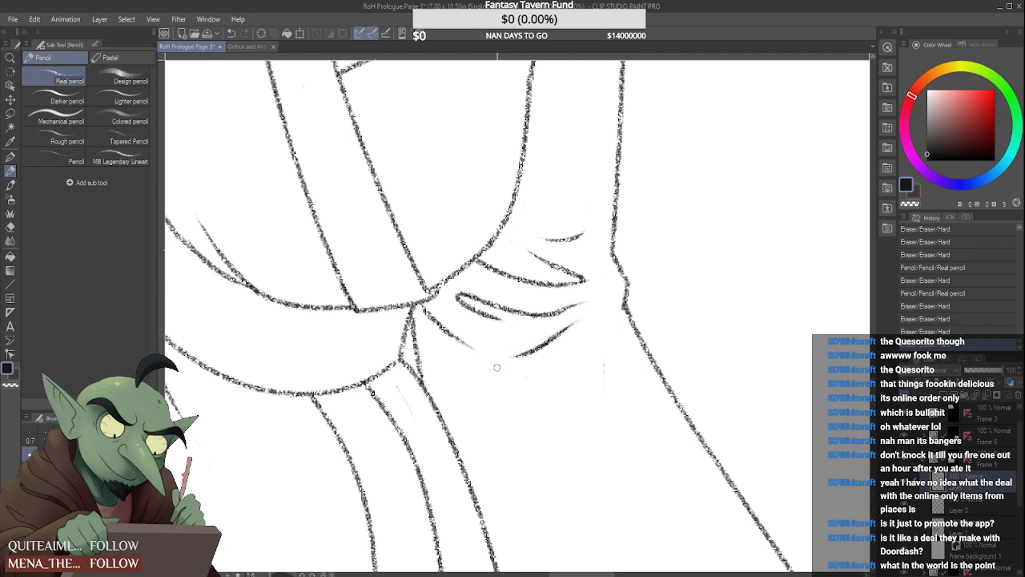
scroll(497, 367, down, 3)
scroll(538, 329, down, 3)
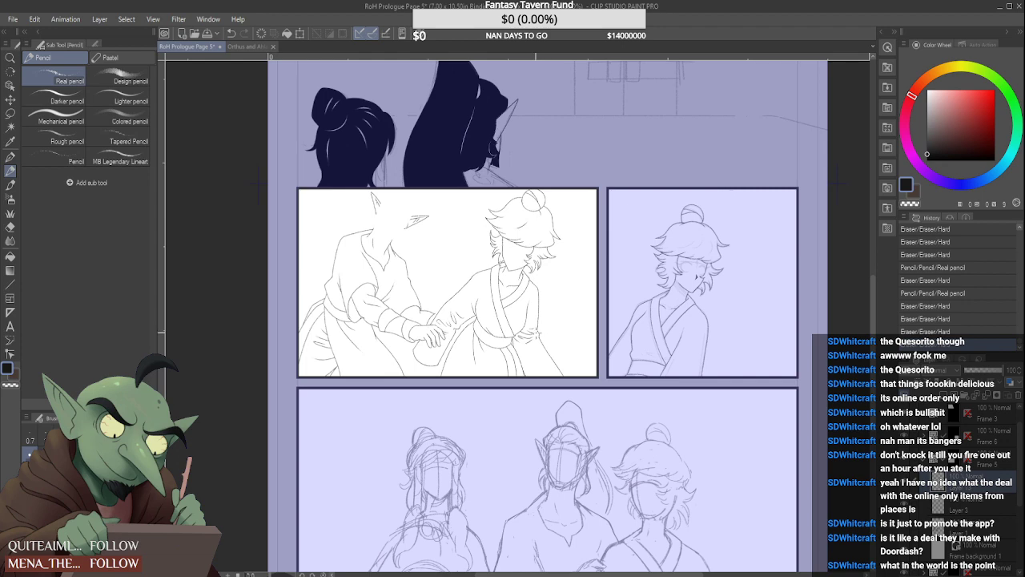
Erase the added lower crease, the middle crease's extended tip and the stray mark below the elbow folds
scroll(532, 344, up, 5)
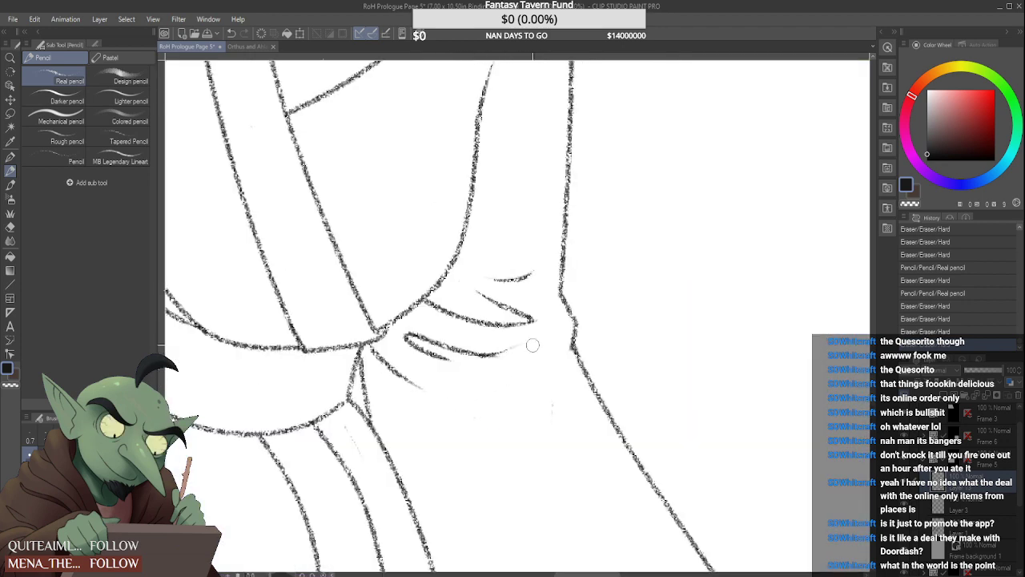
mouse_move(532, 345)
mouse_down()
mouse_move(467, 356)
mouse_move(527, 352)
mouse_up()
drag(545, 417, 544, 389)
scroll(546, 384, down, 5)
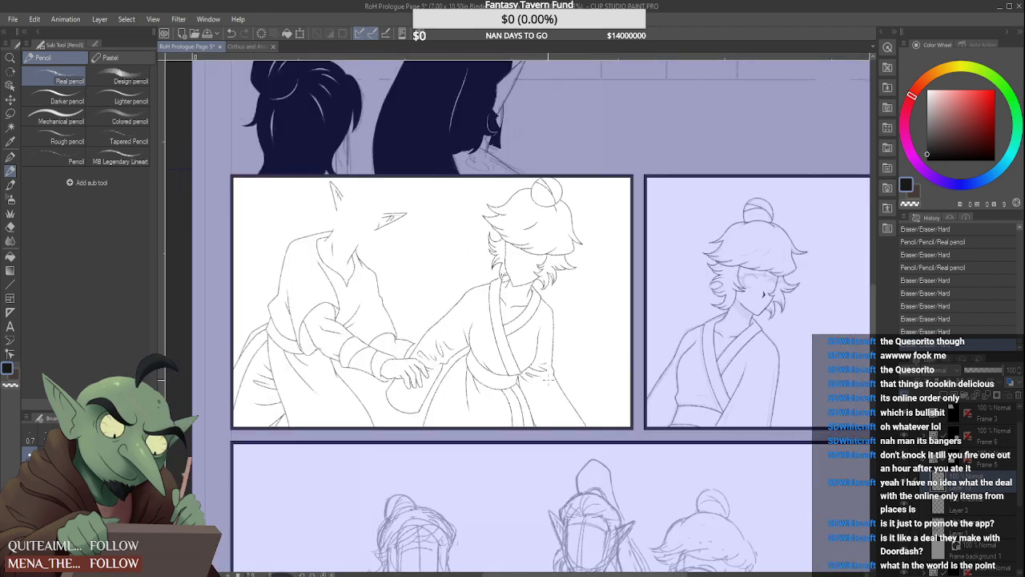
scroll(500, 399, down, 3)
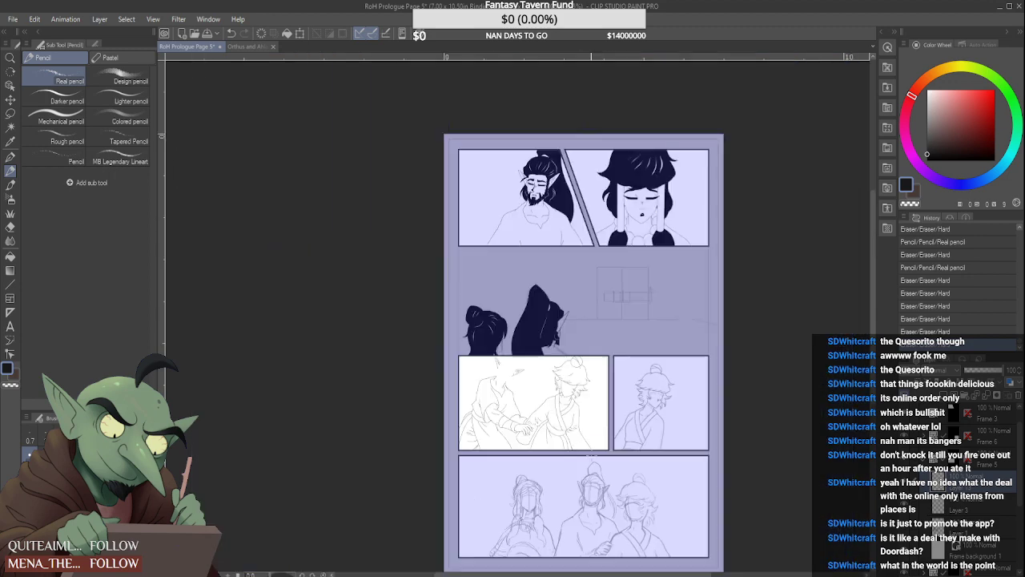
Erase the bend in the outstretched arm's upper outline and redraw it with a cleaner angle above the wrist
scroll(499, 399, up, 8)
scroll(501, 399, up, 2)
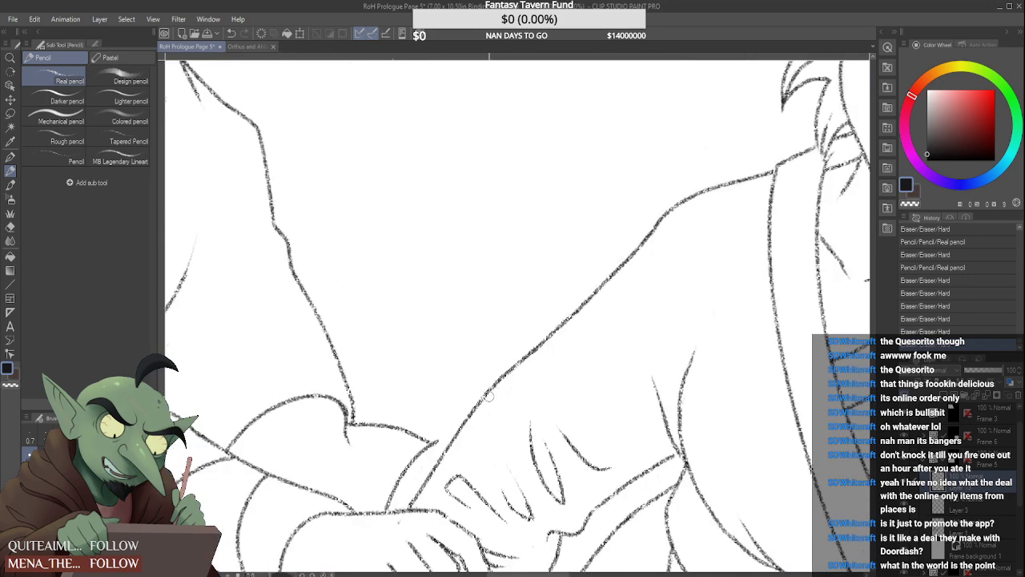
drag(482, 400, 518, 362)
mouse_move(477, 405)
mouse_down()
mouse_move(544, 332)
mouse_move(500, 374)
mouse_move(534, 354)
mouse_up()
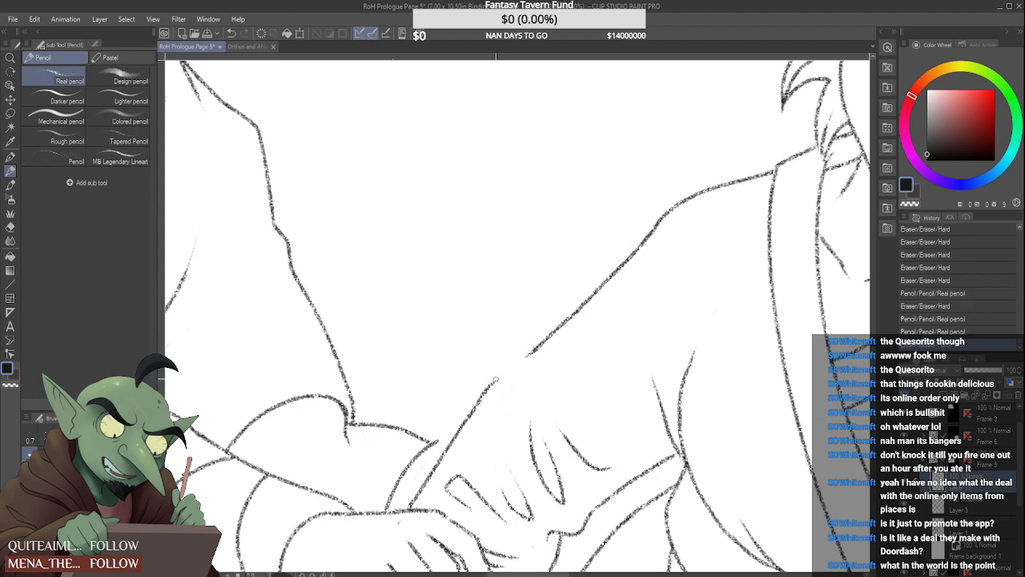
drag(487, 388, 542, 348)
key(ctrl+minus)
key(ctrl+minus)
key(ctrl+minus)
key(ctrl+minus)
key(ctrl+minus)
key(ctrl+minus)
key(ctrl+plus)
key(ctrl+plus)
key(ctrl+plus)
key(ctrl+plus)
key(ctrl+plus)
key(ctrl+plus)
scroll(529, 355, up, 1)
scroll(553, 340, down, 3)
scroll(554, 346, down, 3)
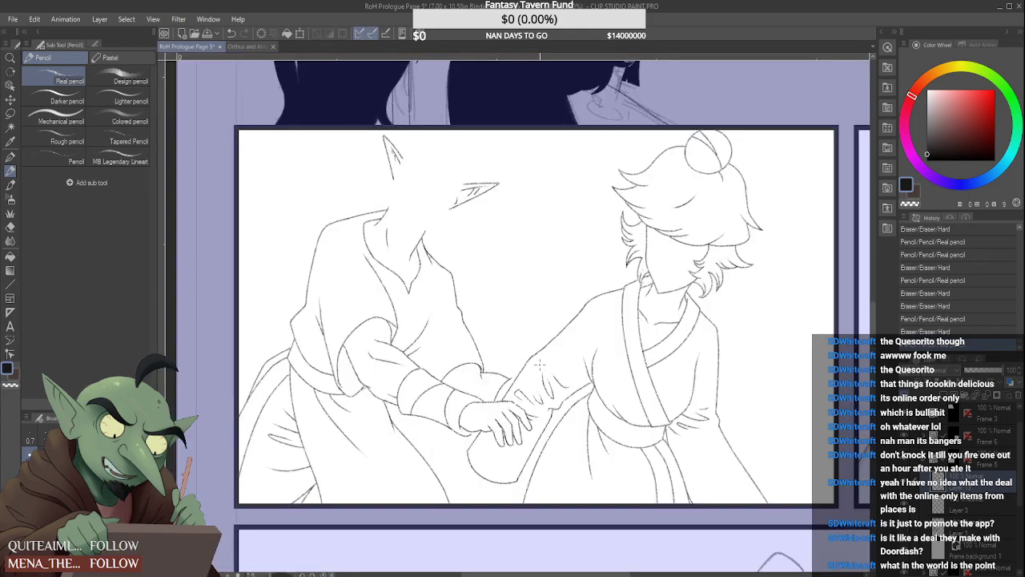
Clean up the junction where the outstretched sleeve's lower edge meets the side of the bodice
scroll(537, 359, up, 4)
scroll(618, 380, up, 2)
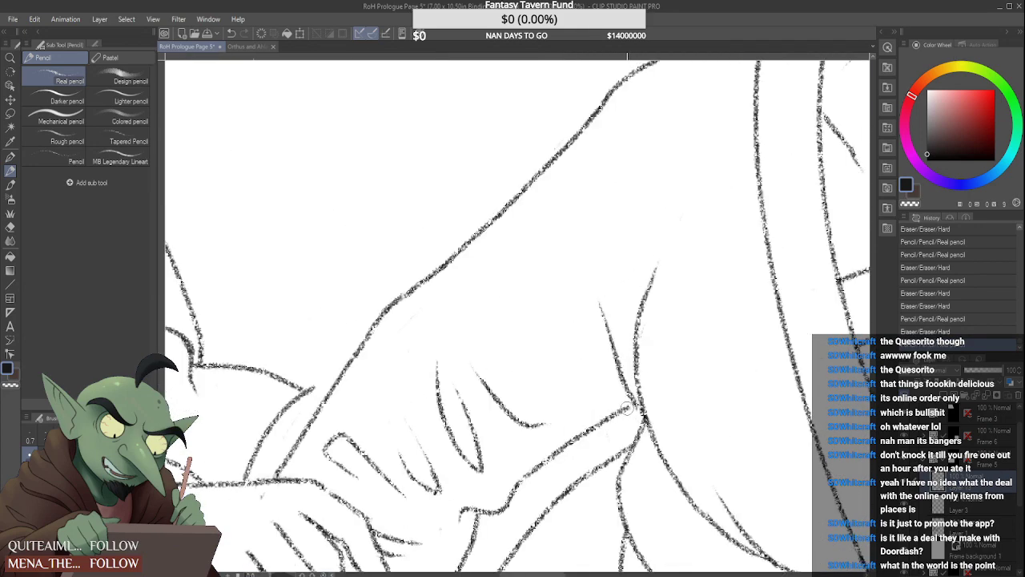
drag(622, 411, 637, 401)
scroll(621, 399, down, 2)
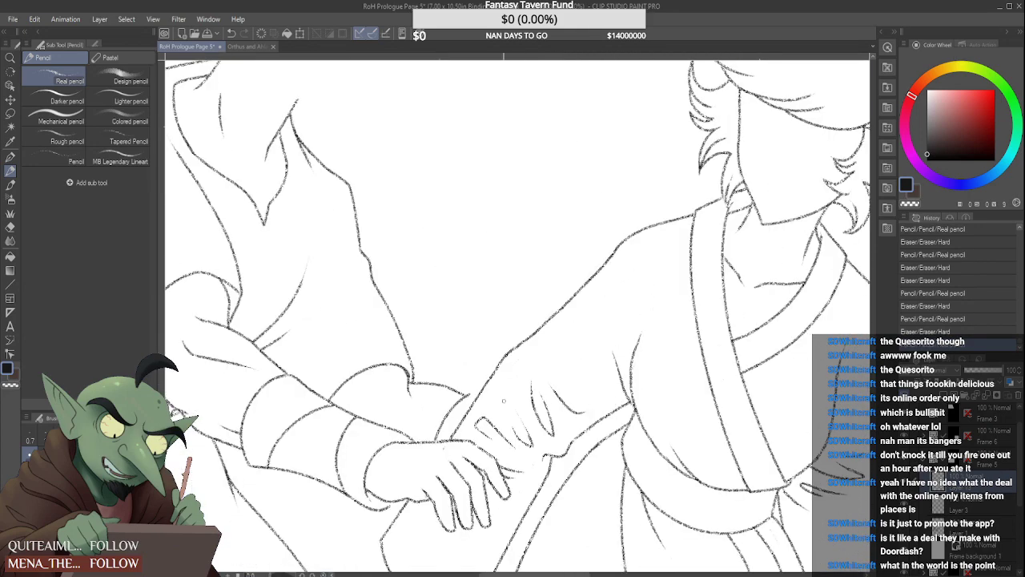
Extend the far hand's curved edge to meet the outstretched arm's outline and trim the excess at the join
scroll(450, 435, up, 2)
drag(454, 435, 450, 441)
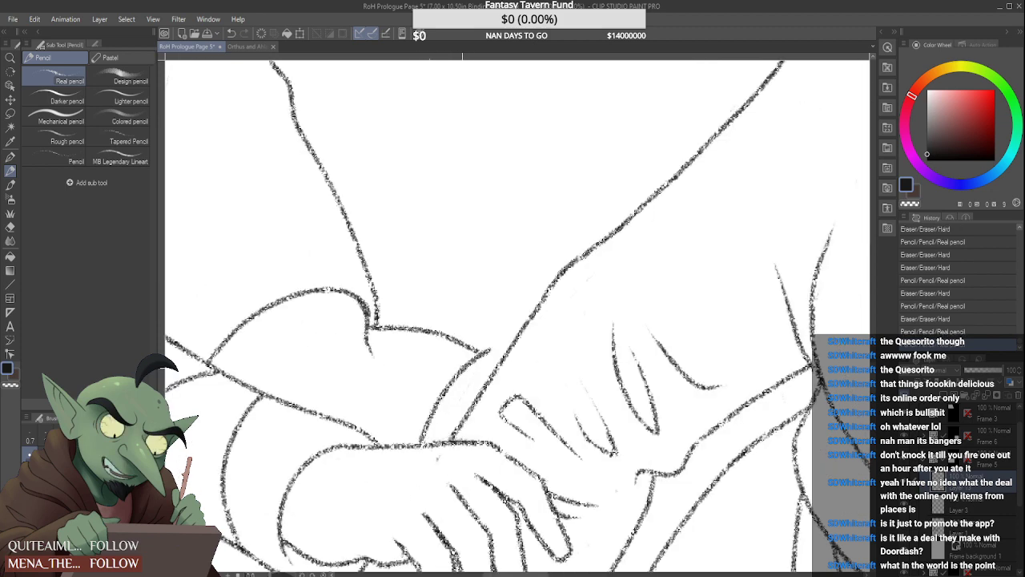
drag(490, 352, 502, 350)
scroll(494, 341, down, 4)
scroll(486, 336, up, 1)
scroll(486, 336, up, 3)
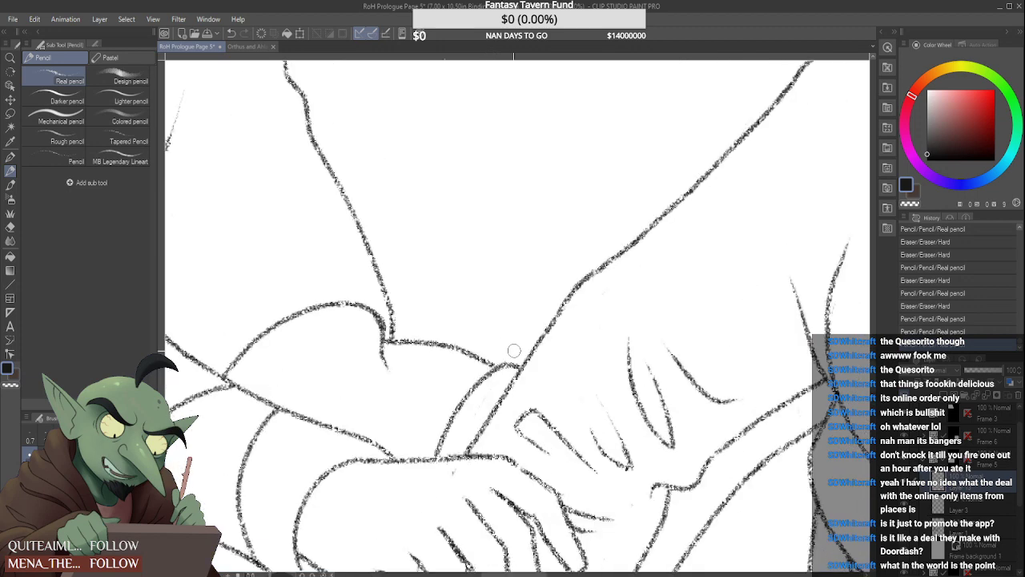
drag(509, 352, 522, 362)
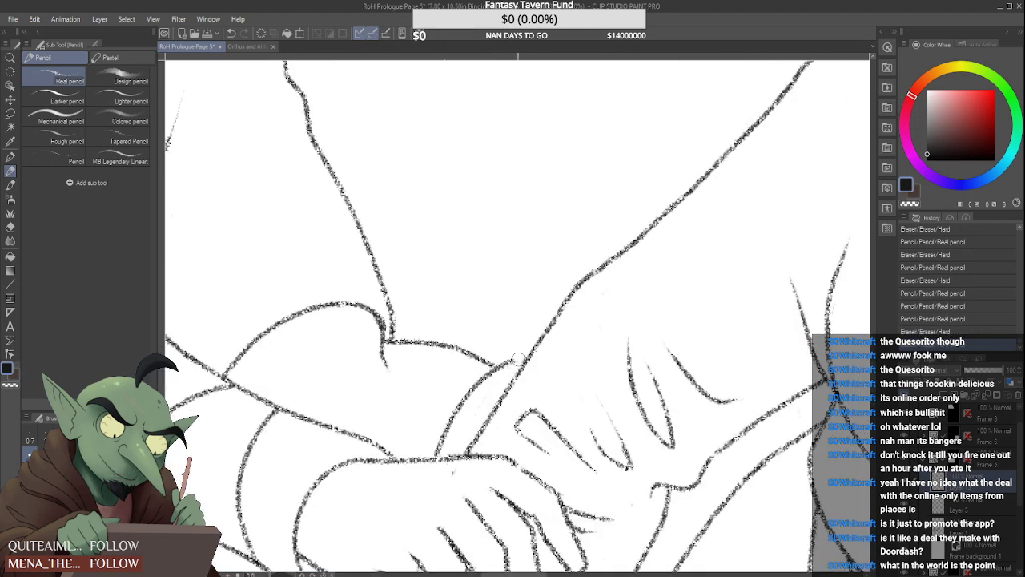
scroll(521, 346, down, 5)
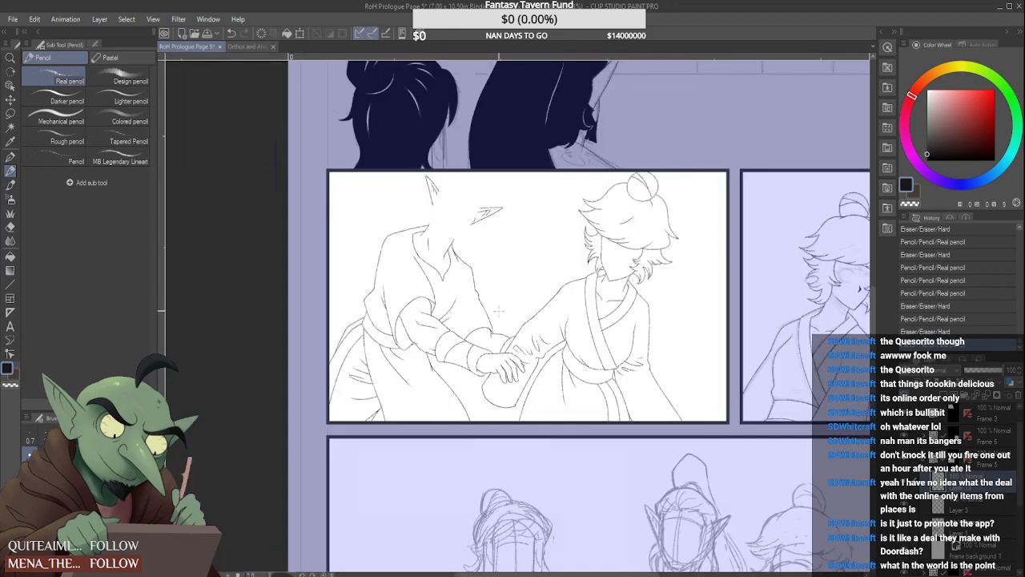
Touch up the join where the elf's torso side line meets the far forearm's upper outline
scroll(518, 356, up, 5)
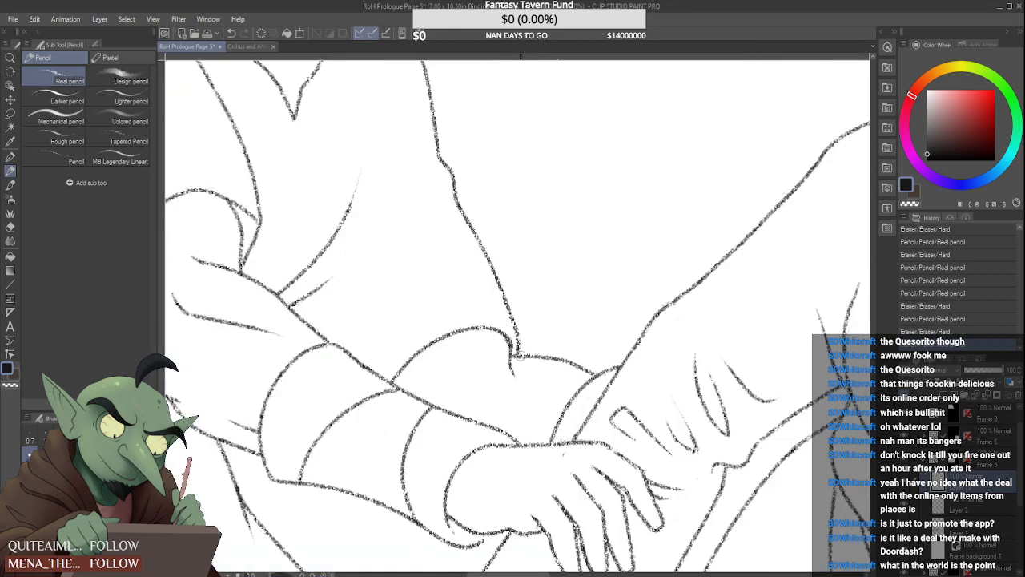
drag(517, 356, 525, 359)
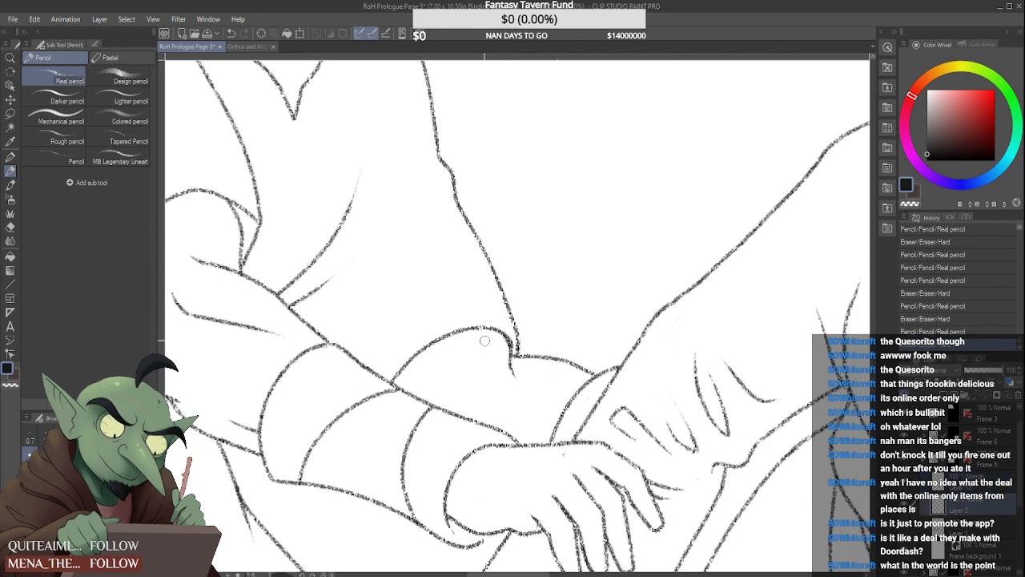
scroll(485, 341, up, 2)
drag(520, 352, 597, 353)
Pencil a small crease on the elf's far forearm and rework it into a single short stroke
scroll(545, 356, down, 3)
scroll(559, 358, down, 2)
scroll(559, 359, up, 4)
mouse_move(486, 358)
mouse_down()
mouse_move(495, 357)
mouse_move(484, 367)
mouse_move(495, 376)
mouse_up()
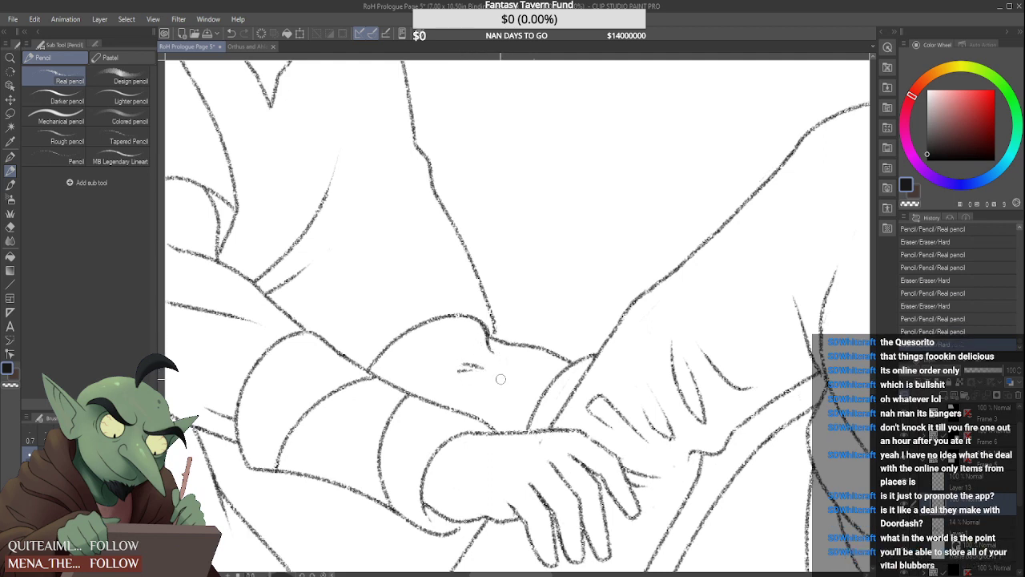
scroll(477, 356, down, 5)
scroll(488, 369, up, 5)
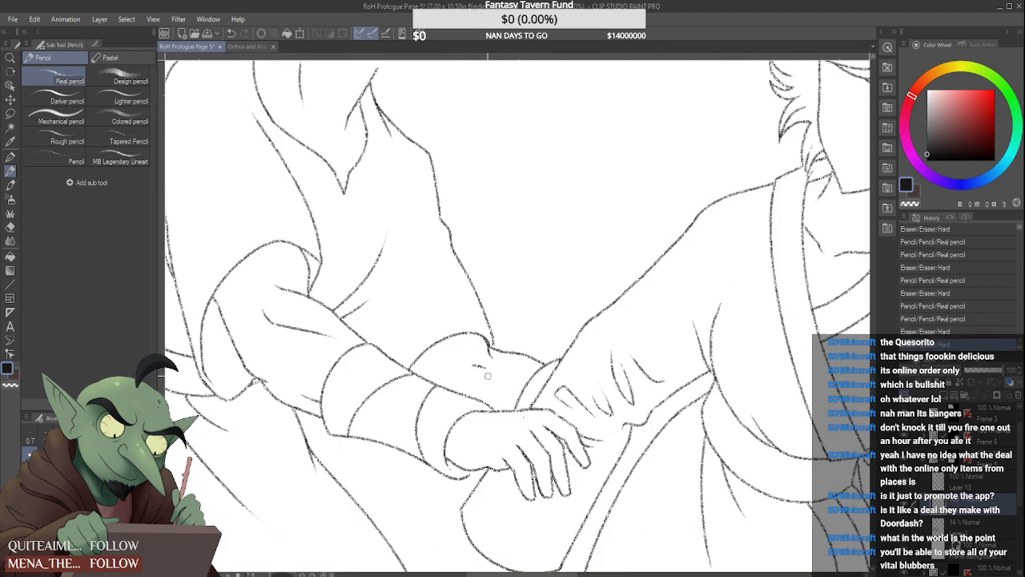
scroll(476, 366, up, 2)
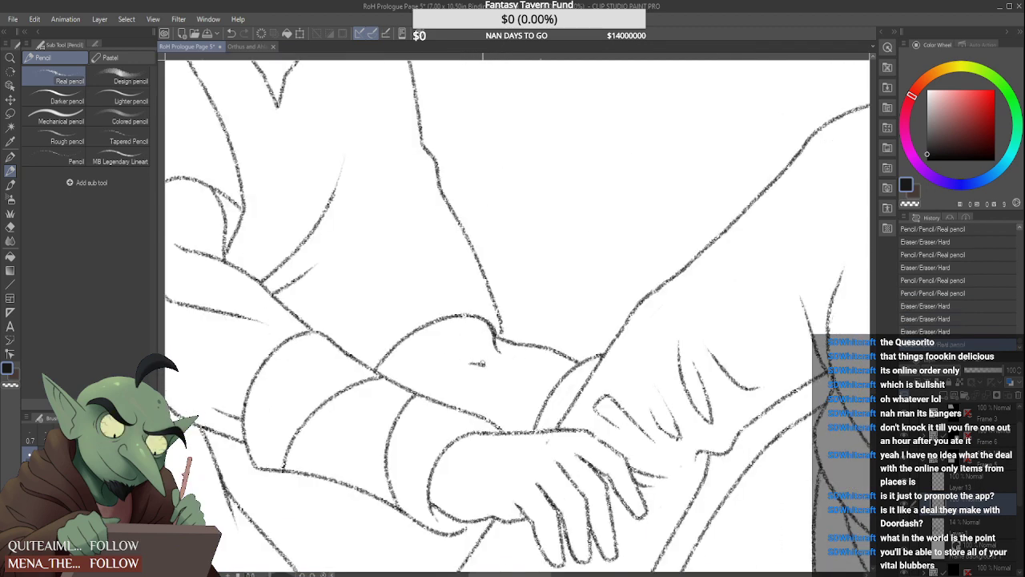
mouse_move(479, 368)
mouse_down()
mouse_move(495, 367)
mouse_move(479, 353)
mouse_move(480, 366)
mouse_up()
scroll(472, 360, down, 6)
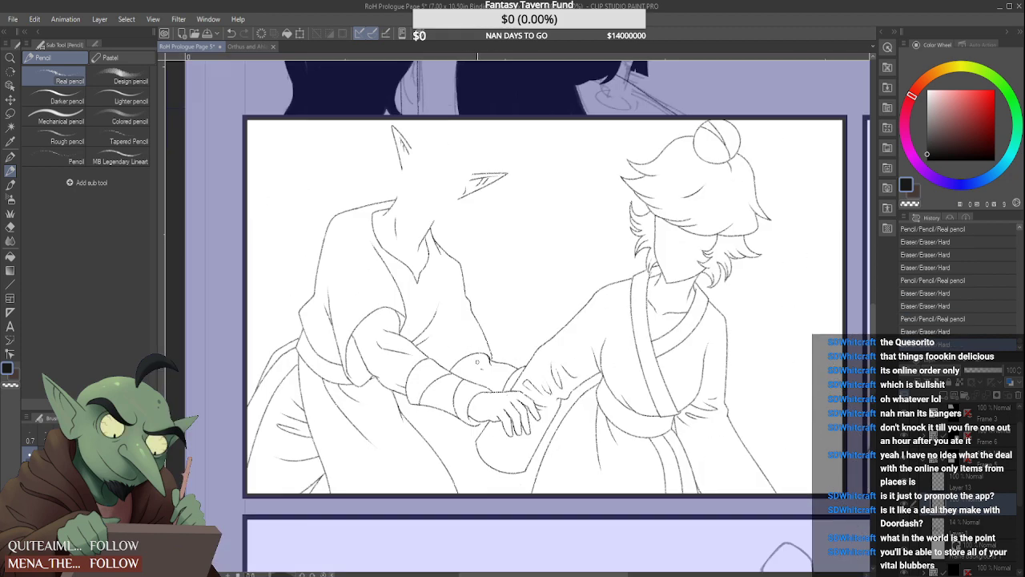
scroll(485, 371, up, 6)
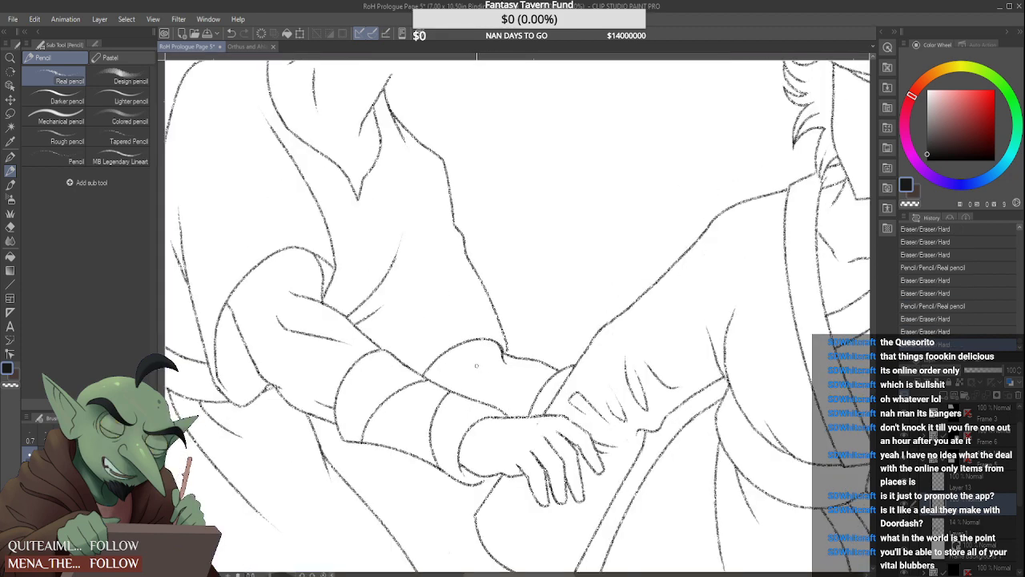
drag(481, 372, 490, 374)
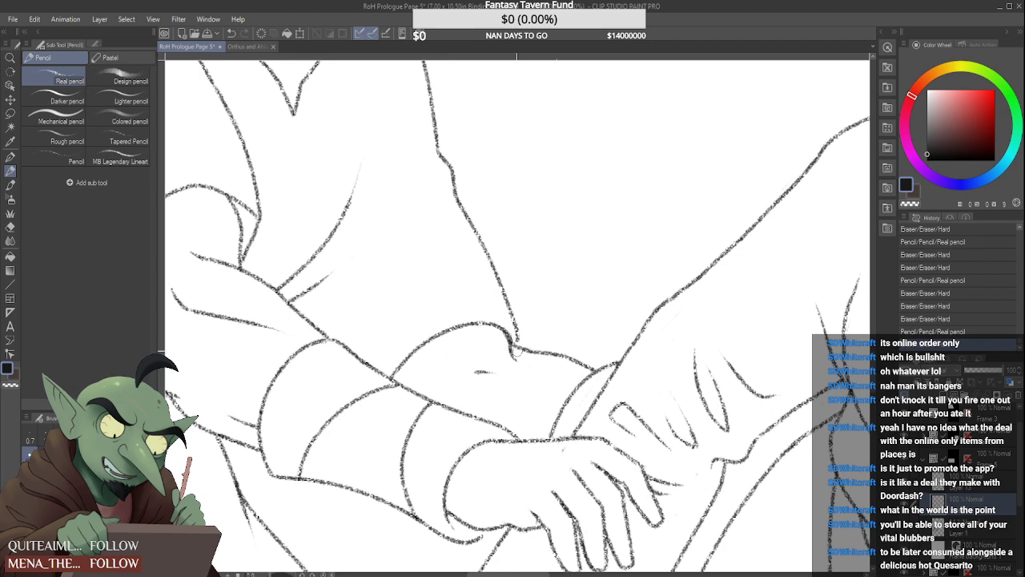
scroll(517, 350, down, 2)
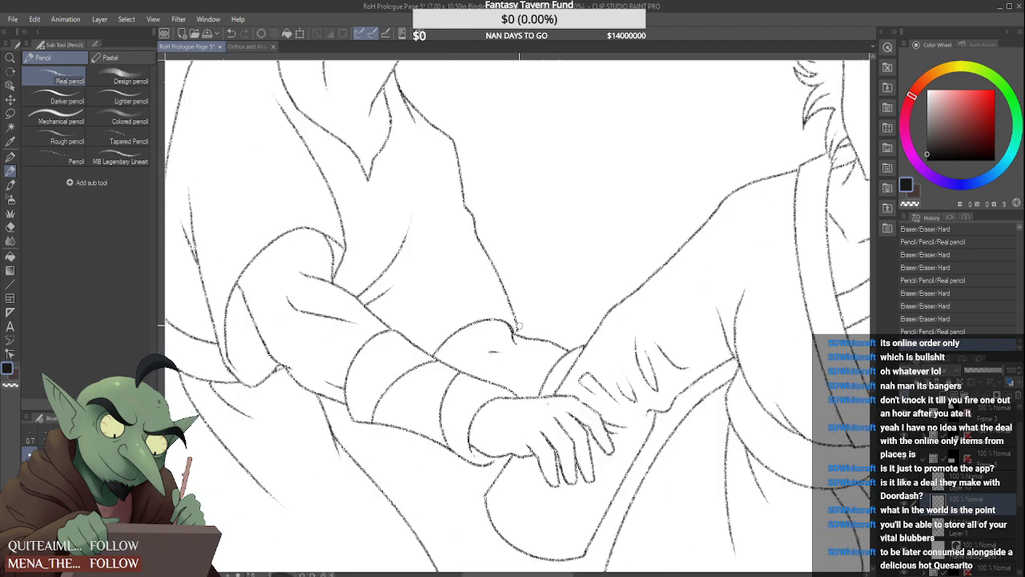
scroll(519, 326, up, 2)
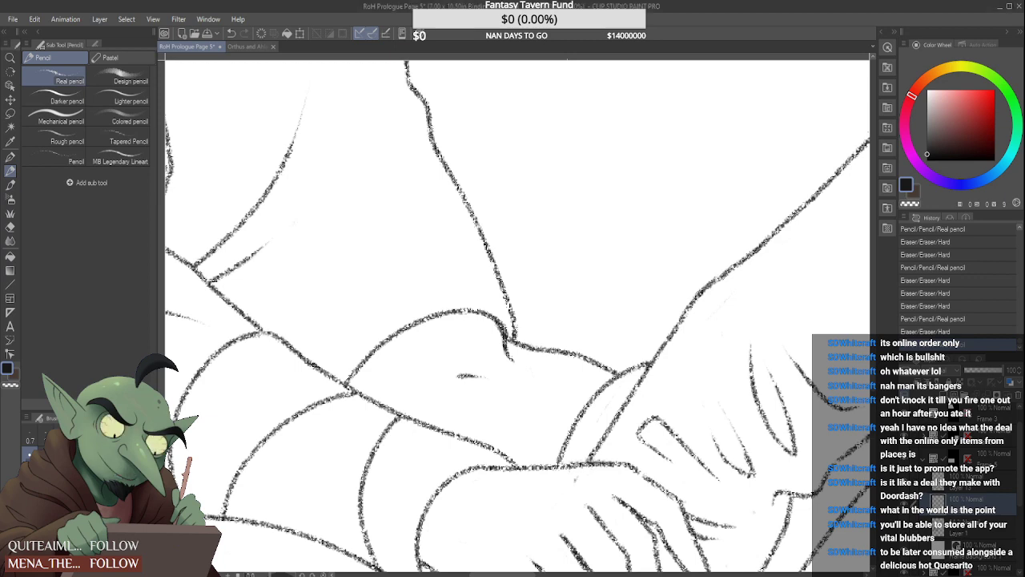
Redraw the long stroke of the sleeve fold beside the clasped hands at a steeper angle and trim its upper tip
scroll(492, 345, down, 3)
scroll(492, 345, down, 1)
scroll(503, 345, up, 3)
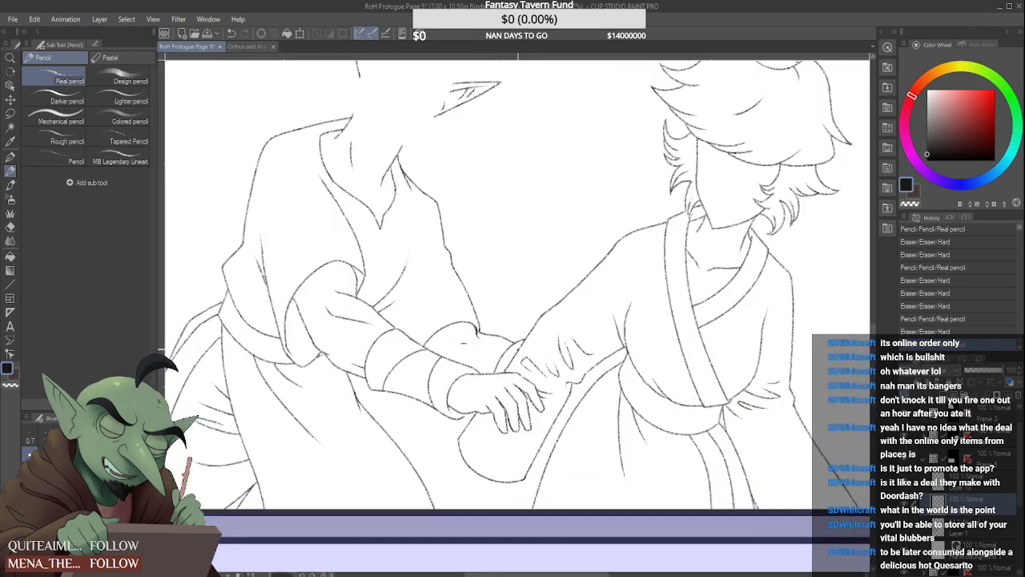
scroll(570, 371, up, 3)
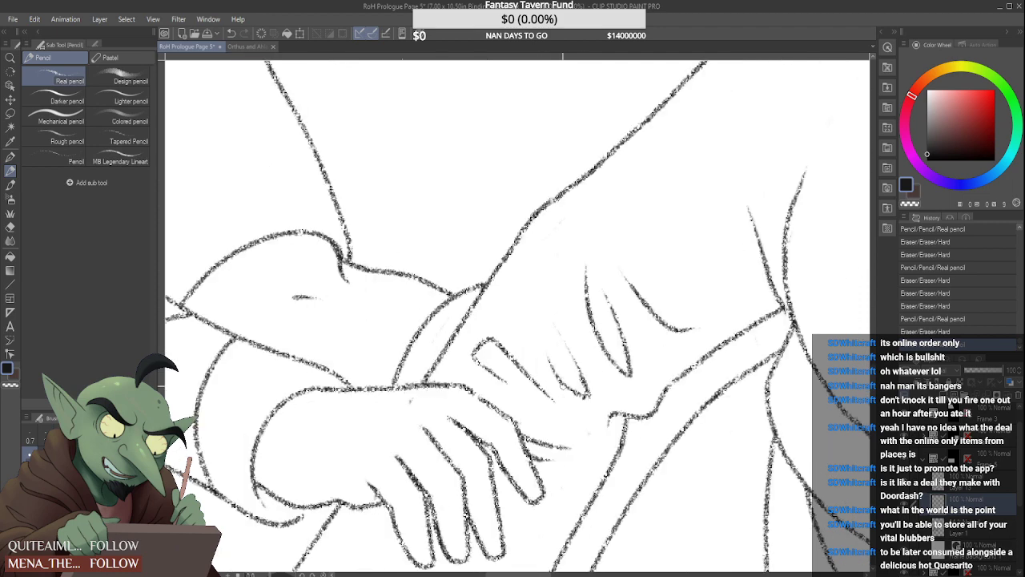
mouse_move(587, 397)
mouse_down()
mouse_move(571, 381)
mouse_move(572, 399)
mouse_up()
scroll(560, 334, down, 4)
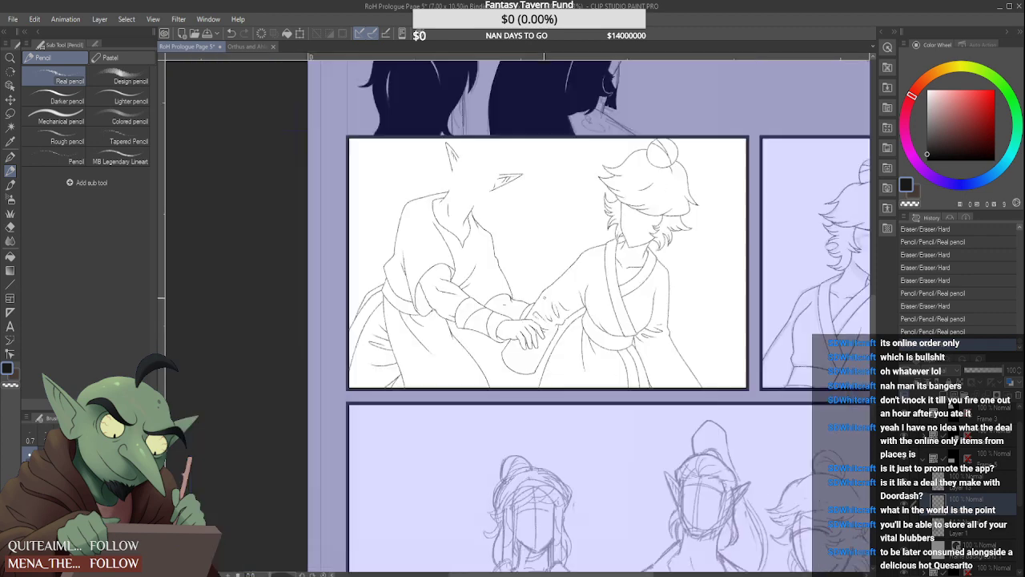
scroll(512, 338, up, 4)
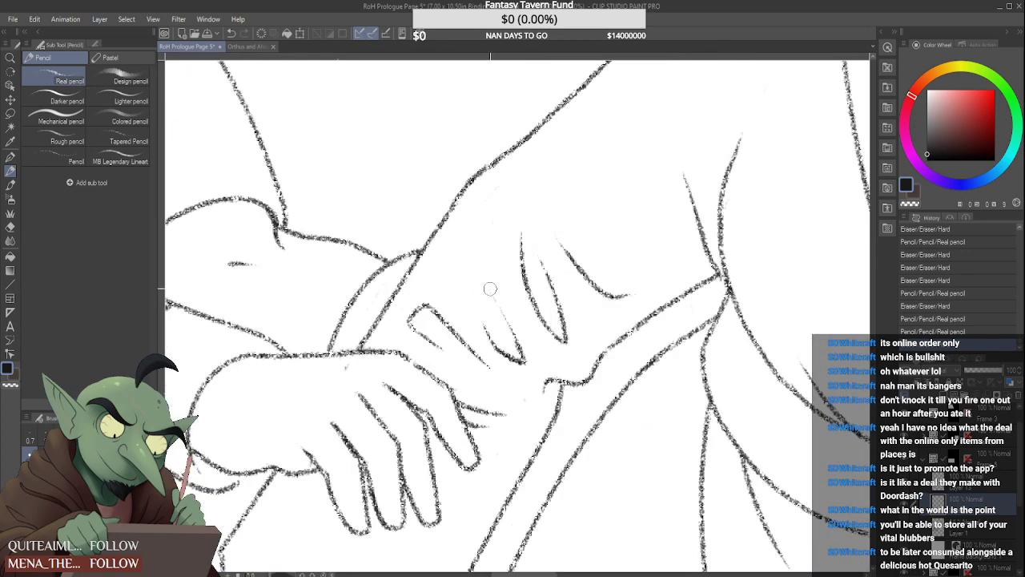
drag(526, 365, 485, 264)
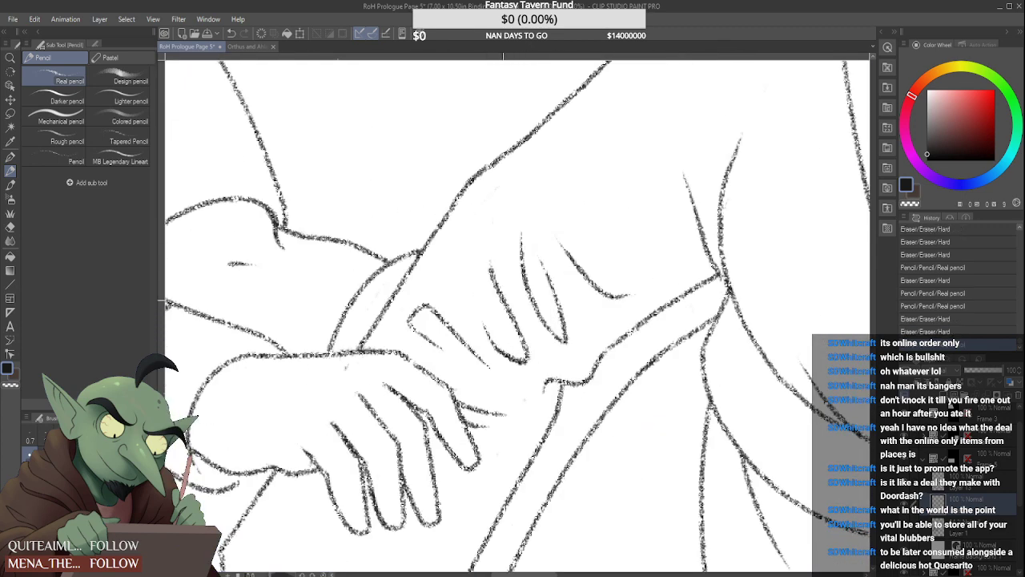
key(ctrl+z)
drag(527, 364, 501, 260)
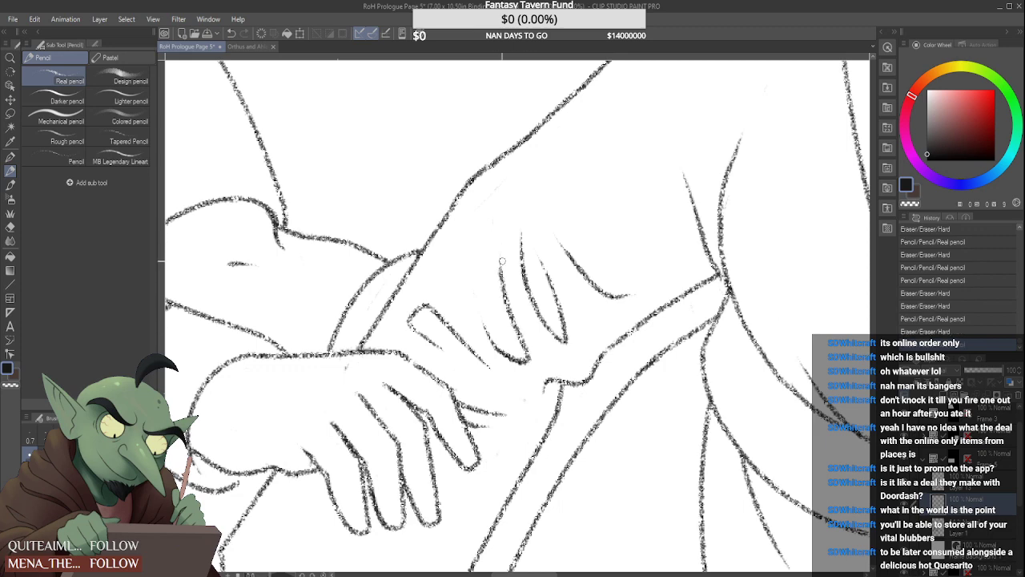
scroll(501, 260, down, 4)
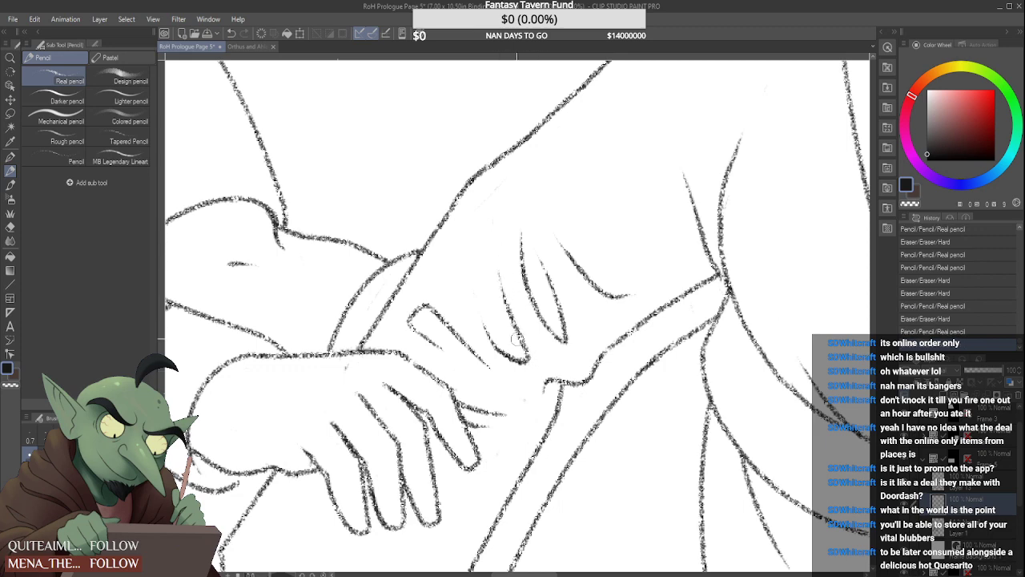
scroll(513, 290, down, 3)
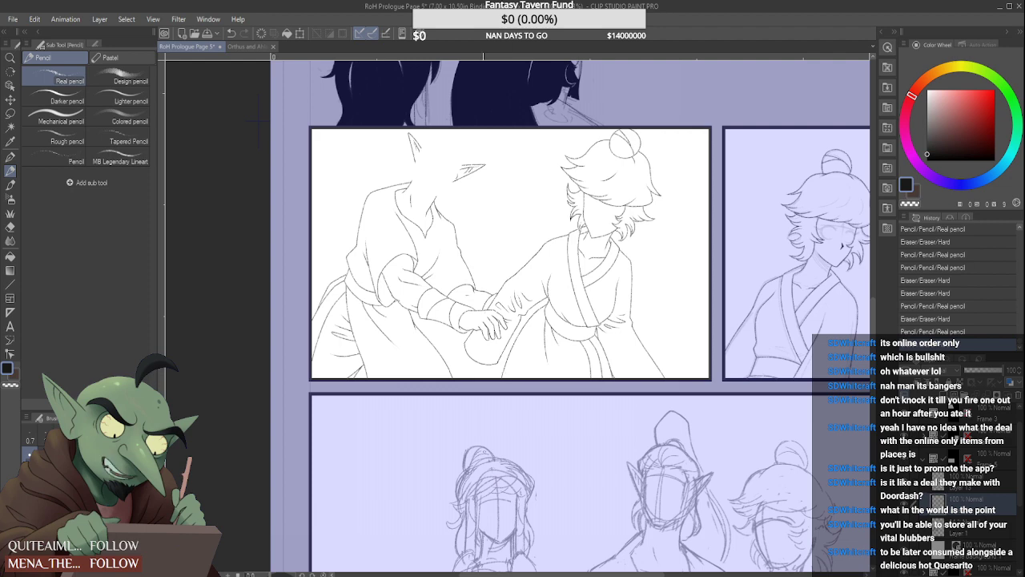
Erase the stray branch below the skirt's lowest crease and redraw it as a steeper line down to the panel edge
scroll(367, 342, up, 6)
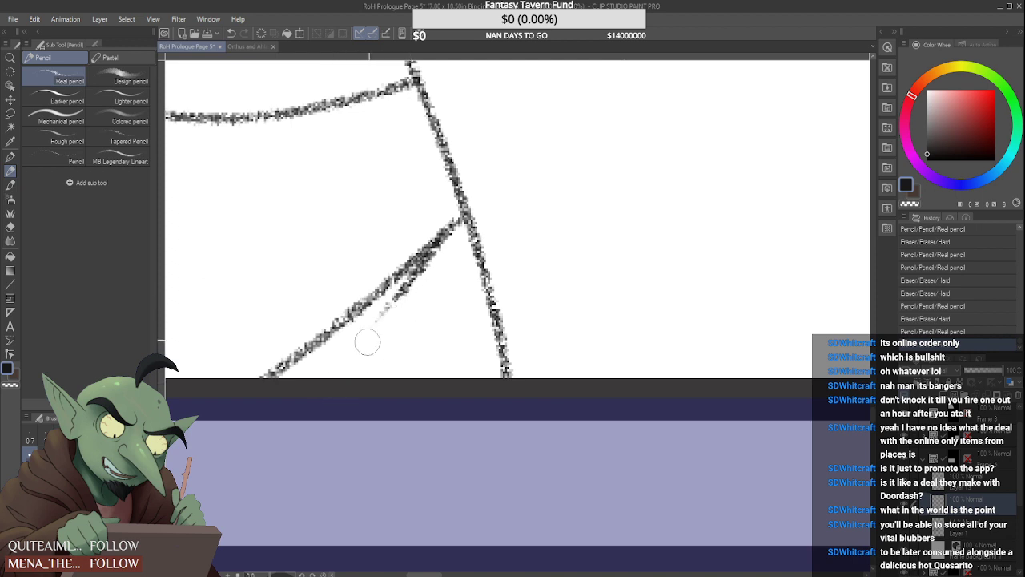
mouse_move(367, 342)
mouse_down()
mouse_move(440, 252)
mouse_move(427, 260)
mouse_move(348, 433)
mouse_up()
scroll(362, 378, down, 2)
scroll(385, 338, up, 2)
drag(387, 344, 391, 326)
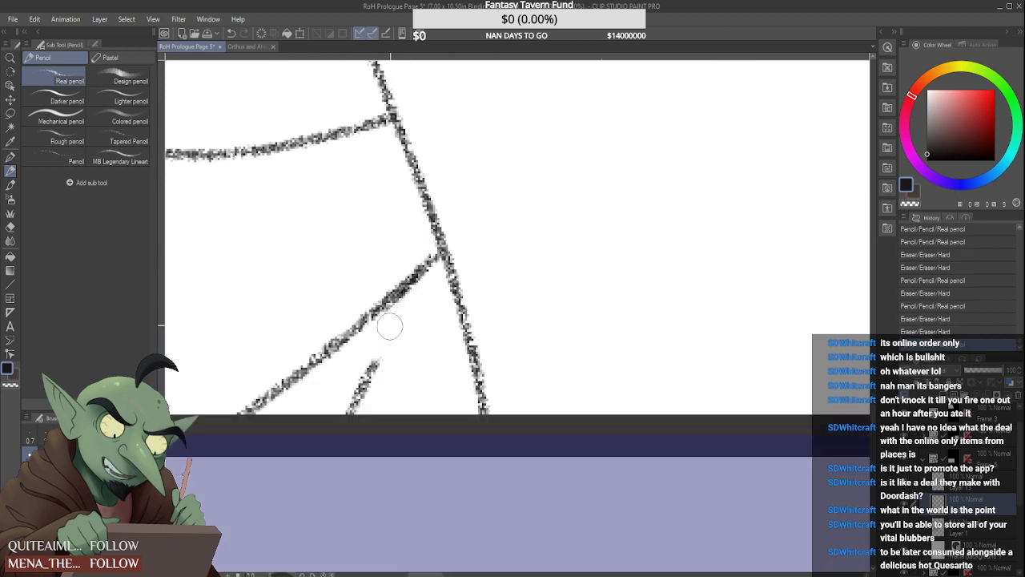
drag(376, 360, 356, 410)
drag(407, 290, 357, 411)
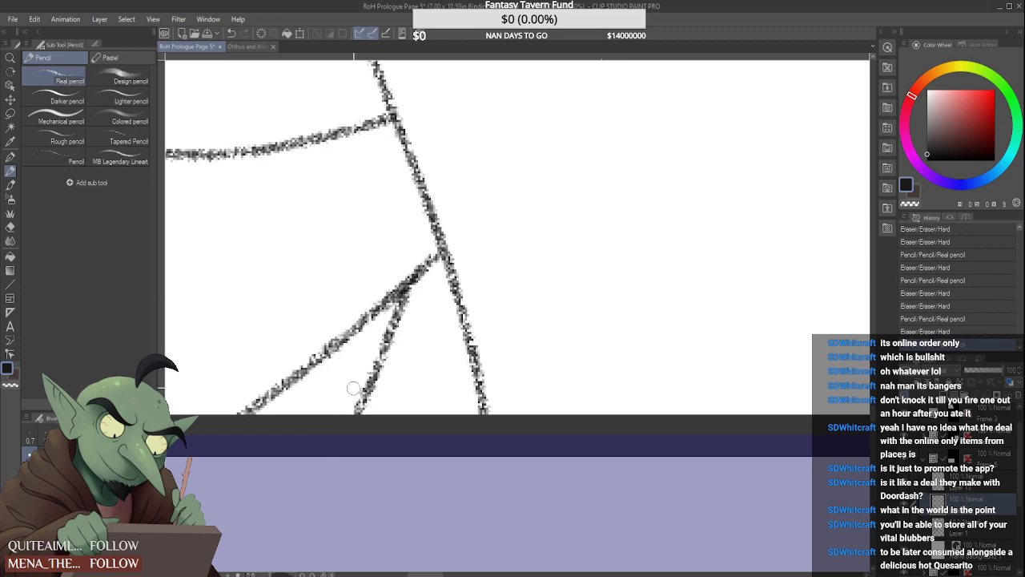
scroll(353, 388, down, 2)
scroll(358, 391, up, 3)
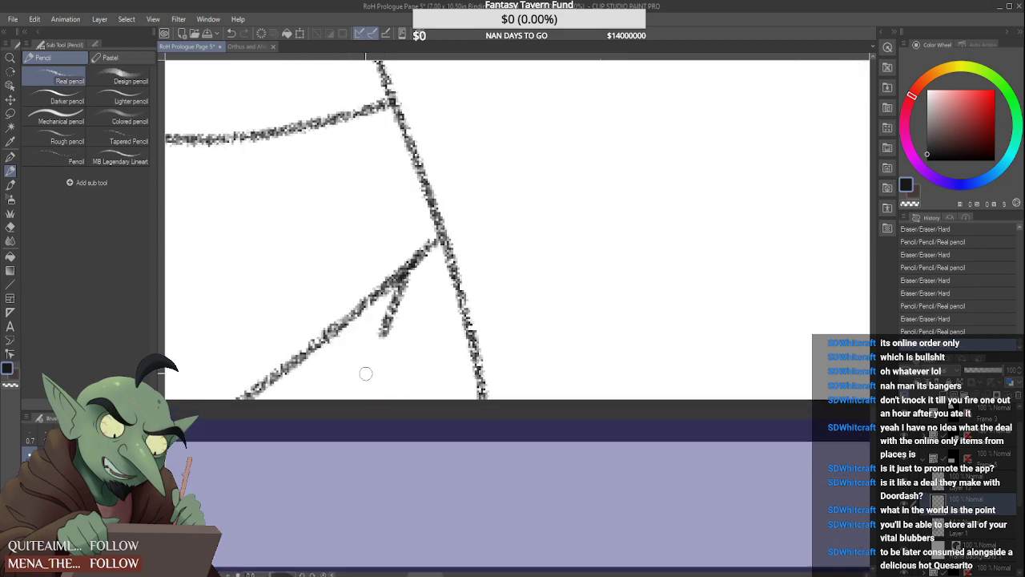
drag(388, 318, 357, 391)
mouse_move(424, 258)
mouse_down()
mouse_move(409, 273)
mouse_move(425, 277)
mouse_up()
scroll(383, 349, down, 2)
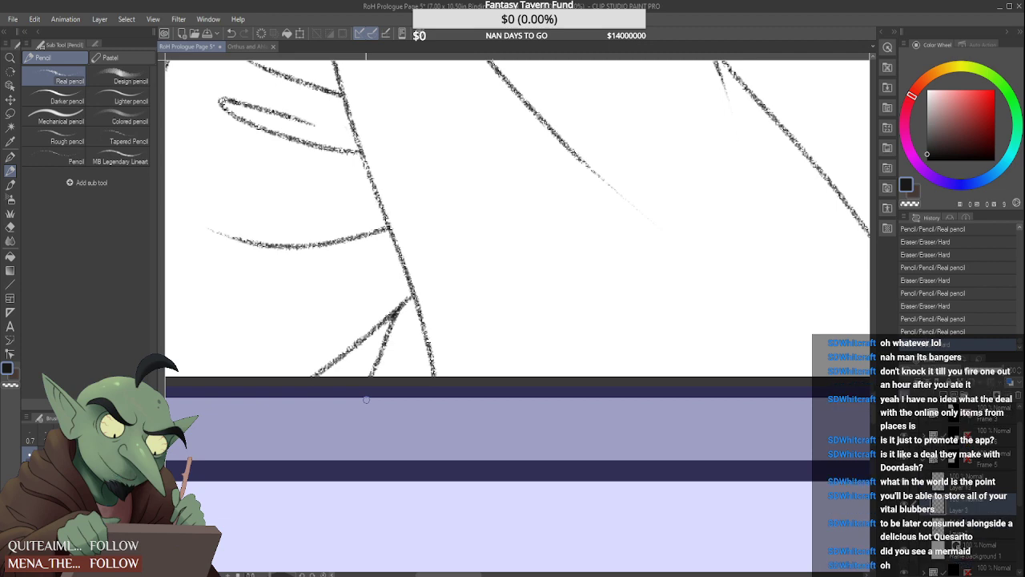
scroll(506, 373, down, 2)
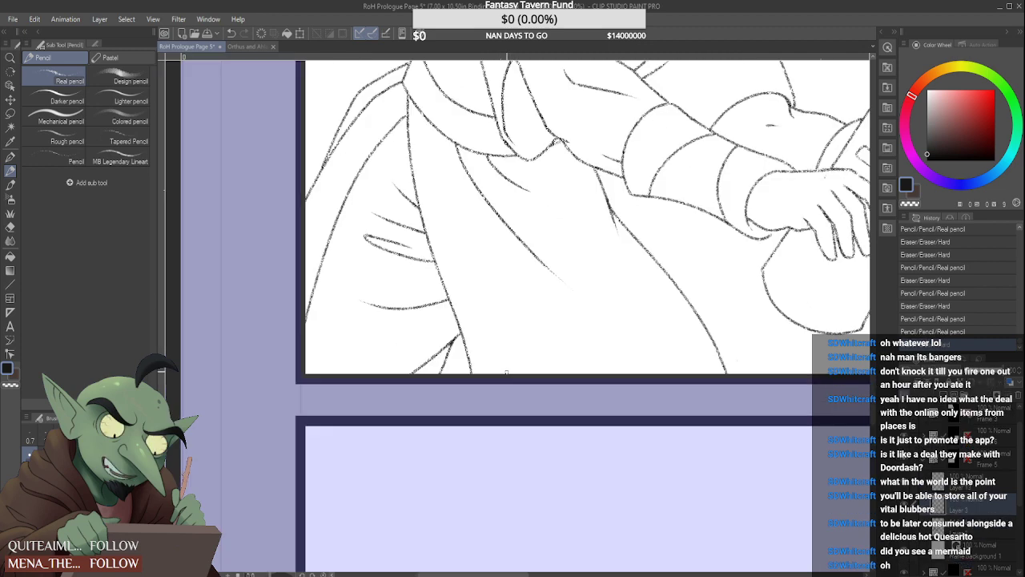
scroll(506, 372, down, 1)
scroll(502, 372, up, 3)
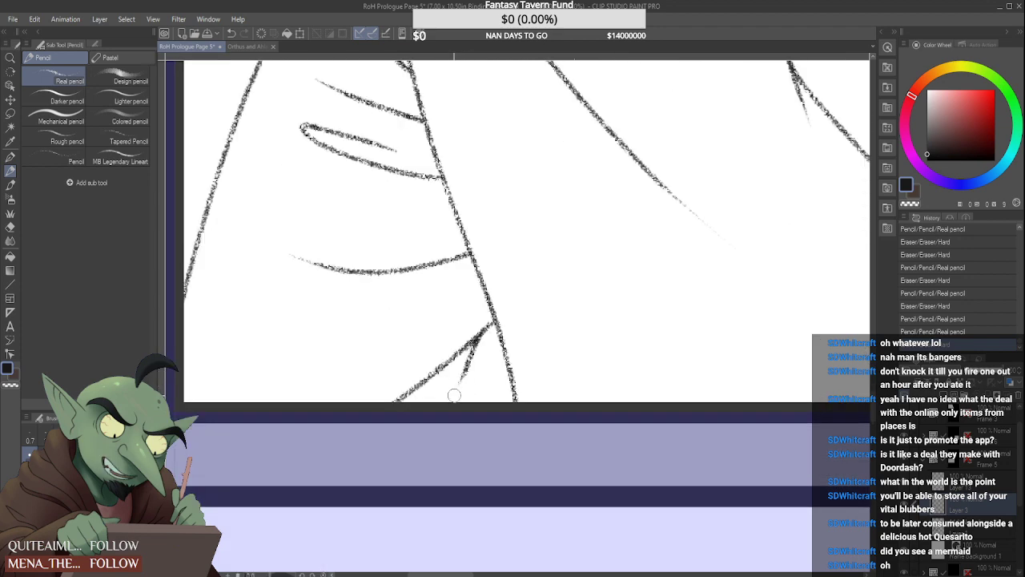
scroll(454, 395, up, 2)
drag(465, 358, 443, 444)
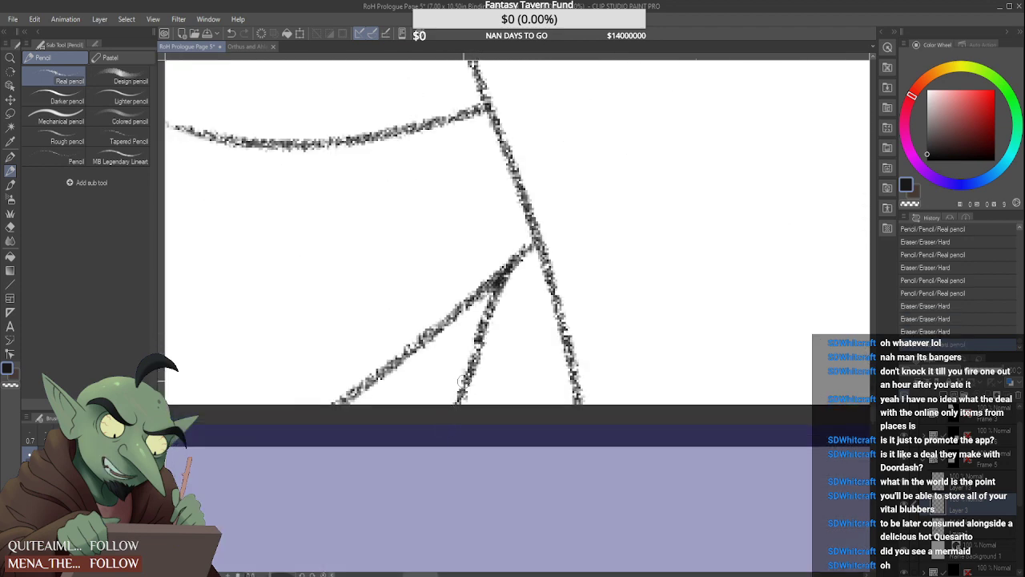
key(ctrl+z)
key(ctrl+y)
key(ctrl+z)
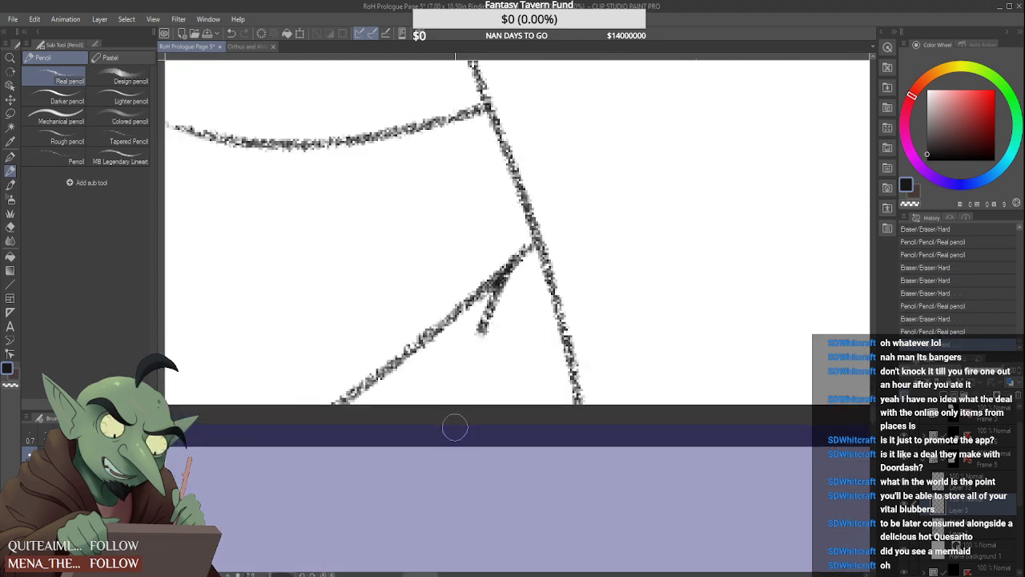
key(ctrl+y)
key(ctrl+z)
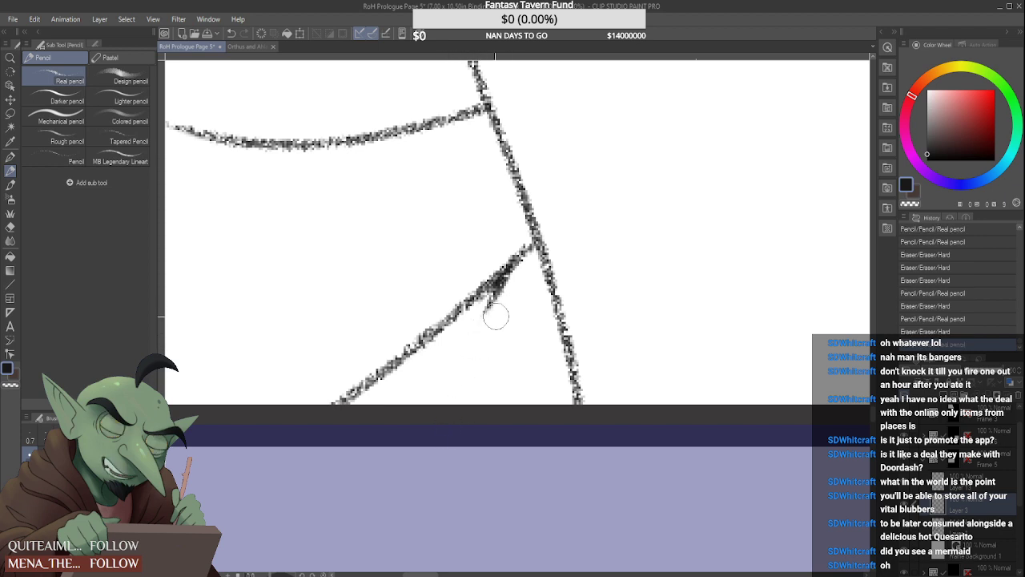
Erase the thick stub on the skirt's lowest crease, clean its join, and redraw the steep branch from slightly further down
mouse_move(495, 316)
mouse_down()
mouse_move(485, 320)
mouse_move(524, 281)
mouse_up()
drag(466, 291, 513, 238)
drag(488, 288, 535, 241)
drag(487, 292, 443, 399)
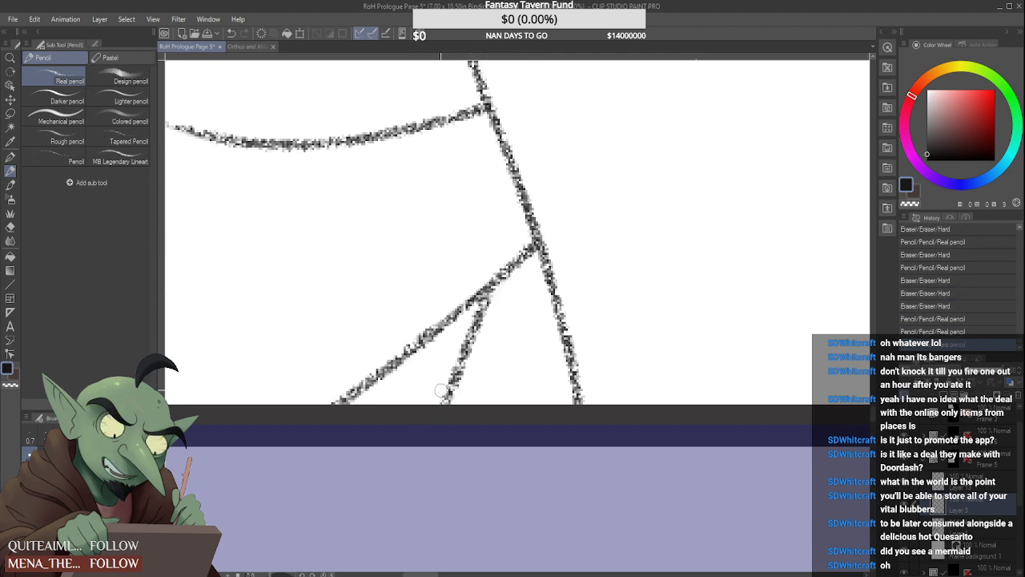
mouse_move(465, 365)
mouse_down()
mouse_move(435, 413)
mouse_move(508, 297)
mouse_move(499, 295)
mouse_move(439, 432)
mouse_up()
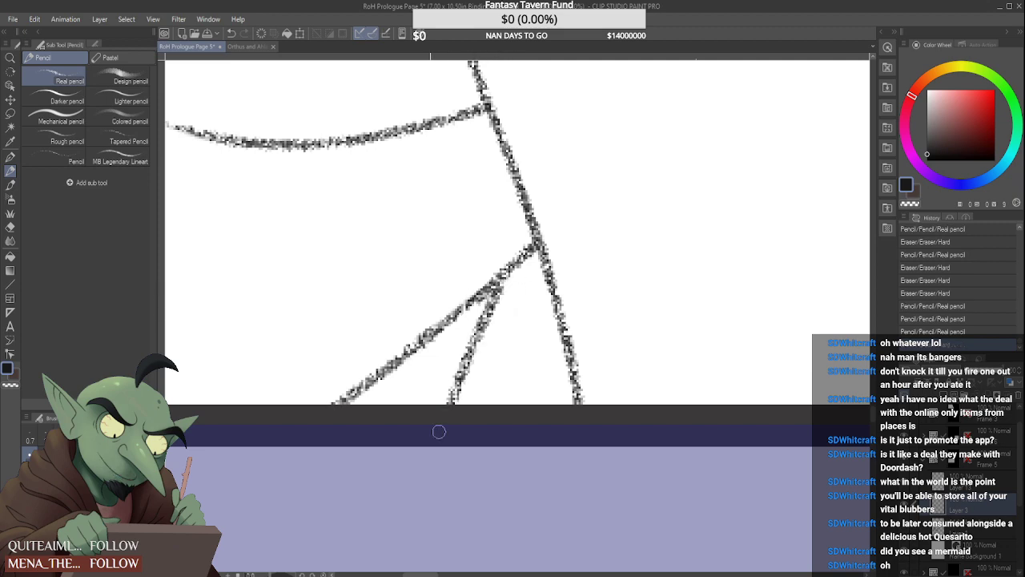
key(ctrl+z)
drag(494, 283, 440, 406)
Check the panel's line art as a whole and examine the elf's collar, shoulder and sleeve up close
scroll(479, 308, down, 8)
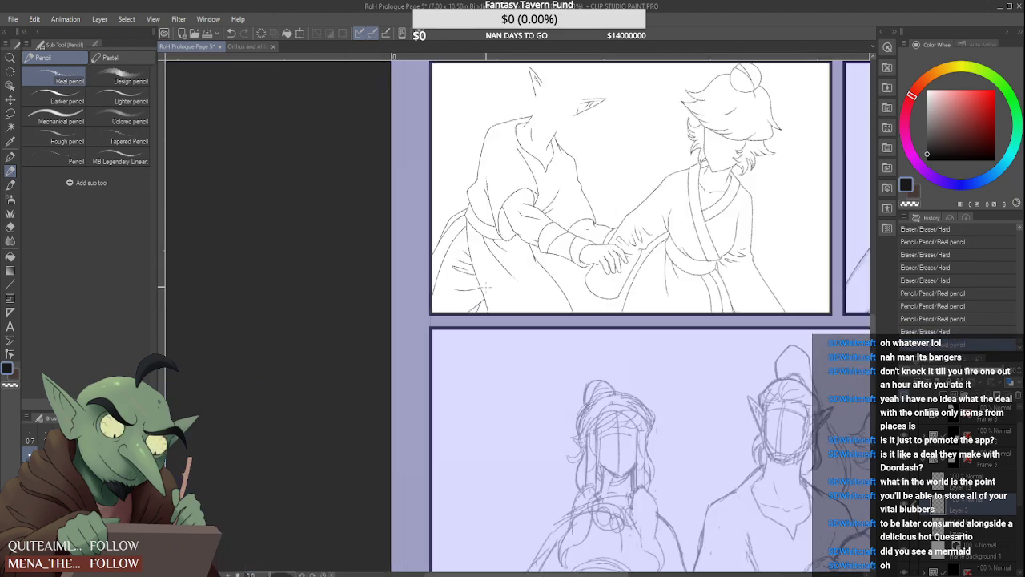
scroll(477, 321, down, 3)
scroll(505, 234, up, 3)
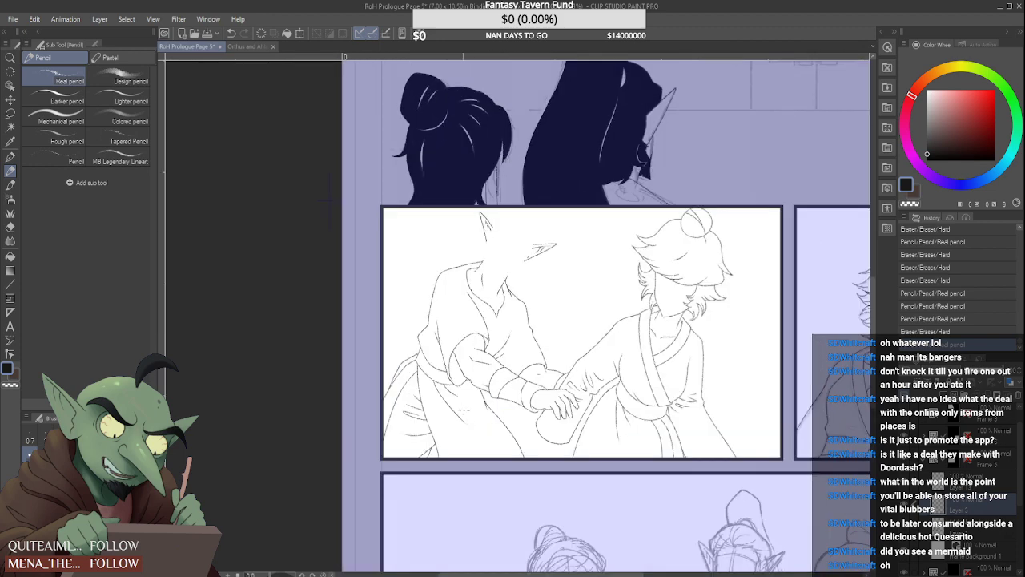
scroll(463, 392, up, 3)
scroll(466, 353, down, 2)
scroll(513, 265, up, 4)
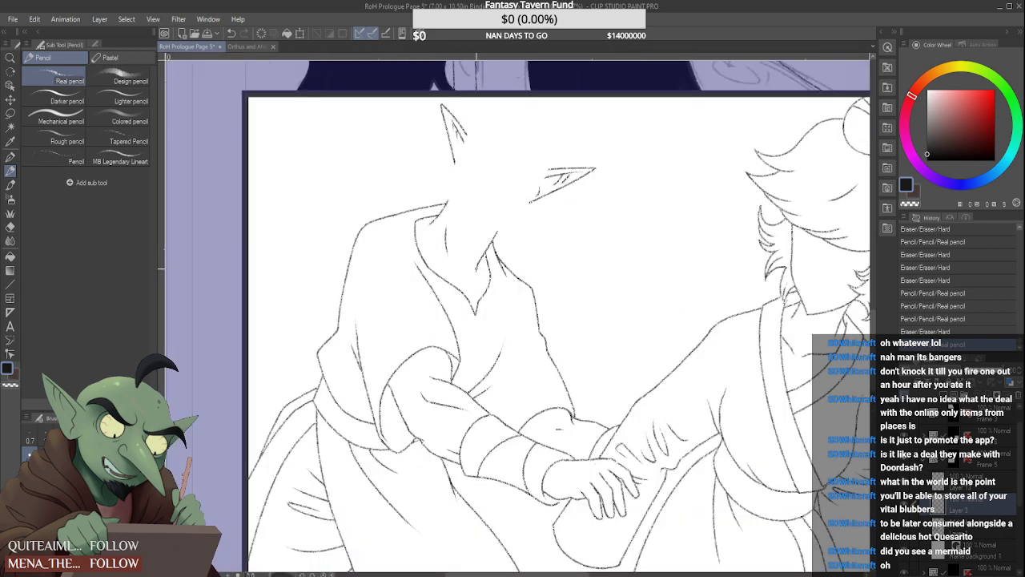
scroll(359, 296, up, 2)
scroll(409, 258, up, 2)
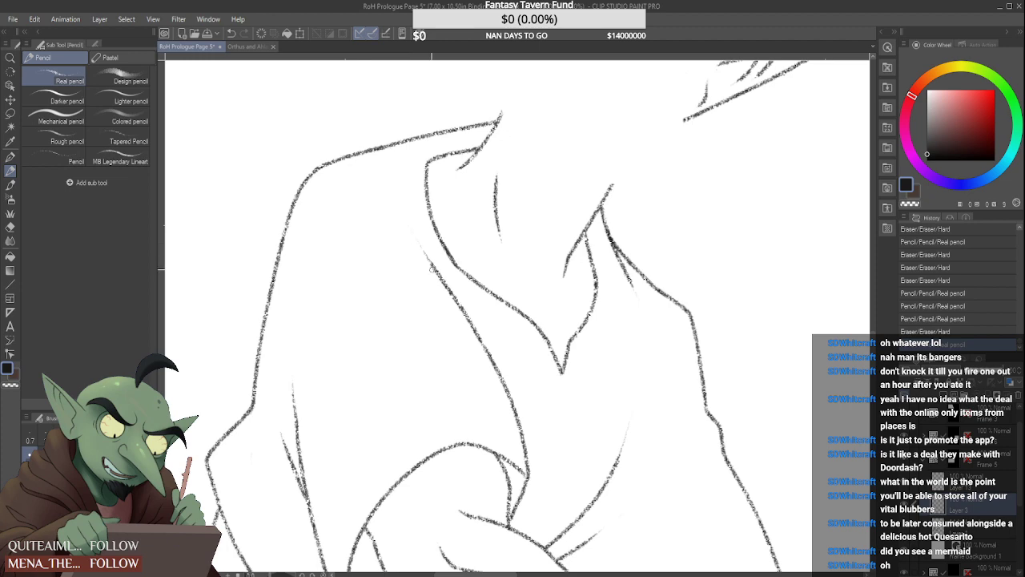
scroll(419, 254, down, 3)
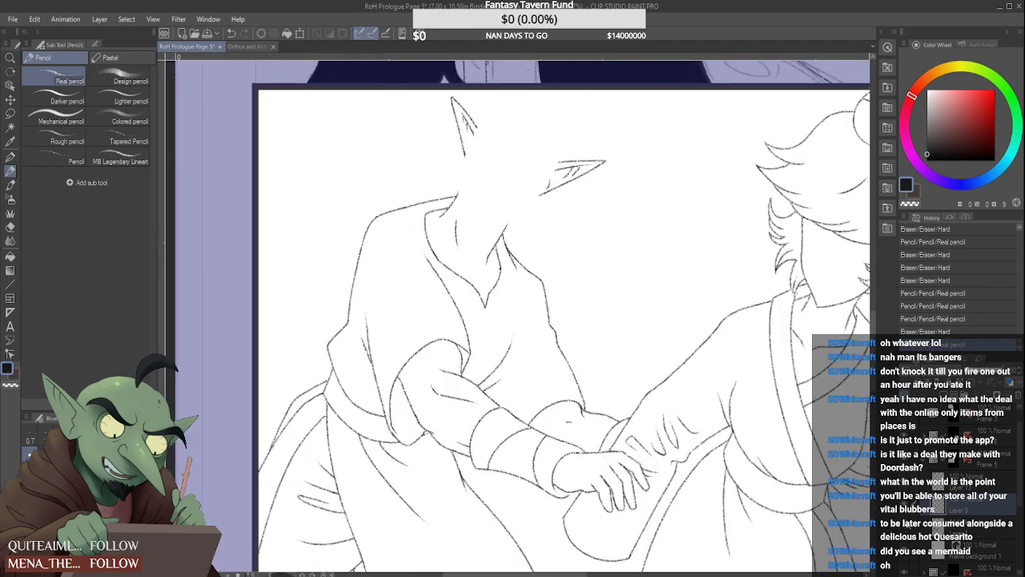
Show the rough sketch beneath the line art, then add a new raster layer and choose the Design pencil
click(906, 527)
scroll(505, 156, down, 2)
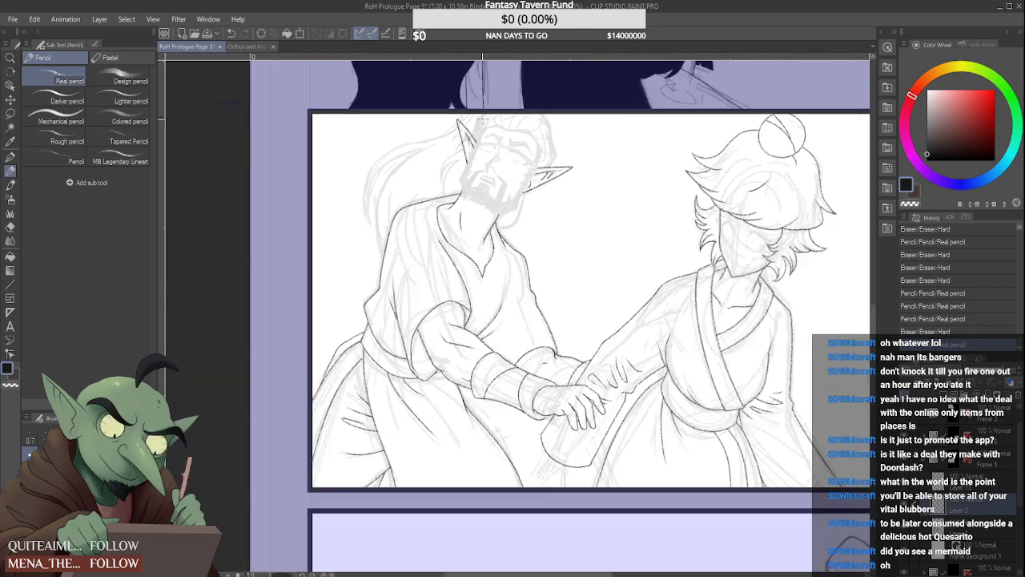
scroll(497, 172, up, 3)
scroll(489, 188, down, 1)
scroll(489, 189, down, 2)
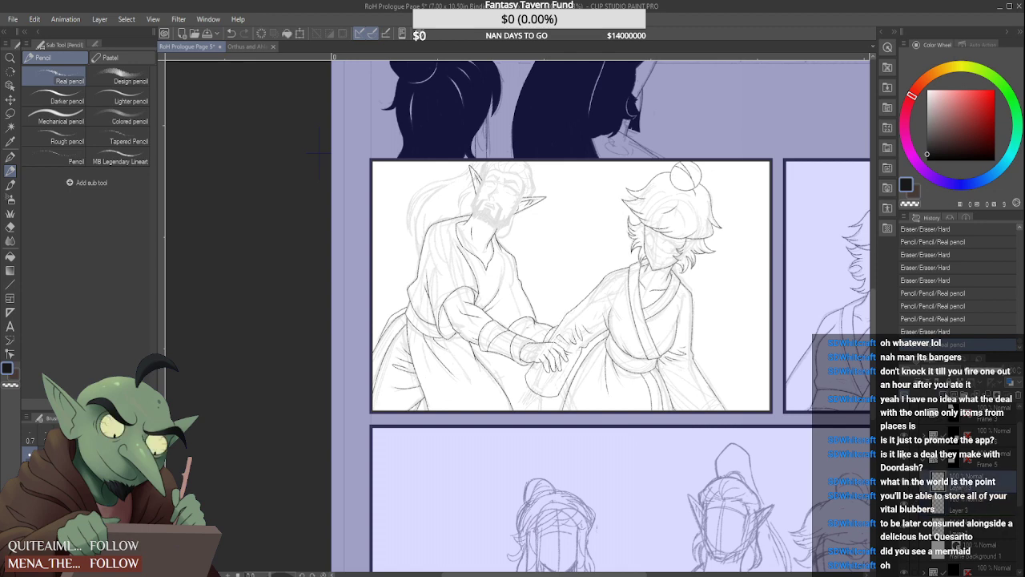
click(944, 395)
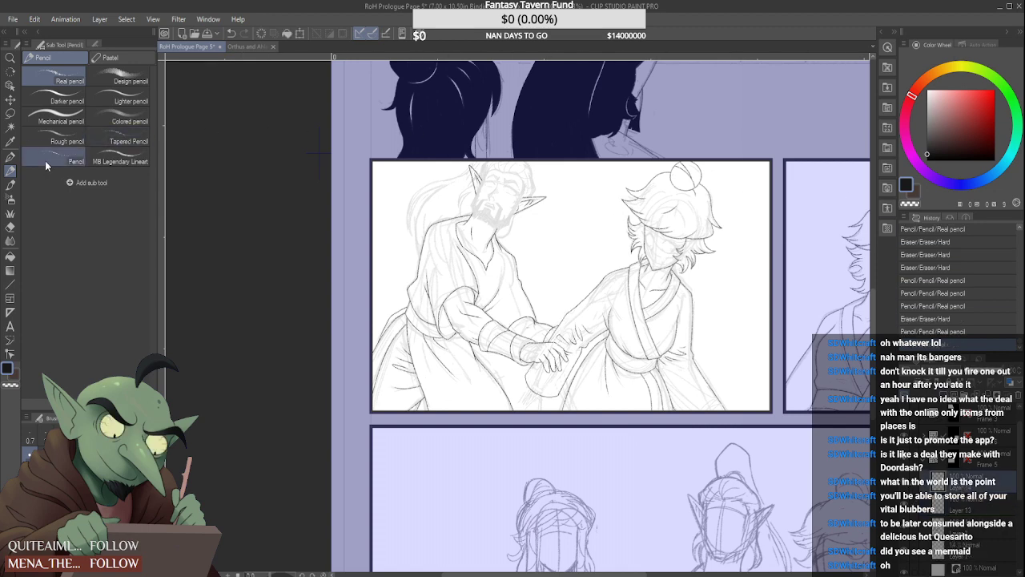
click(117, 79)
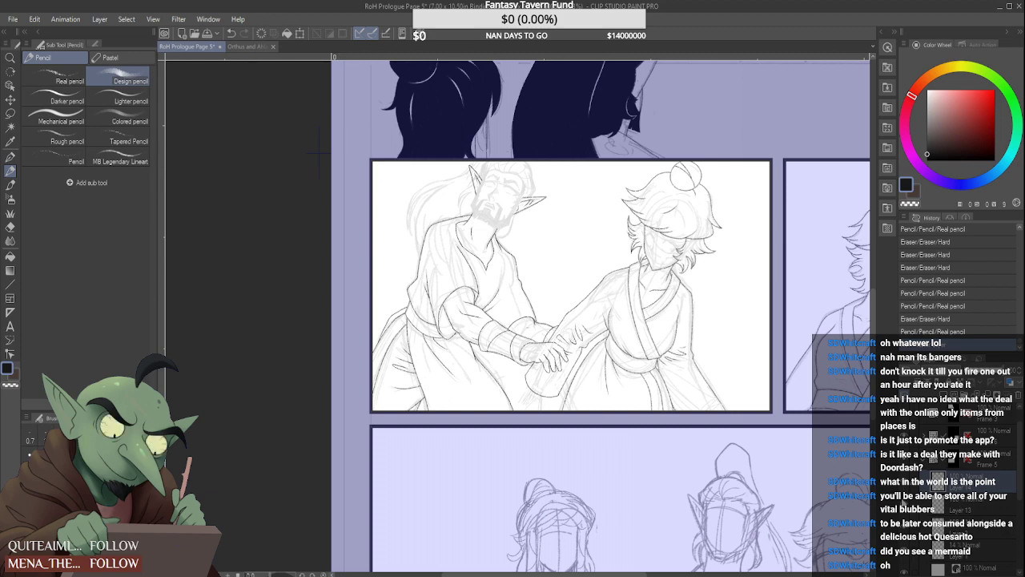
Merge the selected line art layers into one and hide the rough sketch
click(906, 503)
click(905, 503)
shift+click(990, 524)
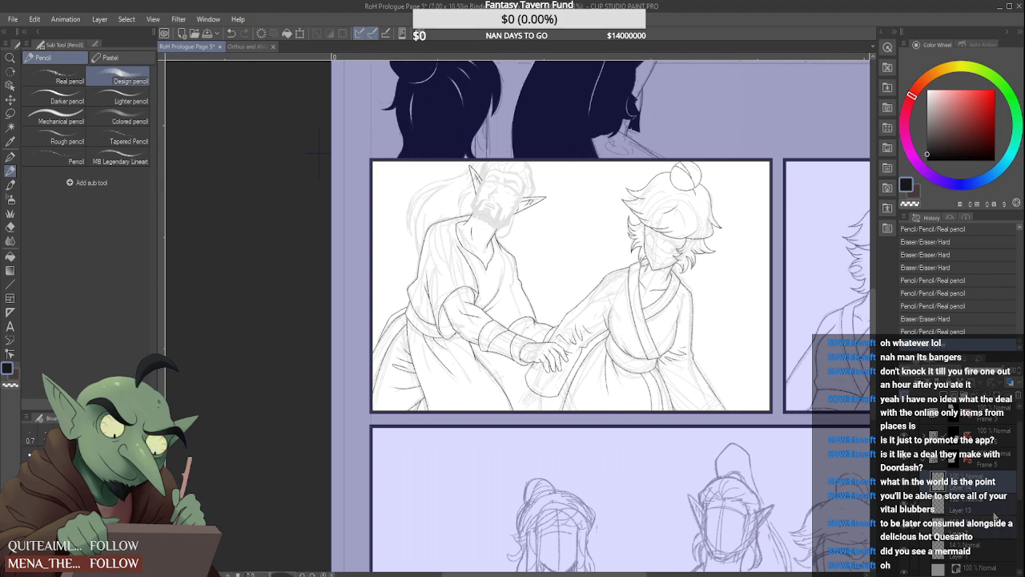
click(906, 516)
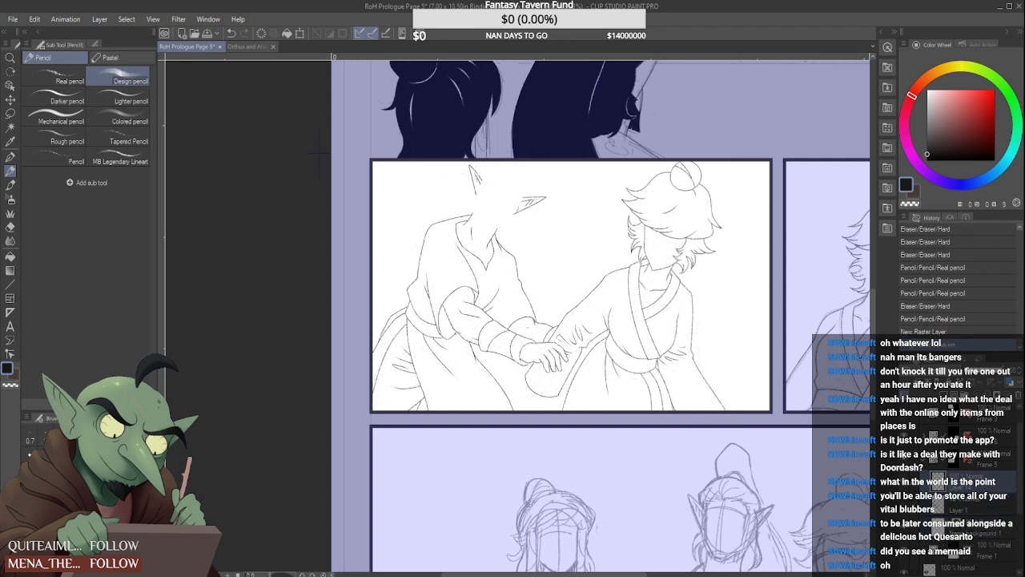
Flip the canvas horizontally to check the hand-clasping panel's line art in mirror view
scroll(579, 364, down, 3)
scroll(668, 369, down, 2)
scroll(616, 329, up, 1)
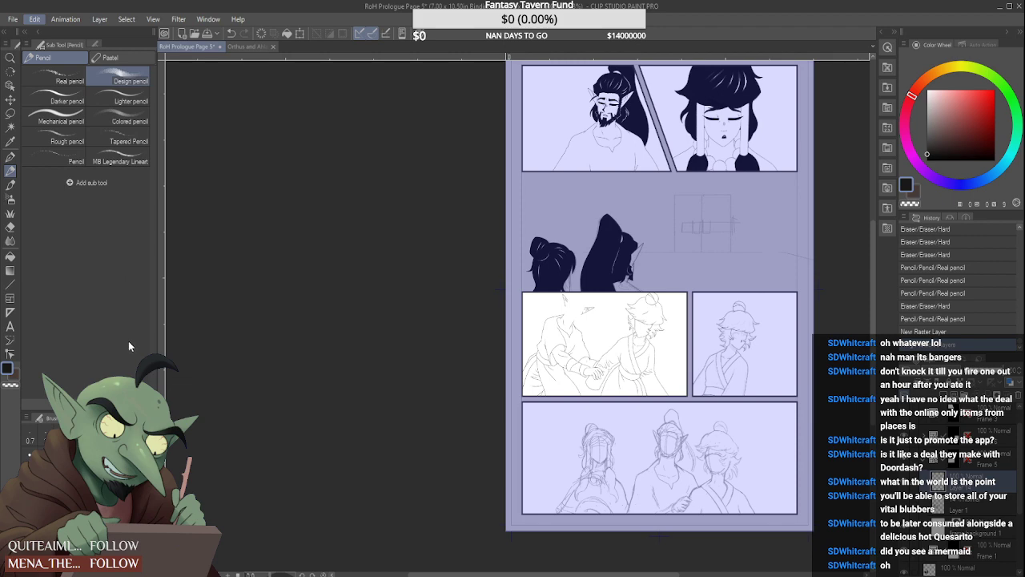
click(233, 390)
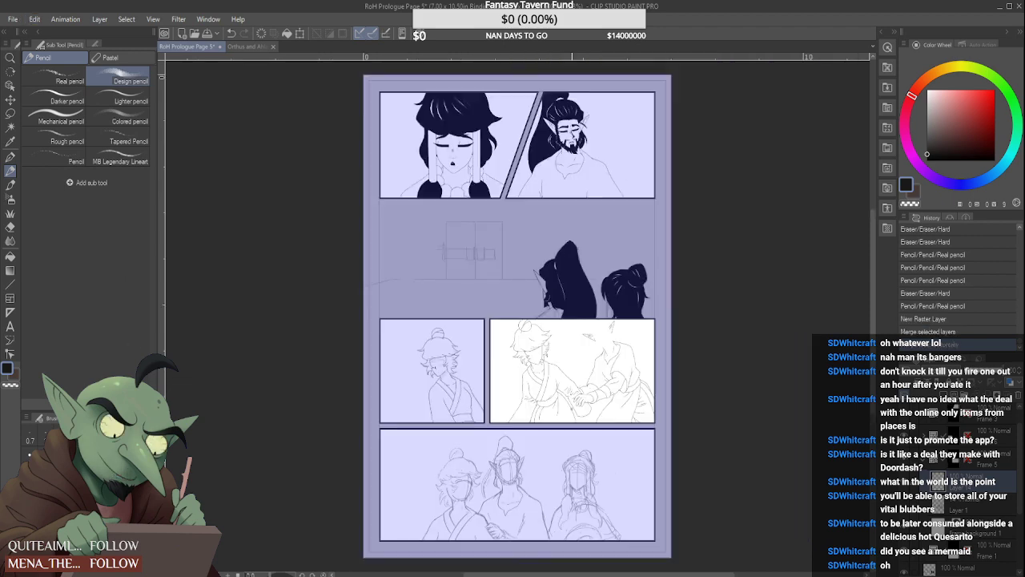
scroll(597, 430, up, 4)
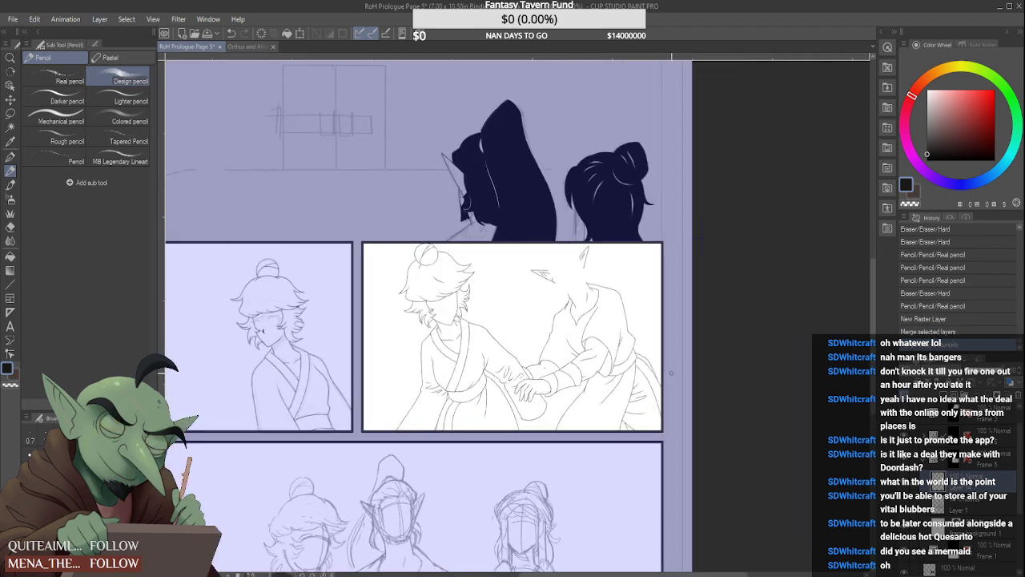
scroll(671, 372, up, 1)
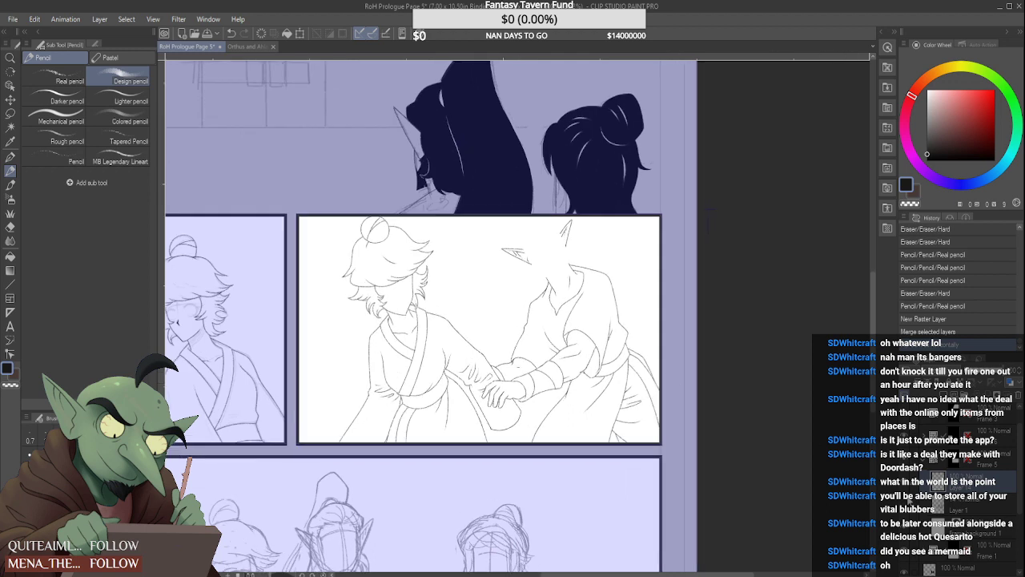
Show the rough sketch again and add another new raster layer for the elf's hair
click(904, 503)
click(905, 503)
click(904, 503)
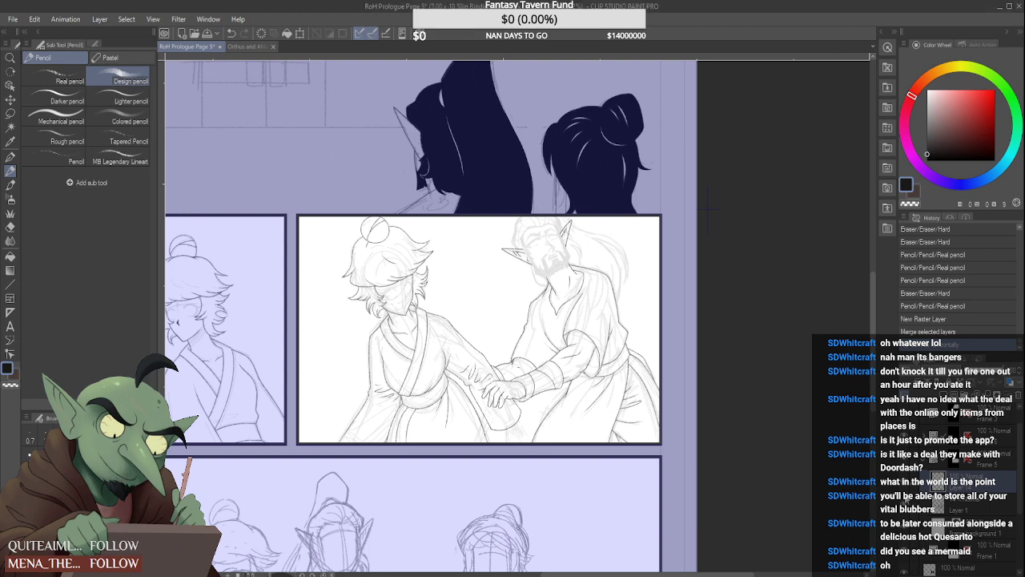
click(949, 392)
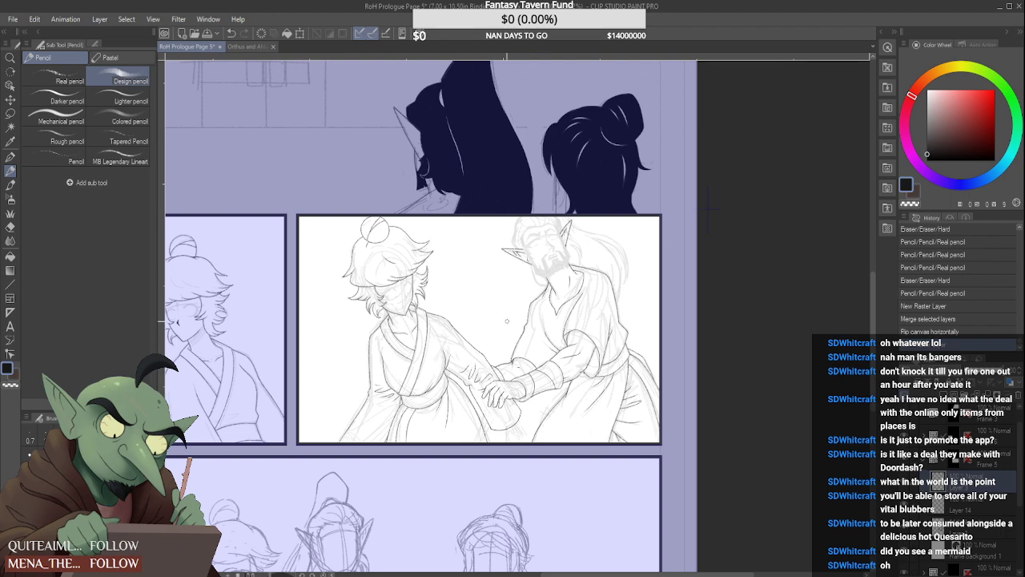
Block in the elf's hair beside his forehead in solid black and draw a thick curved strand down to the ear
scroll(512, 241, up, 5)
mouse_move(528, 247)
mouse_down()
mouse_move(553, 194)
mouse_move(544, 187)
mouse_up()
drag(528, 234, 537, 189)
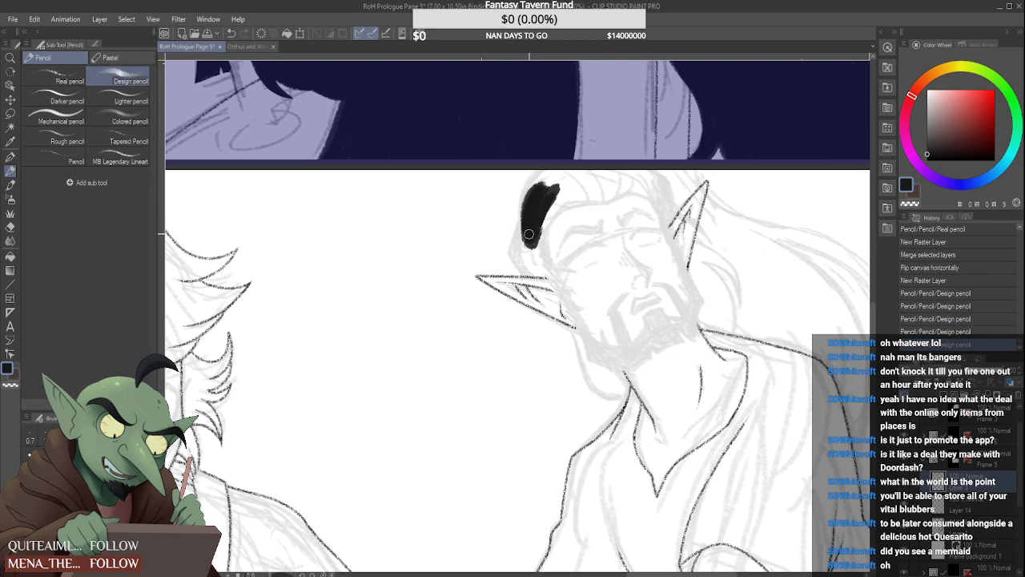
mouse_move(527, 212)
mouse_down()
mouse_move(514, 250)
mouse_move(509, 231)
mouse_move(507, 242)
mouse_move(515, 221)
mouse_move(506, 242)
mouse_move(547, 168)
mouse_up()
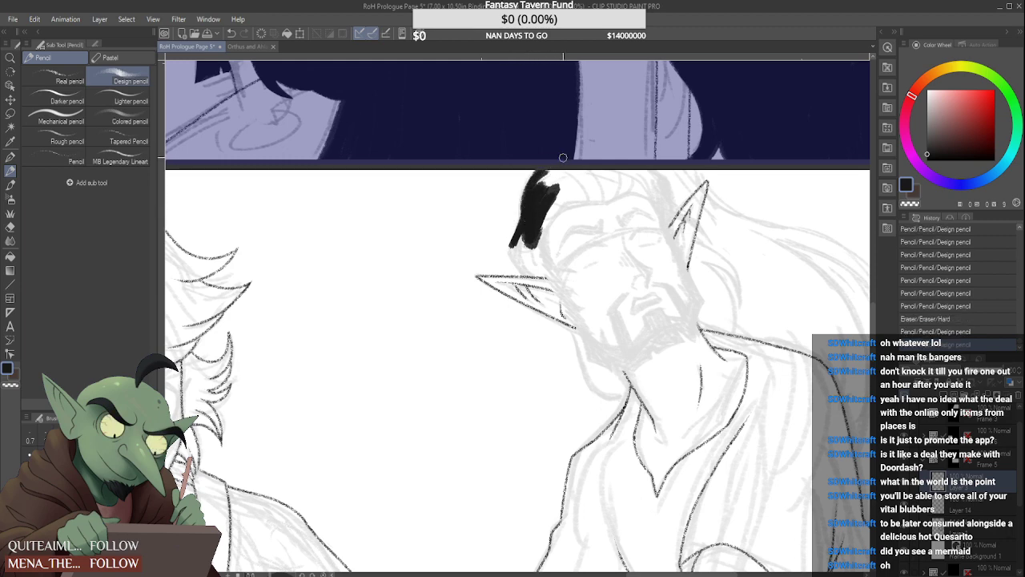
drag(511, 245, 532, 278)
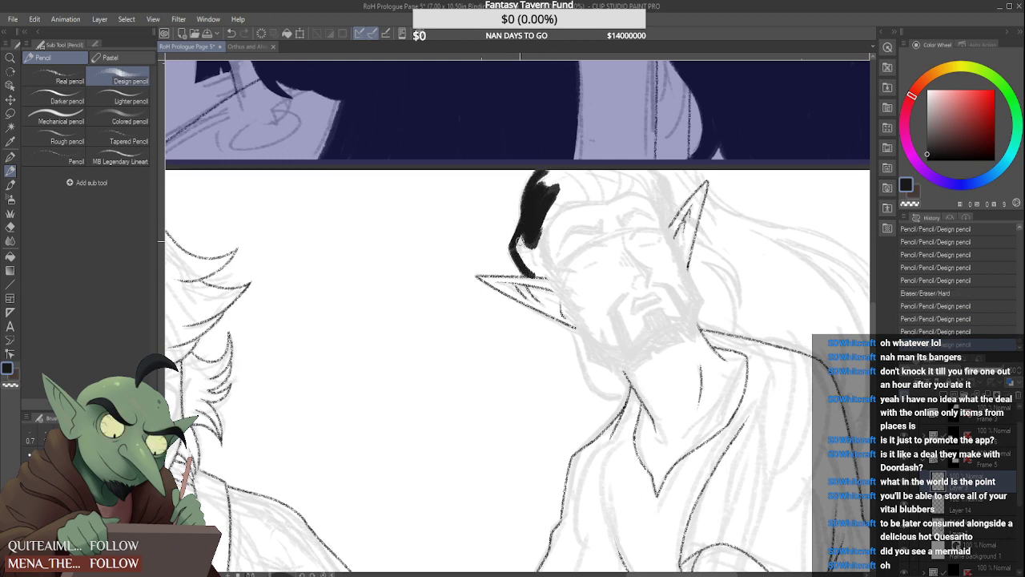
Widen the black hair mass out to the head's outer contour and add a short strand above the middle of the forehead
drag(518, 237, 524, 199)
drag(519, 237, 536, 172)
drag(519, 233, 548, 181)
drag(512, 231, 516, 182)
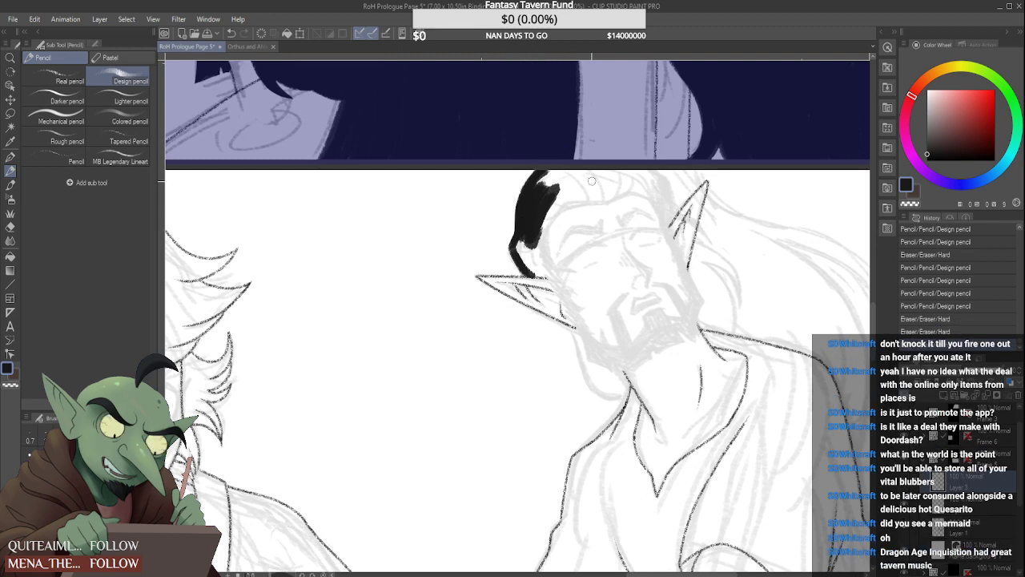
drag(606, 194, 604, 171)
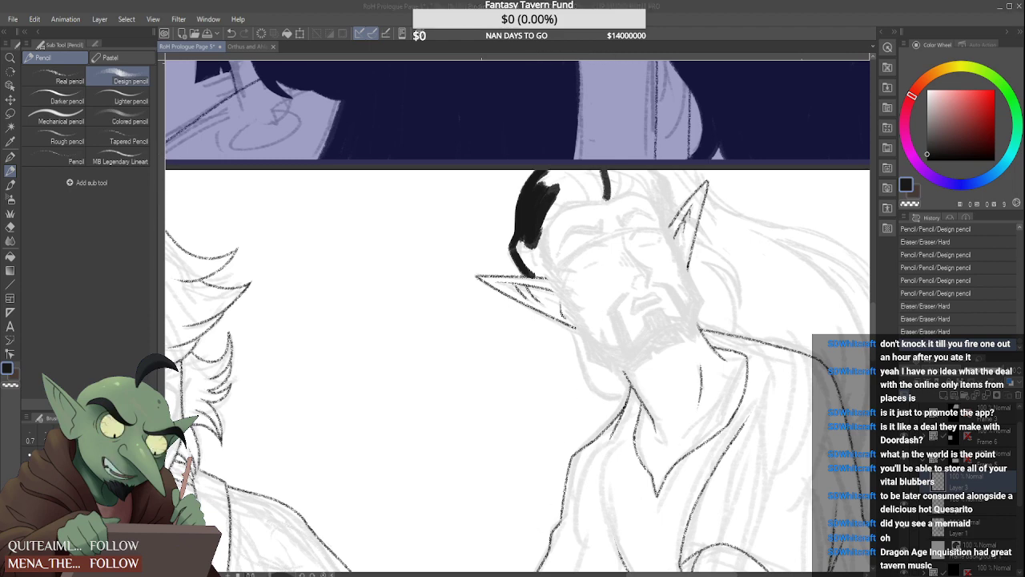
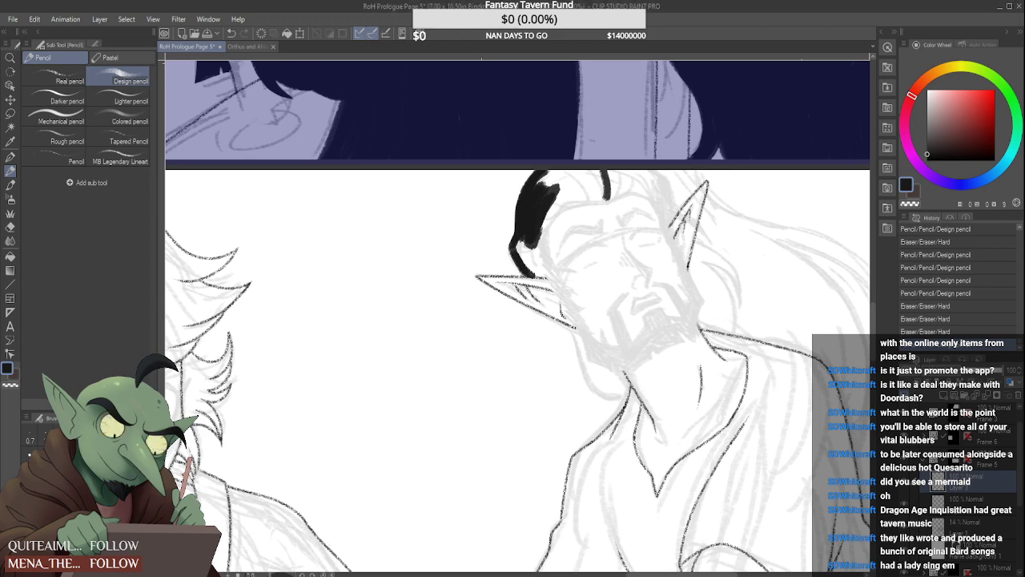
Thicken the curved strand above the elf's outstretched ear into a solid black mass reaching the ear
scroll(517, 254, up, 1)
mouse_move(526, 232)
mouse_down()
mouse_move(519, 253)
mouse_move(537, 273)
mouse_move(545, 267)
mouse_up()
drag(529, 232, 561, 287)
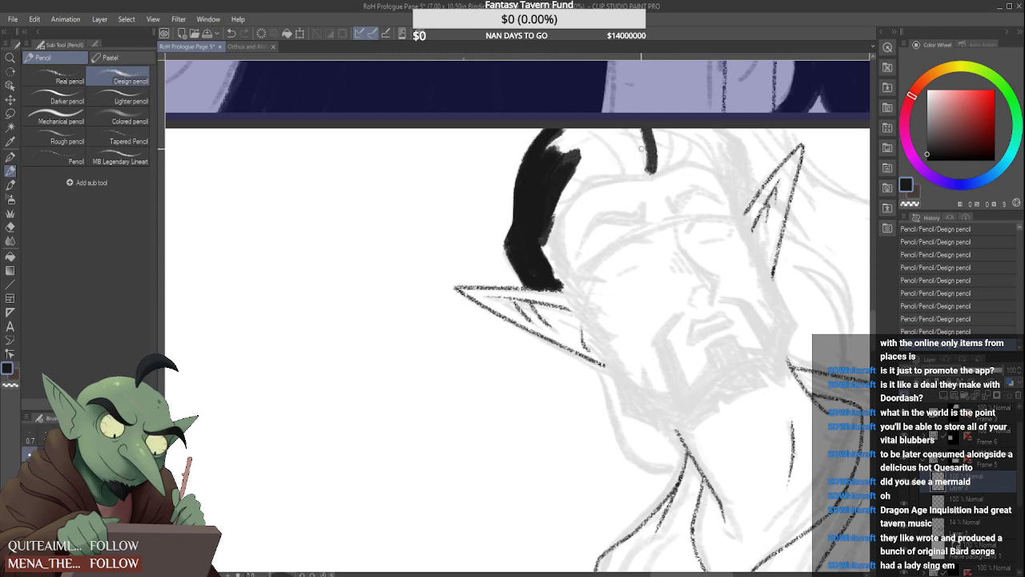
Draw the elf's hairline across the forehead with short jagged black strokes, from the middle strand out towards both temples
mouse_move(654, 175)
mouse_down()
mouse_move(675, 149)
mouse_move(669, 175)
mouse_move(681, 158)
mouse_move(671, 170)
mouse_move(691, 159)
mouse_move(686, 166)
mouse_move(728, 169)
mouse_up()
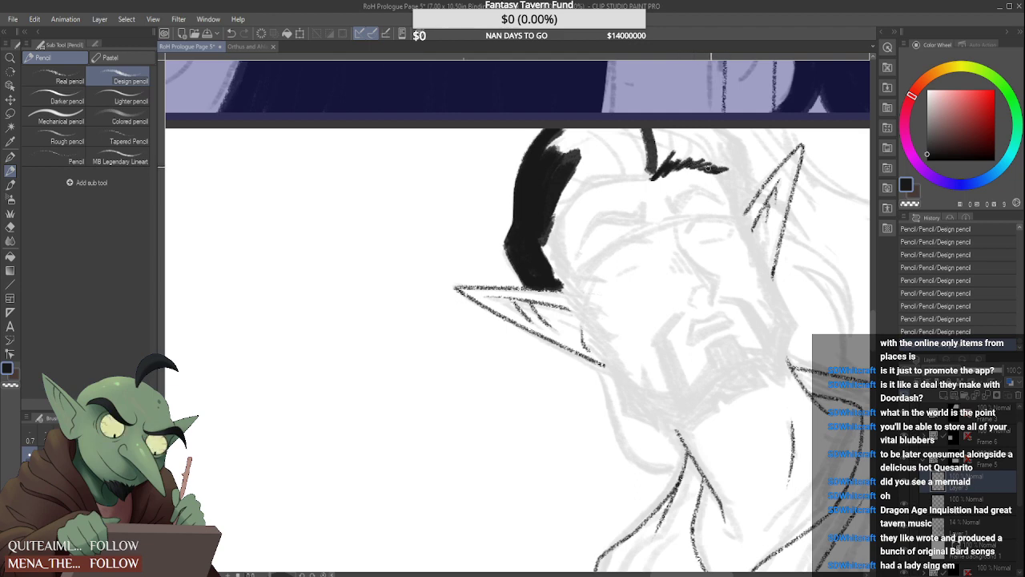
mouse_move(658, 171)
mouse_down()
mouse_move(666, 146)
mouse_move(655, 126)
mouse_move(649, 165)
mouse_up()
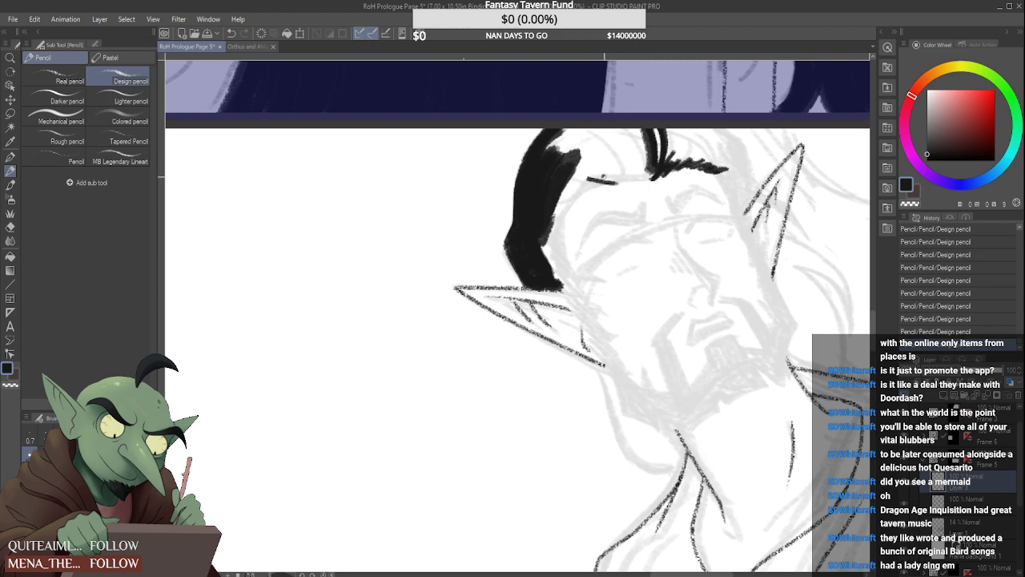
drag(588, 179, 631, 181)
scroll(564, 202, down, 2)
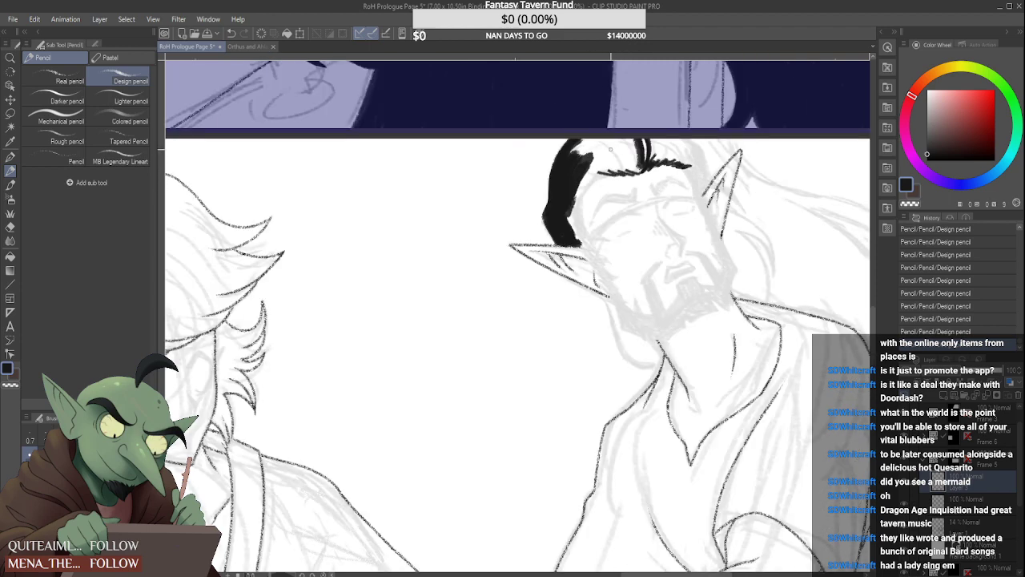
scroll(564, 202, up, 3)
mouse_move(648, 178)
mouse_down()
mouse_move(596, 199)
mouse_move(619, 192)
mouse_move(585, 211)
mouse_move(599, 216)
mouse_move(579, 249)
mouse_up()
Continue the hairline down the temple by the upright ear and draw the hair's outer contour line down to that ear
scroll(578, 229, down, 3)
scroll(562, 236, down, 2)
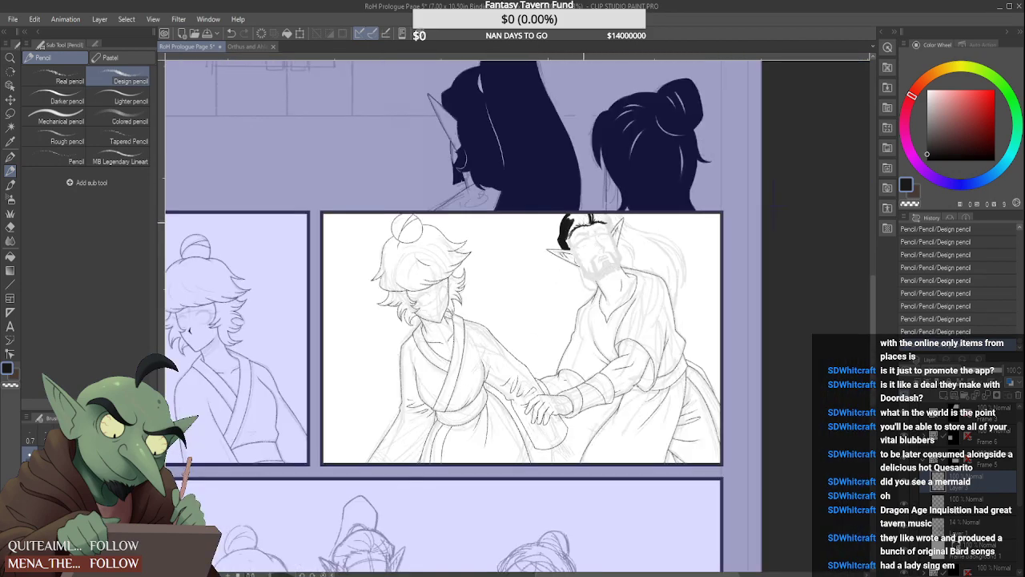
scroll(607, 247, up, 4)
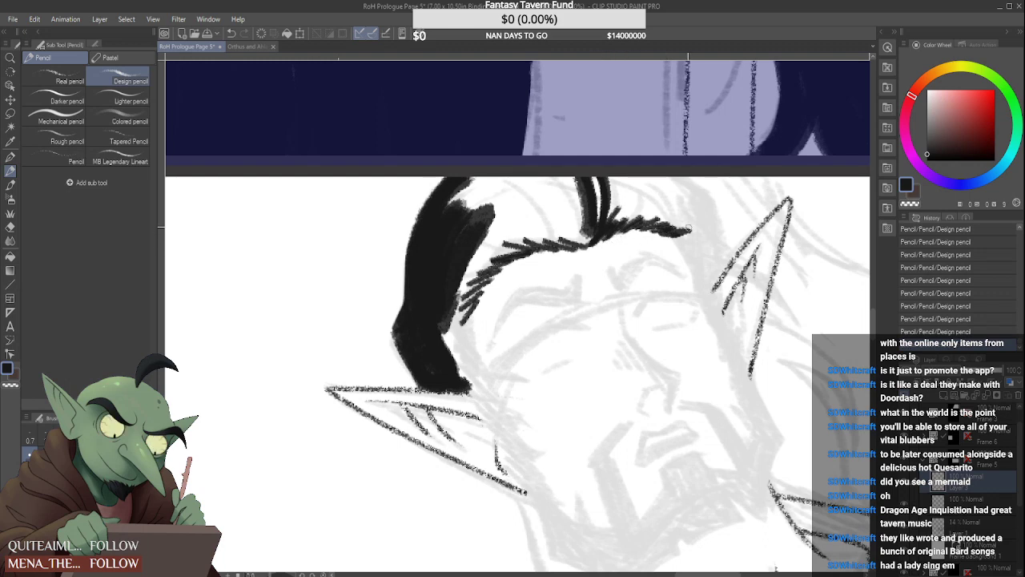
mouse_move(677, 234)
mouse_down()
mouse_move(693, 270)
mouse_move(709, 273)
mouse_up()
drag(715, 217, 729, 258)
mouse_move(707, 192)
mouse_down()
mouse_move(725, 256)
mouse_move(685, 171)
mouse_move(717, 208)
mouse_move(724, 250)
mouse_up()
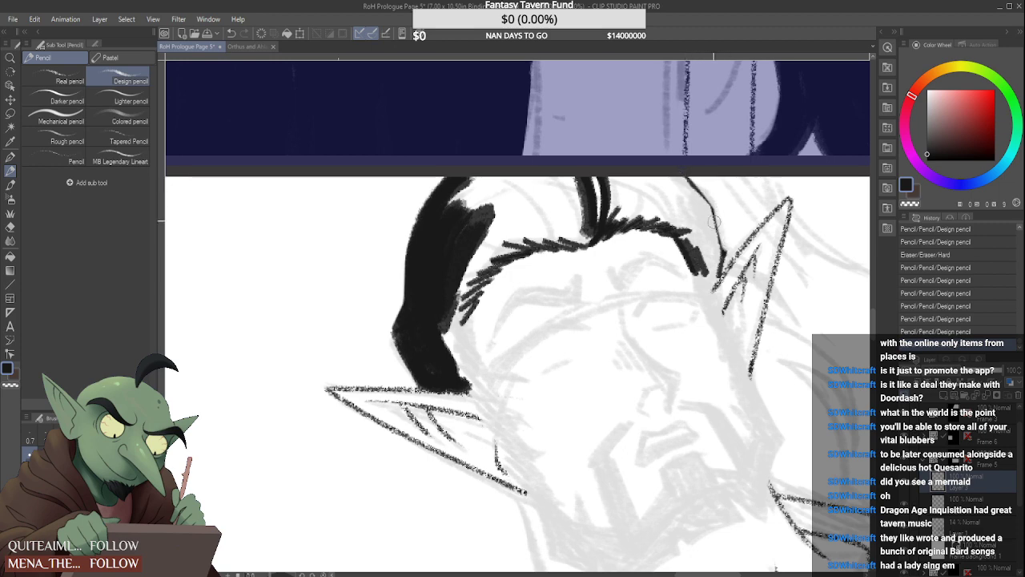
drag(704, 201, 726, 257)
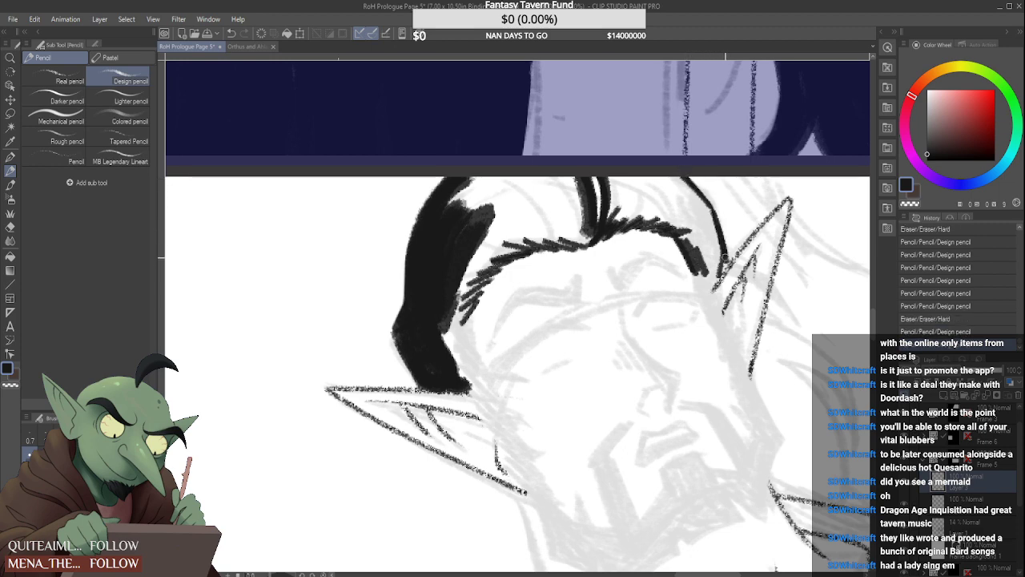
Draw a tapered strand crossing over the upright ear and fill the temple hair beside it in solid black
scroll(726, 264, down, 4)
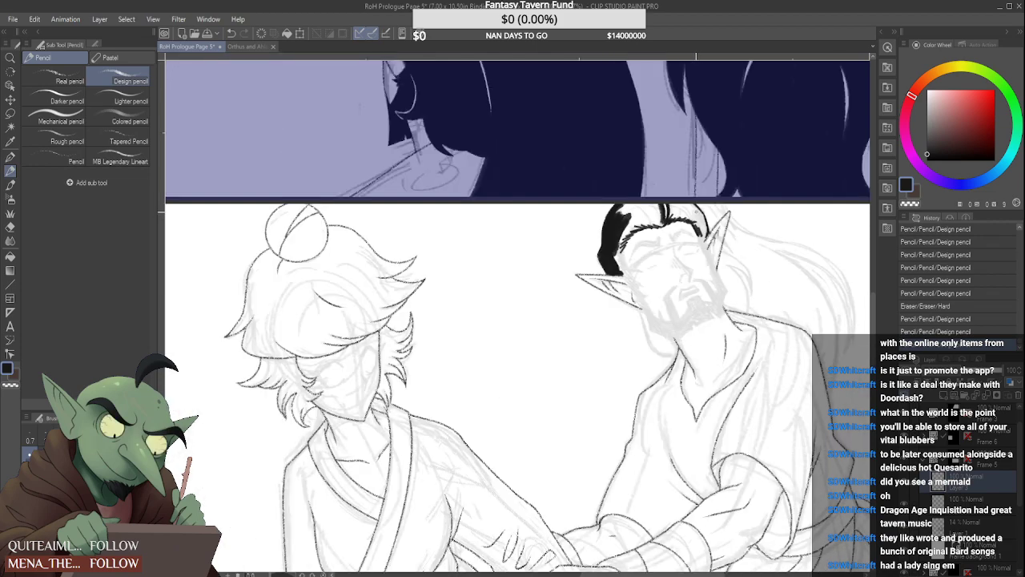
scroll(650, 238, down, 1)
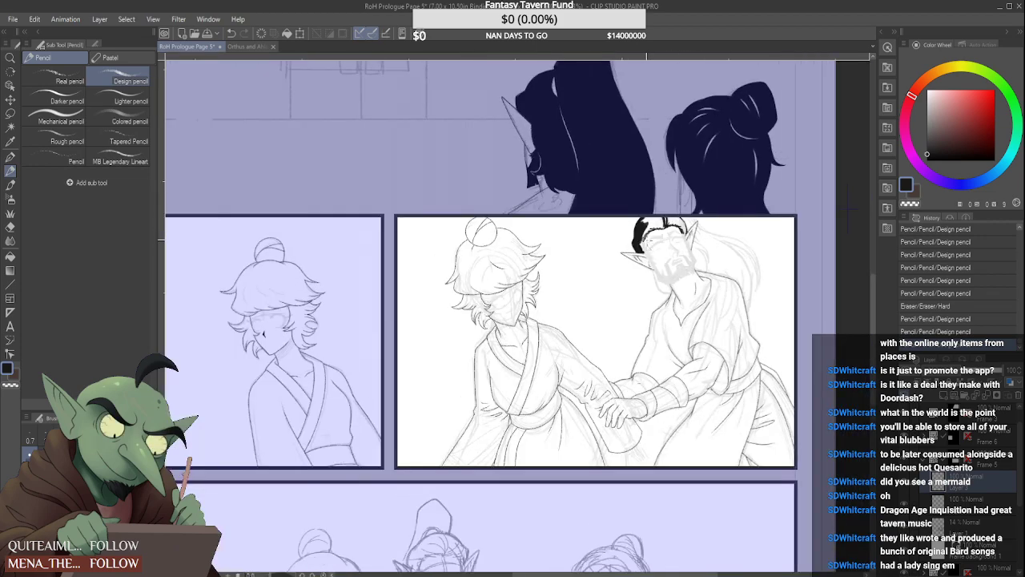
scroll(648, 239, up, 4)
scroll(621, 265, down, 5)
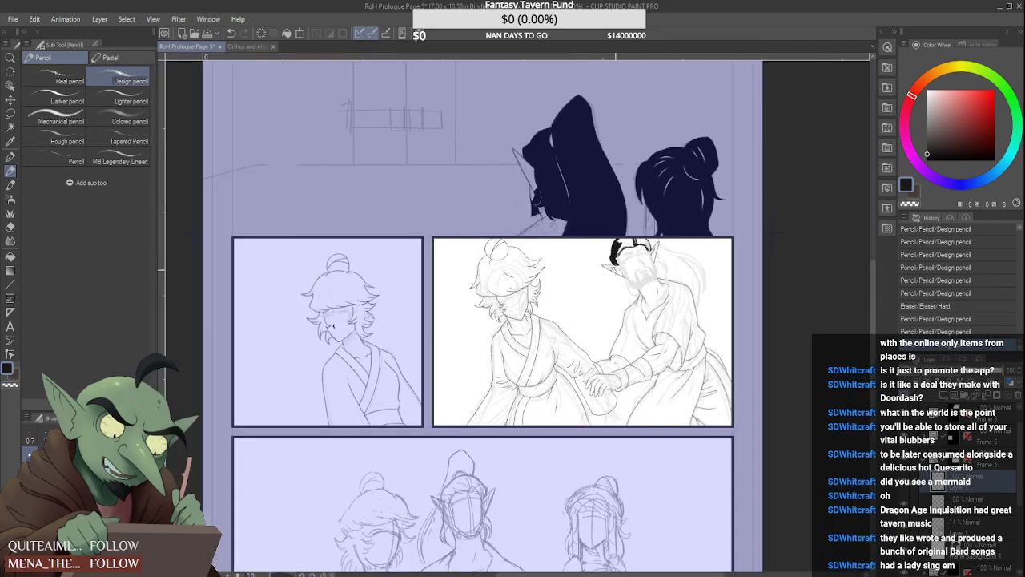
scroll(620, 265, down, 2)
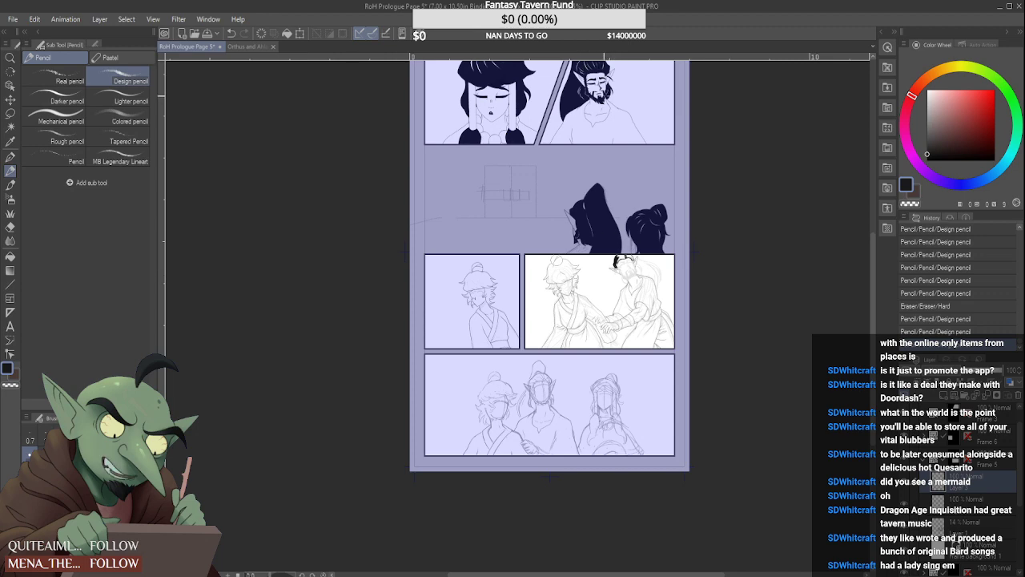
scroll(617, 244, up, 4)
scroll(688, 301, up, 4)
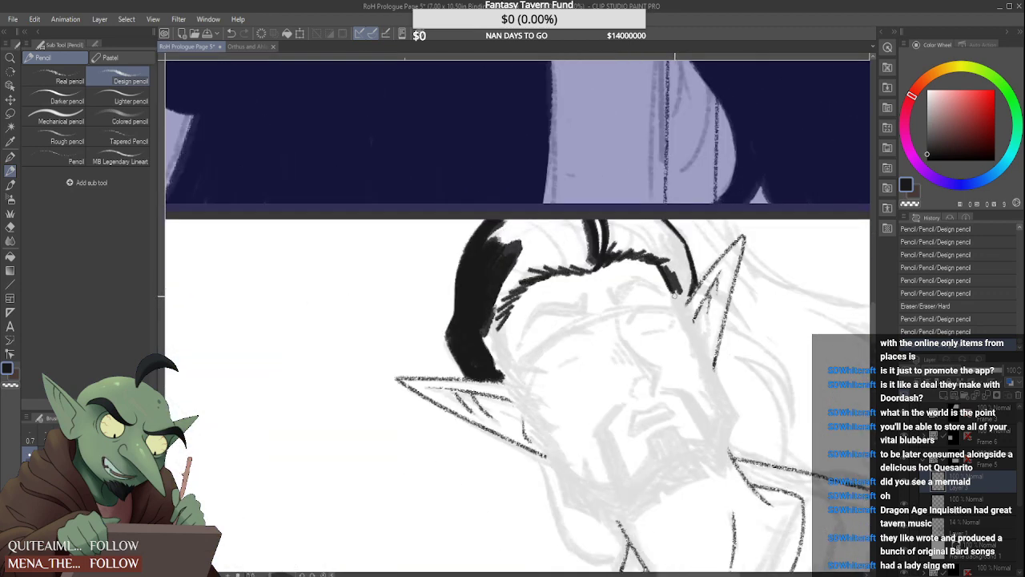
drag(674, 294, 739, 351)
drag(669, 290, 731, 335)
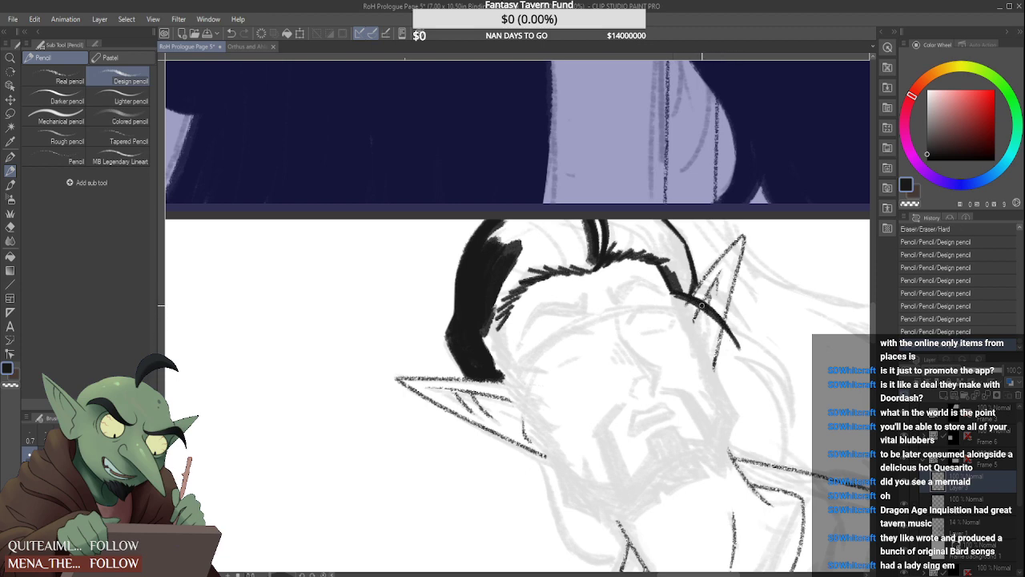
mouse_move(712, 299)
mouse_down()
mouse_move(737, 346)
mouse_move(682, 297)
mouse_move(678, 278)
mouse_move(685, 290)
mouse_up()
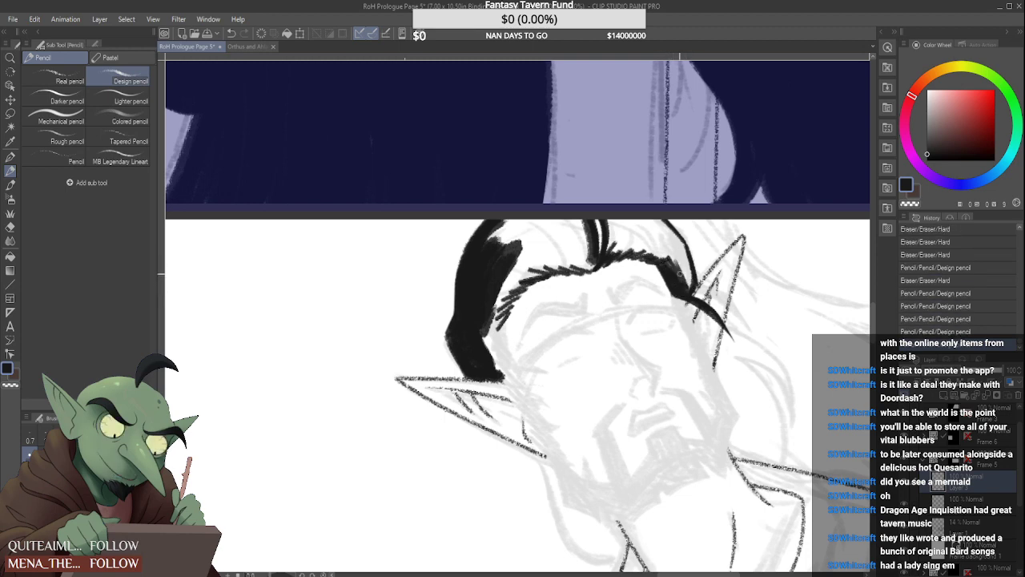
drag(675, 250, 697, 292)
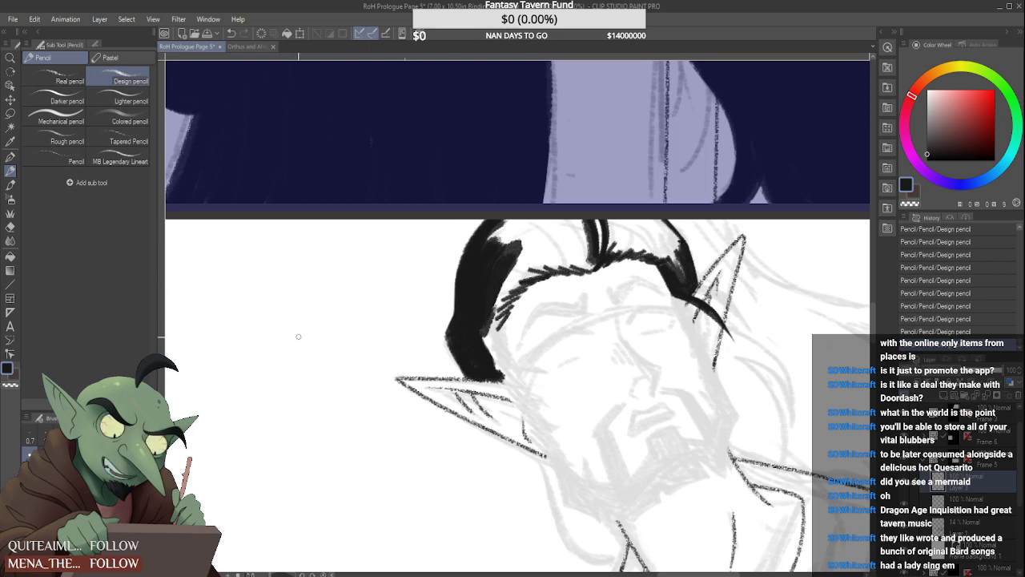
mouse_move(298, 337)
mouse_down()
mouse_move(276, 299)
mouse_move(264, 327)
mouse_up()
drag(291, 362, 296, 373)
mouse_move(300, 345)
mouse_down()
mouse_move(307, 364)
mouse_move(325, 357)
mouse_move(280, 377)
mouse_up()
drag(324, 356, 355, 382)
mouse_move(285, 380)
mouse_down()
mouse_move(256, 462)
mouse_move(270, 469)
mouse_move(287, 442)
mouse_move(310, 432)
mouse_move(316, 465)
mouse_up()
mouse_move(335, 384)
mouse_down()
mouse_move(337, 403)
mouse_move(372, 407)
mouse_move(375, 458)
mouse_up()
drag(373, 454, 380, 473)
drag(368, 405, 385, 455)
mouse_move(383, 464)
mouse_down()
mouse_move(393, 483)
mouse_move(388, 455)
mouse_up()
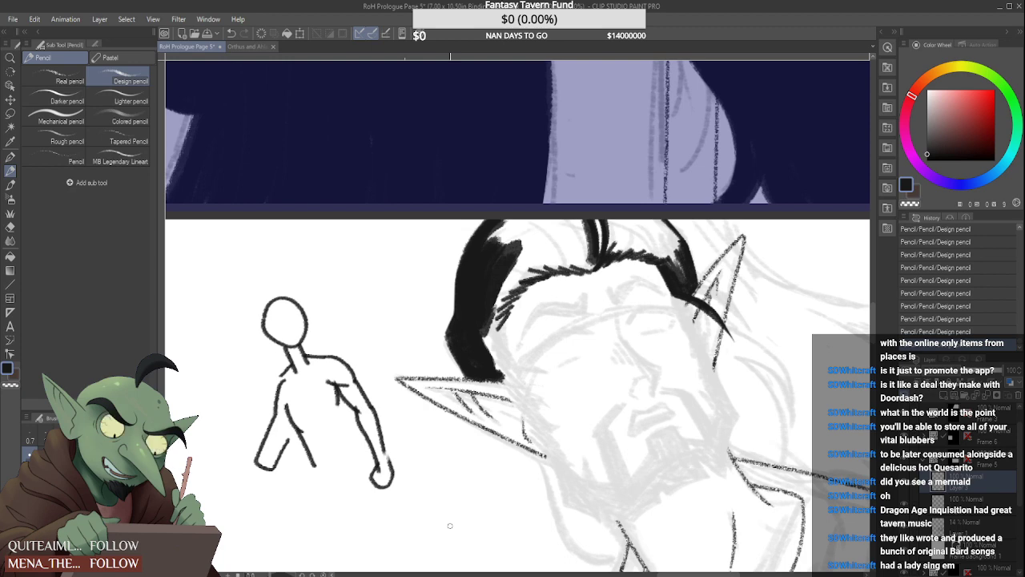
key(ctrl+z)
key(ctrl+z)
key(ctrl+z)
key(ctrl+z)
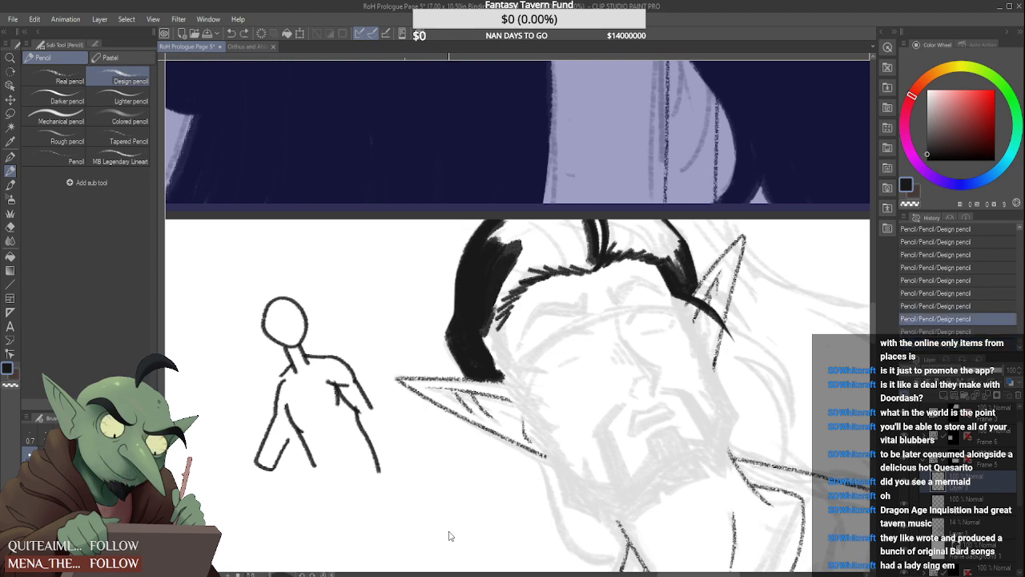
key(ctrl+z)
key(ctrl+z)
key(ctrl+z)
key(ctrl+z)
key(ctrl+z)
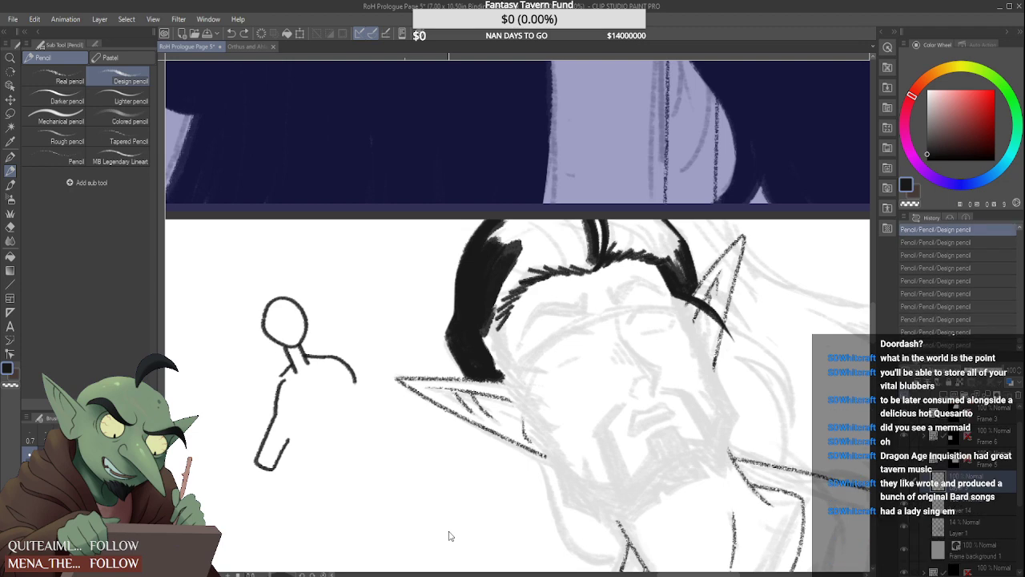
key(ctrl+z)
key(ctrl+z)
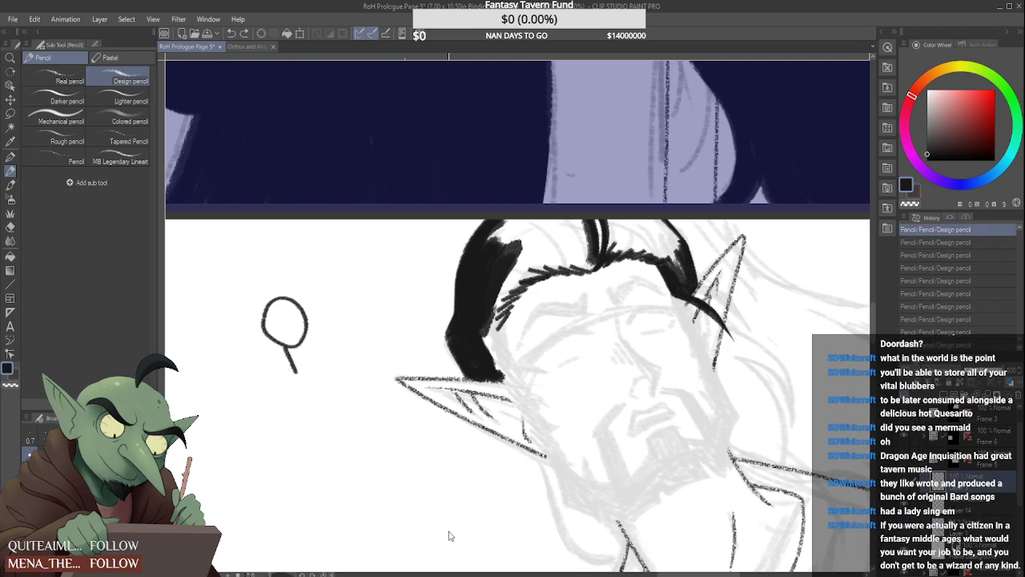
key(ctrl+z)
key(ctrl+z)
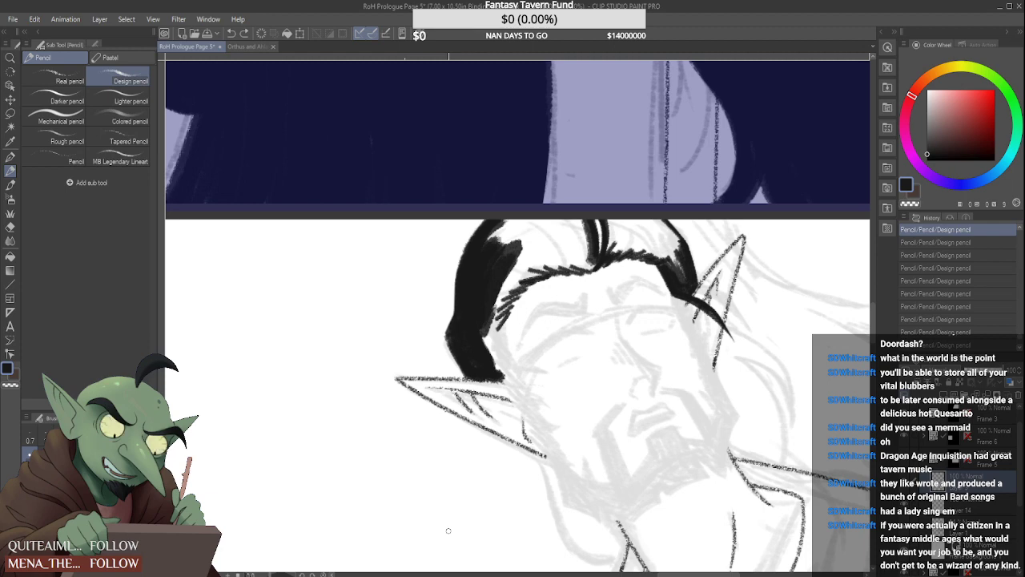
Block in a jagged black sideburn in front of the elf's outstretched ear, running from the temple to the ear's base
scroll(501, 341, up, 1)
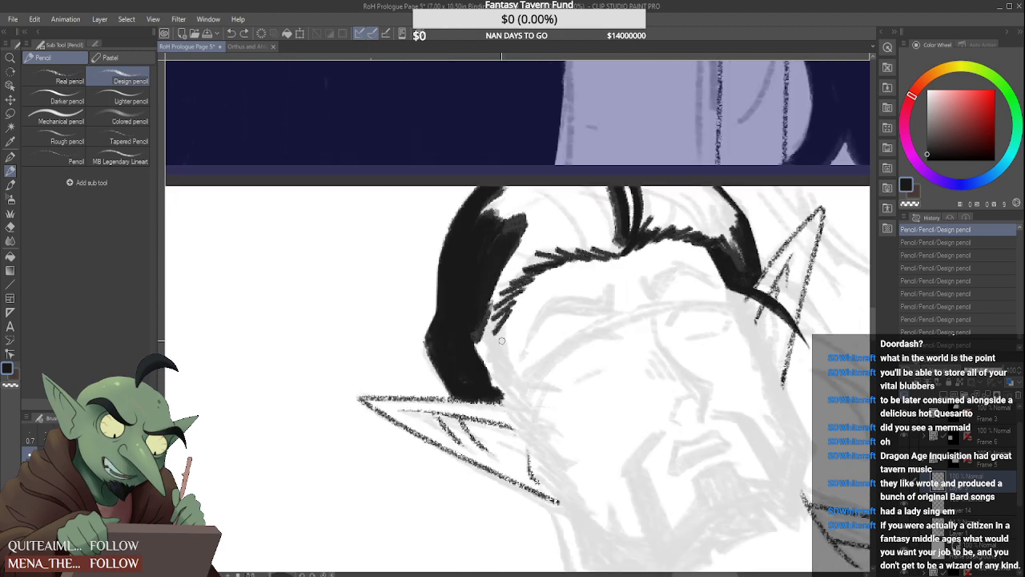
mouse_move(486, 335)
mouse_down()
mouse_move(494, 390)
mouse_move(503, 376)
mouse_up()
mouse_move(479, 317)
mouse_down()
mouse_move(497, 375)
mouse_move(498, 340)
mouse_move(512, 390)
mouse_move(501, 396)
mouse_move(536, 423)
mouse_up()
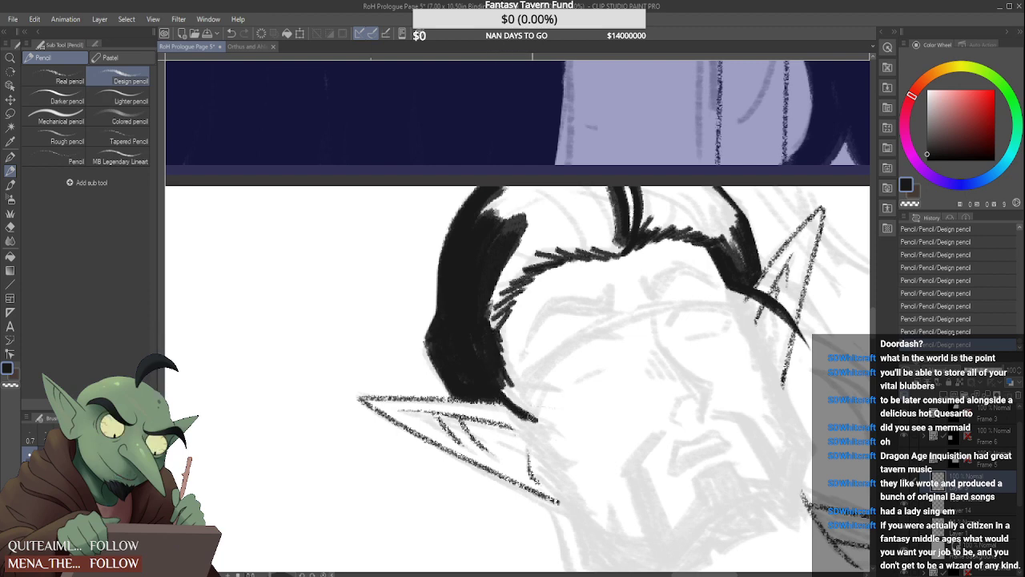
mouse_move(500, 388)
mouse_down()
mouse_move(555, 429)
mouse_move(537, 398)
mouse_move(547, 414)
mouse_up()
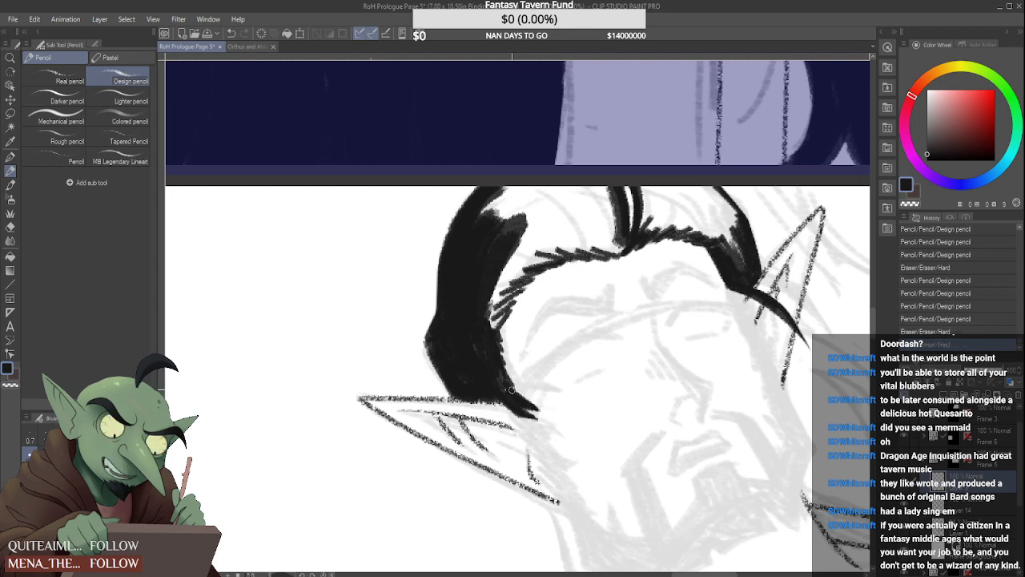
mouse_move(503, 379)
mouse_down()
mouse_move(520, 396)
mouse_move(533, 391)
mouse_move(520, 387)
mouse_move(531, 376)
mouse_move(538, 428)
mouse_move(566, 462)
mouse_up()
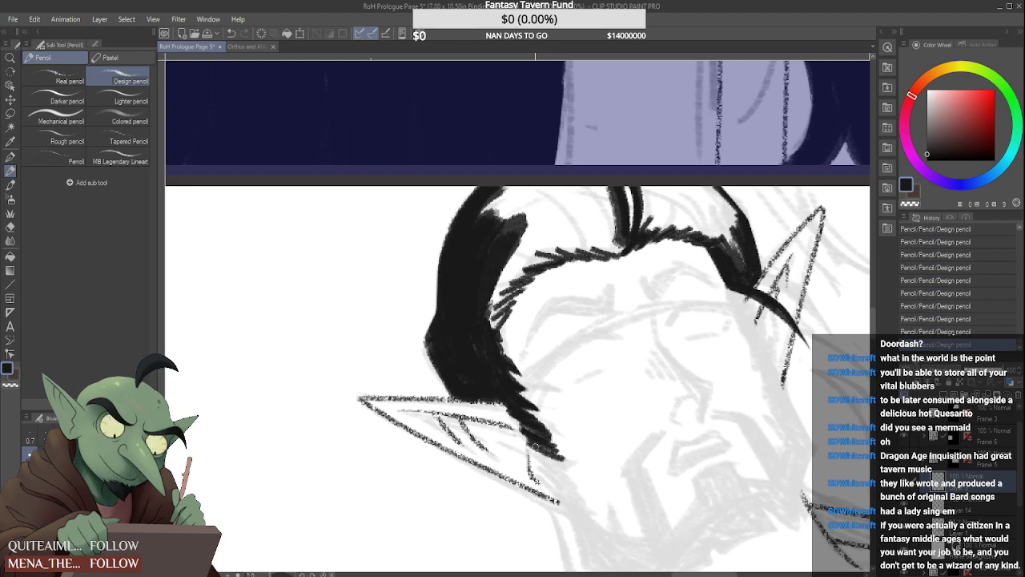
mouse_move(524, 426)
mouse_down()
mouse_move(565, 463)
mouse_move(553, 446)
mouse_up()
mouse_move(503, 400)
mouse_down()
mouse_move(547, 428)
mouse_move(569, 476)
mouse_up()
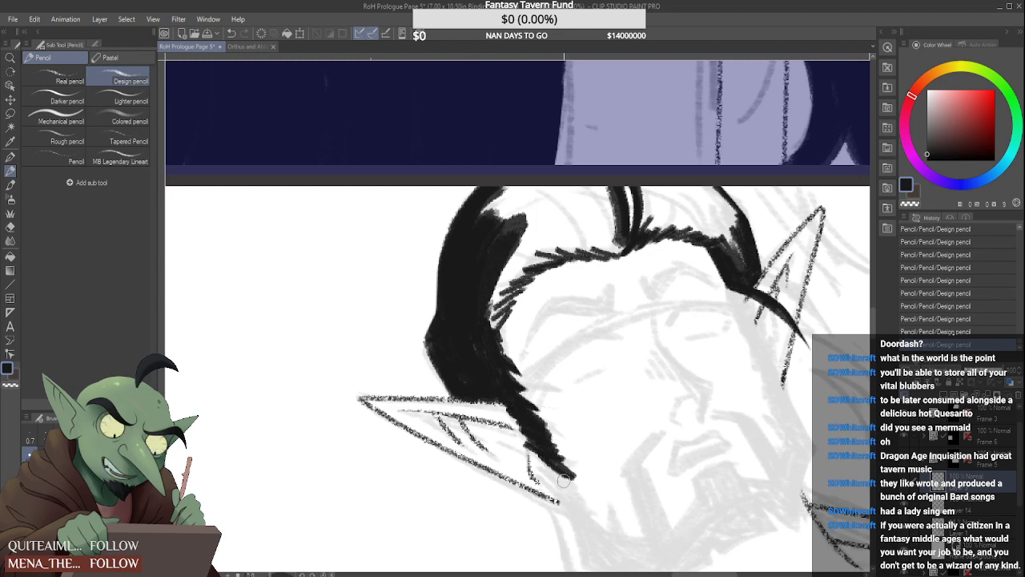
Clean up the sideburn's tip and extend it in black past the ear's base onto the jaw
scroll(530, 442, up, 3)
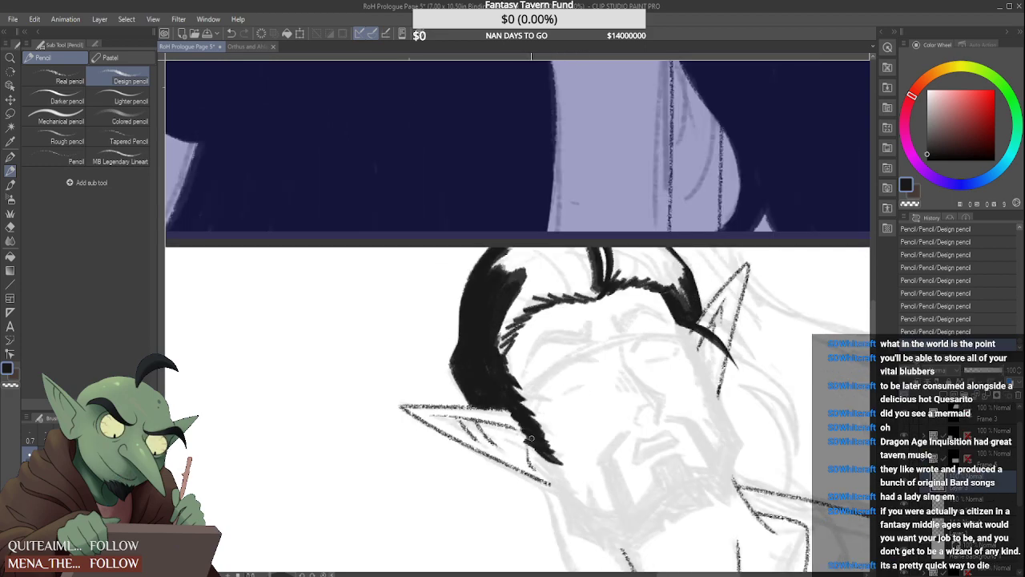
scroll(528, 436, down, 4)
scroll(530, 446, up, 4)
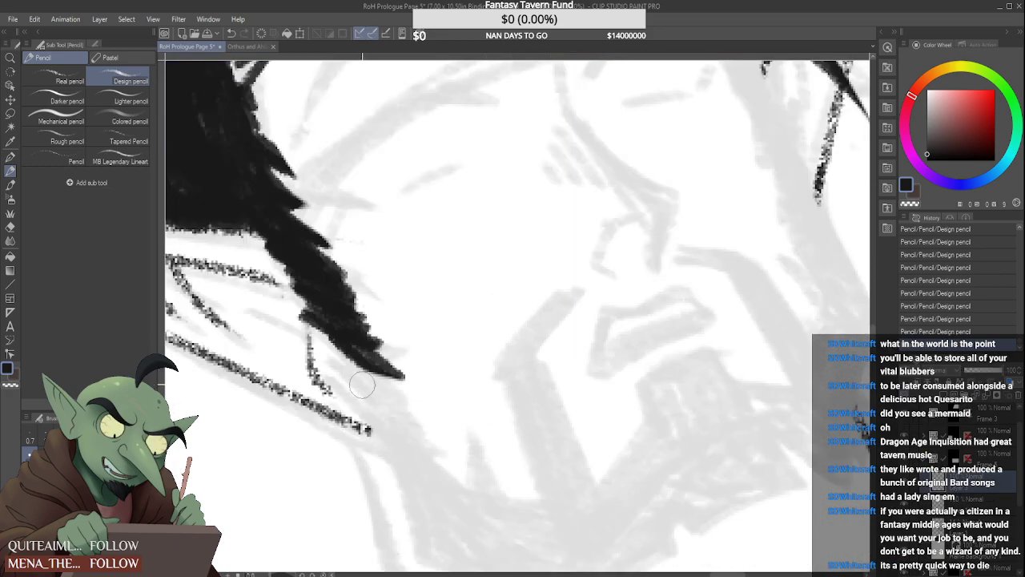
mouse_move(363, 384)
mouse_down()
mouse_move(419, 392)
mouse_move(400, 386)
mouse_move(405, 399)
mouse_move(375, 379)
mouse_move(384, 388)
mouse_up()
scroll(392, 391, down, 3)
mouse_move(380, 386)
mouse_down()
mouse_move(403, 399)
mouse_move(380, 386)
mouse_move(421, 420)
mouse_move(422, 433)
mouse_up()
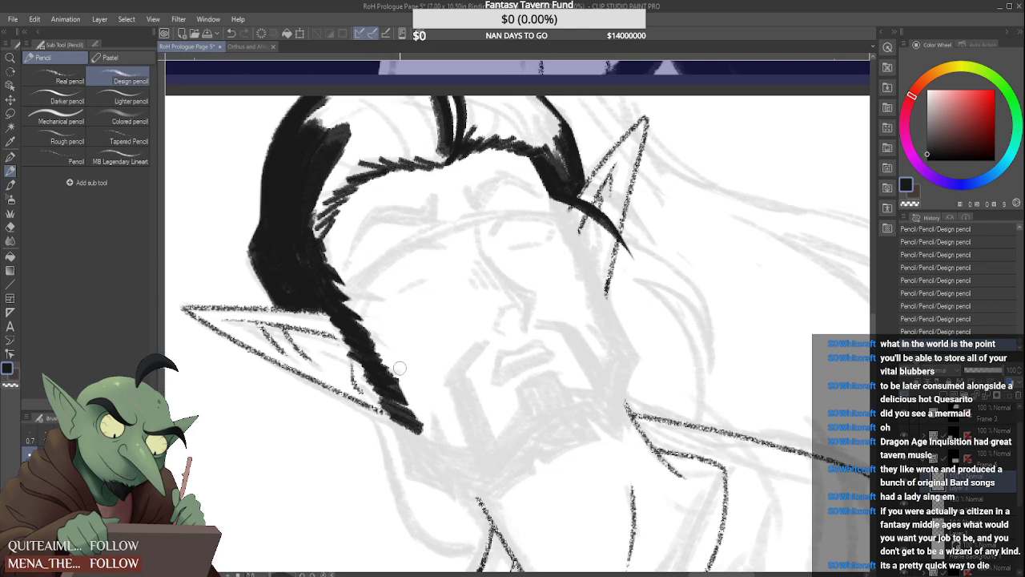
Outline the beard's lower edge from the sideburn down the jaw, with an angular corner and a pointed tuft under the chin
mouse_move(394, 420)
mouse_down()
mouse_move(407, 476)
mouse_move(453, 497)
mouse_up()
mouse_move(403, 476)
mouse_down()
mouse_move(456, 503)
mouse_move(445, 464)
mouse_up()
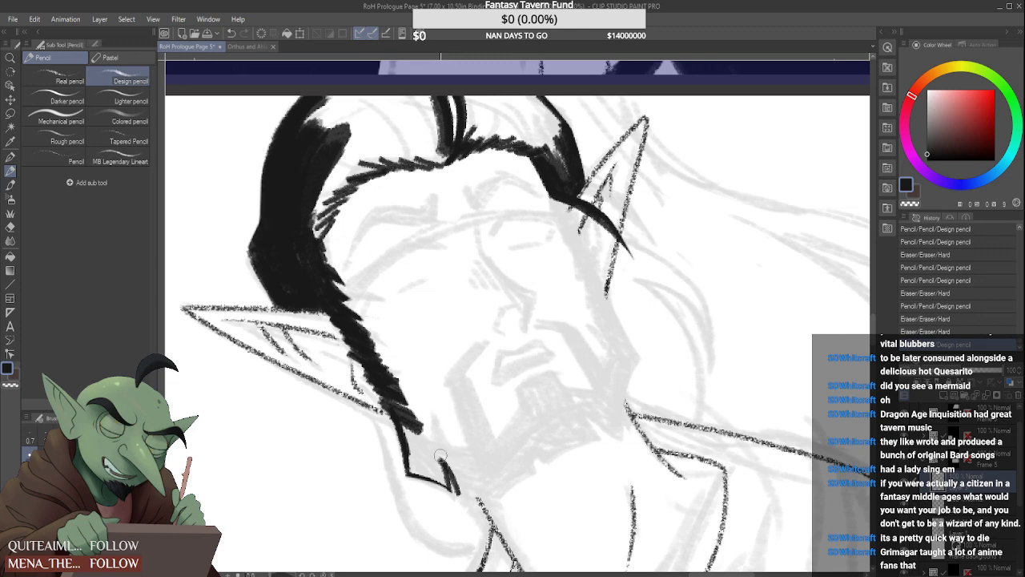
drag(449, 459, 462, 496)
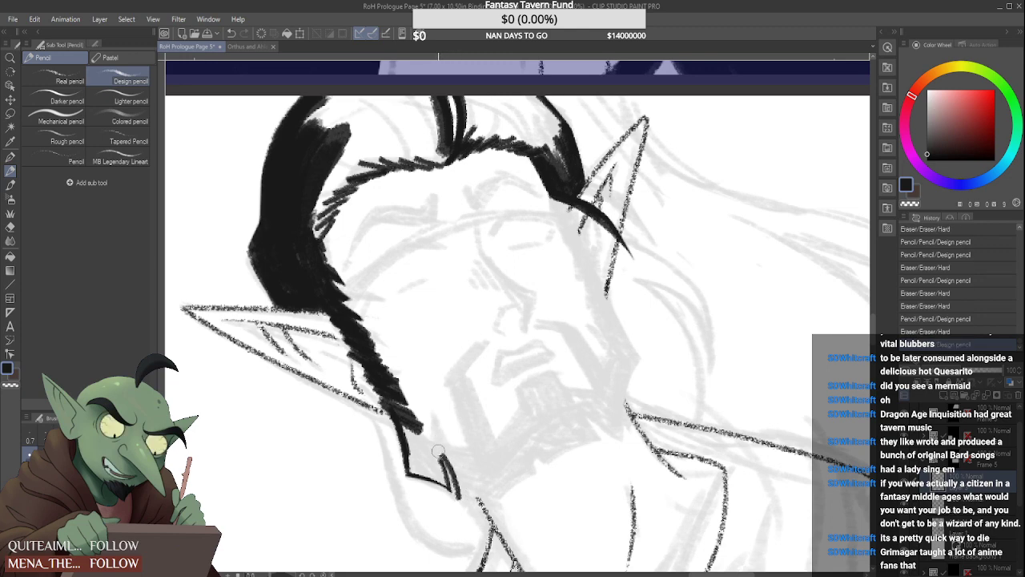
drag(442, 457, 459, 494)
drag(441, 461, 461, 501)
drag(445, 454, 459, 500)
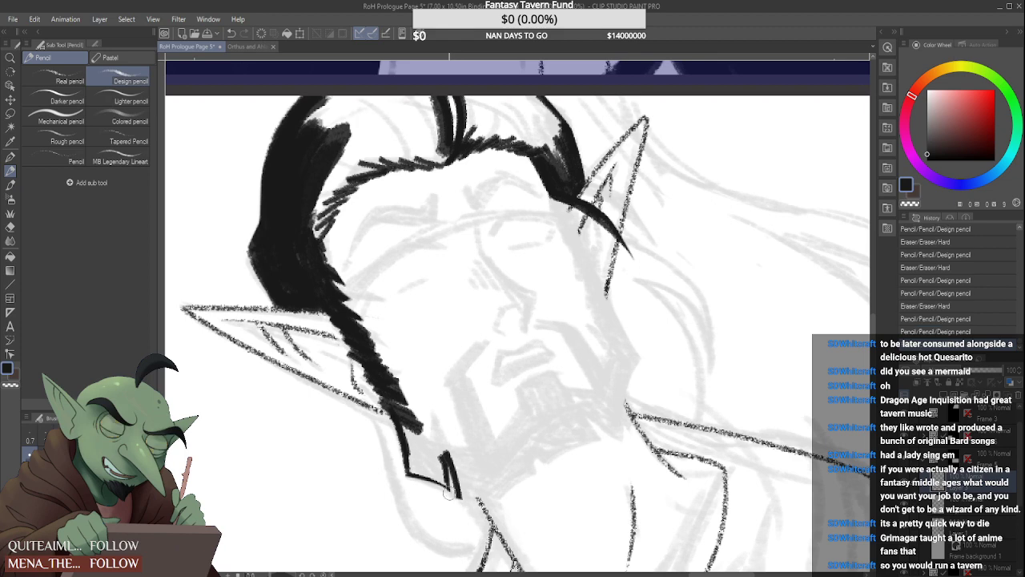
mouse_move(410, 472)
mouse_down()
mouse_move(446, 485)
mouse_move(408, 472)
mouse_up()
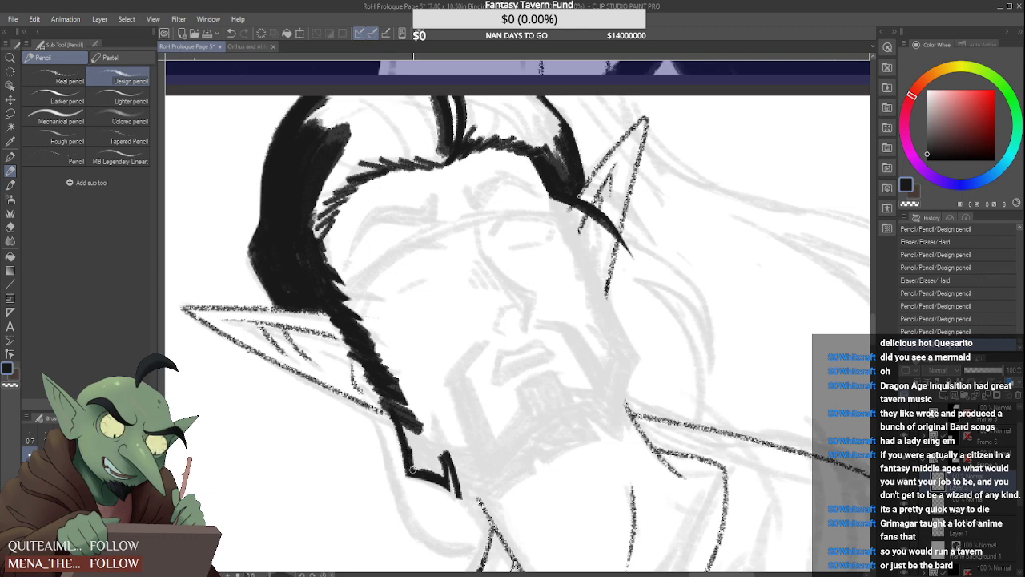
mouse_move(406, 454)
mouse_down()
mouse_move(408, 476)
mouse_move(416, 445)
mouse_move(427, 470)
mouse_up()
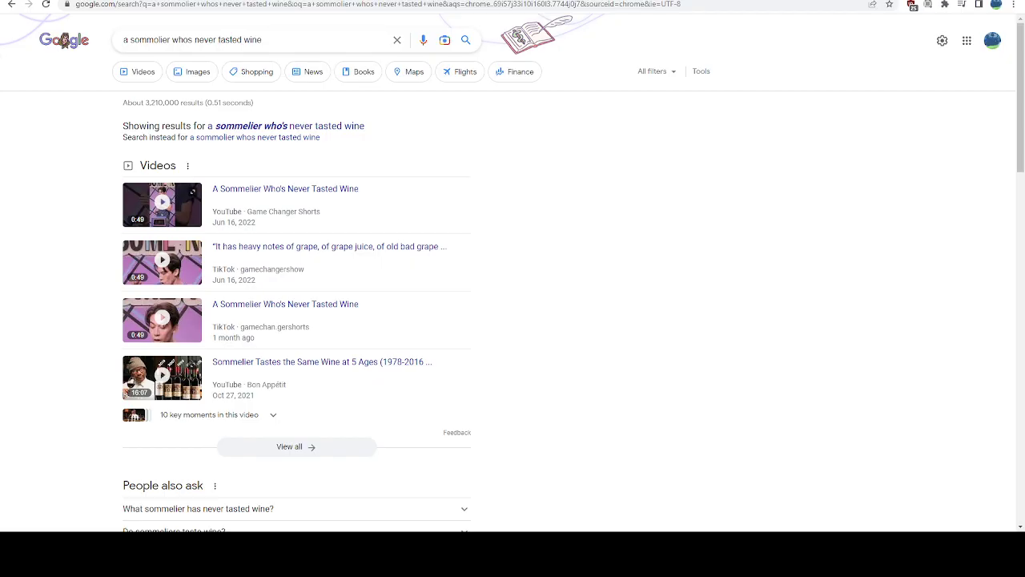
Switch to the browser and open the YouTube video "A Sommelier Who's Never Tasted Wine" from the search results
click(274, 198)
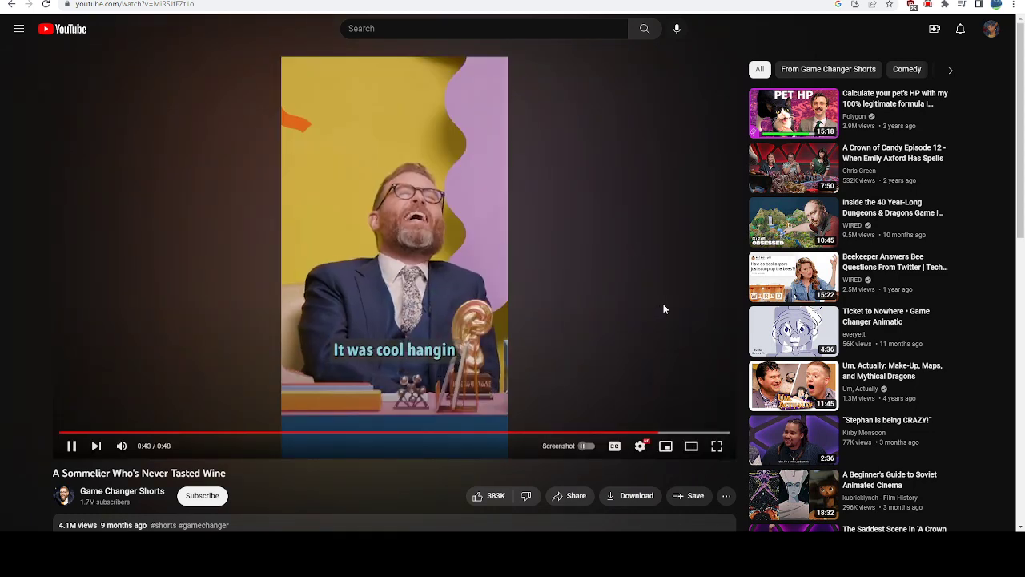
Switch back to Clip Studio Paint and fill the angular beard corner below the sideburn in solid black
click(664, 307)
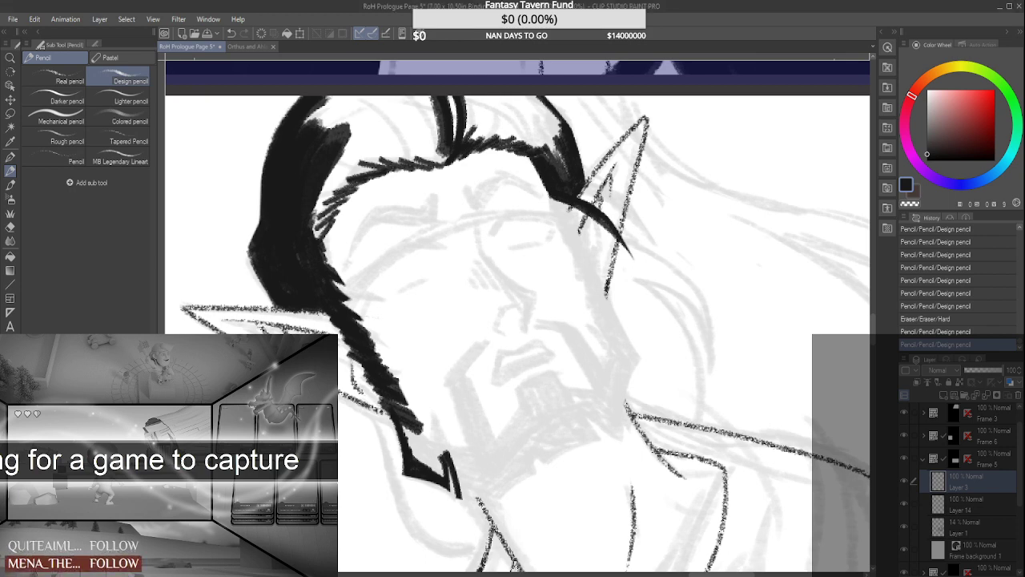
drag(397, 407, 414, 461)
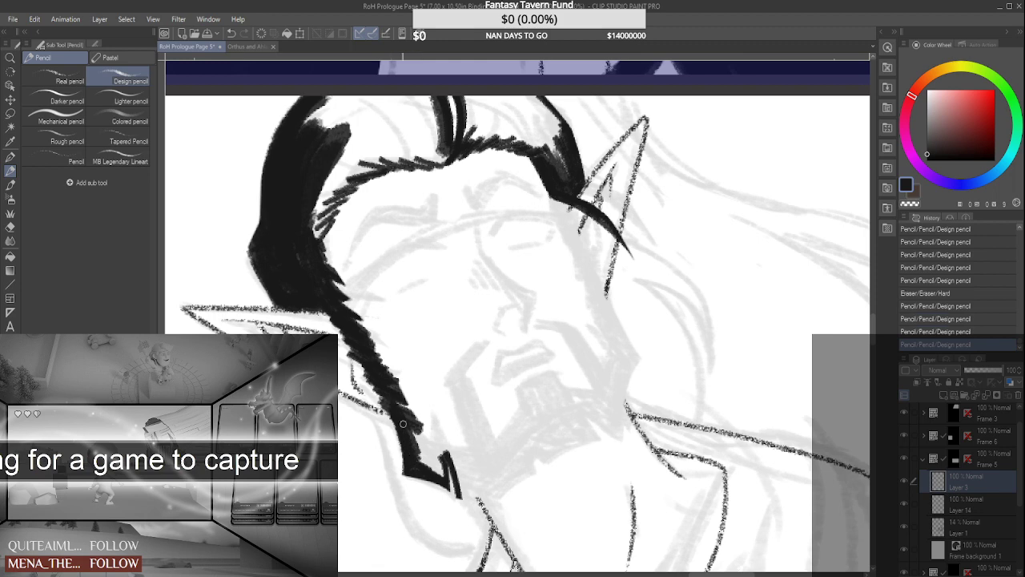
drag(394, 400, 437, 468)
mouse_move(413, 446)
mouse_down()
mouse_move(442, 476)
mouse_move(428, 445)
mouse_move(447, 456)
mouse_move(442, 467)
mouse_move(445, 451)
mouse_move(477, 455)
mouse_up()
drag(426, 440, 467, 453)
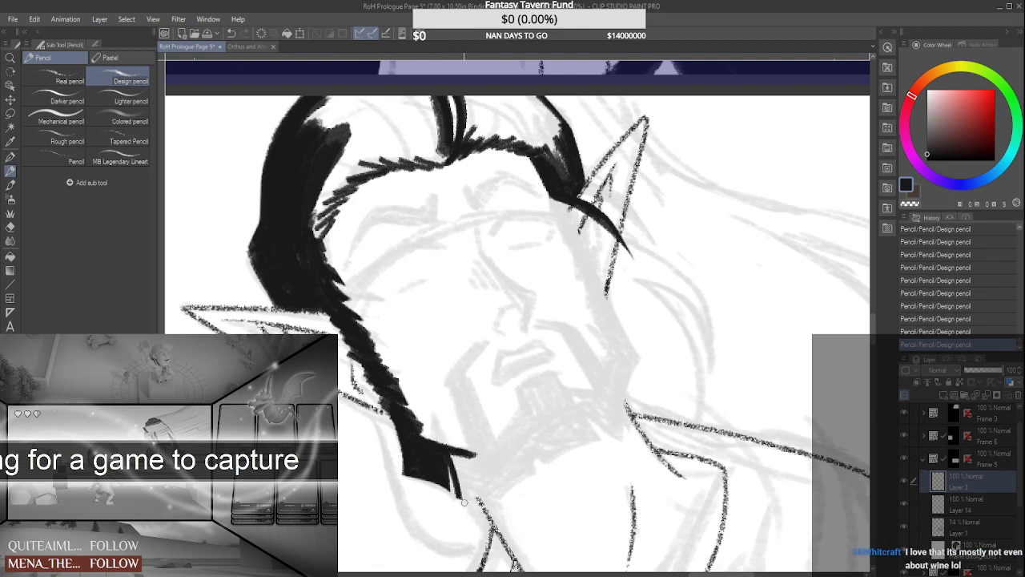
click(906, 481)
click(905, 481)
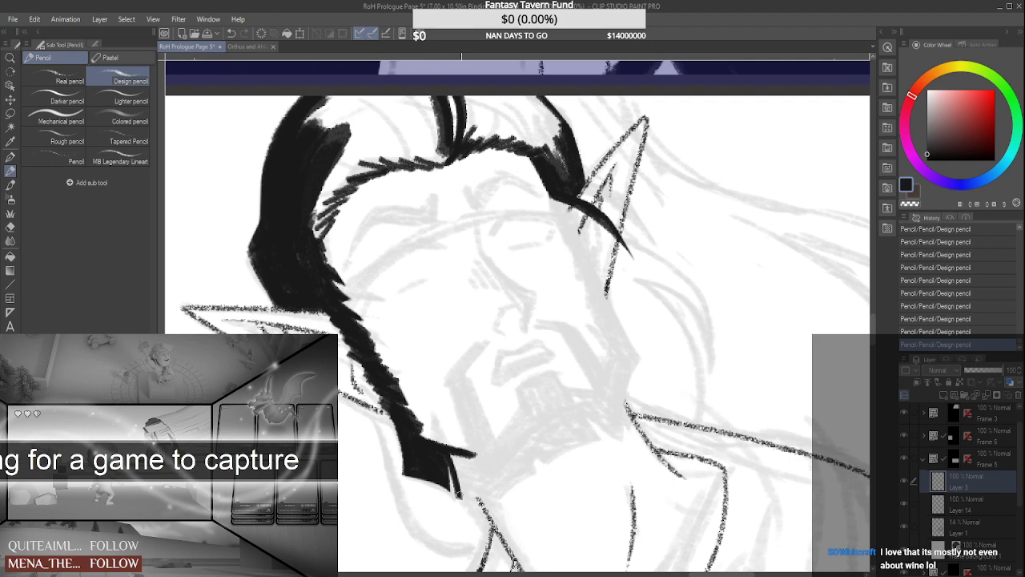
Extend the beard under the jaw with a second blocky black tuft, leaving a thin gap between the tufts
mouse_move(458, 497)
mouse_down()
mouse_move(514, 504)
mouse_move(473, 498)
mouse_move(451, 509)
mouse_move(525, 515)
mouse_move(492, 501)
mouse_move(451, 505)
mouse_move(511, 491)
mouse_move(455, 508)
mouse_up()
drag(495, 467, 501, 494)
mouse_move(496, 467)
mouse_down()
mouse_move(511, 505)
mouse_move(503, 497)
mouse_up()
mouse_move(506, 513)
mouse_down()
mouse_move(466, 488)
mouse_move(452, 454)
mouse_move(458, 505)
mouse_move(474, 504)
mouse_move(455, 458)
mouse_move(484, 482)
mouse_move(458, 467)
mouse_move(463, 483)
mouse_move(487, 490)
mouse_move(460, 470)
mouse_move(463, 490)
mouse_move(455, 460)
mouse_move(485, 488)
mouse_move(461, 459)
mouse_move(471, 458)
mouse_move(496, 489)
mouse_move(481, 461)
mouse_up()
scroll(487, 464, down, 4)
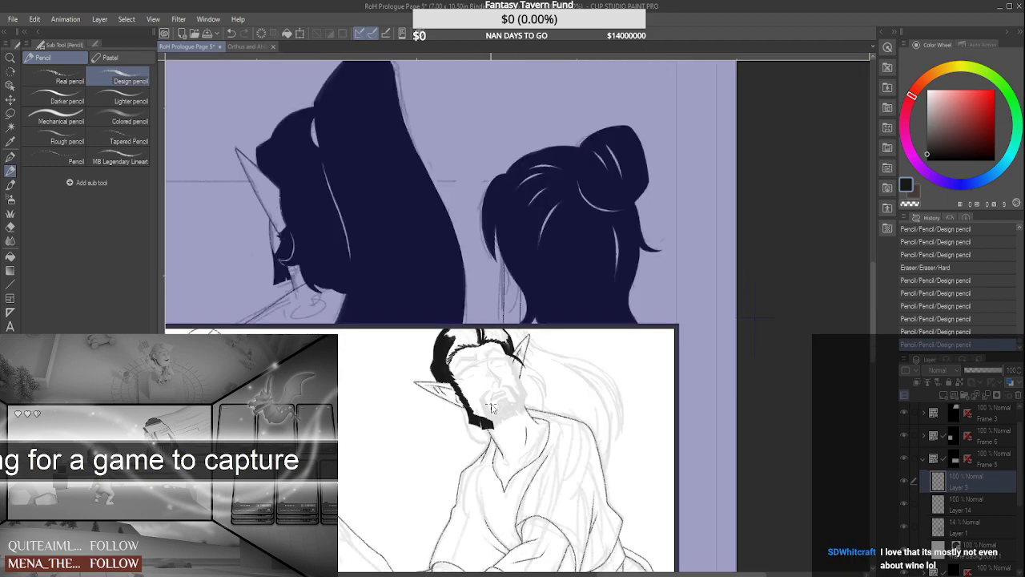
scroll(485, 422, up, 2)
scroll(485, 422, up, 2)
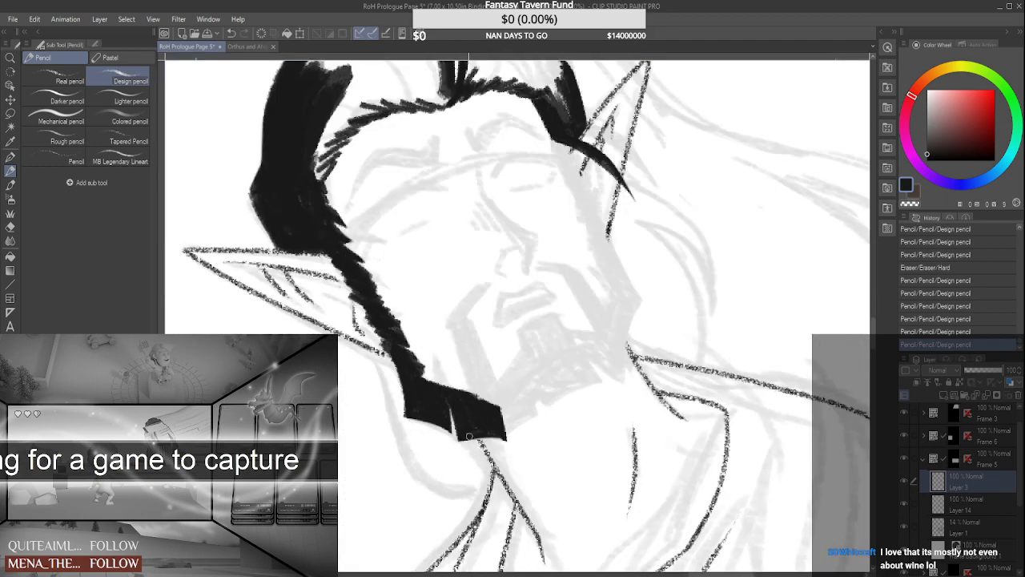
Clean up the edges of the blocky tuft and sharpen its corner toward the chin
mouse_move(461, 439)
mouse_down()
mouse_move(534, 446)
mouse_move(475, 436)
mouse_move(510, 427)
mouse_move(515, 453)
mouse_move(502, 417)
mouse_move(525, 441)
mouse_up()
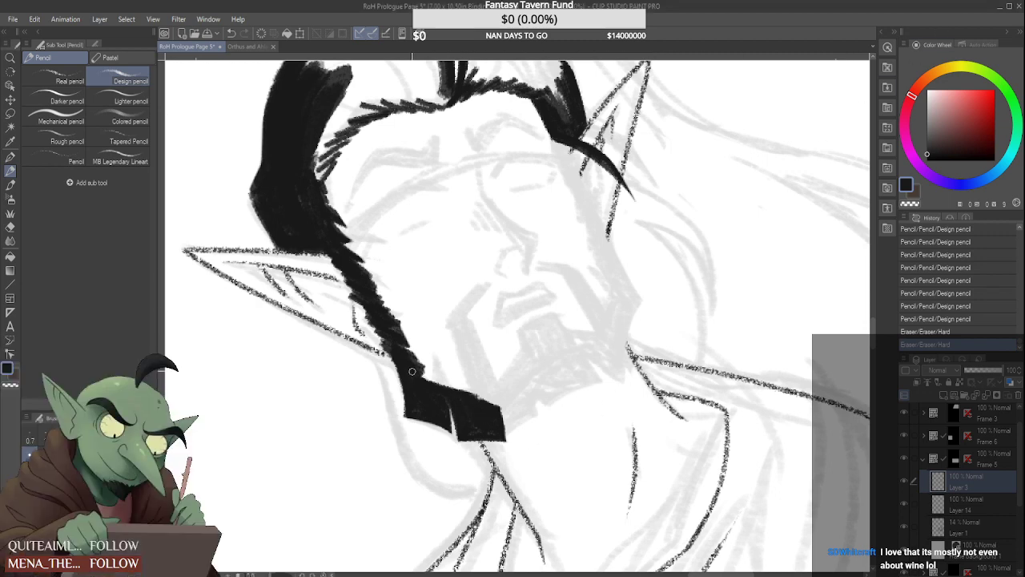
mouse_move(413, 371)
mouse_down()
mouse_move(437, 385)
mouse_move(441, 371)
mouse_move(488, 406)
mouse_move(462, 397)
mouse_move(506, 403)
mouse_move(483, 394)
mouse_up()
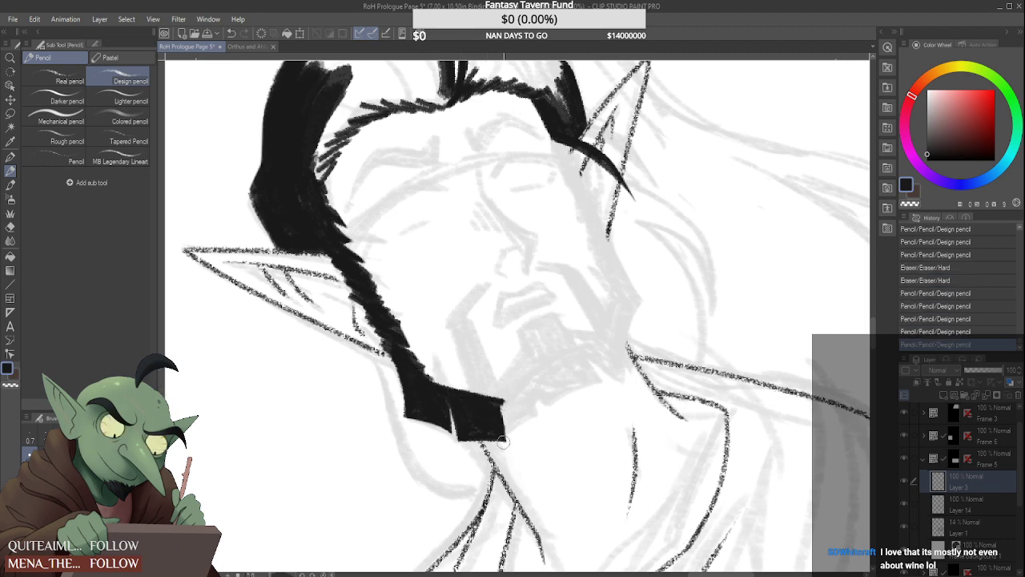
drag(509, 428, 511, 440)
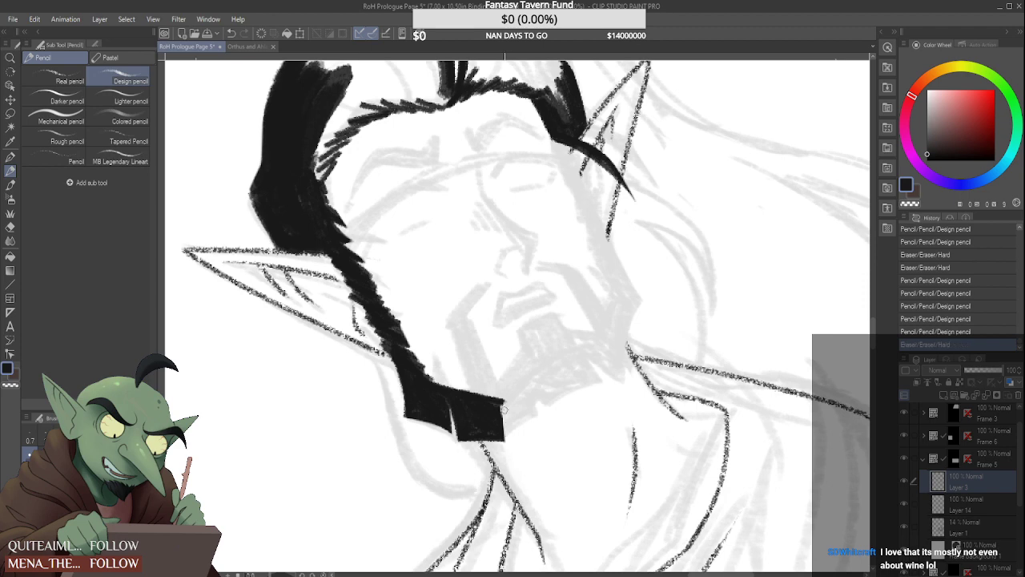
Outline the beard's lower edge across the chin with two jagged, pointed tufts, redrawing the wider one with a flatter base
mouse_move(504, 403)
mouse_down()
mouse_move(511, 432)
mouse_move(501, 406)
mouse_move(541, 424)
mouse_up()
mouse_move(537, 386)
mouse_down()
mouse_move(543, 428)
mouse_move(552, 415)
mouse_up()
mouse_move(543, 378)
mouse_down()
mouse_move(547, 394)
mouse_move(594, 398)
mouse_up()
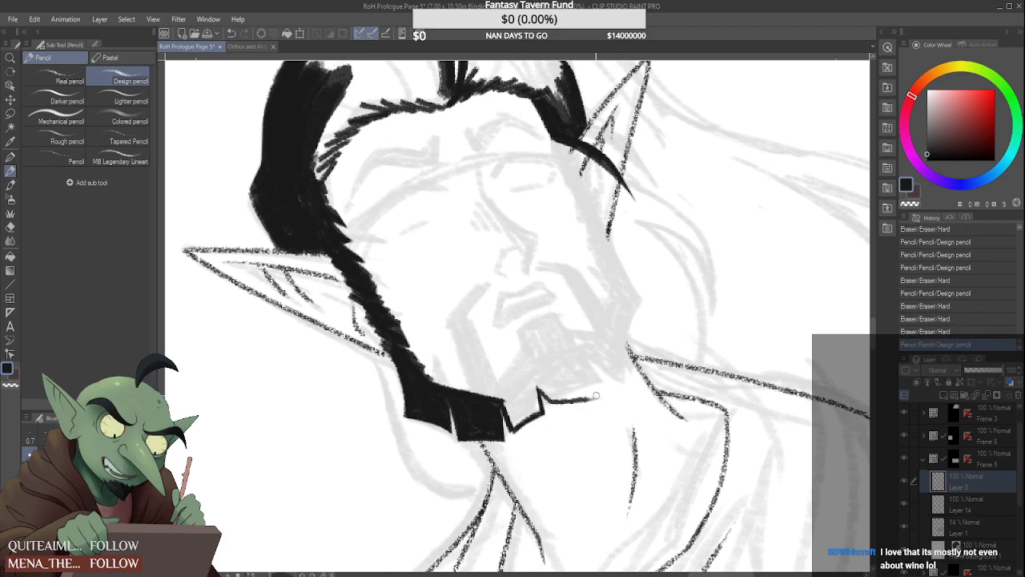
mouse_move(582, 354)
mouse_down()
mouse_move(608, 395)
mouse_move(561, 400)
mouse_move(541, 380)
mouse_move(560, 404)
mouse_move(613, 398)
mouse_up()
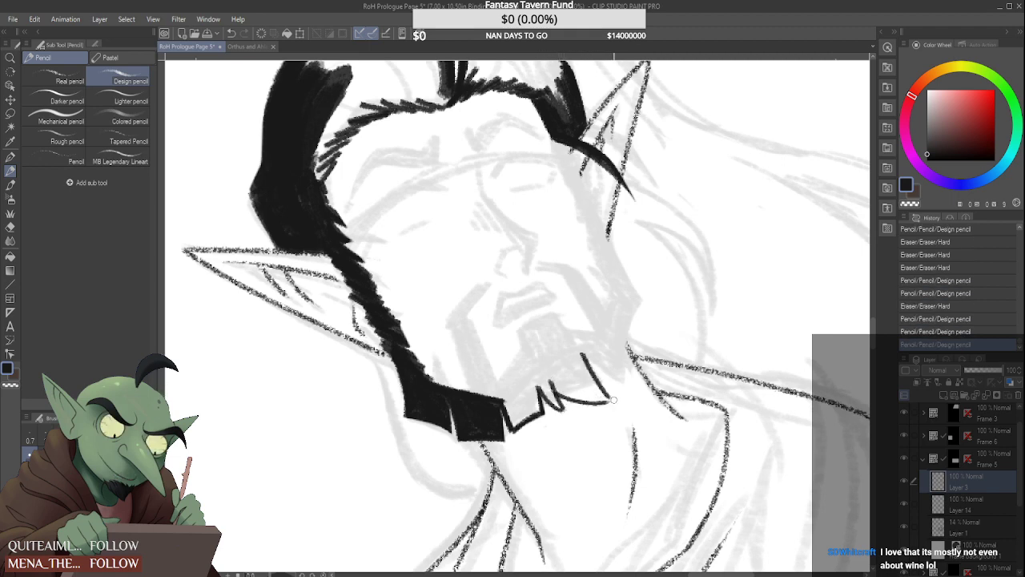
key(ctrl+z)
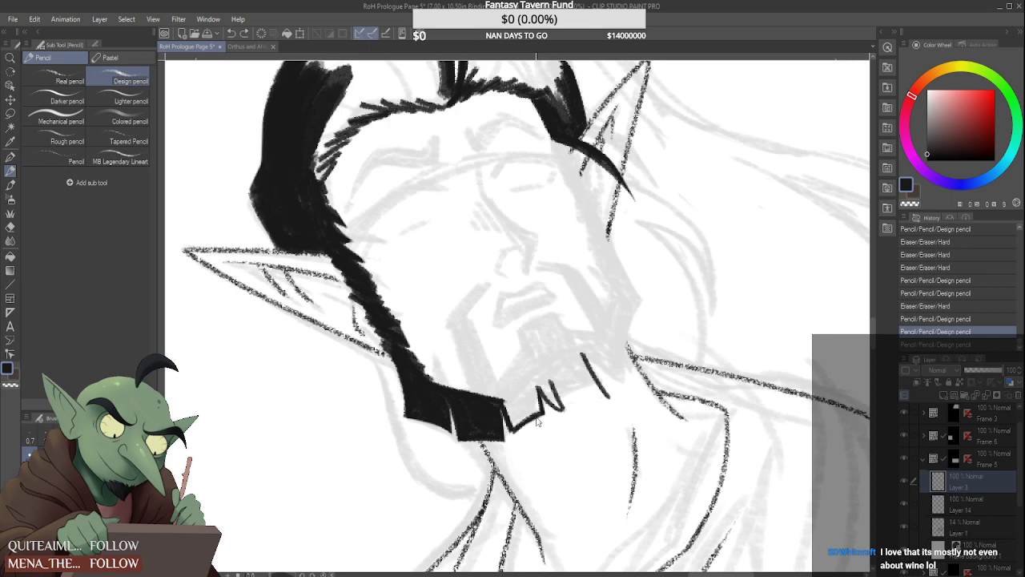
key(ctrl+z)
key(ctrl+z)
mouse_move(534, 382)
mouse_down()
mouse_move(563, 407)
mouse_move(611, 399)
mouse_up()
key(ctrl+z)
mouse_move(533, 382)
mouse_down()
mouse_move(561, 405)
mouse_move(615, 400)
mouse_move(616, 390)
mouse_up()
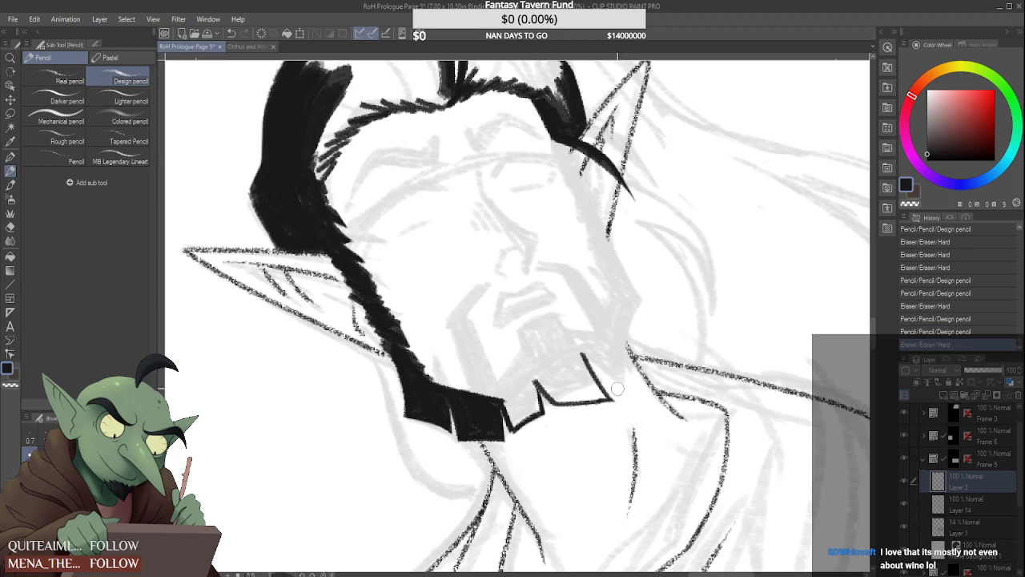
Start the chin beard's inner edge in thick black and continue its jagged outline up the far jaw to the far ear
drag(533, 394, 518, 371)
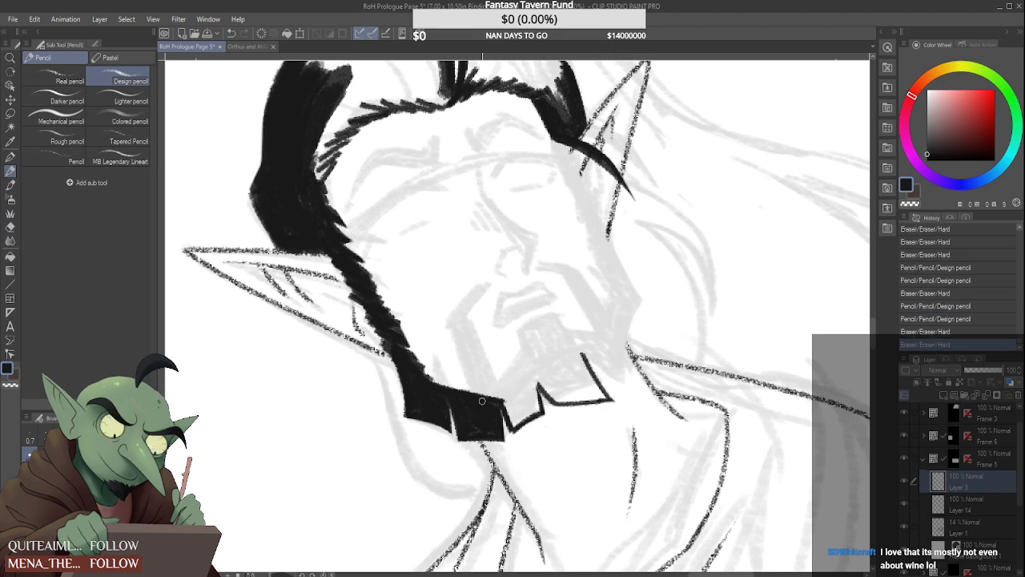
mouse_move(481, 401)
mouse_down()
mouse_move(522, 356)
mouse_move(480, 407)
mouse_move(503, 398)
mouse_up()
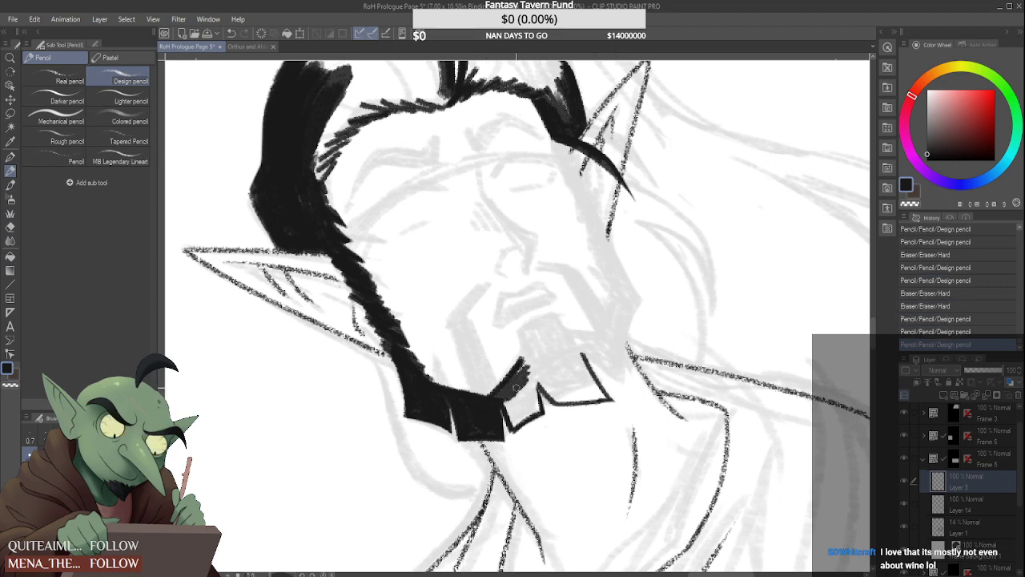
mouse_move(587, 354)
mouse_down()
mouse_move(620, 364)
mouse_move(601, 351)
mouse_move(606, 341)
mouse_move(631, 387)
mouse_move(599, 344)
mouse_move(630, 363)
mouse_move(649, 294)
mouse_up()
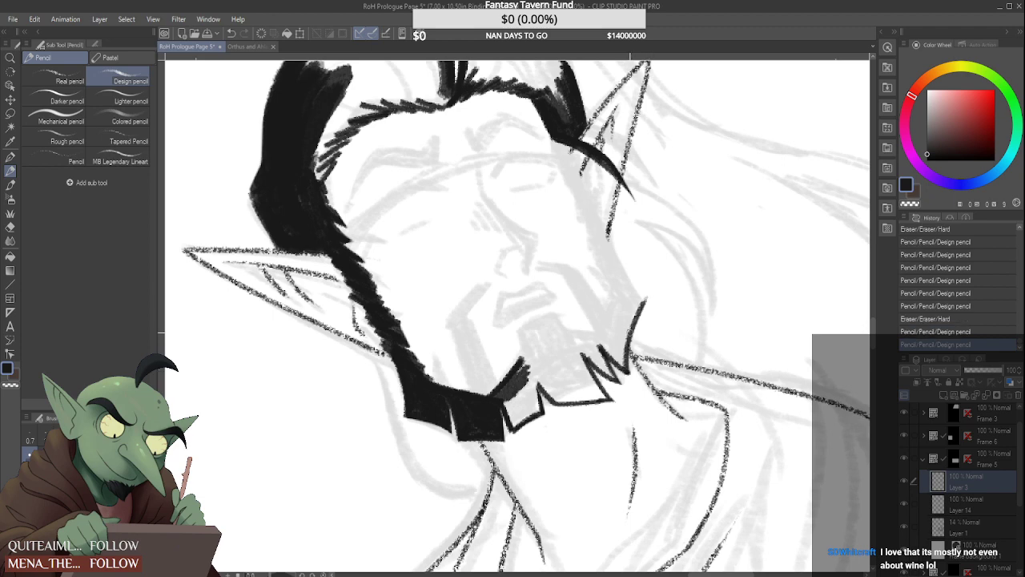
drag(635, 385, 630, 331)
drag(607, 243, 640, 294)
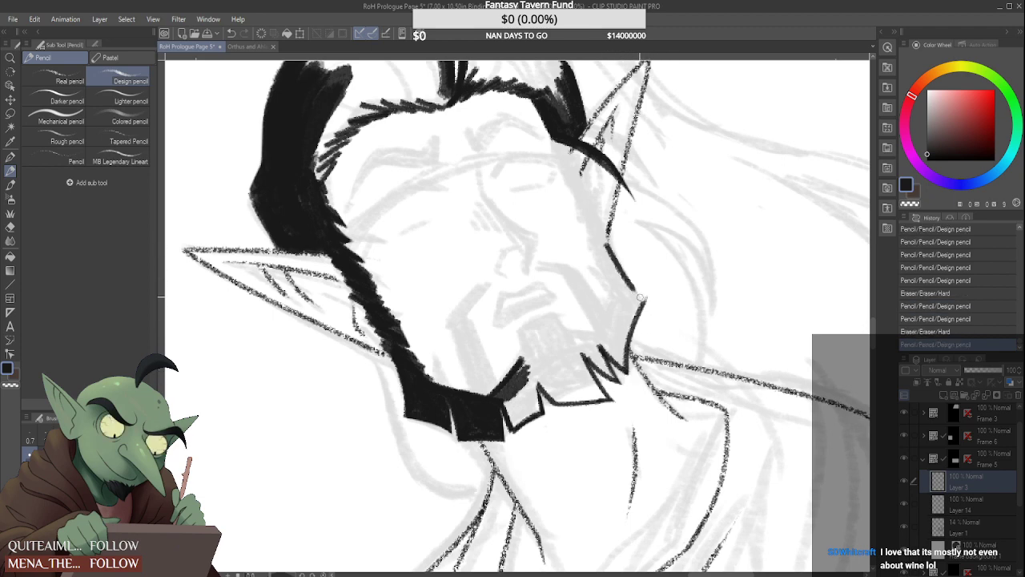
mouse_move(607, 240)
mouse_down()
mouse_move(609, 281)
mouse_move(612, 258)
mouse_move(644, 301)
mouse_up()
drag(615, 265, 645, 298)
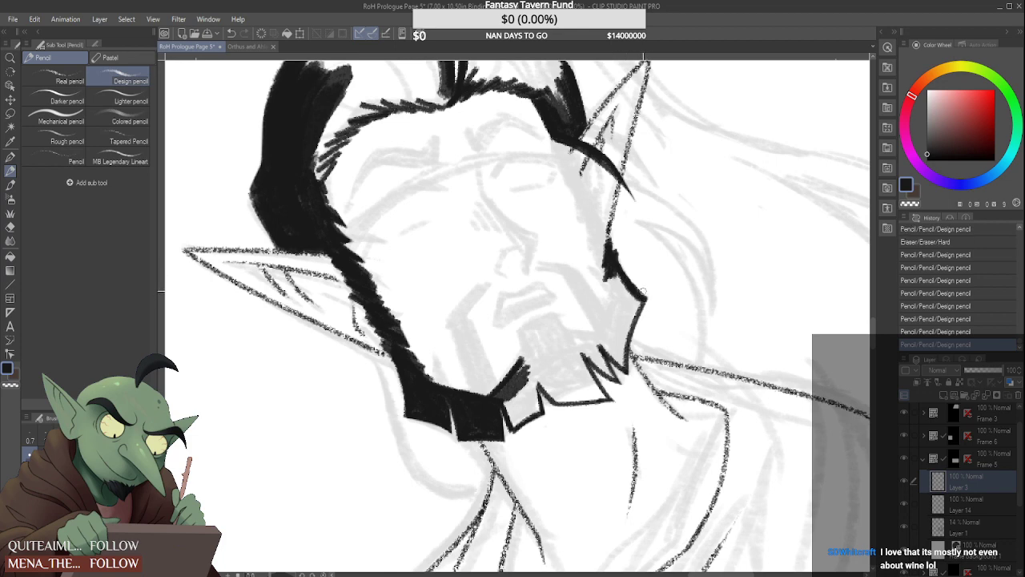
drag(625, 262, 652, 298)
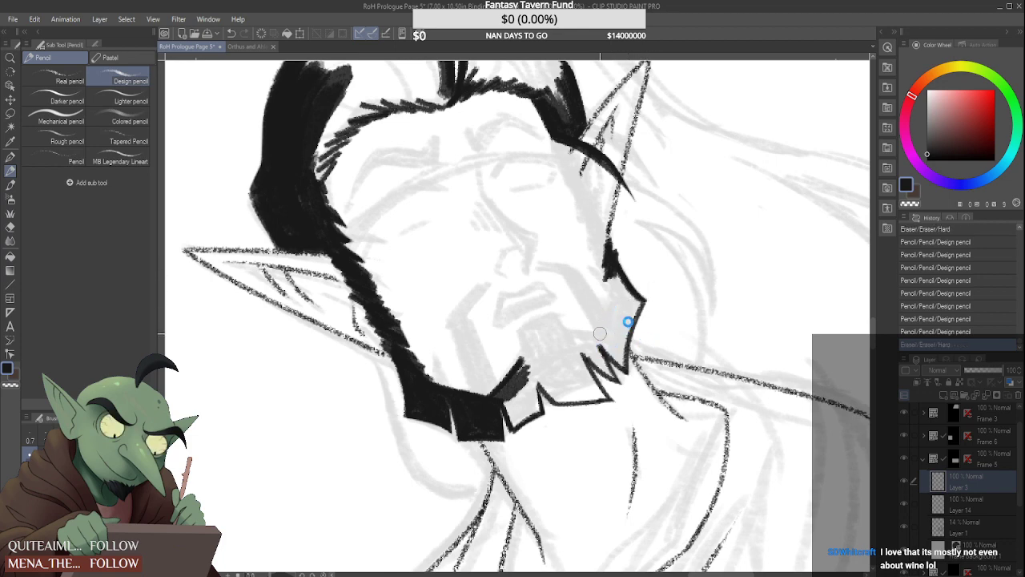
Fill the beard on the far jaw in solid black with a notched outer edge, and trim its edges
mouse_move(634, 327)
mouse_down()
mouse_move(686, 253)
mouse_move(669, 251)
mouse_move(619, 301)
mouse_move(604, 344)
mouse_move(614, 315)
mouse_move(635, 374)
mouse_up()
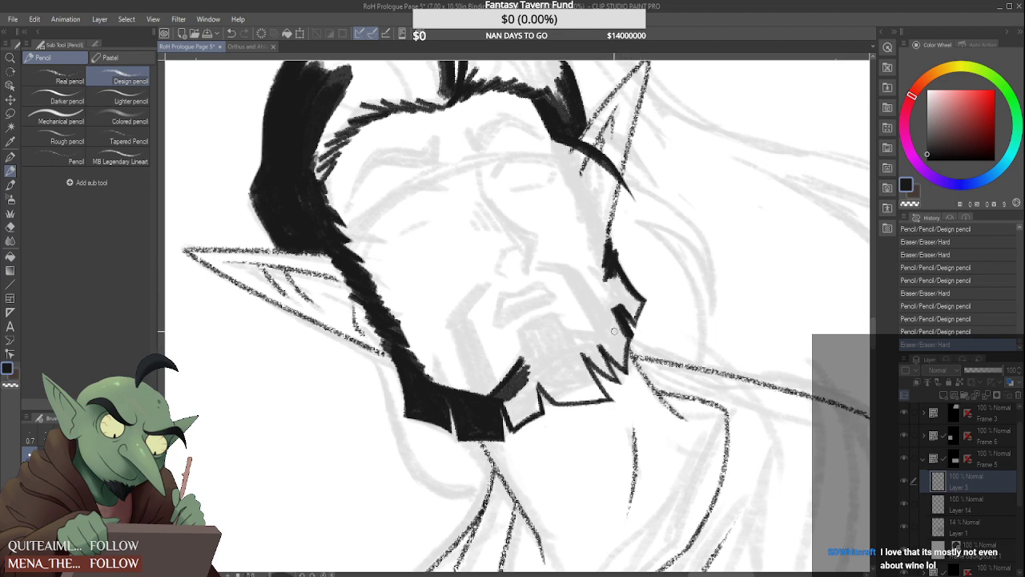
mouse_move(617, 280)
mouse_down()
mouse_move(598, 339)
mouse_move(615, 296)
mouse_move(604, 344)
mouse_move(622, 369)
mouse_up()
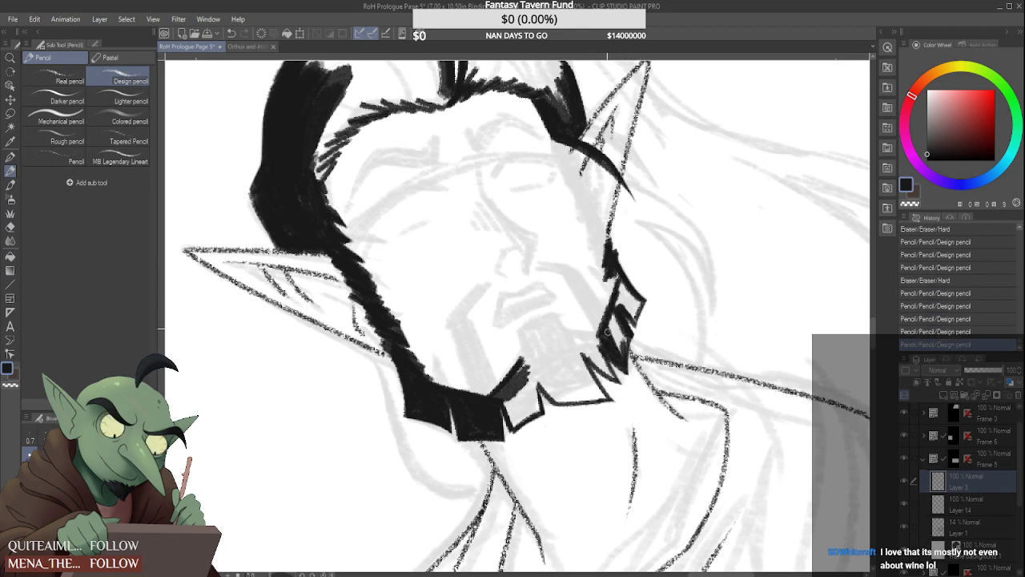
mouse_move(617, 317)
mouse_down()
mouse_move(607, 353)
mouse_move(620, 353)
mouse_up()
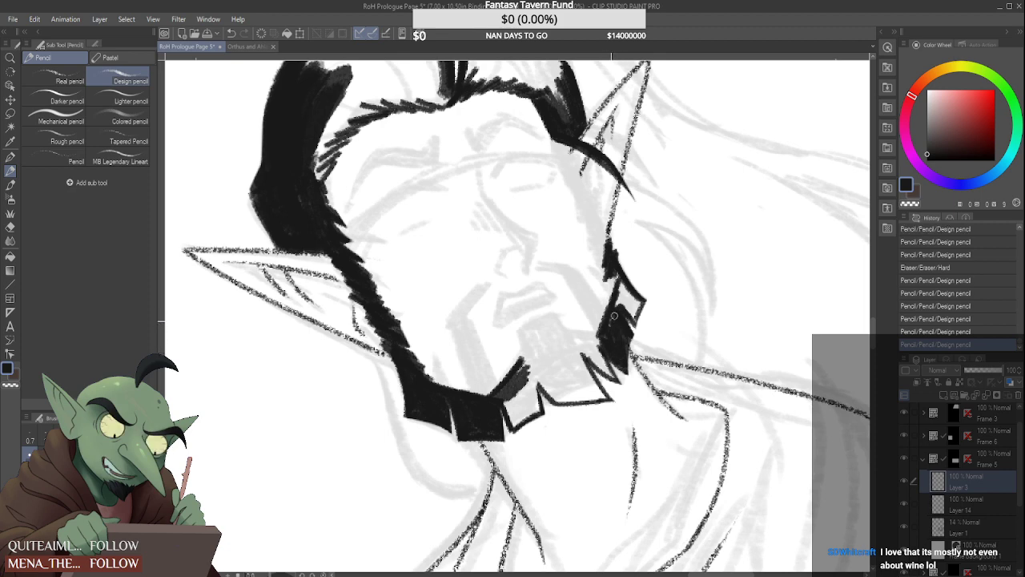
drag(614, 318, 604, 349)
drag(617, 316, 609, 345)
mouse_move(623, 297)
mouse_down()
mouse_move(620, 357)
mouse_move(617, 312)
mouse_up()
mouse_move(617, 272)
mouse_down()
mouse_move(607, 307)
mouse_move(619, 276)
mouse_move(640, 301)
mouse_up()
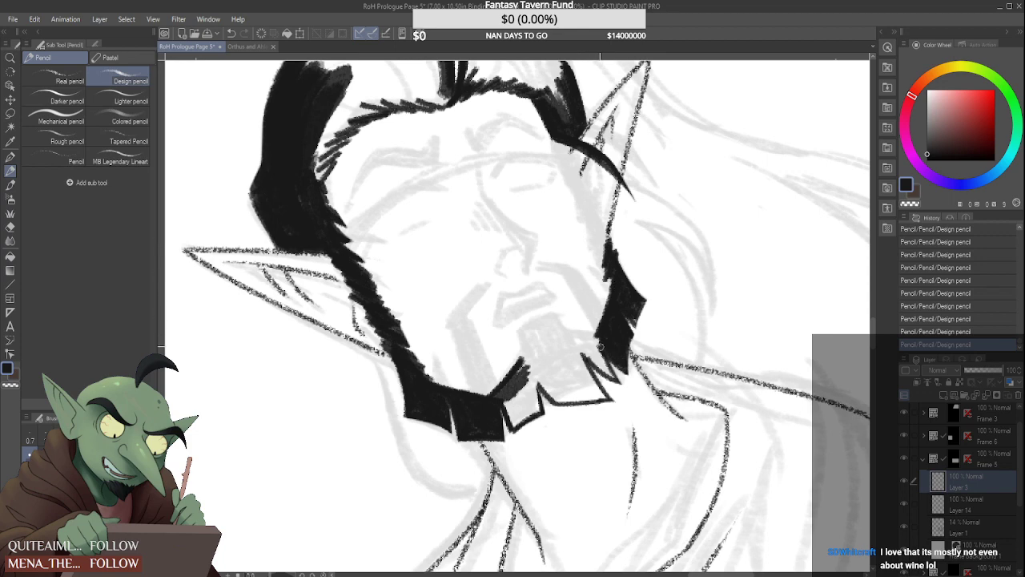
mouse_move(626, 313)
mouse_down()
mouse_move(650, 331)
mouse_move(649, 312)
mouse_move(644, 336)
mouse_move(668, 278)
mouse_up()
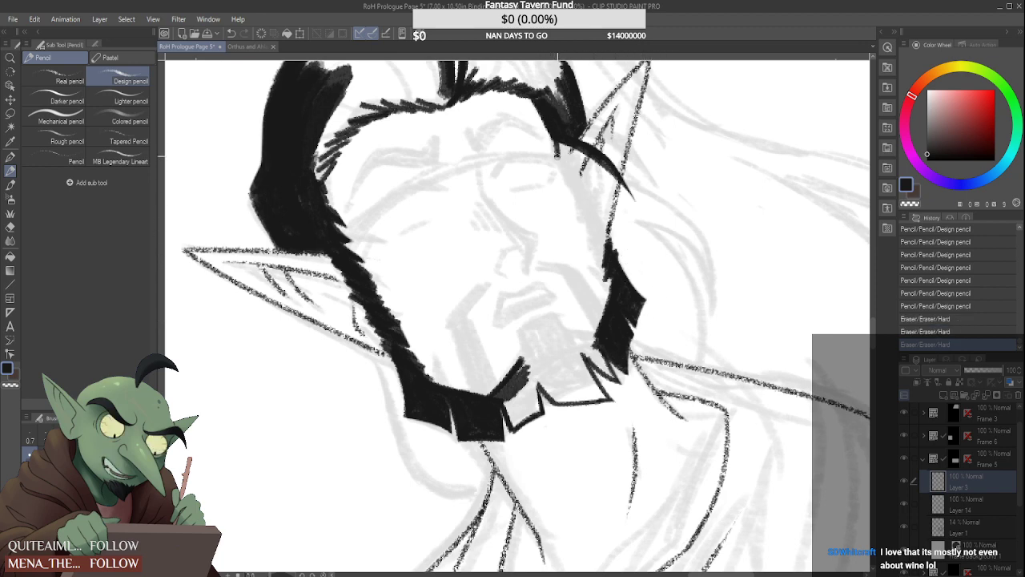
Block in a jagged black sideburn from the far temple past the ear to the jaw, and tidy the jaw corner
drag(552, 136, 561, 155)
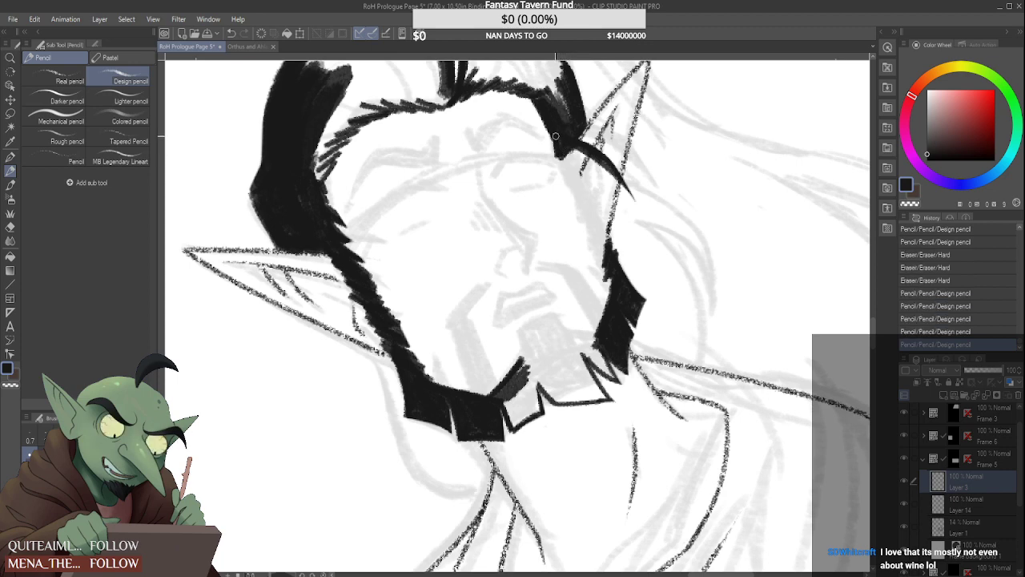
drag(505, 80, 494, 92)
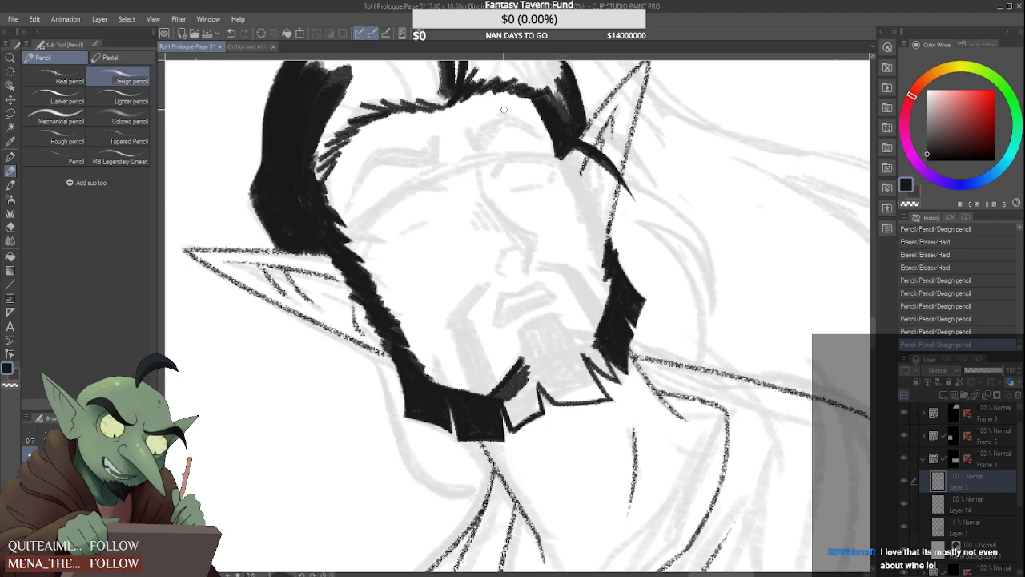
drag(566, 146, 575, 223)
mouse_move(585, 188)
mouse_down()
mouse_move(574, 222)
mouse_move(595, 215)
mouse_move(585, 242)
mouse_move(606, 280)
mouse_up()
key(e)
key(p)
drag(606, 239, 589, 266)
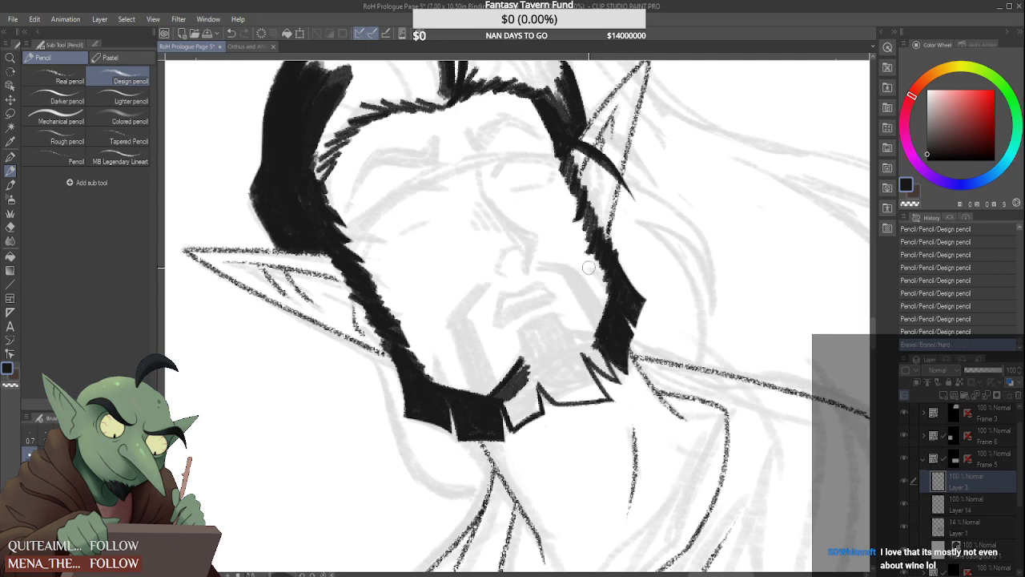
mouse_move(574, 147)
mouse_down()
mouse_move(611, 272)
mouse_move(604, 246)
mouse_up()
drag(612, 236, 608, 245)
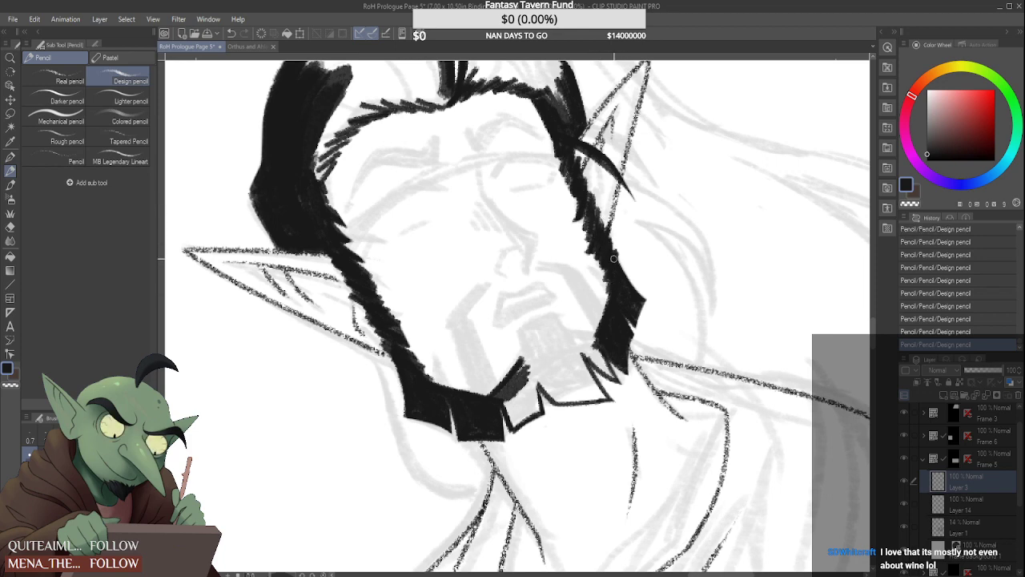
drag(642, 329, 646, 298)
drag(618, 263, 645, 298)
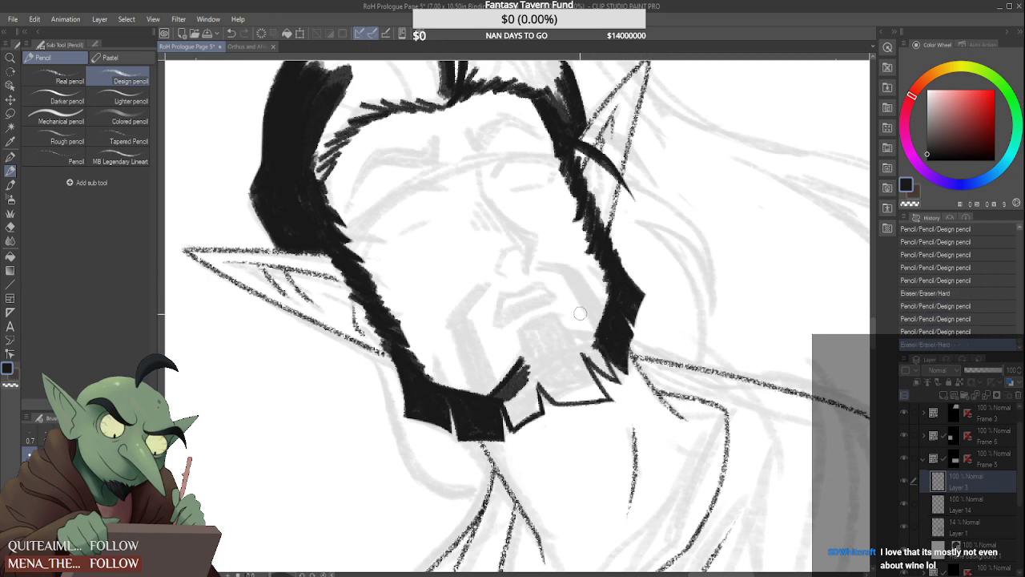
Thicken the chin beard's inner edge and extend it in black across the chin to the far jaw, cleaning up stray marks
mouse_move(516, 380)
mouse_down()
mouse_move(528, 366)
mouse_move(511, 418)
mouse_move(504, 401)
mouse_up()
mouse_move(506, 402)
mouse_down()
mouse_move(513, 436)
mouse_move(505, 404)
mouse_move(512, 441)
mouse_move(524, 435)
mouse_move(518, 447)
mouse_move(543, 427)
mouse_move(510, 440)
mouse_up()
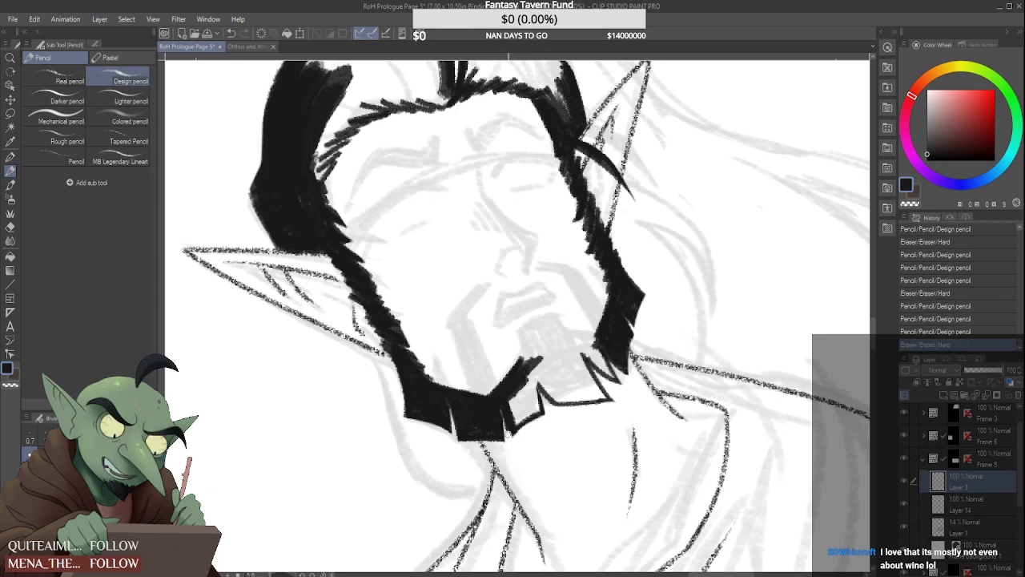
key(ctrl+z)
key(ctrl+z)
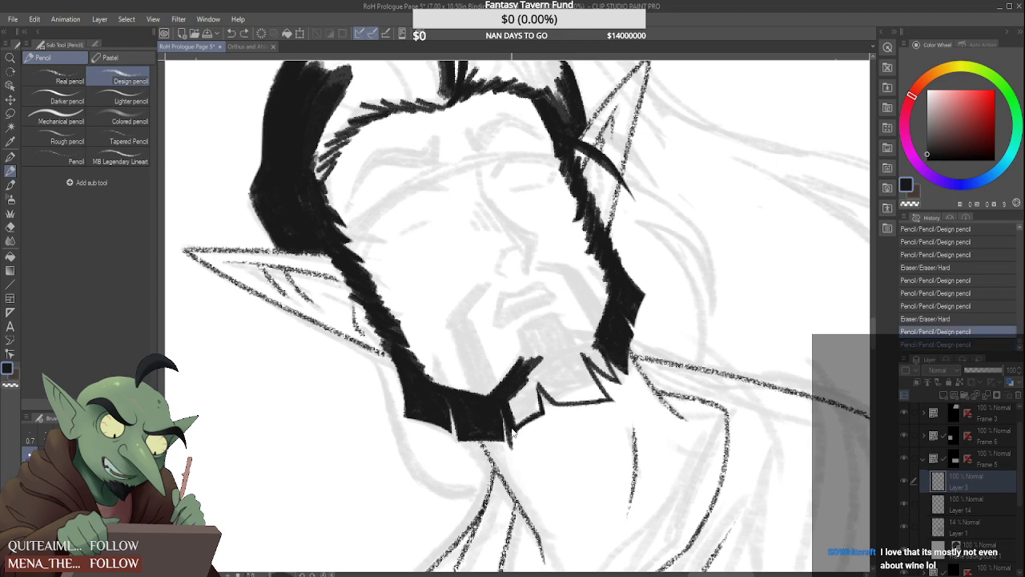
key(ctrl+y)
key(ctrl+y)
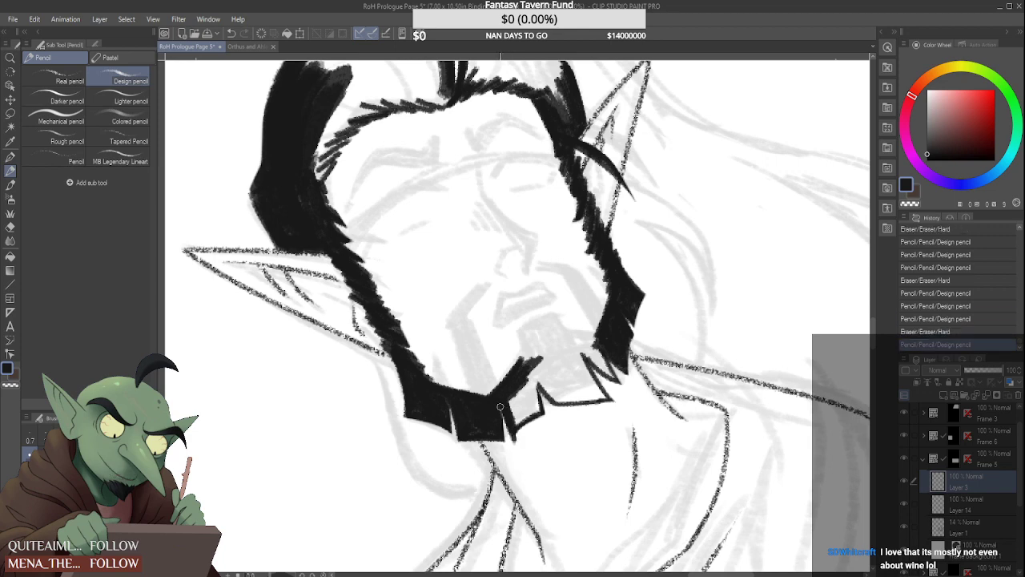
drag(515, 442, 517, 439)
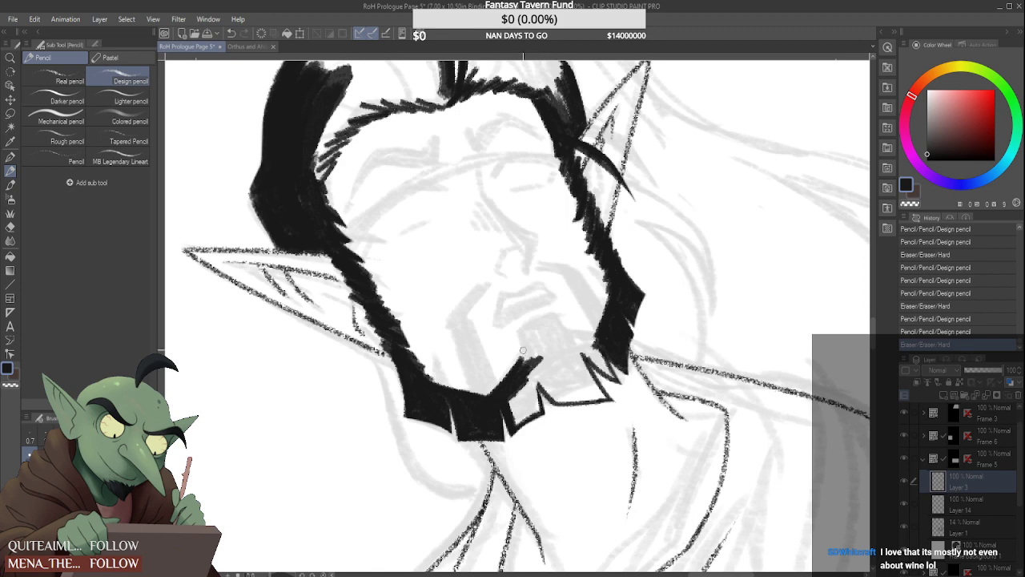
drag(530, 342, 528, 340)
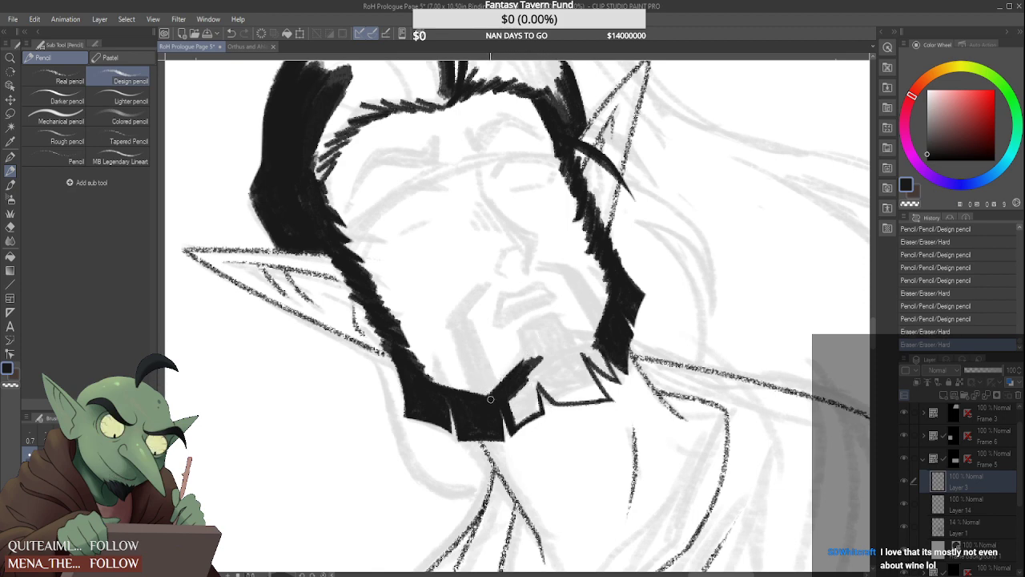
mouse_move(490, 398)
mouse_down()
mouse_move(609, 334)
mouse_move(560, 336)
mouse_move(562, 347)
mouse_move(594, 338)
mouse_move(553, 342)
mouse_move(590, 338)
mouse_move(527, 370)
mouse_up()
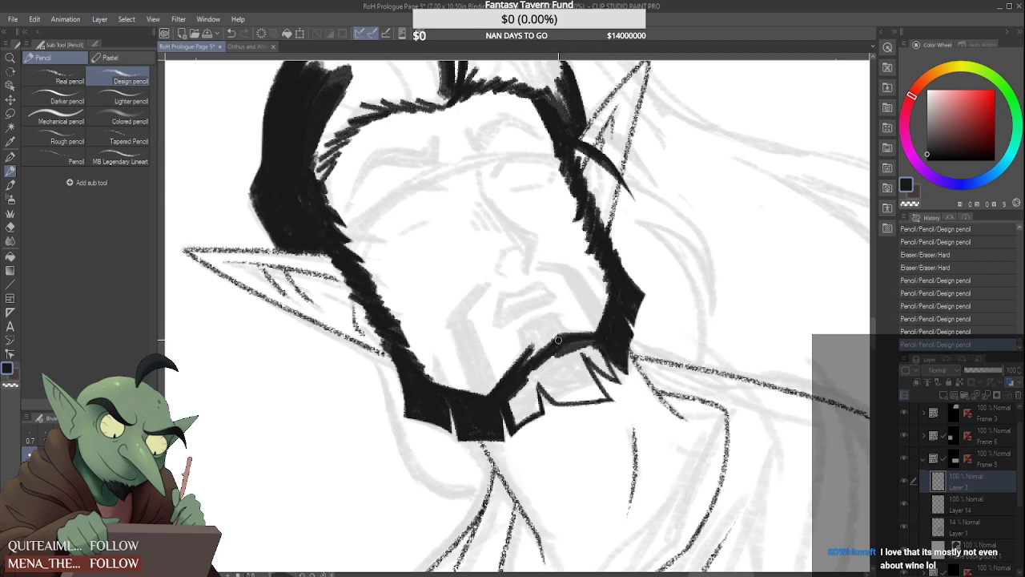
Thicken the chin beard's inner edge toward the far jaw and fill the first notched section beside the chin point in solid black
mouse_move(591, 343)
mouse_down()
mouse_move(553, 357)
mouse_move(596, 340)
mouse_move(537, 372)
mouse_move(587, 341)
mouse_move(560, 353)
mouse_up()
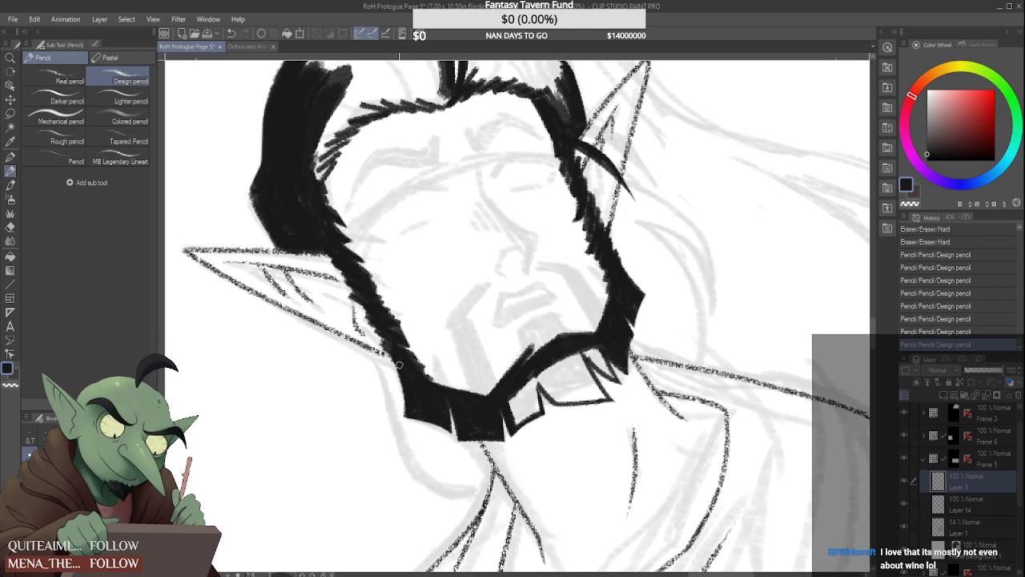
mouse_move(477, 420)
mouse_down()
mouse_move(483, 434)
mouse_move(506, 423)
mouse_up()
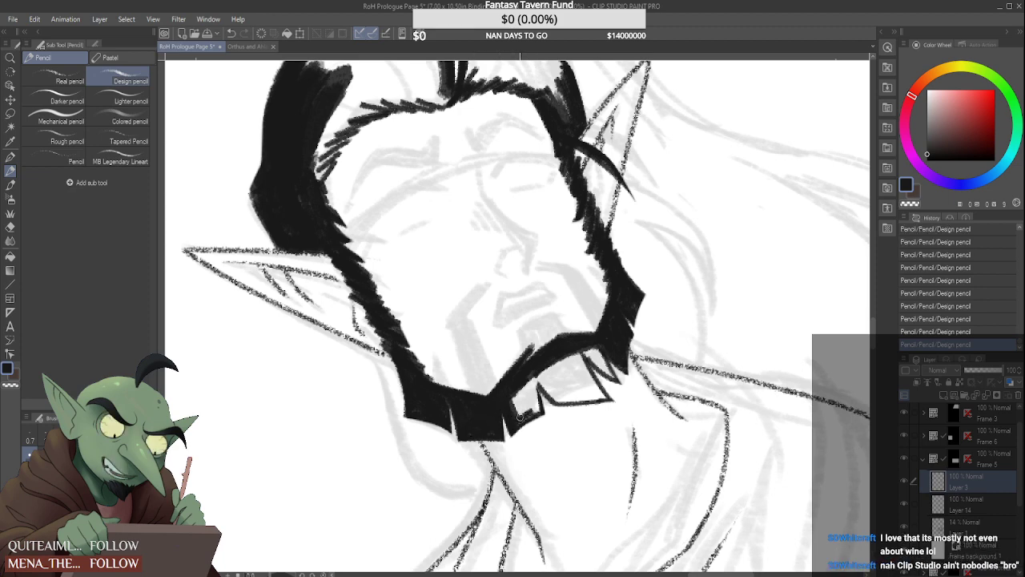
mouse_move(535, 380)
mouse_down()
mouse_move(538, 411)
mouse_move(532, 384)
mouse_move(527, 415)
mouse_move(530, 397)
mouse_move(528, 406)
mouse_up()
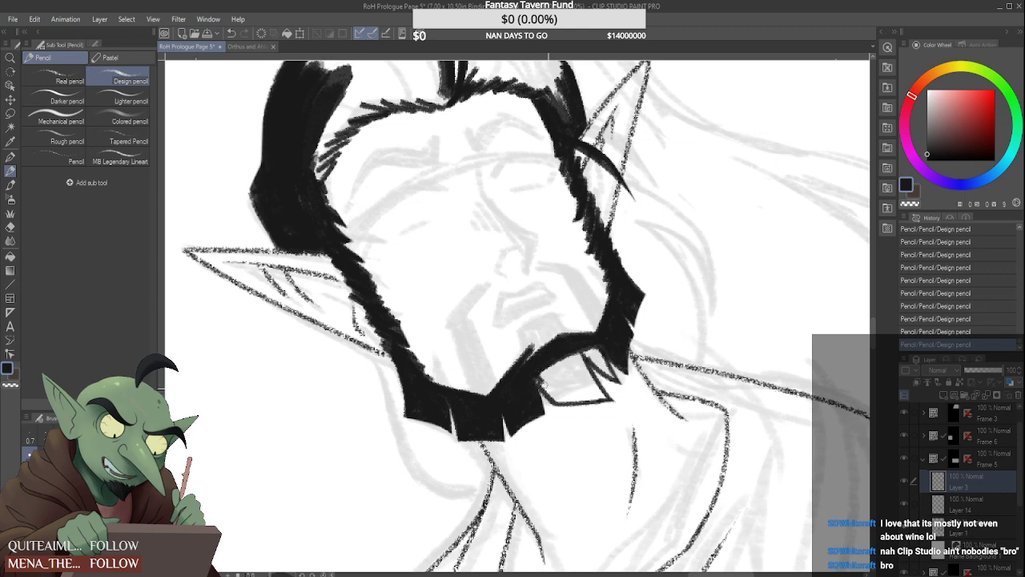
mouse_move(540, 381)
mouse_down()
mouse_move(553, 400)
mouse_move(599, 412)
mouse_up()
mouse_move(542, 388)
mouse_down()
mouse_move(561, 407)
mouse_move(616, 408)
mouse_up()
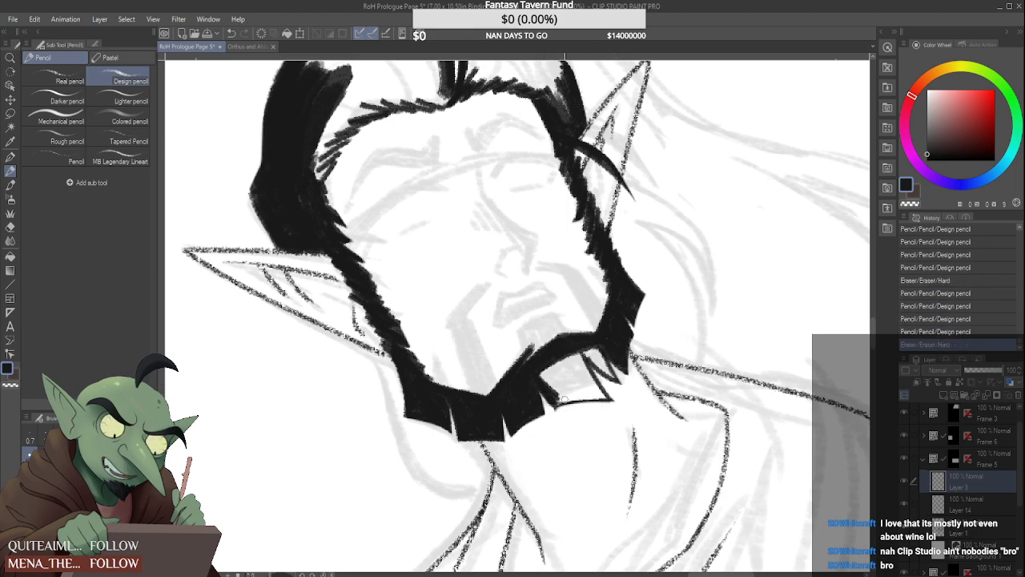
Darken the pointed tufts along the chin beard's outer edge toward the far jaw and fill in between them with black
drag(550, 400, 615, 411)
mouse_move(549, 401)
mouse_down()
mouse_move(589, 398)
mouse_move(575, 399)
mouse_up()
mouse_move(540, 377)
mouse_down()
mouse_move(574, 394)
mouse_move(580, 347)
mouse_move(591, 381)
mouse_up()
mouse_move(580, 345)
mouse_down()
mouse_move(595, 383)
mouse_move(605, 367)
mouse_move(610, 376)
mouse_up()
drag(593, 343, 602, 397)
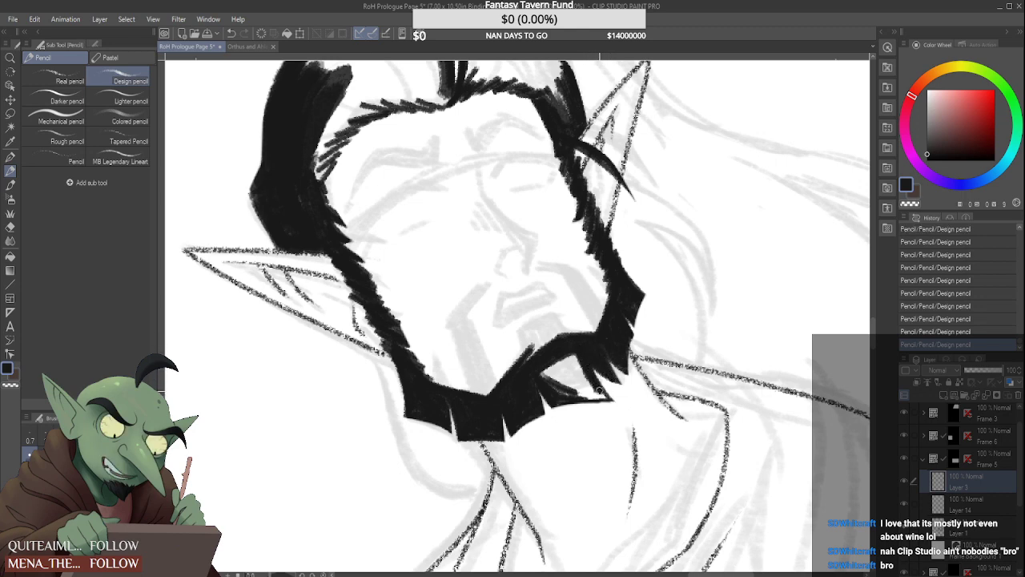
Draw a solid black soul patch under the lower lip and fill the remaining white gap in the chin beard beneath it
mouse_move(528, 350)
mouse_down()
mouse_move(522, 335)
mouse_move(530, 362)
mouse_move(566, 313)
mouse_move(556, 319)
mouse_move(581, 349)
mouse_move(563, 302)
mouse_up()
mouse_move(530, 350)
mouse_down()
mouse_move(561, 330)
mouse_move(533, 356)
mouse_move(527, 332)
mouse_move(558, 319)
mouse_move(532, 341)
mouse_move(563, 305)
mouse_up()
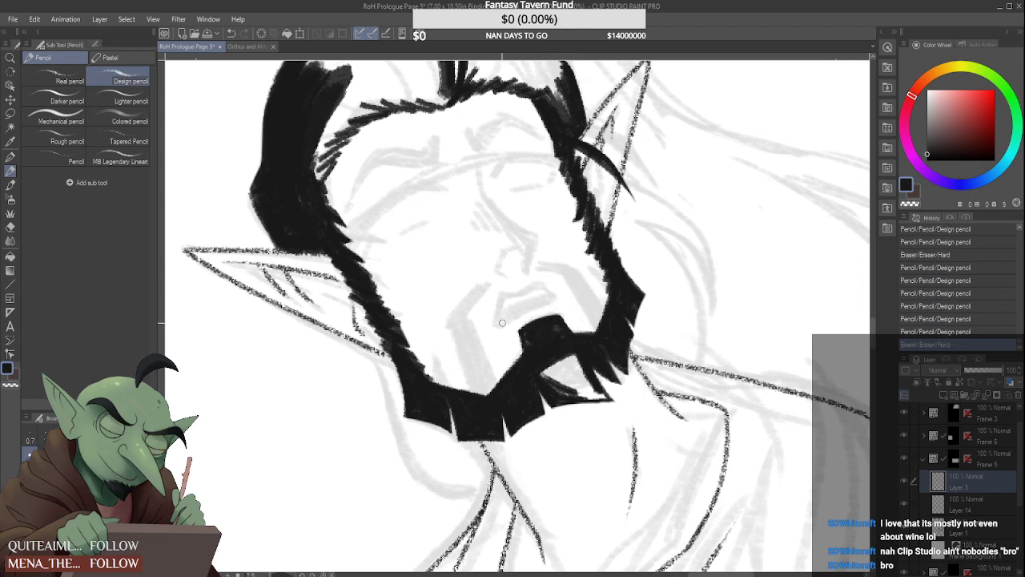
mouse_move(553, 375)
mouse_down()
mouse_move(572, 365)
mouse_move(546, 373)
mouse_move(523, 330)
mouse_move(535, 310)
mouse_move(554, 323)
mouse_up()
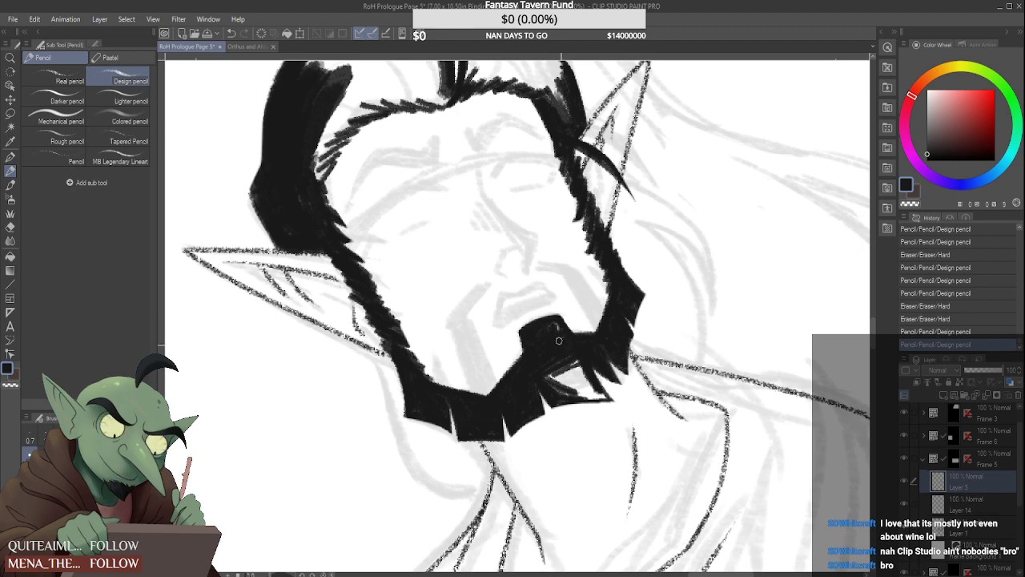
mouse_move(561, 370)
mouse_down()
mouse_move(563, 383)
mouse_move(552, 377)
mouse_move(569, 392)
mouse_up()
drag(564, 355, 587, 397)
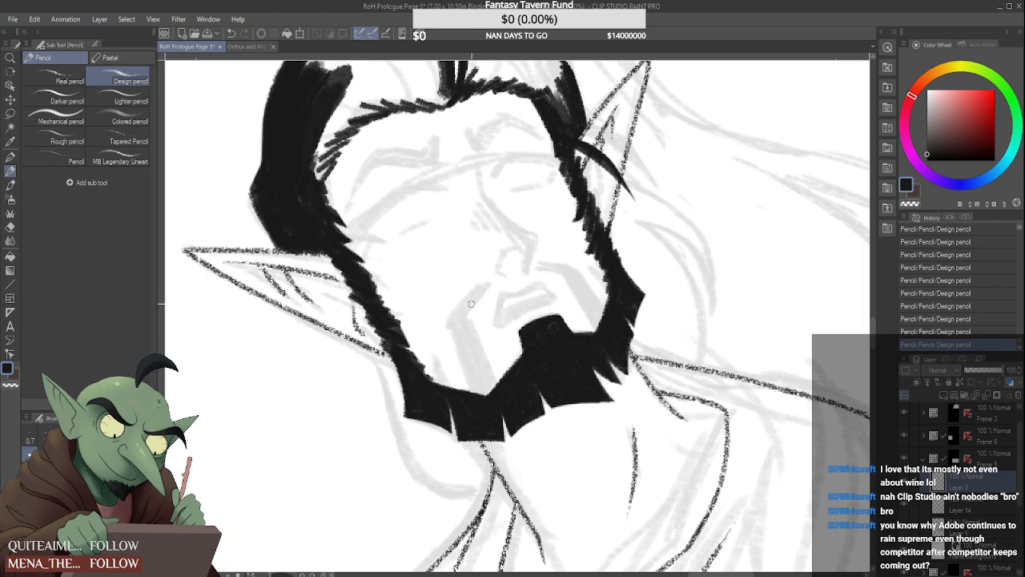
Draw the near moustache strand from above the mouth corner down into the beard, trim it, and add a small spike on the near jaw
mouse_move(462, 333)
mouse_down()
mouse_move(484, 400)
mouse_move(461, 314)
mouse_move(497, 389)
mouse_move(492, 398)
mouse_move(469, 353)
mouse_move(478, 407)
mouse_up()
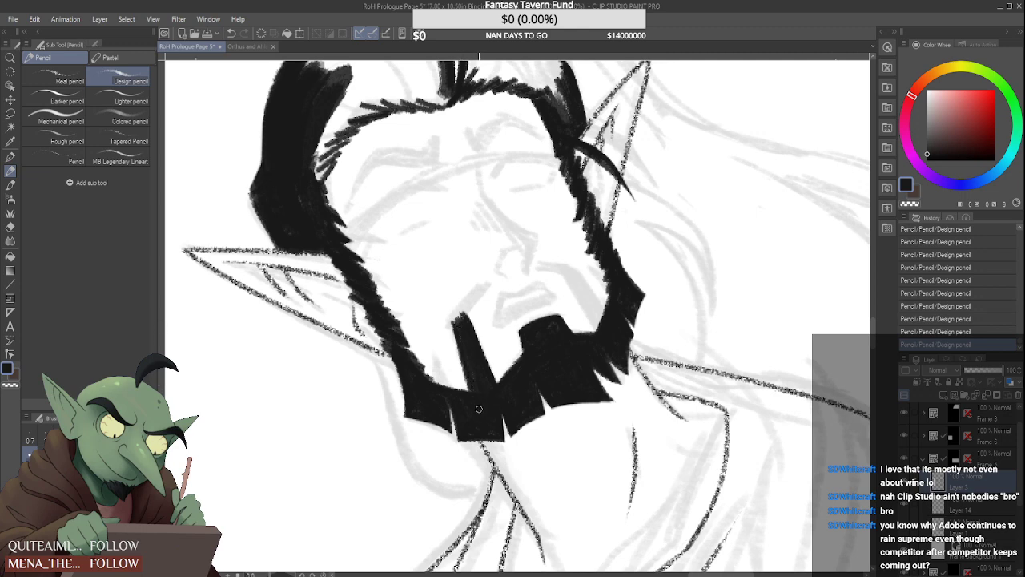
mouse_move(457, 318)
mouse_down()
mouse_move(481, 288)
mouse_move(457, 317)
mouse_up()
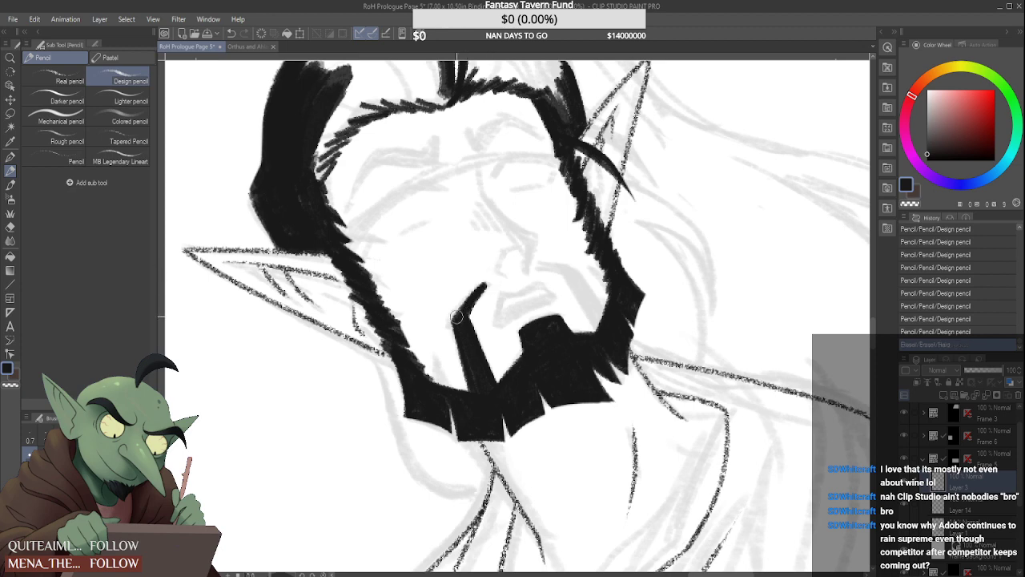
mouse_move(441, 358)
mouse_down()
mouse_move(449, 393)
mouse_move(449, 360)
mouse_up()
mouse_move(458, 383)
mouse_down()
mouse_move(439, 324)
mouse_move(430, 374)
mouse_move(449, 367)
mouse_move(456, 382)
mouse_move(437, 334)
mouse_move(438, 387)
mouse_move(449, 390)
mouse_move(431, 380)
mouse_move(470, 399)
mouse_move(435, 402)
mouse_up()
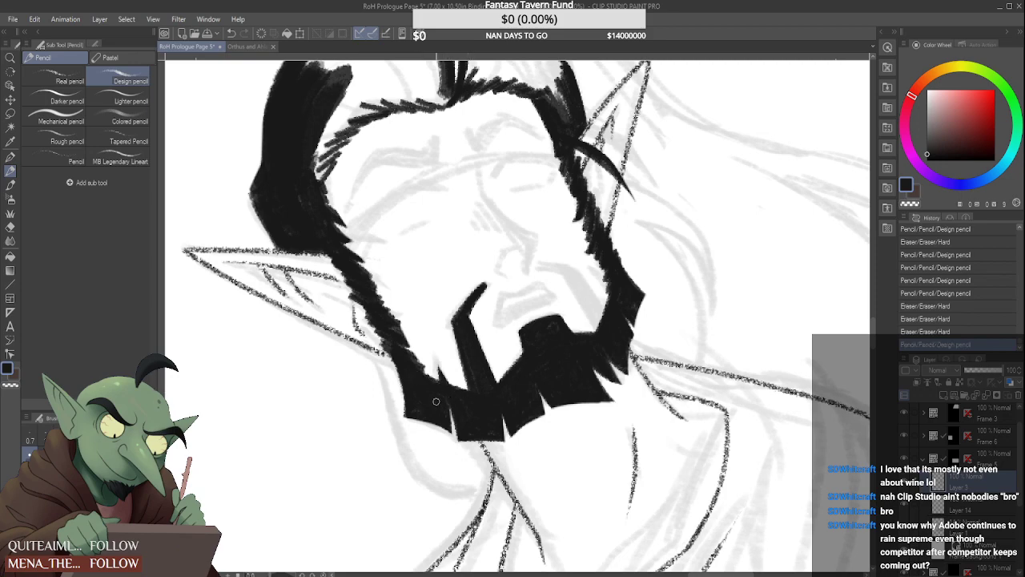
Draw the far half of the moustache in solid black from above the upper lip down into the jaw beard, and trim its tip
scroll(479, 462, down, 8)
scroll(511, 374, up, 4)
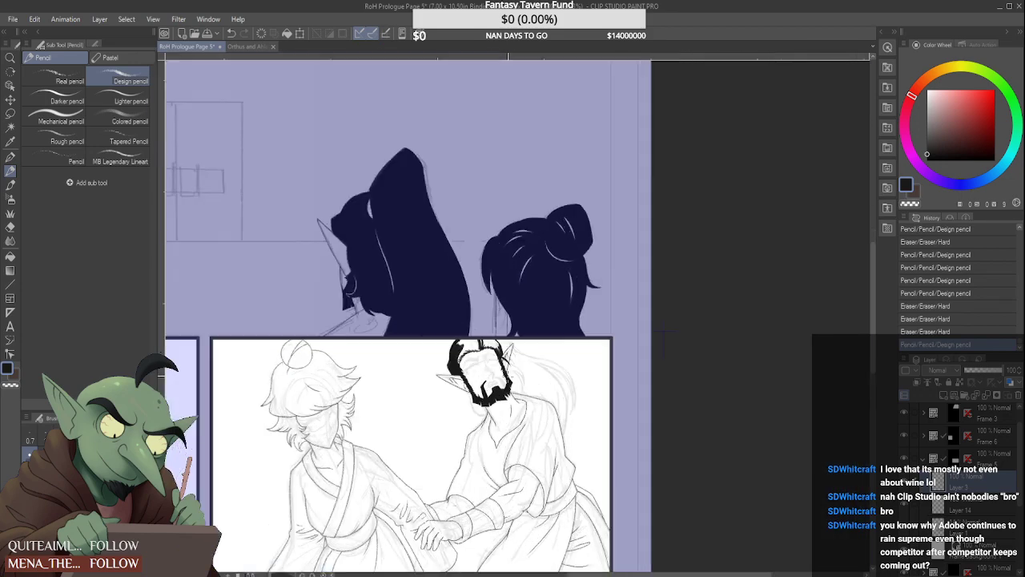
scroll(464, 361, up, 4)
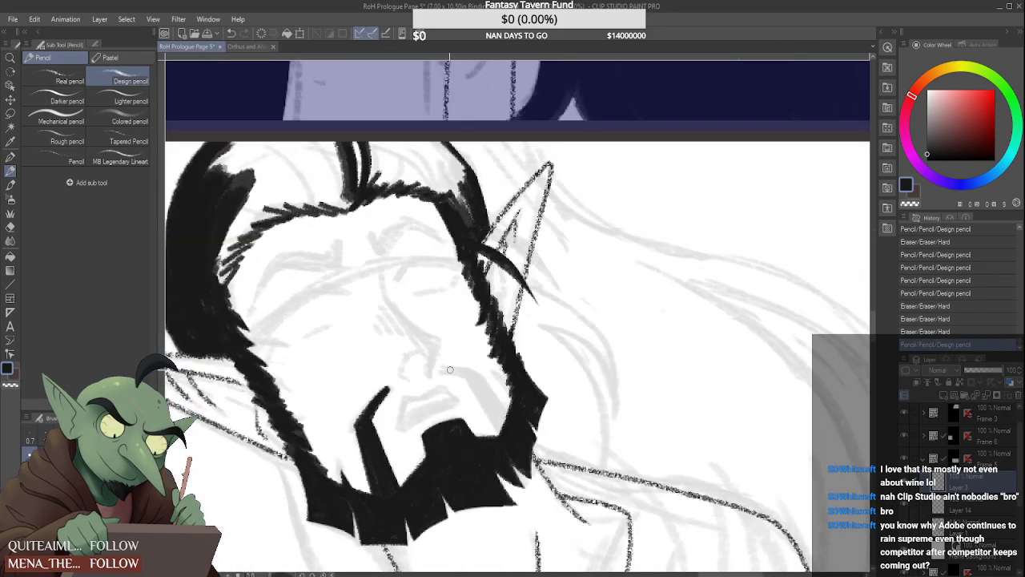
mouse_move(436, 370)
mouse_down()
mouse_move(482, 373)
mouse_move(500, 431)
mouse_up()
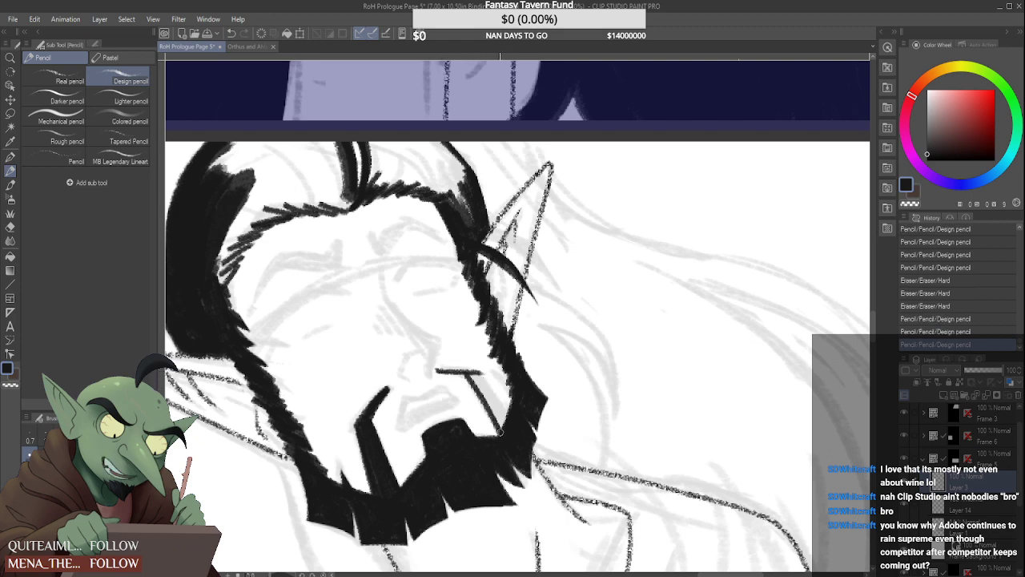
mouse_move(465, 373)
mouse_down()
mouse_move(500, 440)
mouse_move(511, 426)
mouse_up()
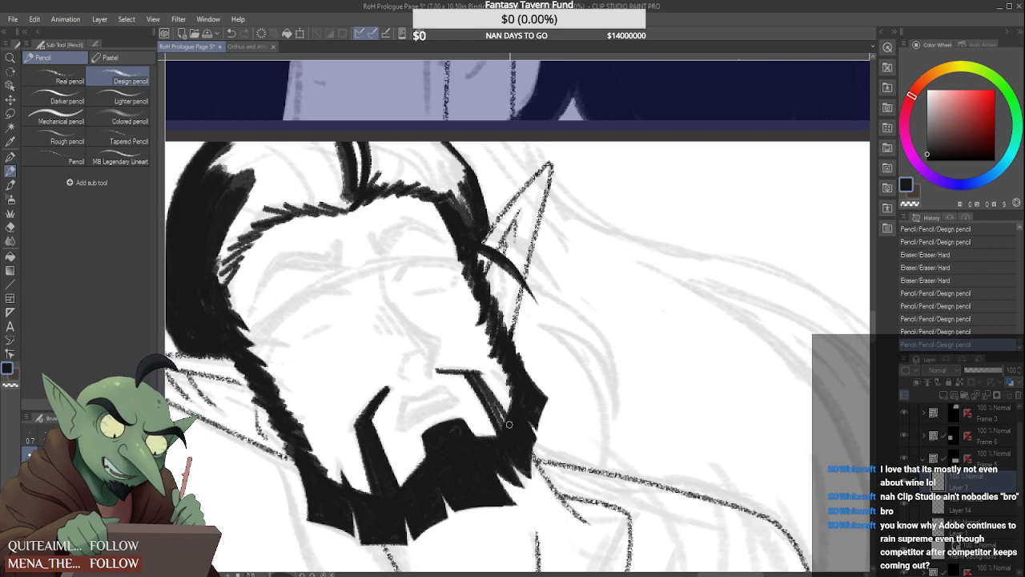
drag(480, 375, 513, 426)
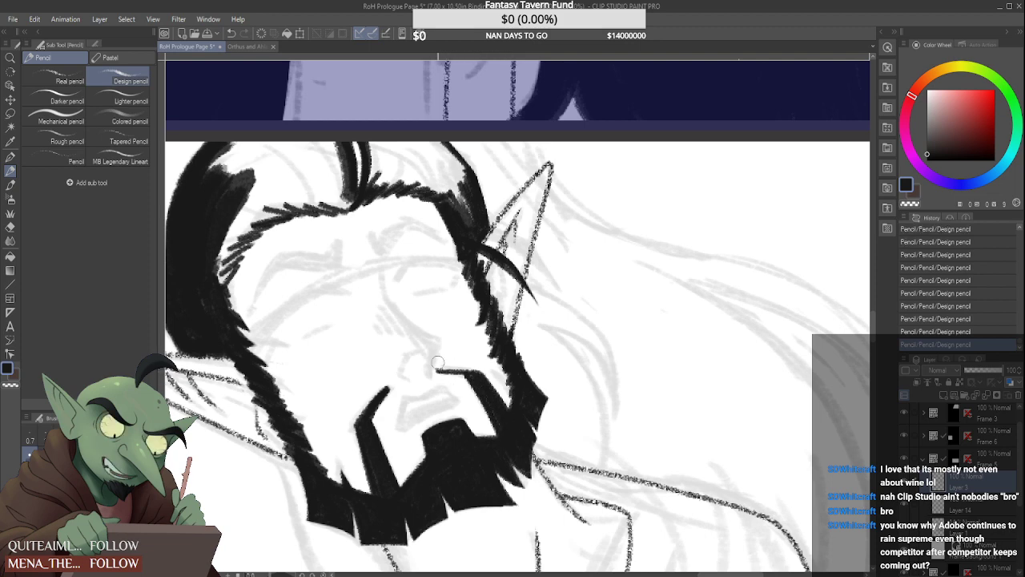
mouse_move(437, 363)
mouse_down()
mouse_move(433, 372)
mouse_move(463, 374)
mouse_move(439, 373)
mouse_up()
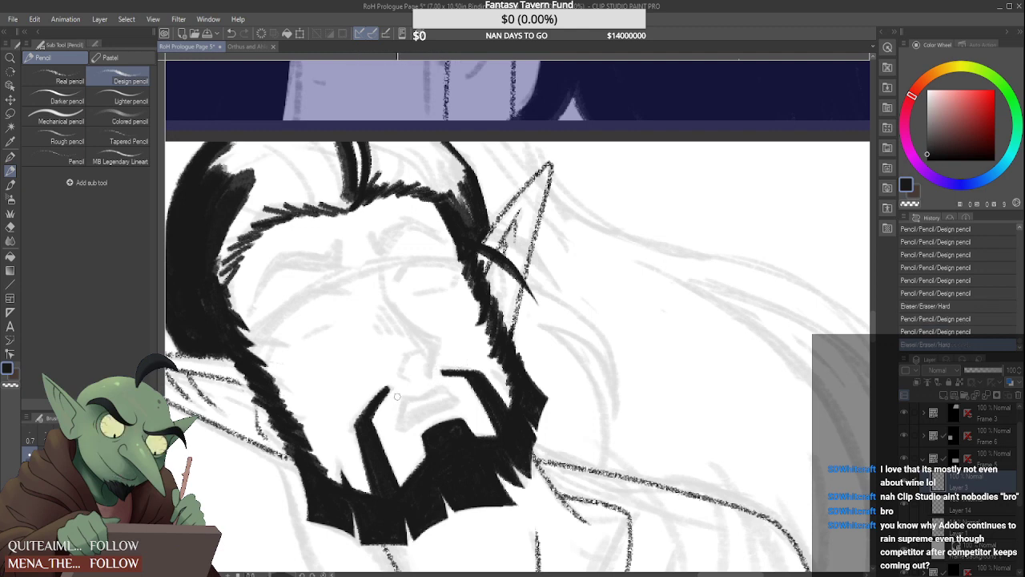
mouse_move(513, 394)
mouse_down()
mouse_move(495, 372)
mouse_move(505, 374)
mouse_move(501, 363)
mouse_move(515, 403)
mouse_move(535, 413)
mouse_move(522, 370)
mouse_move(537, 388)
mouse_move(511, 359)
mouse_move(534, 357)
mouse_move(534, 399)
mouse_up()
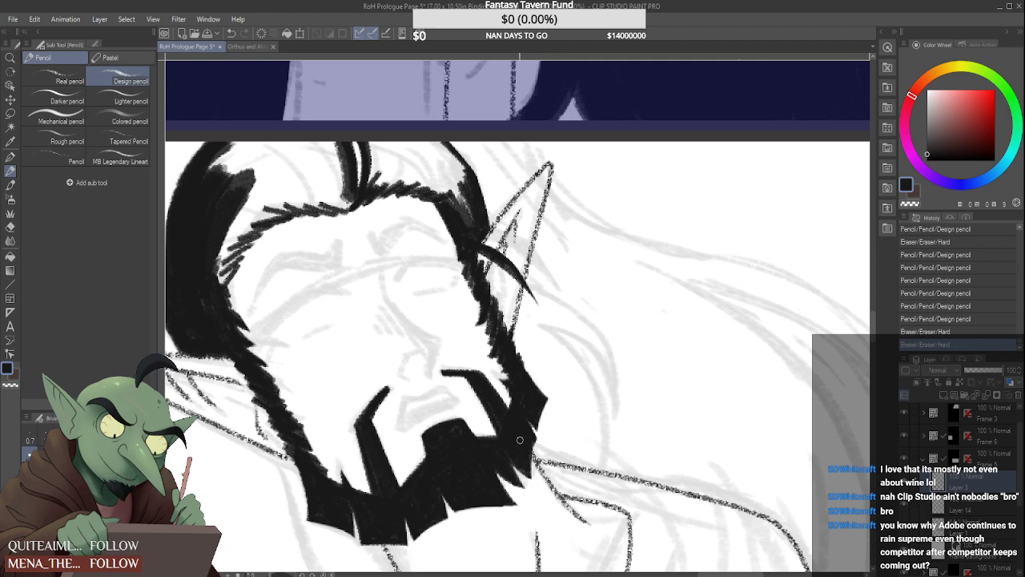
Clean up the edges of the chin beard, near moustache strand, jaw spike and near sideburn with the eraser and small pencil touch-ups
scroll(520, 439, down, 3)
scroll(504, 453, up, 3)
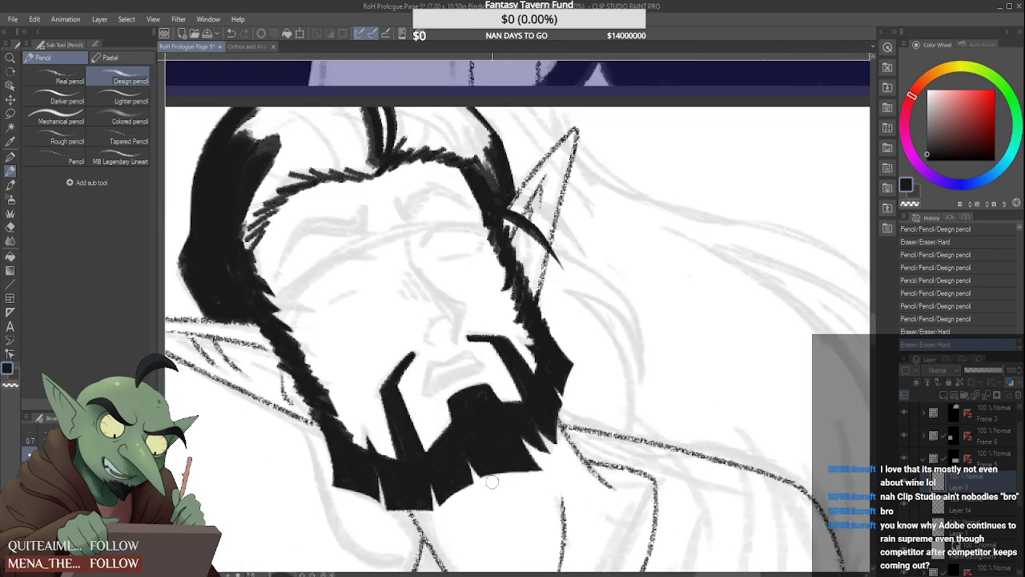
drag(492, 481, 479, 486)
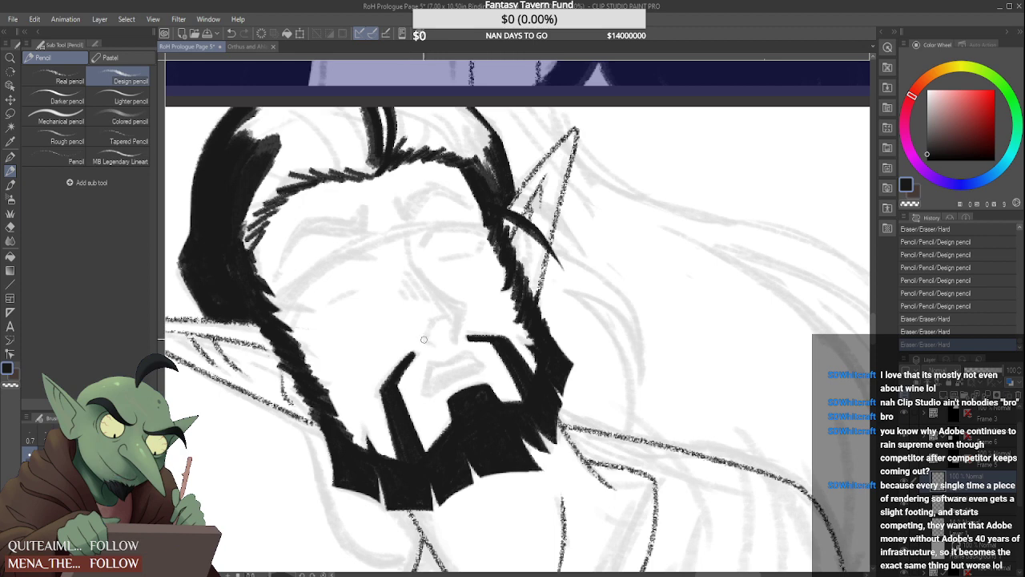
drag(403, 350, 377, 384)
drag(426, 357, 414, 338)
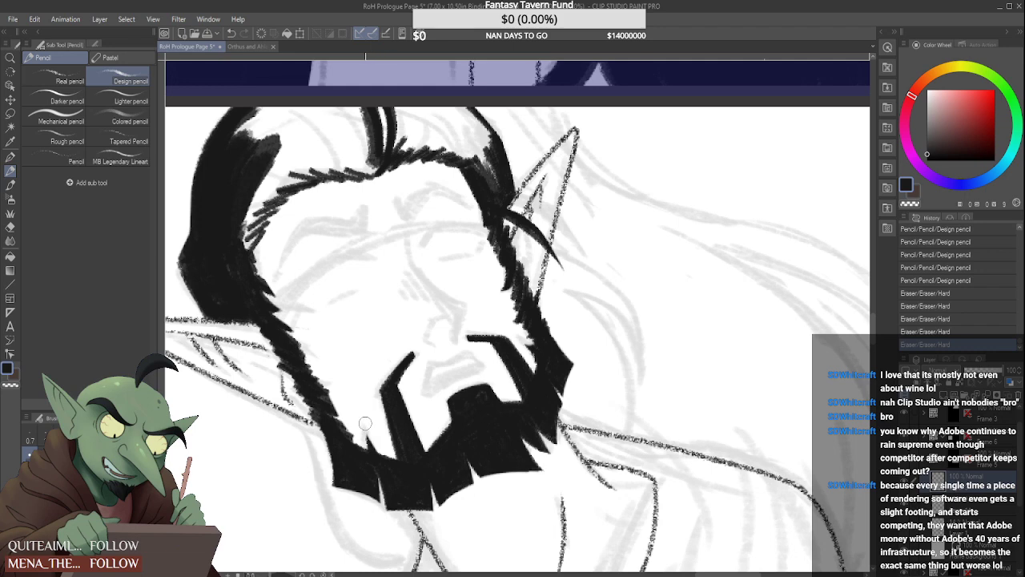
mouse_move(367, 423)
mouse_down()
mouse_move(370, 451)
mouse_move(365, 419)
mouse_up()
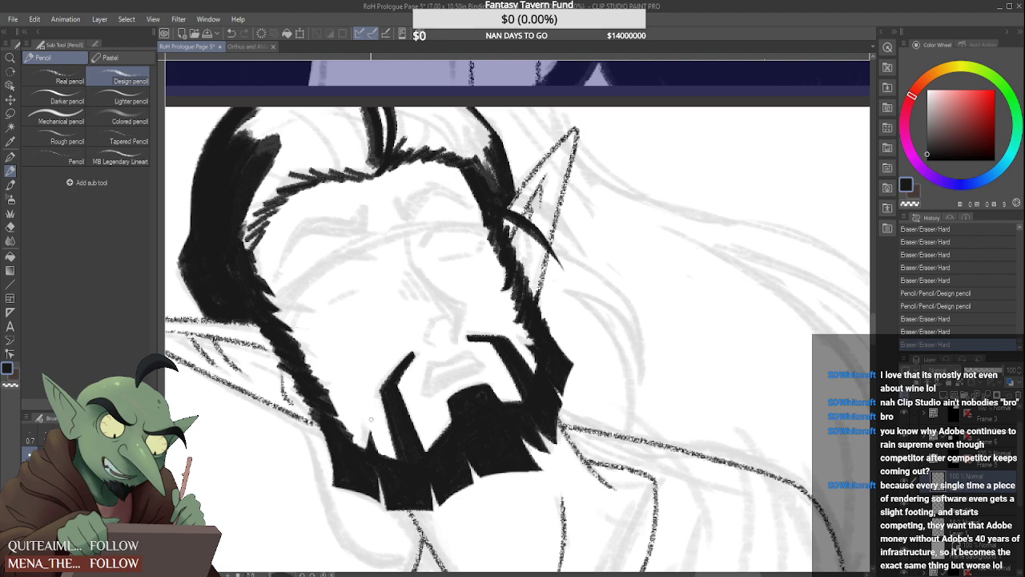
drag(369, 433, 369, 431)
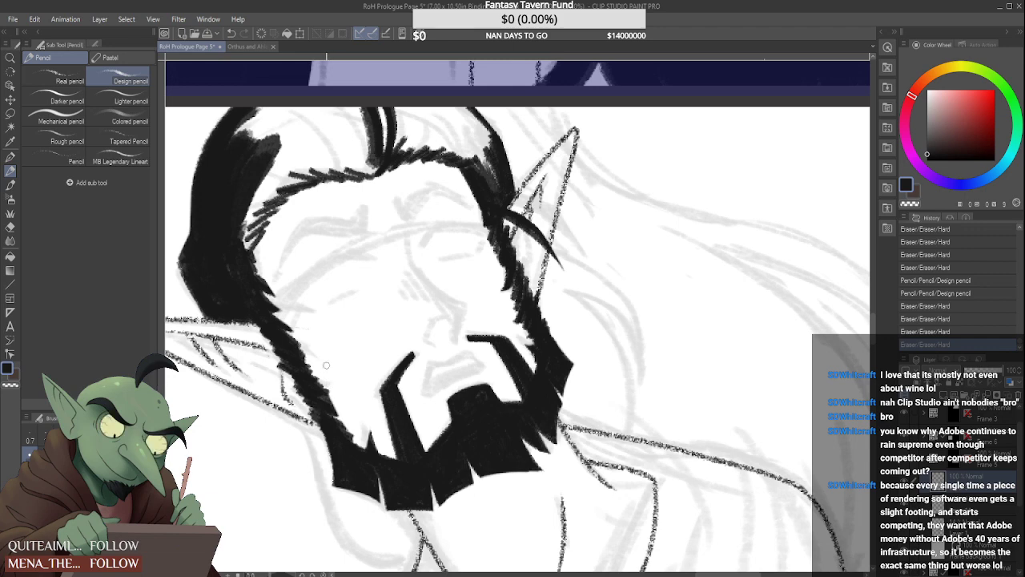
mouse_move(298, 353)
mouse_down()
mouse_move(322, 364)
mouse_move(315, 351)
mouse_up()
mouse_move(277, 321)
mouse_down()
mouse_move(299, 330)
mouse_move(270, 313)
mouse_up()
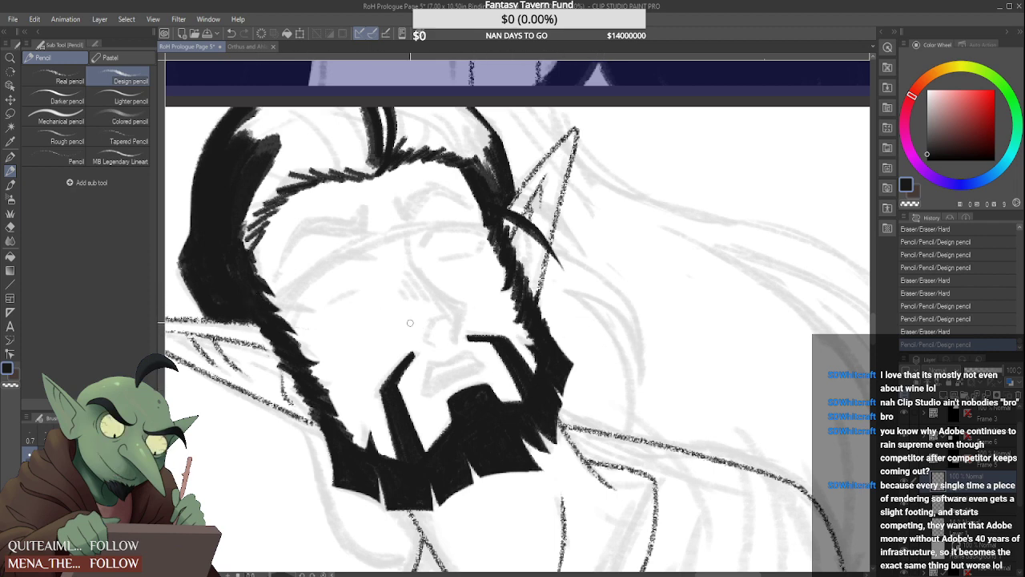
Fill the central lock of hair above the forehead in solid black and start its near edge
scroll(432, 330, down, 5)
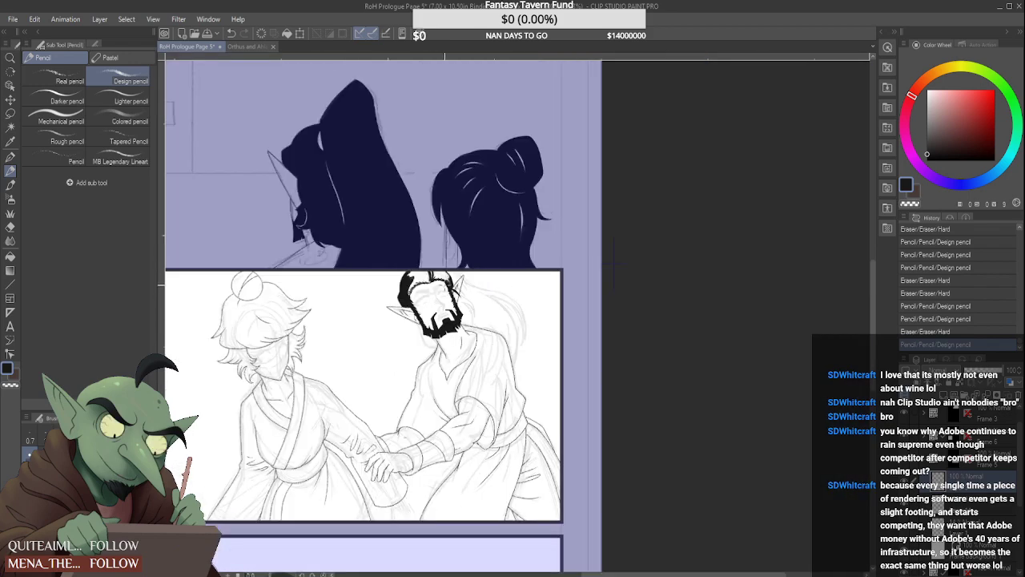
scroll(431, 330, up, 2)
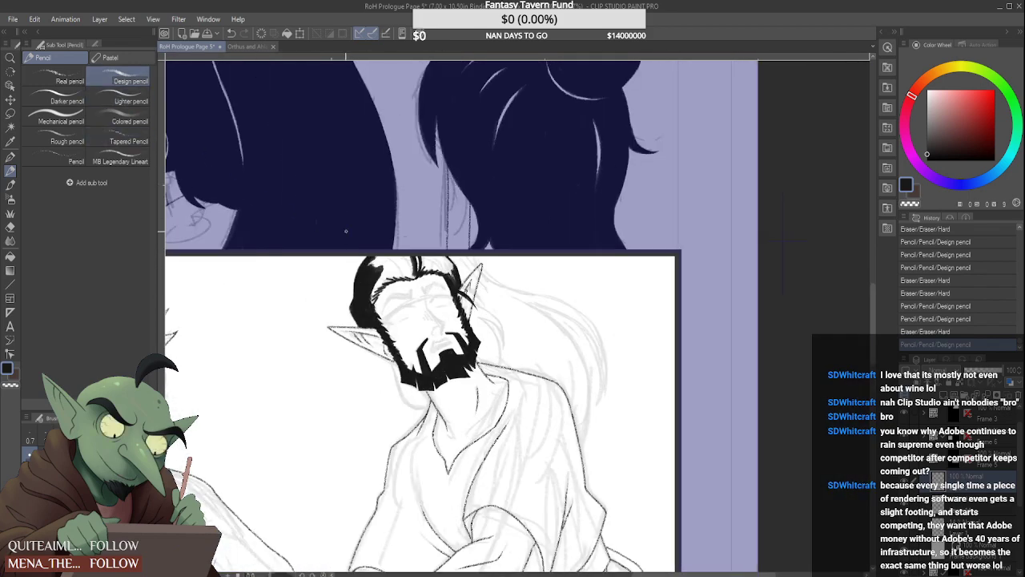
scroll(405, 270, up, 3)
mouse_move(398, 287)
mouse_down()
mouse_move(439, 324)
mouse_move(430, 316)
mouse_up()
mouse_move(402, 272)
mouse_down()
mouse_move(426, 308)
mouse_move(409, 270)
mouse_move(424, 303)
mouse_move(419, 270)
mouse_move(436, 318)
mouse_move(434, 290)
mouse_move(413, 269)
mouse_move(432, 306)
mouse_move(430, 286)
mouse_move(419, 271)
mouse_move(421, 299)
mouse_move(407, 277)
mouse_move(435, 322)
mouse_move(403, 314)
mouse_move(385, 263)
mouse_move(413, 312)
mouse_move(396, 277)
mouse_up()
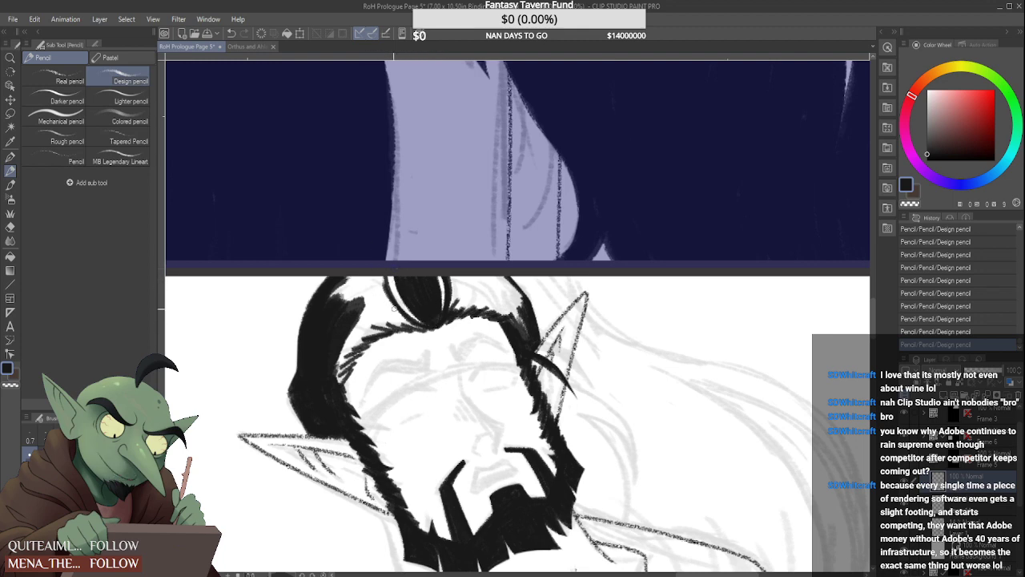
Add curved black strands on the near side of the central lock and fill between them down to the hairline
mouse_move(418, 327)
mouse_down()
mouse_move(373, 286)
mouse_move(372, 268)
mouse_up()
mouse_move(401, 314)
mouse_down()
mouse_move(373, 271)
mouse_move(380, 285)
mouse_up()
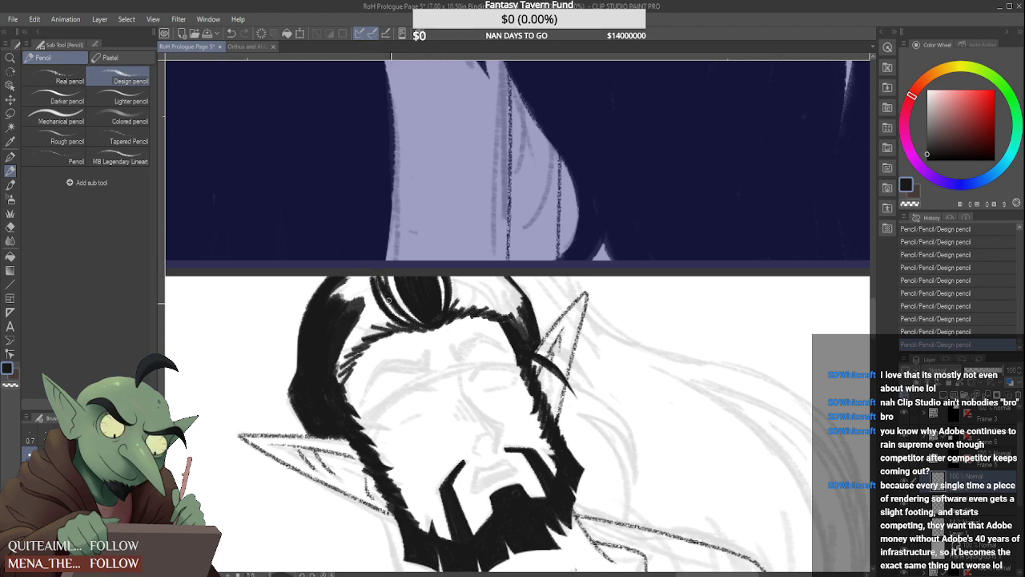
drag(418, 328, 386, 277)
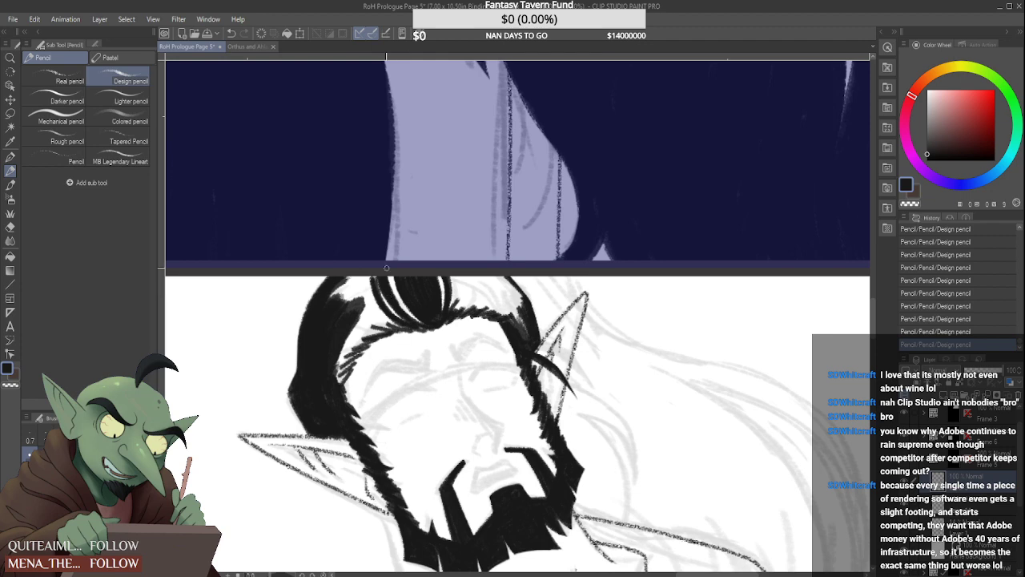
drag(407, 314, 394, 278)
drag(415, 311, 393, 286)
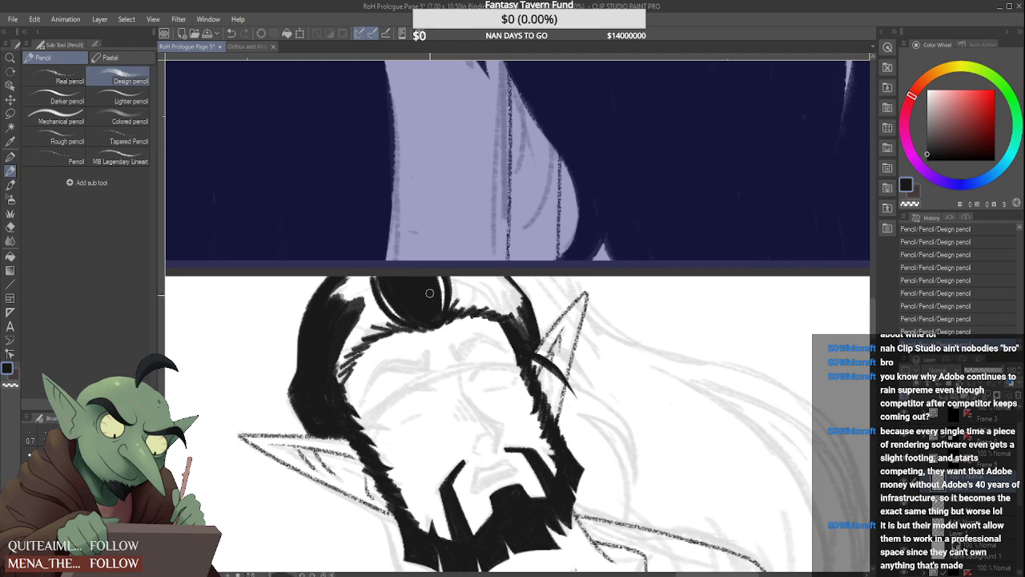
Extend the black hair mass above the near temple toward the central lock, tidy the hairline, and add curved strands between them
mouse_move(371, 271)
mouse_down()
mouse_move(380, 306)
mouse_move(357, 270)
mouse_move(391, 325)
mouse_move(355, 275)
mouse_move(372, 304)
mouse_move(333, 322)
mouse_move(336, 295)
mouse_move(327, 305)
mouse_move(345, 326)
mouse_move(350, 309)
mouse_move(336, 289)
mouse_up()
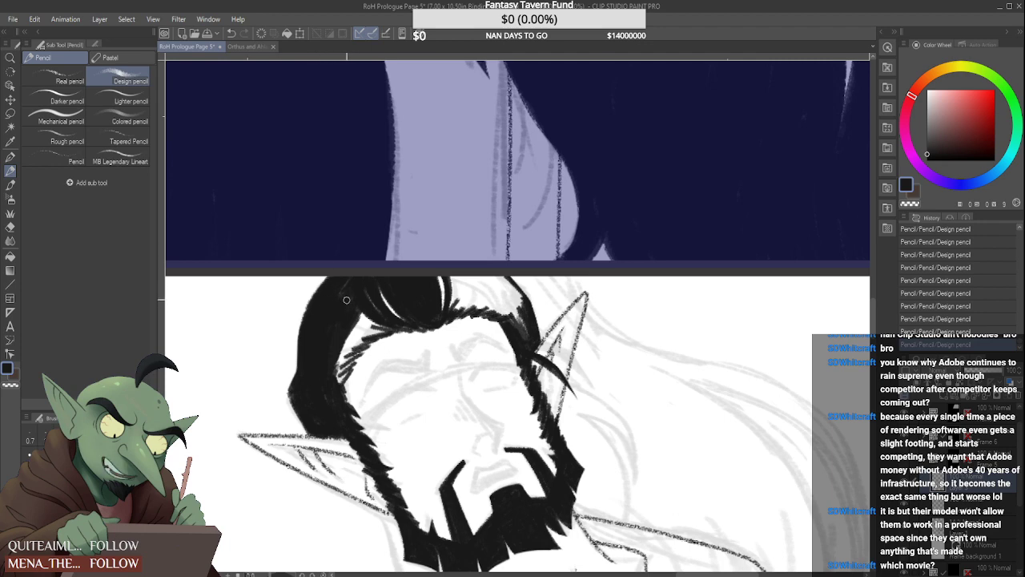
mouse_move(377, 325)
mouse_down()
mouse_move(344, 278)
mouse_move(366, 326)
mouse_up()
mouse_move(366, 326)
mouse_down()
mouse_move(342, 268)
mouse_move(348, 290)
mouse_move(389, 322)
mouse_up()
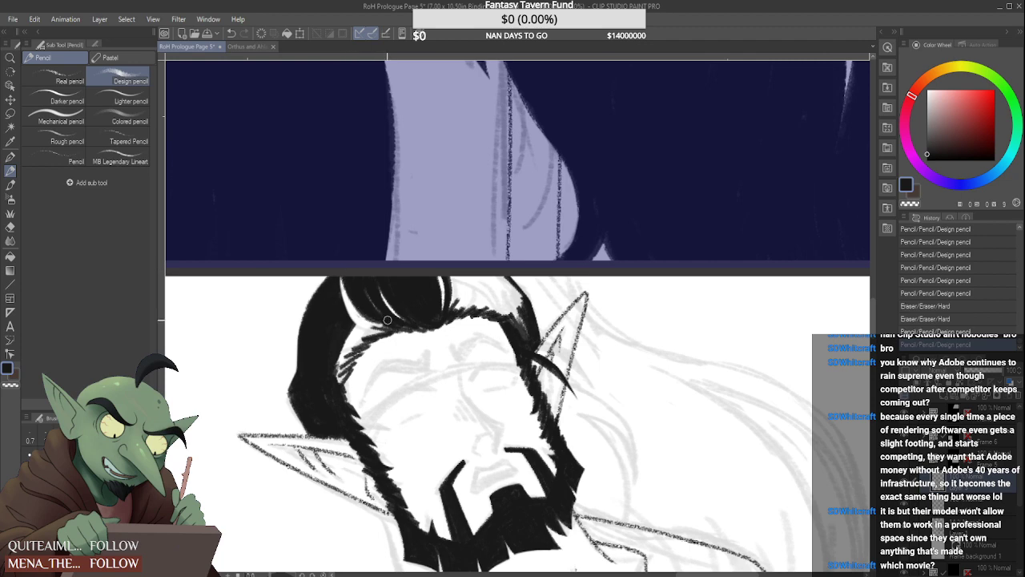
drag(351, 293, 345, 277)
drag(370, 323, 347, 286)
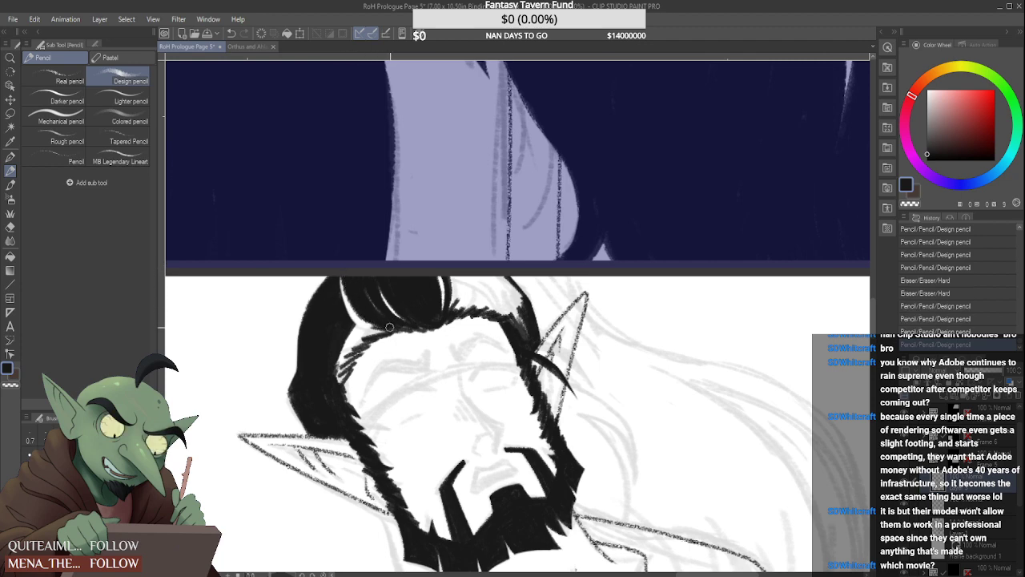
Fill the remaining white area along the near hairline and temple in solid black, leaving thin highlight lines between the locks
drag(384, 326, 344, 268)
mouse_move(370, 336)
mouse_down()
mouse_move(338, 303)
mouse_move(355, 299)
mouse_up()
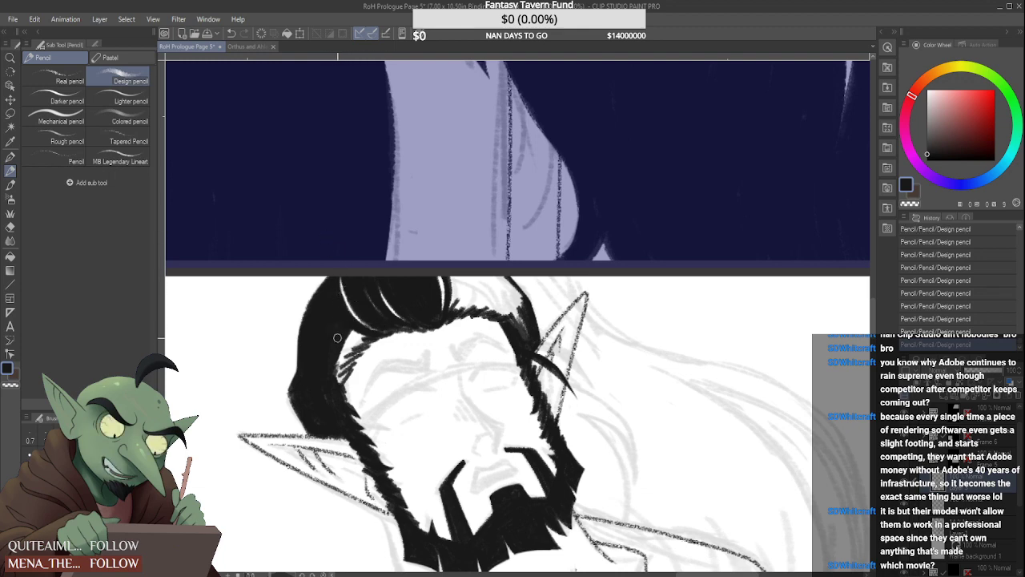
drag(354, 335, 338, 379)
mouse_move(359, 344)
mouse_down()
mouse_move(336, 385)
mouse_move(364, 337)
mouse_move(349, 348)
mouse_move(349, 337)
mouse_move(331, 361)
mouse_up()
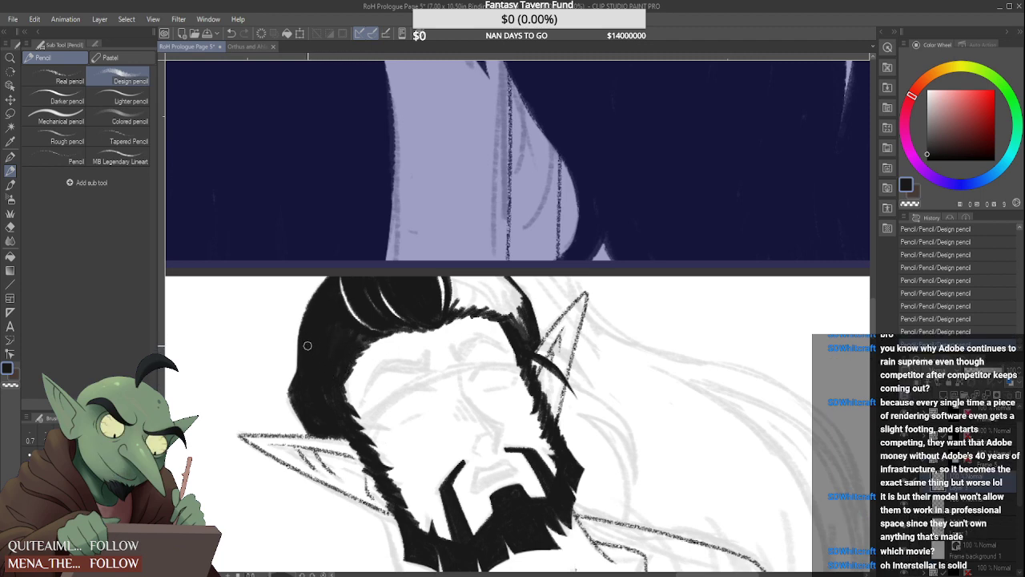
Fill the remaining white area of the elf's hair toward the far temple in solid black, leaving thin highlight lines
drag(459, 284, 449, 315)
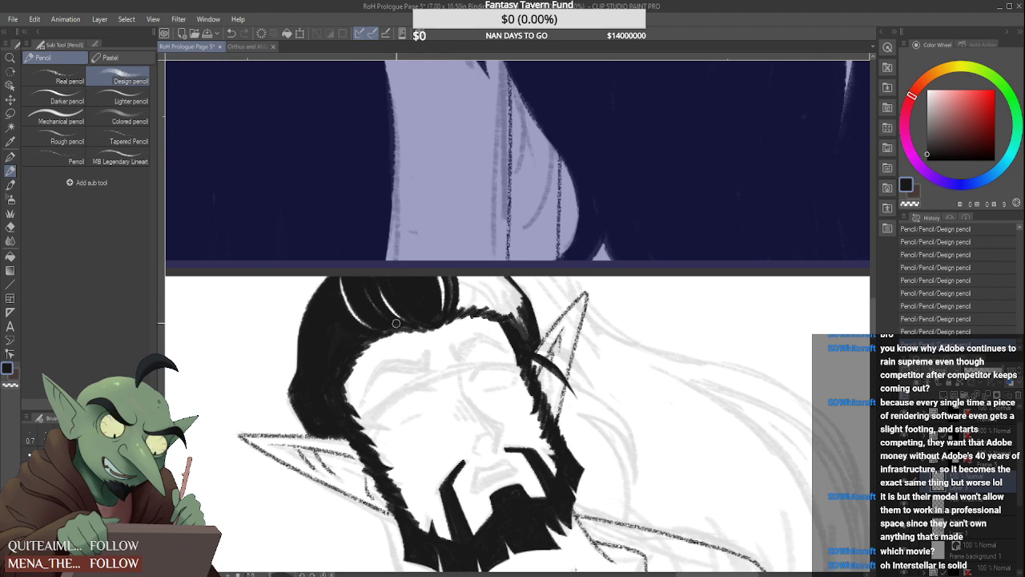
mouse_move(460, 302)
mouse_down()
mouse_move(457, 269)
mouse_move(463, 314)
mouse_move(460, 269)
mouse_move(462, 295)
mouse_move(458, 276)
mouse_move(471, 293)
mouse_up()
mouse_move(472, 307)
mouse_down()
mouse_move(483, 274)
mouse_move(471, 306)
mouse_move(472, 264)
mouse_move(484, 290)
mouse_move(479, 306)
mouse_move(487, 269)
mouse_move(469, 309)
mouse_up()
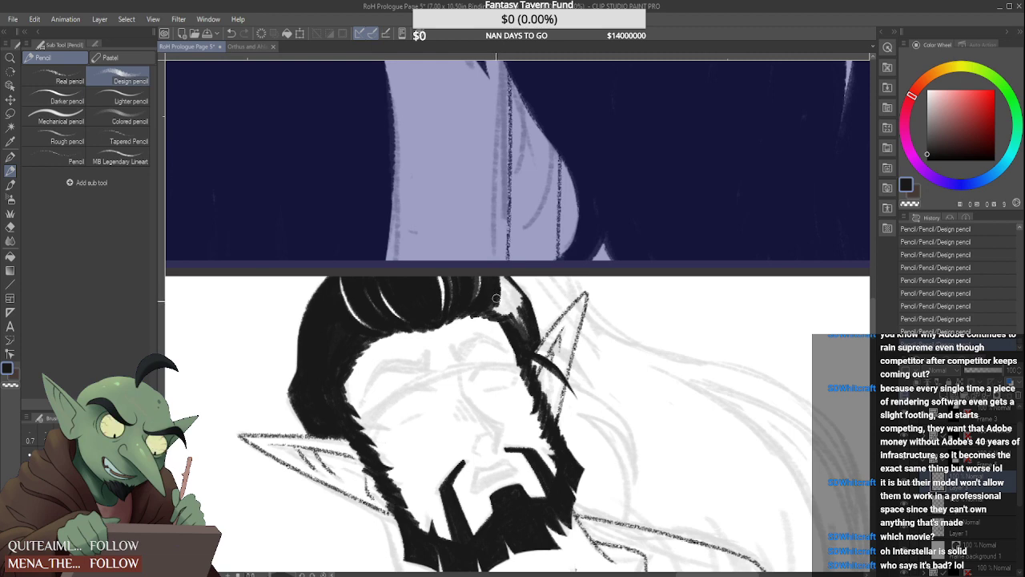
drag(497, 293, 512, 321)
drag(501, 289, 511, 317)
mouse_move(503, 282)
mouse_down()
mouse_move(522, 335)
mouse_move(526, 313)
mouse_move(527, 330)
mouse_move(507, 313)
mouse_move(501, 282)
mouse_move(512, 336)
mouse_up()
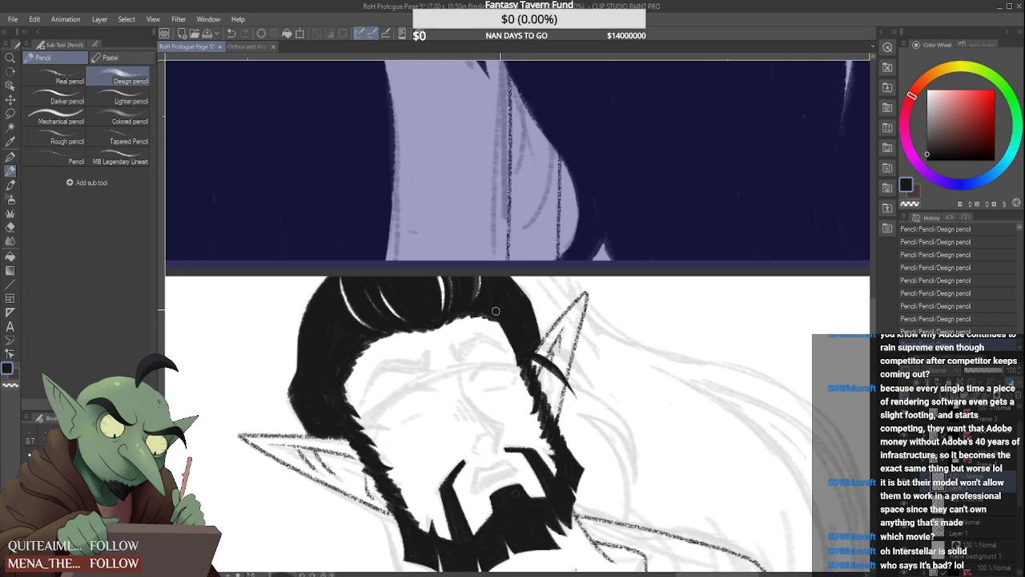
Add a new raster layer directly below the layer holding the elf's black hair and beard
scroll(495, 307, down, 2)
scroll(407, 335, down, 1)
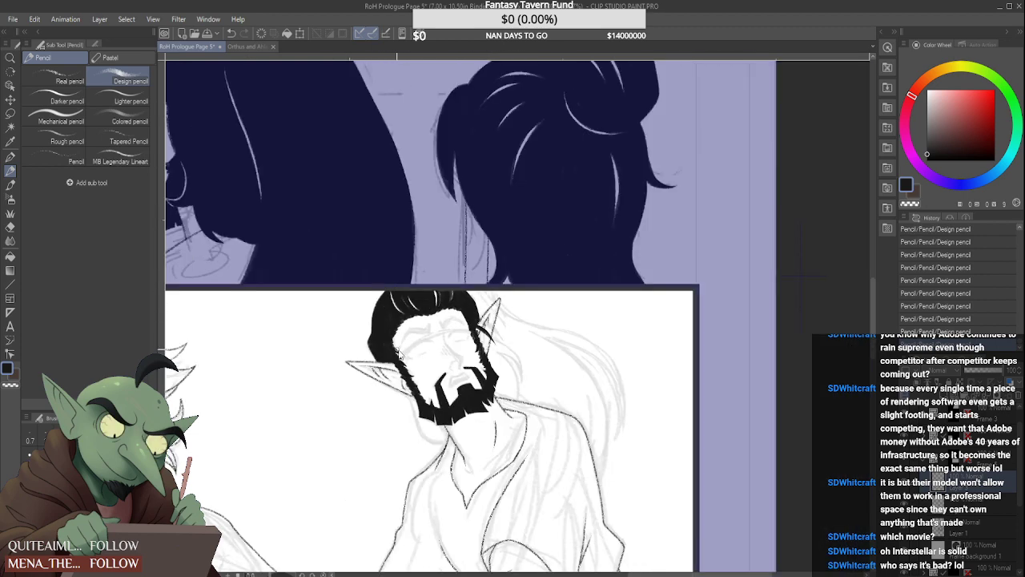
scroll(400, 353, down, 1)
click(968, 502)
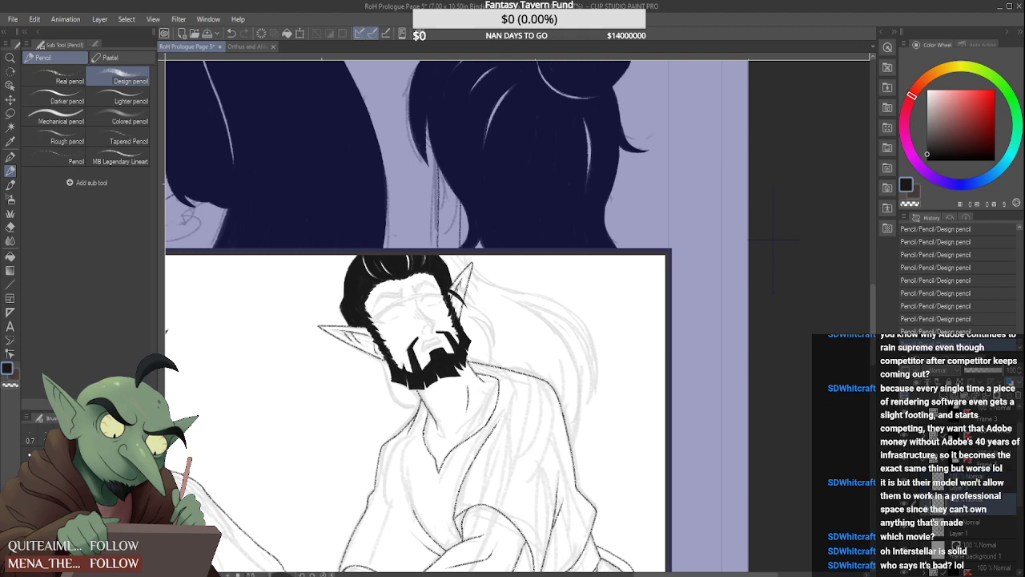
click(905, 503)
click(906, 504)
click(945, 397)
Draw the thick curved outer edge of the hair from below the near ear down to the neck in black
scroll(375, 362, up, 3)
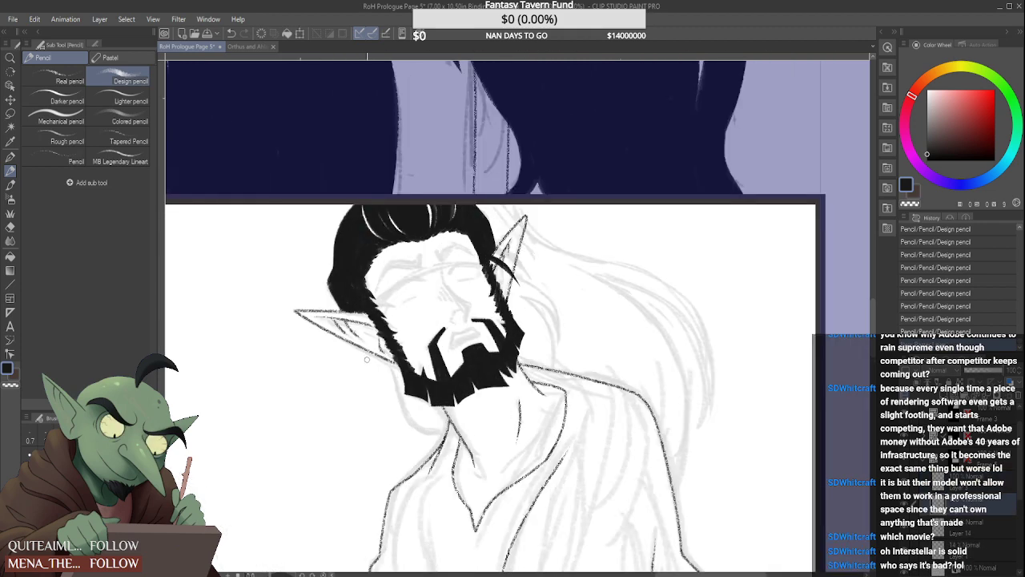
drag(375, 349, 397, 391)
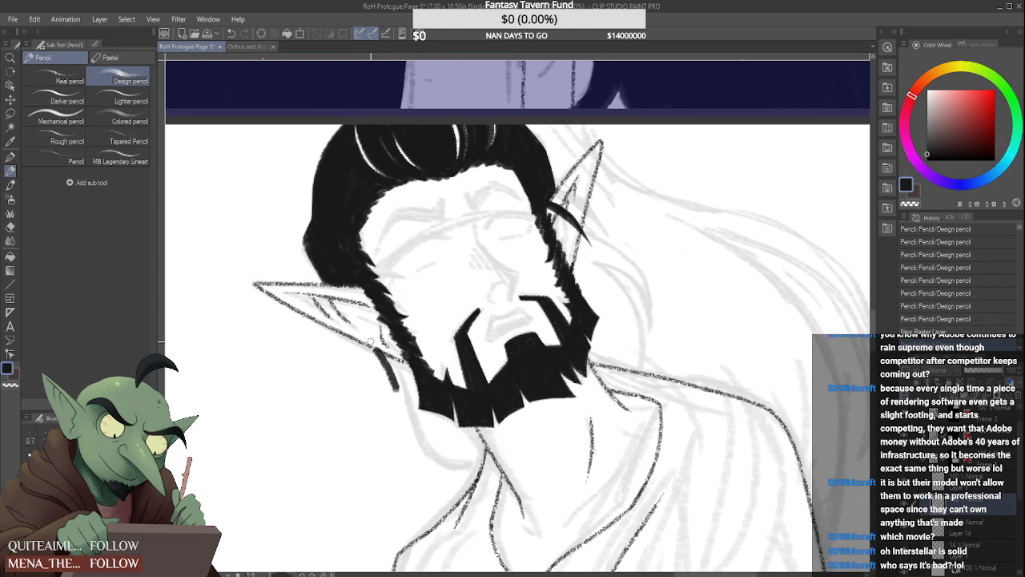
mouse_move(371, 343)
mouse_down()
mouse_move(402, 408)
mouse_move(459, 471)
mouse_up()
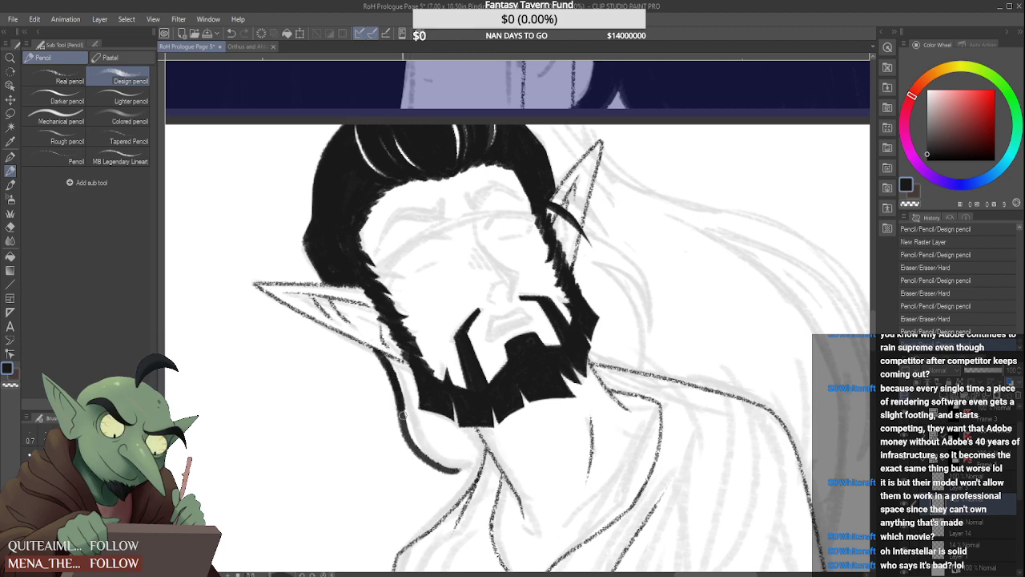
mouse_move(404, 410)
mouse_down()
mouse_move(459, 469)
mouse_move(421, 438)
mouse_move(454, 472)
mouse_up()
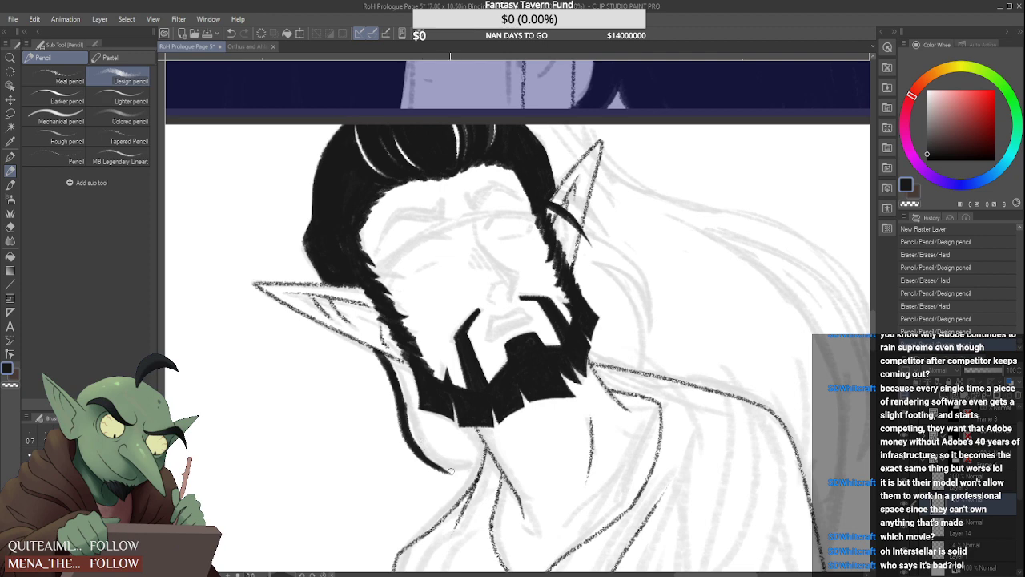
mouse_move(407, 406)
mouse_down()
mouse_move(410, 425)
mouse_move(449, 459)
mouse_move(476, 464)
mouse_up()
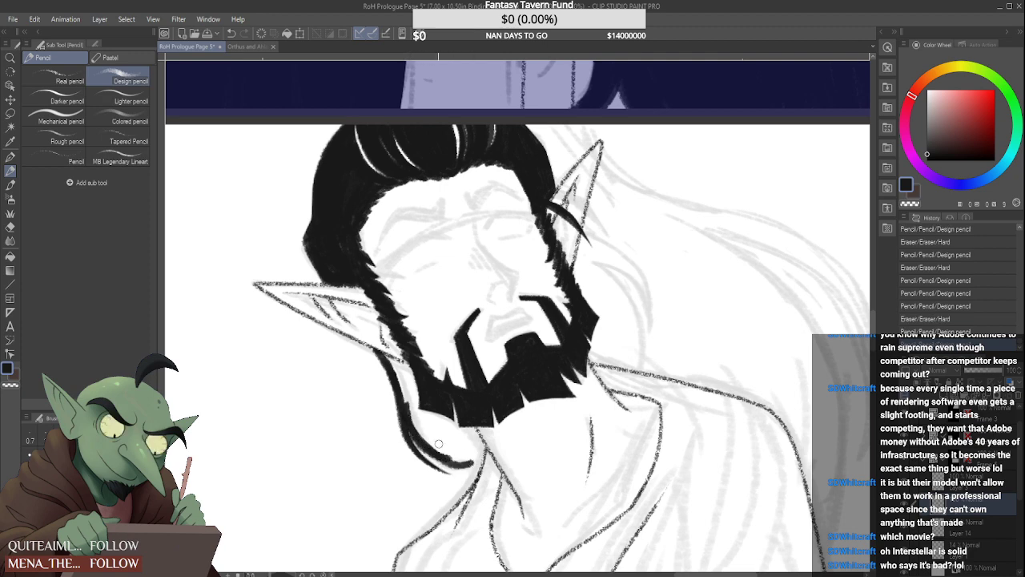
drag(415, 459, 458, 474)
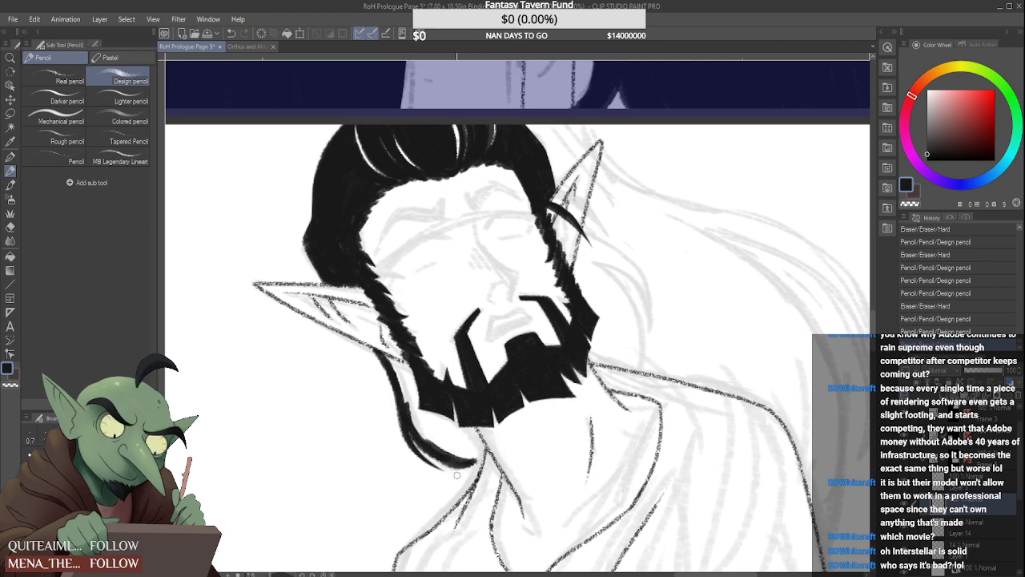
drag(405, 418, 461, 464)
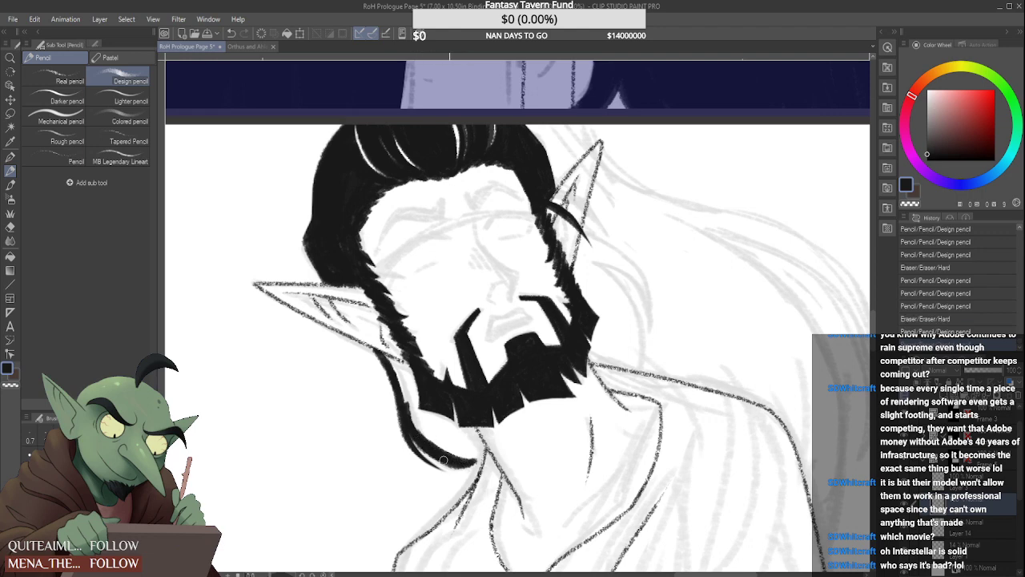
drag(421, 436, 455, 462)
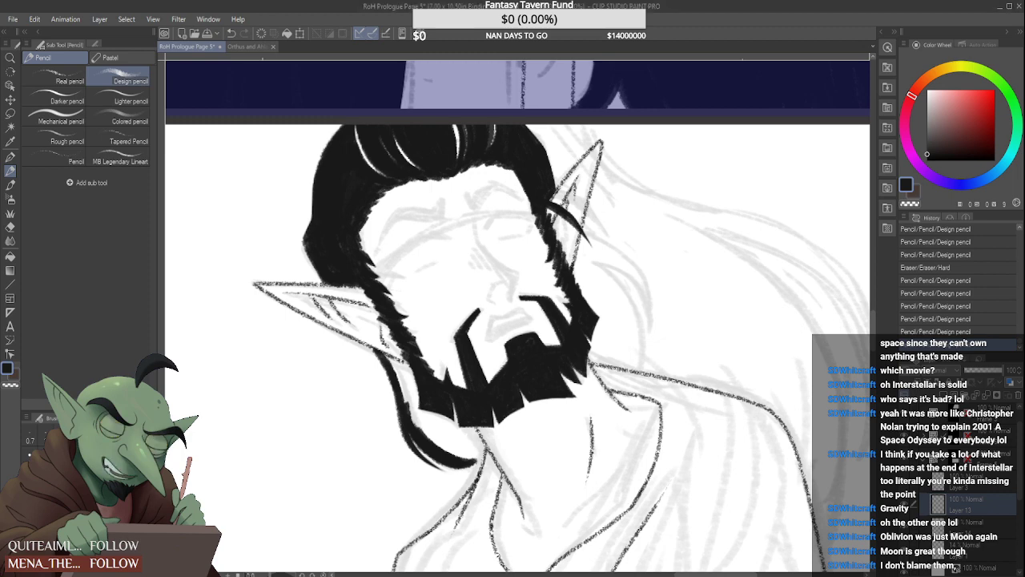
Fill the hair between that curved edge and the beard in solid black, leaving a thin white line along the jaw
mouse_move(347, 226)
mouse_down()
mouse_move(369, 197)
mouse_move(350, 206)
mouse_up()
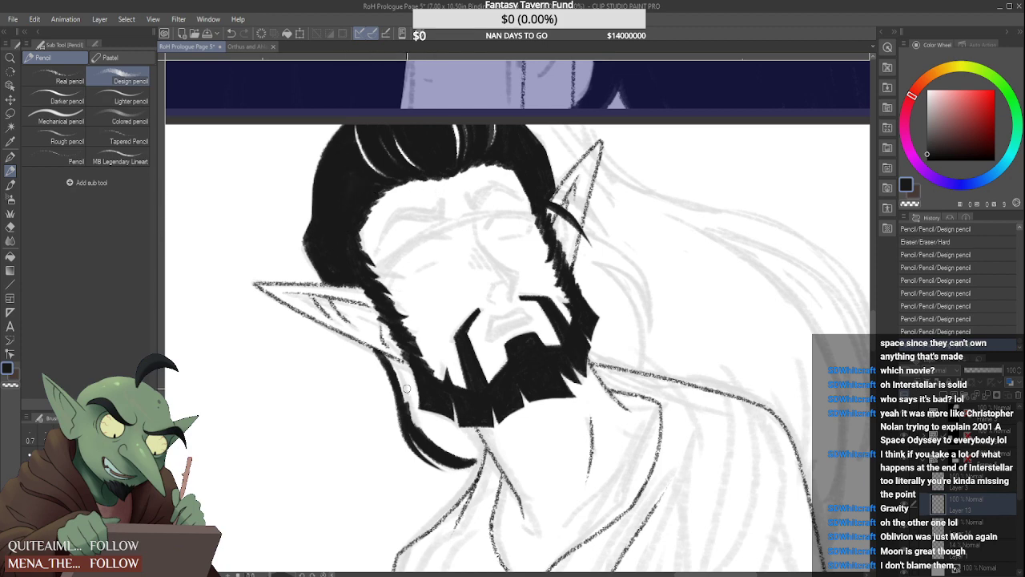
scroll(397, 373, up, 1)
mouse_move(382, 348)
mouse_down()
mouse_move(400, 392)
mouse_move(403, 360)
mouse_move(419, 408)
mouse_move(399, 363)
mouse_move(407, 407)
mouse_up()
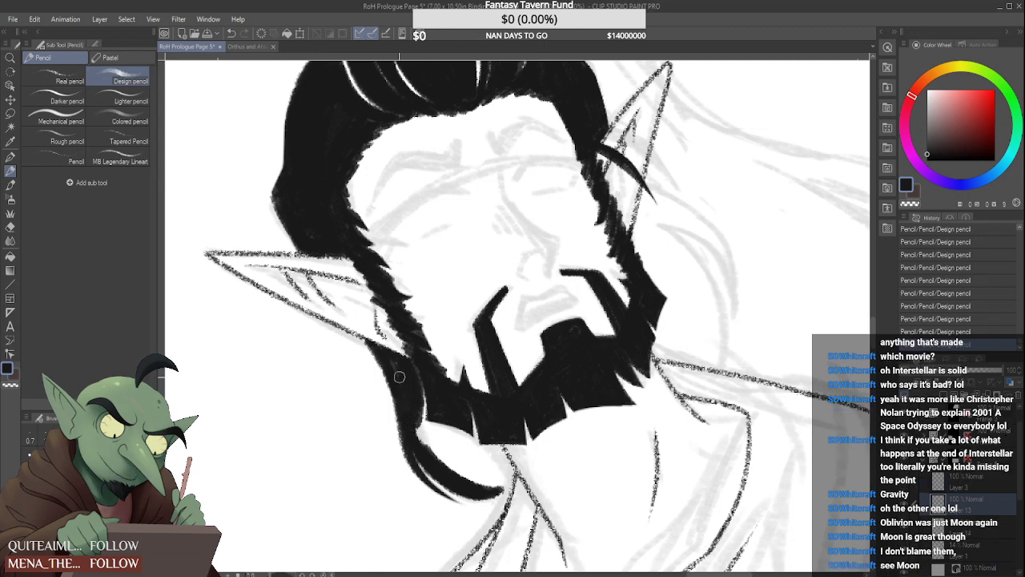
mouse_move(395, 367)
mouse_down()
mouse_move(407, 401)
mouse_move(370, 346)
mouse_move(428, 422)
mouse_move(412, 430)
mouse_move(460, 468)
mouse_up()
mouse_move(418, 429)
mouse_down()
mouse_move(440, 446)
mouse_move(448, 439)
mouse_move(428, 434)
mouse_move(447, 438)
mouse_move(436, 432)
mouse_move(465, 452)
mouse_move(421, 432)
mouse_move(491, 484)
mouse_up()
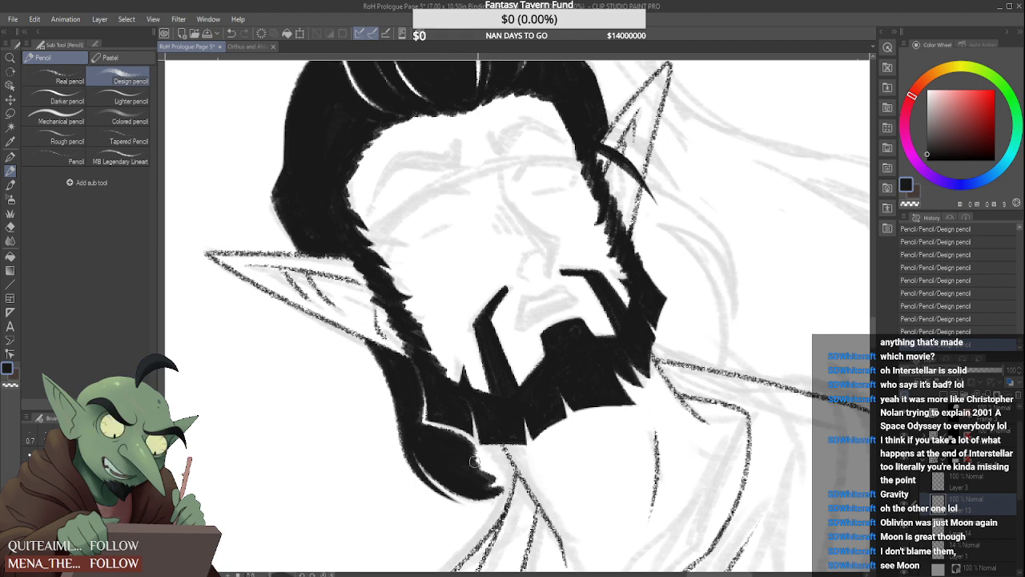
mouse_move(463, 450)
mouse_down()
mouse_move(484, 474)
mouse_move(467, 453)
mouse_move(499, 456)
mouse_move(473, 455)
mouse_move(497, 454)
mouse_move(421, 423)
mouse_move(430, 418)
mouse_move(460, 445)
mouse_move(484, 484)
mouse_move(488, 460)
mouse_move(503, 461)
mouse_move(474, 453)
mouse_move(499, 449)
mouse_move(479, 453)
mouse_move(496, 451)
mouse_move(510, 473)
mouse_move(503, 457)
mouse_move(508, 481)
mouse_move(472, 492)
mouse_move(502, 496)
mouse_move(480, 494)
mouse_move(502, 495)
mouse_move(510, 475)
mouse_move(506, 494)
mouse_move(510, 473)
mouse_move(504, 490)
mouse_move(467, 467)
mouse_move(500, 489)
mouse_move(492, 465)
mouse_up()
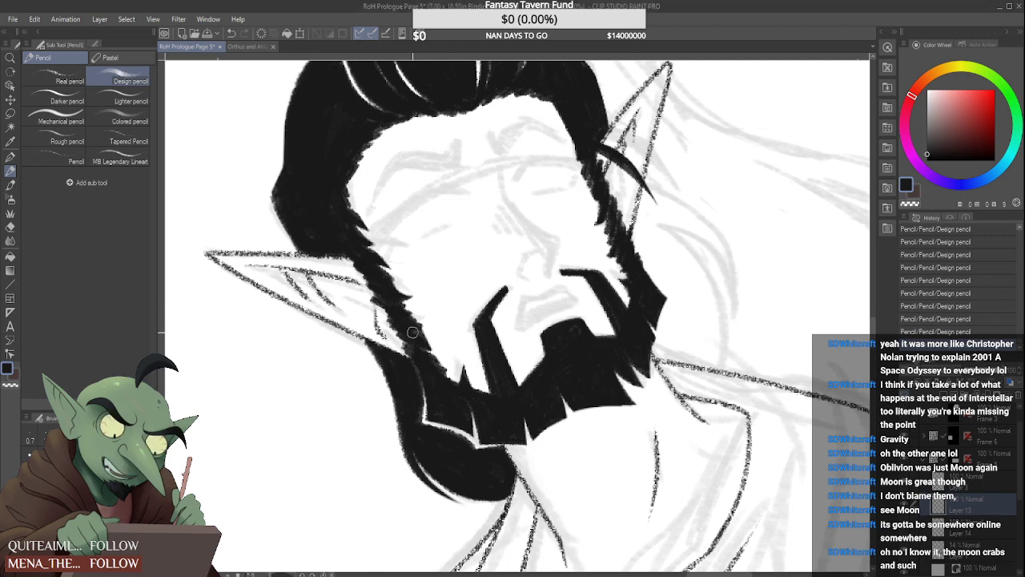
Fill in the ragged sideburn beside the far ear with black strokes
scroll(409, 342, down, 4)
scroll(533, 290, up, 3)
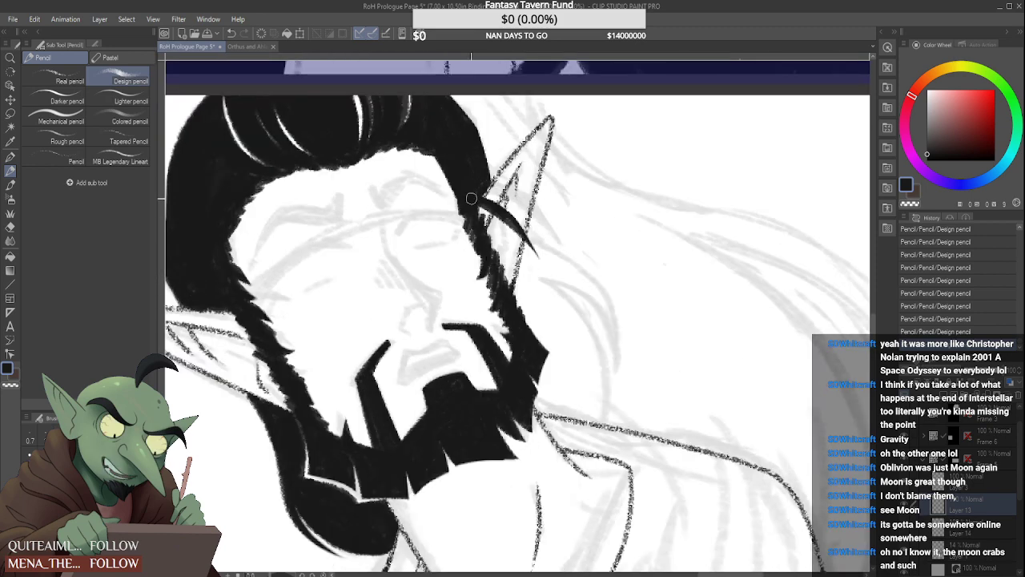
drag(477, 214, 500, 275)
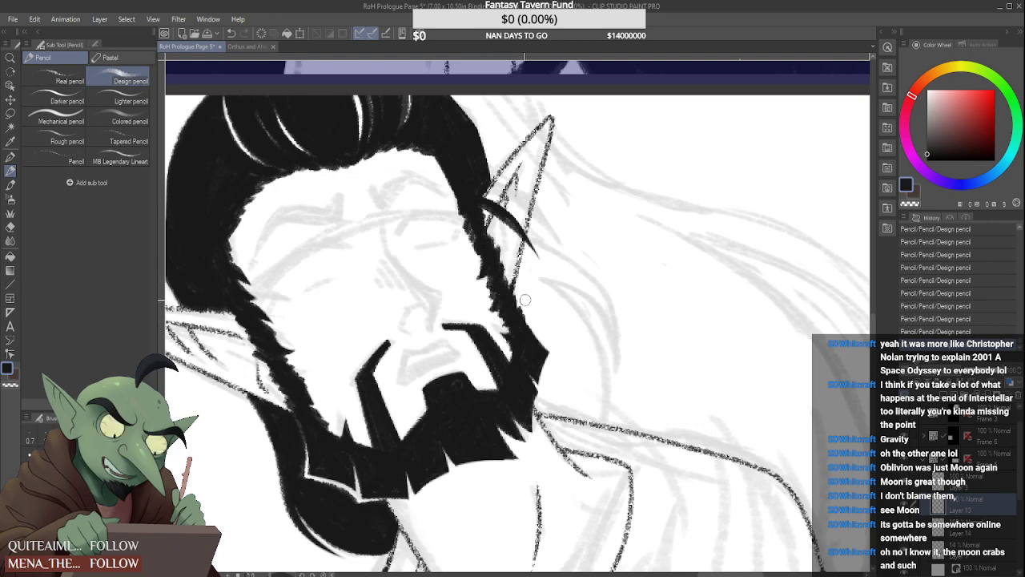
Start the black hair behind the far jaw up to the ear, leaving a thin white line along the beard's edge
scroll(349, 474, up, 3)
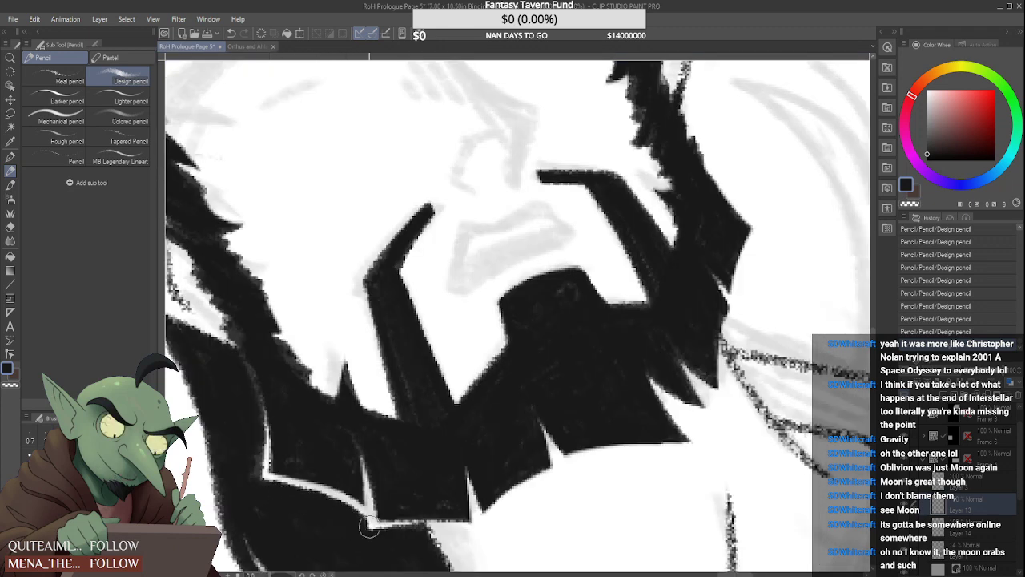
scroll(370, 538, down, 4)
scroll(419, 442, up, 3)
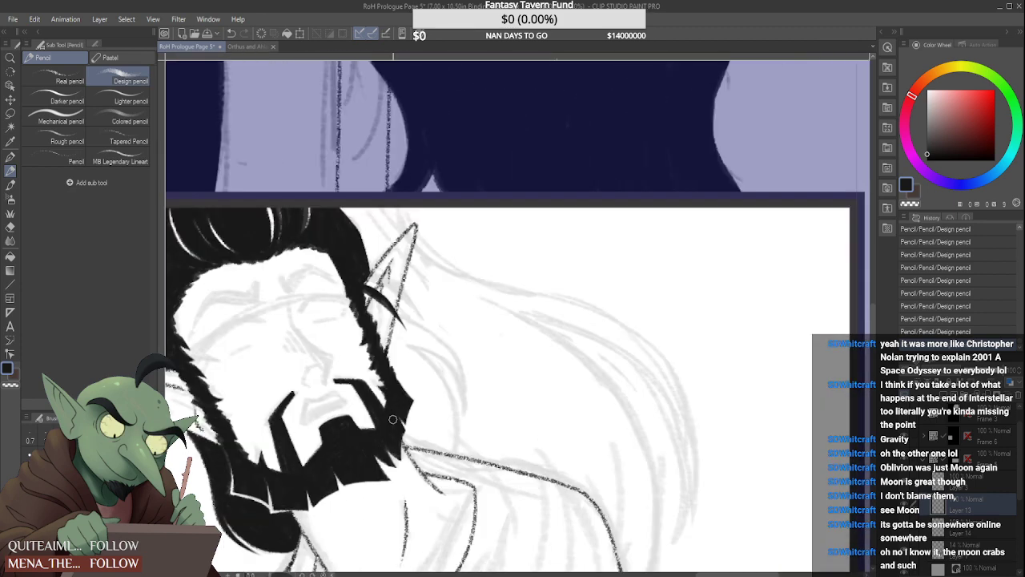
mouse_move(410, 452)
mouse_down()
mouse_move(436, 414)
mouse_move(414, 441)
mouse_move(432, 416)
mouse_move(437, 451)
mouse_move(435, 397)
mouse_up()
drag(418, 434, 441, 385)
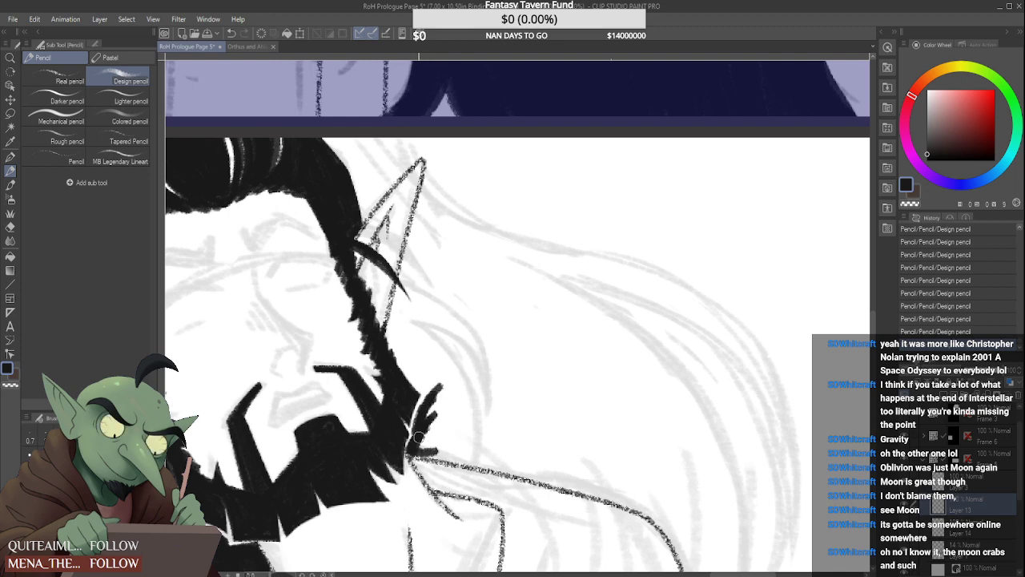
drag(418, 437, 439, 386)
mouse_move(384, 329)
mouse_down()
mouse_move(394, 343)
mouse_move(396, 309)
mouse_move(401, 346)
mouse_move(432, 391)
mouse_up()
mouse_move(402, 357)
mouse_down()
mouse_move(438, 399)
mouse_move(361, 307)
mouse_move(405, 354)
mouse_up()
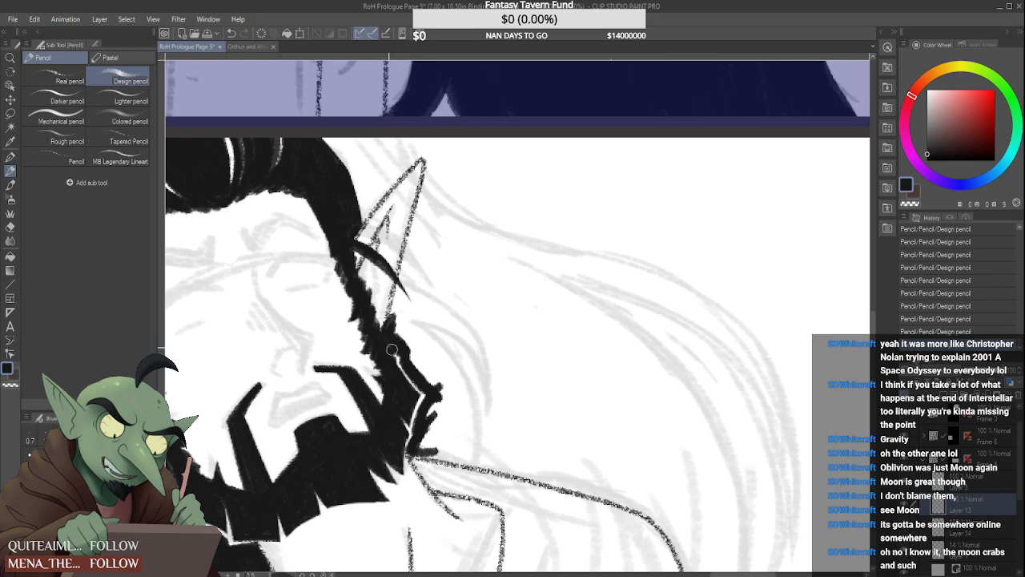
Widen the black hair behind the far cheek outward with thick diagonal strokes
scroll(422, 423, up, 2)
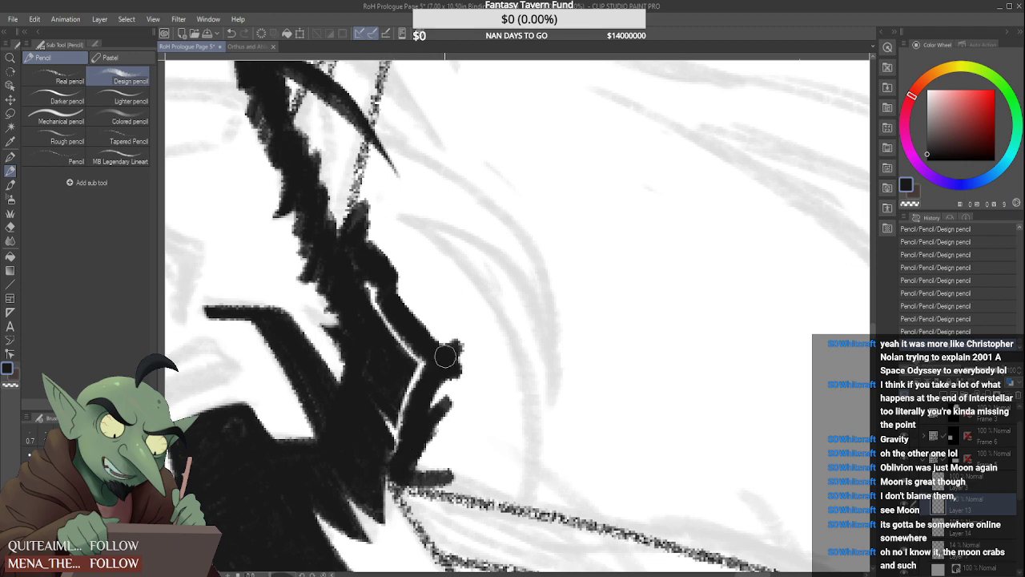
scroll(445, 356, down, 2)
drag(412, 311, 466, 375)
drag(417, 310, 460, 359)
scroll(411, 305, up, 1)
mouse_move(410, 318)
mouse_down()
mouse_move(424, 261)
mouse_move(411, 344)
mouse_move(424, 289)
mouse_move(417, 303)
mouse_move(426, 298)
mouse_move(399, 276)
mouse_move(420, 297)
mouse_move(422, 281)
mouse_move(453, 322)
mouse_up()
Add short black strands of hair extending outward from behind the lower edge of the far ear
scroll(413, 314, down, 2)
scroll(415, 296, up, 1)
scroll(414, 295, up, 1)
mouse_move(422, 272)
mouse_down()
mouse_move(457, 325)
mouse_move(439, 298)
mouse_move(468, 323)
mouse_up()
mouse_move(431, 258)
mouse_down()
mouse_move(471, 294)
mouse_move(439, 271)
mouse_move(452, 288)
mouse_move(426, 254)
mouse_move(489, 304)
mouse_move(436, 259)
mouse_move(474, 295)
mouse_up()
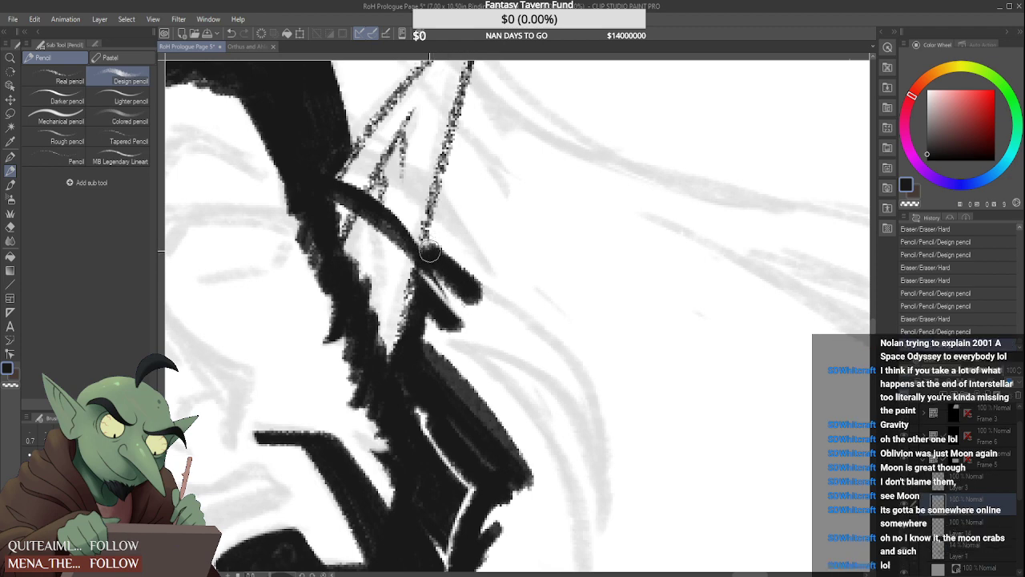
mouse_move(437, 254)
mouse_down()
mouse_move(413, 230)
mouse_move(422, 222)
mouse_move(474, 270)
mouse_up()
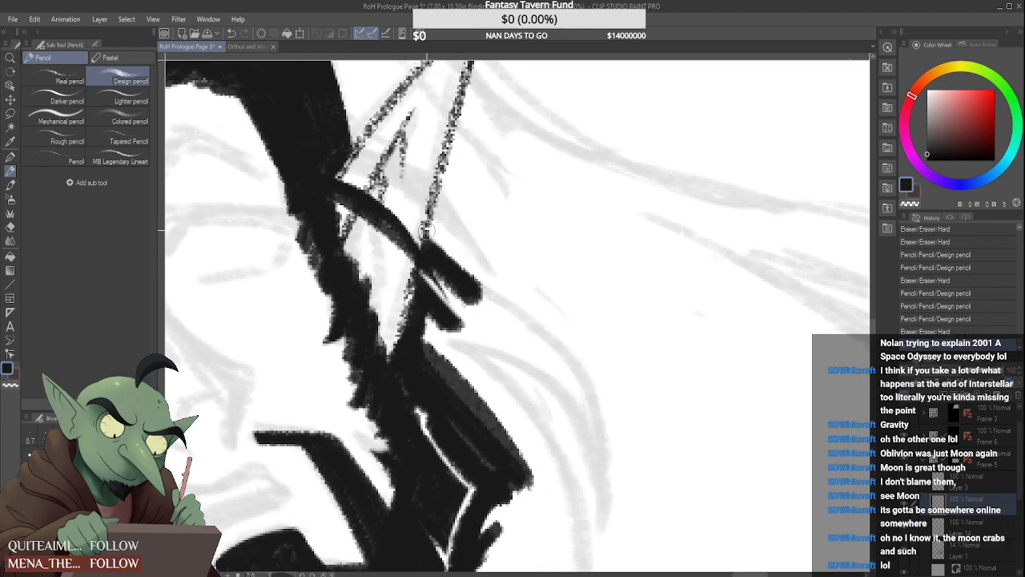
Fill the hair below the far ear in black and extend its curved outer edge down toward the shoulder
scroll(437, 240, down, 3)
scroll(455, 266, up, 3)
mouse_move(413, 225)
mouse_down()
mouse_move(442, 272)
mouse_move(424, 236)
mouse_move(431, 278)
mouse_move(419, 273)
mouse_move(441, 276)
mouse_move(414, 271)
mouse_move(447, 283)
mouse_move(411, 276)
mouse_move(464, 292)
mouse_move(416, 259)
mouse_move(405, 274)
mouse_move(425, 322)
mouse_up()
scroll(421, 232, down, 3)
scroll(417, 278, down, 2)
mouse_move(395, 287)
mouse_down()
mouse_move(411, 313)
mouse_move(400, 304)
mouse_move(445, 341)
mouse_up()
mouse_move(401, 269)
mouse_down()
mouse_move(452, 353)
mouse_move(455, 376)
mouse_up()
Add a thin curved strand along the outer edge of the hair on the far side
scroll(433, 285, down, 2)
scroll(433, 281, down, 2)
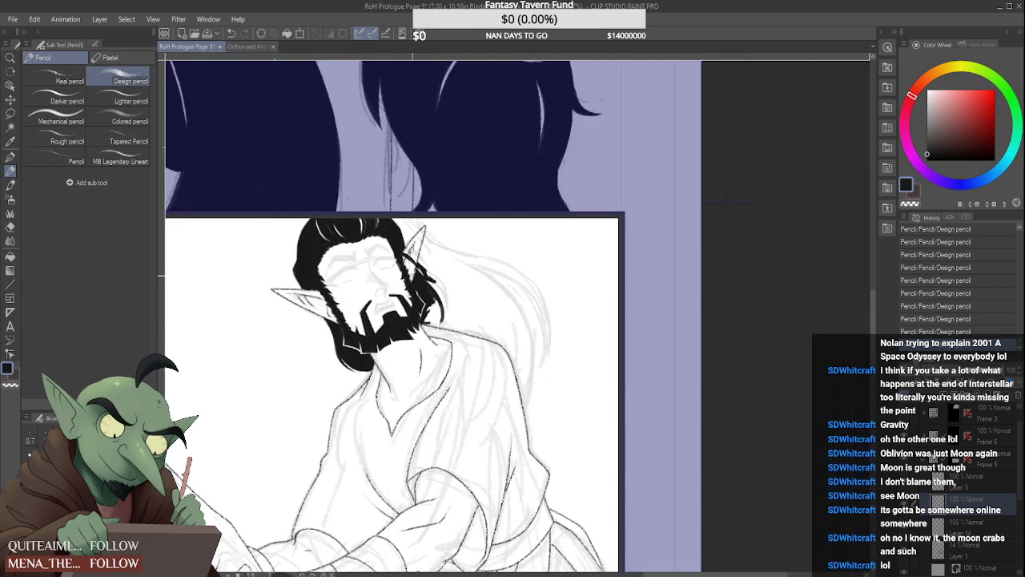
scroll(436, 322, up, 3)
mouse_move(433, 291)
mouse_down()
mouse_move(432, 343)
mouse_move(433, 303)
mouse_move(429, 343)
mouse_move(428, 317)
mouse_move(418, 349)
mouse_move(434, 351)
mouse_move(433, 282)
mouse_move(428, 361)
mouse_move(460, 283)
mouse_move(463, 324)
mouse_up()
scroll(438, 315, up, 1)
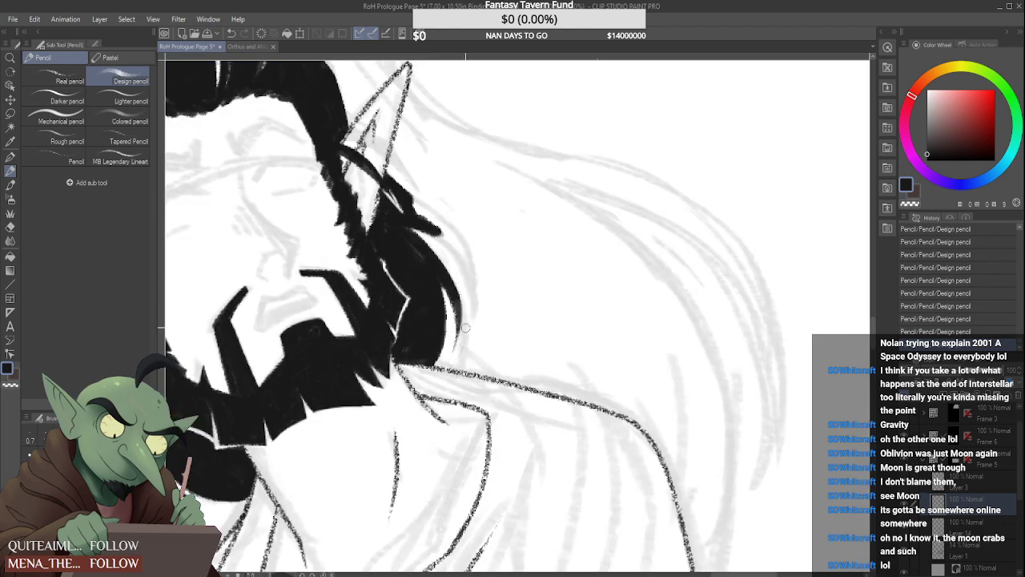
Draw a thick curved lock from behind the far ear over the outer hair and refine it to a tapered tip
scroll(456, 256, down, 3)
scroll(432, 255, up, 3)
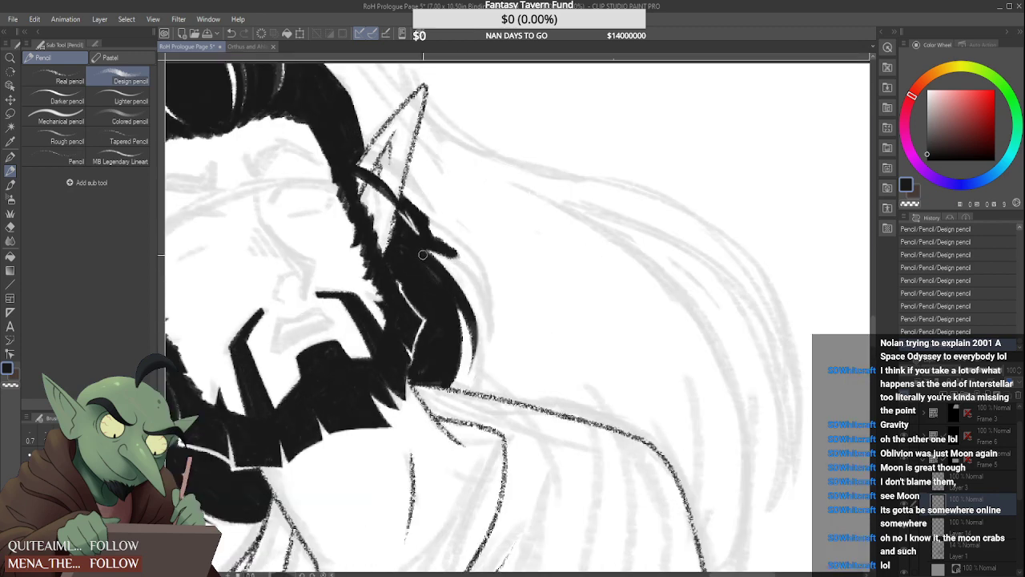
mouse_move(431, 251)
mouse_down()
mouse_move(474, 278)
mouse_move(485, 300)
mouse_up()
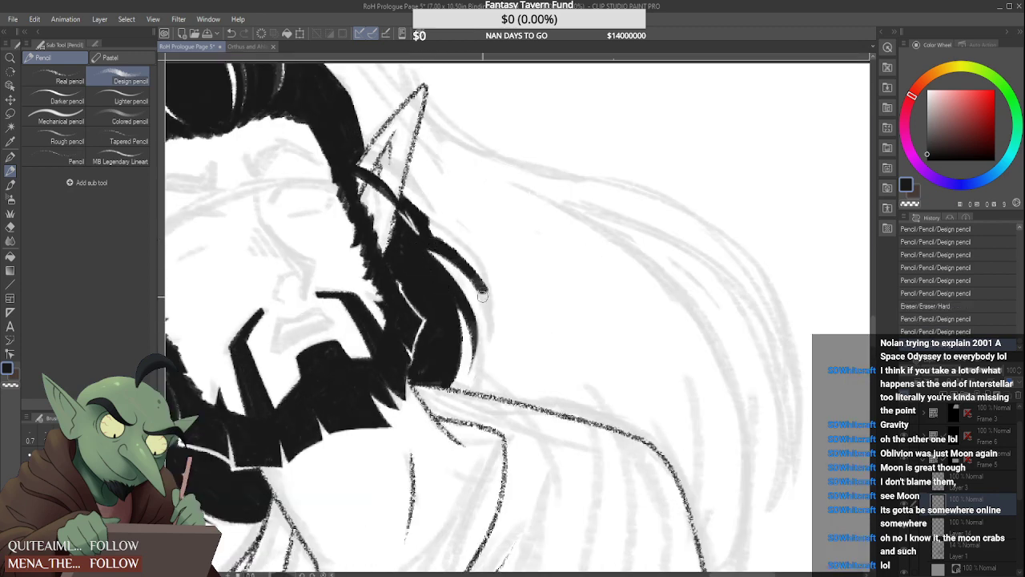
drag(418, 218, 491, 298)
drag(456, 248, 493, 311)
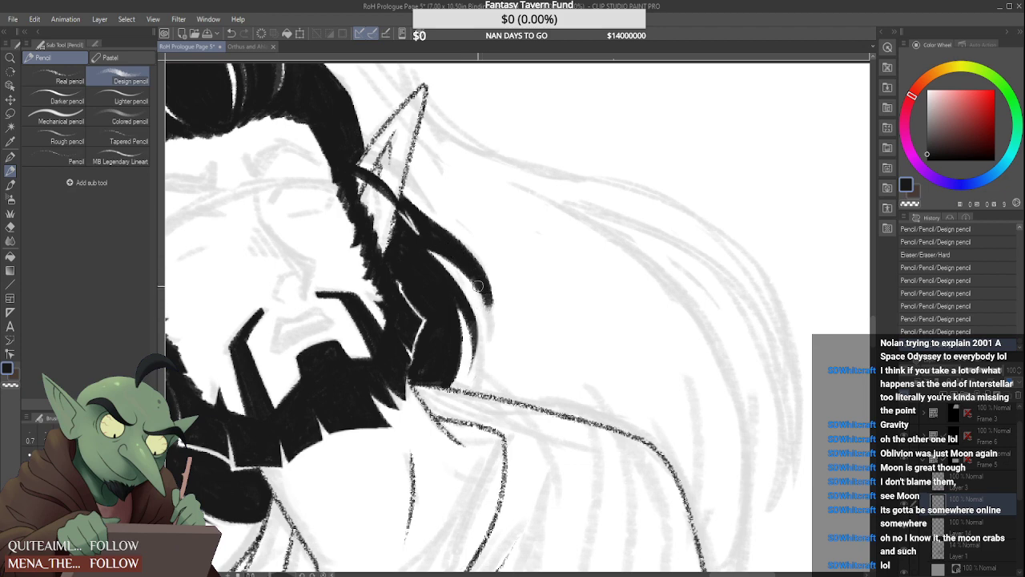
drag(469, 268, 494, 319)
key(ctrl+z)
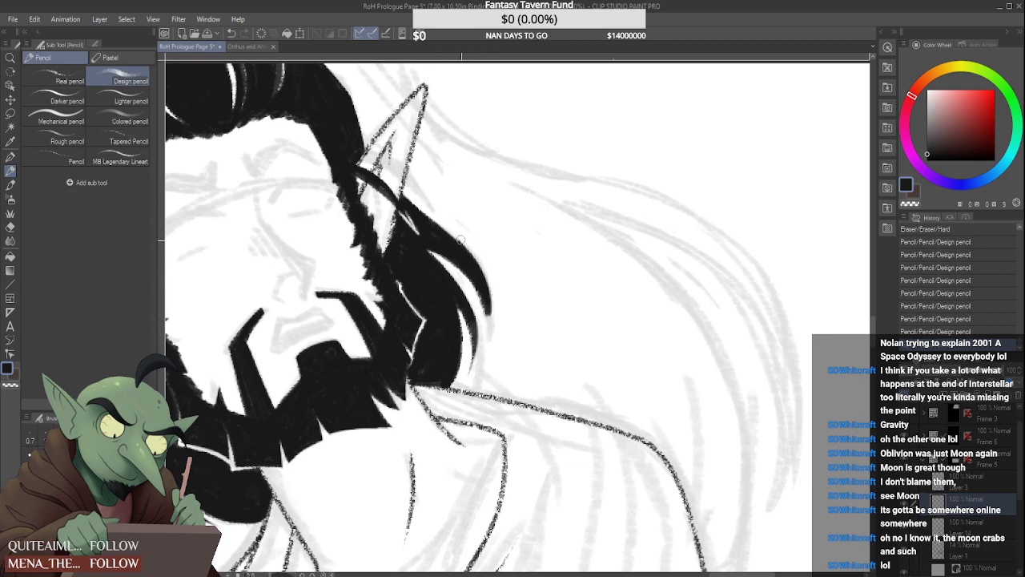
key(ctrl+z)
key(ctrl+z)
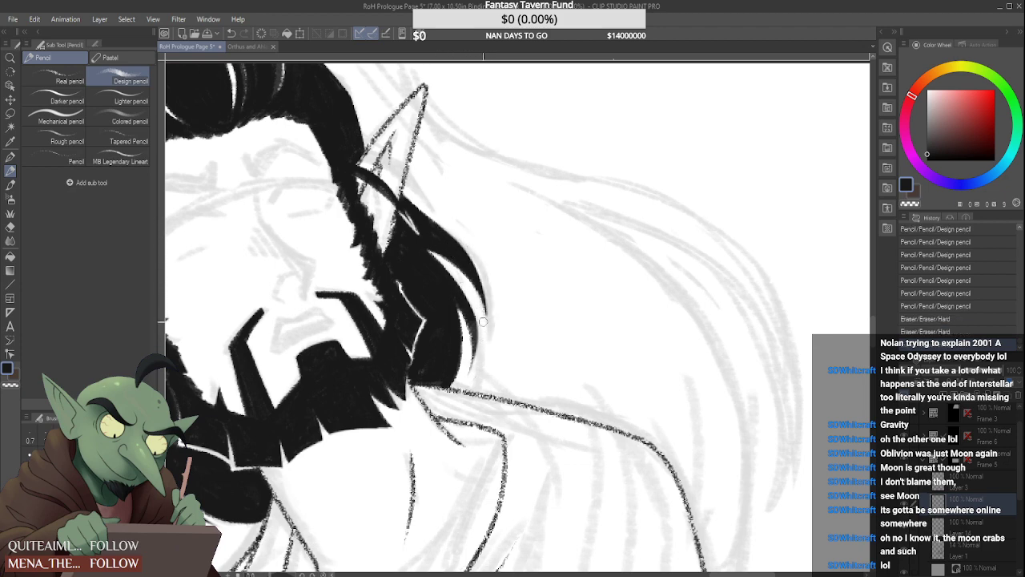
Trim the hair around the strand crossing the far ear with the Hard eraser, separating the strand from the lock behind it
scroll(481, 280, down, 3)
scroll(462, 250, down, 2)
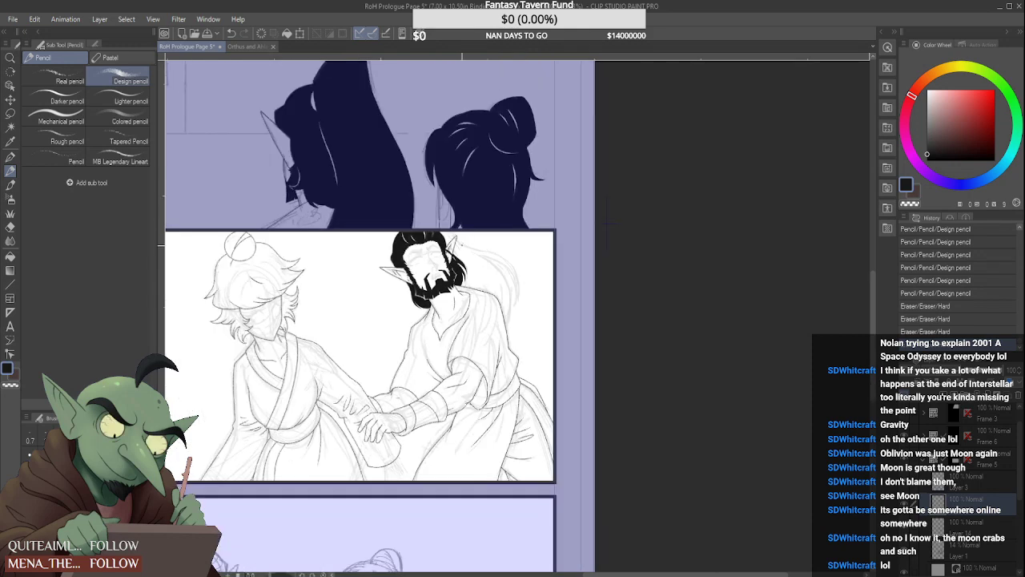
scroll(440, 243, up, 7)
drag(432, 234, 462, 258)
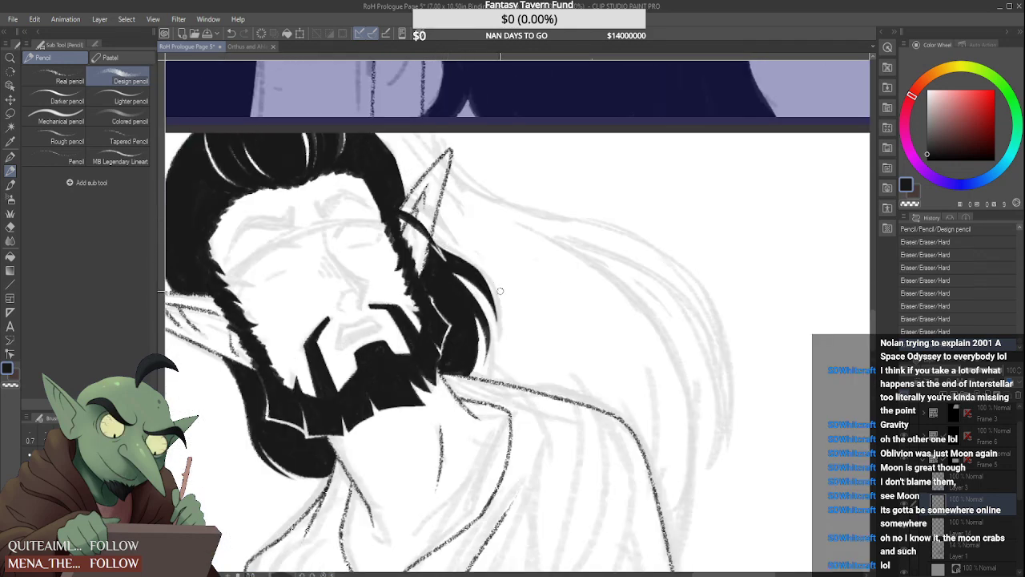
Fill in the hair below the far ear with black Design pencil strokes, thickening the outer curved lock
scroll(453, 251, down, 4)
scroll(416, 224, down, 2)
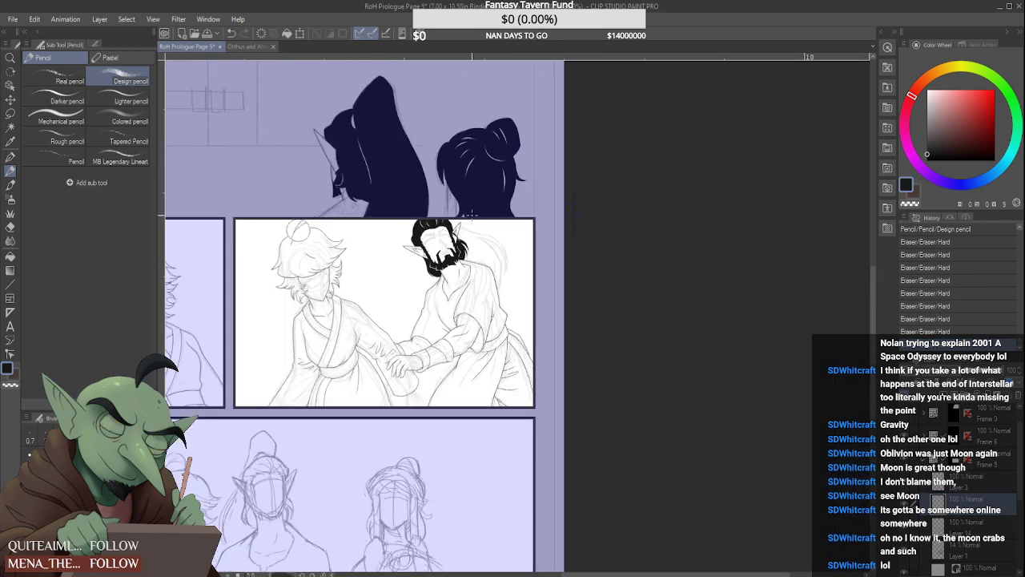
scroll(413, 210, up, 4)
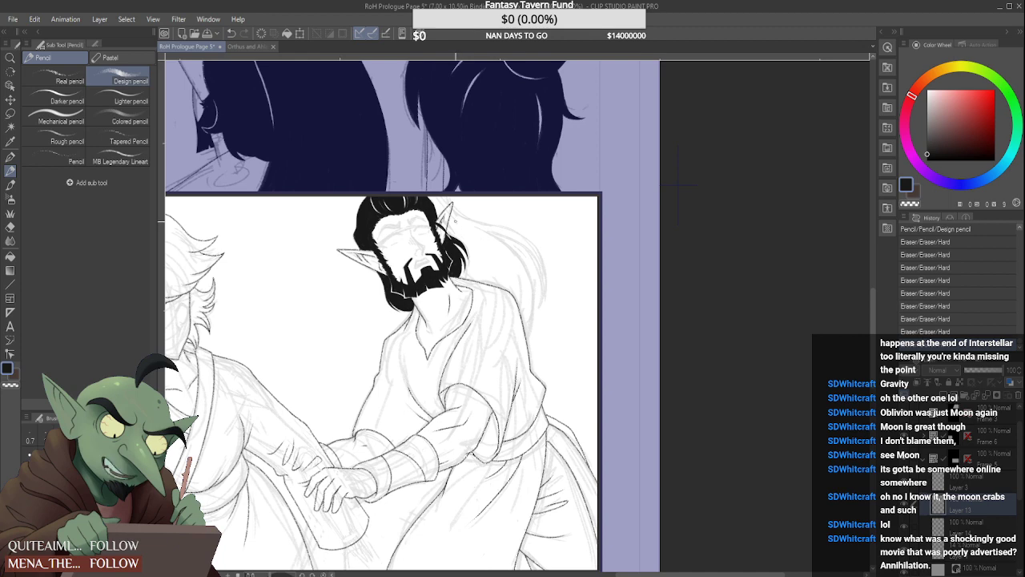
scroll(451, 214, up, 4)
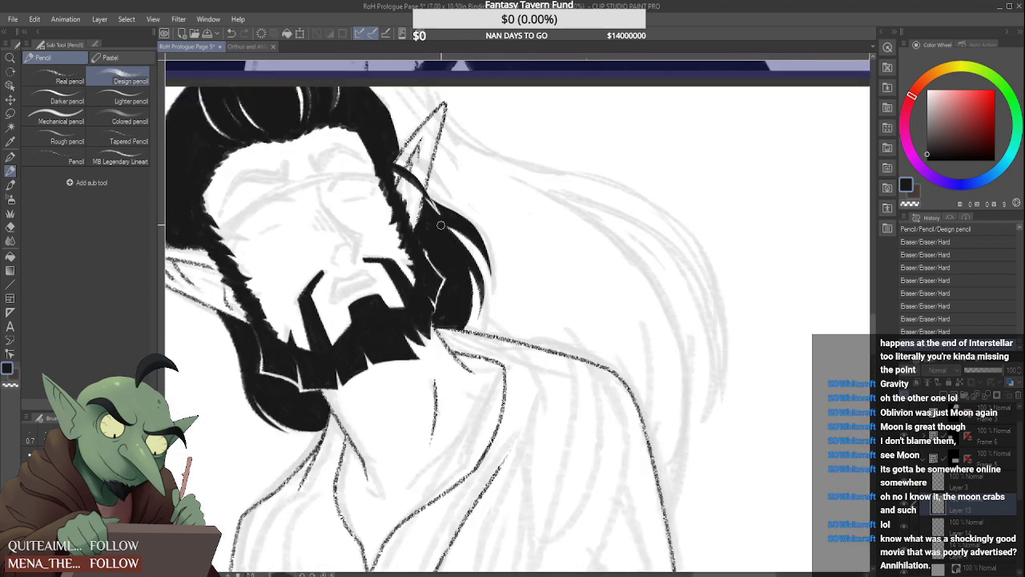
mouse_move(441, 225)
mouse_down()
mouse_move(478, 285)
mouse_move(463, 244)
mouse_move(476, 285)
mouse_move(469, 257)
mouse_up()
scroll(481, 269, up, 1)
scroll(469, 250, up, 2)
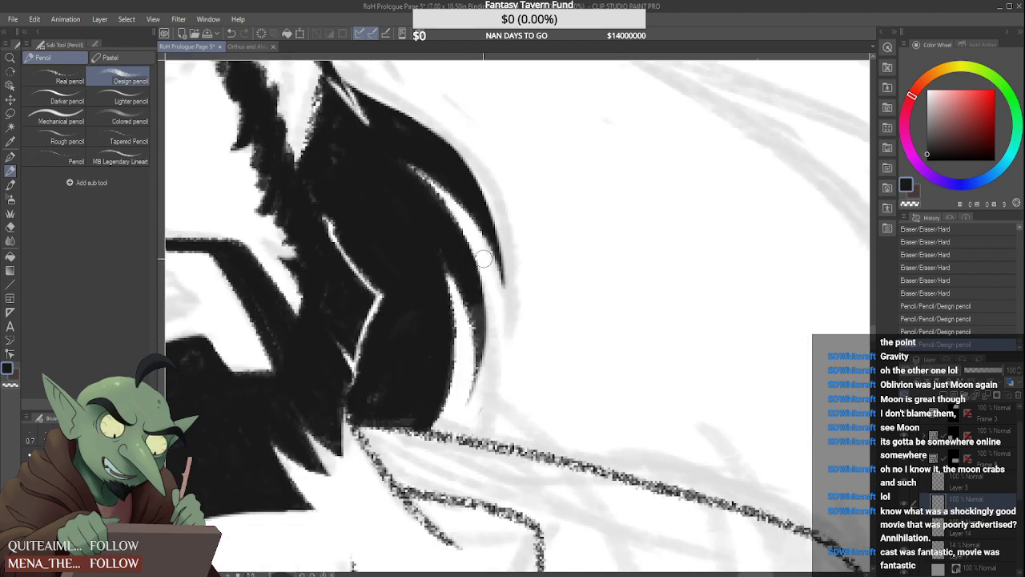
Clean up the outer edge and tip of the curved lock below the far ear with the Hard eraser
scroll(476, 384, down, 2)
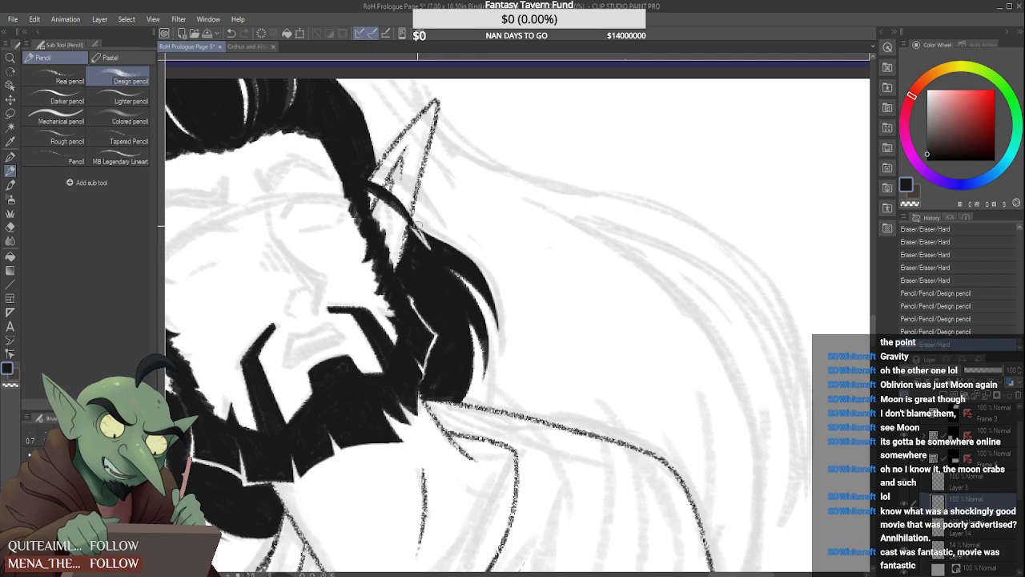
scroll(415, 226, up, 3)
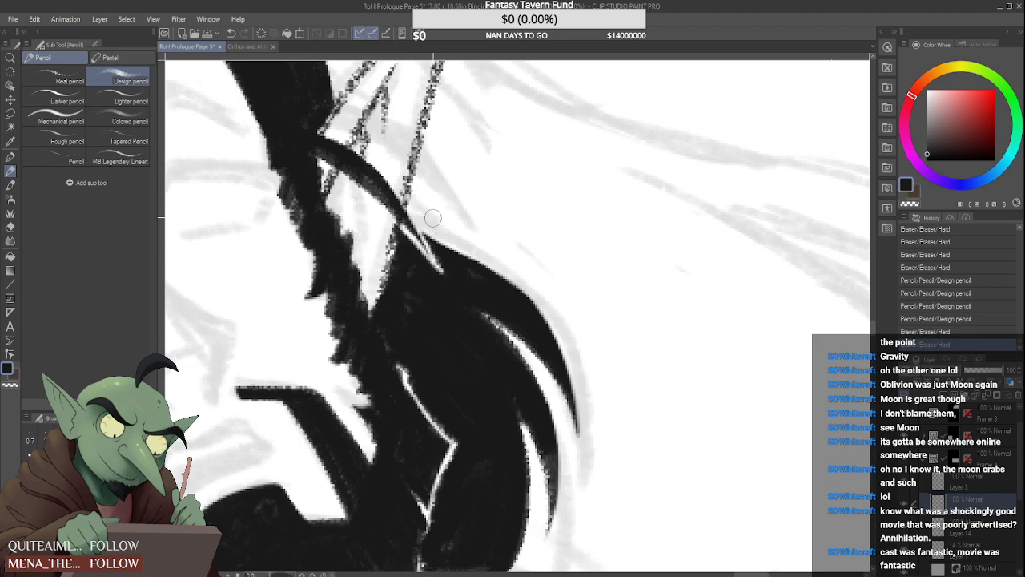
mouse_move(432, 218)
mouse_down()
mouse_move(425, 234)
mouse_move(478, 253)
mouse_move(553, 330)
mouse_move(580, 418)
mouse_up()
scroll(529, 301, down, 5)
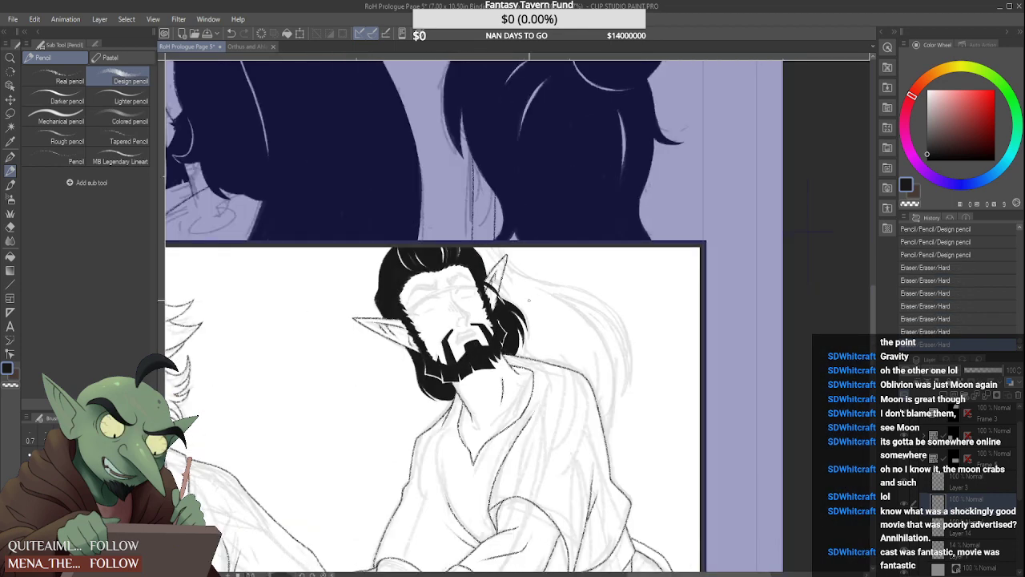
Darken the sideburn beside the far ear and the beard edge below it with short black pencil strokes
scroll(491, 271, up, 6)
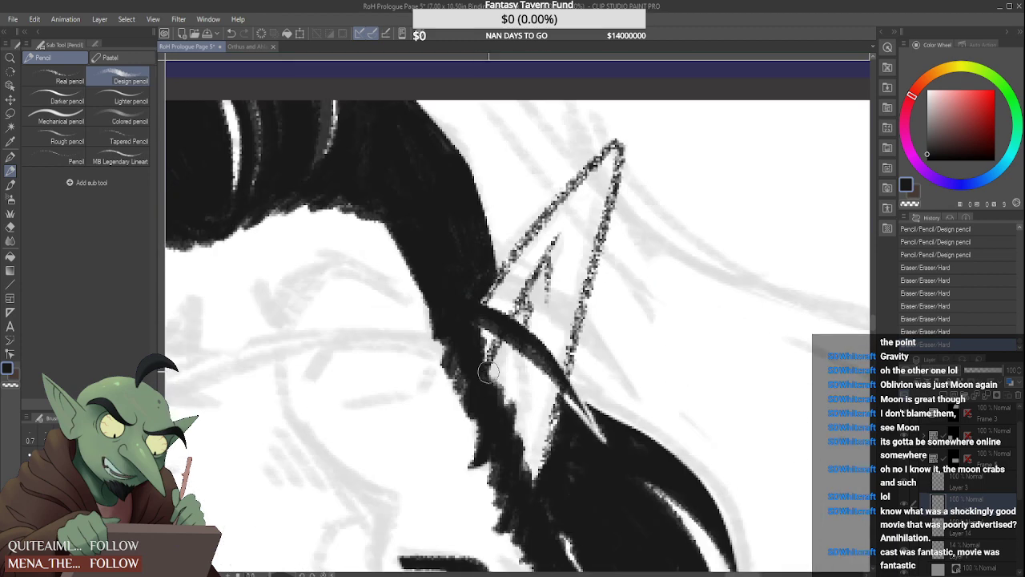
drag(488, 361, 491, 376)
mouse_move(491, 376)
mouse_down()
mouse_move(494, 415)
mouse_move(483, 369)
mouse_up()
drag(487, 412, 529, 478)
drag(516, 504, 526, 518)
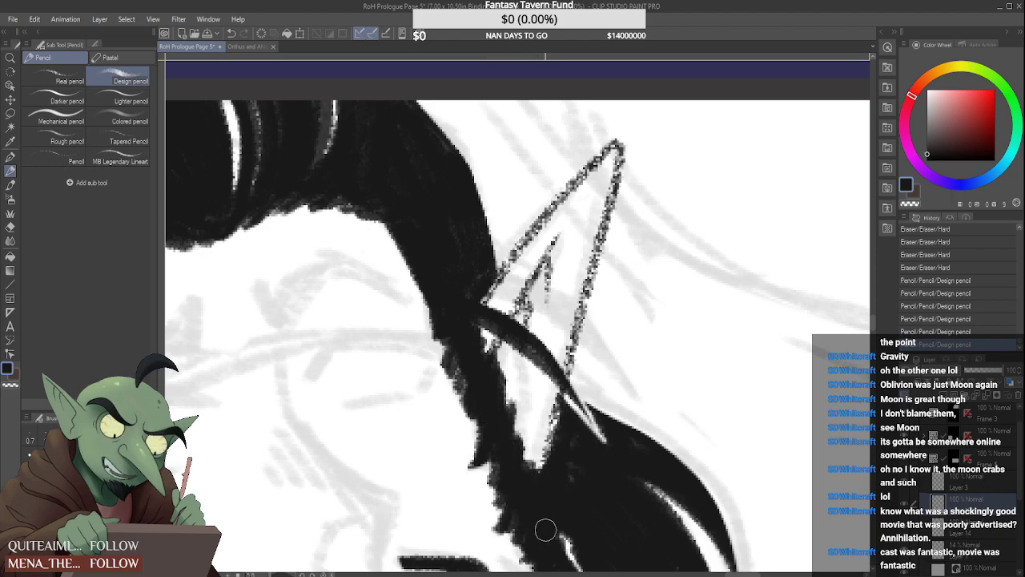
scroll(562, 442, down, 6)
scroll(559, 447, down, 2)
Touch up the black hair under the far ear, next to the beard's outline, with the Design pencil
scroll(560, 453, up, 2)
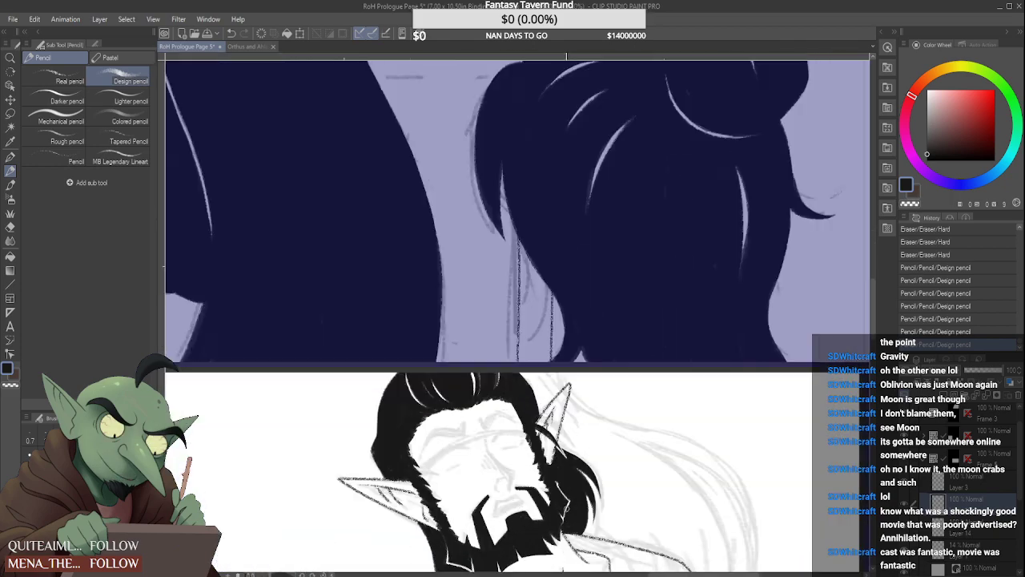
scroll(565, 515, up, 4)
mouse_move(549, 533)
mouse_down()
mouse_move(545, 518)
mouse_move(610, 546)
mouse_up()
scroll(572, 519, down, 6)
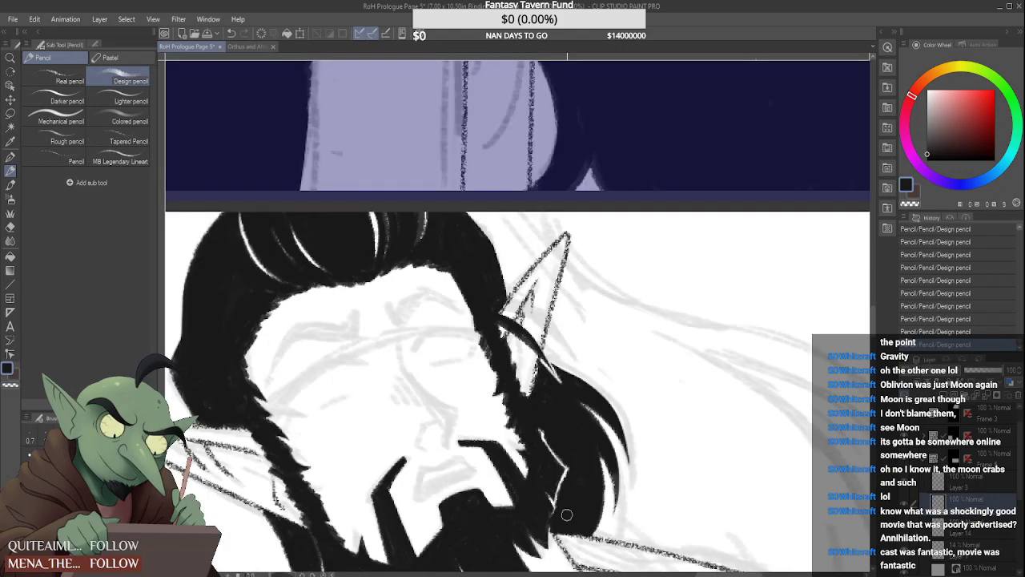
drag(706, 510, 647, 476)
scroll(647, 476, up, 1)
scroll(465, 361, up, 3)
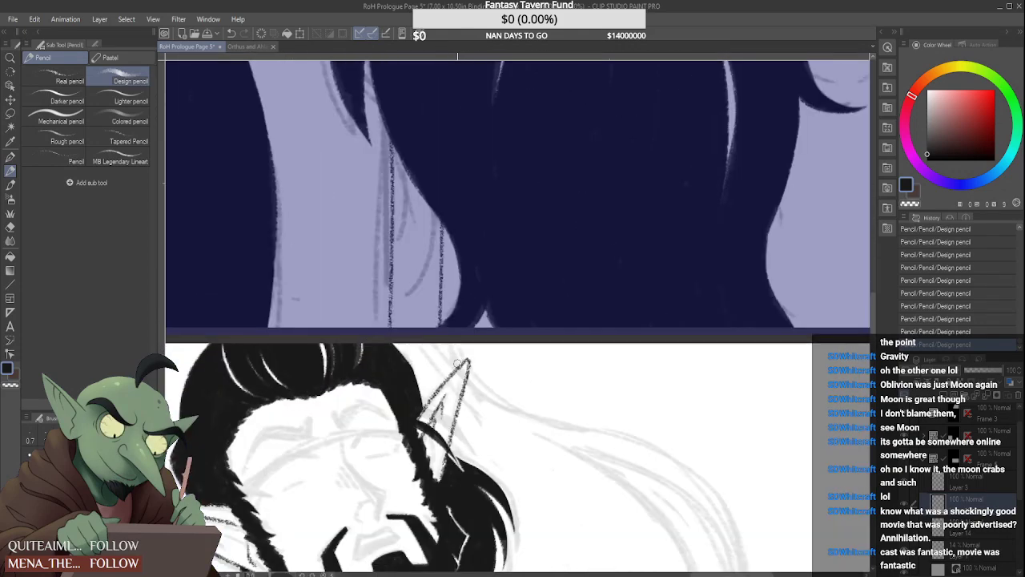
Merge Layer 3 with the layer below and add a new raster layer beneath the merged hair layer
scroll(445, 377, down, 3)
click(905, 482)
click(904, 482)
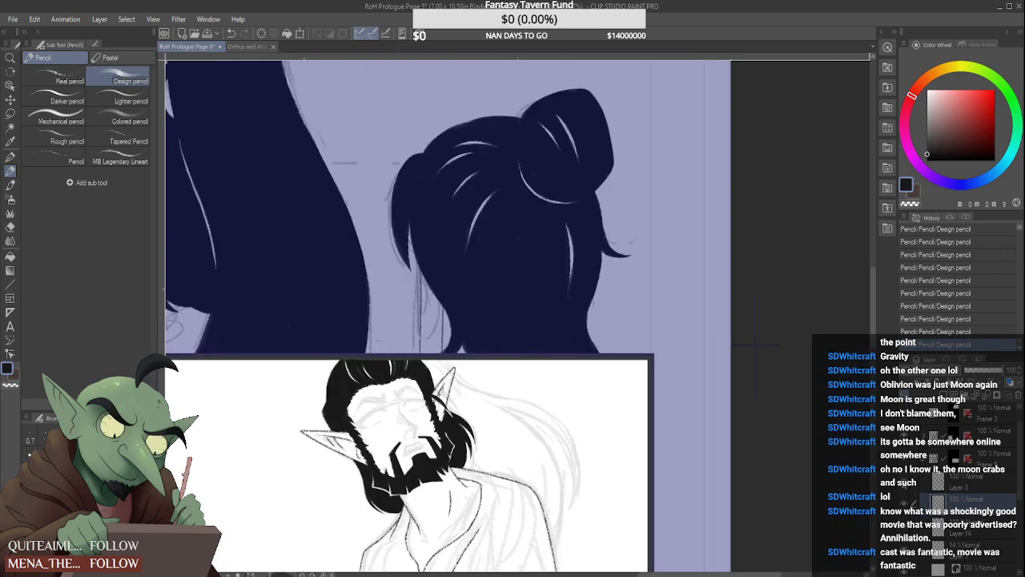
click(904, 501)
click(904, 502)
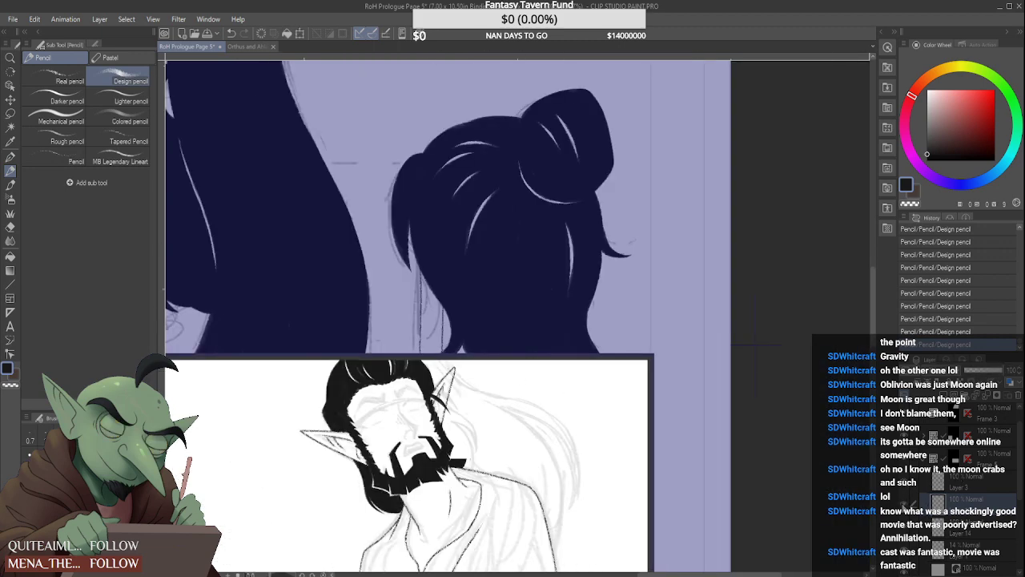
click(1003, 491)
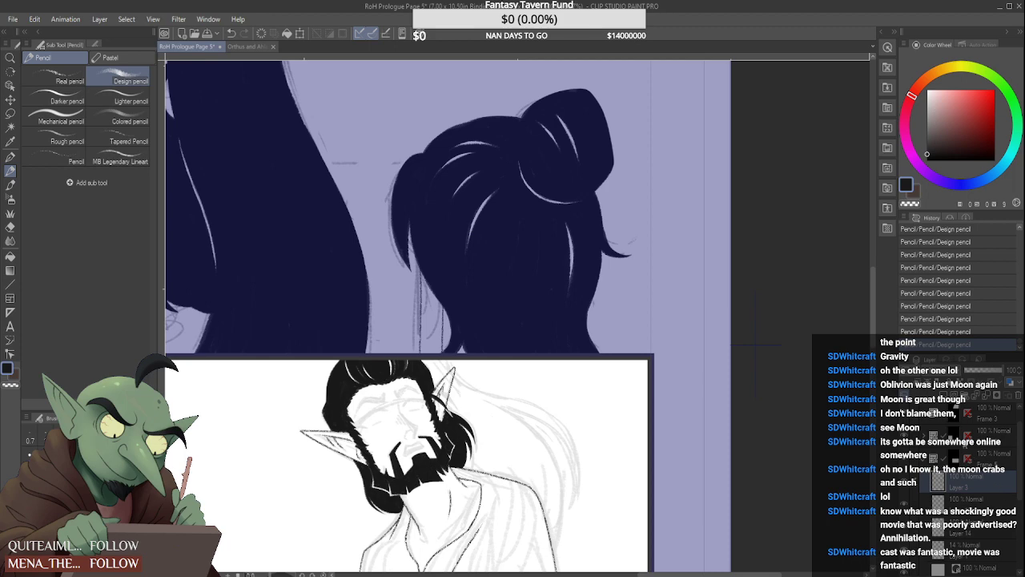
key(ctrl+e)
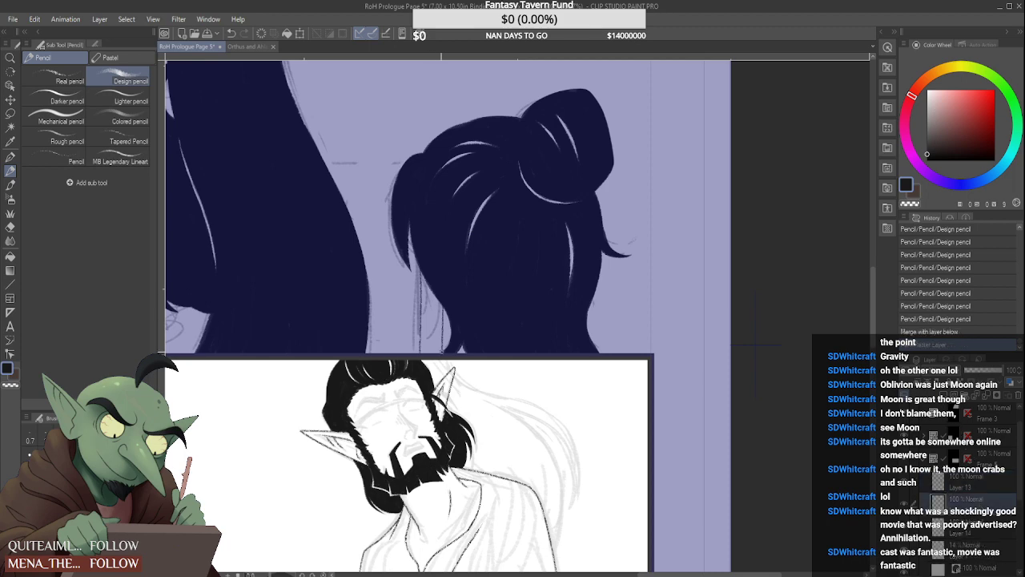
Extend the black hair behind the head down to the far ear's upper edge, leaving a thin white highlight line
scroll(428, 408, up, 4)
mouse_move(404, 268)
mouse_down()
mouse_move(447, 312)
mouse_move(454, 361)
mouse_up()
drag(436, 287, 448, 351)
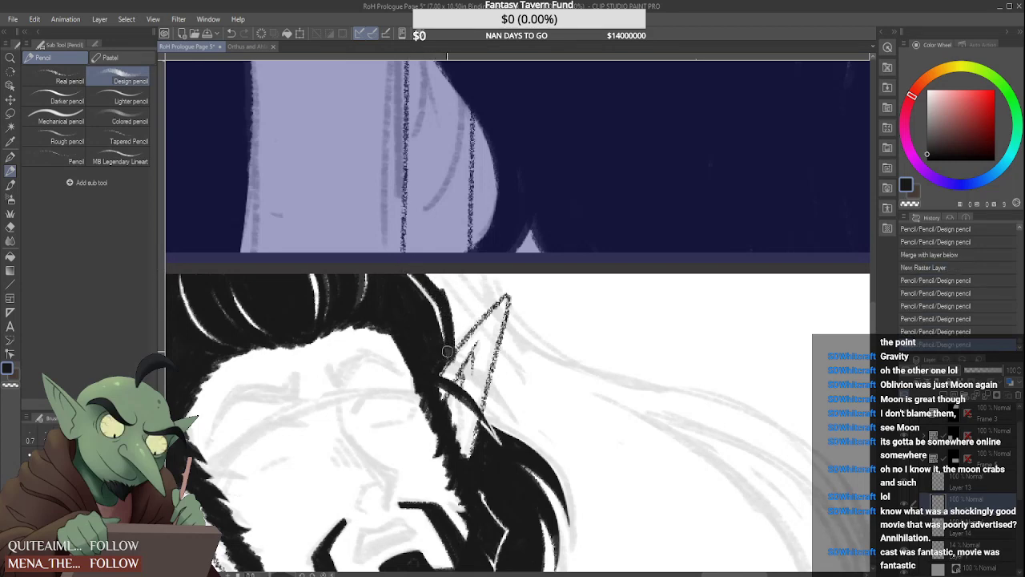
drag(434, 276, 458, 324)
mouse_move(432, 275)
mouse_down()
mouse_move(451, 310)
mouse_move(431, 272)
mouse_move(452, 347)
mouse_up()
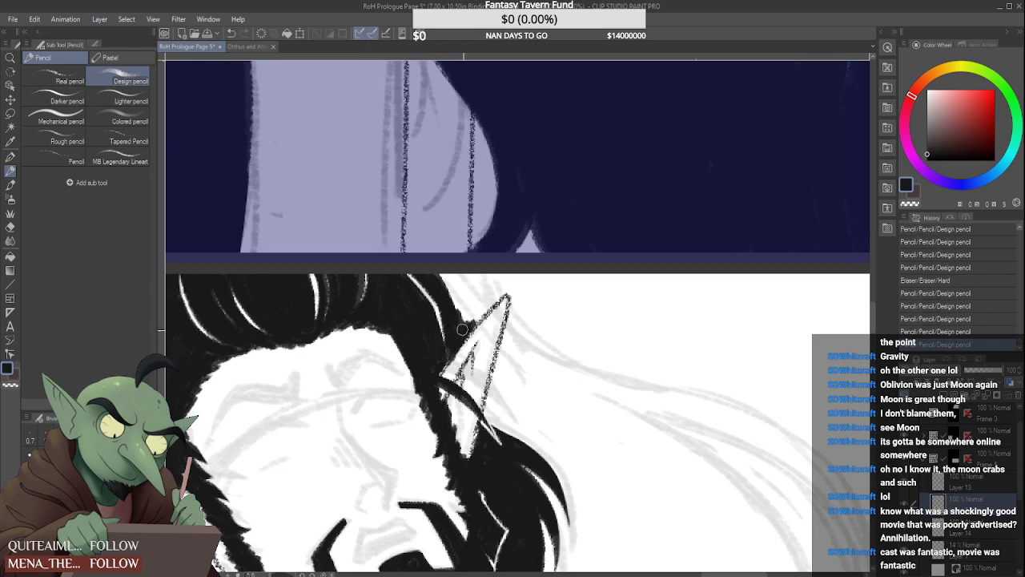
drag(452, 299, 464, 327)
mouse_move(437, 276)
mouse_down()
mouse_move(466, 321)
mouse_move(481, 314)
mouse_up()
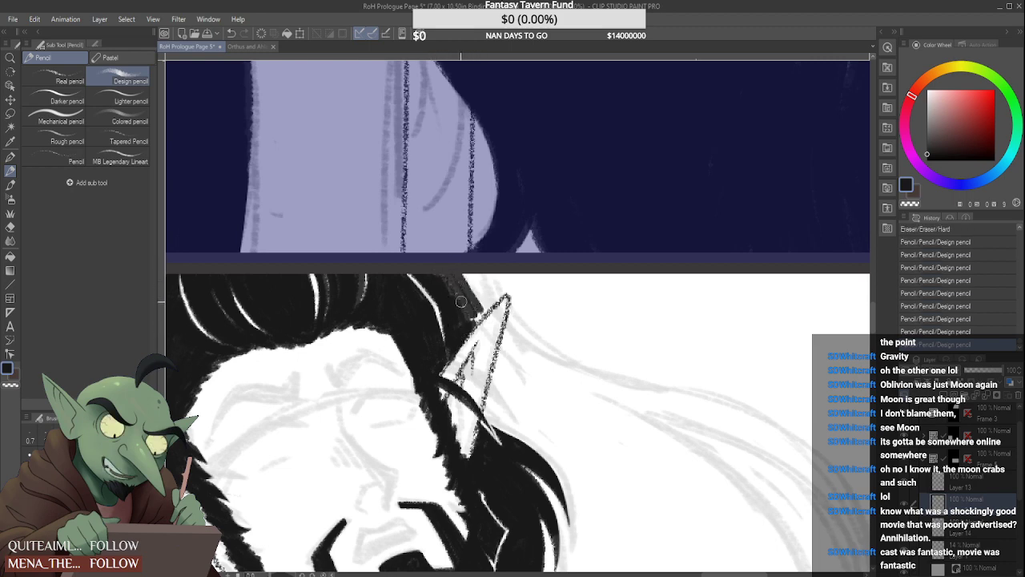
drag(449, 277, 476, 317)
drag(455, 274, 482, 310)
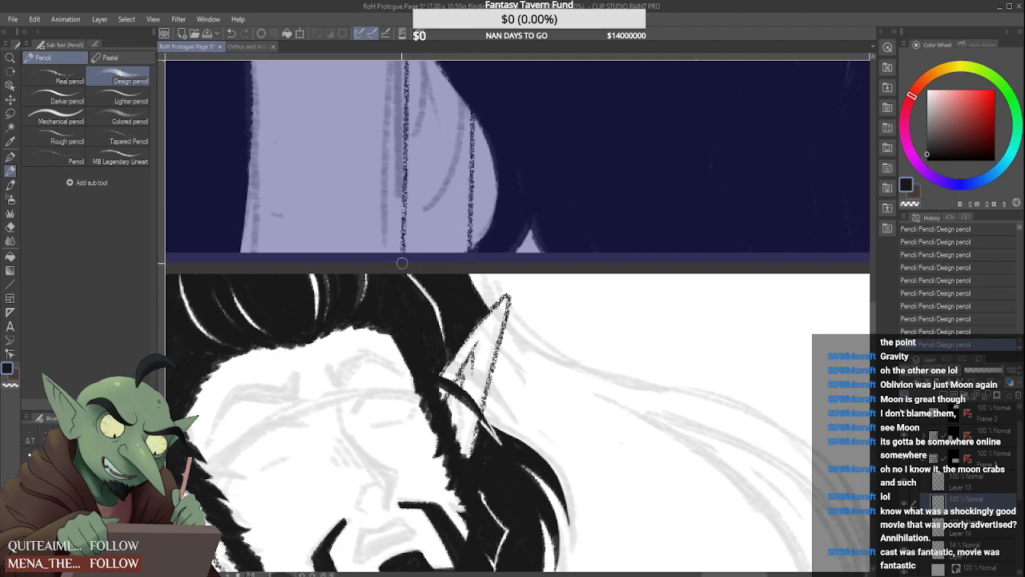
Start the back hair with a curved stroke from the far ear's tip and a thick stroke along the ear's back edge
scroll(402, 263, down, 4)
scroll(430, 279, up, 3)
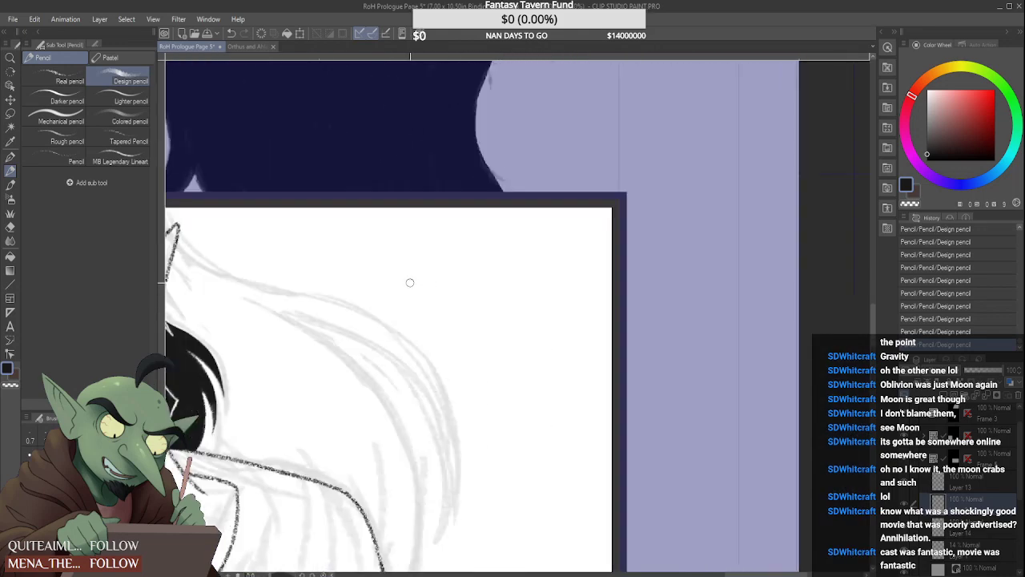
scroll(409, 281, down, 3)
scroll(287, 287, up, 3)
drag(282, 245, 332, 278)
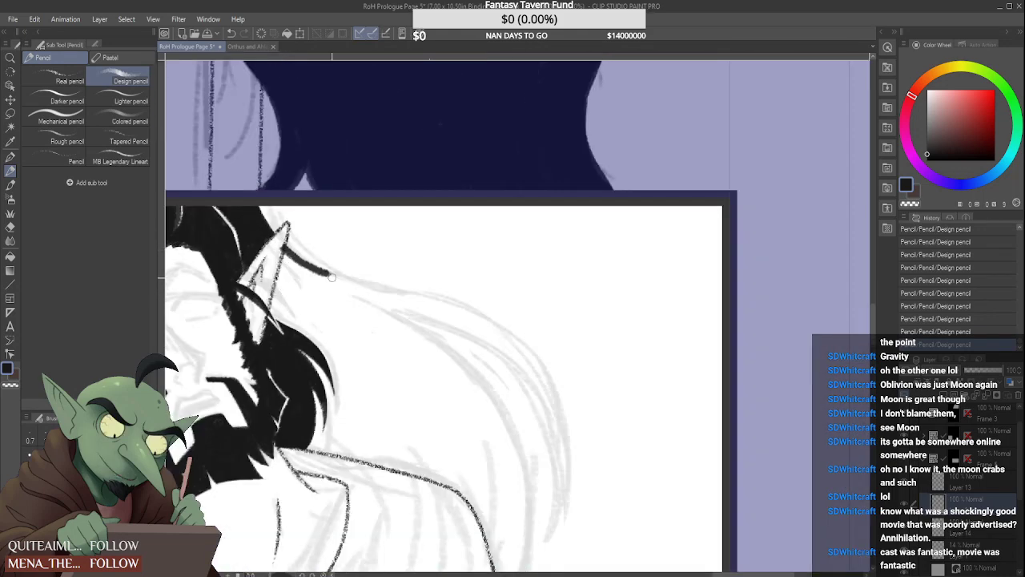
drag(286, 252, 278, 298)
drag(287, 240, 289, 246)
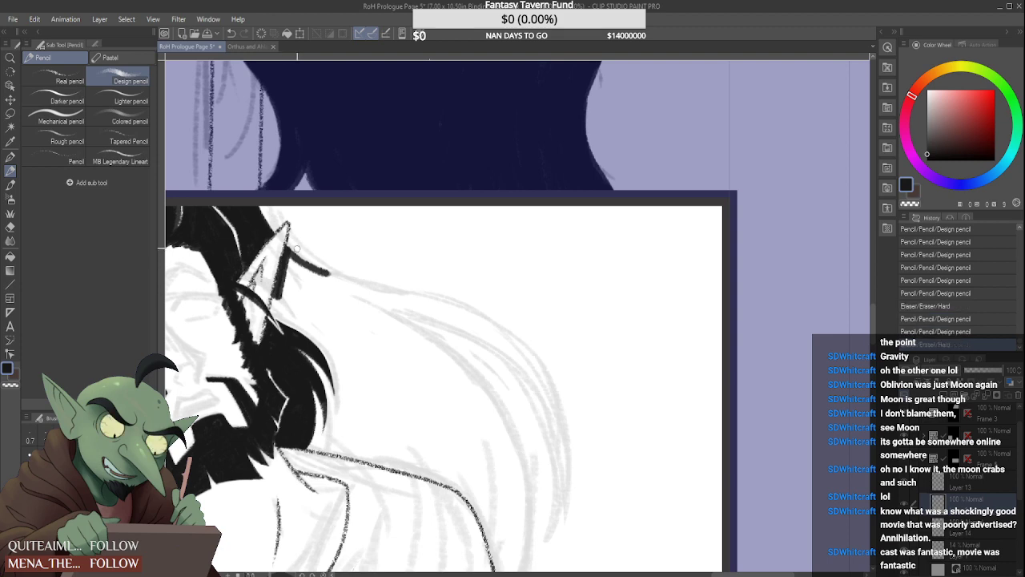
Extend the black hair behind the far ear down to the existing curved lock and add strokes inside the new area
scroll(278, 253, up, 1)
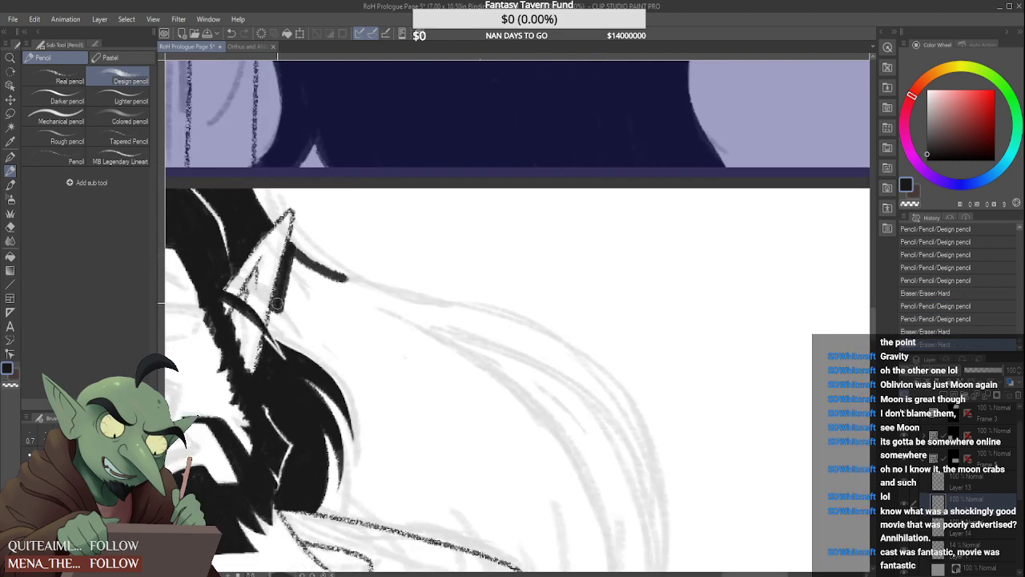
mouse_move(277, 300)
mouse_down()
mouse_move(272, 322)
mouse_move(322, 355)
mouse_up()
mouse_move(276, 330)
mouse_down()
mouse_move(352, 376)
mouse_move(287, 285)
mouse_move(277, 322)
mouse_up()
mouse_move(298, 269)
mouse_down()
mouse_move(280, 320)
mouse_move(291, 327)
mouse_move(292, 269)
mouse_move(307, 298)
mouse_move(294, 261)
mouse_move(315, 297)
mouse_move(293, 283)
mouse_up()
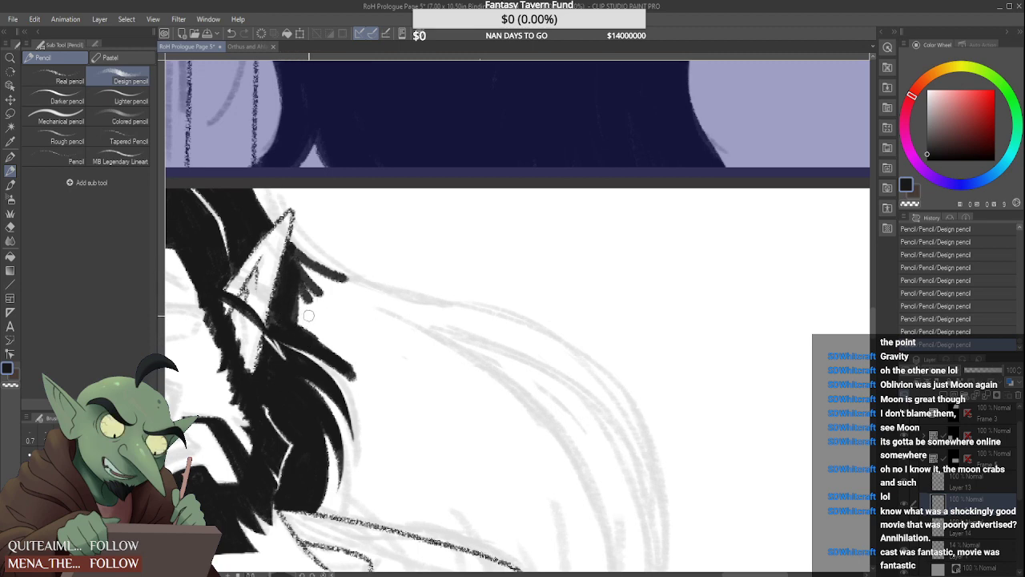
mouse_move(304, 320)
mouse_down()
mouse_move(371, 389)
mouse_move(295, 328)
mouse_move(374, 419)
mouse_move(301, 307)
mouse_move(348, 356)
mouse_move(296, 307)
mouse_move(362, 338)
mouse_move(300, 279)
mouse_move(329, 310)
mouse_up()
Block in the back hair in solid black, sweeping outward and down from behind the far ear
mouse_move(303, 268)
mouse_down()
mouse_move(367, 324)
mouse_move(381, 314)
mouse_move(405, 337)
mouse_up()
drag(344, 297, 412, 417)
drag(365, 328, 413, 468)
drag(366, 379, 407, 457)
drag(357, 343, 382, 472)
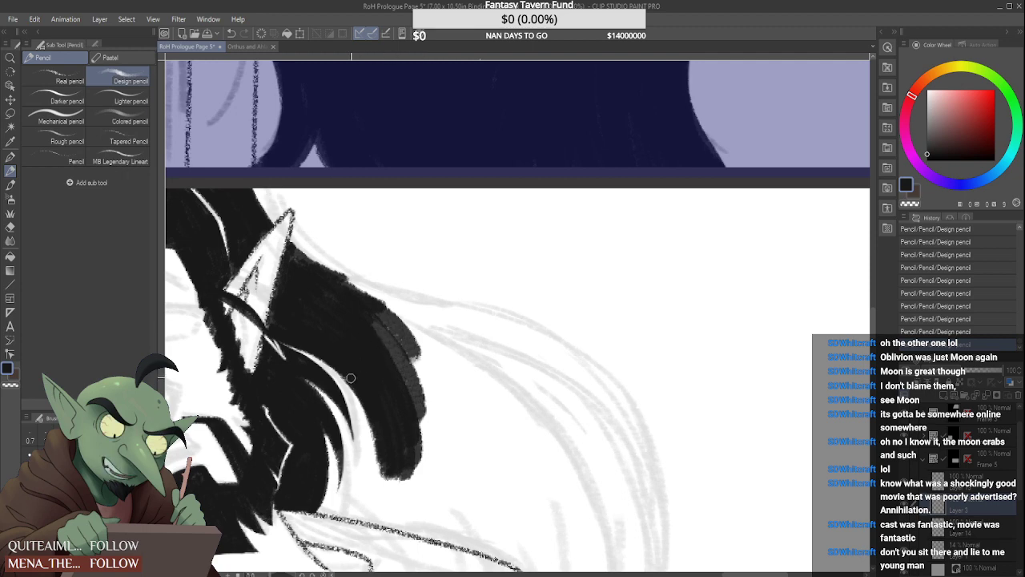
Fill the back hair along the outside of the curved lock, leaving thin white gaps between the strands
mouse_move(332, 357)
mouse_down()
mouse_move(374, 461)
mouse_move(353, 418)
mouse_up()
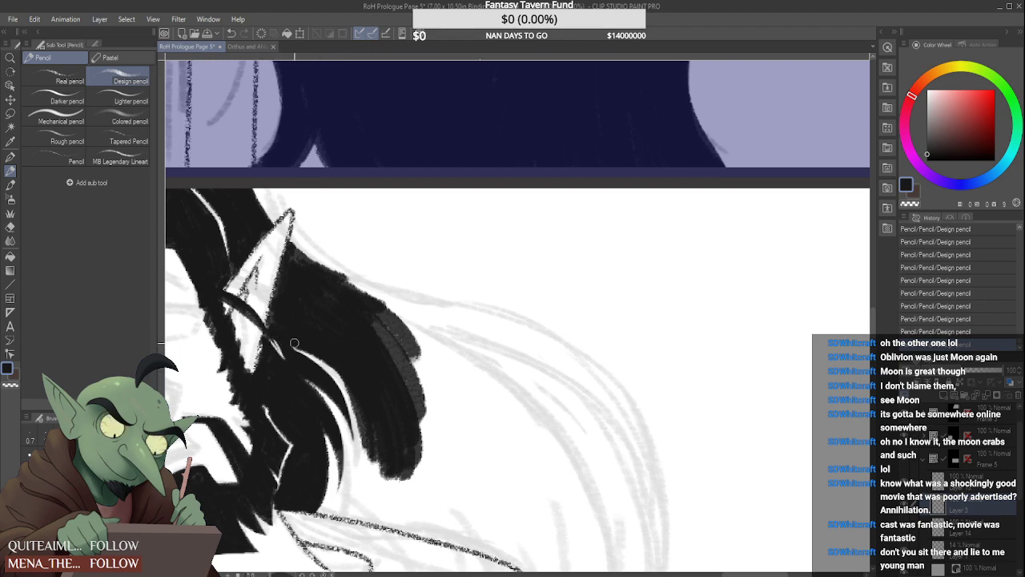
mouse_move(294, 343)
mouse_down()
mouse_move(337, 374)
mouse_move(291, 344)
mouse_move(351, 395)
mouse_move(312, 348)
mouse_move(370, 448)
mouse_up()
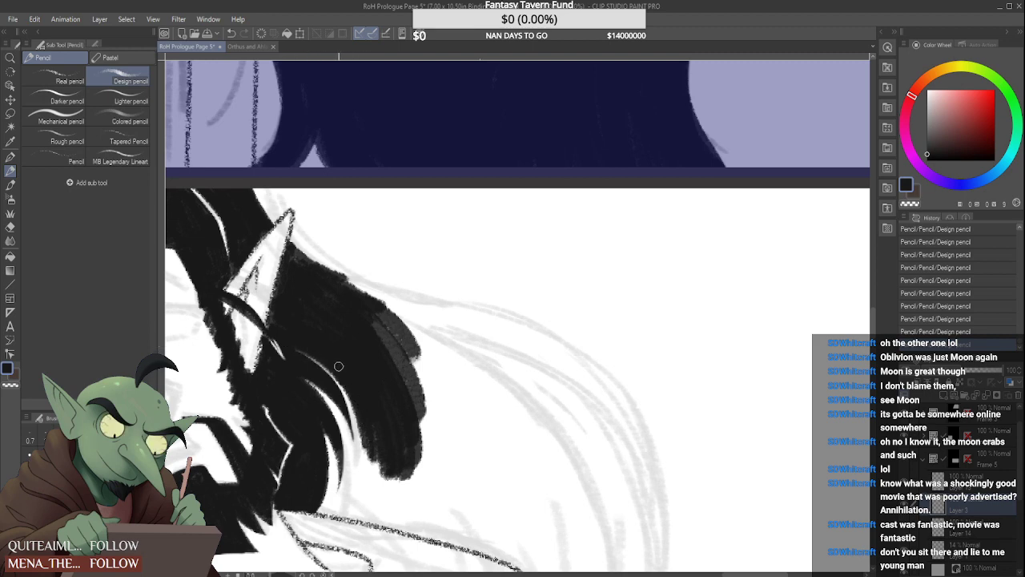
drag(339, 366, 368, 460)
drag(356, 390, 369, 489)
drag(373, 437, 367, 489)
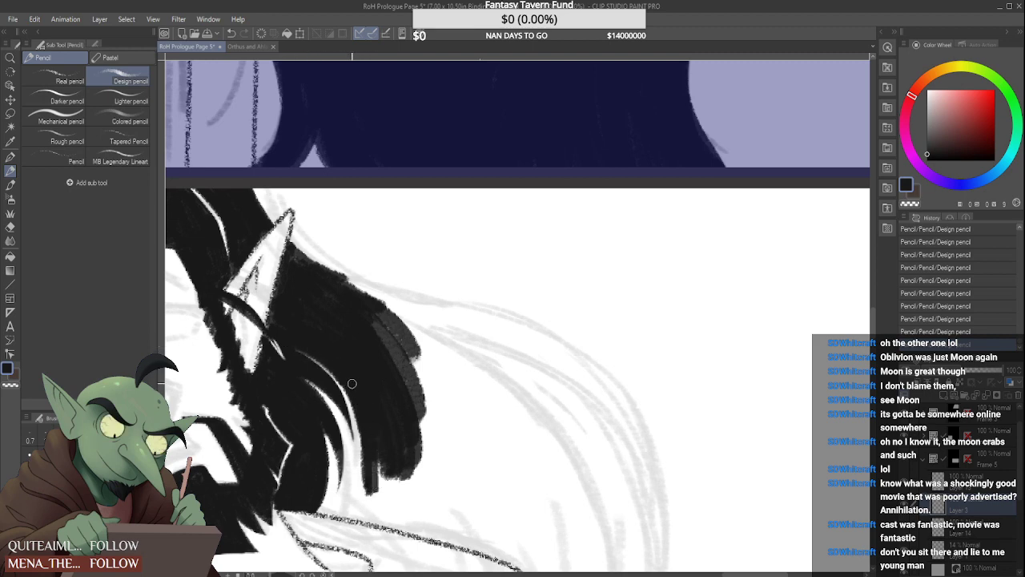
mouse_move(361, 422)
mouse_down()
mouse_move(363, 454)
mouse_move(359, 414)
mouse_move(358, 491)
mouse_up()
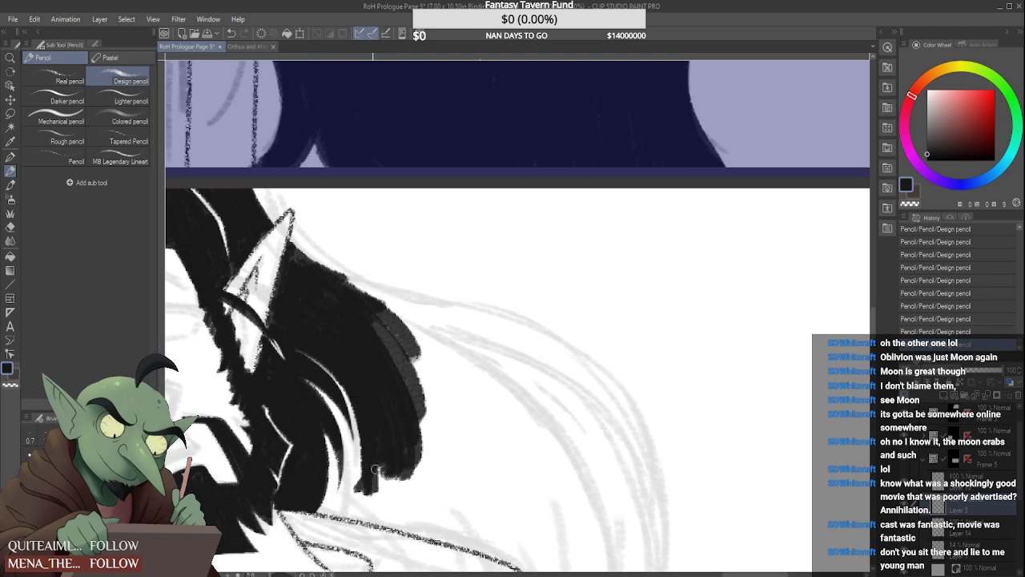
Extend the back hair down to the shoulder line, closing the white gap below the curved lock
mouse_move(385, 455)
mouse_down()
mouse_move(354, 483)
mouse_move(352, 468)
mouse_move(349, 509)
mouse_up()
drag(364, 468, 352, 513)
mouse_move(363, 490)
mouse_down()
mouse_move(344, 515)
mouse_move(318, 522)
mouse_up()
mouse_move(354, 514)
mouse_down()
mouse_move(340, 521)
mouse_move(329, 497)
mouse_move(338, 512)
mouse_up()
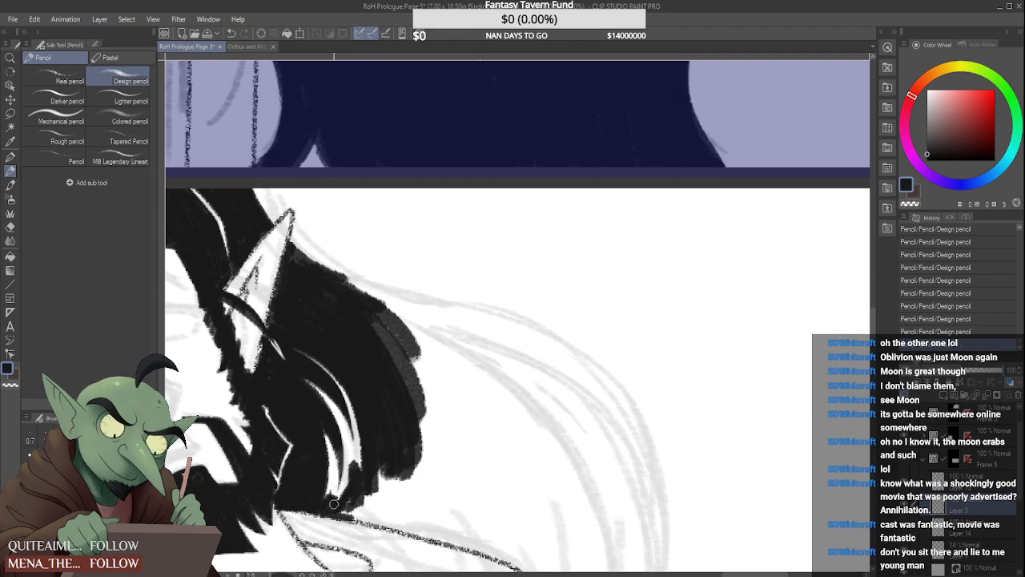
mouse_move(340, 514)
mouse_down()
mouse_move(360, 481)
mouse_move(334, 490)
mouse_move(366, 519)
mouse_move(410, 531)
mouse_move(367, 506)
mouse_move(393, 506)
mouse_up()
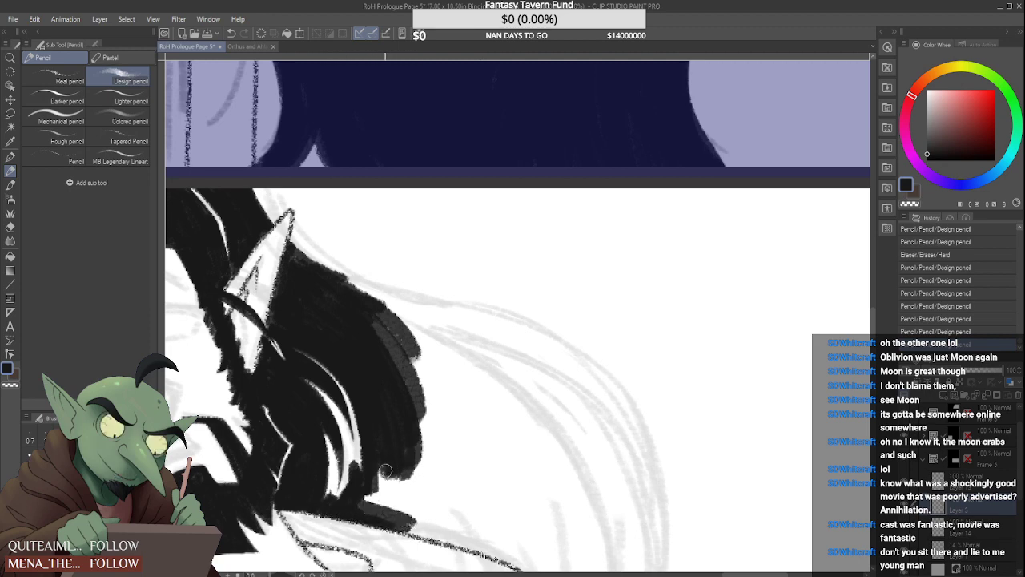
Fill the lower back hair above the shoulder and round out its outer edge in solid black
mouse_move(385, 470)
mouse_down()
mouse_move(421, 529)
mouse_move(370, 498)
mouse_move(379, 476)
mouse_move(412, 513)
mouse_move(416, 501)
mouse_move(423, 509)
mouse_move(411, 472)
mouse_move(423, 500)
mouse_up()
drag(415, 453, 422, 503)
drag(396, 373, 424, 492)
drag(371, 306, 436, 473)
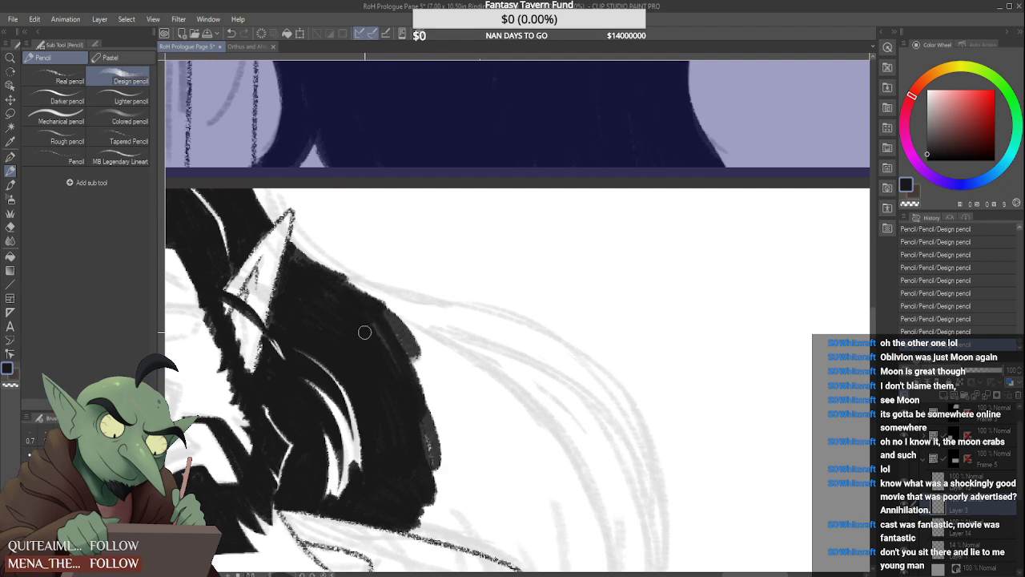
drag(365, 331, 432, 461)
drag(366, 313, 440, 481)
drag(396, 360, 436, 427)
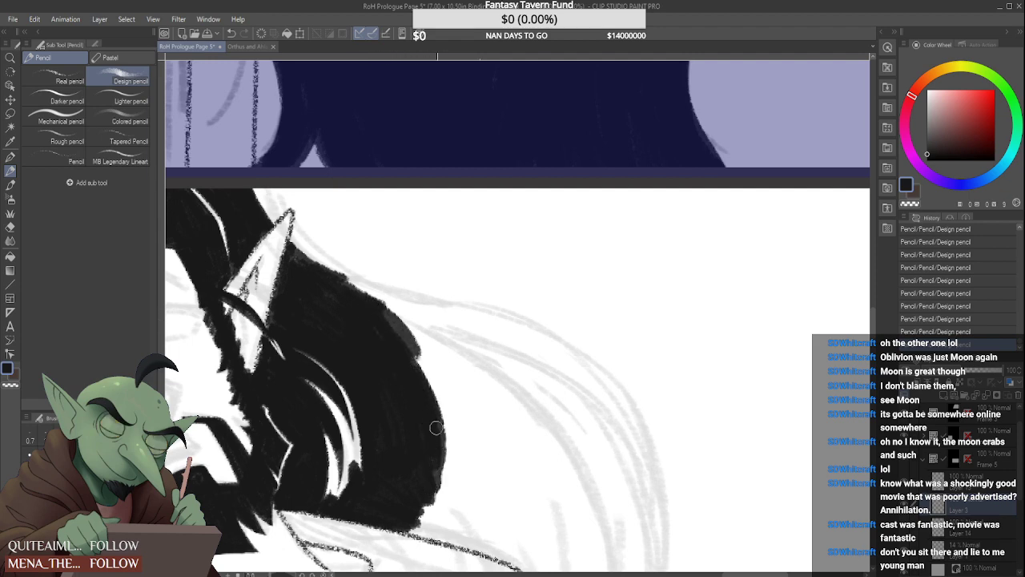
scroll(343, 390, down, 6)
scroll(351, 390, up, 2)
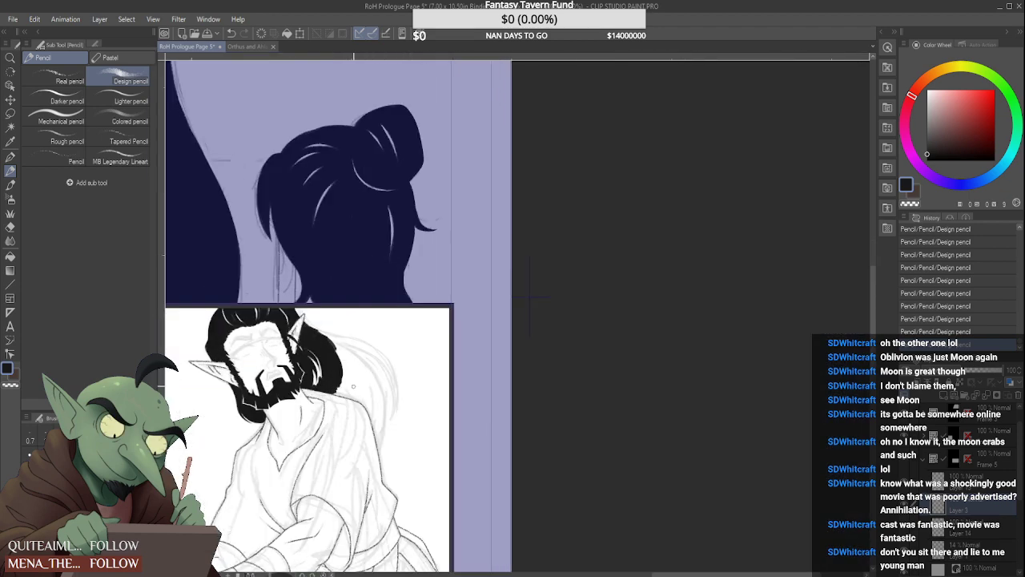
Extend the black back hair outward and down along the shoulder line to the shoulder's outer edge
scroll(352, 386, up, 2)
mouse_move(332, 408)
mouse_down()
mouse_move(389, 427)
mouse_move(325, 399)
mouse_move(398, 423)
mouse_up()
mouse_move(346, 387)
mouse_down()
mouse_move(397, 421)
mouse_move(370, 405)
mouse_move(384, 405)
mouse_move(342, 349)
mouse_move(378, 390)
mouse_up()
drag(353, 349, 383, 396)
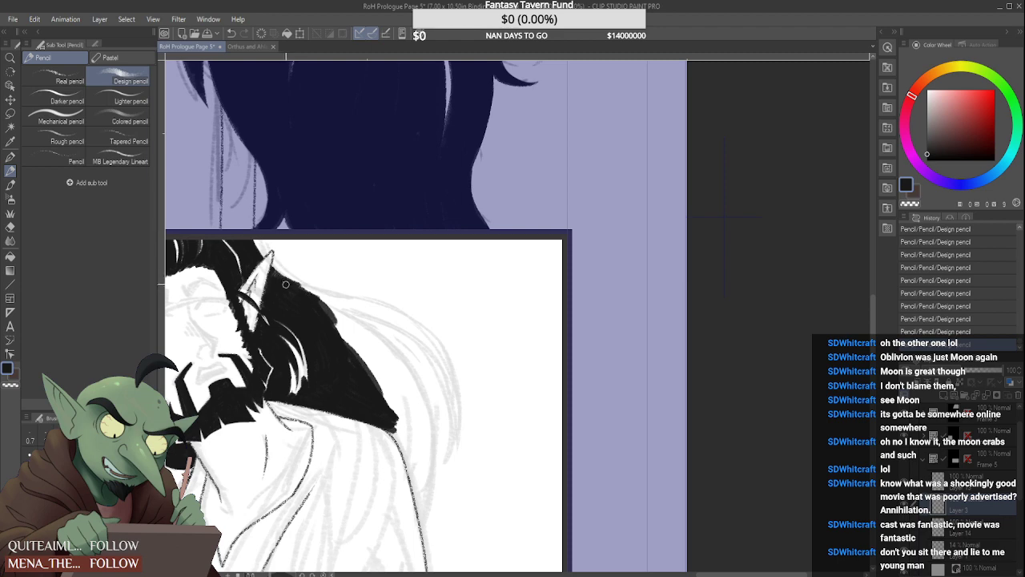
Widen the upper back hair in solid black, sloping outward from behind the far ear along the sketched curve
drag(288, 280, 378, 343)
drag(314, 298, 377, 346)
drag(300, 290, 393, 356)
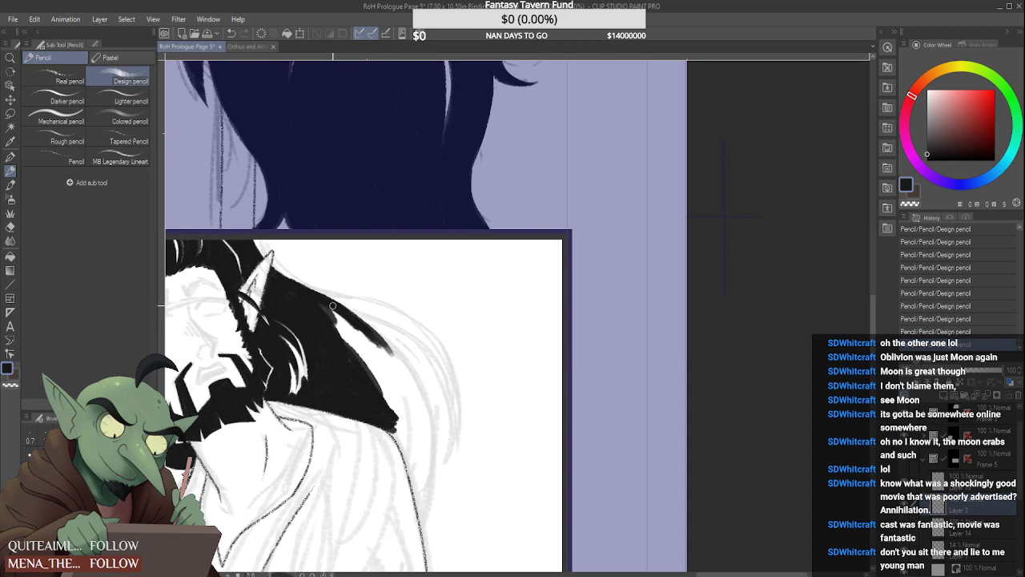
drag(333, 306, 398, 360)
mouse_move(331, 308)
mouse_down()
mouse_move(391, 362)
mouse_move(380, 369)
mouse_up()
mouse_move(336, 325)
mouse_down()
mouse_move(381, 386)
mouse_move(396, 370)
mouse_up()
drag(338, 304, 397, 375)
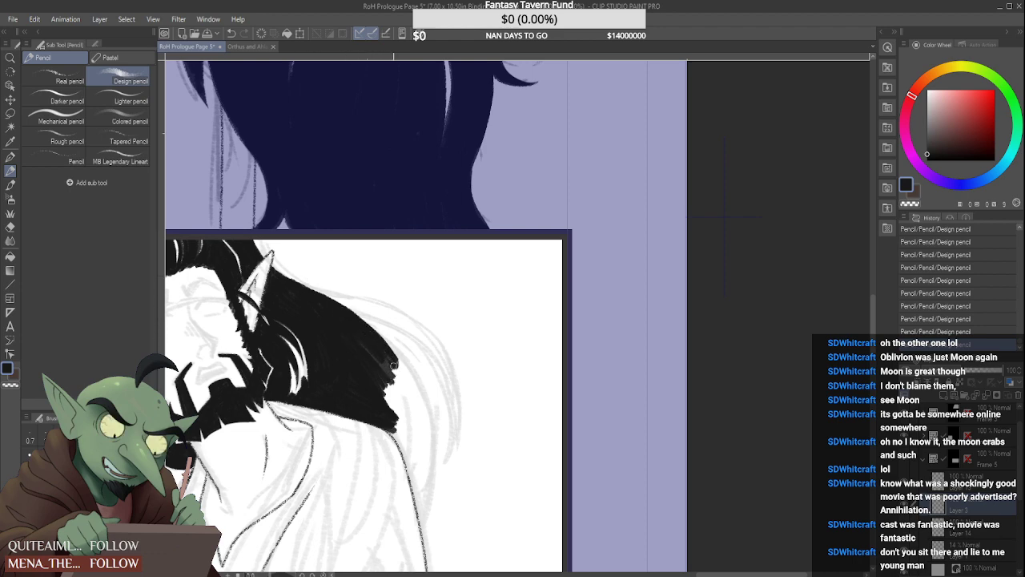
Curve the hair's outer edge down to a tapered tip behind the shoulder and fill the gap inside it in black
drag(357, 317, 423, 401)
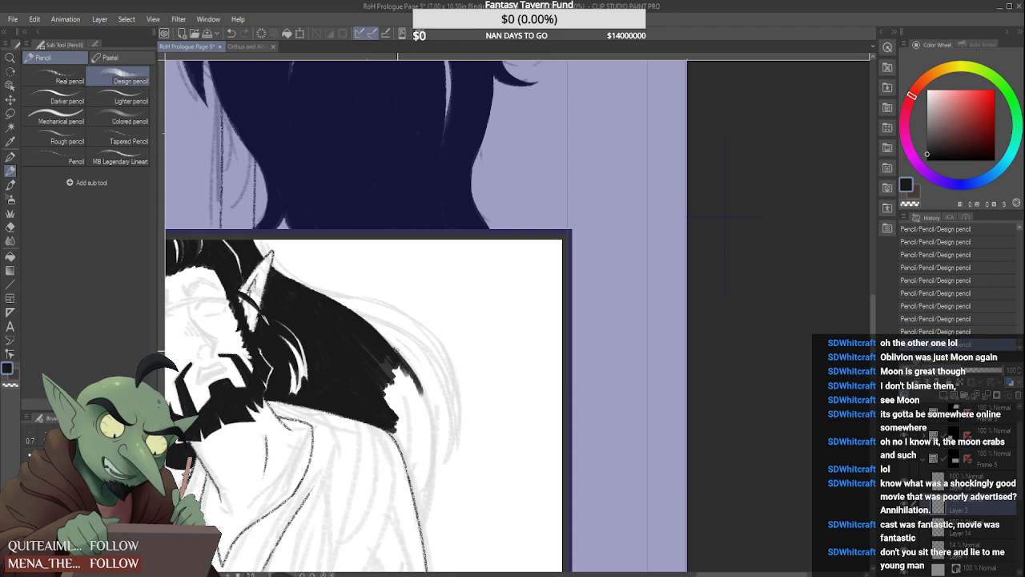
mouse_move(402, 351)
mouse_down()
mouse_move(423, 417)
mouse_move(409, 483)
mouse_up()
drag(413, 404, 407, 489)
mouse_move(380, 416)
mouse_down()
mouse_move(401, 428)
mouse_move(413, 485)
mouse_up()
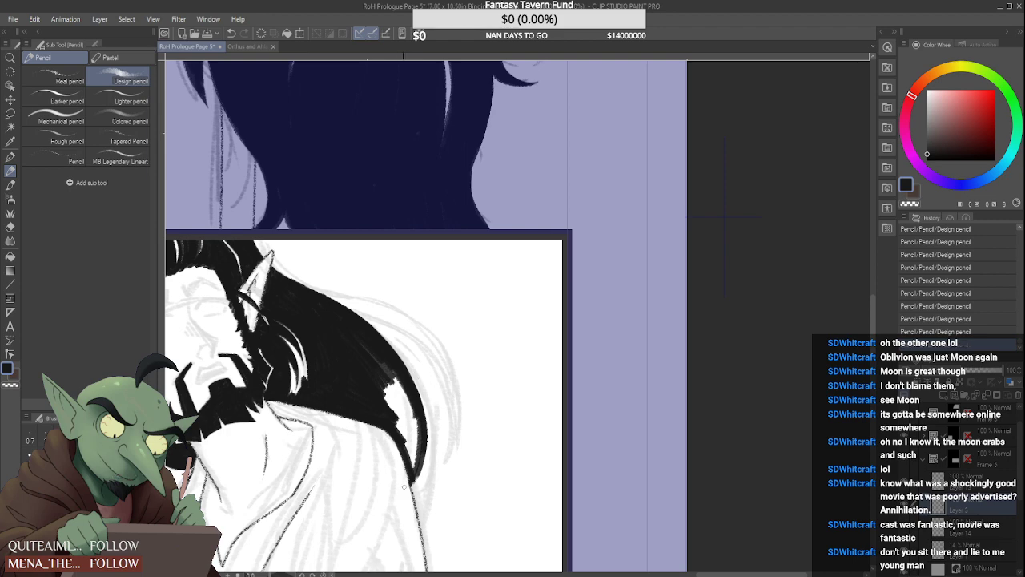
drag(420, 448, 411, 492)
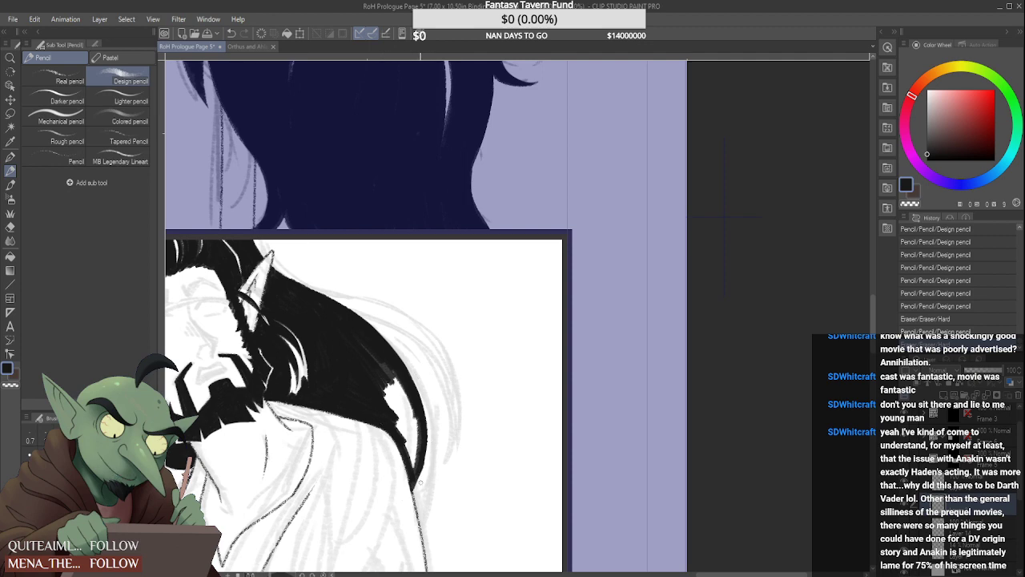
drag(419, 467, 424, 477)
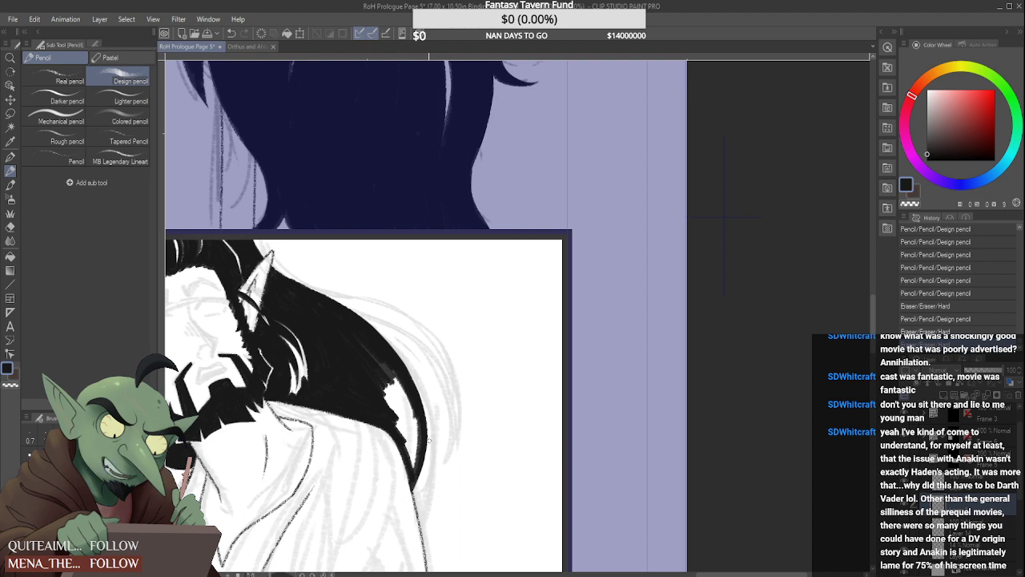
mouse_move(386, 397)
mouse_down()
mouse_move(415, 470)
mouse_move(418, 449)
mouse_up()
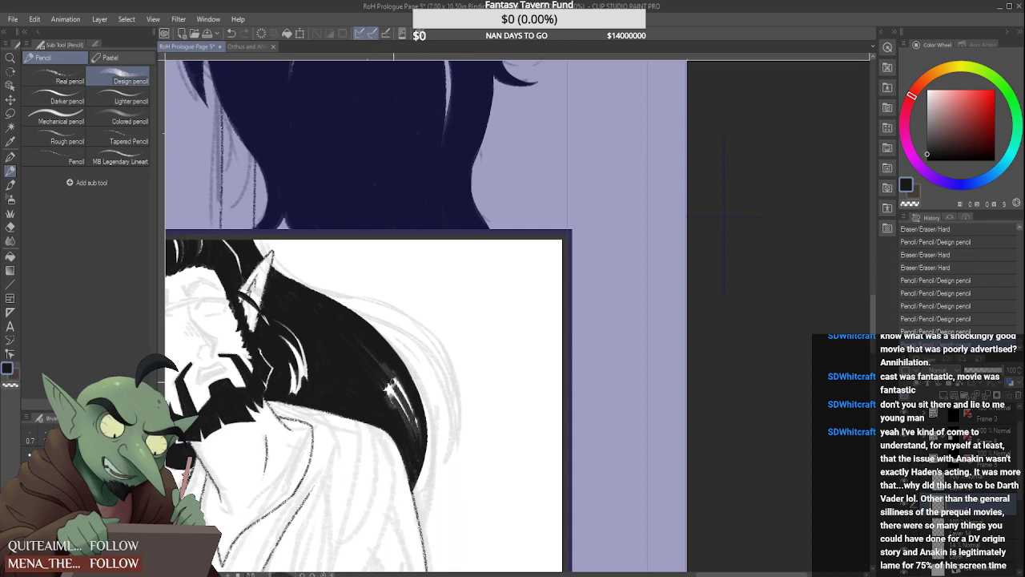
mouse_move(390, 380)
mouse_down()
mouse_move(416, 438)
mouse_move(412, 412)
mouse_move(407, 432)
mouse_up()
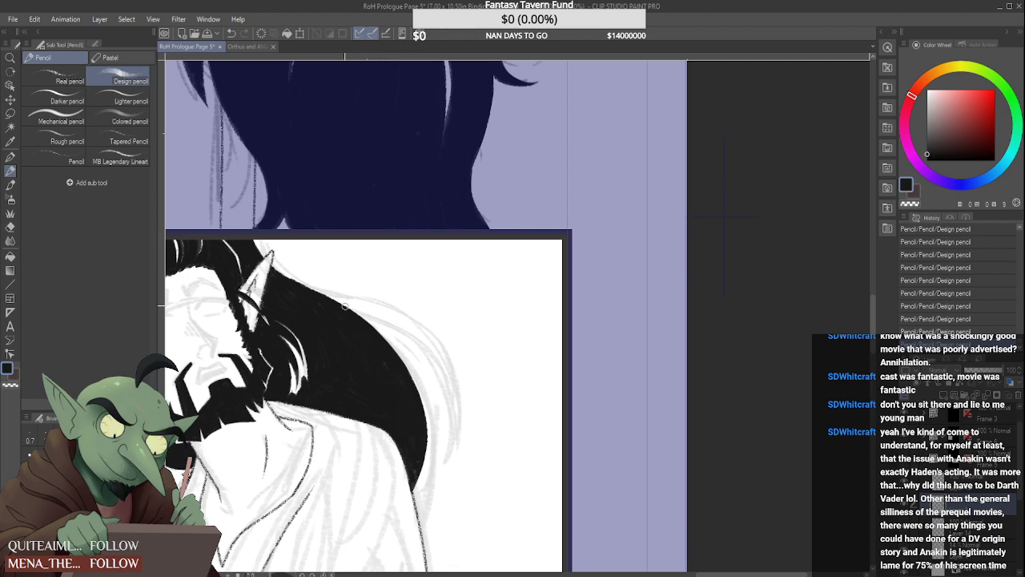
Draw a separate black lock sweeping outward and down from the top of the back hair, leaving a white gap beneath it
drag(362, 306, 377, 315)
mouse_move(319, 297)
mouse_down()
mouse_move(373, 314)
mouse_move(310, 295)
mouse_move(395, 325)
mouse_move(424, 360)
mouse_up()
mouse_move(363, 309)
mouse_down()
mouse_move(427, 364)
mouse_move(362, 314)
mouse_move(412, 343)
mouse_up()
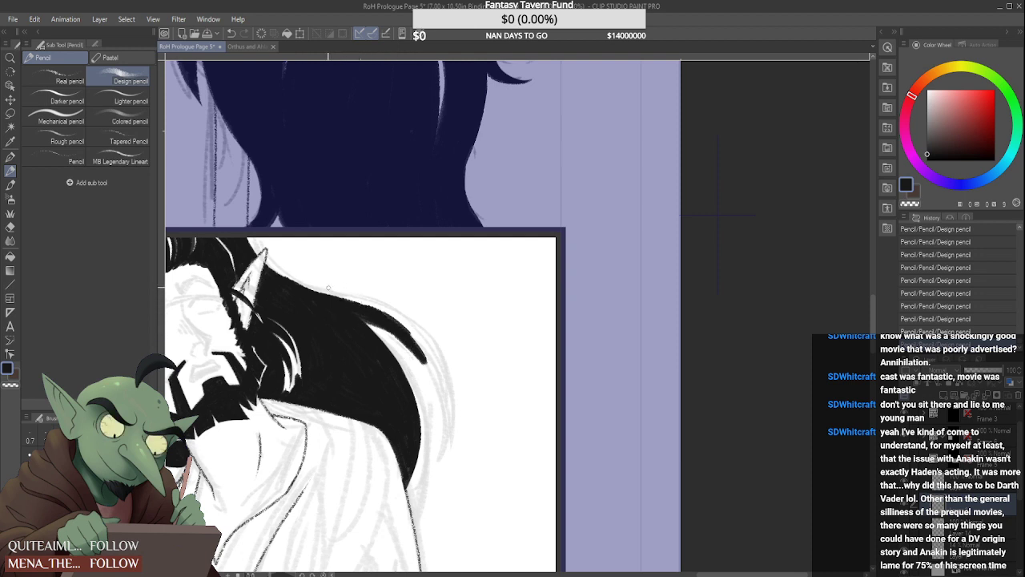
mouse_move(351, 299)
mouse_down()
mouse_move(340, 294)
mouse_move(402, 322)
mouse_move(431, 375)
mouse_up()
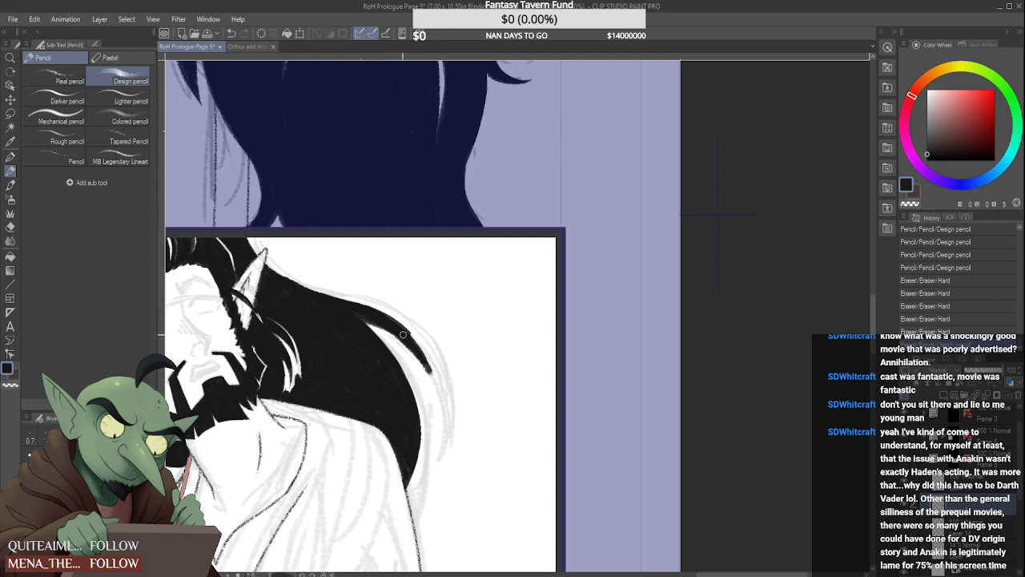
mouse_move(407, 330)
mouse_down()
mouse_move(438, 391)
mouse_move(433, 378)
mouse_up()
drag(405, 333, 442, 410)
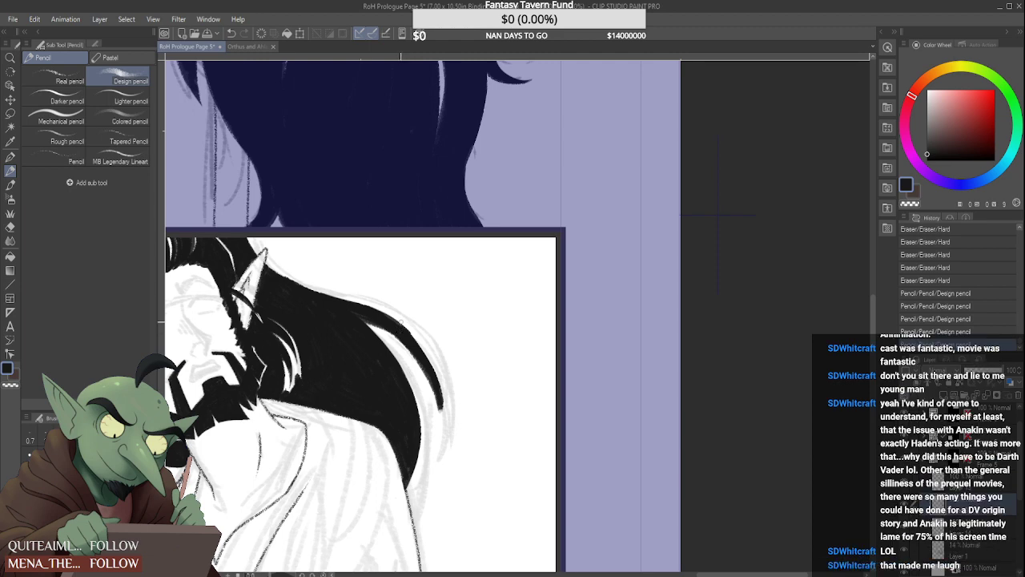
Refine the outer lock's edges, taper its tip to a point and sharpen the start of the white gap
mouse_move(441, 356)
mouse_down()
mouse_move(425, 415)
mouse_move(404, 328)
mouse_move(430, 366)
mouse_up()
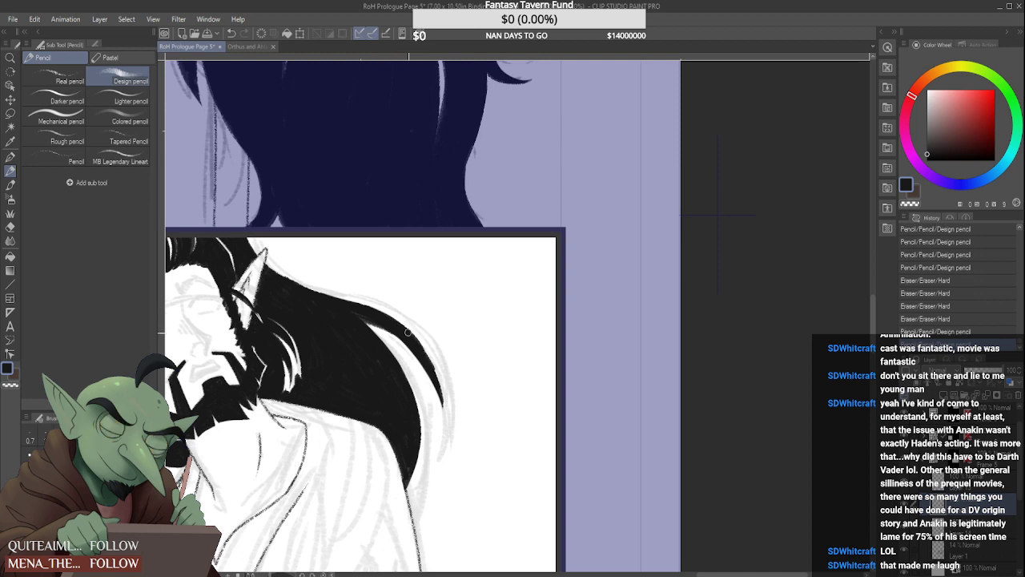
drag(401, 320, 437, 375)
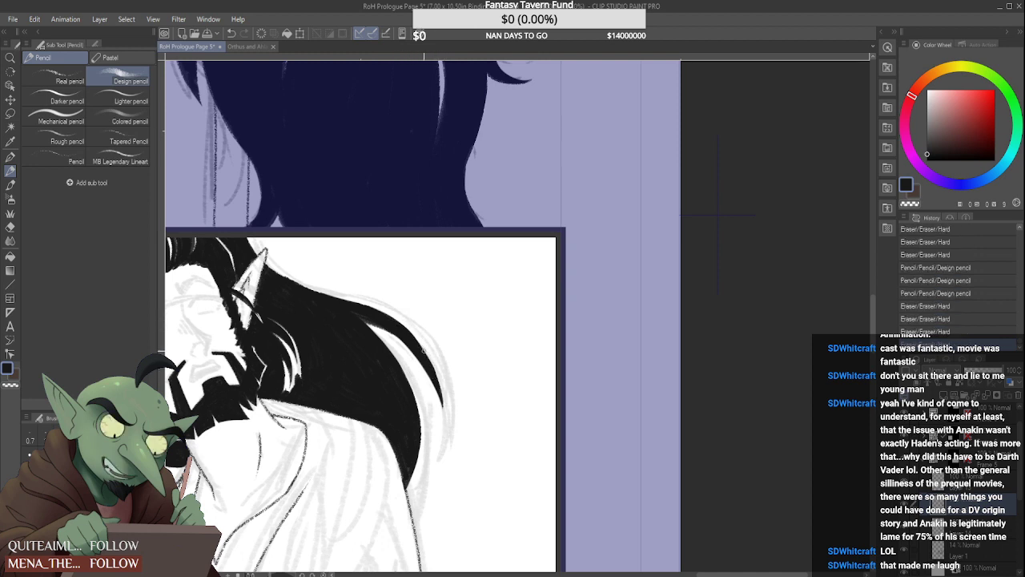
mouse_move(445, 394)
mouse_down()
mouse_move(445, 406)
mouse_move(442, 397)
mouse_up()
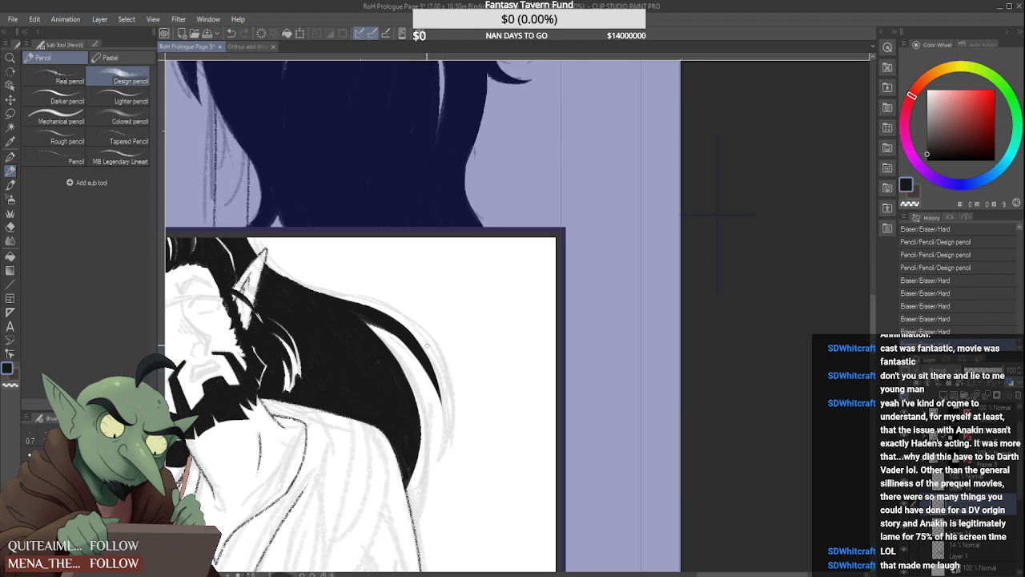
drag(426, 346, 438, 390)
drag(357, 314, 391, 328)
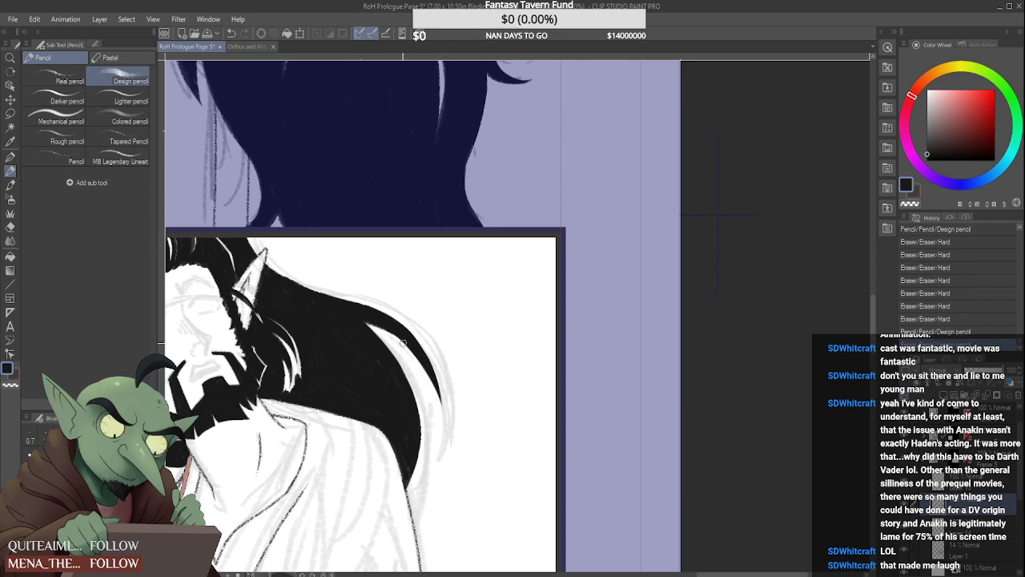
Smooth the top contour of the back hair from the far ear to the outer lock
scroll(382, 291, down, 3)
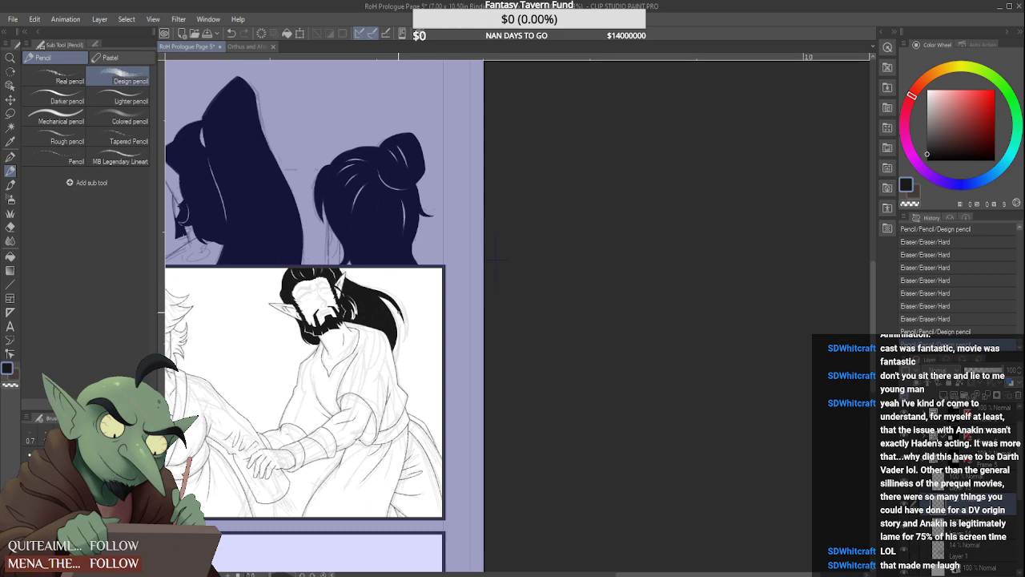
scroll(359, 267, up, 2)
scroll(360, 274, up, 2)
mouse_move(339, 265)
mouse_down()
mouse_move(399, 291)
mouse_move(341, 267)
mouse_move(395, 292)
mouse_move(421, 314)
mouse_move(364, 274)
mouse_move(437, 329)
mouse_up()
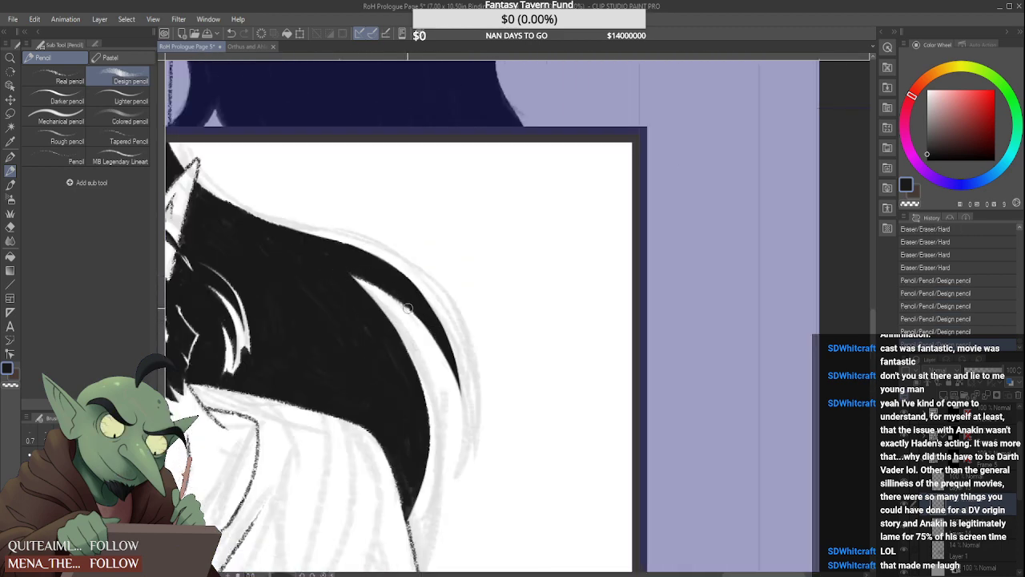
scroll(433, 329, down, 3)
scroll(380, 283, up, 2)
scroll(387, 285, down, 3)
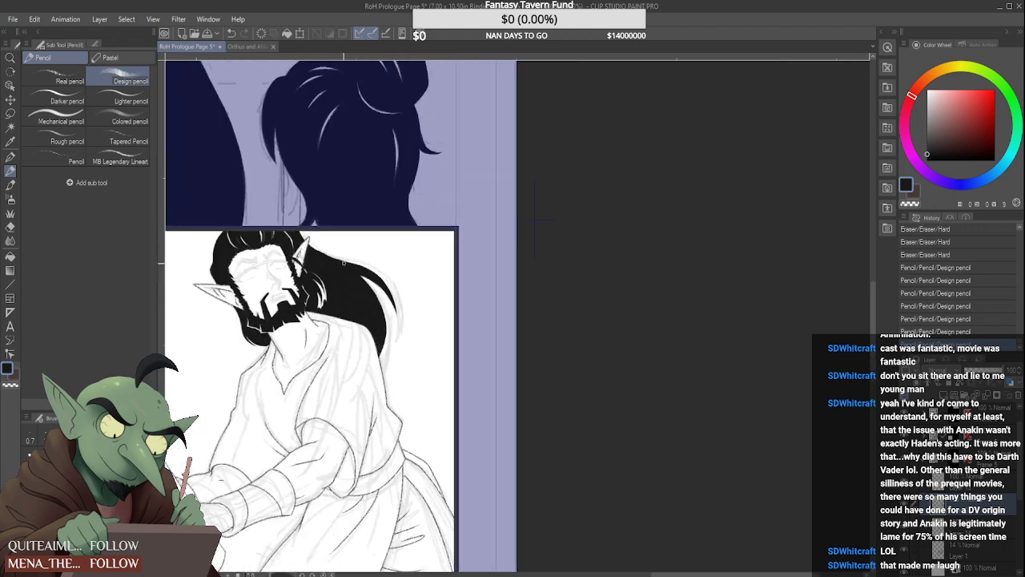
scroll(359, 262, up, 3)
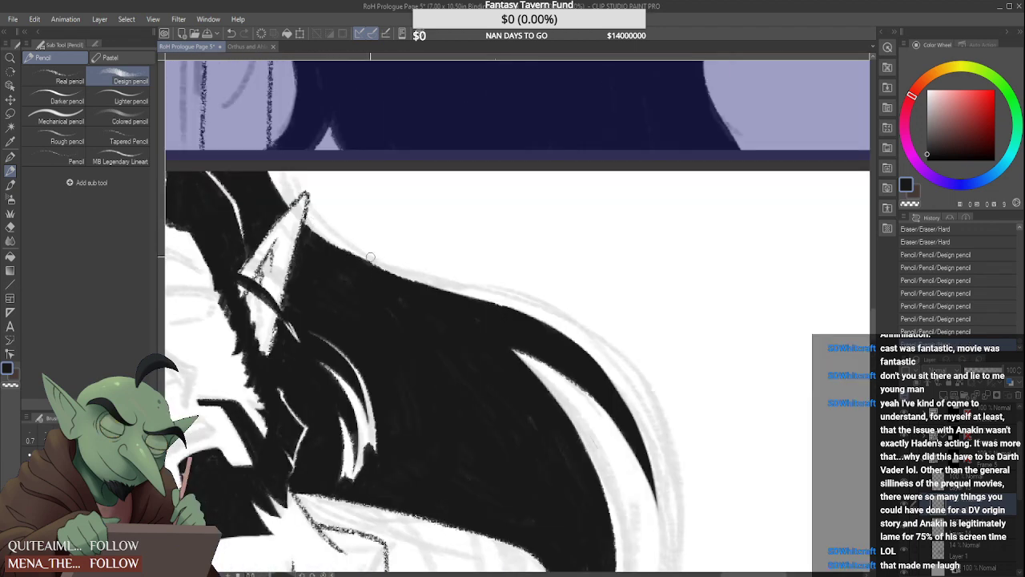
drag(311, 223, 368, 261)
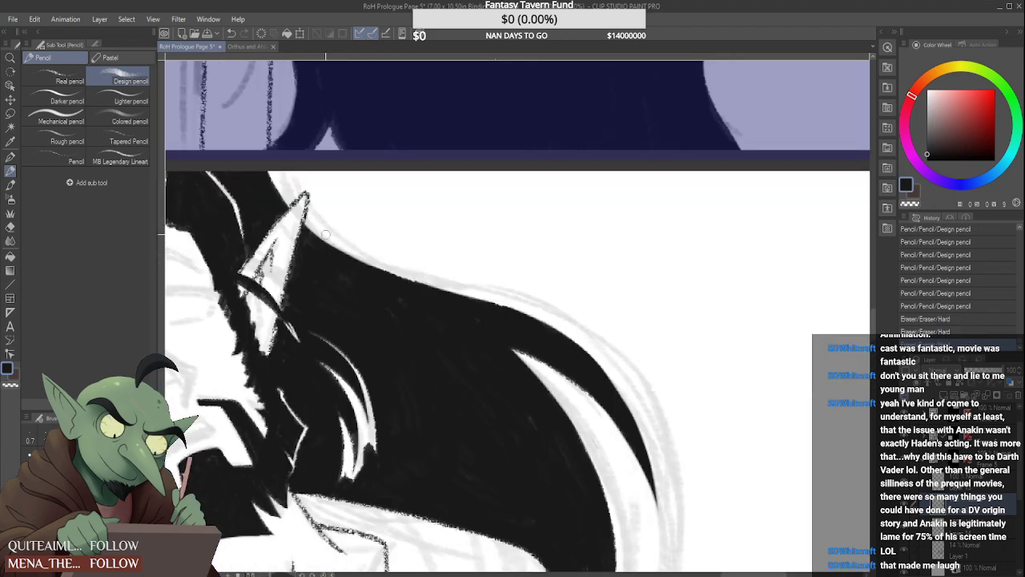
Clean up the black hair around the far ear's edges and close the thin white gap below the ear
scroll(309, 221, down, 3)
scroll(295, 205, up, 3)
scroll(295, 205, up, 2)
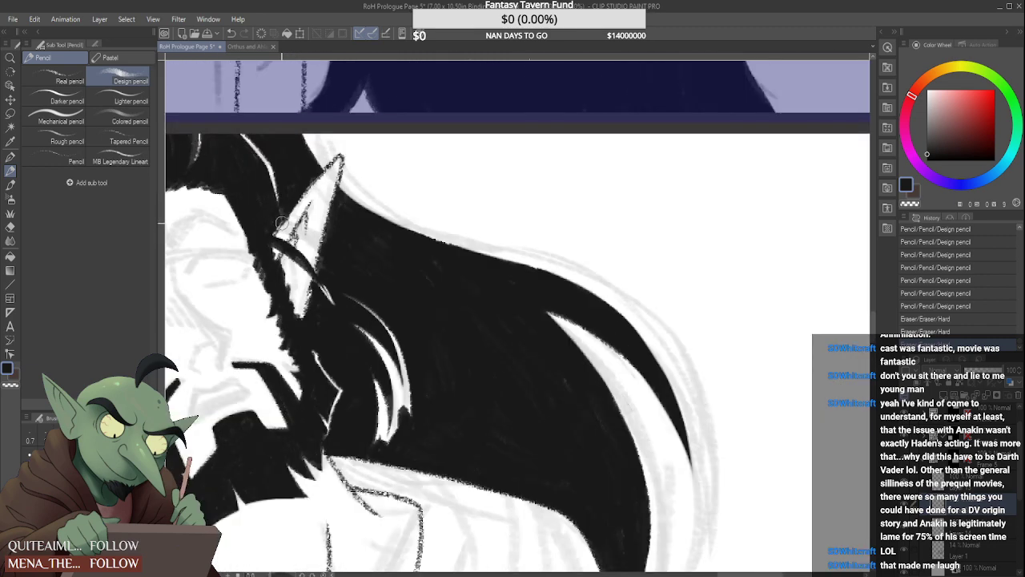
drag(273, 224, 310, 166)
drag(274, 227, 280, 216)
drag(318, 284, 330, 241)
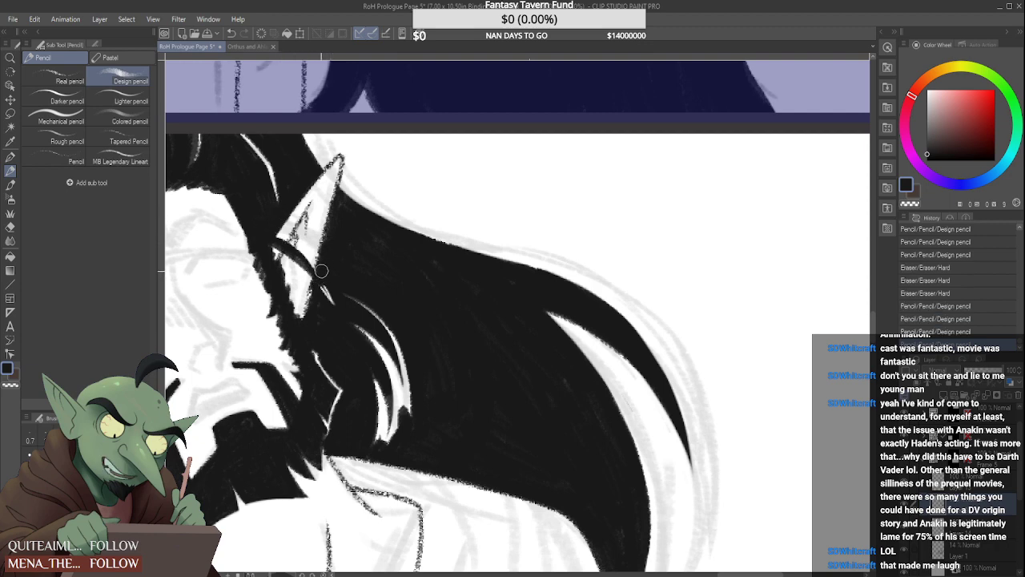
Solidify the black along the inner edge of the white gap and at the back hair's lower tip
scroll(330, 241, down, 5)
scroll(341, 270, up, 5)
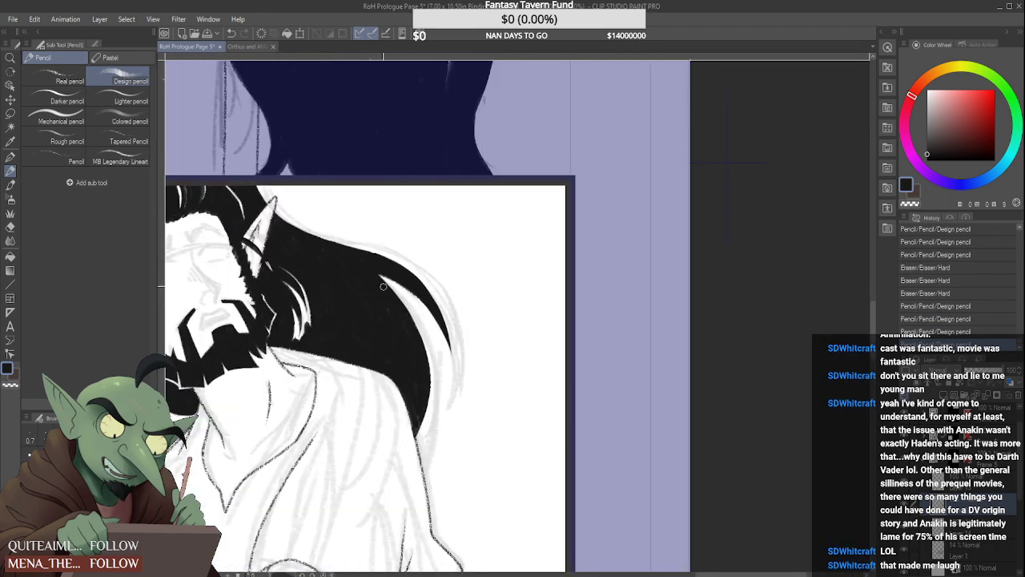
drag(404, 311, 401, 335)
drag(373, 275, 406, 341)
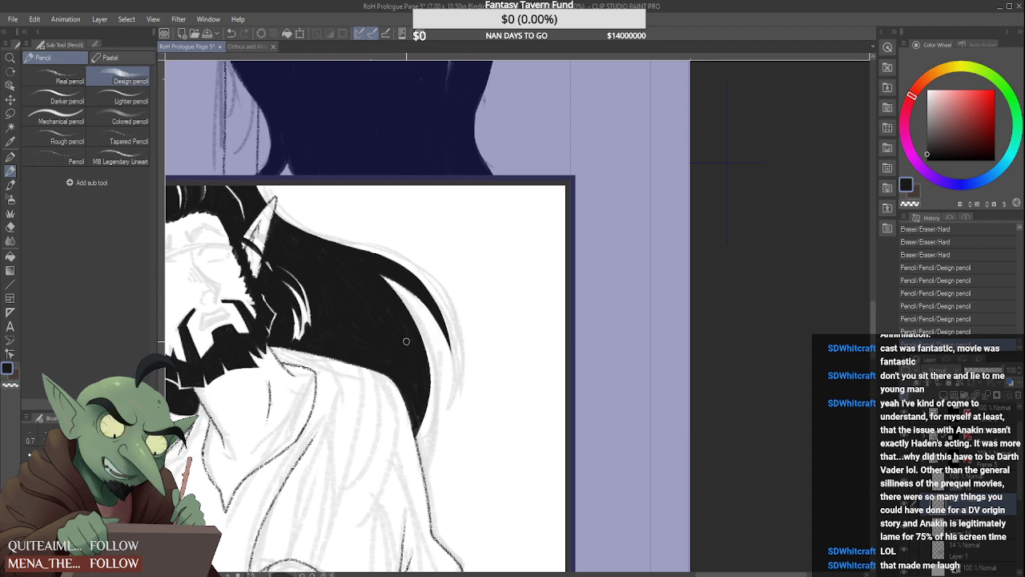
drag(375, 285, 404, 337)
drag(399, 314, 415, 369)
drag(417, 417, 417, 431)
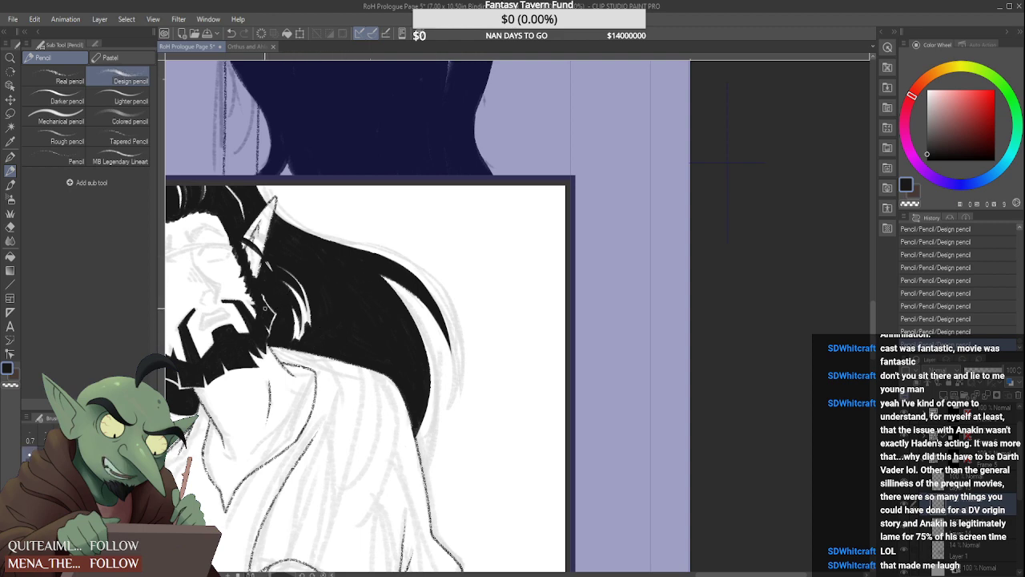
Reshape the lower ends of the white gaps in the curved lock into clean, pointed strands
scroll(268, 311, up, 4)
mouse_move(391, 398)
mouse_down()
mouse_move(382, 341)
mouse_move(373, 392)
mouse_up()
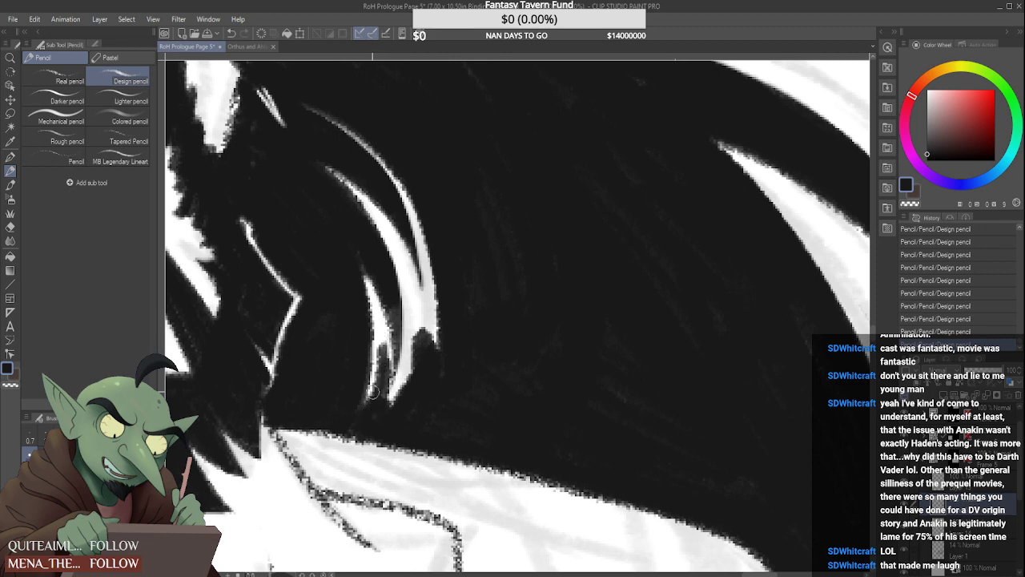
mouse_move(384, 338)
mouse_down()
mouse_move(373, 376)
mouse_move(384, 322)
mouse_move(387, 370)
mouse_move(382, 317)
mouse_move(384, 403)
mouse_move(396, 367)
mouse_move(389, 407)
mouse_move(419, 348)
mouse_up()
drag(398, 393, 416, 350)
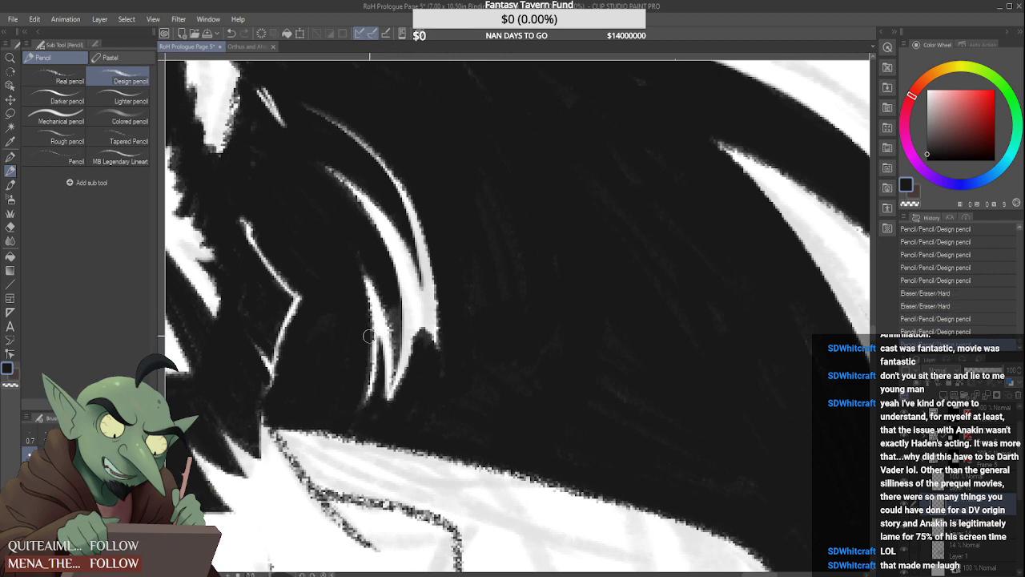
mouse_move(370, 322)
mouse_down()
mouse_move(360, 385)
mouse_move(371, 348)
mouse_move(377, 377)
mouse_move(402, 385)
mouse_move(418, 314)
mouse_up()
drag(417, 314, 390, 407)
mouse_move(410, 287)
mouse_down()
mouse_move(410, 356)
mouse_move(416, 312)
mouse_up()
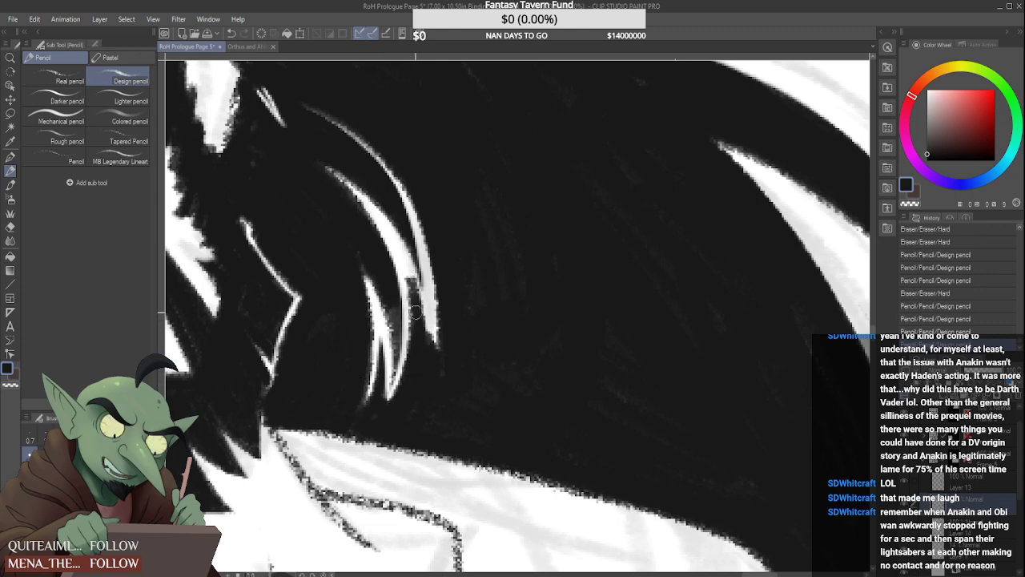
Split the wide white highlight in the curved lock with a tapered black strand, leaving two thin lines
drag(403, 261, 413, 303)
drag(408, 258, 420, 295)
mouse_move(393, 235)
mouse_down()
mouse_move(408, 303)
mouse_move(398, 295)
mouse_up()
drag(391, 232, 424, 286)
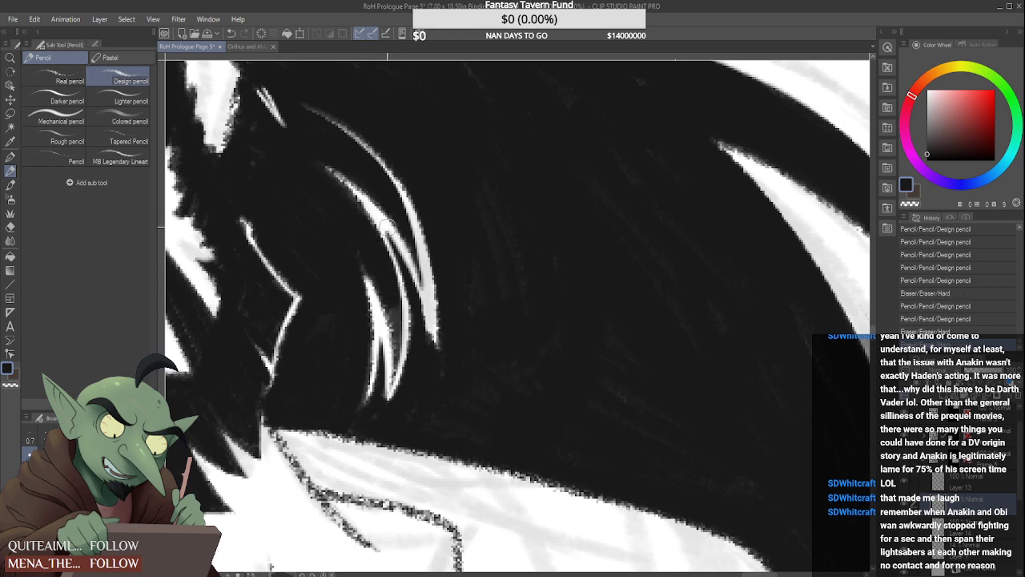
drag(376, 218, 415, 290)
drag(362, 202, 402, 284)
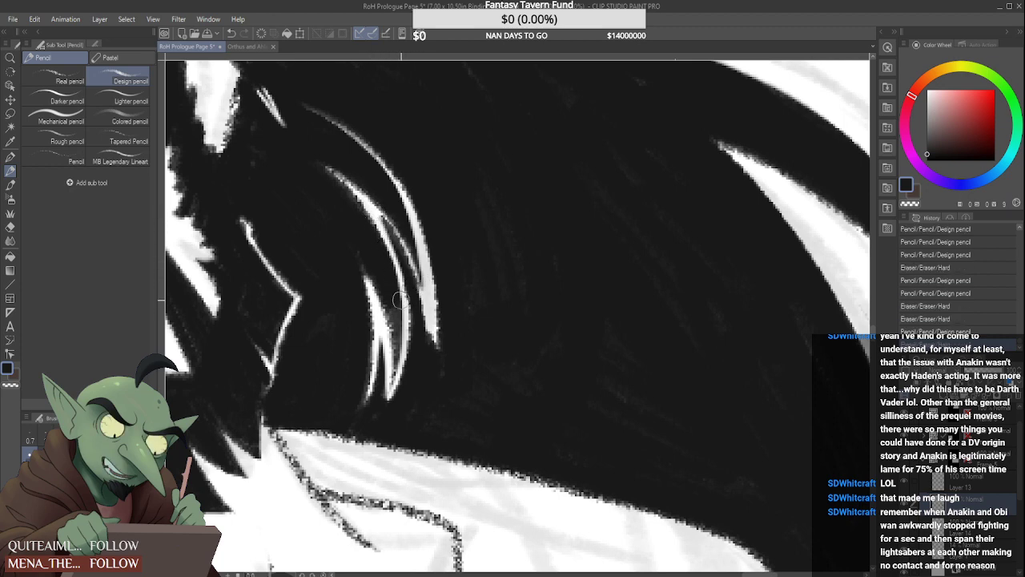
mouse_move(383, 208)
mouse_down()
mouse_move(425, 284)
mouse_move(401, 234)
mouse_move(405, 264)
mouse_move(410, 240)
mouse_move(429, 313)
mouse_up()
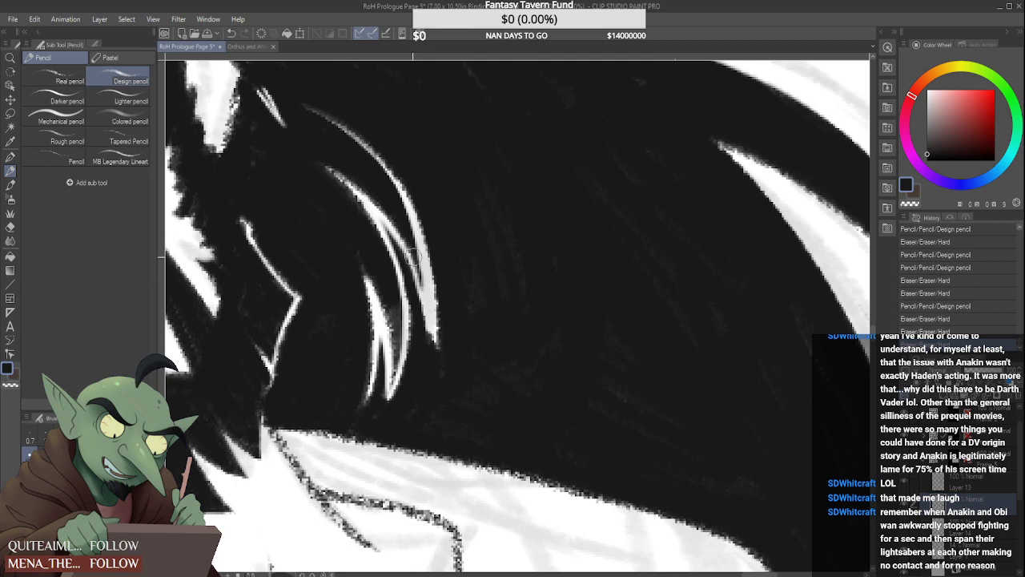
Narrow the curved lock's outermost white highlight to a pointed lower tip, undoing the last stroke along its outer edge
drag(410, 236, 427, 295)
drag(417, 258, 436, 348)
drag(433, 282, 437, 333)
mouse_move(437, 263)
mouse_down()
mouse_move(426, 334)
mouse_move(415, 306)
mouse_move(428, 350)
mouse_move(415, 292)
mouse_move(424, 336)
mouse_move(435, 248)
mouse_move(429, 325)
mouse_up()
drag(424, 218, 430, 322)
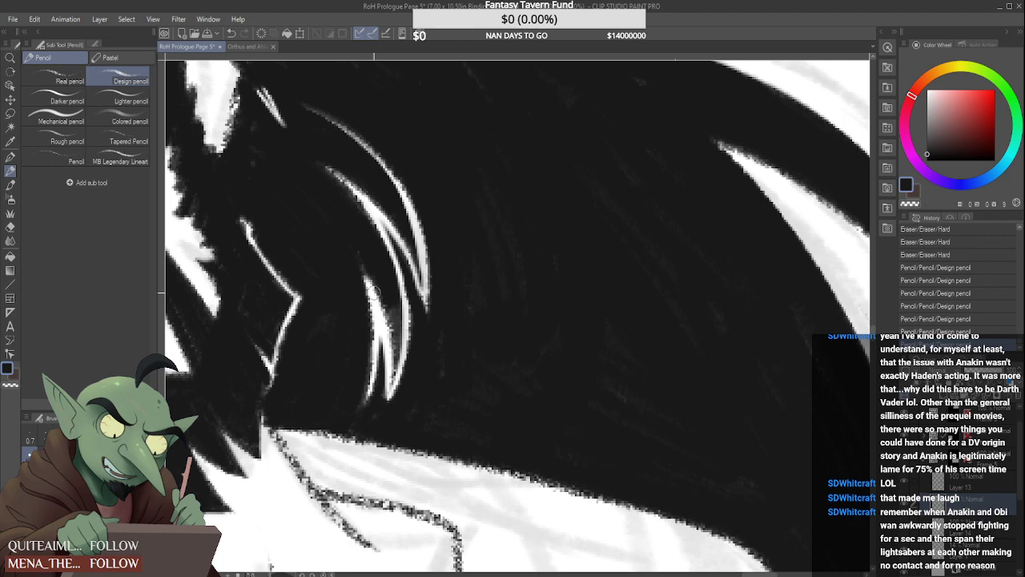
drag(398, 164, 425, 276)
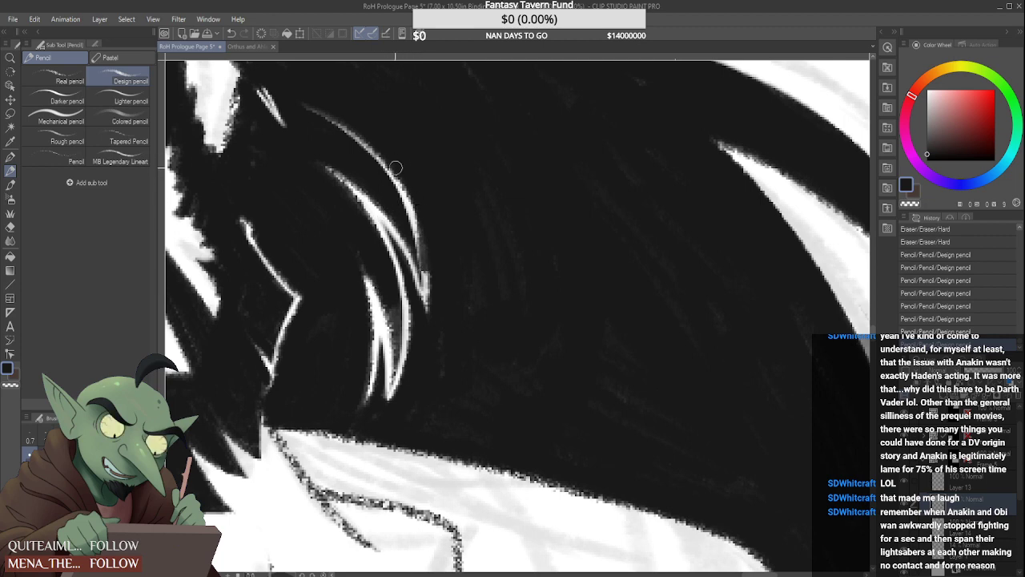
key(ctrl+z)
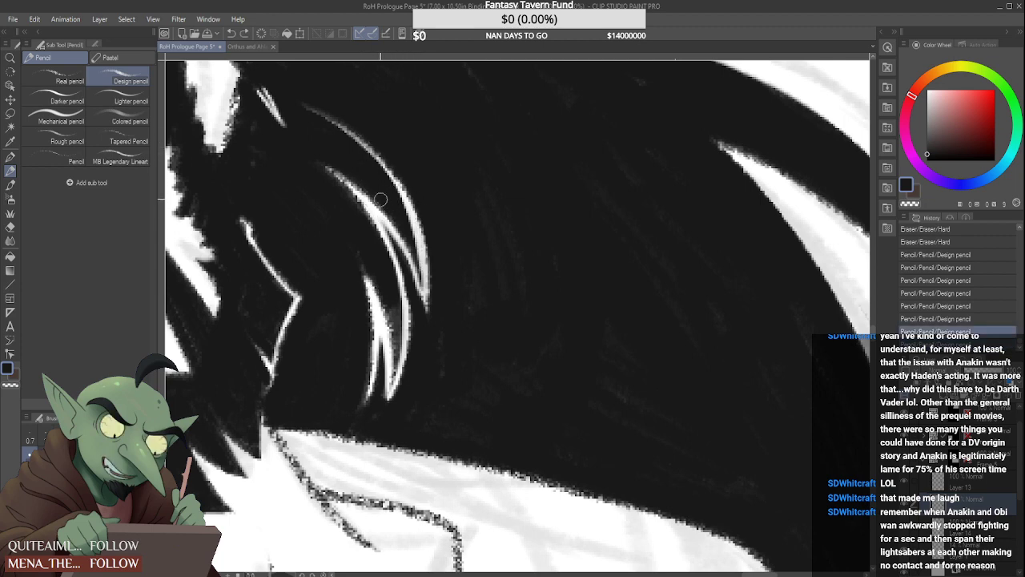
Thin the outermost white highlight of the curved lock beside the ear into a finer, tapered line
mouse_move(397, 168)
mouse_down()
mouse_move(435, 278)
mouse_move(410, 175)
mouse_move(426, 334)
mouse_up()
mouse_move(422, 222)
mouse_down()
mouse_move(426, 327)
mouse_move(412, 350)
mouse_up()
drag(413, 294, 407, 368)
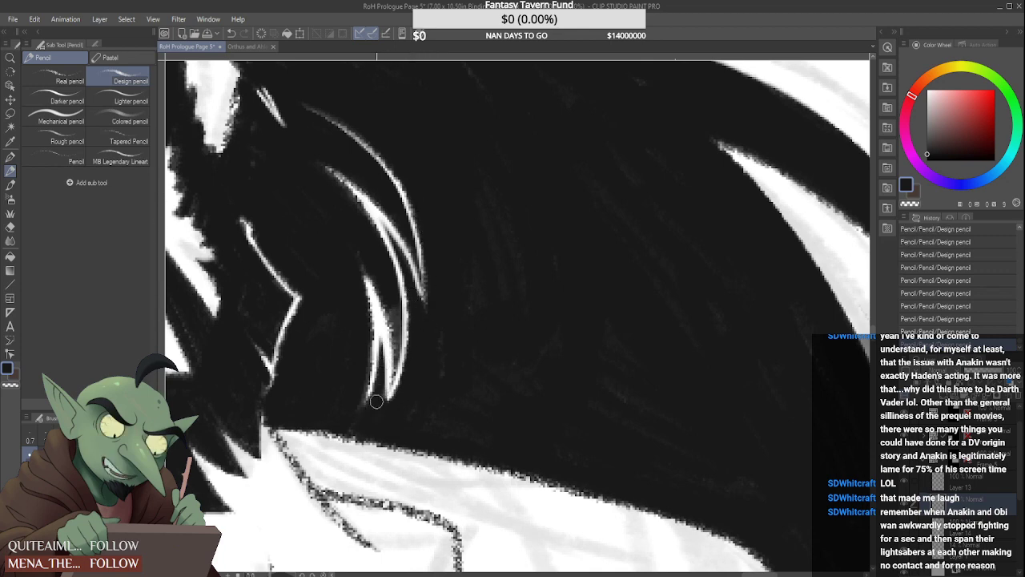
scroll(371, 374, down, 4)
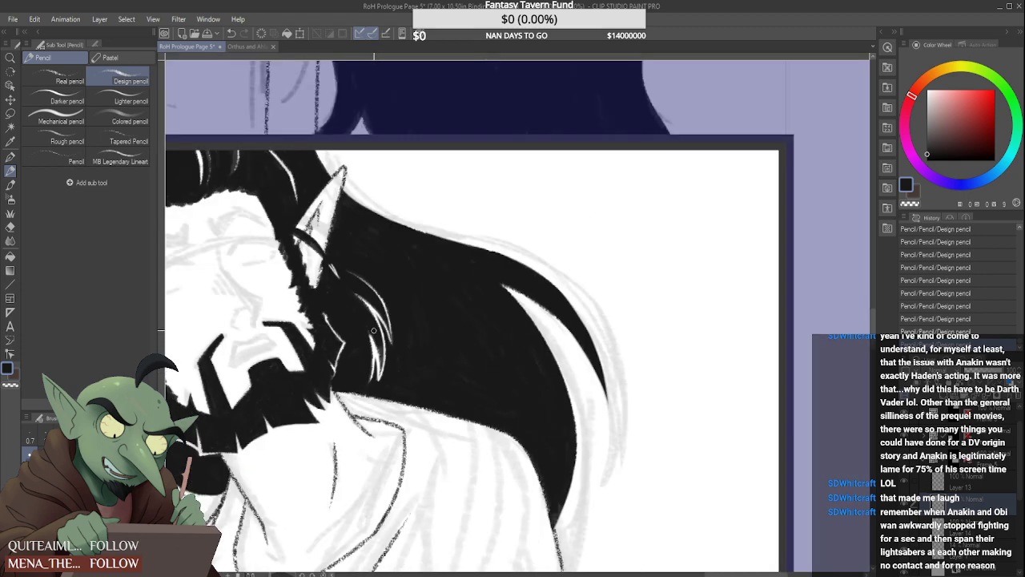
Rework the curved lock's lower inner highlights into thin forked strands with pointed tips, undoing one stray stroke
scroll(376, 377, up, 4)
mouse_move(369, 385)
mouse_down()
mouse_move(365, 298)
mouse_move(362, 397)
mouse_up()
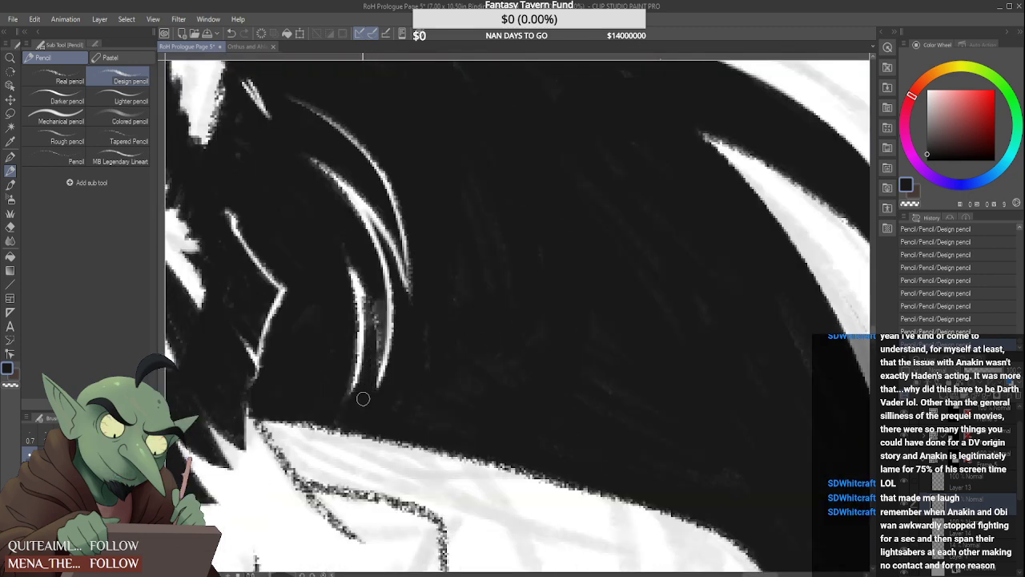
drag(365, 294, 359, 388)
key(ctrl+z)
mouse_move(374, 309)
mouse_down()
mouse_move(375, 389)
mouse_move(373, 344)
mouse_move(380, 383)
mouse_up()
drag(396, 340, 380, 403)
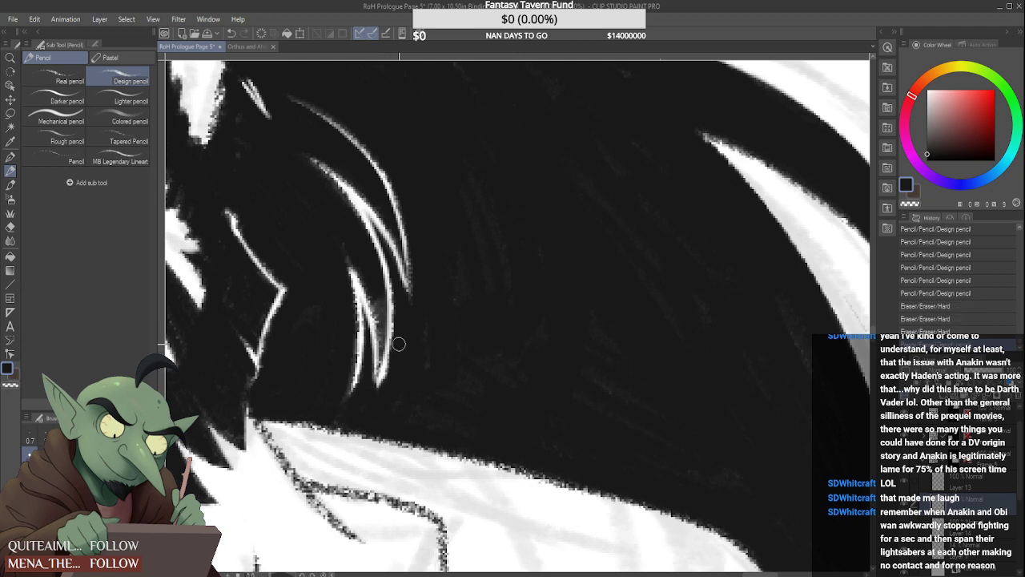
drag(405, 333, 381, 397)
scroll(368, 385, down, 7)
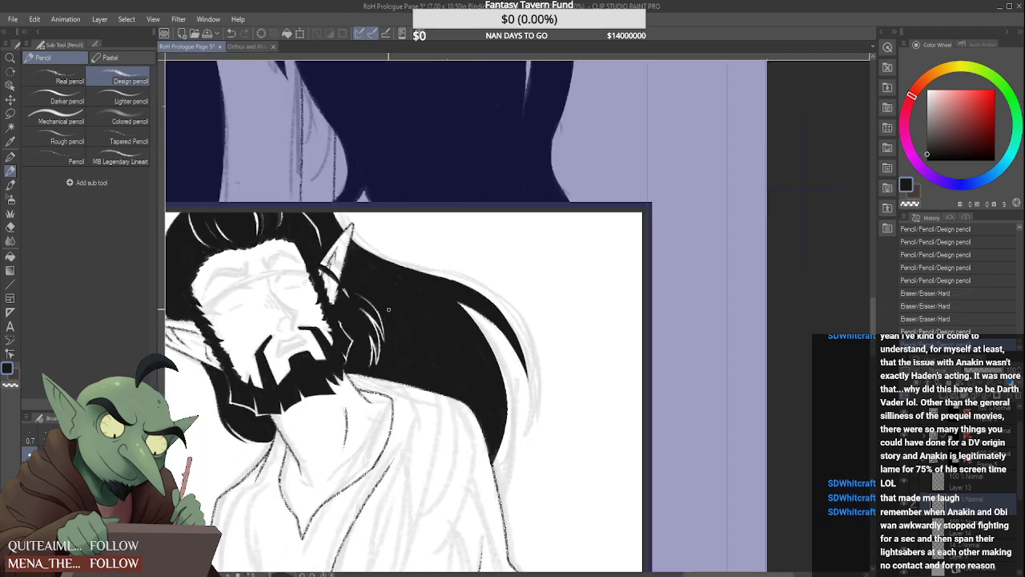
Touch up the lower tip of the curved lock's outer highlight with black and check the lock at different scales
scroll(383, 330, up, 4)
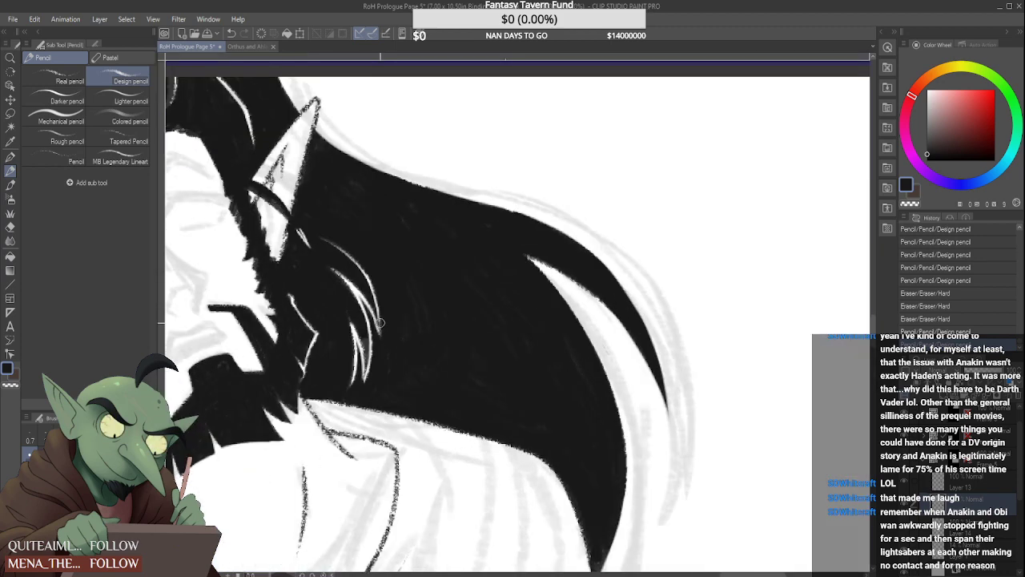
mouse_move(380, 322)
mouse_down()
mouse_move(382, 338)
mouse_move(381, 323)
mouse_up()
scroll(374, 334, down, 2)
scroll(376, 334, down, 3)
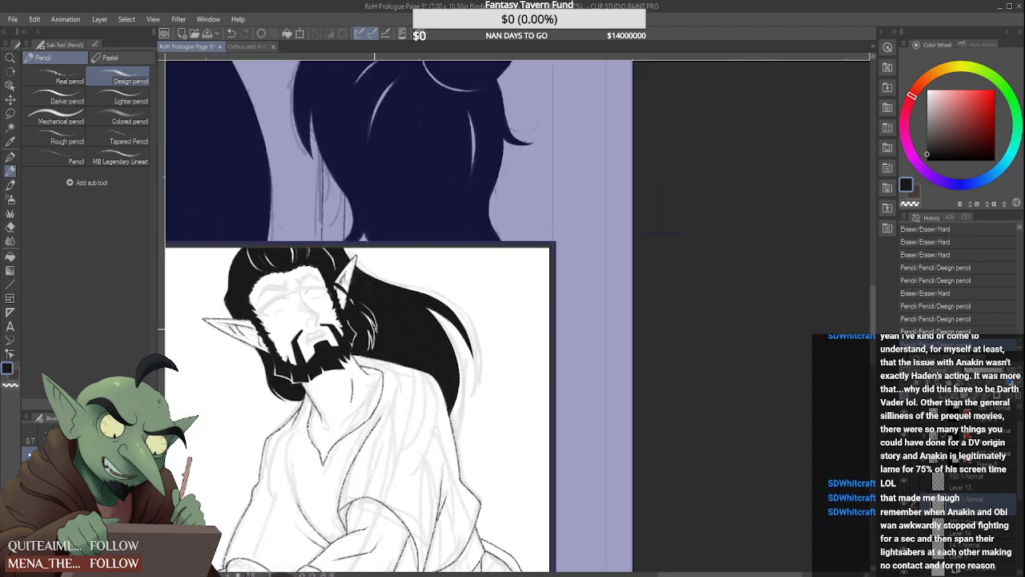
scroll(375, 334, up, 4)
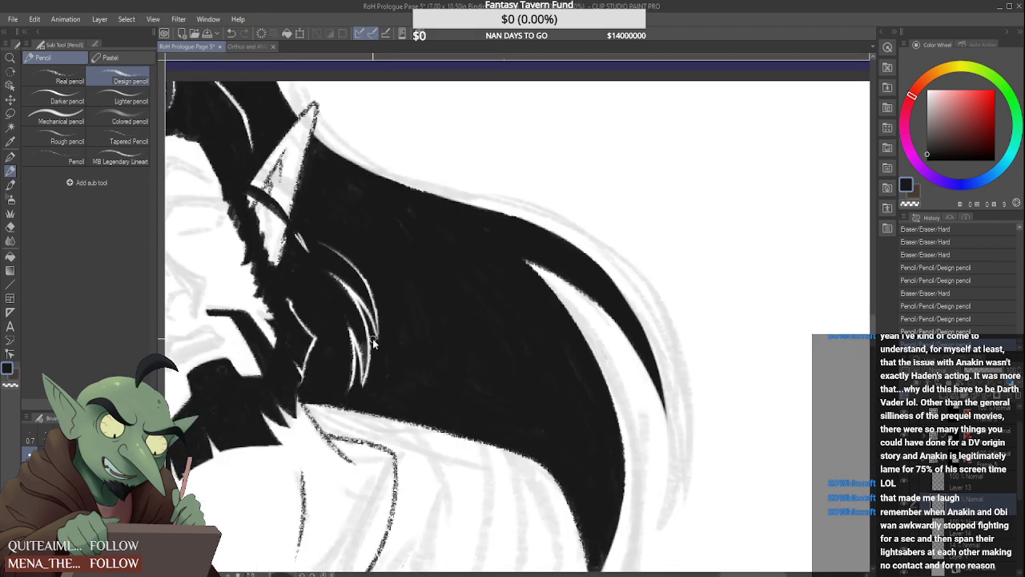
scroll(373, 343, down, 3)
scroll(412, 325, up, 3)
scroll(441, 318, down, 3)
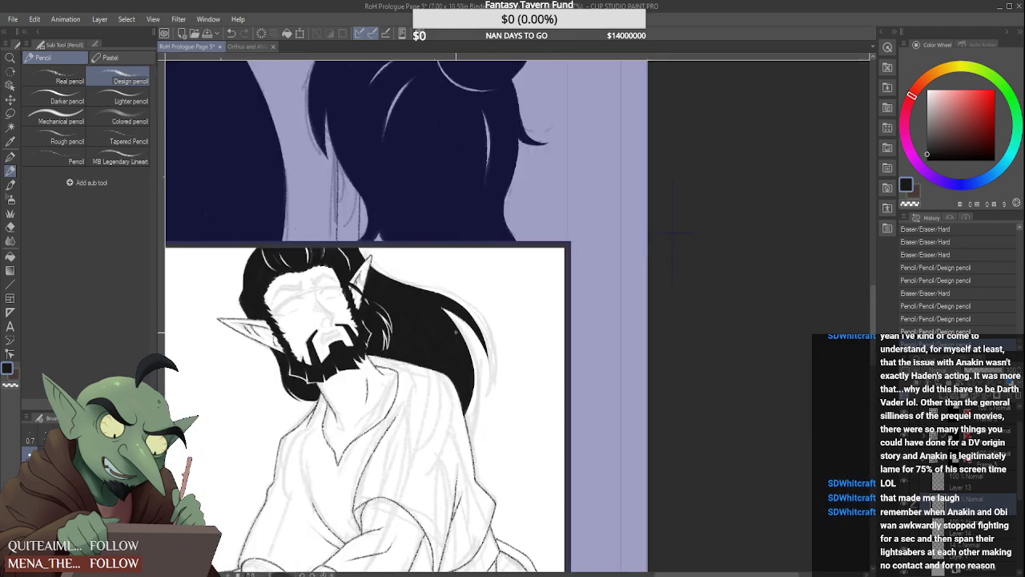
Smooth and solidify the black edge along the inner side of the large white gap in the flowing back hair
scroll(455, 331, up, 1)
drag(434, 302, 450, 322)
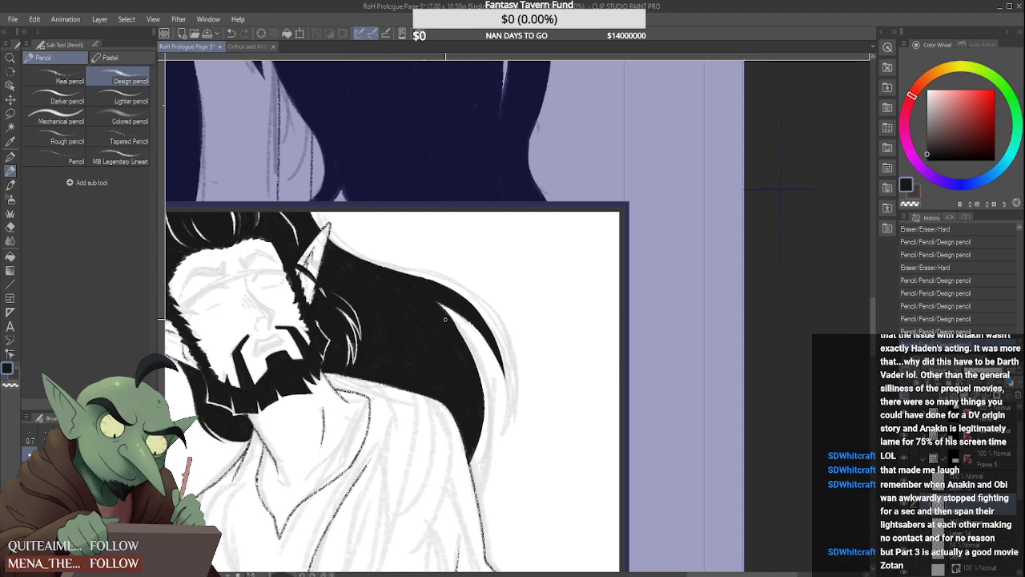
scroll(453, 322, up, 1)
drag(450, 320, 472, 365)
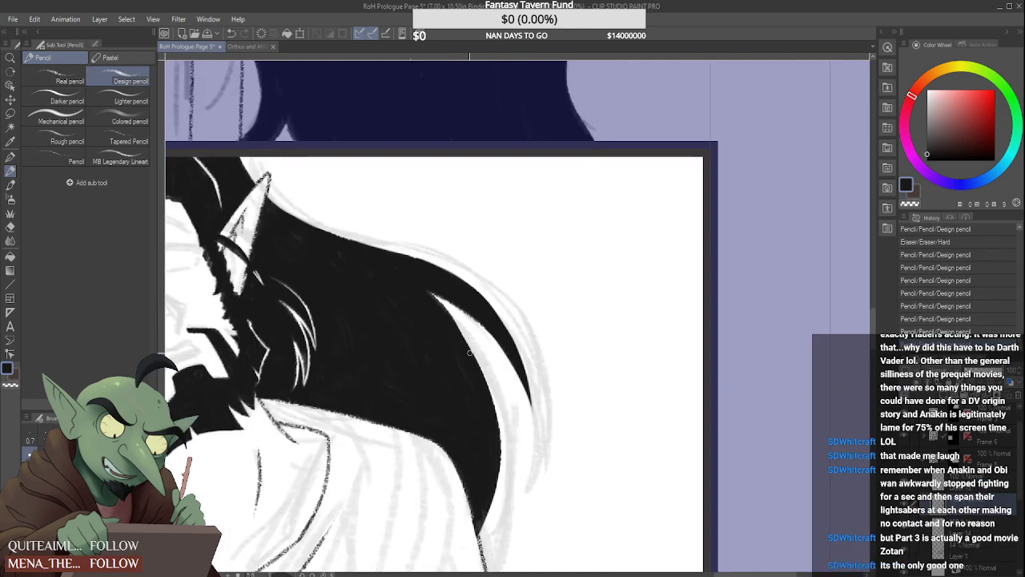
drag(460, 328, 479, 367)
scroll(458, 337, down, 4)
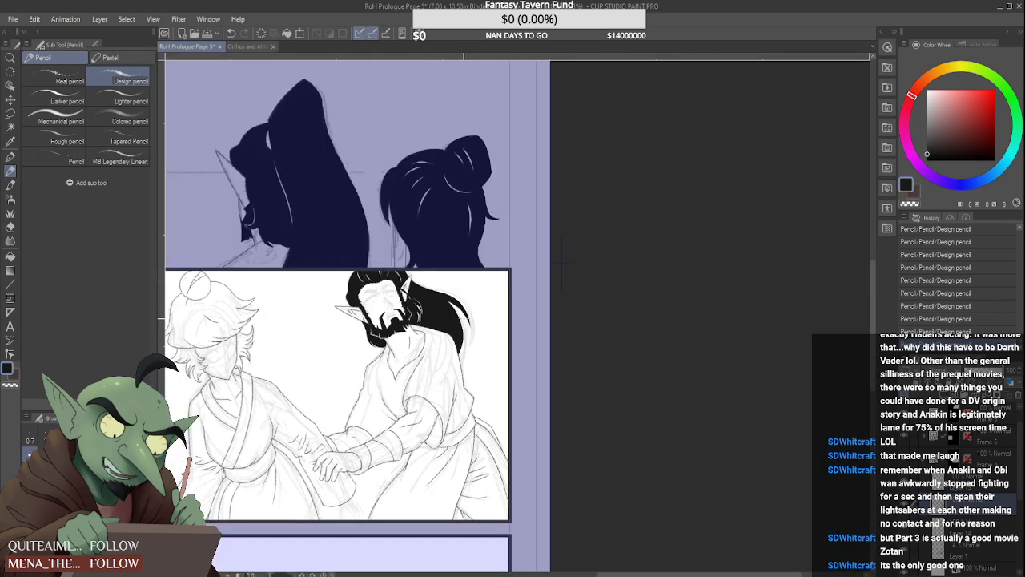
scroll(449, 320, up, 4)
mouse_move(405, 261)
mouse_down()
mouse_move(455, 327)
mouse_move(404, 260)
mouse_move(437, 271)
mouse_move(405, 262)
mouse_move(434, 269)
mouse_move(408, 262)
mouse_move(434, 272)
mouse_move(425, 278)
mouse_move(439, 309)
mouse_up()
scroll(430, 307, down, 2)
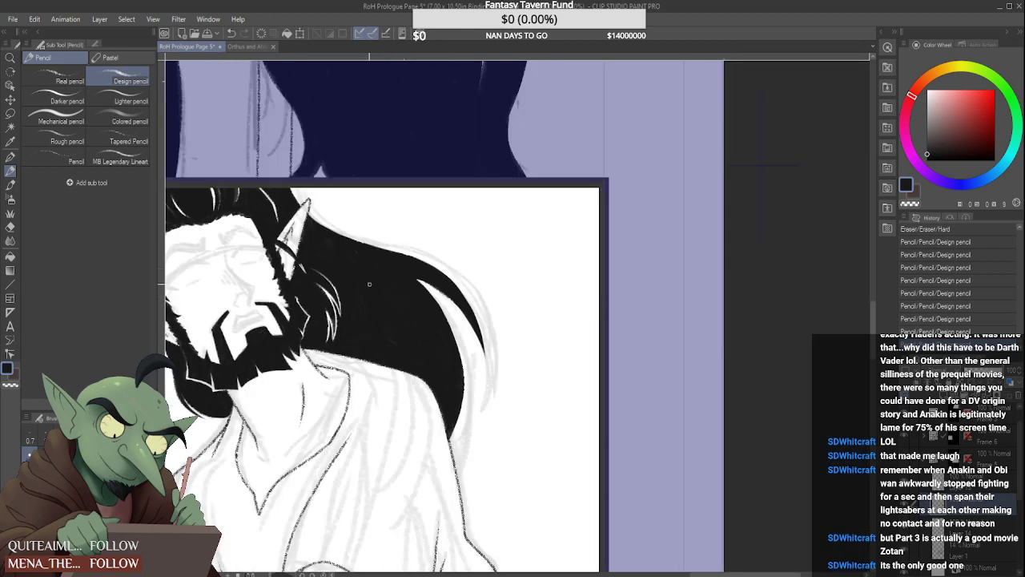
scroll(450, 303, up, 2)
drag(614, 392, 511, 345)
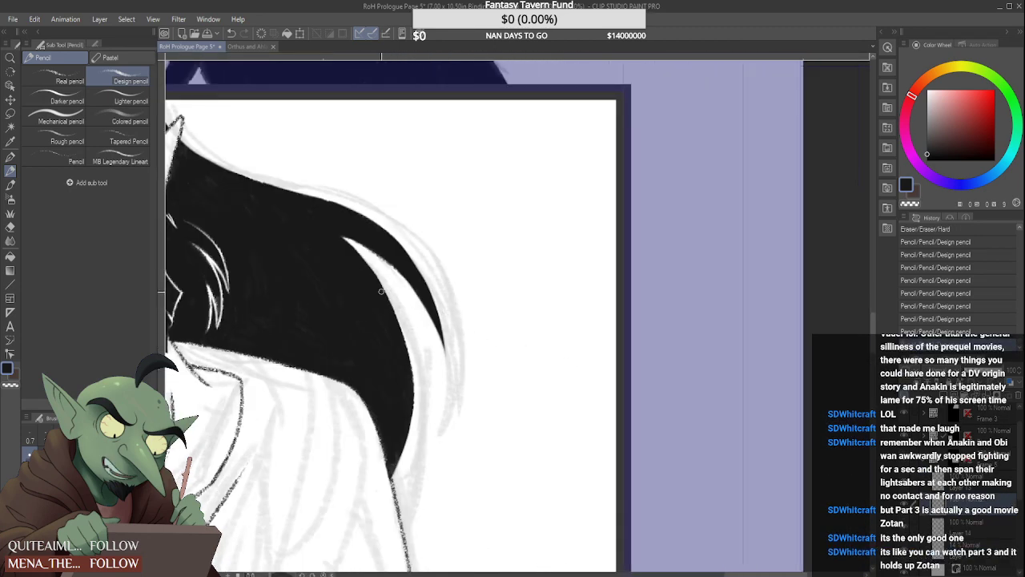
drag(358, 259, 385, 307)
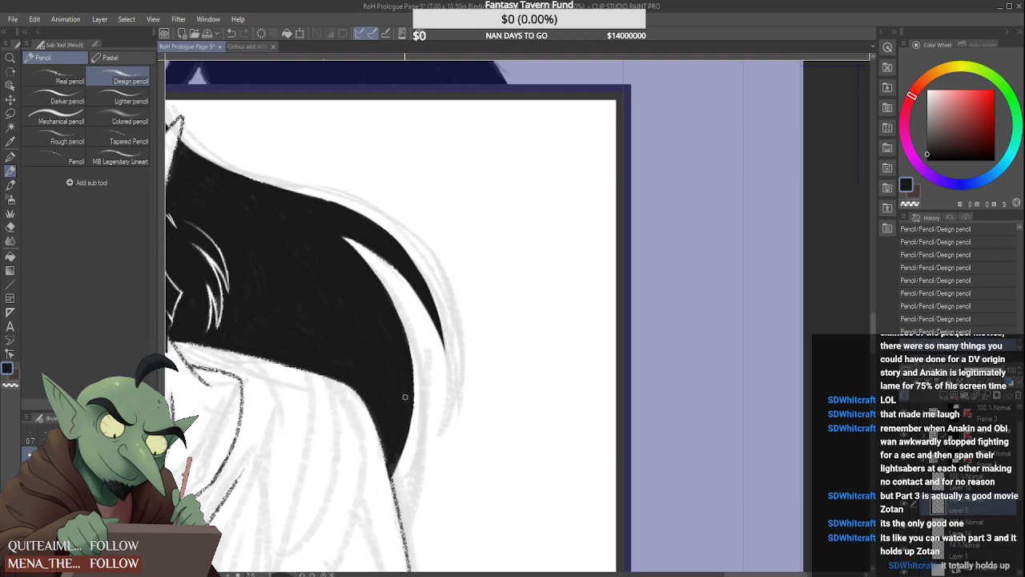
Examine the elf's hair and beard up close and against the whole panel and page
scroll(412, 265, down, 3)
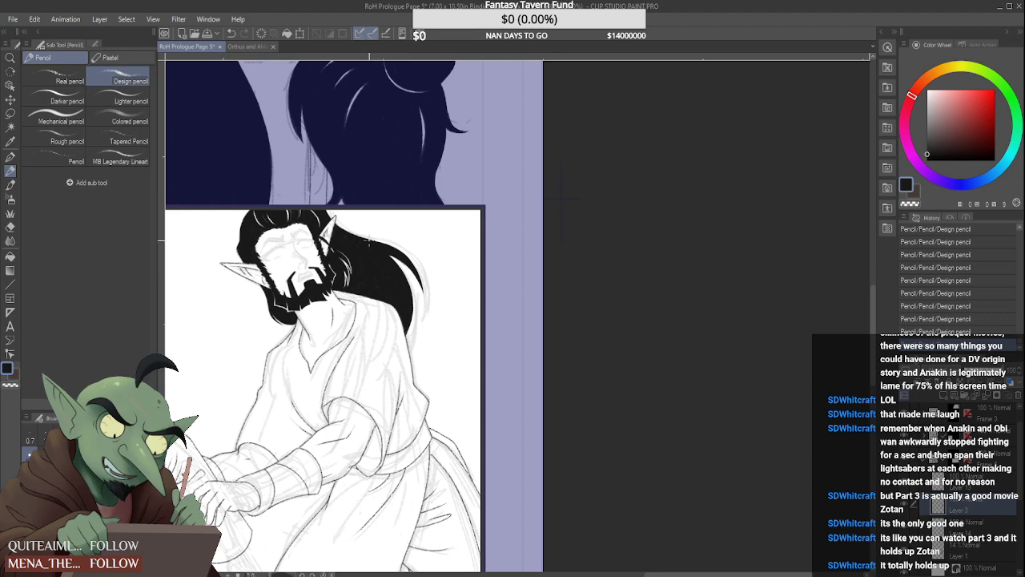
scroll(369, 240, up, 3)
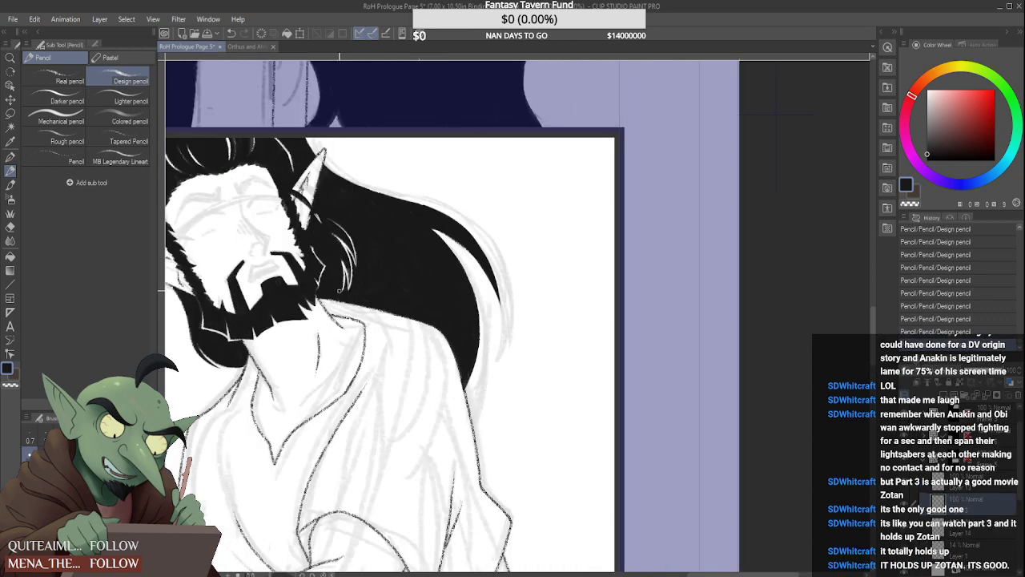
scroll(339, 286, down, 3)
scroll(264, 353, up, 4)
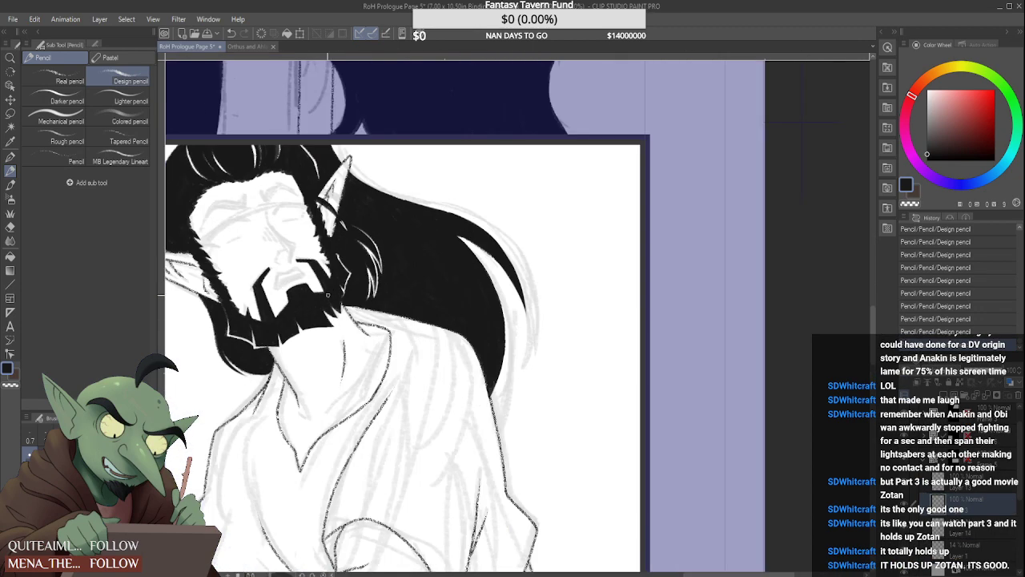
scroll(262, 353, up, 2)
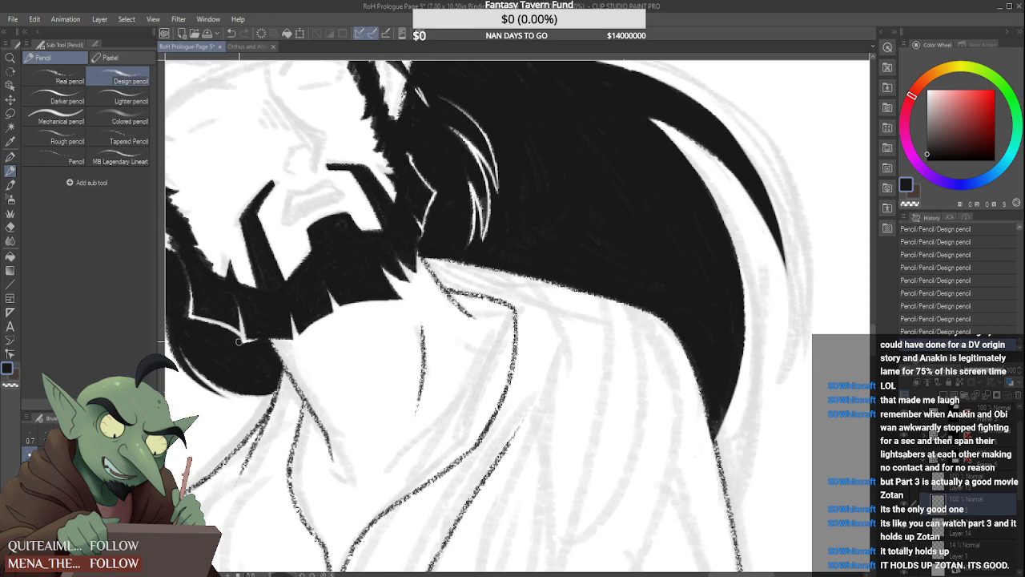
scroll(240, 347, down, 3)
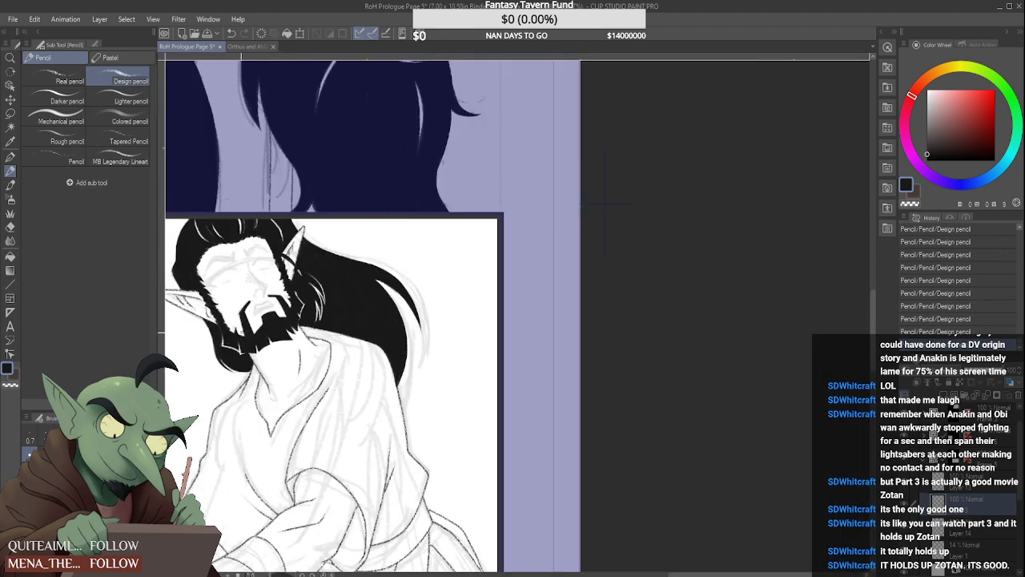
scroll(258, 313, down, 3)
scroll(253, 327, up, 6)
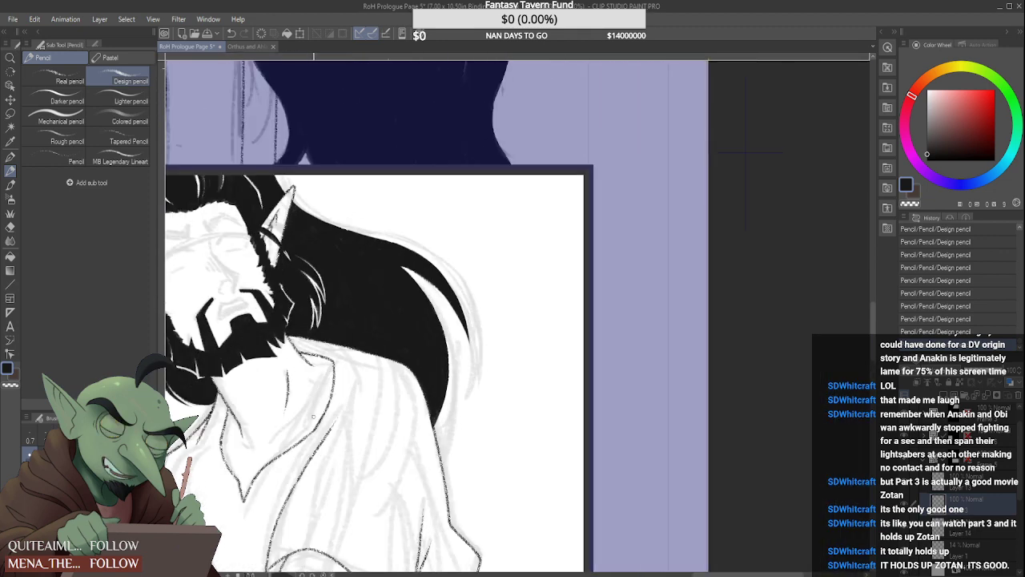
scroll(301, 488, down, 6)
scroll(385, 480, down, 6)
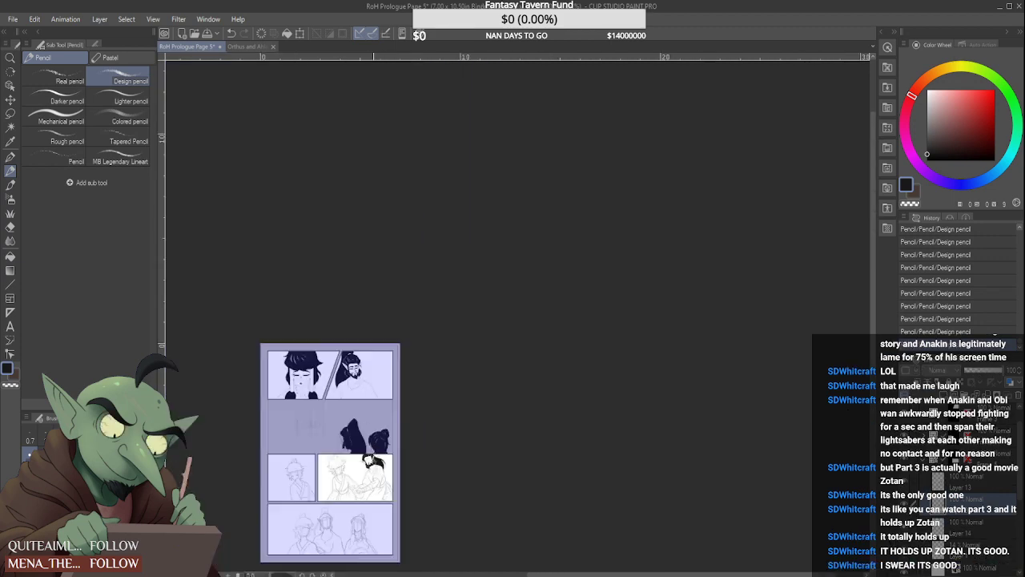
scroll(378, 474, up, 5)
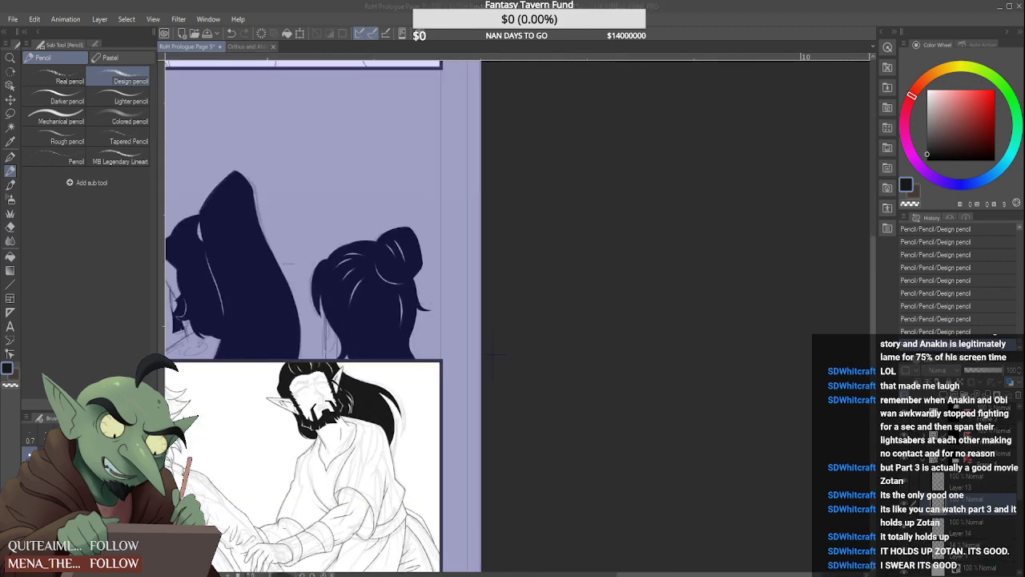
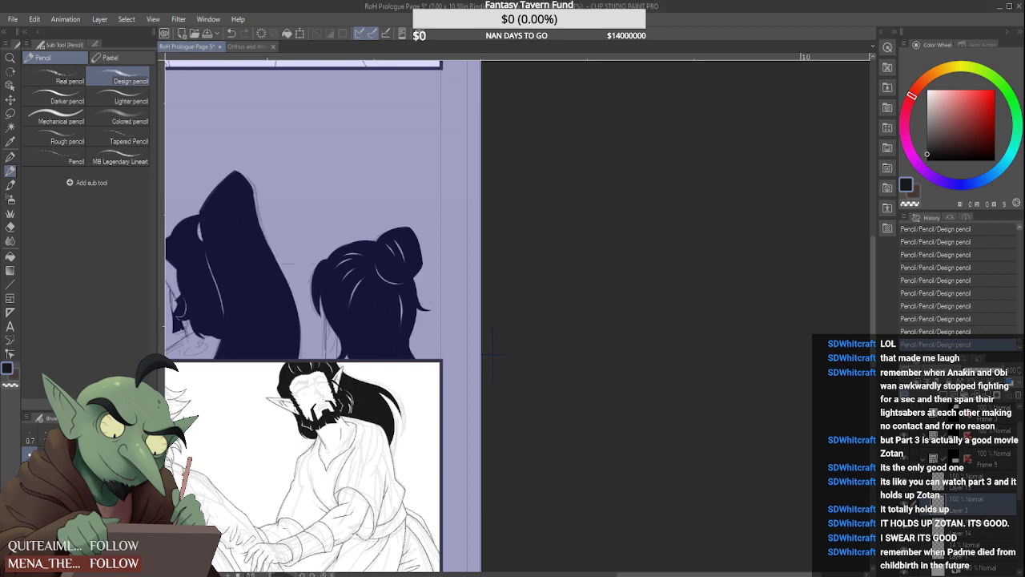
On Layer 13, erase small marks along the white skin edge beside the elf's goatee
scroll(330, 391, up, 3)
scroll(251, 504, up, 4)
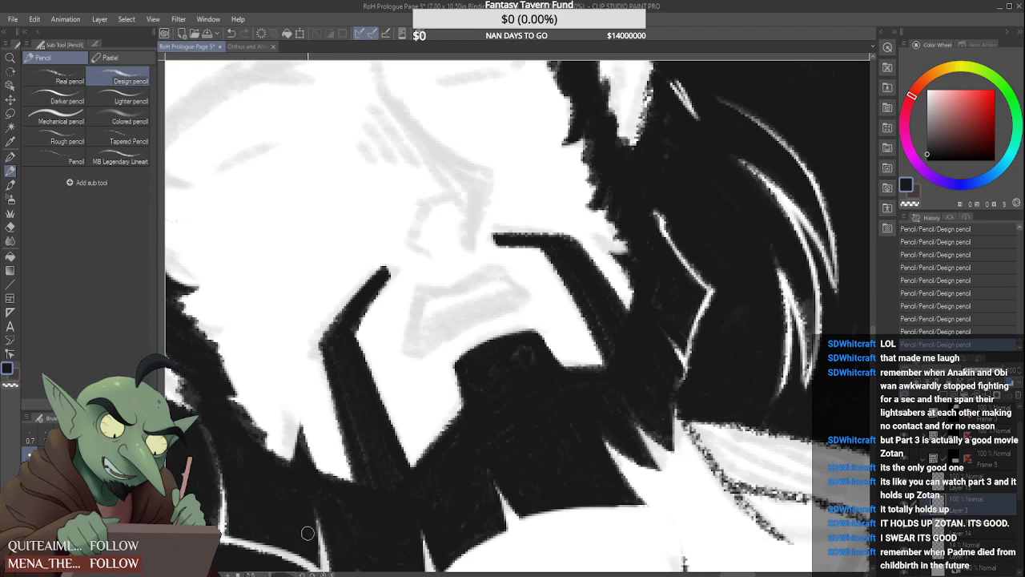
scroll(362, 529, down, 2)
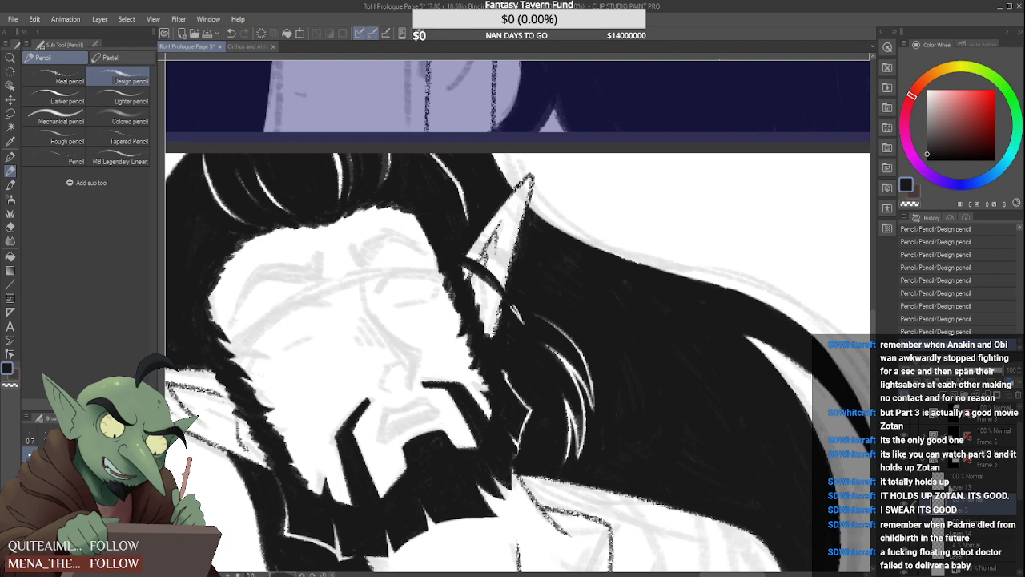
click(975, 487)
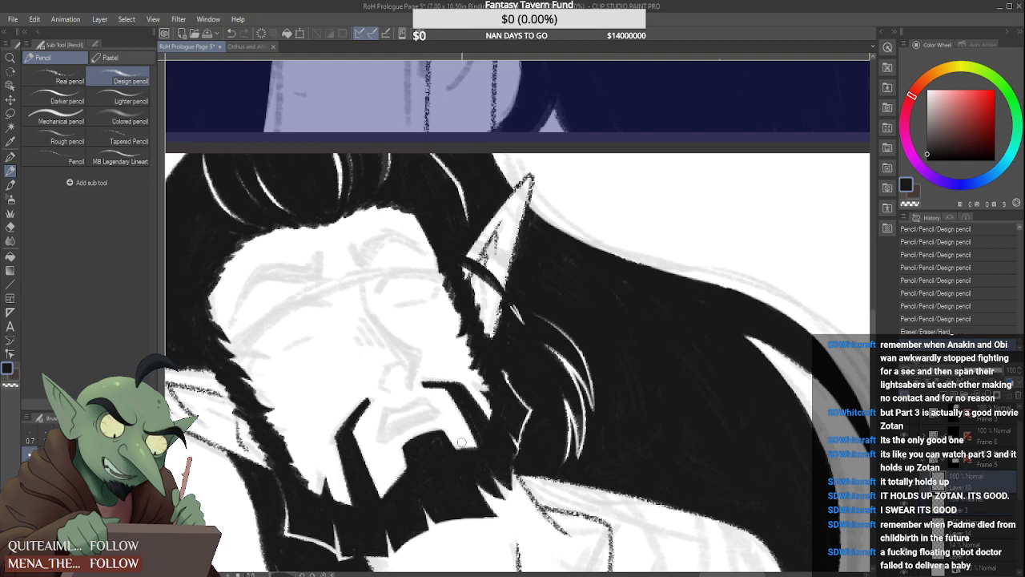
drag(457, 452, 467, 456)
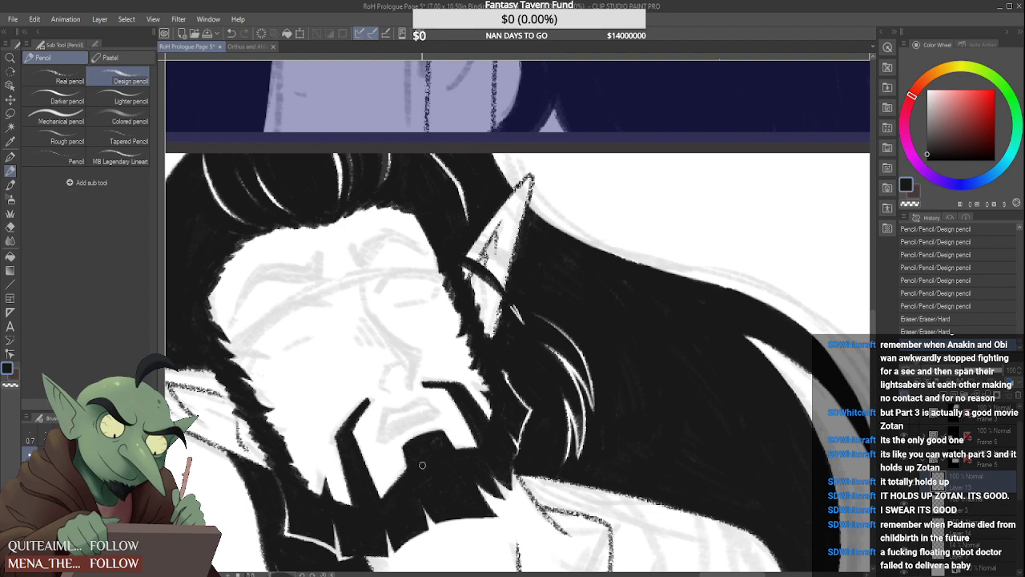
Check the elf's line art against the whole panel with the rough sketch hidden, and show the sketch again
scroll(420, 367, down, 4)
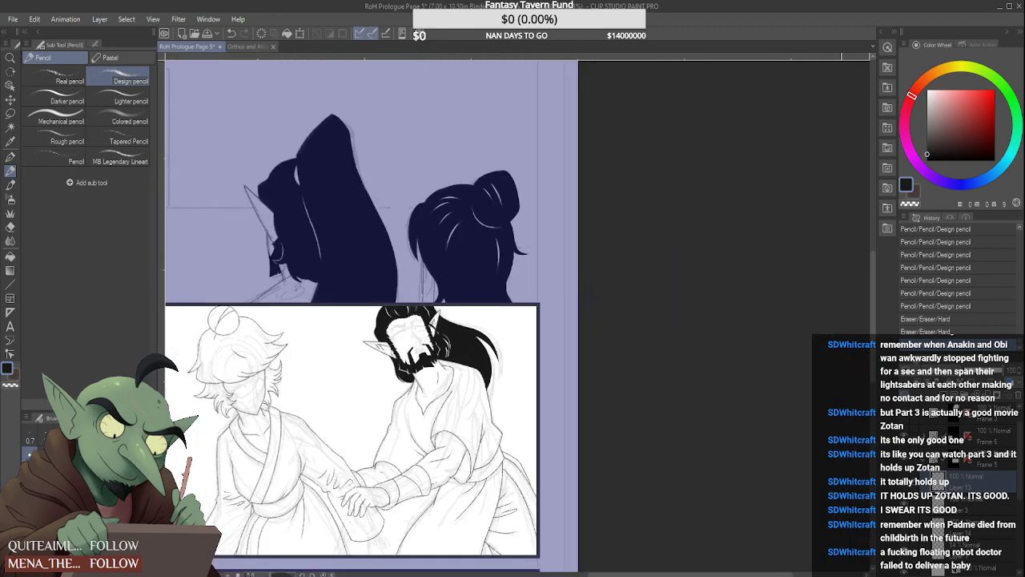
scroll(495, 308, down, 2)
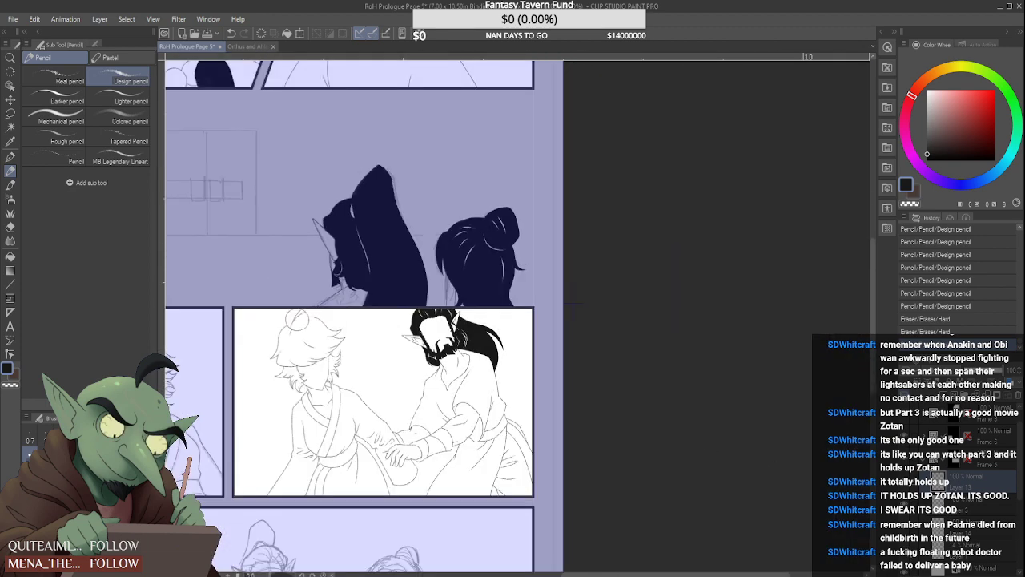
scroll(517, 316, down, 2)
scroll(478, 326, up, 8)
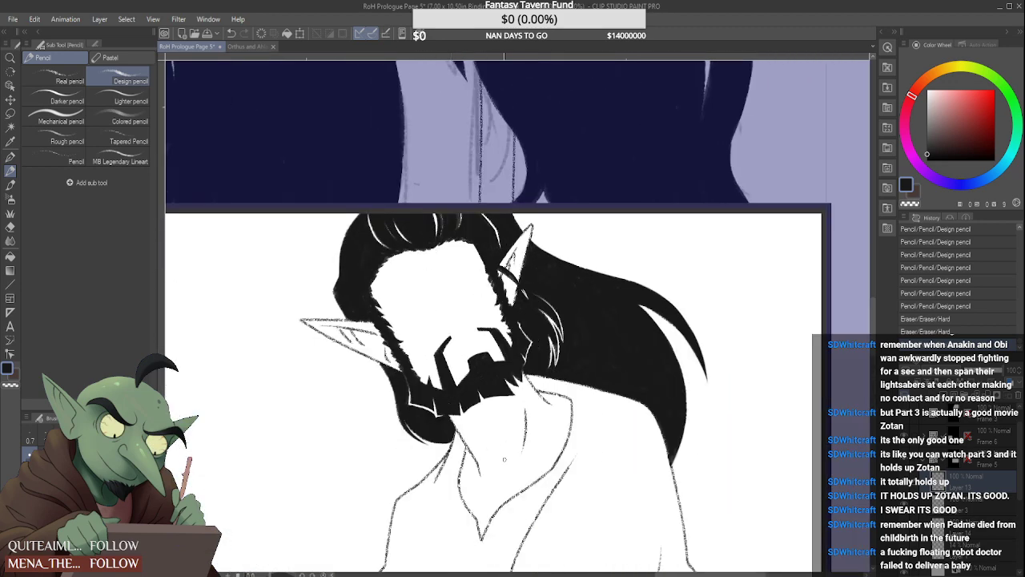
click(905, 554)
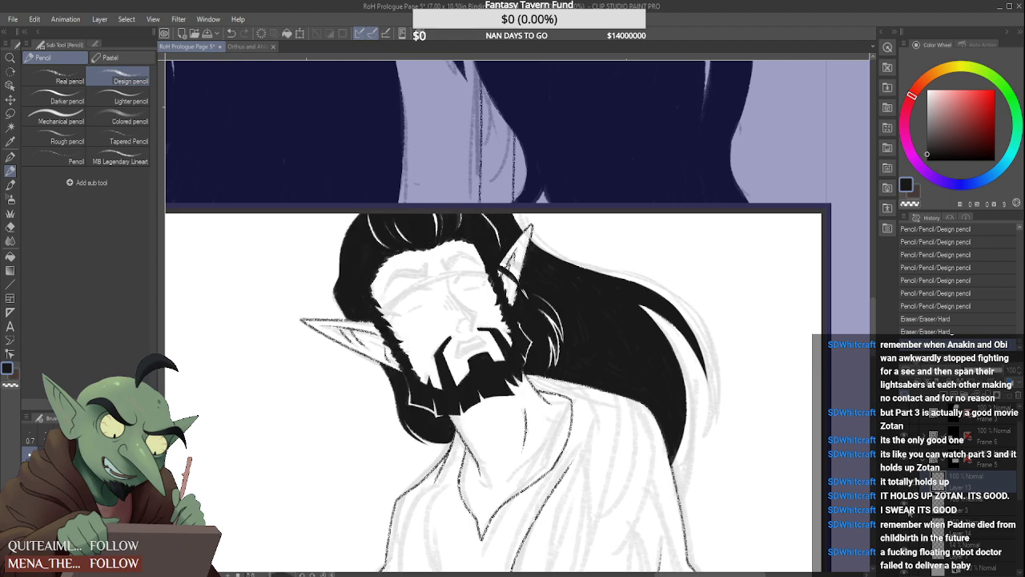
On Layer 3, block in the elf's thick arched eyebrow nearest the upright ear, following the rough sketch
click(905, 503)
click(905, 504)
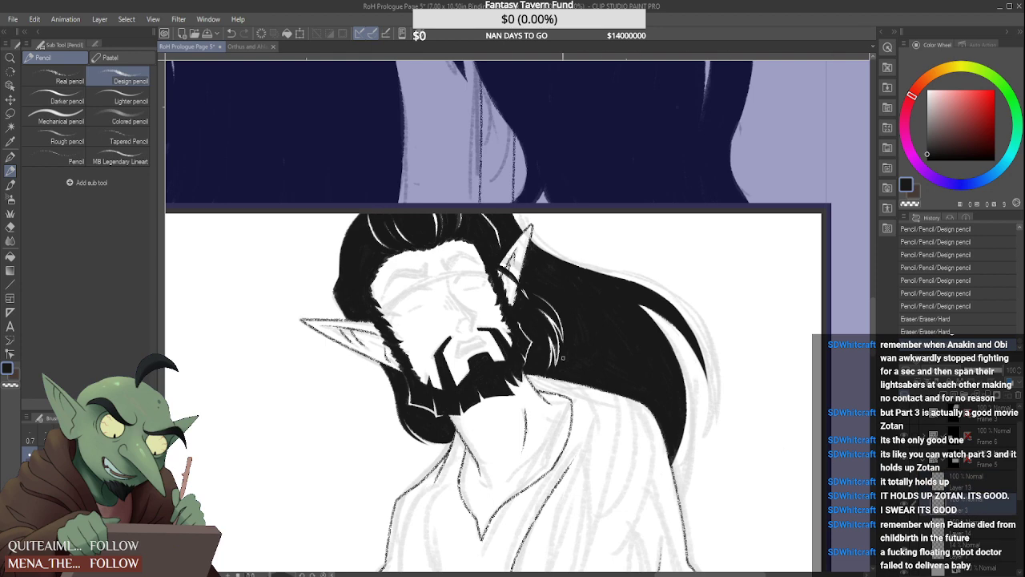
scroll(463, 273, up, 5)
mouse_move(408, 215)
mouse_down()
mouse_move(422, 246)
mouse_move(468, 194)
mouse_up()
mouse_move(425, 233)
mouse_down()
mouse_move(472, 198)
mouse_move(430, 239)
mouse_move(465, 202)
mouse_move(437, 255)
mouse_move(482, 204)
mouse_move(427, 220)
mouse_move(437, 232)
mouse_move(422, 224)
mouse_move(434, 237)
mouse_move(466, 208)
mouse_move(443, 249)
mouse_up()
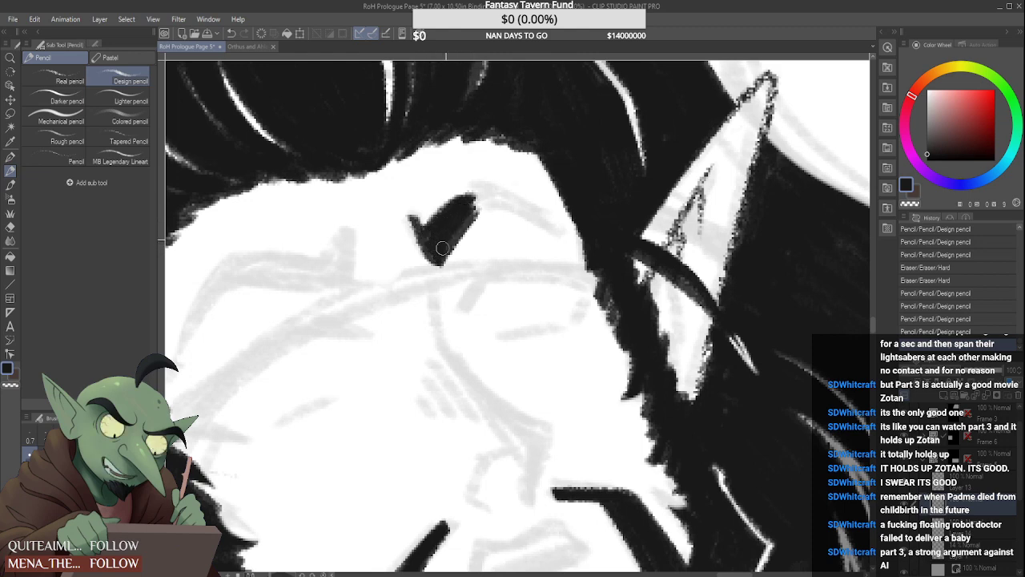
mouse_move(417, 210)
mouse_down()
mouse_move(481, 189)
mouse_move(563, 236)
mouse_up()
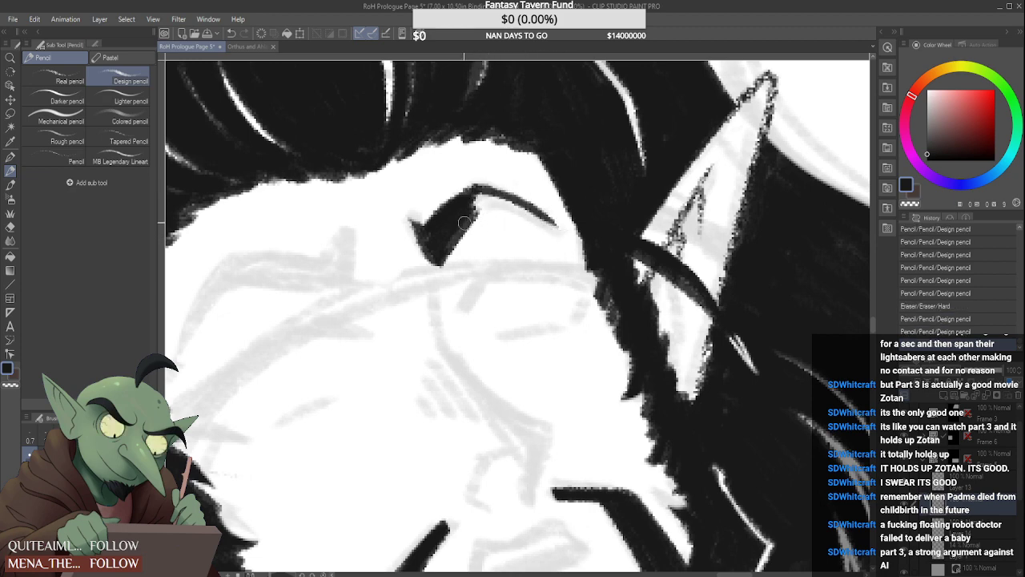
drag(462, 227, 513, 206)
drag(476, 207, 511, 202)
mouse_move(474, 240)
mouse_down()
mouse_move(517, 218)
mouse_move(519, 203)
mouse_move(564, 231)
mouse_up()
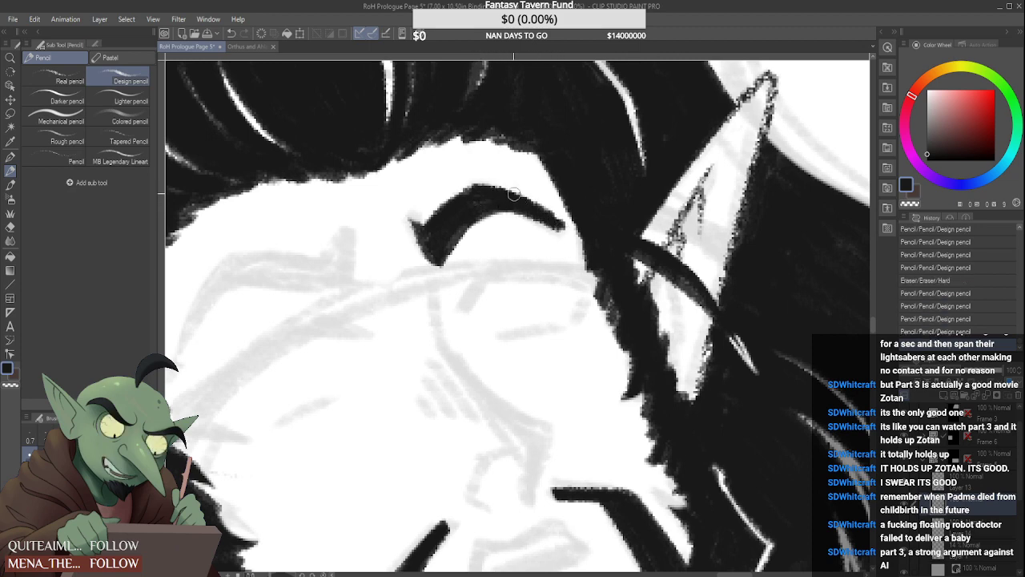
Taper the arched eyebrow's tail to a point at the hairline, solidify its fill and smooth its edges
mouse_move(532, 198)
mouse_down()
mouse_move(572, 222)
mouse_move(529, 209)
mouse_move(512, 221)
mouse_move(574, 234)
mouse_up()
mouse_move(502, 206)
mouse_down()
mouse_move(571, 227)
mouse_move(509, 196)
mouse_move(550, 226)
mouse_move(517, 211)
mouse_move(515, 225)
mouse_move(552, 230)
mouse_move(510, 223)
mouse_move(555, 230)
mouse_up()
mouse_move(479, 194)
mouse_down()
mouse_move(506, 190)
mouse_move(564, 225)
mouse_move(507, 189)
mouse_move(570, 232)
mouse_move(523, 182)
mouse_move(587, 234)
mouse_move(524, 221)
mouse_move(572, 238)
mouse_up()
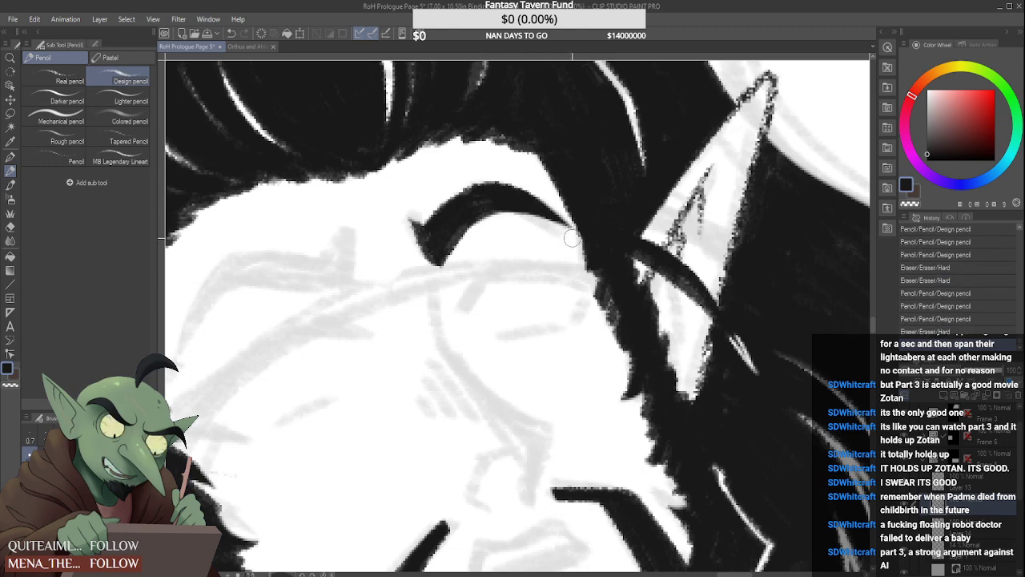
drag(511, 220, 560, 230)
mouse_move(434, 240)
mouse_down()
mouse_move(482, 203)
mouse_move(457, 232)
mouse_move(497, 203)
mouse_up()
mouse_move(432, 234)
mouse_down()
mouse_move(469, 207)
mouse_move(430, 225)
mouse_move(452, 215)
mouse_move(428, 244)
mouse_up()
drag(444, 279, 504, 222)
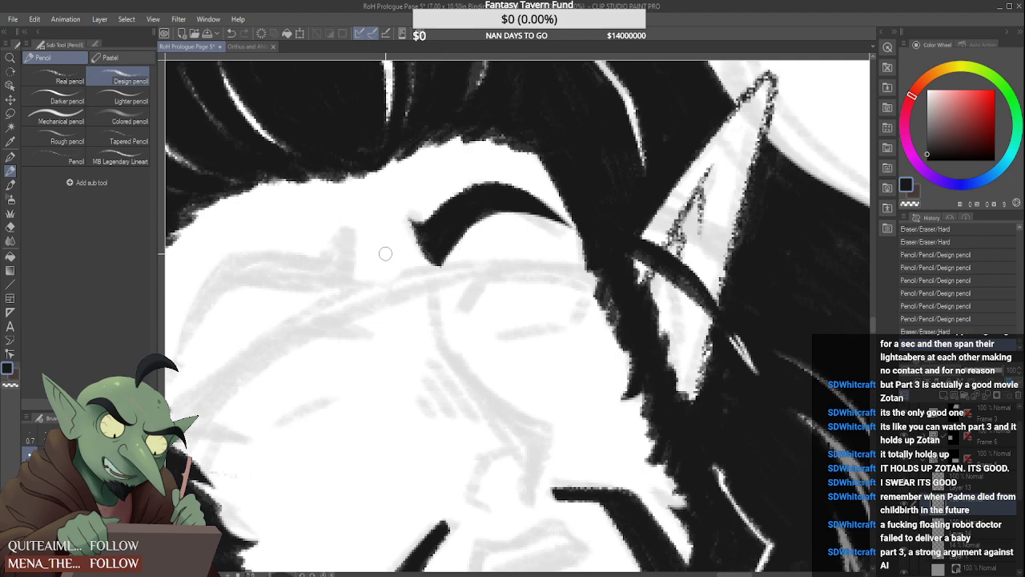
Draw the elf's nose bridge as one curved line, thin at the brow and thicker towards the nose tip
scroll(386, 253, down, 3)
scroll(419, 291, up, 3)
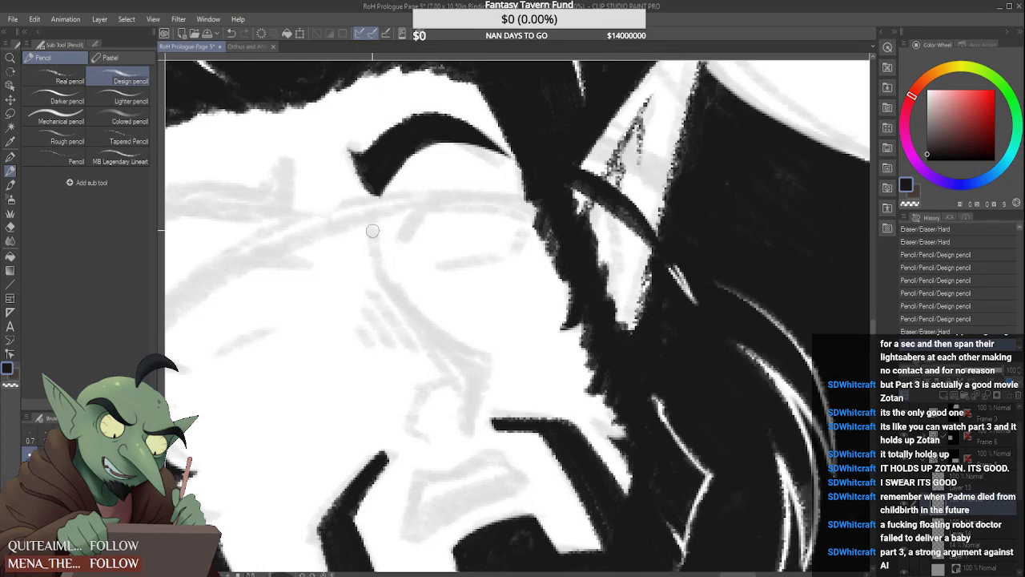
drag(369, 224, 385, 285)
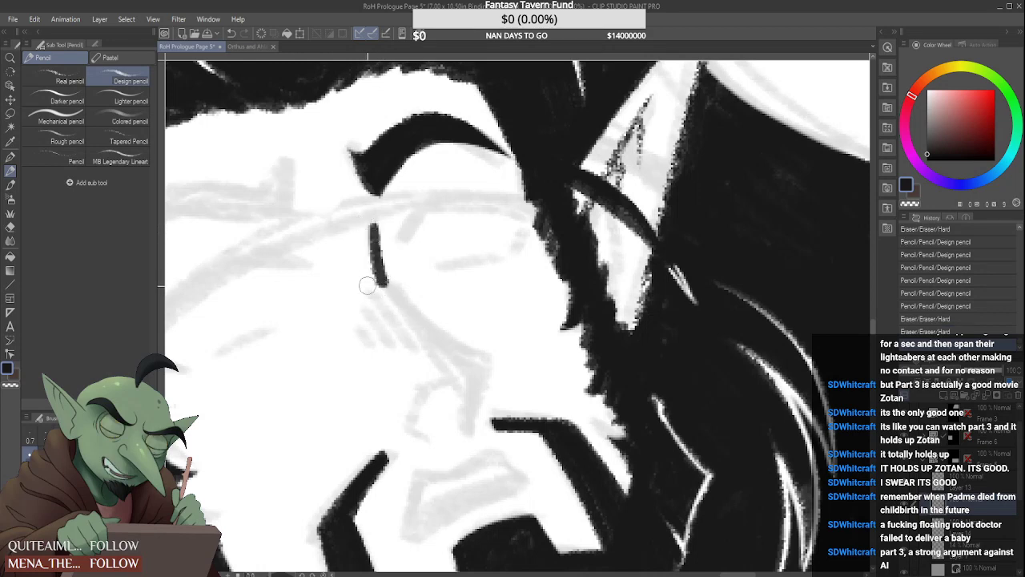
drag(365, 224, 379, 289)
mouse_move(383, 232)
mouse_down()
mouse_move(398, 280)
mouse_move(475, 356)
mouse_up()
mouse_move(394, 257)
mouse_down()
mouse_move(409, 292)
mouse_move(497, 355)
mouse_up()
drag(388, 281, 494, 370)
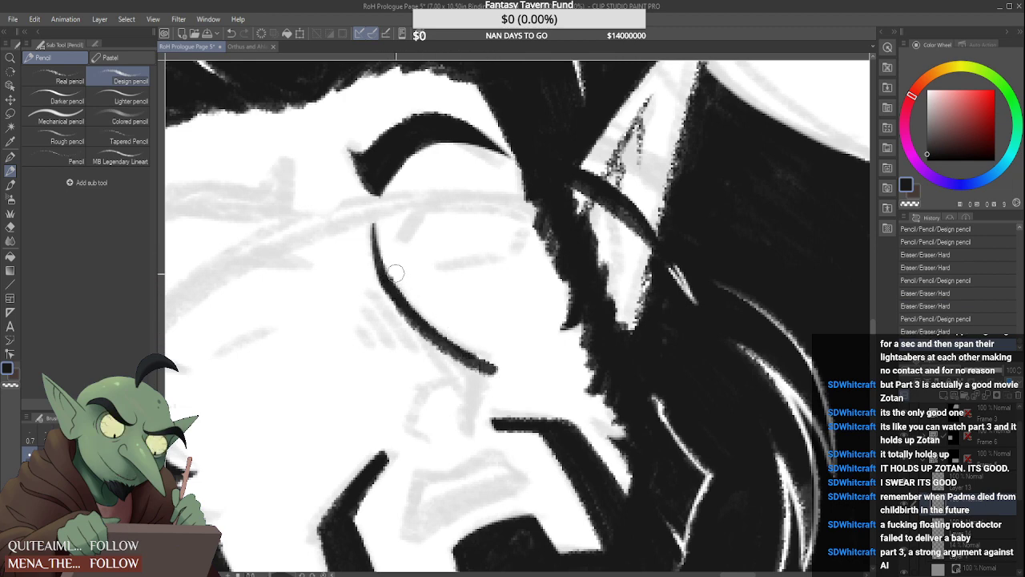
drag(396, 274, 502, 364)
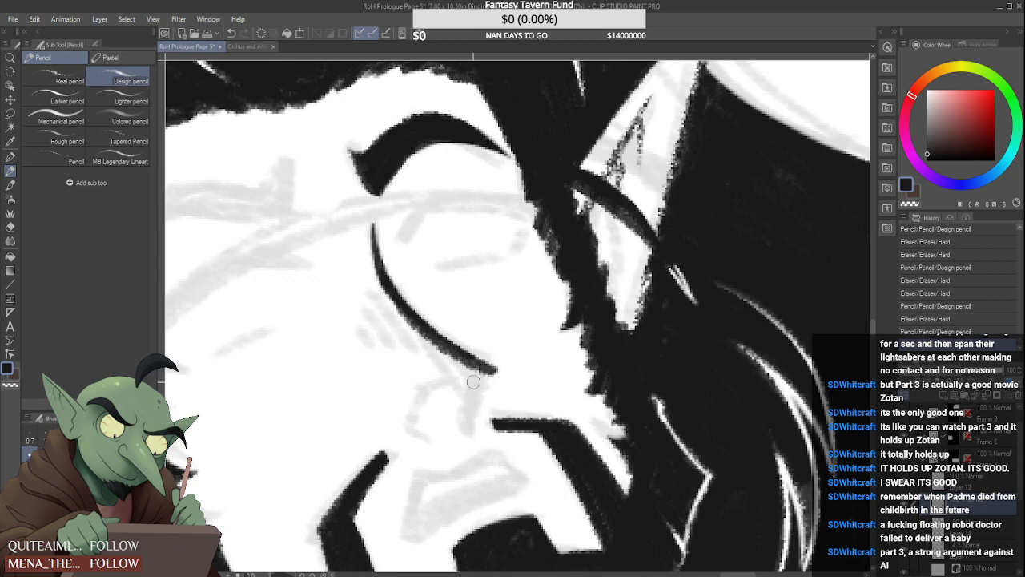
Draw the angular nose tip and its underside as a thick hooked stroke ending in a point above the moustache
drag(483, 366, 468, 432)
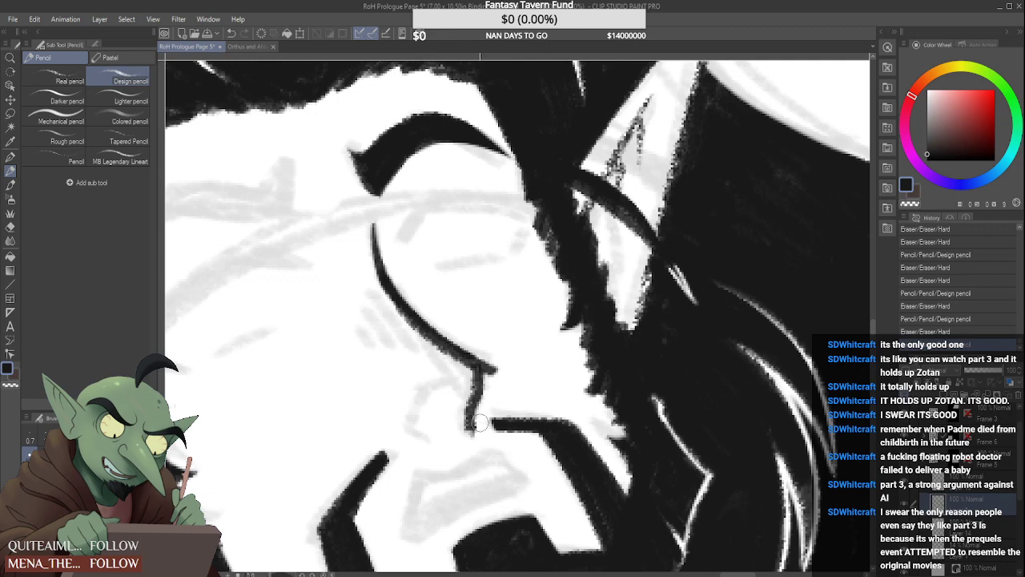
mouse_move(496, 379)
mouse_down()
mouse_move(485, 340)
mouse_move(454, 351)
mouse_move(483, 363)
mouse_move(482, 401)
mouse_up()
mouse_move(487, 357)
mouse_down()
mouse_move(481, 404)
mouse_move(462, 432)
mouse_up()
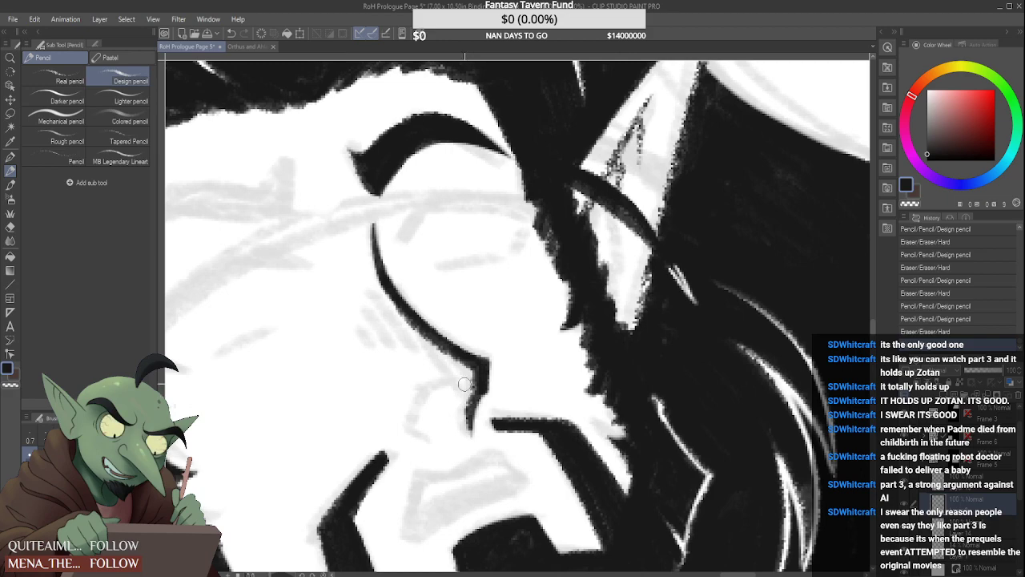
scroll(476, 345, down, 5)
scroll(421, 283, up, 5)
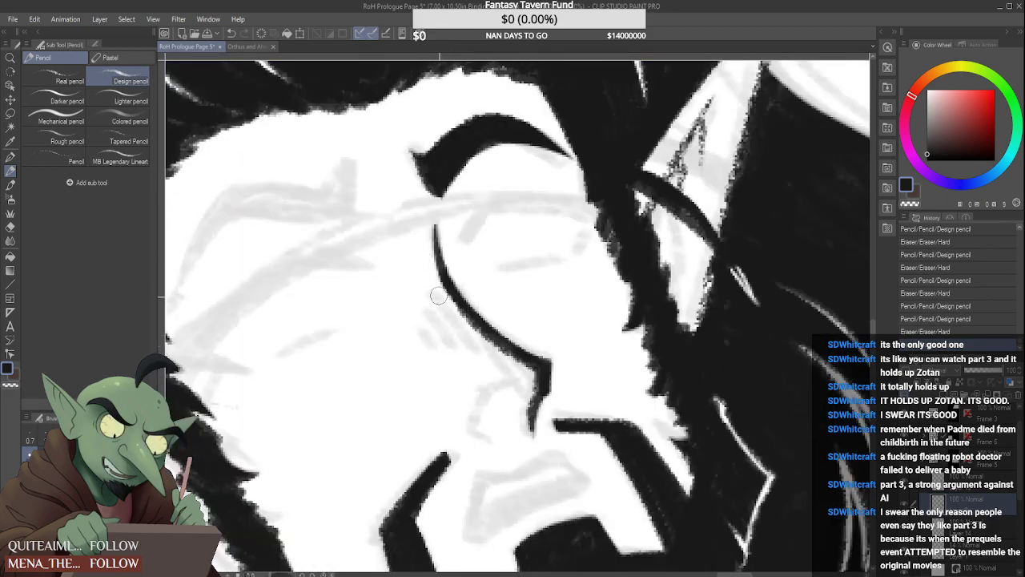
Clean up the outer edge of the nose bridge line and the area beside the nose tip with the eraser
drag(439, 295, 466, 340)
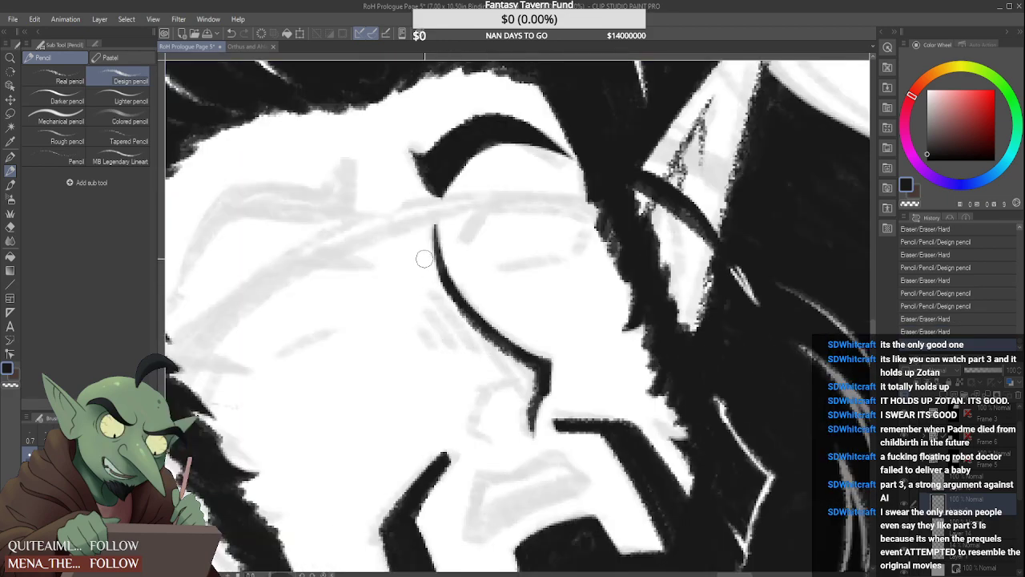
drag(424, 258, 479, 349)
mouse_move(449, 308)
mouse_down()
mouse_move(512, 372)
mouse_move(441, 301)
mouse_move(525, 373)
mouse_move(422, 311)
mouse_up()
mouse_move(521, 383)
mouse_down()
mouse_move(534, 382)
mouse_move(509, 395)
mouse_up()
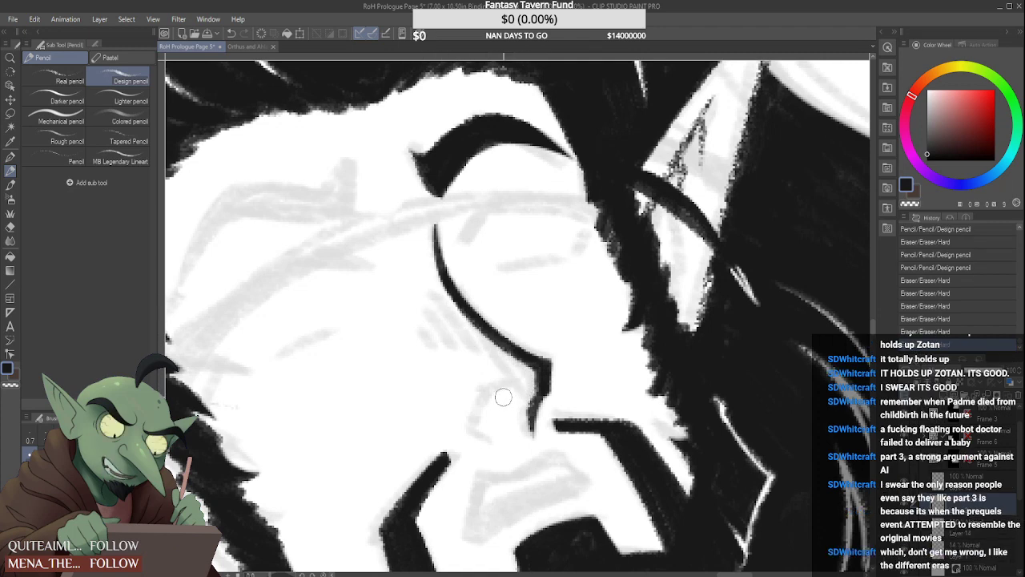
scroll(495, 364, down, 5)
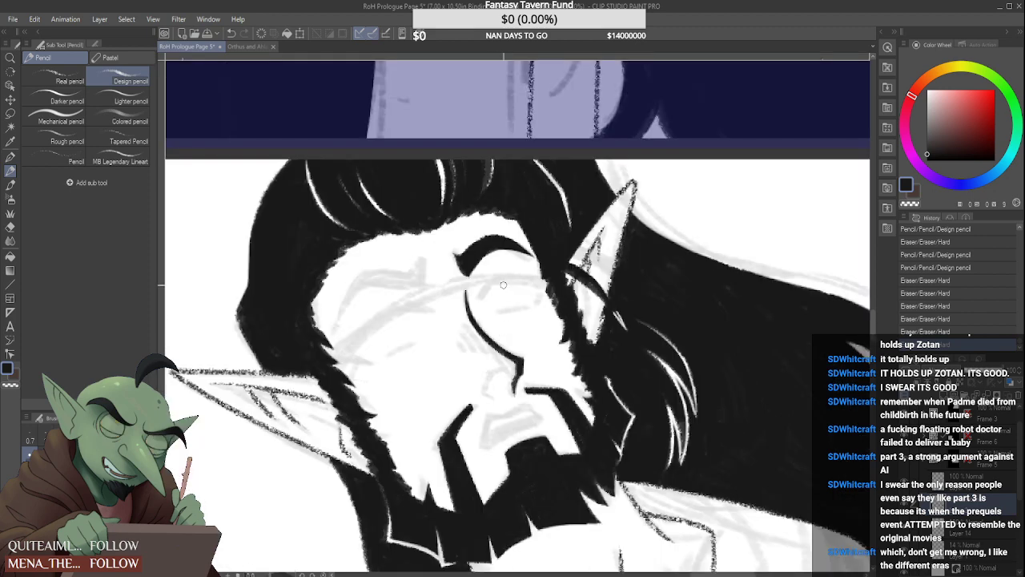
Block in the elf's other eyebrow with a tapered outer tail and a straight upper edge along the sketch
scroll(502, 321, up, 5)
mouse_move(194, 363)
mouse_down()
mouse_move(249, 262)
mouse_move(261, 256)
mouse_up()
drag(204, 343, 290, 258)
mouse_move(233, 298)
mouse_down()
mouse_move(258, 251)
mouse_move(253, 264)
mouse_move(336, 249)
mouse_up()
mouse_move(264, 255)
mouse_down()
mouse_move(367, 243)
mouse_move(247, 272)
mouse_up()
drag(261, 263, 212, 322)
drag(191, 365, 210, 306)
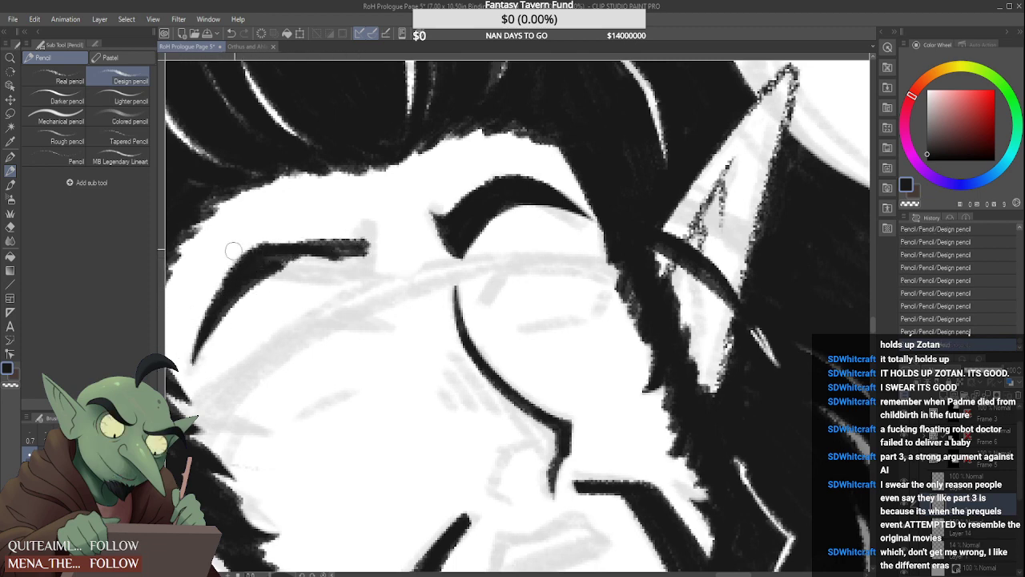
Thicken and fill the second eyebrow, giving its inner end a blunt shape with a raised, pointed upper corner
drag(232, 250, 243, 243)
mouse_move(222, 300)
mouse_down()
mouse_move(262, 275)
mouse_move(218, 312)
mouse_move(312, 259)
mouse_move(242, 286)
mouse_move(357, 271)
mouse_up()
mouse_move(297, 261)
mouse_down()
mouse_move(351, 262)
mouse_move(321, 267)
mouse_up()
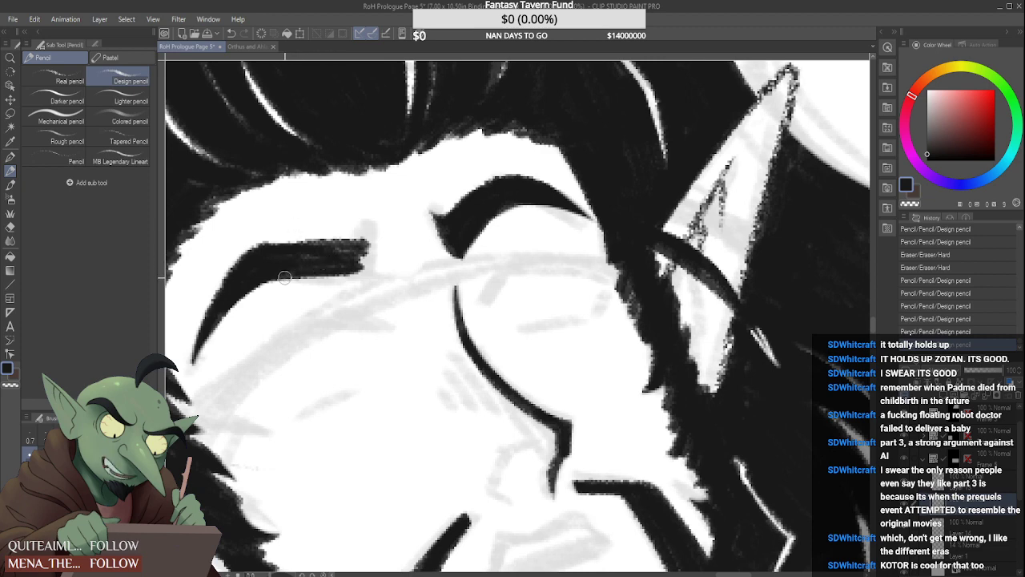
mouse_move(265, 272)
mouse_down()
mouse_move(357, 262)
mouse_move(288, 275)
mouse_move(352, 251)
mouse_move(278, 250)
mouse_move(349, 244)
mouse_move(268, 248)
mouse_move(377, 232)
mouse_move(347, 242)
mouse_move(370, 222)
mouse_move(348, 239)
mouse_move(371, 228)
mouse_move(374, 277)
mouse_up()
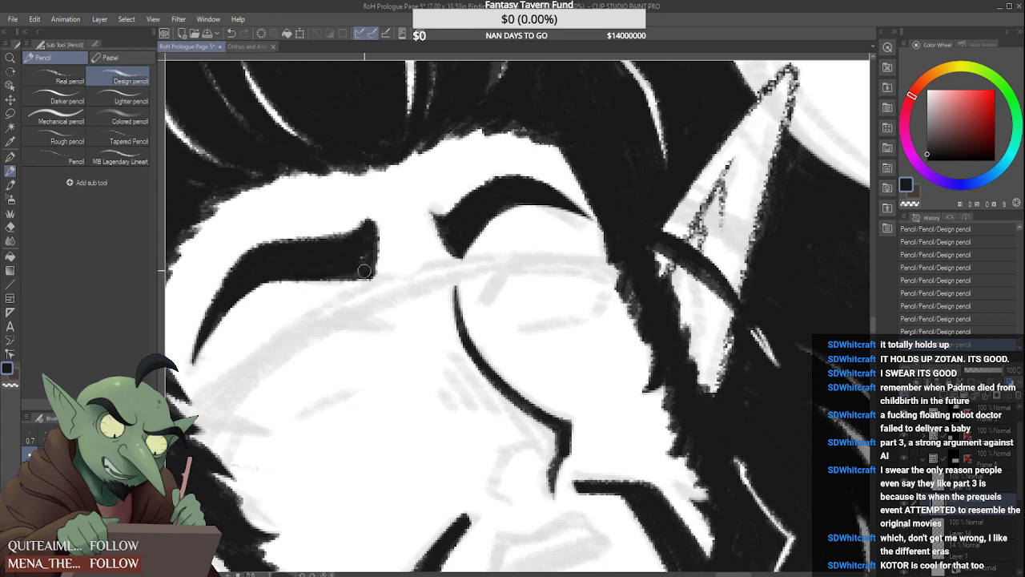
drag(370, 224, 369, 279)
mouse_move(361, 221)
mouse_down()
mouse_move(385, 252)
mouse_move(337, 271)
mouse_up()
key(e)
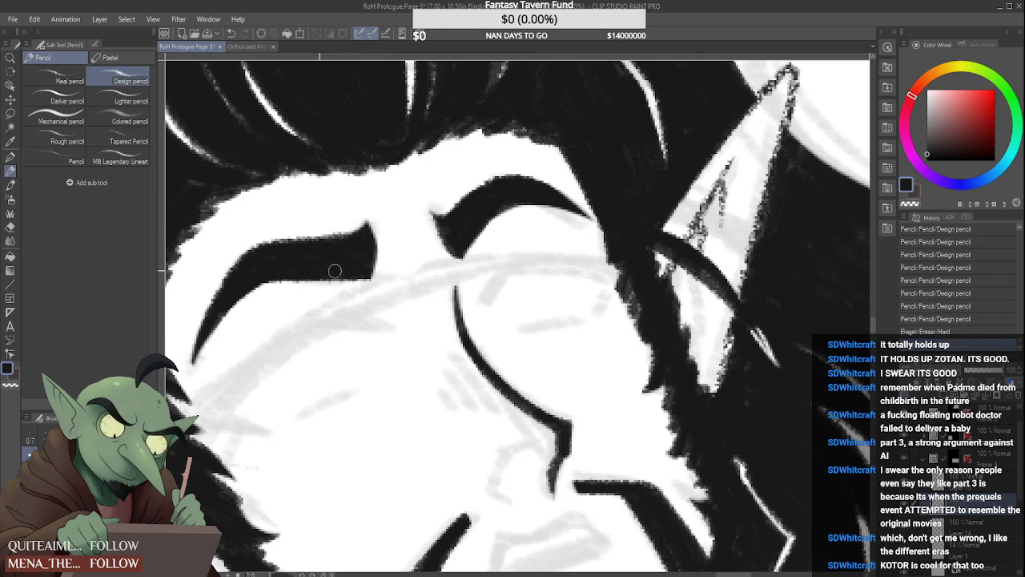
Trim the second eyebrow's inner end with the eraser and check both brows at panel scale
scroll(267, 307, down, 4)
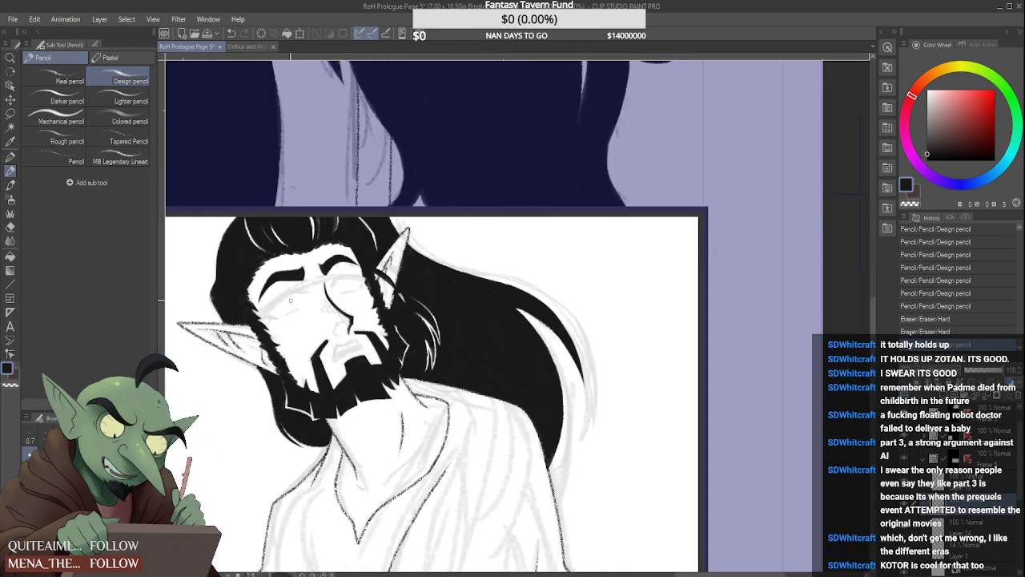
scroll(303, 257, up, 5)
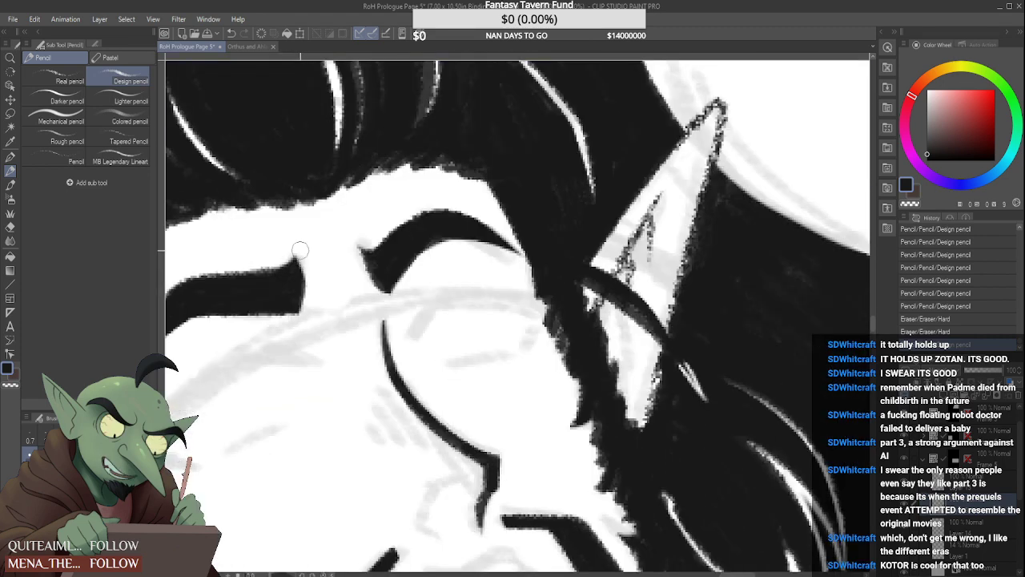
drag(301, 248, 325, 303)
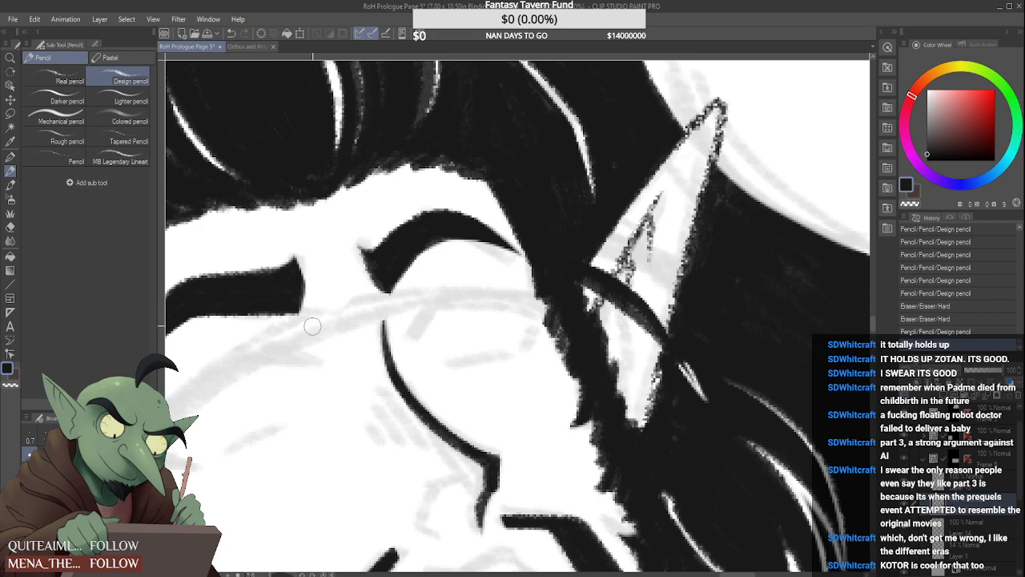
drag(303, 254, 317, 296)
scroll(306, 280, down, 3)
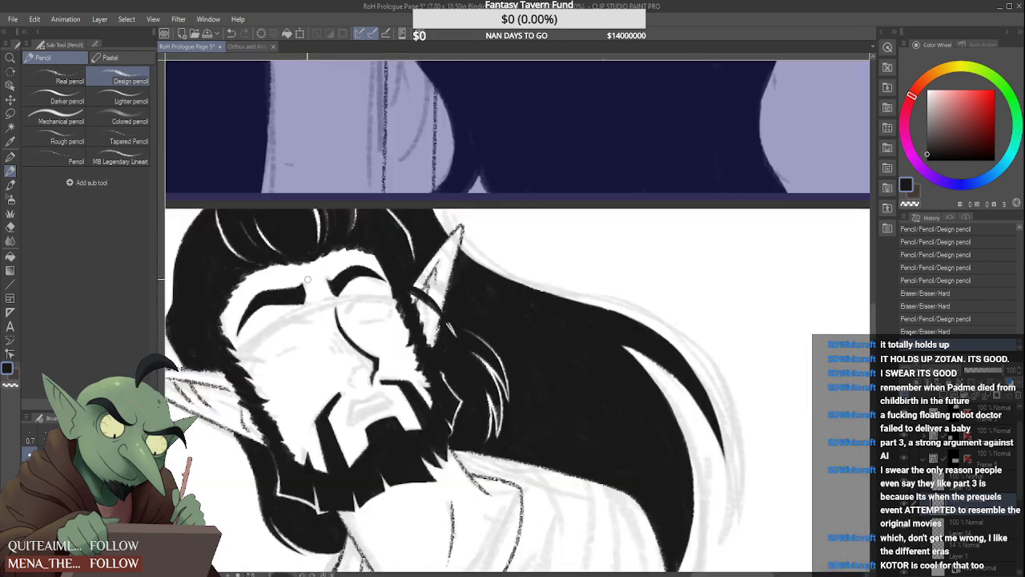
scroll(301, 270, down, 4)
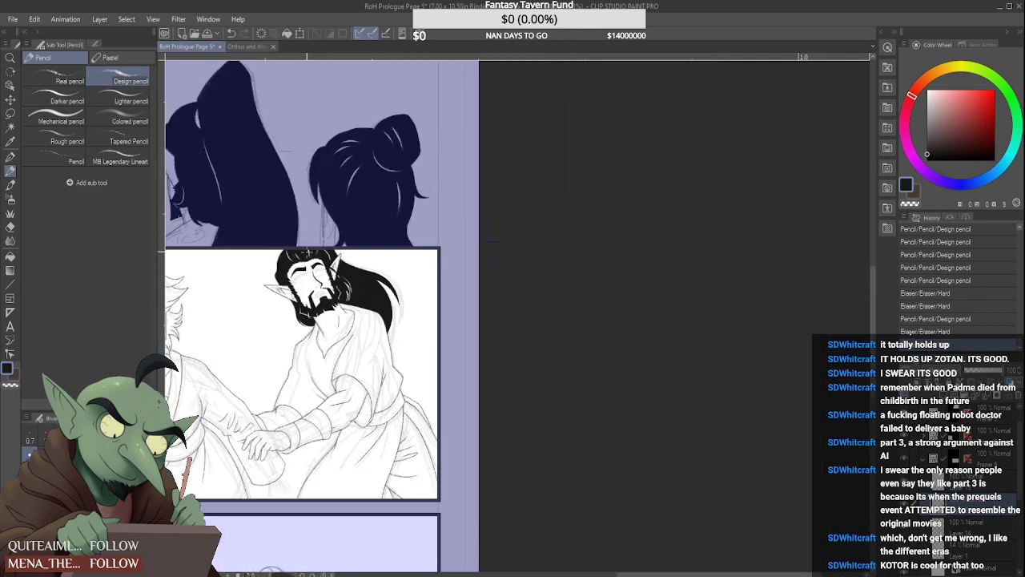
Switch to the Orthus and Ahlai Face References document to consult the character's face
scroll(295, 268, up, 5)
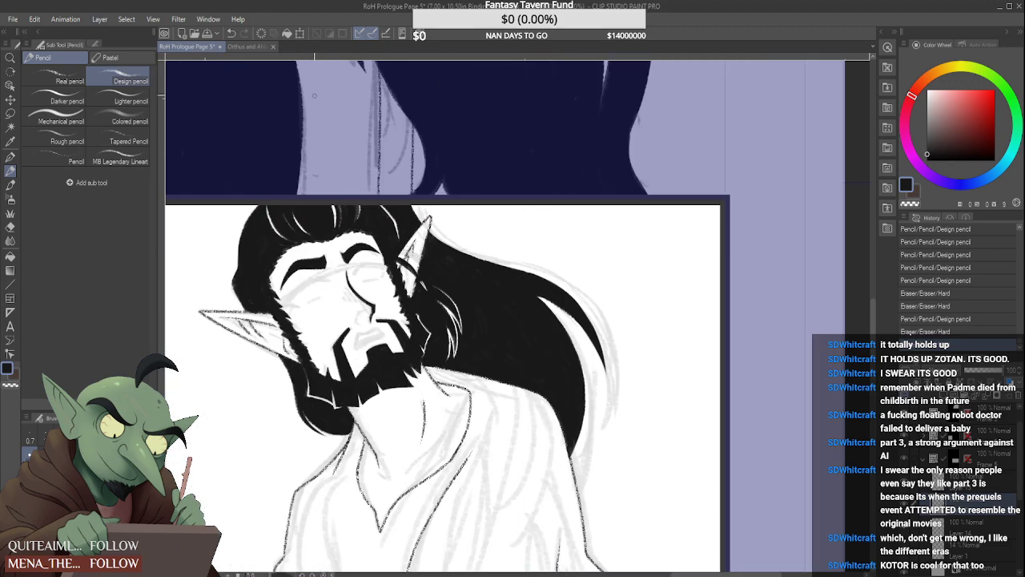
click(249, 45)
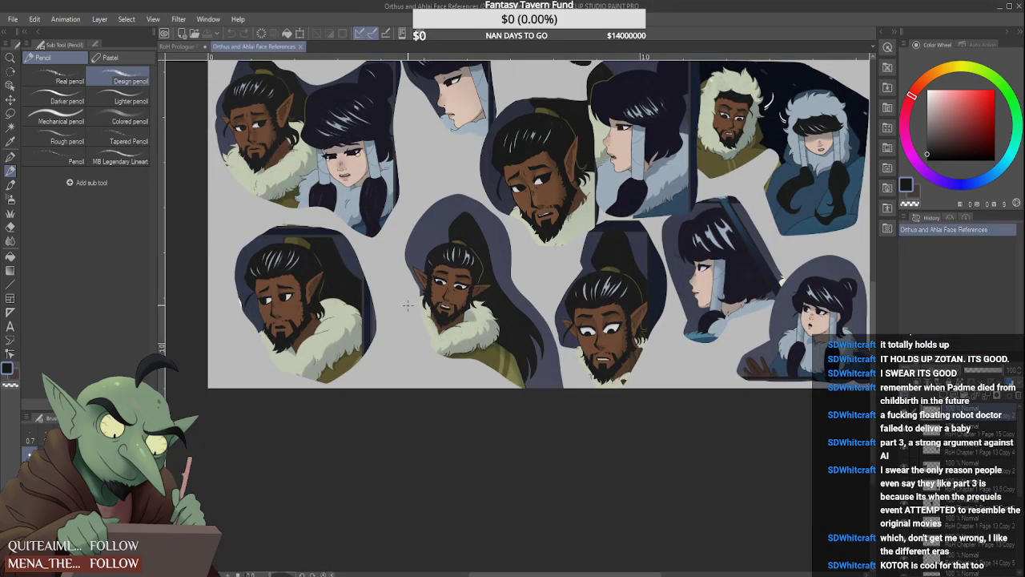
Examine the bearded elf's faces in the reference document and return to the RoH Prologue Page 5 document
scroll(406, 307, down, 3)
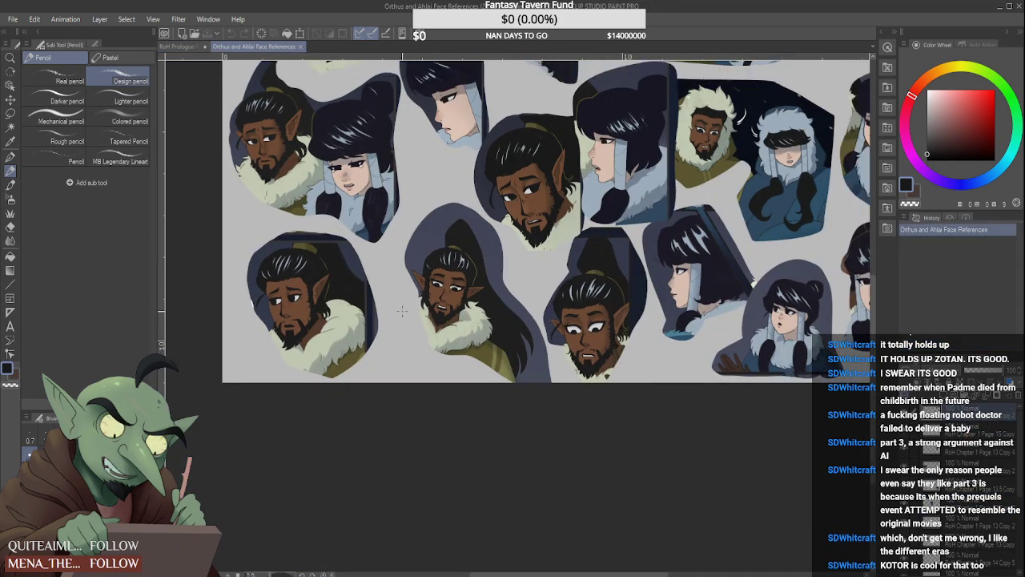
scroll(503, 256, up, 2)
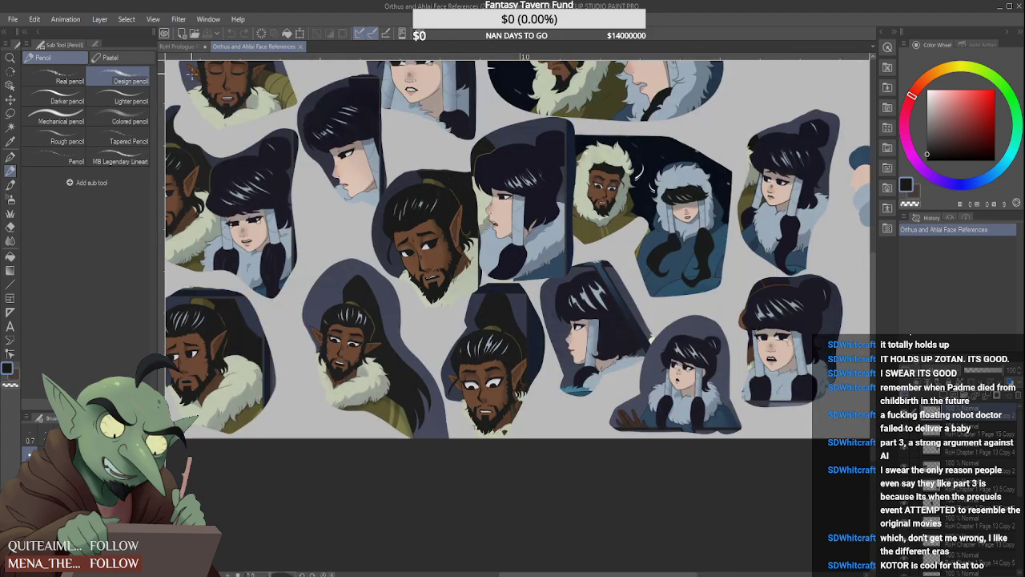
click(186, 46)
Refine the lower edges and inner ends of both of the bearded elf's eyebrows with the Hard eraser
scroll(337, 244, up, 4)
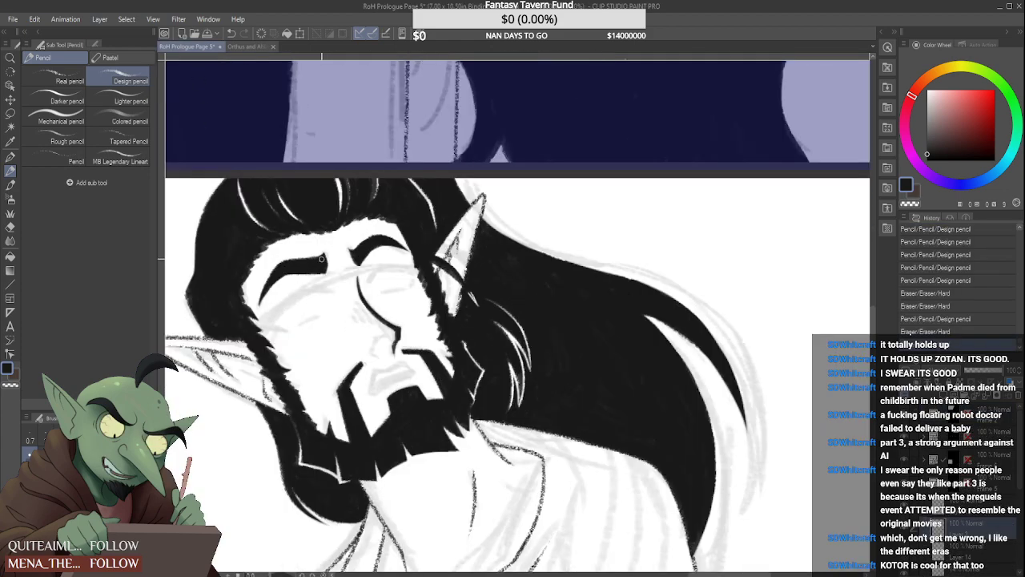
mouse_move(347, 297)
mouse_down()
mouse_move(242, 310)
mouse_move(285, 307)
mouse_up()
mouse_move(401, 275)
mouse_down()
mouse_move(436, 265)
mouse_move(431, 274)
mouse_up()
scroll(431, 274, down, 5)
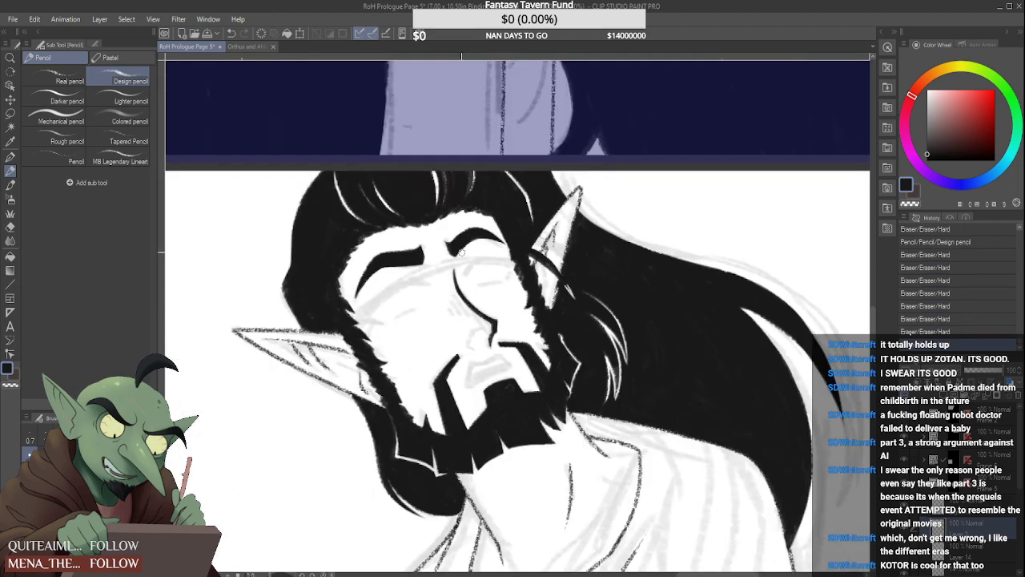
scroll(455, 243, down, 2)
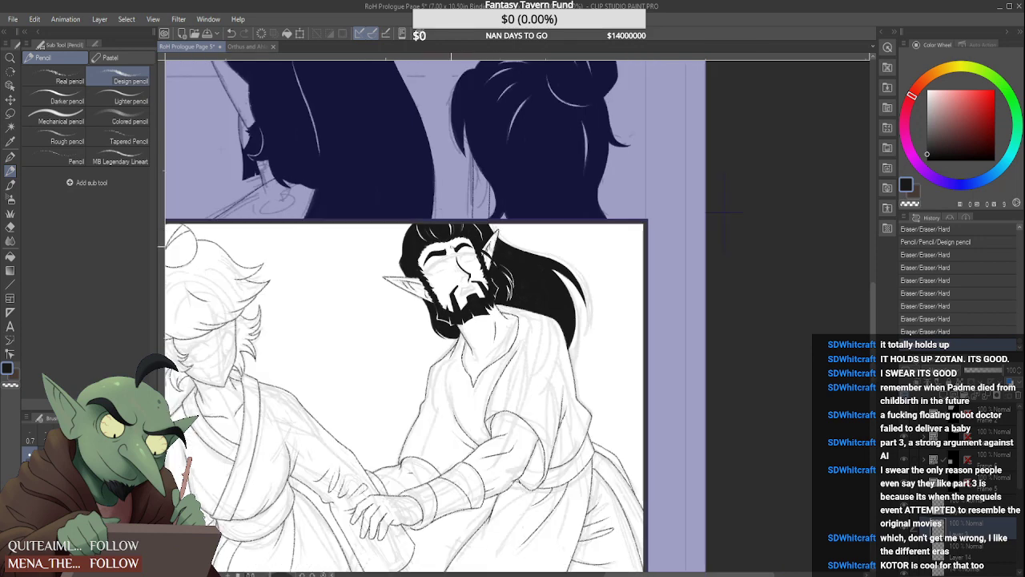
scroll(497, 276, up, 6)
drag(465, 276, 478, 299)
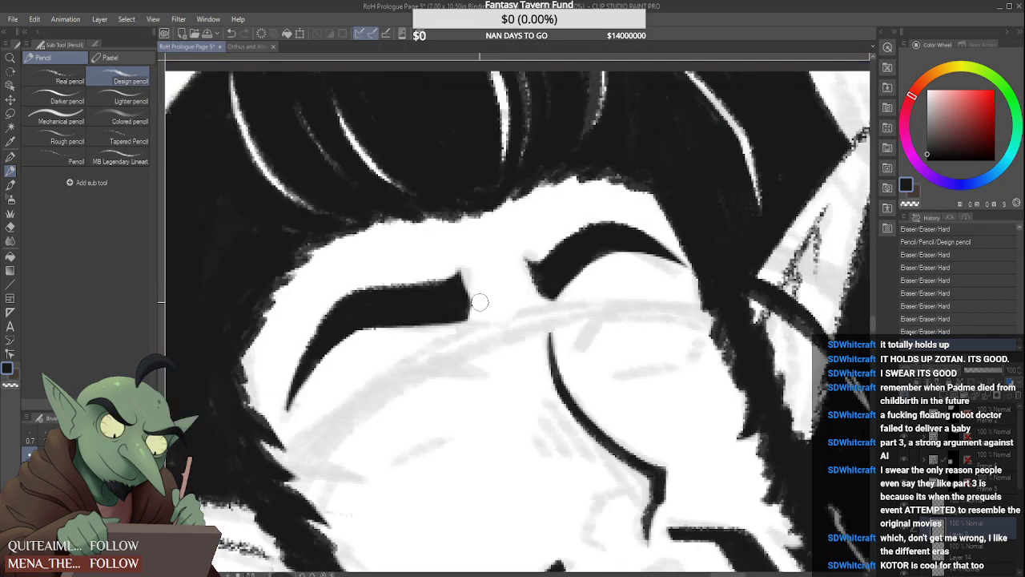
click(542, 298)
Thin the outer tail of the elf's eyebrow nearer the long outstretched ear with the Hard eraser
scroll(541, 298, down, 6)
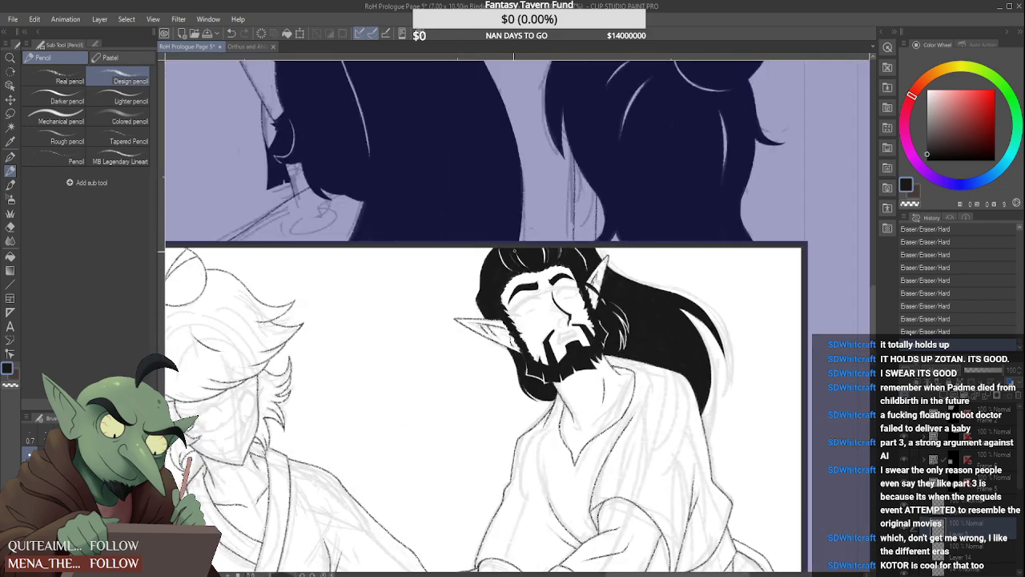
scroll(501, 299, up, 6)
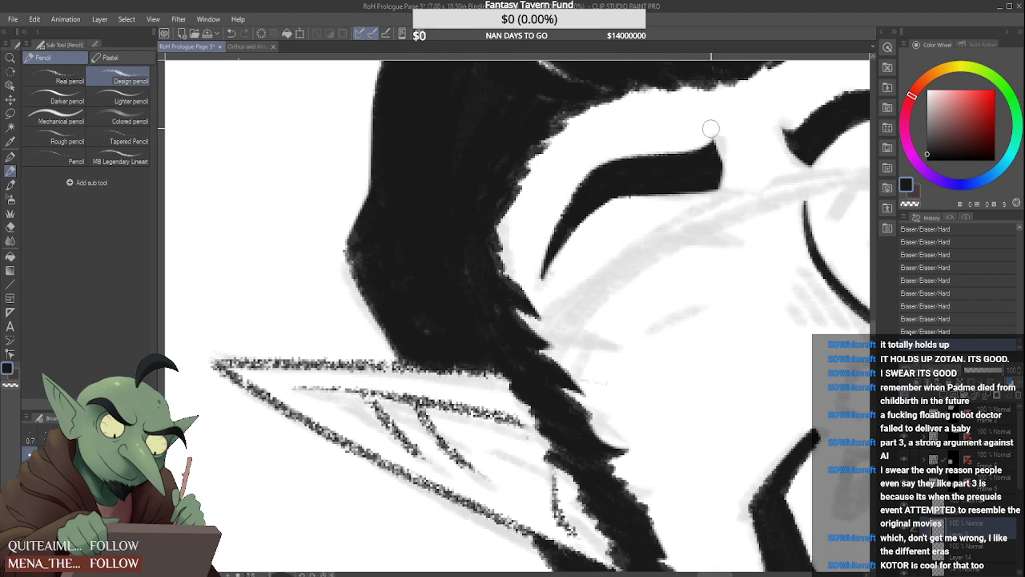
mouse_move(548, 208)
mouse_down()
mouse_move(541, 273)
mouse_move(605, 209)
mouse_up()
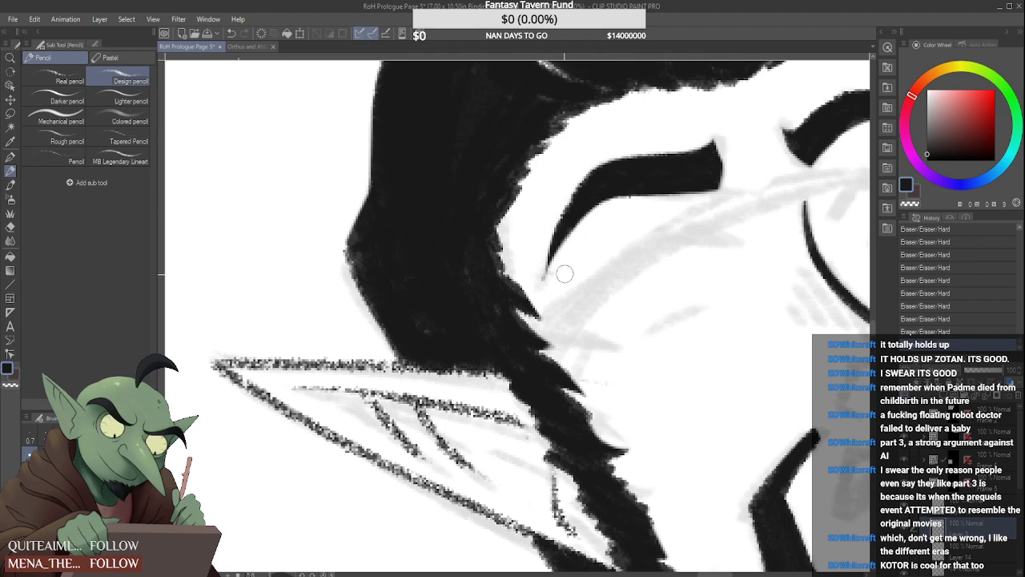
scroll(519, 270, down, 5)
scroll(519, 271, down, 4)
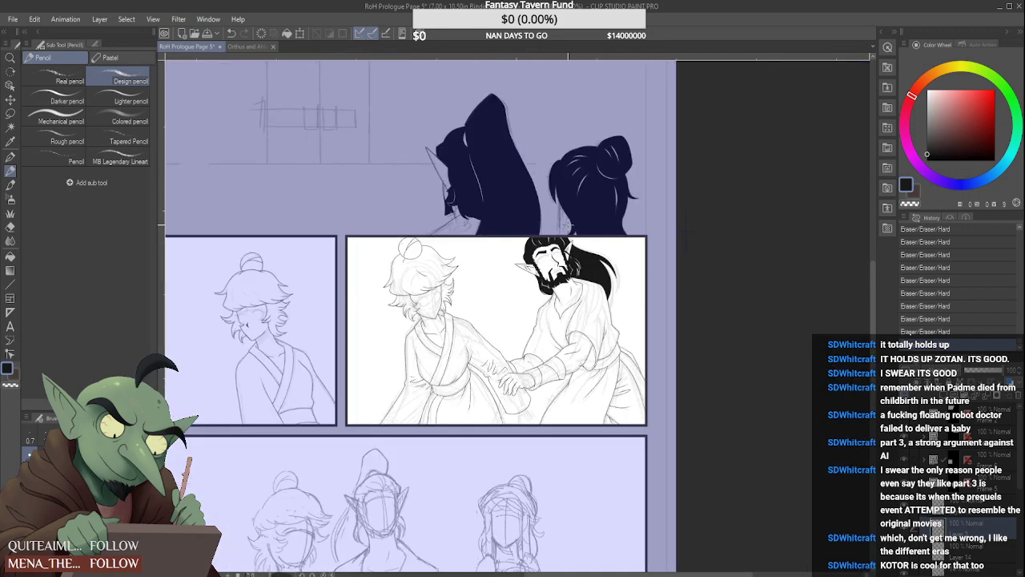
scroll(548, 306, down, 3)
scroll(548, 306, up, 4)
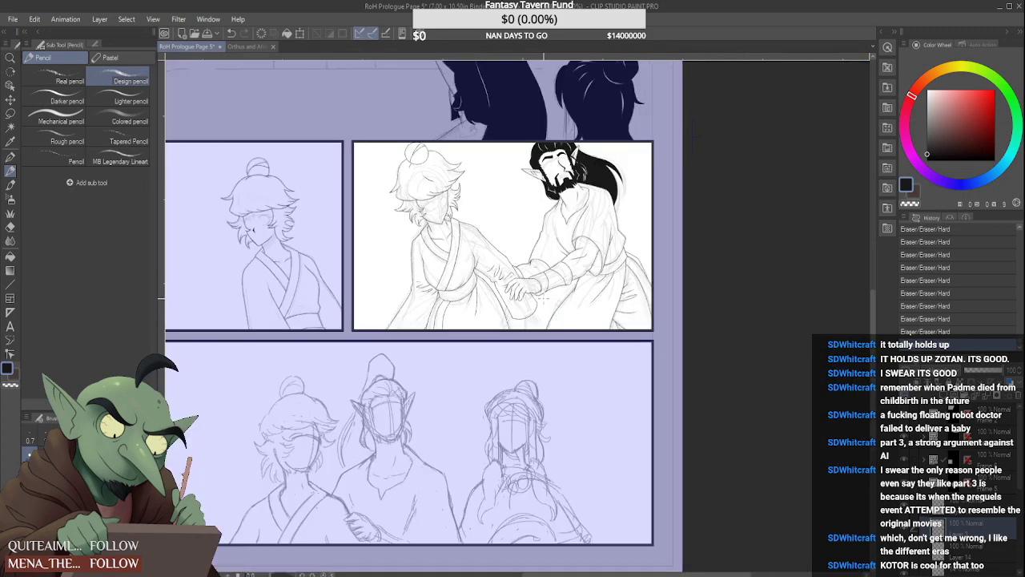
scroll(543, 295, down, 4)
scroll(535, 205, up, 5)
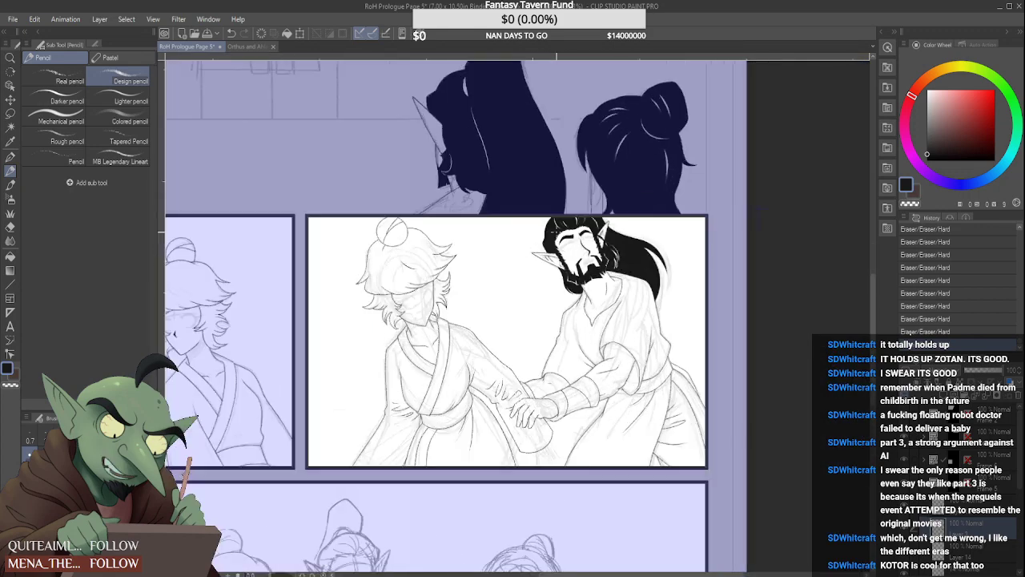
Activate the beard's layer and cut two gaps across one side of the mustache with the Kneaded eraser
click(10, 227)
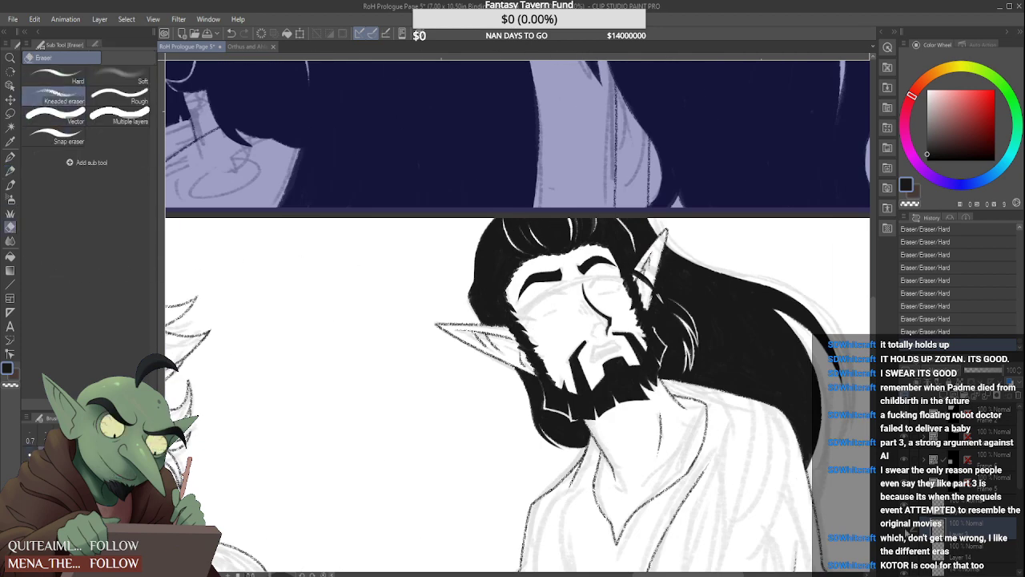
click(905, 528)
click(905, 528)
click(905, 507)
click(980, 512)
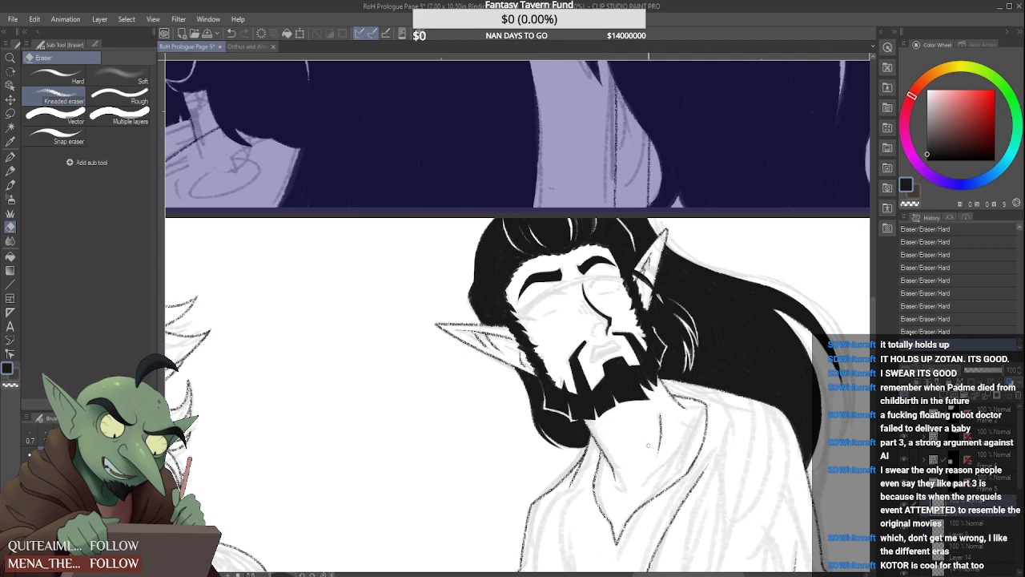
scroll(598, 413, up, 6)
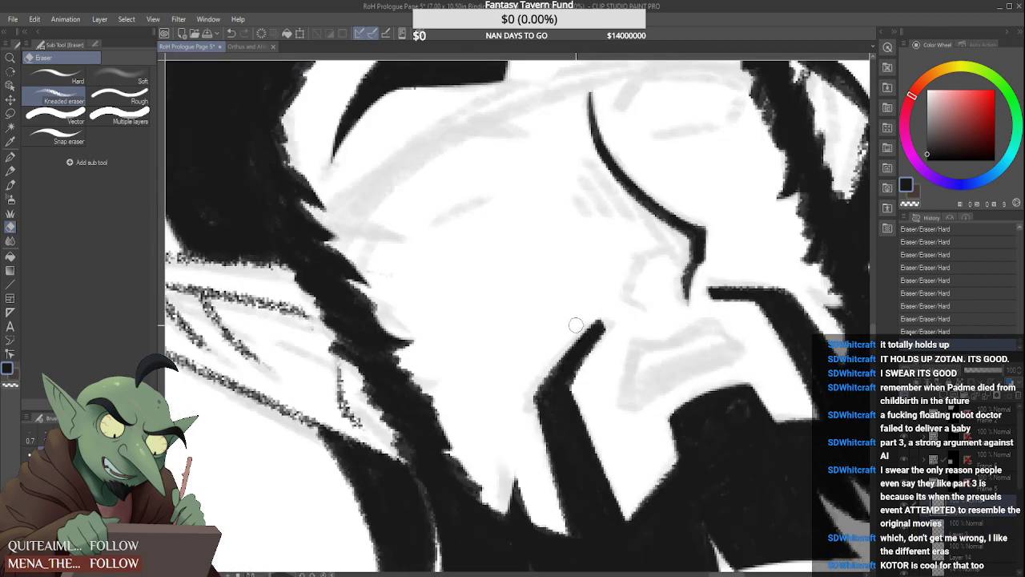
drag(561, 354, 578, 410)
drag(580, 330, 594, 358)
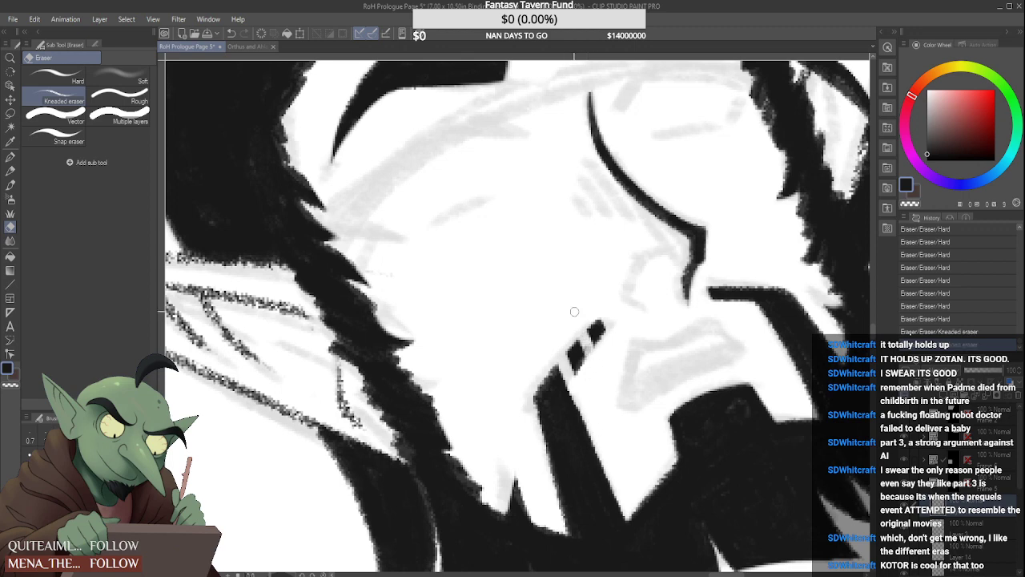
scroll(564, 339, down, 4)
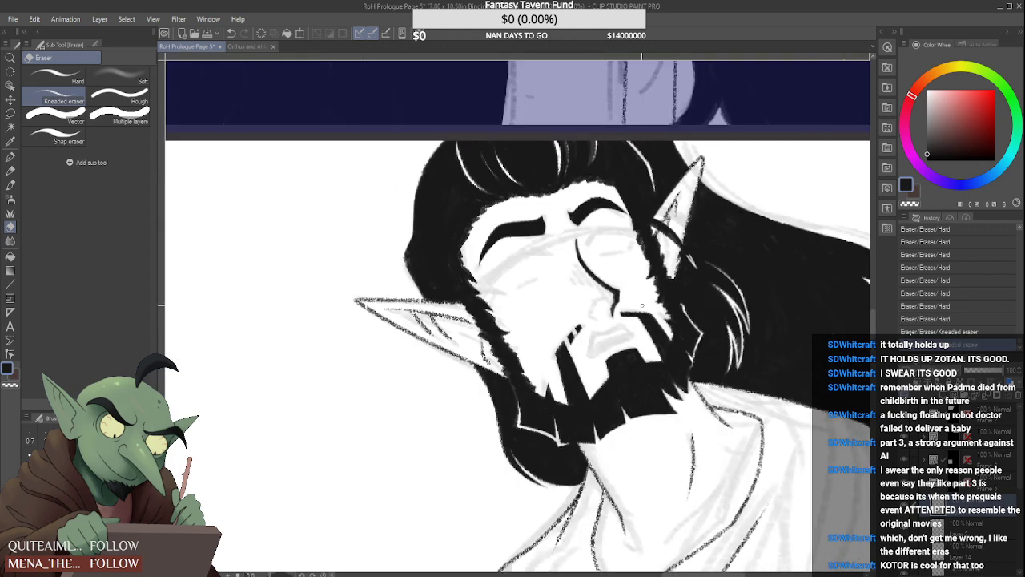
scroll(633, 345, up, 5)
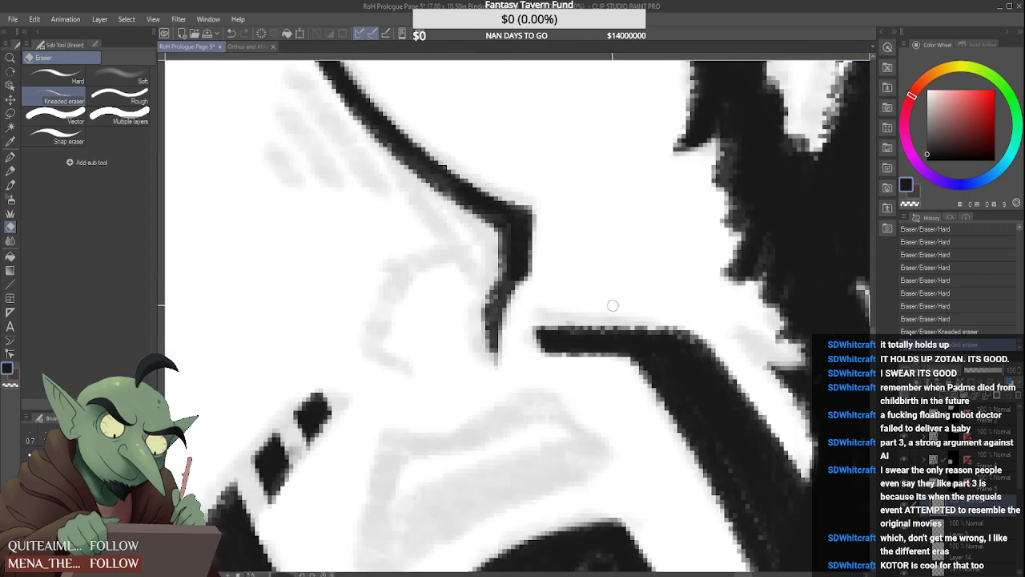
Undo the two mustache cuts and recut them as thinner gaps in the same places
key(ctrl+z)
key(ctrl+z)
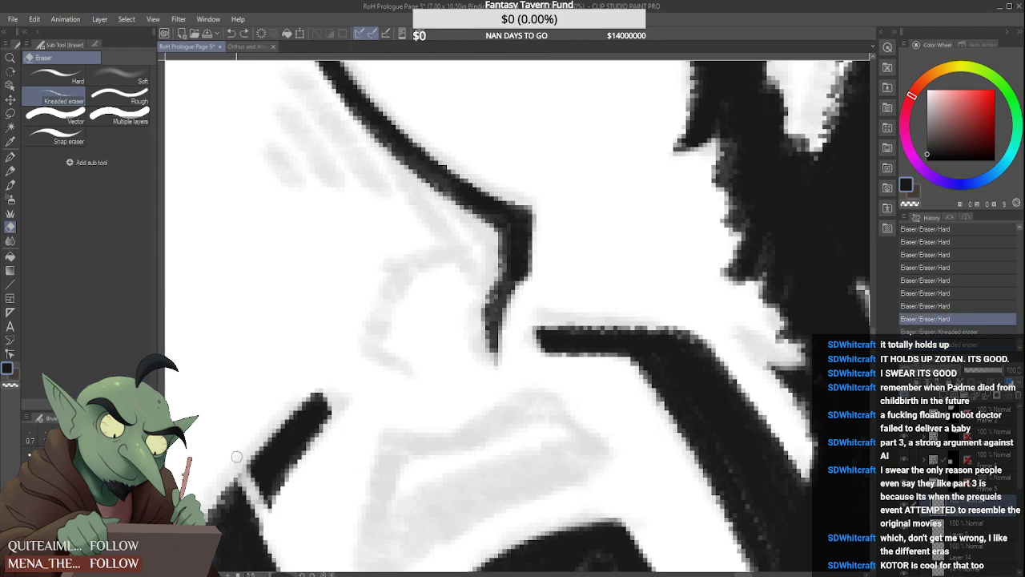
key(ctrl+y)
key(ctrl+y)
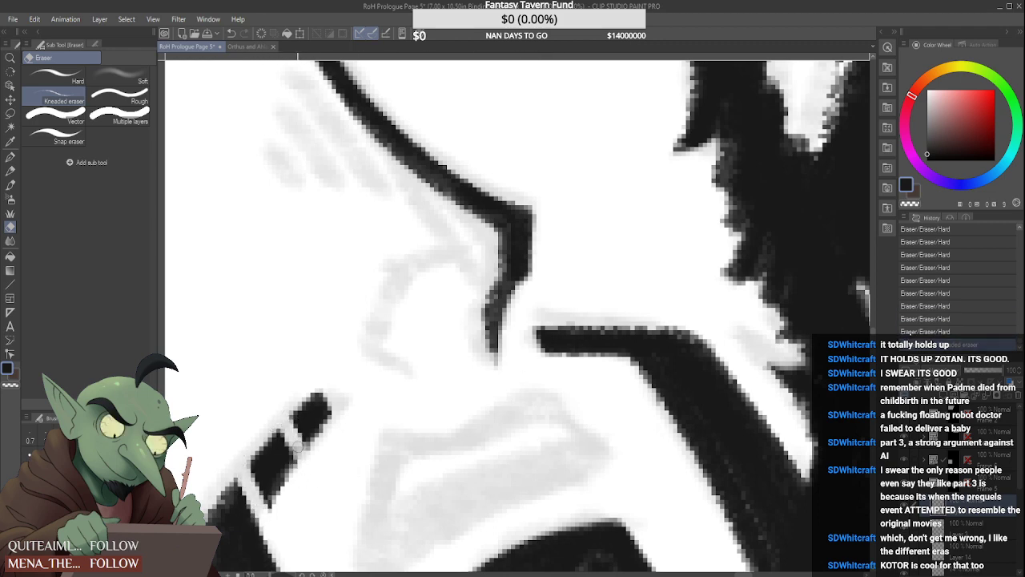
Cut matching thin gaps across the upper end of the mustache's other side with the Kneaded eraser
drag(602, 314, 623, 362)
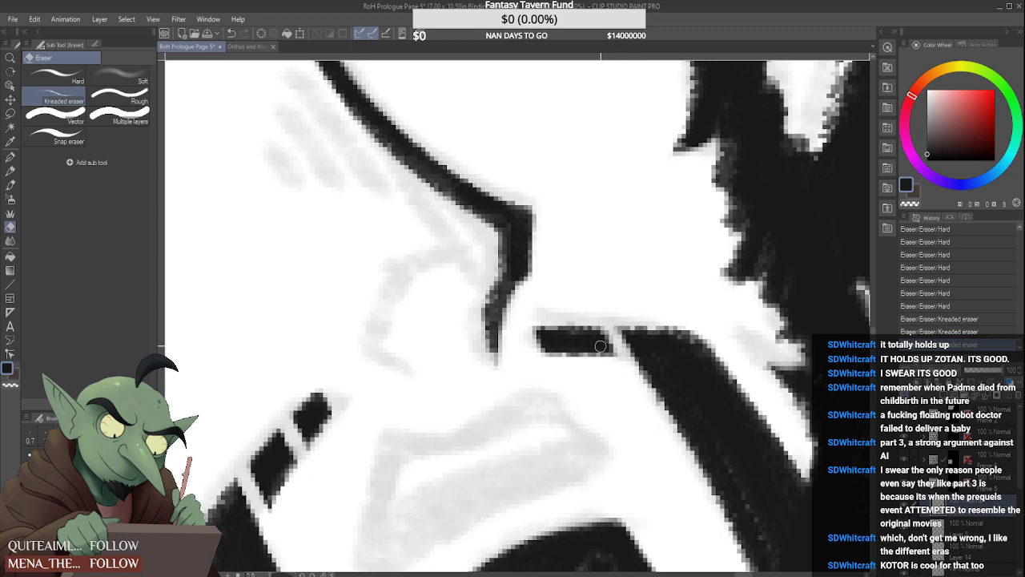
mouse_move(564, 316)
mouse_down()
mouse_move(582, 361)
mouse_move(558, 312)
mouse_up()
scroll(480, 360, down, 5)
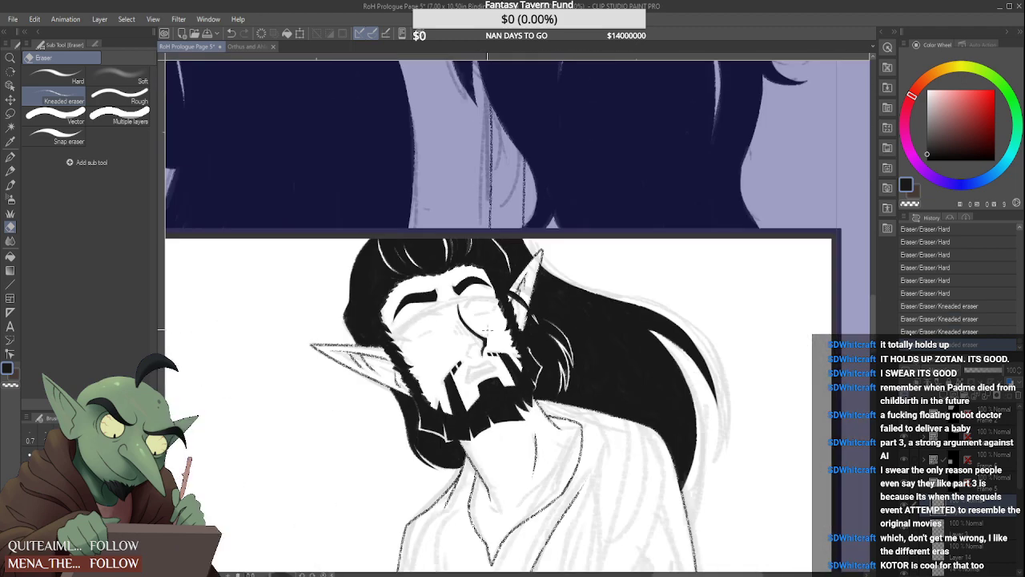
scroll(400, 320, down, 2)
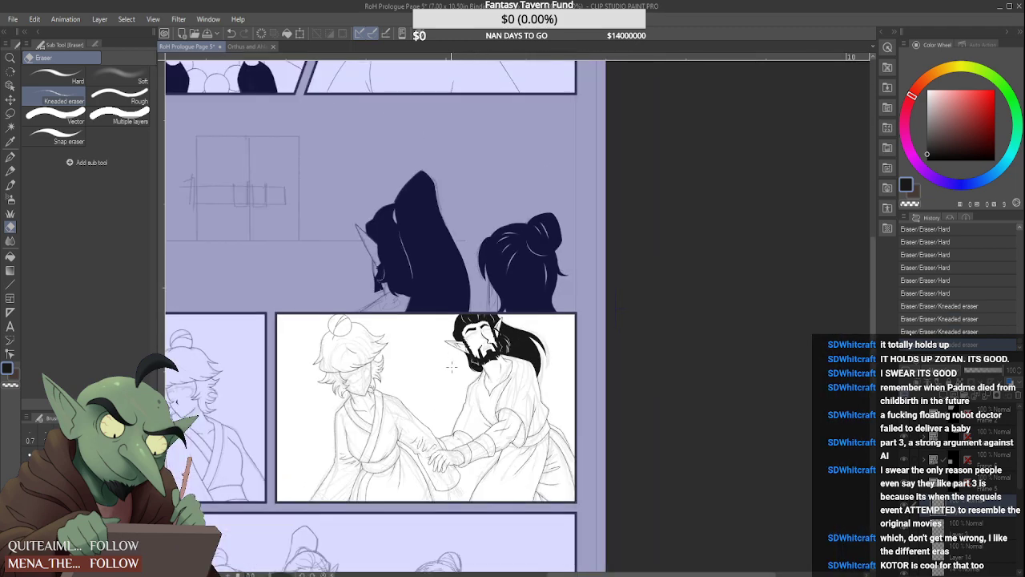
scroll(461, 447, up, 1)
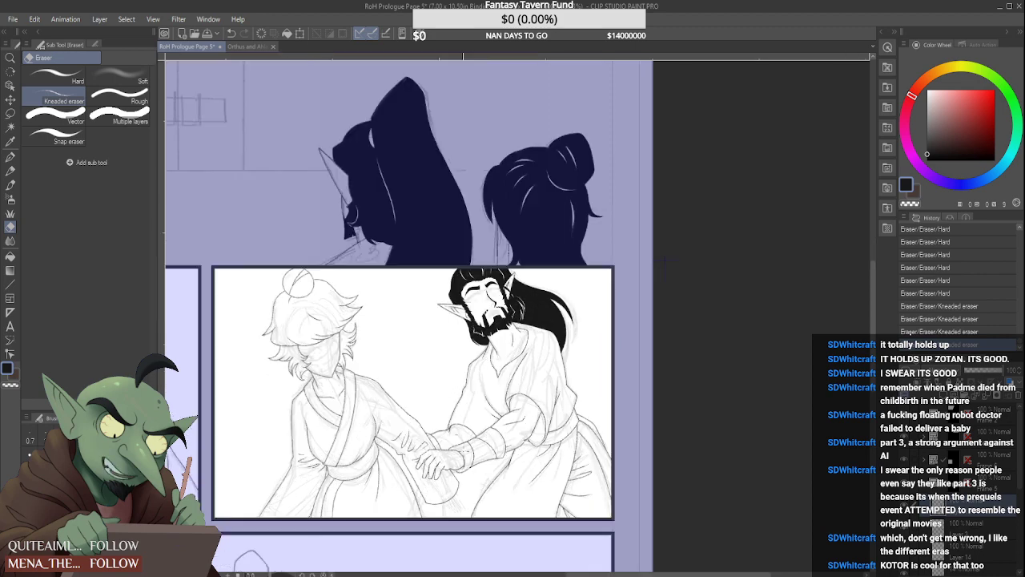
scroll(449, 436, down, 2)
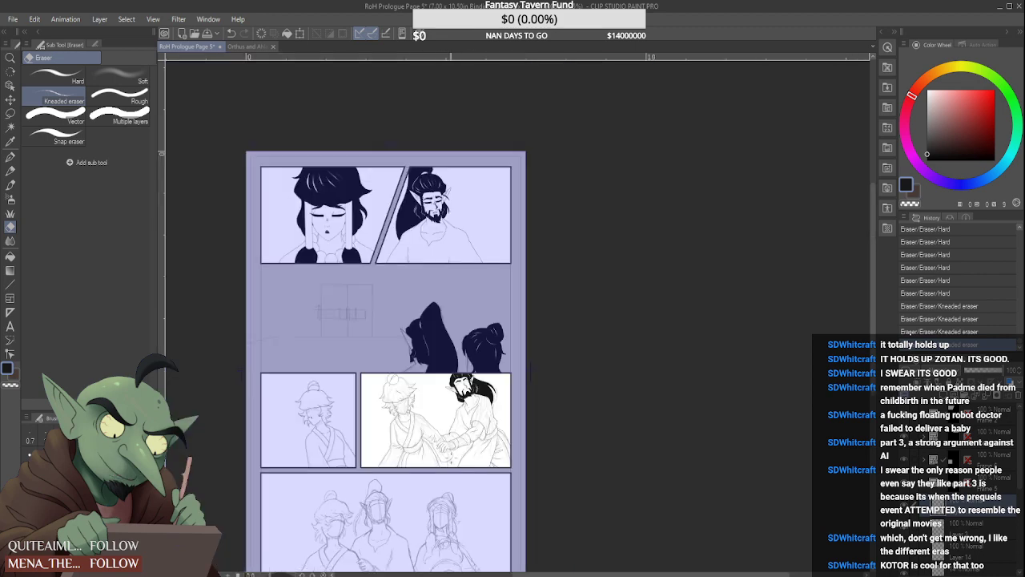
scroll(449, 437, up, 2)
scroll(437, 429, down, 1)
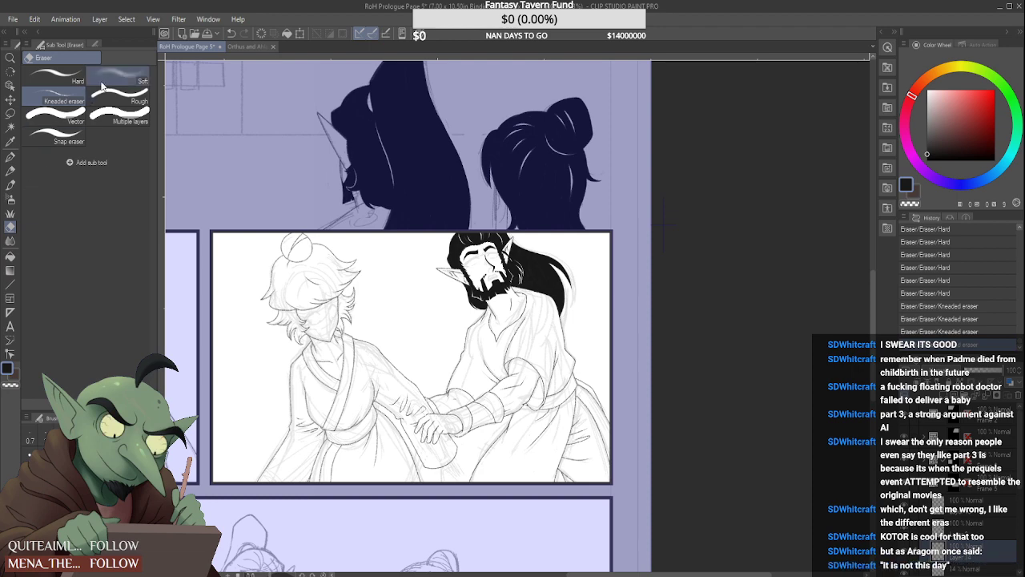
Erase the light-haired character's gripping fingers and hanging sleeve end from the sketch lines with the Hard eraser
click(55, 76)
scroll(479, 449, up, 4)
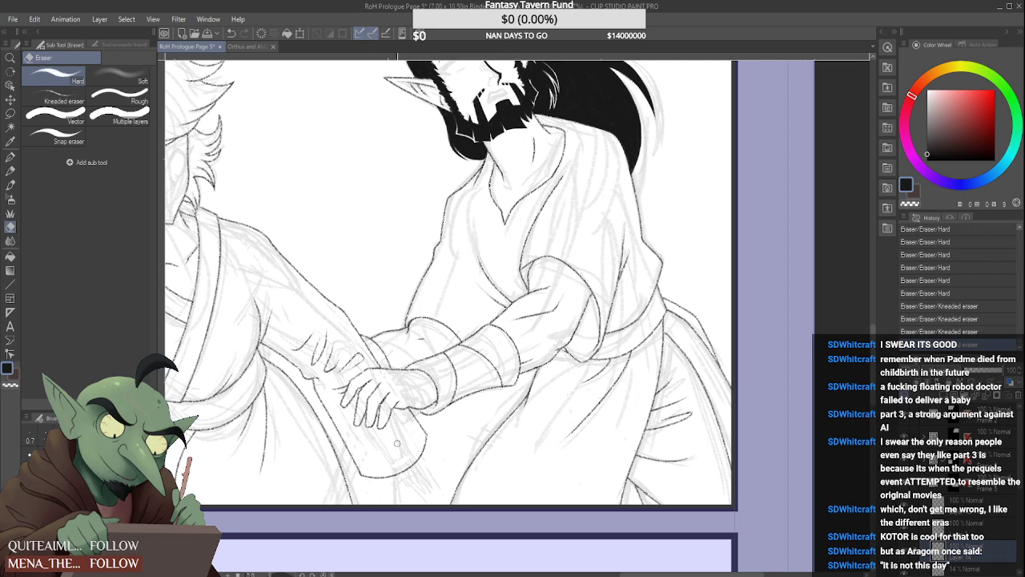
click(345, 364)
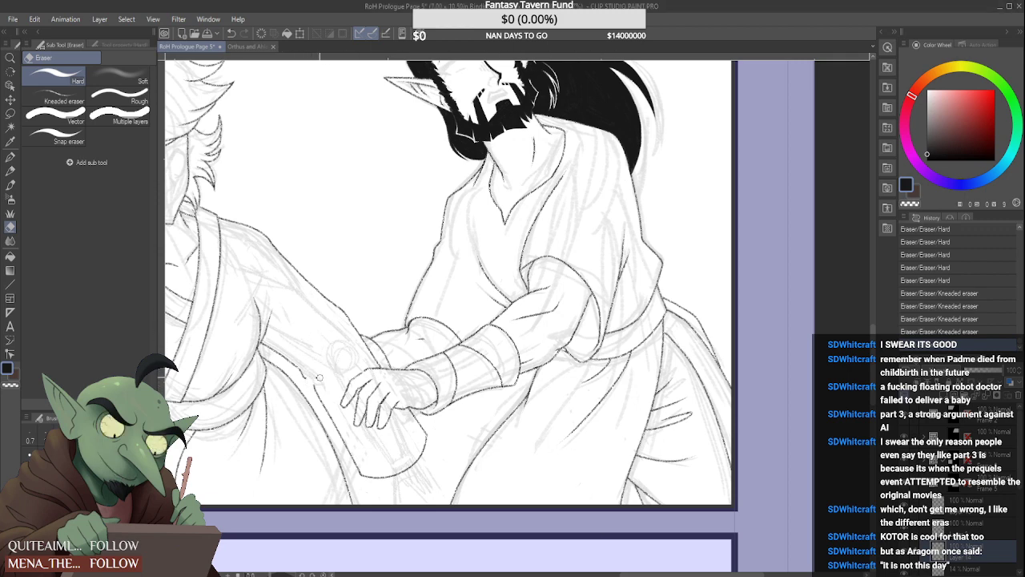
mouse_move(355, 459)
mouse_down()
mouse_move(413, 459)
mouse_move(384, 477)
mouse_move(413, 463)
mouse_move(424, 430)
mouse_up()
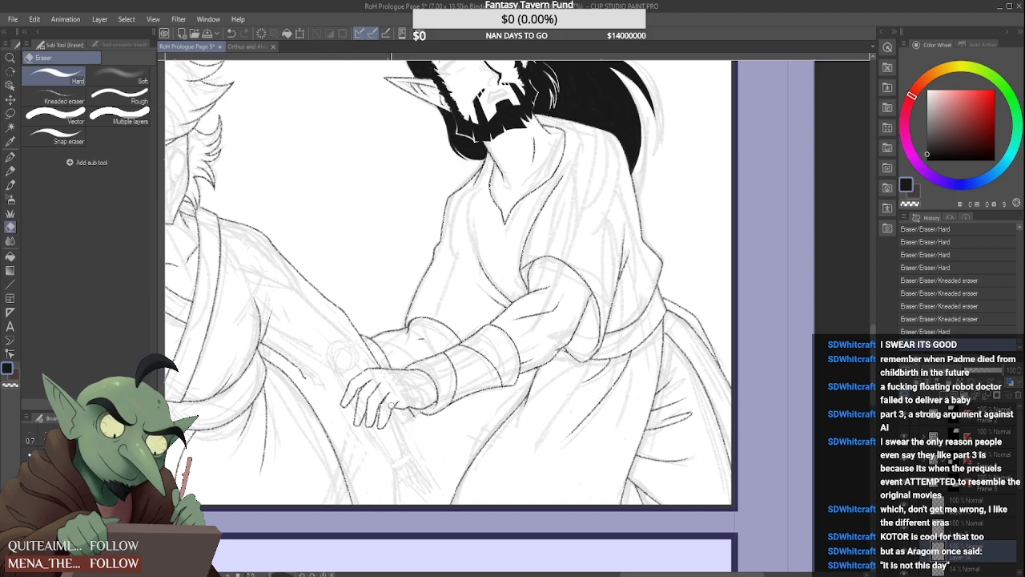
Erase the light-haired character's sleeve outline near the clasped wrist and the leftover marks beneath the forearm
scroll(396, 407, up, 3)
drag(433, 413, 416, 404)
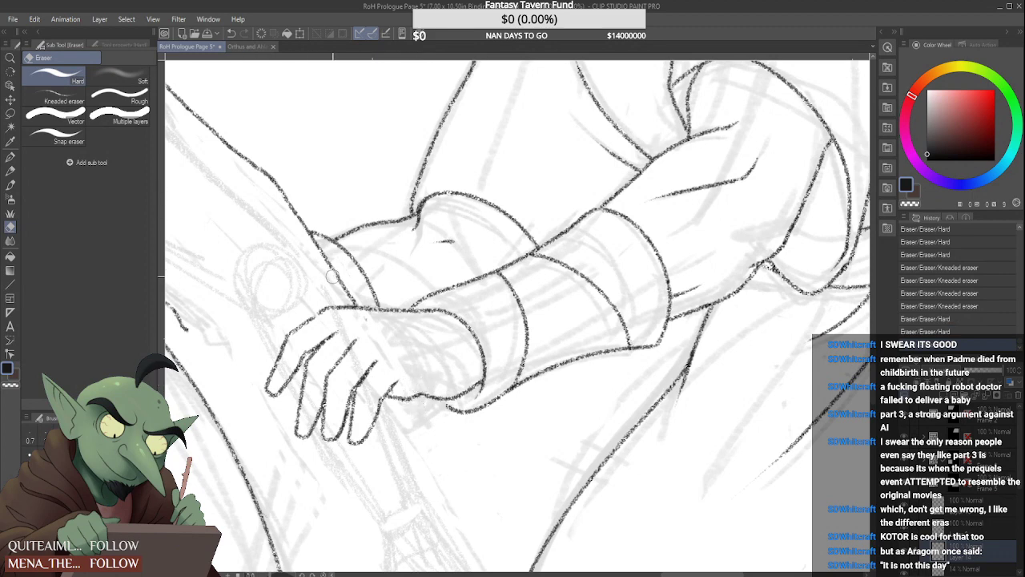
drag(357, 298, 366, 324)
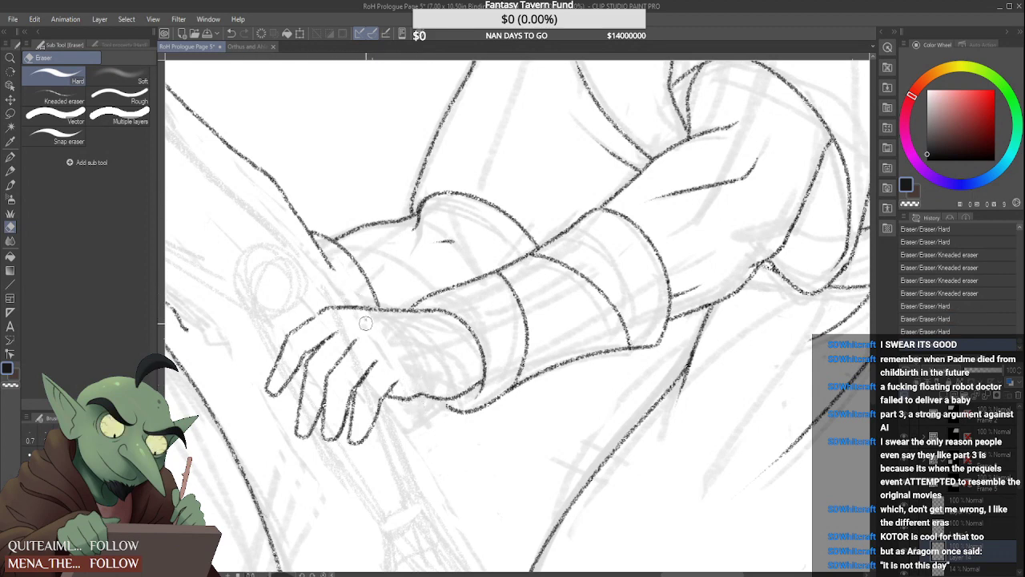
mouse_move(318, 258)
mouse_down()
mouse_move(335, 276)
mouse_move(278, 187)
mouse_up()
scroll(296, 238, down, 3)
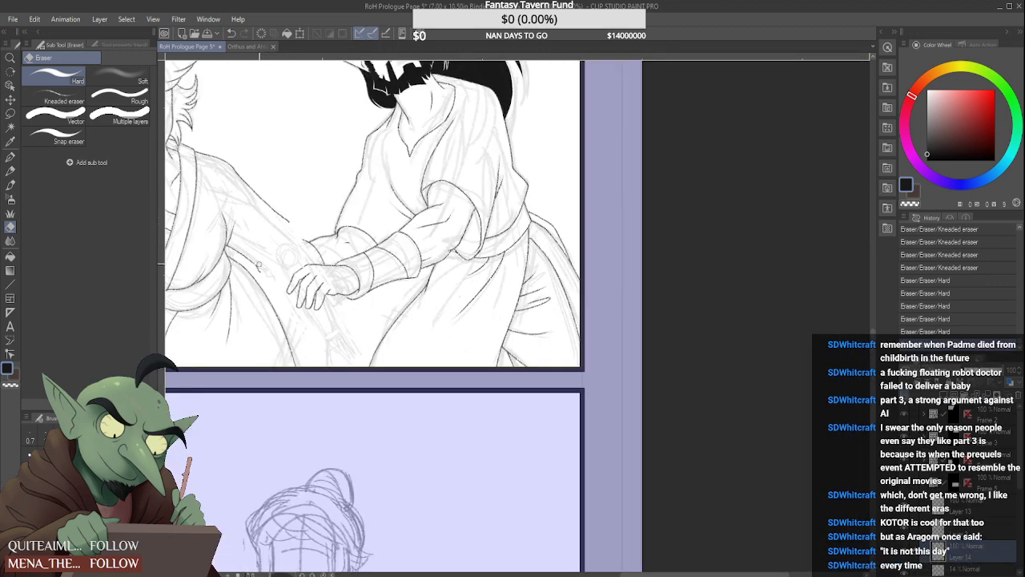
drag(258, 269, 264, 261)
scroll(281, 219, down, 1)
scroll(274, 212, up, 1)
scroll(271, 206, up, 1)
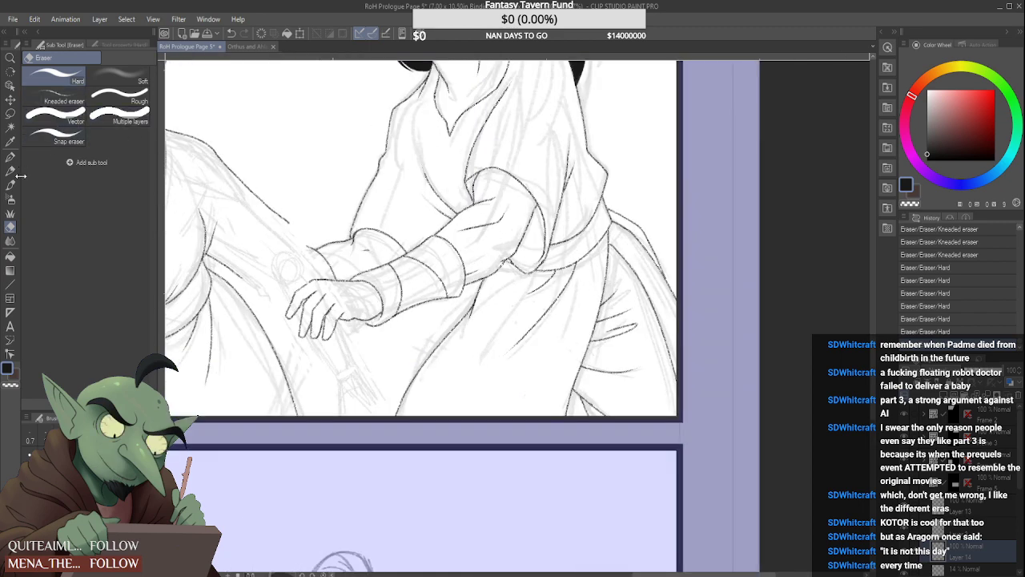
Try to extend the light-haired character's upper forearm outline toward the wrist with the Design pencil
key(p)
scroll(273, 210, up, 1)
drag(287, 222, 315, 242)
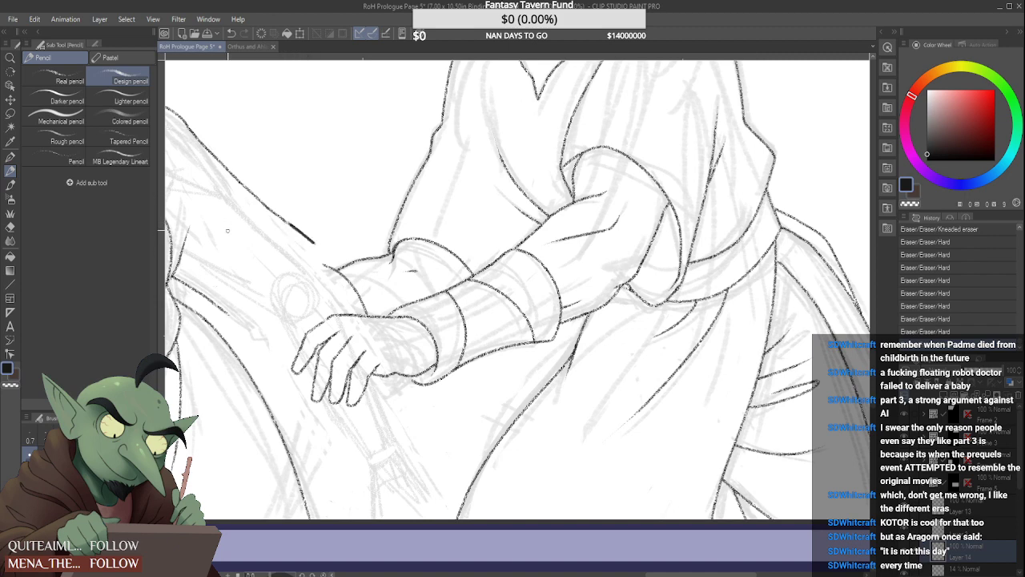
key(ctrl+z)
key(ctrl+z)
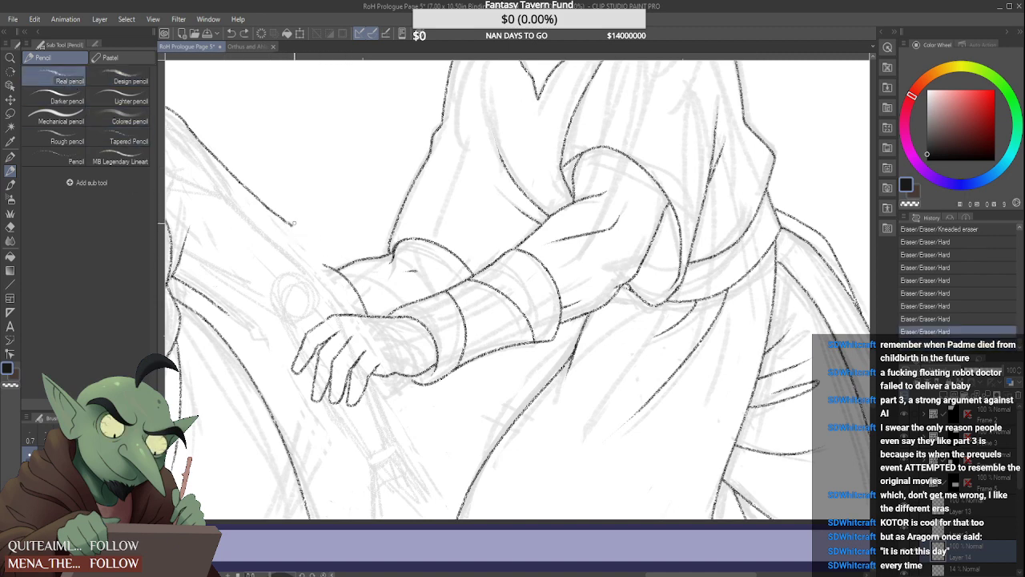
drag(289, 224, 314, 245)
key(ctrl+z)
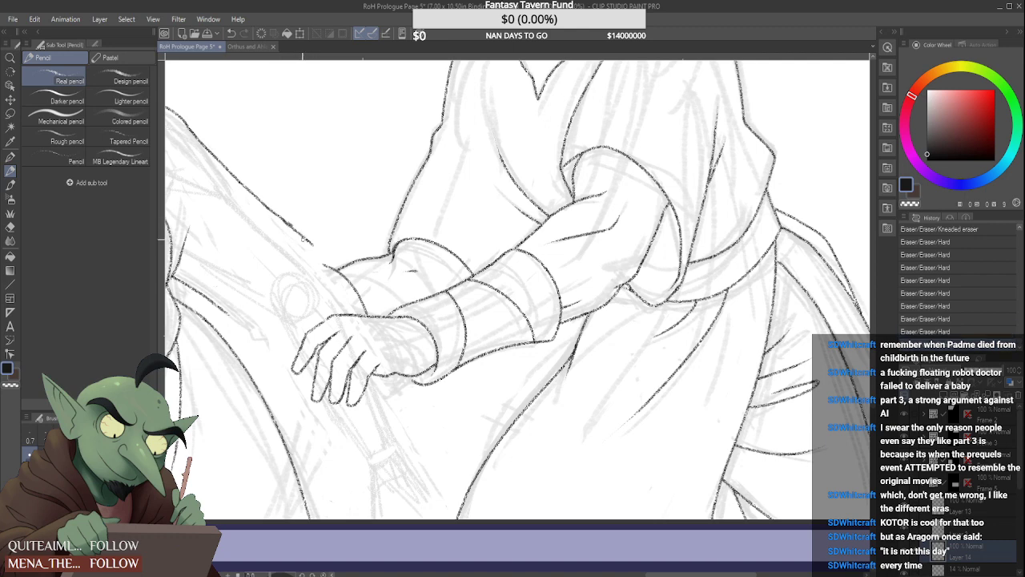
key(ctrl+z)
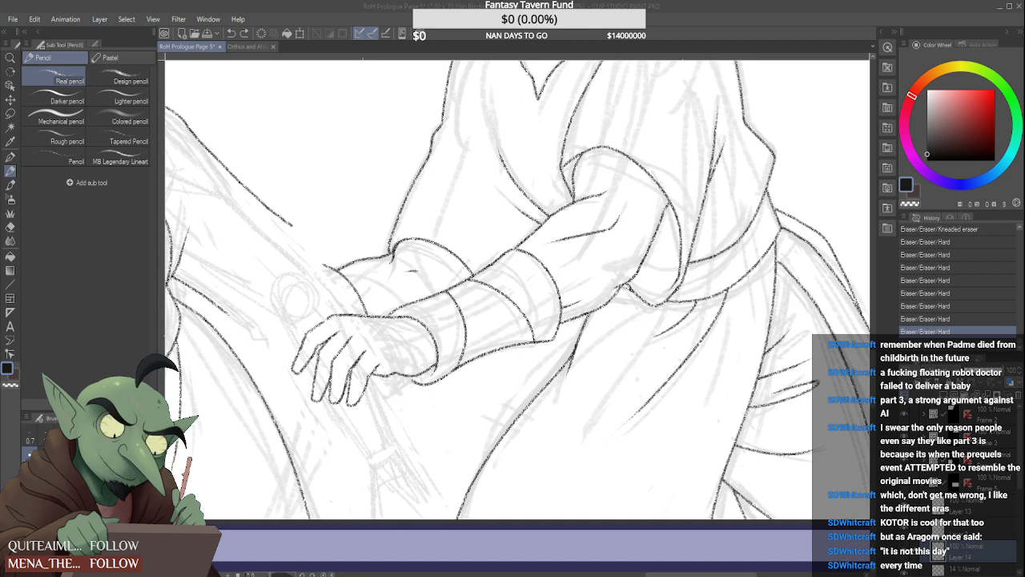
Extend the bearded elf's cuff line at the wrist down to the sleeve's lower edge with the Real pencil
click(594, 532)
scroll(442, 317, down, 2)
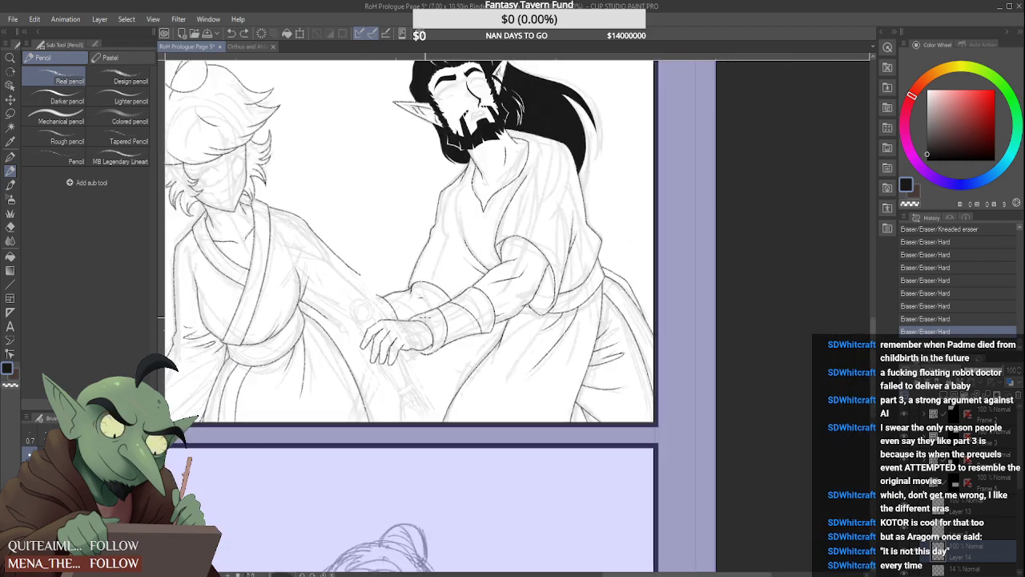
scroll(385, 312, up, 3)
scroll(396, 339, up, 3)
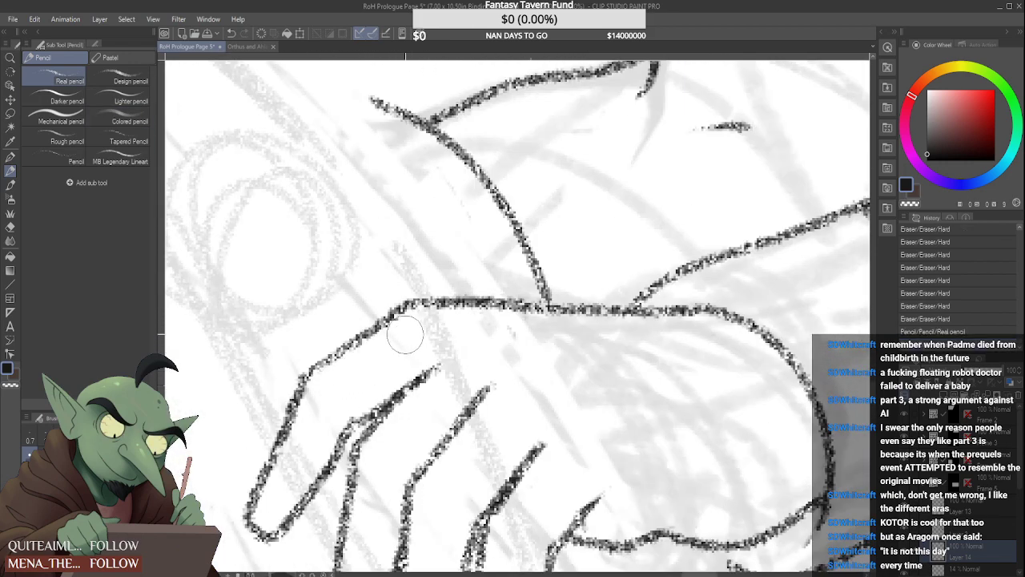
scroll(400, 332, down, 3)
scroll(412, 332, up, 1)
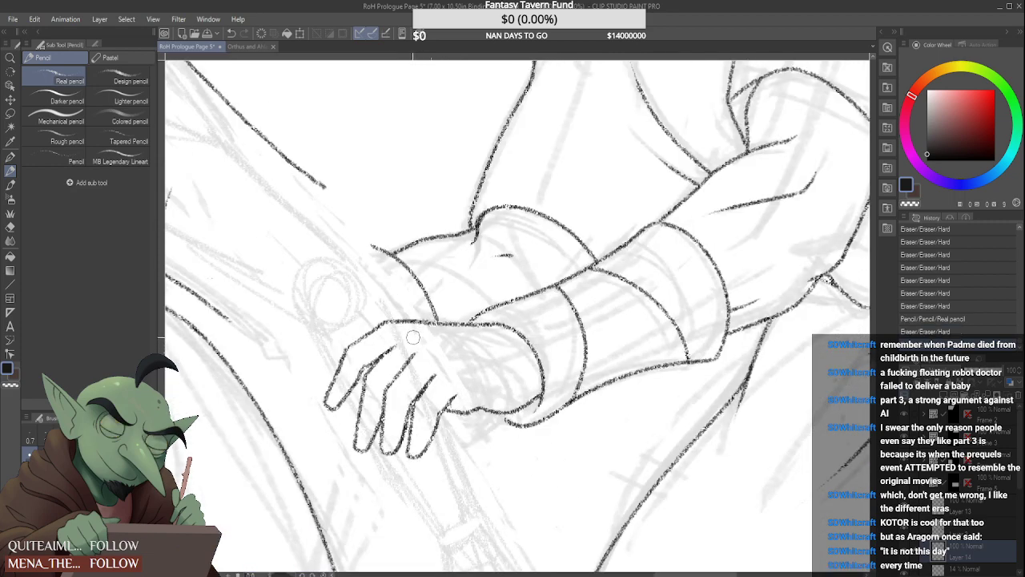
scroll(503, 426, up, 1)
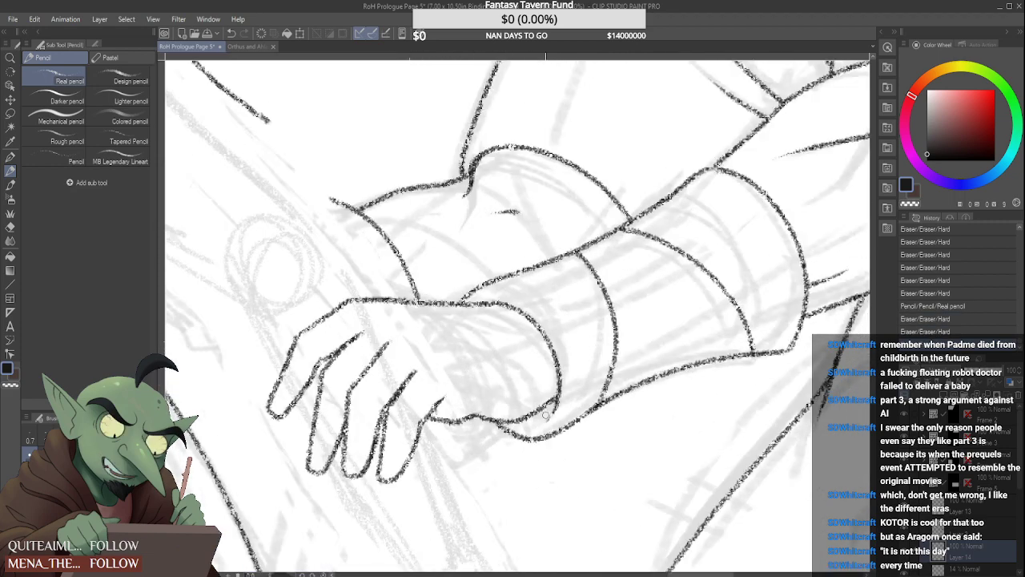
drag(558, 400, 547, 426)
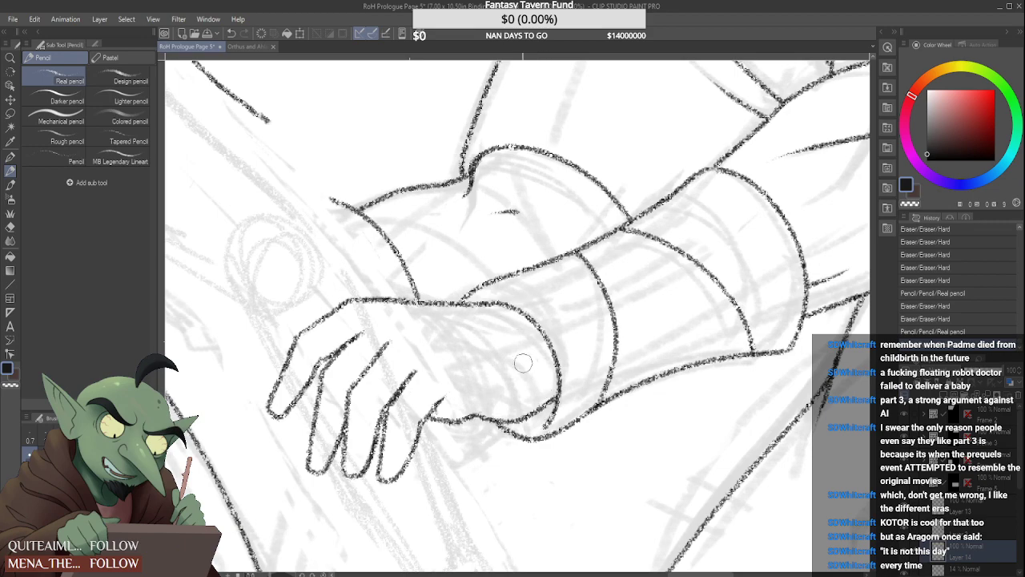
drag(543, 430, 567, 400)
scroll(519, 423, down, 4)
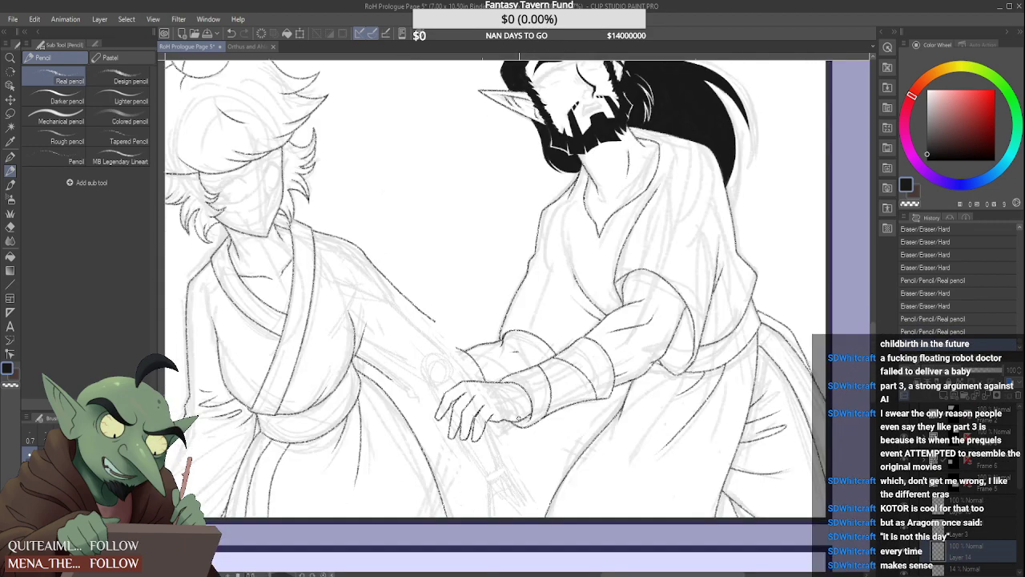
Erase the upper outline of the light-haired character's reaching arm below the shoulder with the Hard eraser
scroll(535, 405, down, 2)
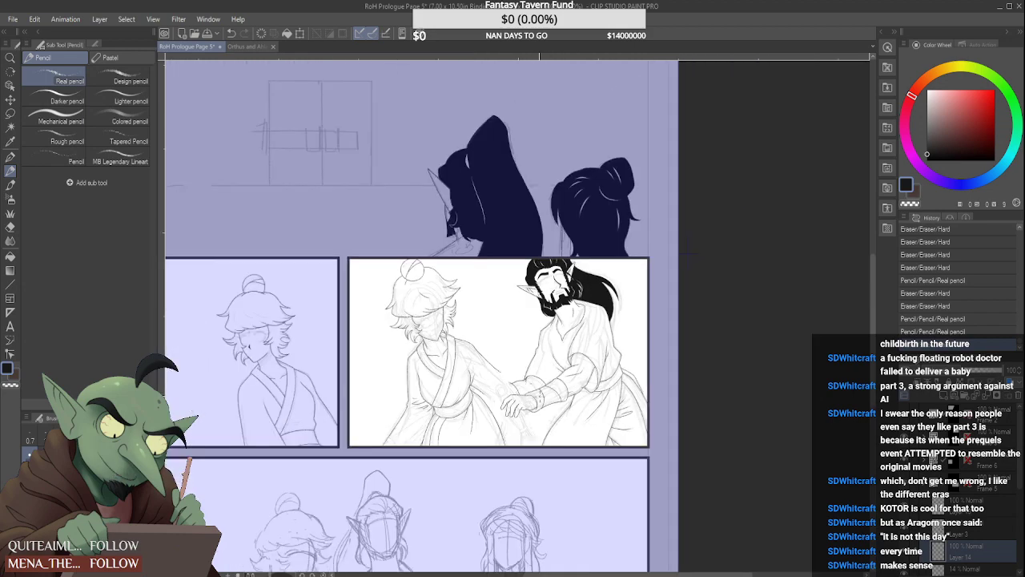
scroll(525, 401, up, 1)
scroll(513, 403, down, 1)
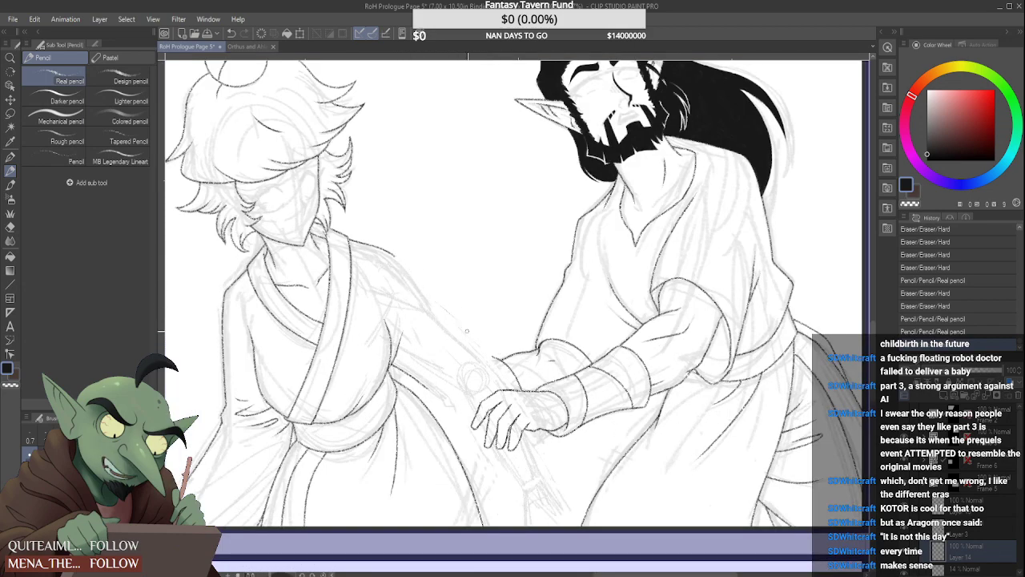
scroll(410, 375, up, 3)
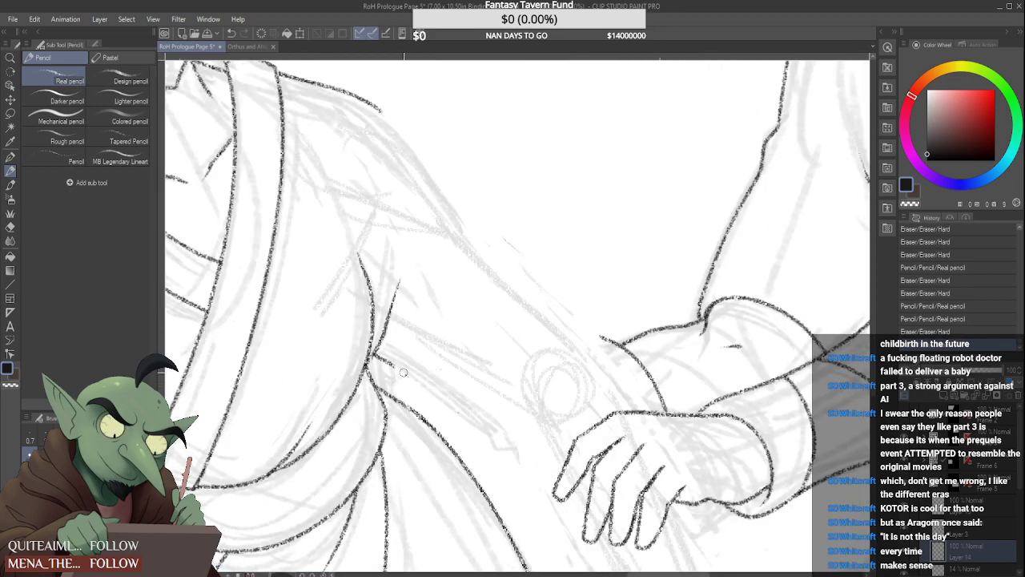
scroll(379, 356, down, 6)
scroll(248, 473, up, 3)
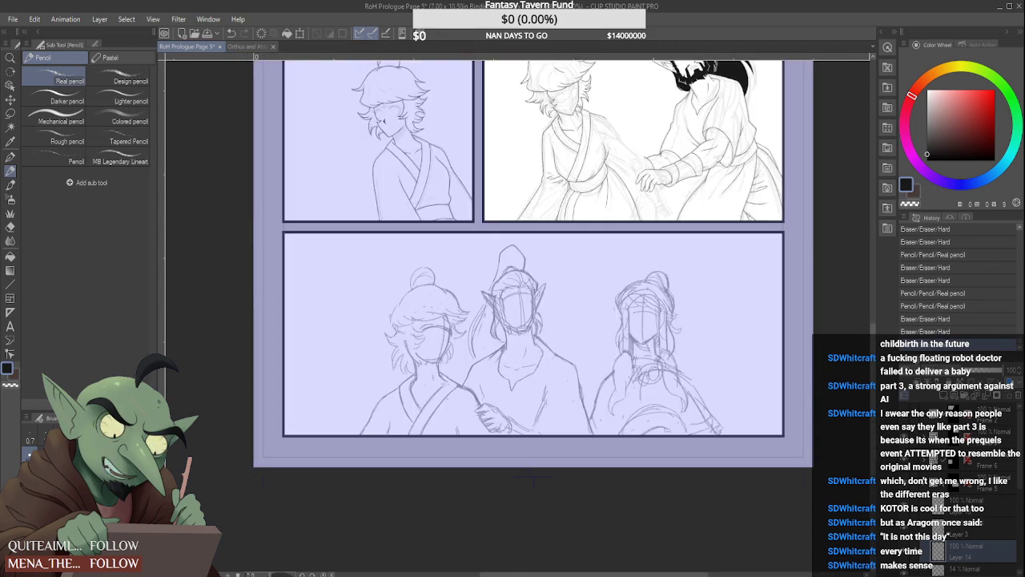
Add a new raster layer above the sketch in the wide three-figure panel's frame and set the sketch layer's opacity to 25%
click(924, 484)
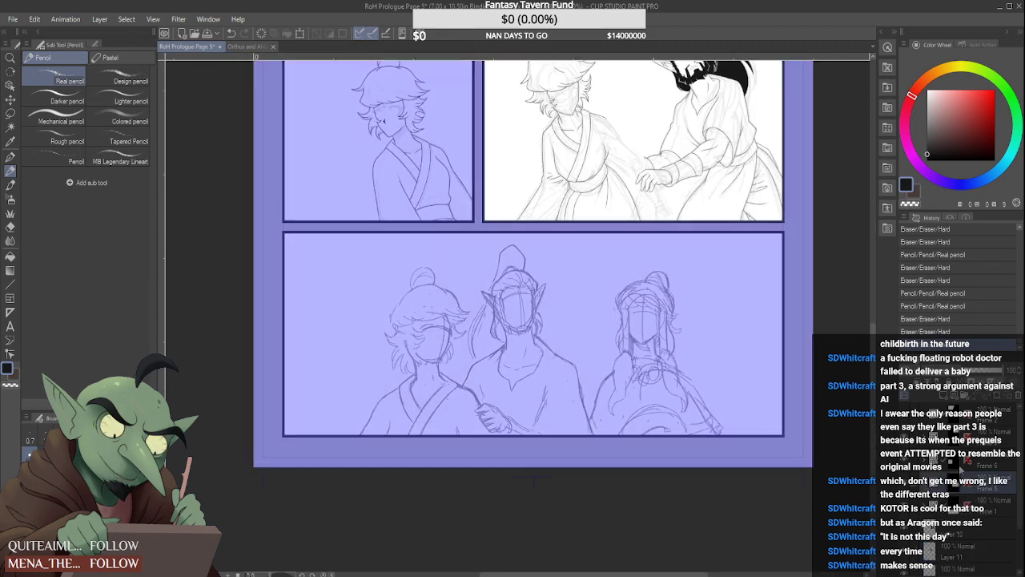
click(958, 464)
scroll(646, 451, down, 5)
scroll(669, 443, up, 2)
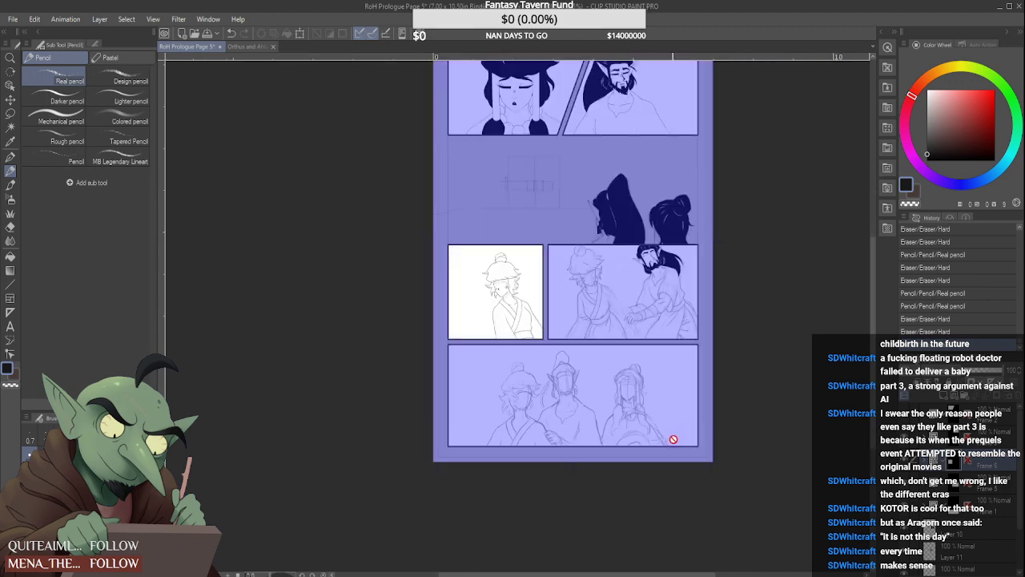
scroll(671, 441, up, 2)
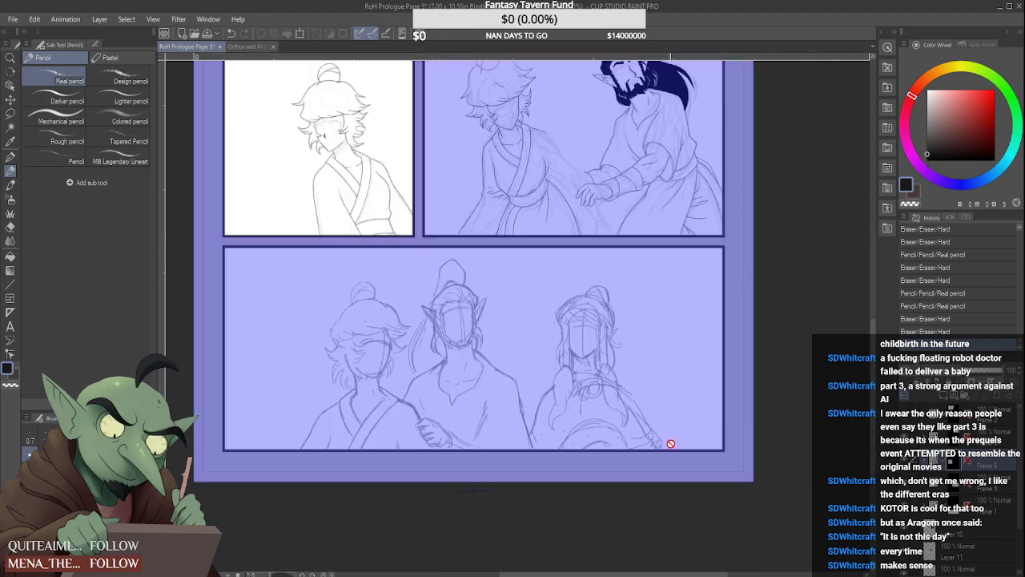
click(977, 529)
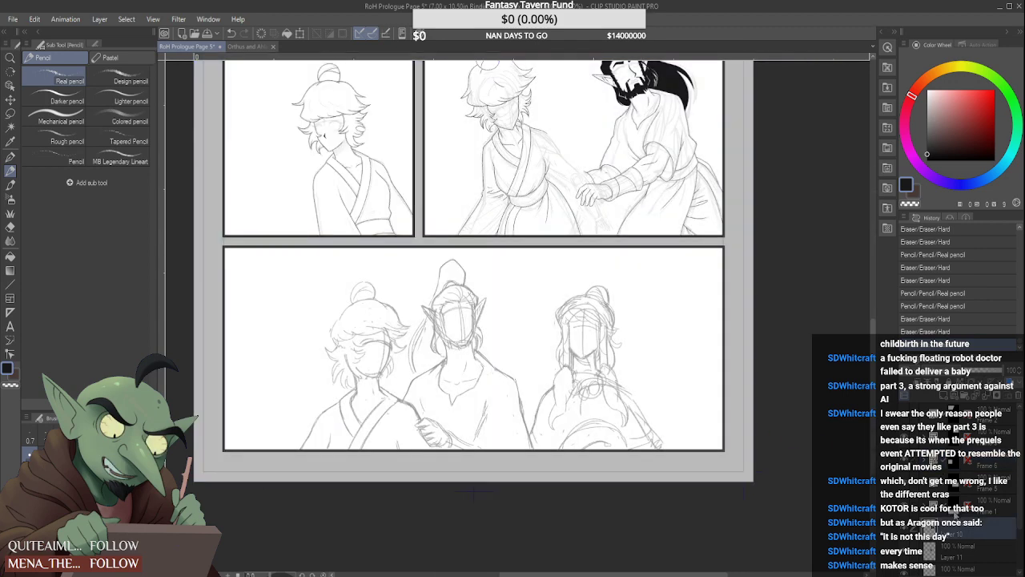
click(954, 513)
click(925, 507)
click(965, 528)
click(944, 395)
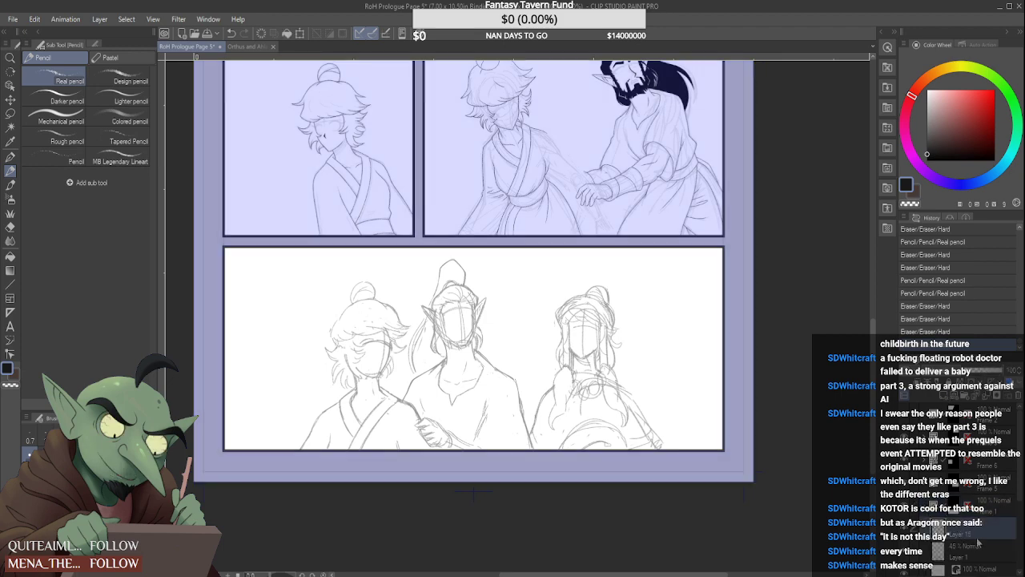
click(977, 544)
drag(975, 374, 968, 375)
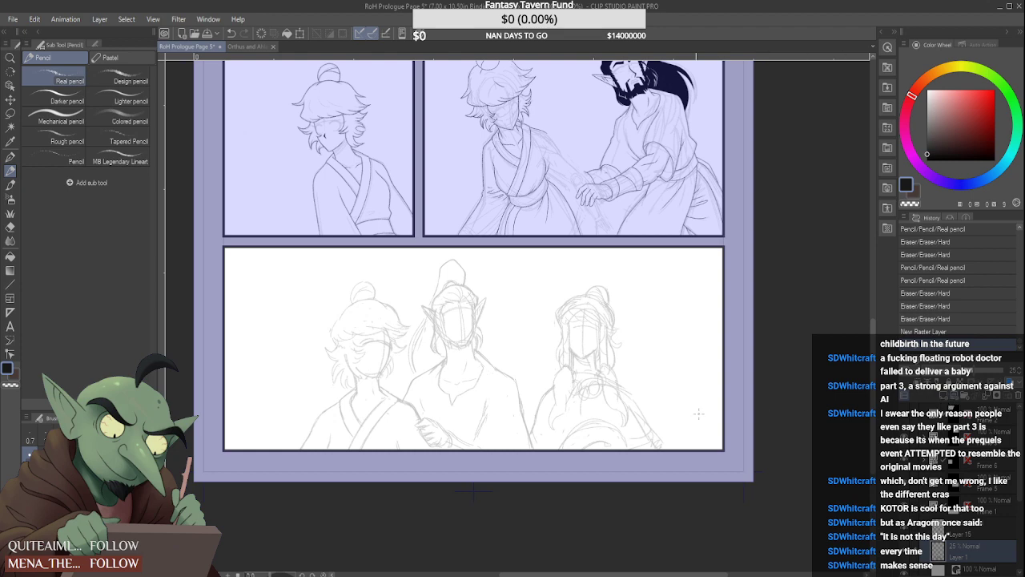
Rework the middle figure's shoulder and sleeve lines in the three-figure panel's sketch with the Real pencil
drag(540, 437, 525, 426)
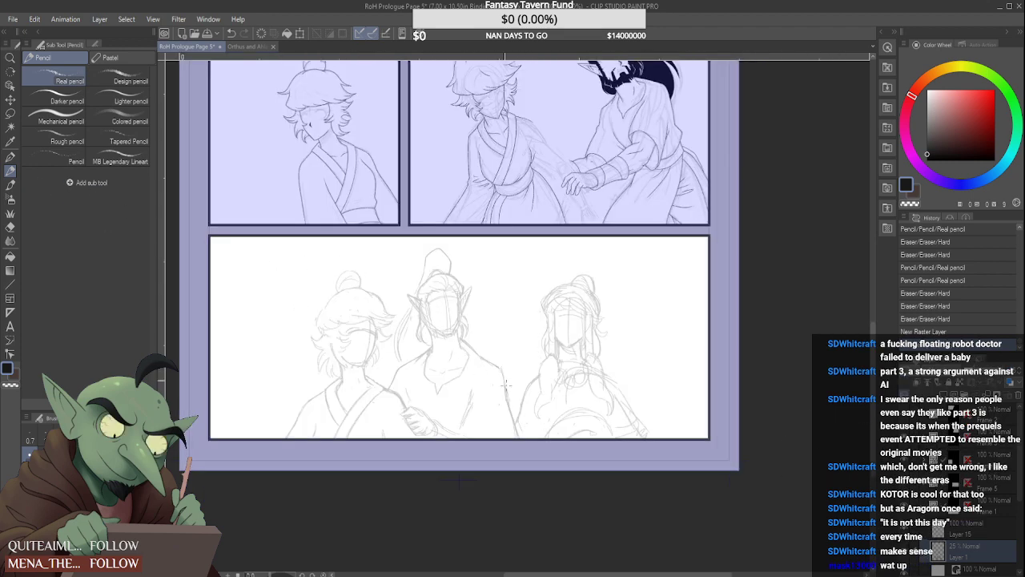
mouse_move(471, 346)
mouse_down()
mouse_move(497, 390)
mouse_move(502, 374)
mouse_move(518, 435)
mouse_move(503, 373)
mouse_move(523, 436)
mouse_move(493, 385)
mouse_move(469, 383)
mouse_up()
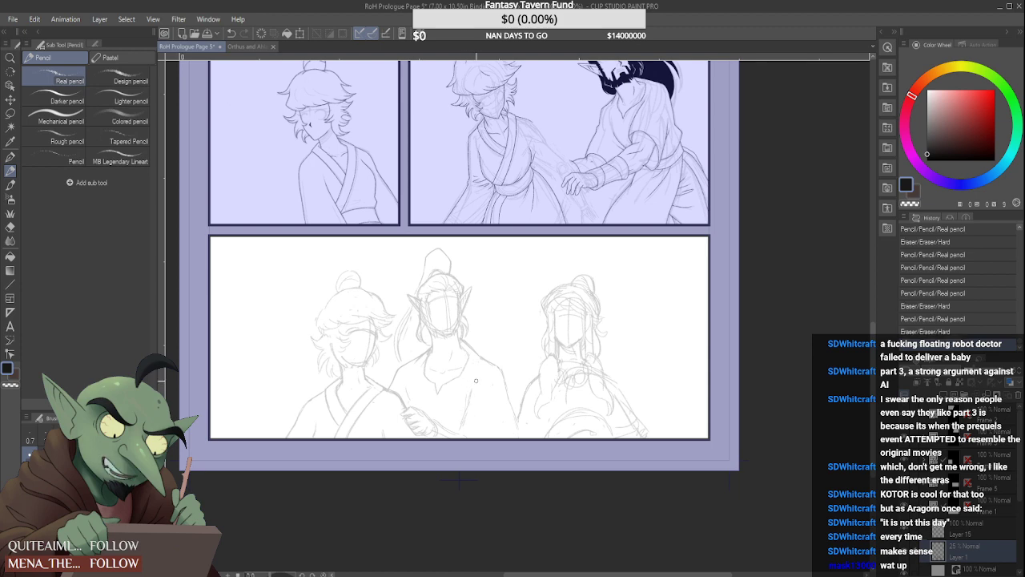
mouse_move(463, 428)
mouse_down()
mouse_move(472, 398)
mouse_move(462, 437)
mouse_move(436, 425)
mouse_move(463, 432)
mouse_up()
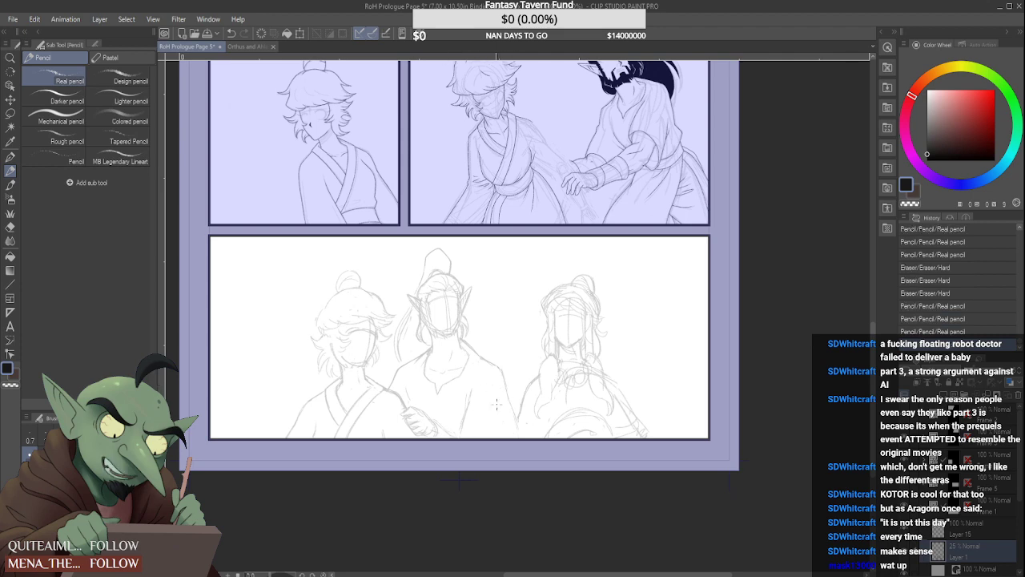
drag(512, 408, 514, 423)
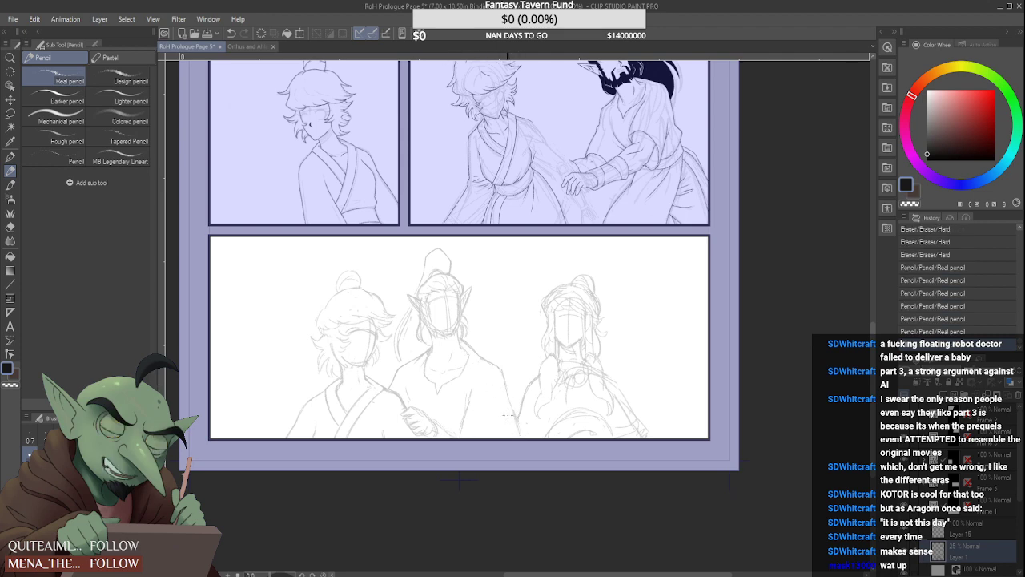
Redraw the outer curve of the middle figure's high ponytail down to the head on the sketch layer
scroll(495, 399, down, 2)
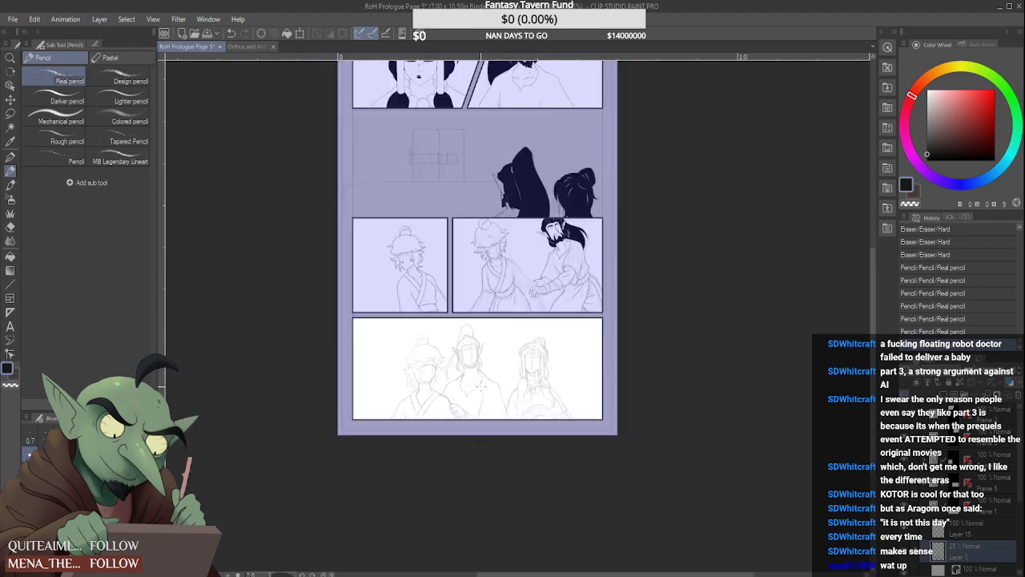
scroll(481, 386, down, 1)
scroll(484, 389, up, 3)
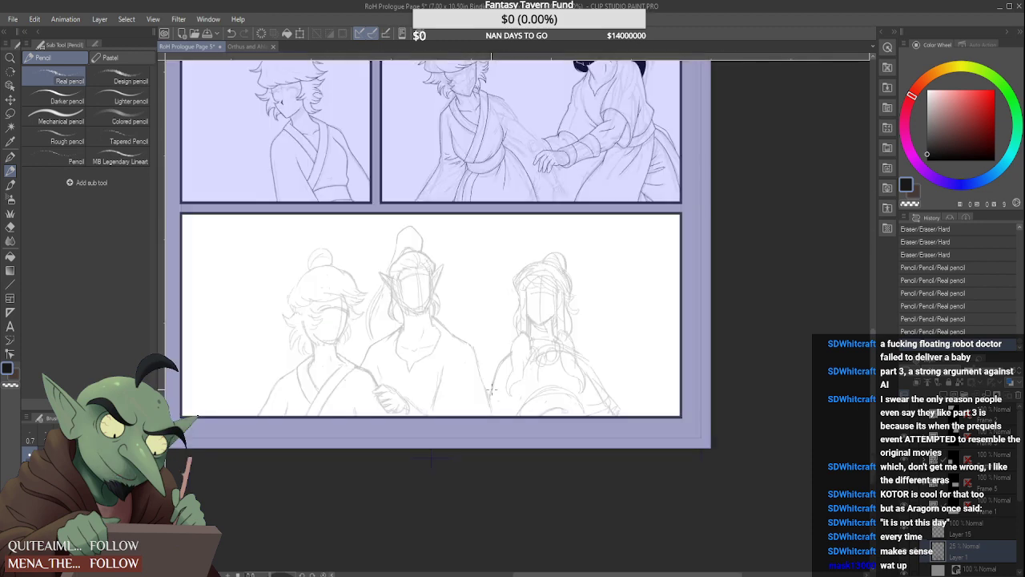
scroll(416, 253, up, 3)
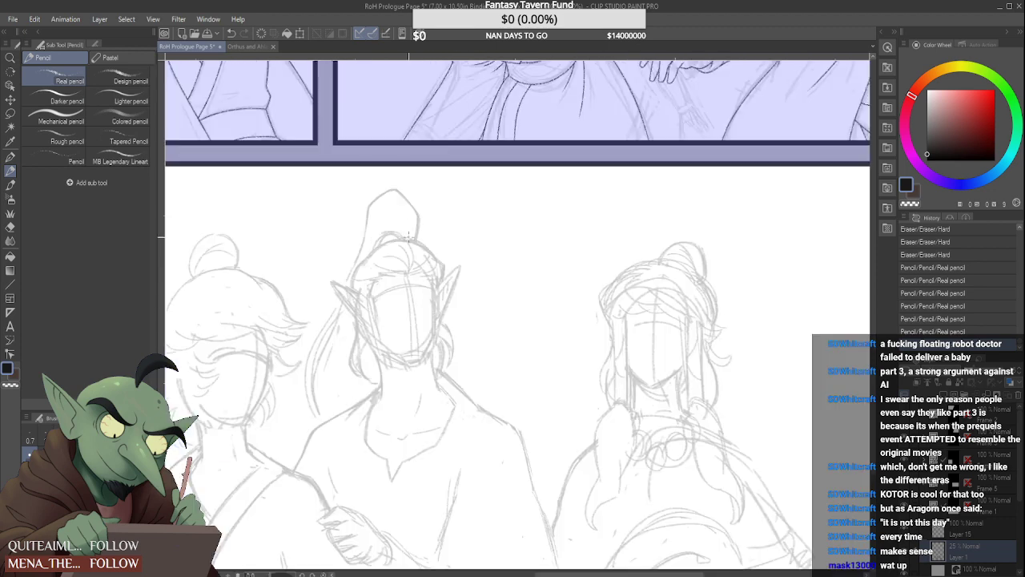
key(ctrl+z)
mouse_move(346, 255)
mouse_down()
mouse_move(357, 199)
mouse_move(347, 207)
mouse_move(364, 190)
mouse_move(345, 209)
mouse_move(336, 274)
mouse_up()
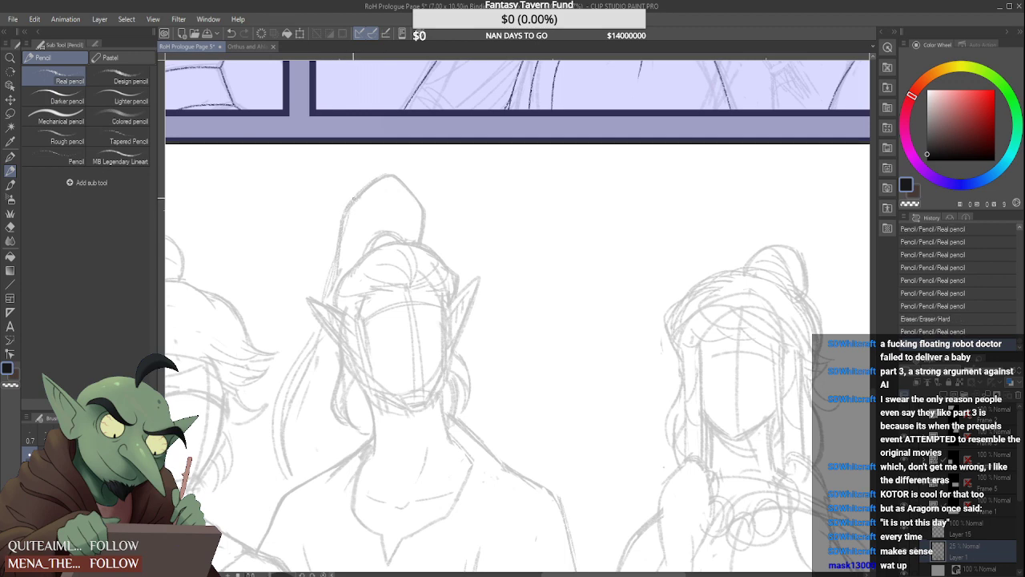
scroll(393, 234, down, 1)
scroll(393, 235, down, 2)
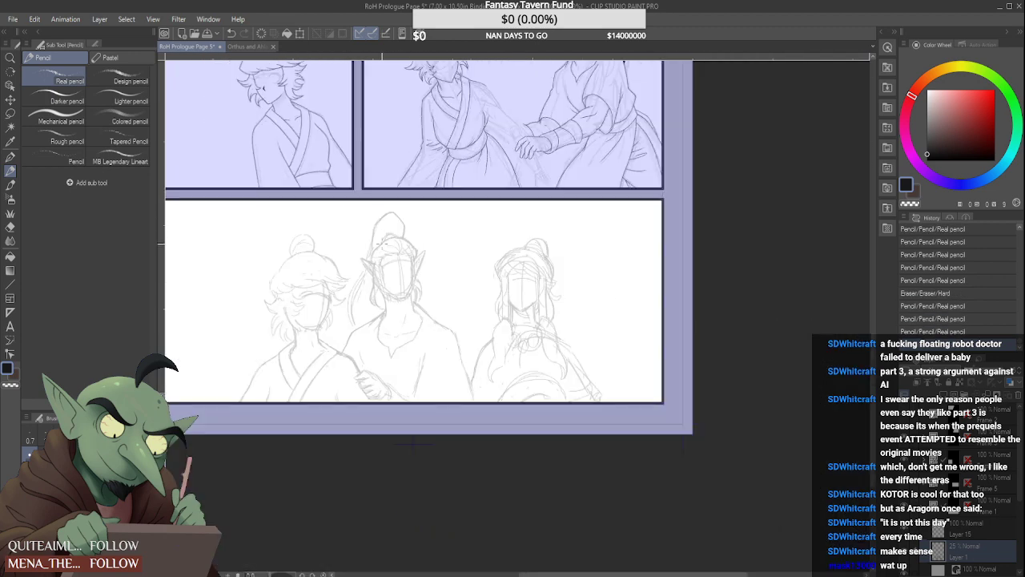
Set the three-figure panel's sketch layer opacity to 14% and make the new raster layer above it active
click(983, 531)
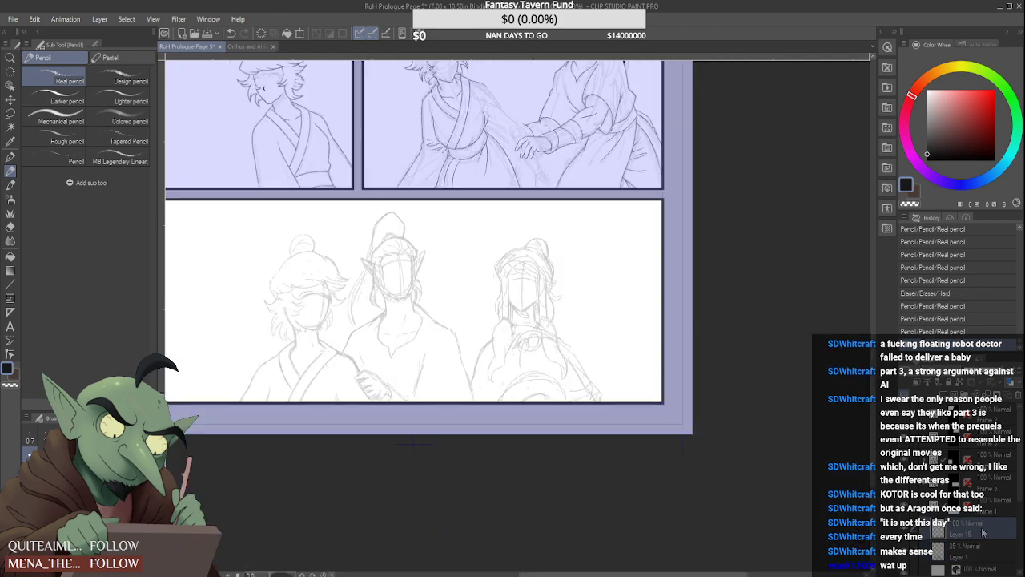
scroll(340, 342, up, 5)
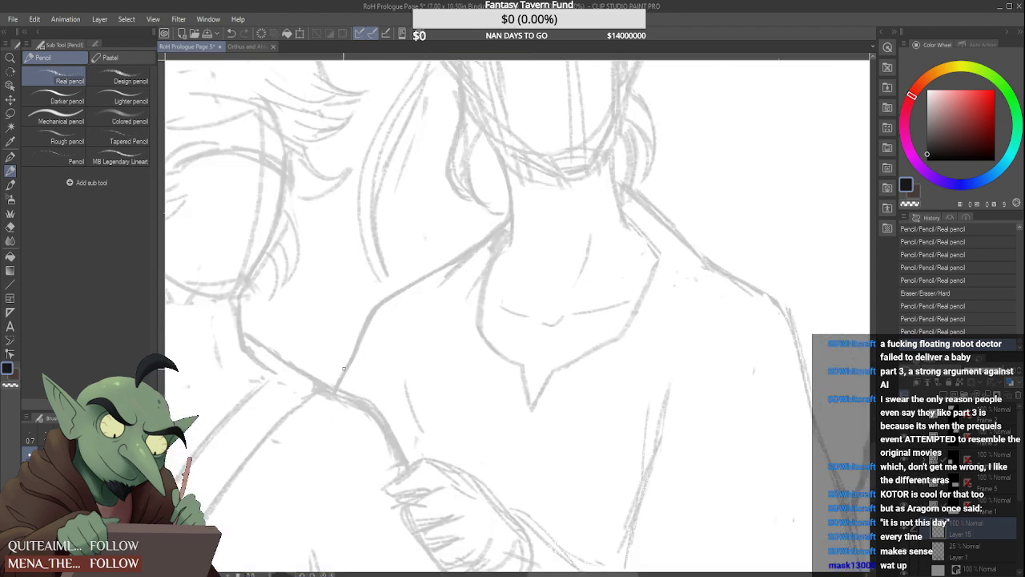
scroll(599, 370, down, 3)
click(988, 548)
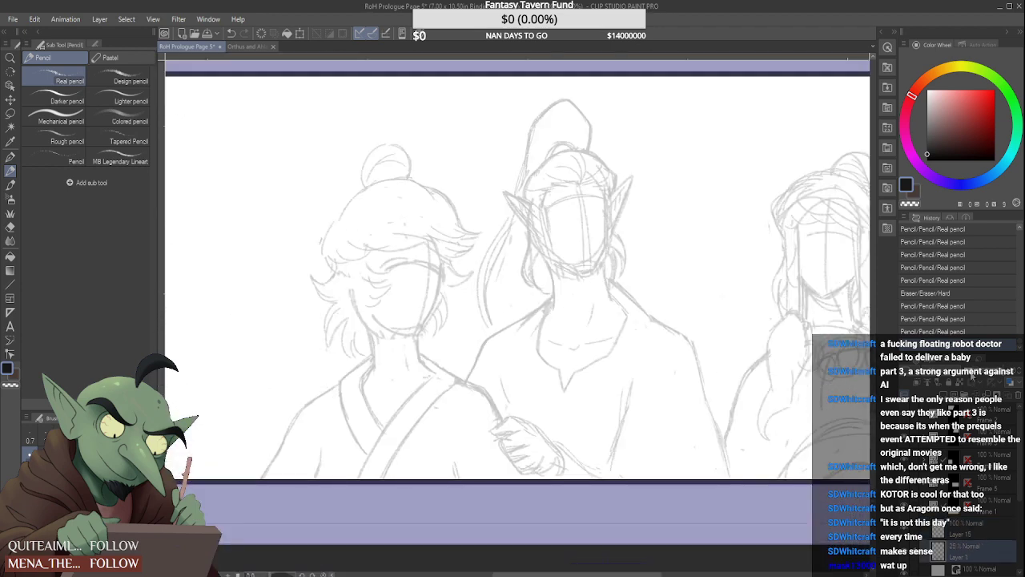
click(971, 374)
click(986, 532)
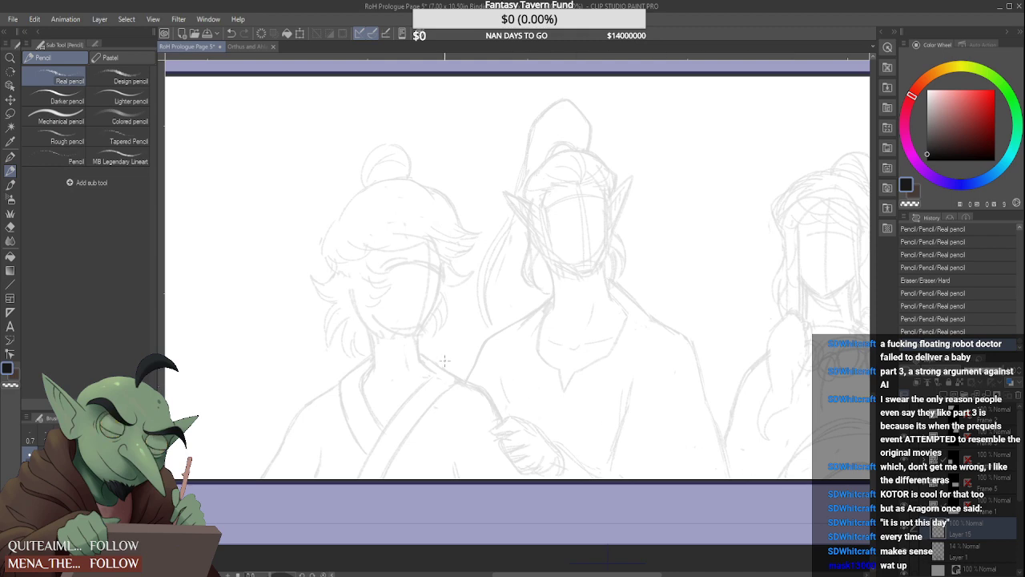
Draw the middle figure's shoulder outline beside the light-haired character, plus the slanting line running down from the neck, with the Real pencil
scroll(444, 359, down, 3)
scroll(480, 354, up, 6)
mouse_move(438, 394)
mouse_down()
mouse_move(512, 253)
mouse_move(573, 194)
mouse_move(632, 190)
mouse_move(560, 260)
mouse_up()
scroll(581, 246, down, 3)
scroll(600, 235, up, 4)
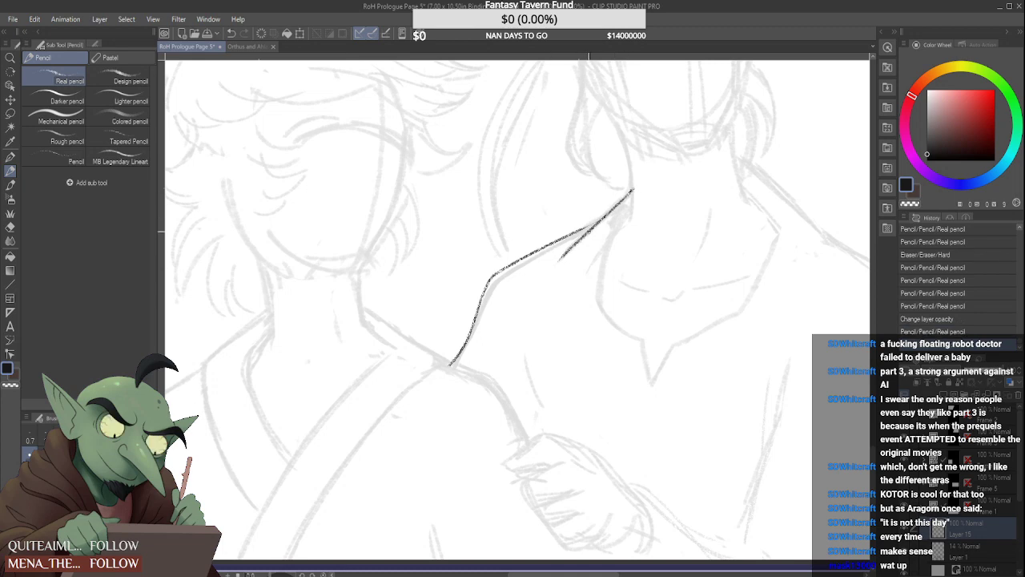
Refine the junction where the middle figure's shoulder outline meets the slanting neck line, using the Hard eraser and Real pencil
scroll(589, 231, up, 1)
scroll(627, 206, up, 3)
mouse_move(656, 166)
mouse_down()
mouse_move(543, 279)
mouse_move(558, 241)
mouse_move(583, 229)
mouse_up()
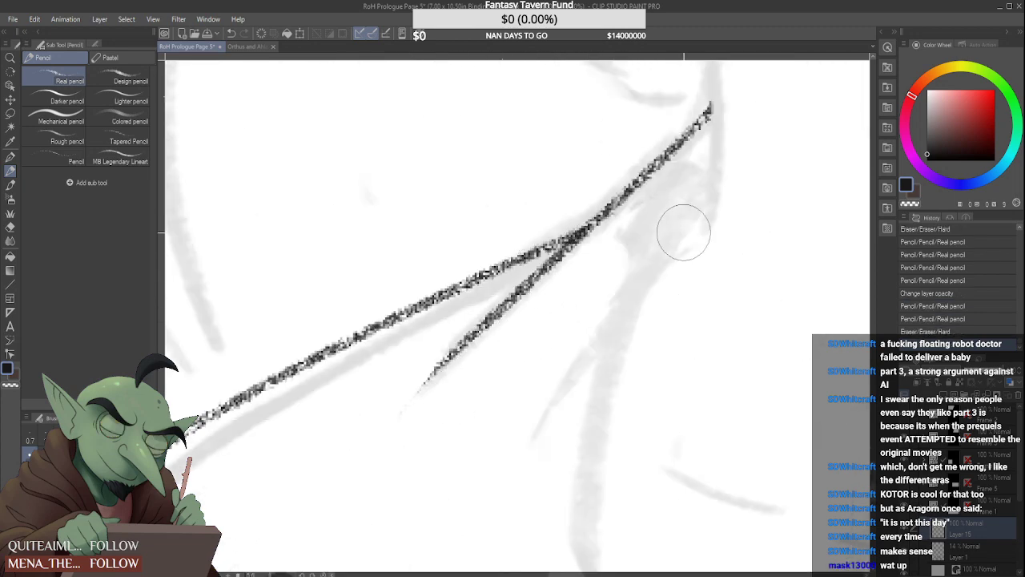
scroll(684, 233, down, 8)
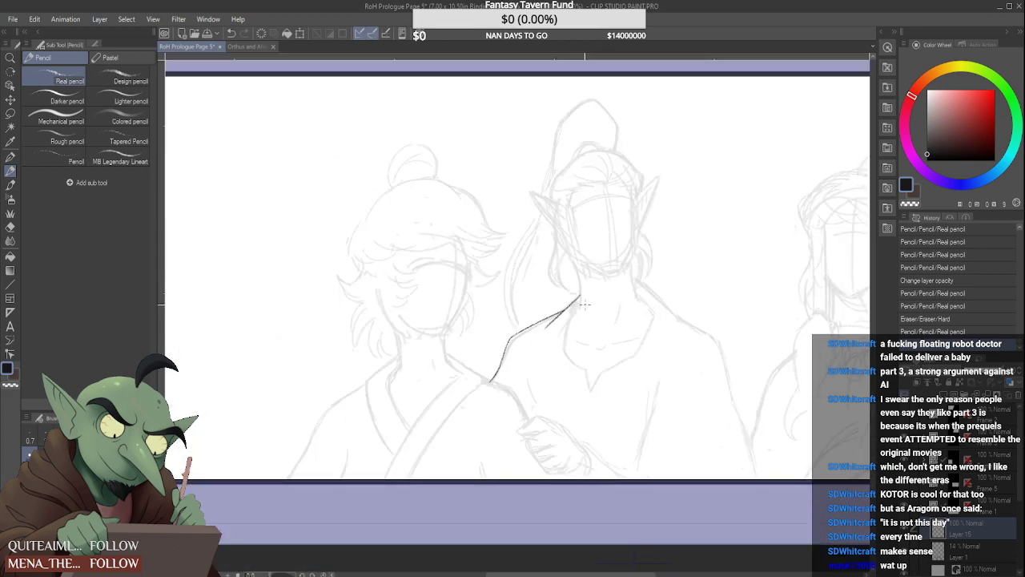
scroll(584, 303, down, 3)
scroll(581, 320, up, 5)
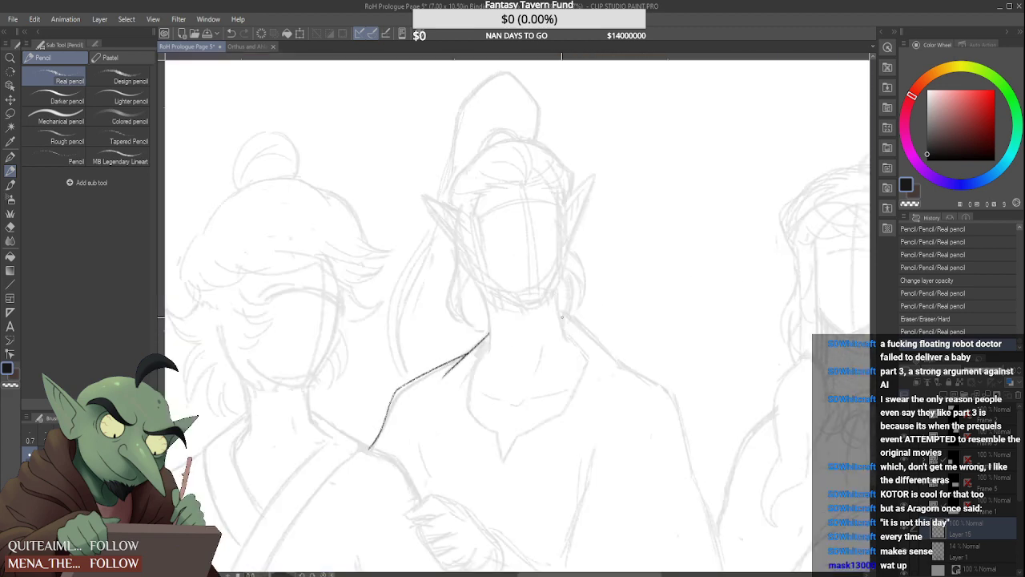
Draw the middle figure's upper shoulder line facing the braided figure, plus the neck side nearest the light-haired character, with the Real pencil
drag(558, 313, 619, 365)
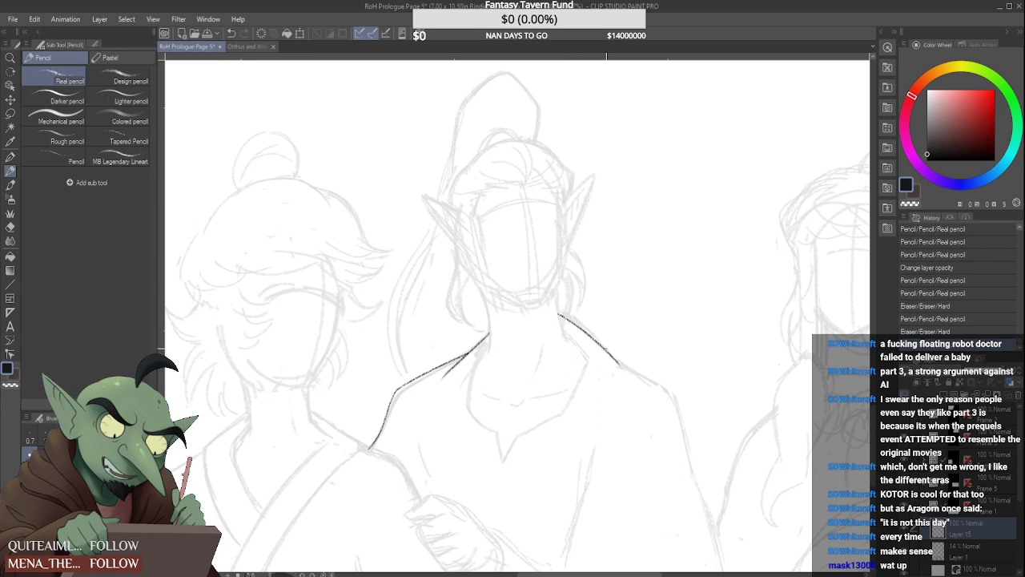
scroll(553, 323, up, 4)
scroll(617, 385, down, 2)
scroll(617, 386, down, 3)
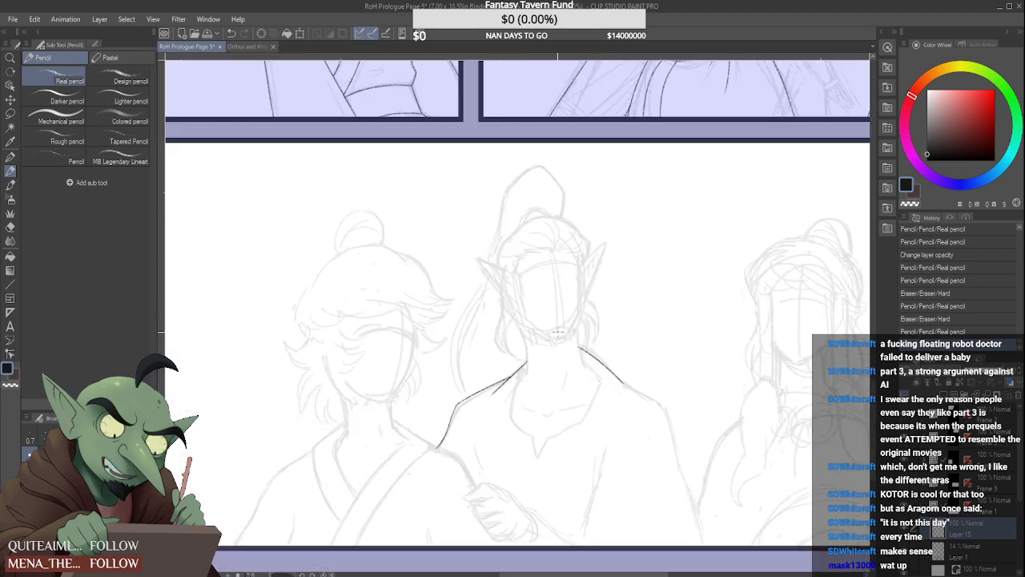
scroll(517, 335, up, 3)
drag(508, 285, 514, 379)
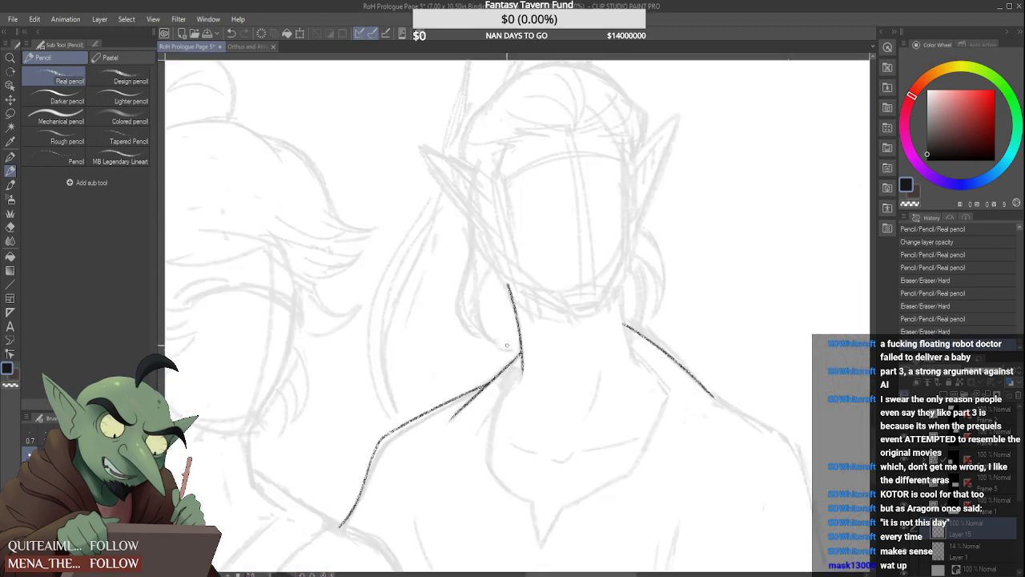
scroll(506, 326, up, 2)
mouse_move(504, 252)
mouse_down()
mouse_move(507, 283)
mouse_move(515, 259)
mouse_up()
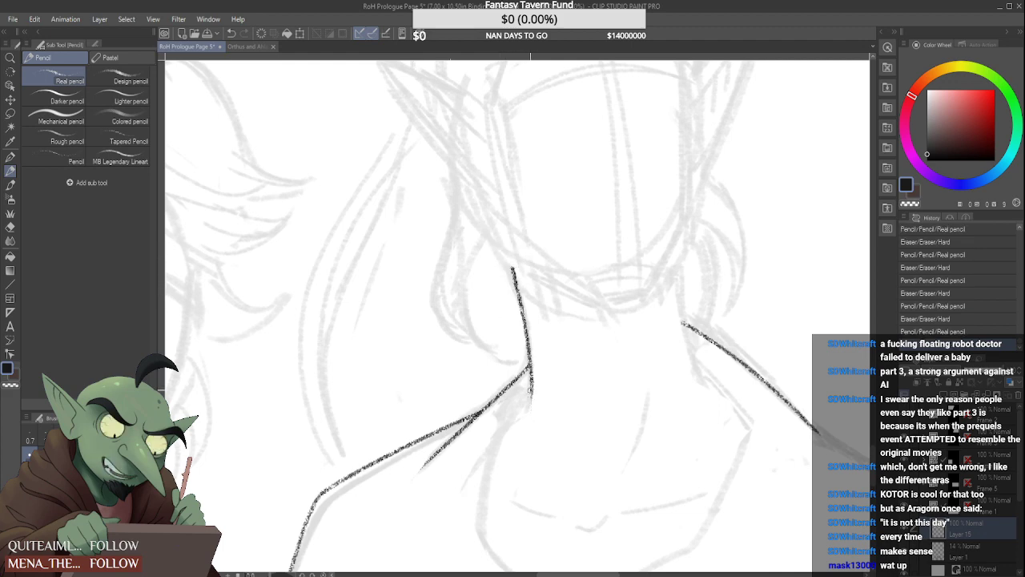
Draw the shirt's neckline edge from the neck beside the light-haired character down through the pointed V notch
drag(530, 388, 499, 436)
scroll(498, 416, down, 4)
scroll(506, 447, up, 4)
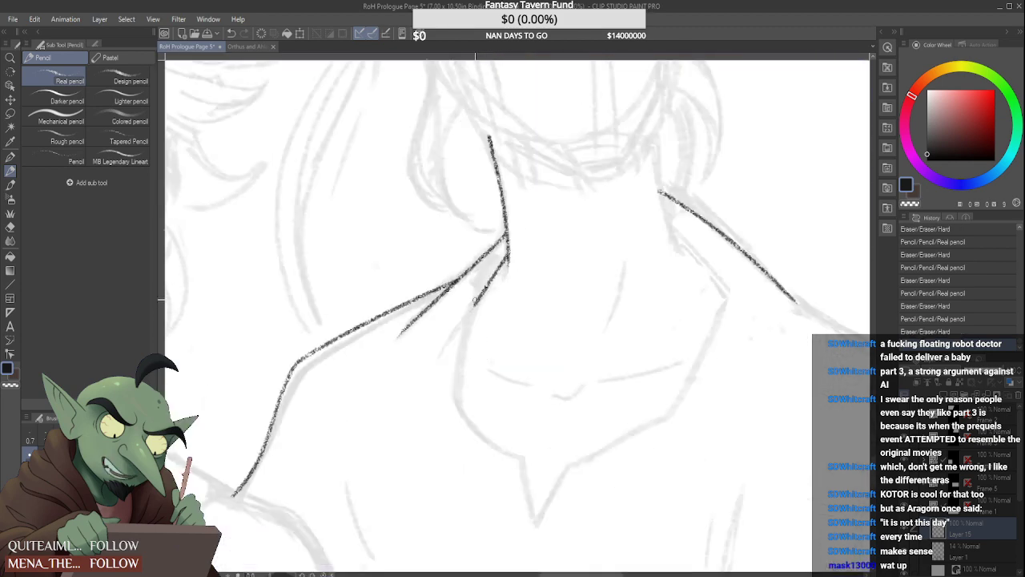
mouse_move(470, 310)
mouse_down()
mouse_move(460, 404)
mouse_move(528, 467)
mouse_move(536, 525)
mouse_move(572, 464)
mouse_up()
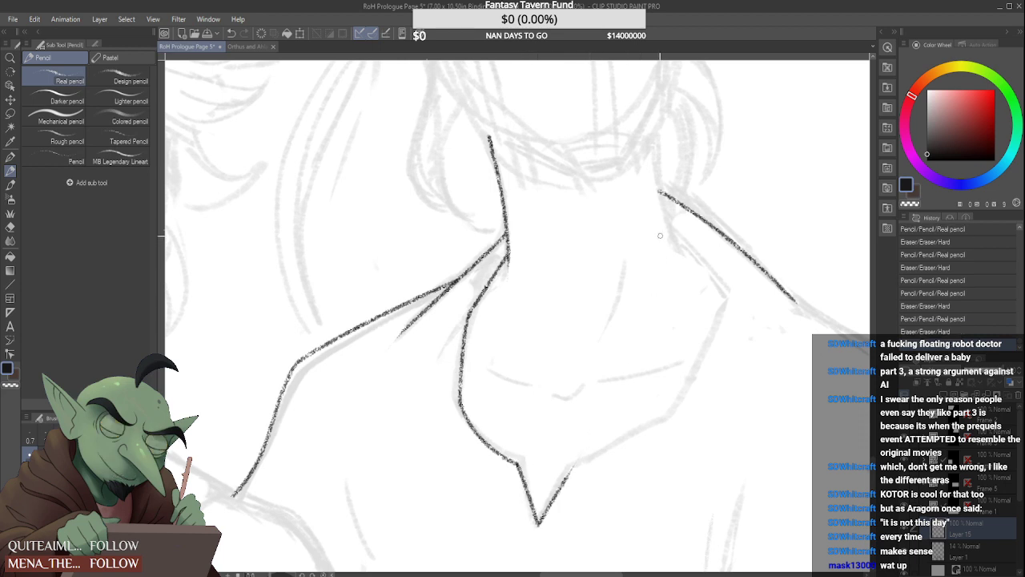
Draw the neck side nearest the braided figure and clean up where the shoulder line meets it
drag(655, 138, 673, 255)
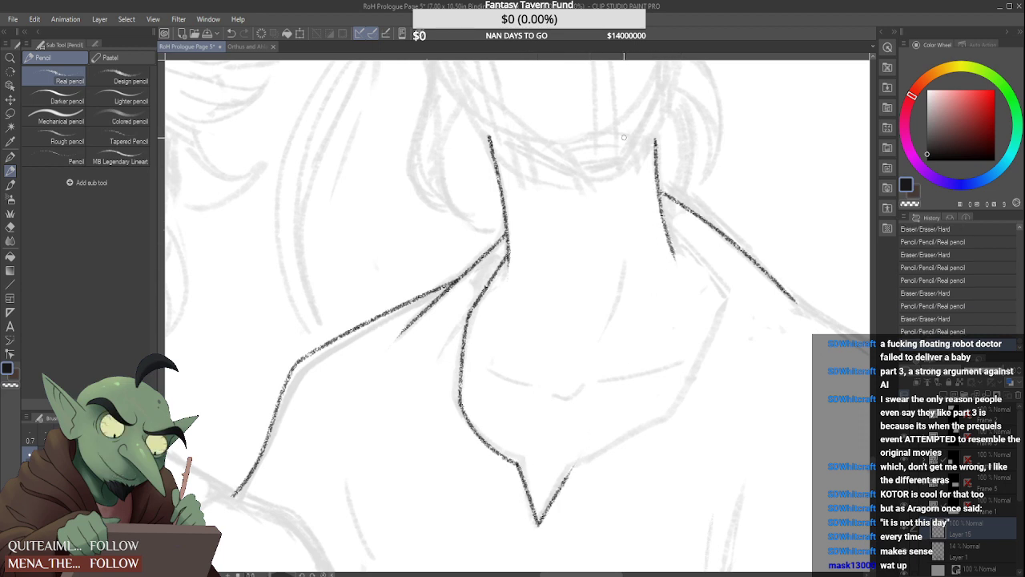
key(ctrl+z)
drag(657, 135, 672, 253)
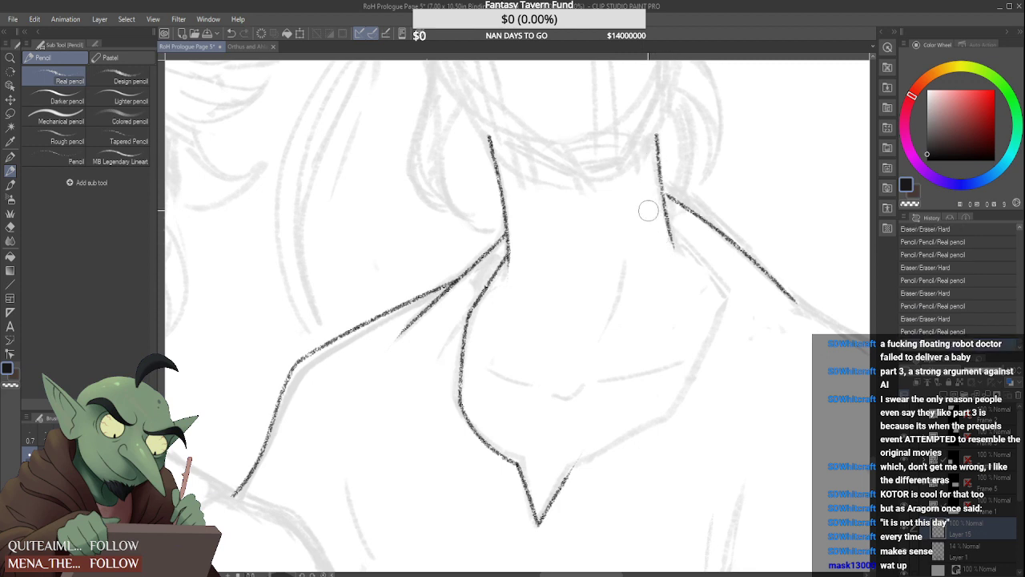
drag(663, 193, 668, 197)
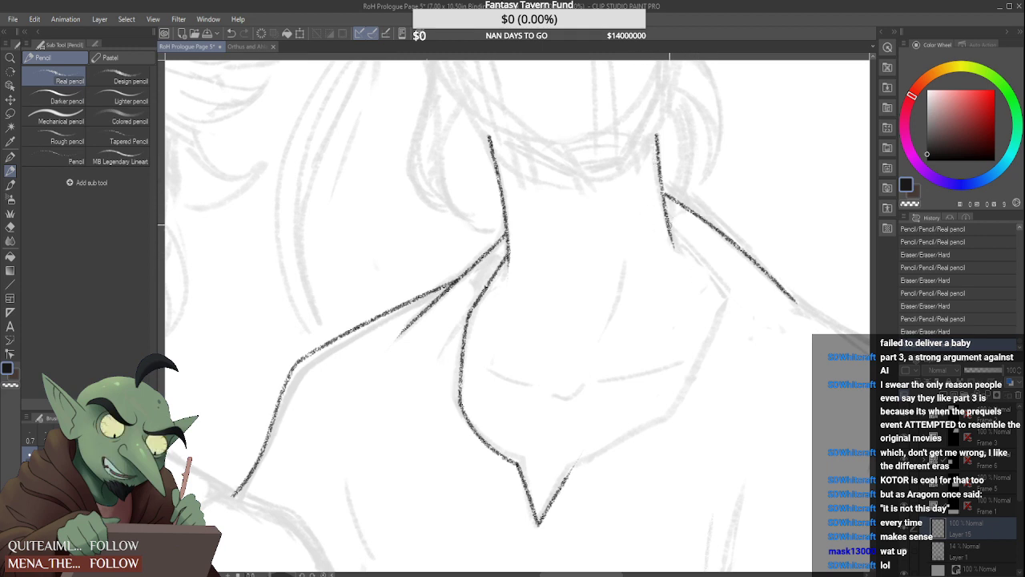
Draw the shirt's other neckline edge, from the neck side facing the braided figure around to the V notch
drag(670, 231, 718, 304)
key(ctrl+z)
mouse_move(672, 233)
mouse_down()
mouse_move(728, 298)
mouse_move(649, 429)
mouse_up()
mouse_move(565, 477)
mouse_down()
mouse_move(663, 423)
mouse_move(647, 428)
mouse_move(675, 401)
mouse_up()
key(ctrl+z)
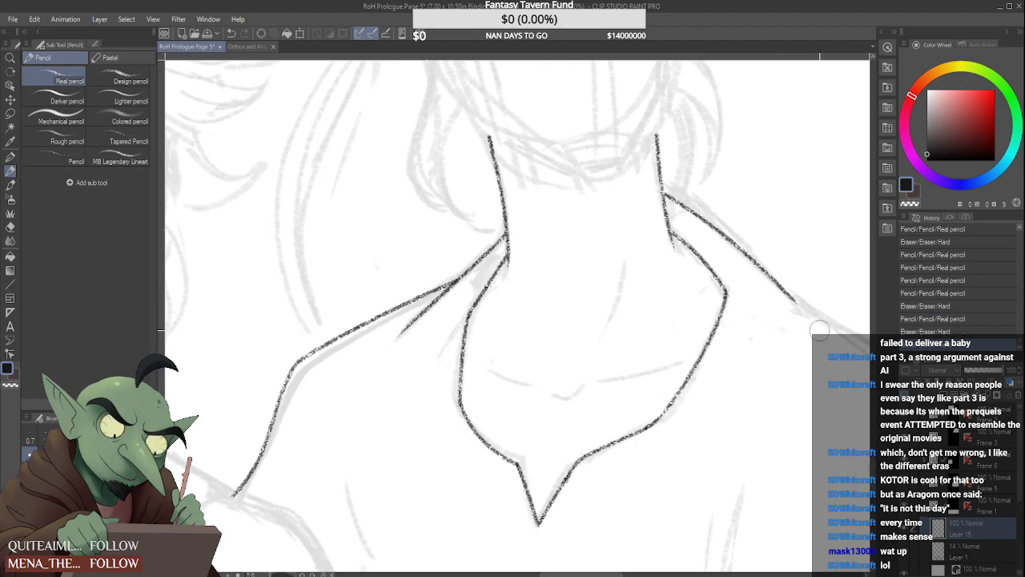
Extend the middle figure's shoulder facing the braided figure into the outer arm line down to the panel border, and redraw its lower end
scroll(696, 396, down, 1)
scroll(692, 398, down, 4)
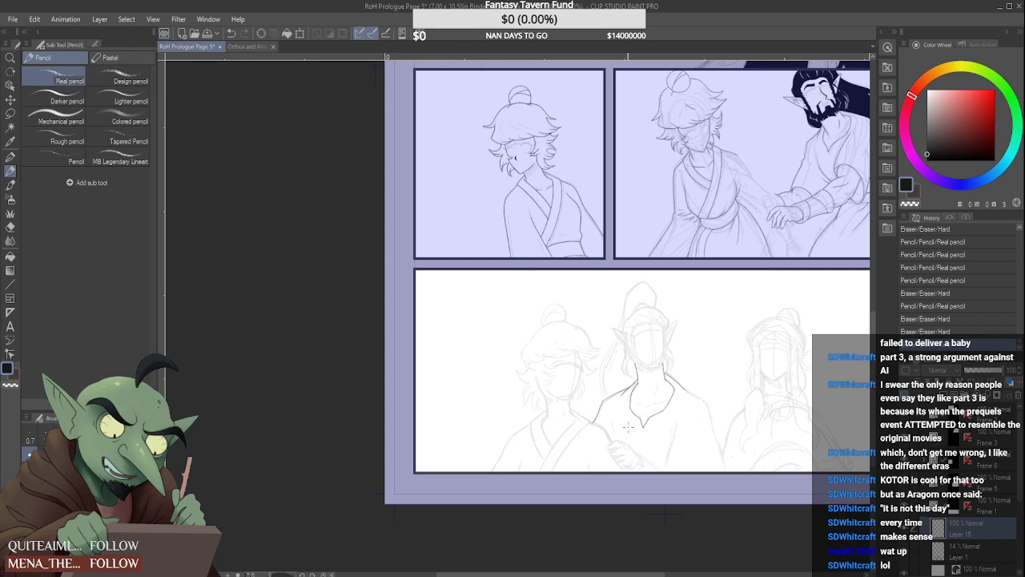
scroll(725, 416, up, 8)
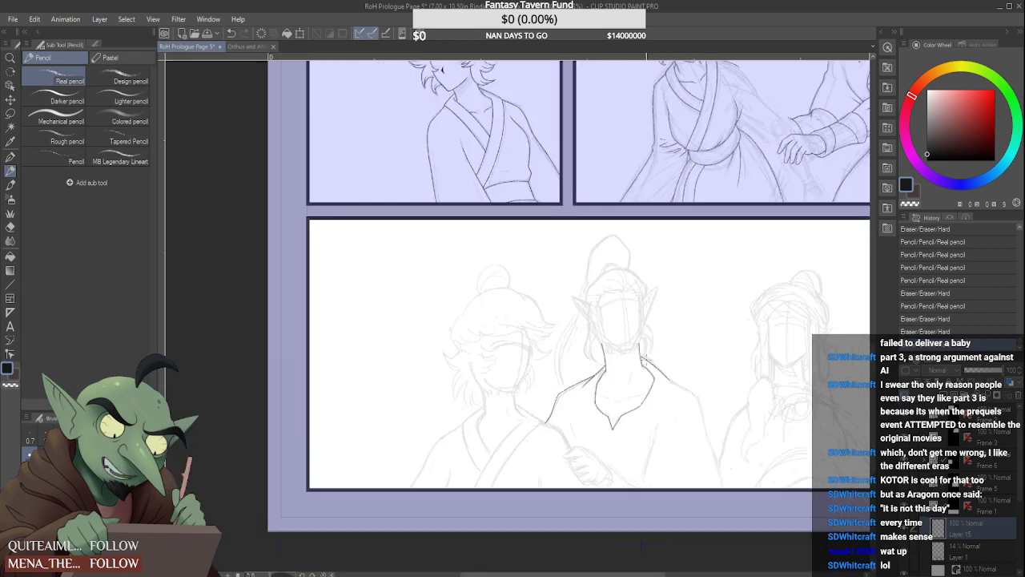
scroll(729, 457, down, 4)
scroll(645, 455, up, 2)
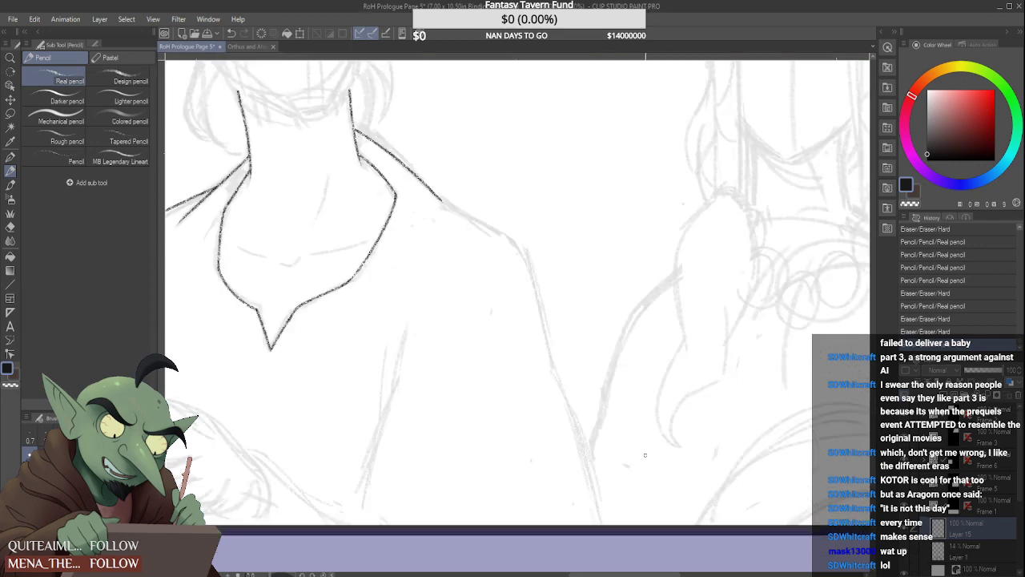
mouse_move(447, 204)
mouse_down()
mouse_move(537, 255)
mouse_move(552, 362)
mouse_move(607, 521)
mouse_up()
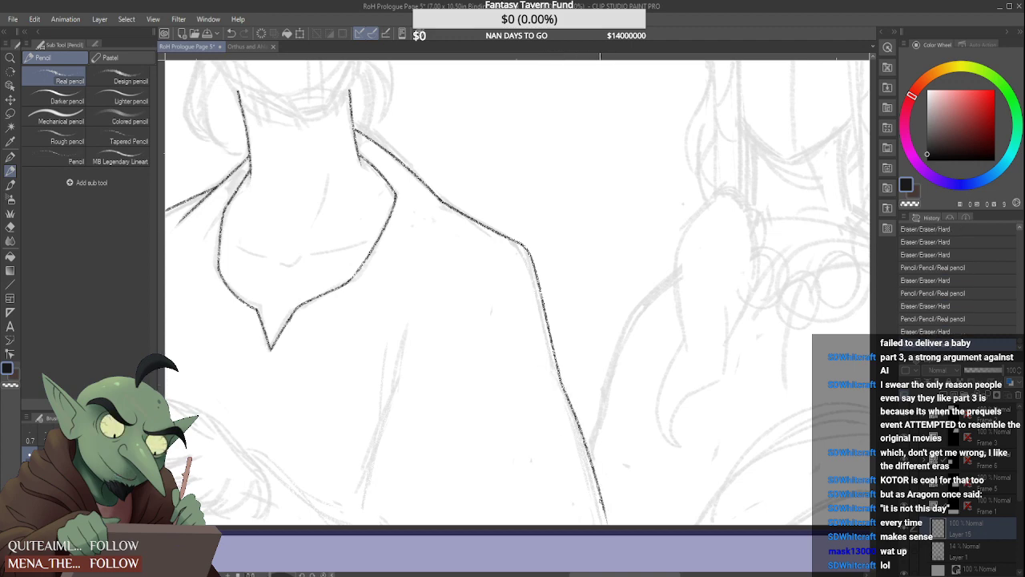
scroll(606, 519, up, 2)
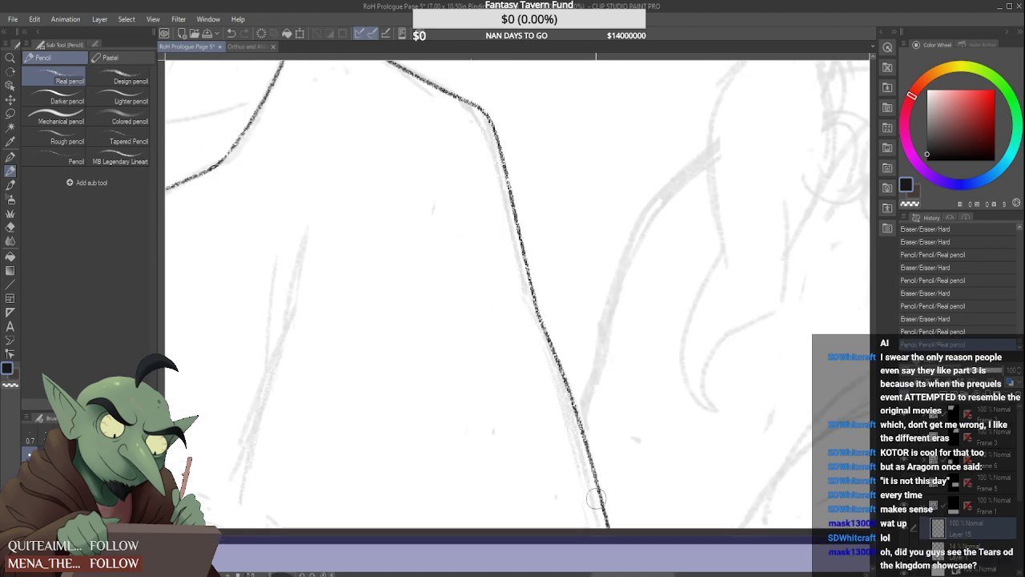
drag(605, 514, 606, 524)
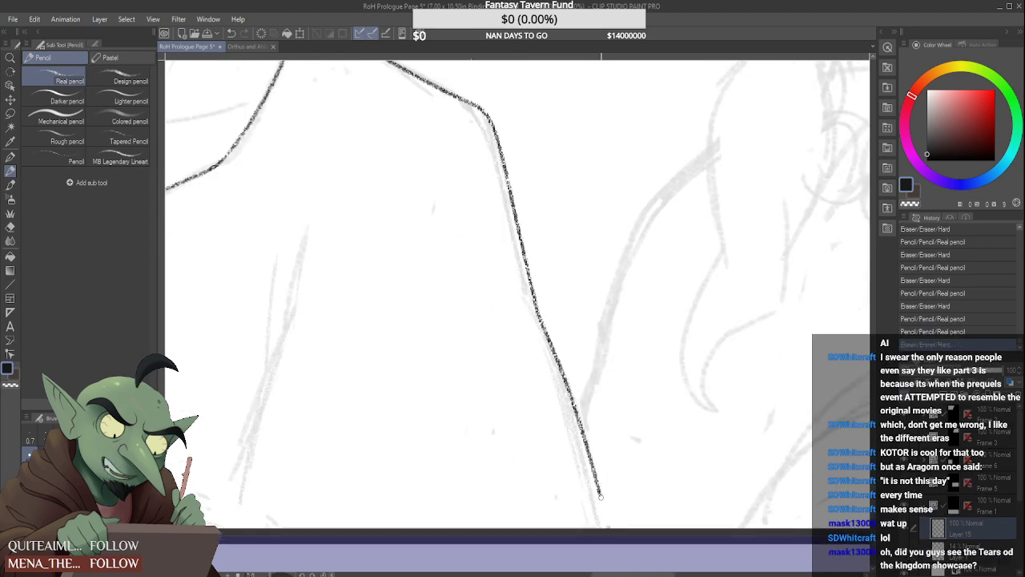
drag(598, 485, 607, 516)
drag(600, 480, 606, 526)
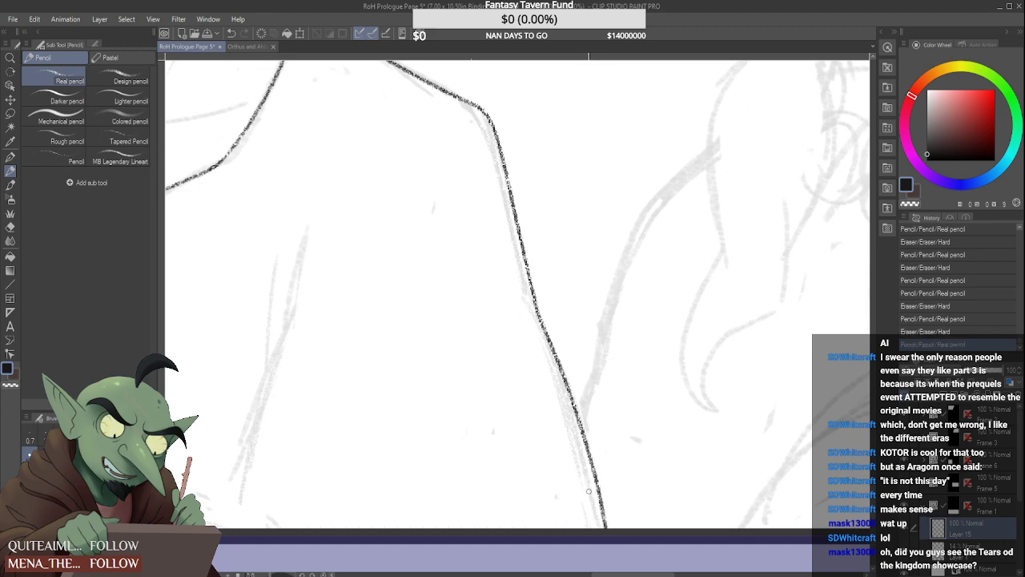
Draw the inner line of the same arm from the panel border up toward the armpit
scroll(474, 382, down, 4)
scroll(366, 414, up, 4)
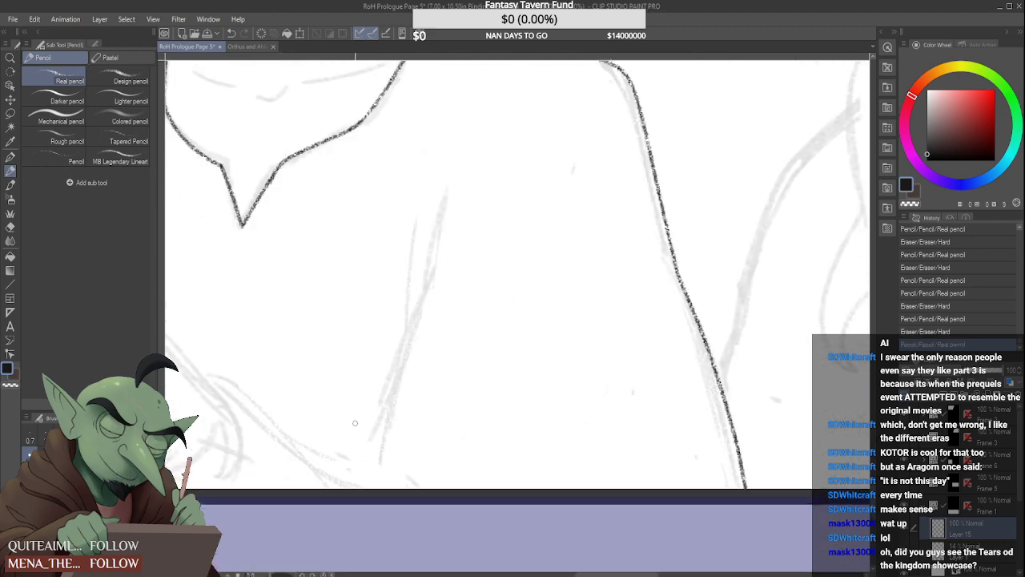
drag(377, 489, 423, 308)
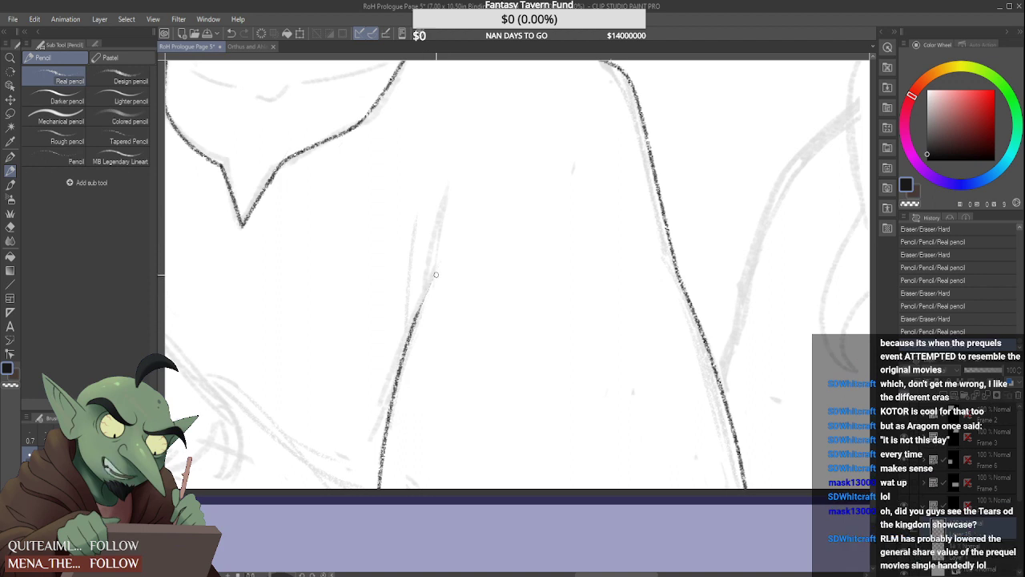
mouse_move(431, 309)
mouse_down()
mouse_move(448, 215)
mouse_move(441, 255)
mouse_up()
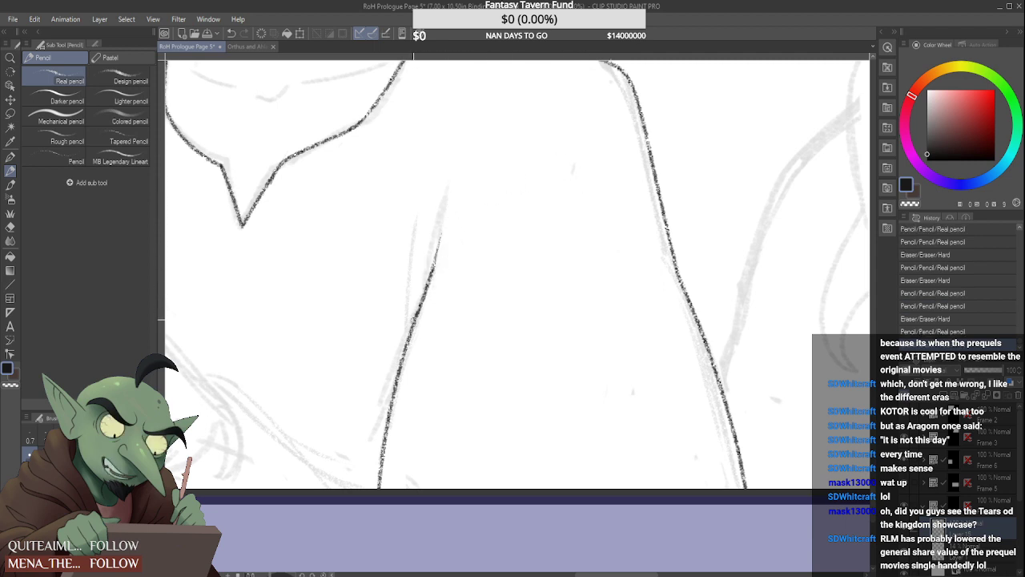
Draw a short fold stroke branching upward from the arm's inner line and rework it into a thin, tapered crease
mouse_move(407, 340)
mouse_down()
mouse_move(427, 214)
mouse_move(393, 327)
mouse_up()
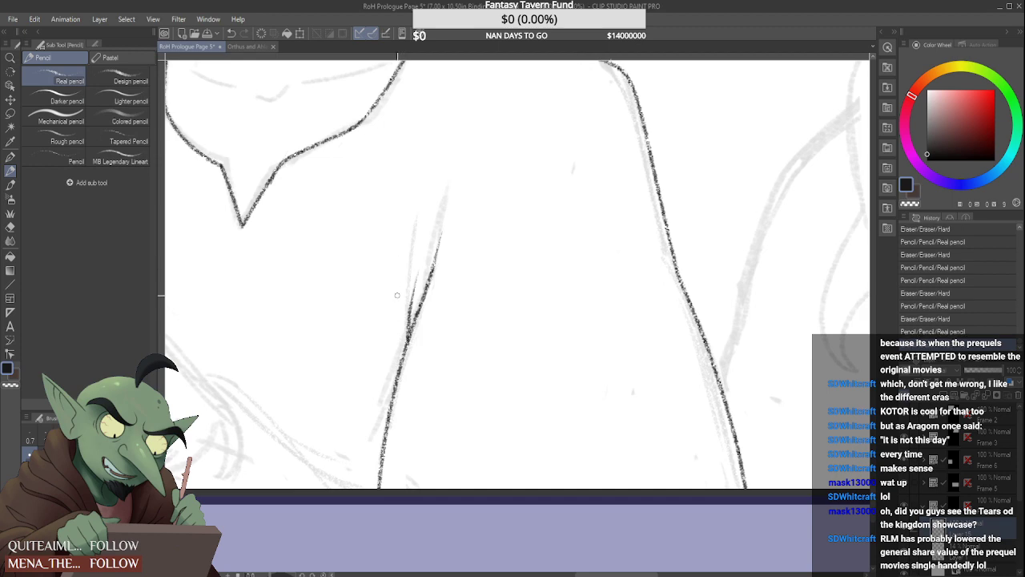
scroll(397, 295, down, 5)
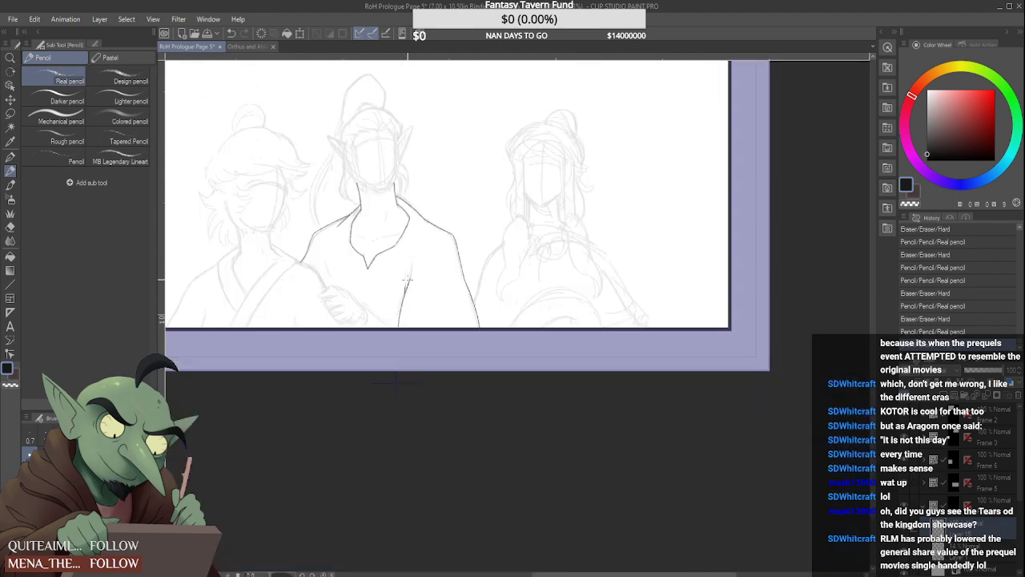
scroll(408, 280, up, 3)
drag(397, 283, 382, 318)
scroll(394, 281, up, 1)
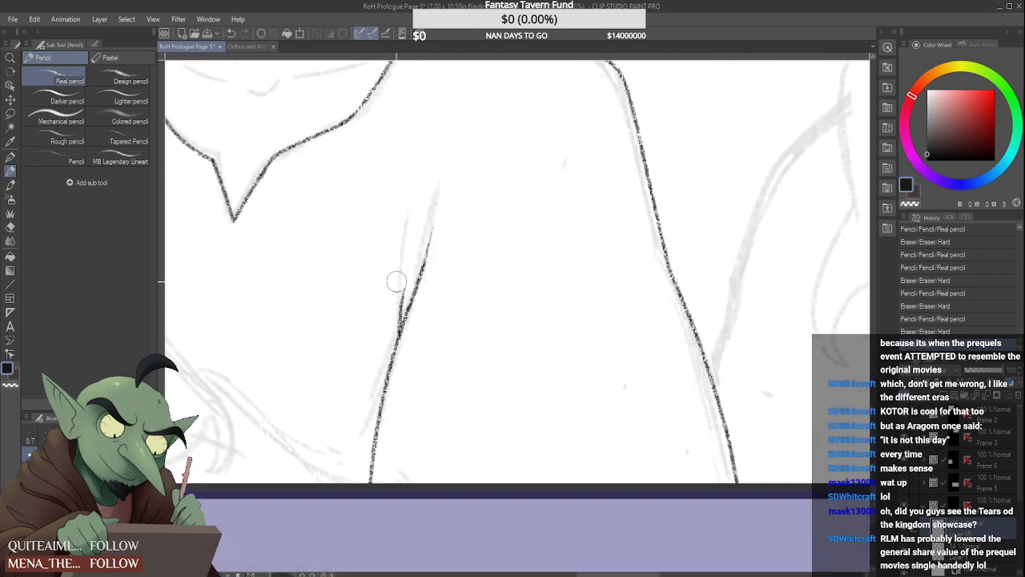
mouse_move(397, 282)
mouse_down()
mouse_move(388, 327)
mouse_move(399, 303)
mouse_move(398, 327)
mouse_move(406, 273)
mouse_move(391, 317)
mouse_move(410, 242)
mouse_move(408, 259)
mouse_up()
key(ctrl+z)
key(ctrl+z)
key(ctrl+z)
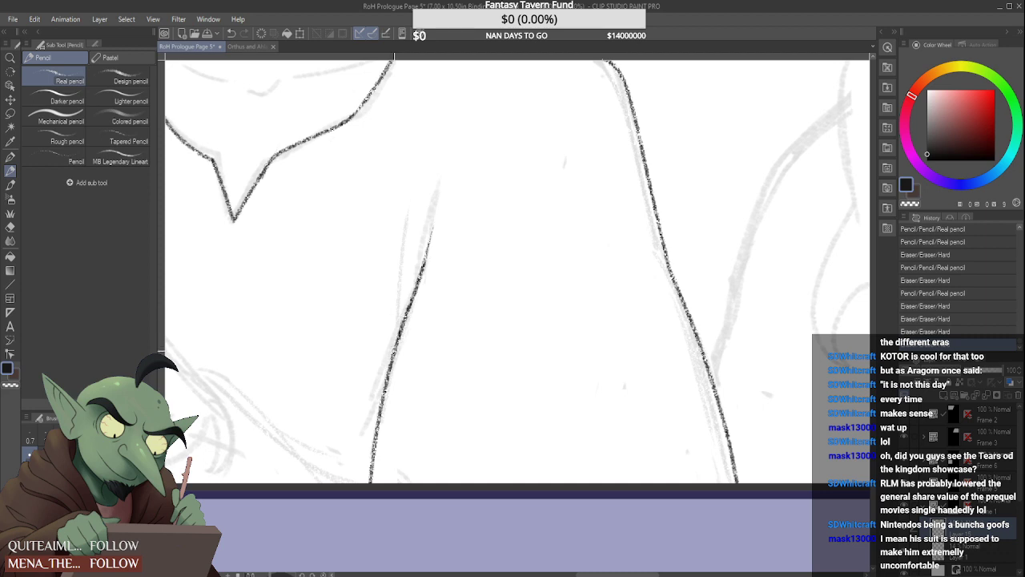
mouse_move(394, 351)
mouse_down()
mouse_move(403, 269)
mouse_move(377, 343)
mouse_up()
drag(396, 258, 381, 354)
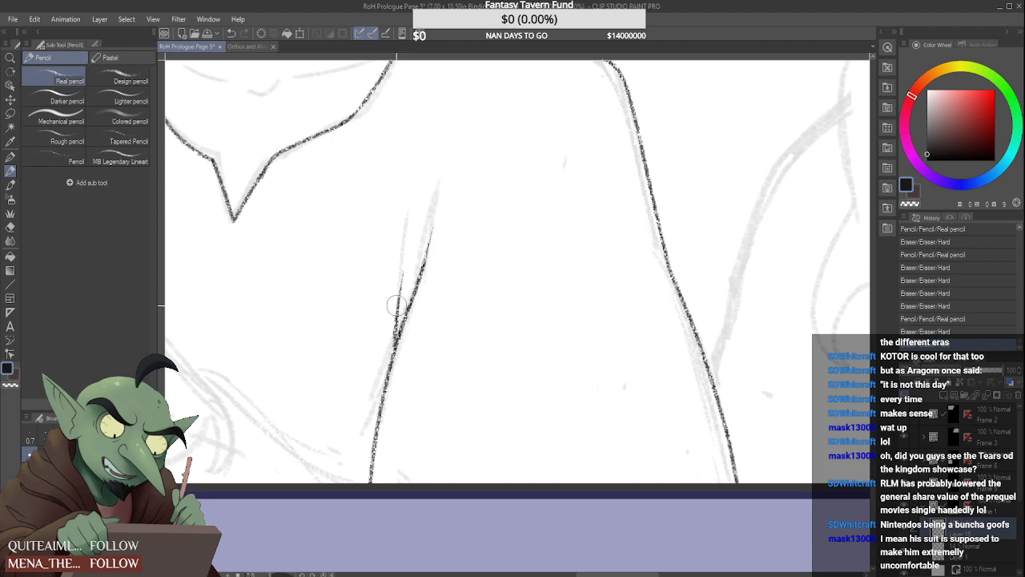
mouse_move(399, 311)
mouse_down()
mouse_move(400, 257)
mouse_move(377, 330)
mouse_up()
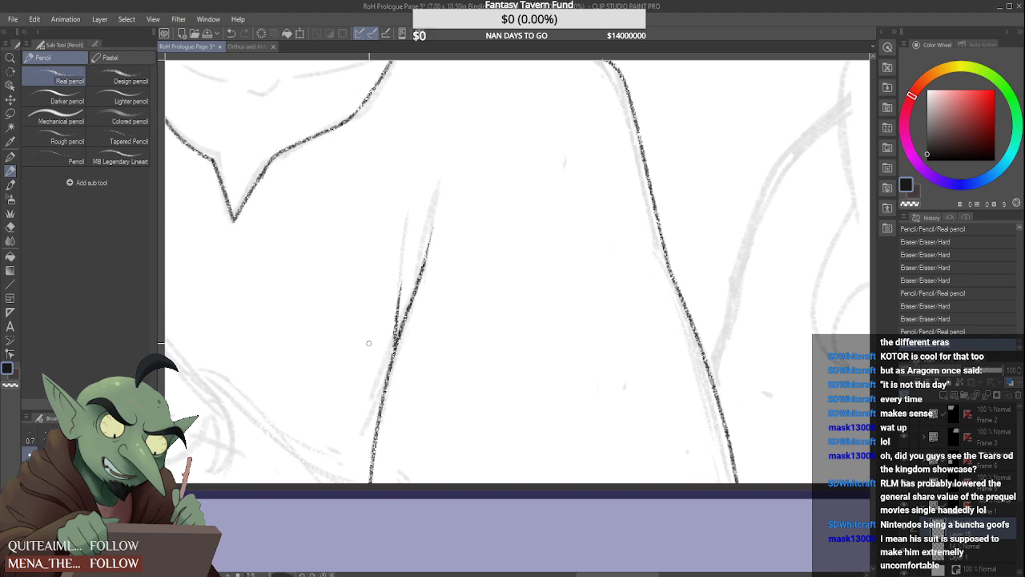
Draw the short torso fold line rising above the light-haired character's sketched hand
scroll(388, 298, down, 3)
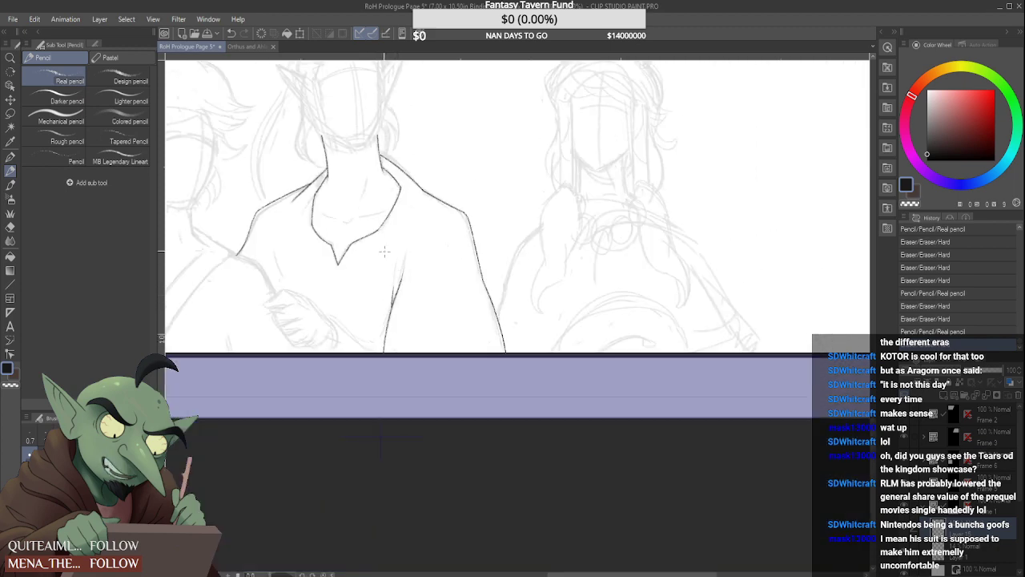
scroll(269, 268, up, 2)
mouse_move(290, 327)
mouse_down()
mouse_move(285, 207)
mouse_move(293, 336)
mouse_up()
drag(282, 246, 293, 325)
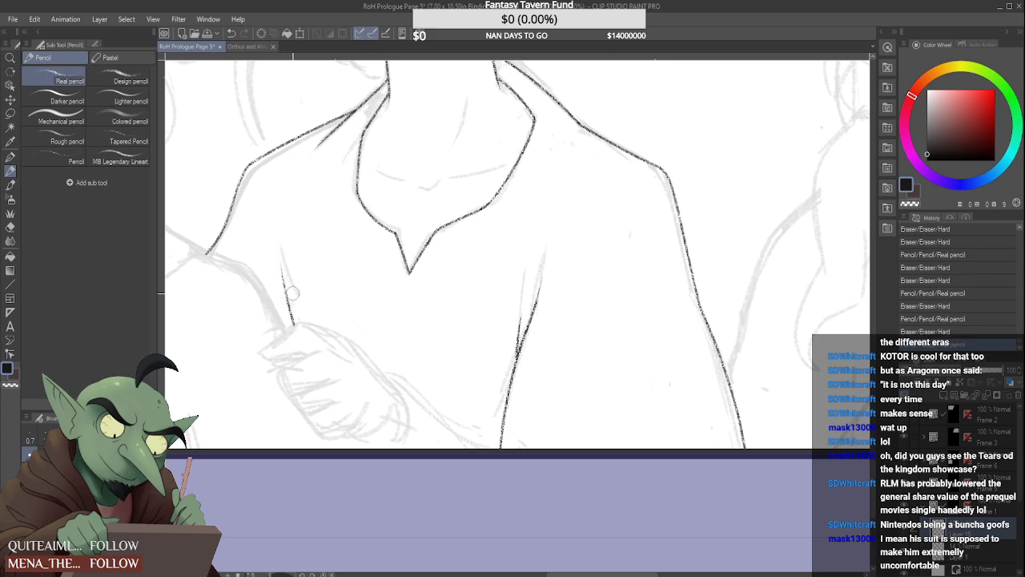
scroll(290, 278, down, 3)
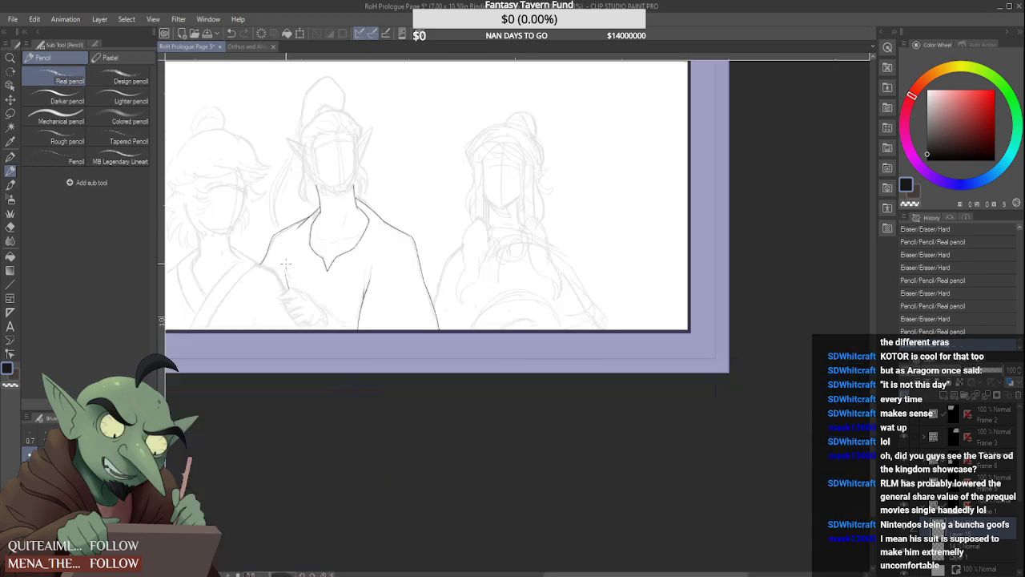
Draw both collarbone lines inside the shirt's neckline, angling them down toward a gap at the centre of the throat
scroll(335, 218, up, 3)
scroll(335, 219, up, 2)
drag(304, 227, 365, 248)
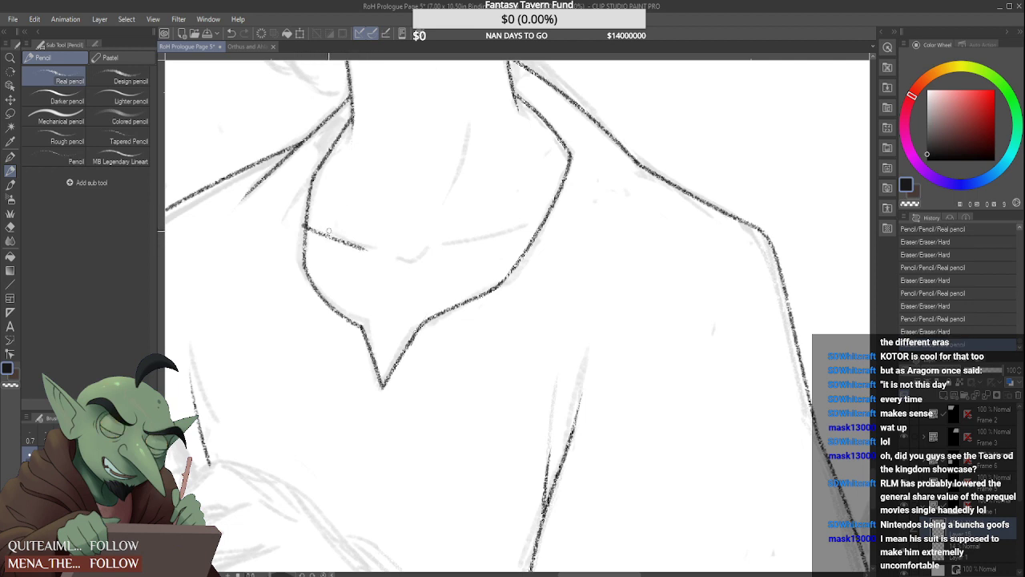
mouse_move(305, 228)
mouse_down()
mouse_move(371, 250)
mouse_move(390, 270)
mouse_move(543, 222)
mouse_up()
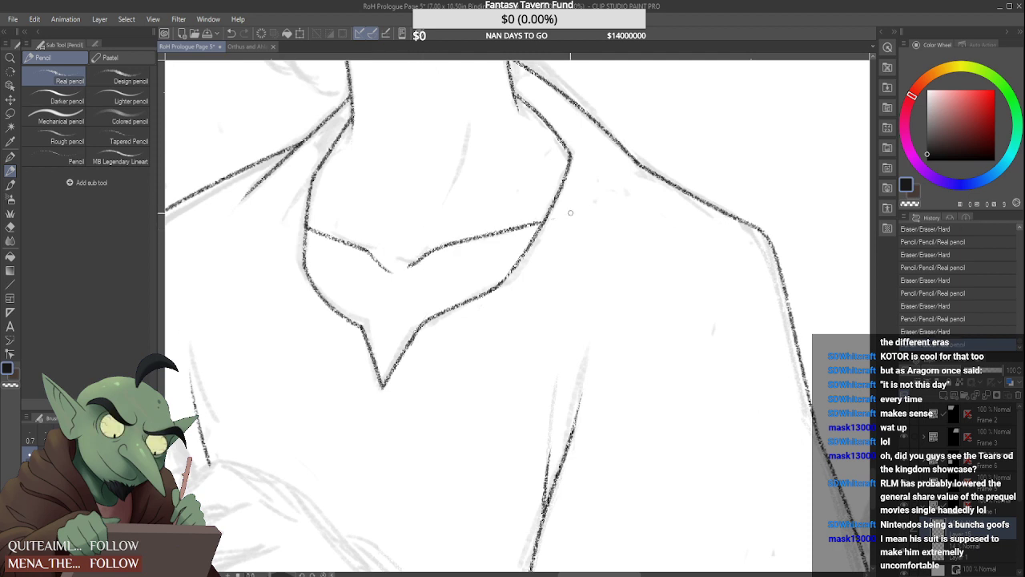
drag(419, 264, 532, 213)
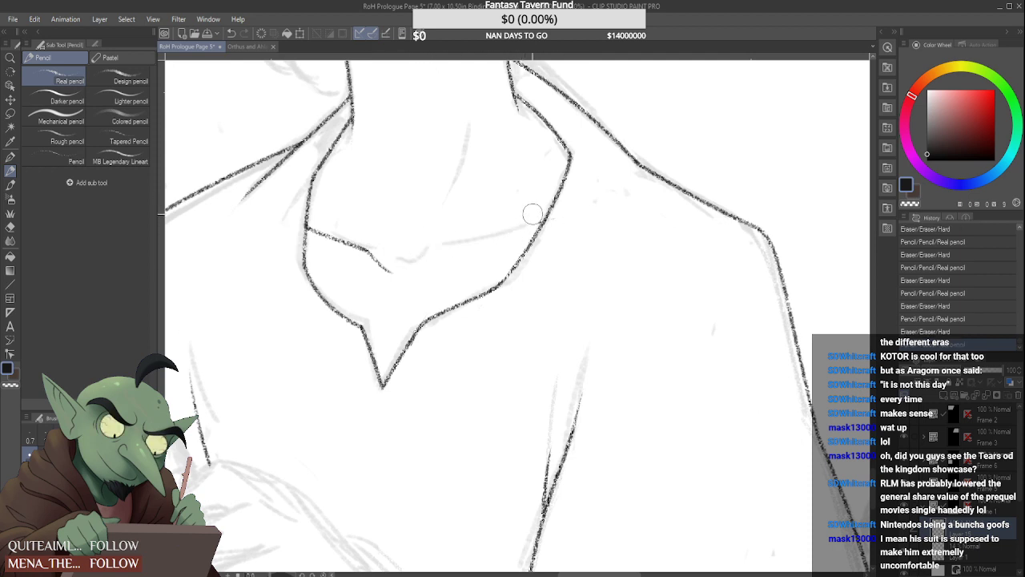
mouse_move(414, 269)
mouse_down()
mouse_move(550, 214)
mouse_move(553, 226)
mouse_up()
click(403, 269)
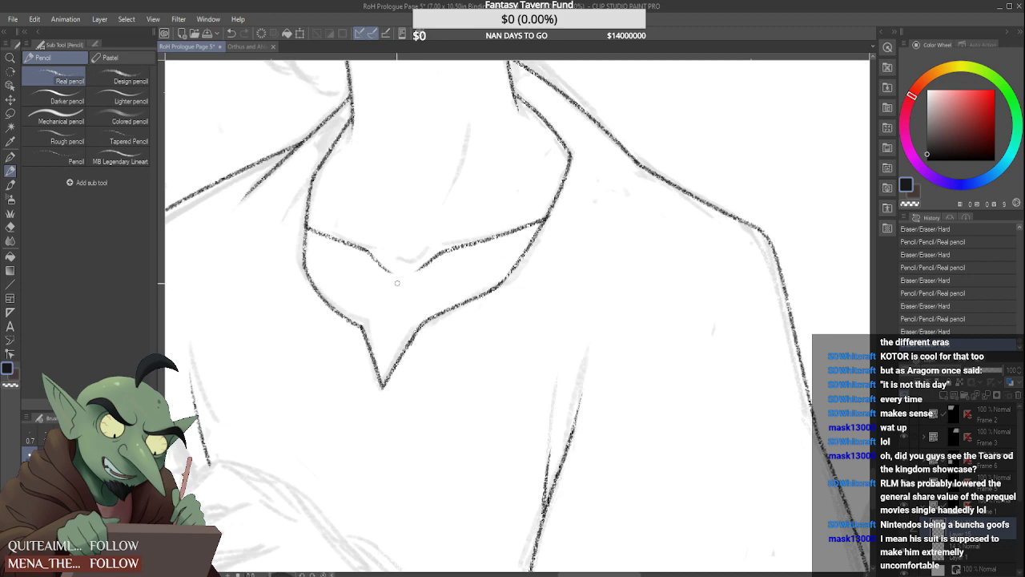
Rework the middle figure's upper shoulder line beside the neck on the side facing the braided figure
scroll(471, 340, down, 3)
scroll(506, 237, up, 3)
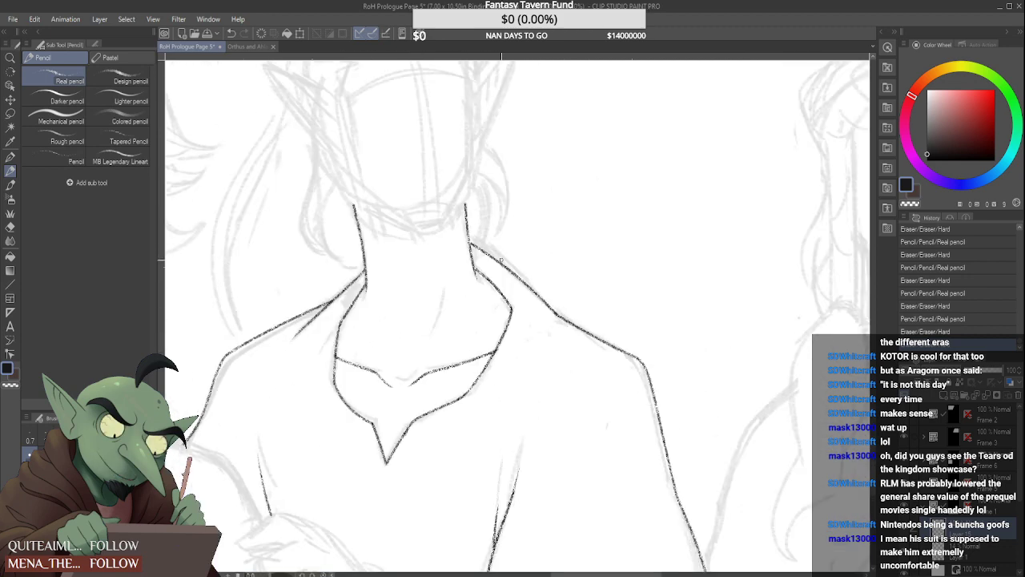
drag(490, 258, 571, 330)
mouse_move(483, 249)
mouse_down()
mouse_move(466, 232)
mouse_move(577, 338)
mouse_up()
scroll(562, 338, down, 6)
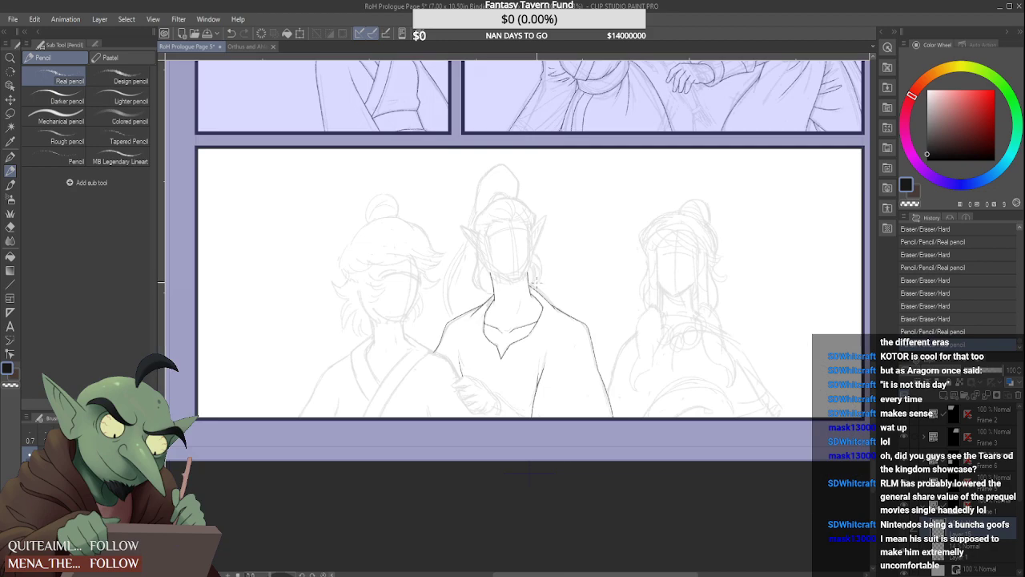
Draw the short slanted muscle line inside the middle figure's neck, just above the collarbones
scroll(523, 240, up, 6)
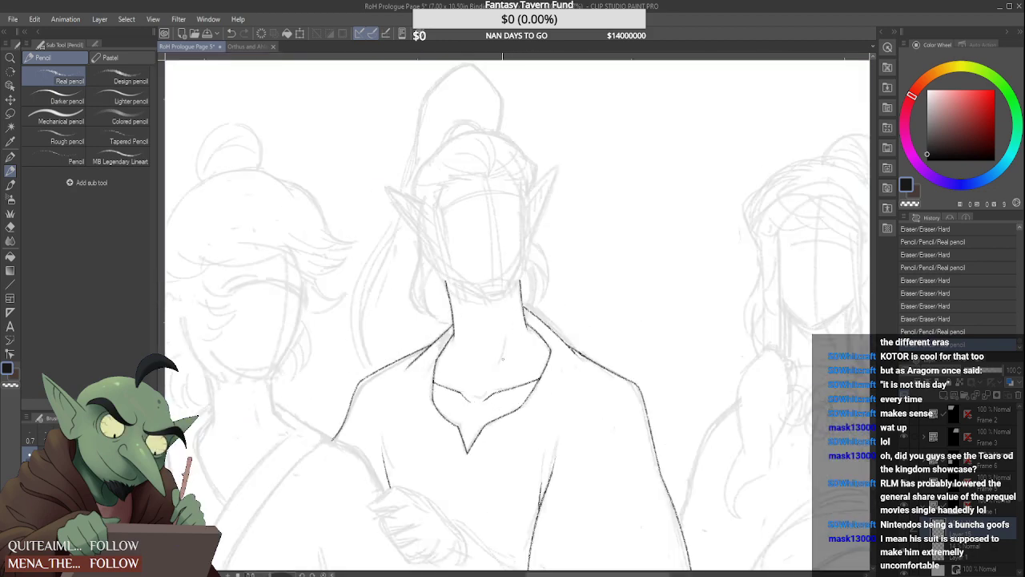
mouse_move(512, 306)
mouse_down()
mouse_move(500, 357)
mouse_move(510, 390)
mouse_up()
scroll(512, 302, up, 2)
scroll(522, 311, down, 5)
scroll(527, 289, down, 3)
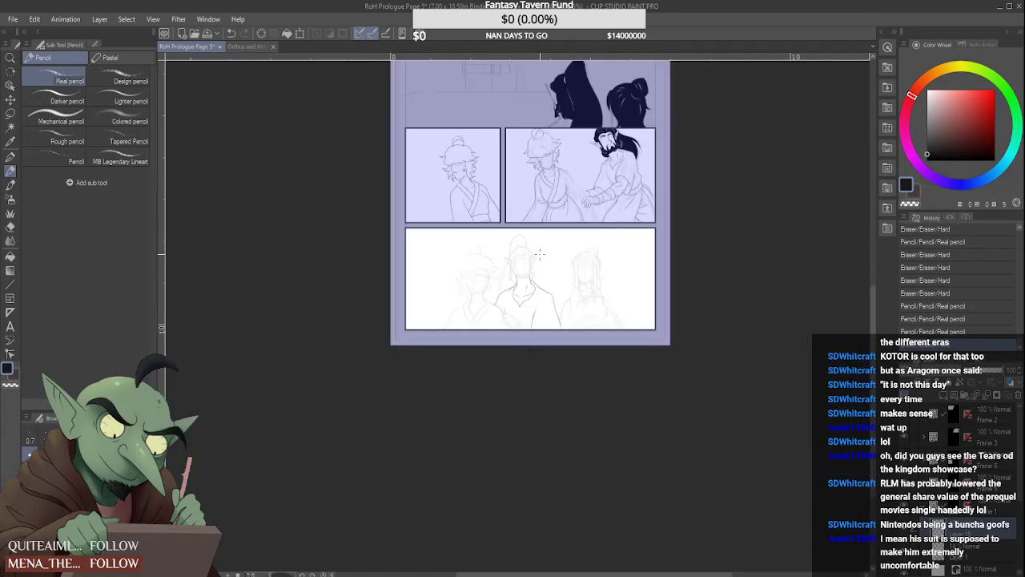
scroll(543, 319, up, 2)
scroll(525, 308, up, 3)
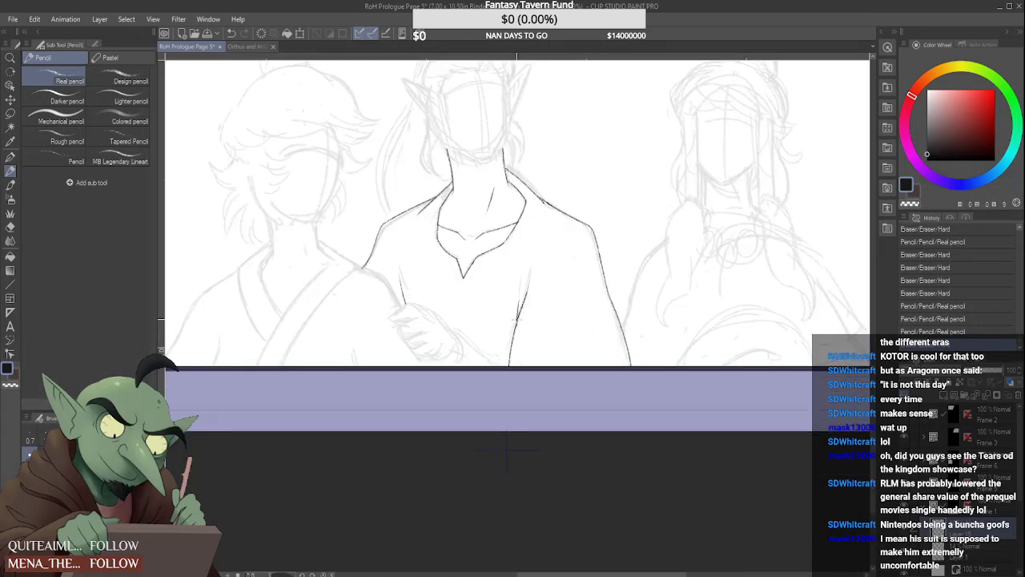
scroll(518, 317, down, 3)
scroll(529, 301, up, 3)
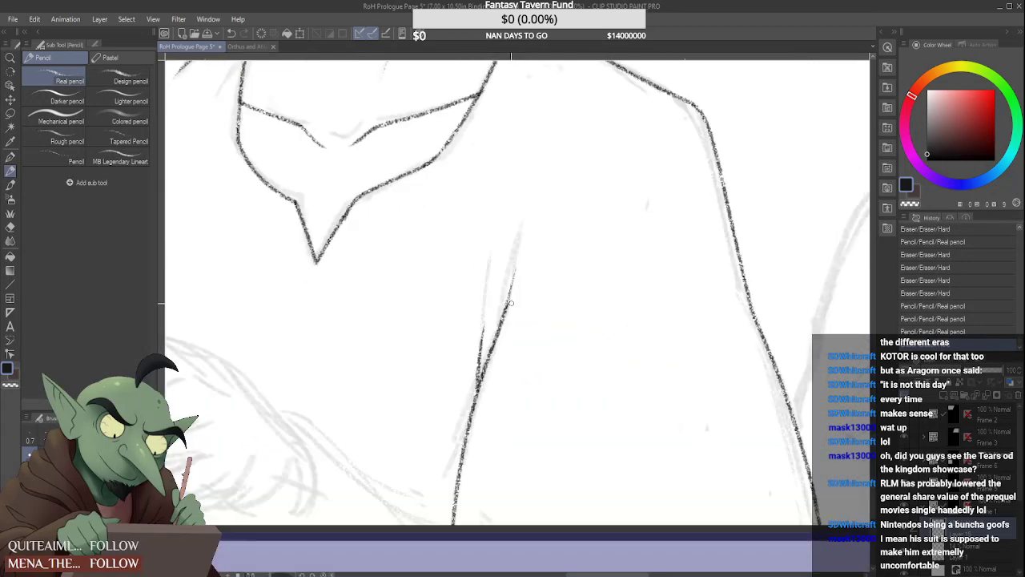
scroll(508, 305, down, 1)
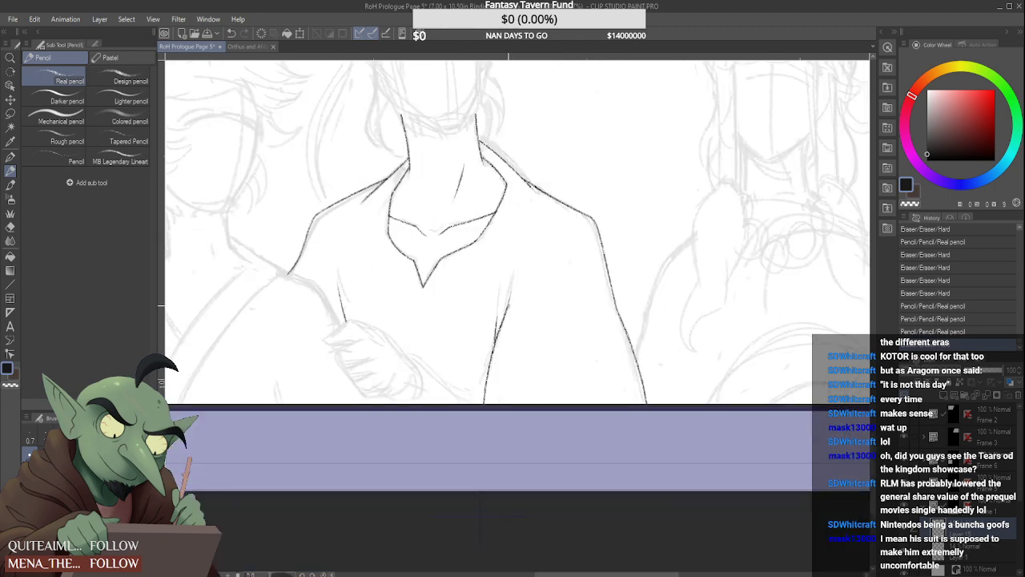
scroll(411, 299, down, 5)
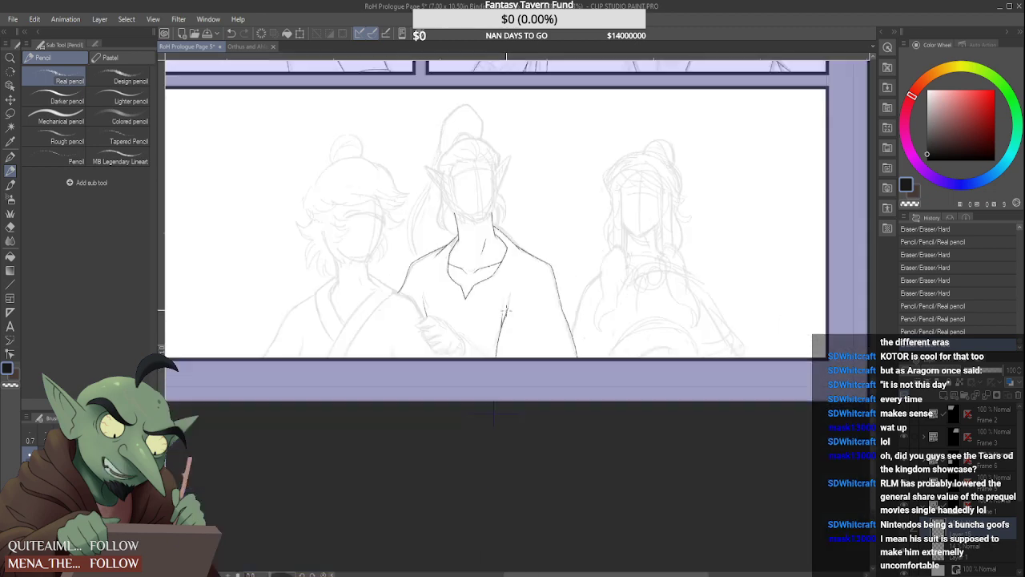
Draw the light-haired figure's outer shoulder and arm line, reworking its lower end to flare outward down to the panel border
scroll(410, 299, up, 6)
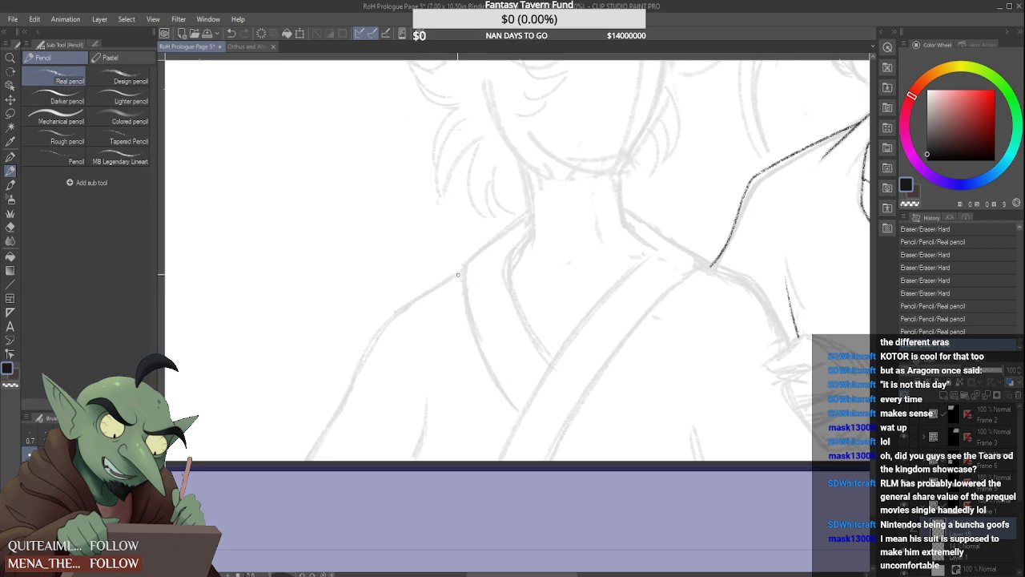
mouse_move(465, 269)
mouse_down()
mouse_move(396, 309)
mouse_move(318, 460)
mouse_up()
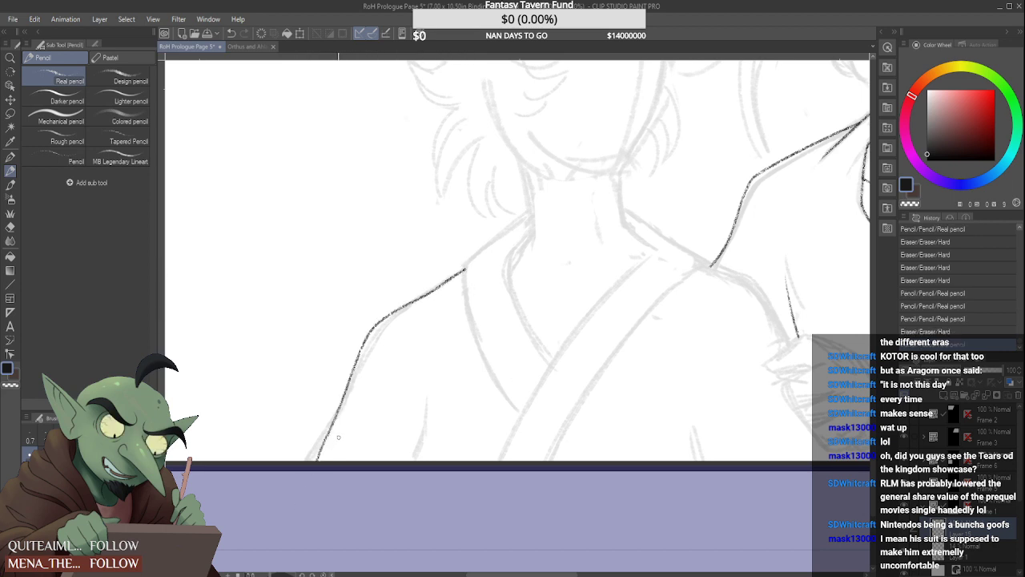
drag(344, 399, 311, 471)
drag(346, 395, 306, 459)
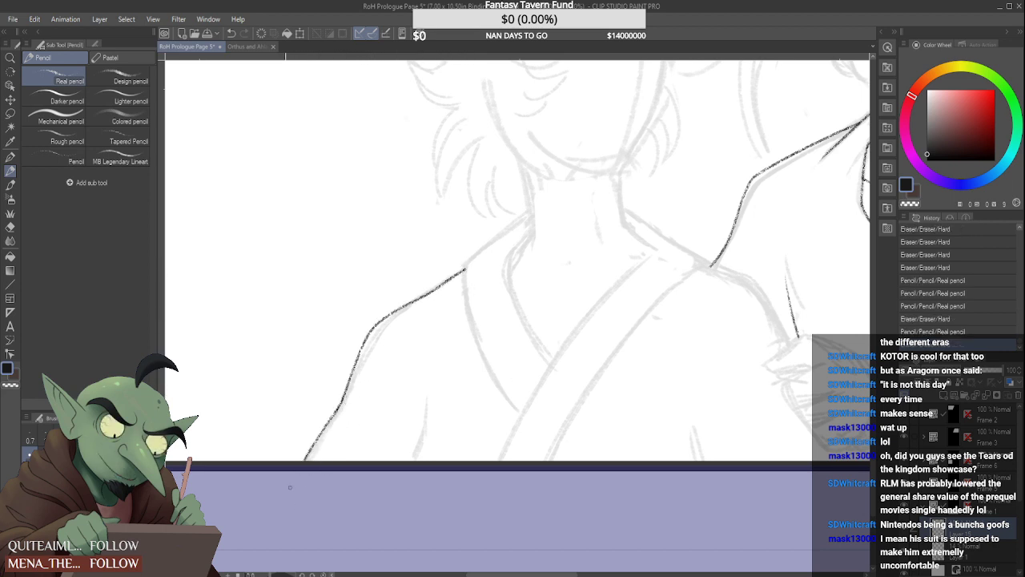
mouse_move(328, 414)
mouse_down()
mouse_move(309, 460)
mouse_move(335, 407)
mouse_move(295, 461)
mouse_up()
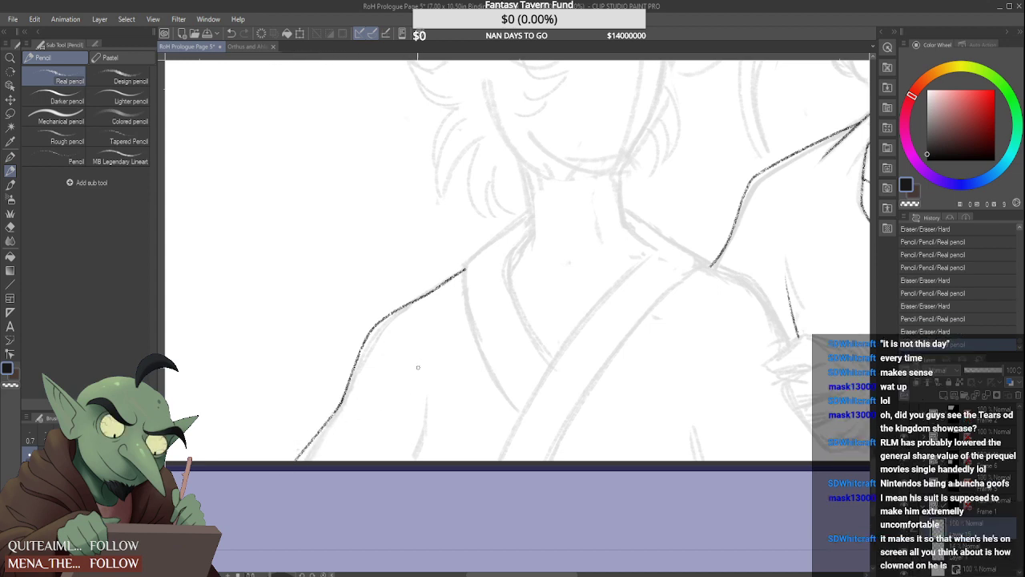
scroll(414, 373, down, 5)
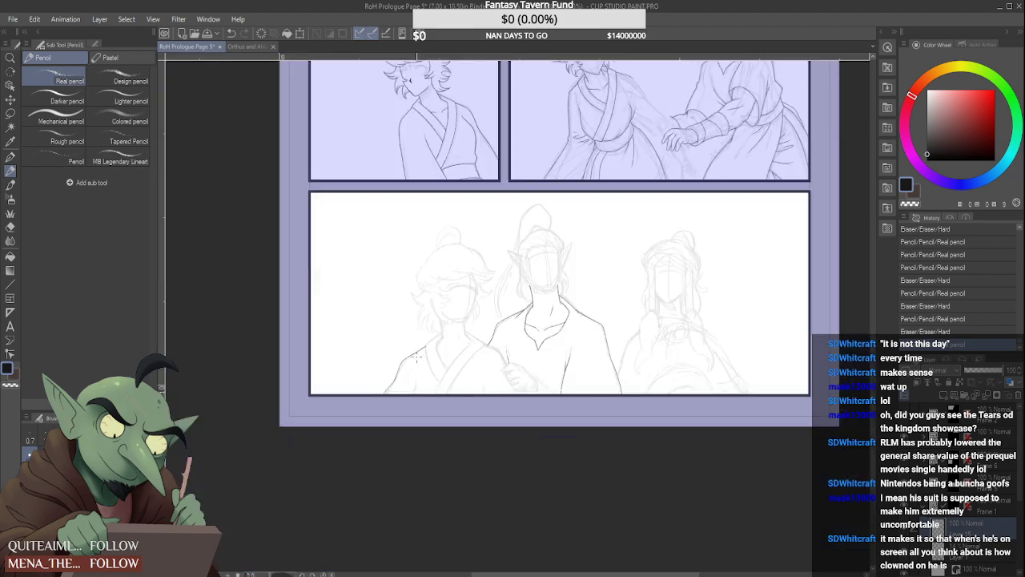
scroll(416, 357, up, 5)
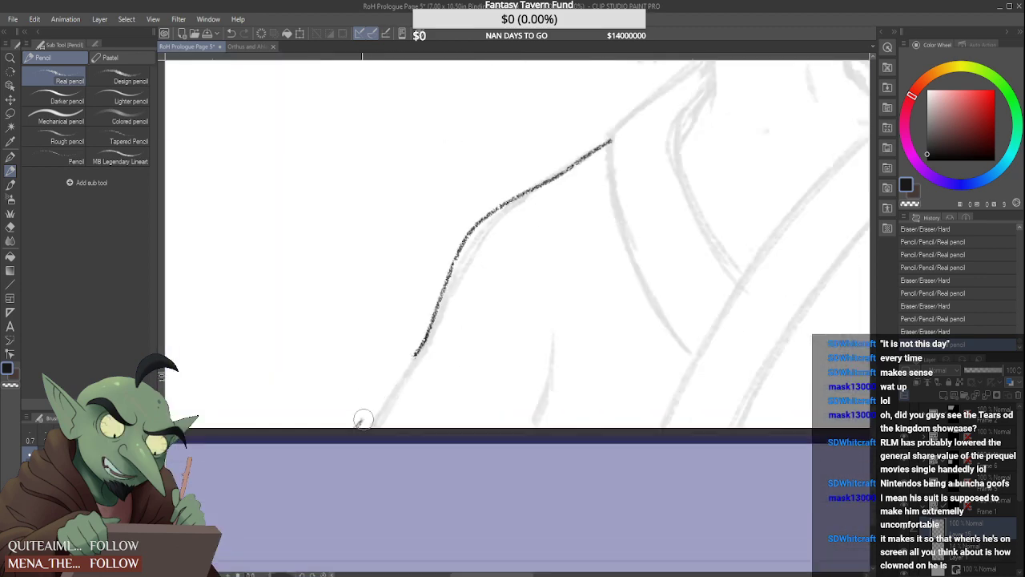
drag(414, 357, 360, 424)
scroll(360, 424, down, 3)
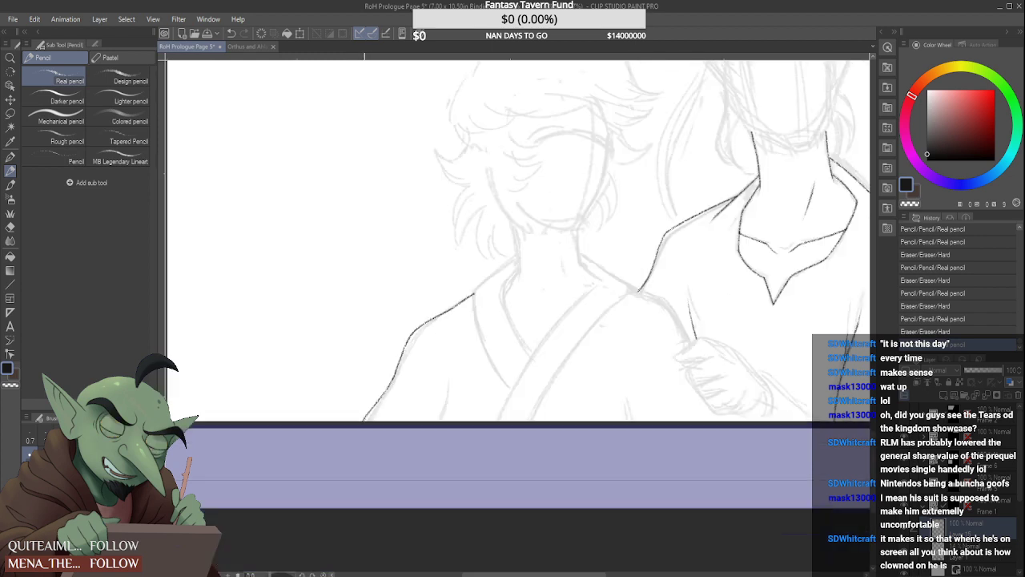
Draw the light-haired figure's short inner sleeve line rising from the panel border, trimming its upper end to a taper
scroll(365, 418, down, 2)
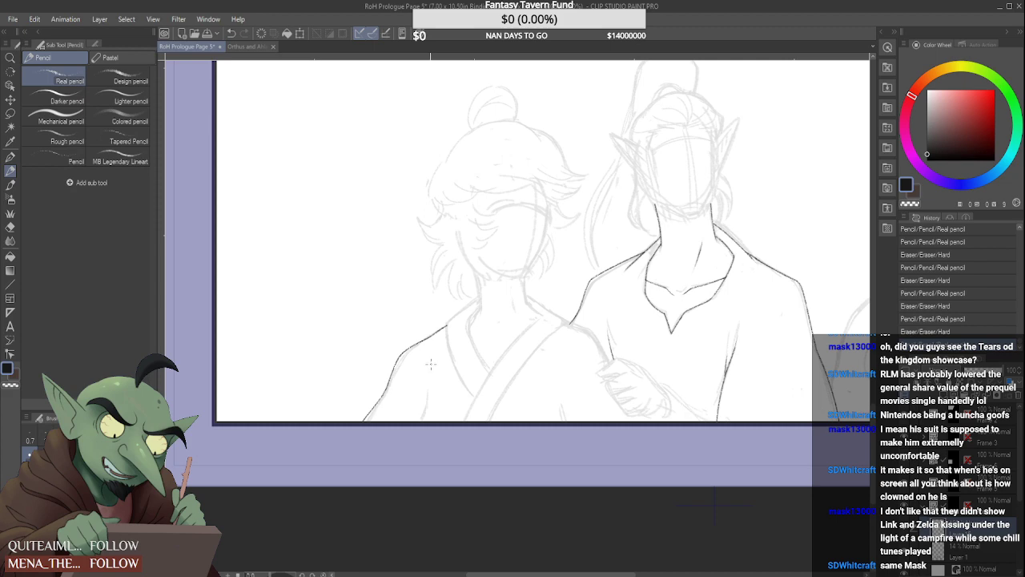
scroll(431, 407, up, 3)
mouse_move(403, 430)
mouse_down()
mouse_move(442, 328)
mouse_move(430, 418)
mouse_move(443, 318)
mouse_up()
drag(405, 429, 451, 301)
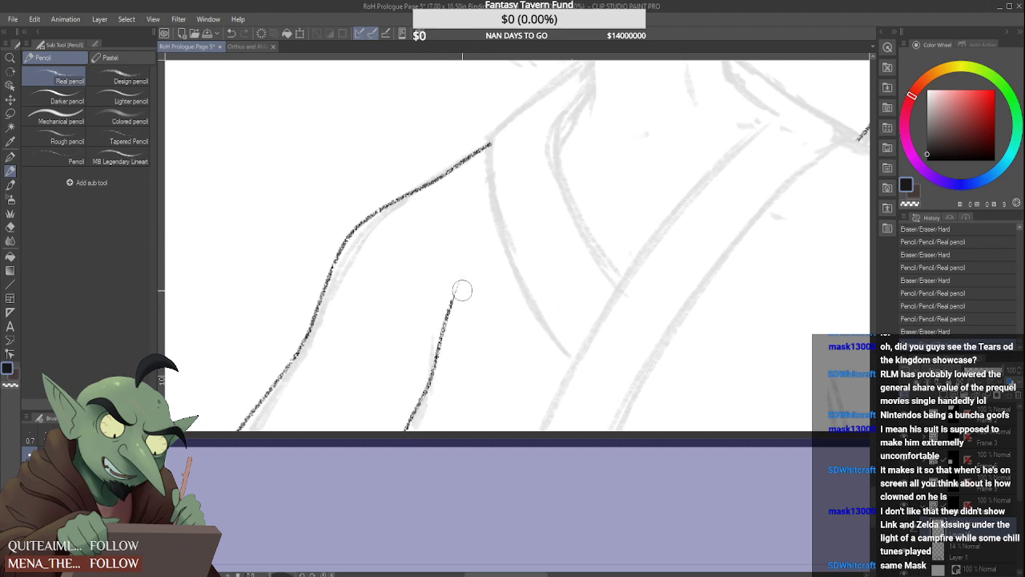
mouse_move(459, 351)
mouse_down()
mouse_move(446, 336)
mouse_move(467, 300)
mouse_move(449, 353)
mouse_up()
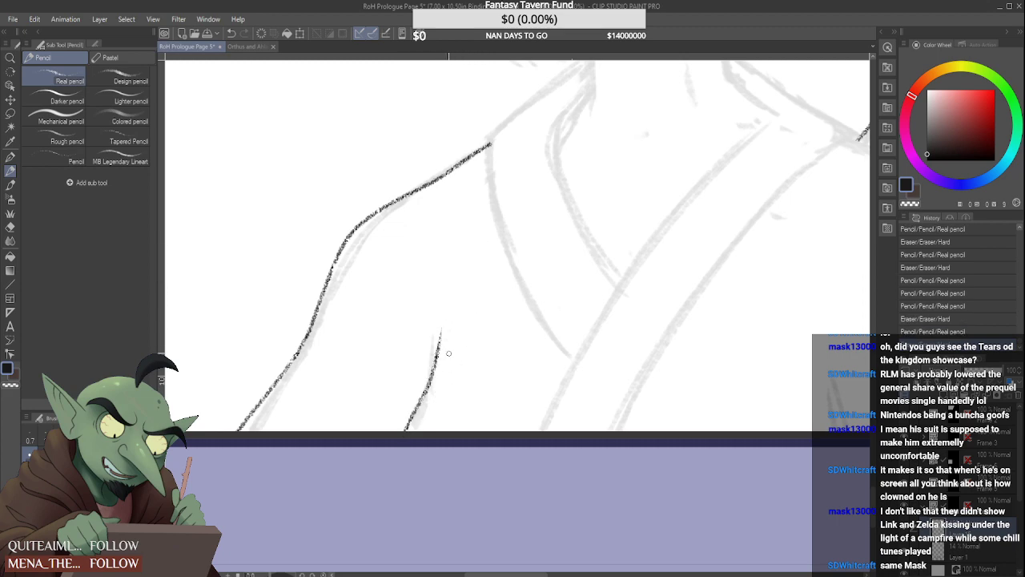
scroll(429, 354, down, 5)
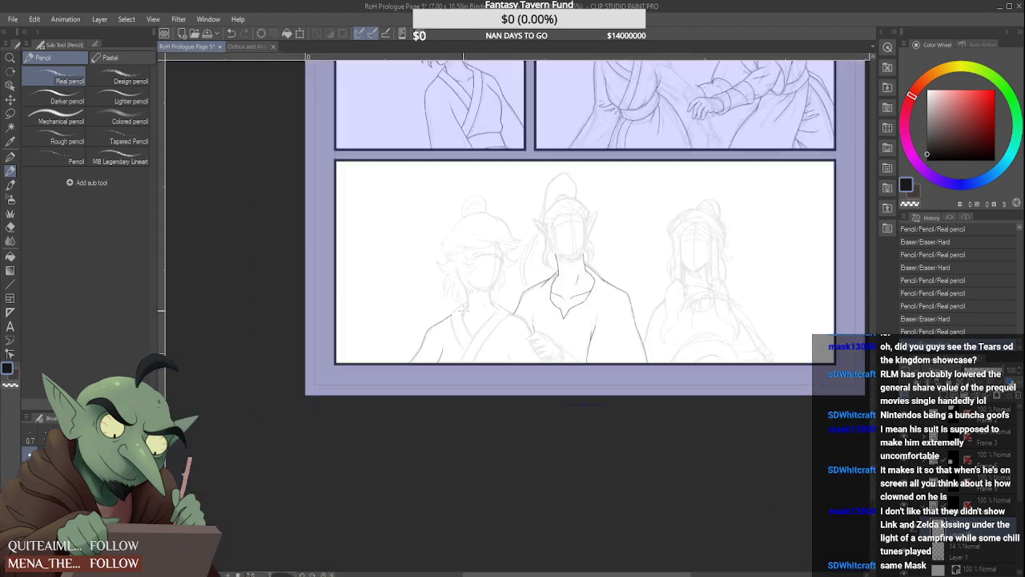
Draw the light-haired figure's other shoulder and arm line from the middle figure's sleeve down to the sketched hand
scroll(487, 322, up, 4)
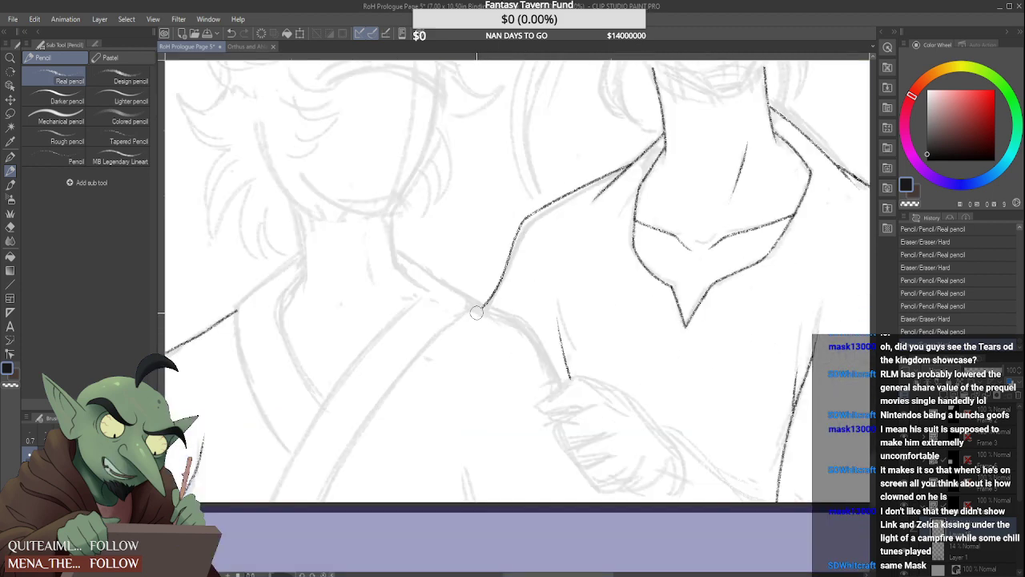
drag(475, 306, 519, 314)
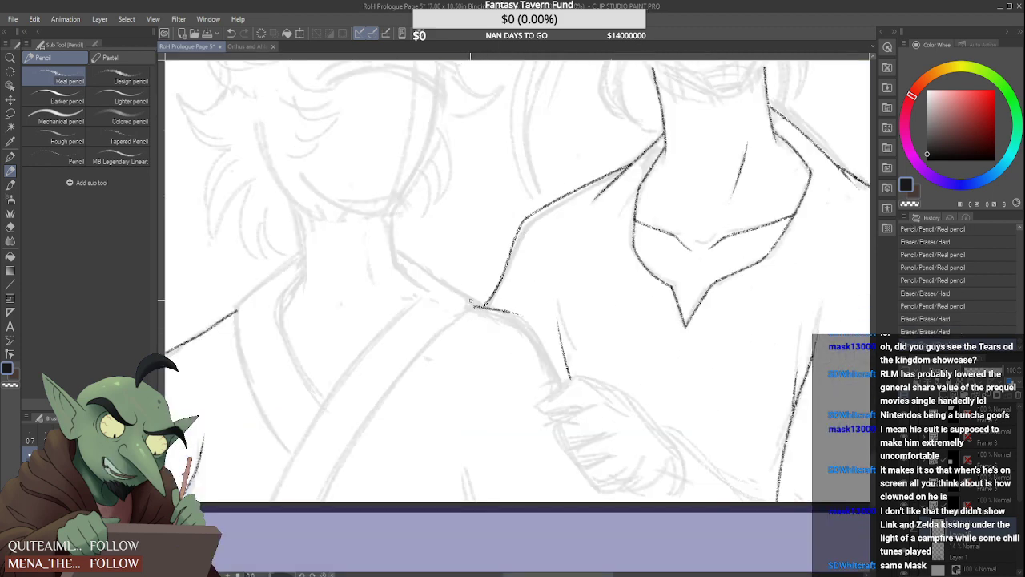
key(ctrl+z)
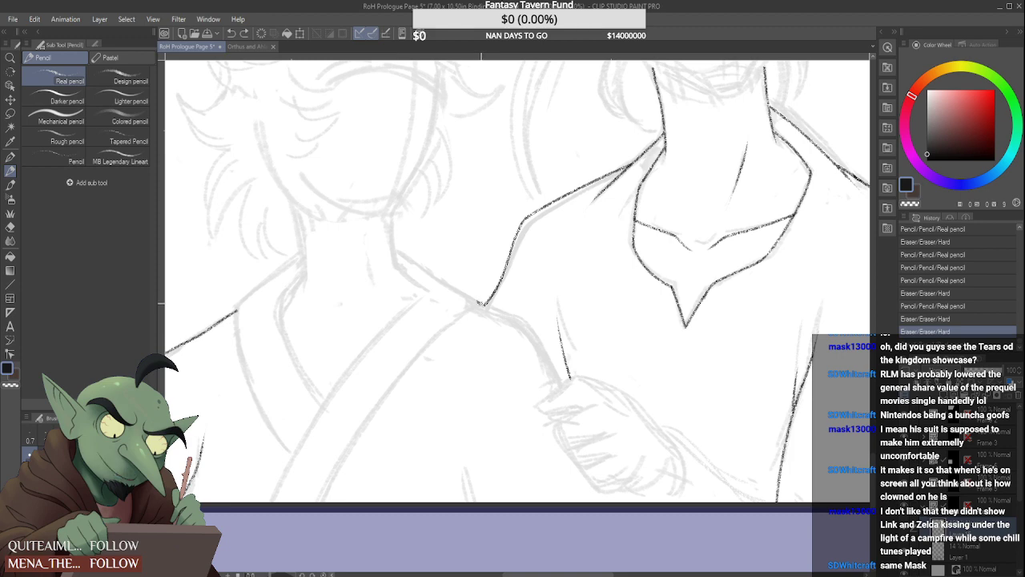
drag(522, 318, 570, 386)
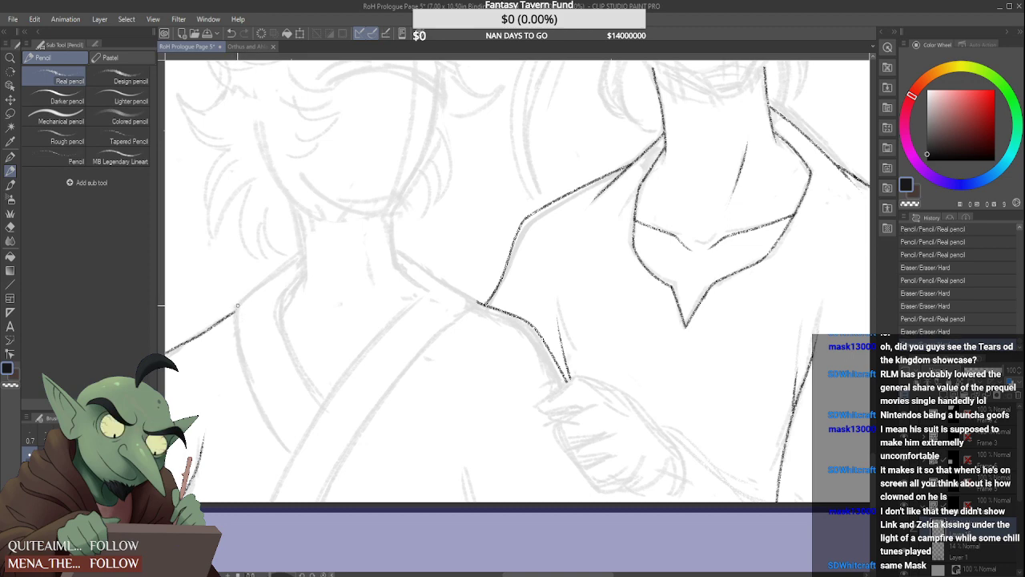
Draw the outer edge of the light-haired figure's robe collar down the chest, and extend the shoulder line up to the neck
drag(237, 304, 296, 448)
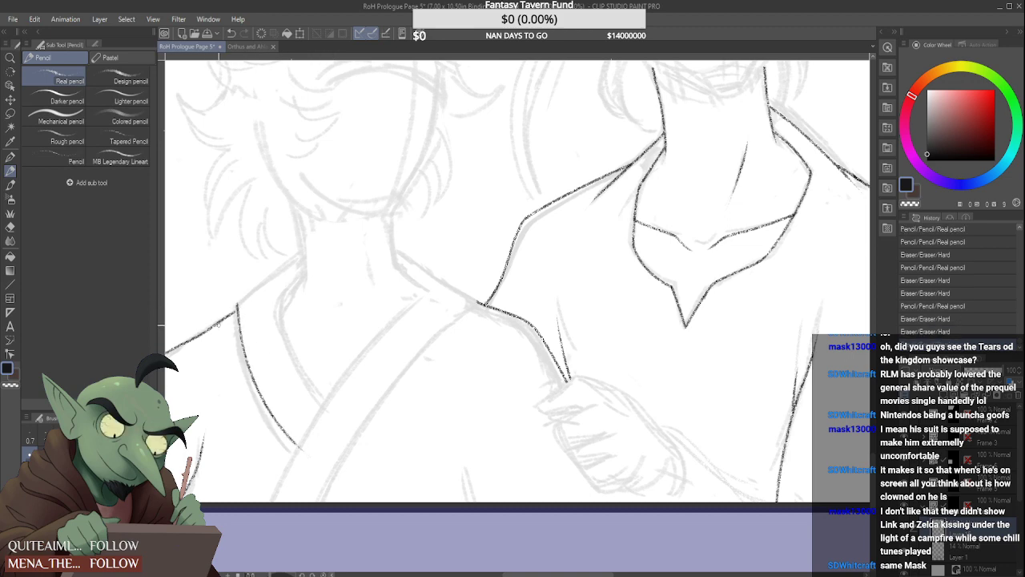
key(ctrl+z)
key(ctrl+y)
key(ctrl+z)
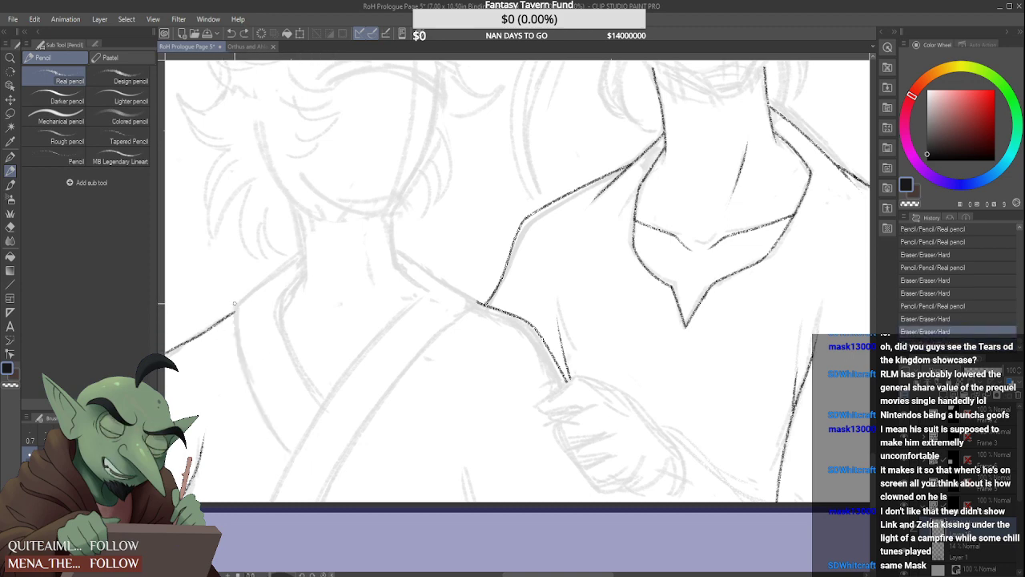
key(ctrl+y)
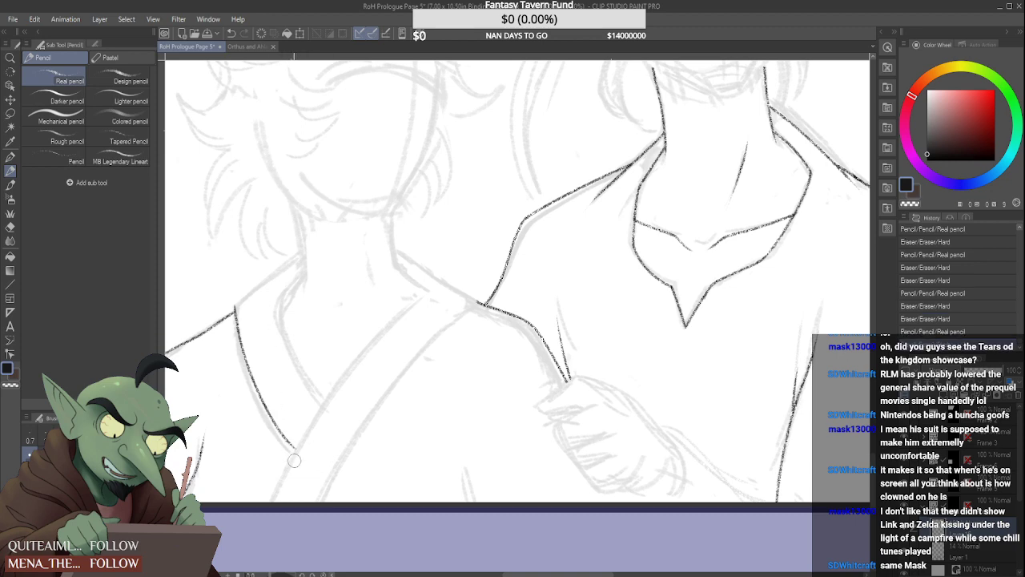
drag(290, 445, 296, 450)
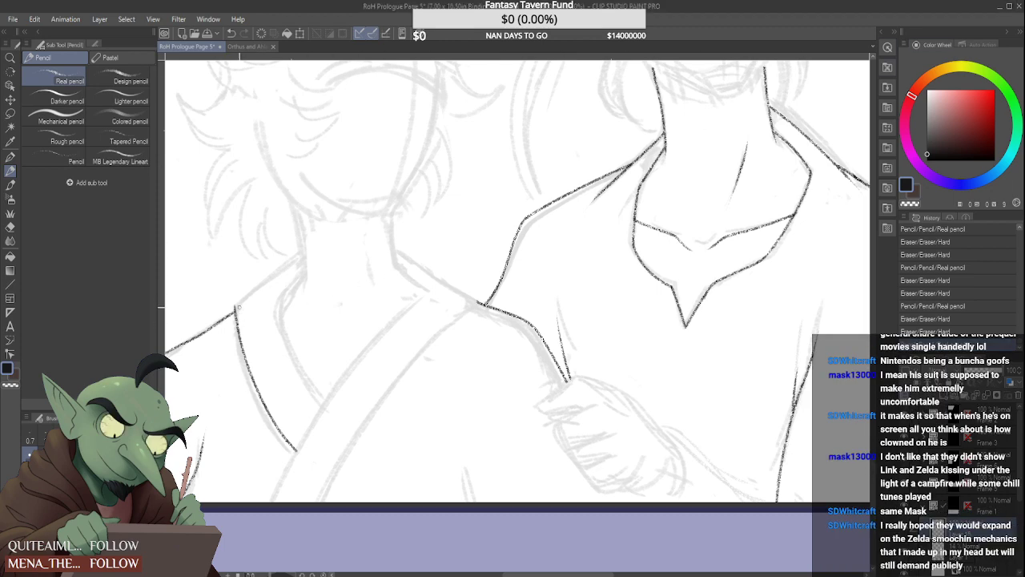
drag(235, 306, 310, 243)
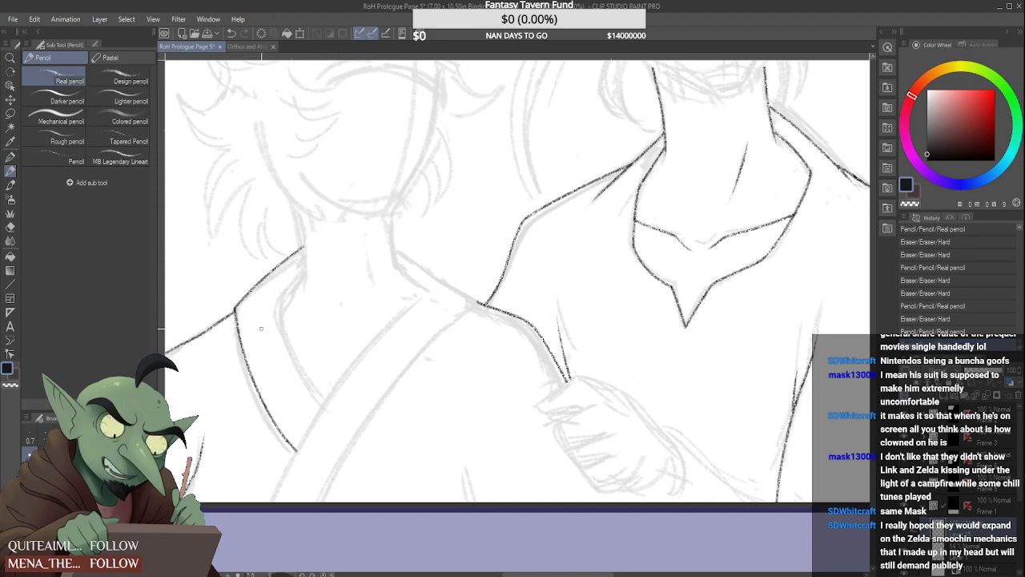
Draw the inner edge of the same collar band, angling its upper end in toward the neck
drag(277, 298, 339, 428)
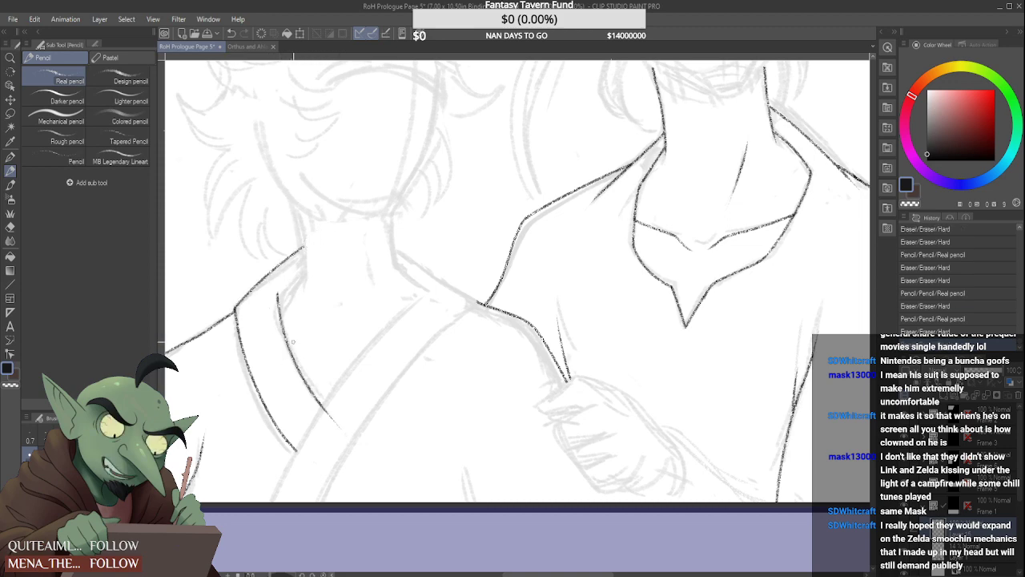
key(ctrl+z)
drag(272, 292, 320, 404)
key(ctrl+z)
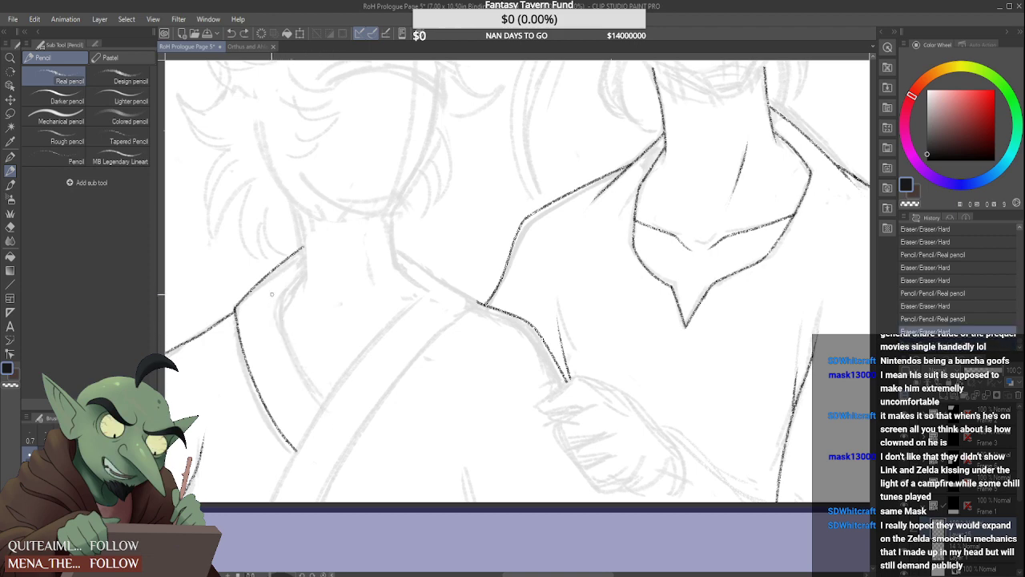
drag(276, 295, 324, 402)
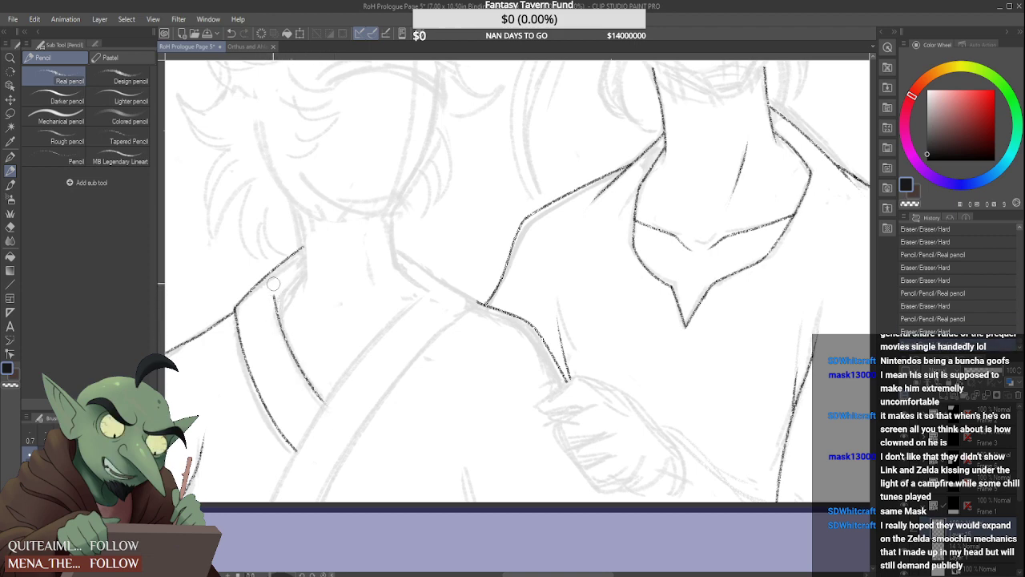
drag(274, 293, 312, 259)
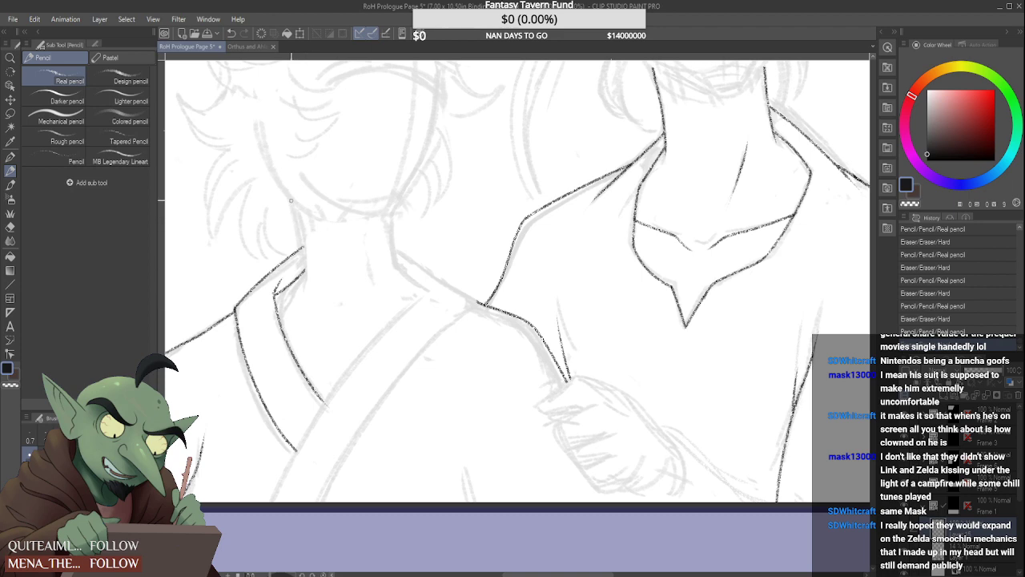
Draw both sides of the light-haired figure's neck, curving the side nearest the middle figure outward into the collar
drag(291, 200, 305, 314)
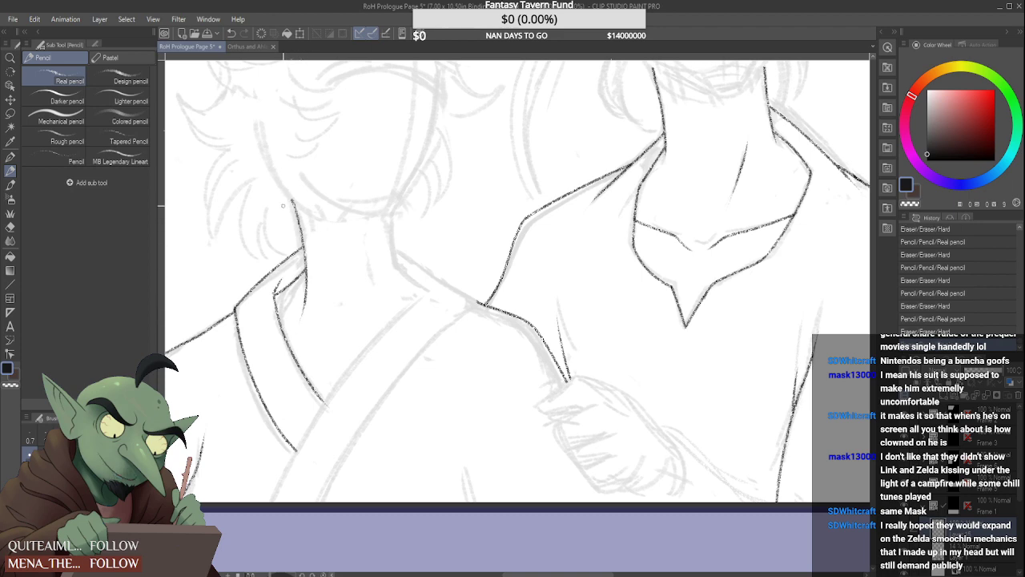
key(ctrl+z)
drag(296, 200, 304, 297)
drag(386, 217, 399, 285)
key(ctrl+z)
drag(387, 210, 399, 296)
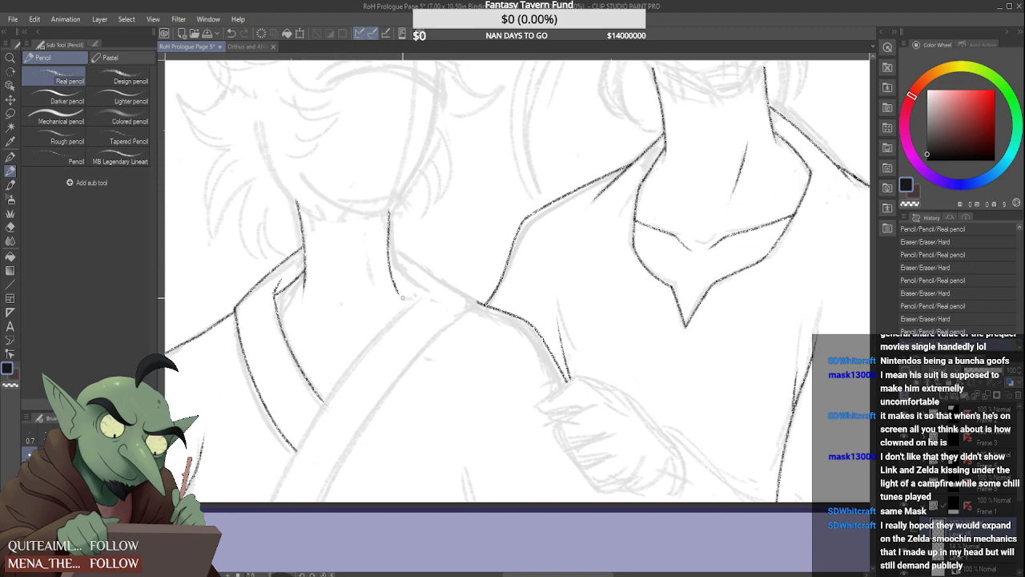
key(ctrl+z)
drag(386, 211, 397, 276)
key(ctrl+z)
mouse_move(387, 215)
mouse_down()
mouse_move(409, 298)
mouse_move(400, 266)
mouse_move(425, 292)
mouse_move(388, 276)
mouse_up()
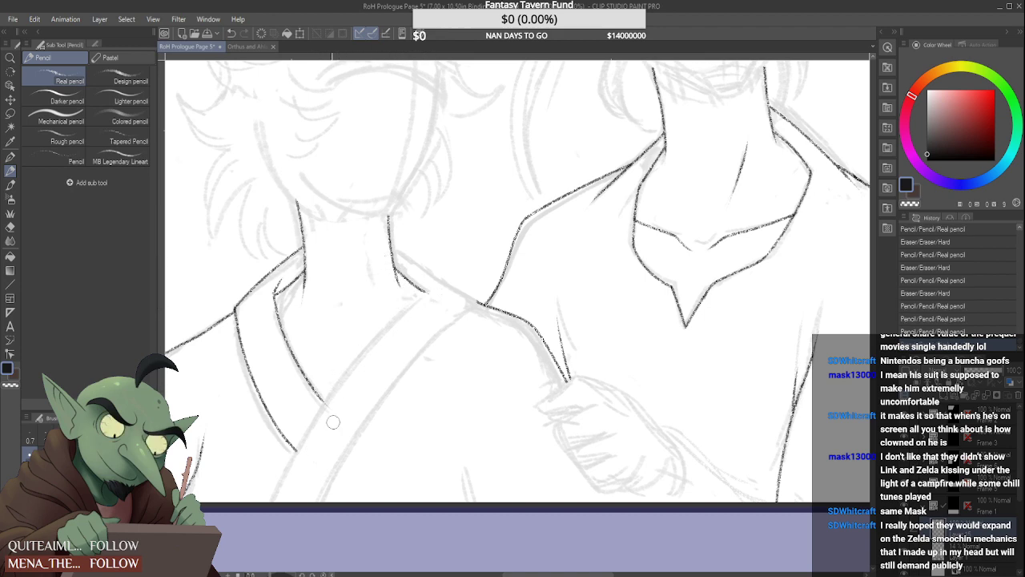
Draw the inner edge of the light-haired figure's overlapping collar band, curving from the neck corner diagonally down to the panel's lower border
drag(358, 372, 305, 466)
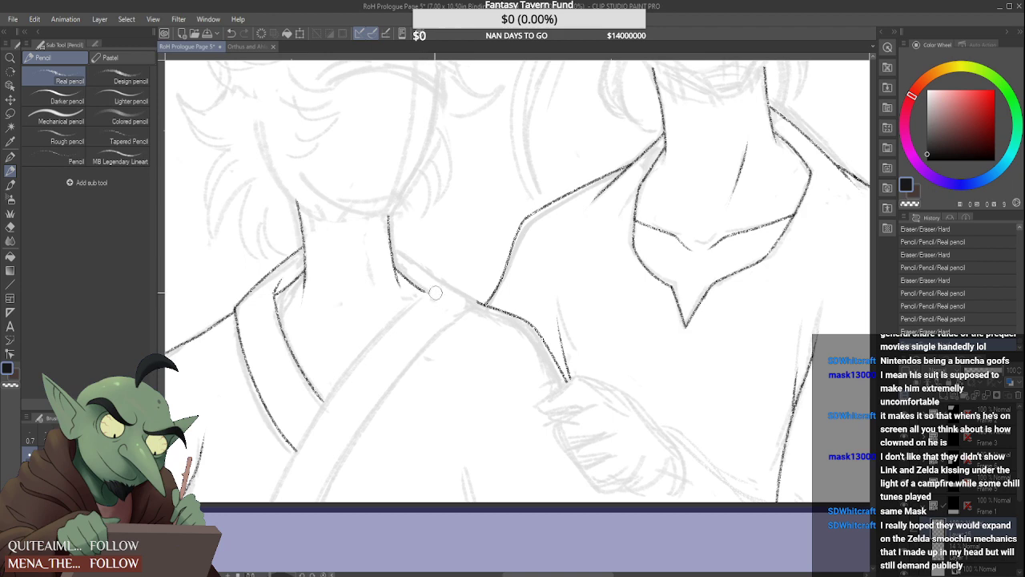
mouse_move(435, 293)
mouse_down()
mouse_move(399, 315)
mouse_move(289, 502)
mouse_up()
key(ctrl+z)
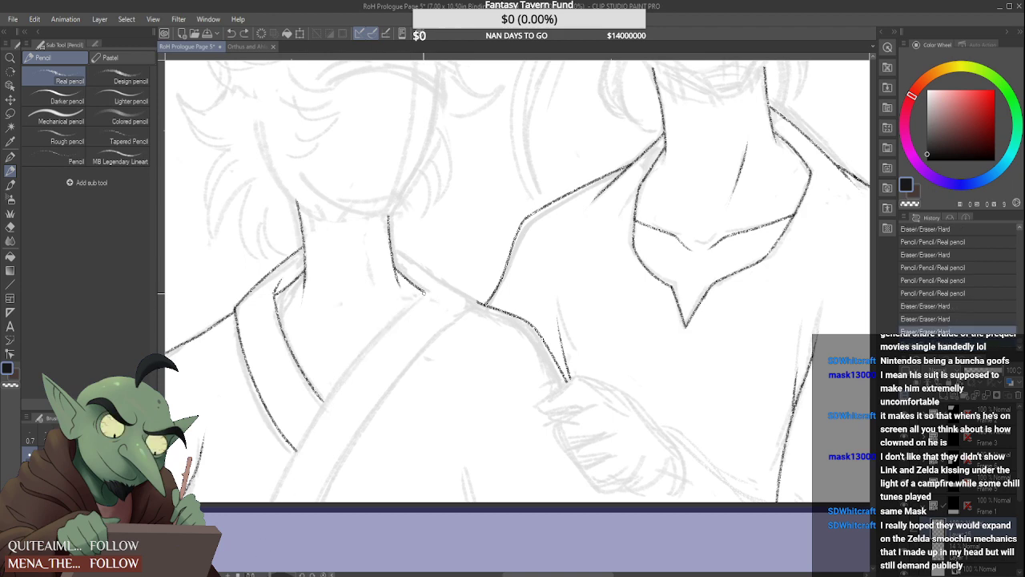
drag(424, 293, 278, 502)
key(ctrl+z)
drag(426, 291, 256, 502)
key(ctrl+z)
drag(431, 286, 285, 502)
key(ctrl+z)
drag(419, 293, 274, 501)
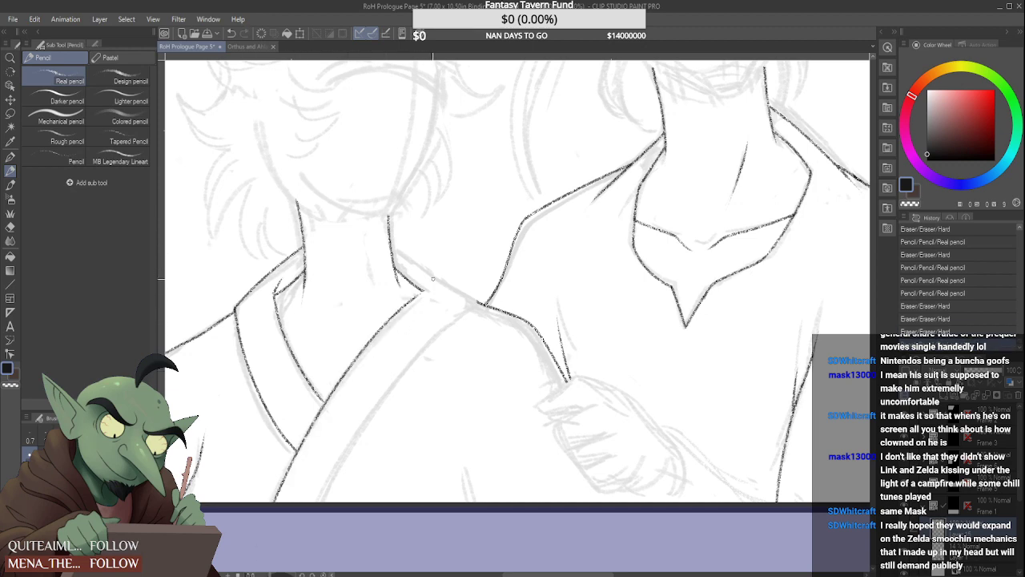
Add a small curl at the overlapping band's neck corner and draw the shoulder line from the neck to the middle figure's sleeve
mouse_move(414, 286)
mouse_down()
mouse_move(430, 291)
mouse_move(423, 272)
mouse_up()
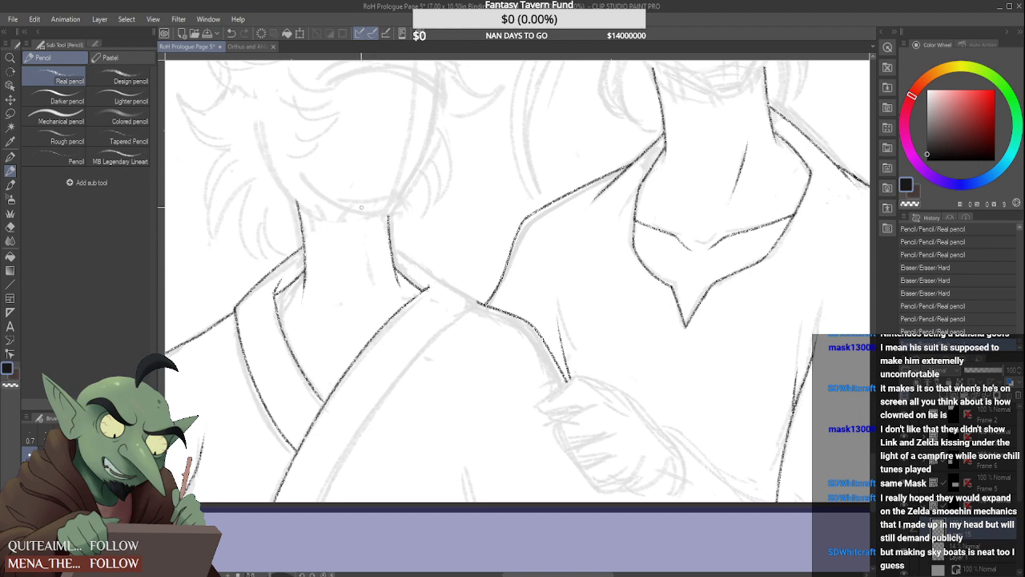
mouse_move(424, 275)
mouse_down()
mouse_move(434, 294)
mouse_move(424, 284)
mouse_up()
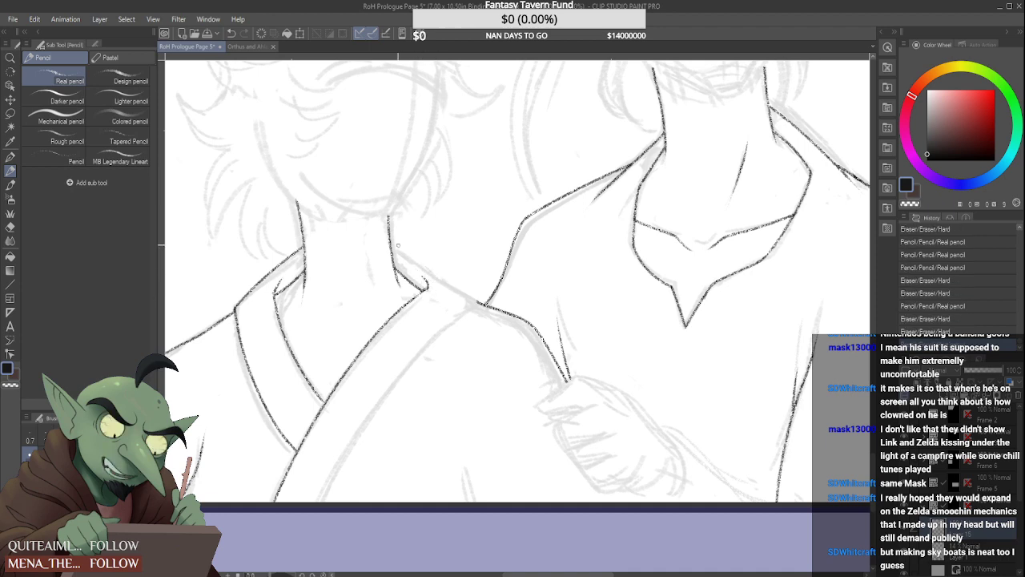
drag(390, 239, 463, 296)
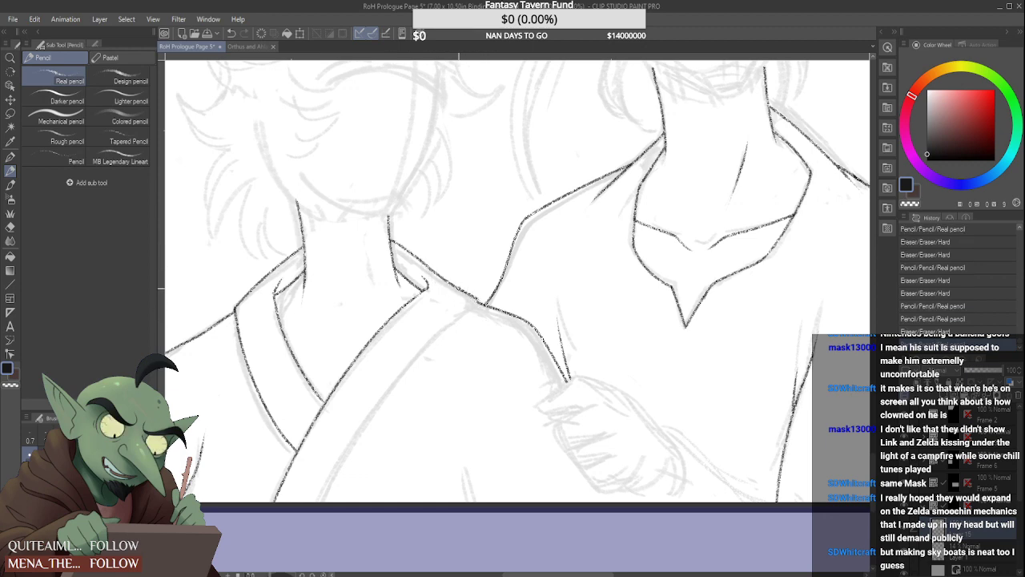
mouse_move(475, 299)
mouse_down()
mouse_move(434, 268)
mouse_move(481, 304)
mouse_up()
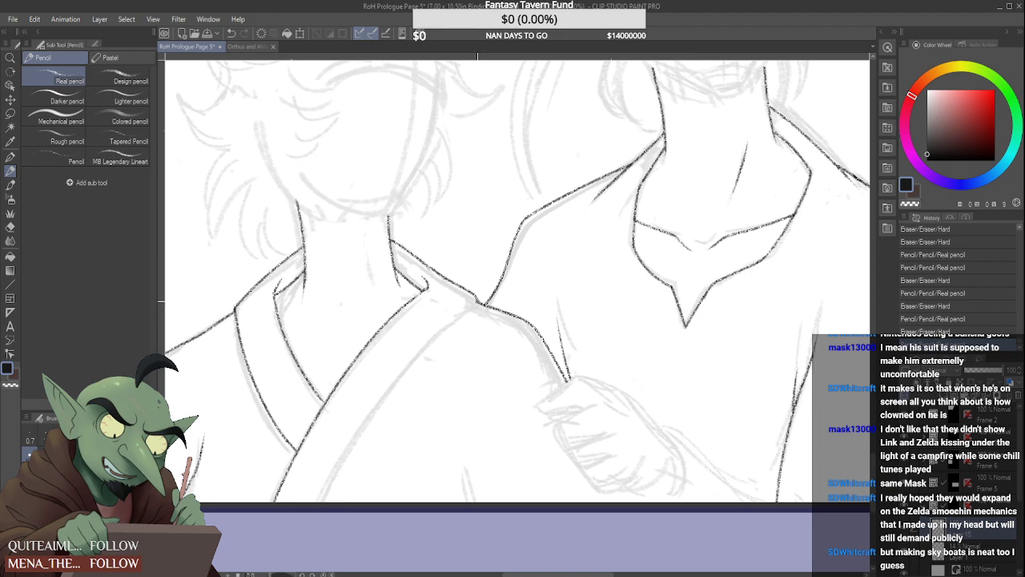
Draw the outer edge of the overlapping collar band from the shoulder junction down to the panel's lower border
drag(475, 304, 302, 503)
key(ctrl+z)
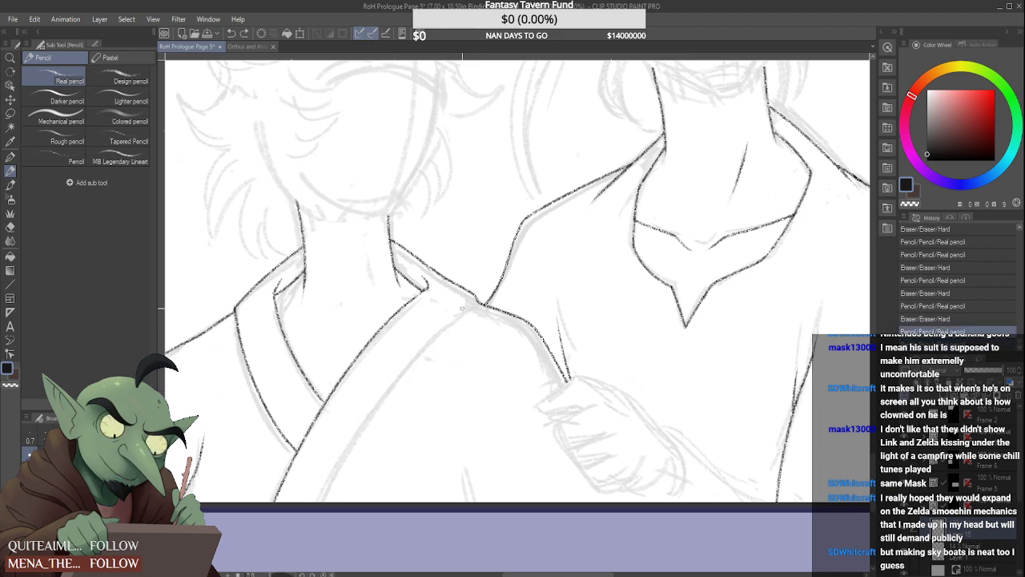
mouse_move(476, 303)
mouse_down()
mouse_move(396, 392)
mouse_move(341, 503)
mouse_up()
key(ctrl+z)
drag(458, 311, 331, 503)
key(ctrl+z)
drag(472, 304, 317, 503)
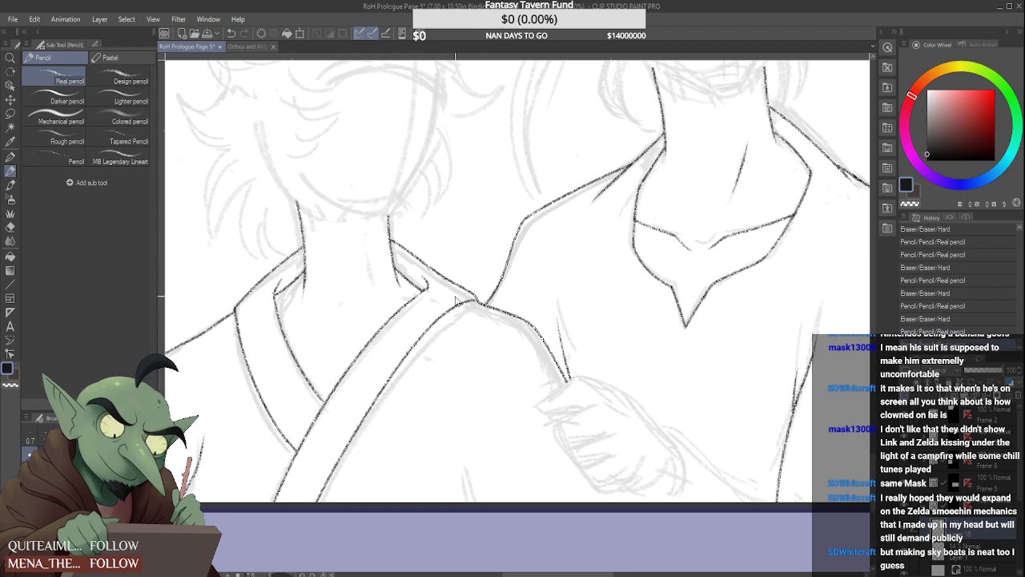
Erase the curl at the band's neck corner and the shoulder line between the neck and the middle figure's sleeve
drag(433, 280, 434, 284)
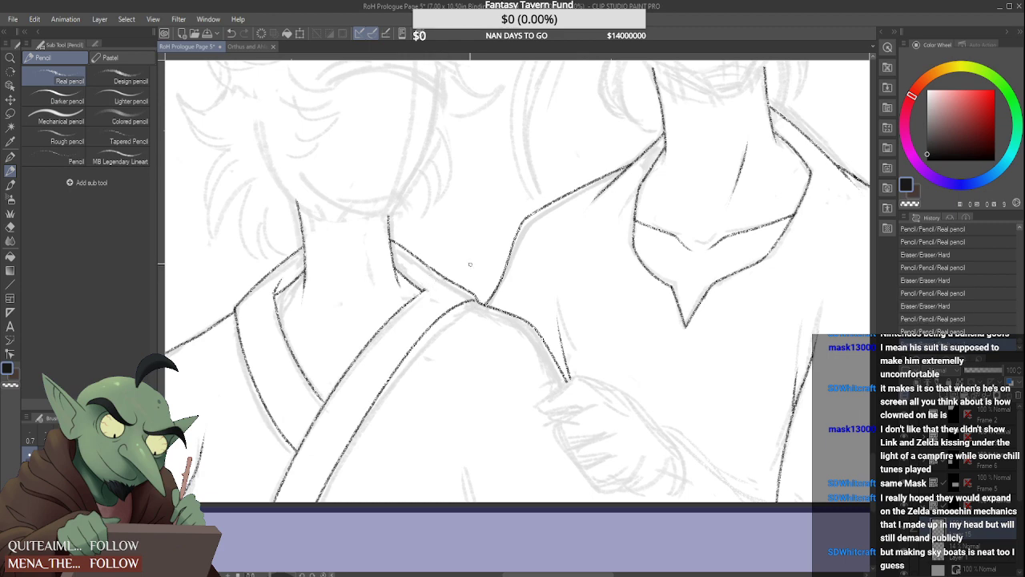
scroll(471, 265, down, 2)
scroll(455, 264, up, 4)
mouse_move(429, 287)
mouse_down()
mouse_move(379, 346)
mouse_move(455, 258)
mouse_up()
scroll(463, 253, down, 4)
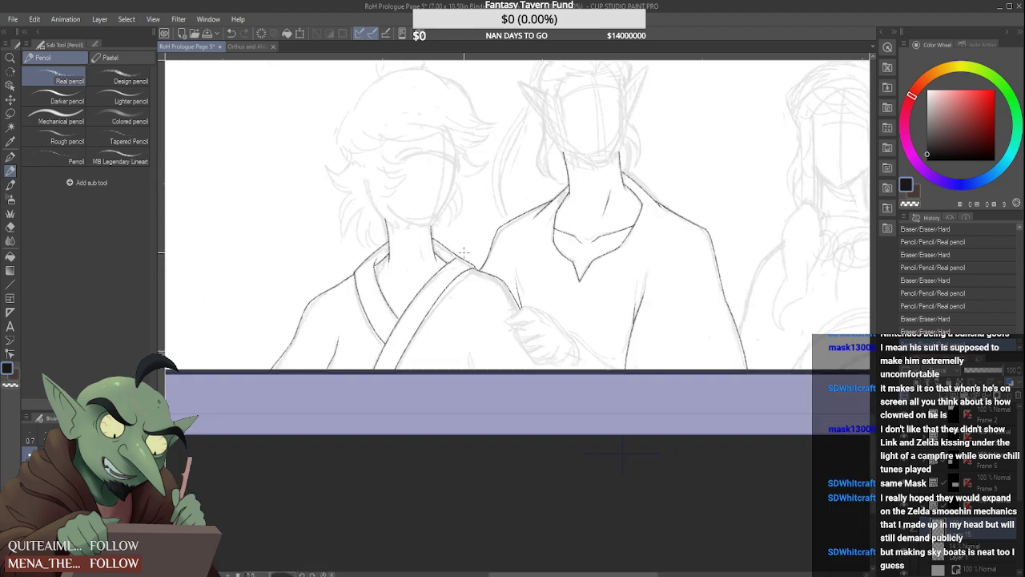
scroll(464, 252, up, 4)
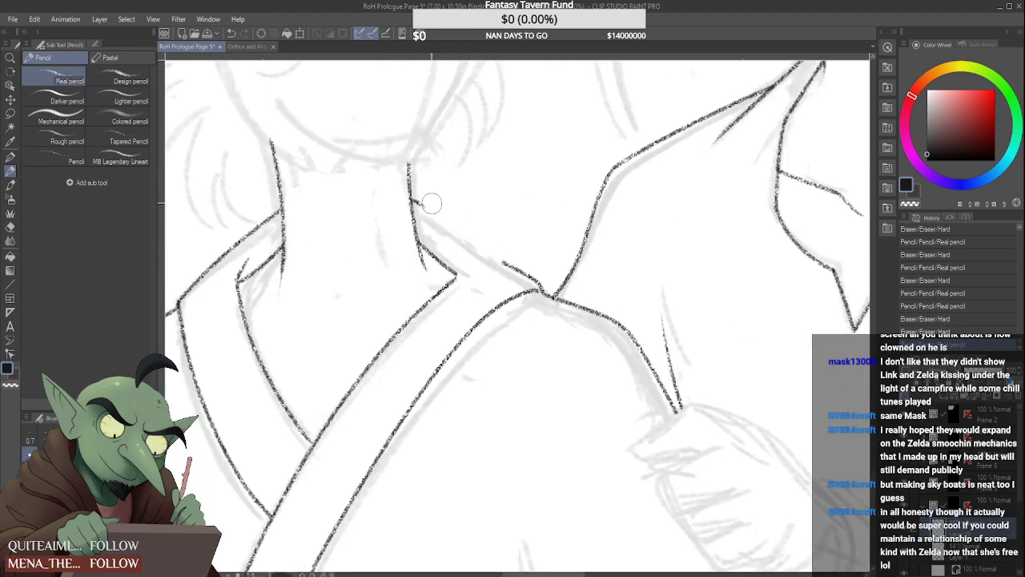
drag(423, 193, 425, 207)
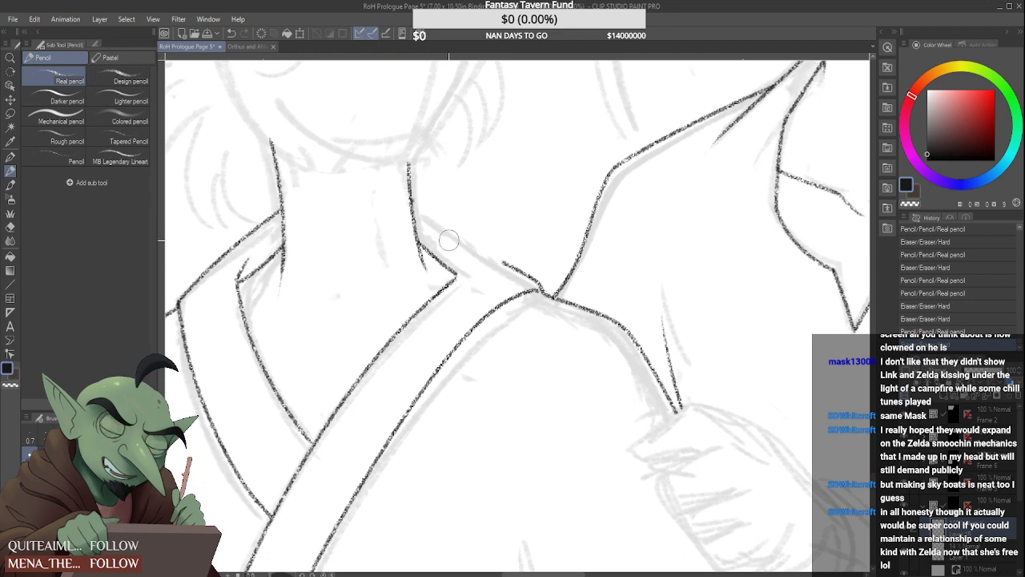
drag(539, 280, 514, 267)
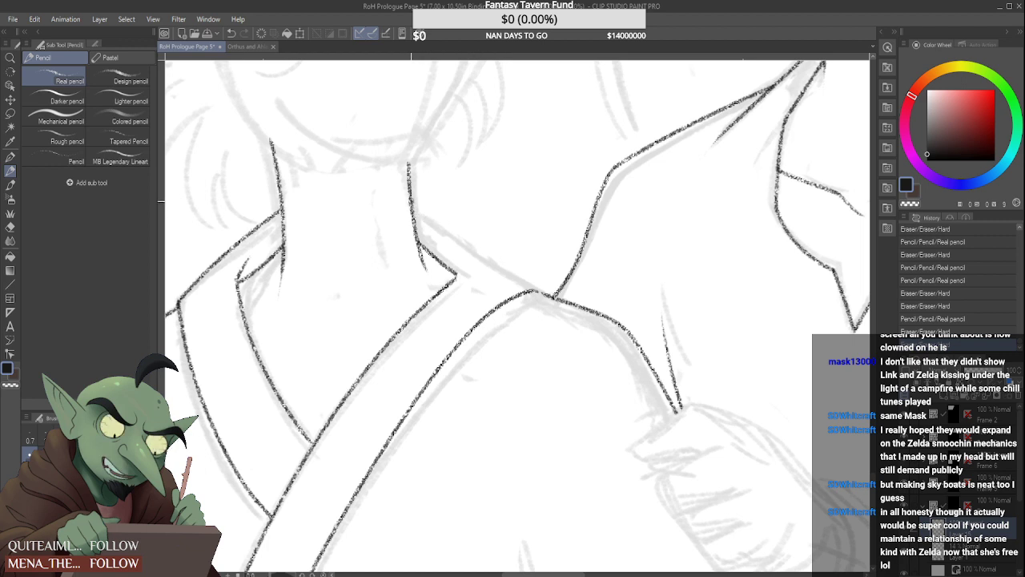
Try to redraw the shoulder line from the neck down to the middle figure's sleeve, undoing each attempt
drag(420, 203, 542, 293)
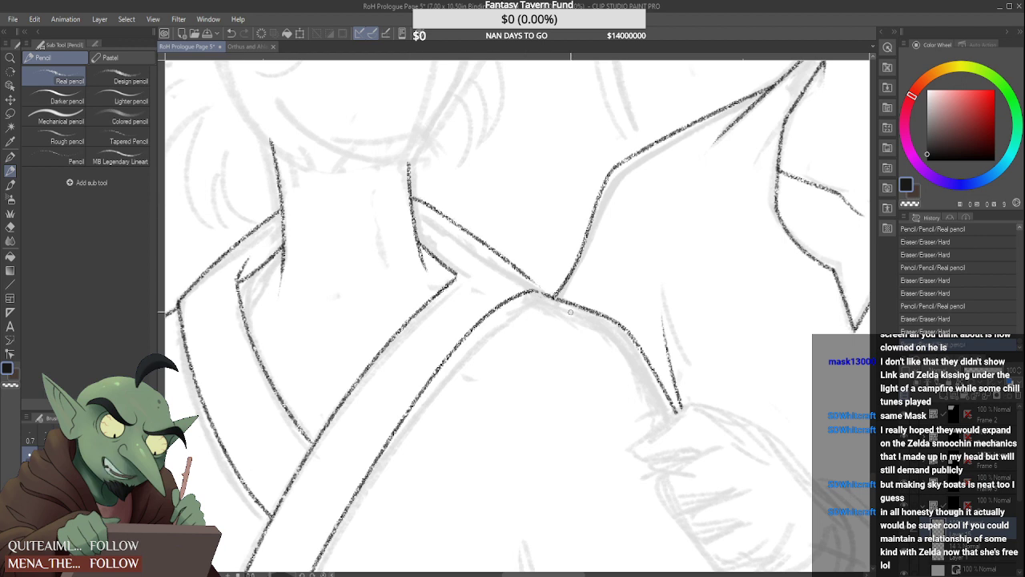
key(ctrl+z)
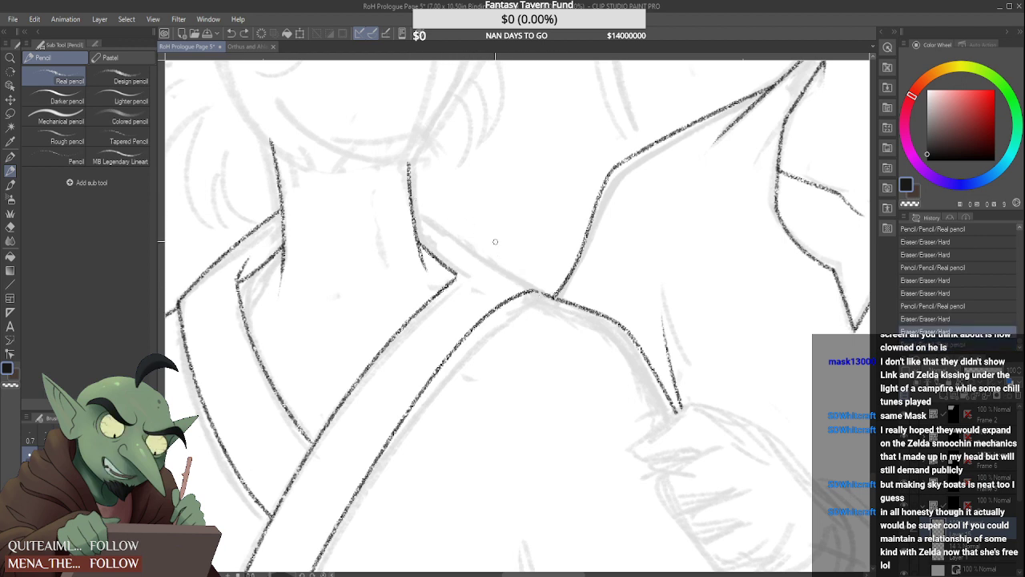
mouse_move(411, 200)
mouse_down()
mouse_move(552, 297)
mouse_move(540, 290)
mouse_up()
key(ctrl+z)
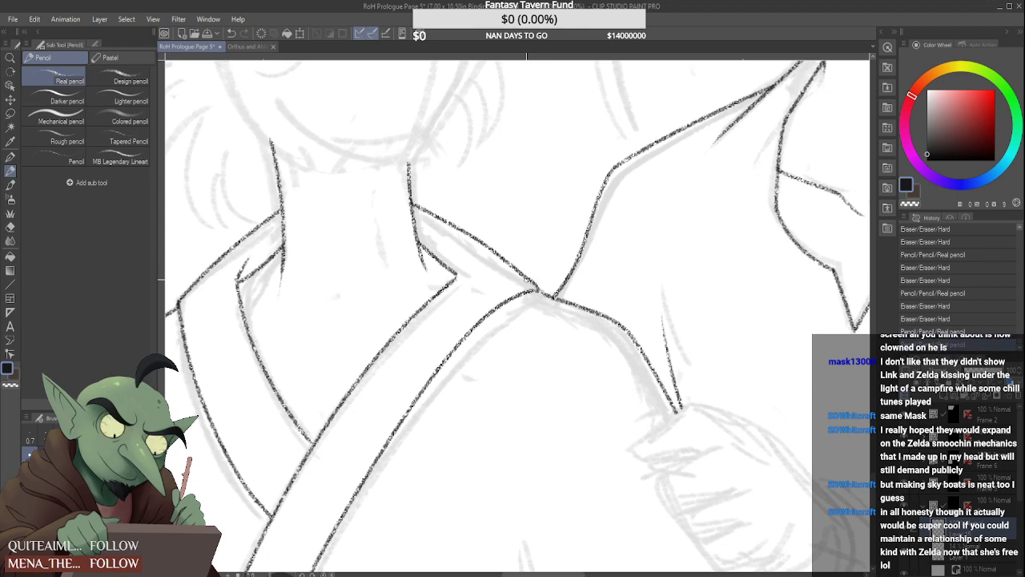
key(ctrl+z)
key(ctrl+z)
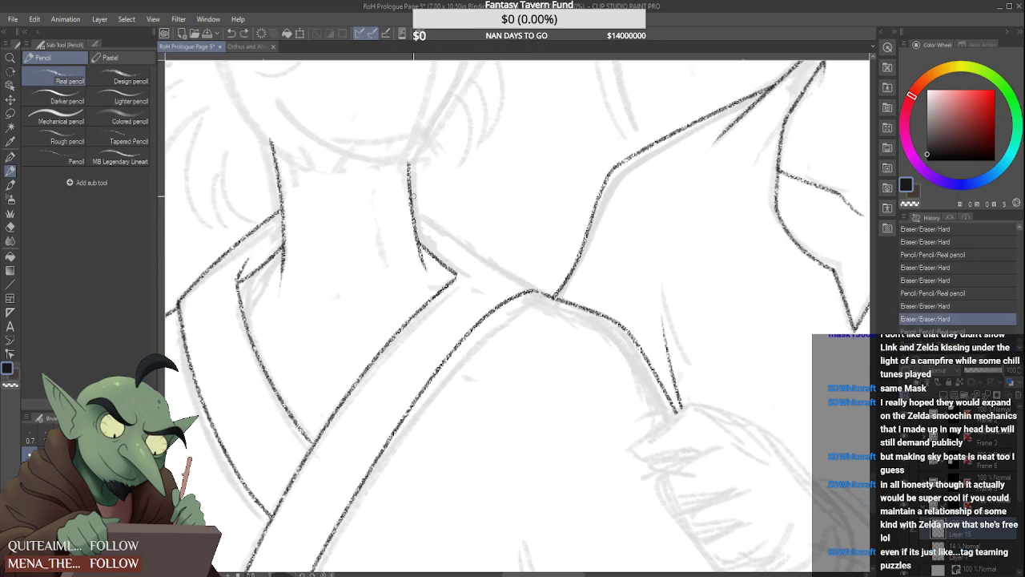
Redraw the collar's top line lower on the neck's side away from the middle figure, and redraw the opposite shoulder line to the sleeve
mouse_move(245, 239)
mouse_down()
mouse_move(271, 206)
mouse_move(229, 274)
mouse_move(261, 230)
mouse_move(196, 273)
mouse_move(185, 294)
mouse_move(283, 222)
mouse_up()
drag(239, 284, 256, 253)
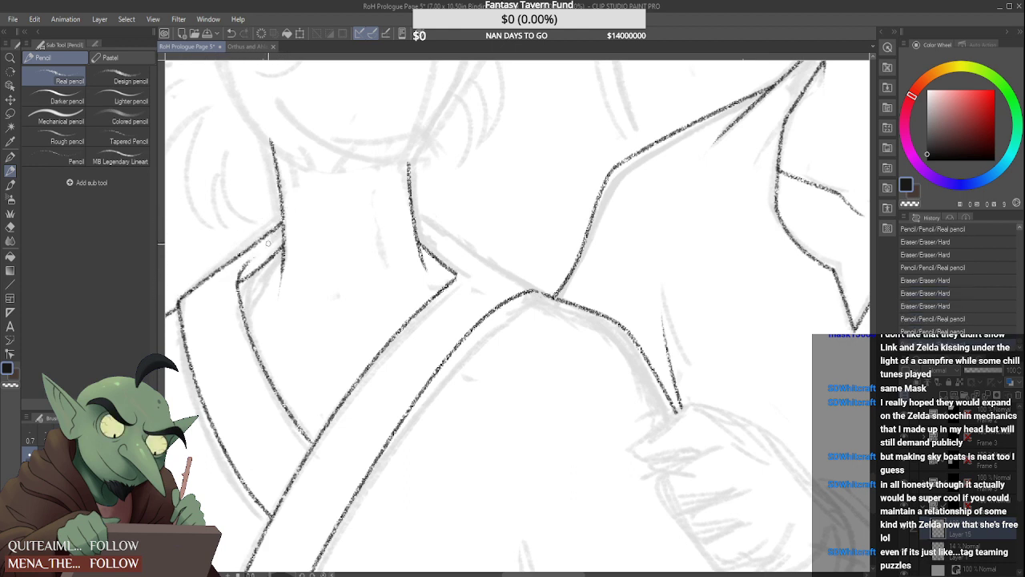
scroll(435, 268, down, 2)
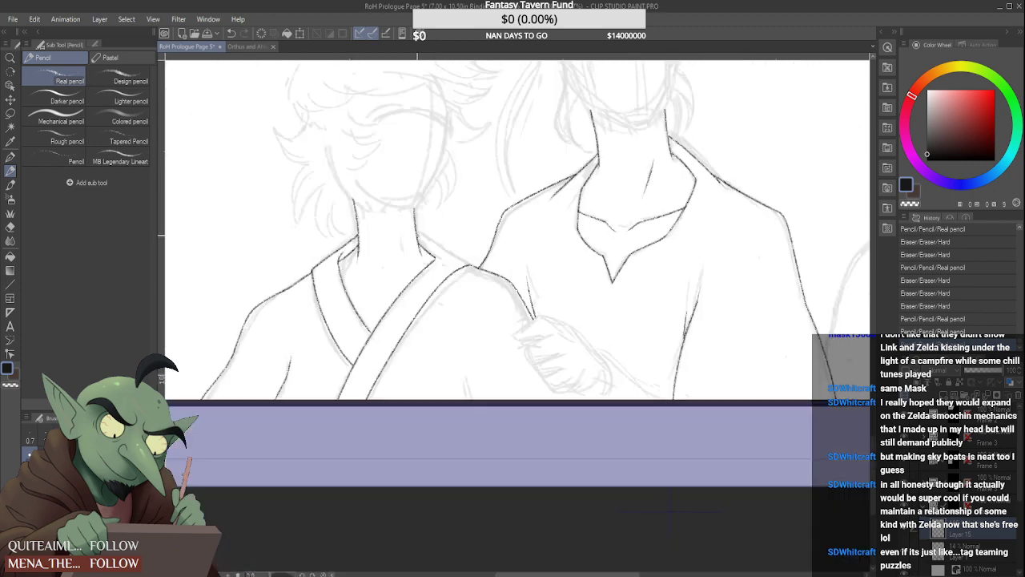
mouse_move(436, 268)
mouse_down()
mouse_move(390, 226)
mouse_move(500, 282)
mouse_up()
scroll(427, 243, up, 1)
scroll(490, 274, up, 1)
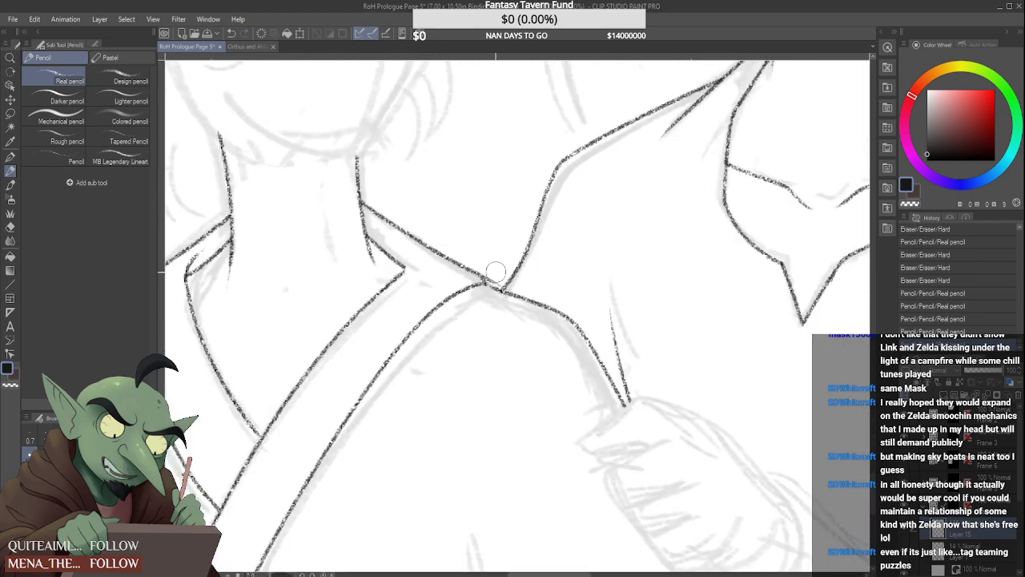
scroll(410, 260, up, 1)
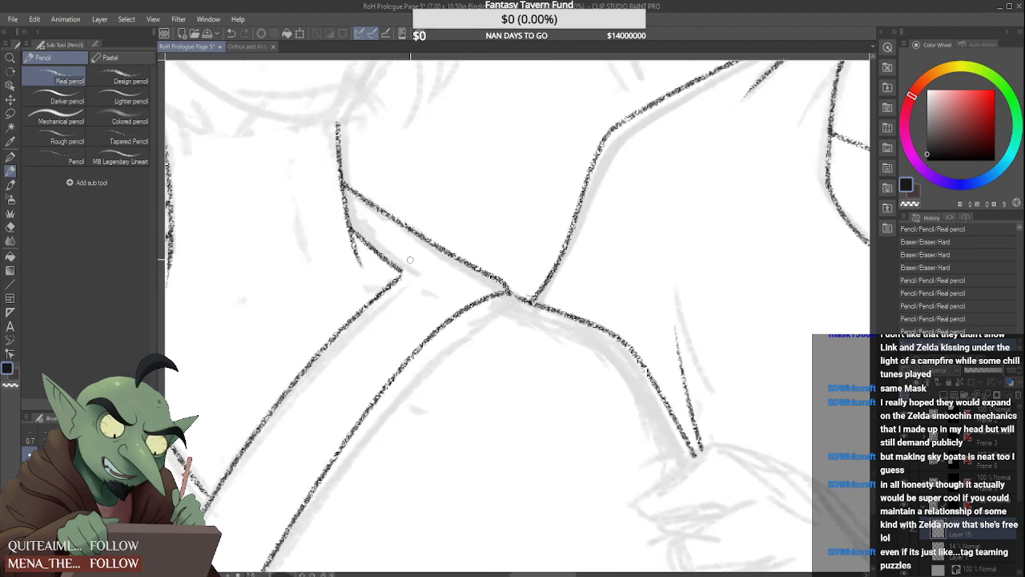
Draw a short curl turning up from the overlapping band's neck corner and trim its upper tip
drag(402, 273, 400, 245)
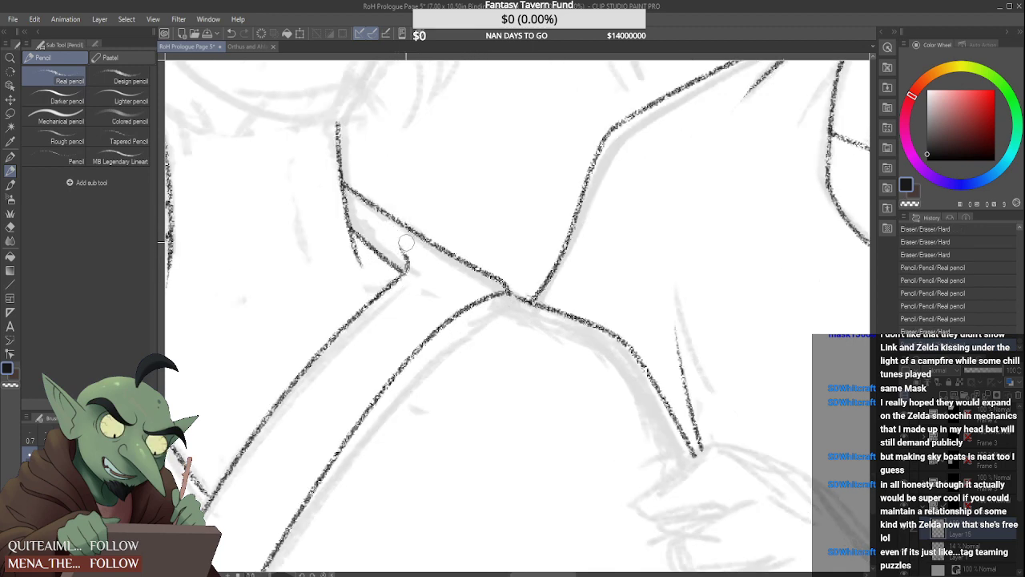
drag(403, 242, 389, 237)
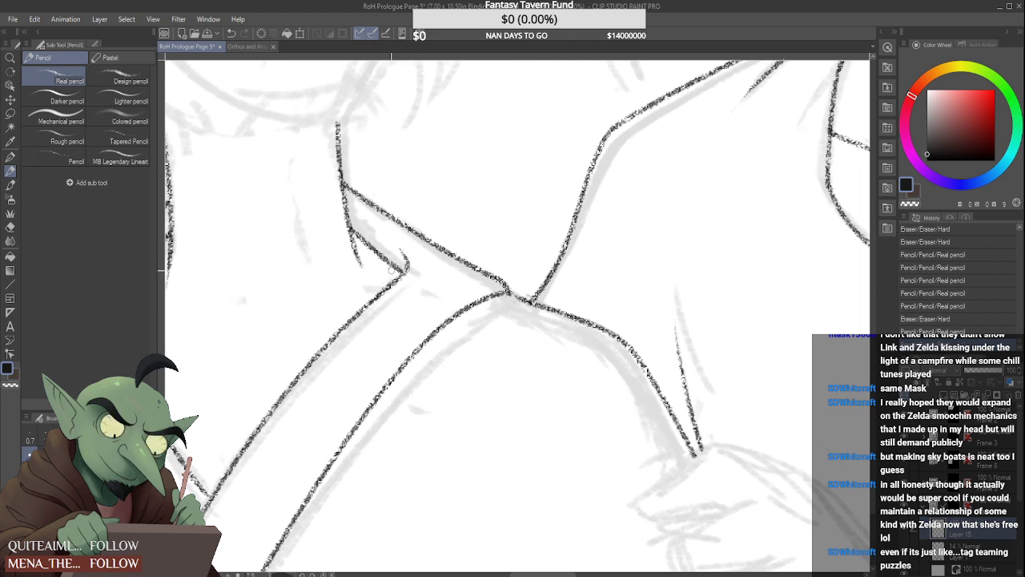
scroll(408, 260, up, 2)
scroll(415, 266, down, 2)
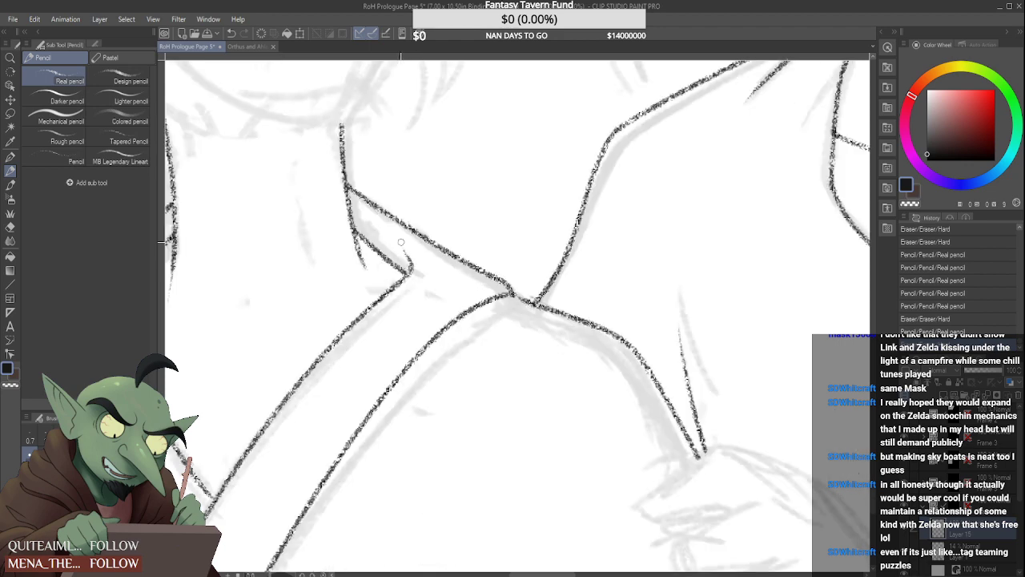
scroll(403, 247, up, 2)
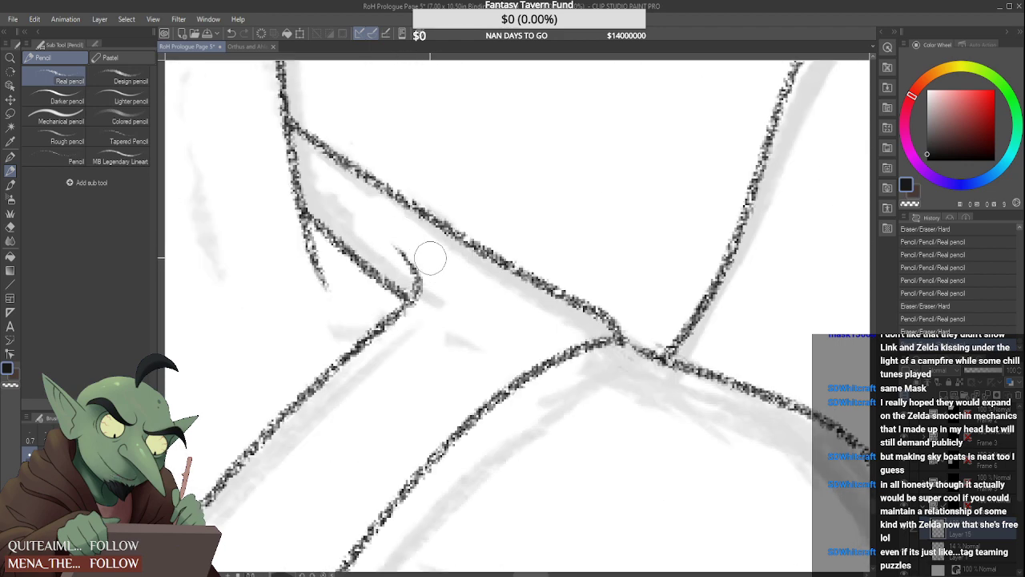
scroll(416, 291, up, 2)
scroll(432, 311, down, 2)
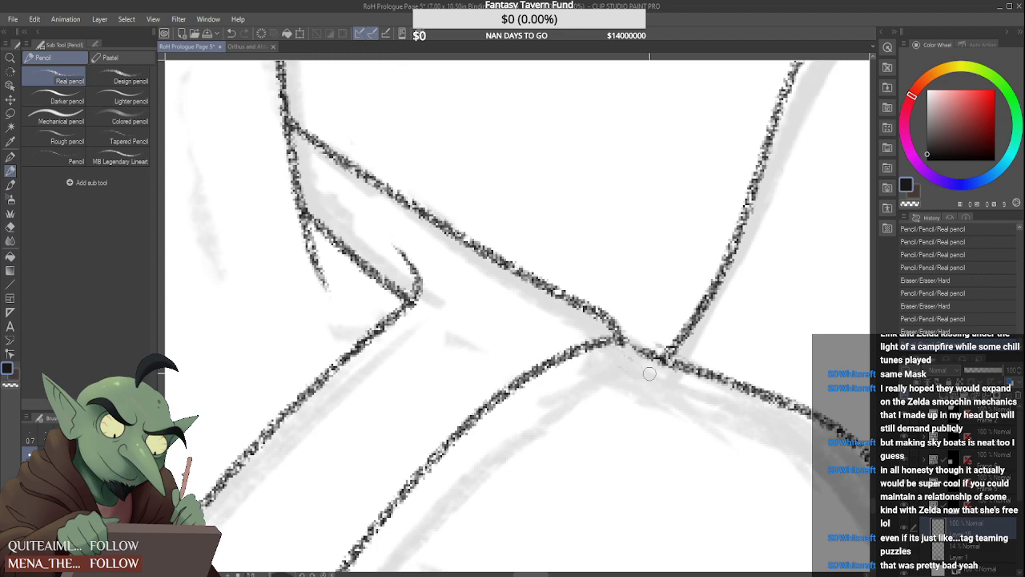
Clean up the junction where the shoulder line, collar band and sleeve meet, redrawing the short connecting corner
scroll(624, 329, up, 2)
mouse_move(629, 327)
mouse_down()
mouse_move(619, 345)
mouse_move(611, 324)
mouse_move(608, 347)
mouse_move(659, 374)
mouse_up()
scroll(646, 344, down, 4)
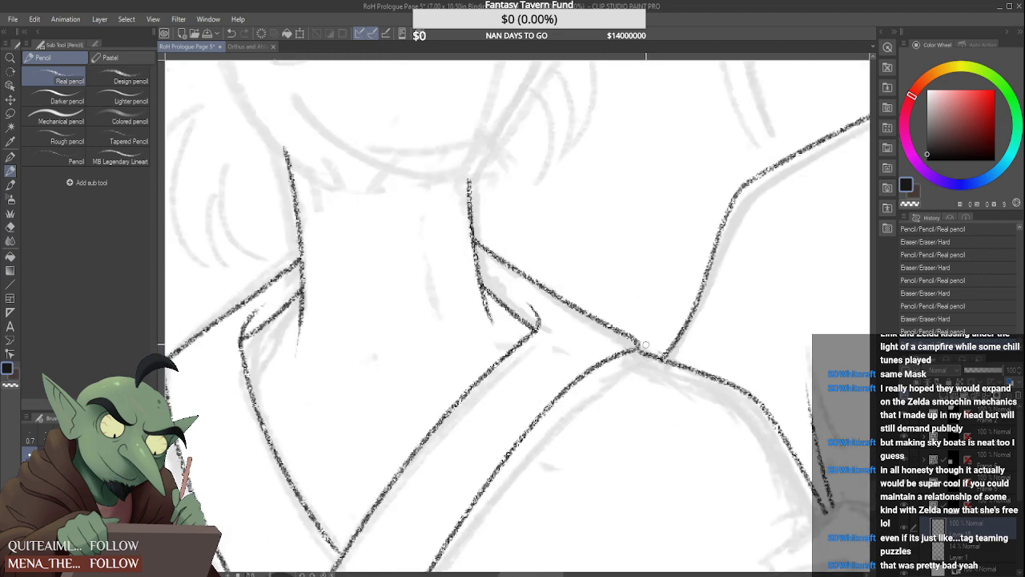
scroll(645, 344, down, 2)
scroll(645, 345, up, 2)
scroll(640, 332, up, 1)
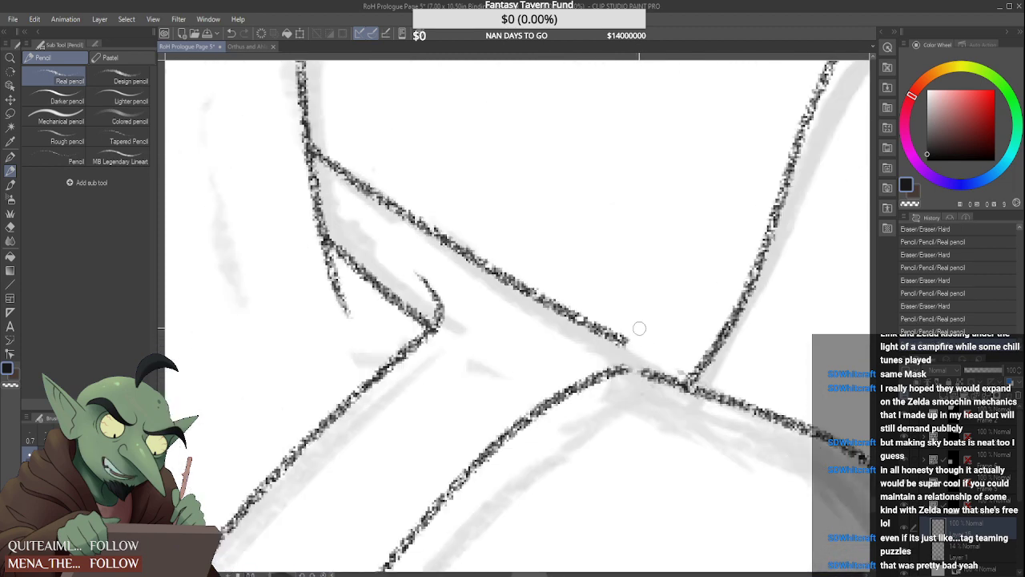
drag(626, 342, 638, 370)
scroll(633, 365, down, 3)
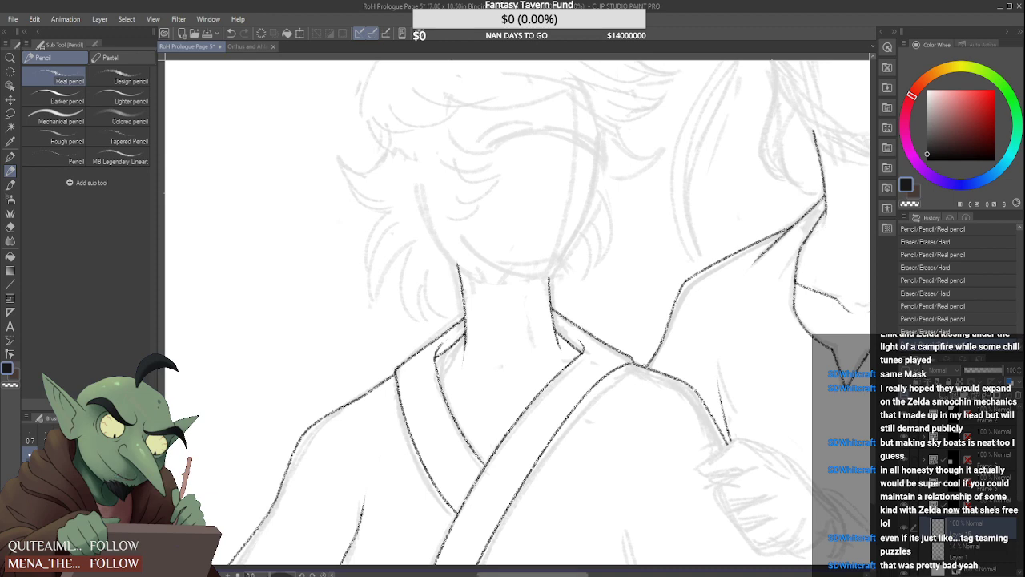
Erase the overlapping collar band's outer edge from the shoulder junction down to the panel's lower border
scroll(507, 458, down, 3)
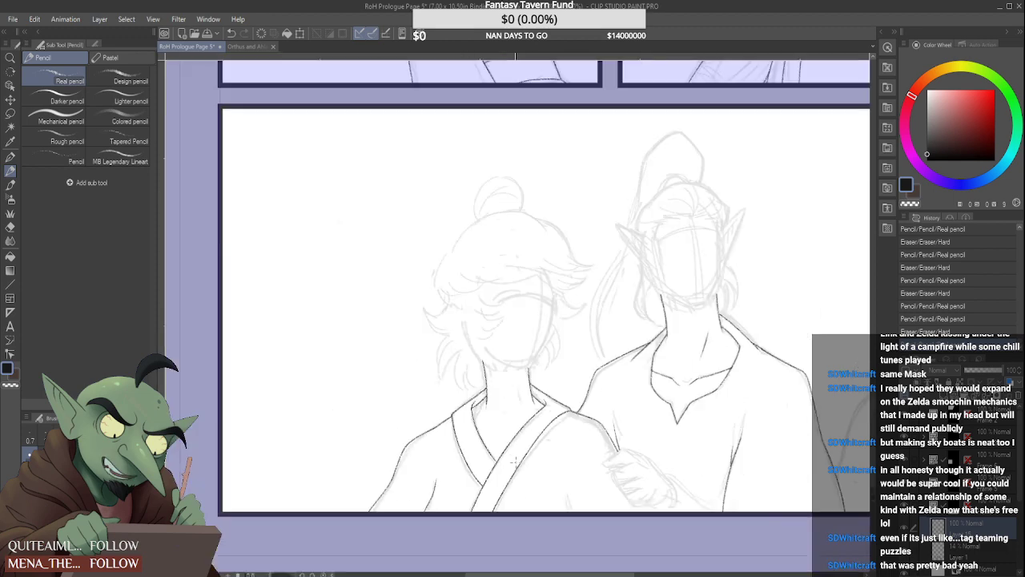
scroll(515, 460, up, 4)
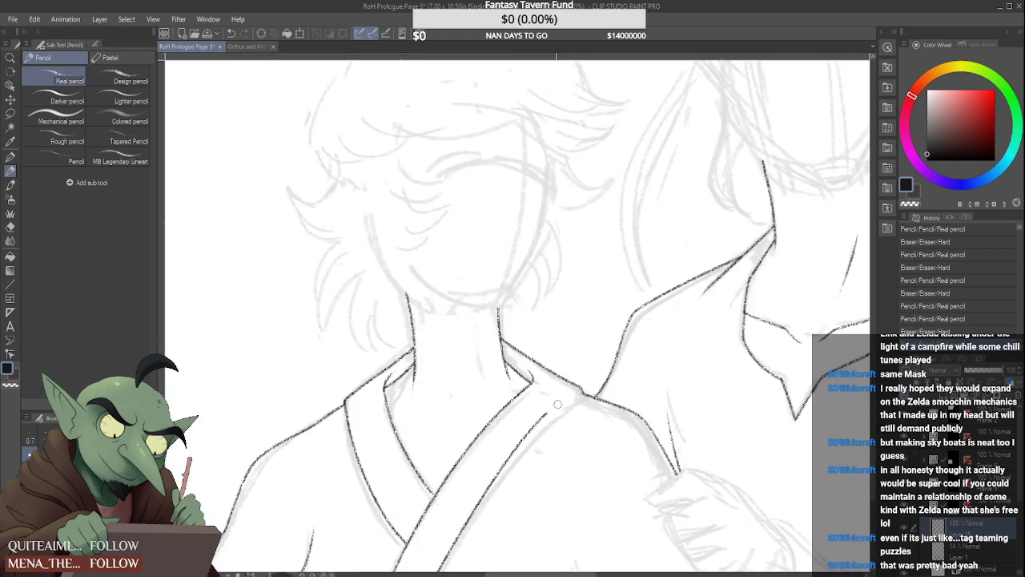
scroll(557, 403, down, 3)
scroll(513, 449, up, 3)
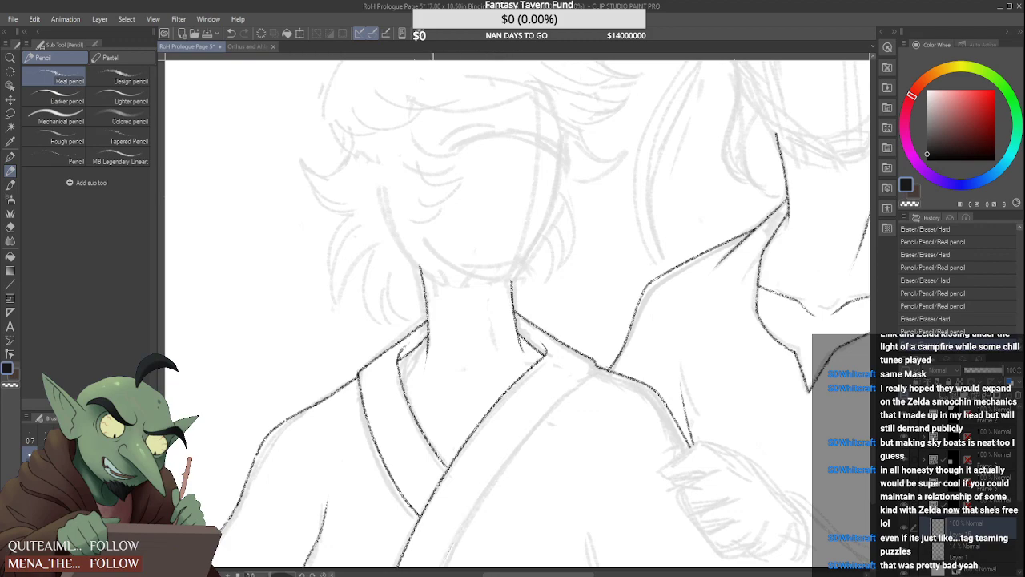
scroll(458, 531, down, 4)
scroll(456, 531, up, 3)
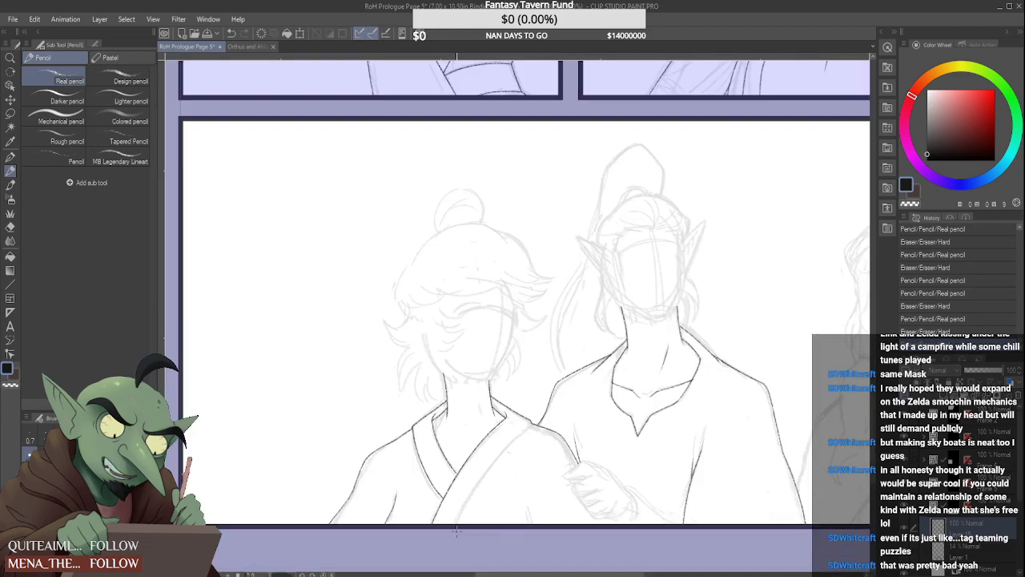
scroll(497, 416, up, 2)
scroll(551, 362, down, 2)
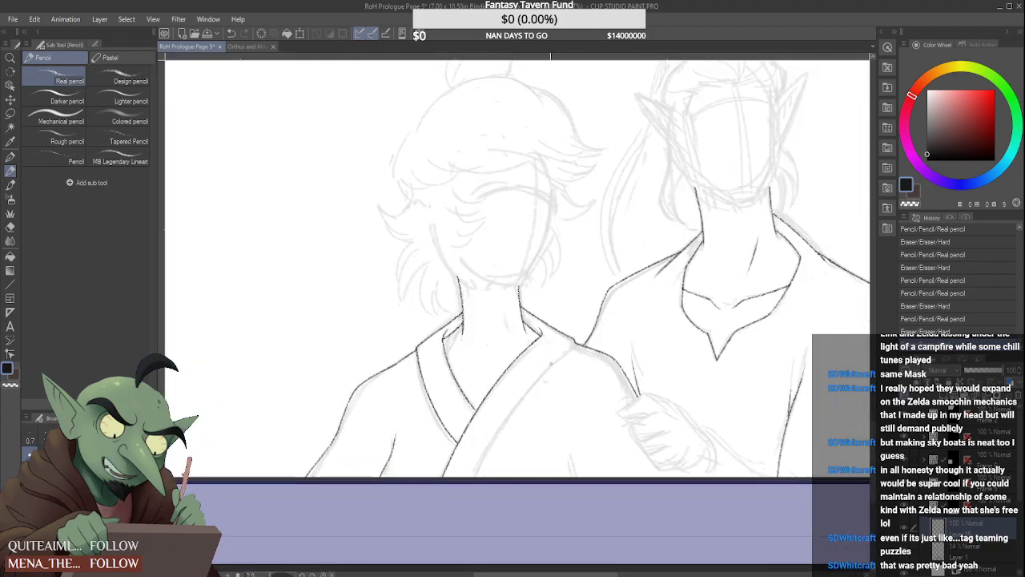
Try to draw the overlapping collar band's outer edge from the shoulder junction down to the panel's lower border
drag(575, 340, 467, 477)
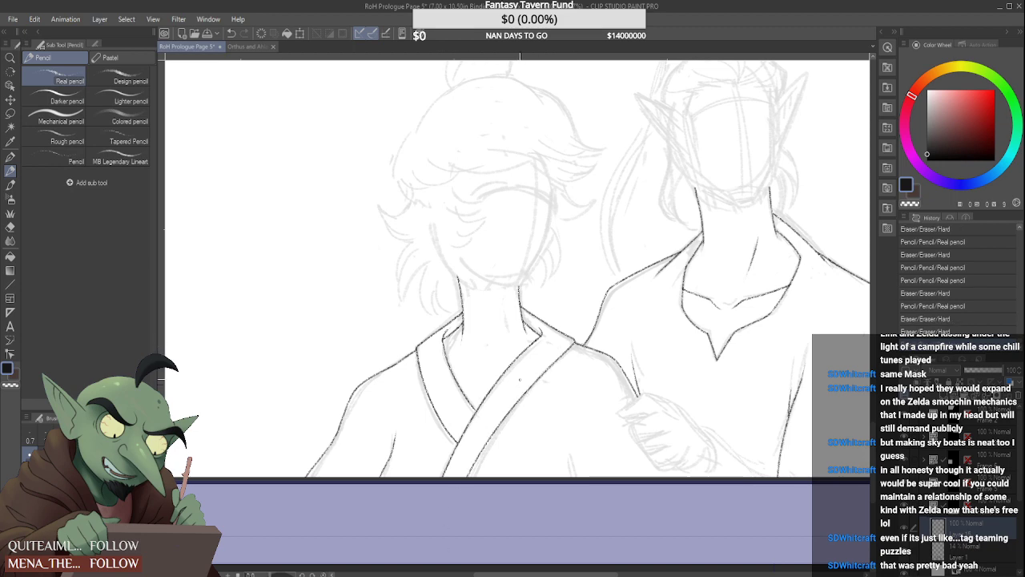
key(ctrl+z)
mouse_move(574, 343)
mouse_down()
mouse_move(485, 449)
mouse_move(474, 477)
mouse_up()
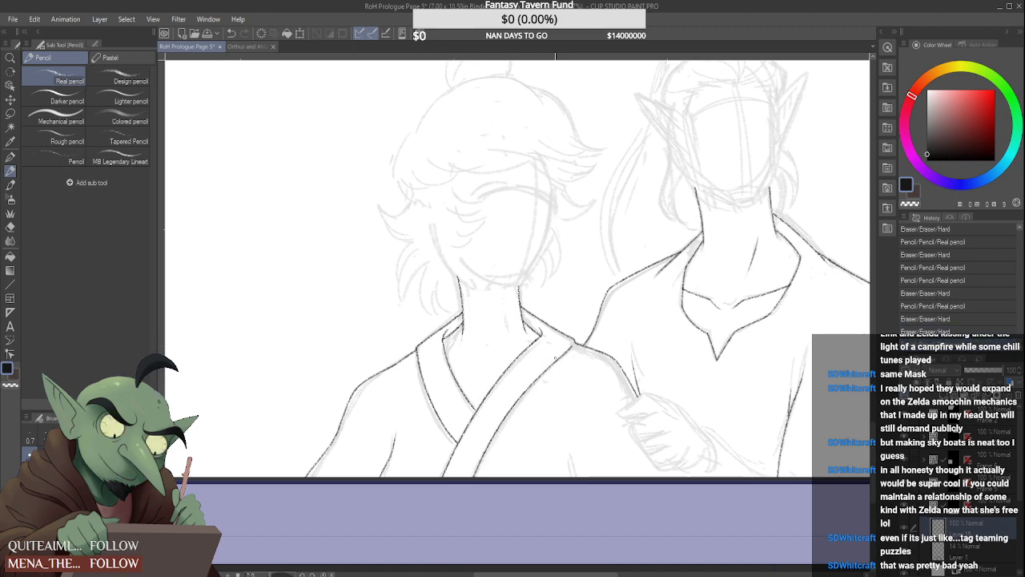
key(ctrl+z)
drag(573, 343, 479, 478)
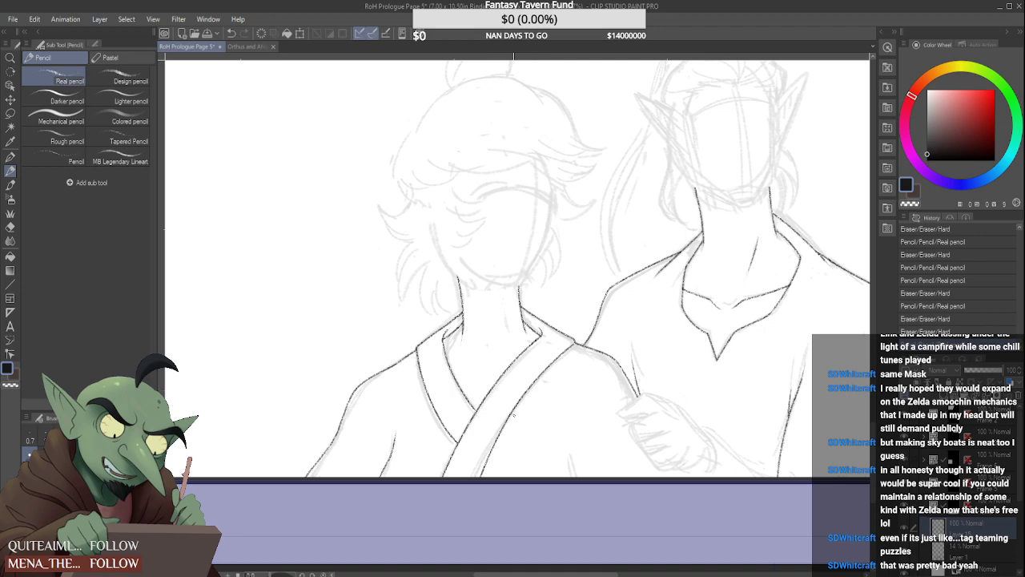
key(ctrl+z)
drag(548, 360, 472, 479)
key(ctrl+z)
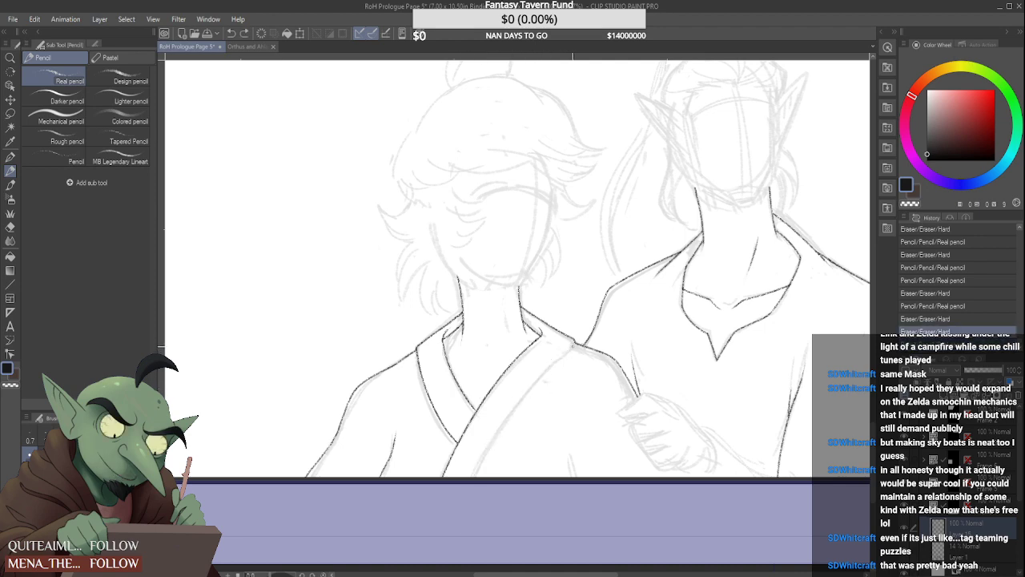
drag(573, 344, 455, 509)
key(ctrl+z)
drag(574, 345, 472, 477)
key(ctrl+z)
drag(574, 344, 469, 473)
key(ctrl+z)
drag(564, 354, 477, 477)
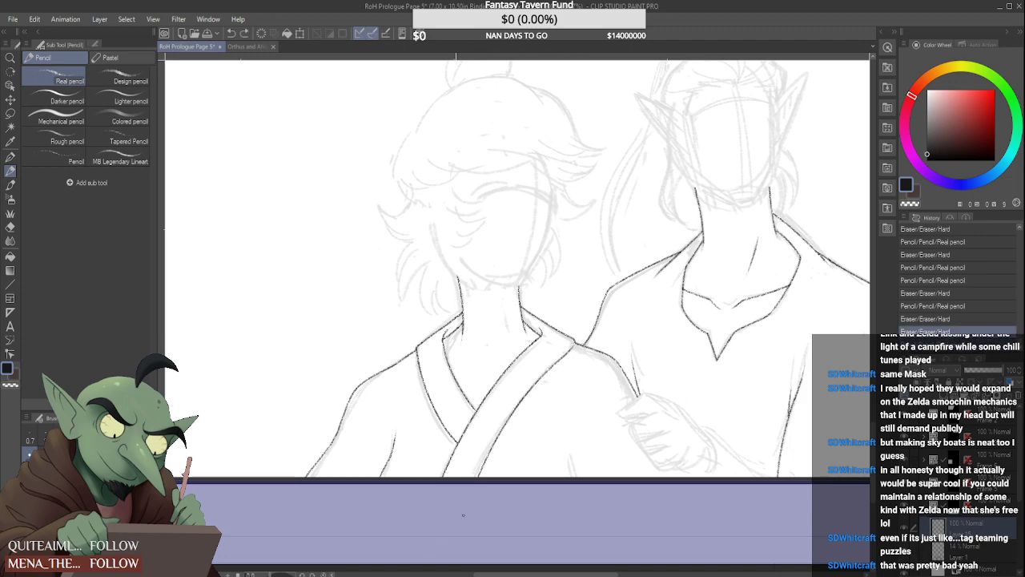
scroll(574, 346, up, 3)
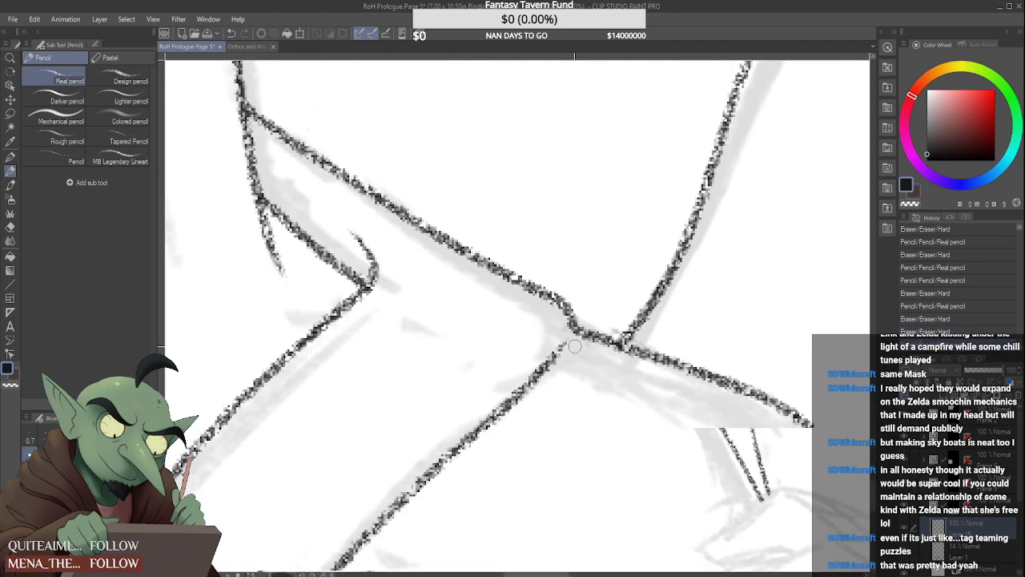
mouse_move(561, 343)
mouse_down()
mouse_move(533, 361)
mouse_move(529, 384)
mouse_move(577, 328)
mouse_up()
scroll(575, 316, down, 3)
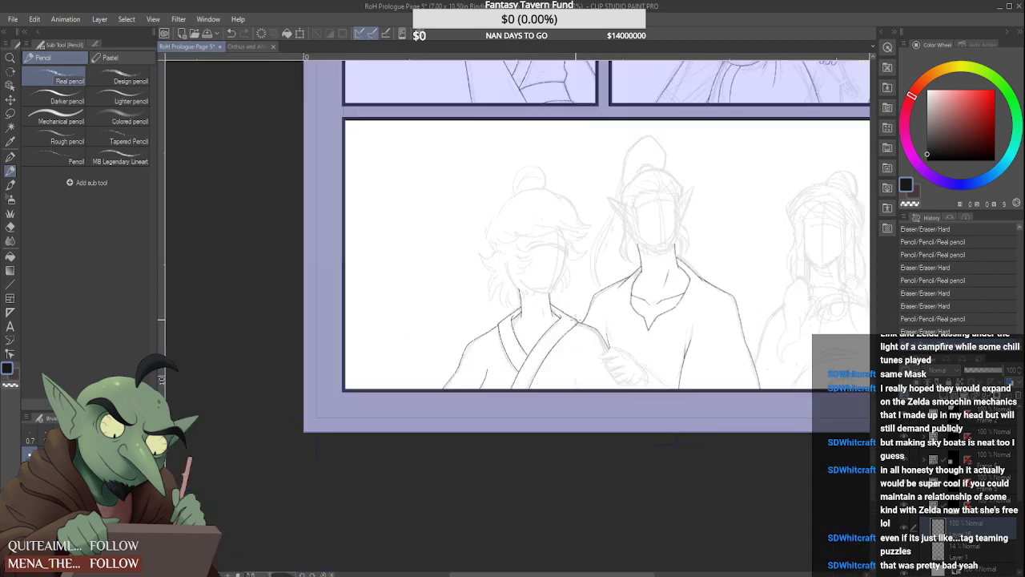
scroll(582, 315, up, 3)
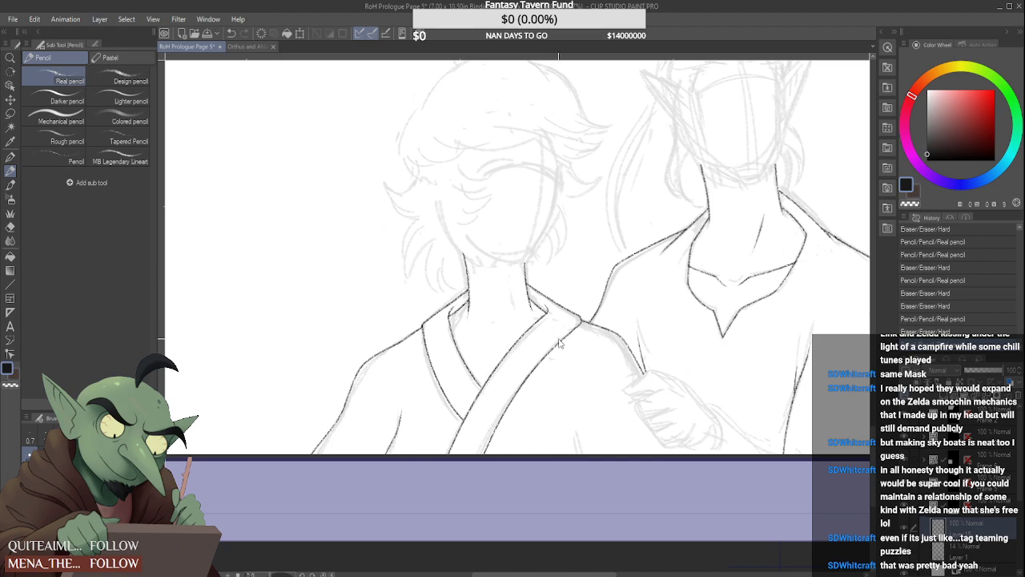
key(ctrl+z)
key(ctrl+z)
key(ctrl+z)
Draw the overlapping band's outer edge as one smooth curve from just below the shoulder junction to the panel's lower border
drag(529, 385, 578, 324)
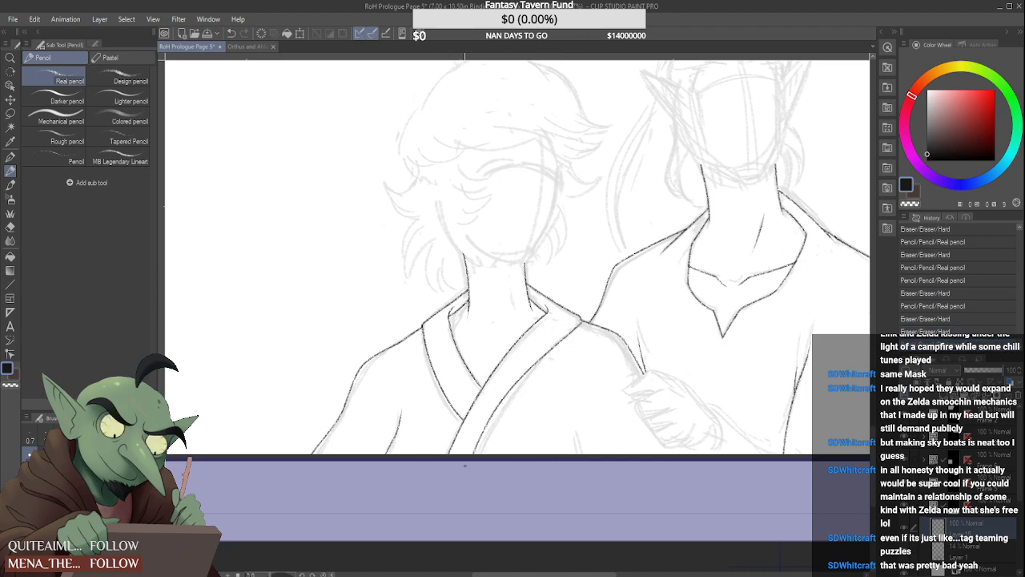
mouse_move(554, 359)
mouse_down()
mouse_move(574, 330)
mouse_move(479, 453)
mouse_up()
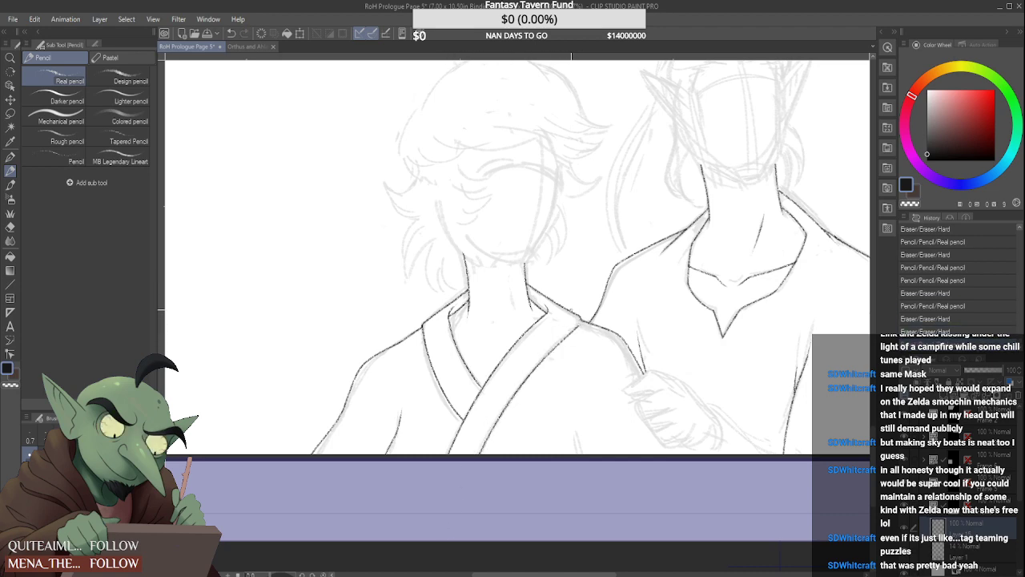
key(ctrl+z)
drag(550, 351, 480, 452)
key(ctrl+z)
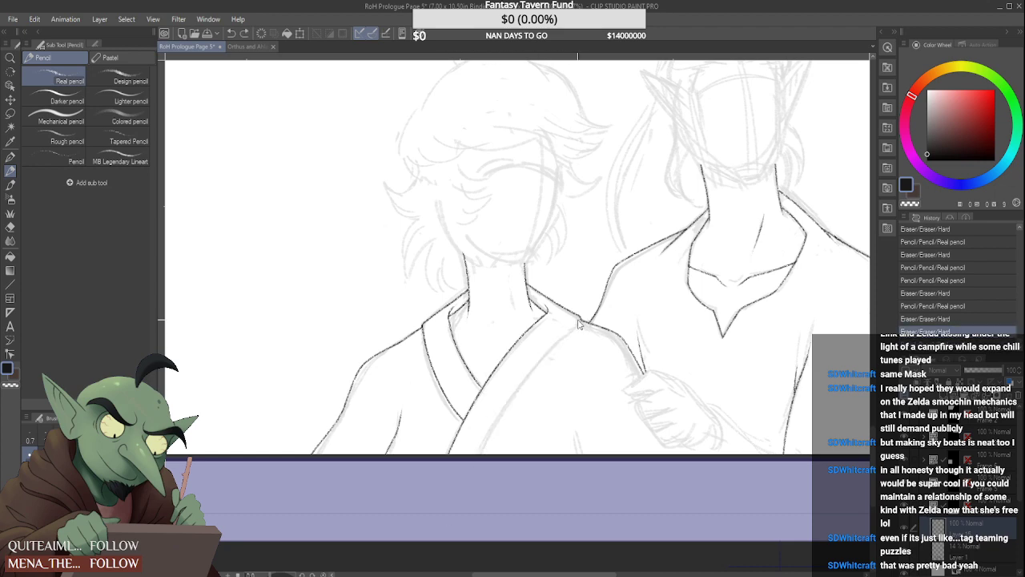
drag(569, 333, 479, 452)
key(ctrl+z)
drag(578, 324, 479, 453)
key(ctrl+z)
drag(571, 334, 490, 453)
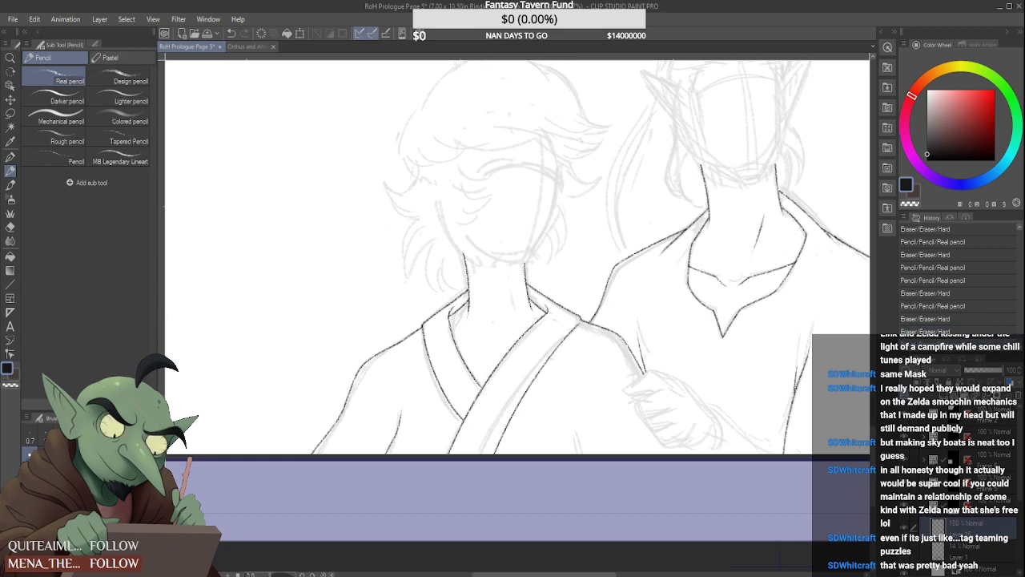
key(ctrl+z)
drag(570, 334, 484, 454)
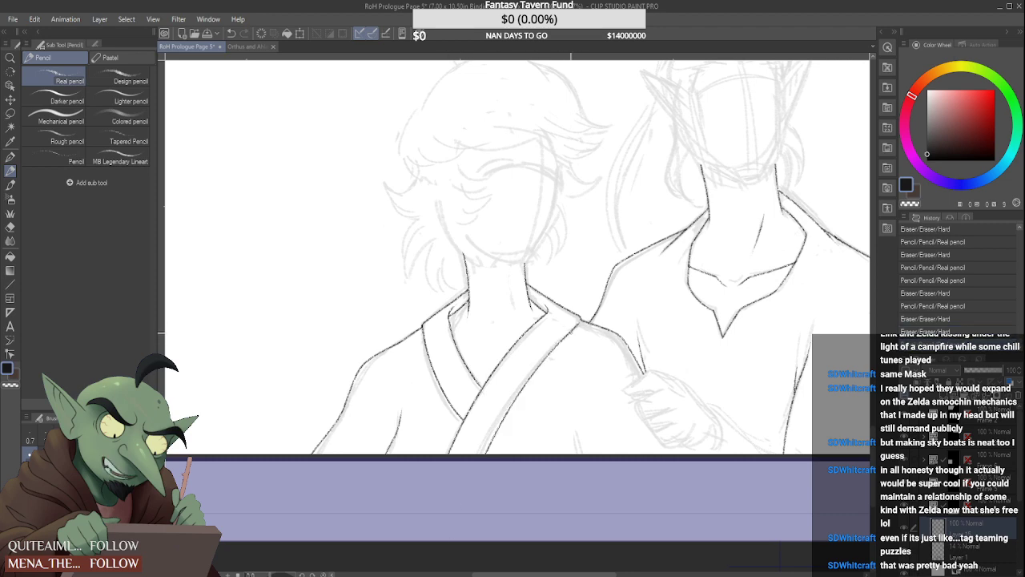
Close the small gap between the collar band's outer edge and the shoulder junction with short pencil strokes
scroll(570, 318, up, 3)
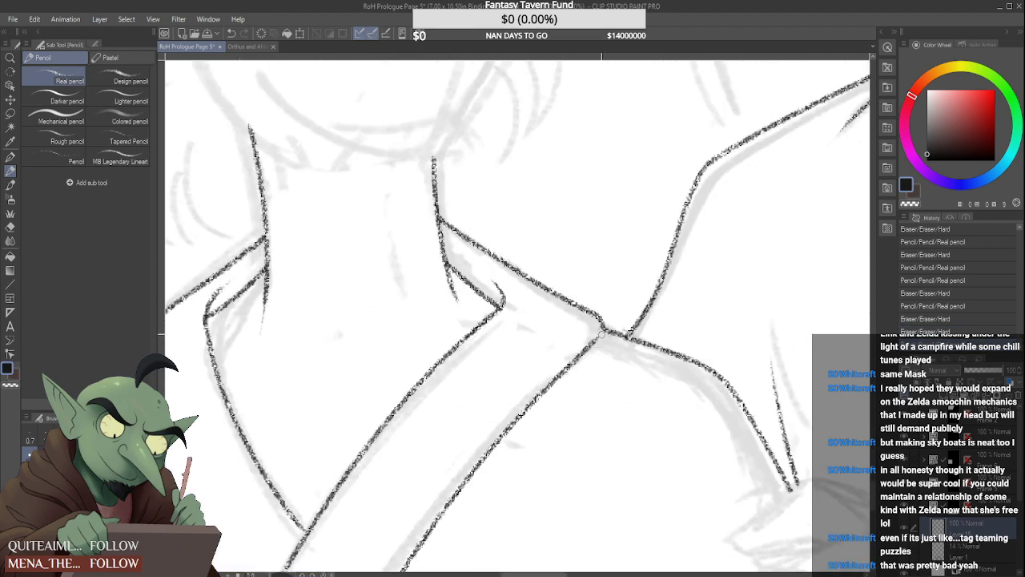
mouse_move(601, 337)
mouse_down()
mouse_move(595, 322)
mouse_move(595, 346)
mouse_move(603, 331)
mouse_up()
scroll(590, 327, down, 2)
scroll(596, 311, up, 2)
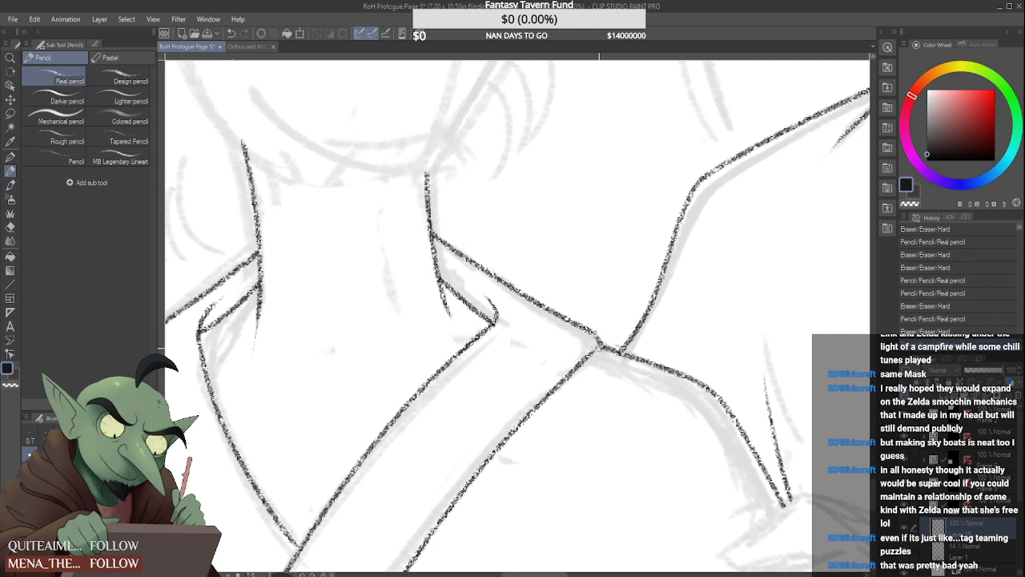
scroll(598, 345, down, 2)
scroll(598, 337, down, 2)
scroll(592, 342, up, 4)
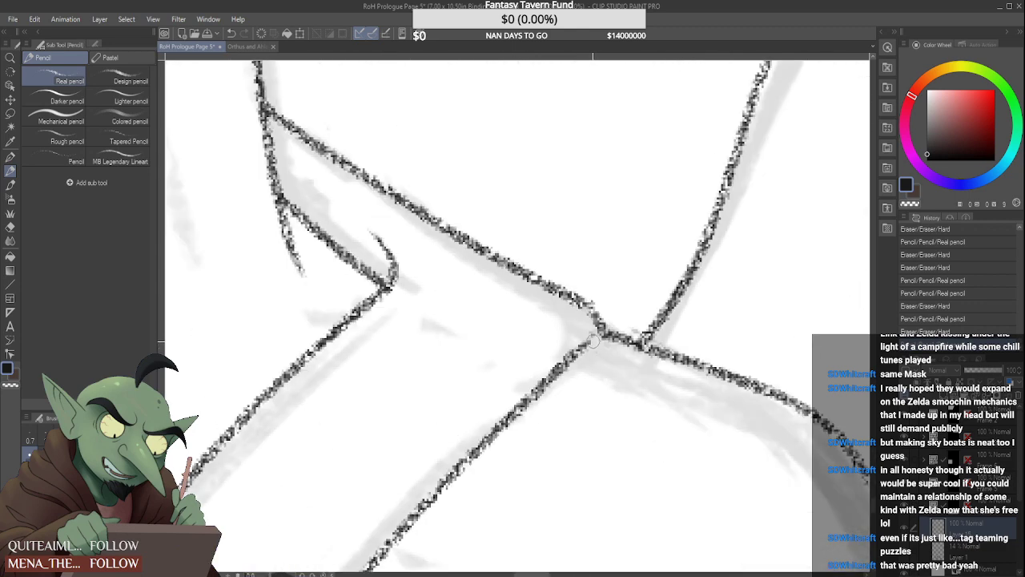
drag(594, 342, 601, 331)
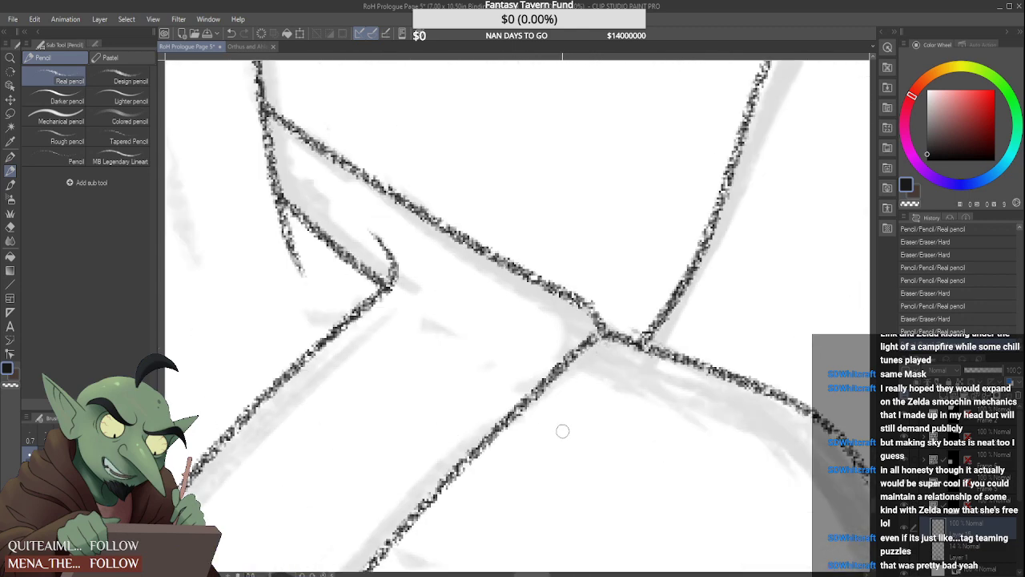
scroll(561, 420, down, 5)
scroll(619, 435, up, 1)
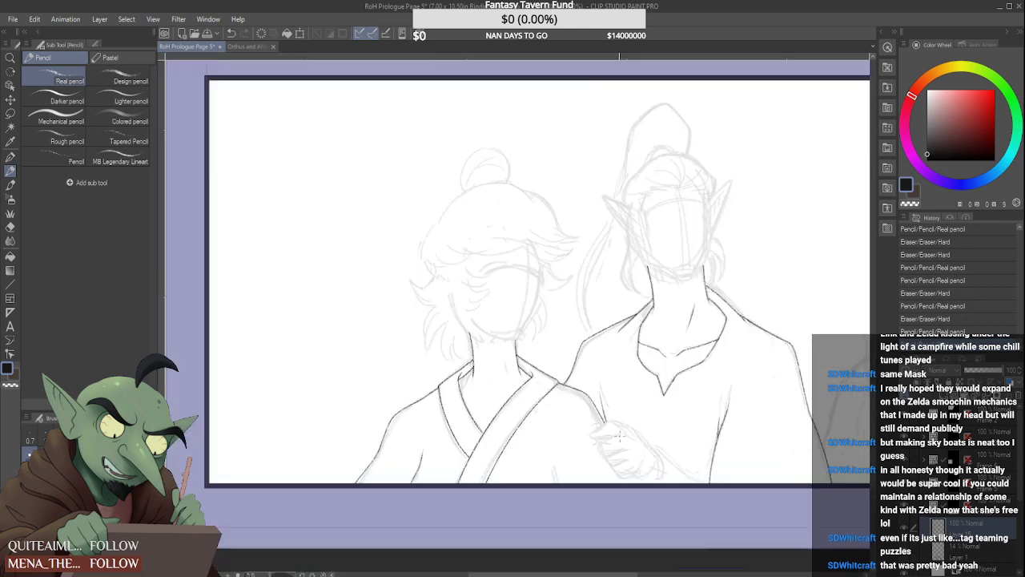
Erase the lower stretch of the light-haired figure's shoulder line and redraw it slightly farther out, down to the sketched hand
scroll(620, 435, up, 2)
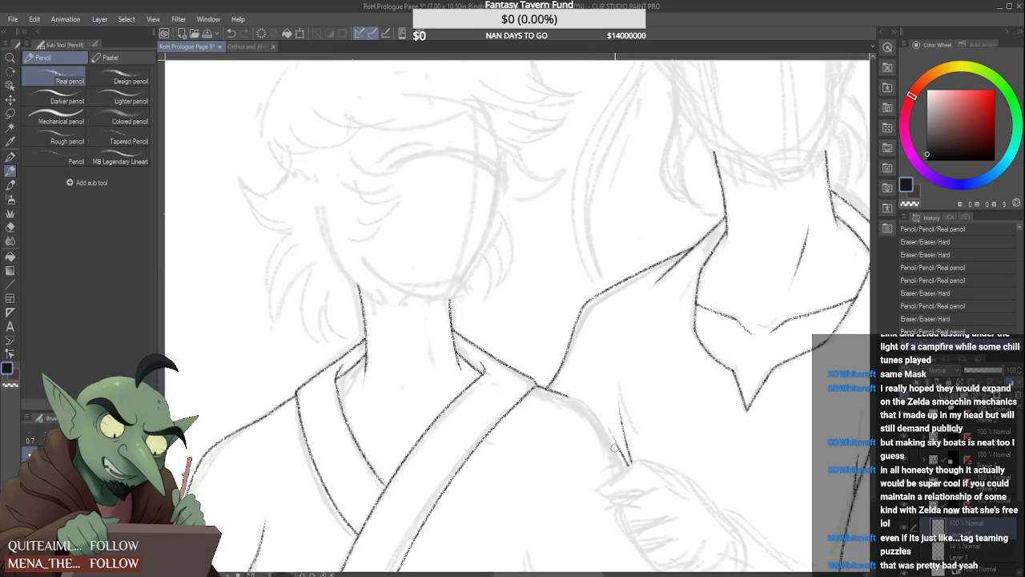
drag(615, 447, 617, 453)
mouse_move(568, 397)
mouse_down()
mouse_move(554, 392)
mouse_move(575, 397)
mouse_move(629, 463)
mouse_up()
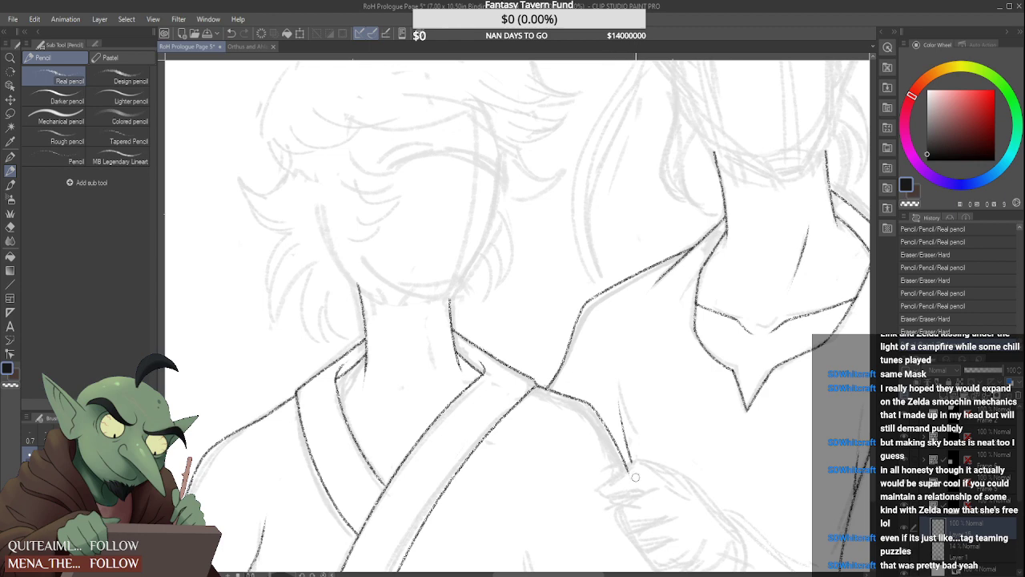
scroll(632, 464, down, 4)
scroll(609, 444, up, 1)
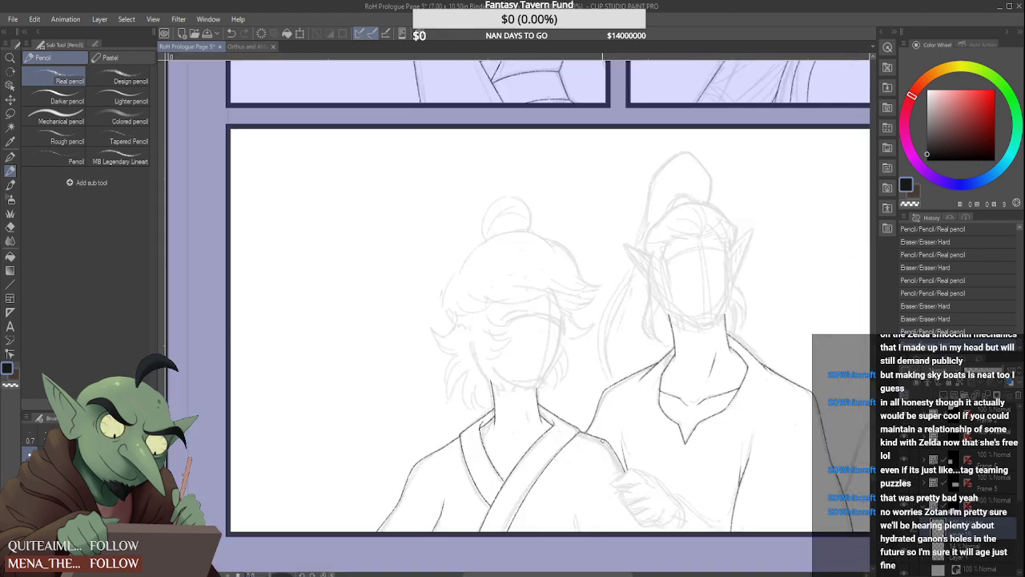
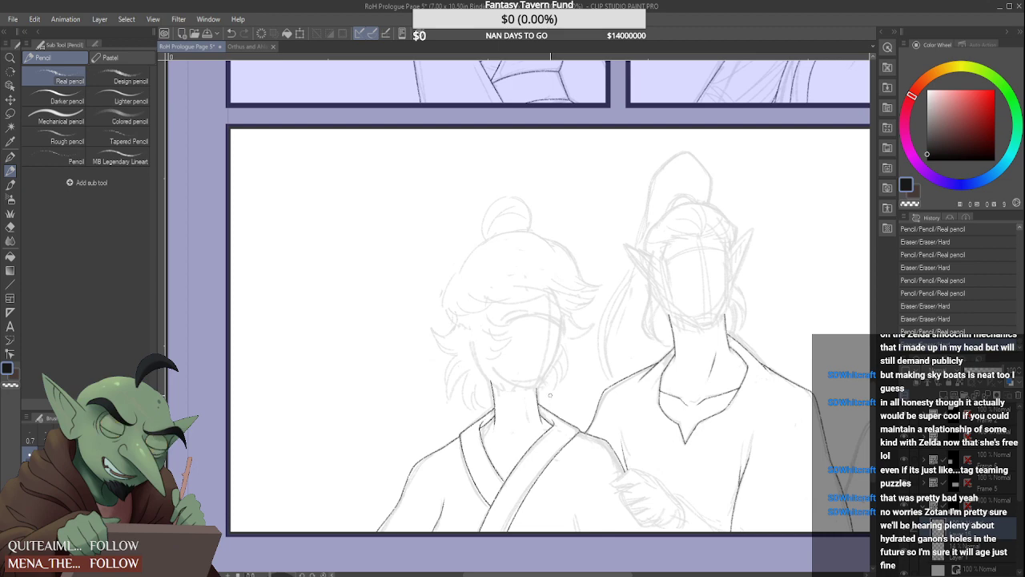
Try to draw the upper stretch of the light-haired figure's shoulder line, outward from the collar junction
scroll(577, 390, up, 3)
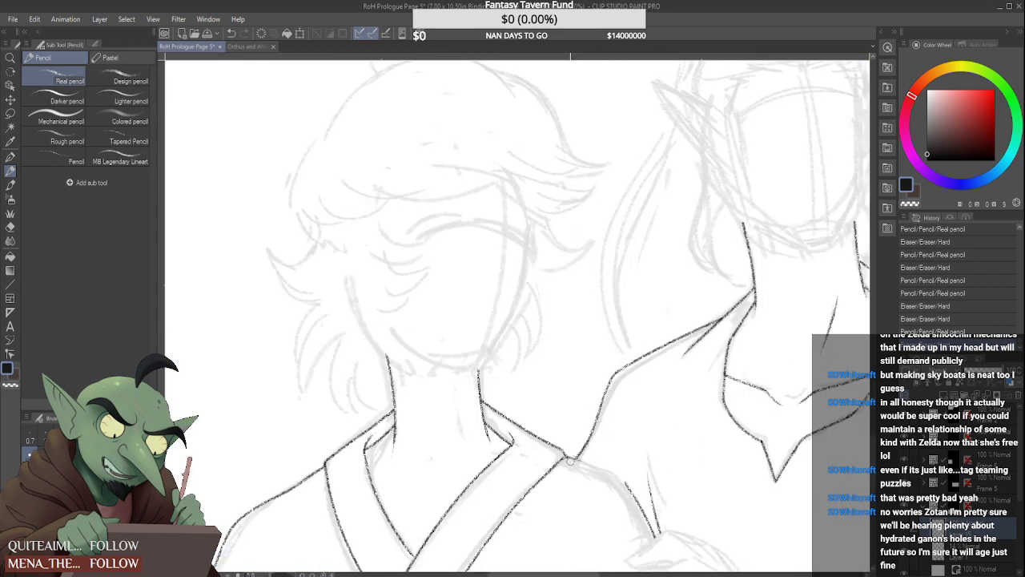
mouse_move(569, 458)
mouse_down()
mouse_move(623, 478)
mouse_move(549, 453)
mouse_move(629, 484)
mouse_move(606, 475)
mouse_move(631, 484)
mouse_up()
scroll(584, 463, up, 2)
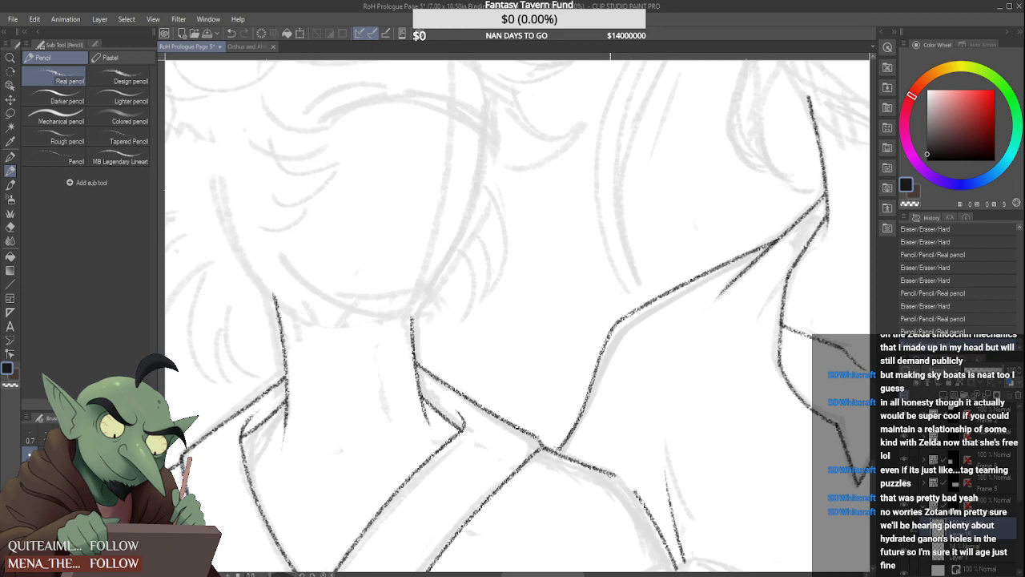
scroll(543, 385, down, 5)
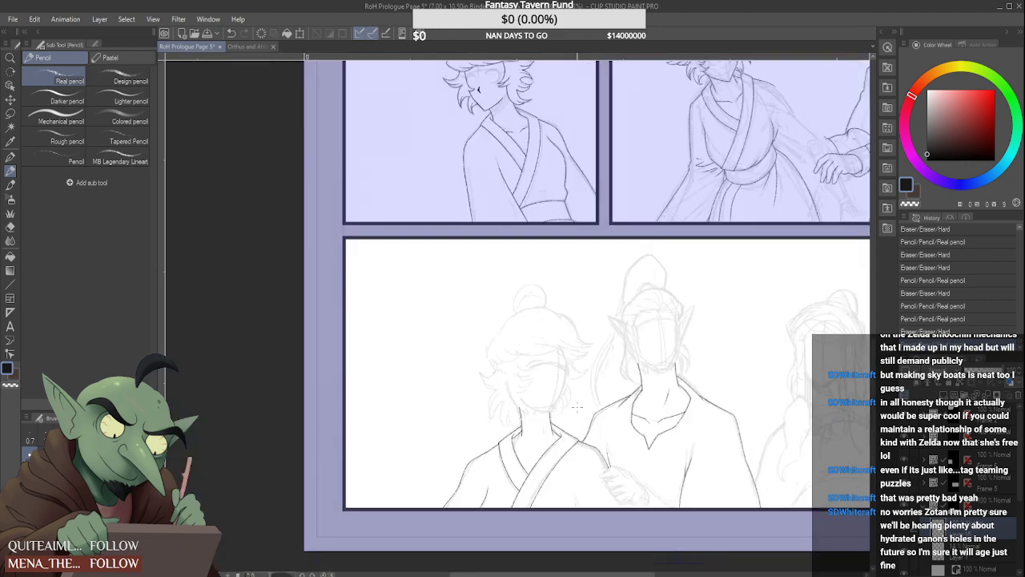
scroll(577, 407, up, 5)
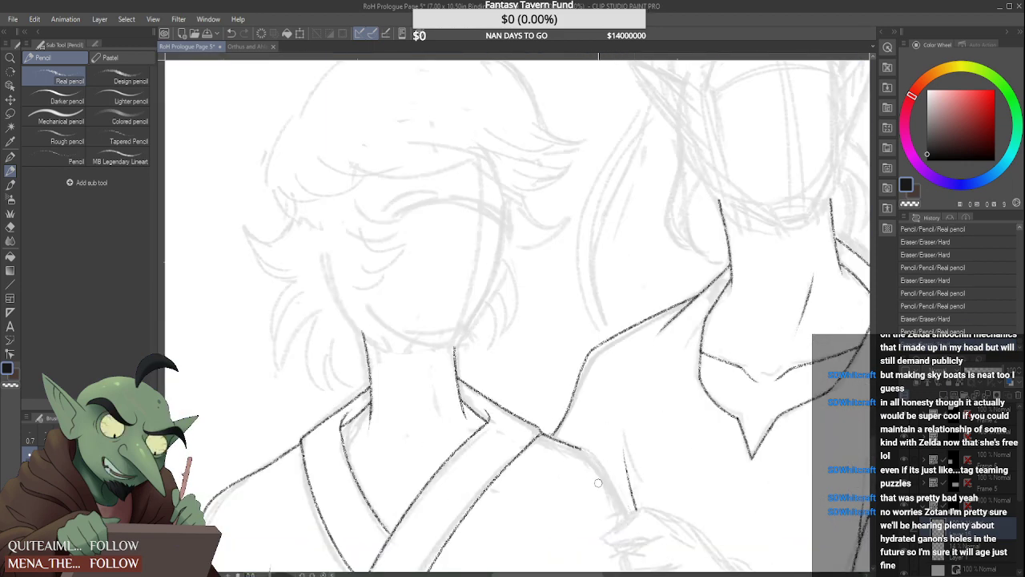
scroll(598, 482, down, 5)
scroll(583, 442, up, 5)
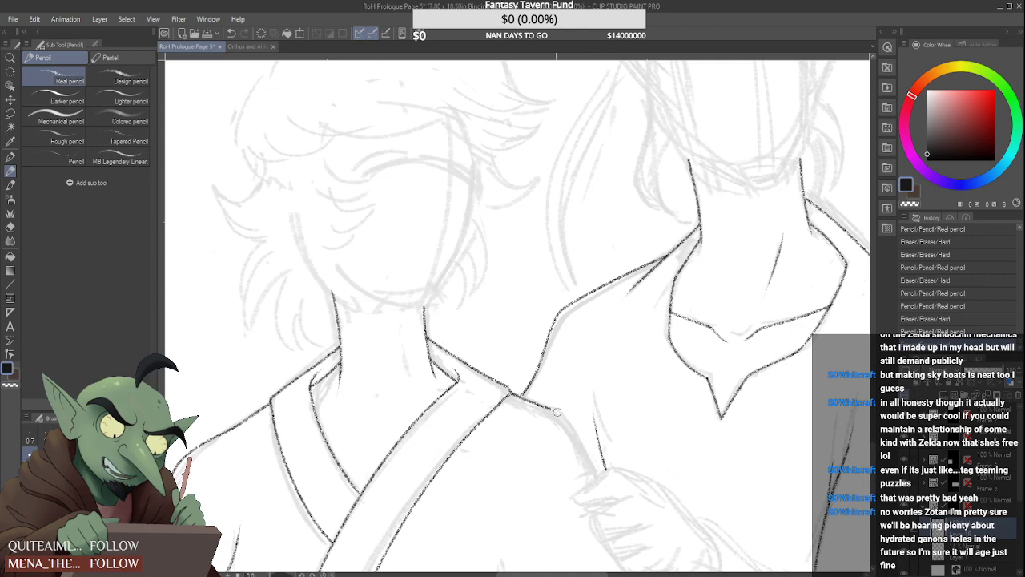
scroll(520, 396, up, 2)
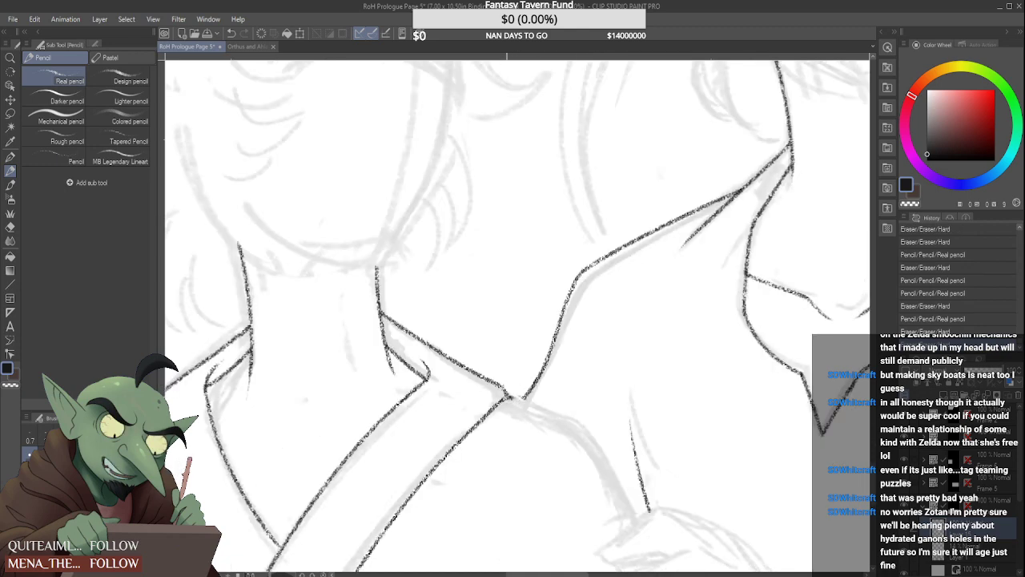
Draw the light-haired figure's shoulder line as one curve from the collar junction down to the sketched hand
mouse_move(506, 398)
mouse_down()
mouse_move(589, 428)
mouse_move(513, 396)
mouse_move(576, 424)
mouse_move(612, 471)
mouse_move(637, 532)
mouse_up()
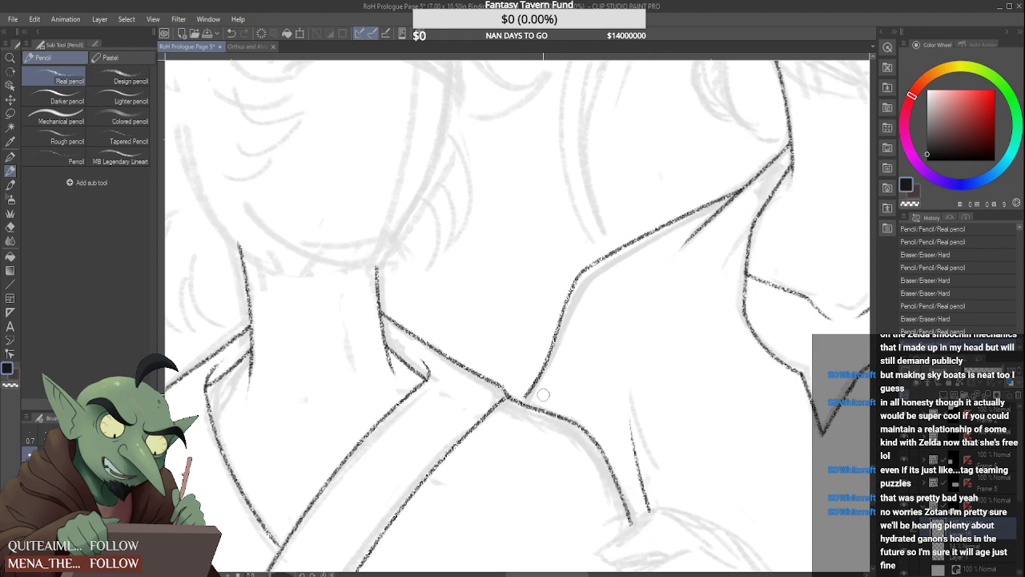
scroll(529, 387, up, 2)
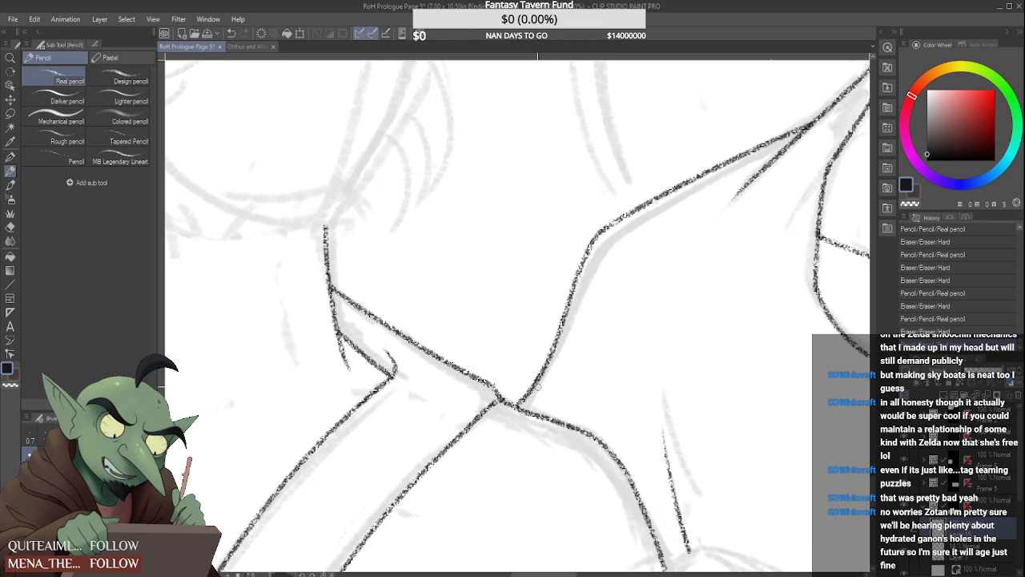
scroll(534, 382, down, 5)
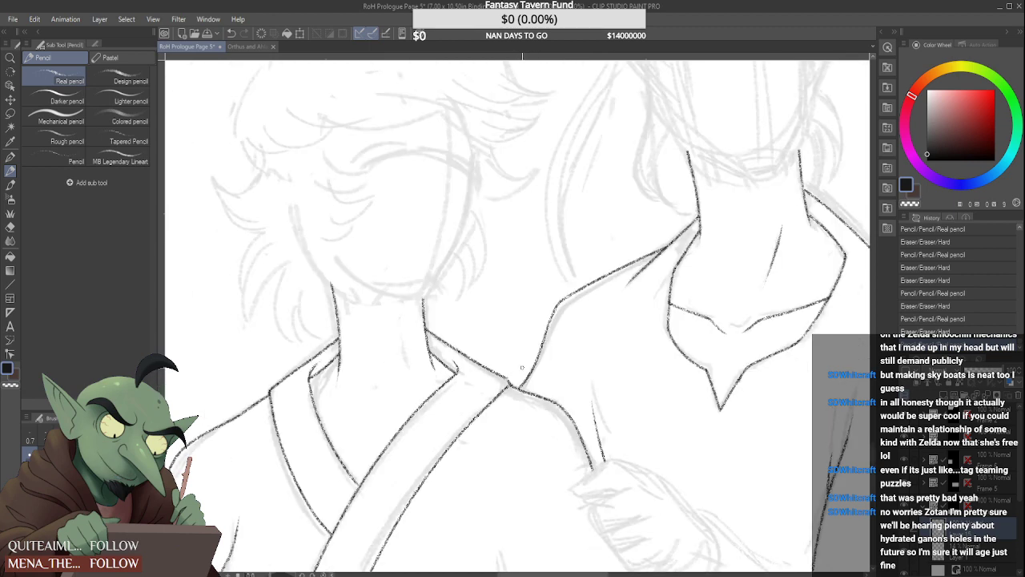
scroll(541, 381, up, 5)
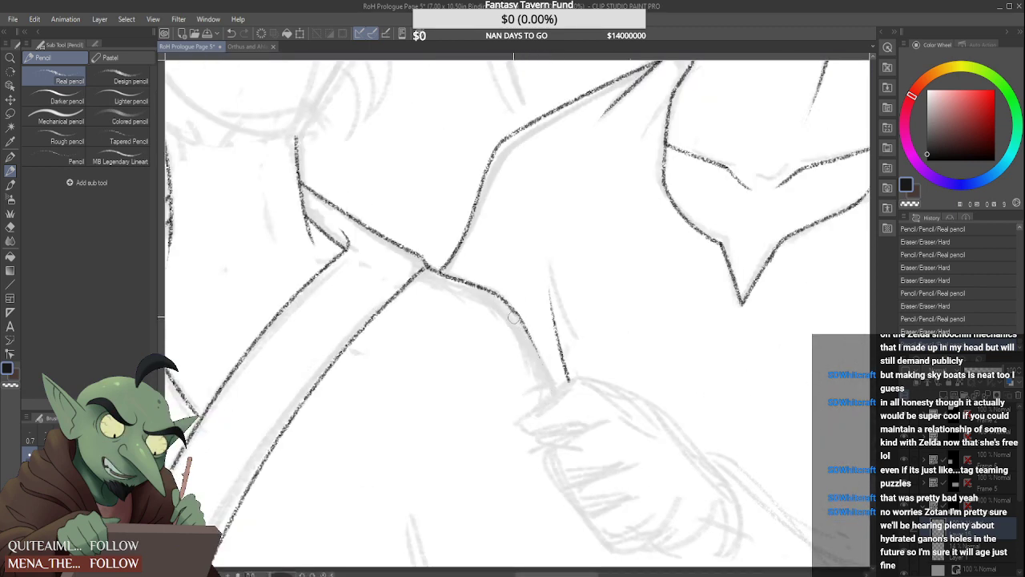
Erase the lower stretch of the light-haired figure's shoulder line and redraw it so that it runs into the sketched hand
drag(514, 318, 543, 366)
mouse_move(514, 298)
mouse_down()
mouse_move(539, 341)
mouse_move(565, 425)
mouse_move(486, 289)
mouse_move(531, 324)
mouse_move(563, 402)
mouse_up()
scroll(549, 380, down, 4)
scroll(551, 369, up, 4)
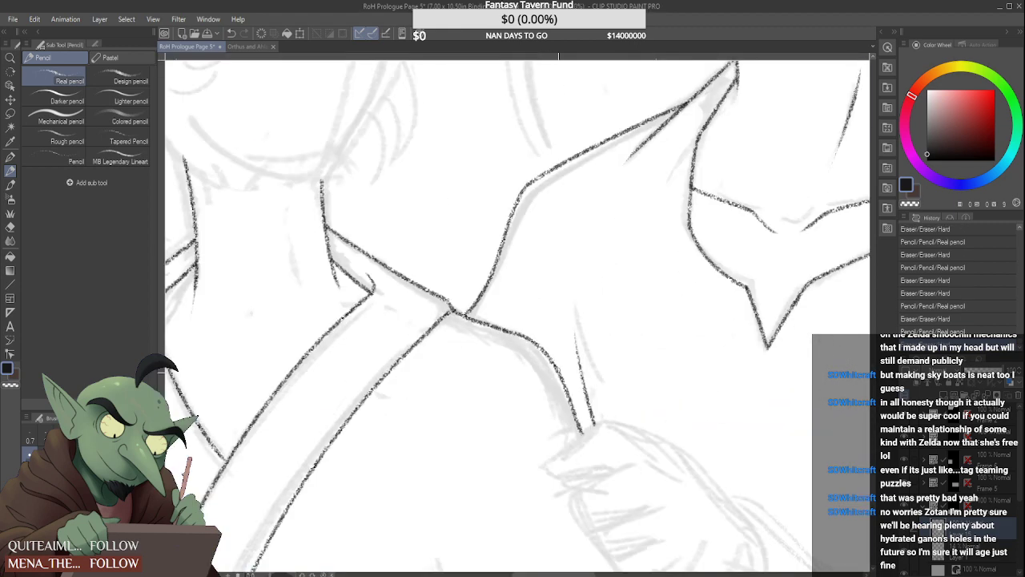
drag(551, 354, 592, 450)
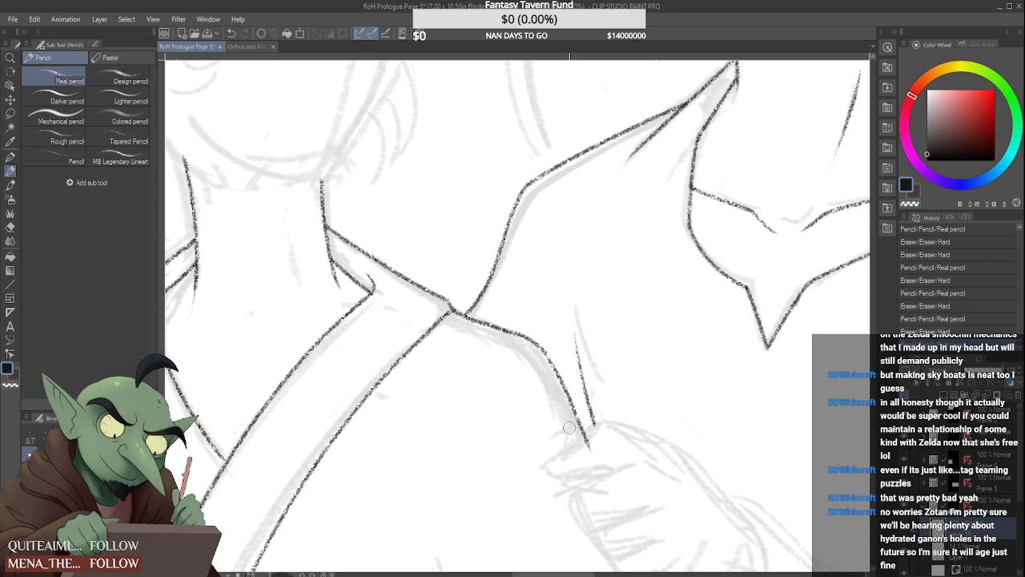
scroll(576, 441, down, 5)
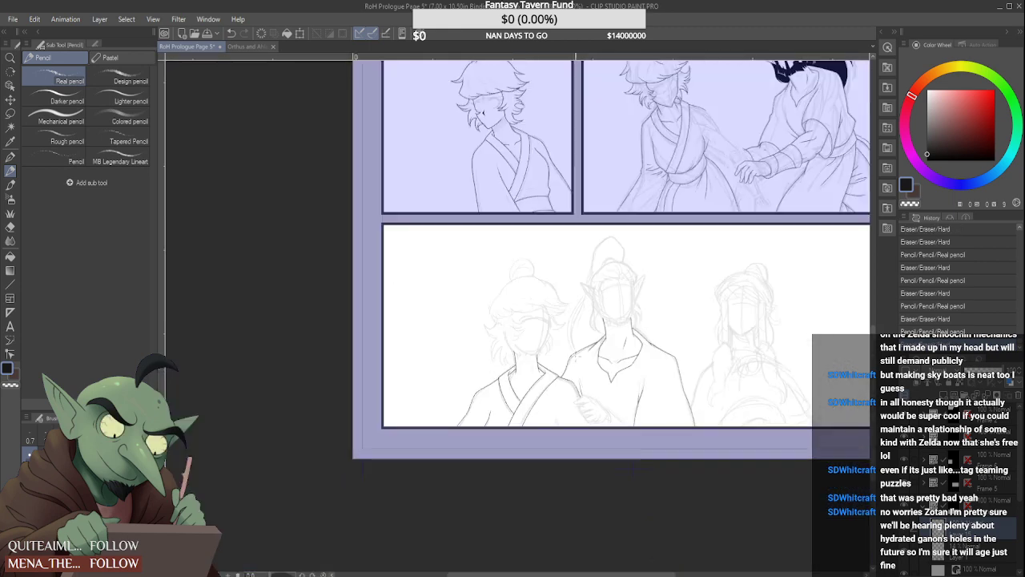
Draw the light-haired figure's far cheek line from below the fringe down to the jaw, beside the neck, and undo the last change
scroll(579, 357, down, 3)
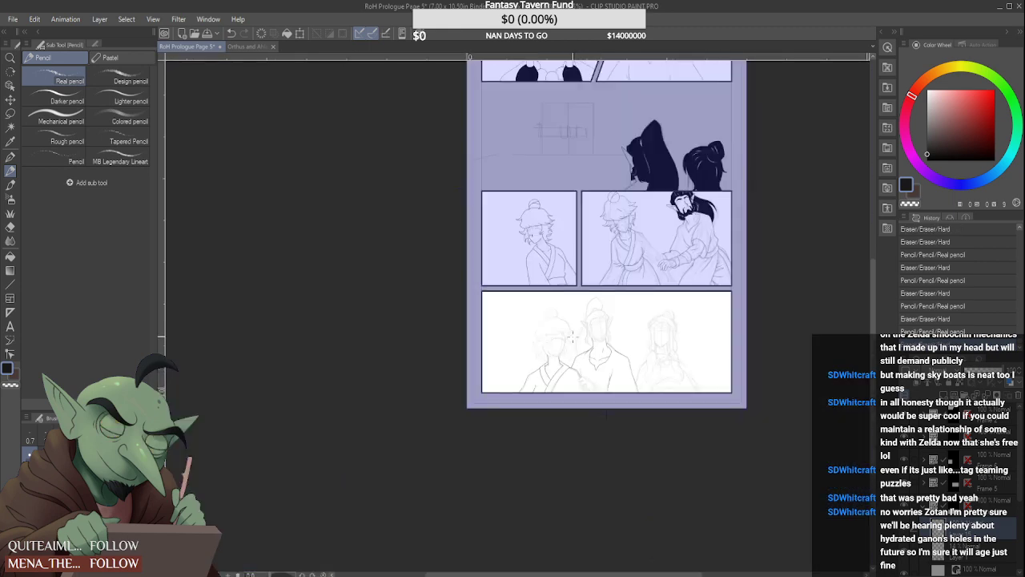
scroll(577, 359, up, 4)
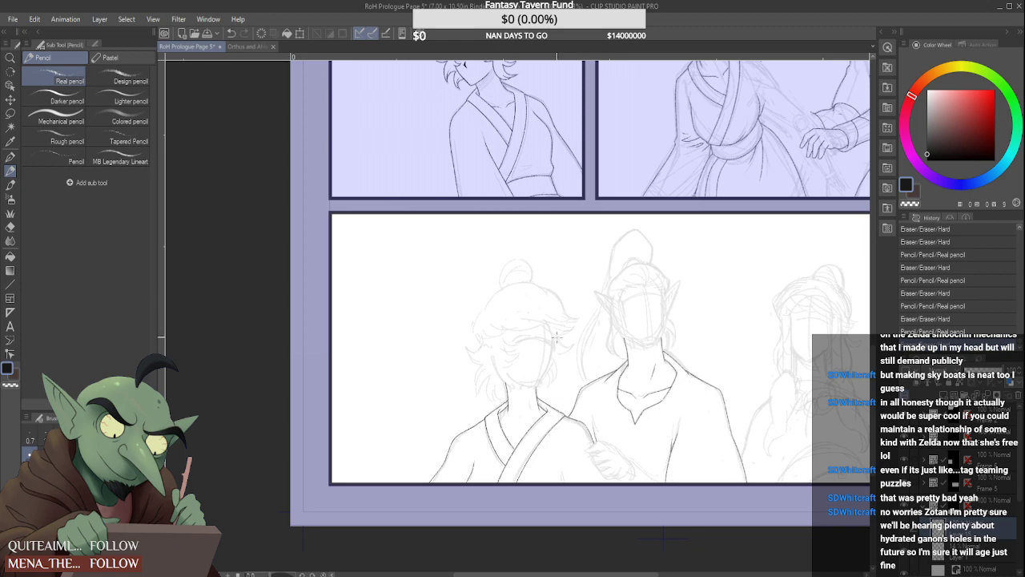
scroll(568, 358, up, 5)
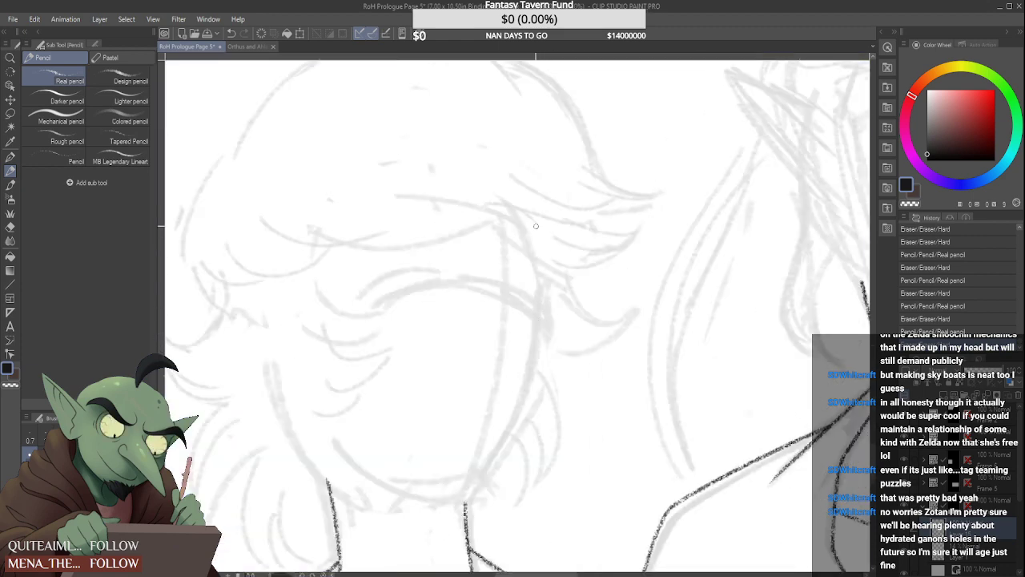
mouse_move(537, 241)
mouse_down()
mouse_move(535, 346)
mouse_move(476, 489)
mouse_move(532, 382)
mouse_move(465, 503)
mouse_up()
mouse_move(480, 451)
mouse_down()
mouse_move(471, 500)
mouse_move(533, 383)
mouse_move(478, 487)
mouse_move(495, 457)
mouse_move(484, 483)
mouse_up()
scroll(511, 411, down, 6)
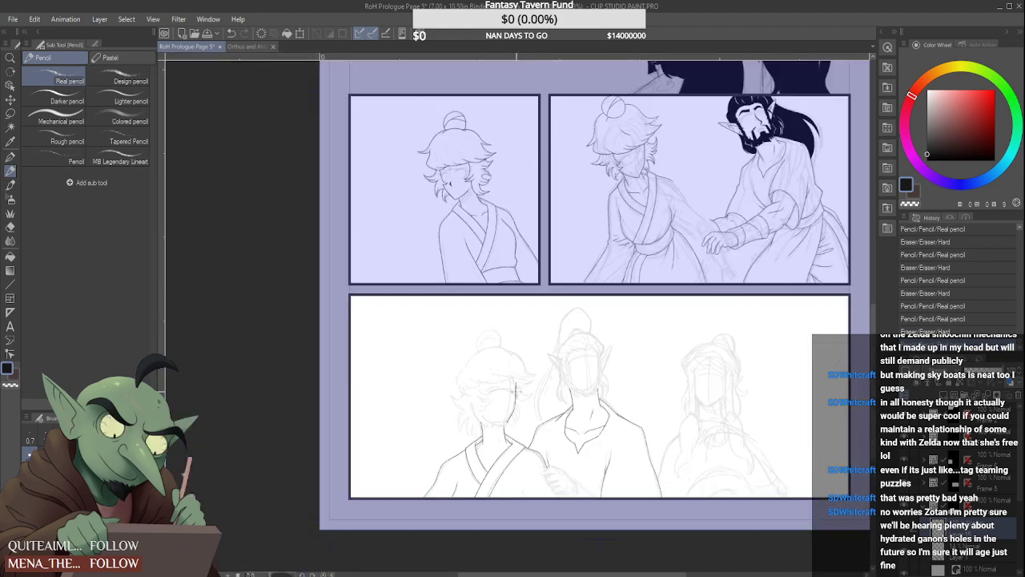
scroll(516, 378, up, 6)
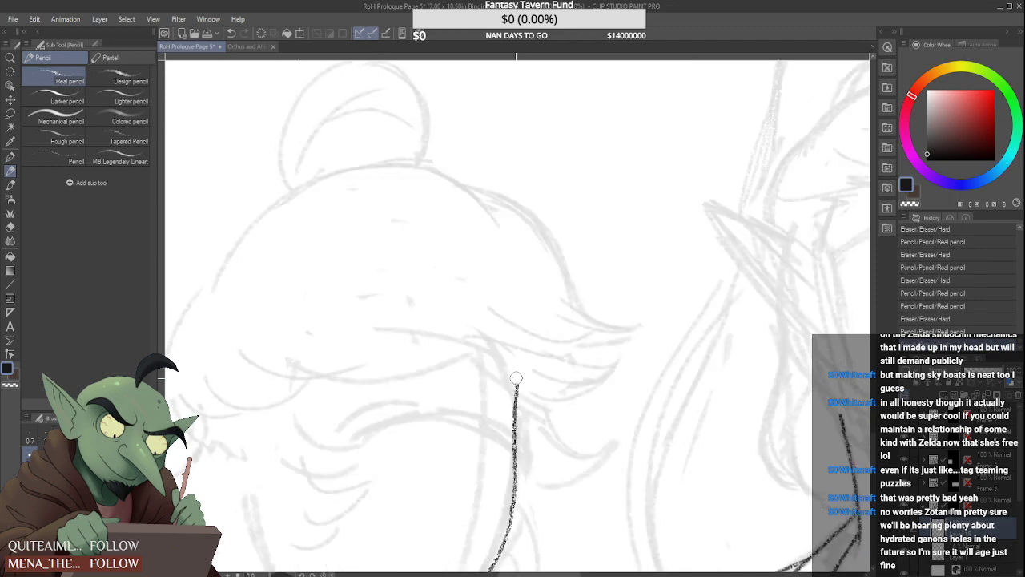
scroll(516, 378, down, 4)
scroll(468, 378, up, 3)
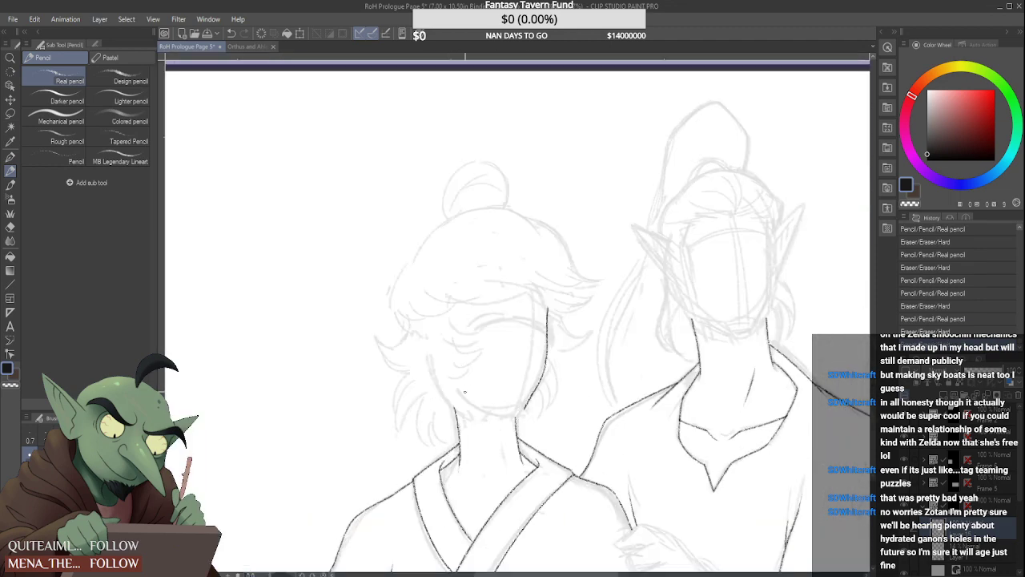
scroll(481, 392, down, 4)
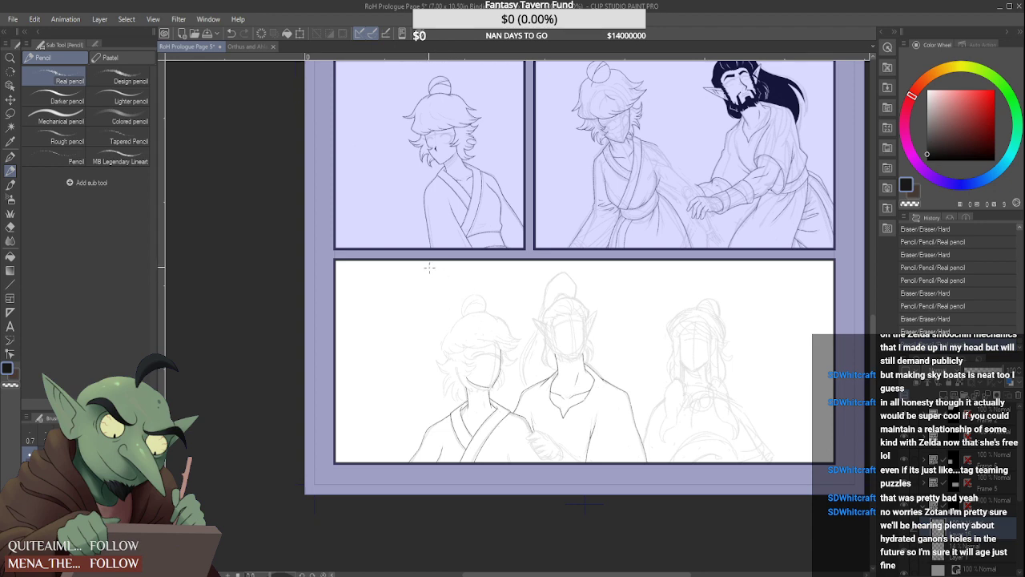
key(ctrl+z)
scroll(484, 380, up, 4)
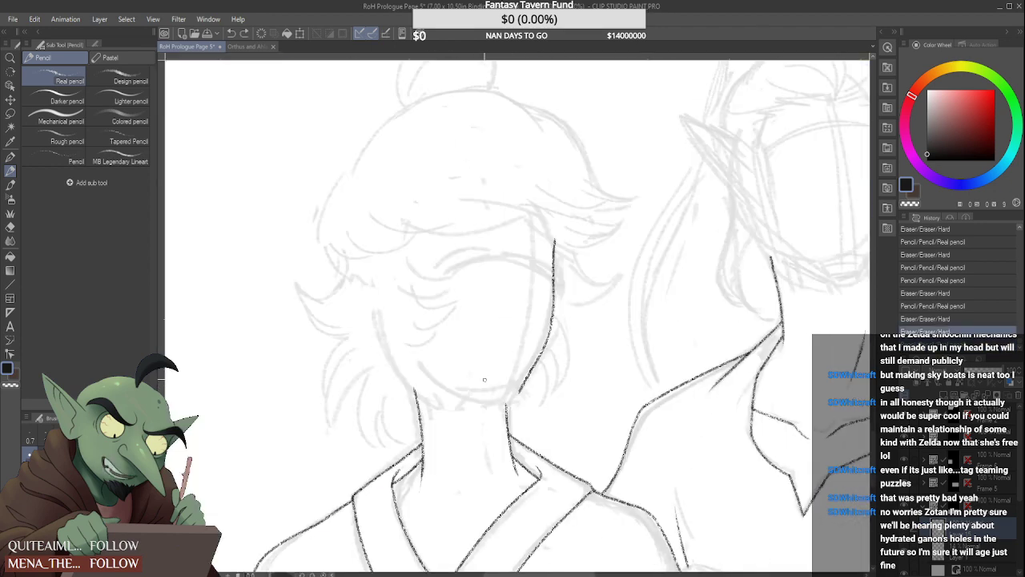
Try a heavy, squared chin on the light-haired figure, with a mouth, nose, brows and half-closed eyes
mouse_move(417, 374)
mouse_down()
mouse_move(492, 391)
mouse_move(526, 383)
mouse_move(537, 356)
mouse_move(547, 383)
mouse_move(522, 383)
mouse_move(520, 399)
mouse_up()
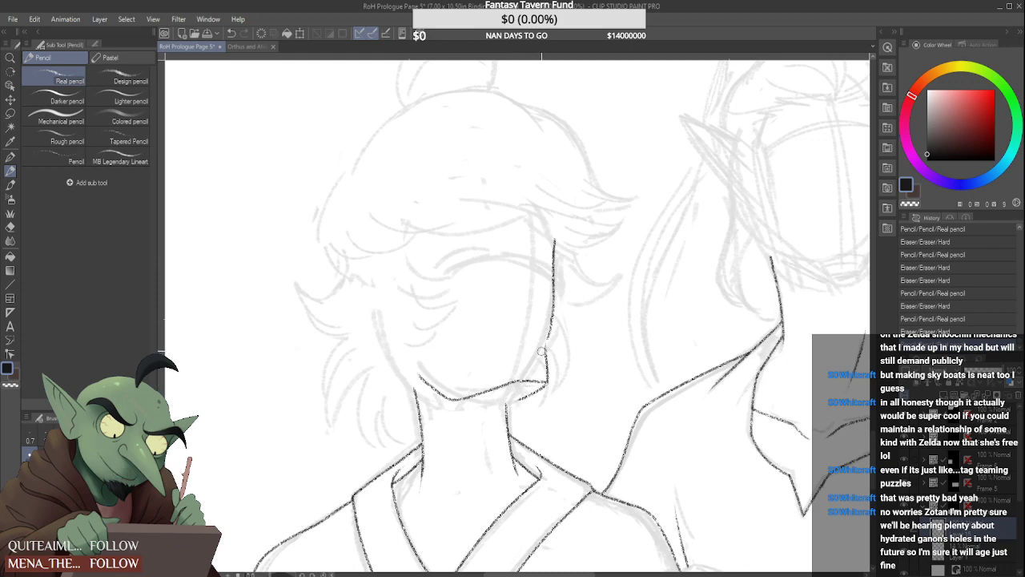
drag(551, 324, 548, 352)
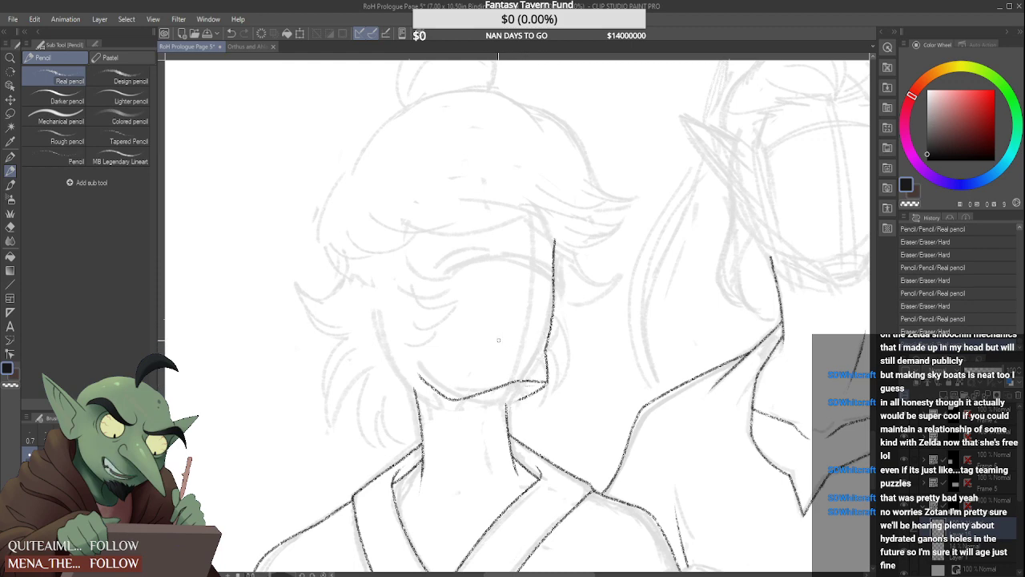
mouse_move(485, 349)
mouse_down()
mouse_move(539, 343)
mouse_move(495, 345)
mouse_up()
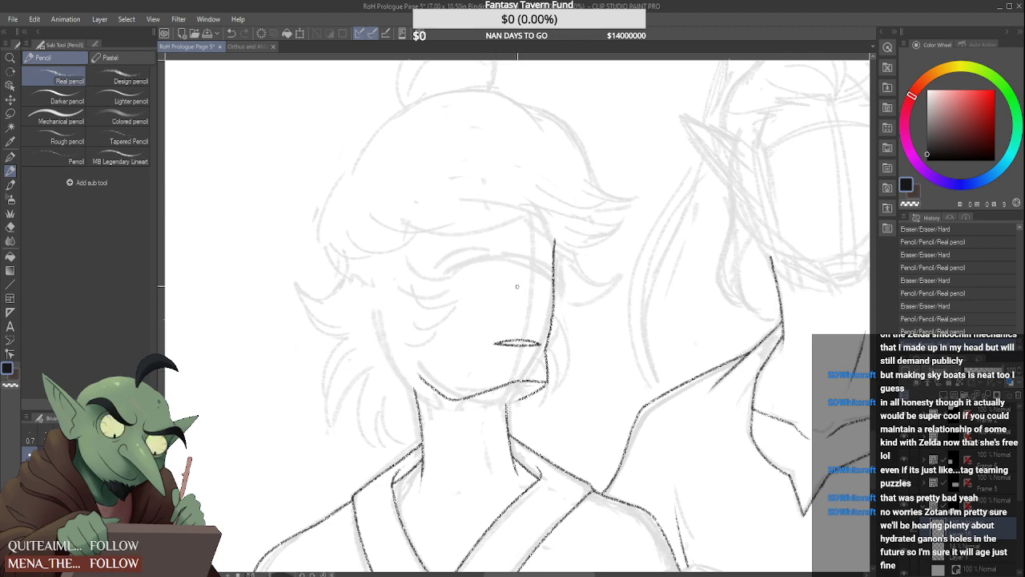
mouse_move(446, 265)
mouse_down()
mouse_move(508, 243)
mouse_move(492, 274)
mouse_up()
mouse_move(527, 244)
mouse_down()
mouse_move(536, 317)
mouse_move(513, 323)
mouse_up()
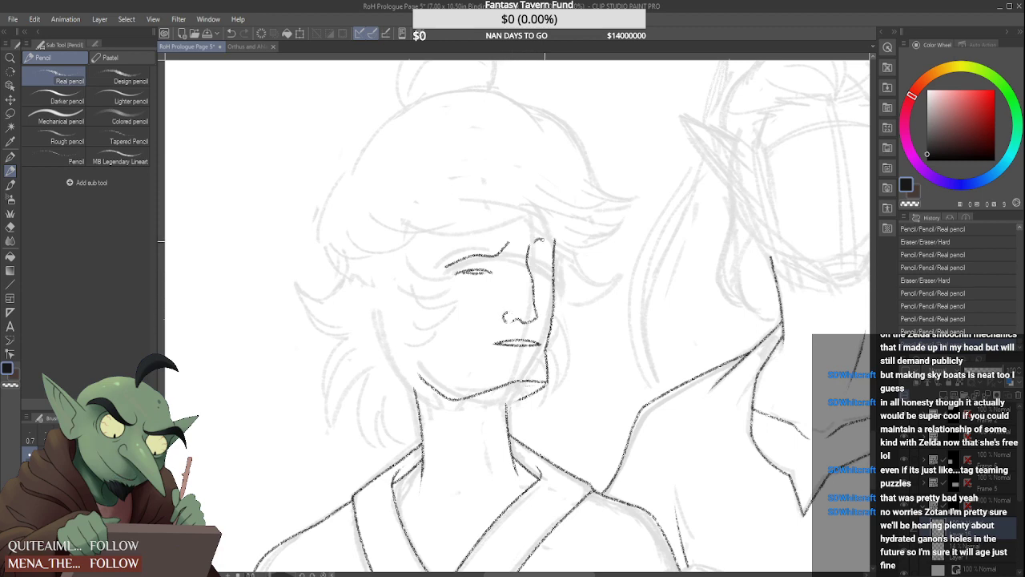
mouse_move(537, 255)
mouse_down()
mouse_move(553, 269)
mouse_move(539, 254)
mouse_up()
Add stubble marks on the chin, a nose-bridge line, a chin cleft and cheek creases to the light-haired figure's face
drag(474, 382, 526, 362)
drag(534, 358, 534, 361)
drag(521, 282, 522, 302)
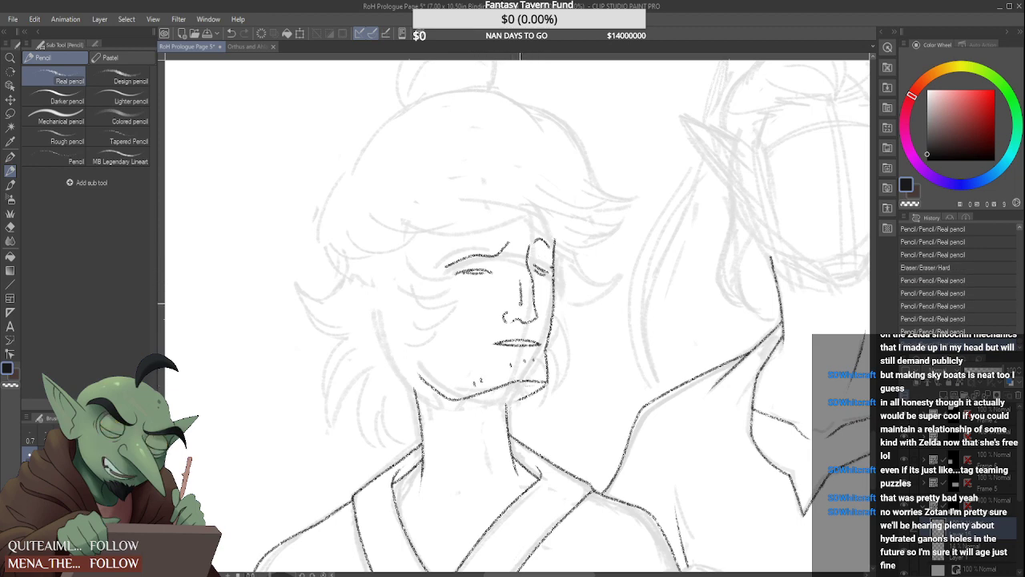
drag(546, 376, 541, 379)
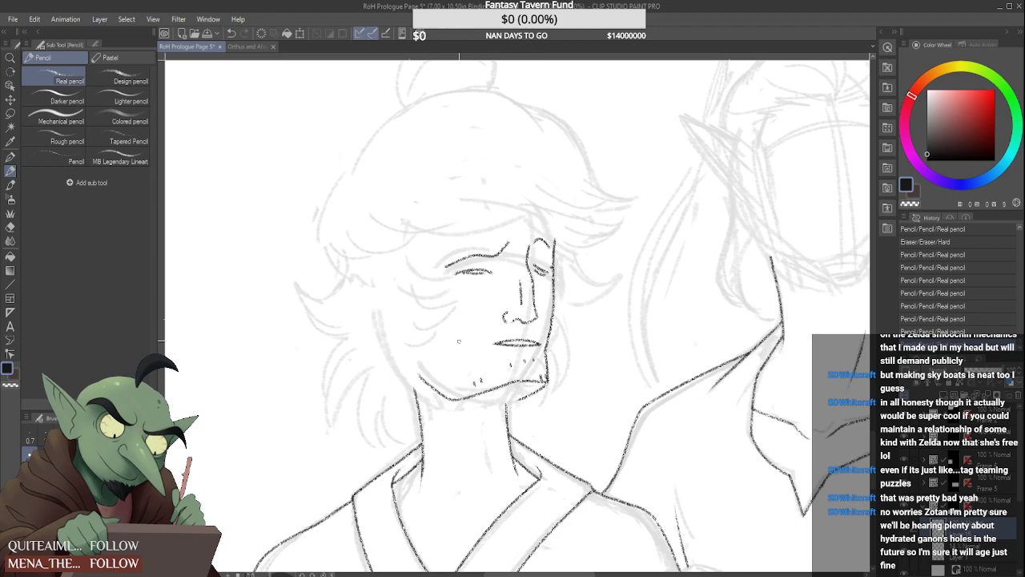
drag(431, 316, 442, 330)
scroll(469, 358, down, 2)
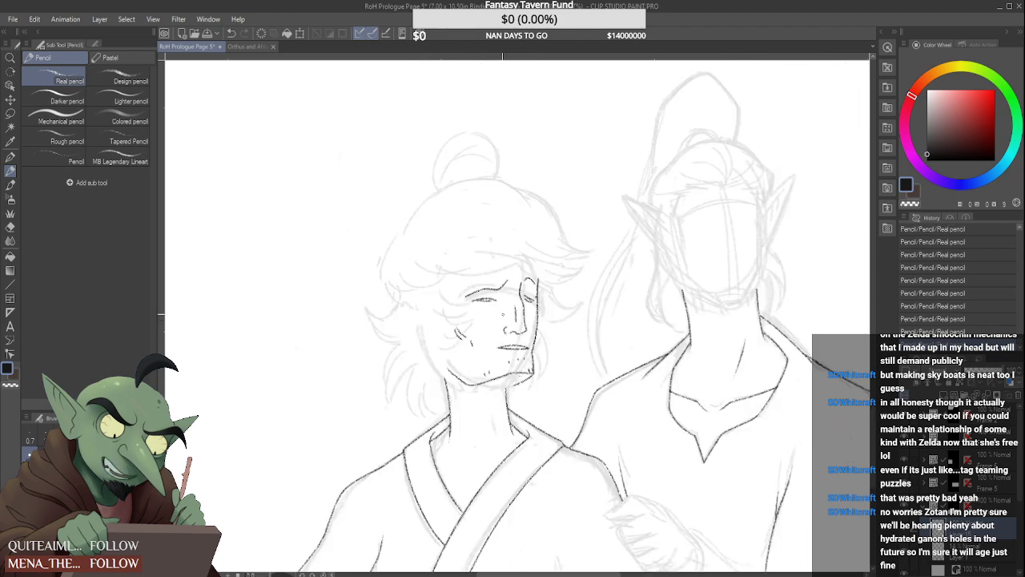
scroll(467, 320, up, 2)
scroll(511, 321, down, 3)
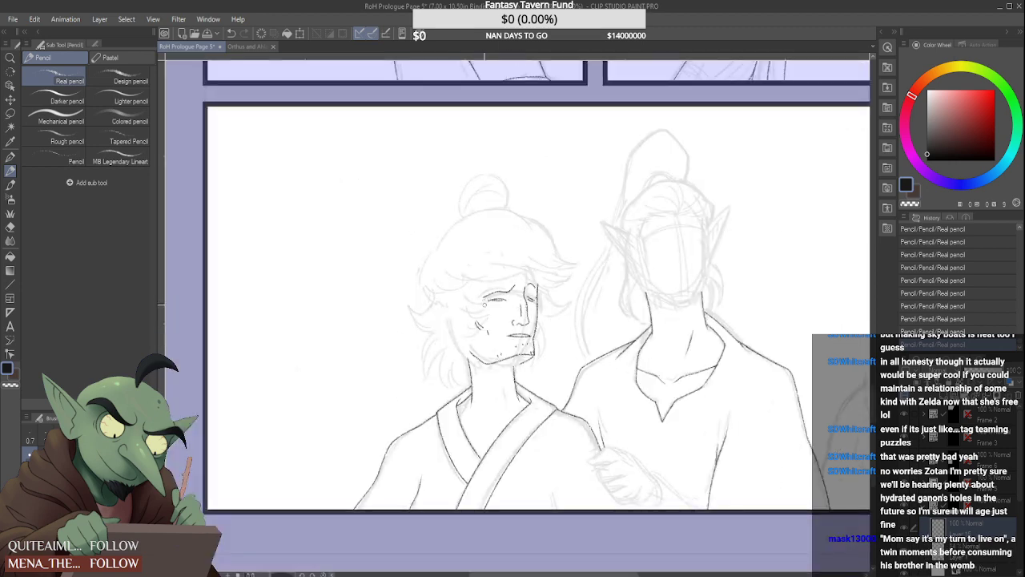
Undo the squared chin, facial features and stubble, back to the plain far cheek line
key(ctrl+z)
key(ctrl+z)
key(ctrl+z)
key(ctrl+z)
key(ctrl+z)
key(ctrl+z)
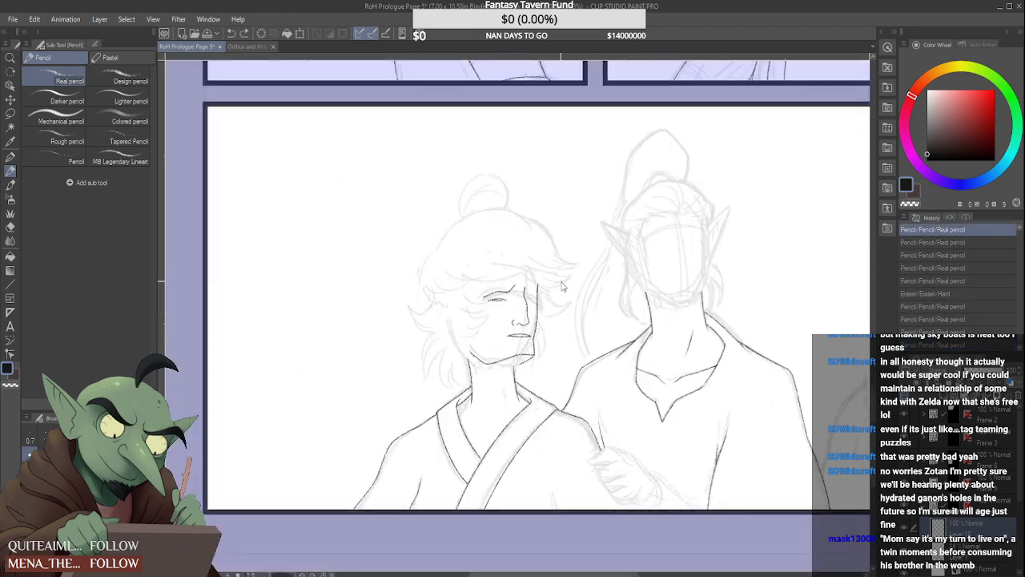
key(ctrl+z)
key(ctrl+z)
key(ctrl+z)
key(ctrl+z)
key(ctrl+z)
key(ctrl+z)
key(ctrl+z)
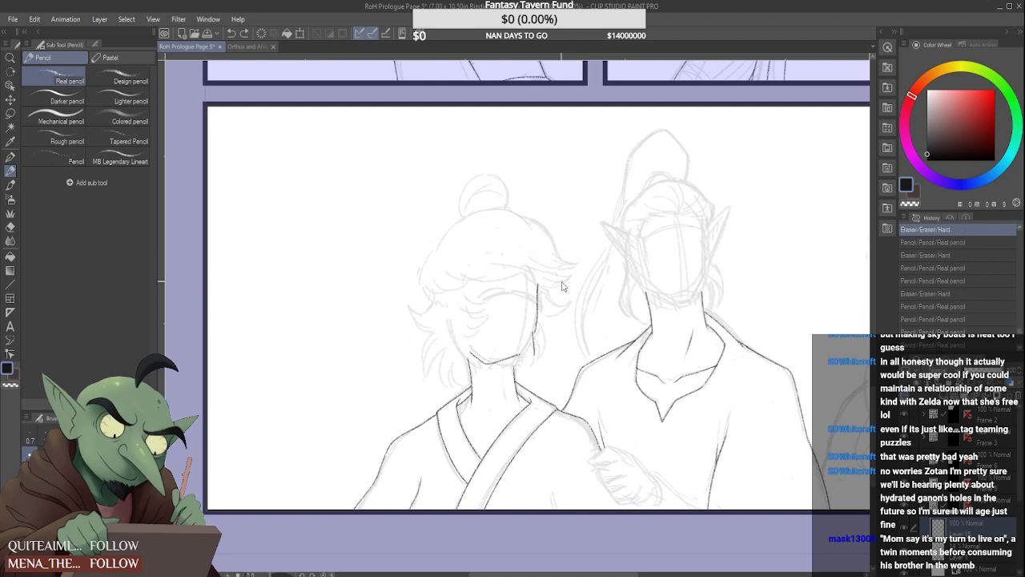
key(ctrl+z)
key(ctrl+z)
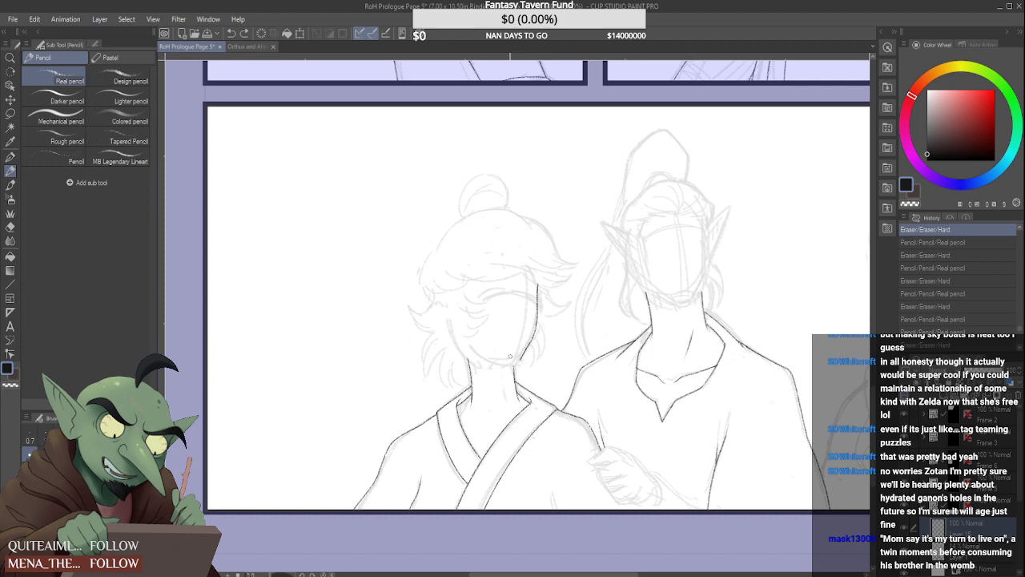
Trim the top of the light-haired figure's neck line and draw the curved jaw and chin line above the neck
scroll(509, 358, up, 5)
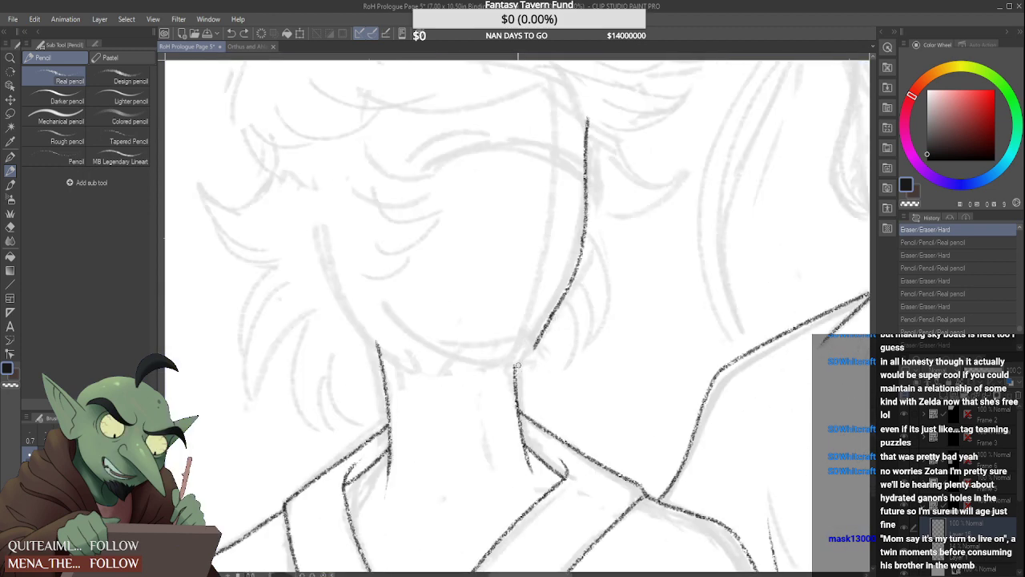
mouse_move(525, 369)
mouse_down()
mouse_move(516, 366)
mouse_move(506, 412)
mouse_up()
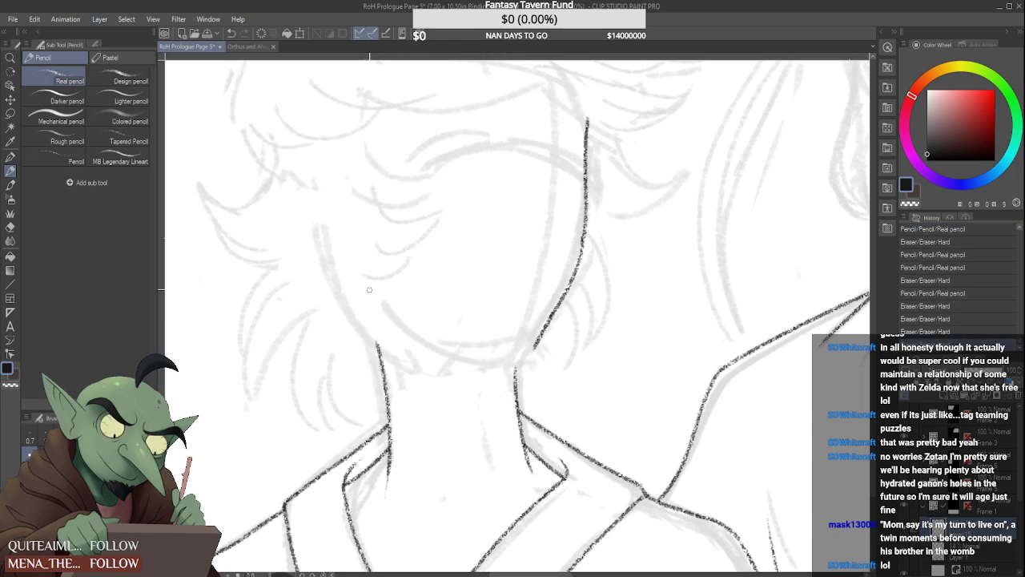
mouse_move(367, 288)
mouse_down()
mouse_move(437, 347)
mouse_move(513, 327)
mouse_up()
mouse_move(426, 352)
mouse_down()
mouse_move(479, 353)
mouse_move(427, 334)
mouse_up()
Draw curved, overlapping hair tufts over the light-haired figure's near cheek
mouse_move(366, 283)
mouse_down()
mouse_move(393, 314)
mouse_move(377, 282)
mouse_move(411, 253)
mouse_move(367, 250)
mouse_move(426, 230)
mouse_up()
drag(369, 205, 437, 216)
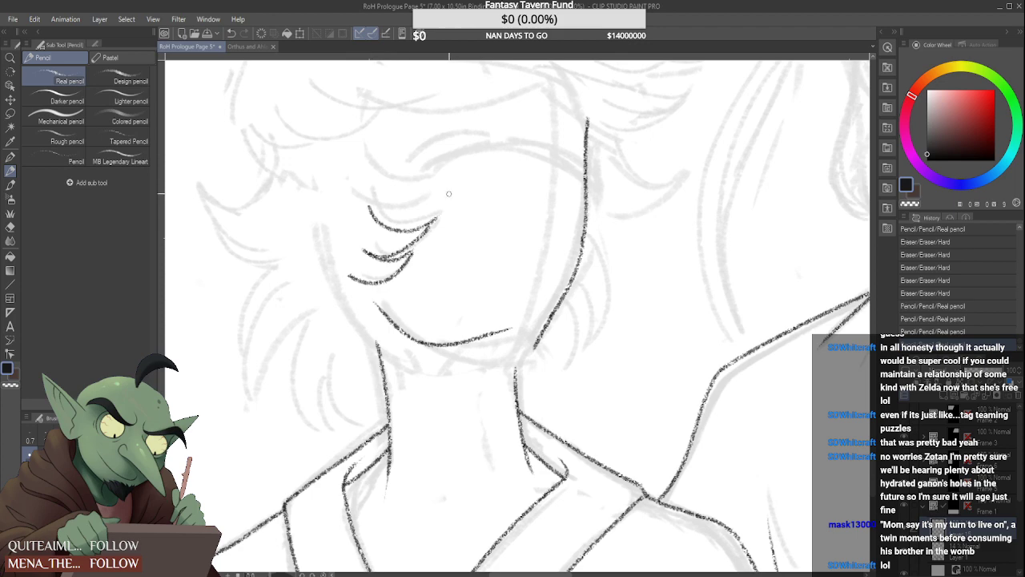
drag(368, 255, 344, 282)
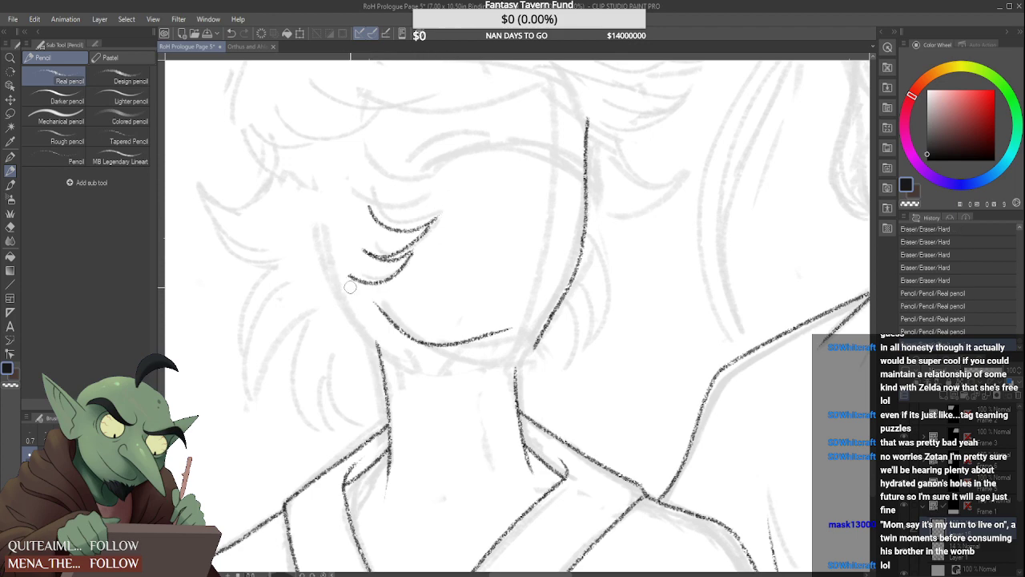
scroll(482, 305, down, 3)
scroll(467, 324, up, 3)
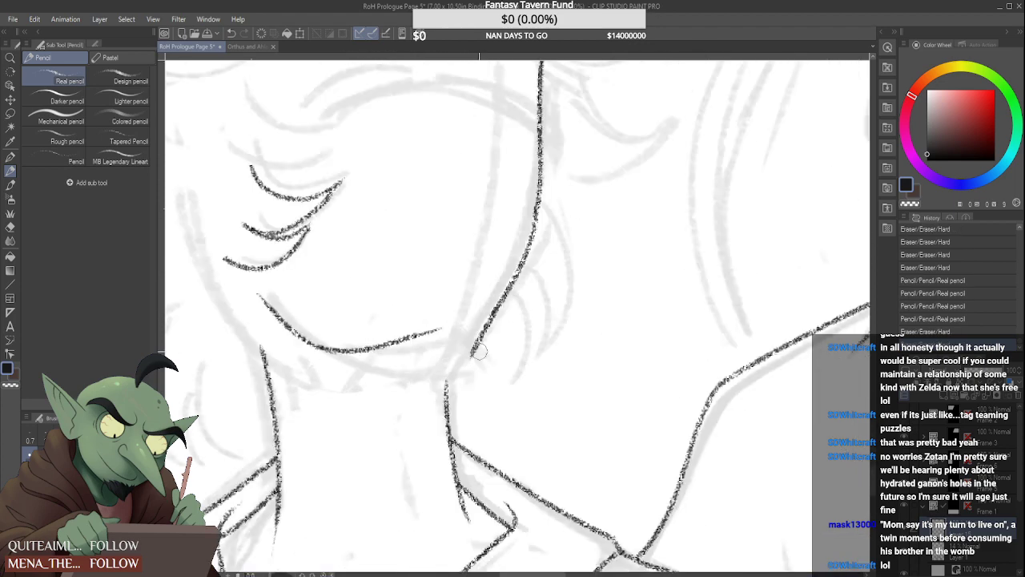
Try a trimmed lower end on the far cheek line and a short chin line above the neck
mouse_move(472, 344)
mouse_down()
mouse_move(477, 357)
mouse_move(486, 331)
mouse_move(460, 366)
mouse_move(478, 326)
mouse_move(471, 352)
mouse_up()
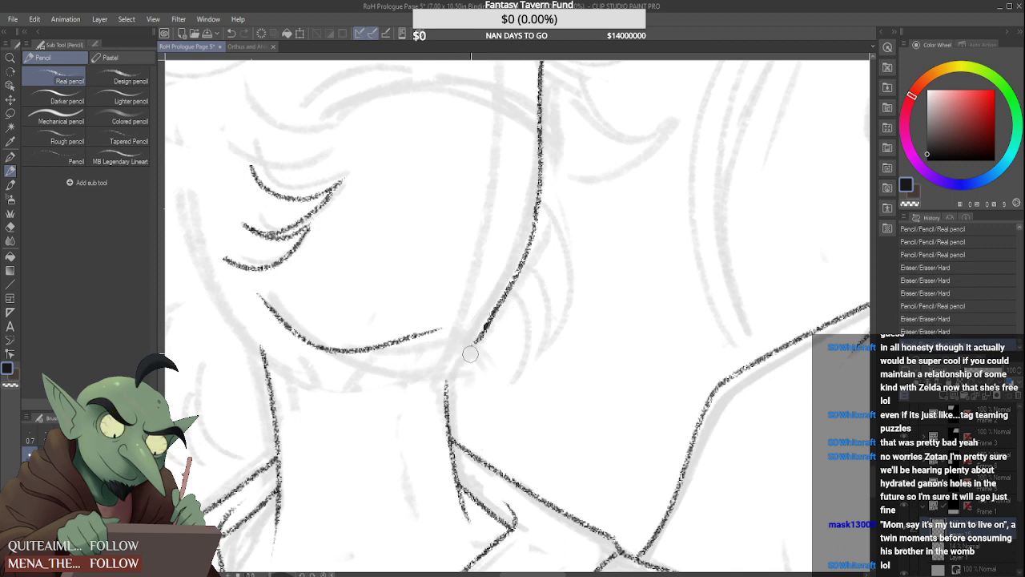
scroll(485, 329, down, 5)
scroll(544, 298, up, 5)
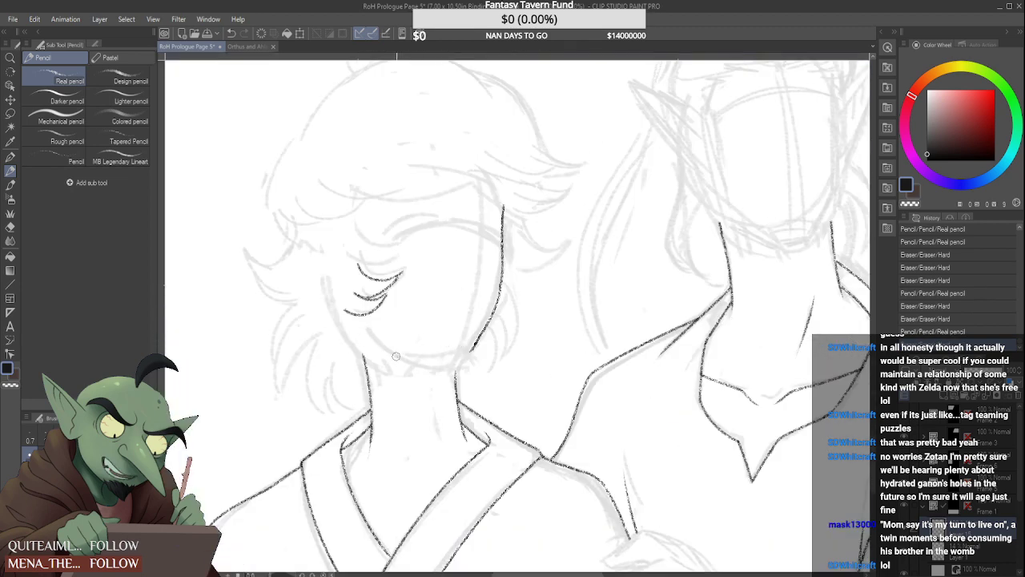
drag(402, 361, 448, 358)
scroll(463, 346, up, 2)
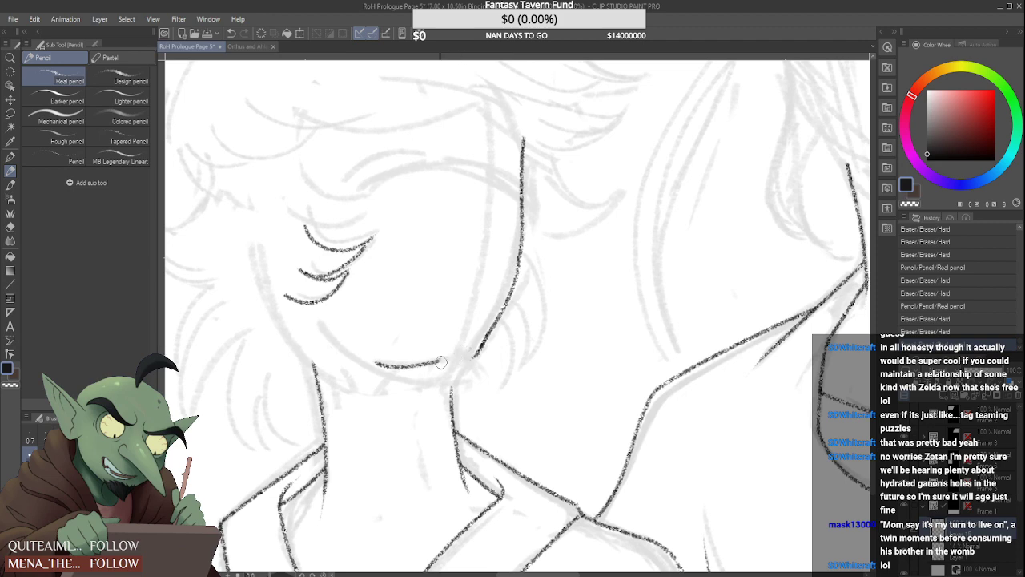
key(ctrl+z)
key(ctrl+z)
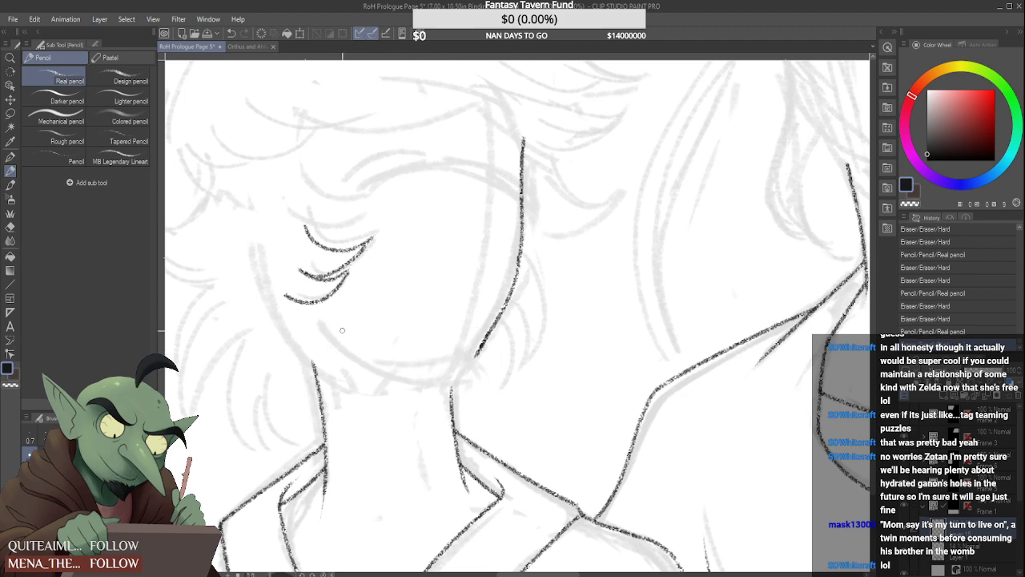
Try a rounded jaw and chin line that runs from the near side to the far cheek line
mouse_move(317, 322)
mouse_down()
mouse_move(373, 367)
mouse_move(495, 361)
mouse_move(485, 353)
mouse_move(436, 372)
mouse_move(485, 369)
mouse_up()
scroll(486, 353, down, 3)
scroll(482, 350, up, 3)
scroll(471, 370, up, 1)
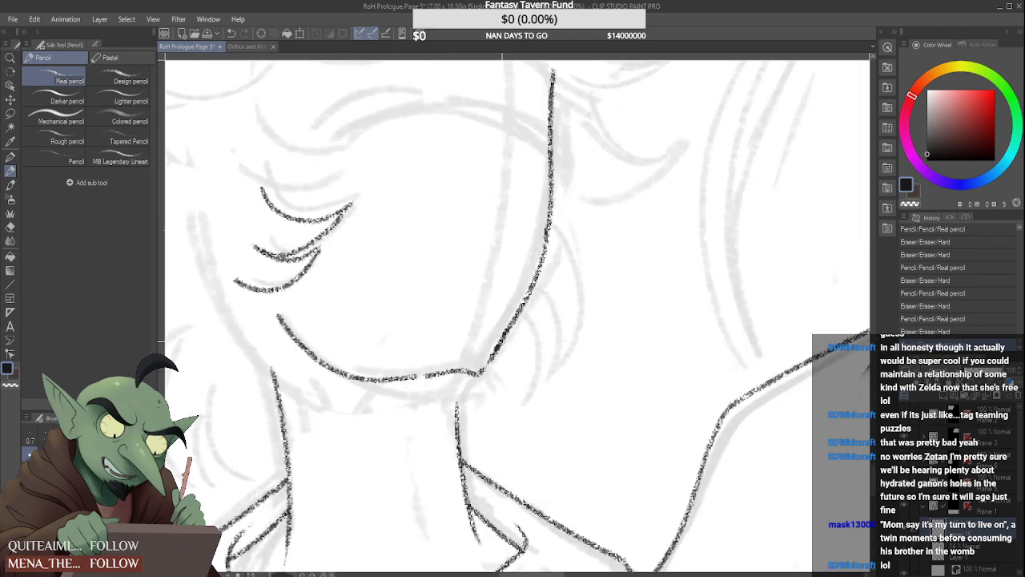
scroll(487, 364, down, 1)
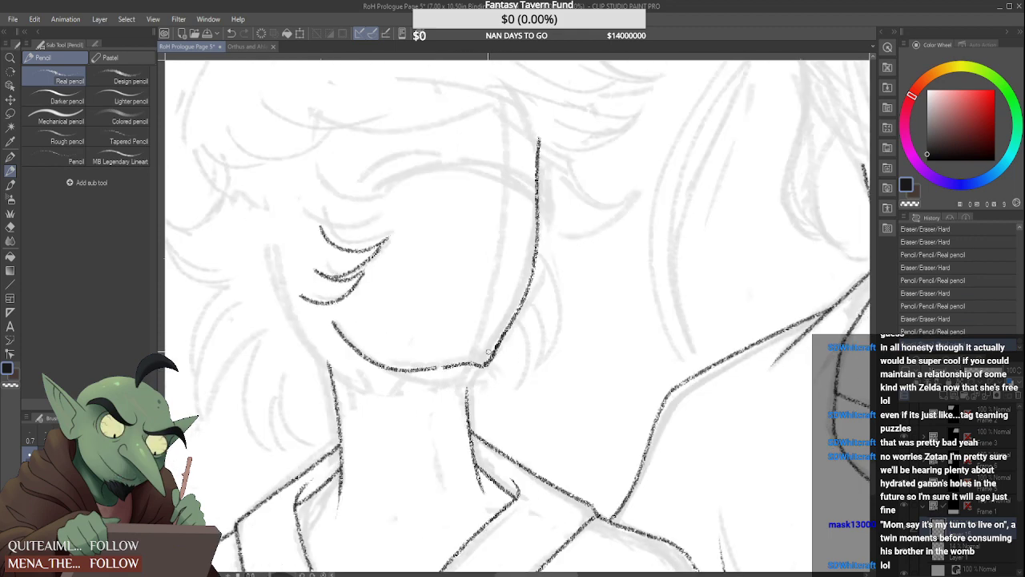
Try an angular far cheek line with a sharp corner leading down to the chin
scroll(488, 352, down, 3)
scroll(488, 352, up, 3)
mouse_move(516, 326)
mouse_down()
mouse_move(491, 318)
mouse_move(486, 366)
mouse_move(519, 145)
mouse_move(519, 257)
mouse_up()
mouse_move(518, 135)
mouse_down()
mouse_move(529, 272)
mouse_move(460, 366)
mouse_up()
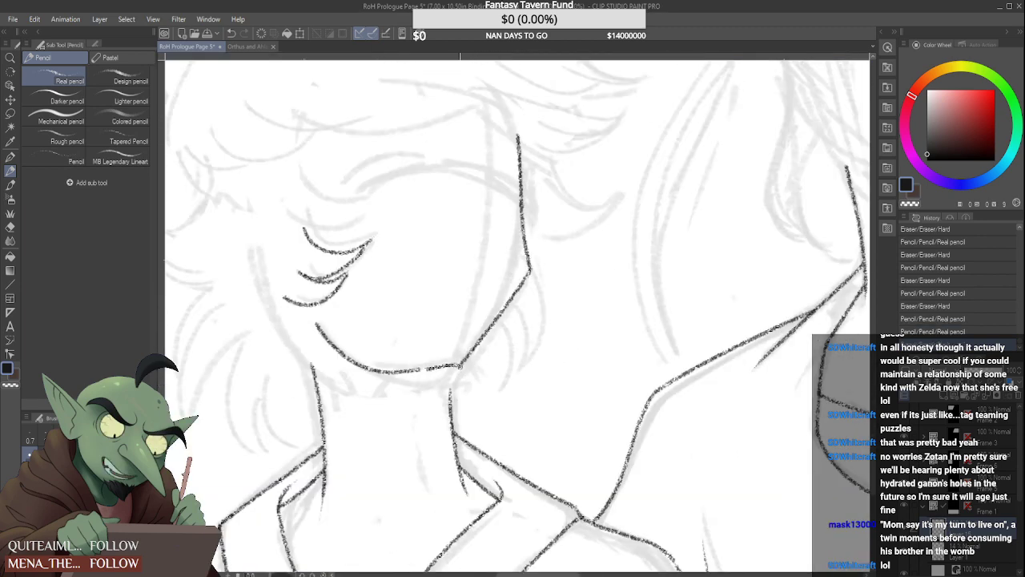
Try two large angular eye shapes and a slanted line beside the far cheek on the light-haired figure's face
drag(468, 111, 495, 214)
mouse_move(344, 189)
mouse_down()
mouse_move(403, 195)
mouse_move(353, 244)
mouse_move(338, 192)
mouse_up()
click(346, 221)
scroll(493, 280, down, 2)
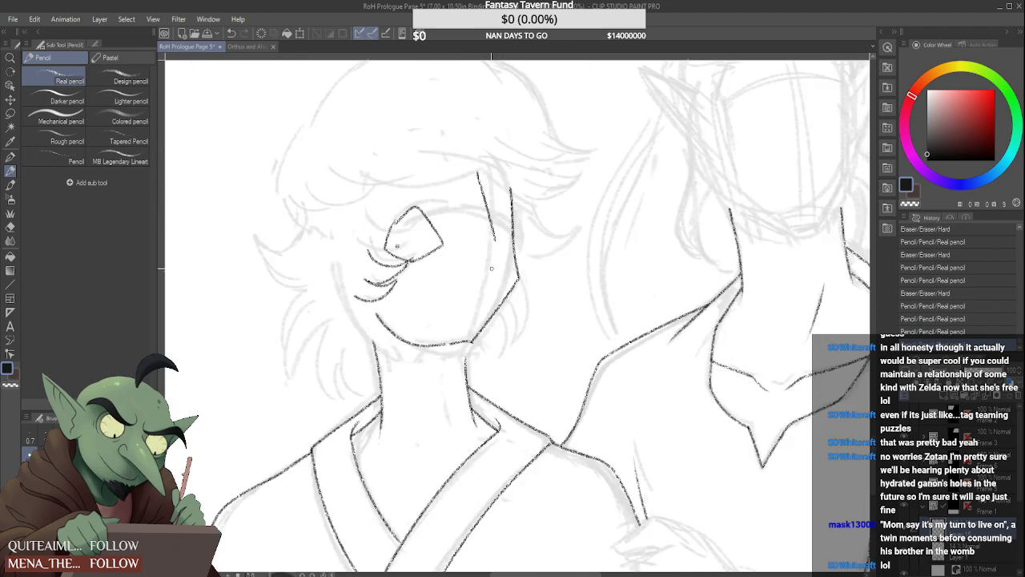
mouse_move(488, 239)
mouse_down()
mouse_move(537, 296)
mouse_move(474, 292)
mouse_move(445, 271)
mouse_up()
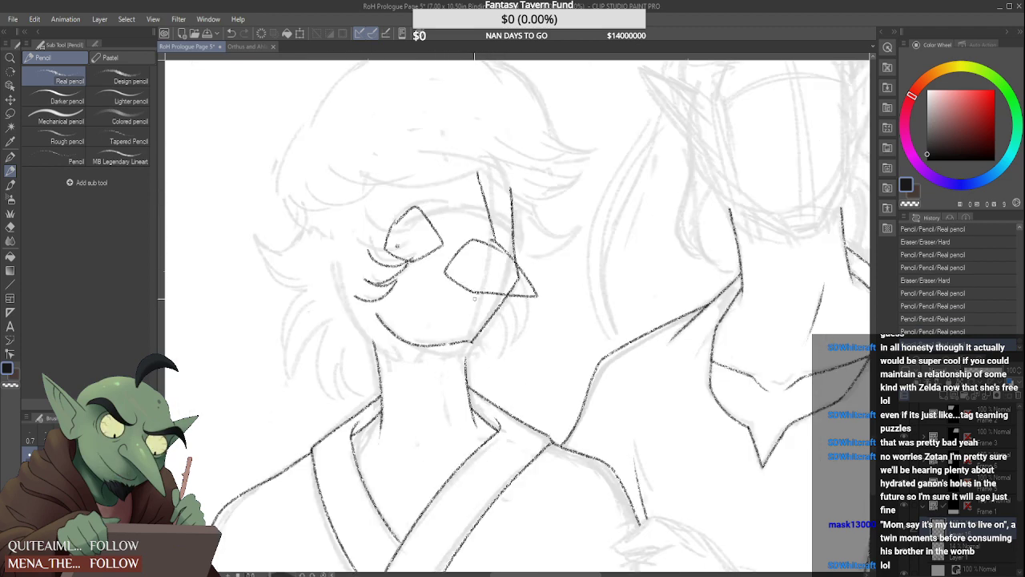
Undo the angular eye shapes, chin and cheek lines, and remove the earlier far cheek line
scroll(474, 368, down, 2)
key(ctrl+z)
key(ctrl+z)
key(ctrl+z)
key(ctrl+z)
key(ctrl+z)
key(ctrl+z)
key(ctrl+z)
key(ctrl+z)
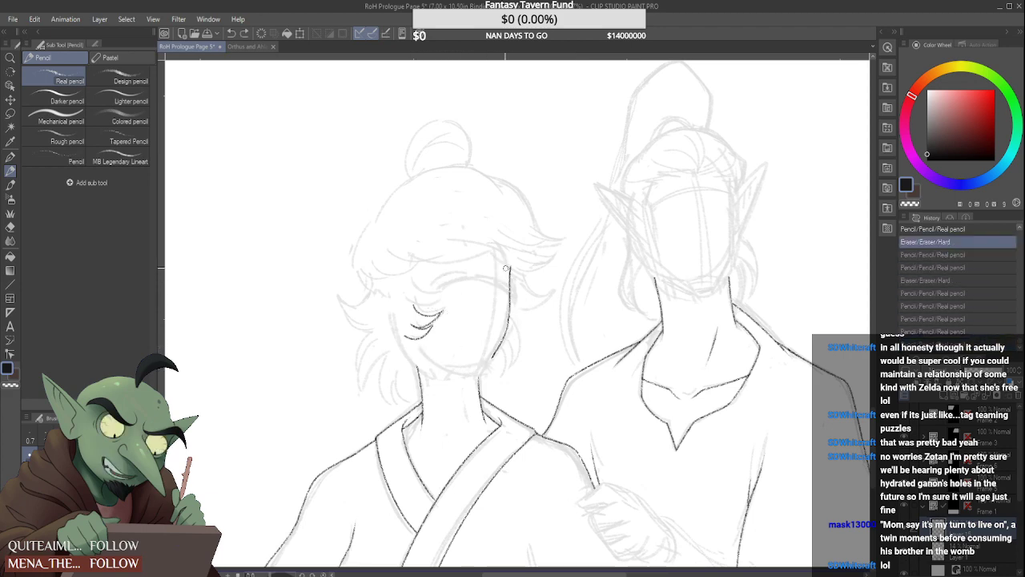
key(ctrl+z)
Draw the near-side hair contour and the wavy fringe line with short strand strokes across the forehead
scroll(362, 242, up, 2)
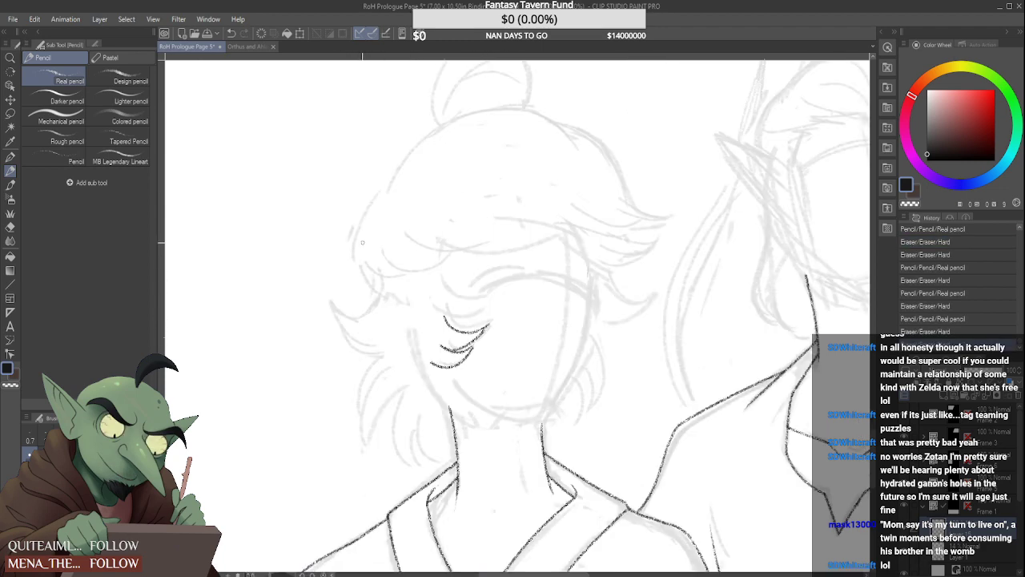
mouse_move(378, 194)
mouse_down()
mouse_move(362, 280)
mouse_move(489, 250)
mouse_up()
scroll(364, 285, up, 2)
mouse_move(417, 245)
mouse_down()
mouse_move(553, 232)
mouse_move(503, 241)
mouse_move(559, 242)
mouse_move(685, 217)
mouse_move(575, 235)
mouse_move(709, 254)
mouse_up()
drag(665, 215, 725, 256)
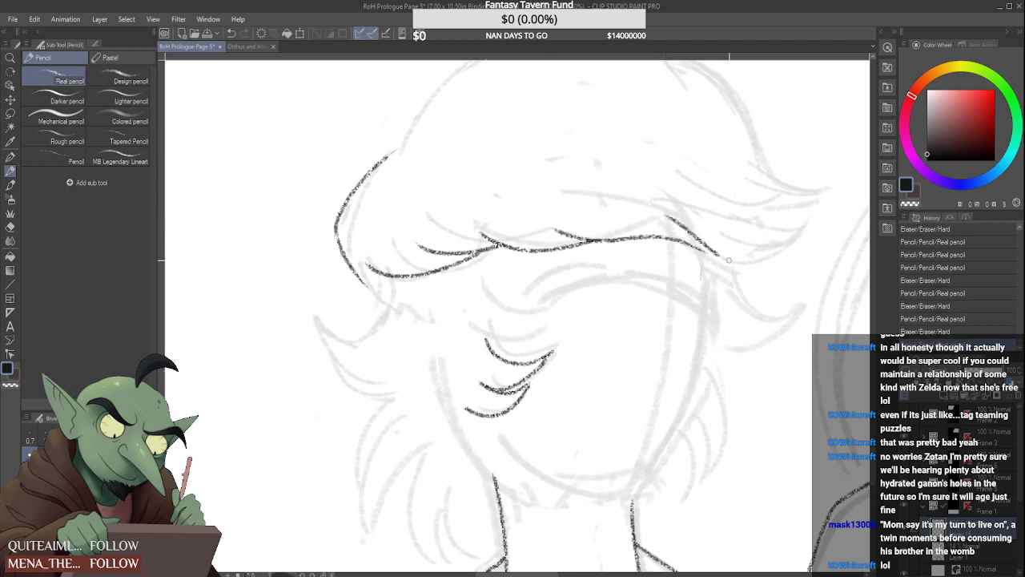
Rework the pointed lock at the far end of the fringe with a tapered double stroke
scroll(696, 249, up, 2)
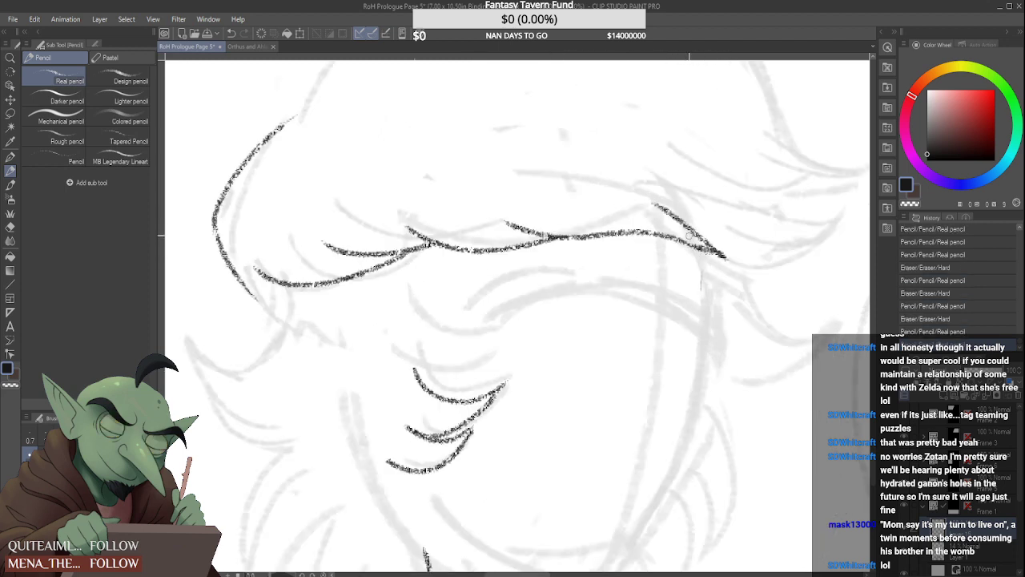
mouse_move(657, 207)
mouse_down()
mouse_move(725, 255)
mouse_move(679, 224)
mouse_move(718, 267)
mouse_move(711, 254)
mouse_up()
mouse_move(669, 200)
mouse_down()
mouse_move(714, 236)
mouse_move(725, 264)
mouse_up()
scroll(687, 213, down, 4)
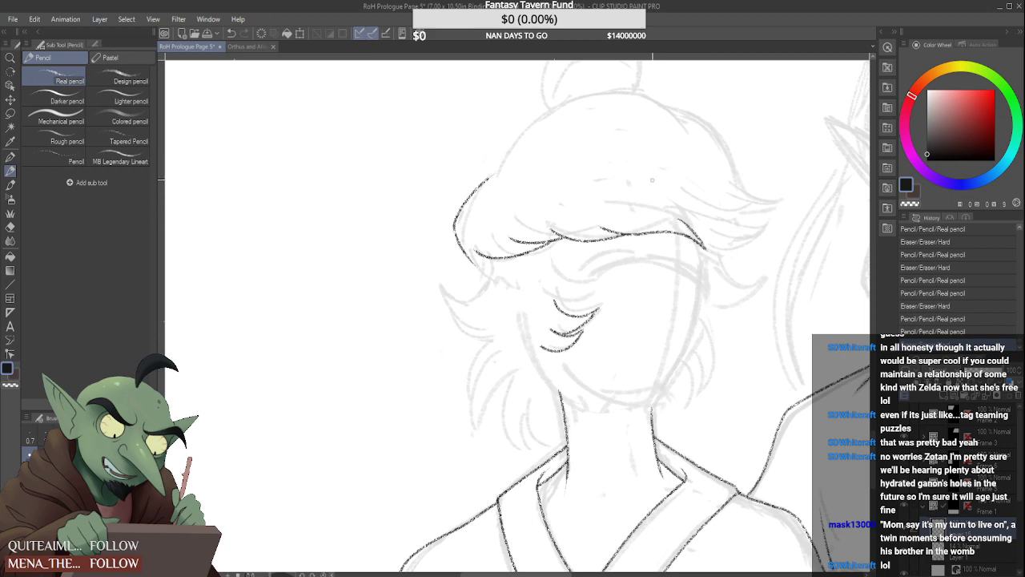
Trim the top of the near-side hair contour and extend its lower end in a curve beneath the fringe
scroll(499, 170, up, 3)
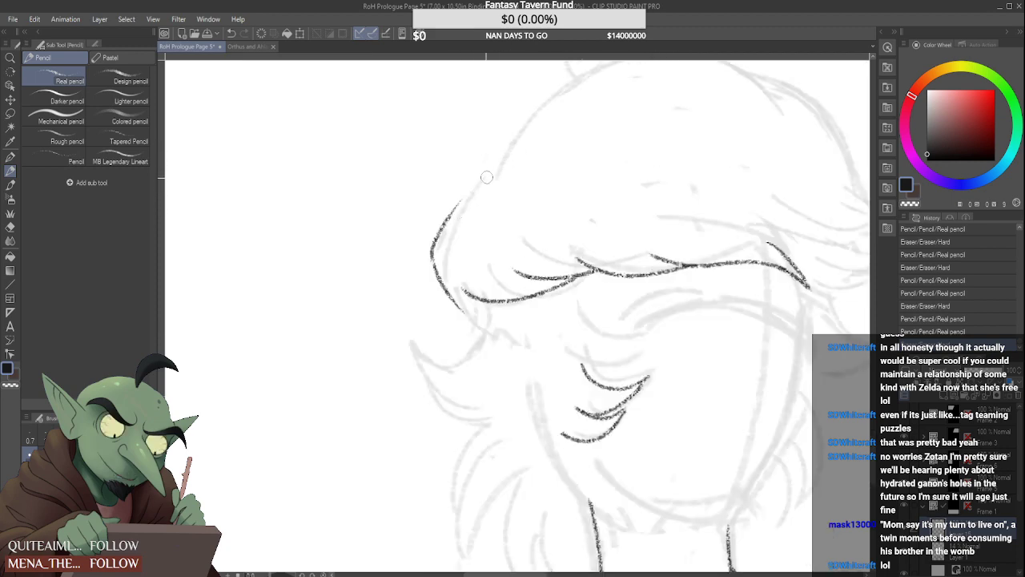
scroll(449, 240, down, 4)
scroll(449, 248, up, 4)
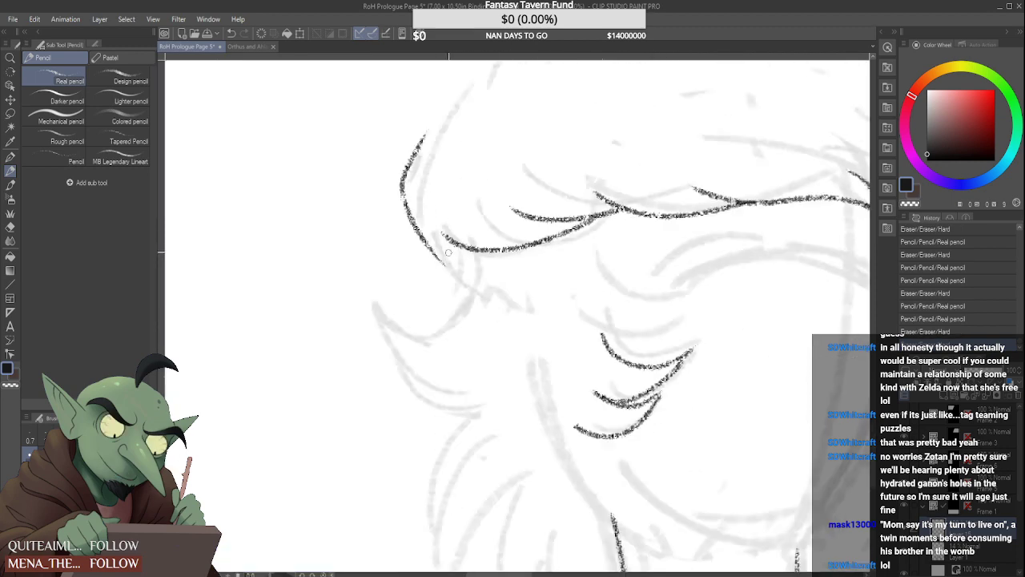
drag(437, 239, 484, 278)
scroll(468, 256, down, 4)
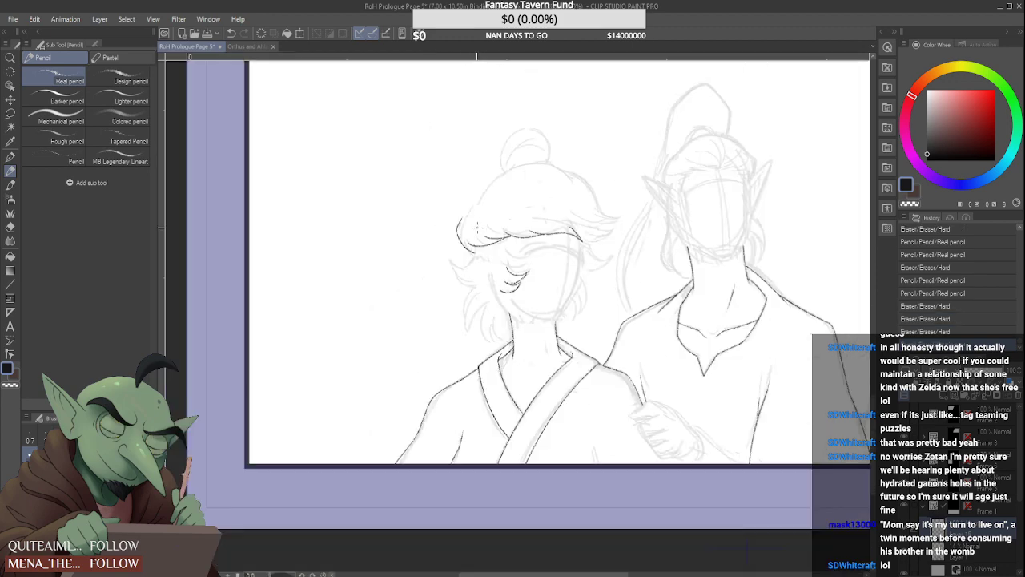
Draw the outward-flicking lock below the near-side hair contour, with two smaller curved strands beneath its tip
scroll(475, 229, up, 4)
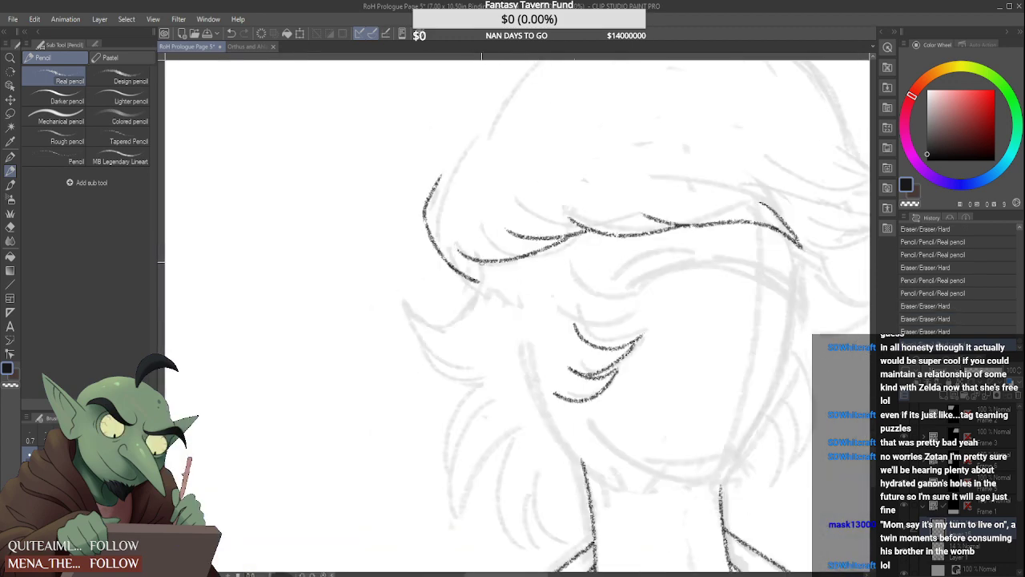
mouse_move(481, 261)
mouse_down()
mouse_move(401, 303)
mouse_move(466, 356)
mouse_up()
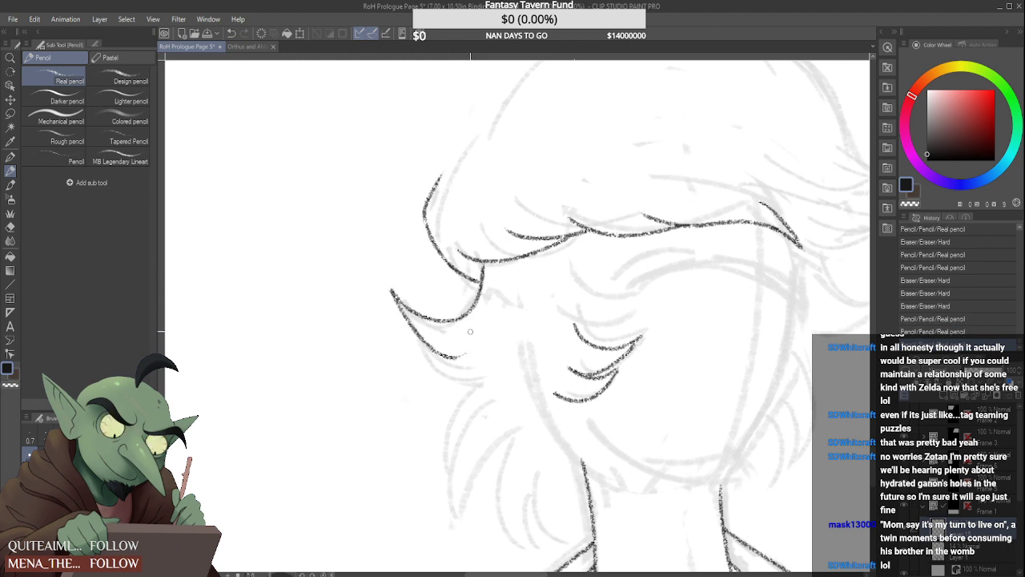
mouse_move(414, 331)
mouse_down()
mouse_move(481, 383)
mouse_move(505, 375)
mouse_up()
scroll(481, 387, up, 1)
scroll(486, 394, down, 2)
scroll(481, 396, up, 2)
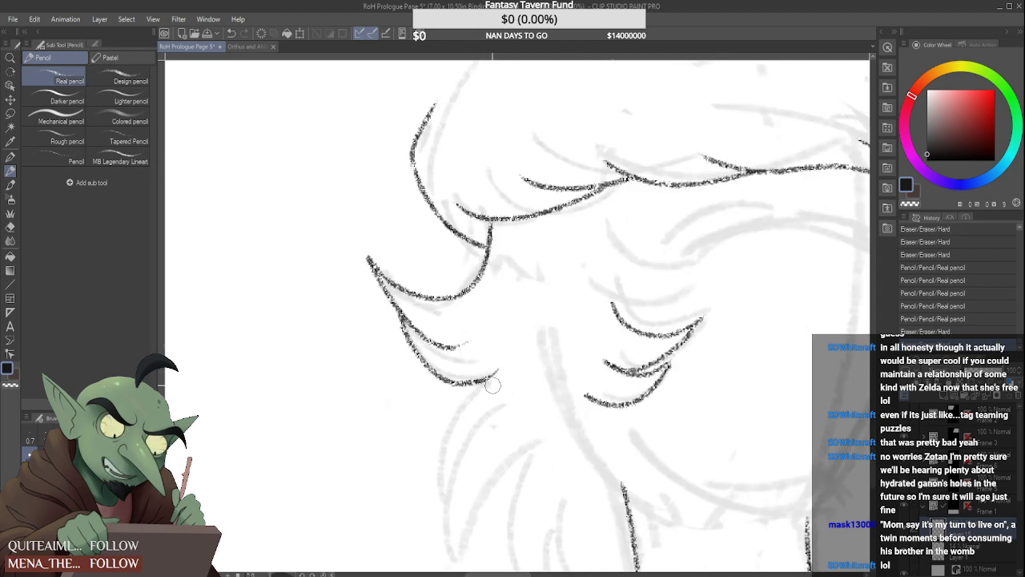
scroll(491, 387, down, 3)
scroll(490, 387, up, 3)
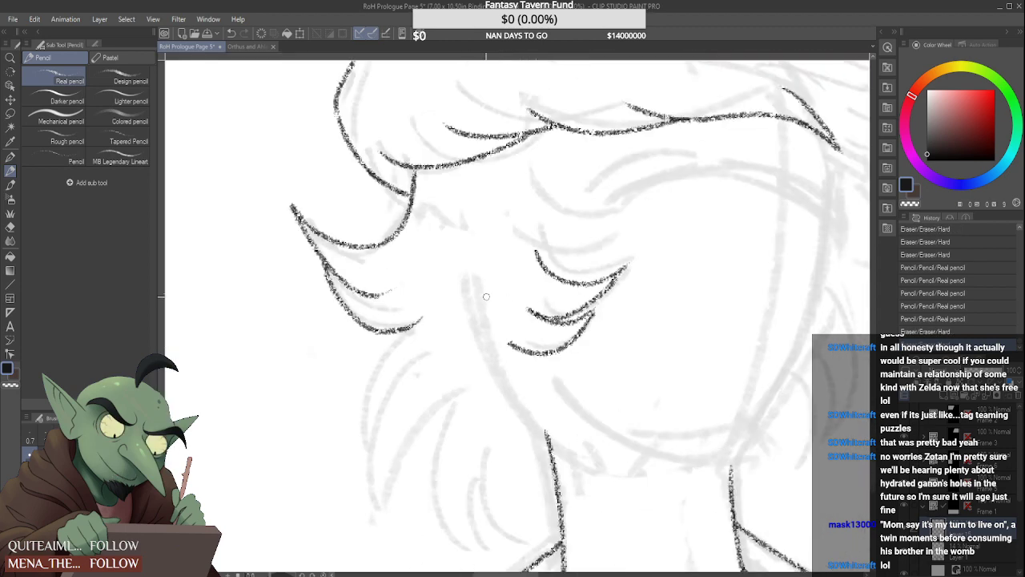
Add curved face-framing locks that connect the fringe with the tufts on the near cheek
scroll(509, 271, down, 1)
scroll(510, 272, up, 1)
mouse_move(509, 274)
mouse_down()
mouse_move(528, 303)
mouse_move(592, 296)
mouse_up()
mouse_move(540, 302)
mouse_down()
mouse_move(514, 264)
mouse_move(559, 254)
mouse_up()
mouse_move(508, 157)
mouse_down()
mouse_move(506, 210)
mouse_move(577, 234)
mouse_move(547, 233)
mouse_up()
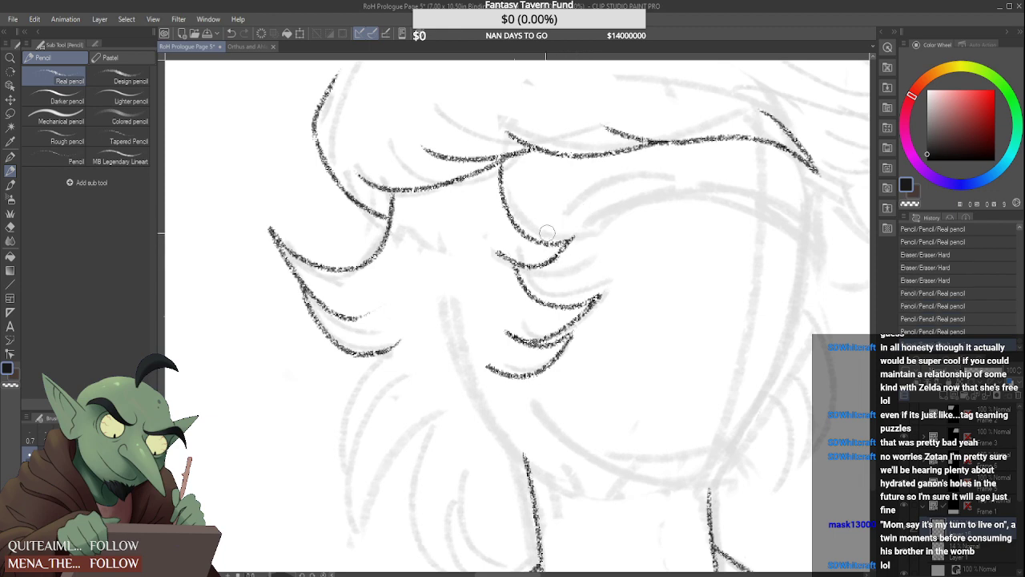
scroll(506, 275, down, 3)
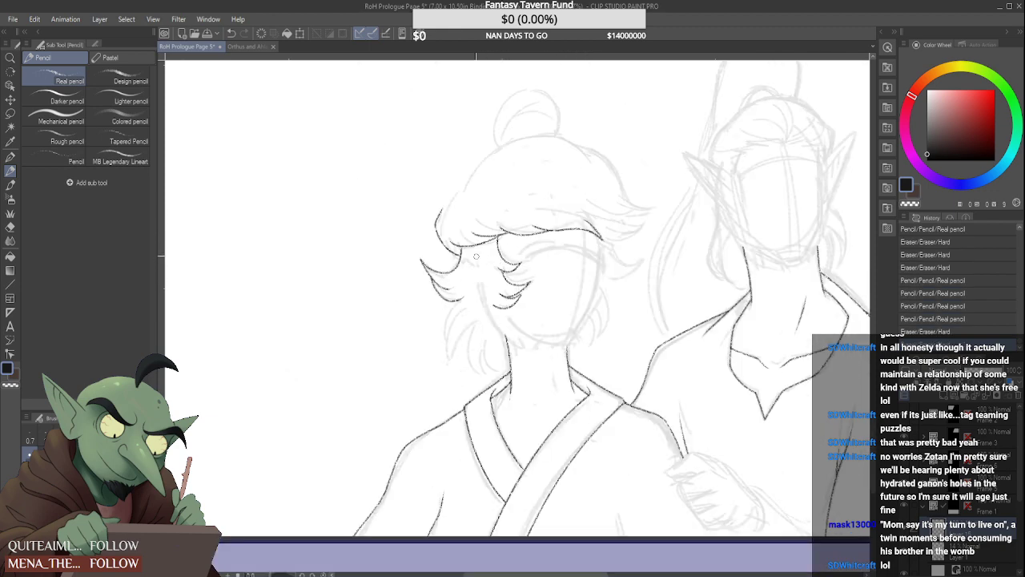
Erase the near end of the fringe line beside the side hair contour
scroll(474, 252, up, 3)
scroll(494, 196, down, 5)
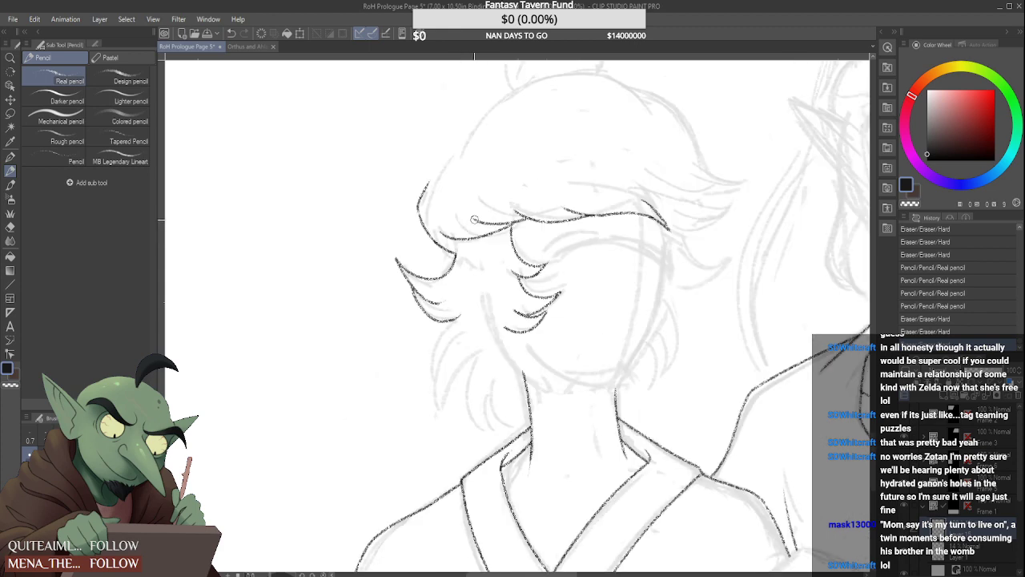
scroll(496, 192, up, 5)
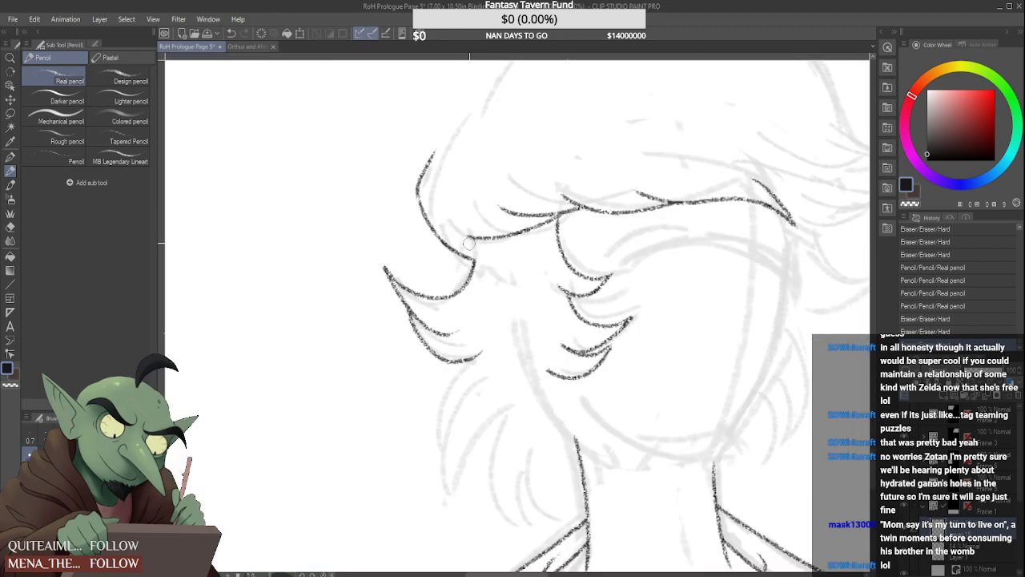
drag(452, 227, 520, 238)
scroll(504, 240, down, 4)
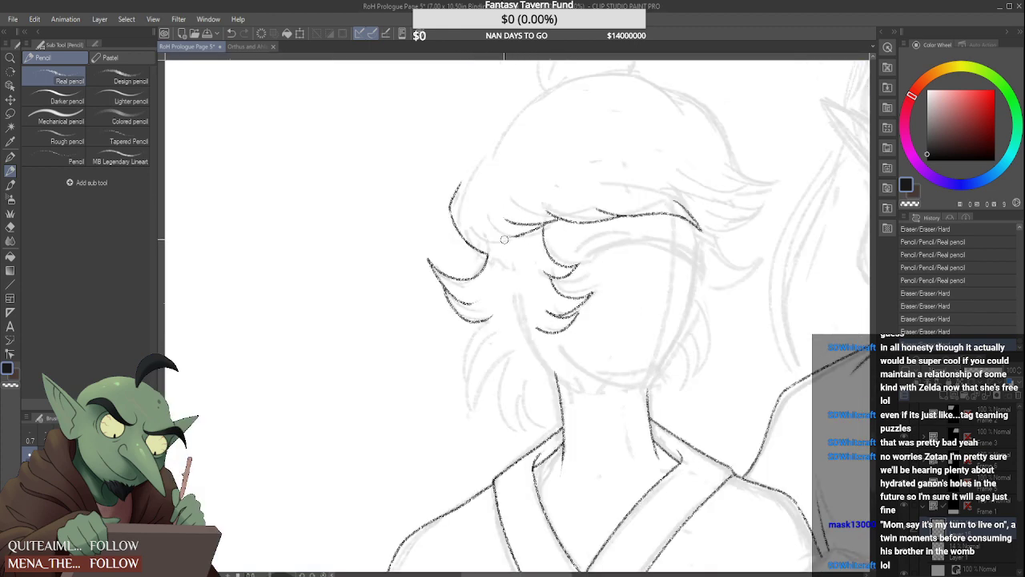
Erase the near-side hair contour and redraw its upper part closer to the head
scroll(486, 244, up, 4)
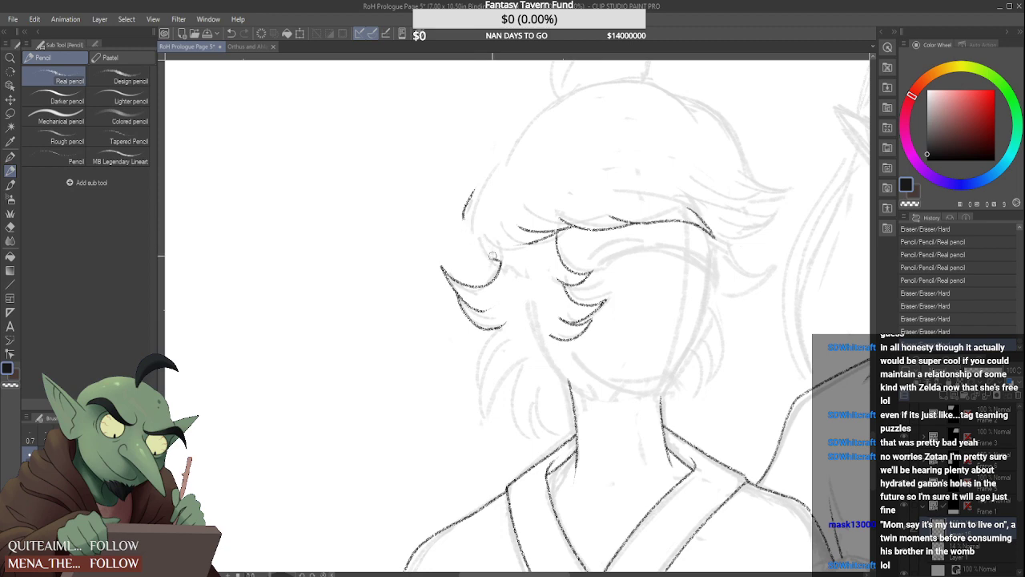
drag(492, 256, 499, 260)
drag(464, 215, 496, 257)
scroll(464, 206, up, 2)
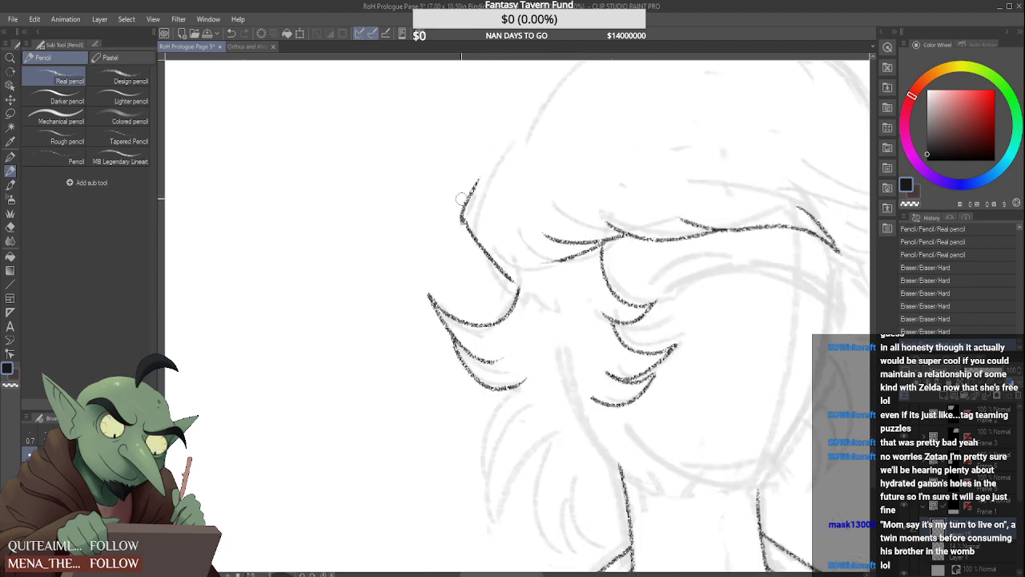
drag(460, 198, 476, 171)
drag(472, 234, 523, 141)
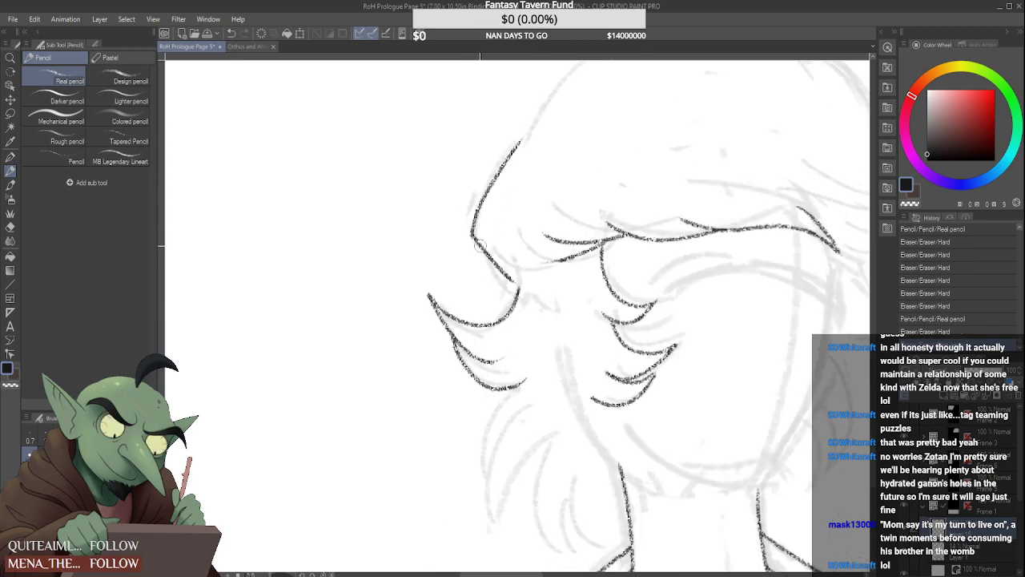
Redraw the lower part of the near-side hair contour as a smooth curve running into the flicked lock
drag(480, 244, 519, 282)
drag(473, 236, 516, 276)
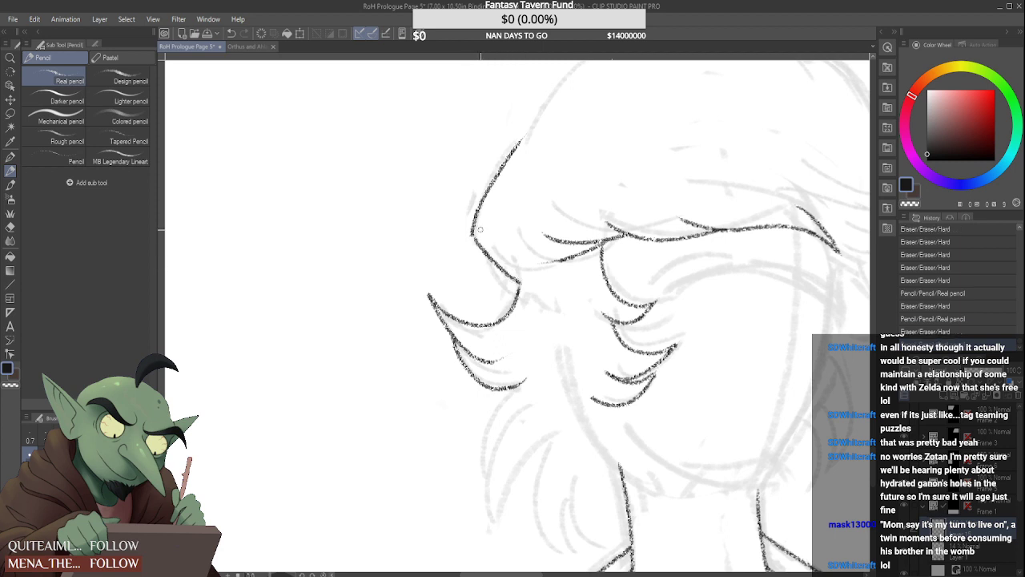
scroll(480, 230, up, 2)
drag(468, 232, 519, 292)
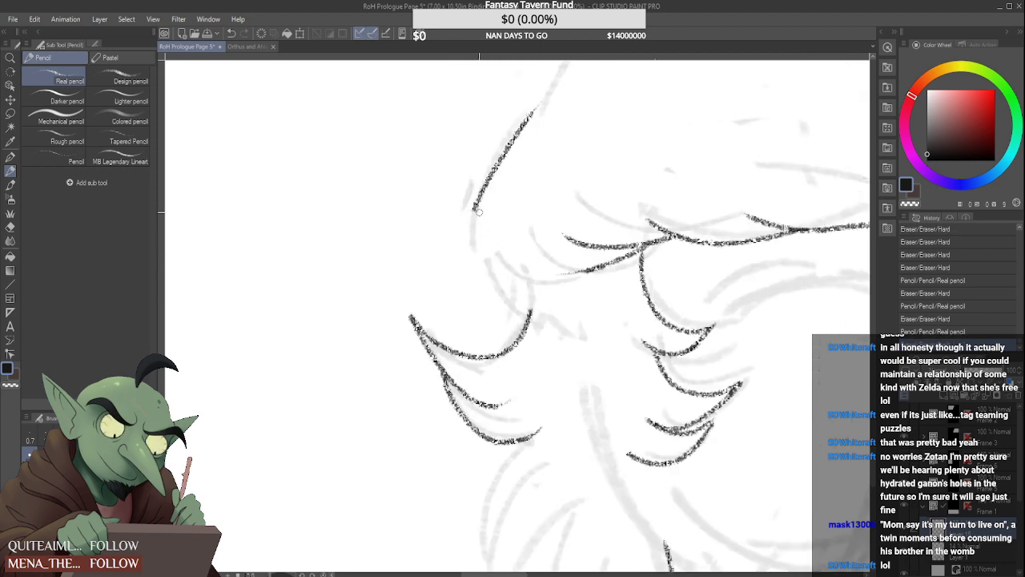
mouse_move(477, 212)
mouse_down()
mouse_move(527, 296)
mouse_move(528, 319)
mouse_up()
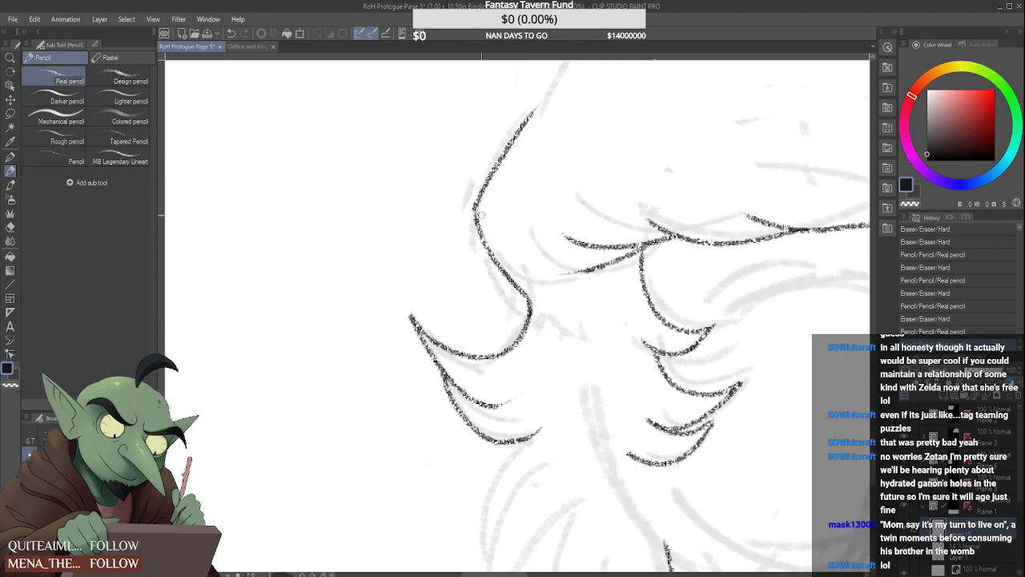
Rework the upper end of the near-side hair contour and extend it in a smooth curve up to the bun's base
drag(481, 215, 478, 221)
scroll(471, 178, down, 5)
scroll(476, 187, up, 1)
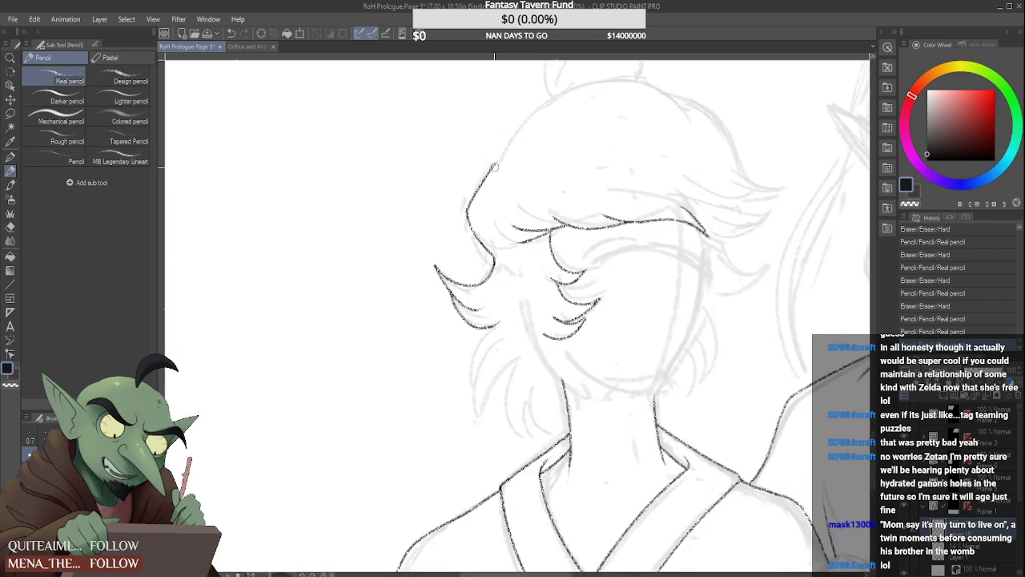
mouse_move(500, 127)
mouse_down()
mouse_move(585, 88)
mouse_move(507, 126)
mouse_up()
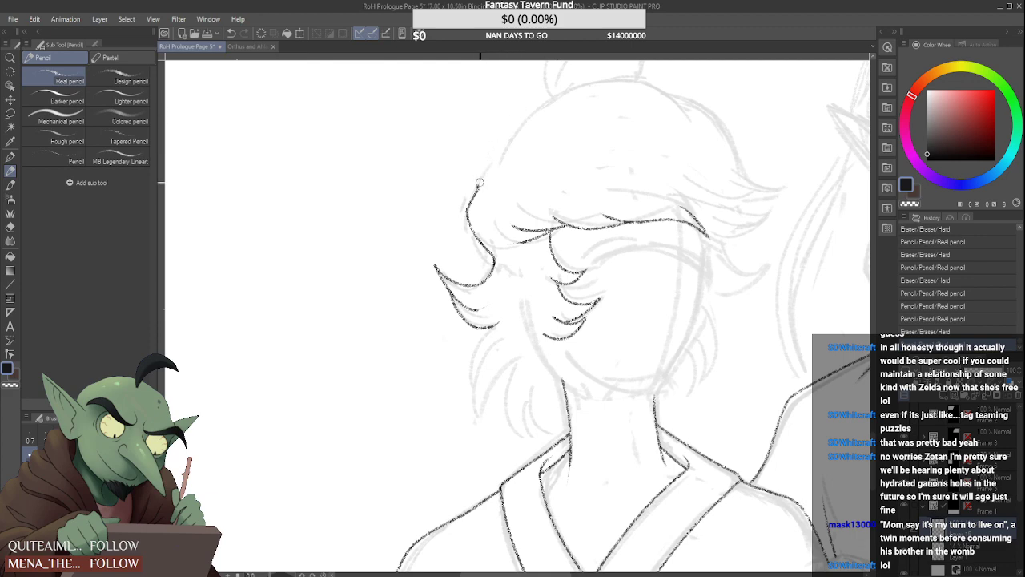
drag(478, 190, 543, 97)
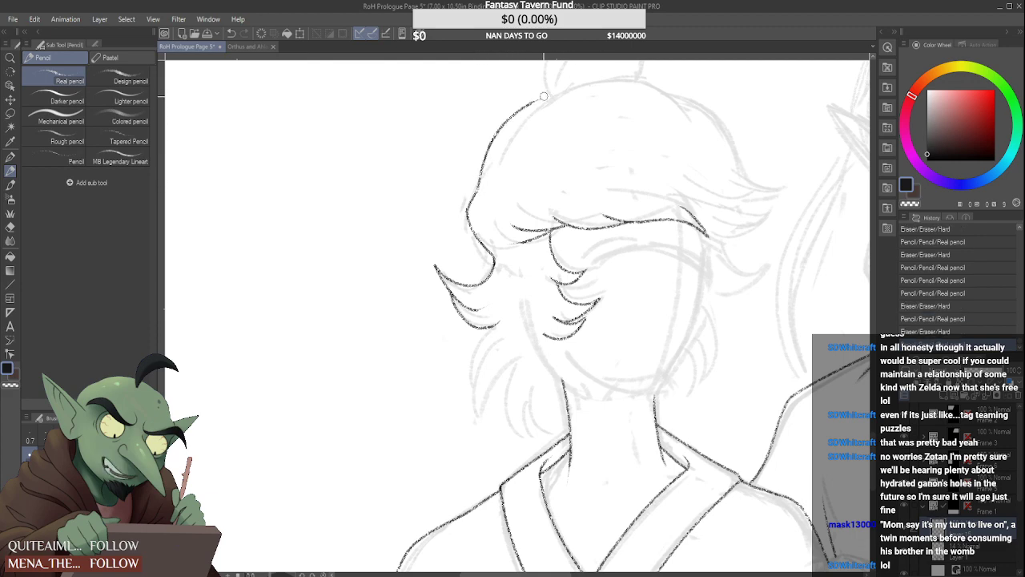
scroll(529, 144, down, 3)
scroll(535, 153, up, 5)
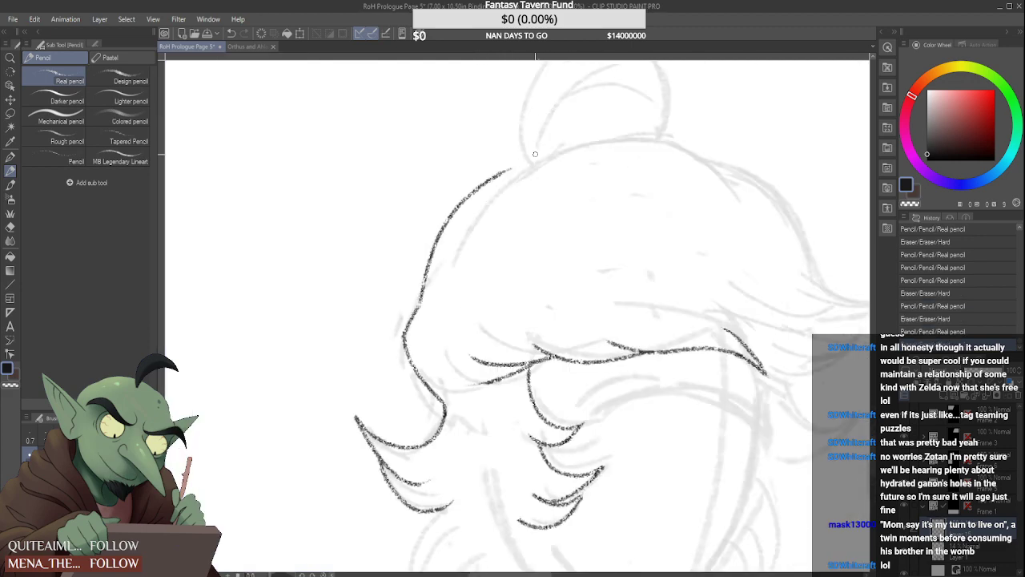
Draw the crown contour as an arc over the top of the head beneath the bun, overlapping the near-side contour
drag(488, 202, 688, 149)
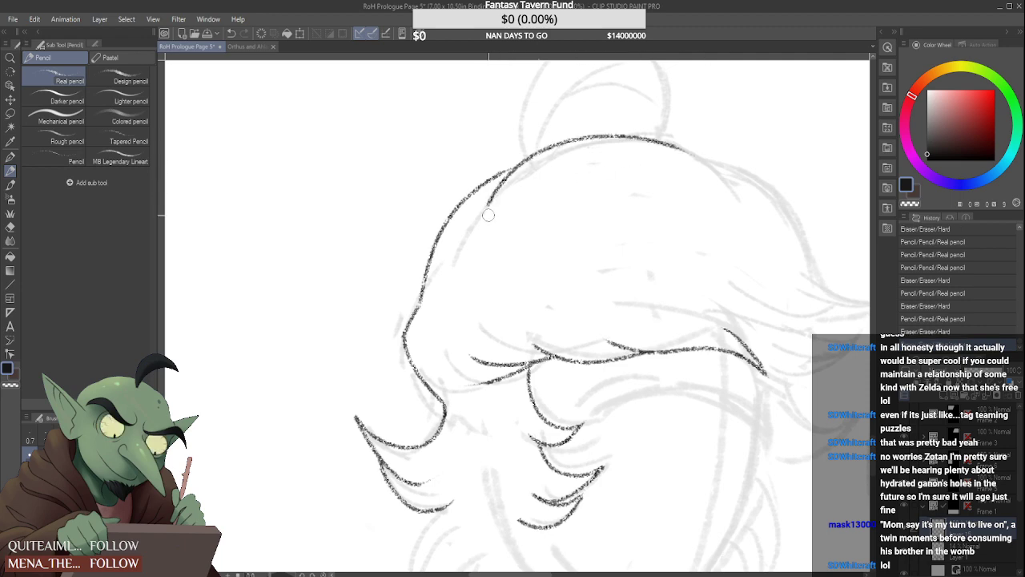
scroll(496, 192, down, 3)
scroll(448, 191, up, 4)
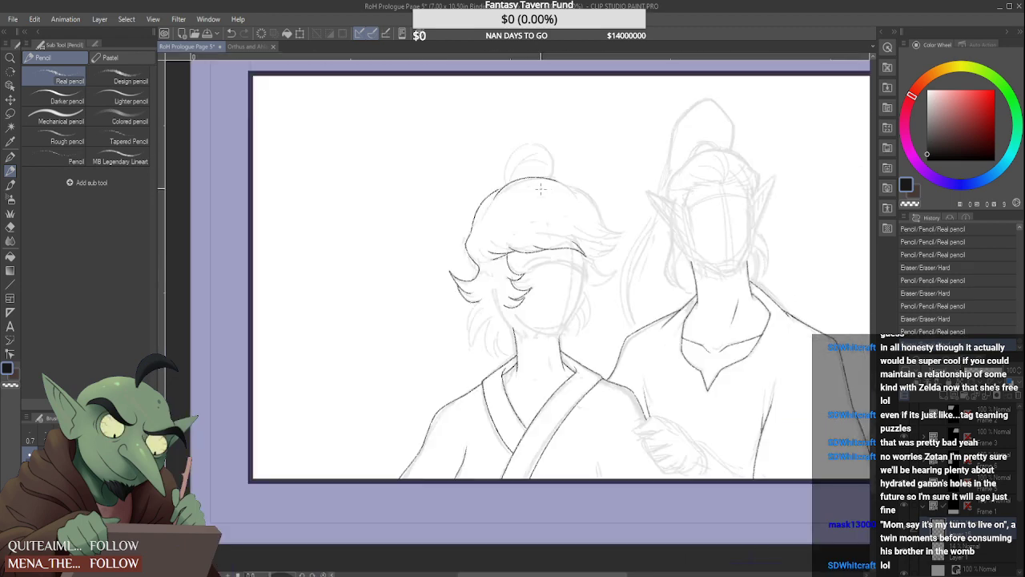
scroll(434, 190, up, 1)
drag(444, 192, 468, 178)
scroll(424, 211, down, 5)
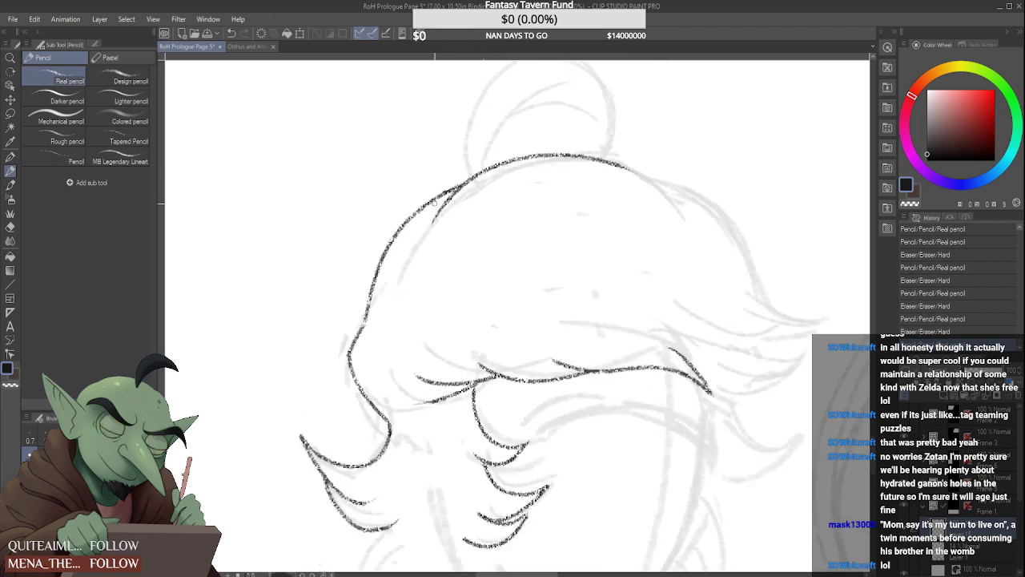
scroll(419, 269, up, 5)
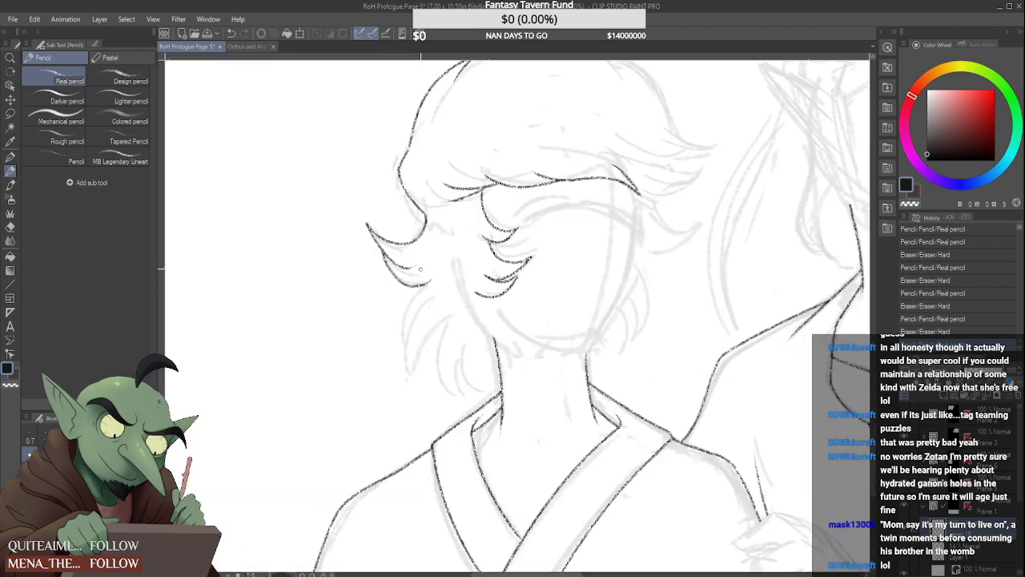
Draw the pointed lower hair tufts on the near side, from beneath the flicked lock down to the neck
drag(432, 283, 407, 340)
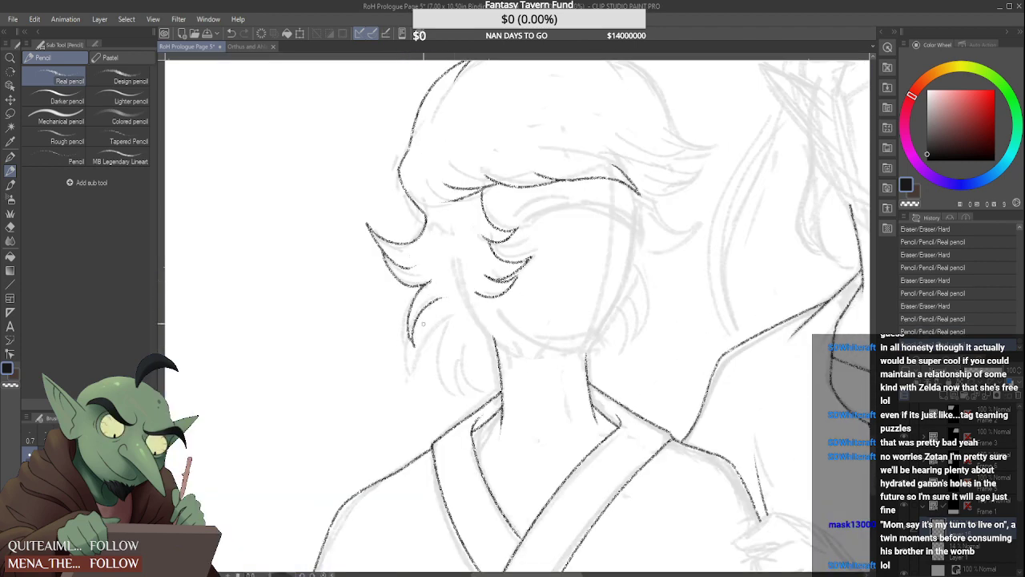
scroll(414, 352, up, 2)
drag(398, 351, 407, 370)
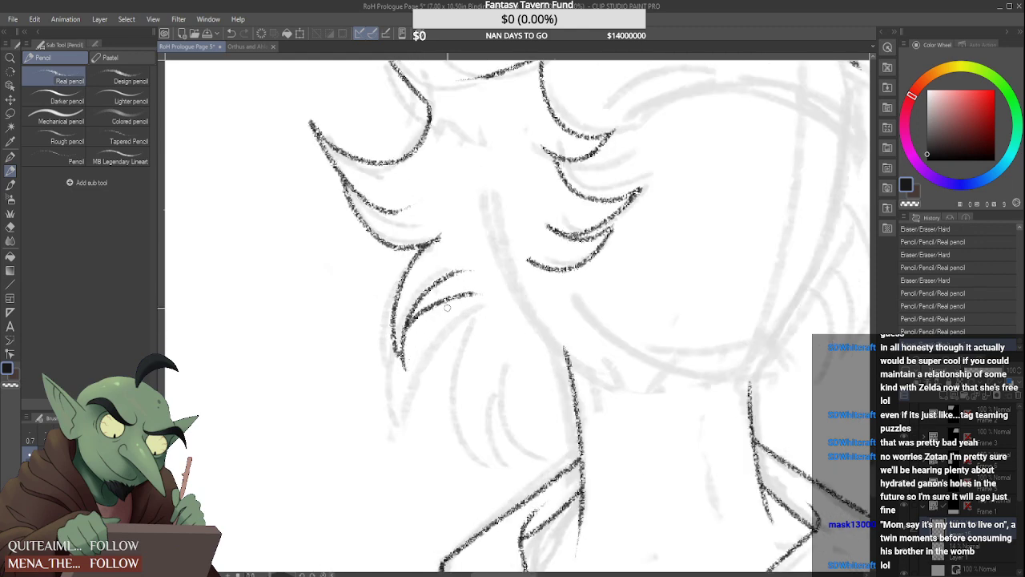
mouse_move(459, 288)
mouse_down()
mouse_move(485, 288)
mouse_move(442, 276)
mouse_move(464, 231)
mouse_up()
mouse_move(475, 300)
mouse_down()
mouse_move(453, 316)
mouse_move(467, 426)
mouse_up()
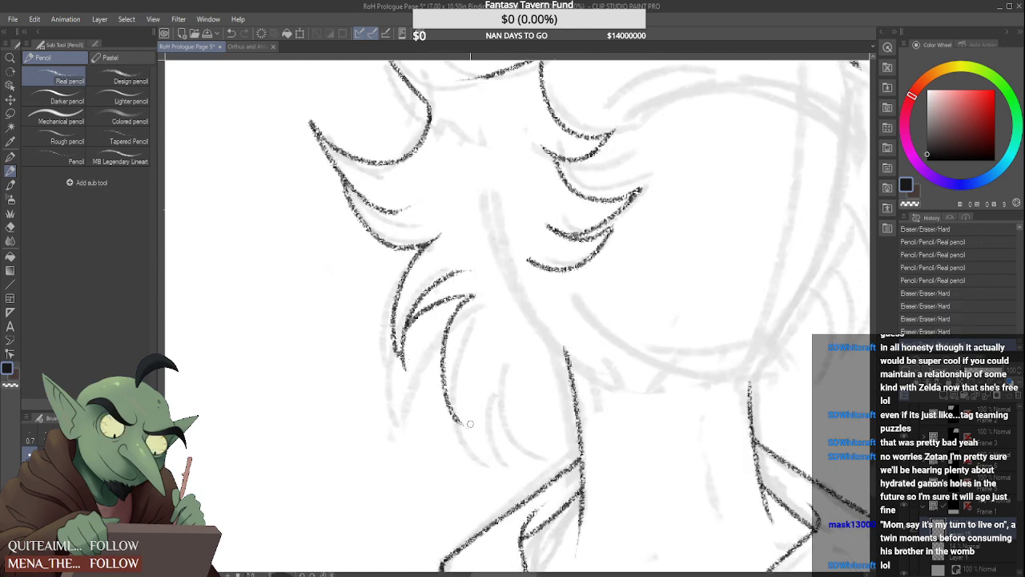
mouse_move(459, 324)
mouse_down()
mouse_move(449, 350)
mouse_move(475, 299)
mouse_move(490, 296)
mouse_move(490, 447)
mouse_move(488, 347)
mouse_up()
mouse_move(471, 420)
mouse_down()
mouse_move(487, 384)
mouse_move(513, 364)
mouse_move(554, 429)
mouse_move(568, 350)
mouse_up()
scroll(550, 392, down, 1)
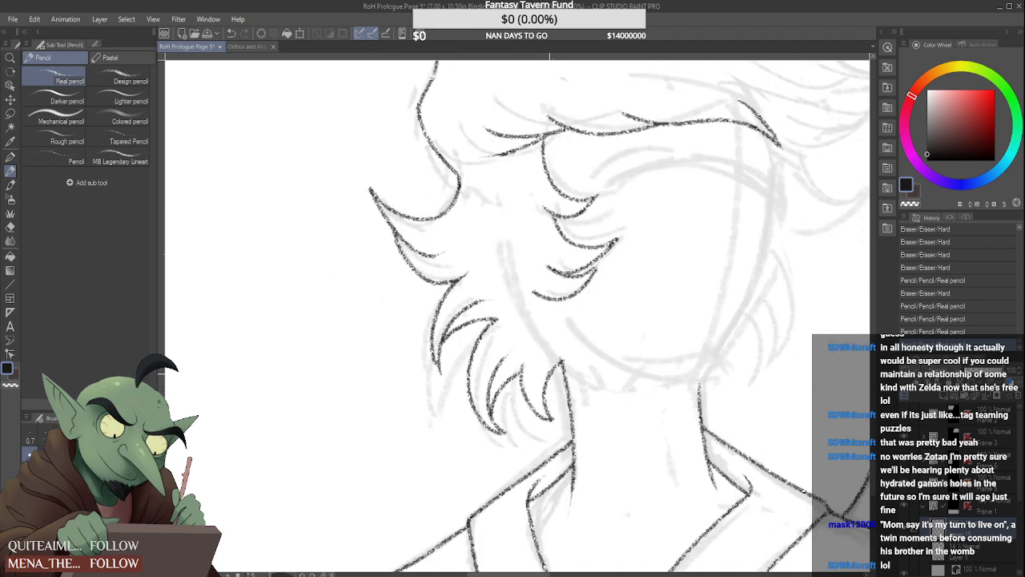
Draw the flicked lock at the far end of the fringe and the first curved tufts below it
scroll(610, 316, down, 3)
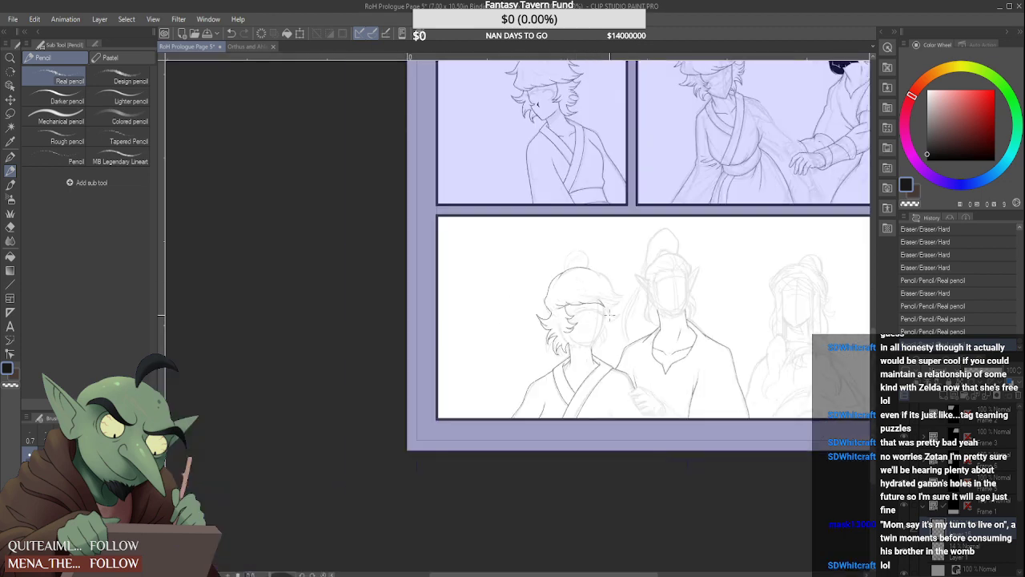
scroll(610, 316, up, 4)
mouse_move(602, 310)
mouse_down()
mouse_move(562, 339)
mouse_move(581, 340)
mouse_up()
scroll(573, 321, down, 4)
scroll(574, 321, up, 4)
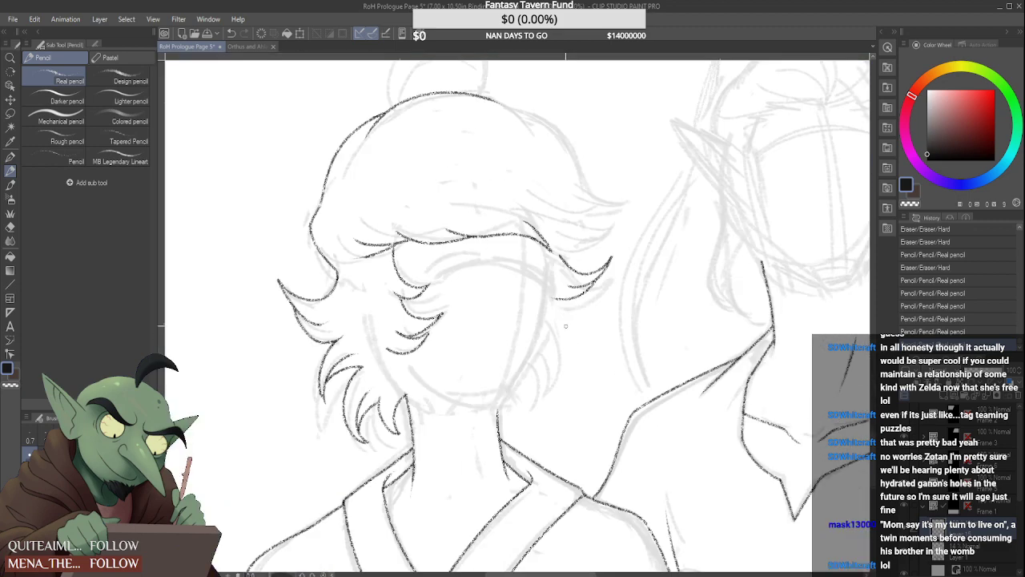
drag(558, 301, 571, 359)
mouse_move(559, 320)
mouse_down()
mouse_move(549, 330)
mouse_move(567, 360)
mouse_up()
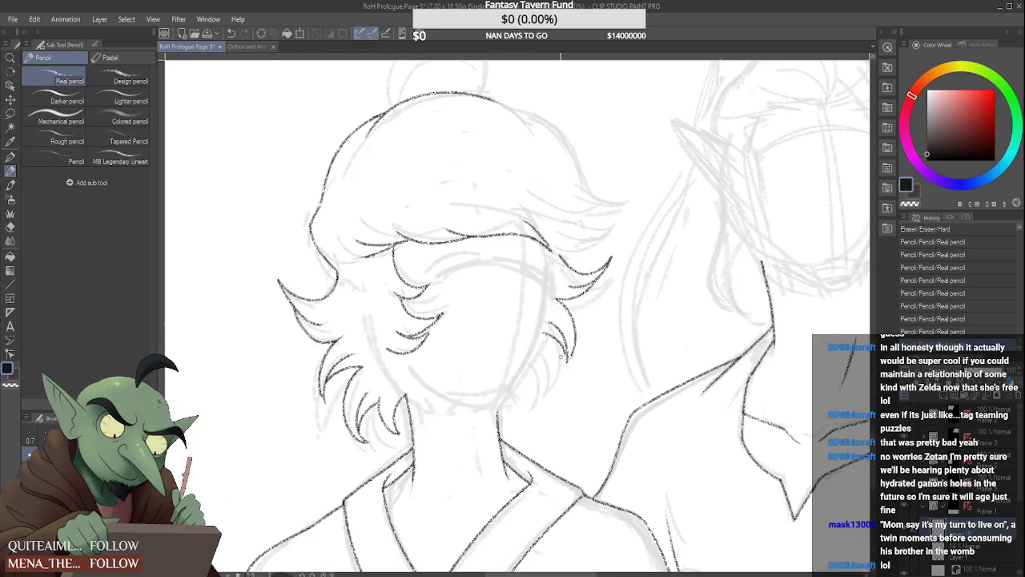
Continue the far-side hair with narrow curved tufts running down toward the jaw
scroll(564, 346, up, 2)
drag(529, 329, 551, 401)
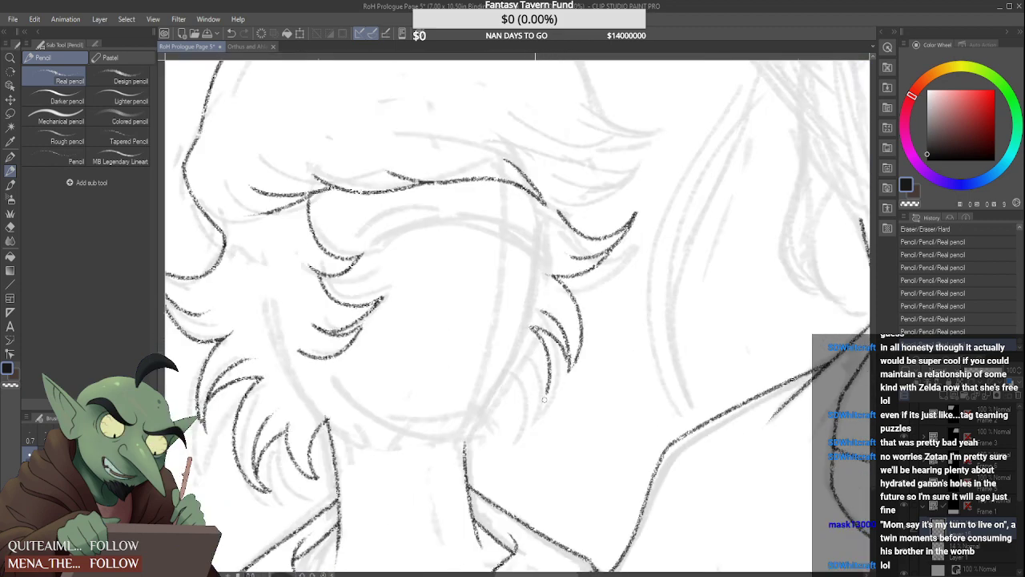
drag(535, 361, 522, 429)
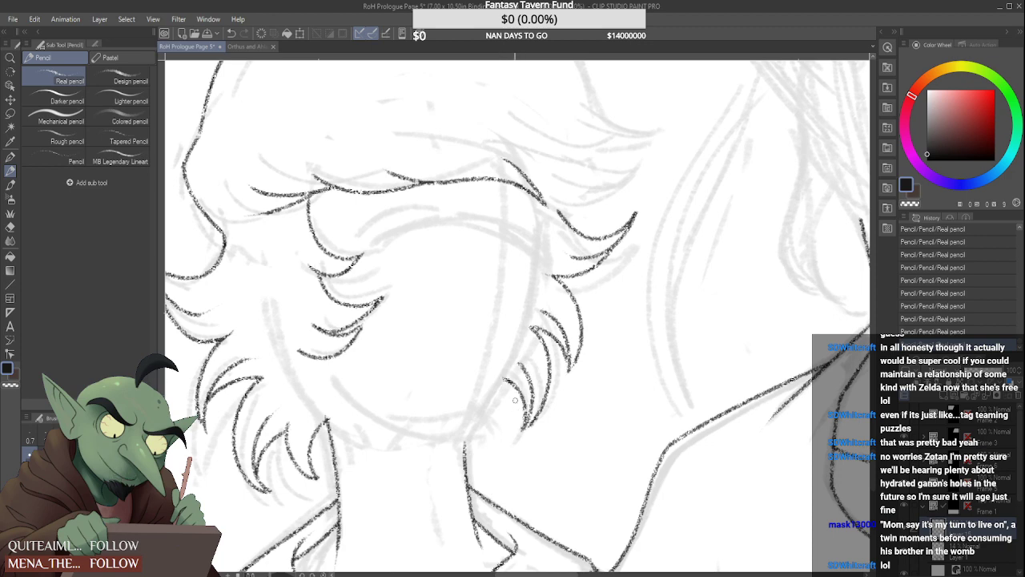
scroll(516, 400, down, 5)
scroll(521, 389, down, 2)
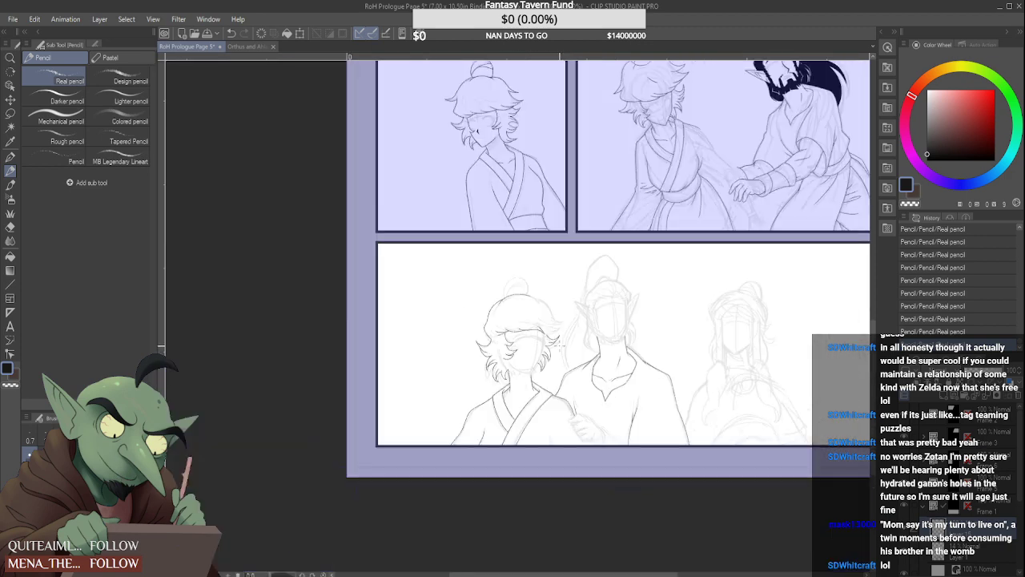
scroll(522, 389, up, 6)
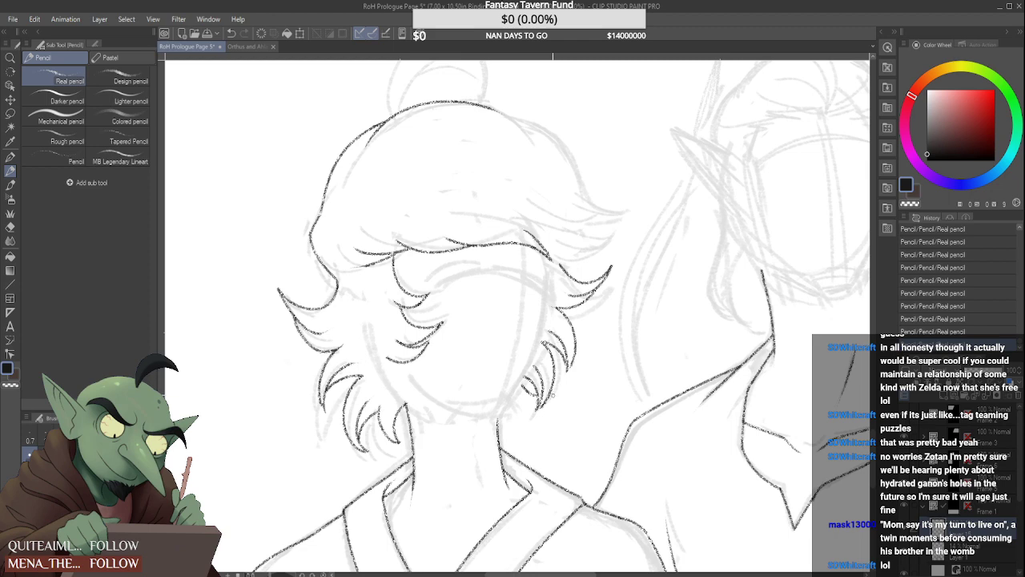
Add an upturned lock with inner strands below the far-side tufts, sweeping outward from beside the neck
mouse_move(564, 386)
mouse_down()
mouse_move(537, 411)
mouse_move(492, 426)
mouse_move(592, 390)
mouse_move(560, 407)
mouse_move(563, 390)
mouse_up()
scroll(545, 376, up, 2)
mouse_move(594, 350)
mouse_down()
mouse_move(554, 382)
mouse_move(553, 407)
mouse_move(507, 432)
mouse_move(475, 420)
mouse_up()
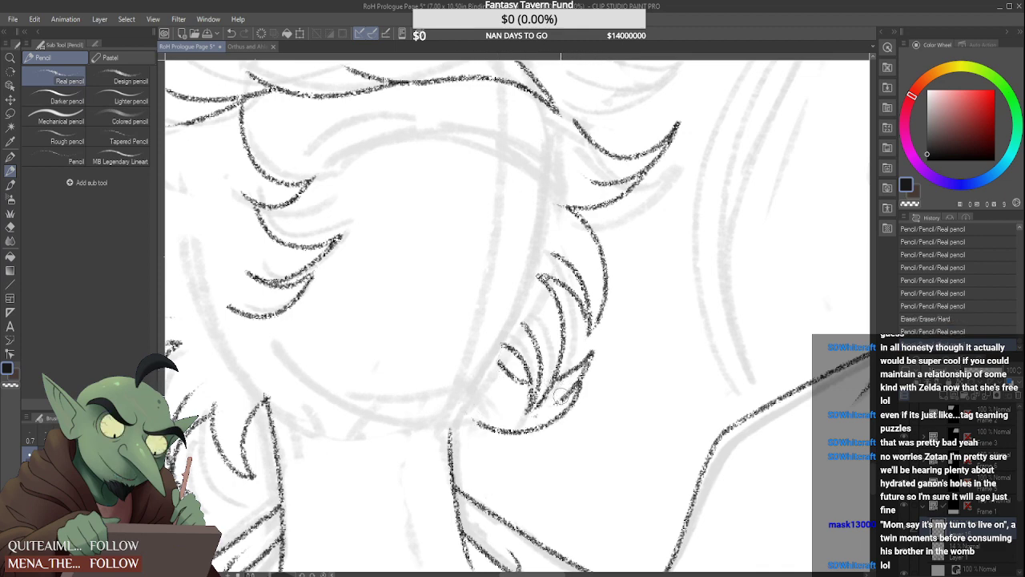
mouse_move(561, 395)
mouse_down()
mouse_move(583, 367)
mouse_move(541, 414)
mouse_up()
drag(583, 373, 550, 407)
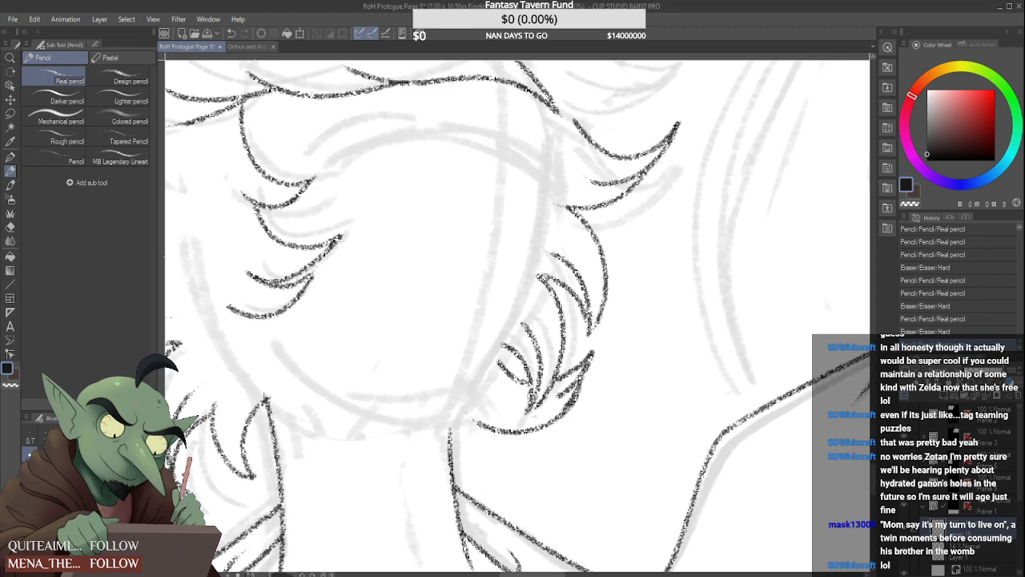
Erase the overlapping strokes around the upturned far-side lock and redraw its outer edge up to the tip
scroll(547, 397, up, 3)
drag(572, 397, 539, 405)
mouse_move(629, 385)
mouse_down()
mouse_move(601, 427)
mouse_move(630, 378)
mouse_up()
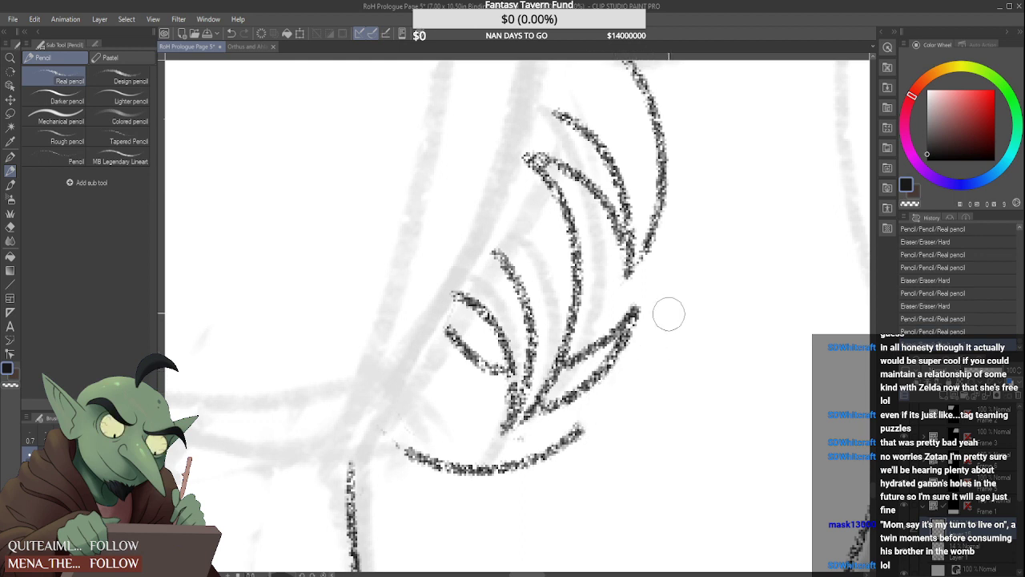
drag(618, 392, 656, 293)
drag(578, 431, 619, 355)
scroll(607, 380, down, 7)
scroll(600, 370, down, 2)
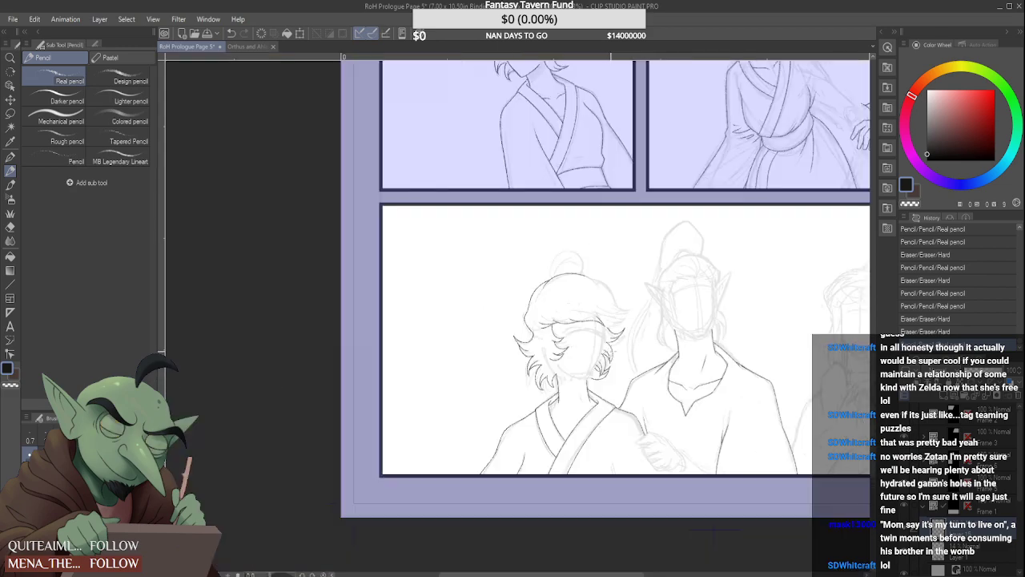
Redraw the small inner lock beside the far jaw and add a short pointed tuft against the far side of the neck
scroll(598, 361, up, 9)
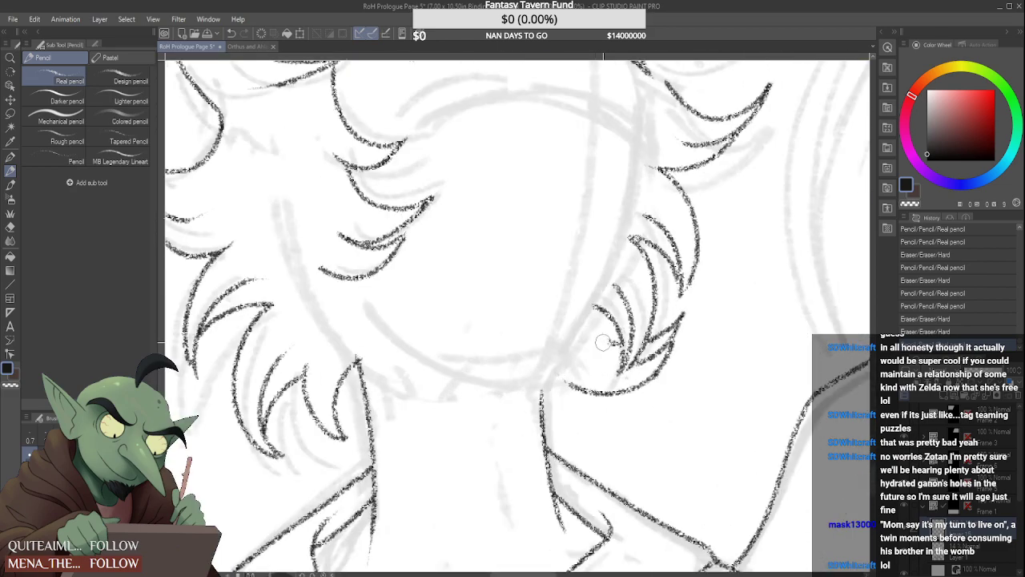
mouse_move(604, 337)
mouse_down()
mouse_move(615, 343)
mouse_move(595, 330)
mouse_up()
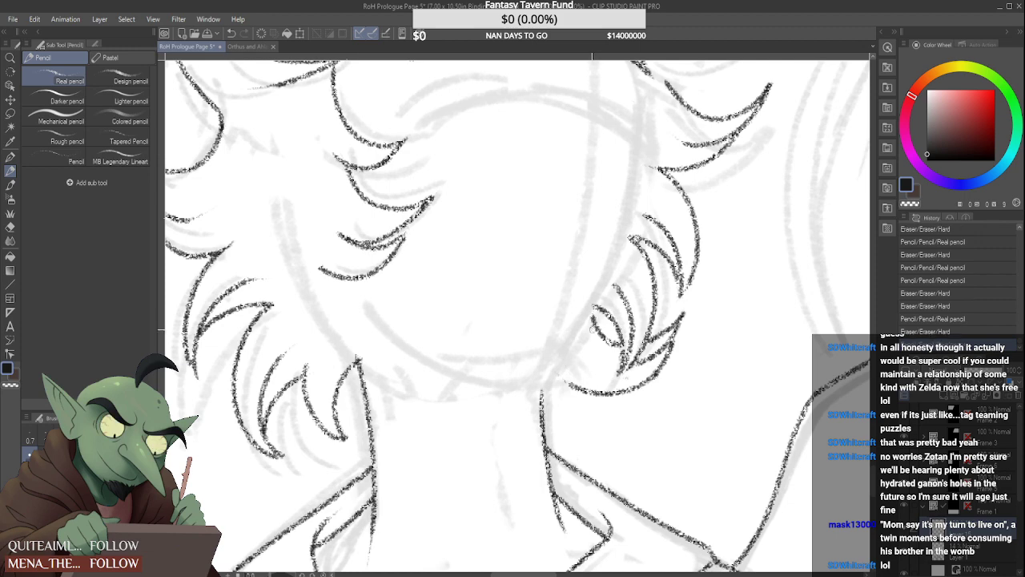
mouse_move(557, 374)
mouse_down()
mouse_move(583, 390)
mouse_move(562, 442)
mouse_up()
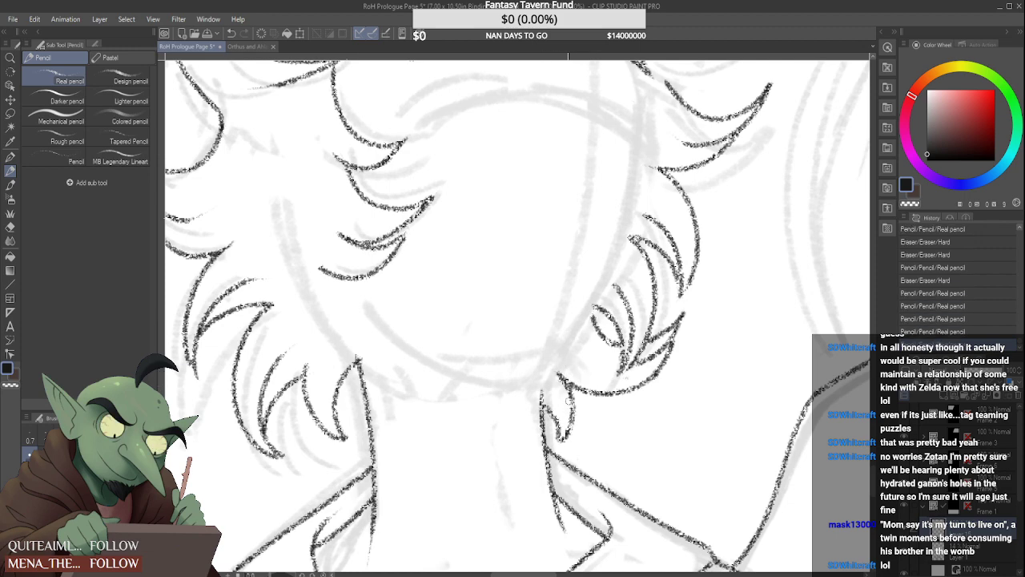
scroll(570, 400, down, 5)
scroll(565, 380, up, 5)
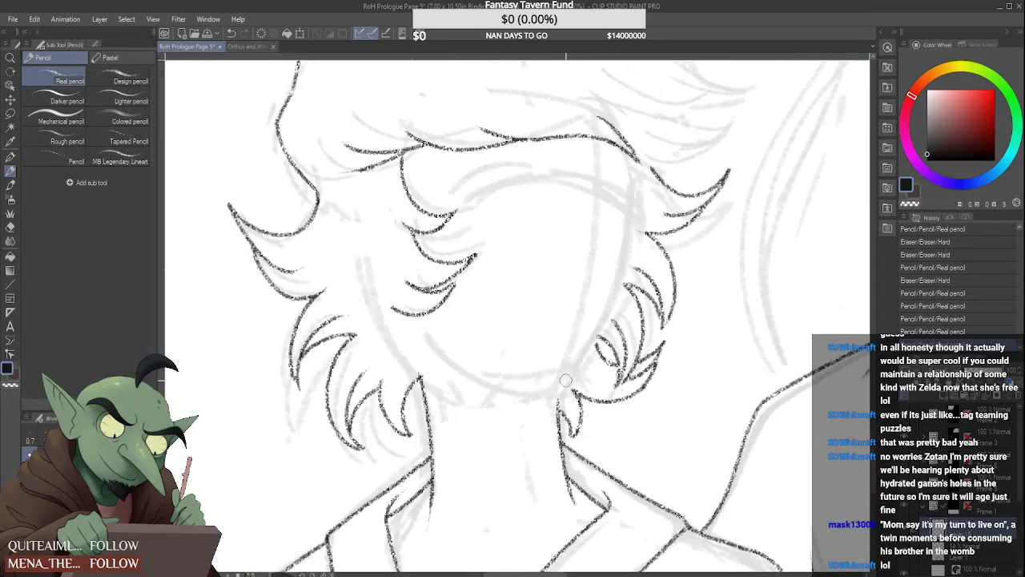
scroll(565, 380, down, 5)
scroll(620, 320, down, 2)
scroll(554, 331, up, 7)
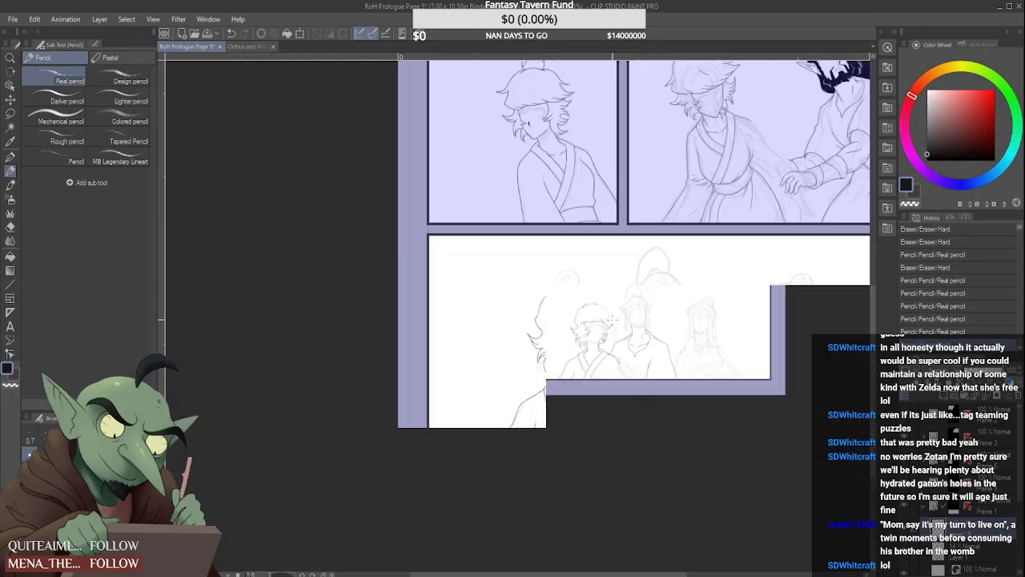
mouse_move(545, 337)
mouse_down()
mouse_move(537, 298)
mouse_move(618, 302)
mouse_up()
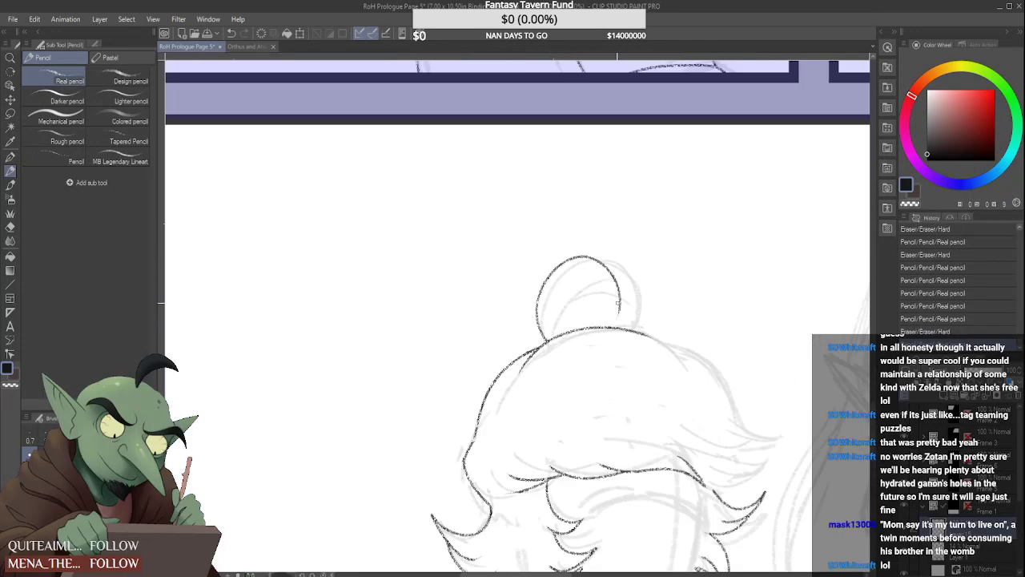
key(ctrl+z)
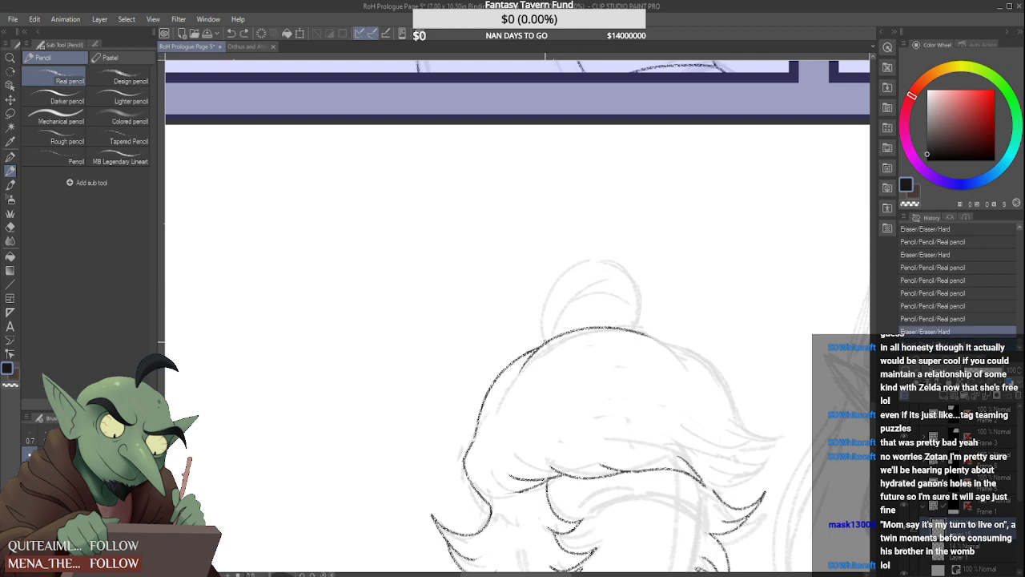
drag(537, 337, 621, 302)
key(ctrl+z)
mouse_move(543, 340)
mouse_down()
mouse_move(555, 264)
mouse_move(620, 327)
mouse_up()
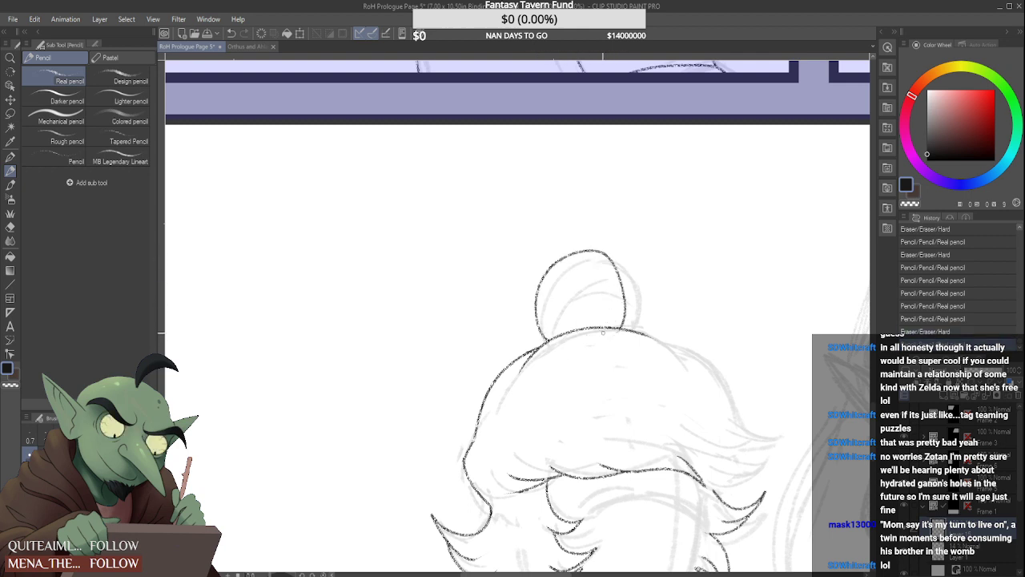
key(ctrl+z)
drag(535, 336, 633, 322)
key(ctrl+z)
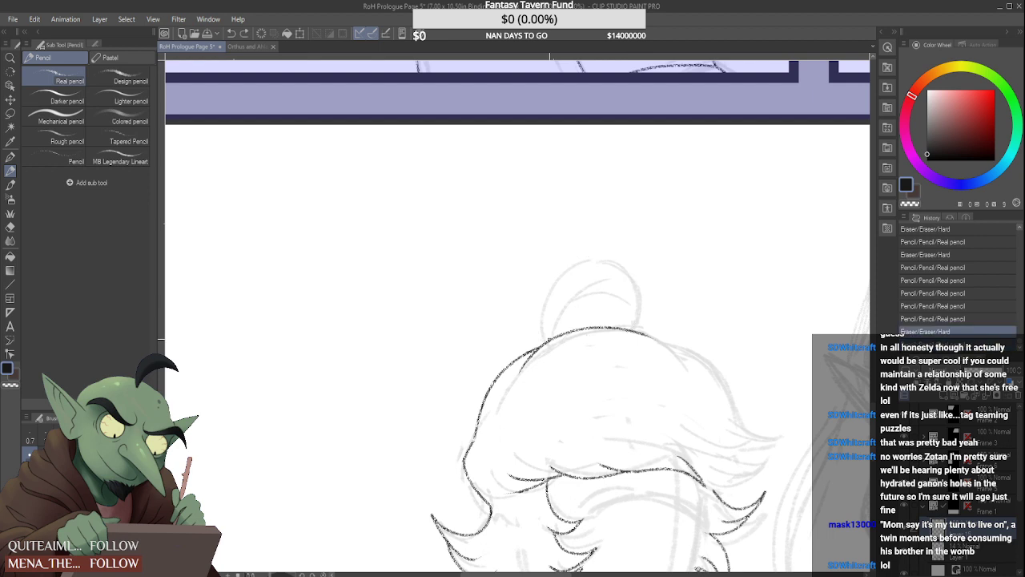
Draw the rounded outline of the hair bun on top of the head, joining both ends to the crown contour
mouse_move(542, 343)
mouse_down()
mouse_move(540, 273)
mouse_move(633, 319)
mouse_move(632, 329)
mouse_up()
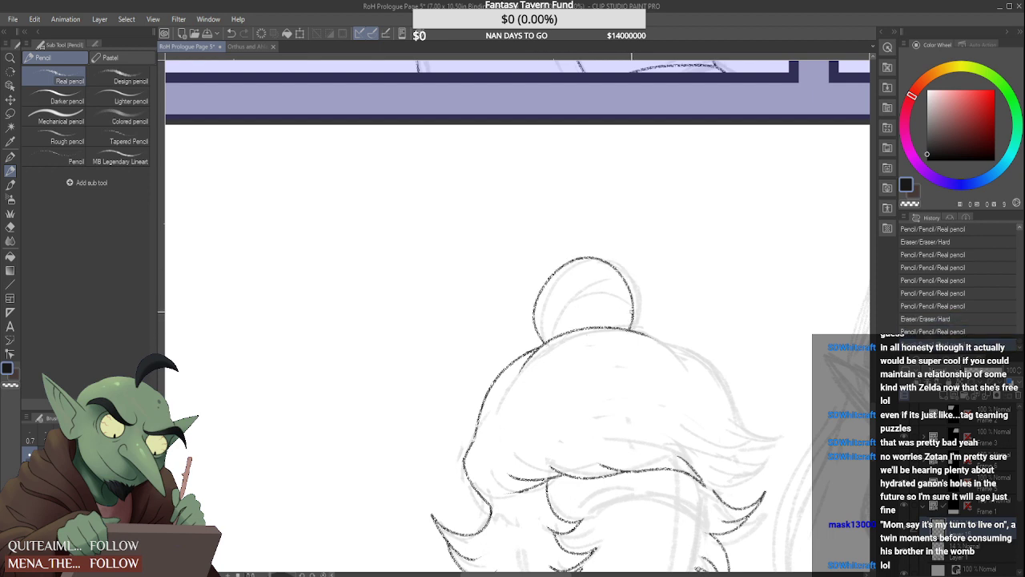
scroll(572, 286, up, 2)
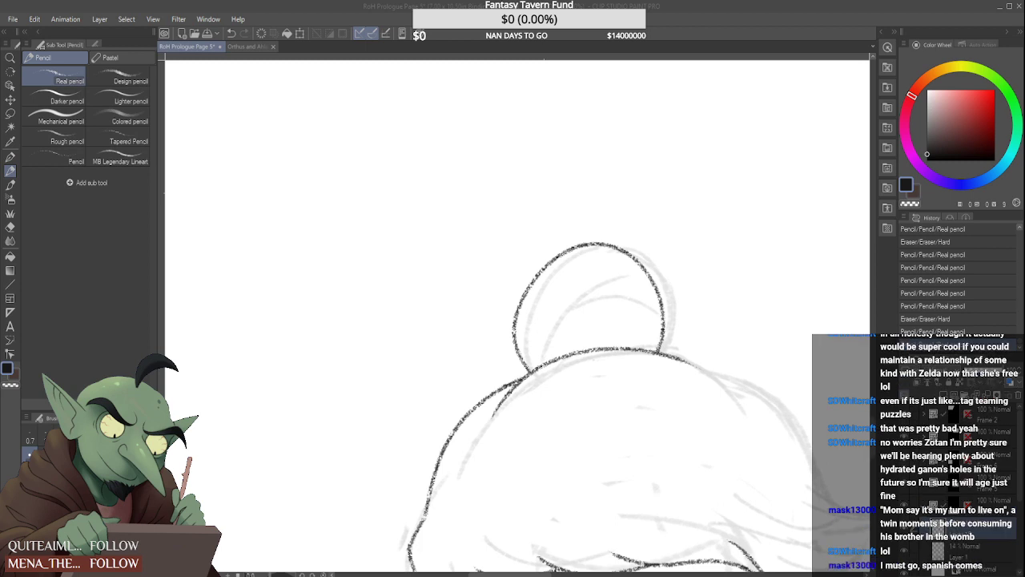
scroll(545, 351, up, 1)
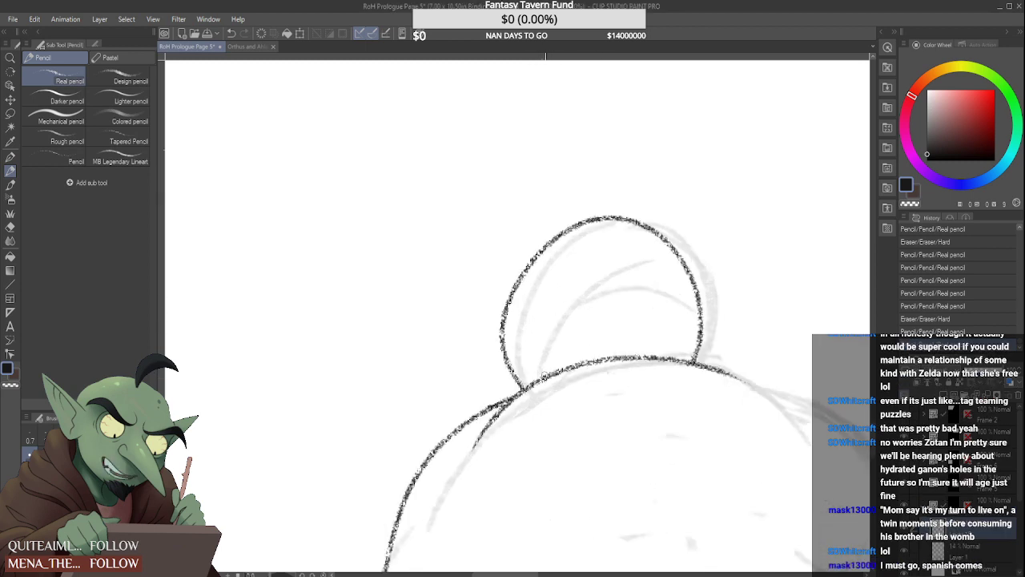
Draw two curved strand lines inside the hair bun, one rising from its base and one branching toward the far edge
drag(543, 377, 677, 218)
drag(571, 307, 693, 275)
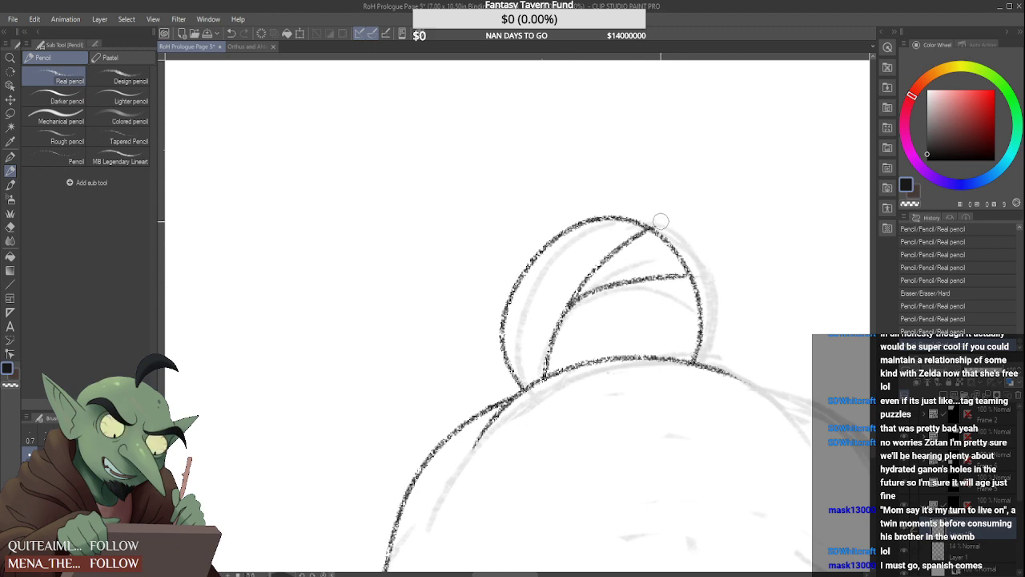
scroll(642, 276, down, 6)
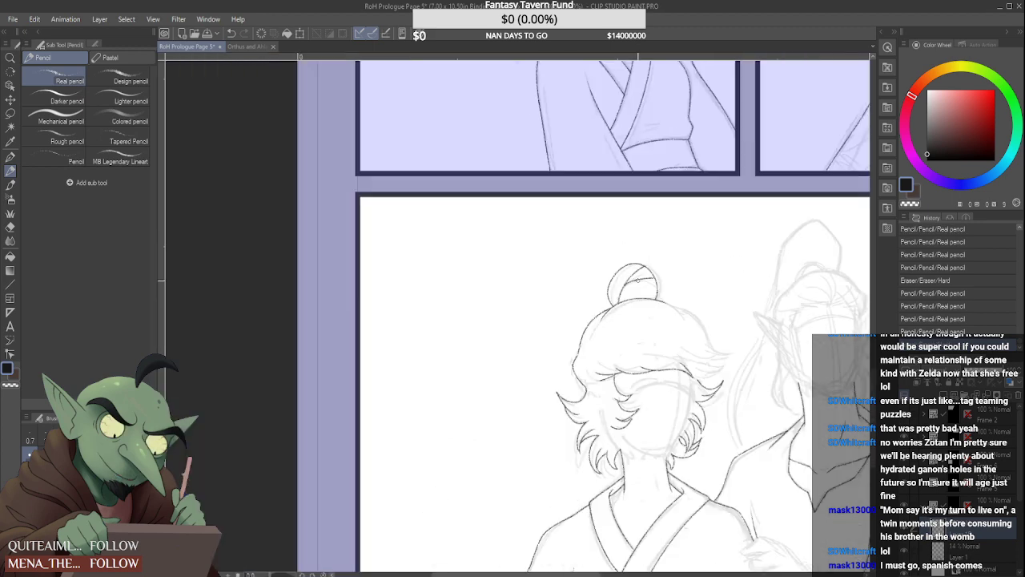
Clean up the crown line's end beside the bun and draw a short curved strand from there down the far side of the crown
scroll(709, 314, up, 4)
scroll(552, 238, up, 2)
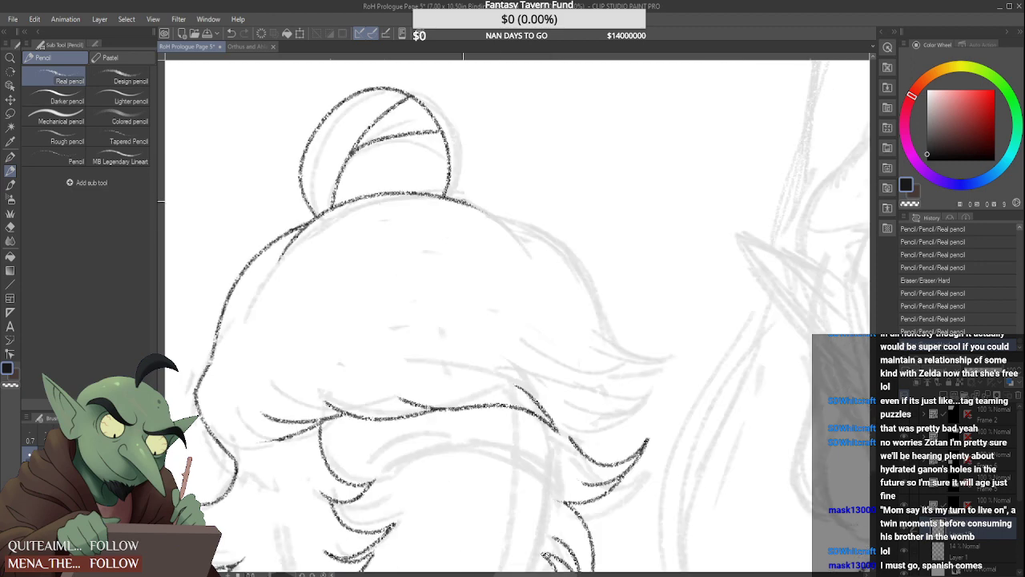
drag(451, 199, 513, 241)
drag(459, 195, 529, 257)
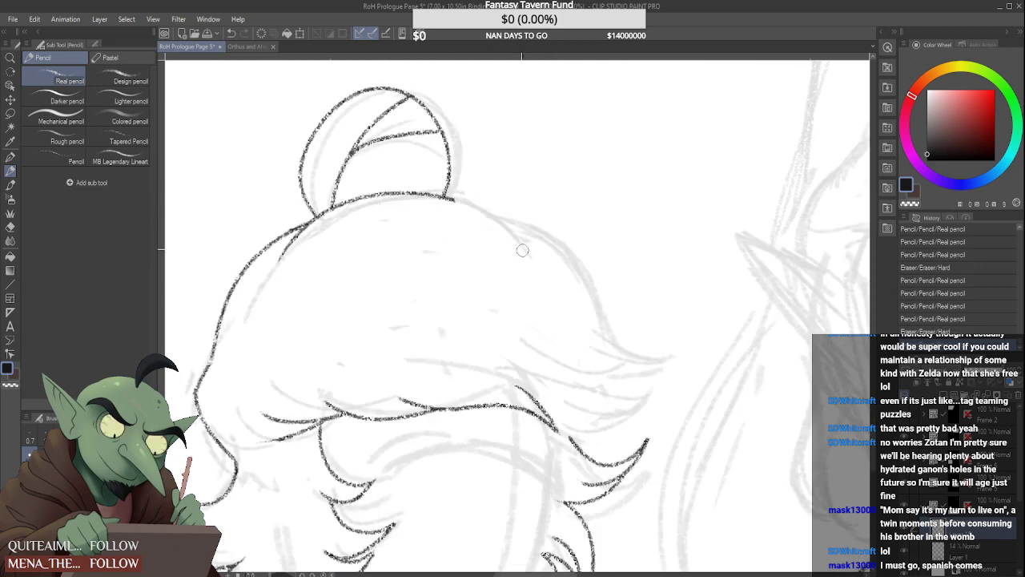
drag(448, 197, 513, 241)
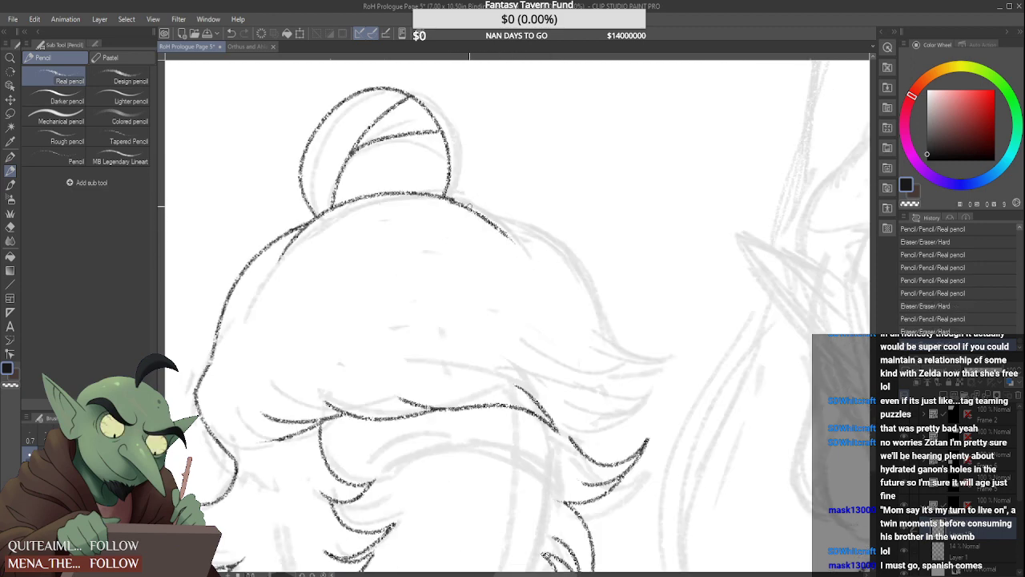
key(ctrl+z)
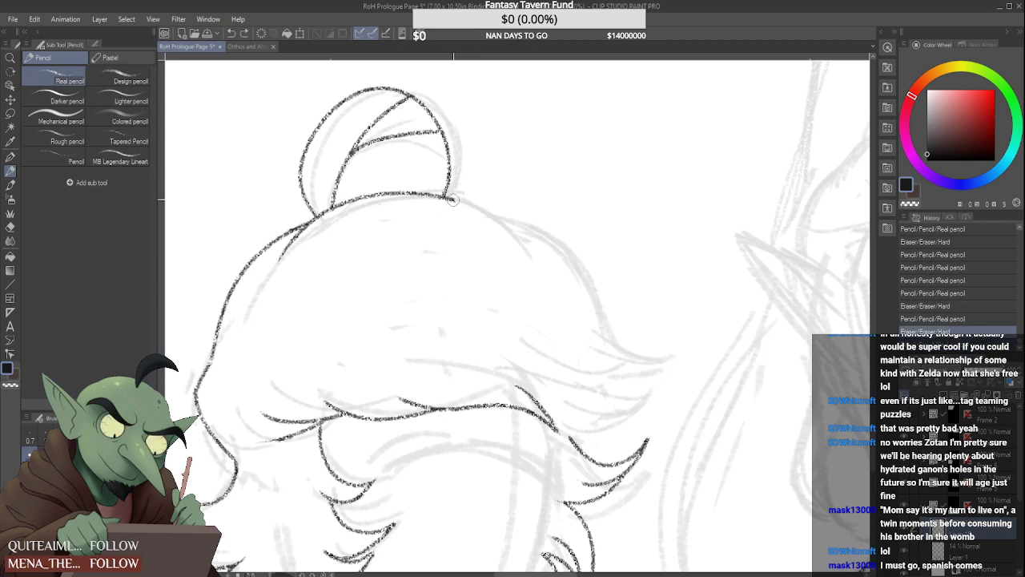
drag(449, 197, 517, 255)
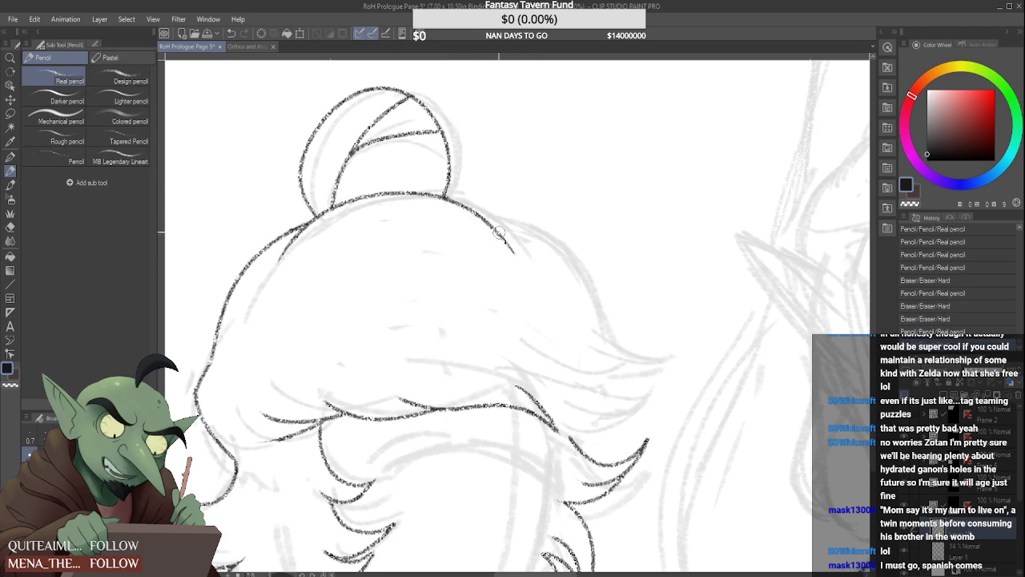
Draw the far-side outer contour of the hair, curving from the crown beside the bun down toward the side tufts
drag(465, 206, 597, 299)
key(ctrl+z)
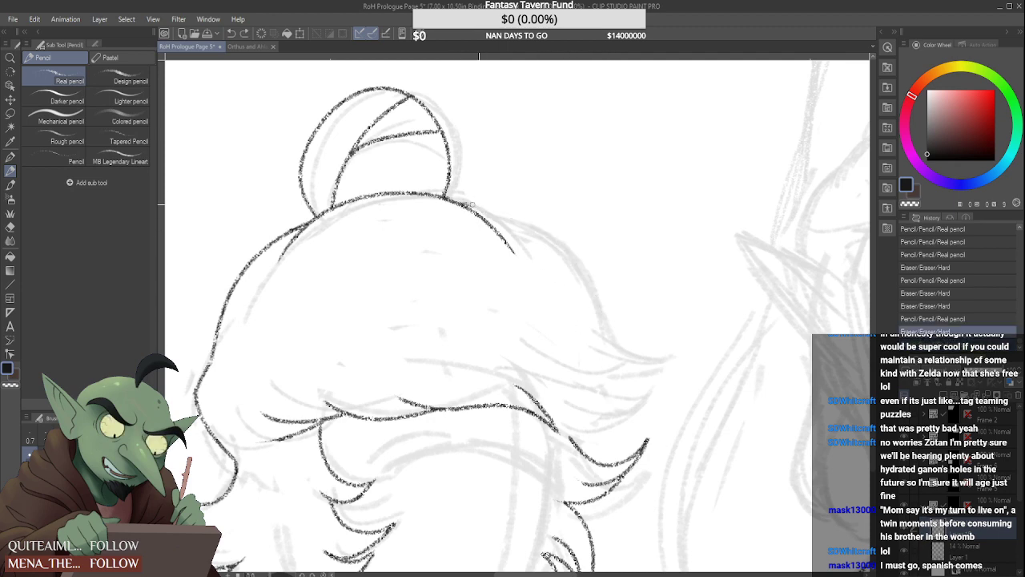
drag(467, 203, 612, 327)
key(ctrl+z)
mouse_move(463, 205)
mouse_down()
mouse_move(613, 341)
mouse_move(651, 358)
mouse_up()
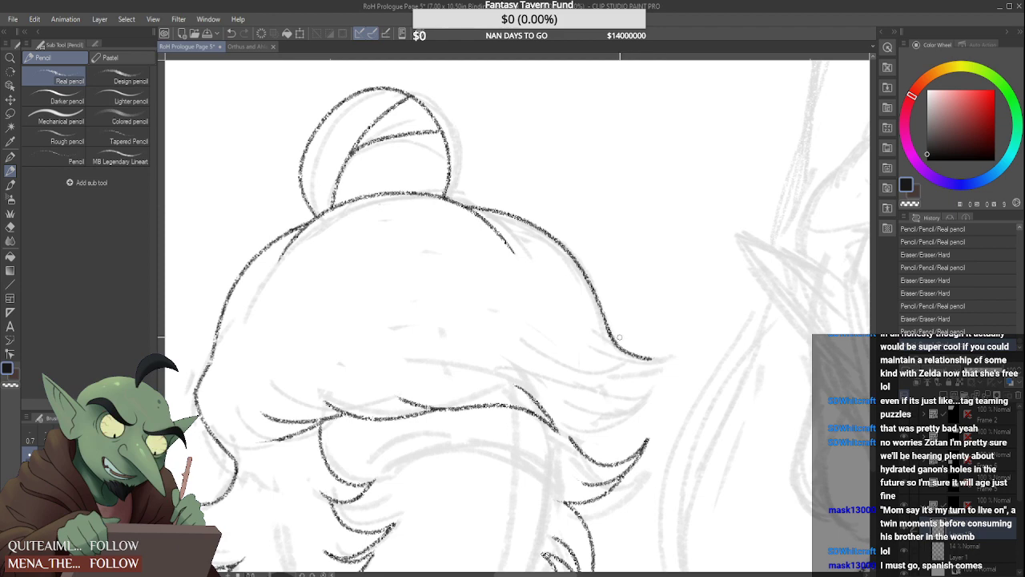
key(ctrl+z)
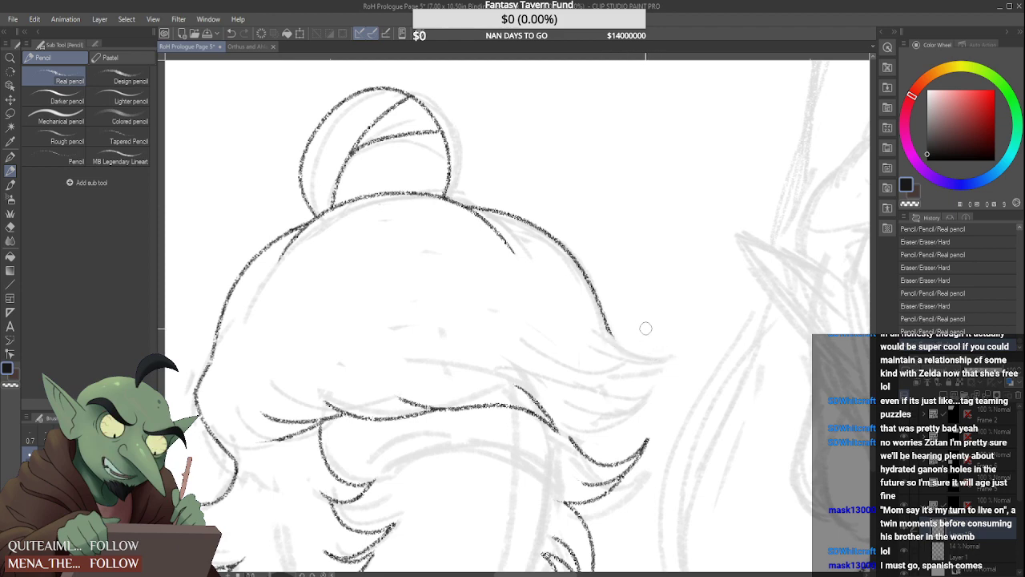
Finish the far-side contour with an upturned pointed tuft and add a second curved edge beneath its tip
scroll(623, 353, up, 3)
mouse_move(569, 336)
mouse_down()
mouse_move(591, 354)
mouse_move(725, 376)
mouse_move(545, 425)
mouse_up()
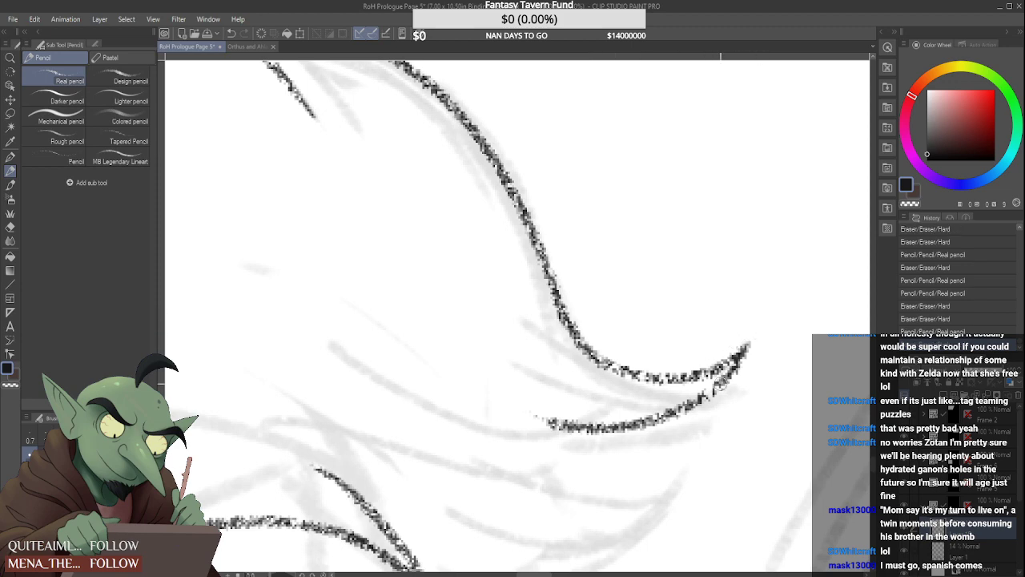
drag(725, 383, 521, 477)
Draw a single long curved strand down the near side of the crown, ending above the fringe
scroll(579, 393, up, 1)
scroll(570, 411, down, 3)
scroll(571, 410, down, 4)
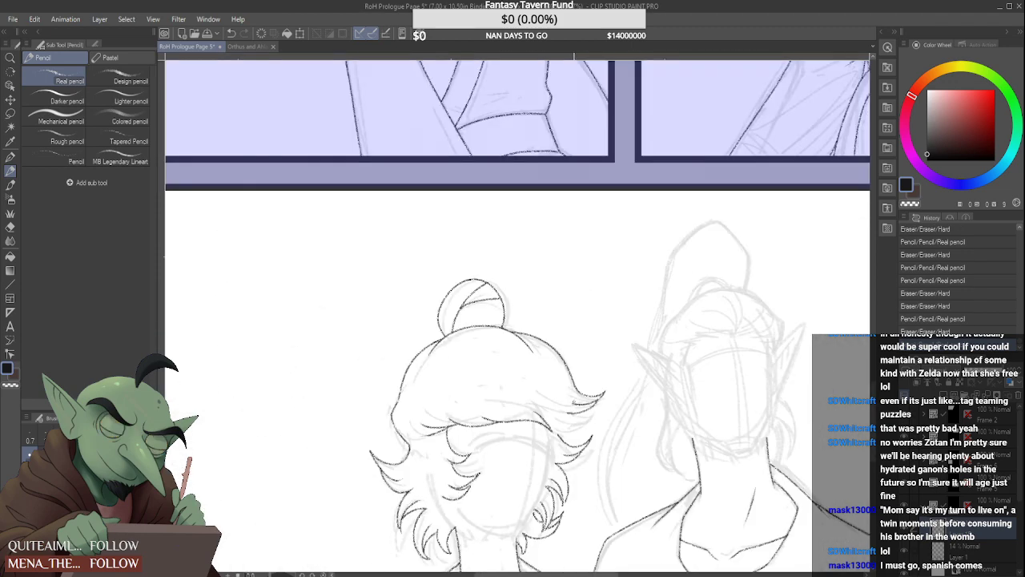
scroll(574, 396, up, 1)
scroll(535, 396, up, 3)
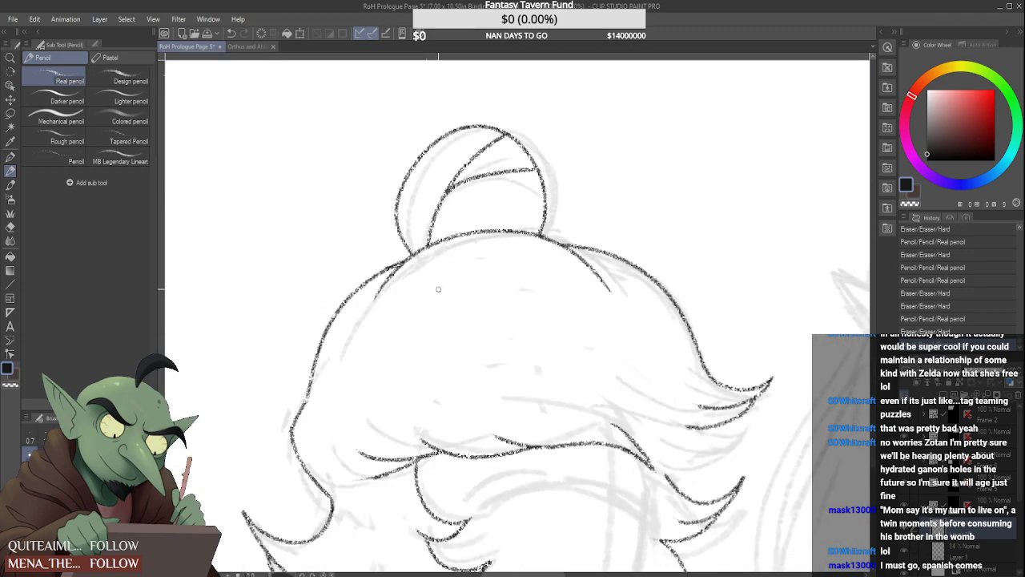
drag(423, 282, 459, 406)
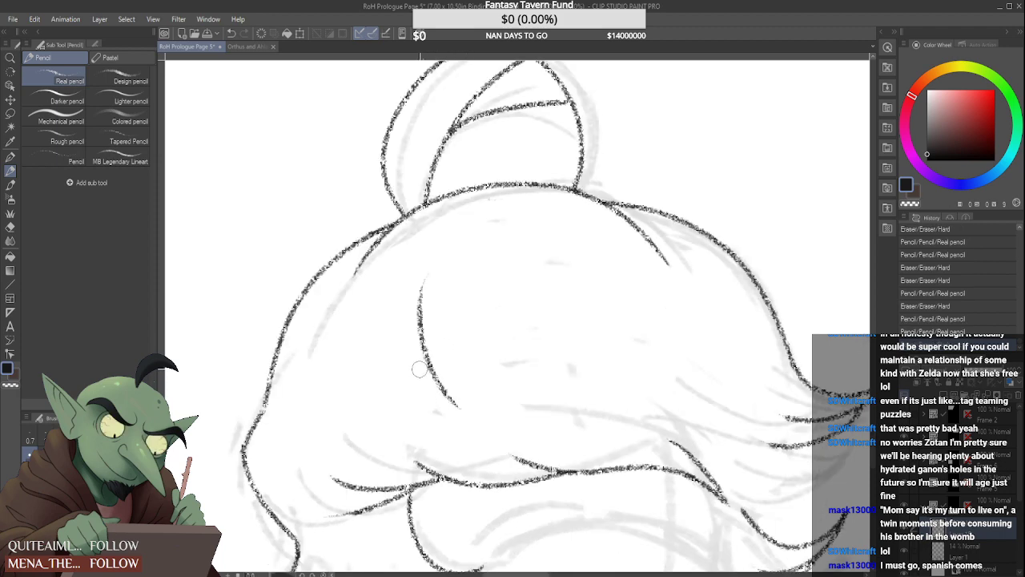
Add another upturned pointed tuft below the top far-side one, with a lower edge joining the lock underneath
scroll(423, 366, down, 3)
scroll(627, 366, up, 5)
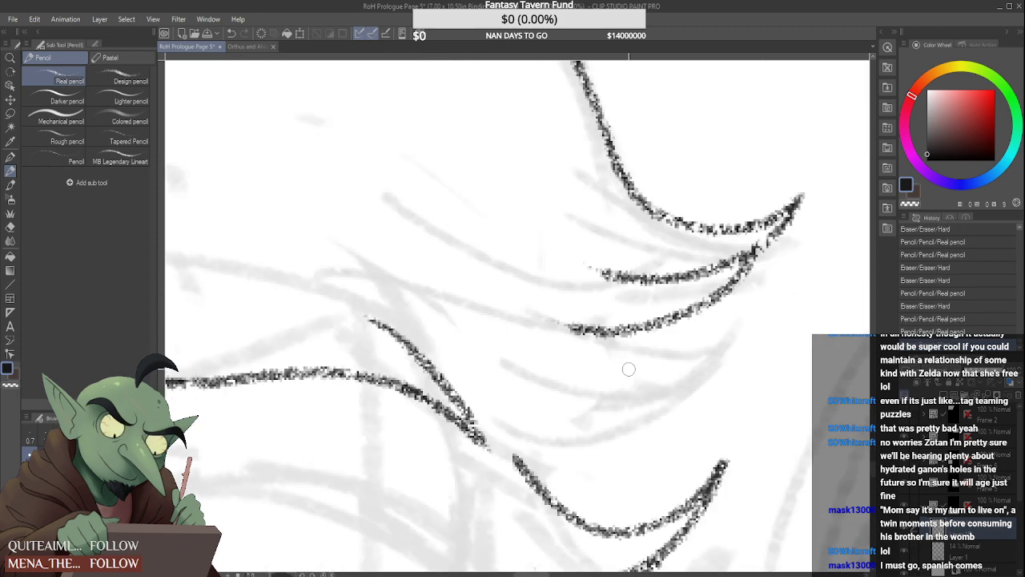
mouse_move(567, 331)
mouse_down()
mouse_move(765, 340)
mouse_move(517, 387)
mouse_up()
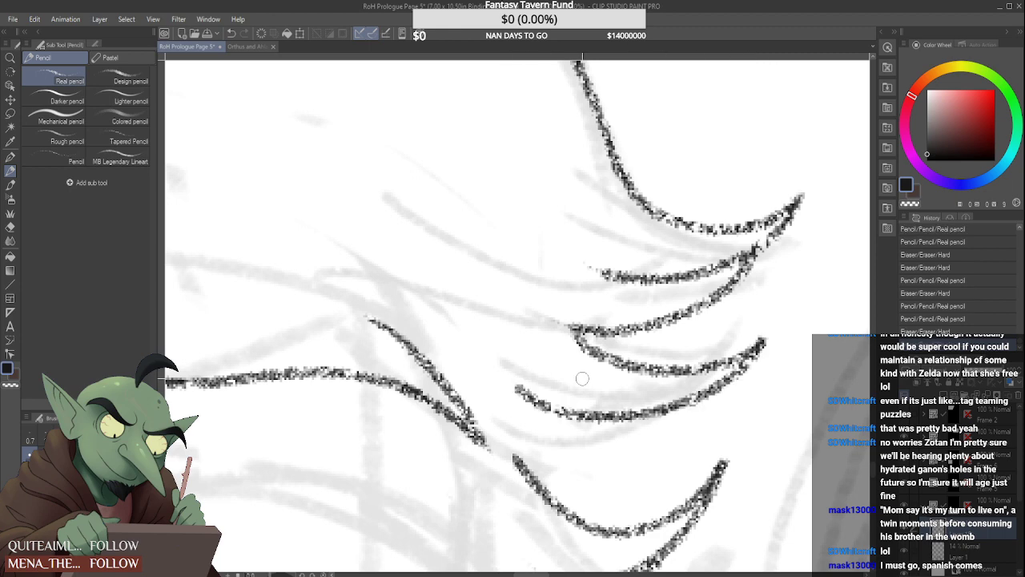
drag(697, 406, 510, 465)
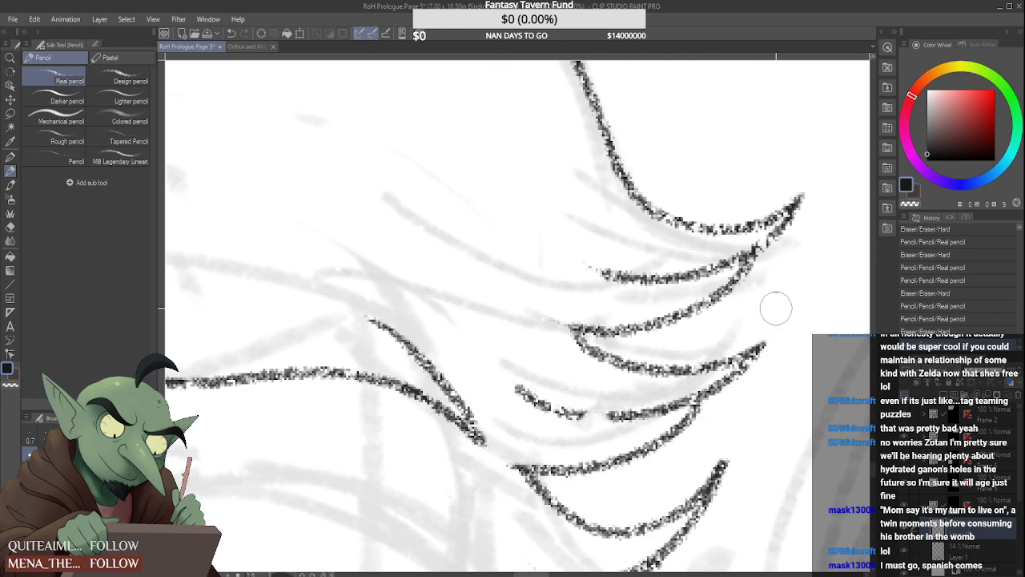
Extend the lower edge of the top far-side tuft inward across the hair and tidy the strands beneath it
scroll(773, 313, down, 3)
scroll(743, 393, up, 3)
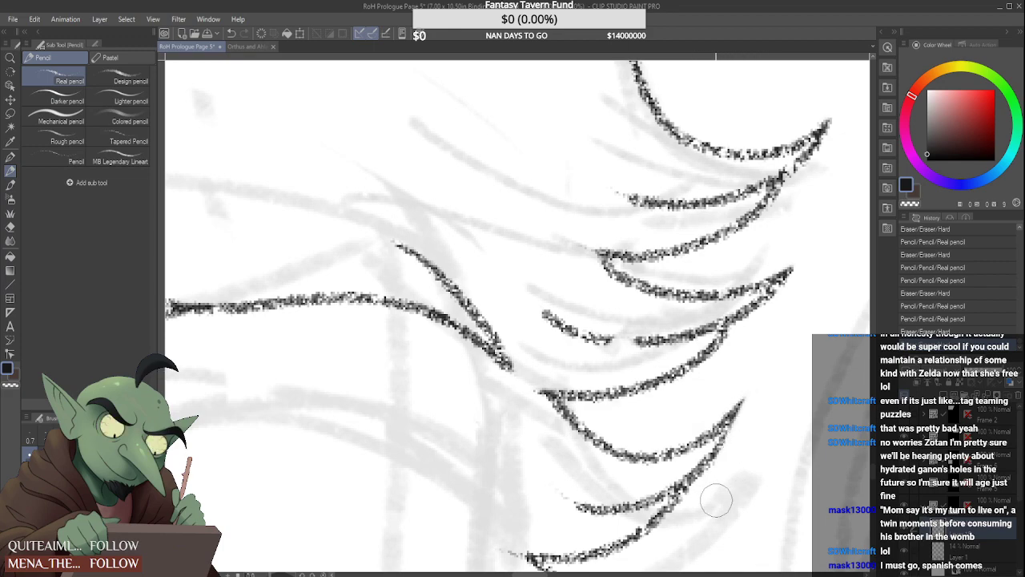
scroll(698, 439, down, 3)
scroll(609, 318, up, 3)
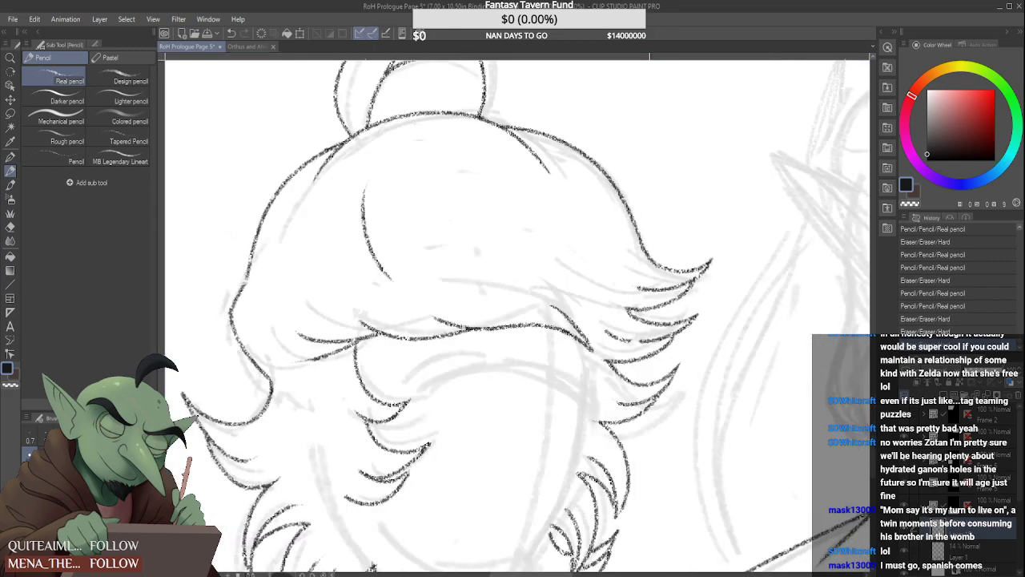
drag(608, 319, 635, 318)
drag(529, 292, 599, 345)
Examine the inked hair up close and against the whole page, with the panel's underlying sketch hidden
scroll(602, 345, down, 6)
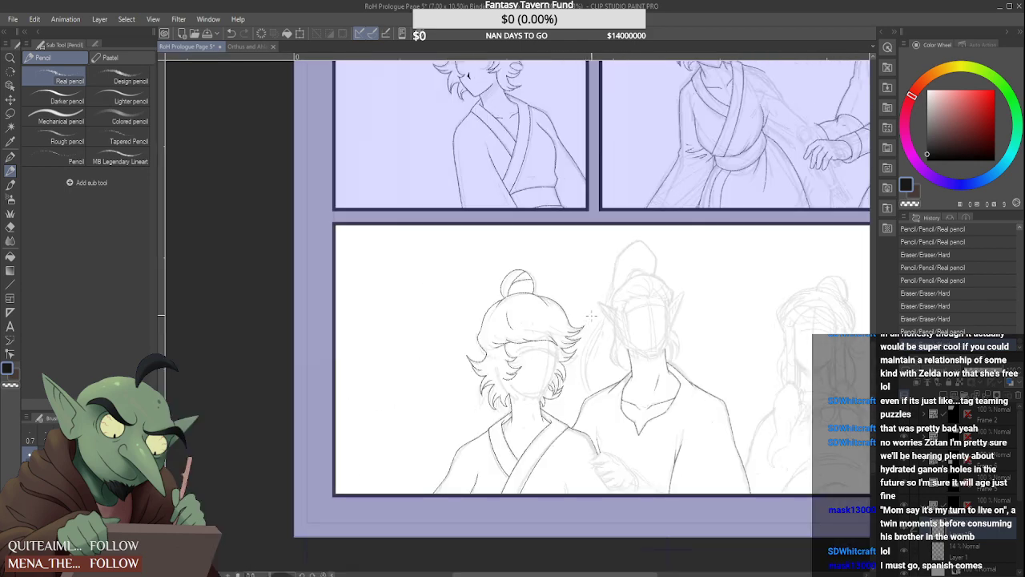
scroll(573, 328, up, 6)
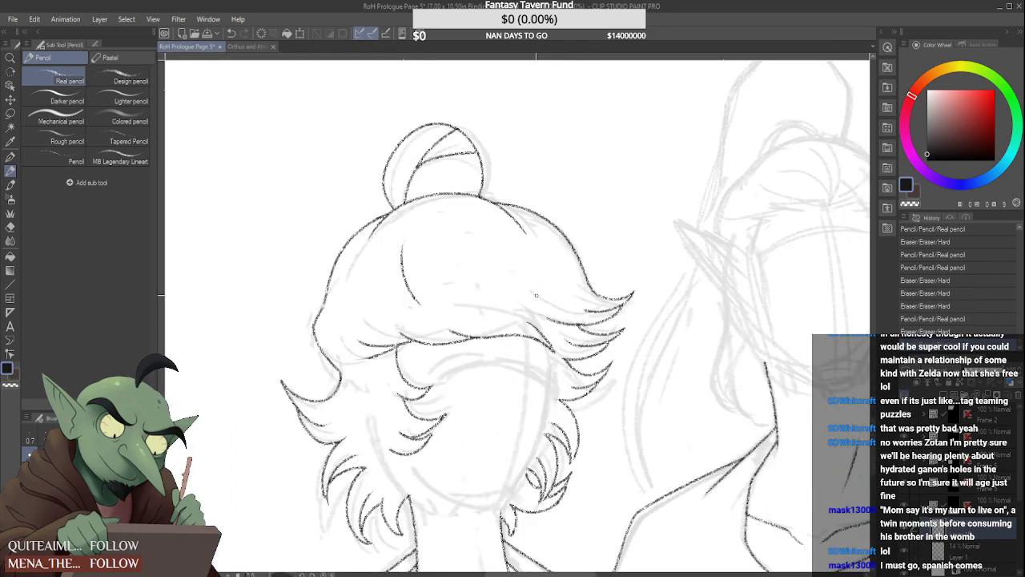
scroll(560, 308, down, 5)
scroll(574, 312, up, 5)
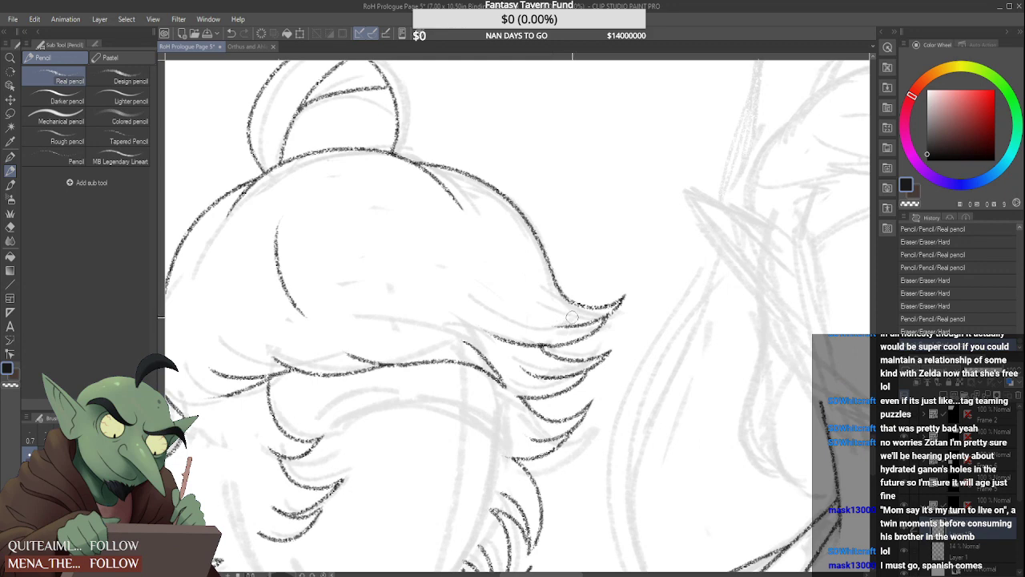
scroll(550, 321, down, 2)
scroll(534, 327, down, 4)
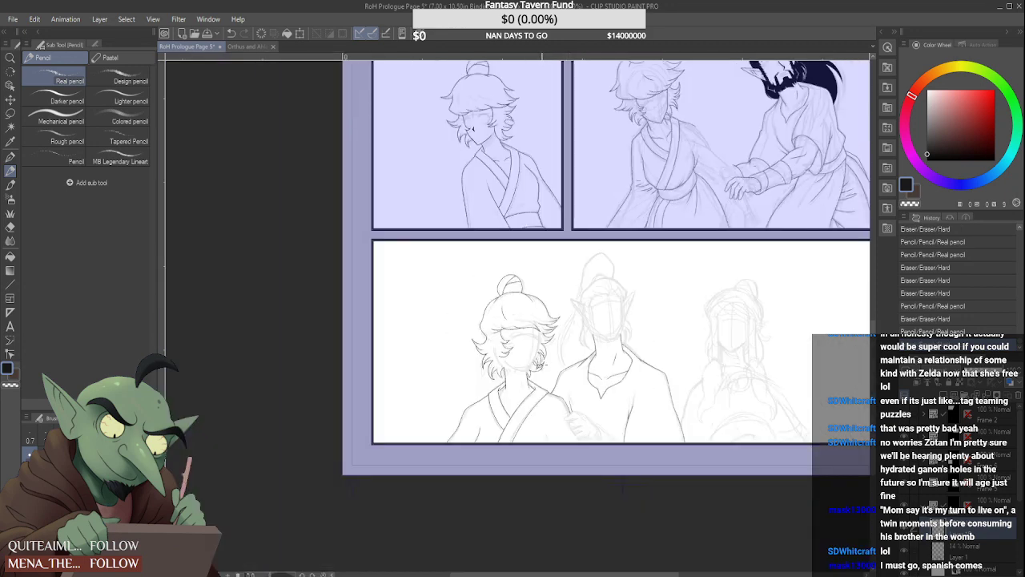
scroll(485, 324, up, 1)
scroll(484, 325, down, 3)
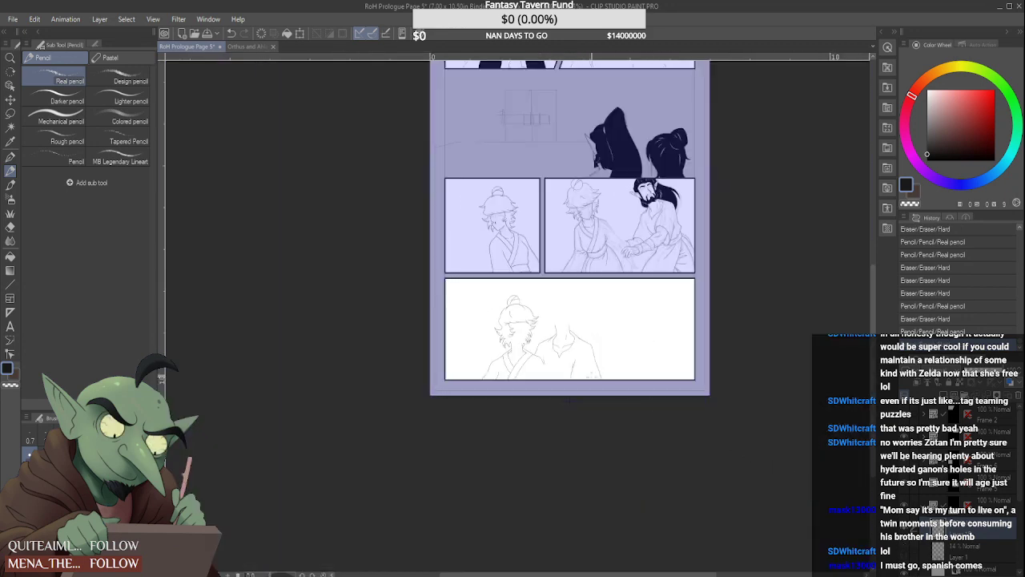
scroll(484, 325, up, 6)
scroll(479, 342, down, 4)
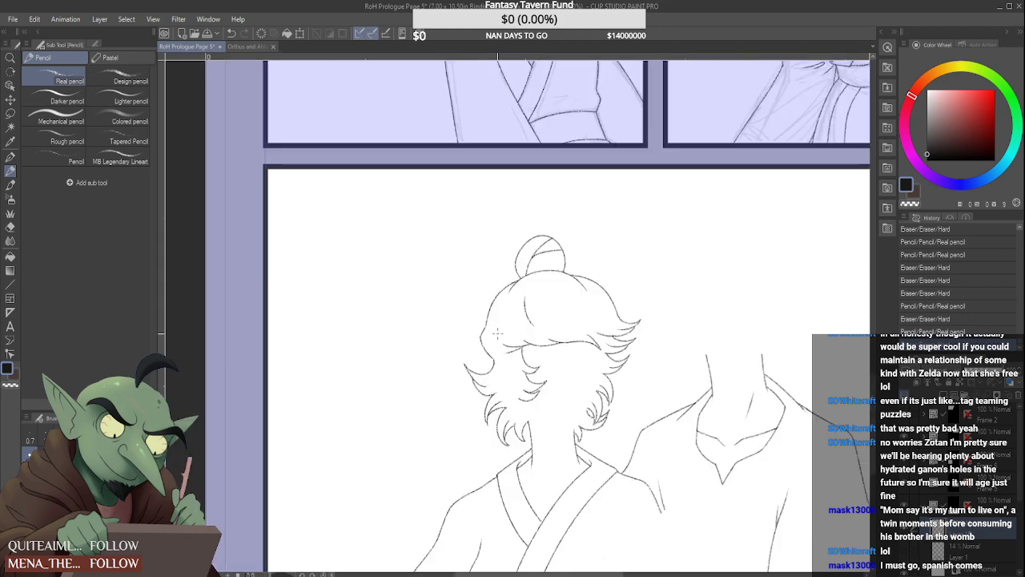
Retouch the short strand area between the far end of the fringe and the far-side tufts
scroll(513, 352, up, 5)
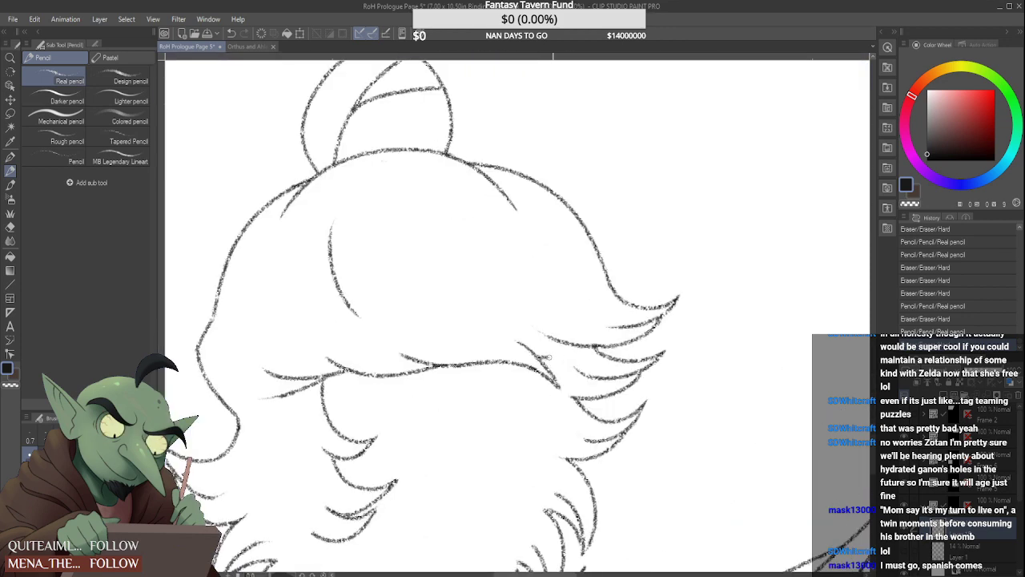
drag(550, 357, 581, 353)
scroll(587, 341, down, 5)
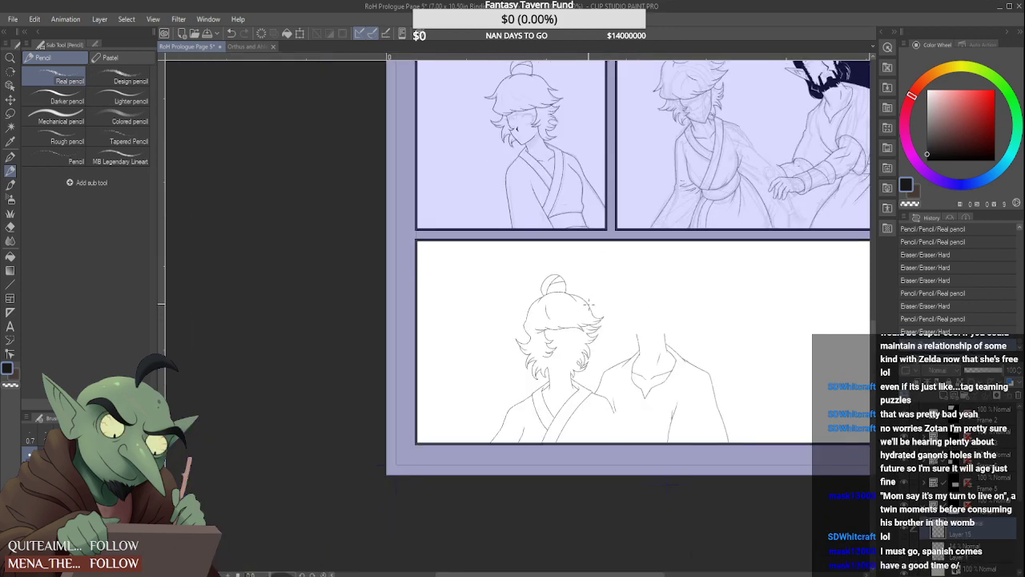
Retouch the lower end of the far neck line at the collar and erase the near-side neck line
scroll(587, 320, up, 6)
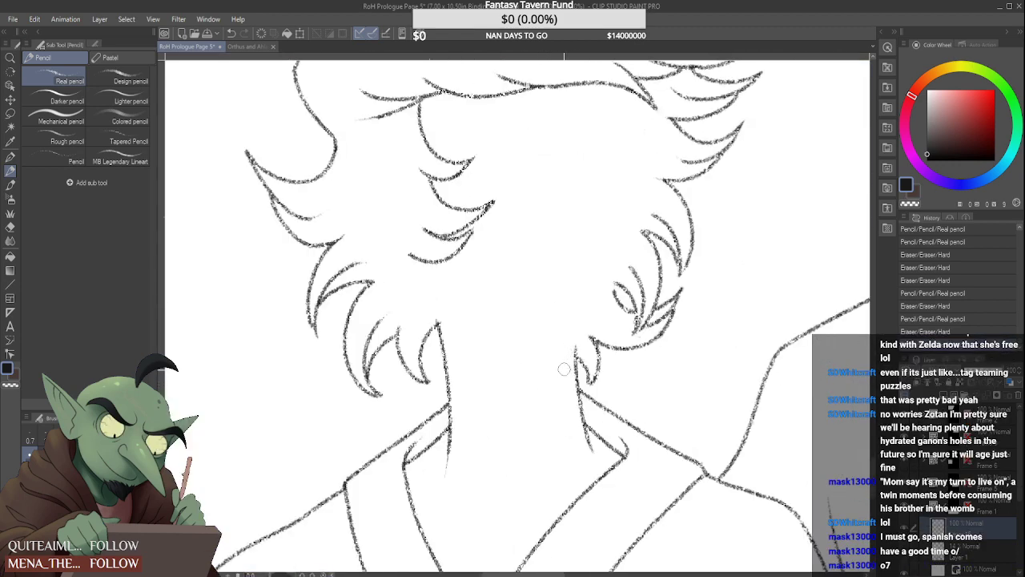
drag(581, 437, 585, 449)
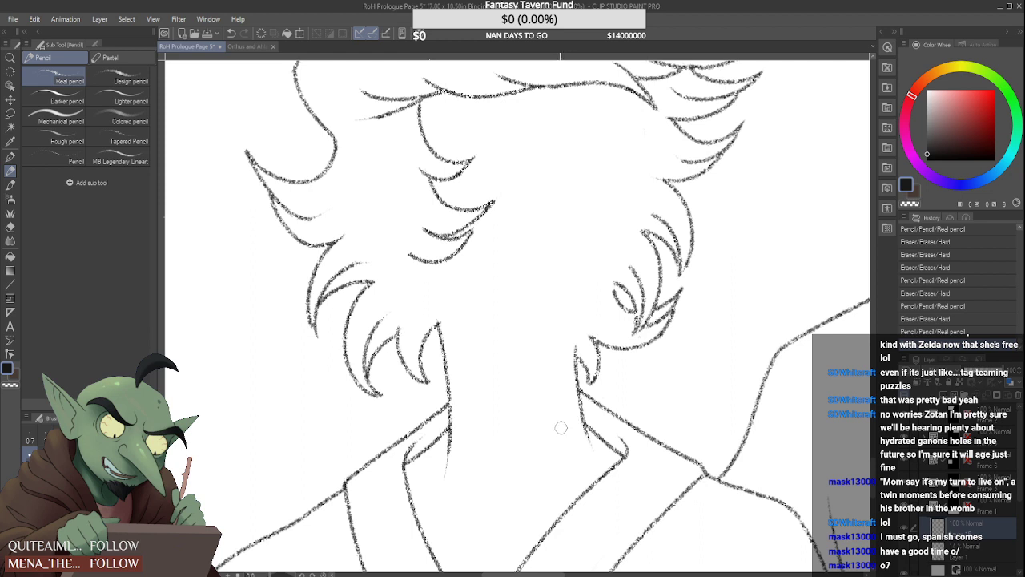
drag(438, 317, 448, 487)
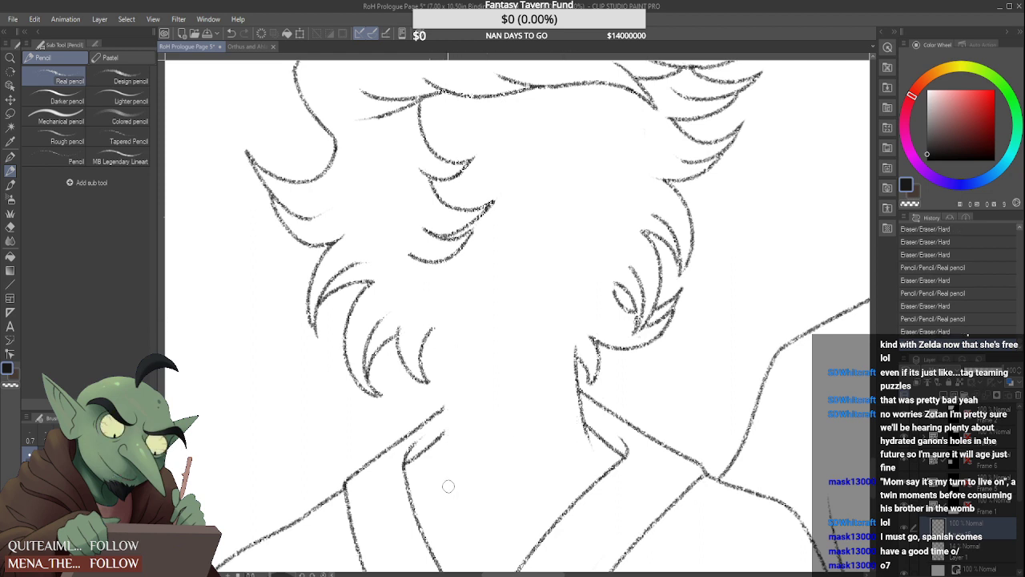
Redraw the near-side neck line from beside the lowest hair tuft down to the inner collar, tapering its lower end inward
drag(435, 317, 439, 439)
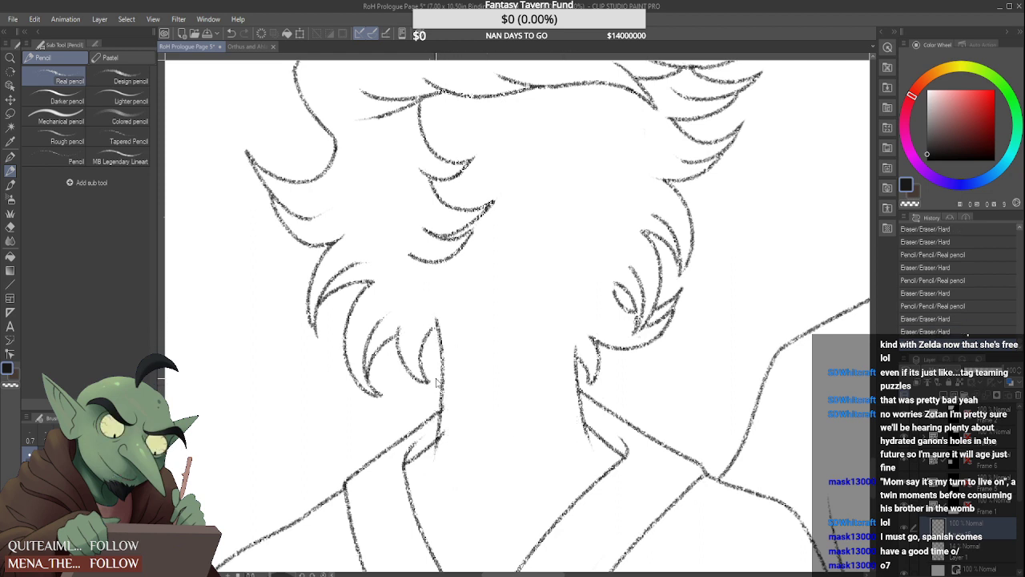
key(ctrl+z)
drag(439, 306, 434, 473)
key(ctrl+z)
drag(439, 315, 447, 418)
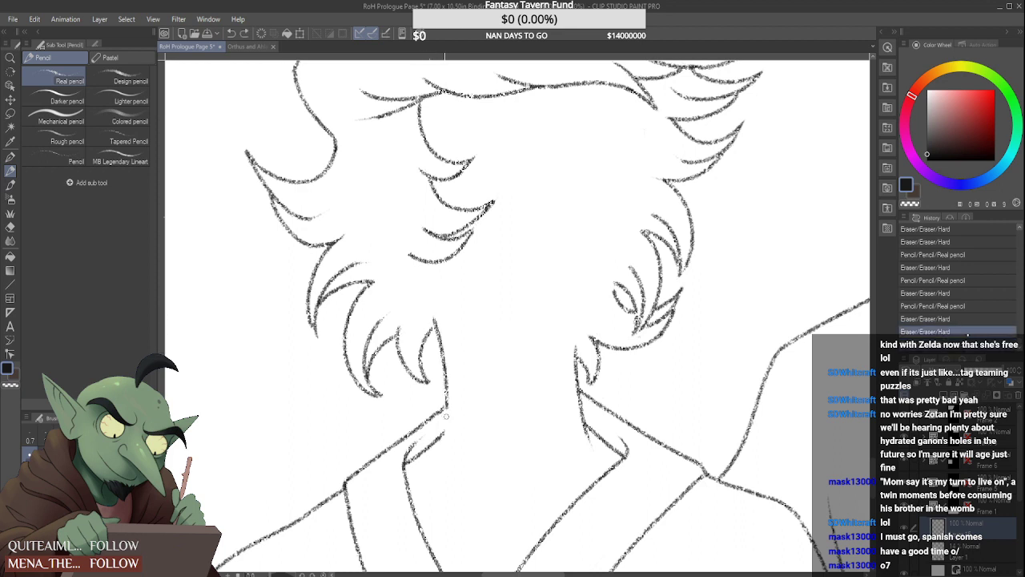
key(ctrl+z)
drag(439, 309, 440, 459)
drag(453, 416, 439, 471)
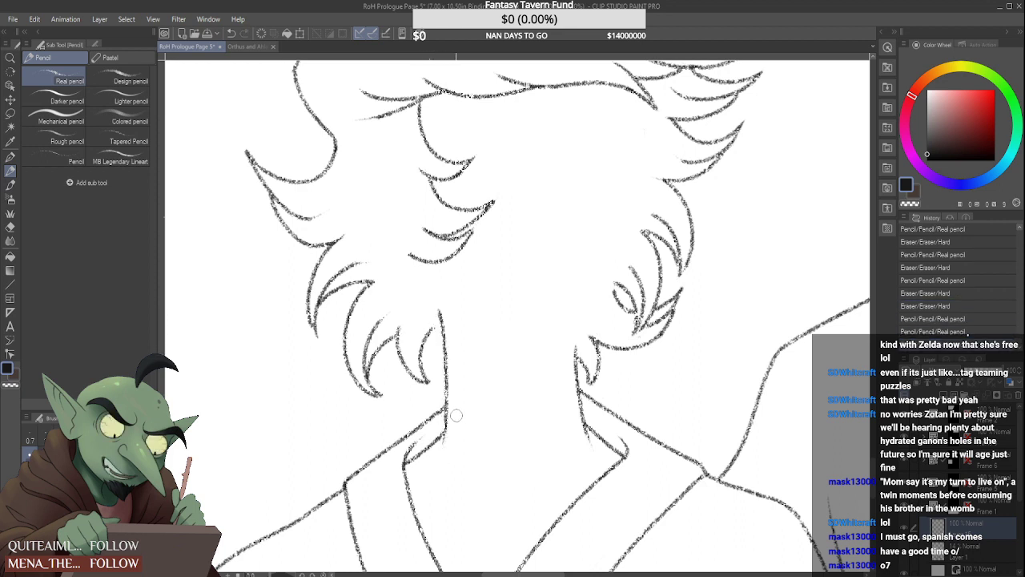
drag(446, 418, 442, 455)
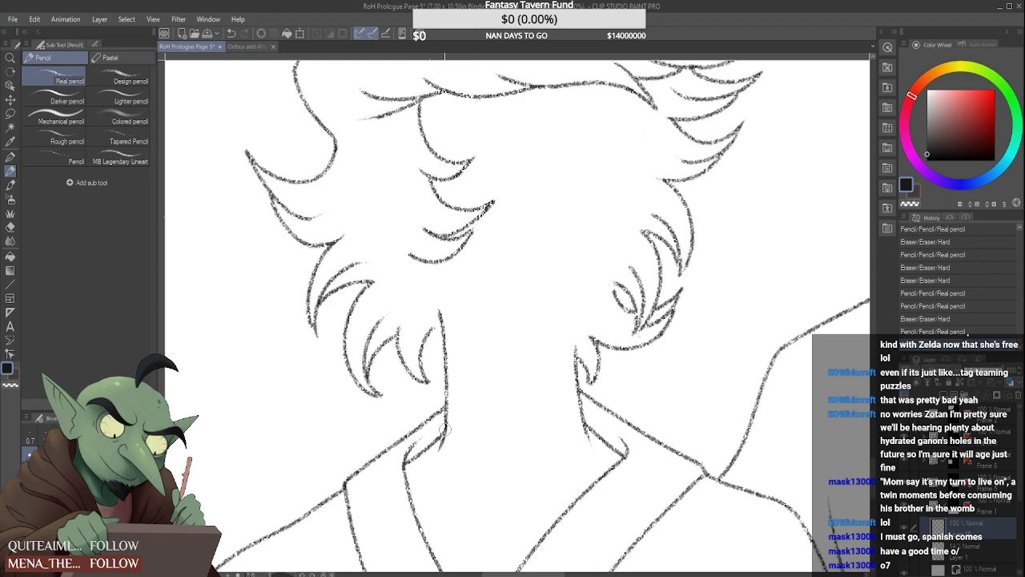
scroll(429, 320, up, 1)
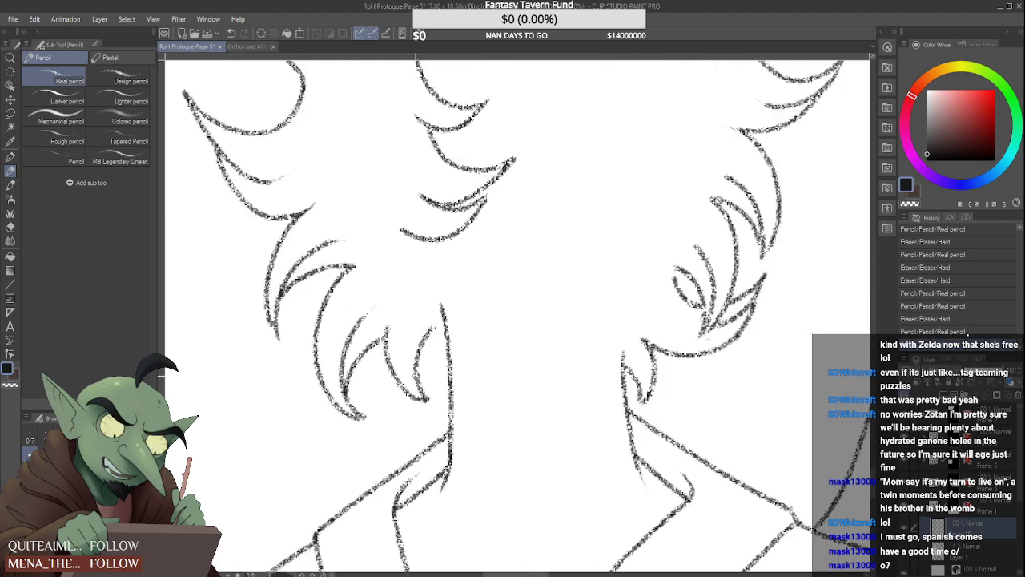
Erase and redraw the lowest curved hair tuft beside the light-haired figure's near-side neck line
drag(417, 376, 450, 340)
scroll(458, 353, down, 5)
scroll(479, 343, up, 2)
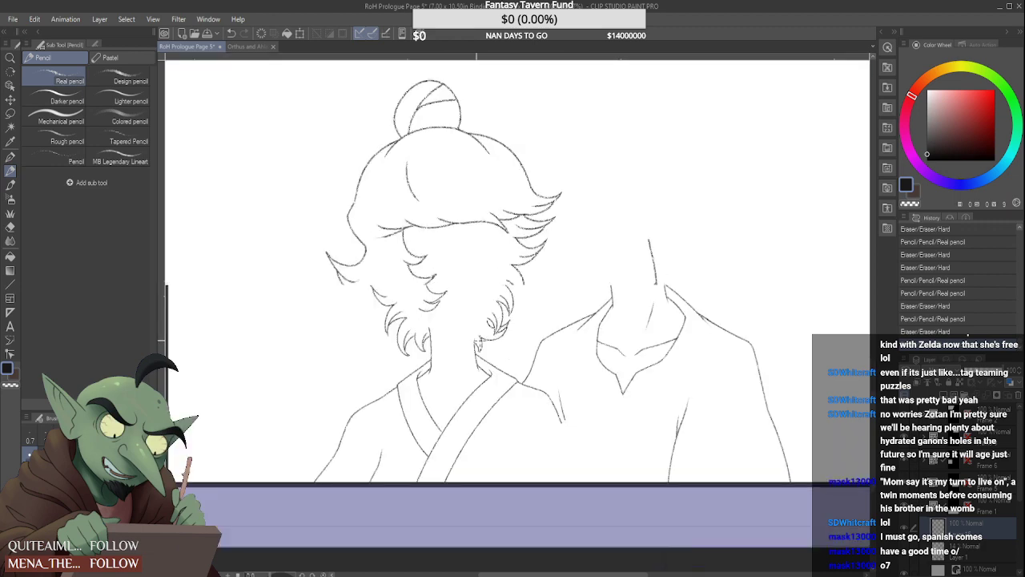
scroll(478, 343, up, 3)
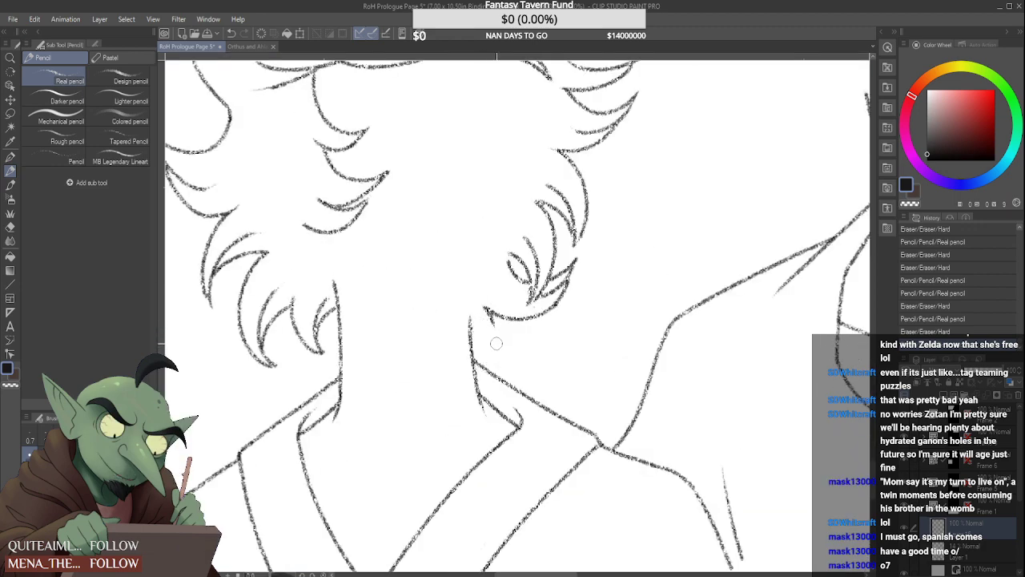
mouse_move(494, 325)
mouse_down()
mouse_move(478, 307)
mouse_move(512, 368)
mouse_move(514, 330)
mouse_move(508, 323)
mouse_move(509, 366)
mouse_up()
scroll(512, 330, down, 5)
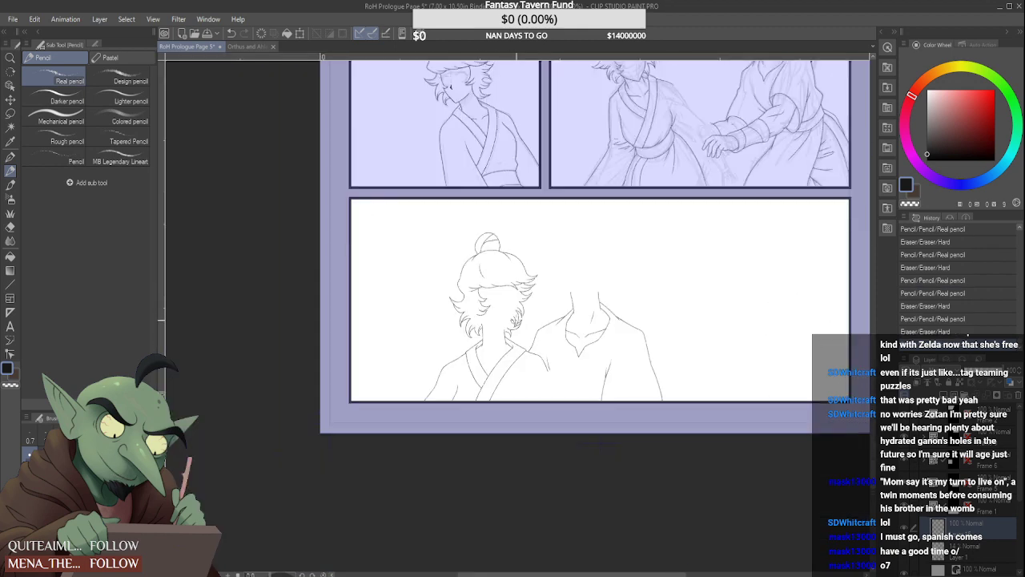
scroll(504, 336, up, 5)
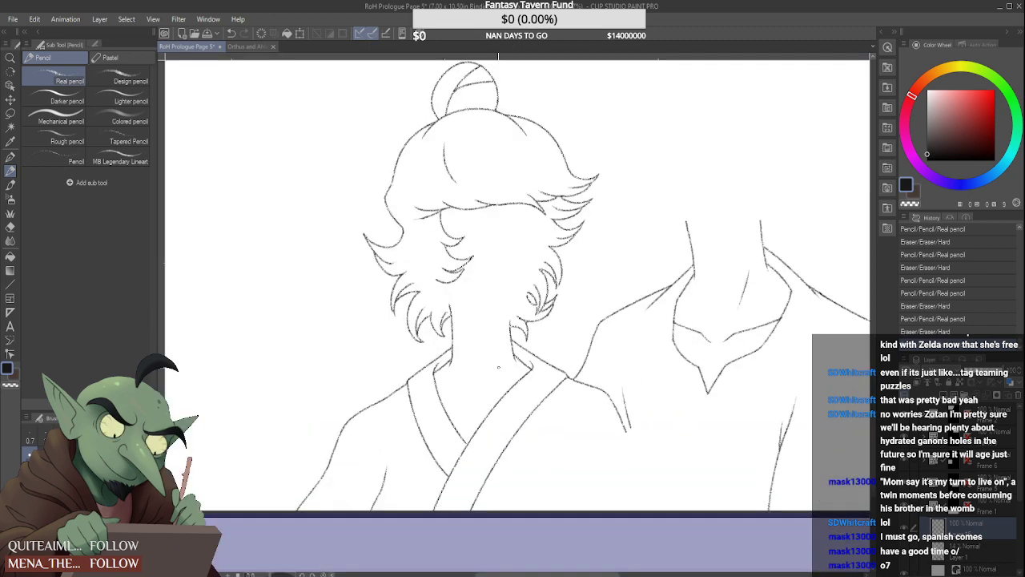
Compare the line art with the panel's sketch, hide the sketch again and flip the canvas horizontally
click(906, 548)
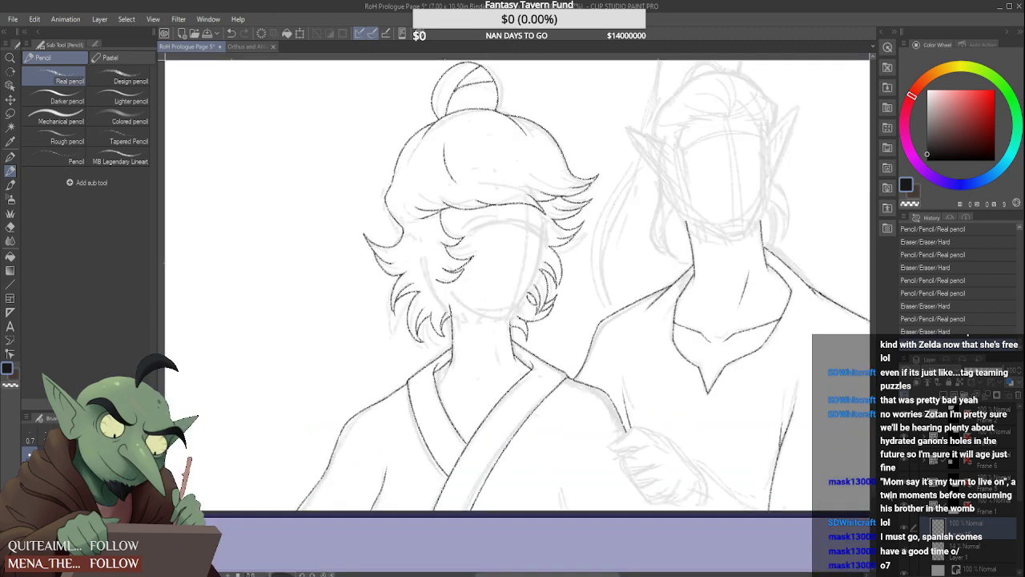
click(907, 558)
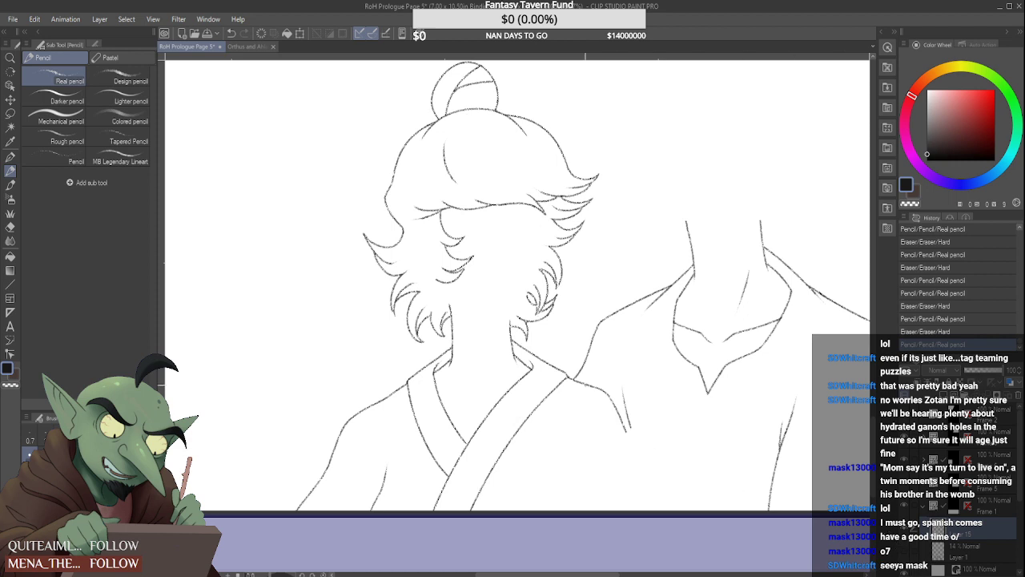
scroll(558, 353, down, 4)
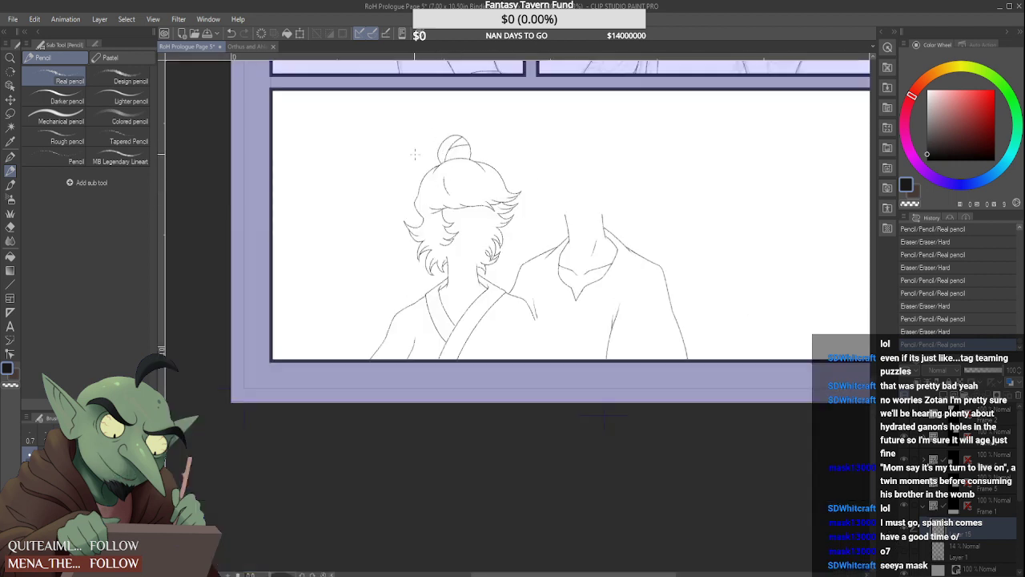
click(37, 19)
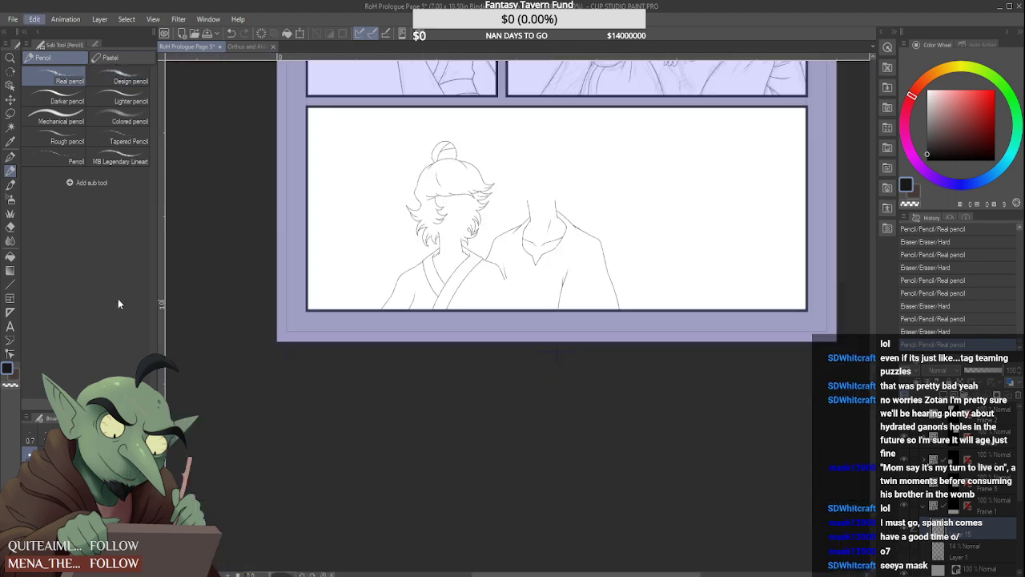
click(230, 387)
scroll(437, 353, down, 2)
scroll(539, 481, up, 5)
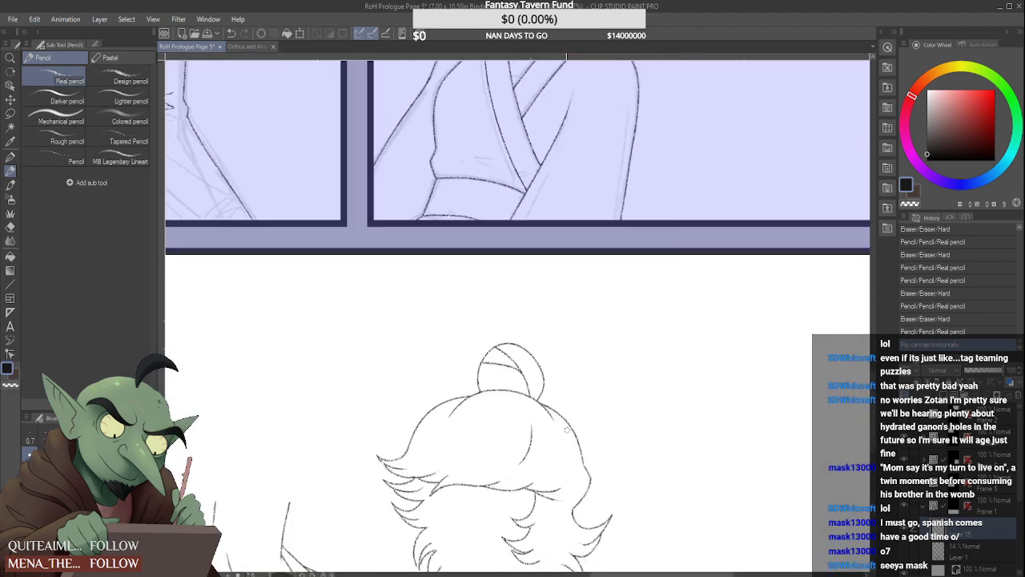
Erase and redraw the light-haired figure's outer hair contour from the bun's base down to the flicked side lock
scroll(567, 430, down, 2)
scroll(588, 434, up, 3)
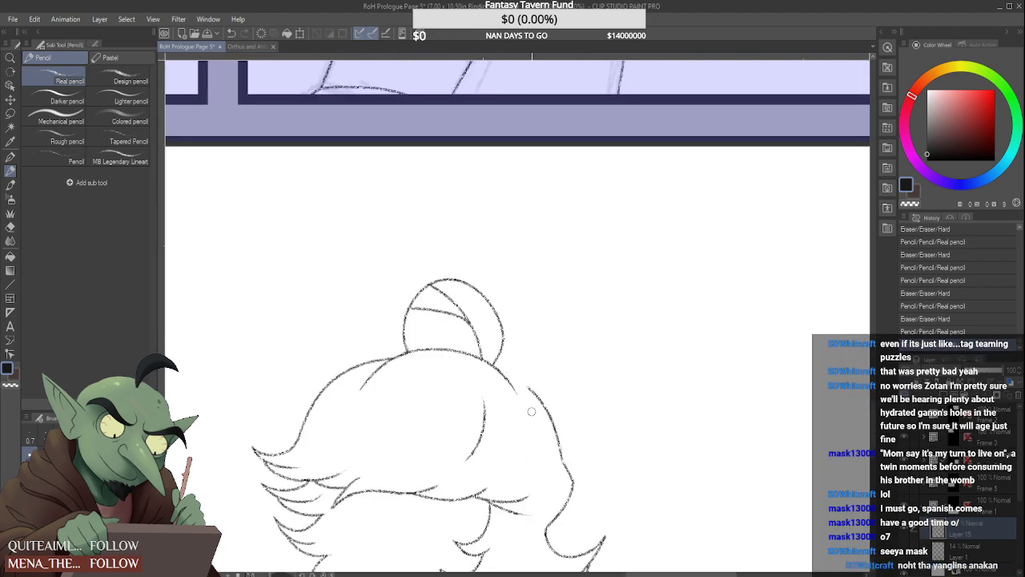
mouse_move(547, 407)
mouse_down()
mouse_move(558, 443)
mouse_move(527, 382)
mouse_move(542, 417)
mouse_up()
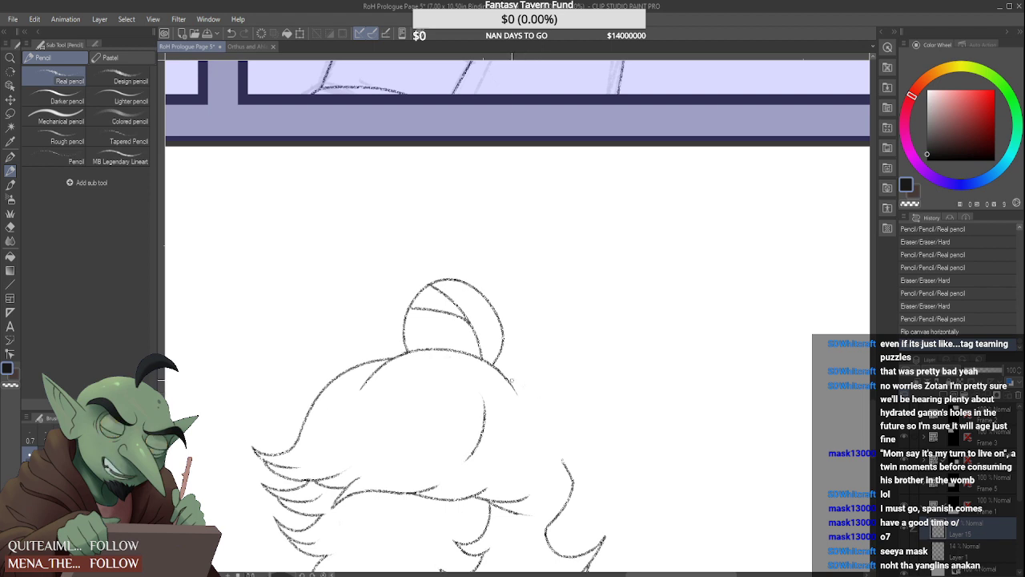
mouse_move(499, 368)
mouse_down()
mouse_move(565, 455)
mouse_move(575, 486)
mouse_move(554, 518)
mouse_up()
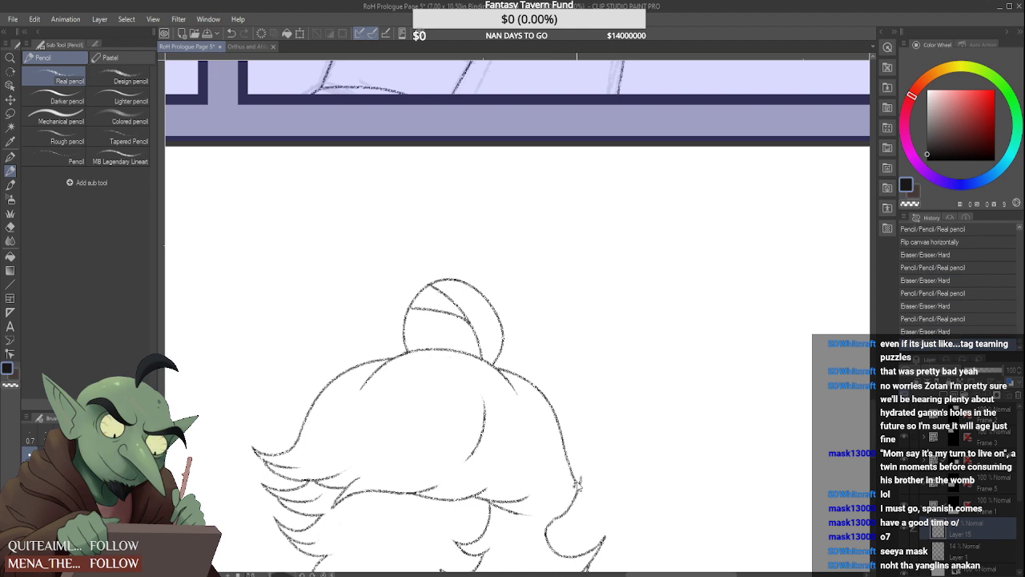
key(ctrl+z)
mouse_move(569, 465)
mouse_down()
mouse_move(576, 489)
mouse_move(548, 521)
mouse_up()
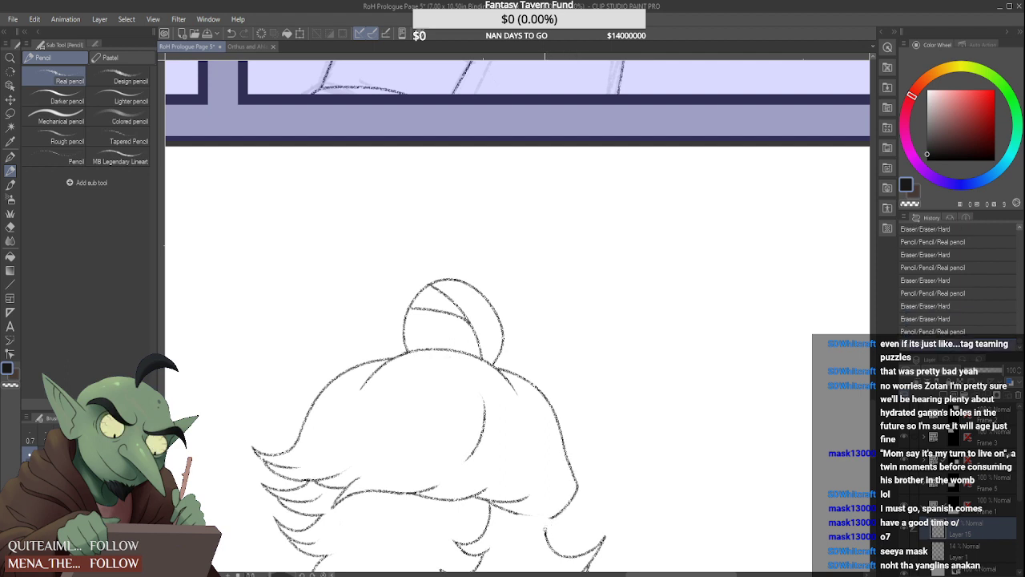
mouse_move(552, 516)
mouse_down()
mouse_move(545, 526)
mouse_move(606, 535)
mouse_move(606, 551)
mouse_up()
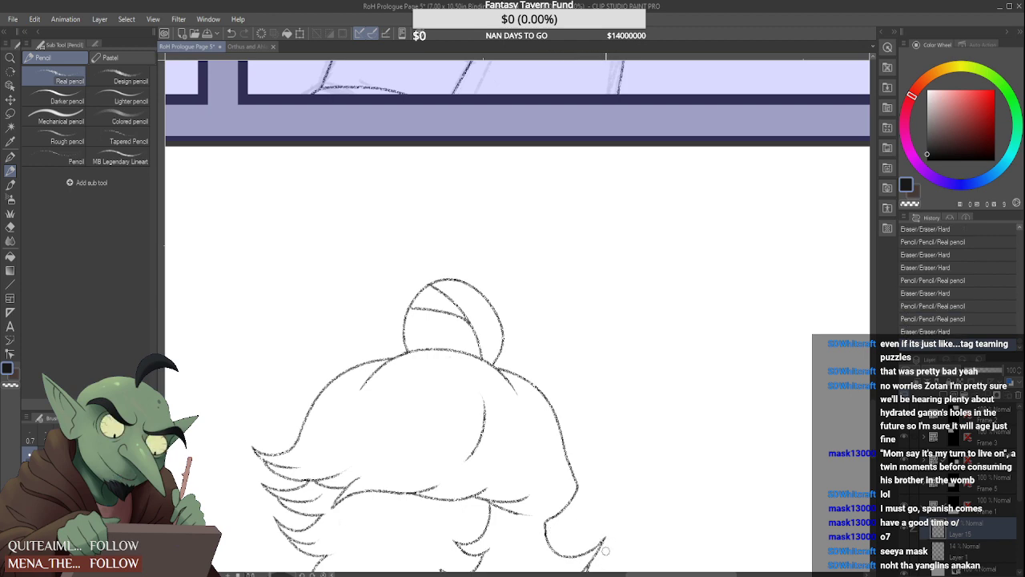
Reshape the lower part of that hair contour so it runs smoothly outward to the corner above the side lock
scroll(534, 422, down, 3)
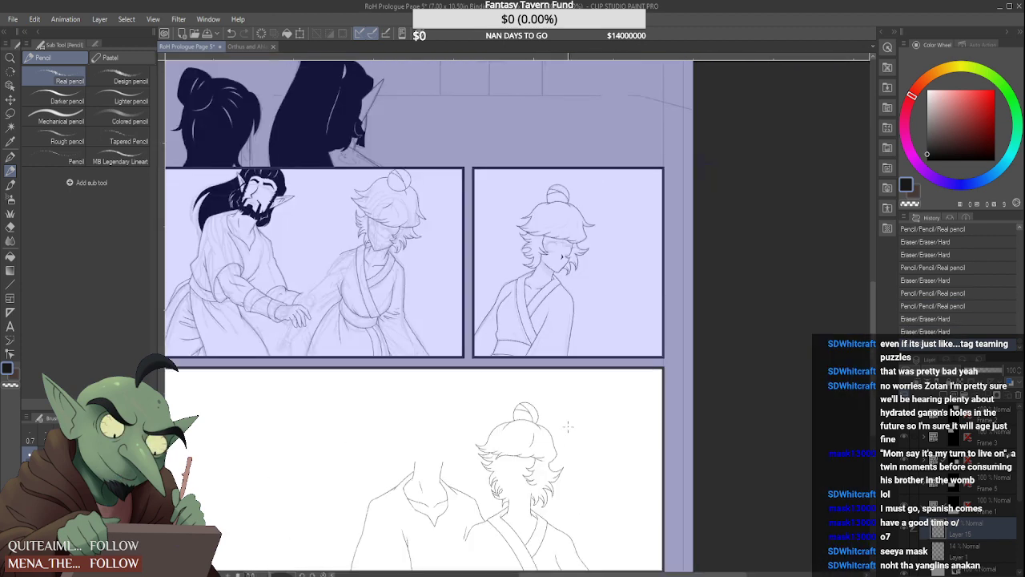
scroll(564, 430, up, 6)
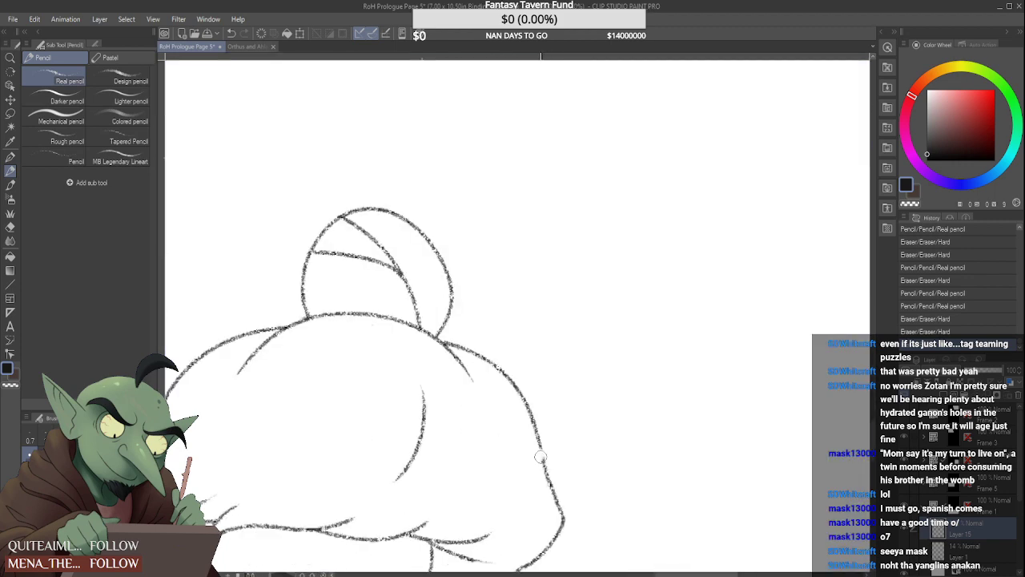
drag(541, 447, 569, 514)
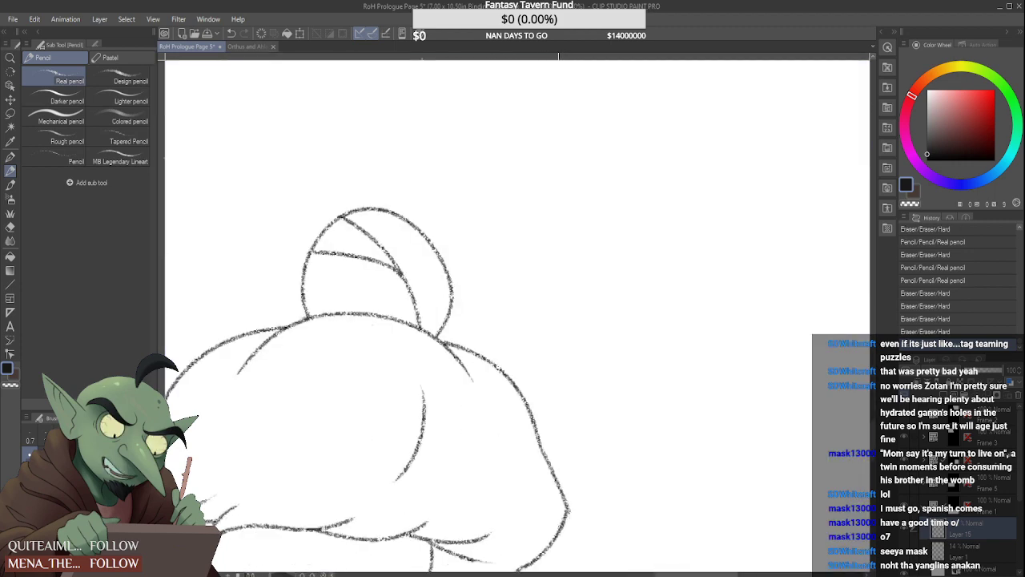
scroll(578, 442, down, 4)
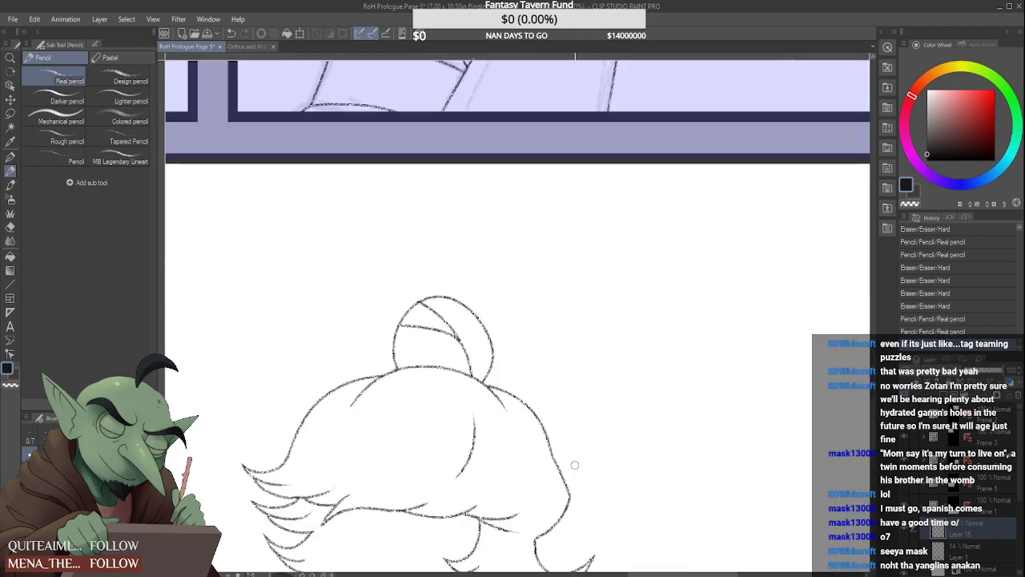
Examine the flipped hair and neck lines up close and against the whole page
scroll(578, 441, down, 2)
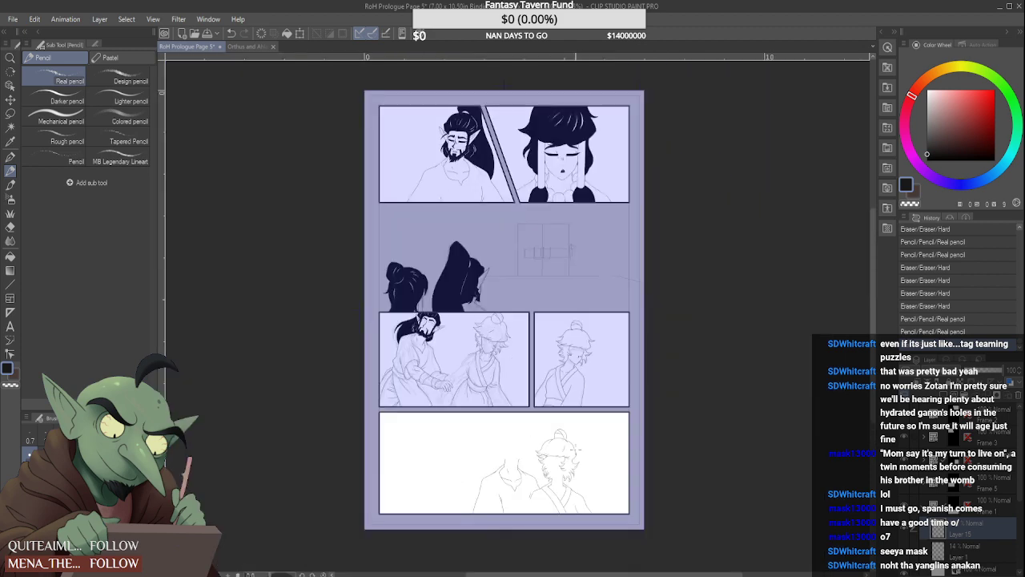
scroll(561, 433, up, 6)
scroll(476, 415, up, 1)
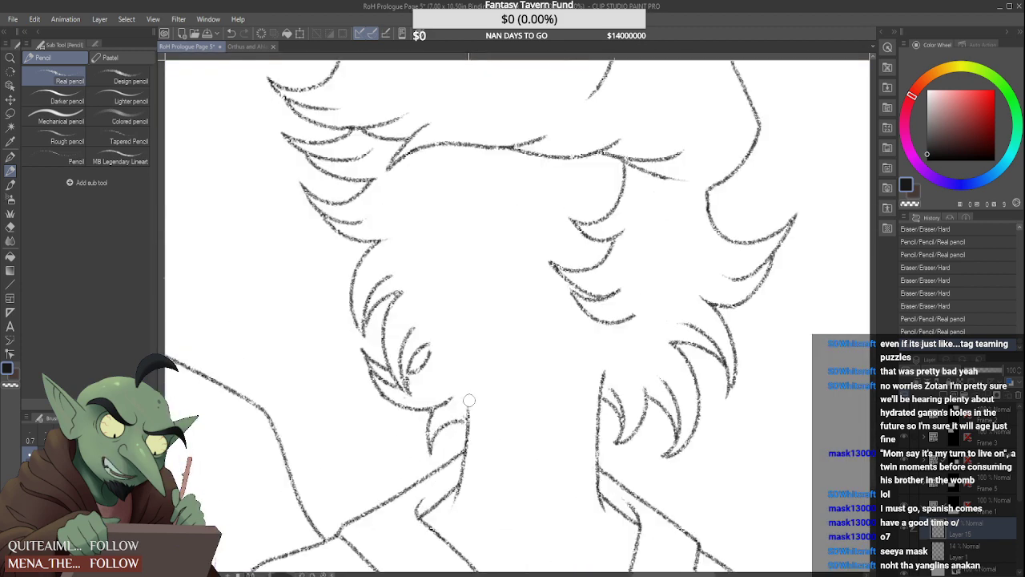
scroll(469, 401, down, 2)
scroll(461, 399, down, 2)
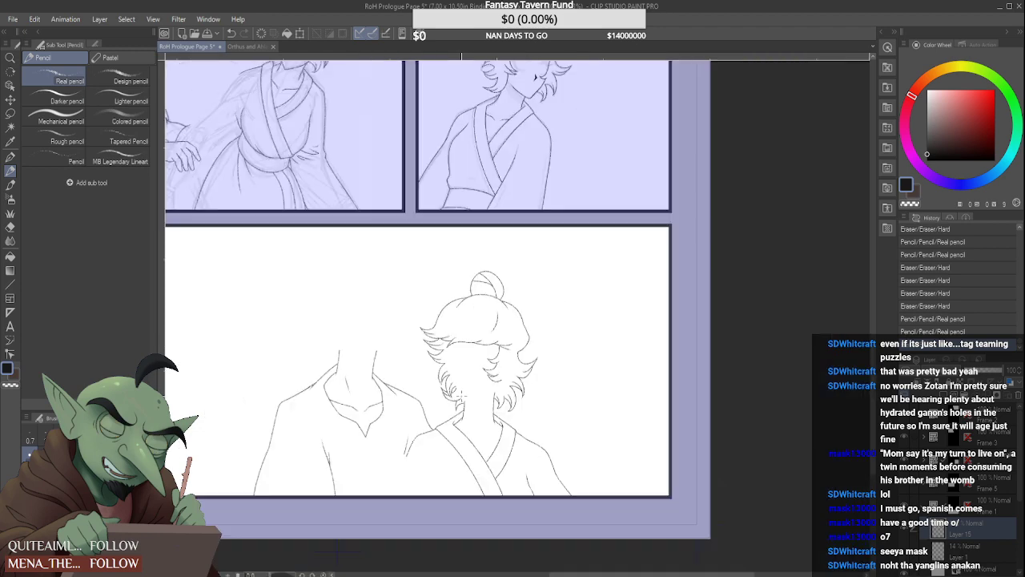
scroll(416, 361, down, 1)
scroll(376, 335, up, 1)
scroll(376, 335, up, 3)
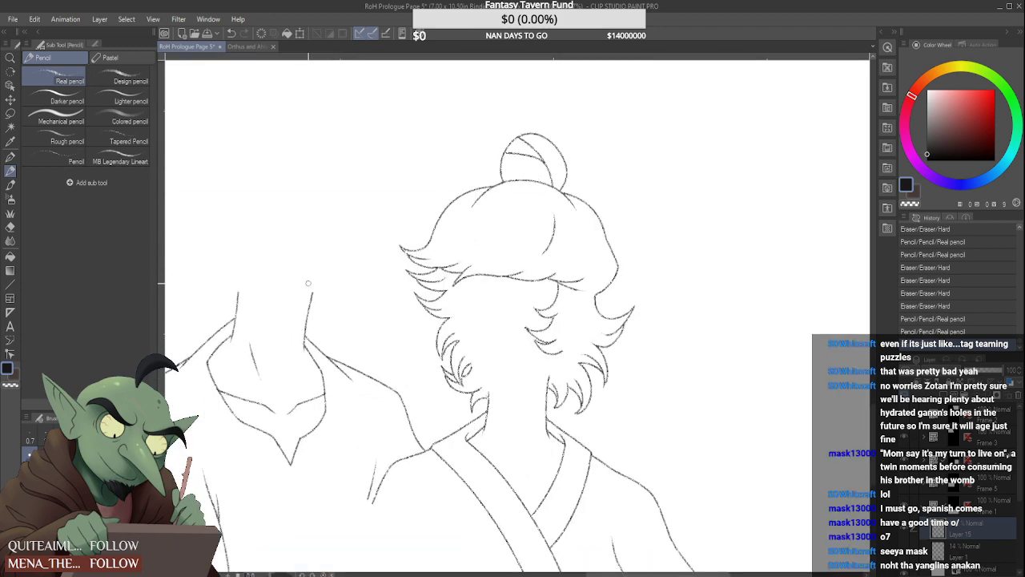
Redraw the middle figure's neck line on the side facing the light-haired figure, making it shorter and more upright
drag(304, 375, 304, 301)
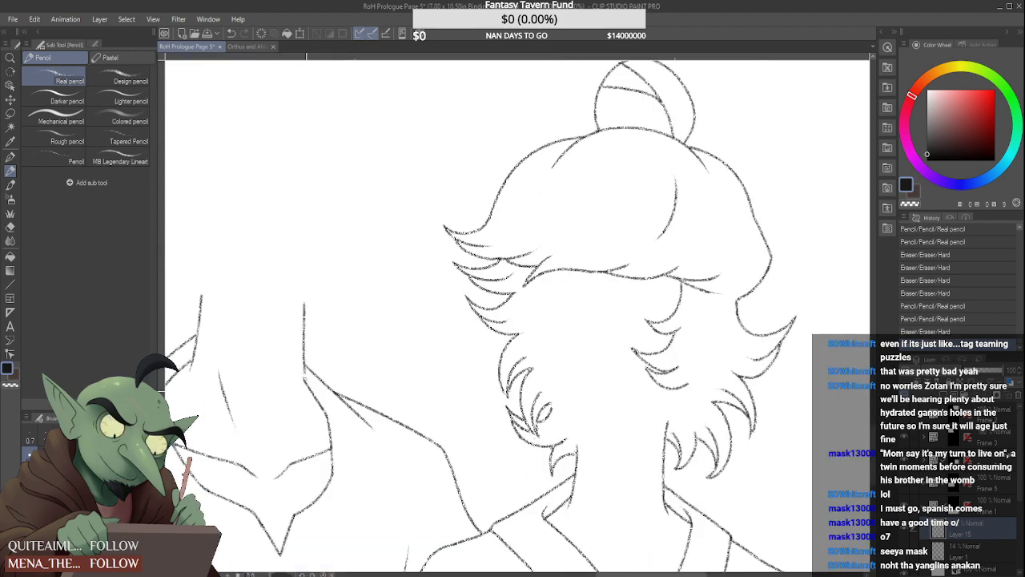
scroll(308, 310, down, 1)
scroll(304, 297, up, 1)
key(ctrl+z)
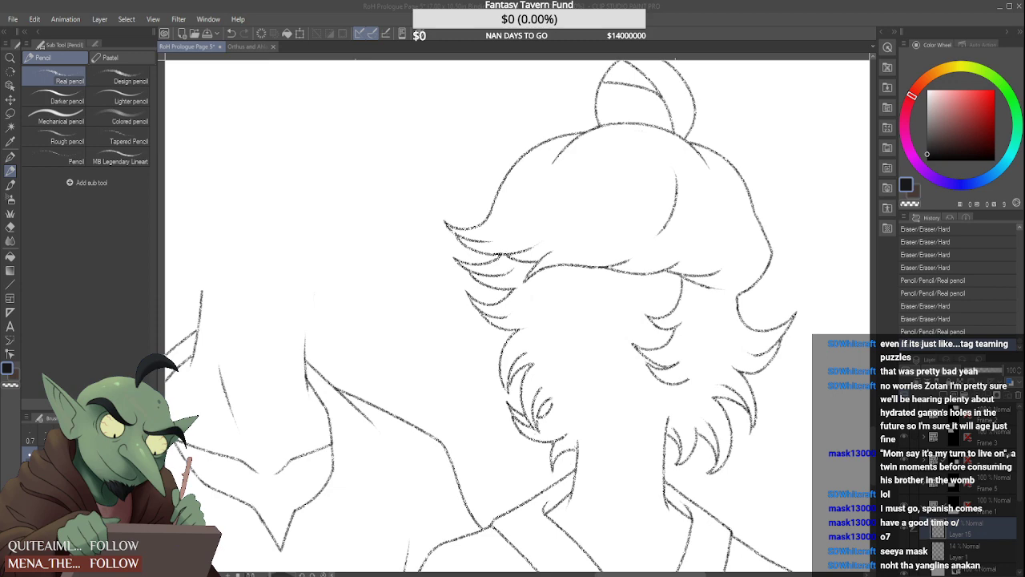
scroll(523, 320, down, 3)
scroll(528, 313, up, 3)
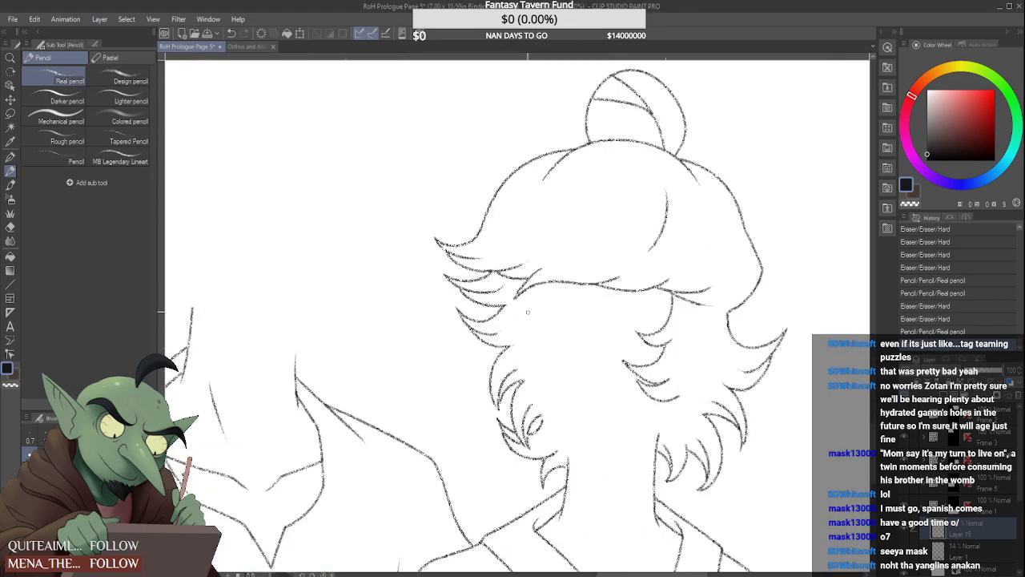
scroll(527, 312, down, 6)
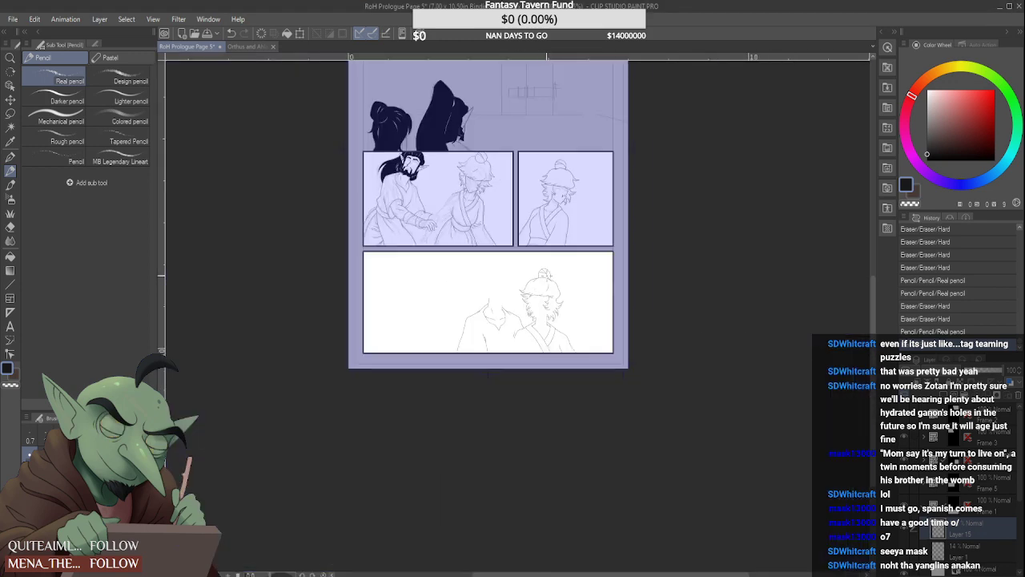
scroll(520, 309, up, 3)
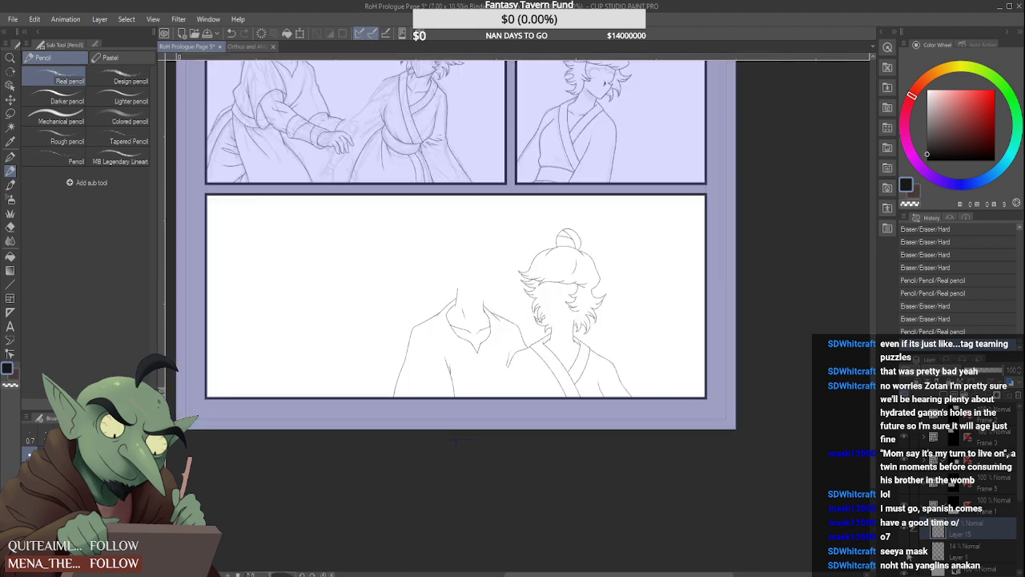
Show the sketch and trace the middle figure's face contour from temple to chin, plus the opposite jaw curve
click(908, 555)
scroll(515, 413, down, 3)
scroll(515, 413, up, 3)
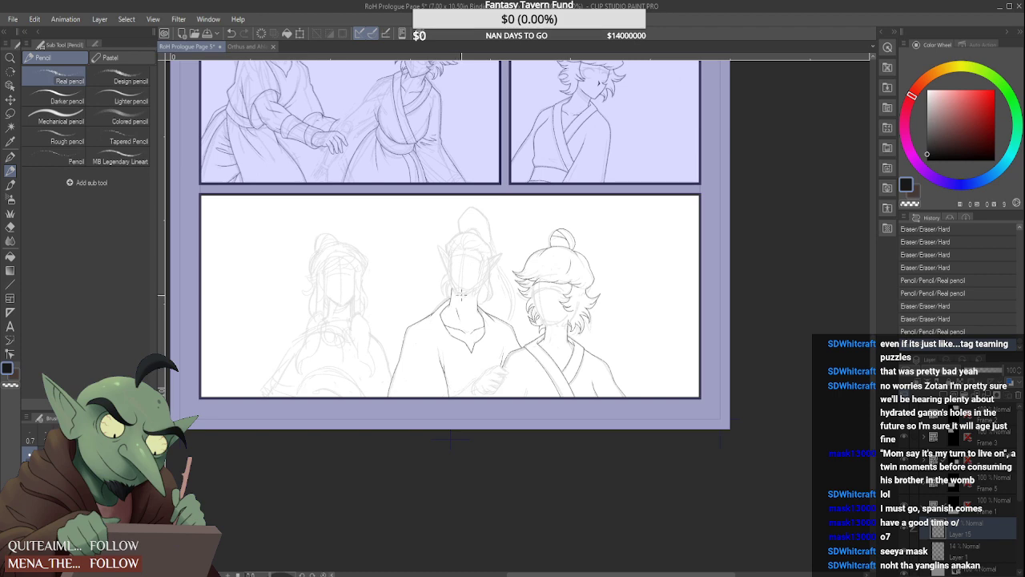
scroll(460, 294, up, 5)
drag(438, 202, 435, 266)
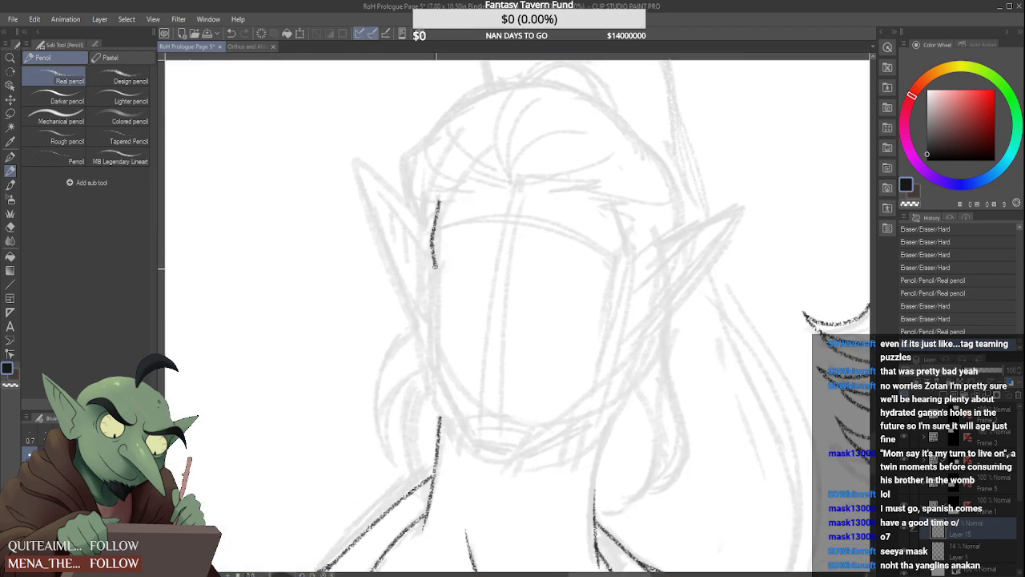
drag(436, 350, 469, 442)
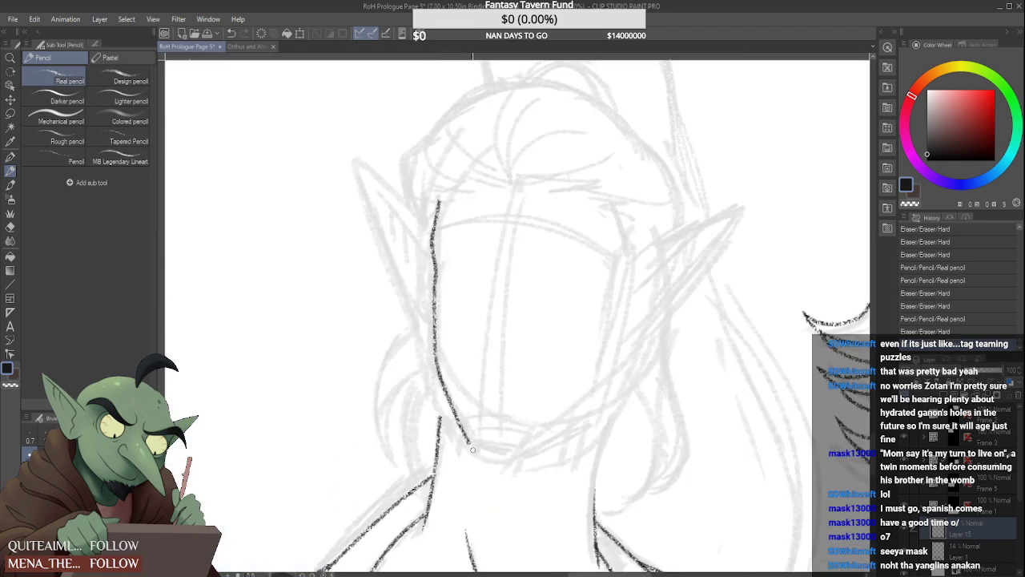
scroll(473, 400, down, 5)
scroll(484, 342, up, 5)
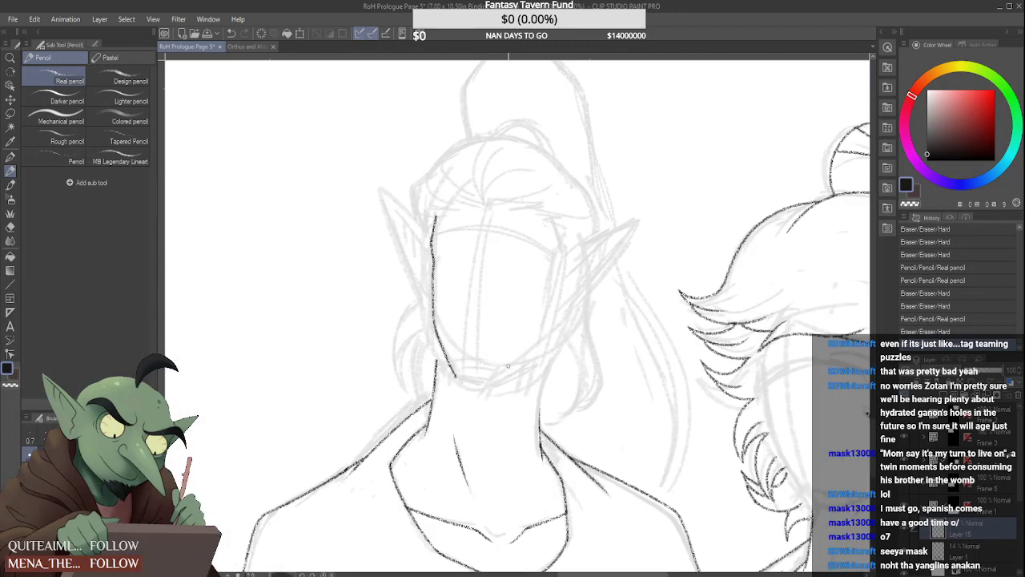
drag(544, 326, 495, 384)
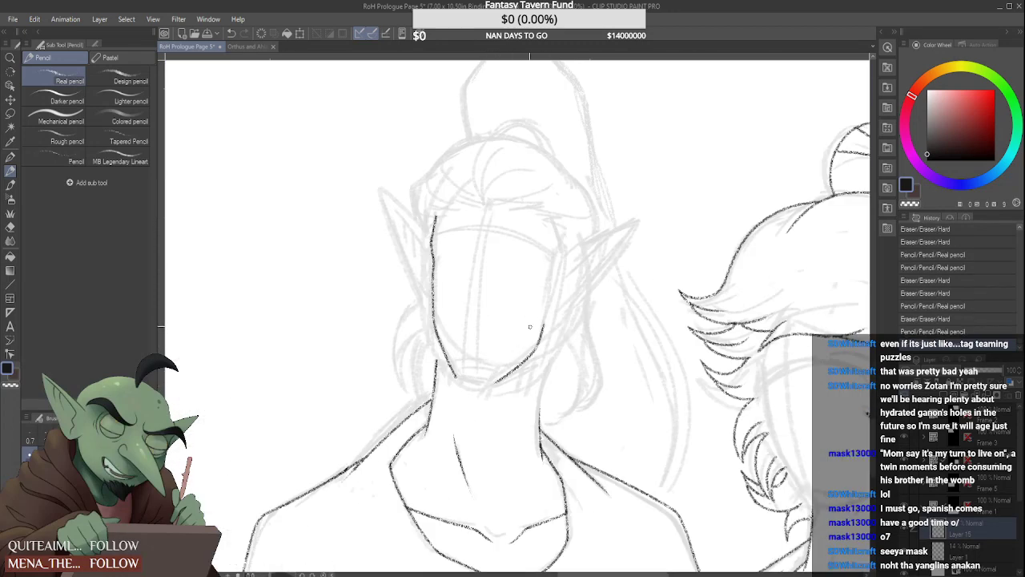
Draw the middle figure's pointed ear beside the traced temple, redoing its outer edge from the tip down to the jaw
scroll(554, 279, down, 5)
scroll(554, 279, up, 7)
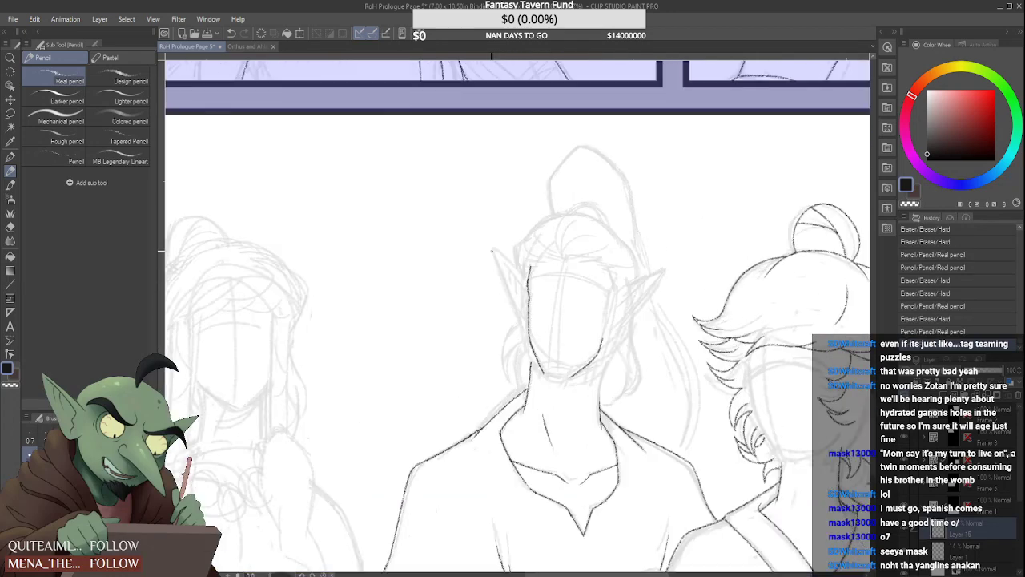
mouse_move(535, 284)
mouse_down()
mouse_move(453, 210)
mouse_move(535, 418)
mouse_up()
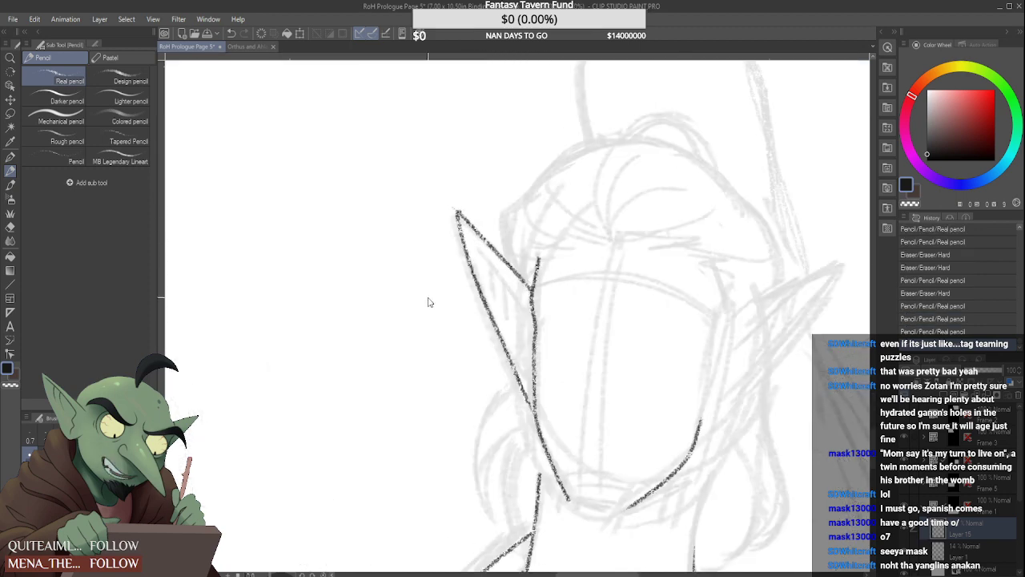
key(ctrl+z)
drag(454, 227, 532, 422)
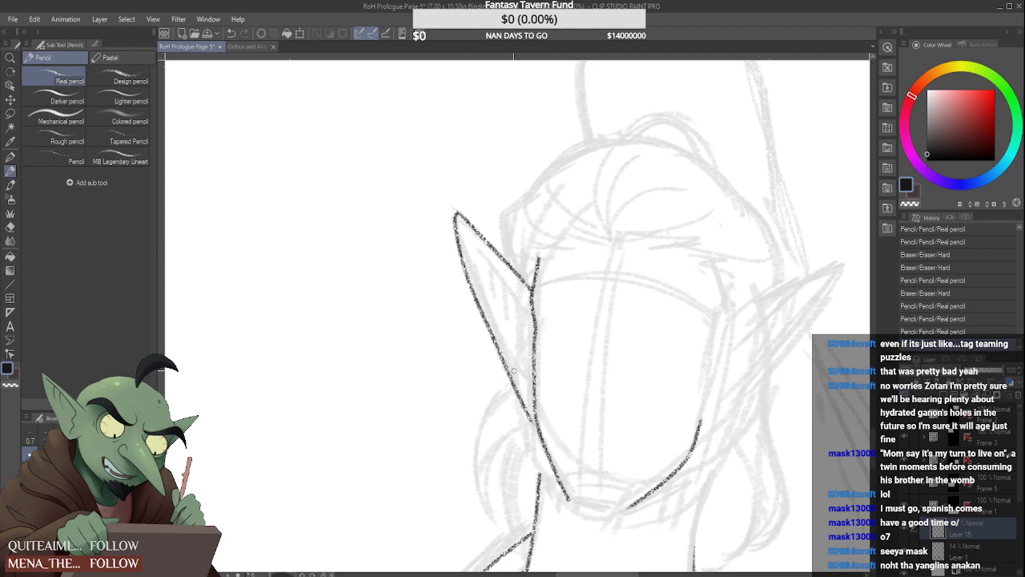
Redraw the outer edge of the middle figure's pointed ear from tip to jaw, and clean up where it meets the face contour
key(ctrl+z)
drag(455, 205, 535, 413)
mouse_move(463, 210)
mouse_down()
mouse_move(447, 215)
mouse_move(453, 240)
mouse_move(480, 238)
mouse_move(449, 212)
mouse_move(477, 230)
mouse_up()
key(ctrl+z)
key(ctrl+z)
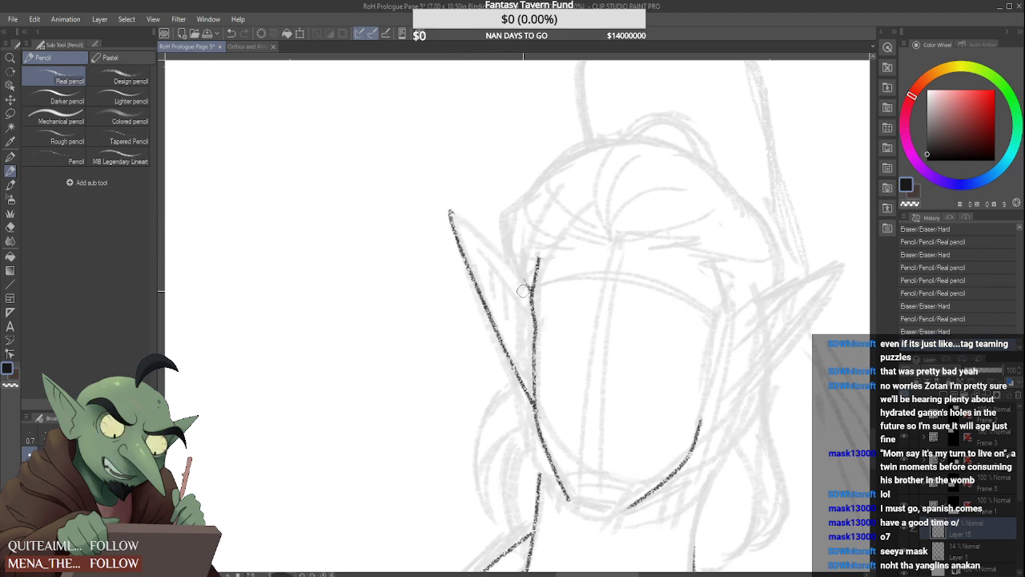
mouse_move(523, 387)
mouse_down()
mouse_move(528, 405)
mouse_move(535, 397)
mouse_up()
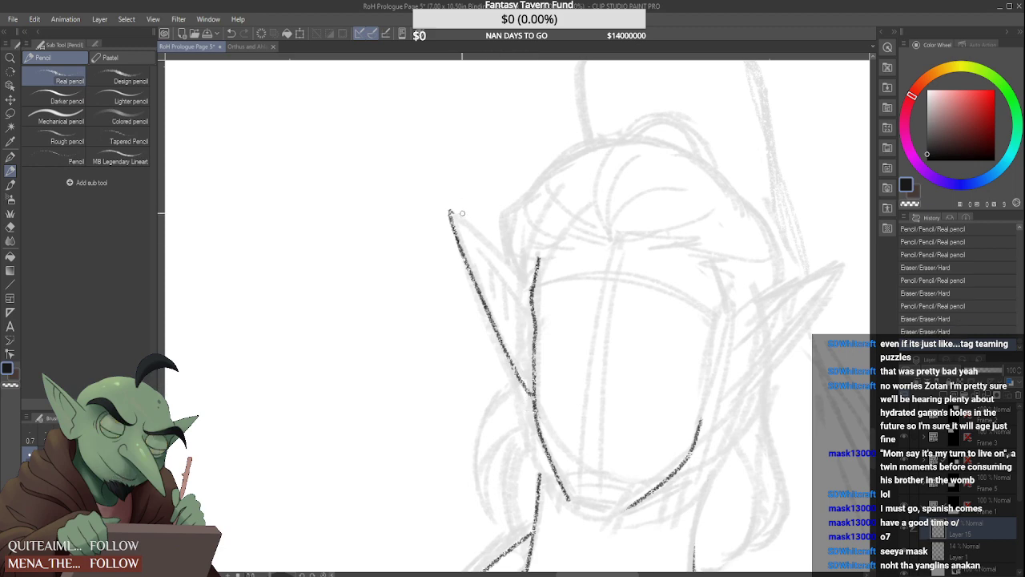
Redraw the ear's upper edge from the tip to the temple and add short inner fold lines inside the ear
drag(450, 212, 535, 290)
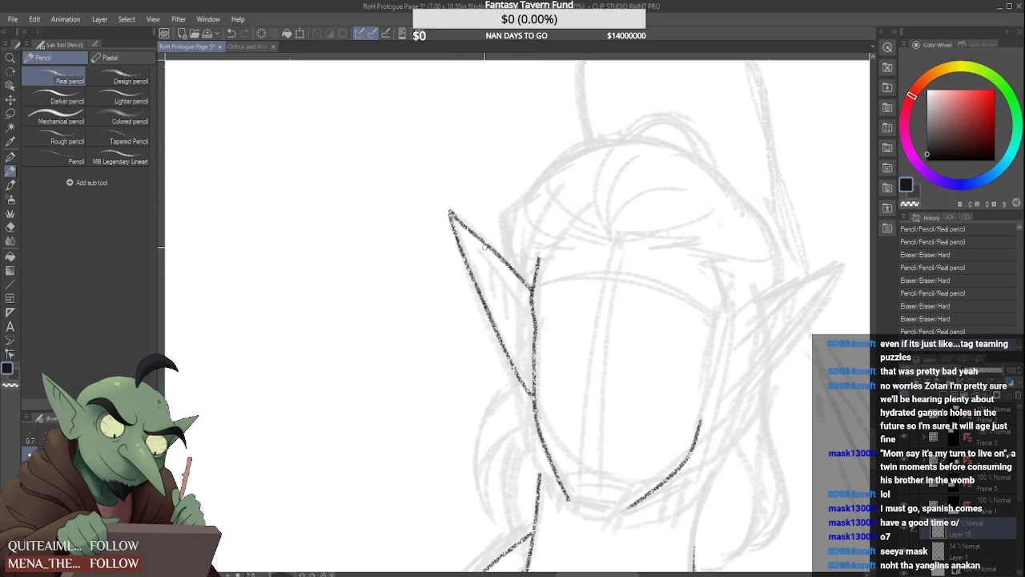
key(ctrl+z)
drag(449, 209, 535, 282)
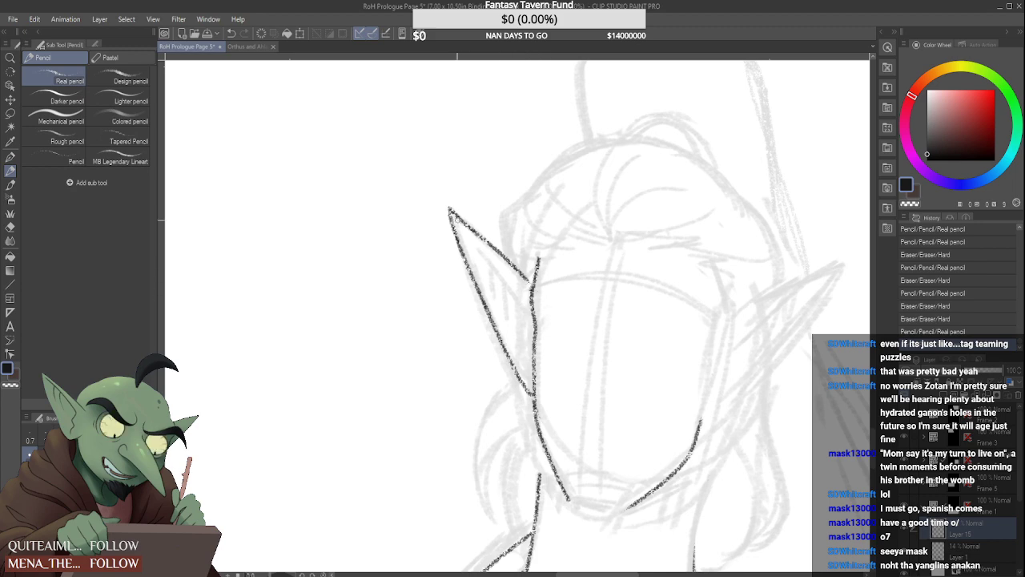
key(ctrl+z)
drag(449, 207, 535, 288)
mouse_move(484, 251)
mouse_down()
mouse_move(536, 314)
mouse_move(513, 290)
mouse_move(513, 317)
mouse_move(495, 268)
mouse_move(519, 340)
mouse_up()
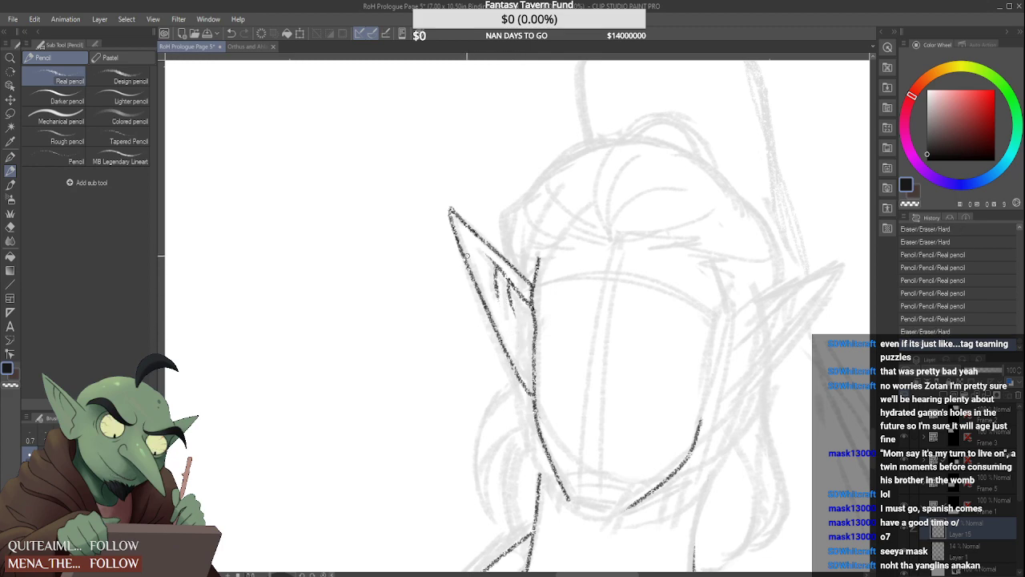
Doodle a scowling face with spiky eyebrows, narrow eyes, a nose and pointed ears in the empty space beside the middle figure
scroll(466, 255, down, 4)
scroll(417, 260, up, 3)
mouse_move(413, 276)
mouse_down()
mouse_move(345, 264)
mouse_move(346, 253)
mouse_move(358, 237)
mouse_move(426, 282)
mouse_up()
mouse_move(352, 261)
mouse_down()
mouse_move(340, 261)
mouse_move(403, 283)
mouse_move(381, 288)
mouse_up()
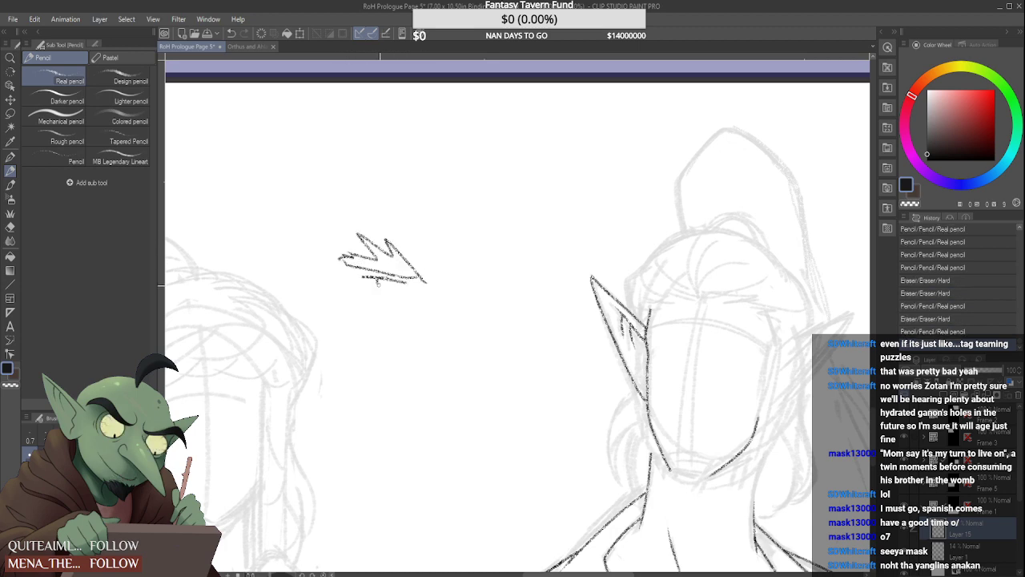
mouse_move(441, 275)
mouse_down()
mouse_move(527, 249)
mouse_move(444, 280)
mouse_move(484, 285)
mouse_move(443, 299)
mouse_move(424, 288)
mouse_move(416, 327)
mouse_up()
drag(422, 325, 447, 317)
mouse_move(437, 282)
mouse_down()
mouse_move(426, 306)
mouse_move(437, 296)
mouse_move(357, 308)
mouse_move(317, 205)
mouse_move(330, 317)
mouse_move(498, 310)
mouse_move(549, 217)
mouse_up()
drag(467, 340, 368, 367)
Give the doodled face a large bushy beard with jagged ends and a trailing tuft below it
scroll(449, 333, down, 2)
drag(369, 378, 401, 432)
mouse_move(402, 423)
mouse_down()
mouse_move(437, 438)
mouse_move(460, 423)
mouse_move(409, 468)
mouse_move(403, 506)
mouse_up()
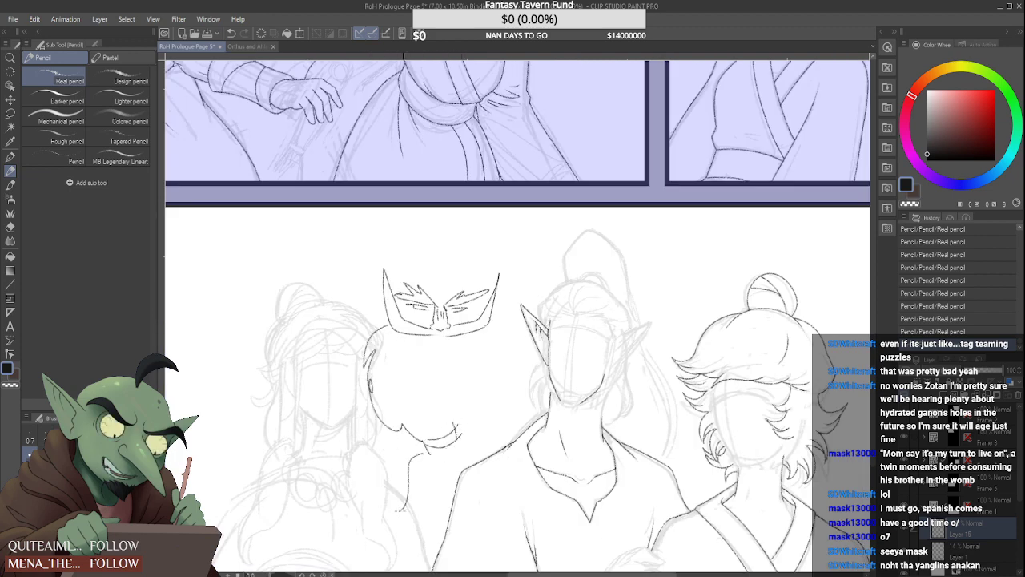
drag(460, 434, 470, 458)
drag(473, 400, 463, 429)
drag(470, 422, 484, 395)
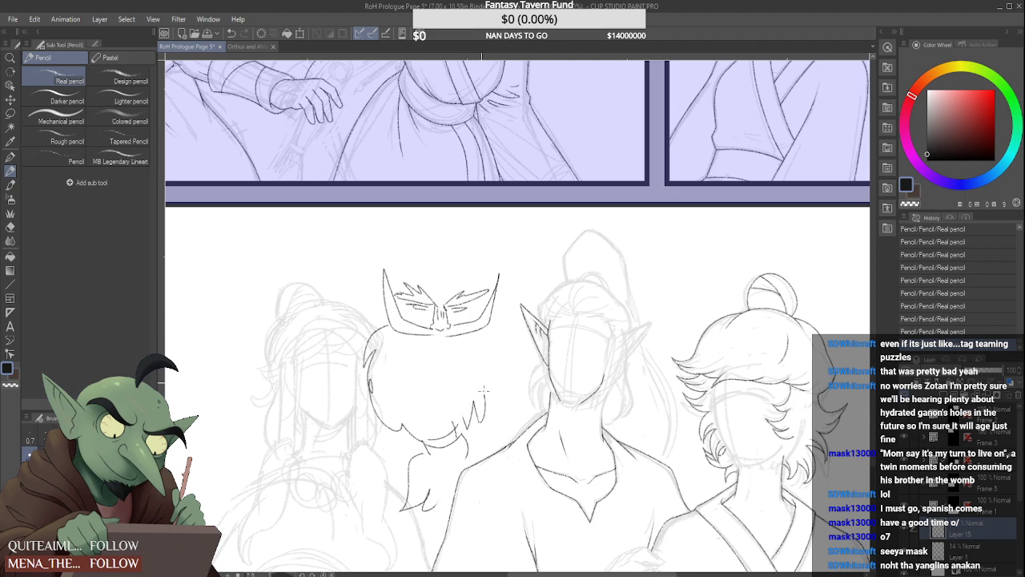
drag(503, 326, 484, 408)
Add short shading strokes under the doodle's eyes, a mark below the nose and a few strands in the beard
scroll(484, 405, up, 1)
drag(396, 310, 397, 332)
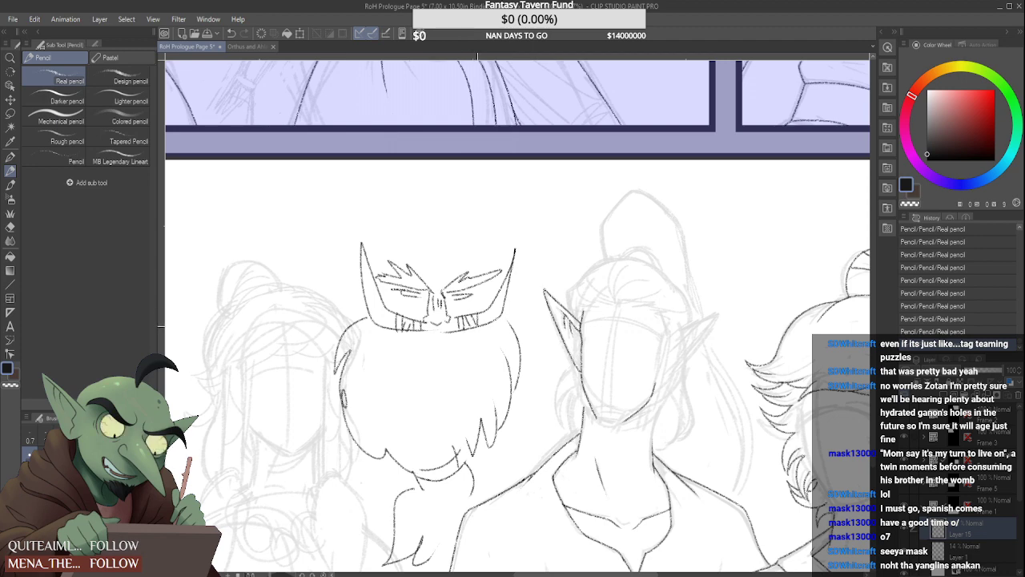
drag(436, 326, 445, 331)
drag(418, 365, 420, 377)
scroll(424, 302, down, 2)
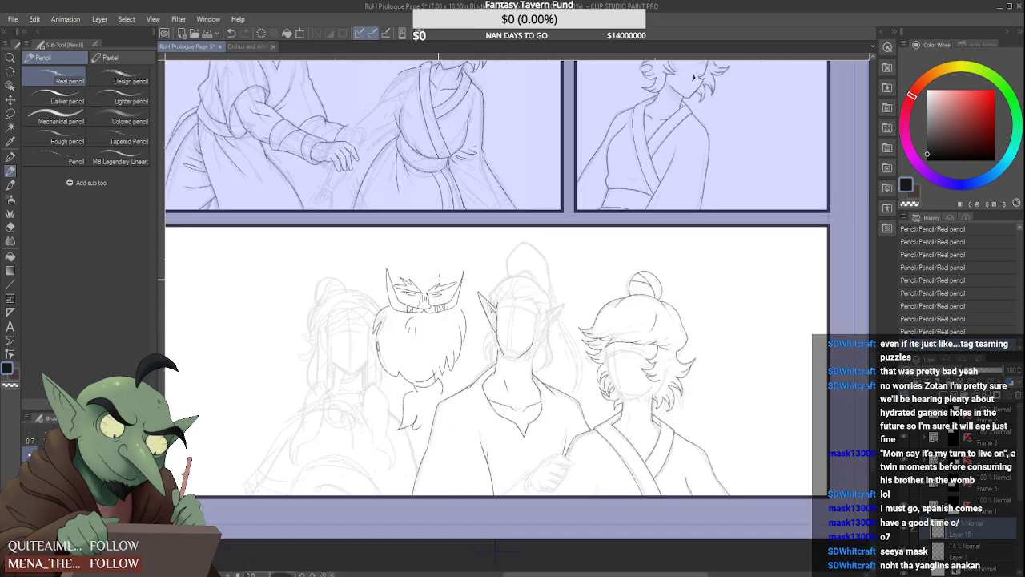
Add a forehead line and a spiky hair outline around the doodled head
scroll(438, 292, up, 2)
drag(399, 285, 451, 290)
mouse_move(375, 271)
mouse_down()
mouse_move(458, 277)
mouse_move(462, 248)
mouse_move(424, 215)
mouse_up()
drag(439, 220, 327, 213)
mouse_move(351, 210)
mouse_down()
mouse_move(316, 234)
mouse_move(345, 227)
mouse_up()
drag(344, 226, 319, 286)
drag(330, 259, 325, 306)
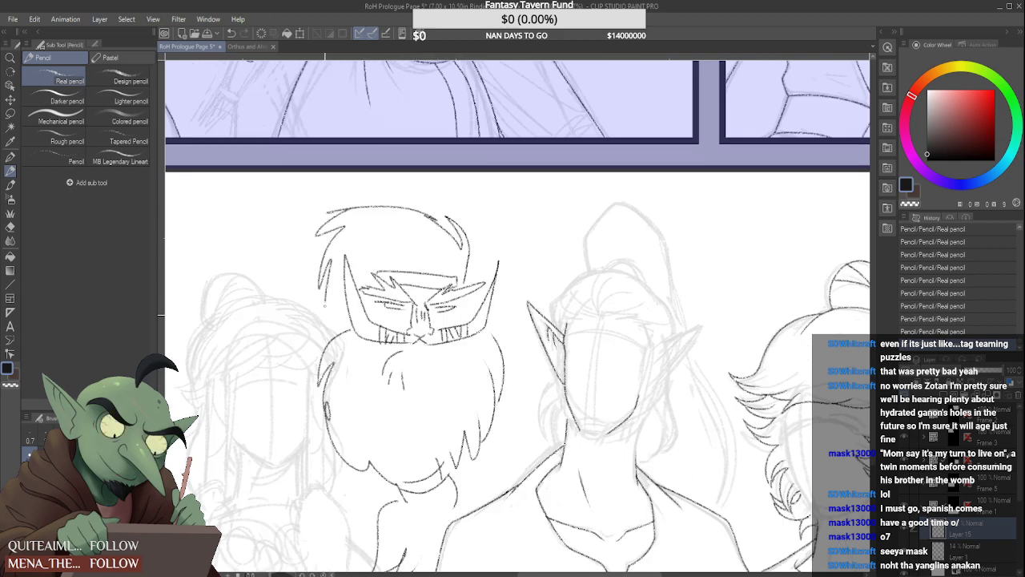
scroll(473, 266, down, 2)
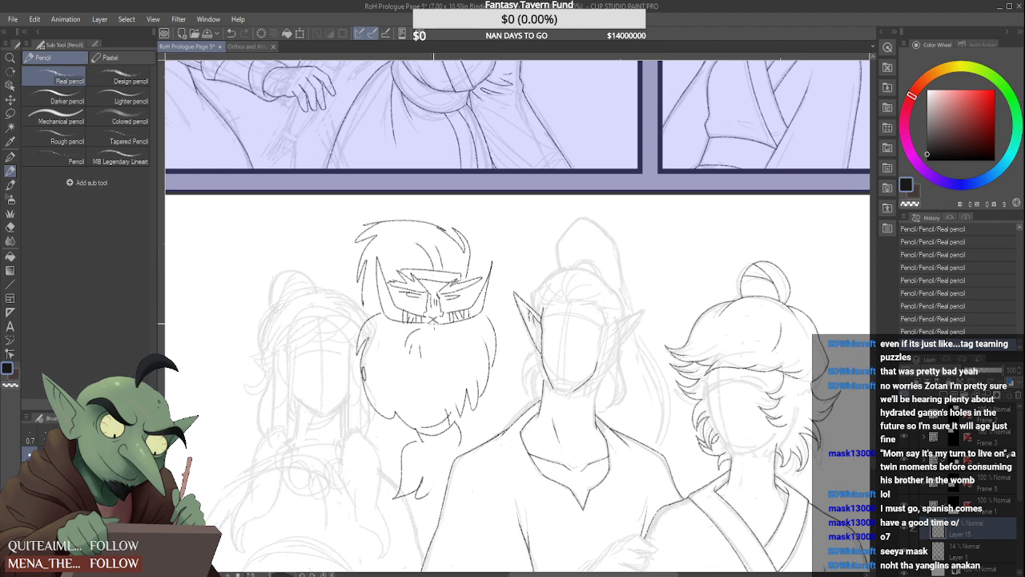
scroll(432, 319, down, 3)
scroll(462, 314, up, 2)
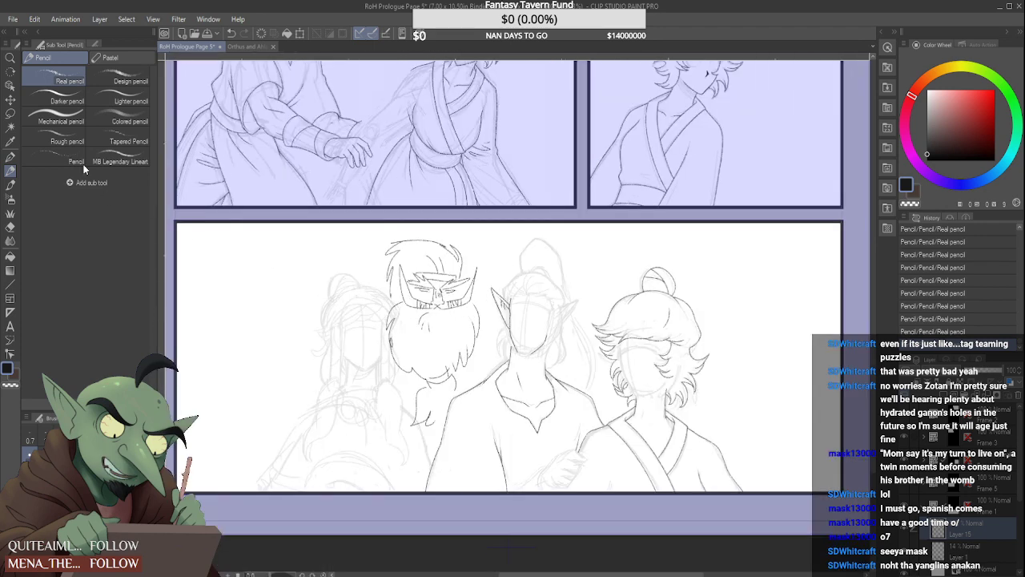
Lasso the bearded doodle, delete it, clear the selection and return to the pencil
key(m)
scroll(450, 472, up, 3)
mouse_move(450, 472)
mouse_down()
mouse_move(477, 407)
mouse_move(535, 383)
mouse_move(570, 236)
mouse_up()
mouse_move(447, 57)
mouse_down()
mouse_move(274, 154)
mouse_move(347, 471)
mouse_move(392, 527)
mouse_move(439, 487)
mouse_up()
key(Delete)
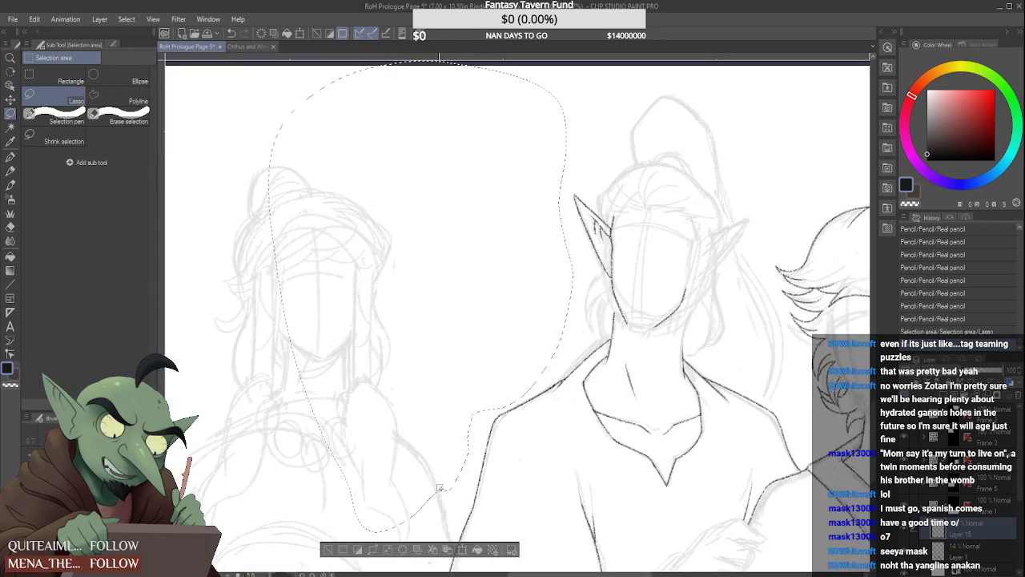
key(ctrl+d)
key(p)
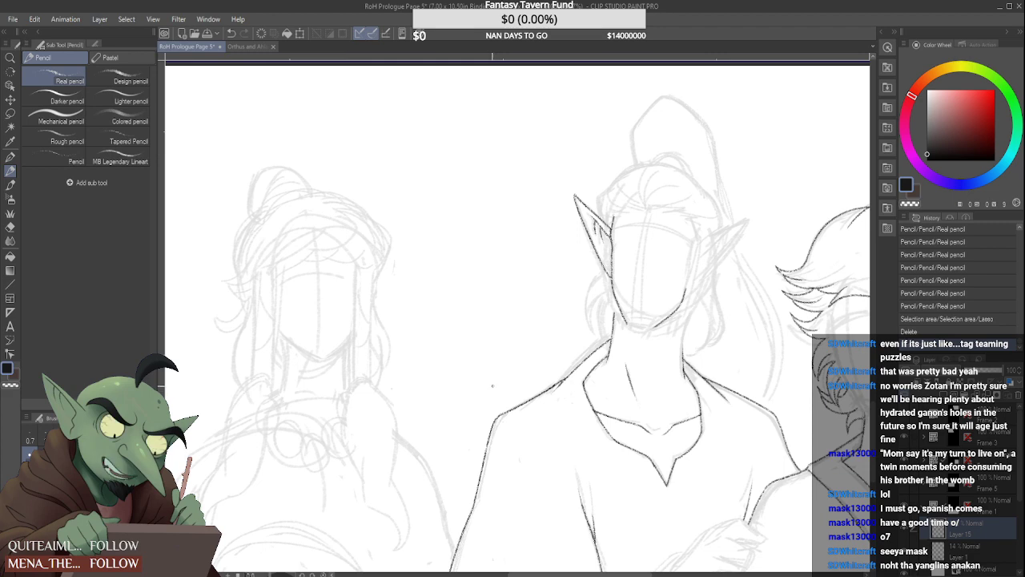
Draw the middle figure's second pointed ear on the light-haired figure's side, with its outline, inner fold lines and wavy inner edge
scroll(493, 386, down, 2)
scroll(543, 386, up, 3)
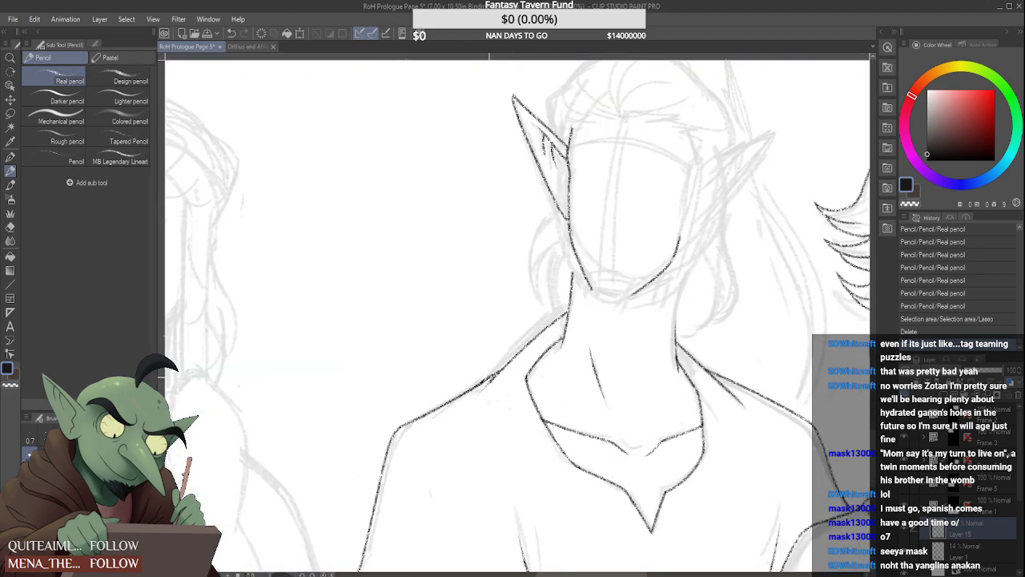
scroll(512, 321, down, 3)
scroll(600, 244, up, 2)
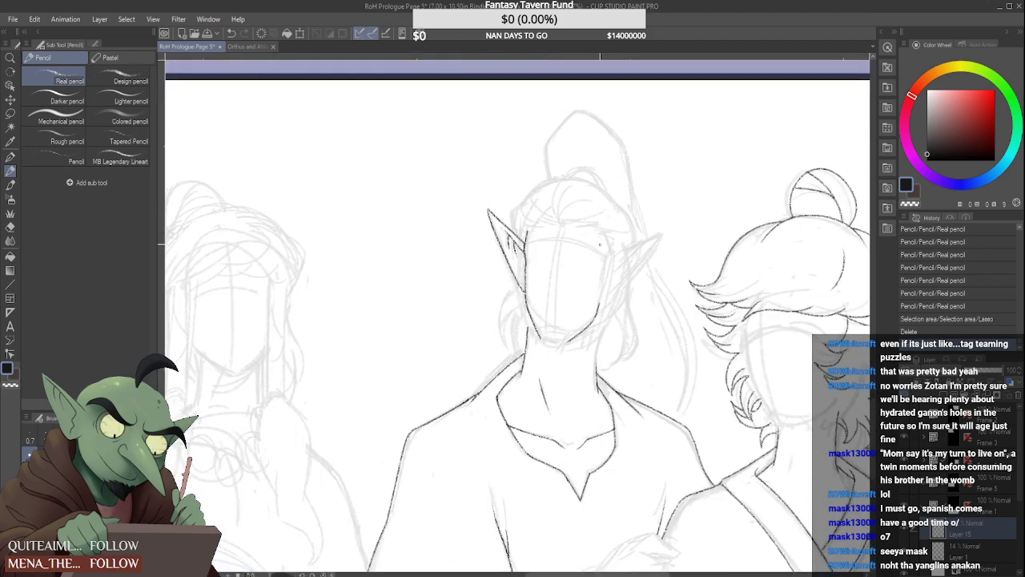
scroll(617, 244, up, 2)
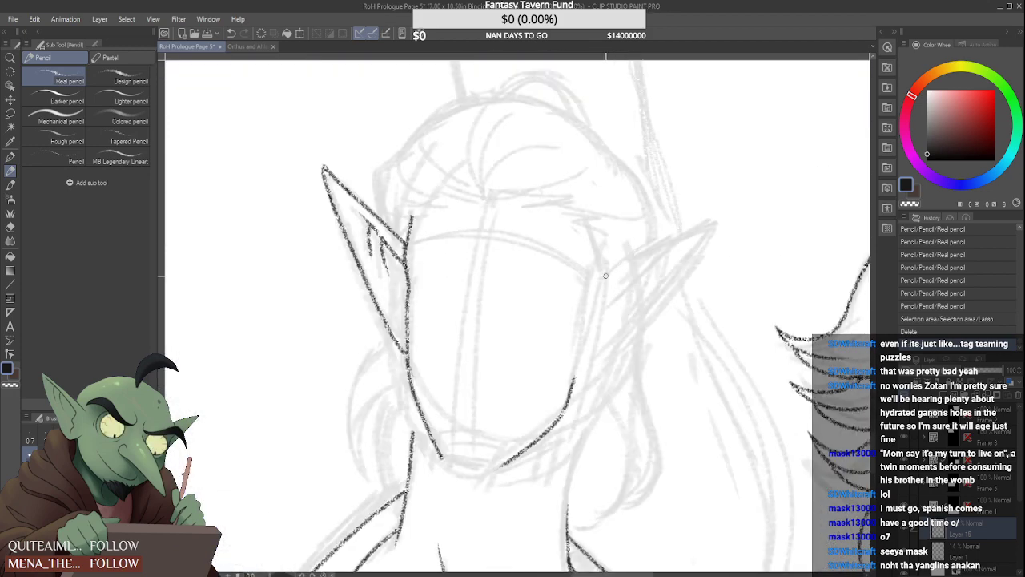
mouse_move(605, 275)
mouse_down()
mouse_move(712, 227)
mouse_move(613, 354)
mouse_move(574, 388)
mouse_move(600, 372)
mouse_up()
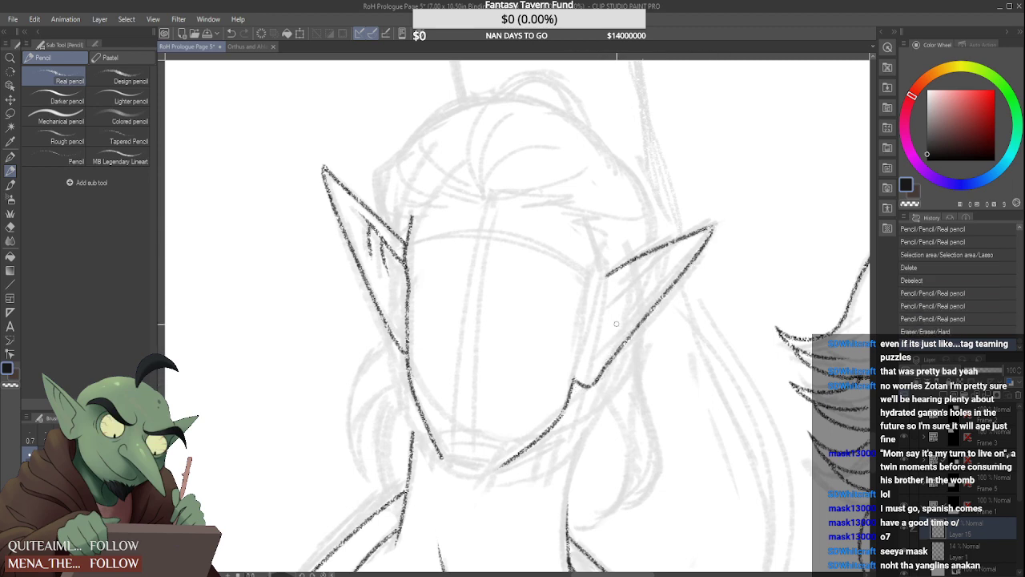
mouse_move(599, 305)
mouse_down()
mouse_move(687, 243)
mouse_move(628, 304)
mouse_up()
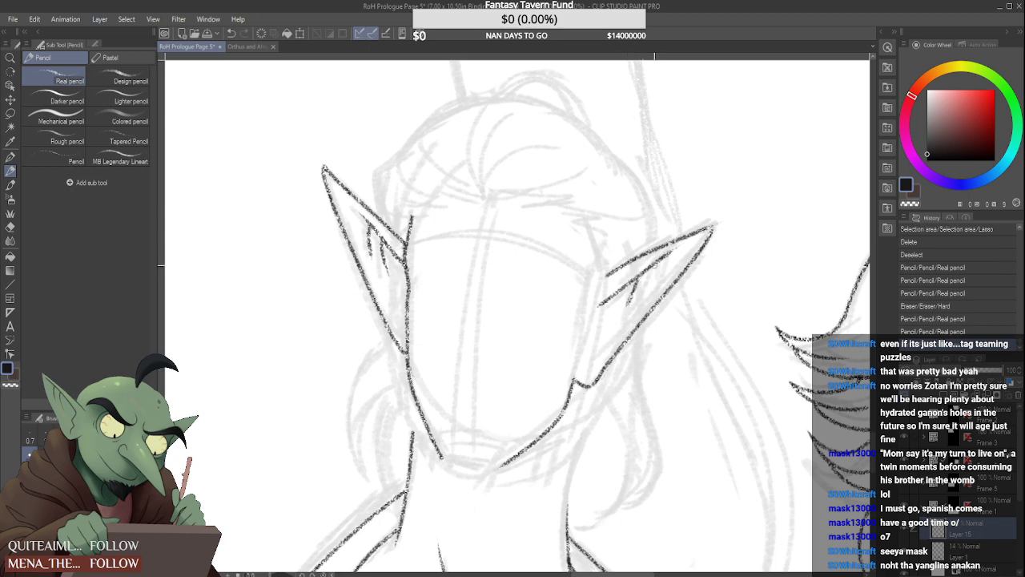
mouse_move(656, 266)
mouse_down()
mouse_move(592, 341)
mouse_move(593, 372)
mouse_up()
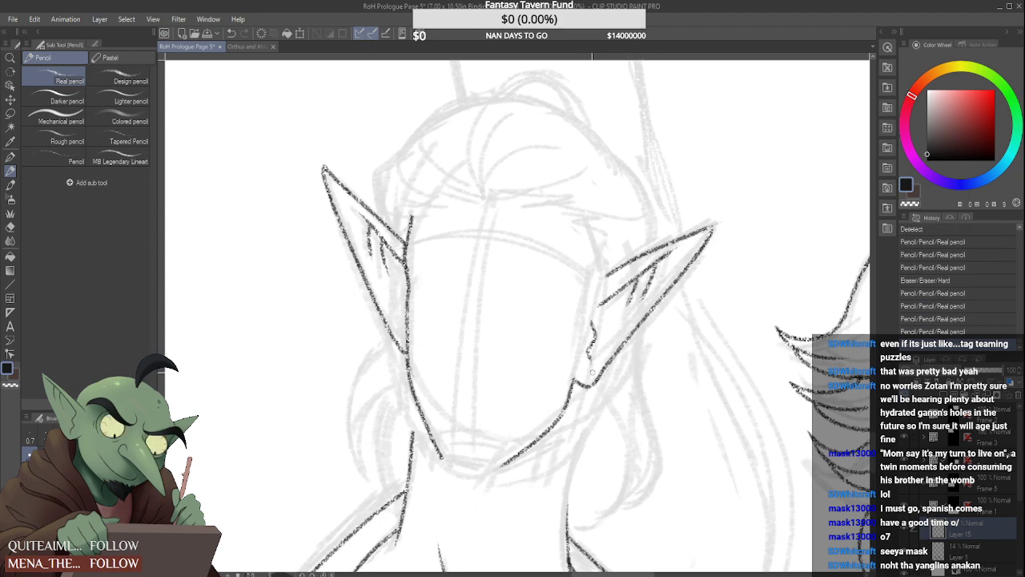
Extend the middle figure's neck line on the light-haired figure's side upward toward the jaw
scroll(597, 326, down, 3)
scroll(631, 284, down, 2)
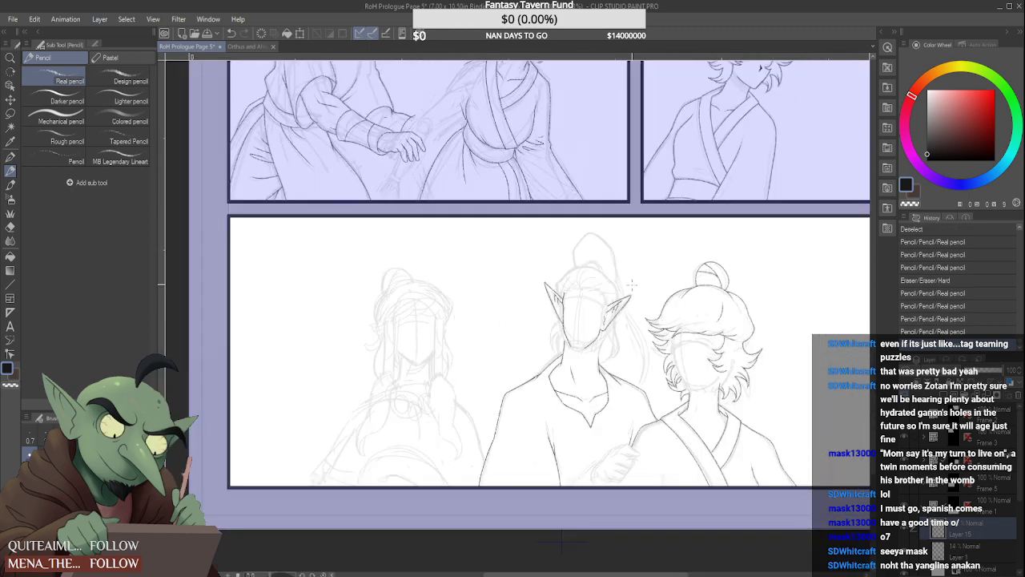
scroll(636, 282, down, 4)
scroll(630, 291, up, 3)
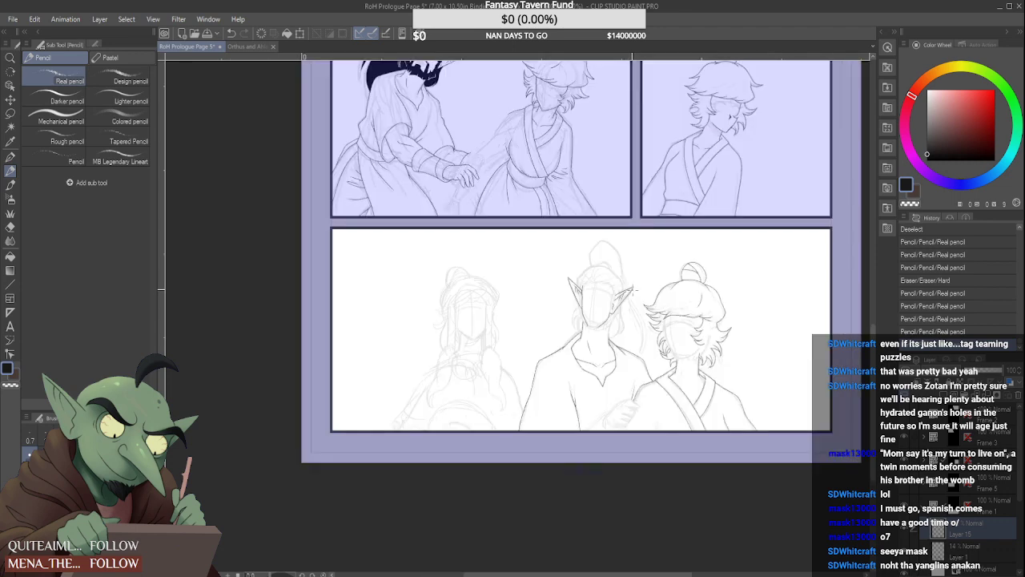
scroll(632, 291, up, 2)
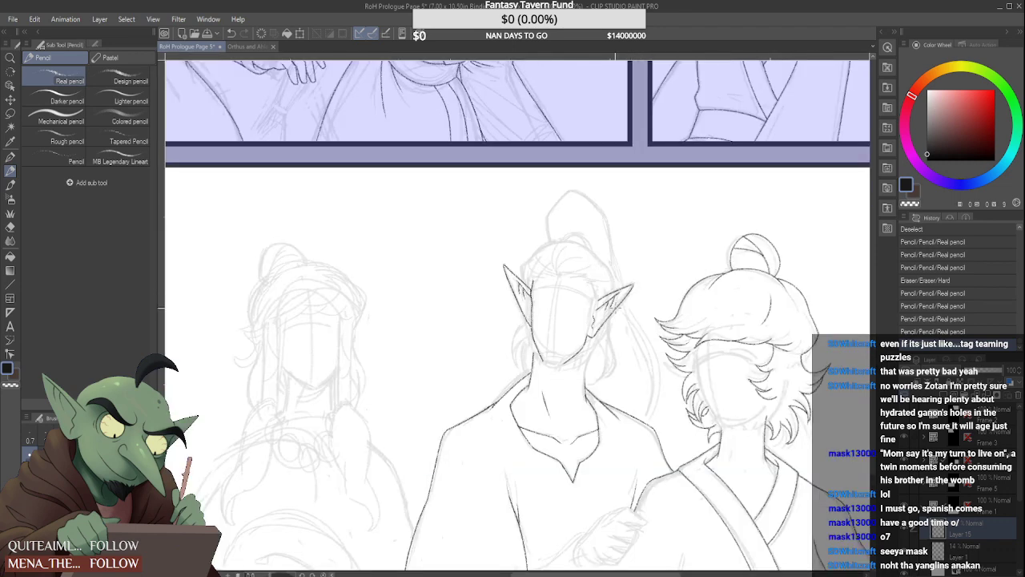
scroll(616, 303, down, 2)
scroll(617, 303, up, 2)
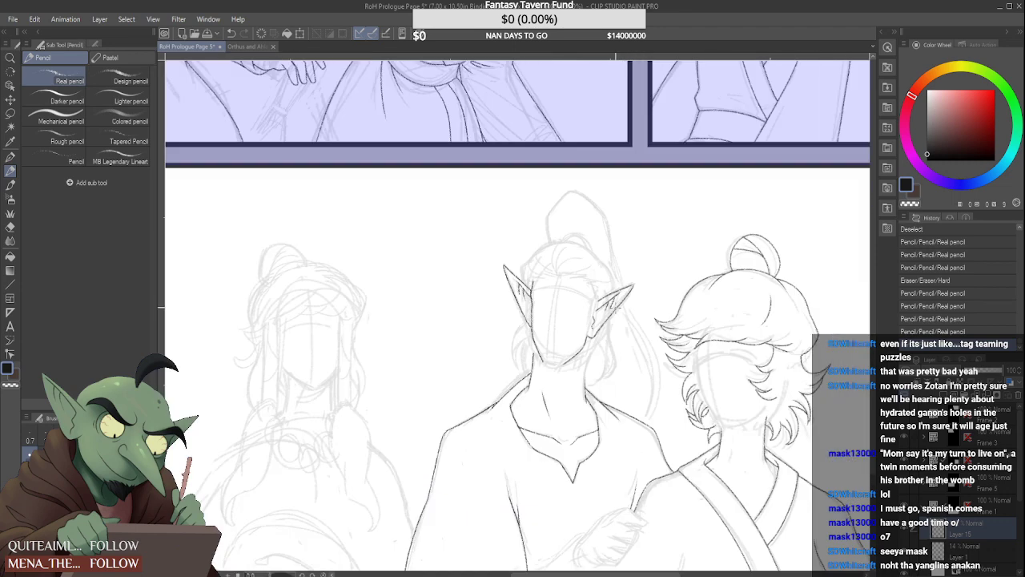
scroll(588, 363, up, 2)
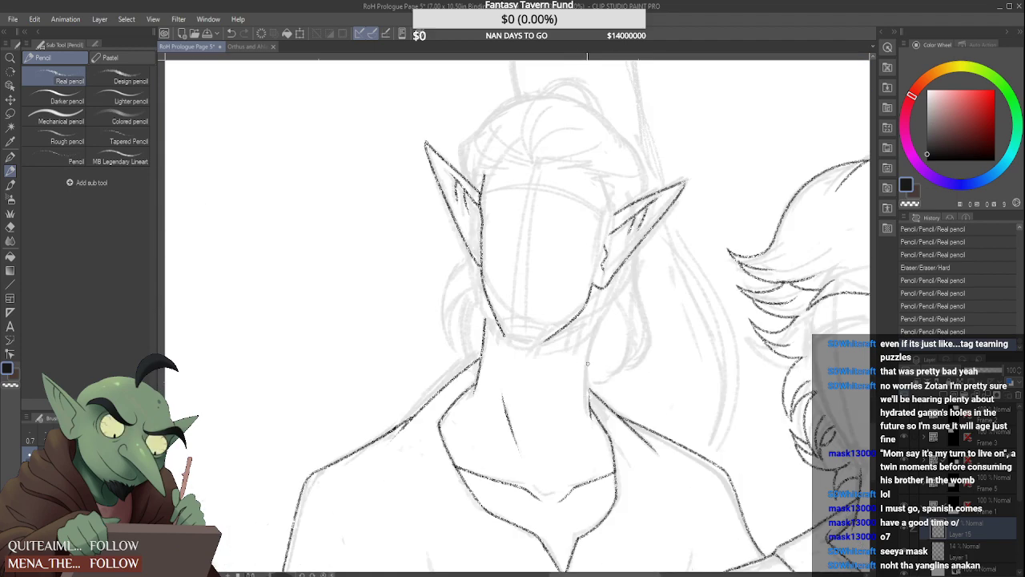
drag(588, 426, 590, 429)
drag(589, 354, 591, 418)
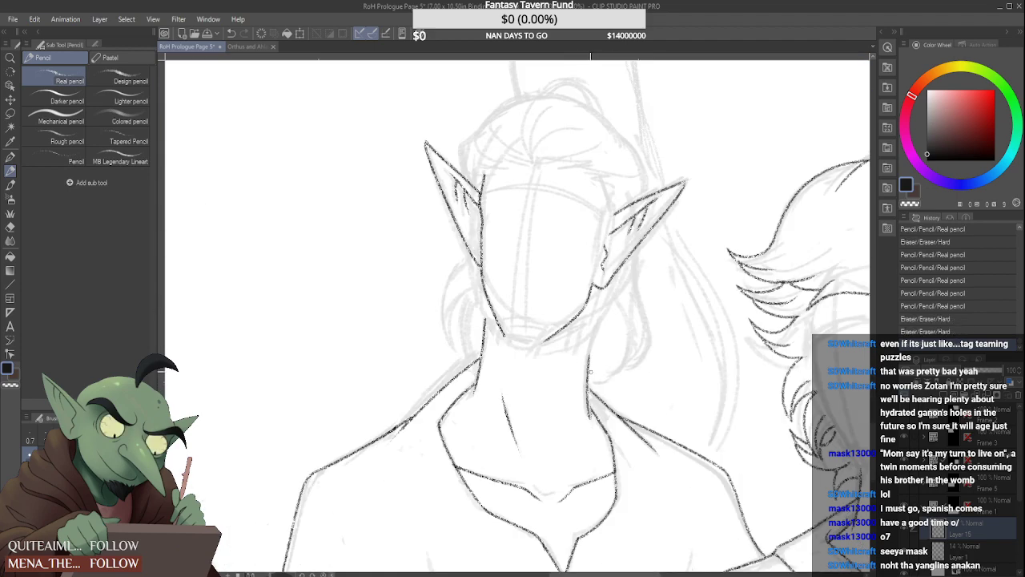
Lasso the middle figure's face and both ears, scale them up slightly, reposition them on the neck and clear the selection
scroll(591, 371, down, 2)
key(m)
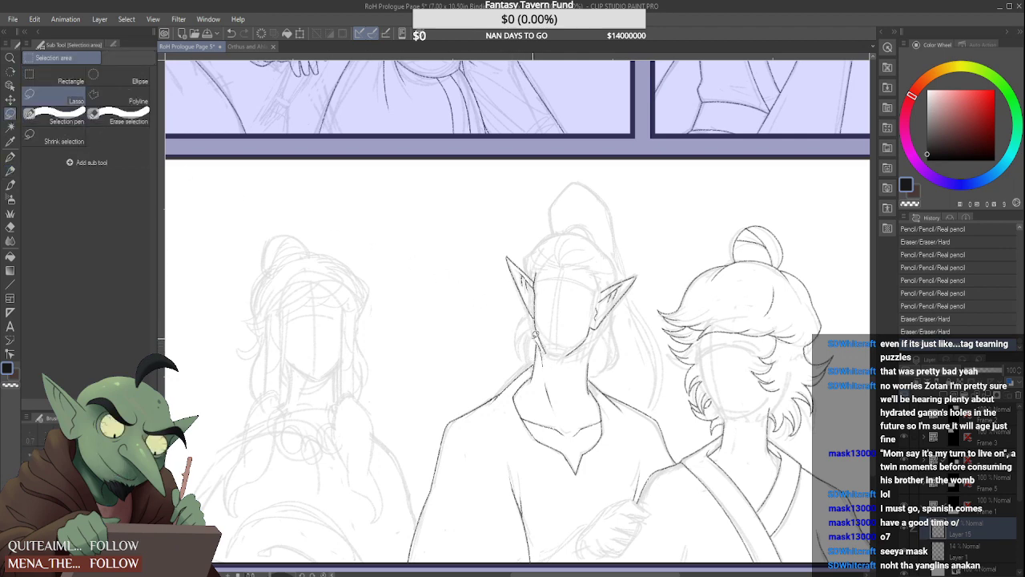
mouse_move(535, 338)
mouse_down()
mouse_move(577, 263)
mouse_move(626, 334)
mouse_move(567, 360)
mouse_up()
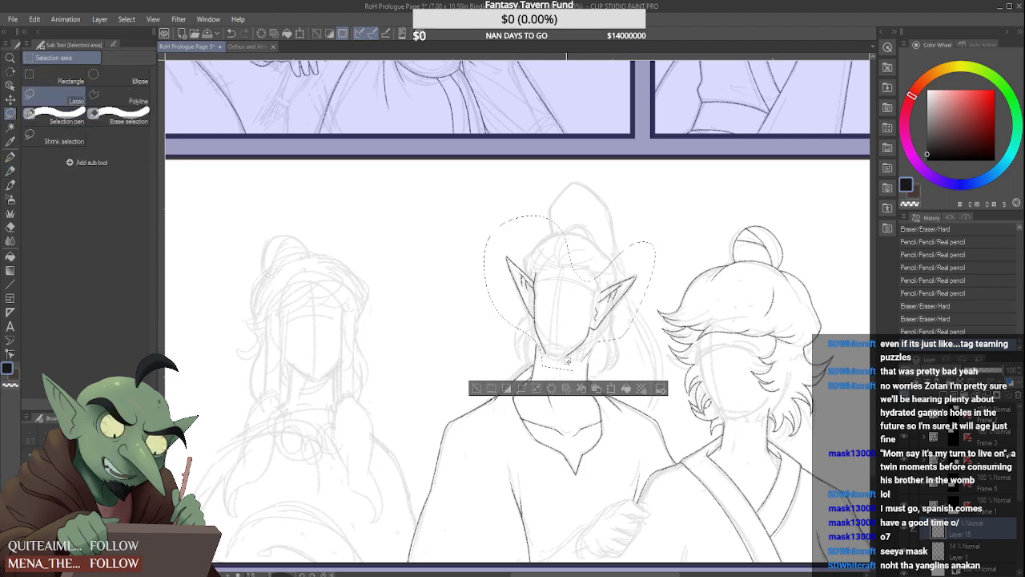
key(ctrl+t)
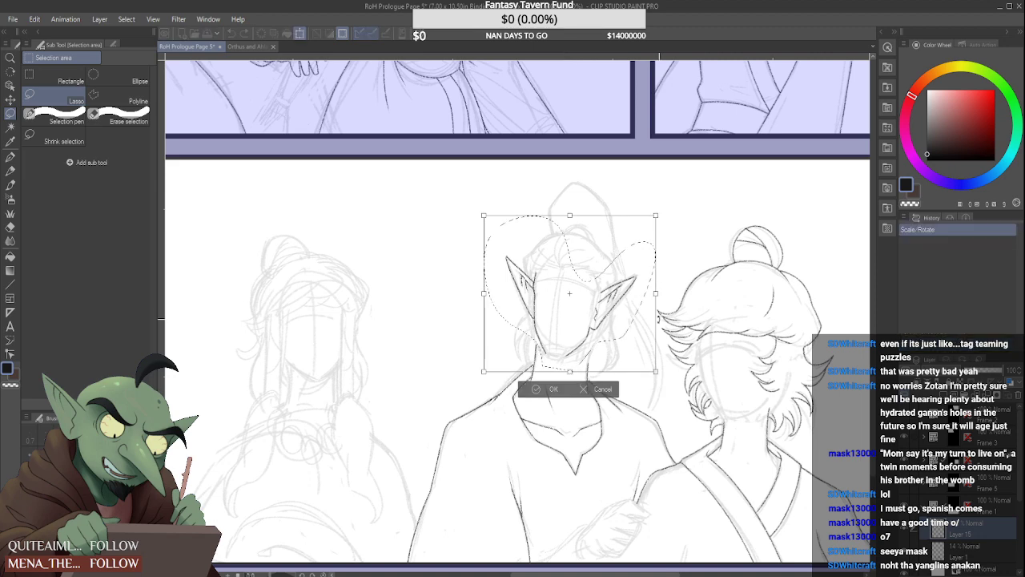
drag(655, 370, 644, 362)
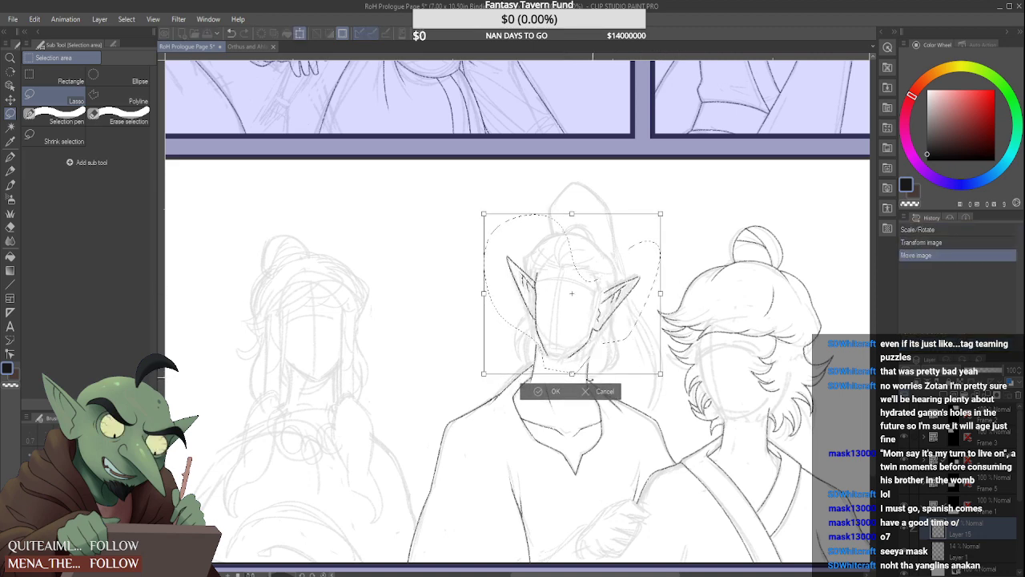
key(Return)
key(ctrl+d)
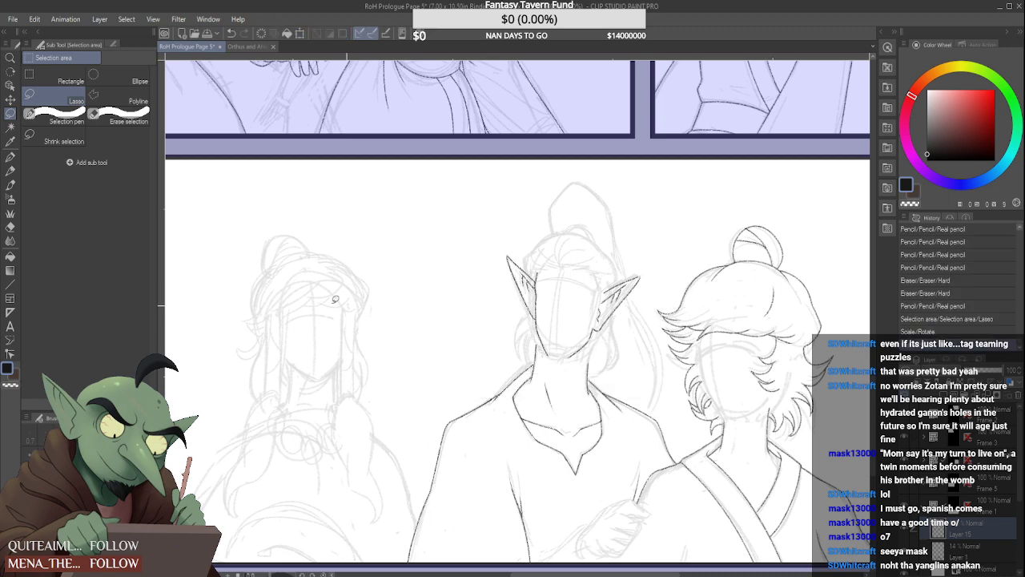
Lasso the middle figure's face together with both pointed ears
click(11, 170)
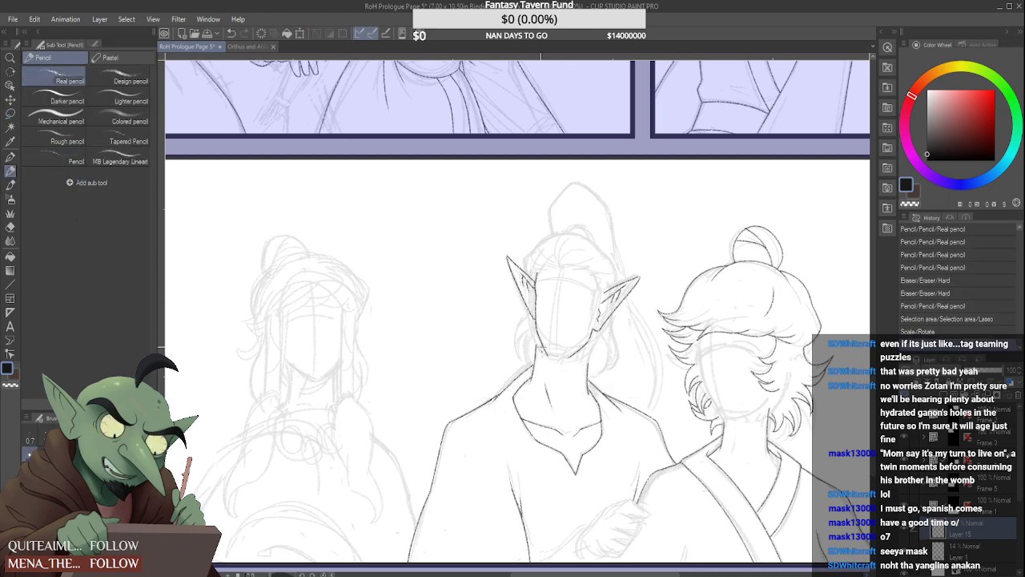
scroll(541, 347, up, 4)
scroll(545, 308, down, 4)
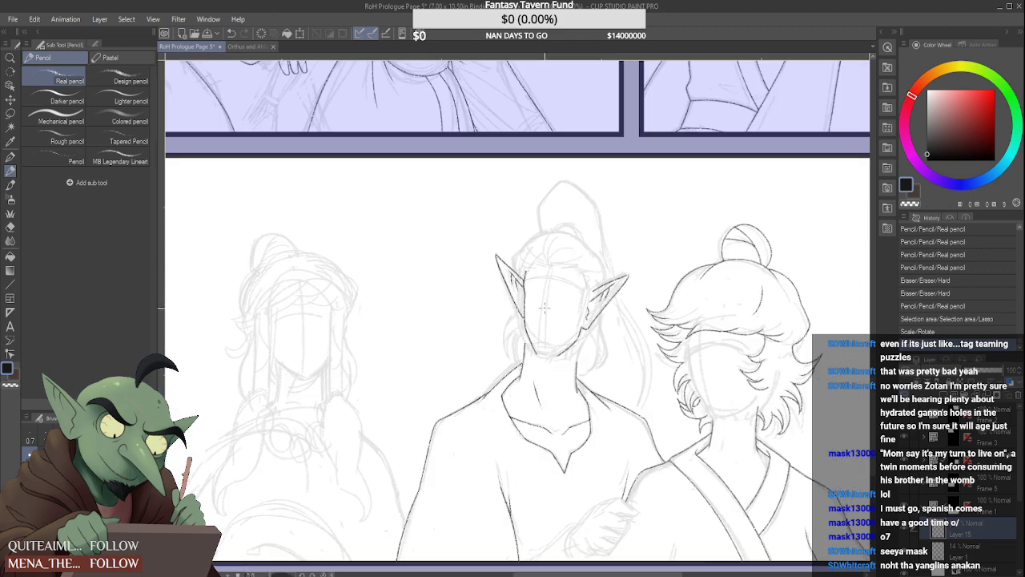
key(m)
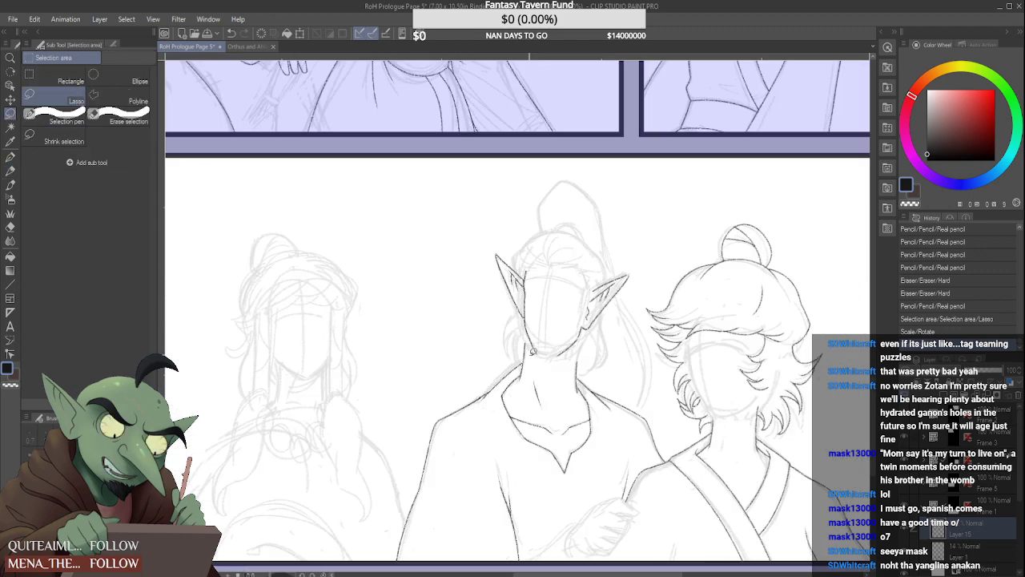
mouse_move(567, 216)
mouse_down()
mouse_move(608, 237)
mouse_move(634, 311)
mouse_move(553, 352)
mouse_up()
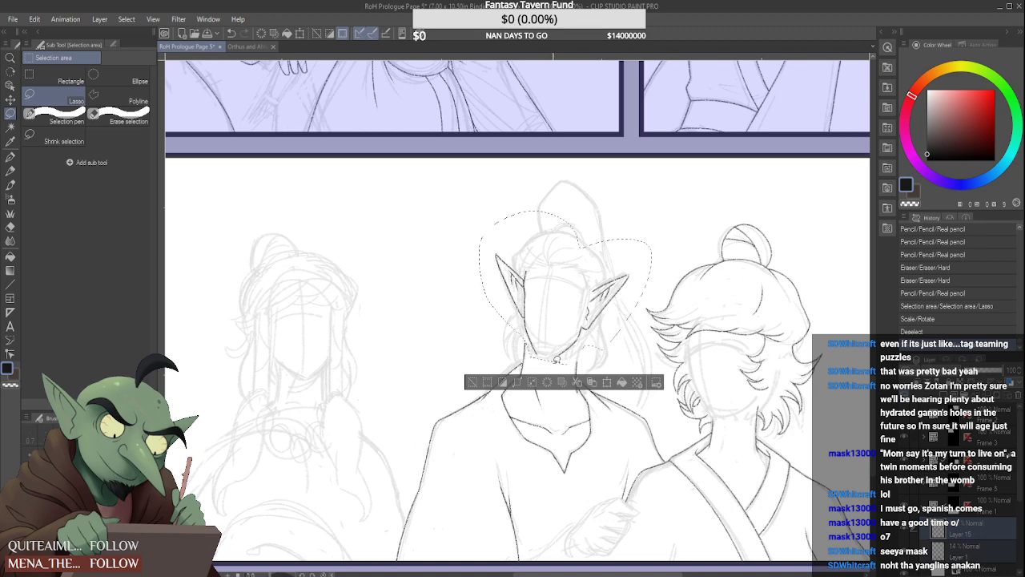
Try shifting the lassoed face and ears slightly down the neck, and undo back to the active selection
key(ctrl+t)
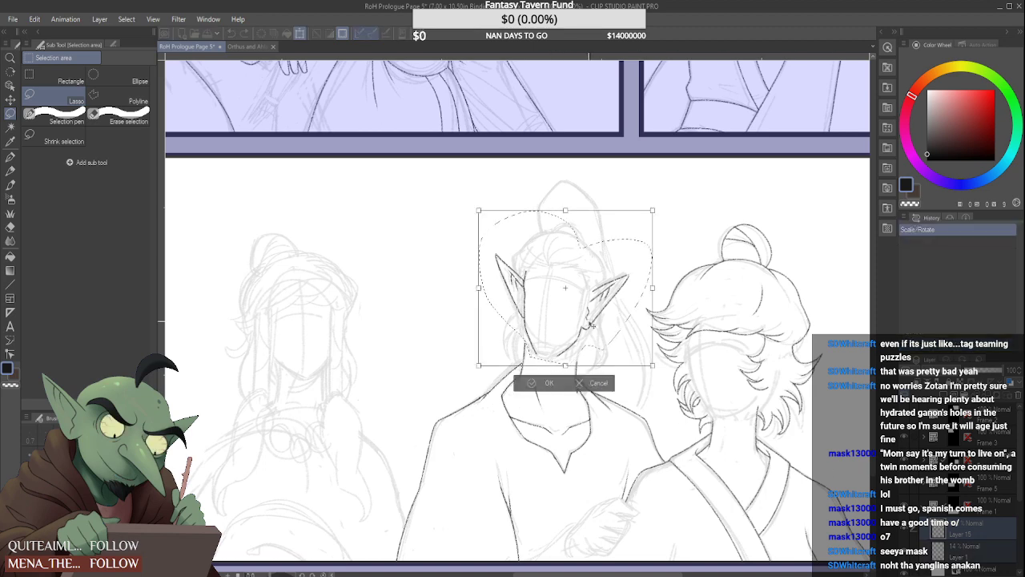
key(Down)
key(Down)
key(Down)
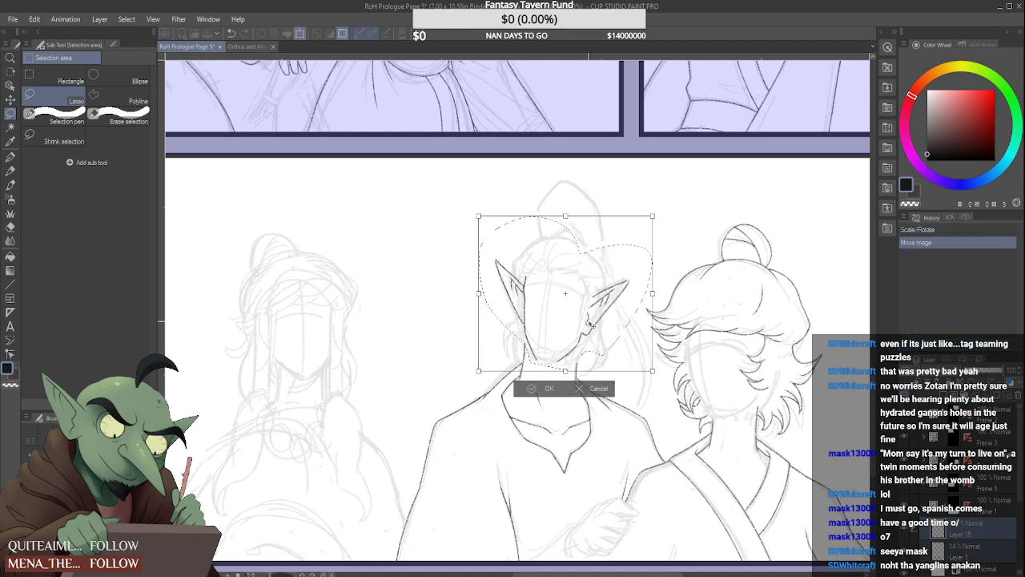
key(Down)
key(Down)
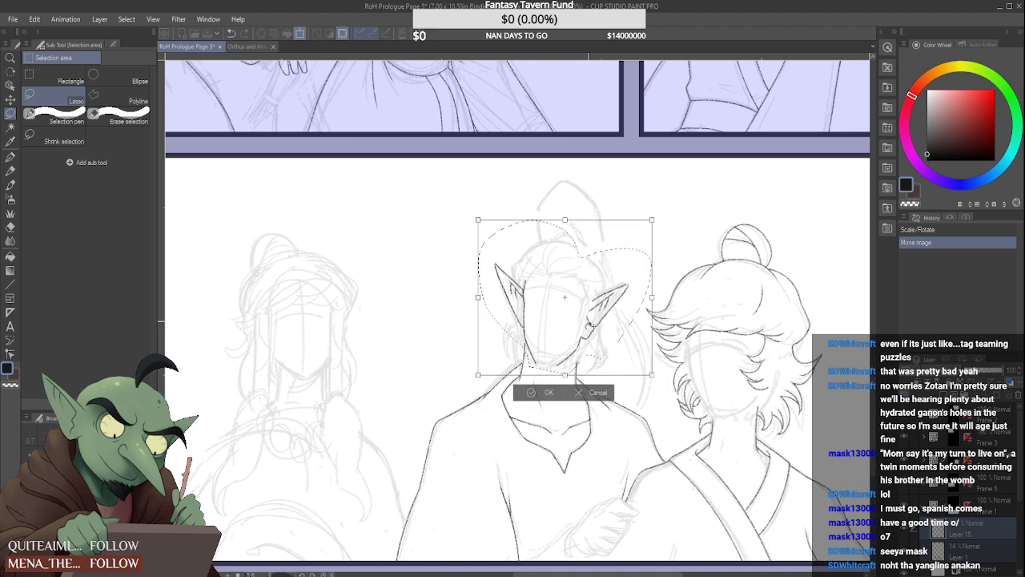
key(Down)
key(Right)
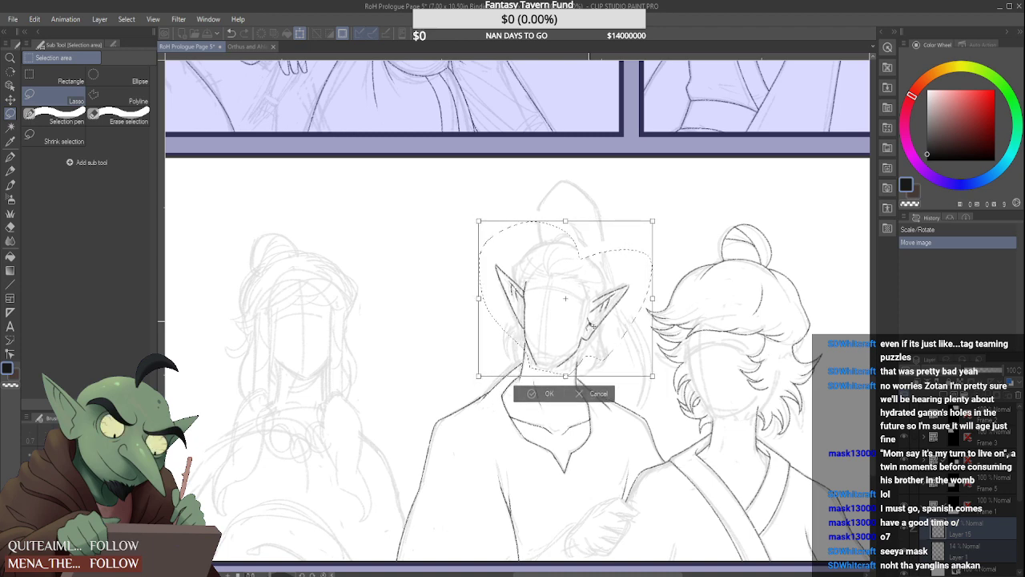
key(Return)
key(ctrl+d)
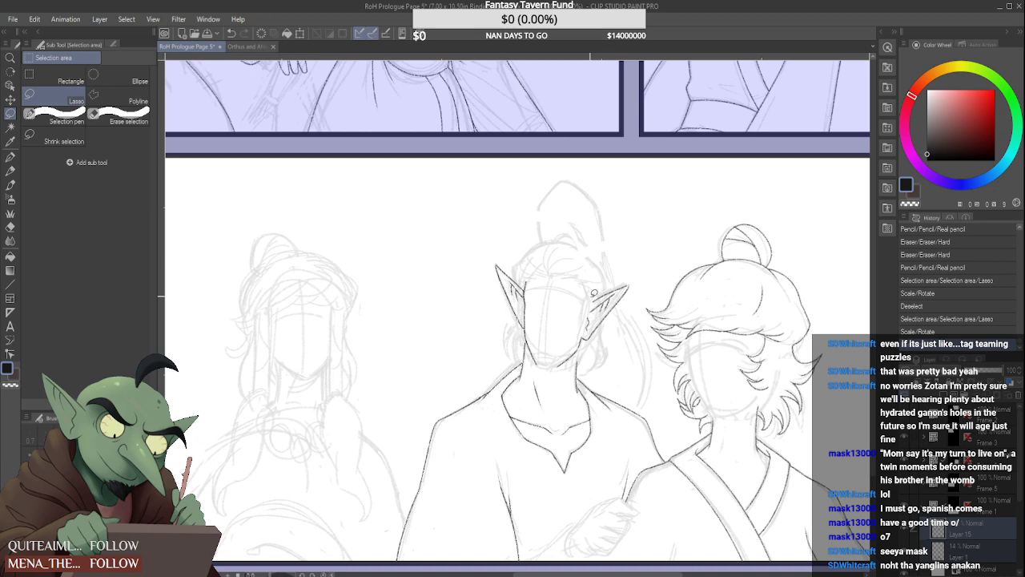
scroll(594, 293, down, 4)
scroll(597, 286, up, 4)
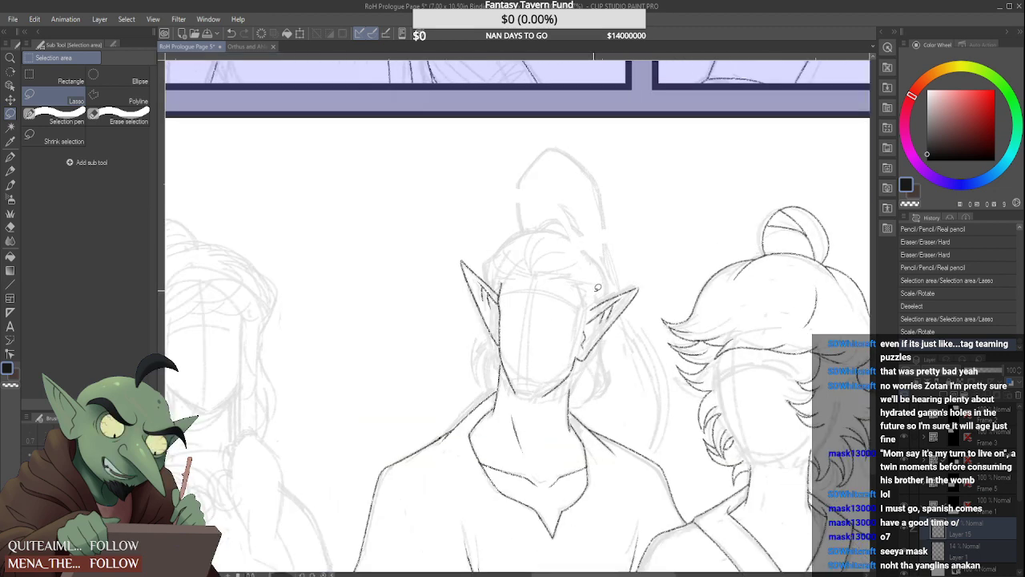
key(ctrl+z)
key(ctrl+z)
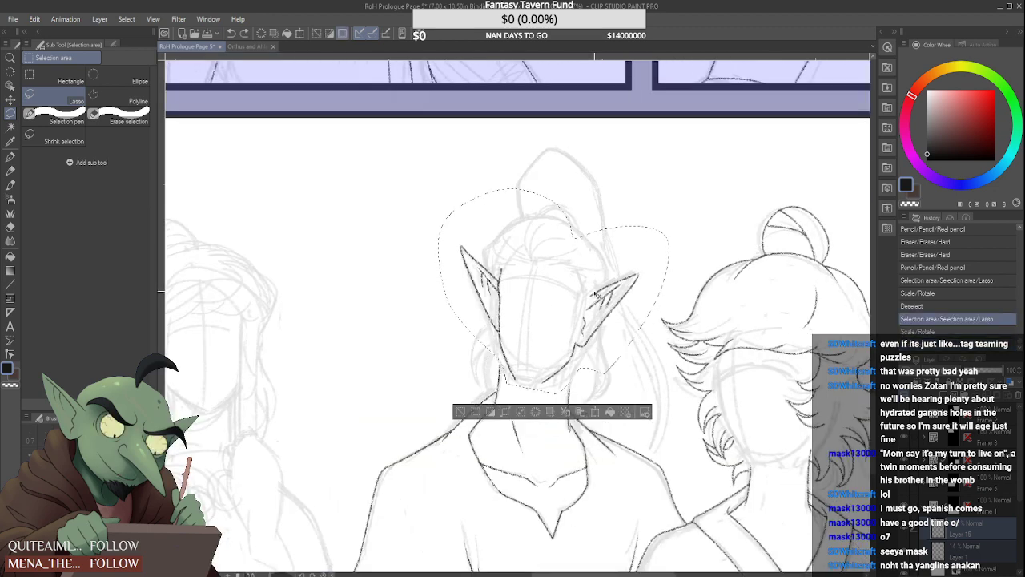
Scale the selected face and ears up slightly, lower them onto the neck and clear the selection
key(ctrl+t)
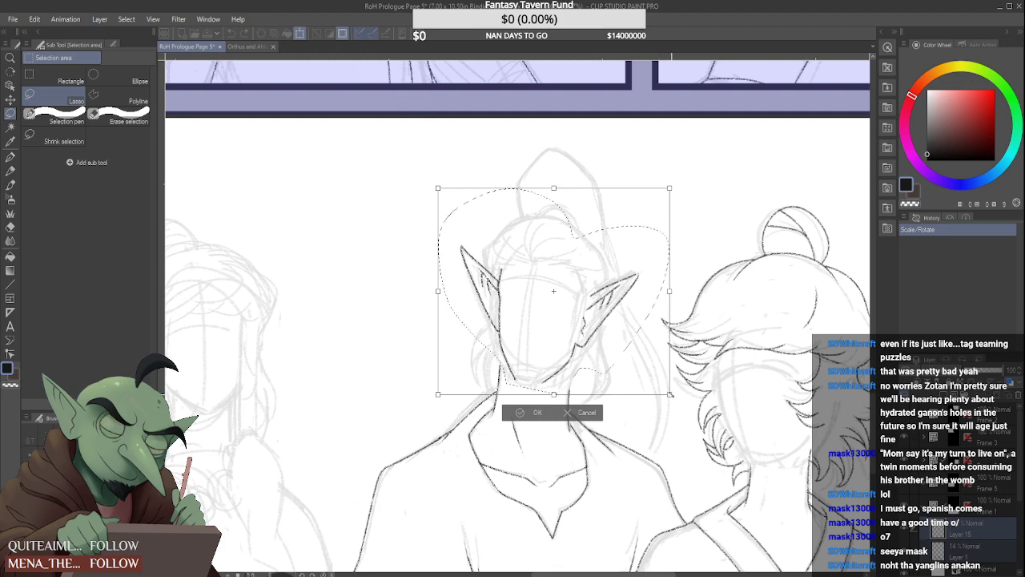
drag(672, 395, 630, 403)
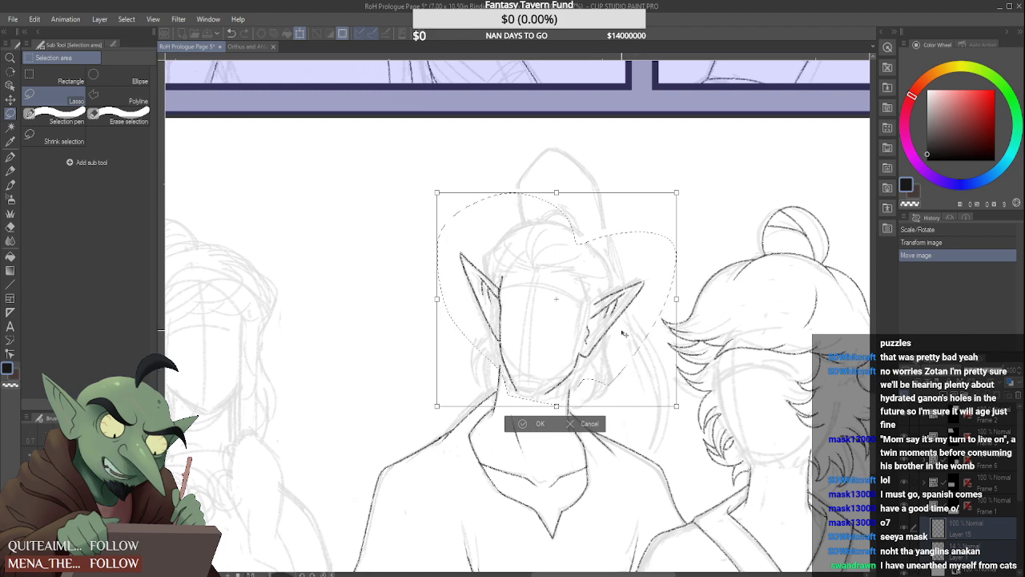
drag(437, 193, 435, 183)
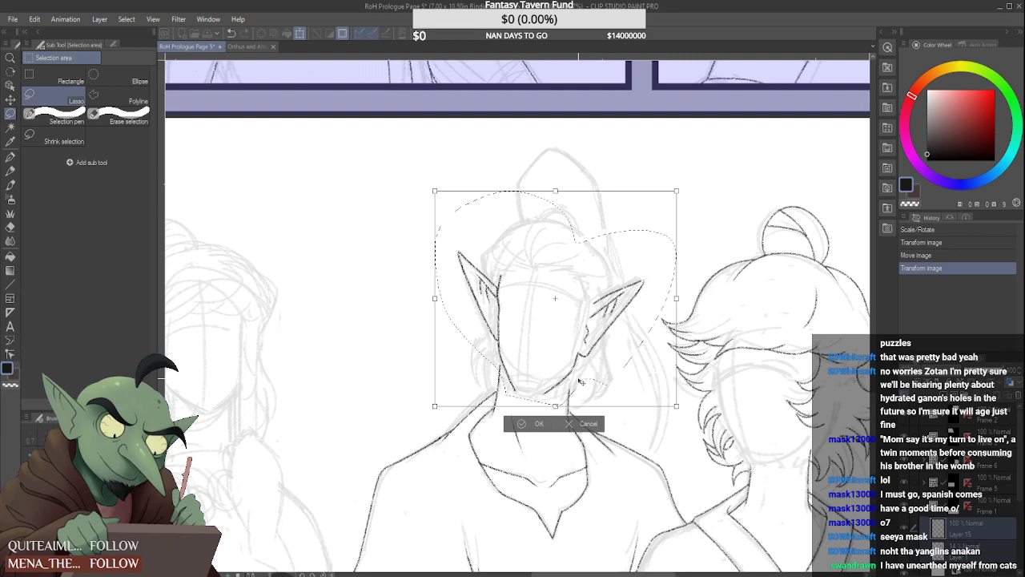
click(534, 424)
key(ctrl+d)
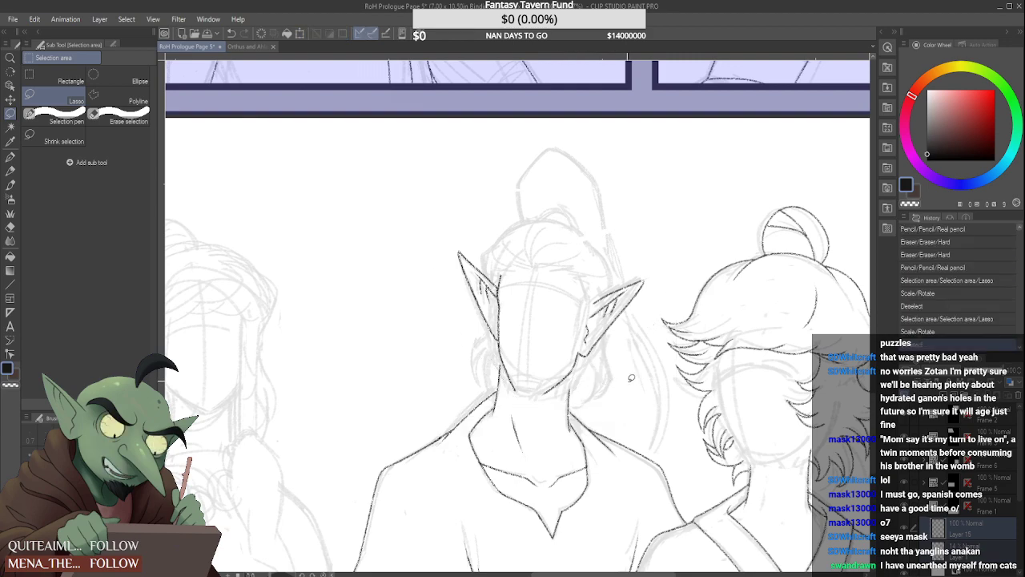
scroll(606, 361, down, 3)
scroll(612, 363, up, 3)
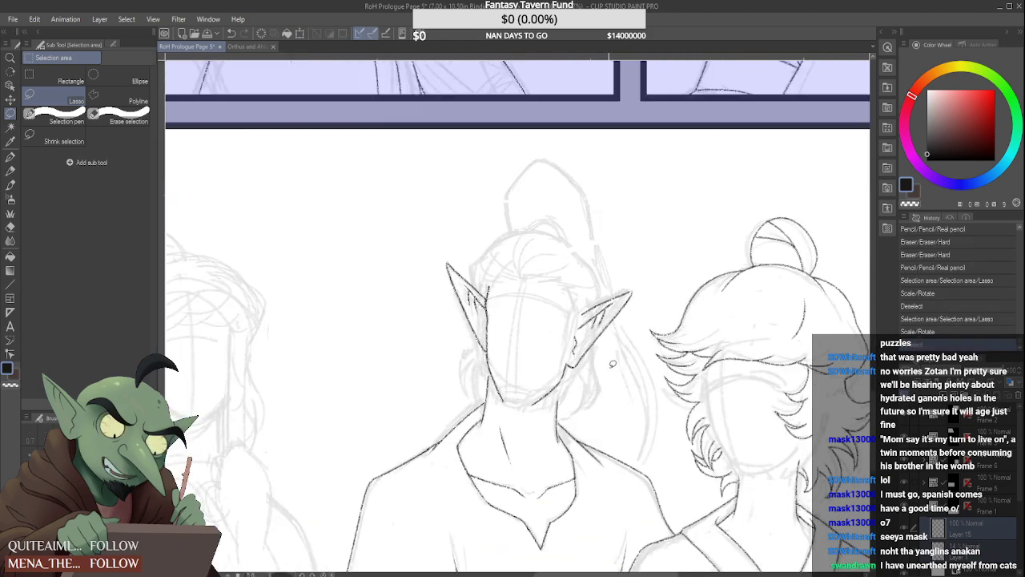
With the Design pencil, draw a thick, dark, hatched hairline across the middle figure's forehead on the light-haired figure's side
scroll(547, 382, up, 3)
click(10, 170)
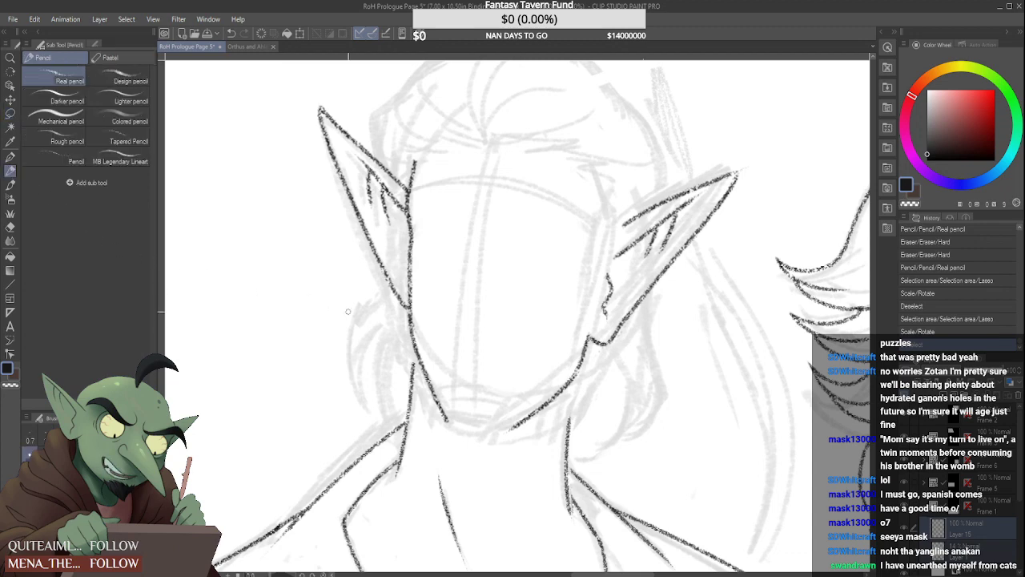
click(122, 77)
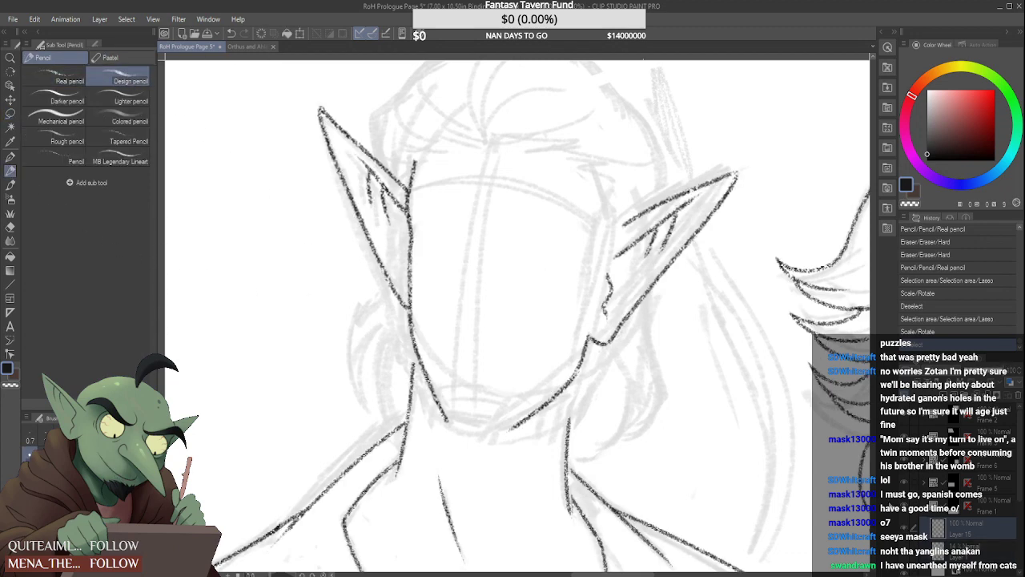
mouse_move(502, 145)
mouse_down()
mouse_move(549, 139)
mouse_move(520, 145)
mouse_move(558, 147)
mouse_move(520, 146)
mouse_move(603, 161)
mouse_up()
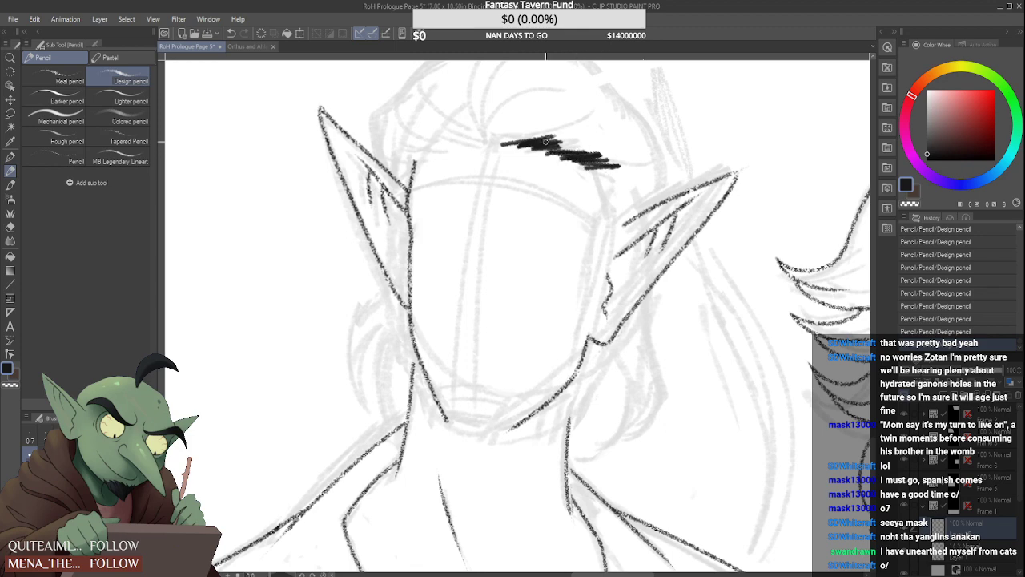
scroll(588, 149, down, 5)
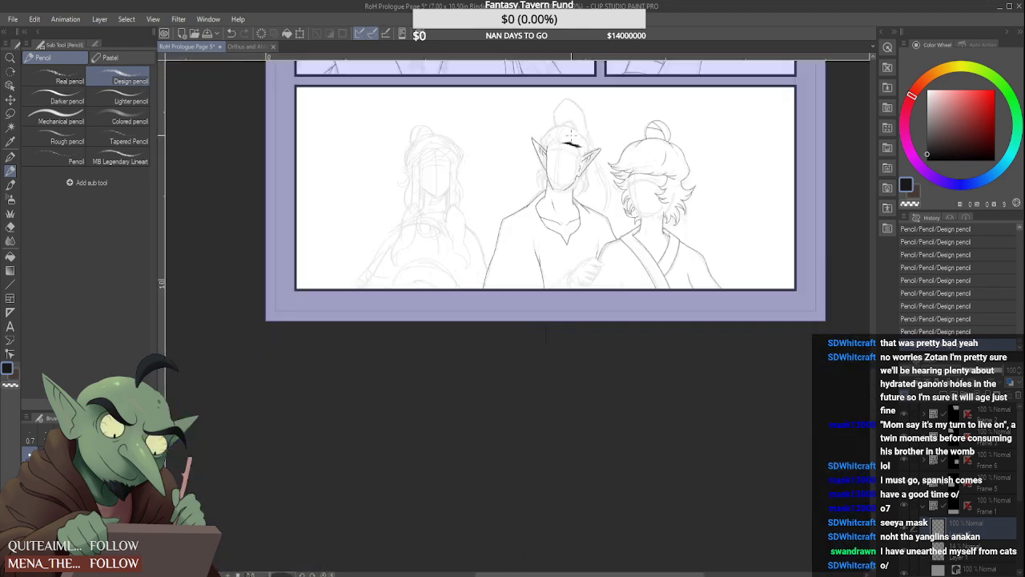
scroll(580, 155, up, 5)
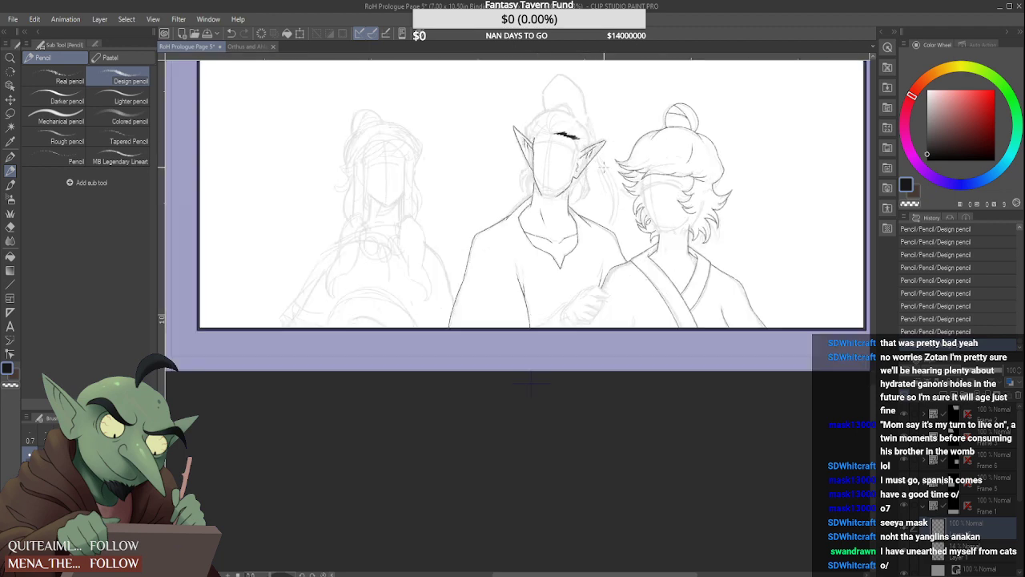
Continue the dark hatching from the forehead hairline down the temple to the front of the ear
mouse_move(554, 118)
mouse_down()
mouse_move(570, 156)
mouse_move(570, 201)
mouse_up()
mouse_move(575, 164)
mouse_down()
mouse_move(564, 207)
mouse_move(584, 154)
mouse_move(562, 185)
mouse_up()
drag(587, 135, 568, 160)
scroll(583, 138, down, 5)
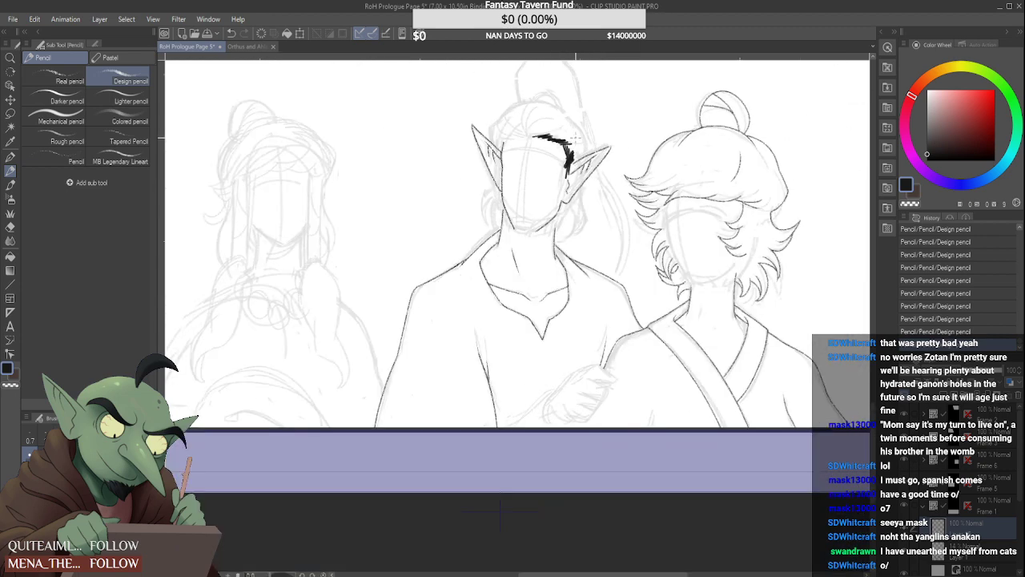
scroll(570, 152, up, 6)
mouse_move(571, 200)
mouse_down()
mouse_move(565, 234)
mouse_move(569, 222)
mouse_move(540, 212)
mouse_move(531, 222)
mouse_move(551, 325)
mouse_move(546, 306)
mouse_move(564, 297)
mouse_move(552, 318)
mouse_up()
scroll(543, 330, down, 3)
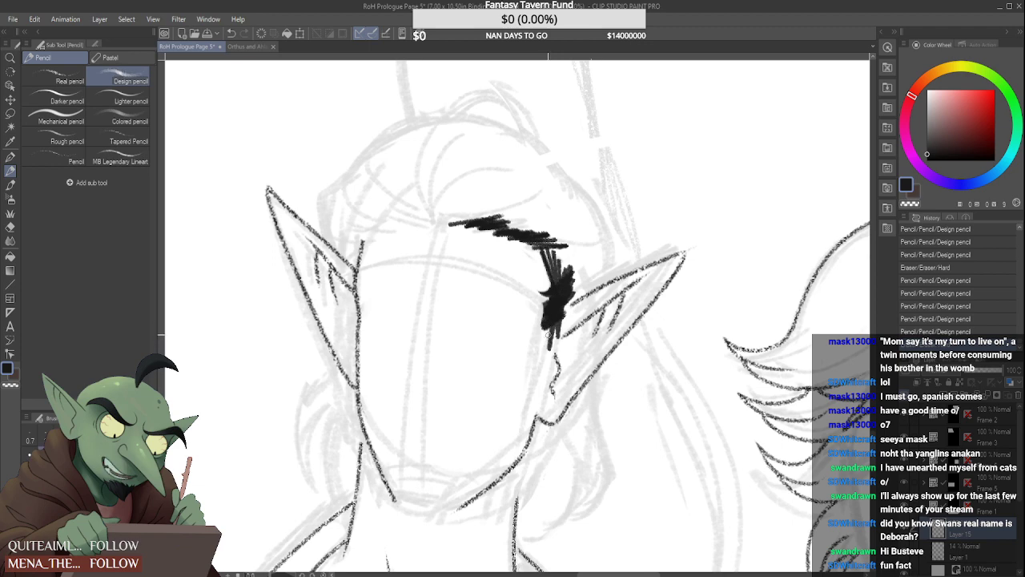
Extend the thick dark sideburn down along the inner edge of the ear to the jaw, trimming stray edges
drag(552, 327, 534, 354)
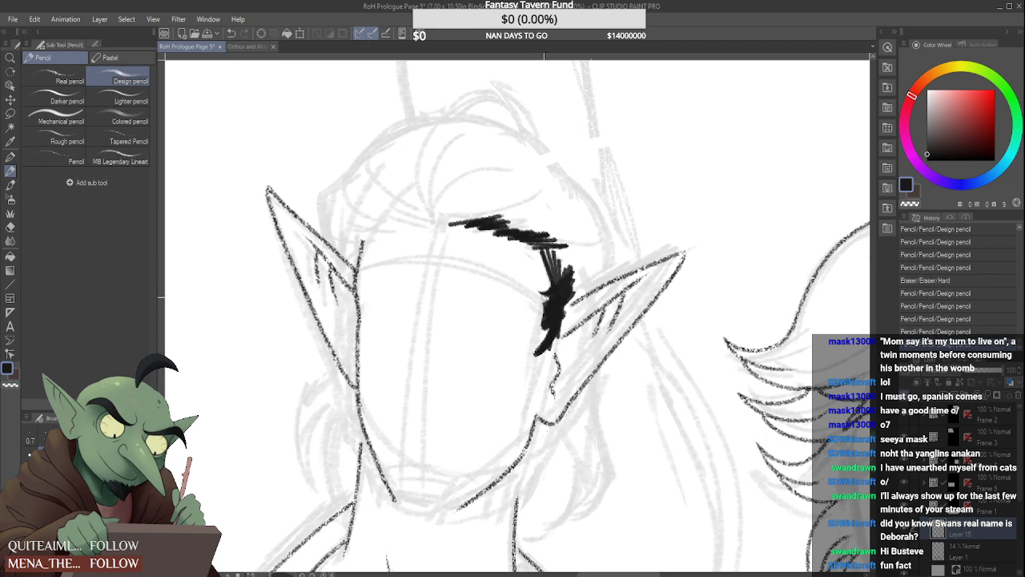
drag(544, 314, 539, 330)
drag(550, 320, 535, 333)
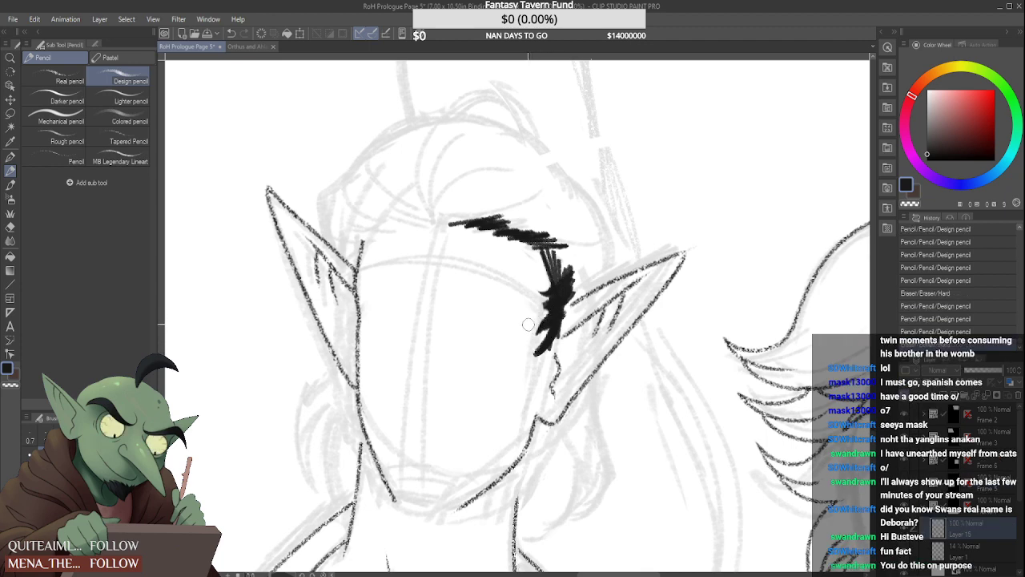
mouse_move(537, 319)
mouse_down()
mouse_move(544, 314)
mouse_move(548, 338)
mouse_move(531, 370)
mouse_up()
mouse_move(559, 335)
mouse_down()
mouse_move(531, 378)
mouse_move(551, 359)
mouse_move(530, 382)
mouse_move(548, 384)
mouse_move(530, 402)
mouse_up()
mouse_move(552, 378)
mouse_down()
mouse_move(524, 409)
mouse_move(522, 439)
mouse_up()
drag(544, 399, 524, 428)
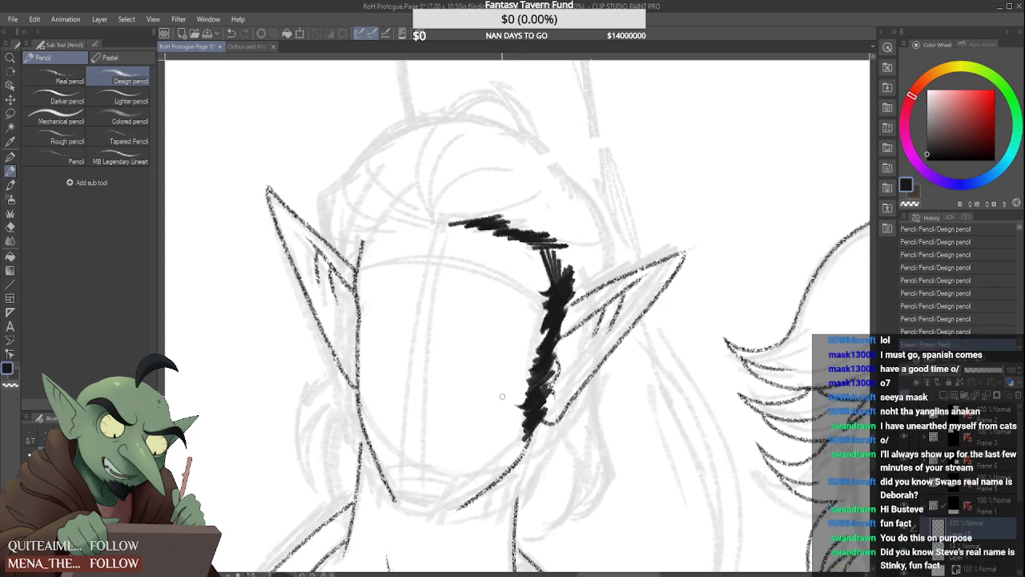
Thicken the sideburn beside the ear and give its edges short, jagged hair strokes
mouse_move(573, 290)
mouse_down()
mouse_move(548, 340)
mouse_move(546, 370)
mouse_up()
mouse_move(557, 346)
mouse_down()
mouse_move(553, 325)
mouse_move(523, 332)
mouse_move(540, 334)
mouse_up()
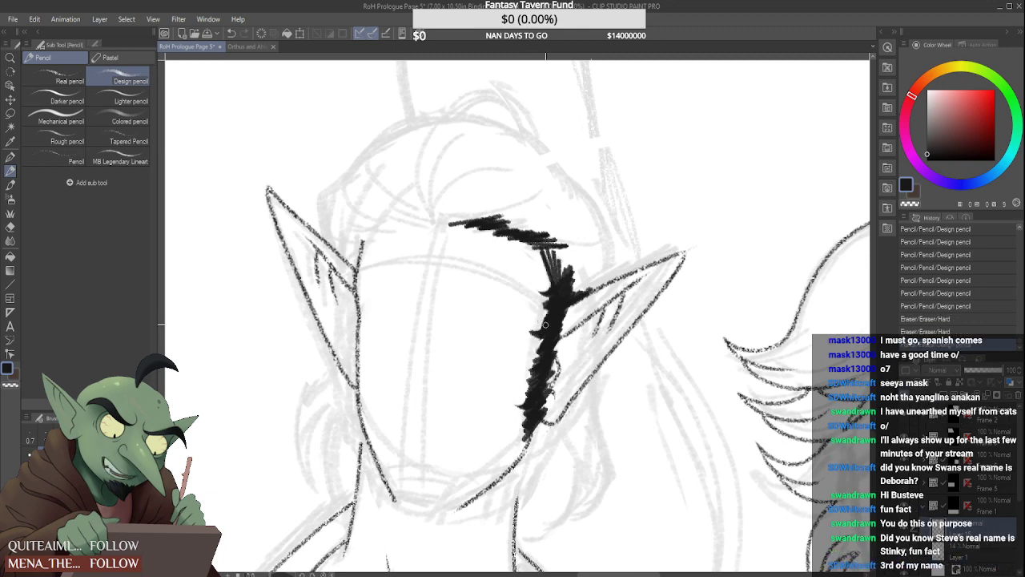
mouse_move(560, 299)
mouse_down()
mouse_move(537, 304)
mouse_move(557, 289)
mouse_move(536, 311)
mouse_move(551, 306)
mouse_up()
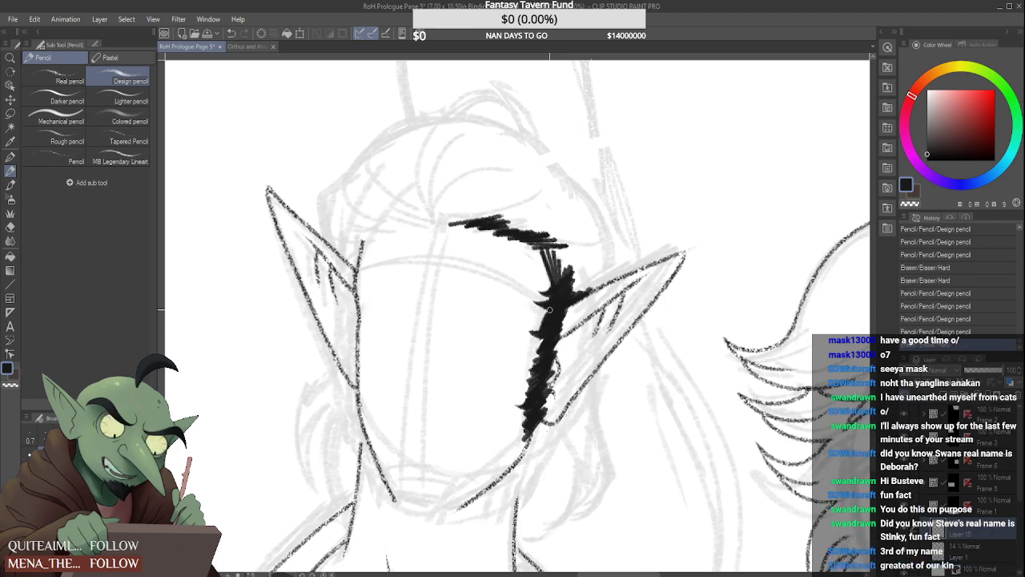
drag(535, 355, 538, 346)
mouse_move(532, 351)
mouse_down()
mouse_move(545, 351)
mouse_move(542, 340)
mouse_up()
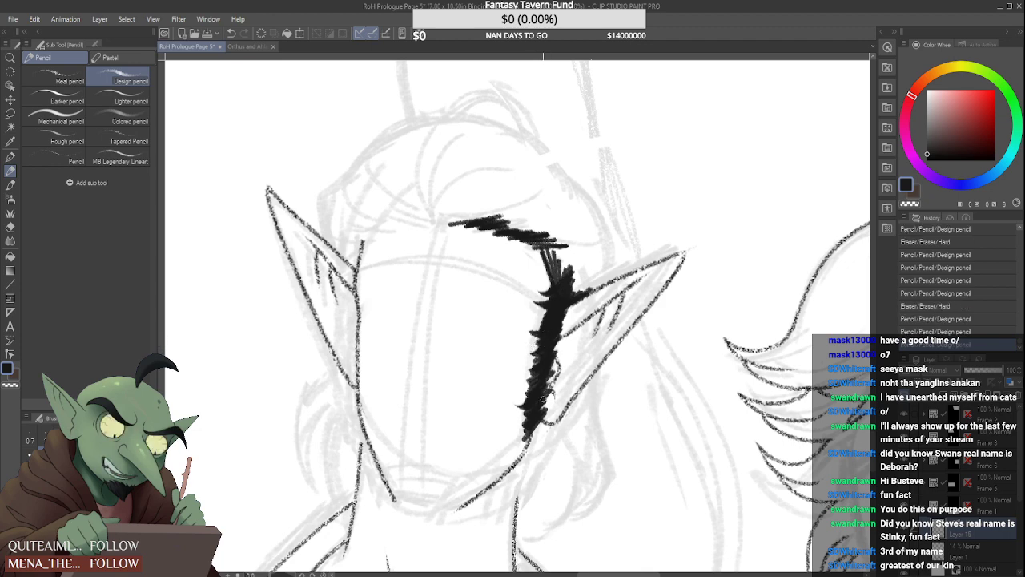
Extend the sideburn below the ear into a pointed dark tuft at the jaw corner, cleaning up its edges
mouse_move(536, 421)
mouse_down()
mouse_move(541, 463)
mouse_move(532, 447)
mouse_up()
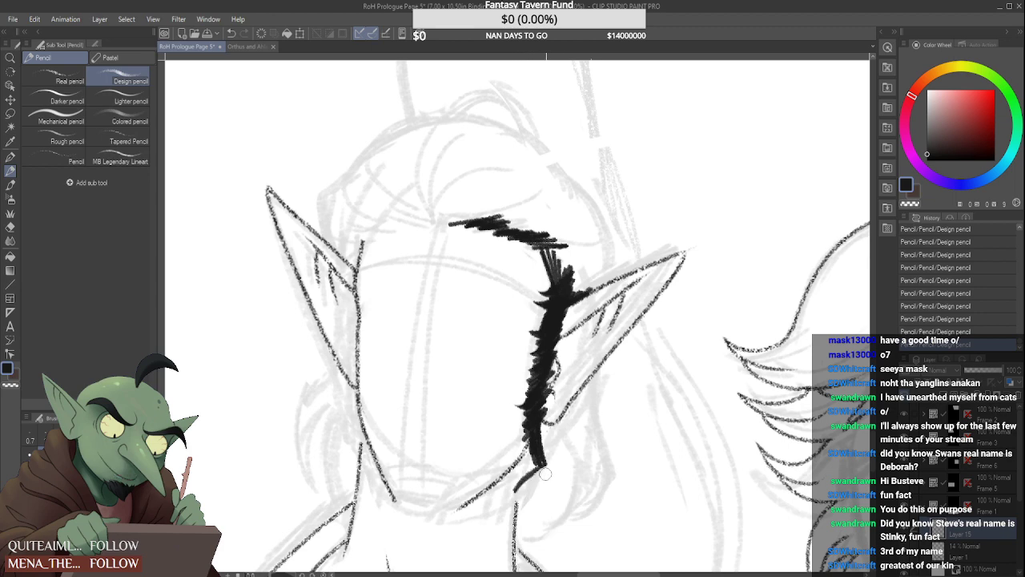
mouse_move(517, 472)
mouse_down()
mouse_move(525, 495)
mouse_move(537, 442)
mouse_up()
mouse_move(522, 460)
mouse_down()
mouse_move(533, 436)
mouse_move(519, 463)
mouse_move(528, 476)
mouse_up()
mouse_move(529, 455)
mouse_down()
mouse_move(527, 474)
mouse_move(535, 467)
mouse_up()
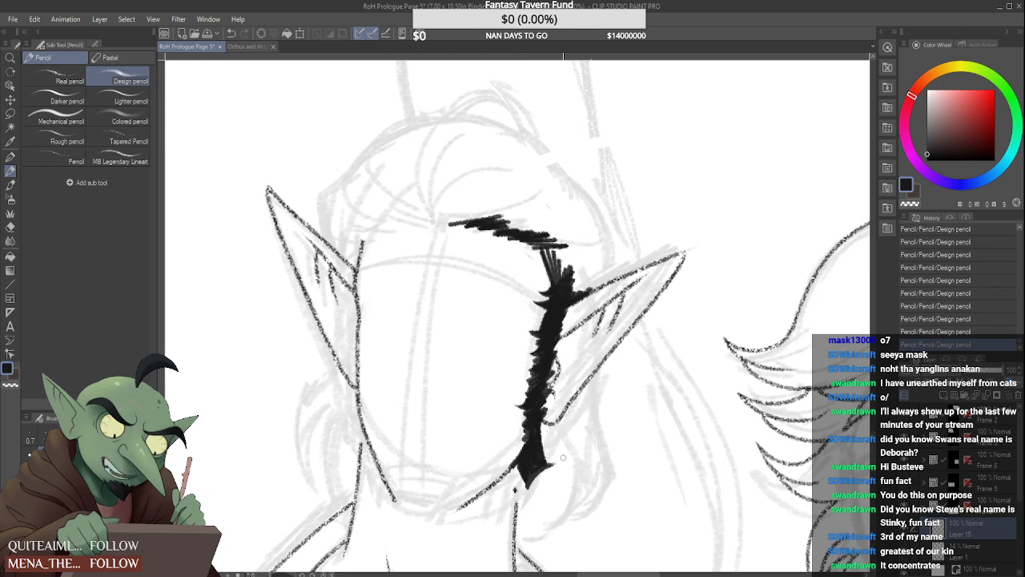
mouse_move(527, 495)
mouse_down()
mouse_move(556, 465)
mouse_move(519, 486)
mouse_move(524, 497)
mouse_up()
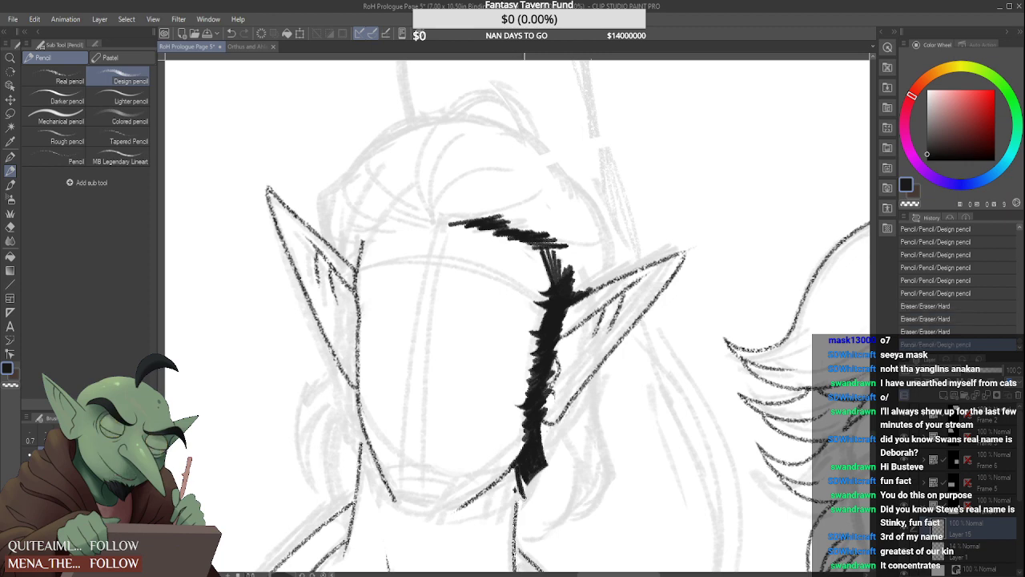
drag(523, 461, 524, 495)
Thicken the dark beard line from the tufted jaw corner along the jaw toward the chin and clean up its edges
mouse_move(527, 441)
mouse_down()
mouse_move(515, 466)
mouse_move(471, 497)
mouse_up()
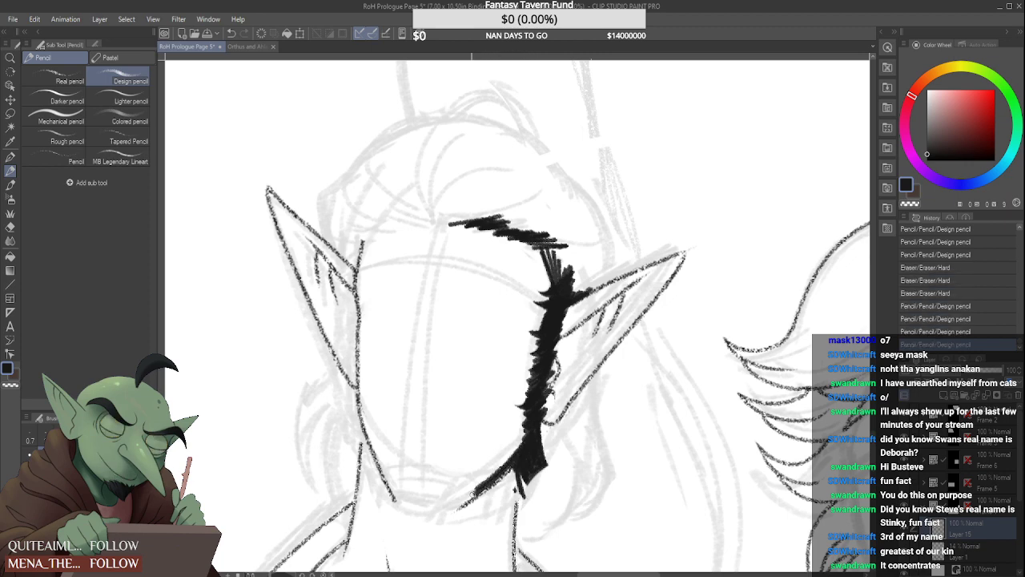
drag(512, 467, 471, 500)
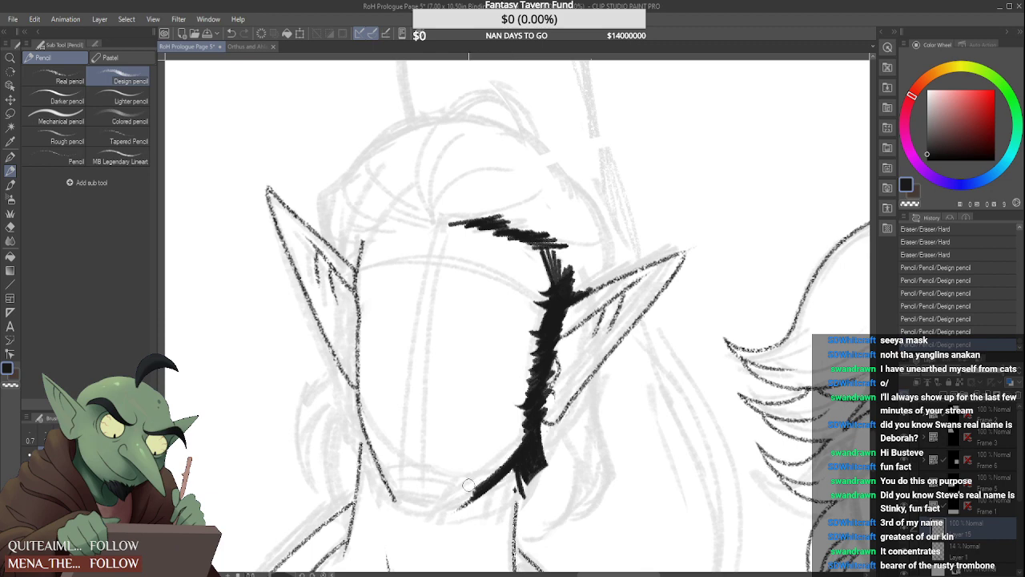
key(ctrl+z)
drag(514, 442, 503, 460)
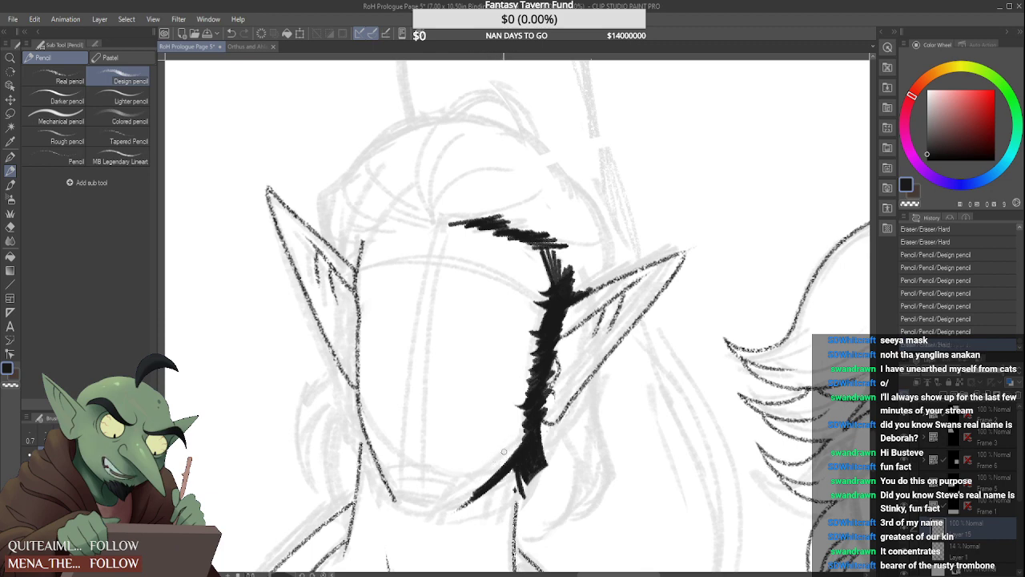
scroll(533, 448, up, 1)
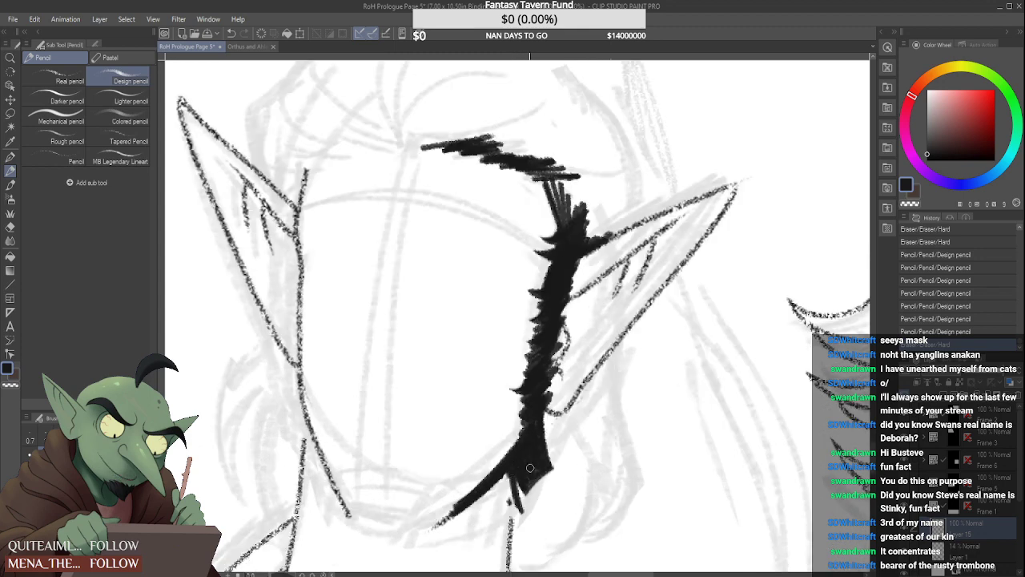
mouse_move(543, 467)
mouse_down()
mouse_move(519, 484)
mouse_move(537, 444)
mouse_up()
key(ctrl+z)
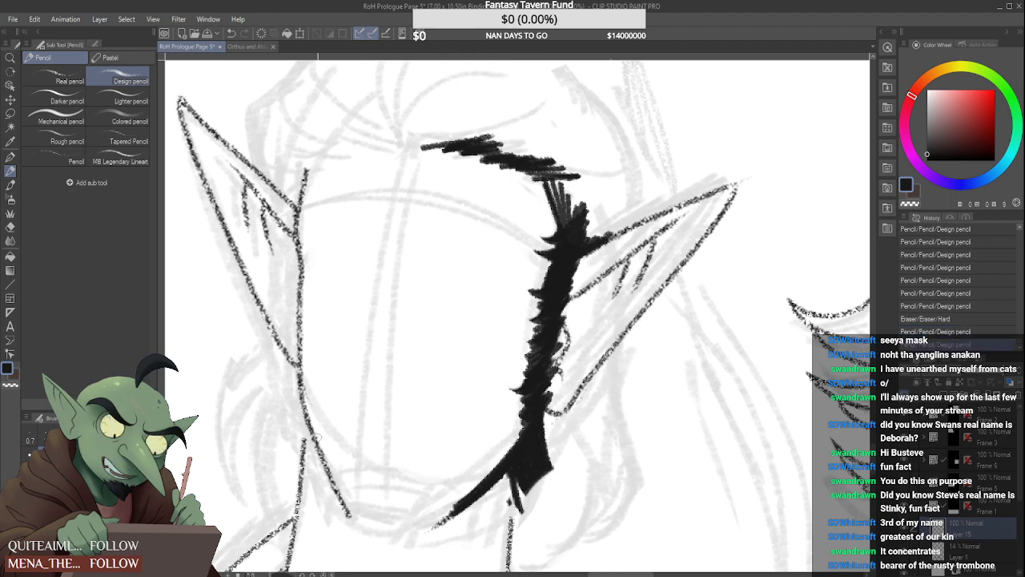
Start the beard under the opposite ear with a small pointed dark tuft, adding a new raster layer for it
mouse_move(300, 354)
mouse_down()
mouse_move(283, 426)
mouse_move(302, 454)
mouse_up()
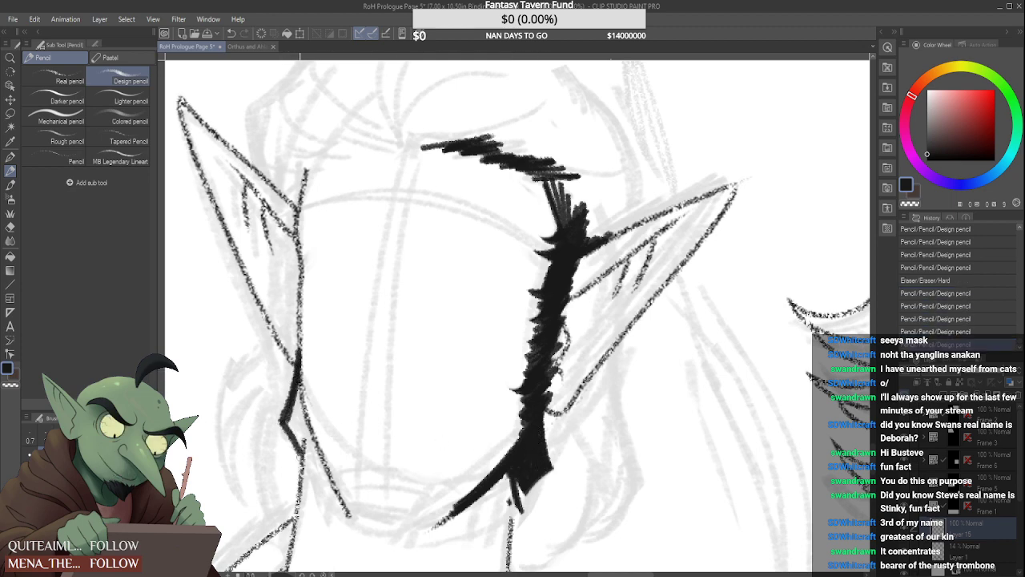
mouse_move(272, 415)
mouse_down()
mouse_move(285, 370)
mouse_move(281, 424)
mouse_move(299, 472)
mouse_move(300, 461)
mouse_up()
key(ctrl+z)
click(943, 396)
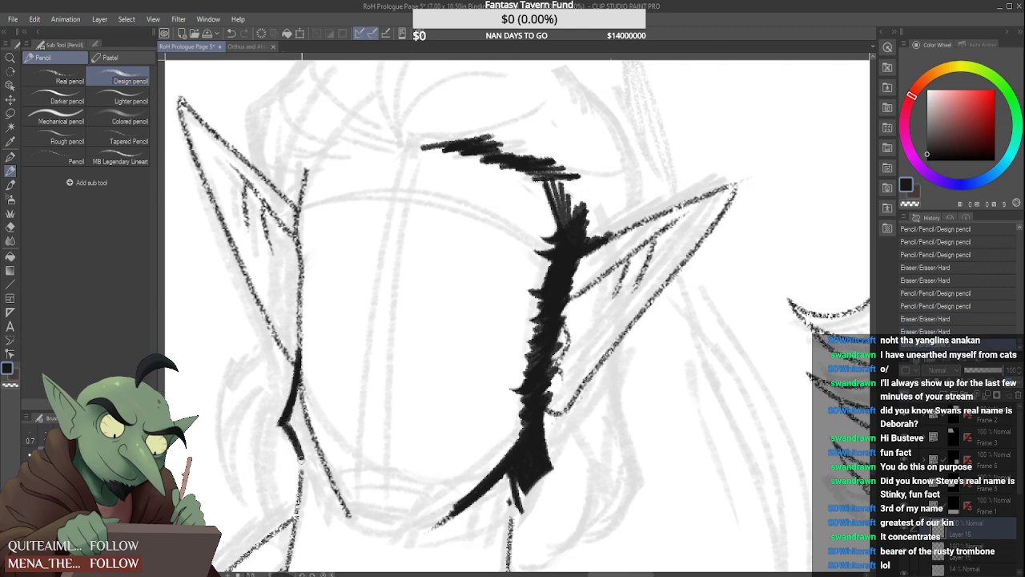
drag(302, 460, 302, 462)
drag(283, 423, 298, 451)
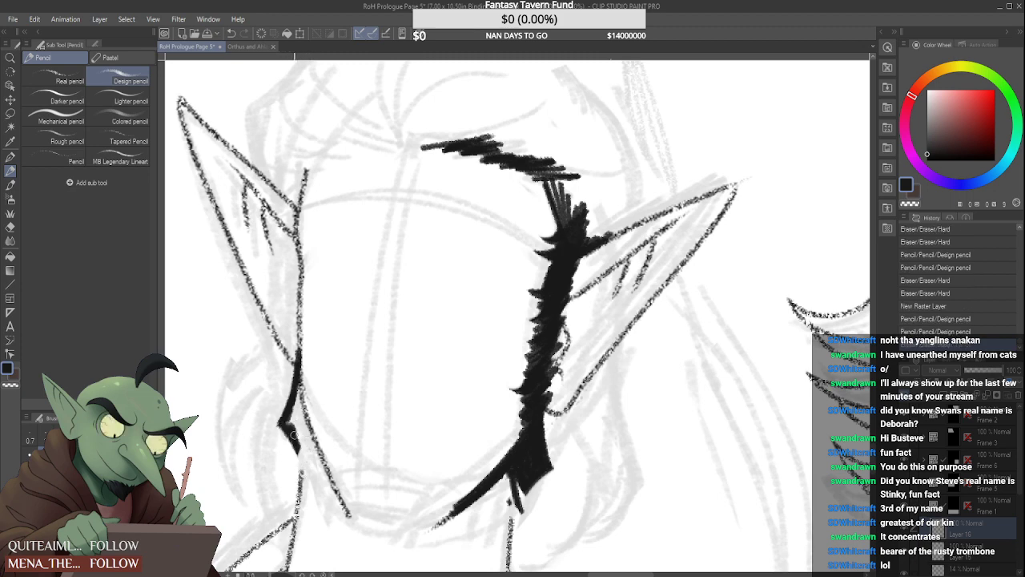
drag(292, 410, 298, 440)
Draw a thick dark line from that ear down the jaw toward the chin and fill the pointed tuft solid
mouse_move(298, 390)
mouse_down()
mouse_move(297, 425)
mouse_move(349, 505)
mouse_up()
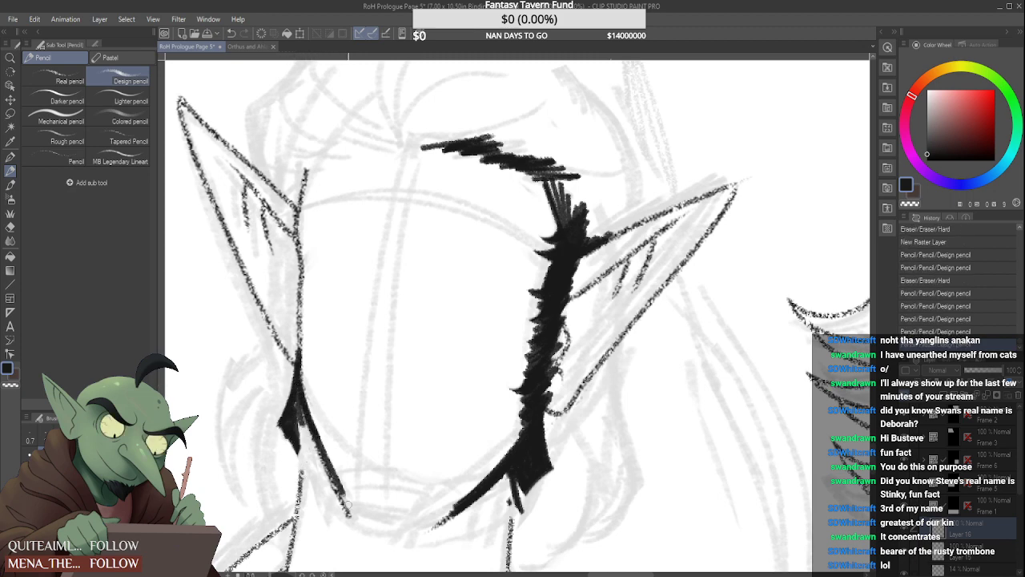
drag(308, 414, 355, 522)
drag(331, 473, 358, 527)
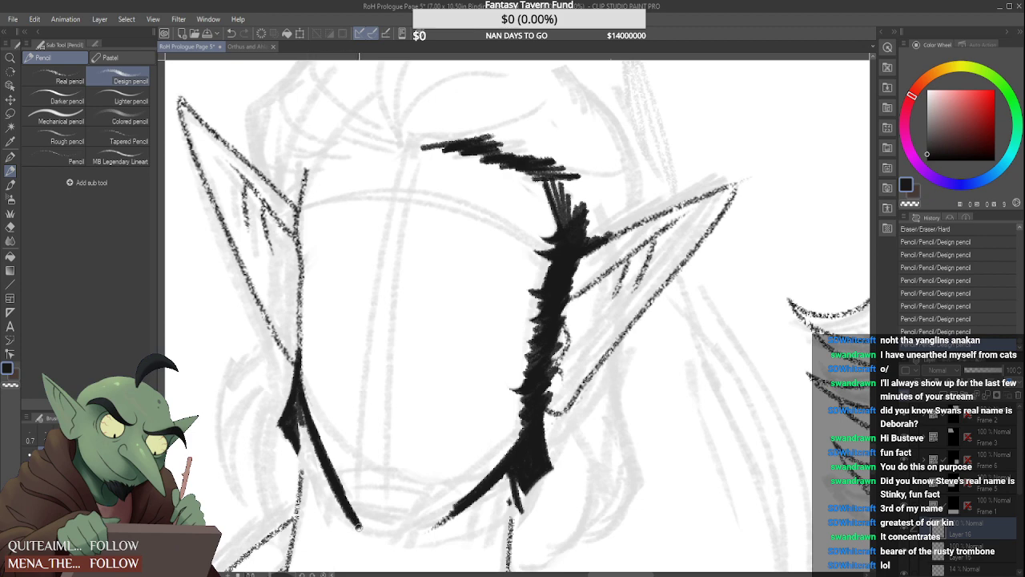
drag(345, 492, 364, 530)
drag(290, 400, 328, 481)
drag(306, 424, 282, 469)
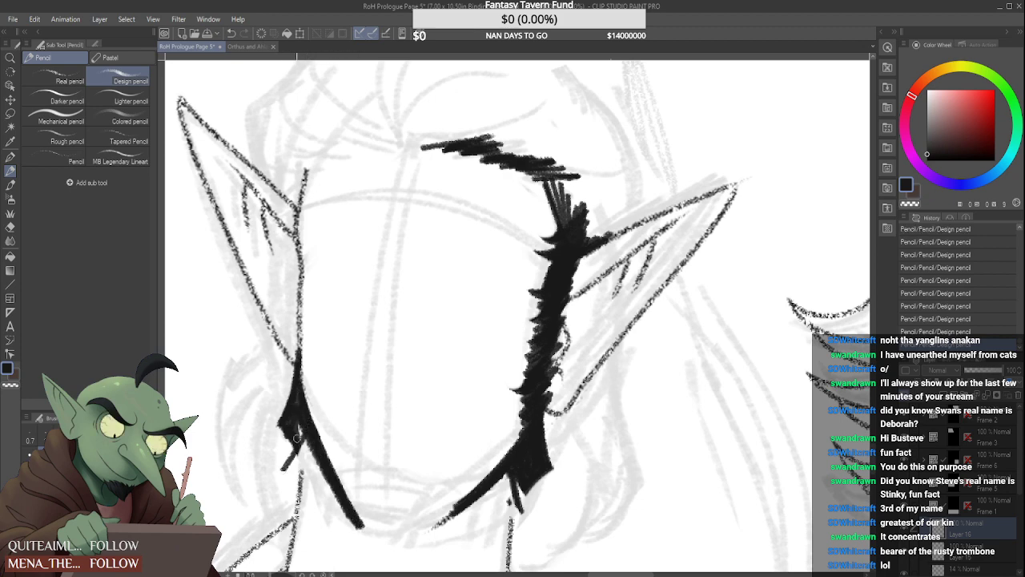
drag(302, 424, 285, 469)
drag(304, 434, 285, 473)
mouse_move(270, 428)
mouse_down()
mouse_move(290, 465)
mouse_move(280, 483)
mouse_up()
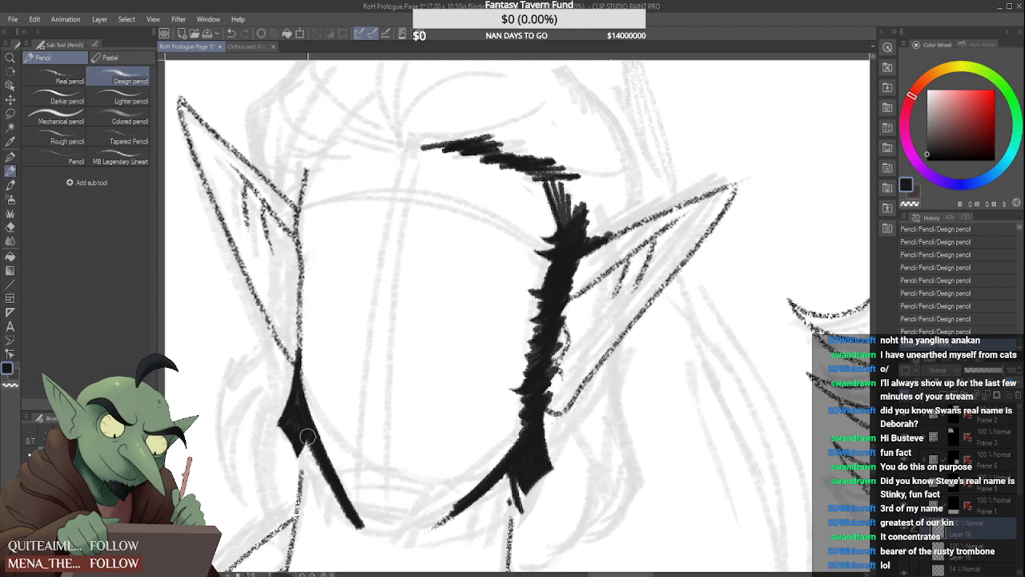
Add further jagged dark tufts along the outer edge of this jawline down to the chin
mouse_move(308, 437)
mouse_down()
mouse_move(303, 466)
mouse_move(299, 419)
mouse_move(322, 496)
mouse_move(305, 487)
mouse_move(327, 519)
mouse_up()
key(ctrl+z)
mouse_move(310, 455)
mouse_down()
mouse_move(327, 504)
mouse_move(312, 452)
mouse_move(324, 492)
mouse_move(308, 480)
mouse_move(335, 510)
mouse_move(326, 501)
mouse_move(332, 483)
mouse_move(344, 510)
mouse_move(334, 489)
mouse_move(341, 517)
mouse_up()
drag(338, 503, 329, 530)
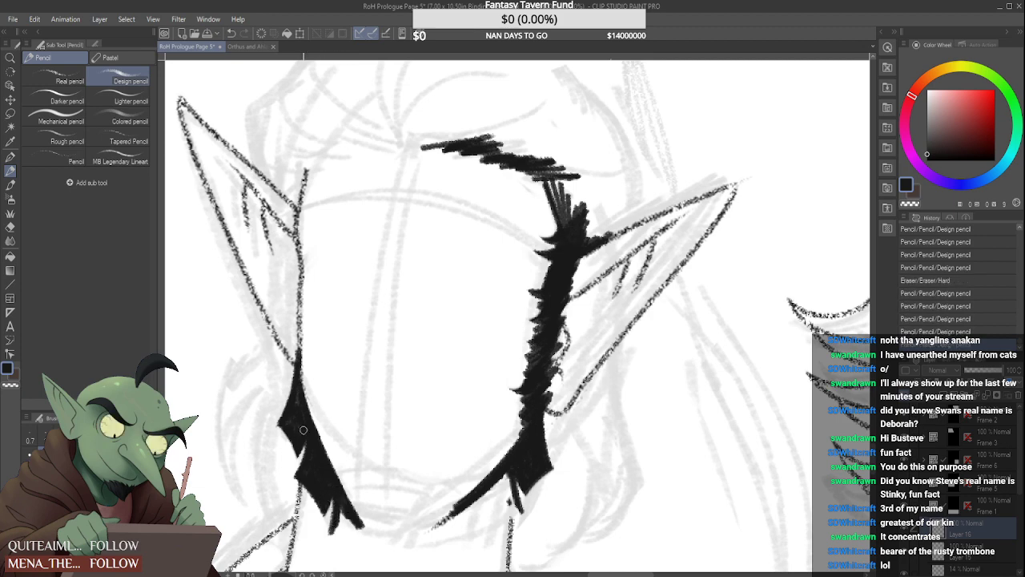
scroll(324, 407, down, 1)
scroll(353, 491, up, 1)
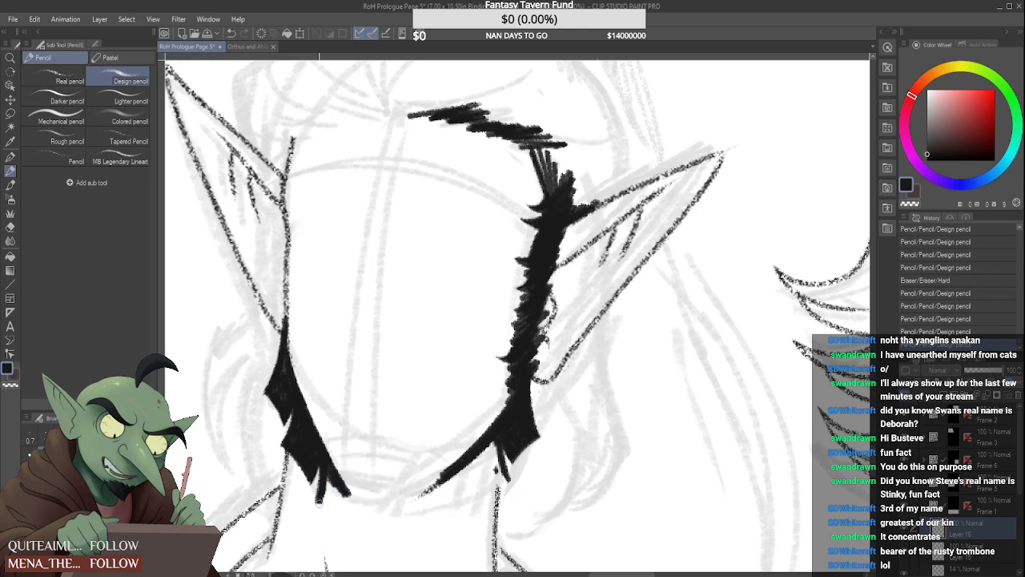
mouse_move(324, 460)
mouse_down()
mouse_move(317, 502)
mouse_move(325, 466)
mouse_move(324, 498)
mouse_move(336, 517)
mouse_move(319, 499)
mouse_move(321, 508)
mouse_move(307, 503)
mouse_move(334, 526)
mouse_up()
mouse_move(328, 489)
mouse_down()
mouse_move(342, 528)
mouse_move(349, 513)
mouse_up()
mouse_move(335, 490)
mouse_down()
mouse_move(342, 517)
mouse_move(354, 513)
mouse_move(347, 540)
mouse_up()
Outline a pointed beard tuft hanging below the chin, refining its edges and corner
mouse_move(350, 498)
mouse_down()
mouse_move(353, 555)
mouse_move(353, 537)
mouse_move(386, 528)
mouse_move(361, 556)
mouse_up()
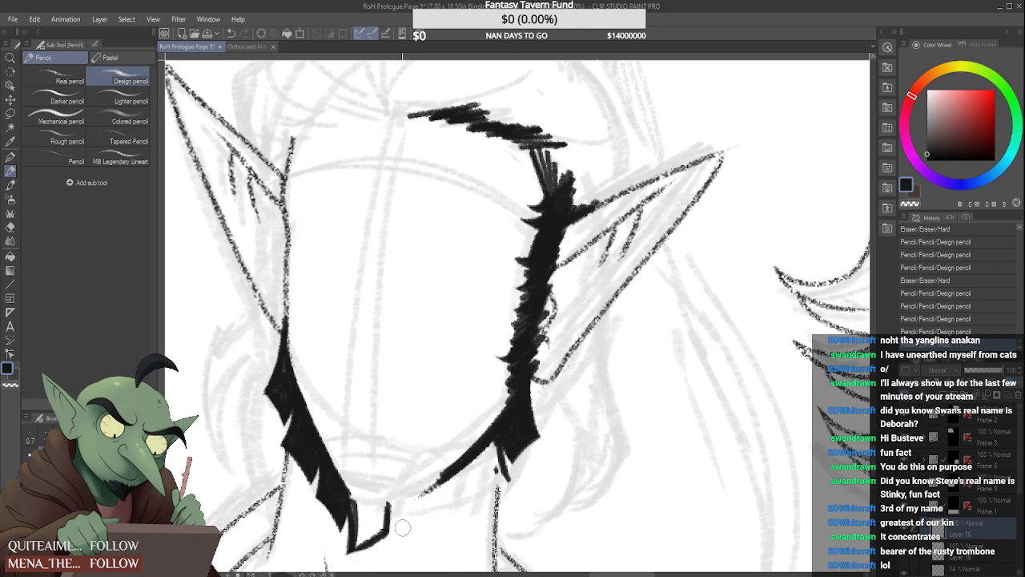
mouse_move(402, 527)
mouse_down()
mouse_move(339, 564)
mouse_move(357, 556)
mouse_move(365, 523)
mouse_move(352, 547)
mouse_move(384, 527)
mouse_up()
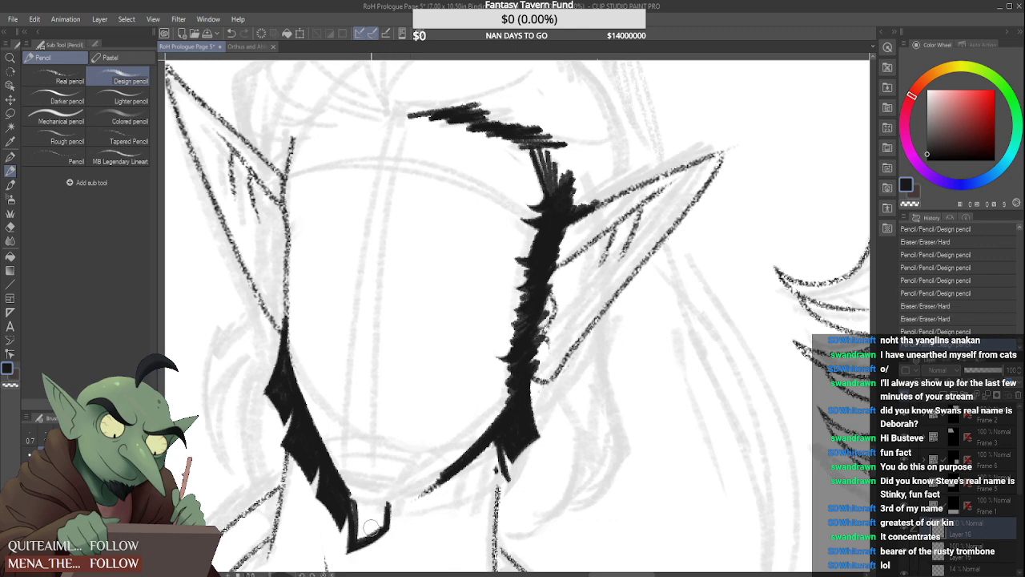
drag(350, 495, 358, 547)
drag(353, 488, 360, 508)
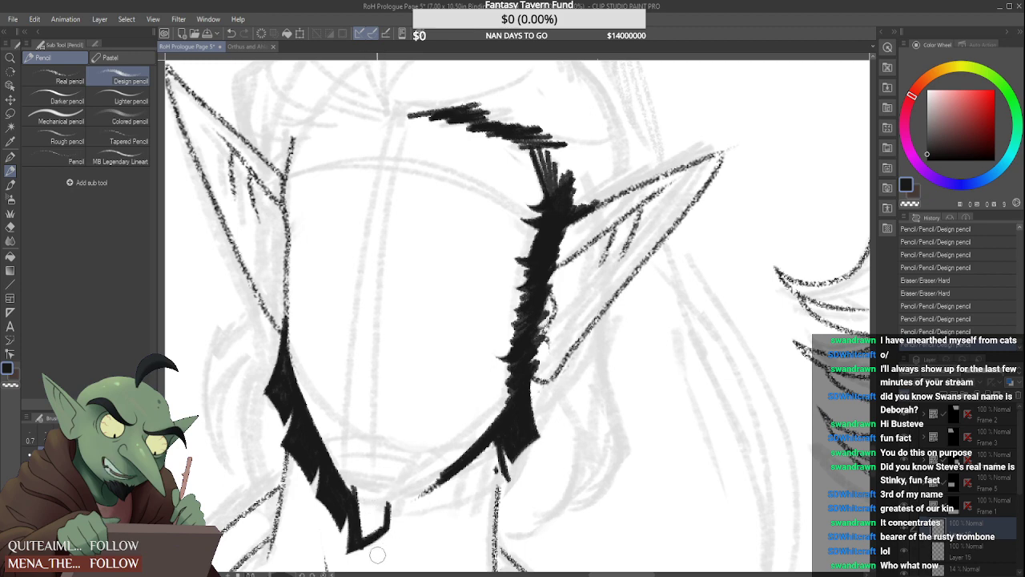
mouse_move(411, 533)
mouse_down()
mouse_move(353, 560)
mouse_move(403, 515)
mouse_up()
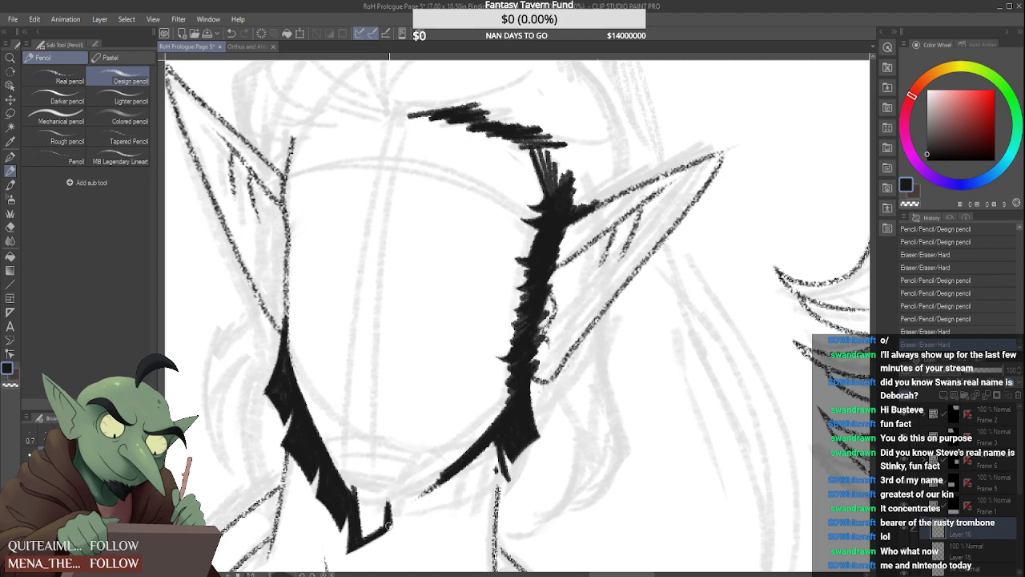
drag(388, 485, 394, 542)
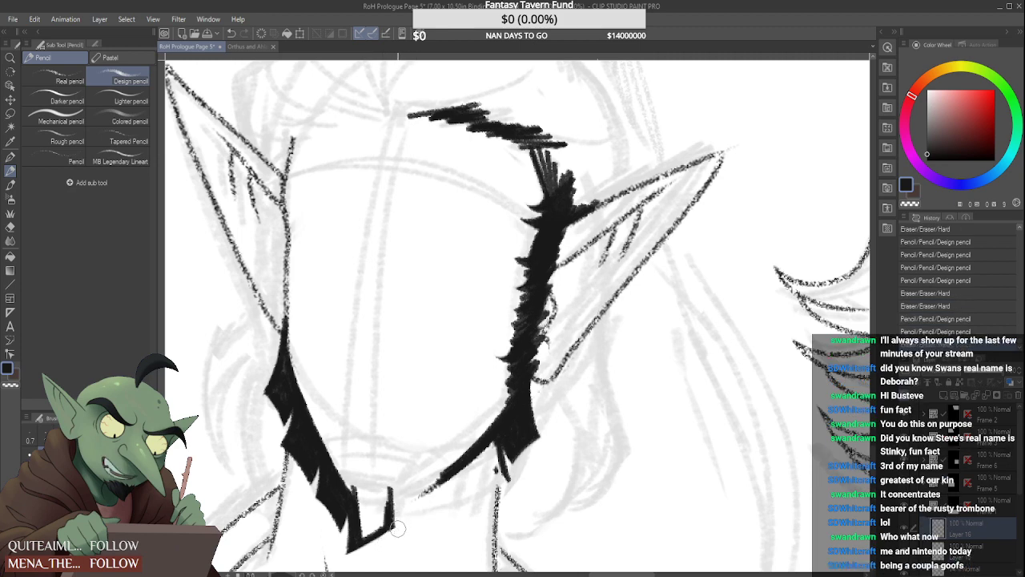
Thicken the chin tuft's lower edge and add a narrow pointed hair tuft beside it
mouse_move(396, 482)
mouse_down()
mouse_move(399, 531)
mouse_move(393, 502)
mouse_move(390, 535)
mouse_move(403, 494)
mouse_move(414, 529)
mouse_up()
drag(401, 484, 415, 528)
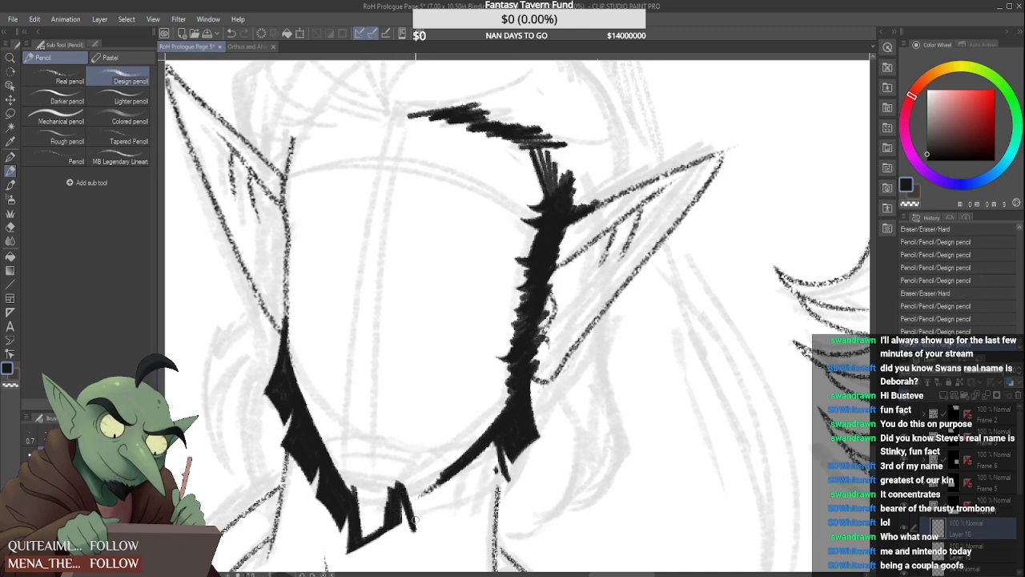
mouse_move(396, 494)
mouse_down()
mouse_move(402, 516)
mouse_move(338, 561)
mouse_up()
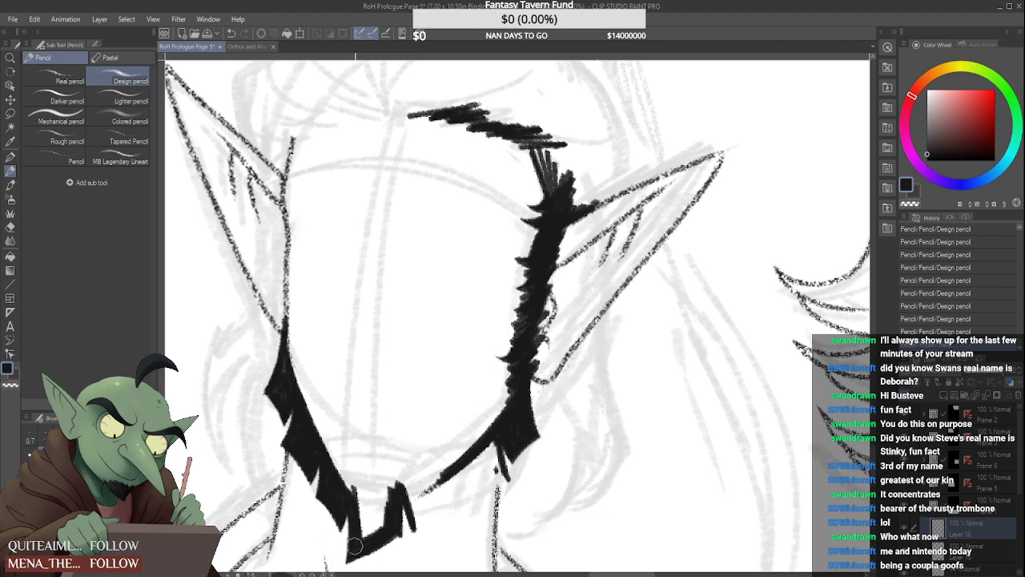
drag(410, 536, 364, 563)
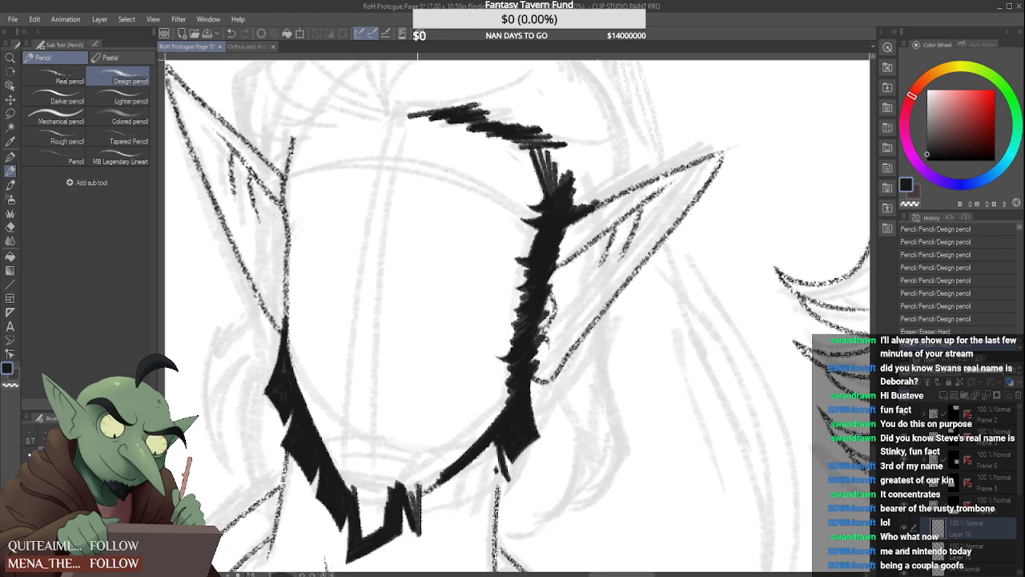
drag(414, 485, 413, 536)
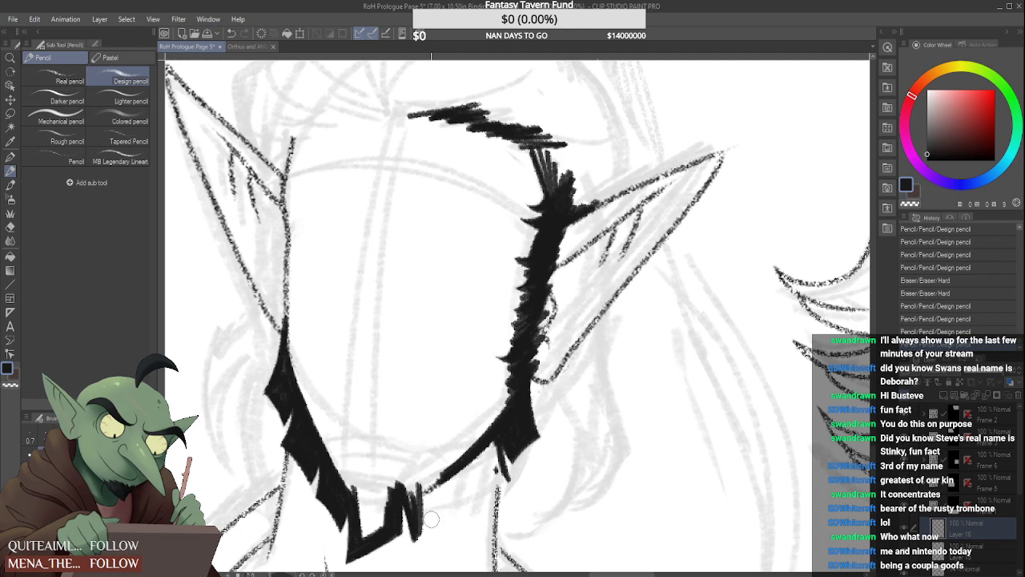
drag(425, 497, 411, 552)
Outline and fill a wide jagged tuft joining the chin hair to the beard line on the ear-side jaw
mouse_move(417, 485)
mouse_down()
mouse_move(431, 535)
mouse_move(468, 503)
mouse_up()
drag(426, 530, 477, 500)
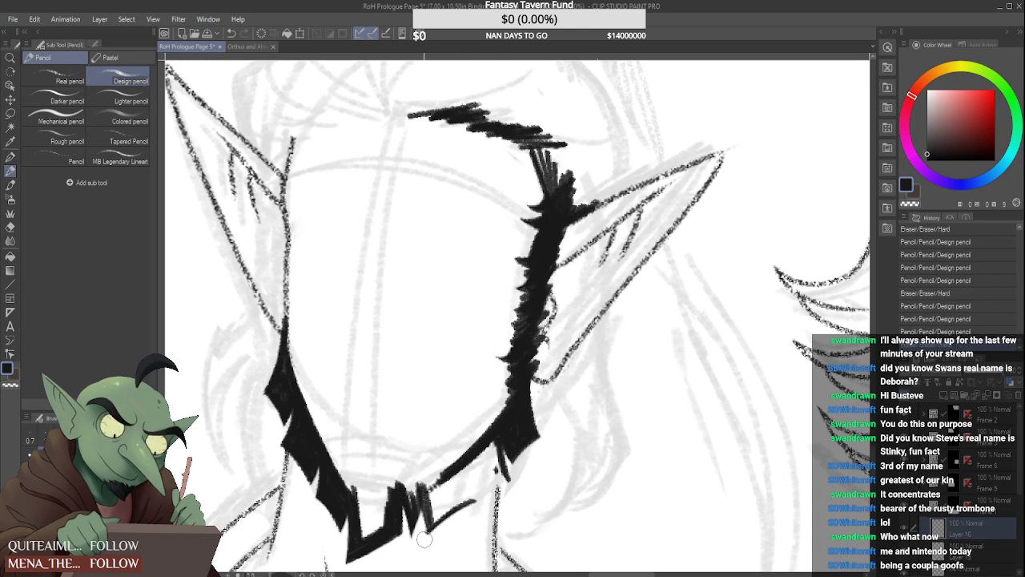
drag(425, 537, 422, 554)
mouse_move(468, 479)
mouse_down()
mouse_move(477, 505)
mouse_move(442, 480)
mouse_move(409, 495)
mouse_move(441, 503)
mouse_move(461, 490)
mouse_move(460, 473)
mouse_up()
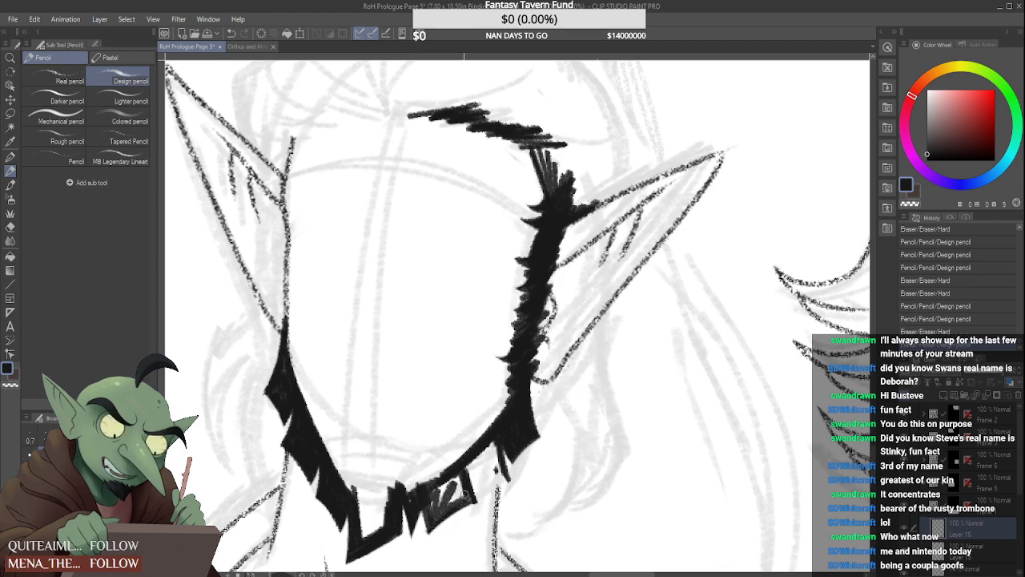
mouse_move(445, 509)
mouse_down()
mouse_move(460, 474)
mouse_move(463, 502)
mouse_move(458, 476)
mouse_move(433, 517)
mouse_up()
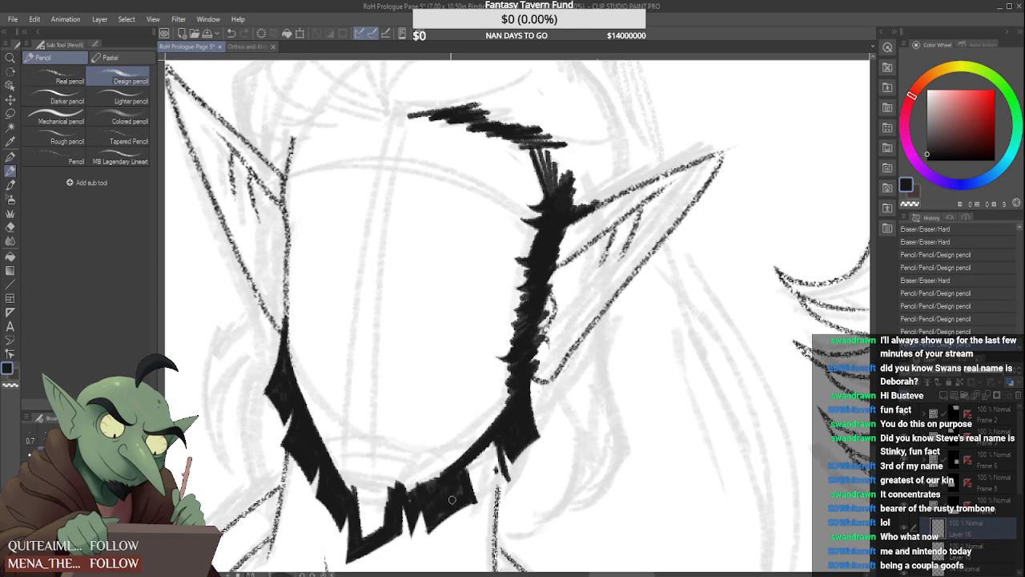
drag(408, 501, 405, 521)
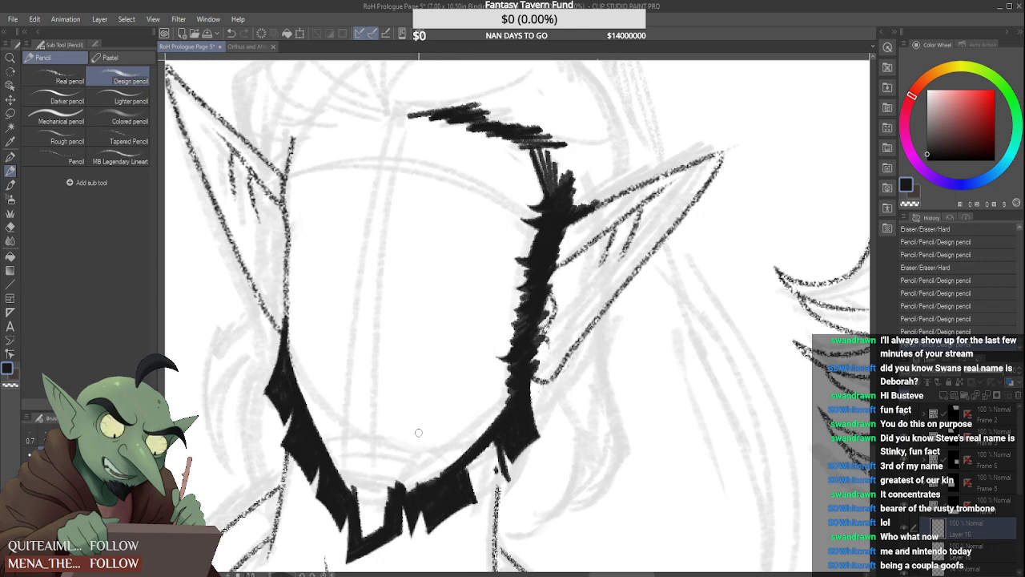
mouse_move(442, 479)
mouse_down()
mouse_move(410, 491)
mouse_move(473, 456)
mouse_up()
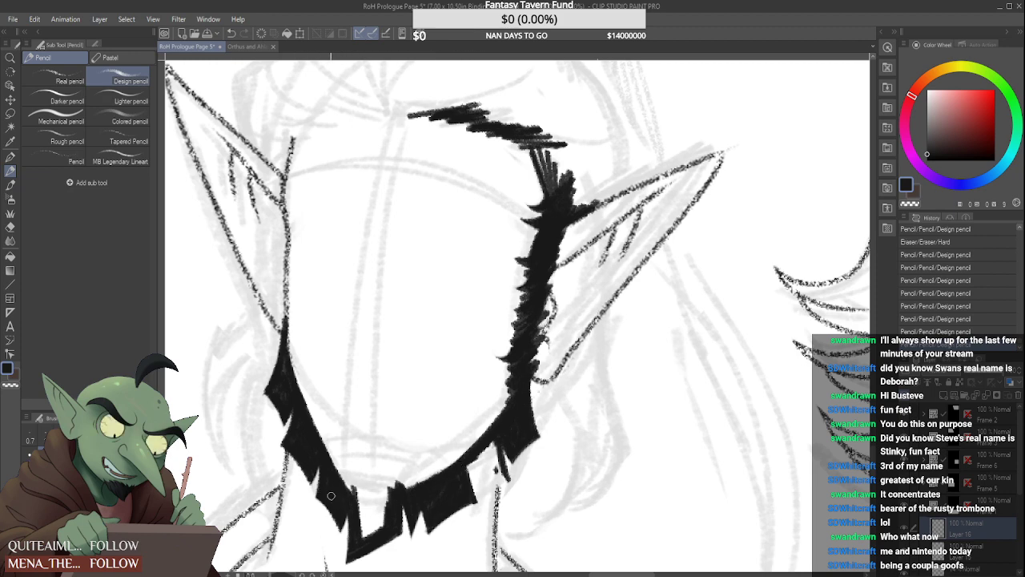
Fill the chin tuft solid black, smooth the beard's inner edge, and hatch a dark patch rising from the chin
drag(328, 454, 369, 509)
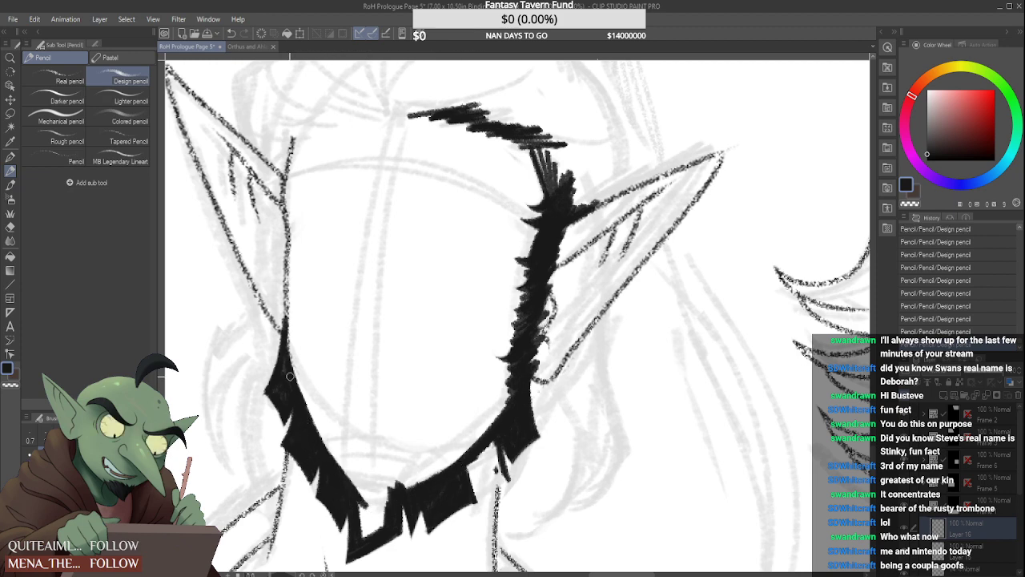
mouse_move(322, 444)
mouse_down()
mouse_move(376, 517)
mouse_move(360, 503)
mouse_move(373, 528)
mouse_move(362, 535)
mouse_move(379, 521)
mouse_move(353, 492)
mouse_move(377, 493)
mouse_move(340, 478)
mouse_move(392, 490)
mouse_move(372, 497)
mouse_move(387, 524)
mouse_up()
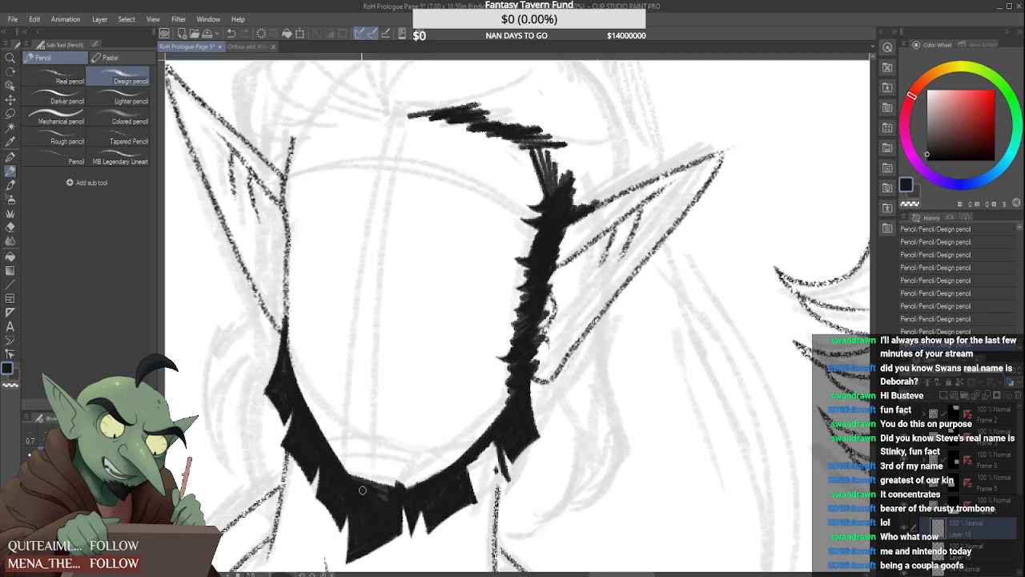
mouse_move(506, 413)
mouse_down()
mouse_move(410, 484)
mouse_move(461, 445)
mouse_move(409, 484)
mouse_move(353, 449)
mouse_move(348, 466)
mouse_up()
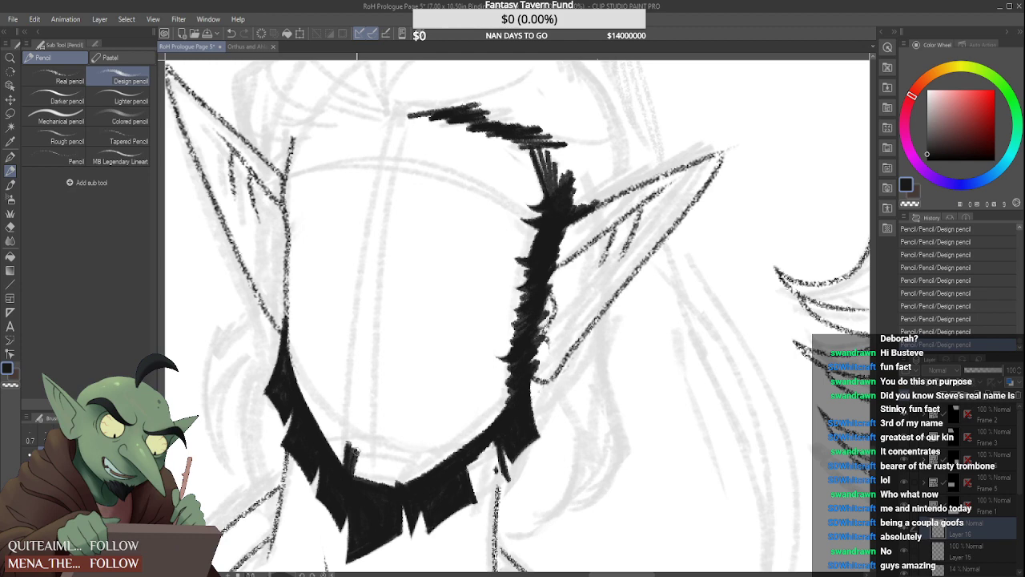
mouse_move(355, 443)
mouse_down()
mouse_move(358, 467)
mouse_move(362, 457)
mouse_move(365, 471)
mouse_move(359, 445)
mouse_move(381, 481)
mouse_up()
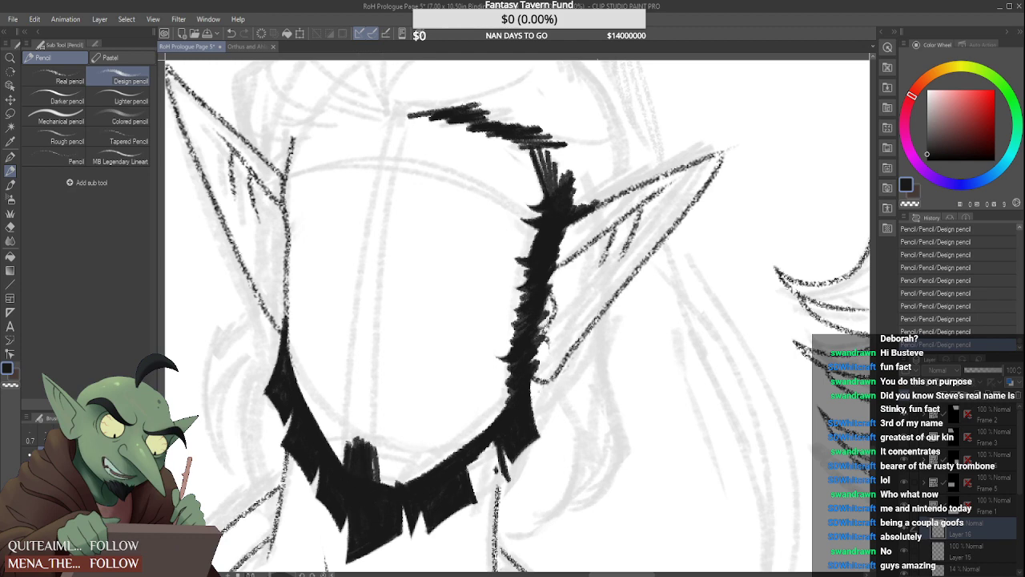
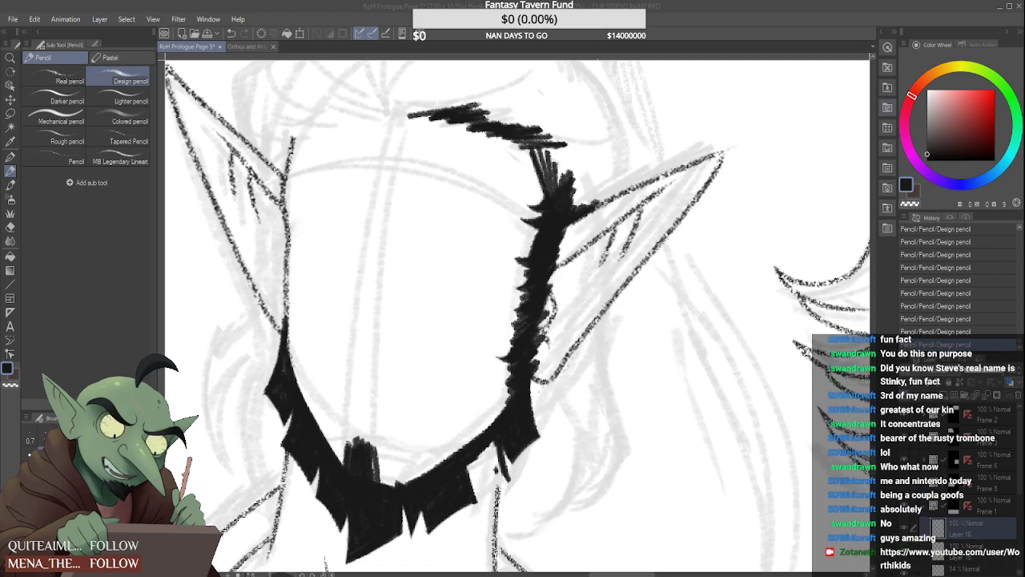
Fill the elf man's jawline beard and the squared chin tuft solid black with the Design pencil
click(942, 24)
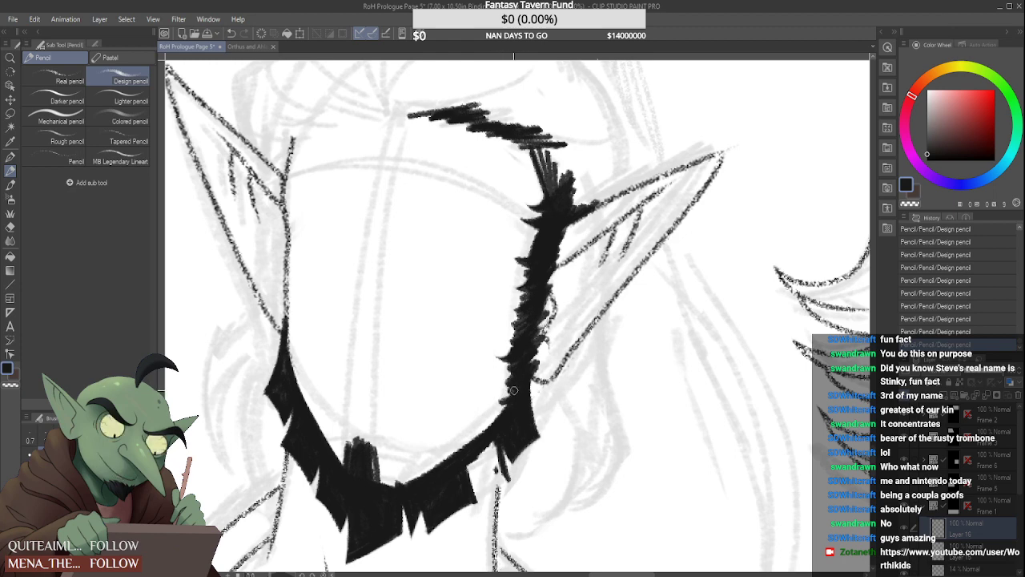
drag(508, 412, 419, 469)
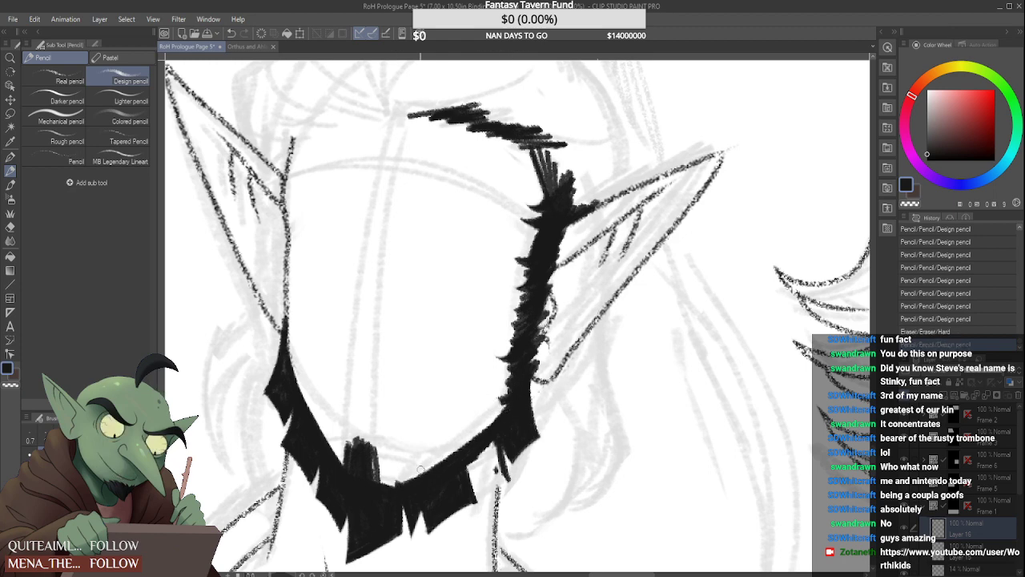
mouse_move(505, 399)
mouse_down()
mouse_move(378, 500)
mouse_move(433, 452)
mouse_move(439, 459)
mouse_move(375, 495)
mouse_move(387, 463)
mouse_move(416, 458)
mouse_move(411, 475)
mouse_move(397, 474)
mouse_move(451, 437)
mouse_move(379, 460)
mouse_move(381, 486)
mouse_move(387, 454)
mouse_move(379, 489)
mouse_move(376, 464)
mouse_move(370, 487)
mouse_move(354, 465)
mouse_move(344, 476)
mouse_move(349, 437)
mouse_move(345, 470)
mouse_move(352, 434)
mouse_move(401, 445)
mouse_move(347, 468)
mouse_up()
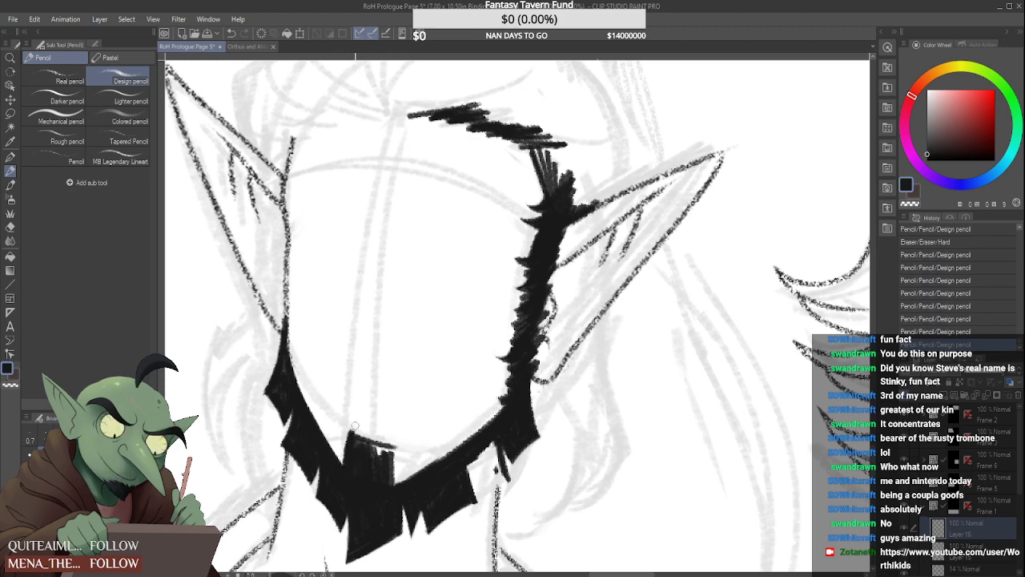
mouse_move(349, 424)
mouse_down()
mouse_move(353, 451)
mouse_move(377, 449)
mouse_move(354, 440)
mouse_move(386, 448)
mouse_move(388, 484)
mouse_up()
drag(392, 445, 392, 484)
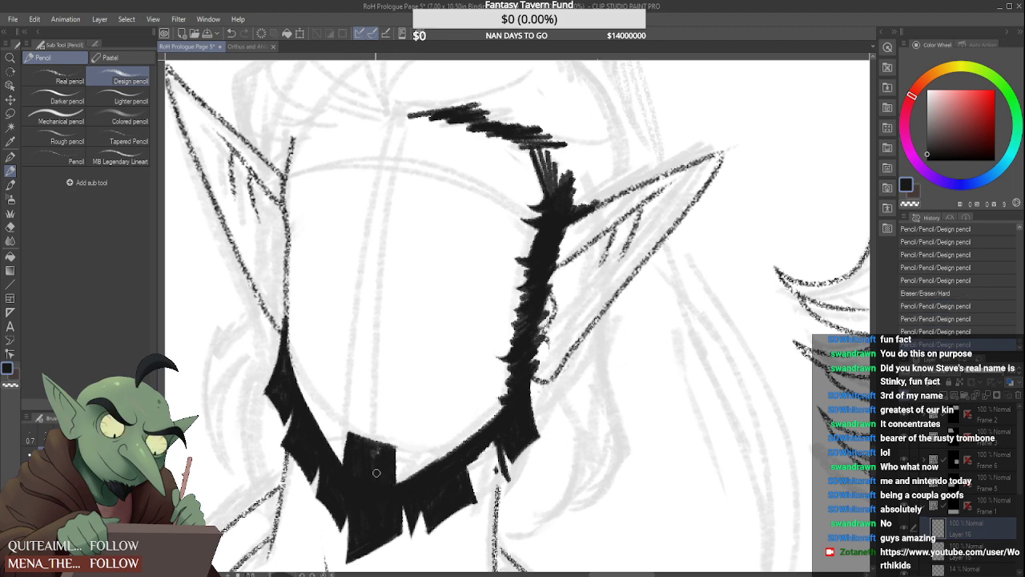
mouse_move(374, 450)
mouse_down()
mouse_move(376, 476)
mouse_move(389, 480)
mouse_up()
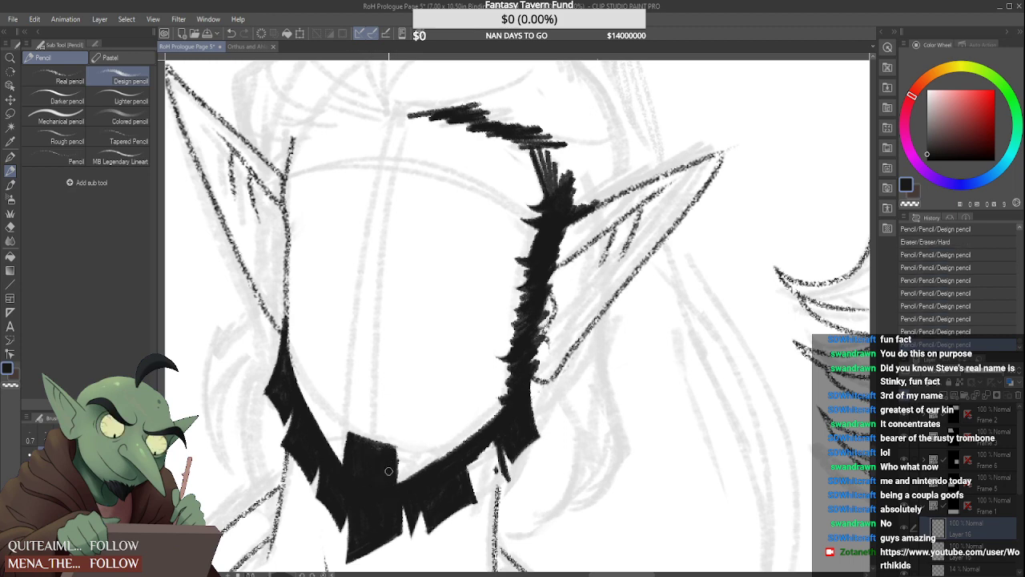
scroll(380, 474, down, 5)
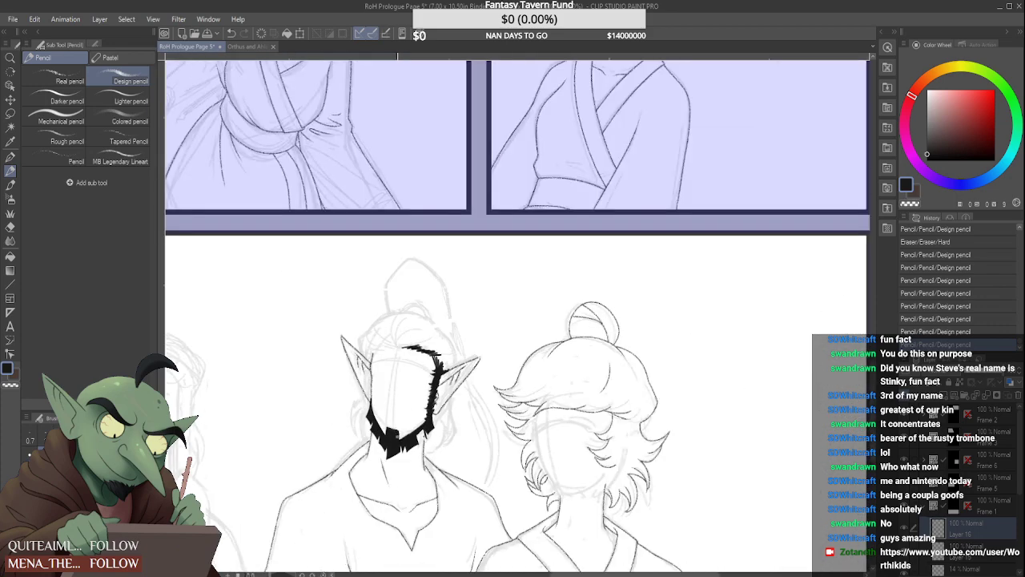
Thicken the sideburn beside the right-hand ear and fill the gap up to the temple in black
scroll(397, 389, up, 5)
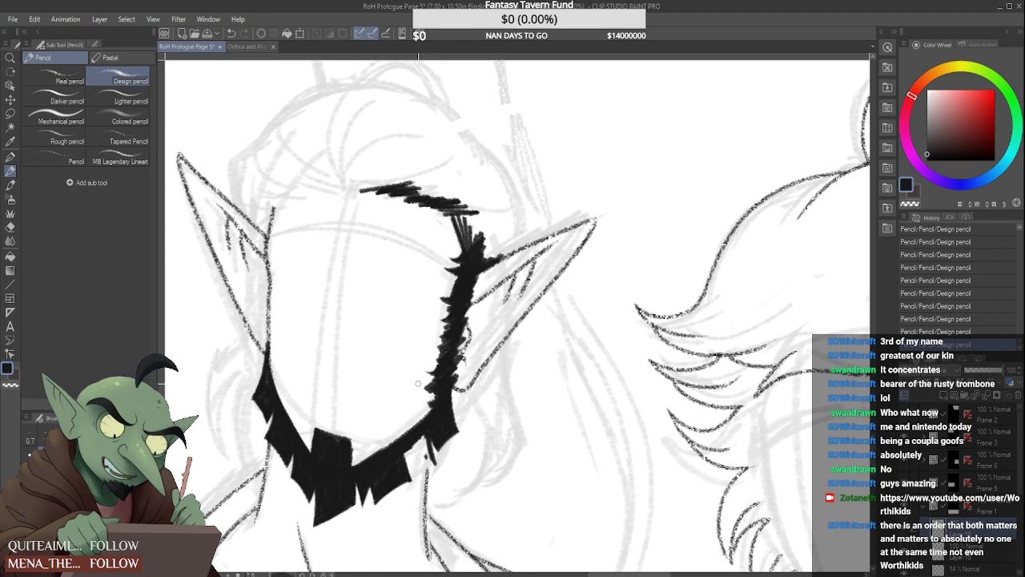
drag(440, 390, 427, 407)
drag(443, 398, 424, 415)
mouse_move(450, 358)
mouse_down()
mouse_move(440, 369)
mouse_move(452, 318)
mouse_up()
mouse_move(459, 209)
mouse_down()
mouse_move(461, 227)
mouse_move(454, 218)
mouse_up()
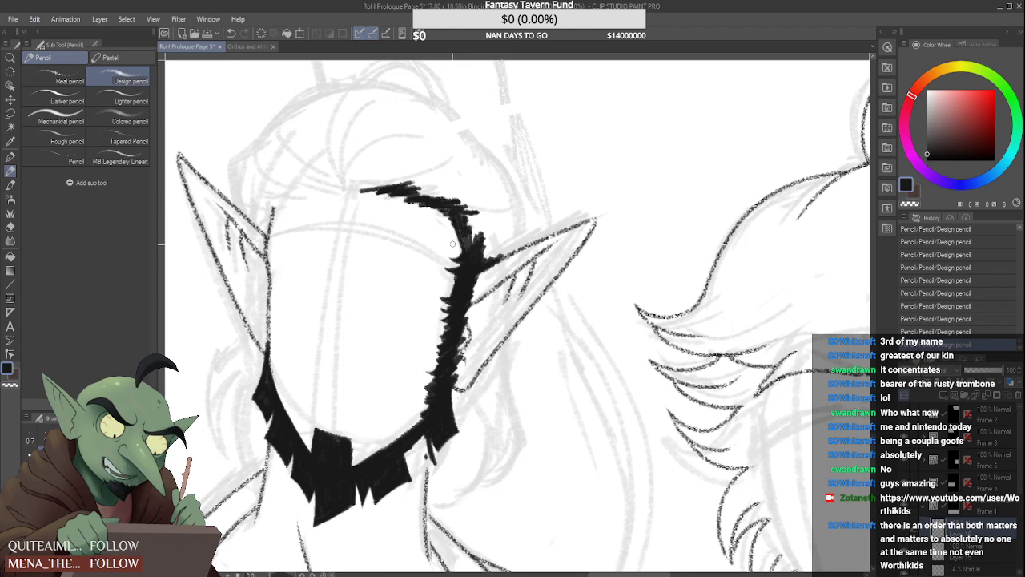
drag(465, 243, 469, 255)
mouse_move(455, 214)
mouse_down()
mouse_move(485, 265)
mouse_move(495, 255)
mouse_move(486, 266)
mouse_up()
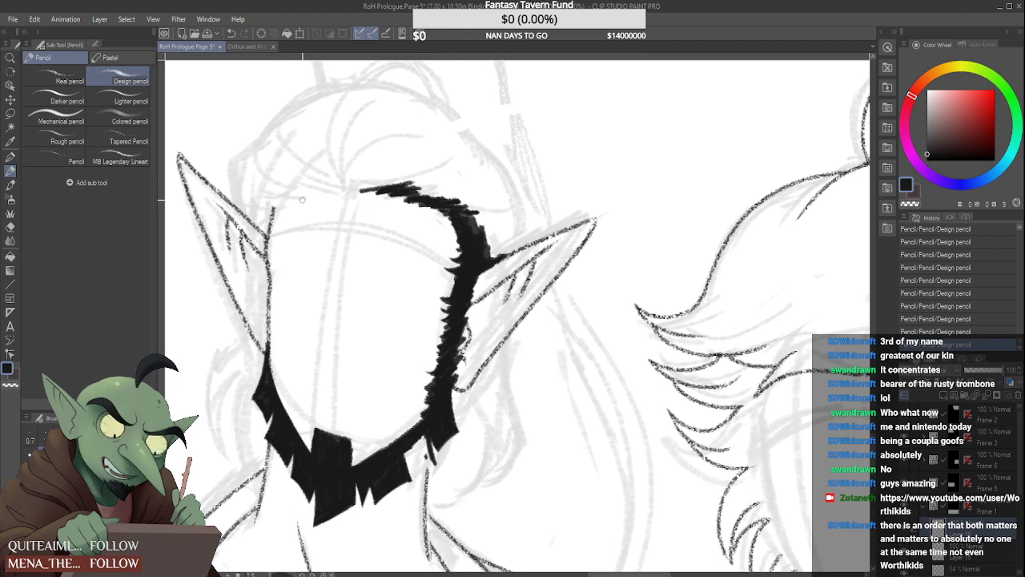
Outline the side hair above the left-hand ear, from the temple up along the ear's upper edge
drag(258, 221, 239, 206)
mouse_move(239, 205)
mouse_down()
mouse_move(267, 233)
mouse_move(285, 184)
mouse_up()
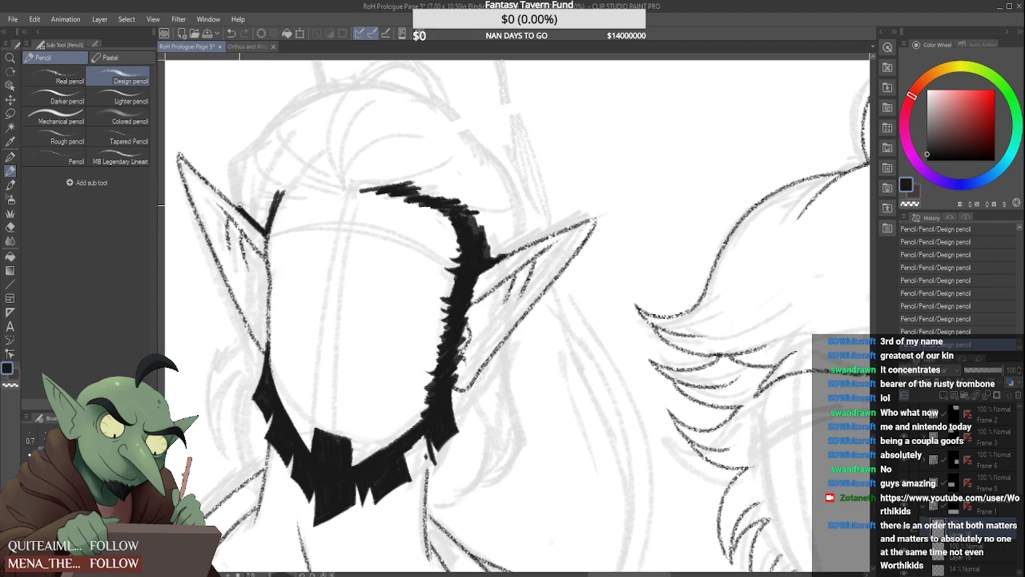
mouse_move(239, 207)
mouse_down()
mouse_move(231, 164)
mouse_move(238, 202)
mouse_up()
drag(233, 164, 277, 134)
drag(232, 165, 278, 133)
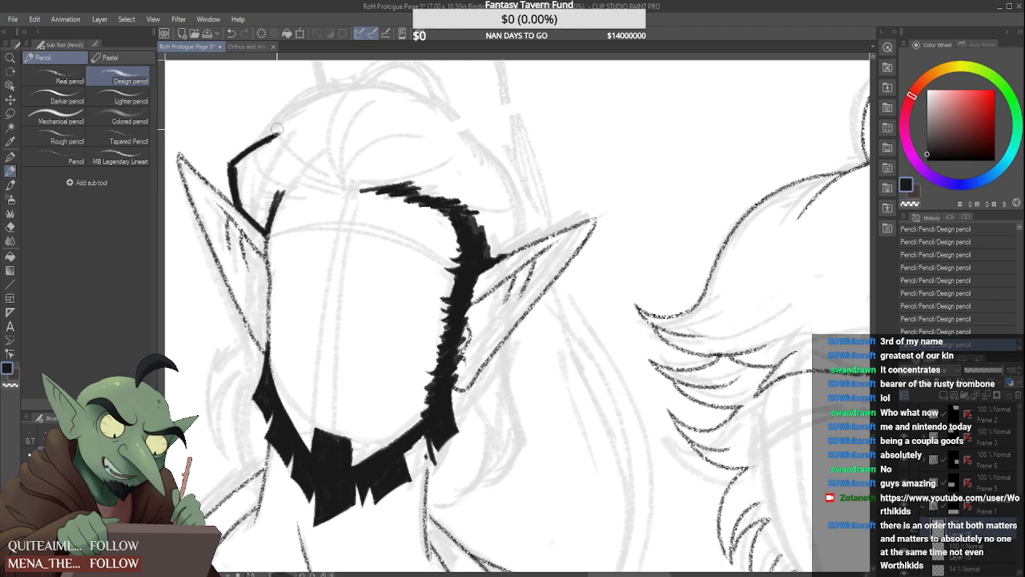
key(ctrl+z)
key(ctrl+z)
Draw the crown's curved outline above the left-hand ear and fill the side hair down to the temple solid black
mouse_move(235, 166)
mouse_down()
mouse_move(223, 154)
mouse_move(230, 167)
mouse_move(253, 152)
mouse_move(220, 170)
mouse_move(320, 98)
mouse_up()
drag(264, 143, 243, 200)
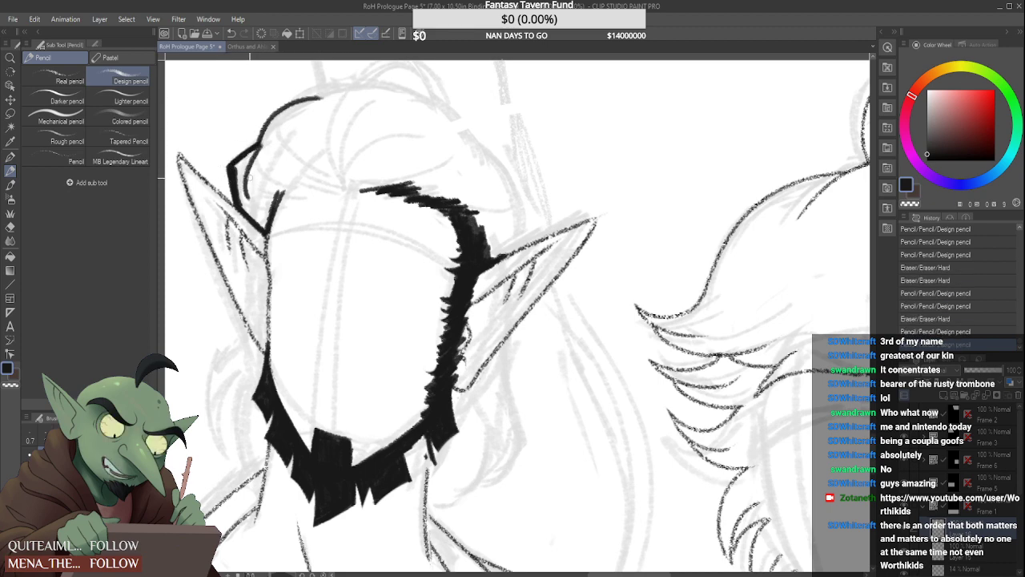
mouse_move(237, 157)
mouse_down()
mouse_move(240, 195)
mouse_move(244, 164)
mouse_move(234, 182)
mouse_move(253, 215)
mouse_up()
drag(241, 189, 251, 219)
mouse_move(221, 157)
mouse_down()
mouse_move(231, 237)
mouse_move(231, 205)
mouse_move(249, 215)
mouse_up()
drag(243, 173, 263, 223)
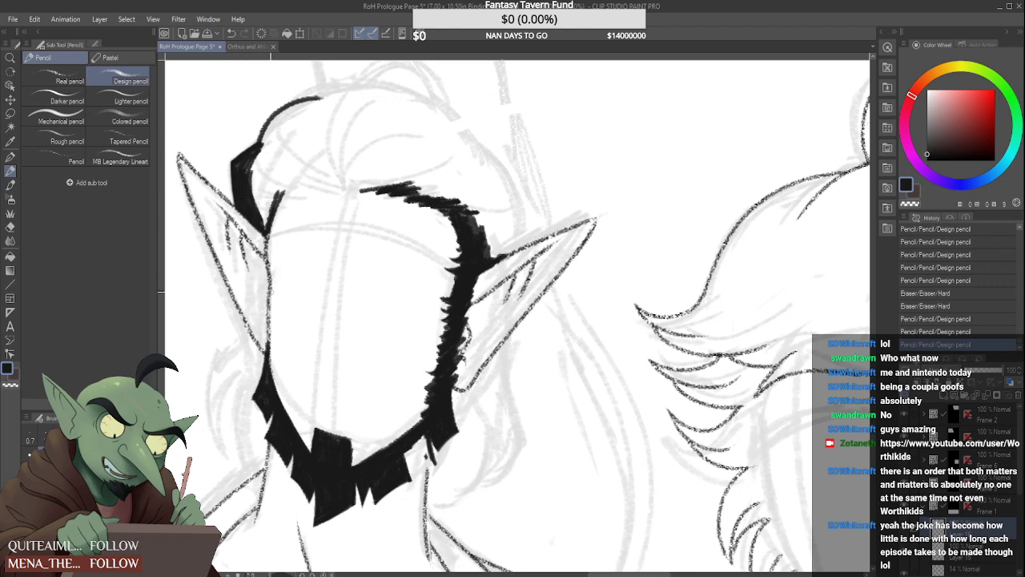
drag(252, 186, 263, 228)
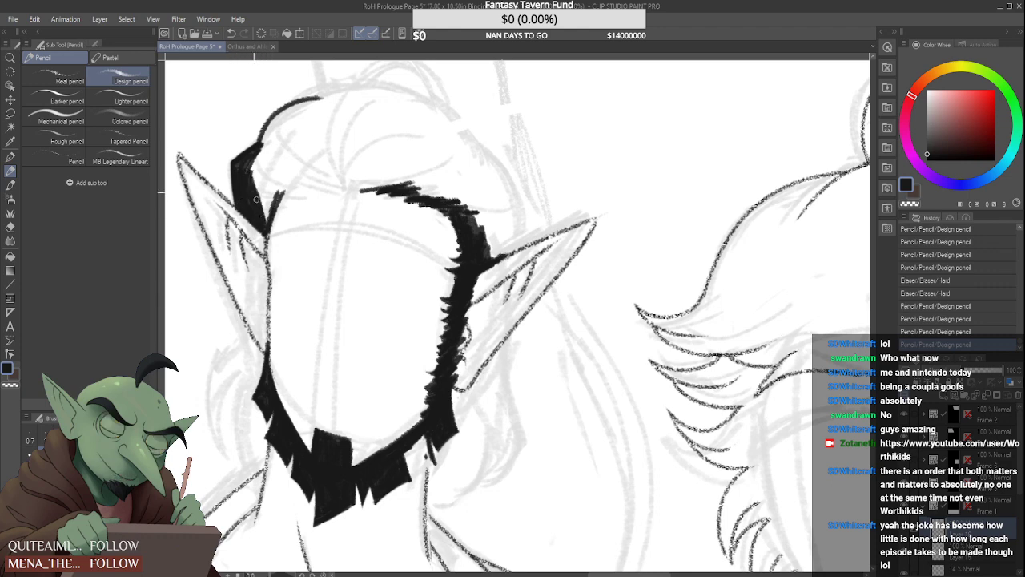
mouse_move(257, 156)
mouse_down()
mouse_move(258, 211)
mouse_move(254, 160)
mouse_move(267, 183)
mouse_move(264, 228)
mouse_move(275, 199)
mouse_move(262, 180)
mouse_move(269, 160)
mouse_move(271, 191)
mouse_move(283, 178)
mouse_move(264, 143)
mouse_up()
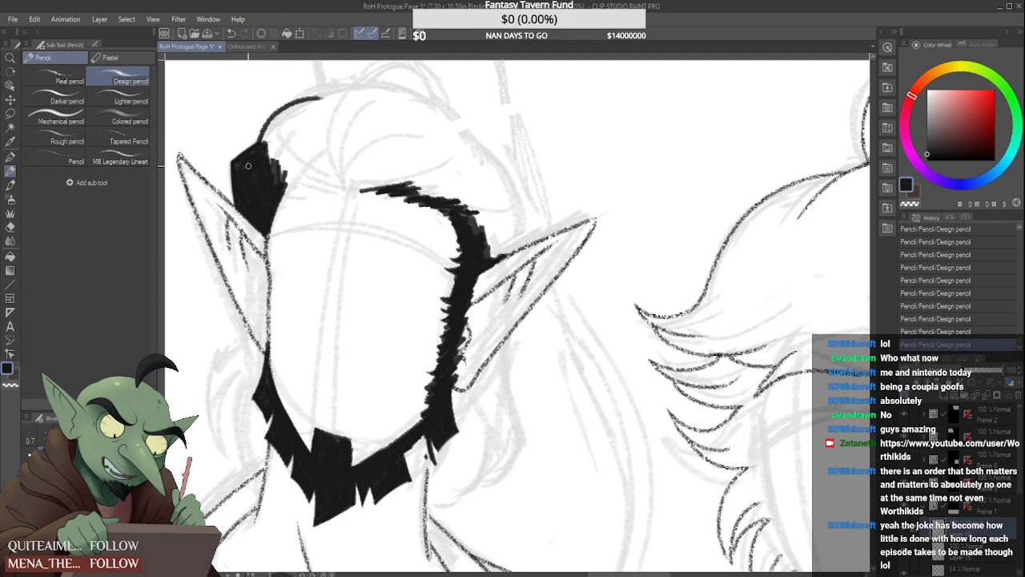
Sketch the jagged hairline across the forehead with short strokes, joining the side hair to the opposite temple, and darken it
mouse_move(290, 188)
mouse_down()
mouse_move(300, 180)
mouse_move(341, 197)
mouse_up()
mouse_move(338, 181)
mouse_down()
mouse_move(352, 200)
mouse_move(372, 198)
mouse_up()
mouse_move(381, 182)
mouse_down()
mouse_move(399, 186)
mouse_move(368, 195)
mouse_move(416, 192)
mouse_up()
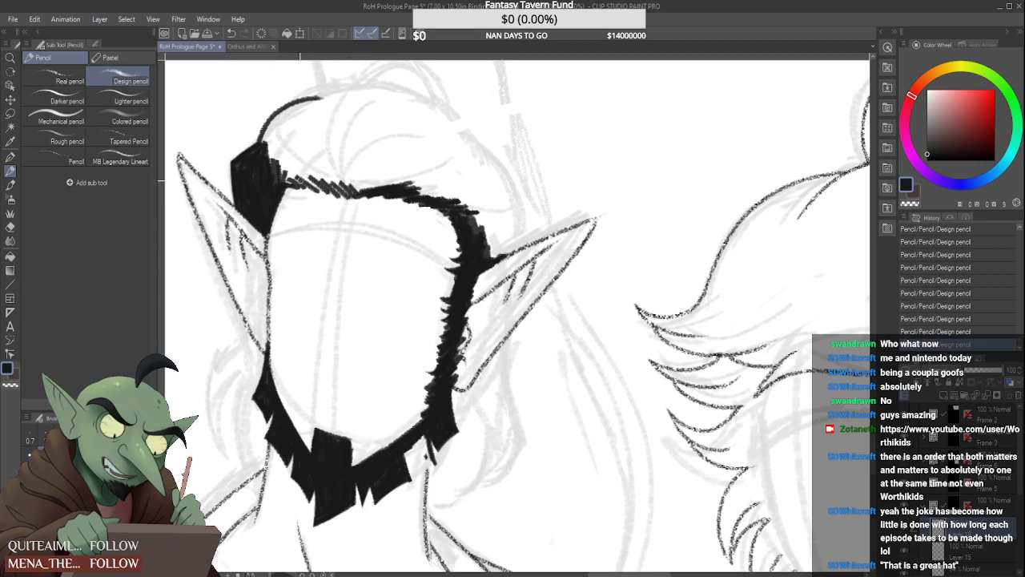
mouse_move(282, 176)
mouse_down()
mouse_move(346, 187)
mouse_move(333, 184)
mouse_up()
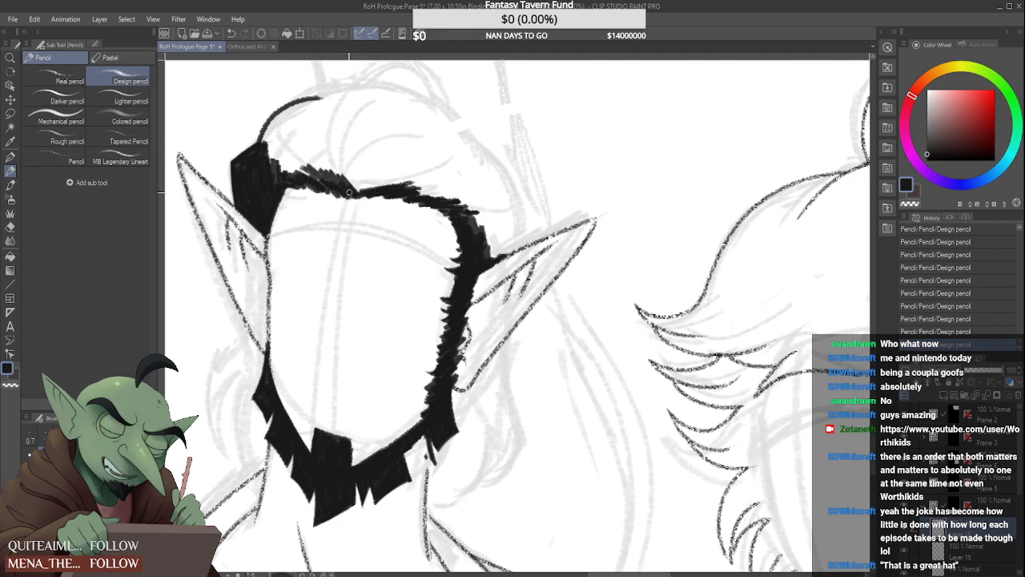
mouse_move(369, 195)
mouse_down()
mouse_move(404, 190)
mouse_move(391, 195)
mouse_move(443, 214)
mouse_up()
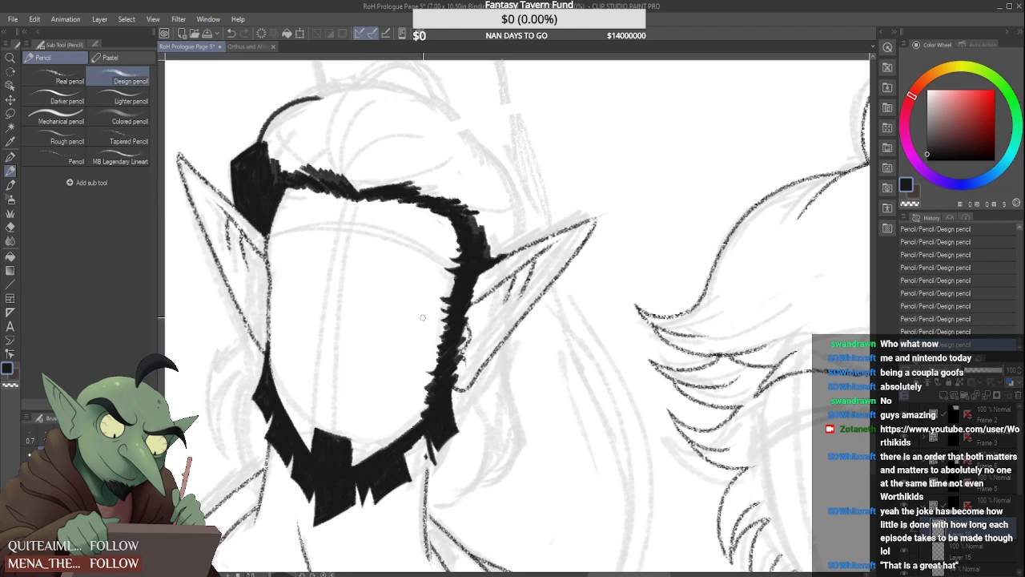
scroll(309, 215, up, 1)
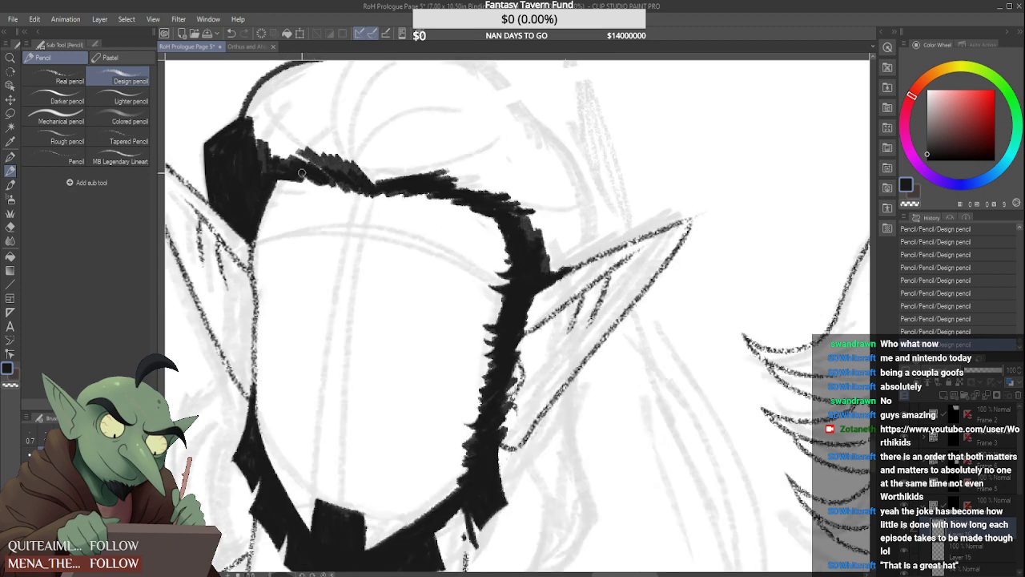
drag(302, 172, 345, 190)
scroll(330, 173, down, 4)
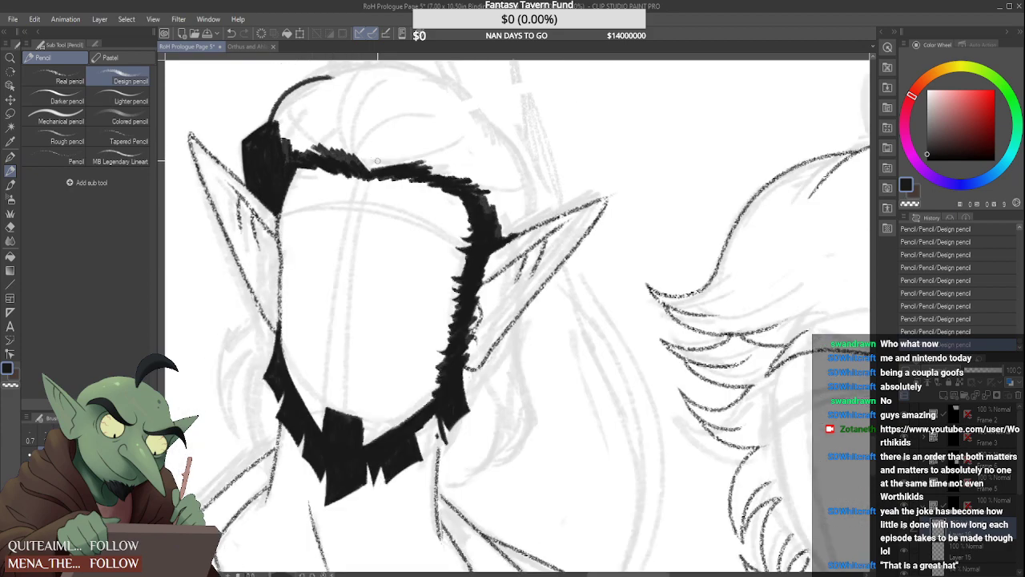
Refine the inner edge of the left-hand temple hair, tapering it down to the ear
scroll(374, 172, up, 4)
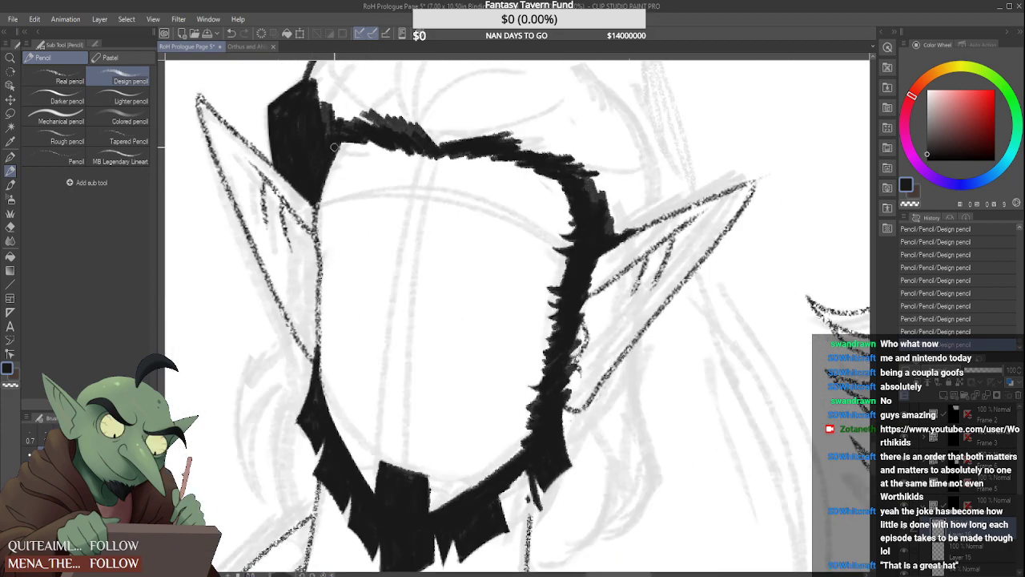
drag(335, 149, 316, 244)
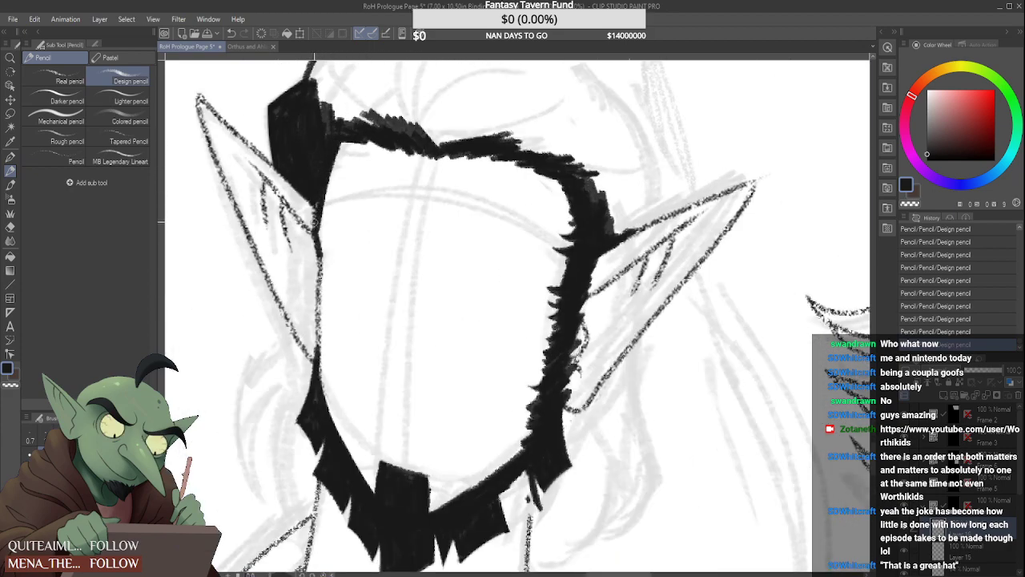
scroll(319, 200, down, 4)
scroll(318, 209, up, 4)
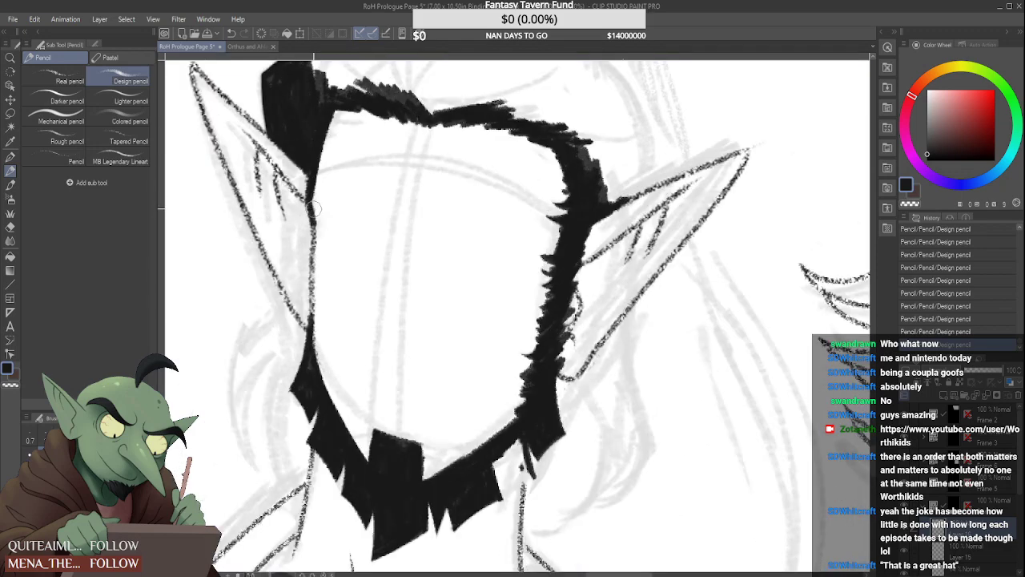
drag(314, 208, 336, 141)
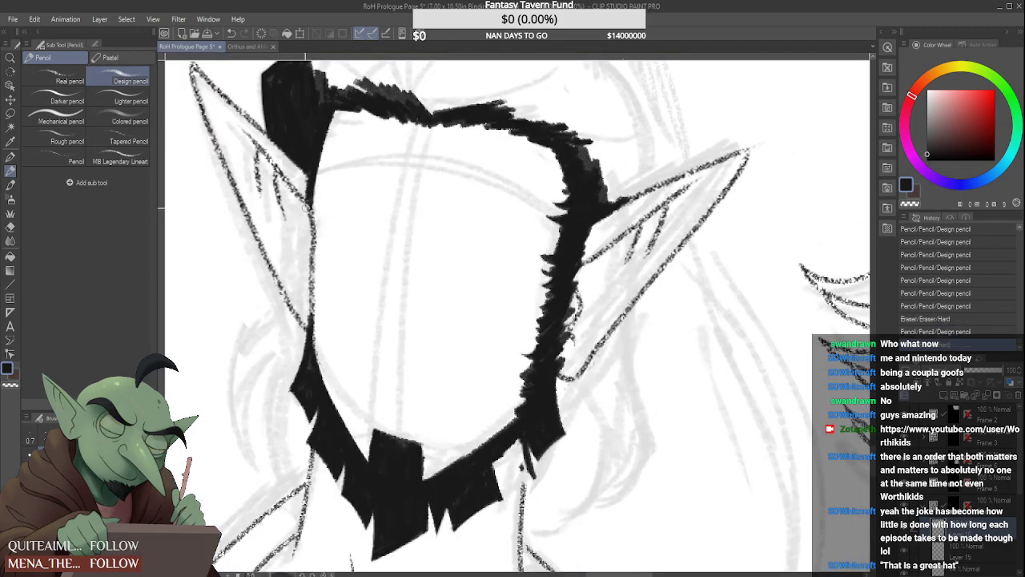
Thicken the left-hand crown outline and extend it over the top of the head
scroll(308, 205, down, 4)
scroll(316, 137, up, 1)
scroll(316, 137, up, 2)
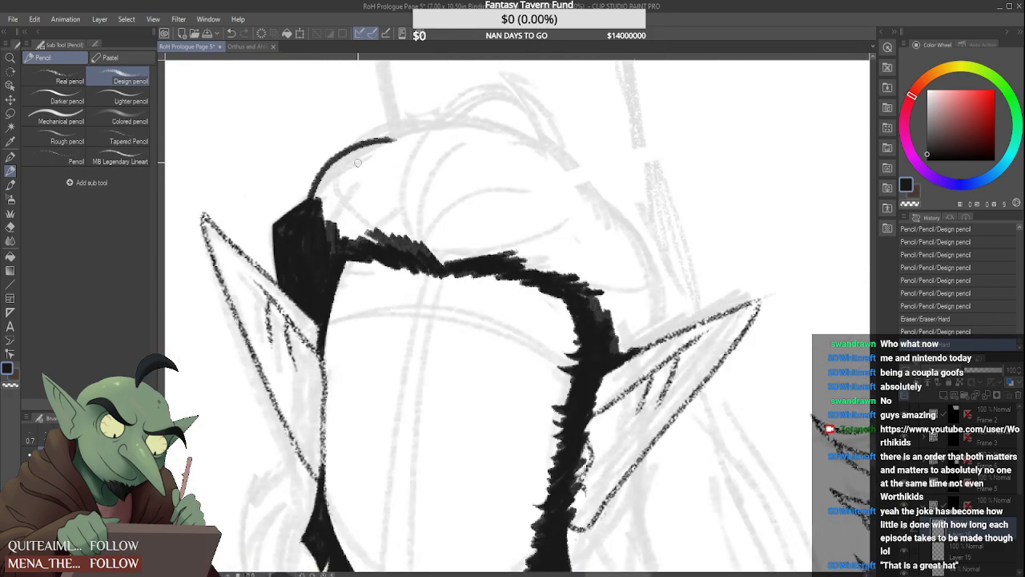
mouse_move(313, 202)
mouse_down()
mouse_move(330, 165)
mouse_move(436, 139)
mouse_move(341, 151)
mouse_move(437, 136)
mouse_up()
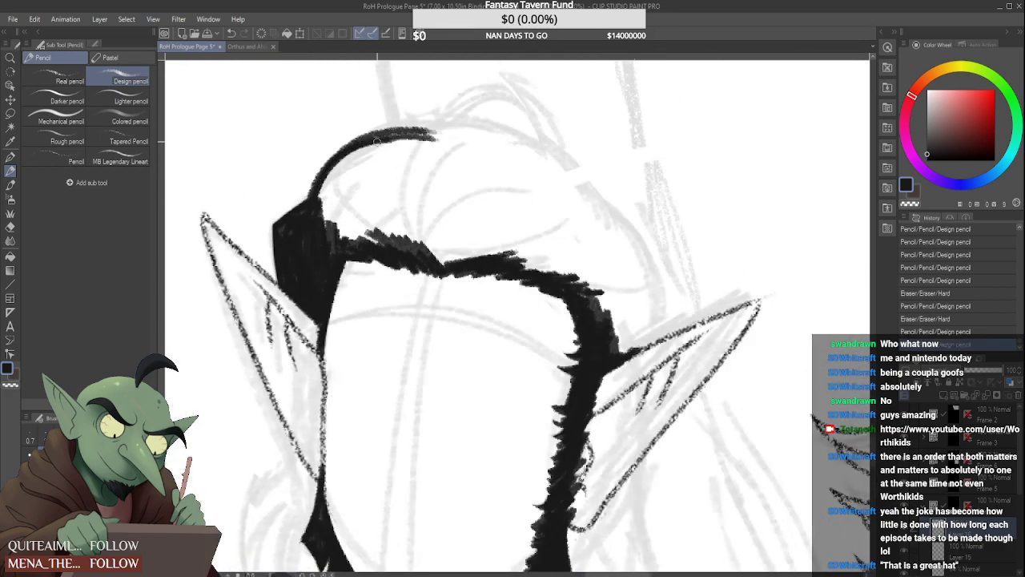
drag(317, 189, 448, 128)
mouse_move(376, 143)
mouse_down()
mouse_move(474, 127)
mouse_move(566, 193)
mouse_move(508, 181)
mouse_move(507, 167)
mouse_move(556, 218)
mouse_up()
Continue the head's outline around the back of the hair and down to the right-hand ear
scroll(432, 217, down, 1)
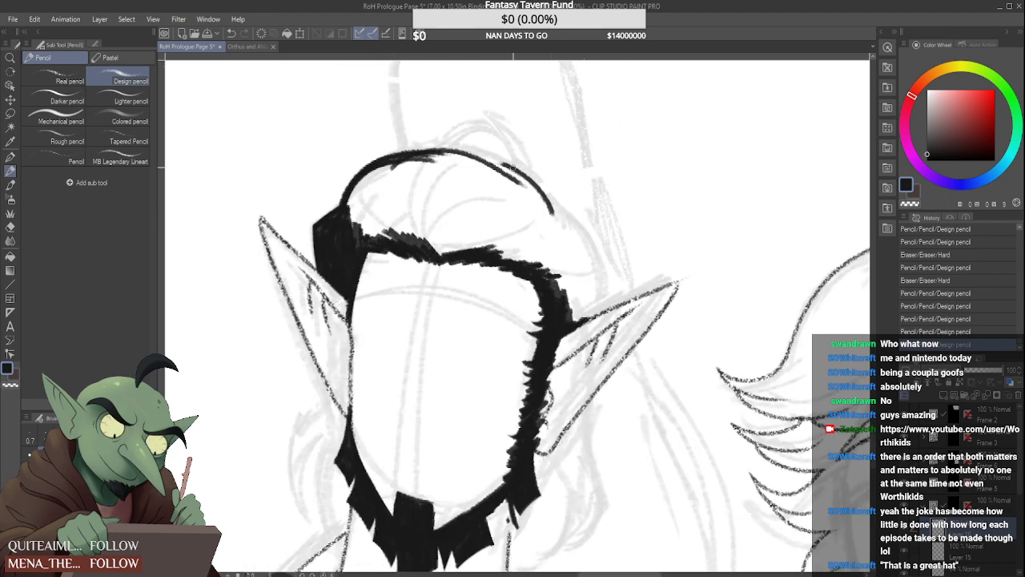
drag(506, 164, 570, 240)
drag(534, 178, 574, 256)
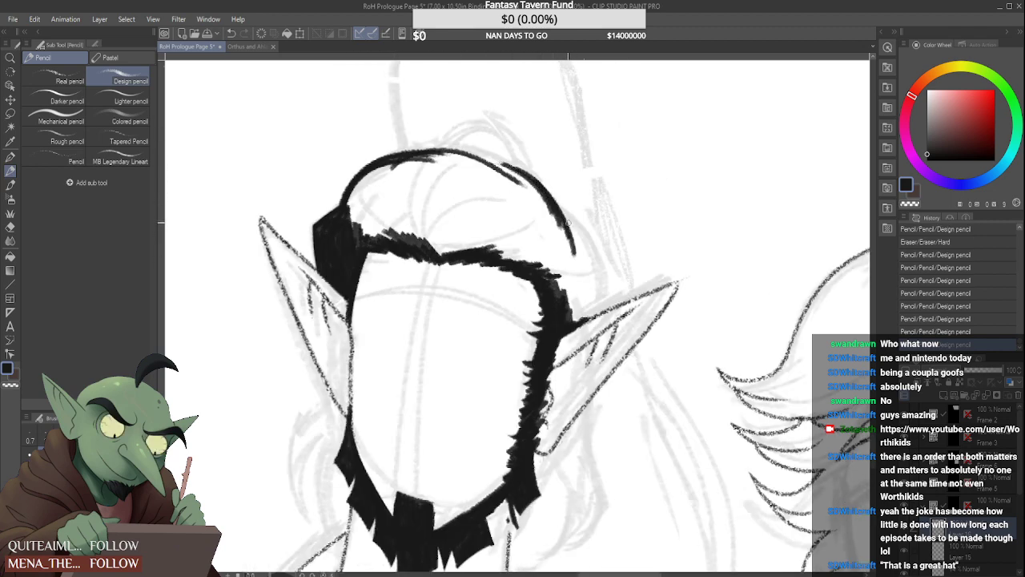
drag(548, 197, 604, 290)
drag(587, 237, 602, 293)
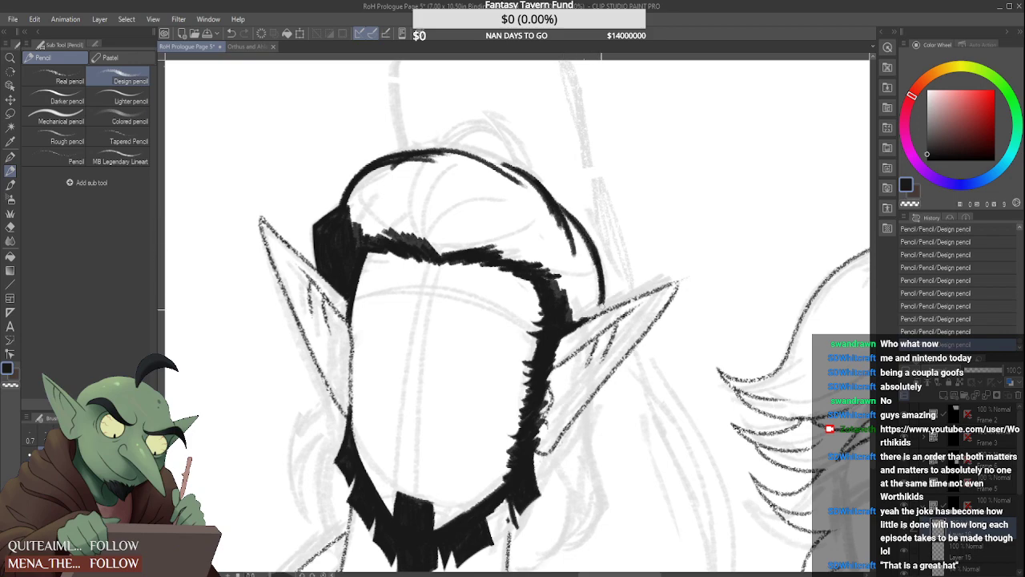
scroll(593, 240, down, 3)
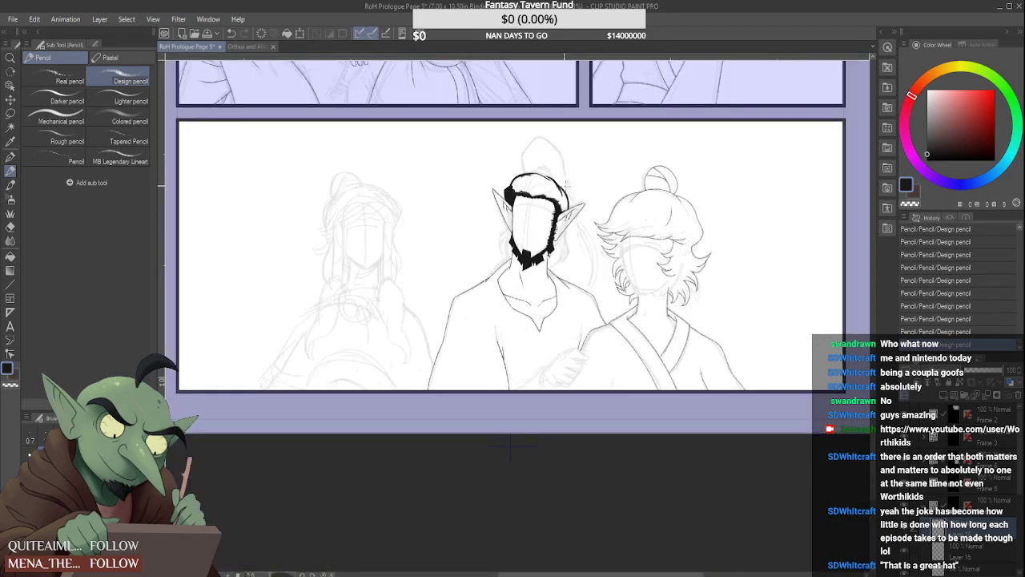
Thicken the upper right-hand curve of the hair with black strokes that merge its overlapping outlines
scroll(566, 174, up, 3)
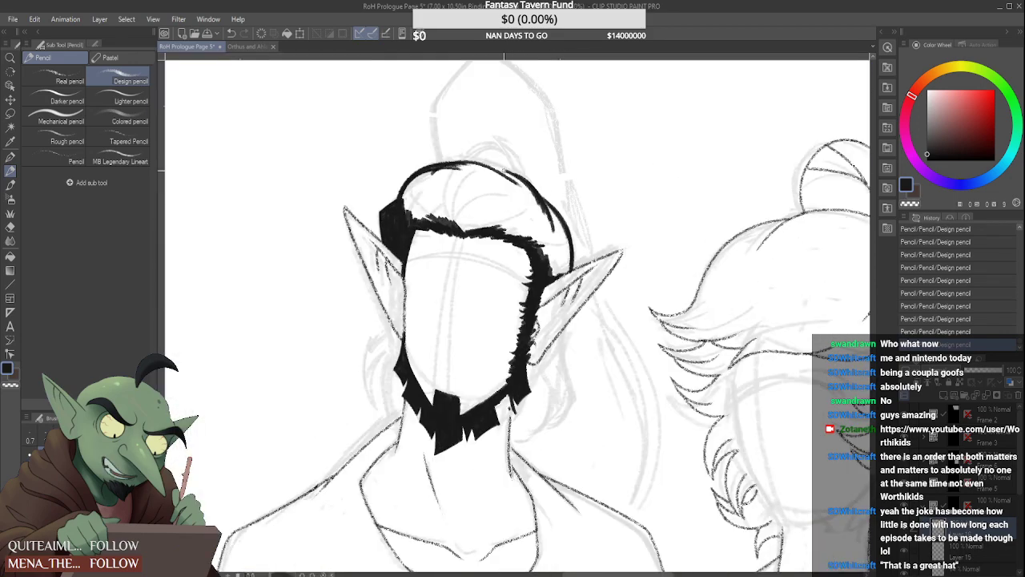
drag(503, 169, 554, 217)
drag(502, 168, 552, 243)
drag(543, 192, 567, 227)
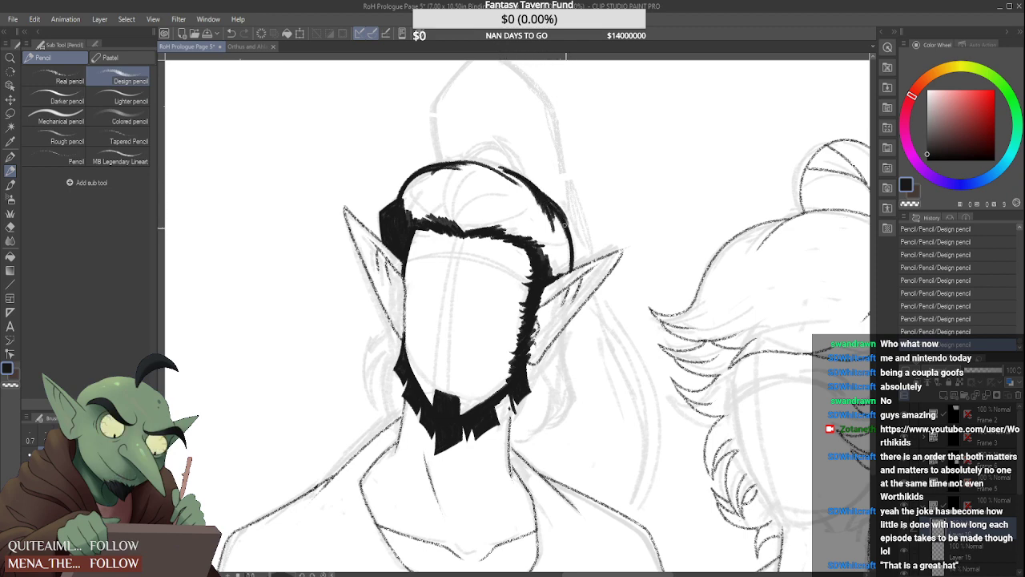
Thicken the lower right-hand hair outline and join it to the temple hair along the ear's upper edge
scroll(561, 219, up, 2)
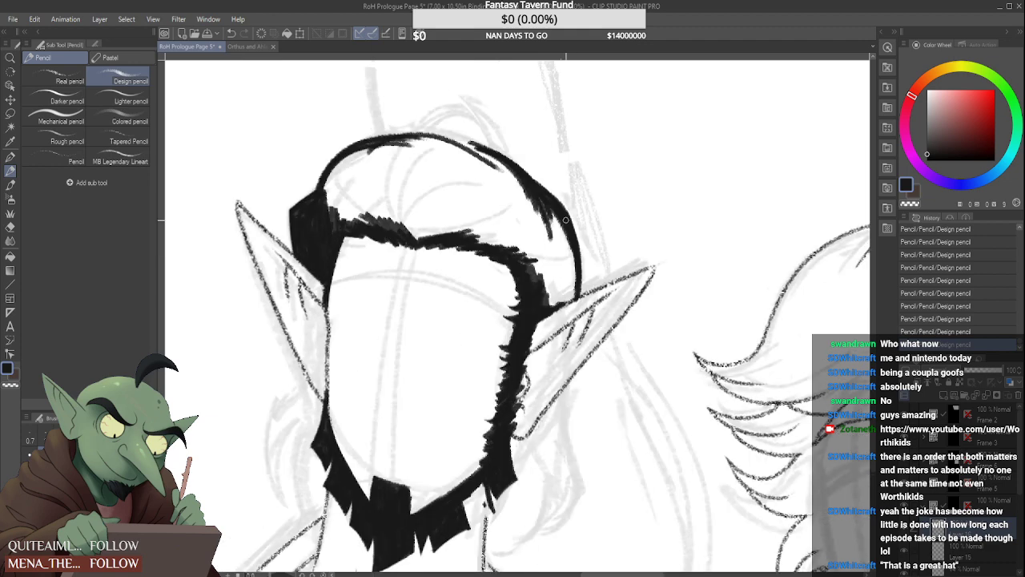
key(ctrl+z)
drag(576, 243, 571, 330)
drag(577, 266, 573, 330)
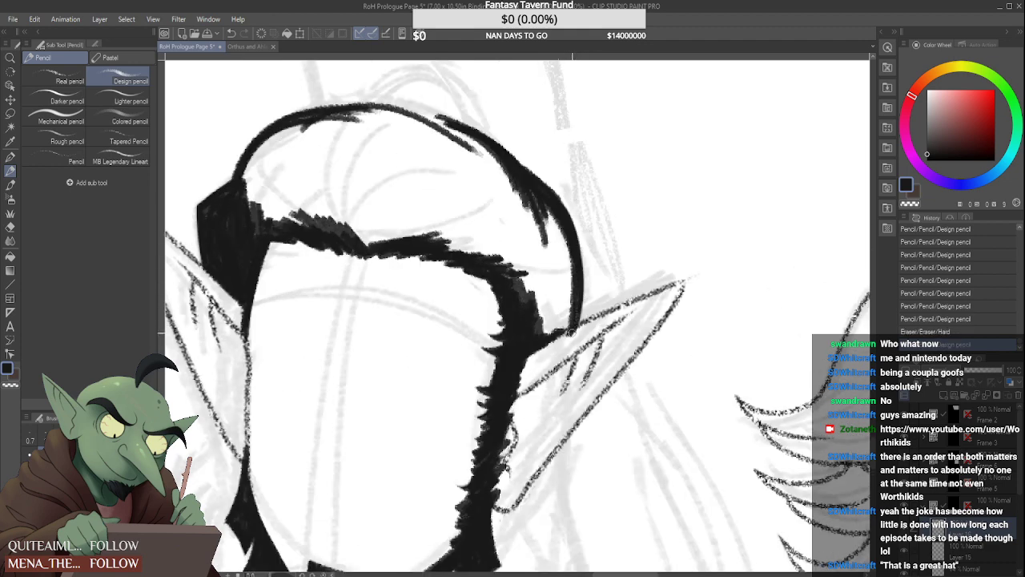
mouse_move(578, 292)
mouse_down()
mouse_move(576, 330)
mouse_move(549, 336)
mouse_up()
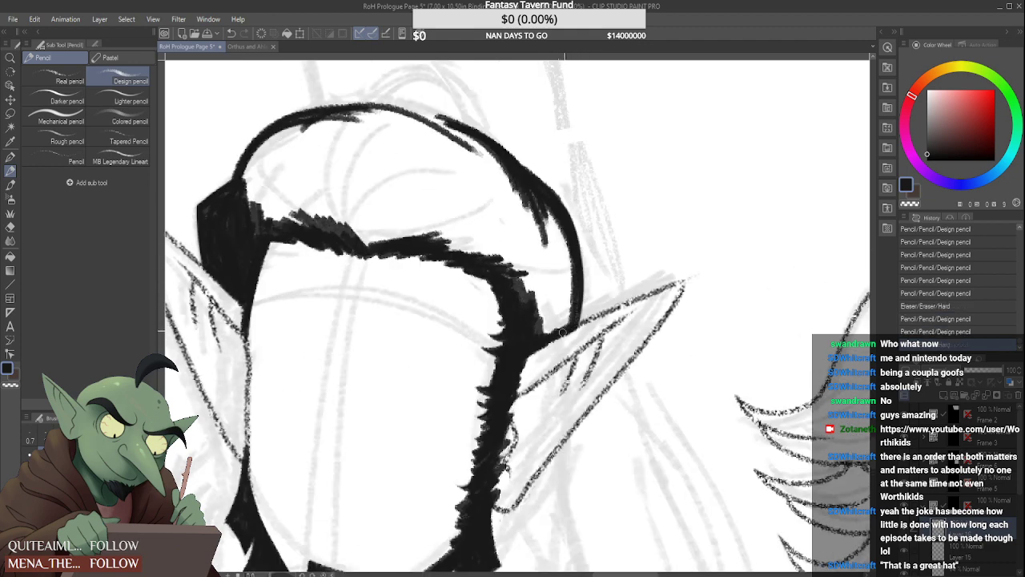
Draw curved strand lines fanning from the hairline's parting point across the swept-back hair
scroll(562, 331, down, 3)
scroll(508, 306, up, 2)
mouse_move(517, 237)
mouse_down()
mouse_move(483, 311)
mouse_move(508, 306)
mouse_move(528, 254)
mouse_move(516, 267)
mouse_up()
scroll(521, 272, down, 3)
scroll(520, 264, up, 2)
drag(462, 212, 449, 263)
drag(422, 226, 437, 252)
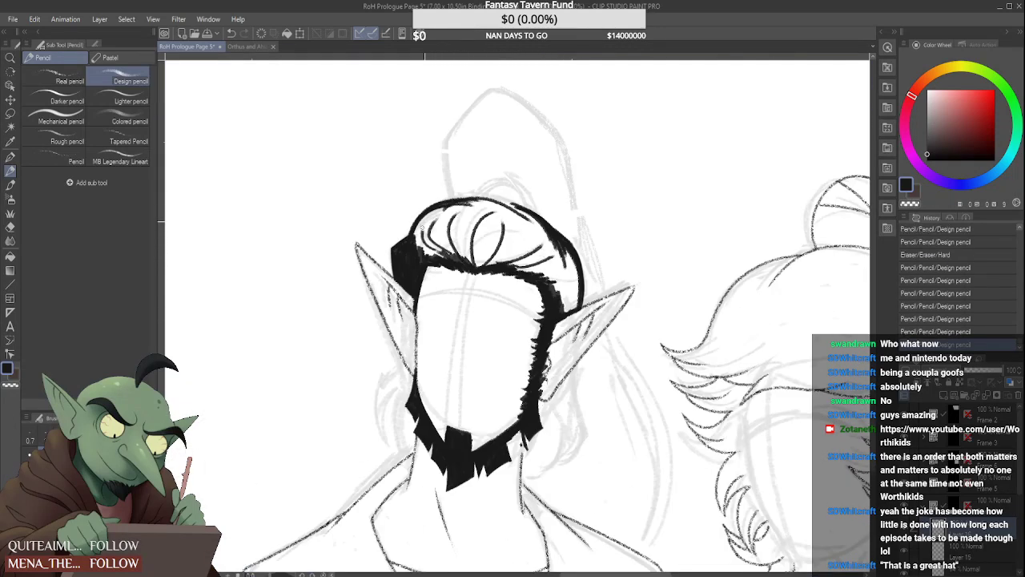
Thicken the hair's outline over the top of the head with long black strokes
scroll(422, 228, down, 3)
scroll(530, 210, up, 1)
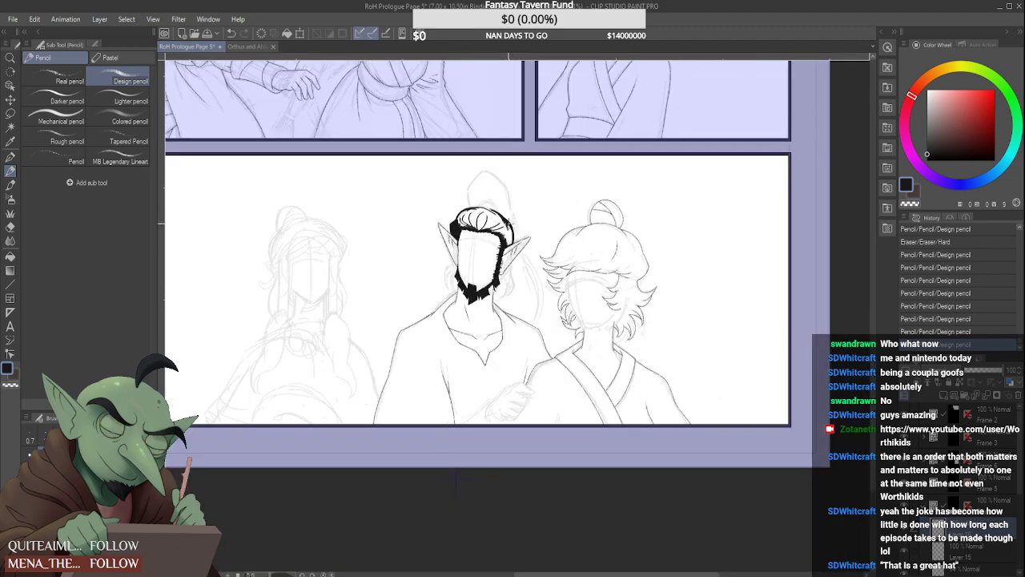
scroll(493, 195, up, 5)
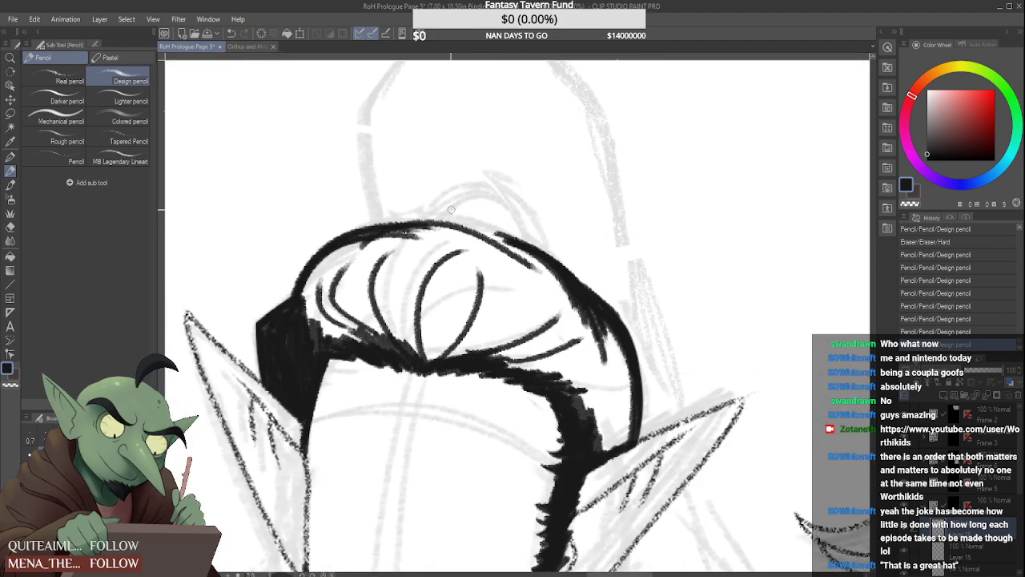
drag(359, 228, 453, 225)
drag(352, 236, 536, 255)
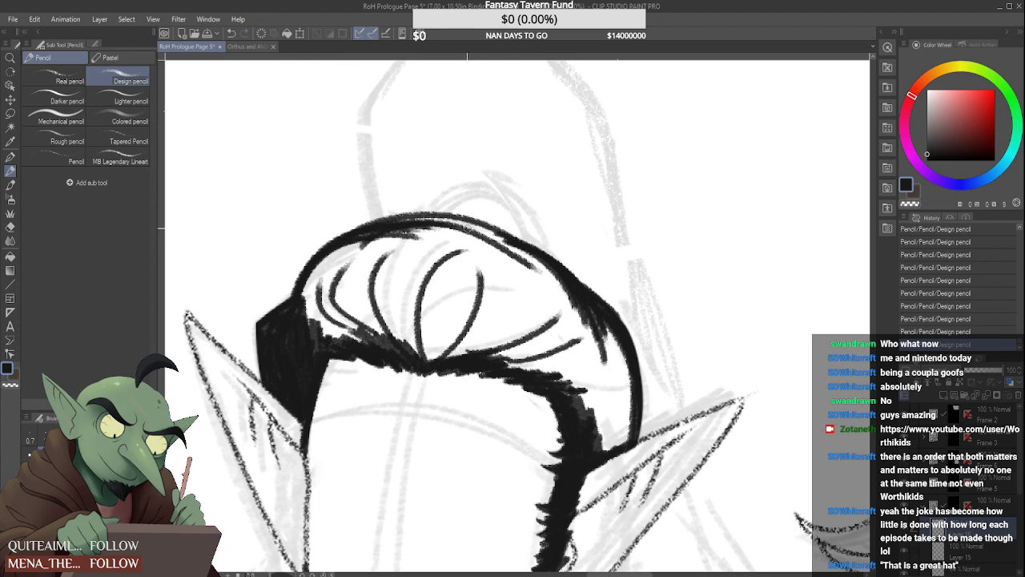
mouse_move(393, 224)
mouse_down()
mouse_move(522, 251)
mouse_move(509, 242)
mouse_up()
Extend the left-hand strand from the crown outline to the hairline and thicken it into a tapered black lock
mouse_move(445, 225)
mouse_down()
mouse_move(364, 241)
mouse_move(369, 334)
mouse_up()
drag(343, 239, 369, 338)
drag(344, 274, 393, 350)
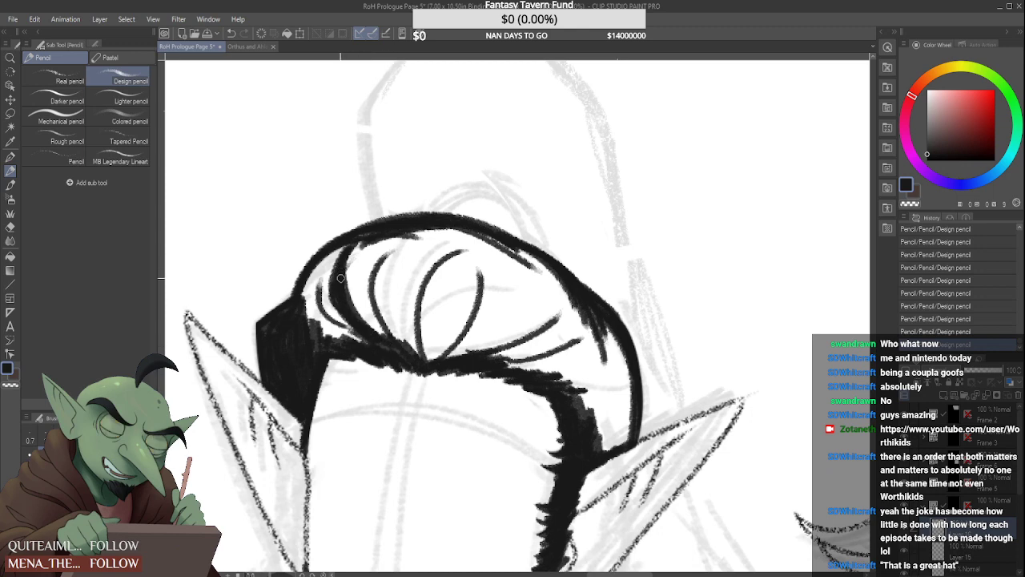
drag(346, 285, 362, 335)
mouse_move(339, 268)
mouse_down()
mouse_move(344, 320)
mouse_move(328, 306)
mouse_up()
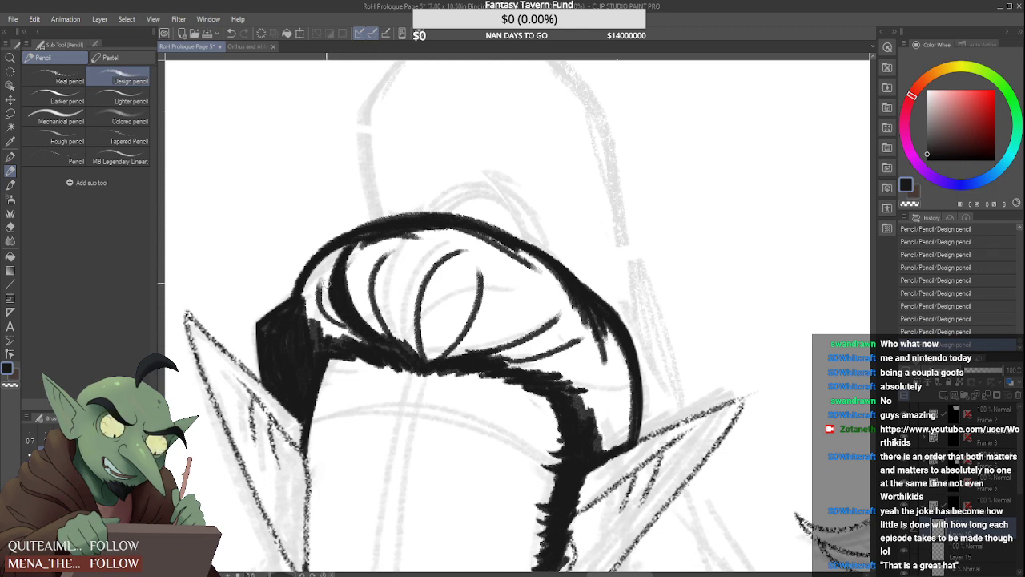
Fill most of the gap between the left-hand crown outline and the thick lock with black strokes
drag(352, 241, 313, 316)
mouse_move(327, 274)
mouse_down()
mouse_move(314, 320)
mouse_move(350, 343)
mouse_move(347, 326)
mouse_move(365, 343)
mouse_move(321, 320)
mouse_move(366, 346)
mouse_move(316, 324)
mouse_move(326, 320)
mouse_move(312, 343)
mouse_up()
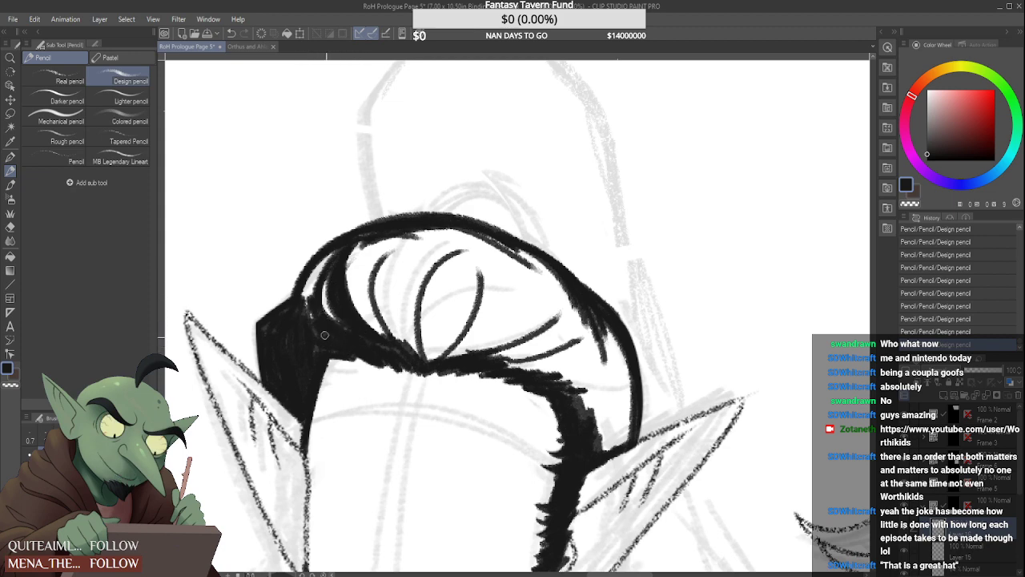
mouse_move(300, 296)
mouse_down()
mouse_move(274, 321)
mouse_move(330, 254)
mouse_move(311, 336)
mouse_up()
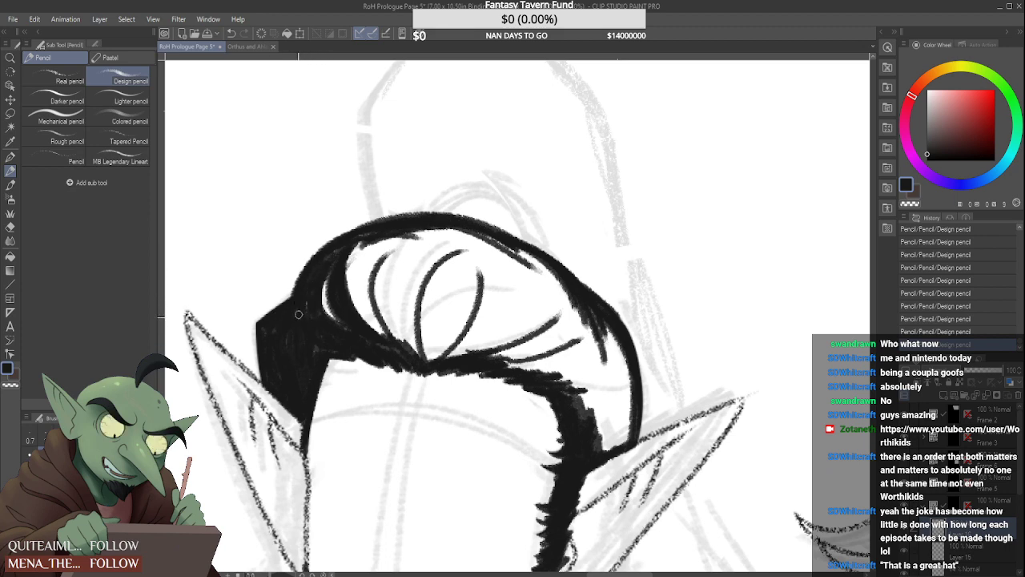
drag(311, 293, 324, 313)
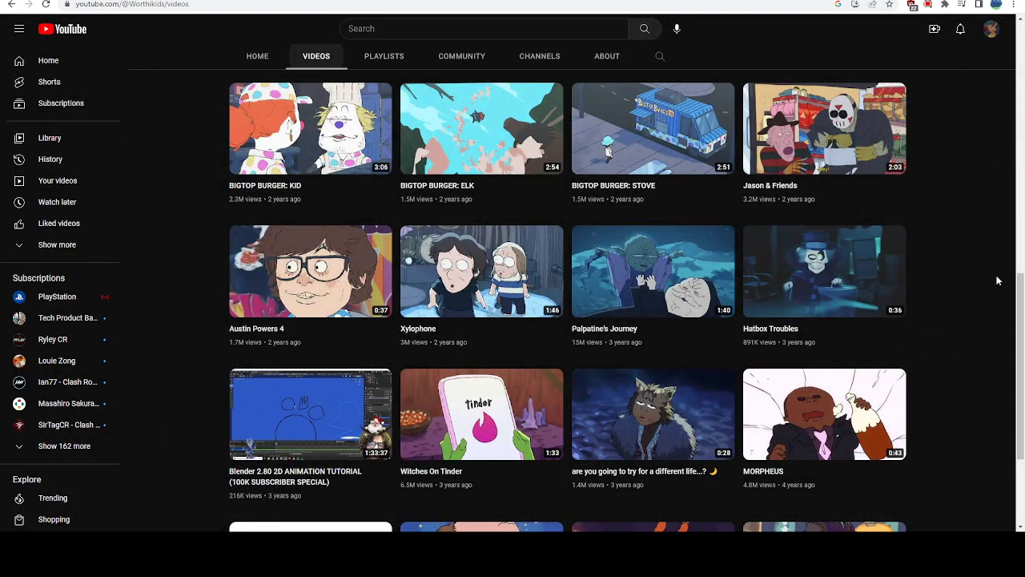
Open the Xylophone video from the Worthikids channel on YouTube and watch it full screen
click(446, 269)
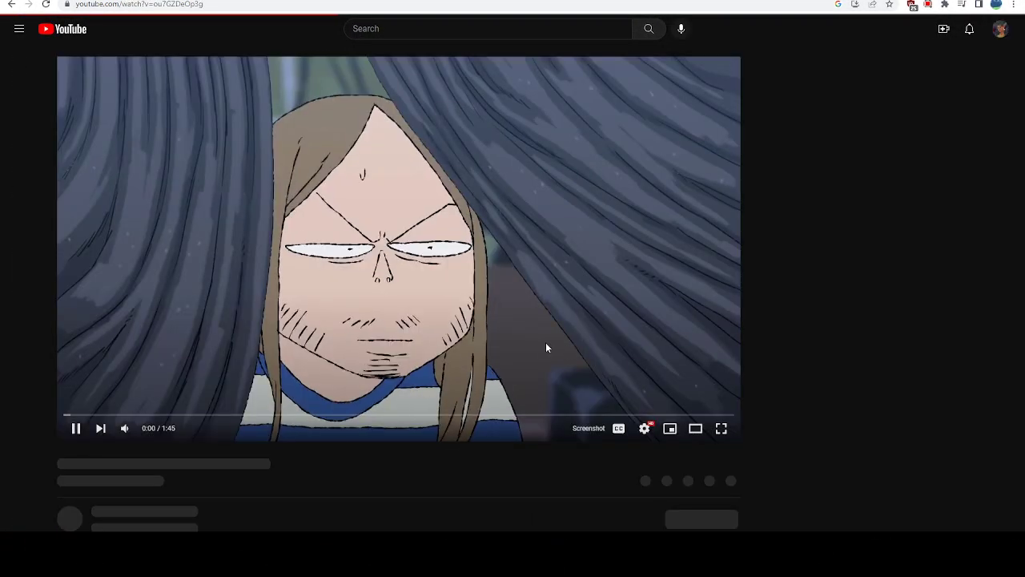
mouse_move(125, 431)
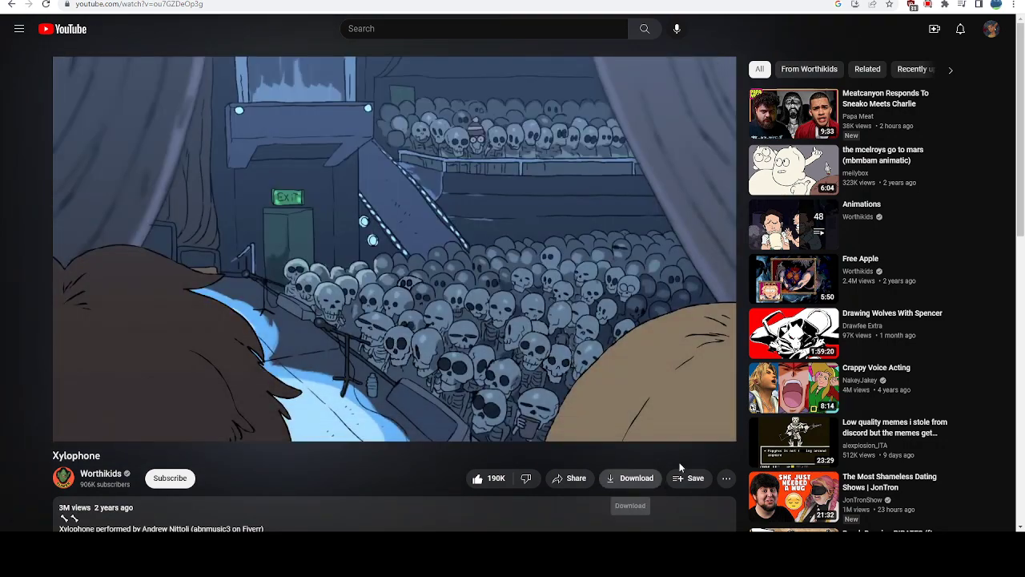
click(721, 428)
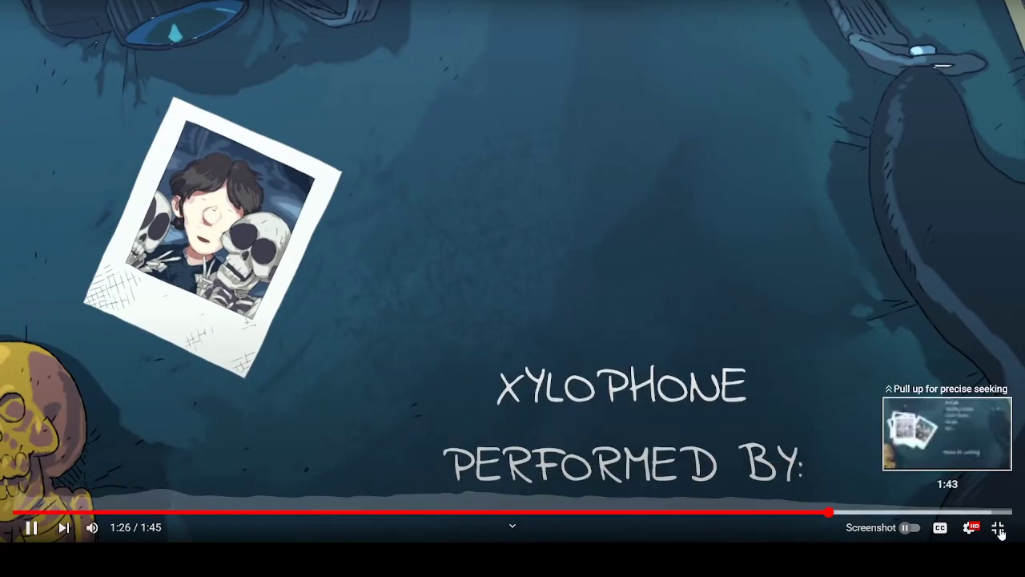
Leave full screen, lower the video's volume and pause it near its end
click(998, 528)
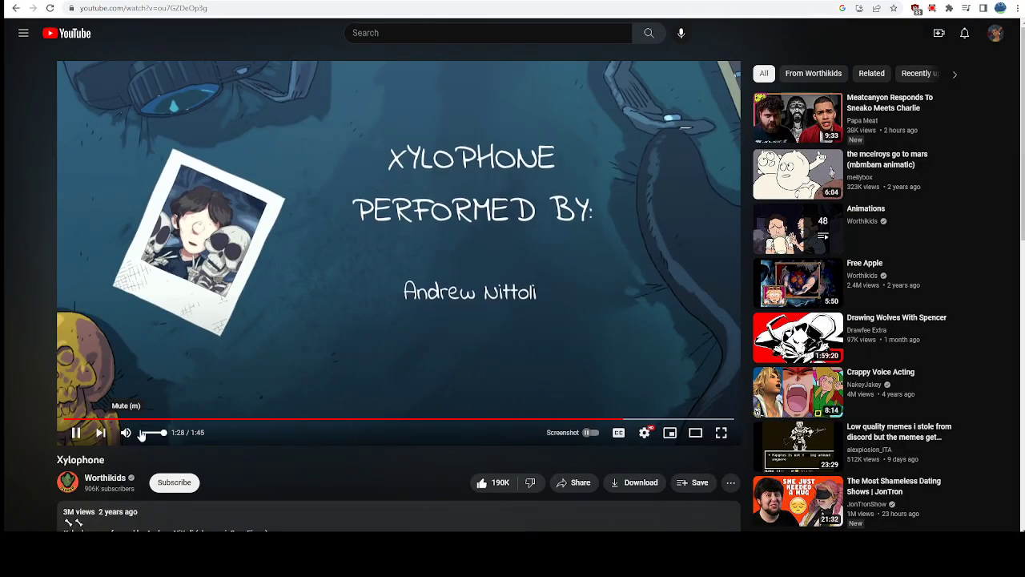
drag(159, 436, 151, 436)
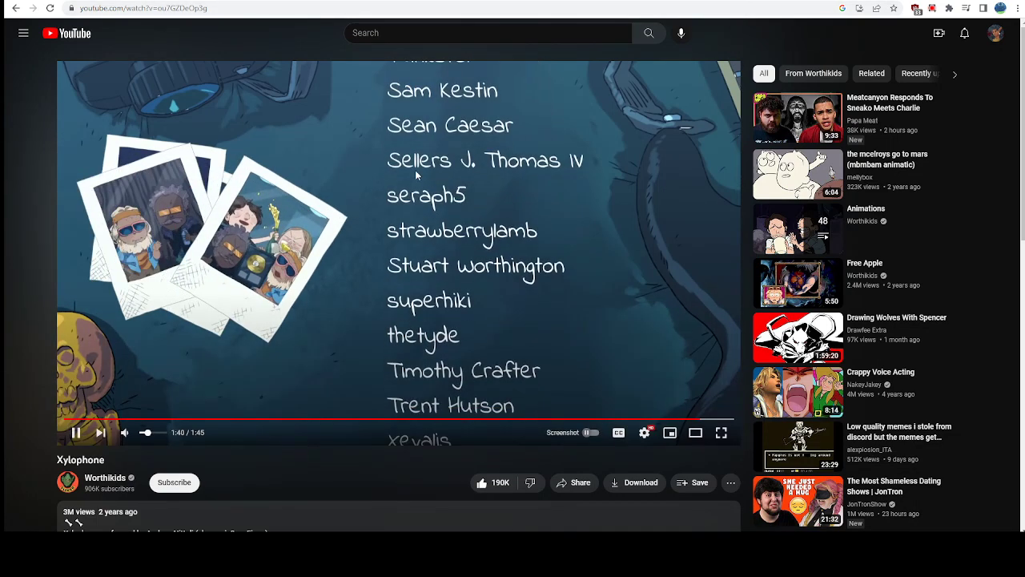
click(554, 253)
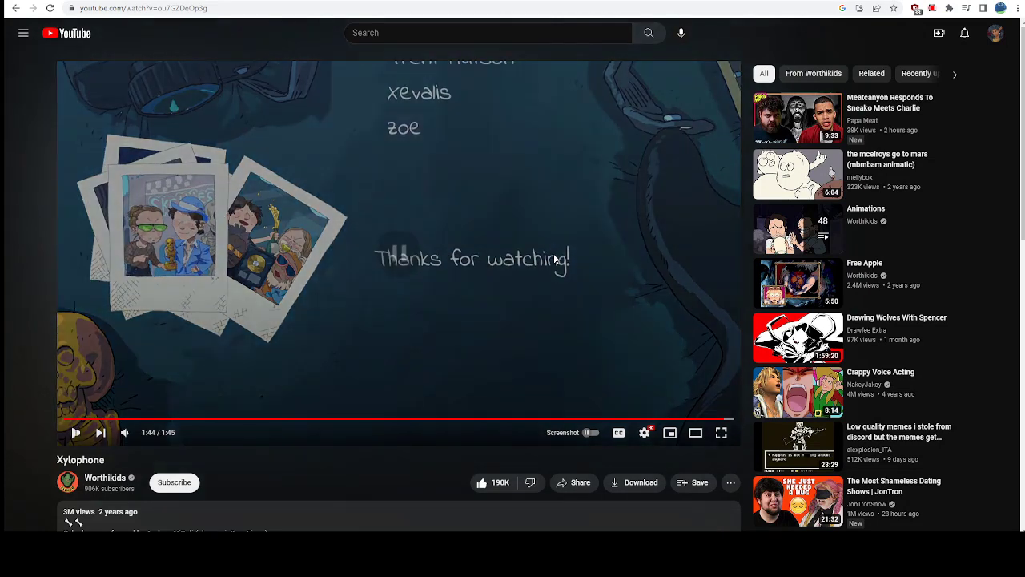
scroll(403, 481, down, 2)
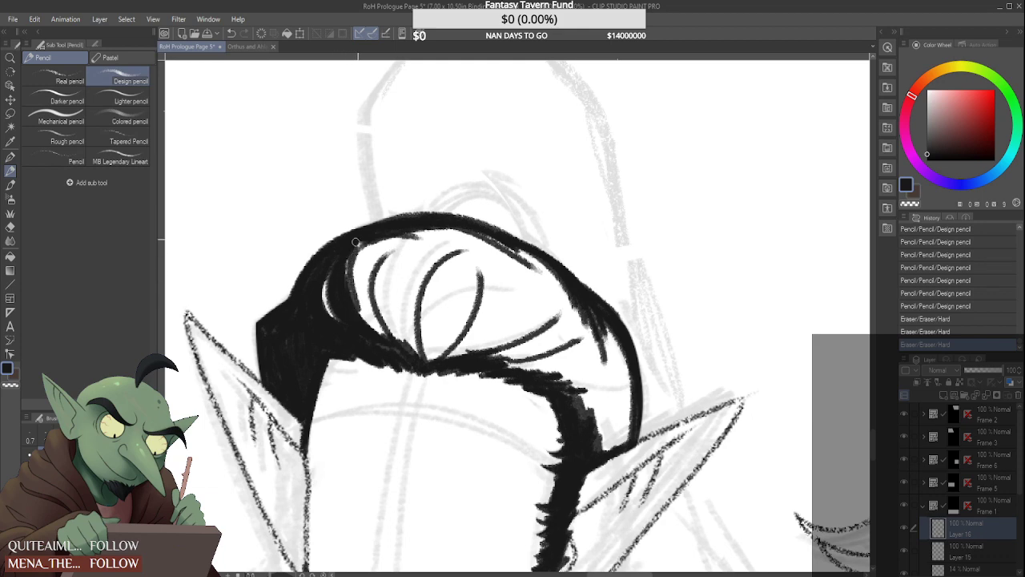
Darken the front left-hand strands and thicken the hair's outline over the crown and down to the right-hand ear
mouse_move(370, 254)
mouse_down()
mouse_move(356, 329)
mouse_move(370, 317)
mouse_up()
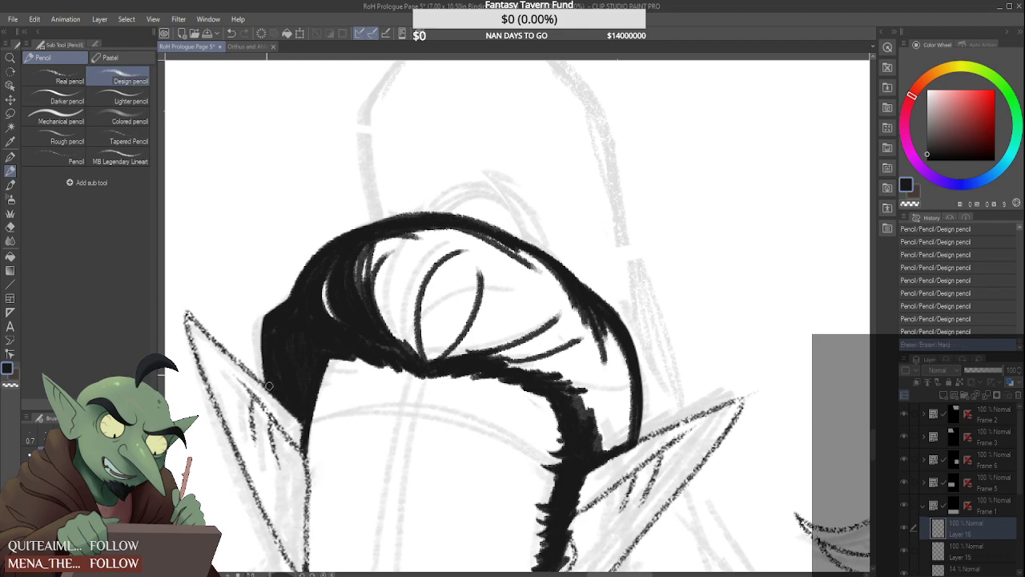
mouse_move(298, 292)
mouse_down()
mouse_move(405, 210)
mouse_move(468, 206)
mouse_move(534, 255)
mouse_up()
mouse_move(496, 227)
mouse_down()
mouse_move(553, 258)
mouse_move(591, 303)
mouse_move(558, 268)
mouse_up()
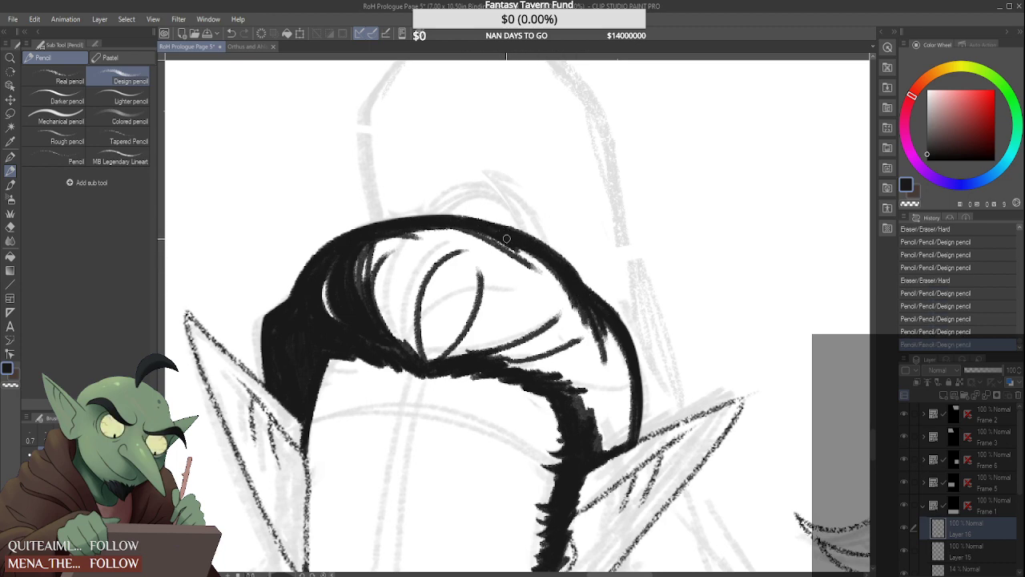
drag(513, 232, 522, 246)
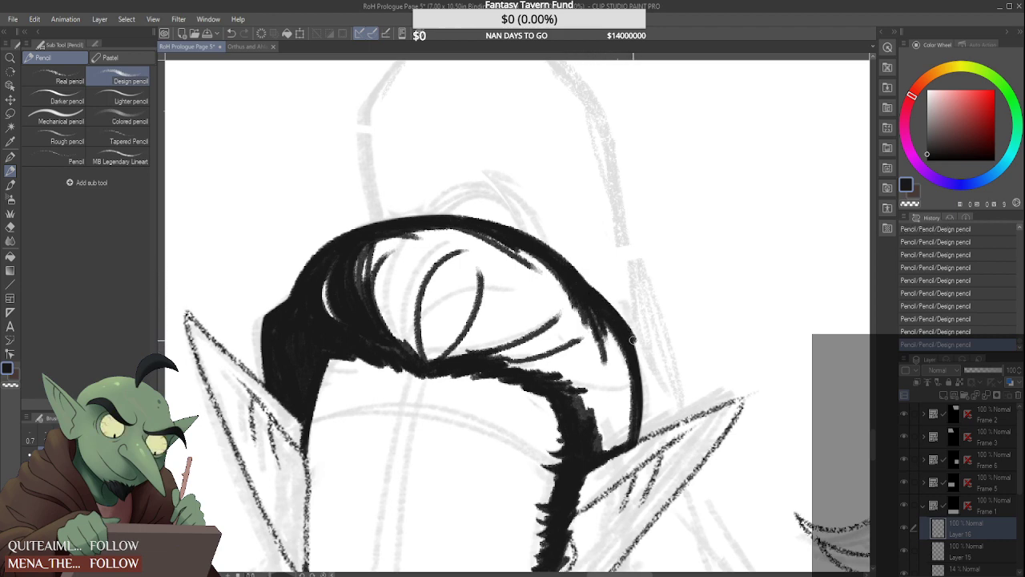
drag(640, 370, 636, 419)
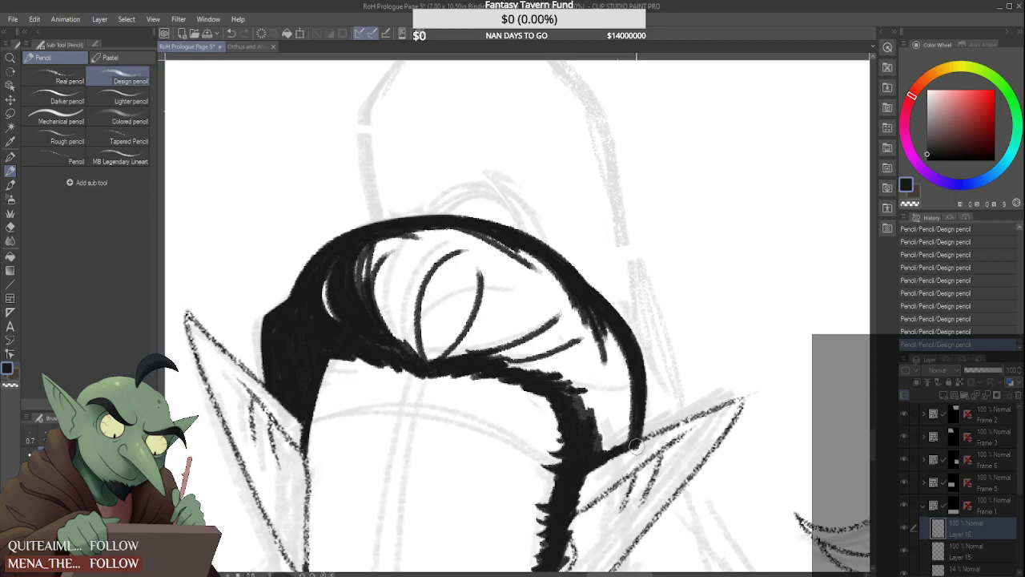
Smooth the beard's inner edge along the right-hand jaw down to the chin with black strokes
scroll(603, 381, down, 5)
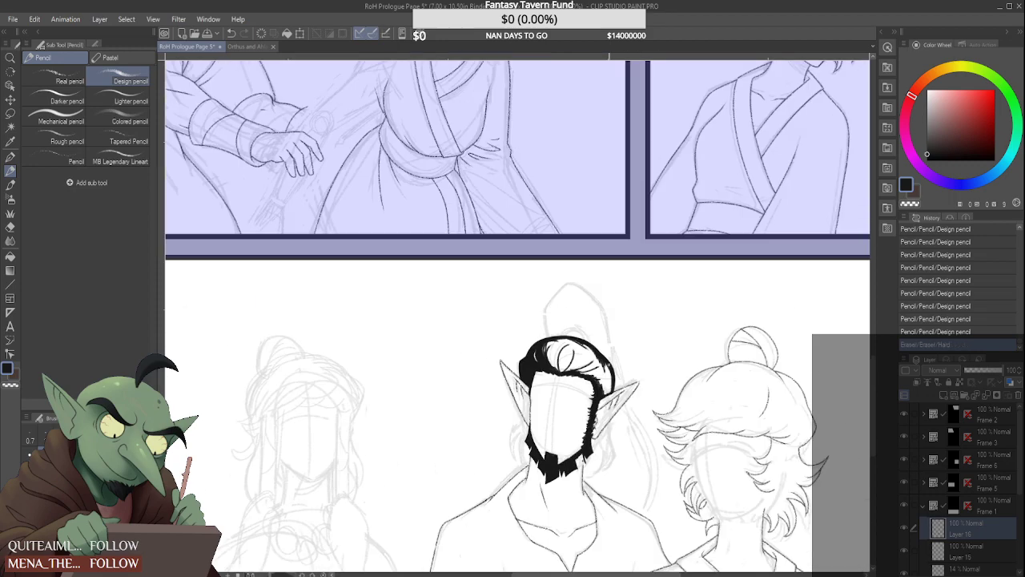
scroll(617, 353, down, 2)
scroll(617, 357, up, 6)
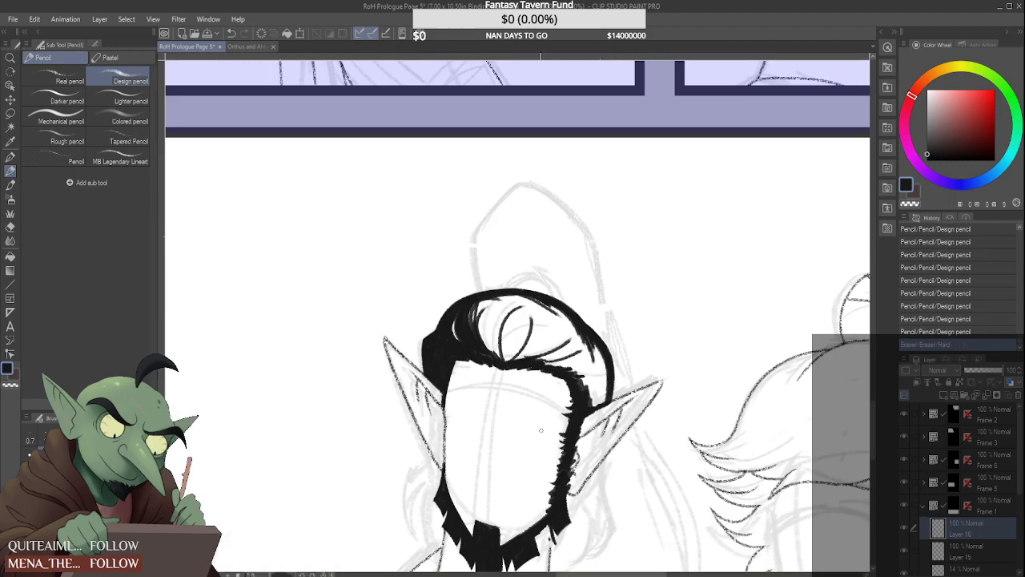
scroll(471, 467, up, 2)
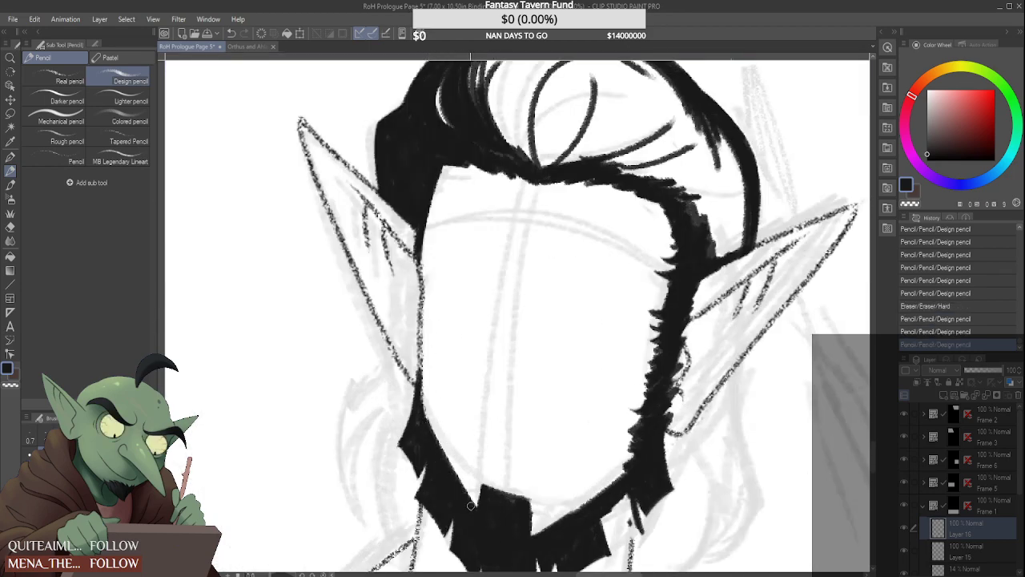
scroll(471, 505, down, 5)
scroll(482, 412, up, 5)
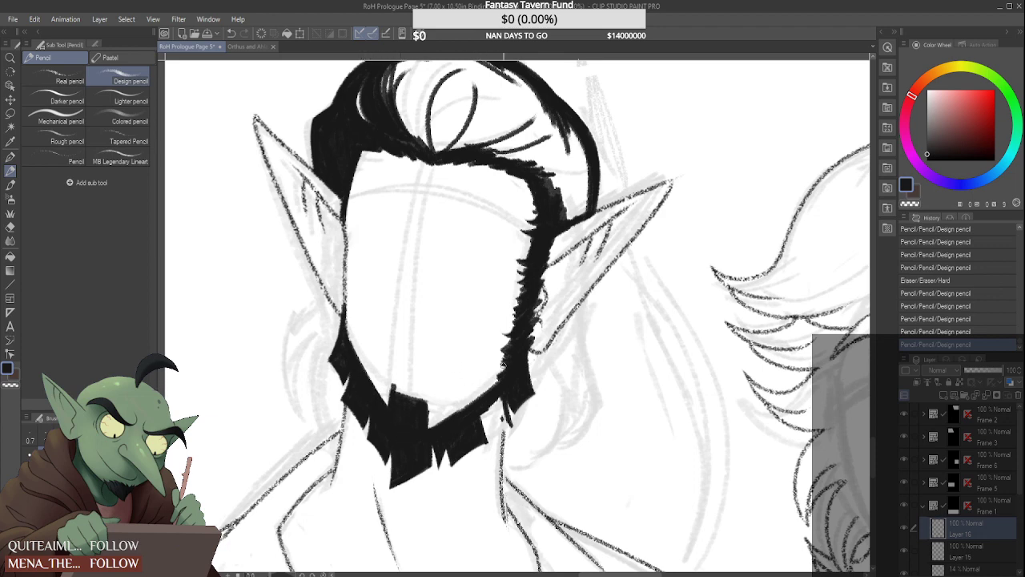
drag(503, 370, 427, 428)
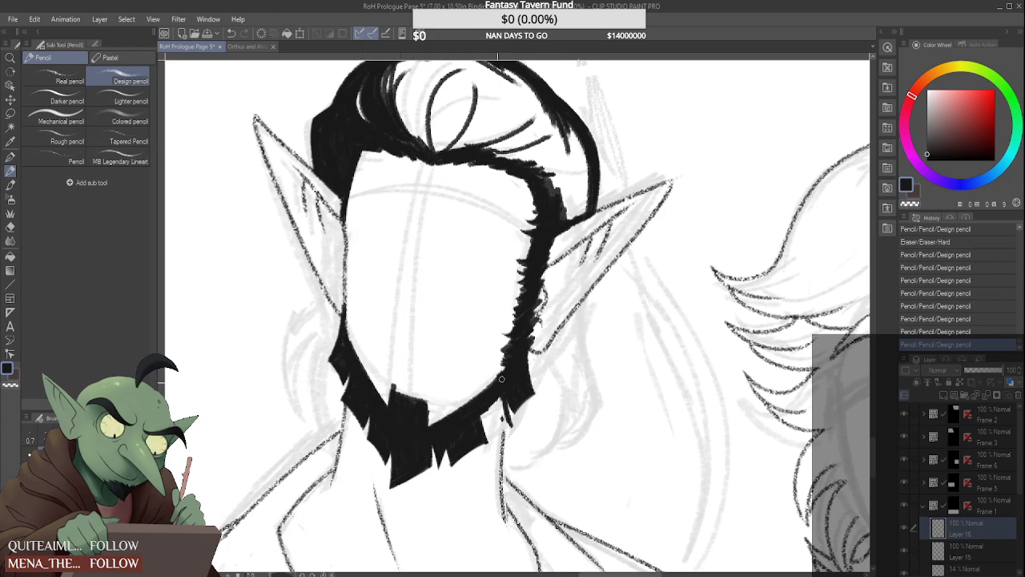
drag(502, 379, 485, 383)
Outline a pointed tuft in the gap on the underside of the beard's right-hand jaw section
scroll(449, 393, up, 3)
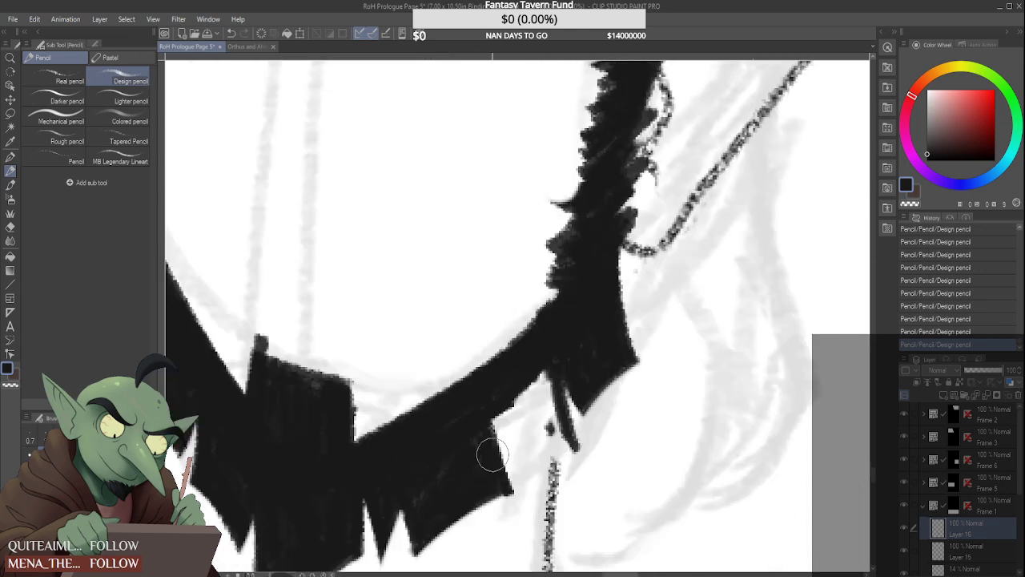
drag(529, 503, 511, 455)
mouse_move(495, 418)
mouse_down()
mouse_move(535, 474)
mouse_move(527, 479)
mouse_move(578, 448)
mouse_up()
drag(561, 392, 583, 450)
mouse_move(504, 432)
mouse_down()
mouse_move(541, 495)
mouse_move(520, 525)
mouse_move(631, 446)
mouse_move(585, 461)
mouse_up()
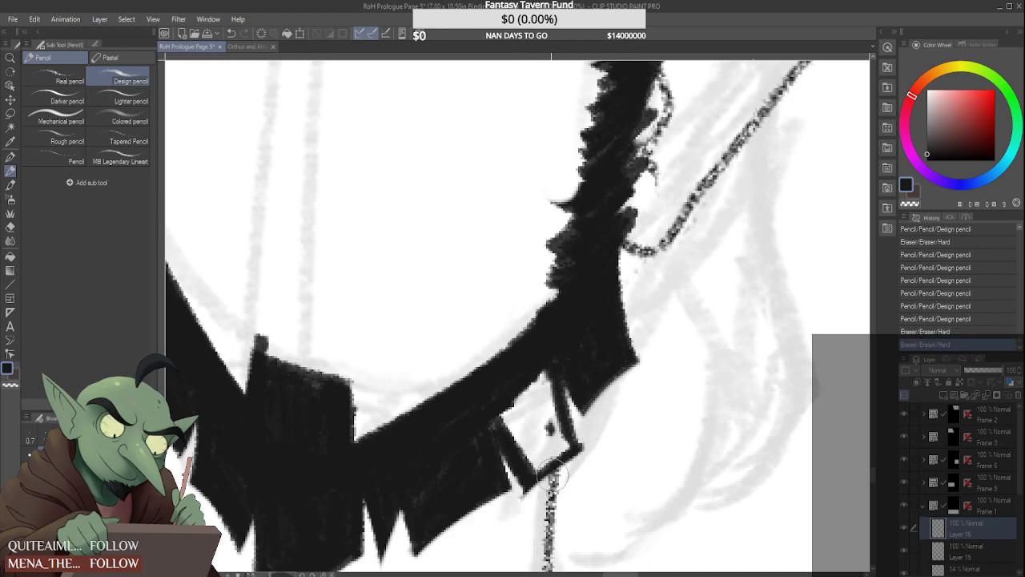
Fill the new right-hand beard tuft with solid black, keeping a narrow notch beside the neighbouring tuft
drag(516, 497, 524, 517)
mouse_move(503, 410)
mouse_down()
mouse_move(521, 457)
mouse_move(517, 398)
mouse_move(546, 457)
mouse_up()
mouse_move(534, 385)
mouse_down()
mouse_move(552, 451)
mouse_move(547, 390)
mouse_move(559, 448)
mouse_move(522, 385)
mouse_move(515, 402)
mouse_move(537, 458)
mouse_up()
drag(519, 392, 536, 424)
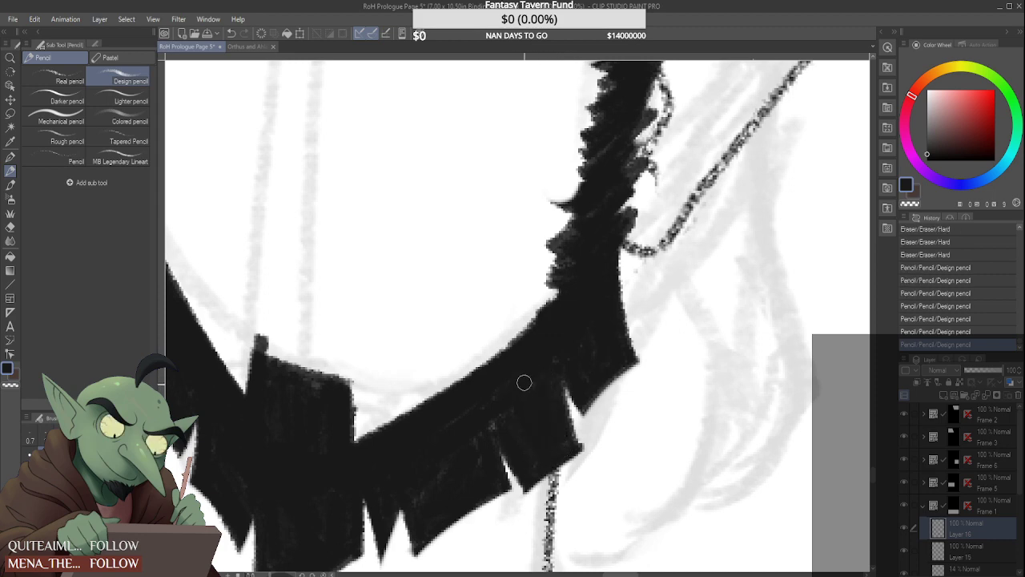
Trim and sharpen the lower edge and corner of the new tuft and the notch beside it
drag(546, 490, 604, 448)
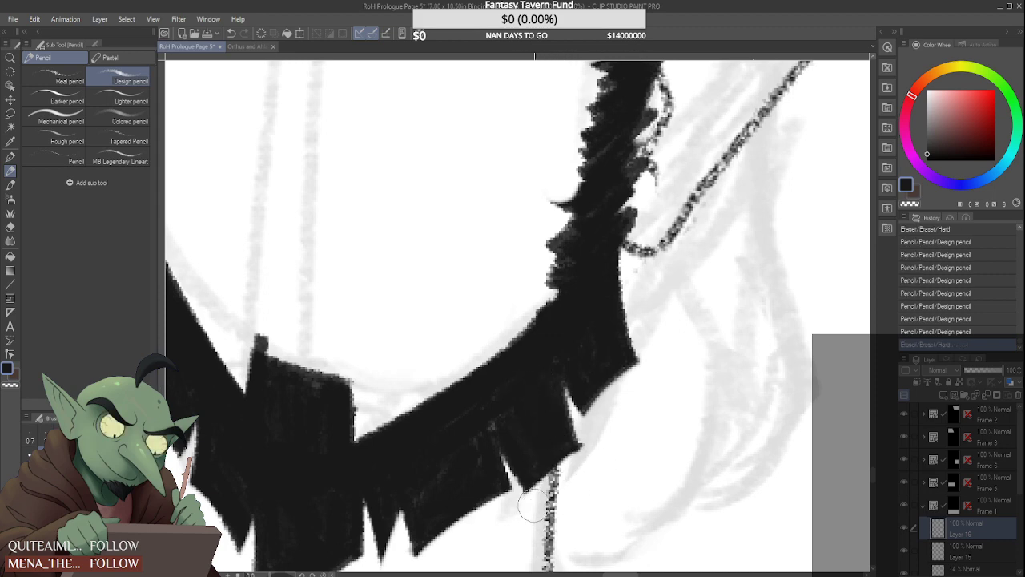
mouse_move(531, 507)
mouse_down()
mouse_move(592, 444)
mouse_move(546, 465)
mouse_up()
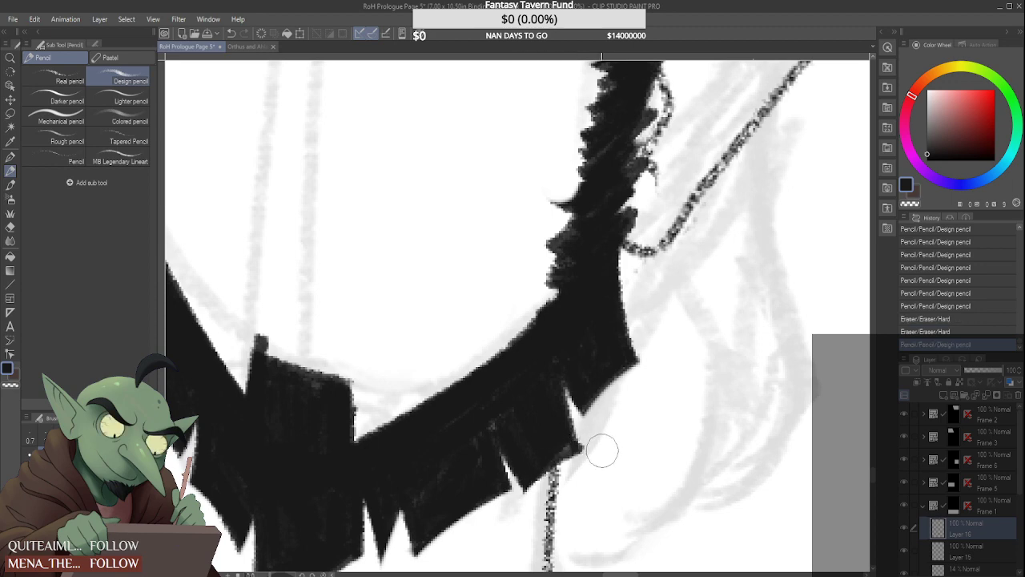
mouse_move(596, 441)
mouse_down()
mouse_move(571, 457)
mouse_move(556, 437)
mouse_up()
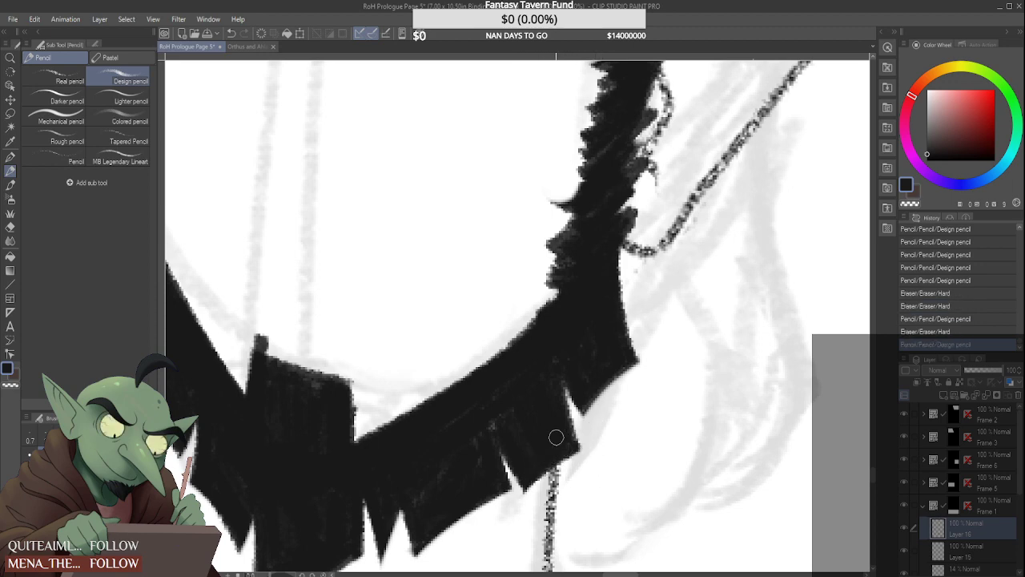
drag(566, 387, 589, 425)
mouse_move(635, 362)
mouse_down()
mouse_move(586, 423)
mouse_move(600, 460)
mouse_move(637, 364)
mouse_up()
Erase the upper end of the right-hand neck line beneath the beard on Layer 15, and reselect Layer 16
scroll(607, 371, down, 5)
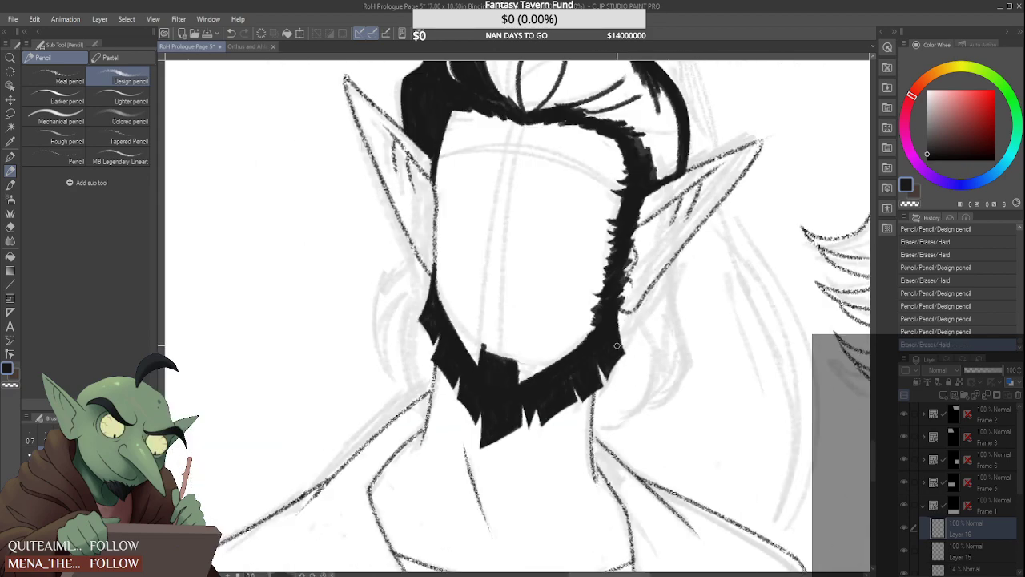
scroll(638, 344, down, 1)
scroll(640, 346, up, 4)
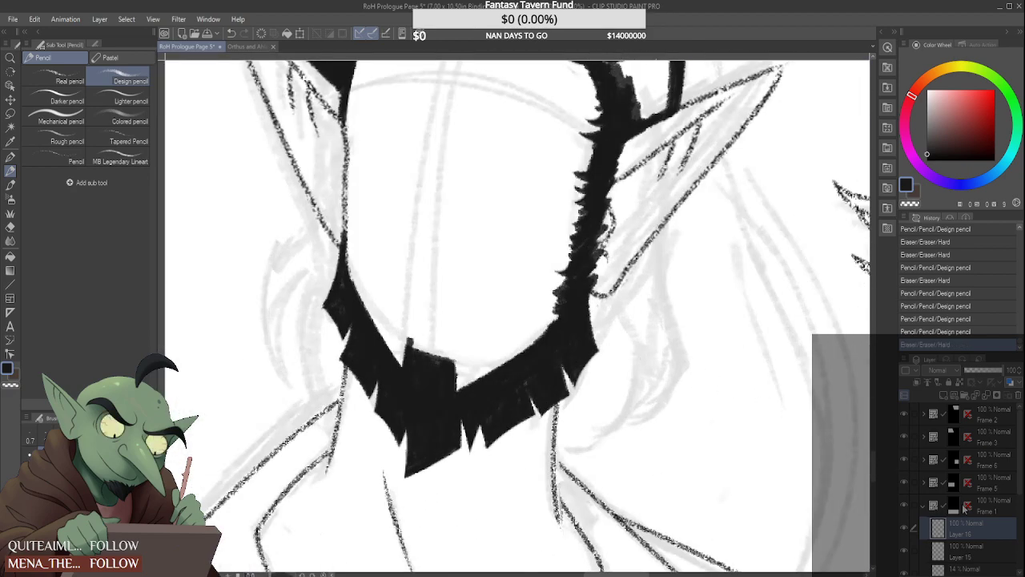
click(973, 552)
scroll(569, 409, up, 2)
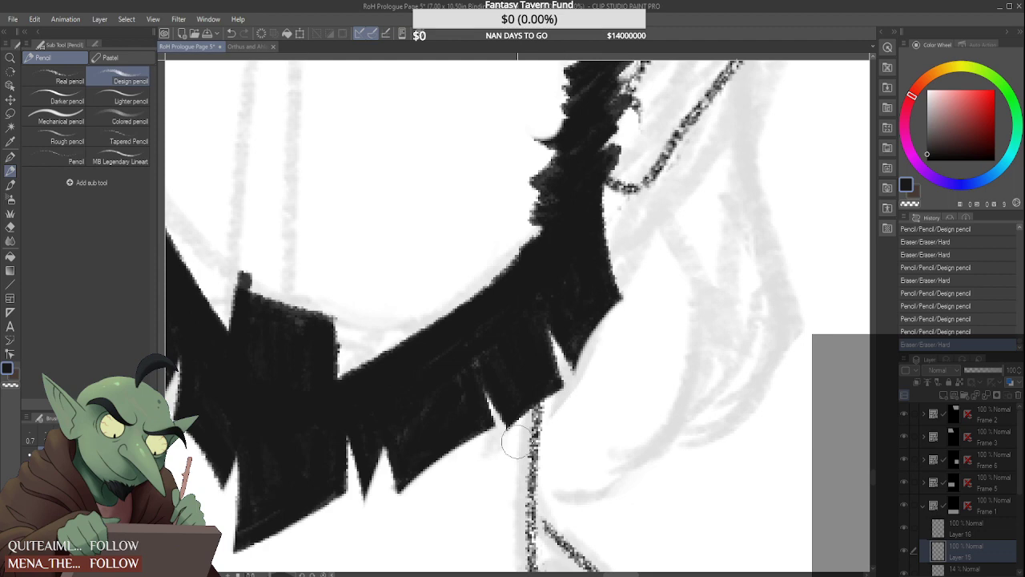
drag(516, 440, 535, 401)
click(987, 532)
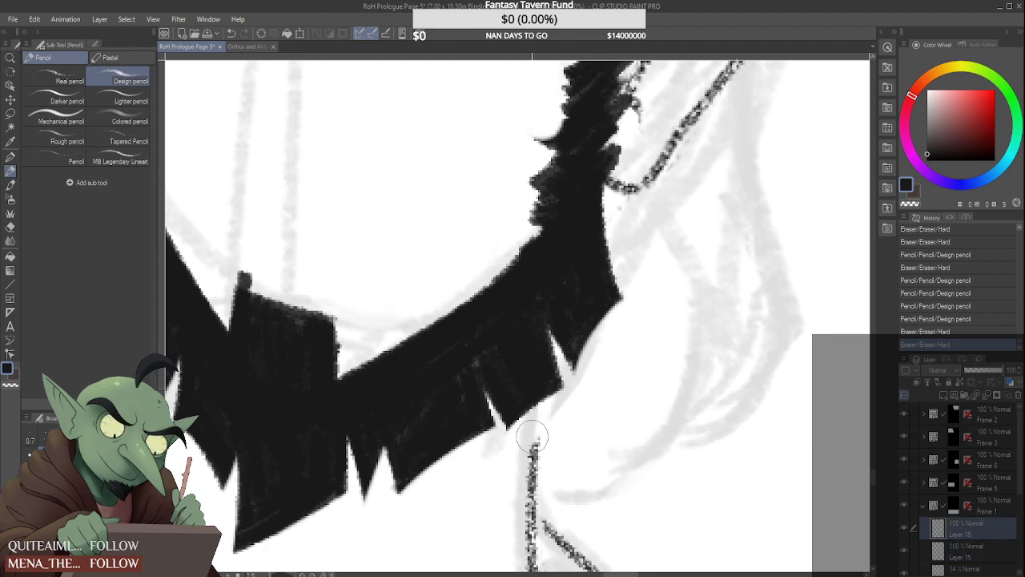
Trim the lower edges of the tufts on the underside of the beard's right-hand jaw section
drag(511, 443, 573, 395)
drag(527, 433, 561, 386)
scroll(614, 377, down, 4)
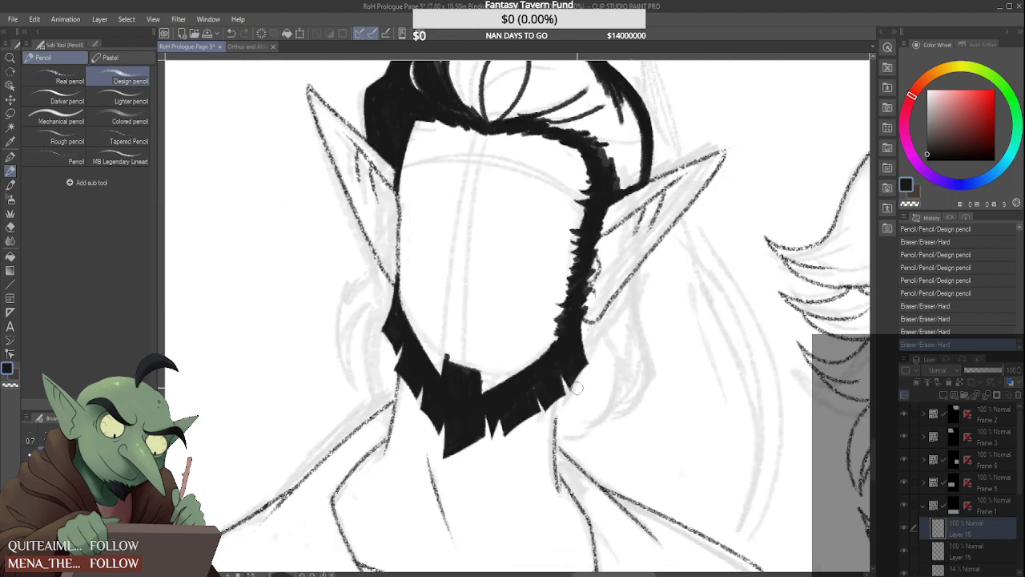
scroll(611, 392, up, 1)
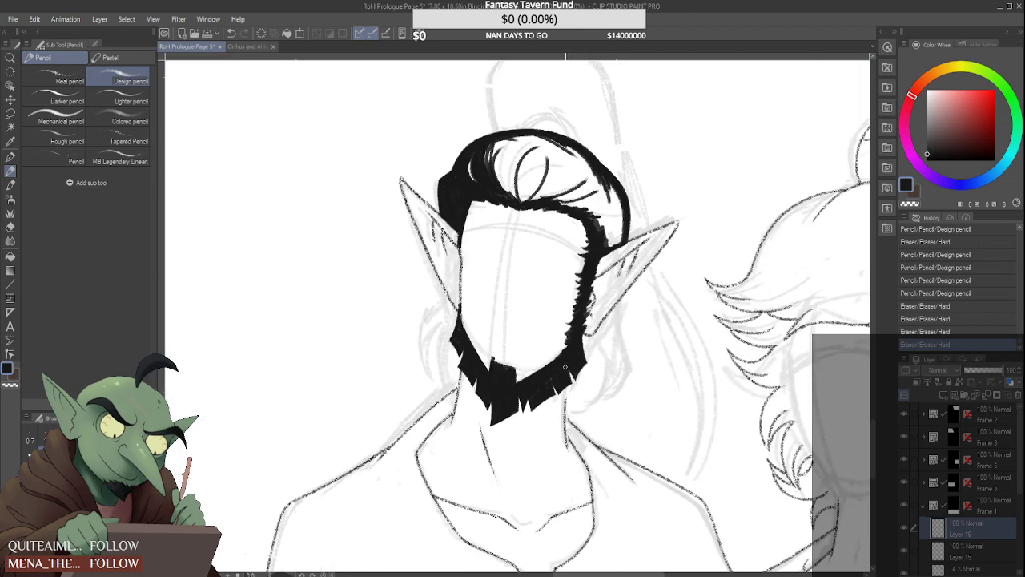
Redraw the upper end of the right-hand neck line up to the beard with the Real pencil
click(80, 78)
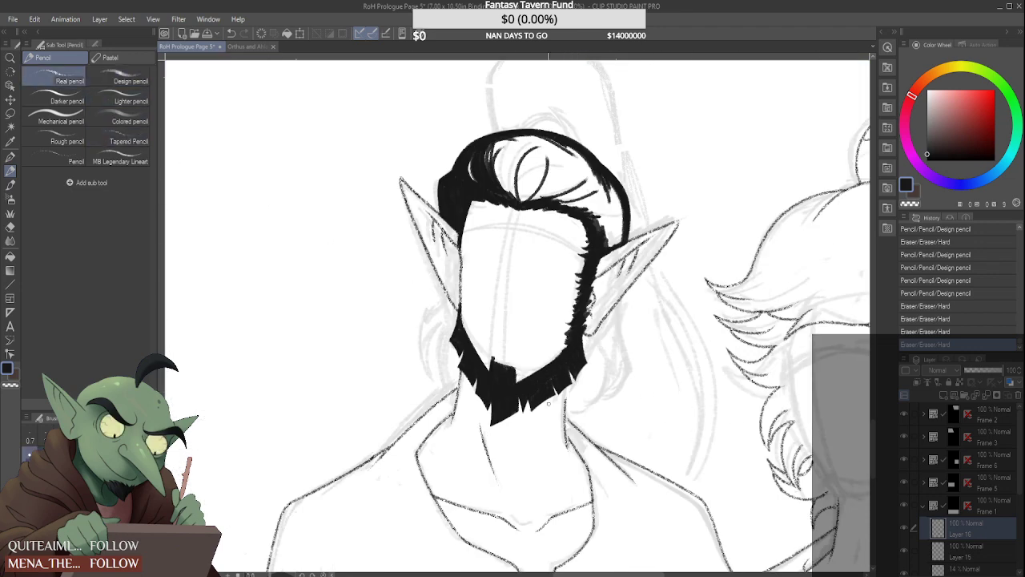
scroll(549, 403, up, 3)
drag(564, 367, 566, 404)
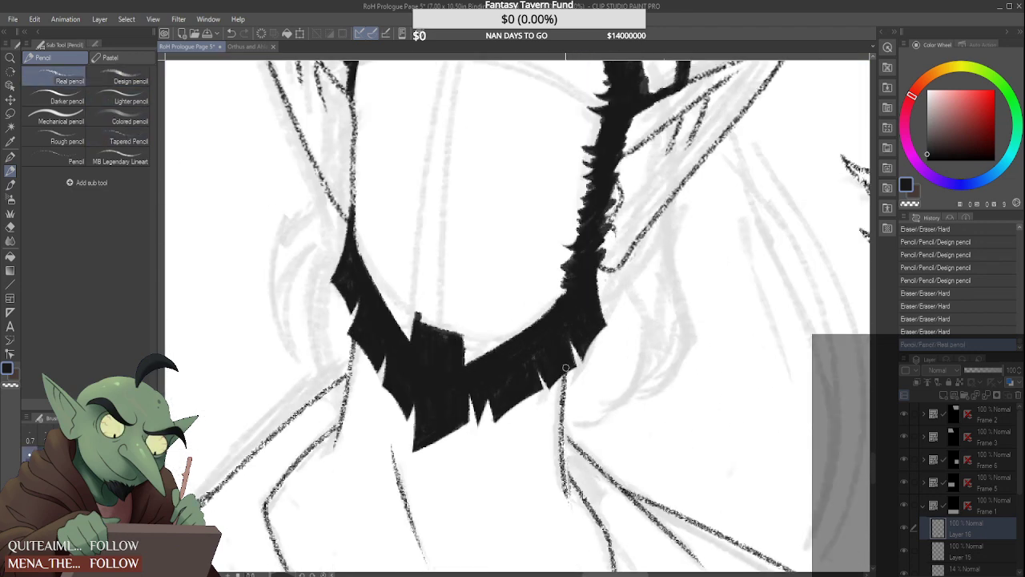
scroll(566, 368, down, 5)
scroll(564, 328, up, 5)
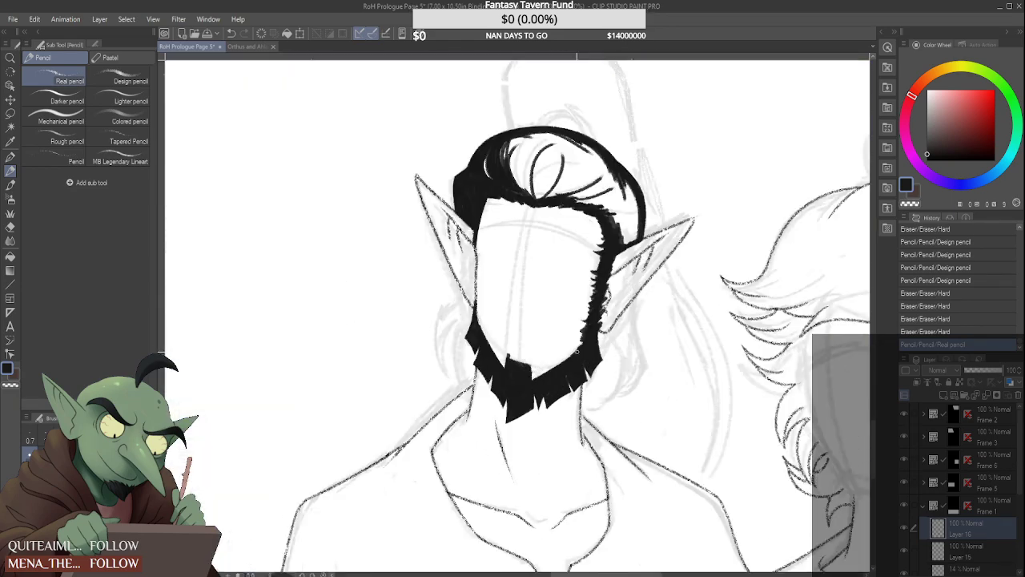
Erase the top of the right-hand neck line just beneath the beard on Layer 15, and reselect Layer 16
click(968, 553)
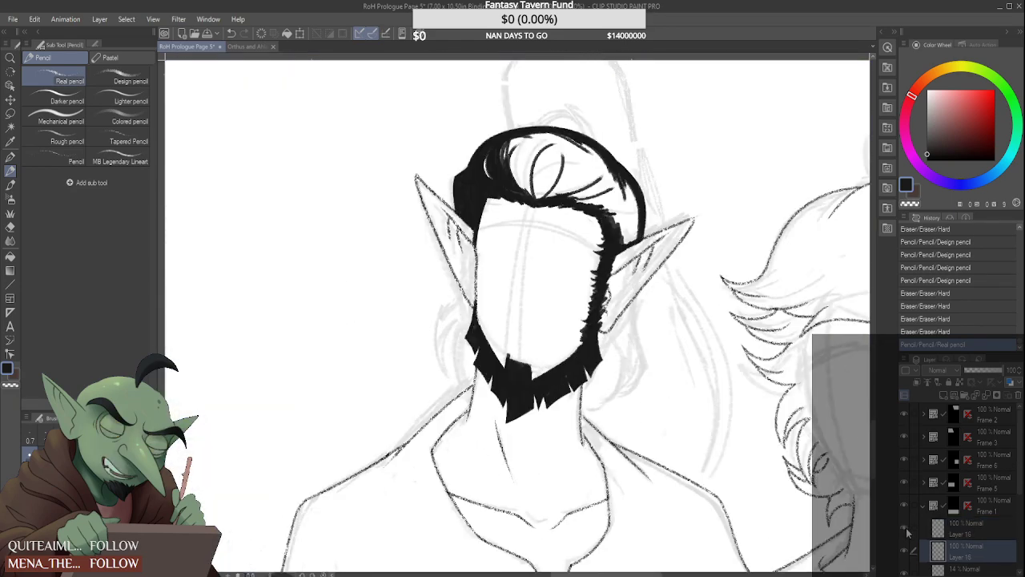
scroll(689, 404, up, 3)
mouse_move(423, 408)
mouse_down()
mouse_move(492, 341)
mouse_move(477, 346)
mouse_up()
click(984, 535)
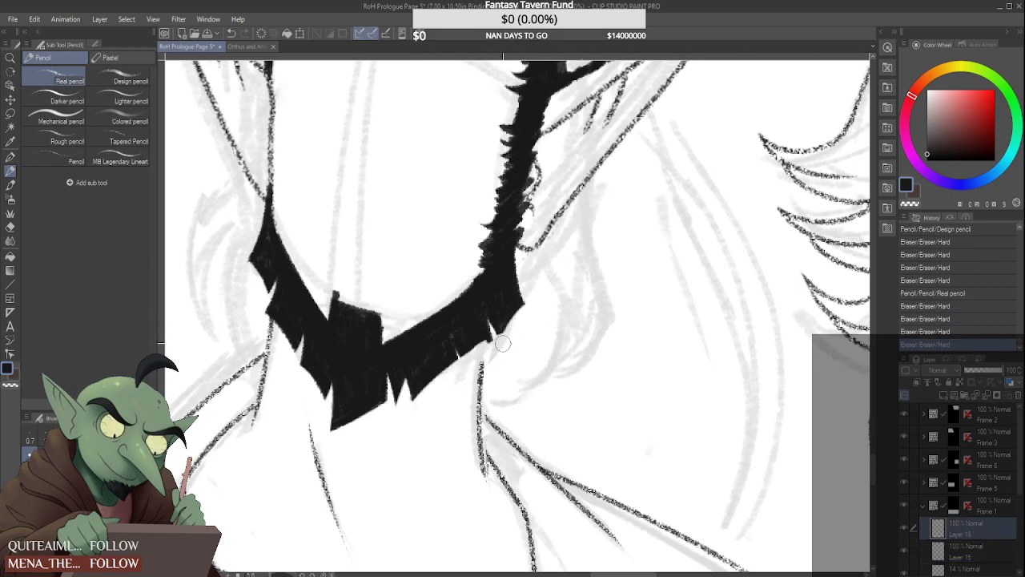
scroll(529, 328, down, 4)
scroll(537, 315, down, 5)
scroll(498, 330, up, 6)
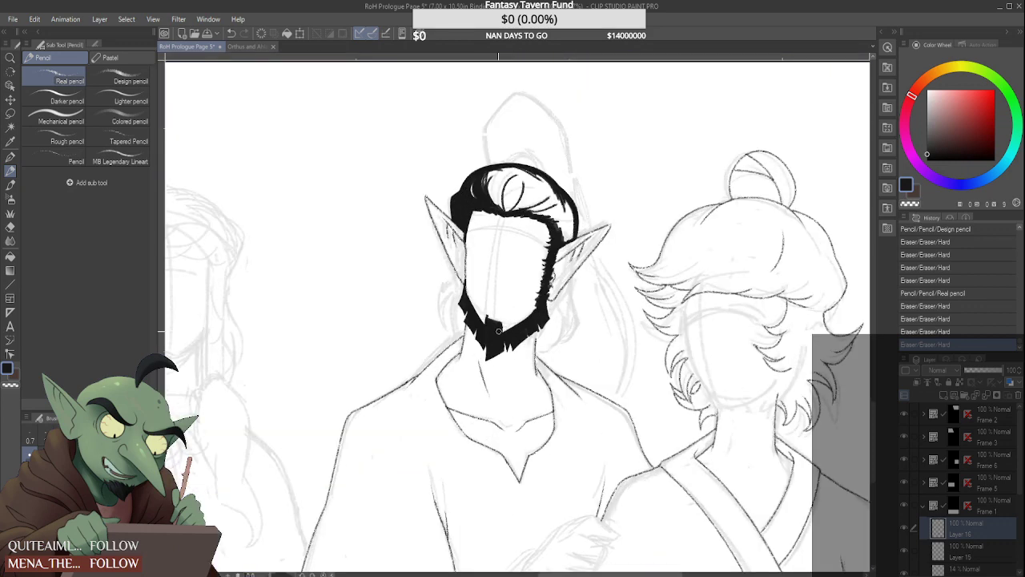
click(932, 551)
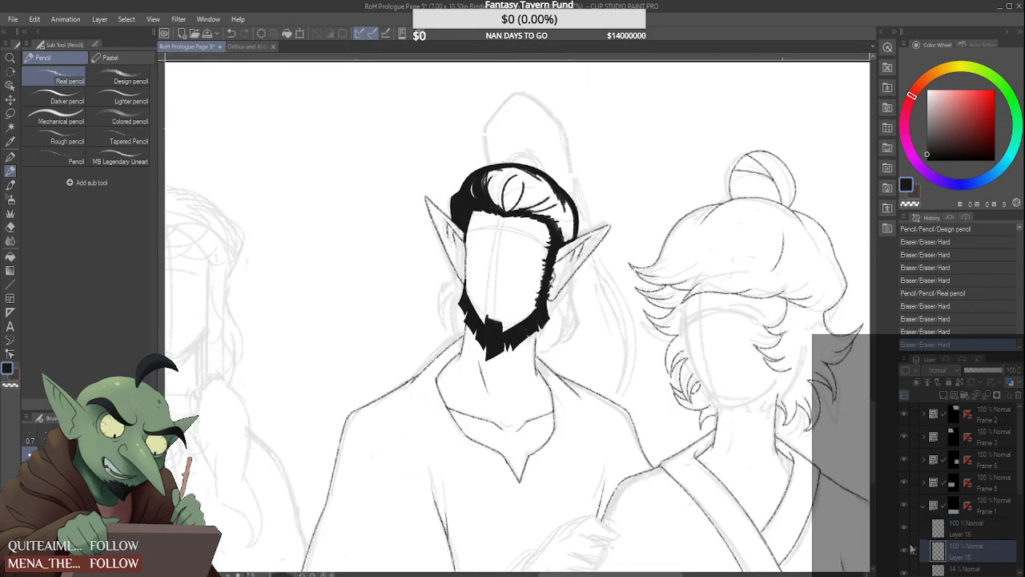
click(904, 530)
click(904, 530)
click(976, 532)
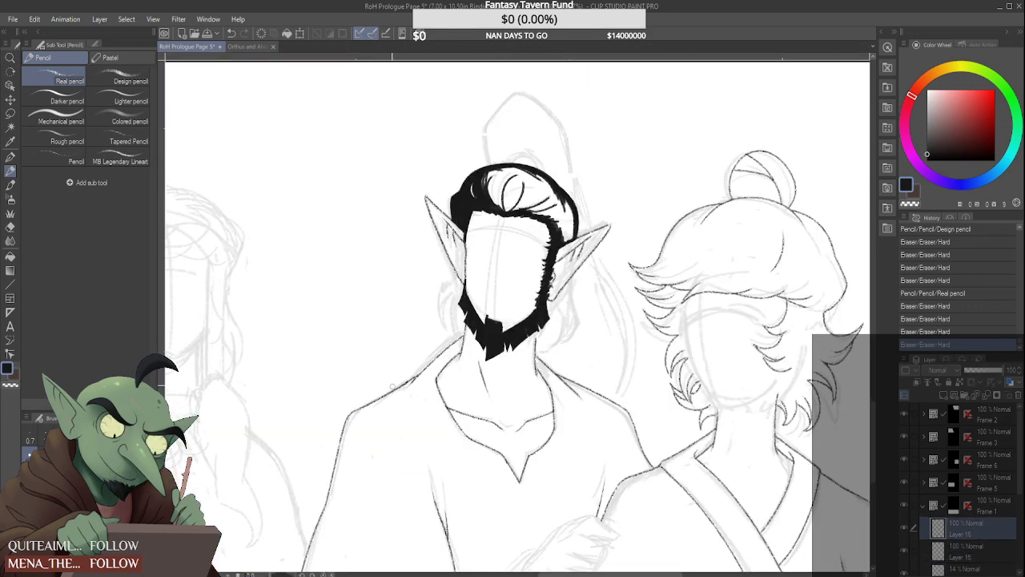
Erase along the inner edge of the beard's left-hand jaw section to slim it down to the chin patch
scroll(415, 342, up, 2)
scroll(416, 340, up, 2)
drag(539, 231, 540, 238)
drag(531, 199, 535, 224)
drag(536, 223, 579, 302)
drag(545, 255, 583, 308)
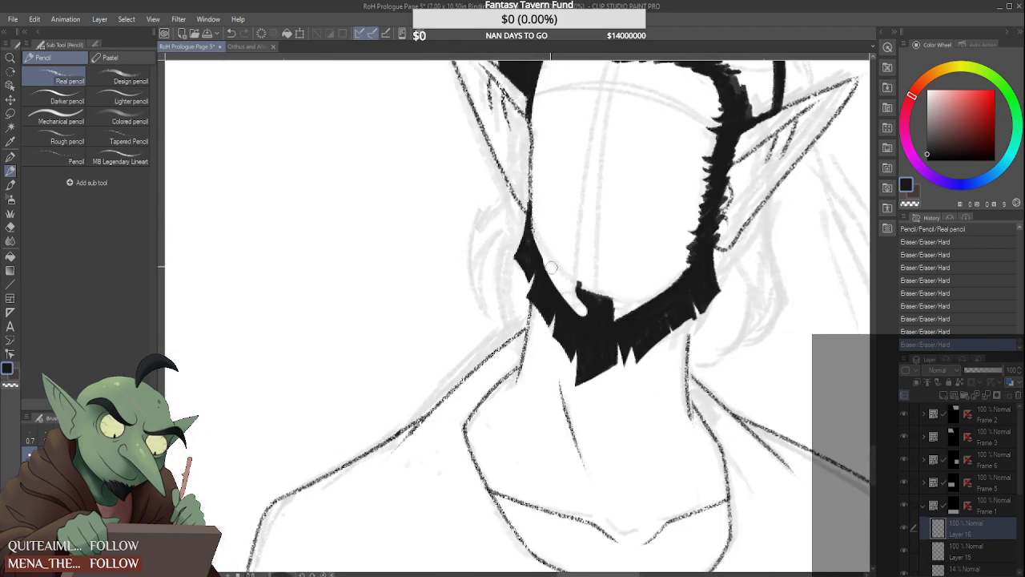
drag(537, 233, 554, 267)
key(ctrl+0)
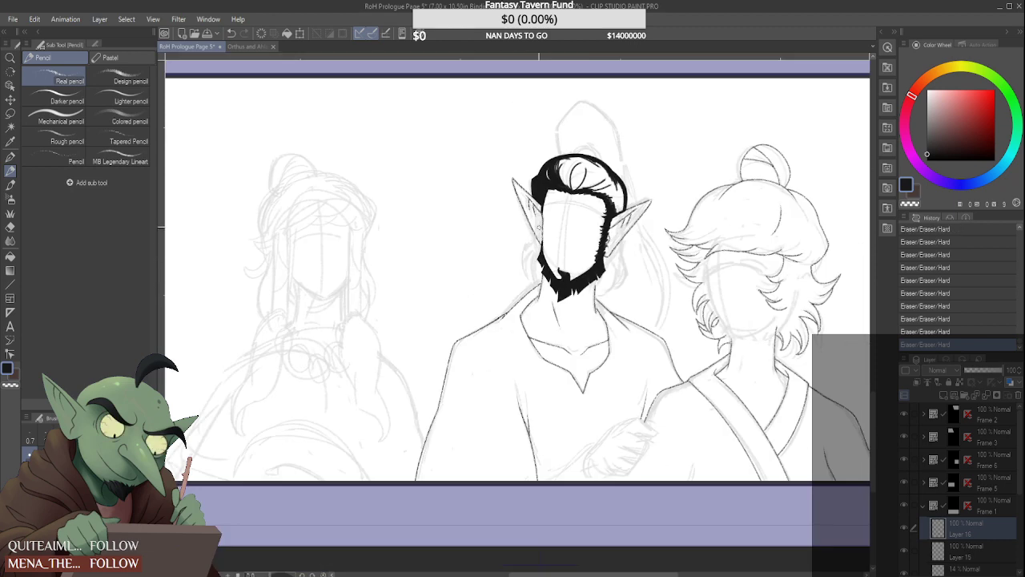
Rebuild the chin patch's left side with the Design pencil and square off its top edge
click(121, 80)
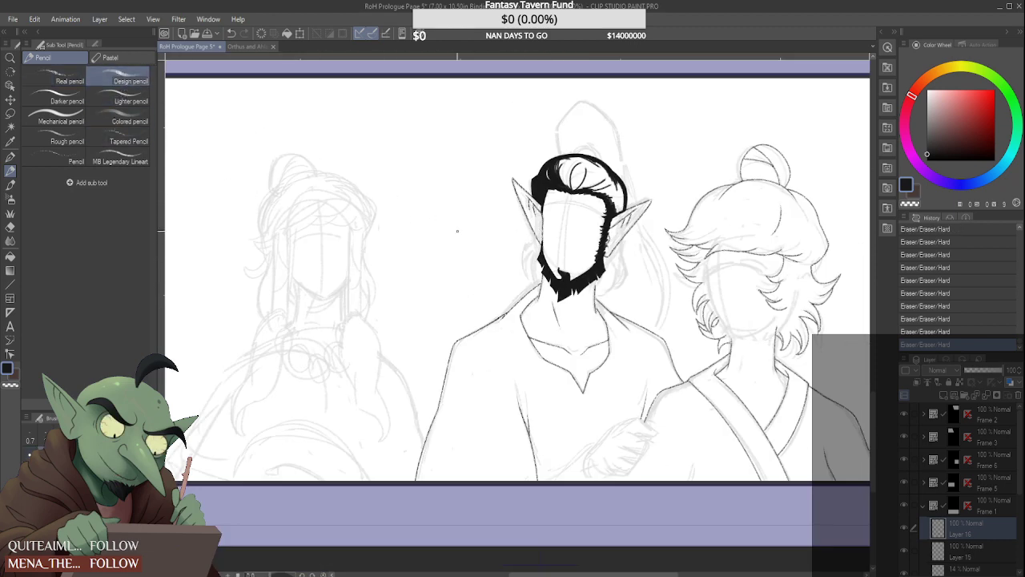
scroll(512, 254, up, 5)
mouse_move(512, 254)
mouse_down()
mouse_move(506, 310)
mouse_move(509, 249)
mouse_move(503, 283)
mouse_move(511, 315)
mouse_move(522, 286)
mouse_move(527, 330)
mouse_move(517, 266)
mouse_move(503, 322)
mouse_up()
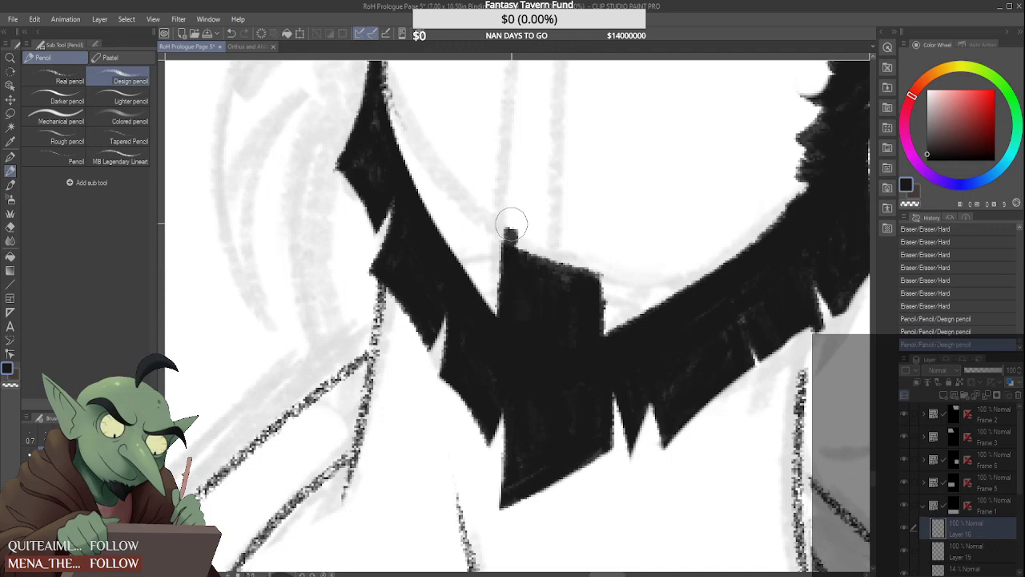
mouse_move(511, 224)
mouse_down()
mouse_move(540, 223)
mouse_move(532, 229)
mouse_move(555, 267)
mouse_move(513, 255)
mouse_move(592, 279)
mouse_move(585, 286)
mouse_move(515, 253)
mouse_move(593, 275)
mouse_move(514, 254)
mouse_move(590, 268)
mouse_move(513, 249)
mouse_move(595, 262)
mouse_move(552, 256)
mouse_move(595, 262)
mouse_move(600, 327)
mouse_up()
scroll(589, 281, down, 5)
scroll(589, 281, up, 3)
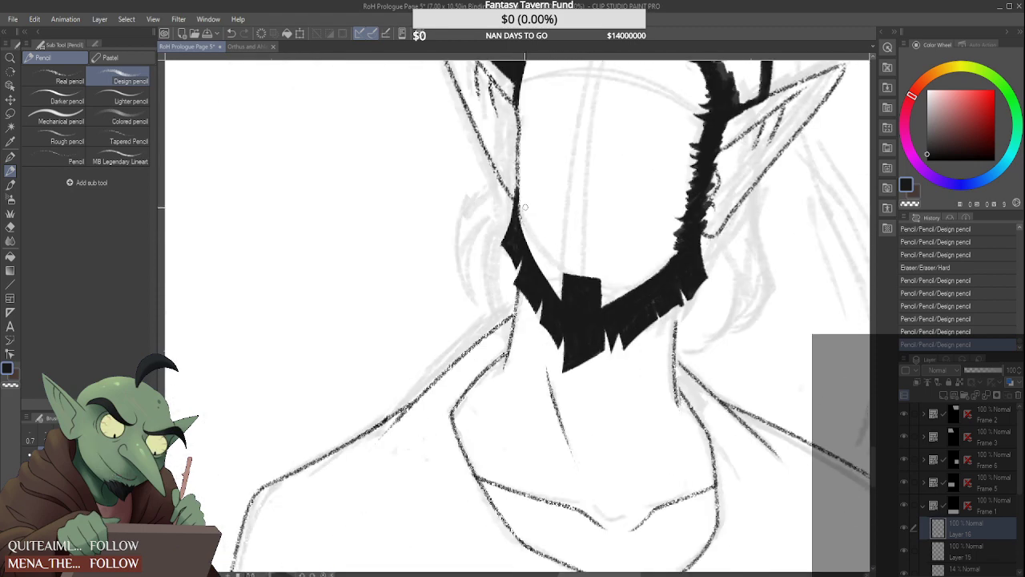
Reshape the outer edge of the topmost left-hand beard tuft and trim the notch beneath it
scroll(526, 245, up, 3)
scroll(510, 256, up, 2)
mouse_move(516, 276)
mouse_down()
mouse_move(509, 297)
mouse_move(486, 312)
mouse_move(504, 277)
mouse_up()
mouse_move(473, 231)
mouse_down()
mouse_move(488, 294)
mouse_move(471, 234)
mouse_up()
mouse_move(473, 234)
mouse_down()
mouse_move(495, 300)
mouse_move(481, 248)
mouse_move(476, 314)
mouse_move(459, 238)
mouse_move(444, 221)
mouse_move(483, 233)
mouse_move(496, 276)
mouse_move(487, 231)
mouse_up()
scroll(488, 231, down, 8)
scroll(479, 208, up, 8)
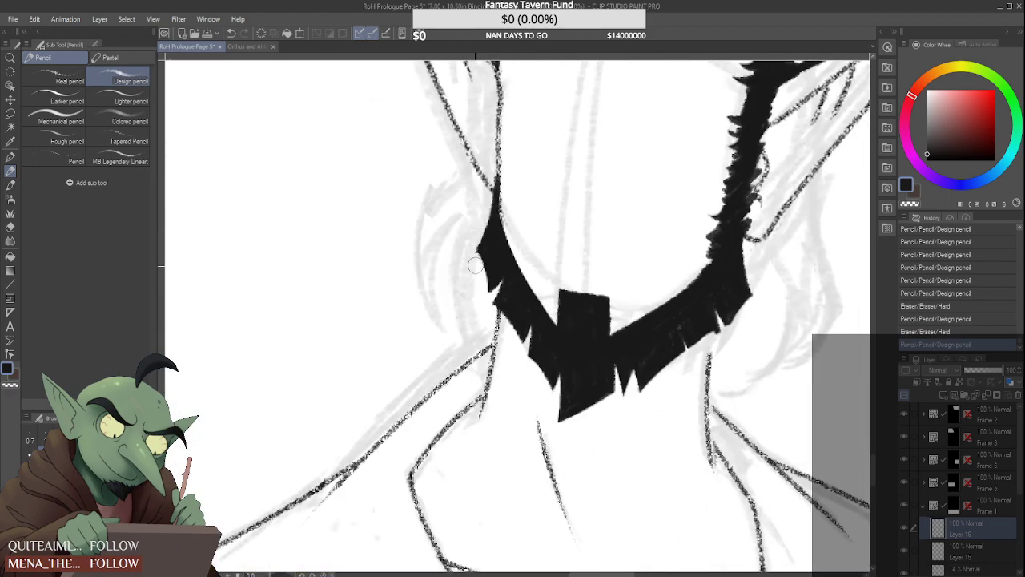
drag(486, 291, 513, 336)
scroll(501, 314, down, 6)
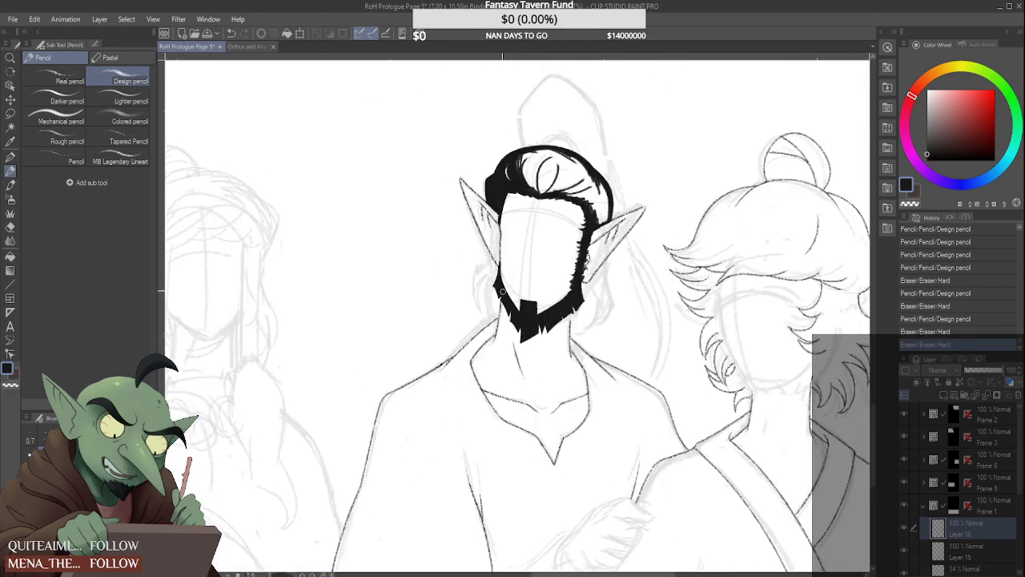
scroll(509, 249, down, 5)
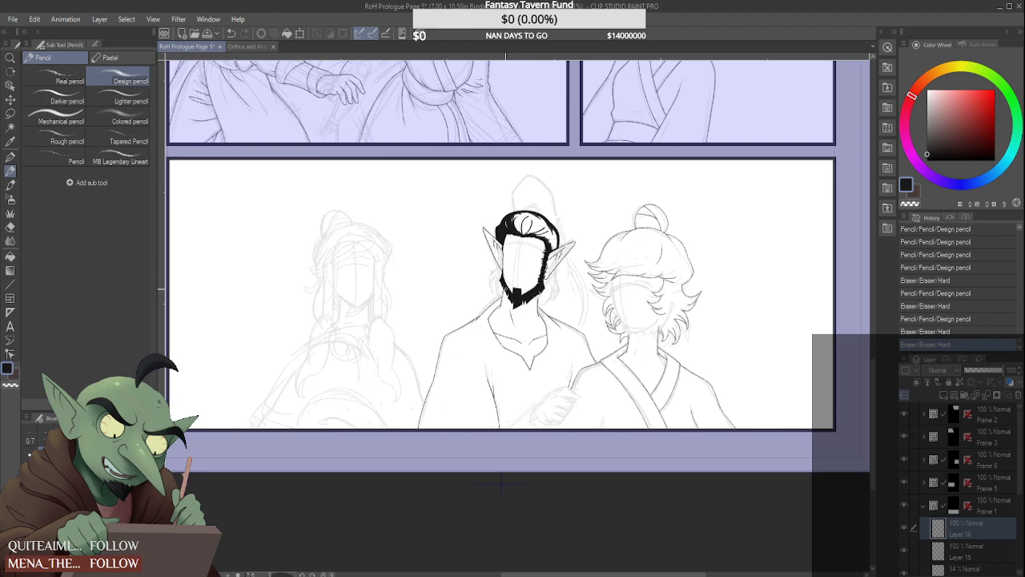
Extend the second left-hand beard tuft downward along its outer edge to a sharper point
scroll(502, 288, up, 5)
scroll(499, 284, up, 5)
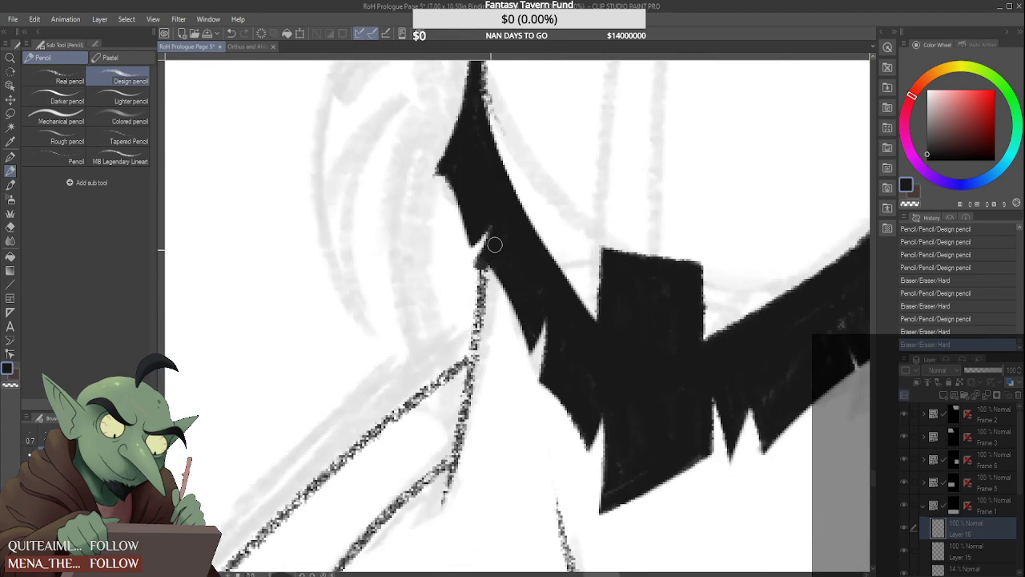
drag(480, 266, 529, 353)
mouse_move(495, 288)
mouse_down()
mouse_move(516, 332)
mouse_move(514, 365)
mouse_move(514, 318)
mouse_move(517, 367)
mouse_up()
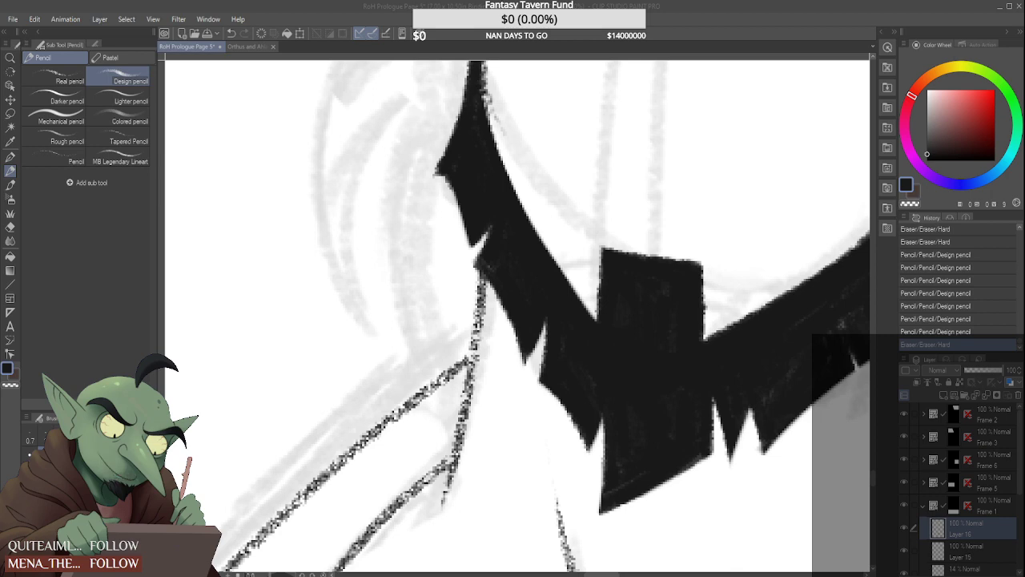
Enlarge the third left-hand beard tuft with a longer point beside the chin, and clean up its outer edge
drag(549, 317, 530, 395)
drag(542, 356, 531, 396)
mouse_move(540, 387)
mouse_down()
mouse_move(583, 438)
mouse_move(583, 468)
mouse_move(577, 448)
mouse_up()
drag(597, 415, 579, 481)
drag(515, 392, 530, 404)
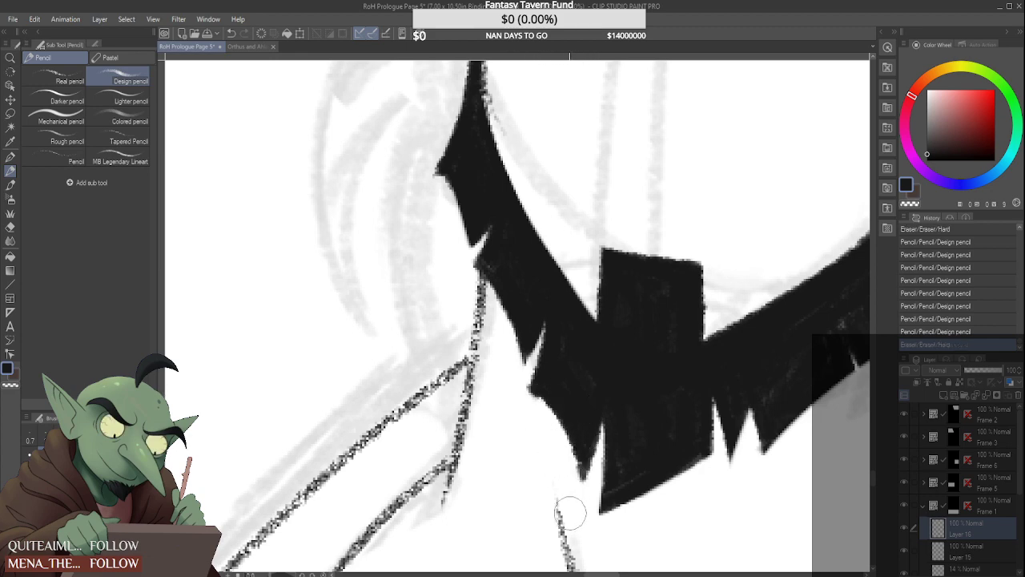
drag(572, 483, 559, 480)
scroll(562, 423, down, 5)
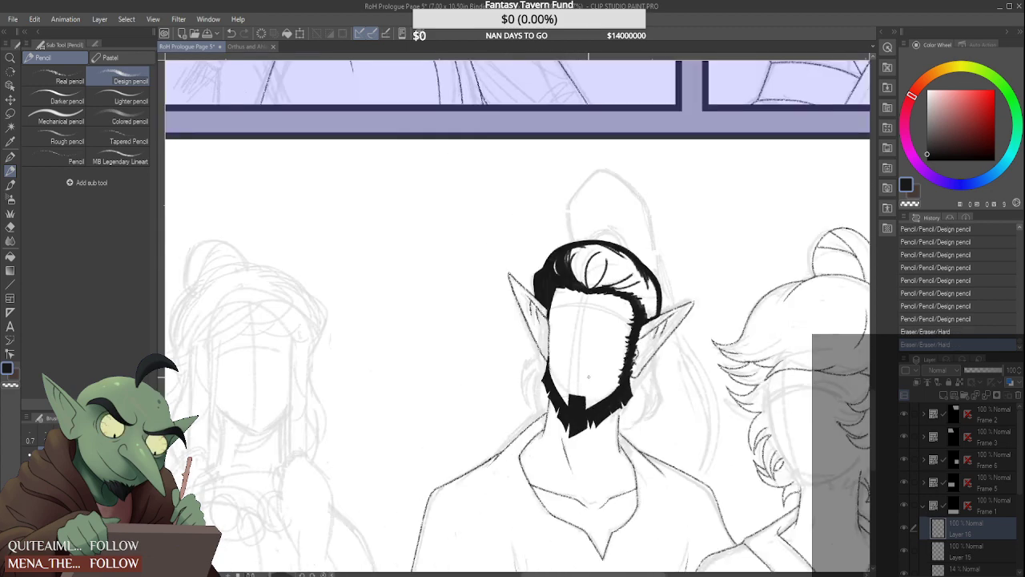
Cut a new notch to the right of the chin tuft and turn the thin spike beside it into a broader pointed tuft
scroll(588, 376, down, 2)
scroll(609, 376, up, 7)
drag(617, 377, 604, 414)
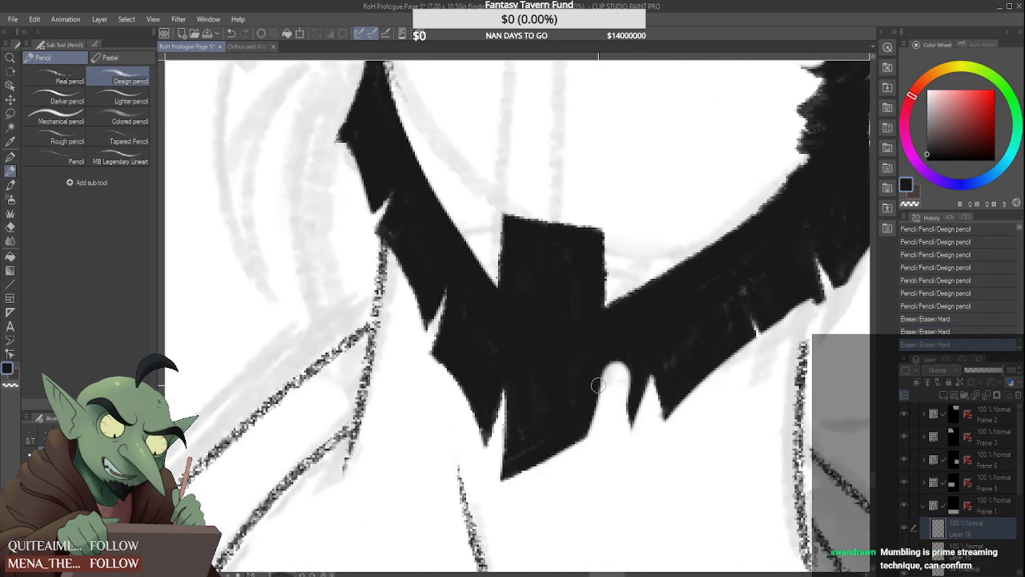
mouse_move(613, 380)
mouse_down()
mouse_move(600, 354)
mouse_move(617, 408)
mouse_move(647, 358)
mouse_move(614, 393)
mouse_move(611, 382)
mouse_move(616, 445)
mouse_up()
mouse_move(601, 479)
mouse_down()
mouse_move(653, 427)
mouse_move(618, 467)
mouse_move(645, 434)
mouse_move(651, 393)
mouse_move(623, 421)
mouse_move(653, 346)
mouse_move(624, 426)
mouse_move(644, 370)
mouse_move(616, 436)
mouse_move(588, 464)
mouse_up()
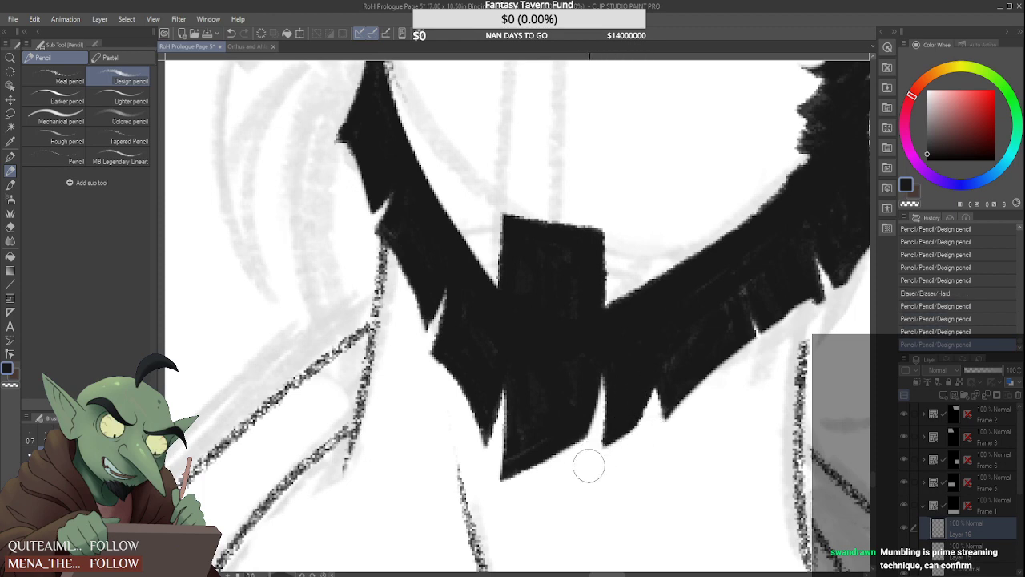
mouse_move(616, 414)
mouse_down()
mouse_move(598, 463)
mouse_move(609, 448)
mouse_up()
key(e)
drag(584, 480, 648, 430)
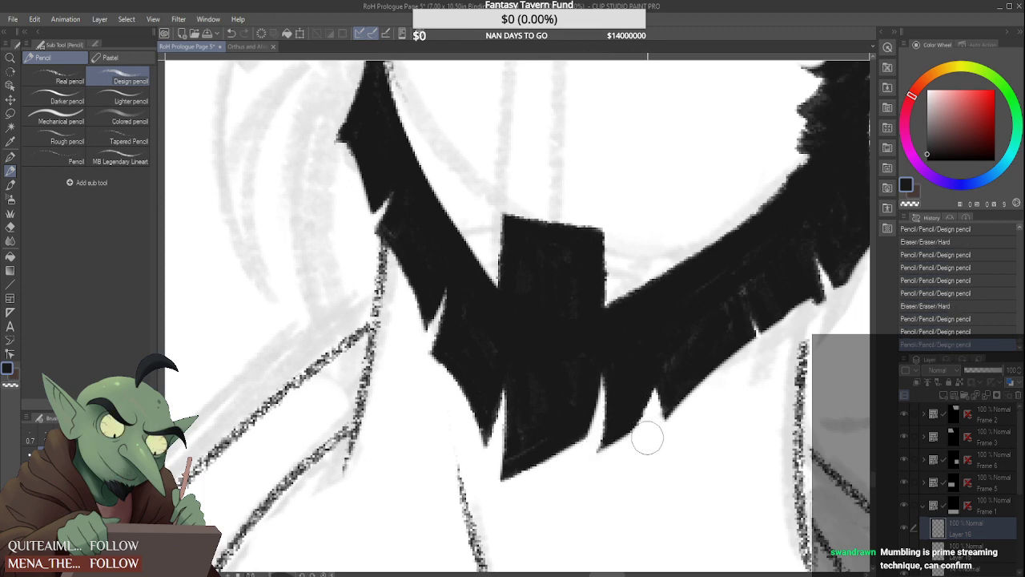
Darken the lower edge of the central chin tuft and trim it to a clean slanted point
mouse_move(597, 375)
mouse_down()
mouse_move(579, 445)
mouse_move(492, 483)
mouse_up()
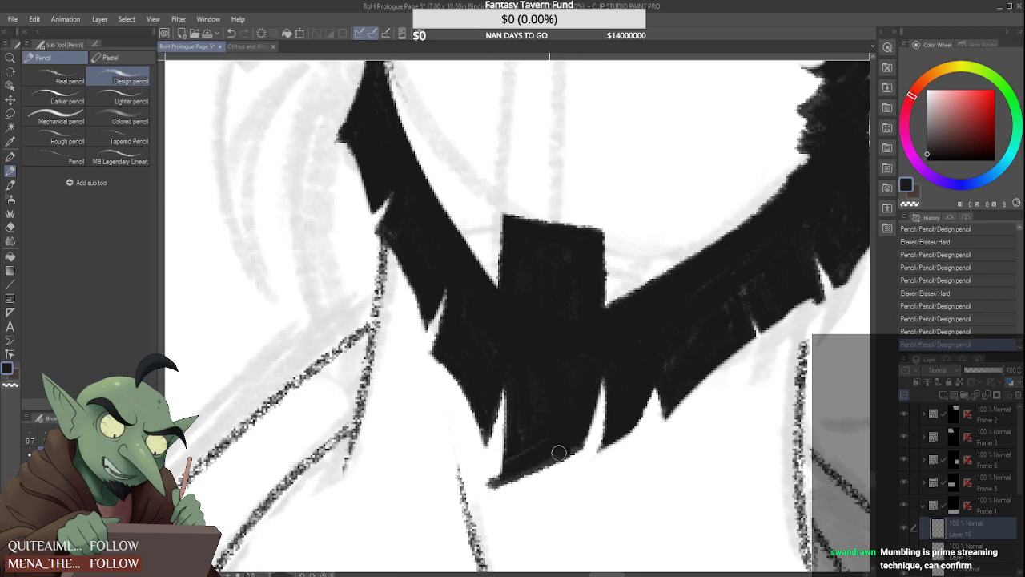
mouse_move(560, 453)
mouse_down()
mouse_move(541, 458)
mouse_move(567, 443)
mouse_move(539, 449)
mouse_up()
key(e)
mouse_move(482, 464)
mouse_down()
mouse_move(492, 497)
mouse_move(593, 467)
mouse_up()
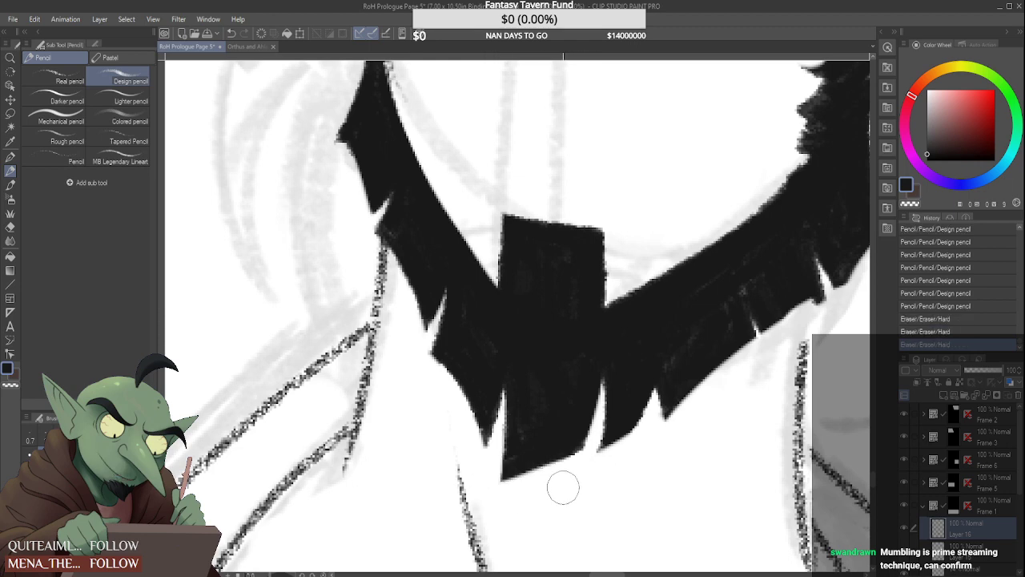
scroll(640, 391, down, 5)
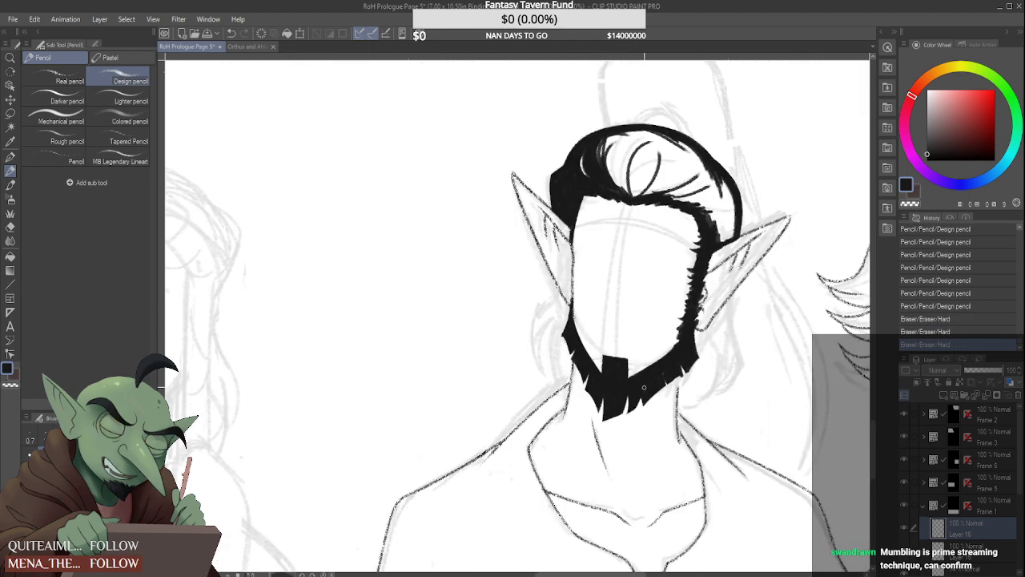
Touch up the sides of the square chin patch and the inner corner where it meets the left-hand jaw
scroll(640, 384, up, 3)
mouse_move(621, 353)
mouse_down()
mouse_move(627, 398)
mouse_move(614, 411)
mouse_move(644, 395)
mouse_up()
scroll(641, 392, up, 3)
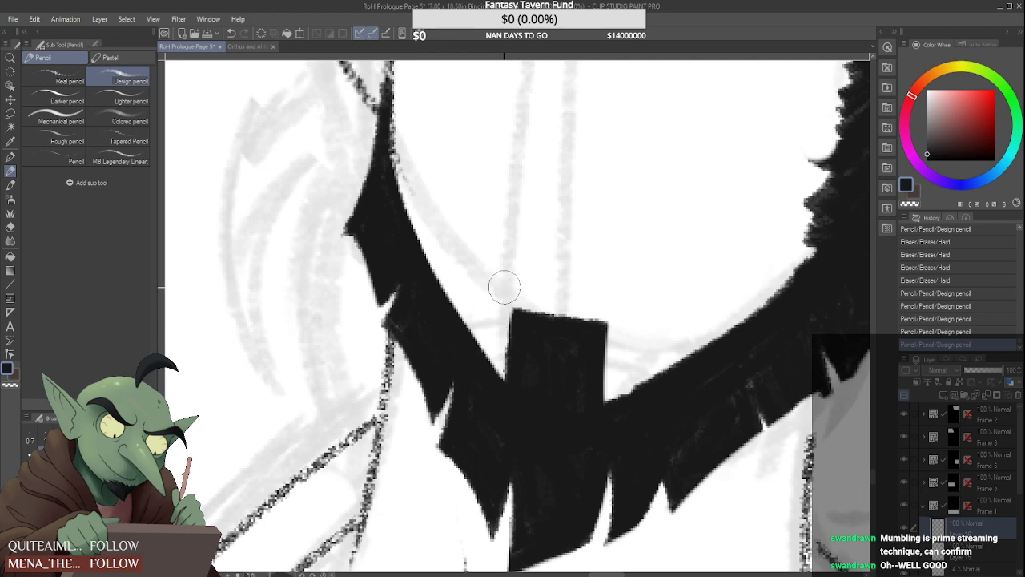
drag(505, 284, 482, 336)
drag(467, 298, 502, 356)
mouse_move(457, 275)
mouse_down()
mouse_move(513, 368)
mouse_move(517, 314)
mouse_move(522, 384)
mouse_move(512, 298)
mouse_up()
scroll(513, 327, up, 2)
scroll(515, 348, down, 2)
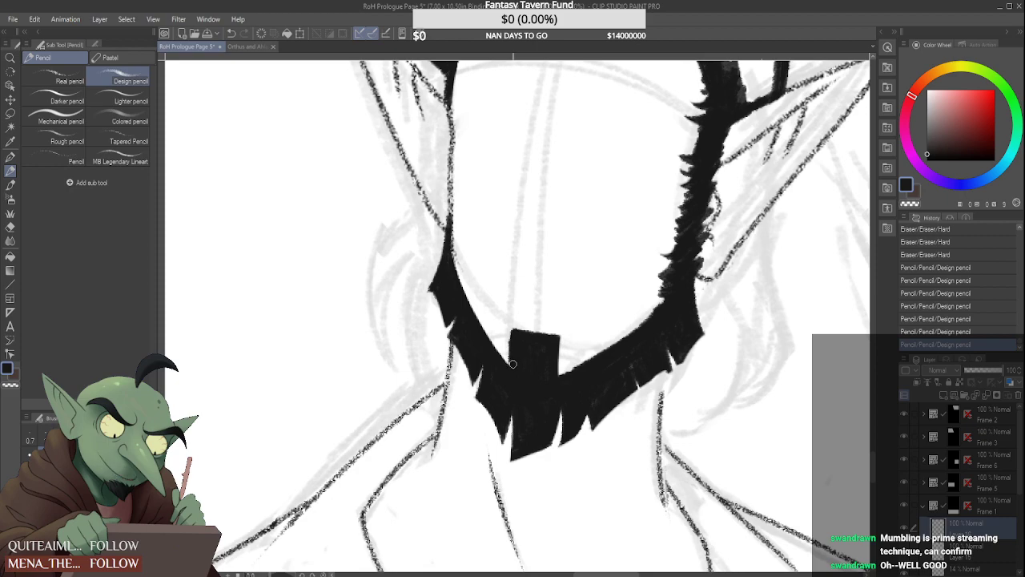
scroll(513, 364, up, 2)
mouse_move(504, 327)
mouse_down()
mouse_move(515, 241)
mouse_move(506, 415)
mouse_up()
scroll(506, 414, down, 5)
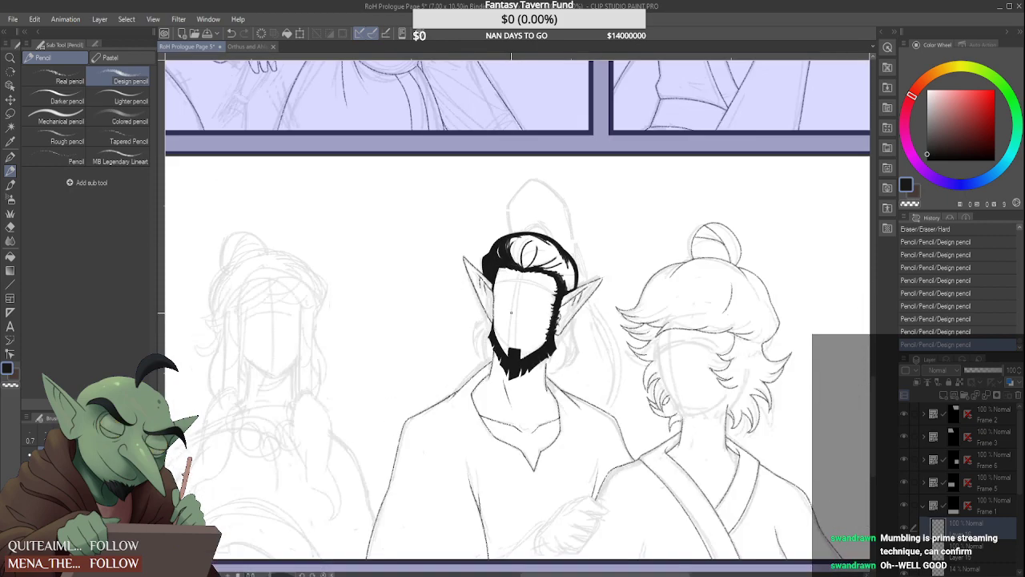
Smooth the inner edge of the beard's right-hand jaw section down to the chin patch
scroll(502, 346, up, 2)
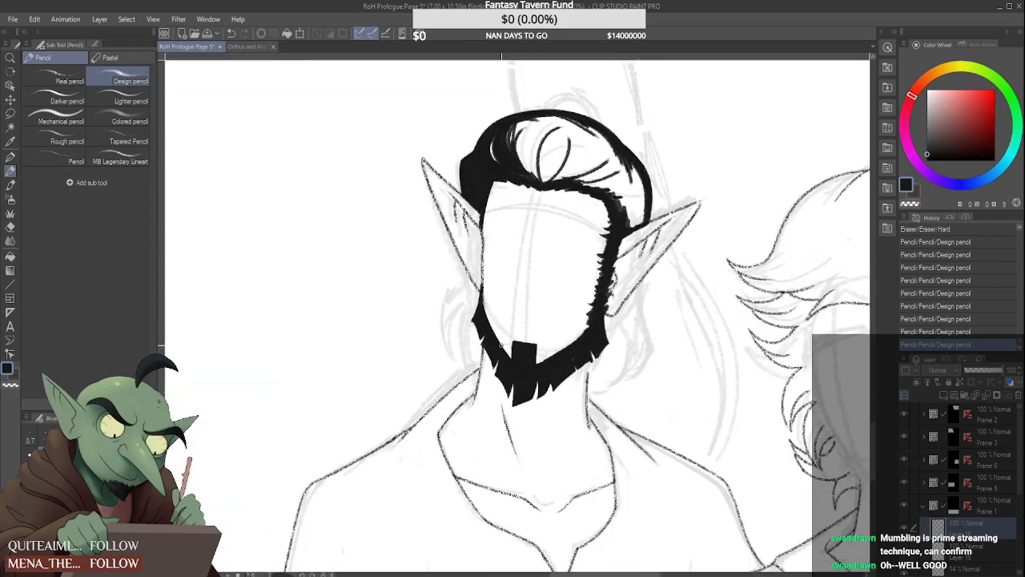
scroll(502, 346, down, 5)
scroll(469, 371, up, 6)
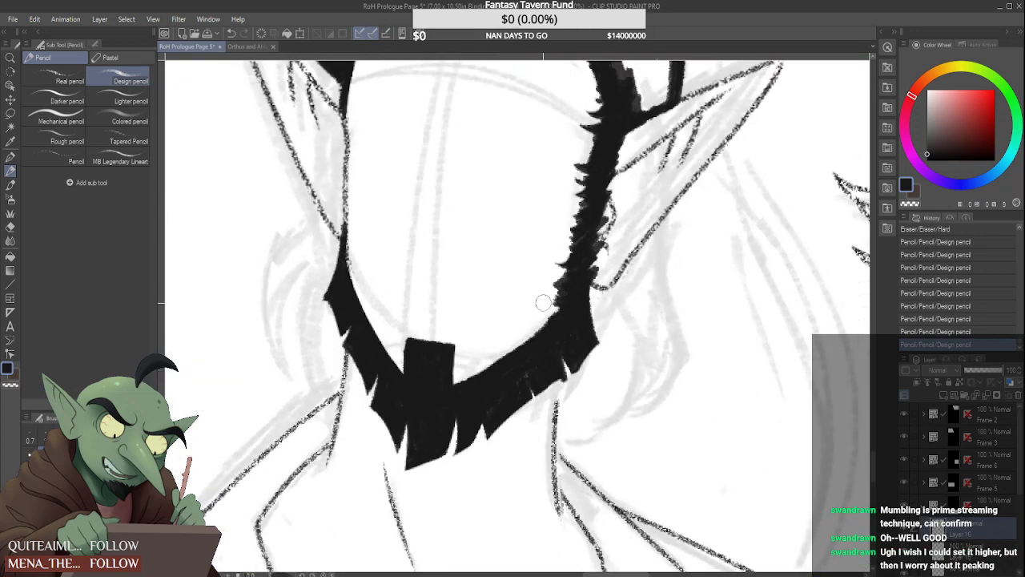
mouse_move(543, 302)
mouse_down()
mouse_move(548, 317)
mouse_move(531, 336)
mouse_move(482, 347)
mouse_up()
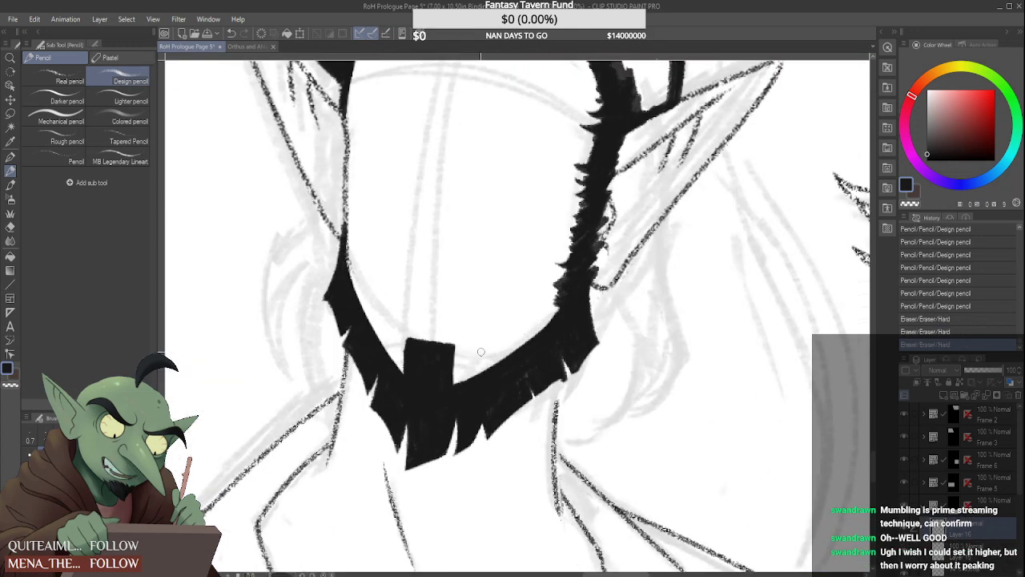
drag(502, 371, 459, 384)
scroll(450, 370, up, 3)
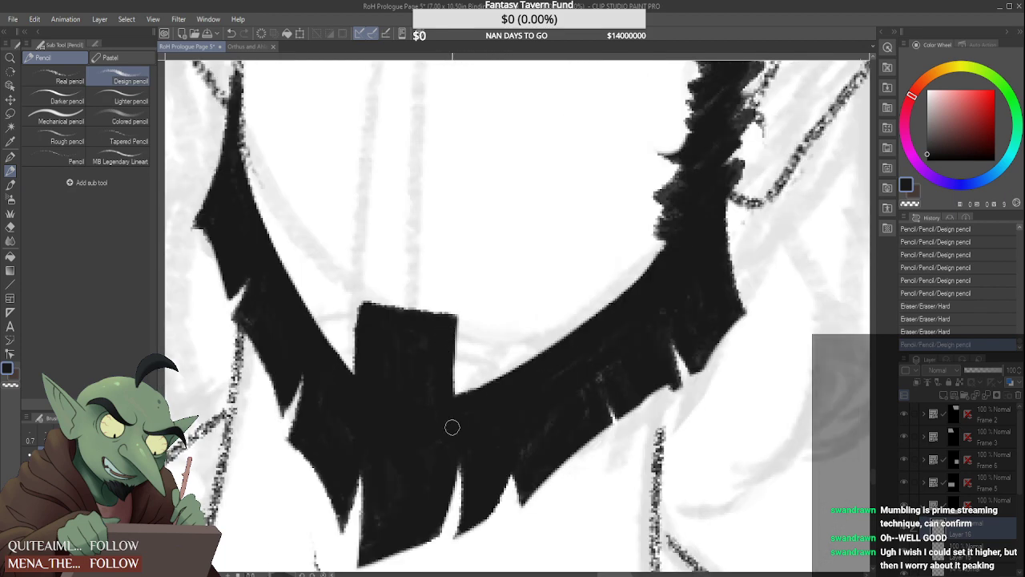
Darken the square chin patch and straighten its left-hand edge down to the corner where it meets the jaw
mouse_move(447, 341)
mouse_down()
mouse_move(444, 394)
mouse_move(425, 349)
mouse_move(417, 383)
mouse_up()
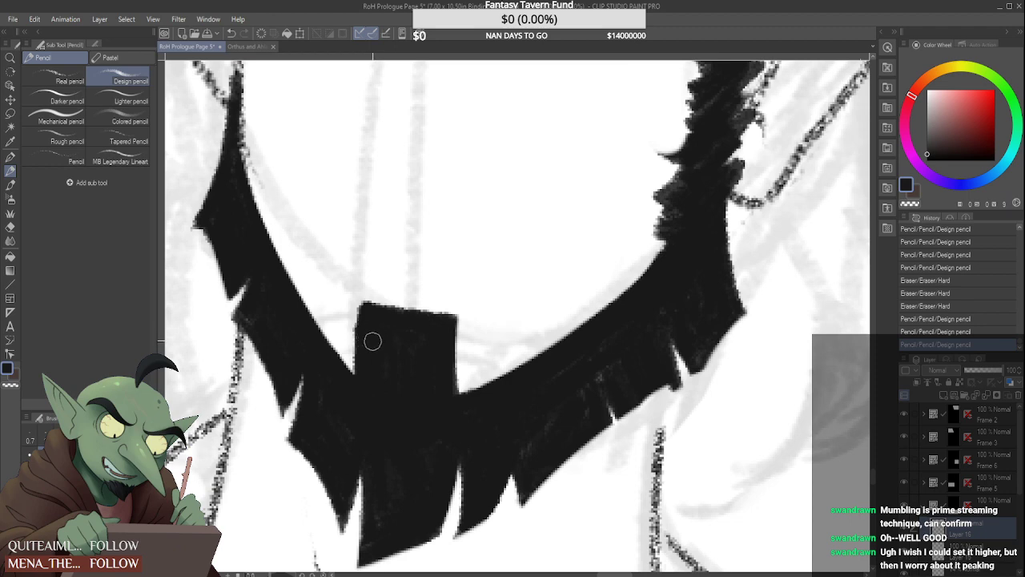
drag(355, 294, 354, 292)
mouse_move(355, 292)
mouse_down()
mouse_move(351, 351)
mouse_move(356, 294)
mouse_up()
drag(350, 343, 361, 393)
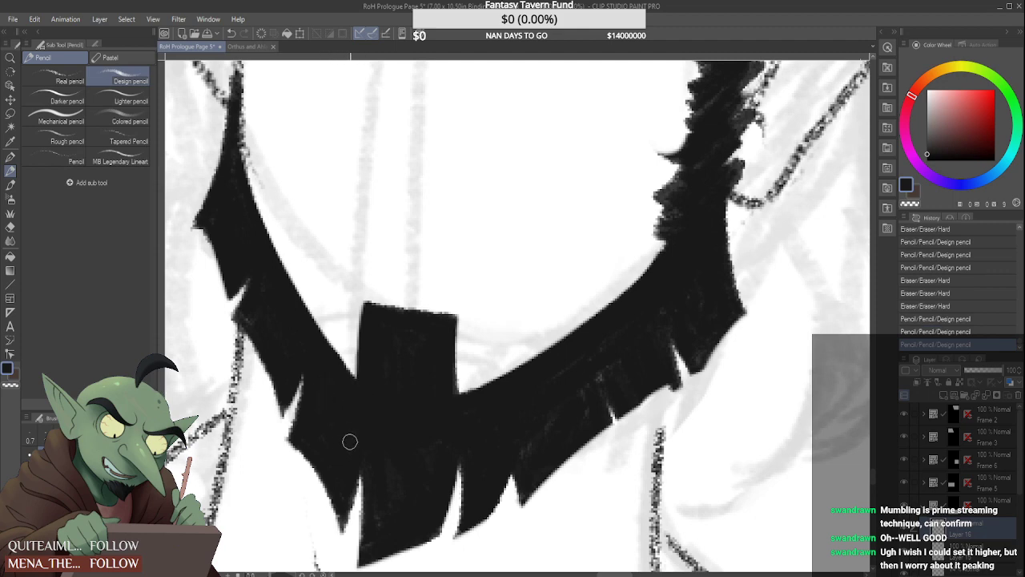
drag(350, 442, 355, 439)
Fill the faint spots in the central chin tuft and sharpen the pointed tip at its lower left
drag(432, 460, 420, 458)
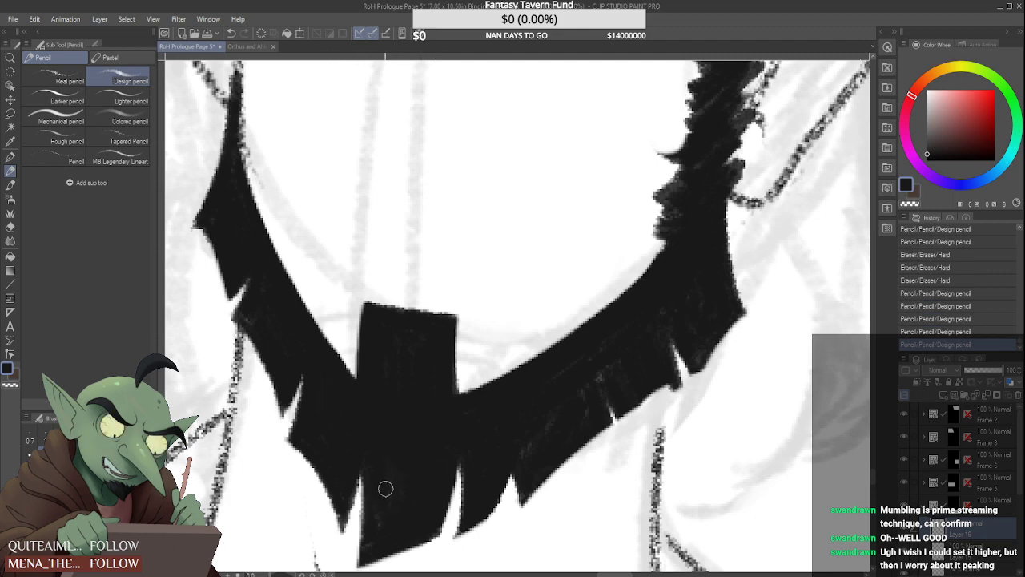
drag(364, 538, 353, 560)
drag(358, 500, 350, 569)
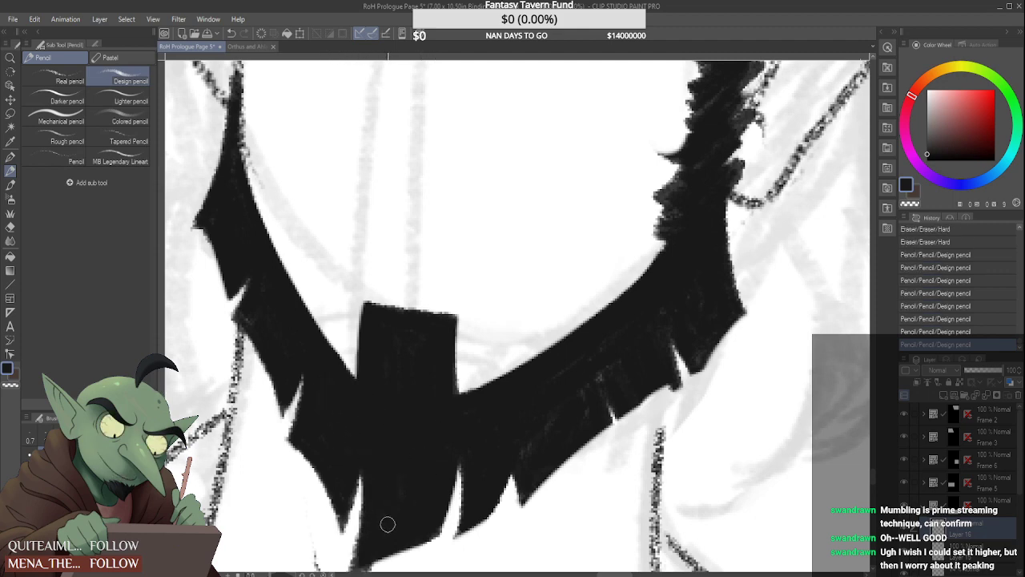
mouse_move(388, 524)
mouse_down()
mouse_move(396, 503)
mouse_move(359, 491)
mouse_up()
scroll(407, 454, down, 3)
scroll(404, 510, up, 3)
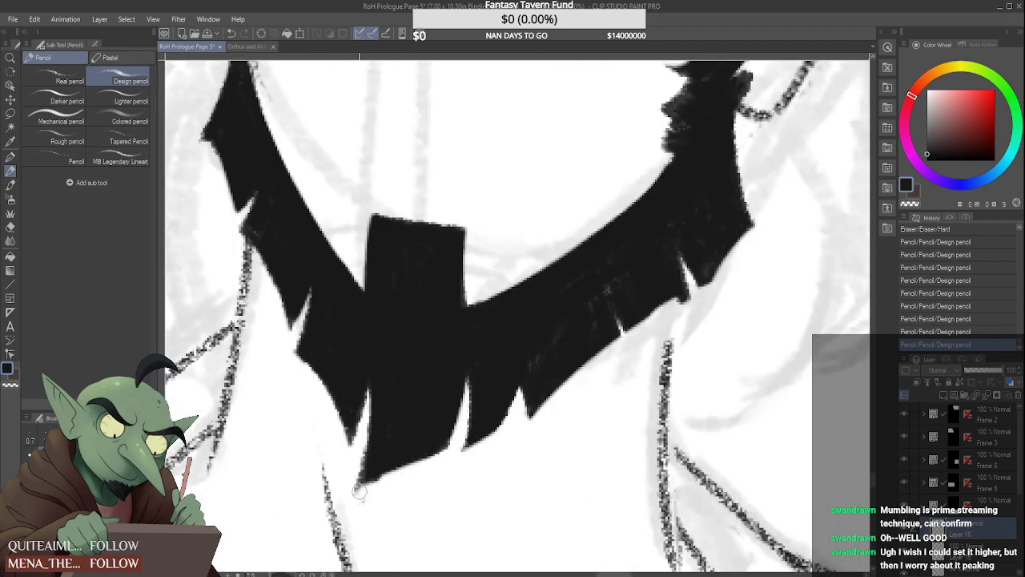
scroll(442, 473, down, 4)
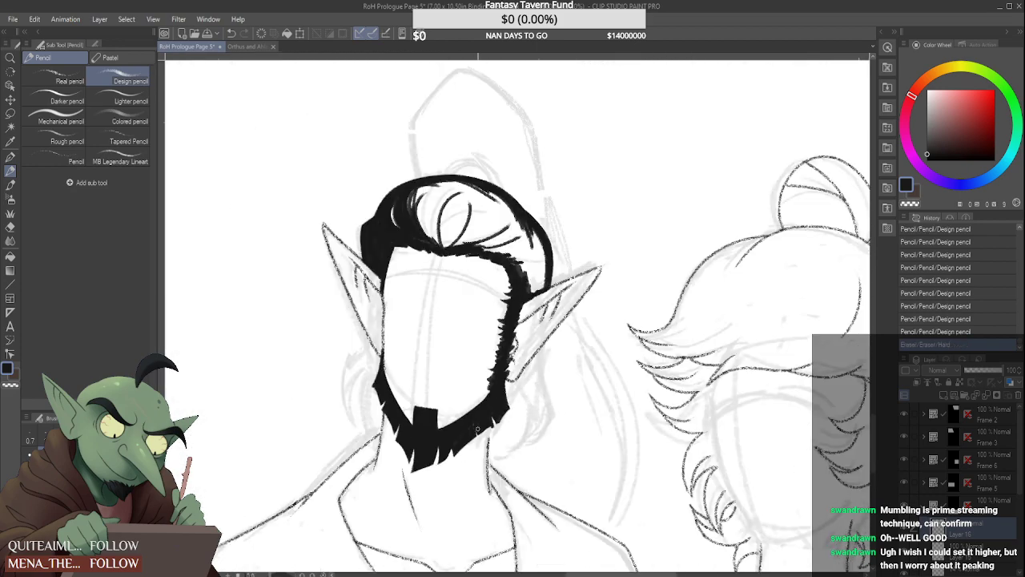
Fill the pale gaps in the beard's right-hand jaw and extend the tuft beside the chin with a smooth curved lower edge
scroll(505, 432, up, 4)
mouse_move(510, 427)
mouse_down()
mouse_move(449, 466)
mouse_move(494, 427)
mouse_up()
mouse_move(495, 427)
mouse_down()
mouse_move(446, 474)
mouse_move(459, 465)
mouse_move(451, 496)
mouse_up()
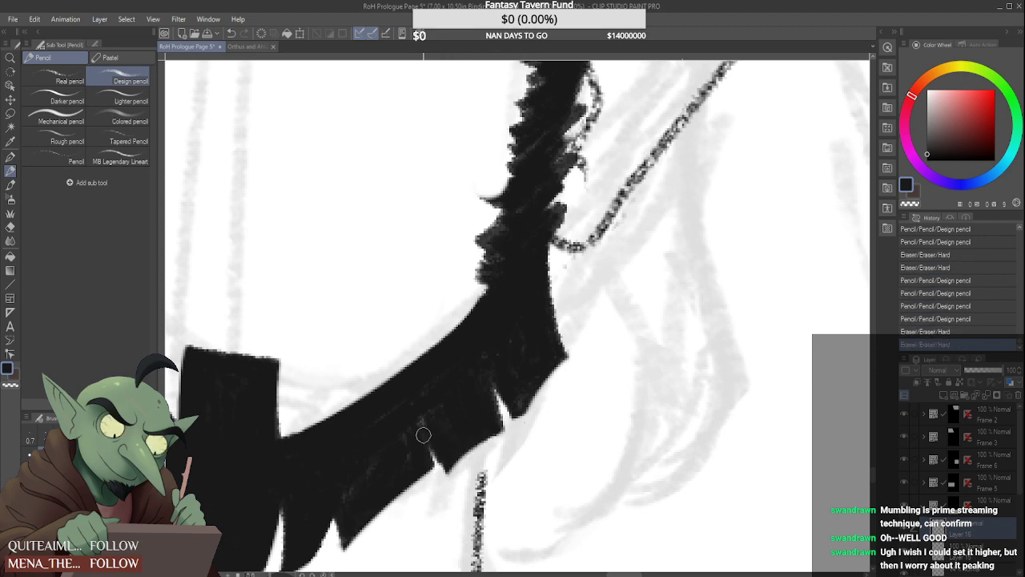
mouse_move(423, 434)
mouse_down()
mouse_move(436, 487)
mouse_move(430, 477)
mouse_up()
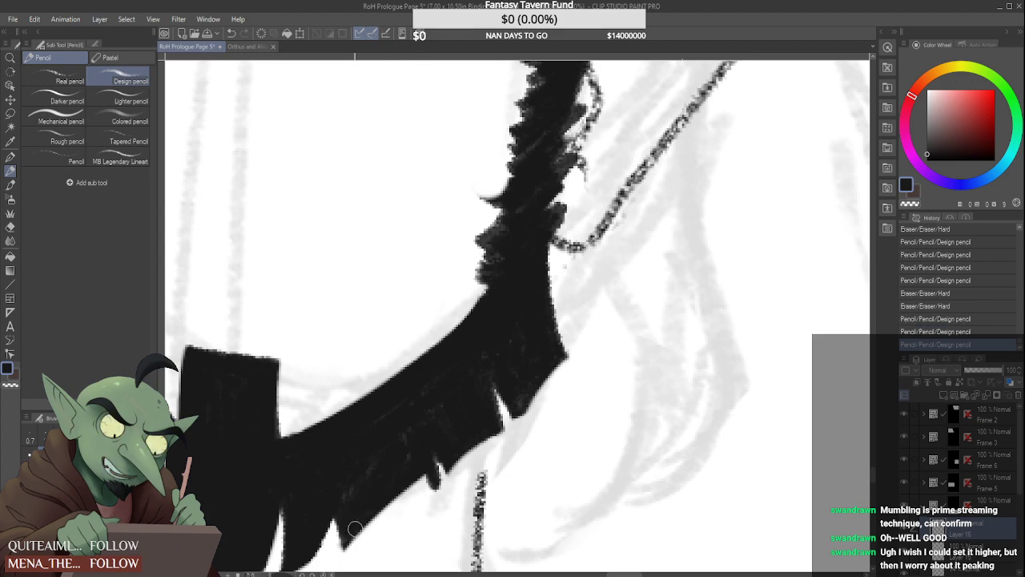
drag(358, 527, 431, 482)
mouse_move(376, 511)
mouse_down()
mouse_move(428, 474)
mouse_move(412, 492)
mouse_up()
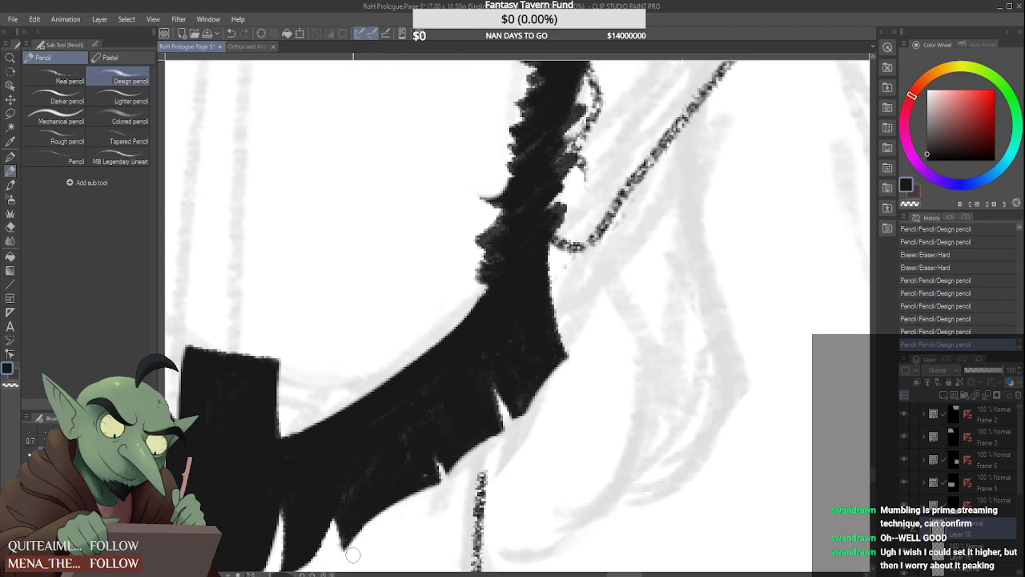
scroll(437, 488, down, 3)
scroll(422, 491, down, 3)
scroll(439, 492, up, 3)
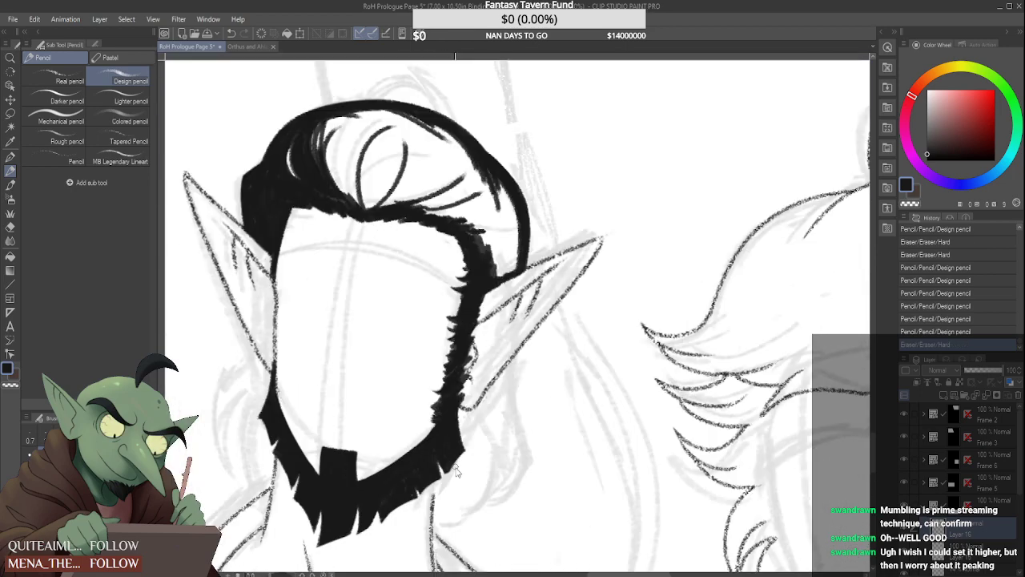
Trim the lower edge of the right-hand jaw and recut the narrow slanted notch midway along it
scroll(443, 479, down, 4)
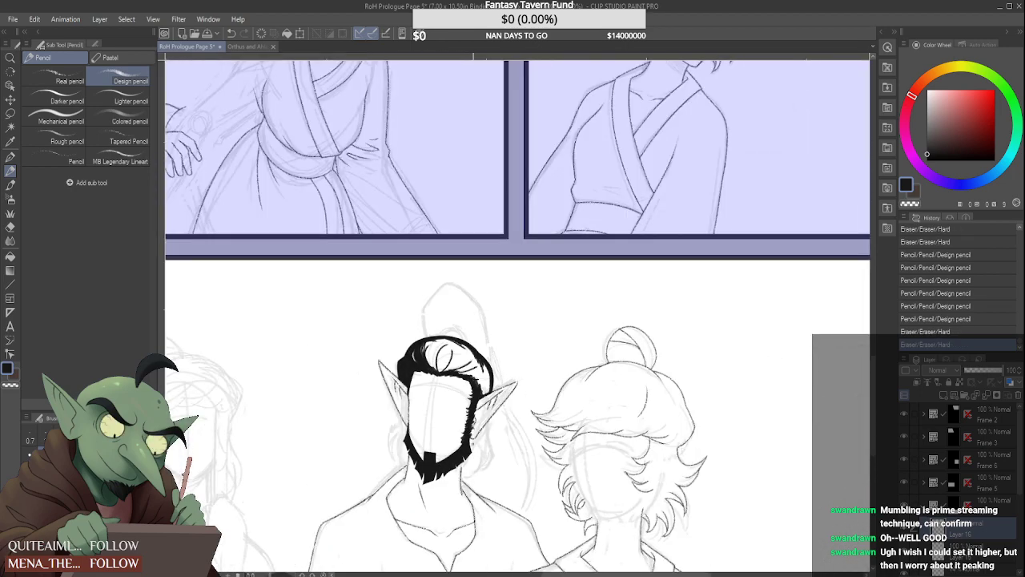
scroll(448, 474, up, 4)
drag(422, 506, 505, 444)
scroll(488, 441, down, 5)
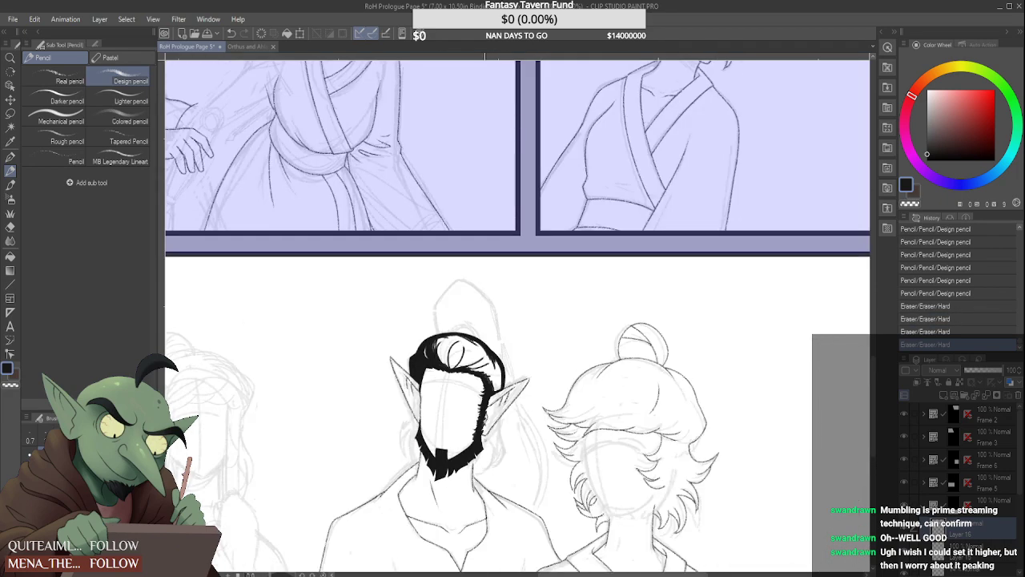
scroll(475, 460, up, 5)
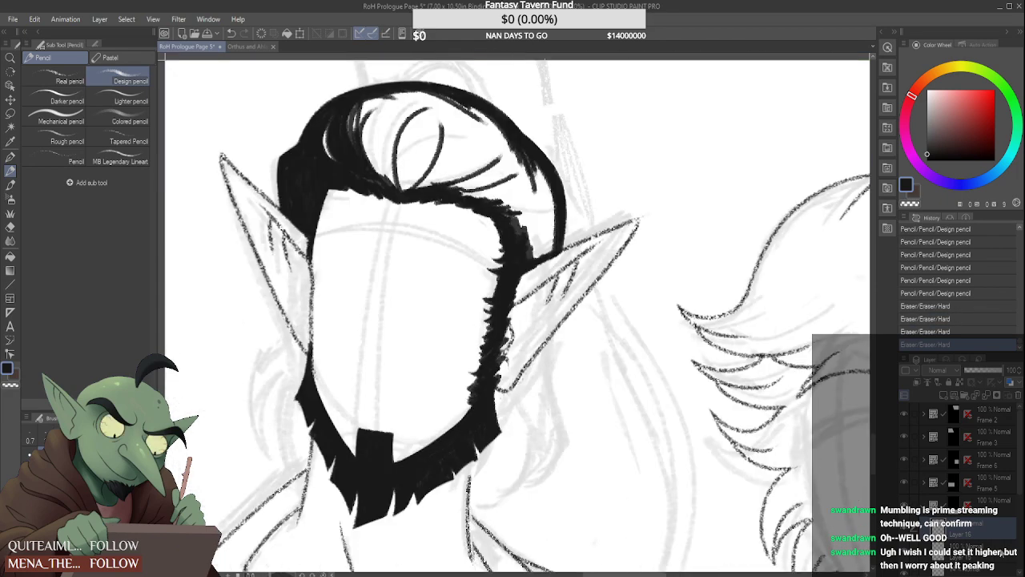
scroll(446, 473, up, 5)
drag(423, 446, 439, 482)
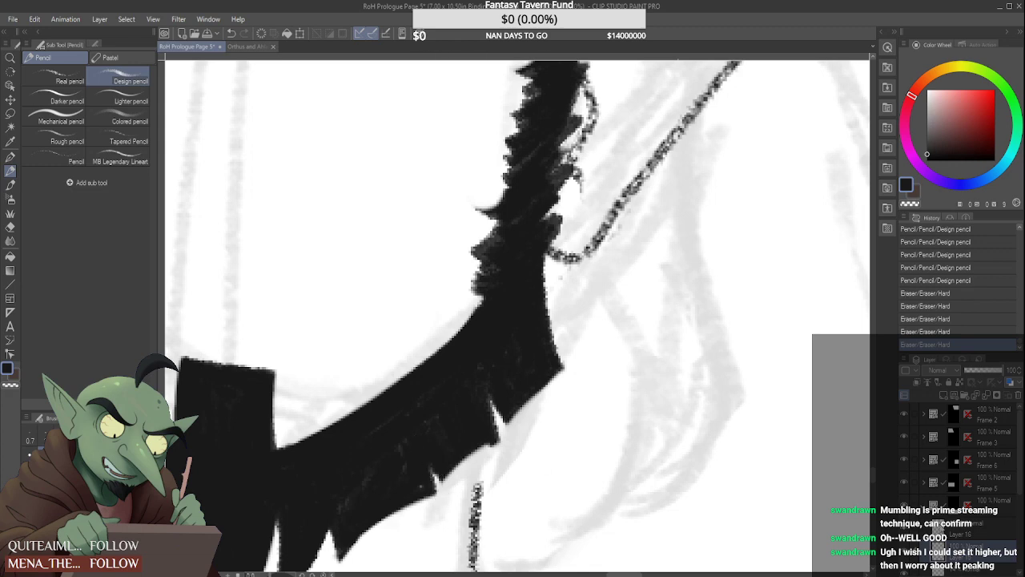
drag(416, 445, 436, 490)
drag(418, 441, 432, 460)
drag(417, 445, 431, 476)
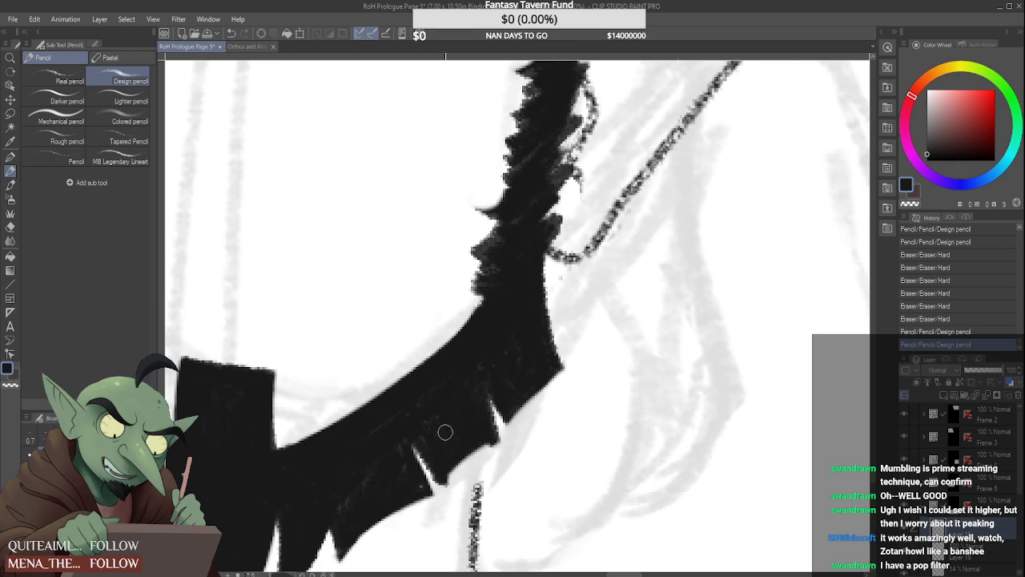
Widen the middle notch of the right-hand jaw and reshape the tuft to its right into a clean point
mouse_move(454, 460)
mouse_down()
mouse_move(499, 449)
mouse_move(445, 490)
mouse_move(492, 450)
mouse_up()
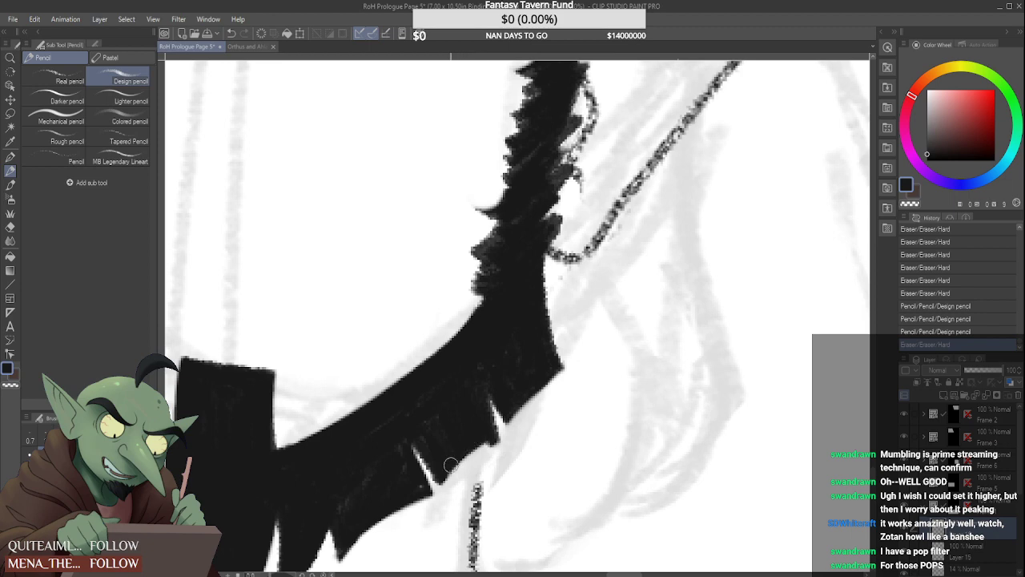
mouse_move(414, 441)
mouse_down()
mouse_move(437, 505)
mouse_move(403, 428)
mouse_move(440, 479)
mouse_move(456, 475)
mouse_move(443, 490)
mouse_move(513, 434)
mouse_up()
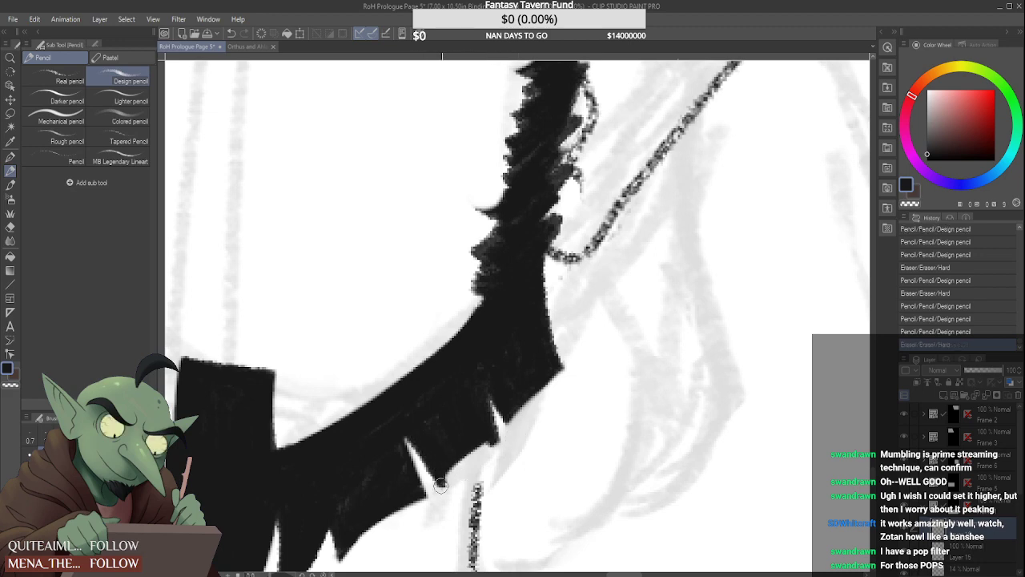
drag(441, 486, 445, 494)
drag(405, 438, 445, 493)
mouse_move(436, 487)
mouse_down()
mouse_move(447, 493)
mouse_move(495, 443)
mouse_up()
mouse_move(496, 443)
mouse_down()
mouse_move(450, 476)
mouse_move(454, 467)
mouse_move(441, 510)
mouse_move(500, 446)
mouse_up()
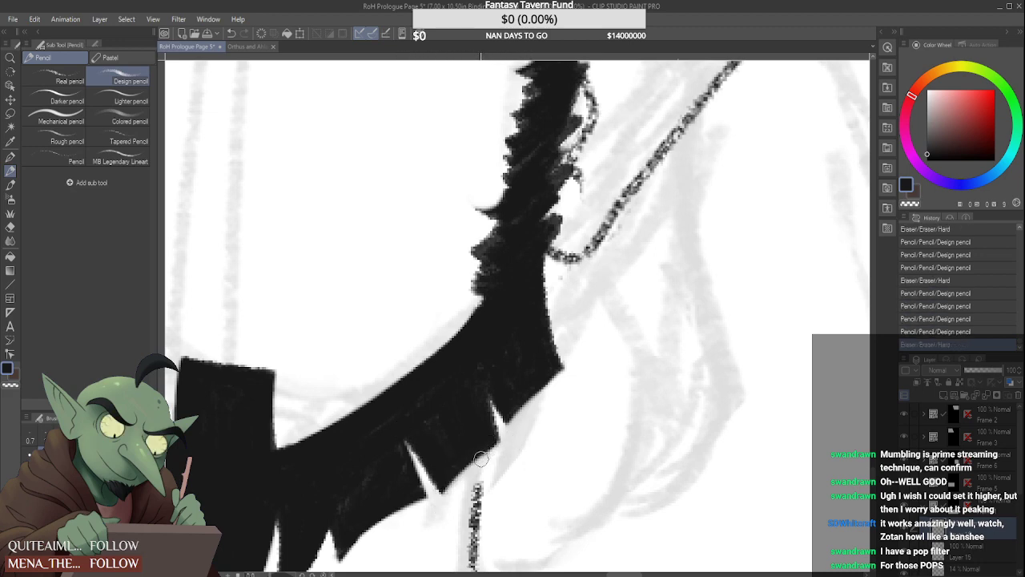
scroll(481, 458, down, 3)
scroll(478, 458, down, 1)
scroll(444, 450, up, 1)
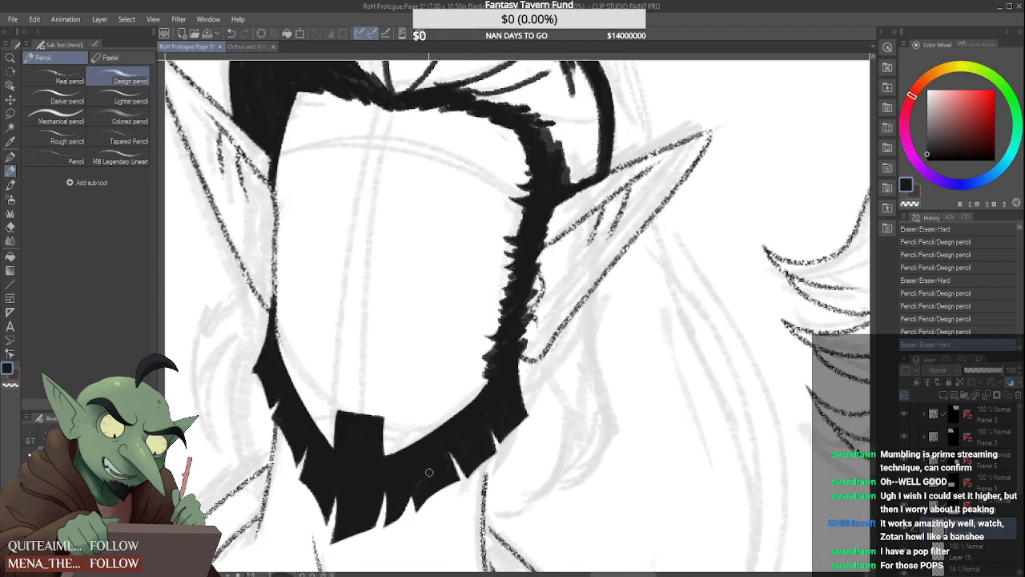
Touch up the tufts along the right-hand jaw's lower edge and carve a slight inward curve beside the outer notch
mouse_move(418, 484)
mouse_down()
mouse_move(462, 461)
mouse_move(437, 452)
mouse_move(442, 487)
mouse_move(451, 461)
mouse_move(442, 456)
mouse_move(473, 490)
mouse_up()
scroll(462, 456, up, 2)
mouse_move(441, 449)
mouse_down()
mouse_move(475, 495)
mouse_move(478, 483)
mouse_move(475, 518)
mouse_move(495, 490)
mouse_up()
scroll(487, 453, down, 7)
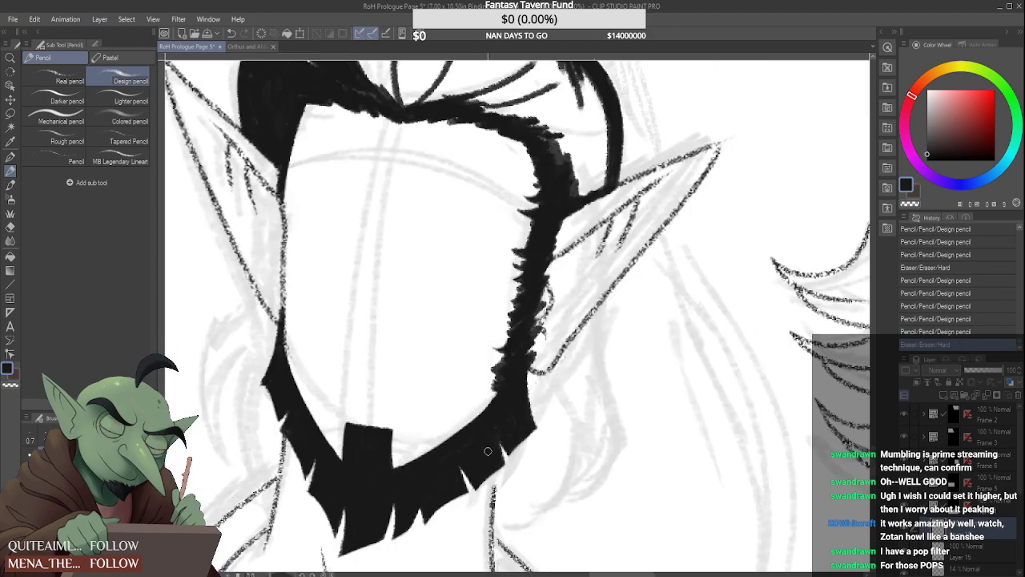
scroll(481, 444, up, 7)
drag(407, 503, 512, 418)
click(974, 556)
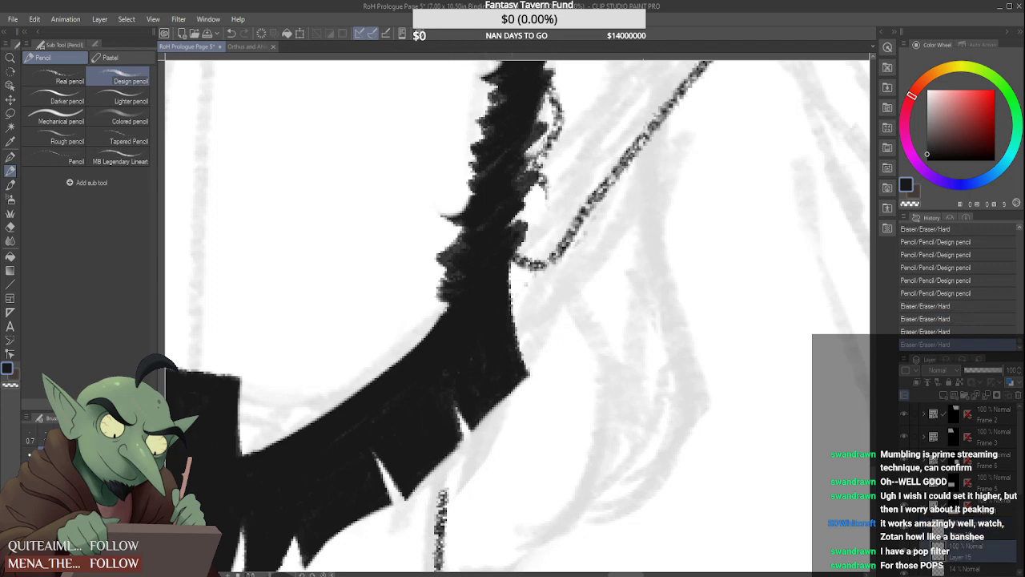
drag(422, 496, 453, 450)
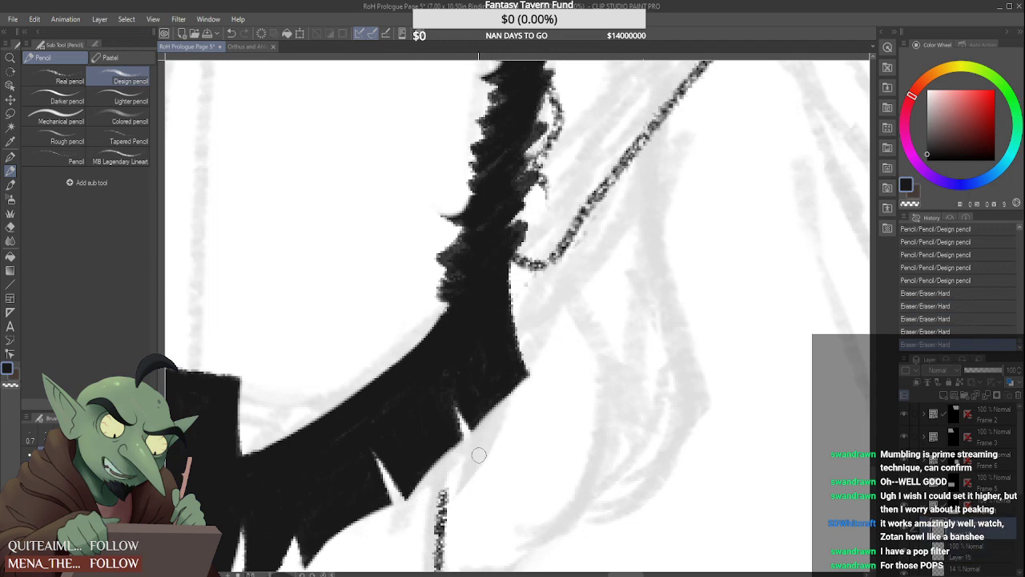
scroll(478, 454, down, 3)
scroll(474, 505, up, 1)
Switch to the Real pencil and solidify the black of the left-hand jaw along its inner edge
click(57, 77)
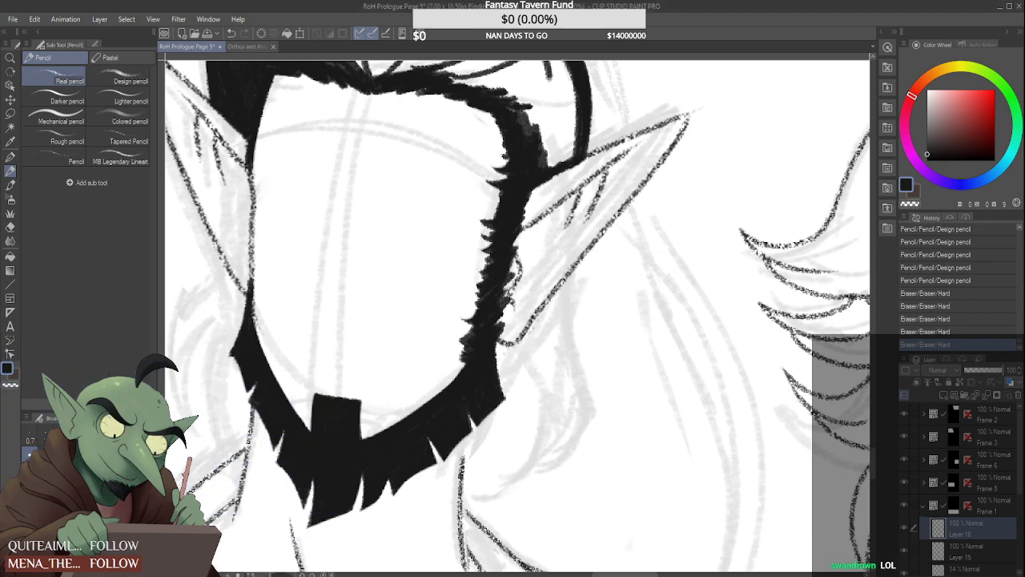
scroll(266, 404, up, 2)
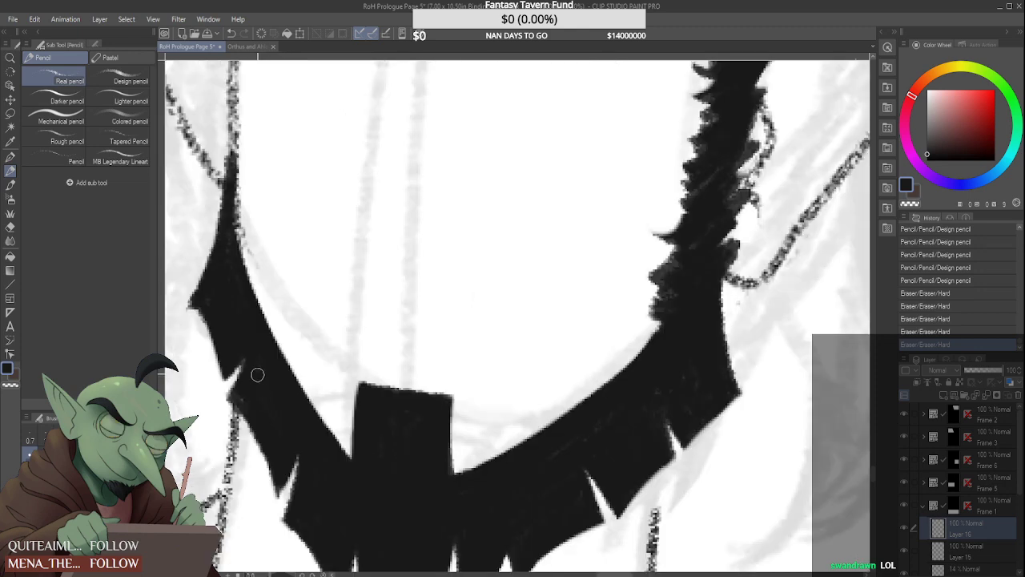
drag(257, 373, 296, 391)
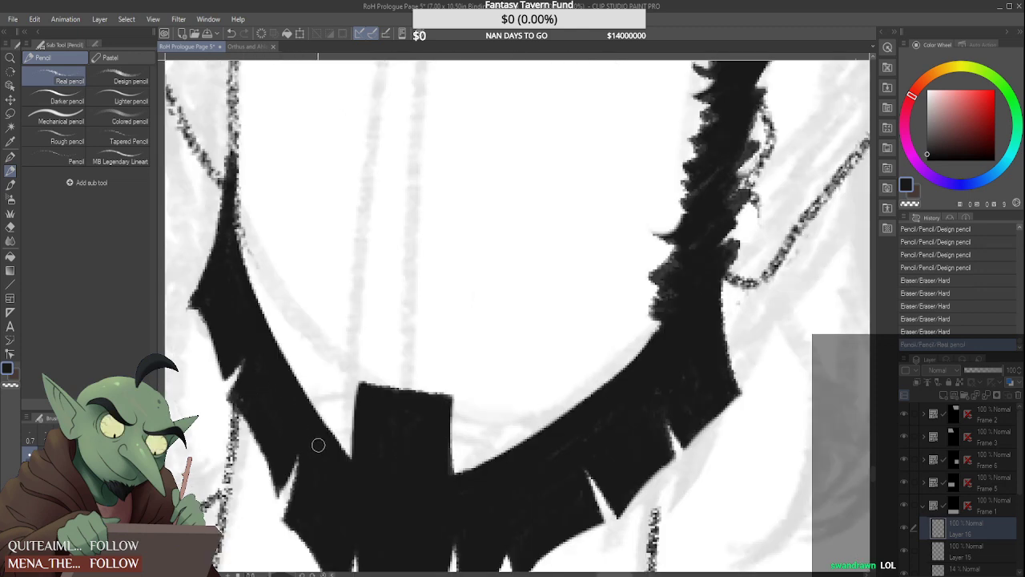
drag(348, 457, 286, 393)
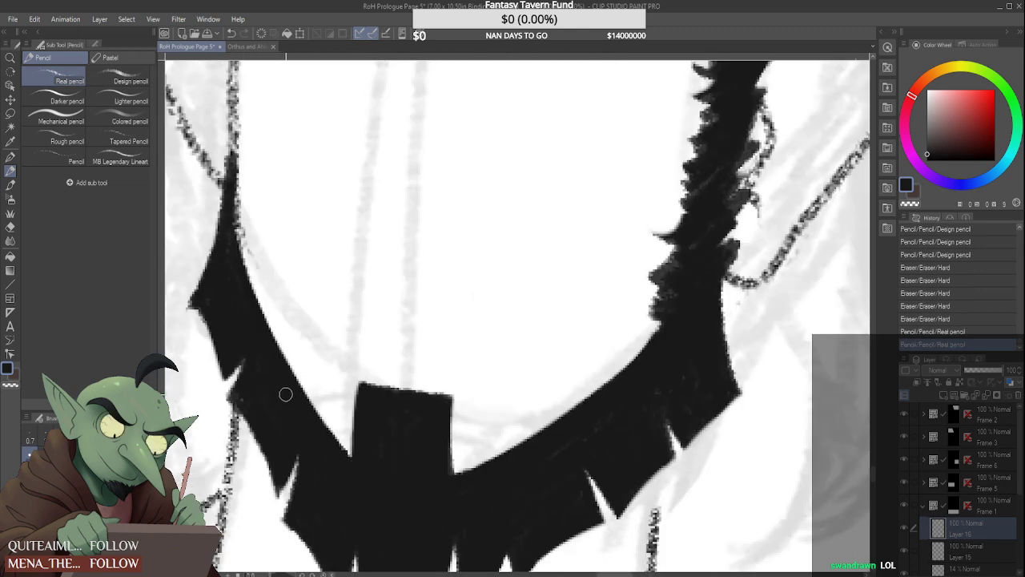
scroll(272, 376, down, 2)
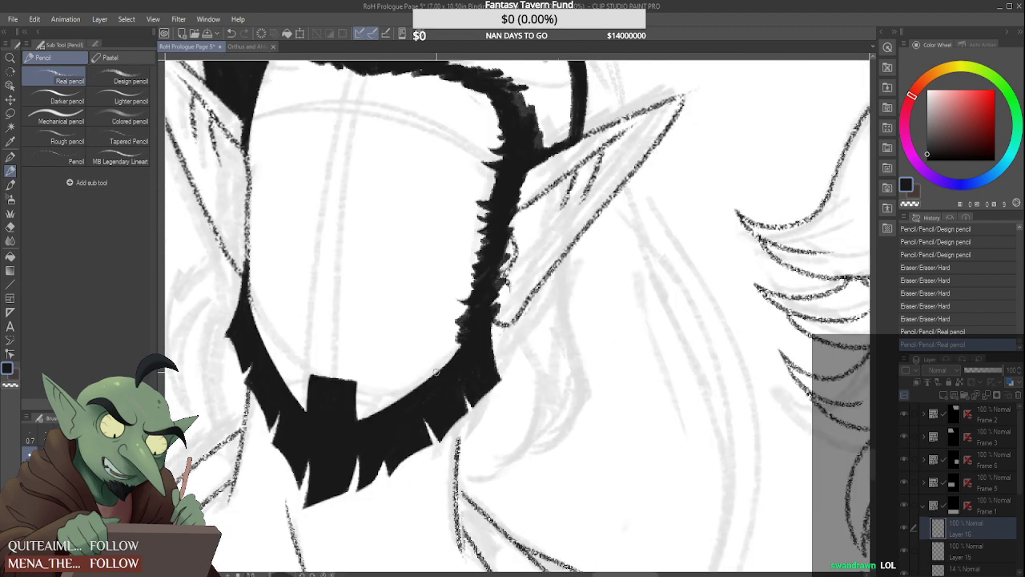
Fill the remaining pale streaks in the right-hand jaw of the beard with the Real pencil
drag(451, 382, 400, 410)
scroll(396, 400, up, 2)
mouse_move(325, 446)
mouse_down()
mouse_move(541, 342)
mouse_move(564, 344)
mouse_move(565, 376)
mouse_up()
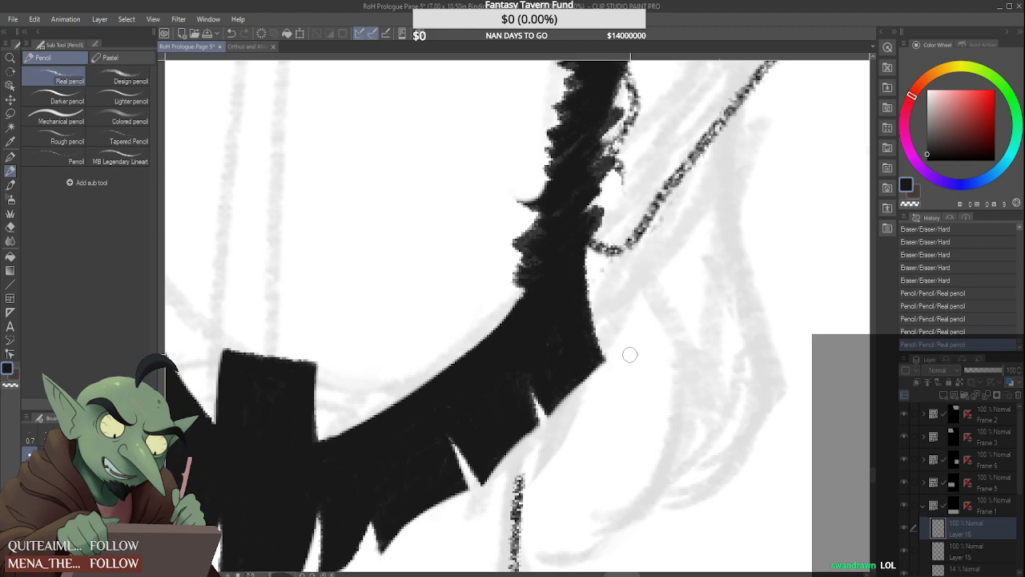
scroll(689, 458, down, 2)
scroll(482, 336, down, 2)
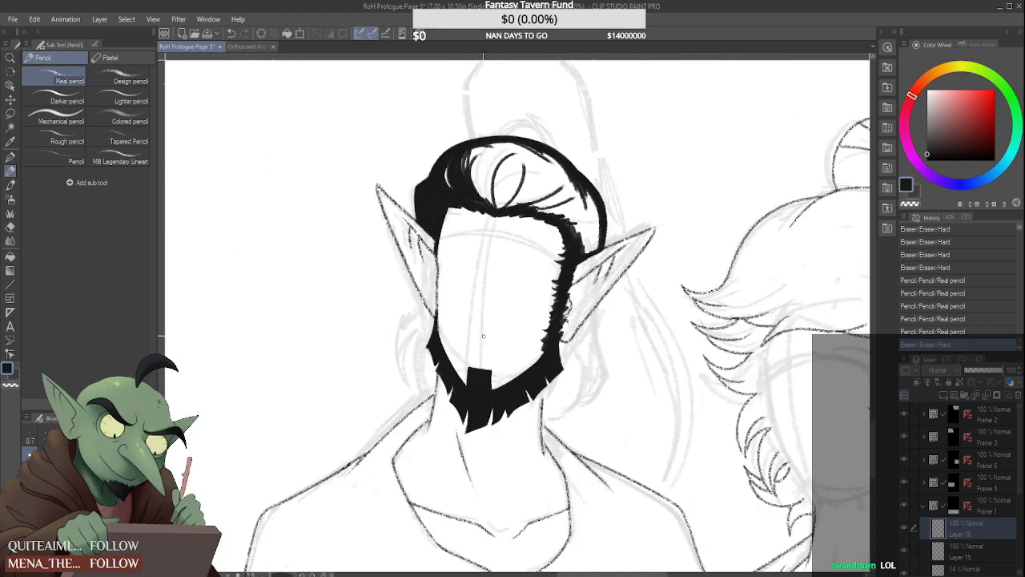
Taper the top of the left-hand beard to a slim point and erase the ear line's lower end on Layer 15
scroll(452, 341, up, 2)
click(420, 350)
scroll(408, 312, up, 2)
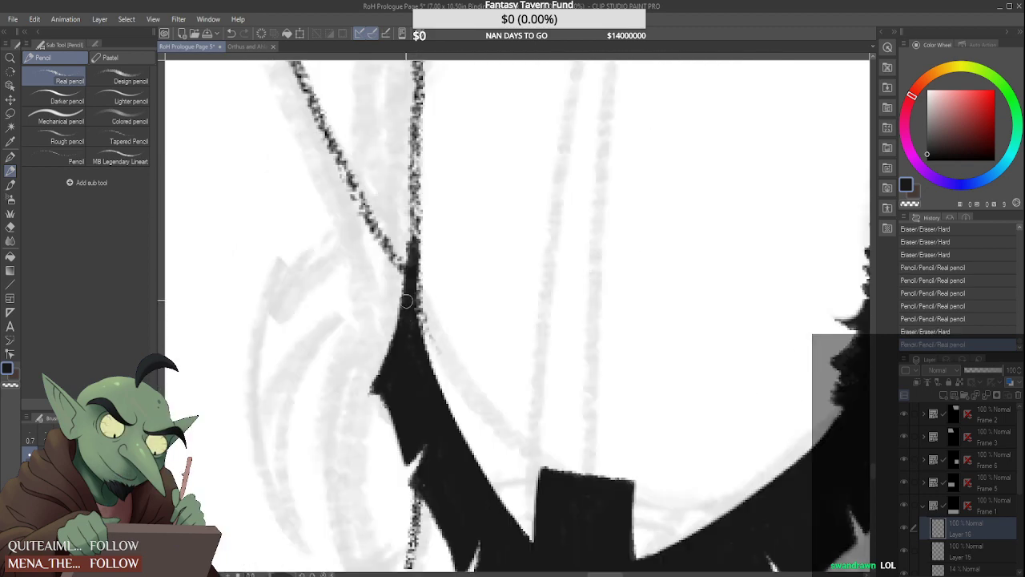
mouse_move(402, 298)
mouse_down()
mouse_move(407, 238)
mouse_move(392, 313)
mouse_up()
click(975, 548)
mouse_move(406, 249)
mouse_down()
mouse_move(393, 314)
mouse_move(381, 314)
mouse_up()
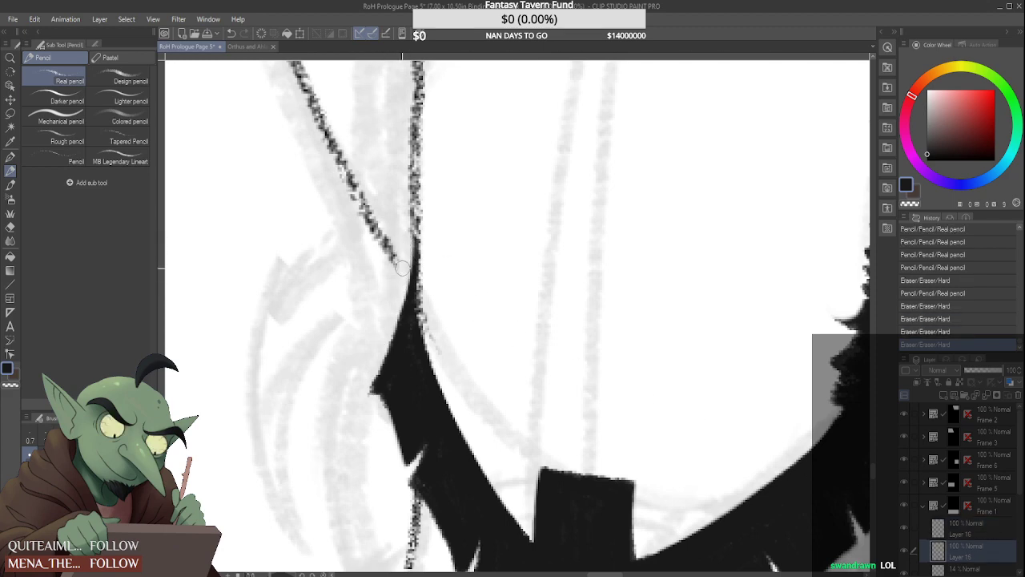
drag(403, 268, 377, 331)
Erase the end of the left-hand face outline at the beard and redraw it down to the beard's inner edge
scroll(422, 247, down, 3)
scroll(423, 247, up, 1)
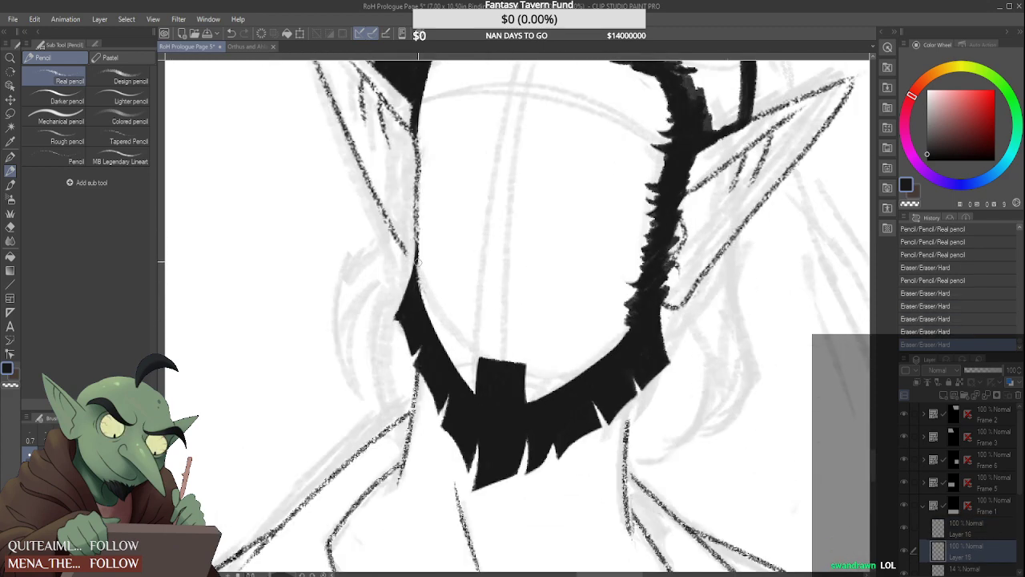
drag(423, 250, 415, 232)
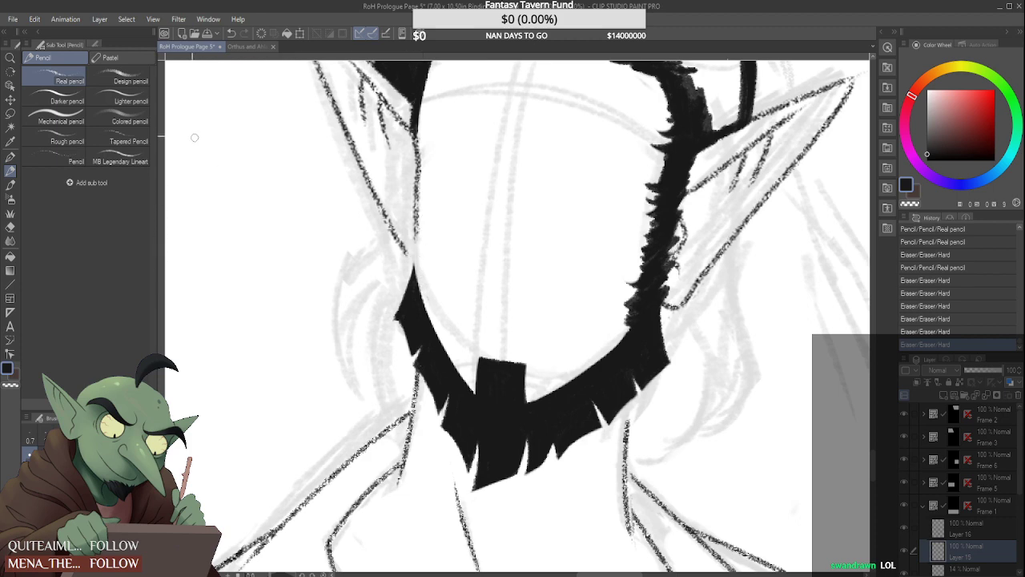
scroll(426, 278, up, 2)
drag(408, 169, 403, 269)
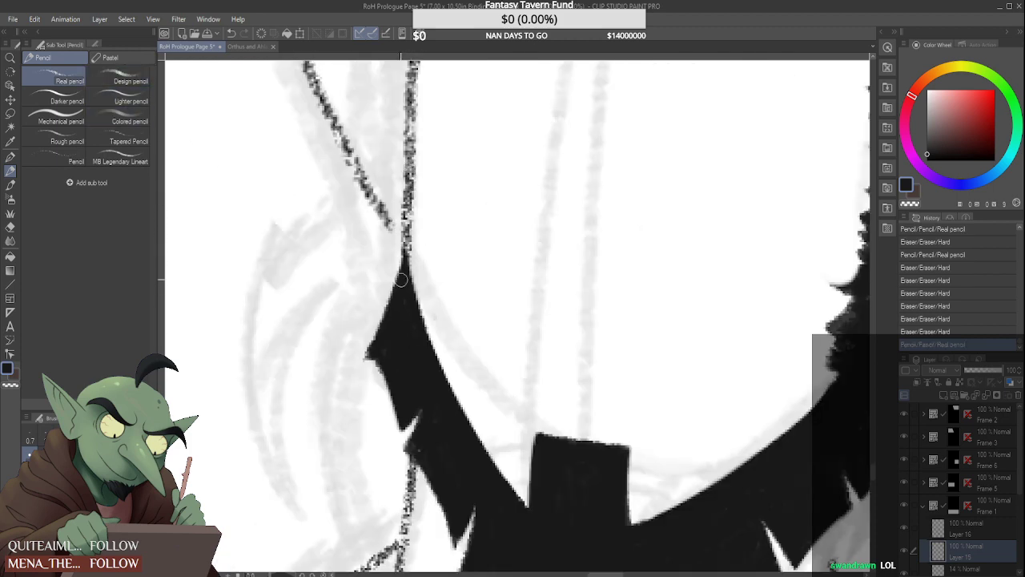
key(ctrl+z)
drag(409, 174, 414, 330)
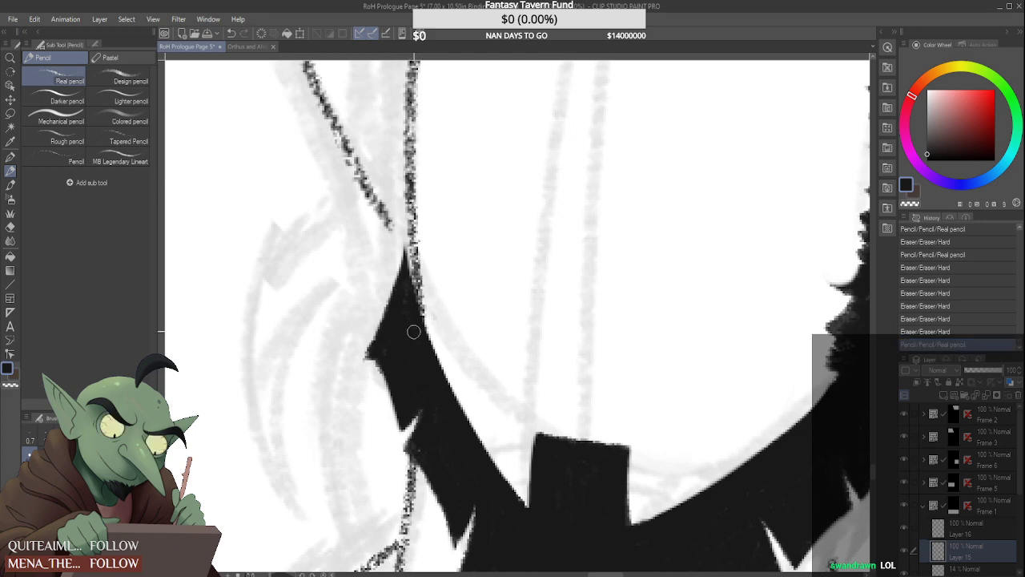
Redraw the end of the left-hand face outline and extend the ear line to the beard's top point with the Real pencil
key(ctrl+z)
drag(410, 174, 423, 354)
drag(390, 219, 401, 250)
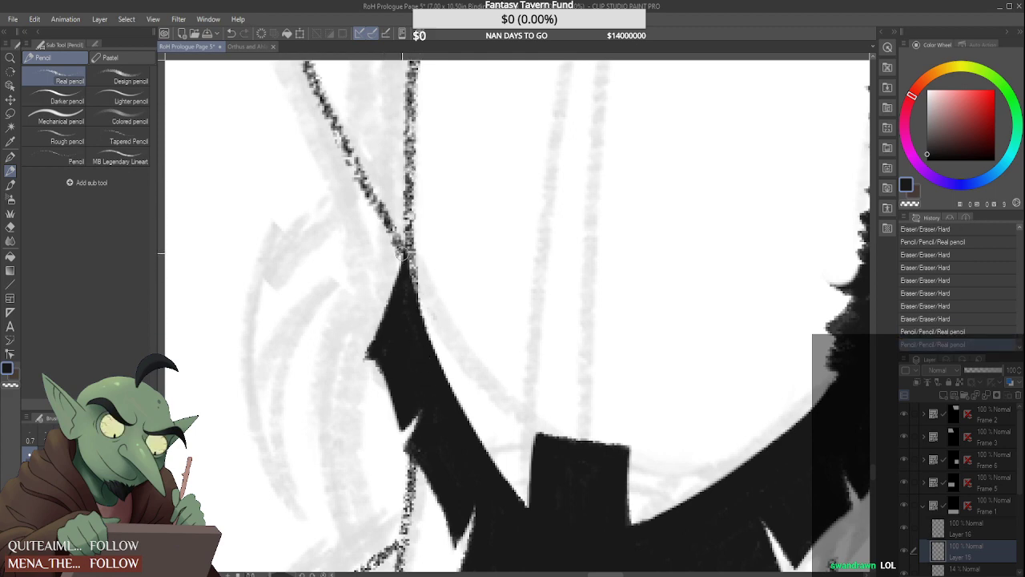
key(ctrl+z)
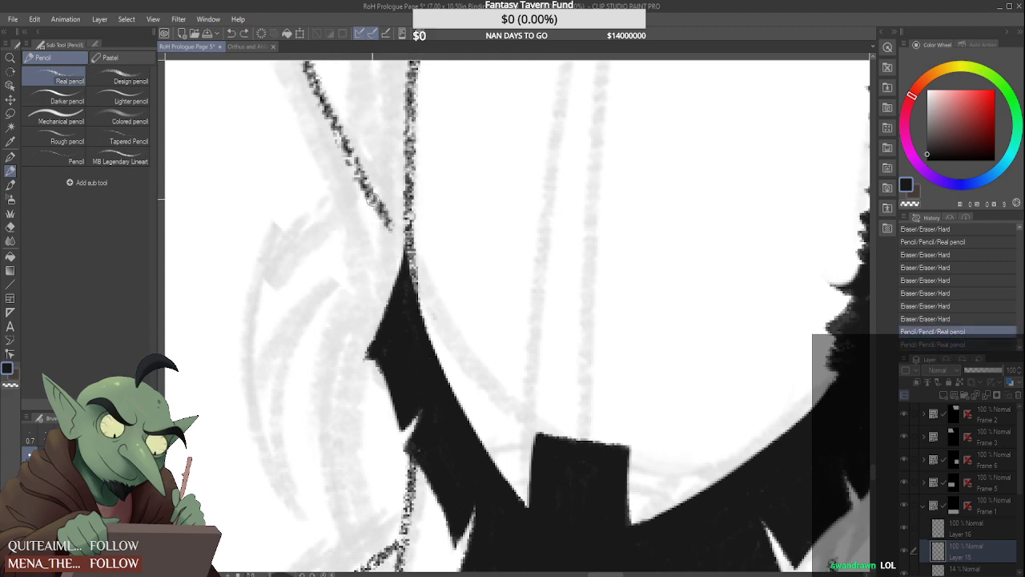
drag(371, 200, 405, 254)
scroll(432, 274, down, 5)
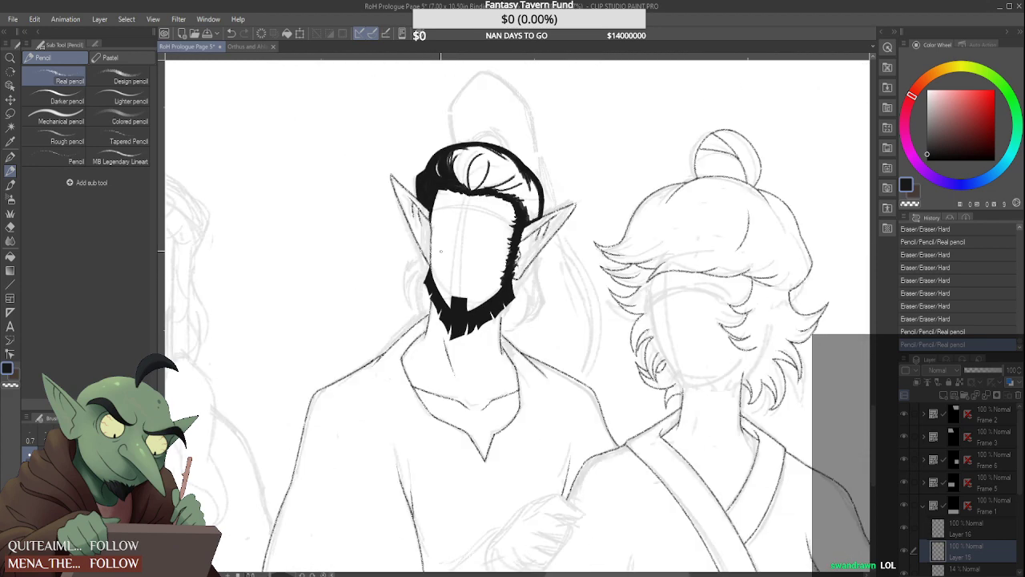
scroll(441, 242, down, 4)
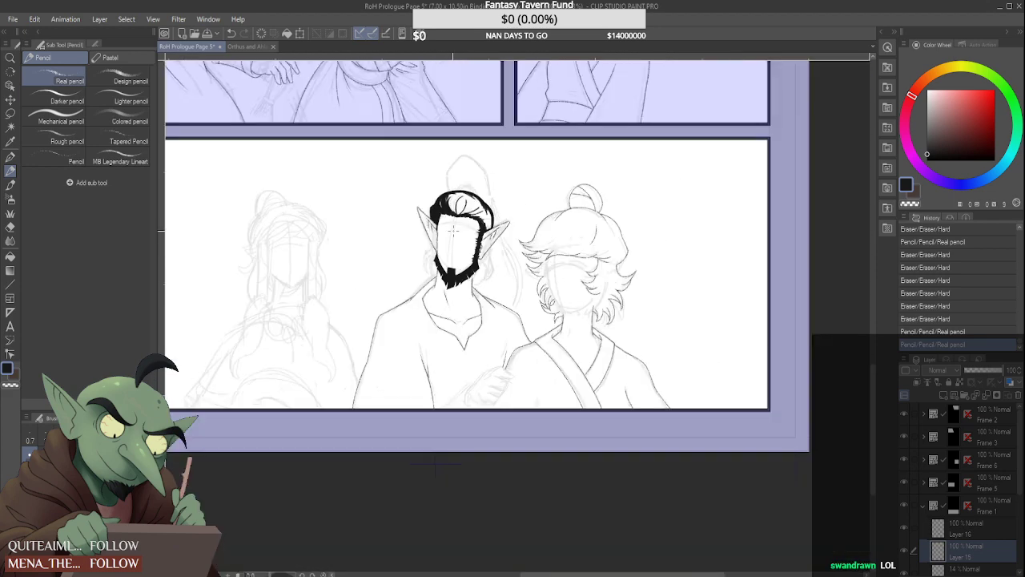
scroll(453, 231, up, 5)
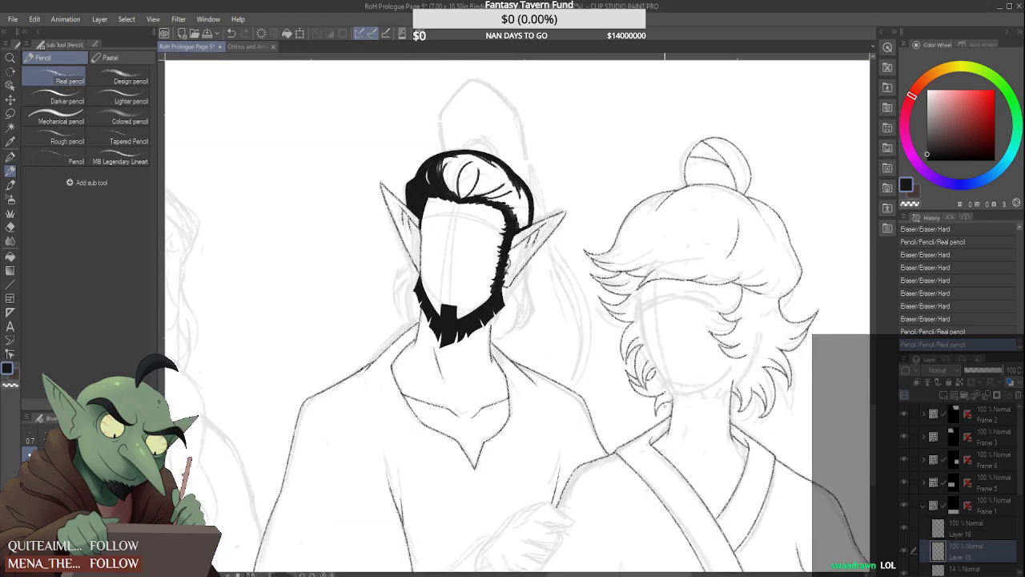
Widen the chin block of the beard on its left-hand side and straighten its right-hand edge with the Design pencil and Hard eraser
scroll(451, 311, up, 6)
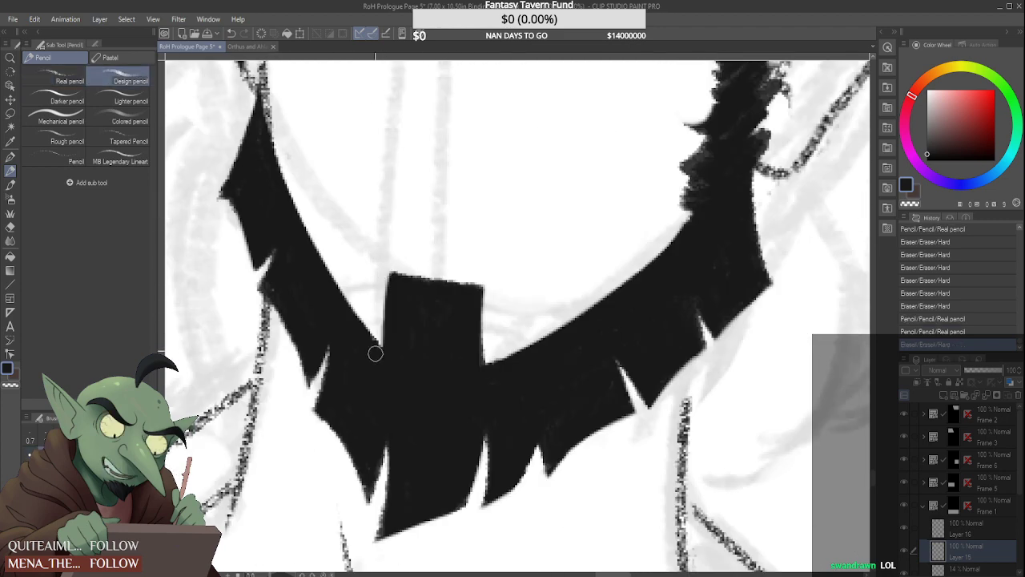
drag(380, 270, 377, 341)
mouse_move(380, 267)
mouse_down()
mouse_move(375, 369)
mouse_move(387, 293)
mouse_up()
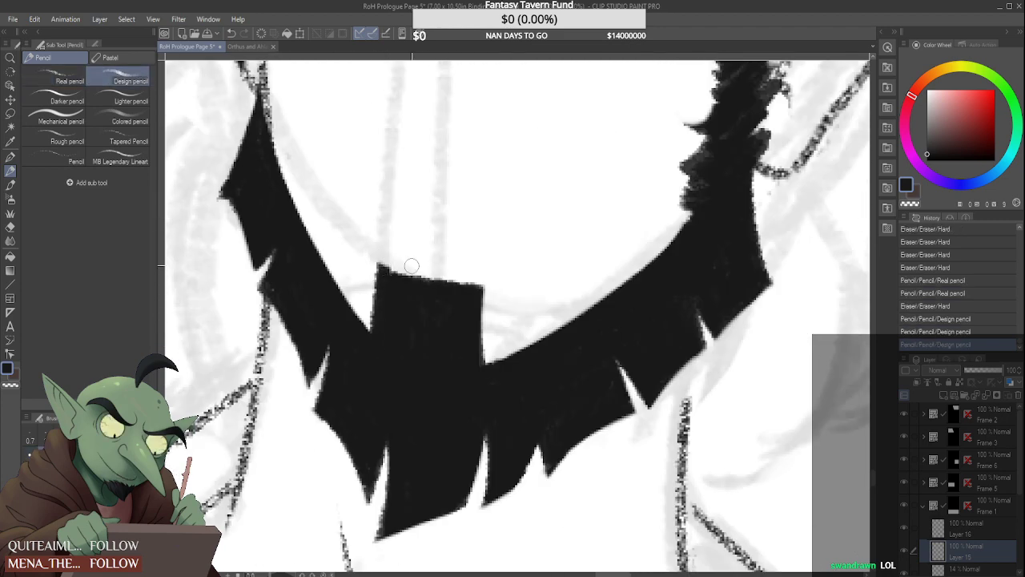
drag(483, 282, 484, 357)
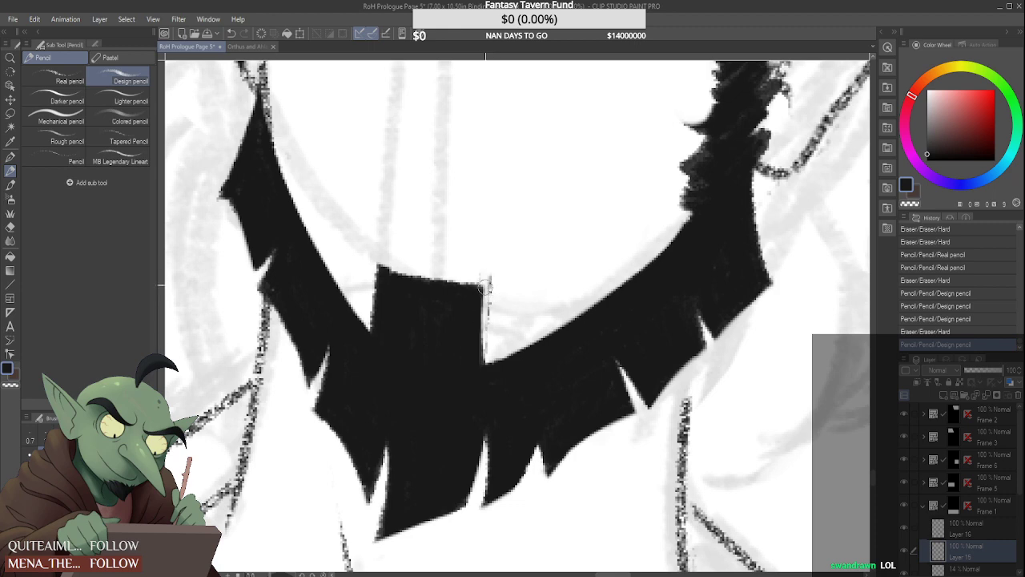
drag(485, 284, 486, 337)
key(alt+bracketright)
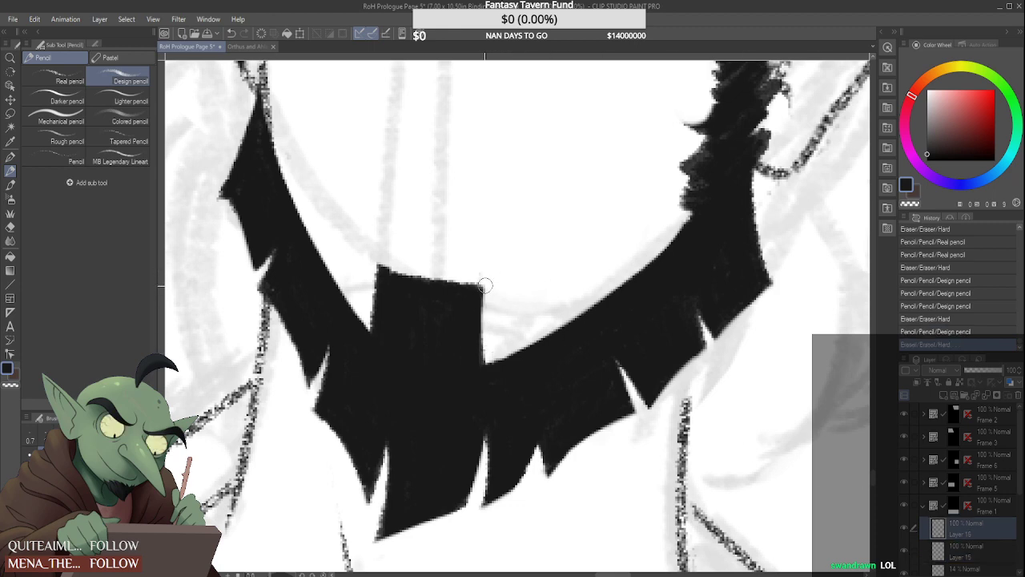
mouse_move(484, 285)
mouse_down()
mouse_move(486, 345)
mouse_move(483, 273)
mouse_move(481, 358)
mouse_move(493, 316)
mouse_move(461, 365)
mouse_move(467, 302)
mouse_move(471, 385)
mouse_move(471, 302)
mouse_move(474, 364)
mouse_up()
scroll(474, 364, down, 5)
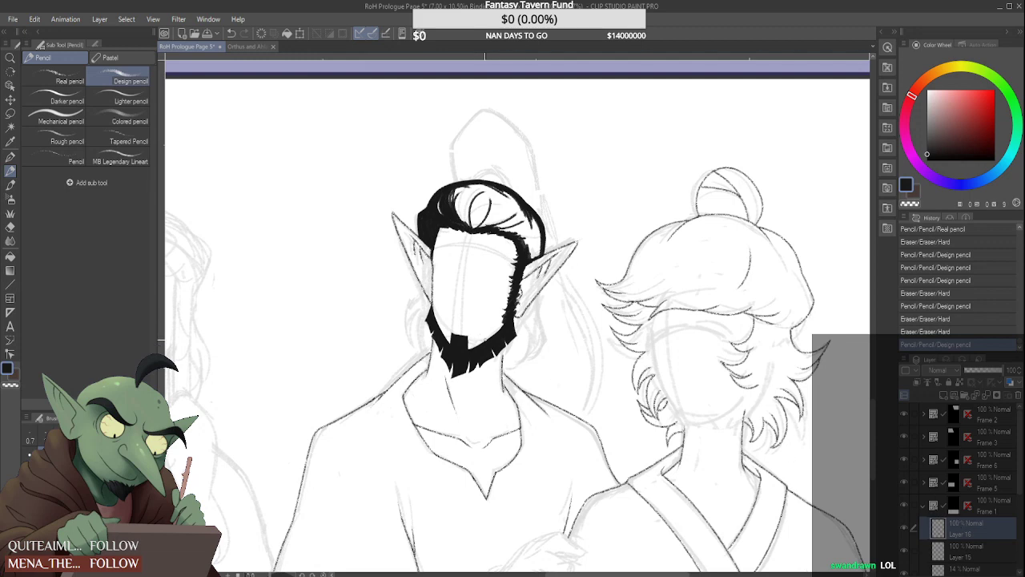
scroll(474, 337, up, 5)
drag(463, 360, 464, 323)
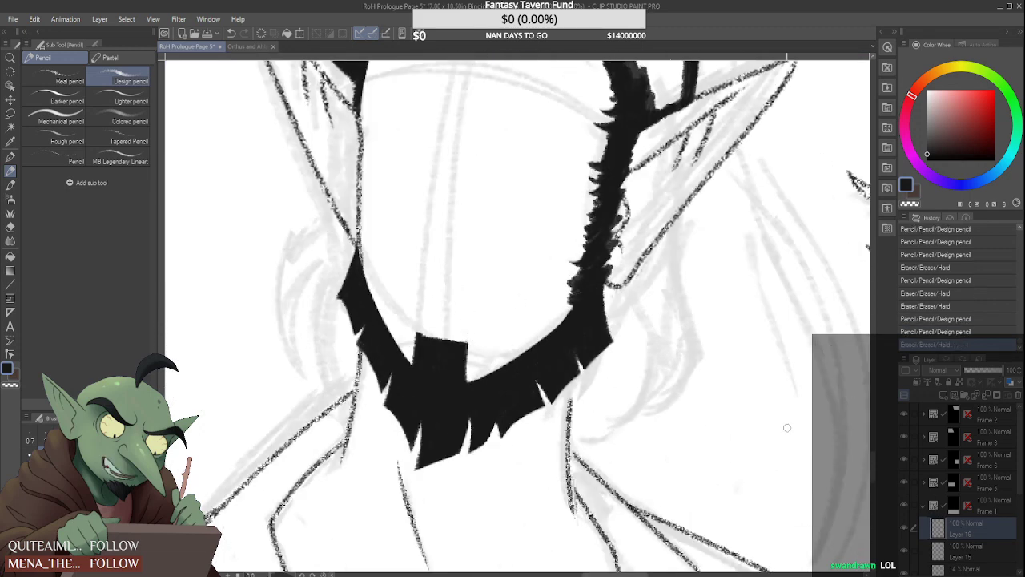
Trim the notched lower edge of the beard's right-hand jaw with the Hard eraser on Layer 16
scroll(667, 410, down, 6)
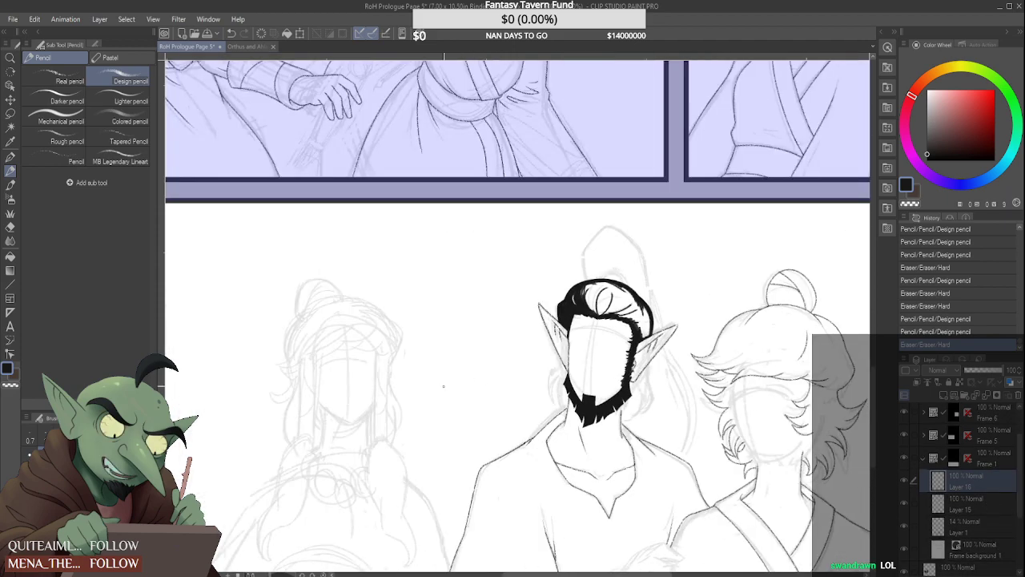
scroll(443, 386, down, 5)
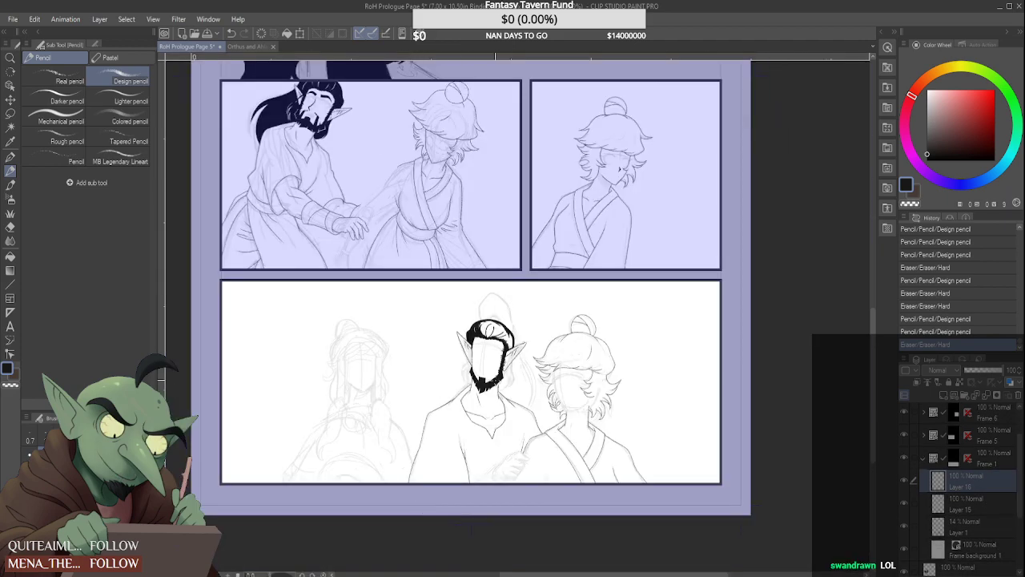
scroll(493, 361, up, 6)
scroll(508, 480, down, 5)
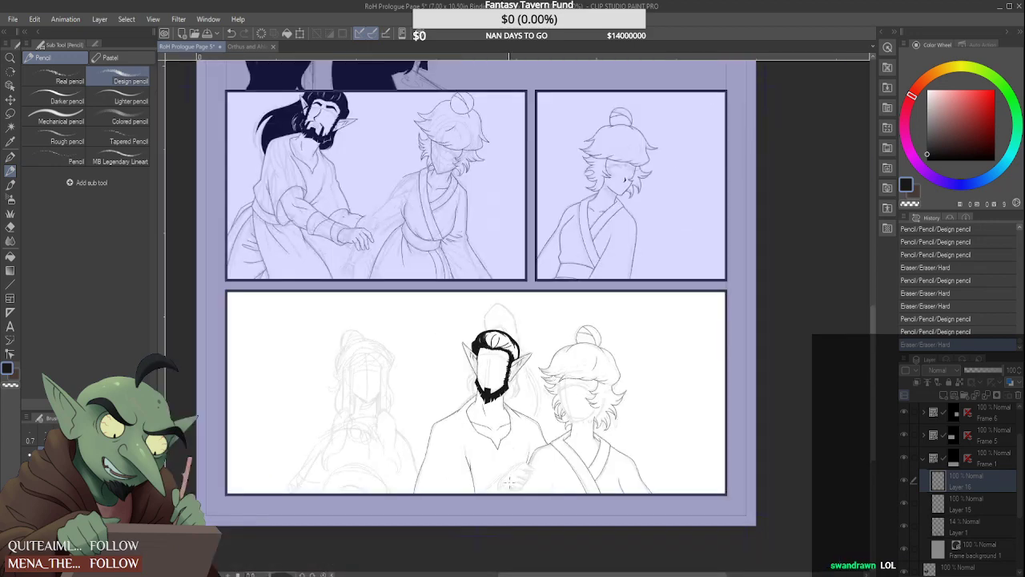
scroll(507, 481, up, 6)
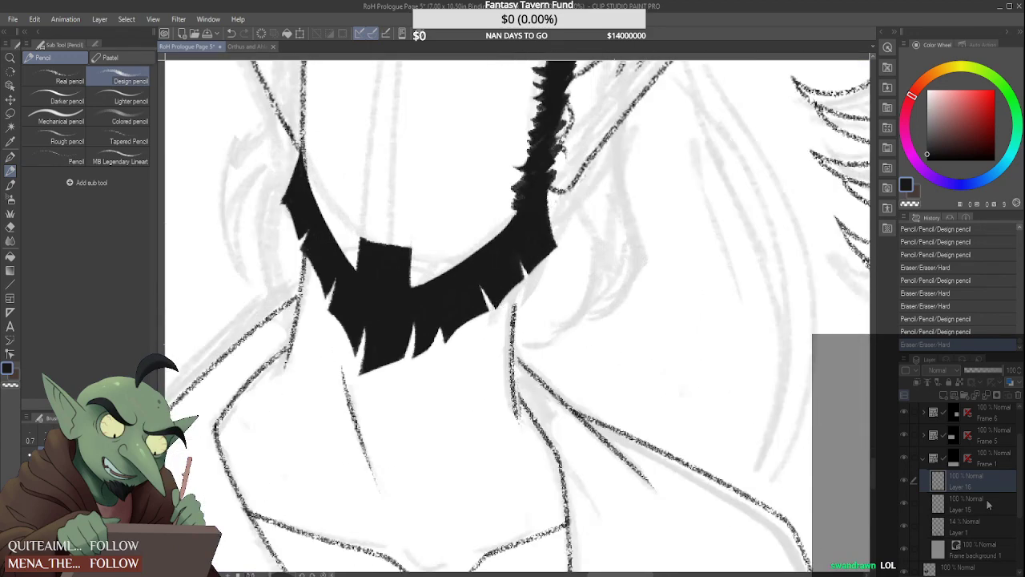
click(988, 505)
click(975, 481)
scroll(566, 275, up, 3)
scroll(596, 216, down, 8)
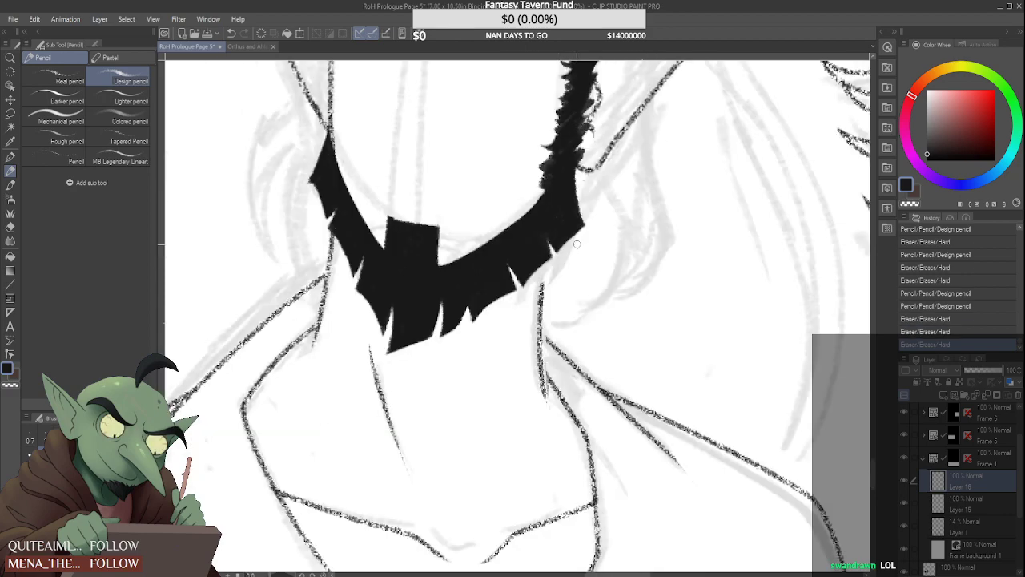
scroll(582, 236, up, 8)
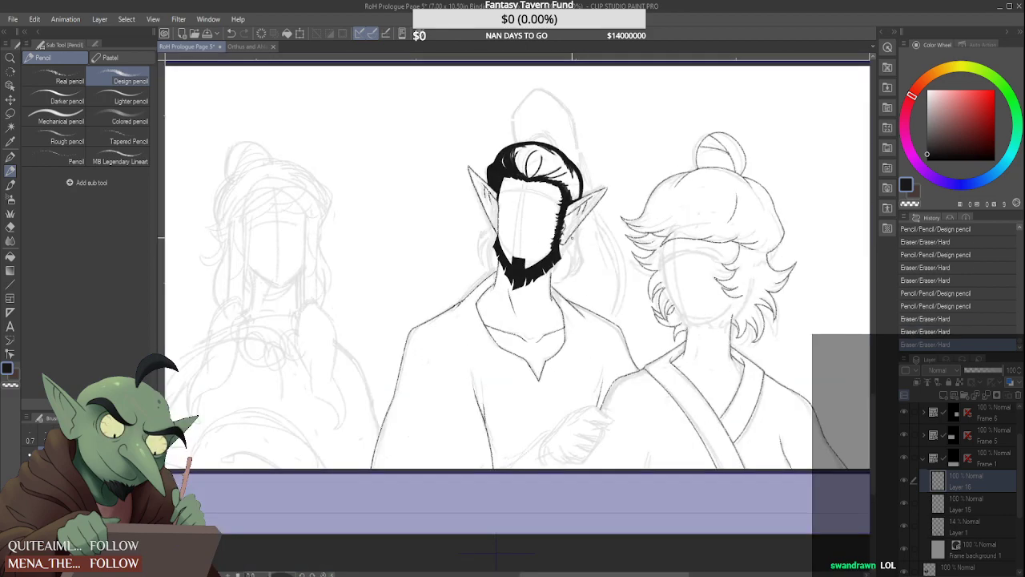
drag(517, 312, 528, 298)
scroll(517, 304, down, 3)
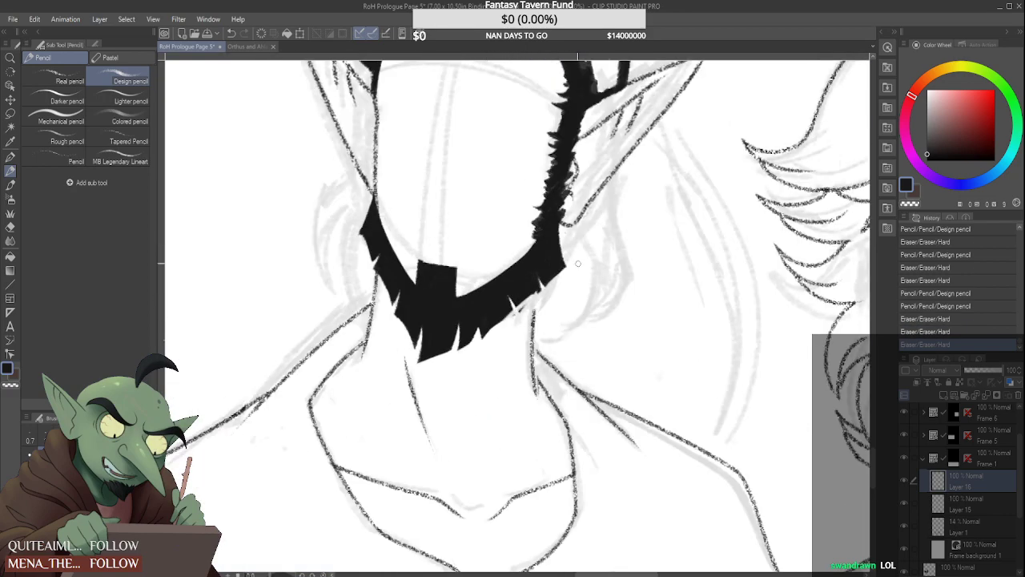
scroll(551, 278, down, 4)
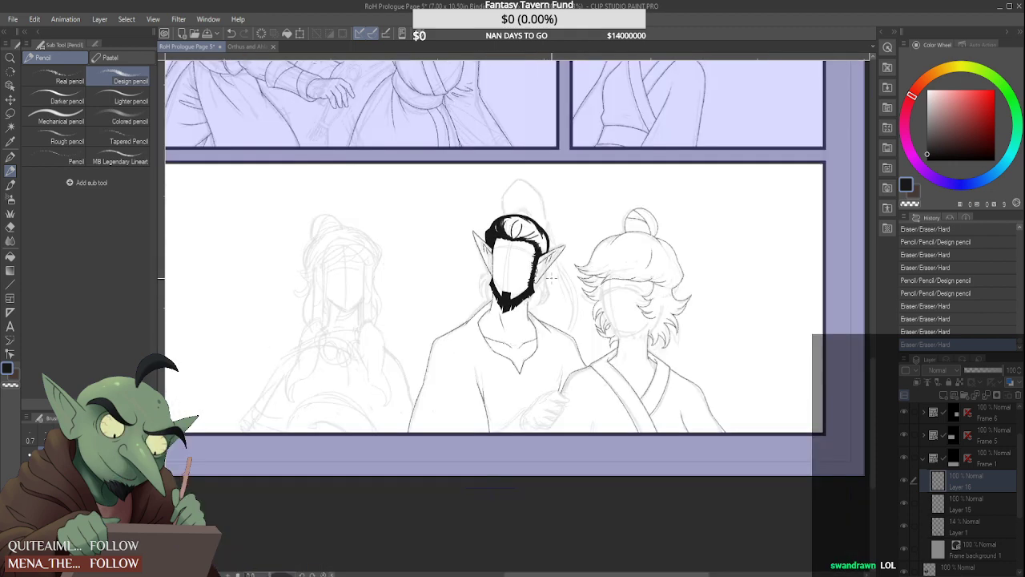
Erase the stray line remnants at the outer notch under the beard's right-hand jaw on Layer 15
scroll(551, 278, up, 2)
click(973, 500)
scroll(522, 302, up, 4)
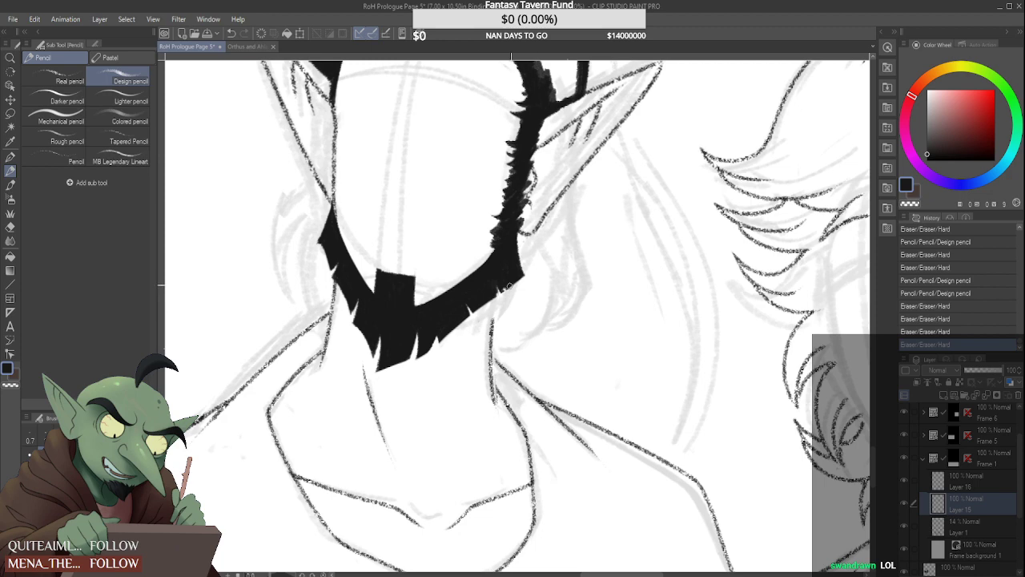
drag(519, 277, 508, 286)
scroll(508, 286, up, 1)
key(ctrl+z)
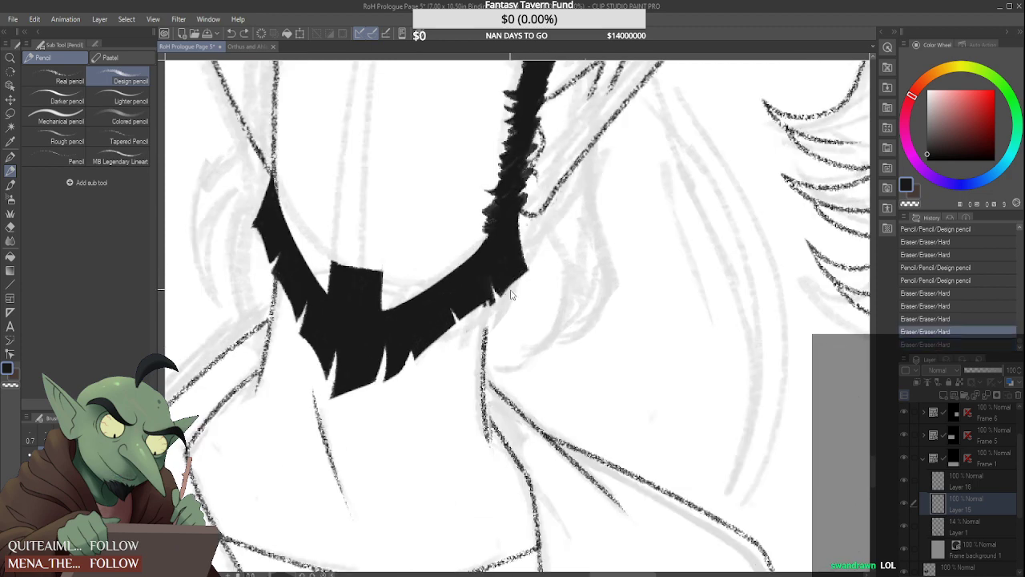
drag(497, 297, 506, 291)
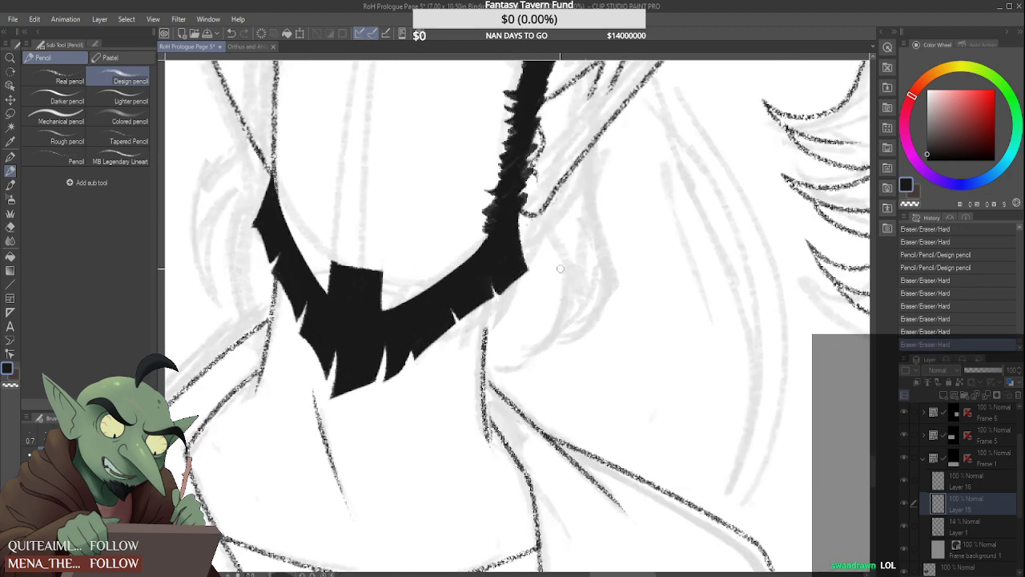
scroll(497, 324, down, 5)
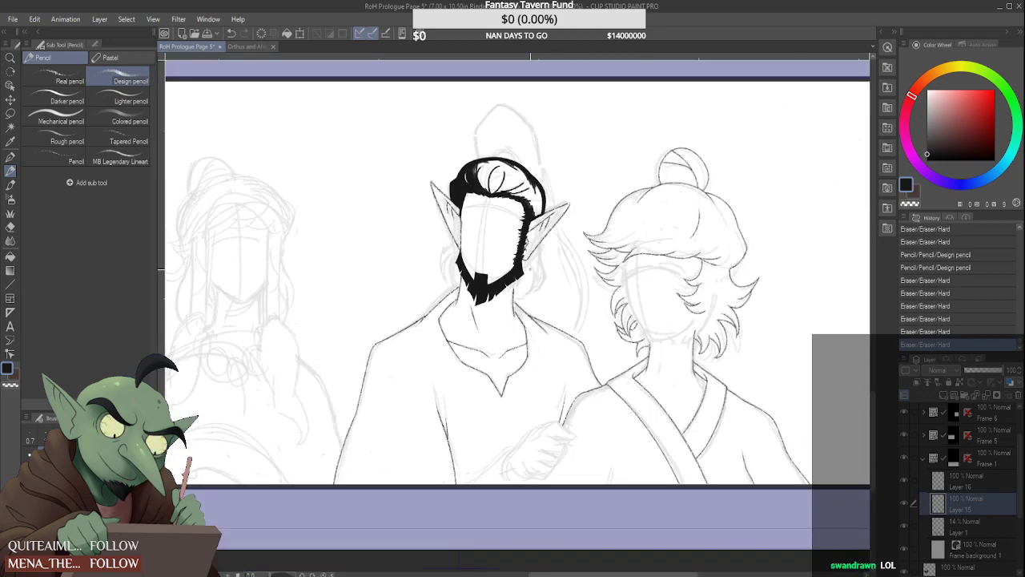
scroll(536, 264, down, 1)
scroll(535, 264, up, 3)
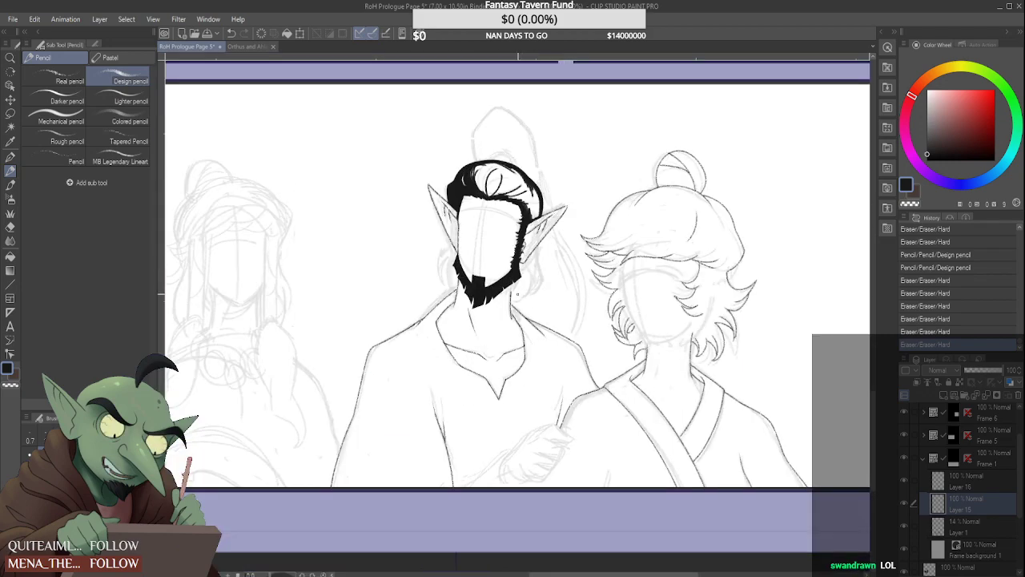
Draw the right-hand moustache strand on Layer 16, rising from the jaw and bending inward above the chin, and trim its corner
click(989, 482)
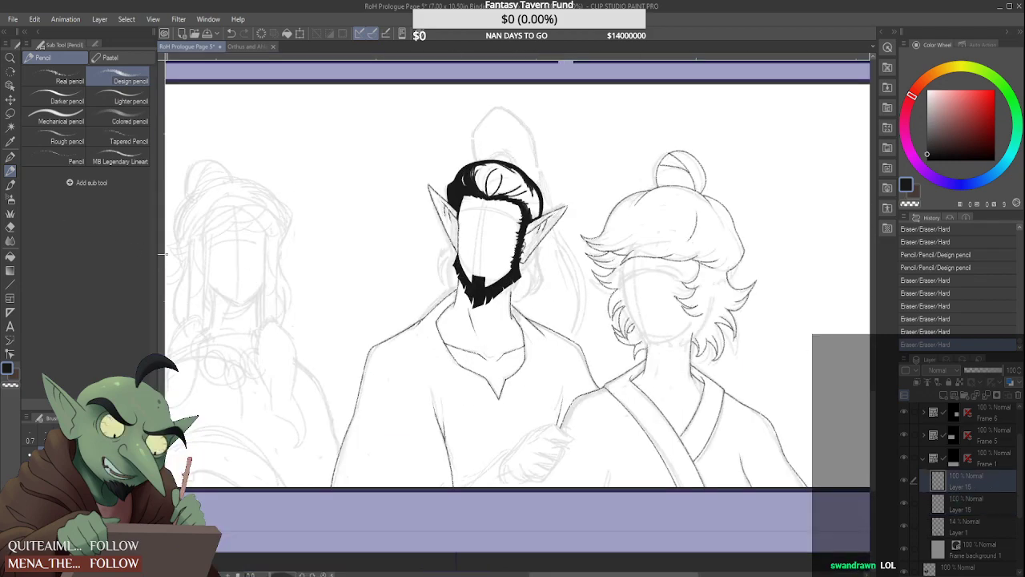
scroll(505, 262, up, 4)
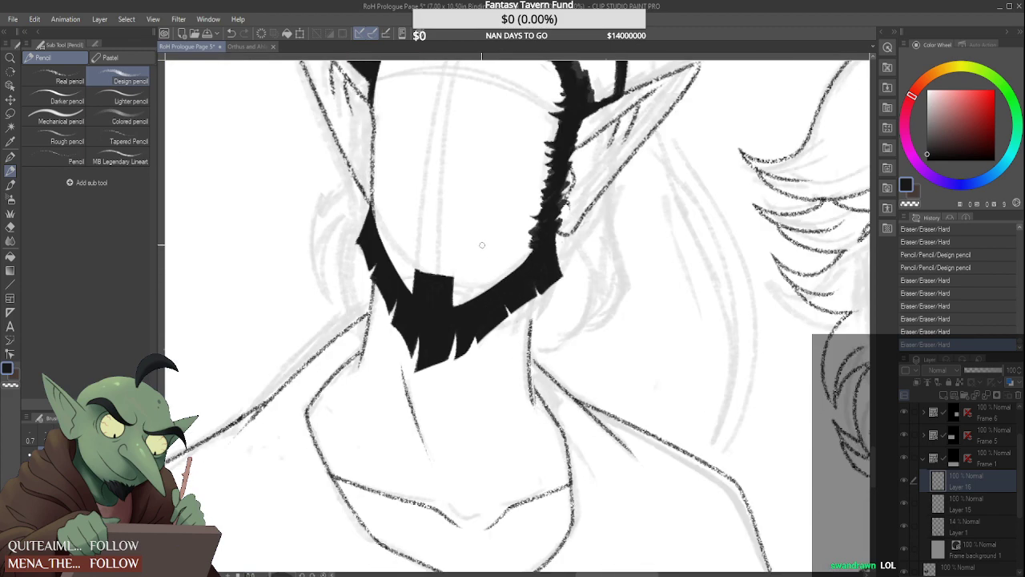
drag(483, 244, 481, 292)
mouse_move(481, 242)
mouse_down()
mouse_move(488, 292)
mouse_move(487, 262)
mouse_move(486, 283)
mouse_up()
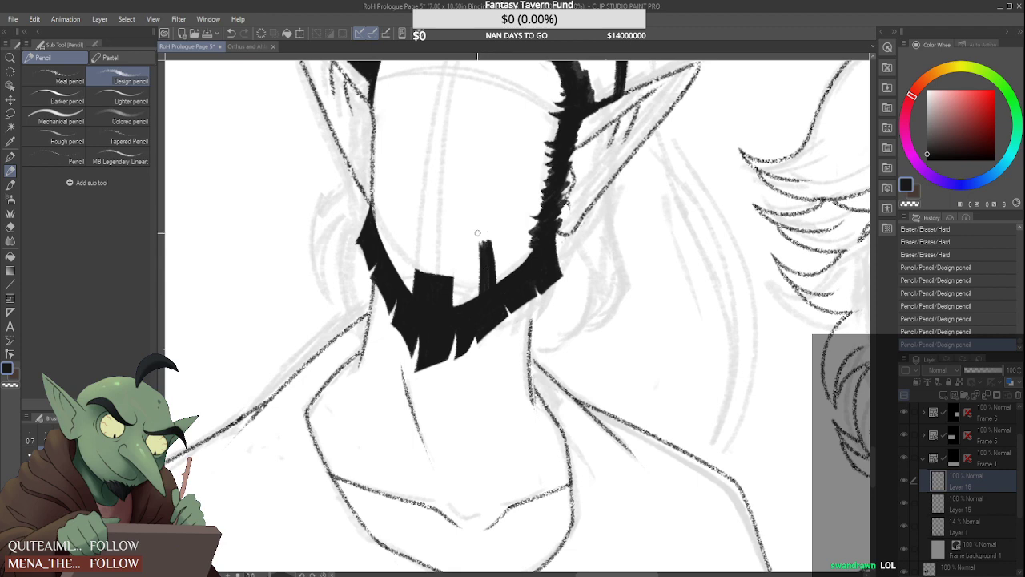
mouse_move(464, 232)
mouse_down()
mouse_move(490, 241)
mouse_move(453, 225)
mouse_move(453, 237)
mouse_move(484, 240)
mouse_move(453, 235)
mouse_up()
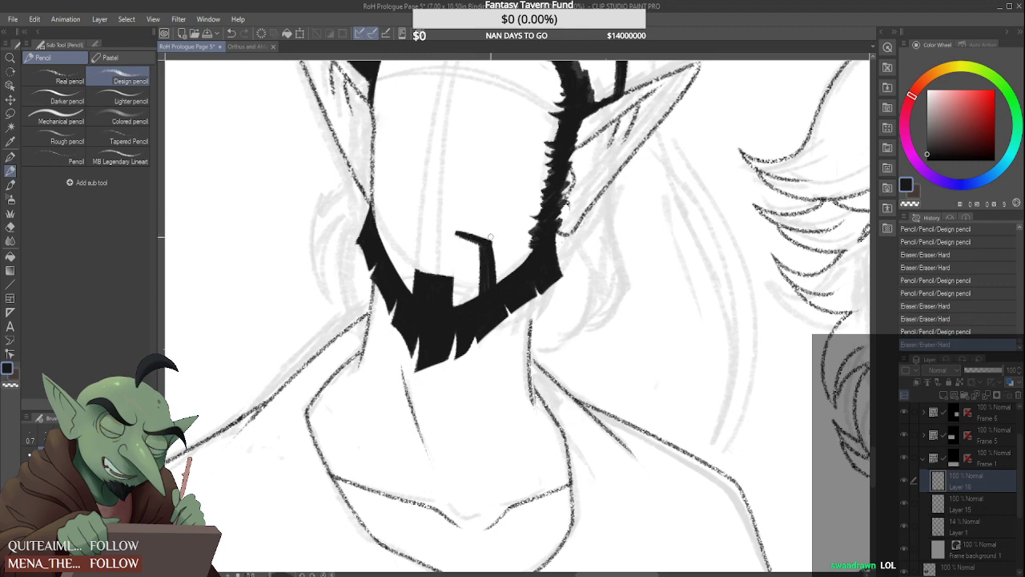
scroll(490, 237, up, 2)
click(491, 231)
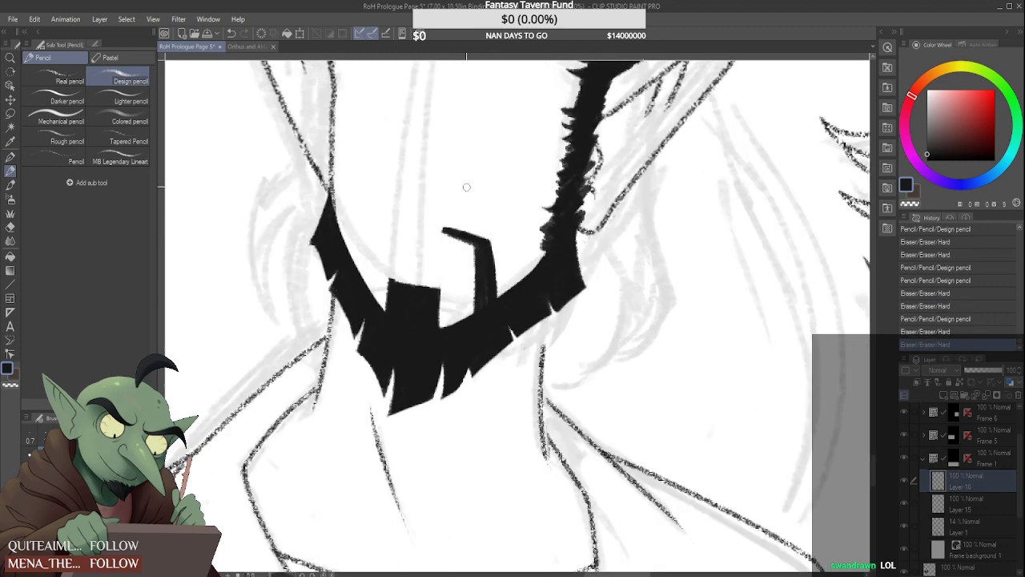
Draw the matching left-hand moustache strand from the jaw with an inward-bent top, and clean up its edges with the Hard eraser
mouse_move(374, 234)
mouse_down()
mouse_move(362, 284)
mouse_move(376, 234)
mouse_move(352, 278)
mouse_move(374, 227)
mouse_move(366, 291)
mouse_move(407, 241)
mouse_move(443, 242)
mouse_move(362, 247)
mouse_move(333, 332)
mouse_up()
scroll(381, 203, up, 2)
mouse_move(358, 253)
mouse_down()
mouse_move(342, 353)
mouse_move(325, 343)
mouse_move(357, 231)
mouse_move(448, 229)
mouse_move(438, 270)
mouse_move(459, 238)
mouse_up()
drag(503, 229, 490, 223)
drag(409, 210, 347, 225)
drag(517, 241, 579, 257)
scroll(526, 274, down, 5)
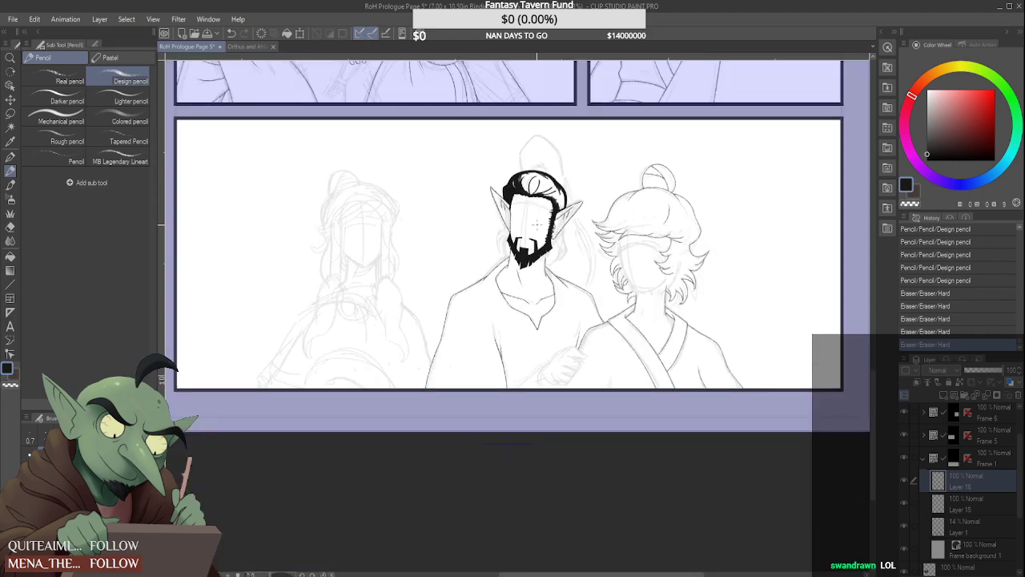
Thicken the right-hand moustache strand along its outer edge with the Design pencil and sharpen its upper corner with the Hard eraser
scroll(491, 281, up, 4)
scroll(492, 281, up, 2)
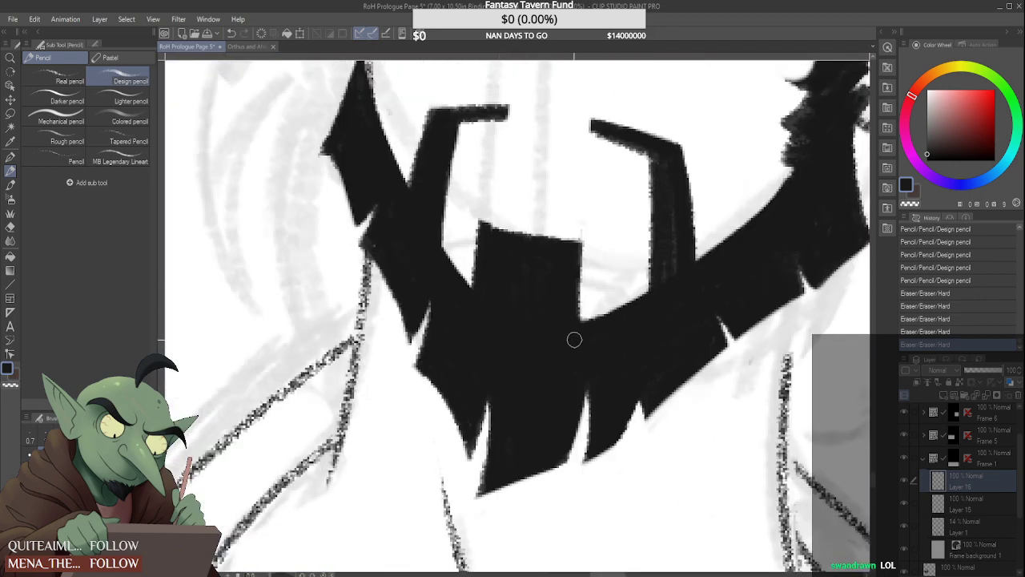
drag(670, 296, 662, 297)
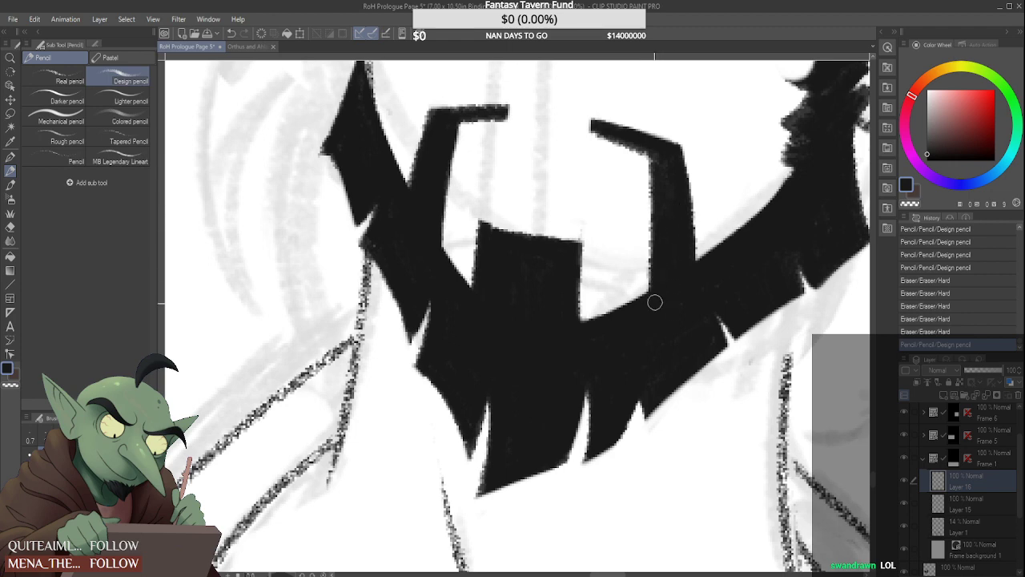
scroll(655, 302, down, 5)
scroll(664, 293, up, 5)
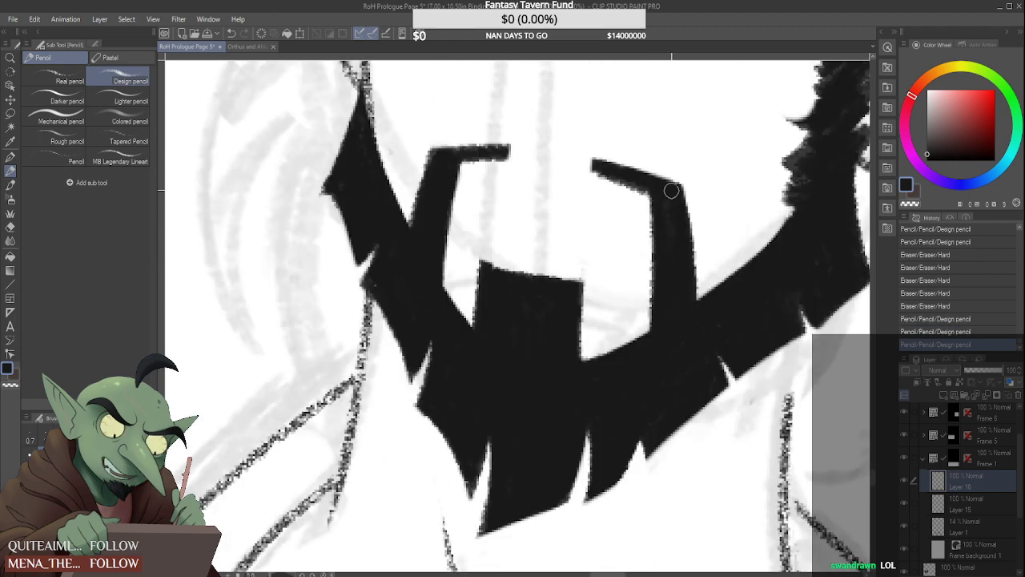
drag(671, 191, 696, 320)
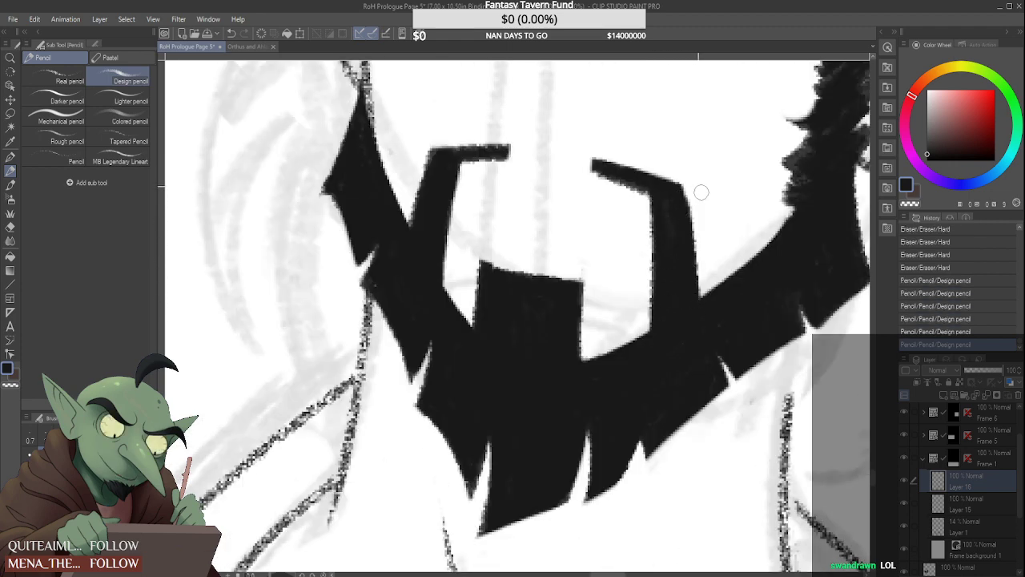
mouse_move(694, 242)
mouse_down()
mouse_move(638, 182)
mouse_move(615, 172)
mouse_move(652, 188)
mouse_move(608, 168)
mouse_move(687, 192)
mouse_move(686, 208)
mouse_move(675, 195)
mouse_move(684, 236)
mouse_move(680, 155)
mouse_up()
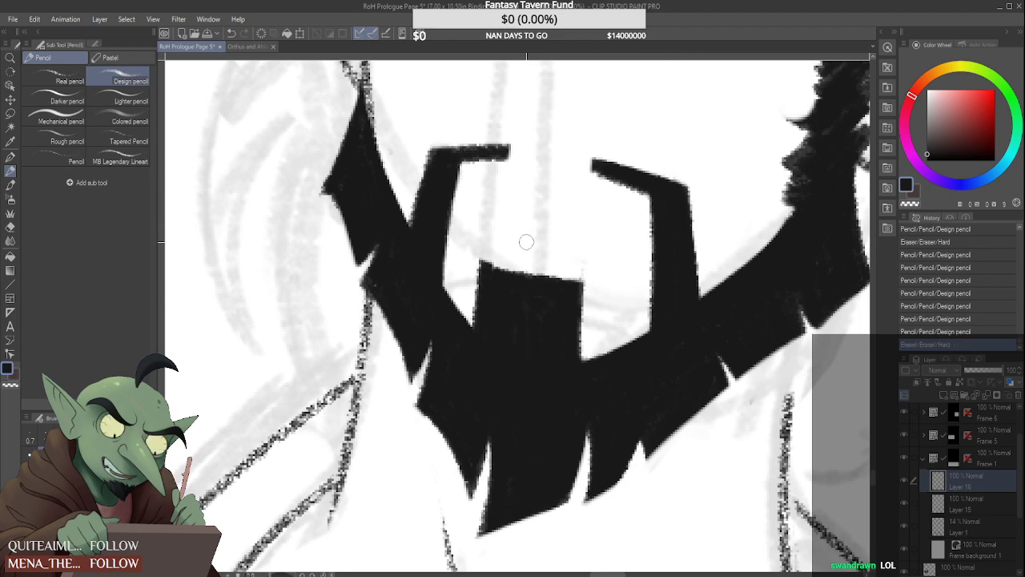
Touch up the outer point of the beard at the left-hand jaw with the Design pencil
scroll(399, 154, down, 5)
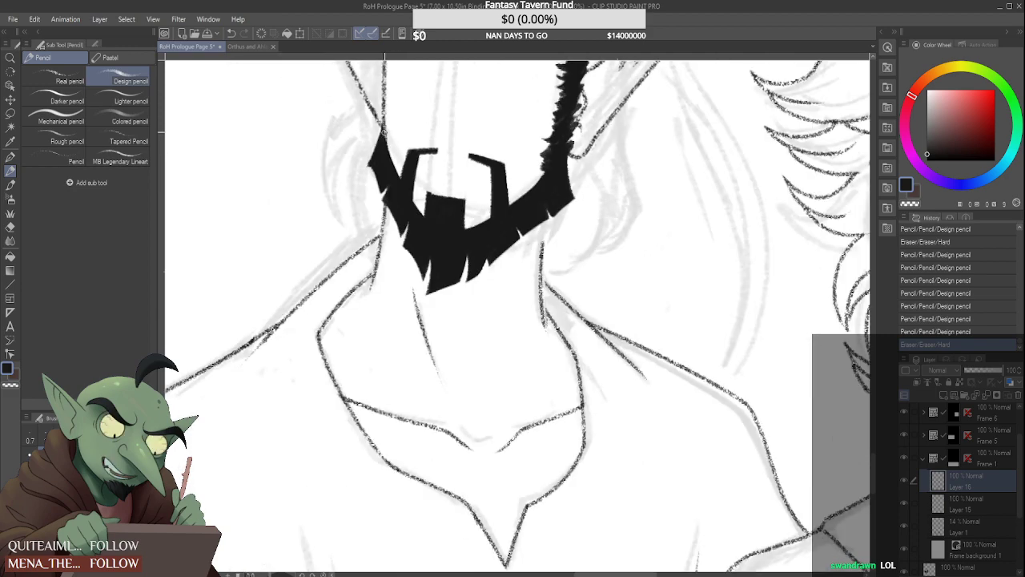
scroll(381, 177, down, 4)
scroll(377, 176, up, 5)
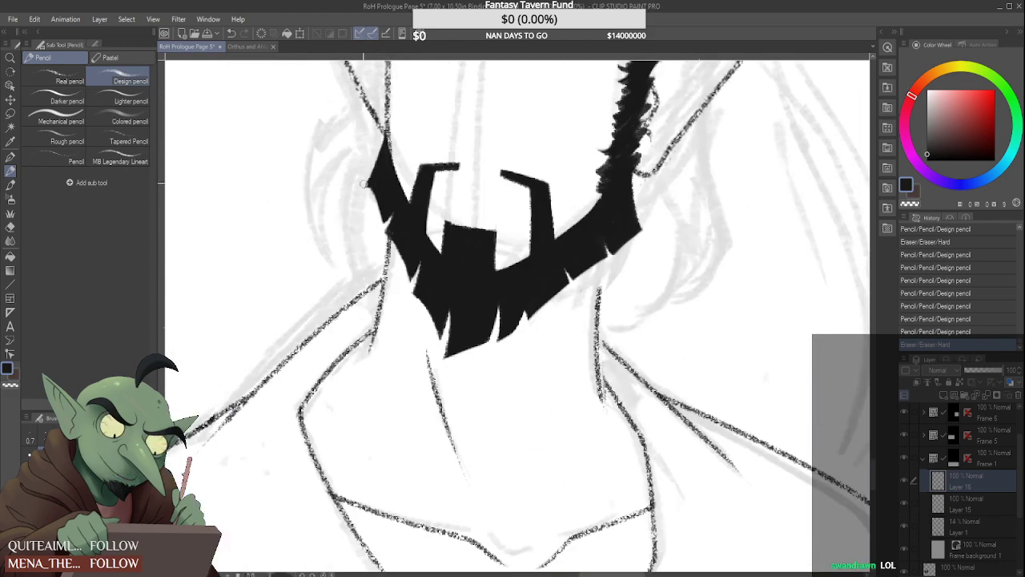
scroll(370, 185, up, 2)
drag(362, 181, 398, 234)
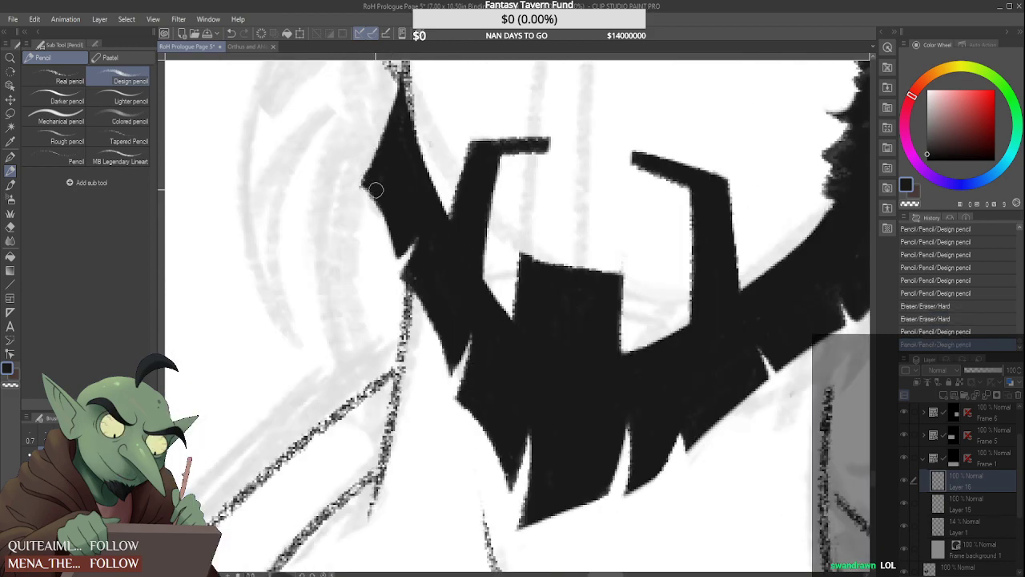
drag(376, 189, 357, 178)
scroll(355, 183, down, 4)
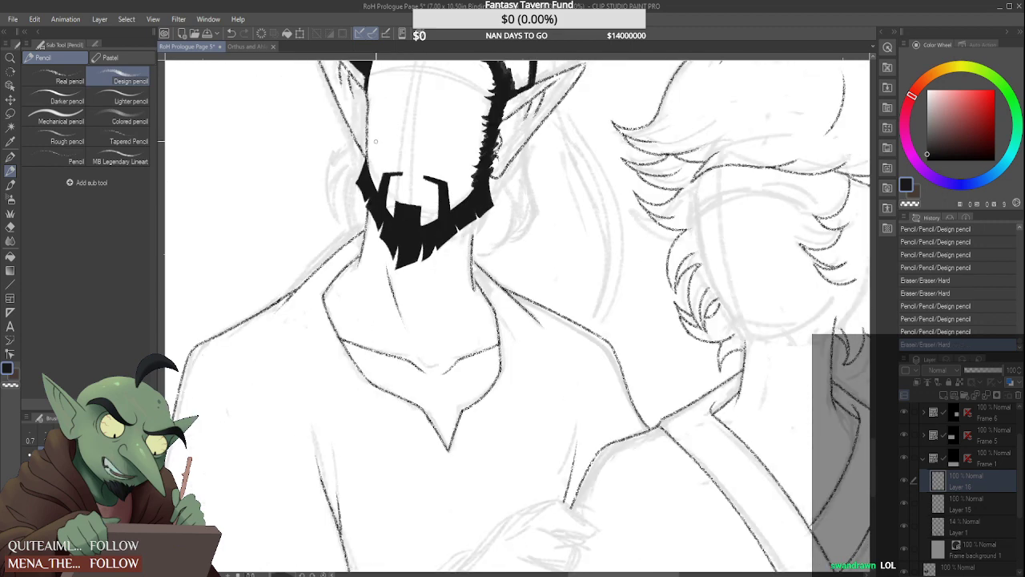
scroll(361, 179, up, 3)
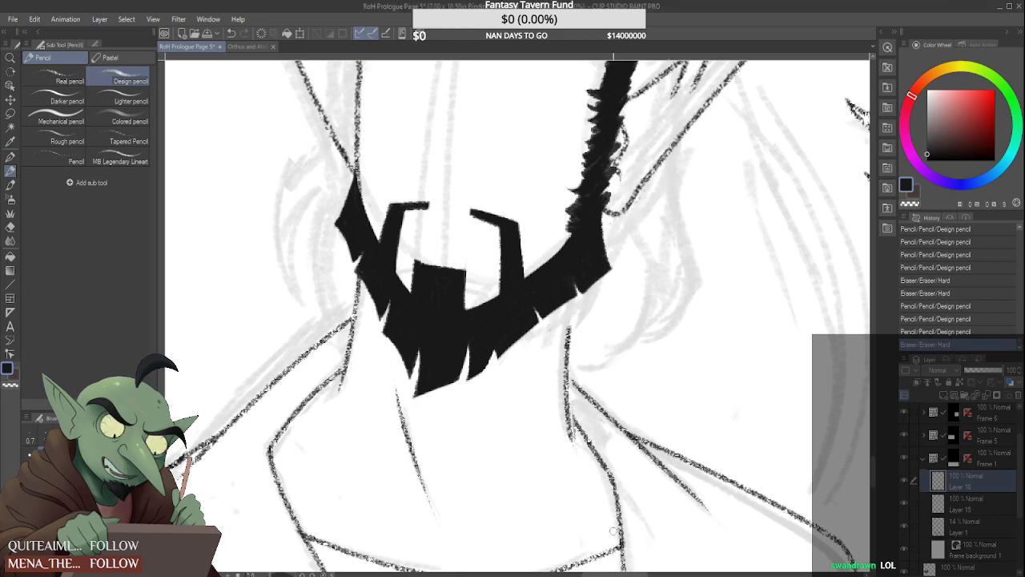
Refine the upper edge of the beard along the right-hand jaw and add a small curved hair spike there
scroll(514, 232, up, 2)
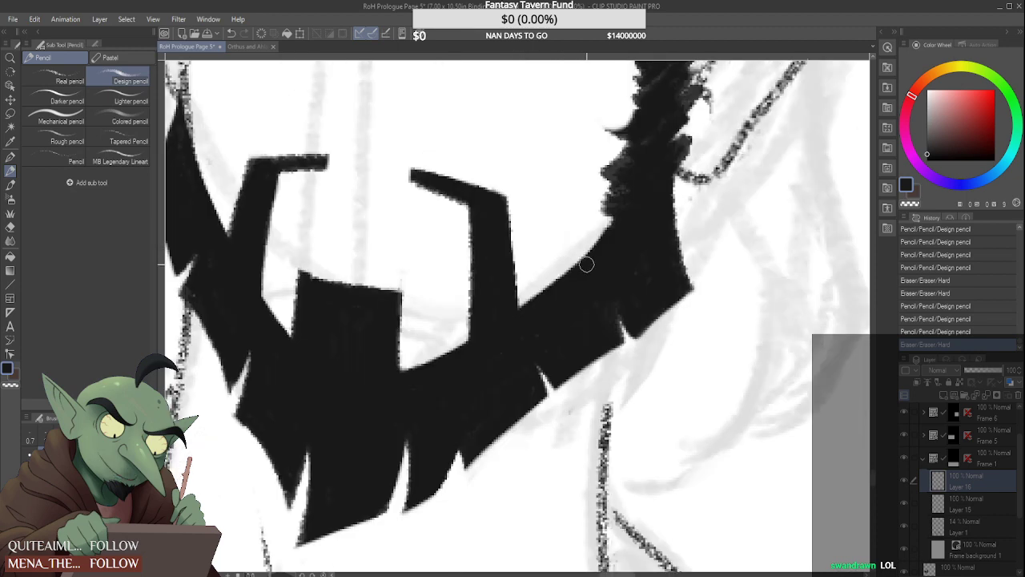
drag(554, 301, 597, 245)
drag(597, 246, 527, 302)
drag(585, 281, 384, 396)
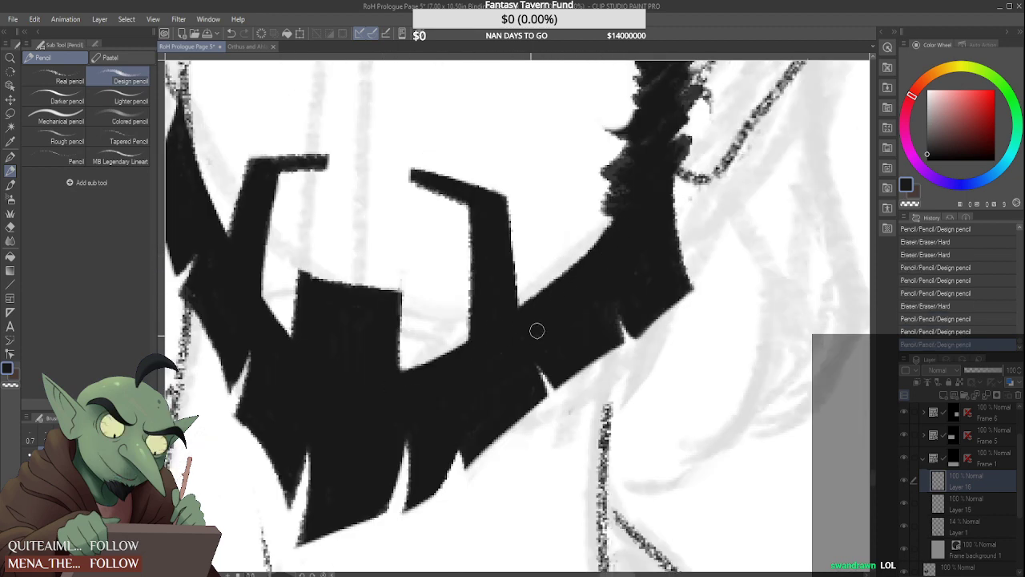
mouse_move(589, 337)
mouse_down()
mouse_move(608, 288)
mouse_move(564, 234)
mouse_up()
mouse_move(564, 234)
mouse_down()
mouse_move(588, 269)
mouse_move(562, 237)
mouse_move(556, 259)
mouse_move(552, 228)
mouse_move(563, 262)
mouse_move(581, 227)
mouse_up()
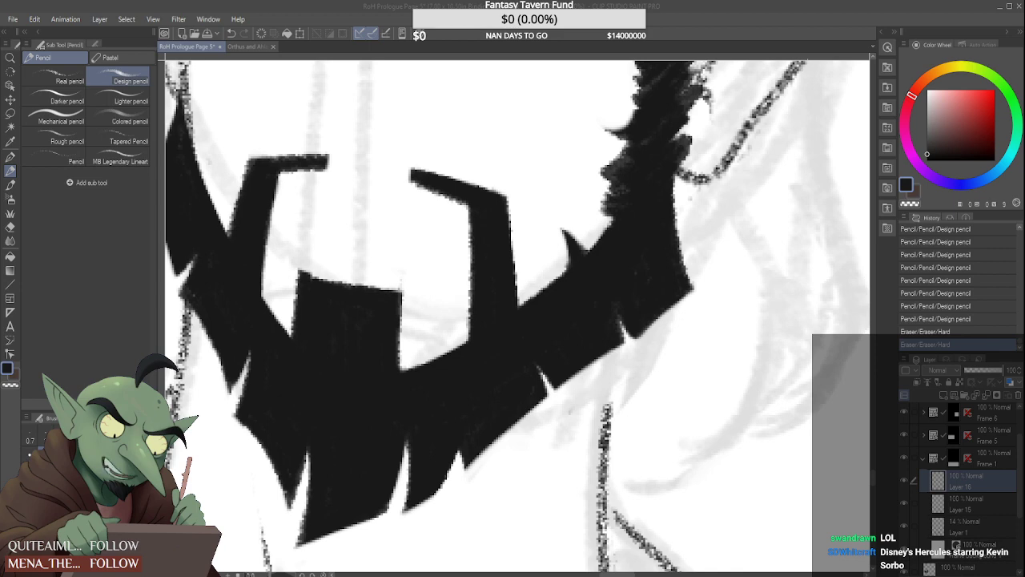
click(593, 552)
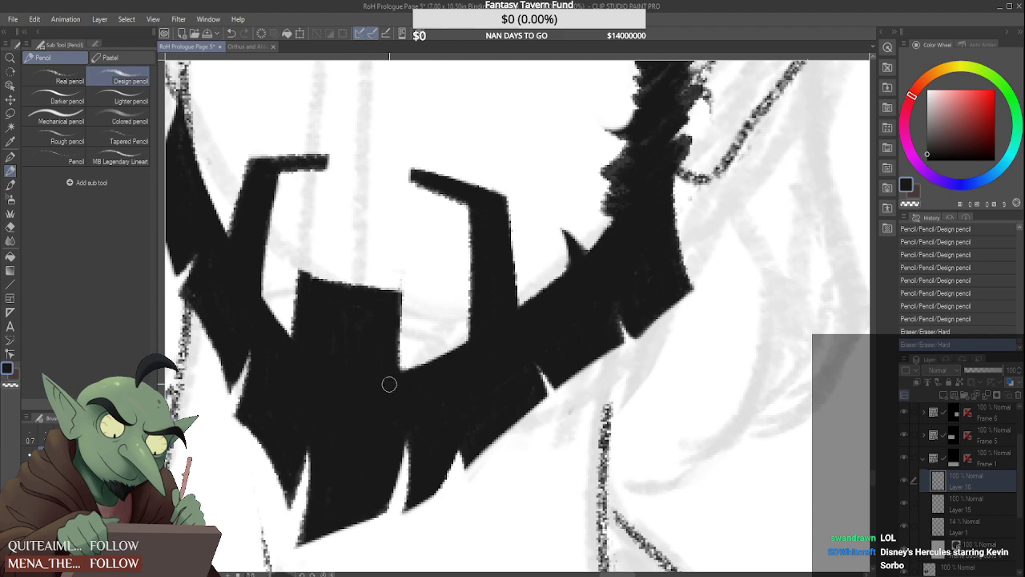
Define the inner corner of the beard right of the chin patch and clean the patch's top edge with the Hard eraser
mouse_move(389, 385)
mouse_down()
mouse_move(429, 366)
mouse_move(371, 395)
mouse_up()
drag(493, 334, 399, 392)
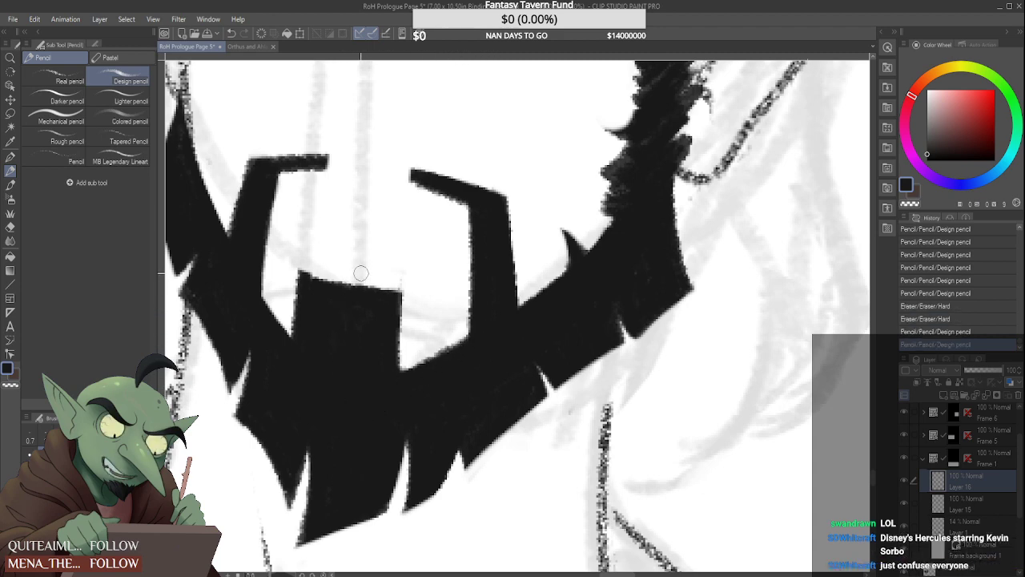
drag(301, 264, 339, 265)
scroll(342, 309, down, 3)
scroll(281, 293, up, 3)
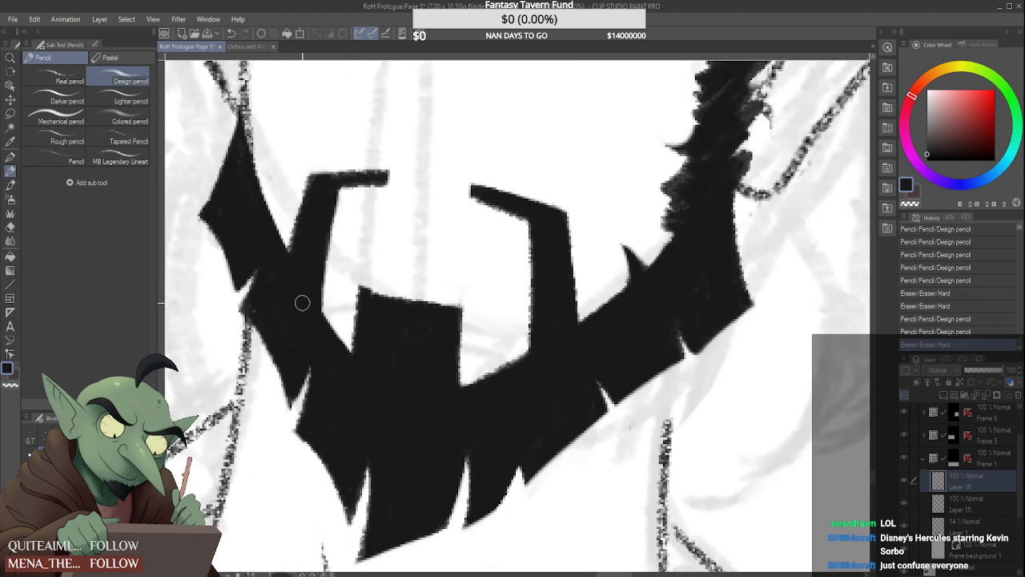
Fill in the beard where the left-hand moustache strand meets the jaw with the Design pencil
drag(279, 252, 291, 272)
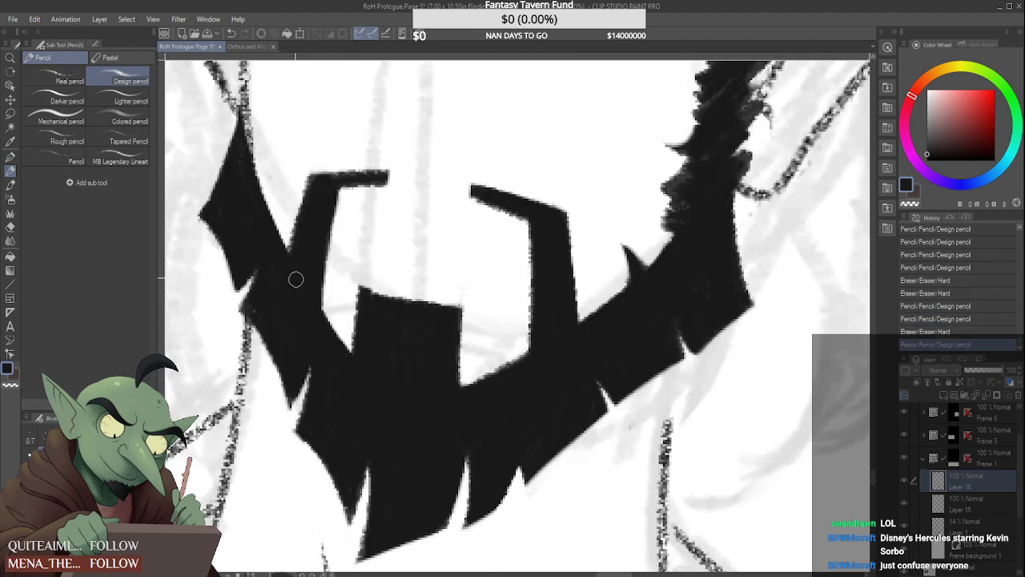
mouse_move(350, 367)
mouse_down()
mouse_move(297, 276)
mouse_move(338, 353)
mouse_move(283, 295)
mouse_move(257, 311)
mouse_up()
scroll(309, 336, down, 5)
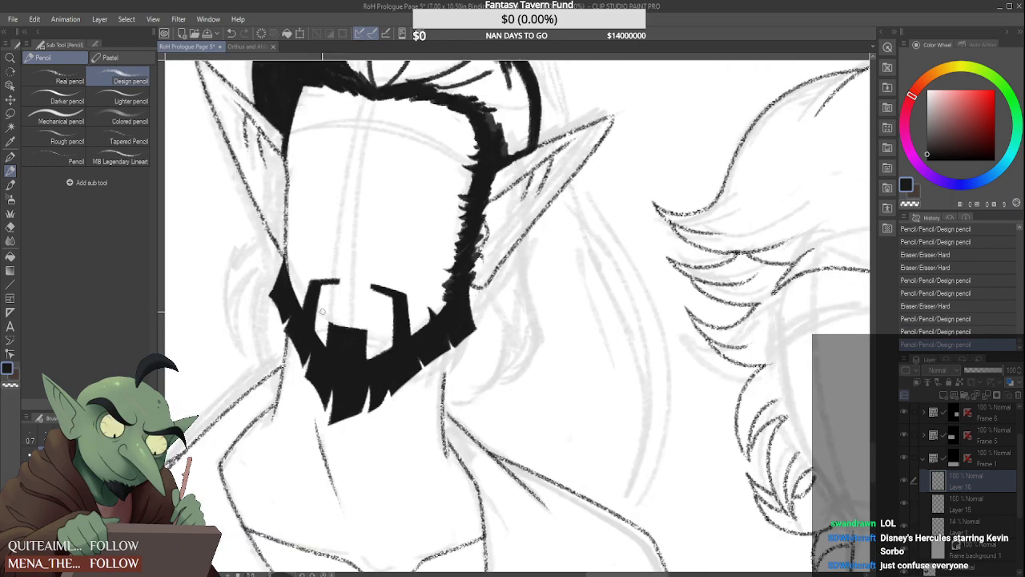
scroll(357, 278, down, 3)
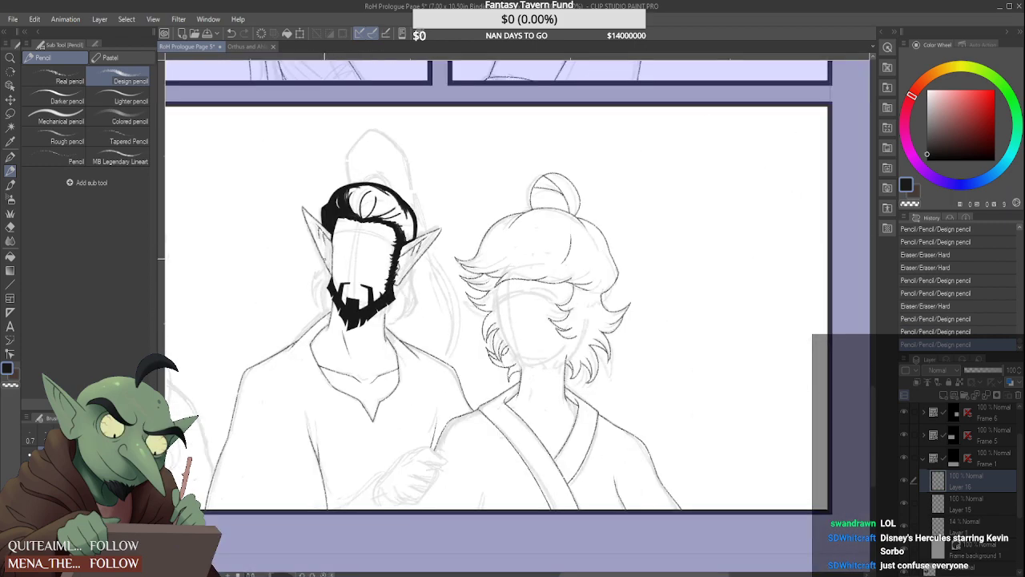
Refine the outer edge of the left-hand moustache strand and its notch against the jaw beard
scroll(330, 272, up, 8)
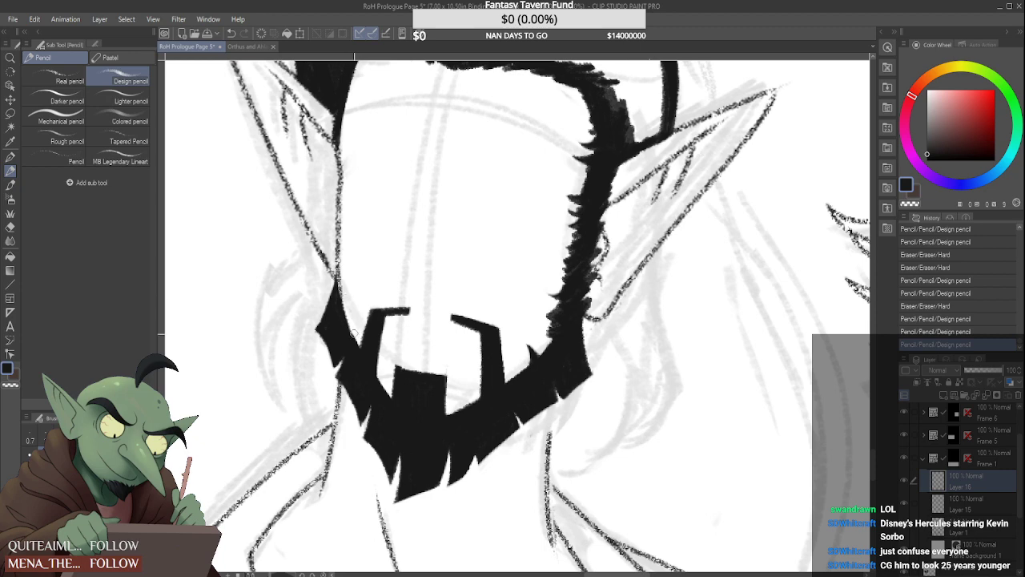
drag(356, 337, 358, 336)
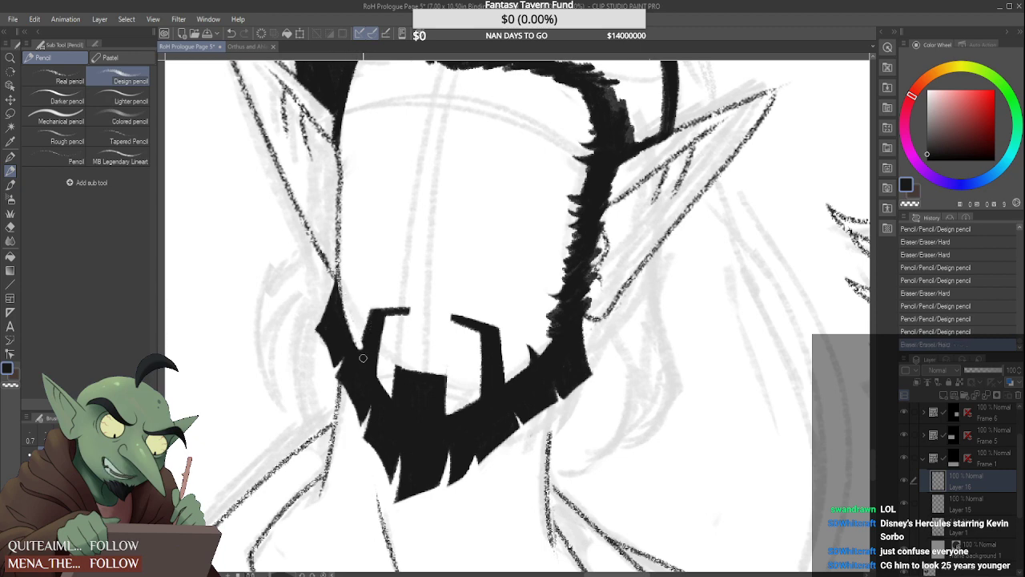
drag(364, 343, 358, 354)
drag(374, 313, 357, 357)
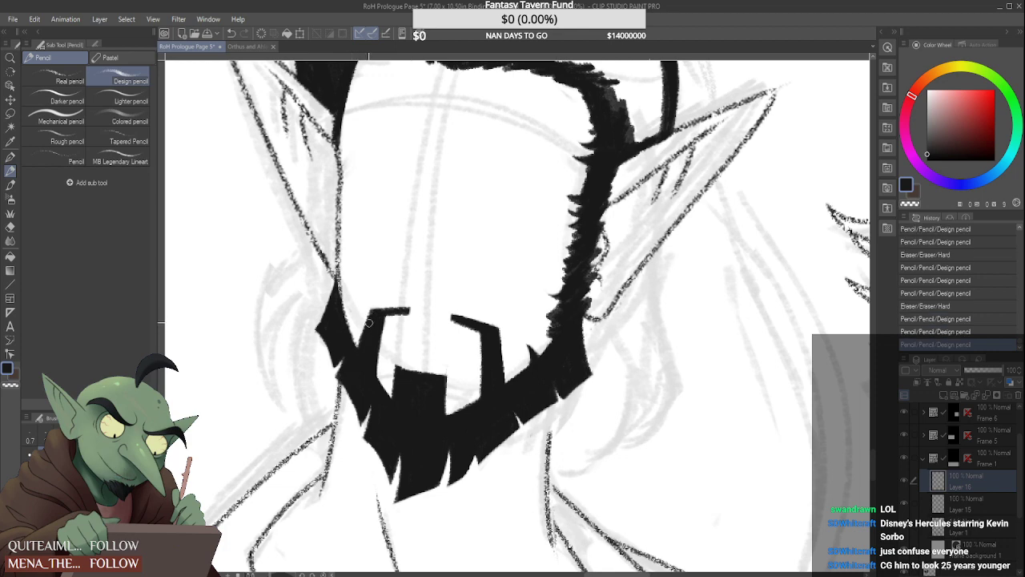
drag(370, 318, 358, 350)
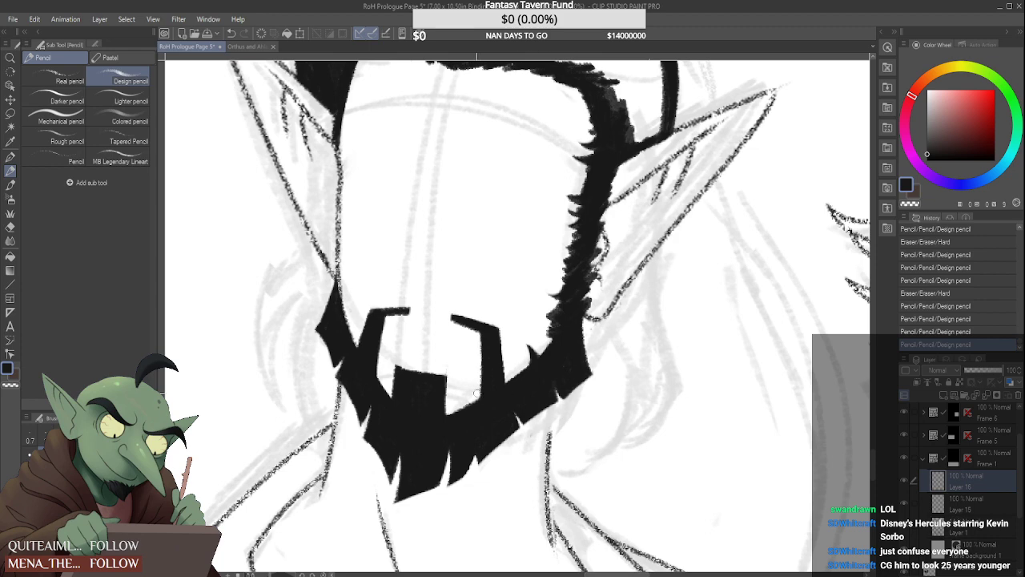
Sharpen the inner corners on both sides of the chin patch and solidify the black fill inside it
scroll(409, 407, up, 3)
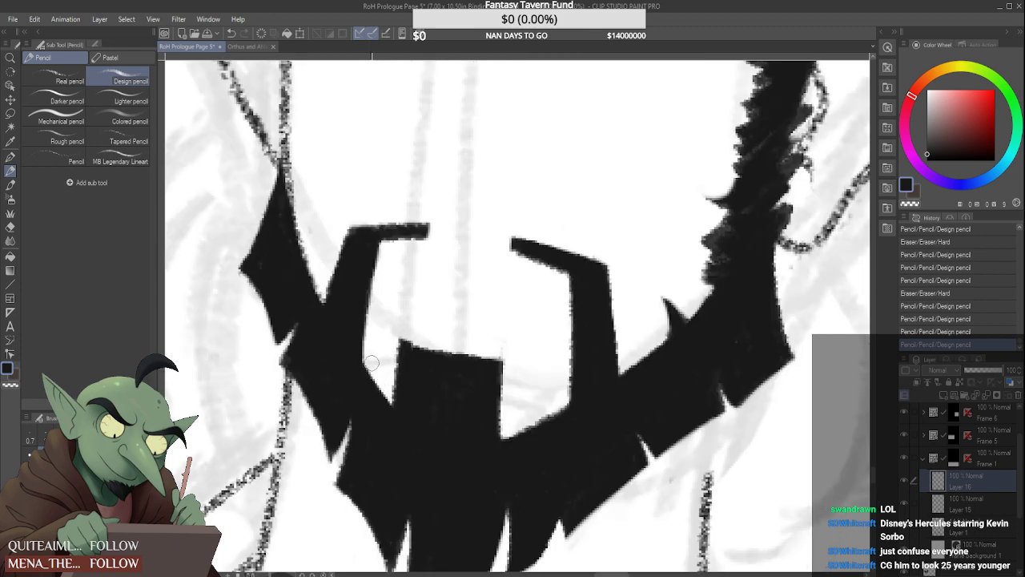
mouse_move(399, 409)
mouse_down()
mouse_move(372, 366)
mouse_move(396, 407)
mouse_up()
drag(361, 378, 372, 425)
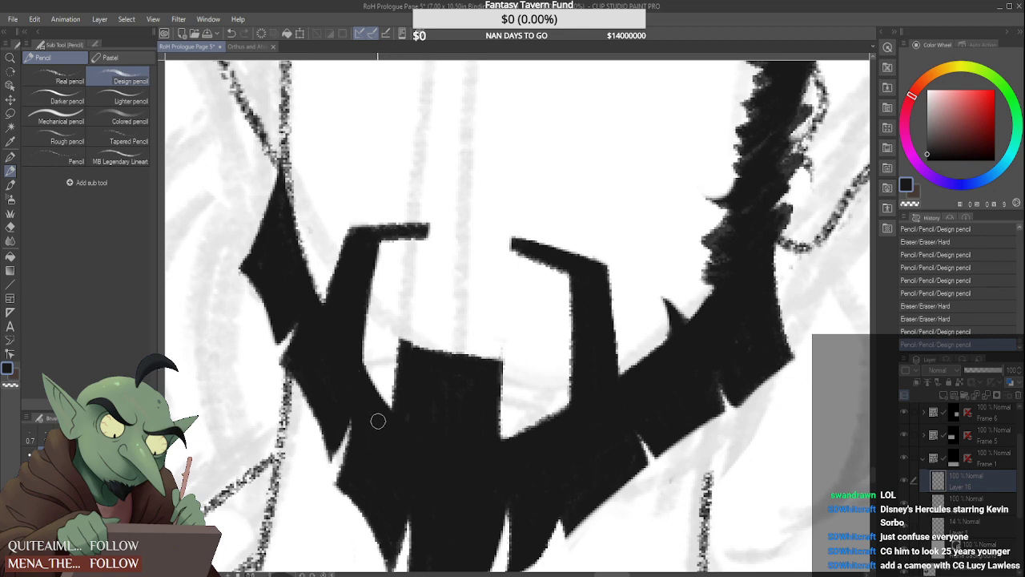
mouse_move(512, 442)
mouse_down()
mouse_move(581, 413)
mouse_move(505, 450)
mouse_up()
drag(492, 375, 484, 451)
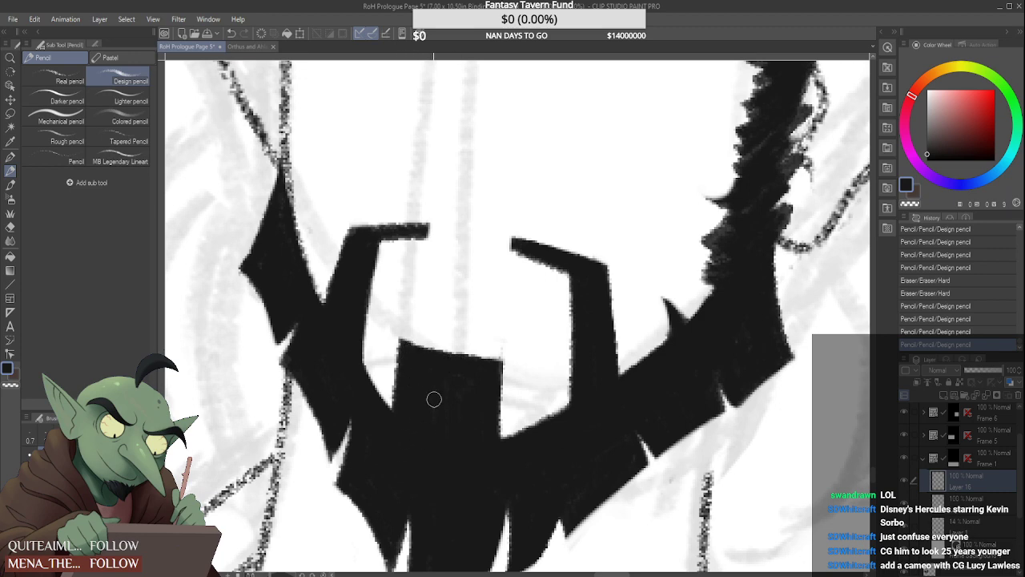
drag(452, 417, 451, 473)
scroll(407, 393, down, 5)
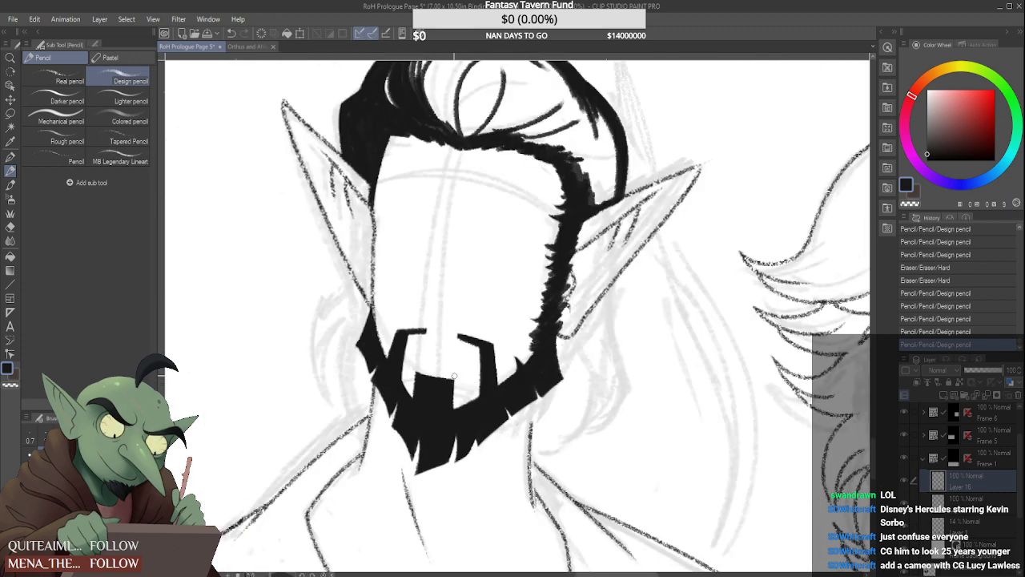
Add a small curved hair spike on the inner edge of the left-hand jaw beard and trim it with the Hard eraser
scroll(484, 346, up, 7)
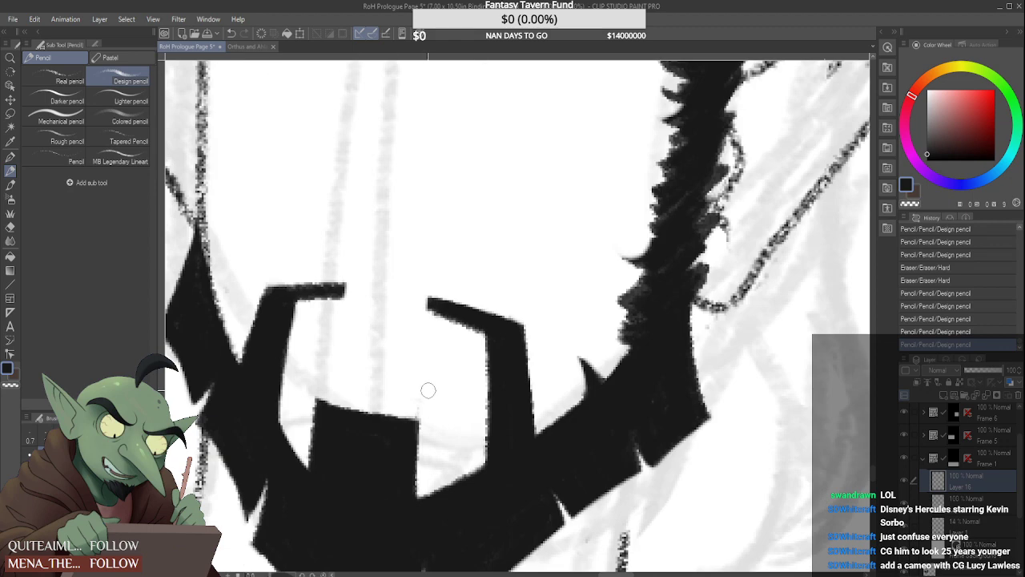
scroll(449, 360, down, 2)
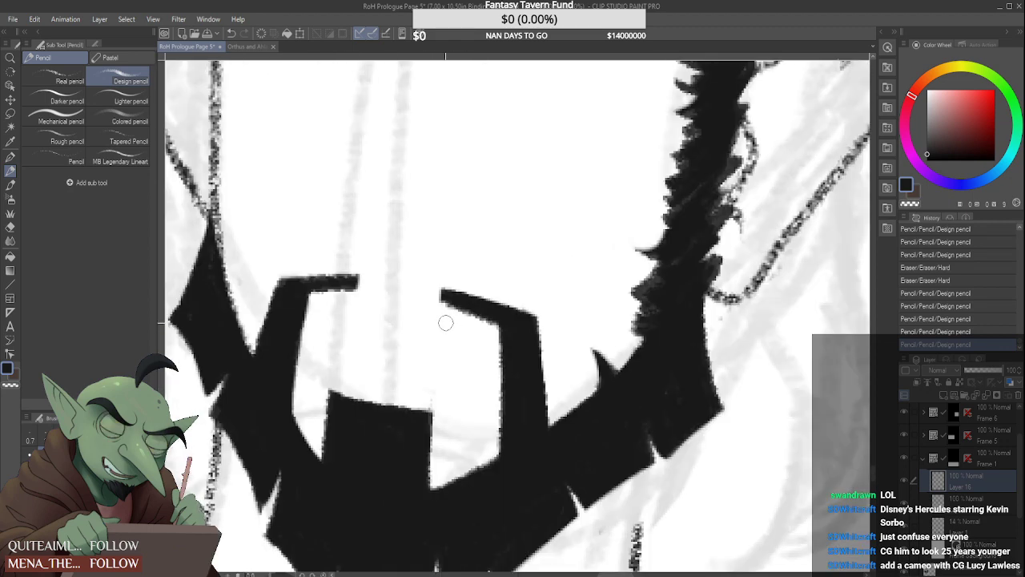
scroll(439, 317, down, 2)
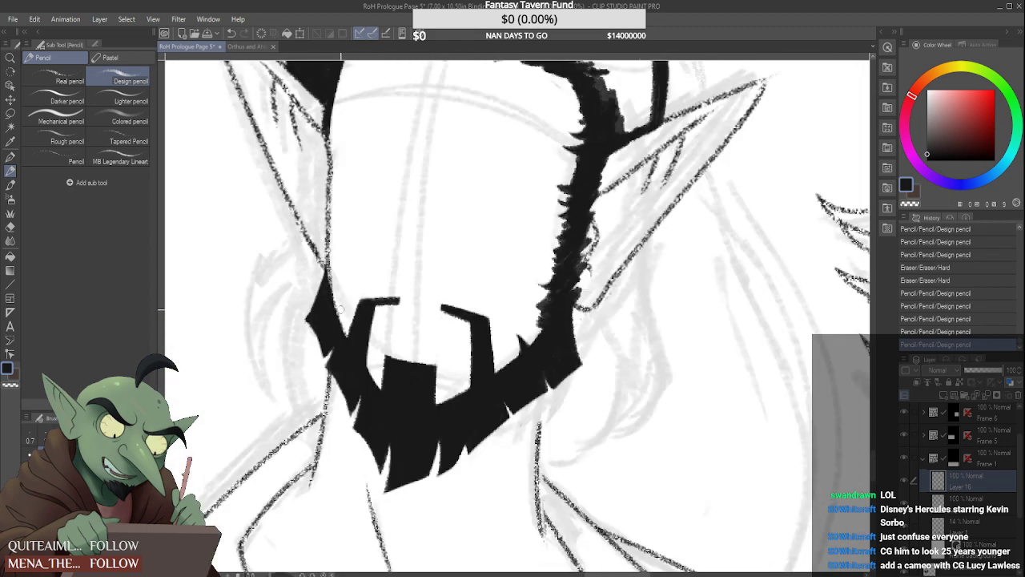
scroll(341, 309, up, 2)
mouse_move(337, 311)
mouse_down()
mouse_move(354, 289)
mouse_move(340, 320)
mouse_move(367, 284)
mouse_move(360, 277)
mouse_up()
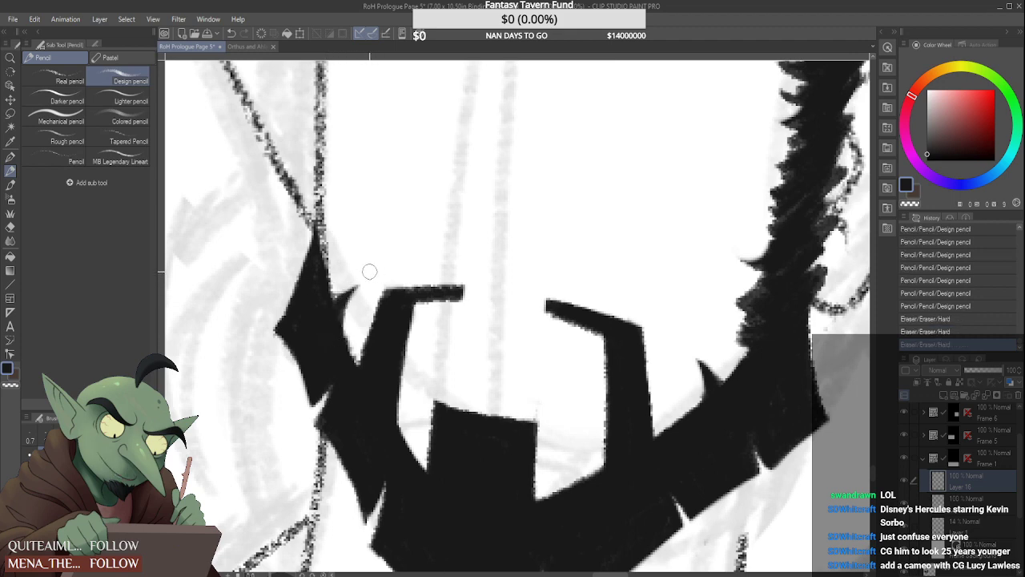
scroll(348, 278, down, 3)
Extend the outer point of the left-hand jaw beard and trim its edge with the Hard eraser
scroll(331, 293, up, 1)
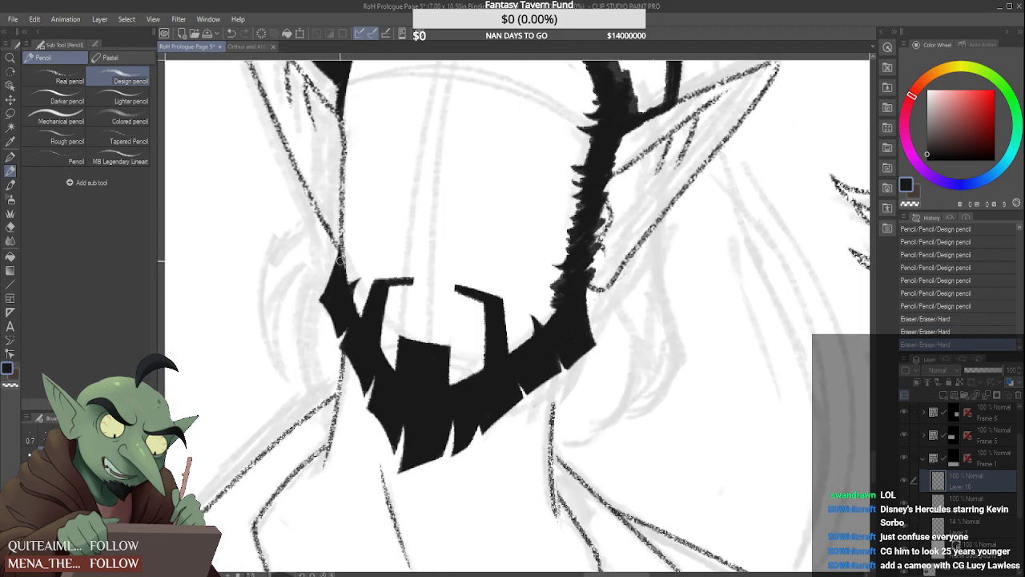
scroll(339, 258, up, 3)
mouse_move(333, 266)
mouse_down()
mouse_move(291, 305)
mouse_move(282, 336)
mouse_up()
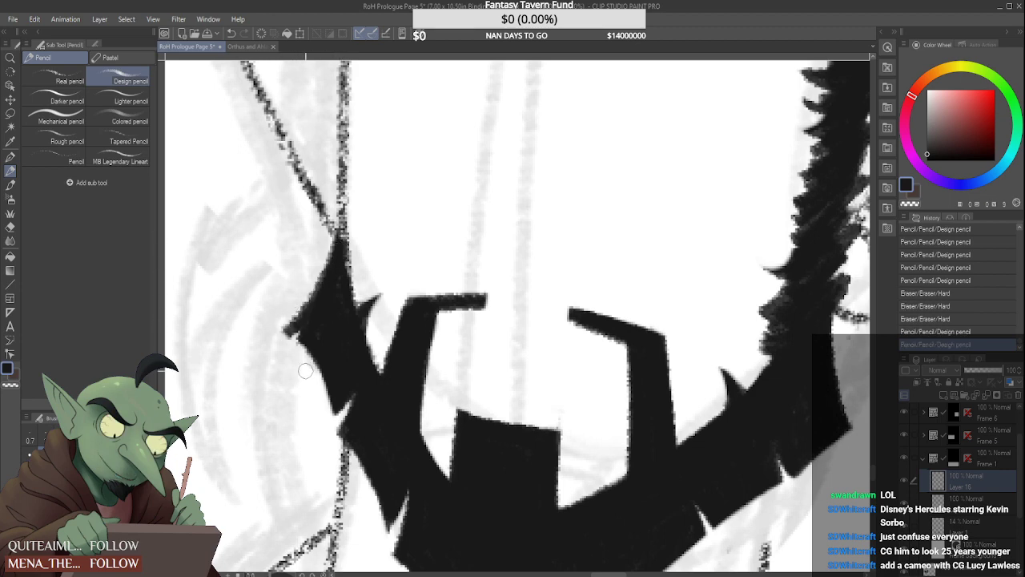
mouse_move(306, 370)
mouse_down()
mouse_move(295, 335)
mouse_move(320, 350)
mouse_move(283, 336)
mouse_move(272, 305)
mouse_up()
scroll(283, 336, down, 6)
scroll(306, 333, up, 4)
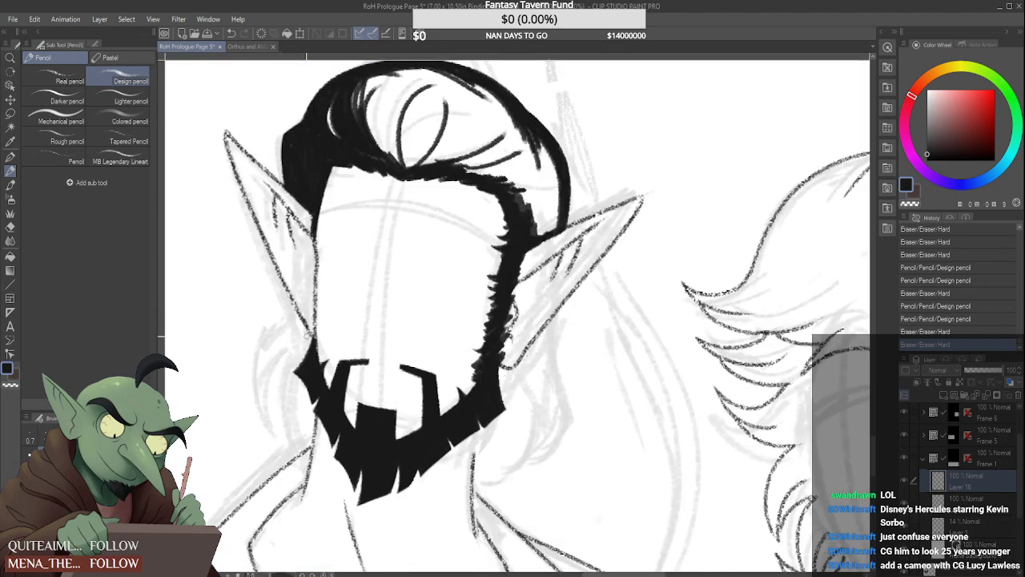
Thicken the upper part of the left-hand jaw beard with strokes running from the base of the ear to its outer point
scroll(300, 340, up, 2)
drag(313, 322, 288, 380)
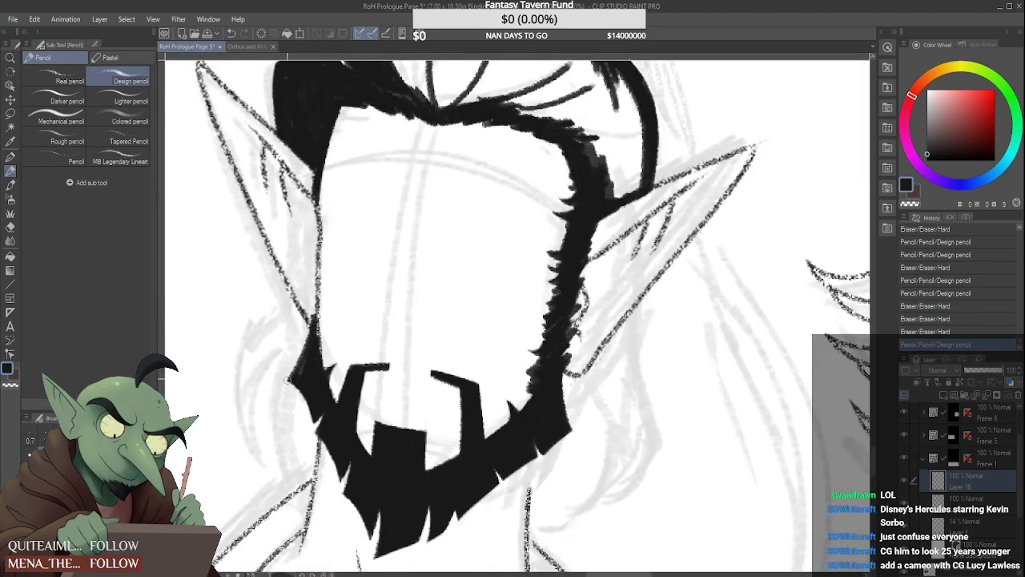
drag(316, 299, 305, 343)
drag(314, 304, 302, 364)
drag(322, 303, 311, 347)
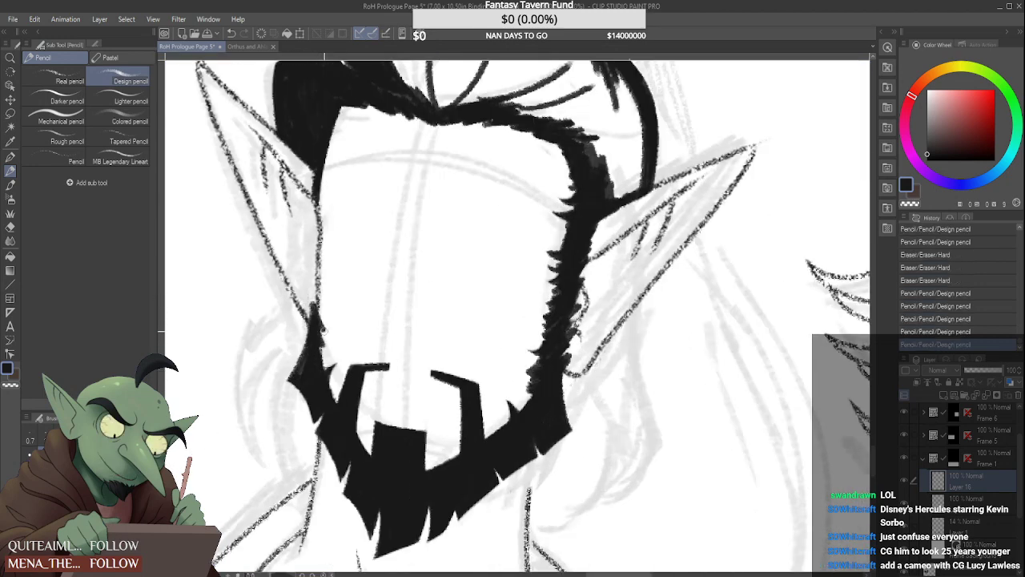
Draw the jagged left-hand sideburn up the edge of the face, joining the beard to the hairline
drag(320, 284, 312, 324)
mouse_move(317, 266)
mouse_down()
mouse_move(309, 303)
mouse_move(311, 255)
mouse_up()
drag(318, 269, 312, 252)
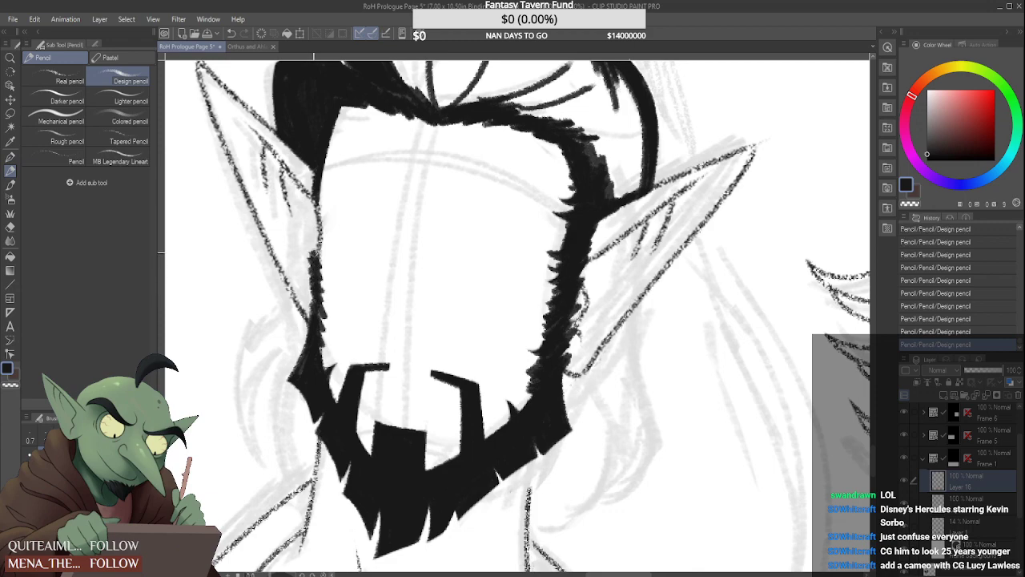
scroll(317, 226, down, 3)
scroll(315, 223, up, 3)
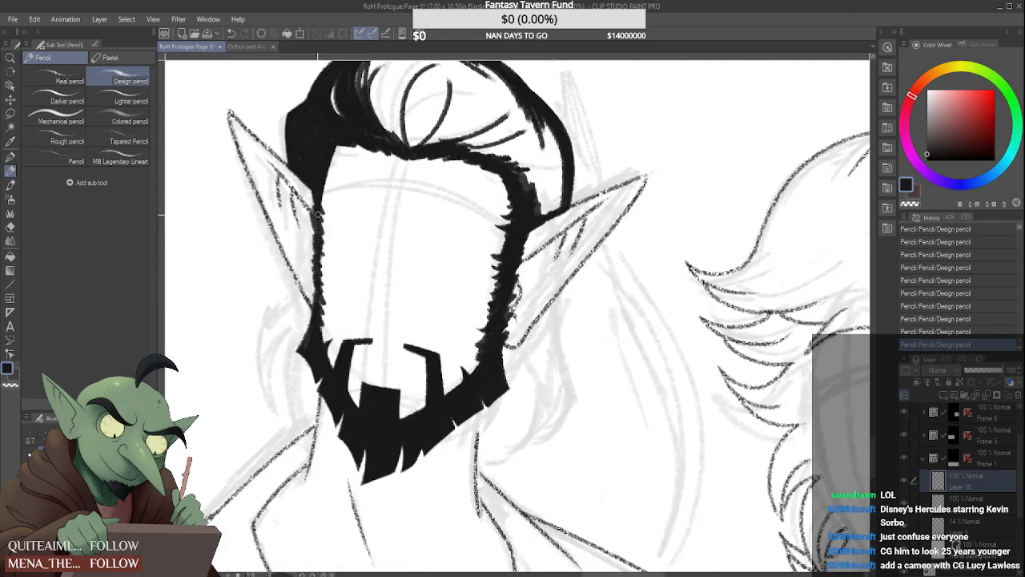
scroll(320, 197, down, 3)
scroll(319, 221, up, 3)
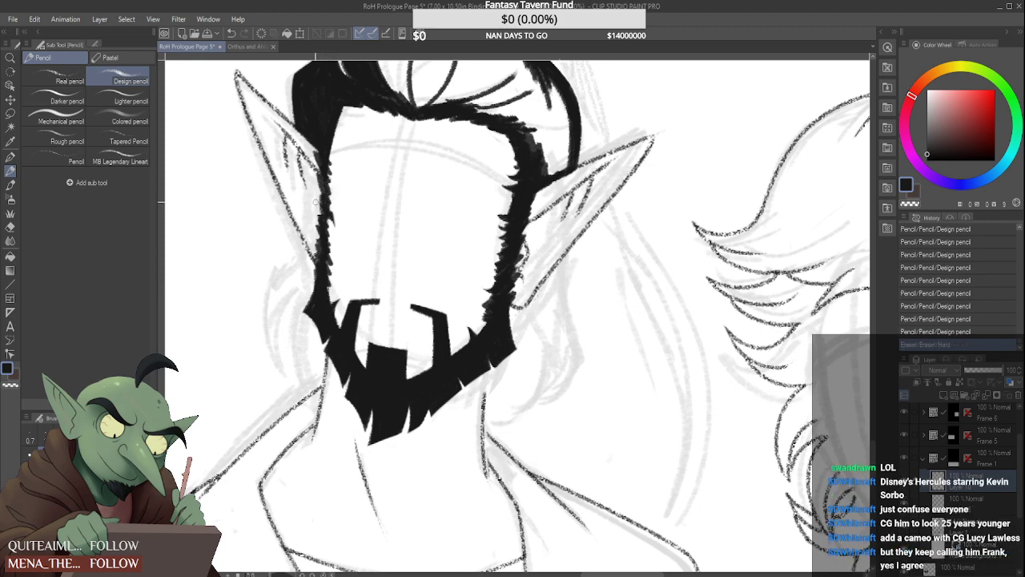
scroll(324, 195, up, 1)
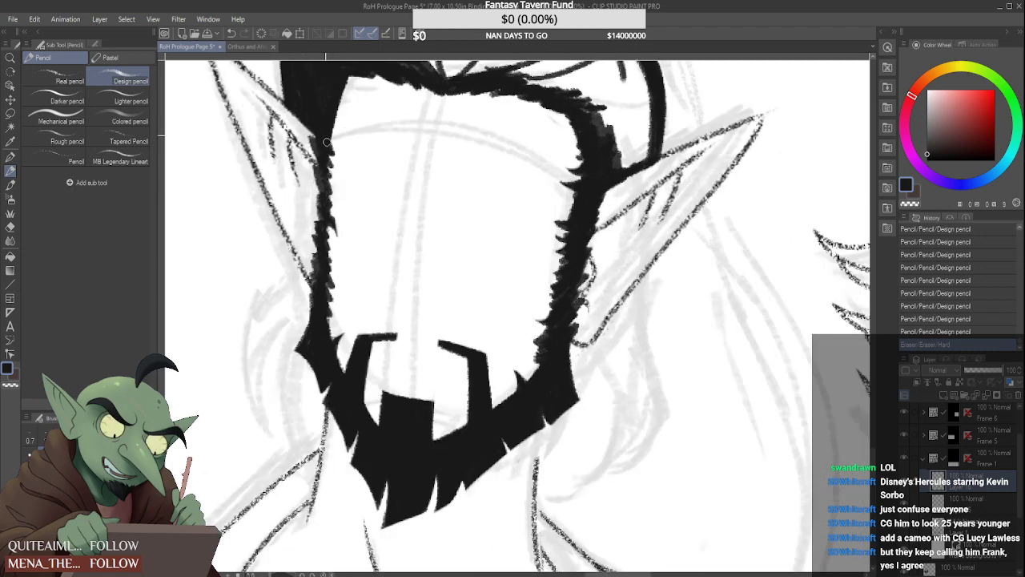
Trim the inner edge of the left-hand sideburn near the temple with the Hard eraser
mouse_move(328, 134)
mouse_down()
mouse_move(334, 151)
mouse_move(334, 139)
mouse_up()
mouse_move(332, 100)
mouse_down()
mouse_move(336, 165)
mouse_move(346, 153)
mouse_up()
scroll(340, 153, down, 6)
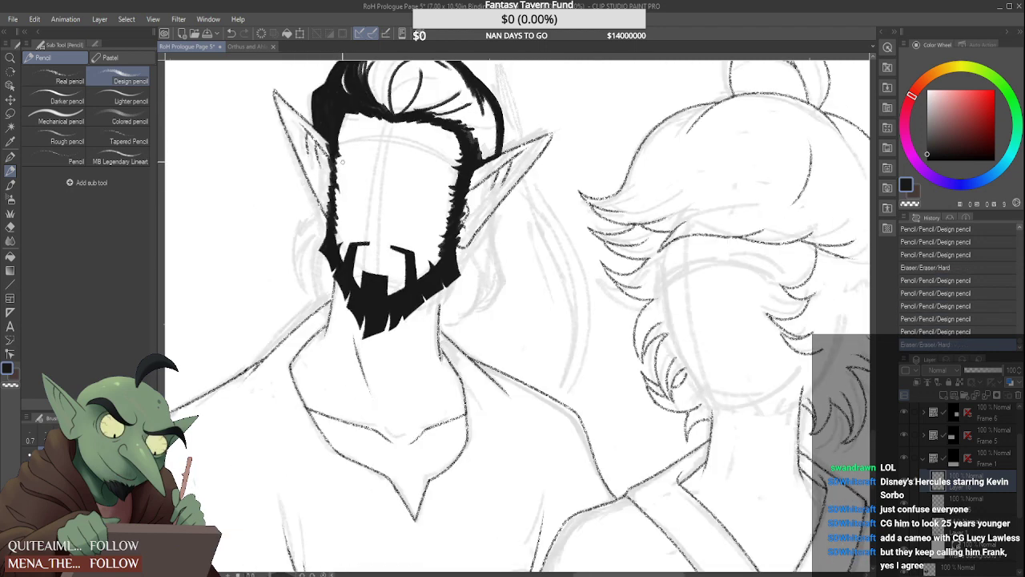
scroll(340, 136, up, 6)
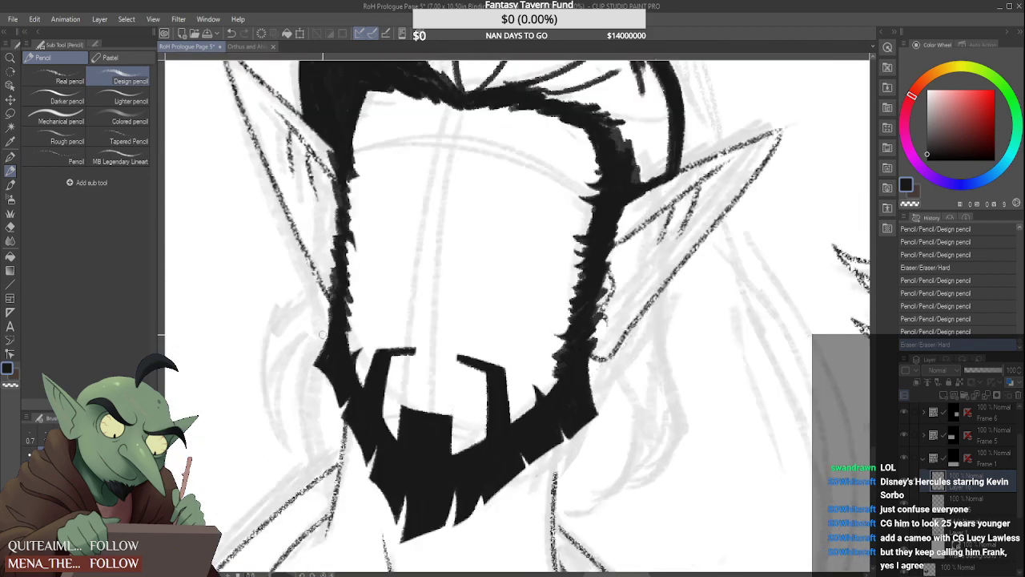
Thicken the outer edge of the left-hand jaw beard with pencil strokes running from its outer point up to the ear's base
scroll(321, 345, up, 3)
drag(316, 355, 334, 270)
drag(313, 366, 335, 271)
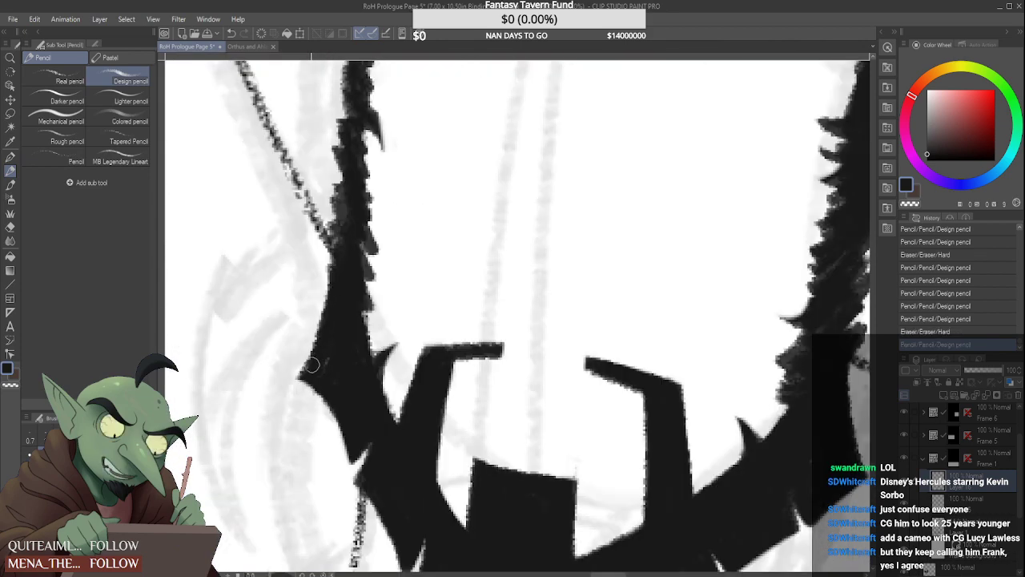
drag(332, 356, 320, 278)
drag(312, 326, 315, 275)
drag(308, 345, 330, 248)
drag(335, 290, 328, 212)
scroll(327, 332, down, 5)
scroll(328, 240, up, 4)
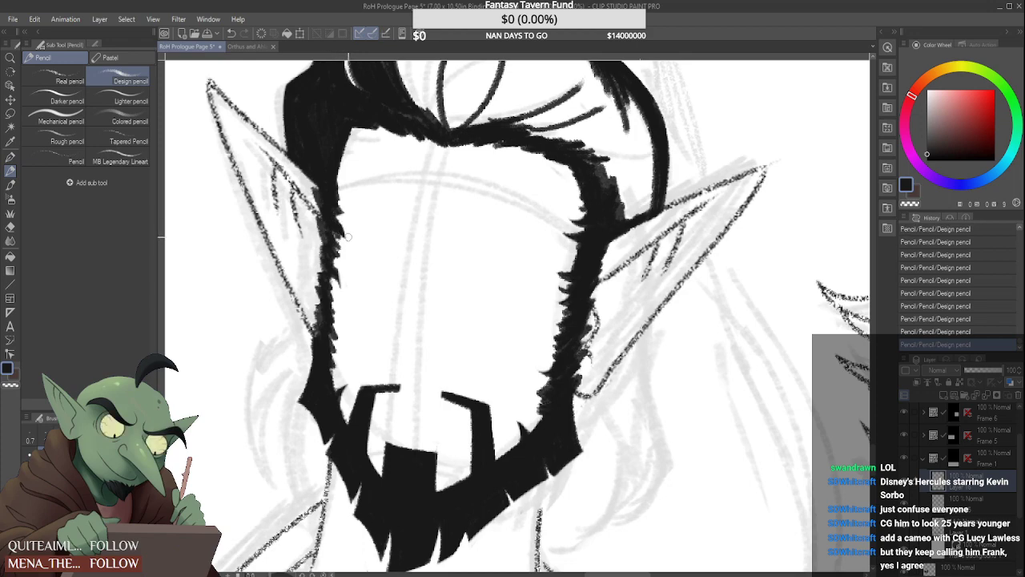
Undo the last stroke and refine the top of the left-hand sideburn and the right-hand temple hairline with short hair strokes
key(ctrl+z)
scroll(341, 226, down, 4)
scroll(338, 232, up, 4)
drag(336, 230, 358, 171)
scroll(349, 189, down, 4)
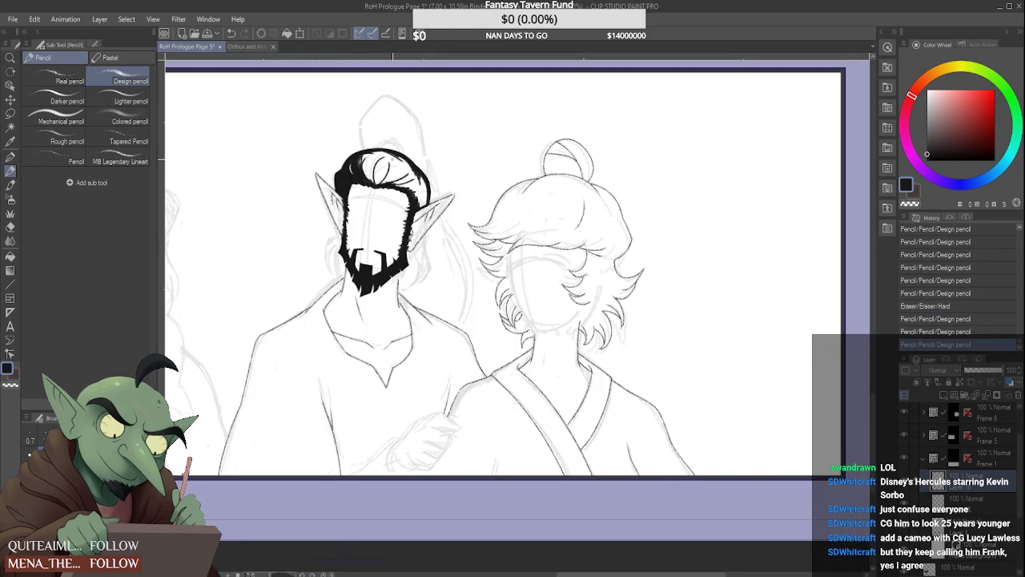
scroll(417, 196, up, 4)
drag(417, 177, 435, 227)
scroll(409, 195, down, 4)
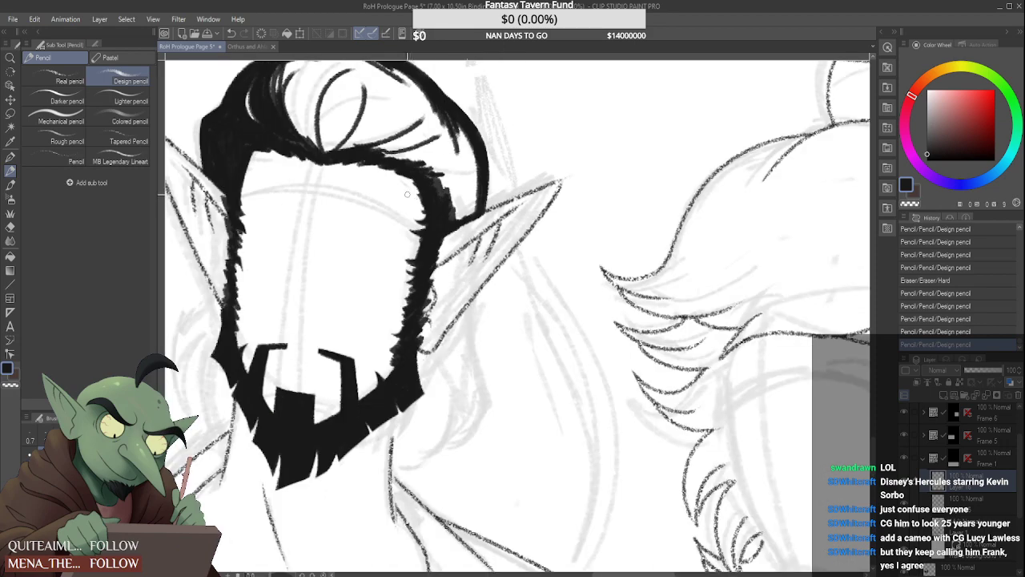
Draw a tapered, curved lock of hair sweeping from the left-hand hairline outward across the ear
scroll(401, 192, down, 1)
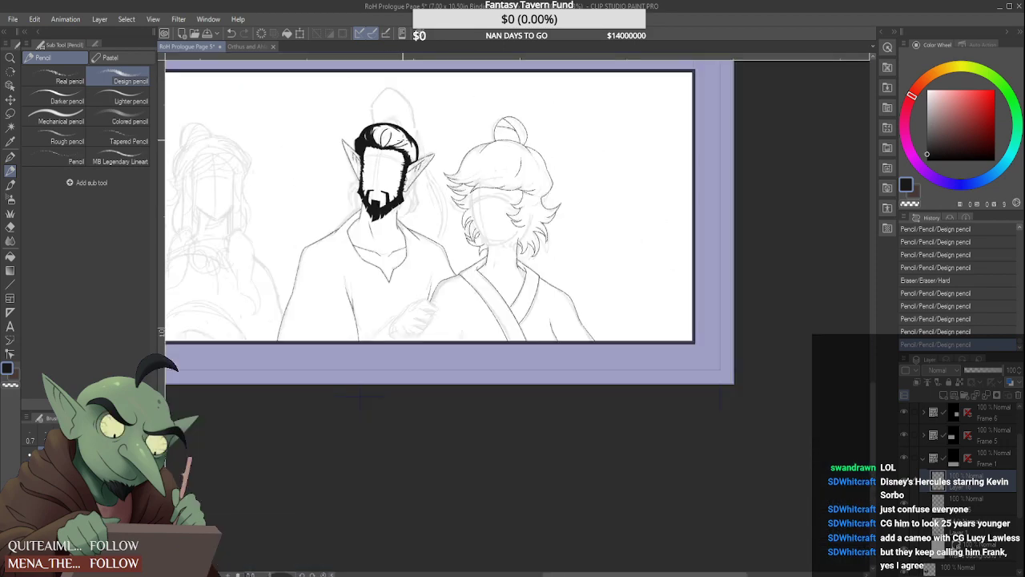
scroll(345, 168, up, 4)
scroll(352, 154, down, 6)
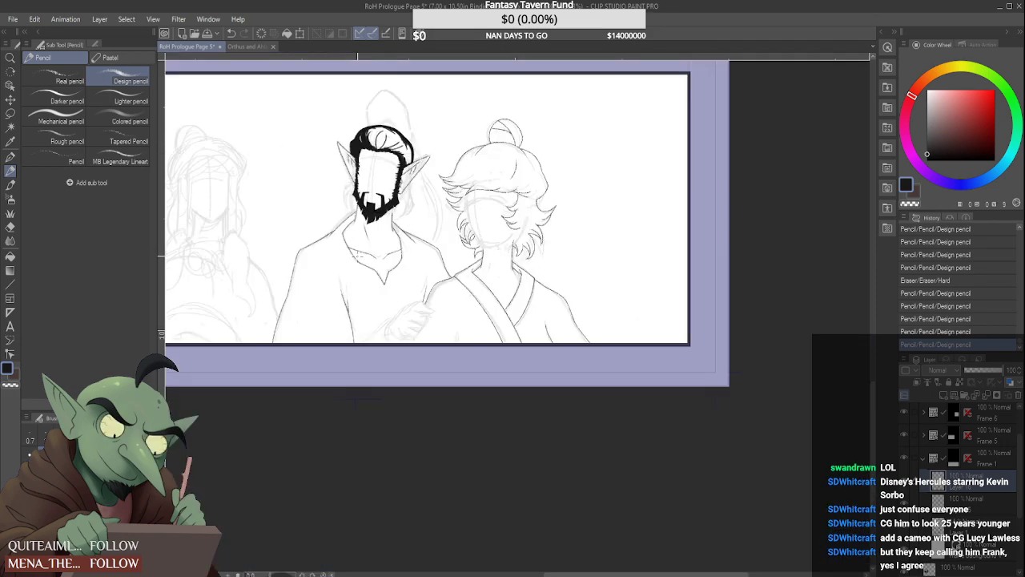
scroll(353, 224, up, 6)
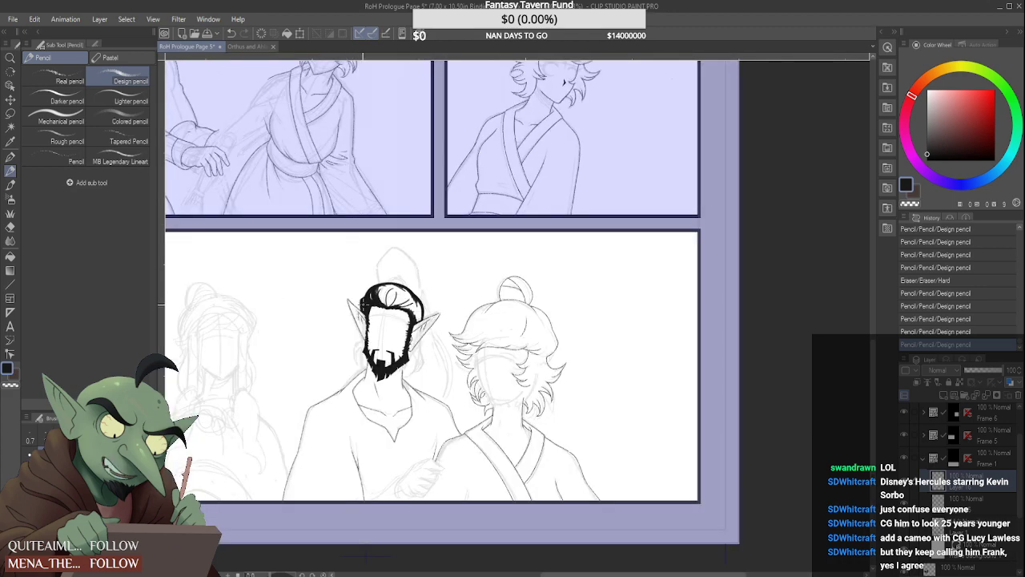
mouse_move(383, 314)
mouse_down()
mouse_move(327, 385)
mouse_move(398, 308)
mouse_move(338, 345)
mouse_move(328, 367)
mouse_move(348, 318)
mouse_move(395, 305)
mouse_move(352, 323)
mouse_move(385, 305)
mouse_move(373, 308)
mouse_move(336, 343)
mouse_move(370, 318)
mouse_up()
scroll(383, 317, down, 2)
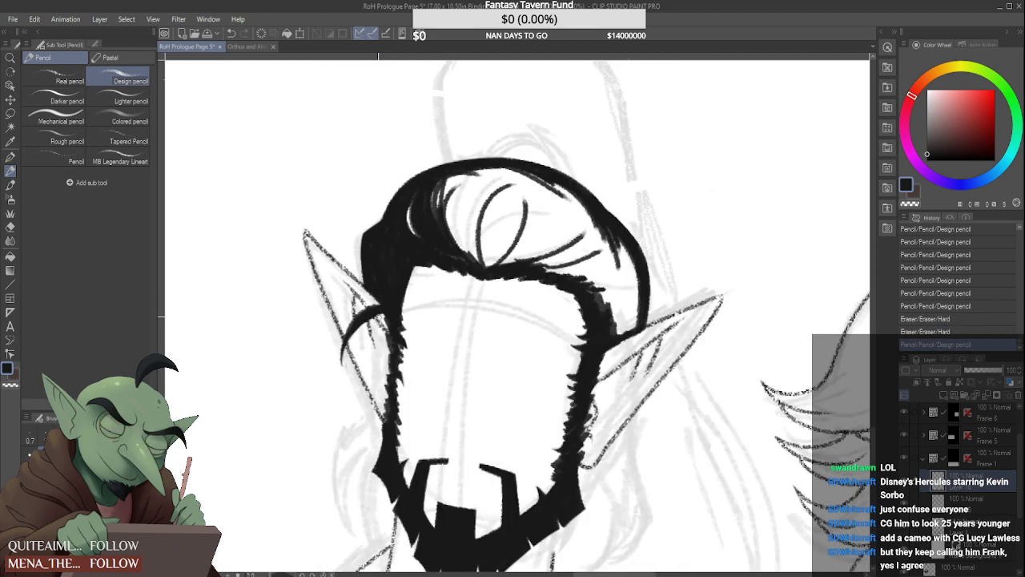
mouse_move(296, 367)
mouse_down()
mouse_move(347, 344)
mouse_move(340, 357)
mouse_up()
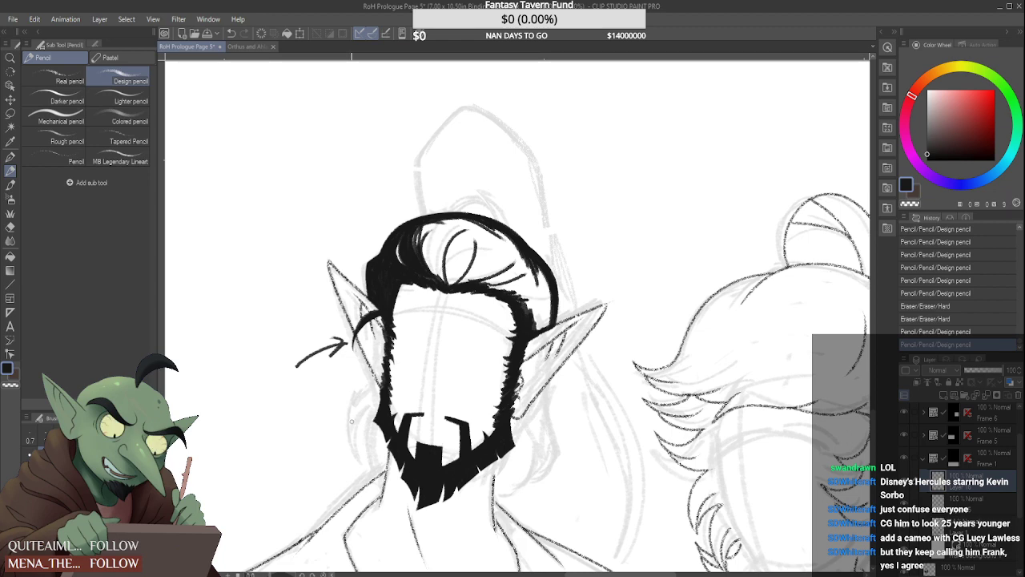
key(ctrl+z)
key(ctrl+z)
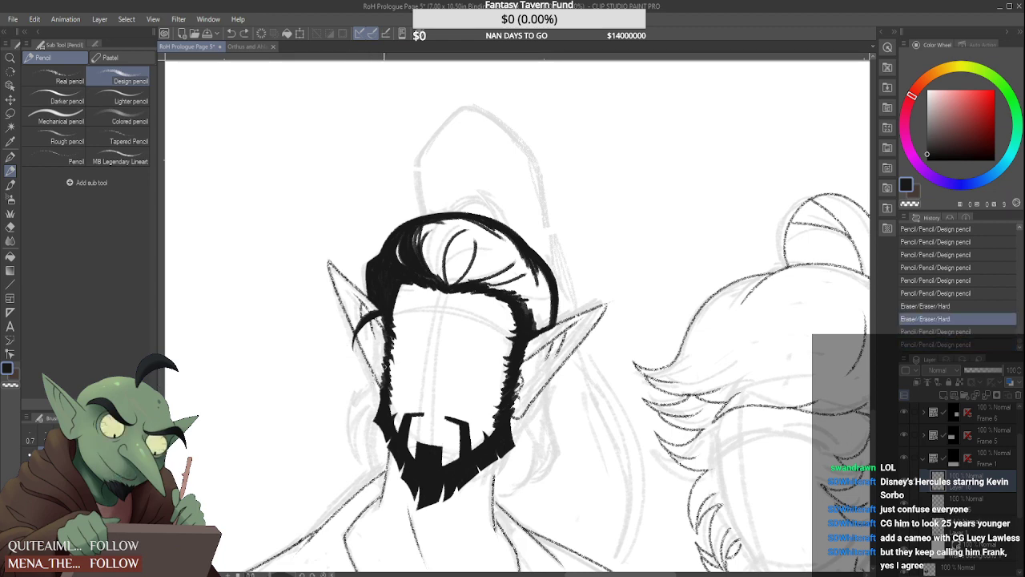
key(ctrl+y)
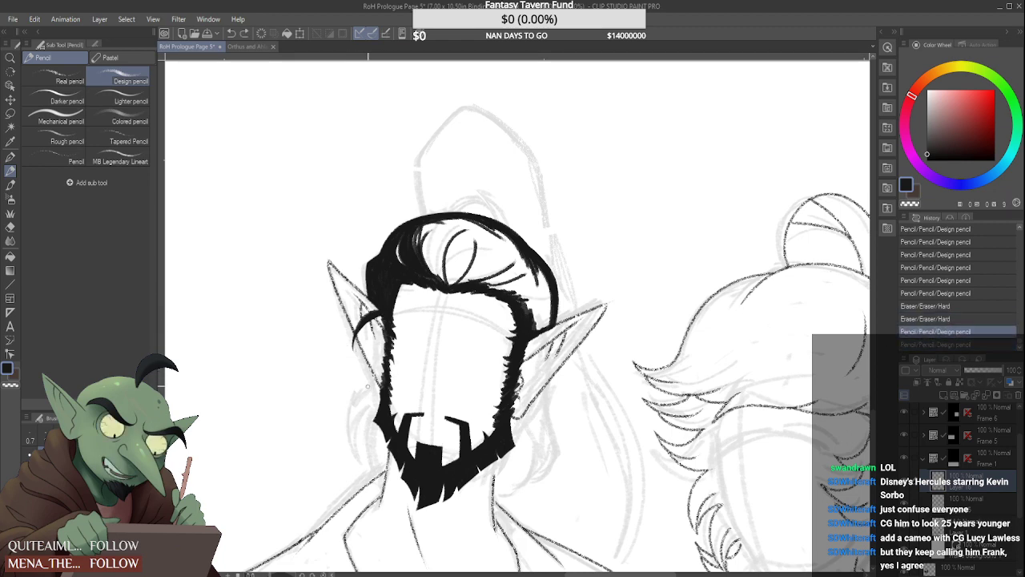
Create a new raster layer beneath the hair layer inside the Frame 1 folder
scroll(687, 406, down, 3)
scroll(556, 354, down, 1)
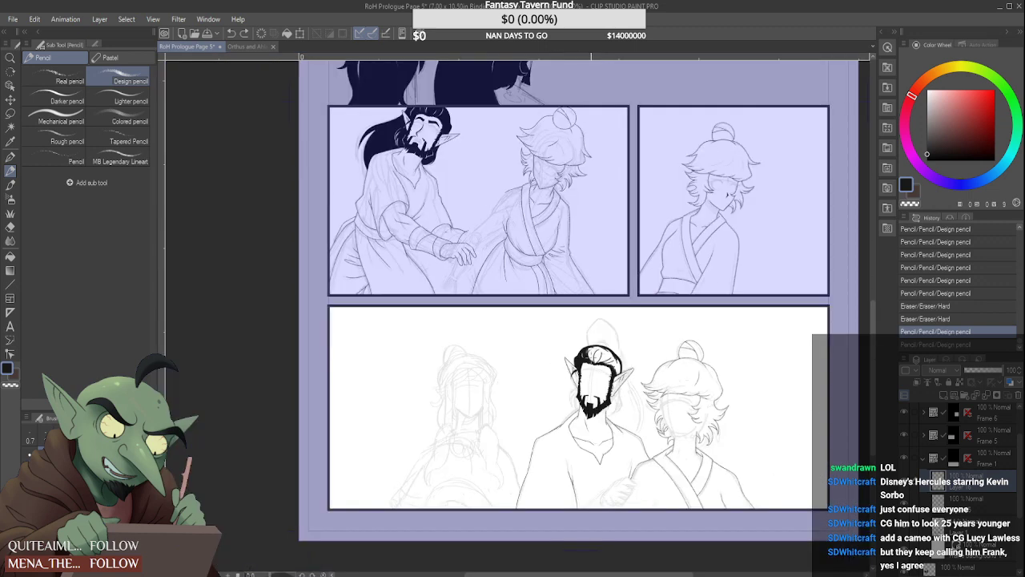
scroll(570, 399, up, 1)
click(979, 503)
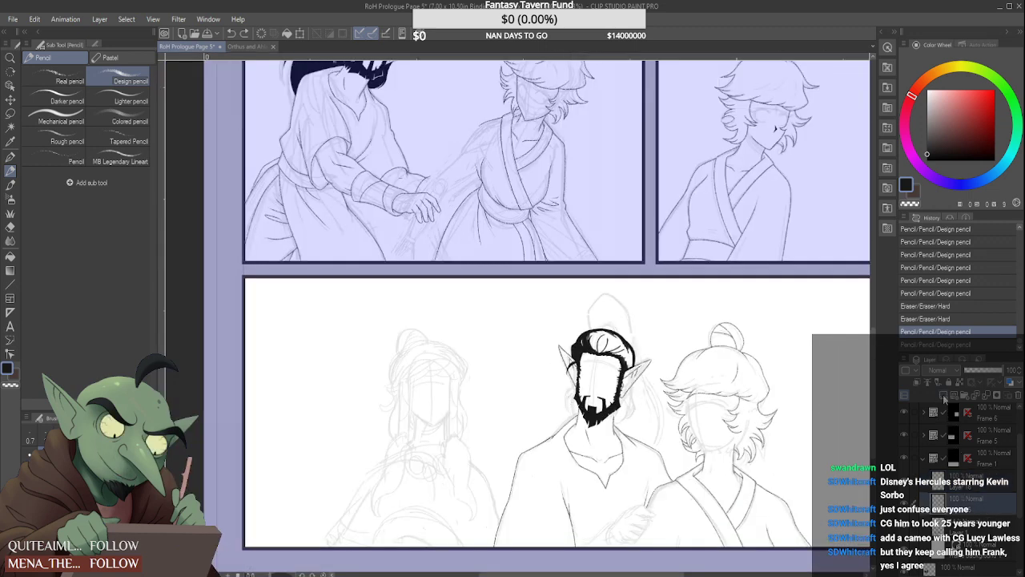
click(944, 396)
Outline a curved lock of hair falling from behind the lower part of the left-hand ear, outside the jaw beard
scroll(573, 386, up, 5)
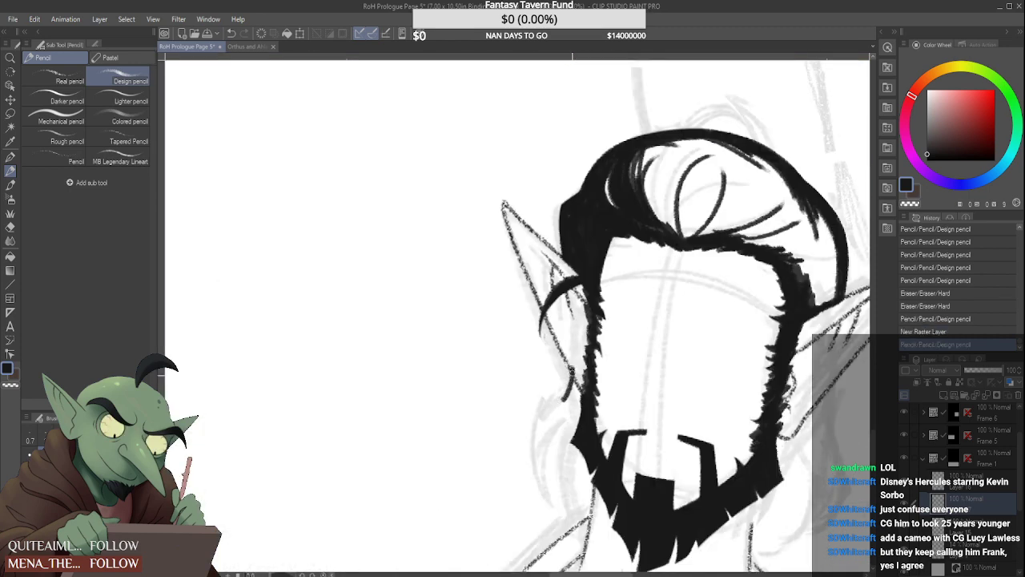
drag(572, 372, 572, 363)
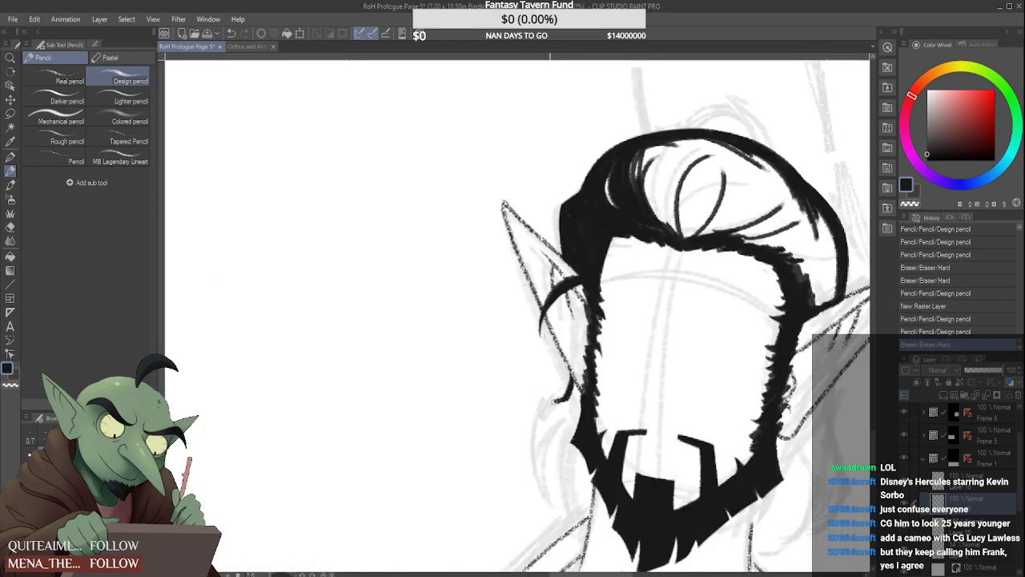
drag(553, 401, 536, 479)
drag(563, 396, 558, 400)
mouse_move(573, 378)
mouse_down()
mouse_move(547, 407)
mouse_move(531, 454)
mouse_up()
Draw a second, lower lock of hair between the first lock and the left-hand jaw beard and fill it with black
mouse_move(569, 405)
mouse_down()
mouse_move(537, 447)
mouse_move(573, 410)
mouse_move(557, 474)
mouse_move(584, 516)
mouse_up()
mouse_move(570, 443)
mouse_down()
mouse_move(560, 502)
mouse_move(564, 451)
mouse_move(581, 488)
mouse_move(585, 481)
mouse_move(590, 504)
mouse_move(575, 485)
mouse_move(584, 516)
mouse_up()
drag(589, 511, 581, 521)
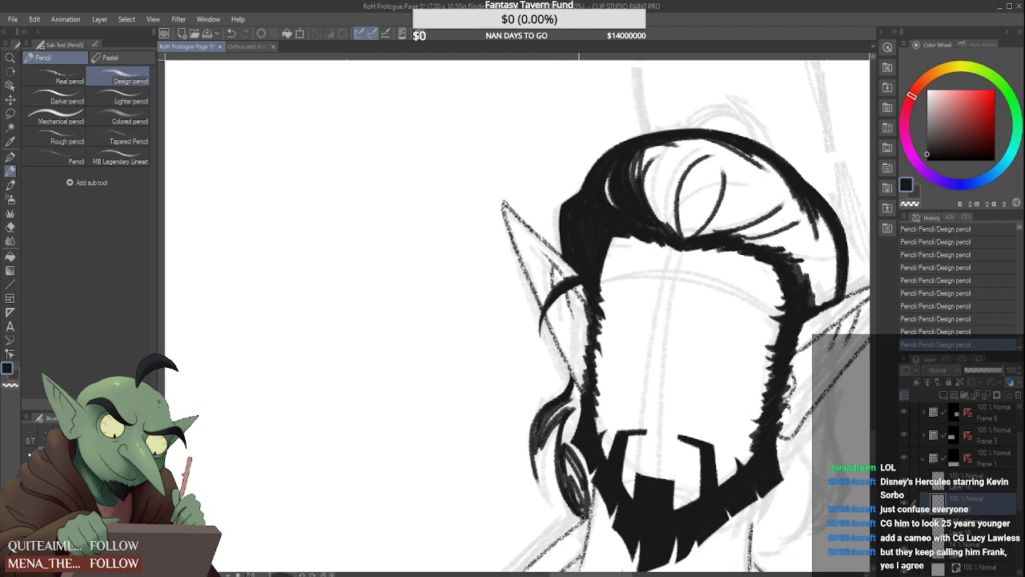
mouse_move(564, 460)
mouse_down()
mouse_move(579, 513)
mouse_move(584, 503)
mouse_up()
mouse_move(573, 454)
mouse_down()
mouse_move(582, 481)
mouse_move(566, 454)
mouse_up()
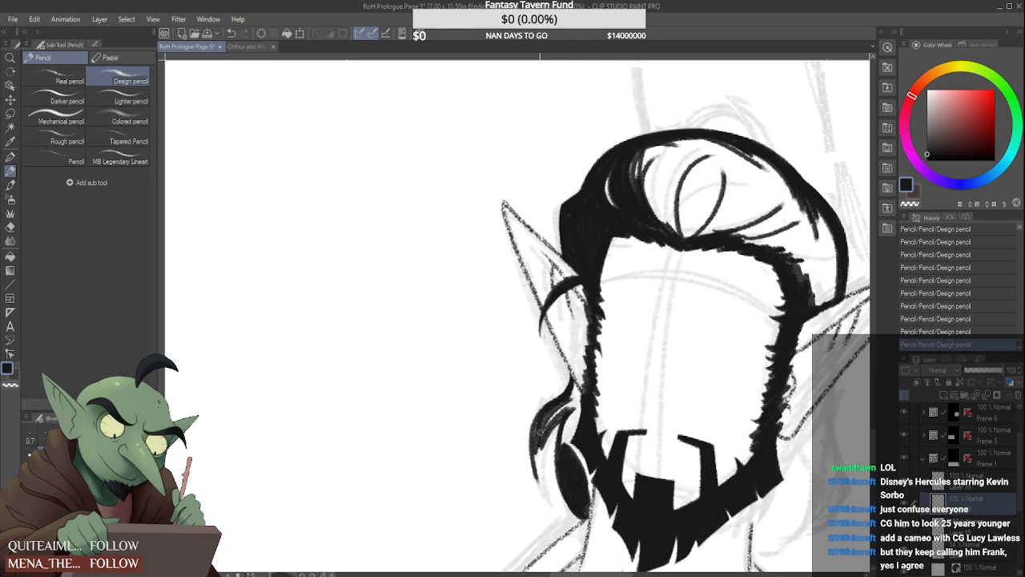
Fill the outer curved lock beneath the left-hand ear with black and extend it to a tapered lower tip
drag(537, 439, 553, 500)
mouse_move(562, 418)
mouse_down()
mouse_move(544, 497)
mouse_move(567, 410)
mouse_move(543, 441)
mouse_move(542, 462)
mouse_move(570, 399)
mouse_up()
drag(537, 439, 534, 446)
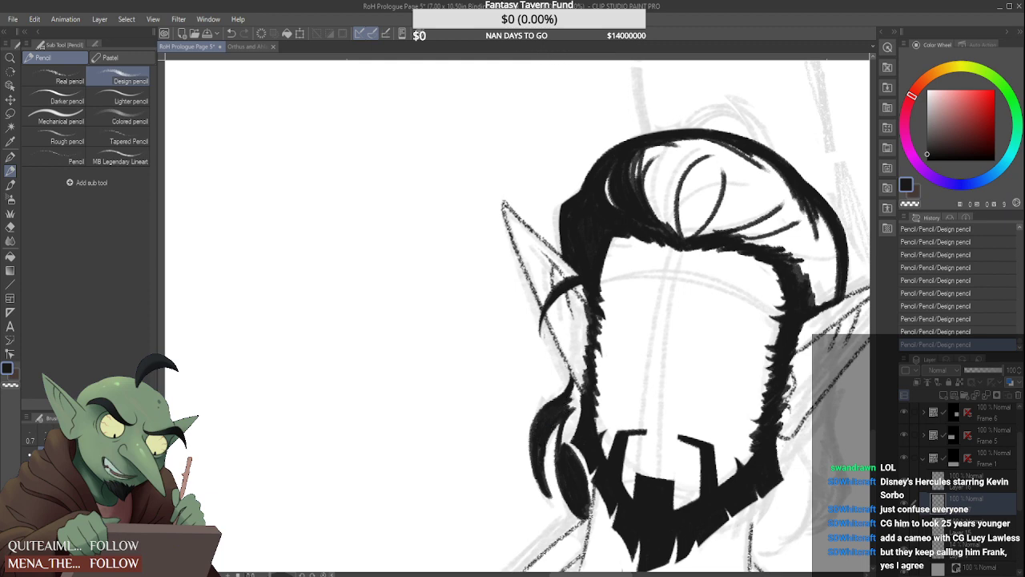
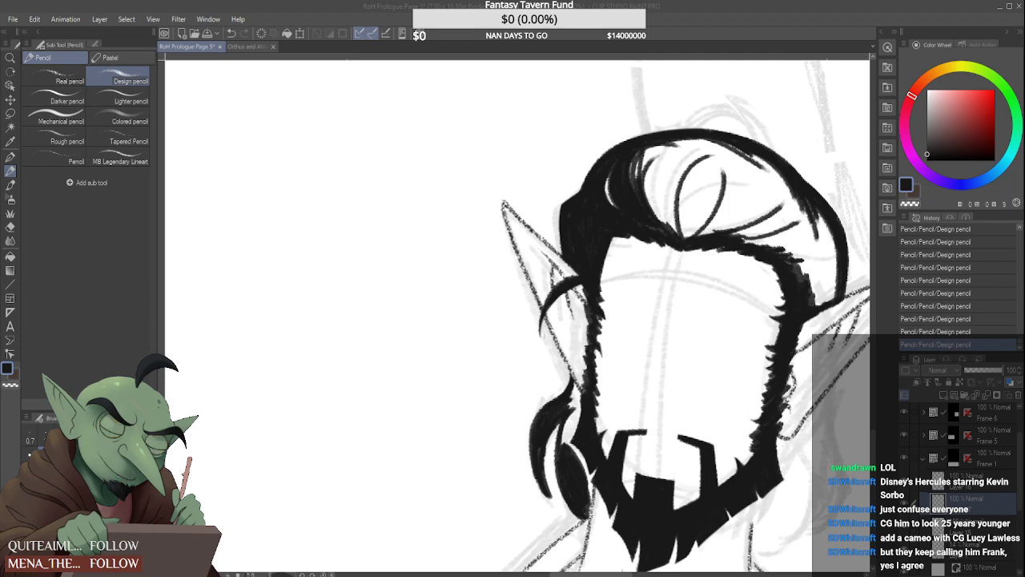
Join the locks beneath the left-hand ear to the jaw beard with black, leaving thin white separation lines between them
scroll(539, 423, up, 2)
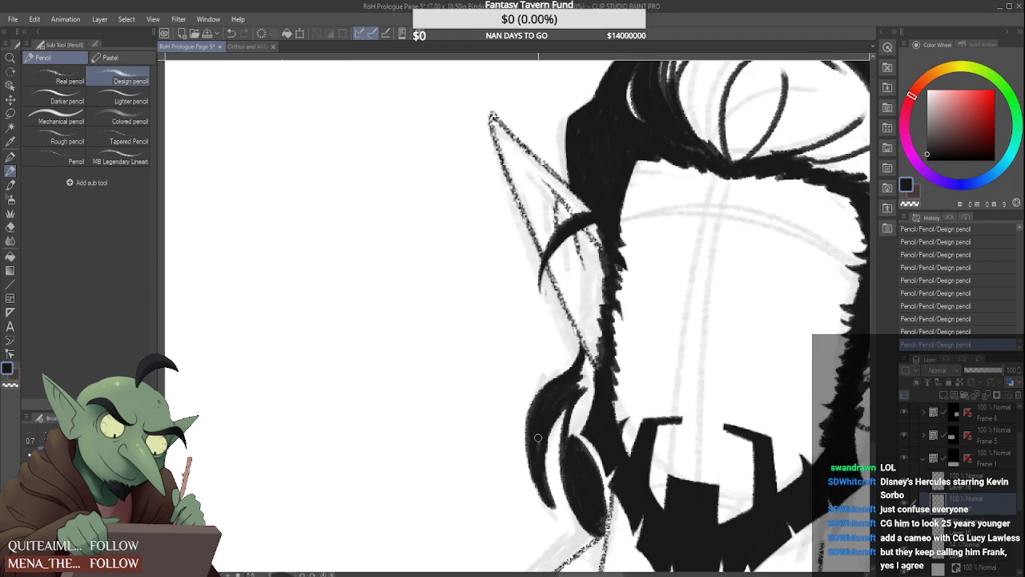
mouse_move(536, 493)
mouse_down()
mouse_move(555, 511)
mouse_move(522, 448)
mouse_move(561, 513)
mouse_up()
mouse_move(529, 469)
mouse_down()
mouse_move(527, 437)
mouse_move(572, 347)
mouse_up()
drag(576, 388, 563, 458)
mouse_move(571, 409)
mouse_down()
mouse_move(561, 469)
mouse_move(573, 498)
mouse_move(548, 435)
mouse_move(542, 451)
mouse_move(550, 459)
mouse_move(553, 441)
mouse_move(550, 464)
mouse_move(576, 403)
mouse_move(577, 446)
mouse_up()
mouse_move(575, 400)
mouse_down()
mouse_move(589, 367)
mouse_move(581, 409)
mouse_up()
mouse_move(589, 357)
mouse_down()
mouse_move(574, 415)
mouse_move(593, 368)
mouse_move(576, 429)
mouse_move(583, 388)
mouse_up()
mouse_move(573, 436)
mouse_down()
mouse_move(597, 470)
mouse_move(575, 438)
mouse_move(606, 508)
mouse_move(594, 482)
mouse_move(600, 491)
mouse_move(609, 472)
mouse_move(598, 469)
mouse_move(605, 530)
mouse_move(580, 484)
mouse_move(593, 522)
mouse_move(574, 450)
mouse_move(601, 511)
mouse_move(578, 444)
mouse_up()
scroll(580, 419, up, 2)
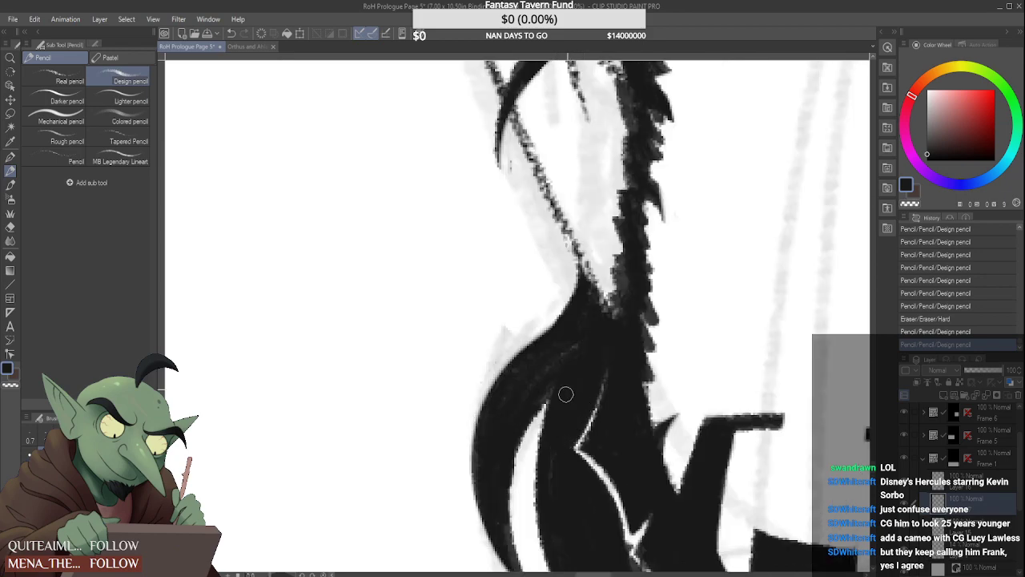
drag(566, 393, 555, 507)
scroll(555, 453, down, 3)
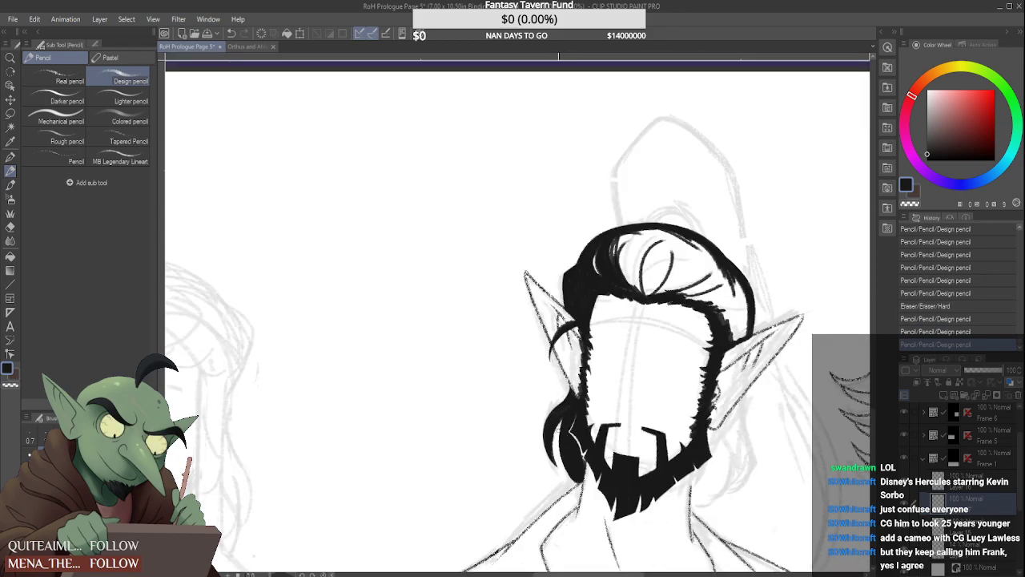
Outline a curved lower lock of hair from the neck up beside the right-hand jaw beard and taper its upper tip
scroll(591, 402, down, 3)
scroll(607, 414, up, 6)
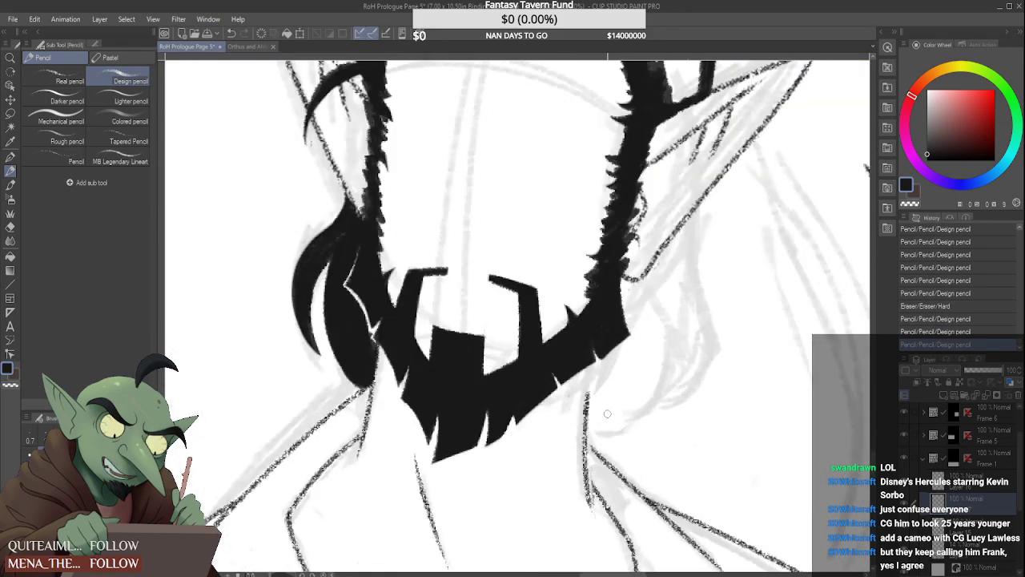
mouse_move(594, 367)
mouse_down()
mouse_move(588, 444)
mouse_move(661, 370)
mouse_up()
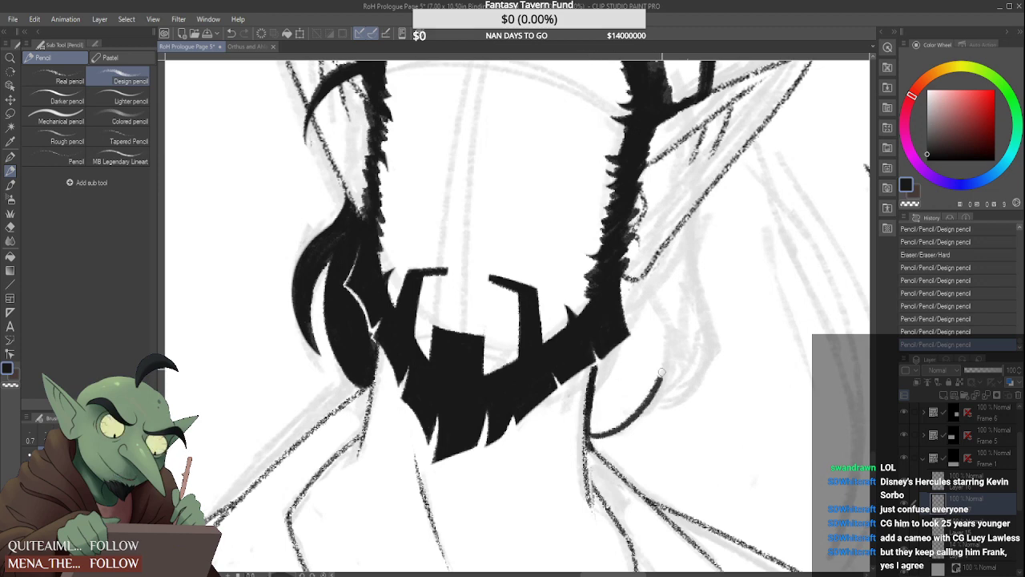
drag(660, 327, 641, 404)
mouse_move(661, 309)
mouse_down()
mouse_move(636, 414)
mouse_move(666, 330)
mouse_move(652, 400)
mouse_move(610, 428)
mouse_move(638, 406)
mouse_up()
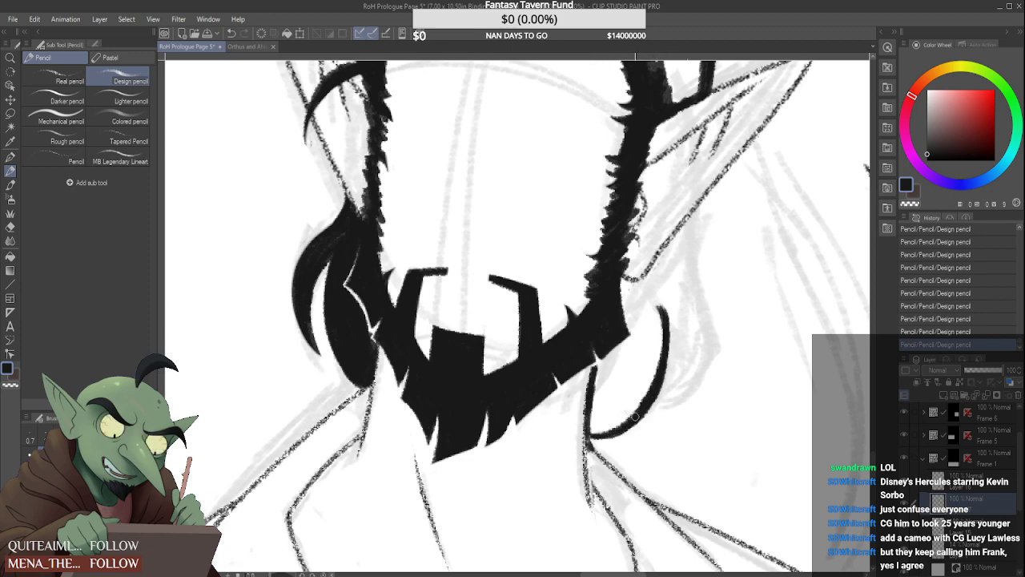
drag(665, 305, 672, 351)
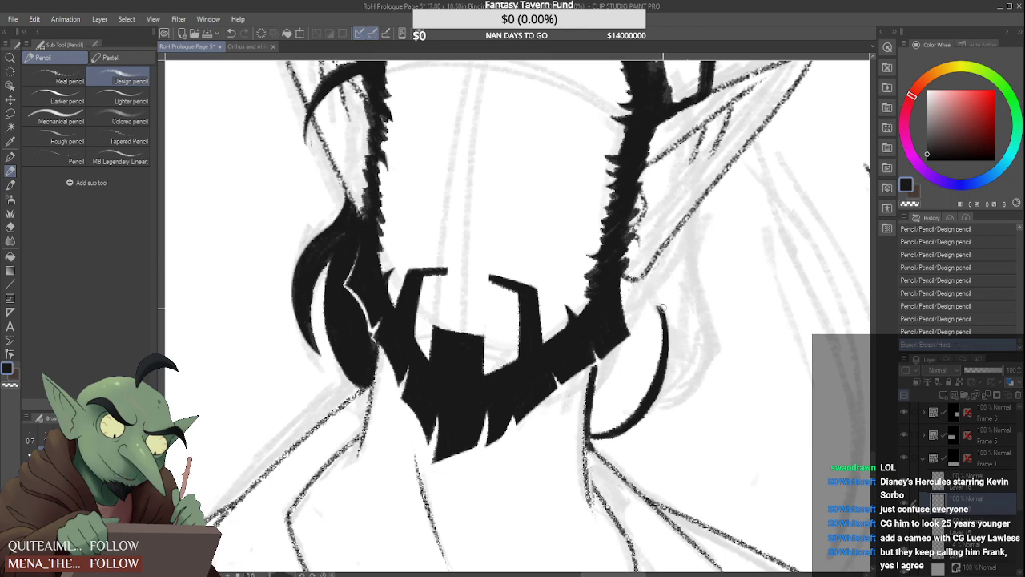
mouse_move(664, 304)
mouse_down()
mouse_move(670, 358)
mouse_move(663, 341)
mouse_up()
mouse_move(660, 306)
mouse_down()
mouse_move(651, 399)
mouse_move(684, 356)
mouse_up()
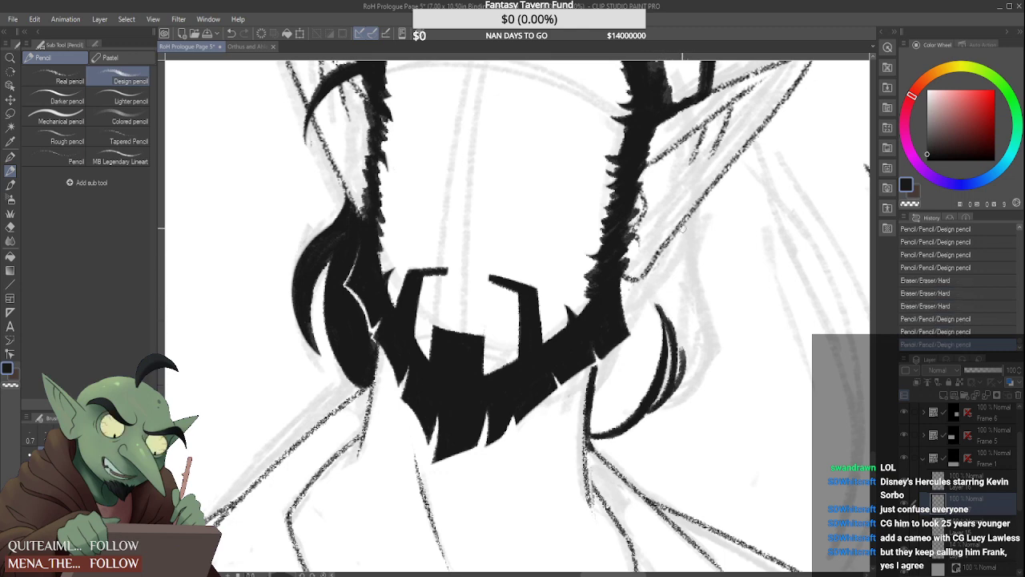
Draw the outer lock falling from behind the right-hand ear and shade the lower parts of both locks with black strokes
mouse_move(688, 213)
mouse_down()
mouse_move(710, 352)
mouse_move(660, 405)
mouse_up()
drag(705, 343, 663, 404)
mouse_move(690, 371)
mouse_down()
mouse_move(662, 402)
mouse_move(670, 399)
mouse_up()
drag(670, 311, 682, 351)
drag(677, 309, 683, 385)
drag(694, 308, 687, 380)
drag(699, 308, 694, 363)
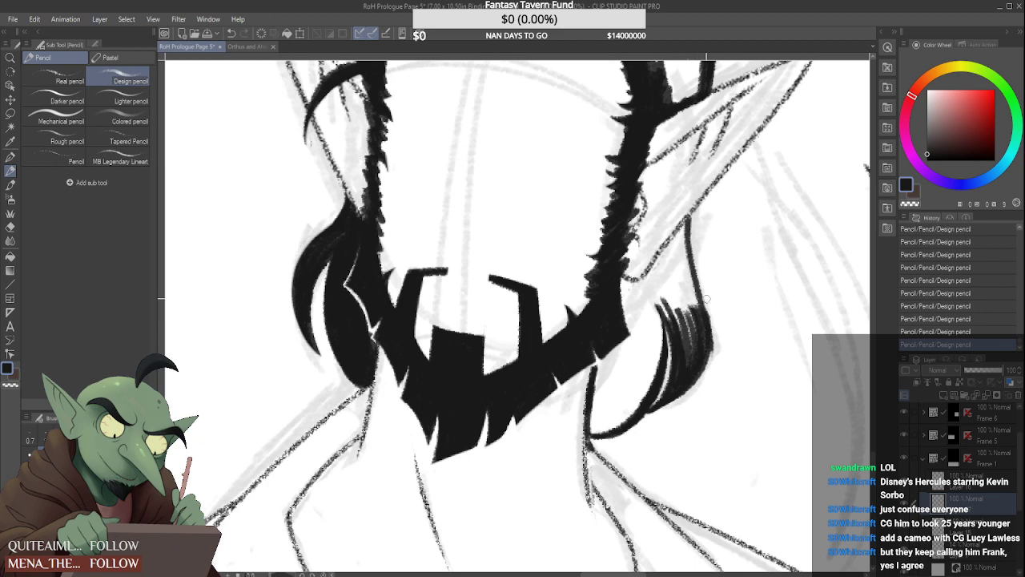
drag(709, 307, 712, 357)
mouse_move(661, 314)
mouse_down()
mouse_move(657, 367)
mouse_move(652, 304)
mouse_move(651, 389)
mouse_move(650, 305)
mouse_move(633, 413)
mouse_up()
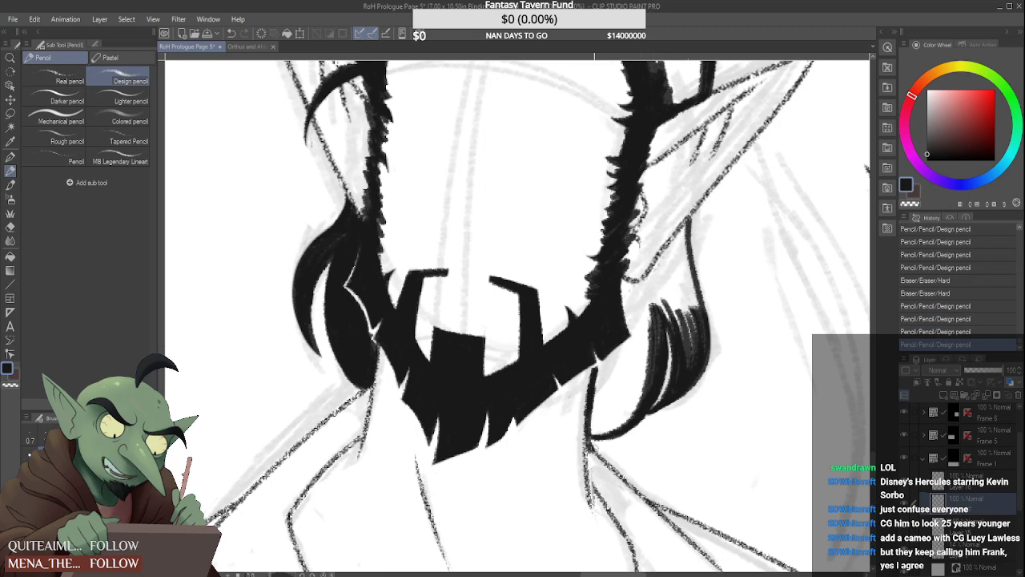
Fill the locks between the right-hand ear, jaw beard and neck with black, leaving a thin white line along the beard
mouse_move(592, 444)
mouse_down()
mouse_move(590, 435)
mouse_move(614, 435)
mouse_move(618, 423)
mouse_up()
mouse_move(597, 378)
mouse_down()
mouse_move(594, 362)
mouse_move(613, 364)
mouse_move(651, 330)
mouse_up()
drag(623, 276, 647, 349)
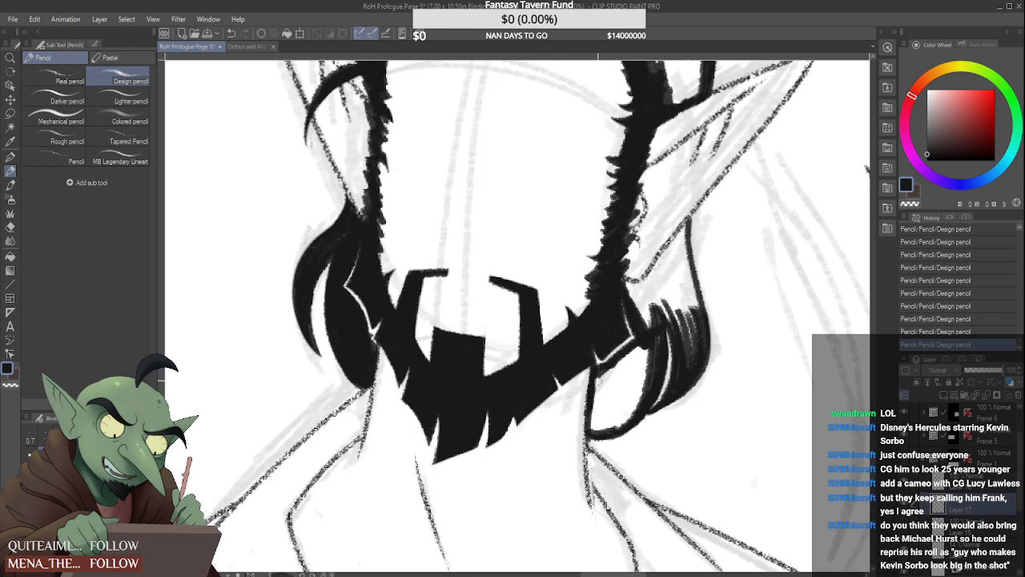
drag(597, 373, 594, 429)
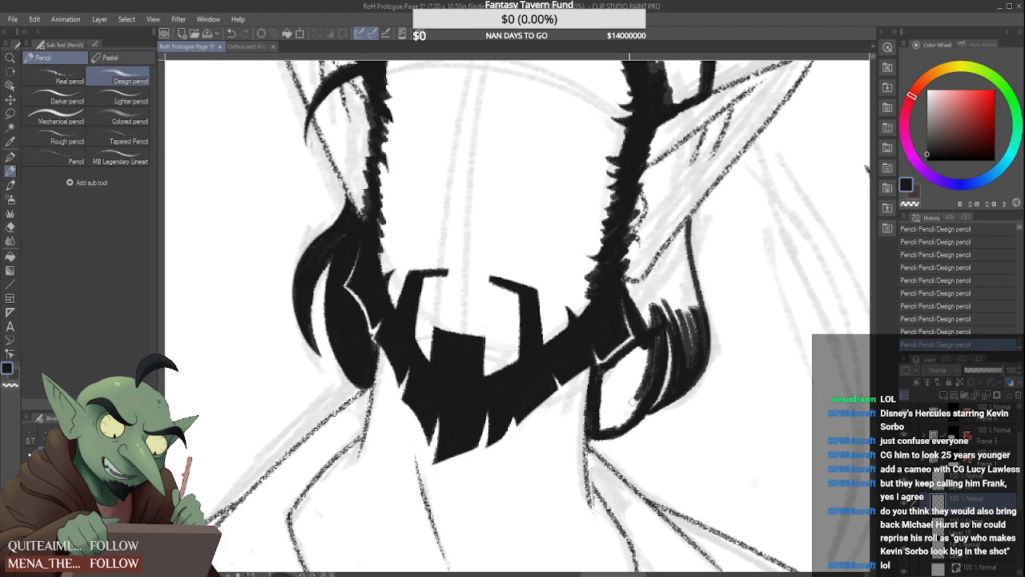
mouse_move(643, 367)
mouse_down()
mouse_move(607, 379)
mouse_move(616, 367)
mouse_move(599, 423)
mouse_move(622, 365)
mouse_move(609, 423)
mouse_move(641, 349)
mouse_move(615, 421)
mouse_move(602, 426)
mouse_move(689, 298)
mouse_move(694, 329)
mouse_move(681, 308)
mouse_move(661, 391)
mouse_move(650, 290)
mouse_move(646, 307)
mouse_move(633, 282)
mouse_move(661, 274)
mouse_move(621, 285)
mouse_move(641, 324)
mouse_move(652, 316)
mouse_move(676, 341)
mouse_move(660, 301)
mouse_move(671, 259)
mouse_up()
mouse_move(642, 293)
mouse_down()
mouse_move(676, 245)
mouse_move(662, 266)
mouse_move(685, 330)
mouse_move(666, 294)
mouse_move(674, 255)
mouse_move(700, 326)
mouse_move(680, 256)
mouse_move(662, 306)
mouse_move(671, 247)
mouse_move(663, 253)
mouse_move(687, 303)
mouse_up()
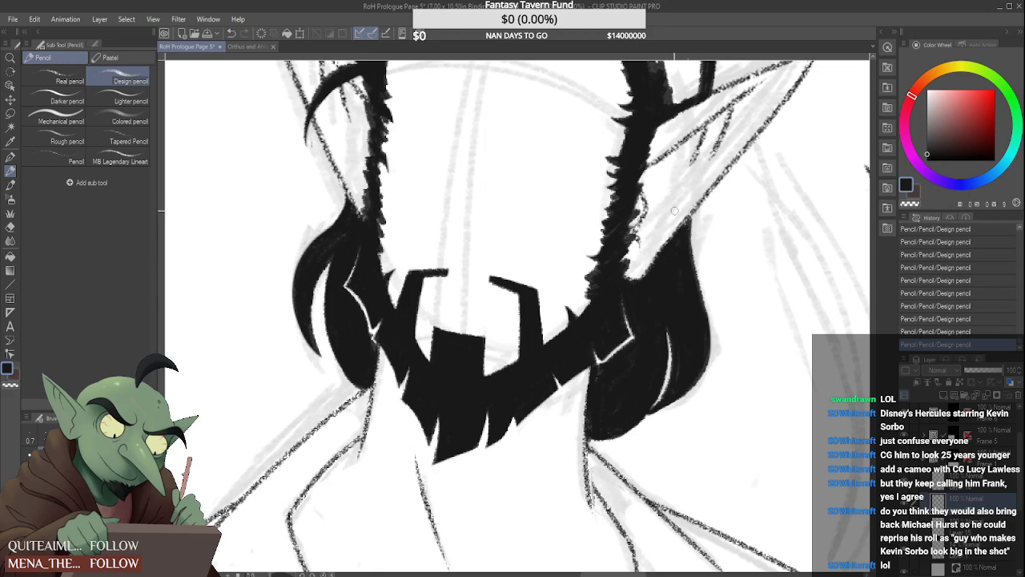
Erase a small notch at the lower edge of the right-hand hair mass to separate its two locks
scroll(694, 236, down, 6)
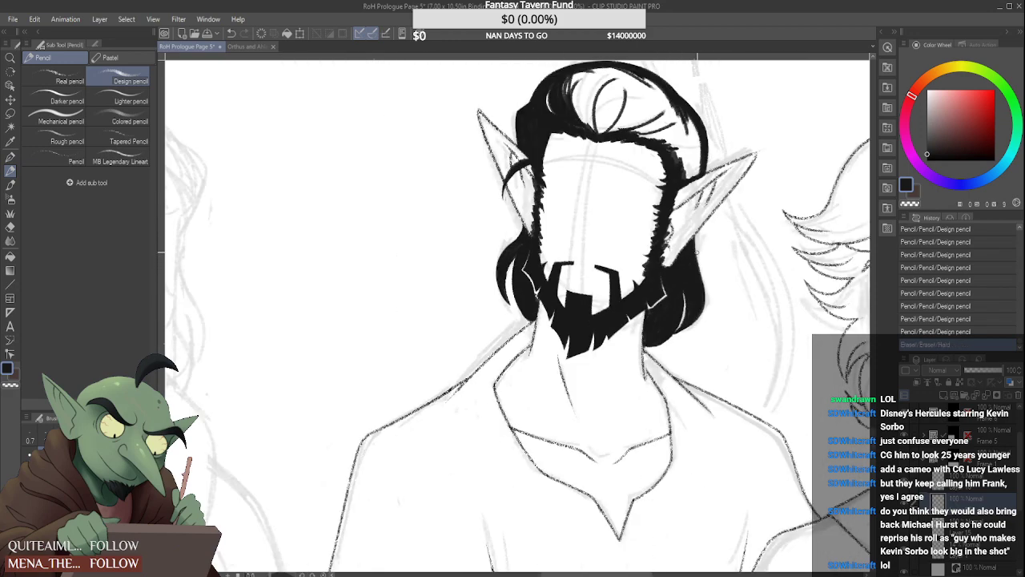
scroll(669, 280, up, 6)
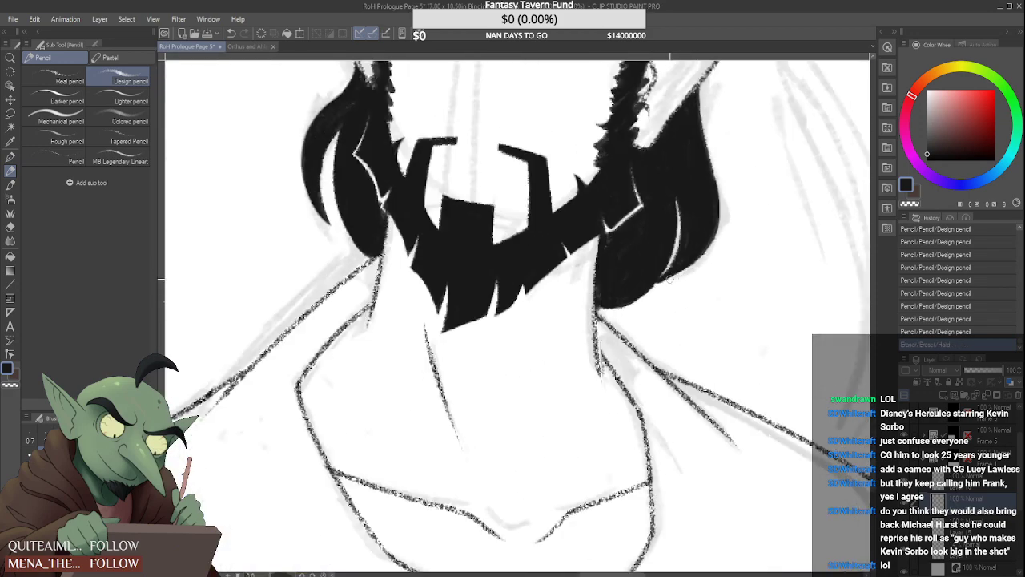
mouse_move(672, 270)
mouse_down()
mouse_move(651, 283)
mouse_move(674, 279)
mouse_up()
scroll(673, 277, down, 6)
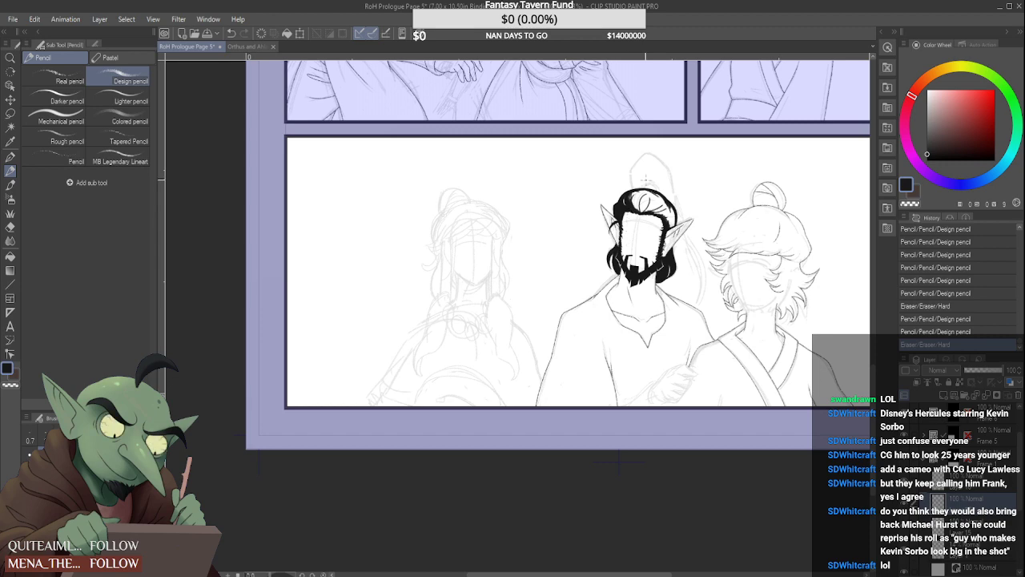
Thicken the swept-back strands from the left-hand side to the centre parting in black, leaving thin curved white highlights
scroll(643, 182, up, 6)
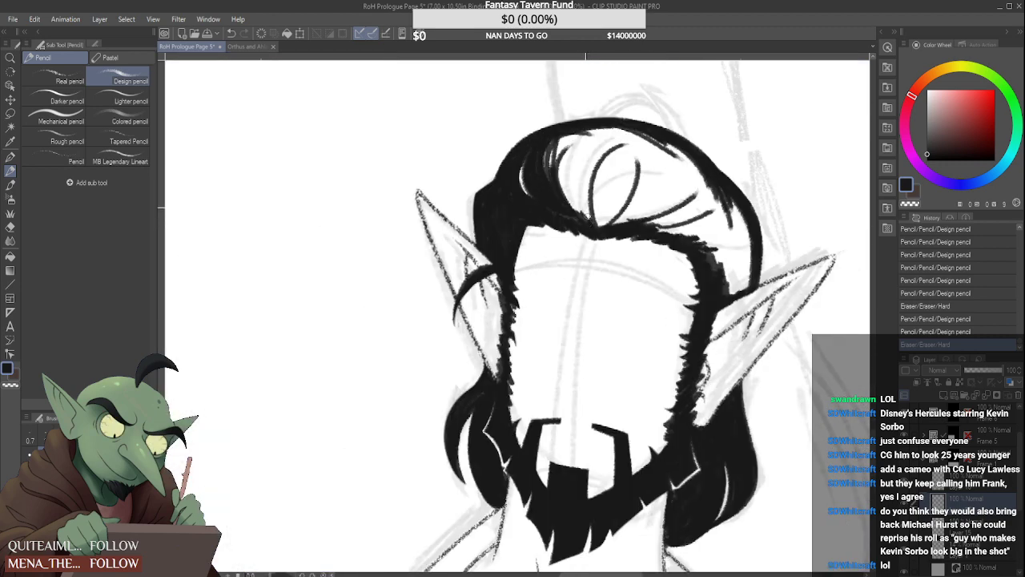
drag(591, 219, 628, 137)
mouse_move(590, 202)
mouse_down()
mouse_move(633, 130)
mouse_move(589, 197)
mouse_up()
mouse_move(597, 170)
mouse_down()
mouse_move(634, 130)
mouse_move(599, 184)
mouse_up()
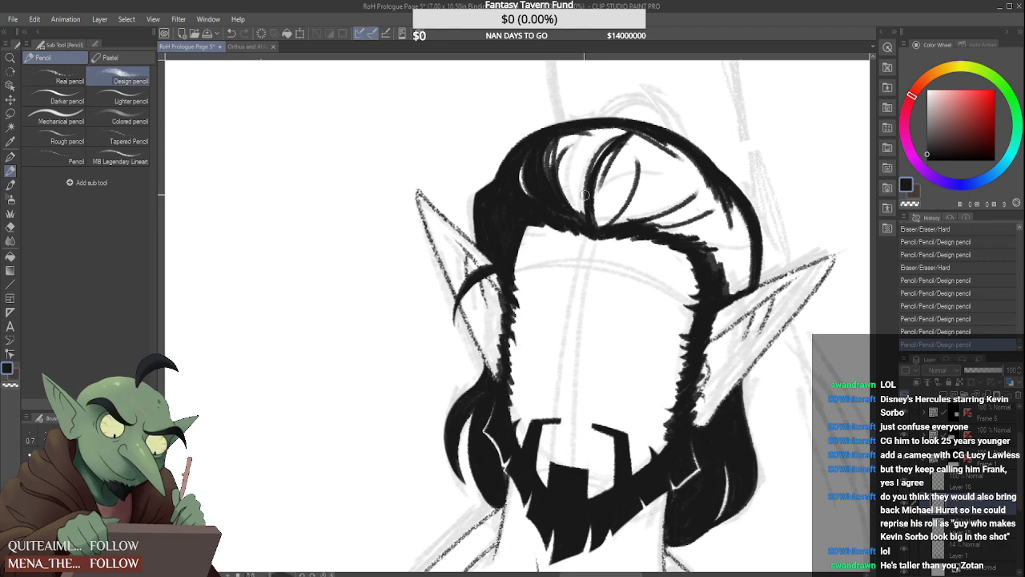
drag(569, 210, 558, 135)
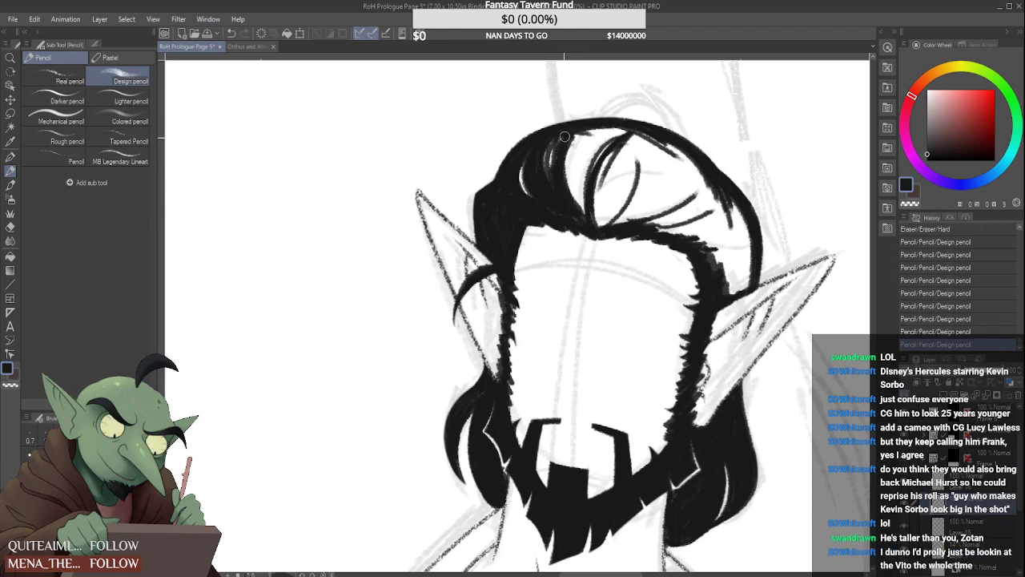
drag(583, 217, 574, 195)
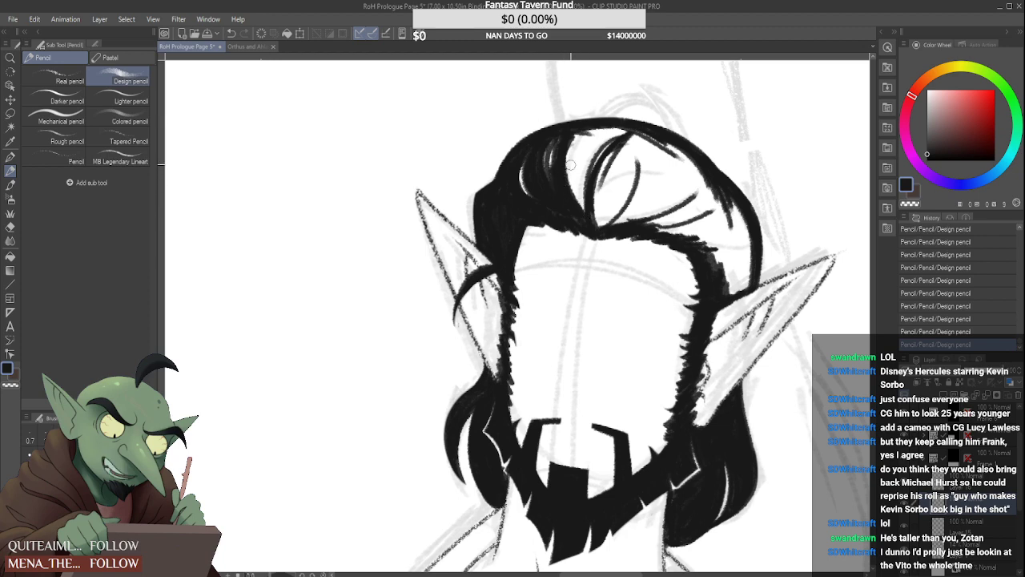
mouse_move(581, 217)
mouse_down()
mouse_move(590, 134)
mouse_move(567, 183)
mouse_move(592, 130)
mouse_move(572, 178)
mouse_up()
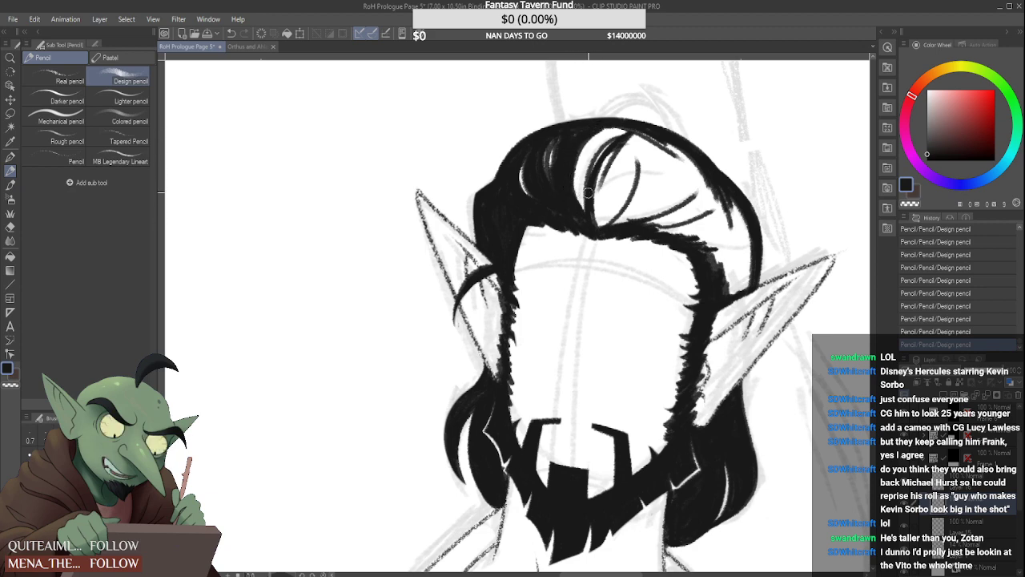
drag(589, 214, 614, 130)
mouse_move(593, 170)
mouse_down()
mouse_move(621, 127)
mouse_move(589, 153)
mouse_up()
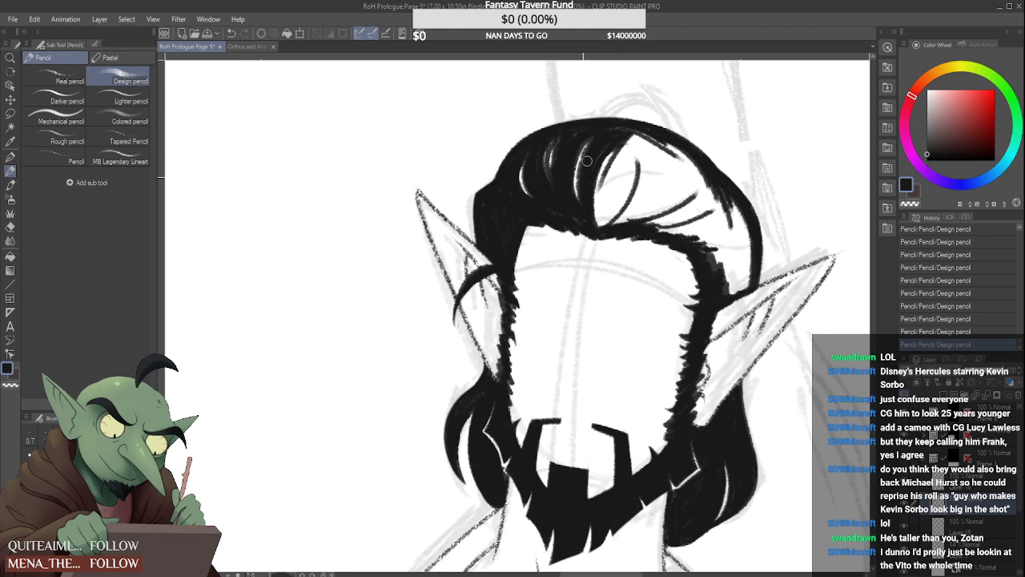
Fill the rounded centre strands above the forehead with black, leaving narrow white highlights between them
drag(630, 138, 599, 225)
drag(627, 155, 602, 221)
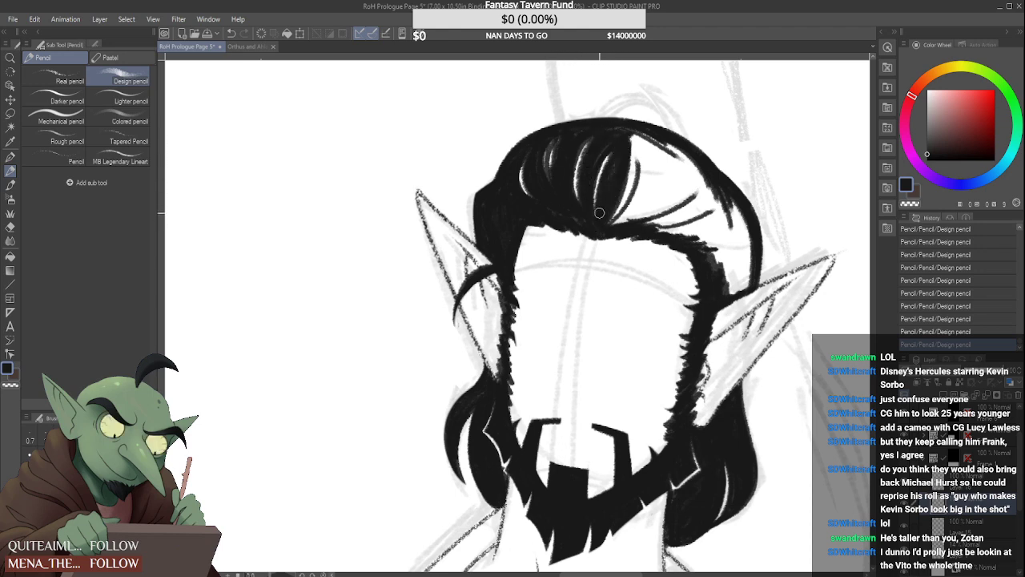
drag(631, 133, 607, 232)
mouse_move(641, 135)
mouse_down()
mouse_move(618, 220)
mouse_move(639, 140)
mouse_move(631, 218)
mouse_move(643, 150)
mouse_move(629, 136)
mouse_move(644, 195)
mouse_move(640, 137)
mouse_move(630, 217)
mouse_move(649, 136)
mouse_move(643, 220)
mouse_up()
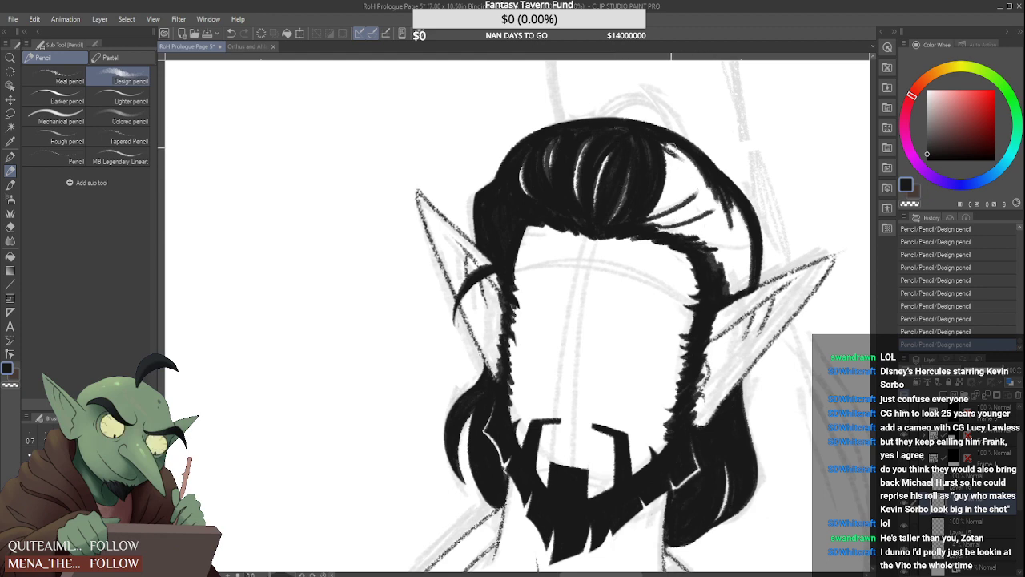
Fill the swept-back hair from the centre to the right-hand ear with black, keeping curved white highlights and a clean outer edge
mouse_move(676, 136)
mouse_down()
mouse_move(663, 191)
mouse_move(678, 184)
mouse_move(657, 218)
mouse_up()
drag(676, 159, 650, 223)
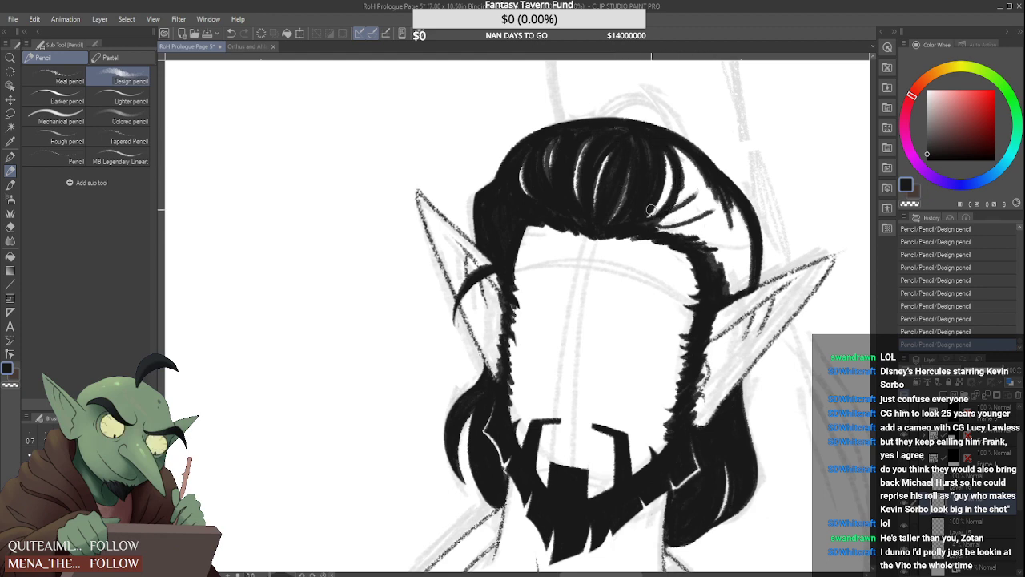
drag(678, 164, 662, 200)
drag(670, 146, 655, 218)
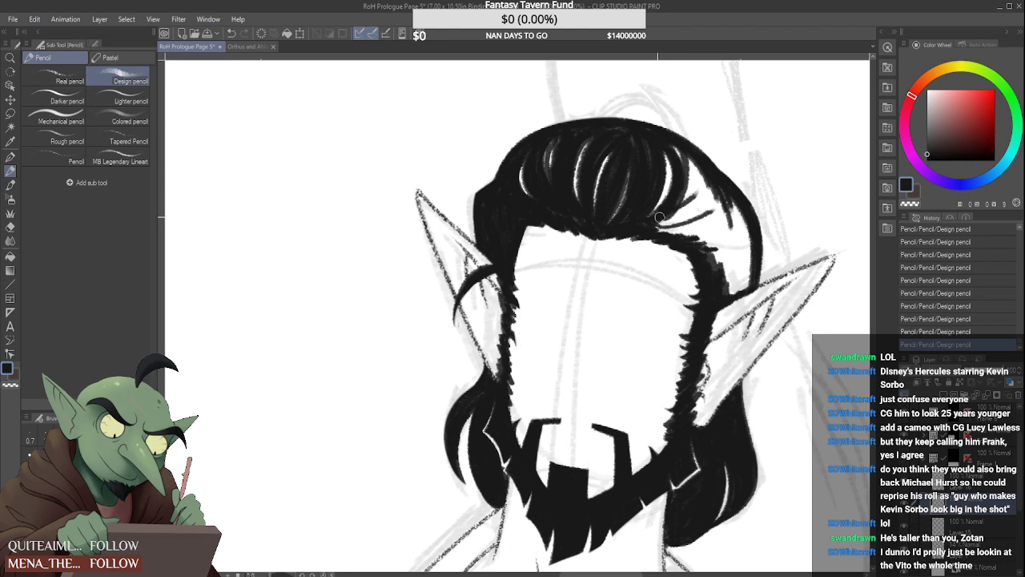
mouse_move(689, 161)
mouse_down()
mouse_move(665, 218)
mouse_move(675, 195)
mouse_move(682, 207)
mouse_move(651, 229)
mouse_move(687, 228)
mouse_up()
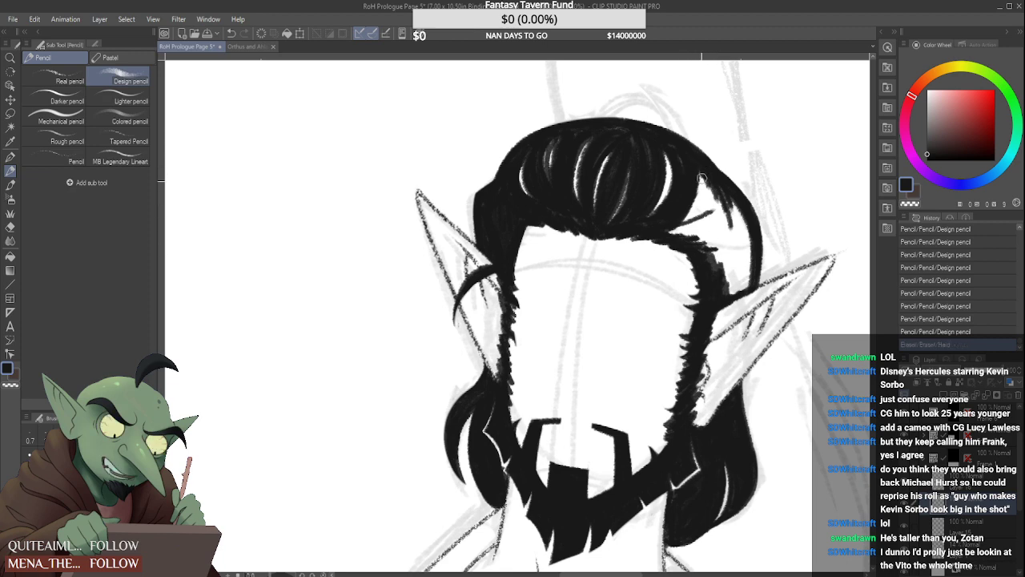
mouse_move(701, 178)
mouse_down()
mouse_move(676, 214)
mouse_move(700, 176)
mouse_move(681, 227)
mouse_up()
mouse_move(713, 181)
mouse_down()
mouse_move(668, 232)
mouse_move(670, 223)
mouse_move(688, 233)
mouse_up()
mouse_move(732, 205)
mouse_down()
mouse_move(688, 239)
mouse_move(731, 197)
mouse_move(711, 231)
mouse_move(725, 187)
mouse_move(711, 240)
mouse_move(729, 201)
mouse_move(708, 230)
mouse_move(732, 217)
mouse_move(714, 230)
mouse_move(735, 205)
mouse_move(702, 247)
mouse_move(740, 210)
mouse_move(724, 249)
mouse_move(741, 217)
mouse_move(707, 258)
mouse_up()
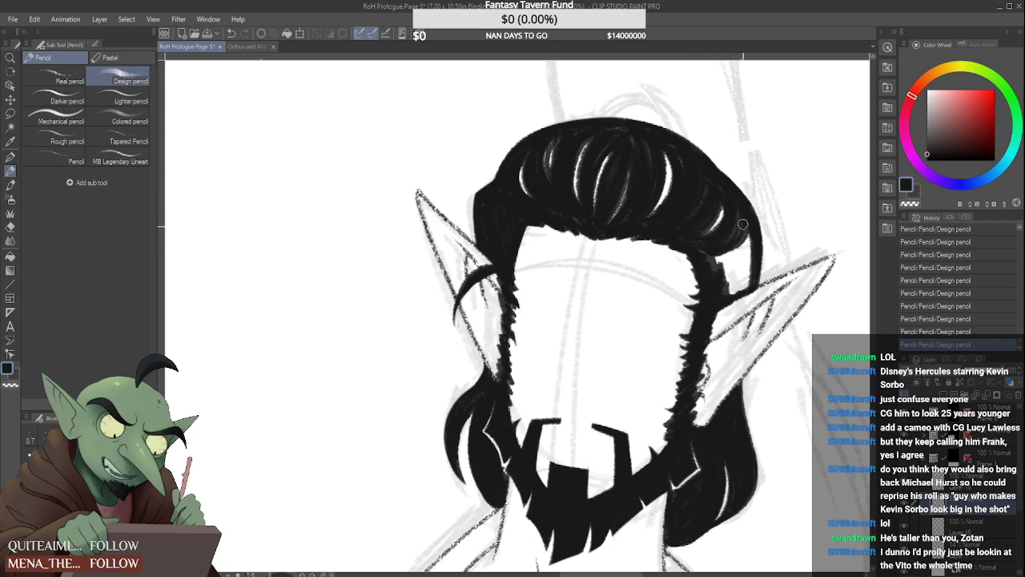
mouse_move(743, 224)
mouse_down()
mouse_move(707, 249)
mouse_move(745, 244)
mouse_move(702, 242)
mouse_move(751, 227)
mouse_move(712, 259)
mouse_move(704, 250)
mouse_move(747, 243)
mouse_move(700, 251)
mouse_move(748, 242)
mouse_move(709, 265)
mouse_move(749, 253)
mouse_move(714, 284)
mouse_up()
mouse_move(750, 250)
mouse_down()
mouse_move(743, 286)
mouse_move(753, 257)
mouse_move(728, 296)
mouse_move(727, 257)
mouse_move(766, 251)
mouse_up()
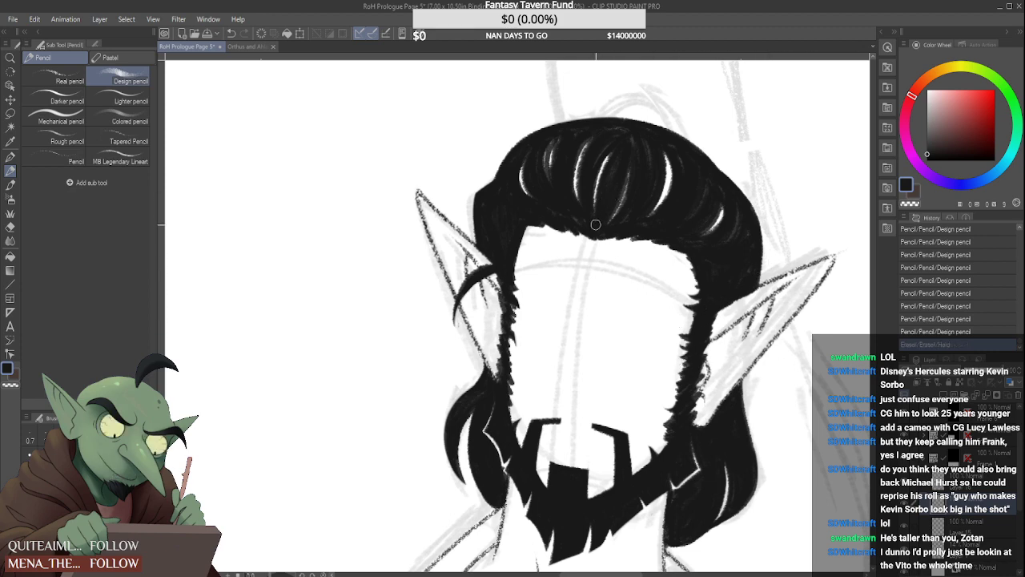
Refine the central hairline and shorten the white highlights in the upper hair with black strokes
drag(589, 229, 583, 218)
drag(559, 189, 569, 220)
mouse_move(542, 148)
mouse_down()
mouse_move(545, 183)
mouse_move(551, 145)
mouse_move(609, 133)
mouse_up()
drag(606, 142, 614, 132)
mouse_move(571, 158)
mouse_down()
mouse_move(594, 130)
mouse_move(627, 135)
mouse_up()
mouse_move(625, 144)
mouse_down()
mouse_move(604, 211)
mouse_move(622, 150)
mouse_move(614, 142)
mouse_up()
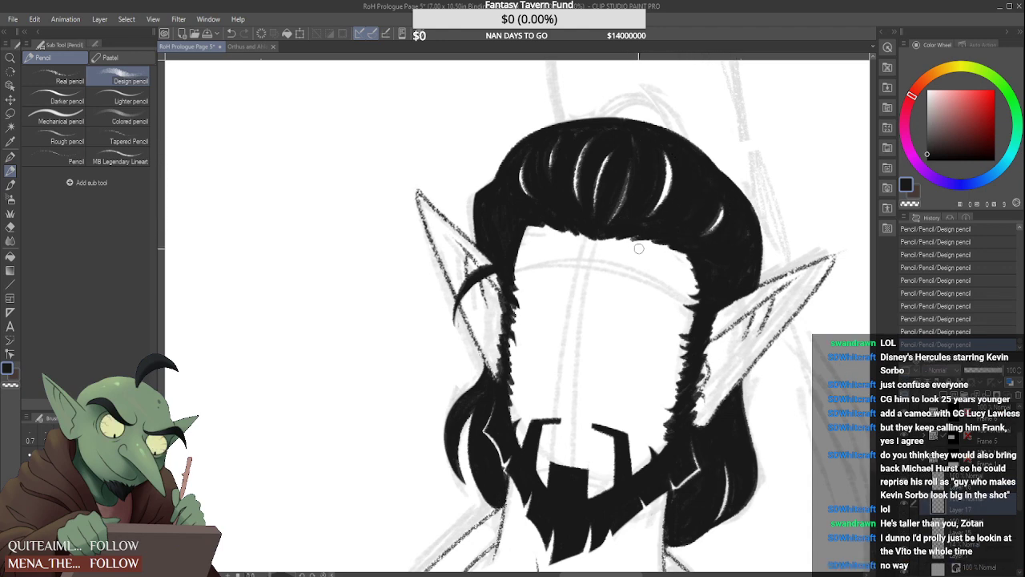
Erase along the hair's outer edge near the right-hand ear and make Layer 17 the active layer
scroll(741, 253, down, 2)
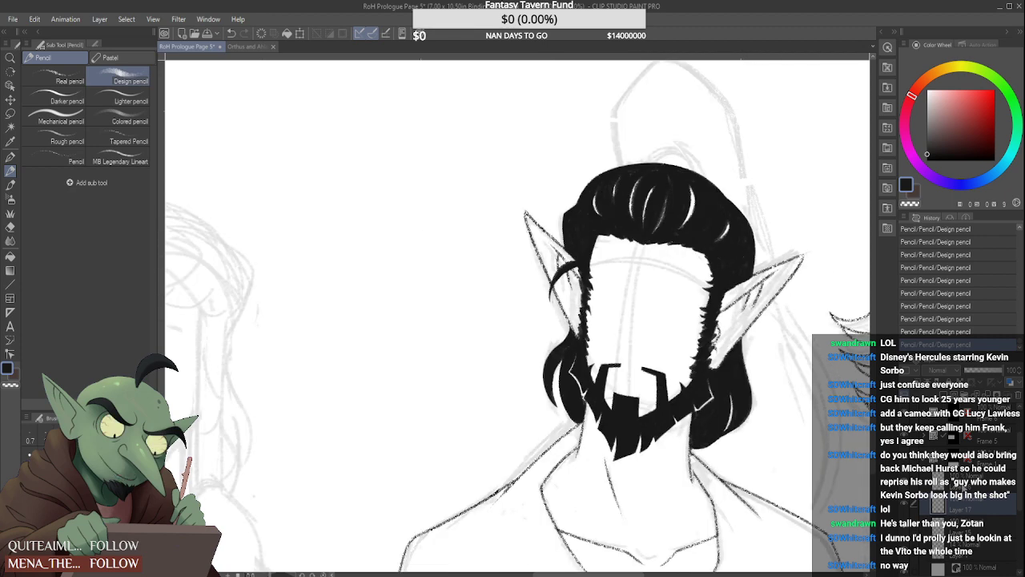
scroll(751, 276, up, 3)
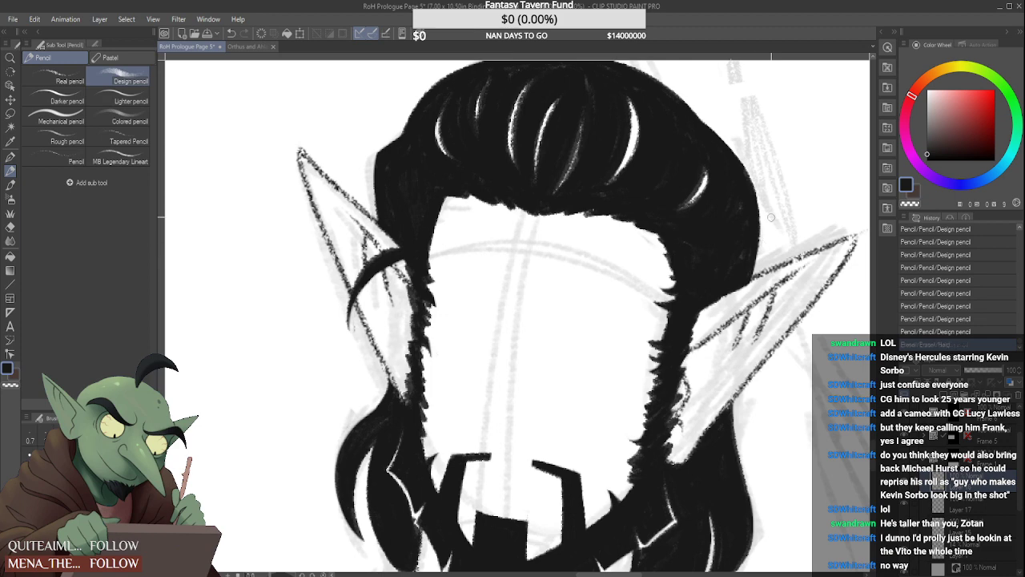
scroll(721, 290, down, 3)
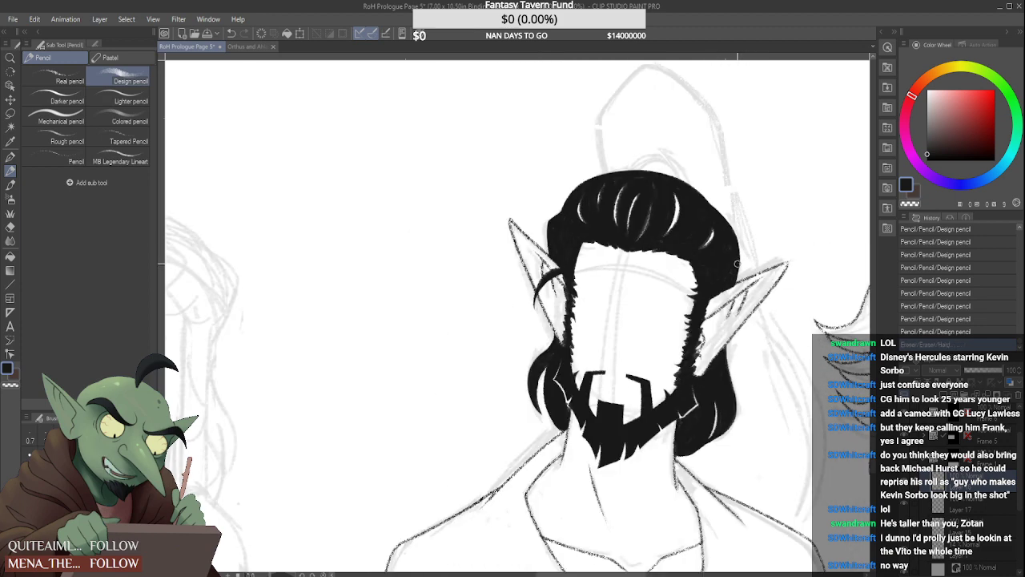
scroll(737, 264, down, 2)
scroll(737, 263, up, 3)
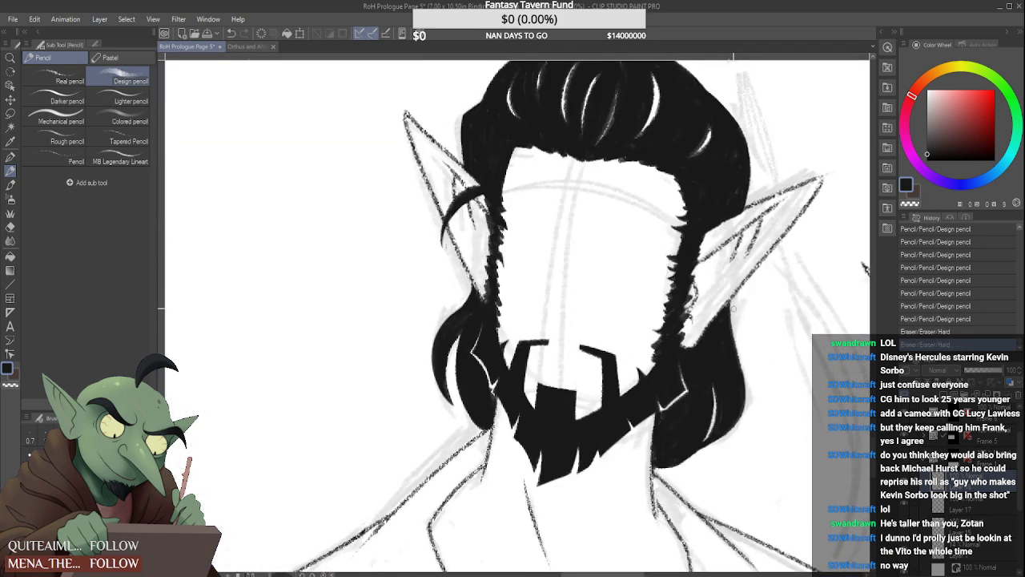
click(989, 512)
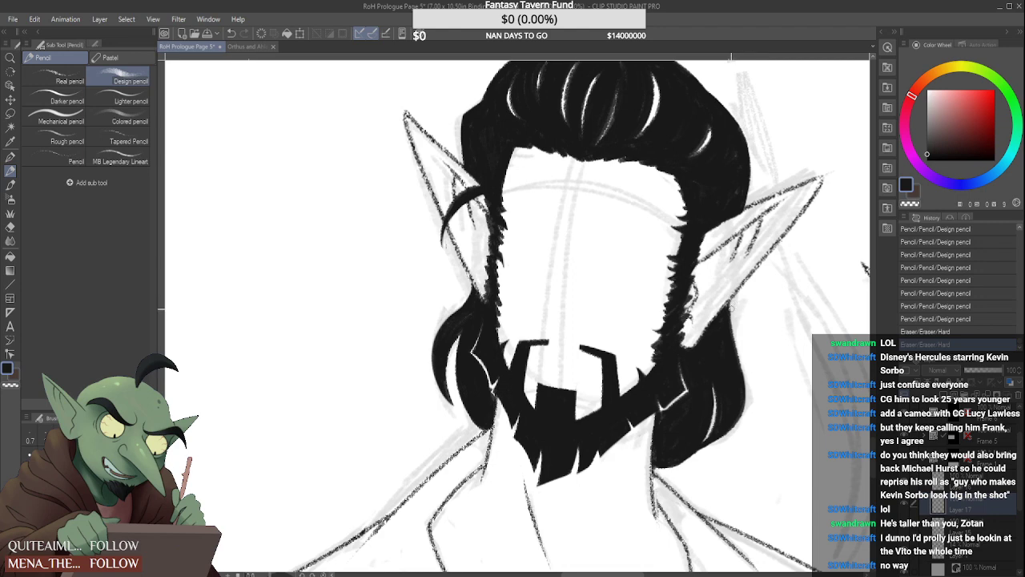
Erase stray marks along the outer edge of the loose hair below the right-hand ear
drag(733, 305, 742, 350)
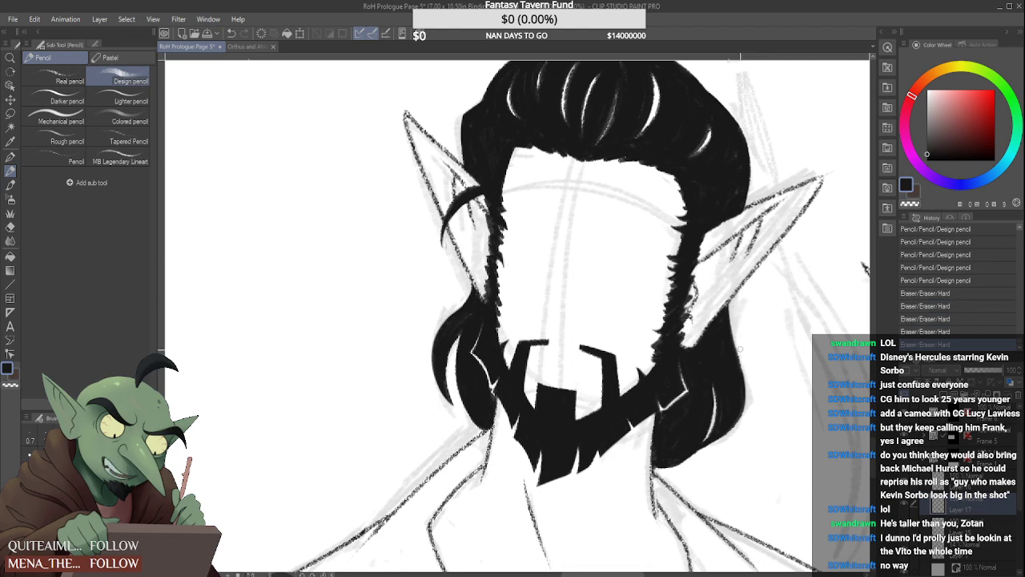
drag(730, 306, 749, 382)
scroll(663, 363, down, 3)
scroll(663, 363, down, 2)
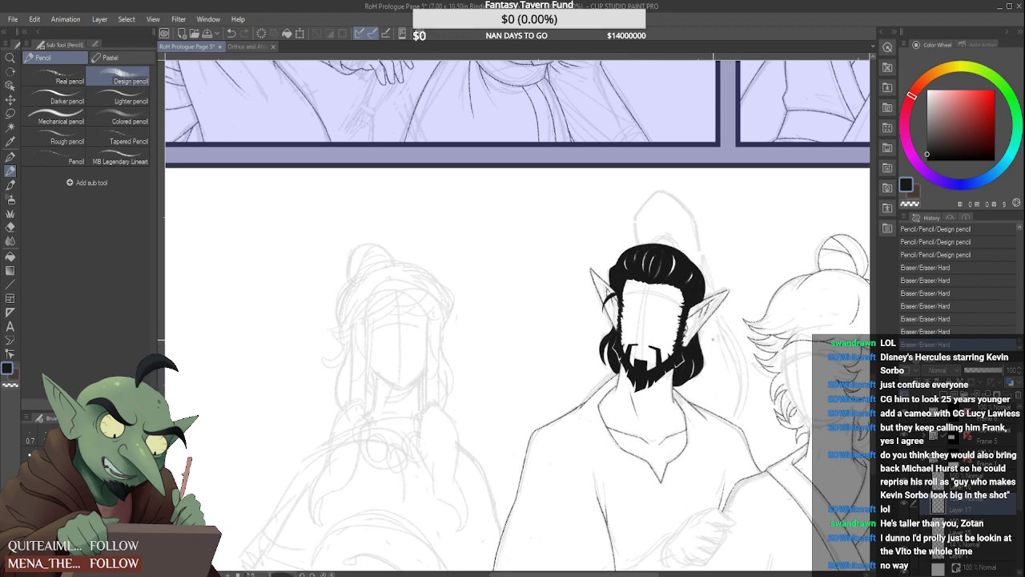
Draw a thick arched black strand on the crown with a tapering strand branching off its right side
scroll(713, 339, up, 2)
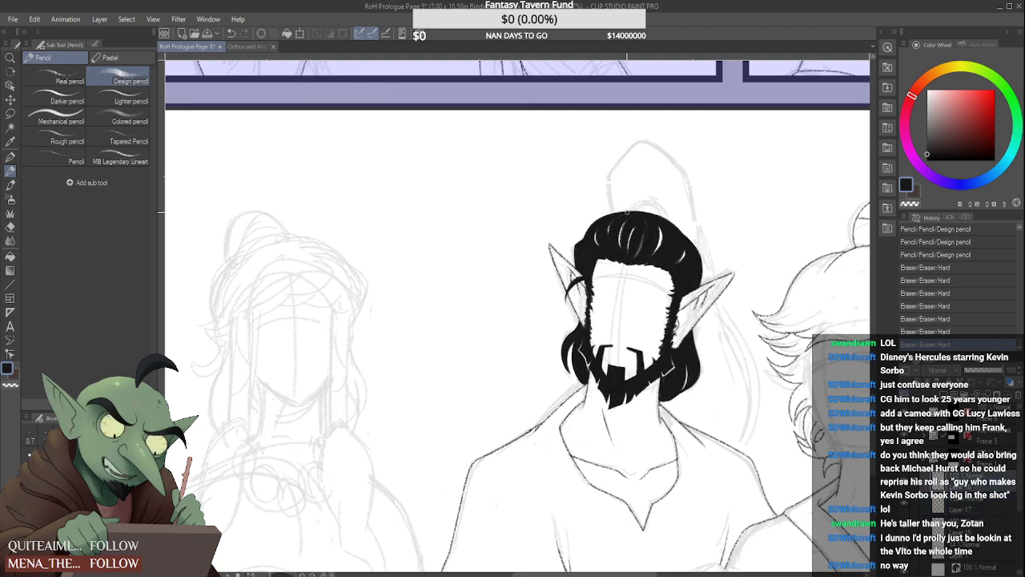
scroll(641, 215, up, 2)
mouse_move(616, 215)
mouse_down()
mouse_move(689, 215)
mouse_move(699, 227)
mouse_up()
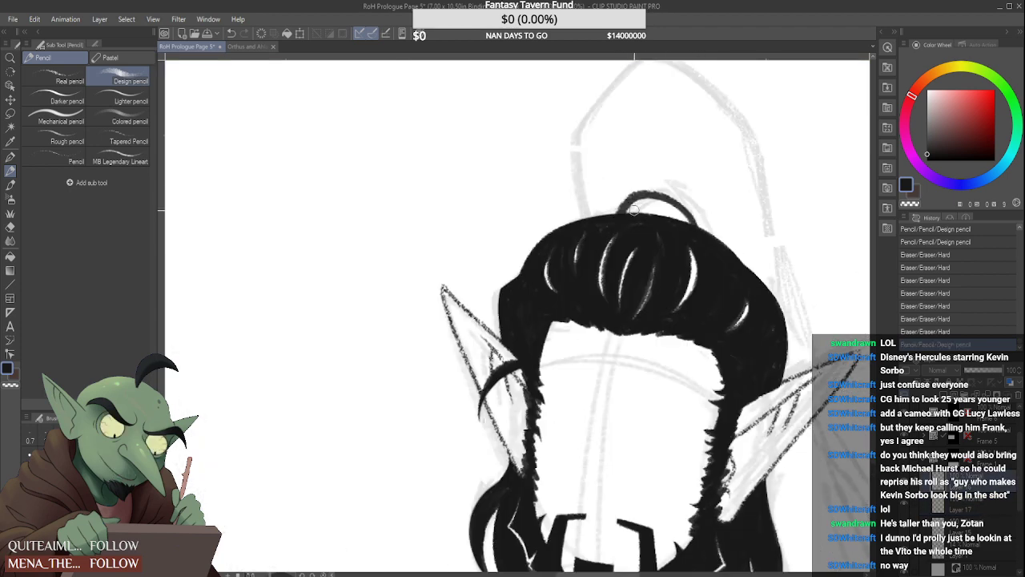
key(ctrl+z)
drag(614, 212, 703, 233)
drag(615, 216, 704, 231)
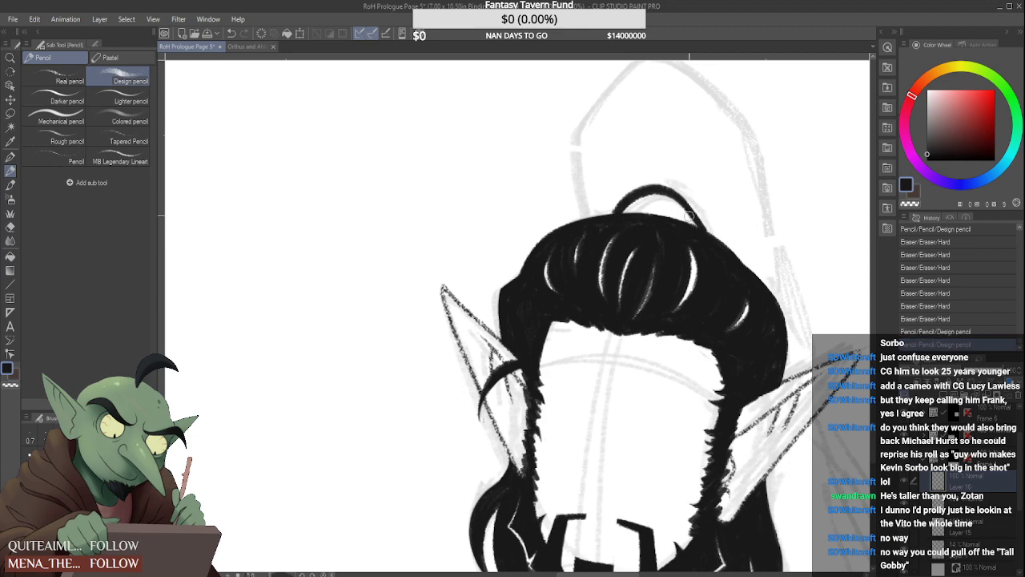
mouse_move(679, 195)
mouse_down()
mouse_move(703, 234)
mouse_move(698, 227)
mouse_up()
mouse_move(614, 214)
mouse_down()
mouse_move(675, 194)
mouse_move(721, 218)
mouse_up()
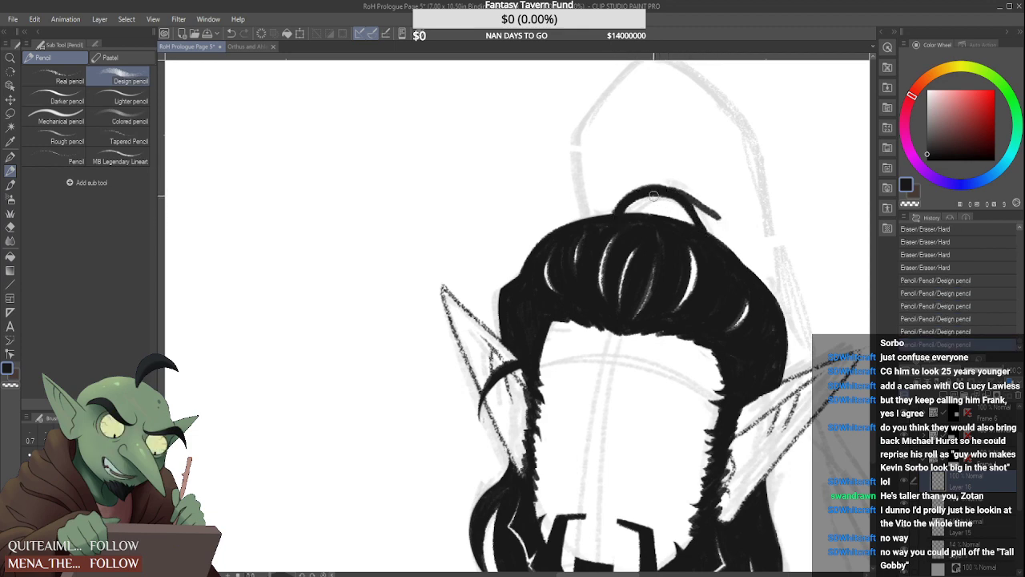
mouse_move(663, 197)
mouse_down()
mouse_move(690, 208)
mouse_move(705, 235)
mouse_up()
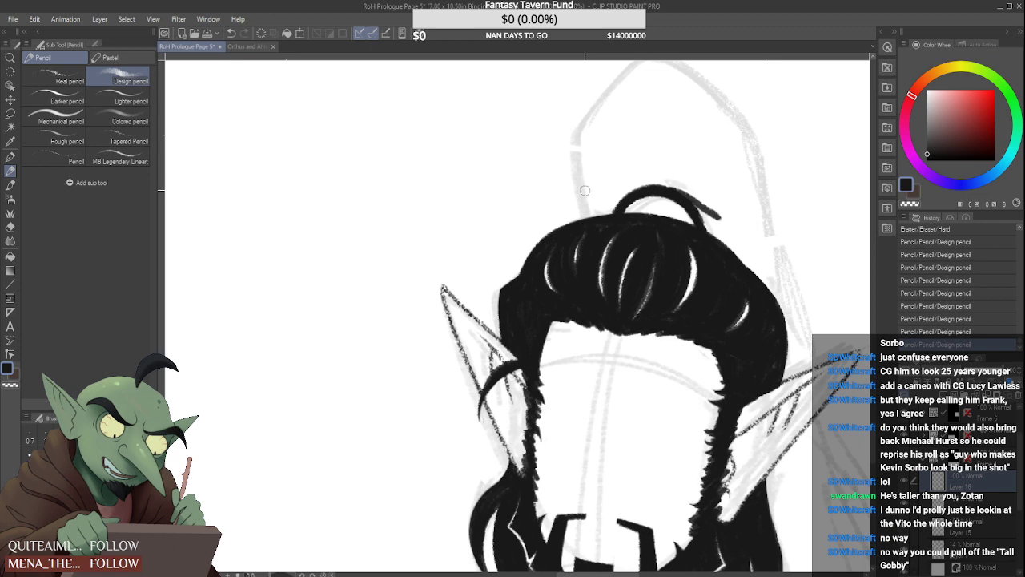
Draw the thick black base of the ponytail rising from the crown, with short loose strands fanning out beside it
drag(573, 146, 583, 180)
drag(579, 142, 607, 214)
drag(594, 168, 611, 213)
mouse_move(583, 141)
mouse_down()
mouse_move(605, 197)
mouse_move(588, 143)
mouse_move(604, 199)
mouse_move(594, 145)
mouse_up()
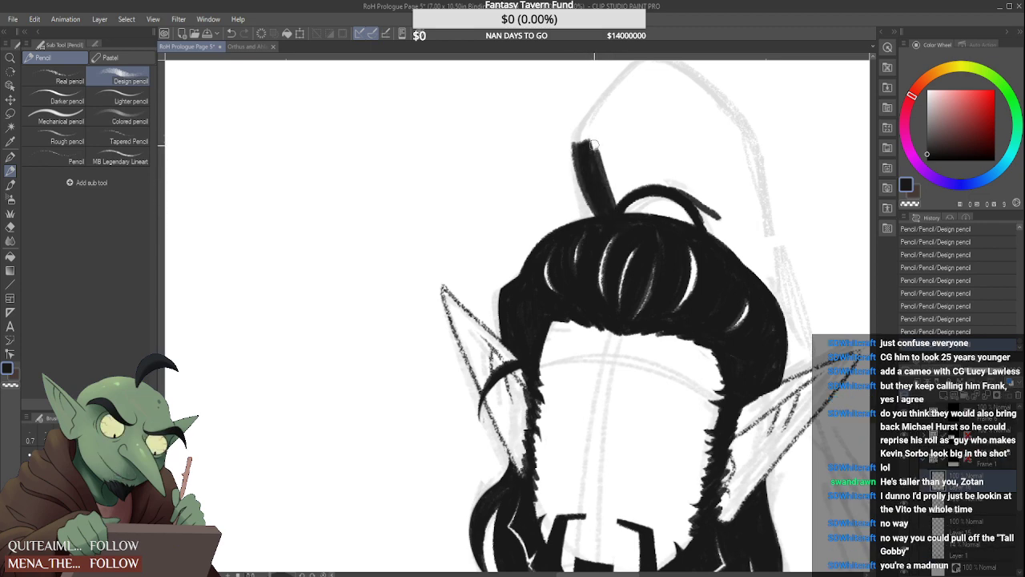
mouse_move(609, 204)
mouse_down()
mouse_move(634, 152)
mouse_move(682, 173)
mouse_up()
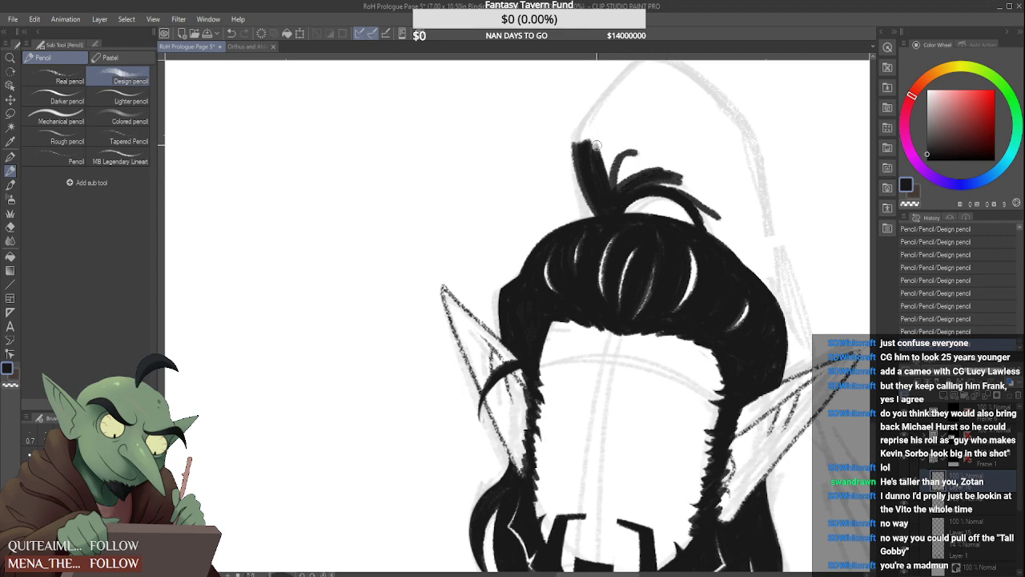
Outline the pointed top of the high ponytail in black and thicken its left side down to the base
drag(574, 143, 645, 67)
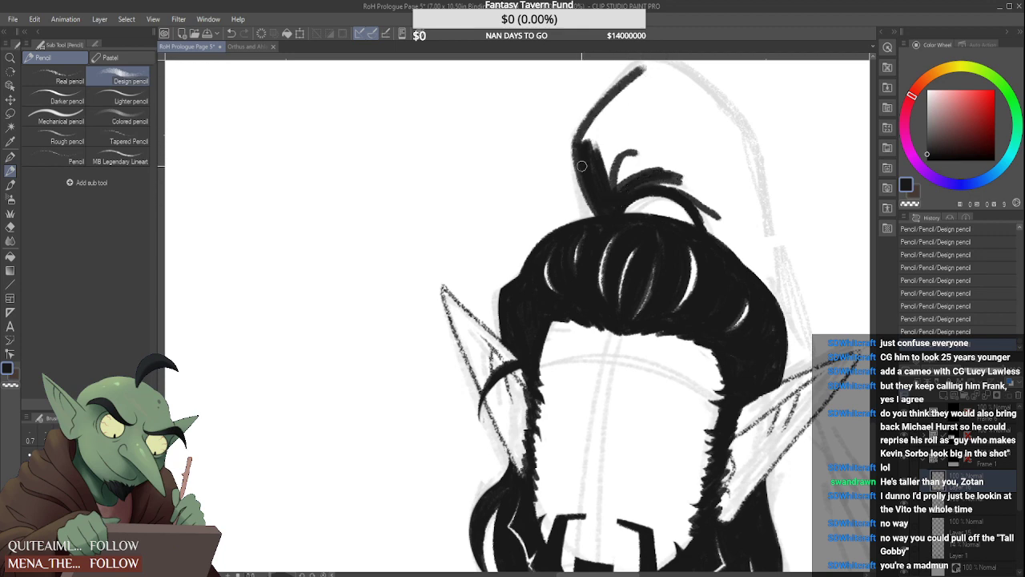
scroll(582, 166, down, 2)
scroll(594, 133, up, 1)
mouse_move(574, 165)
mouse_down()
mouse_move(629, 100)
mouse_move(697, 152)
mouse_up()
scroll(644, 102, up, 2)
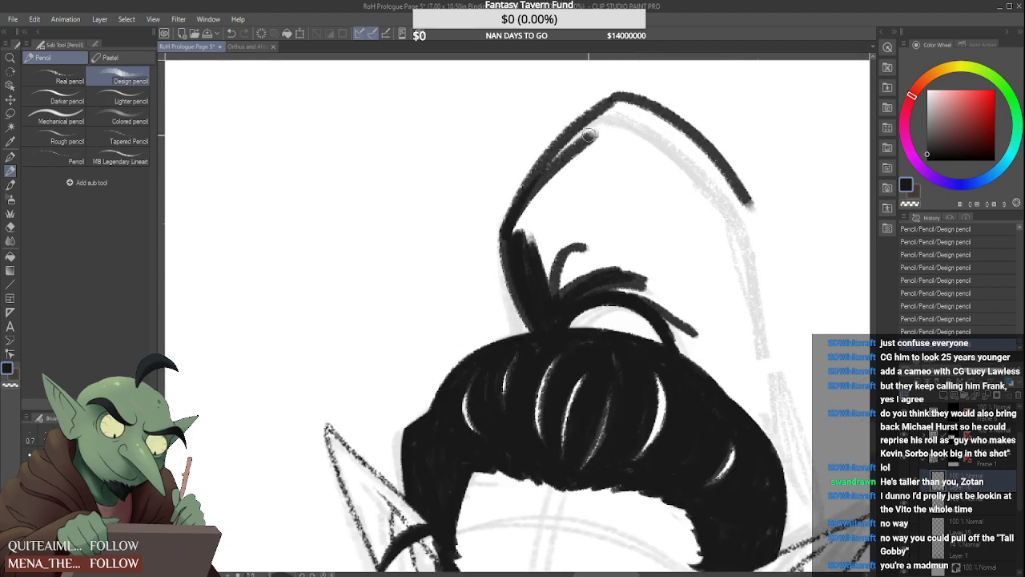
drag(615, 100, 547, 192)
mouse_move(519, 236)
mouse_down()
mouse_move(611, 110)
mouse_move(520, 243)
mouse_move(578, 133)
mouse_move(508, 231)
mouse_move(592, 115)
mouse_move(606, 110)
mouse_move(532, 189)
mouse_move(636, 93)
mouse_up()
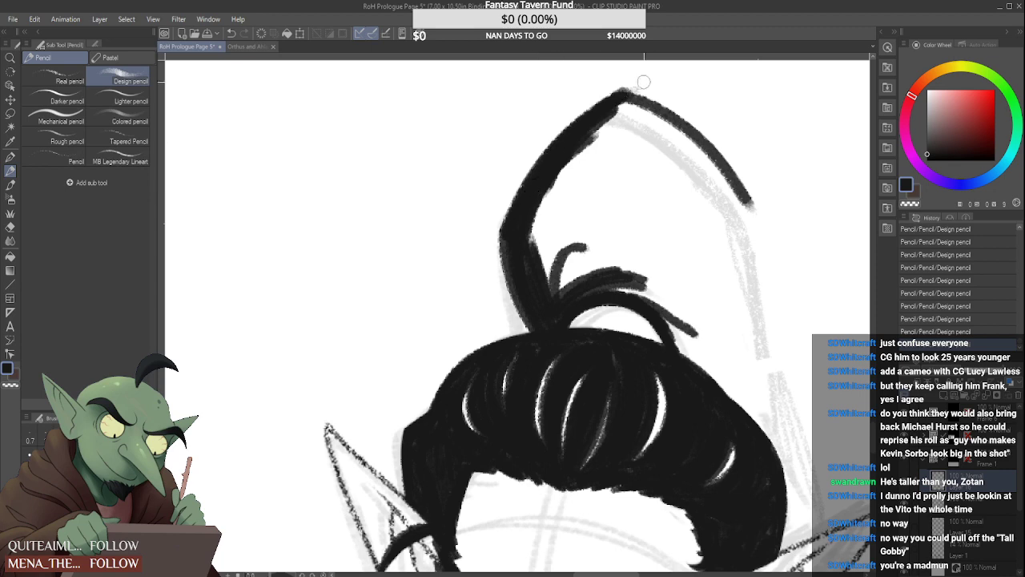
scroll(656, 89, down, 4)
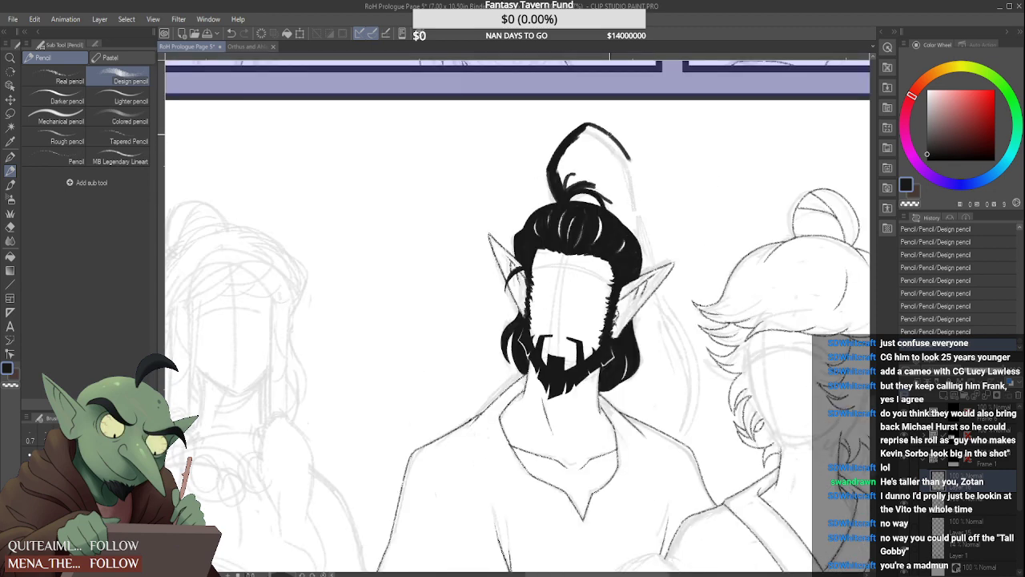
scroll(593, 128, up, 2)
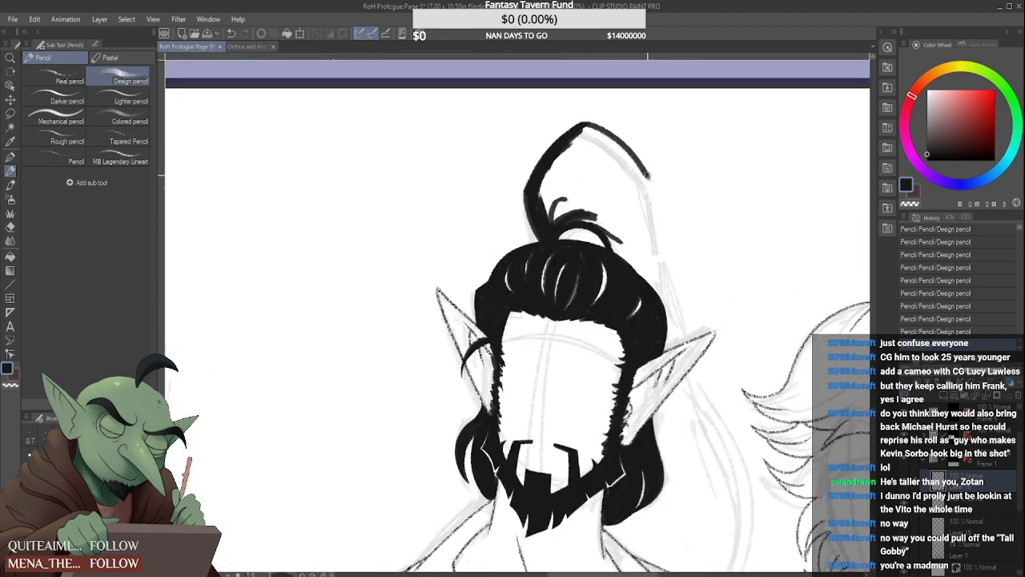
drag(639, 178, 687, 308)
scroll(675, 245, down, 4)
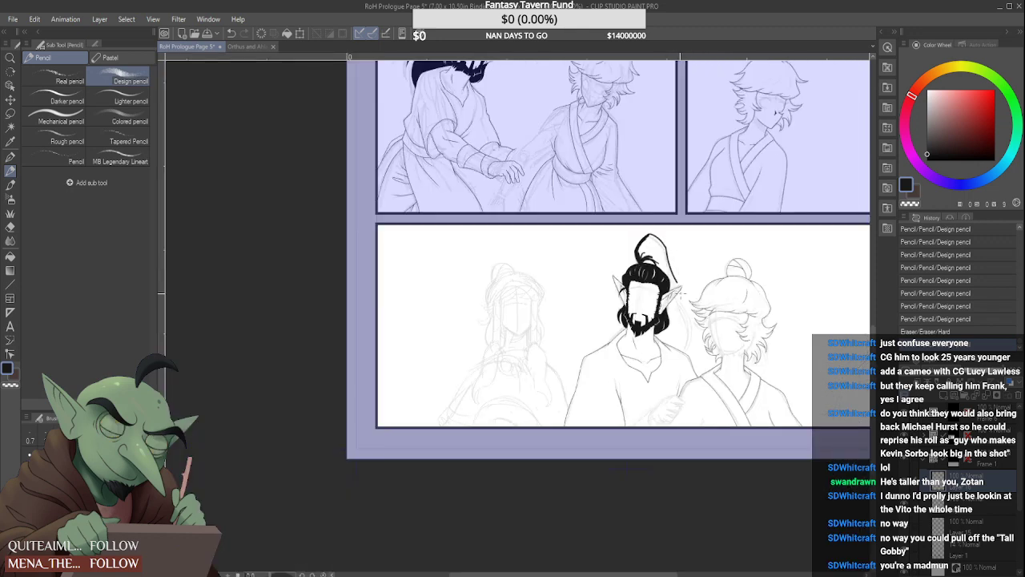
scroll(634, 337, up, 4)
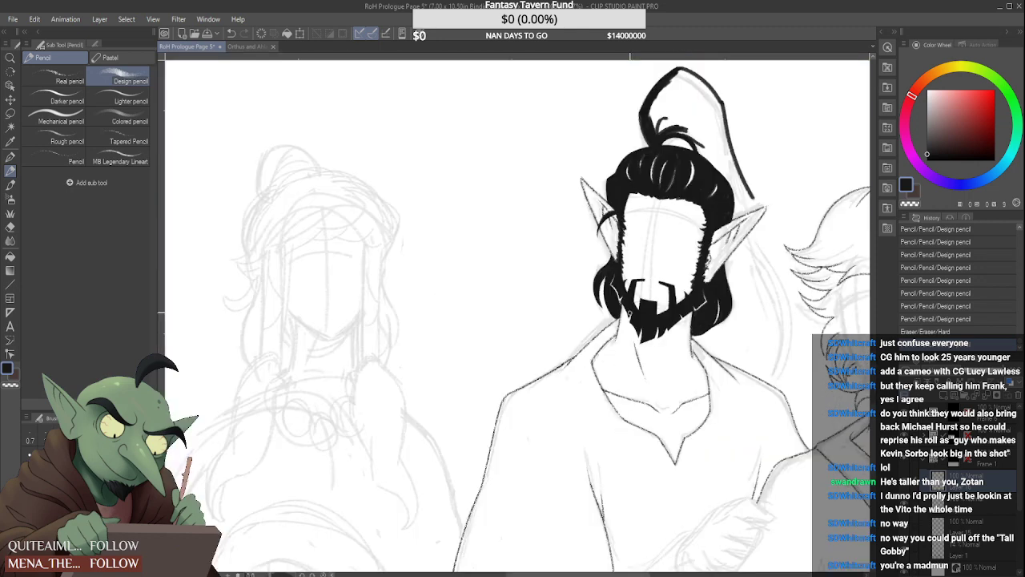
key(ctrl+z)
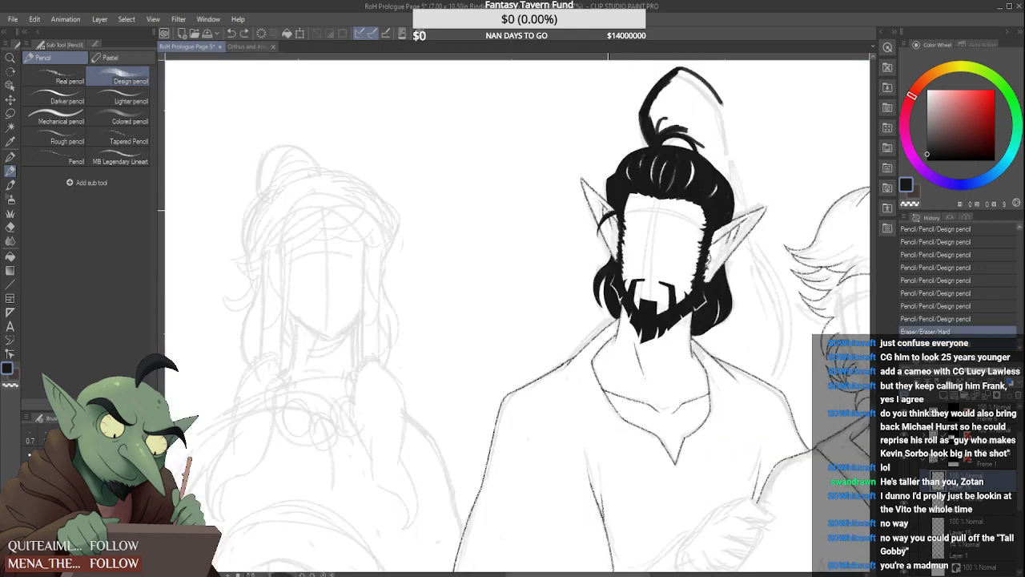
scroll(712, 102, up, 3)
drag(710, 78, 771, 329)
scroll(751, 318, down, 5)
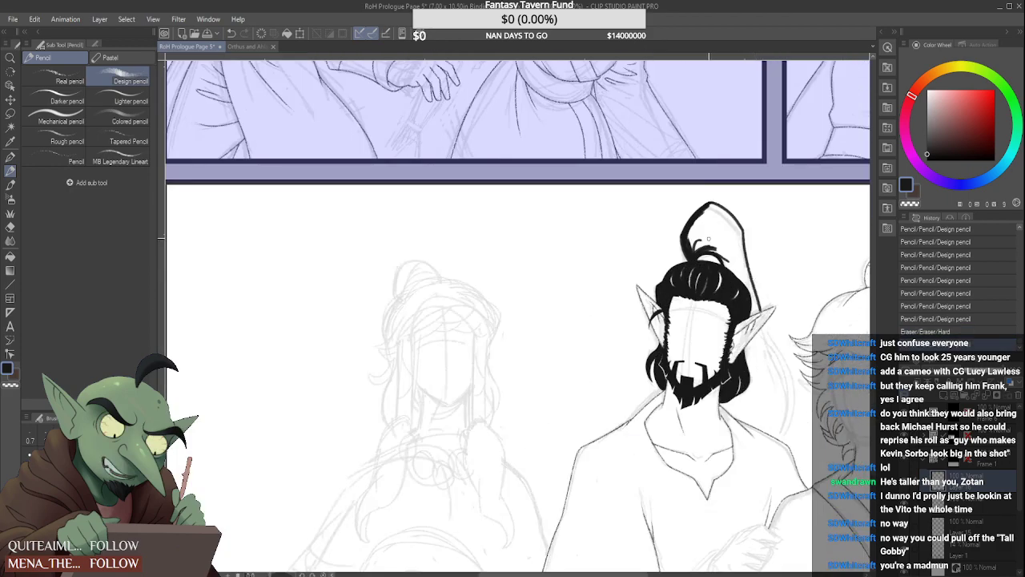
key(ctrl+z)
drag(741, 227, 804, 490)
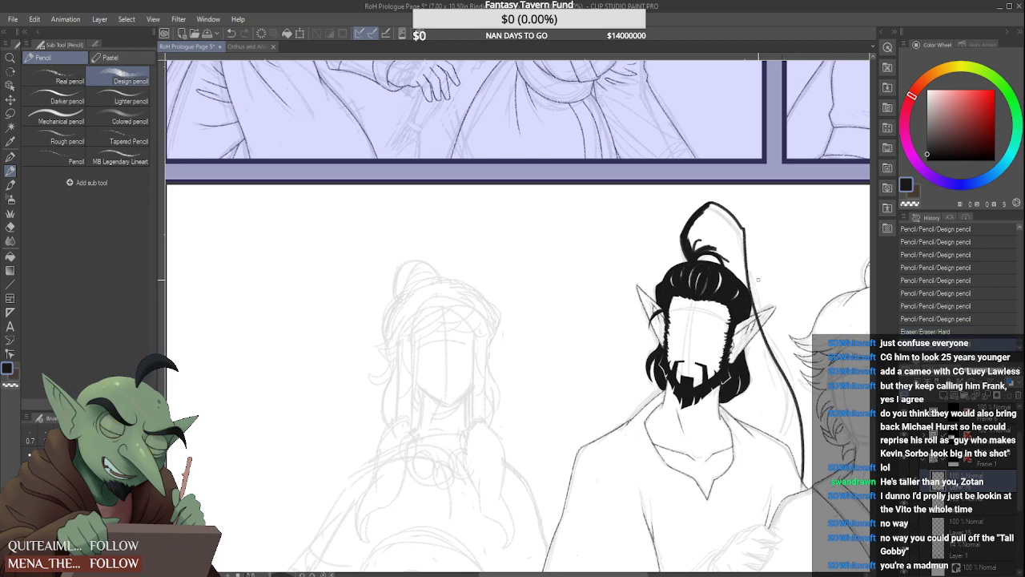
key(ctrl+z)
mouse_move(742, 232)
mouse_down()
mouse_move(785, 424)
mouse_move(780, 455)
mouse_up()
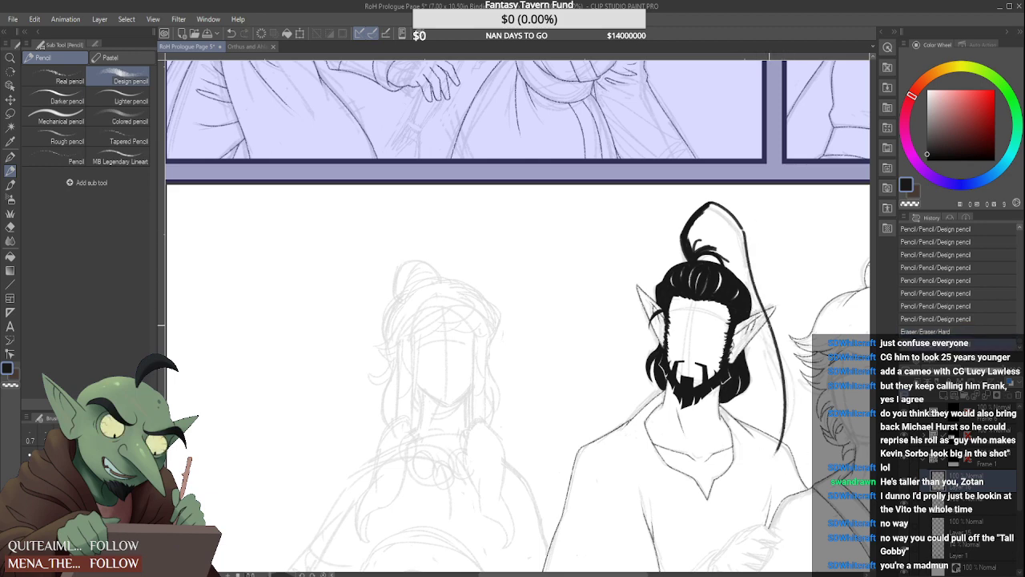
scroll(765, 311, down, 2)
scroll(786, 282, up, 2)
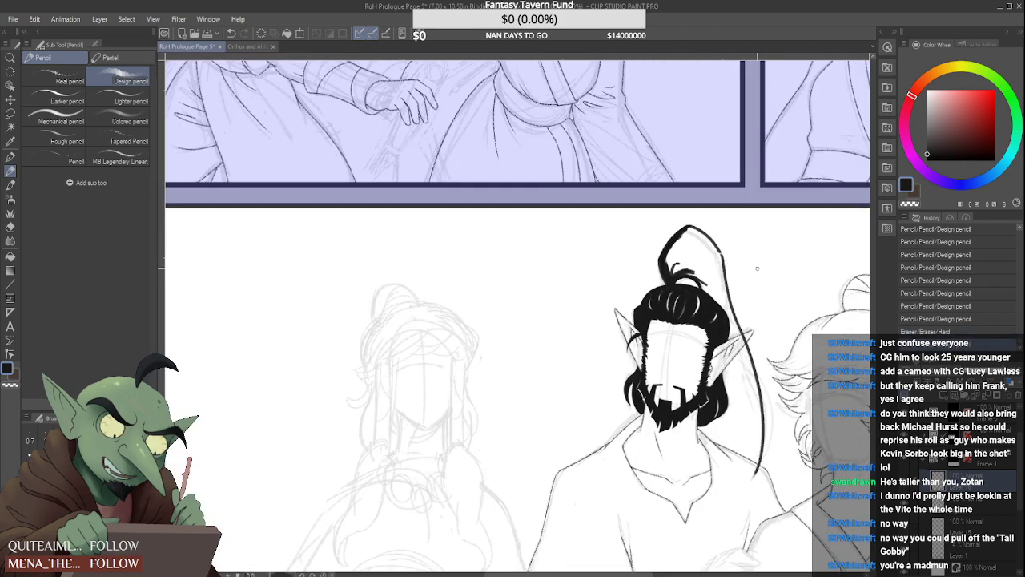
key(ctrl+z)
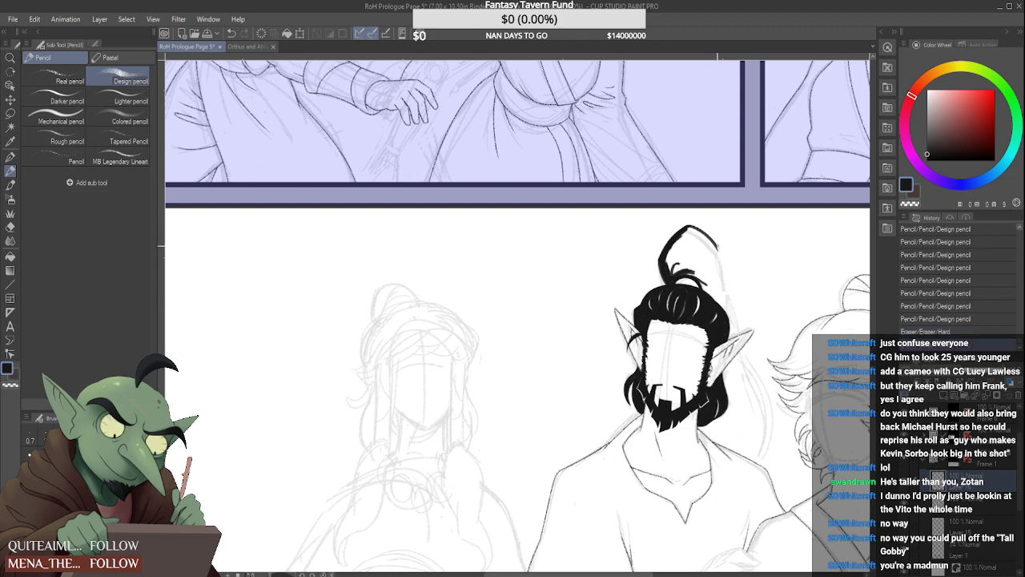
Clean the end of the ponytail's top curve and draw its long outer line sweeping past the right-hand ear to the shoulder
drag(722, 255, 714, 242)
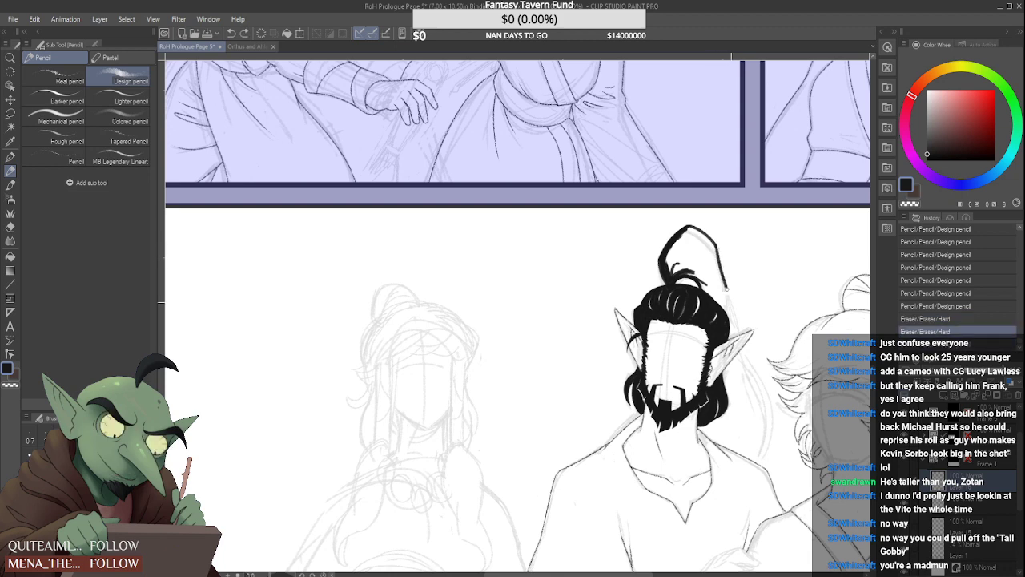
drag(725, 288, 758, 503)
key(ctrl+z)
mouse_move(716, 244)
mouse_down()
mouse_move(732, 293)
mouse_move(749, 485)
mouse_up()
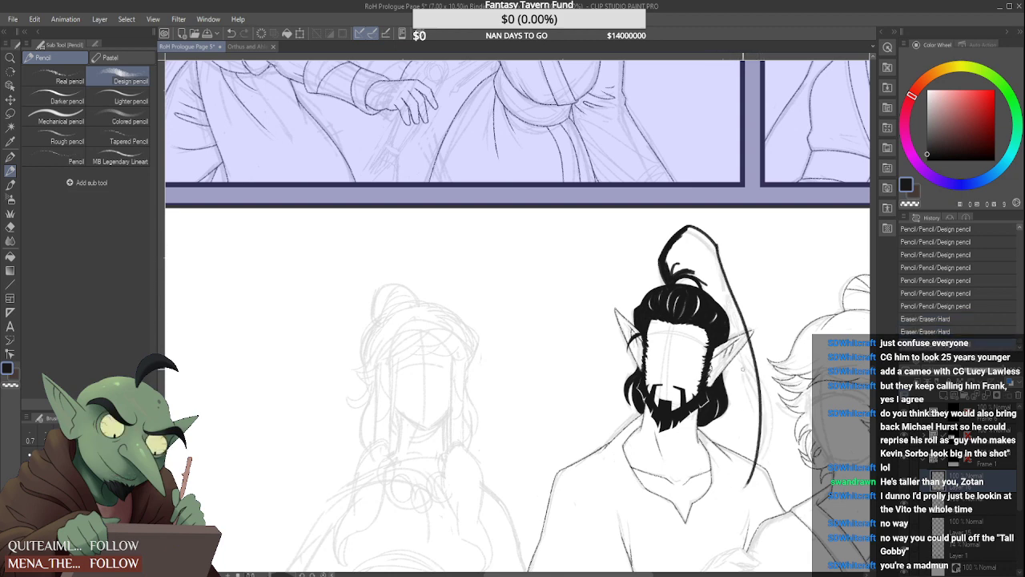
key(ctrl+z)
drag(716, 243, 770, 509)
key(ctrl+z)
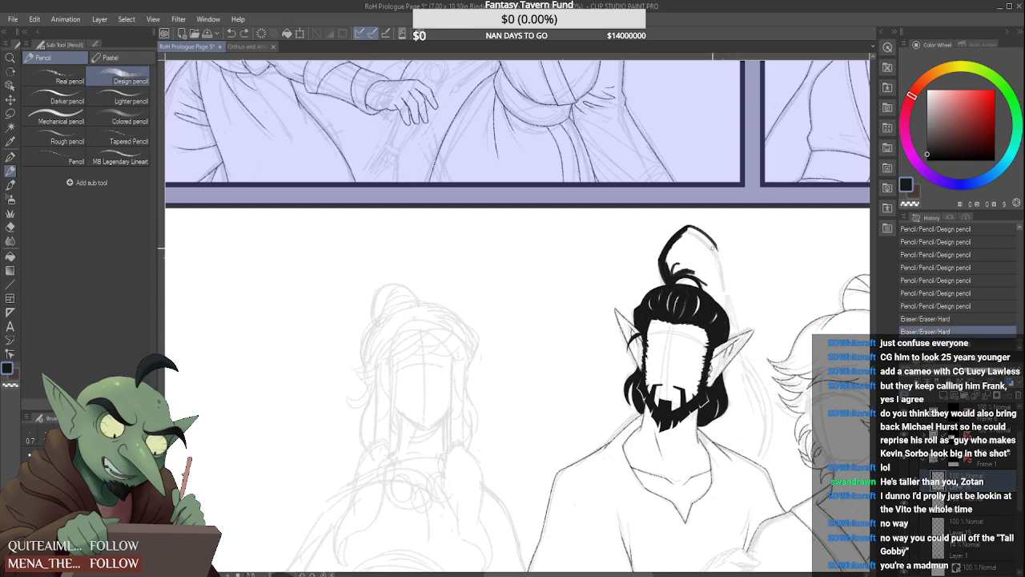
mouse_move(712, 249)
mouse_down()
mouse_move(753, 380)
mouse_move(757, 477)
mouse_up()
key(ctrl+z)
mouse_move(715, 242)
mouse_down()
mouse_move(765, 383)
mouse_move(747, 484)
mouse_up()
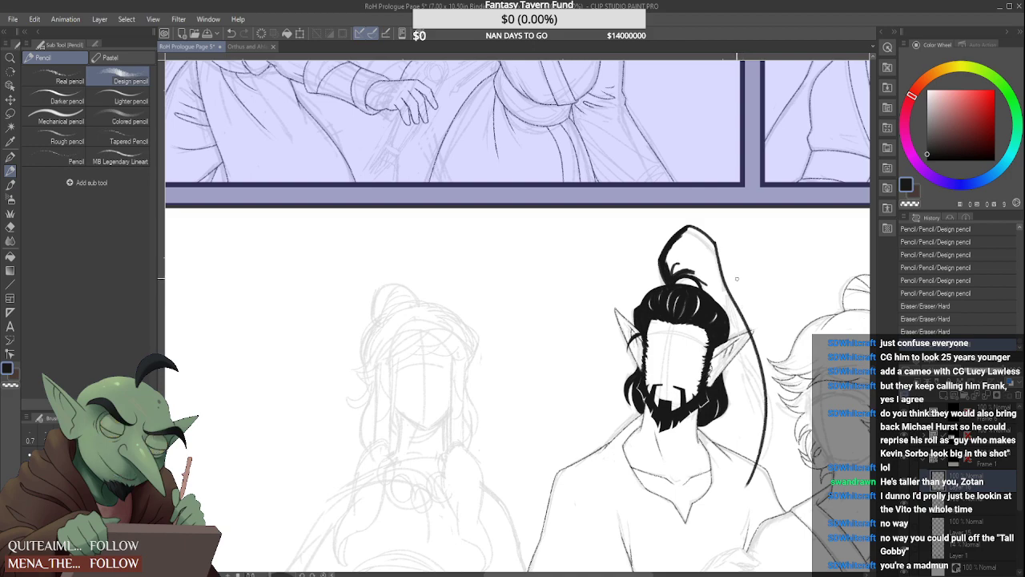
scroll(739, 273, down, 5)
scroll(738, 271, up, 5)
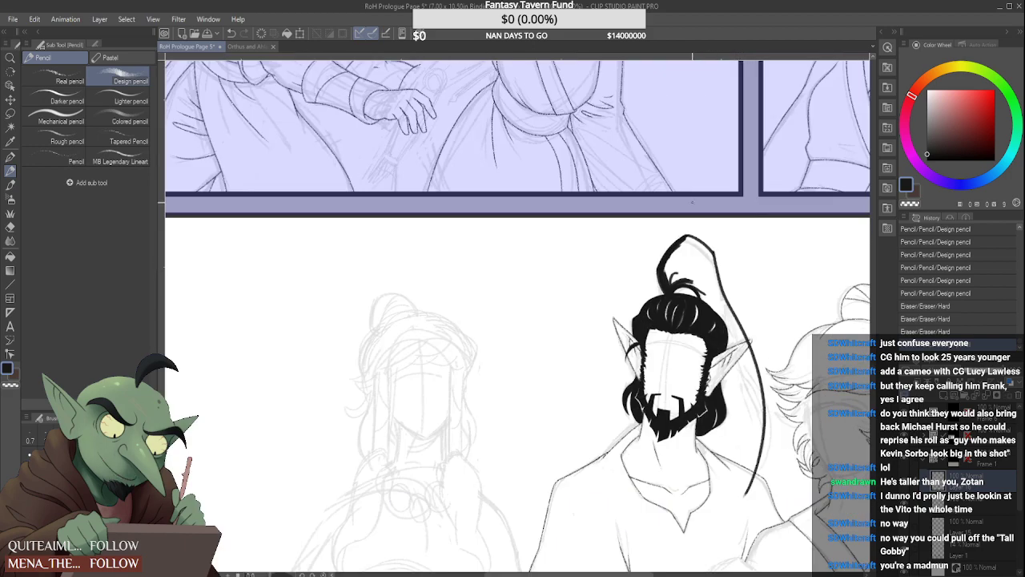
Thicken the peak and upper right curve of the ponytail outline with black strokes
scroll(684, 232, up, 3)
key(ctrl+z)
mouse_move(659, 269)
mouse_down()
mouse_move(704, 230)
mouse_move(735, 264)
mouse_up()
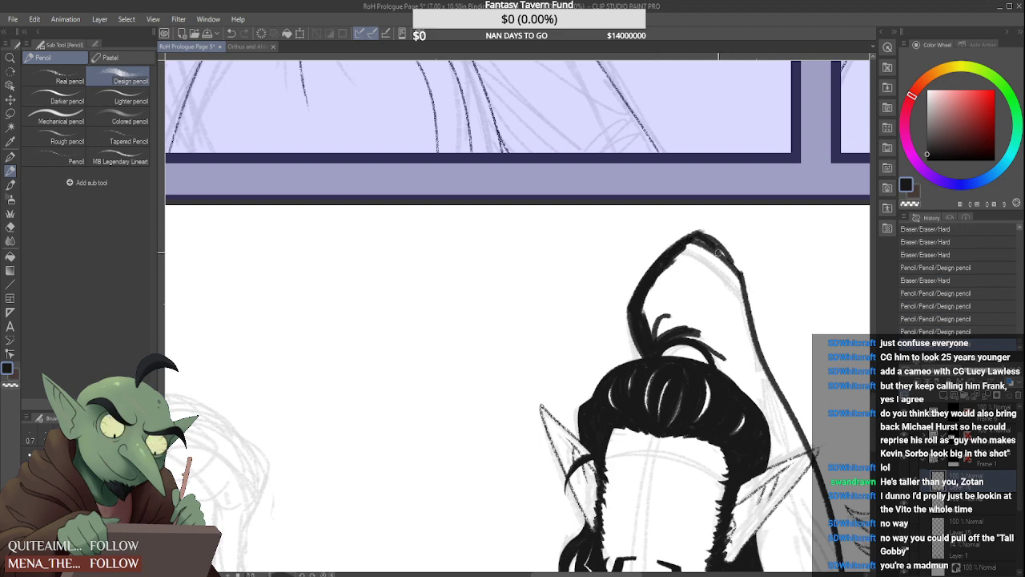
mouse_move(695, 229)
mouse_down()
mouse_move(741, 274)
mouse_move(721, 249)
mouse_move(689, 251)
mouse_up()
mouse_move(702, 235)
mouse_down()
mouse_move(680, 260)
mouse_move(607, 279)
mouse_move(675, 282)
mouse_move(688, 372)
mouse_up()
scroll(709, 244, down, 3)
scroll(721, 244, up, 3)
Thicken the ponytail's outer right line in black from below the peak down to just above the right-hand ear
drag(681, 323, 687, 368)
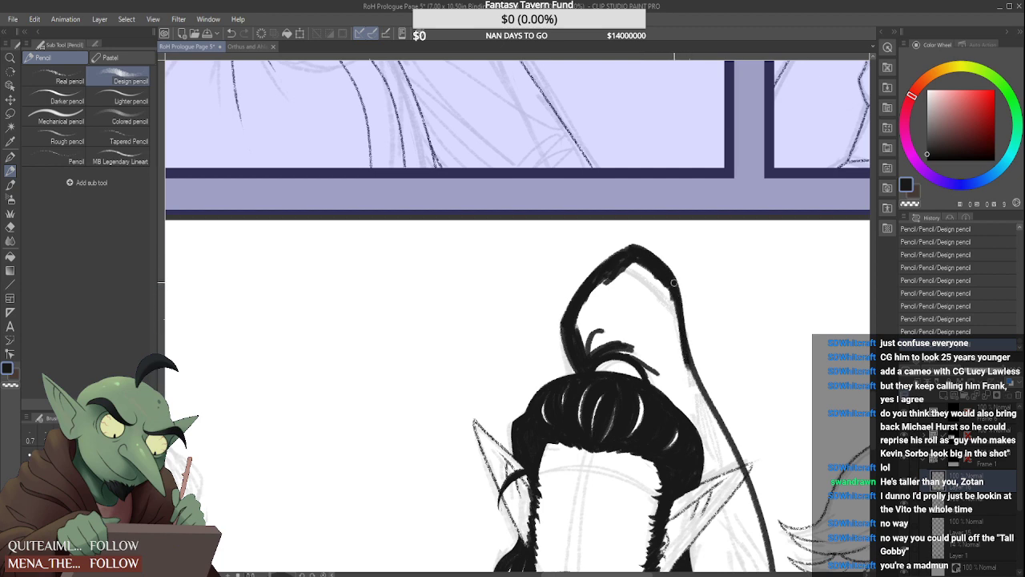
drag(675, 285, 700, 399)
scroll(687, 362, down, 6)
scroll(686, 360, up, 2)
scroll(665, 290, up, 2)
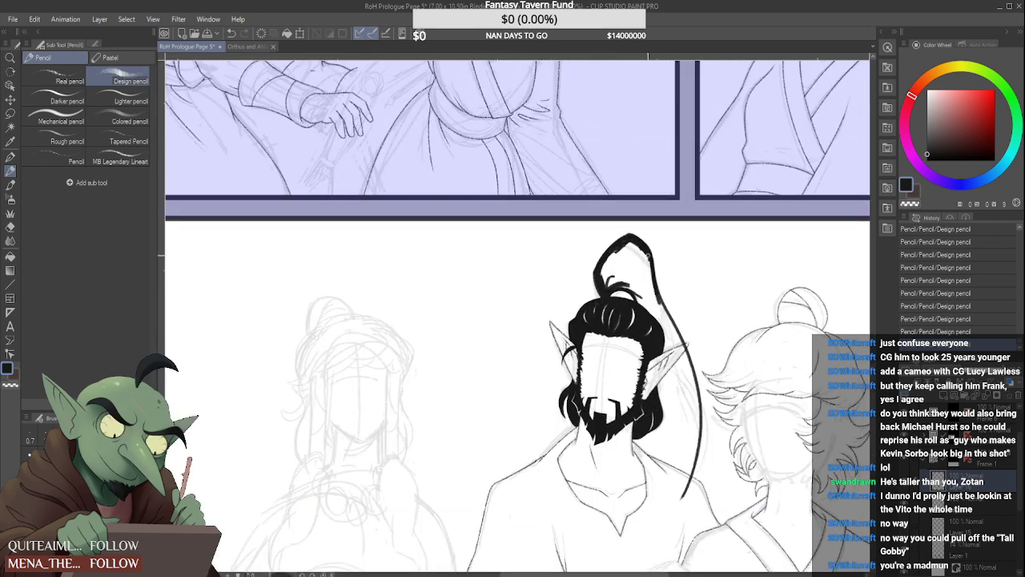
drag(646, 255, 671, 323)
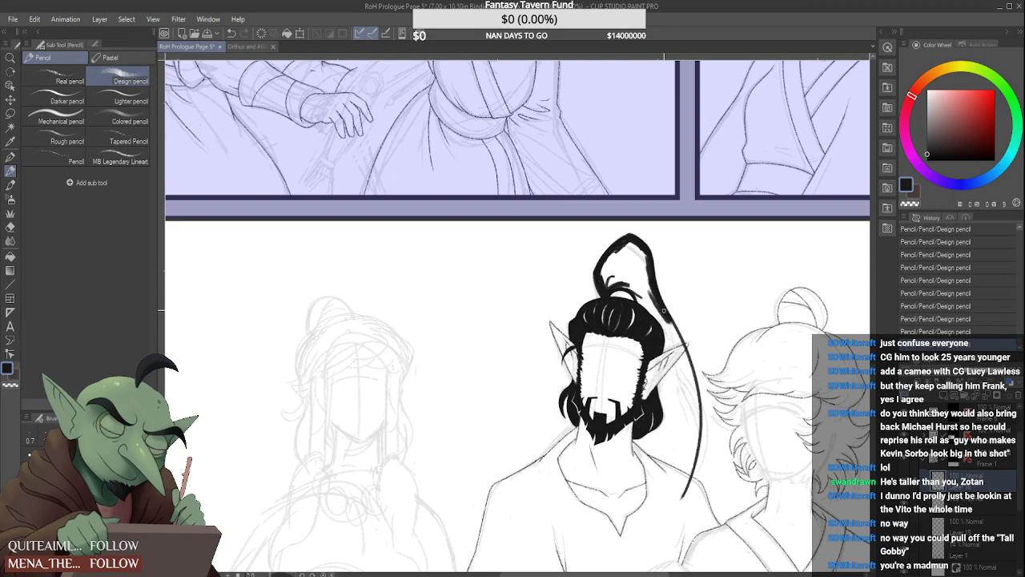
scroll(652, 312, down, 1)
scroll(661, 304, down, 4)
scroll(647, 277, up, 5)
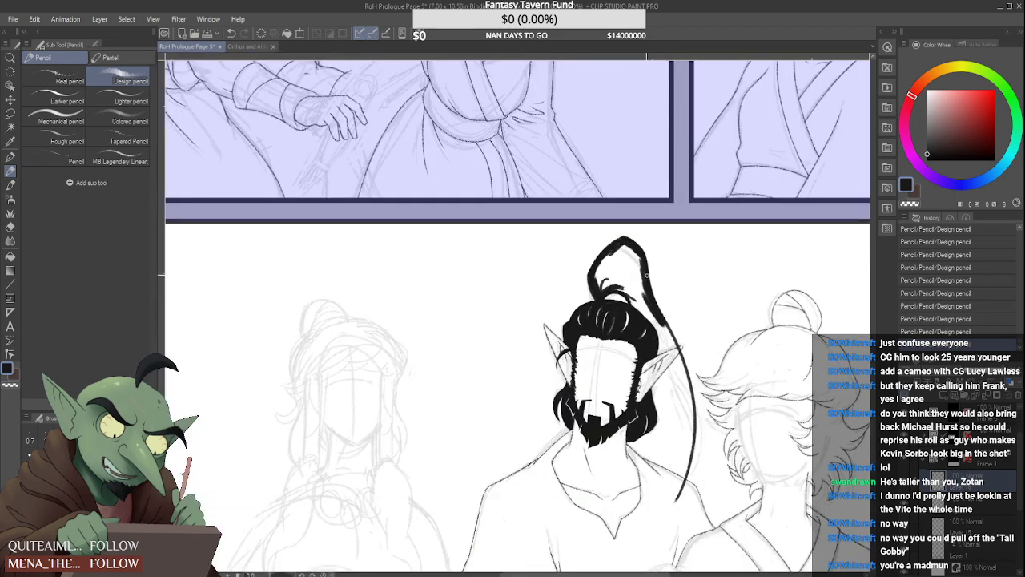
Fill the inner left side of the high ponytail with black strokes from the peak down to its base
scroll(620, 241, up, 1)
mouse_move(611, 256)
mouse_down()
mouse_move(595, 281)
mouse_move(571, 290)
mouse_move(569, 339)
mouse_up()
scroll(637, 230, up, 1)
key(ctrl+z)
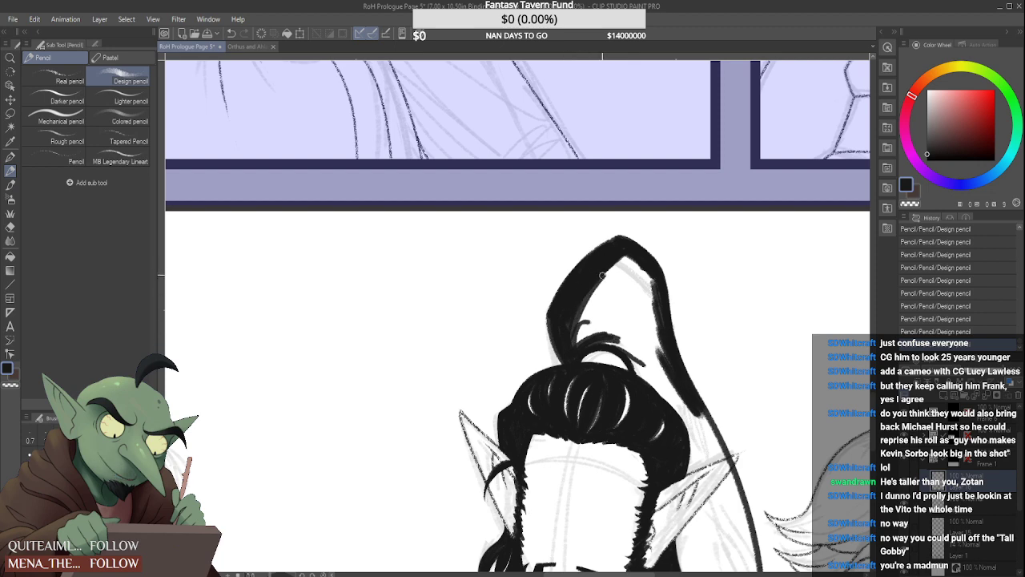
drag(591, 291, 575, 335)
mouse_move(578, 271)
mouse_down()
mouse_move(599, 303)
mouse_move(577, 339)
mouse_up()
drag(604, 280, 575, 356)
drag(622, 261, 583, 319)
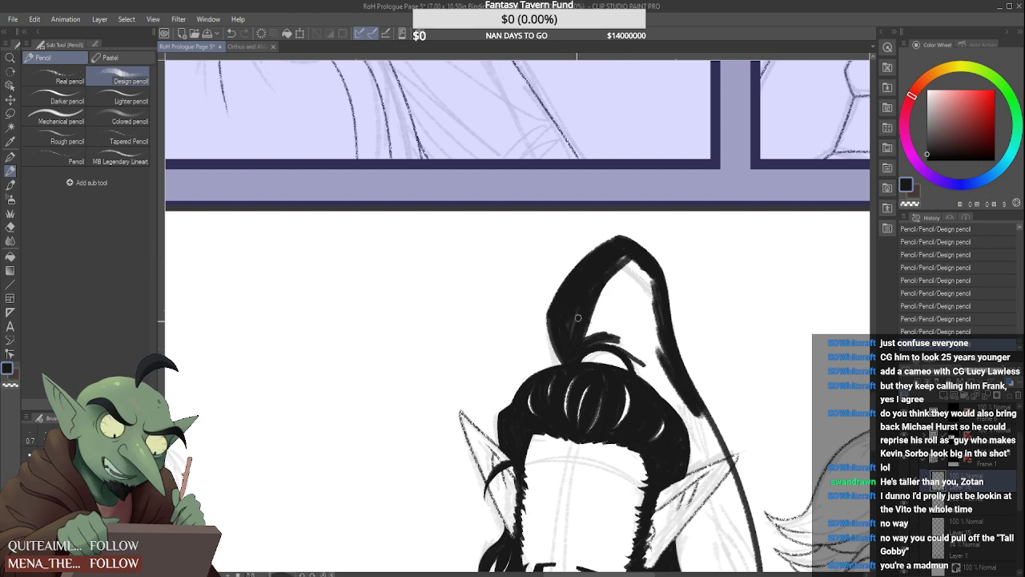
mouse_move(626, 261)
mouse_down()
mouse_move(588, 318)
mouse_move(587, 341)
mouse_up()
drag(634, 259, 600, 308)
drag(636, 261, 587, 331)
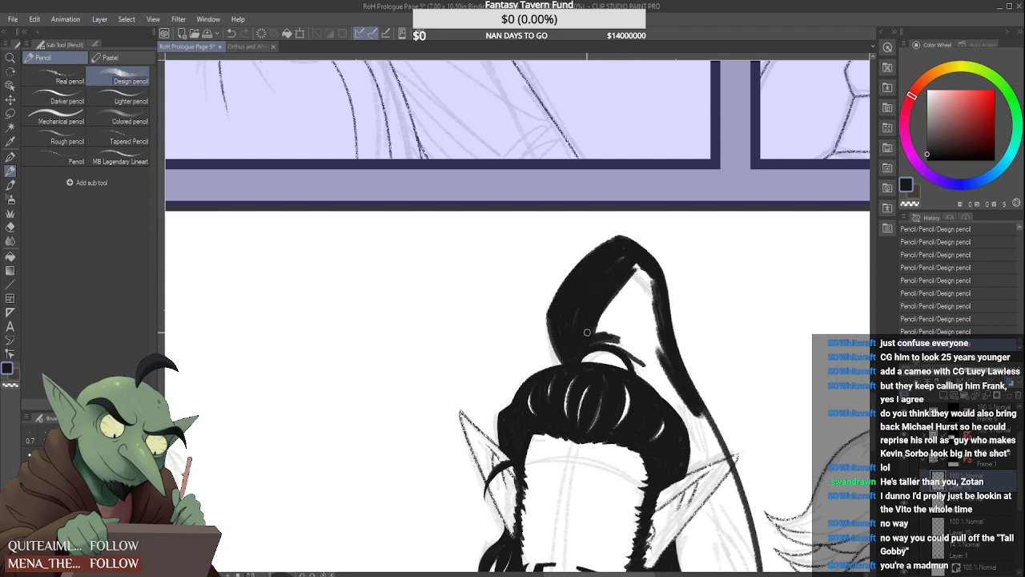
Clean the ponytail's outer right edge with the Hard eraser and thicken the inside of its right side in black
mouse_move(631, 261)
mouse_down()
mouse_move(615, 282)
mouse_move(666, 276)
mouse_up()
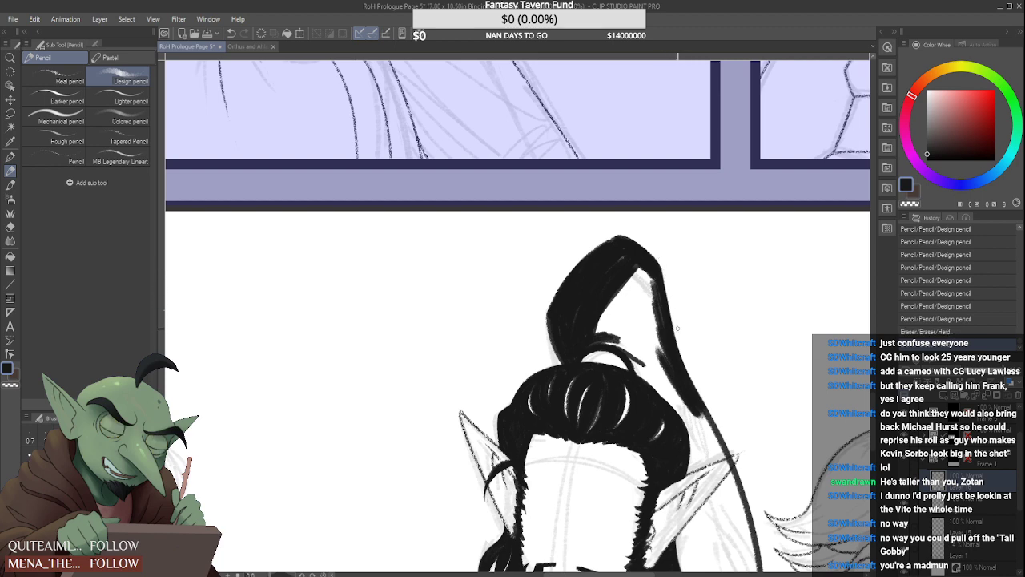
drag(671, 304, 682, 339)
drag(636, 267, 657, 329)
drag(647, 290, 656, 326)
drag(640, 272, 665, 352)
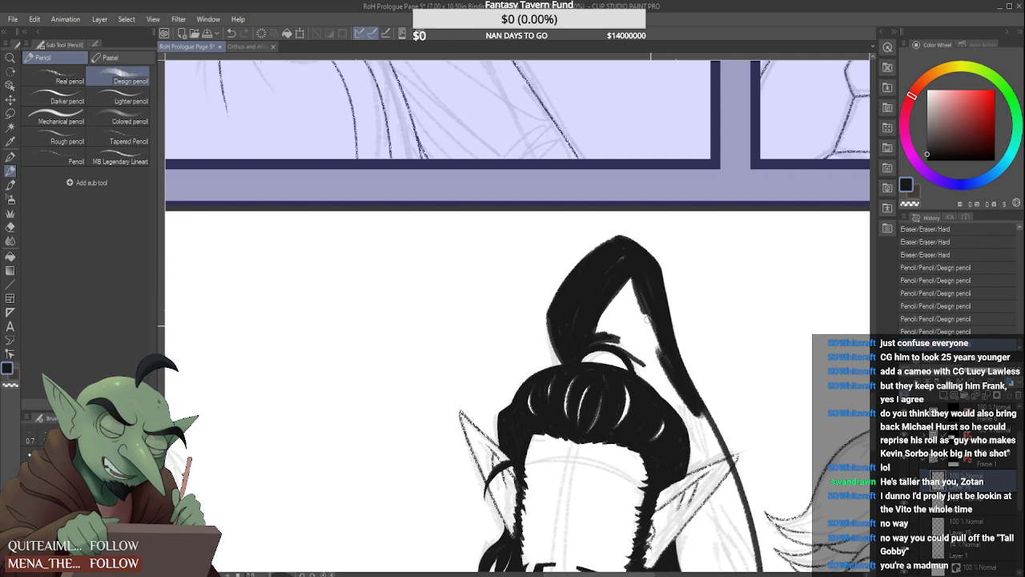
drag(644, 298, 668, 360)
drag(636, 281, 655, 356)
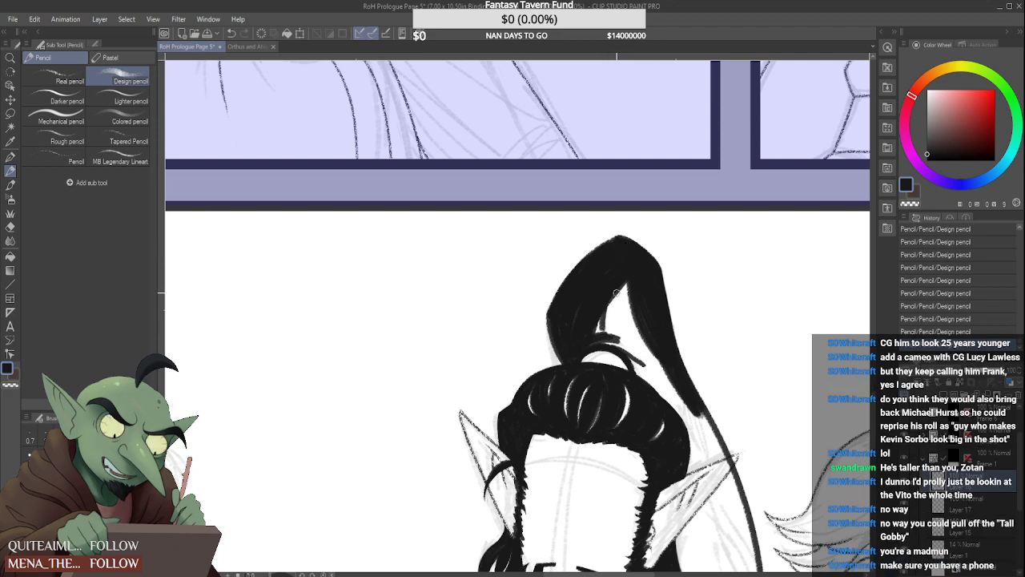
Fill the remaining white gap in the middle of the ponytail with black and tidy its outer right edge
drag(620, 290, 597, 337)
mouse_move(604, 317)
mouse_down()
mouse_move(597, 335)
mouse_move(619, 330)
mouse_move(647, 356)
mouse_up()
mouse_move(619, 288)
mouse_down()
mouse_move(652, 359)
mouse_move(649, 345)
mouse_up()
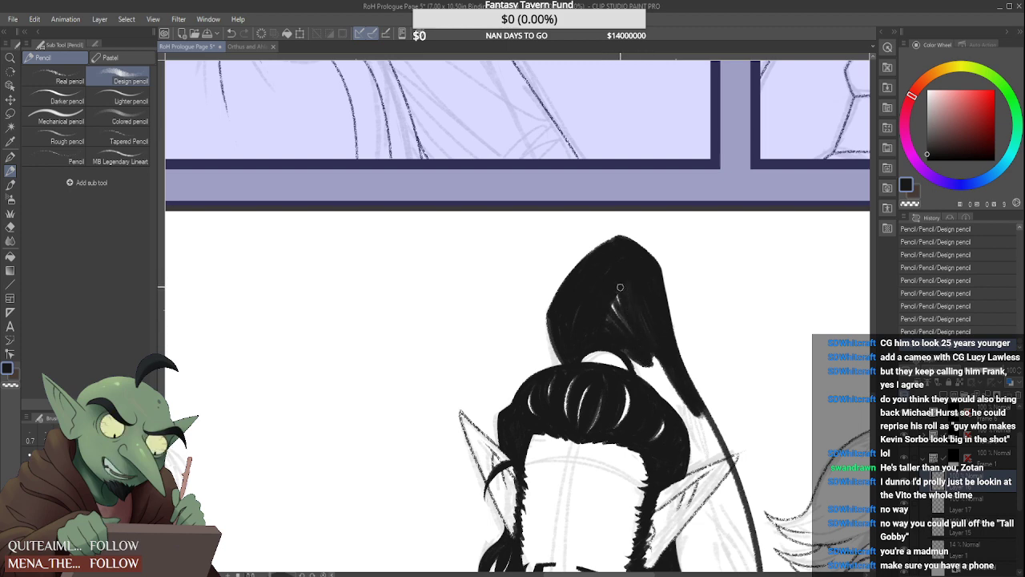
drag(620, 287, 604, 312)
drag(681, 334, 675, 321)
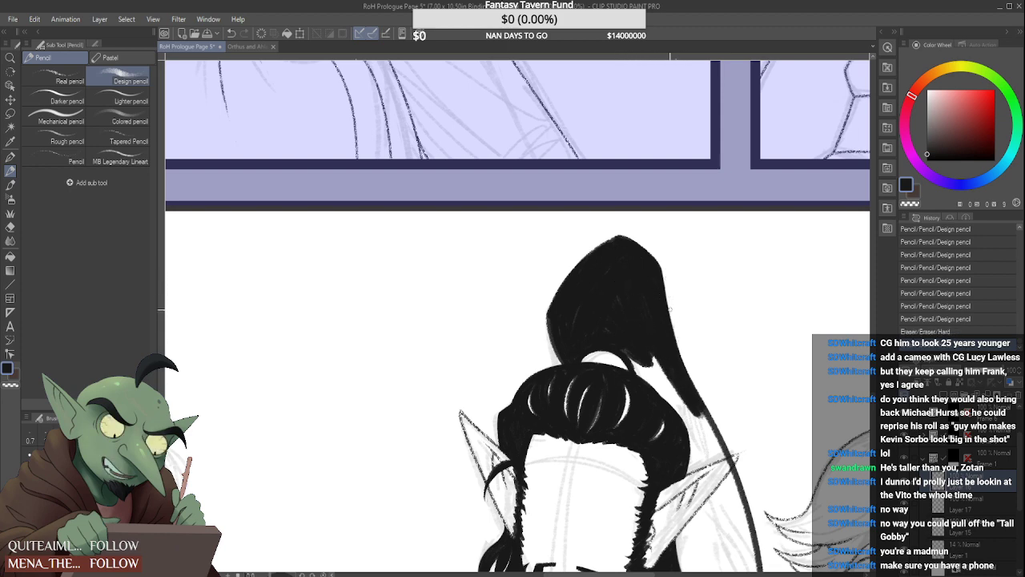
drag(666, 304, 637, 270)
Extend the black ponytail fill down along the right of the head, leaving a thin white line against the swept-back hair
drag(631, 356, 689, 413)
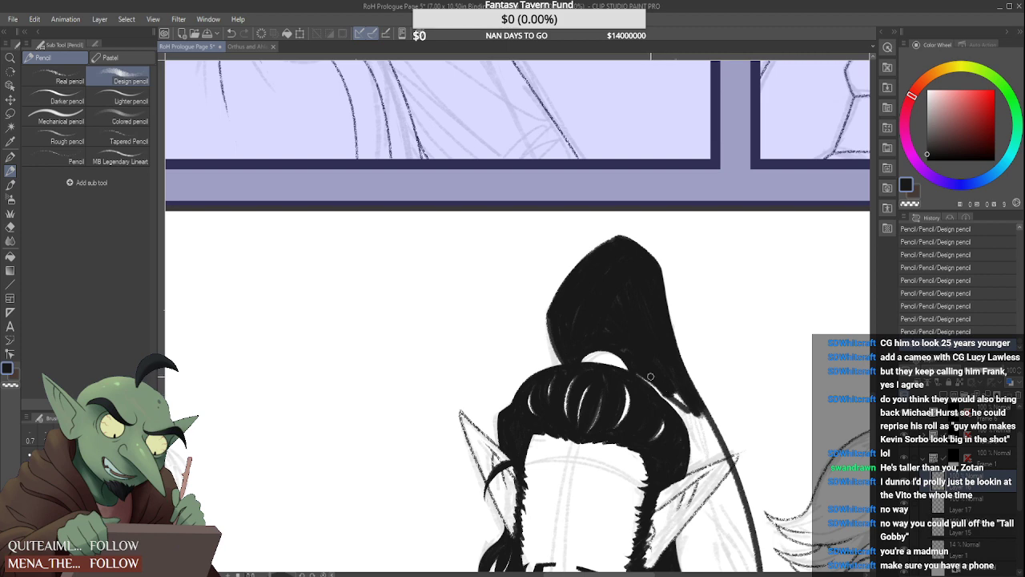
drag(668, 386, 695, 430)
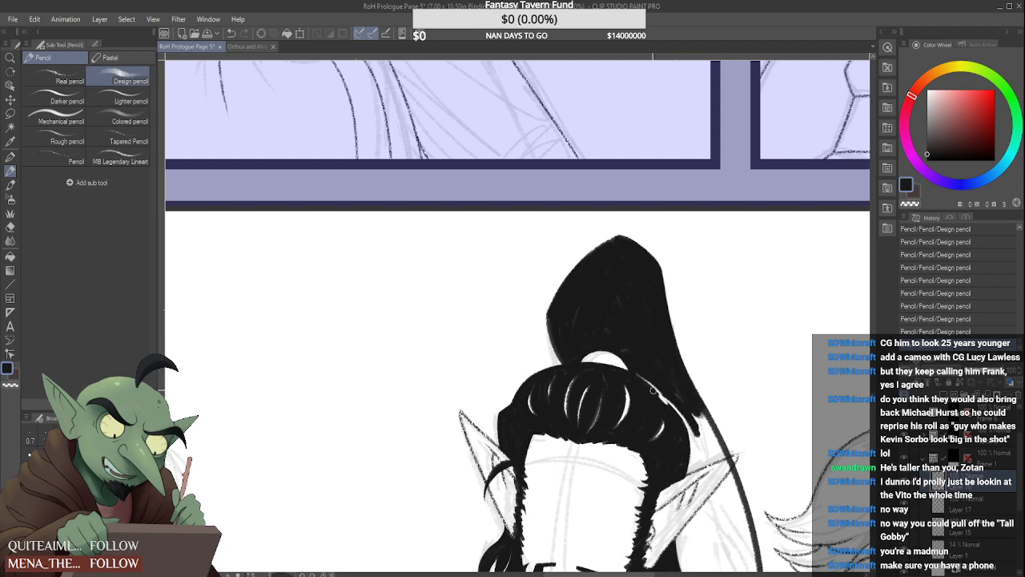
key(ctrl+z)
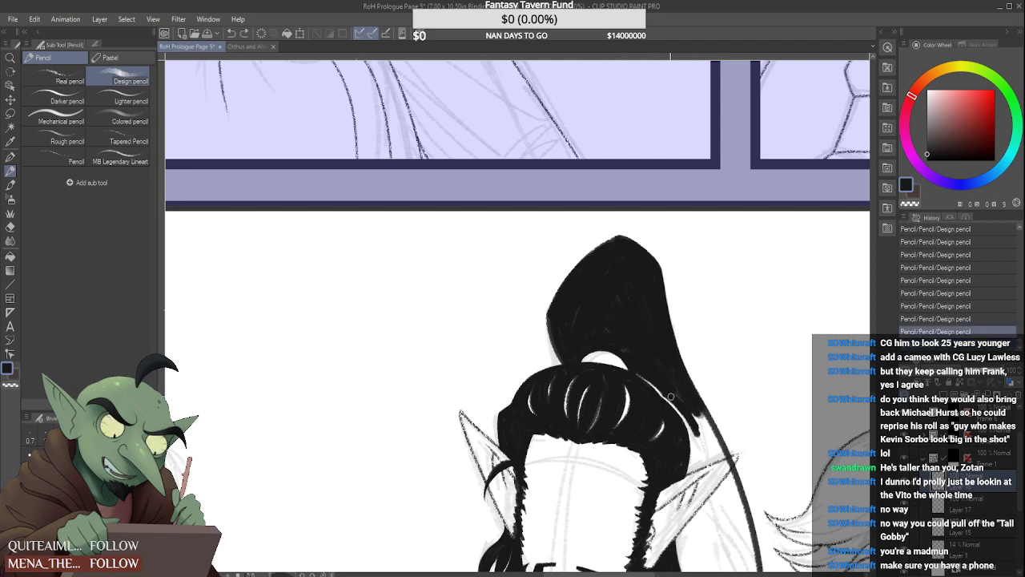
scroll(702, 436, up, 3)
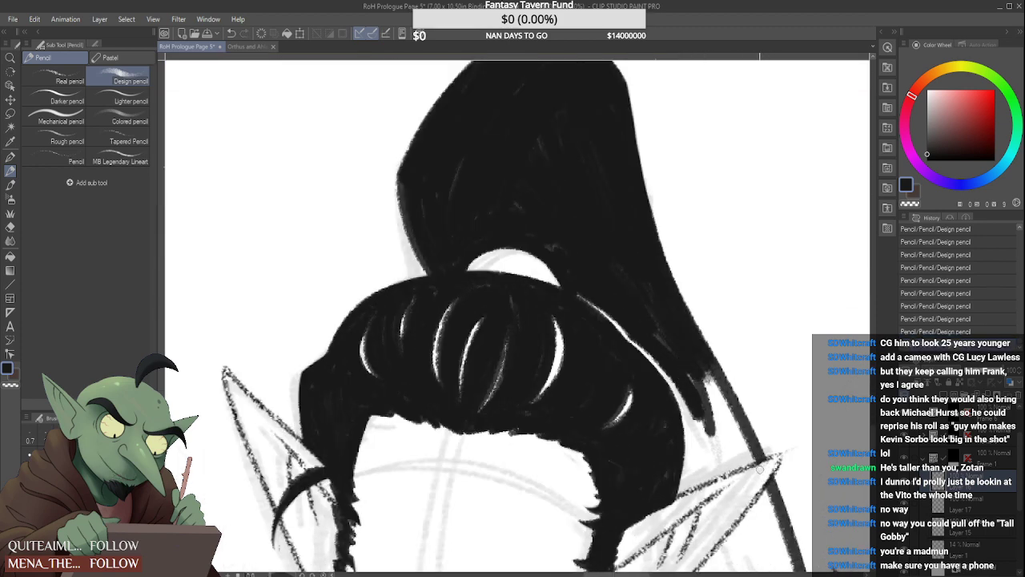
scroll(773, 461, down, 3)
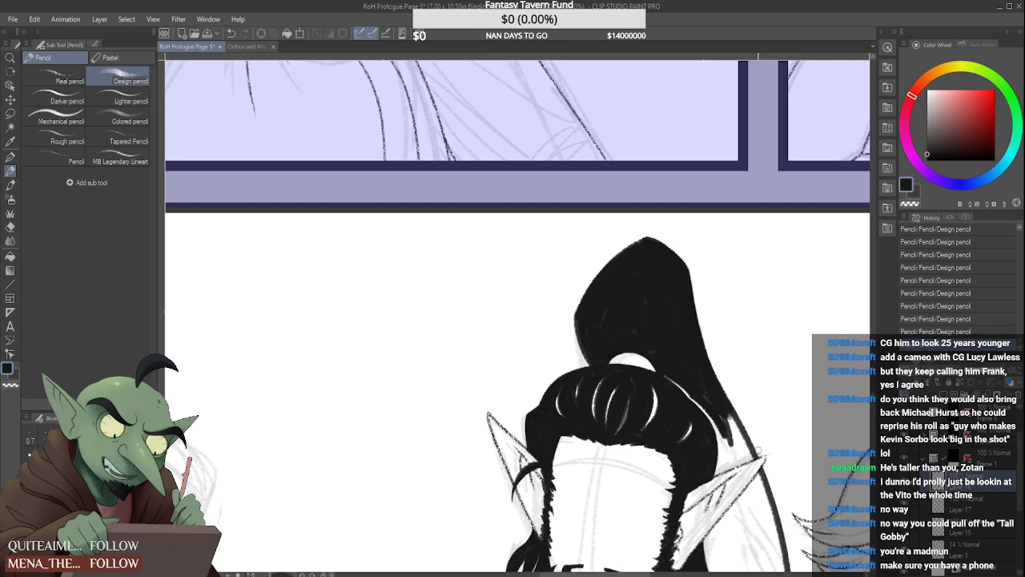
scroll(756, 453, up, 5)
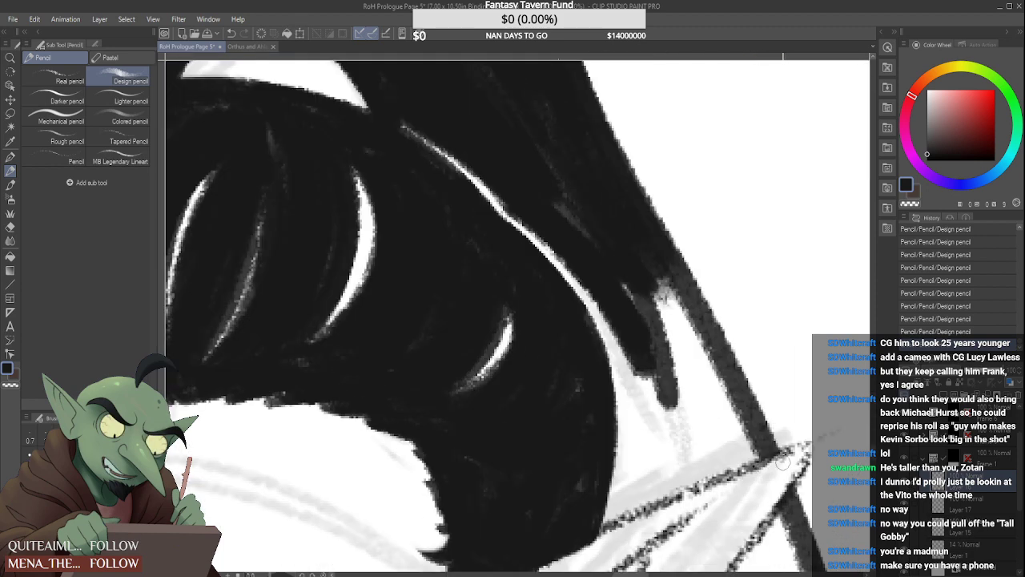
scroll(704, 513, down, 5)
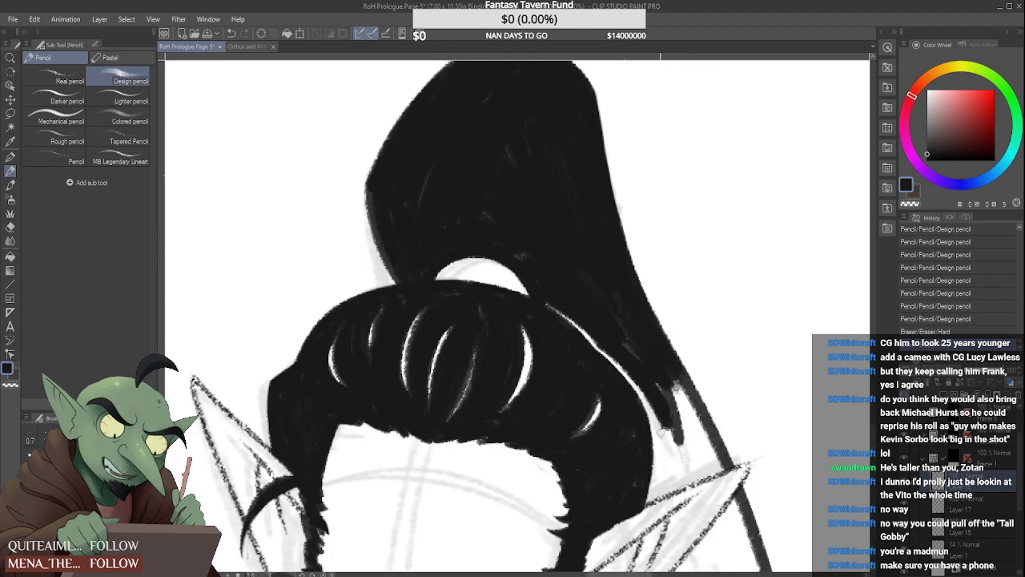
Fill the ponytail in black between the head and its outer line down to the upper edge of the right-hand ear
mouse_move(660, 390)
mouse_down()
mouse_move(681, 455)
mouse_move(669, 465)
mouse_move(687, 455)
mouse_up()
mouse_move(680, 396)
mouse_down()
mouse_move(702, 449)
mouse_move(686, 452)
mouse_up()
drag(637, 364, 693, 459)
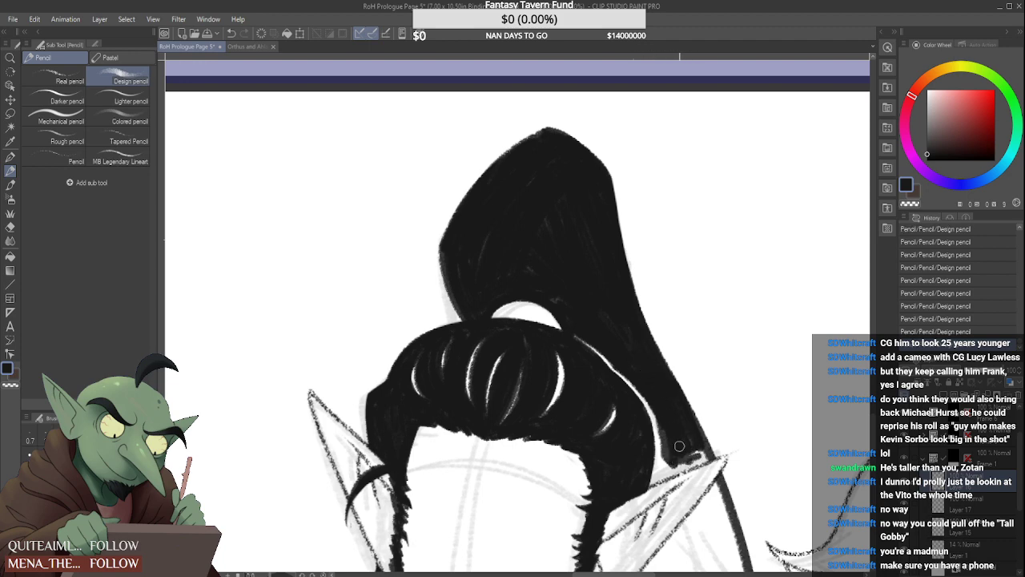
scroll(668, 464, up, 1)
mouse_move(647, 485)
mouse_down()
mouse_move(691, 435)
mouse_move(646, 507)
mouse_move(627, 511)
mouse_move(660, 496)
mouse_move(603, 530)
mouse_up()
drag(656, 483, 709, 461)
mouse_move(666, 480)
mouse_down()
mouse_move(710, 453)
mouse_move(673, 462)
mouse_move(714, 450)
mouse_move(708, 460)
mouse_up()
drag(705, 437, 719, 455)
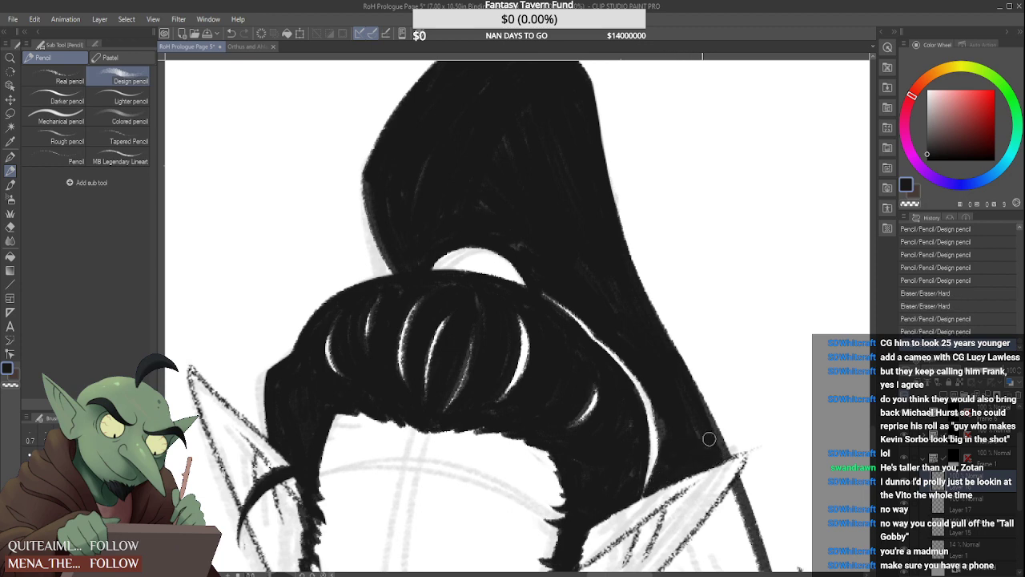
Narrow and smooth the thin white line separating the swept-back hair from the ponytail
mouse_move(650, 481)
mouse_down()
mouse_move(657, 399)
mouse_move(658, 458)
mouse_move(635, 369)
mouse_move(657, 445)
mouse_up()
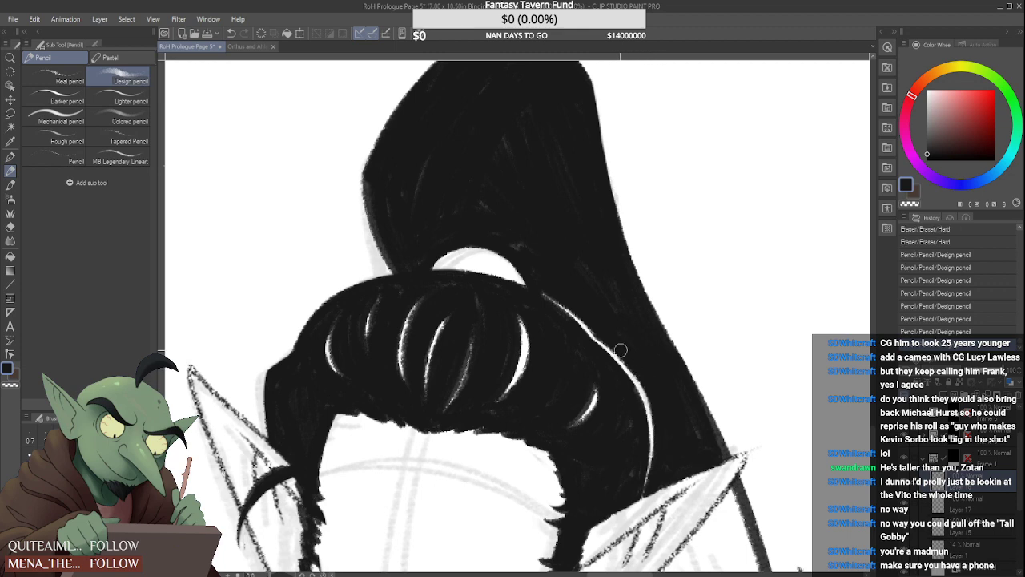
drag(584, 310, 597, 324)
drag(568, 298, 599, 328)
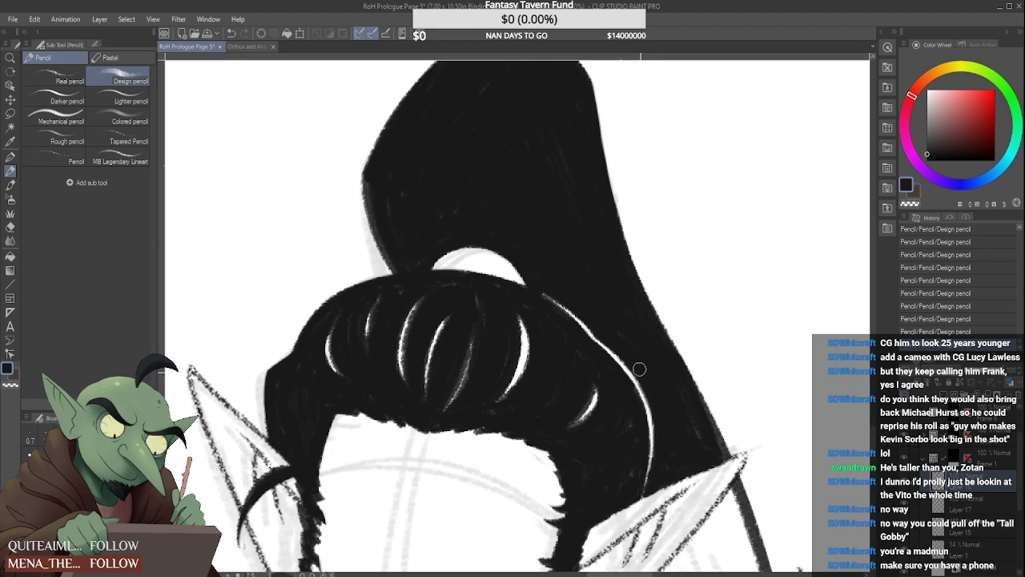
scroll(712, 442, down, 5)
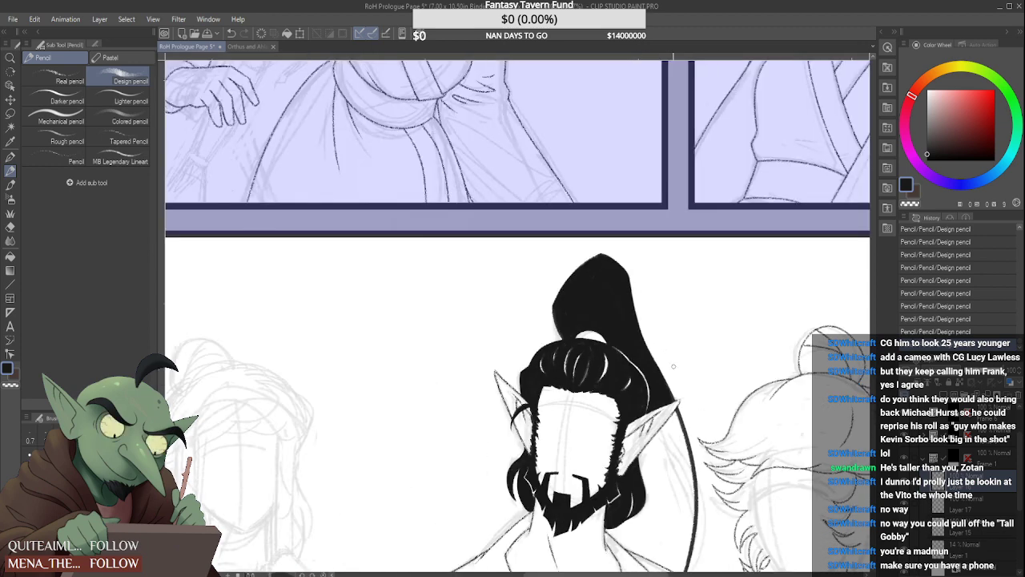
scroll(669, 375, up, 5)
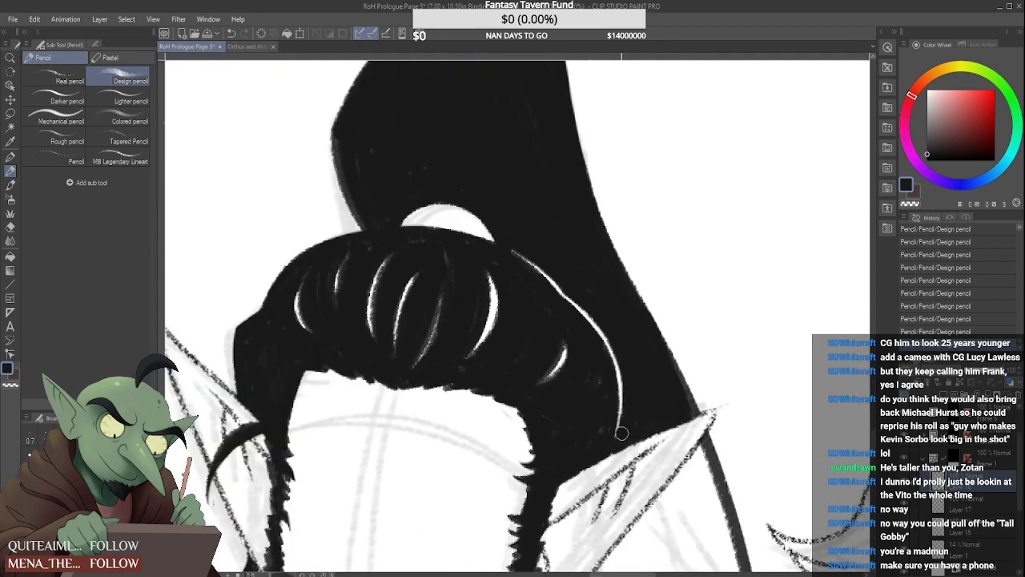
scroll(611, 363, down, 5)
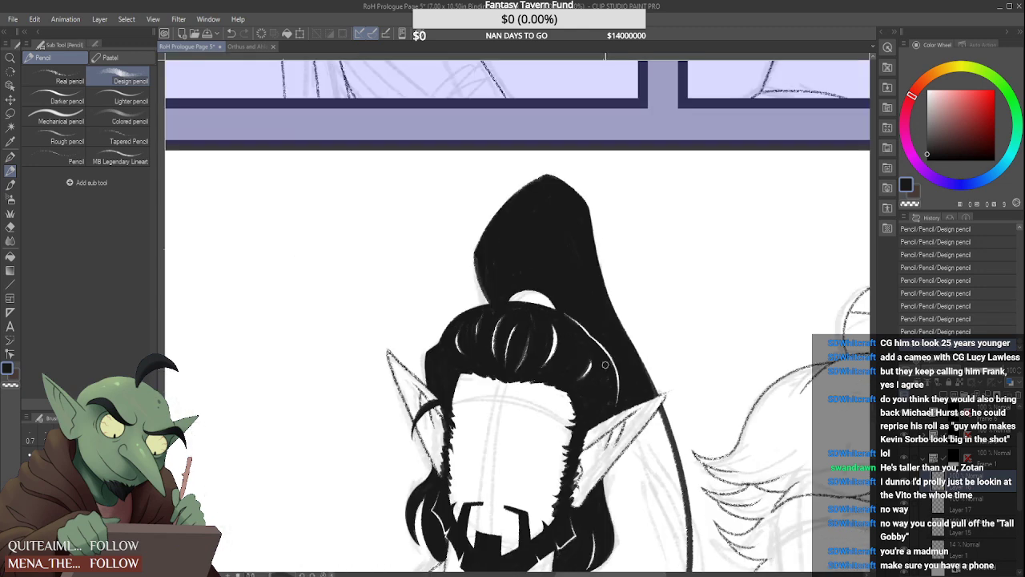
Draw black ponytail strokes beside the right-hand hair lock and along the underside of the right-hand ear
scroll(605, 365, down, 2)
scroll(618, 446, up, 4)
drag(593, 419, 620, 491)
drag(596, 437, 618, 520)
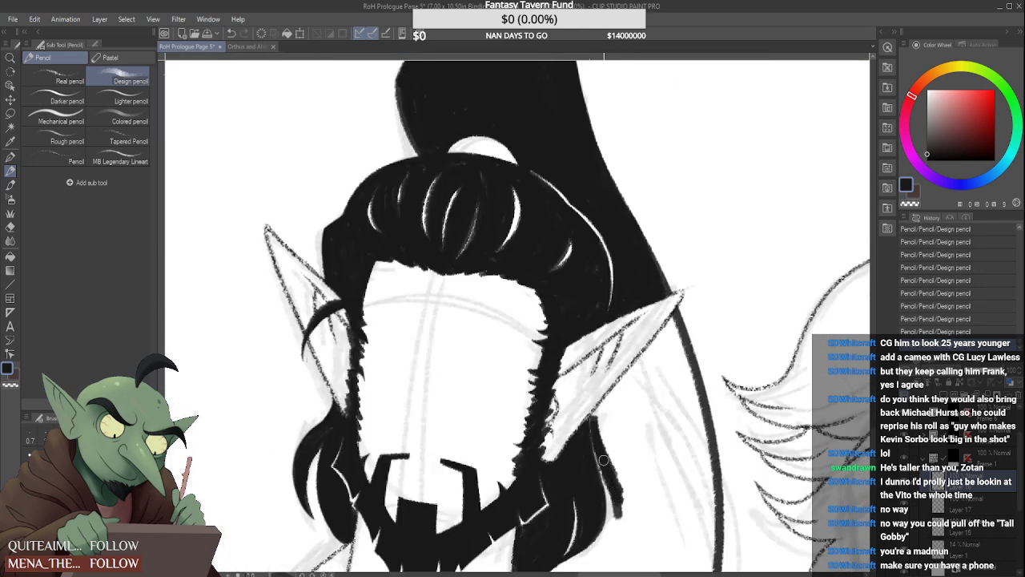
drag(602, 457, 616, 533)
mouse_move(595, 417)
mouse_down()
mouse_move(628, 385)
mouse_move(589, 421)
mouse_move(661, 336)
mouse_up()
drag(614, 386, 671, 324)
drag(647, 357, 677, 319)
Thicken the black behind the right-hand ear, from the ear tip down to the loose hair lock
scroll(650, 369, down, 2)
scroll(655, 372, up, 1)
drag(672, 391, 665, 344)
mouse_move(673, 390)
mouse_down()
mouse_move(665, 340)
mouse_move(666, 353)
mouse_move(625, 397)
mouse_up()
mouse_move(653, 358)
mouse_down()
mouse_move(619, 407)
mouse_move(631, 449)
mouse_up()
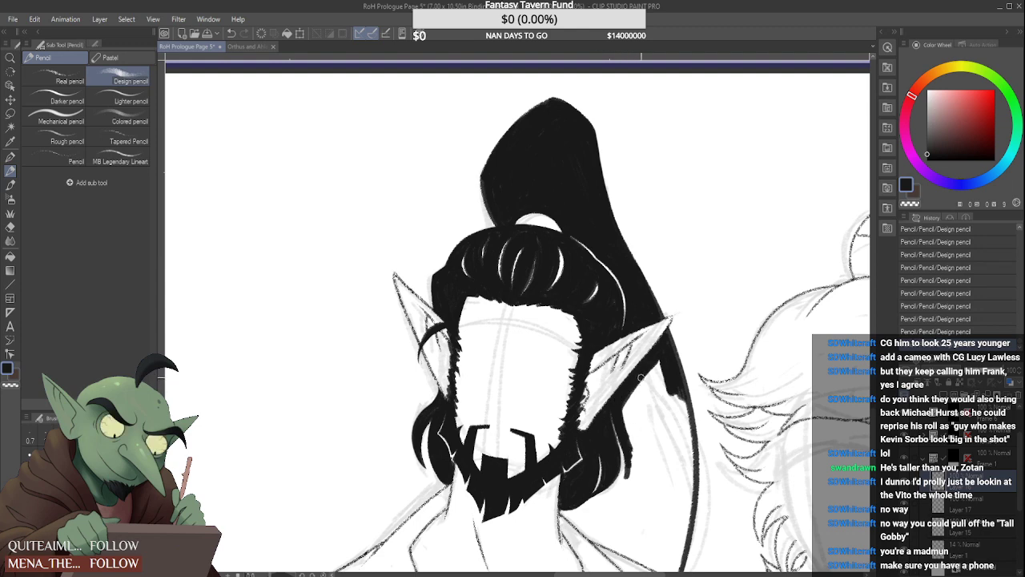
drag(641, 409, 639, 491)
drag(649, 385, 626, 433)
drag(663, 357, 637, 428)
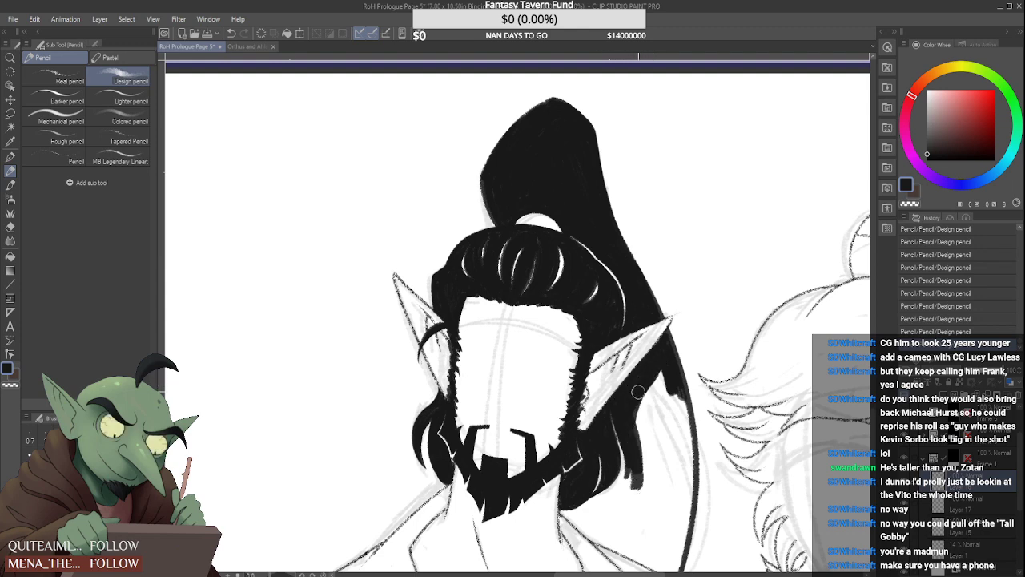
Fill the ponytail behind the right-hand ear in black, from the hair lock across to its outer line, down to beard level
drag(640, 388, 645, 482)
drag(650, 386, 665, 484)
drag(671, 373, 674, 485)
mouse_move(659, 365)
mouse_down()
mouse_move(666, 452)
mouse_move(663, 385)
mouse_move(674, 484)
mouse_up()
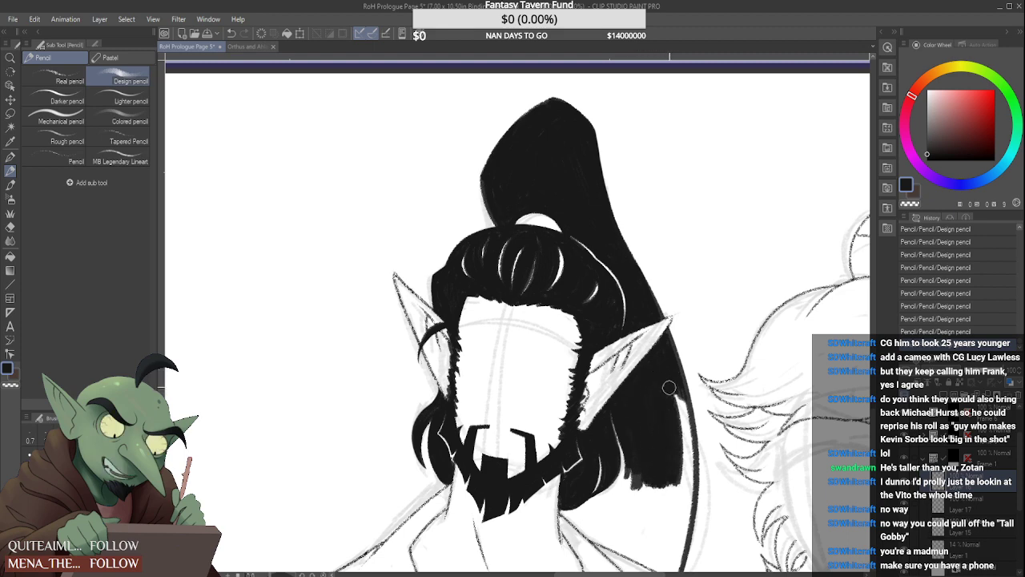
drag(668, 382, 691, 490)
drag(675, 441, 686, 490)
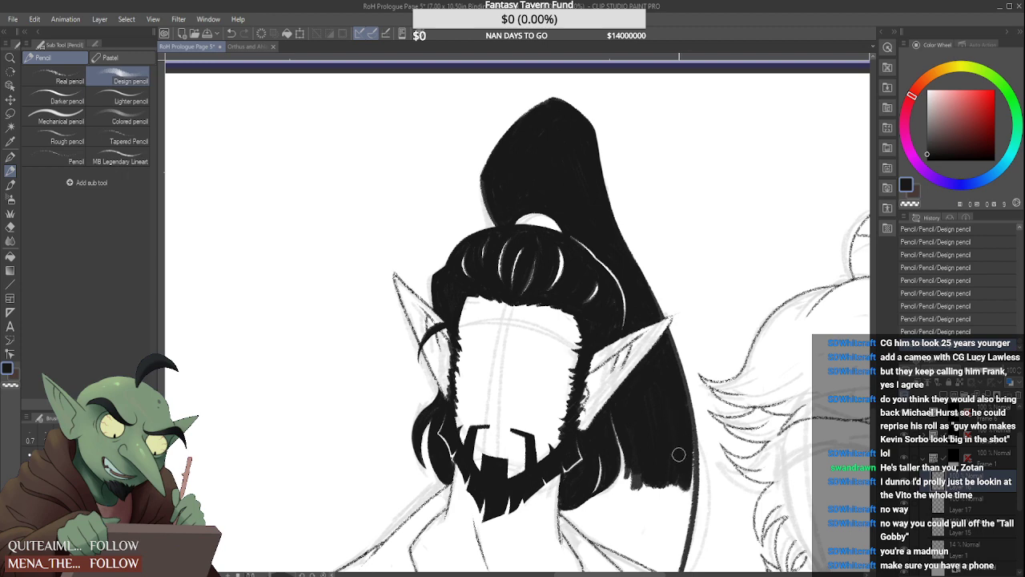
Extend the black fill down the ponytail's outer side and across toward the shoulder
drag(679, 385, 686, 517)
drag(677, 416, 681, 541)
drag(683, 452, 685, 538)
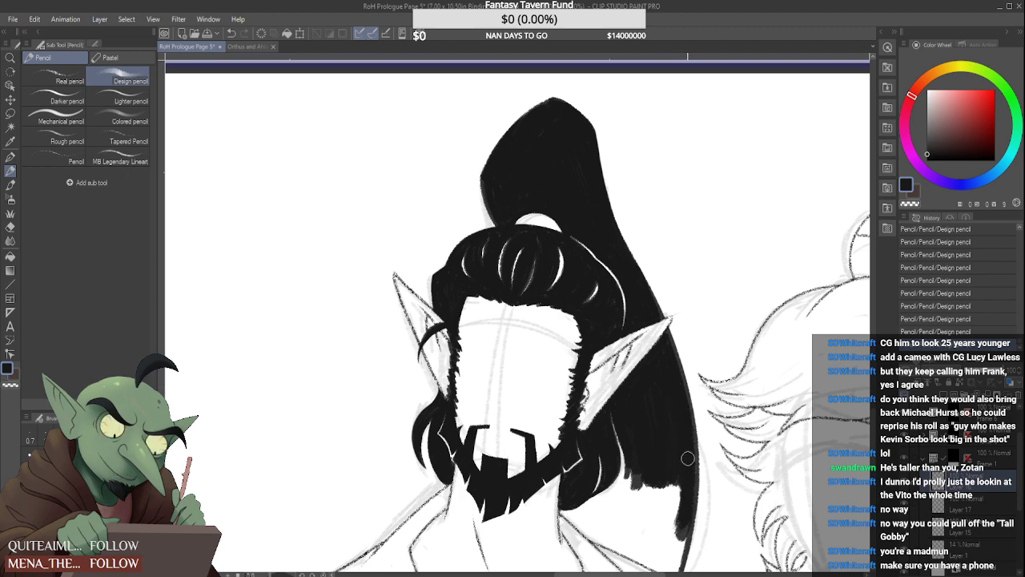
mouse_move(681, 473)
mouse_down()
mouse_move(674, 431)
mouse_move(662, 535)
mouse_up()
mouse_move(660, 486)
mouse_down()
mouse_move(655, 538)
mouse_move(628, 532)
mouse_up()
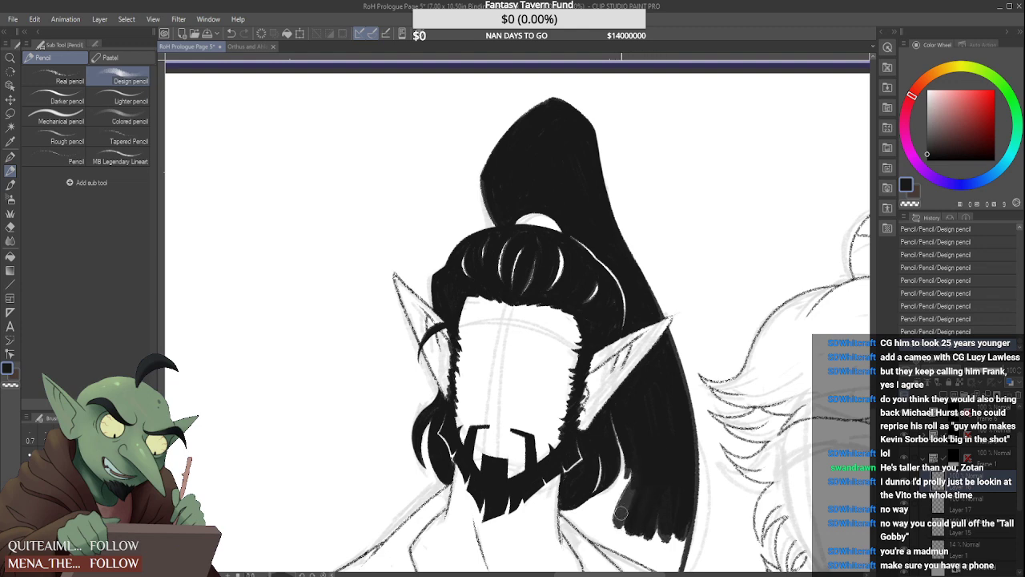
Fill the ponytail's lower end in black along the shoulder line, from the base of the neck to its outer line
drag(633, 471, 612, 532)
mouse_move(631, 492)
mouse_down()
mouse_move(607, 511)
mouse_move(642, 481)
mouse_move(602, 510)
mouse_move(642, 478)
mouse_move(593, 517)
mouse_move(609, 528)
mouse_move(582, 520)
mouse_move(602, 518)
mouse_move(629, 540)
mouse_move(594, 515)
mouse_up()
drag(647, 533, 625, 558)
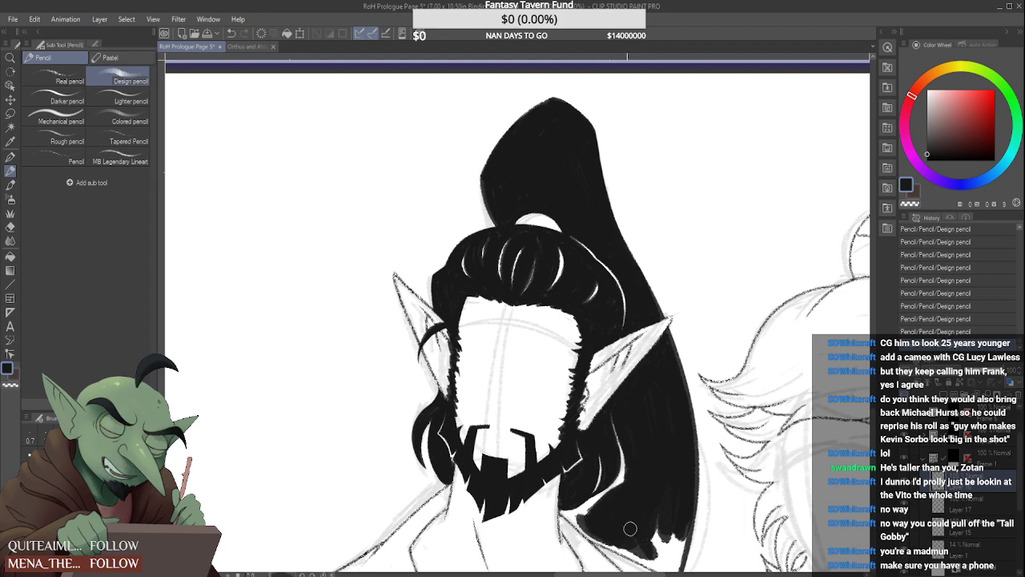
mouse_move(660, 526)
mouse_down()
mouse_move(653, 559)
mouse_move(669, 561)
mouse_move(679, 538)
mouse_move(681, 564)
mouse_up()
drag(640, 530, 658, 564)
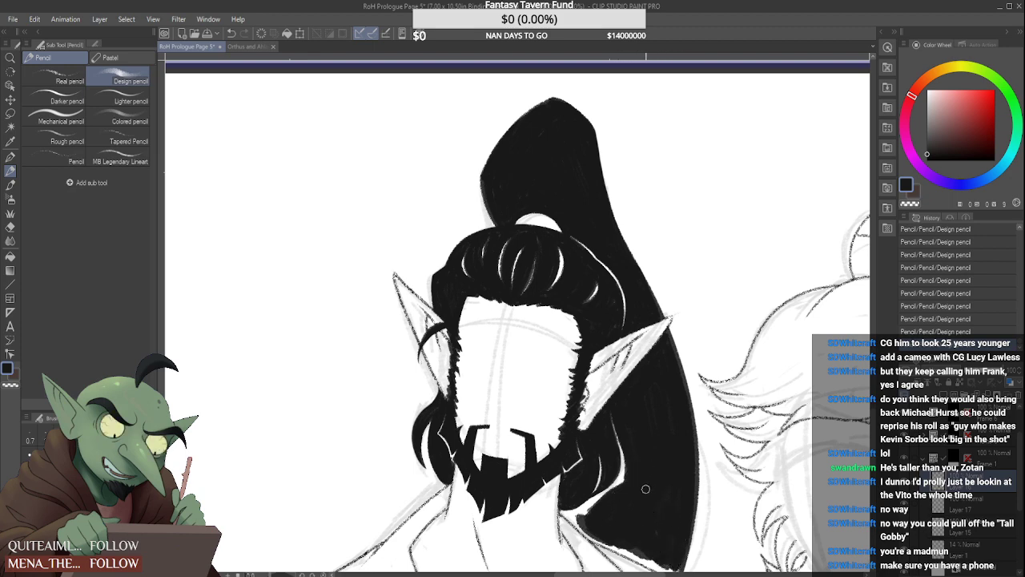
Erase the tip of the ponytail's outer line where it runs past the shoulder
scroll(617, 426, down, 3)
scroll(620, 497, up, 2)
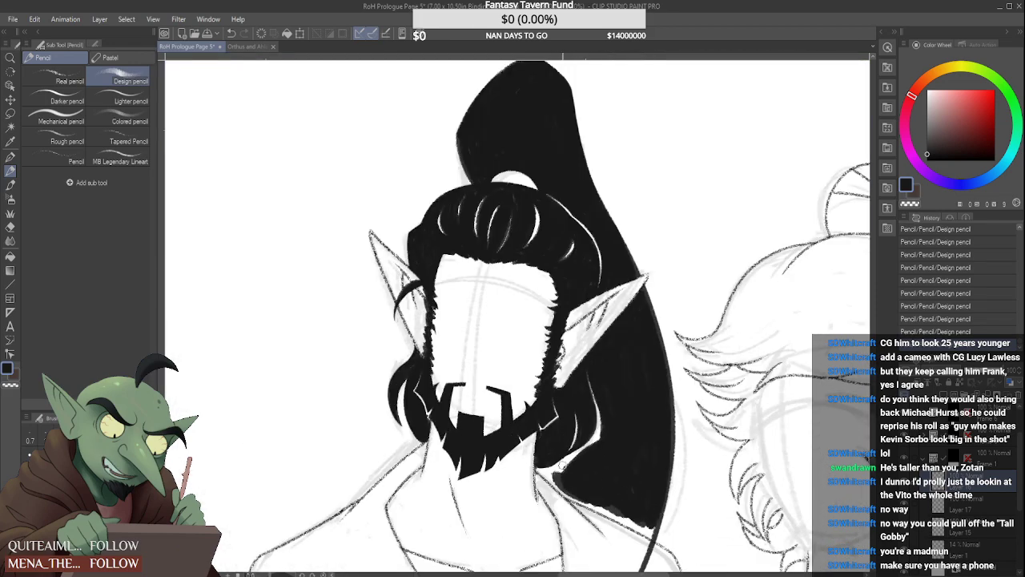
scroll(620, 497, down, 2)
scroll(620, 500, up, 4)
scroll(620, 500, down, 4)
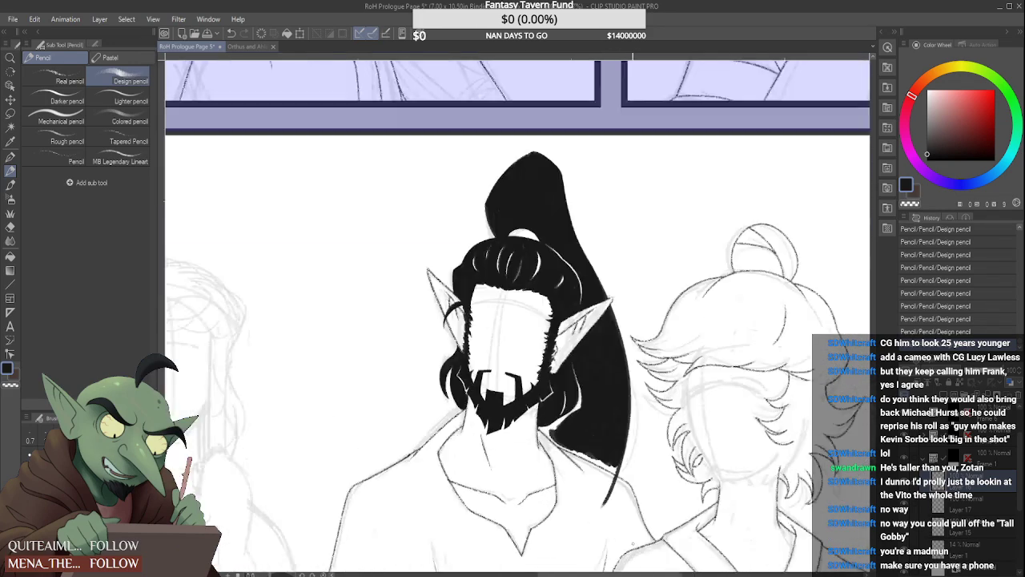
scroll(589, 489, up, 2)
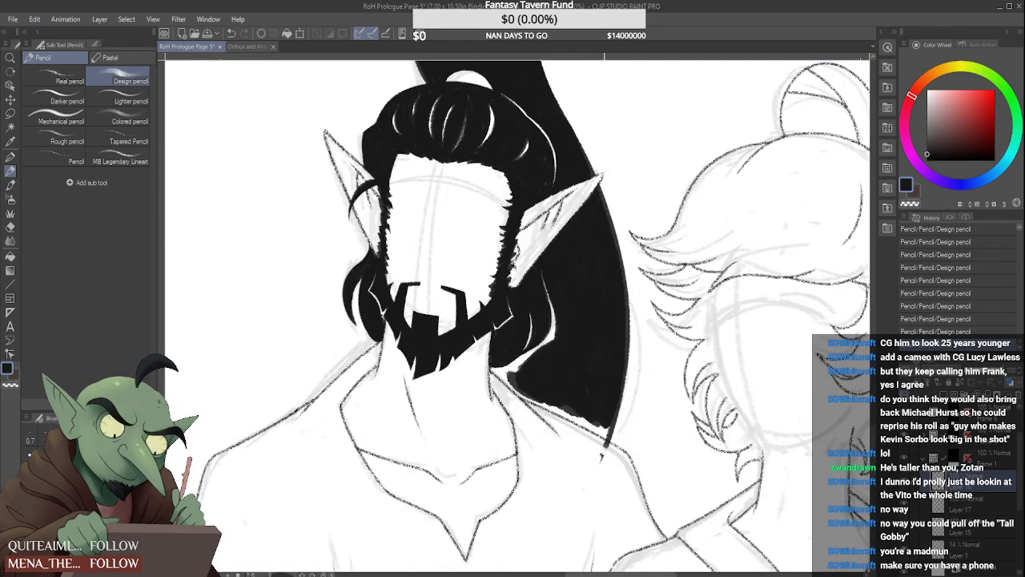
drag(604, 458, 592, 439)
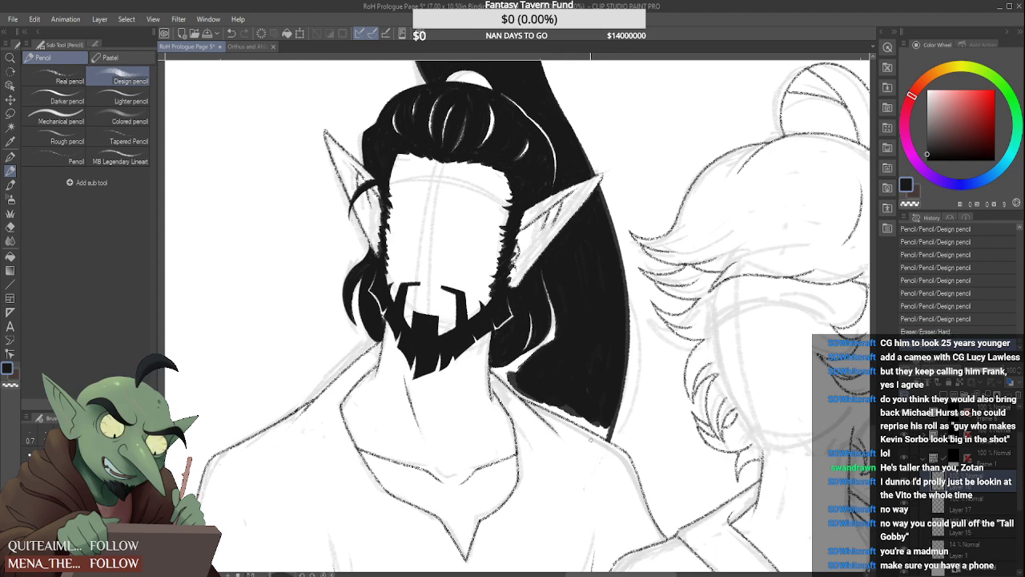
Fill the remaining gaps in the ponytail in black along the shoulder line, and narrow the white edge of the hair lock beside the neck
drag(509, 380, 596, 429)
drag(553, 403, 605, 436)
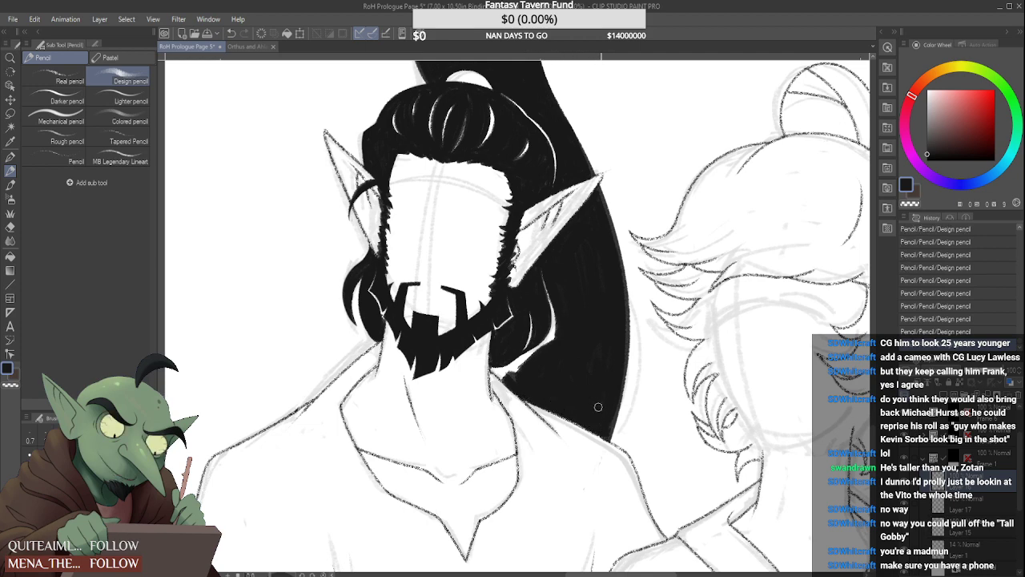
scroll(518, 367, up, 2)
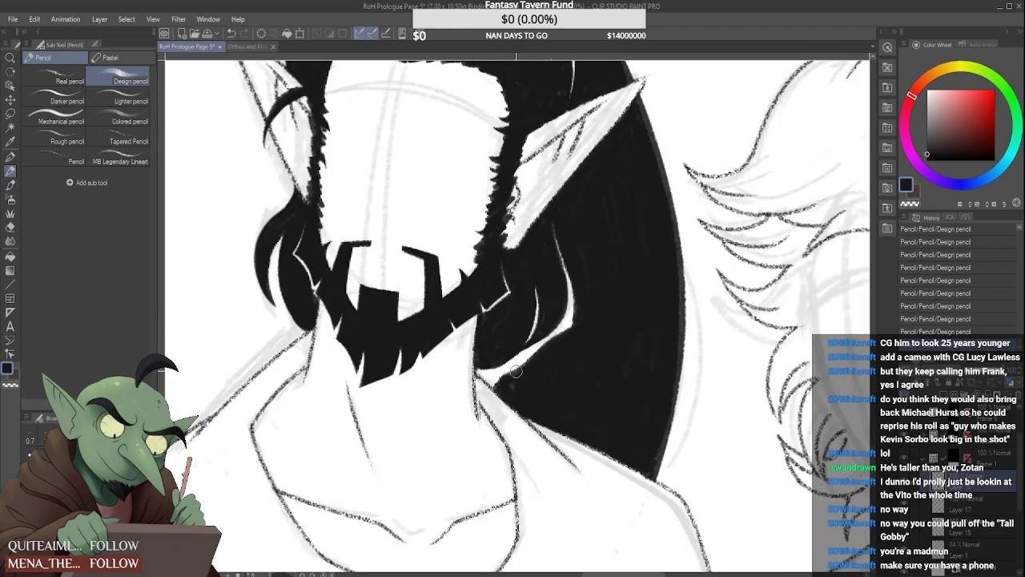
mouse_move(518, 367)
mouse_down()
mouse_move(568, 340)
mouse_move(581, 298)
mouse_move(561, 334)
mouse_move(503, 354)
mouse_move(490, 379)
mouse_move(478, 372)
mouse_move(508, 377)
mouse_move(525, 364)
mouse_up()
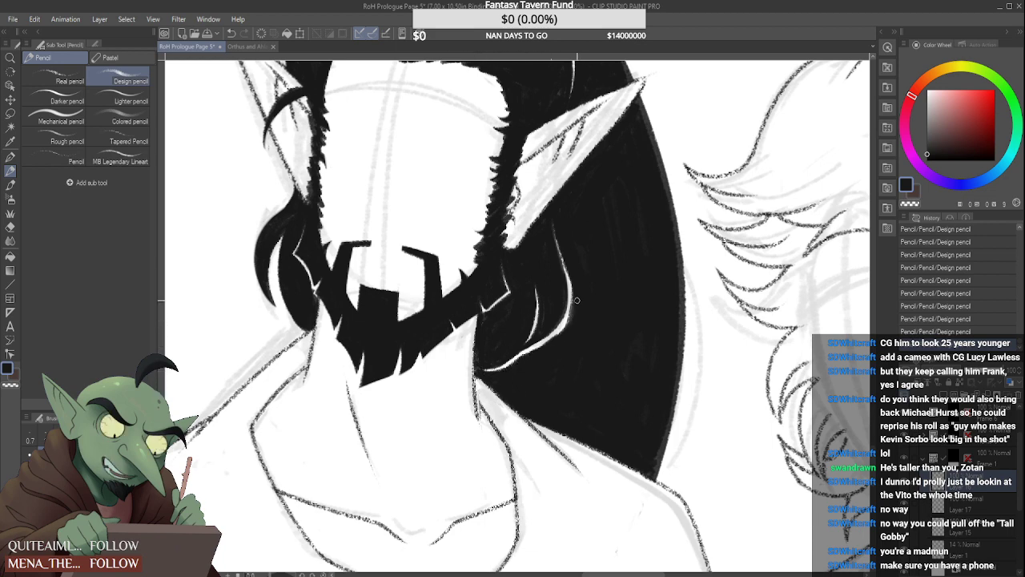
mouse_move(574, 283)
mouse_down()
mouse_move(563, 333)
mouse_move(569, 315)
mouse_up()
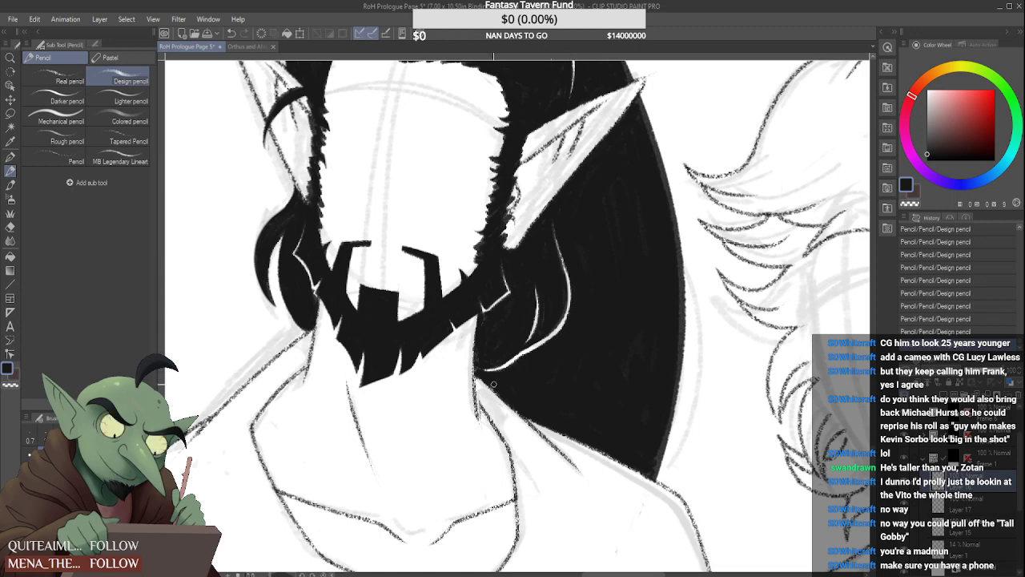
drag(485, 373, 525, 351)
scroll(542, 304, down, 5)
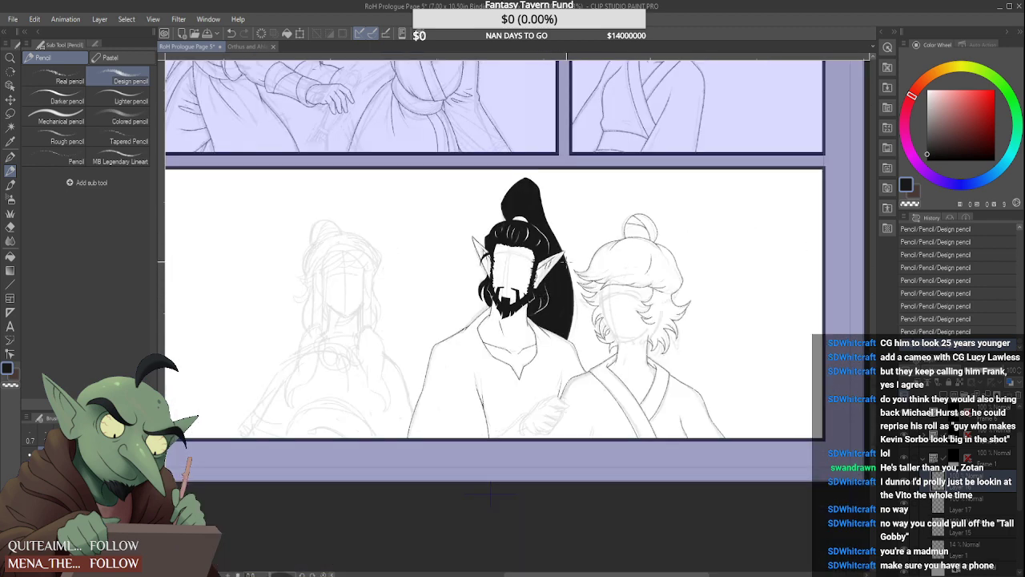
scroll(561, 269, down, 2)
scroll(540, 330, up, 3)
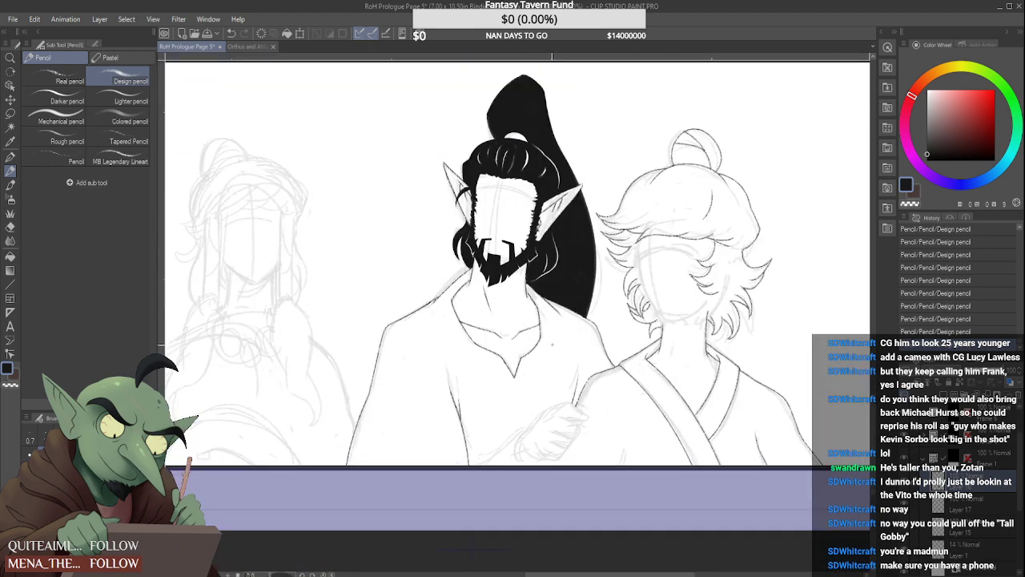
mouse_move(550, 406)
mouse_down()
mouse_move(607, 411)
mouse_move(558, 418)
mouse_move(615, 434)
mouse_move(592, 435)
mouse_move(610, 447)
mouse_move(527, 447)
mouse_up()
scroll(528, 453, down, 3)
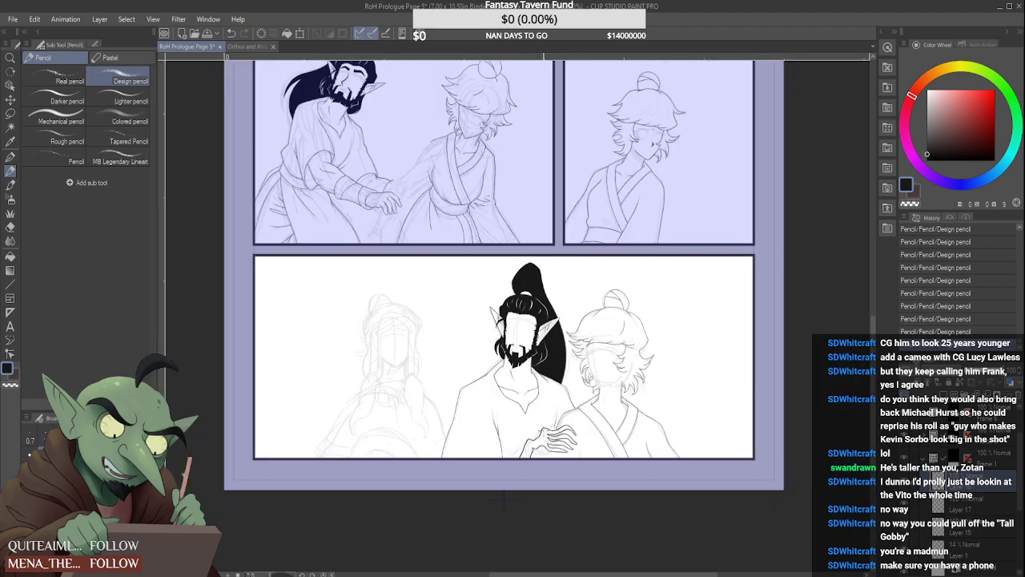
scroll(534, 442, up, 2)
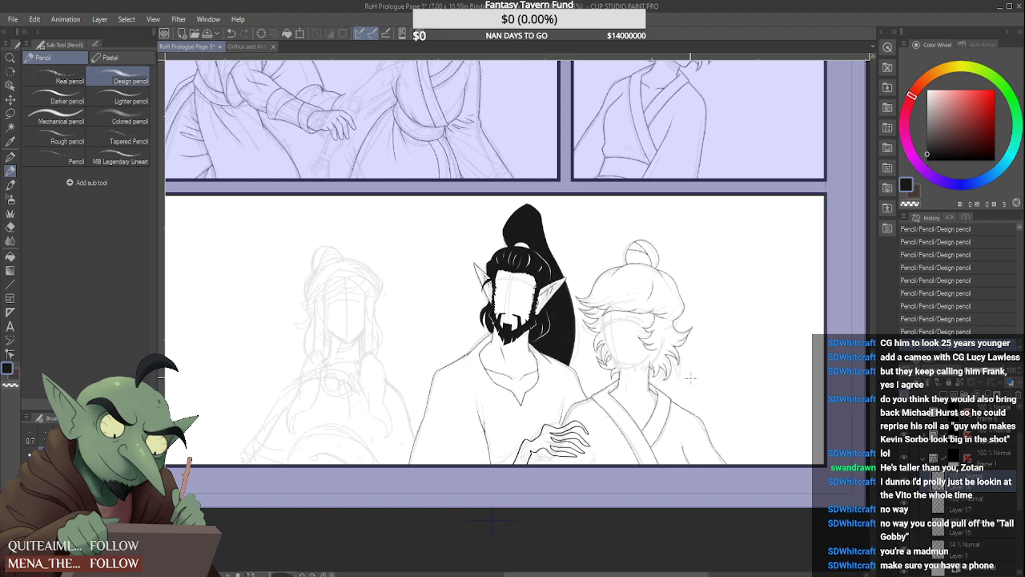
scroll(581, 480, down, 1)
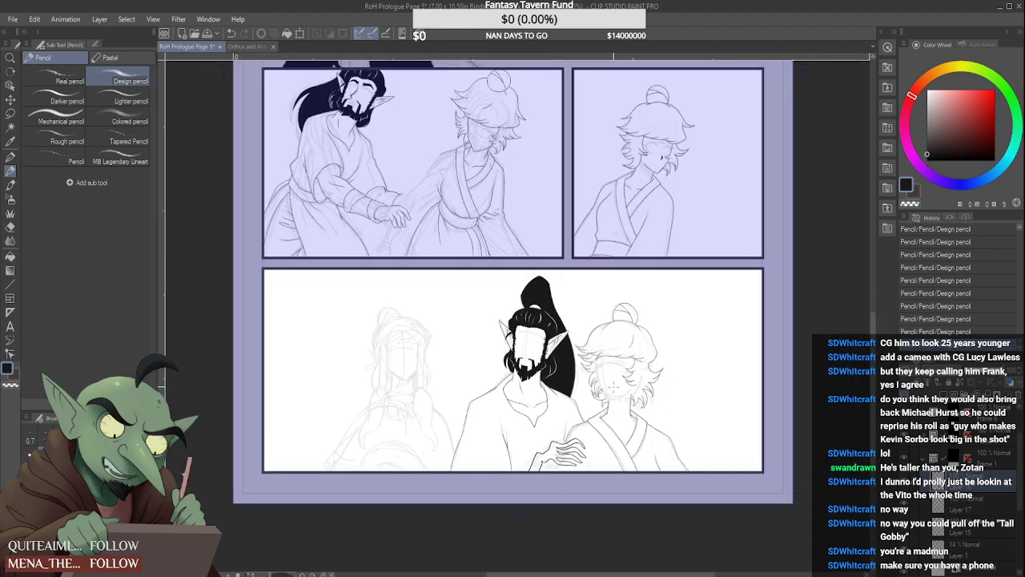
key(ctrl+z)
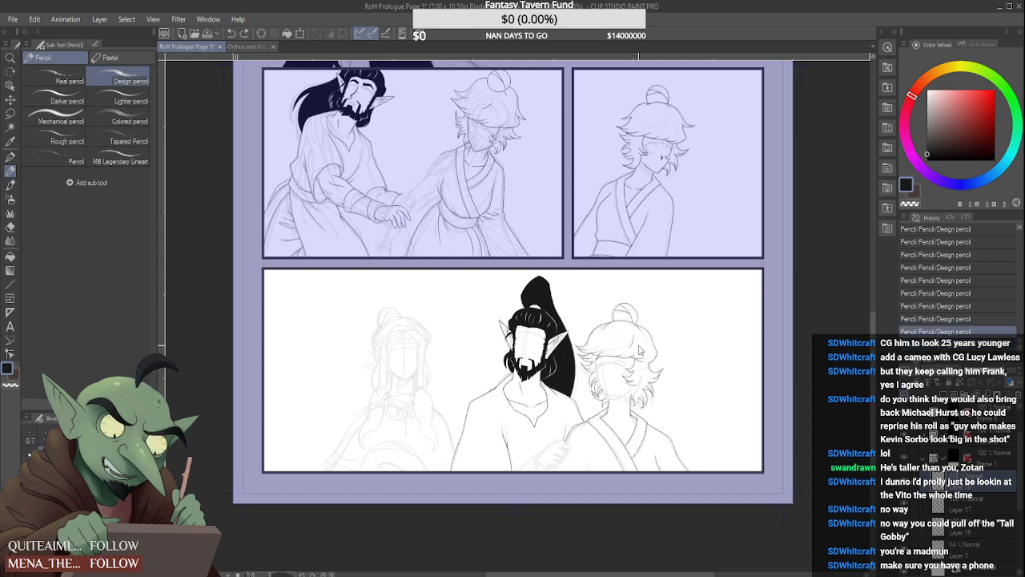
Cut thin vertical gaps through both horizontal bars of the bearded man's moustache with the Kneaded eraser
key(e)
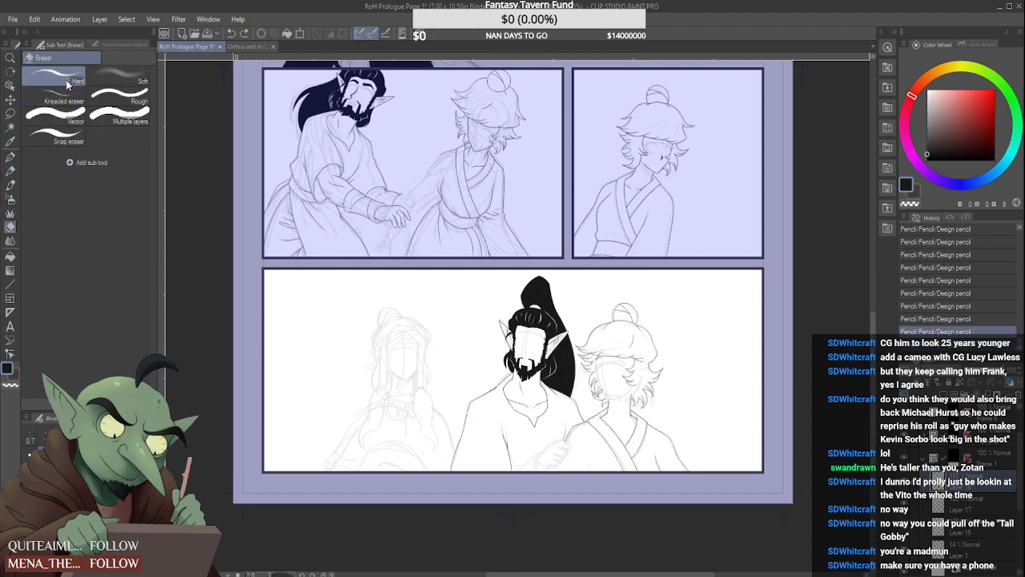
scroll(524, 351, up, 7)
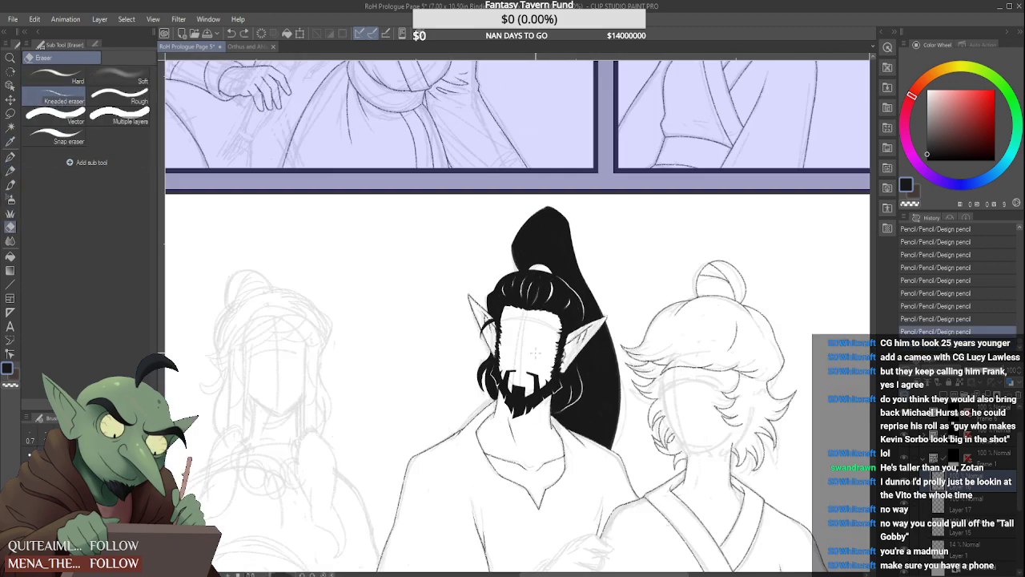
click(525, 390)
scroll(527, 389, up, 2)
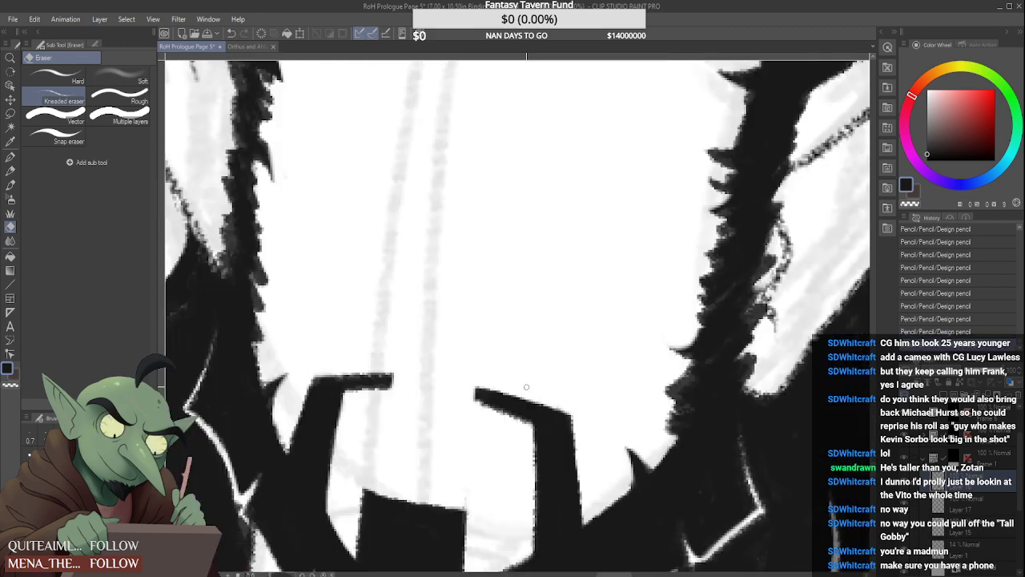
drag(531, 400, 531, 429)
drag(502, 389, 502, 415)
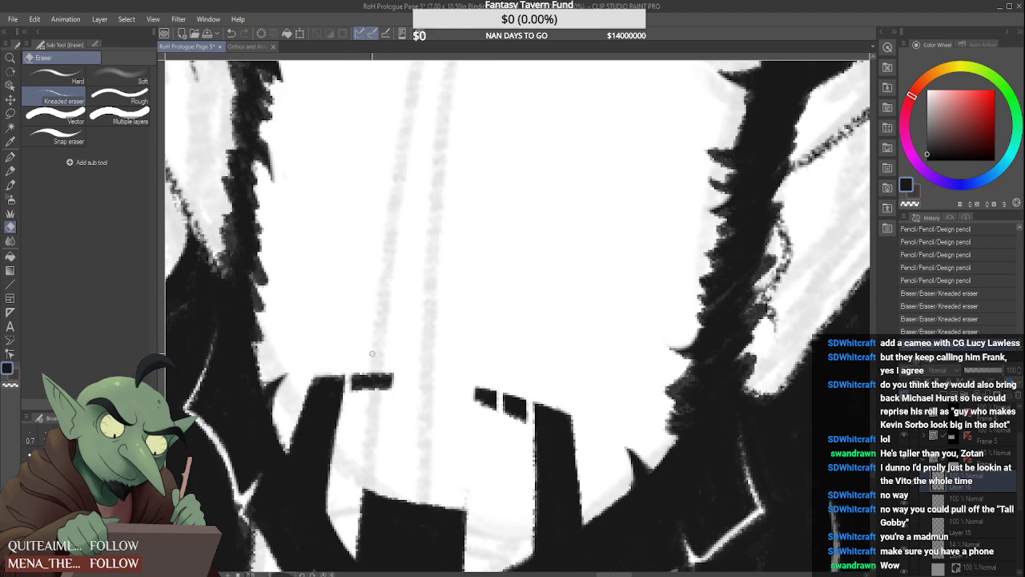
mouse_move(374, 361)
mouse_down()
mouse_move(374, 392)
mouse_move(388, 370)
mouse_up()
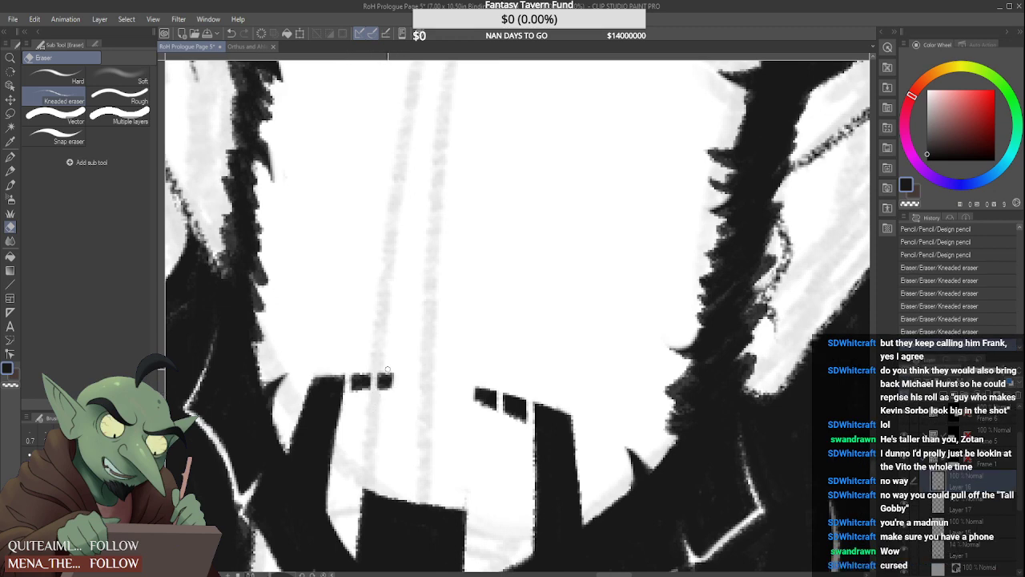
scroll(380, 405, down, 6)
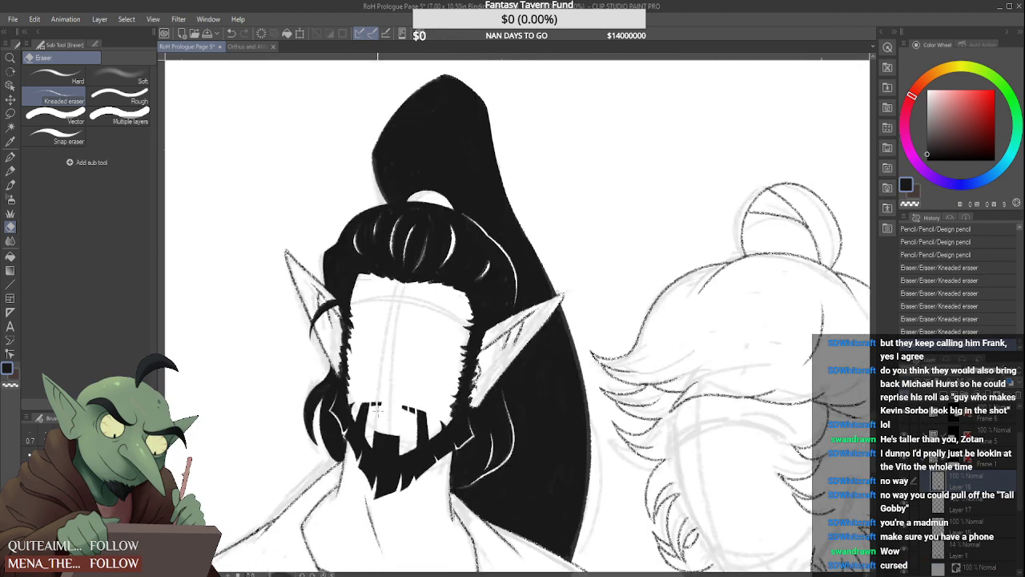
scroll(365, 340, down, 3)
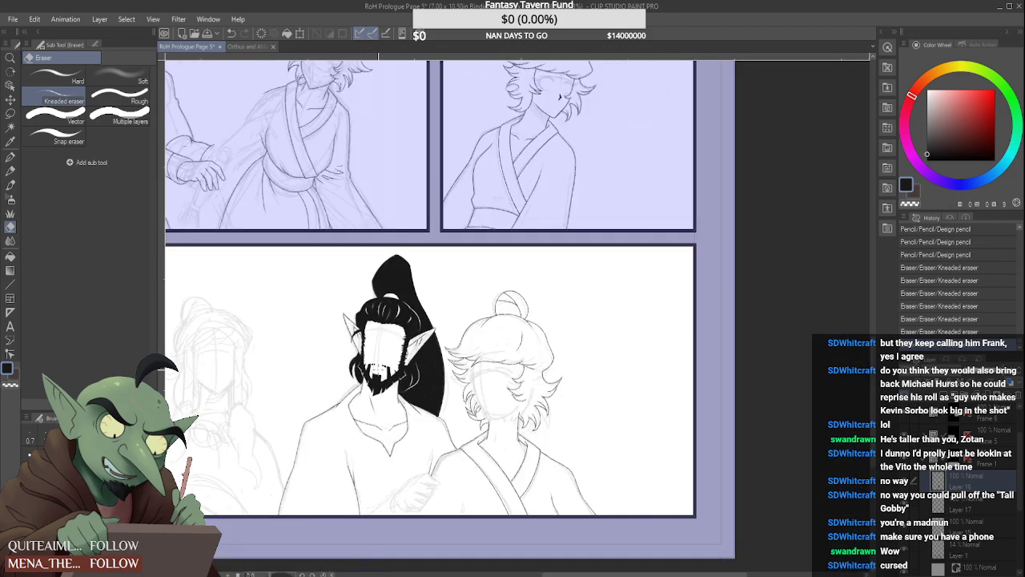
scroll(383, 386, up, 1)
scroll(379, 377, up, 4)
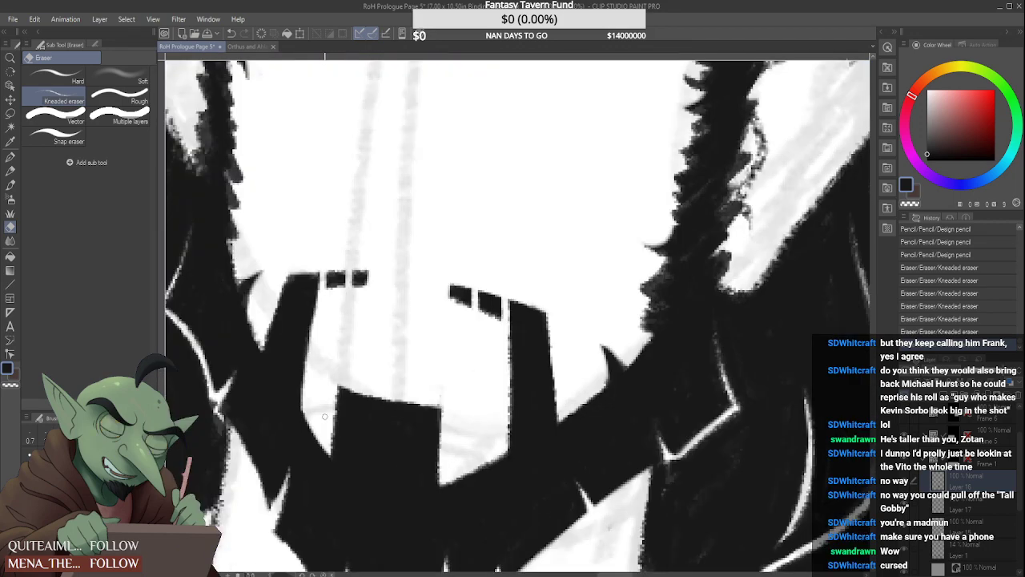
scroll(358, 393, down, 10)
scroll(340, 347, down, 3)
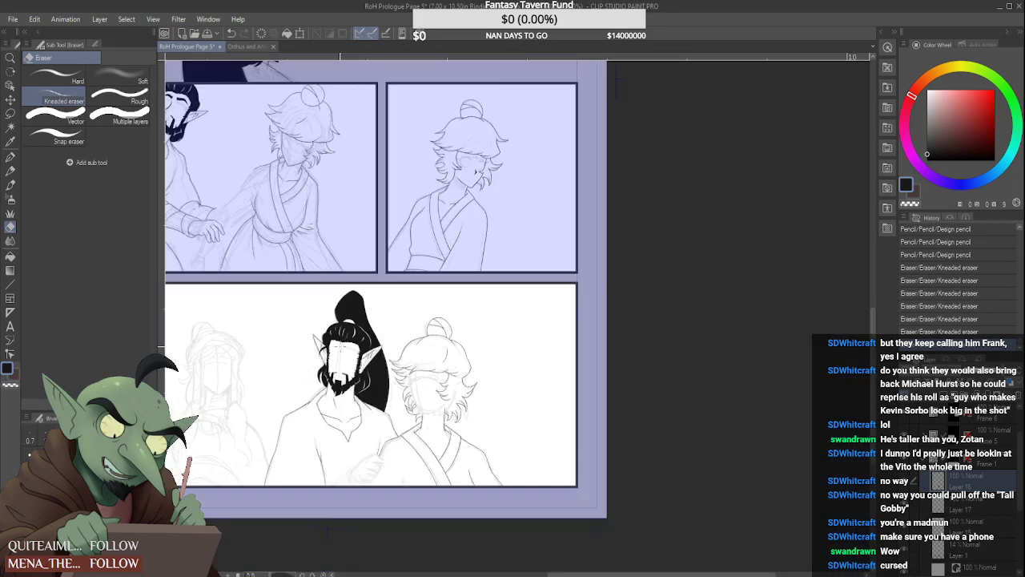
scroll(336, 365, up, 3)
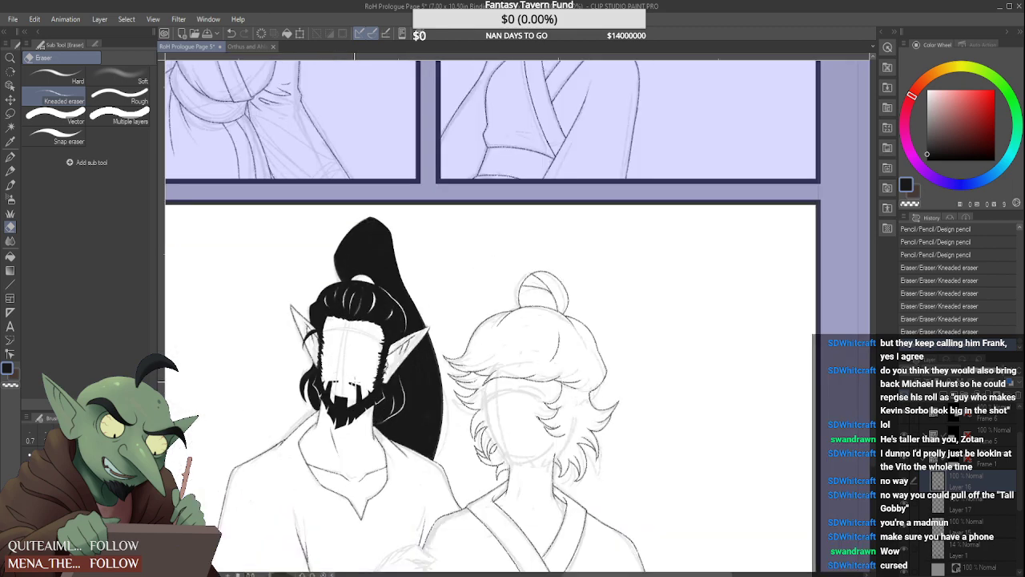
Close the tip of the man's right-hand ear with the Real pencil and set the eraser to Hard
key(p)
scroll(424, 297, up, 4)
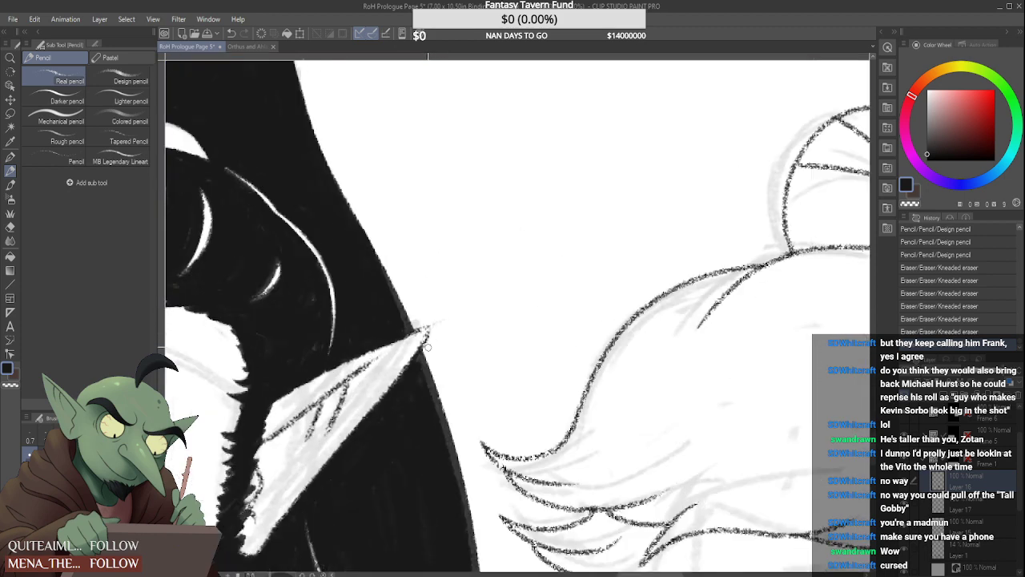
drag(422, 331, 429, 326)
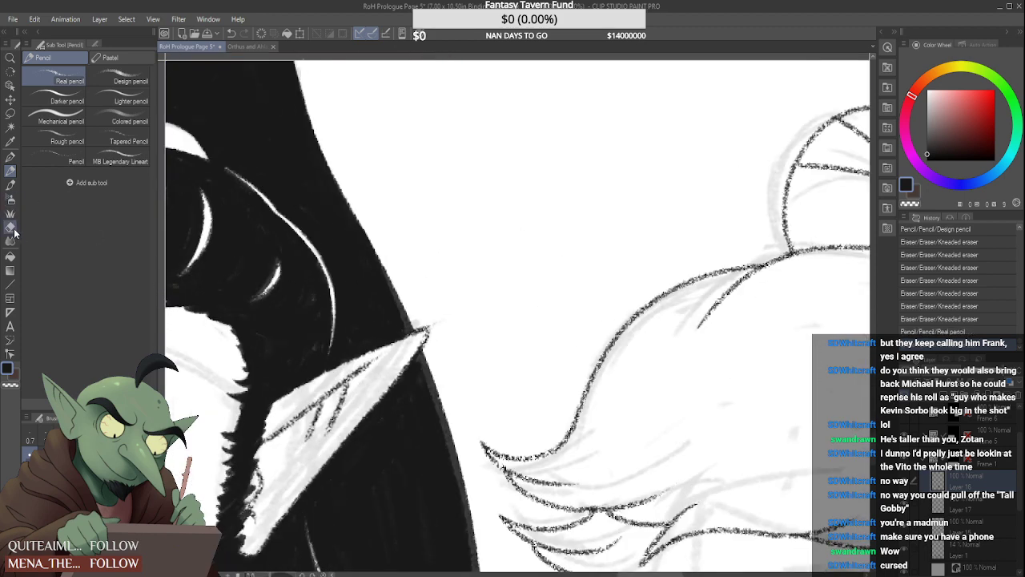
click(10, 227)
click(64, 77)
click(10, 172)
scroll(352, 339, down, 6)
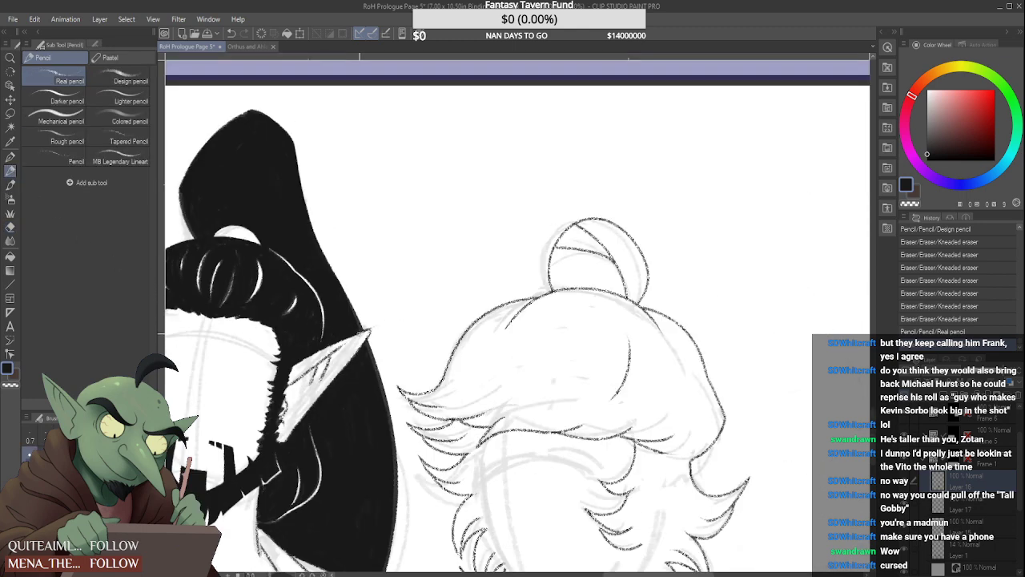
drag(405, 349, 464, 218)
drag(236, 265, 263, 293)
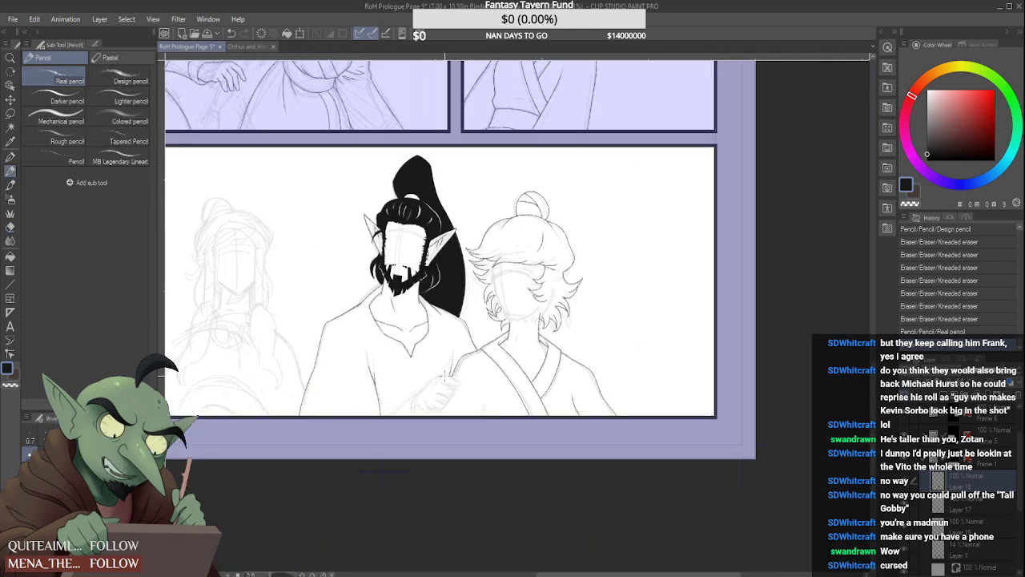
Flip the canvas horizontally to check the mirrored page, and flip it back to its original orientation
scroll(446, 374, down, 1)
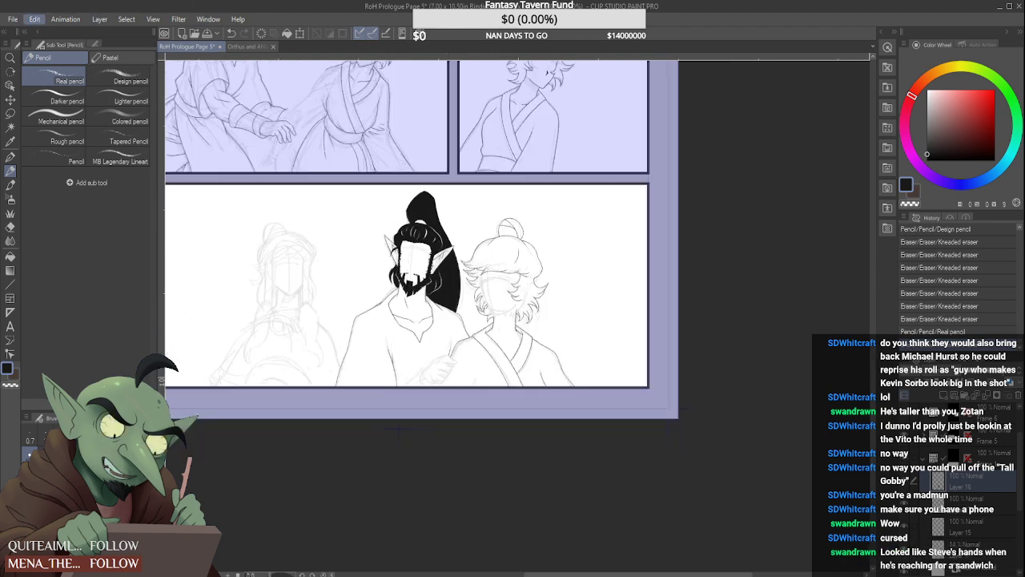
key(h)
scroll(561, 389, down, 4)
scroll(608, 505, up, 4)
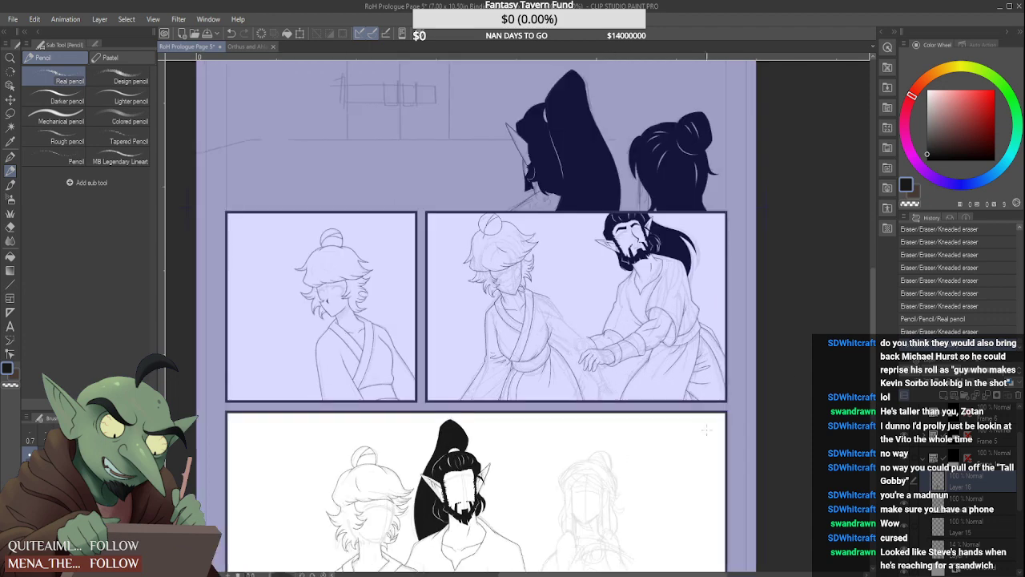
drag(873, 380, 873, 412)
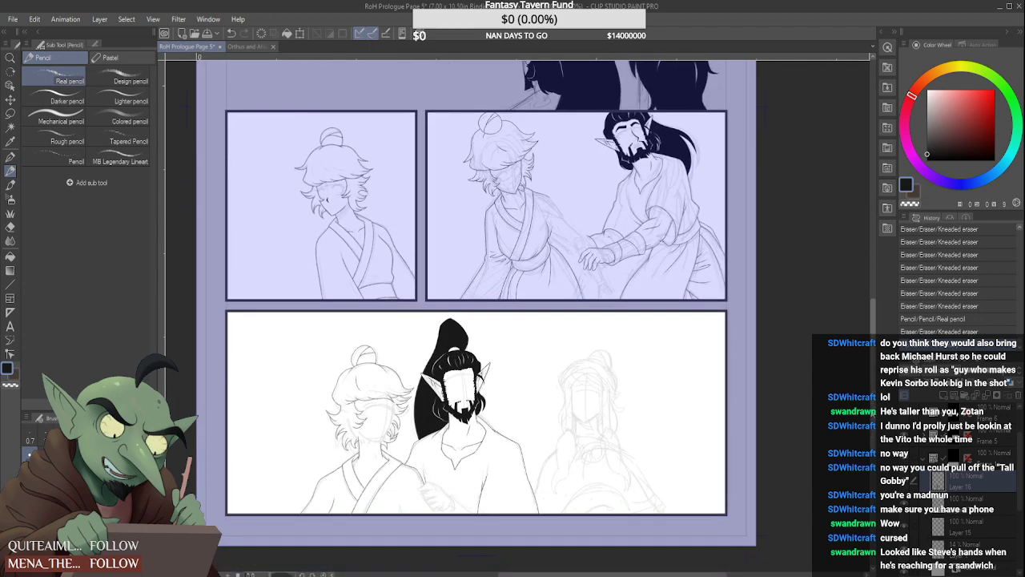
scroll(648, 365, down, 3)
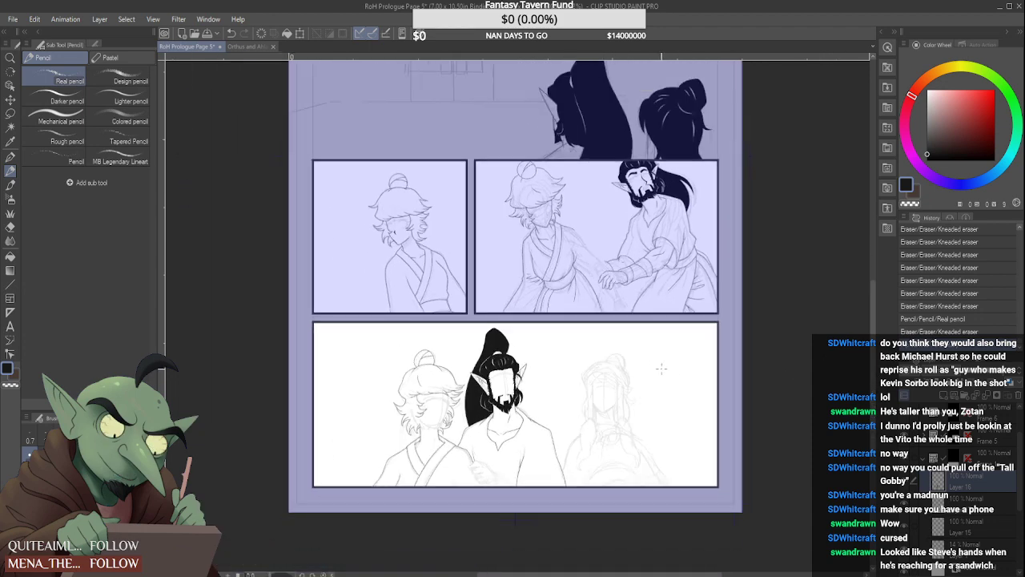
scroll(647, 365, down, 1)
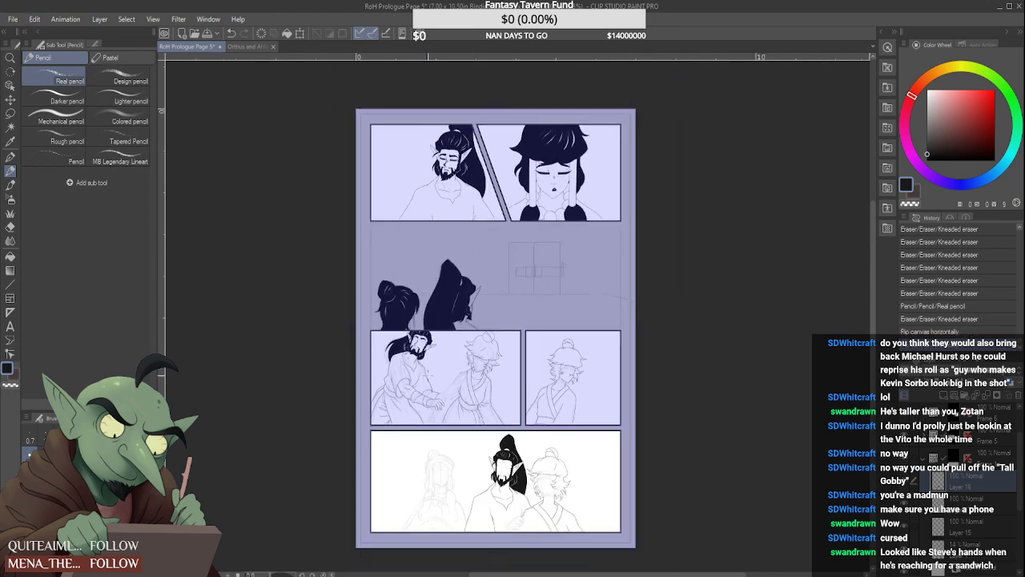
scroll(551, 457, up, 2)
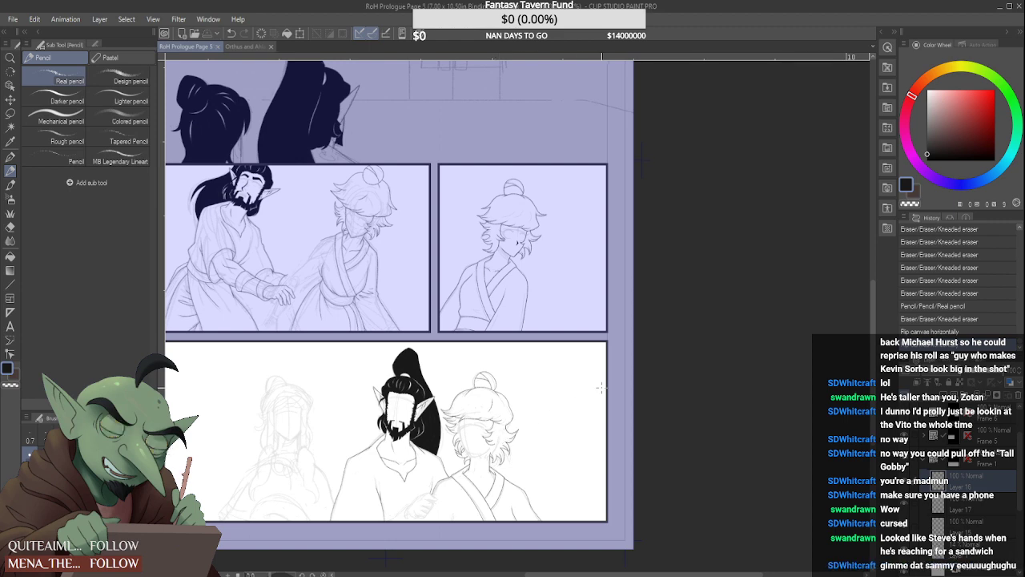
scroll(412, 493, up, 3)
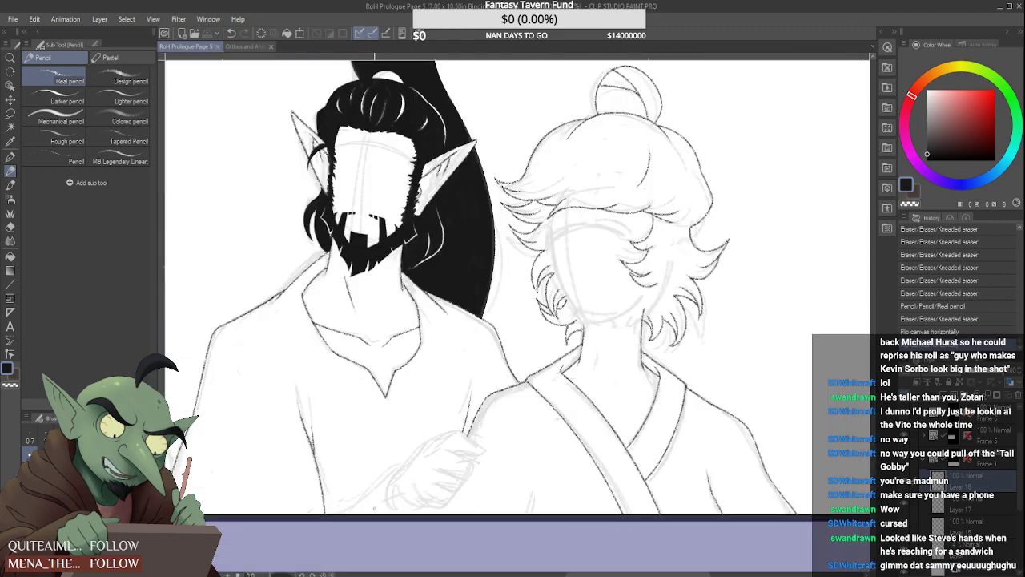
click(120, 80)
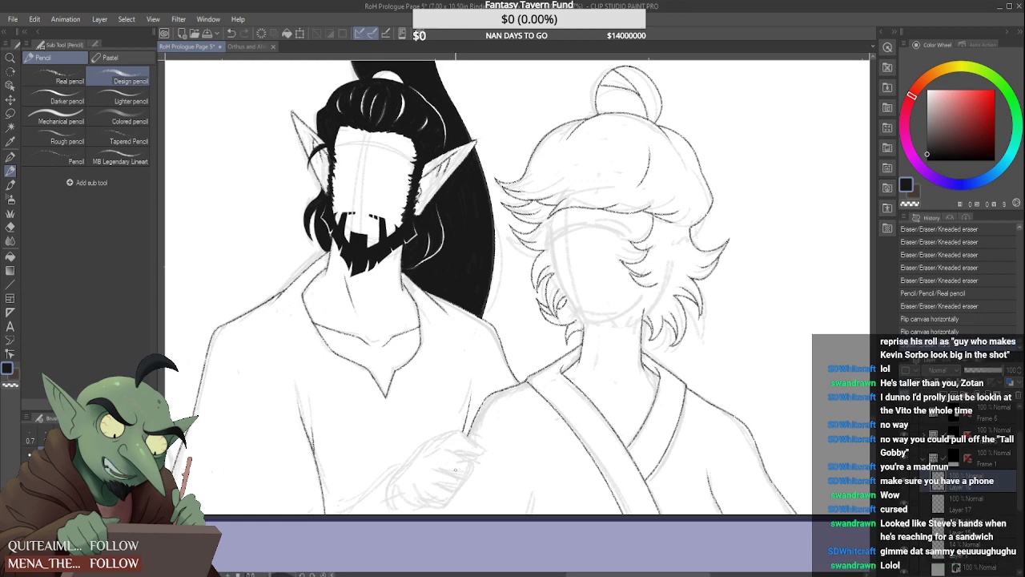
mouse_move(350, 513)
mouse_down()
mouse_move(407, 455)
mouse_move(518, 445)
mouse_move(548, 478)
mouse_move(483, 447)
mouse_move(469, 464)
mouse_move(530, 484)
mouse_move(546, 503)
mouse_move(472, 478)
mouse_move(526, 514)
mouse_up()
mouse_move(469, 500)
mouse_down()
mouse_move(479, 515)
mouse_move(406, 497)
mouse_move(412, 510)
mouse_up()
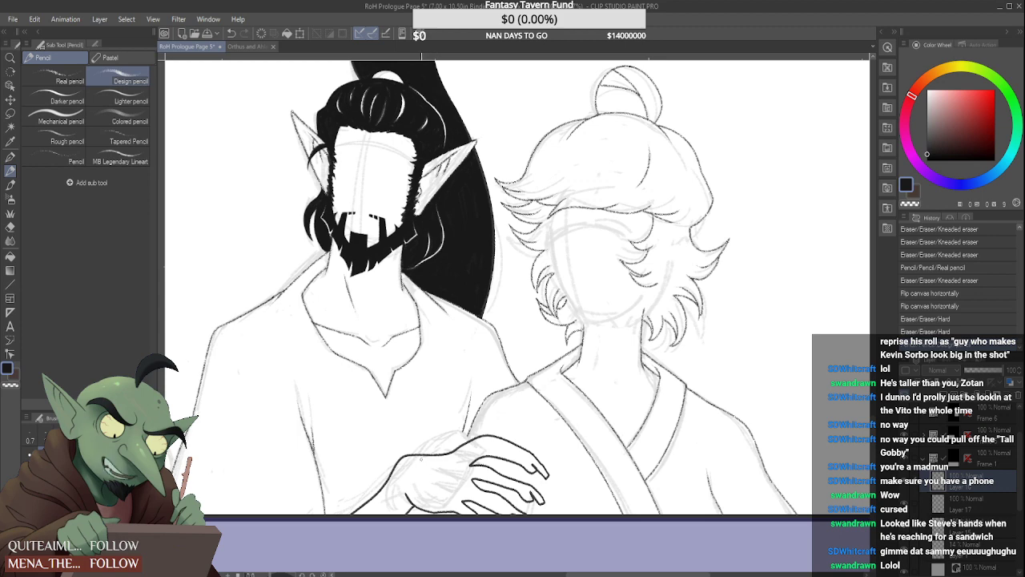
drag(423, 462, 422, 448)
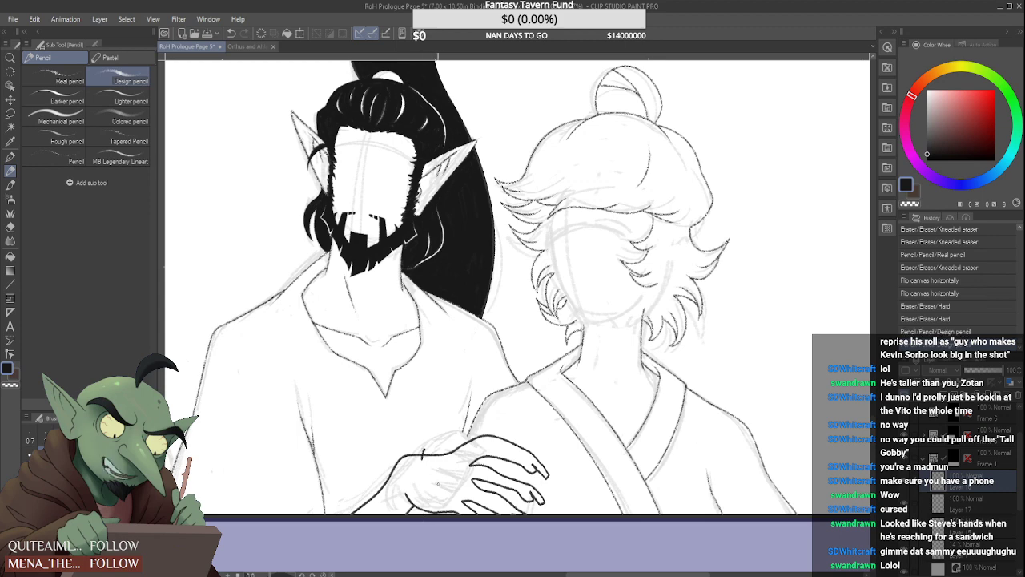
mouse_move(442, 484)
mouse_down()
mouse_move(437, 491)
mouse_move(417, 471)
mouse_move(443, 485)
mouse_up()
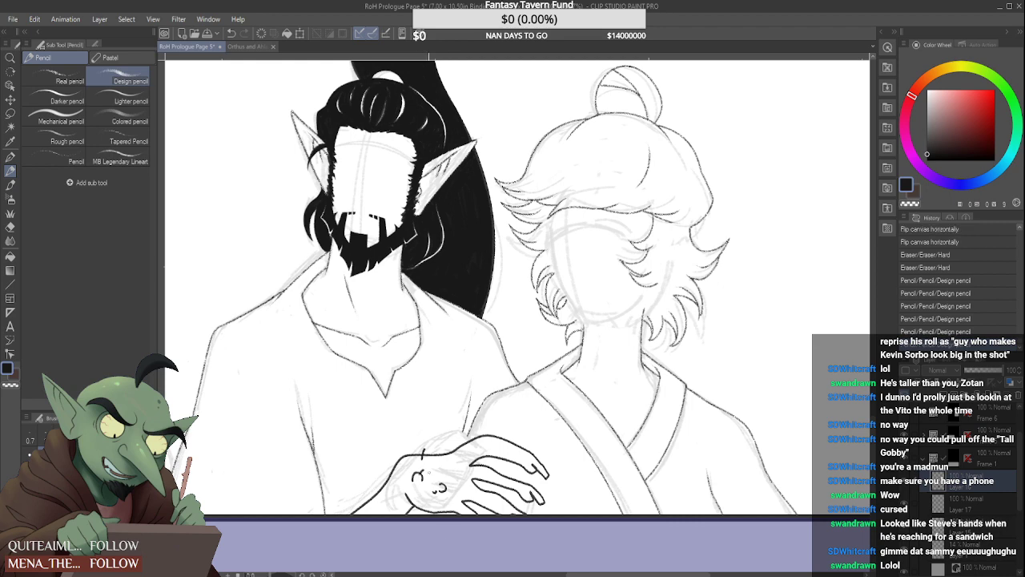
scroll(471, 391, down, 3)
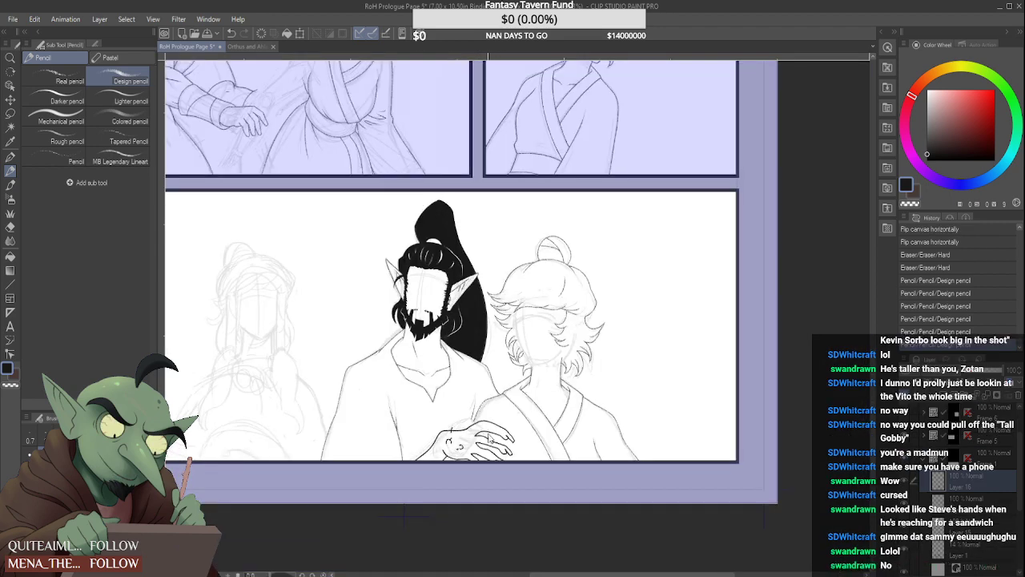
key(ctrl+z)
key(ctrl+z)
key(ctrl+z)
key(ctrl+z)
key(ctrl+z)
key(ctrl+z)
key(ctrl+z)
key(ctrl+z)
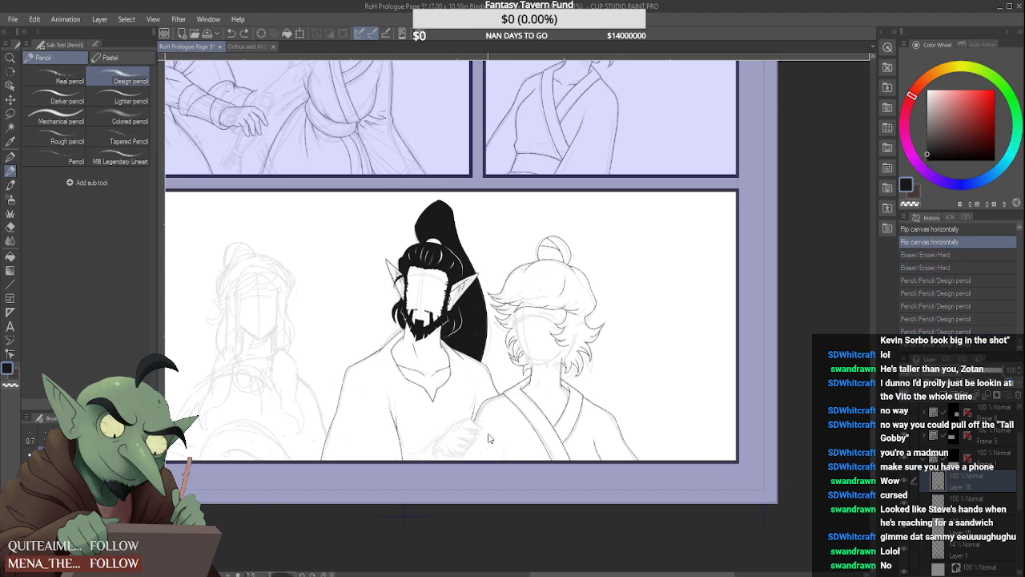
click(958, 280)
click(961, 269)
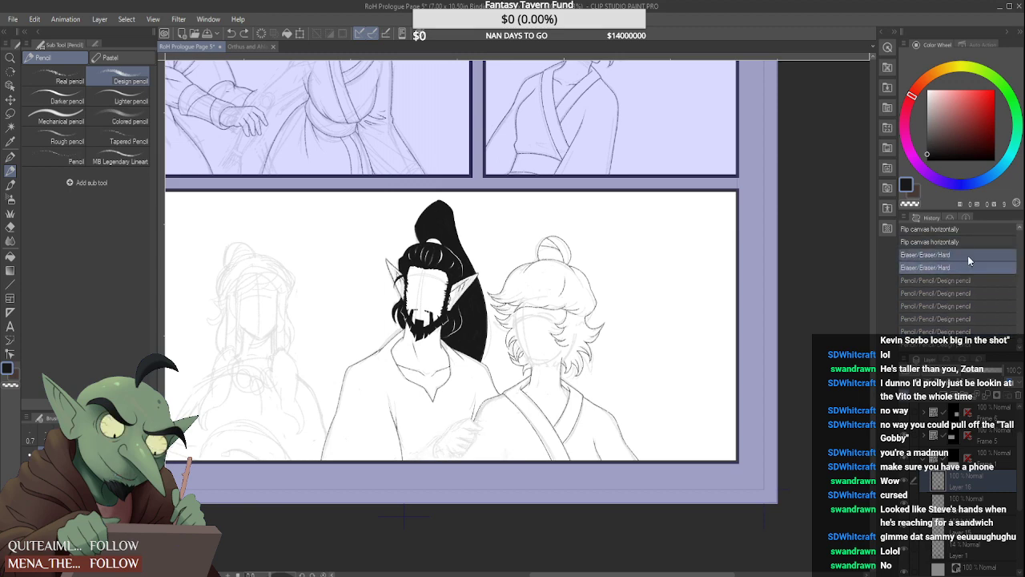
click(966, 256)
click(968, 243)
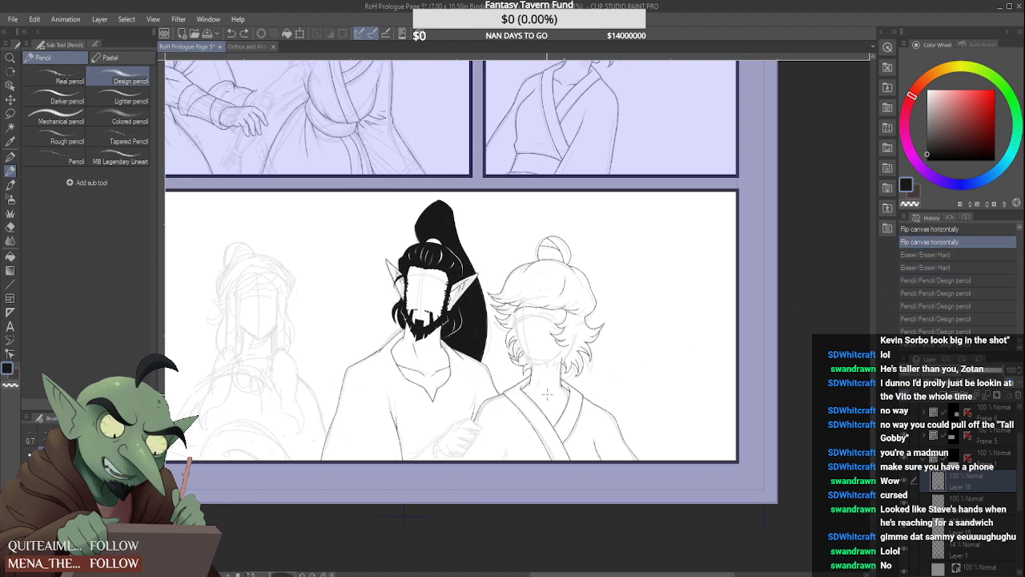
scroll(425, 444, down, 1)
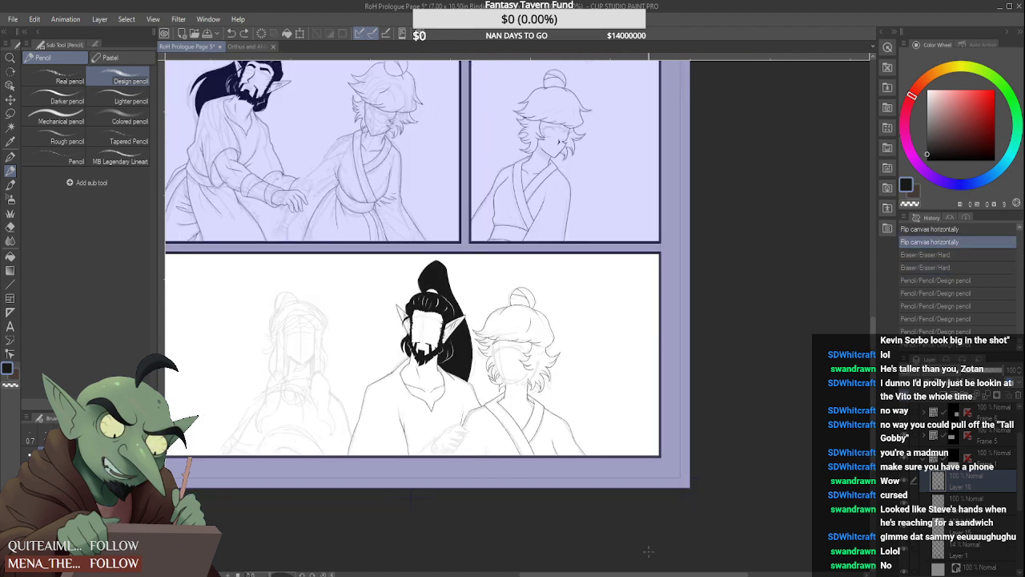